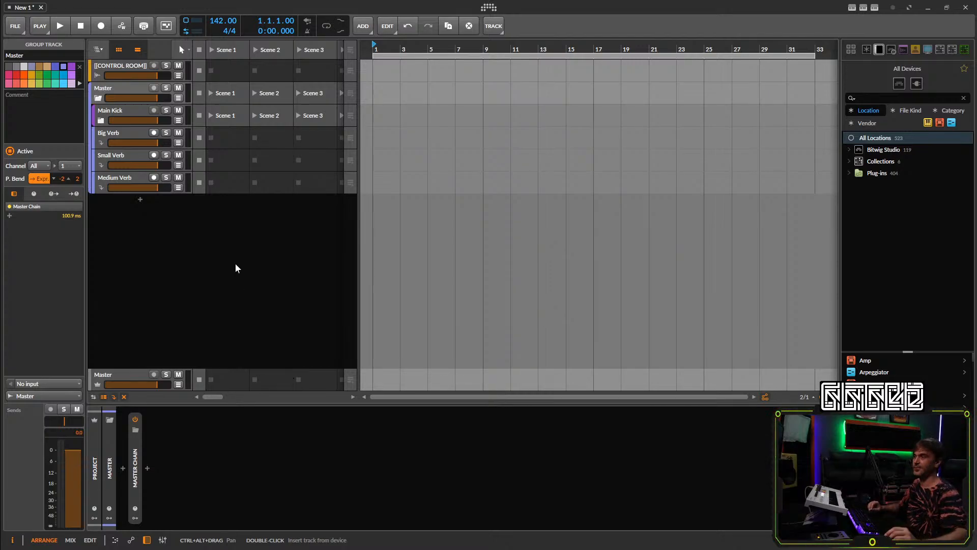
# Show the output monitoring settings and adjust the cue/preview volume.
pyautogui.click(220, 245)
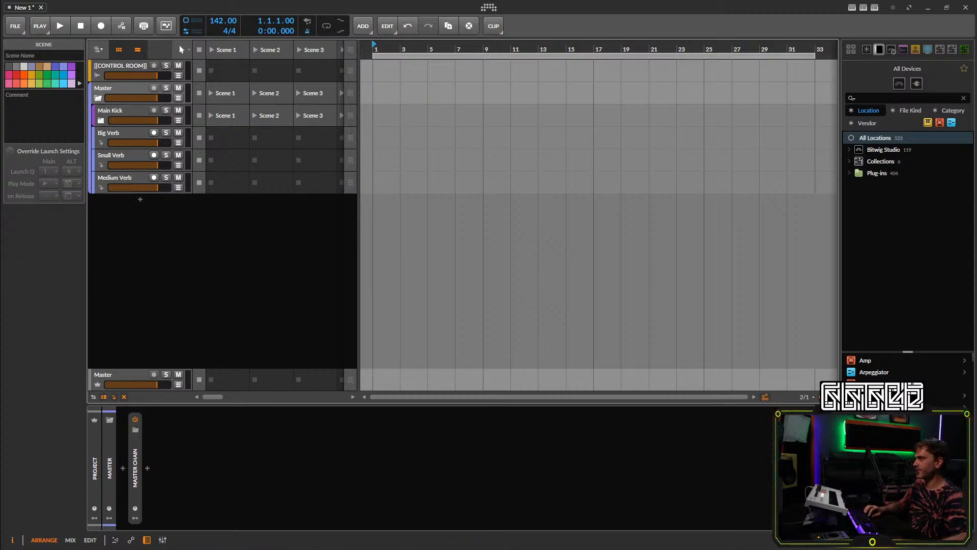
pyautogui.click(934, 539)
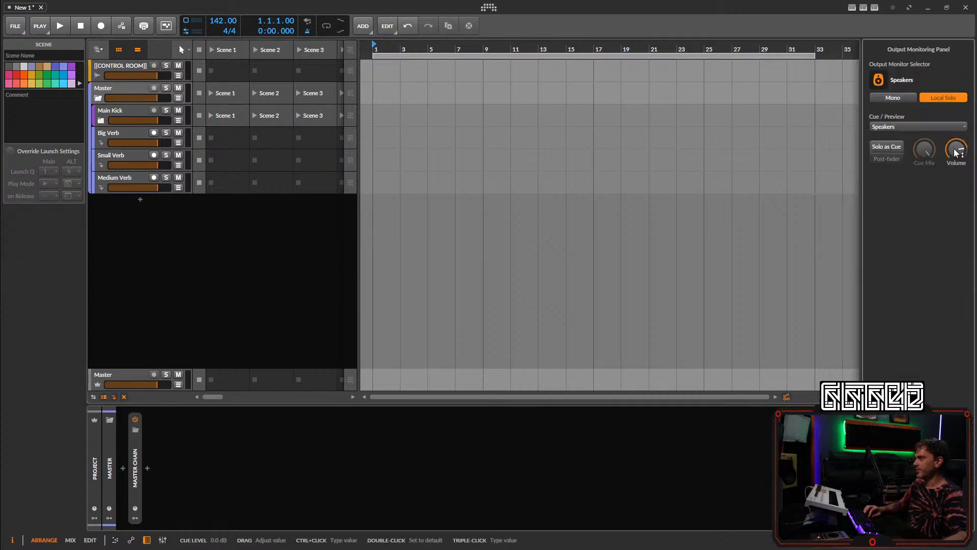
pyautogui.moveTo(956, 151); pyautogui.dragTo(956, 152)
pyautogui.click(234, 276)
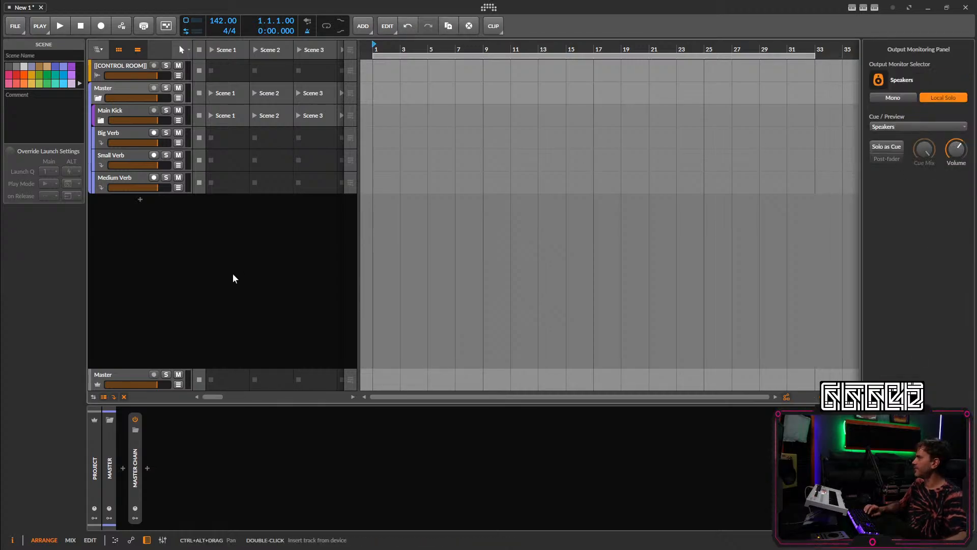
# Start playback, choose Speakers as the cue/preview output, and stop playback.
pyautogui.press('space')
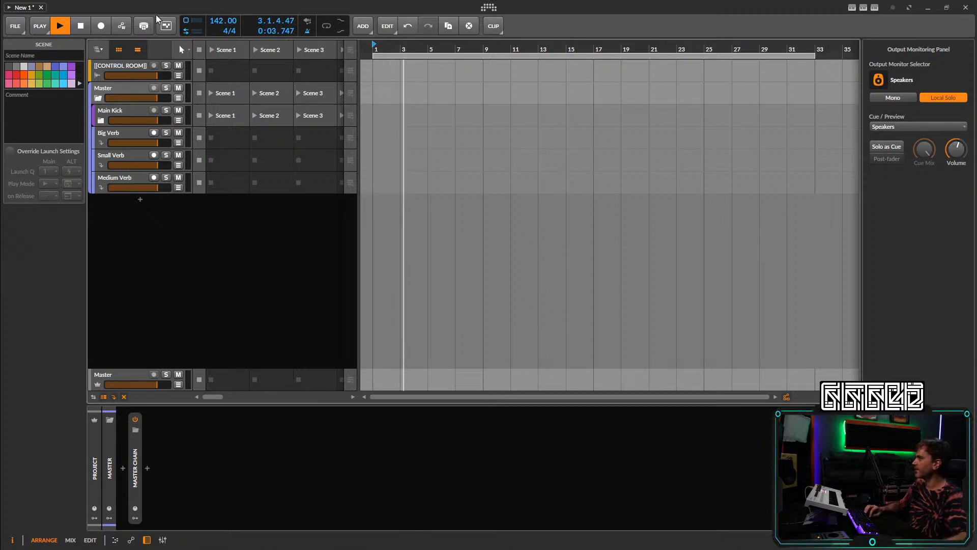
pyautogui.click(909, 128)
pyautogui.click(901, 139)
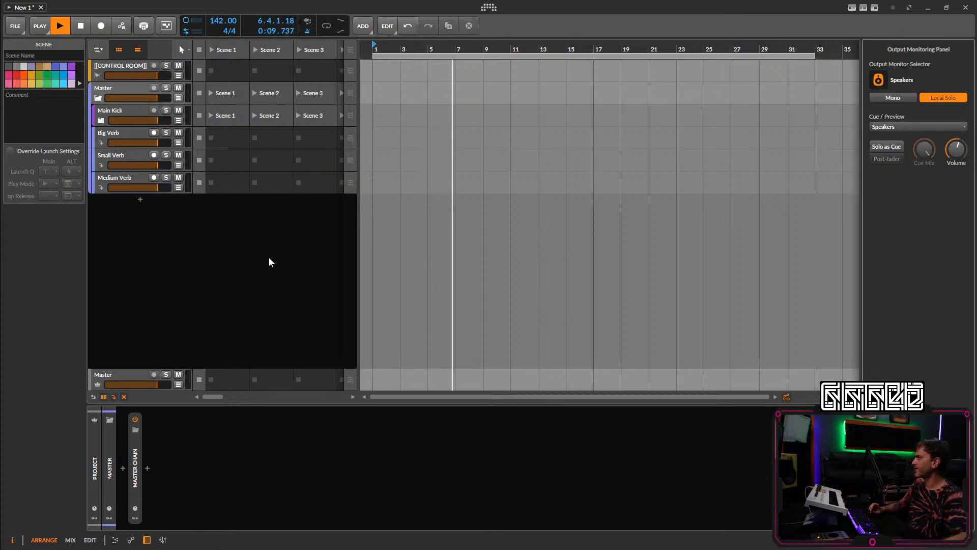
pyautogui.click(676, 295)
pyautogui.press('space')
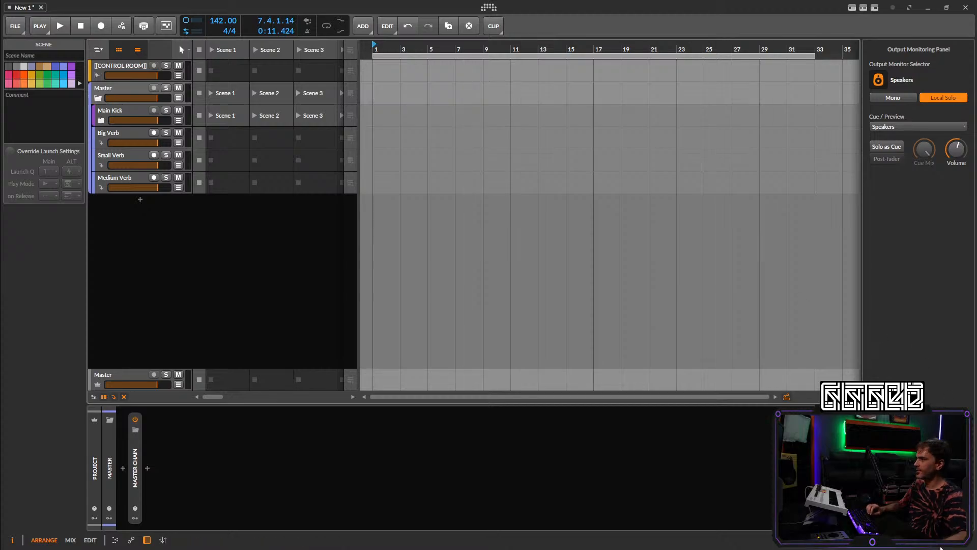
# Start playback and swap the output monitoring settings for the device browser.
pyautogui.click(933, 541)
pyautogui.press('space')
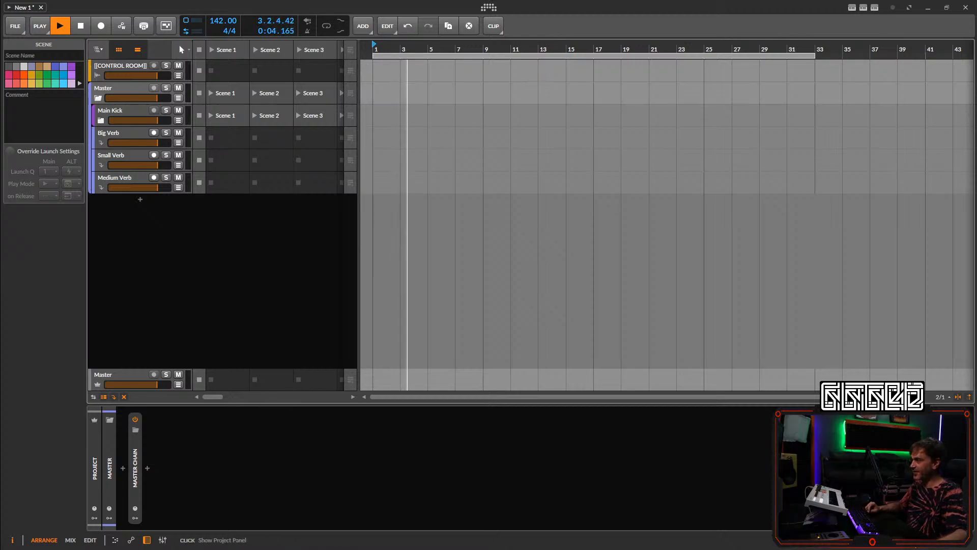
pyautogui.click(915, 543)
pyautogui.click(916, 544)
pyautogui.click(899, 547)
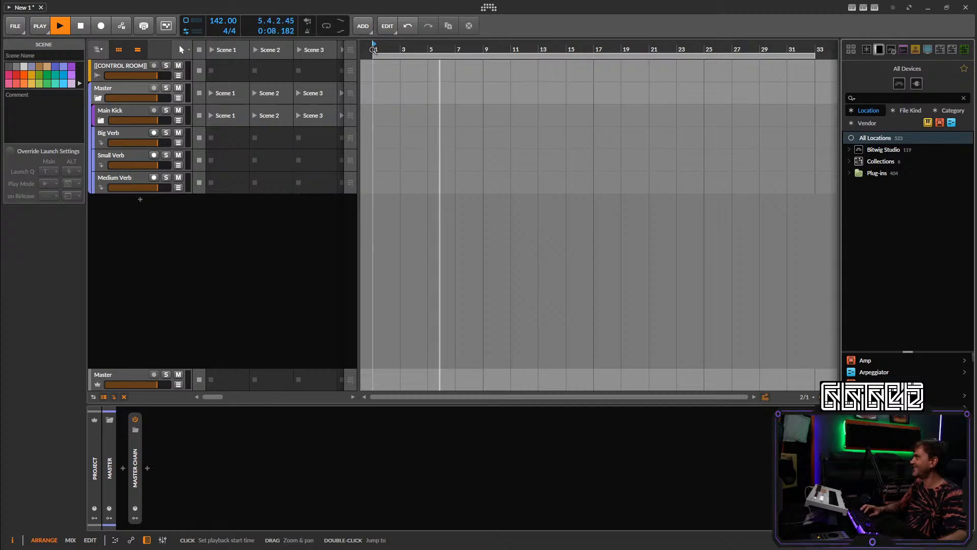
# Restart playback from bar 1 and add an audio track that takes its input from Osmose.
pyautogui.press('space')
pyautogui.press('space')
pyautogui.rightClick(163, 243)
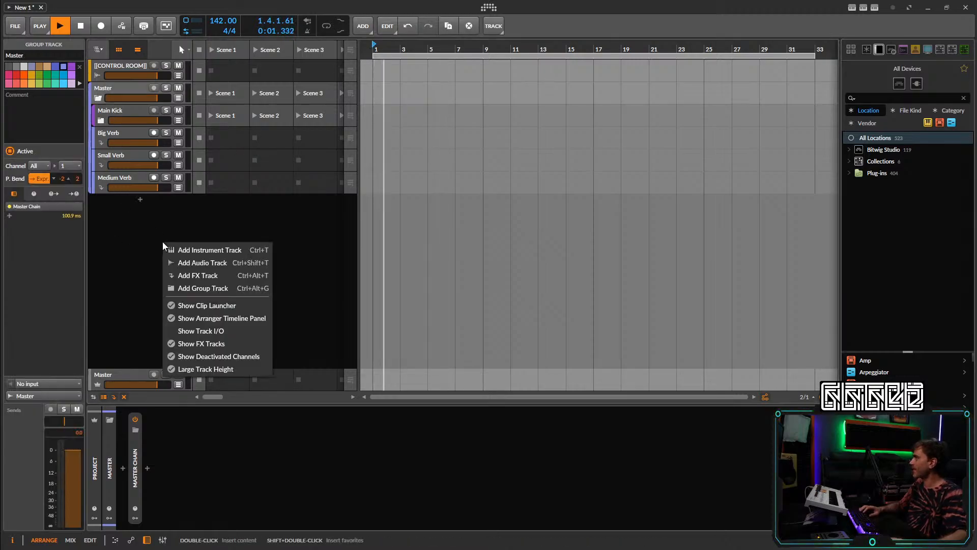
pyautogui.click(183, 261)
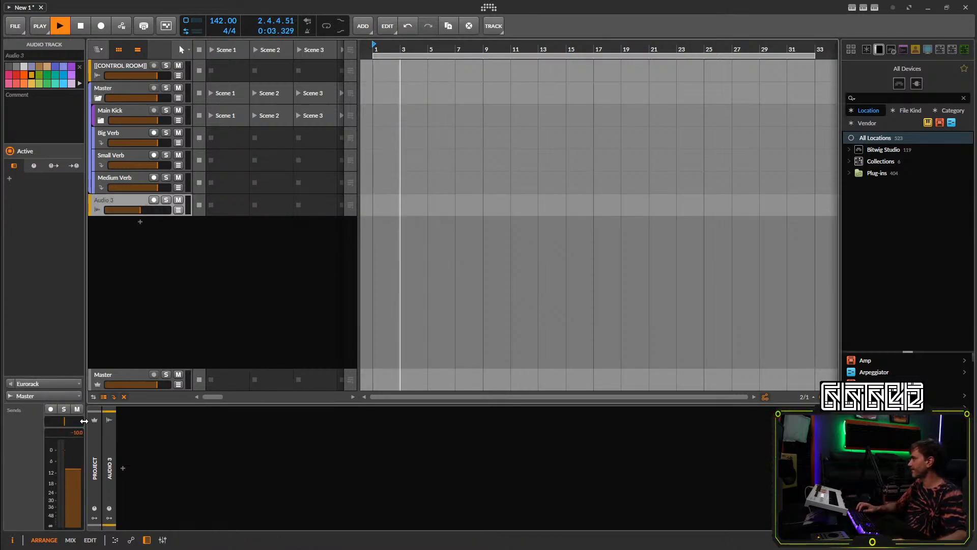
pyautogui.click(43, 385)
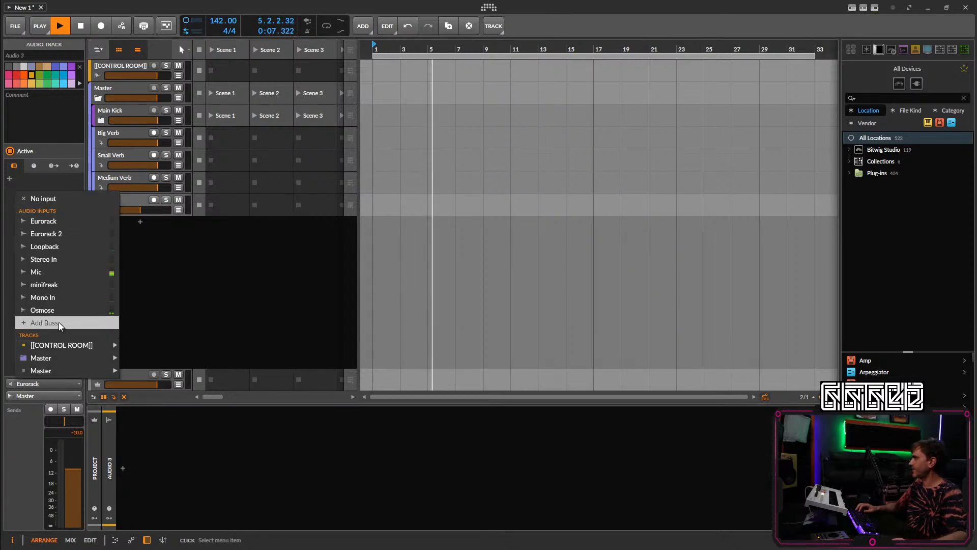
pyautogui.click(43, 310)
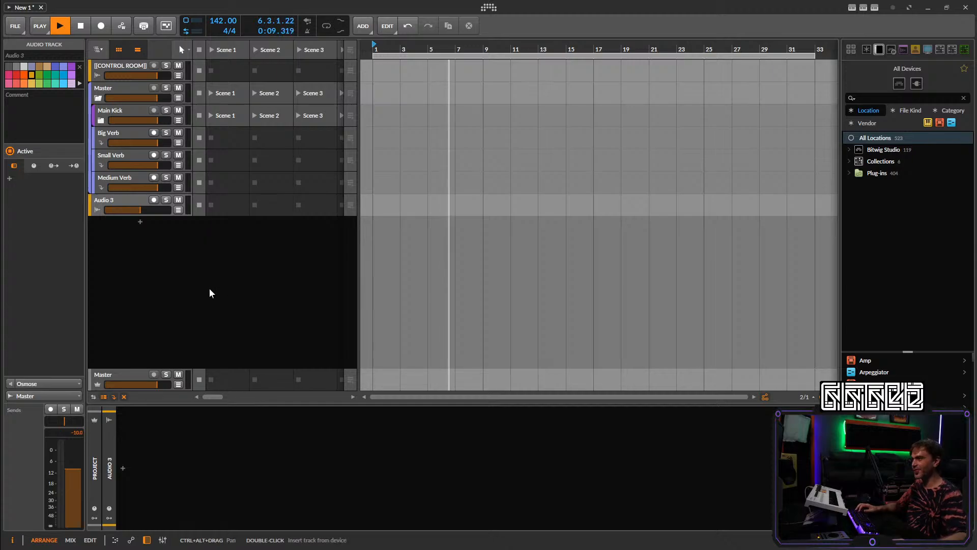
# Arm the Audio 3 track for recording and make the track taller.
pyautogui.click(135, 201)
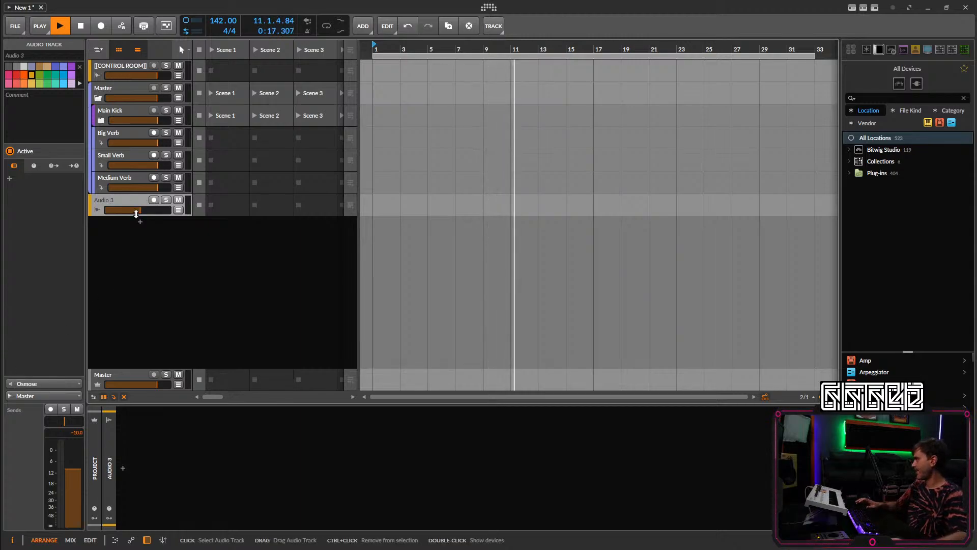
pyautogui.click(153, 199)
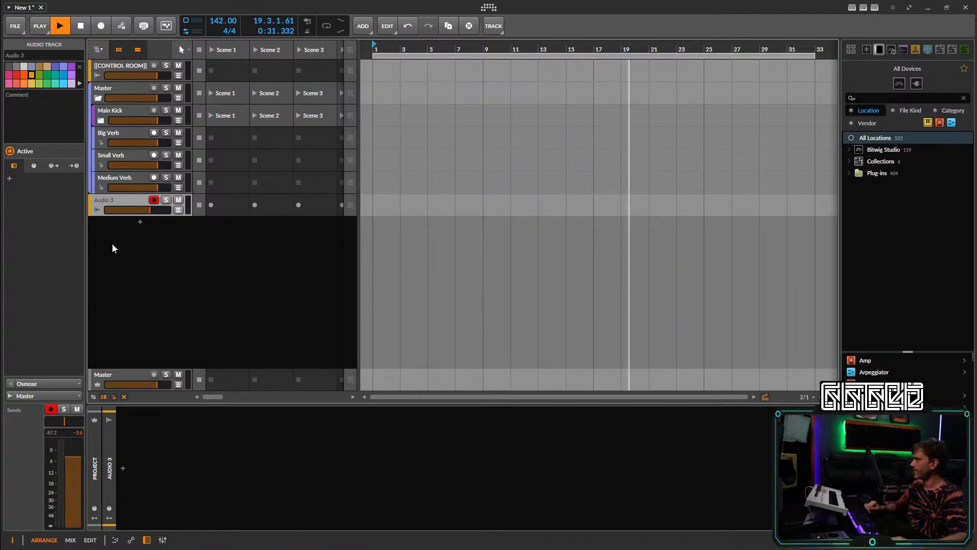
pyautogui.moveTo(131, 215); pyautogui.dragTo(130, 266)
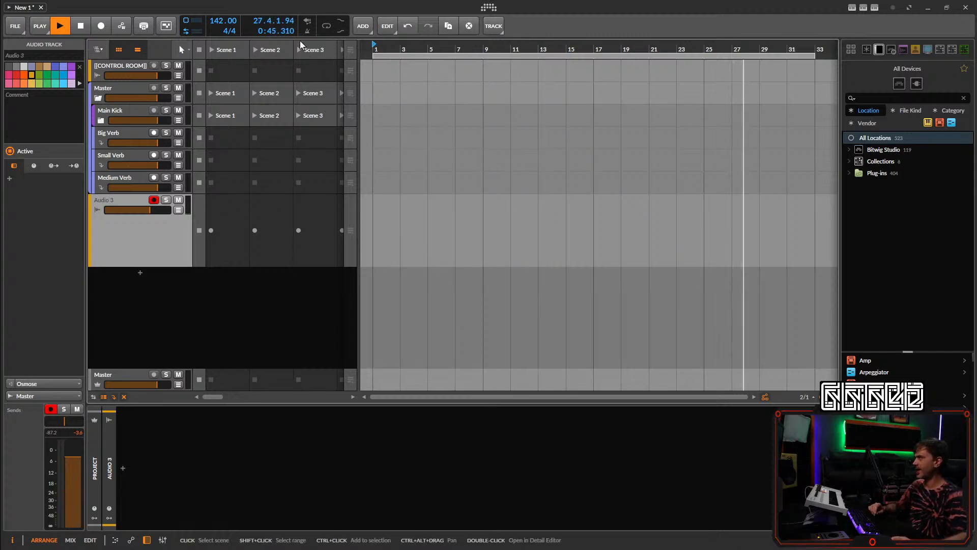
# Stop playback, turn on the arranger loop and play again from bar 1.
pyautogui.click(281, 323)
pyautogui.press('space')
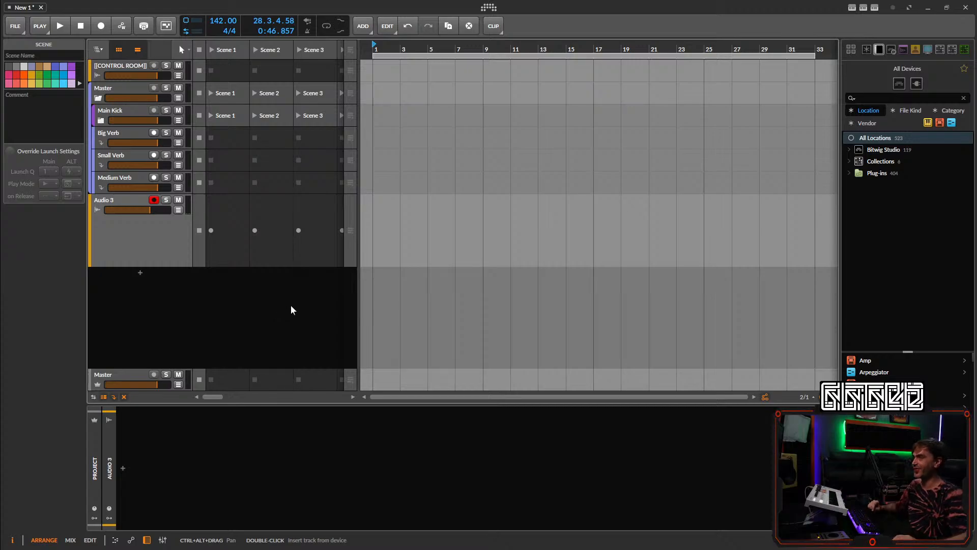
pyautogui.click(131, 235)
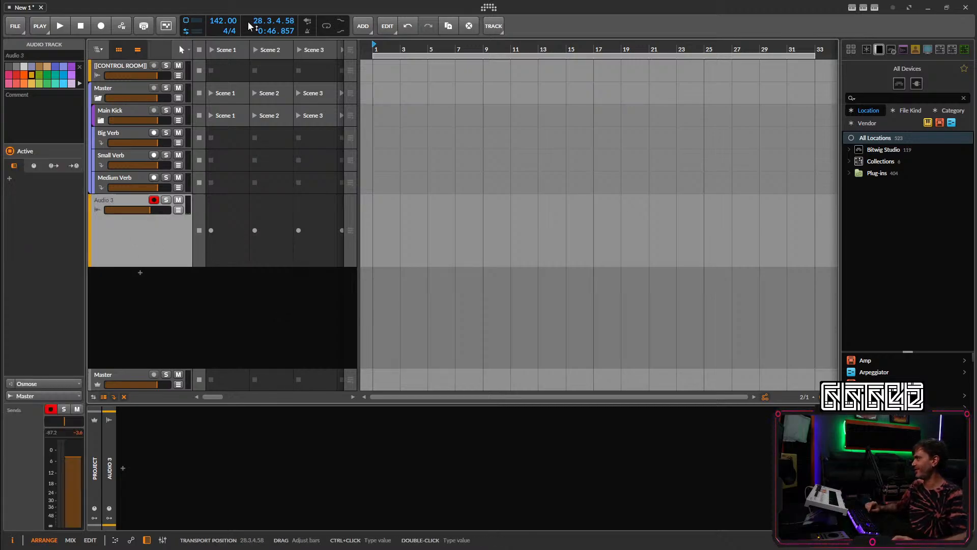
pyautogui.click(327, 25)
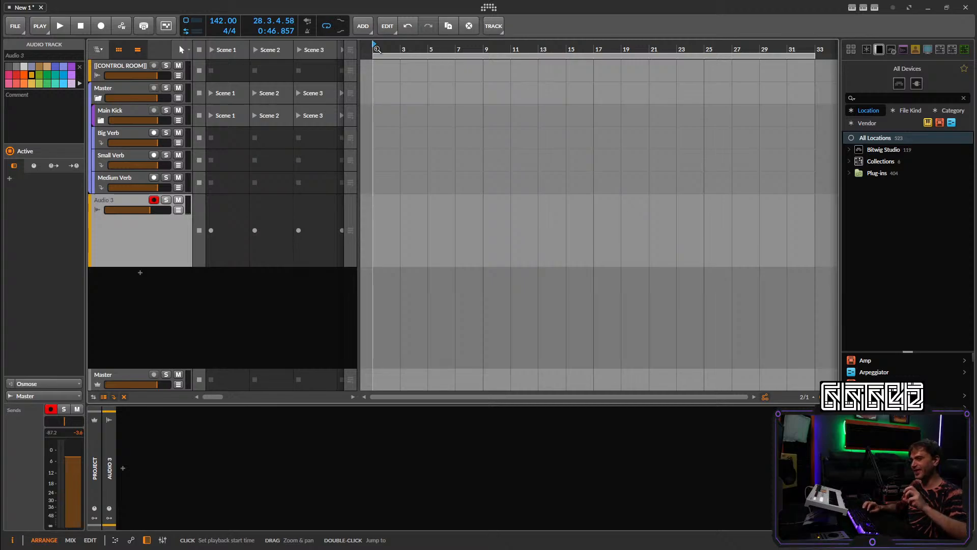
pyautogui.press('space')
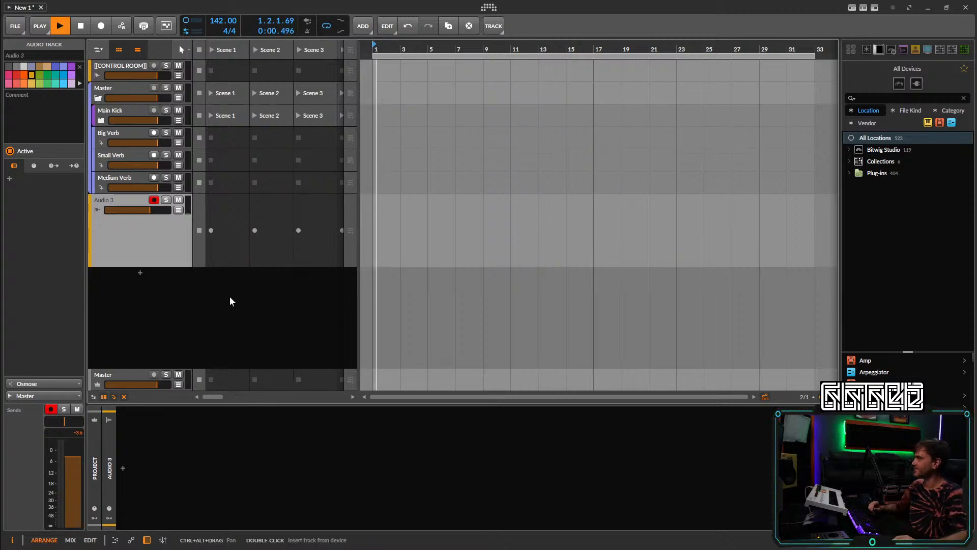
# Reduce the height of the Audio 3 track and select the track.
pyautogui.moveTo(155, 266); pyautogui.dragTo(164, 236)
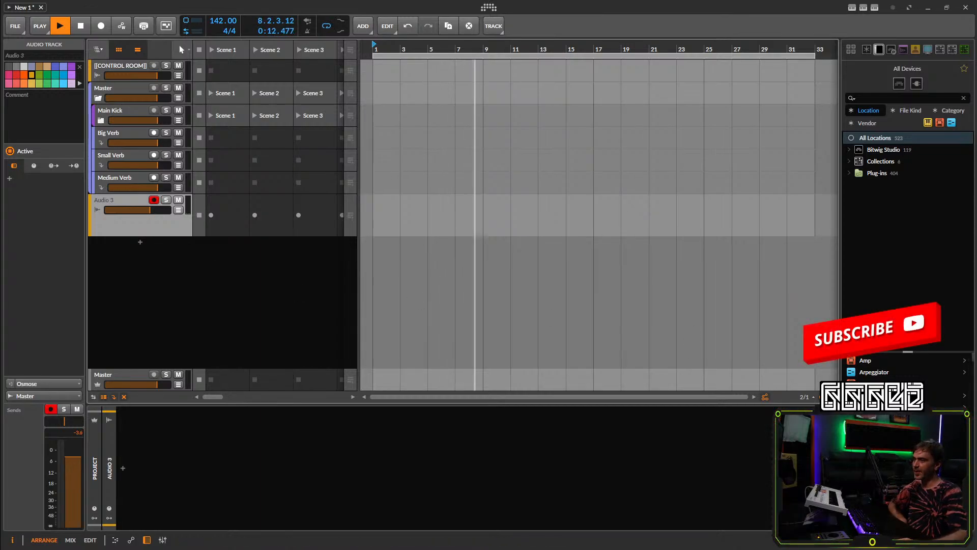
pyautogui.click(257, 312)
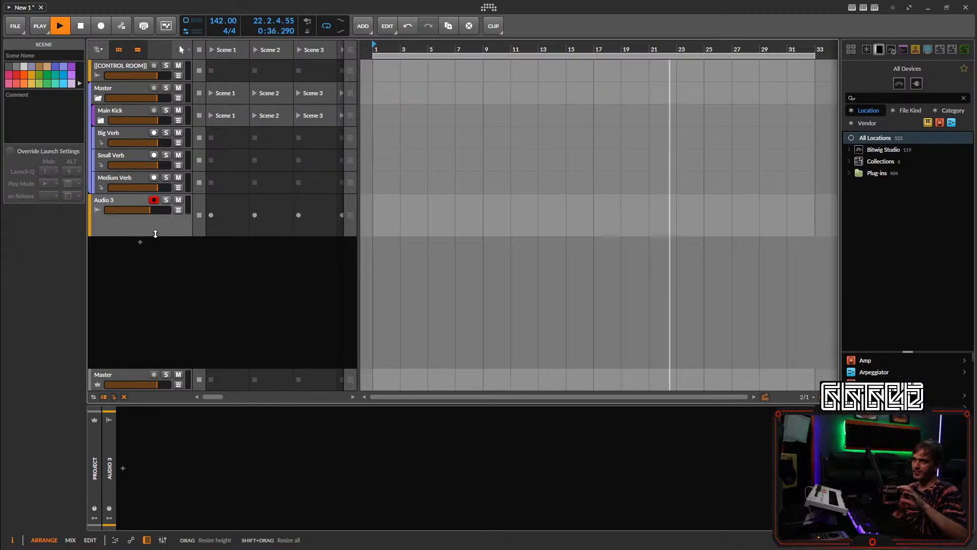
pyautogui.click(174, 228)
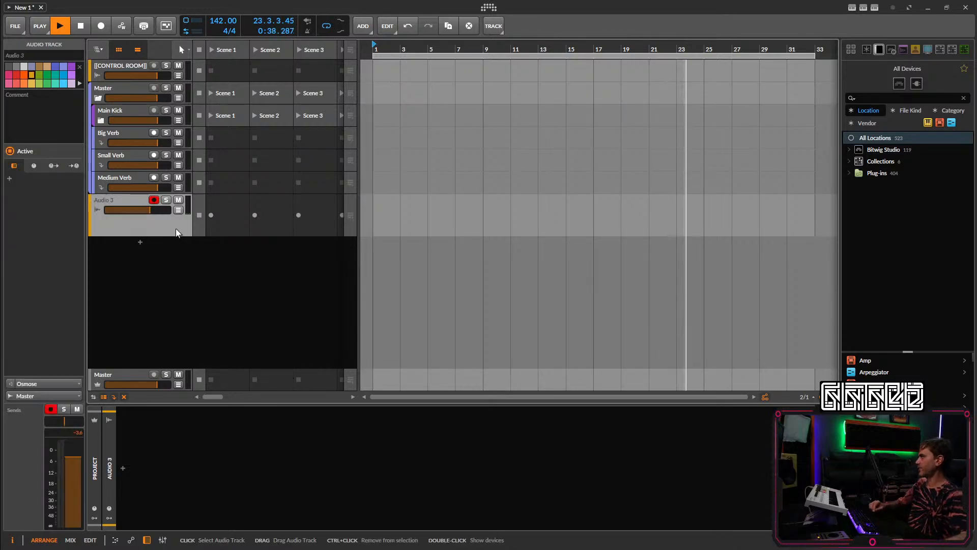
pyautogui.click(100, 27)
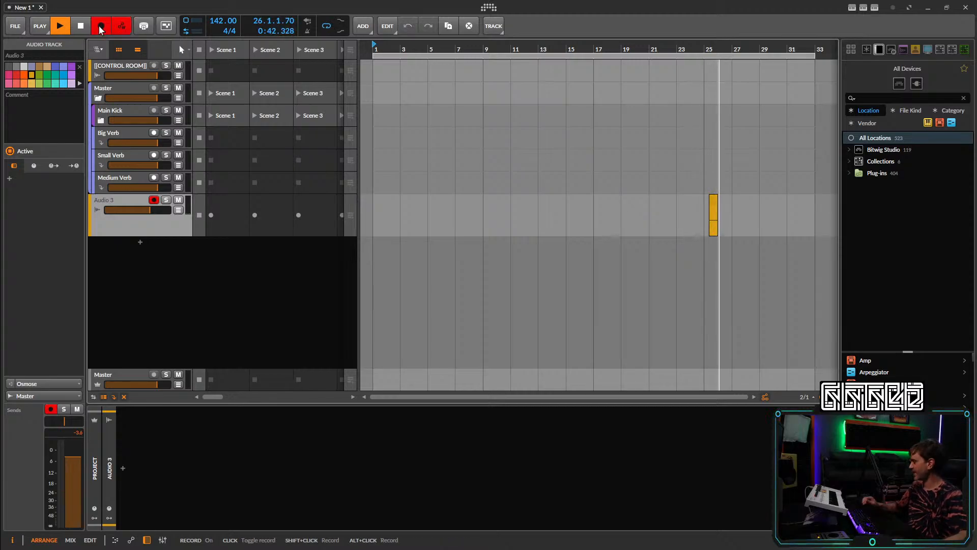
pyautogui.click(80, 26)
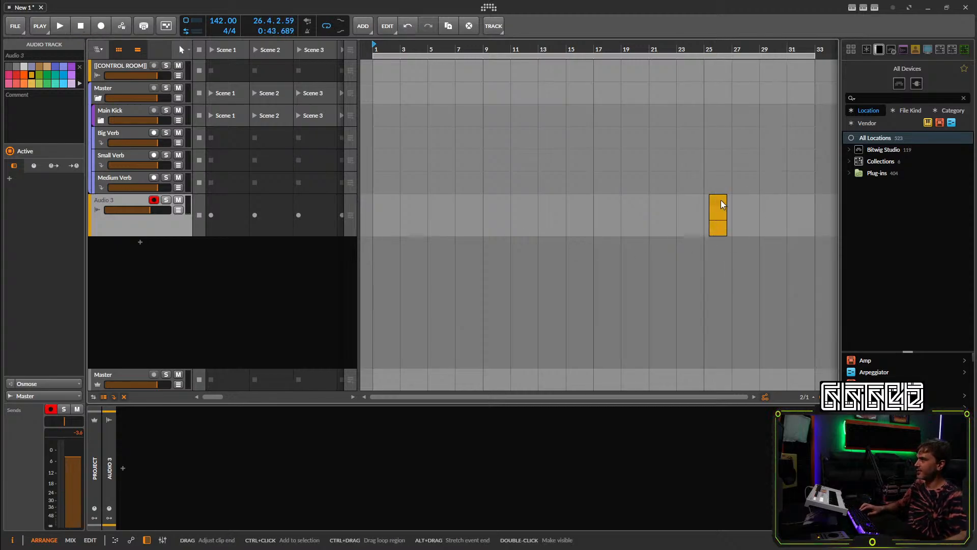
pyautogui.click(717, 201)
pyautogui.press('Delete')
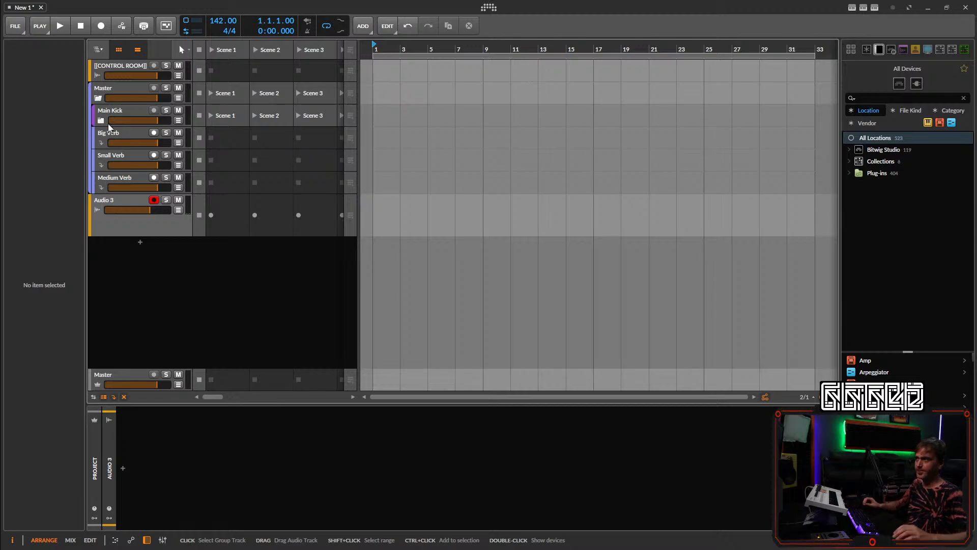
# Record the Osmose performance onto Audio 3 from bar 1 to about bar 31.
pyautogui.click(245, 233)
pyautogui.click(134, 220)
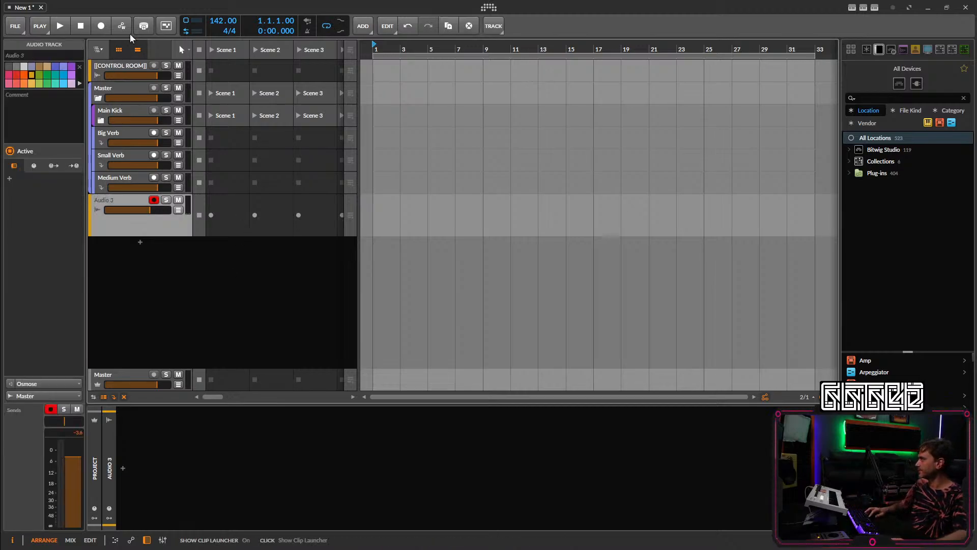
pyautogui.click(101, 26)
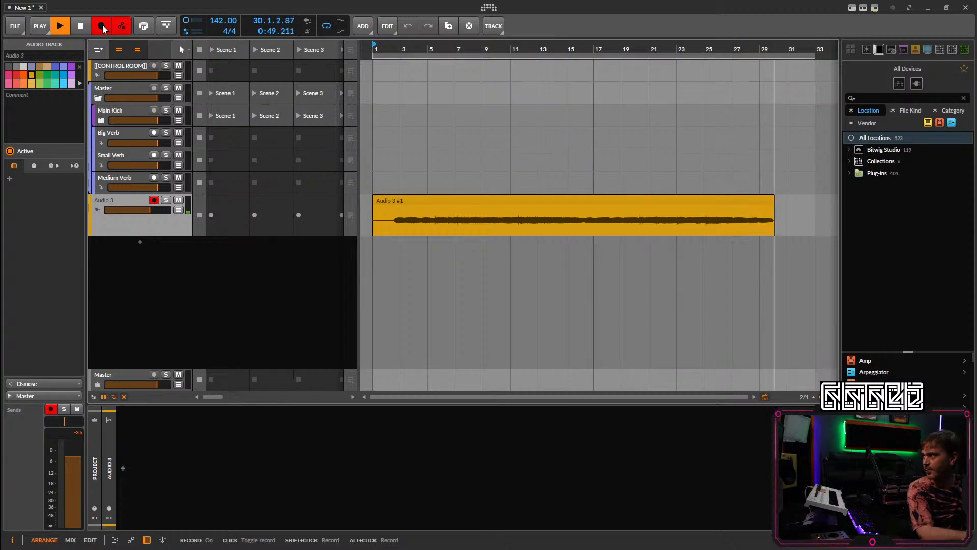
pyautogui.click(102, 25)
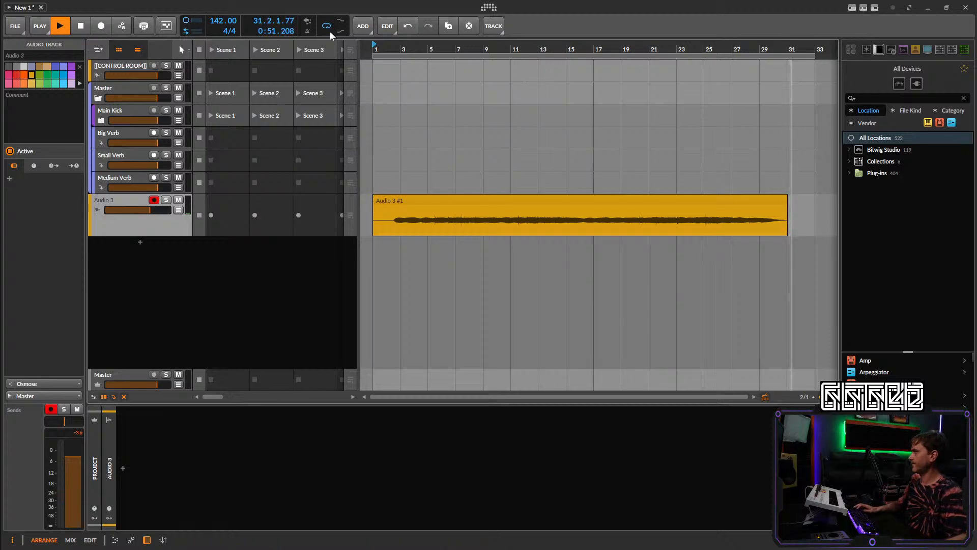
# Play the recording from bar 3, cut off its first two bars and move the rest to bar 1.
pyautogui.press('space')
pyautogui.press('space')
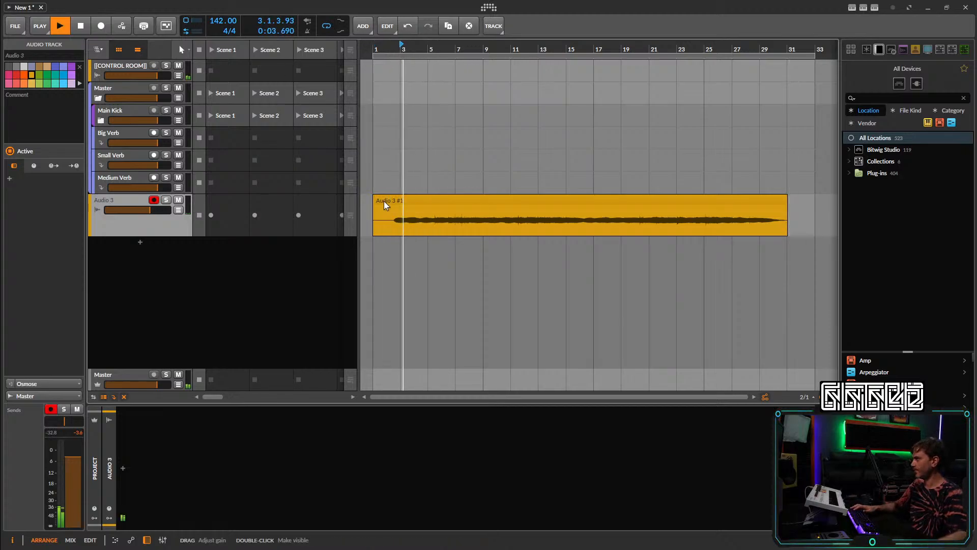
pyautogui.moveTo(375, 200); pyautogui.dragTo(406, 200)
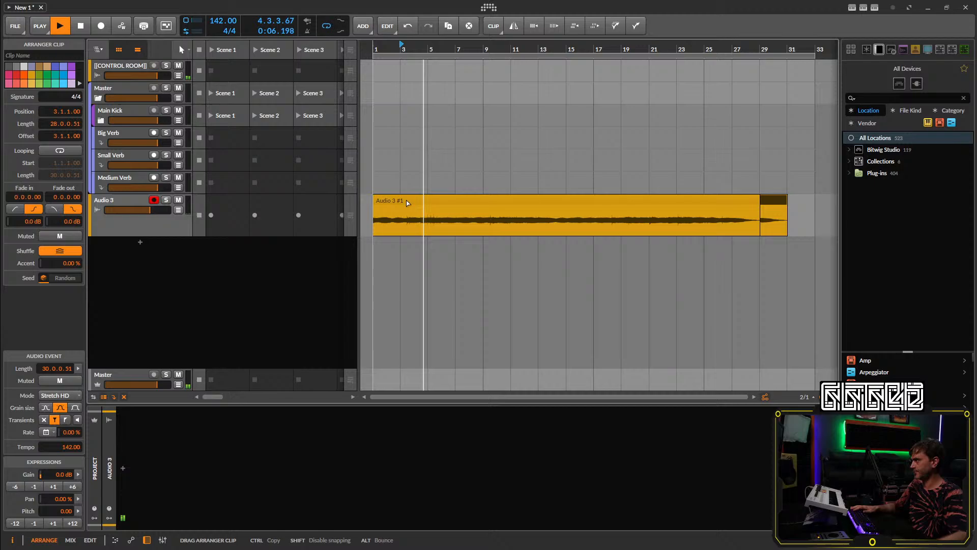
# Move the recorded clip onto a duplicate of the Audio 3 track directly below it.
pyautogui.click(145, 218)
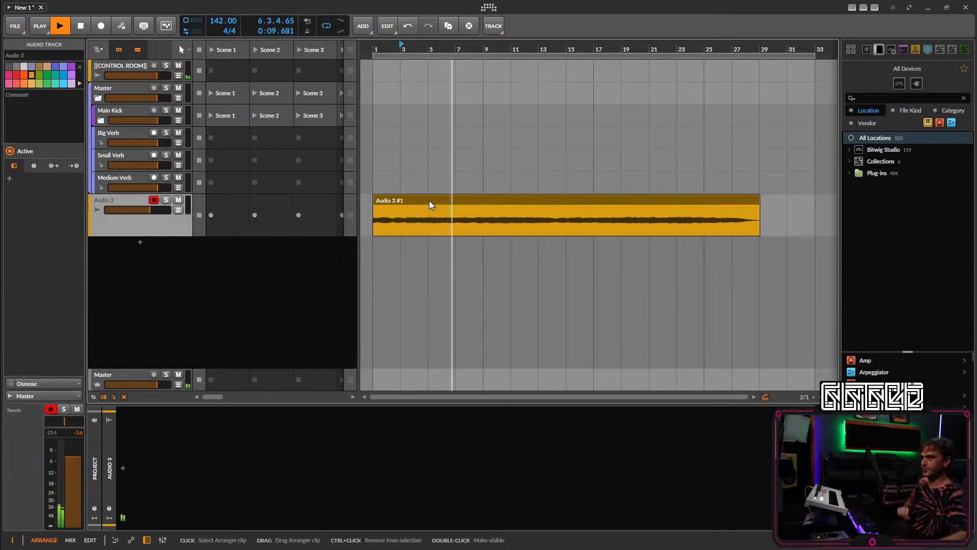
pyautogui.moveTo(393, 230); pyautogui.dragTo(390, 251)
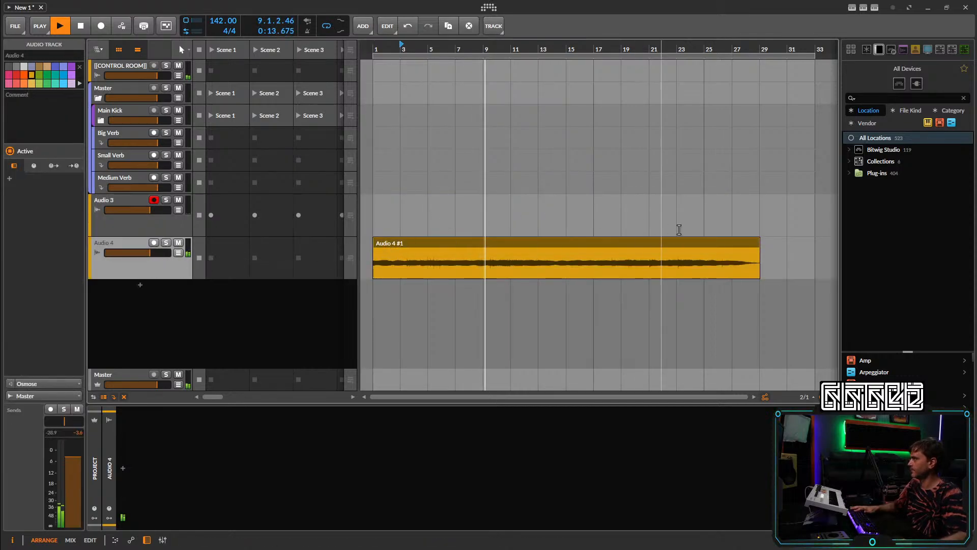
# Cut the Audio 4 clip down to 16 bars by removing everything after bar 17, and loop it out to bar 33.
pyautogui.press('5')
pyautogui.click(592, 260)
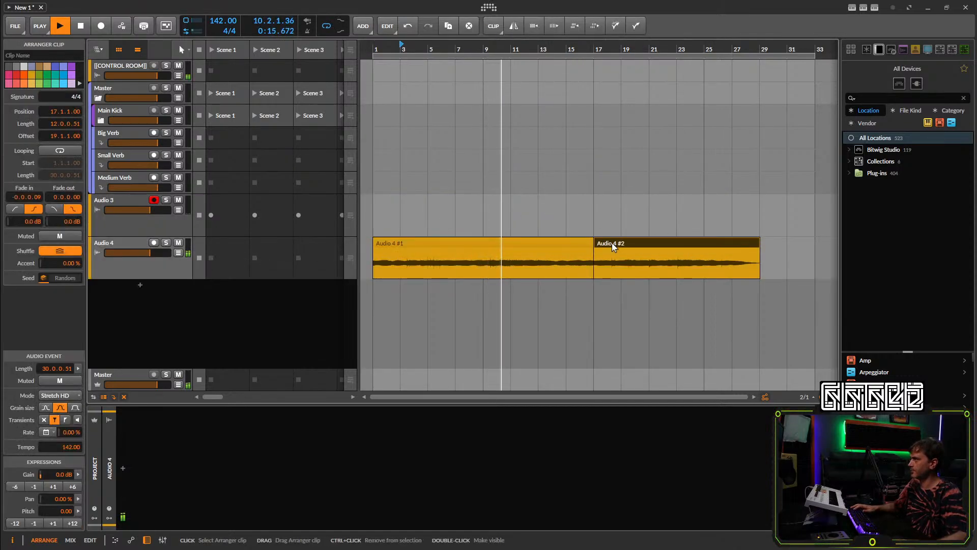
pyautogui.press('Delete')
pyautogui.press('1')
pyautogui.moveTo(594, 275); pyautogui.dragTo(814, 276)
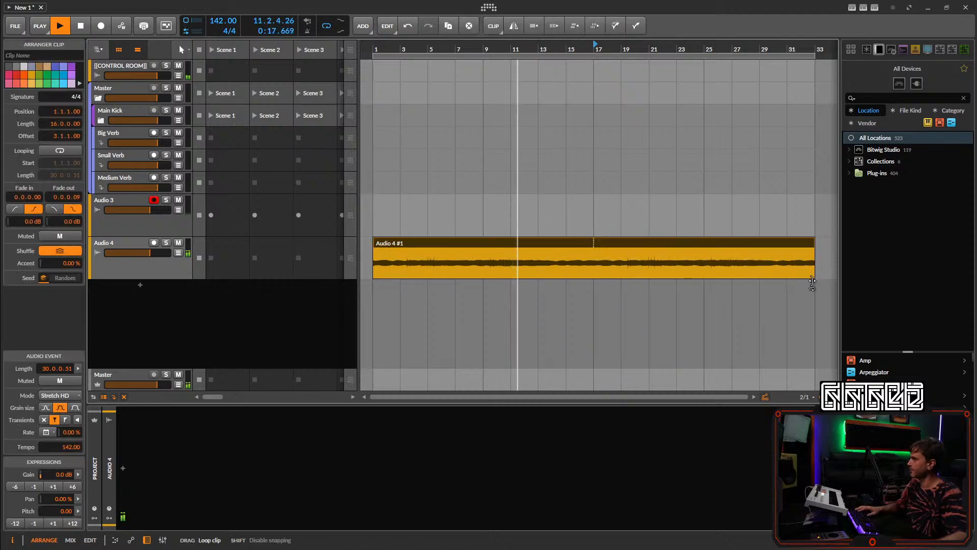
pyautogui.click(145, 264)
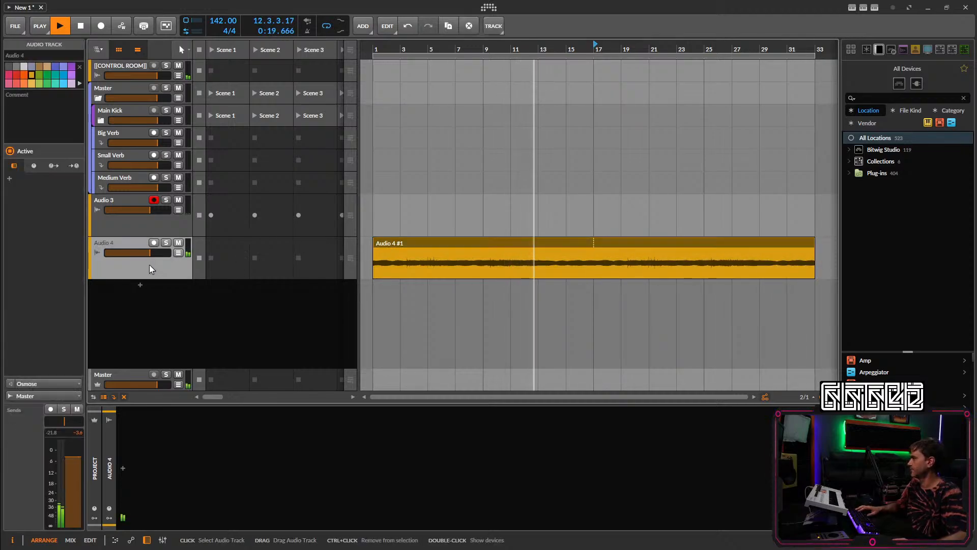
# Move the Audio 4 track into the Master group directly below Main Kick and add a Tool device to it.
pyautogui.moveTo(149, 254); pyautogui.dragTo(140, 141)
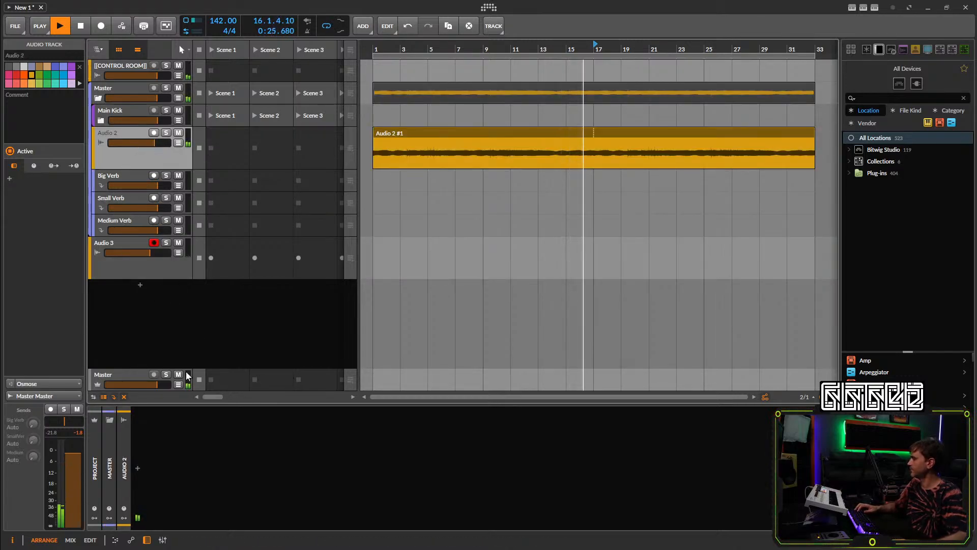
pyautogui.click(138, 467)
pyautogui.write('tool')
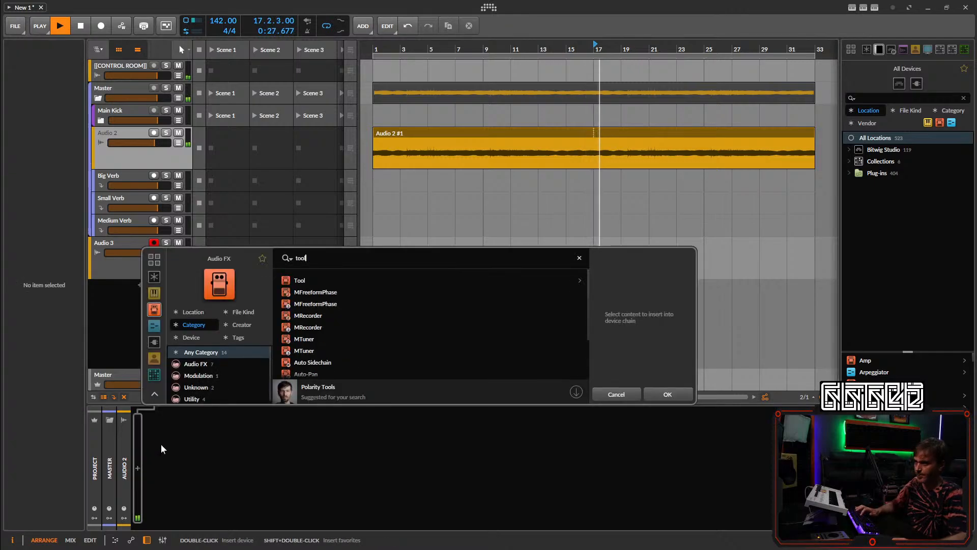
pyautogui.click(356, 280)
pyautogui.click(657, 394)
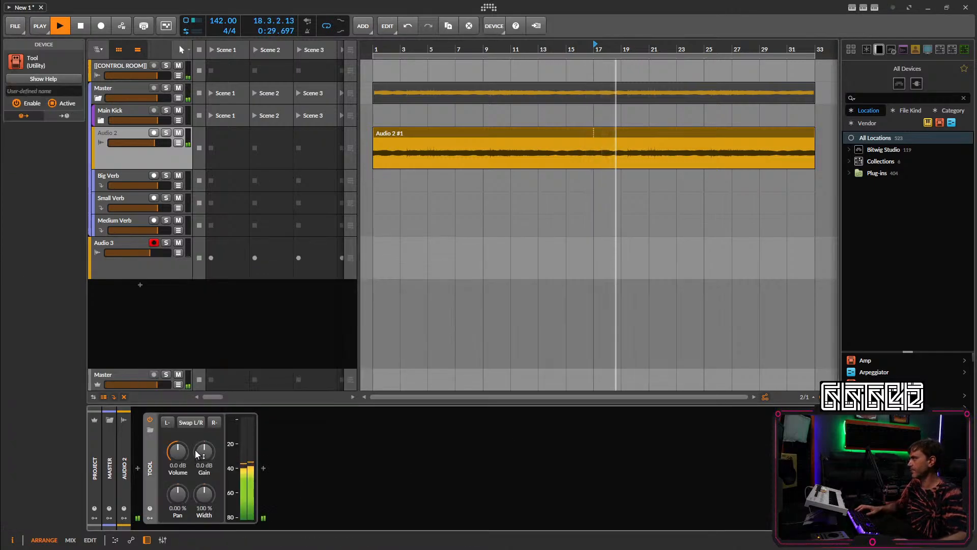
# Open the Audio 2 clip for detailed editing and split its audio event at bar 3.
pyautogui.doubleClick(584, 133)
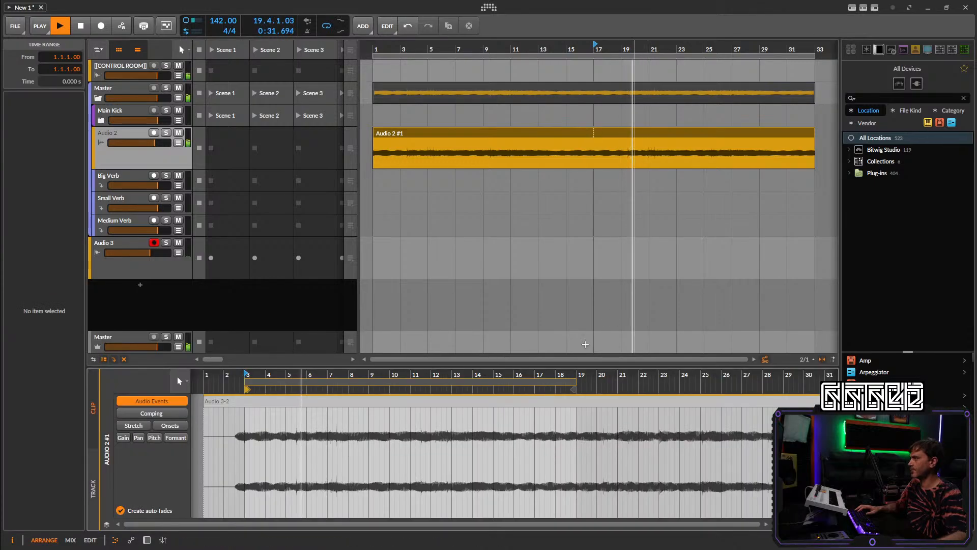
pyautogui.click(578, 402)
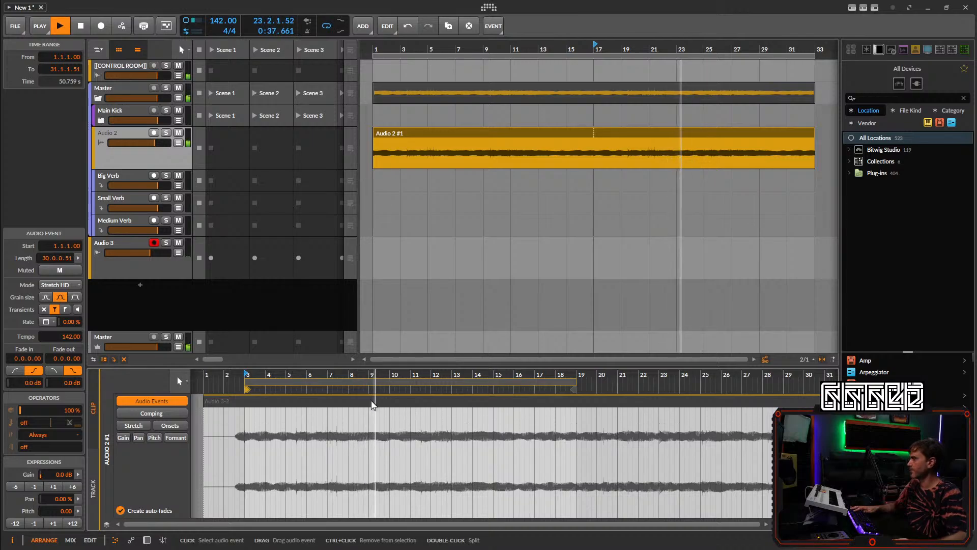
pyautogui.scroll(5, 239, 410)
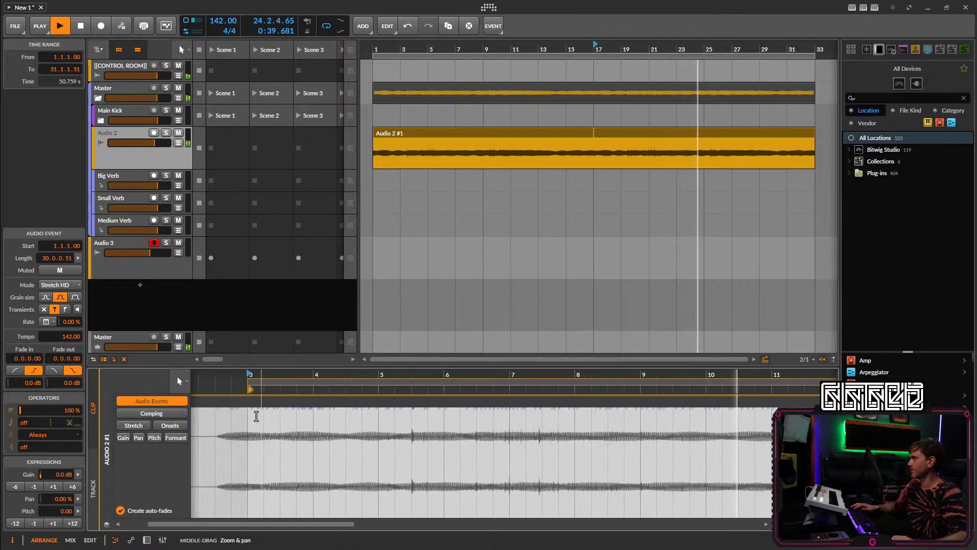
pyautogui.press('5')
pyautogui.click(251, 408)
# Split the Audio 2 clip's audio event at bar 19 and delete everything after that point.
pyautogui.scroll(-5, 638, 444)
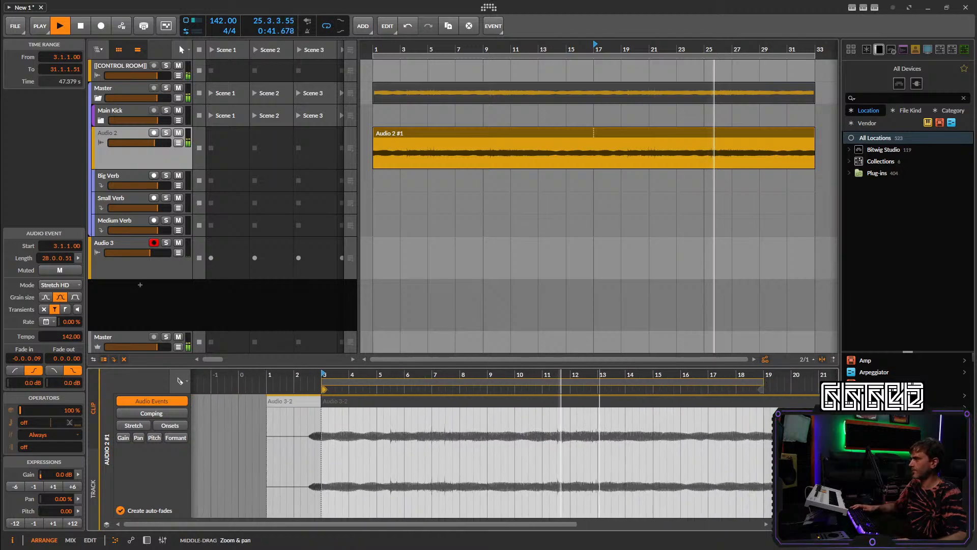
pyautogui.click(595, 447)
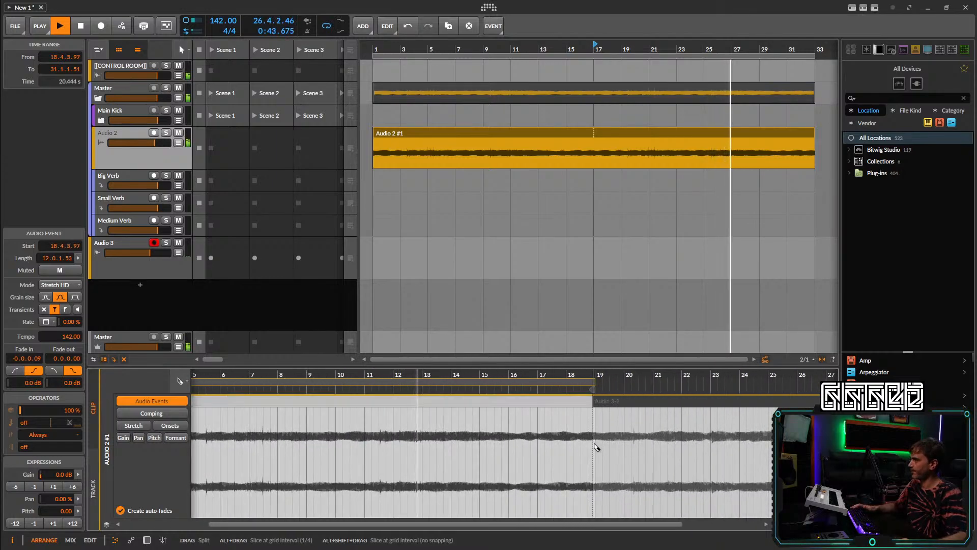
pyautogui.click(596, 445)
pyautogui.hotkey('ctrl', 'z')
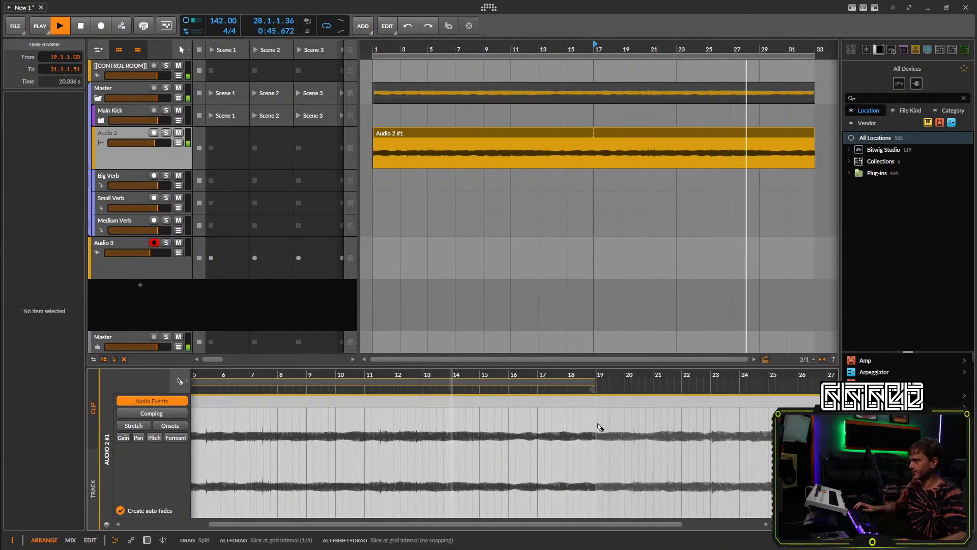
pyautogui.click(598, 427)
pyautogui.press('1')
pyautogui.press('Delete')
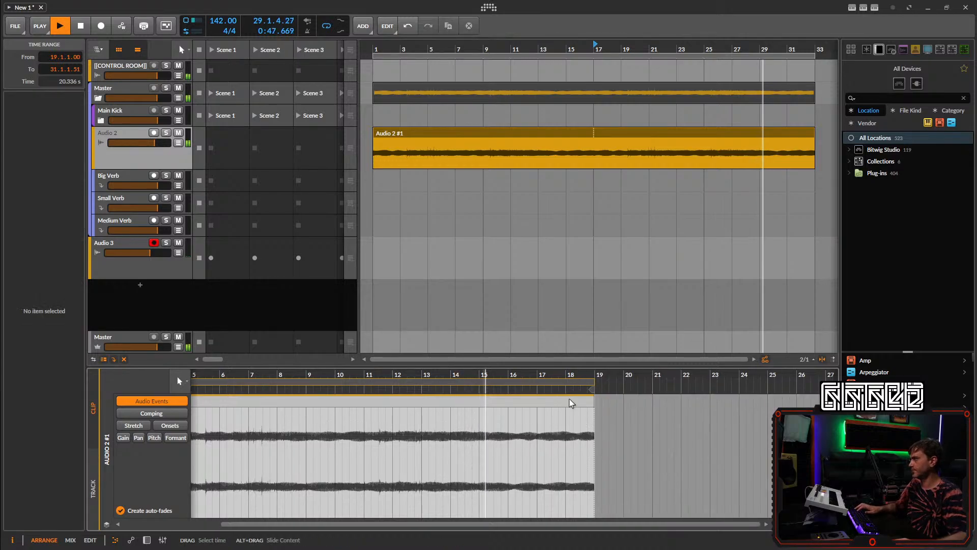
# Try to duplicate the 16-bar audio event after bar 19 and extend the copy's start back to bar 17.
pyautogui.click(571, 402)
pyautogui.scroll(-2, 540, 407)
pyautogui.hotkey('ctrl', 'd')
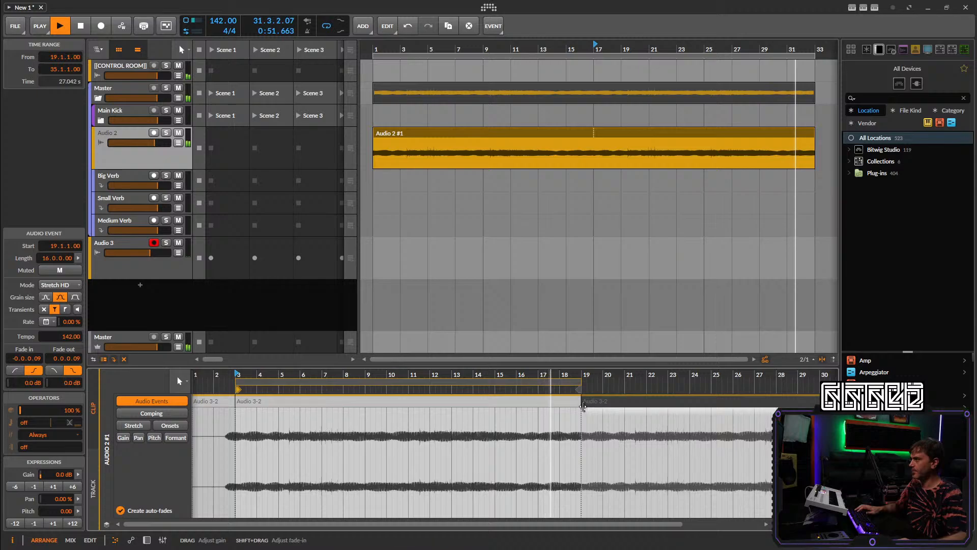
pyautogui.moveTo(582, 406); pyautogui.dragTo(534, 401)
pyautogui.hotkey('ctrl', 'z')
pyautogui.scroll(4, 585, 429)
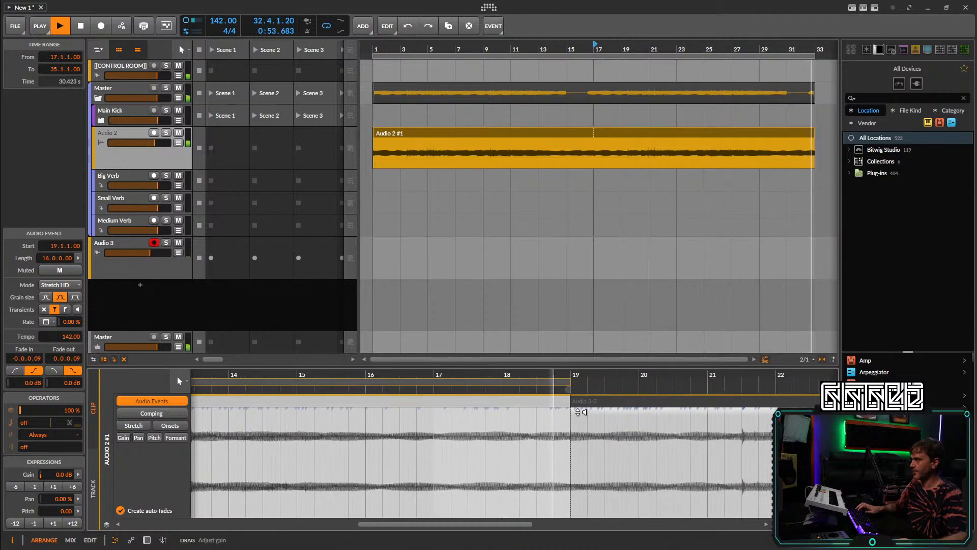
pyautogui.click(577, 410)
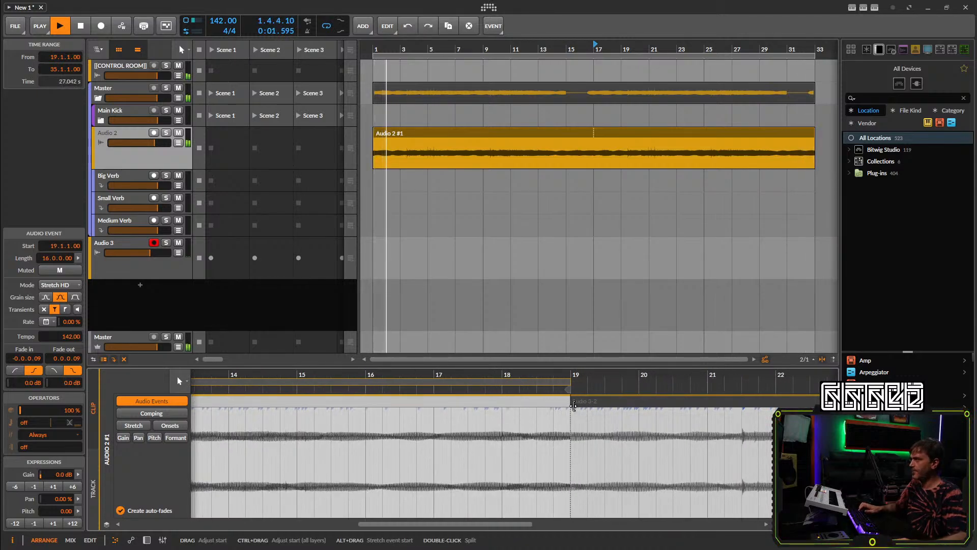
pyautogui.press('Delete')
pyautogui.scroll(-4, 552, 406)
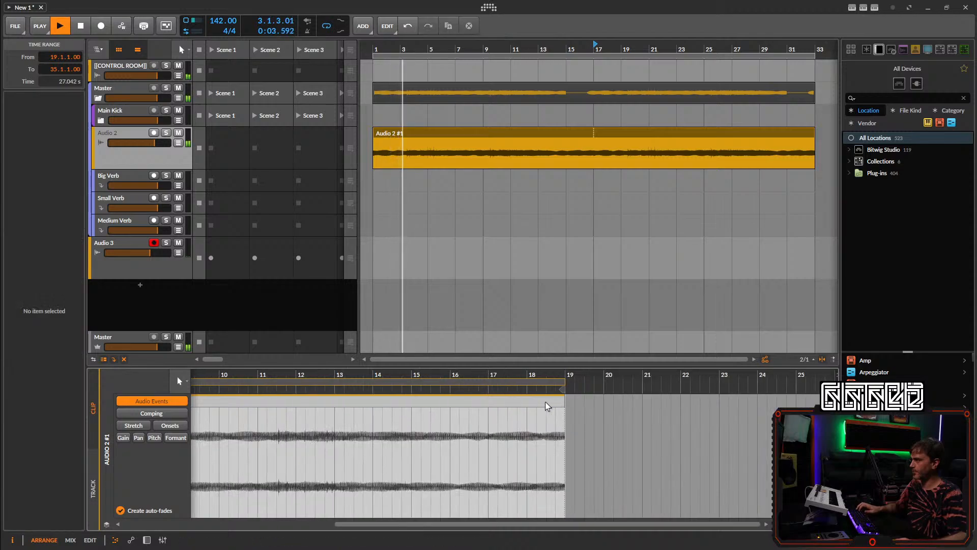
# Set the fade-out of the audio event between bars 3 and 19 to 0.0.0.13.
pyautogui.click(550, 404)
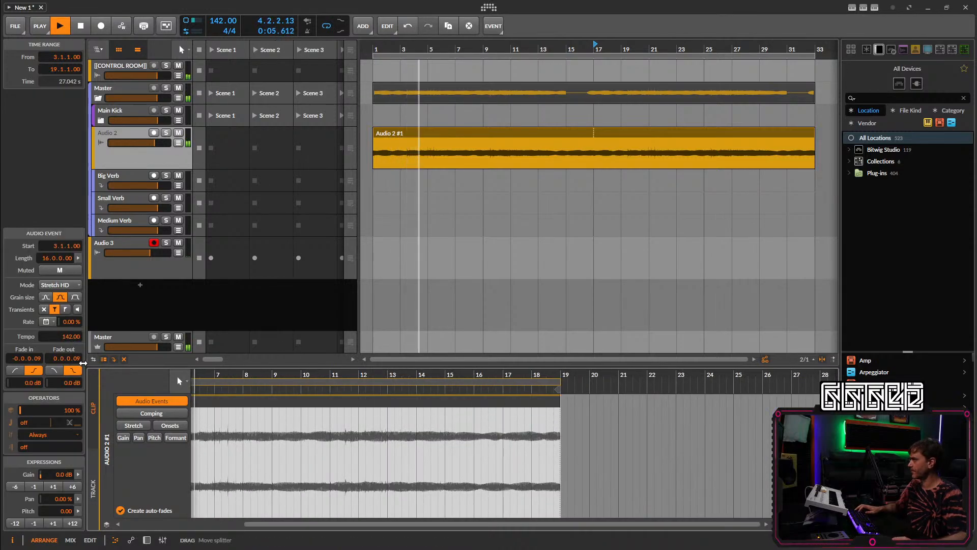
pyautogui.moveTo(80, 363); pyautogui.dragTo(80, 360)
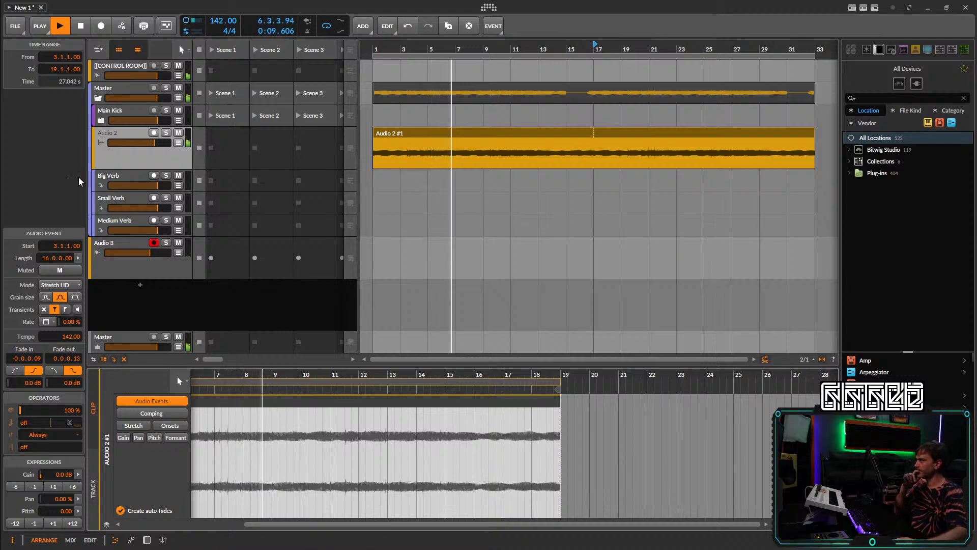
# Raise the Audio 2 track's Big Verb send to about -17.8 dB while listening to the loop.
pyautogui.click(156, 151)
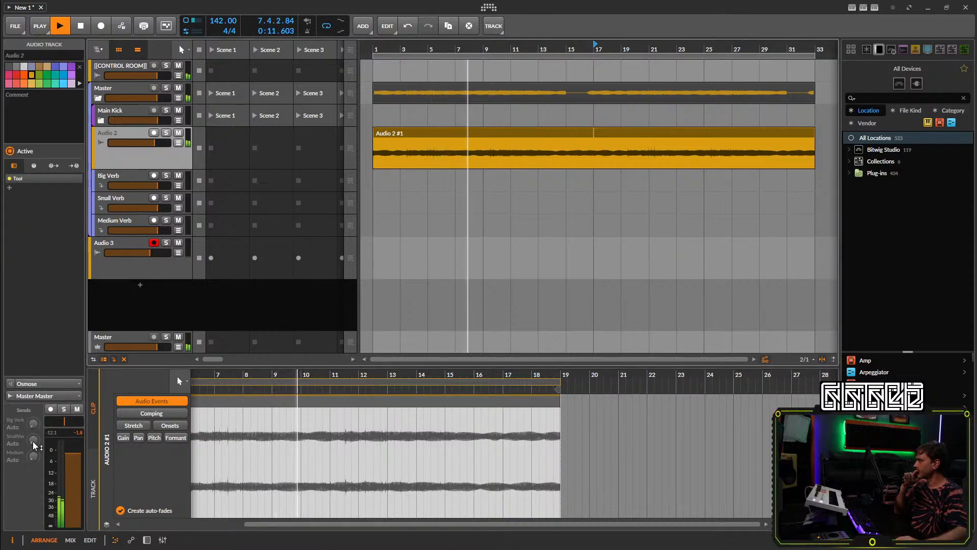
pyautogui.moveTo(34, 430); pyautogui.dragTo(34, 402)
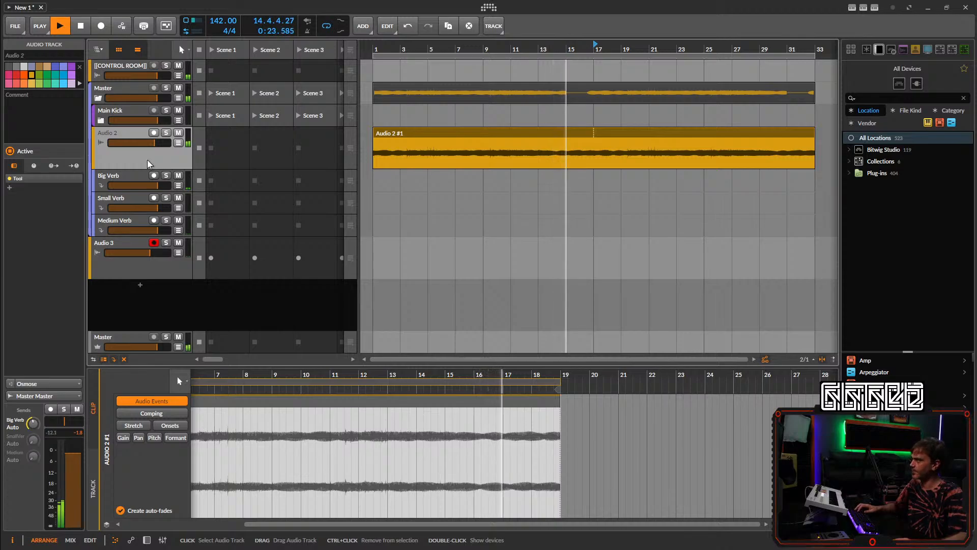
pyautogui.press('space')
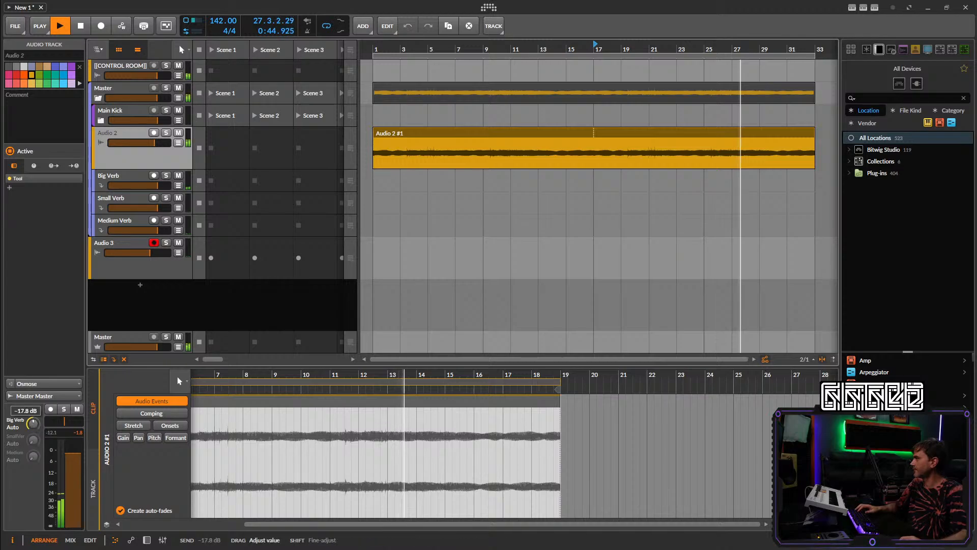
# Record another Osmose performance onto Audio 3 from bar 5 through the loop end at bar 33.
pyautogui.click(144, 261)
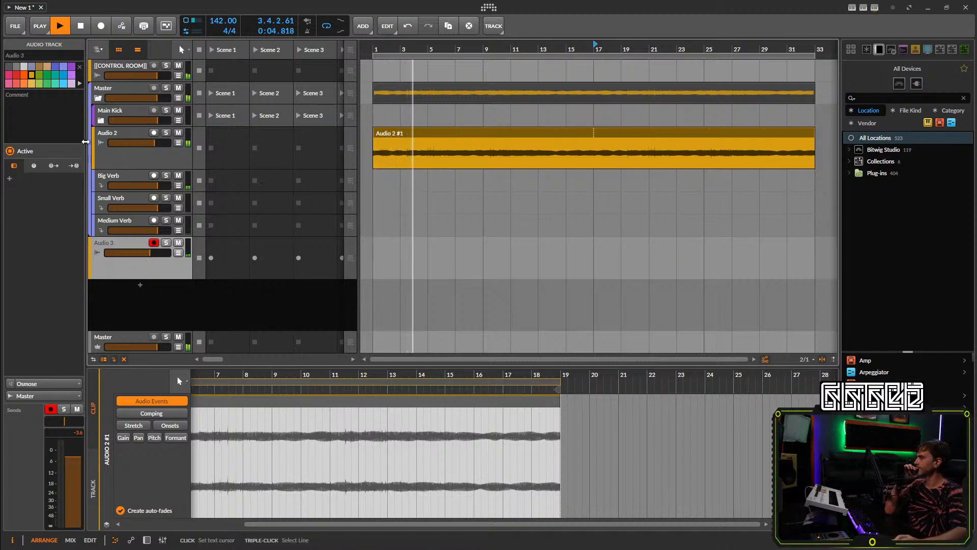
pyautogui.click(100, 27)
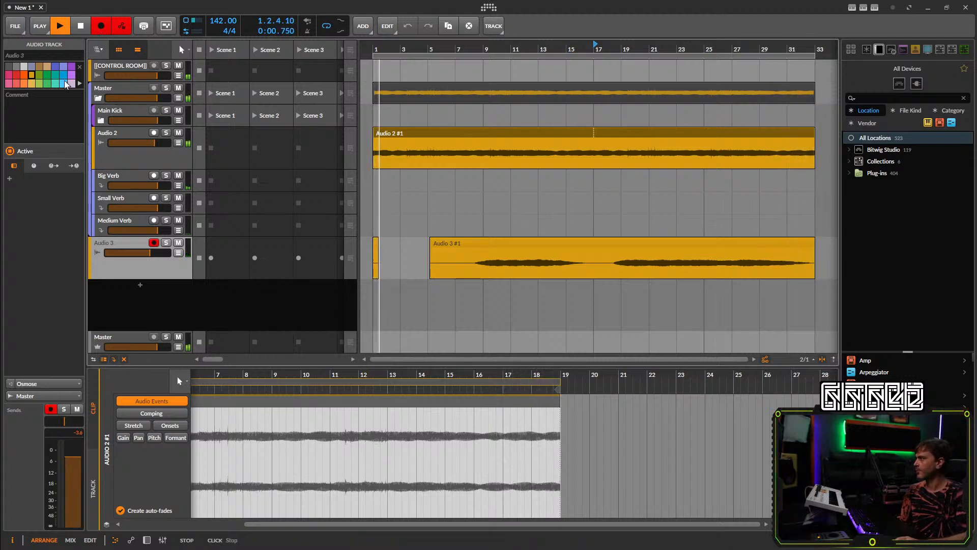
pyautogui.click(101, 27)
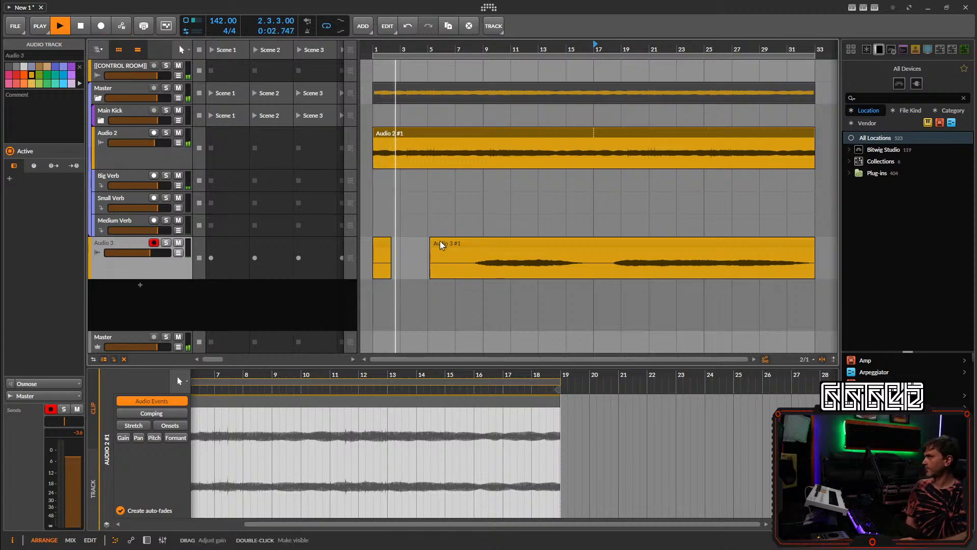
# Trim the start of the long Audio 3 clip to about bar 7 and delete the short clip at bar 1.
pyautogui.moveTo(440, 243); pyautogui.dragTo(458, 243)
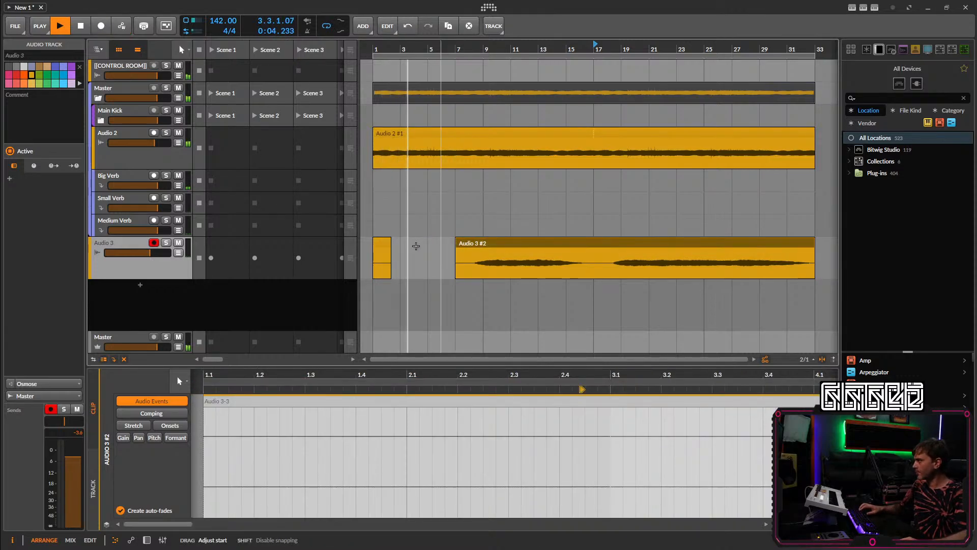
pyautogui.click(384, 247)
pyautogui.press('Delete')
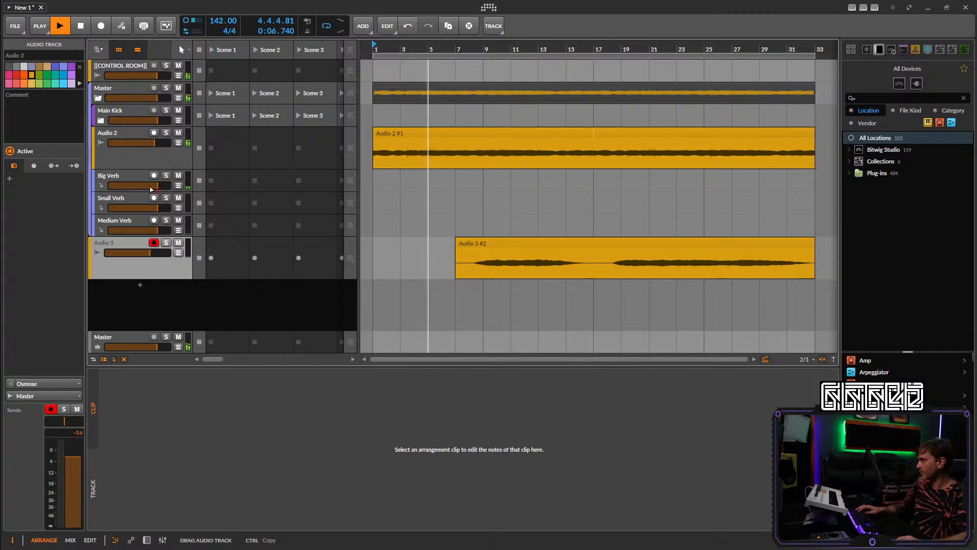
# Move the recorded clip onto a duplicate of Audio 3 and place that track in the Master group below Audio 2.
pyautogui.moveTo(478, 249); pyautogui.dragTo(472, 290)
pyautogui.moveTo(118, 287); pyautogui.dragTo(133, 172)
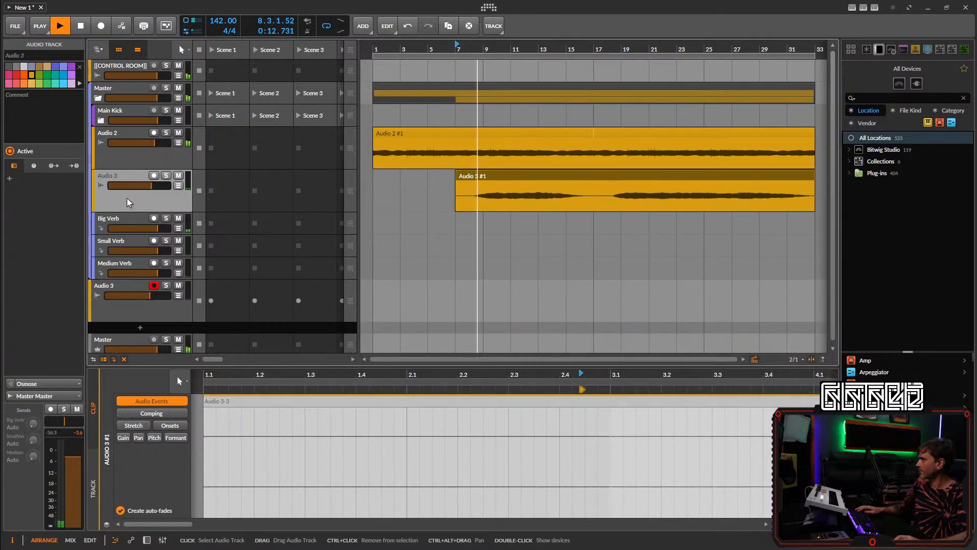
pyautogui.click(141, 318)
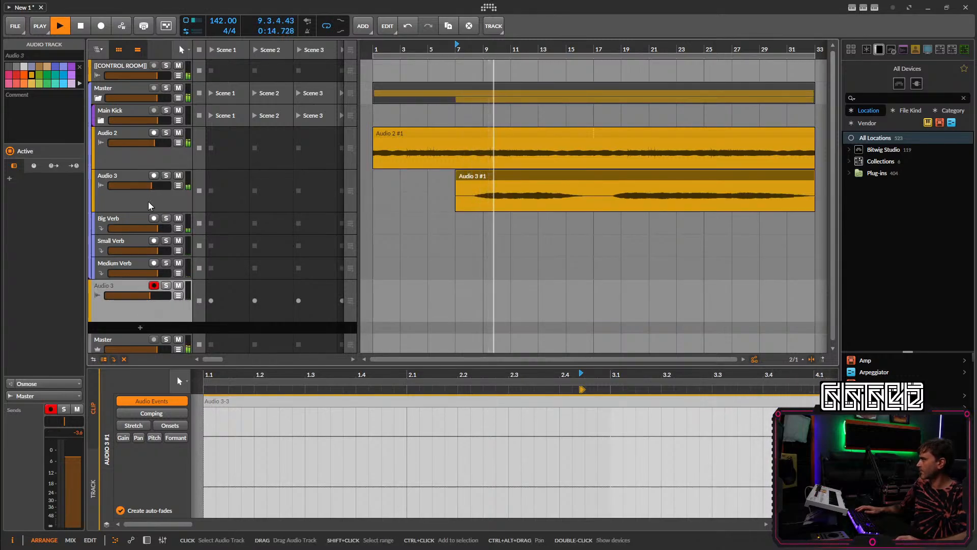
# Raise the Big Verb and Medium Verb sends on the Audio 3 track inside the Master group.
pyautogui.click(145, 197)
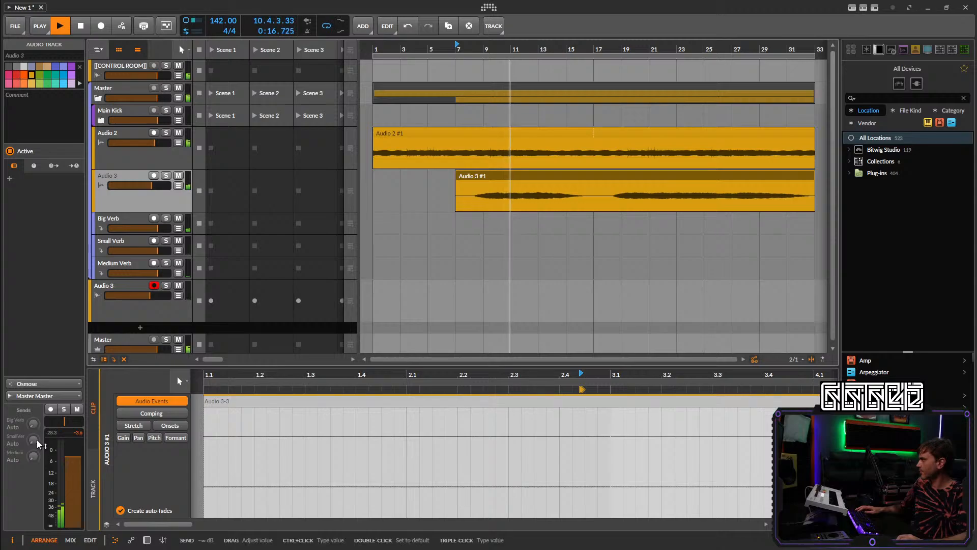
pyautogui.moveTo(33, 423); pyautogui.dragTo(34, 385)
pyautogui.moveTo(33, 456); pyautogui.dragTo(34, 413)
# Add a Tool device to the grouped Audio 3 track and raise its volume to +9.0 dB.
pyautogui.click(146, 540)
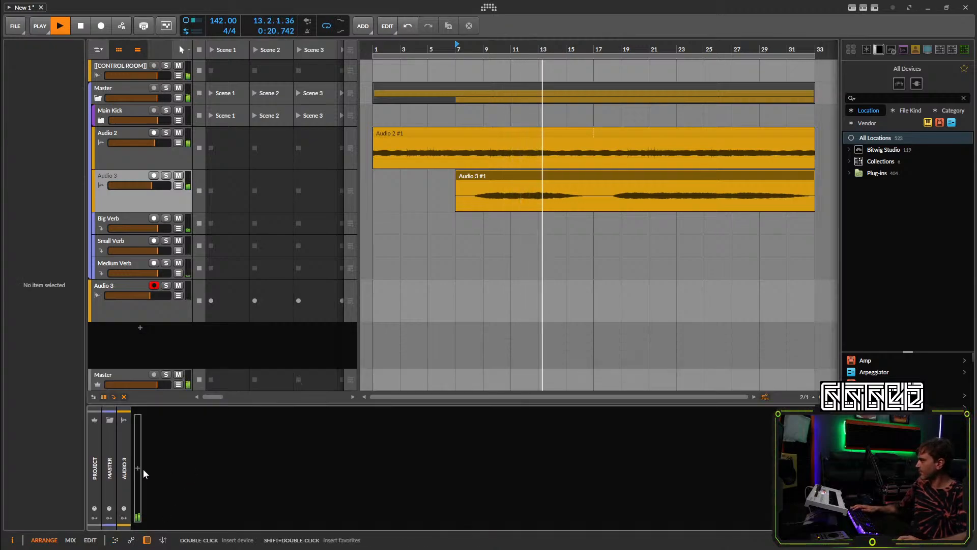
pyautogui.click(137, 468)
pyautogui.write('tool')
pyautogui.click(315, 281)
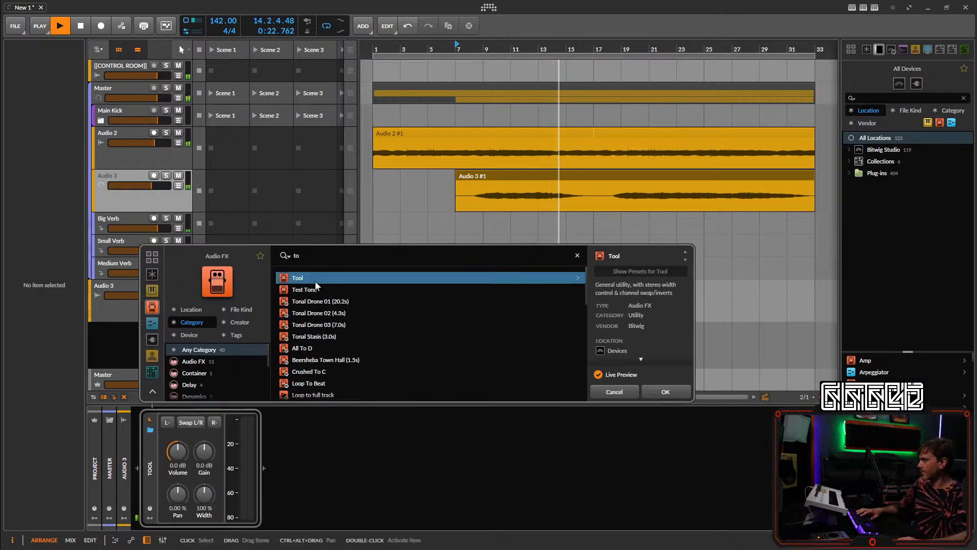
pyautogui.click(667, 394)
pyautogui.moveTo(176, 452); pyautogui.dragTo(175, 438)
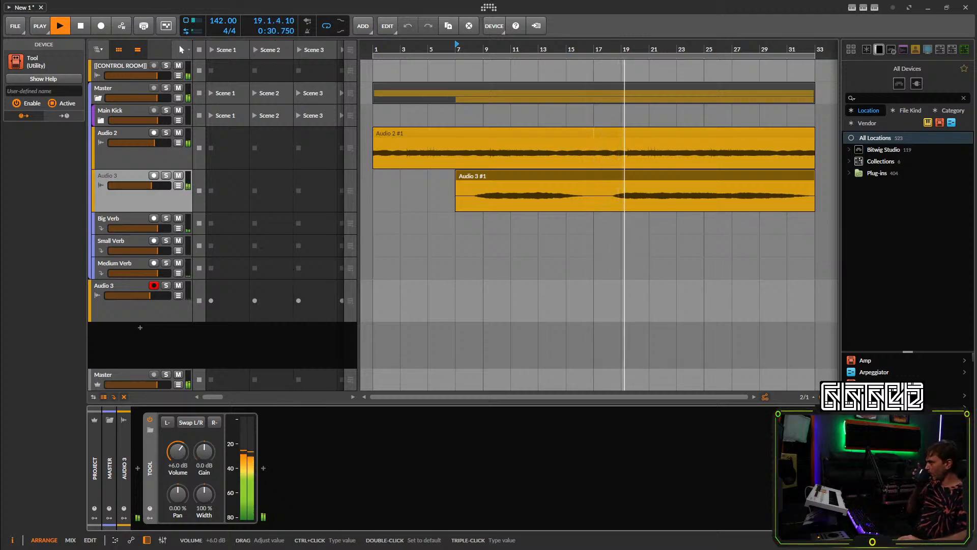
pyautogui.moveTo(181, 453); pyautogui.dragTo(181, 451)
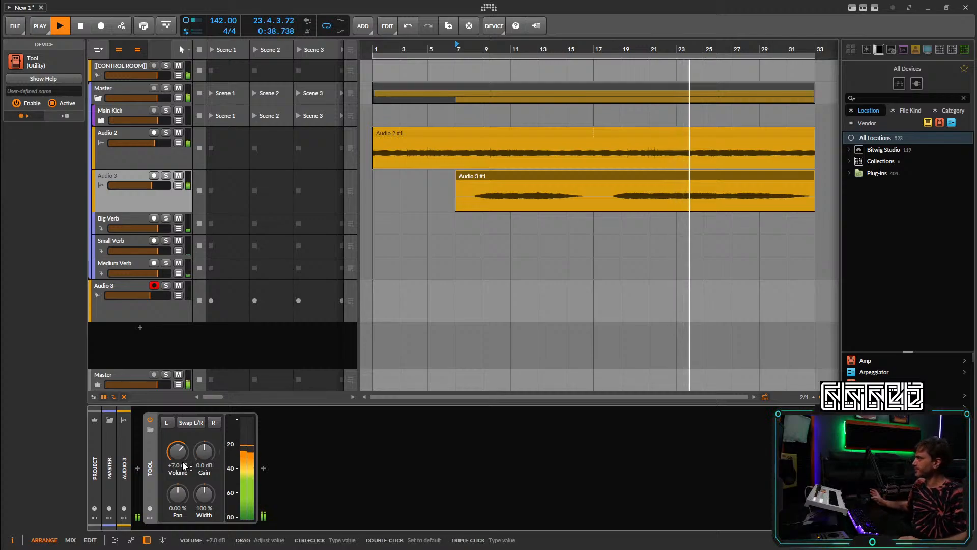
pyautogui.moveTo(174, 454); pyautogui.dragTo(173, 451)
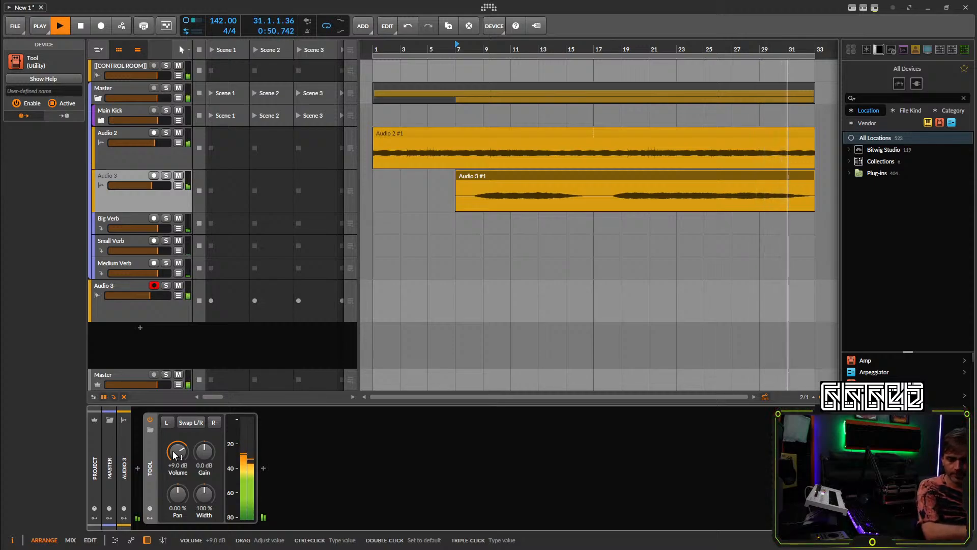
# Record a new sustained Osmose take on the armed Audio 3 track below the Master group.
pyautogui.click(178, 296)
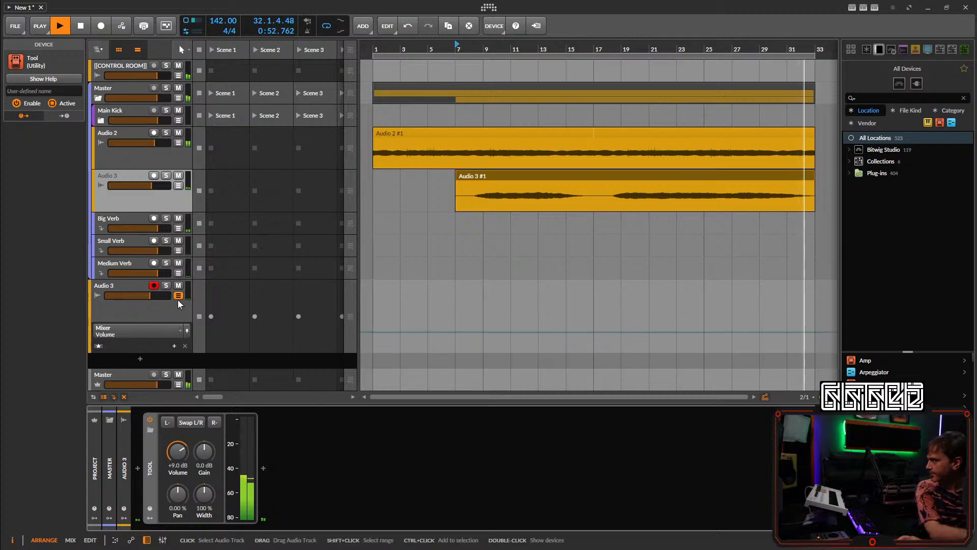
pyautogui.click(178, 296)
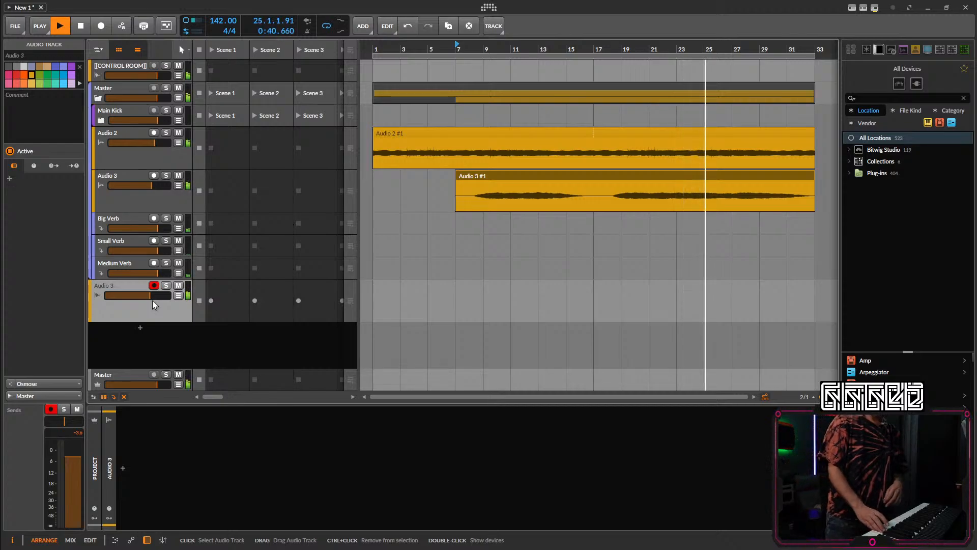
pyautogui.click(101, 28)
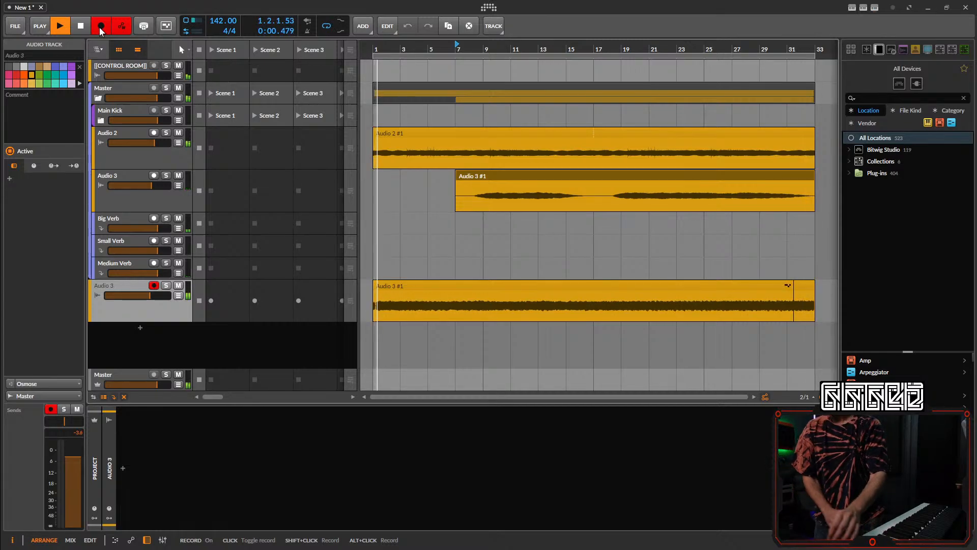
pyautogui.click(100, 26)
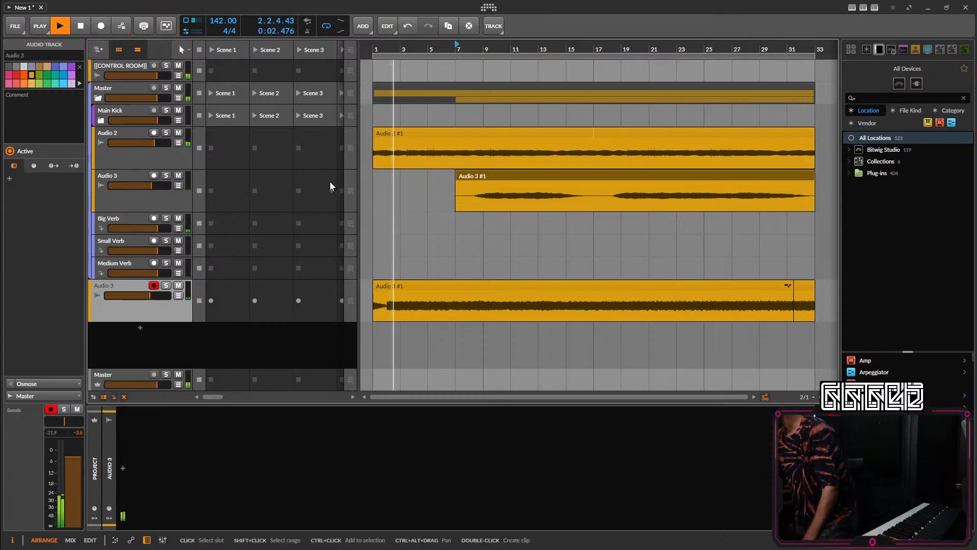
# Extend the newly recorded Audio 3 clip to bar 33 and comp Take 1 over its first bar in place of Take 2.
pyautogui.click(463, 285)
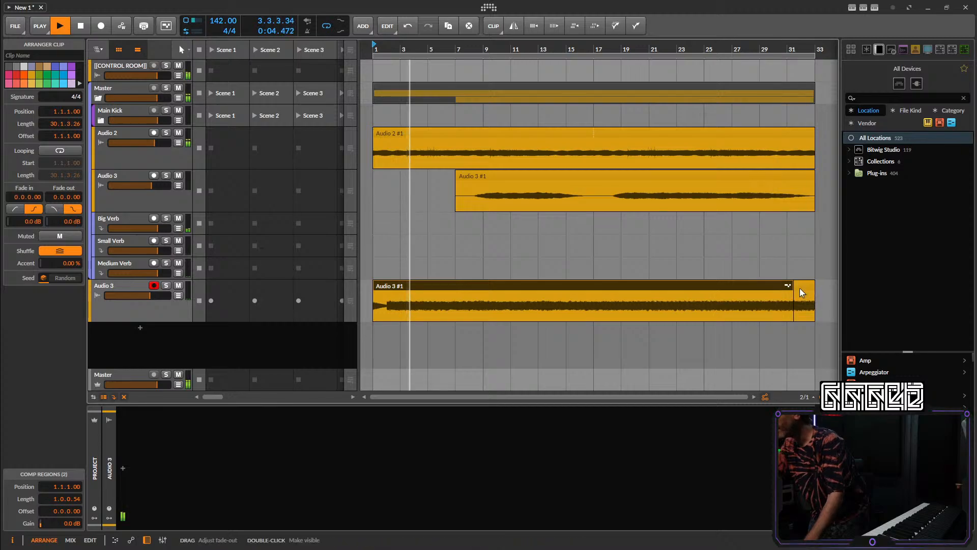
pyautogui.moveTo(793, 291); pyautogui.dragTo(813, 295)
pyautogui.doubleClick(405, 290)
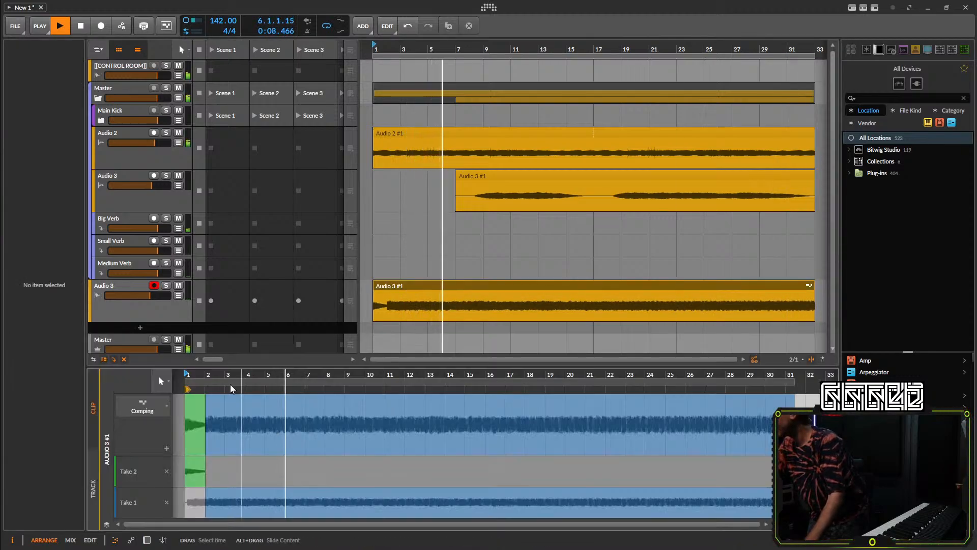
pyautogui.moveTo(206, 403); pyautogui.dragTo(185, 403)
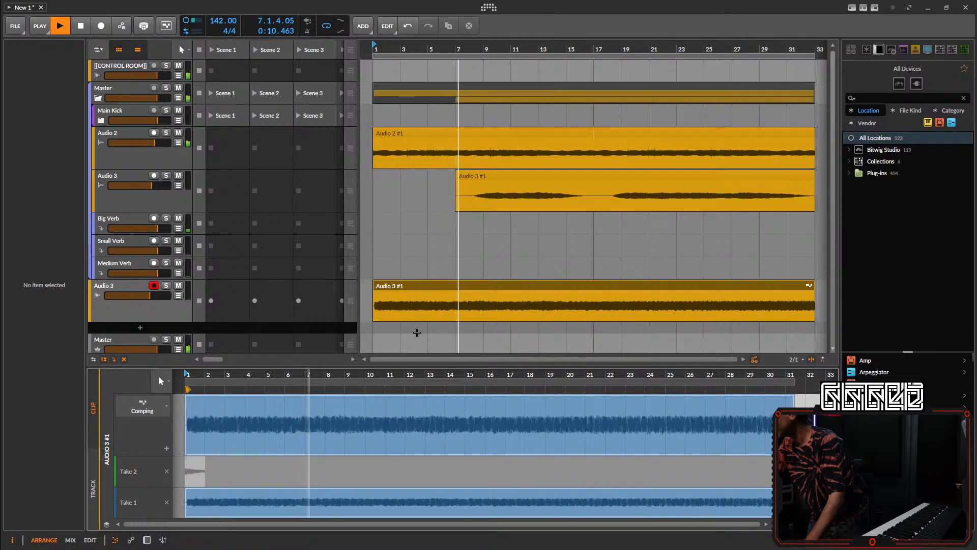
# Move the comped clip onto a duplicate of the recording track and place that track in the Master group below Audio 3.
pyautogui.click(420, 286)
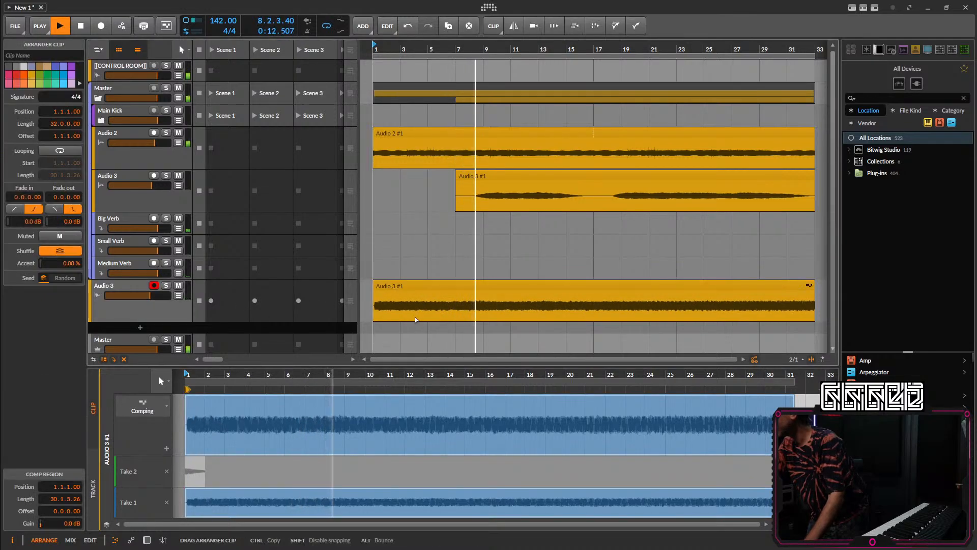
pyautogui.moveTo(415, 319); pyautogui.dragTo(399, 328)
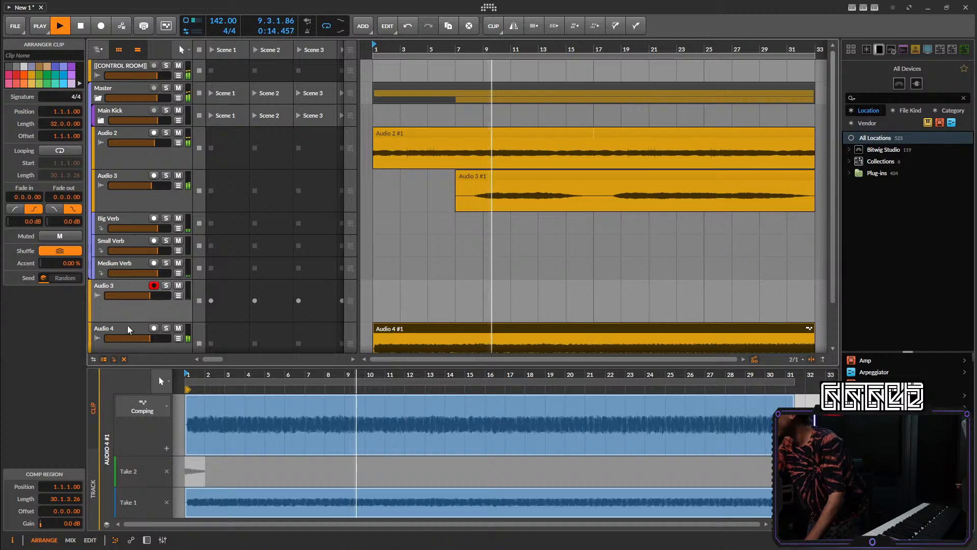
pyautogui.moveTo(128, 330); pyautogui.dragTo(143, 222)
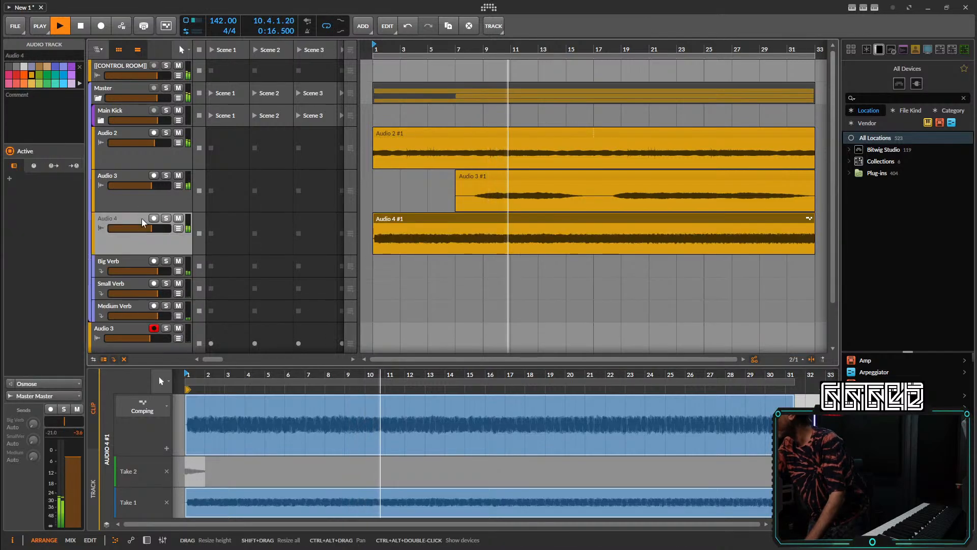
# Raise the Big Verb and Medium Verb sends on Audio 4 and add a Tool device with its volume at +4.3 dB.
pyautogui.click(147, 541)
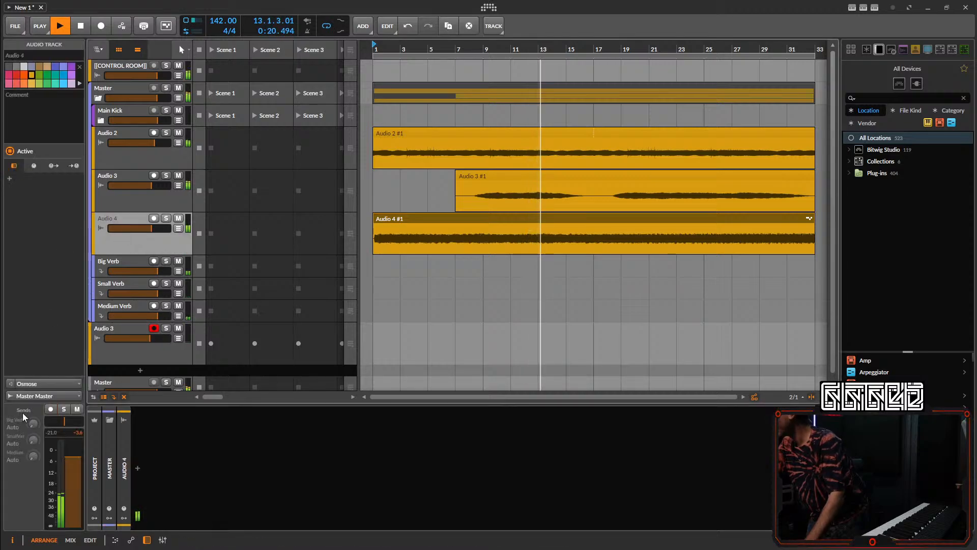
pyautogui.moveTo(33, 423); pyautogui.dragTo(33, 416)
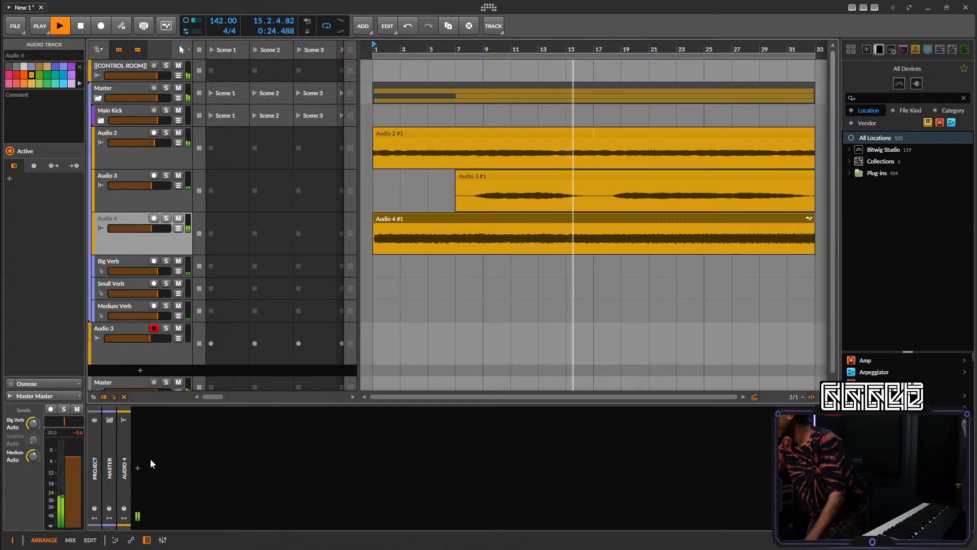
pyautogui.click(138, 469)
pyautogui.write('too')
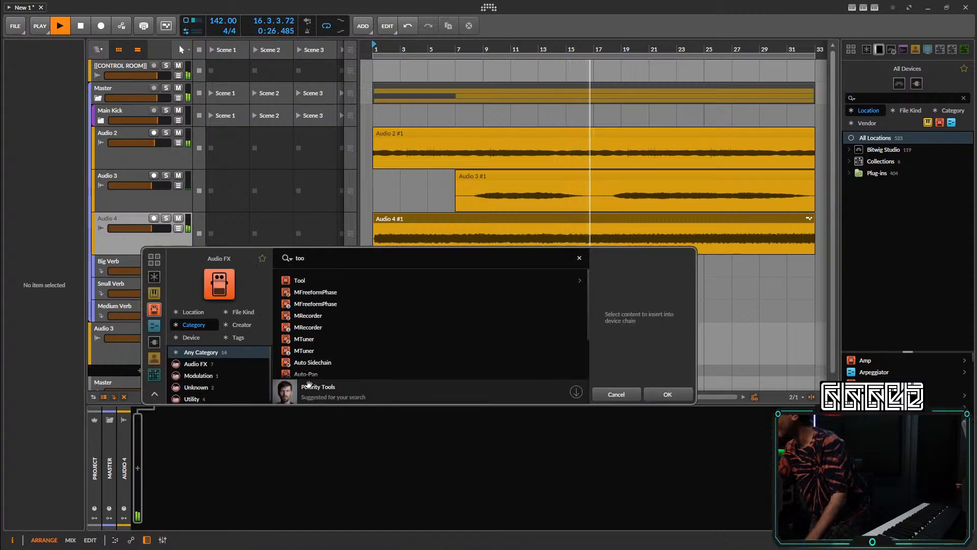
pyautogui.click(300, 280)
pyautogui.press('Return')
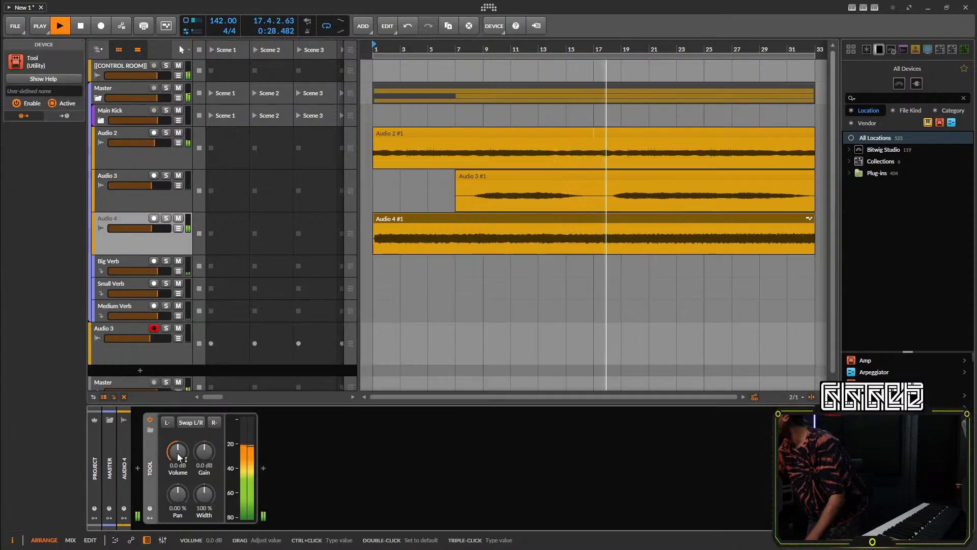
pyautogui.moveTo(177, 451); pyautogui.dragTo(178, 448)
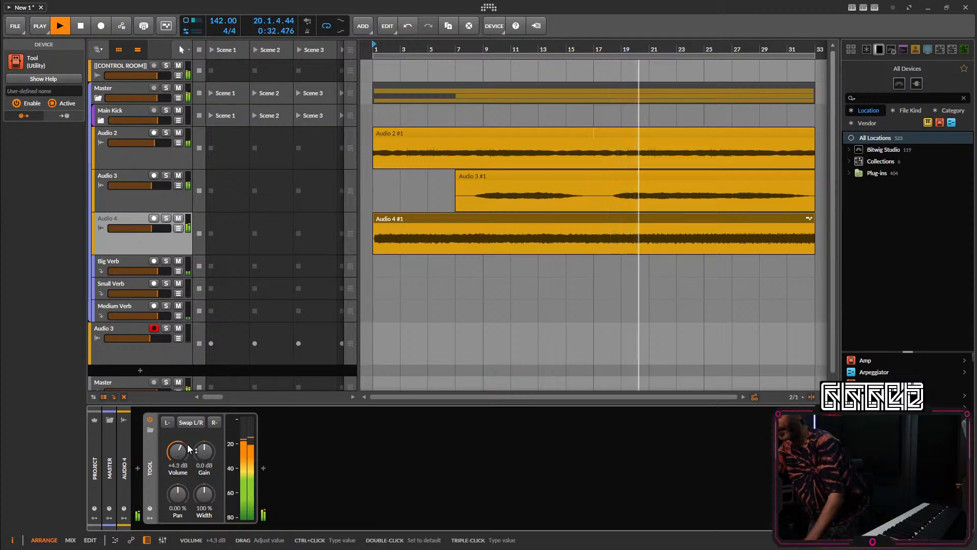
# Record a rhythmic Osmose take on the armed Audio 3 track, from about bar 2 to bar 19.
pyautogui.click(154, 350)
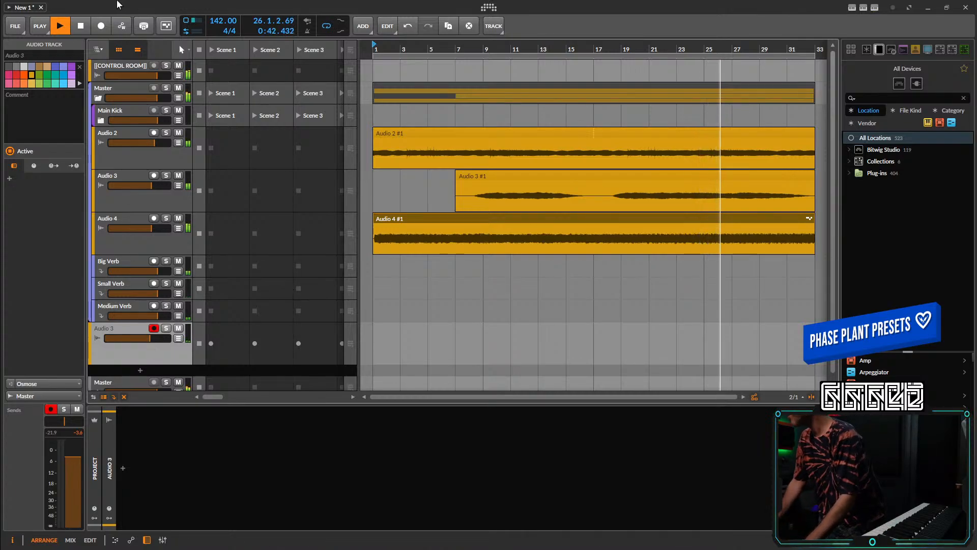
pyautogui.click(307, 31)
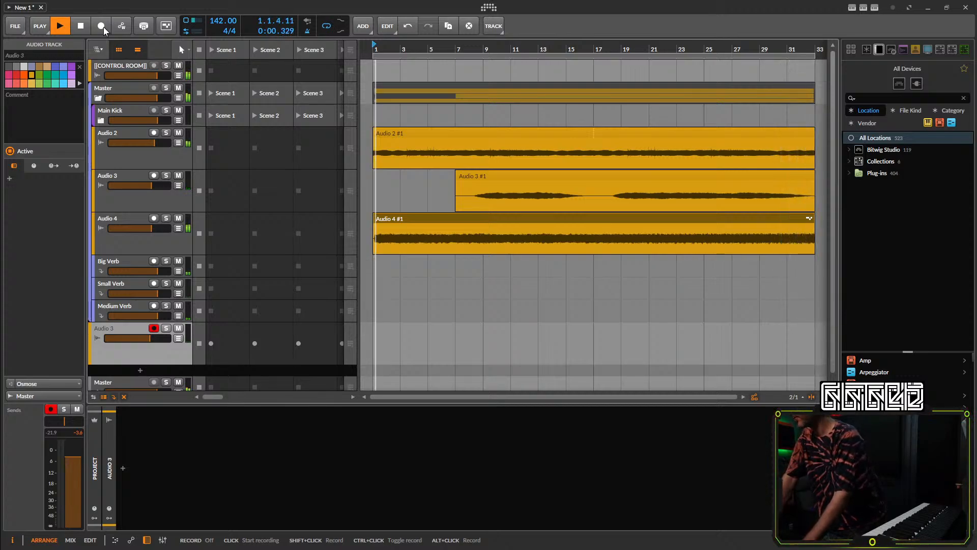
pyautogui.click(103, 27)
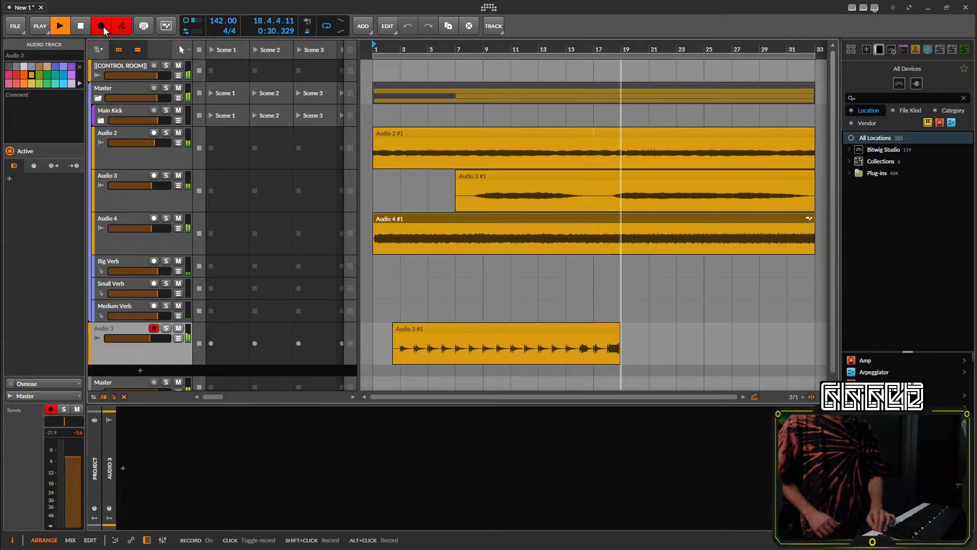
pyautogui.click(102, 26)
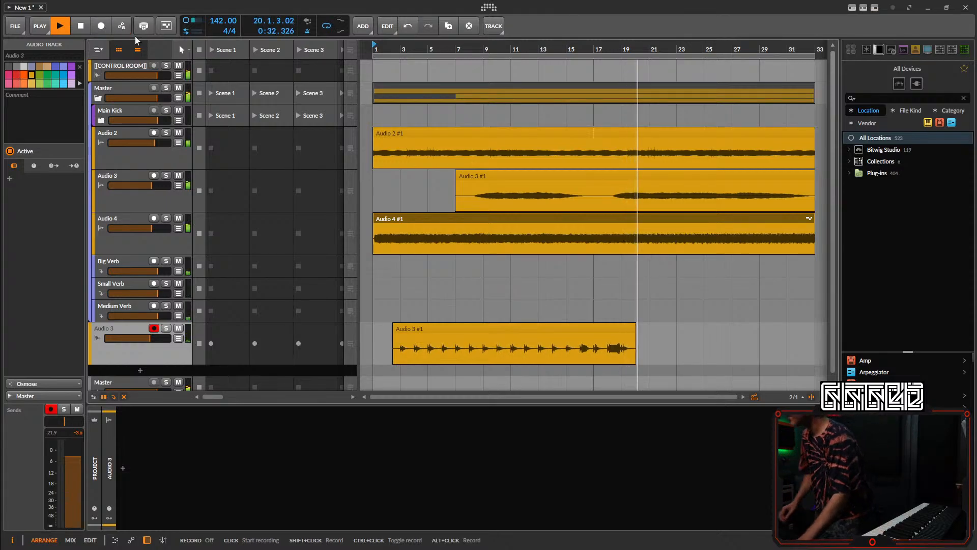
# Trim the rhythmic clip's start to bar 3 and move it onto a duplicated track in the Master group below Audio 4.
pyautogui.click(398, 329)
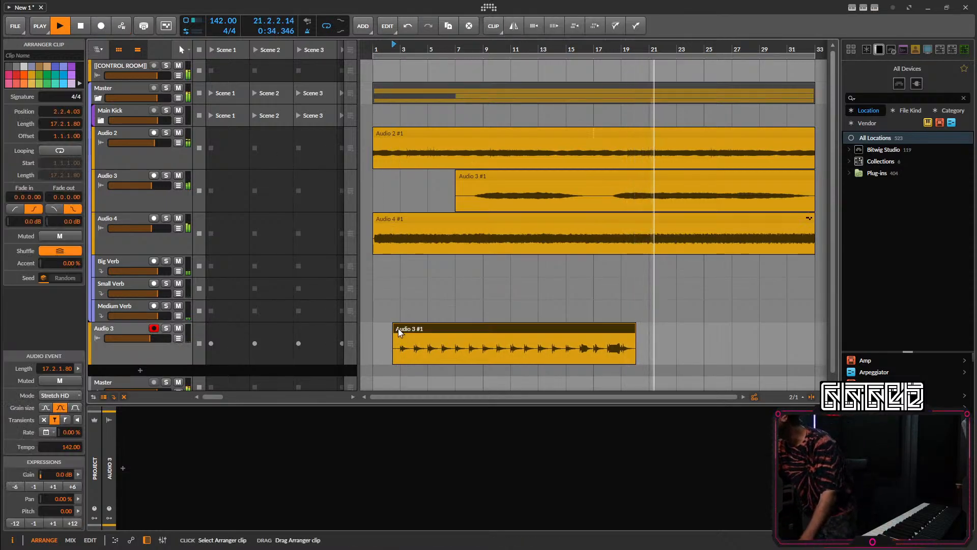
pyautogui.moveTo(395, 329); pyautogui.dragTo(403, 329)
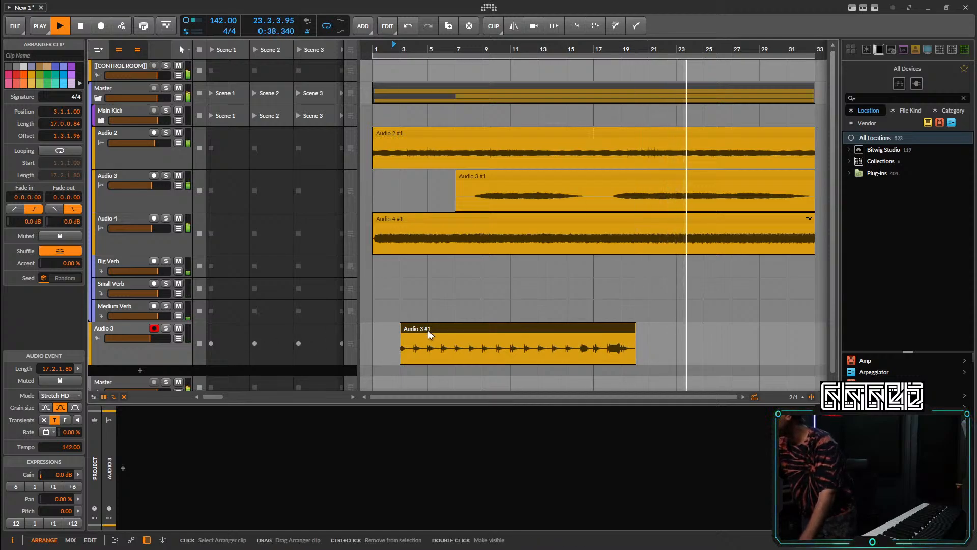
pyautogui.moveTo(425, 329); pyautogui.dragTo(425, 374)
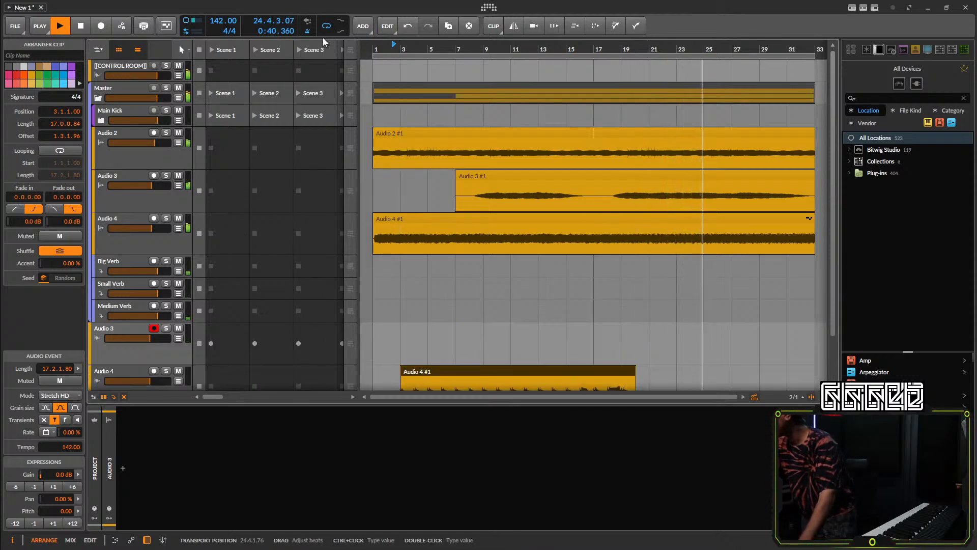
pyautogui.click(308, 33)
pyautogui.scroll(-3, 540, 201)
pyautogui.moveTo(157, 346); pyautogui.dragTo(137, 208)
# Move the Audio 5 clip to bar 1 and loop it every 16 bars up to bar 33.
pyautogui.moveTo(424, 209); pyautogui.dragTo(396, 210)
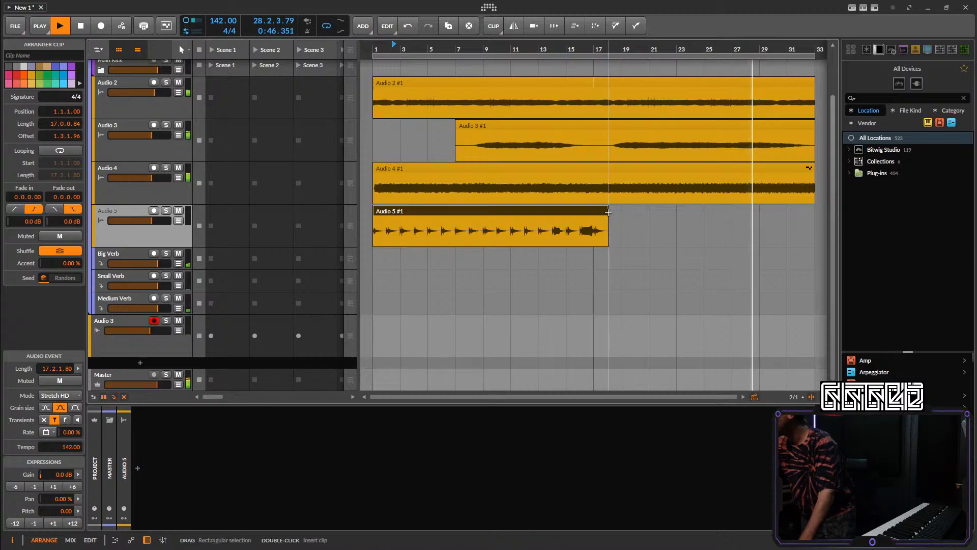
pyautogui.moveTo(608, 214); pyautogui.dragTo(814, 223)
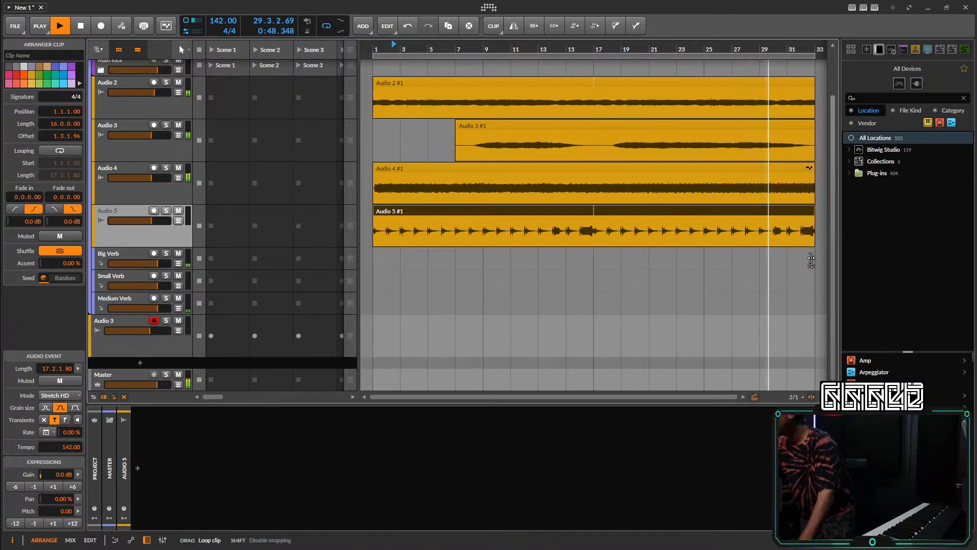
# Add a Tool device to the Audio 5 track and raise its volume to +6.4 dB.
pyautogui.click(167, 230)
pyautogui.click(137, 468)
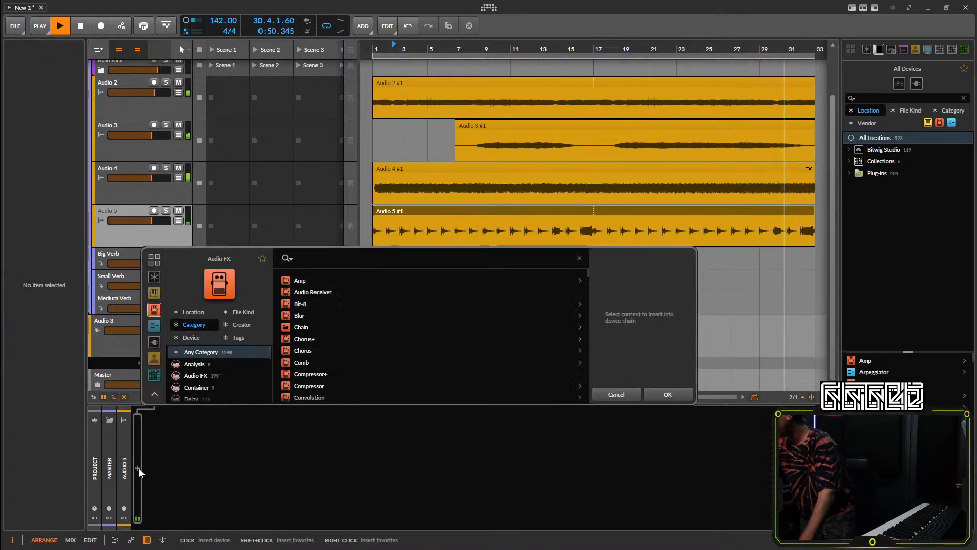
pyautogui.write('to')
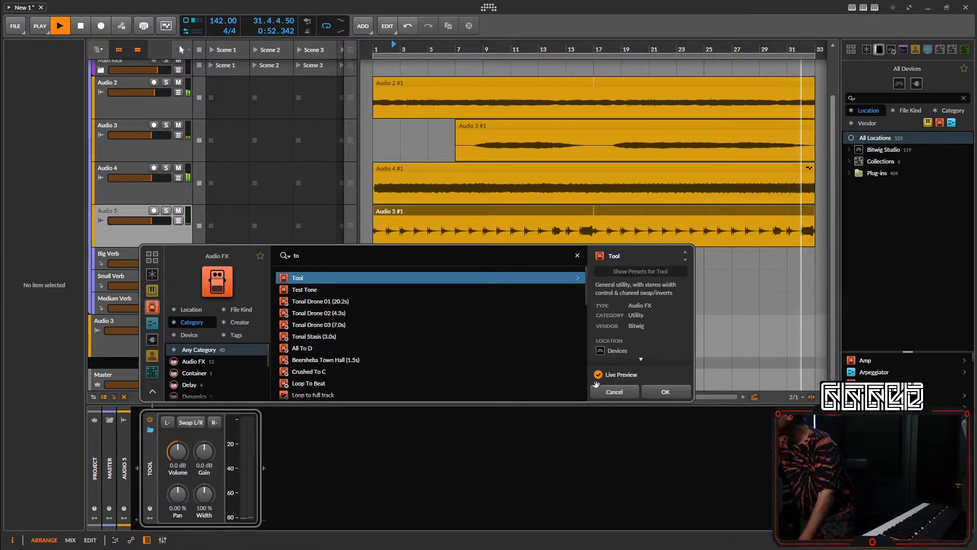
pyautogui.press('Return')
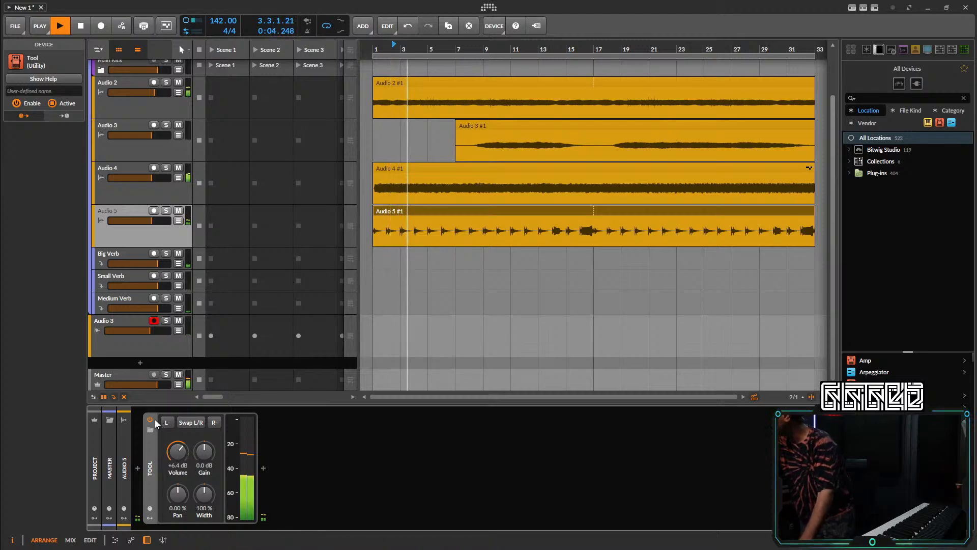
# Record a swelling Osmose take on the armed Audio 3 track, ending shortly after bar 16.
pyautogui.click(130, 225)
pyautogui.click(137, 355)
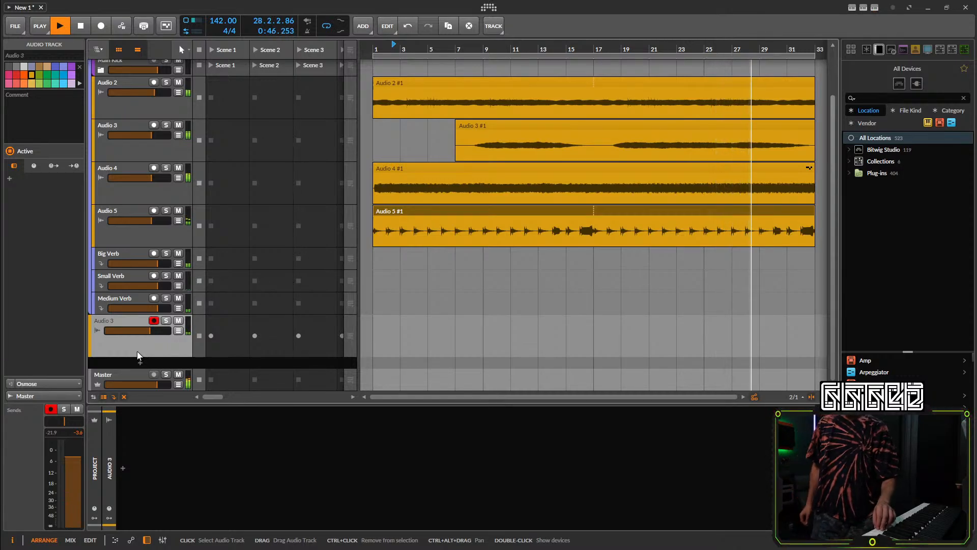
pyautogui.click(101, 26)
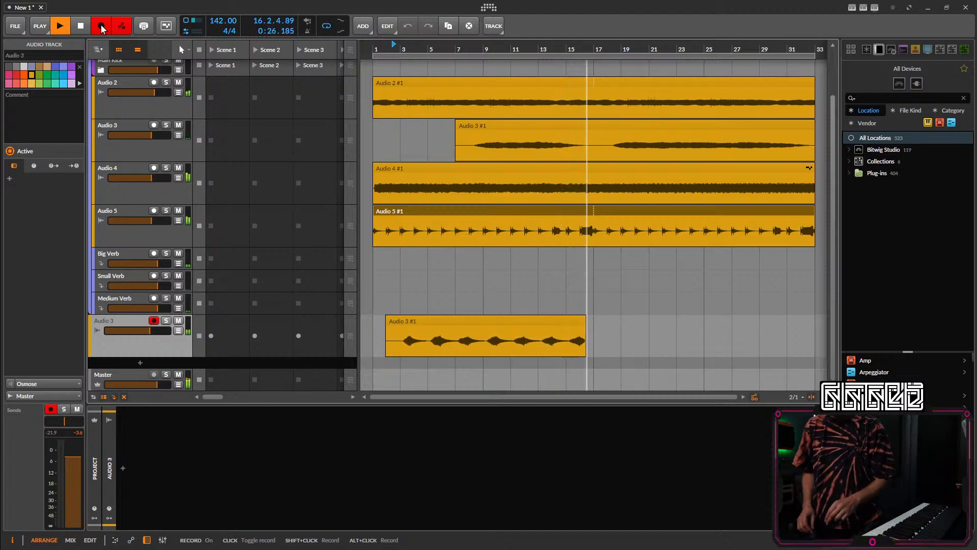
pyautogui.click(102, 25)
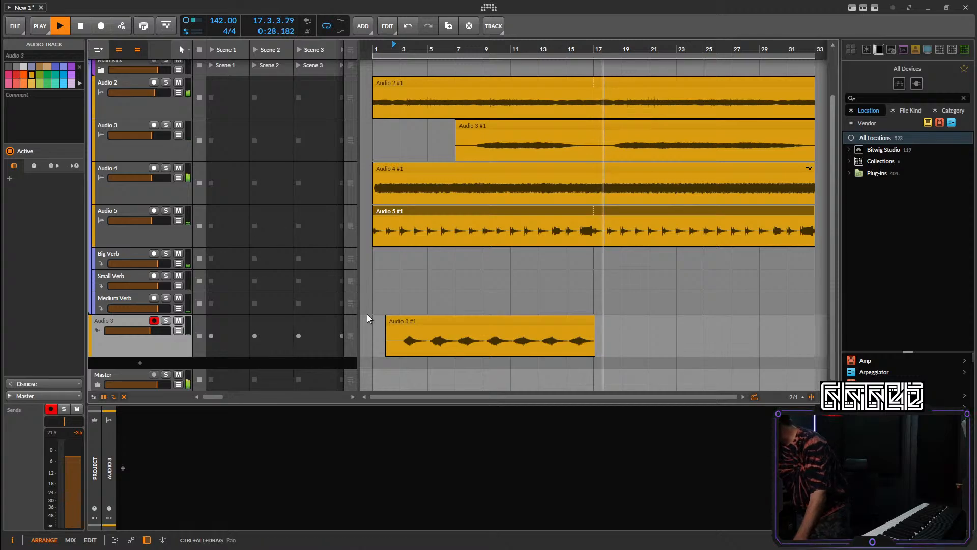
# Trim the start of the swelling clip, align it to bar 1 and shorten it to 12 bars.
pyautogui.moveTo(389, 319)
pyautogui.mouseDown()
pyautogui.moveTo(410, 320)
pyautogui.moveTo(386, 322)
pyautogui.mouseUp()
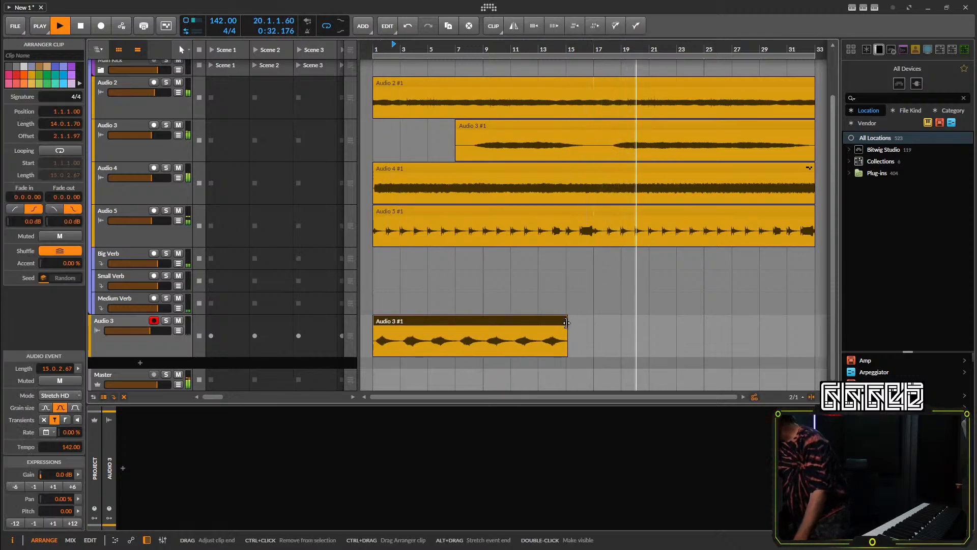
pyautogui.moveTo(566, 322); pyautogui.dragTo(538, 322)
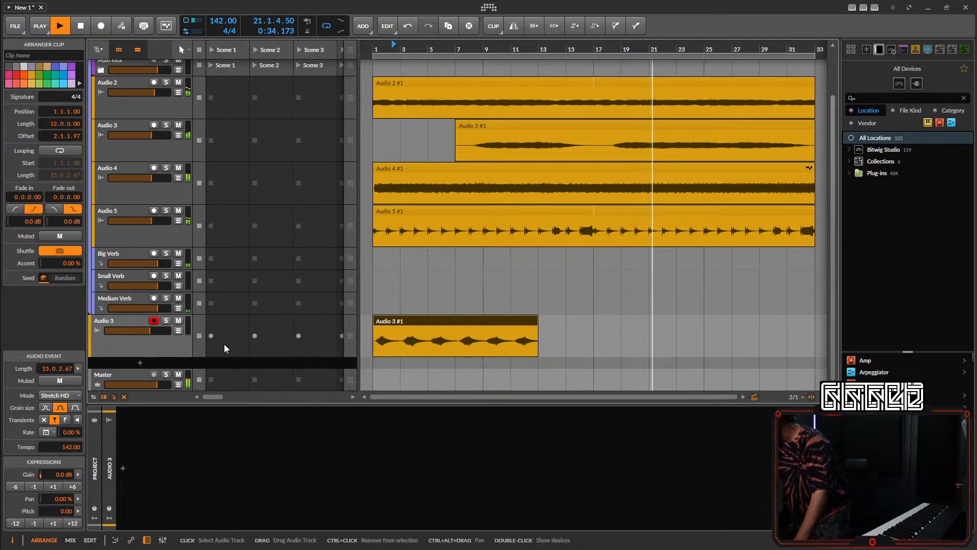
# Move the 12-bar clip onto a duplicated track in the Master group below Audio 4 and loop it past bar 33.
pyautogui.moveTo(399, 321); pyautogui.dragTo(389, 360)
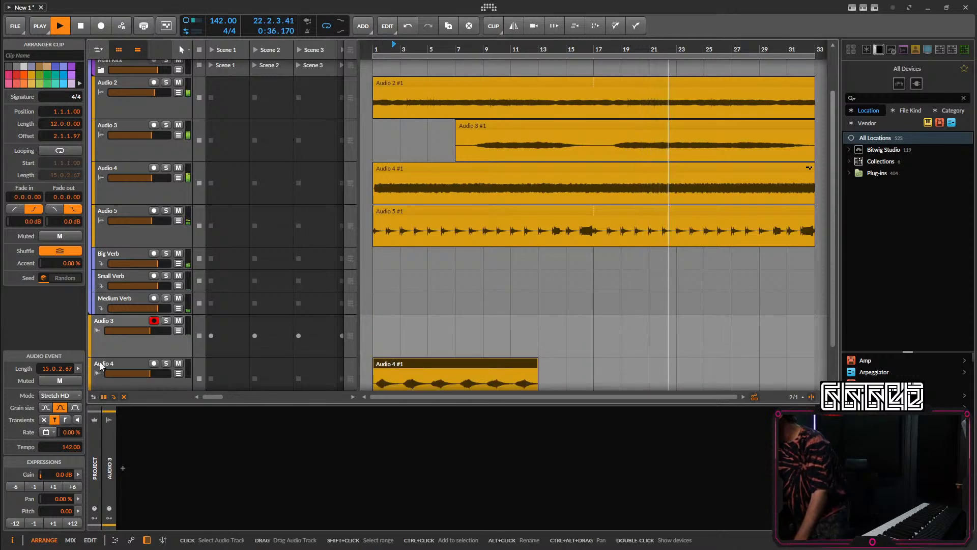
pyautogui.moveTo(123, 362); pyautogui.dragTo(142, 208)
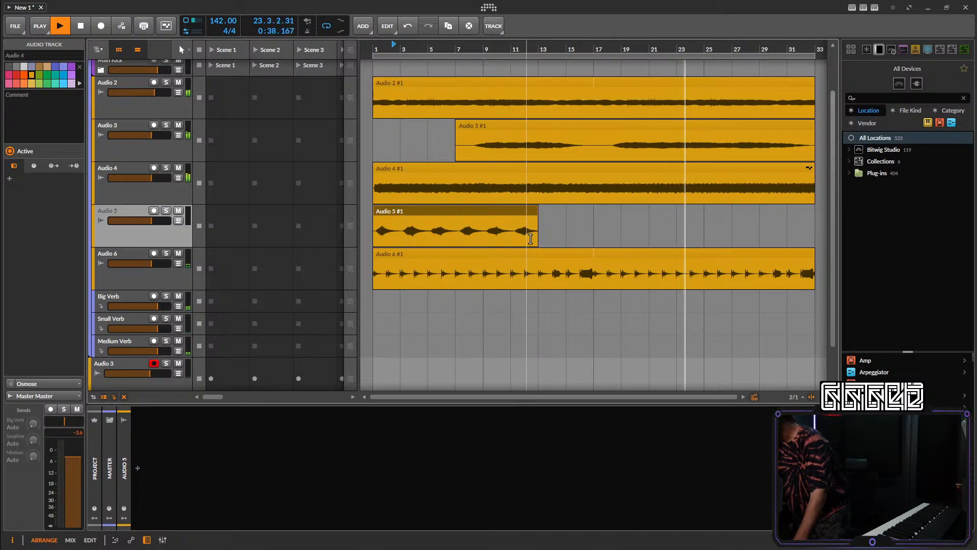
pyautogui.moveTo(537, 219); pyautogui.dragTo(824, 229)
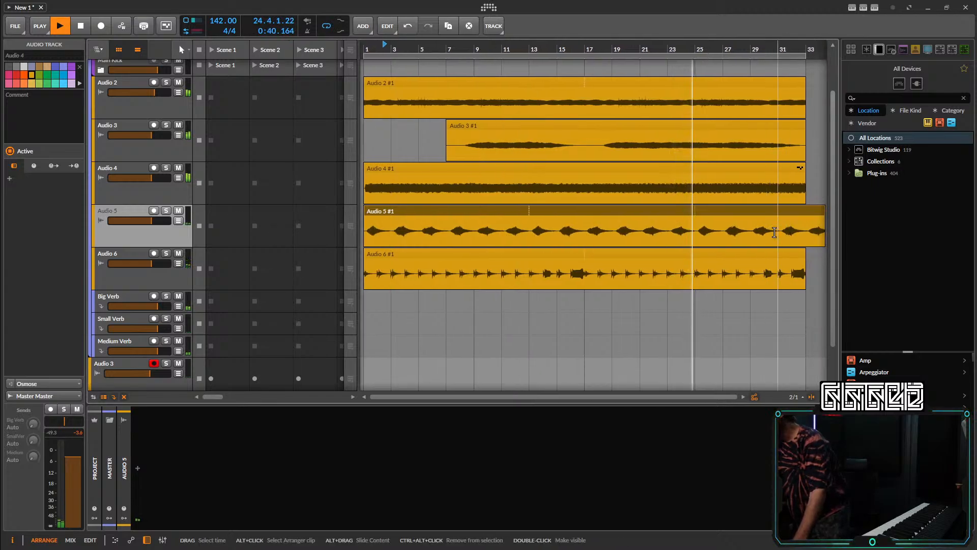
# Shorten the looped Audio 5 clip to end at bar 33 and raise the track's Big Verb send to -9.1 dB.
pyautogui.scroll(-4, 768, 225)
pyautogui.moveTo(565, 211); pyautogui.dragTo(559, 211)
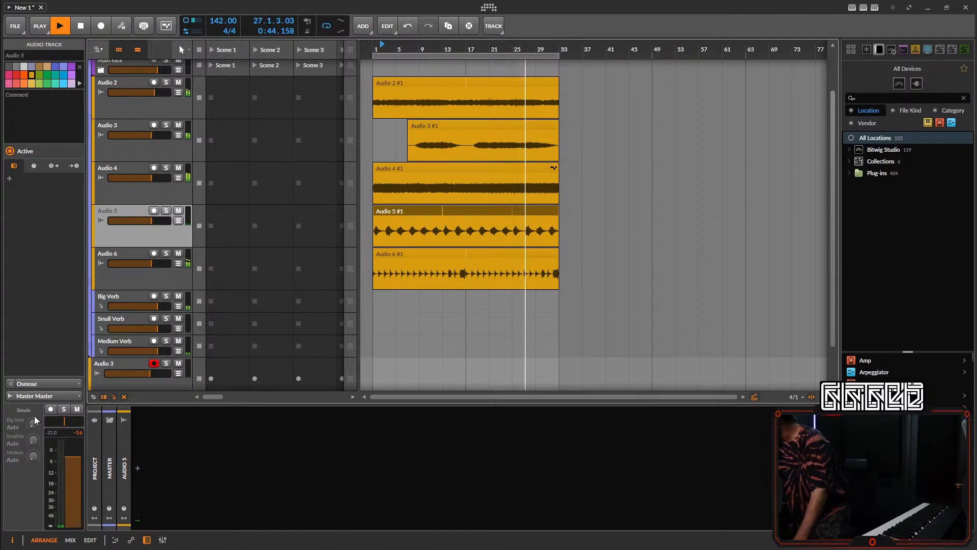
pyautogui.moveTo(31, 427); pyautogui.dragTo(32, 404)
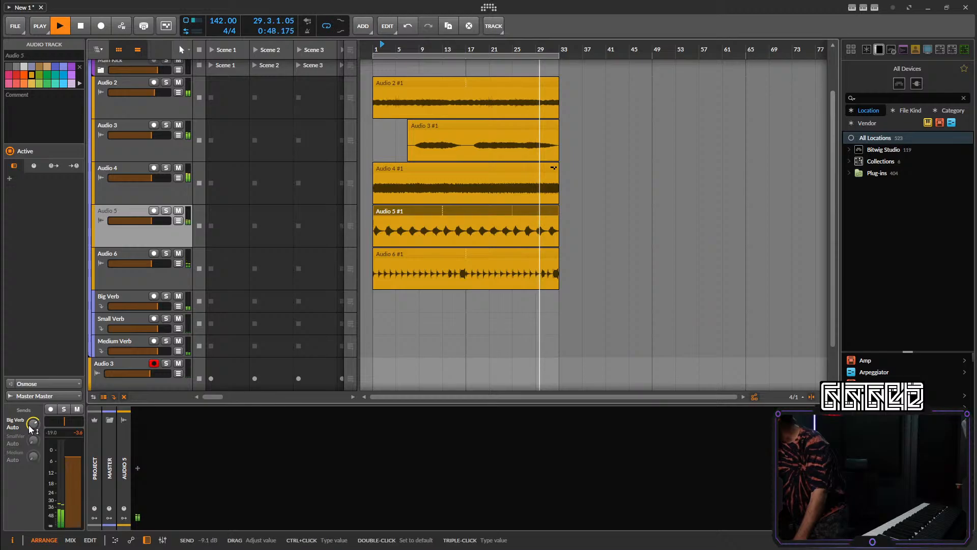
# Record a short Osmose take on the armed Audio 3 track, from about bar 25 to bar 30.
pyautogui.scroll(-2, 115, 344)
pyautogui.click(115, 344)
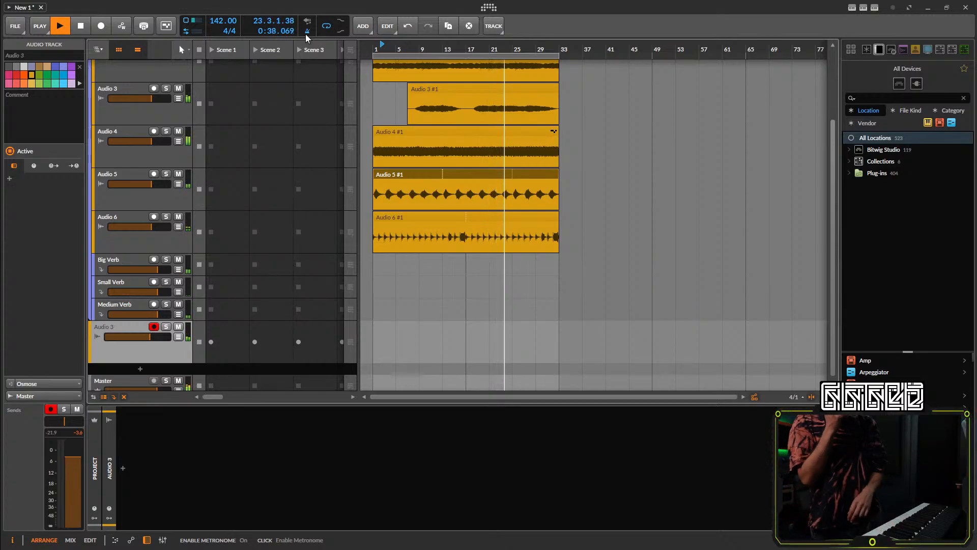
pyautogui.click(100, 26)
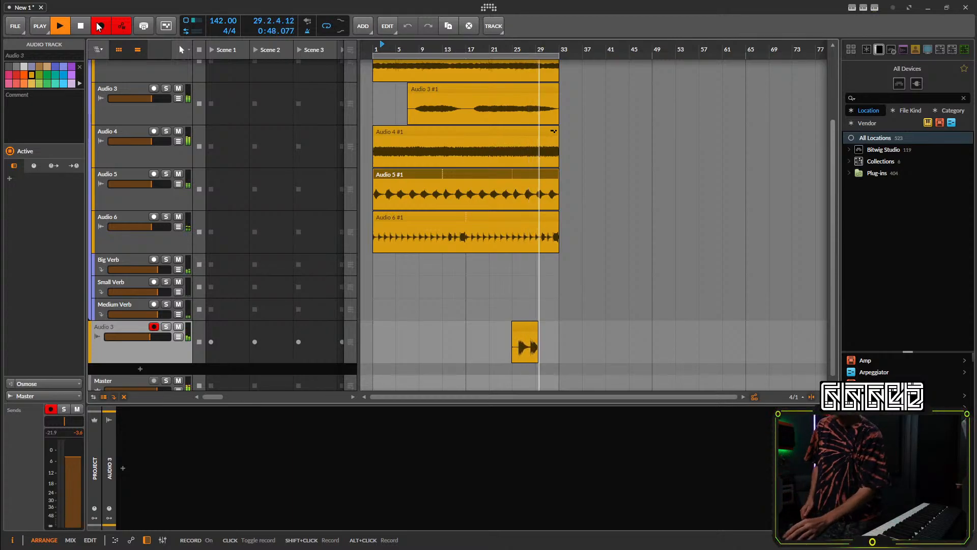
pyautogui.click(100, 27)
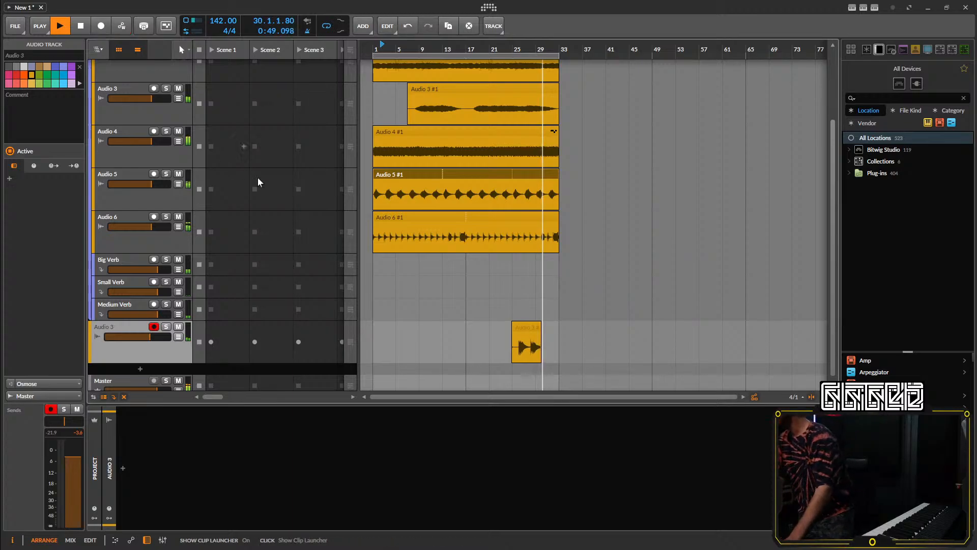
# Trim the short Audio 3 clip to a single hit starting at bar 25 and lasting just under three bars.
pyautogui.click(519, 341)
pyautogui.scroll(2, 519, 340)
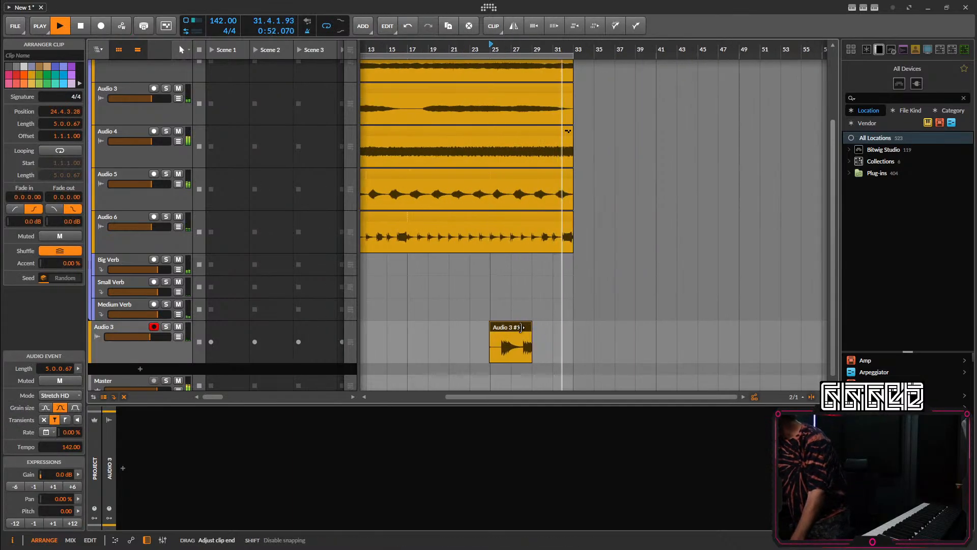
pyautogui.moveTo(520, 328); pyautogui.dragTo(509, 328)
pyautogui.scroll(-3, 441, 327)
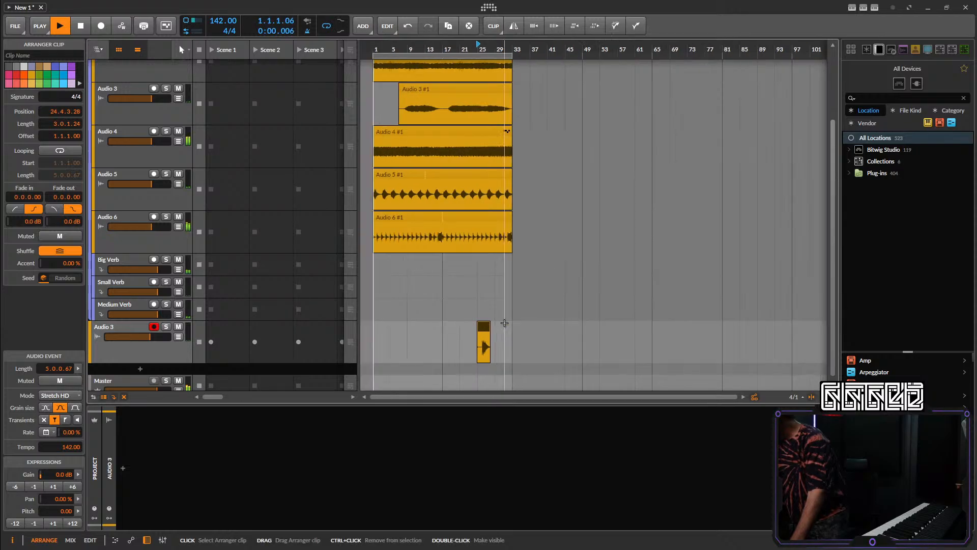
pyautogui.scroll(4, 441, 328)
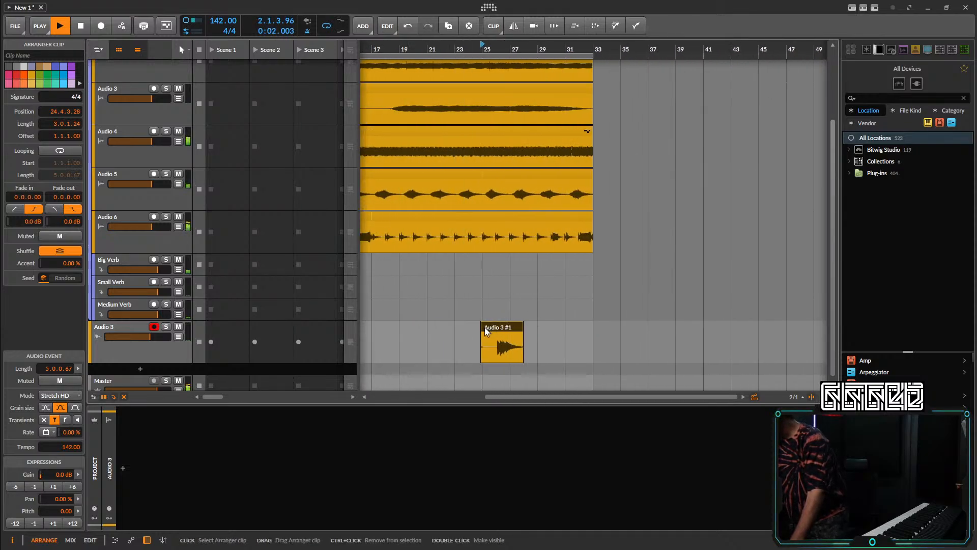
pyautogui.moveTo(483, 326); pyautogui.dragTo(487, 326)
pyautogui.scroll(-4, 476, 313)
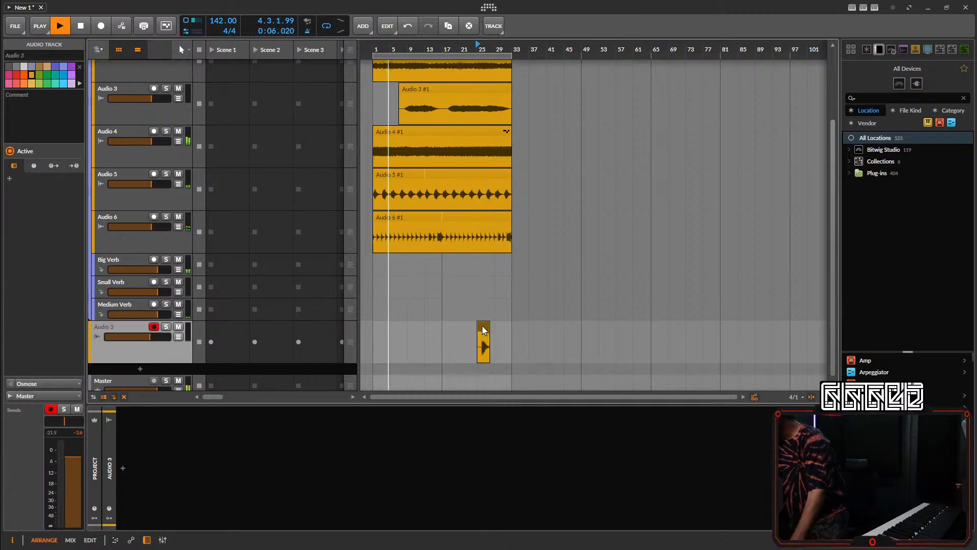
# Move the trimmed hit onto a new track and place that track in the Master group below Audio 5.
pyautogui.moveTo(483, 343); pyautogui.dragTo(484, 368)
pyautogui.scroll(-2, 479, 364)
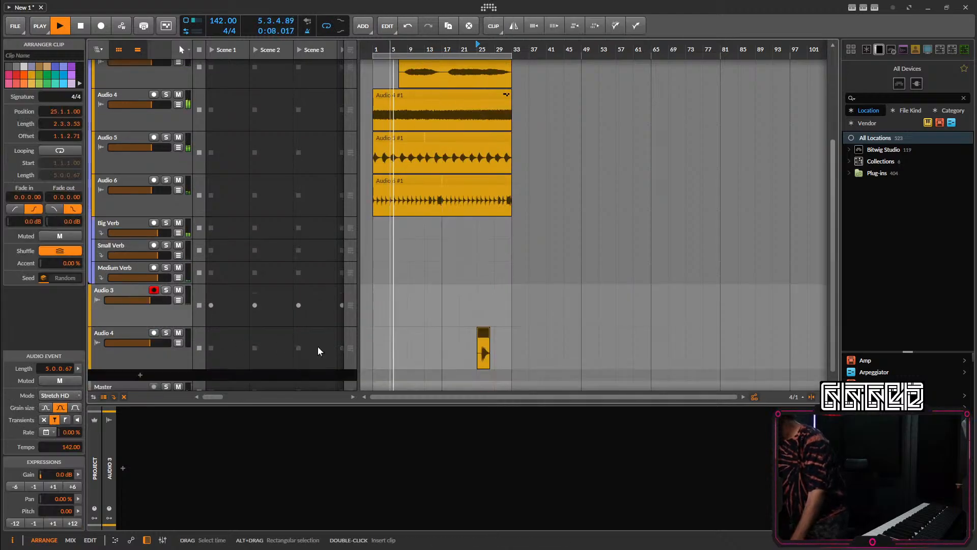
pyautogui.moveTo(158, 351); pyautogui.dragTo(163, 176)
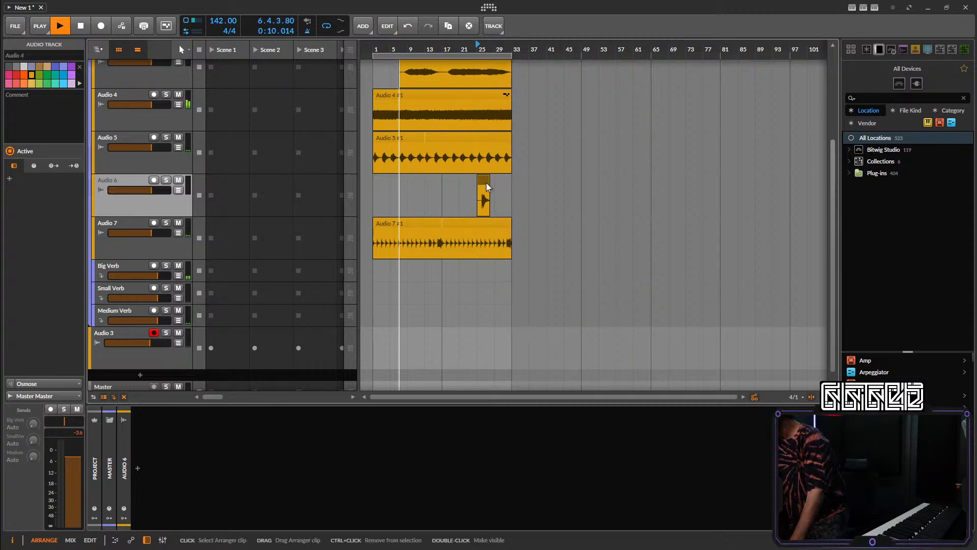
# Place copies of the hit every four bars from bar 1 to bar 29 and slightly lower the Audio 6 track's volume.
pyautogui.moveTo(487, 184); pyautogui.dragTo(419, 178)
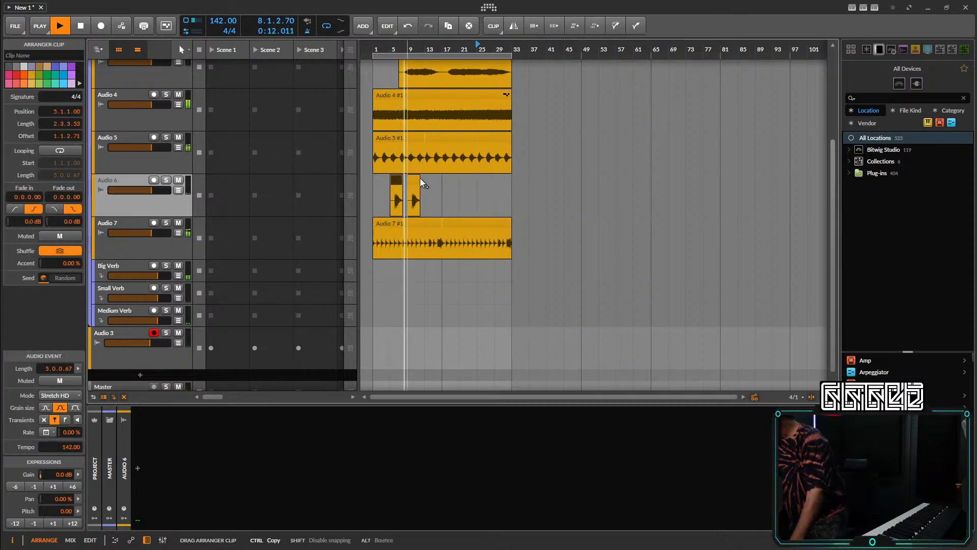
pyautogui.scroll(3, 419, 178)
pyautogui.scroll(-3, 399, 185)
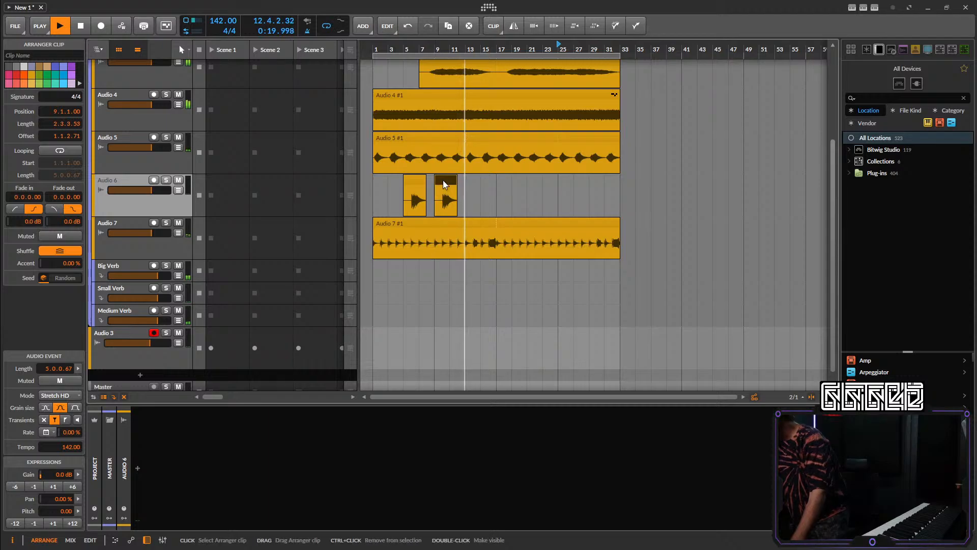
pyautogui.keyDown('ctrl'); pyautogui.moveTo(444, 183); pyautogui.dragTo(386, 185); pyautogui.keyUp('ctrl')
pyautogui.click(511, 180)
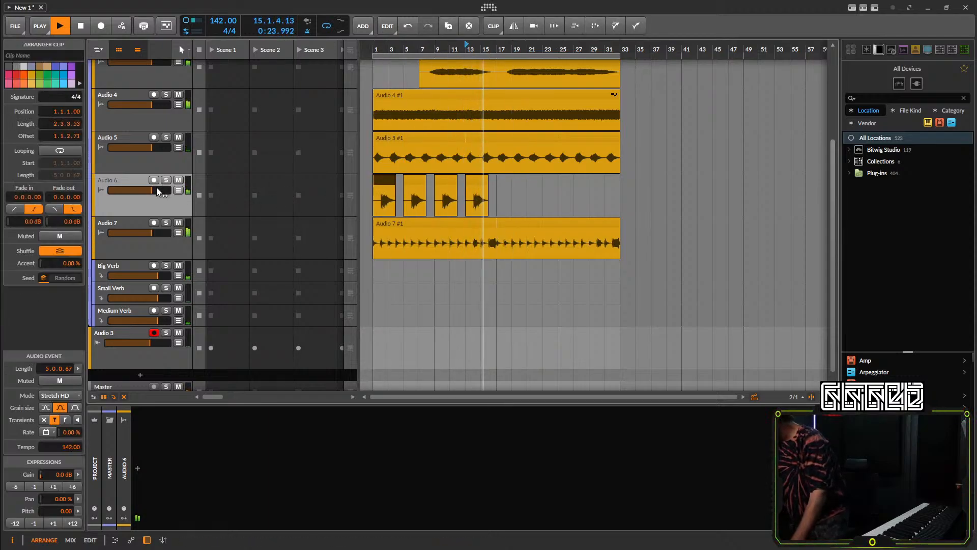
pyautogui.moveTo(158, 190); pyautogui.dragTo(153, 191)
pyautogui.moveTo(505, 181)
pyautogui.keyDown('alt'); pyautogui.mouseDown()
pyautogui.moveTo(375, 193)
pyautogui.moveTo(532, 182)
pyautogui.moveTo(500, 183)
pyautogui.mouseUp(); pyautogui.keyUp('alt')
# Record another Osmose take on the armed Audio 3 track, from about bar 15 to bar 25.
pyautogui.click(163, 364)
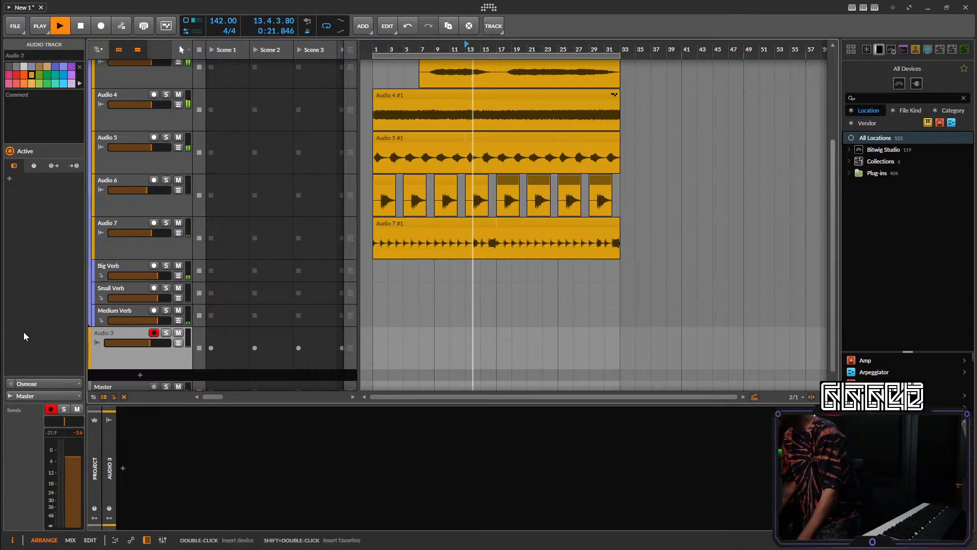
pyautogui.click(101, 25)
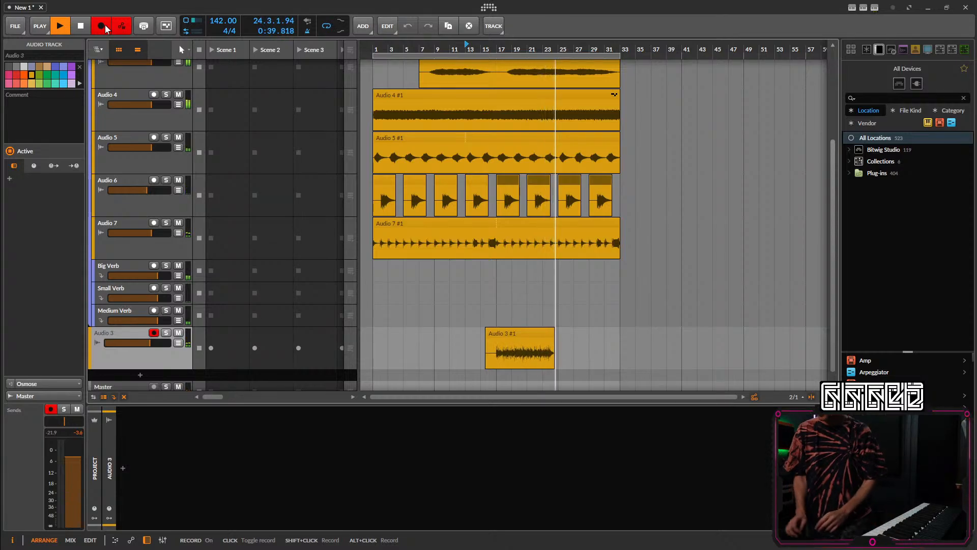
pyautogui.click(102, 25)
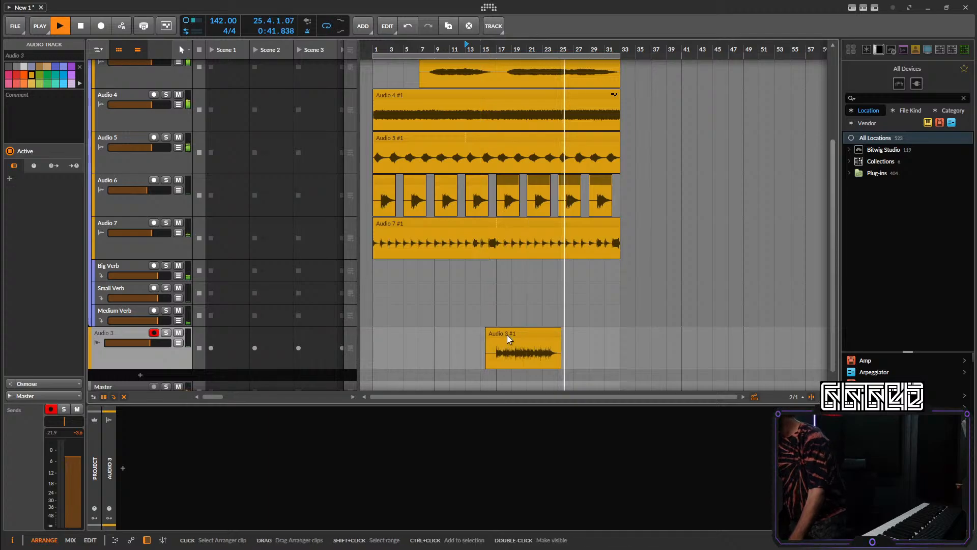
# Store the new take in Audio 3's Scene 1 launcher slot and clear it from the arrangement.
pyautogui.click(507, 335)
pyautogui.moveTo(481, 335); pyautogui.dragTo(228, 348)
pyautogui.click(512, 336)
pyautogui.press('Delete')
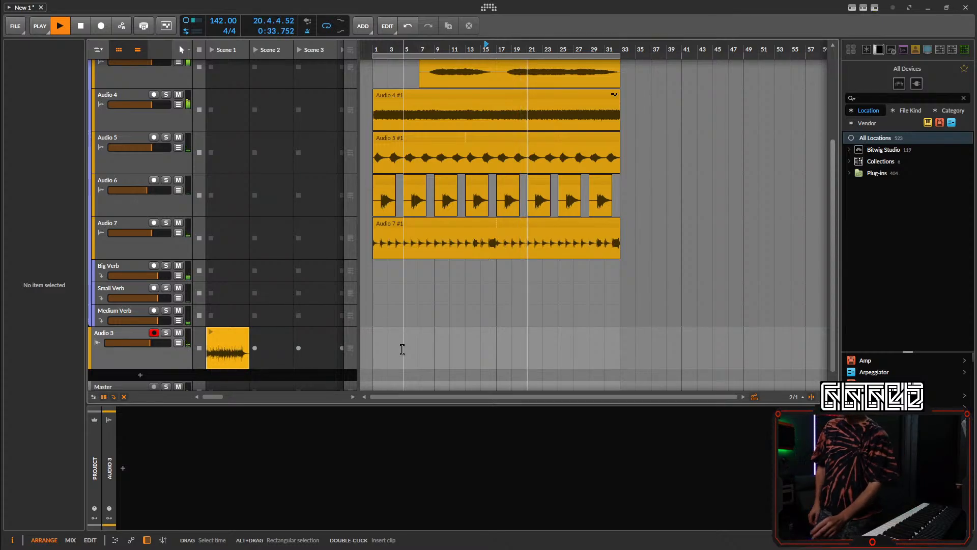
# Record a longer Audio 3 take from about bar 21 across the loop point to just past bar 17, and audition it.
pyautogui.click(102, 26)
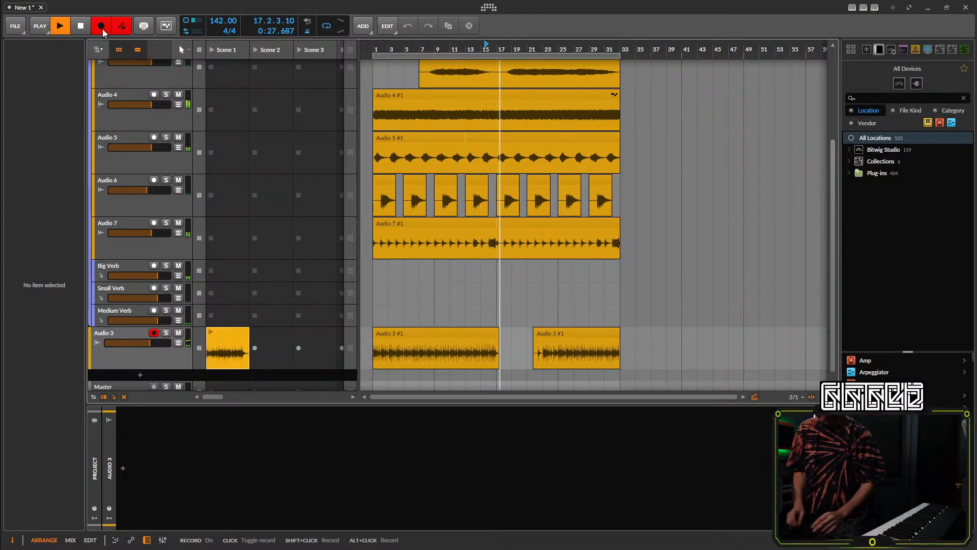
pyautogui.press('space')
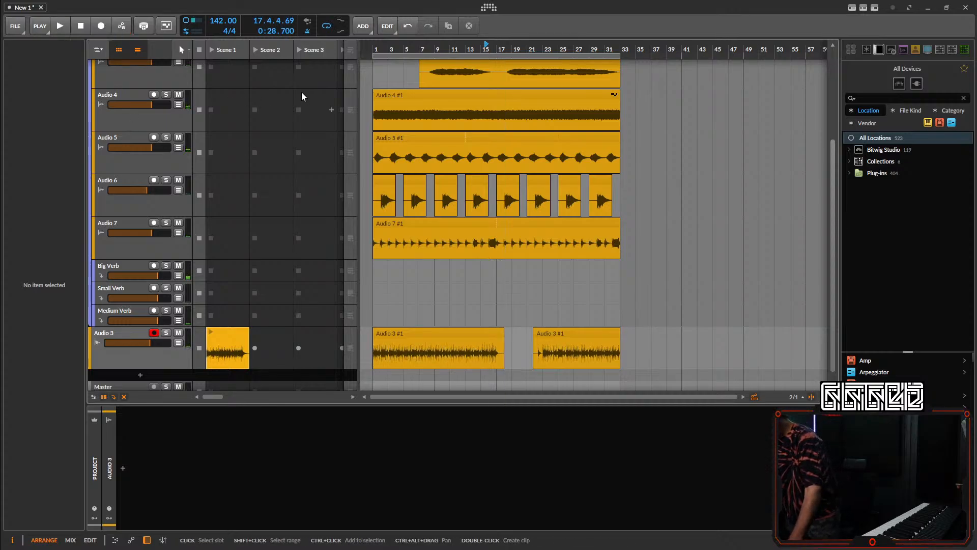
pyautogui.press('space')
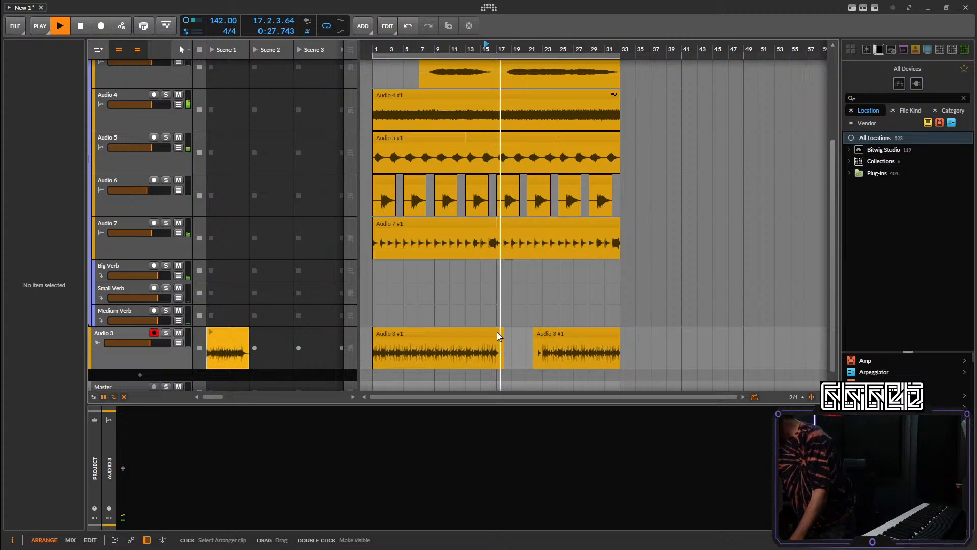
pyautogui.press('space')
# Trim the take starting at bar 1 to 16 bars, replay from bar 1, and delete the leftover clip near bar 21.
pyautogui.moveTo(502, 338); pyautogui.dragTo(496, 339)
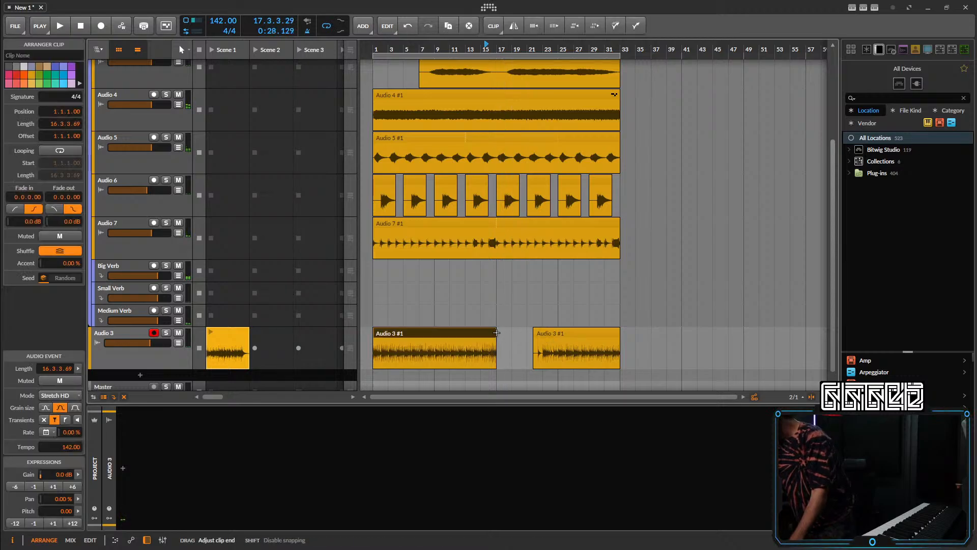
pyautogui.click(372, 50)
pyautogui.press('space')
pyautogui.click(560, 335)
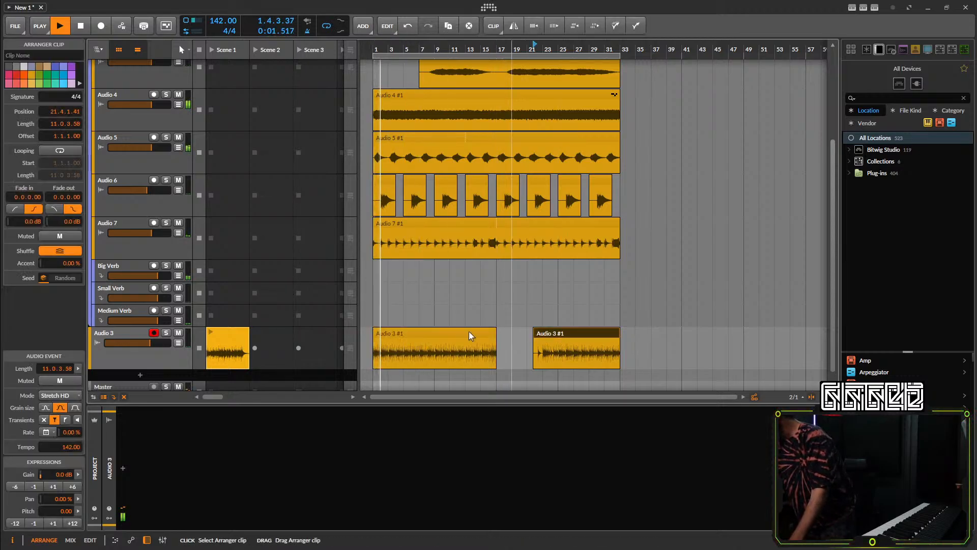
pyautogui.press('Delete')
# Move the 16-bar clip onto a new track in the Master group below Audio 5 and loop it to bar 33.
pyautogui.moveTo(417, 338); pyautogui.dragTo(414, 379)
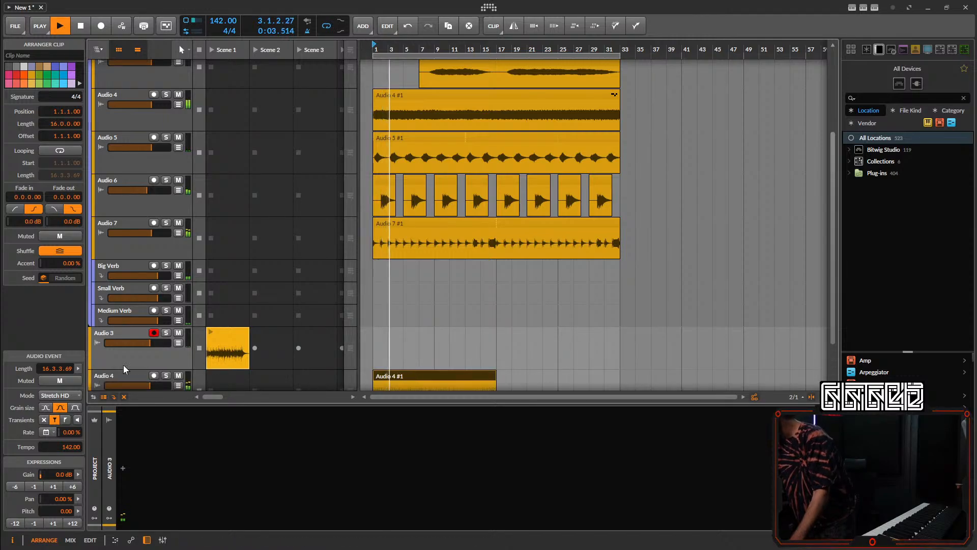
pyautogui.moveTo(124, 364); pyautogui.dragTo(134, 180)
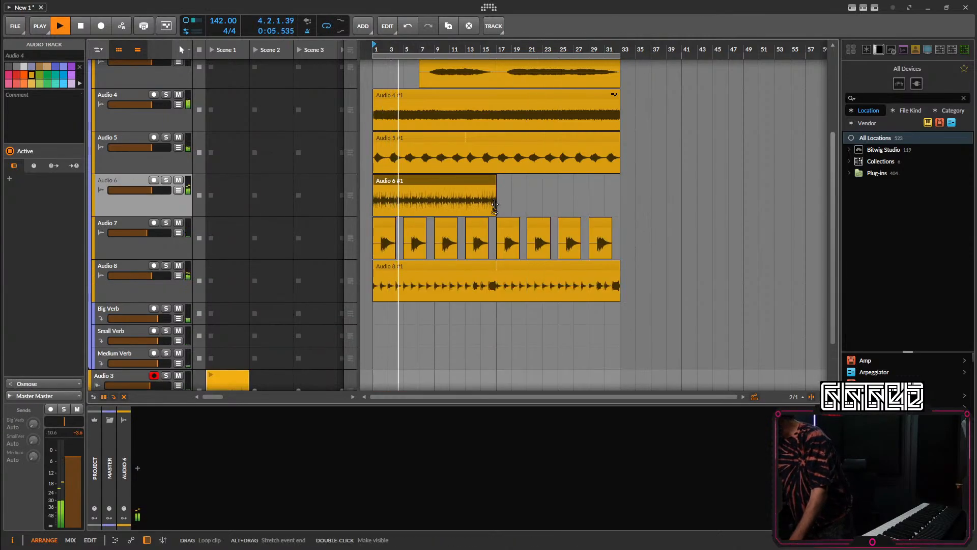
pyautogui.moveTo(495, 205); pyautogui.dragTo(620, 205)
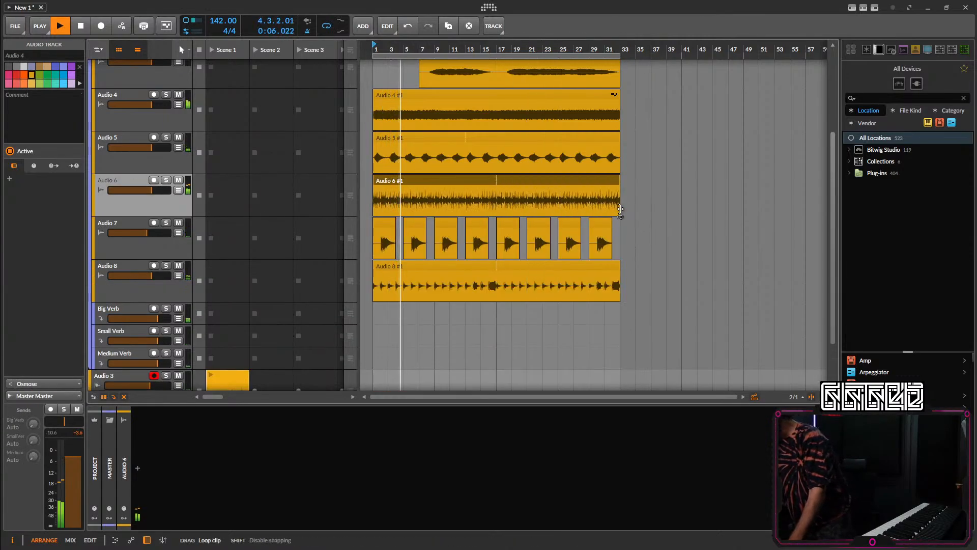
# Add a Tool device to the Audio 6 track and raise its volume to +8.0 dB.
pyautogui.click(142, 471)
pyautogui.write('too')
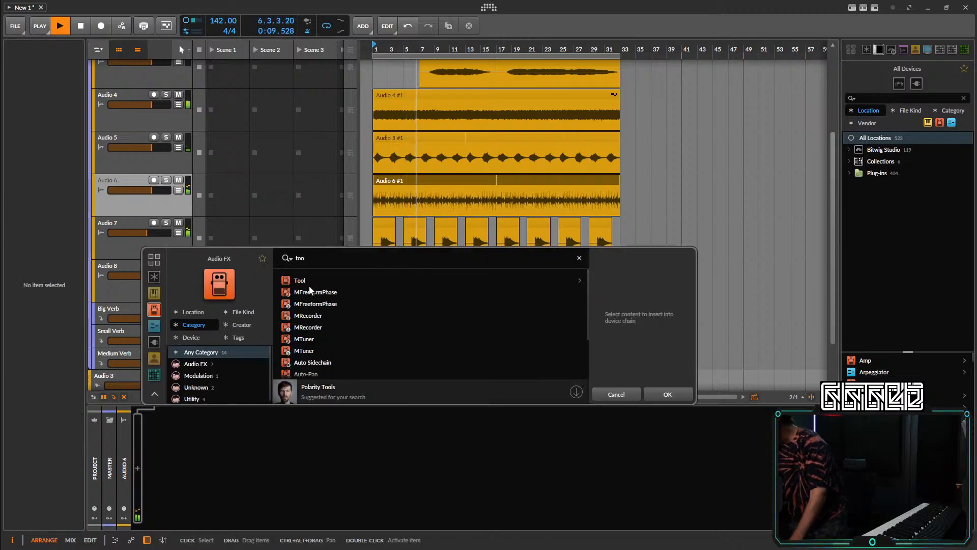
pyautogui.press('Return')
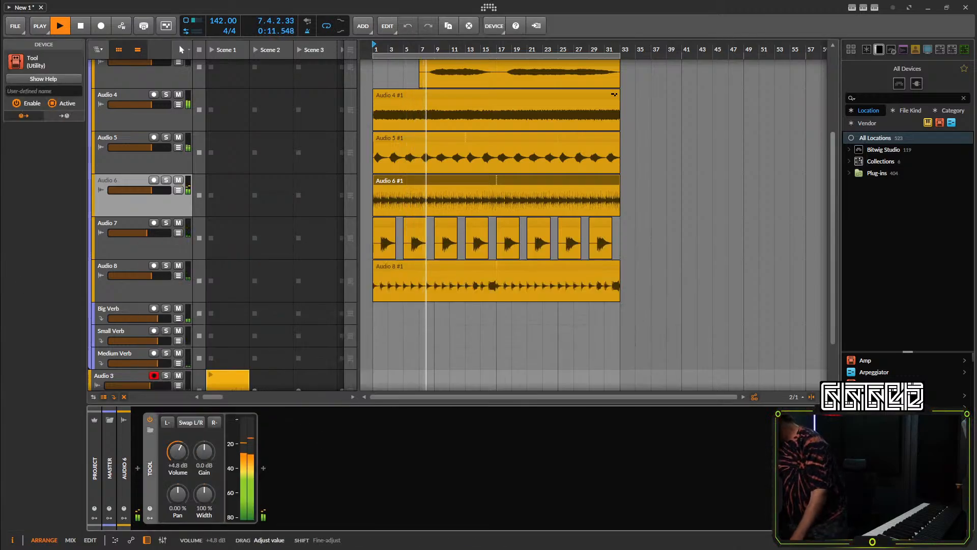
pyautogui.moveTo(177, 451); pyautogui.dragTo(183, 456)
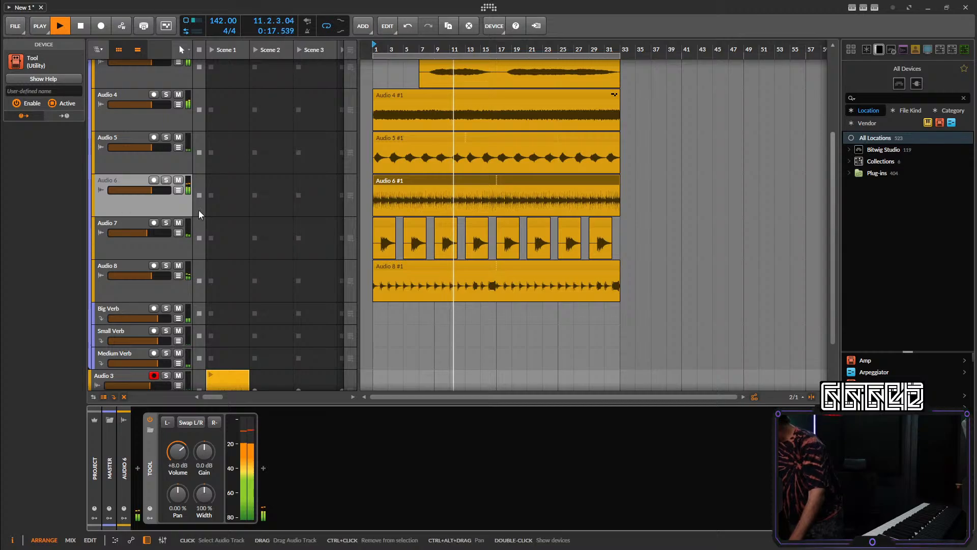
# Record another Osmose take on the armed Audio 3 track, from about bar 13 through the end of the loop.
pyautogui.scroll(-3, 198, 209)
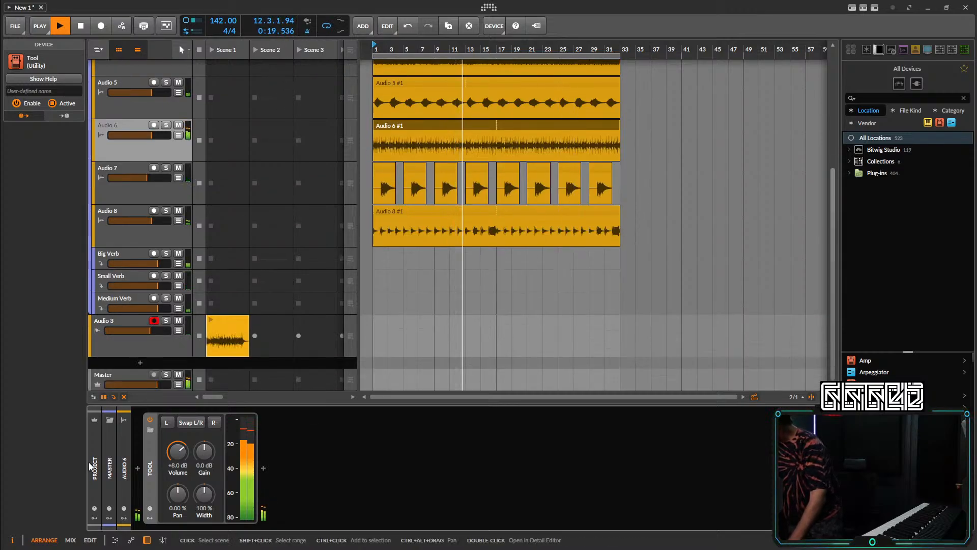
pyautogui.click(144, 345)
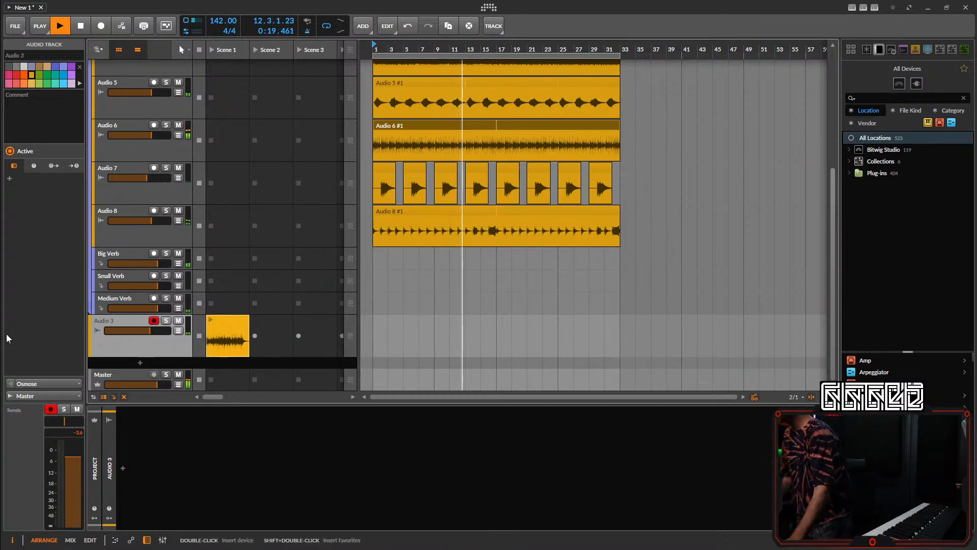
pyautogui.click(101, 26)
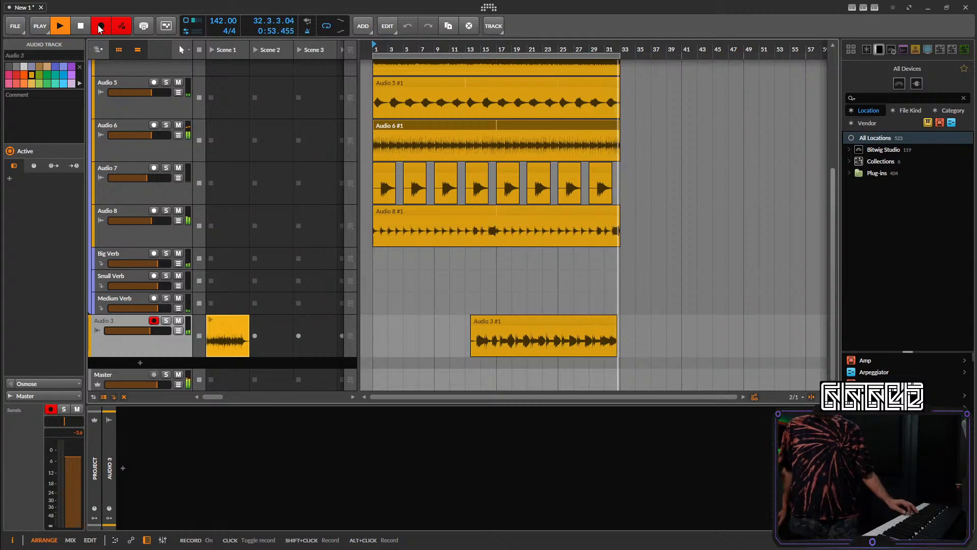
pyautogui.click(100, 28)
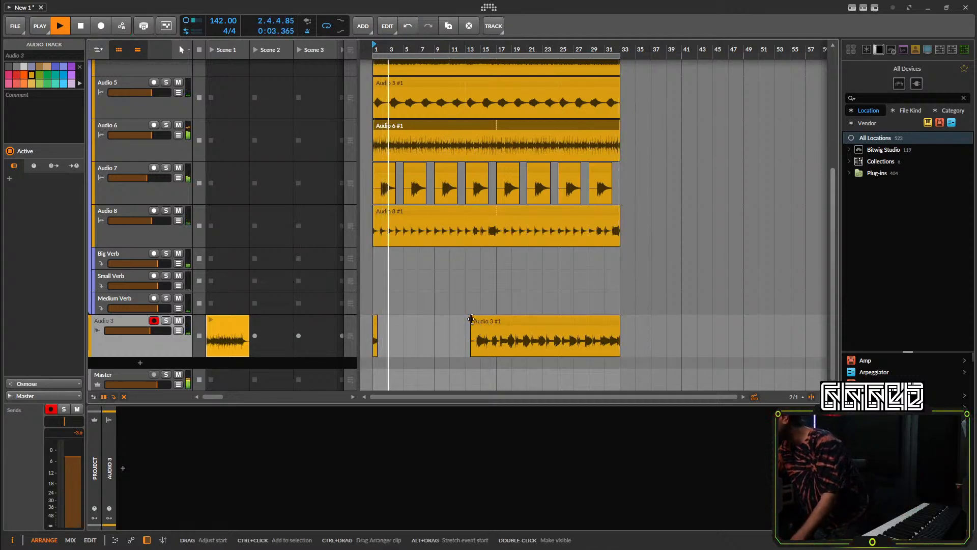
# Trim the new take's start to bar 15 and delete the short leftover clip at bar 1.
pyautogui.moveTo(473, 321); pyautogui.dragTo(483, 321)
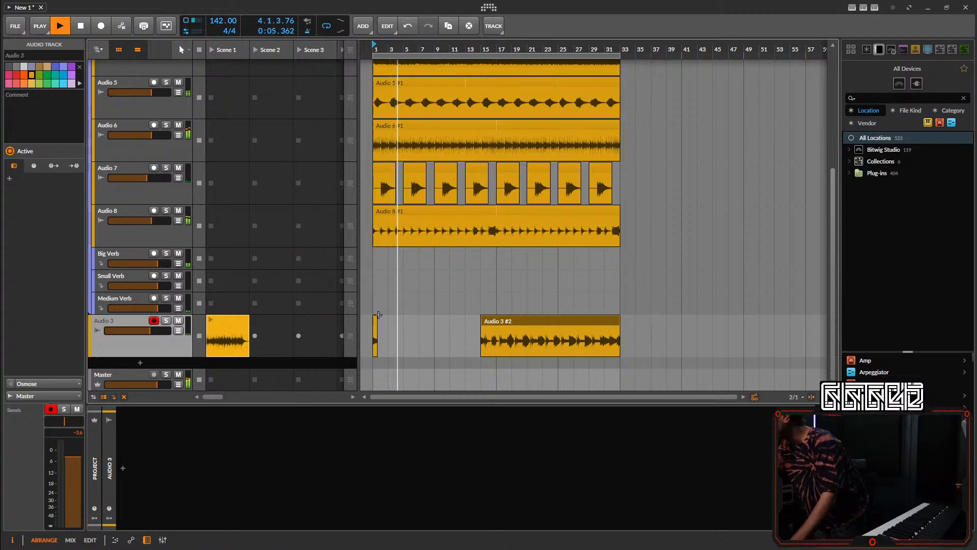
pyautogui.moveTo(380, 318); pyautogui.dragTo(372, 321)
pyautogui.press('Delete')
# Move the 18-bar clip onto a new track in the Master group directly below Audio 7 and select the clip.
pyautogui.moveTo(520, 320); pyautogui.dragTo(510, 361)
pyautogui.moveTo(108, 380); pyautogui.dragTo(115, 205)
pyautogui.click(498, 215)
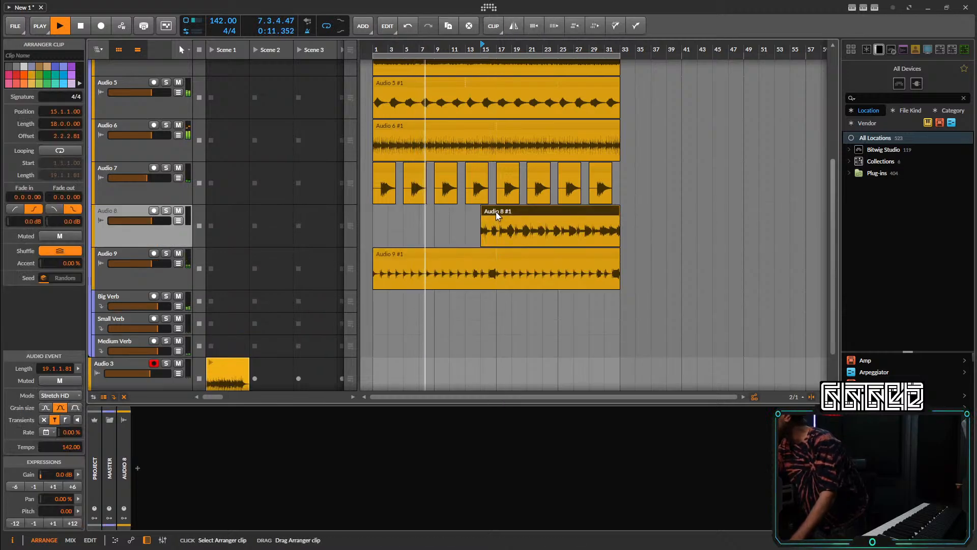
# Move the Audio 8 clip to bar 1 and loop it at a 16-bar loop length to fill 32 bars.
pyautogui.moveTo(498, 216); pyautogui.dragTo(383, 216)
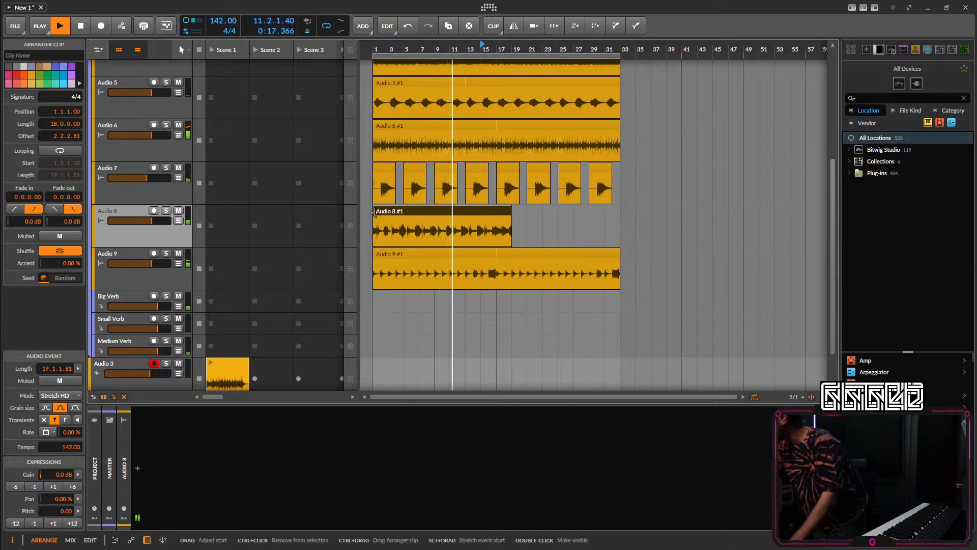
pyautogui.scroll(1, 375, 213)
pyautogui.scroll(1, 375, 213)
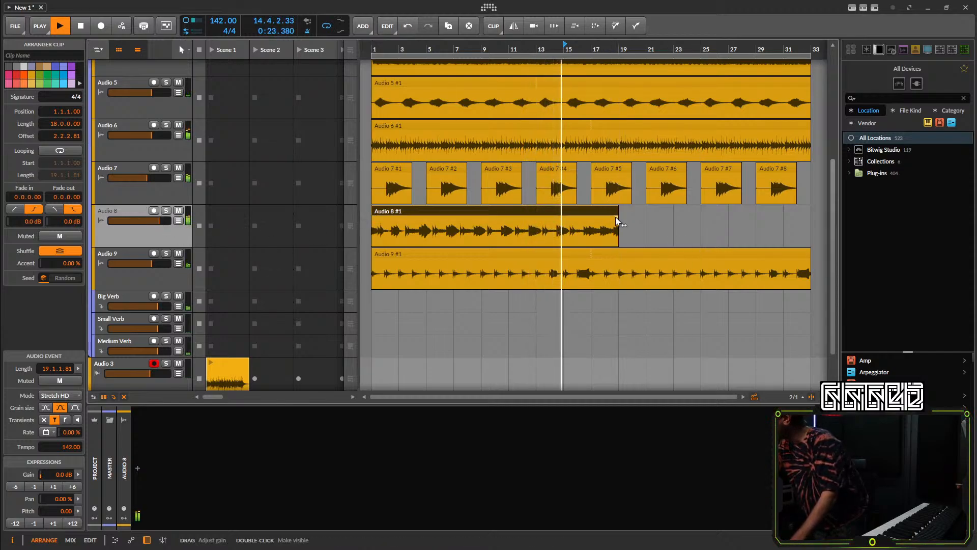
pyautogui.moveTo(618, 217); pyautogui.dragTo(811, 218)
pyautogui.scroll(-4, 600, 247)
pyautogui.scroll(-1, 393, 319)
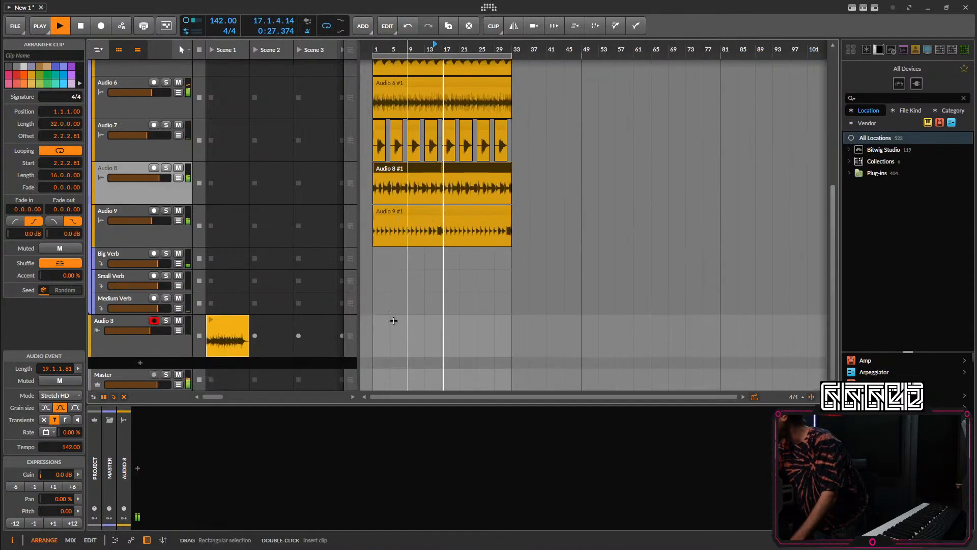
# Record another Osmose take on the armed Audio 3 track, from about bar 11 to bar 27.
pyautogui.click(115, 344)
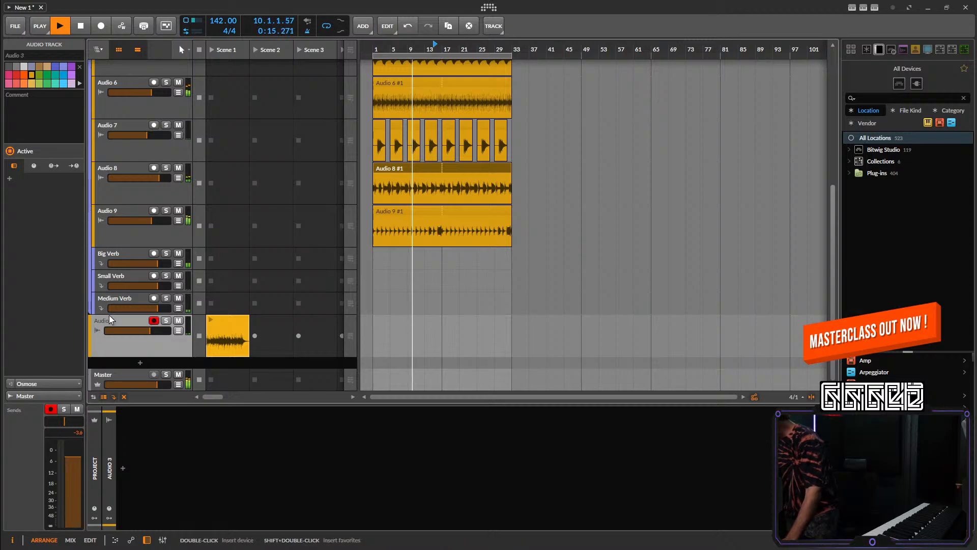
pyautogui.click(102, 26)
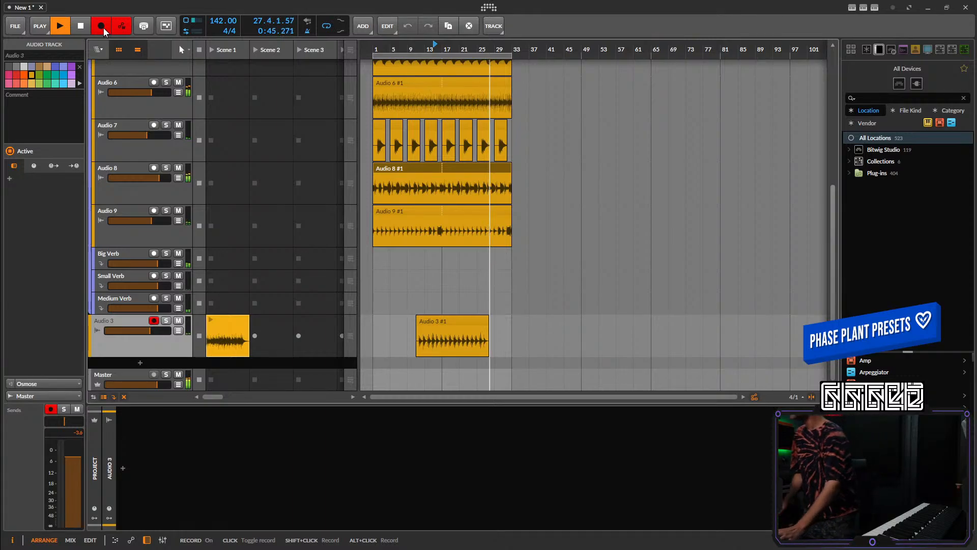
pyautogui.click(103, 27)
# Trim the new Audio 3 take to 12 bars and move it to bar 1.
pyautogui.moveTo(488, 319); pyautogui.dragTo(476, 319)
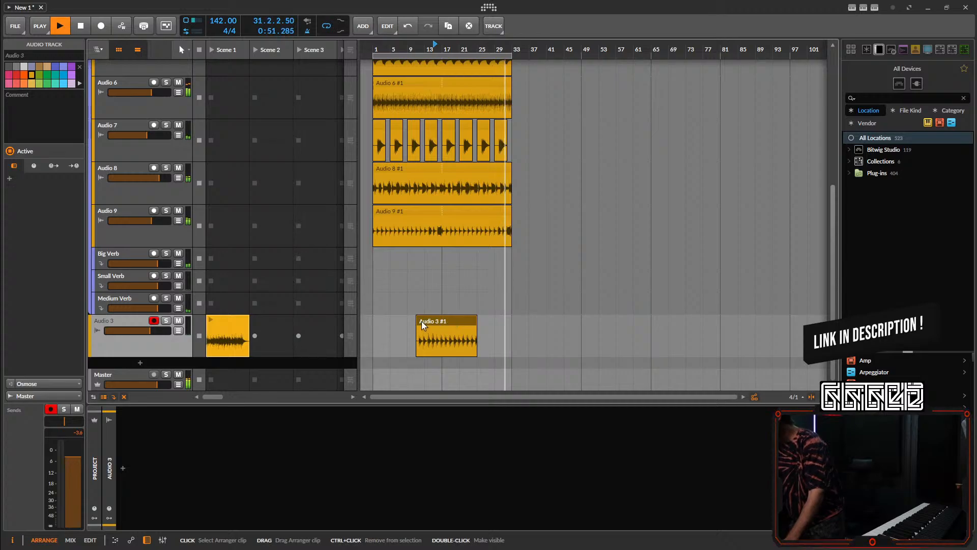
pyautogui.scroll(6, 418, 320)
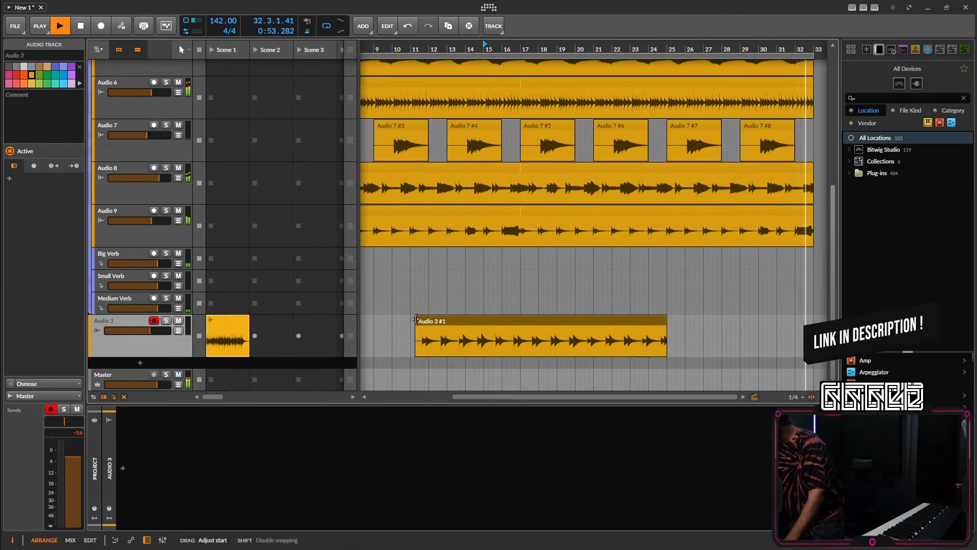
pyautogui.scroll(-4, 423, 320)
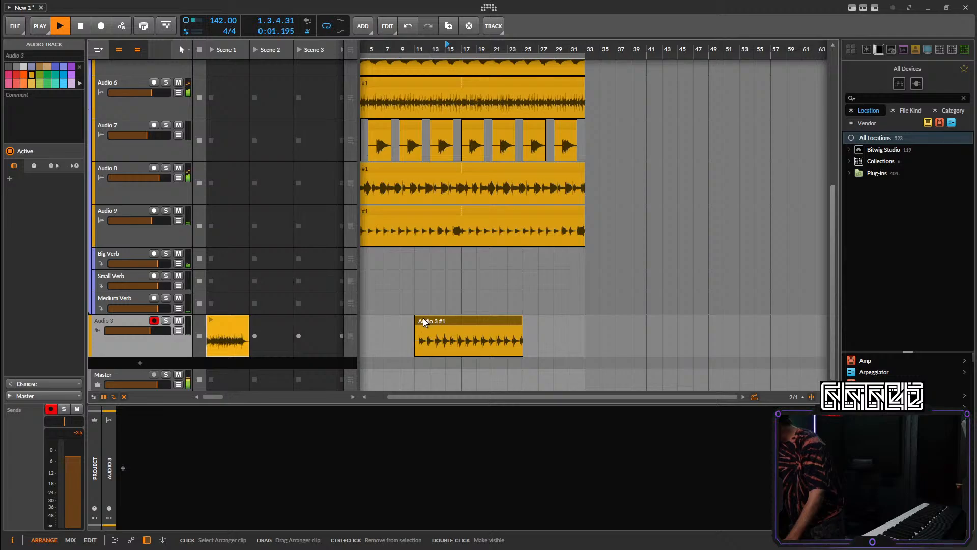
pyautogui.moveTo(535, 321); pyautogui.dragTo(464, 344)
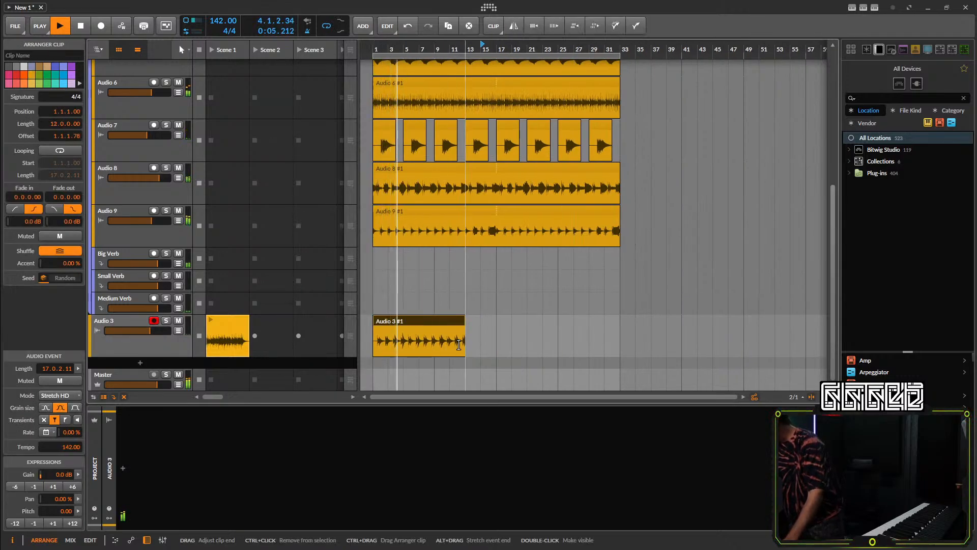
pyautogui.scroll(3, 383, 337)
pyautogui.scroll(-3, 431, 331)
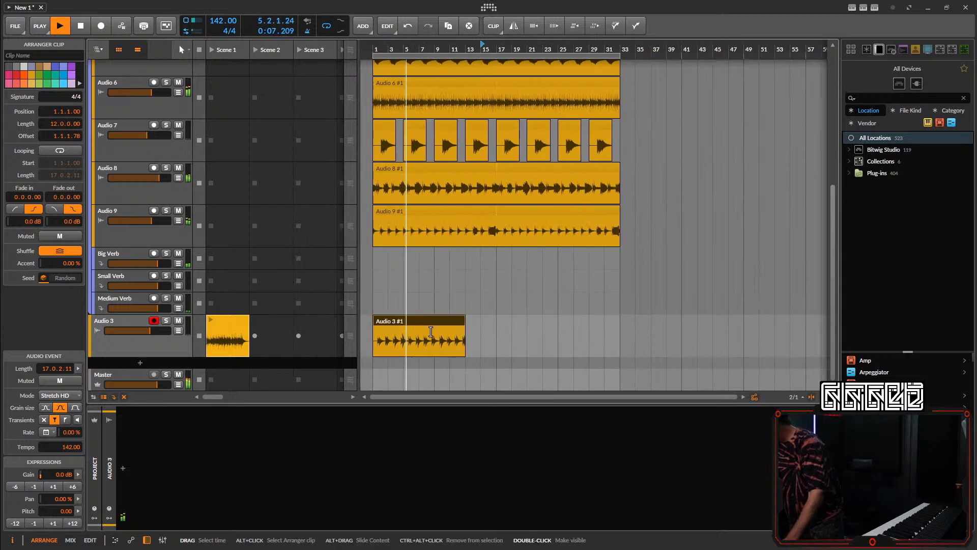
# Move the 12-bar clip onto a new track in the Master group below Audio 8 and loop it up to bar 33.
pyautogui.moveTo(402, 322); pyautogui.dragTo(391, 364)
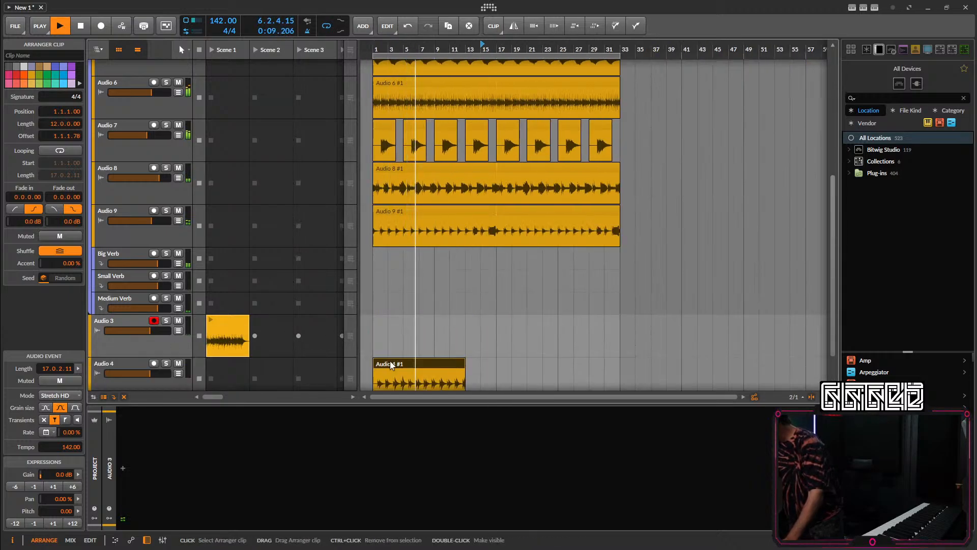
pyautogui.moveTo(145, 361); pyautogui.dragTo(148, 206)
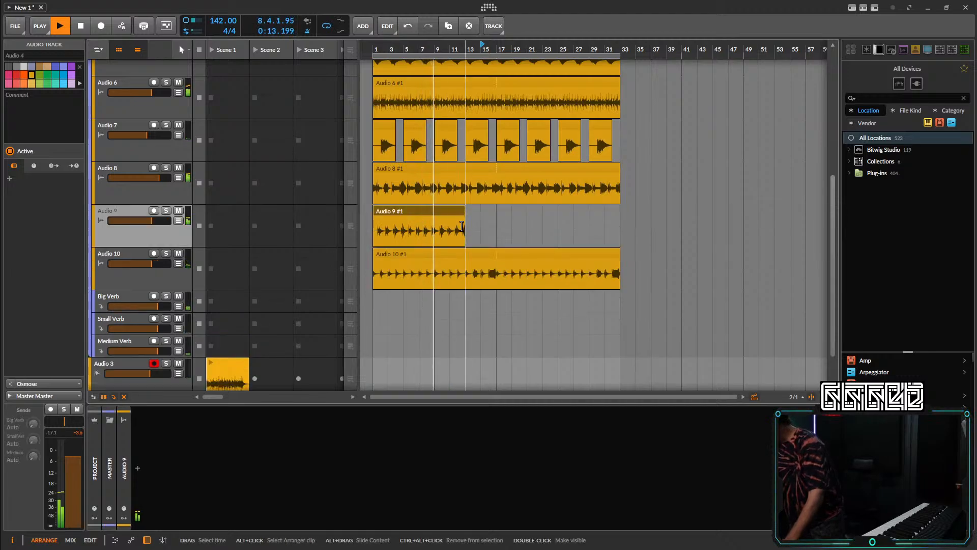
pyautogui.moveTo(462, 227); pyautogui.dragTo(647, 234)
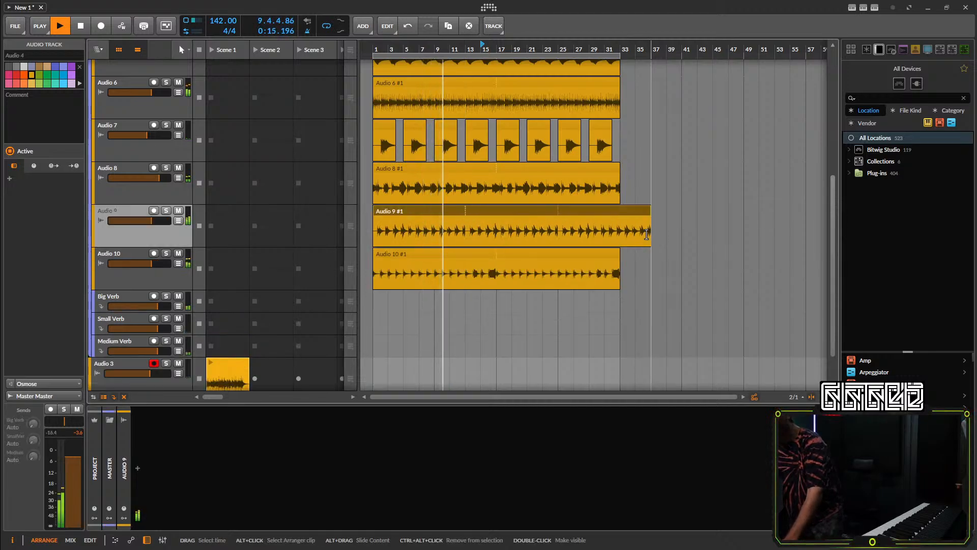
pyautogui.press('5')
pyautogui.click(624, 235)
pyautogui.click(639, 212)
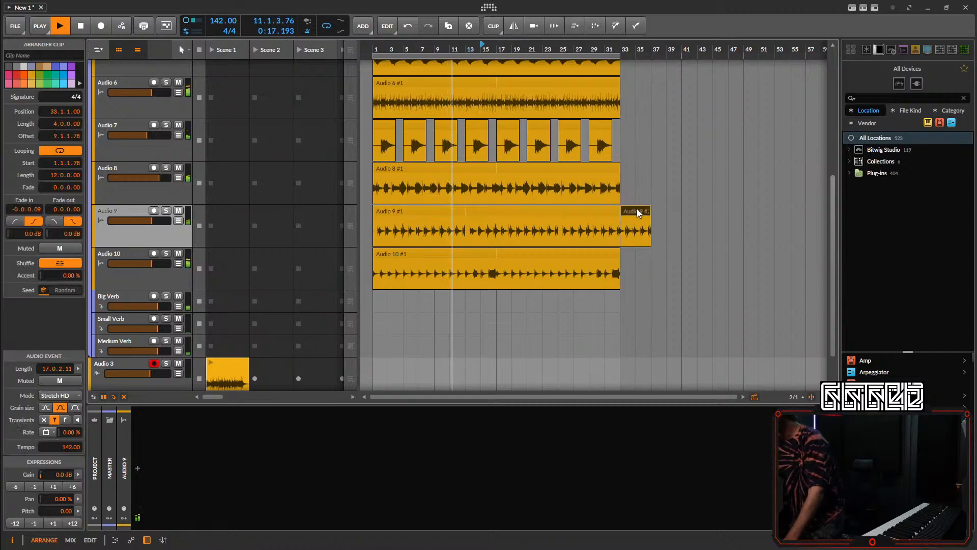
pyautogui.press('Delete')
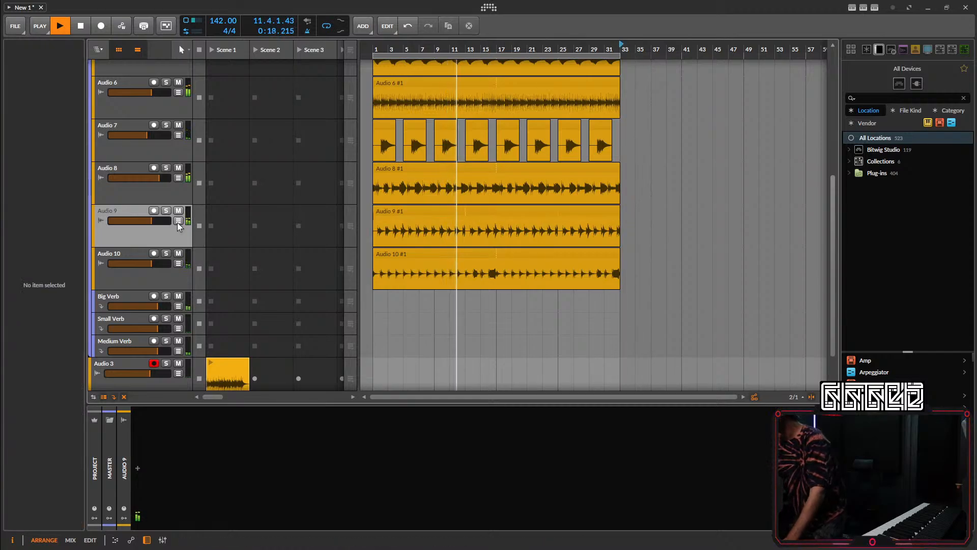
# Reduce the heights of tracks Audio 5 through Audio 10 so they fit compactly in the arrangement.
pyautogui.click(145, 232)
pyautogui.moveTo(140, 245); pyautogui.dragTo(146, 184)
pyautogui.click(148, 238)
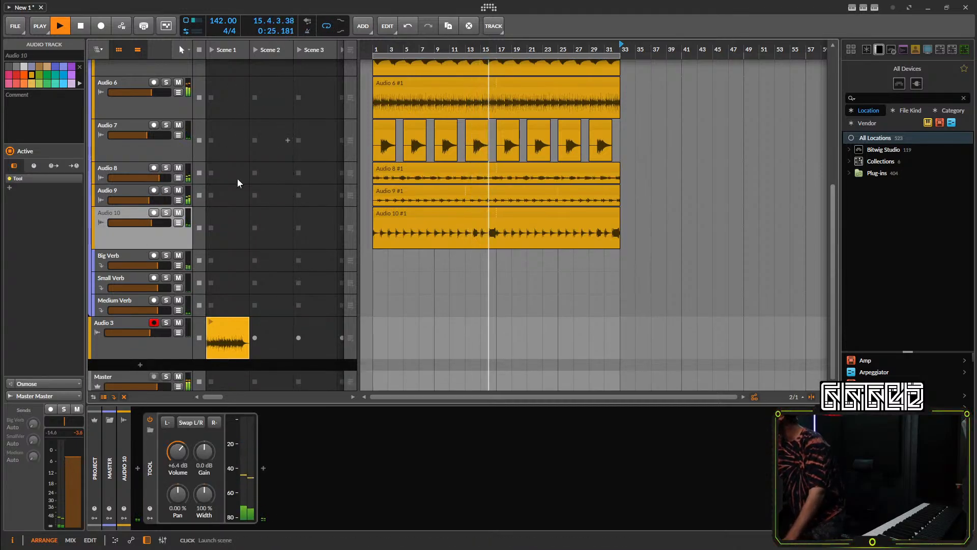
pyautogui.moveTo(136, 247); pyautogui.dragTo(137, 225)
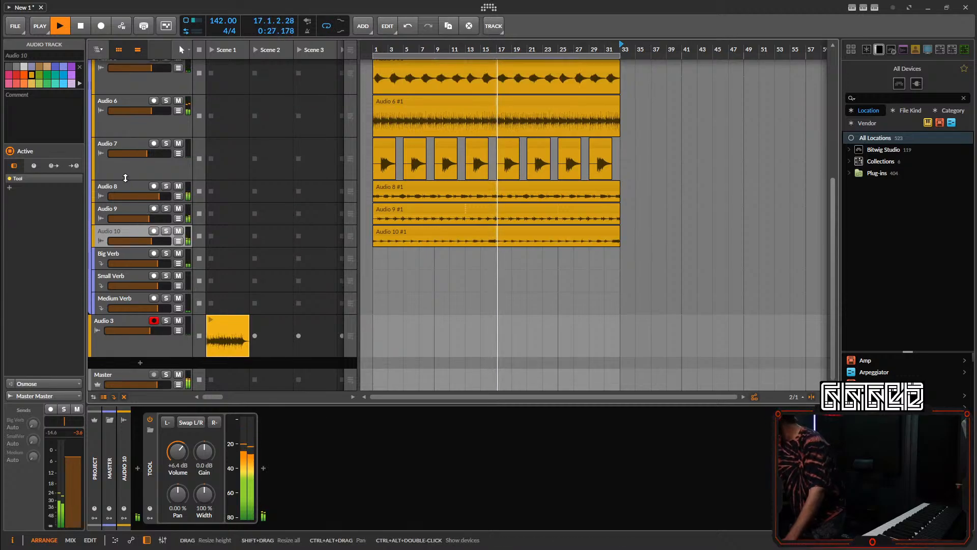
pyautogui.moveTo(142, 177); pyautogui.dragTo(134, 114)
pyautogui.click(129, 134)
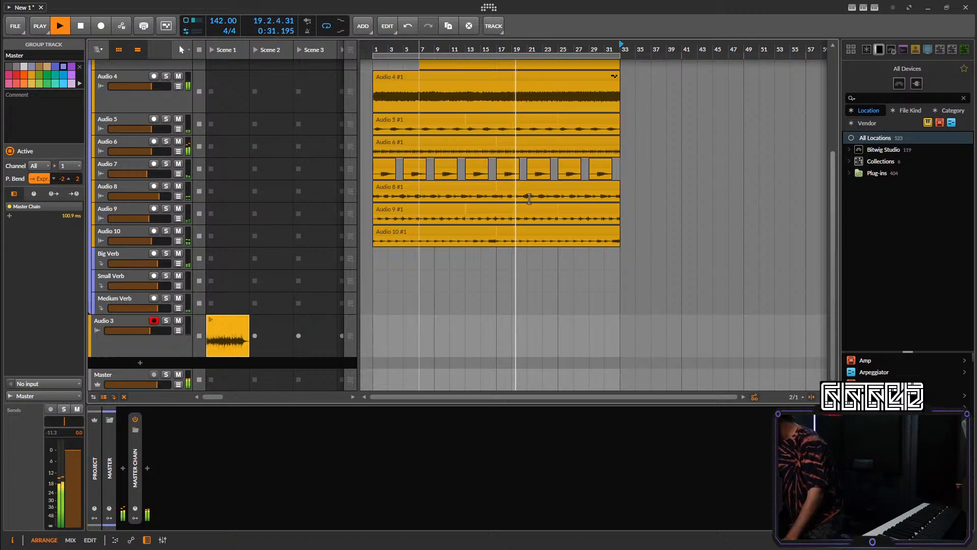
pyautogui.scroll(3, 476, 240)
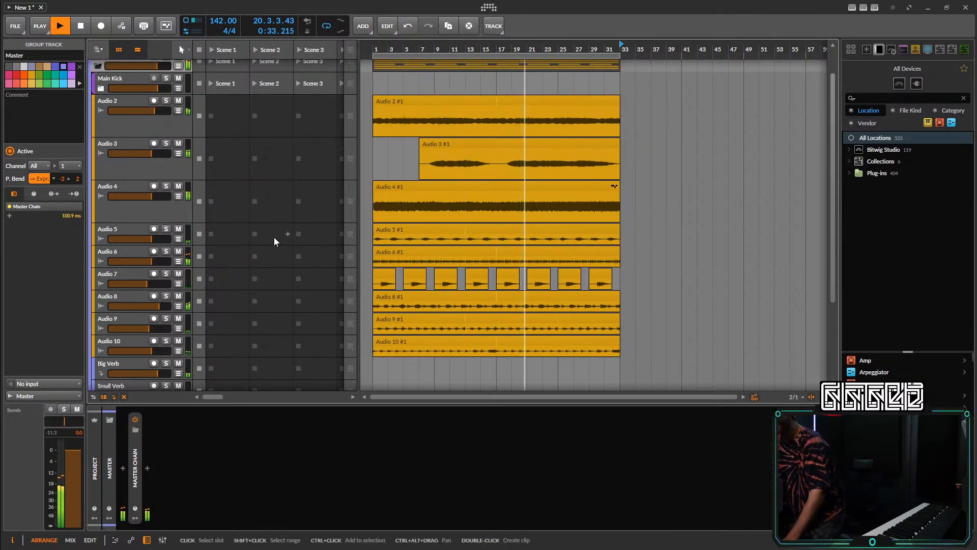
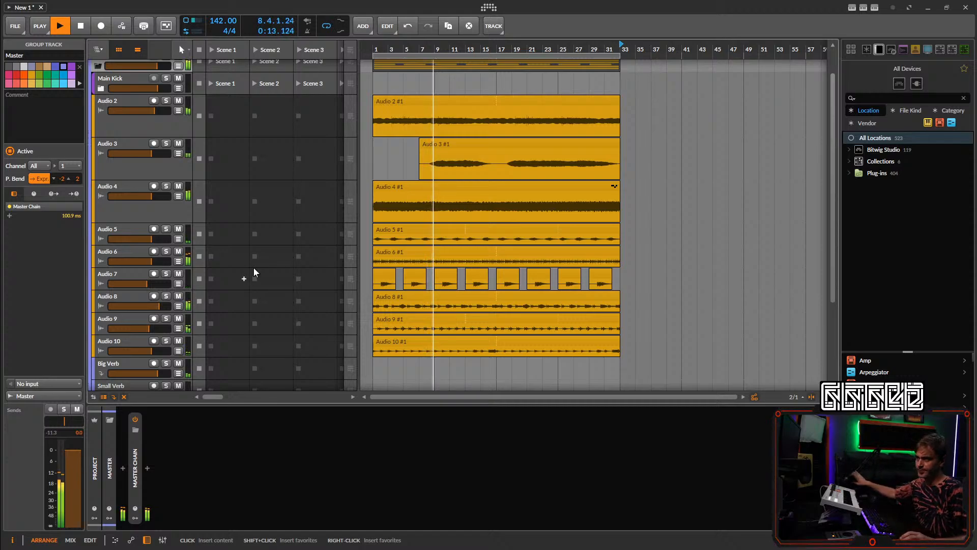
# Increase the height of the Audio 4 track and make the Audio 2 track lower.
pyautogui.click(374, 437)
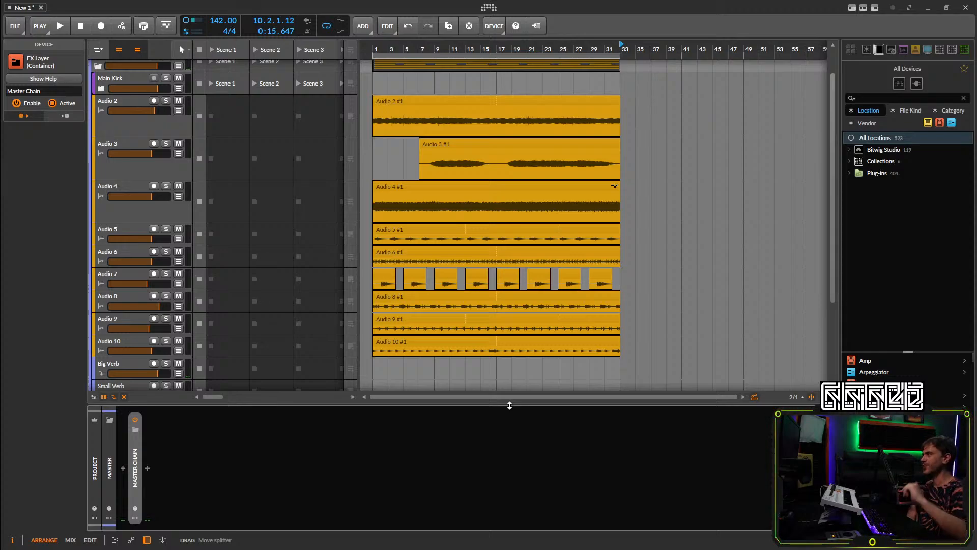
pyautogui.click(136, 221)
pyautogui.moveTo(134, 222); pyautogui.dragTo(136, 241)
pyautogui.click(146, 177)
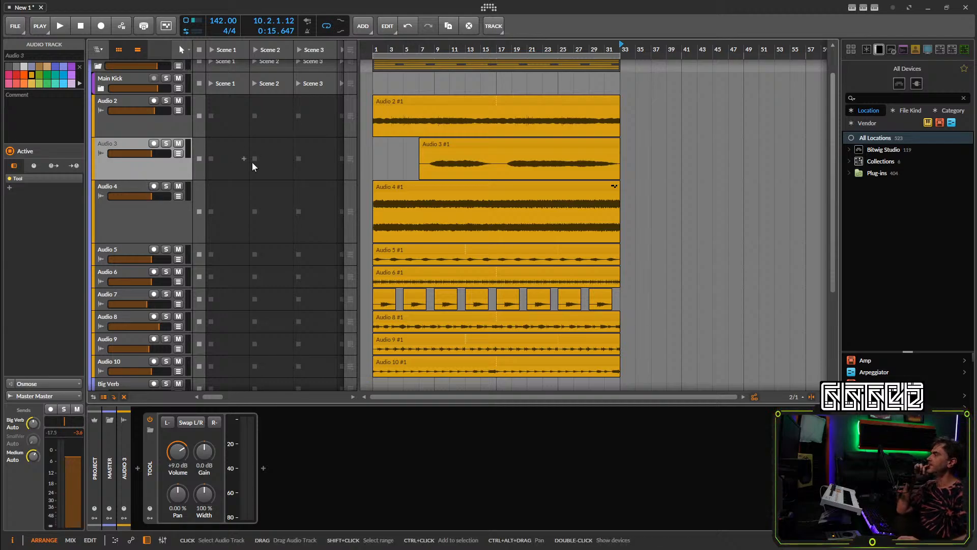
pyautogui.scroll(2, 213, 160)
pyautogui.click(150, 157)
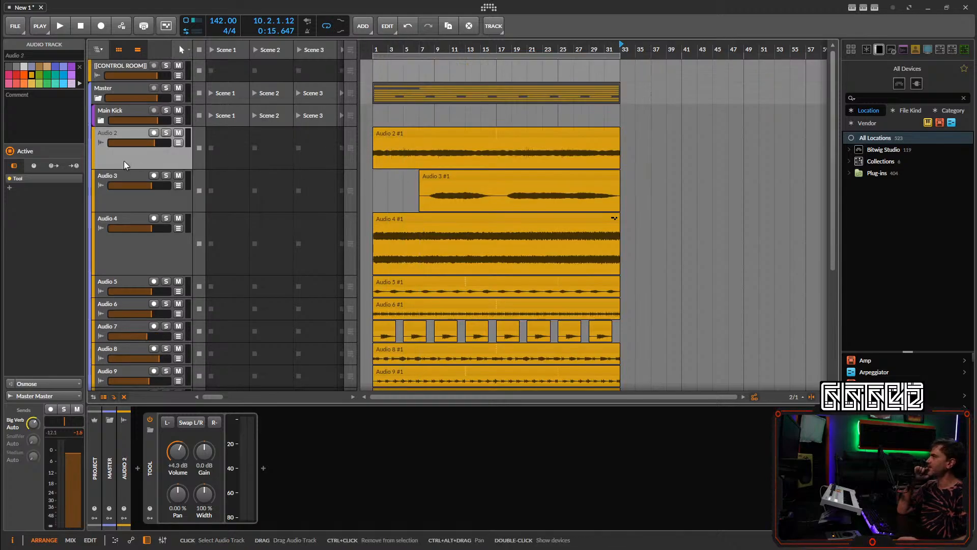
pyautogui.moveTo(123, 164); pyautogui.dragTo(124, 155)
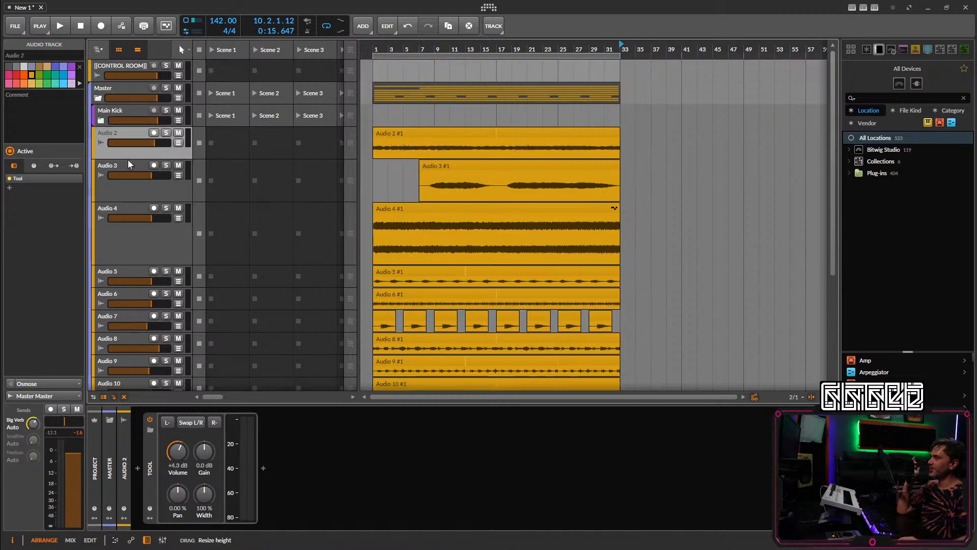
# Open the Audio 6 clip for detailed editing, then hide the lower panel to enlarge the arrangement view.
pyautogui.click(386, 294)
pyautogui.doubleClick(383, 296)
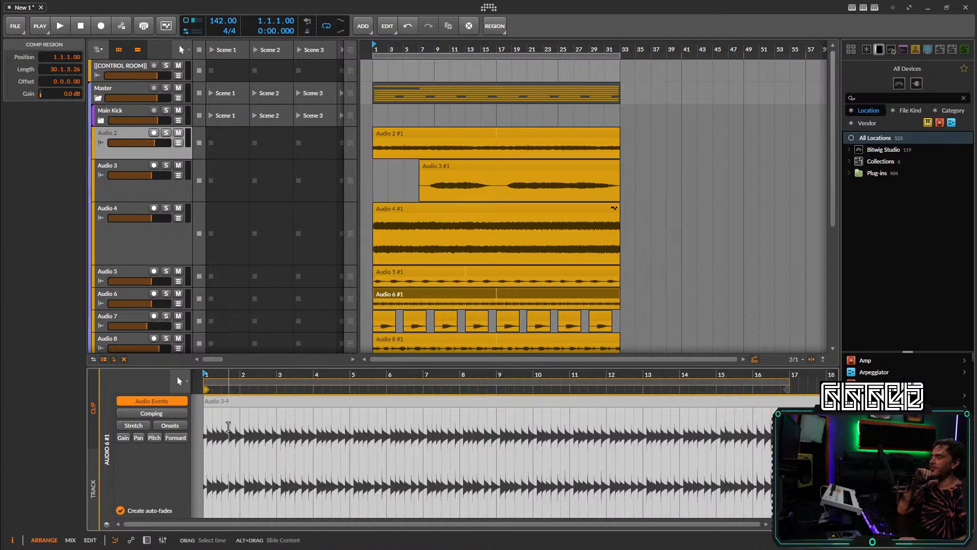
pyautogui.click(148, 540)
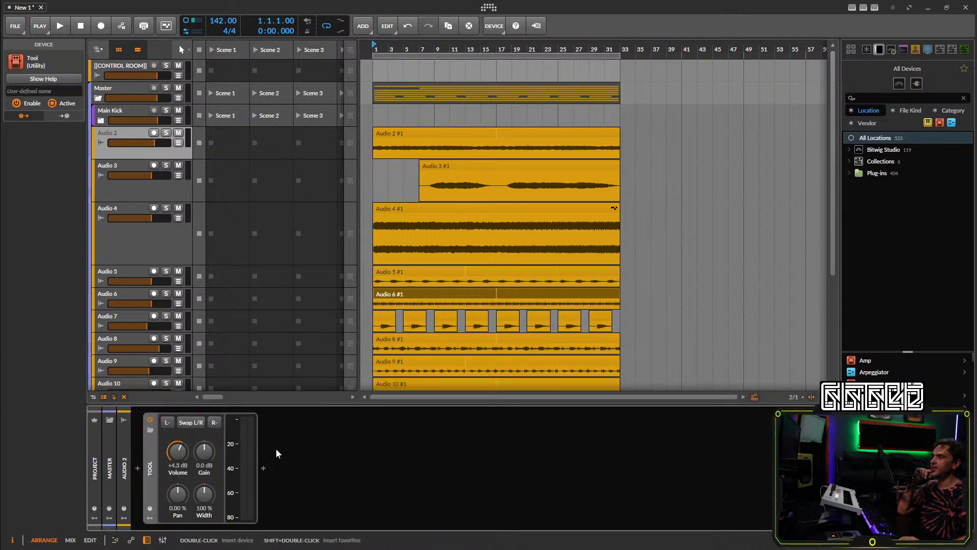
pyautogui.click(147, 540)
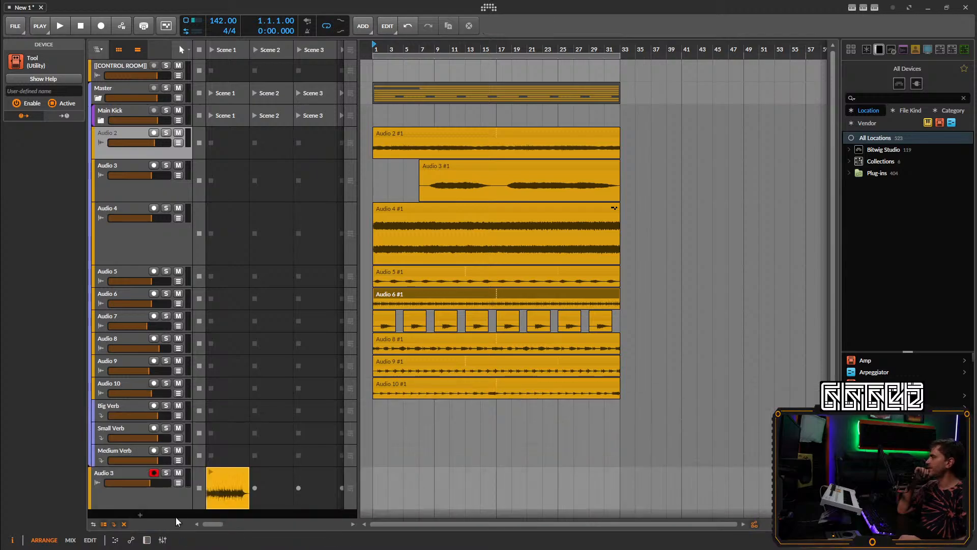
pyautogui.click(145, 500)
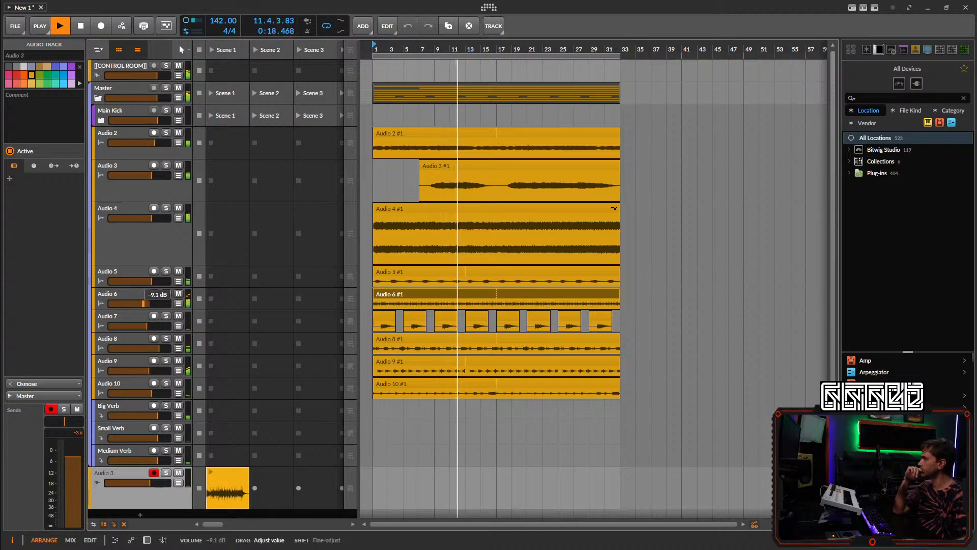
# Lower the Audio 6 track's volume to about -10 dB and place it in a new group named "percussive".
pyautogui.moveTo(152, 304); pyautogui.dragTo(142, 308)
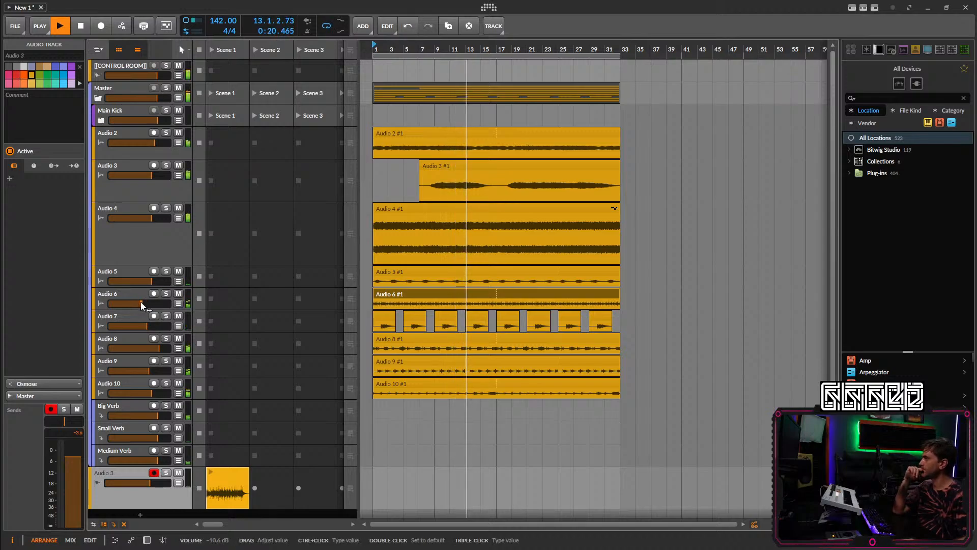
pyautogui.click(138, 295)
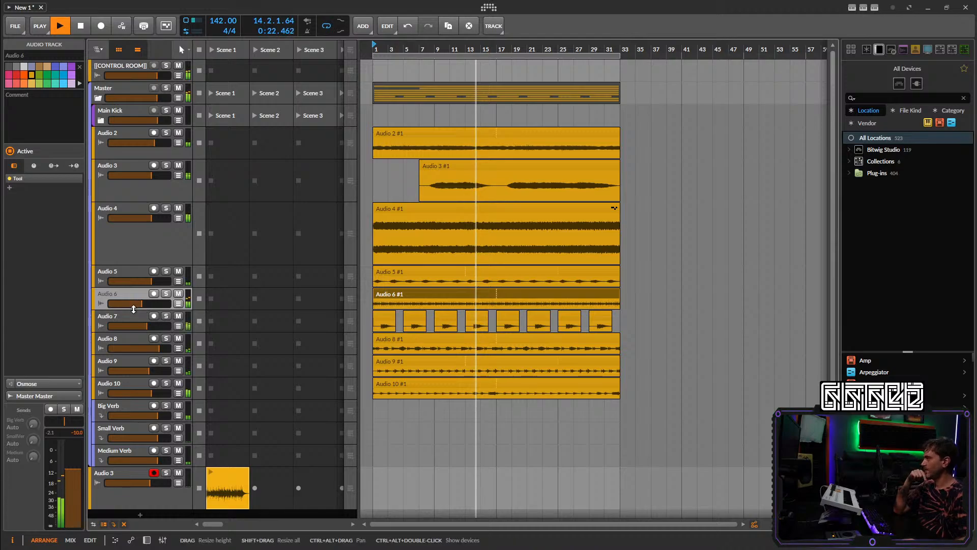
pyautogui.hotkey('ctrl', 'g')
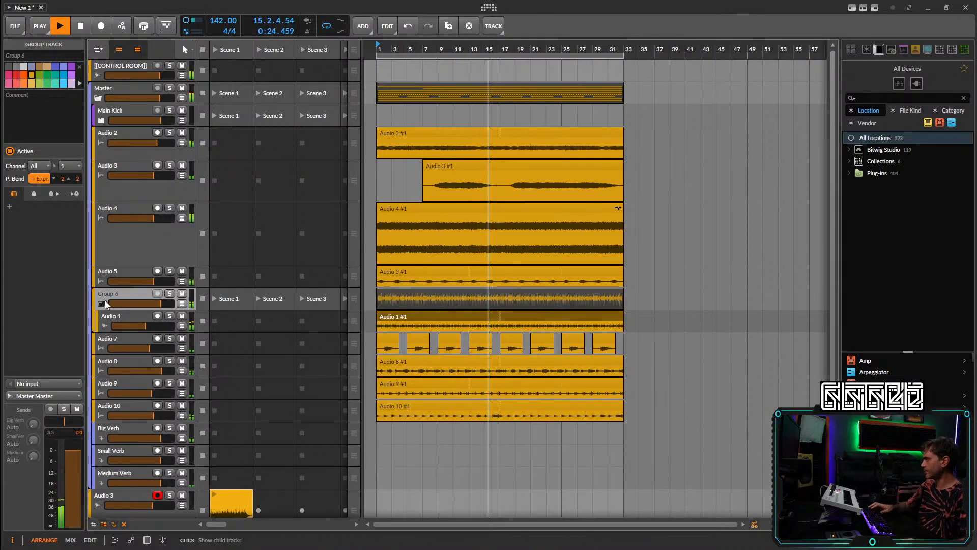
pyautogui.click(45, 57)
pyautogui.write('percuss')
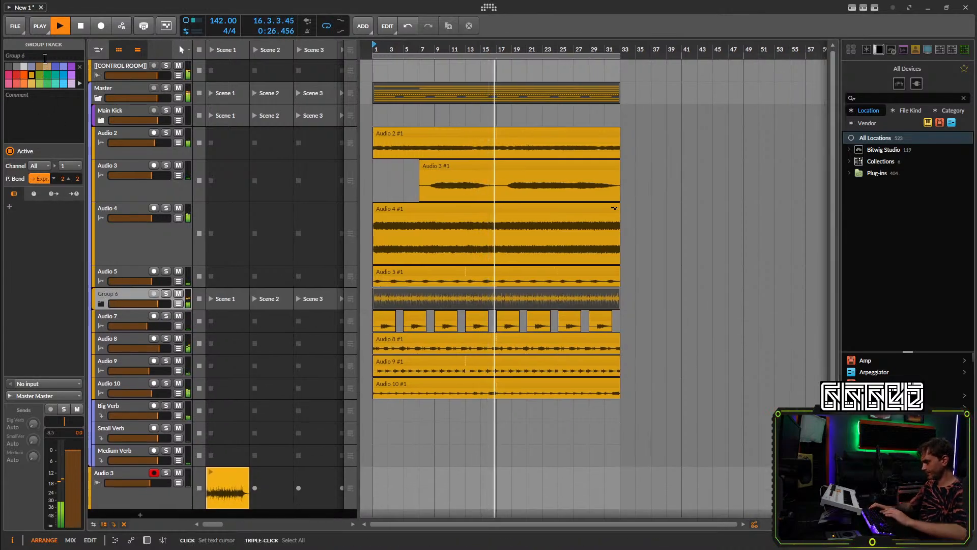
pyautogui.write('ive')
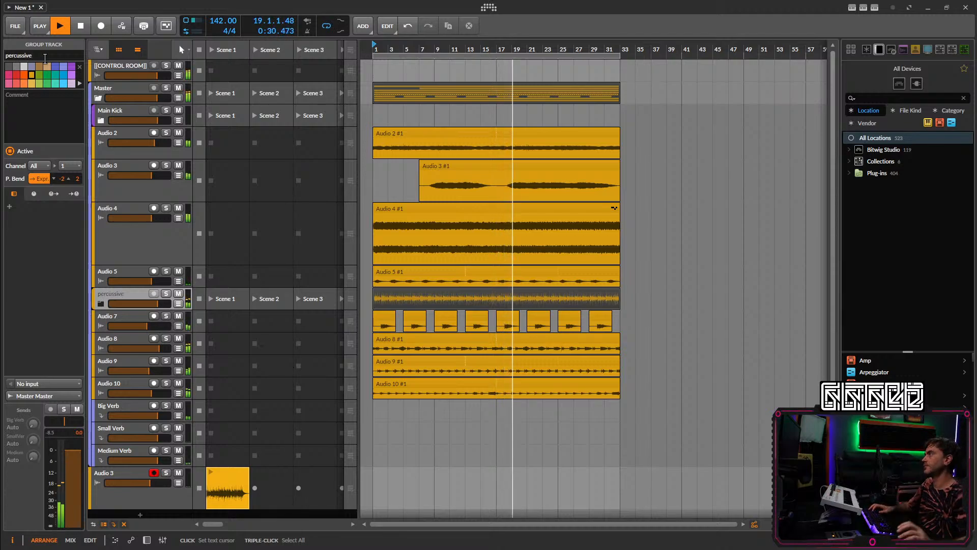
# Move the Audio 7 track into the percussive group and solo the track directly below the group.
pyautogui.click(124, 318)
pyautogui.moveTo(123, 318); pyautogui.dragTo(104, 302)
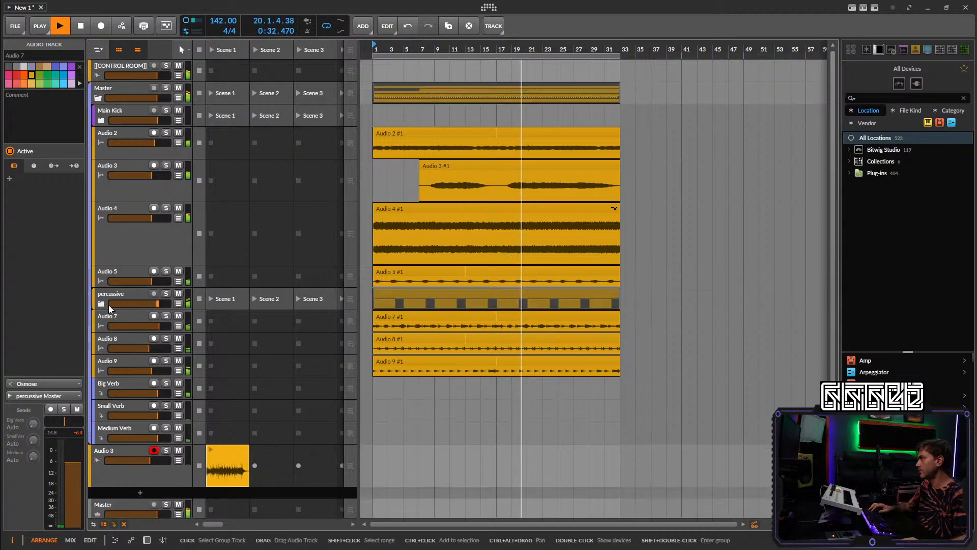
pyautogui.click(166, 317)
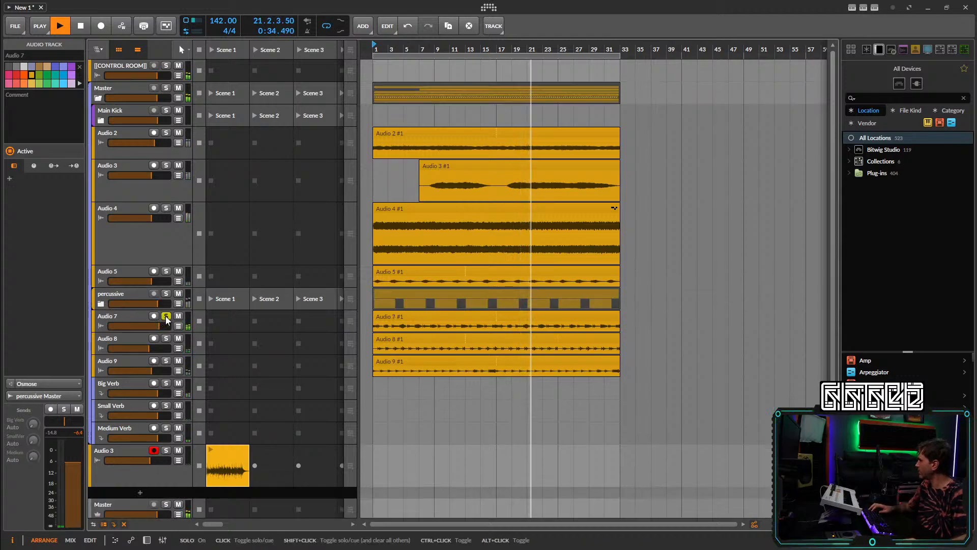
# Take Audio 7 out of solo, move it into the percussive group and briefly solo the track directly below the group.
pyautogui.click(166, 317)
pyautogui.moveTo(130, 317); pyautogui.dragTo(127, 303)
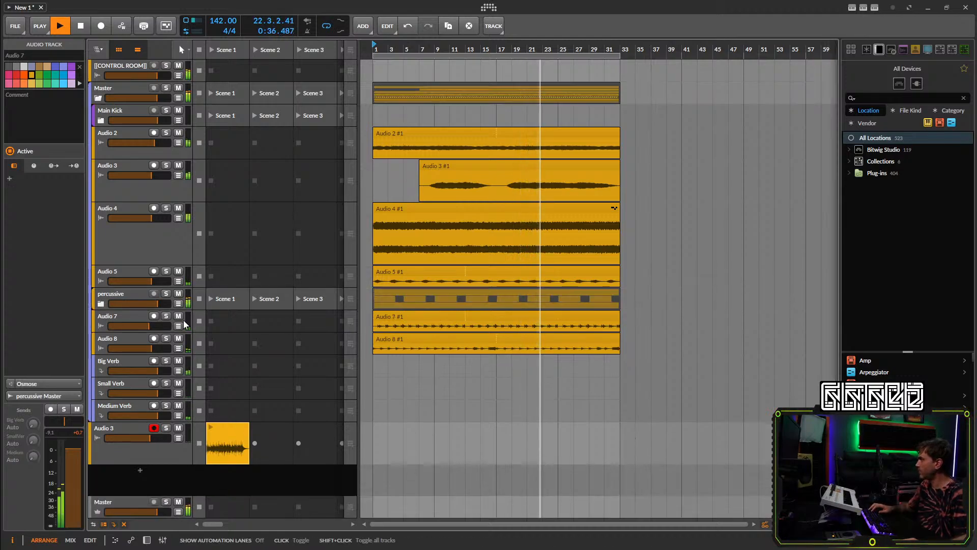
pyautogui.click(167, 316)
pyautogui.click(166, 316)
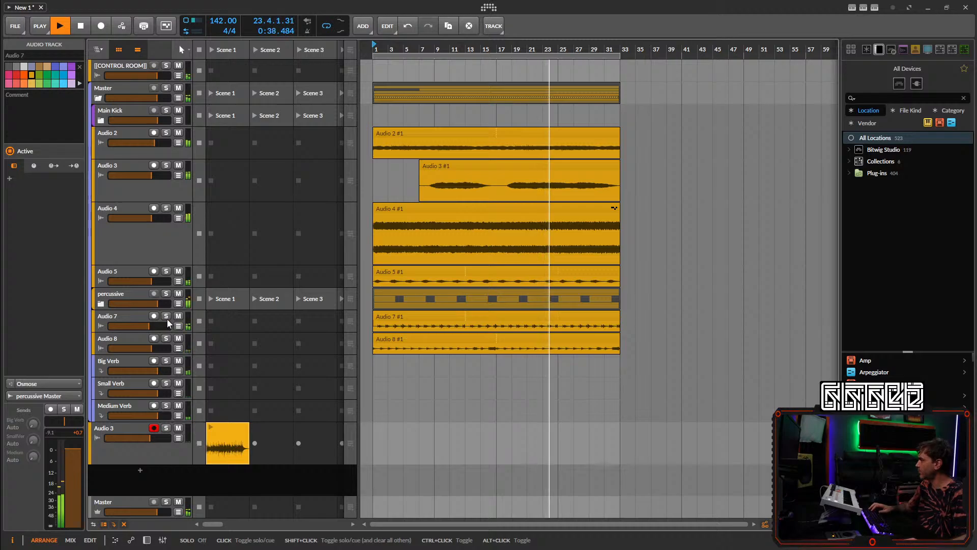
# Audition Audio 8 in solo and place it directly above the percussive group, with Audio 7 inside the group.
pyautogui.click(166, 338)
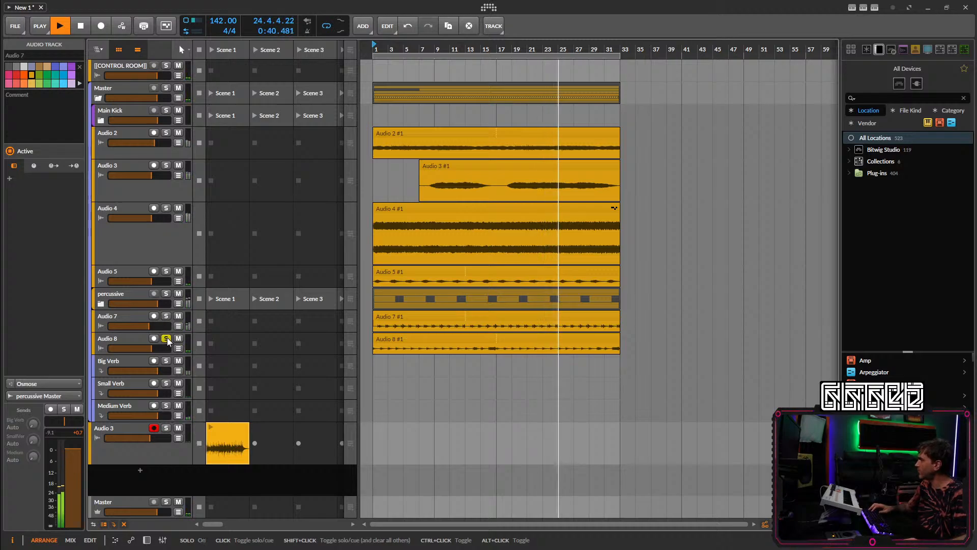
pyautogui.click(167, 338)
pyautogui.moveTo(128, 341); pyautogui.dragTo(136, 285)
# Set the percussive group's volume to -2.4 dB and select the group track.
pyautogui.click(131, 323)
pyautogui.moveTo(131, 324); pyautogui.dragTo(154, 326)
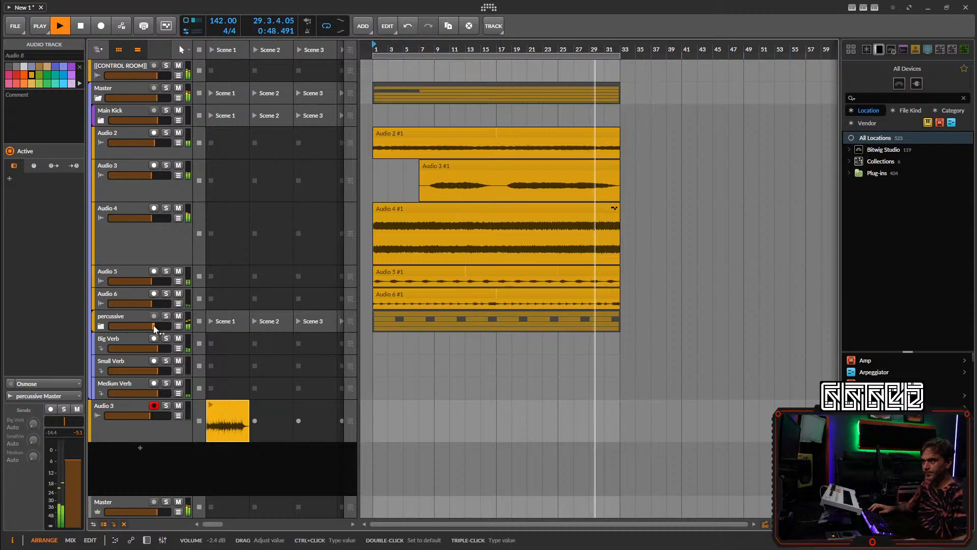
pyautogui.click(125, 322)
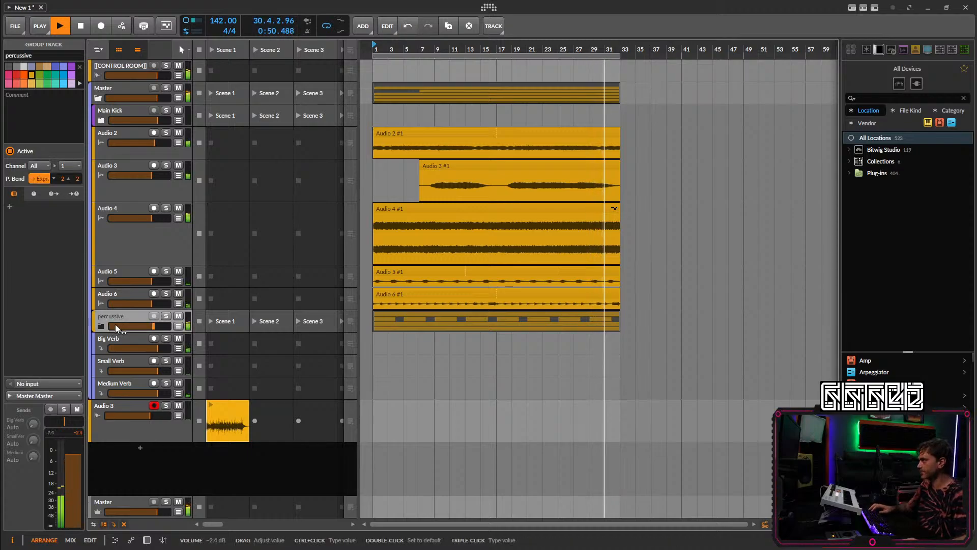
# Duplicate the whole Master group section in the arrangement so that the copy starts at bar 49.
pyautogui.click(126, 155)
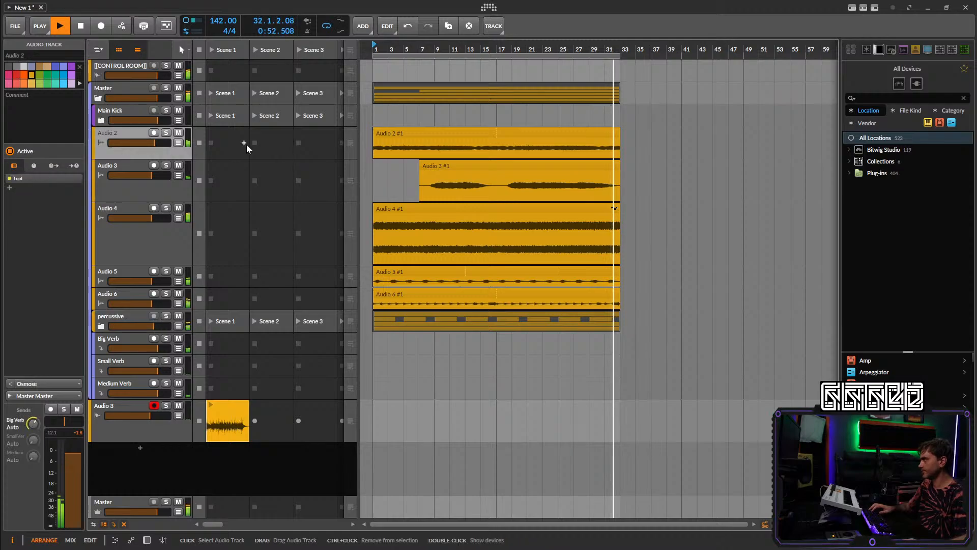
pyautogui.press('-')
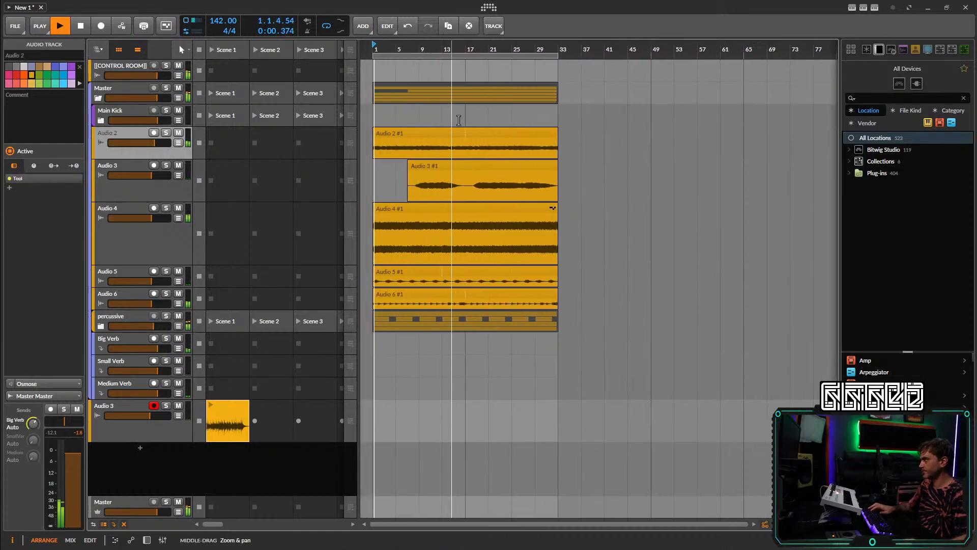
pyautogui.moveTo(403, 94); pyautogui.dragTo(690, 90)
# Loop playback over the copied section starting at bar 49 and mute the percussive group.
pyautogui.moveTo(912, 103); pyautogui.dragTo(768, 69)
pyautogui.press('space')
pyautogui.press('space')
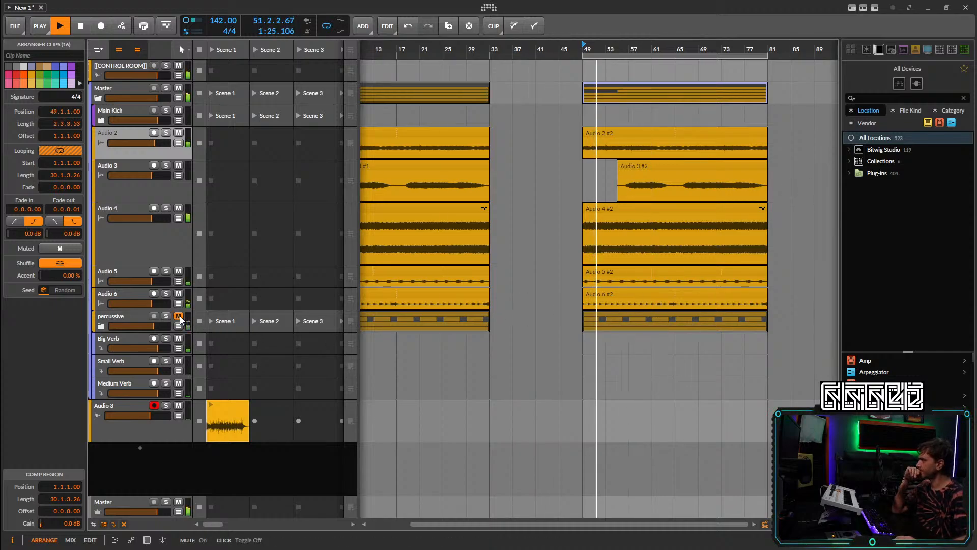
pyautogui.hscroll(5, 645, 343)
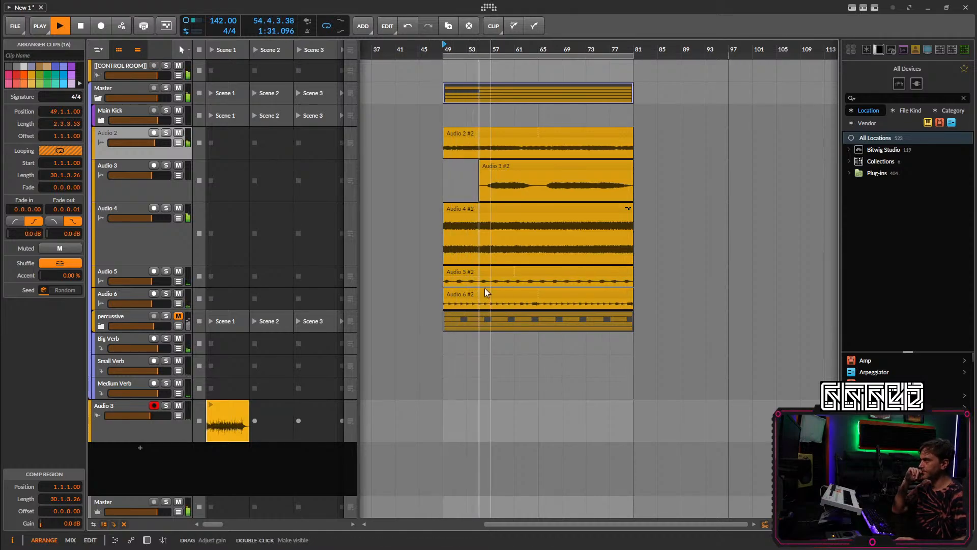
# Browse Samples + Clips and expand Sound Content, SAMPLES and the [Dash Glitch] folder.
pyautogui.click(849, 174)
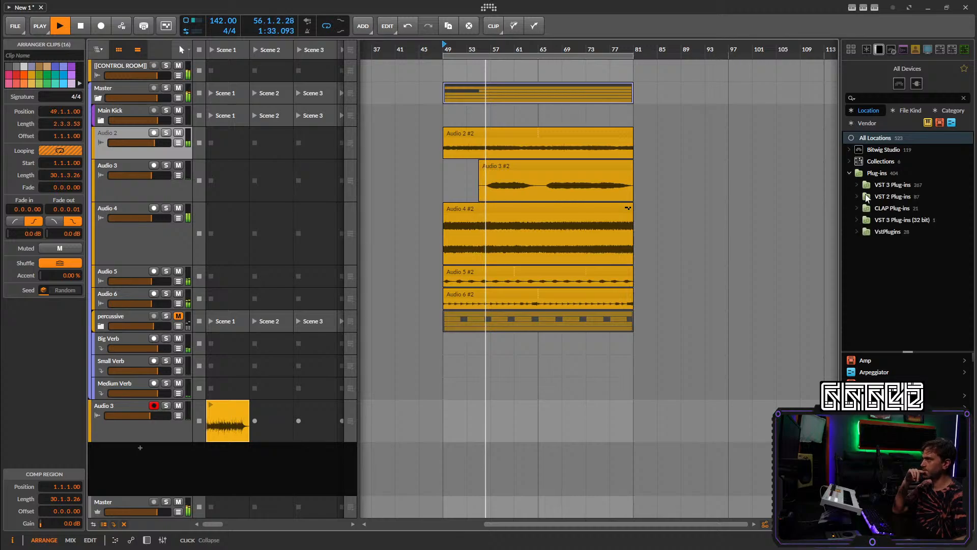
pyautogui.click(903, 50)
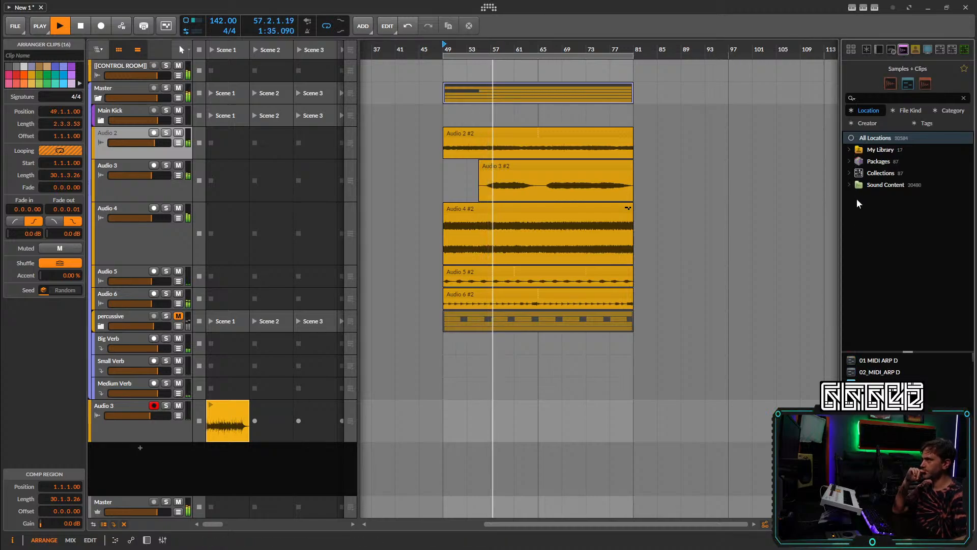
pyautogui.click(857, 198)
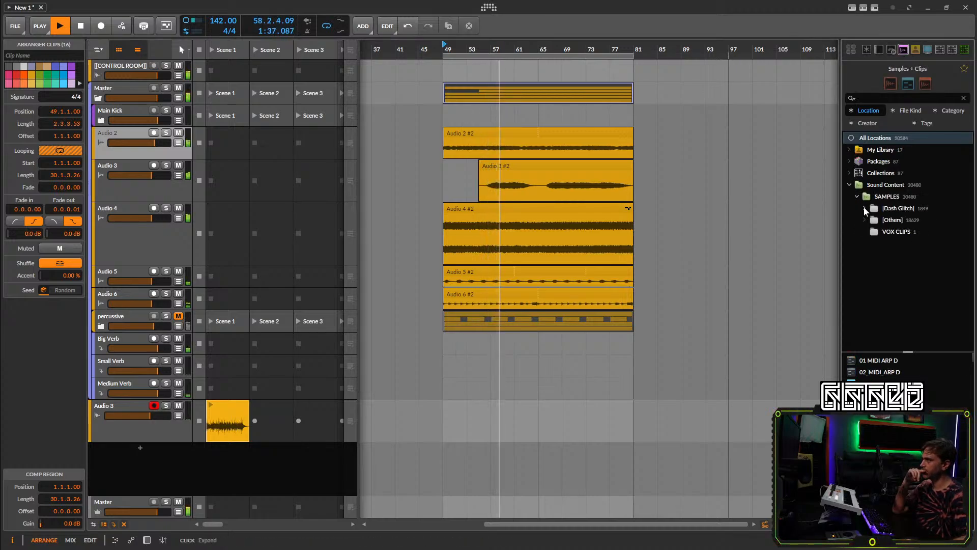
pyautogui.click(865, 209)
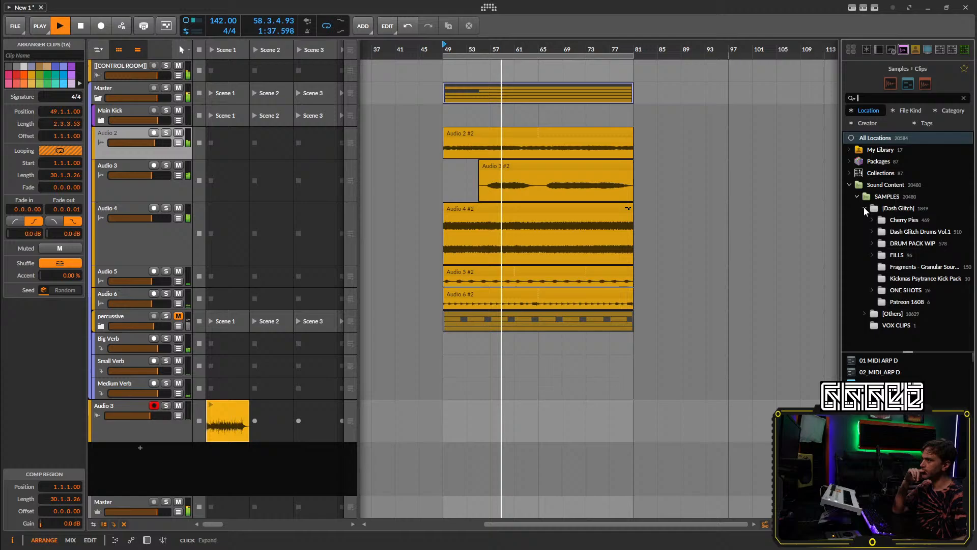
# Raise the gain of the Tool device on Audio 3 to +8.3 dB and check the track's Big Verb send.
pyautogui.click(144, 193)
pyautogui.click(146, 539)
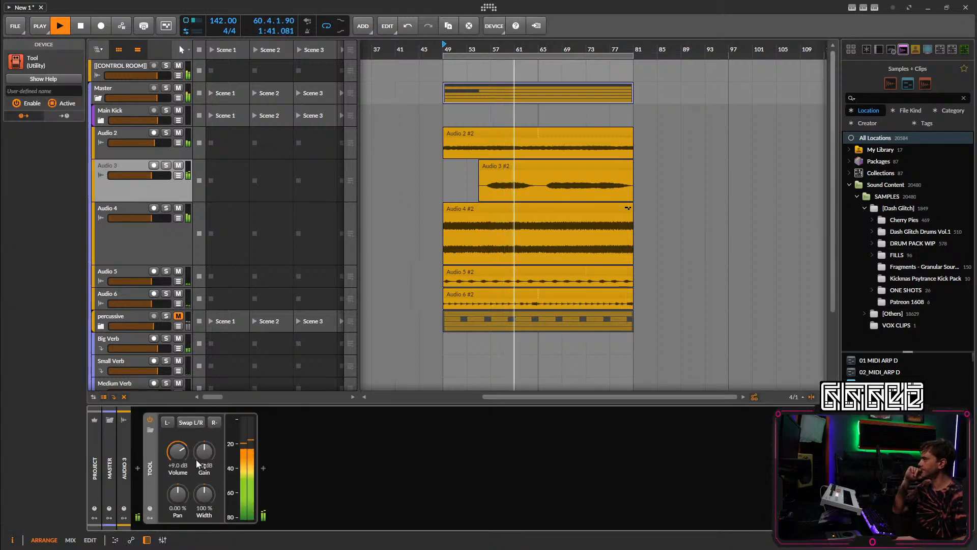
pyautogui.moveTo(203, 454); pyautogui.dragTo(203, 457)
pyautogui.click(154, 195)
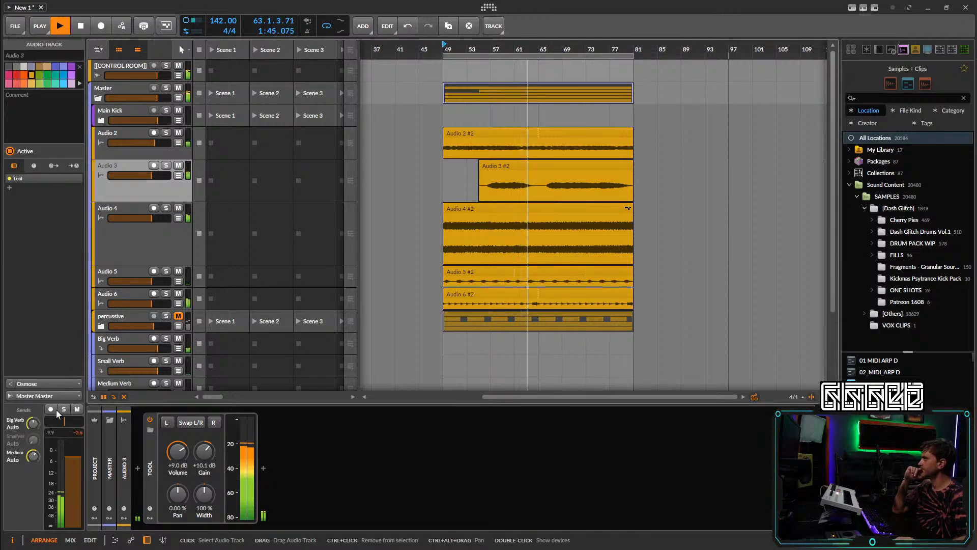
pyautogui.moveTo(33, 423); pyautogui.dragTo(34, 421)
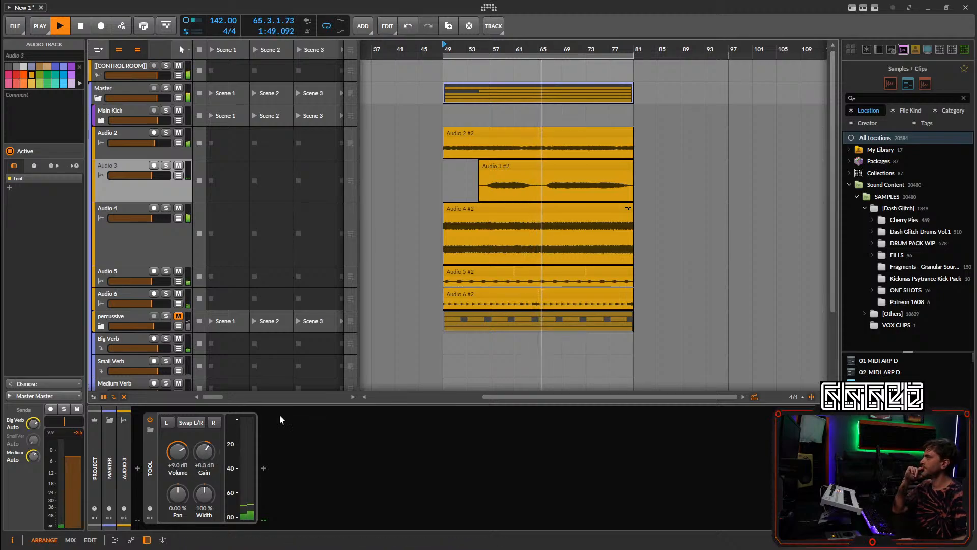
# Shift the audio event in the Audio 6 #2 clip to start at 1.1.1.19 and align the loop start with the first hit.
pyautogui.doubleClick(542, 297)
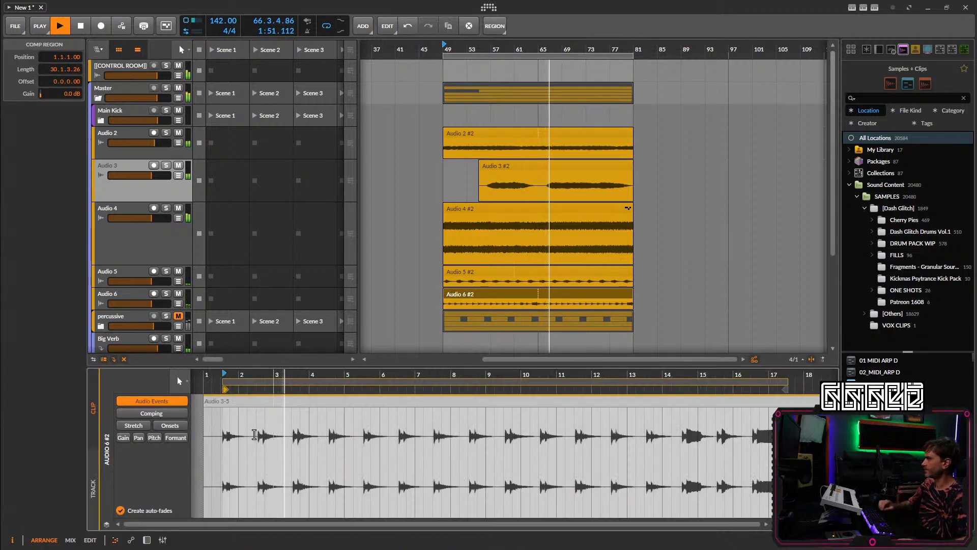
pyautogui.scroll(2, 220, 416)
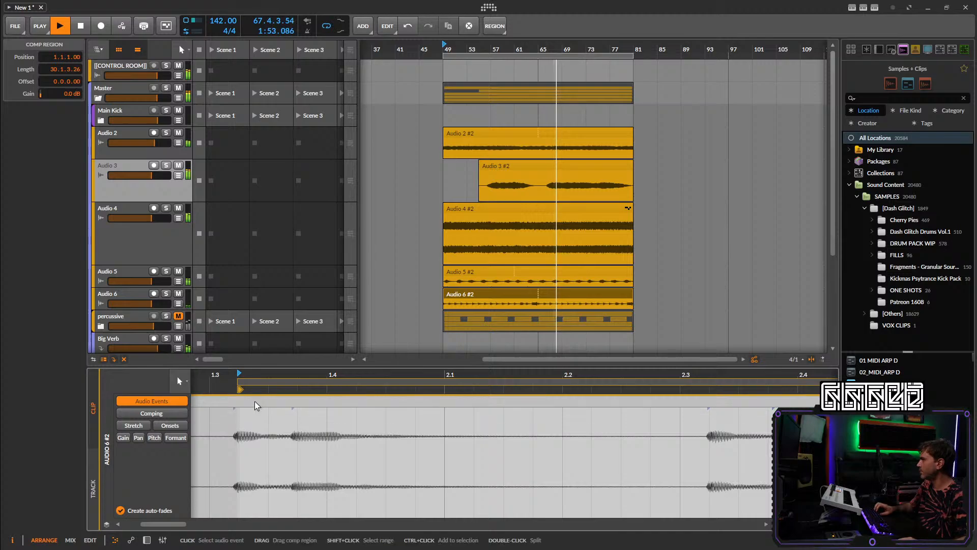
pyautogui.moveTo(255, 404); pyautogui.dragTo(261, 408)
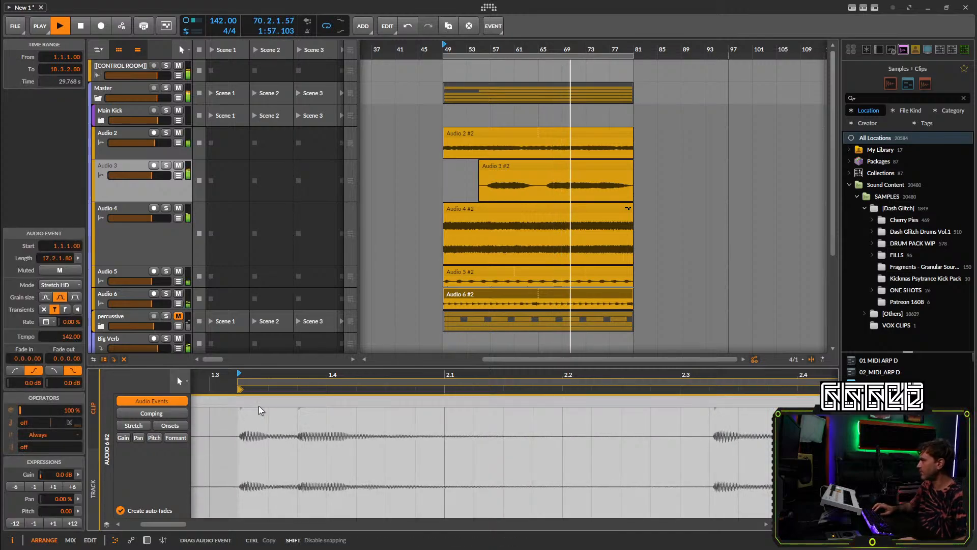
pyautogui.scroll(3, 235, 412)
pyautogui.scroll(1, 236, 411)
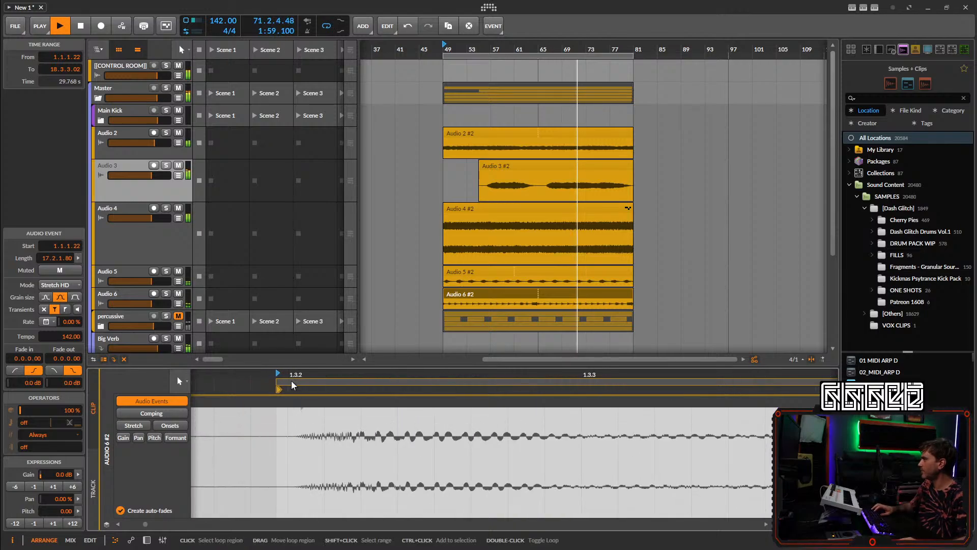
pyautogui.click(292, 384)
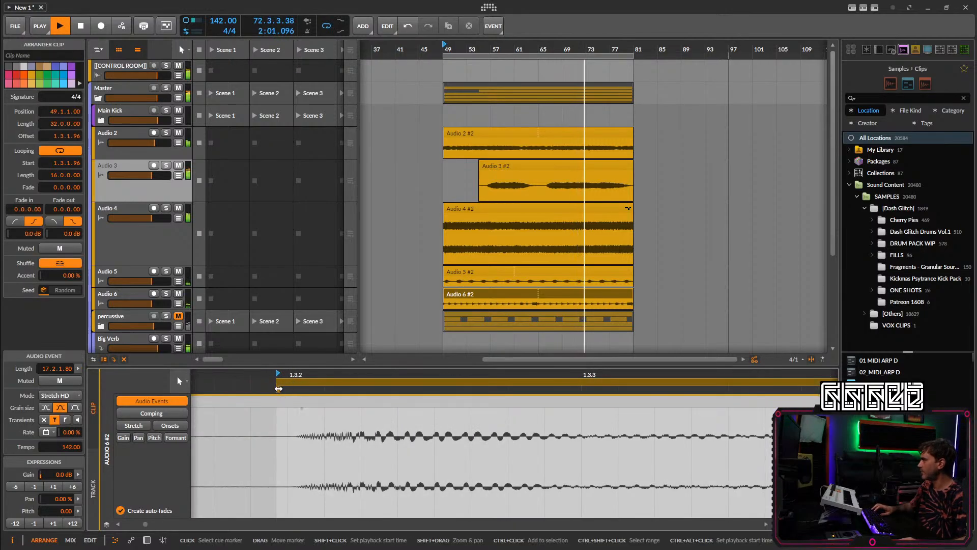
pyautogui.moveTo(299, 388); pyautogui.dragTo(312, 402)
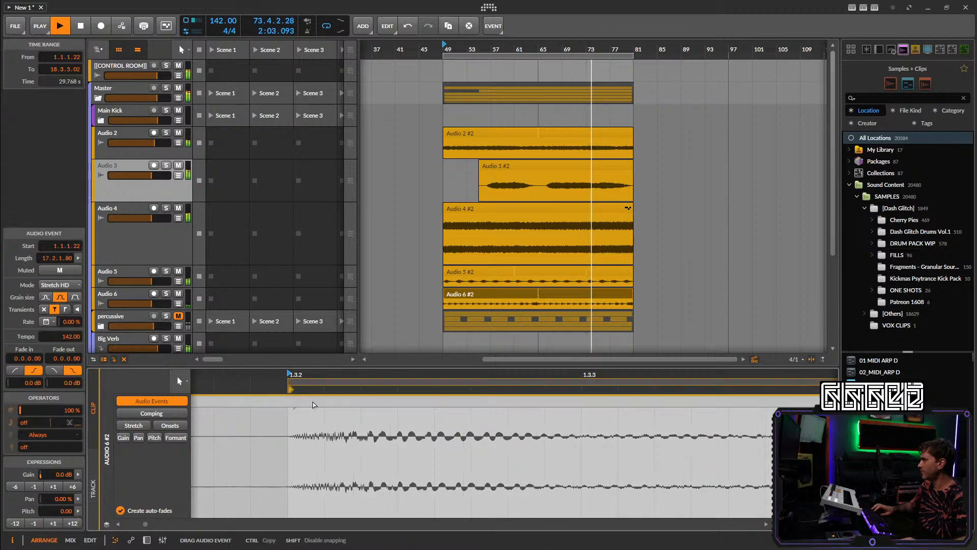
pyautogui.scroll(-3, 354, 441)
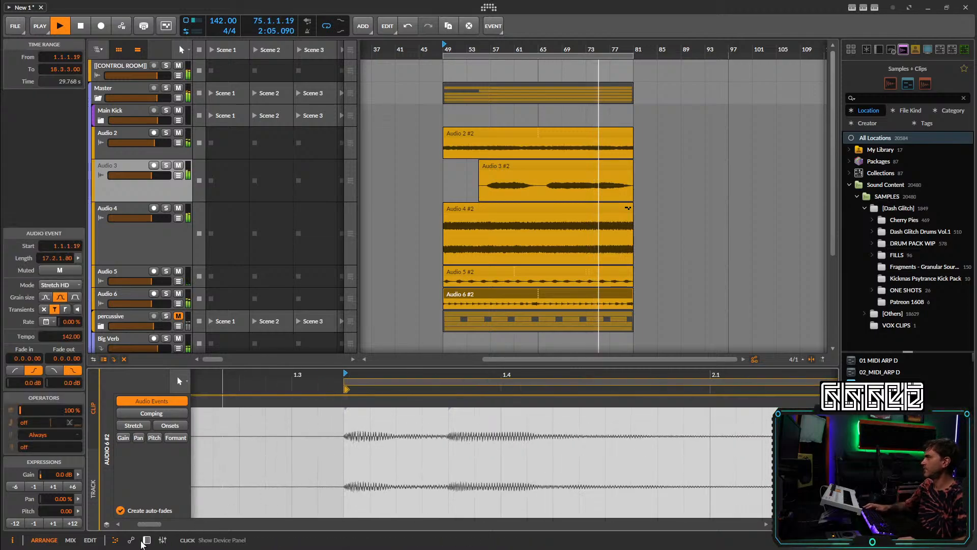
# Return to the device chain view and open the KICKS folder of Dash Glitch Drums Vol.1 in the sample browser.
pyautogui.press('d')
pyautogui.scroll(-2, 438, 327)
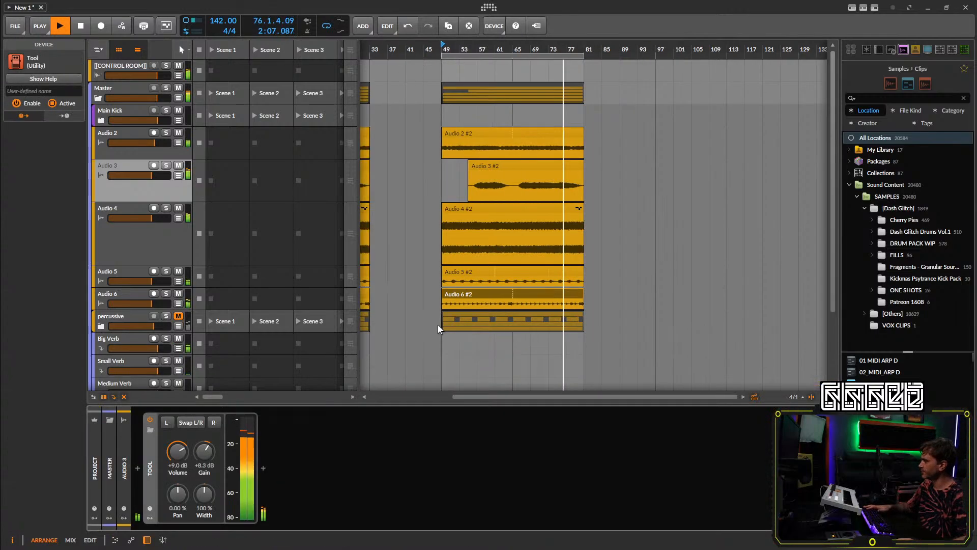
pyautogui.scroll(-3, 443, 303)
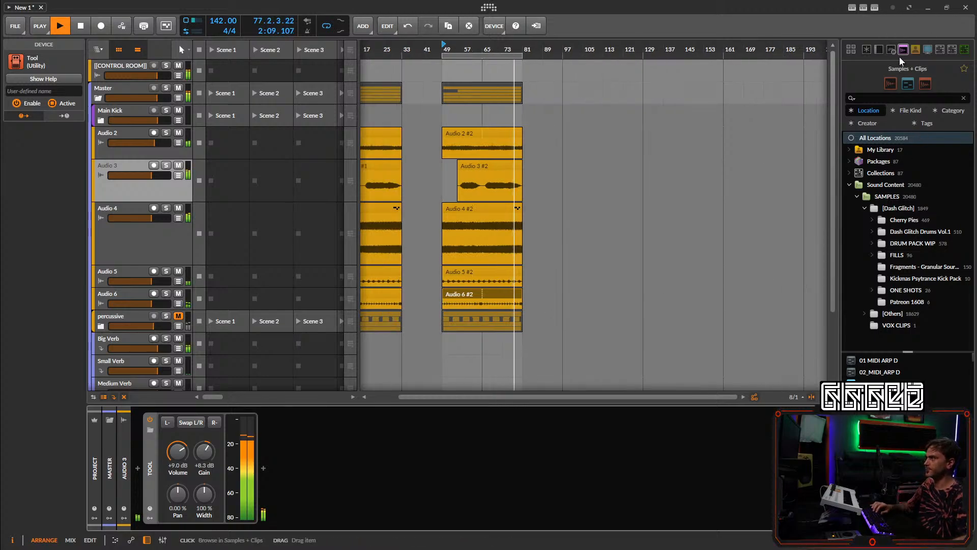
pyautogui.click(871, 232)
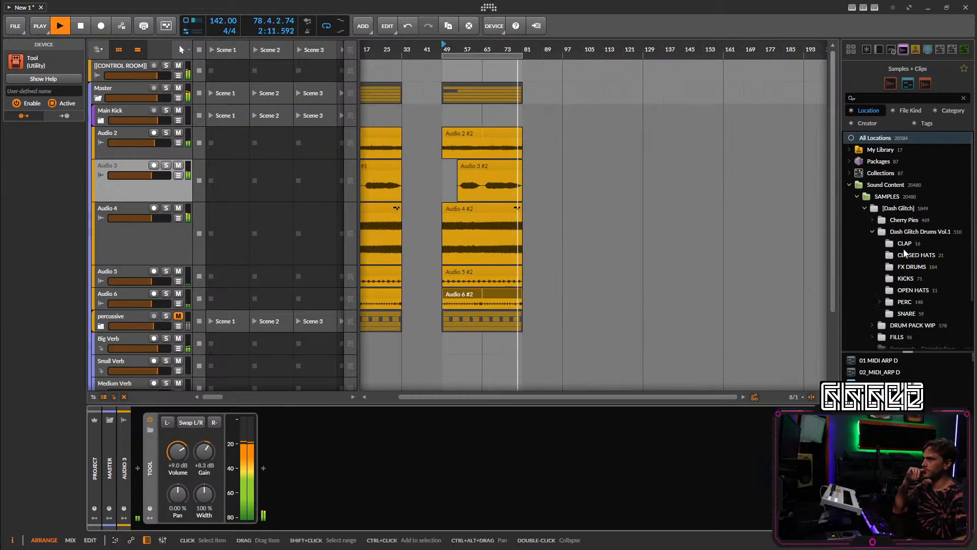
pyautogui.click(906, 278)
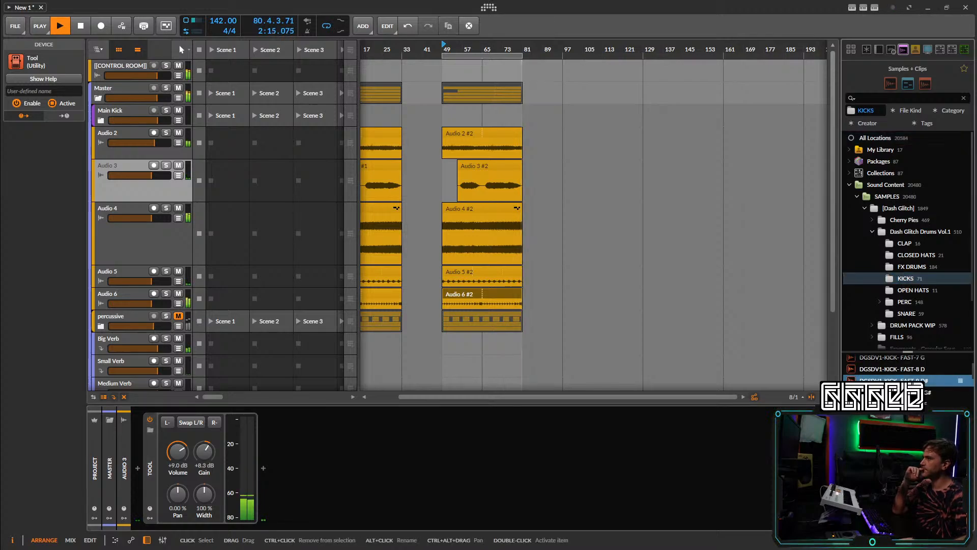
# Audition the samples in the KICKS folder and select DGSDV1-KICK- FAST-7 G.
pyautogui.press('Down')
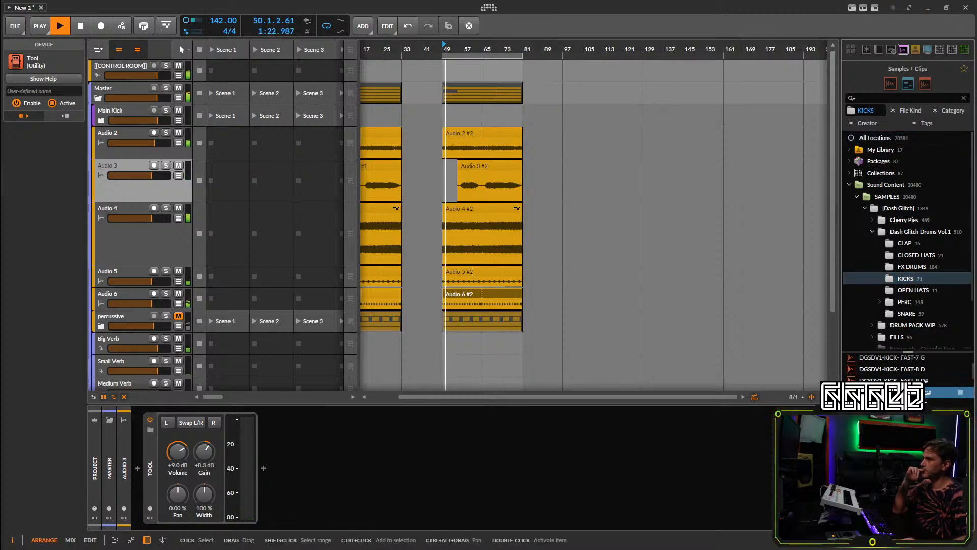
pyautogui.scroll(-3, 906, 413)
pyautogui.click(906, 412)
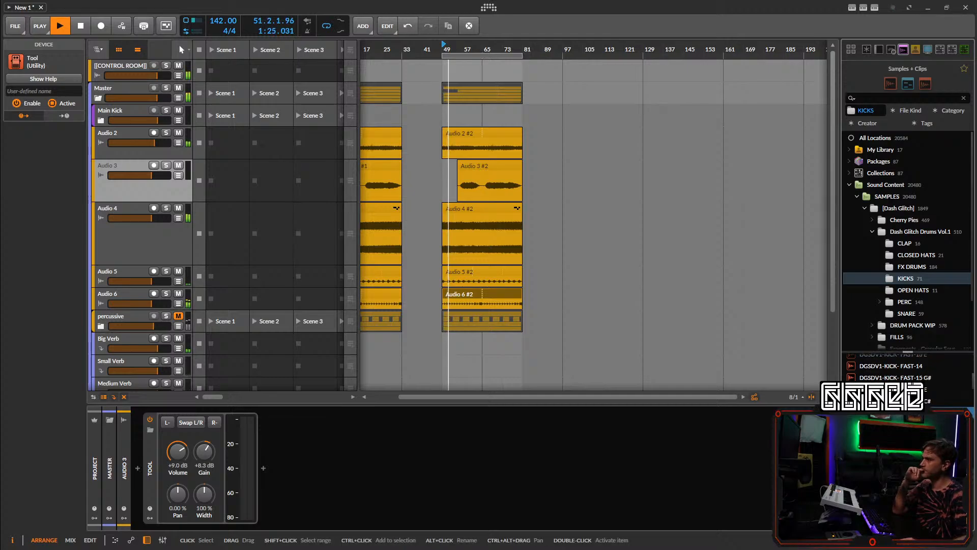
pyautogui.scroll(-7, 906, 412)
pyautogui.click(906, 413)
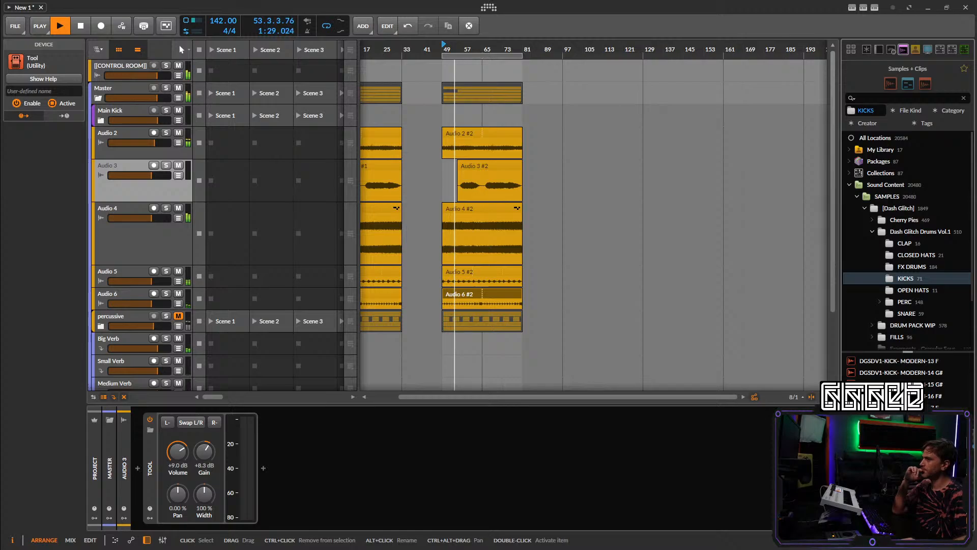
pyautogui.scroll(-3, 906, 413)
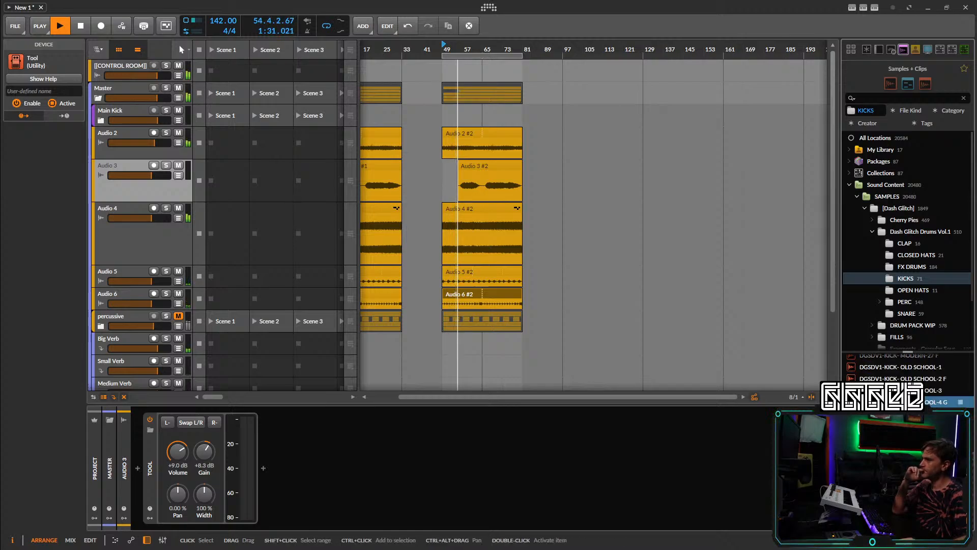
pyautogui.scroll(10, 906, 402)
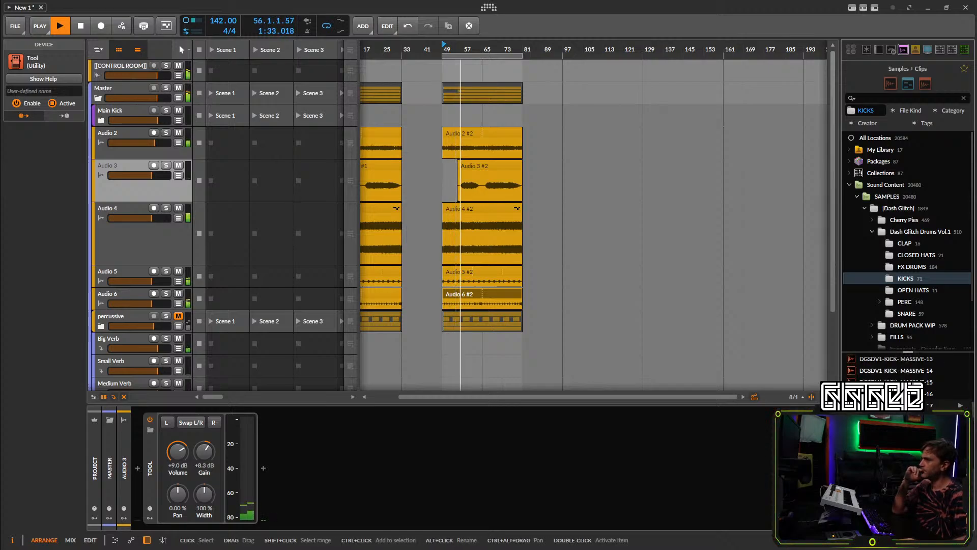
pyautogui.scroll(6, 905, 402)
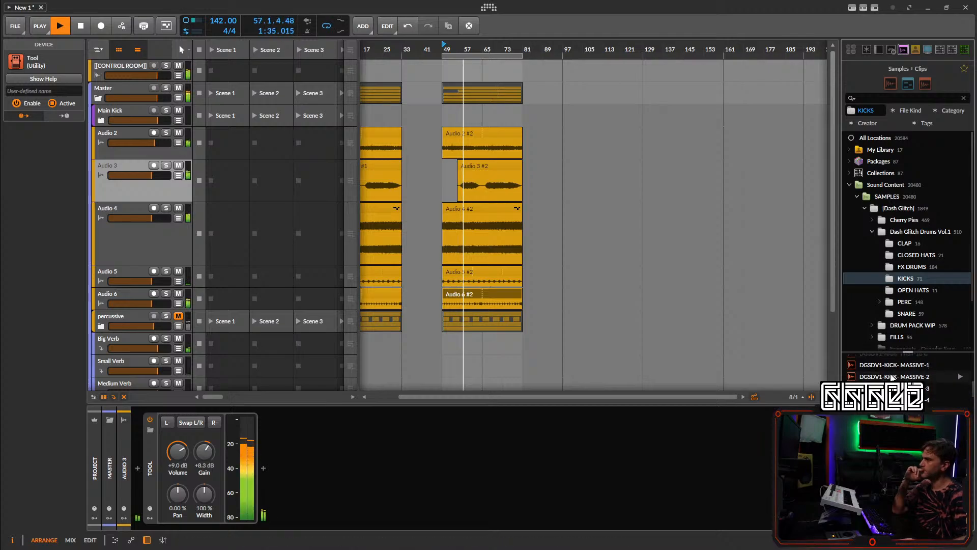
pyautogui.click(906, 381)
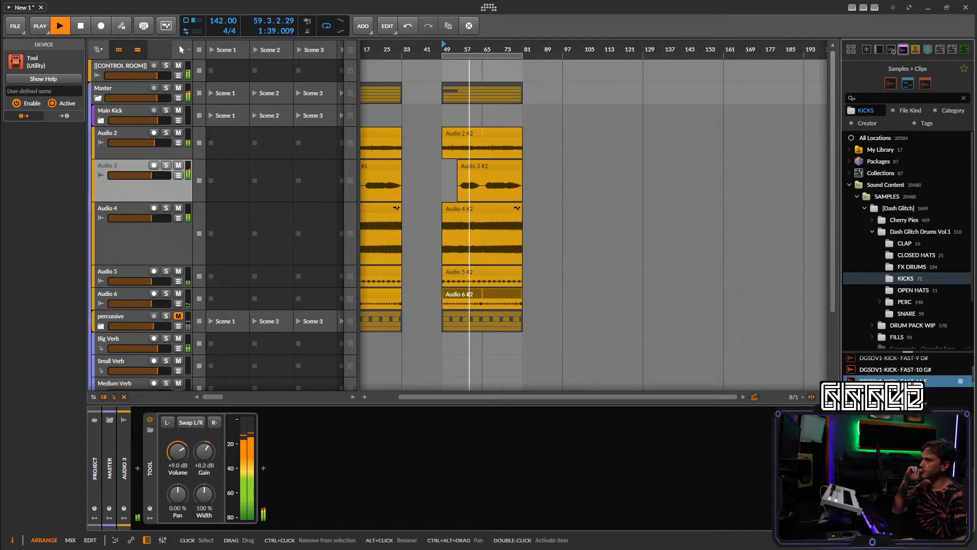
pyautogui.scroll(1, 905, 371)
pyautogui.click(908, 372)
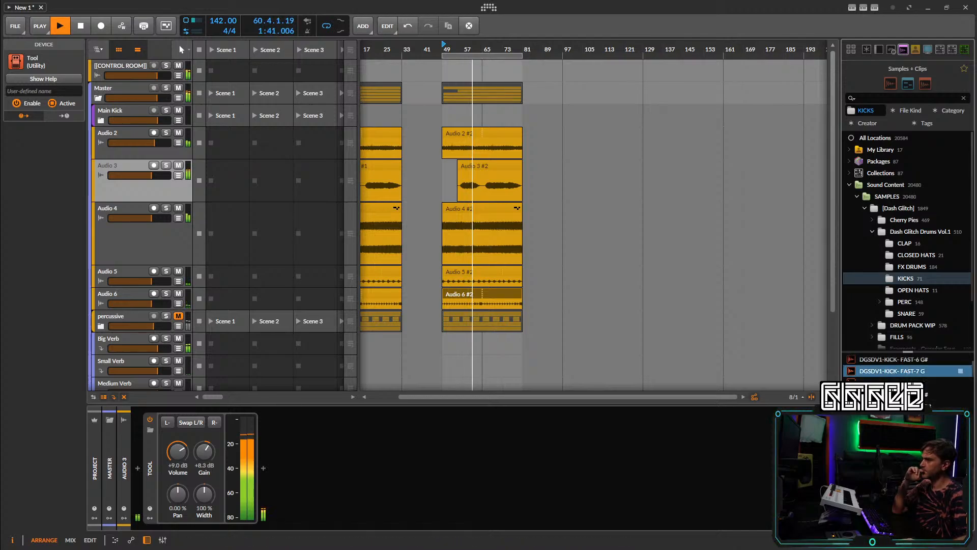
# Try placing the DGSDV1-KICK- FAST-7 G sample as an audio clip at bar 49 on a new track.
pyautogui.moveTo(876, 373); pyautogui.dragTo(592, 385)
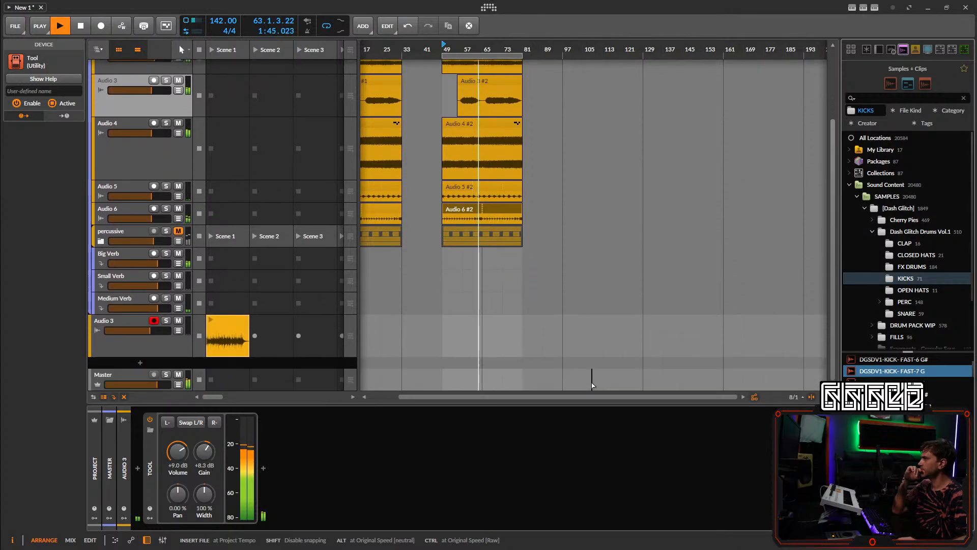
pyautogui.moveTo(428, 351); pyautogui.dragTo(448, 371)
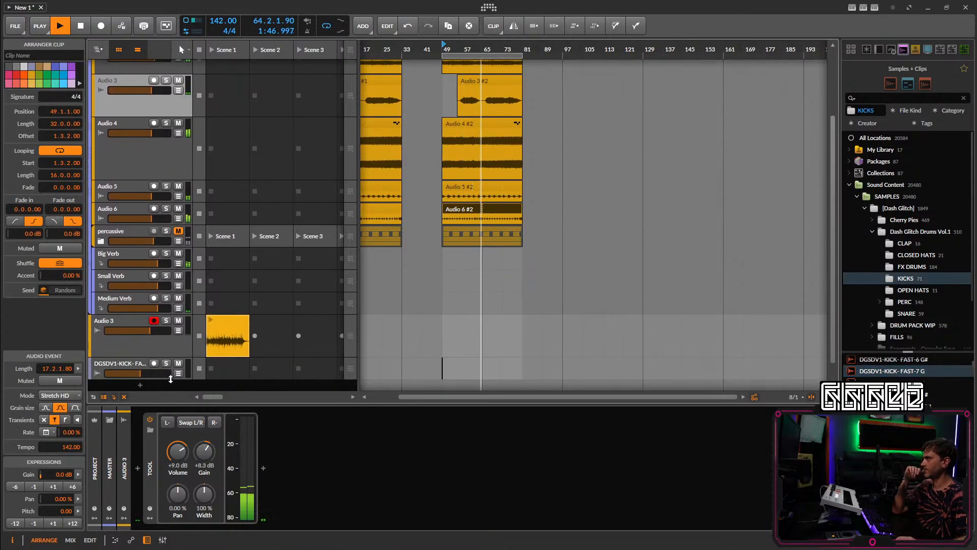
pyautogui.click(138, 368)
pyautogui.scroll(5, 419, 357)
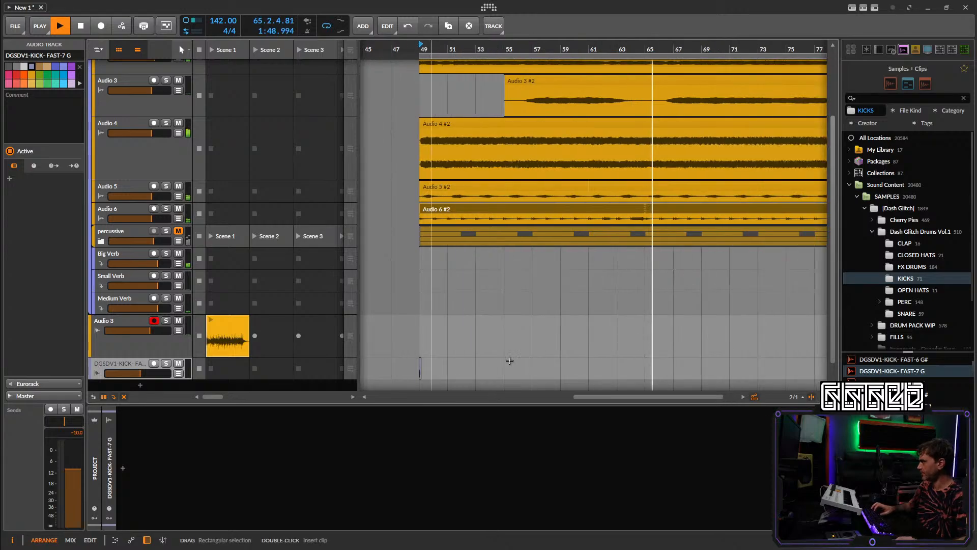
pyautogui.moveTo(426, 372); pyautogui.dragTo(401, 371)
pyautogui.press('Delete')
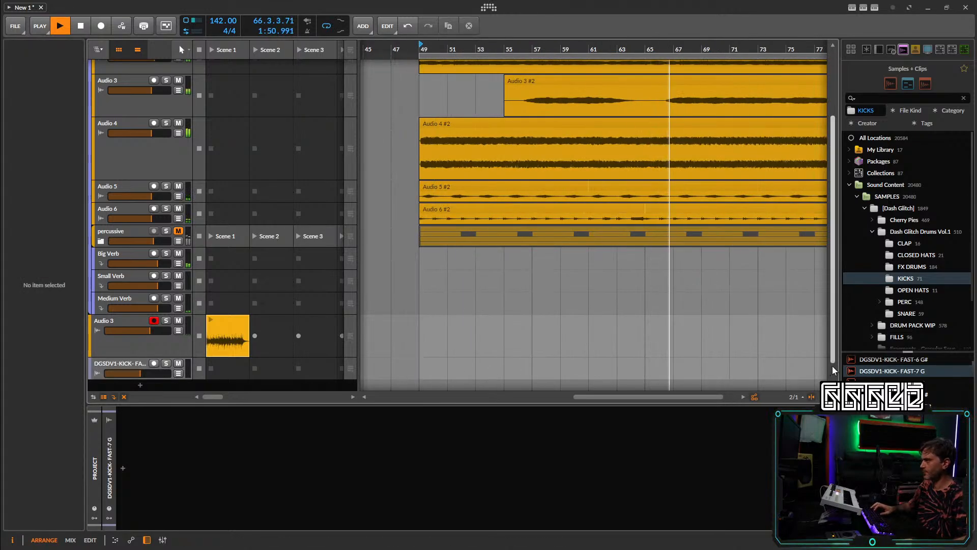
# Load the DGSDV1-KICK- FAST-7 G sample into a Sampler track inside the Main Kick group and delete the Inst 1 track.
pyautogui.moveTo(872, 373); pyautogui.dragTo(121, 115)
pyautogui.click(129, 132)
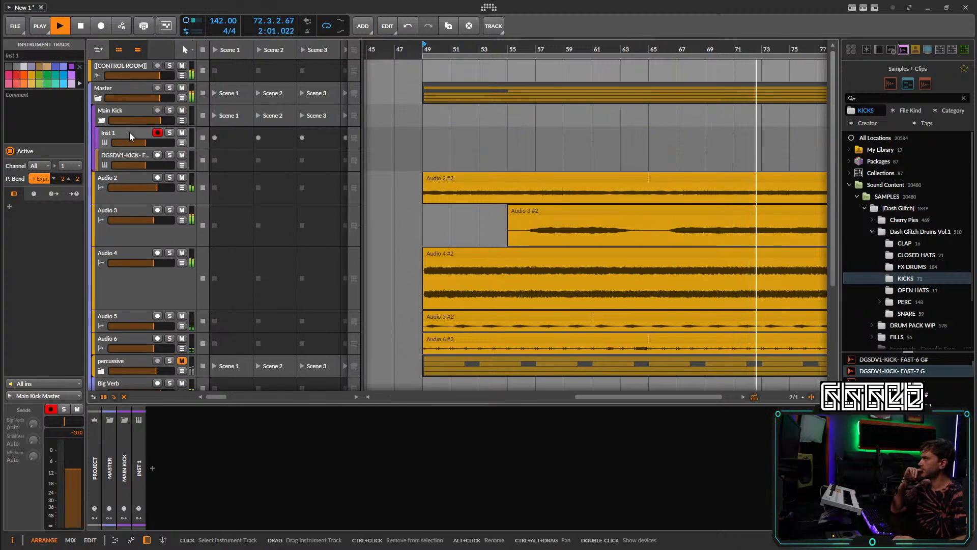
pyautogui.press('Delete')
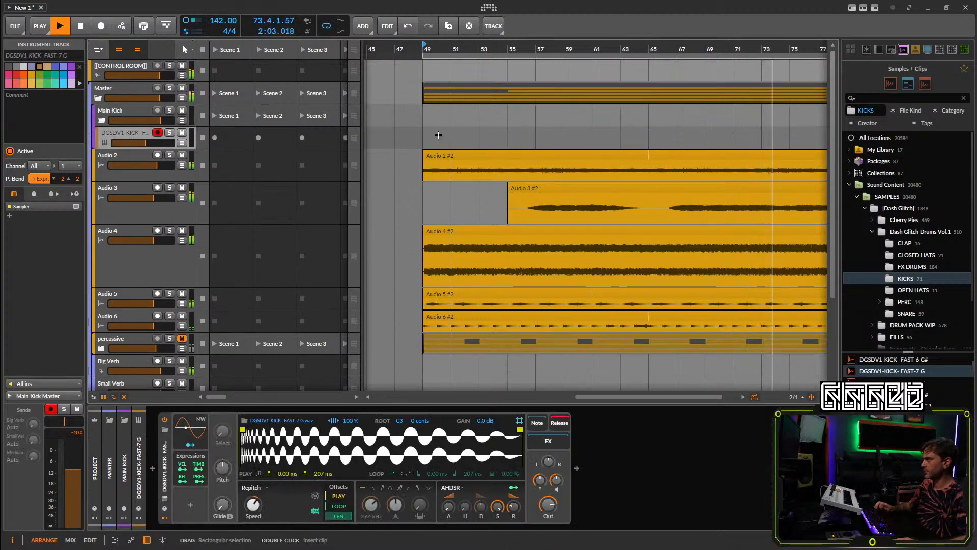
# Create a Scene 1 launcher clip on the kick track and draw four C3 notes, each 0.0.2.00 long, on beats 1.1 to 1.4.
pyautogui.doubleClick(229, 136)
pyautogui.doubleClick(228, 135)
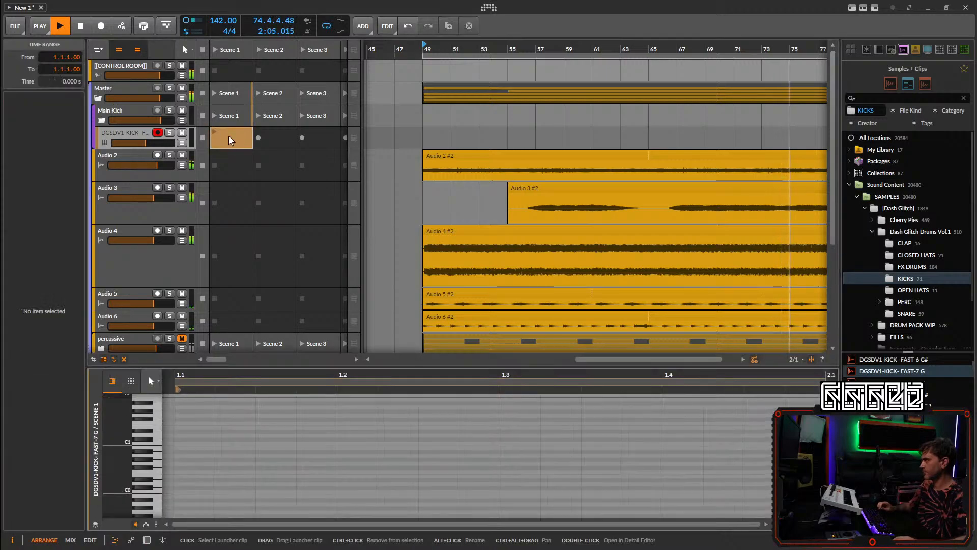
pyautogui.scroll(3, 223, 417)
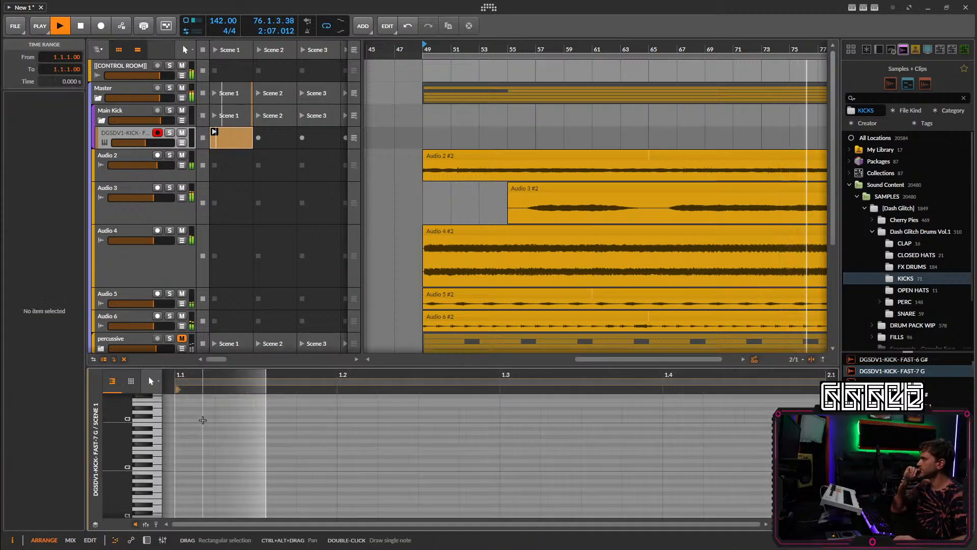
pyautogui.doubleClick(201, 420)
pyautogui.moveTo(216, 419); pyautogui.dragTo(256, 419)
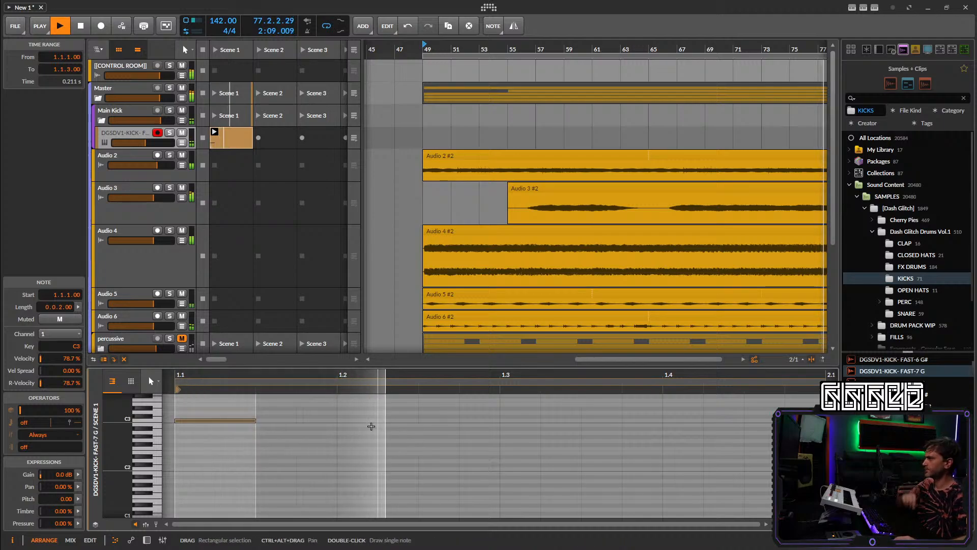
pyautogui.doubleClick(371, 419)
pyautogui.doubleClick(540, 420)
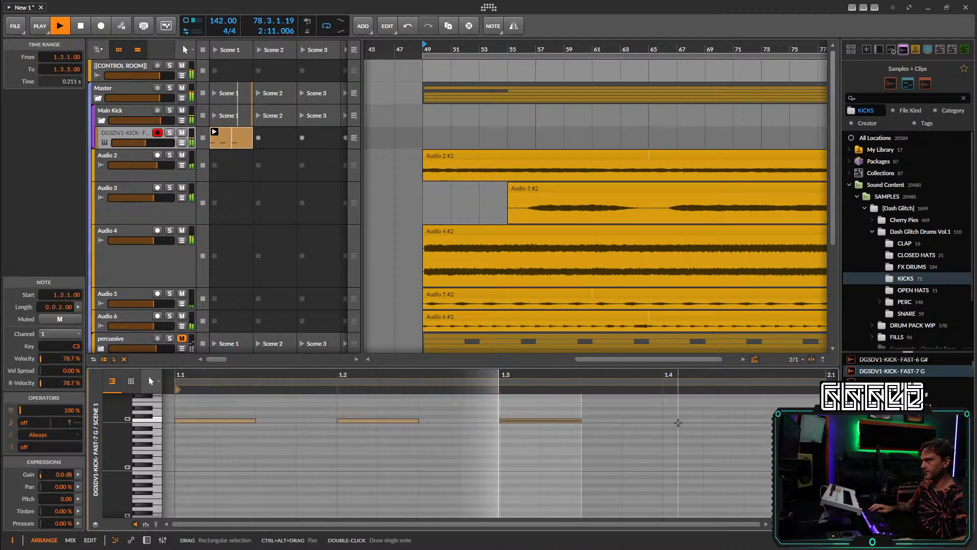
pyautogui.doubleClick(679, 421)
pyautogui.click(679, 421)
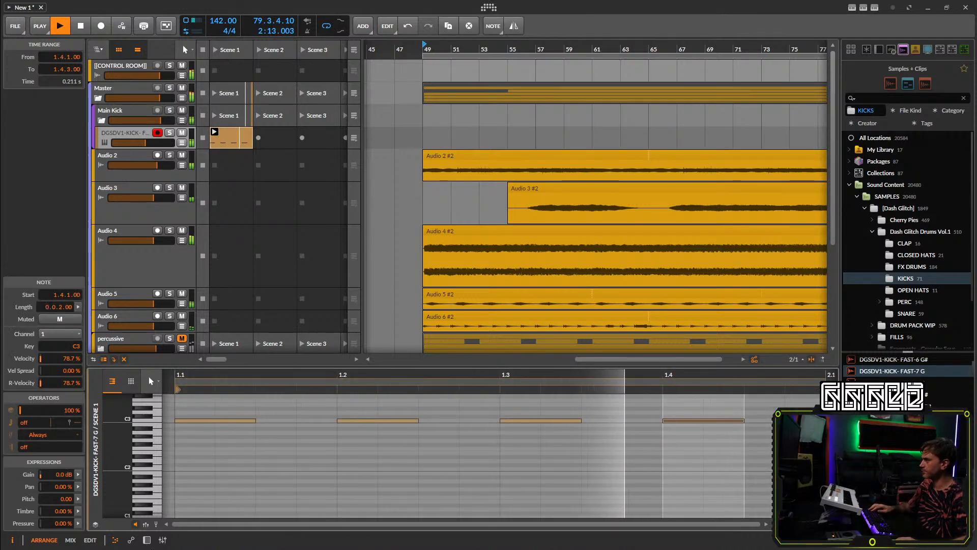
# Return to the device chain view and briefly solo Audio 4 against the arrangement.
pyautogui.click(146, 541)
pyautogui.scroll(-5, 481, 214)
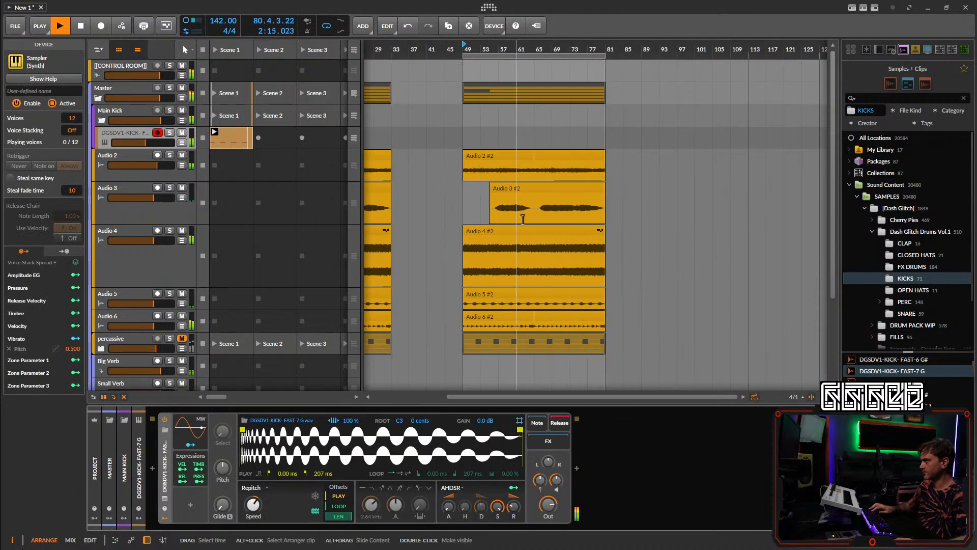
pyautogui.click(148, 270)
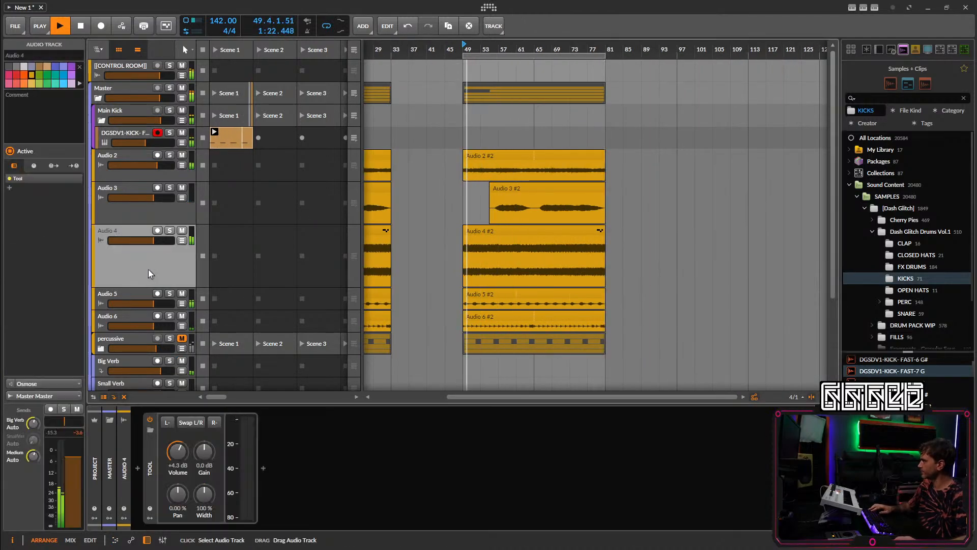
pyautogui.click(170, 230)
pyautogui.click(169, 231)
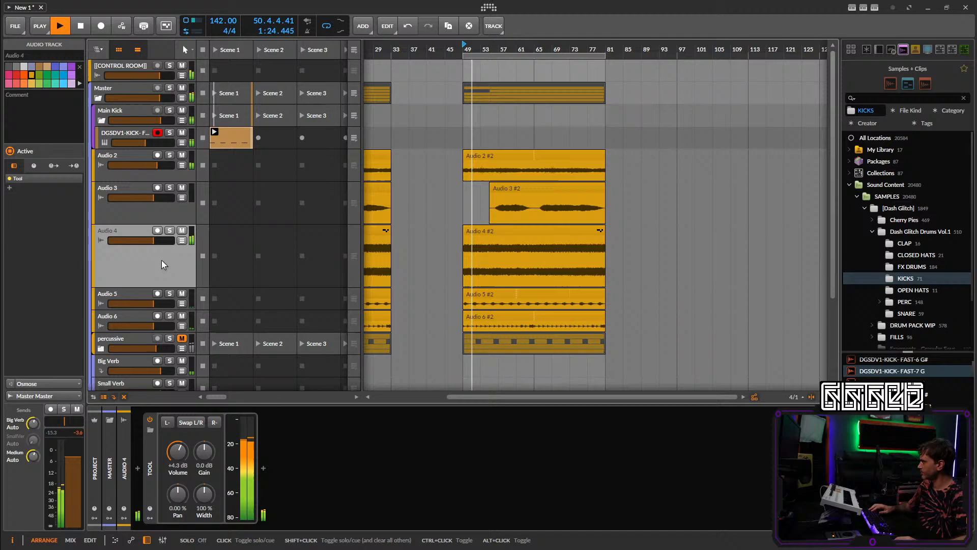
# Copy the Dynamics device from the Big Verb track and raise the kick track's volume.
pyautogui.scroll(-1, 126, 320)
pyautogui.click(127, 323)
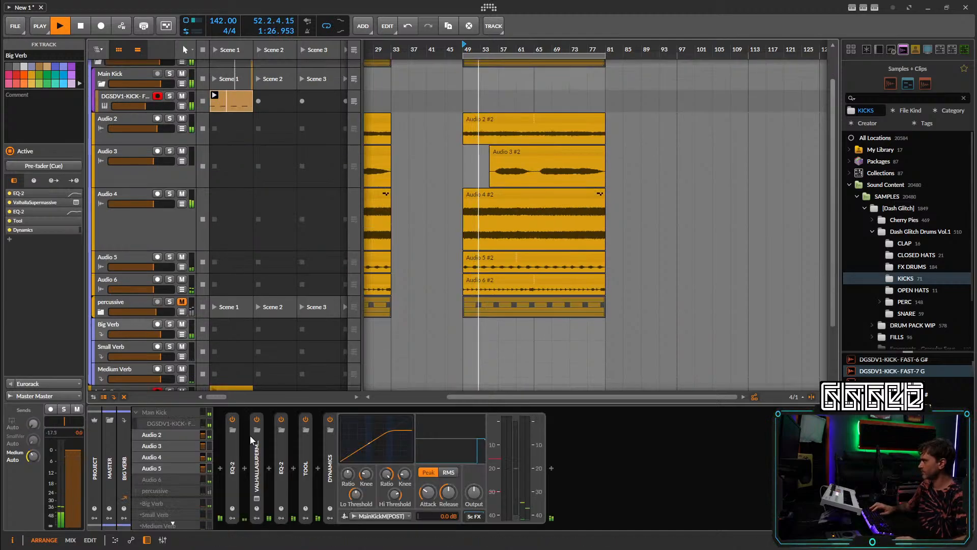
pyautogui.click(334, 474)
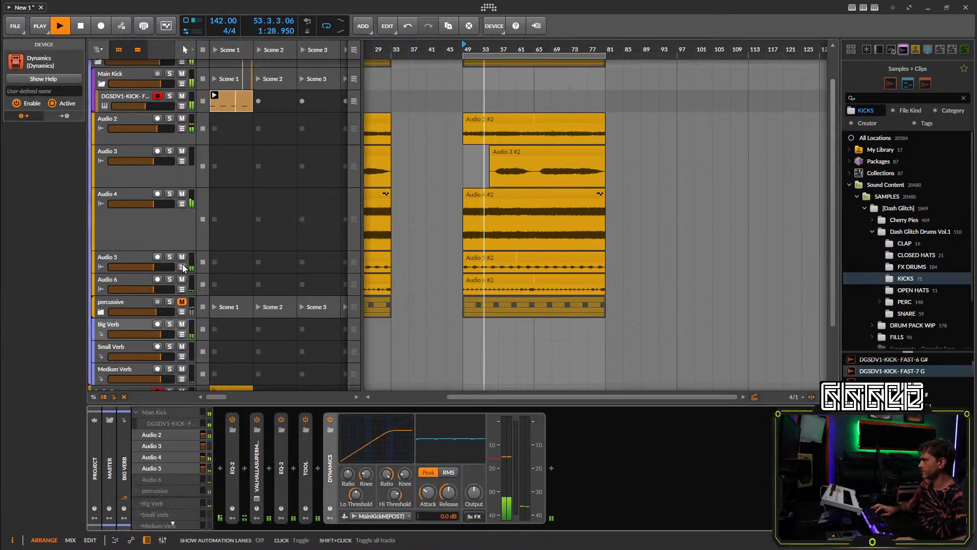
pyautogui.moveTo(146, 106); pyautogui.dragTo(148, 106)
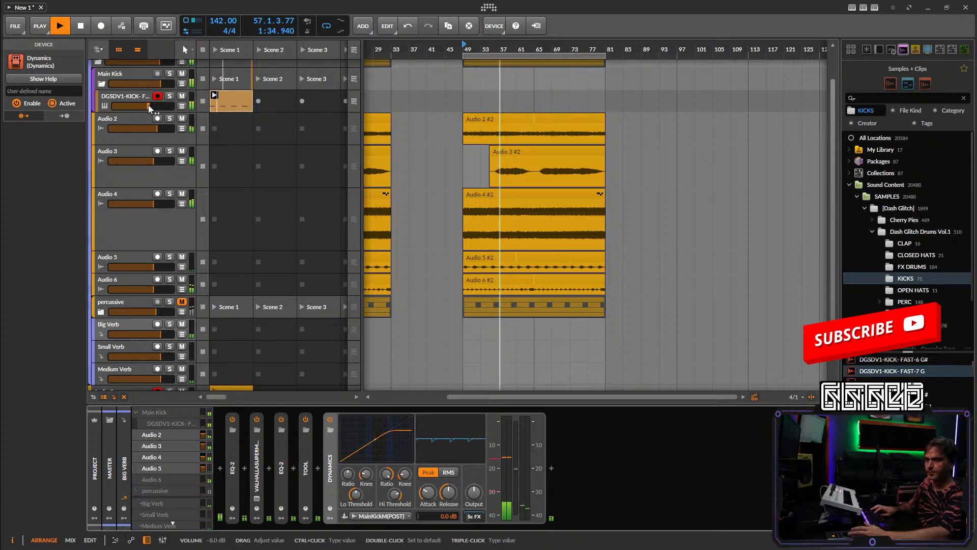
pyautogui.moveTo(148, 105); pyautogui.dragTo(152, 106)
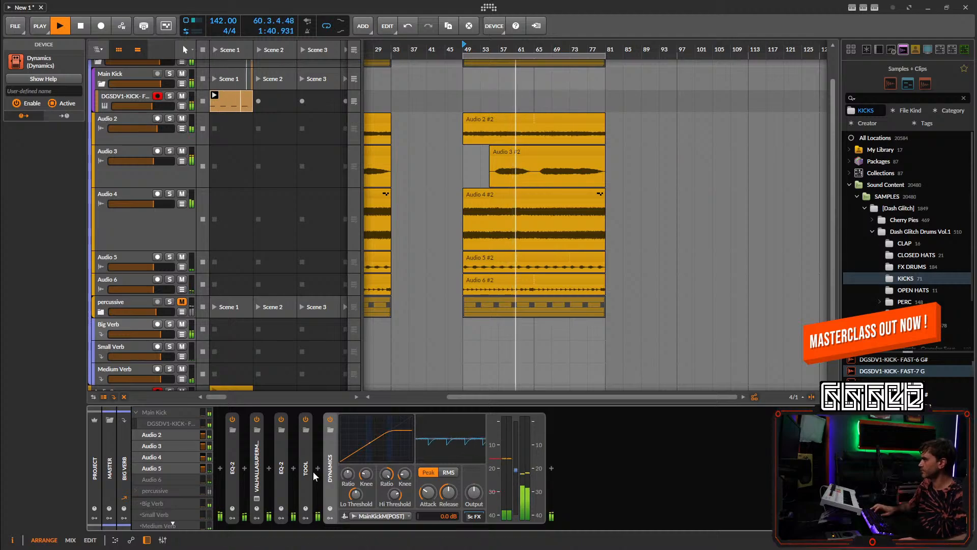
# Add the kick-sidechained Dynamics after the Tool on Audio 4, lower its Hi Threshold, and reduce the Tool volume to +2.7 dB.
pyautogui.click(145, 228)
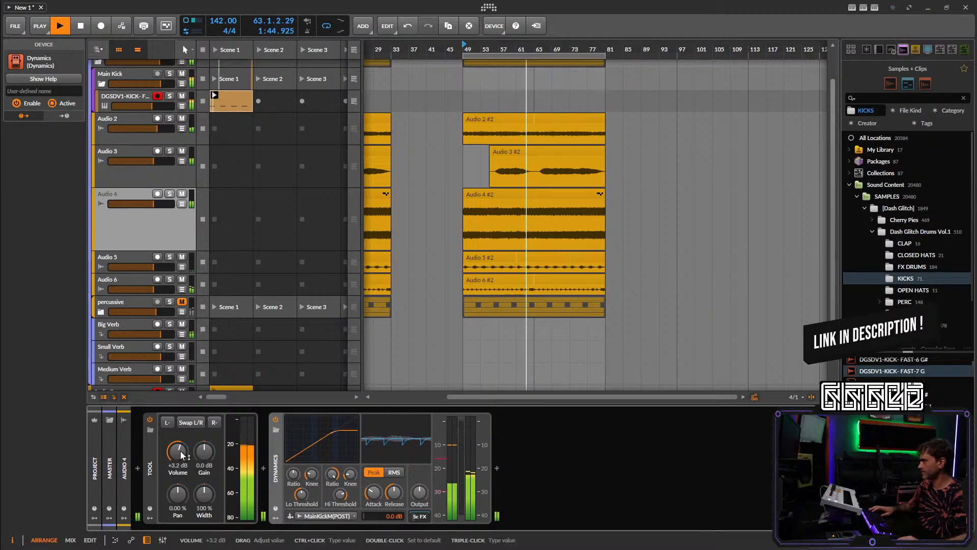
pyautogui.moveTo(345, 496); pyautogui.dragTo(342, 498)
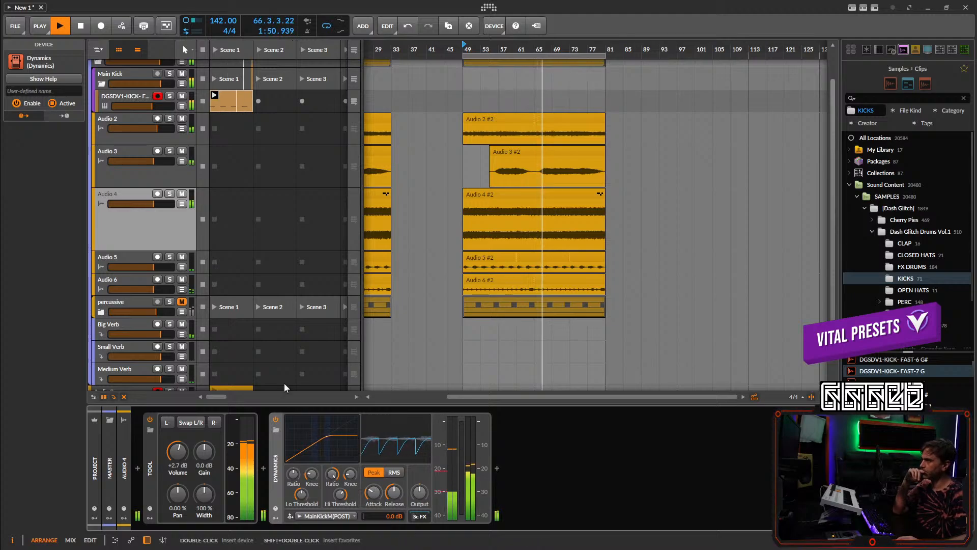
# Group the tracks Audio 2 through Audio 6 and collapse the new group.
pyautogui.scroll(2, 167, 231)
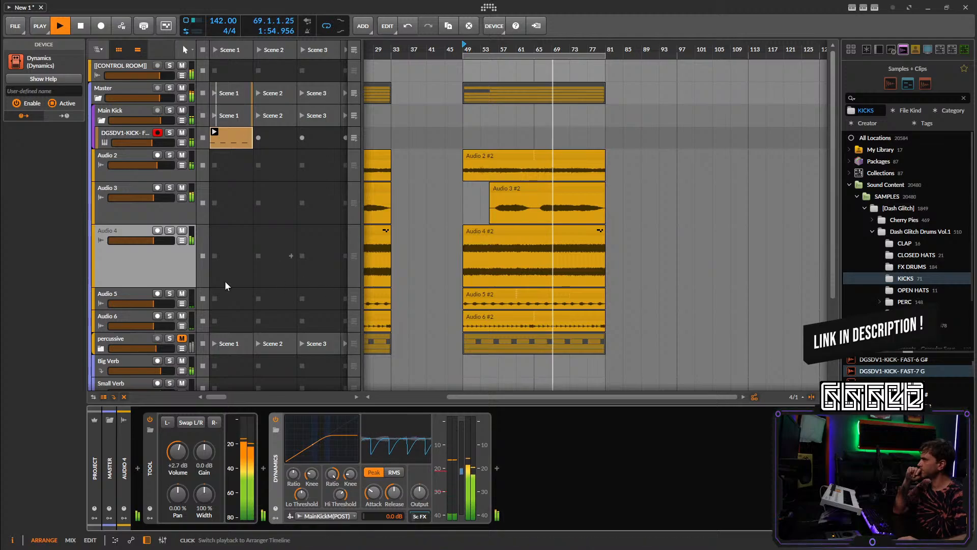
pyautogui.click(147, 318)
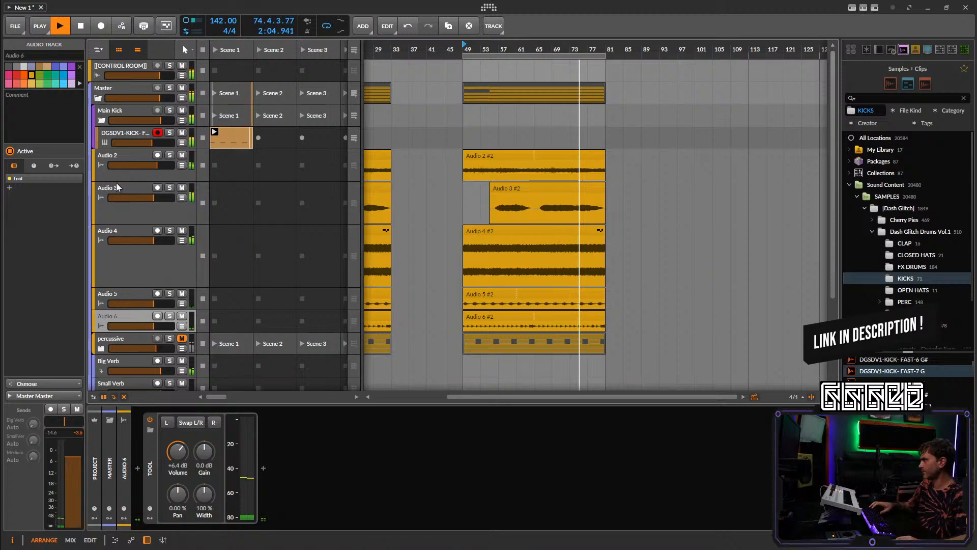
pyautogui.click(157, 170)
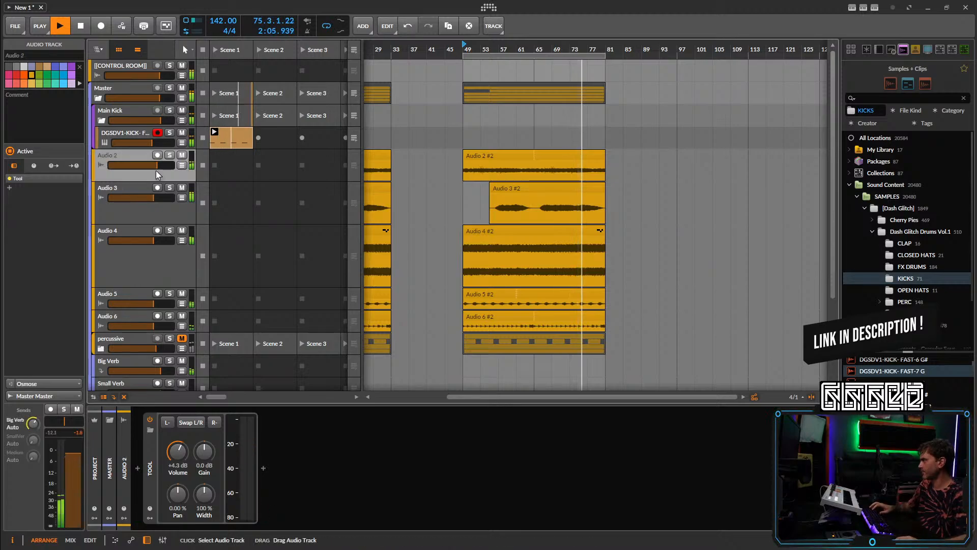
pyautogui.keyDown('shift'); pyautogui.click(126, 316); pyautogui.keyUp('shift')
pyautogui.hotkey('ctrl', 'g')
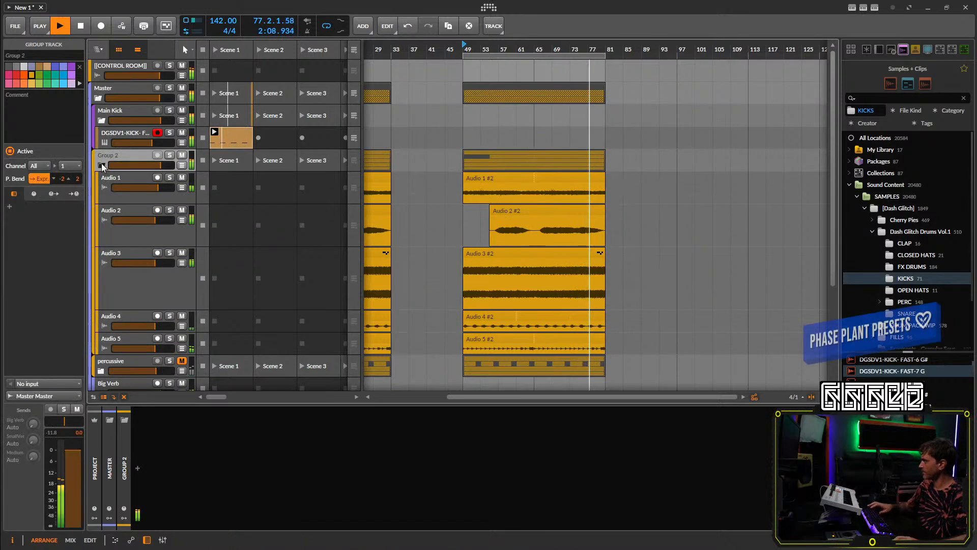
pyautogui.click(102, 164)
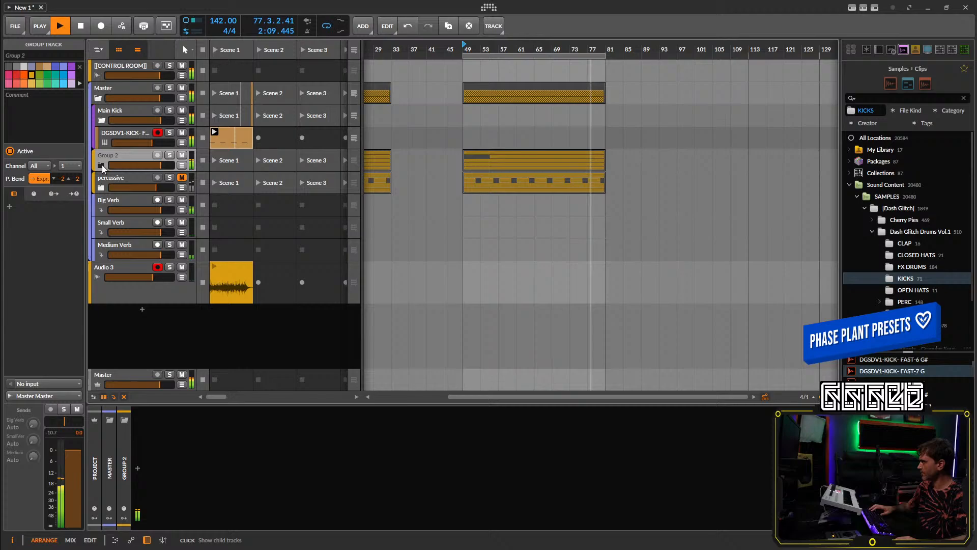
# Add an EQ-2 to the new group and turn its low band into a low-cut filter at 244 Hz.
pyautogui.click(138, 464)
pyautogui.write('eq')
pyautogui.click(328, 290)
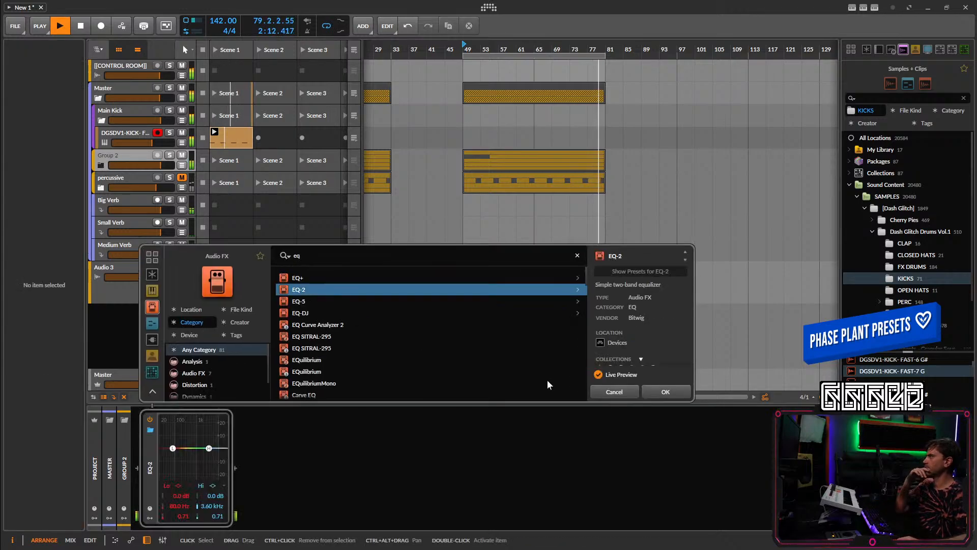
pyautogui.click(665, 392)
pyautogui.click(189, 486)
pyautogui.click(180, 512)
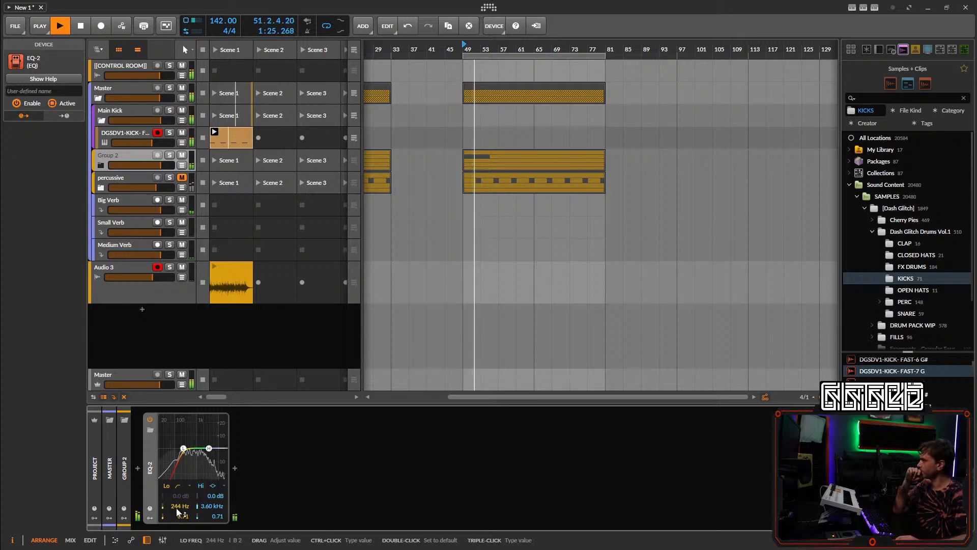
# Set Group 2's EQ-2 low-cut frequency to 221 Hz and expand the group to show its tracks.
pyautogui.moveTo(177, 508); pyautogui.dragTo(177, 512)
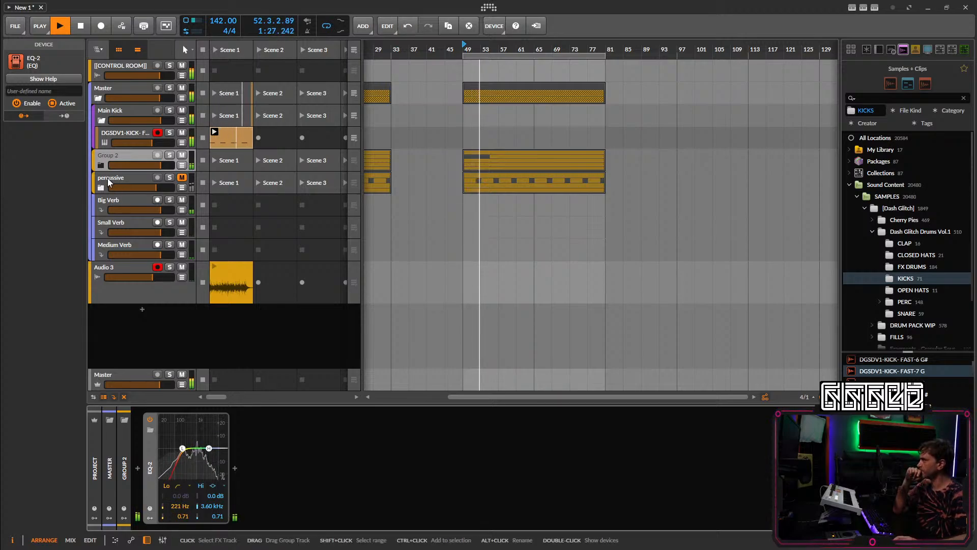
pyautogui.click(101, 164)
# Cut off and delete the lead-in before the first hit at 1.3.2 in the Audio 5 clip at bar 49.
pyautogui.doubleClick(475, 342)
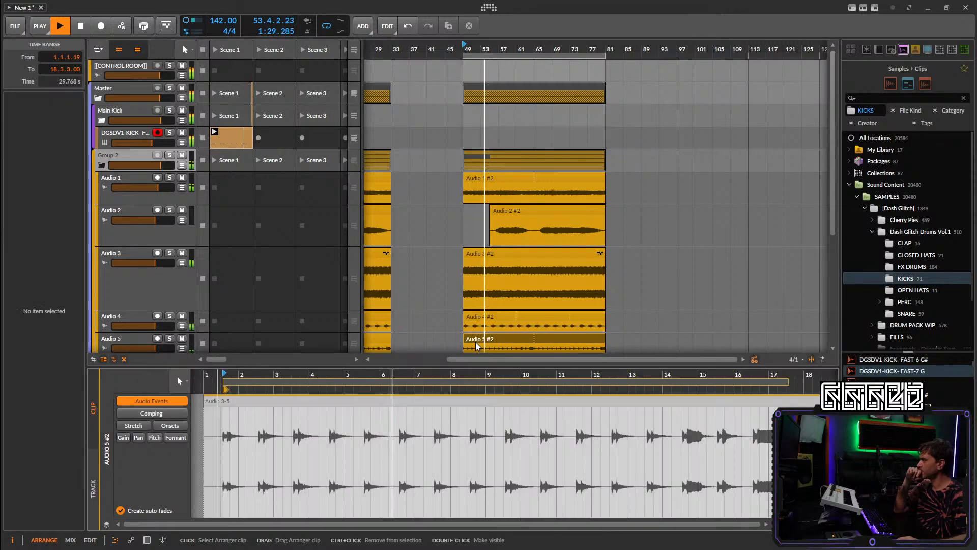
pyautogui.scroll(3, 258, 431)
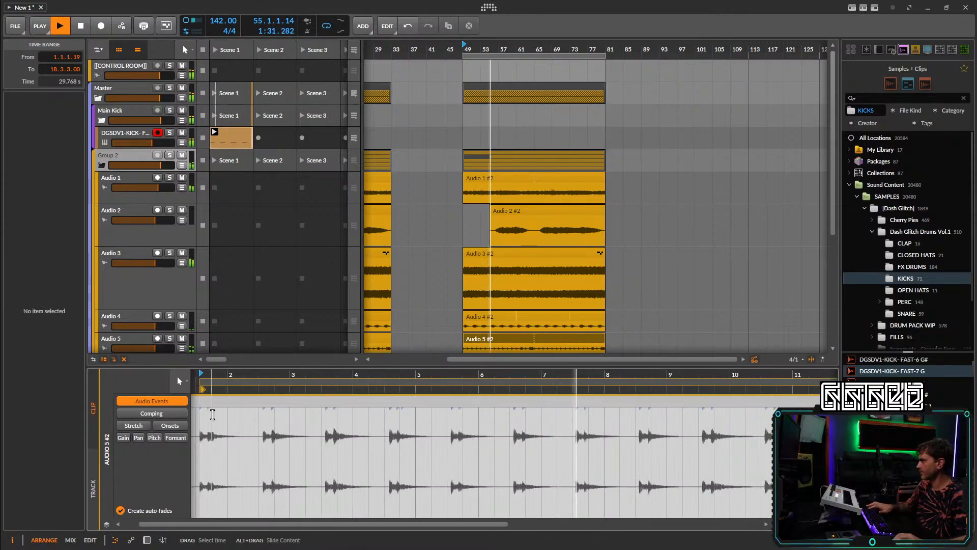
pyautogui.hscroll(-4, 219, 415)
pyautogui.scroll(3, 249, 417)
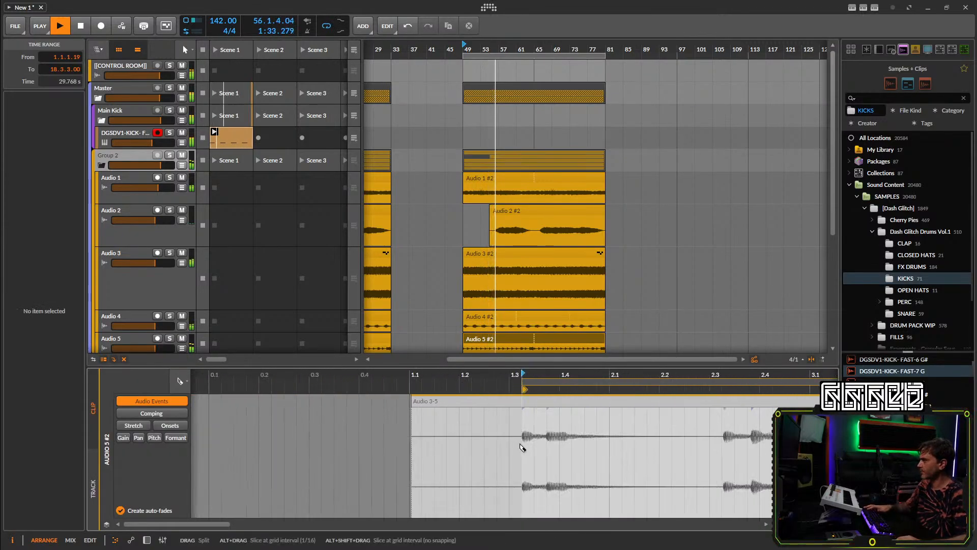
pyautogui.doubleClick(522, 400)
pyautogui.press('Delete')
# Move the remaining Audio 5 event to the clip's beginning and align the loop region and start marker with 1.1.1.
pyautogui.click(555, 401)
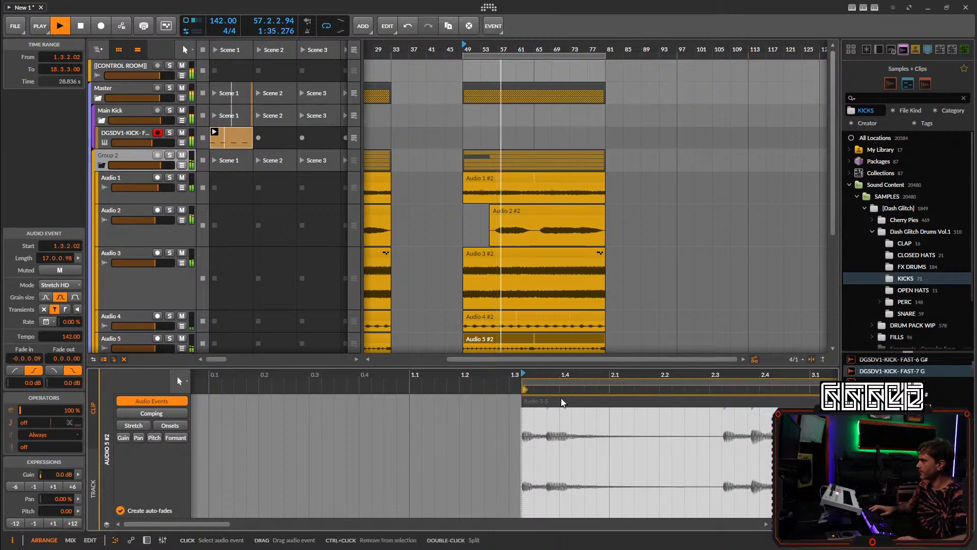
pyautogui.moveTo(562, 402); pyautogui.dragTo(448, 402)
pyautogui.click(531, 384)
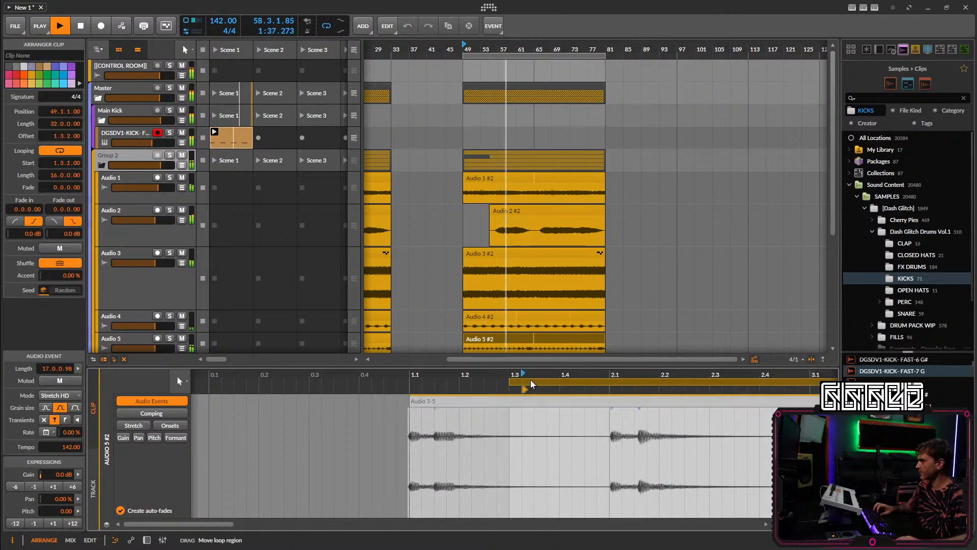
pyautogui.moveTo(531, 384); pyautogui.dragTo(430, 392)
pyautogui.moveTo(524, 390); pyautogui.dragTo(413, 391)
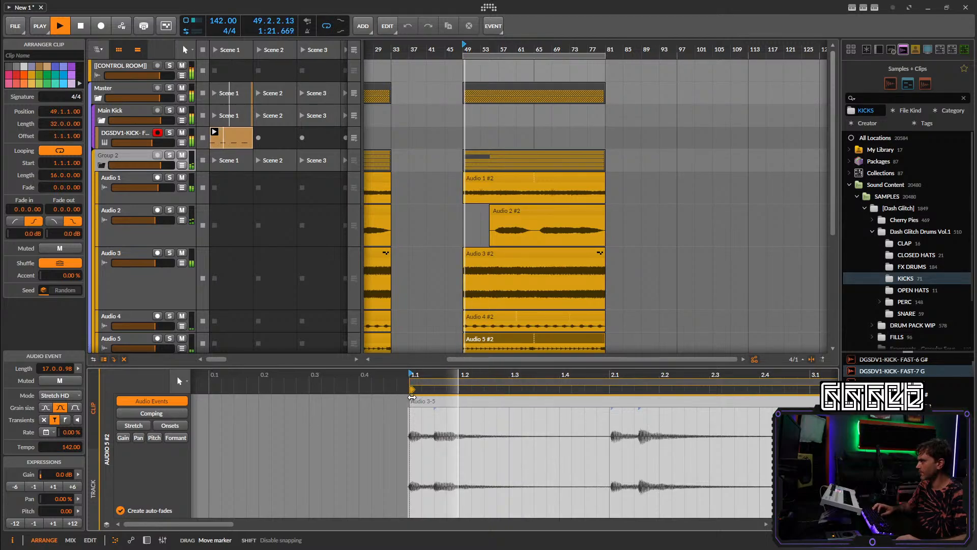
pyautogui.press('space')
pyautogui.press('space')
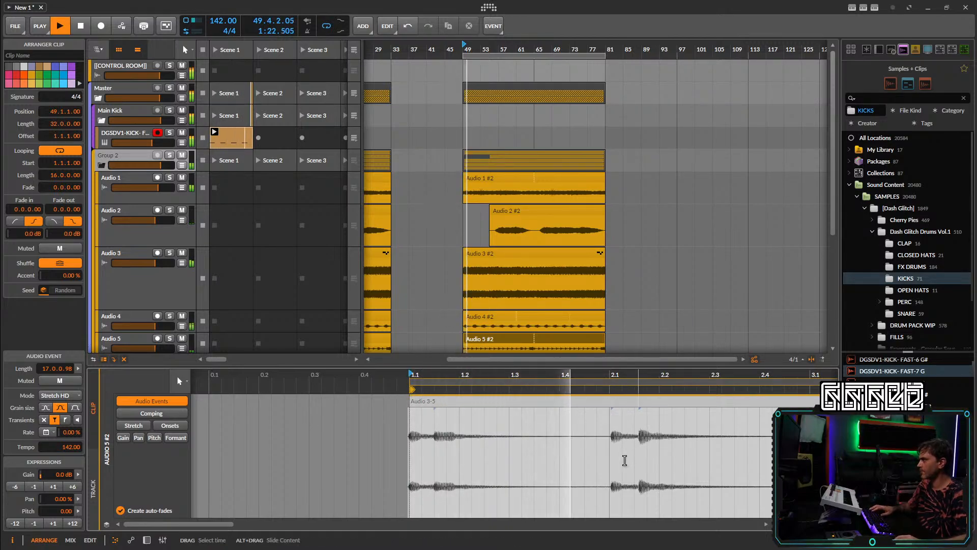
pyautogui.moveTo(615, 453); pyautogui.dragTo(367, 478)
pyautogui.moveTo(666, 467); pyautogui.dragTo(526, 417)
pyautogui.moveTo(534, 460); pyautogui.dragTo(517, 462)
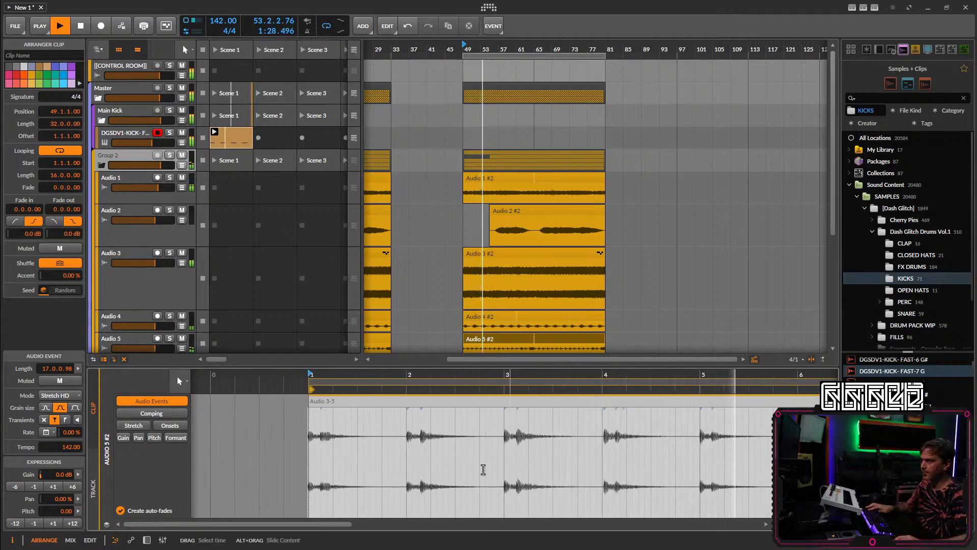
# Add a Delay+ after the Tool on Audio 5, set it to Ping L mode, and raise its feedback to 72.3 %.
pyautogui.click(142, 342)
pyautogui.click(278, 467)
pyautogui.write('de')
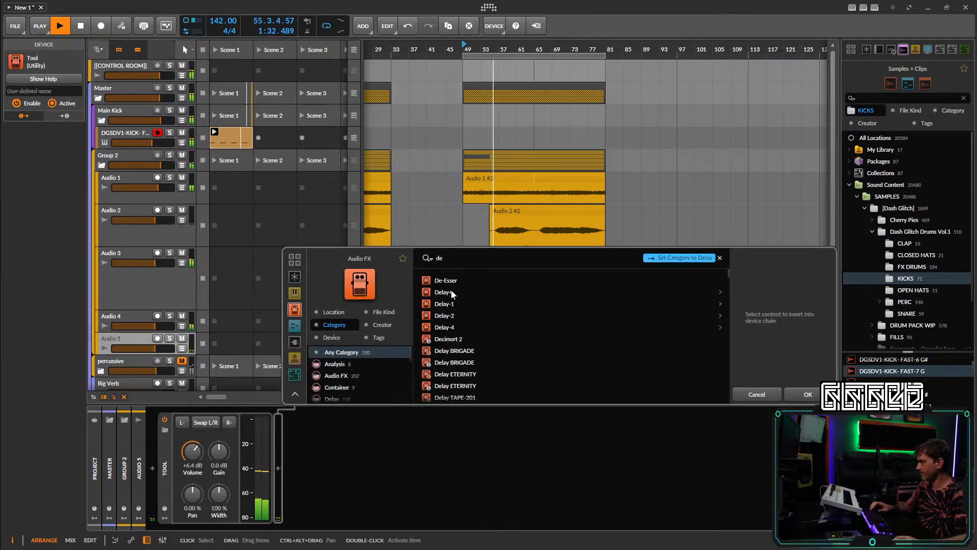
pyautogui.click(451, 290)
pyautogui.click(789, 391)
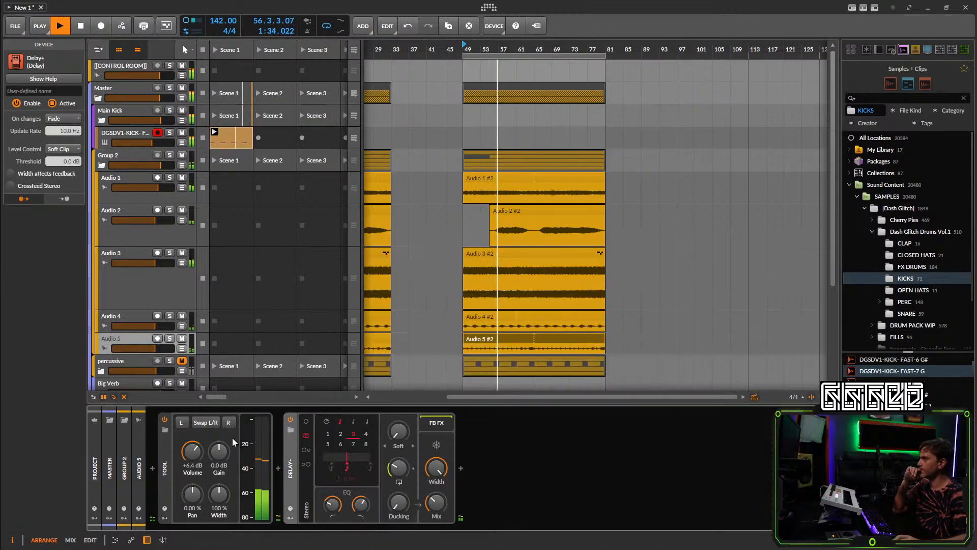
pyautogui.click(305, 449)
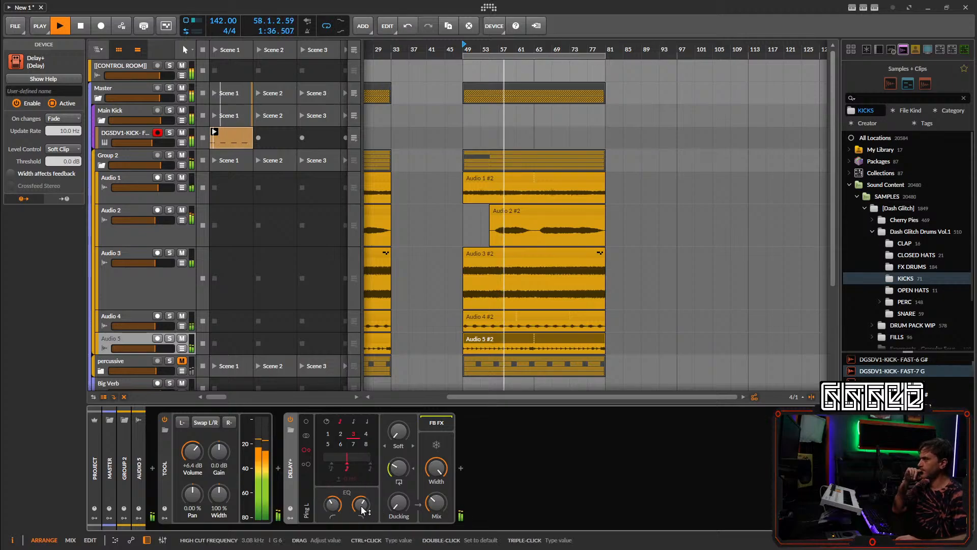
pyautogui.moveTo(399, 467); pyautogui.dragTo(399, 454)
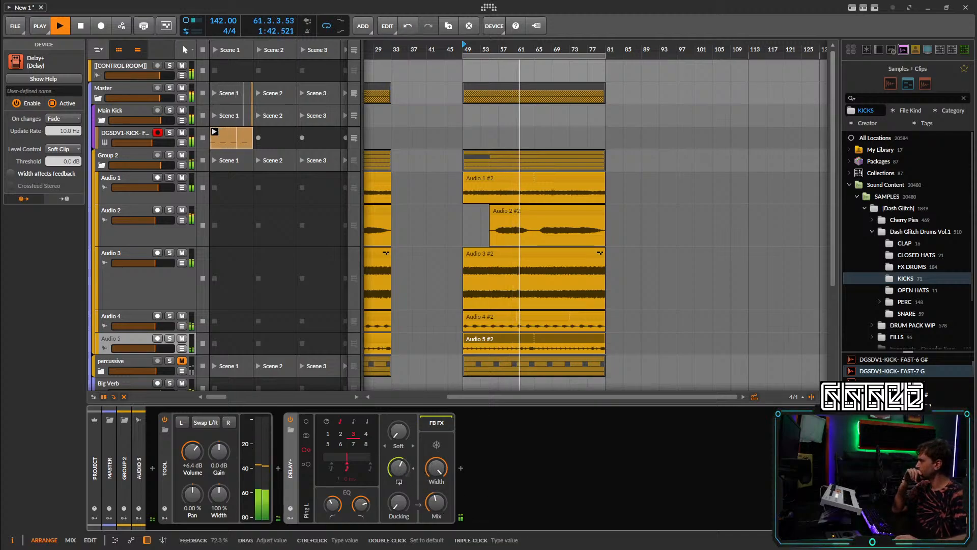
# Collapse the Main Kick and Group 2 tracks, and add a new instrument track with Phase Plant below Audio 3.
pyautogui.click(101, 121)
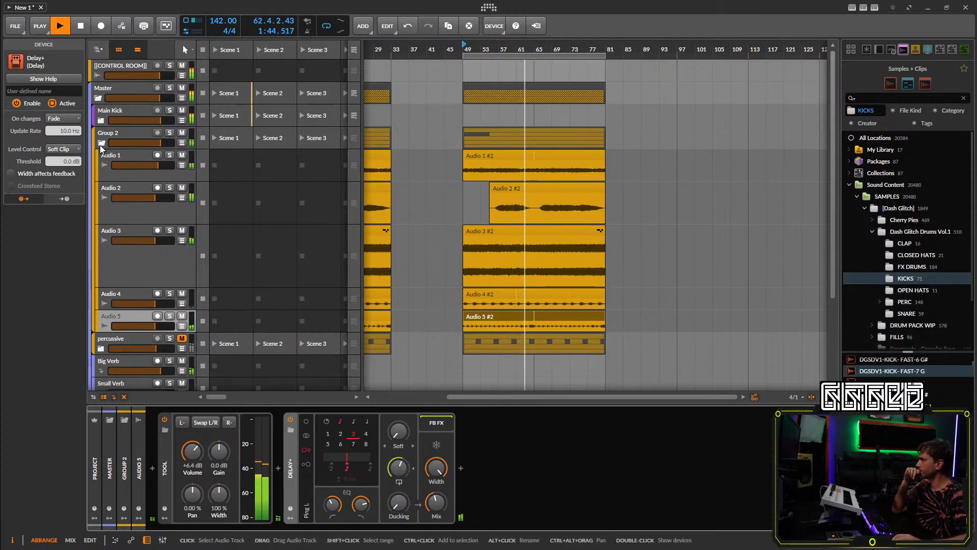
pyautogui.click(99, 142)
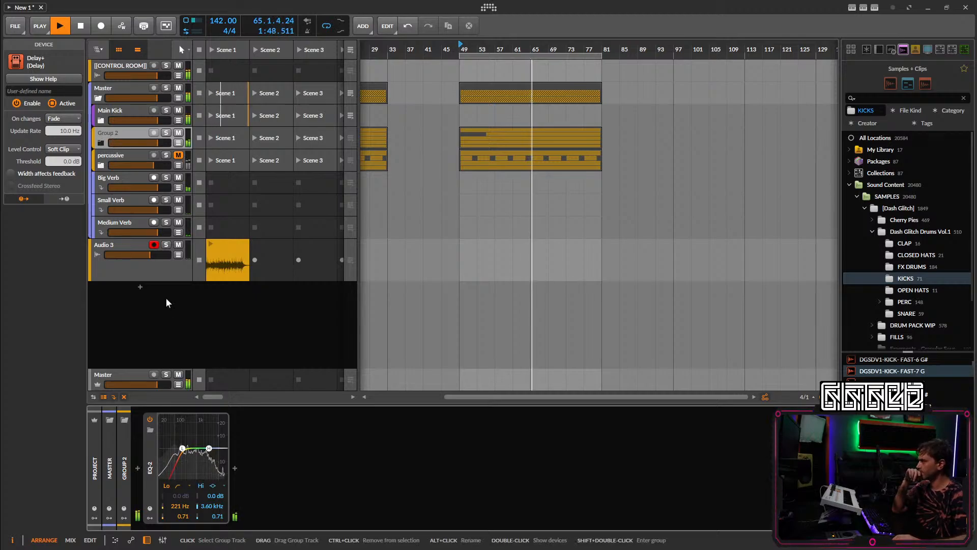
pyautogui.doubleClick(148, 290)
pyautogui.write('phase pl')
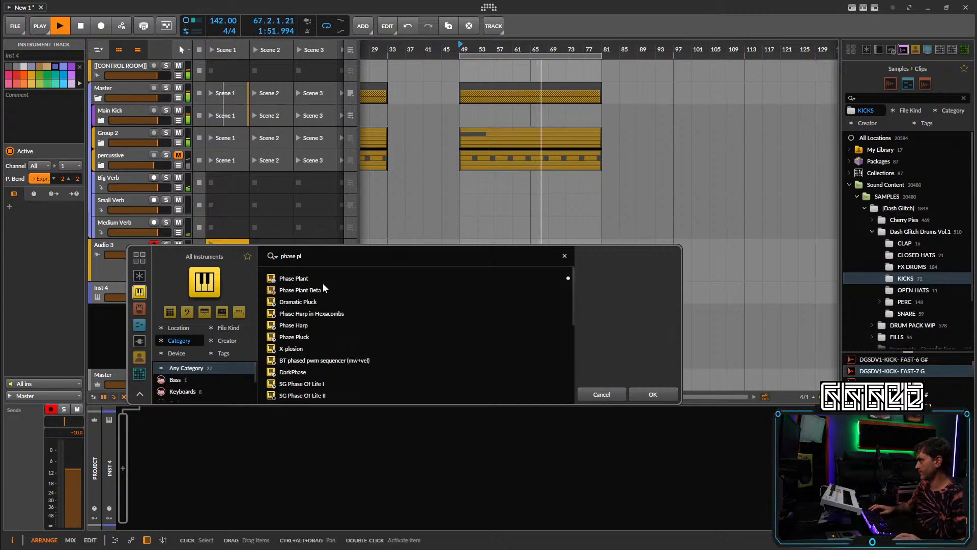
pyautogui.press('Down')
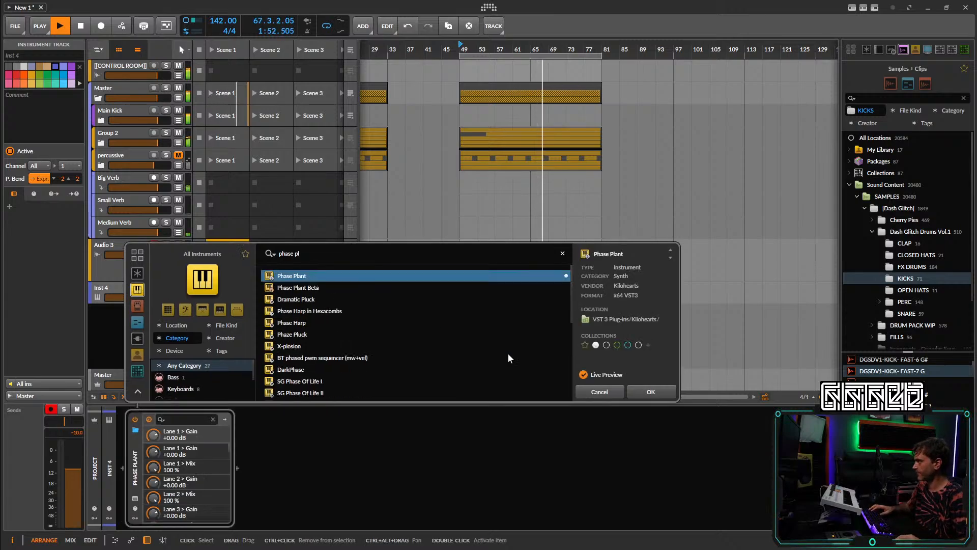
pyautogui.click(651, 392)
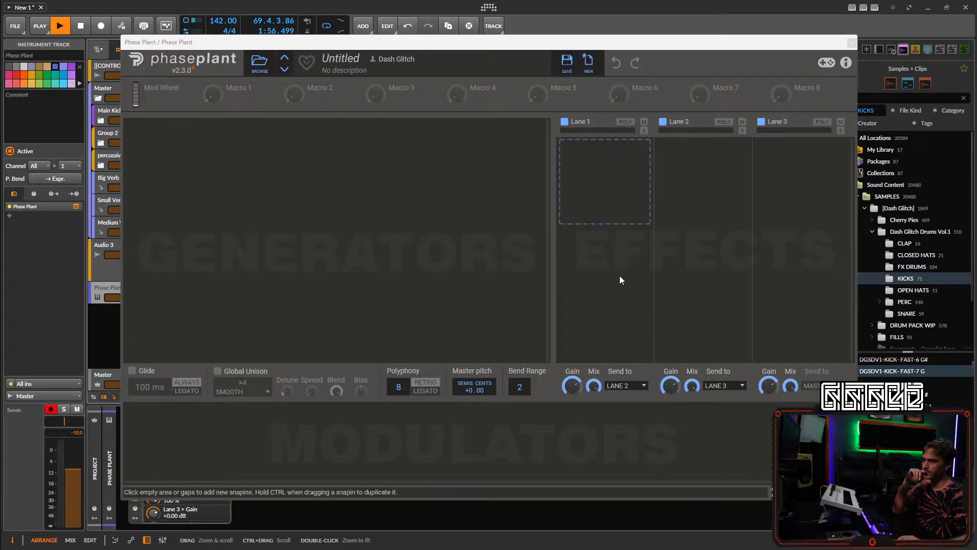
# Load the favorite preset 2024 PsyBass Split Dispersion in Phase Plant and close the plug-in window.
pyautogui.click(259, 64)
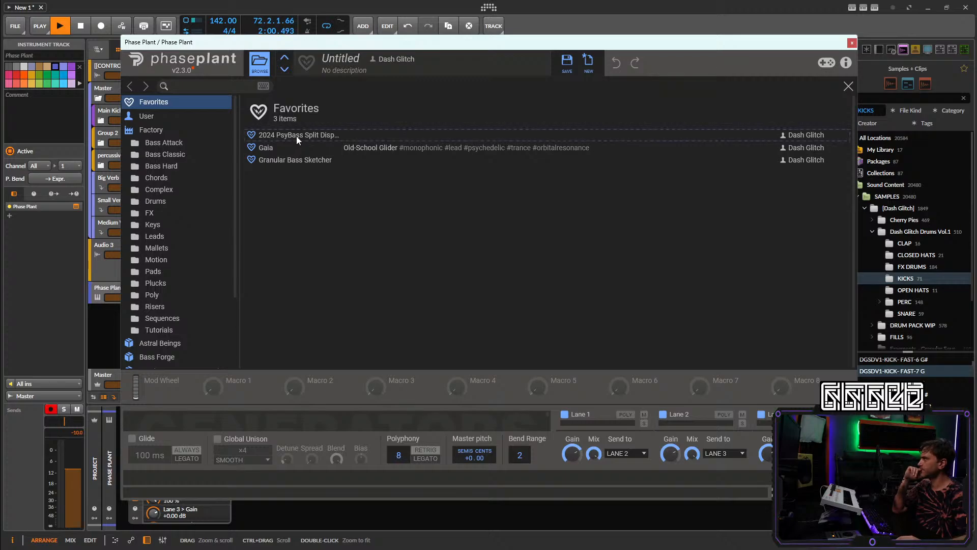
pyautogui.click(296, 136)
pyautogui.click(259, 64)
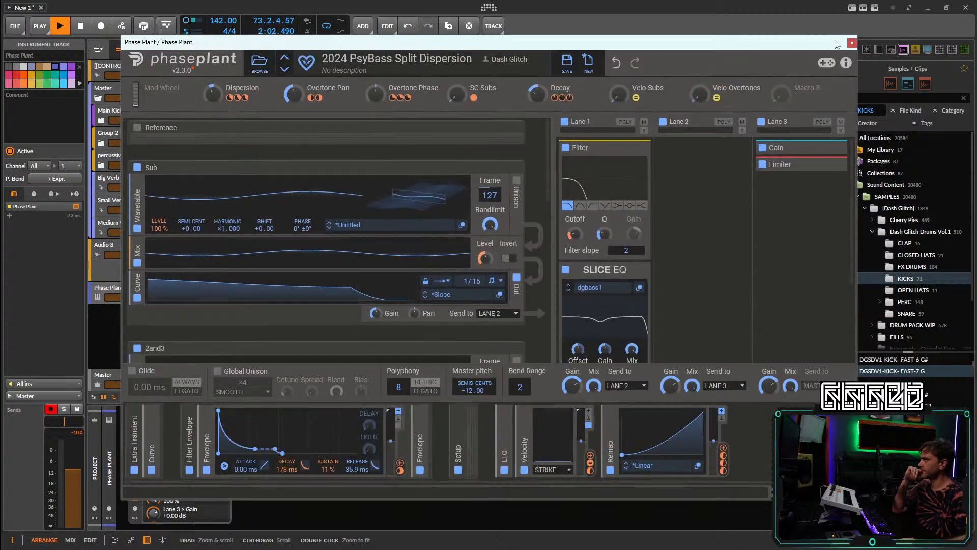
pyautogui.click(851, 43)
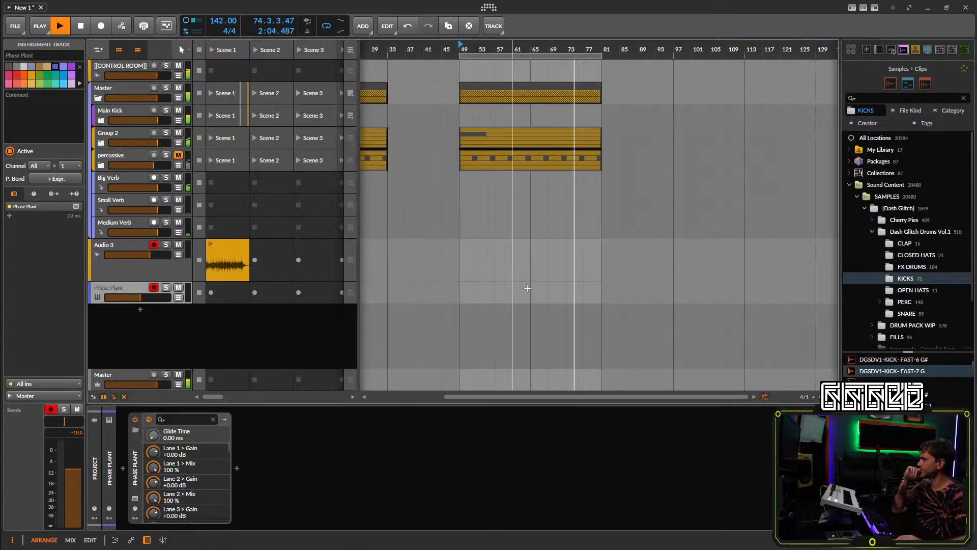
# Create a one-bar clip on the Phase Plant track and move it into the track's Scene 1 launcher slot.
pyautogui.doubleClick(470, 292)
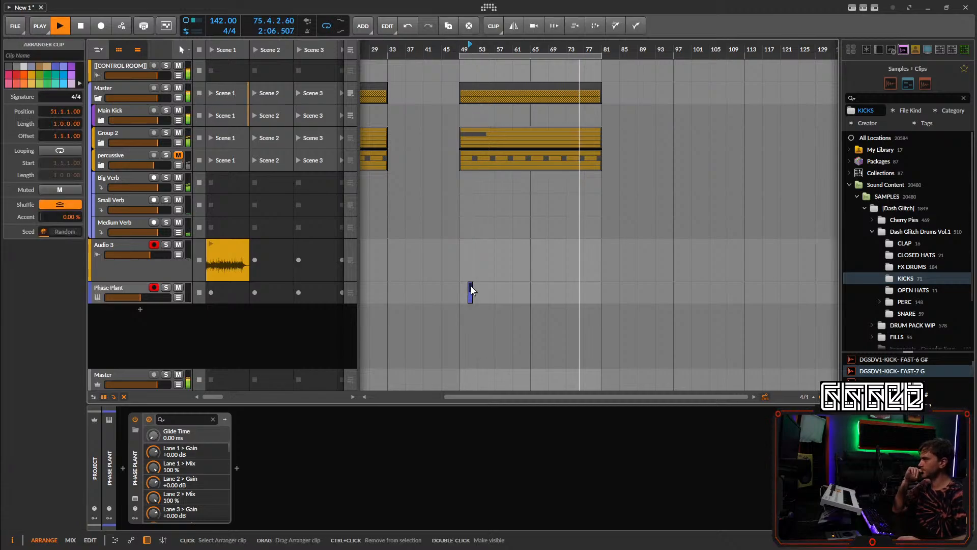
pyautogui.scroll(5, 470, 292)
pyautogui.moveTo(470, 291); pyautogui.dragTo(223, 288)
# Insert a Note Transpose before Phase Plant and set it to +7 semitones.
pyautogui.click(122, 467)
pyautogui.write('tran')
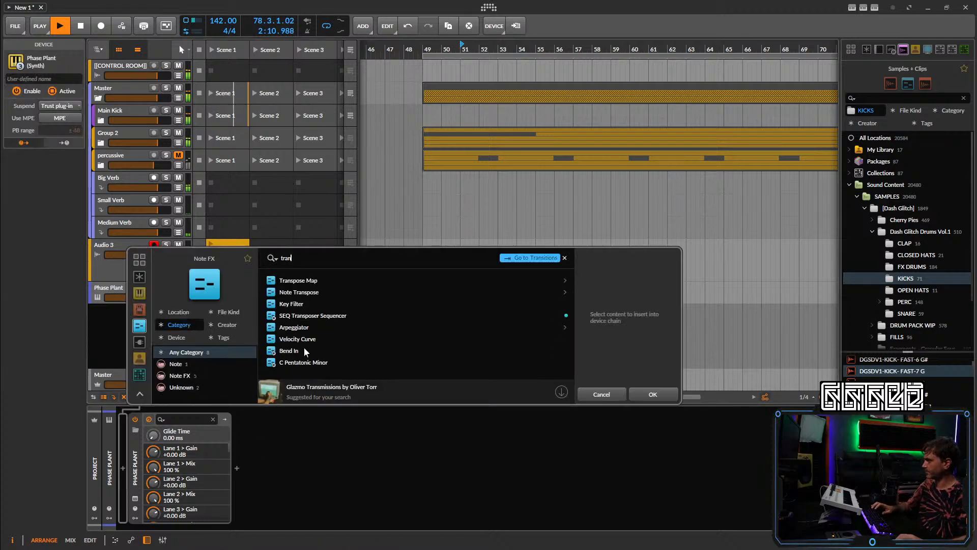
pyautogui.click(297, 290)
pyautogui.click(641, 391)
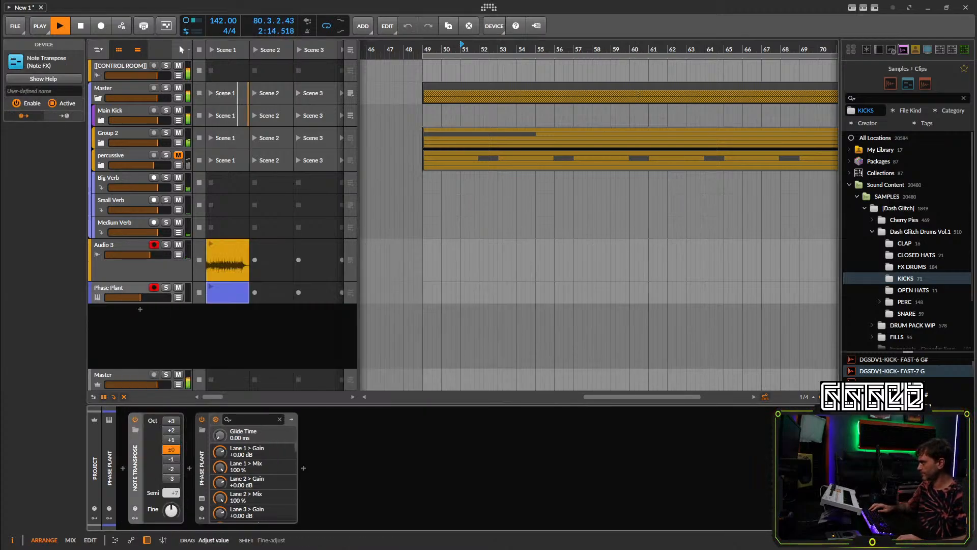
# Open the Phase Plant launcher clip for note editing and move its track directly below Main Kick inside the Master group.
pyautogui.doubleClick(233, 286)
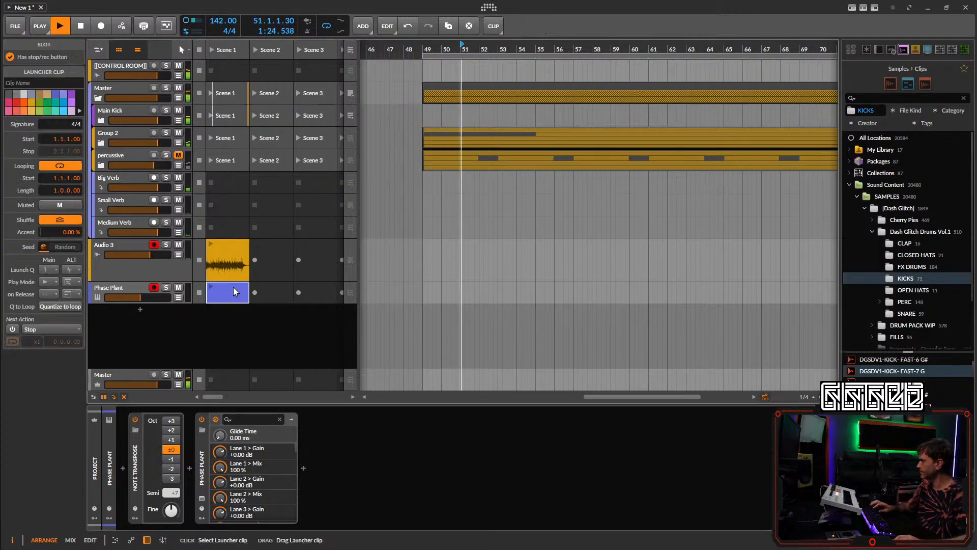
pyautogui.moveTo(128, 292); pyautogui.dragTo(125, 134)
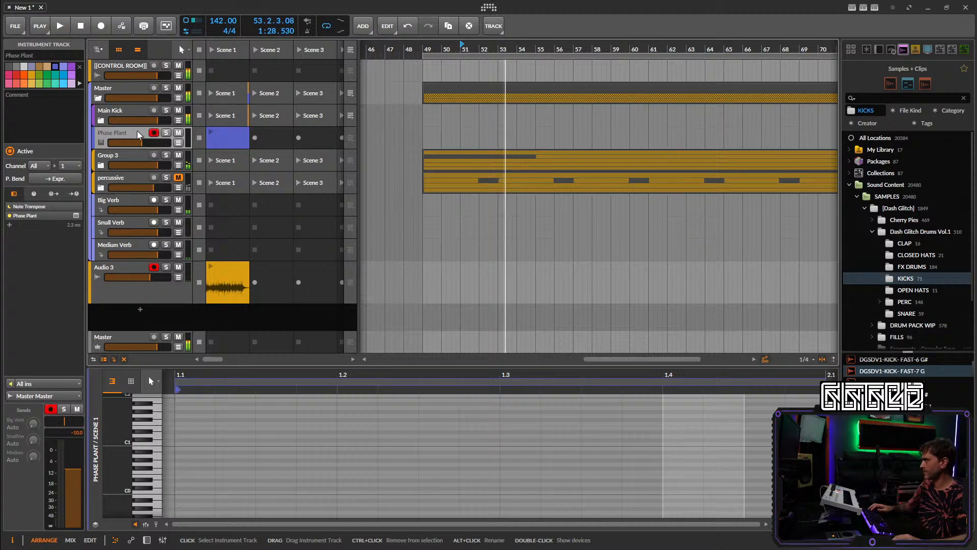
# Draw a sixteenth-note C1 at 1.1.2 in the Phase Plant clip and duplicate it twice to complete the first beat.
pyautogui.scroll(3, 259, 451)
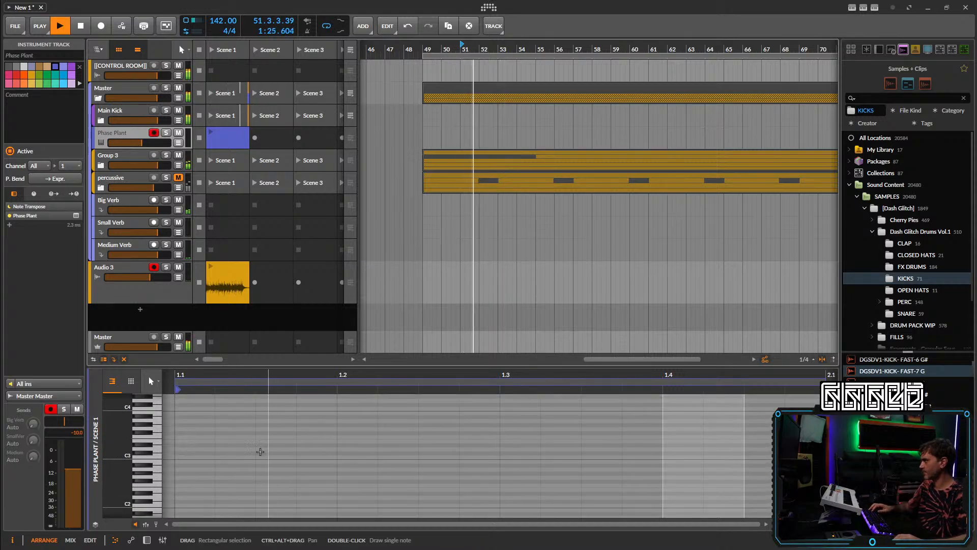
pyautogui.click(158, 460)
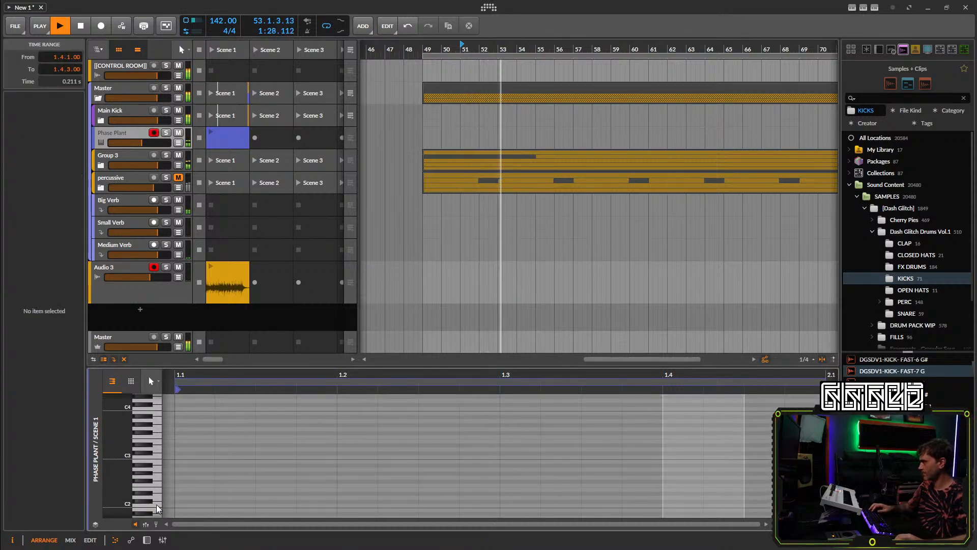
pyautogui.scroll(-2, 157, 508)
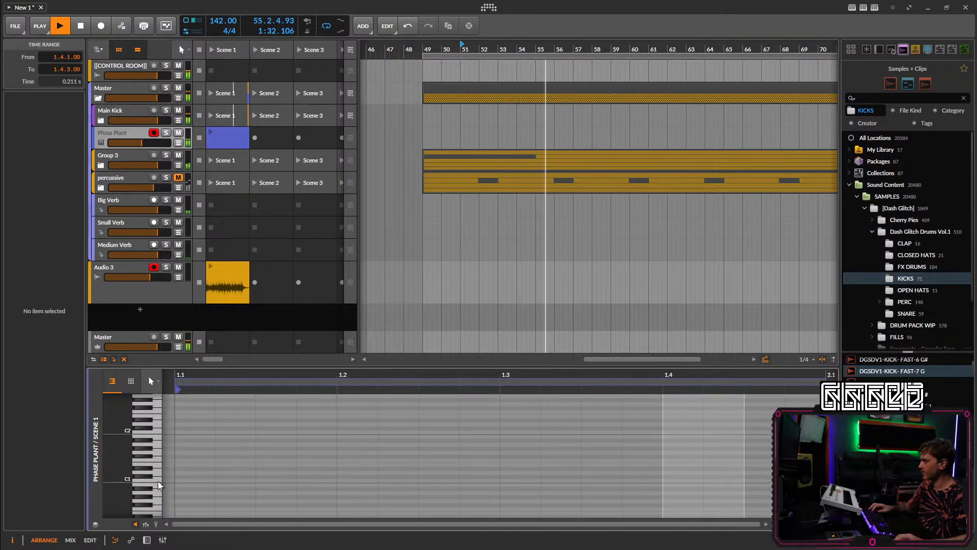
pyautogui.scroll(-2, 158, 484)
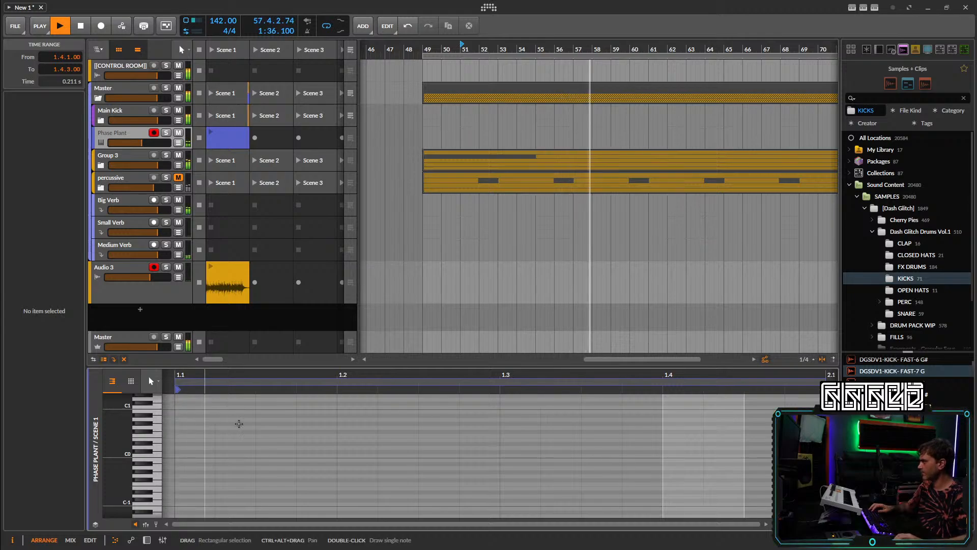
pyautogui.doubleClick(240, 406)
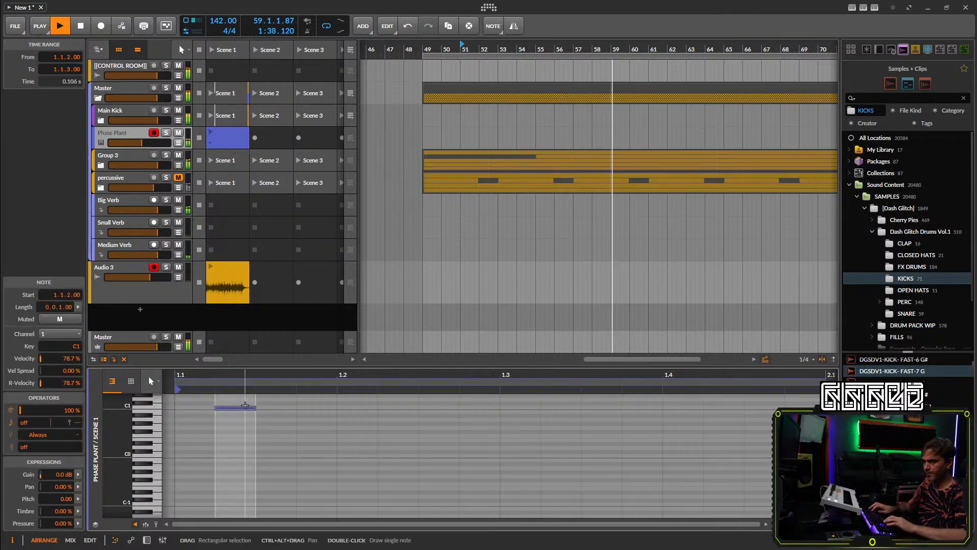
pyautogui.hotkey('ctrl', 'd')
pyautogui.hotkey('ctrl', 'd')
# Launch the Phase Plant clip, raise the track's volume slightly, and restart playback.
pyautogui.press('space')
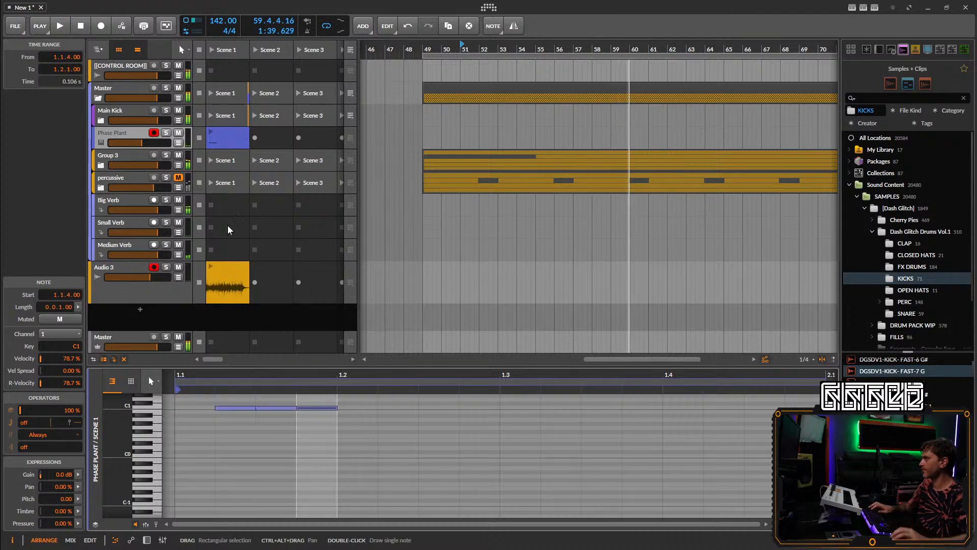
pyautogui.click(211, 132)
pyautogui.moveTo(141, 144); pyautogui.dragTo(148, 144)
pyautogui.press('space')
pyautogui.press('space')
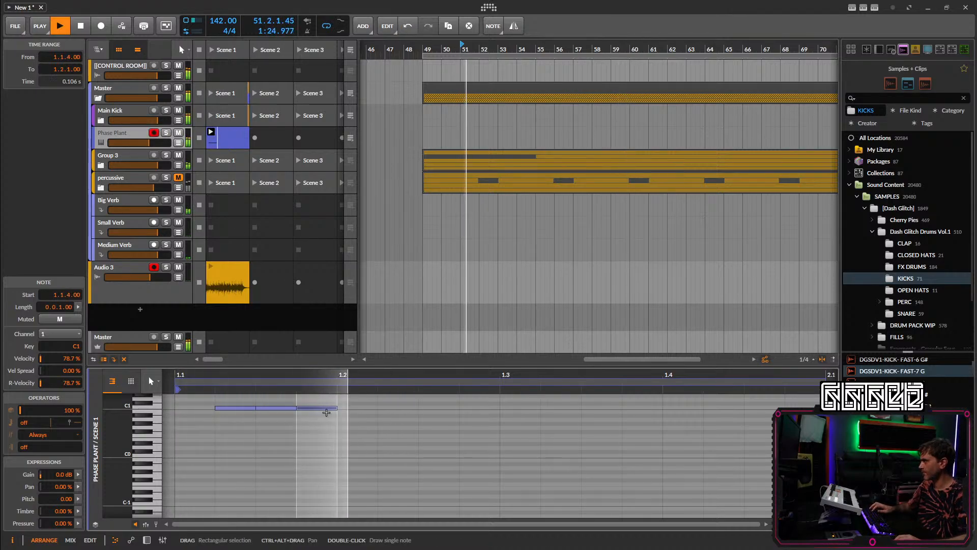
# Duplicate the first beat's three C1 bass notes onto beats 2, 3 and 4, and resume playback.
pyautogui.press('space')
pyautogui.moveTo(321, 398); pyautogui.dragTo(178, 439)
pyautogui.hotkey('ctrl', 'd')
pyautogui.hotkey('ctrl', 'd')
pyautogui.hotkey('ctrl', 'd')
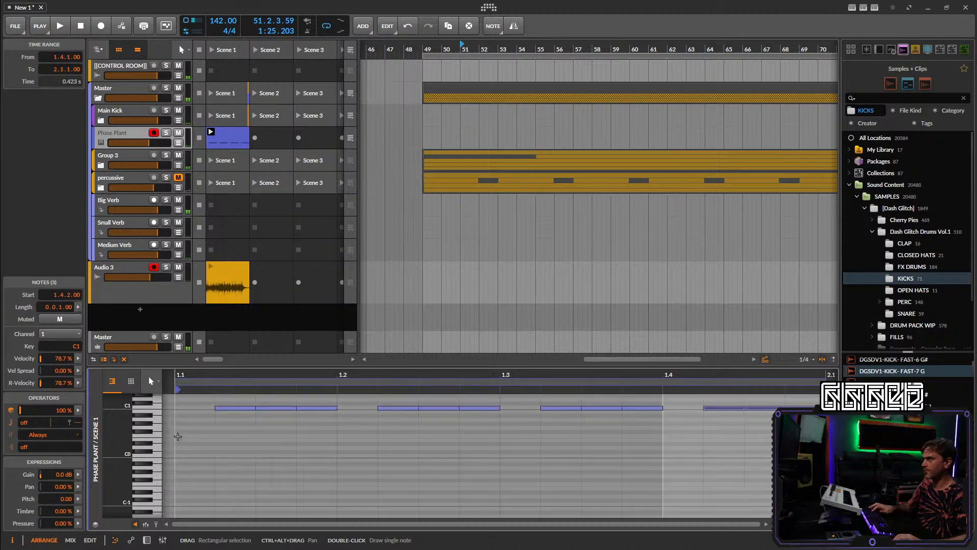
pyautogui.press('space')
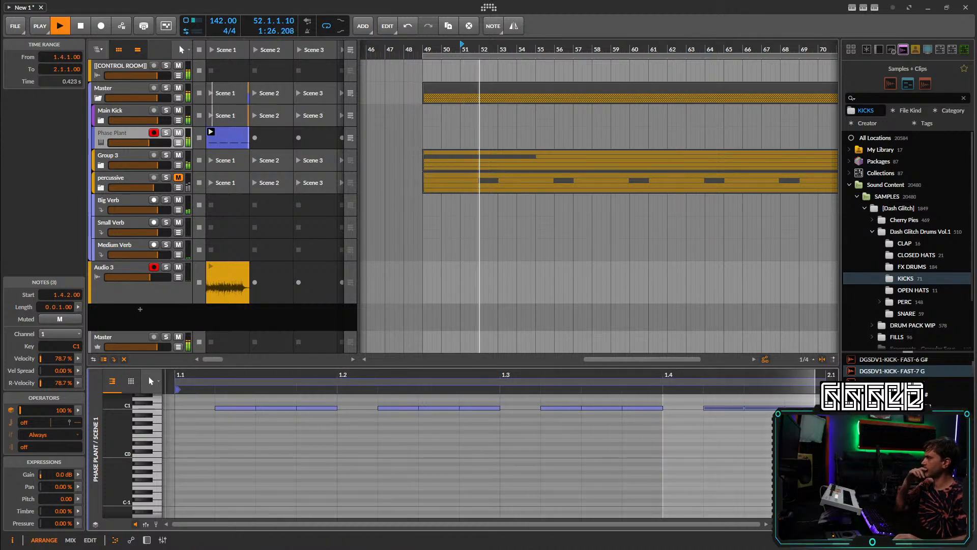
# In Phase Plant, raise the SC Subs macro to maximum, raise Velo-Overtones, and set Velo-Subs to 42%.
pyautogui.click(146, 541)
pyautogui.click(216, 501)
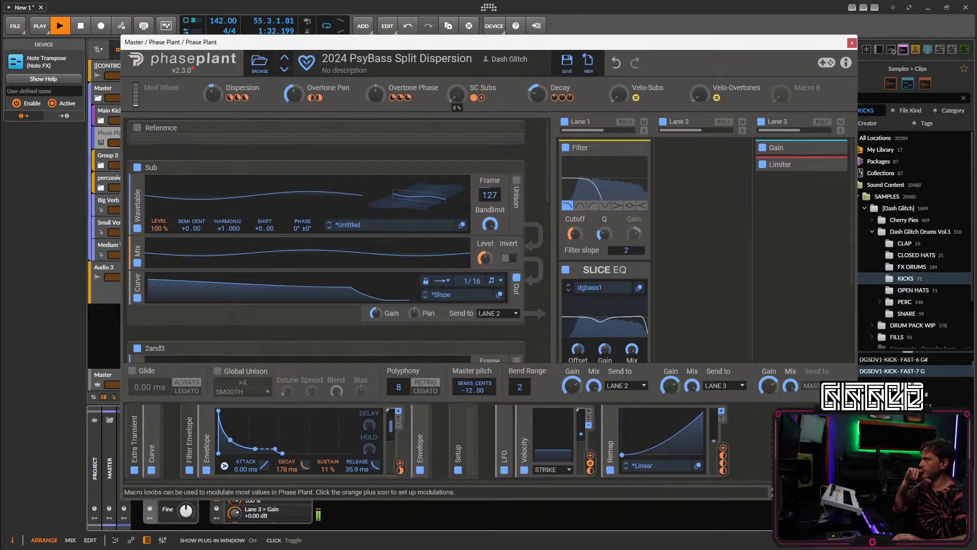
pyautogui.moveTo(450, 102); pyautogui.dragTo(451, 26)
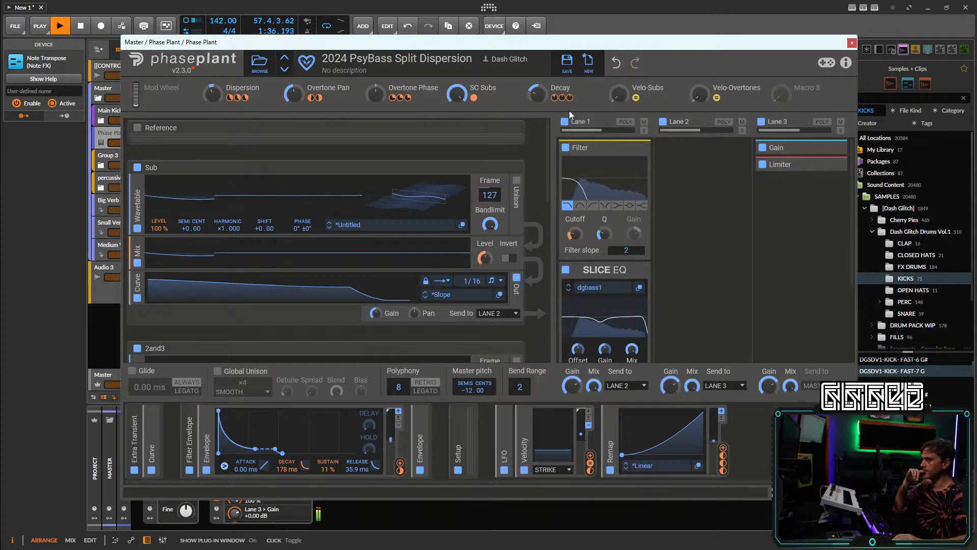
pyautogui.moveTo(699, 95); pyautogui.dragTo(699, 59)
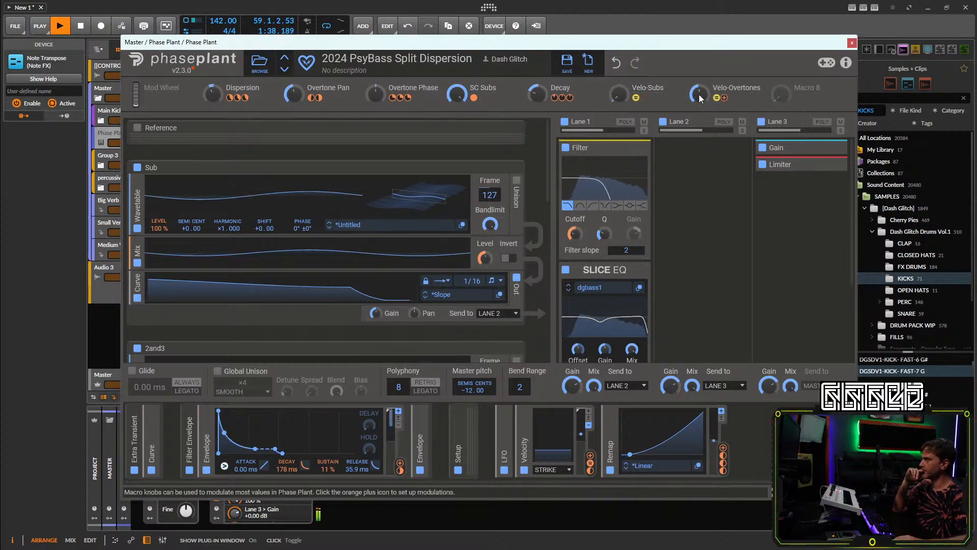
pyautogui.moveTo(620, 97); pyautogui.dragTo(620, 67)
pyautogui.click(852, 44)
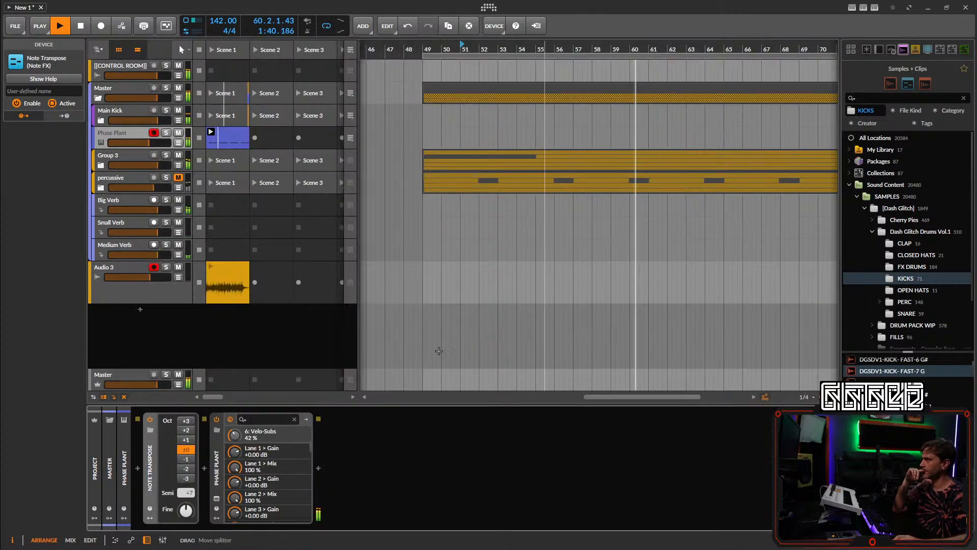
# In the Phase Plant clip, raise the second and third notes' velocities and lower the first note's velocity to about 7%.
pyautogui.doubleClick(232, 143)
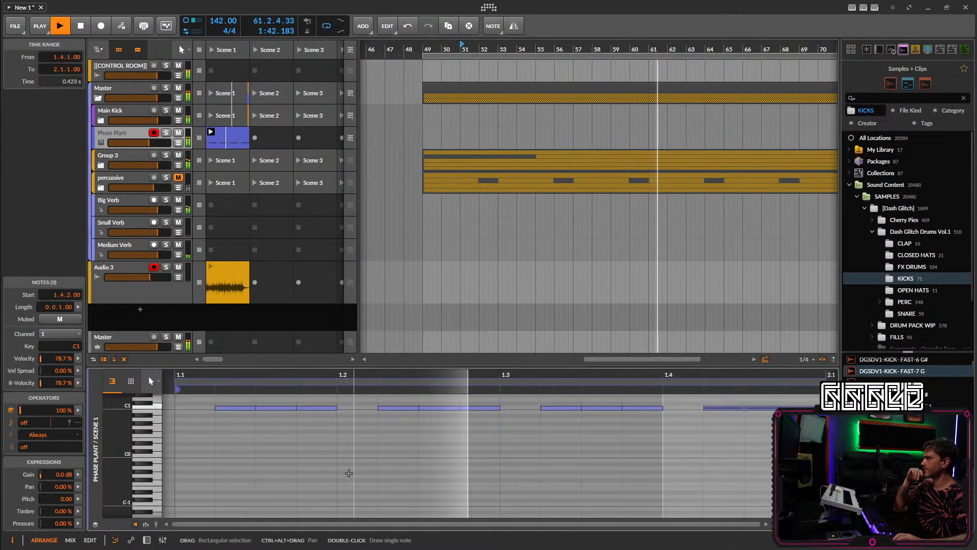
pyautogui.click(155, 525)
pyautogui.moveTo(248, 486); pyautogui.dragTo(298, 437)
pyautogui.moveTo(221, 488); pyautogui.dragTo(235, 509)
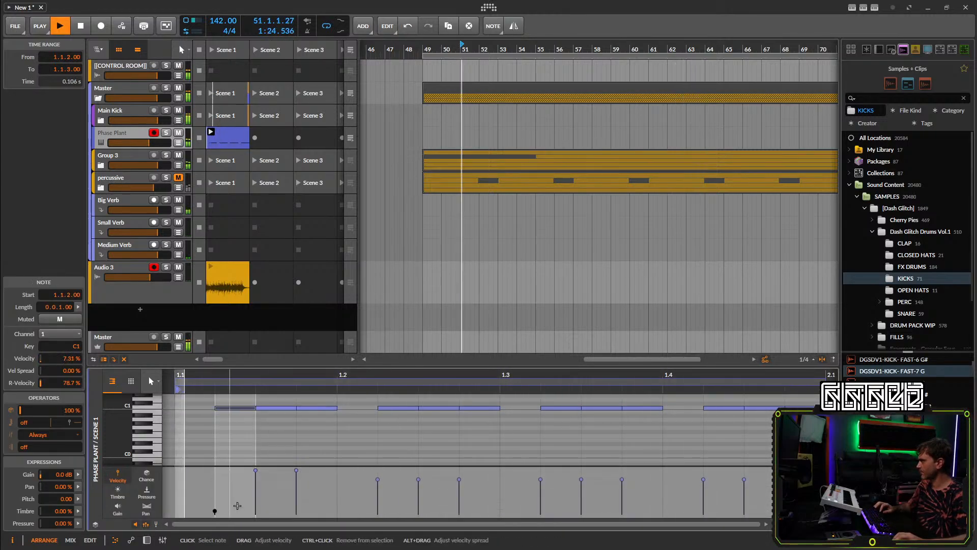
pyautogui.press('space')
# Duplicate the first beat's three velocity-edited notes onto beats 2, 3 and 4, and show the Phase Plant track's devices.
pyautogui.moveTo(326, 428); pyautogui.dragTo(176, 399)
pyautogui.press('space')
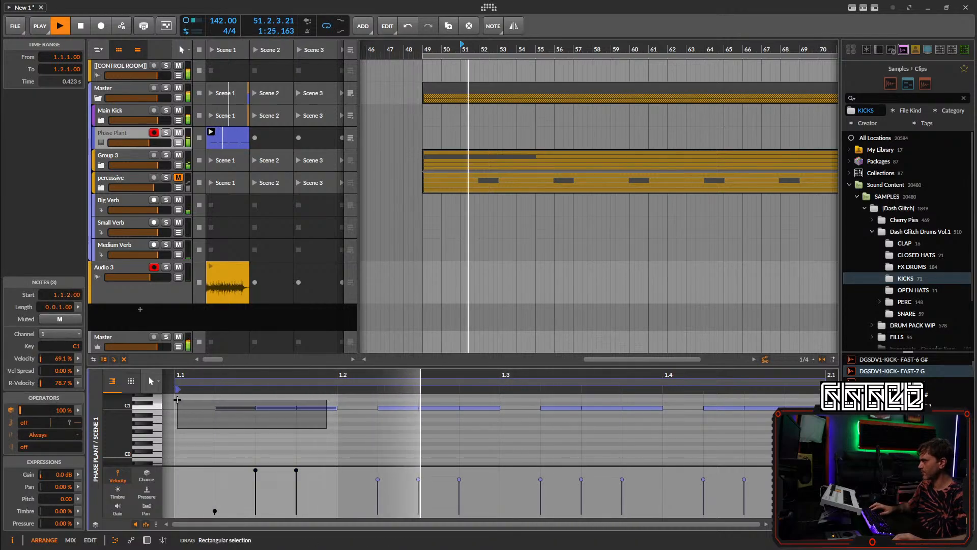
pyautogui.hotkey('ctrl', 'd')
pyautogui.hotkey('ctrl', 'd')
pyautogui.hotkey('ctrl', 'd')
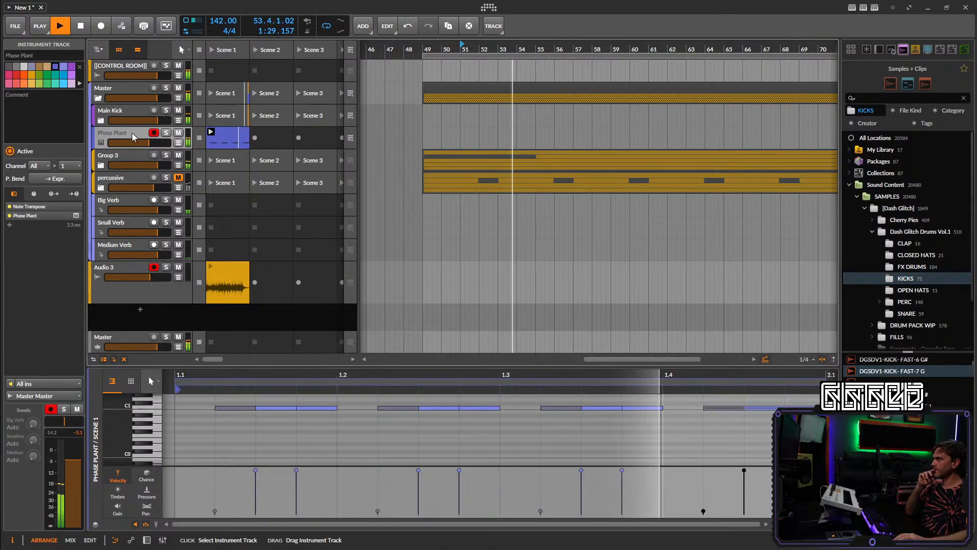
pyautogui.click(147, 540)
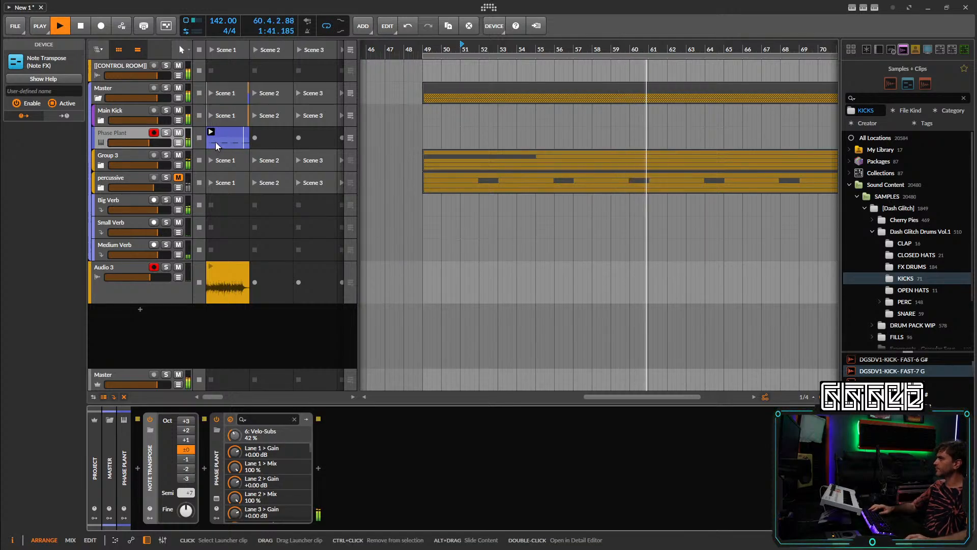
# Try to place the Phase Plant launcher clip in the arrangement.
pyautogui.moveTo(227, 139); pyautogui.dragTo(501, 155)
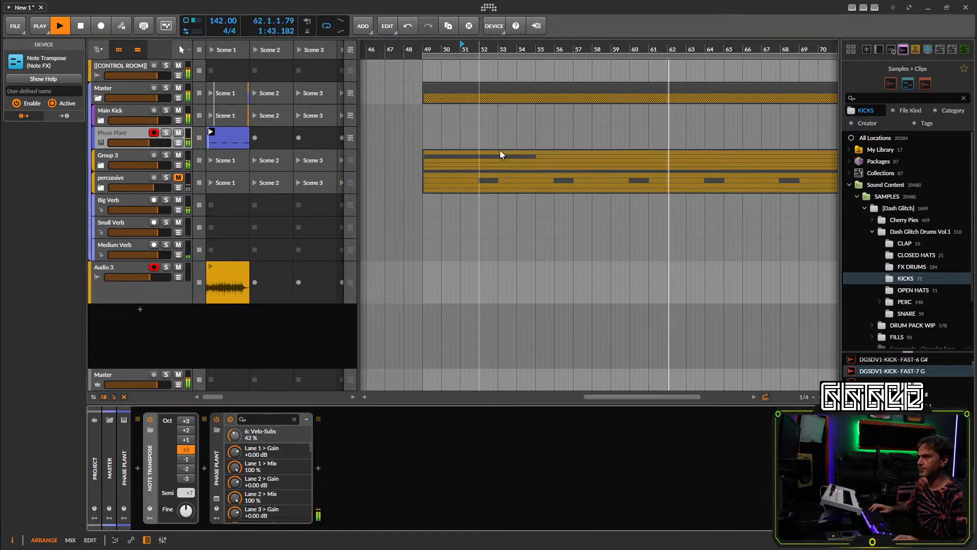
pyautogui.scroll(-5, 516, 157)
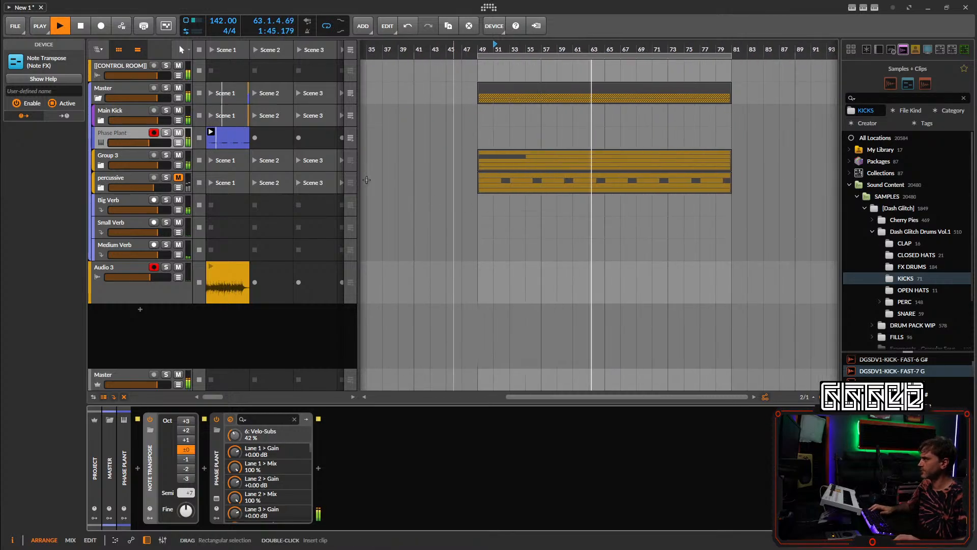
# Group the Main Kick and Phase Plant tracks inside the Master group and restart playback.
pyautogui.click(143, 138)
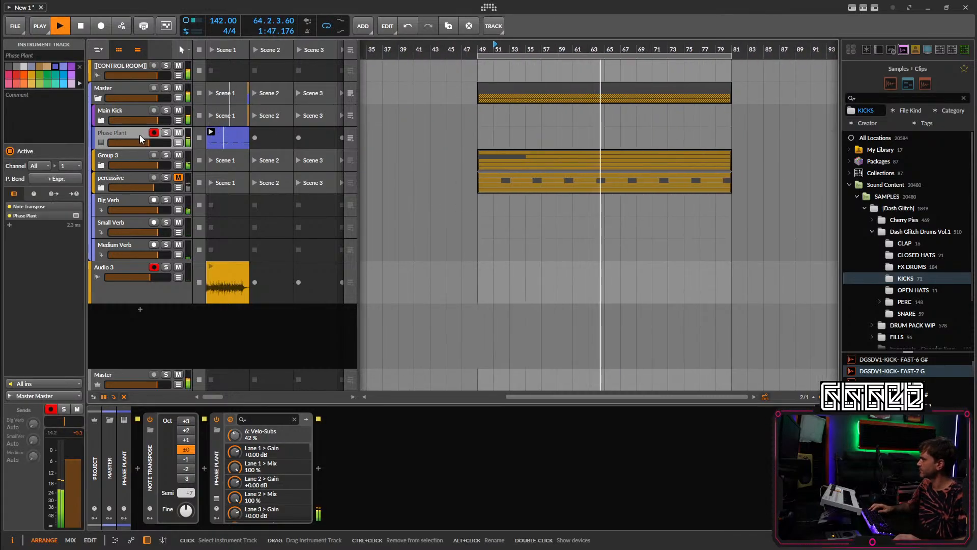
pyautogui.click(128, 113)
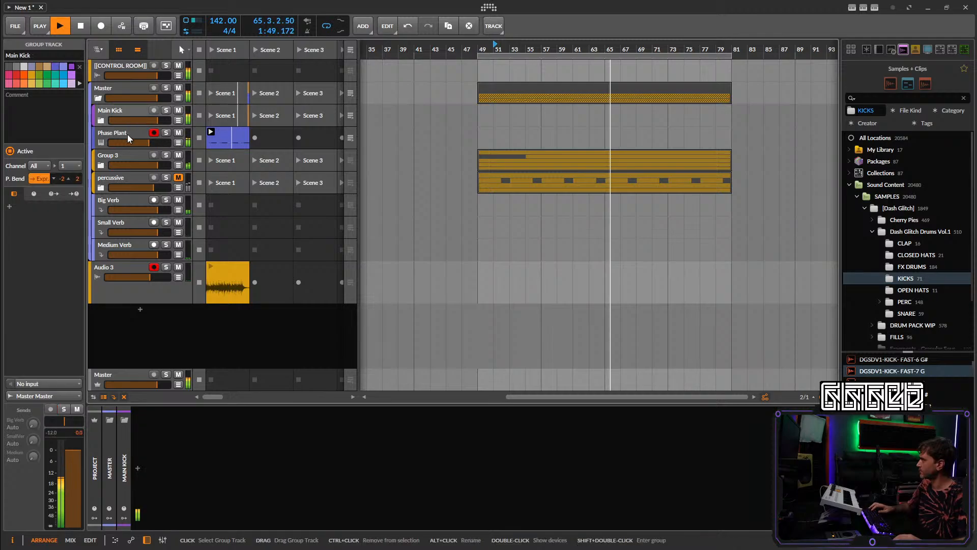
pyautogui.keyDown('shift'); pyautogui.click(128, 136); pyautogui.keyUp('shift')
pyautogui.hotkey('ctrl', 'g')
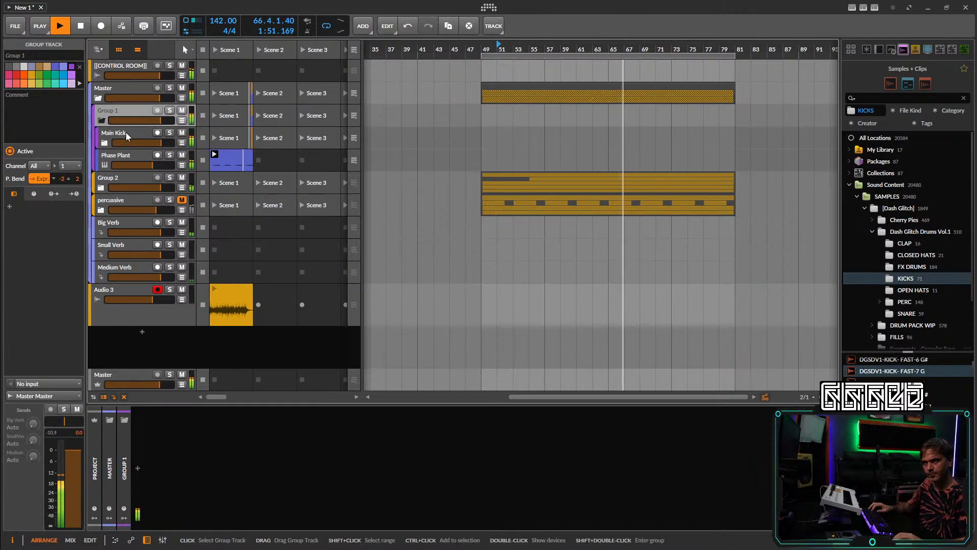
pyautogui.press('space')
pyautogui.press('space')
pyautogui.click(102, 121)
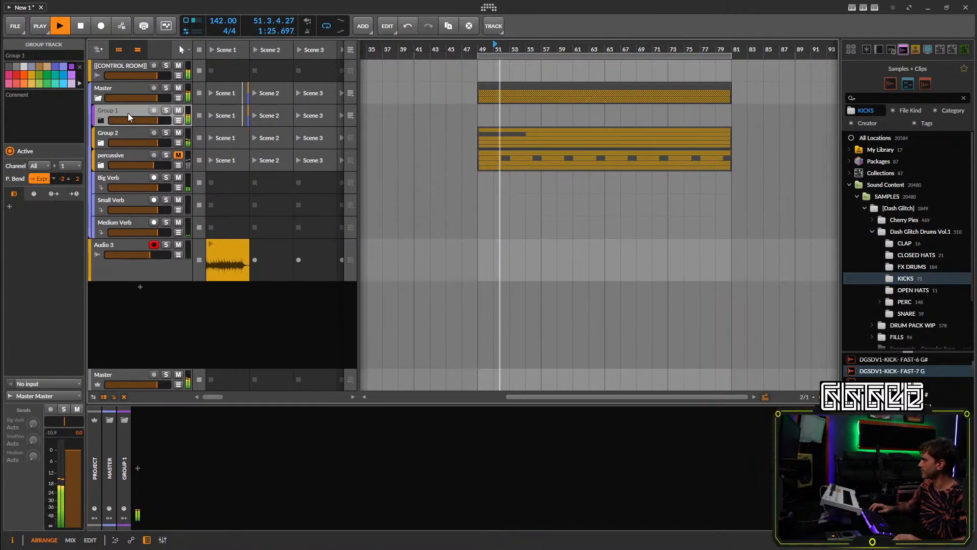
pyautogui.click(138, 468)
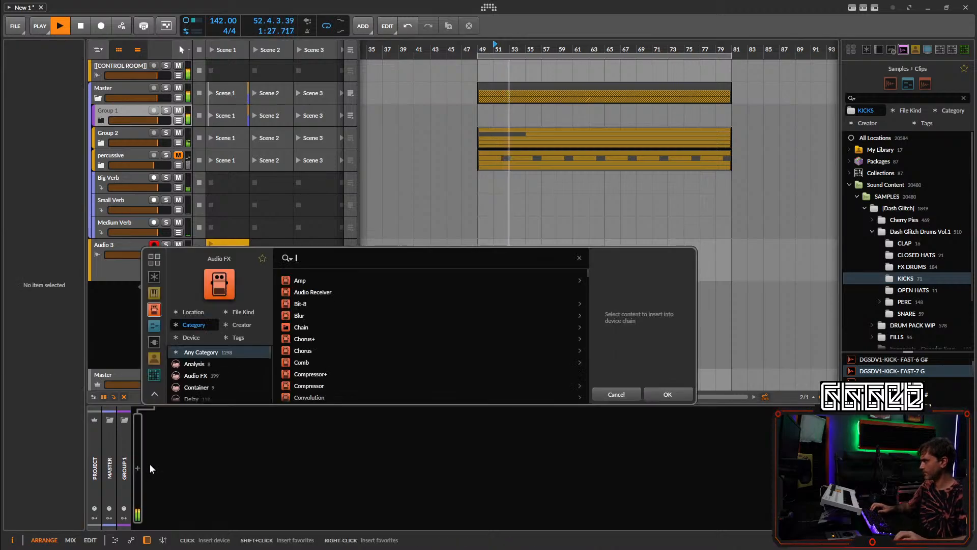
pyautogui.click(616, 395)
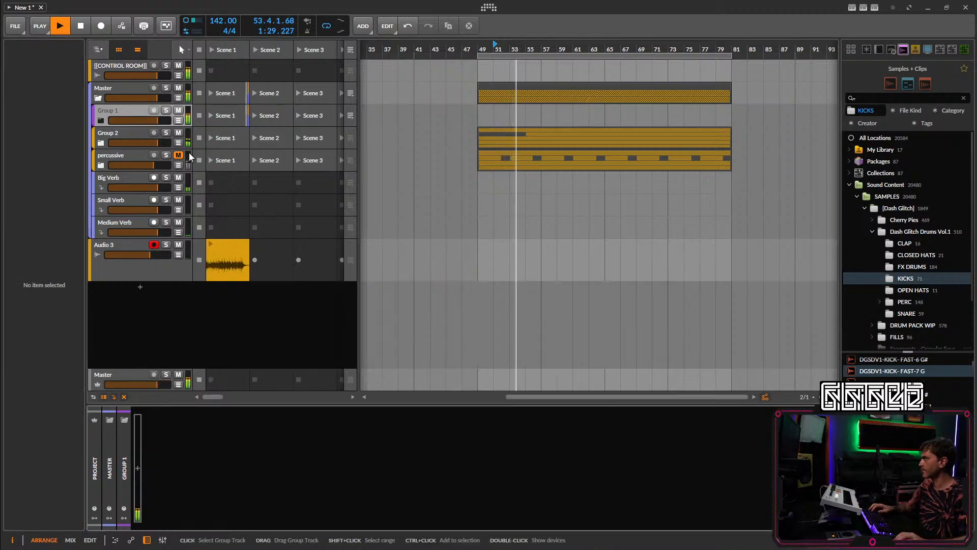
pyautogui.click(100, 120)
# Set Phase Plant's Overtone Pan macro to 22% and slightly adjust the Filter Envelope's modulation depth.
pyautogui.click(135, 152)
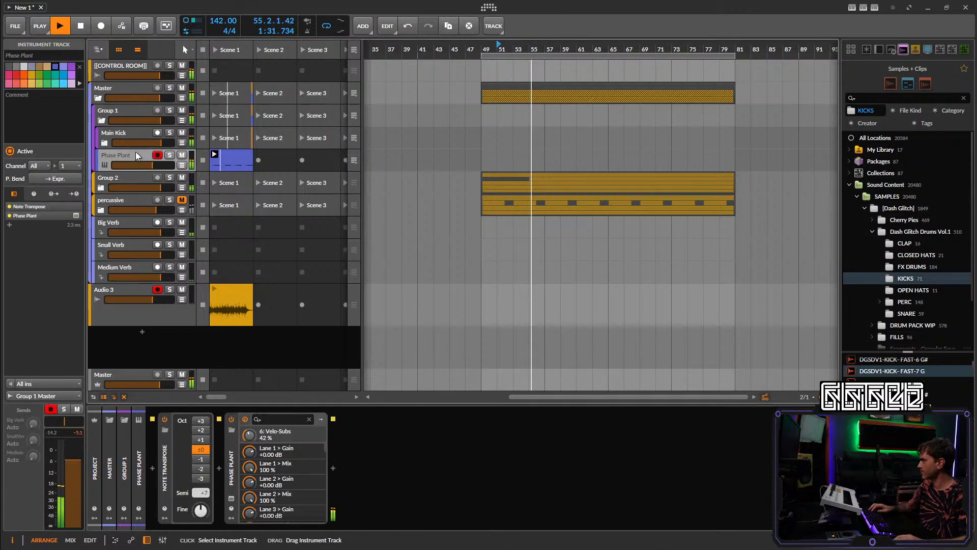
pyautogui.click(170, 155)
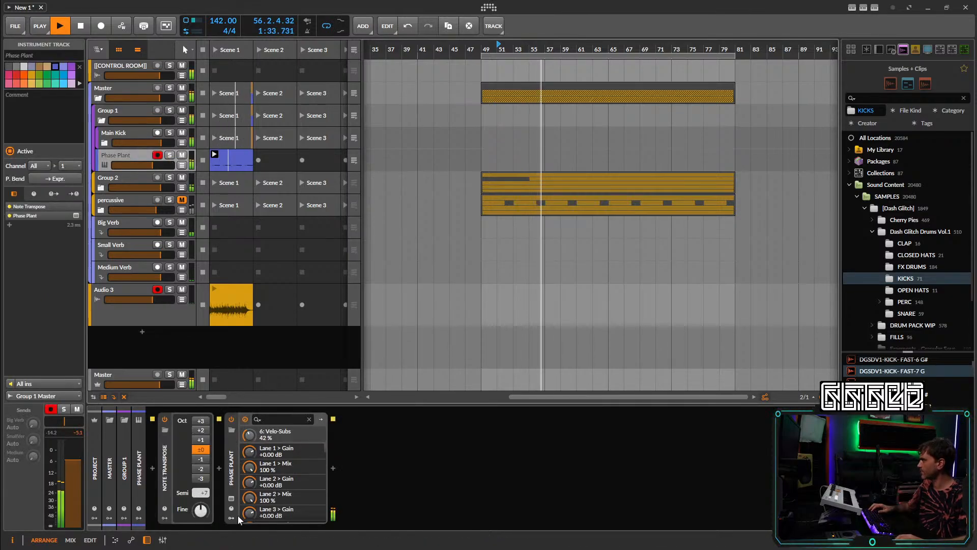
pyautogui.click(231, 499)
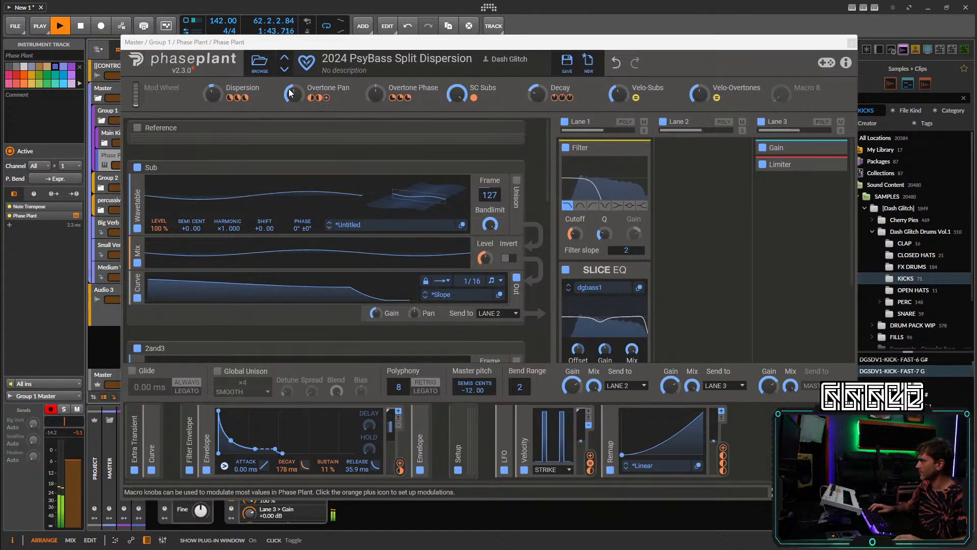
pyautogui.moveTo(294, 96); pyautogui.dragTo(294, 116)
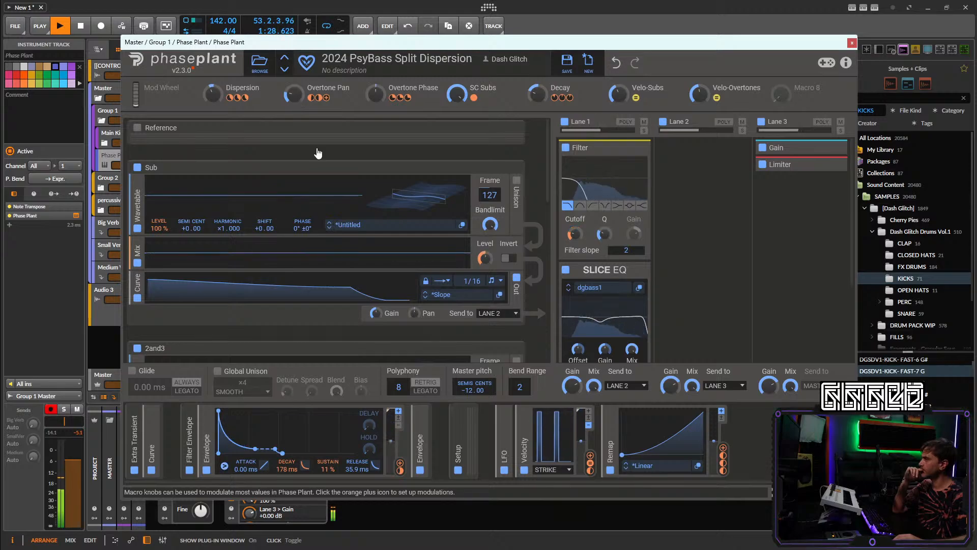
pyautogui.moveTo(390, 413); pyautogui.dragTo(390, 418)
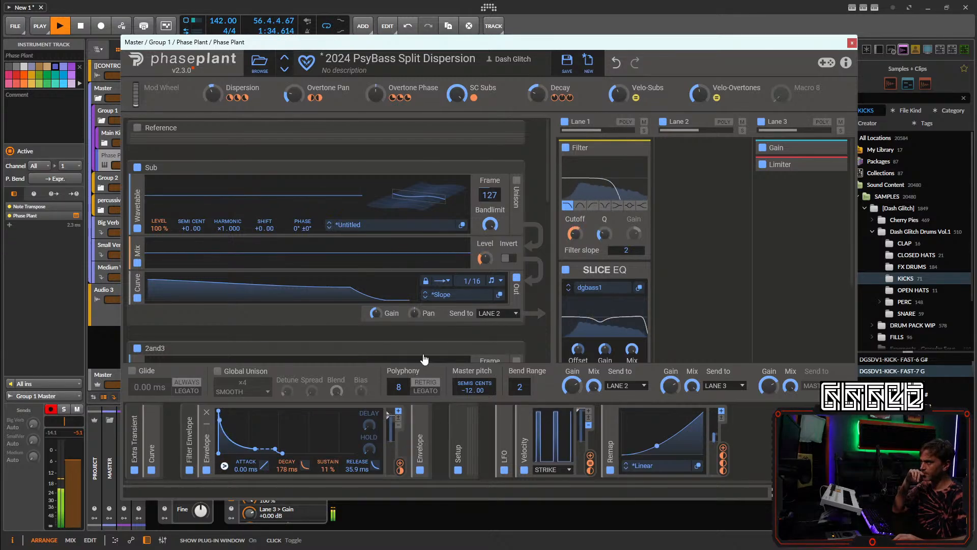
pyautogui.click(852, 42)
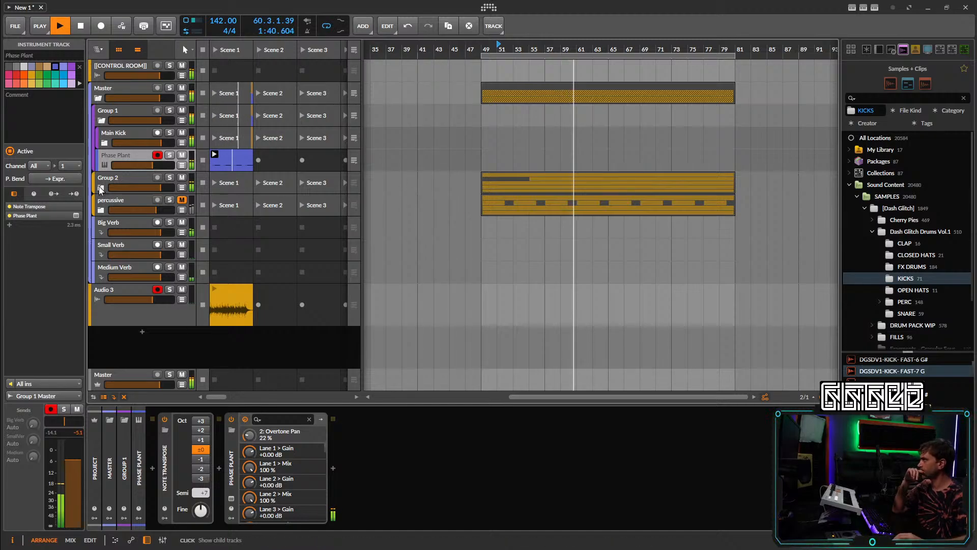
# Delete the Audio 3 #2 clip at bar 49 from Group 2 and collapse the group again.
pyautogui.click(101, 188)
pyautogui.click(593, 232)
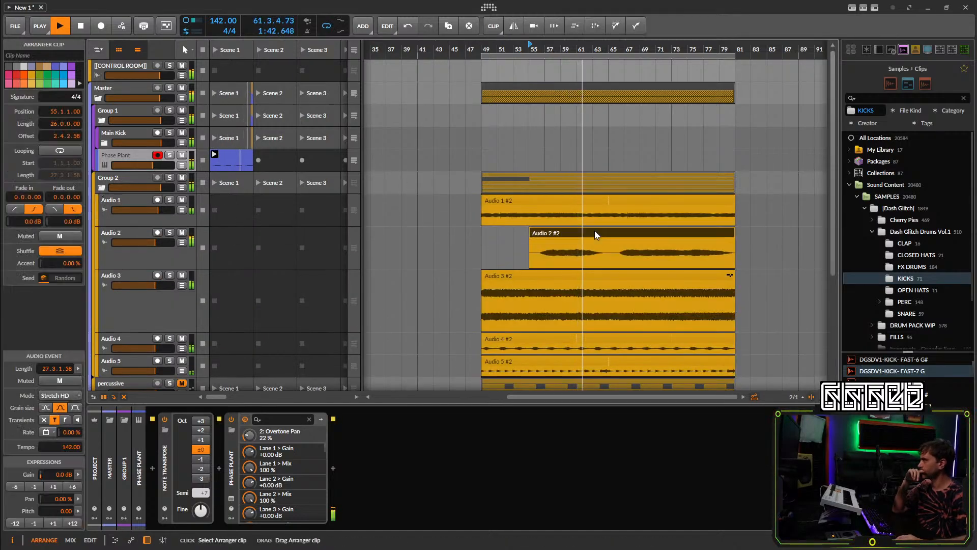
pyautogui.click(595, 276)
pyautogui.hotkey('alt', 'm')
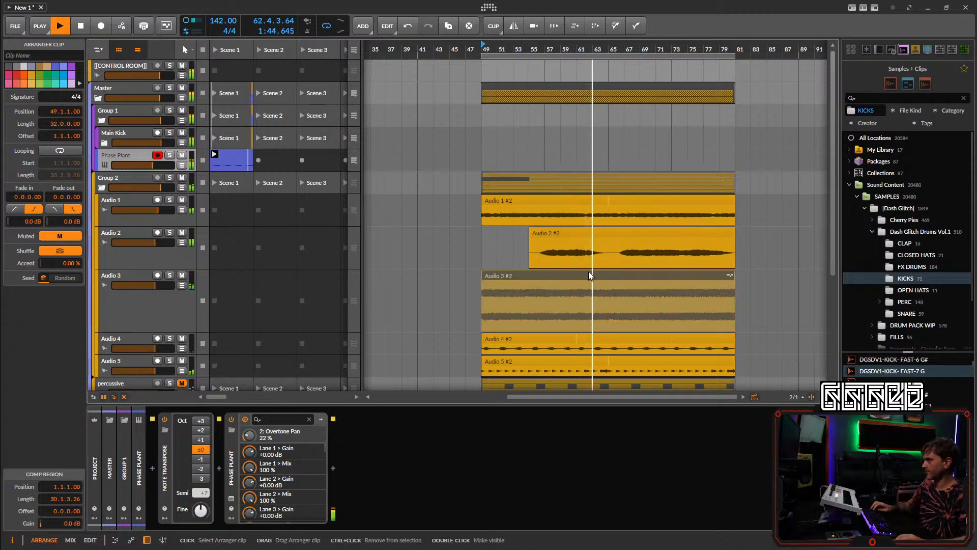
pyautogui.click(441, 279)
pyautogui.click(510, 279)
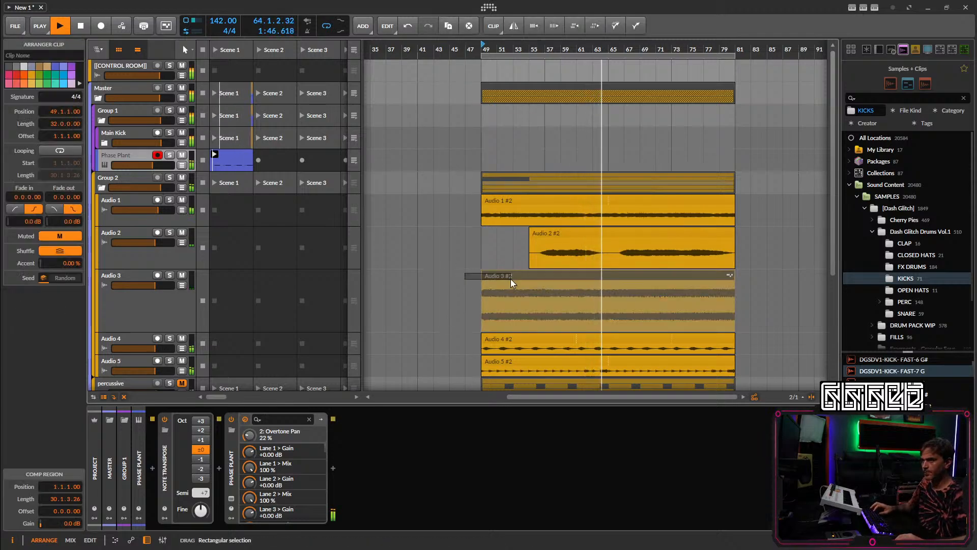
pyautogui.press('Delete')
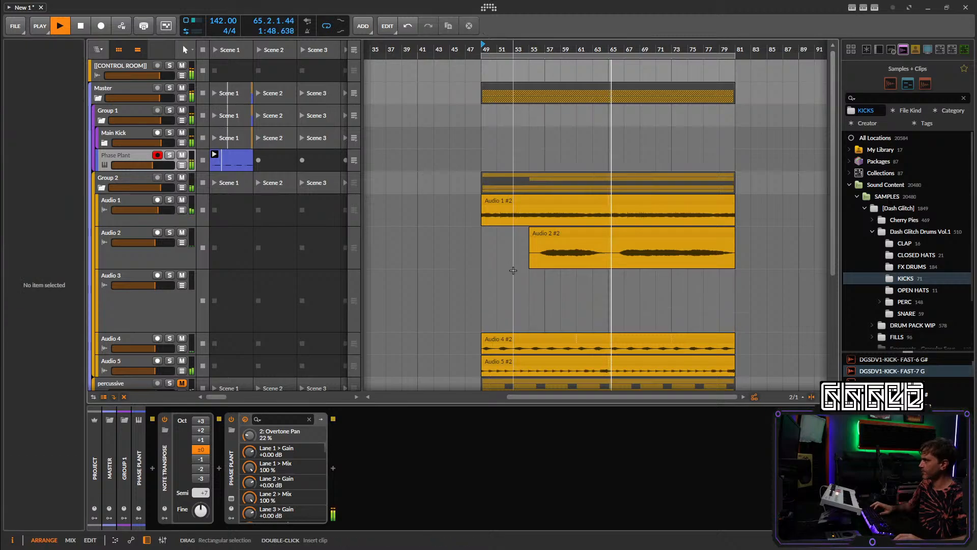
pyautogui.click(101, 186)
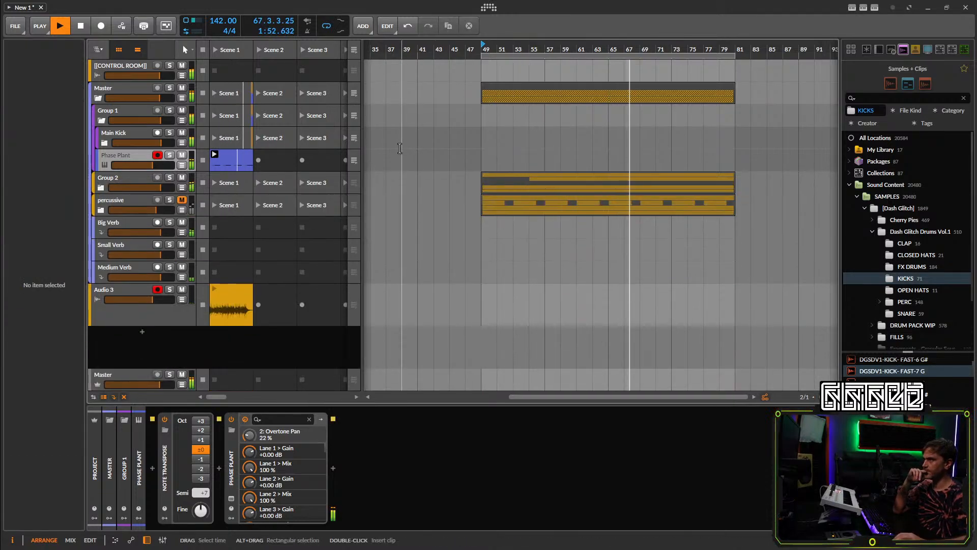
# Unmute the percussive group and insert an EQ-2 device on it.
pyautogui.click(150, 201)
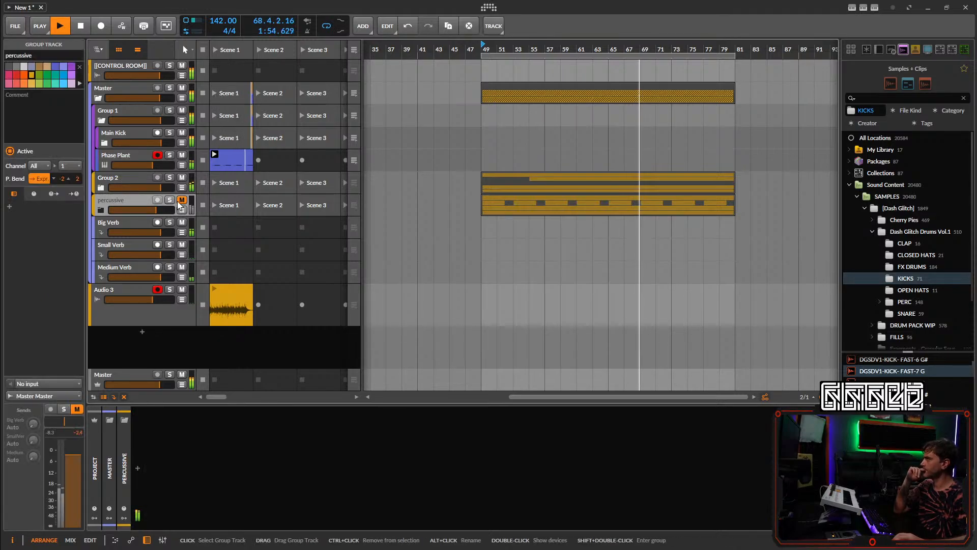
pyautogui.click(182, 200)
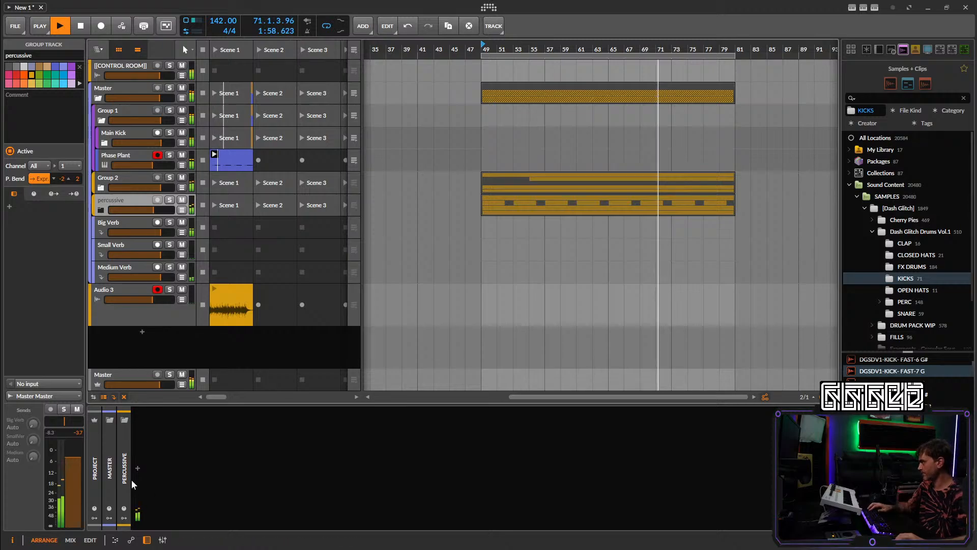
pyautogui.click(137, 468)
pyautogui.write('eq')
pyautogui.click(344, 289)
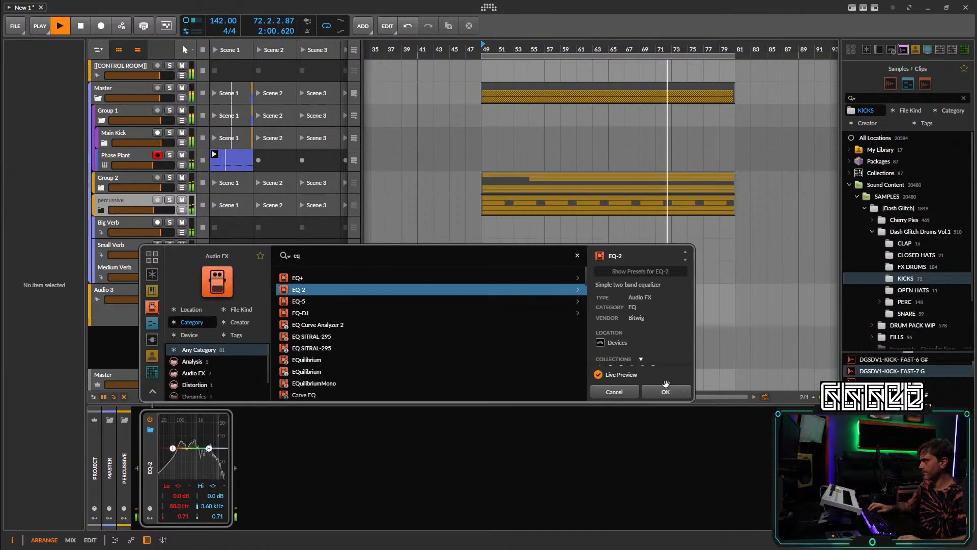
pyautogui.press('Return')
# Set the EQ-2's low band to a low-cut shape at 271 Hz.
pyautogui.click(184, 490)
pyautogui.click(185, 497)
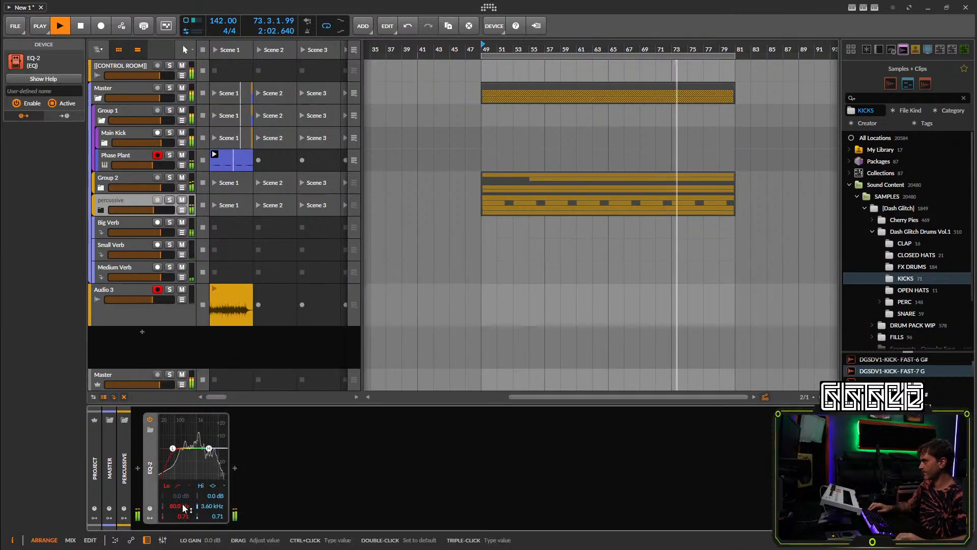
pyautogui.moveTo(180, 506); pyautogui.dragTo(179, 504)
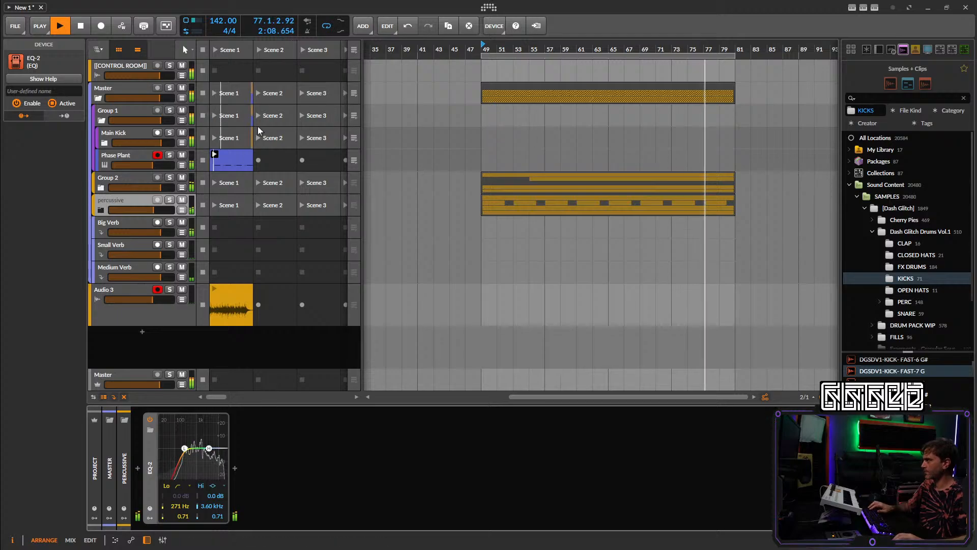
# Collapse Group 1 and rename it Kiba, and rename Group 2 as Atmos ish.
pyautogui.click(101, 121)
pyautogui.click(116, 113)
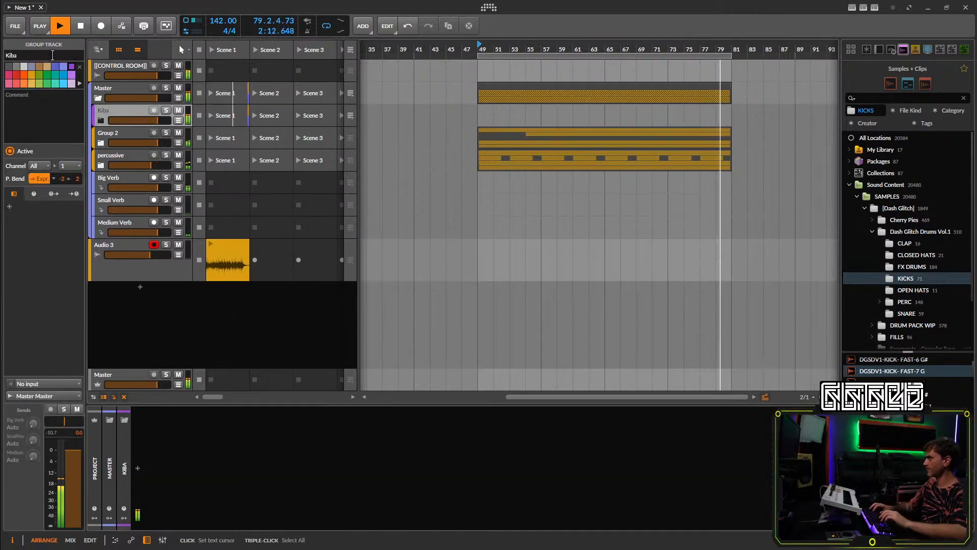
pyautogui.click(114, 135)
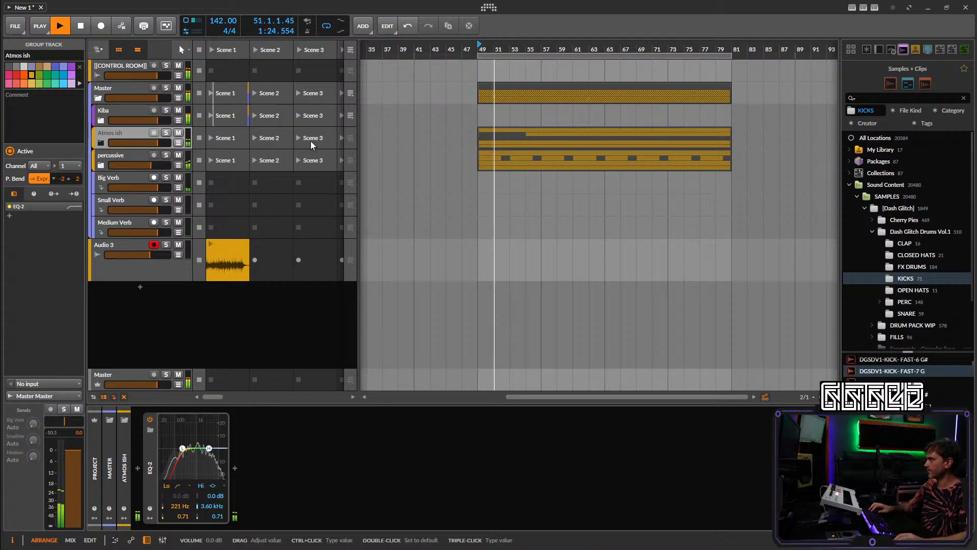
# Place the Kiba group's Scene 1 clips in the arranger at bar 49.
pyautogui.click(133, 116)
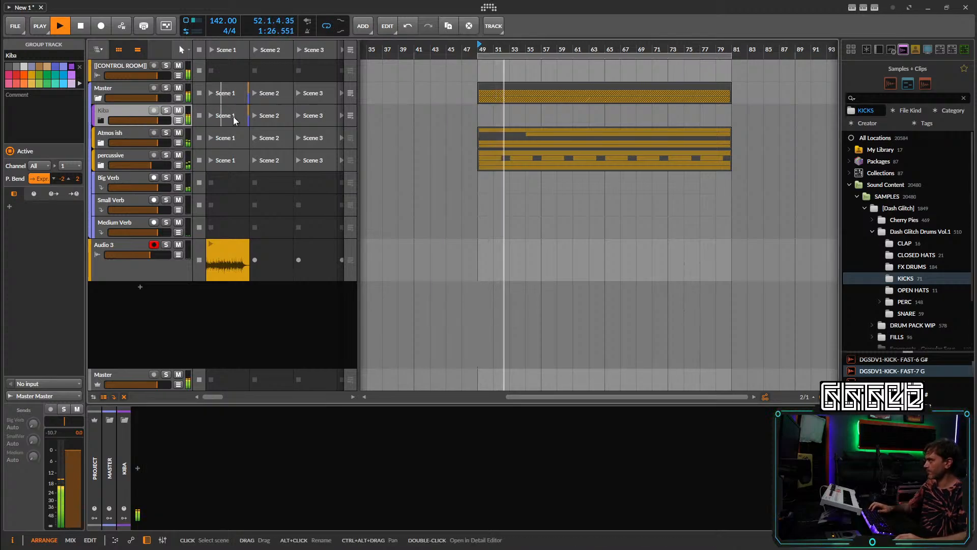
pyautogui.moveTo(238, 114); pyautogui.dragTo(486, 122)
pyautogui.scroll(3, 580, 151)
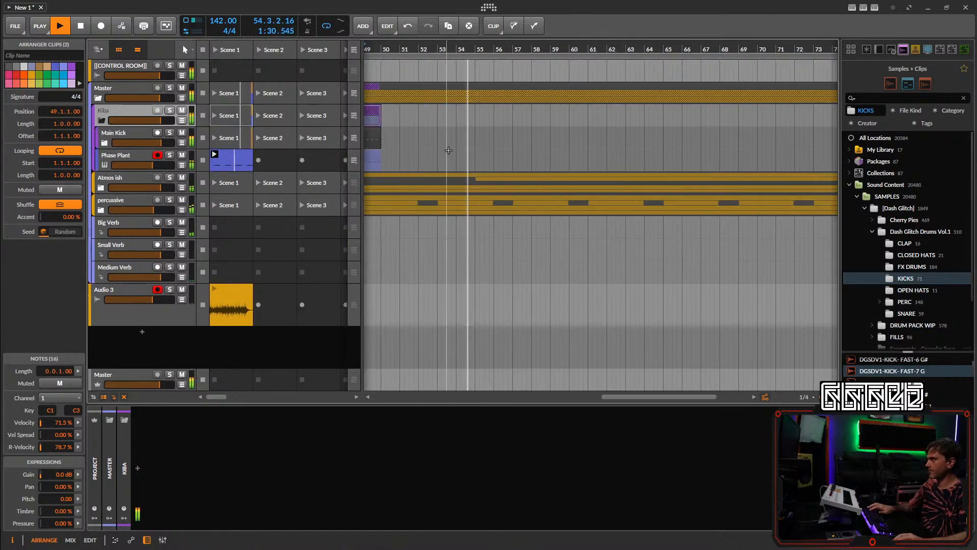
pyautogui.hscroll(-3, 448, 151)
# Loop out the Phase Plant clip from bar 49, then split it at bar 81 and delete the excess.
pyautogui.moveTo(471, 162); pyautogui.dragTo(421, 146)
pyautogui.moveTo(402, 48); pyautogui.dragTo(724, 45)
pyautogui.click(447, 136)
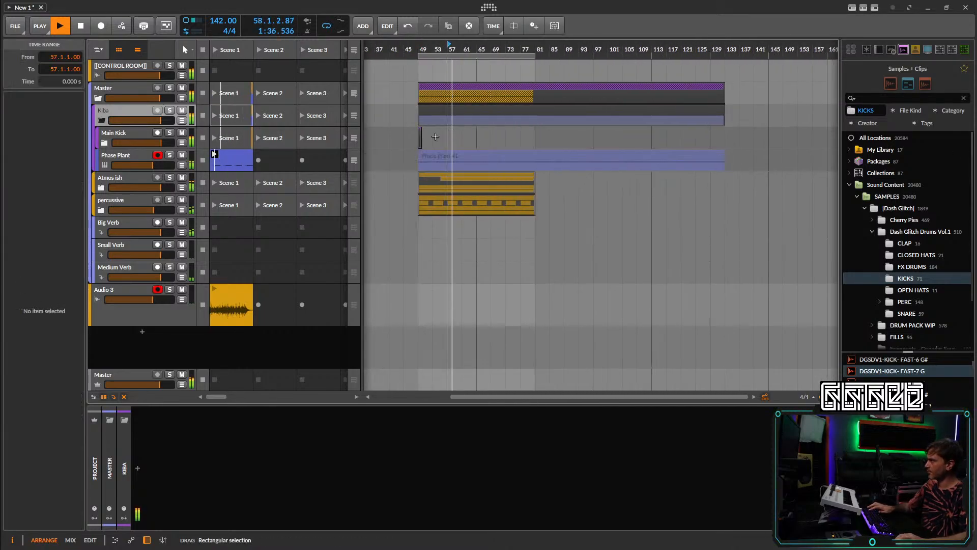
pyautogui.scroll(5, 438, 148)
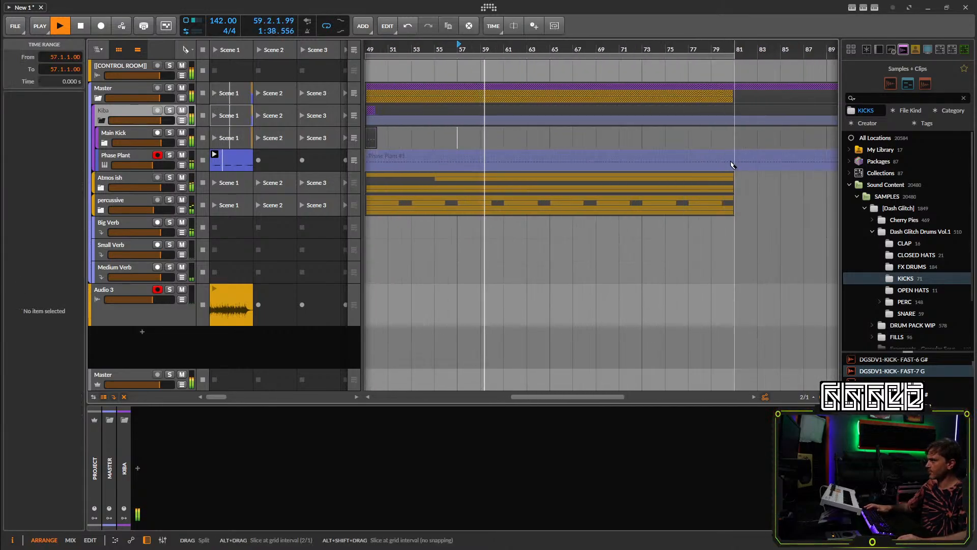
pyautogui.click(733, 165)
pyautogui.press('Delete')
# Extend the main kick clip to bar 81, show the Main Kick group's child track and switch playback to the arranger timeline.
pyautogui.moveTo(421, 136); pyautogui.dragTo(791, 165)
pyautogui.click(104, 144)
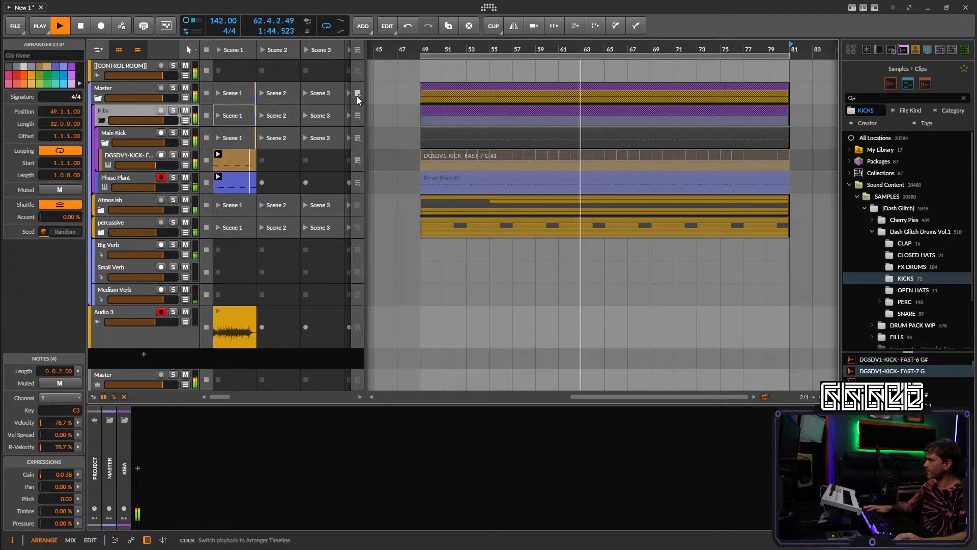
pyautogui.click(359, 50)
# Cut the ends off the Phase Plant and kick clips around bar 80 and collapse the Kiba group.
pyautogui.scroll(6, 811, 183)
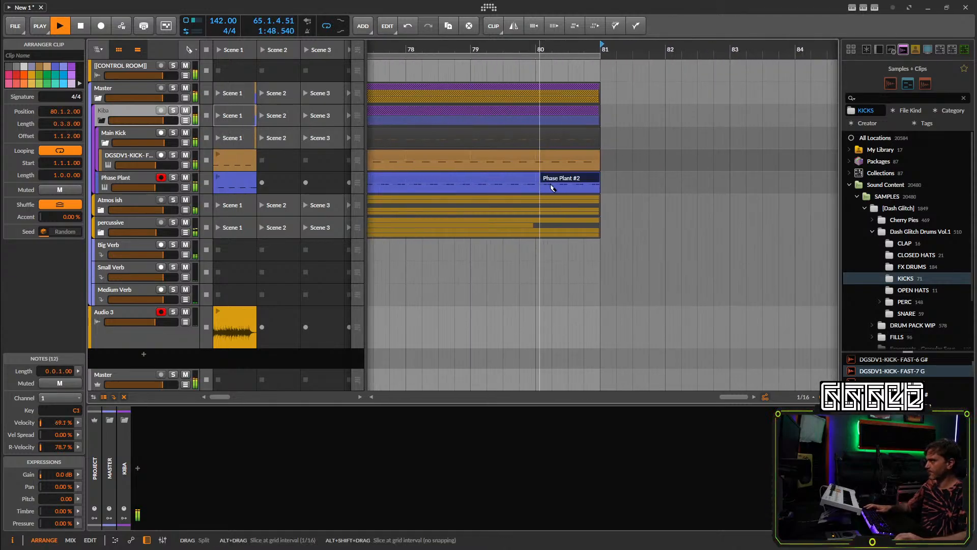
pyautogui.press('Delete')
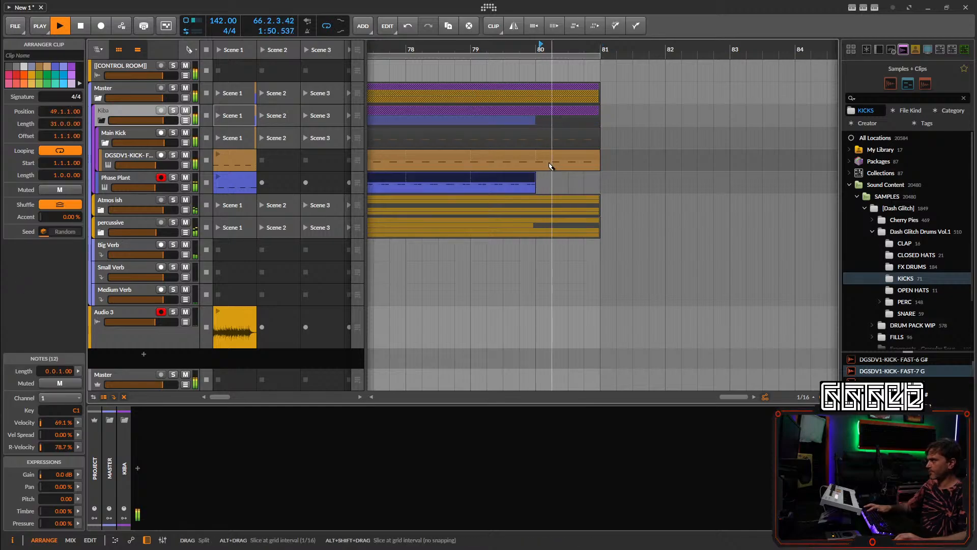
pyautogui.press('Delete')
pyautogui.scroll(-5, 606, 175)
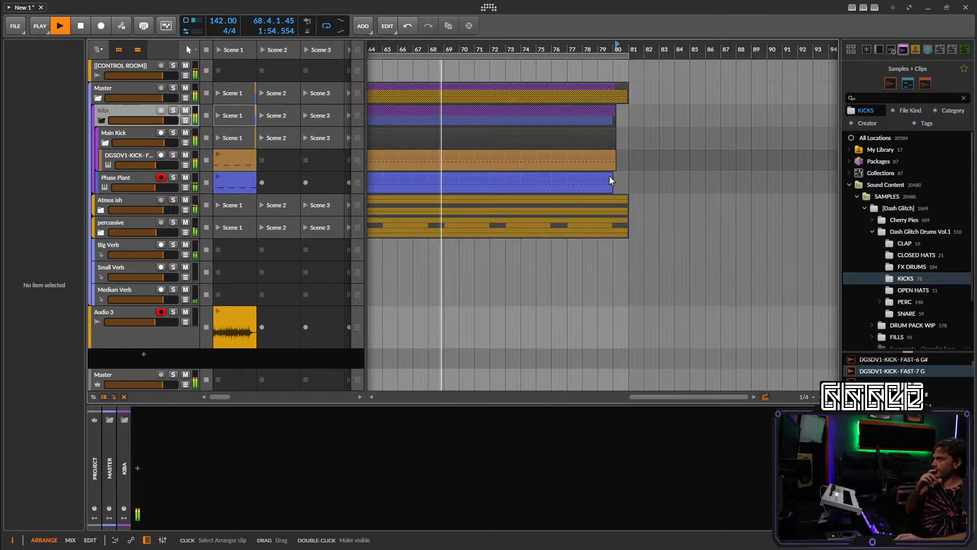
pyautogui.hscroll(-3, 555, 194)
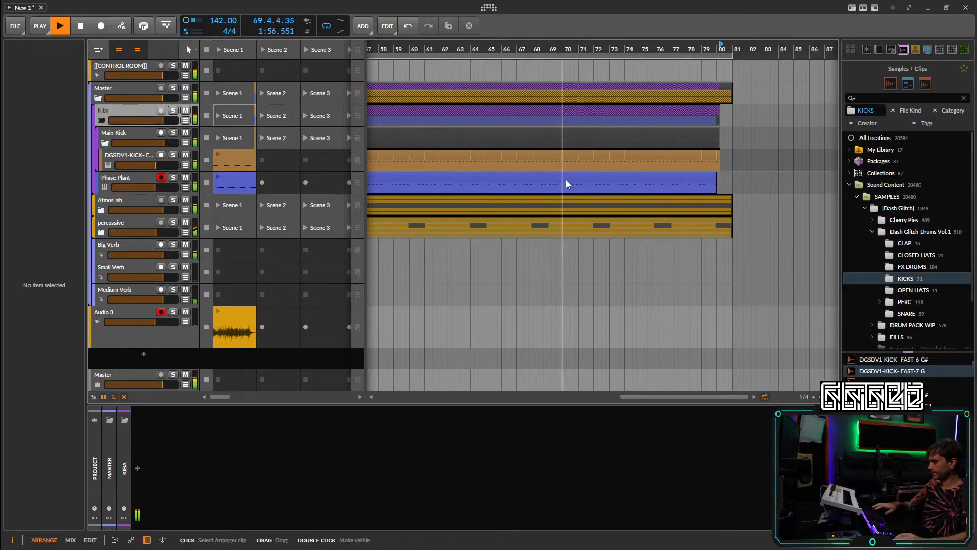
pyautogui.scroll(-3, 569, 184)
pyautogui.click(105, 120)
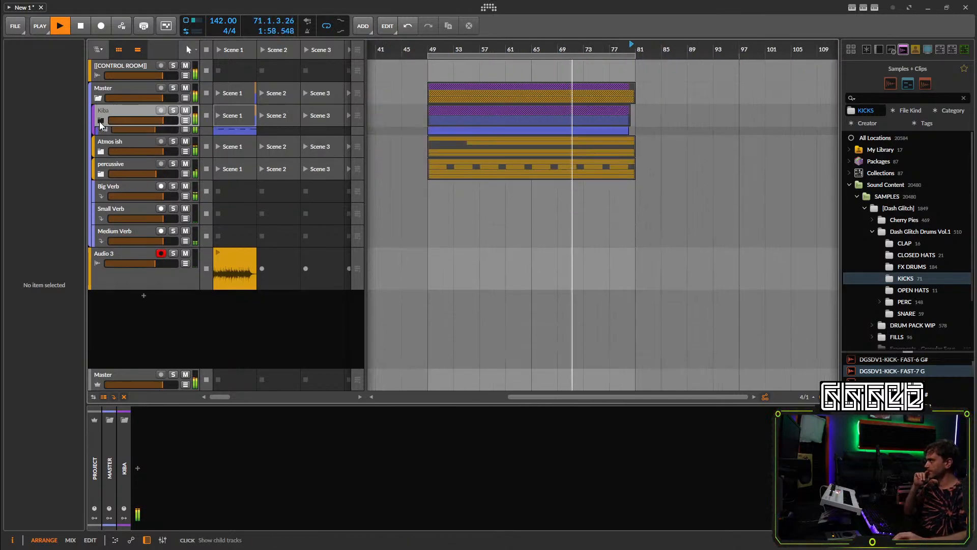
# Audition samples in the CLOSED HATS folder and add DGSDV1-C HAT- CRISPY-14 as a new track between Kiba and Atmos ish.
pyautogui.click(934, 256)
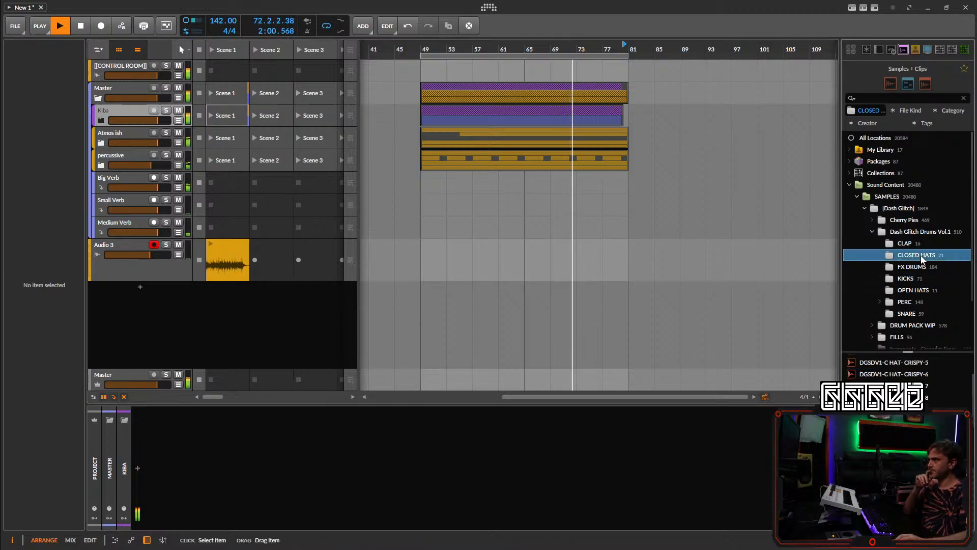
pyautogui.scroll(-1, 908, 368)
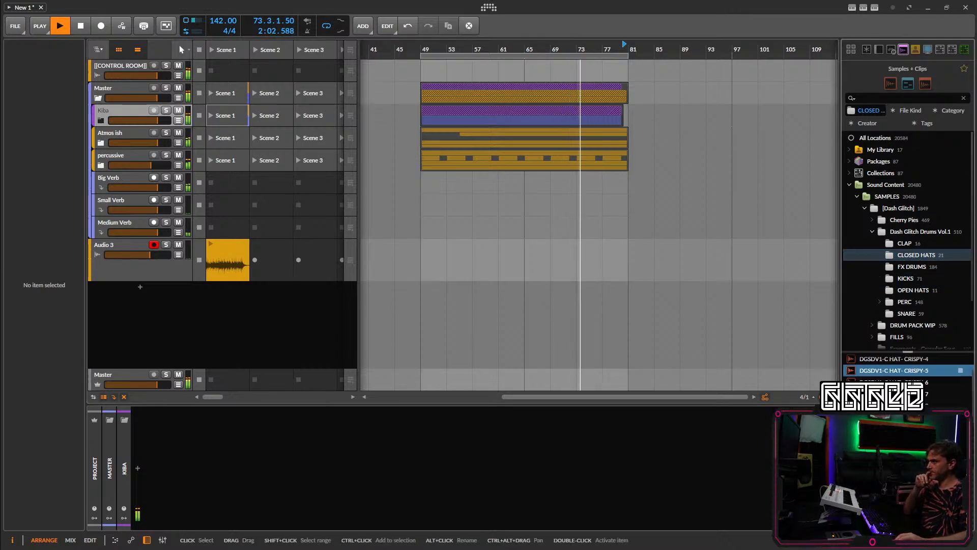
pyautogui.scroll(-3, 909, 367)
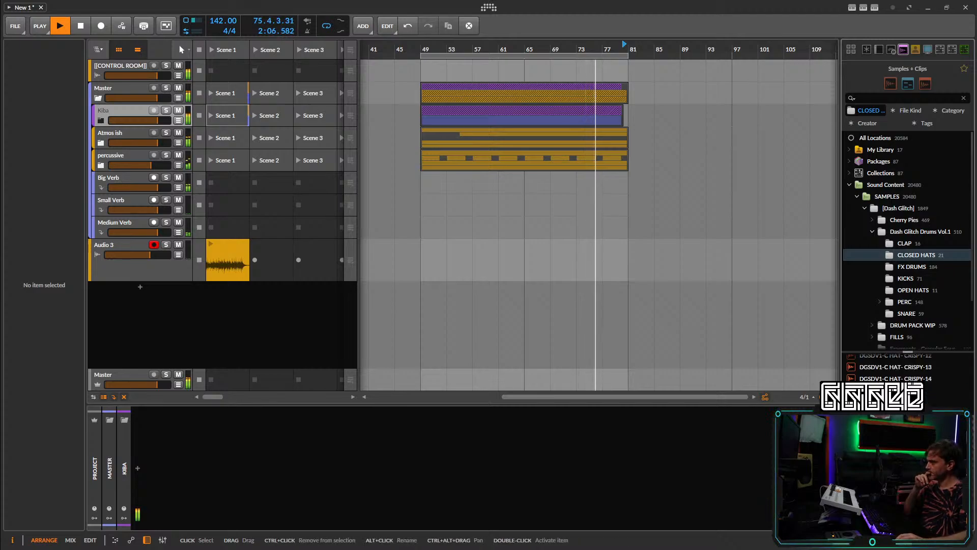
pyautogui.click(905, 378)
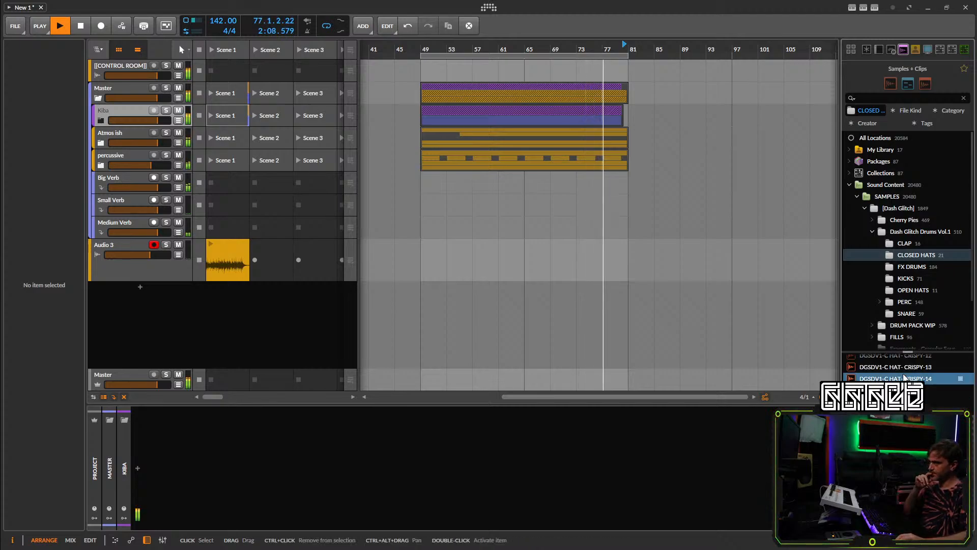
pyautogui.moveTo(905, 378); pyautogui.dragTo(122, 131)
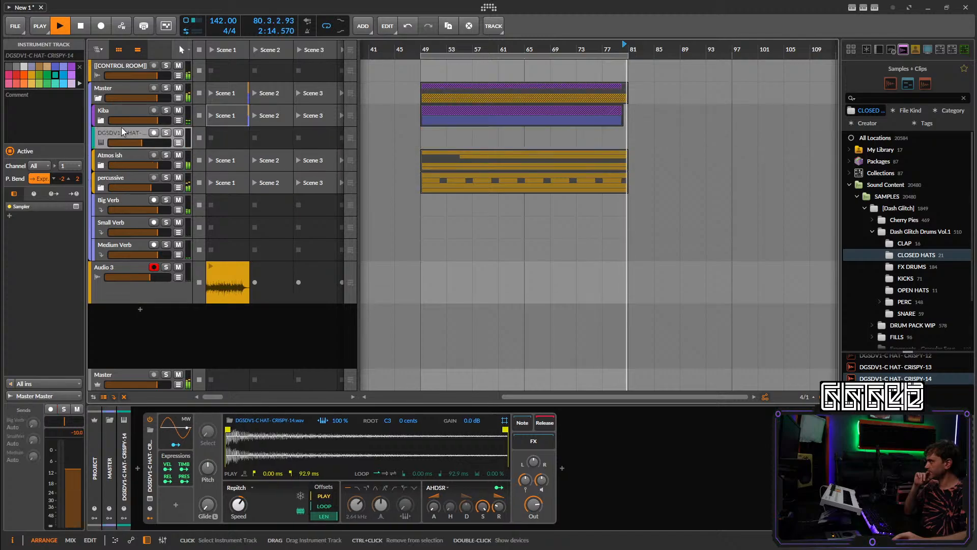
# Create a one-bar Scene 1 clip on the crispy hat track with sixteenth C3 notes on the four offbeats.
pyautogui.press('space')
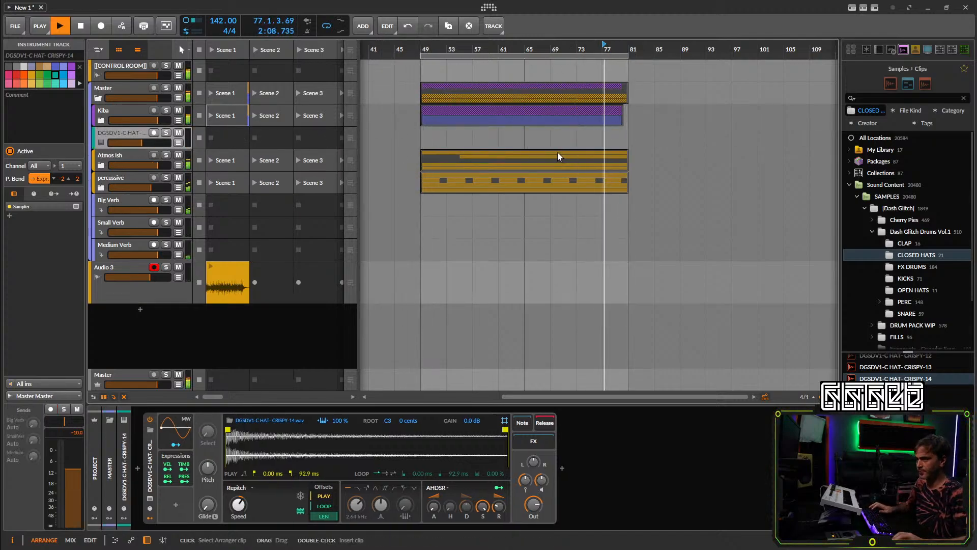
pyautogui.doubleClick(223, 144)
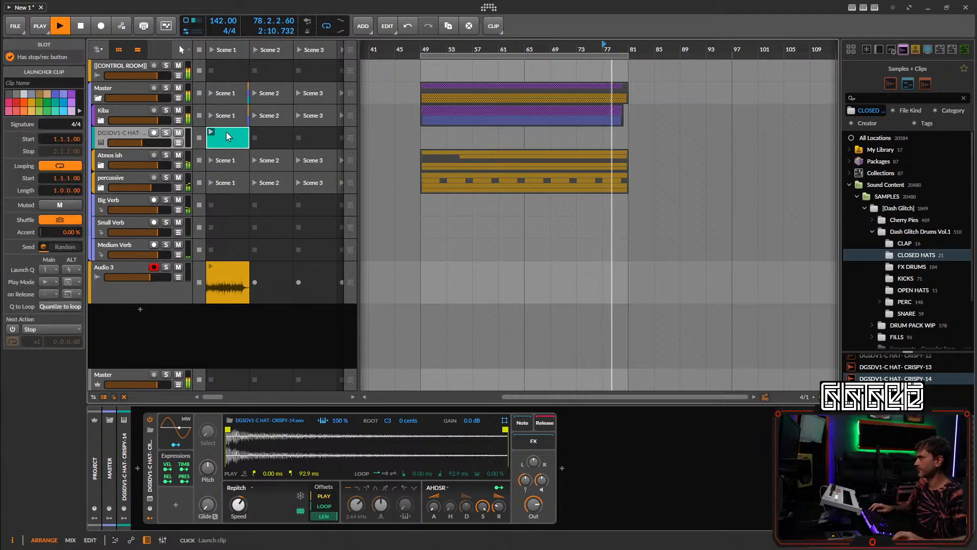
pyautogui.doubleClick(227, 136)
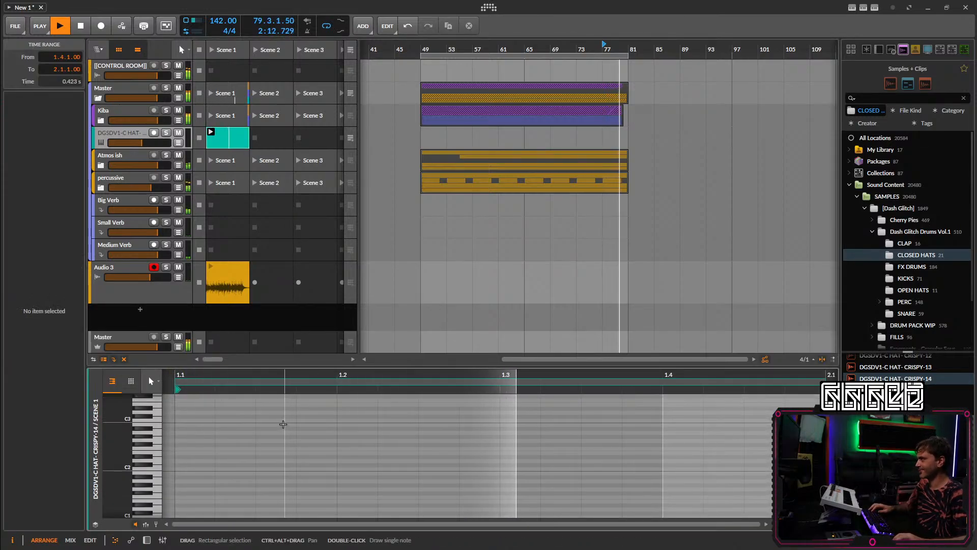
pyautogui.doubleClick(282, 421)
pyautogui.doubleClick(438, 420)
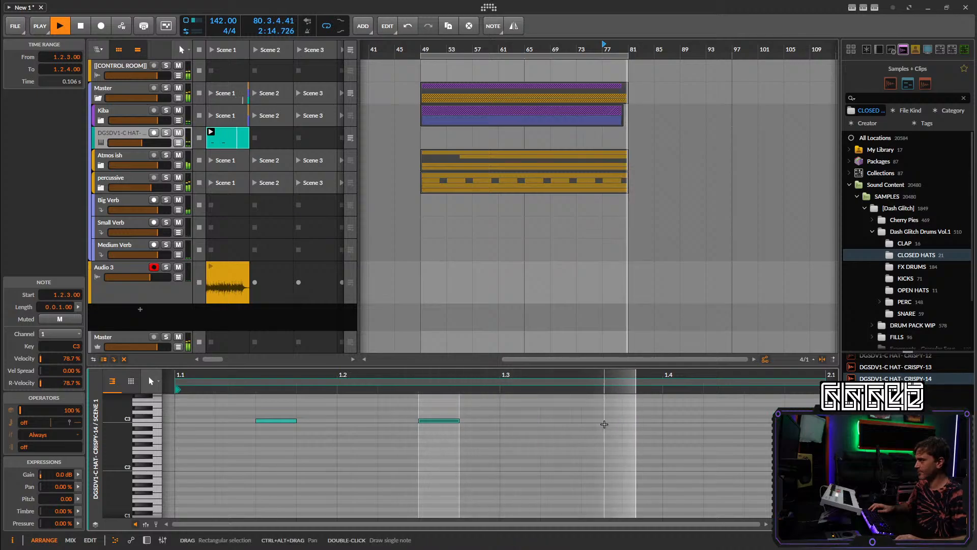
pyautogui.doubleClick(602, 420)
pyautogui.doubleClick(763, 420)
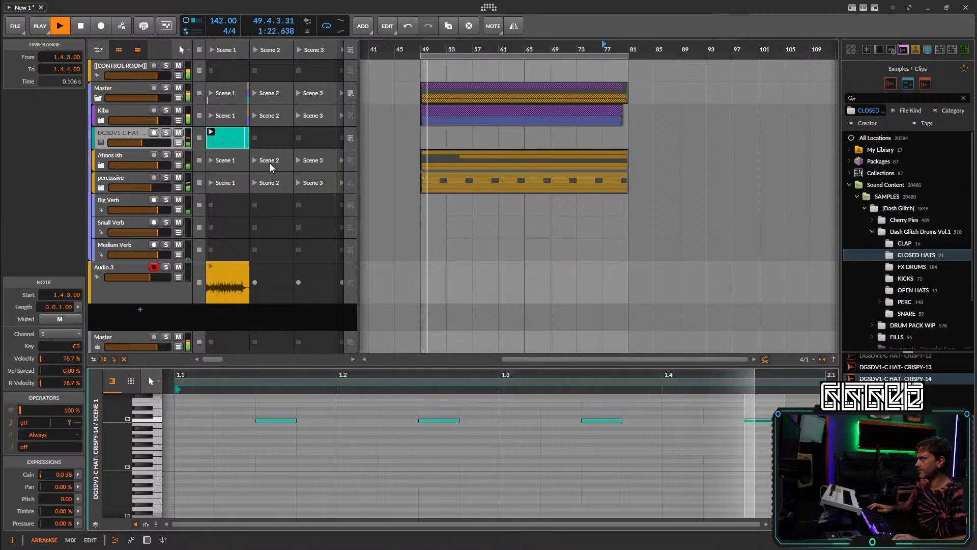
# Place the crispy hat clip in the arranger from bar 49 and cut off its end just before bar 80.
pyautogui.moveTo(227, 138); pyautogui.dragTo(627, 144)
pyautogui.scroll(5, 621, 140)
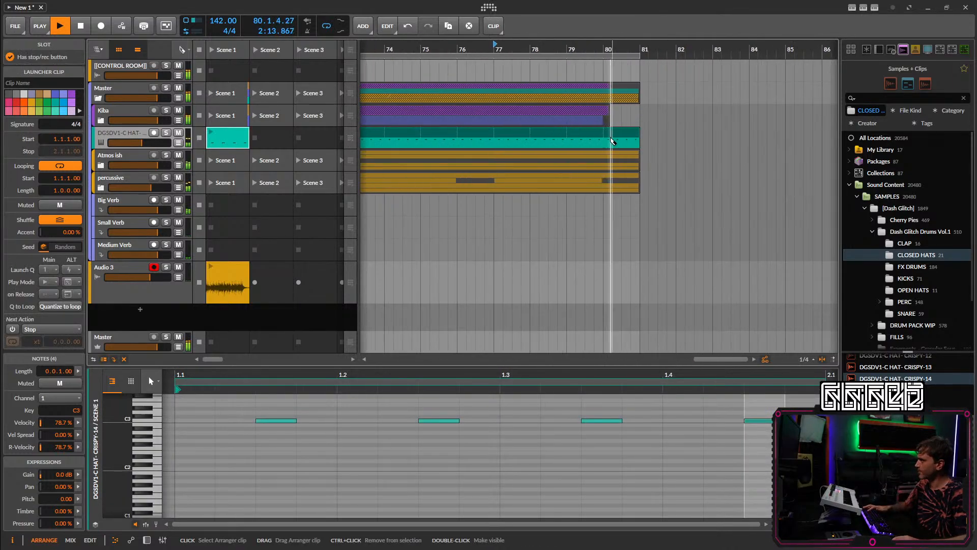
pyautogui.press('Delete')
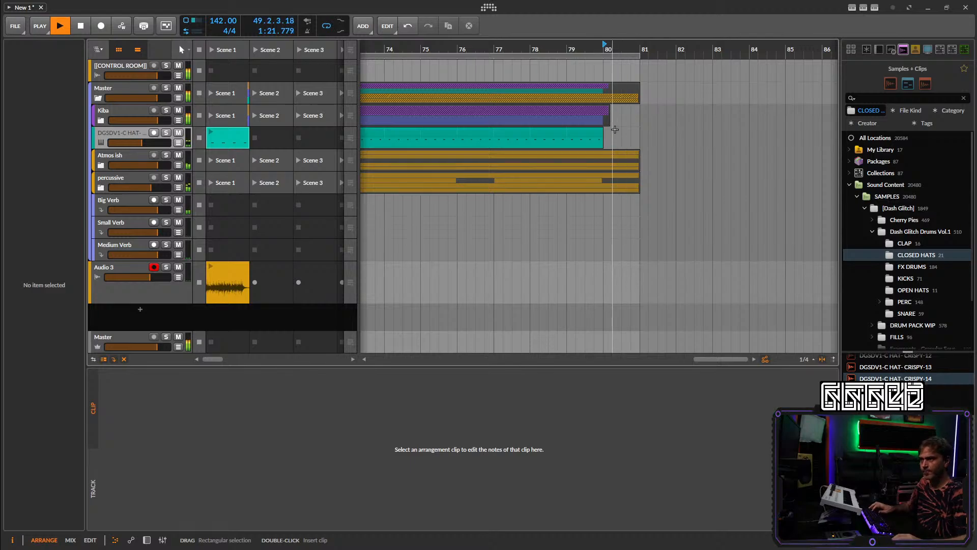
pyautogui.scroll(-8, 605, 138)
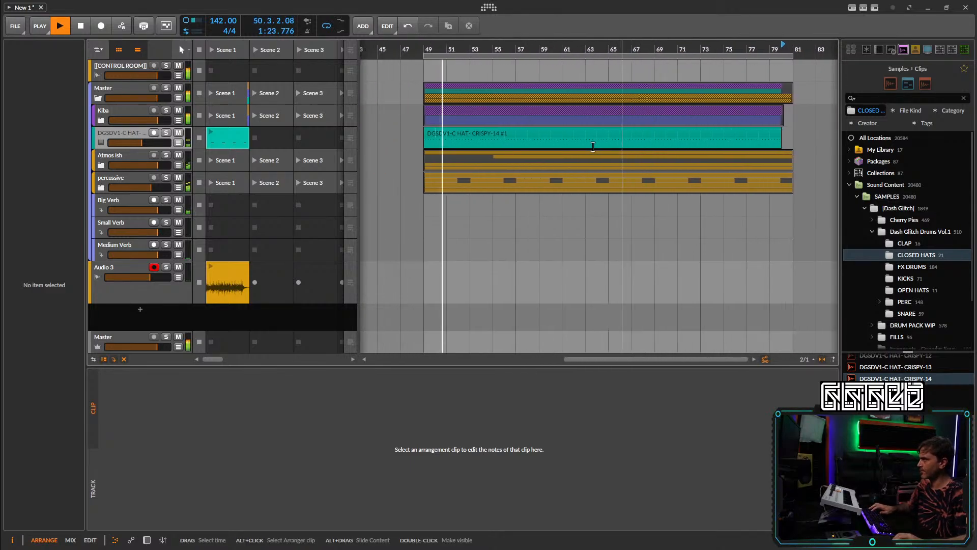
# Mute the percussive group and put the crispy hat track into a new group.
pyautogui.click(126, 133)
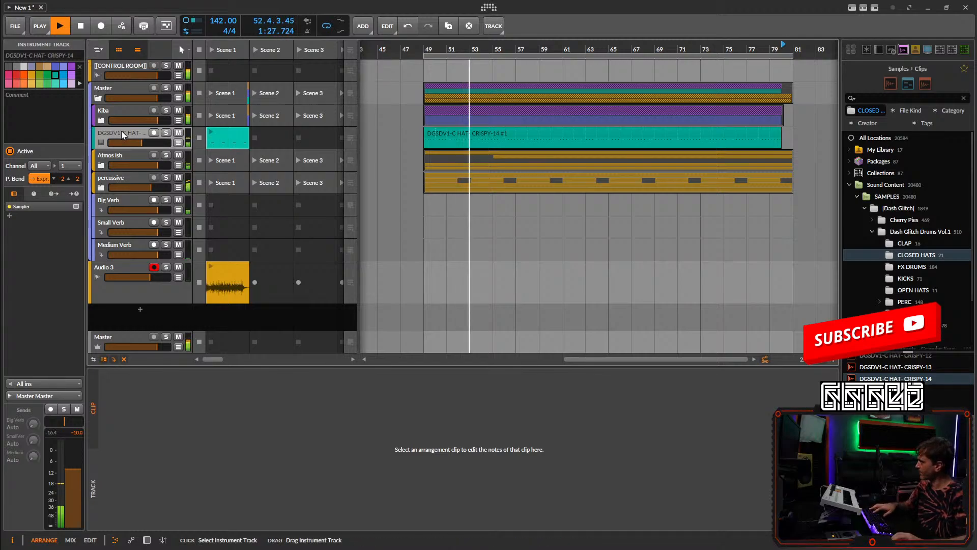
pyautogui.click(122, 135)
pyautogui.click(178, 178)
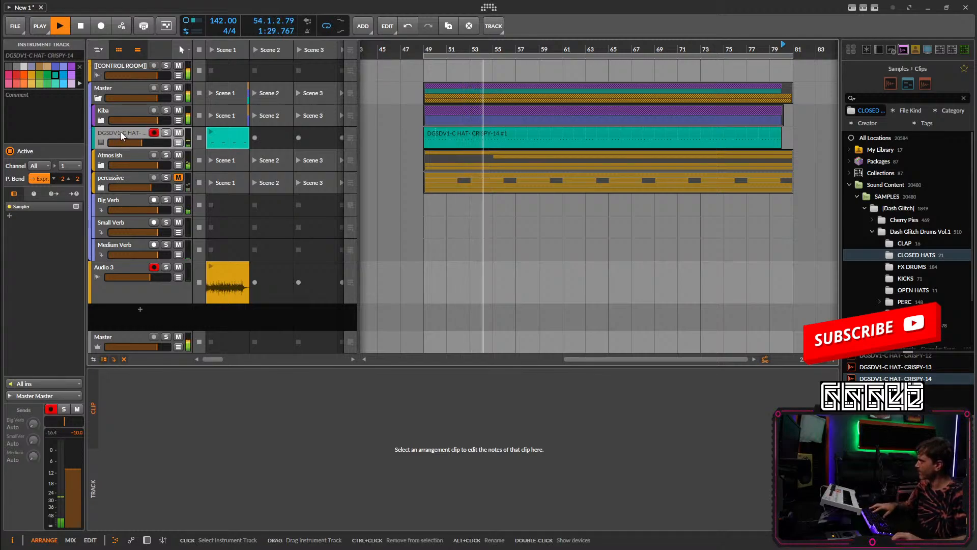
pyautogui.hotkey('ctrl', 'g')
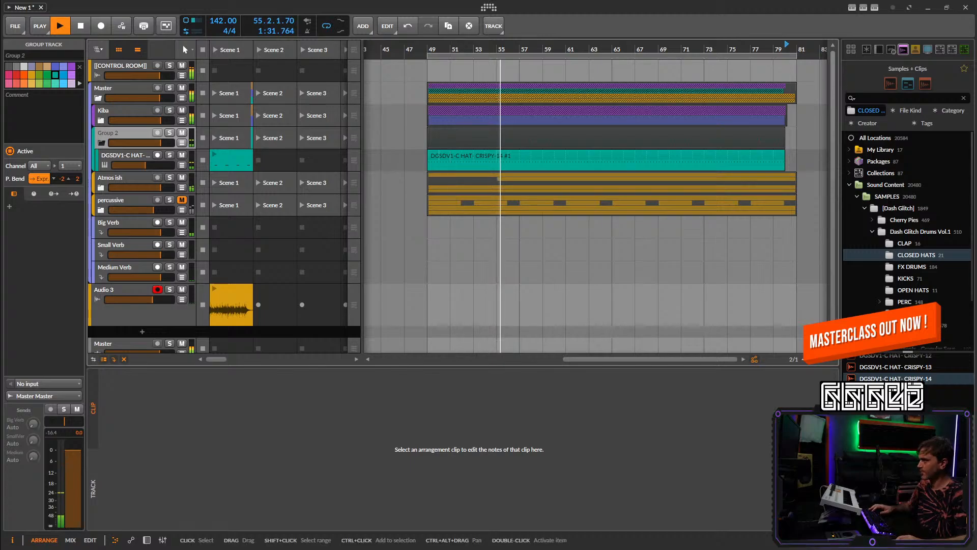
# Audition DGSDV1-C HAT- SOFT-2 and add it as a new track above the crispy hat in Group 2.
pyautogui.click(890, 402)
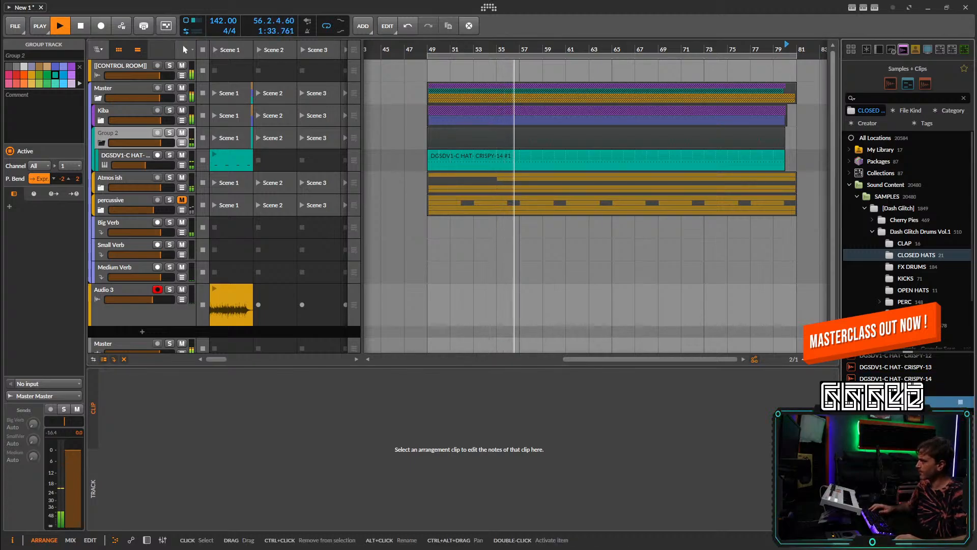
pyautogui.click(109, 154)
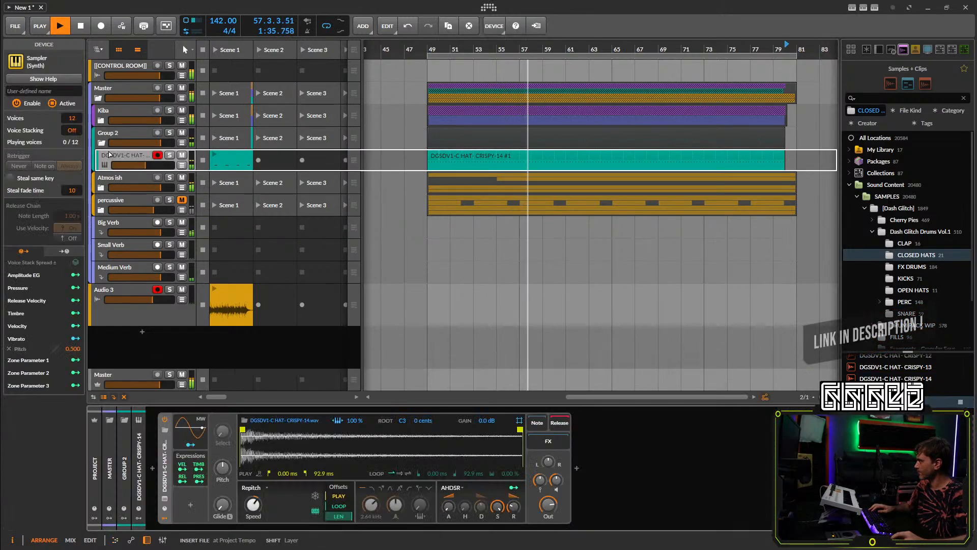
pyautogui.moveTo(109, 153)
pyautogui.mouseDown()
pyautogui.moveTo(114, 348)
pyautogui.moveTo(121, 148)
pyautogui.mouseUp()
# Create a soft hat clip at bar 49 looped to about bar 80, with C3 notes at 1.1.4 and 1.3.4.
pyautogui.doubleClick(437, 156)
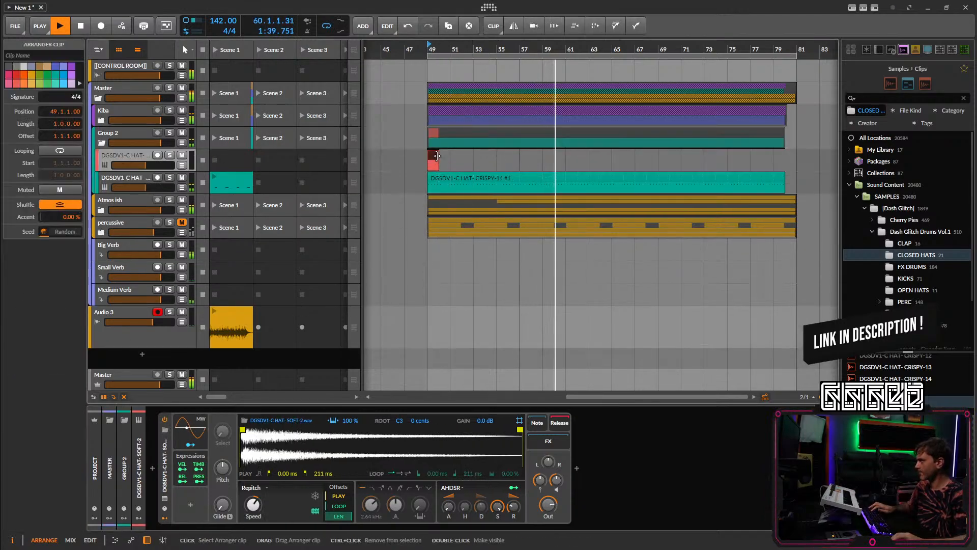
pyautogui.doubleClick(433, 161)
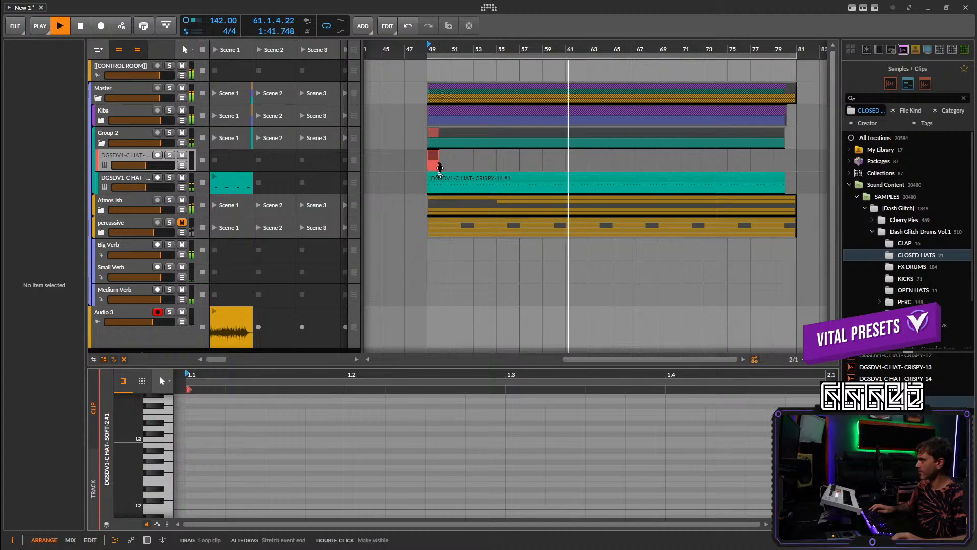
pyautogui.moveTo(439, 167); pyautogui.dragTo(787, 167)
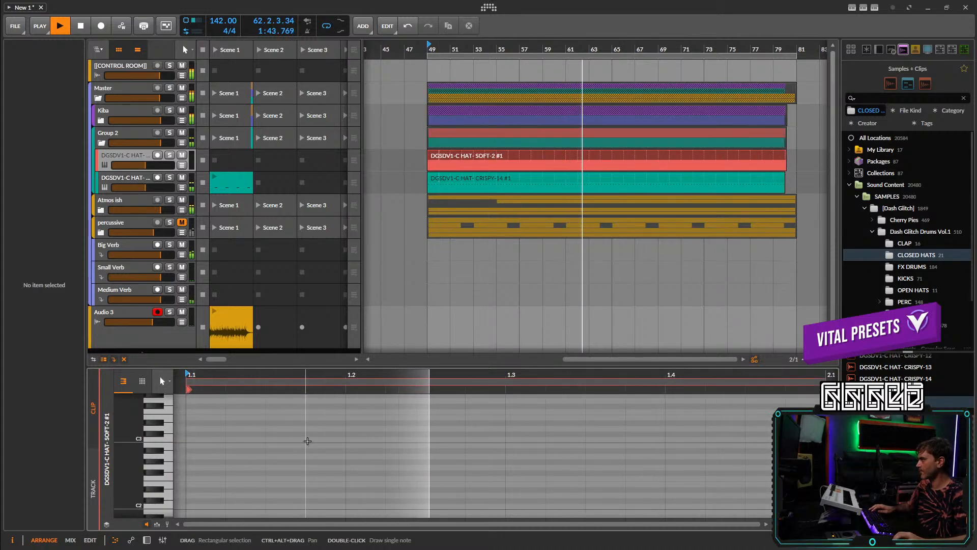
pyautogui.doubleClick(308, 441)
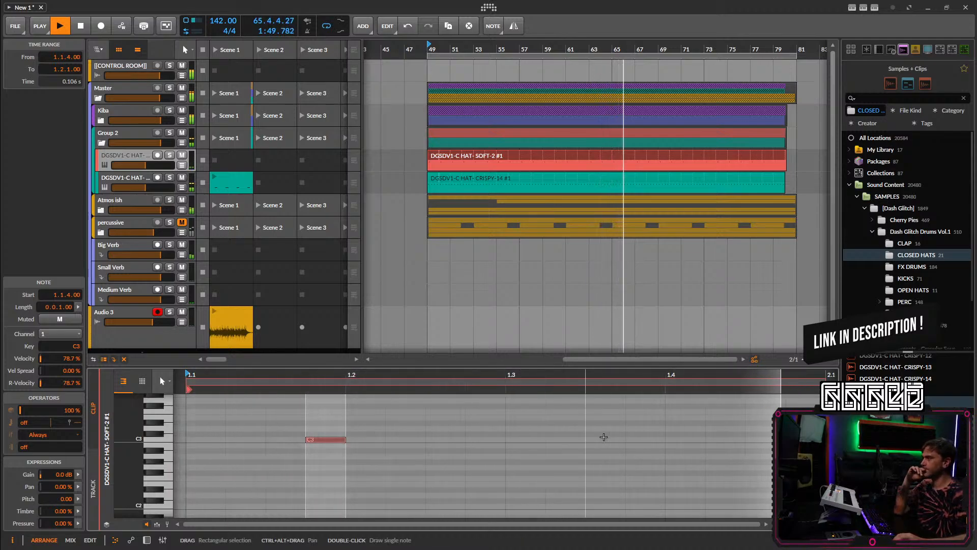
pyautogui.doubleClick(631, 440)
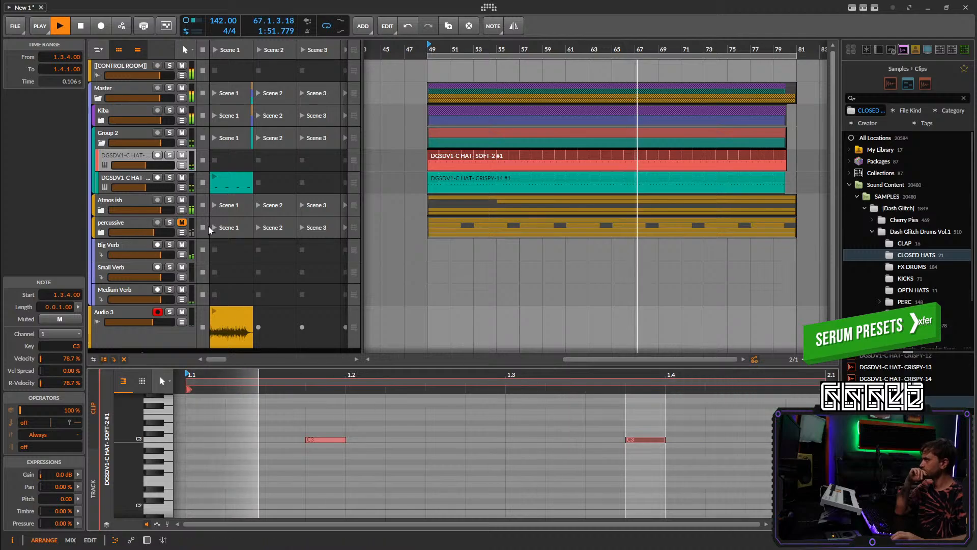
# Swap the soft hat's sample for DGSDV1-C HAT- SOFT-3 with play start at 7.96 ms, and shorten its amplitude envelope.
pyautogui.press('d')
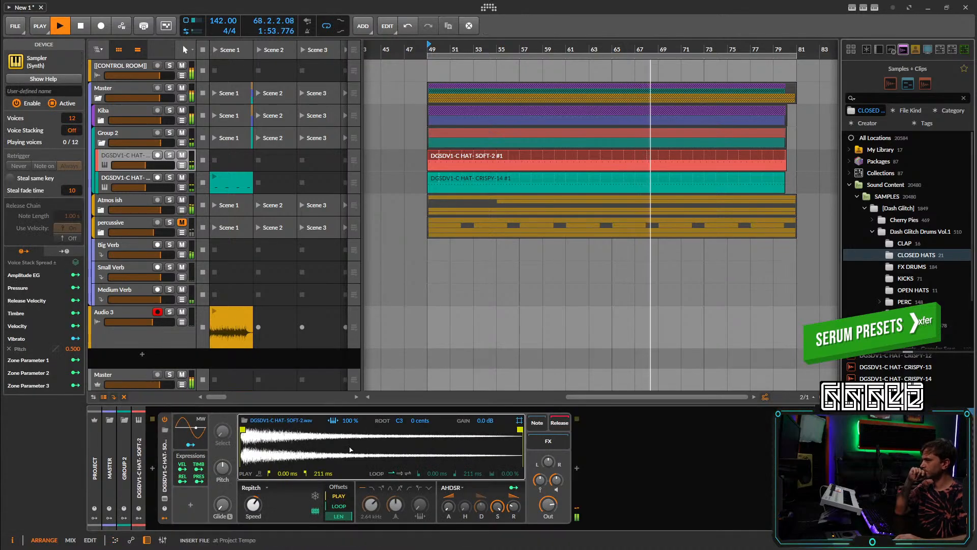
pyautogui.moveTo(350, 450); pyautogui.dragTo(351, 450)
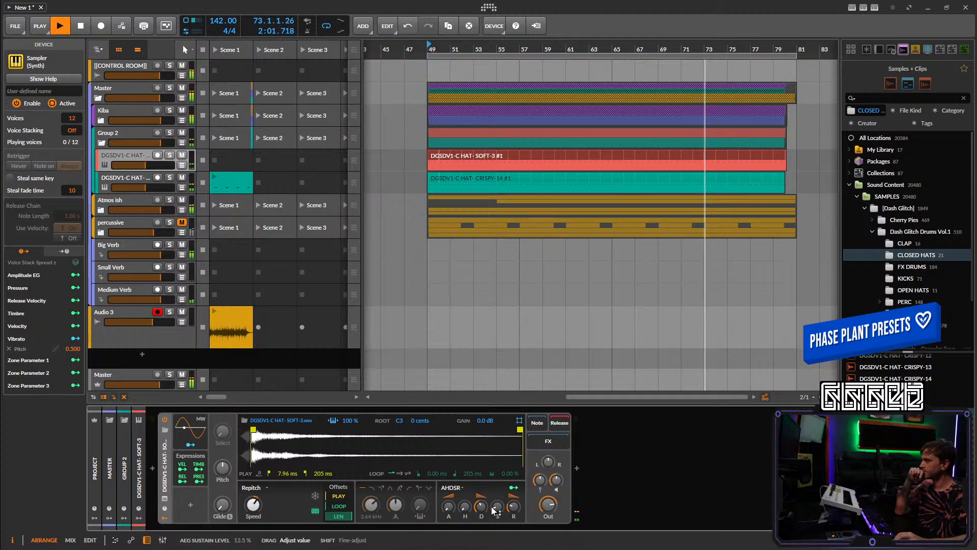
pyautogui.moveTo(486, 508); pyautogui.dragTo(486, 511)
pyautogui.moveTo(554, 481); pyautogui.dragTo(554, 488)
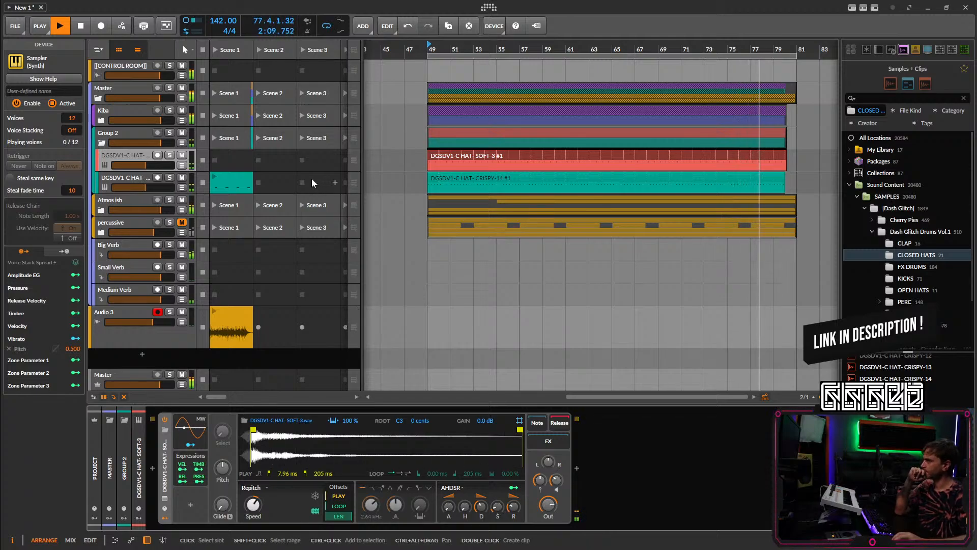
# Find DGSDV1-RIMSHOT-8 among the Dash Glitch percussion rimshots and add it as a new track between the two hats in Group 2.
pyautogui.click(910, 291)
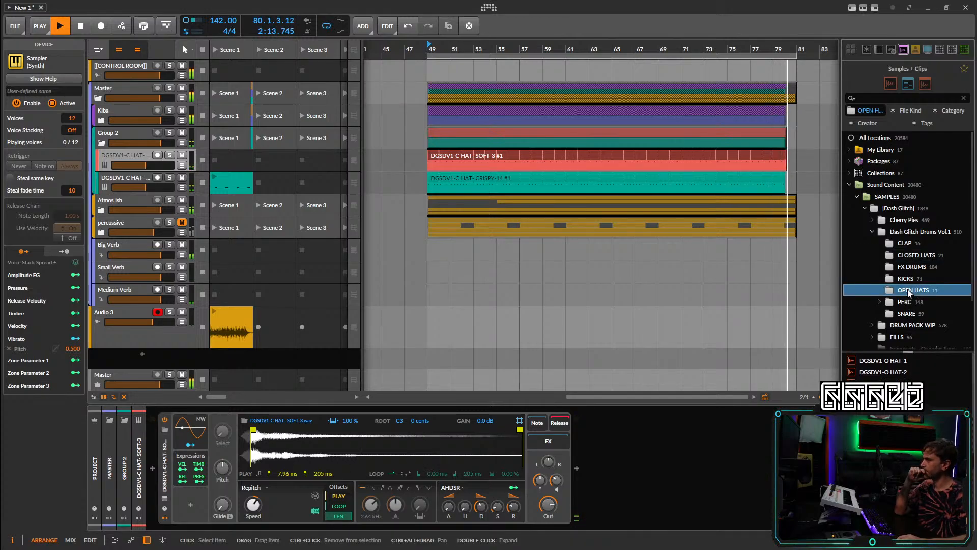
pyautogui.click(896, 304)
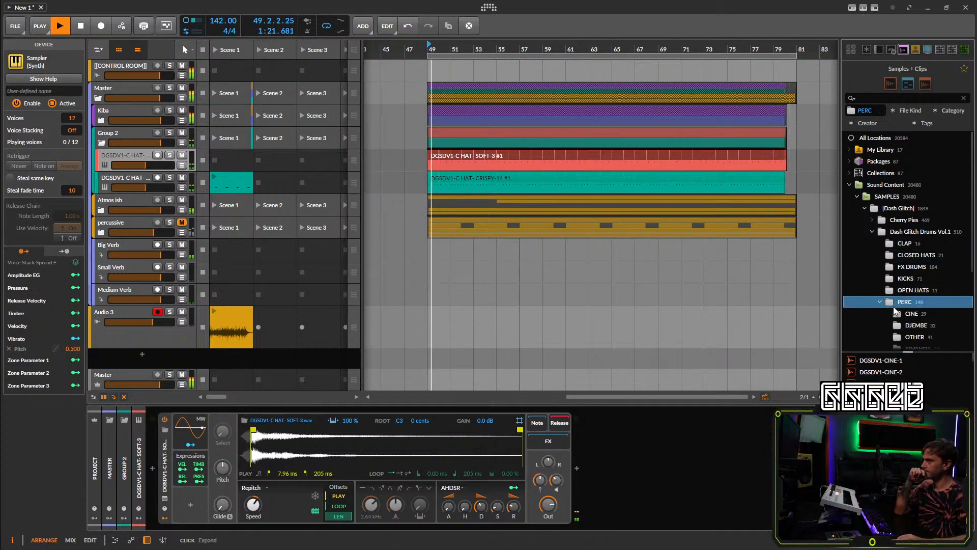
pyautogui.doubleClick(886, 302)
pyautogui.click(910, 280)
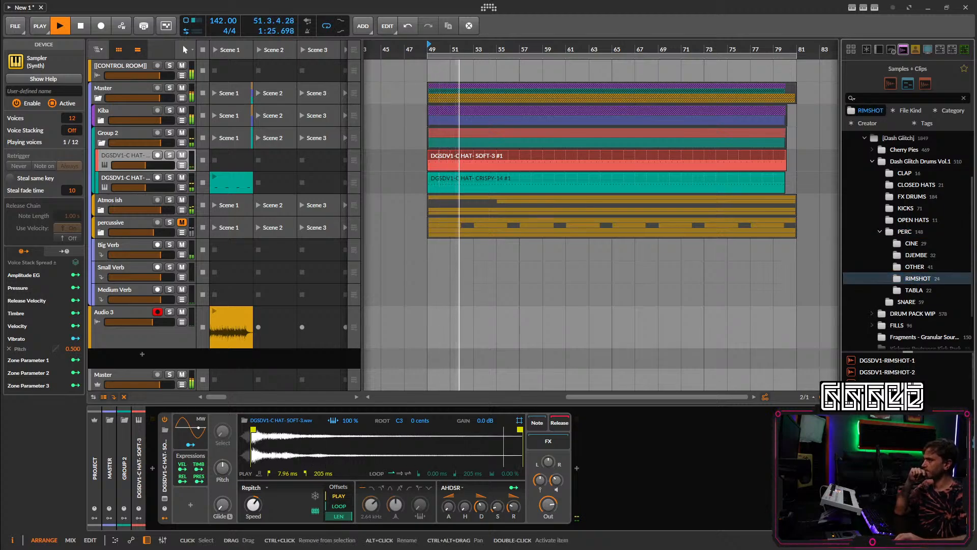
pyautogui.moveTo(887, 443); pyautogui.dragTo(110, 169)
# Create a one-bar rimshot clip at bar 49 with a C3 note at 1.3.4, and lower the rimshot track's volume.
pyautogui.doubleClick(435, 181)
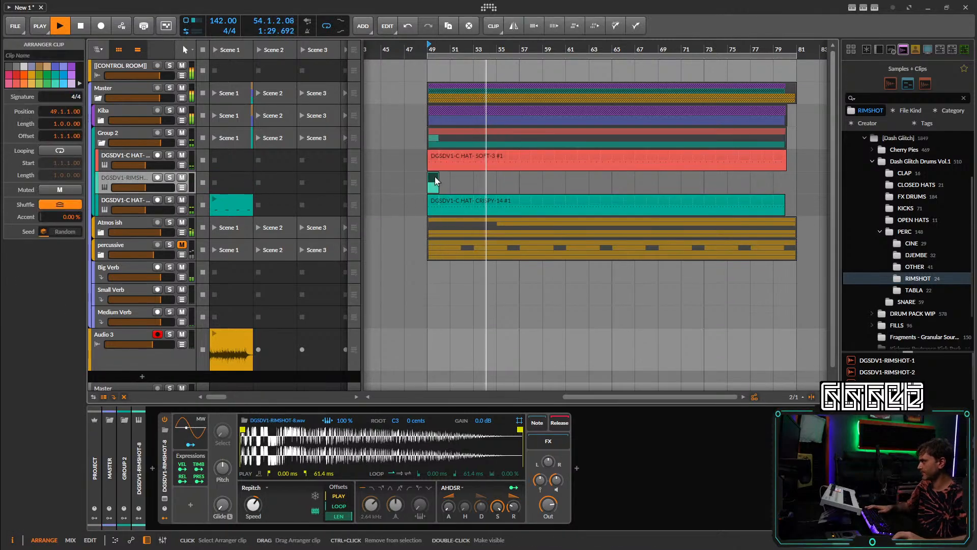
pyautogui.doubleClick(433, 183)
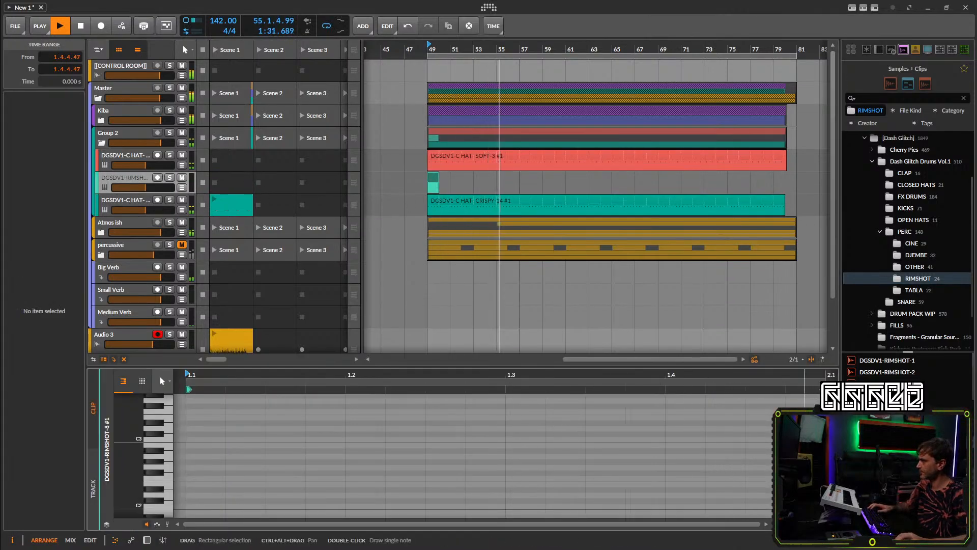
pyautogui.press('space')
pyautogui.press('space')
pyautogui.moveTo(143, 188); pyautogui.dragTo(141, 187)
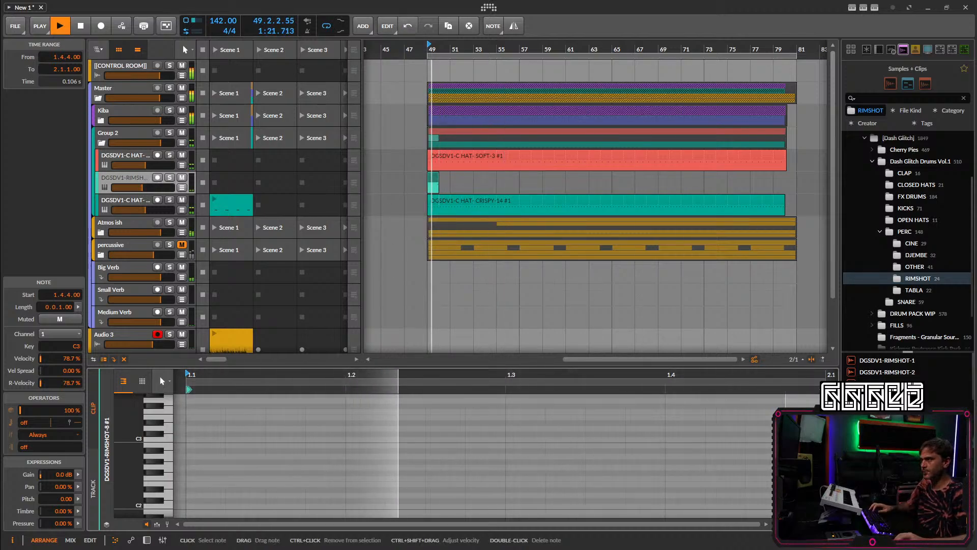
pyautogui.press('space')
pyautogui.moveTo(799, 440); pyautogui.dragTo(637, 440)
pyautogui.press('space')
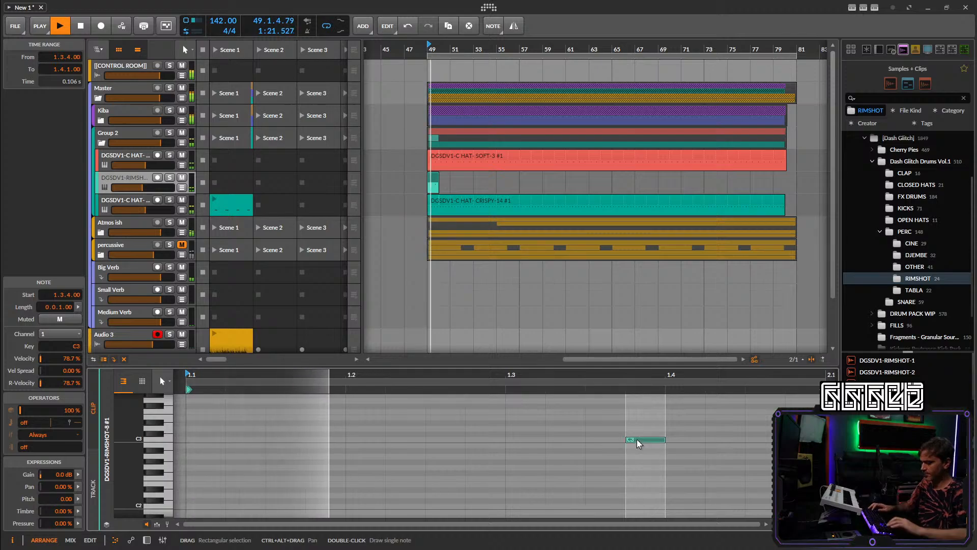
pyautogui.press('space')
pyautogui.press('space')
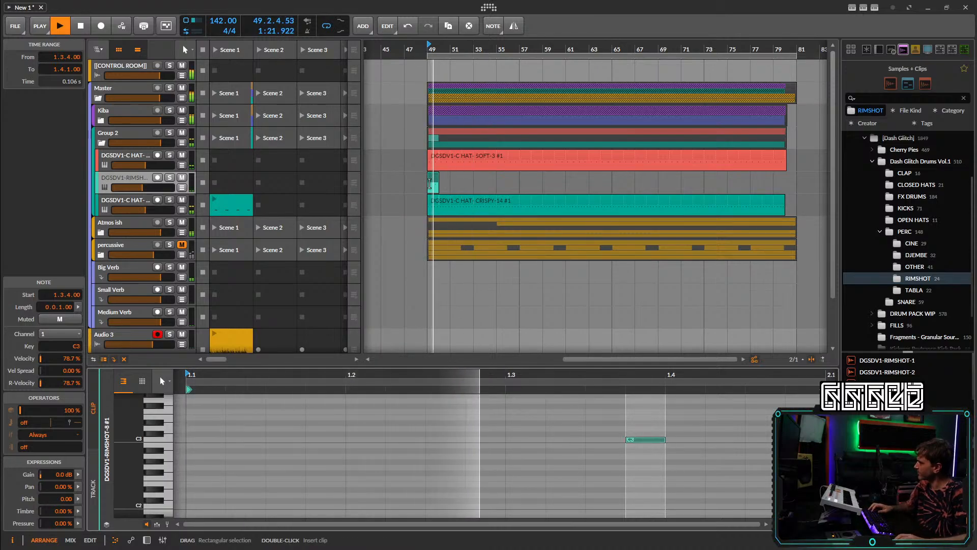
# Loop the rimshot clip from bar 49 to just before bar 80 and reduce the rimshot track's volume slightly further.
pyautogui.moveTo(437, 188); pyautogui.dragTo(811, 188)
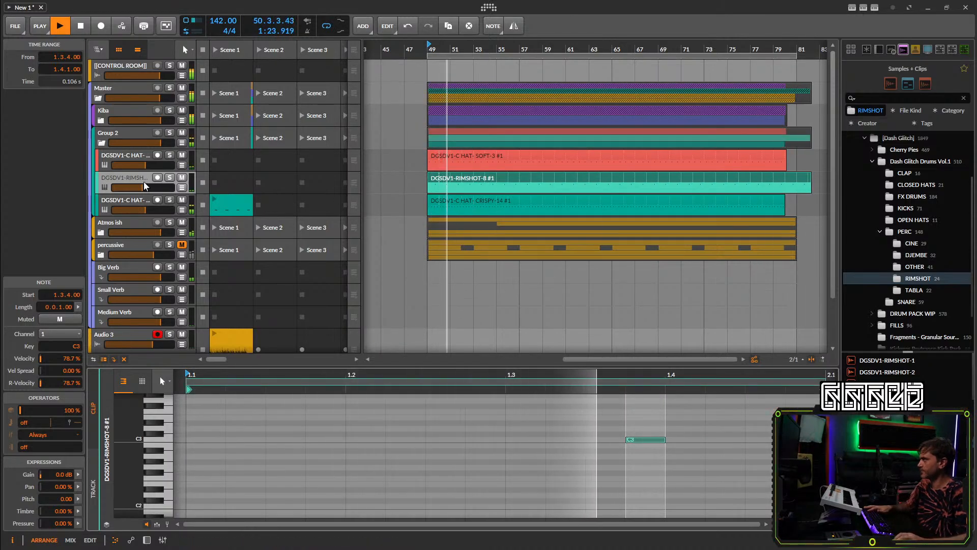
pyautogui.moveTo(145, 187); pyautogui.dragTo(142, 187)
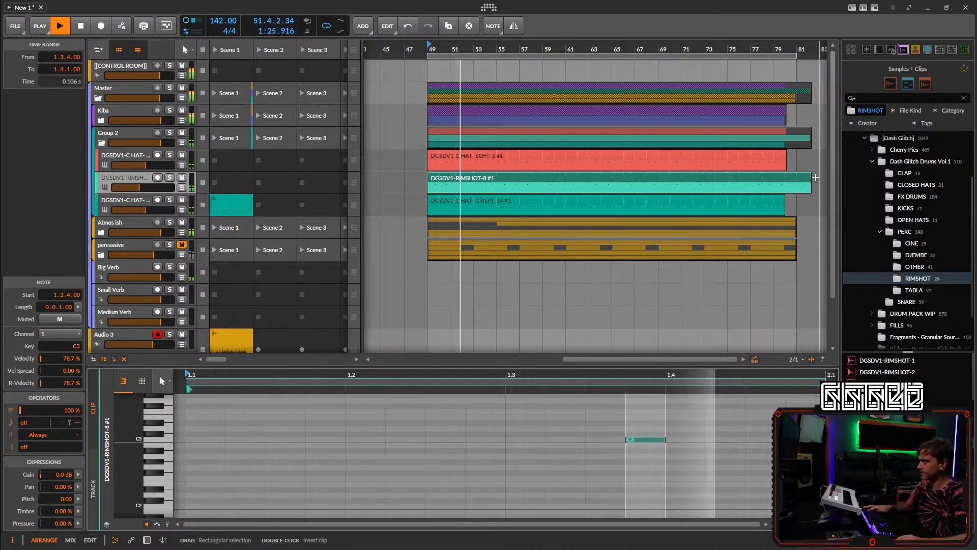
pyautogui.click(784, 183)
pyautogui.press('Delete')
# Open the rimshot track's Sampler and lower the sustain level of its amplitude envelope.
pyautogui.click(119, 183)
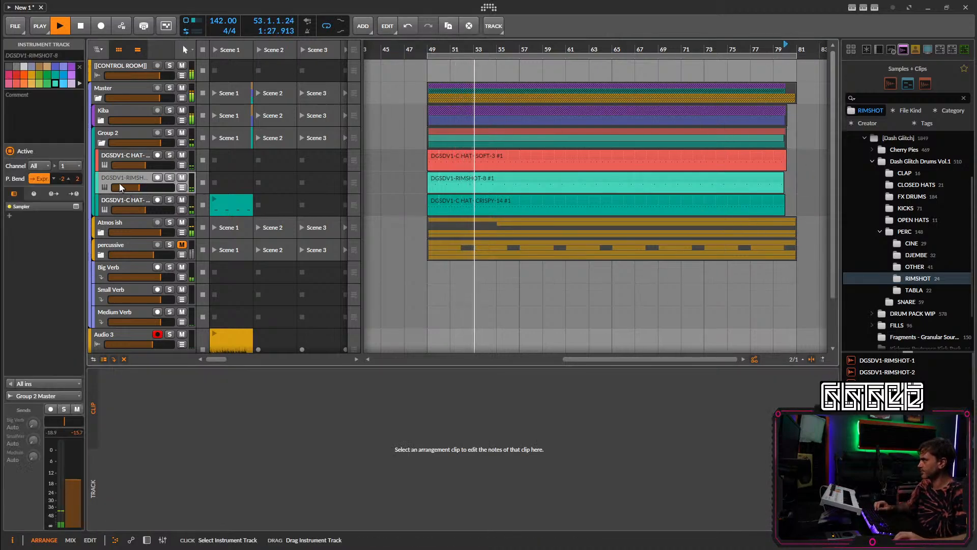
pyautogui.click(147, 539)
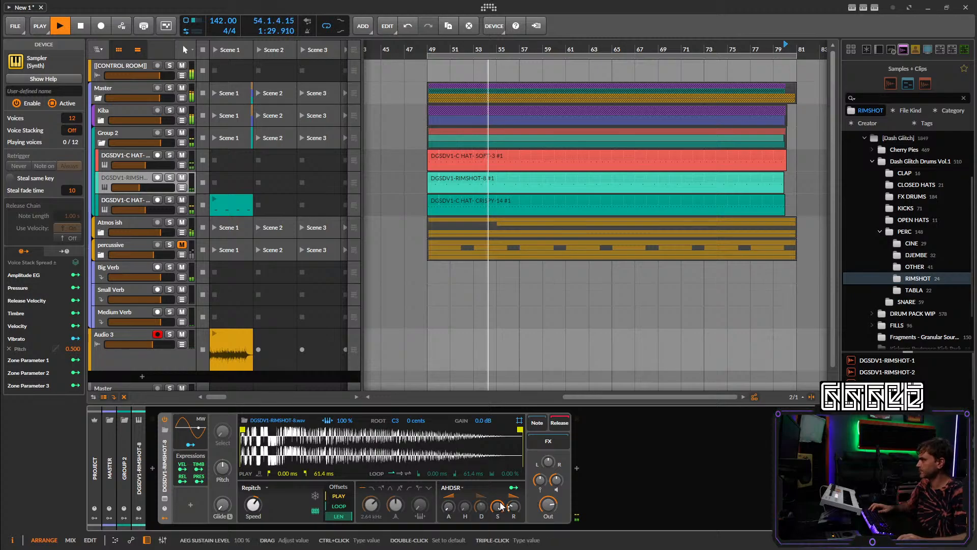
pyautogui.moveTo(496, 506); pyautogui.dragTo(493, 508)
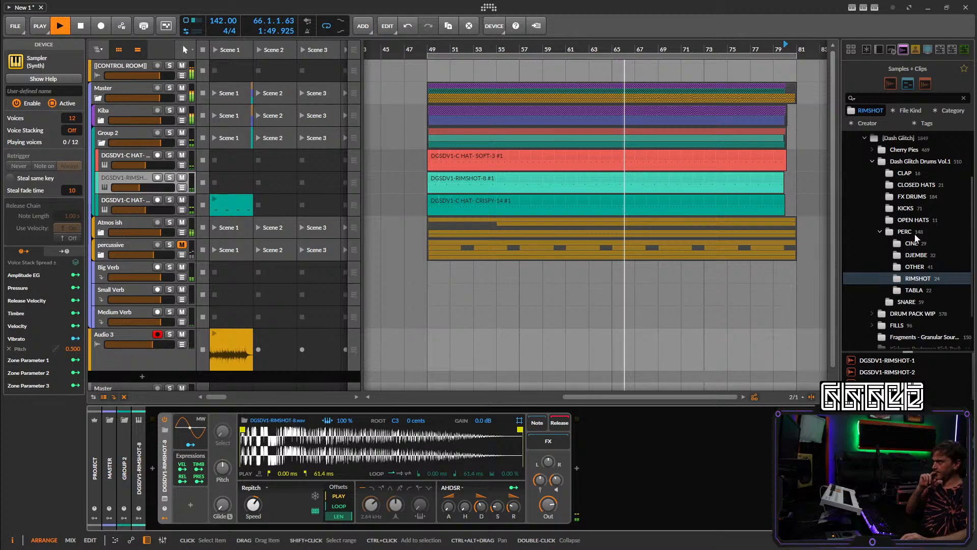
# Audition the DGSDV1-PERC-OTHER samples in the OTHER percussion folder against the playing loop.
pyautogui.click(911, 267)
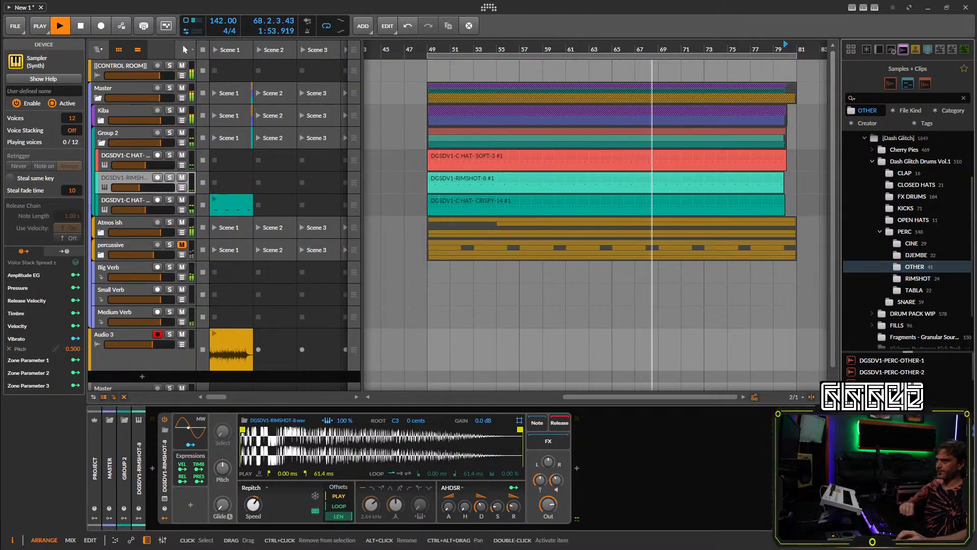
pyautogui.scroll(-1, 905, 369)
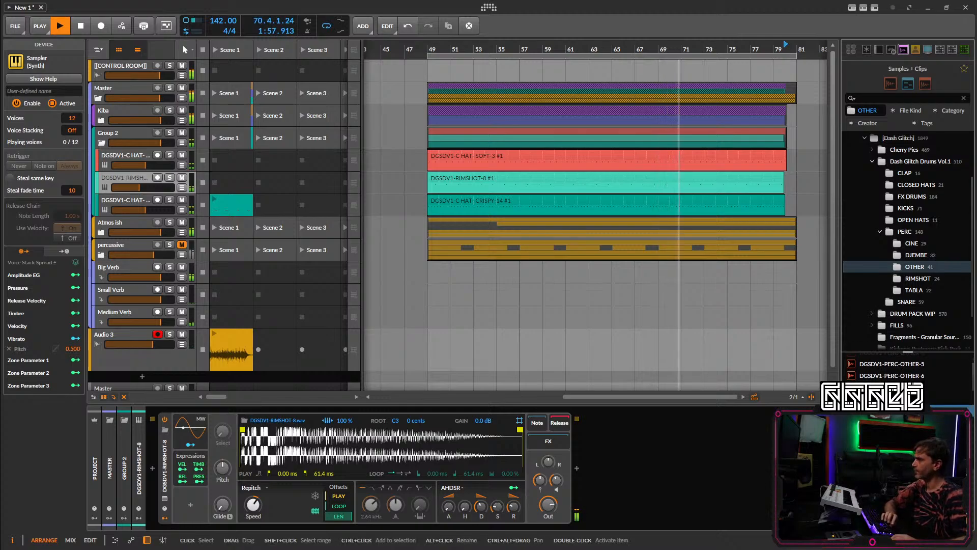
pyautogui.scroll(-1, 906, 369)
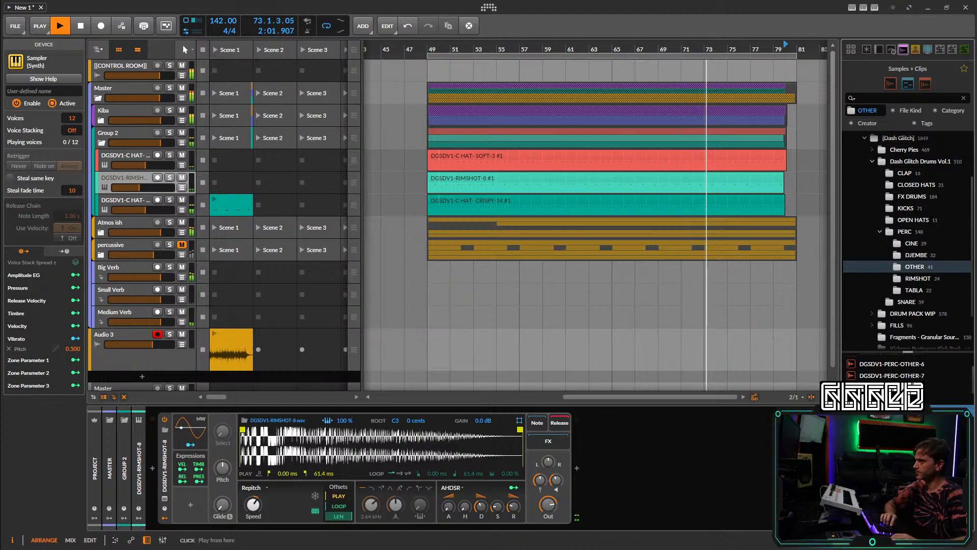
# Add a new instrument track with the Drum Machine device below Audio 3.
pyautogui.scroll(-6, 906, 368)
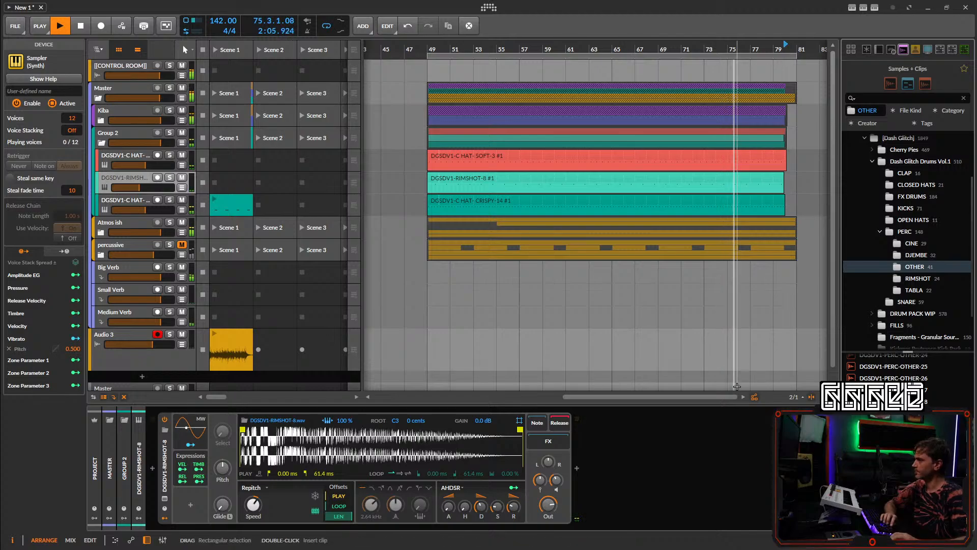
pyautogui.click(142, 377)
pyautogui.write('drum')
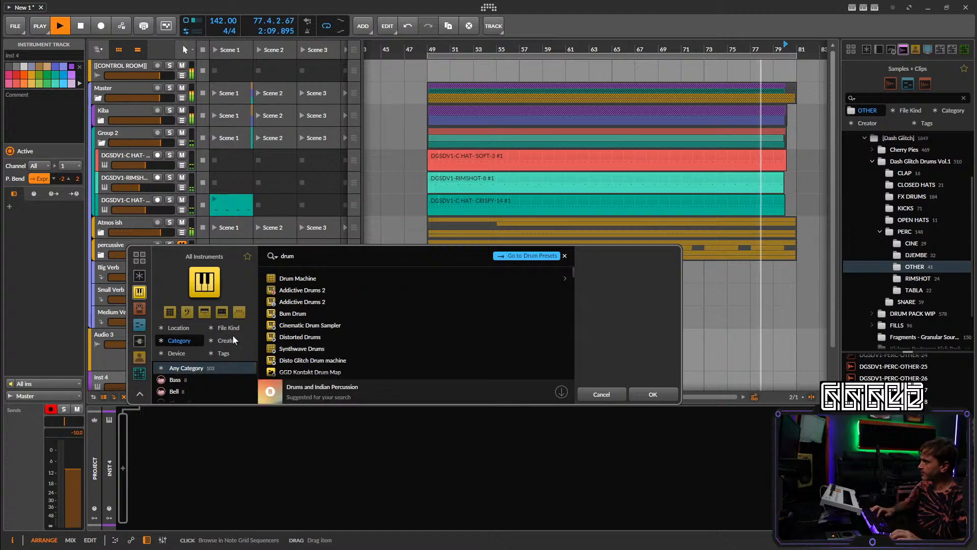
pyautogui.click(297, 278)
pyautogui.click(652, 394)
# Set the arranger loop region to a length of one bar starting at 80.1.1.
pyautogui.scroll(5, 724, 86)
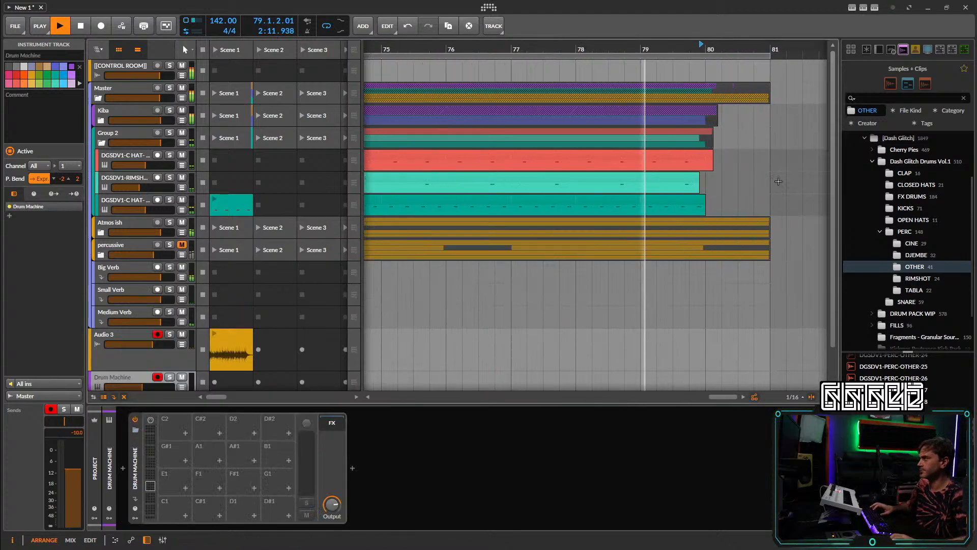
pyautogui.scroll(-4, 631, 66)
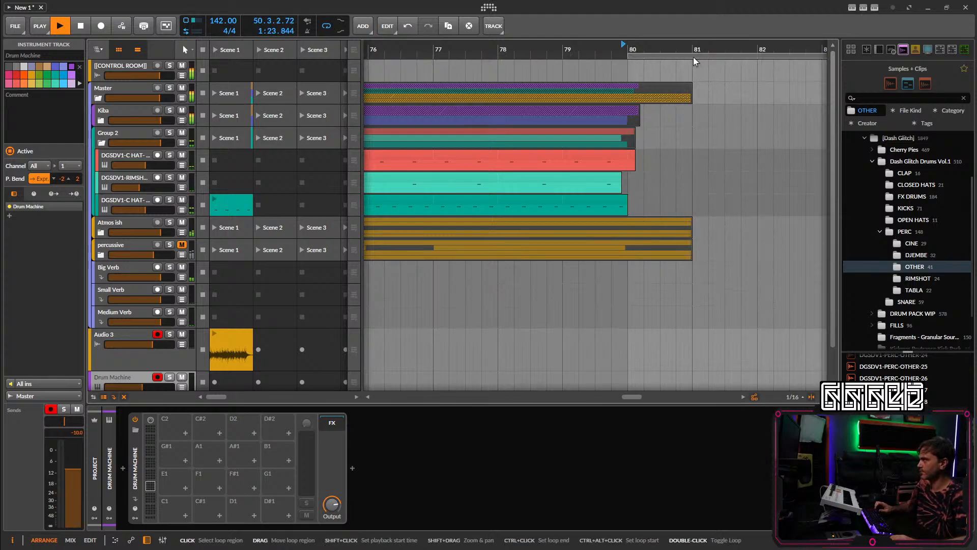
pyautogui.click(631, 58)
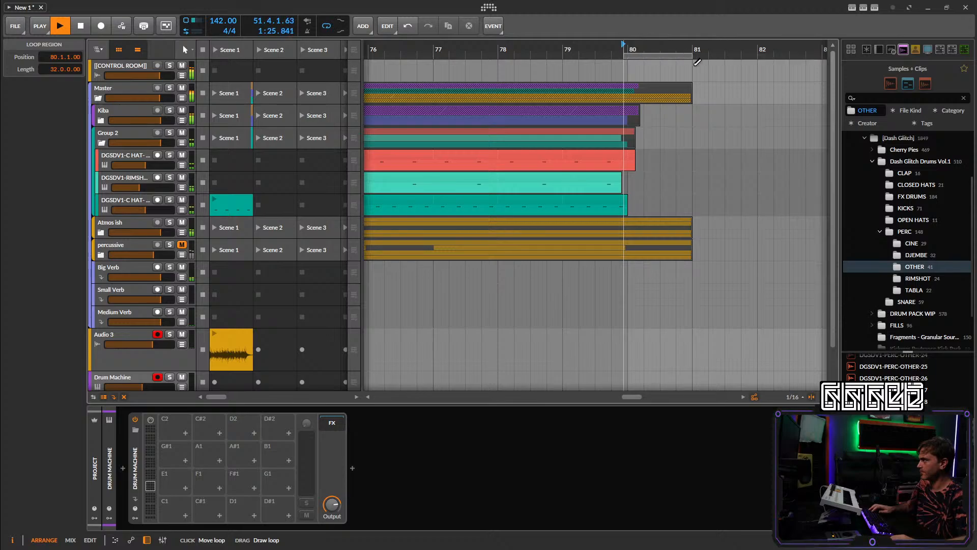
pyautogui.moveTo(697, 62); pyautogui.dragTo(634, 60)
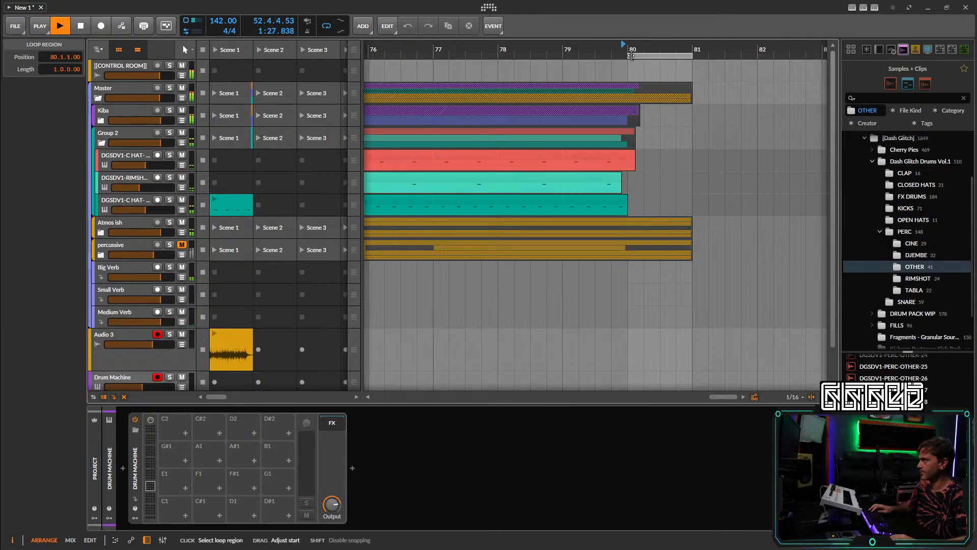
# Load all samples from the PERC OTHER folder onto the Drum Machine pads, starting at C1.
pyautogui.scroll(-2, 613, 334)
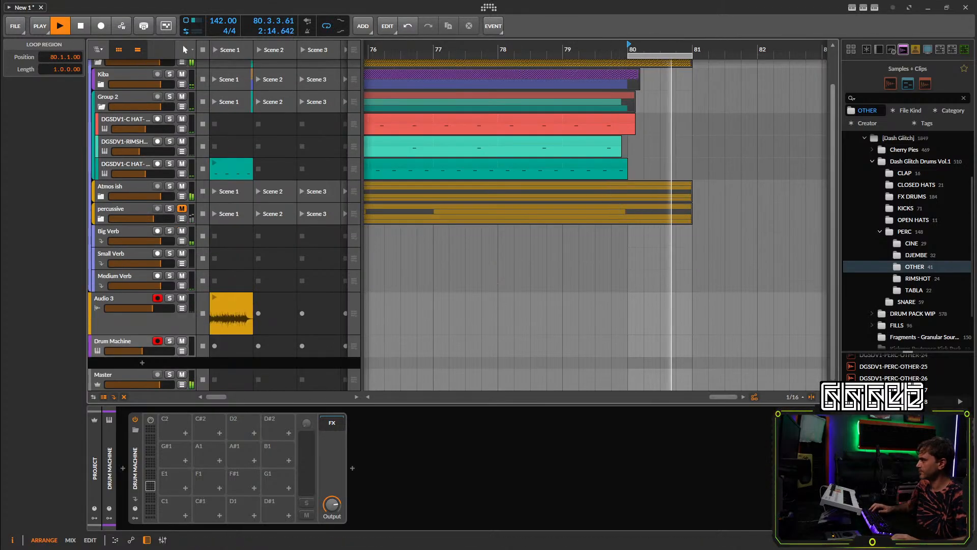
pyautogui.click(893, 449)
pyautogui.hotkey('ctrl', 'a')
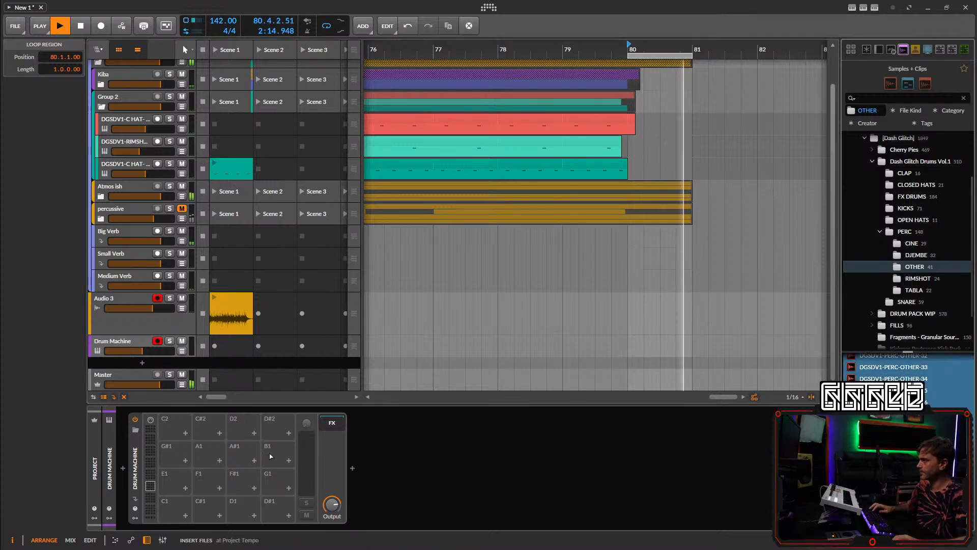
pyautogui.moveTo(271, 456); pyautogui.dragTo(183, 516)
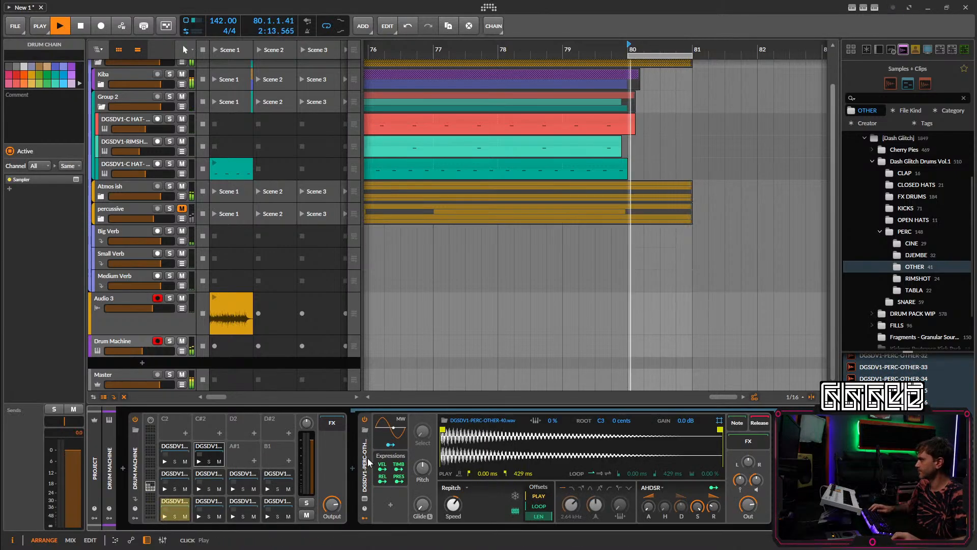
# Create a one-bar Drum Machine clip at bar 80 with sixteenth notes on C1 at 1.1.1 and D#1 at 1.1.3.
pyautogui.doubleClick(655, 349)
pyautogui.doubleClick(655, 349)
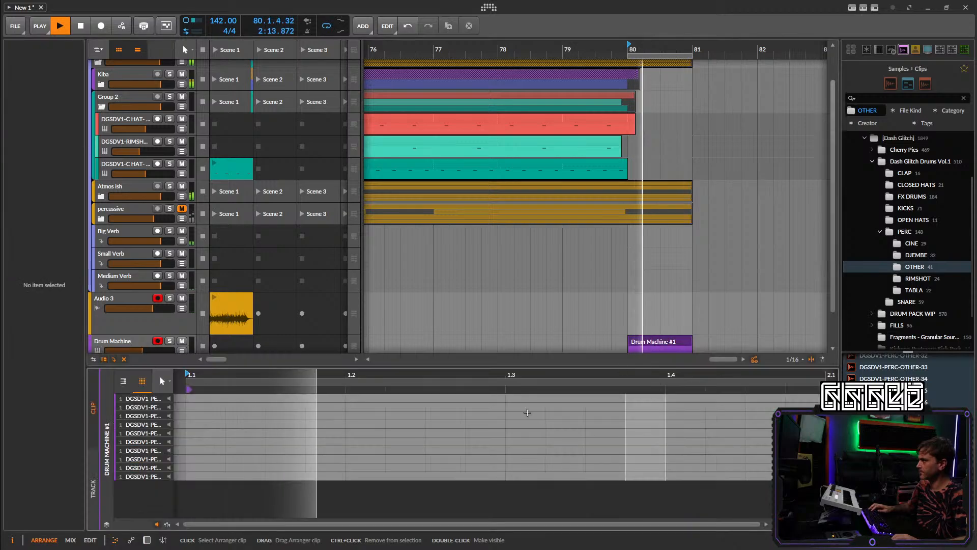
pyautogui.doubleClick(203, 476)
pyautogui.doubleClick(245, 449)
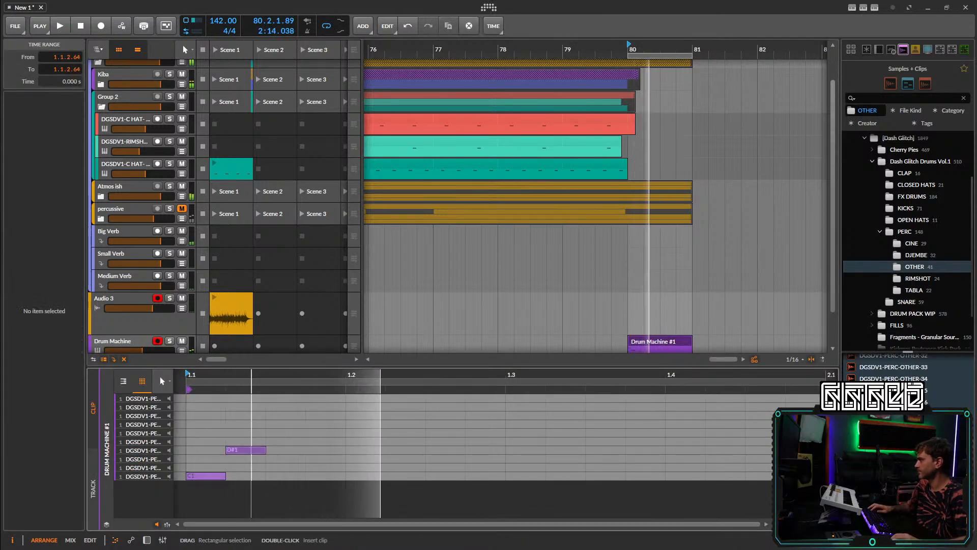
pyautogui.press('Right')
pyautogui.press('space')
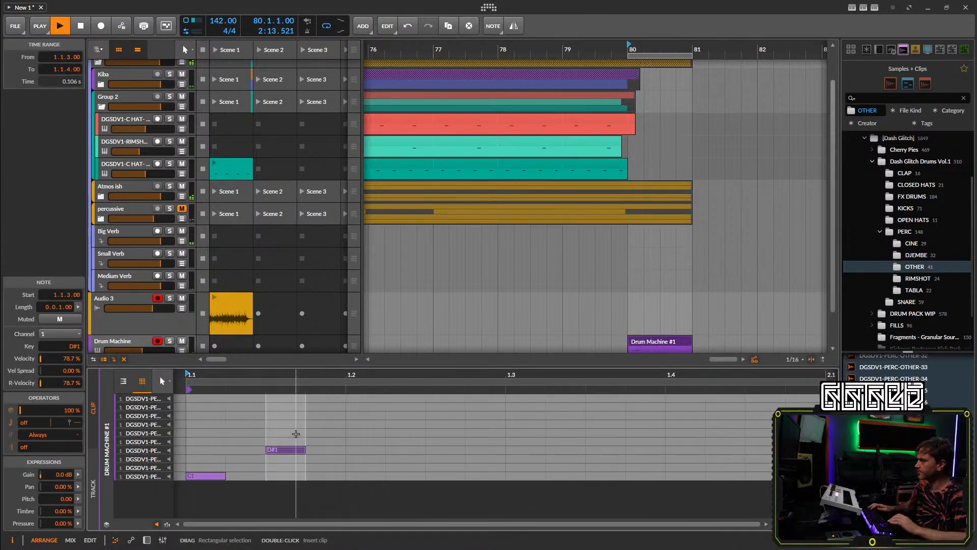
# Try percussion notes on G1 and F1 at 1.1.4 in the clip, and delete them again.
pyautogui.doubleClick(316, 415)
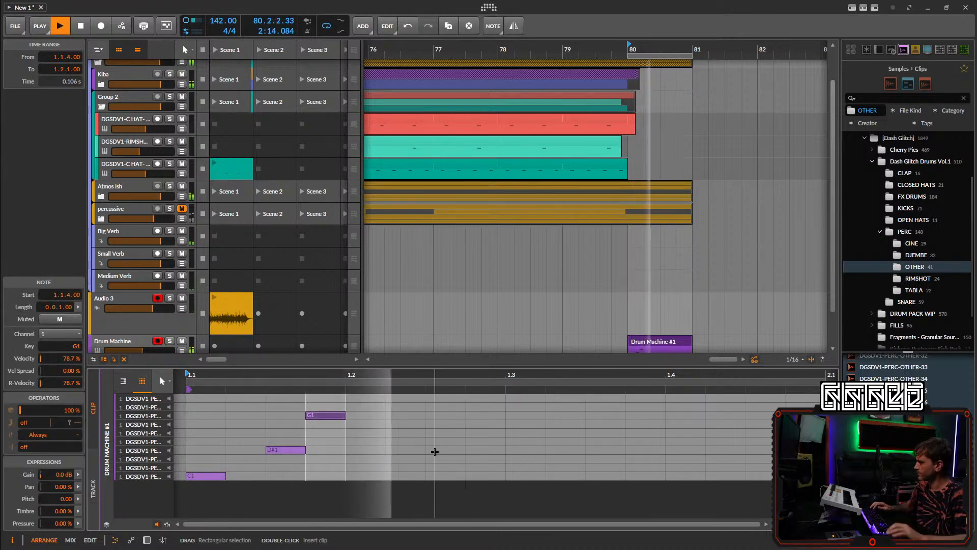
pyautogui.press('Down')
pyautogui.press('Down')
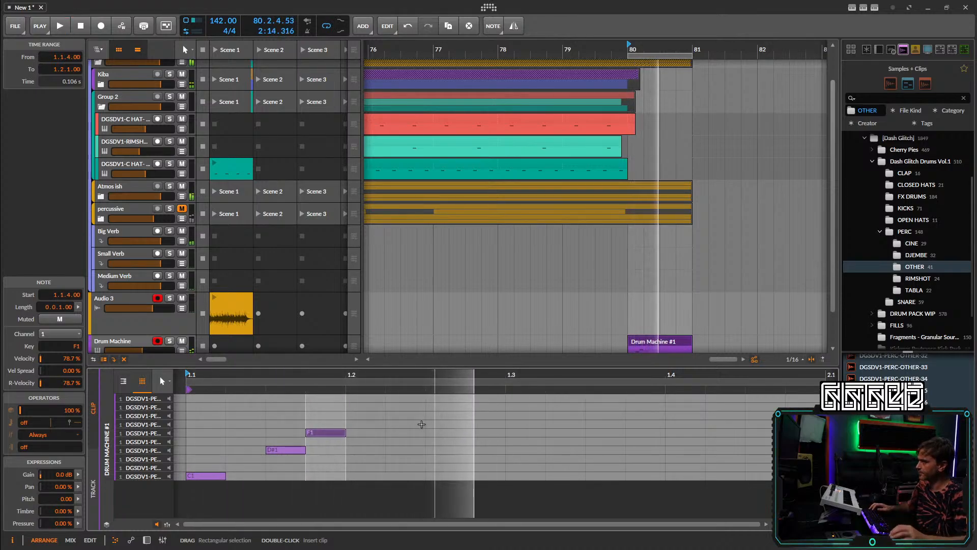
pyautogui.press('space')
pyautogui.doubleClick(333, 415)
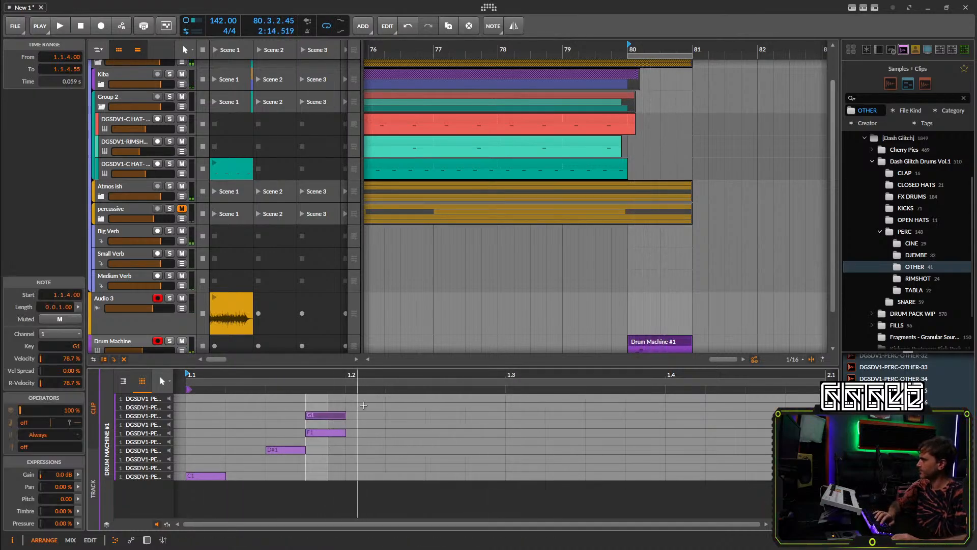
pyautogui.moveTo(364, 405); pyautogui.dragTo(310, 452)
pyautogui.press('Delete')
# Try an F1 note at 1.2.4 and one sixteenth earlier at 1.2.3, and delete it again.
pyautogui.doubleClick(471, 434)
pyautogui.press('space')
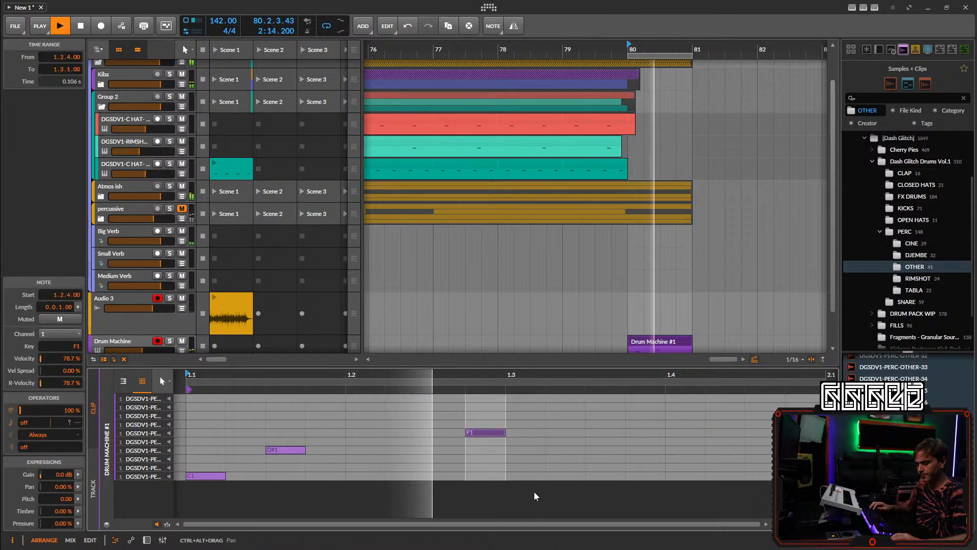
pyautogui.press('Left')
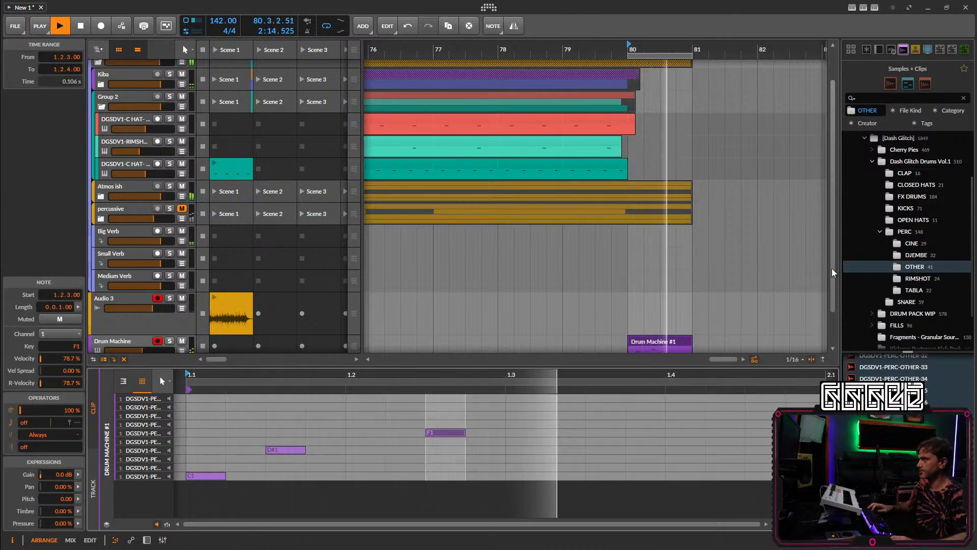
pyautogui.press('space')
pyautogui.moveTo(464, 412); pyautogui.dragTo(450, 460)
pyautogui.press('Delete')
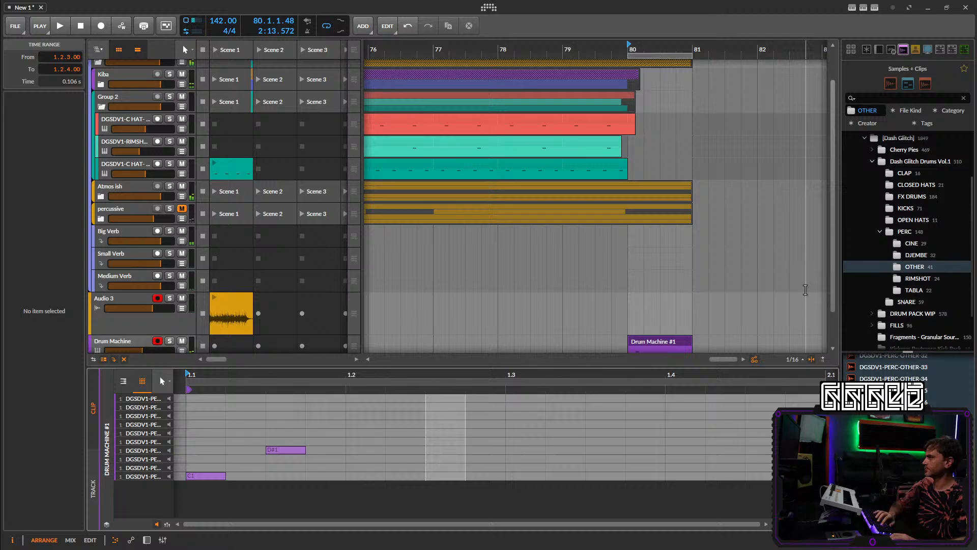
# Load all samples from the PERC CINE folder onto the remaining empty Drum Machine pads.
pyautogui.click(912, 244)
pyautogui.hotkey('ctrl', 'a')
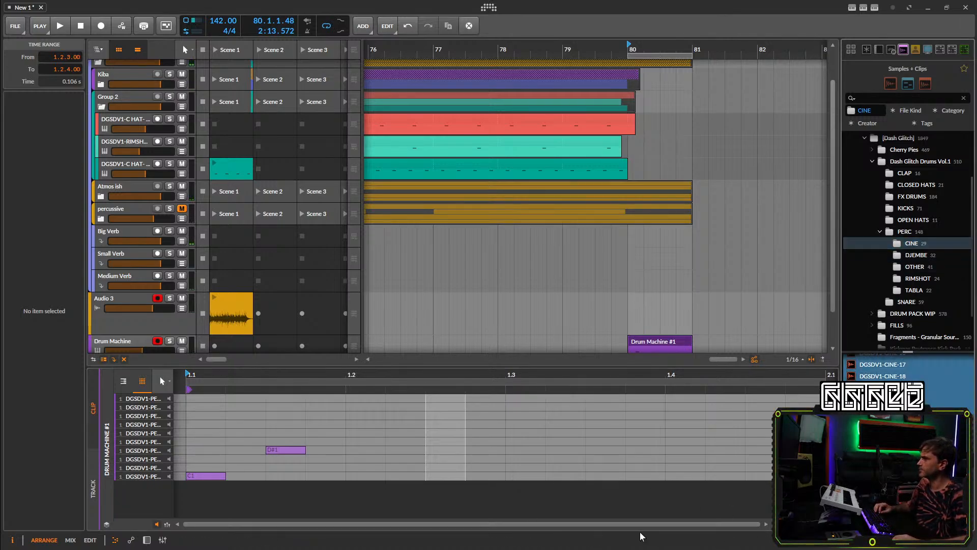
pyautogui.click(147, 539)
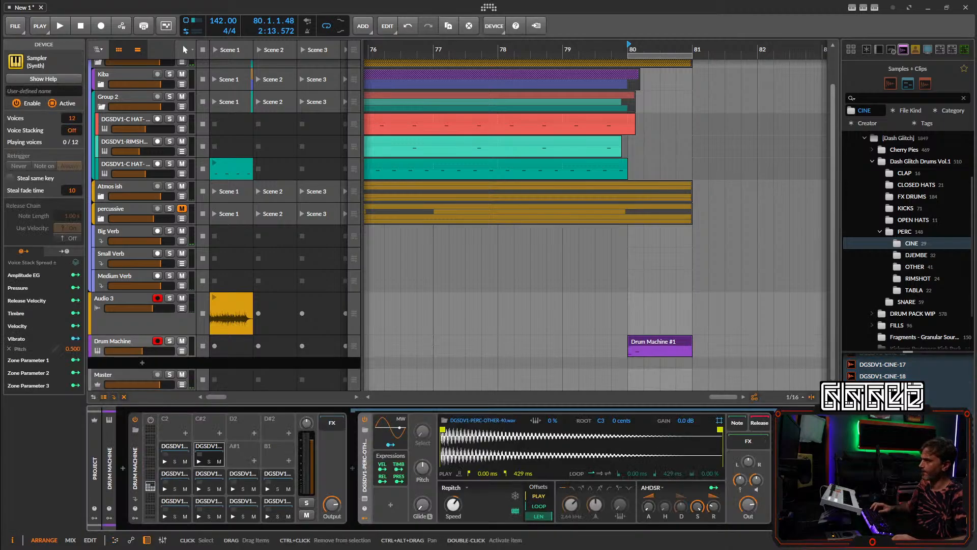
pyautogui.moveTo(882, 370); pyautogui.dragTo(276, 403)
pyautogui.moveTo(240, 455); pyautogui.dragTo(241, 457)
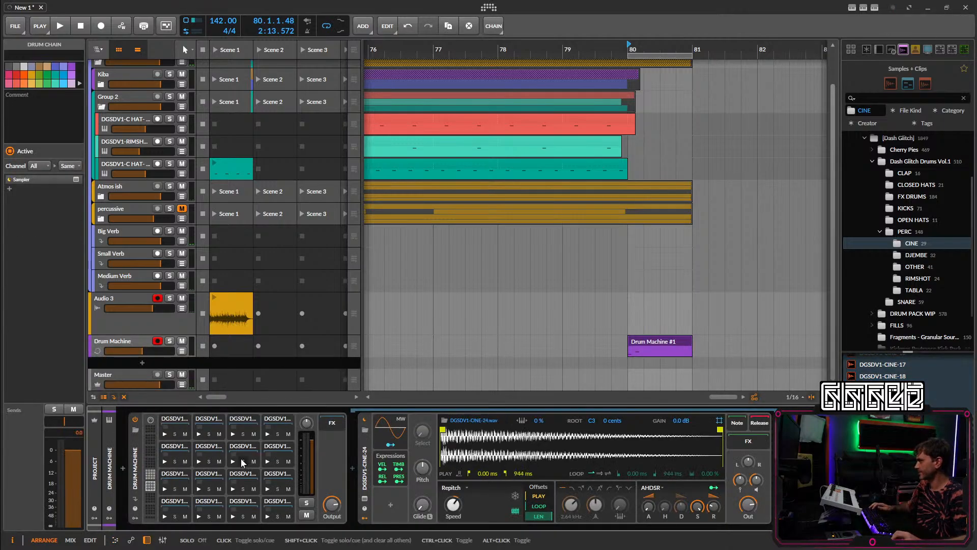
# Add sixteenth notes on G2 at 1.2.1 and A2 at 1.2.3 in the Drum Machine clip, and audition them.
pyautogui.press('space')
pyautogui.doubleClick(673, 349)
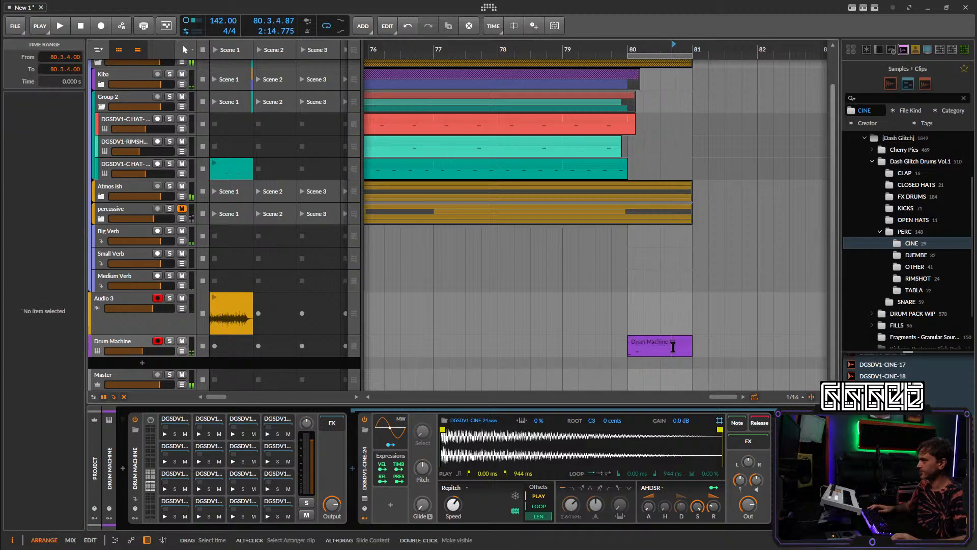
pyautogui.press('space')
pyautogui.scroll(-3, 432, 463)
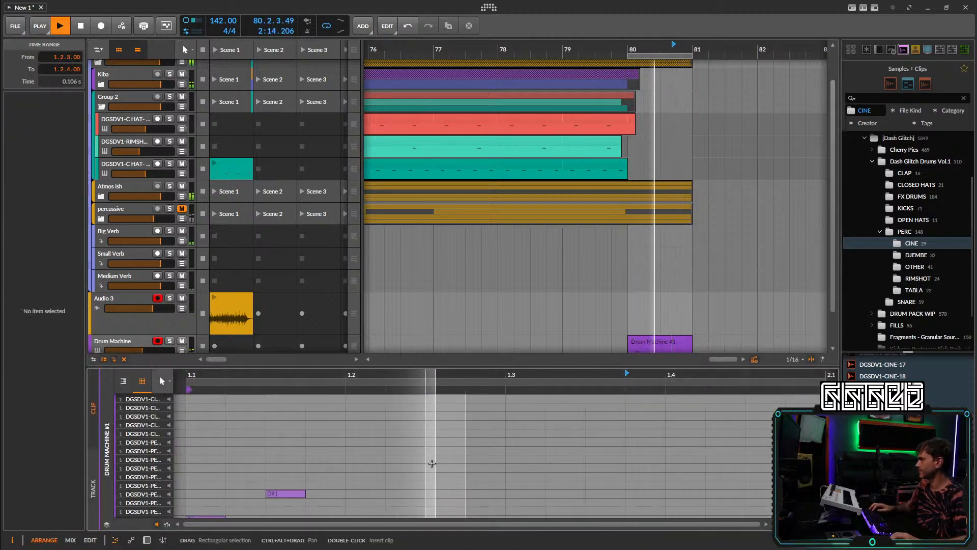
pyautogui.click(383, 450)
pyautogui.doubleClick(379, 450)
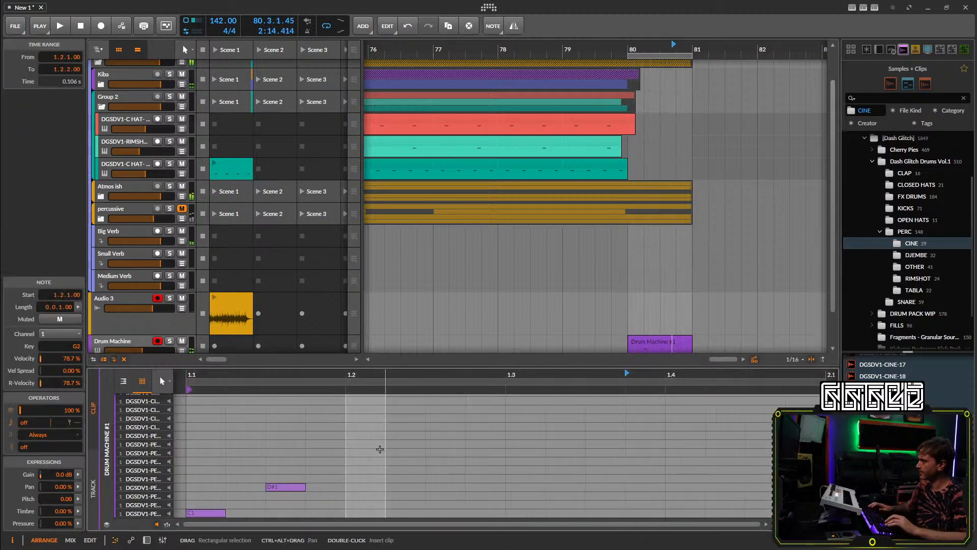
pyautogui.scroll(2, 389, 443)
pyautogui.scroll(2, 390, 443)
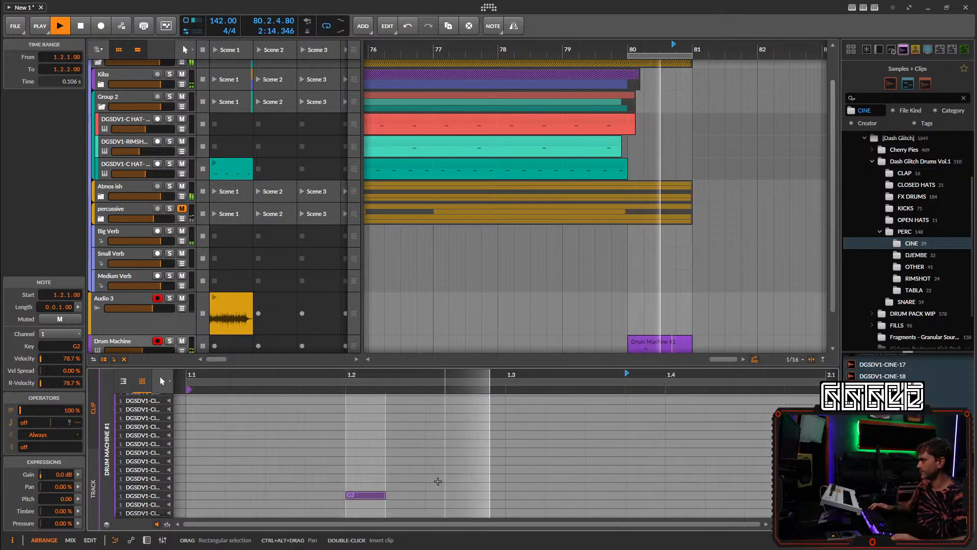
pyautogui.doubleClick(428, 479)
pyautogui.press('space')
pyautogui.press('space')
# Lengthen the G2 and A2 notes together to 0.0.3.01 and play the loop.
pyautogui.moveTo(534, 446); pyautogui.dragTo(236, 509)
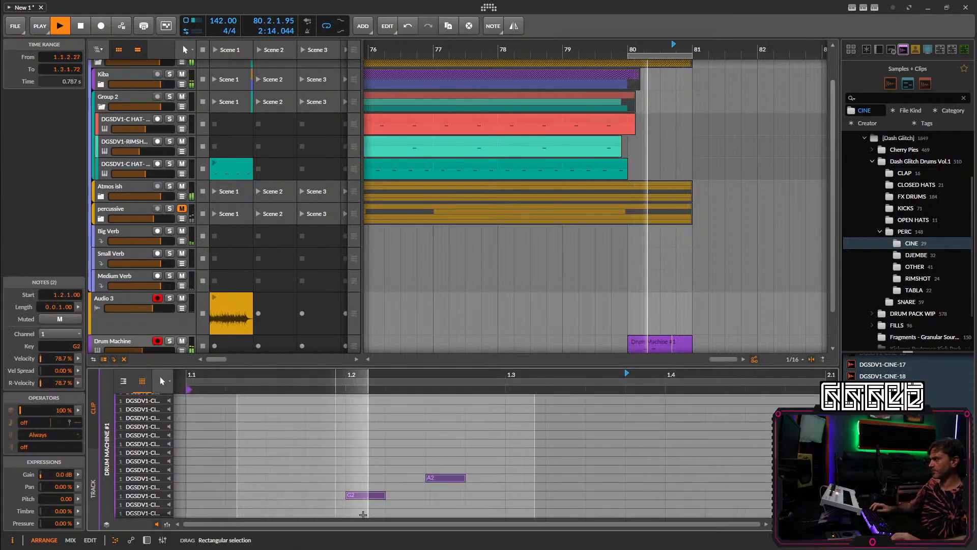
pyautogui.press('space')
pyautogui.moveTo(385, 495); pyautogui.dragTo(466, 495)
pyautogui.press('space')
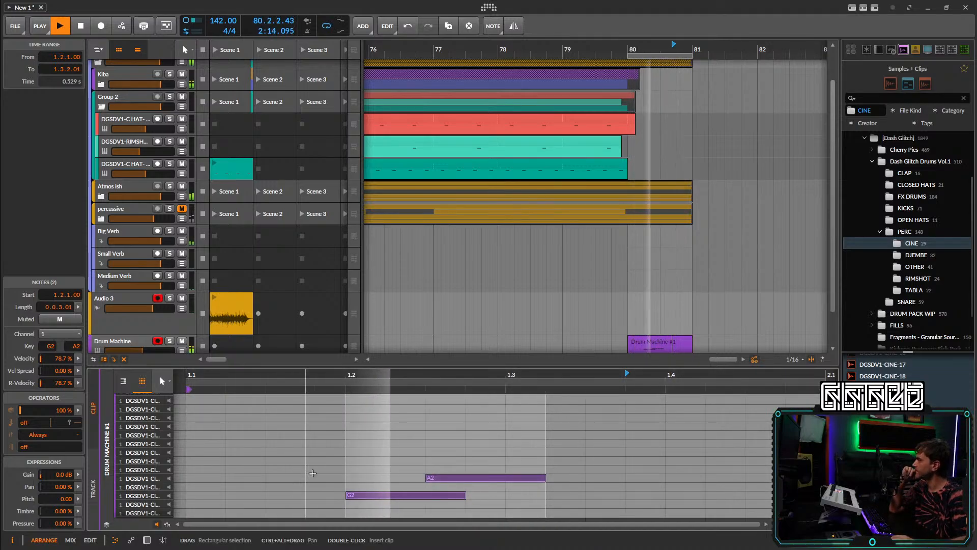
# Add a G#2 note of length 0.0.3.01 at 1.1.4 in the Drum Machine clip.
pyautogui.click(333, 481)
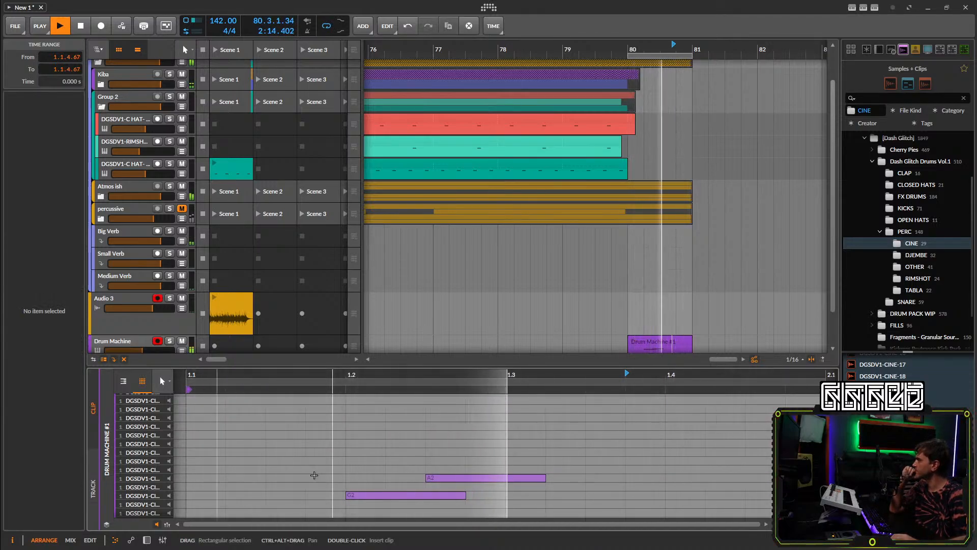
pyautogui.doubleClick(367, 486)
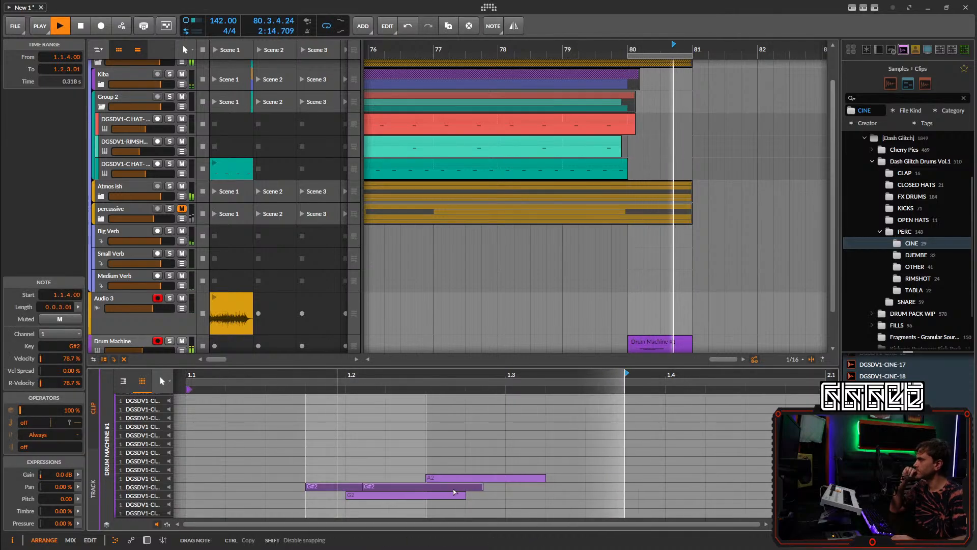
pyautogui.moveTo(455, 488); pyautogui.dragTo(394, 487)
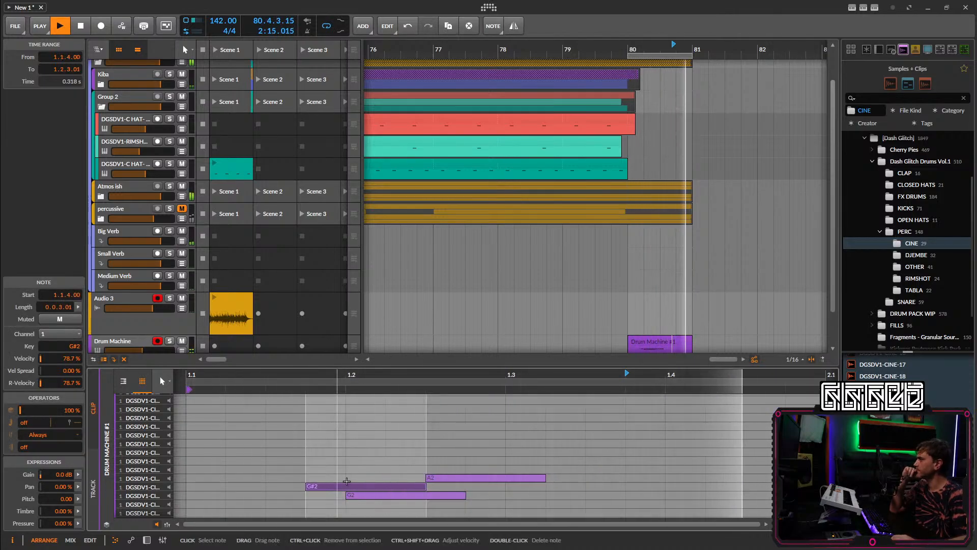
pyautogui.click(359, 448)
pyautogui.click(554, 444)
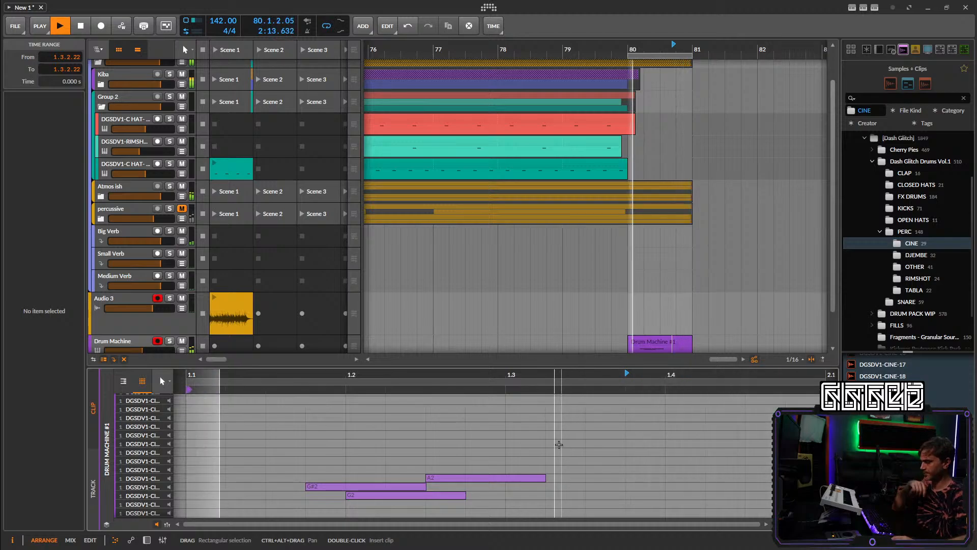
# Add notes of length 0.0.3.01 on B2 at 1.3.2 and C3 at 1.3.1, and play the loop.
pyautogui.doubleClick(560, 460)
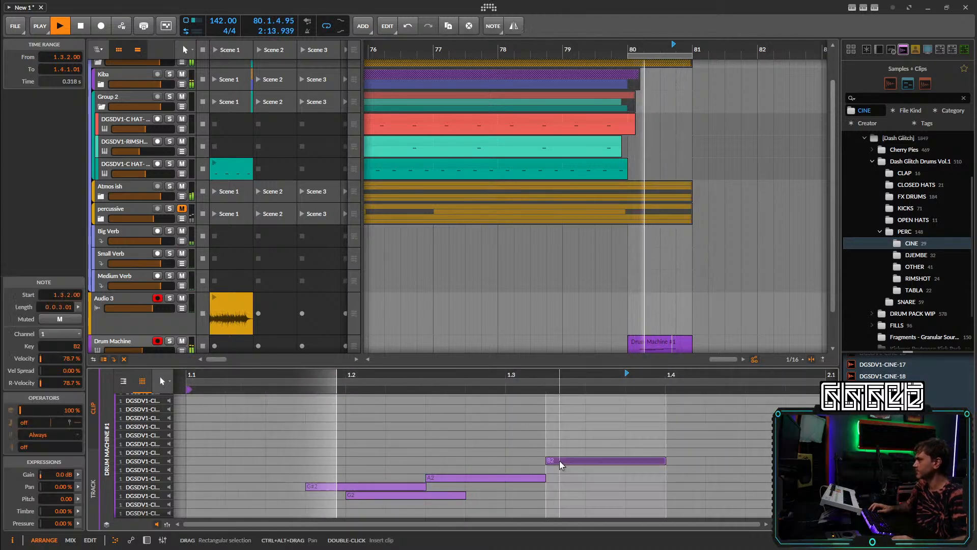
pyautogui.click(634, 431)
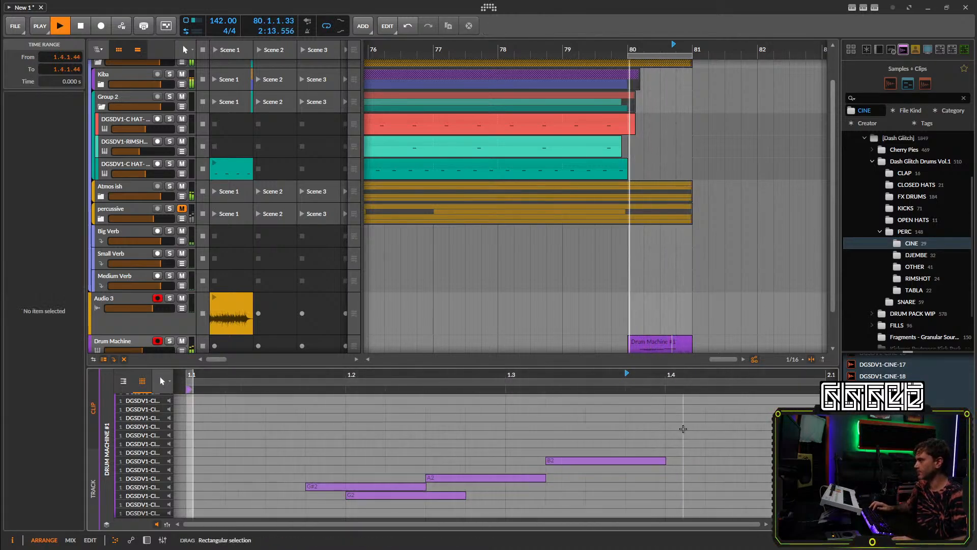
pyautogui.press('space')
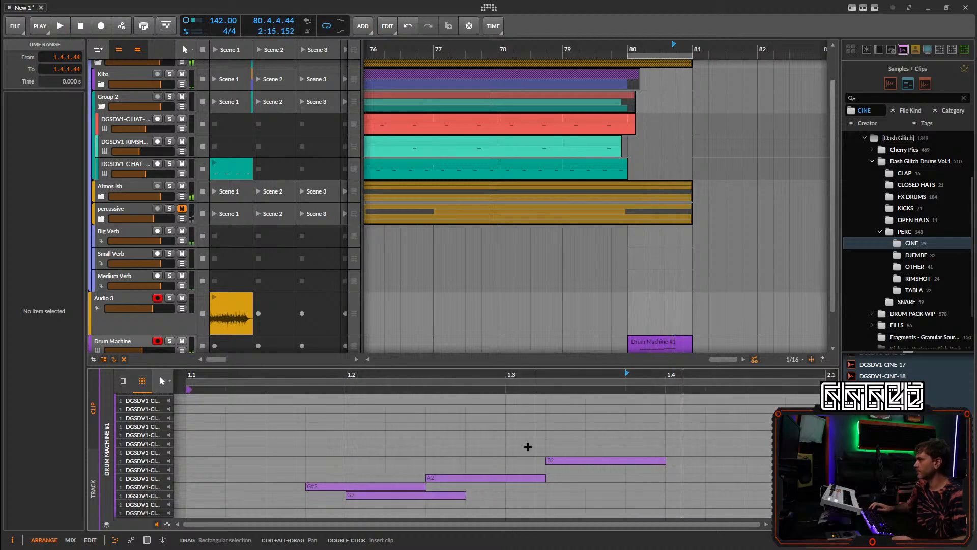
pyautogui.doubleClick(554, 452)
pyautogui.press('space')
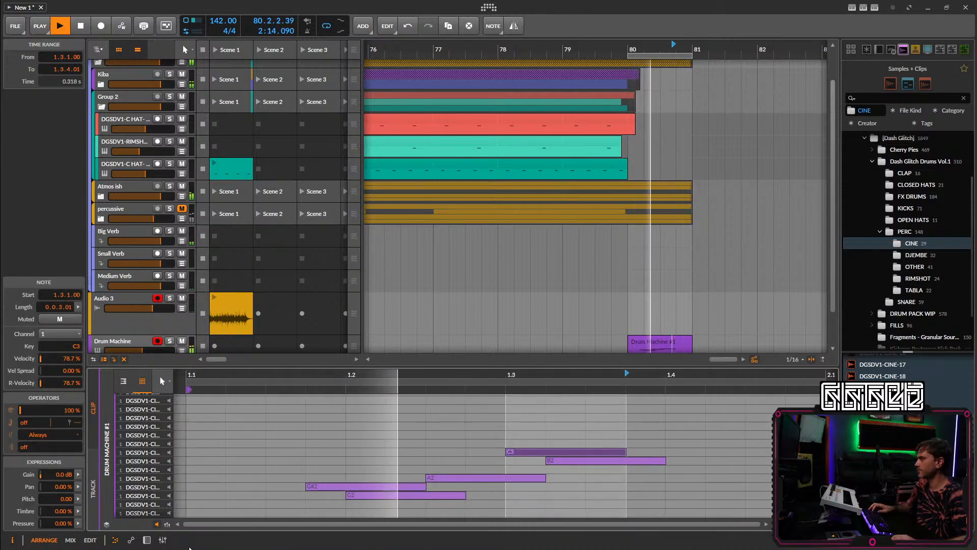
# Show the velocity lane in the Drum Machine clip and lower the C3 note's velocity to 16.1%.
pyautogui.click(132, 544)
pyautogui.moveTo(506, 481); pyautogui.dragTo(505, 506)
pyautogui.scroll(2, 678, 416)
pyautogui.scroll(-4, 674, 418)
pyautogui.press('space')
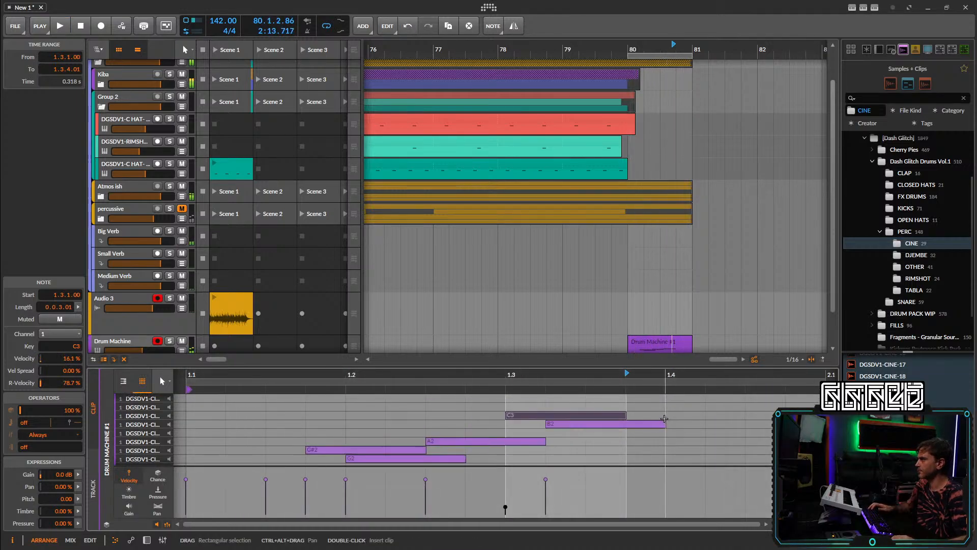
# Duplicate the G#2, G2, A2, C3 and B2 notes and shift the copies to start at 1.3.4.00.
pyautogui.moveTo(663, 404); pyautogui.dragTo(371, 462)
pyautogui.press('space')
pyautogui.hotkey('ctrl', 'd')
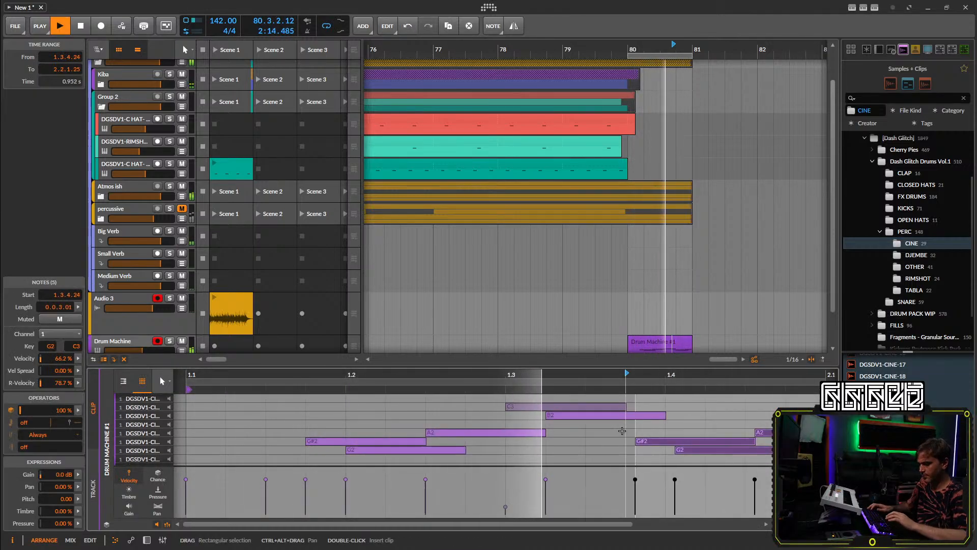
pyautogui.press('Left')
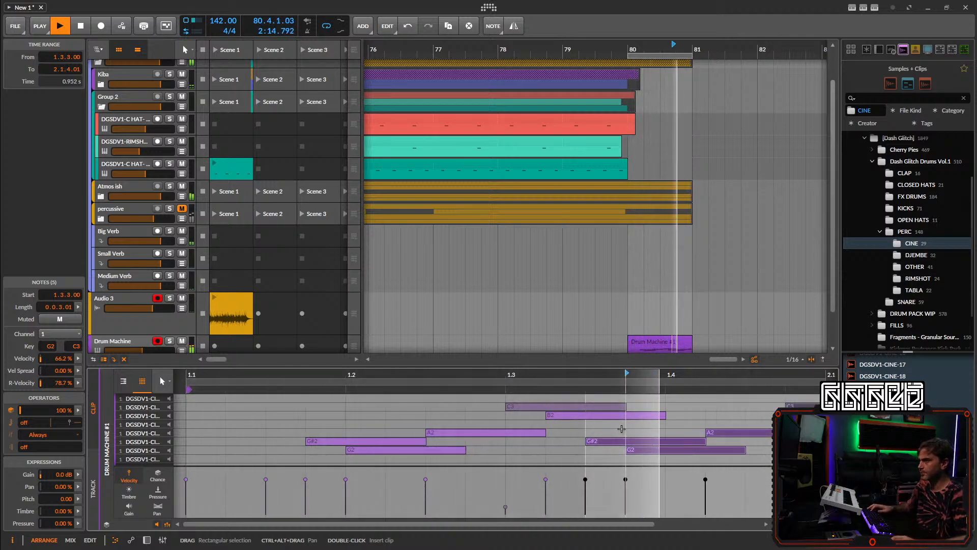
pyautogui.press('Right')
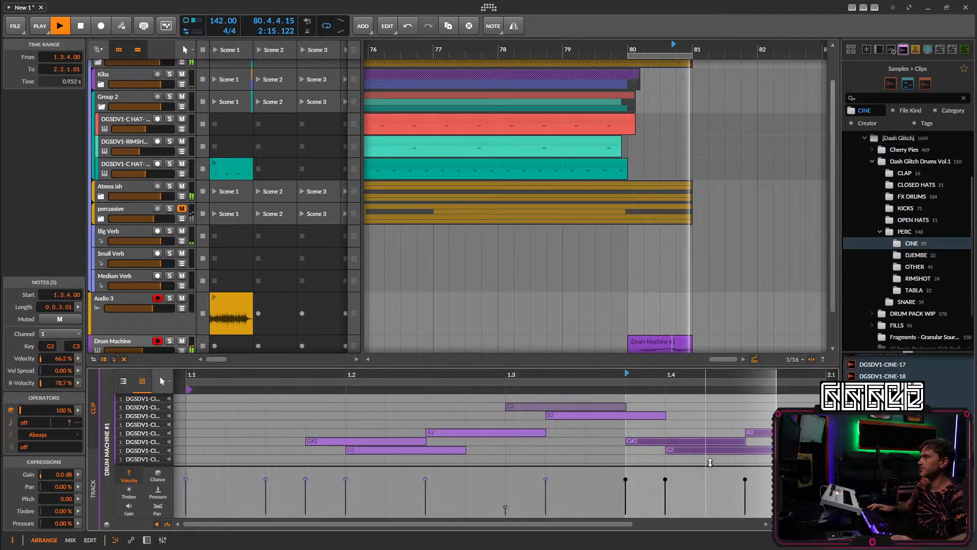
# Transpose the duplicated notes up so they span C3 to F3, auditioning them in the loop.
pyautogui.press('Down')
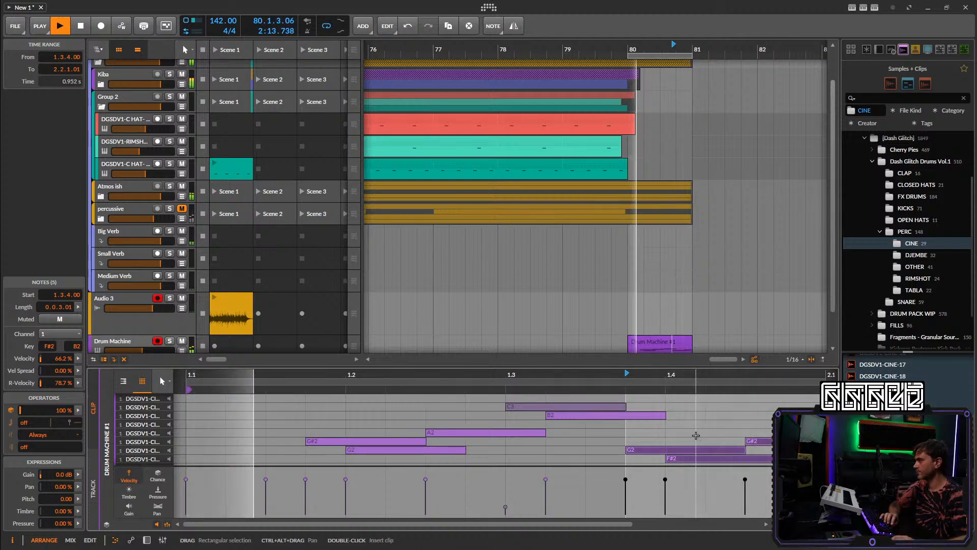
pyautogui.press('Up')
pyautogui.press('Up')
pyautogui.press('Up')
pyautogui.press('Up')
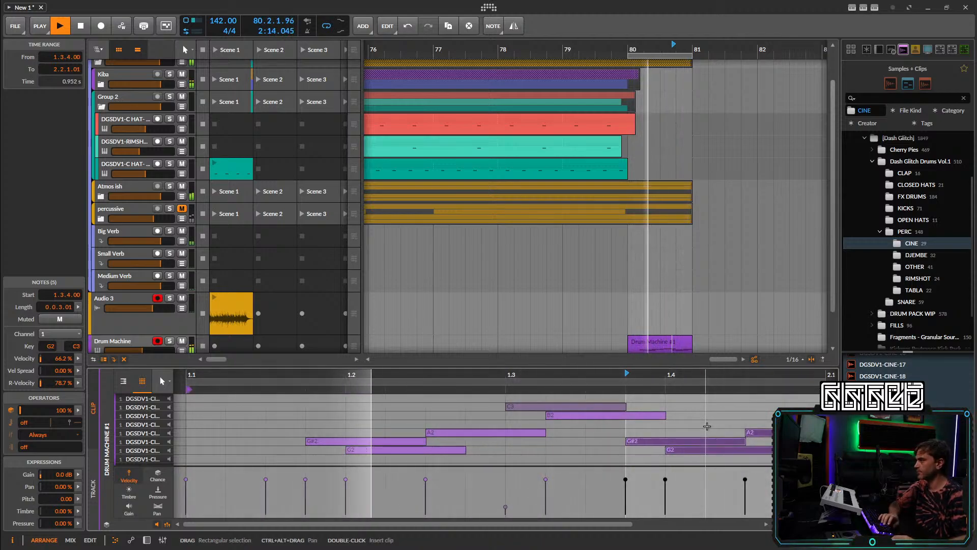
pyautogui.press('Up')
pyautogui.press('Up')
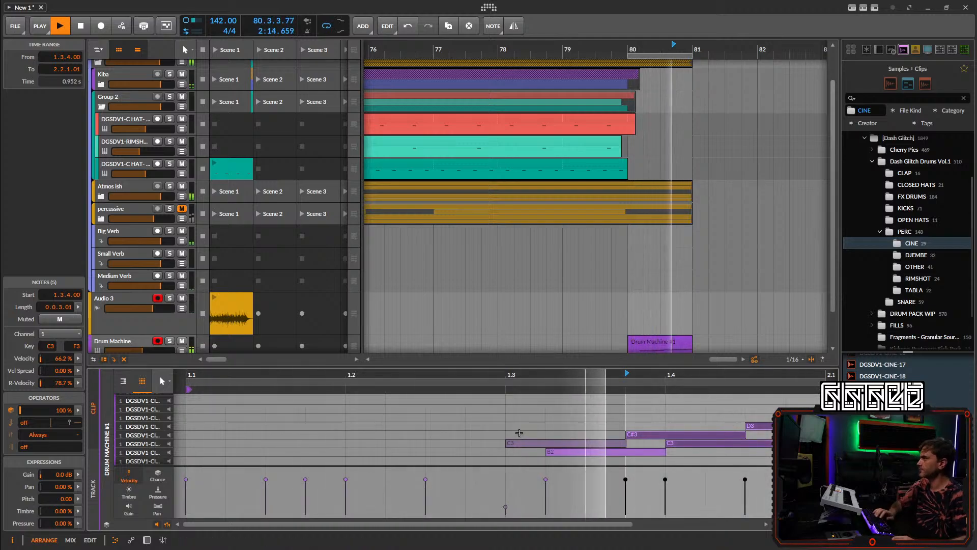
# Play the arrangement from bar 49 and extend the arranger loop to cover bars 49 to 81.
pyautogui.click(147, 540)
pyautogui.scroll(-8, 635, 284)
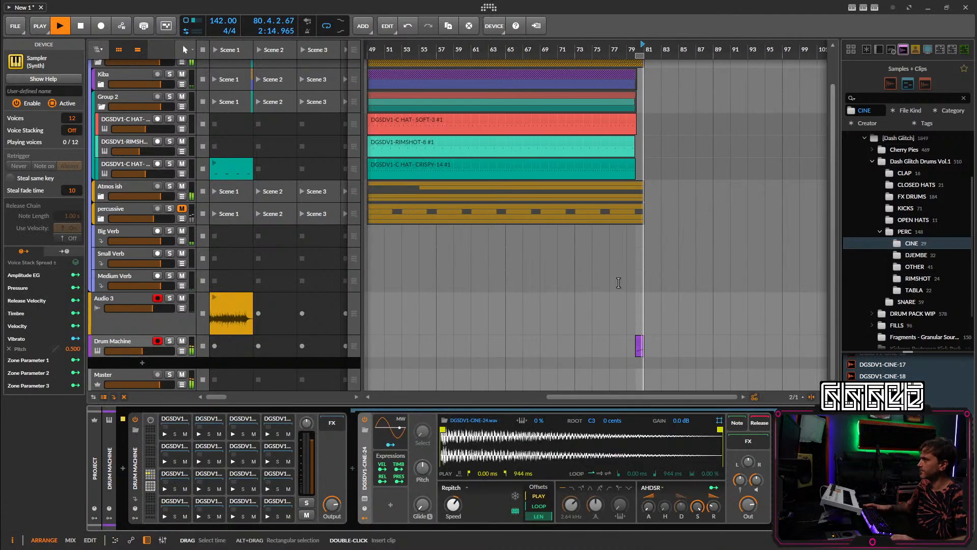
pyautogui.hscroll(-4, 636, 255)
pyautogui.press('space')
pyautogui.scroll(-5, 669, 154)
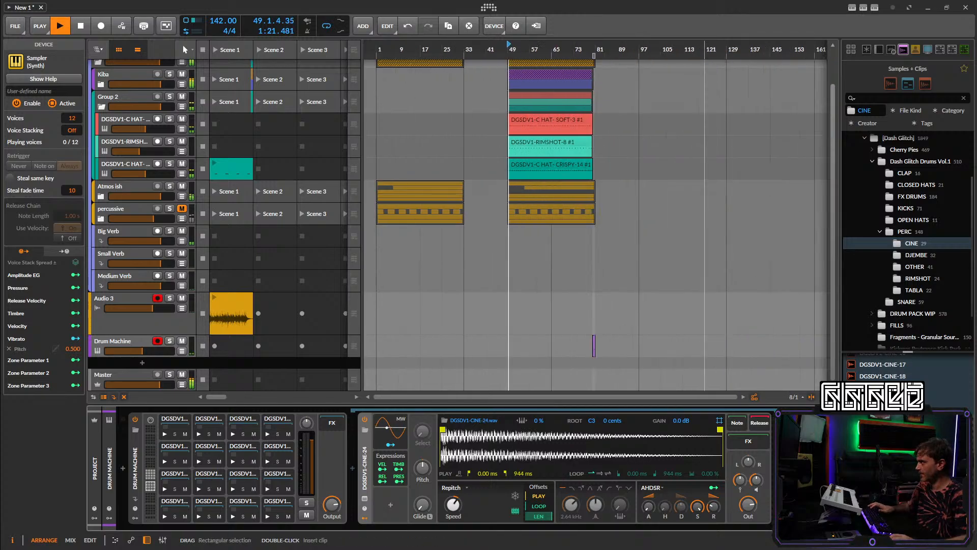
pyautogui.scroll(3, 642, 148)
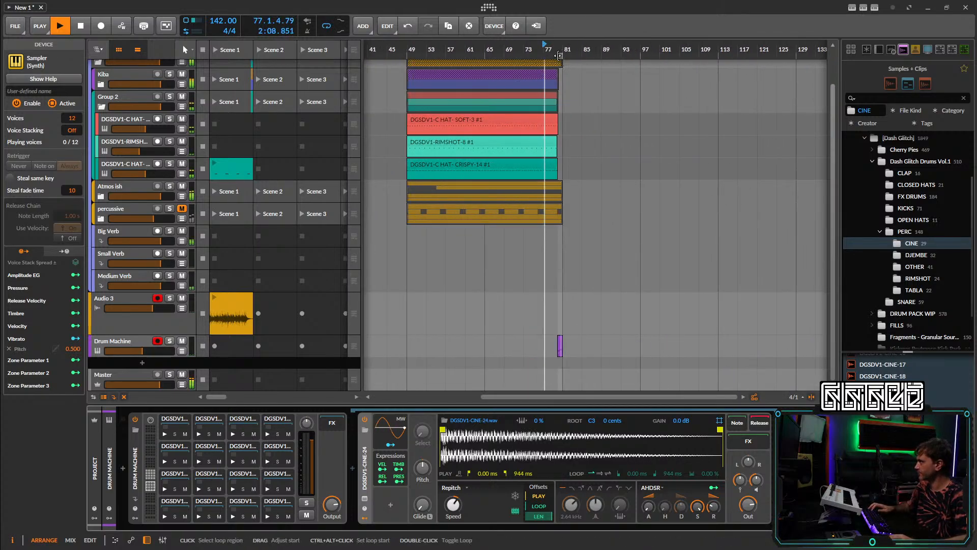
pyautogui.moveTo(559, 55); pyautogui.dragTo(397, 72)
# Move the Drum Machine track into Group 2, between the rimshot and crispy closed hat tracks.
pyautogui.moveTo(139, 341); pyautogui.dragTo(139, 162)
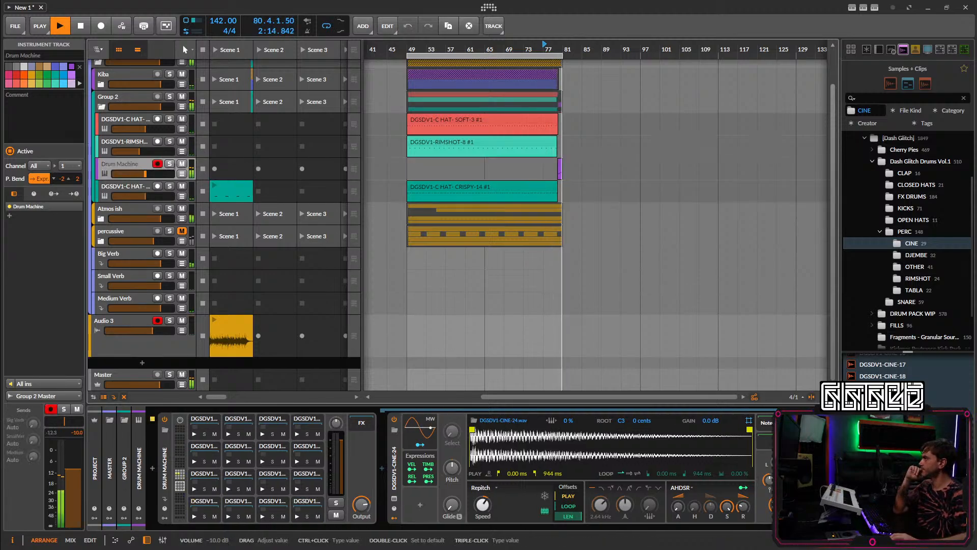
pyautogui.click(146, 540)
pyautogui.click(147, 539)
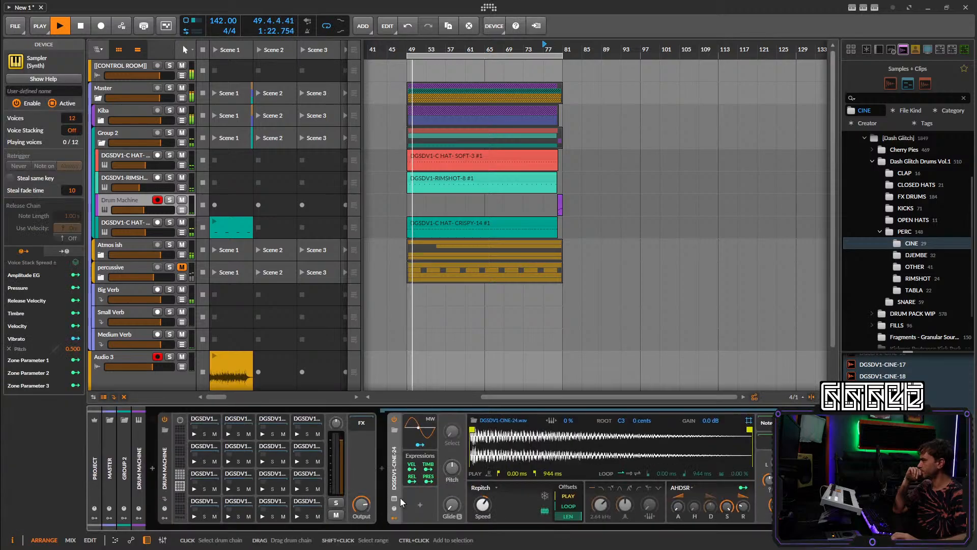
# Add an EQ-2 after the Drum Machine with a low cut at 594 Hz, and set the track volume to about -10.6 dB.
pyautogui.write('eq')
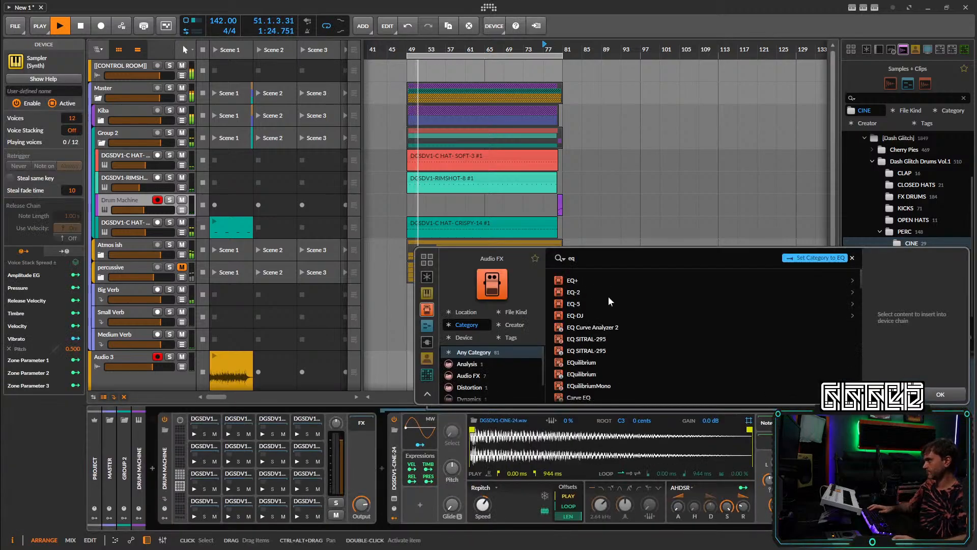
pyautogui.click(584, 292)
pyautogui.click(939, 393)
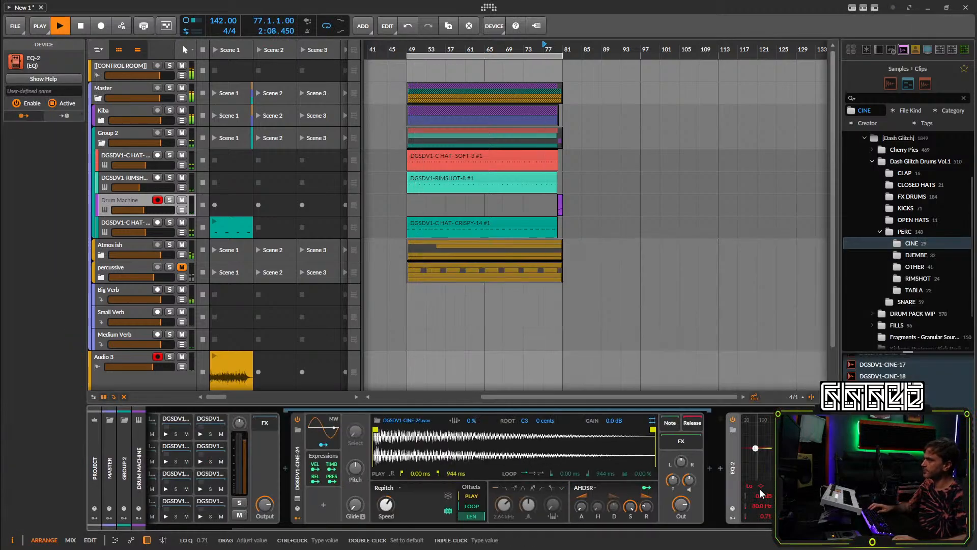
pyautogui.moveTo(768, 448); pyautogui.dragTo(772, 447)
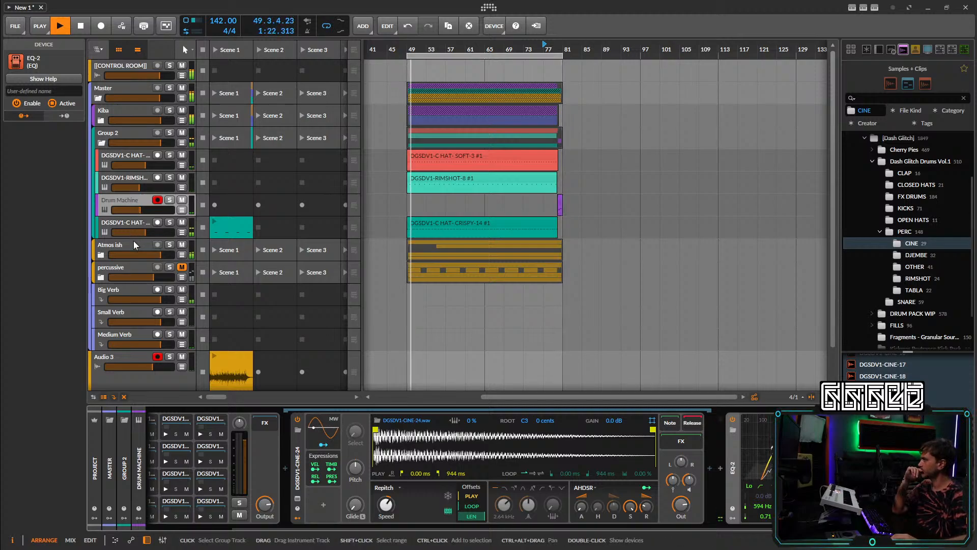
pyautogui.moveTo(138, 208); pyautogui.dragTo(145, 208)
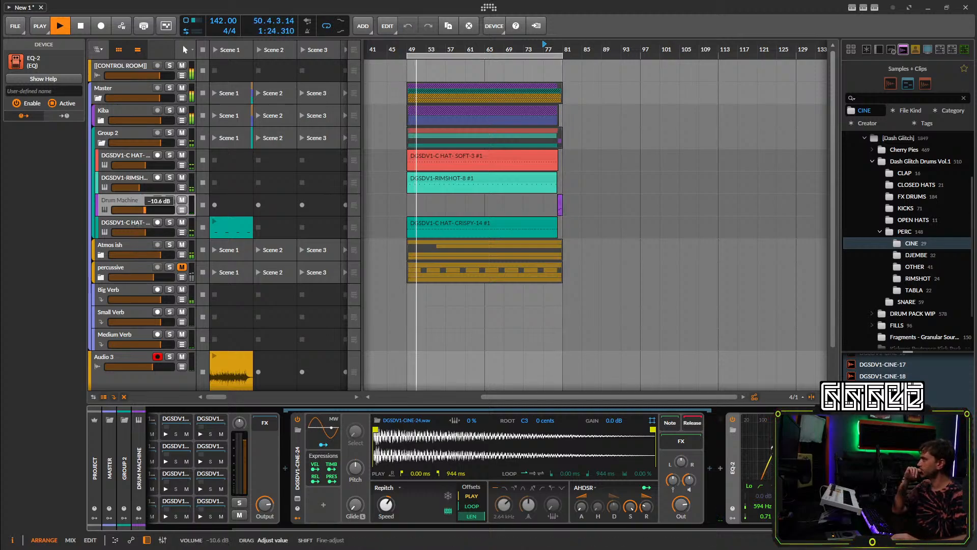
# Extend the looped one-bar Drum Machine clip to start at bar 49 and run for 32 bars.
pyautogui.moveTo(561, 203); pyautogui.dragTo(865, 218)
pyautogui.scroll(5, 410, 212)
pyautogui.press('space')
pyautogui.press('space')
pyautogui.scroll(-3, 784, 220)
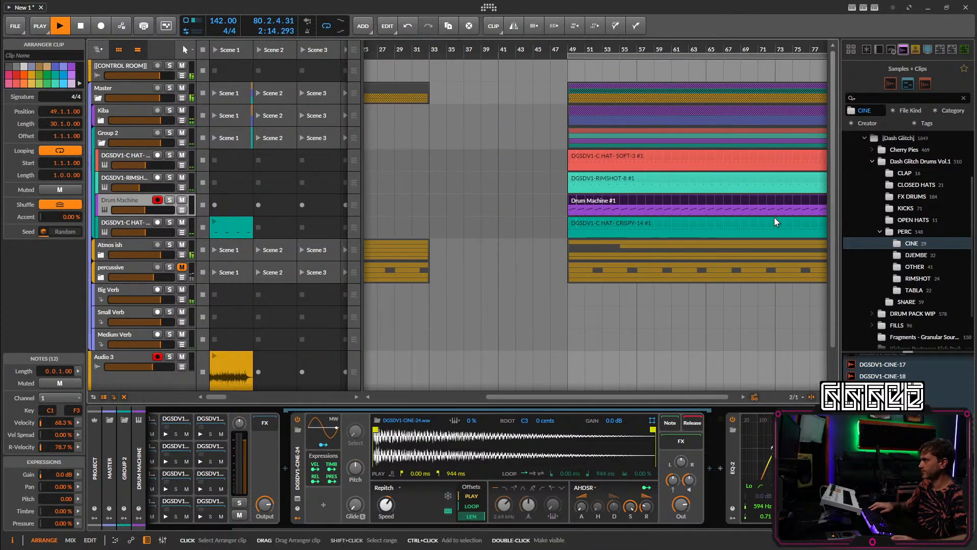
pyautogui.hscroll(2, 753, 218)
pyautogui.moveTo(764, 200); pyautogui.dragTo(780, 200)
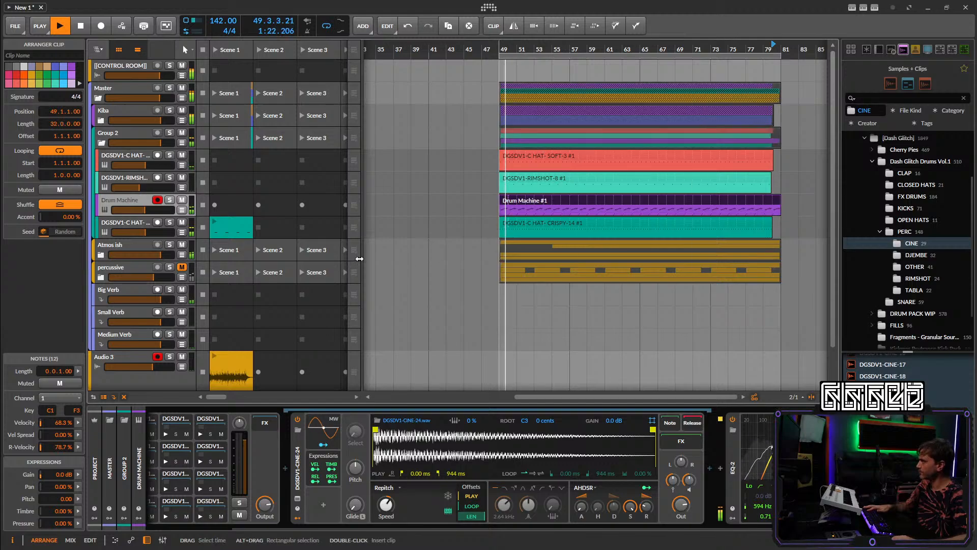
# Lower the envelope sustain on the Drum Machine pads, with PERC-OTHER-34 at about 35.5% and CINE-16 at about 59.5%.
pyautogui.click(127, 206)
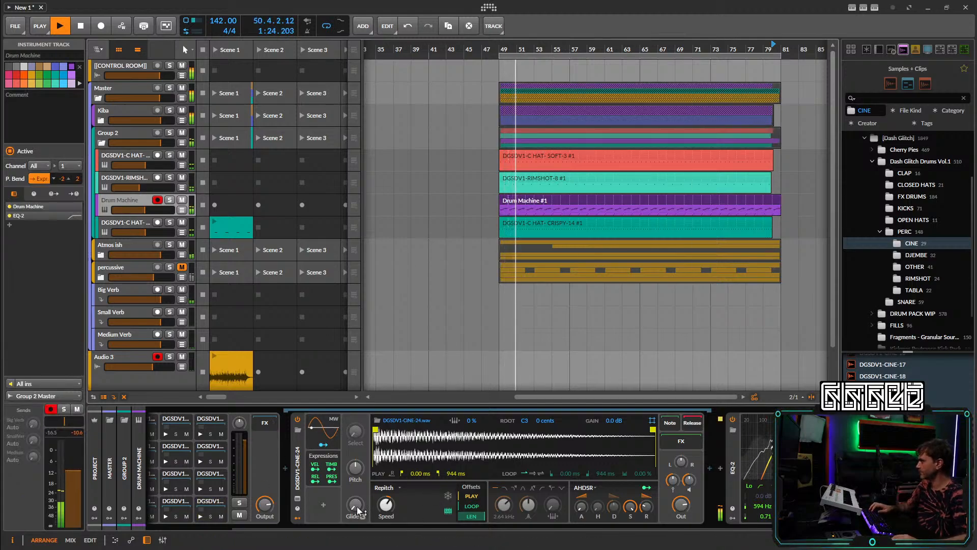
pyautogui.hscroll(-4, 336, 511)
pyautogui.click(312, 513)
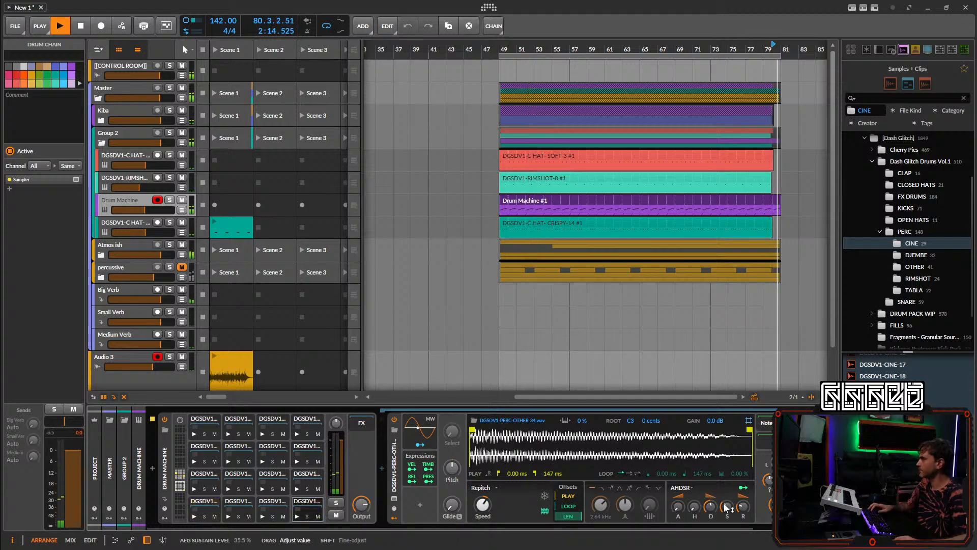
pyautogui.click(204, 512)
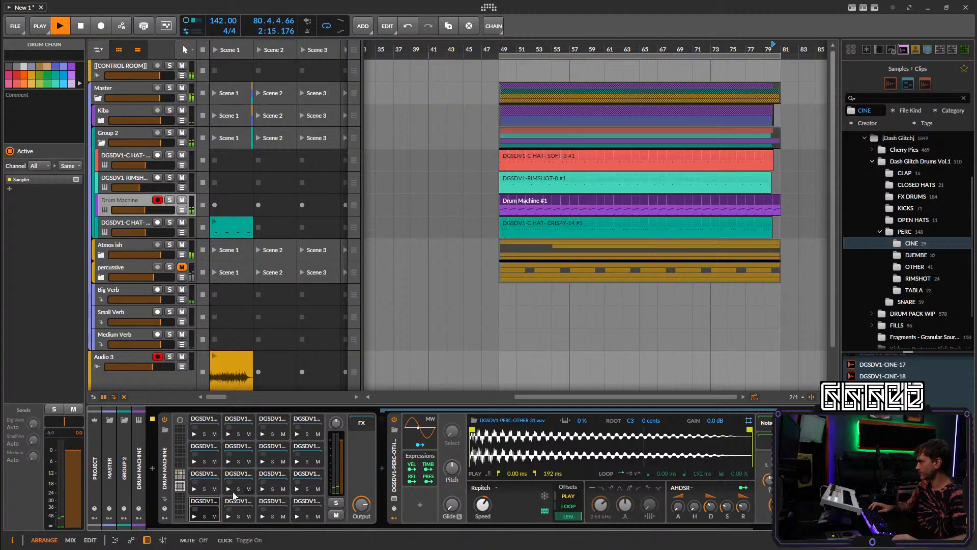
pyautogui.click(305, 487)
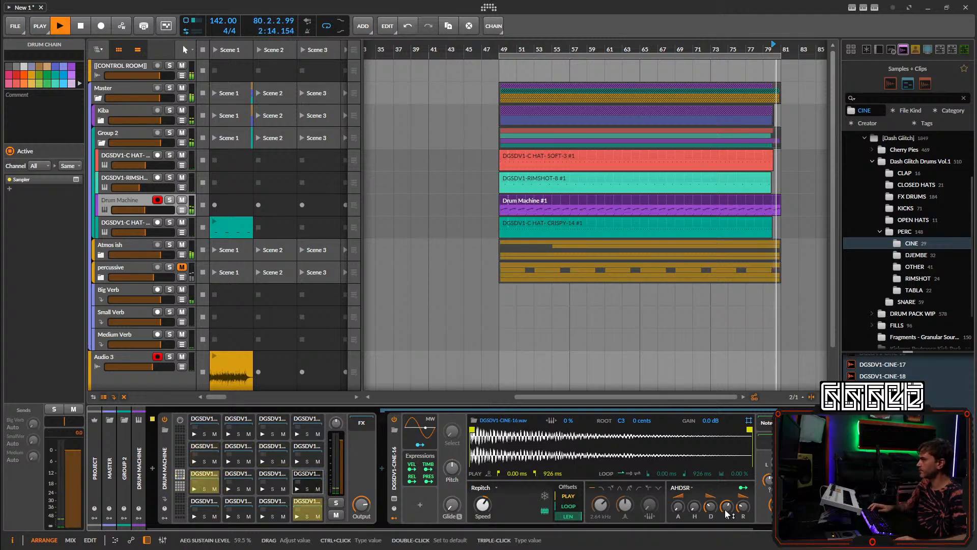
pyautogui.click(309, 477)
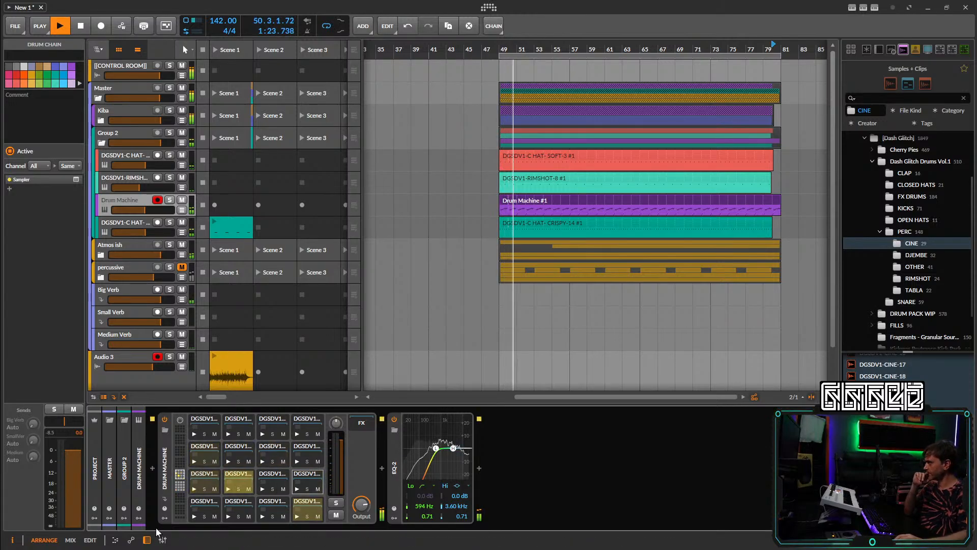
pyautogui.click(147, 540)
pyautogui.click(147, 540)
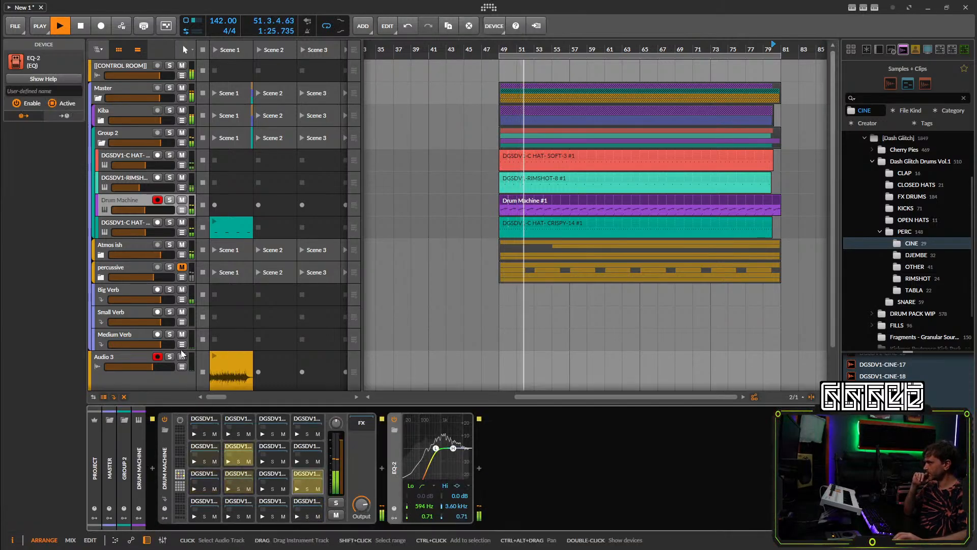
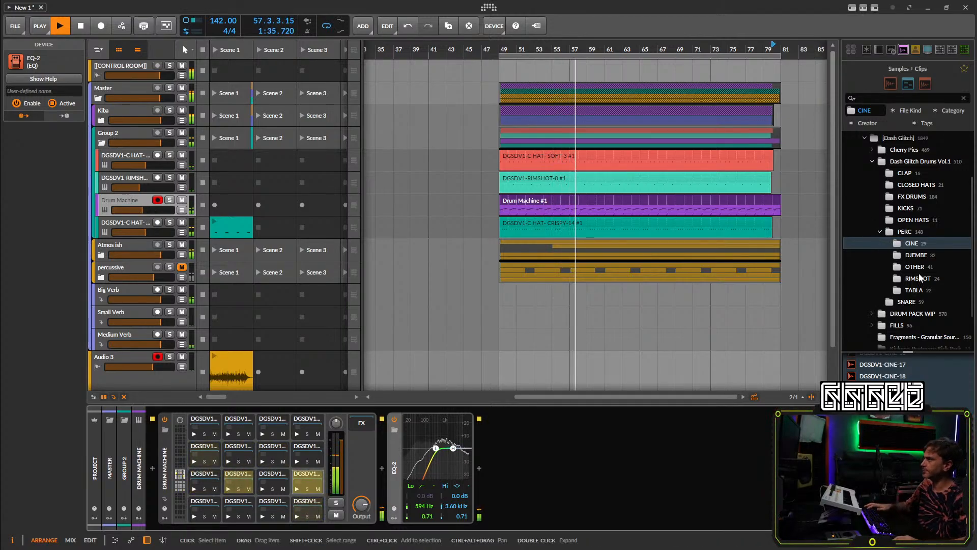
# Audition DGSDV1-O HAT-1 from the OPEN HATS folder and add it as a new Sampler track below the rimshot in Group 2.
pyautogui.click(909, 221)
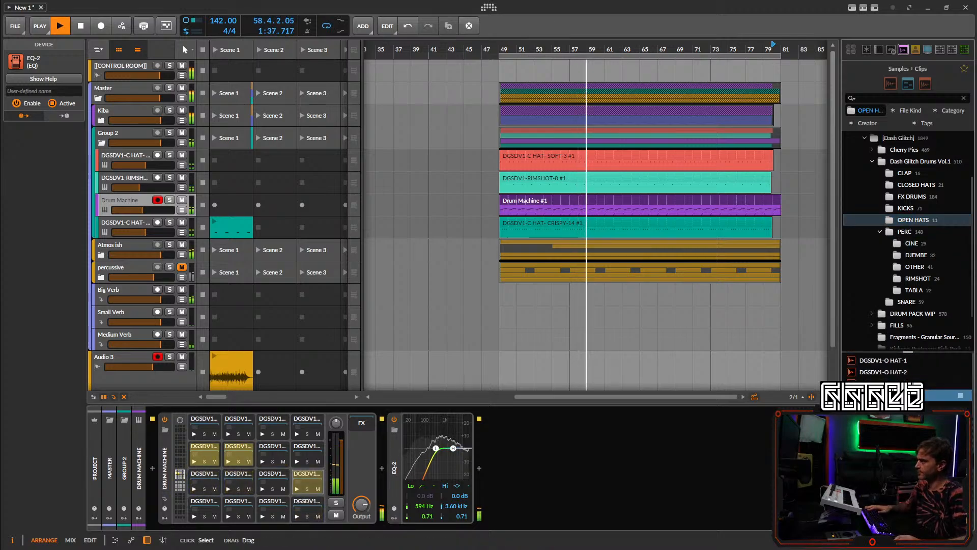
pyautogui.click(895, 361)
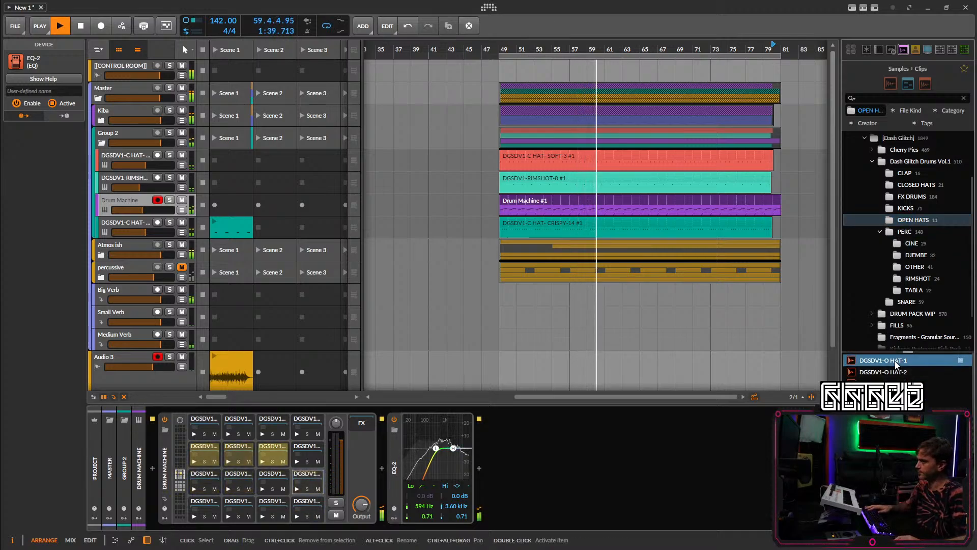
pyautogui.moveTo(897, 363)
pyautogui.mouseDown()
pyautogui.moveTo(465, 338)
pyautogui.moveTo(484, 383)
pyautogui.moveTo(157, 346)
pyautogui.moveTo(116, 368)
pyautogui.moveTo(143, 157)
pyautogui.mouseUp()
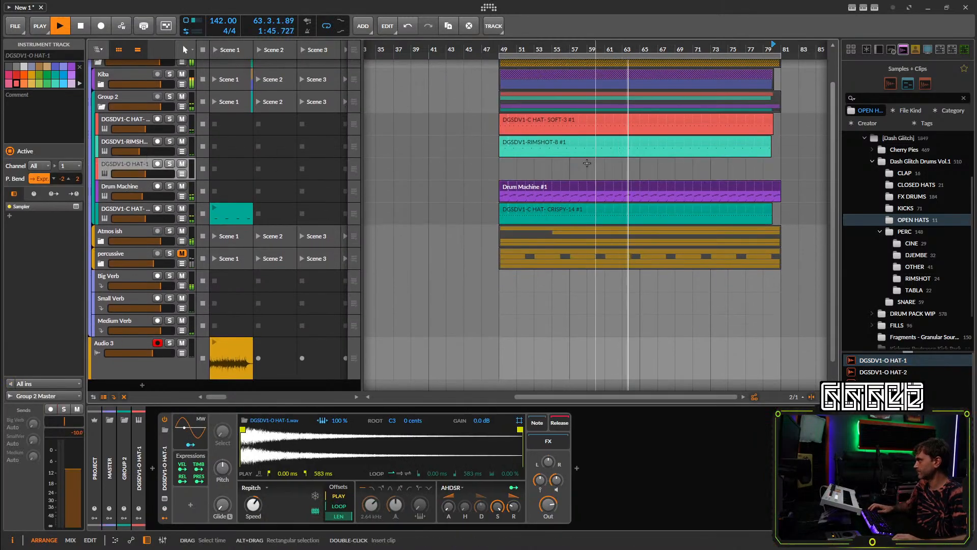
# Create a one-bar open hat clip at bar 49 with C3 notes of length 0.0.1.67 at 1.1.3, 1.2.3, 1.3.3 and 1.4.3.
pyautogui.doubleClick(503, 163)
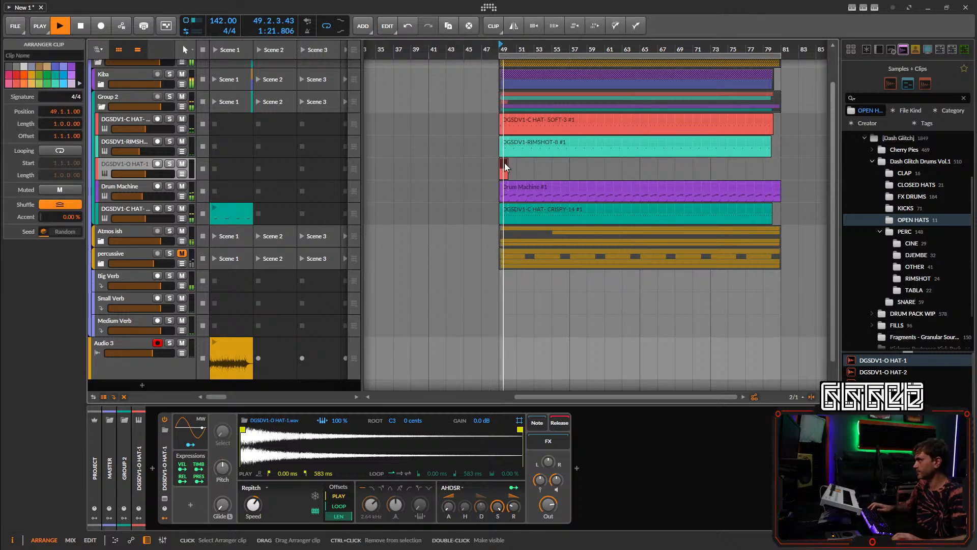
pyautogui.doubleClick(505, 166)
pyautogui.doubleClick(300, 439)
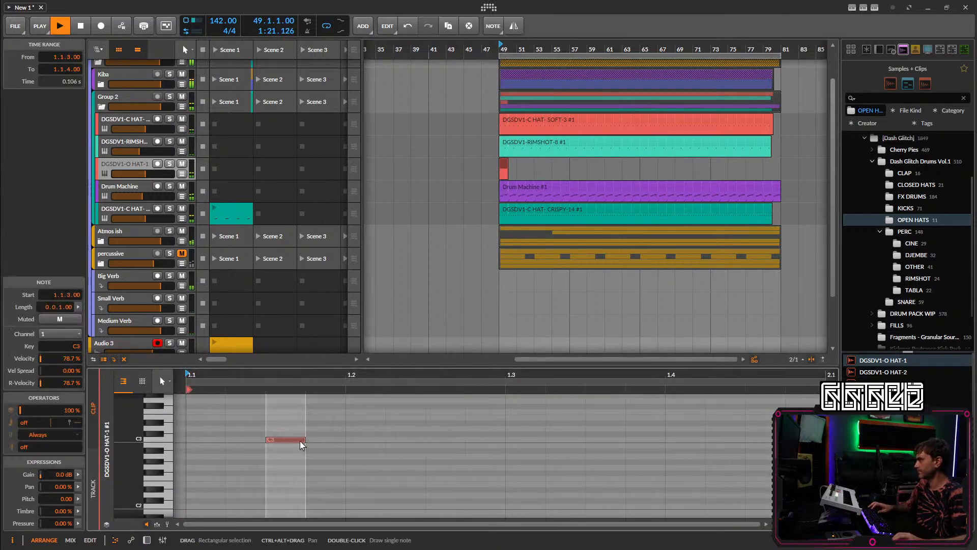
pyautogui.moveTo(303, 441); pyautogui.dragTo(332, 441)
pyautogui.doubleClick(457, 441)
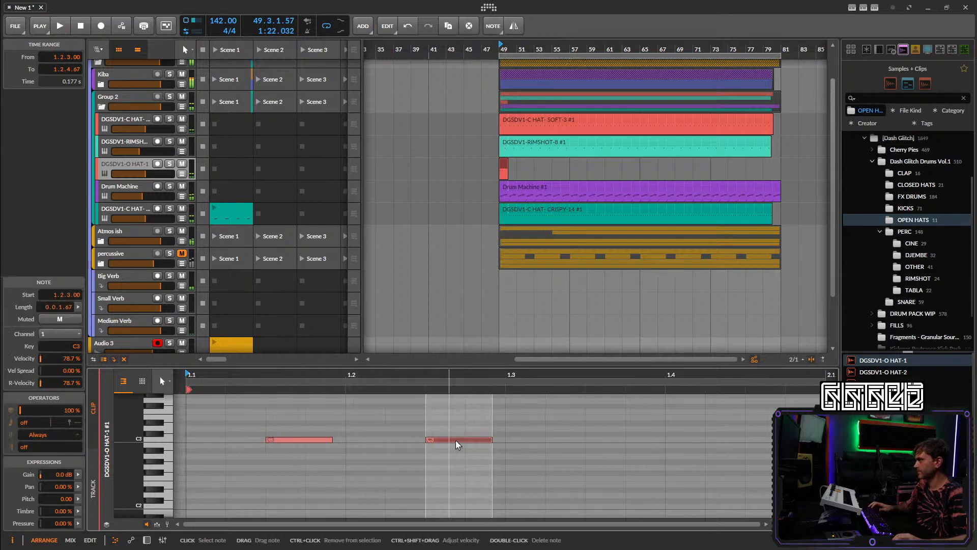
pyautogui.press('space')
pyautogui.doubleClick(617, 440)
pyautogui.doubleClick(758, 441)
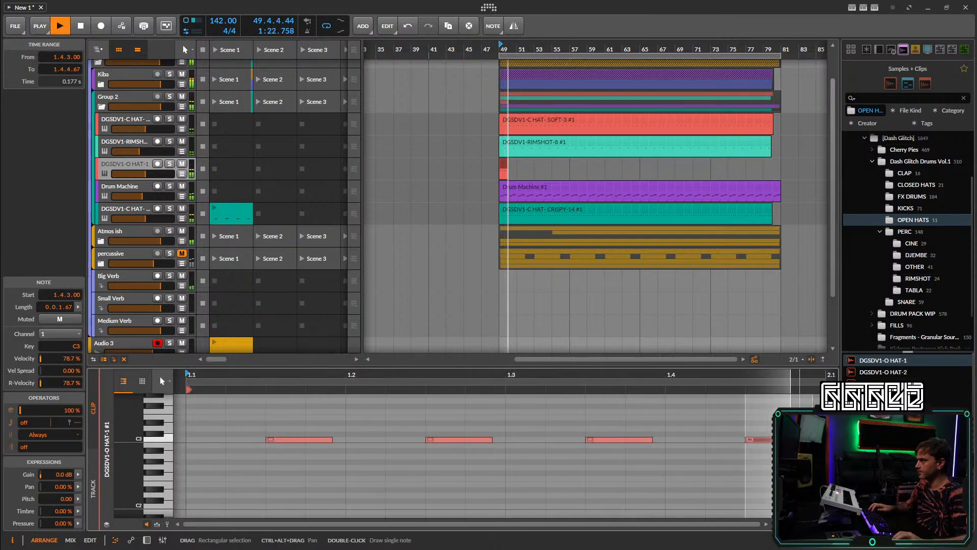
pyautogui.press('d')
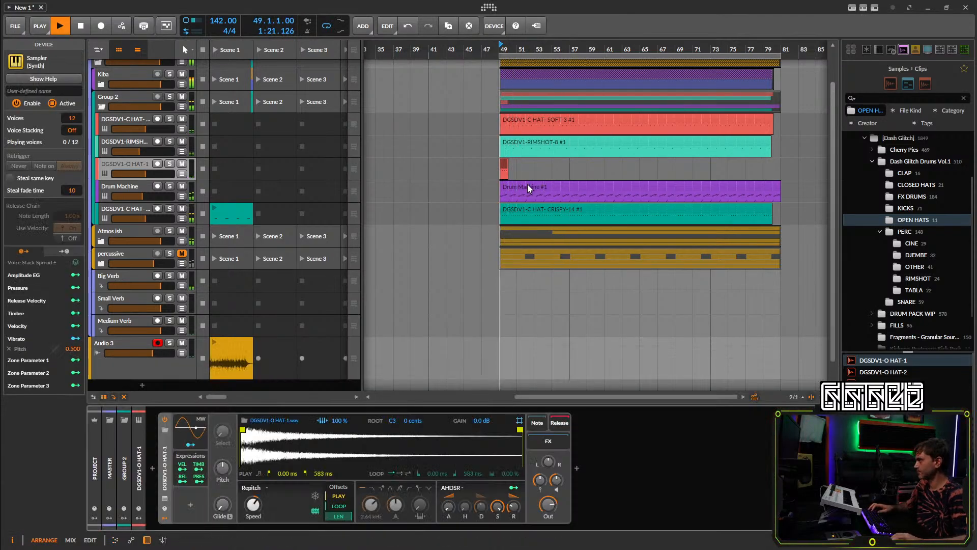
# Loop the open hat clip from bar 49 to about bar 82 and swap its Sampler sample for O HAT-2, then DGSDV1-O HAT-3.
pyautogui.moveTo(511, 174); pyautogui.dragTo(788, 194)
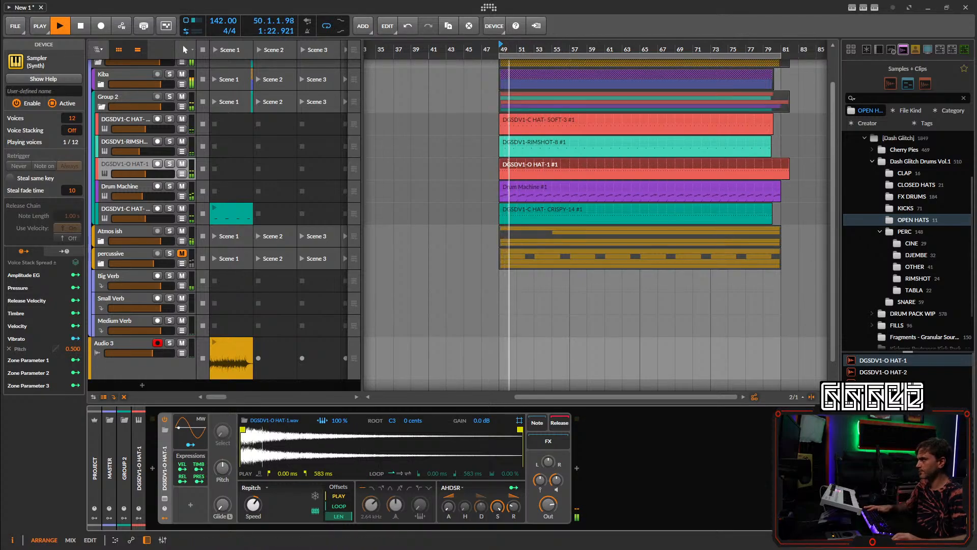
pyautogui.moveTo(883, 371); pyautogui.dragTo(432, 460)
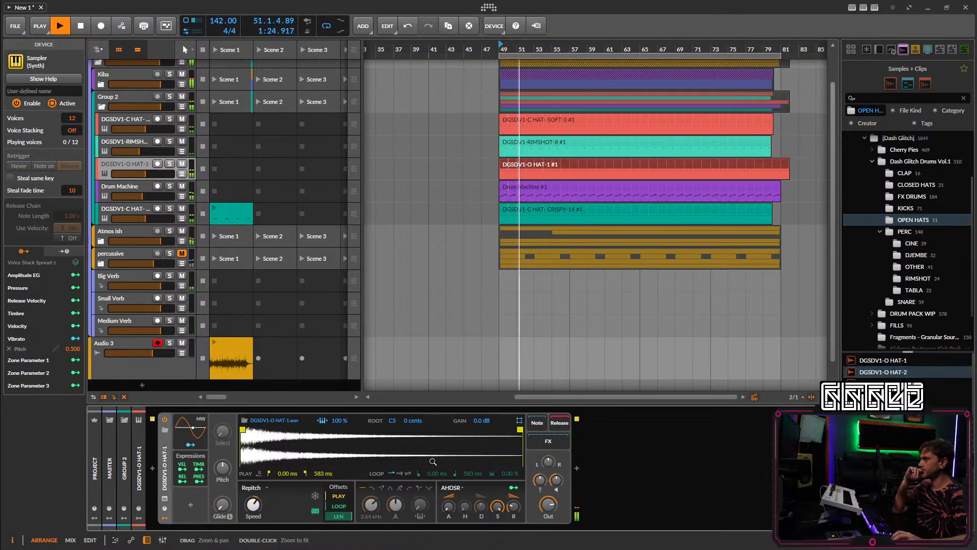
pyautogui.moveTo(872, 383); pyautogui.dragTo(756, 401)
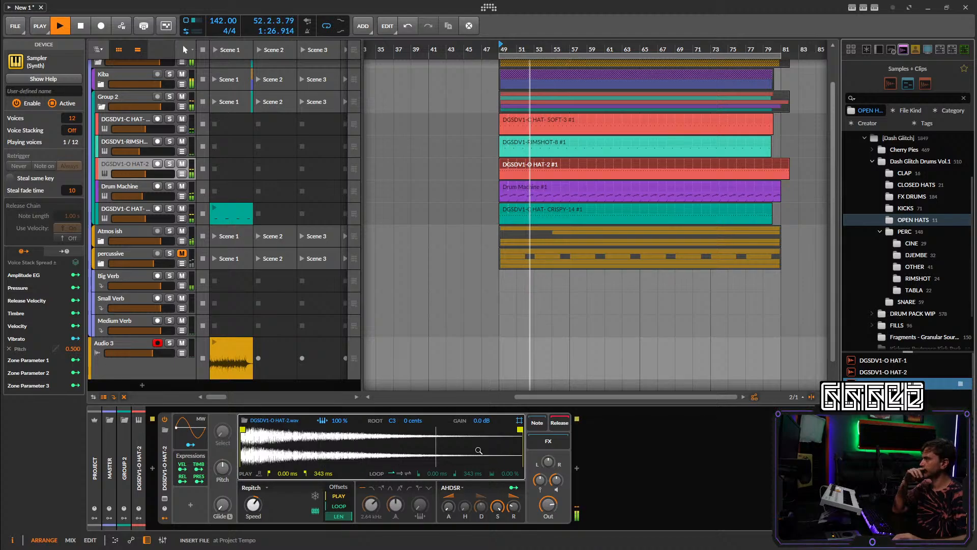
pyautogui.moveTo(478, 449); pyautogui.dragTo(492, 456)
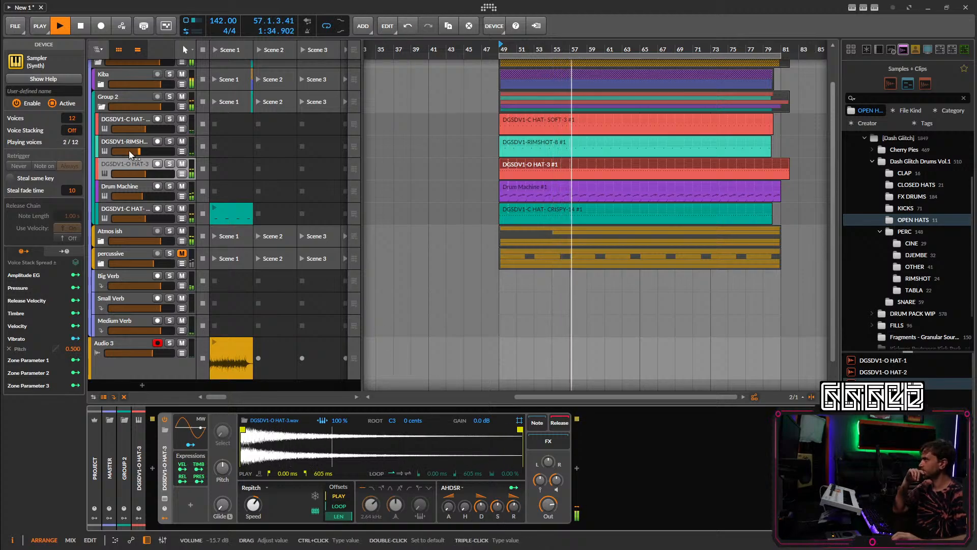
# Add an EQ-2 after the open hat's Sampler and set its low band to a low cut at about 959 Hz.
pyautogui.click(141, 169)
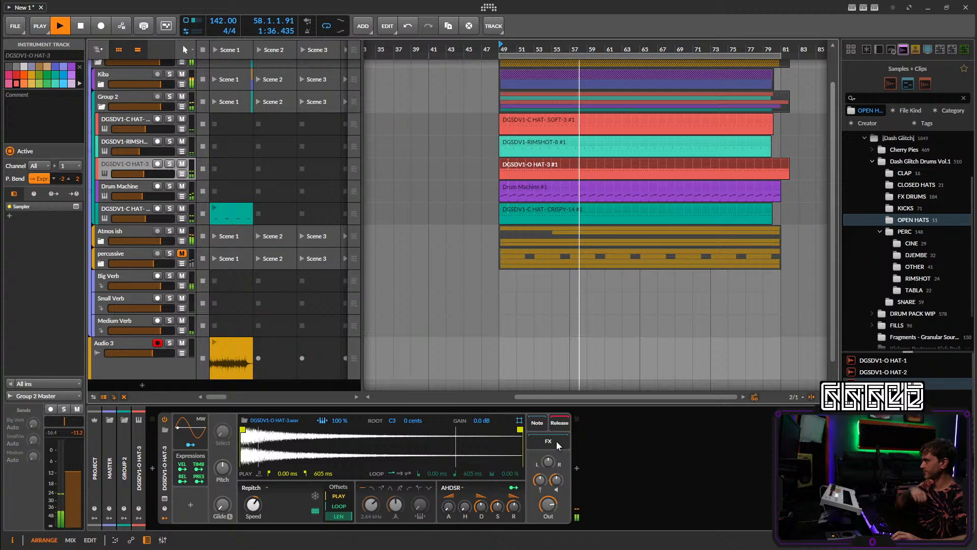
pyautogui.click(578, 471)
pyautogui.click(573, 293)
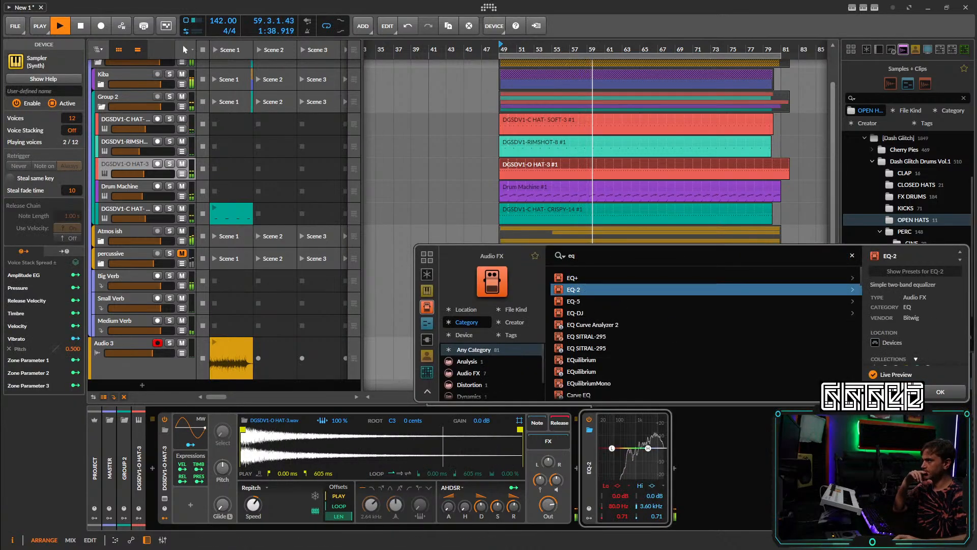
pyautogui.click(936, 397)
pyautogui.click(618, 485)
pyautogui.click(646, 501)
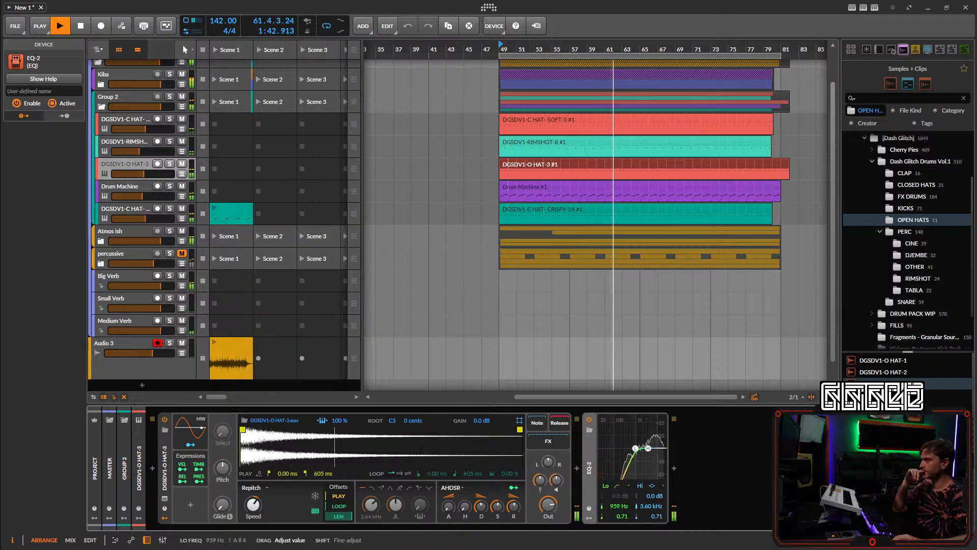
# Copy the EQ-2 onto the rimshot track with its low cut at about 587 Hz, and onto the soft closed hat track.
pyautogui.click(131, 146)
pyautogui.hotkey('ctrl', 'v')
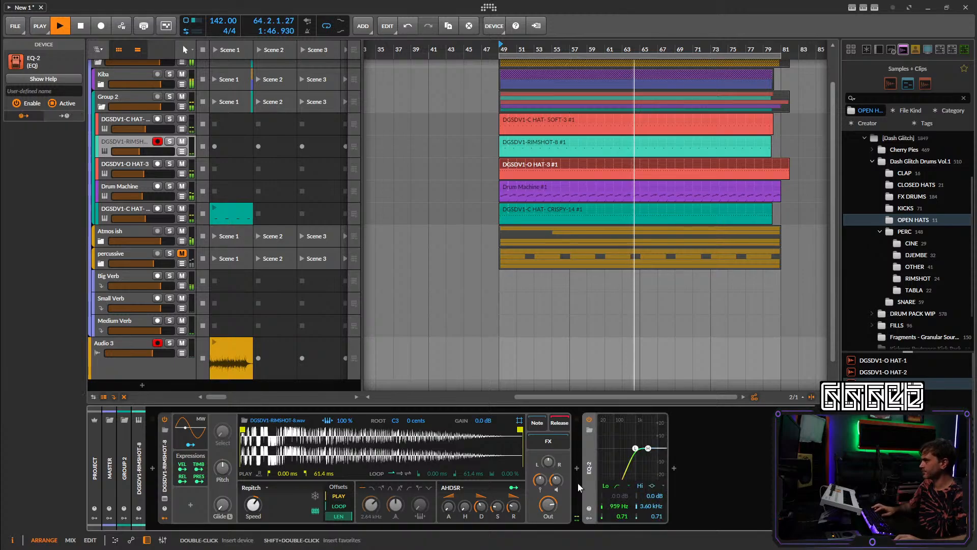
pyautogui.moveTo(602, 503); pyautogui.dragTo(602, 484)
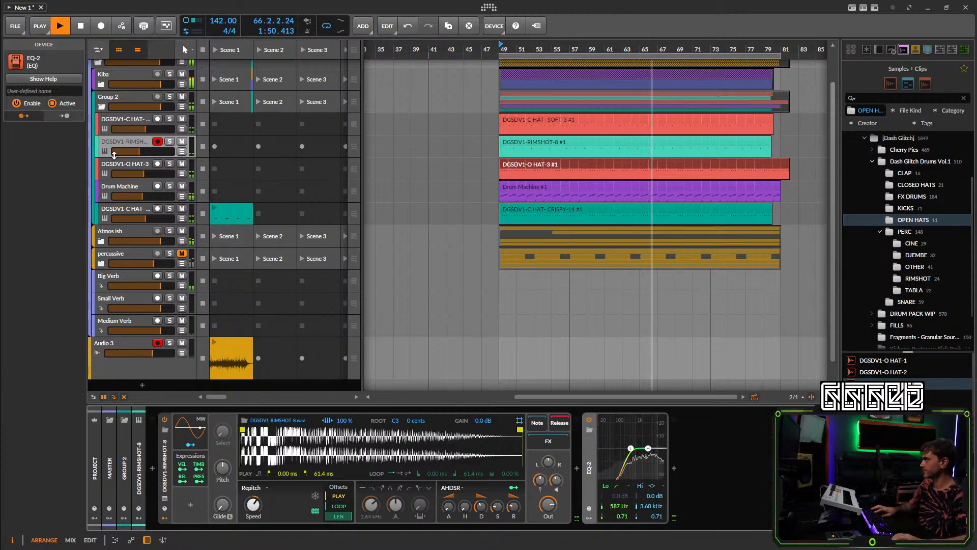
pyautogui.click(122, 122)
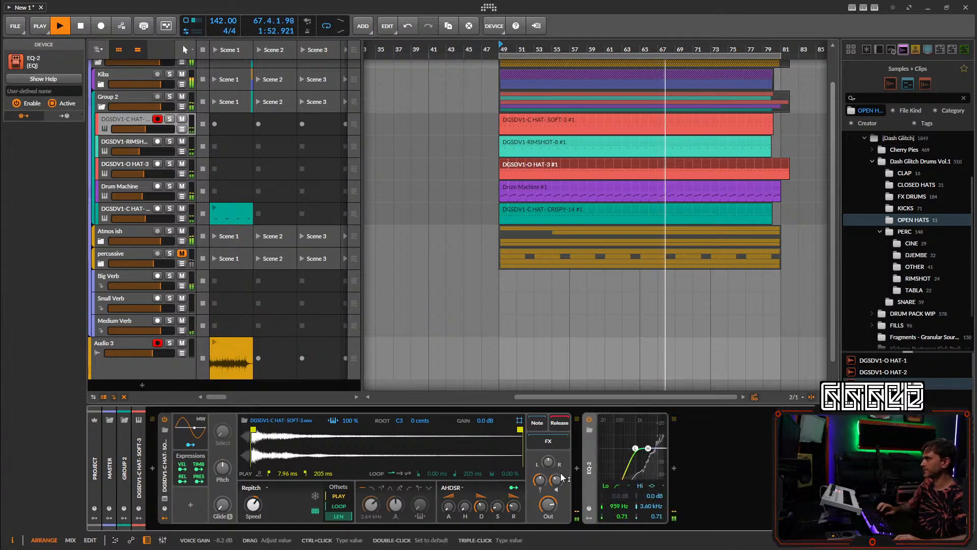
# Set the open hat's EQ-2 low cut to about 1.67 kHz and its track volume to about -11.9 dB.
pyautogui.click(138, 165)
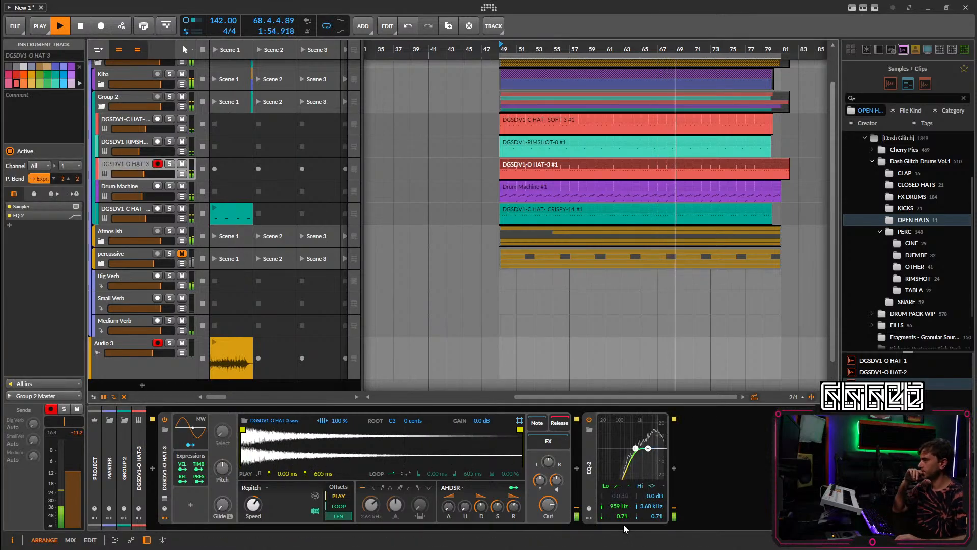
pyautogui.moveTo(619, 506); pyautogui.dragTo(618, 496)
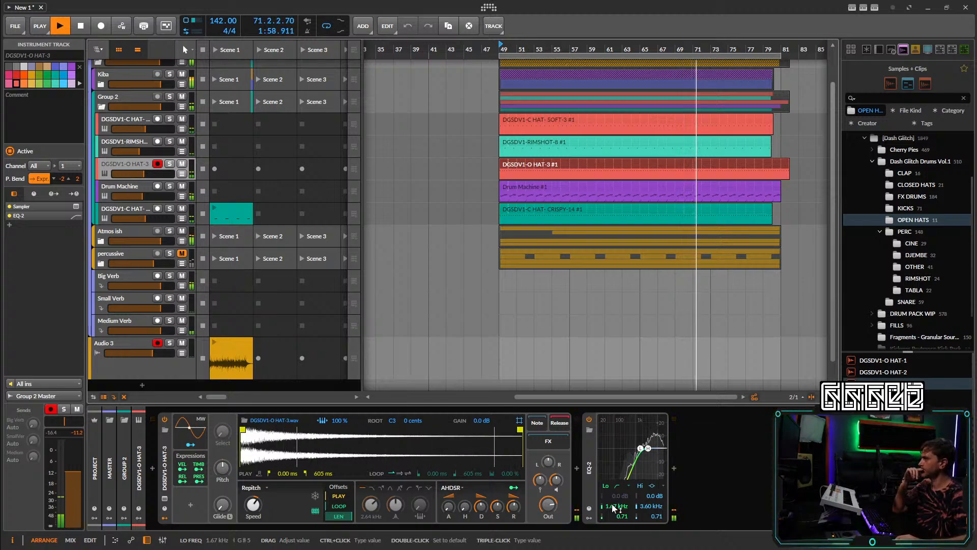
pyautogui.moveTo(144, 173)
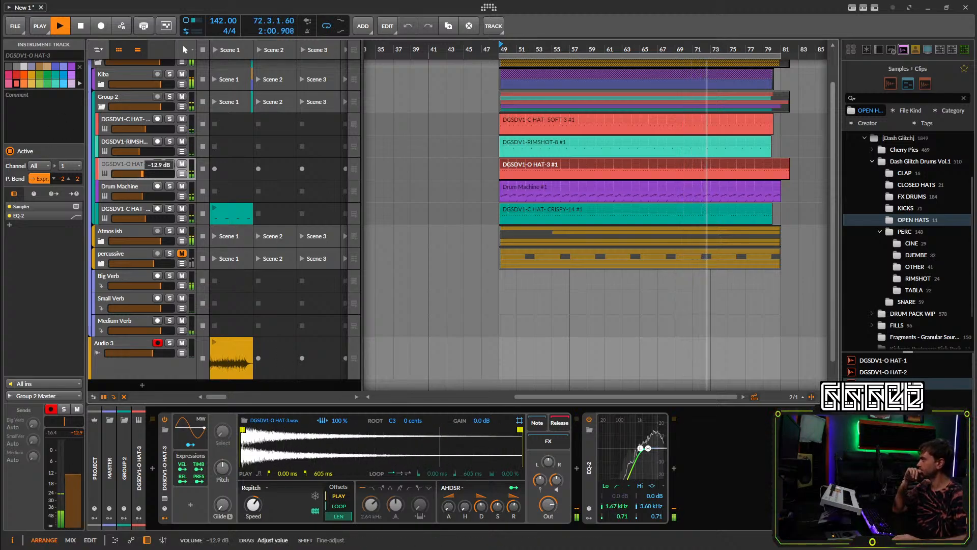
# Audition snares from the SNARE folder and add DGSDV1-SNARE-PUNCHY-5 as a new Sampler track below the open hat in Group 2.
pyautogui.click(895, 301)
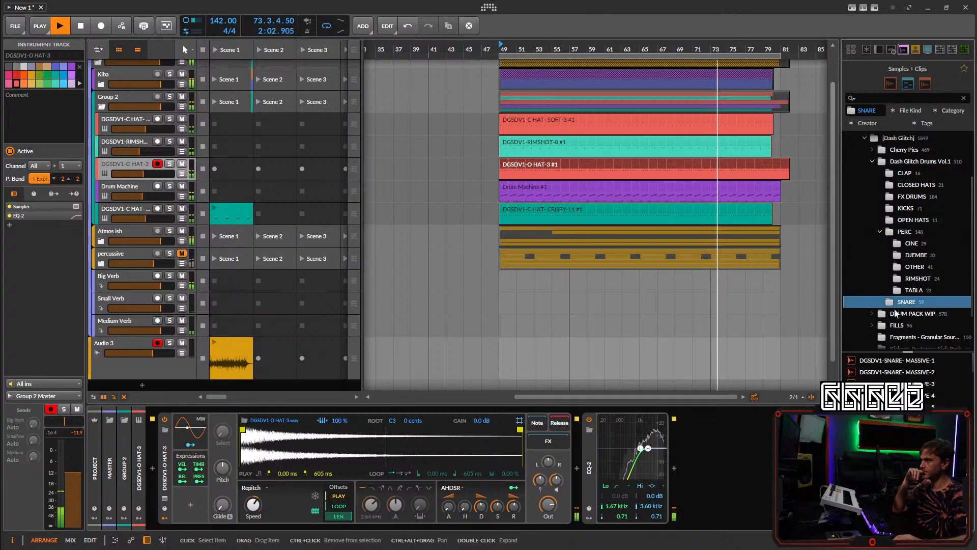
pyautogui.scroll(3, 906, 433)
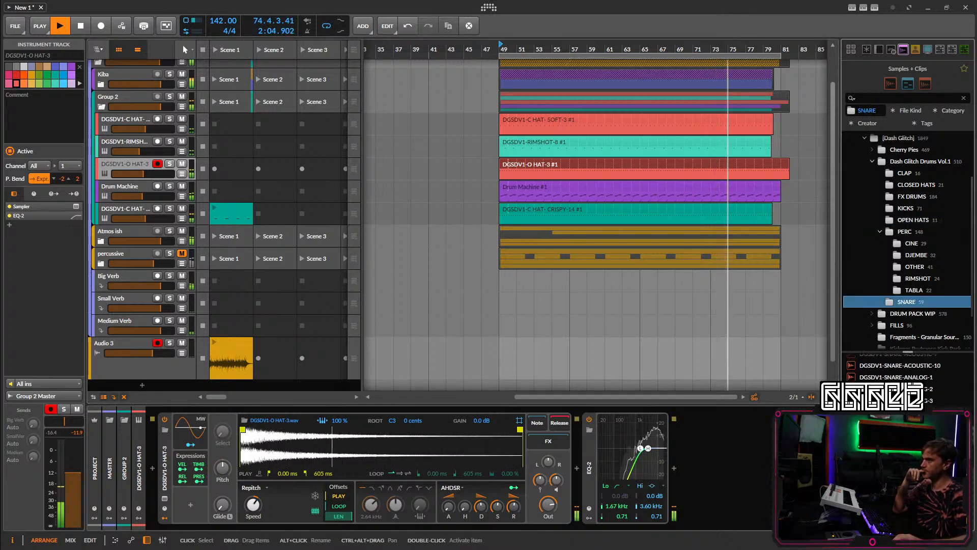
pyautogui.click(906, 433)
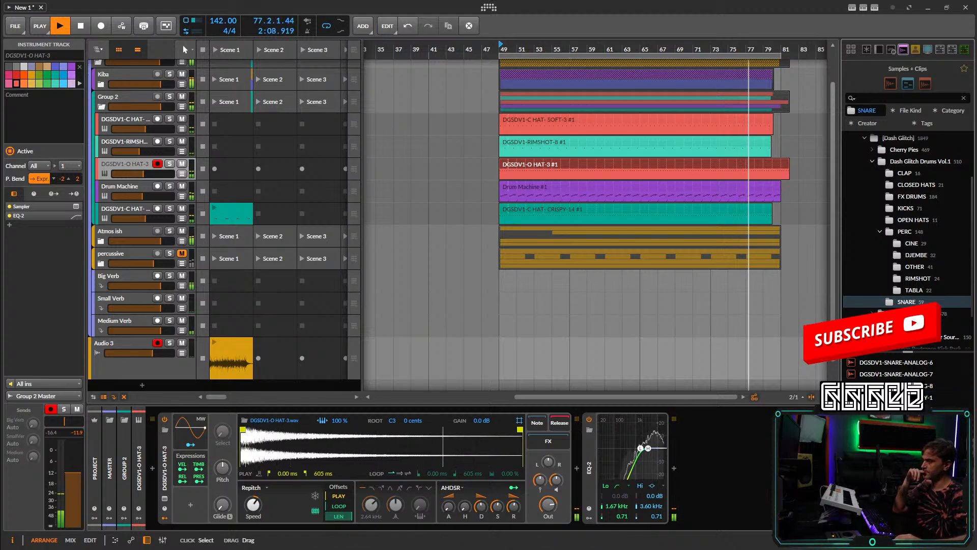
pyautogui.moveTo(906, 445); pyautogui.dragTo(301, 182)
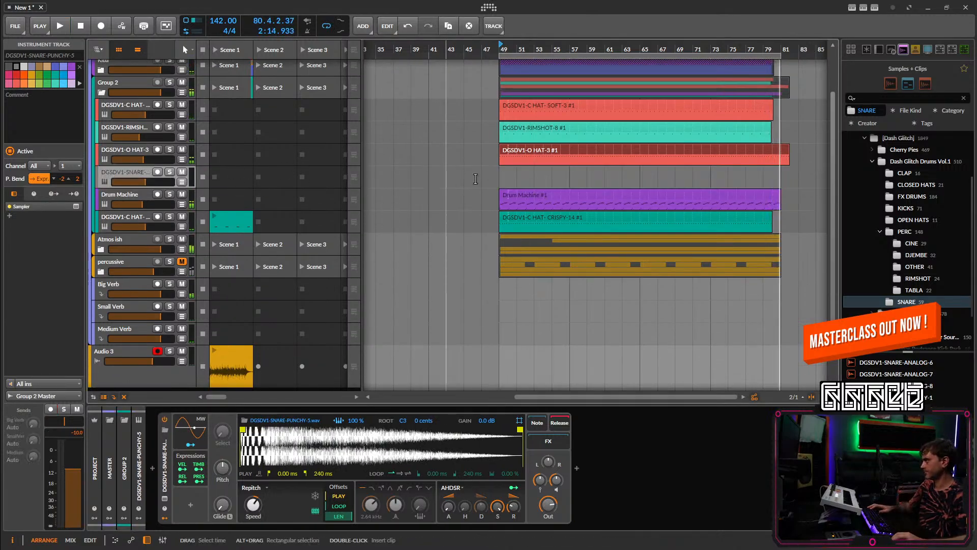
# Create a one-bar snare clip at bar 49 and add a C3 note of length 0.0.1.00 at 1.2.1.
pyautogui.doubleClick(505, 174)
pyautogui.doubleClick(503, 174)
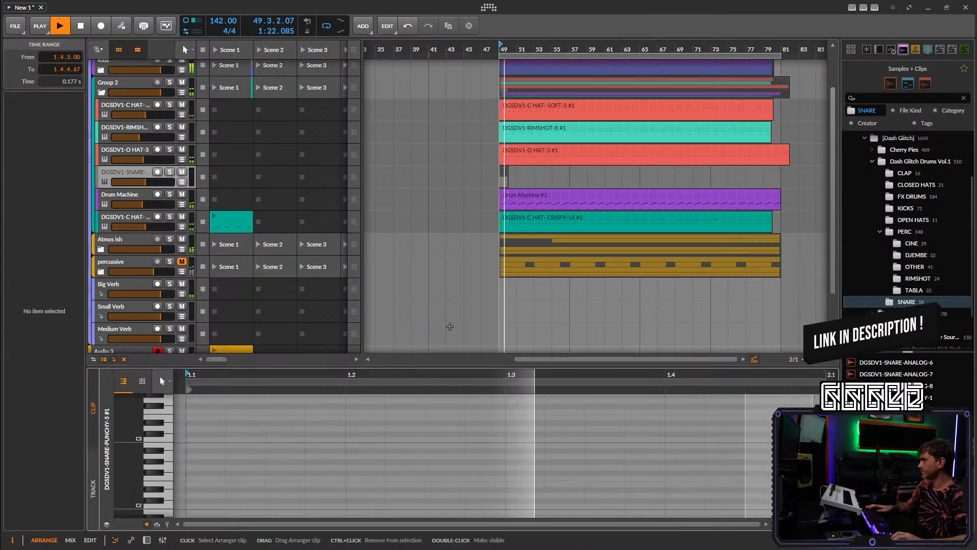
pyautogui.press('space')
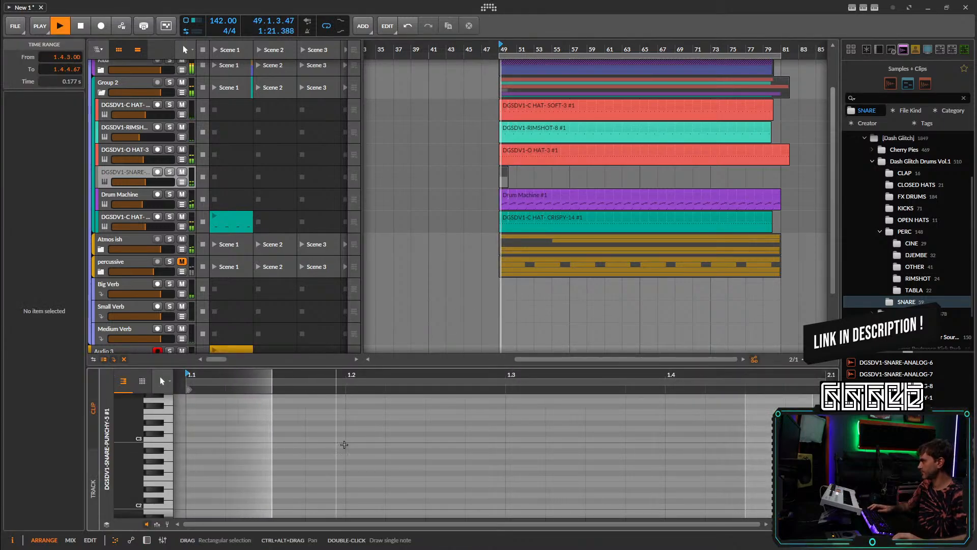
pyautogui.doubleClick(356, 440)
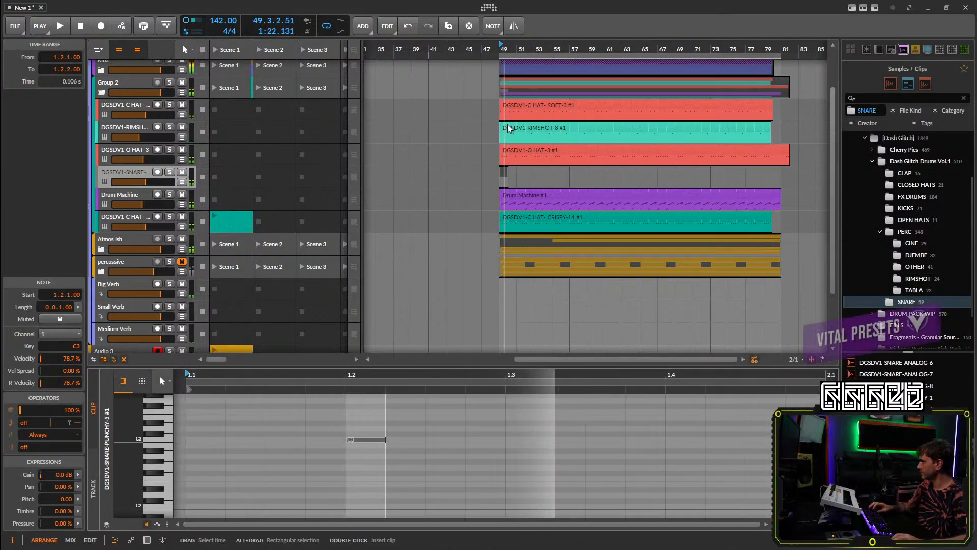
pyautogui.press('space')
# Replace the open hat Sampler's sample with DGSDV1-O HAT-1 from the OPEN HATS folder and play the section.
pyautogui.click(523, 152)
pyautogui.click(122, 153)
pyautogui.press('space')
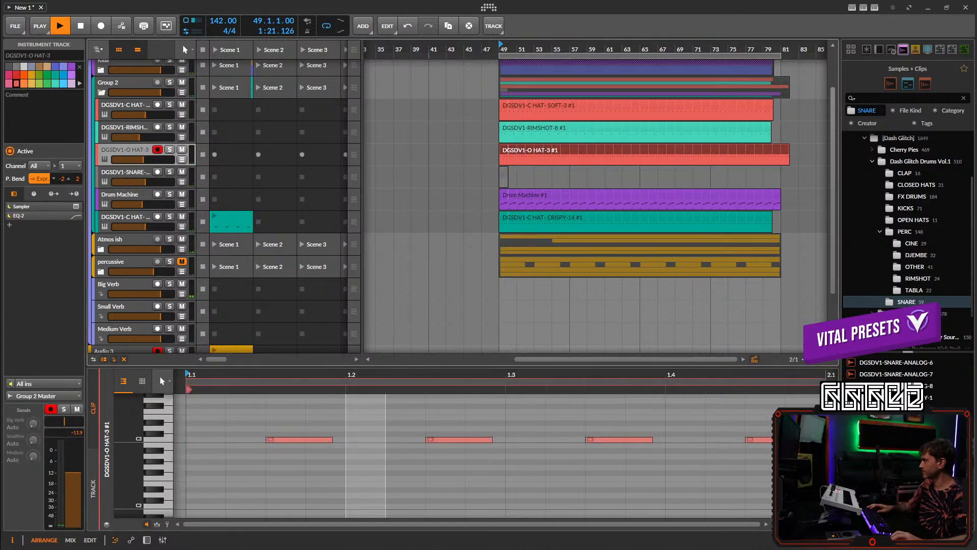
pyautogui.click(147, 540)
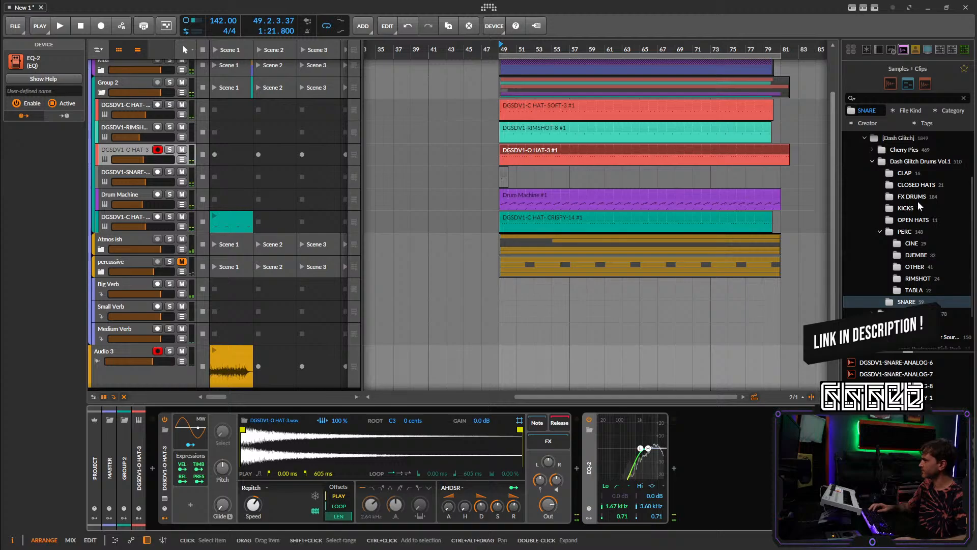
pyautogui.click(916, 186)
pyautogui.click(914, 220)
pyautogui.click(914, 360)
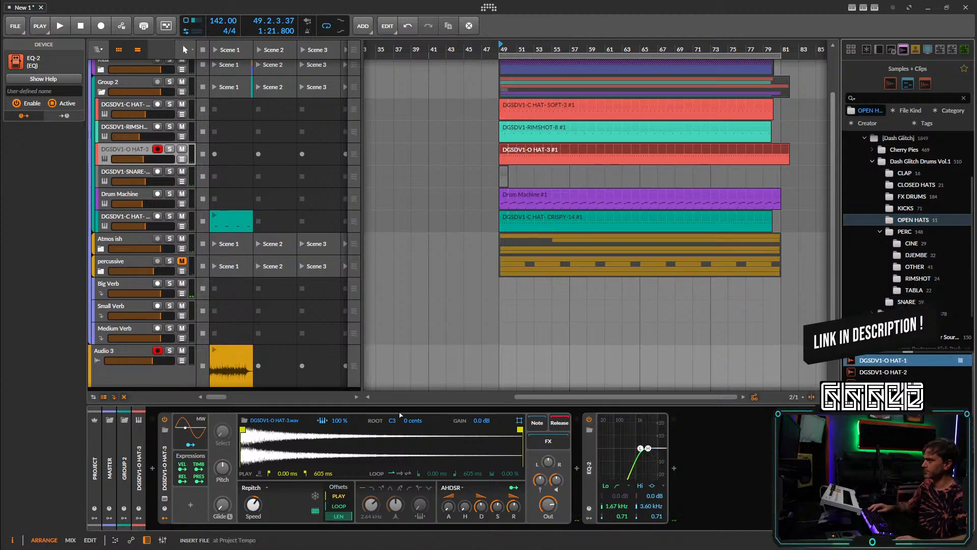
pyautogui.press('space')
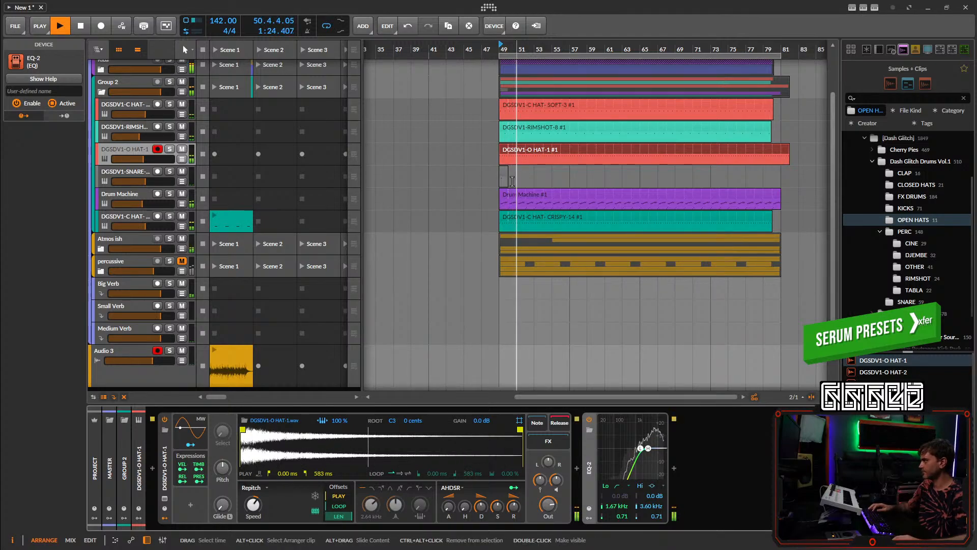
# Trim the open hat clip's end back to about bar 80, in line with the C HAT-CRISPY-14 clip.
pyautogui.press('space')
pyautogui.press('space')
pyautogui.press('space')
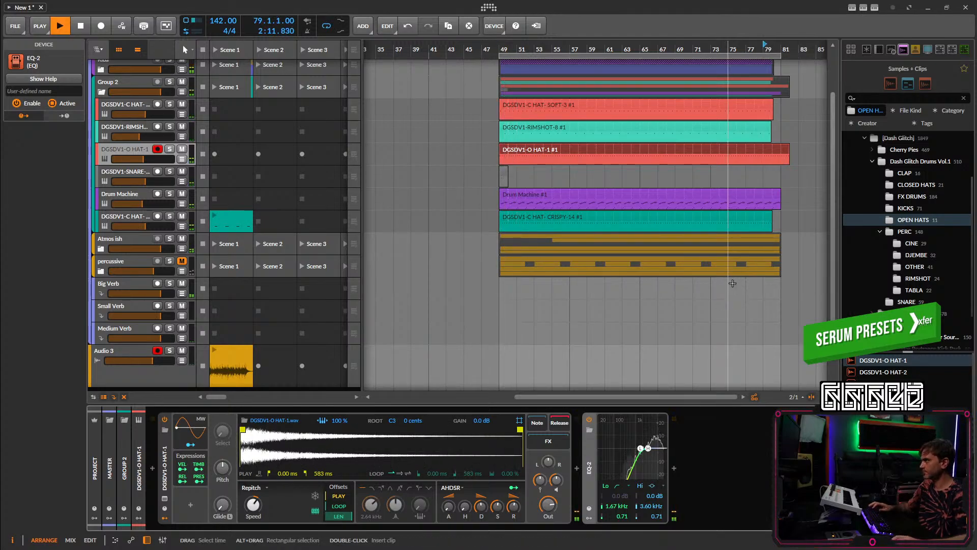
pyautogui.scroll(6, 734, 249)
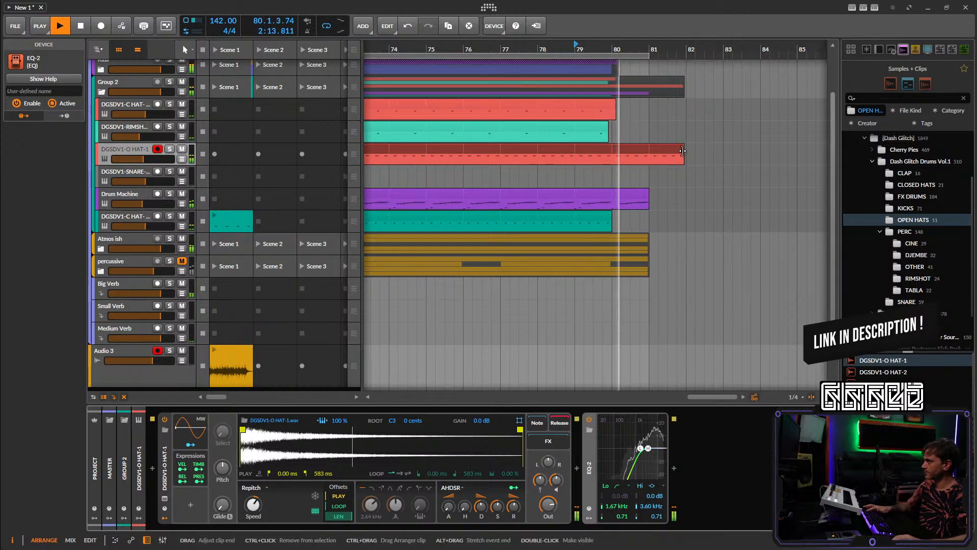
pyautogui.moveTo(682, 152); pyautogui.dragTo(612, 164)
pyautogui.scroll(-5, 581, 171)
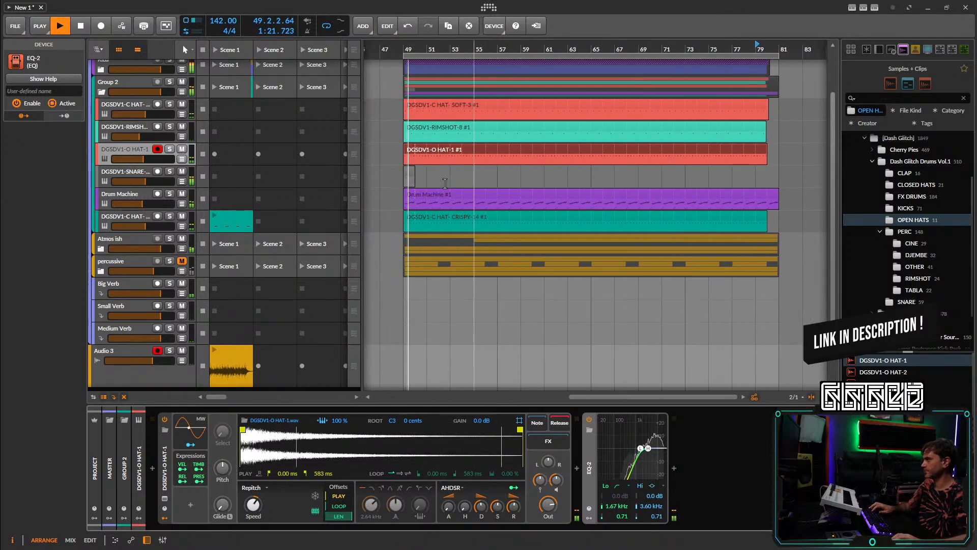
# Lower the envelope release on the snare's Sampler and play the section from bar 49.
pyautogui.click(112, 184)
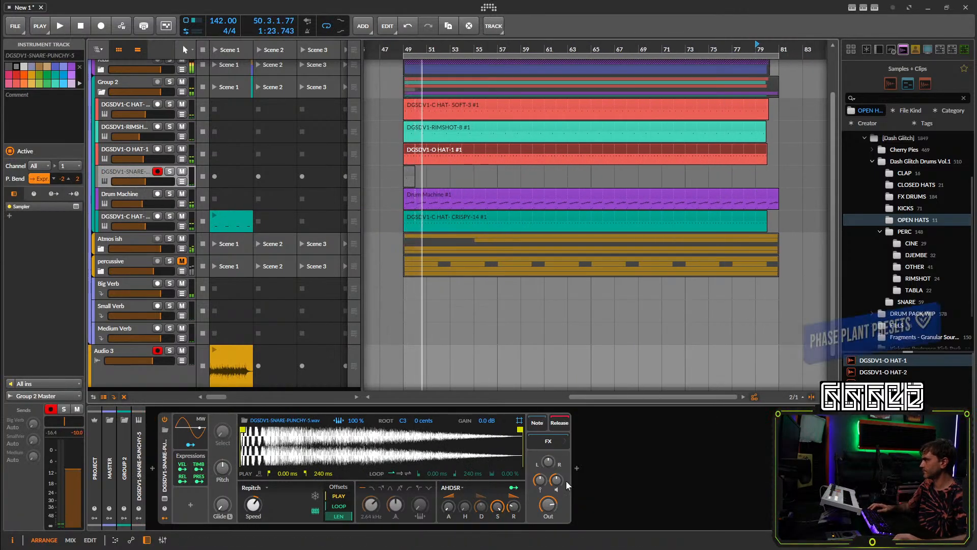
pyautogui.moveTo(513, 506); pyautogui.dragTo(498, 521)
pyautogui.press('space')
pyautogui.press('space')
# Add a second C3 snare note at 1.4.1, lengthen both notes to 0.1.0.00, and replay the pattern.
pyautogui.click(410, 179)
pyautogui.doubleClick(410, 172)
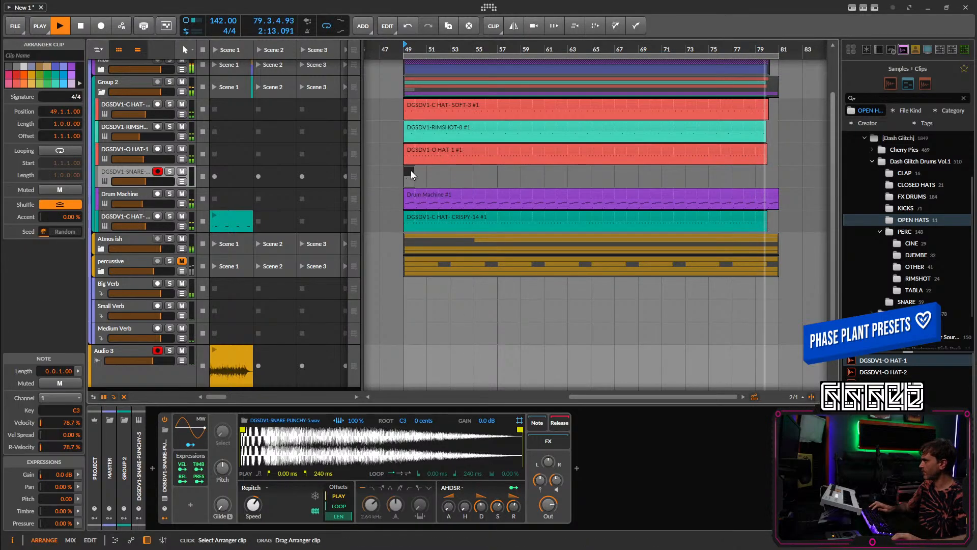
pyautogui.doubleClick(674, 461)
pyautogui.moveTo(750, 432)
pyautogui.mouseDown()
pyautogui.moveTo(389, 484)
pyautogui.moveTo(397, 489)
pyautogui.mouseUp()
pyautogui.moveTo(454, 462); pyautogui.dragTo(543, 472)
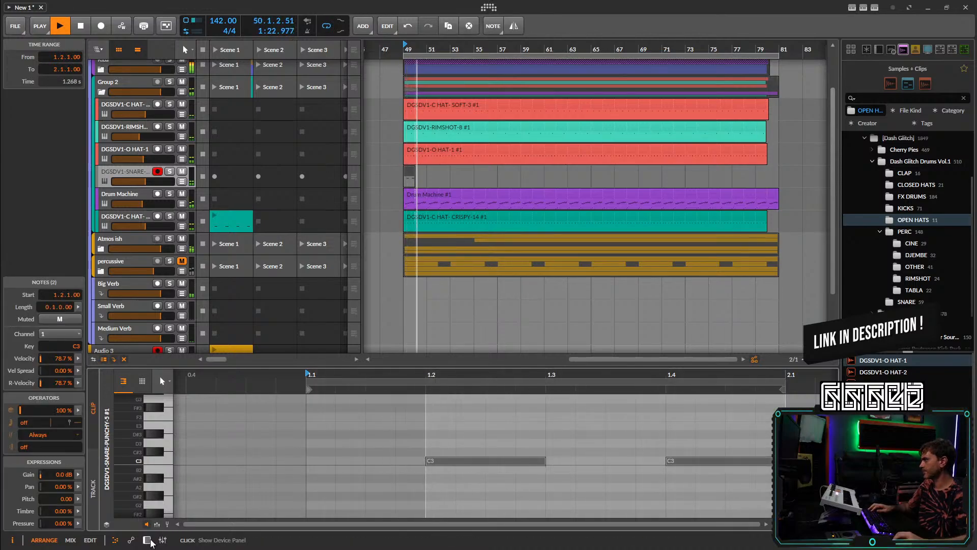
pyautogui.click(147, 540)
pyautogui.press('space')
pyautogui.press('space')
# Extend the looped snare clip from bar 49 to about bar 80, splitting off and deleting the part that overruns the open hat clip.
pyautogui.moveTo(414, 181); pyautogui.dragTo(769, 182)
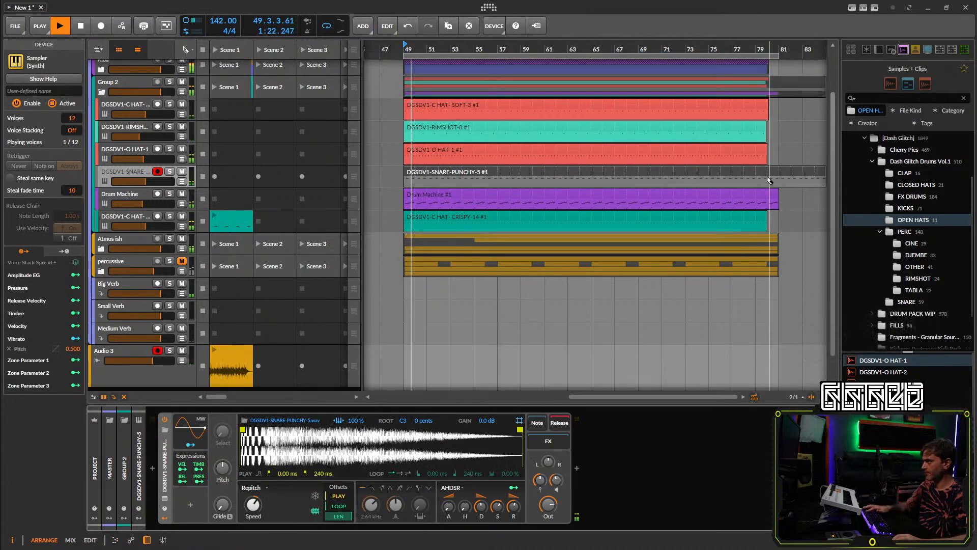
pyautogui.hotkey('ctrl', 'z')
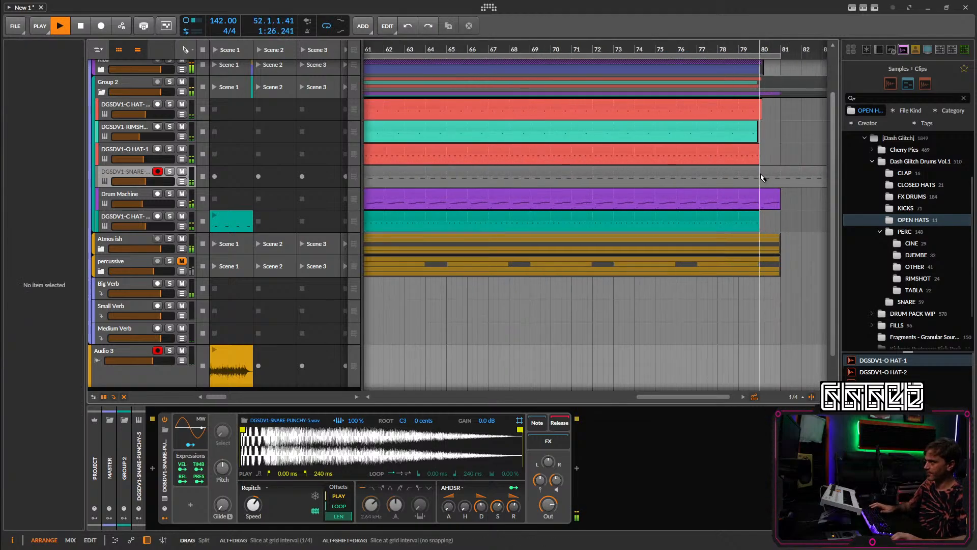
pyautogui.click(764, 176)
pyautogui.hotkey('ctrl', 'z')
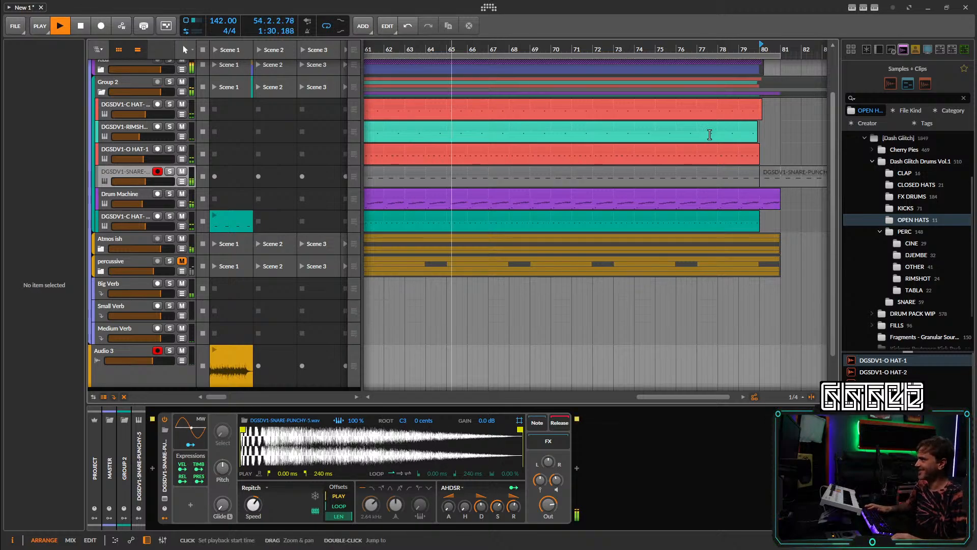
pyautogui.click(799, 174)
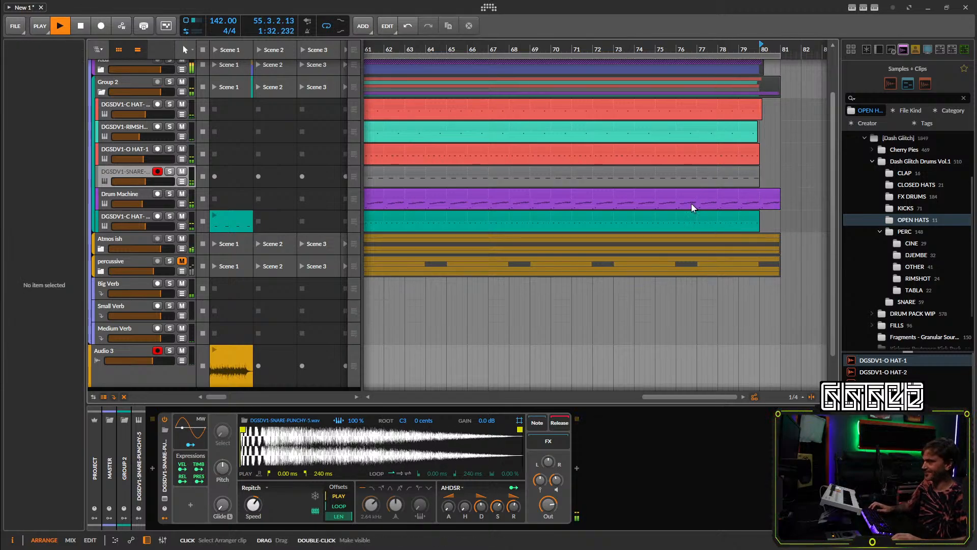
# Lower the snare track's volume to -12.2 dB and raise its Small Verb send, leaving the Medium Verb send off.
pyautogui.scroll(-3, 692, 207)
pyautogui.hscroll(-3, 692, 207)
pyautogui.click(129, 184)
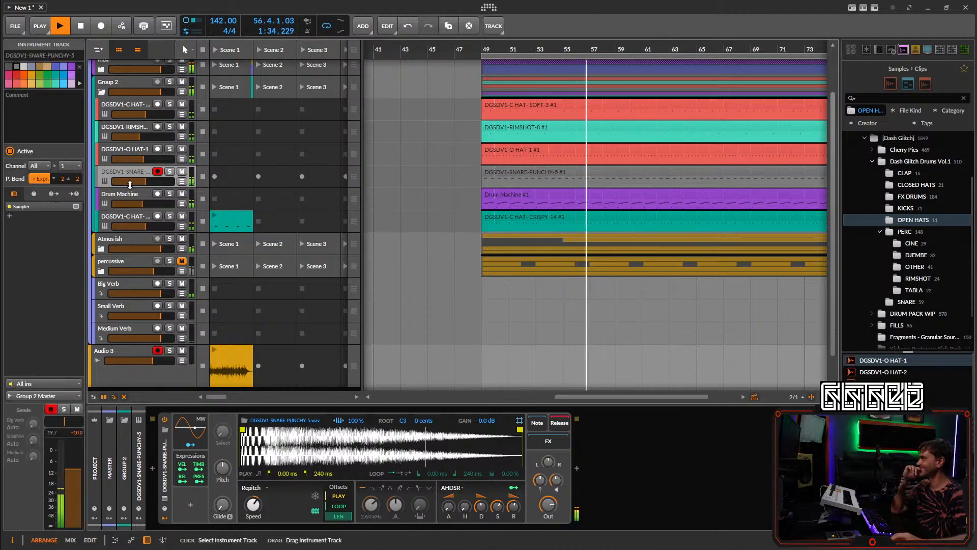
pyautogui.moveTo(149, 185); pyautogui.dragTo(146, 185)
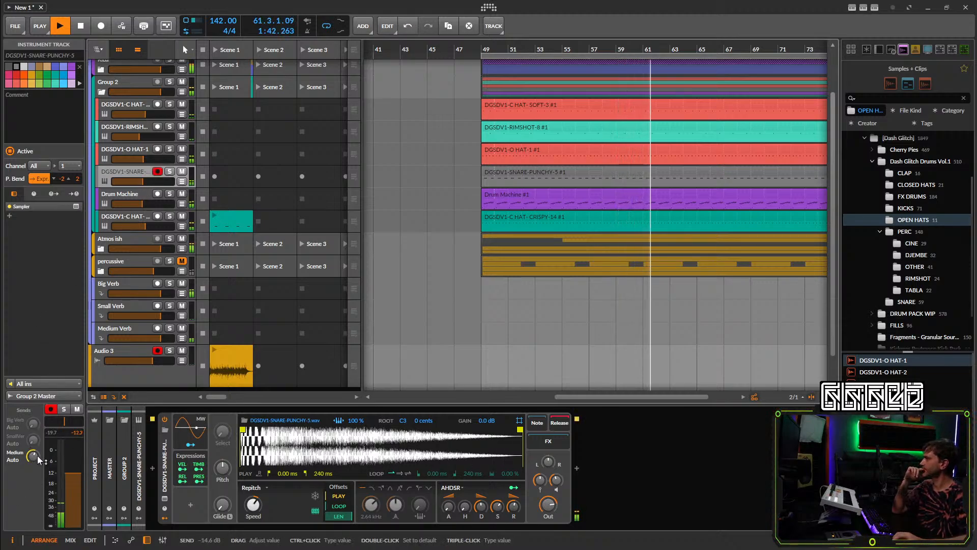
pyautogui.moveTo(34, 444); pyautogui.dragTo(35, 456)
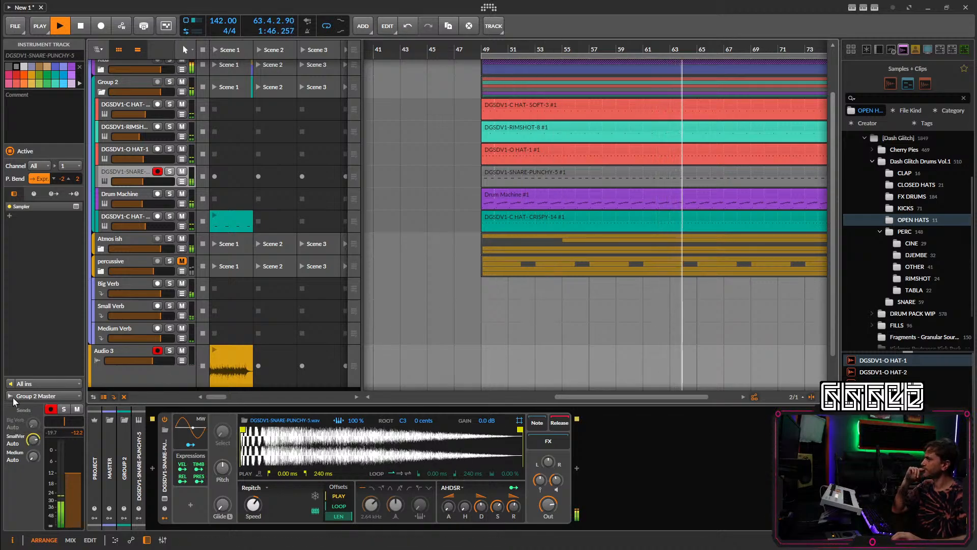
# Add an EQ-2 to the Group 2 track and set its low band to a high-pass at 309 Hz.
pyautogui.scroll(3, 511, 304)
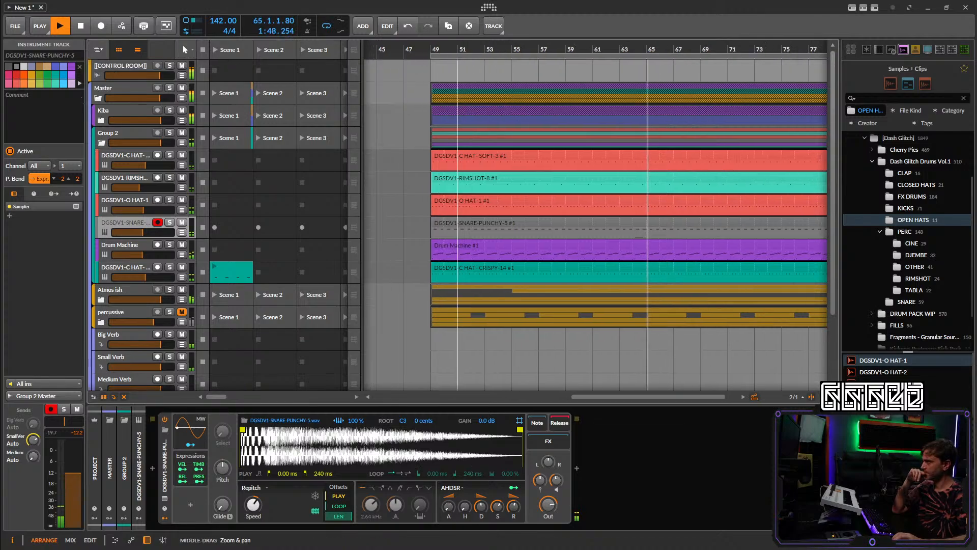
pyautogui.click(131, 133)
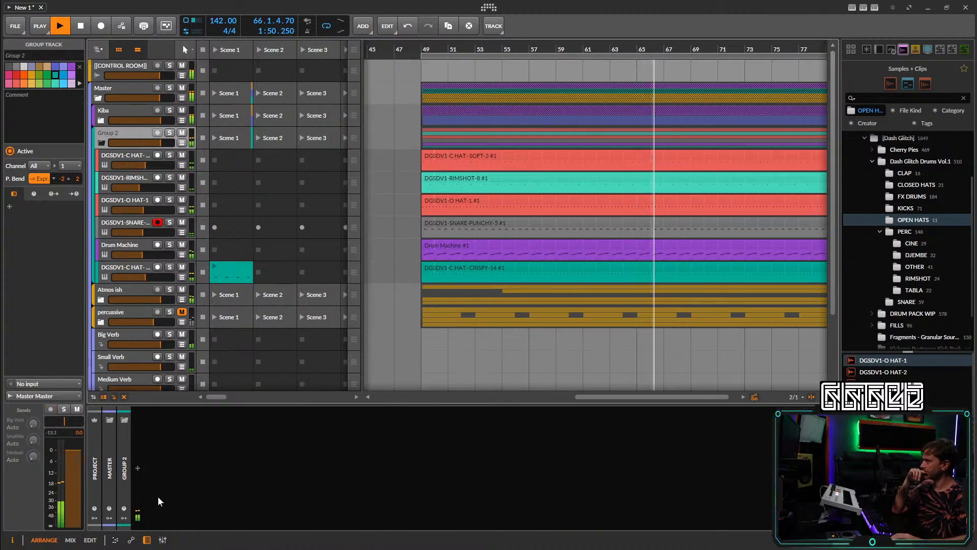
pyautogui.click(139, 469)
pyautogui.write('eq')
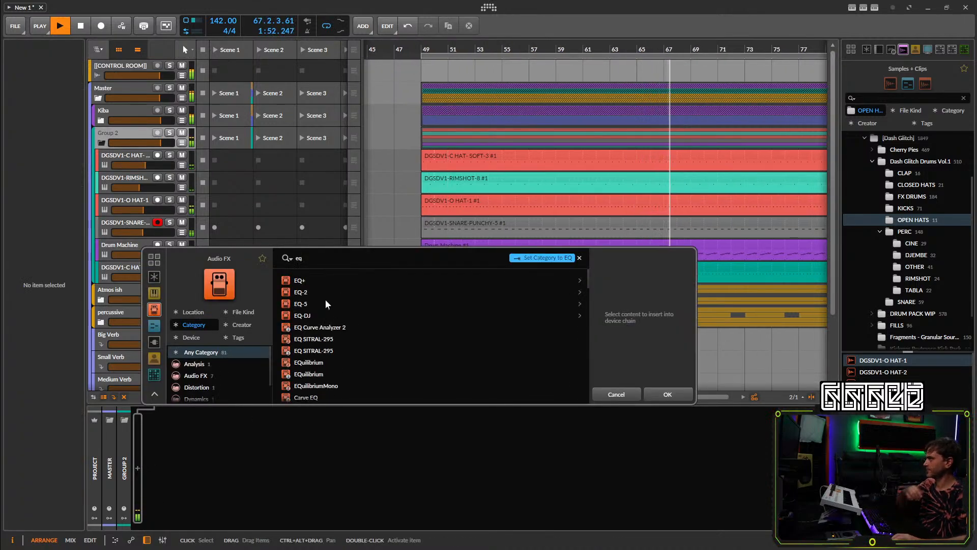
pyautogui.click(342, 291)
pyautogui.doubleClick(343, 294)
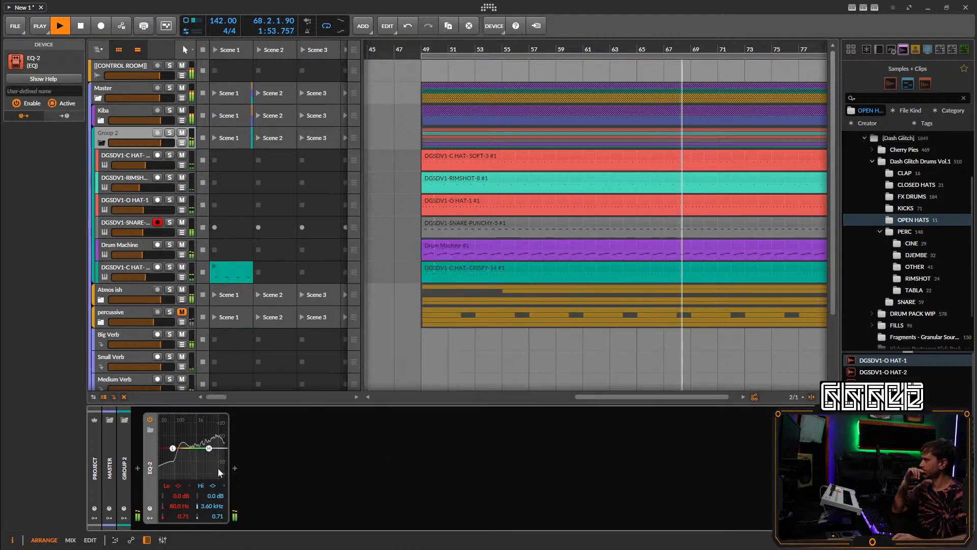
pyautogui.click(188, 486)
pyautogui.click(209, 497)
pyautogui.moveTo(177, 504); pyautogui.dragTo(177, 483)
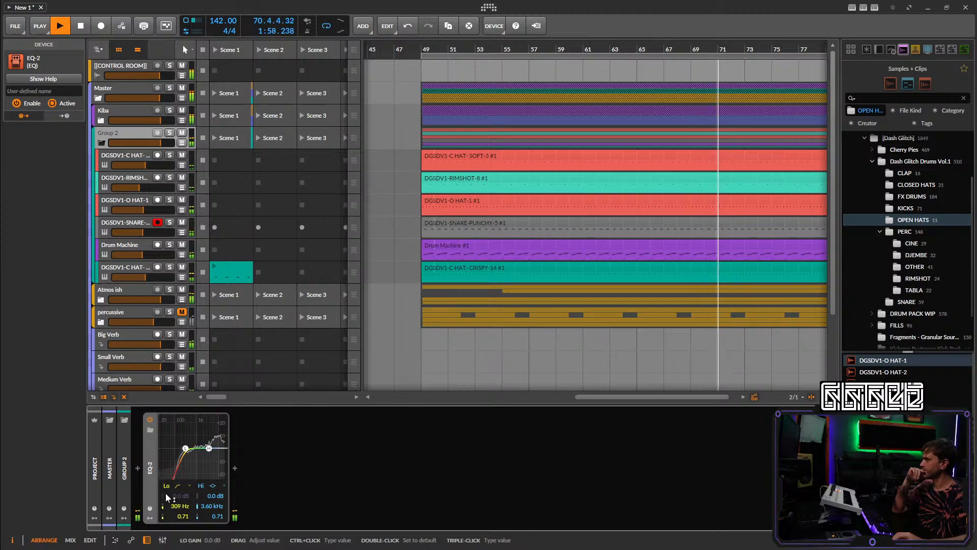
# Group the open hat and snare tracks, collapse the new group and move it to the top of Group 2.
pyautogui.click(134, 222)
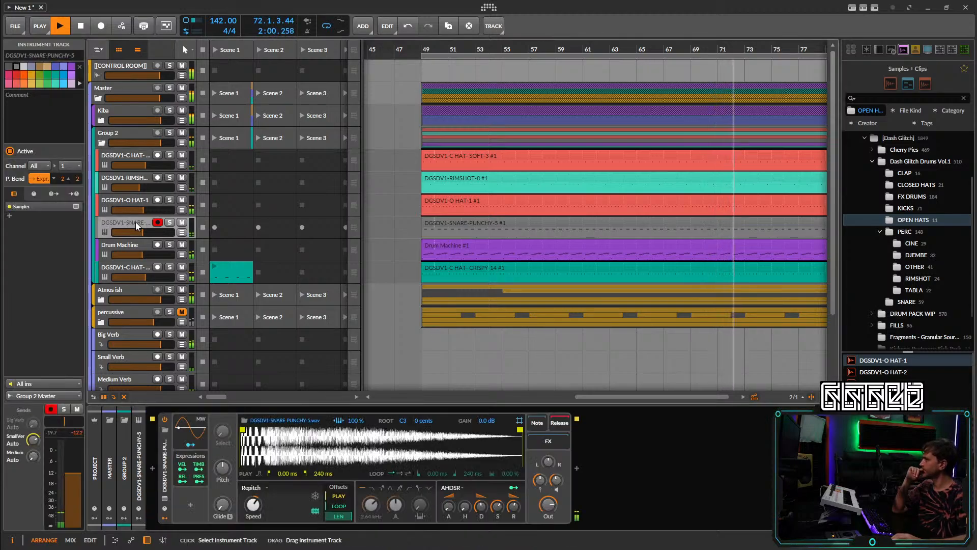
pyautogui.keyDown('ctrl'); pyautogui.click(134, 204); pyautogui.keyUp('ctrl')
pyautogui.hotkey('ctrl', 'g')
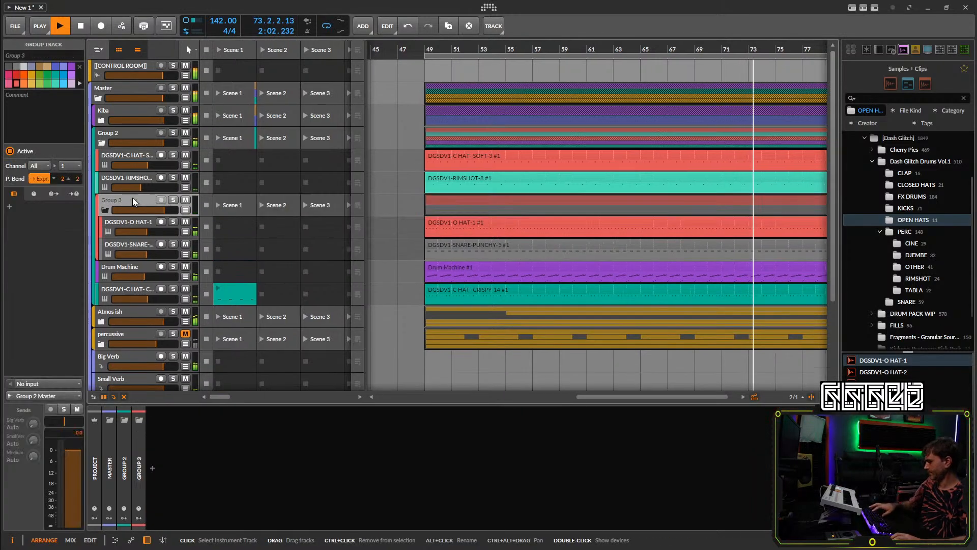
pyautogui.click(106, 210)
pyautogui.moveTo(134, 199); pyautogui.dragTo(138, 153)
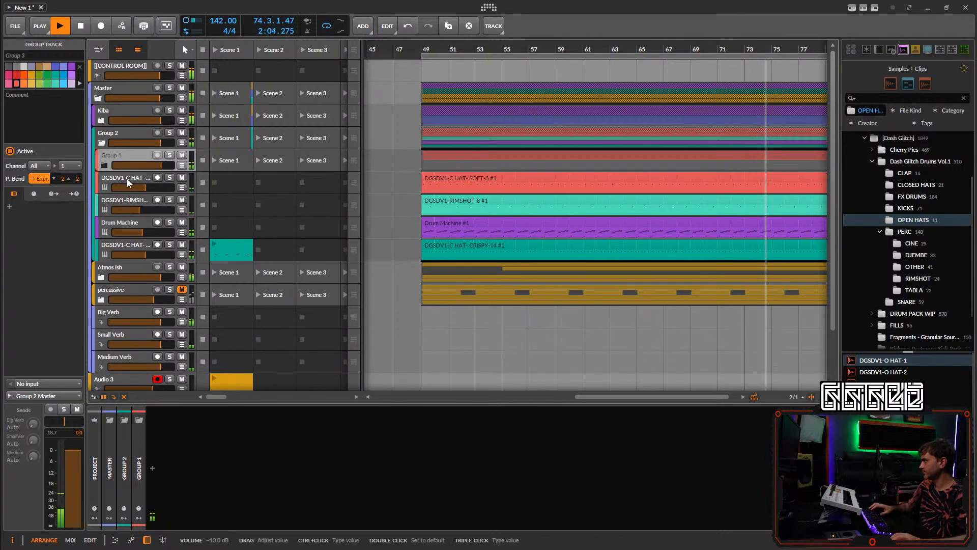
# Group the soft hat, rimshot, Drum Machine and crispy hat tracks inside Group 2 and collapse the new group.
pyautogui.click(126, 179)
pyautogui.keyDown('shift'); pyautogui.click(130, 243); pyautogui.keyUp('shift')
pyautogui.hotkey('ctrl', 'g')
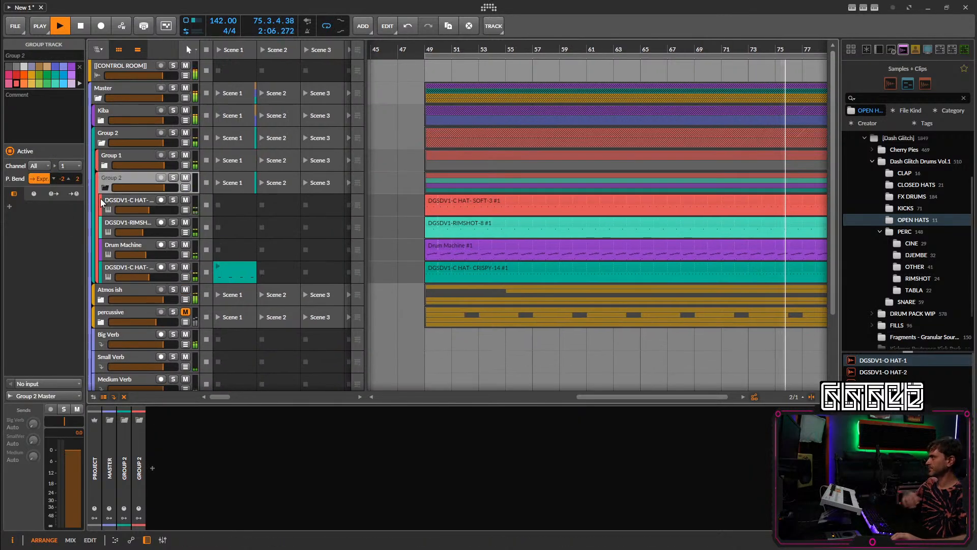
pyautogui.click(105, 188)
# Copy the Dynamics device sidechained to MainKickM from Audio 3 in Atmos ish onto the nested Group 2 track.
pyautogui.click(131, 201)
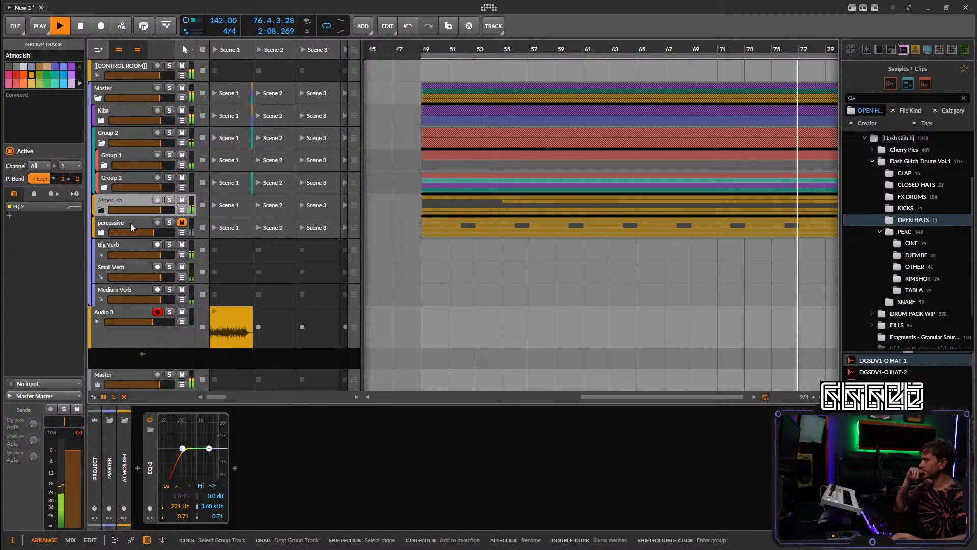
pyautogui.click(100, 211)
pyautogui.scroll(-3, 187, 266)
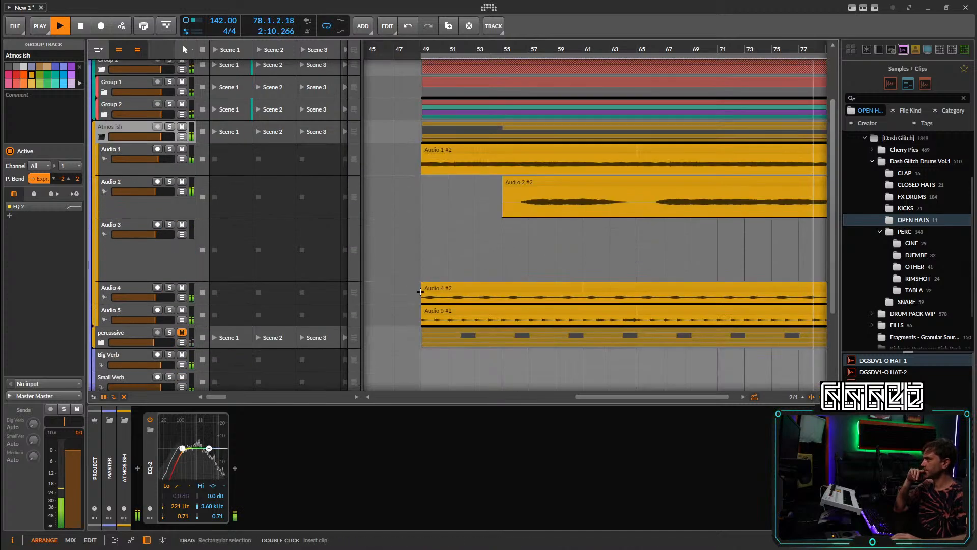
pyautogui.click(188, 265)
pyautogui.click(289, 472)
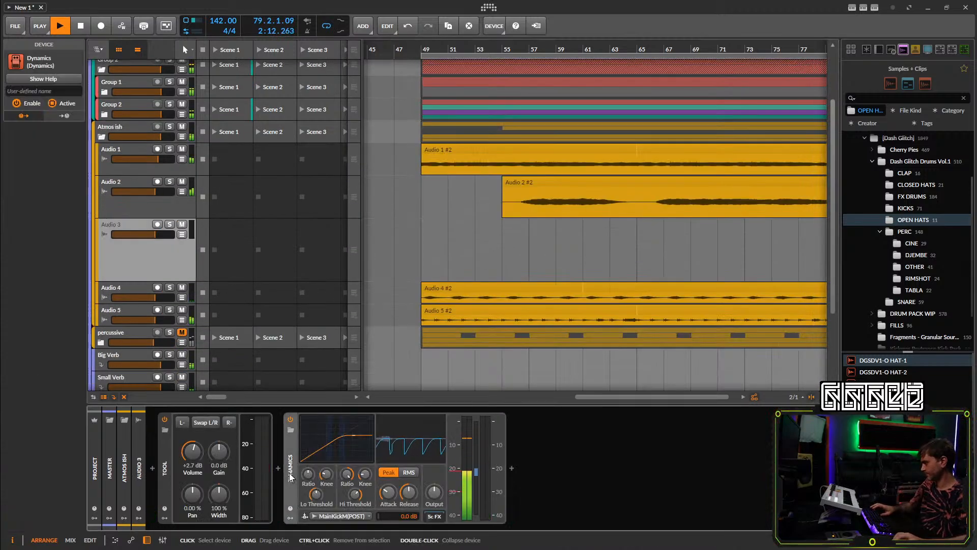
pyautogui.click(101, 136)
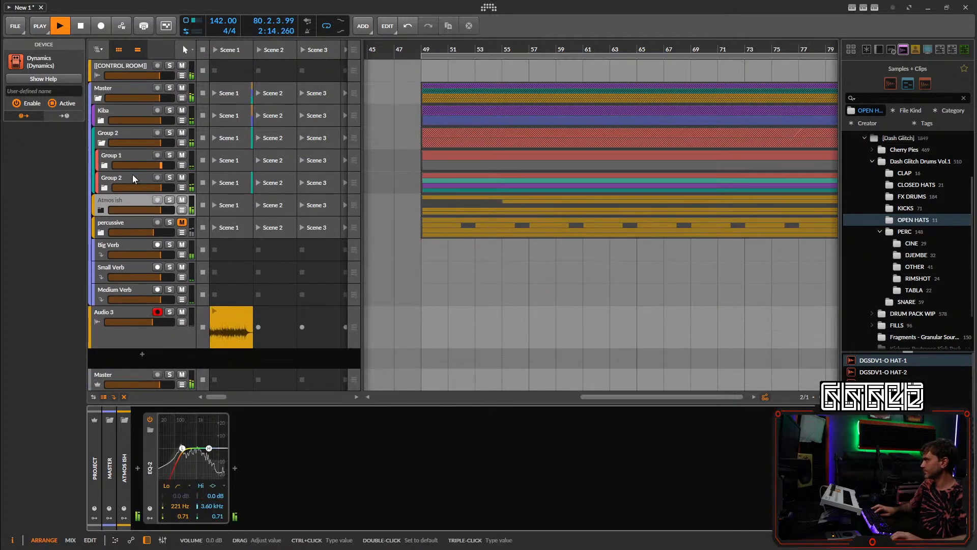
pyautogui.click(130, 181)
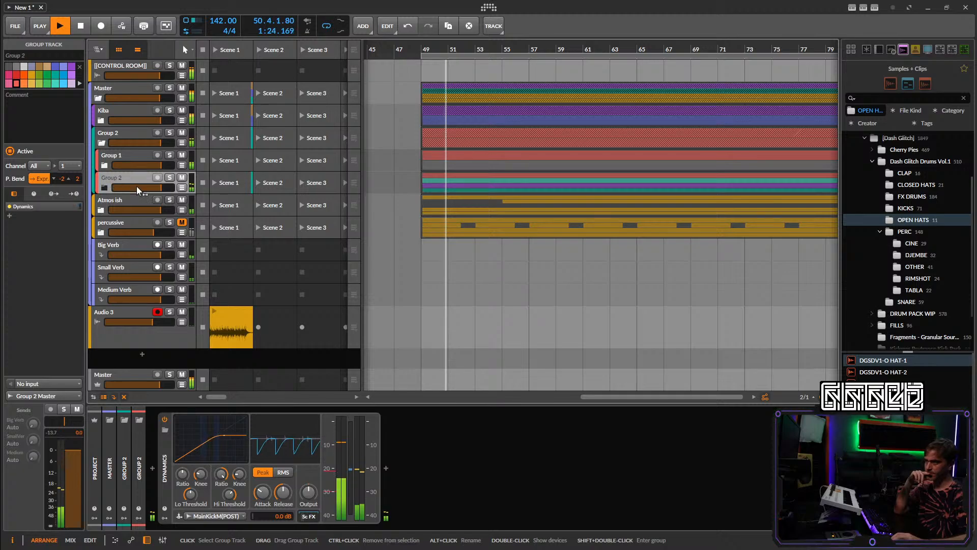
# Expand Group 1, check the devices and levels of its open hat and snare tracks, and collapse it.
pyautogui.click(127, 155)
pyautogui.click(103, 164)
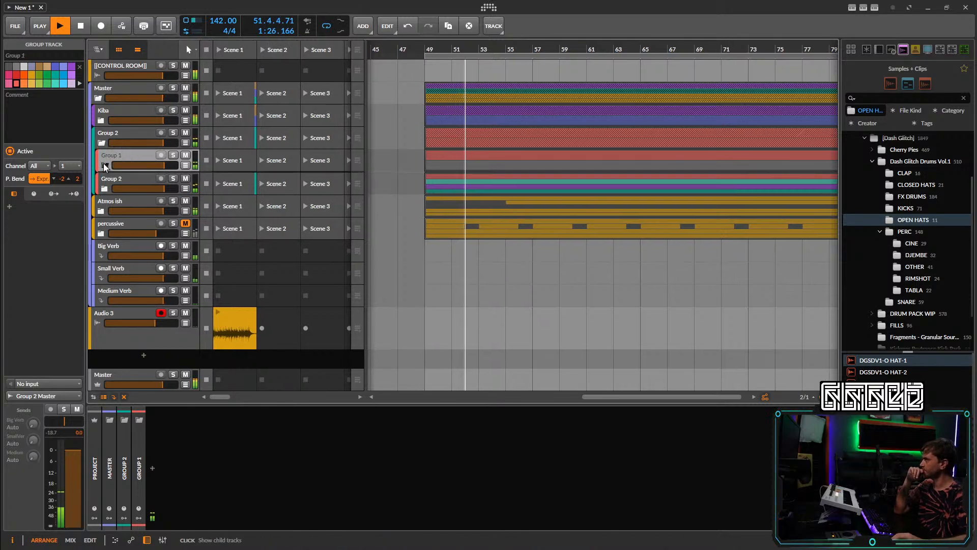
pyautogui.click(134, 179)
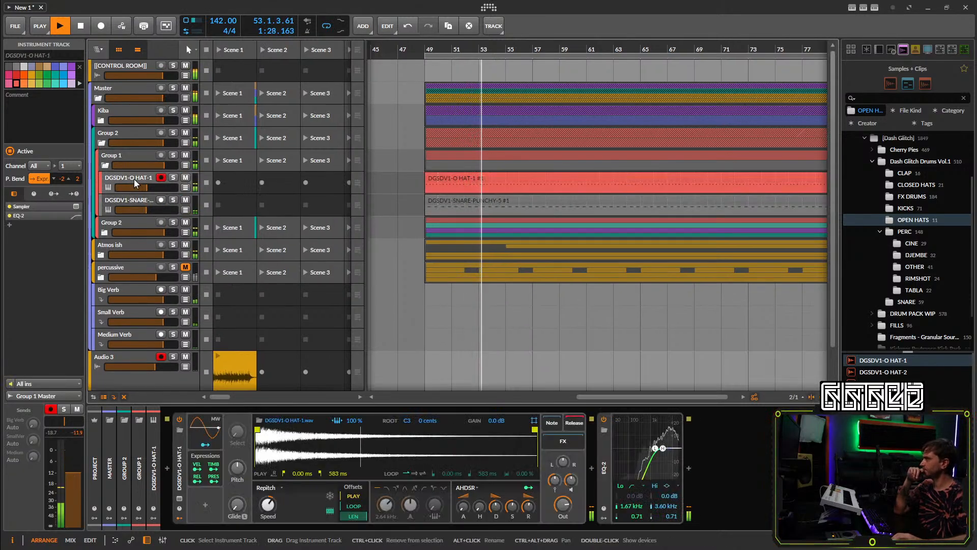
pyautogui.click(146, 203)
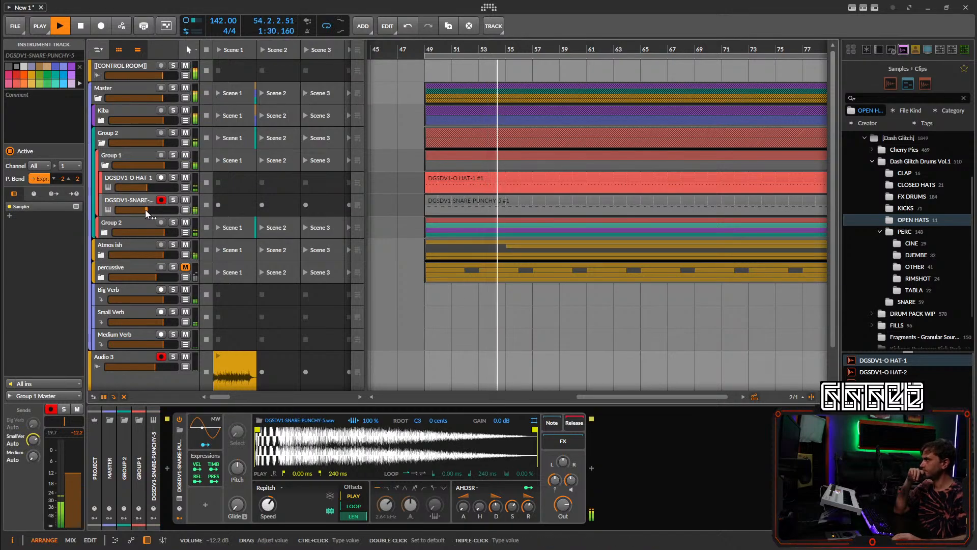
pyautogui.click(105, 166)
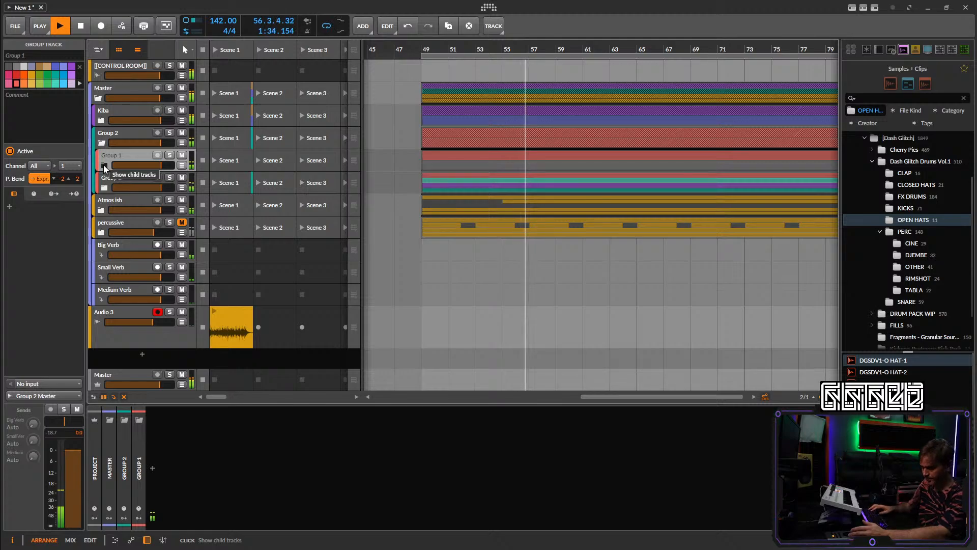
# Add EQuilibrium to Audio 2 in Atmos ish and cut its lows with a -5.21 dB band at 138 Hz.
pyautogui.scroll(-2, 532, 237)
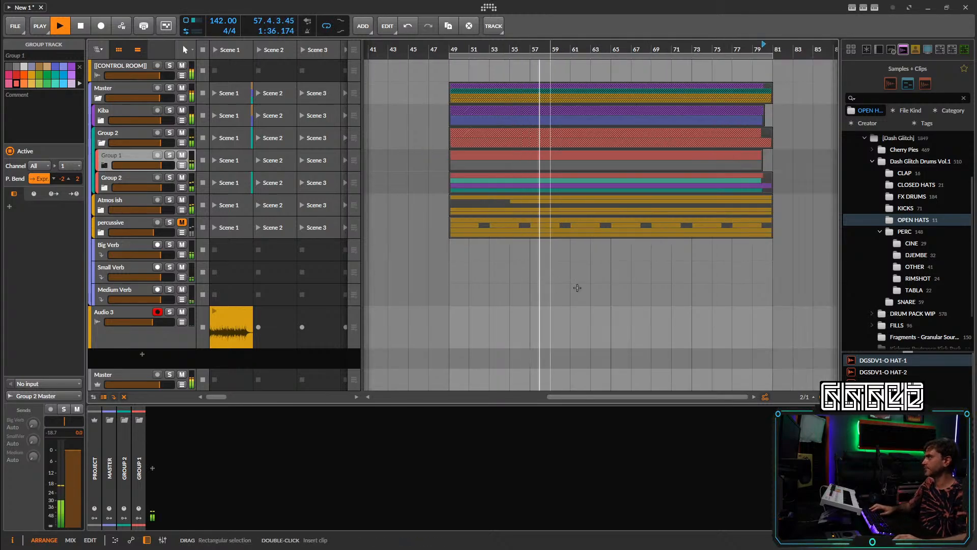
pyautogui.moveTo(578, 288); pyautogui.dragTo(551, 289)
pyautogui.click(102, 210)
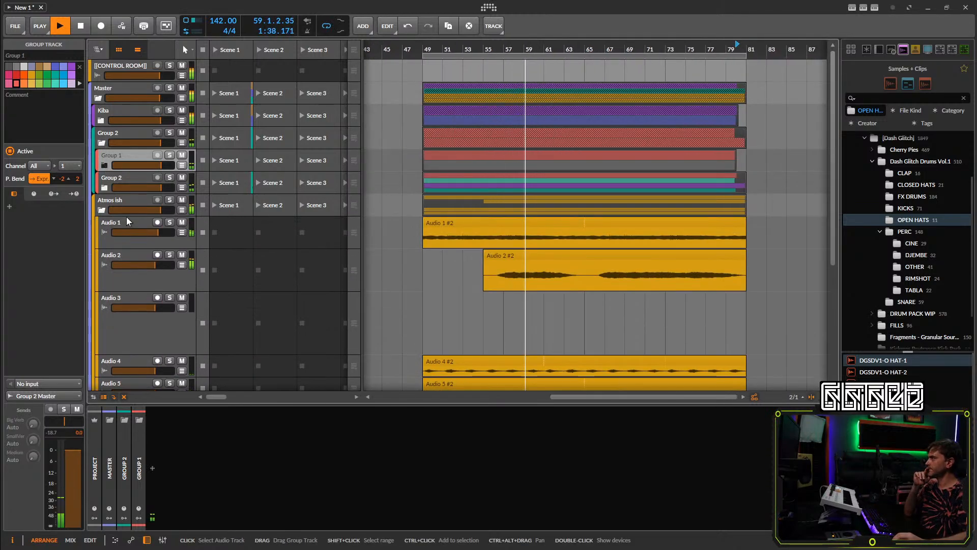
pyautogui.click(158, 281)
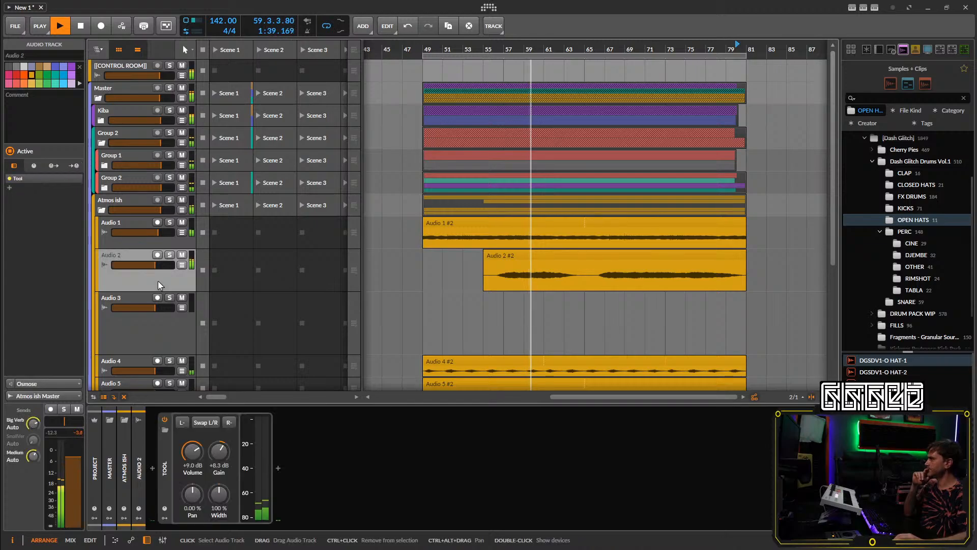
pyautogui.click(278, 468)
pyautogui.write('equil')
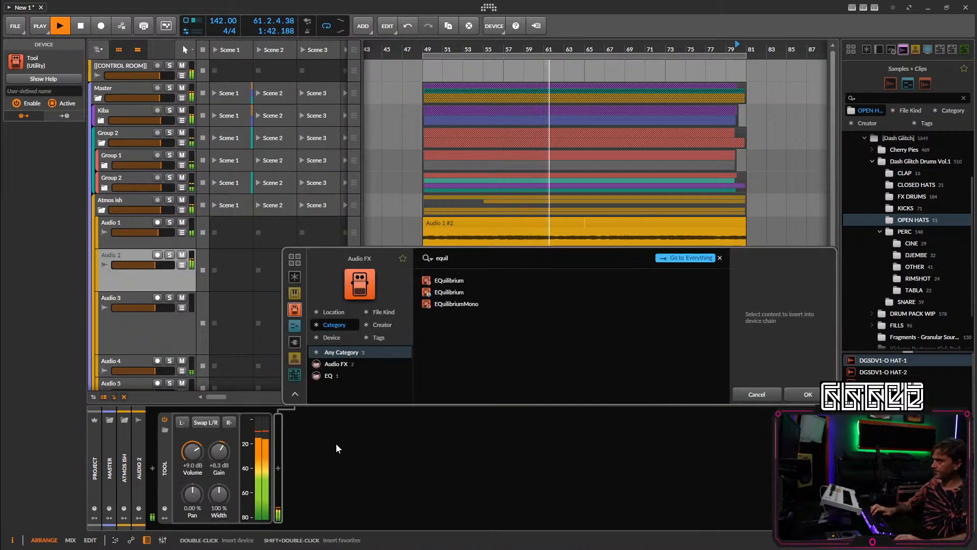
pyautogui.click(447, 292)
pyautogui.click(806, 392)
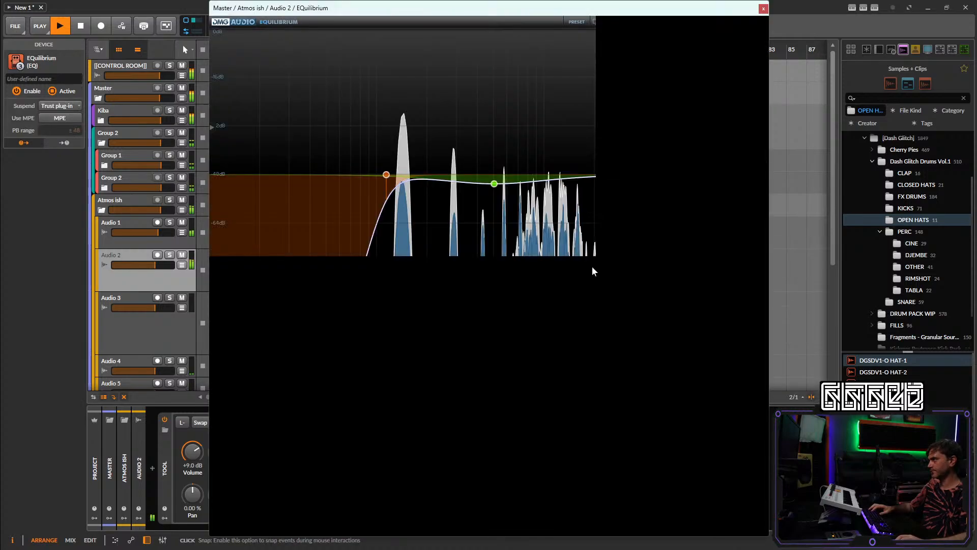
pyautogui.moveTo(453, 174); pyautogui.dragTo(400, 229)
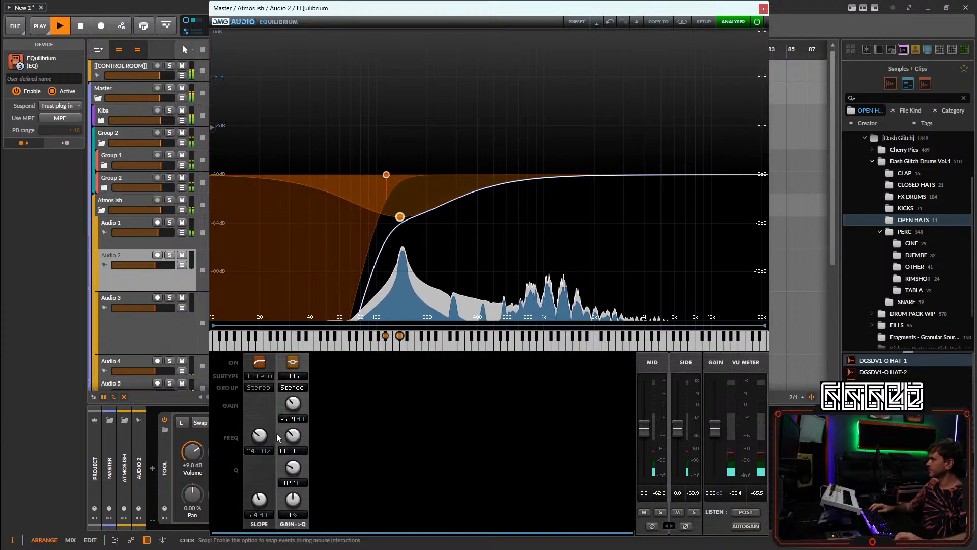
pyautogui.click(763, 9)
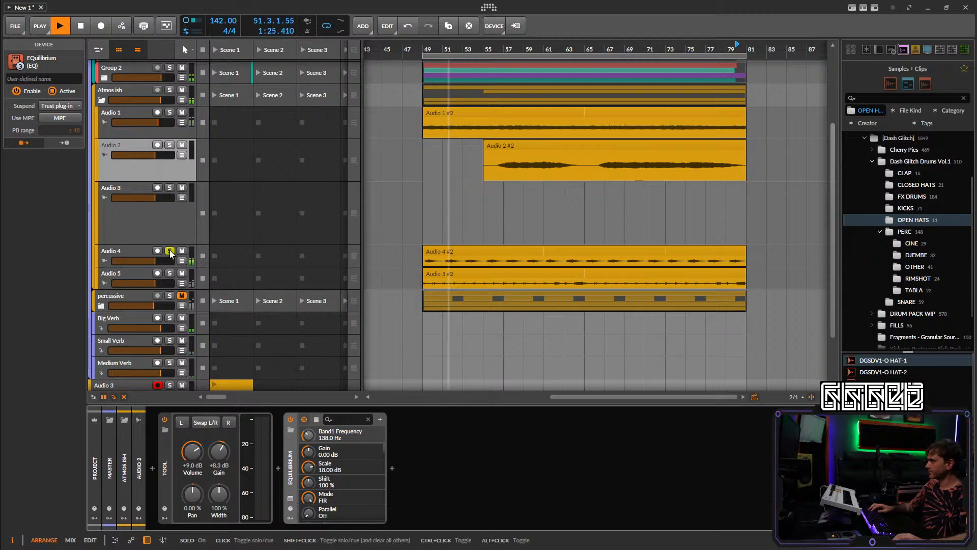
# Mute the Audio 4 clip in the Atmos ish group.
pyautogui.click(132, 250)
pyautogui.click(447, 249)
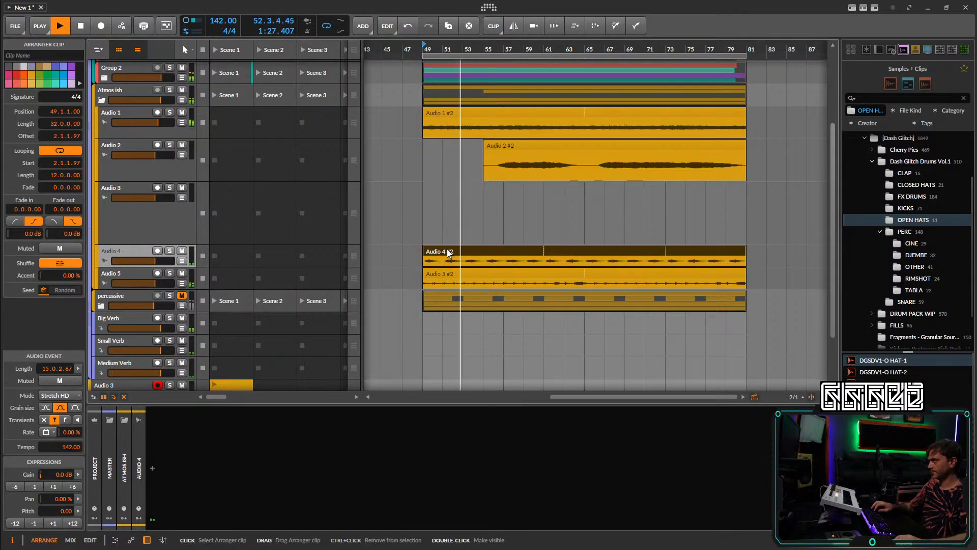
pyautogui.hotkey('alt', 'm')
# Add an EQ-2 after Delay+ on Audio 5 and set its low band to a 2-pole high-pass at 229 Hz.
pyautogui.scroll(-2, 440, 250)
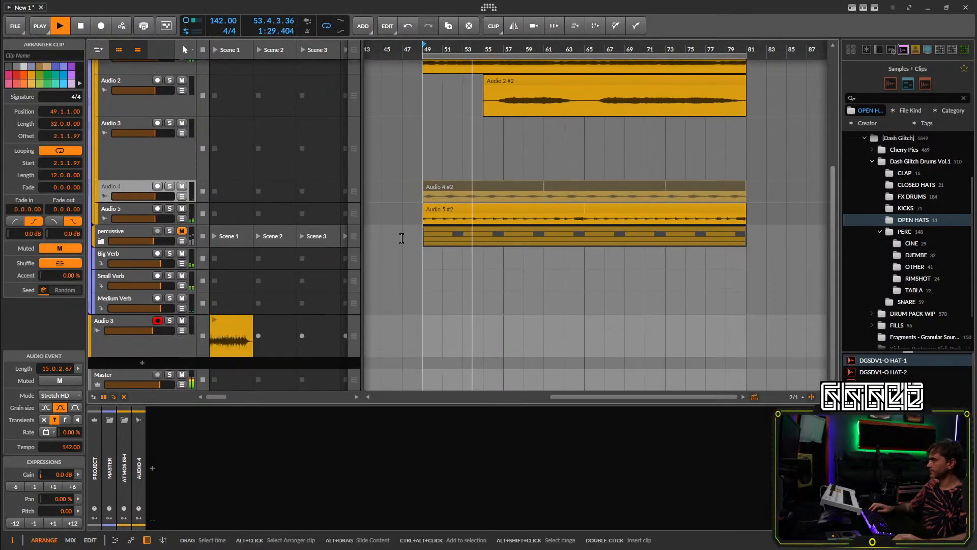
pyautogui.click(139, 212)
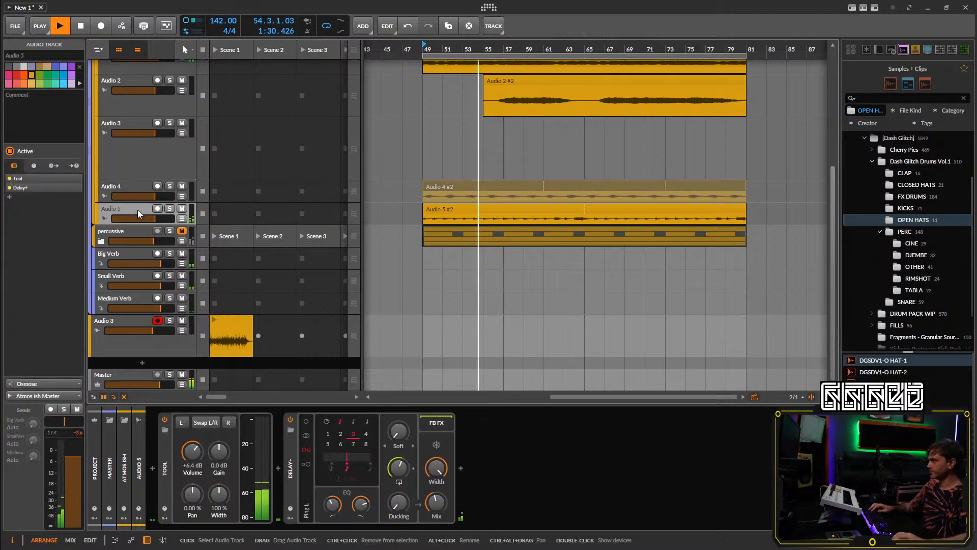
pyautogui.click(460, 469)
pyautogui.press('Down')
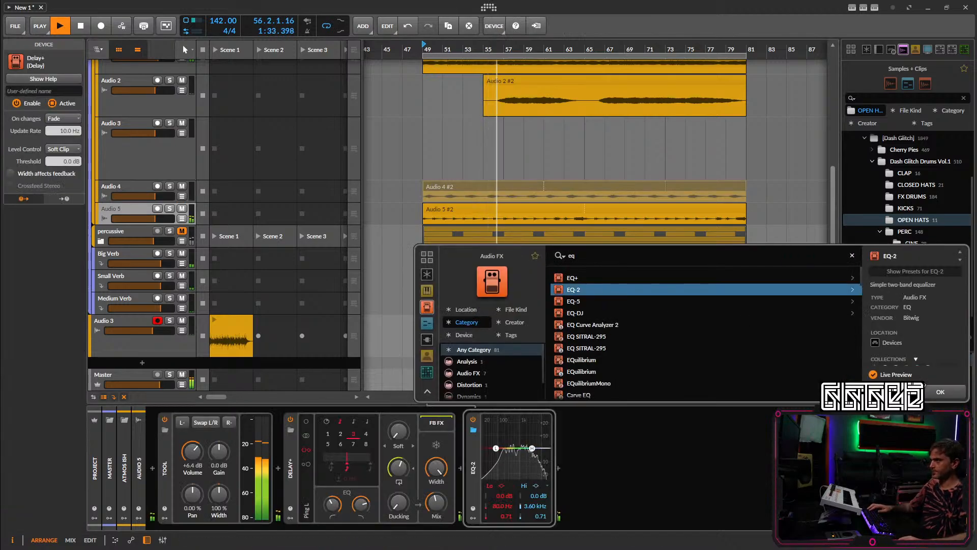
pyautogui.click(926, 390)
pyautogui.click(501, 485)
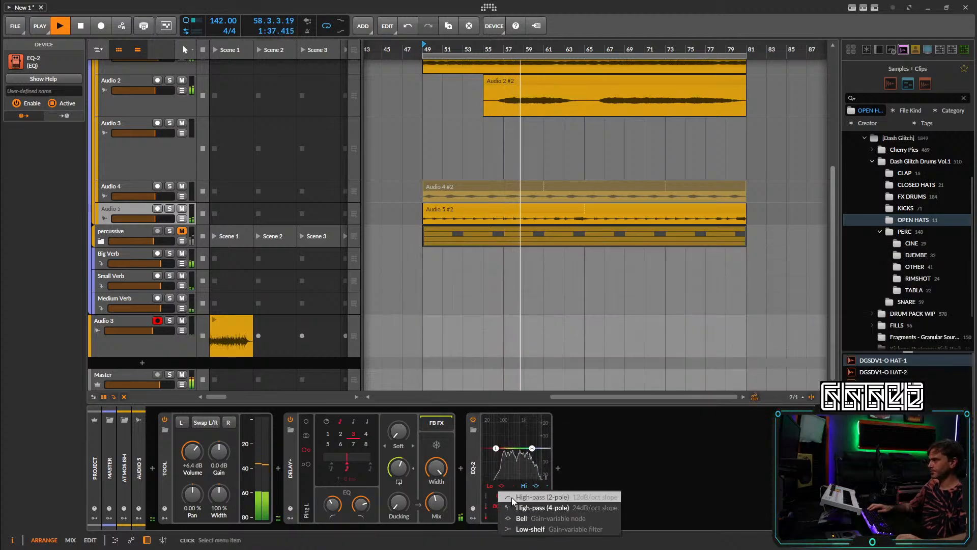
pyautogui.click(513, 500)
pyautogui.moveTo(503, 506); pyautogui.dragTo(503, 484)
# Add a -2.89 dB band at 690 Hz in Audio 2's EQuilibrium and close the plug-in window.
pyautogui.scroll(3, 388, 241)
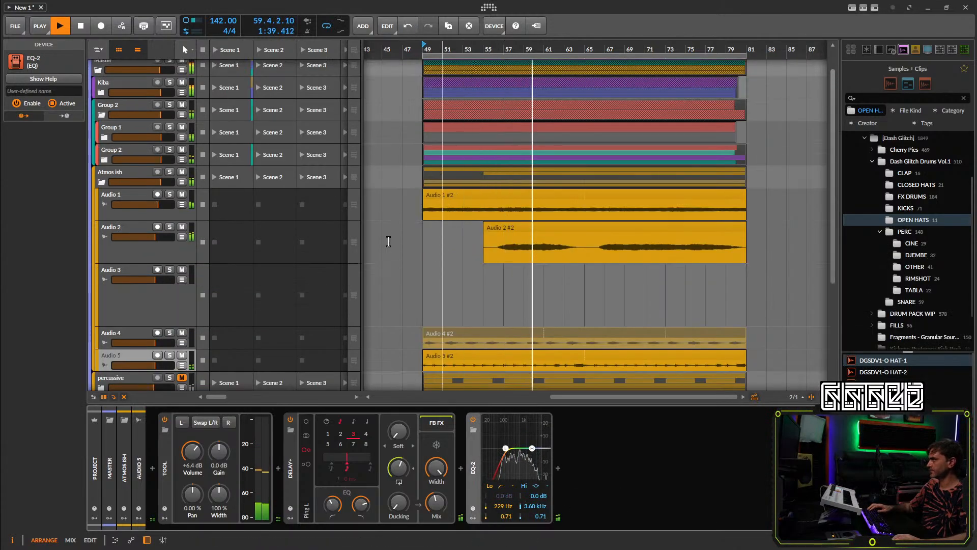
pyautogui.click(124, 243)
pyautogui.click(290, 500)
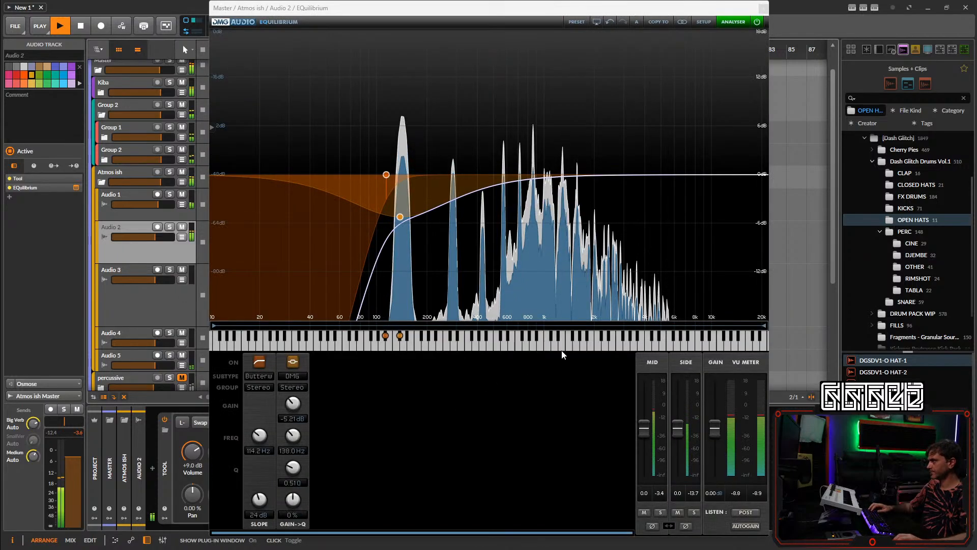
pyautogui.scroll(3, 398, 220)
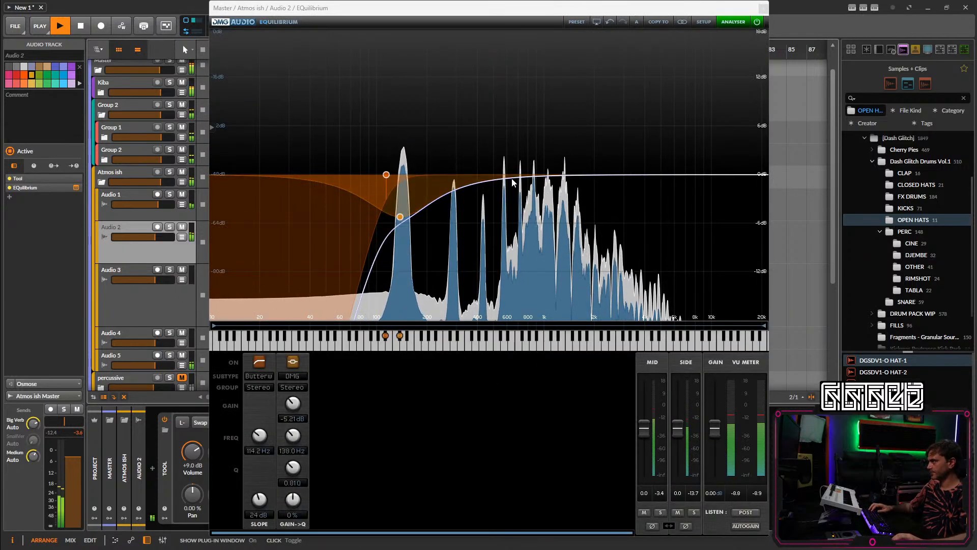
pyautogui.moveTo(528, 176); pyautogui.dragTo(517, 199)
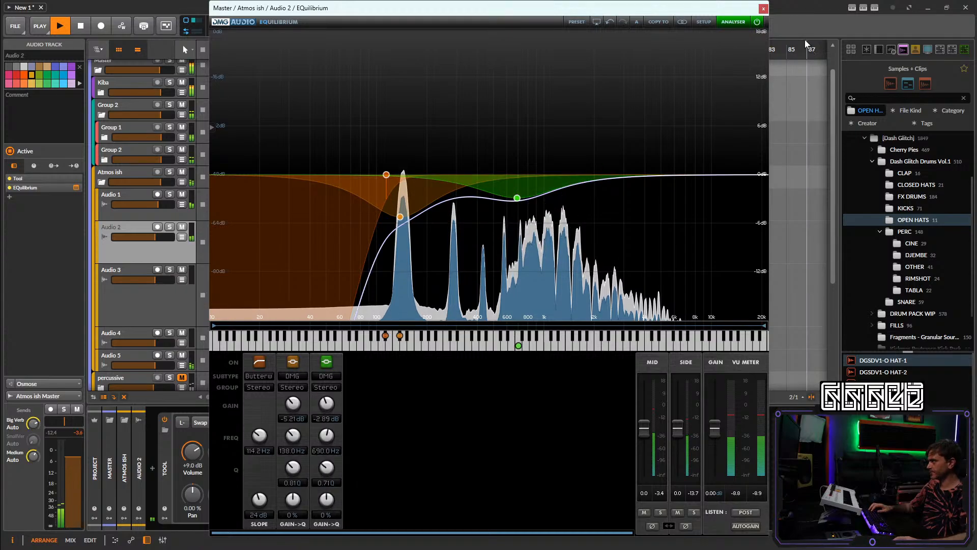
pyautogui.click(764, 8)
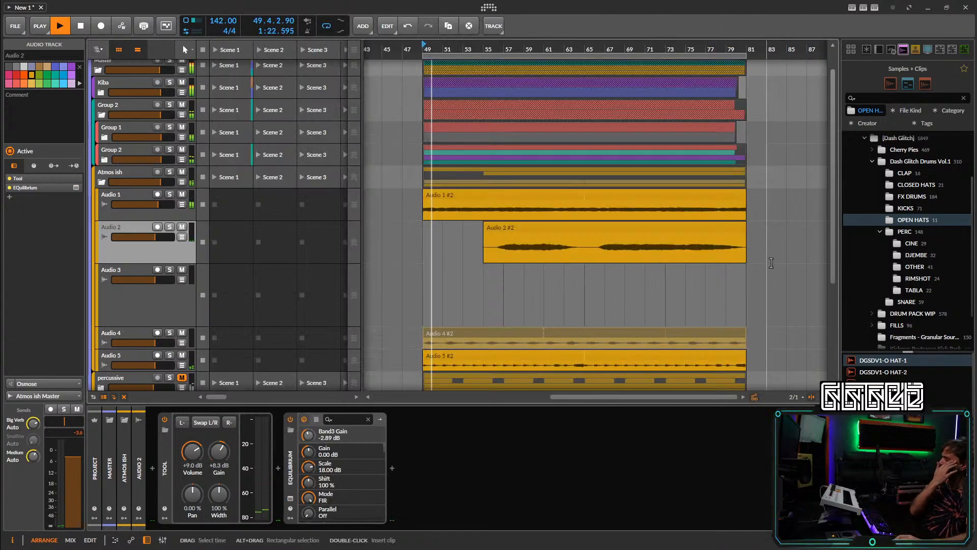
# Collapse Atmos ish and Group 2, then unmute and expand the percussive group.
pyautogui.click(103, 183)
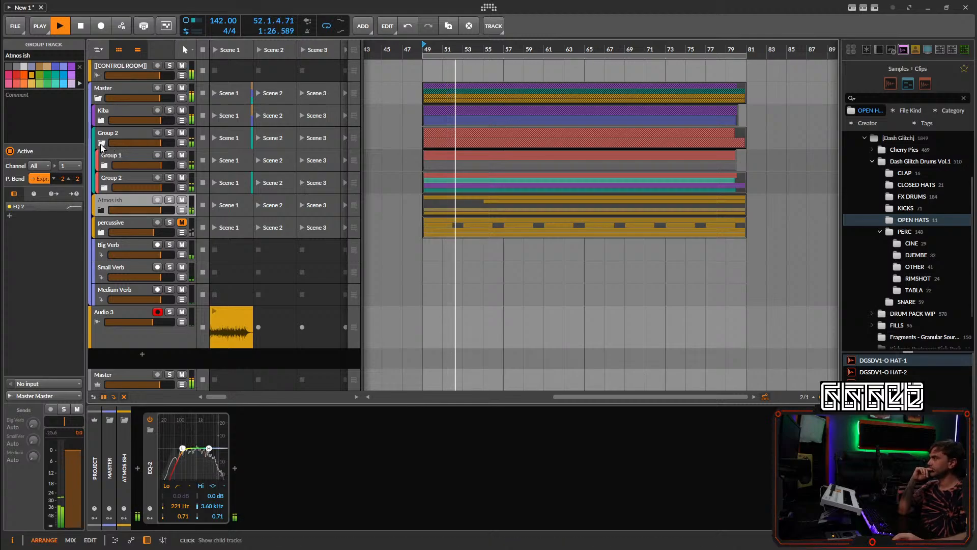
pyautogui.click(101, 144)
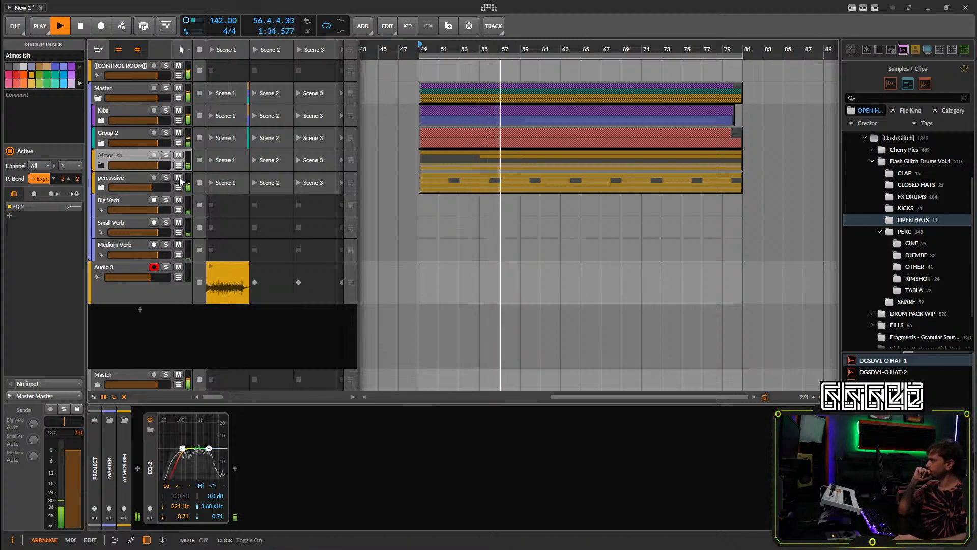
pyautogui.click(129, 181)
pyautogui.click(101, 187)
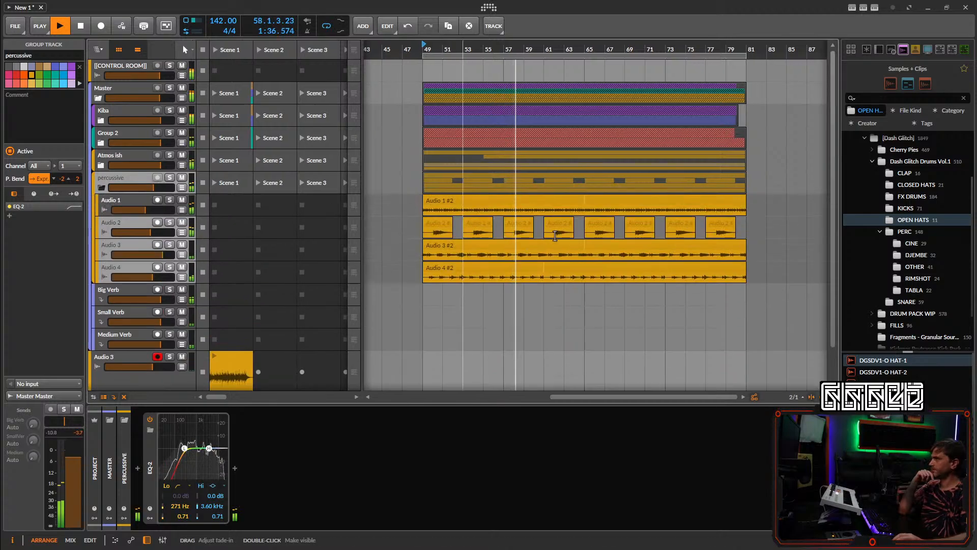
# Shift all the percussive Audio 2 clips from bar 49 onward so that the first one starts at bar 51.
pyautogui.moveTo(748, 222); pyautogui.dragTo(455, 226)
pyautogui.scroll(3, 427, 224)
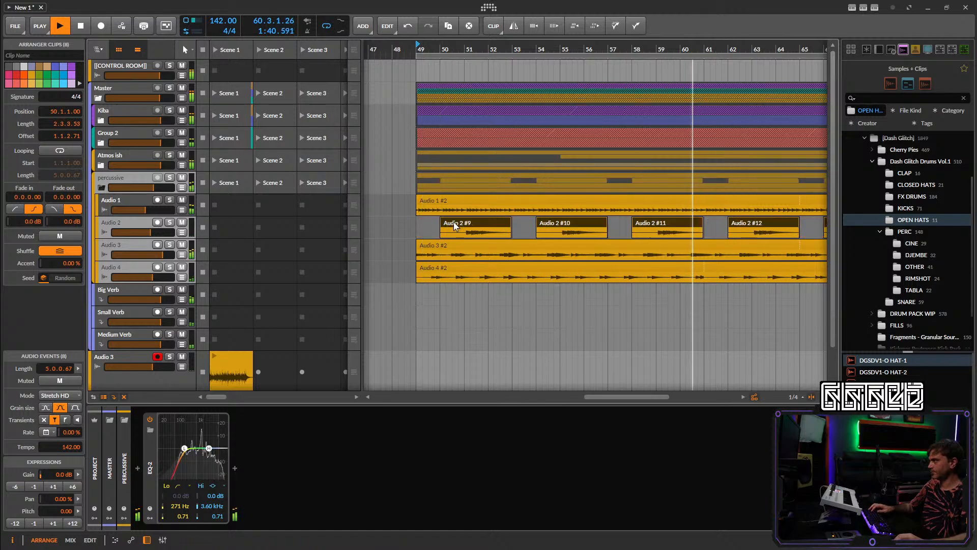
pyautogui.scroll(-3, 455, 226)
pyautogui.moveTo(634, 224); pyautogui.dragTo(666, 224)
pyautogui.scroll(4, 655, 227)
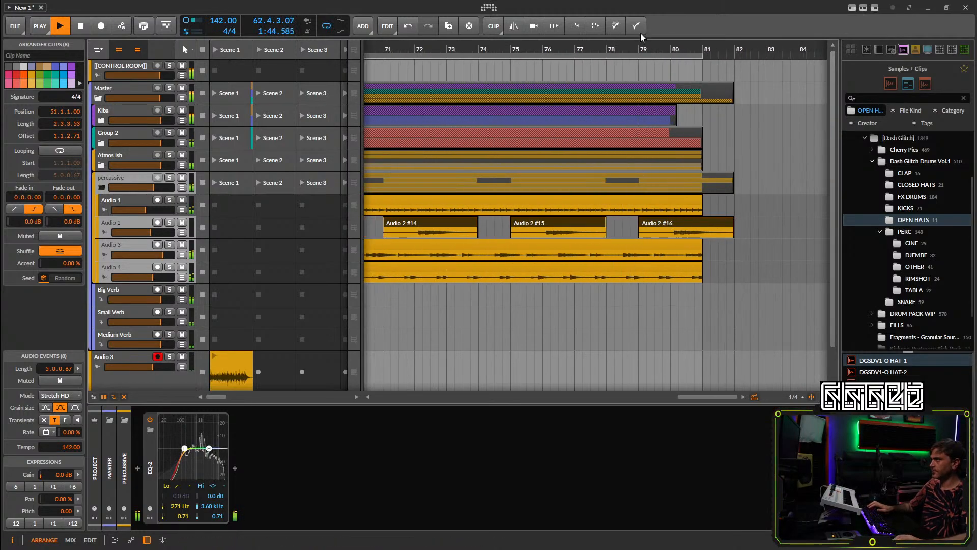
# Delete the Audio 2 #15 clip and trim the end of the percussive Audio 1 clip back to bar 80.
pyautogui.scroll(-2, 601, 222)
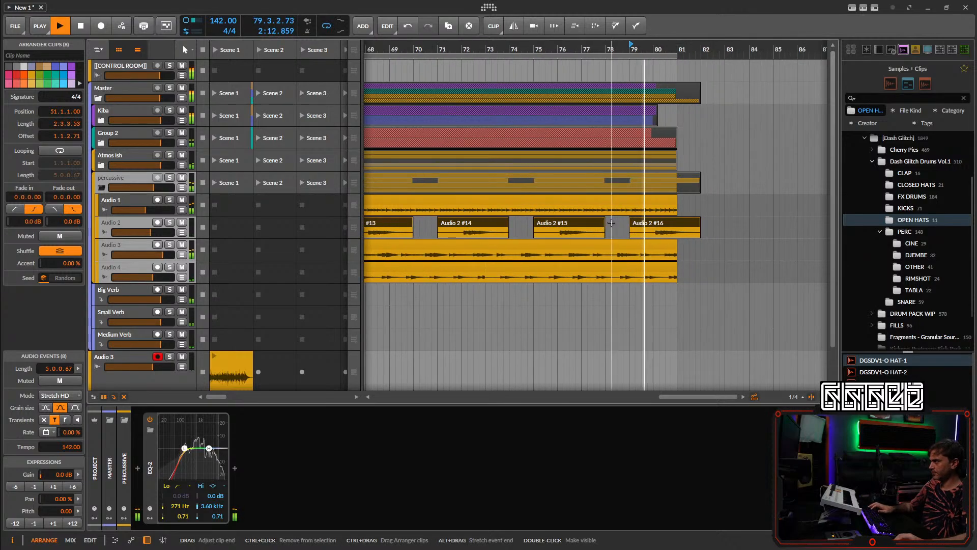
pyautogui.click(617, 225)
pyautogui.click(587, 225)
pyautogui.press('Delete')
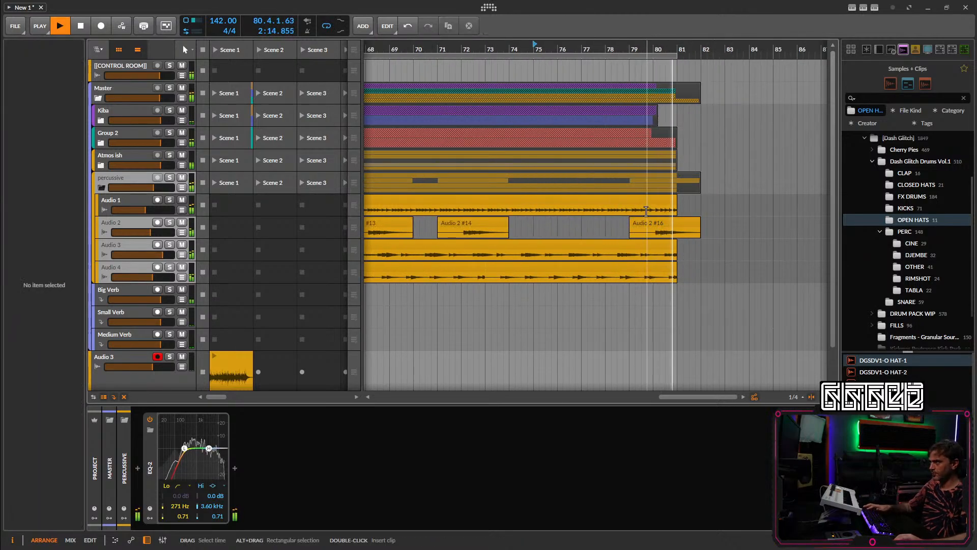
pyautogui.scroll(-1, 665, 205)
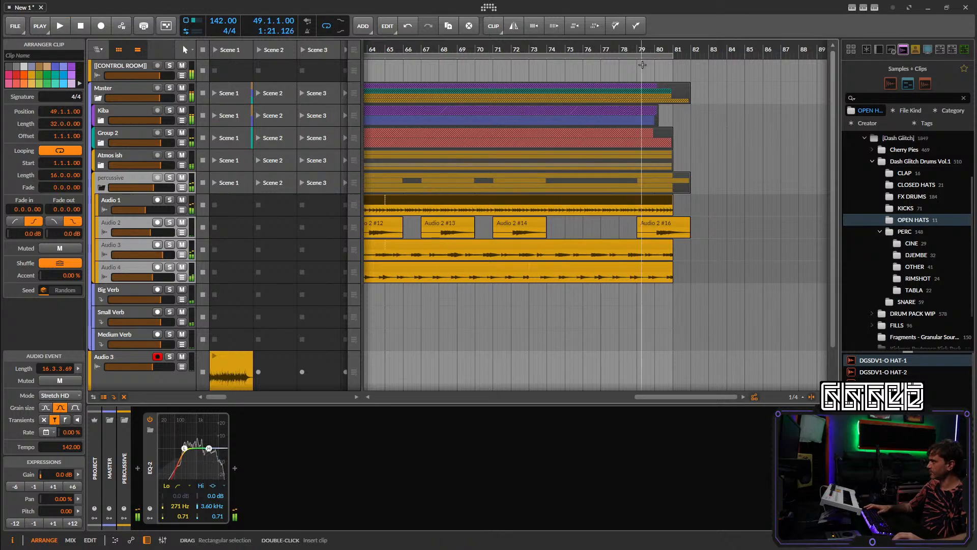
pyautogui.moveTo(646, 52); pyautogui.dragTo(602, 203)
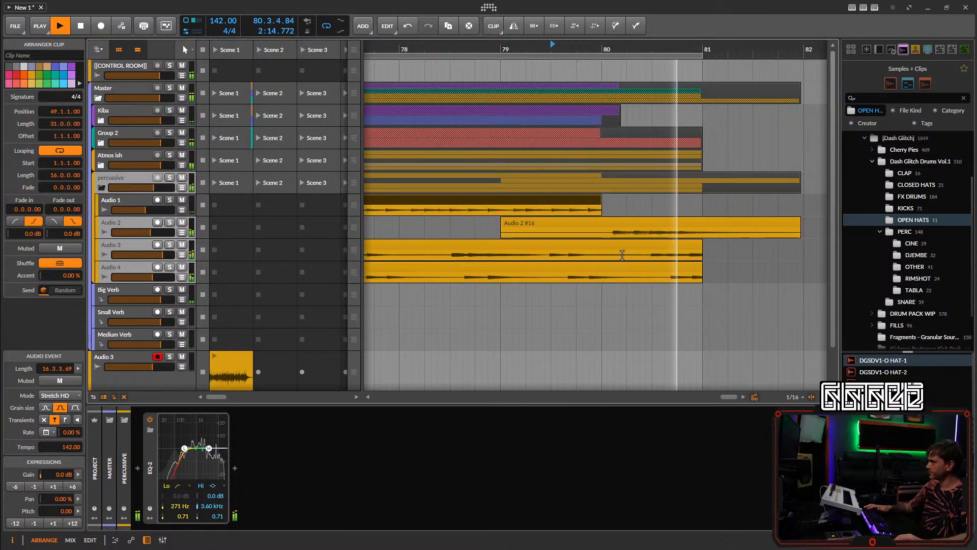
# Listen to the last bars before bar 81 with the percussive Audio 1 track muted.
pyautogui.click(169, 199)
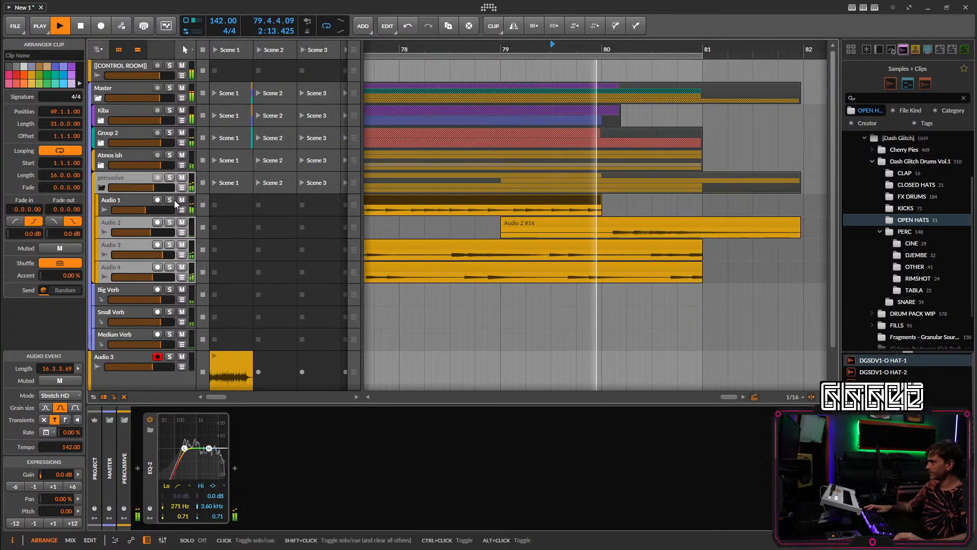
pyautogui.click(383, 46)
pyautogui.press('space')
pyautogui.moveTo(480, 178); pyautogui.dragTo(693, 224)
pyautogui.press('space')
pyautogui.click(182, 200)
pyautogui.press('space')
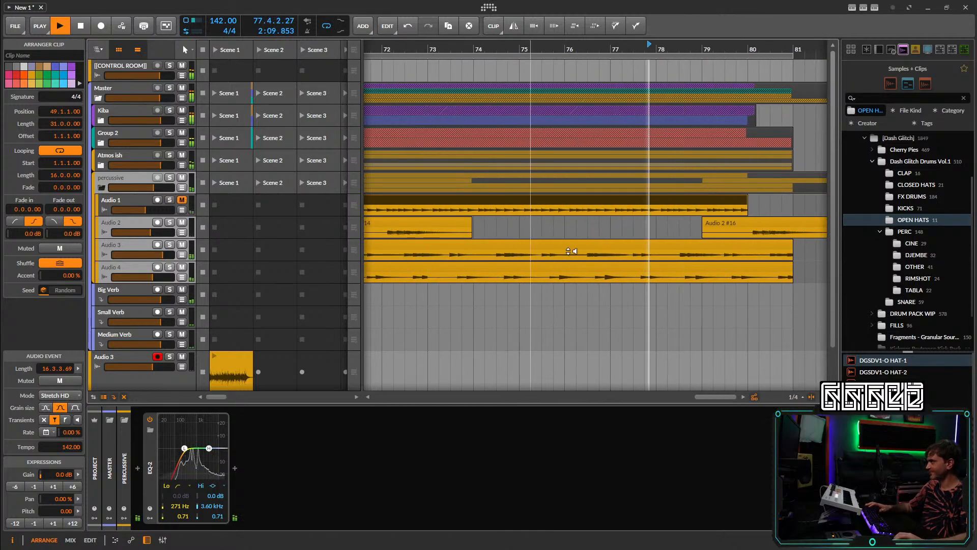
# Trim the end of the percussive Audio 3 clip back to about bar 80.
pyautogui.scroll(-5, 578, 217)
pyautogui.click(131, 199)
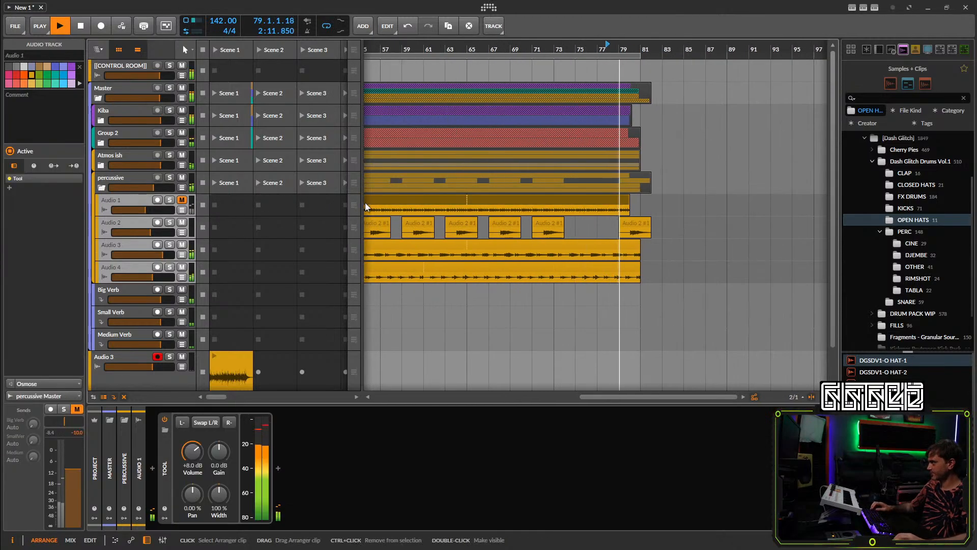
pyautogui.click(126, 222)
pyautogui.click(146, 264)
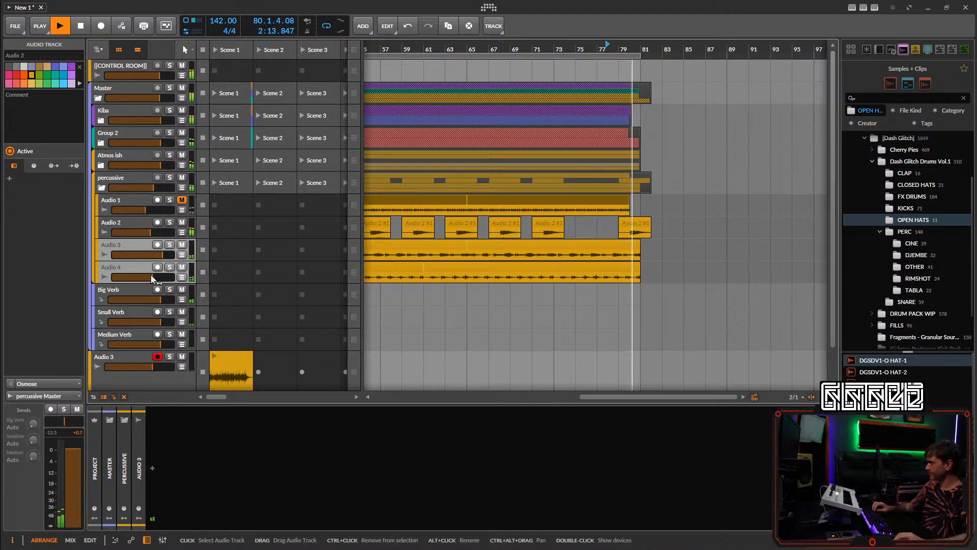
pyautogui.scroll(5, 670, 246)
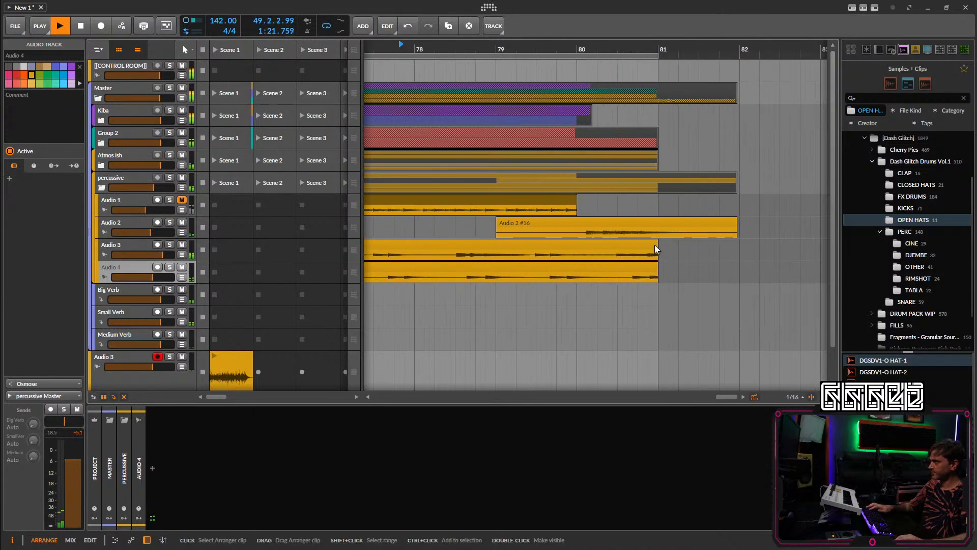
pyautogui.moveTo(655, 245); pyautogui.dragTo(577, 245)
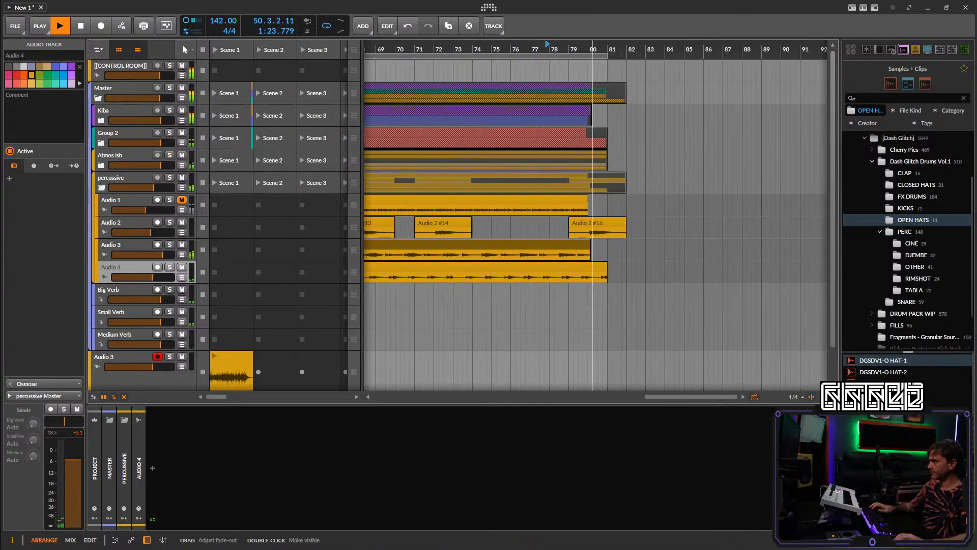
# Mute the Audio 3 and Audio 4 clips in the percussive group's bar 49 section.
pyautogui.scroll(-5, 545, 251)
pyautogui.scroll(-5, 545, 251)
pyautogui.click(476, 205)
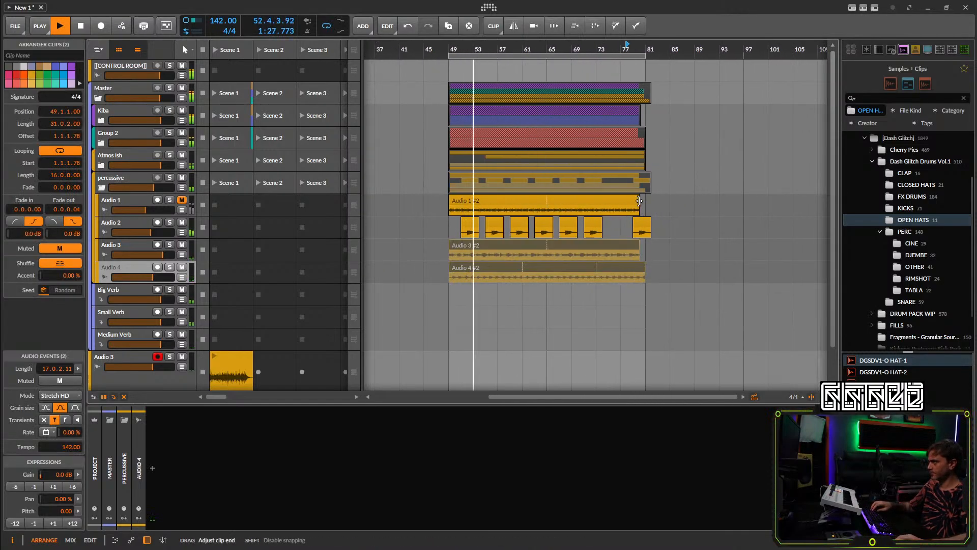
# Extend the percussive Audio 1 clip to 32 bars, ending at bar 81, and unmute its track.
pyautogui.moveTo(640, 201); pyautogui.dragTo(645, 200)
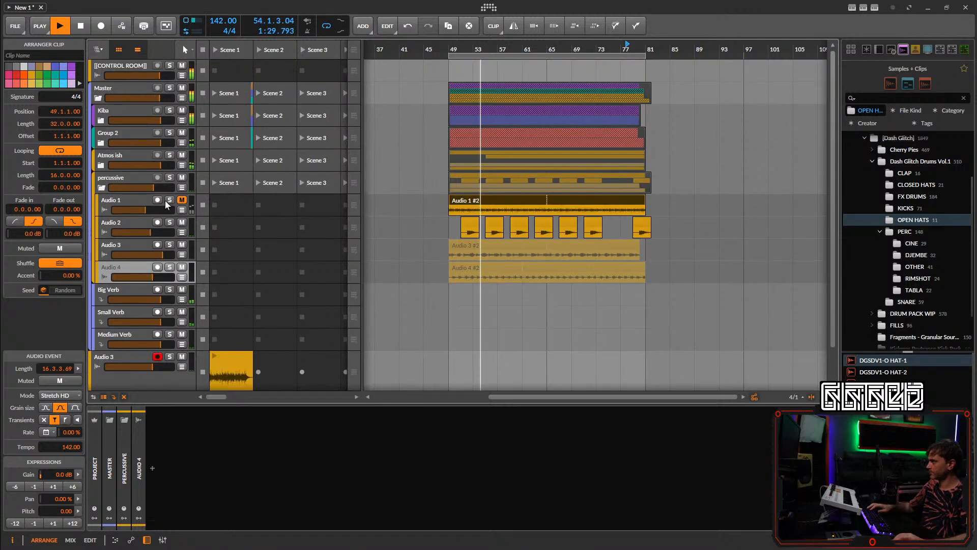
pyautogui.scroll(5, 473, 248)
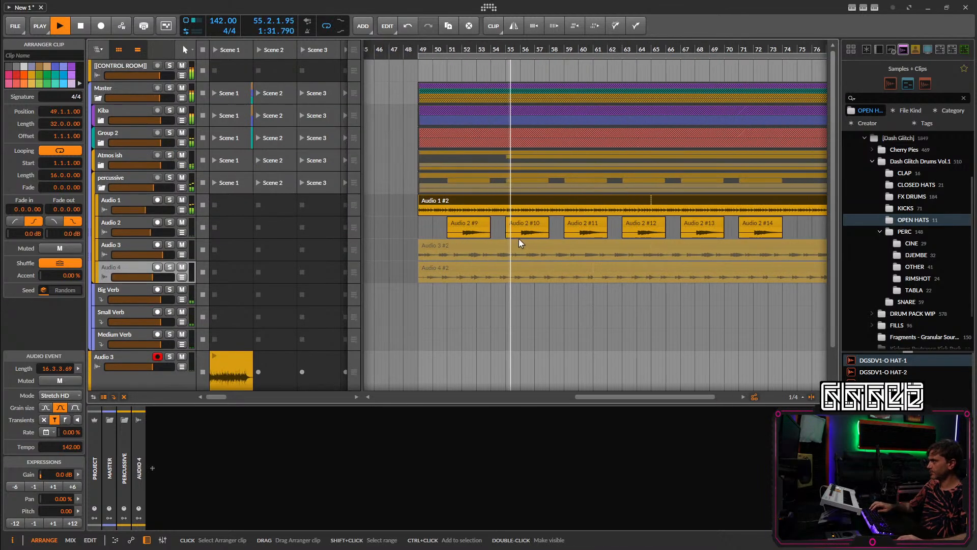
# Delete the percussive Audio 2 clips after the fourth one and mute the four that remain.
pyautogui.click(479, 219)
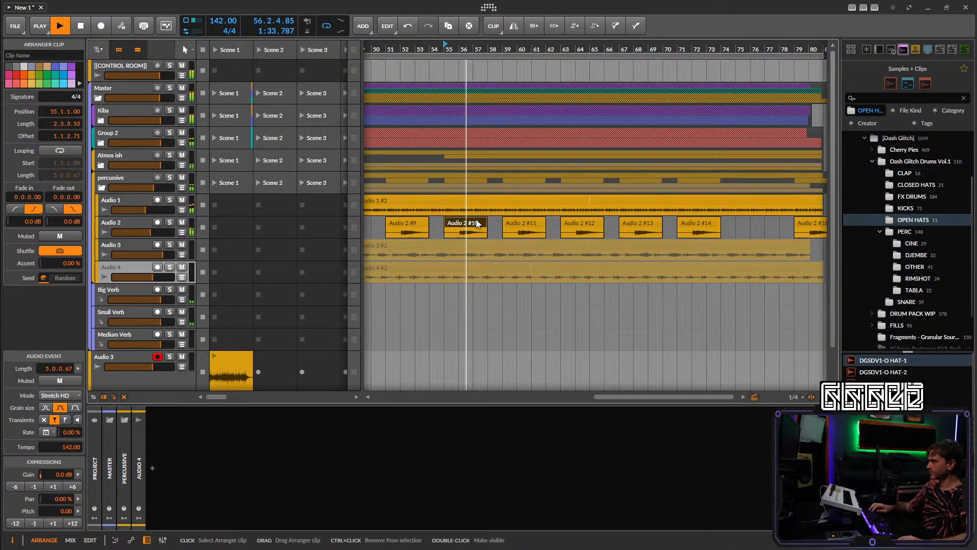
pyautogui.scroll(-5, 488, 223)
pyautogui.moveTo(662, 222); pyautogui.dragTo(408, 238)
pyautogui.press('Delete')
pyautogui.hotkey('alt', 'm')
# Unmute the percussive Audio 3 clip and extend it to 32 bars, ending at bar 81.
pyautogui.click(458, 250)
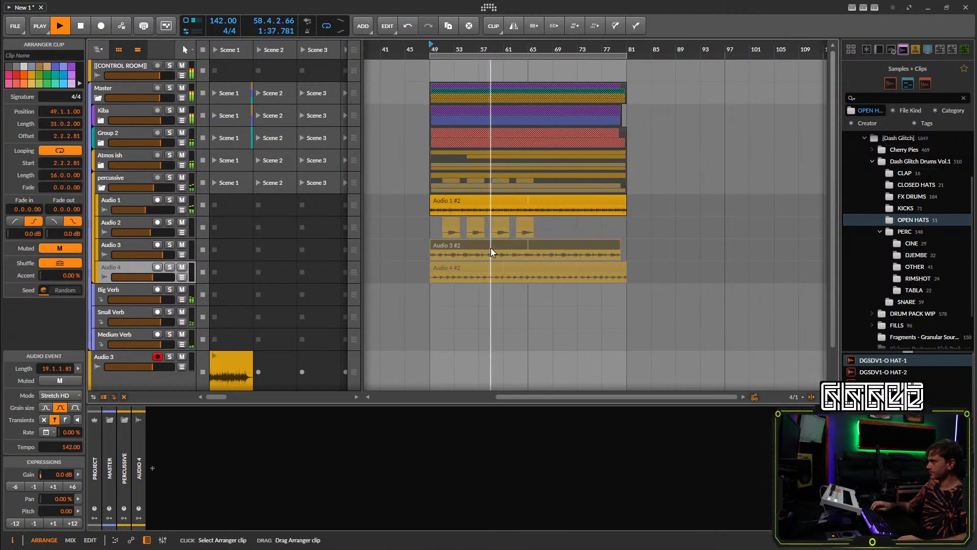
pyautogui.scroll(2, 583, 251)
pyautogui.moveTo(529, 250); pyautogui.dragTo(676, 248)
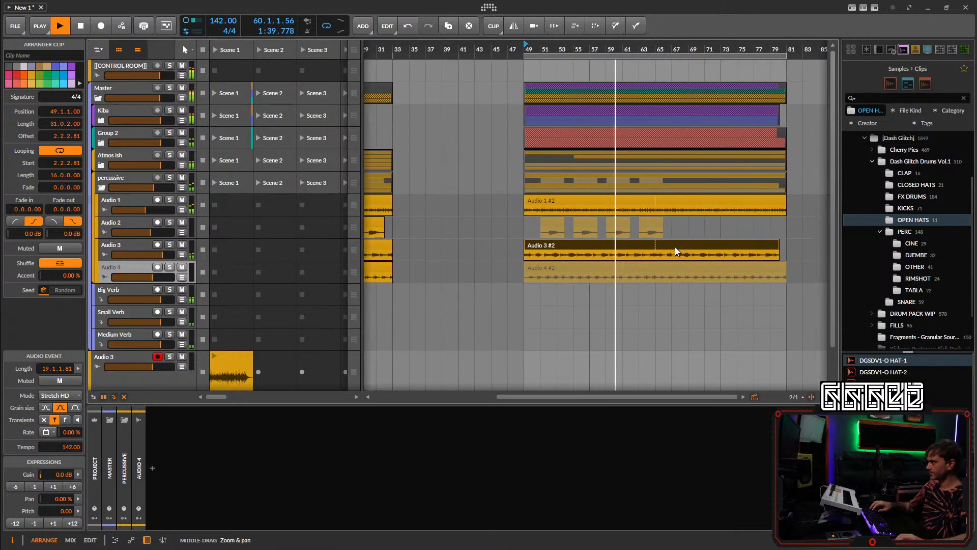
pyautogui.moveTo(493, 305); pyautogui.dragTo(604, 308)
pyautogui.moveTo(711, 301); pyautogui.dragTo(497, 304)
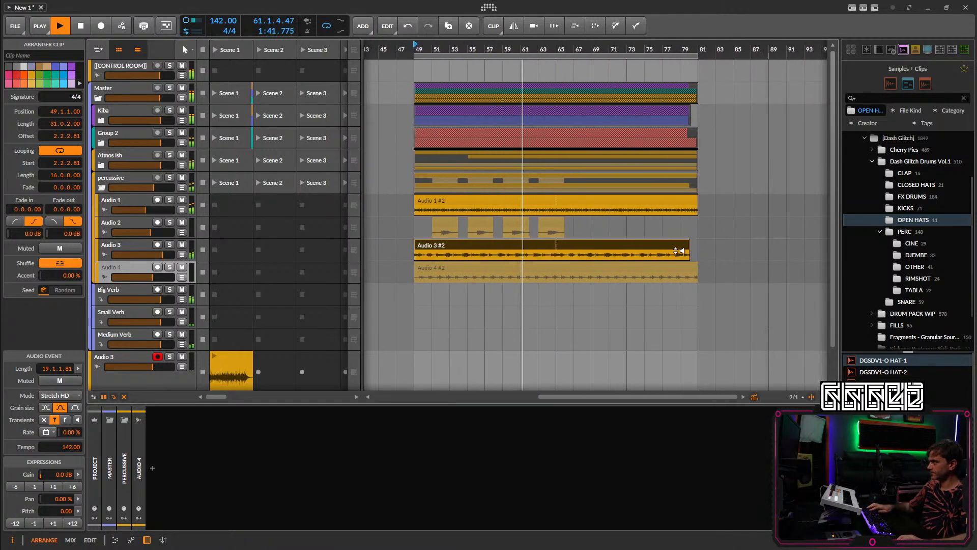
pyautogui.moveTo(686, 245)
pyautogui.mouseDown()
pyautogui.moveTo(698, 246)
pyautogui.moveTo(681, 255)
pyautogui.mouseUp()
# Split the percussive Audio 3 clip at bar 80 and delete the part before the split.
pyautogui.scroll(2, 671, 54)
pyautogui.click(672, 54)
pyautogui.press('space')
pyautogui.press('space')
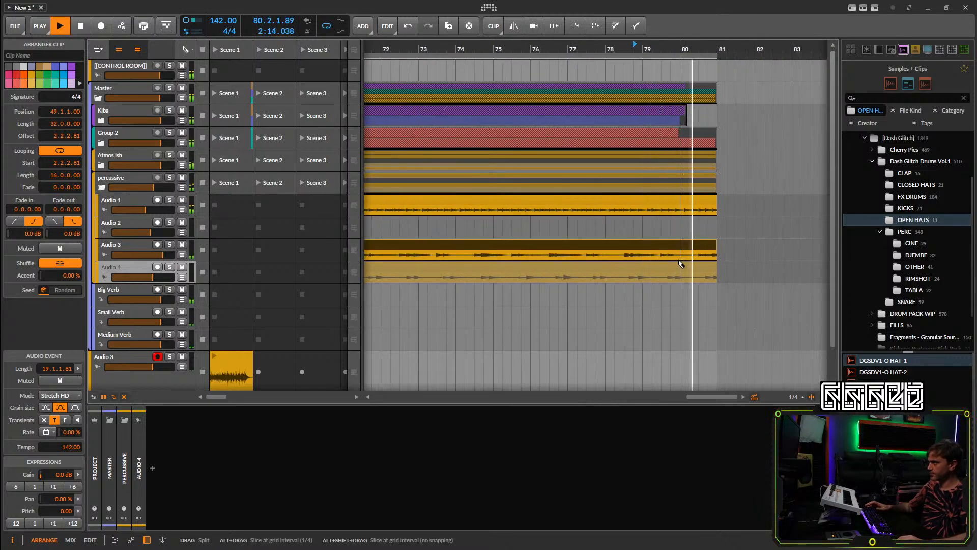
pyautogui.click(681, 255)
pyautogui.press('1')
pyautogui.press('Delete')
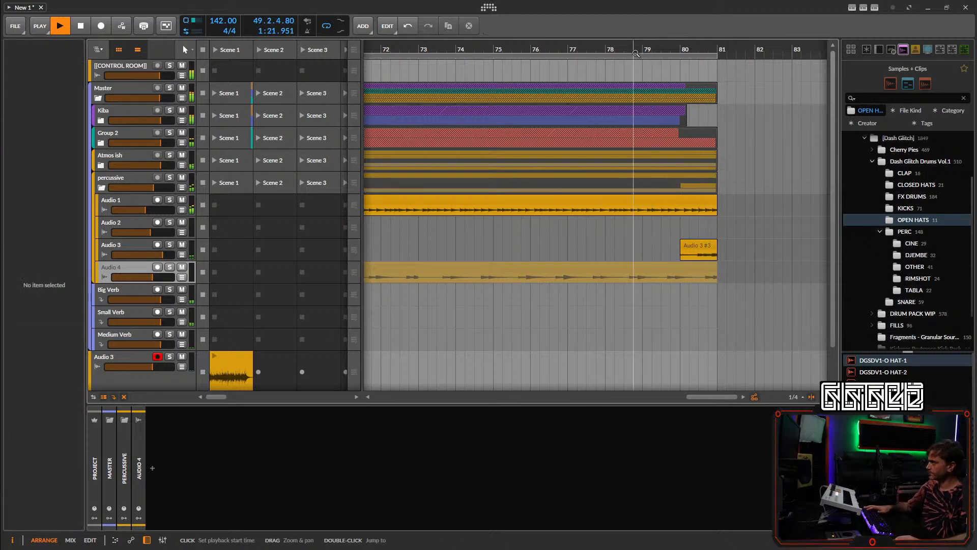
# Remove the last bar of the percussive Audio 1 clip so that it ends at bar 80.
pyautogui.press('space')
pyautogui.click(714, 208)
pyautogui.press('Delete')
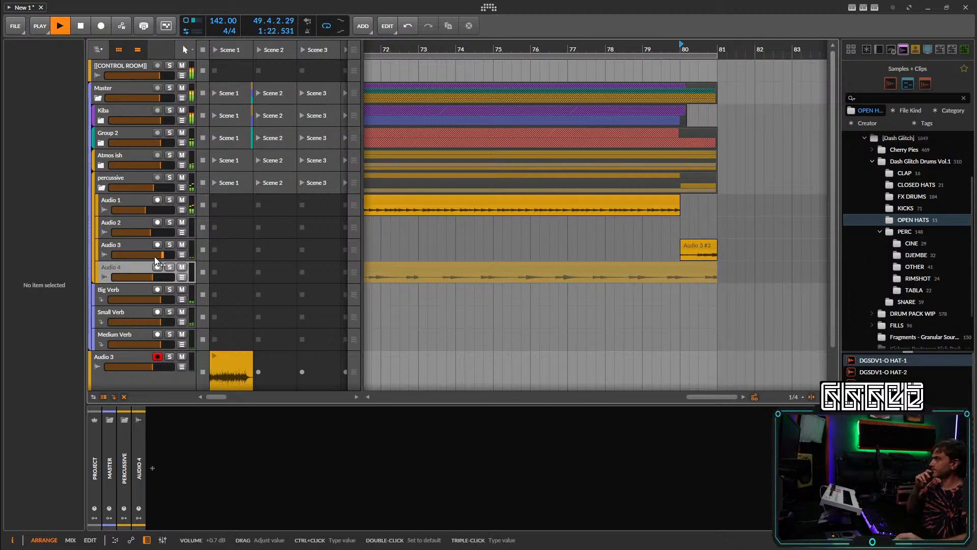
pyautogui.click(172, 240)
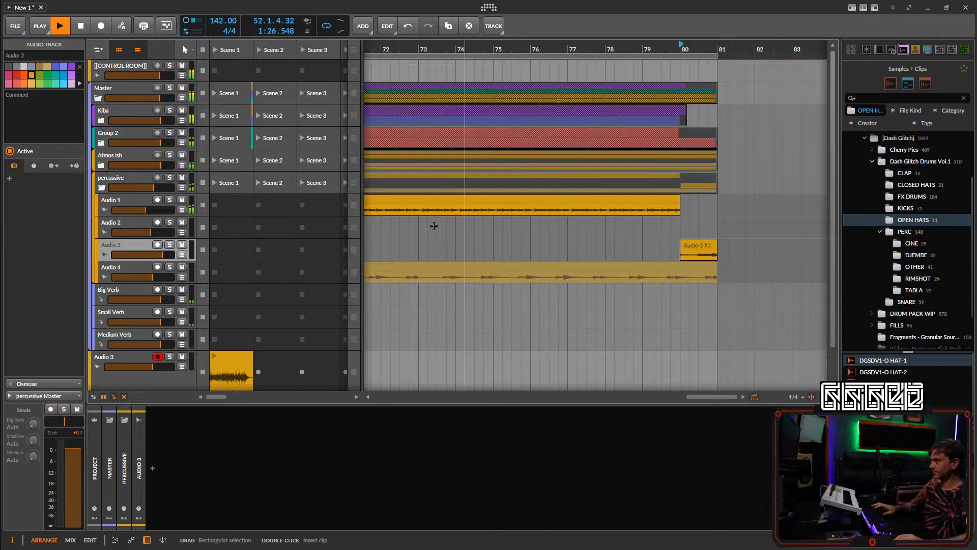
pyautogui.scroll(-4, 408, 226)
pyautogui.moveTo(408, 226); pyautogui.dragTo(648, 229)
pyautogui.scroll(-4, 553, 228)
pyautogui.moveTo(545, 228); pyautogui.dragTo(583, 234)
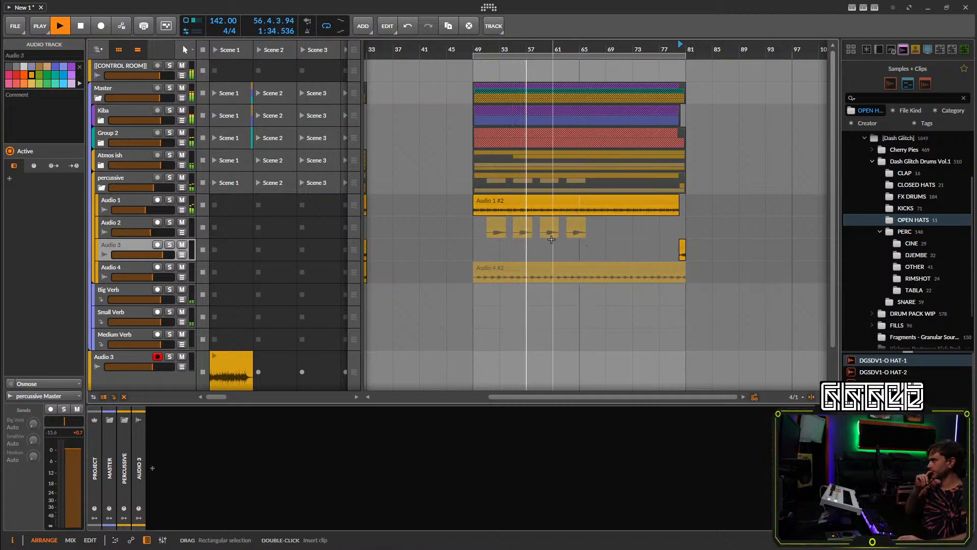
# Collapse the percussive group and add a new instrument track loaded with Serum.
pyautogui.click(103, 189)
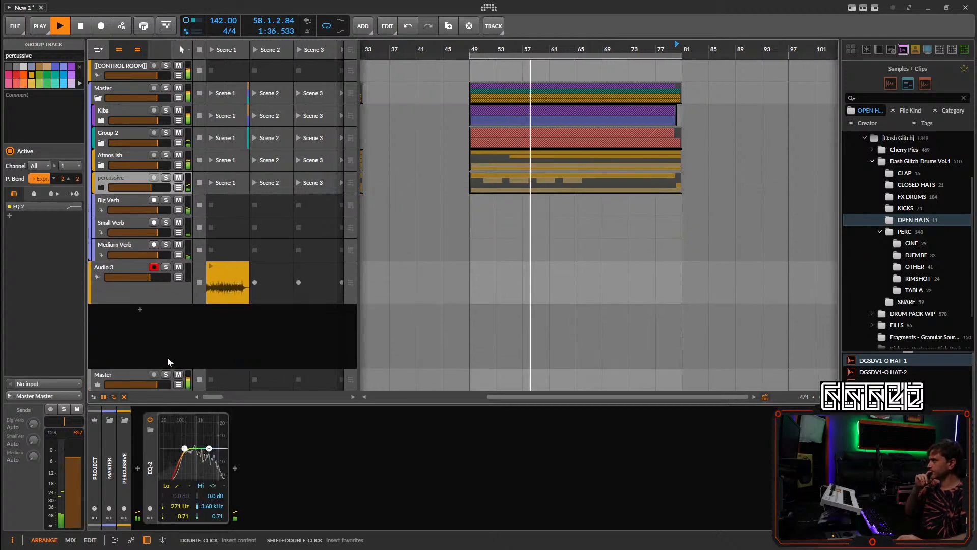
pyautogui.doubleClick(138, 309)
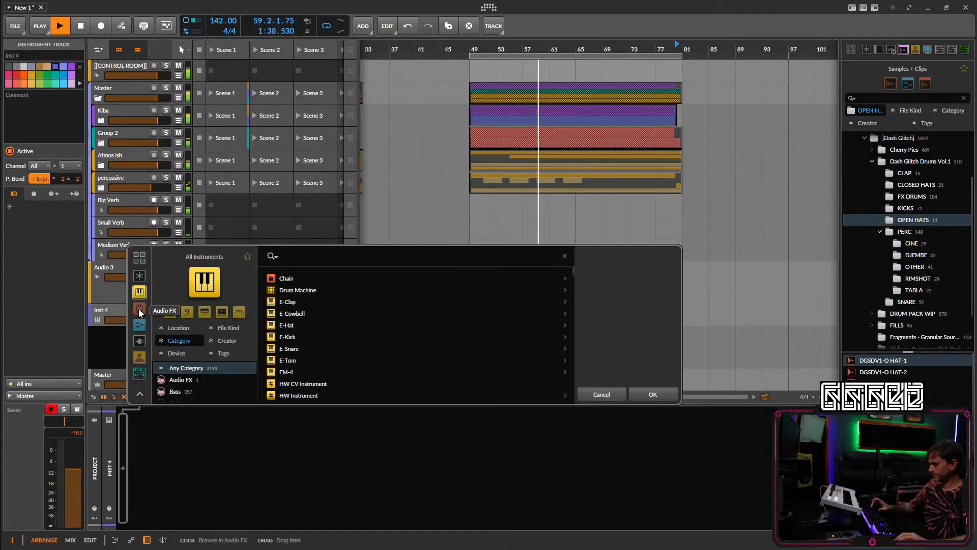
pyautogui.write('serum')
pyautogui.click(286, 278)
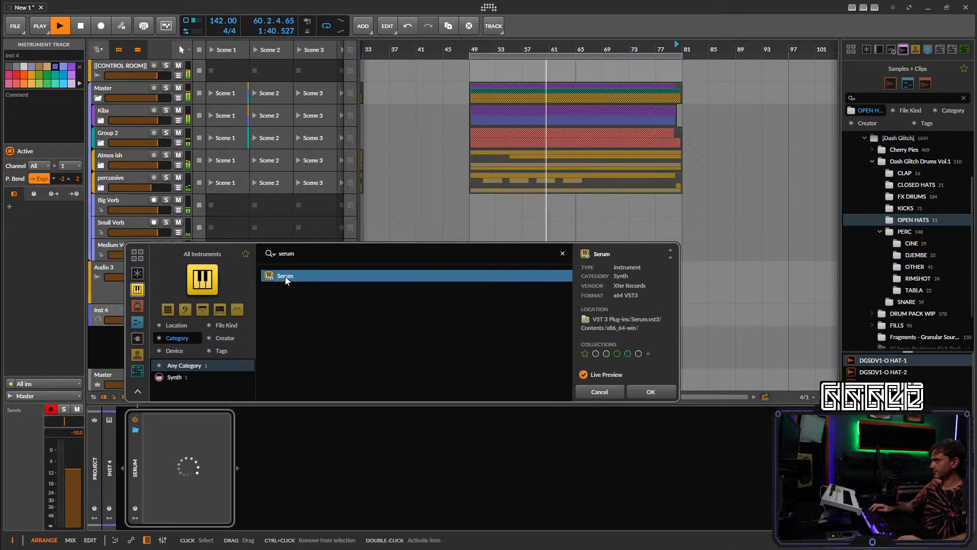
pyautogui.click(647, 393)
# Insert a Note Transpose device ahead of Serum, transposing by +7 semitones.
pyautogui.click(123, 468)
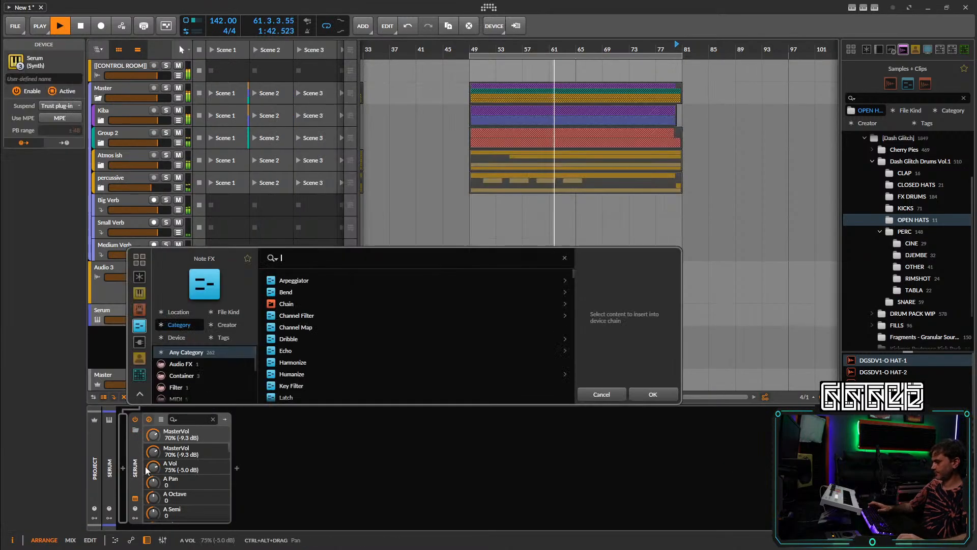
pyautogui.write('tran')
pyautogui.doubleClick(319, 292)
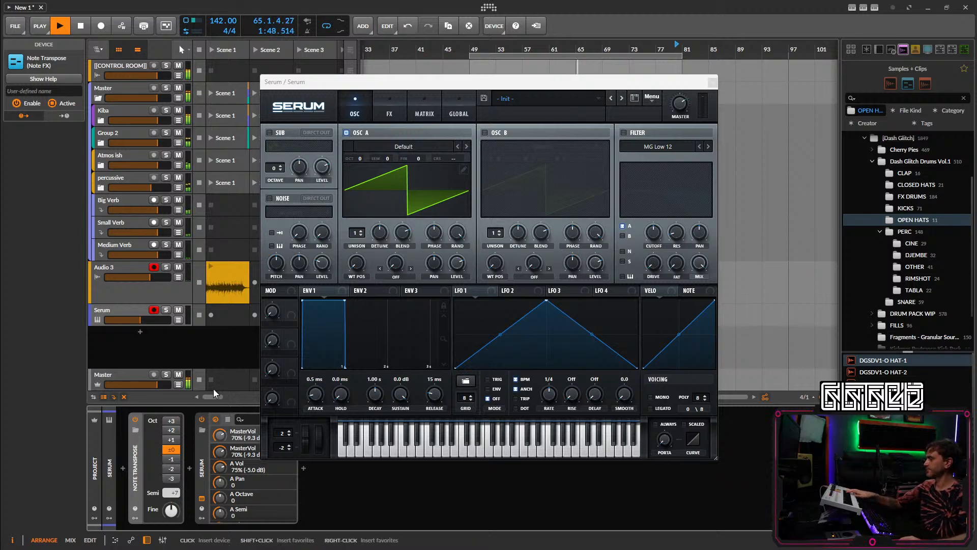
# Load Serum's LD Arcane Zenith preset from the New Horizons bank and set the Note Transpose octave to -1.
pyautogui.click(533, 99)
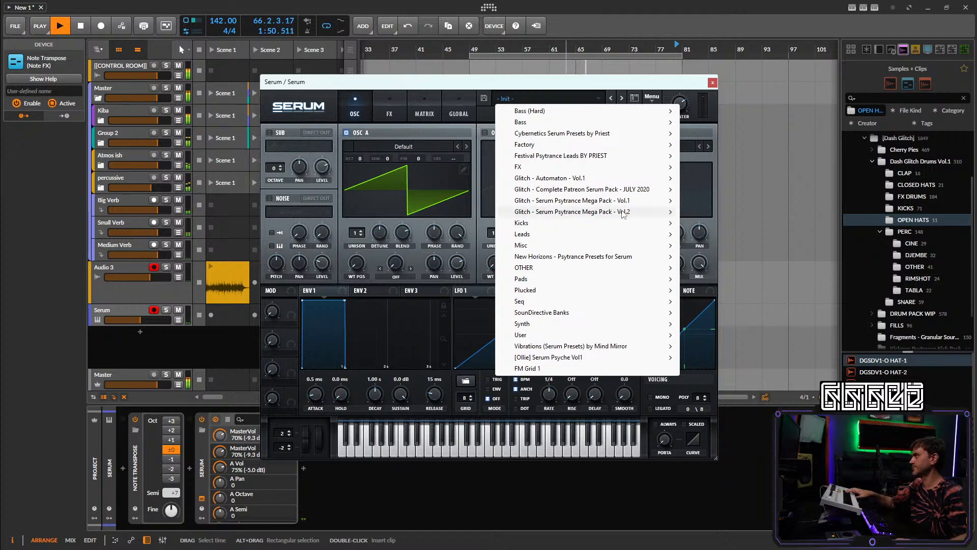
pyautogui.moveTo(590, 256)
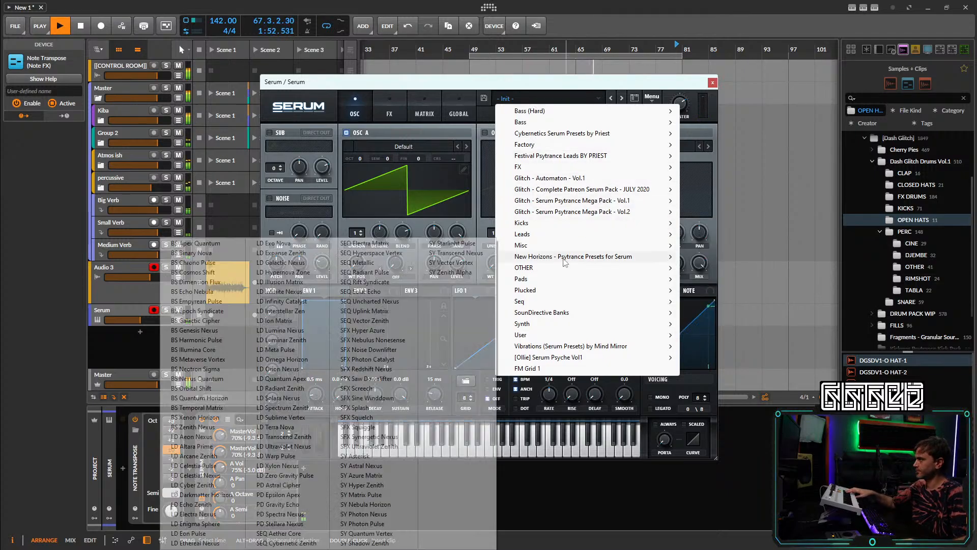
pyautogui.click(192, 447)
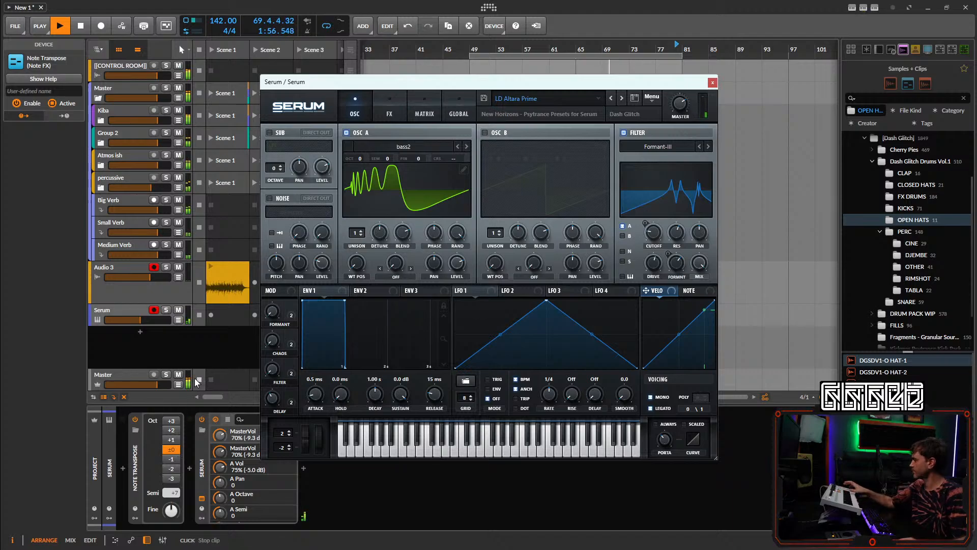
pyautogui.click(165, 459)
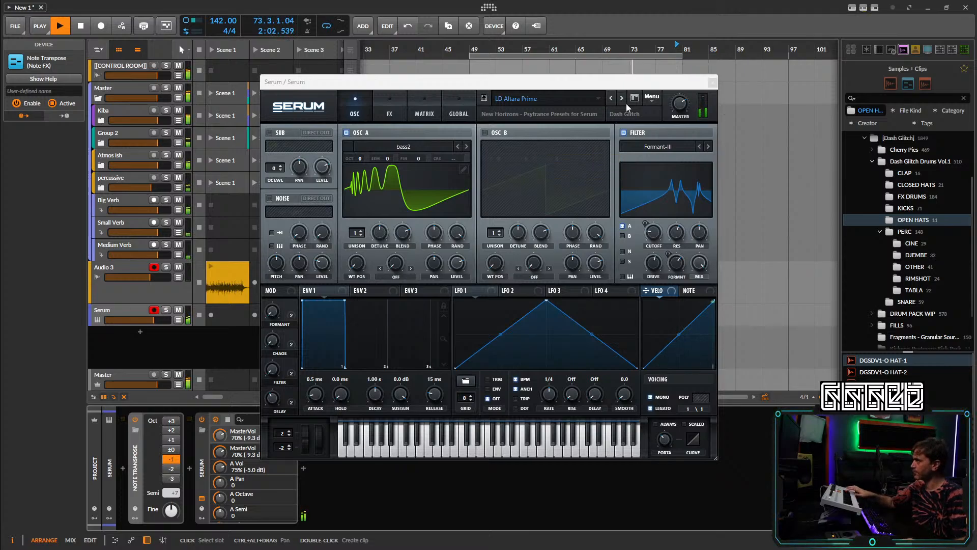
pyautogui.click(610, 98)
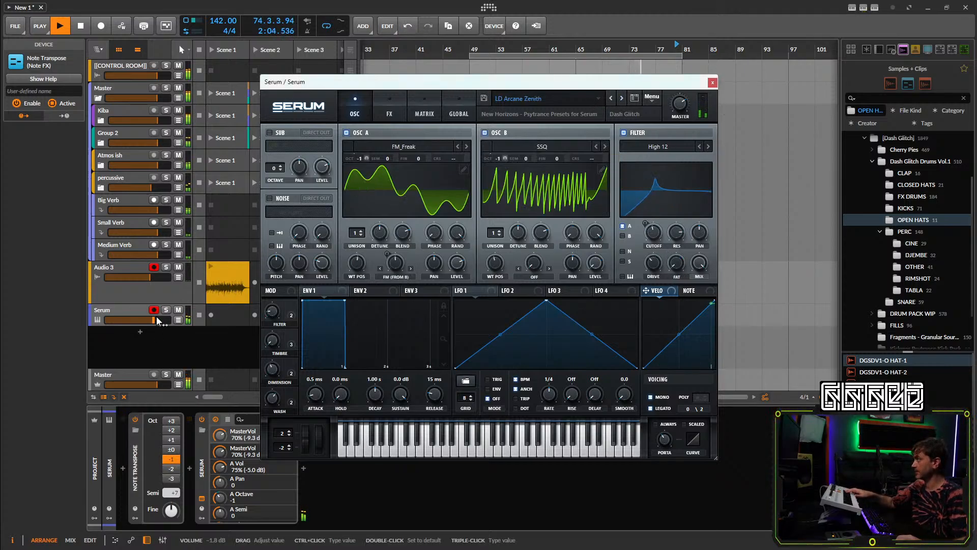
# Lower the Serum track's volume to about -9.4 dB and close the synth window.
pyautogui.moveTo(158, 320); pyautogui.dragTo(141, 321)
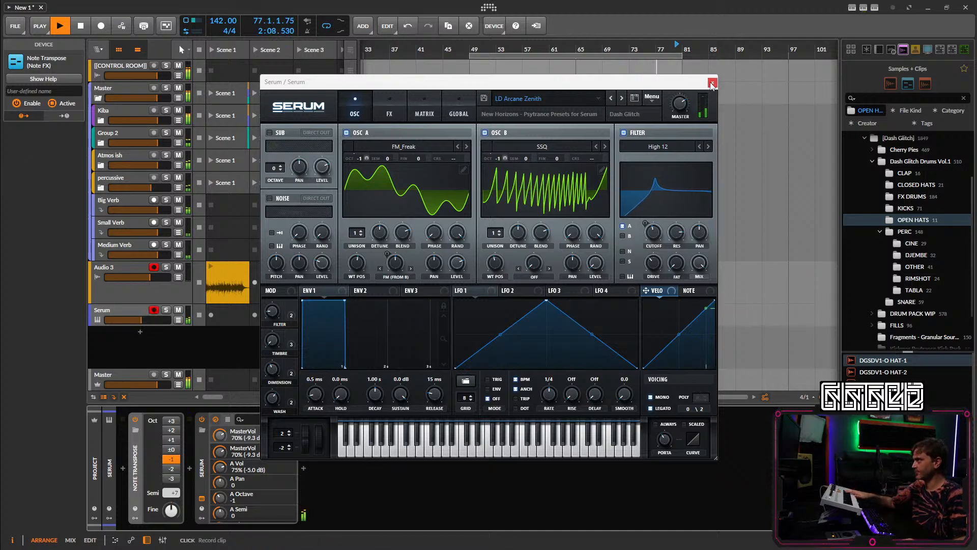
pyautogui.click(281, 399)
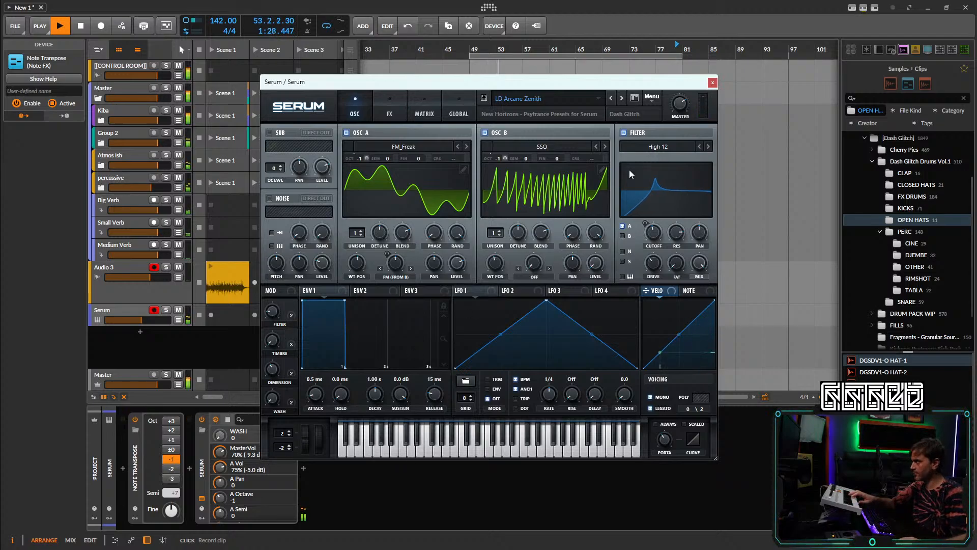
pyautogui.click(712, 83)
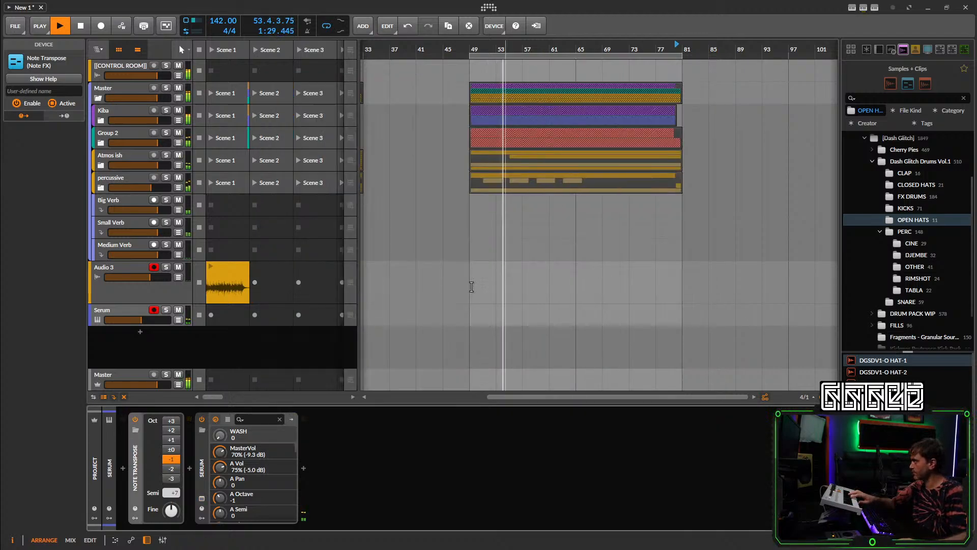
# Create a one-bar clip at bar 49 on the Serum track.
pyautogui.doubleClick(473, 313)
pyautogui.press('space')
pyautogui.doubleClick(473, 312)
pyautogui.press('space')
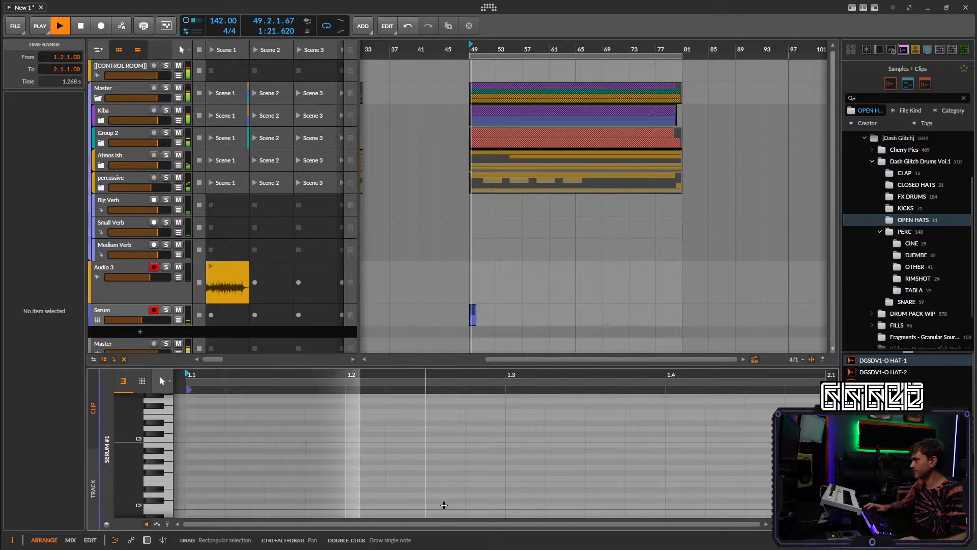
# Add two C2 notes to the Serum clip, at 1.2.4 and 1.3.3, lengthening the second to 0.0.1.85.
pyautogui.doubleClick(459, 507)
pyautogui.moveTo(460, 507); pyautogui.dragTo(499, 507)
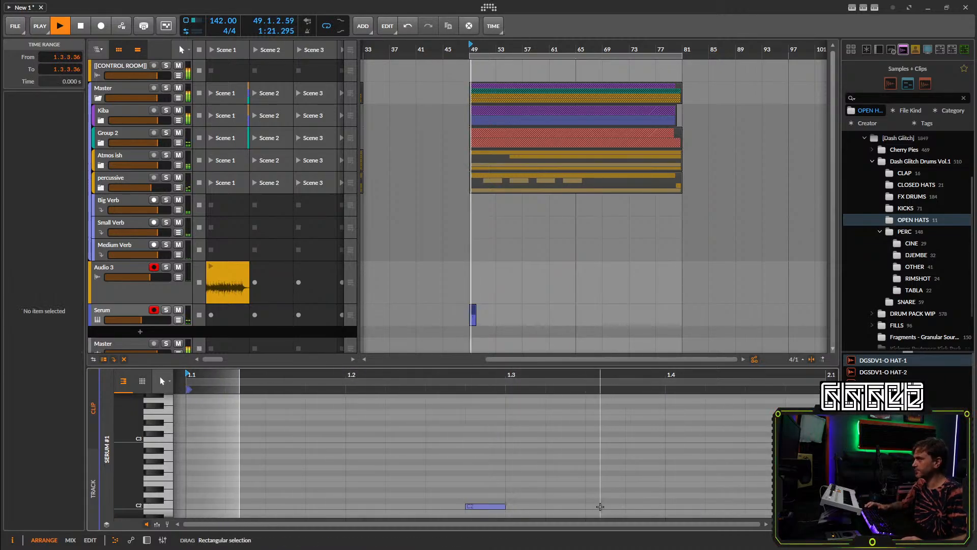
pyautogui.doubleClick(605, 506)
pyautogui.press('space')
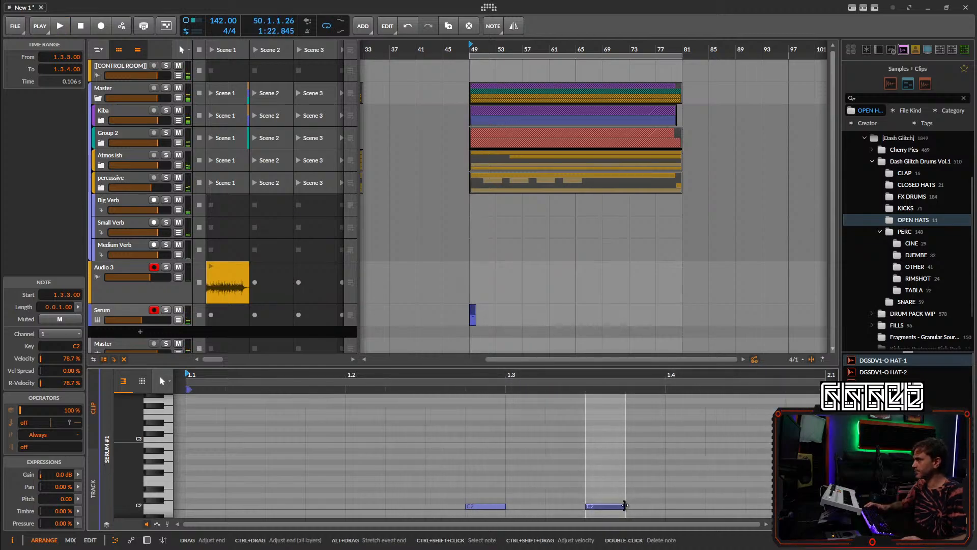
pyautogui.moveTo(625, 506); pyautogui.dragTo(660, 506)
pyautogui.press('space')
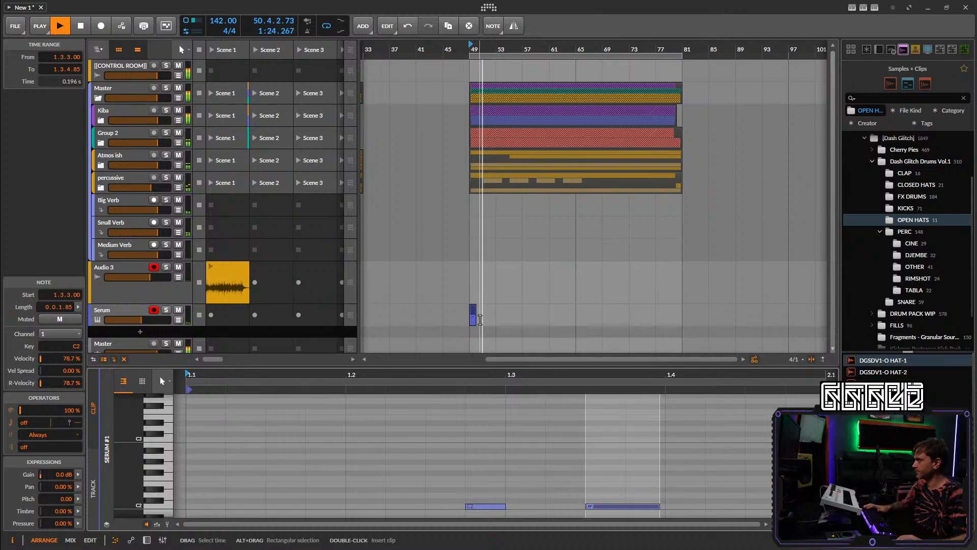
# Move the Serum track directly below the percussive group and extend its looped clip to bar 81.
pyautogui.scroll(5, 479, 319)
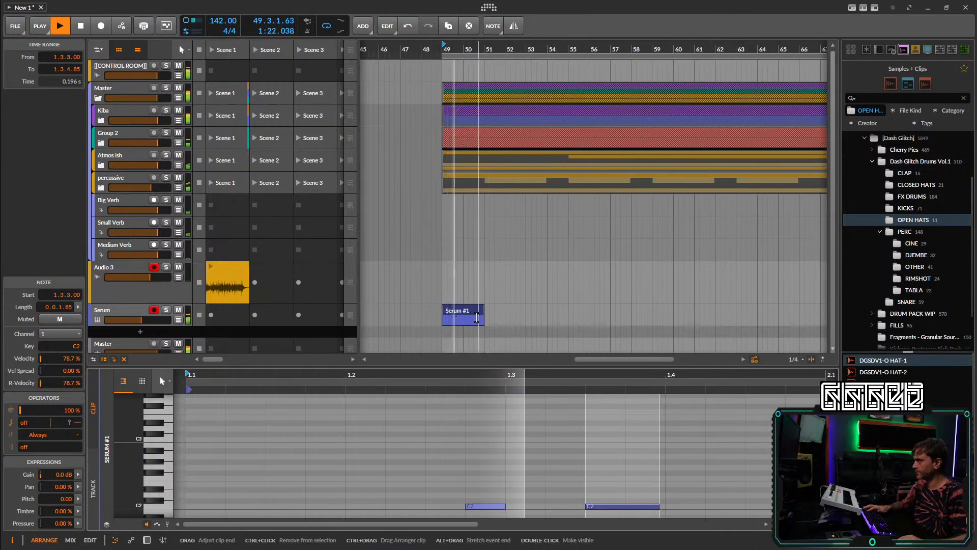
pyautogui.moveTo(482, 321); pyautogui.dragTo(635, 329)
pyautogui.scroll(-5, 632, 329)
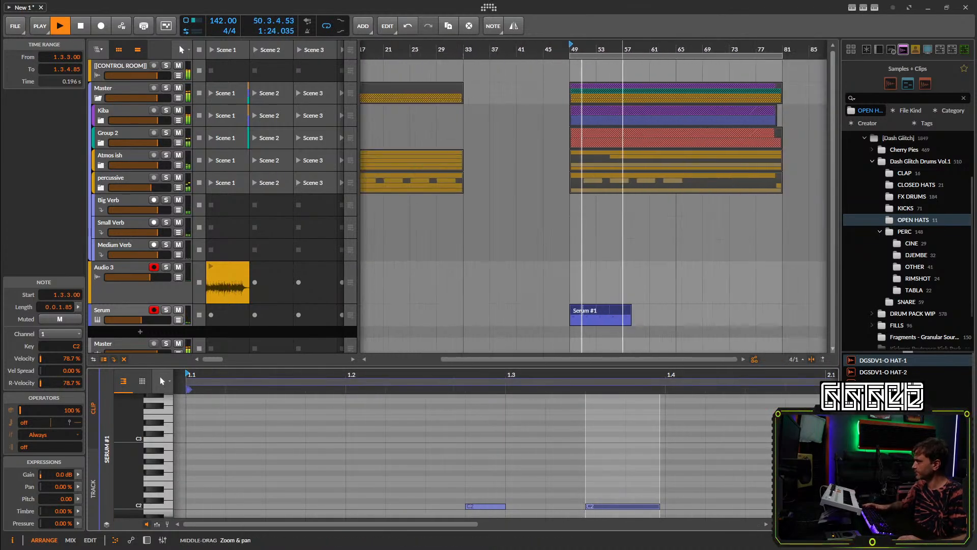
pyautogui.hscroll(3, 630, 238)
pyautogui.moveTo(127, 310); pyautogui.dragTo(134, 201)
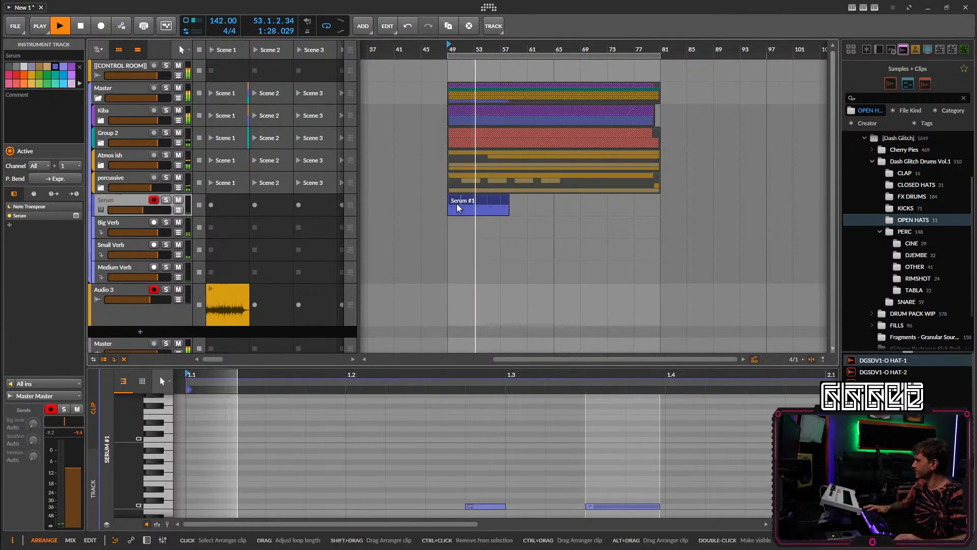
pyautogui.moveTo(509, 205); pyautogui.dragTo(660, 205)
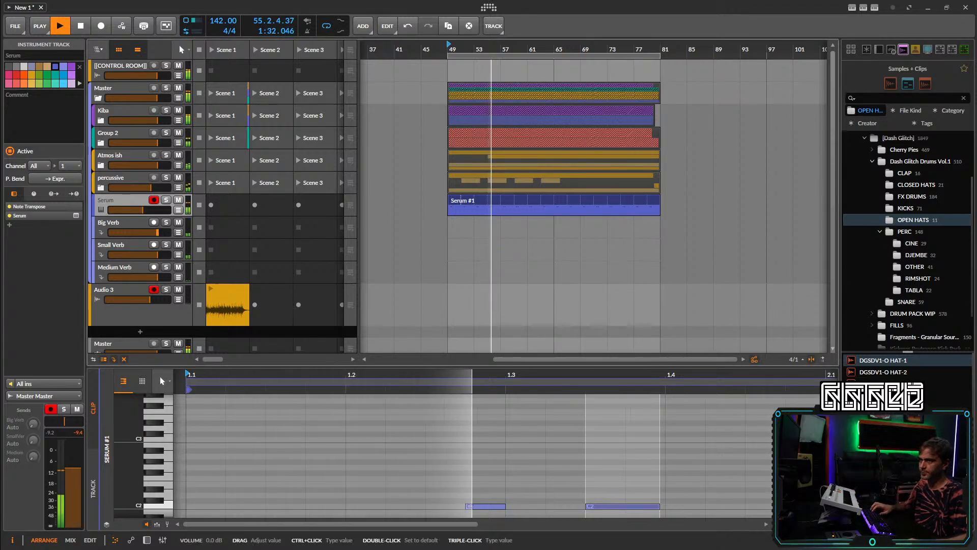
# Duplicate the Serum track and delete the clip from the copy.
pyautogui.hotkey('ctrl', 'd')
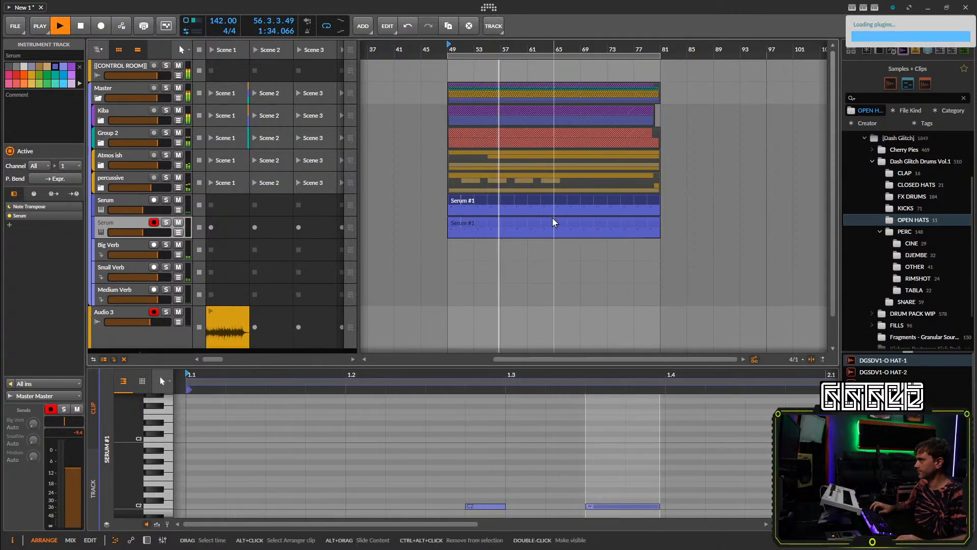
pyautogui.click(554, 221)
pyautogui.press('Delete')
# Switch the duplicated track's Serum to the LD Celestial Nexus preset and close the synth window.
pyautogui.click(146, 540)
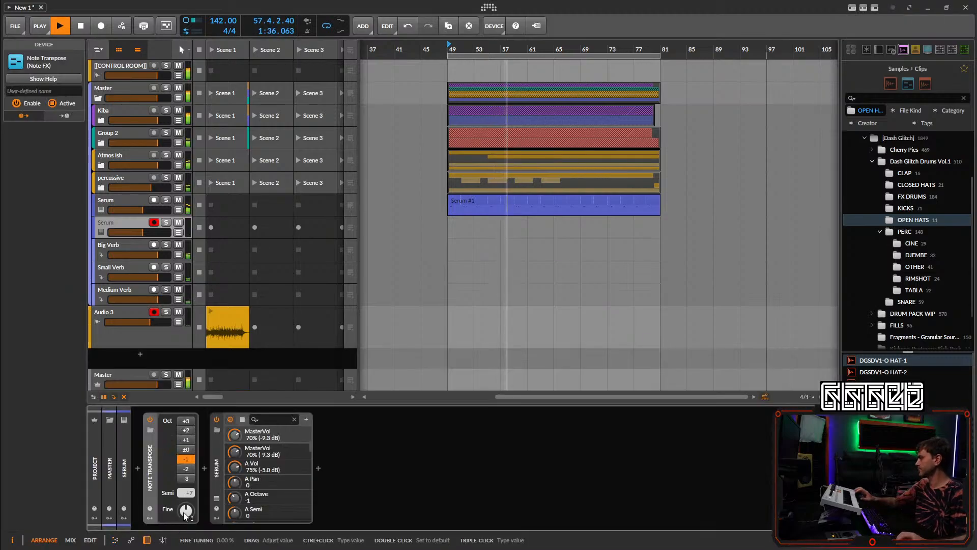
pyautogui.click(215, 501)
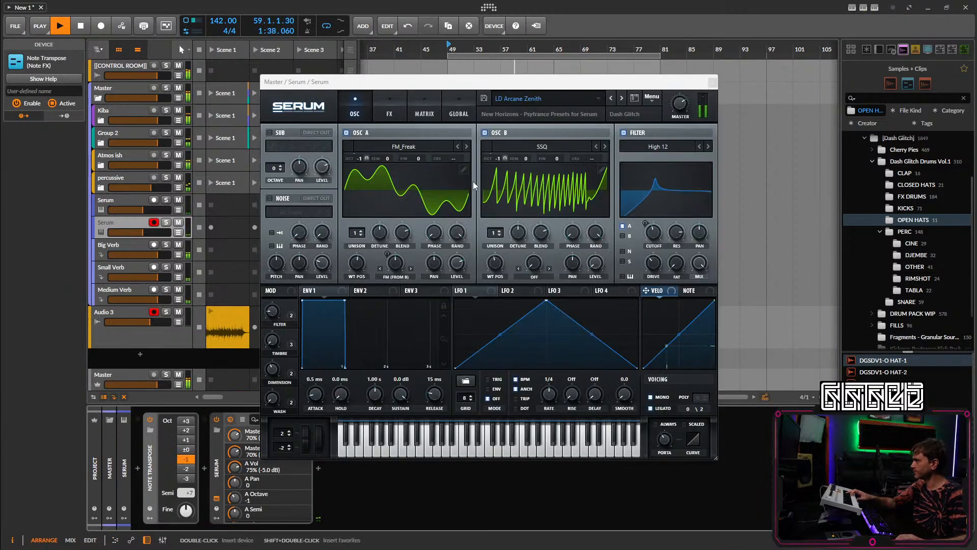
pyautogui.click(622, 98)
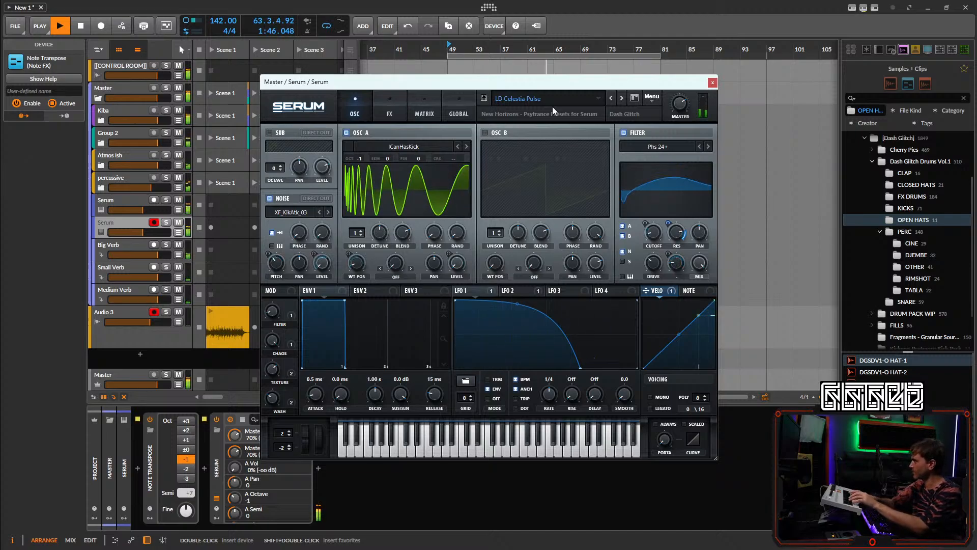
pyautogui.click(620, 97)
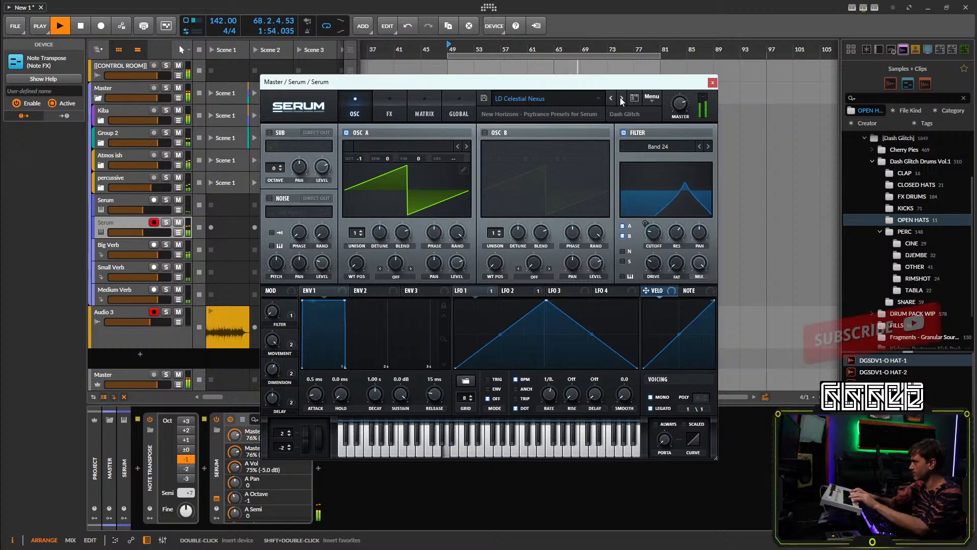
pyautogui.click(712, 83)
# Create a one-bar clip at bar 49 on the duplicated Serum track and add a C2 note at its start.
pyautogui.doubleClick(453, 224)
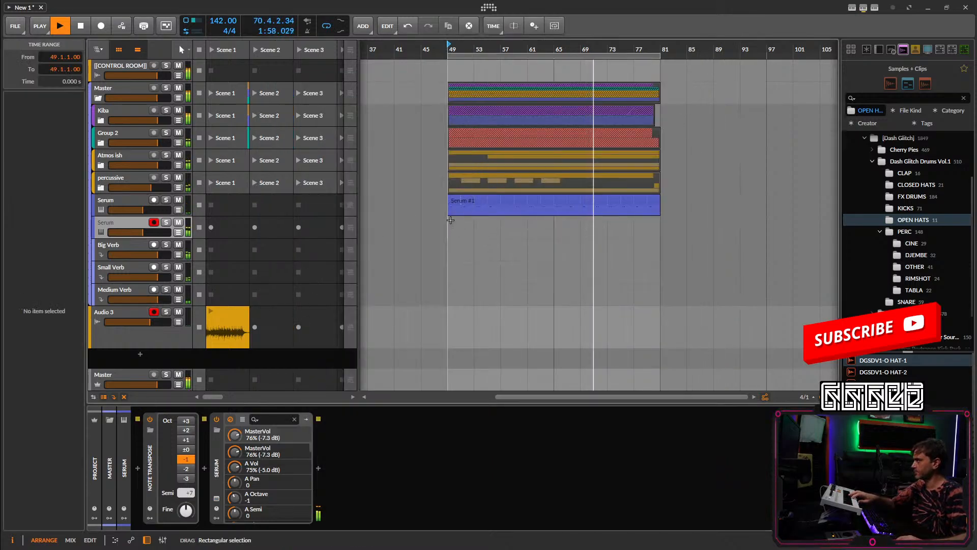
pyautogui.doubleClick(451, 224)
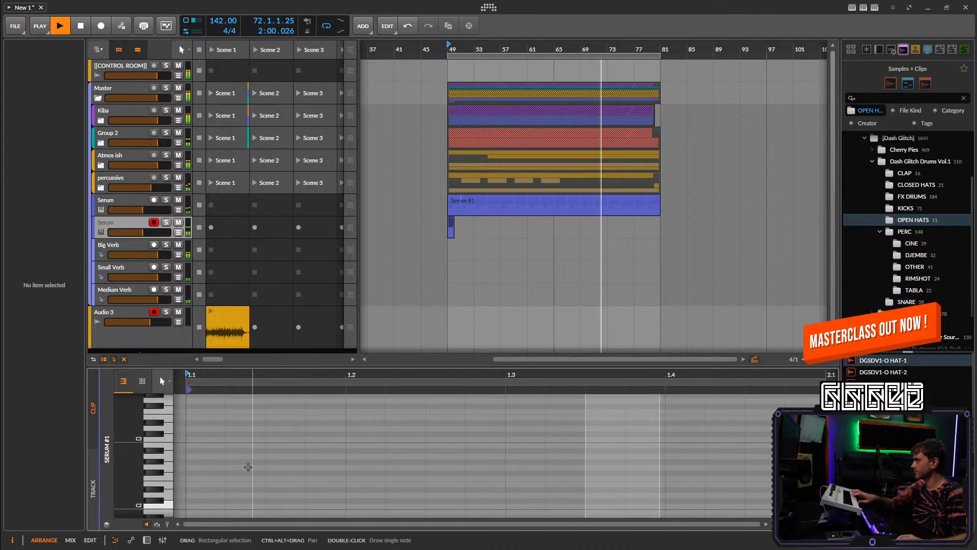
pyautogui.scroll(-3, 244, 483)
pyautogui.click(206, 470)
pyautogui.doubleClick(205, 470)
pyautogui.press('space')
pyautogui.press('space')
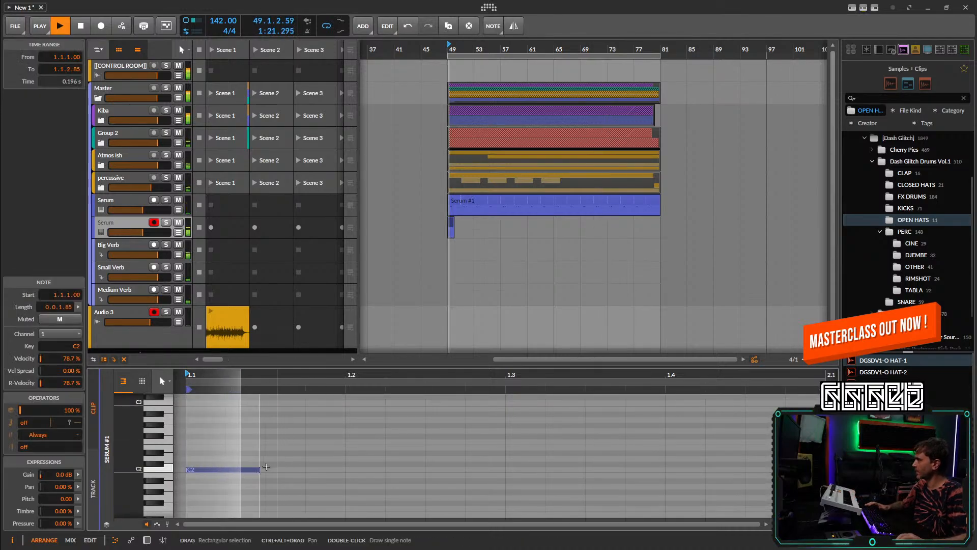
# Lengthen the C2 note to 0.0.3.25 and extend the second Serum clip past bar 81.
pyautogui.press('space')
pyautogui.moveTo(259, 470); pyautogui.dragTo(315, 470)
pyautogui.press('space')
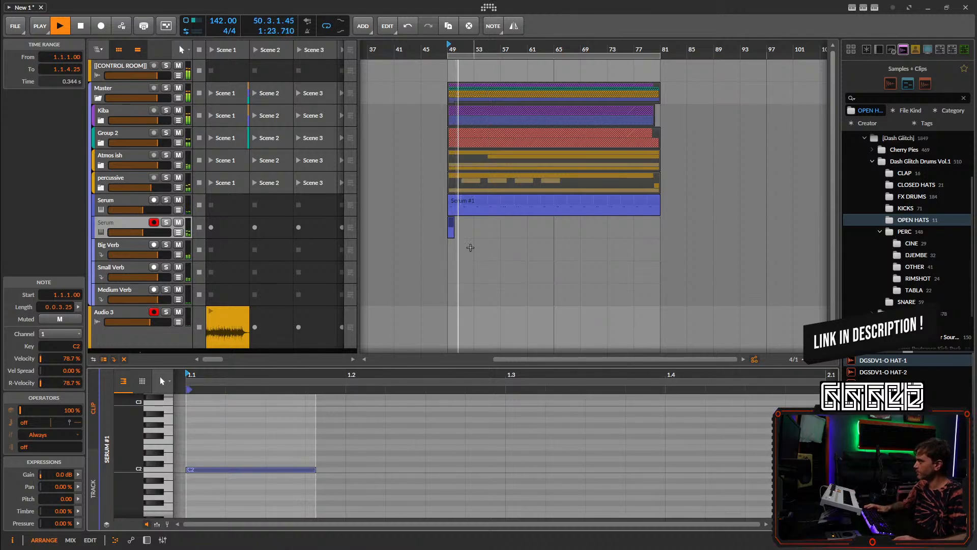
pyautogui.scroll(2, 470, 246)
pyautogui.press('space')
pyautogui.press('space')
pyautogui.moveTo(441, 234); pyautogui.dragTo(827, 234)
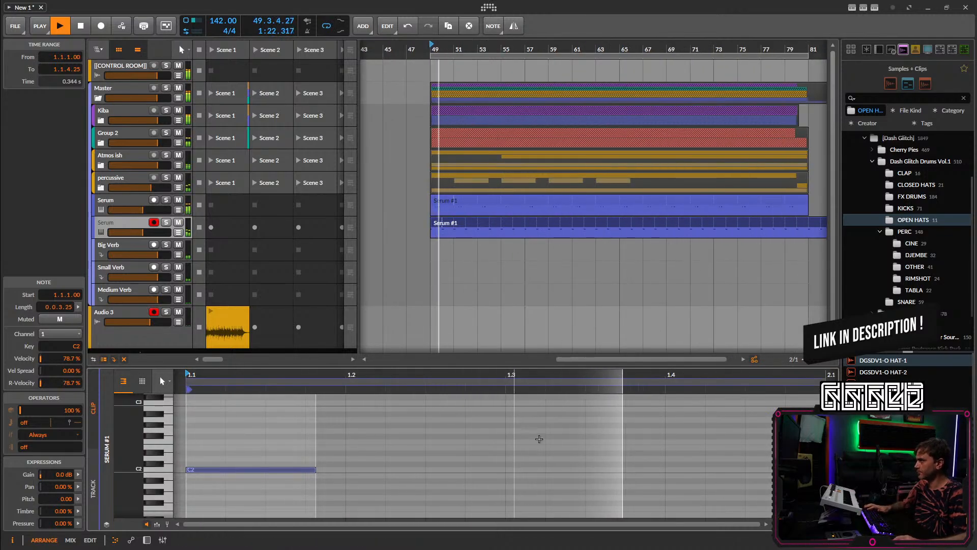
# Add a C#3 note at 1.4.3 with length 0.0.3.25 to the second Serum clip.
pyautogui.scroll(-2, 761, 484)
pyautogui.hscroll(2, 762, 483)
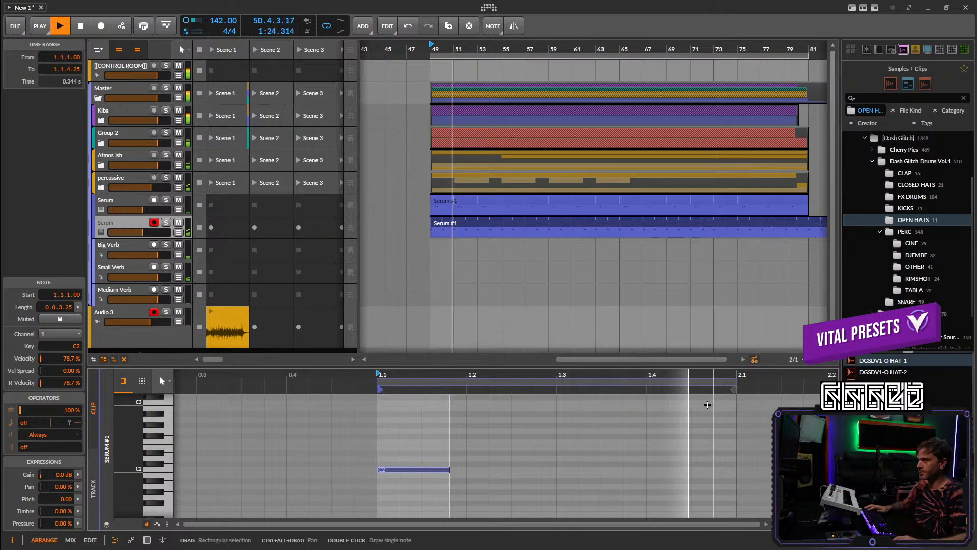
pyautogui.press('space')
pyautogui.doubleClick(709, 399)
pyautogui.press('space')
pyautogui.hscroll(2, 565, 435)
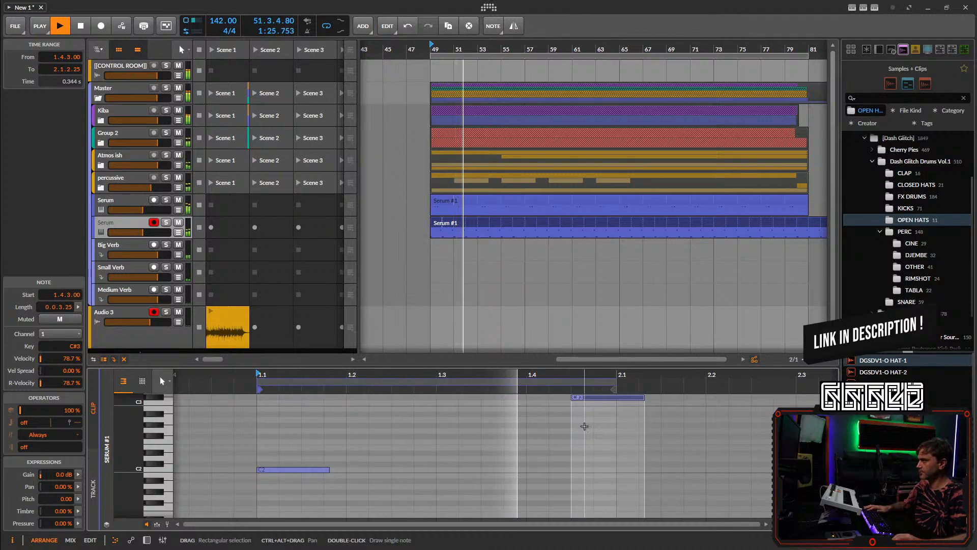
pyautogui.moveTo(553, 425); pyautogui.dragTo(448, 420)
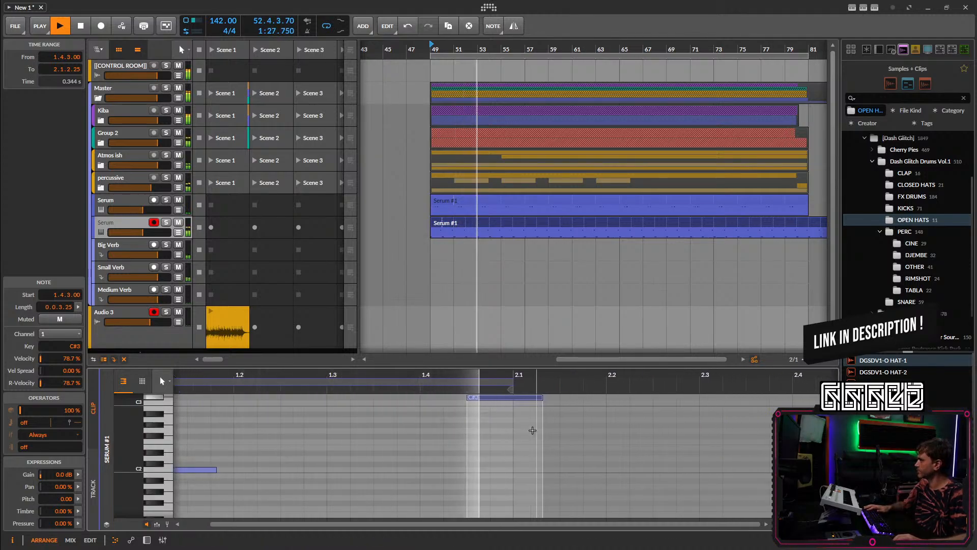
# Lower the note at 1.4.3 by two semitones to B2.
pyautogui.press('space')
pyautogui.press('Down')
pyautogui.press('Down')
pyautogui.press('space')
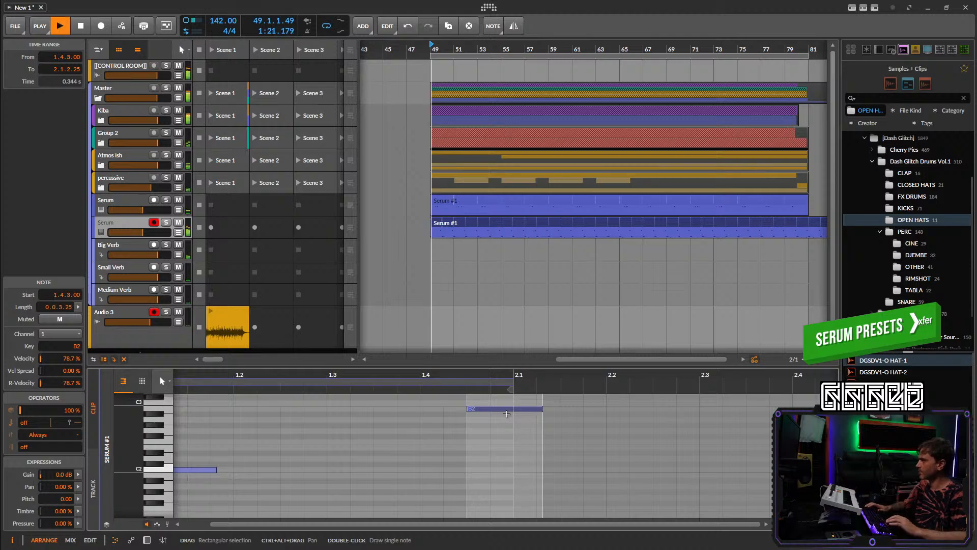
# Raise the note at 1.4.3 to C3 and set the second Serum's portamento time to 90.
pyautogui.press('Up')
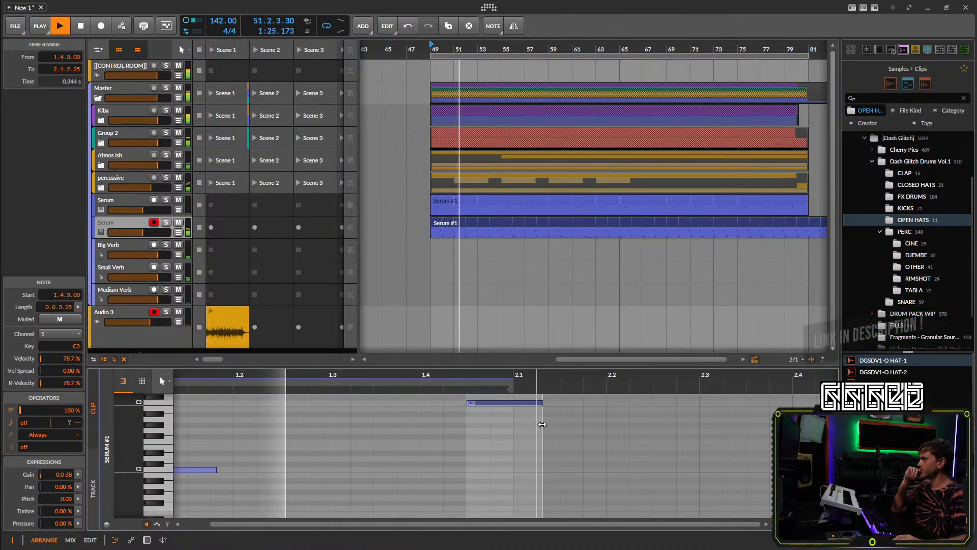
pyautogui.click(146, 540)
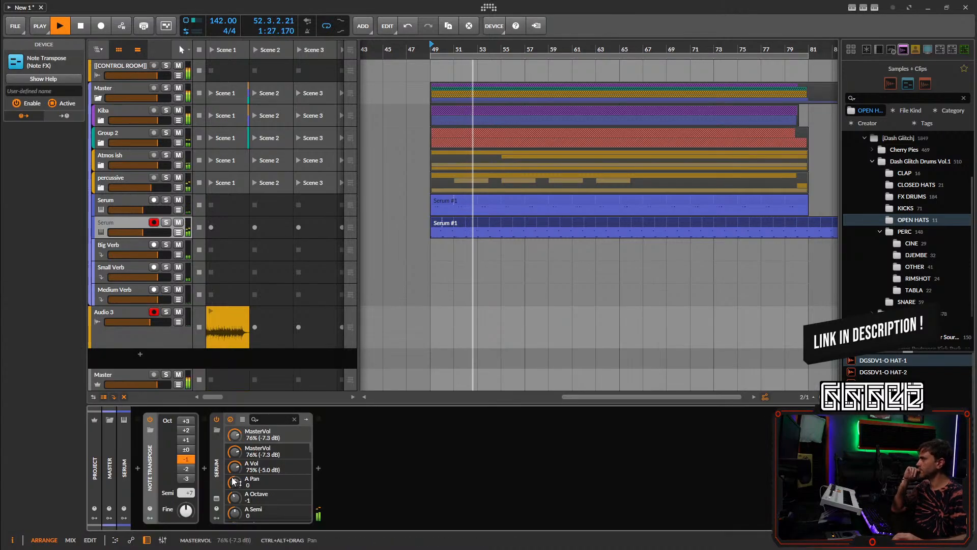
pyautogui.click(217, 499)
pyautogui.moveTo(668, 446)
pyautogui.mouseDown()
pyautogui.moveTo(672, 417)
pyautogui.moveTo(672, 431)
pyautogui.mouseUp()
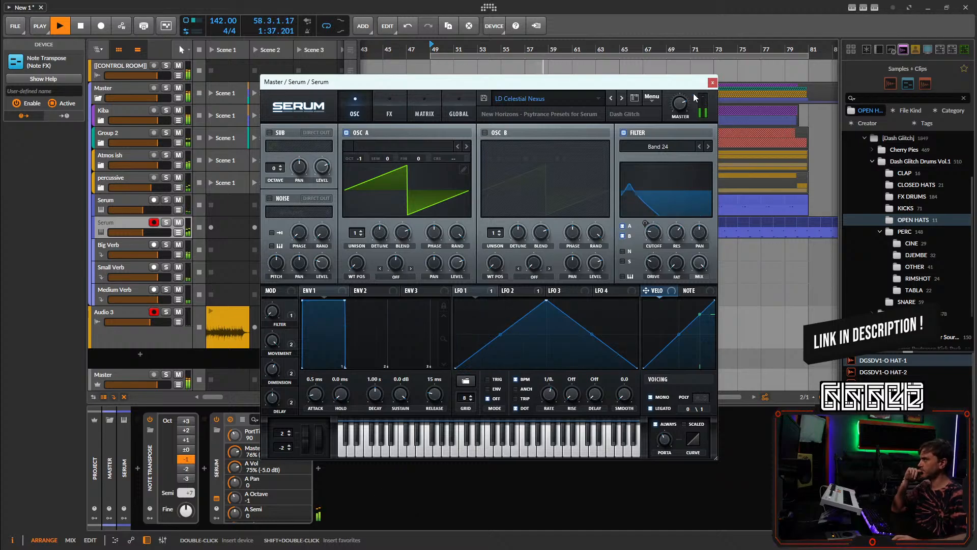
pyautogui.click(712, 82)
# Add an EQ-2 after the second Serum and set its low band to a low cut at about 229 Hz.
pyautogui.click(318, 467)
pyautogui.write('eq')
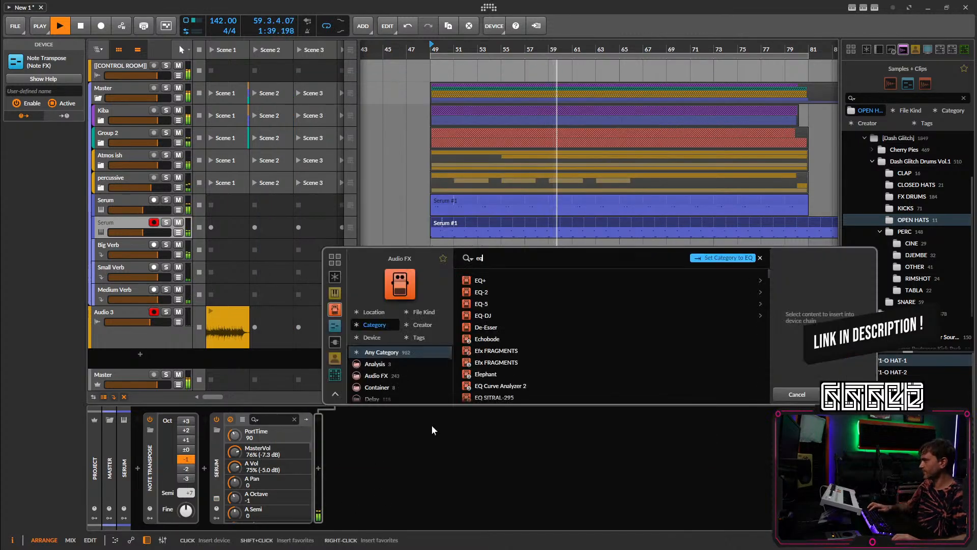
pyautogui.doubleClick(484, 293)
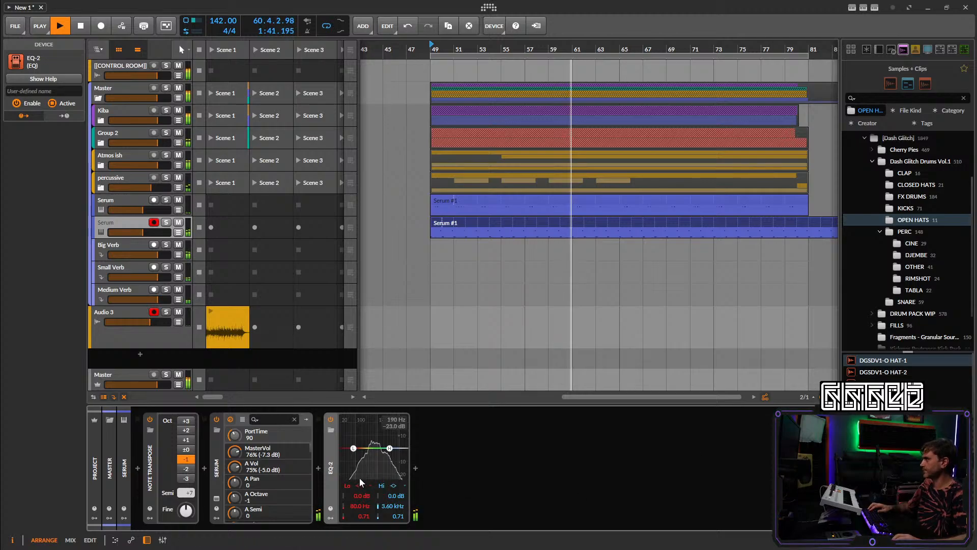
pyautogui.click(363, 486)
pyautogui.click(363, 496)
pyautogui.moveTo(359, 507)
pyautogui.mouseDown()
pyautogui.moveTo(359, 483)
pyautogui.moveTo(356, 504)
pyautogui.mouseUp()
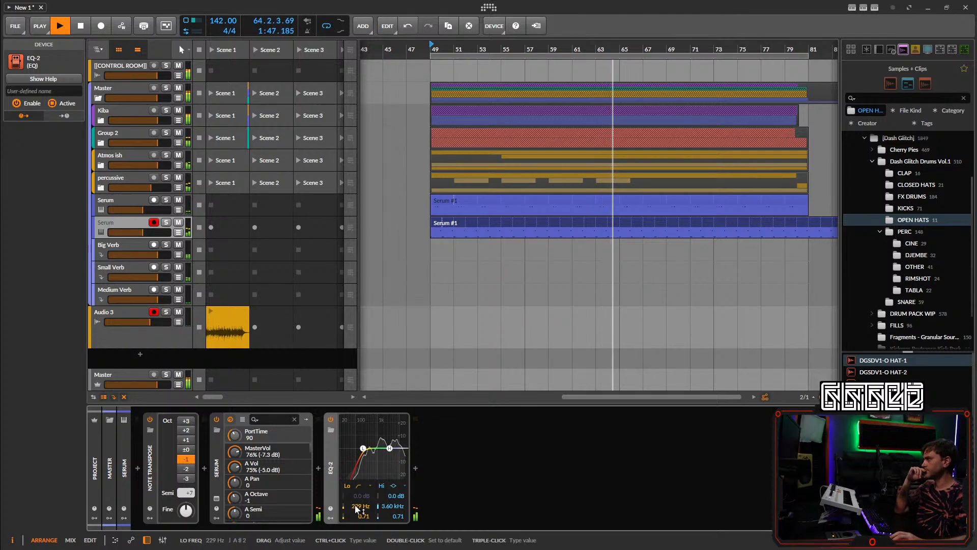
# Create a new instrument track below Audio 3 with Phase Plant loaded.
pyautogui.click(121, 342)
pyautogui.doubleClick(139, 354)
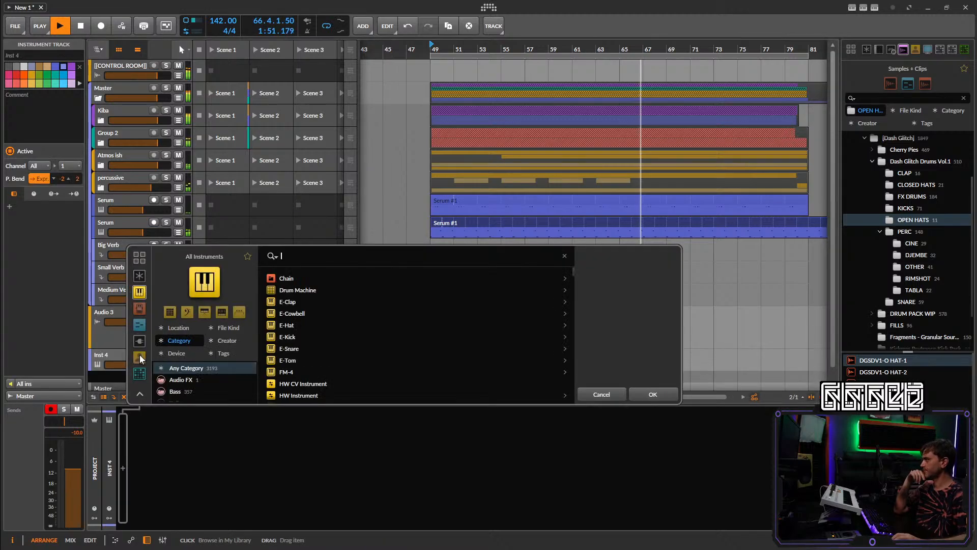
pyautogui.write('phase')
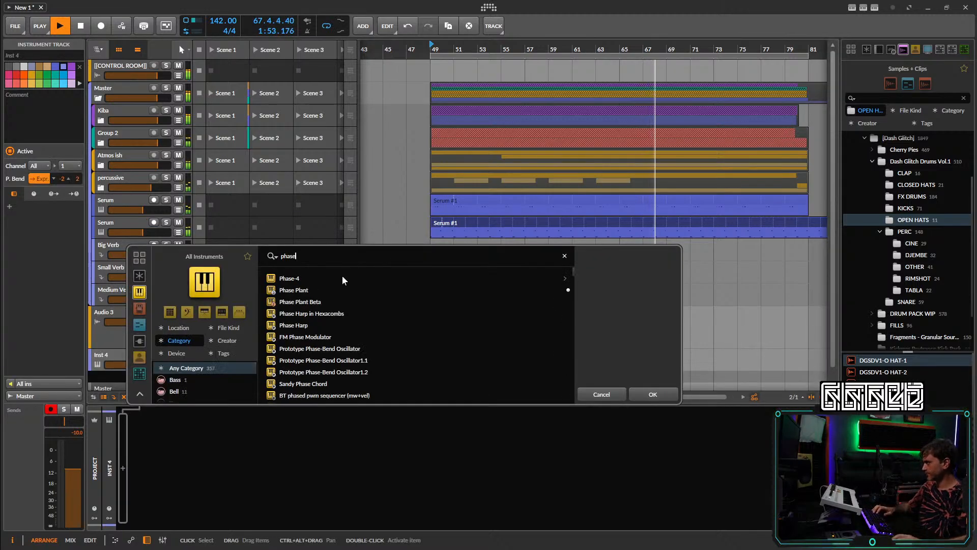
pyautogui.click(376, 290)
pyautogui.click(637, 398)
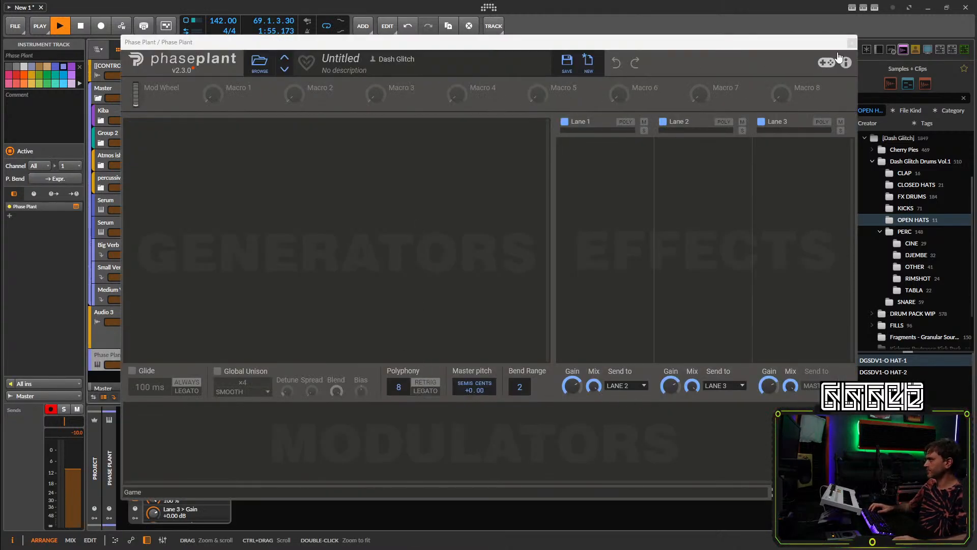
pyautogui.click(852, 43)
# Insert a Note Transpose device before Phase Plant and set its semitones to +7.
pyautogui.click(123, 468)
pyautogui.write('tran')
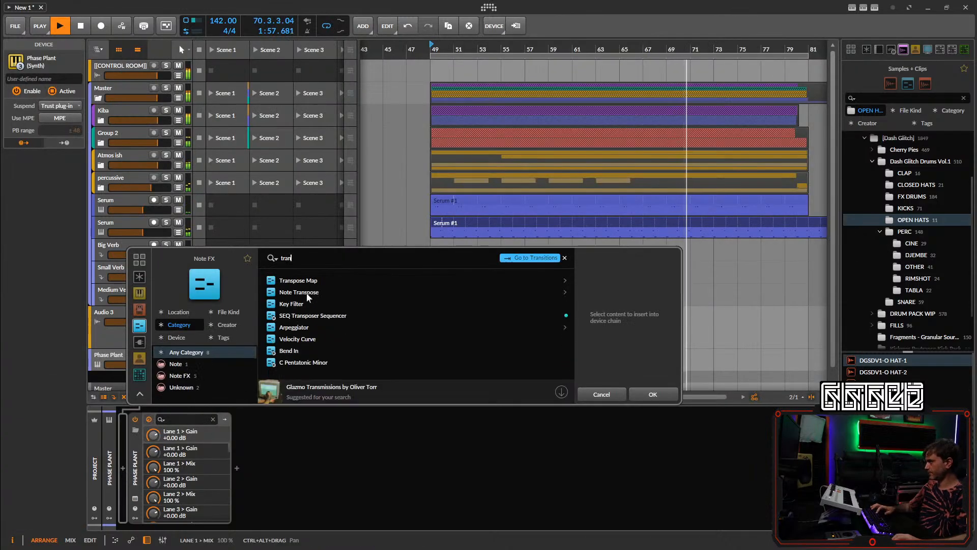
pyautogui.click(327, 295)
pyautogui.doubleClick(327, 295)
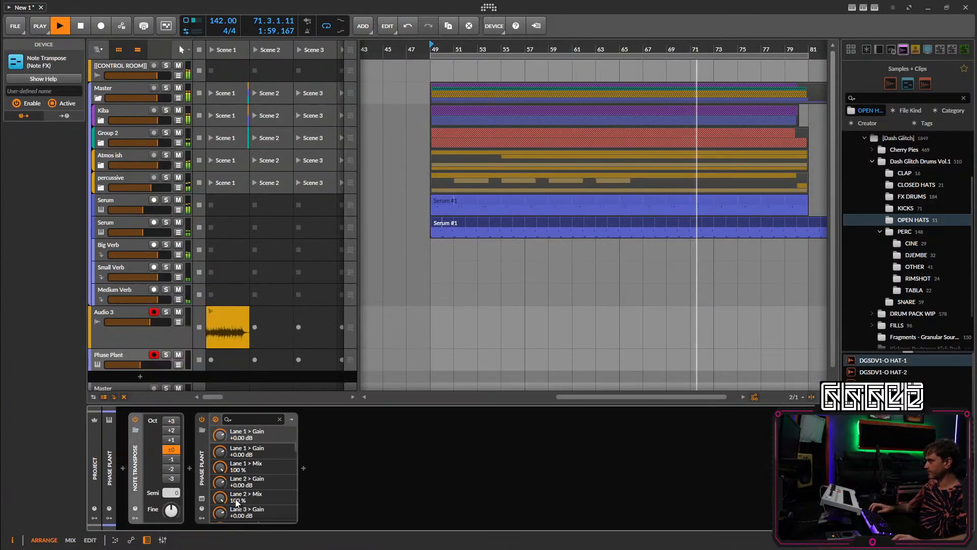
pyautogui.click(201, 499)
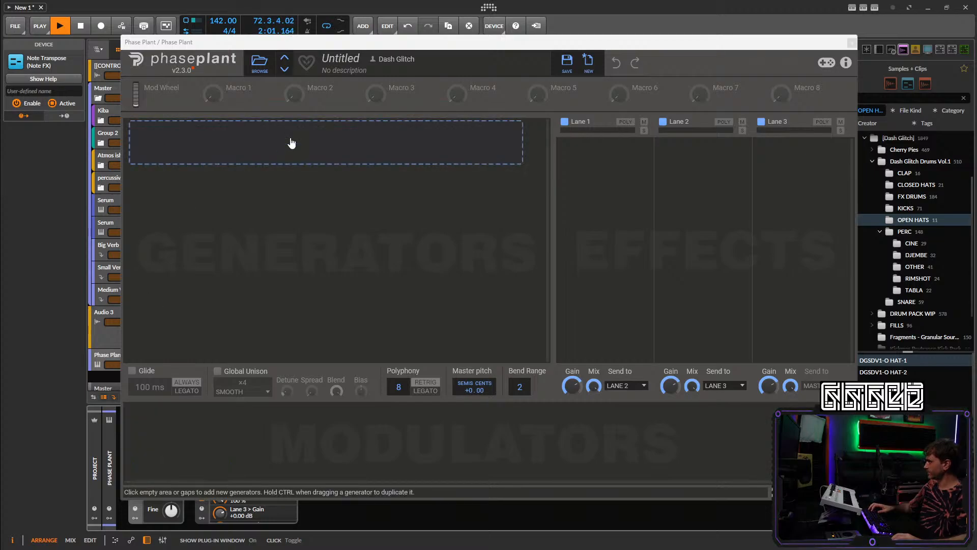
pyautogui.click(847, 41)
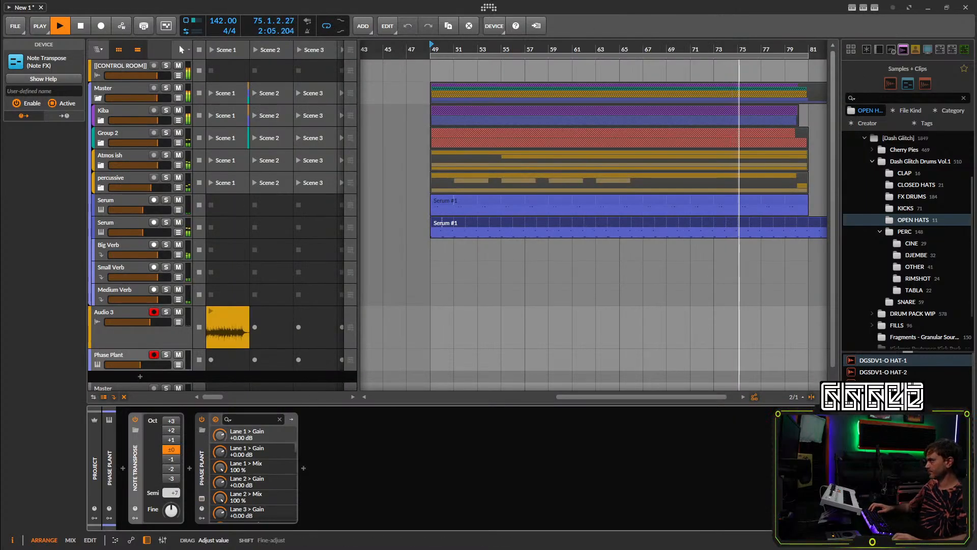
# Audition Phase Plant's Orbital Resonance leads Cosmic Dust, Cygnus, CanhazFM and Gaia, and load the Gonggong preset.
pyautogui.click(201, 498)
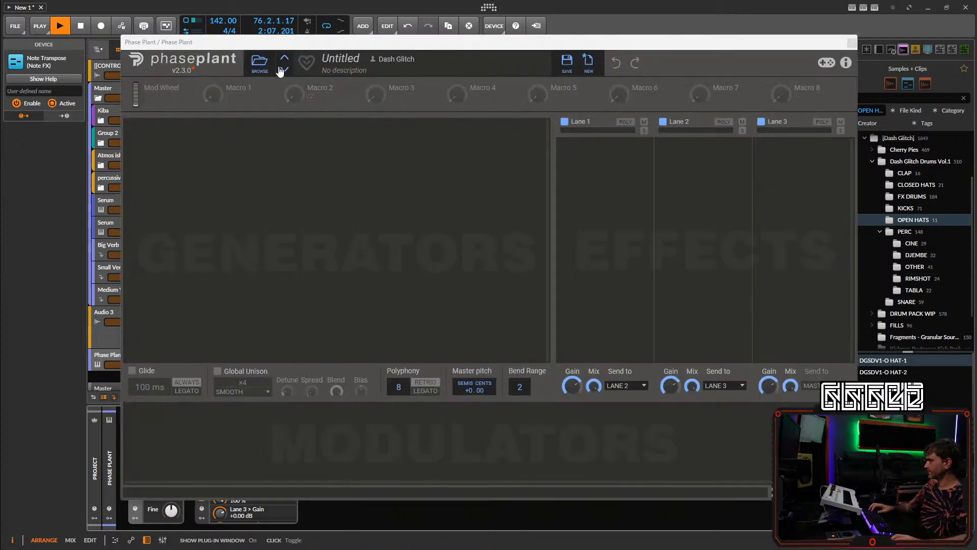
pyautogui.click(261, 64)
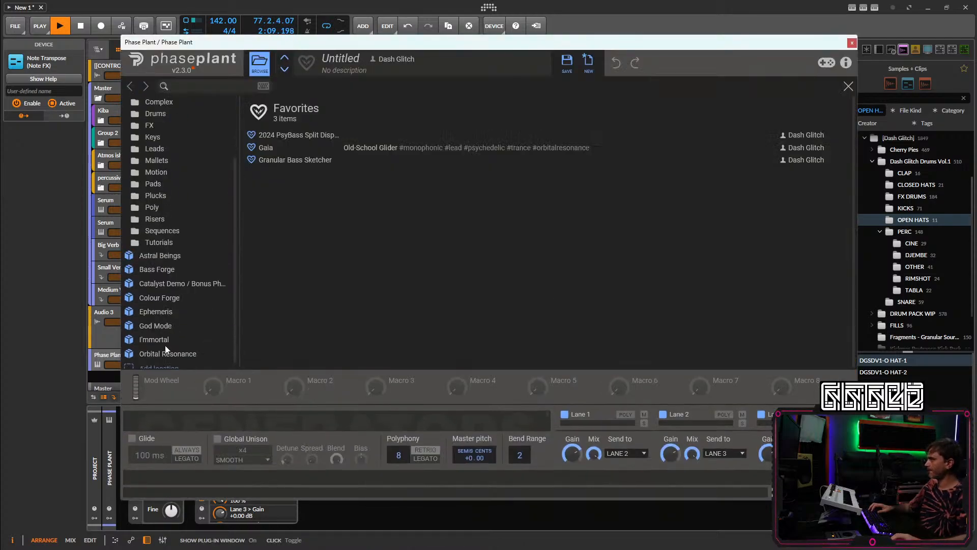
pyautogui.click(166, 353)
pyautogui.click(268, 234)
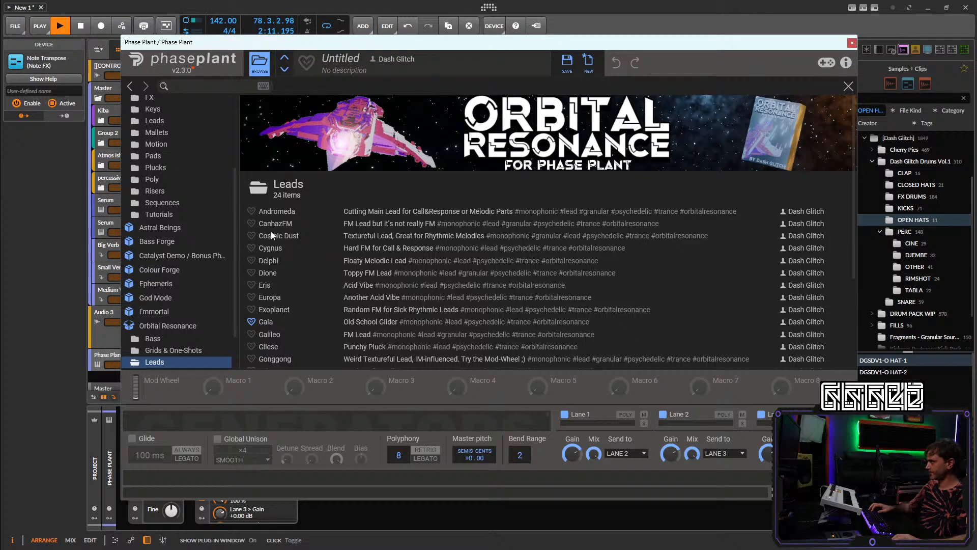
pyautogui.click(281, 240)
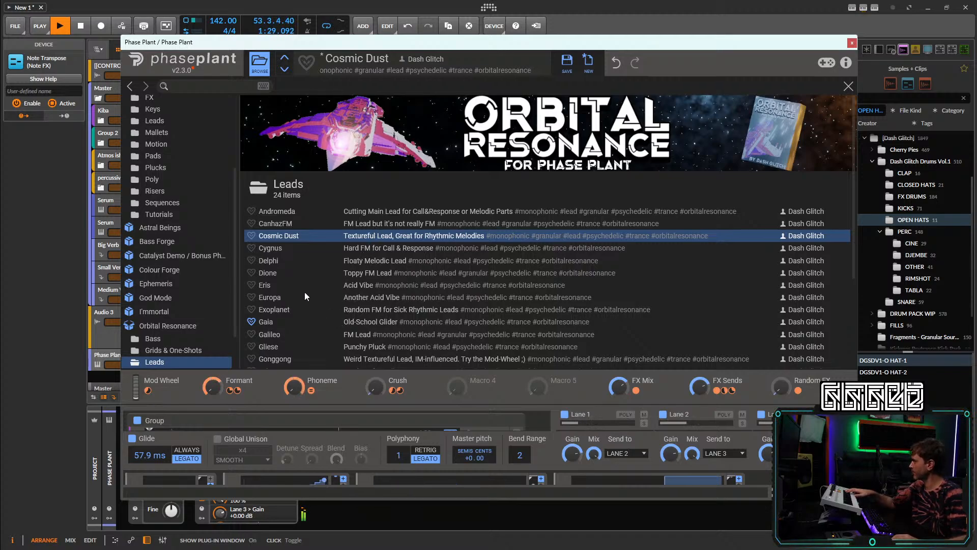
pyautogui.click(273, 250)
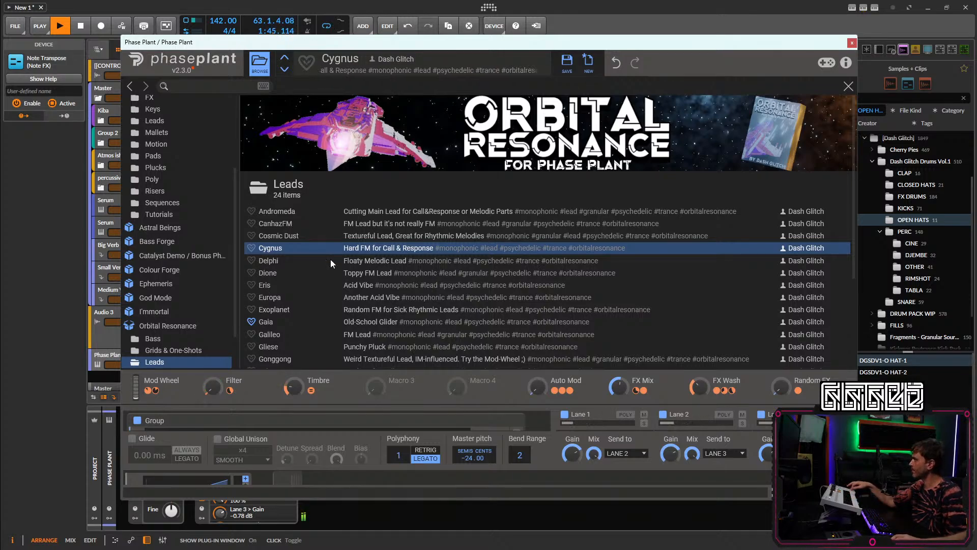
pyautogui.click(277, 223)
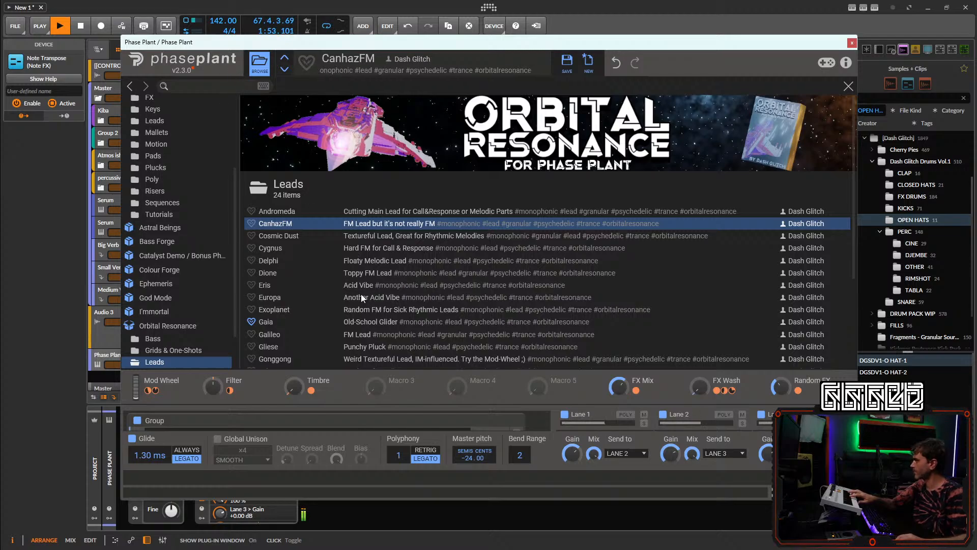
pyautogui.click(278, 322)
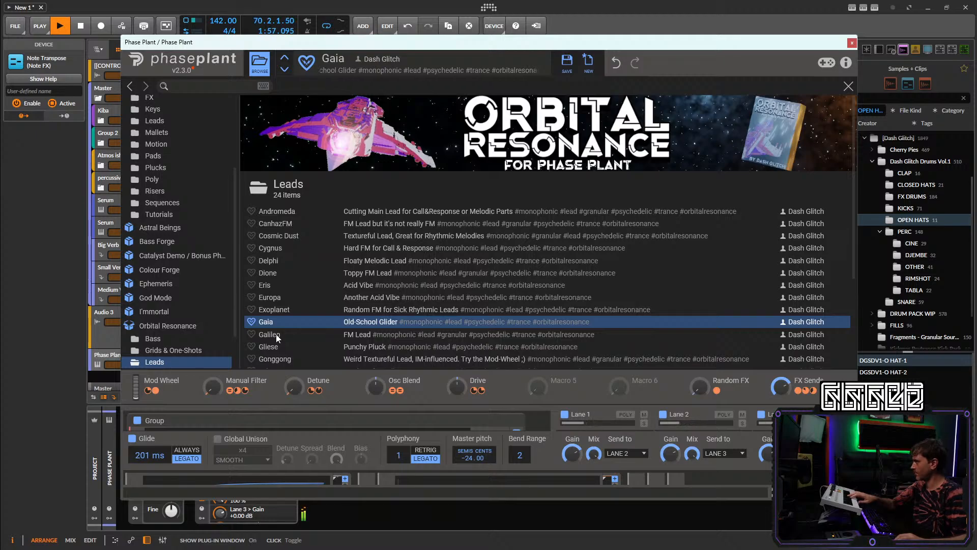
pyautogui.scroll(-1, 287, 335)
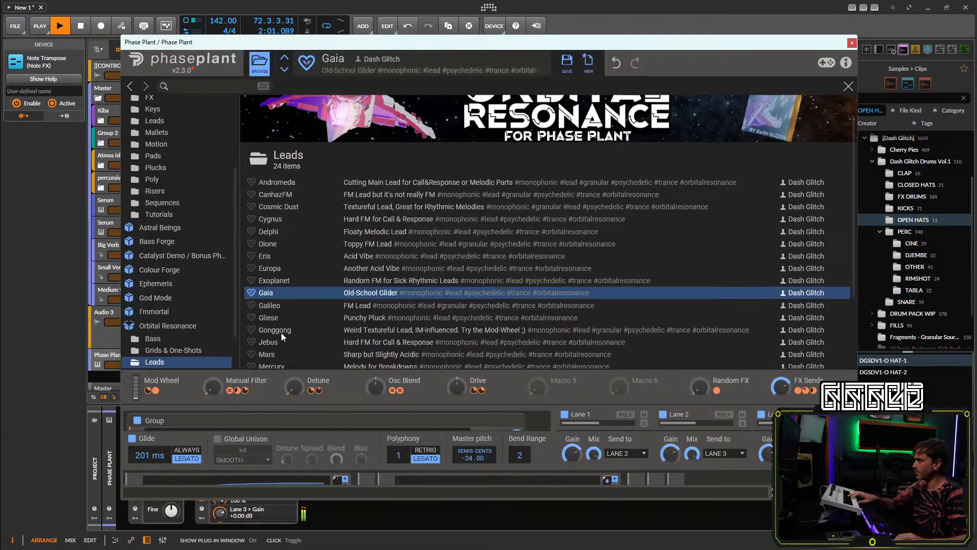
pyautogui.click(282, 330)
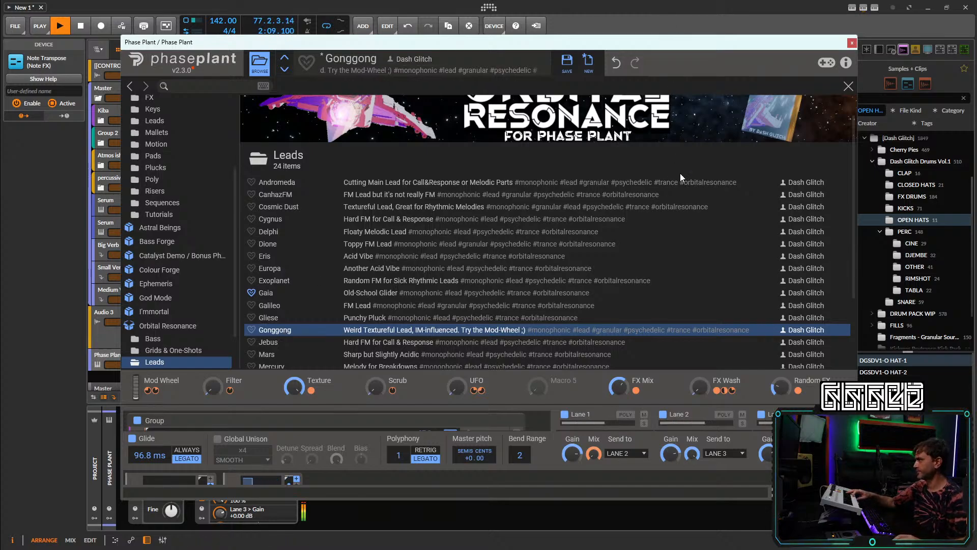
pyautogui.click(852, 43)
# Lower the Phase Plant track's volume slightly and create a one-bar clip on it at bar 49.
pyautogui.moveTo(152, 363); pyautogui.dragTo(142, 363)
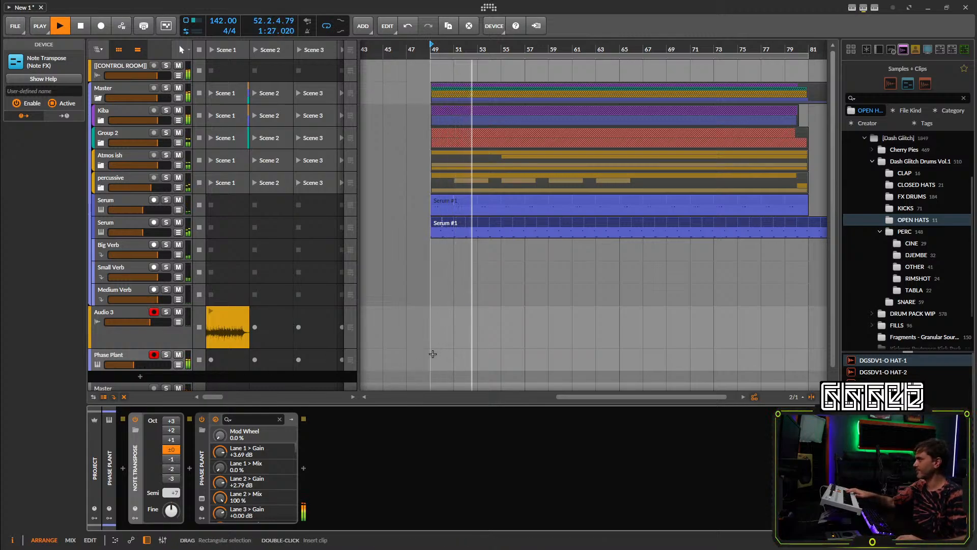
pyautogui.doubleClick(434, 351)
pyautogui.doubleClick(436, 353)
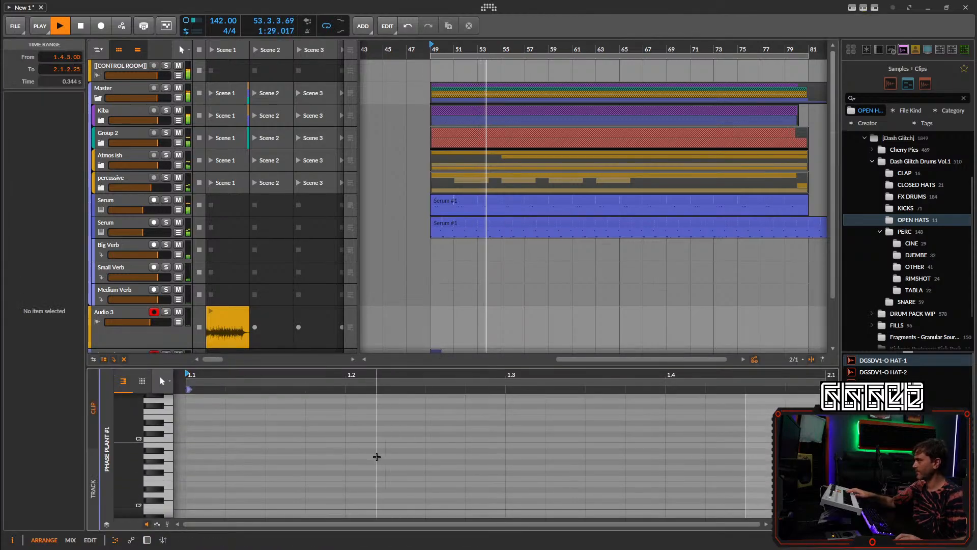
# Add a C2 note at the start of the Phase Plant clip and a C1 note at 1.1.2.
pyautogui.scroll(-3, 223, 485)
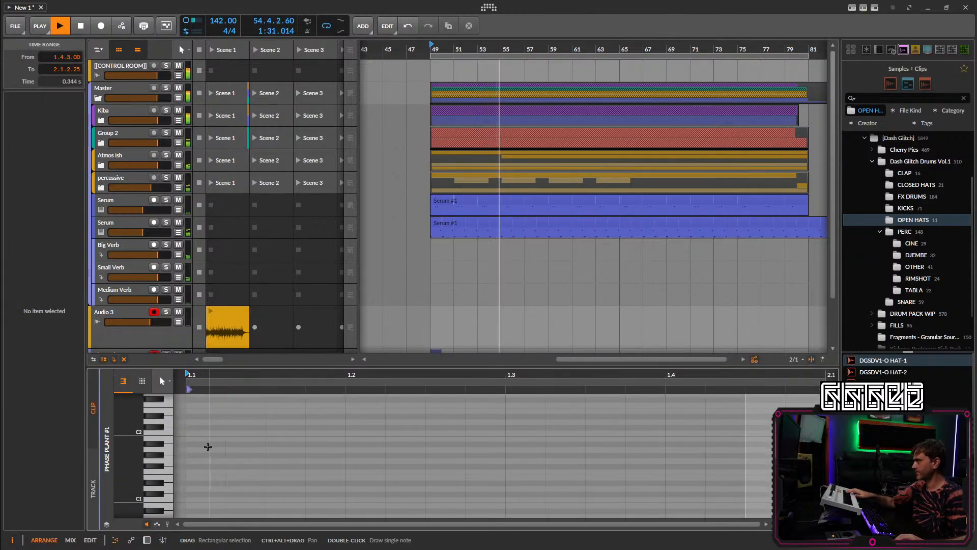
pyautogui.doubleClick(213, 433)
pyautogui.press('space')
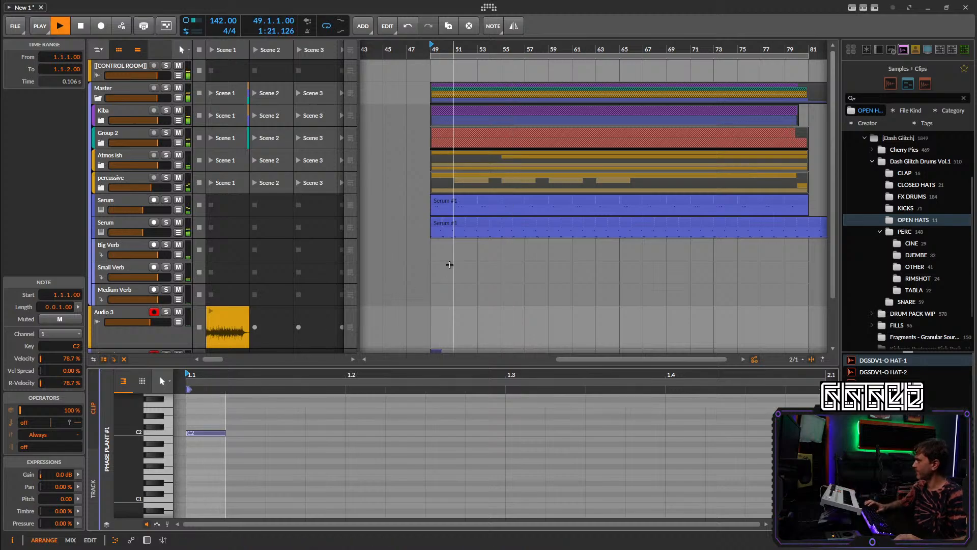
pyautogui.doubleClick(245, 499)
pyautogui.press('space')
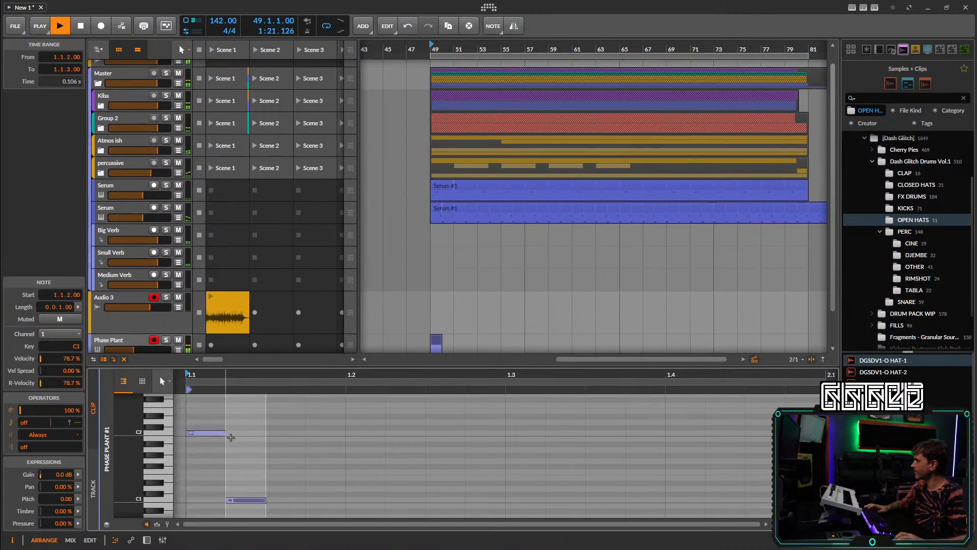
# Lengthen the C2 note in the Phase Plant clip slightly and move the C1 note to 1.1.3.
pyautogui.press('space')
pyautogui.moveTo(225, 434); pyautogui.dragTo(241, 441)
pyautogui.press('space')
pyautogui.moveTo(262, 484); pyautogui.dragTo(232, 513)
pyautogui.press('space')
pyautogui.hotkey('alt', 'Right')
pyautogui.press('space')
pyautogui.press('space')
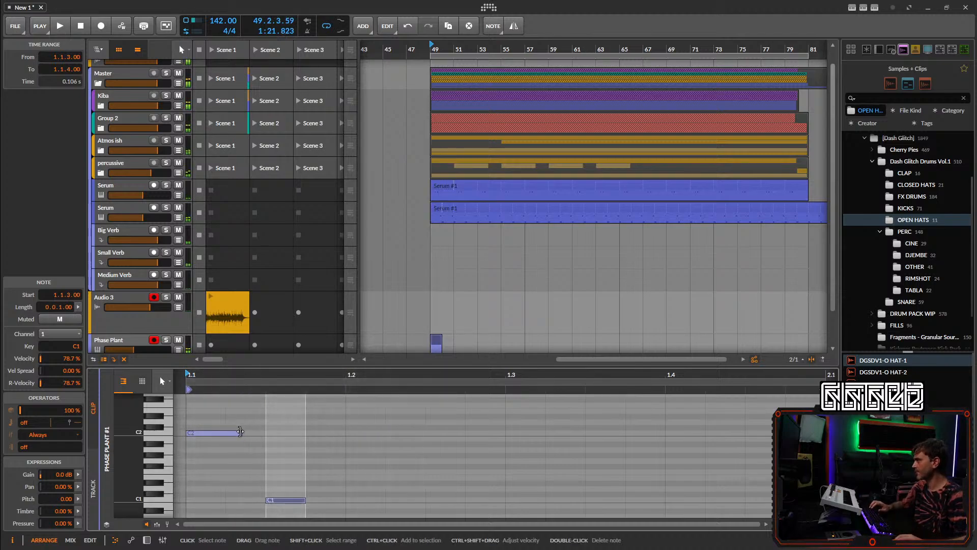
# Extend the C2 note until it overlaps the C1 note, and set the C1 note's length to 0.0.1.89.
pyautogui.moveTo(241, 434); pyautogui.dragTo(273, 442)
pyautogui.press('space')
pyautogui.press('space')
pyautogui.moveTo(303, 500); pyautogui.dragTo(341, 500)
pyautogui.press('space')
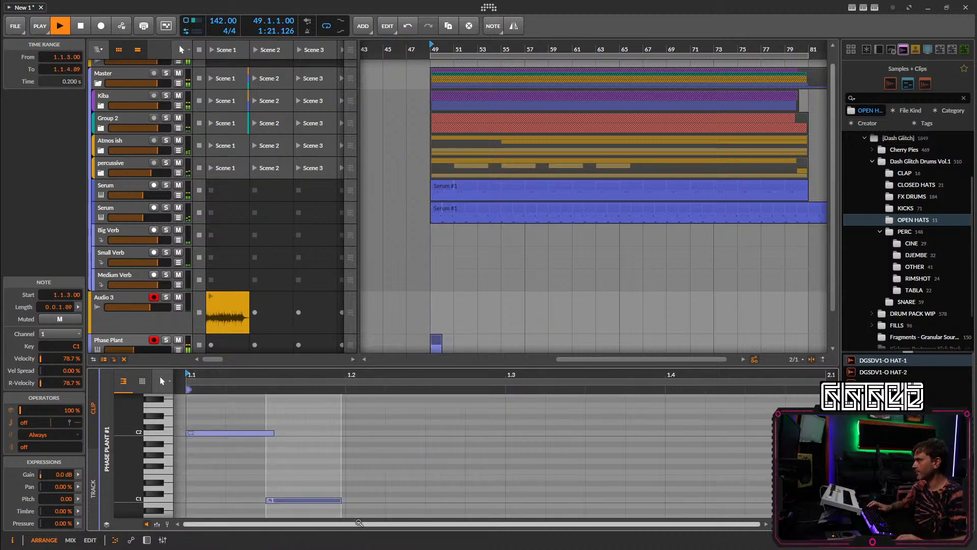
# Set Phase Plant's glide time to 215 ms while checking the sound in playback.
pyautogui.click(146, 539)
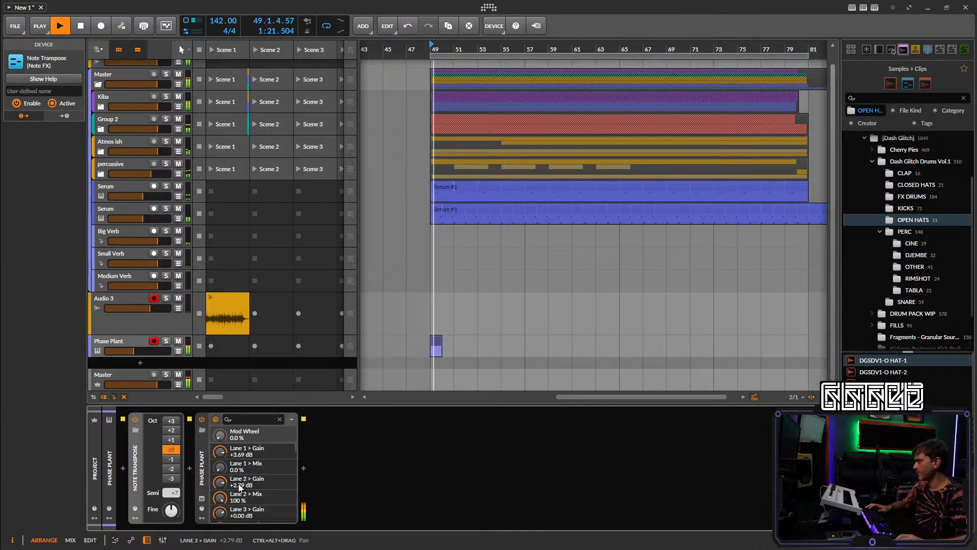
pyautogui.press('space')
pyautogui.press('space')
pyautogui.click(202, 499)
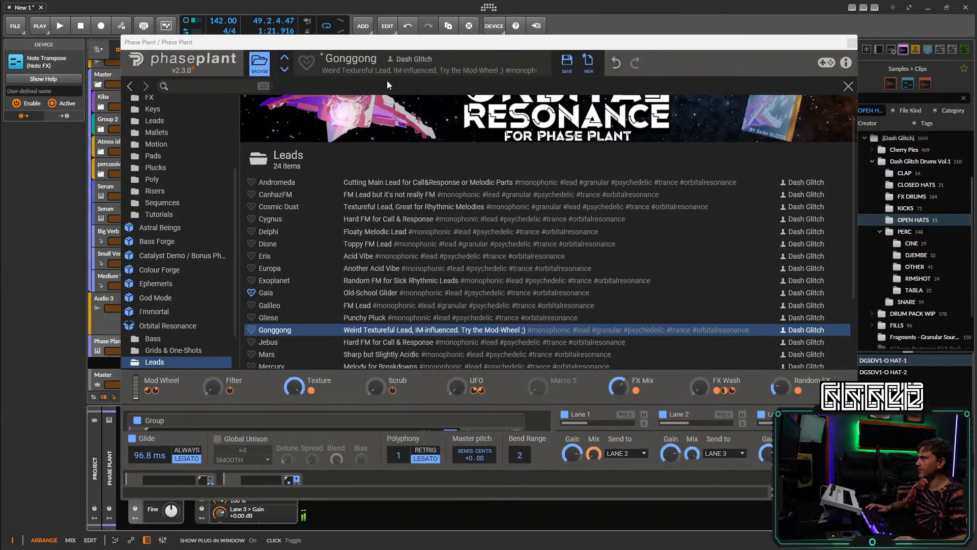
pyautogui.click(849, 86)
pyautogui.press('space')
pyautogui.press('space')
pyautogui.moveTo(150, 387); pyautogui.dragTo(139, 374)
pyautogui.press('space')
pyautogui.press('space')
pyautogui.press('space')
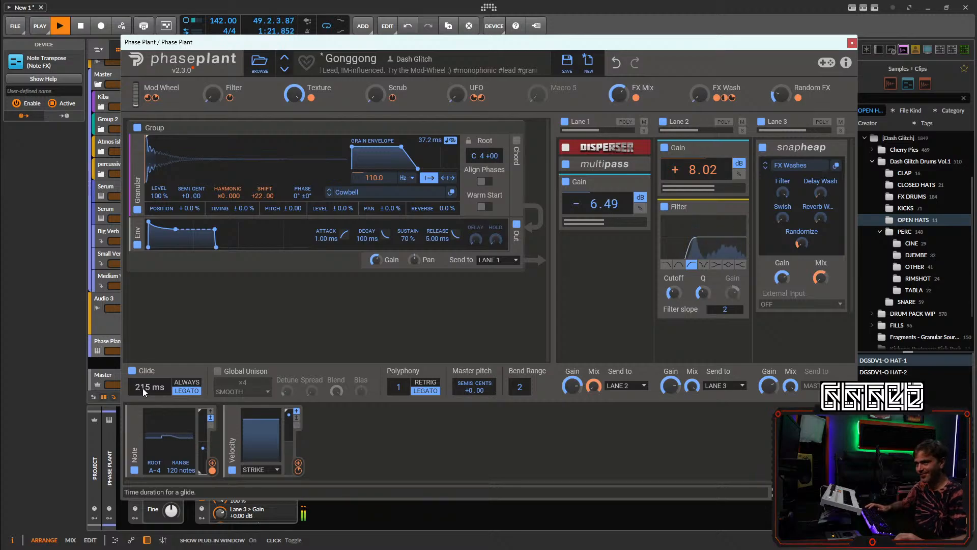
pyautogui.click(852, 44)
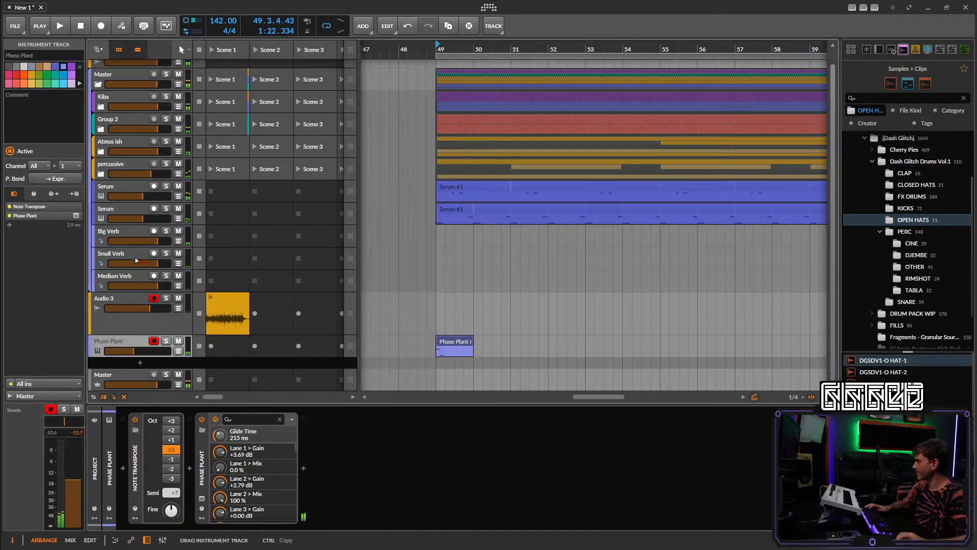
# Move the Phase Plant track between the two Serum tracks and shift its clip to start at 49.1.4.
pyautogui.moveTo(142, 212); pyautogui.dragTo(142, 210)
pyautogui.press('space')
pyautogui.scroll(5, 441, 212)
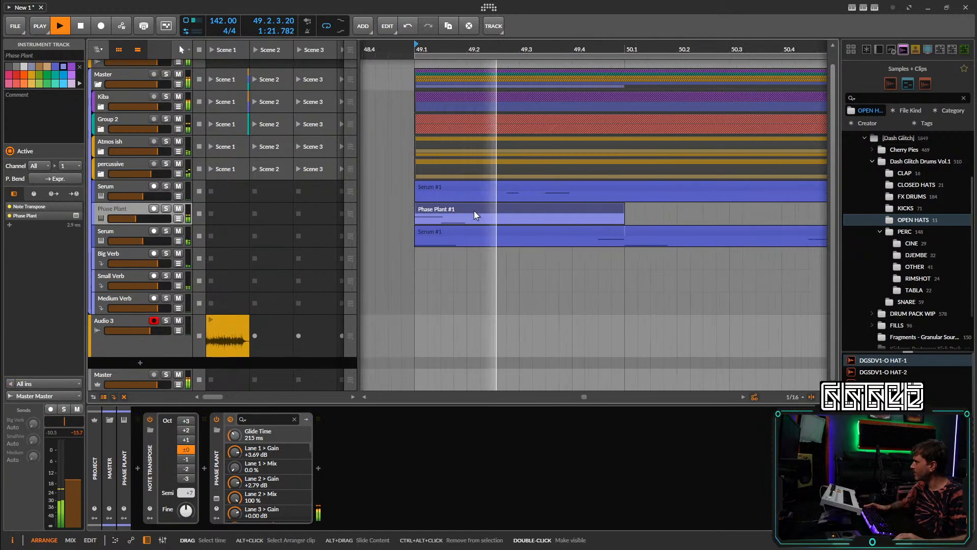
pyautogui.press('space')
pyautogui.moveTo(476, 212); pyautogui.dragTo(498, 213)
pyautogui.press('space')
pyautogui.press('space')
pyautogui.press('space')
pyautogui.press('space')
pyautogui.press('space')
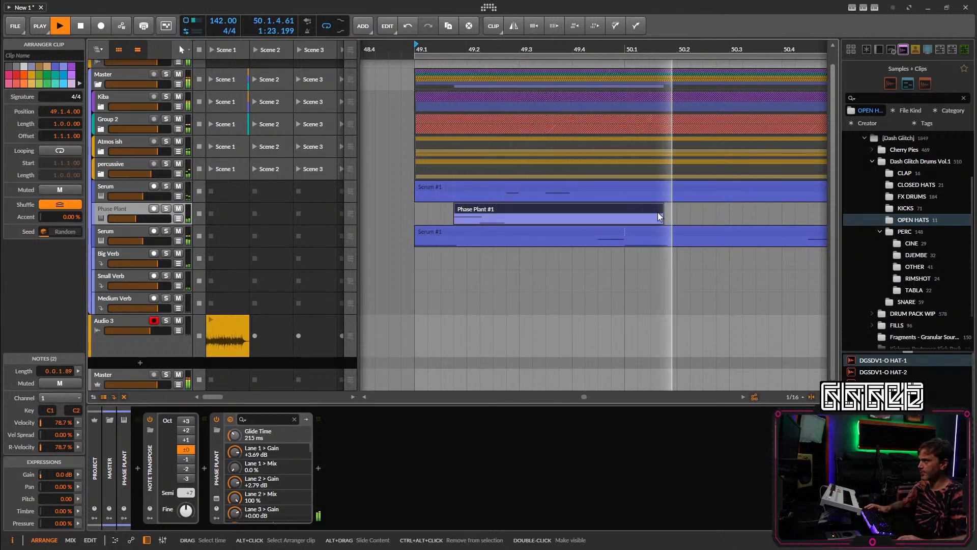
# Move the Phase Plant clip to start at 49.3.1 while listening to playback.
pyautogui.press('space')
pyautogui.press('space')
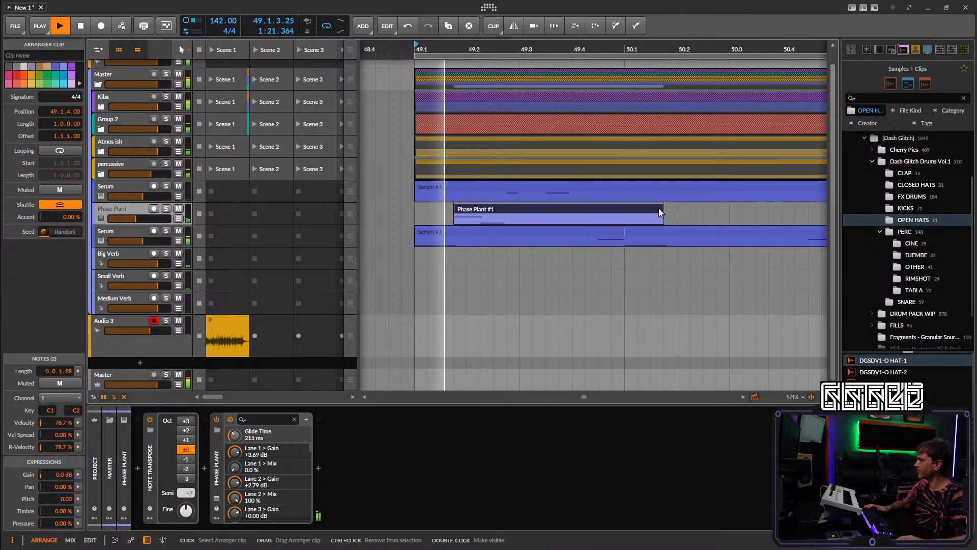
pyautogui.moveTo(643, 213); pyautogui.dragTo(703, 212)
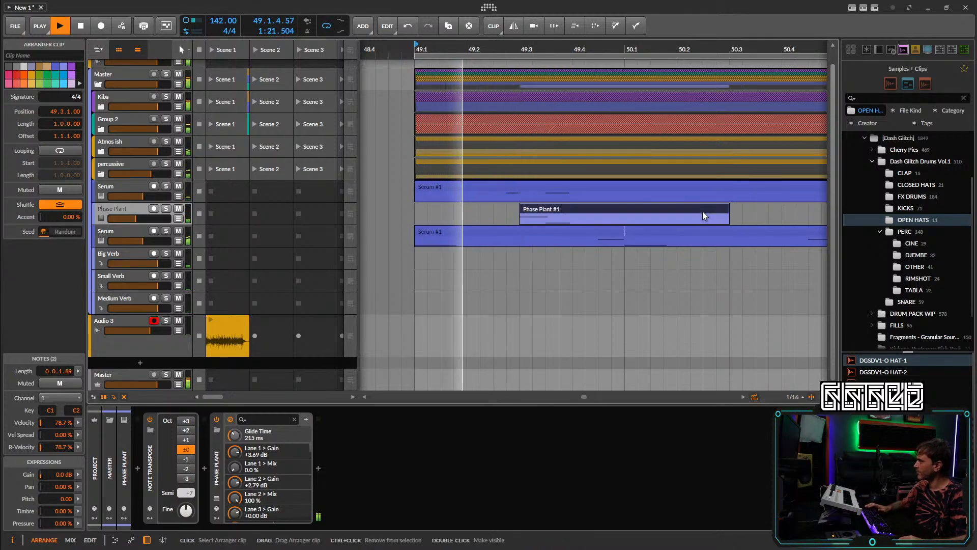
# Transpose both notes in the Phase Plant clip up one octave and play the result.
pyautogui.doubleClick(563, 211)
pyautogui.press('space')
pyautogui.moveTo(388, 491); pyautogui.dragTo(204, 521)
pyautogui.hotkey('shift', 'Up')
pyautogui.press('space')
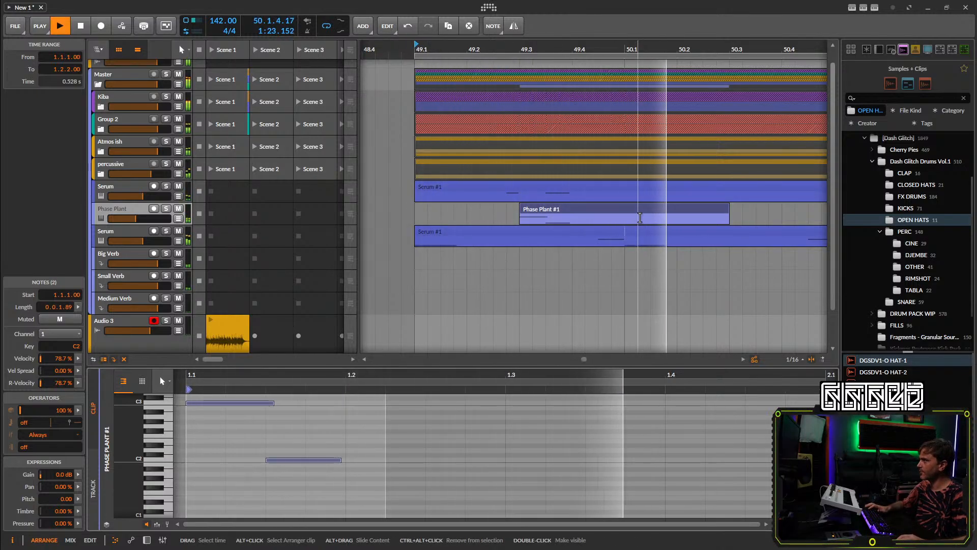
# Extend the Phase Plant clip's start back to 49.1.1 and loop its end out to bar 54.
pyautogui.scroll(-2, 712, 216)
pyautogui.moveTo(714, 215); pyautogui.dragTo(533, 215)
pyautogui.scroll(-2, 538, 215)
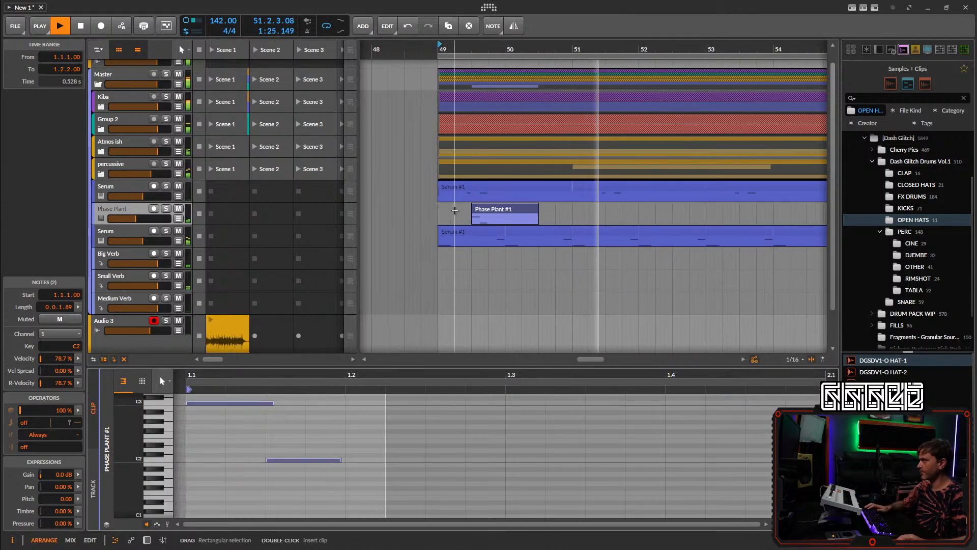
pyautogui.press('space')
pyautogui.press('space')
pyautogui.moveTo(474, 209); pyautogui.dragTo(441, 209)
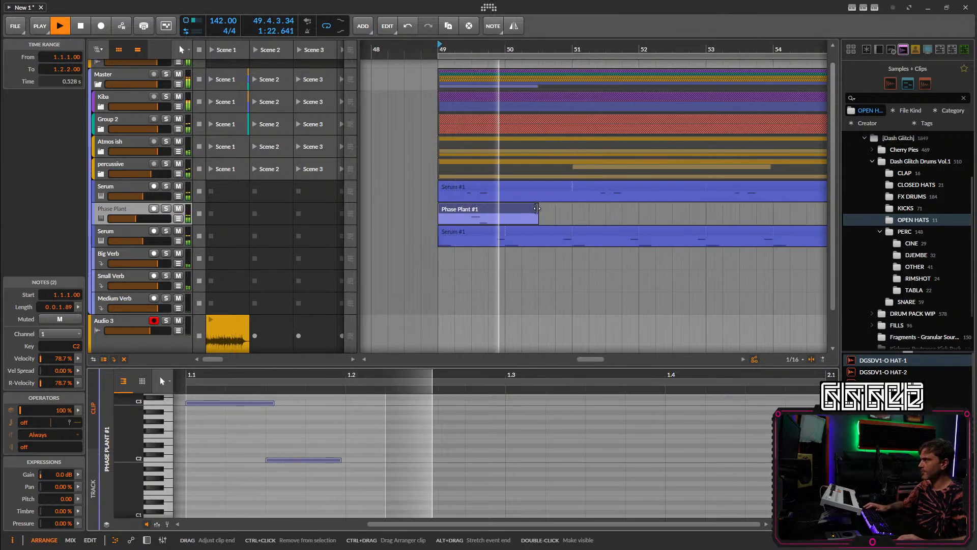
pyautogui.moveTo(537, 217); pyautogui.dragTo(777, 218)
pyautogui.scroll(-3, 726, 216)
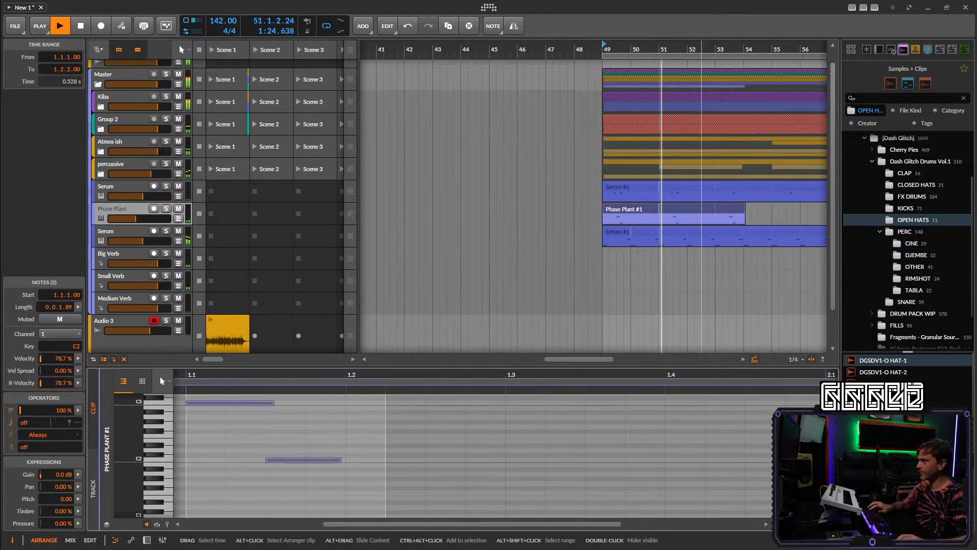
# Add two C3 notes at 2.1.1 and 2.1.3 in the Phase Plant clip and play them back.
pyautogui.moveTo(645, 216); pyautogui.dragTo(525, 215)
pyautogui.click(564, 411)
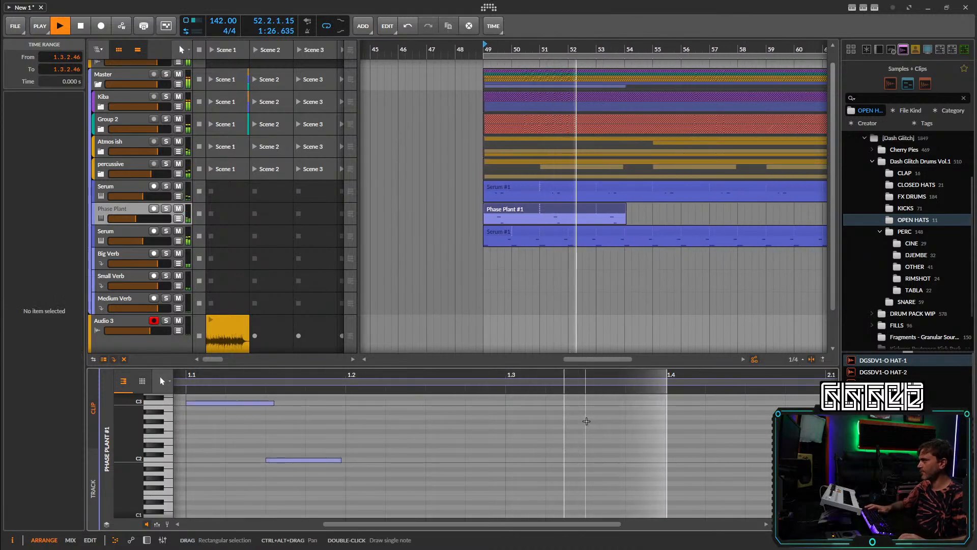
pyautogui.moveTo(664, 438); pyautogui.dragTo(565, 438)
pyautogui.doubleClick(667, 405)
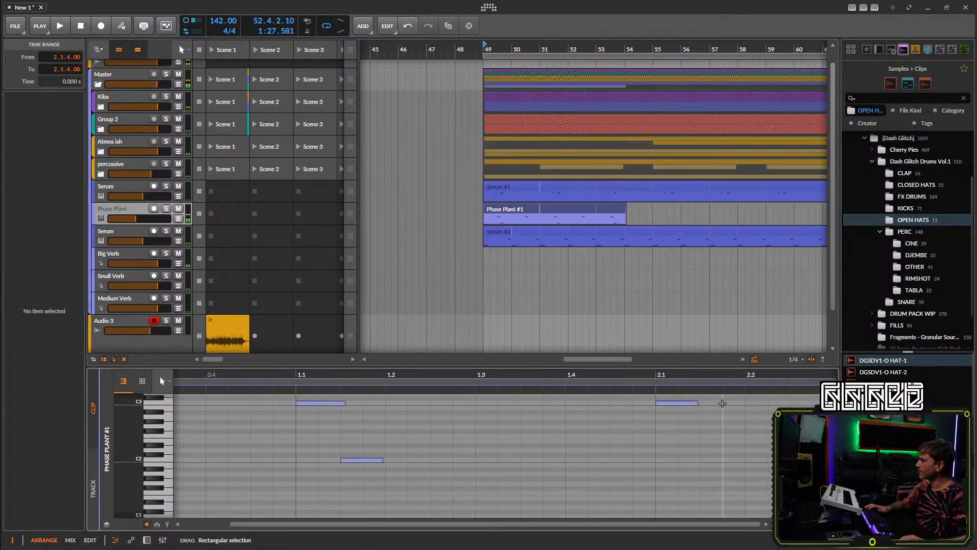
pyautogui.doubleClick(721, 405)
pyautogui.press('space')
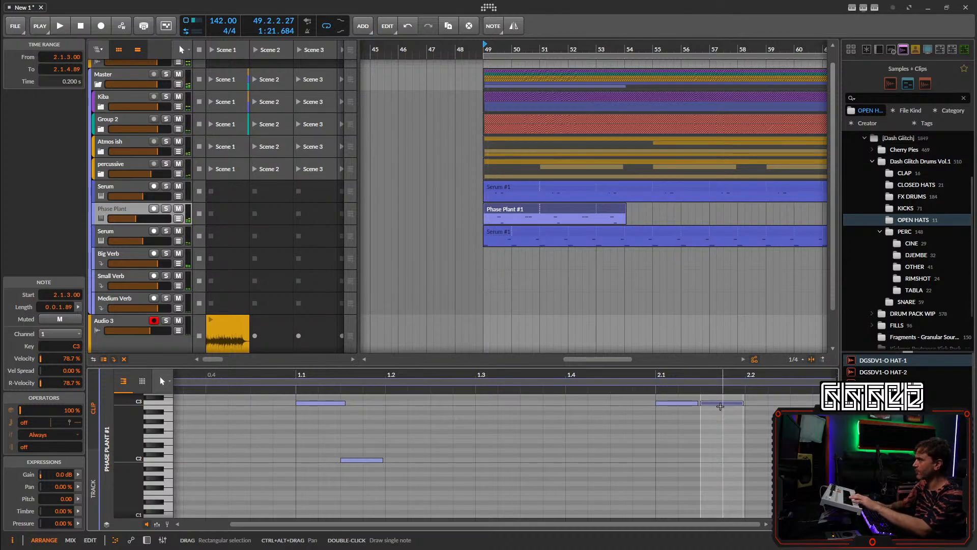
pyautogui.press('space')
pyautogui.press('space')
# Record-arm the Phase Plant track and play the arrangement from bar 49.
pyautogui.click(148, 215)
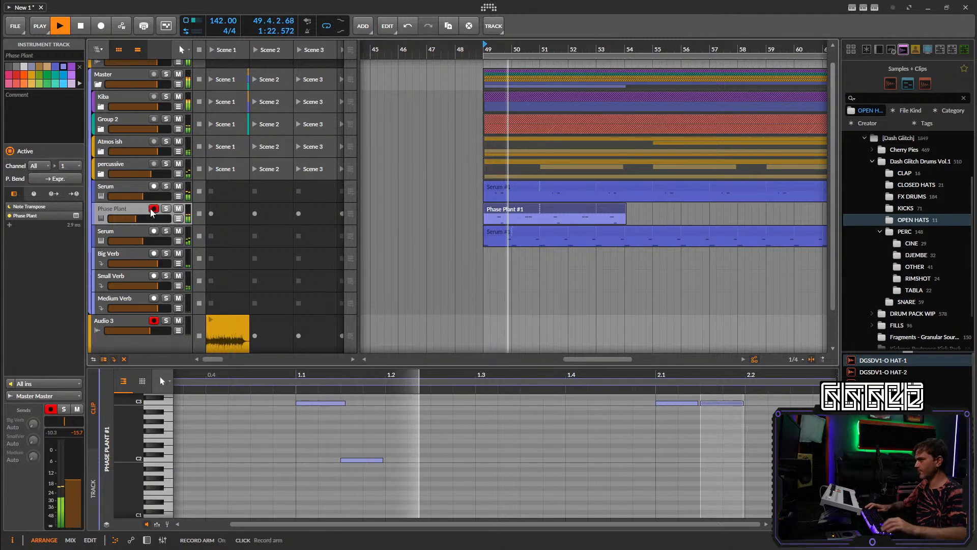
pyautogui.press('space')
pyautogui.click(153, 209)
pyautogui.press('space')
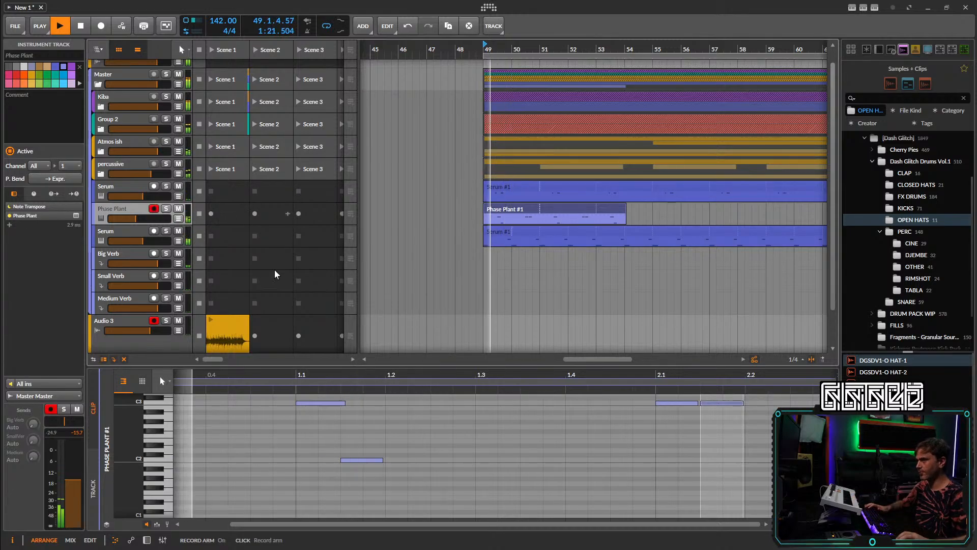
# Delete the two C3 notes at 2.1.1 and 2.1.3 from the Phase Plant clip.
pyautogui.moveTo(606, 411); pyautogui.dragTo(545, 432)
pyautogui.scroll(2, 610, 435)
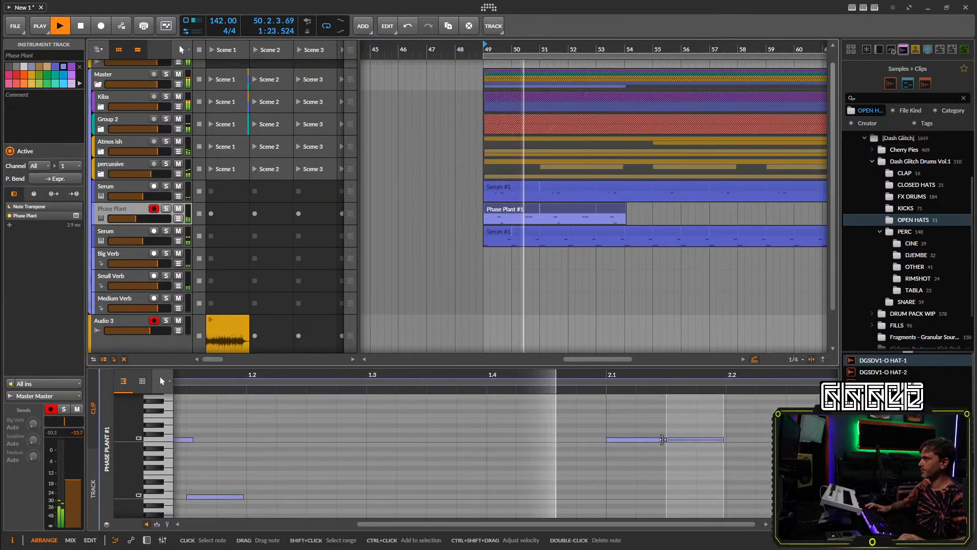
pyautogui.press('space')
pyautogui.moveTo(703, 445); pyautogui.dragTo(600, 497)
pyautogui.press('Delete')
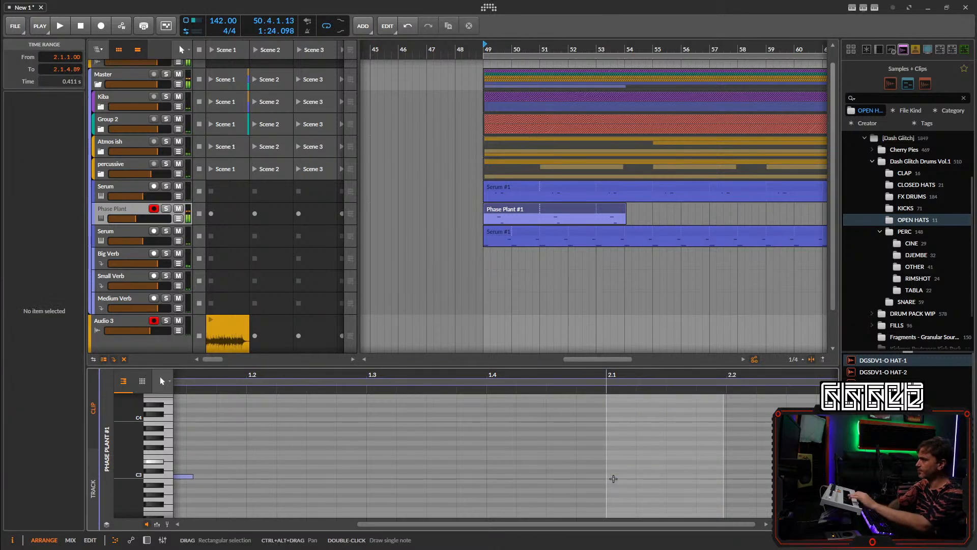
# Draw two D#3 notes in the Phase Plant clip, a short one at 1.4.4 and one of length 0.0.1.00 at 2.1.1.
pyautogui.press('space')
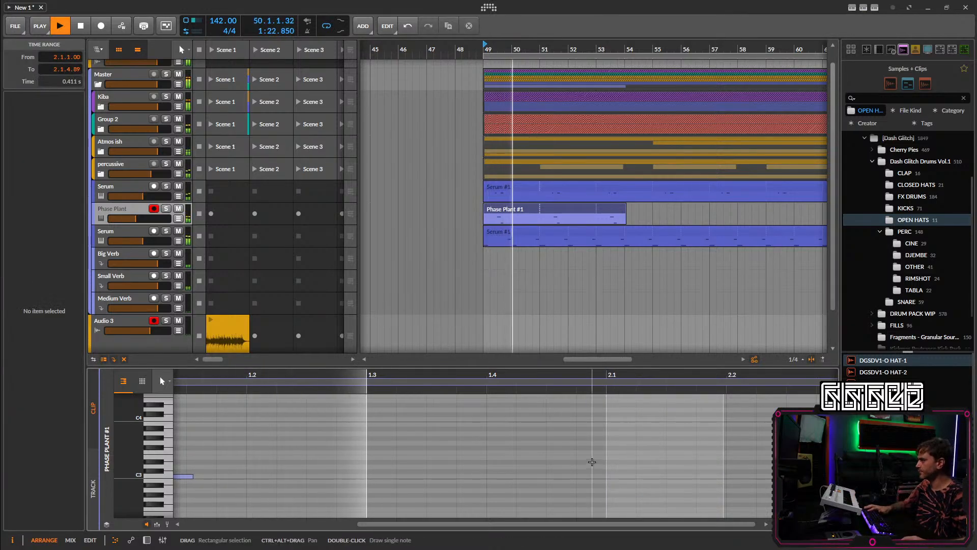
pyautogui.doubleClick(593, 462)
pyautogui.press('5')
pyautogui.click(595, 462)
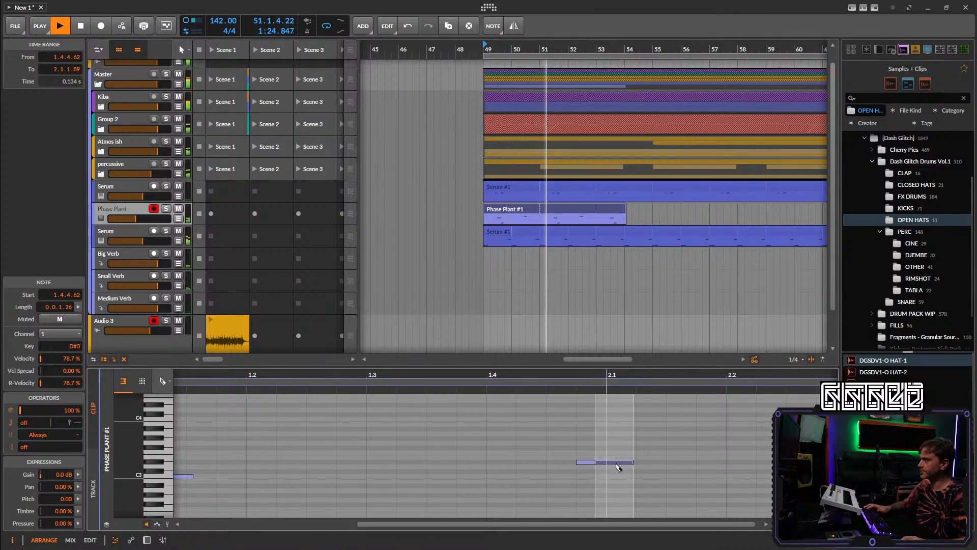
pyautogui.press('1')
pyautogui.moveTo(611, 462); pyautogui.dragTo(637, 462)
pyautogui.click(644, 469)
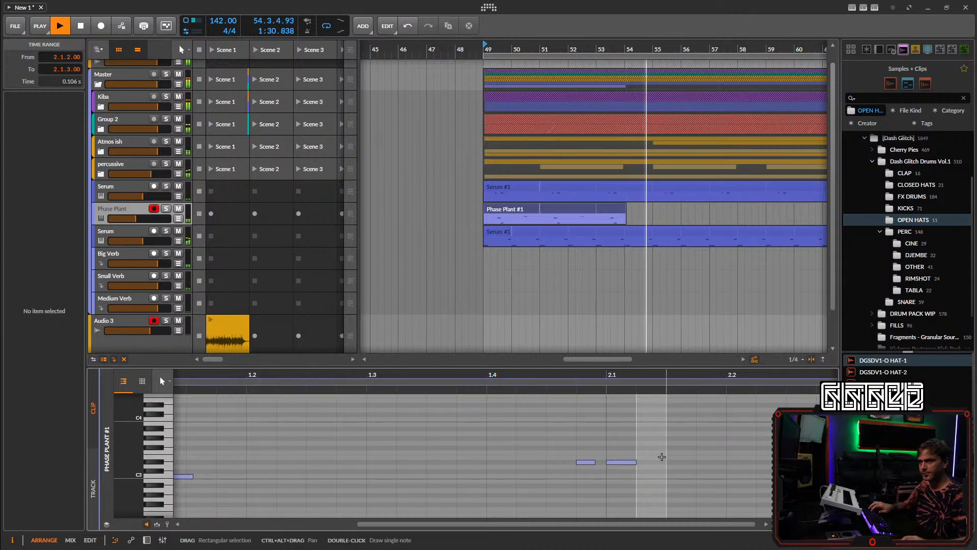
# Loop the Phase Plant clip out to bar 81, giving it a length of 32 bars.
pyautogui.press('space')
pyautogui.click(625, 210)
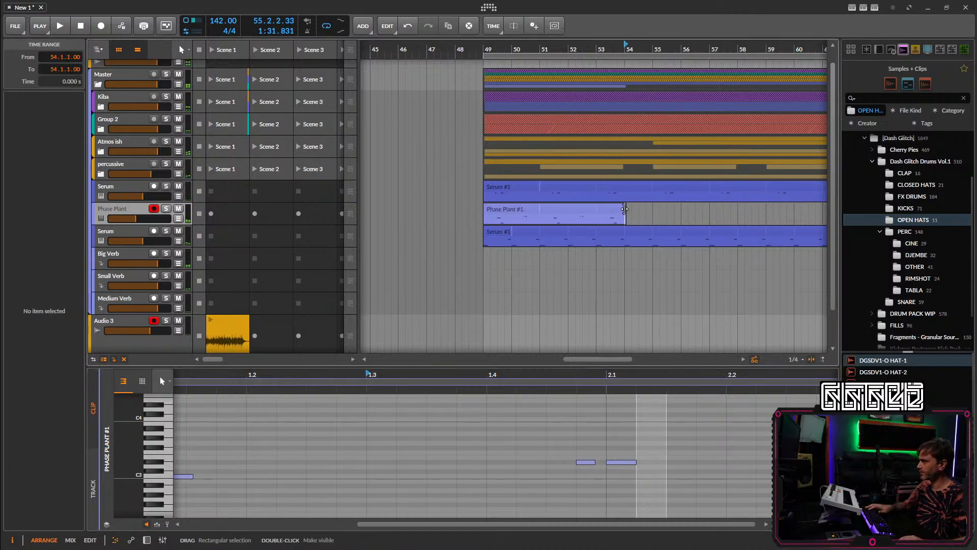
pyautogui.moveTo(626, 210); pyautogui.dragTo(890, 229)
pyautogui.press('space')
pyautogui.scroll(-3, 677, 235)
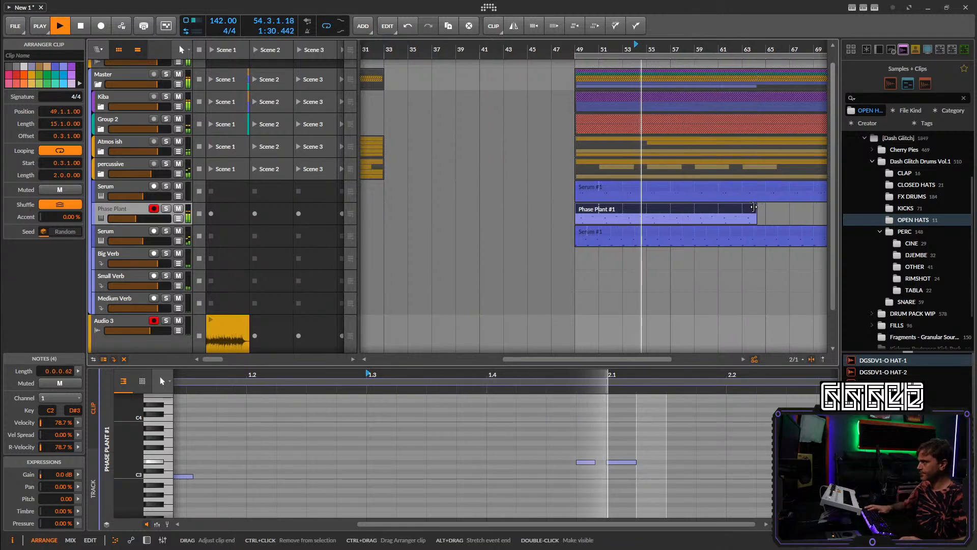
pyautogui.moveTo(757, 210); pyautogui.dragTo(688, 225)
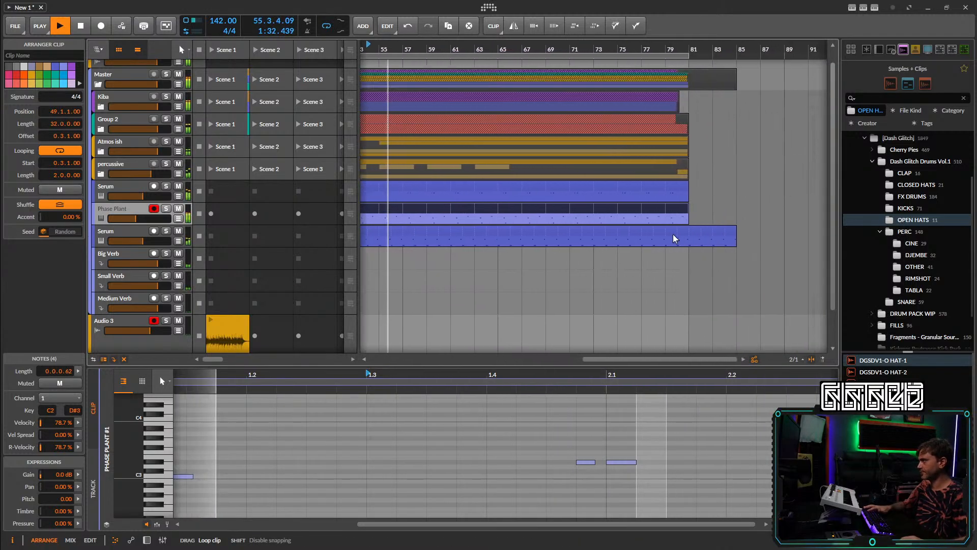
# Split the lower Serum clip at bar 81 and delete the part beyond it.
pyautogui.click(690, 238)
pyautogui.hotkey('ctrl', 'e')
pyautogui.press('Delete')
pyautogui.hscroll(-4, 611, 223)
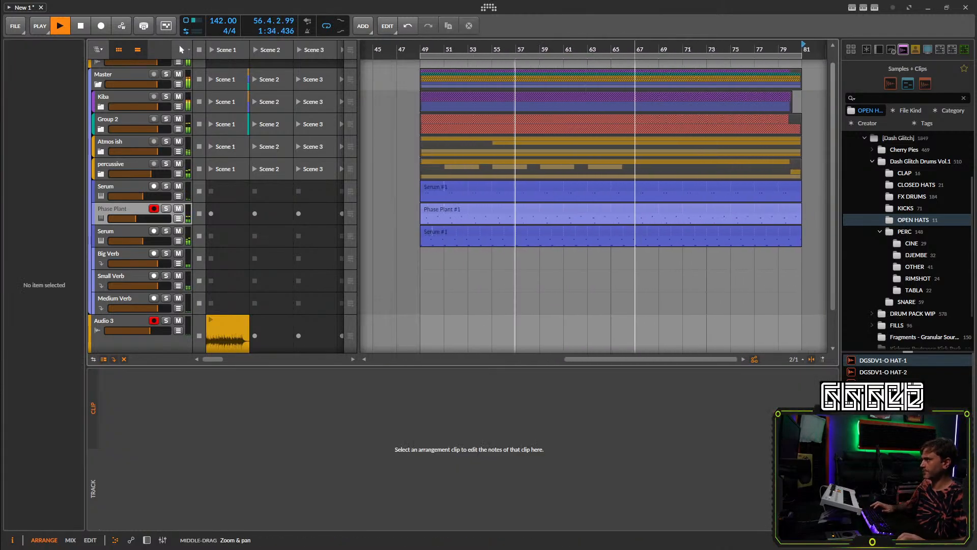
# Shift the two D#3 notes in the Phase Plant clip one sixteenth later, to 2.1.1 and 2.1.2.
pyautogui.click(486, 215)
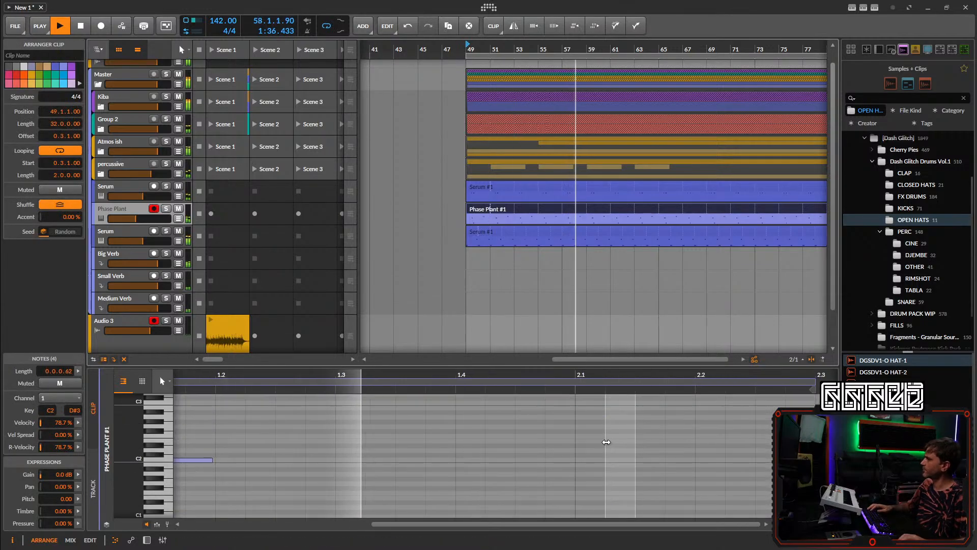
pyautogui.press('space')
pyautogui.click(586, 433)
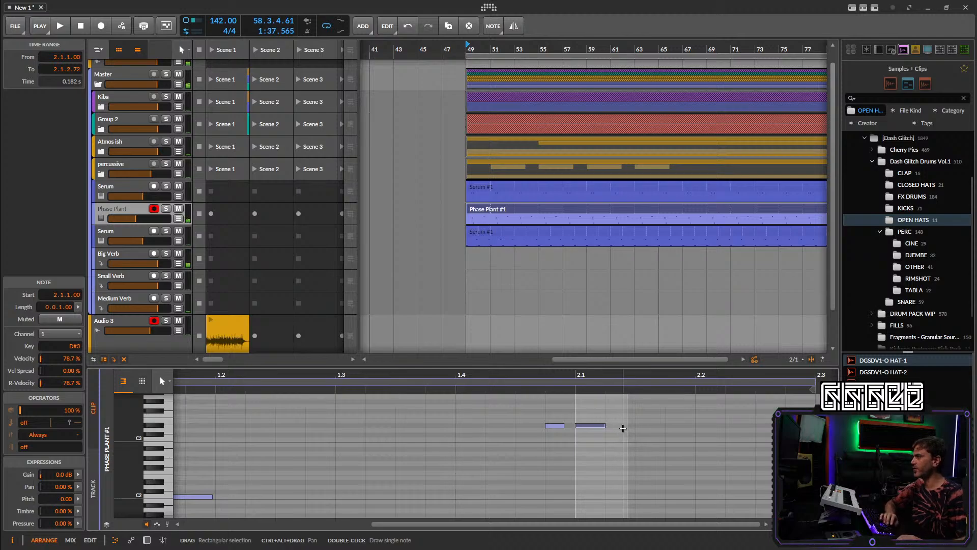
pyautogui.moveTo(636, 411); pyautogui.dragTo(544, 438)
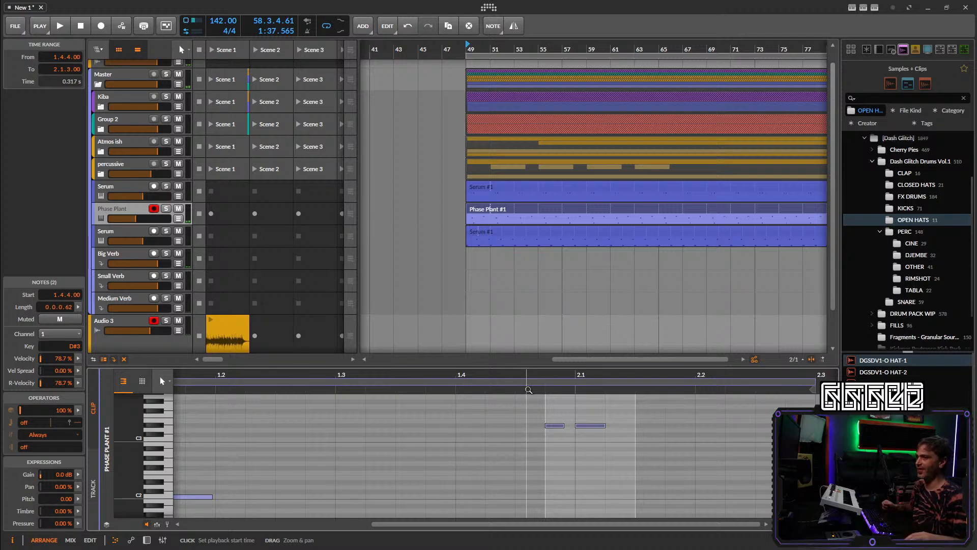
pyautogui.moveTo(611, 421); pyautogui.dragTo(540, 465)
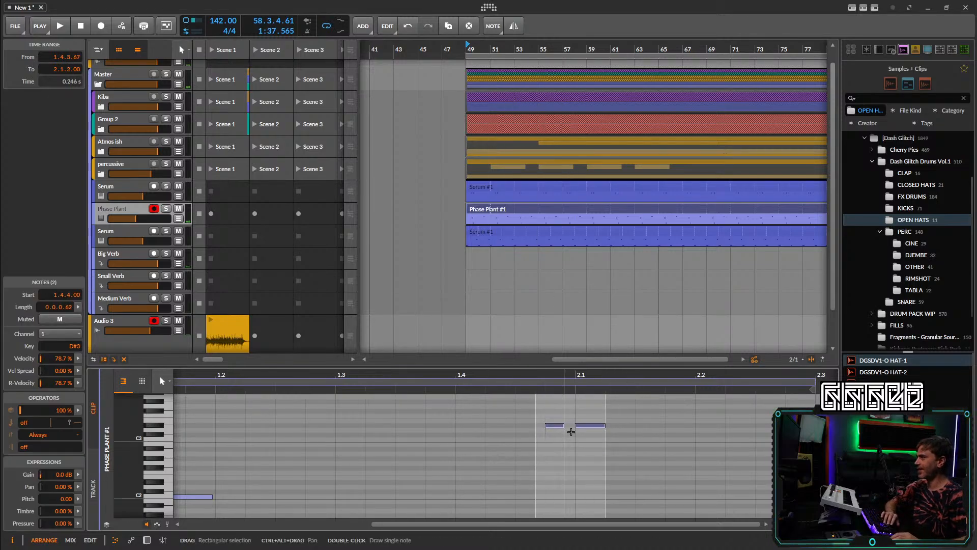
pyautogui.click(588, 418)
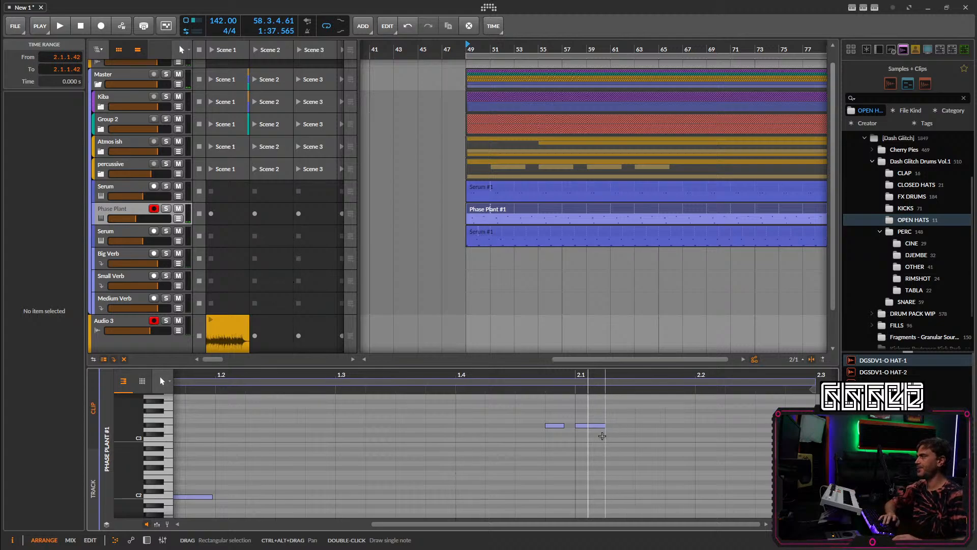
pyautogui.moveTo(603, 415); pyautogui.dragTo(560, 432)
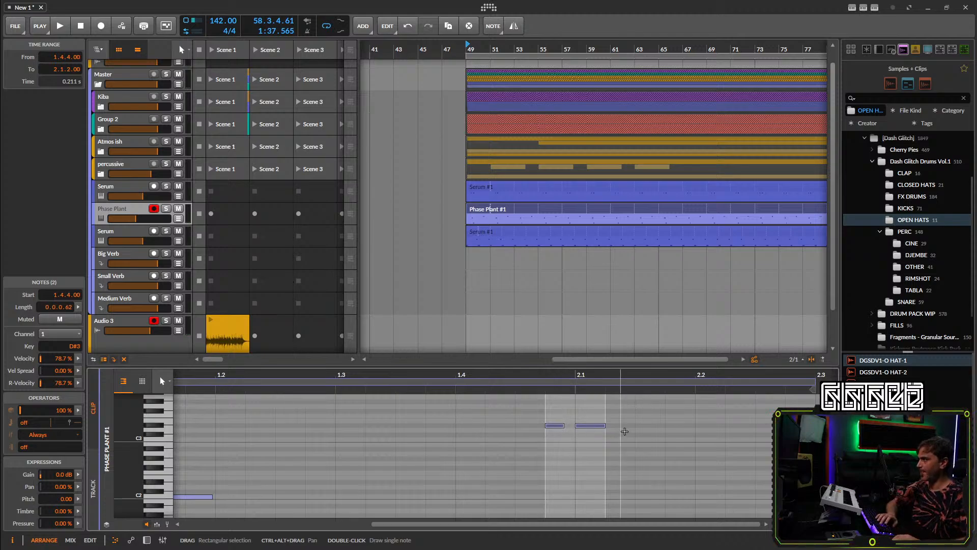
pyautogui.moveTo(604, 410); pyautogui.dragTo(556, 432)
pyautogui.press('Right')
pyautogui.click(712, 465)
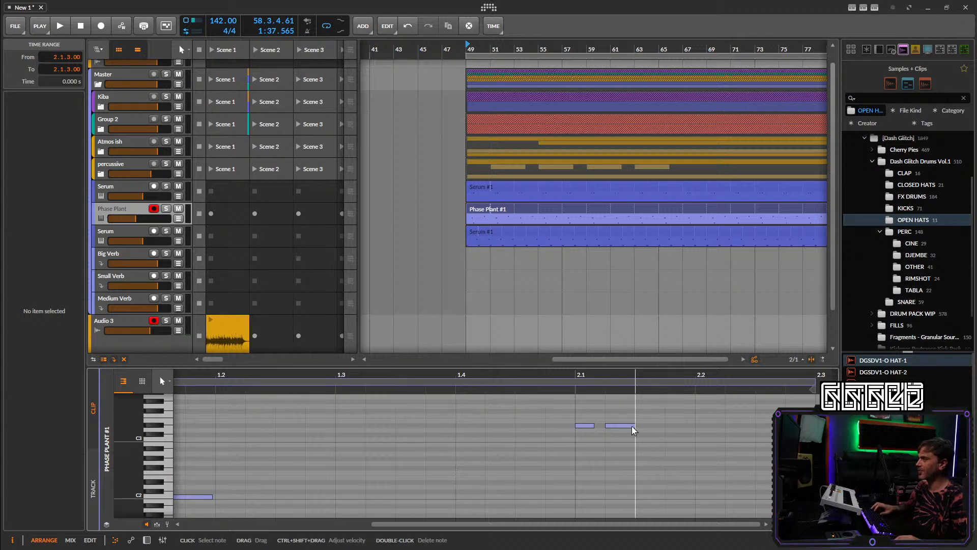
# Shorten the second D#3 note to 0.0.0.71 and check it in playback.
pyautogui.moveTo(634, 426); pyautogui.dragTo(625, 428)
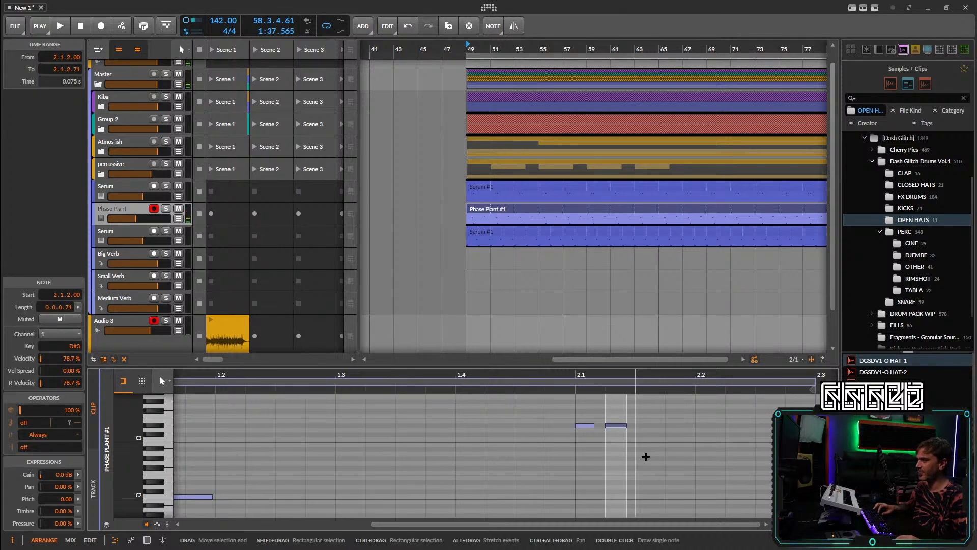
pyautogui.press('space')
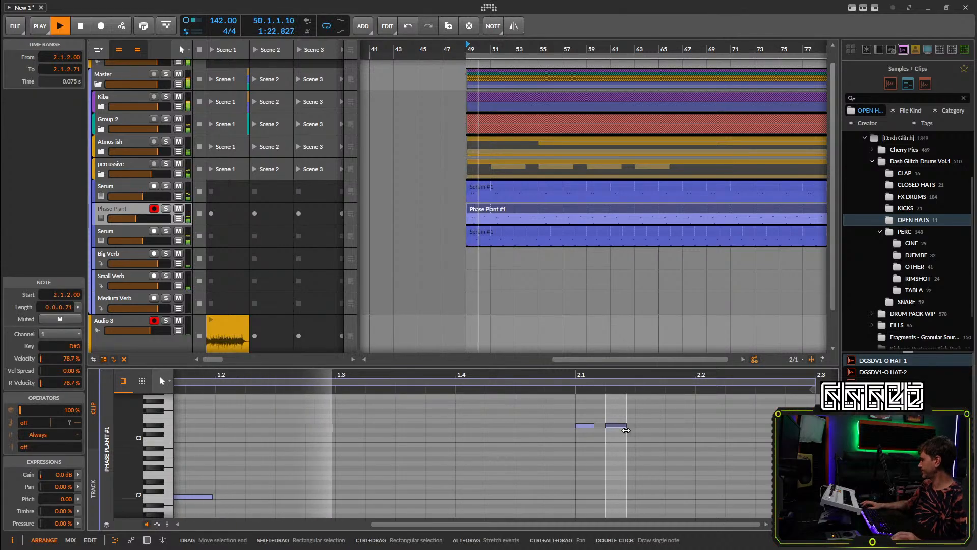
pyautogui.press('space')
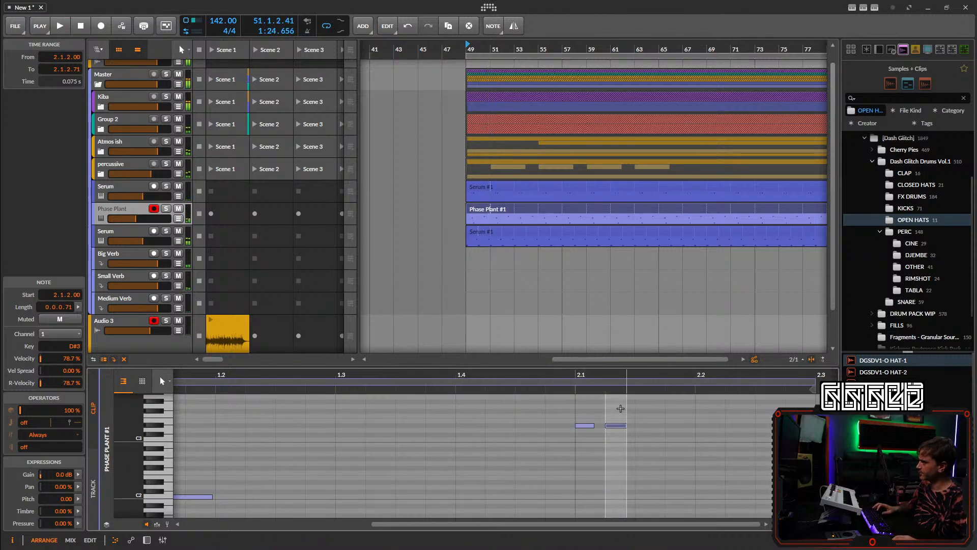
# Move both D#3 notes two sixteenths later, to 2.1.3 and 2.1.4, and play the section.
pyautogui.moveTo(630, 409); pyautogui.dragTo(564, 444)
pyautogui.press('Right')
pyautogui.press('Right')
pyautogui.press('space')
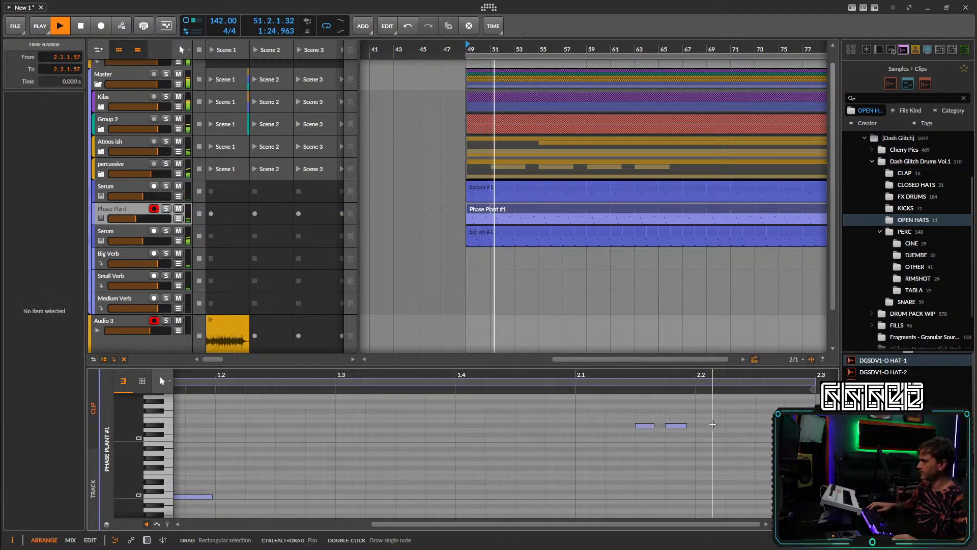
# Add D#3 notes at 2.2.1 and 2.2.2, extend the last one to length 0.0.3.00, and play the pattern.
pyautogui.doubleClick(713, 425)
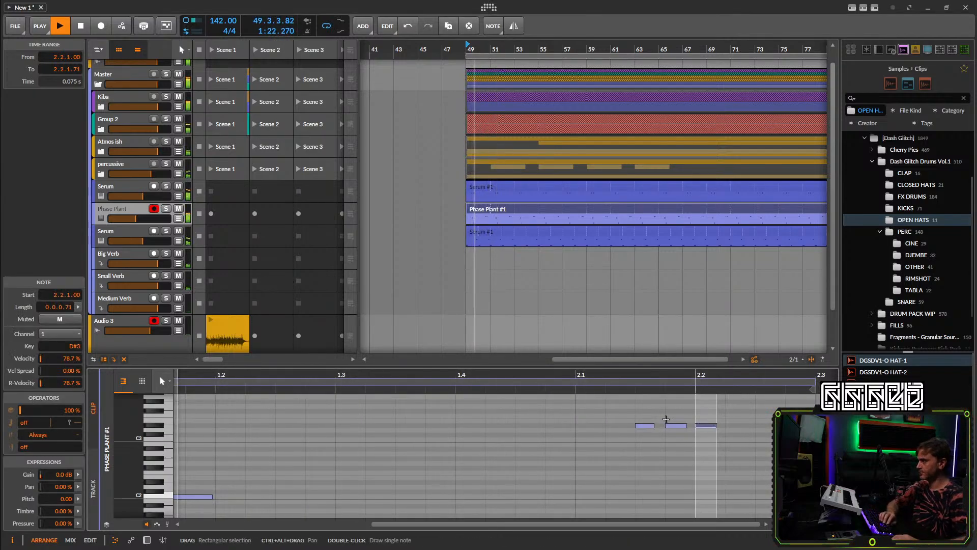
pyautogui.moveTo(667, 414); pyautogui.dragTo(547, 415)
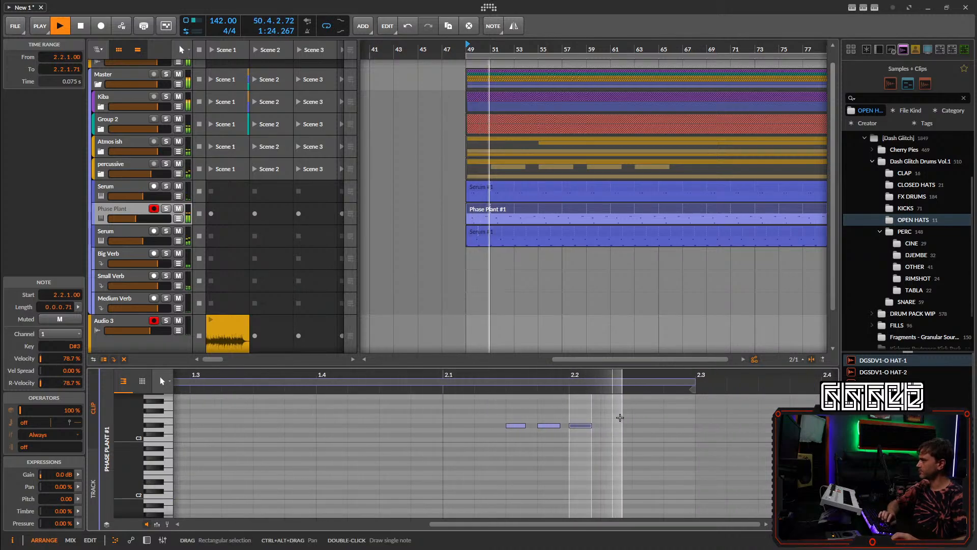
pyautogui.doubleClick(611, 425)
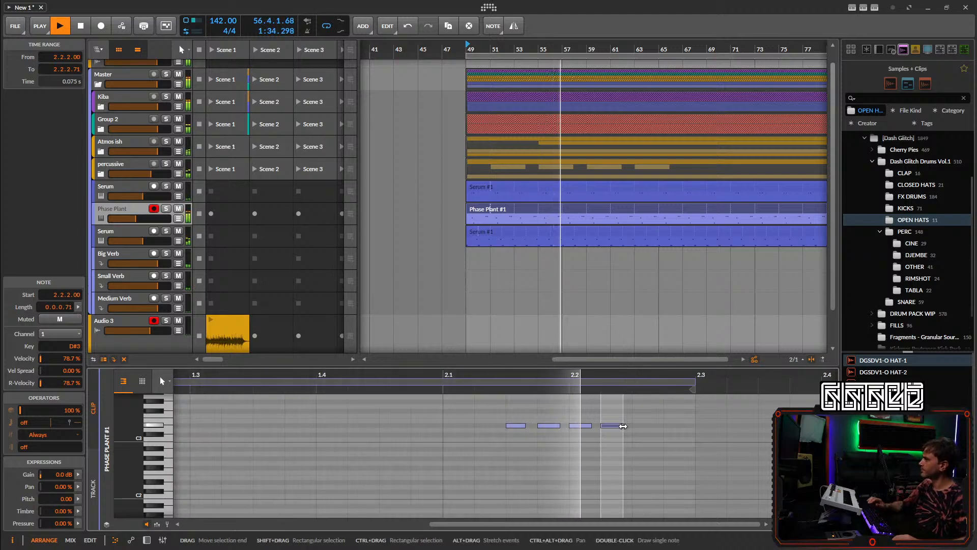
pyautogui.moveTo(623, 426); pyautogui.dragTo(695, 426)
pyautogui.press('space')
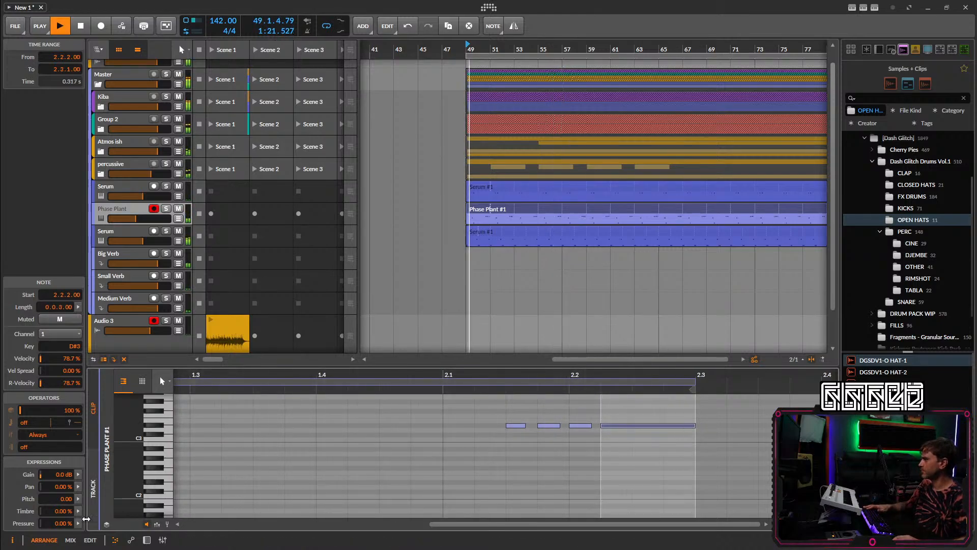
# Draw a Mod Wheel automation ramp in the Phase Plant clip, rising from 2.2.2 to about 48% at 2.3.1.
pyautogui.click(131, 540)
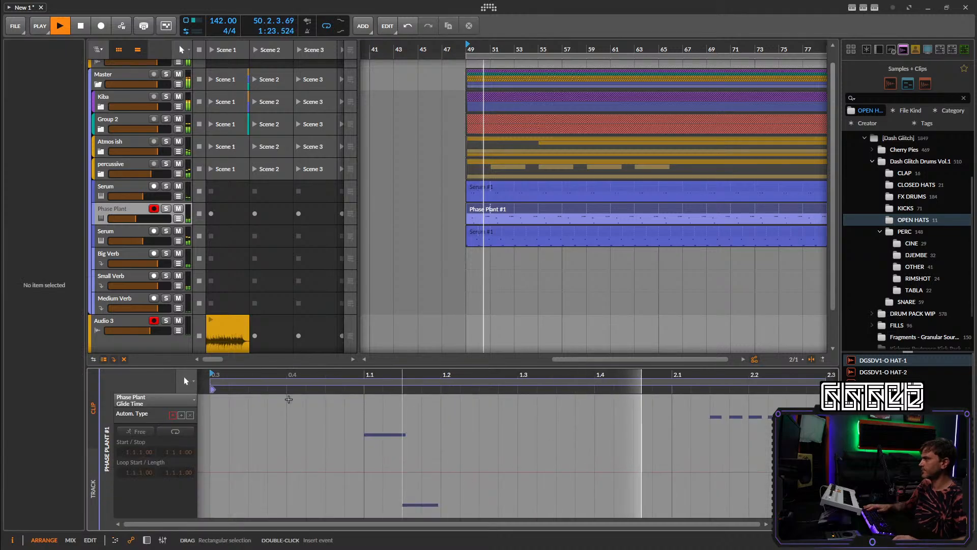
pyautogui.click(153, 400)
pyautogui.click(151, 460)
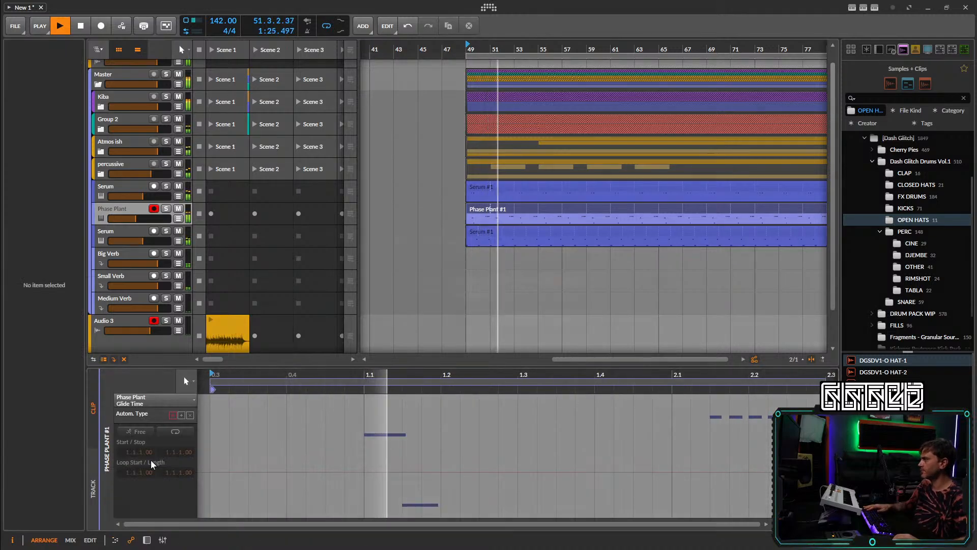
pyautogui.click(504, 318)
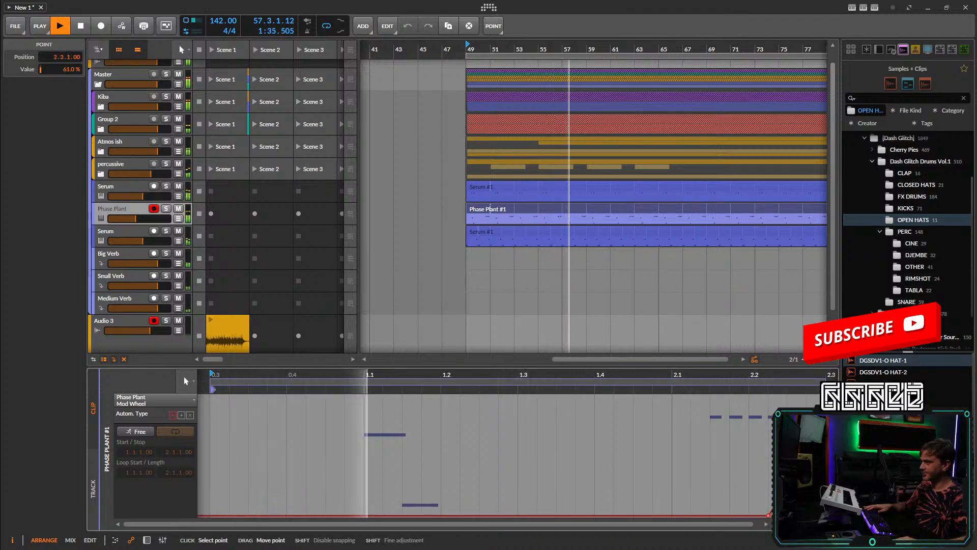
pyautogui.moveTo(826, 395); pyautogui.dragTo(657, 448)
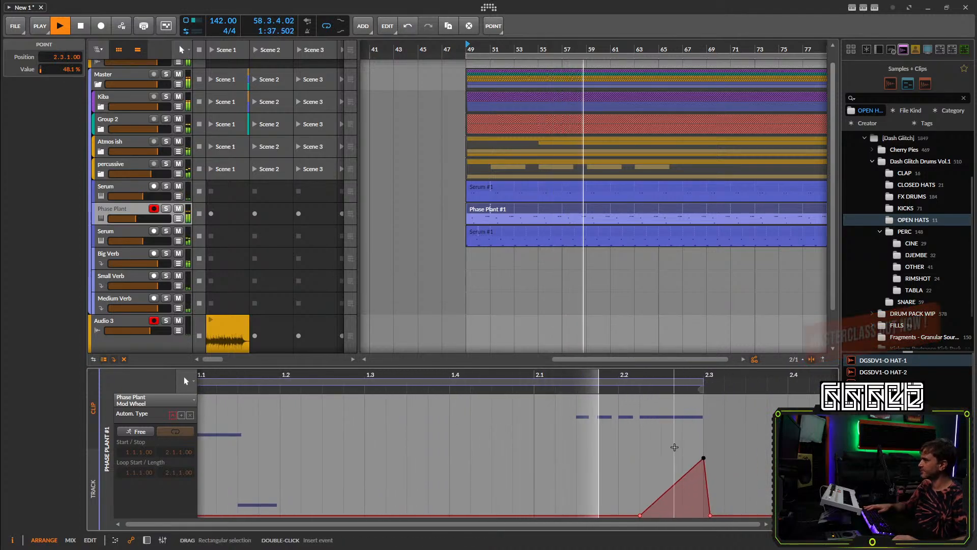
# Open the Phase Plant clip's notes for editing around bar 2.
pyautogui.click(143, 539)
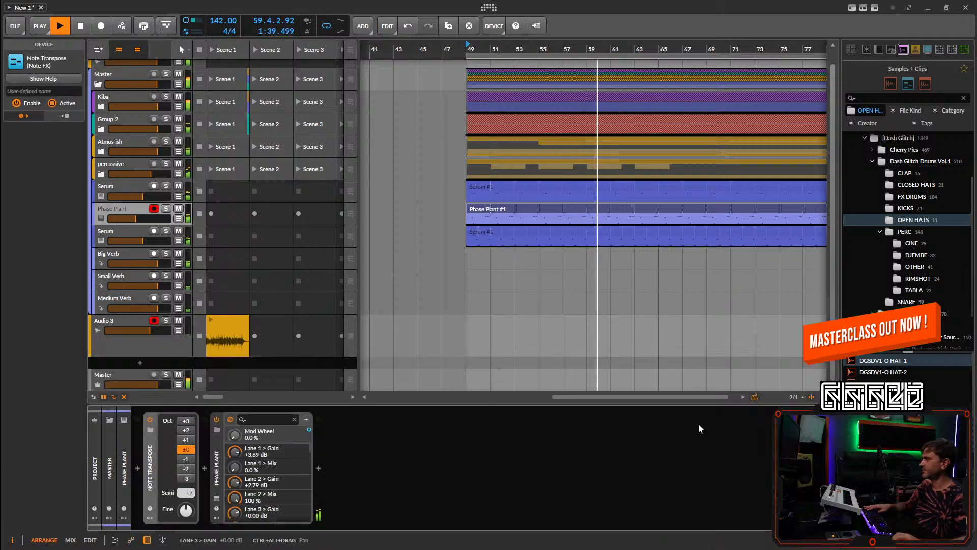
pyautogui.doubleClick(490, 209)
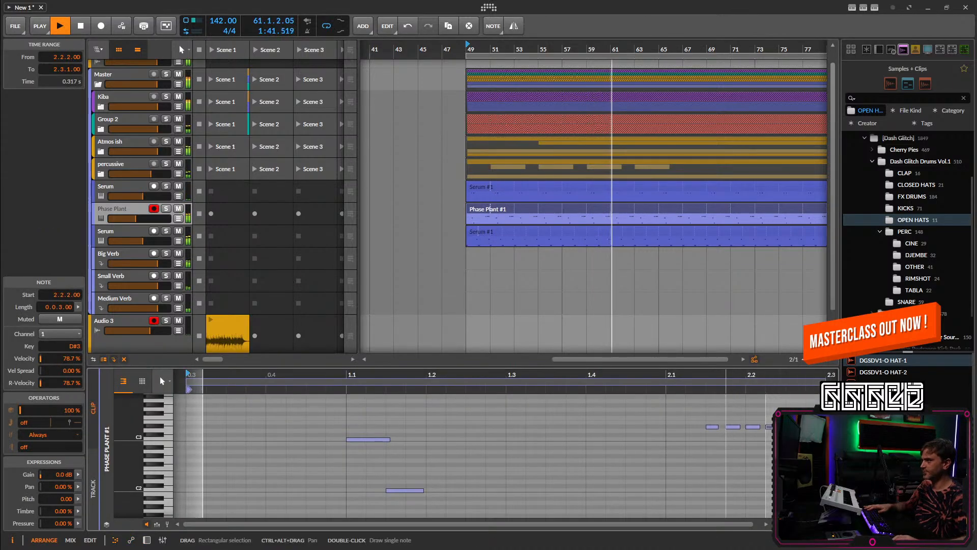
pyautogui.moveTo(819, 428); pyautogui.dragTo(629, 488)
# Try moving the last D#3 note at 2.2.2 down to C2.
pyautogui.click(661, 431)
pyautogui.click(630, 426)
pyautogui.press('space')
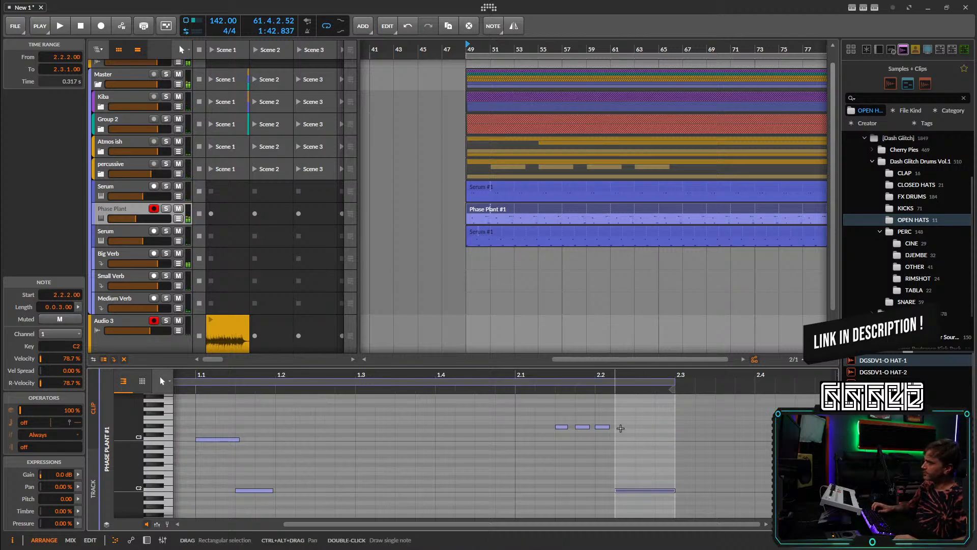
pyautogui.click(620, 426)
pyautogui.hotkey('ctrl', 'z')
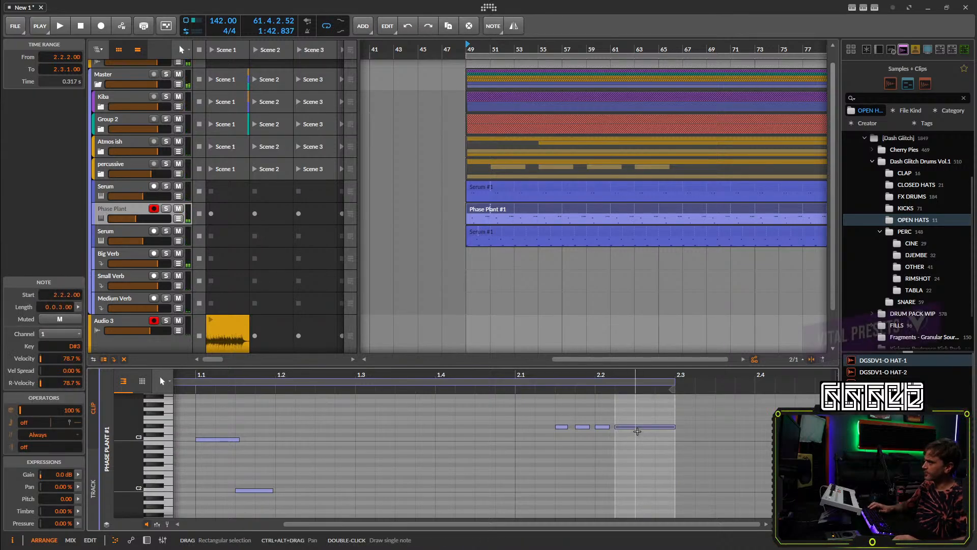
# Shorten the last D#3 note to two sixteenths and add a C2 note at 2.2.3 that ends at 2.3.1.
pyautogui.doubleClick(647, 430)
pyautogui.moveTo(672, 425); pyautogui.dragTo(655, 426)
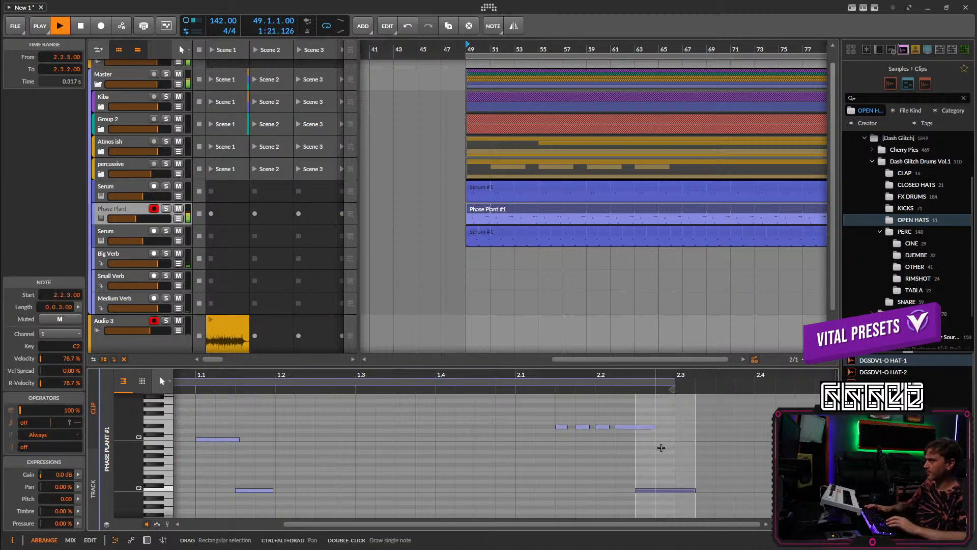
pyautogui.moveTo(679, 497); pyautogui.dragTo(685, 484)
pyautogui.press('Delete')
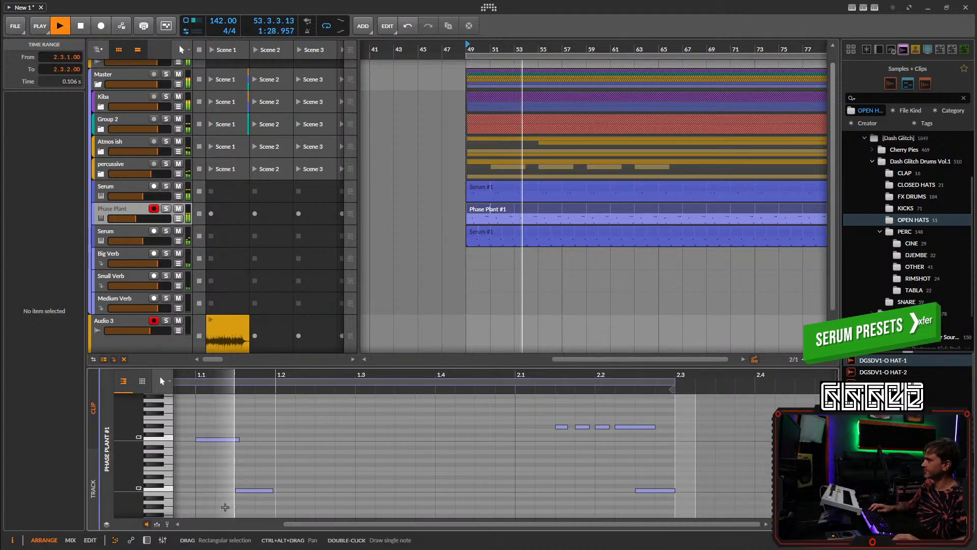
# In the Phase Plant synth, set the Mod Wheel modulation to about +10.8% on granular frequency and -17.1% on grains.
pyautogui.press('d')
pyautogui.click(231, 499)
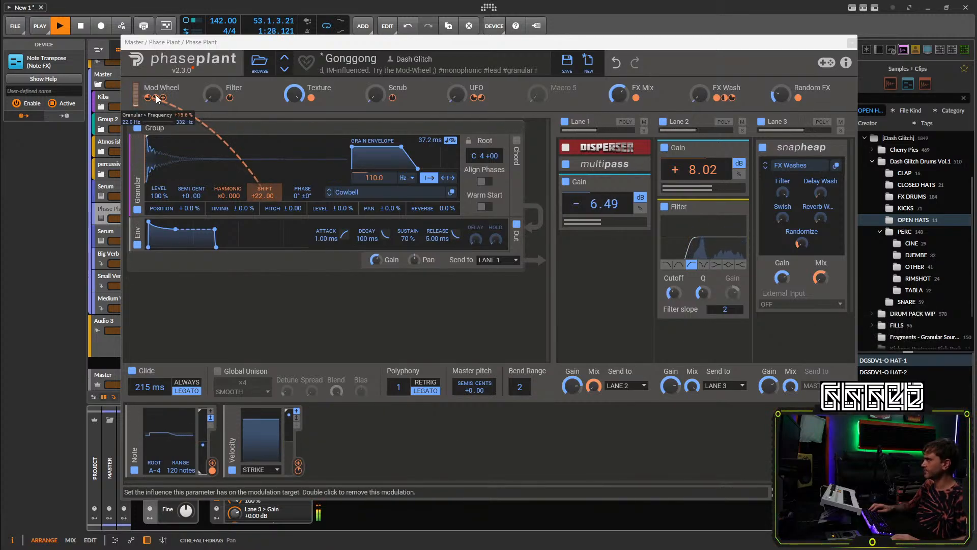
pyautogui.moveTo(149, 98)
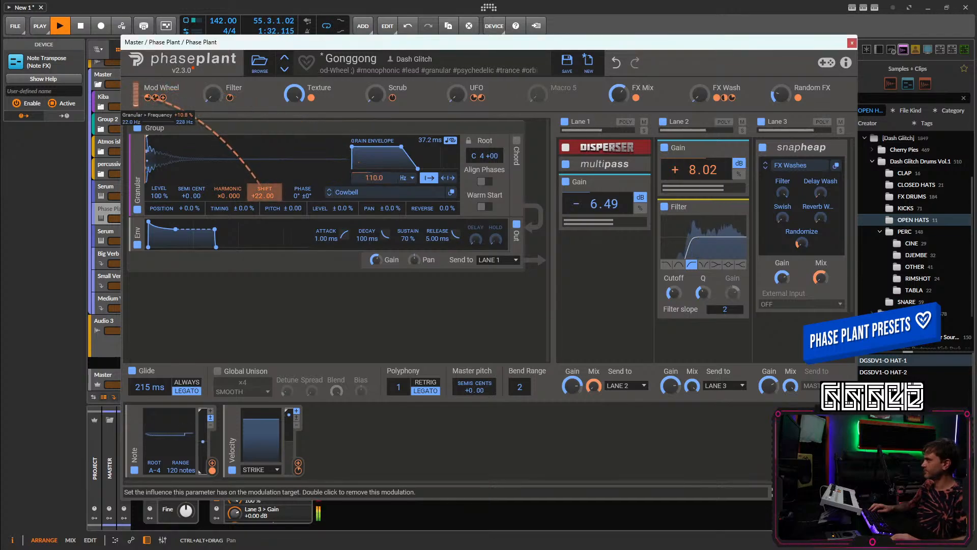
pyautogui.moveTo(149, 99); pyautogui.dragTo(146, 98)
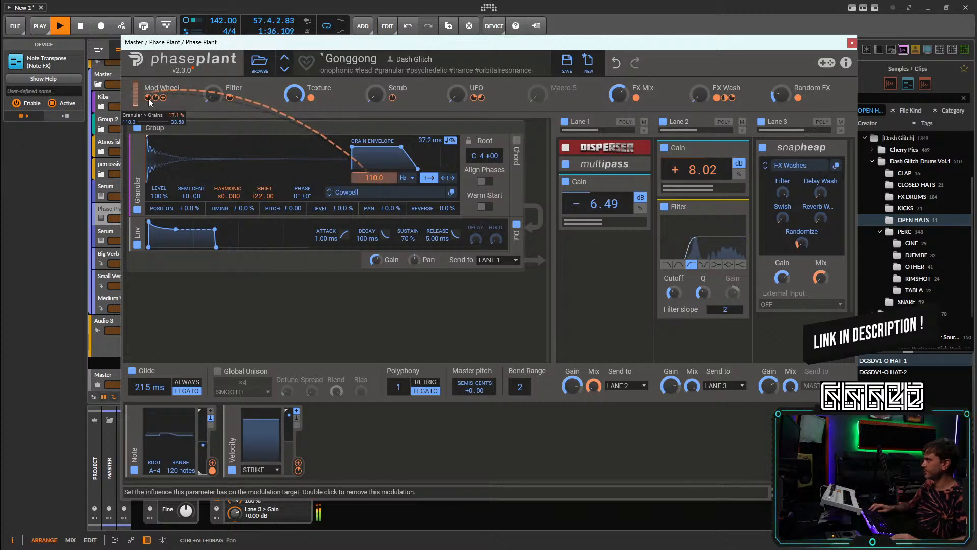
pyautogui.moveTo(160, 98)
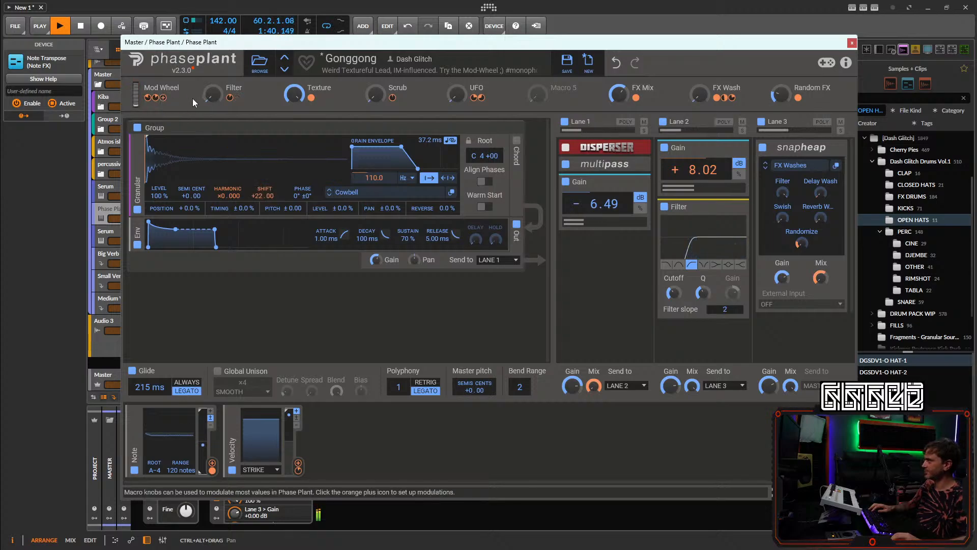
pyautogui.click(851, 44)
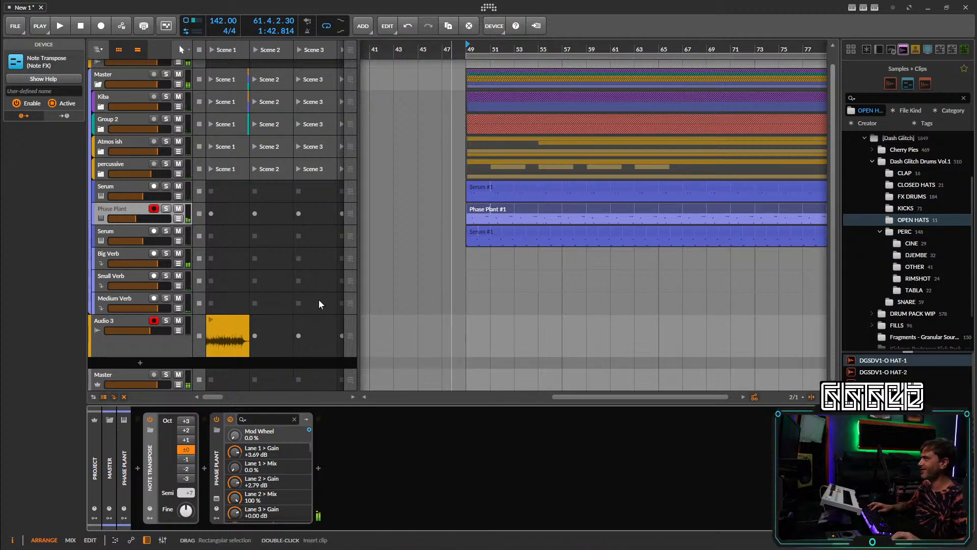
# Reopen the Phase Plant clip's notes and play the pattern from bar 49.
pyautogui.click(499, 214)
pyautogui.doubleClick(504, 209)
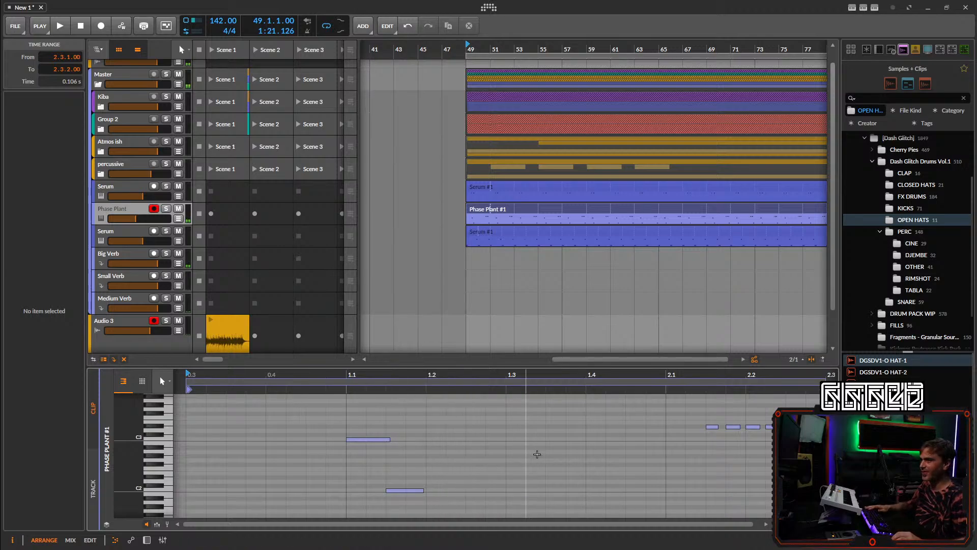
pyautogui.press('space')
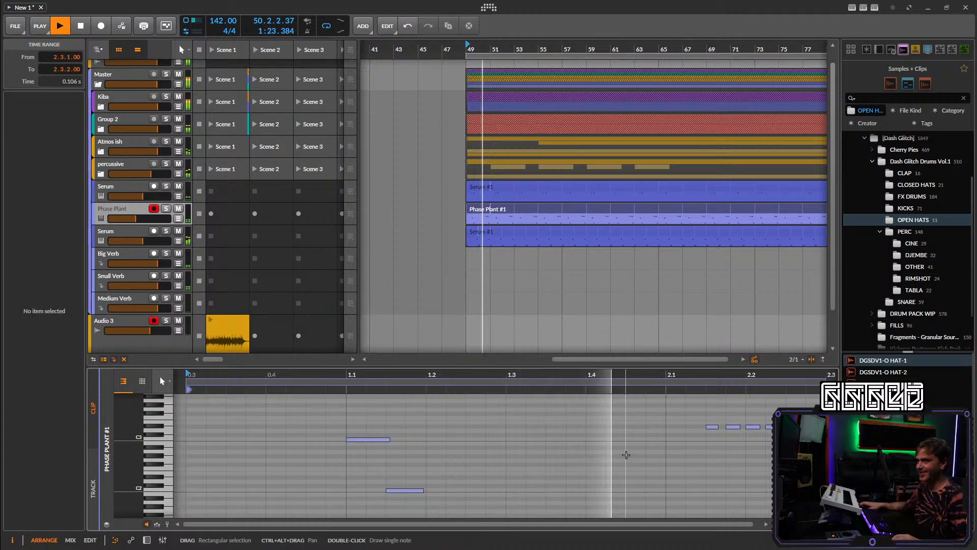
pyautogui.press('space')
pyautogui.press('space')
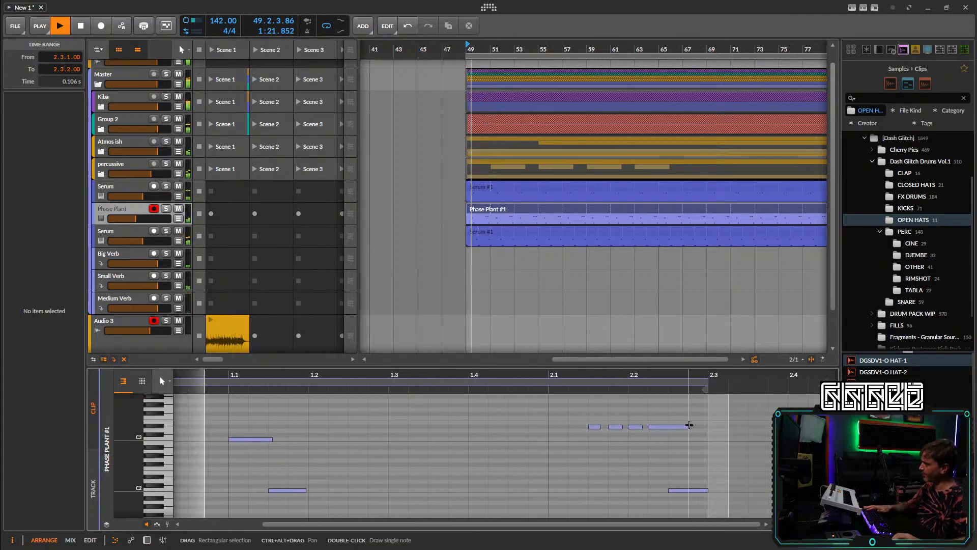
pyautogui.press('space')
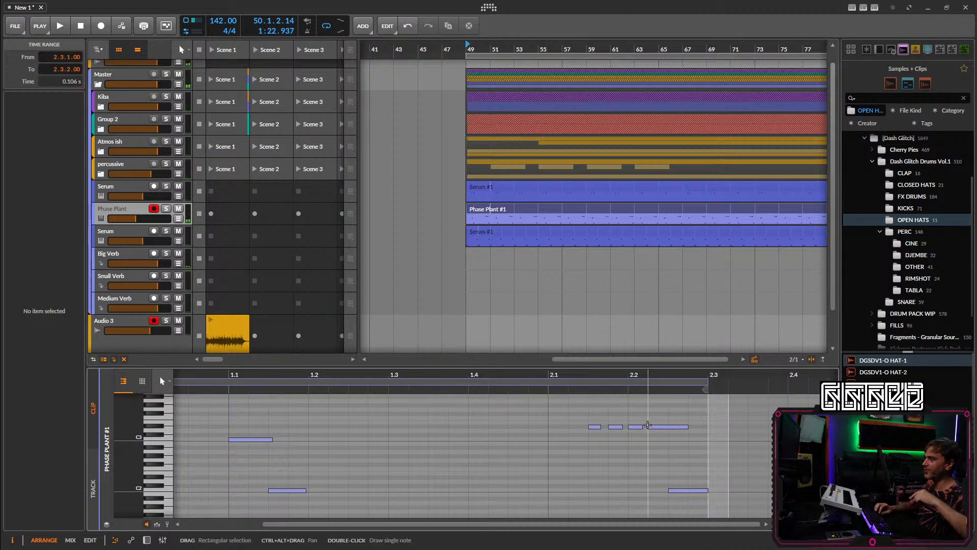
# Transpose the clip's last two notes, at 2.2.2 and 2.2.3, down one octave to D#2 and C1 and play them.
pyautogui.moveTo(685, 414); pyautogui.dragTo(670, 527)
pyautogui.hotkey('shift', 'Down')
pyautogui.press('space')
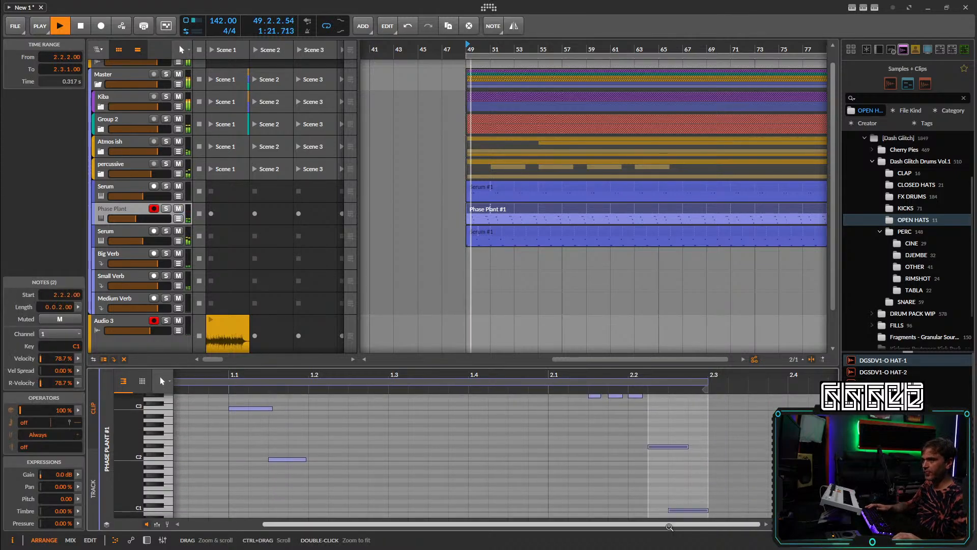
pyautogui.press('space')
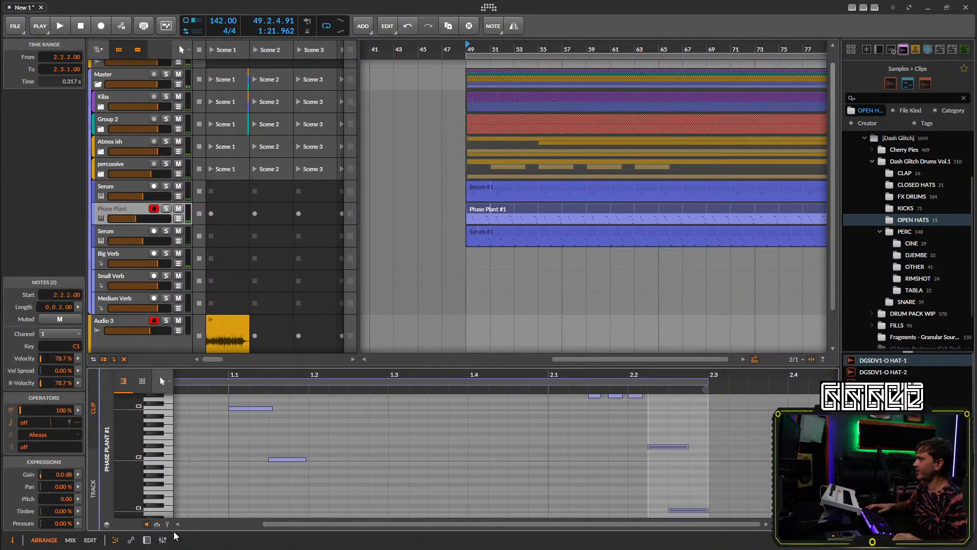
# Lower the Mod Wheel automation peak at 2.3.1 to 16.0% while playing the section.
pyautogui.click(133, 539)
pyautogui.click(683, 456)
pyautogui.moveTo(704, 459); pyautogui.dragTo(704, 473)
pyautogui.press('space')
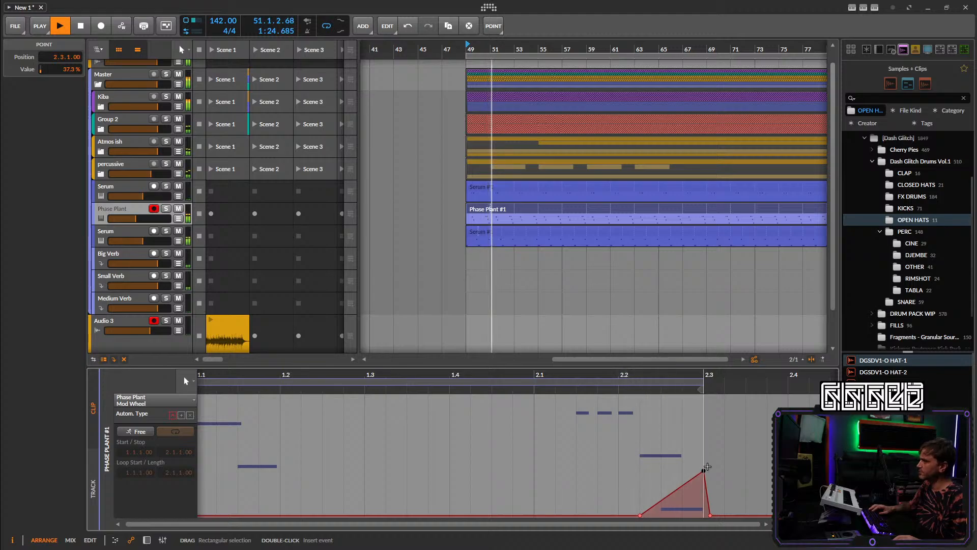
pyautogui.moveTo(703, 472); pyautogui.dragTo(704, 497)
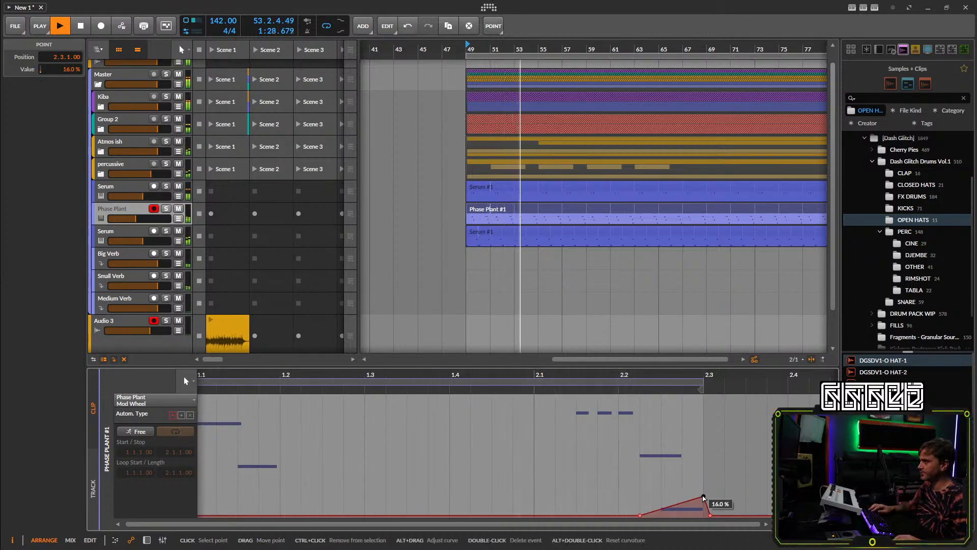
# Double the content of the Phase Plant arranger clip.
pyautogui.rightClick(476, 212)
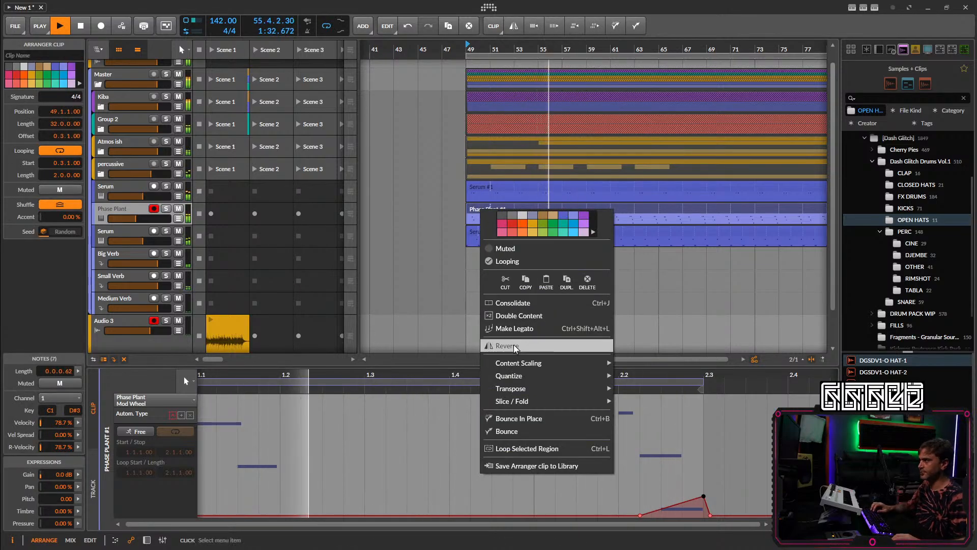
pyautogui.click(523, 316)
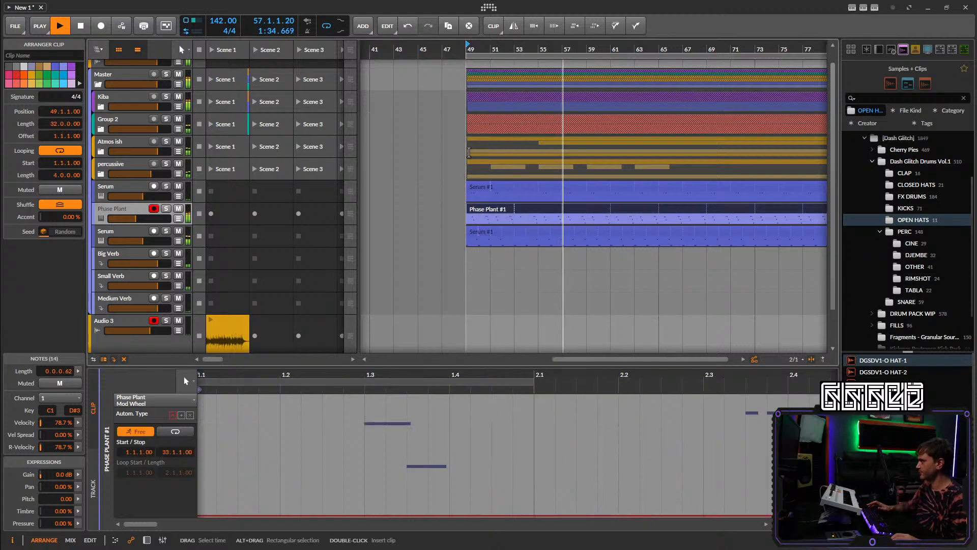
pyautogui.moveTo(698, 416); pyautogui.dragTo(436, 441)
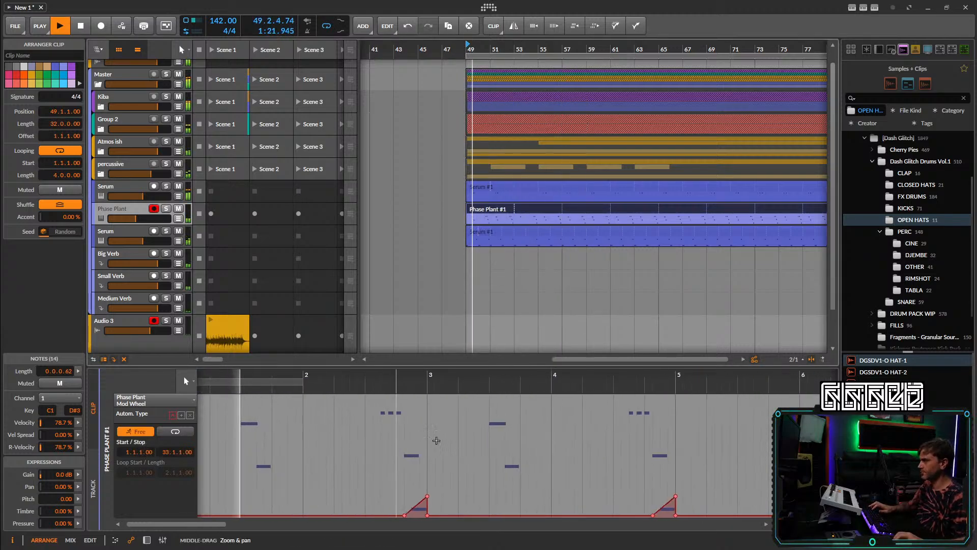
# Reshape the second Mod Wheel ramp to peak at 13.3% at 4.4.2 and fall back to zero at 5.1.
pyautogui.scroll(5, 650, 518)
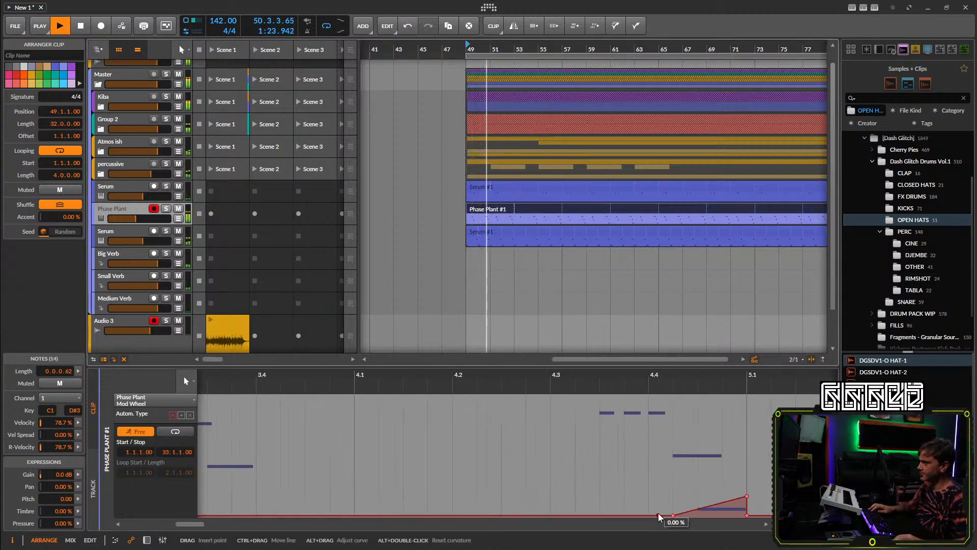
pyautogui.doubleClick(658, 515)
pyautogui.moveTo(672, 515); pyautogui.dragTo(673, 487)
pyautogui.doubleClick(746, 496)
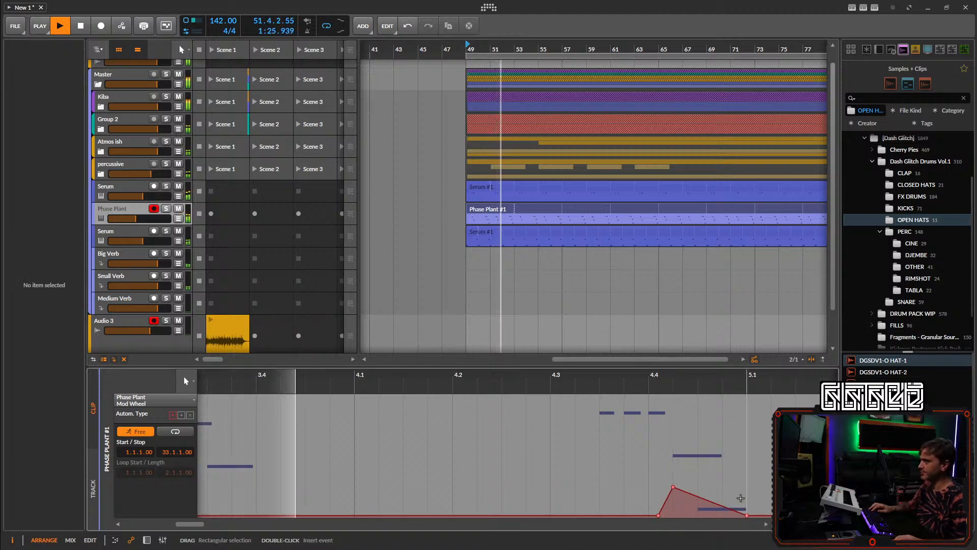
pyautogui.doubleClick(677, 491)
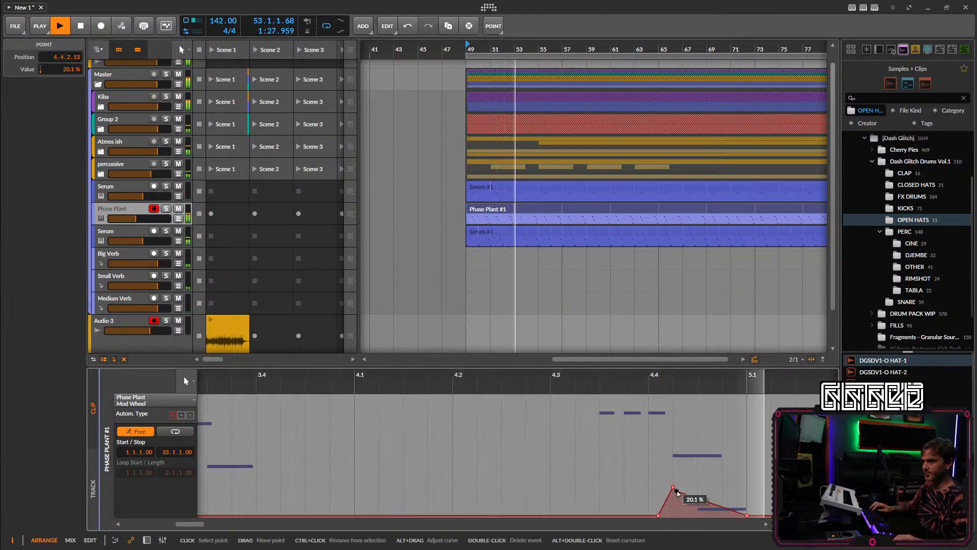
pyautogui.moveTo(674, 490); pyautogui.dragTo(670, 493)
pyautogui.press('space')
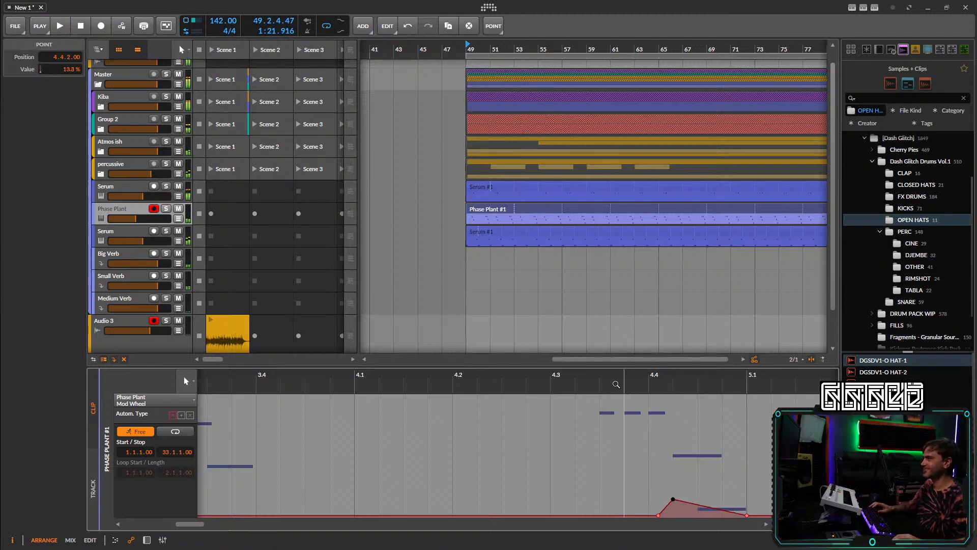
# Move the start of the second Mod Wheel rise back to 4.3.3 at 0% and play from there.
pyautogui.click(609, 383)
pyautogui.press('space')
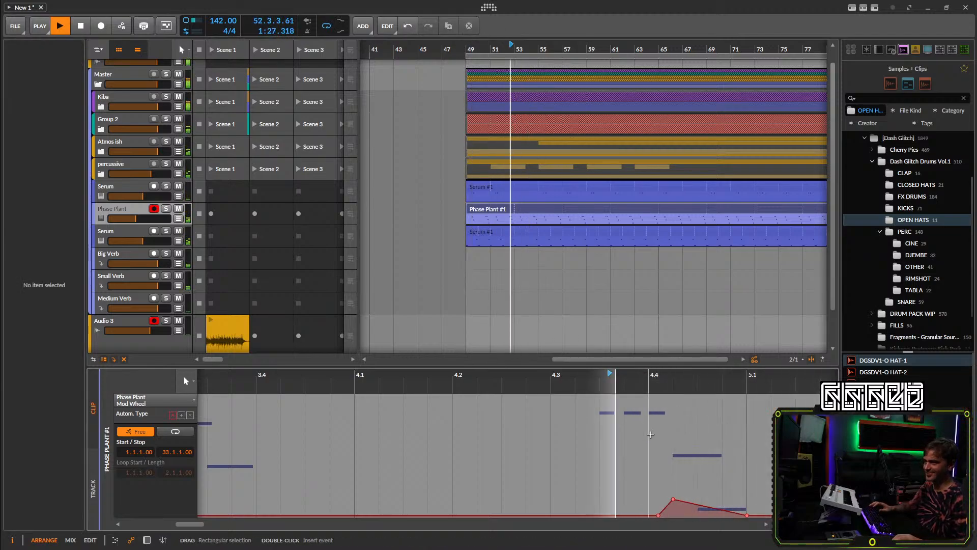
pyautogui.press('space')
pyautogui.moveTo(660, 519); pyautogui.dragTo(600, 516)
pyautogui.press('space')
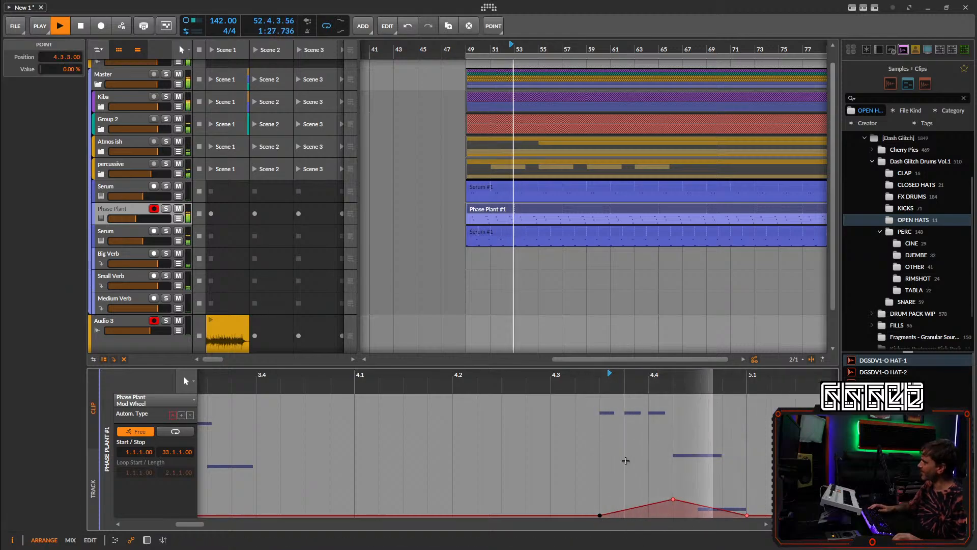
# Raise the second Mod Wheel peak at 4.4.2 to 25.7% and check it across the doubled pattern.
pyautogui.click(672, 492)
pyautogui.moveTo(674, 499); pyautogui.dragTo(673, 484)
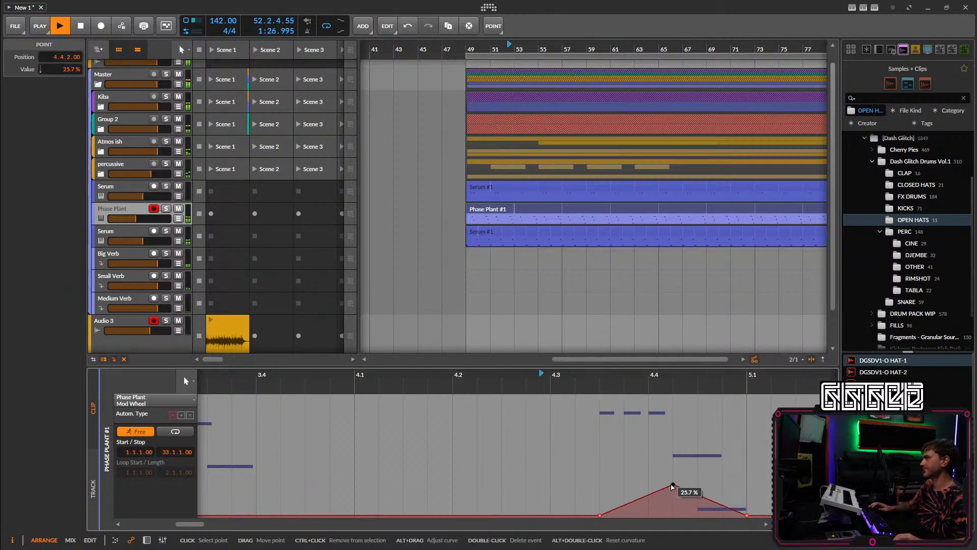
pyautogui.scroll(-7, 716, 454)
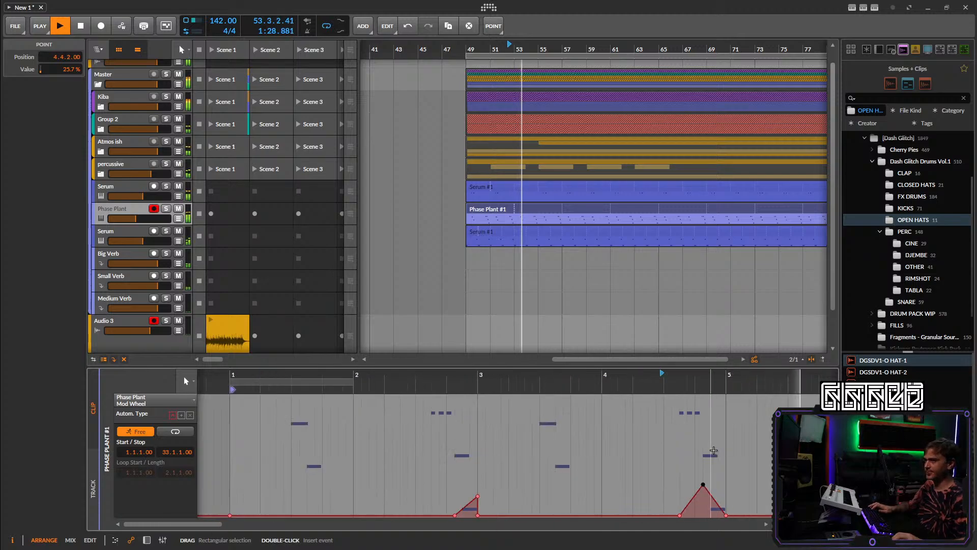
pyautogui.moveTo(724, 453); pyautogui.dragTo(613, 446)
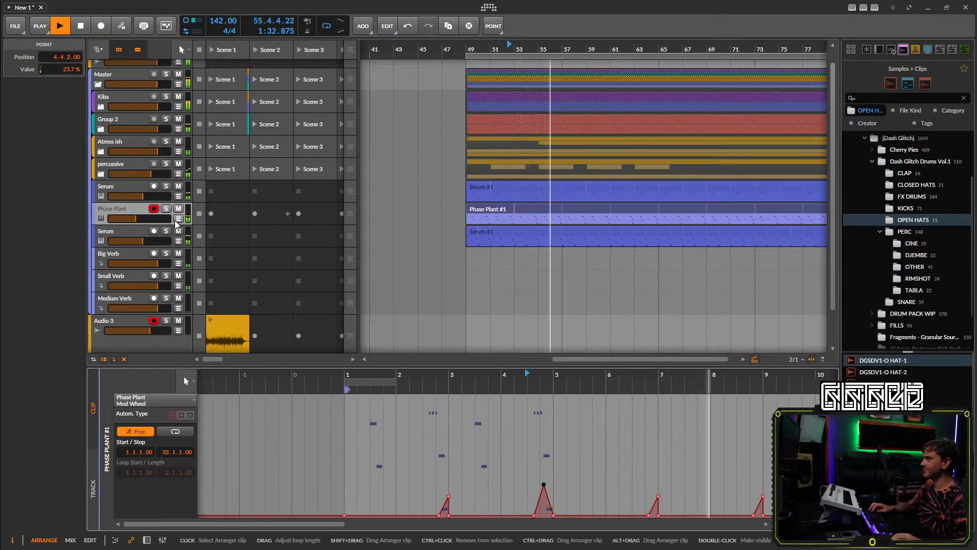
# Open the Phase Plant clip's notes in an enlarged piano roll and play its pattern through.
pyautogui.click(121, 212)
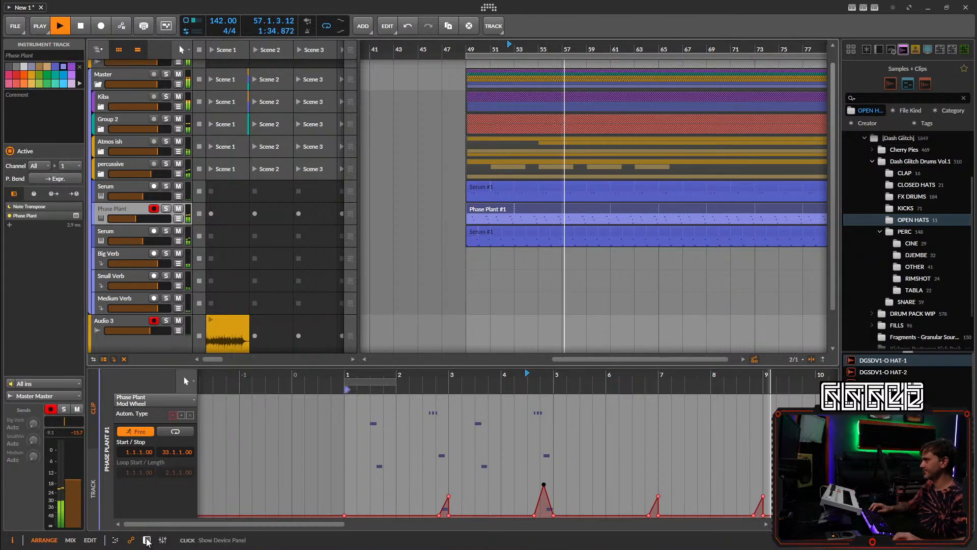
pyautogui.press('d')
pyautogui.scroll(-3, 381, 275)
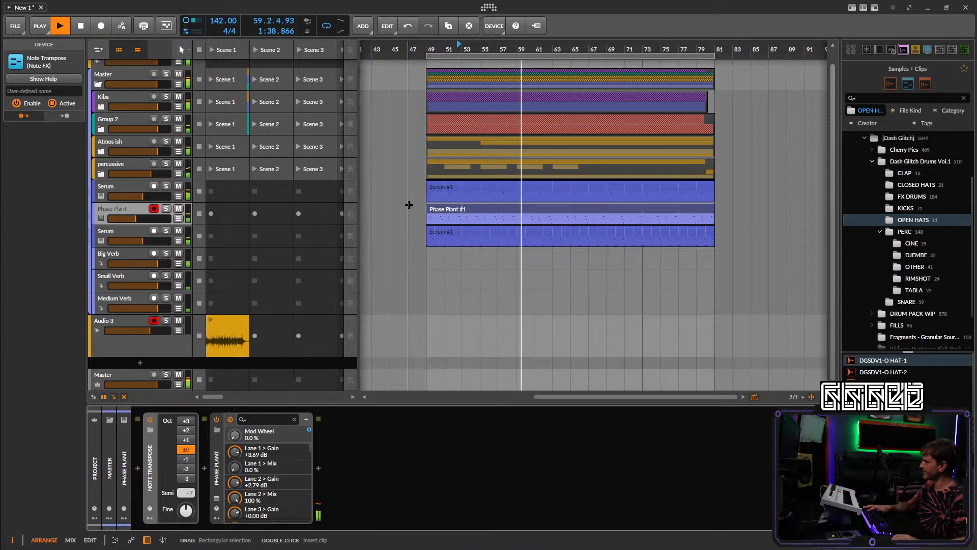
pyautogui.doubleClick(455, 217)
pyautogui.scroll(-6, 464, 435)
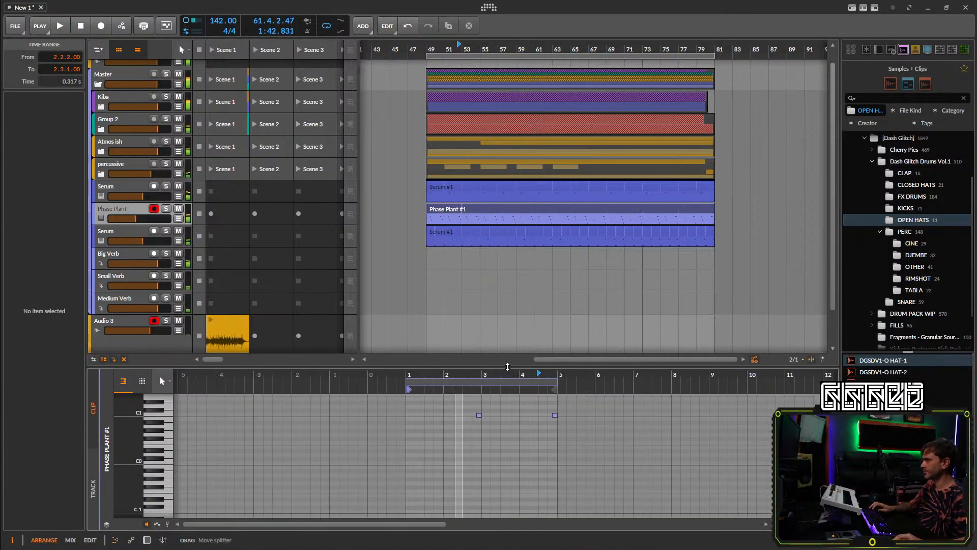
pyautogui.moveTo(508, 366); pyautogui.dragTo(511, 265)
pyautogui.scroll(5, 515, 395)
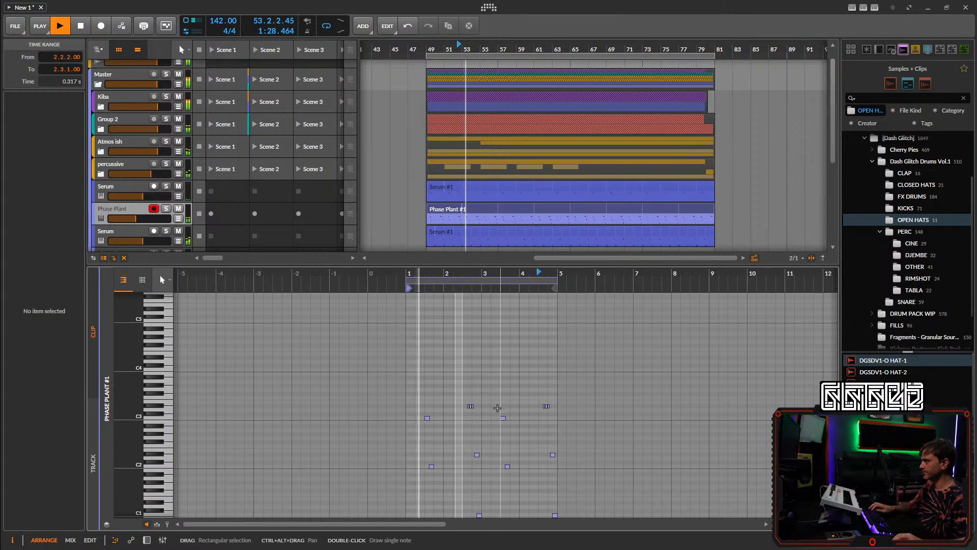
pyautogui.scroll(3, 453, 175)
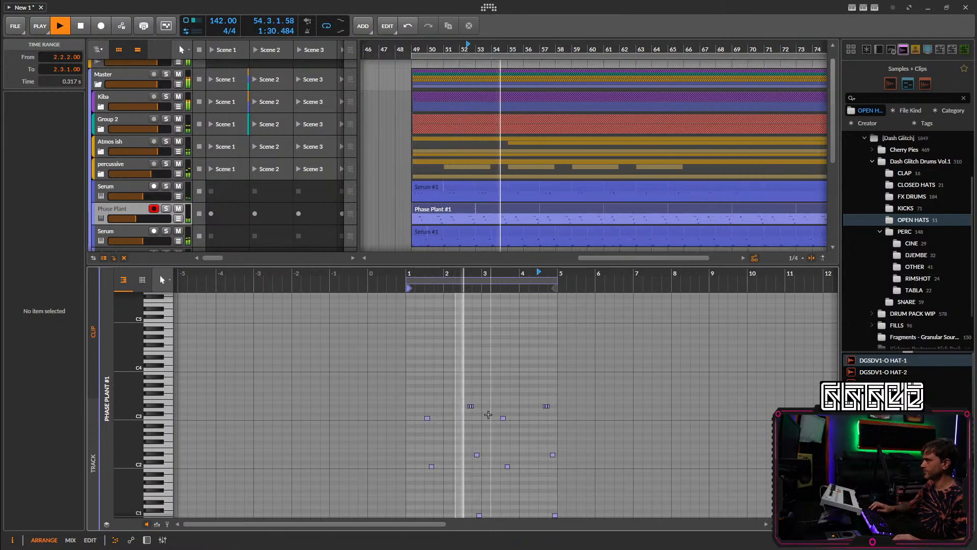
pyautogui.scroll(3, 497, 404)
pyautogui.scroll(1, 497, 405)
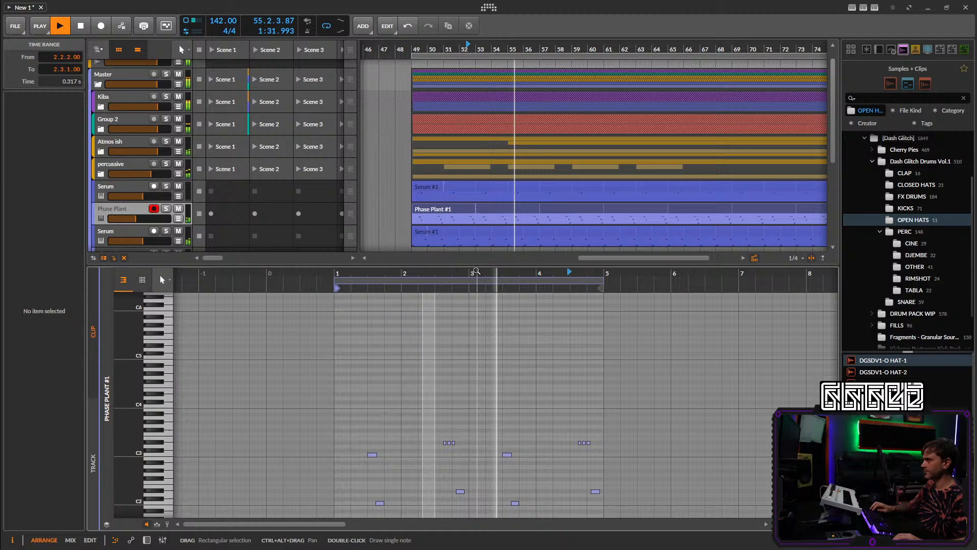
# Stop playback and double the content of the Phase Plant arranger clip to an eight-bar loop.
pyautogui.press('space')
pyautogui.rightClick(434, 214)
pyautogui.click(416, 210)
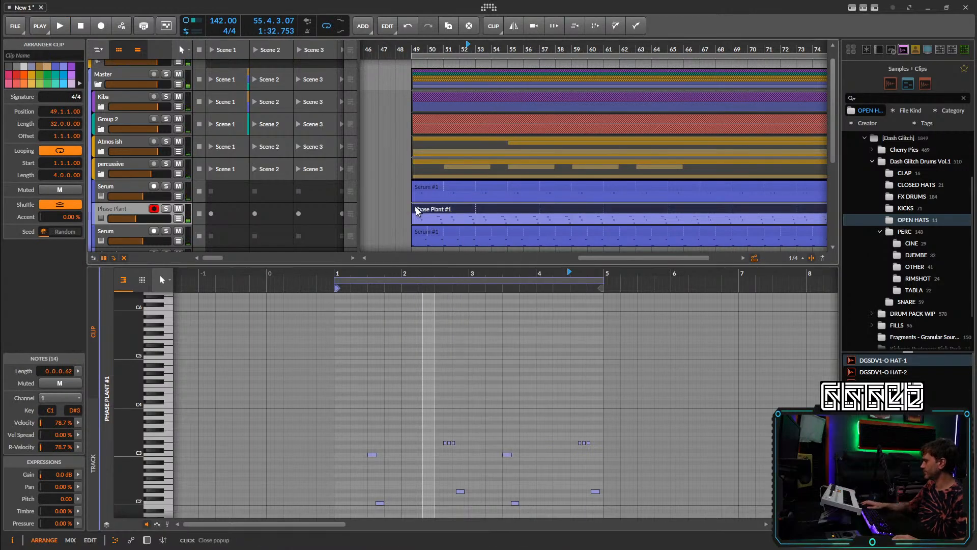
pyautogui.rightClick(417, 209)
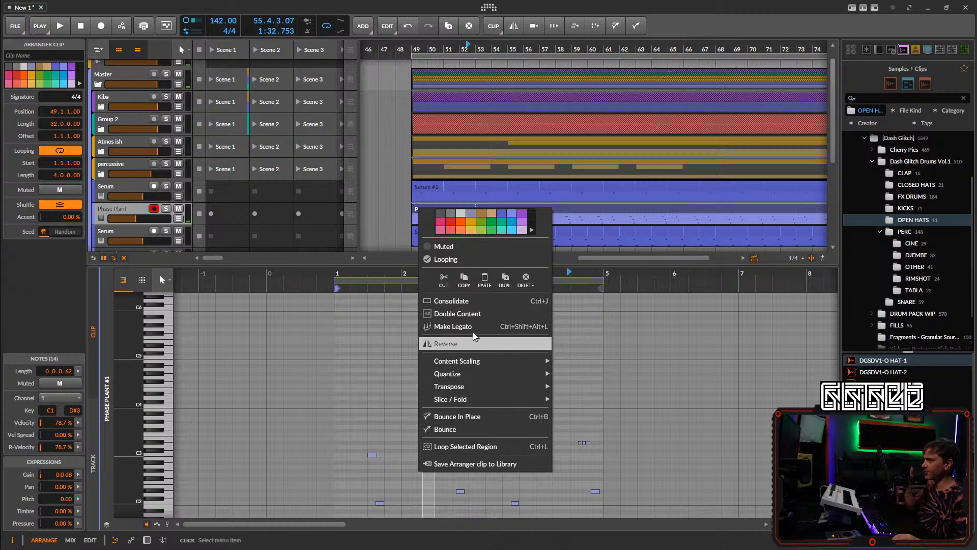
pyautogui.click(474, 313)
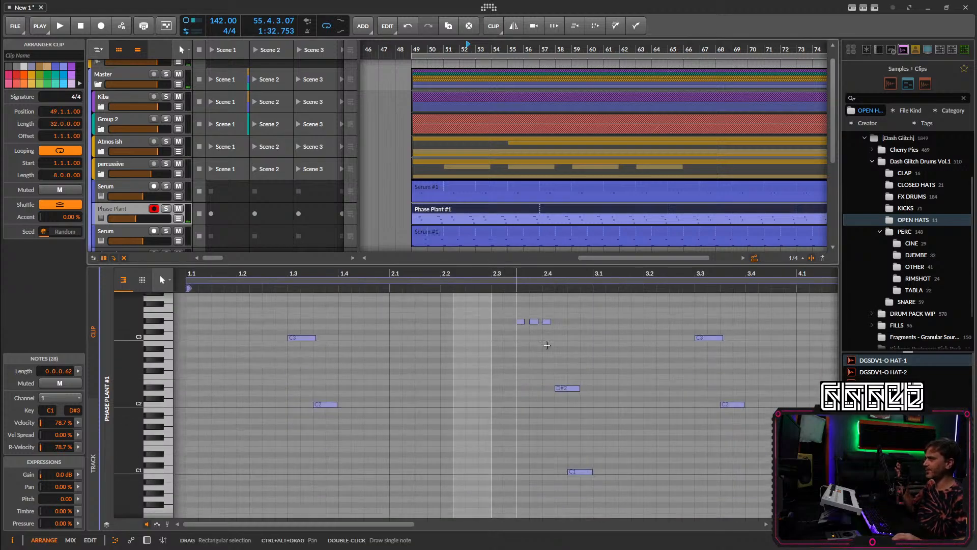
# Delete the five-note fills at the ends of bars 2 and 6 in the Phase Plant clip, keeping those in bars 4 and 8.
pyautogui.moveTo(590, 262); pyautogui.dragTo(589, 180)
pyautogui.scroll(-1, 619, 283)
pyautogui.scroll(2, 619, 286)
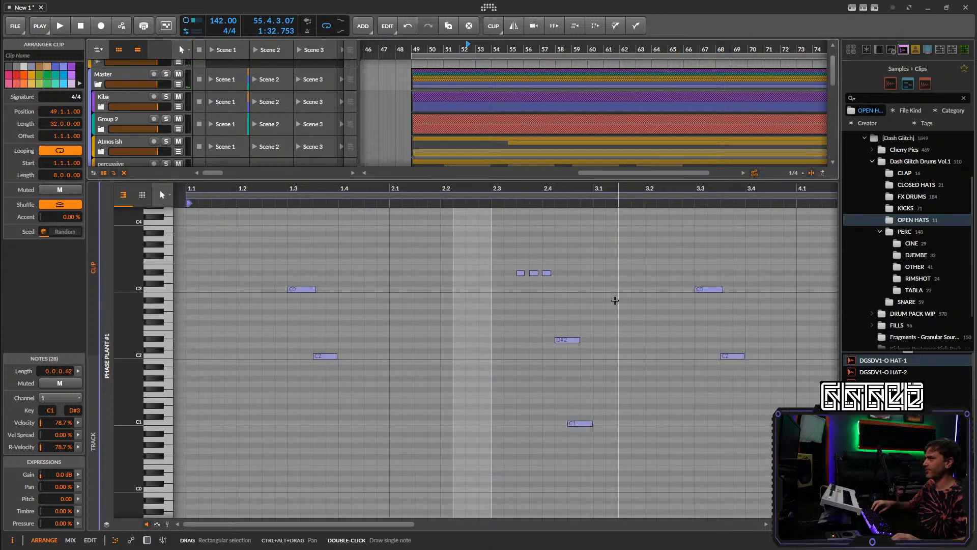
pyautogui.moveTo(615, 301); pyautogui.dragTo(469, 308)
pyautogui.scroll(-4, 467, 307)
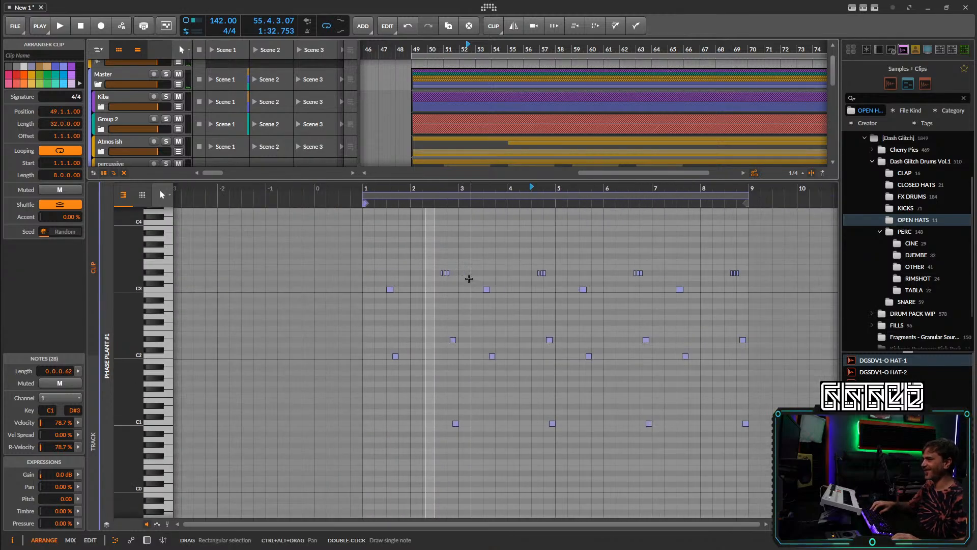
pyautogui.scroll(3, 469, 278)
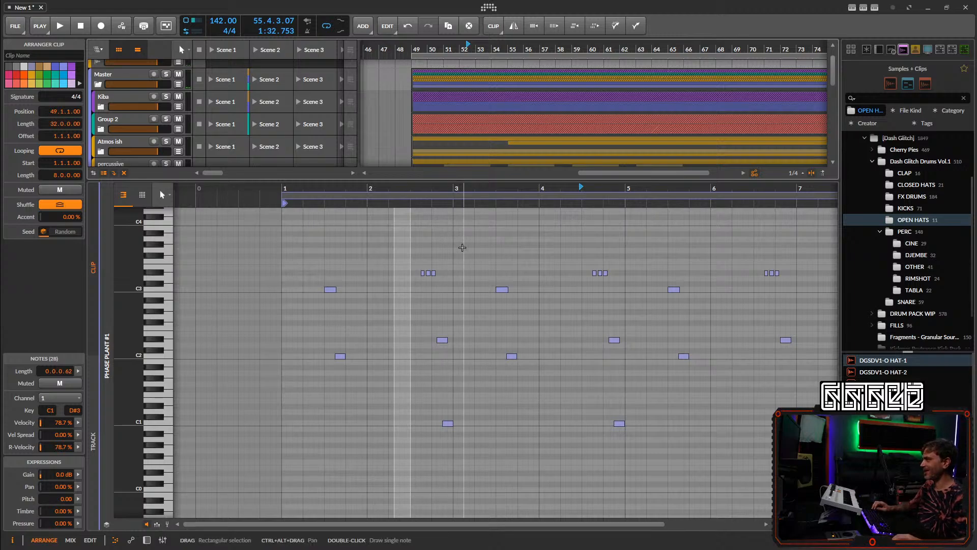
pyautogui.moveTo(462, 245); pyautogui.dragTo(403, 451)
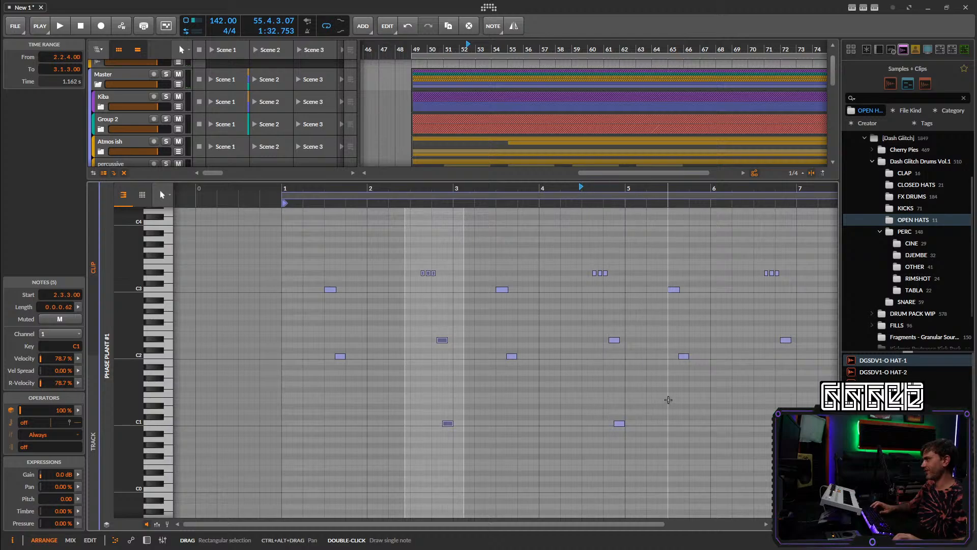
pyautogui.moveTo(581, 248); pyautogui.dragTo(619, 467)
pyautogui.press('Delete')
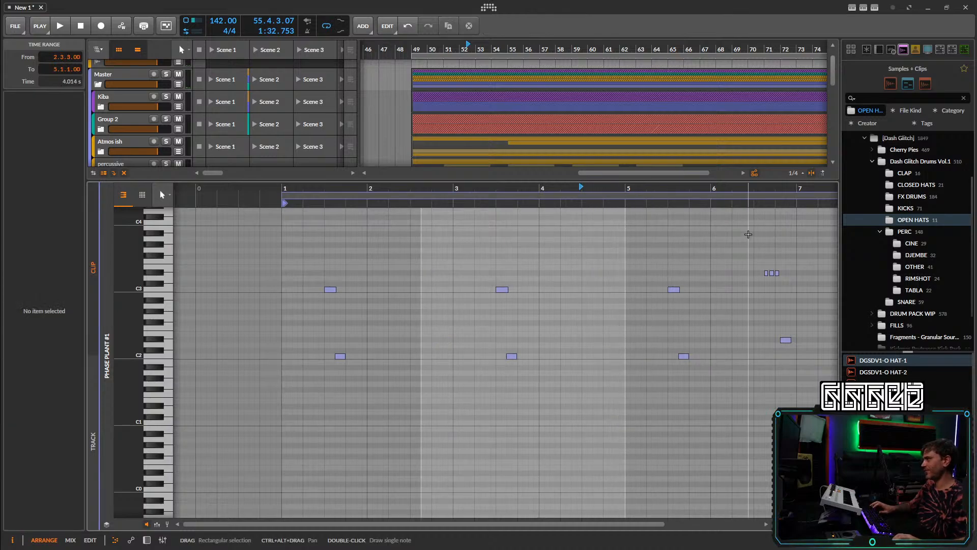
pyautogui.moveTo(755, 235)
pyautogui.mouseDown()
pyautogui.moveTo(803, 432)
pyautogui.moveTo(623, 425)
pyautogui.mouseUp()
pyautogui.click(583, 419)
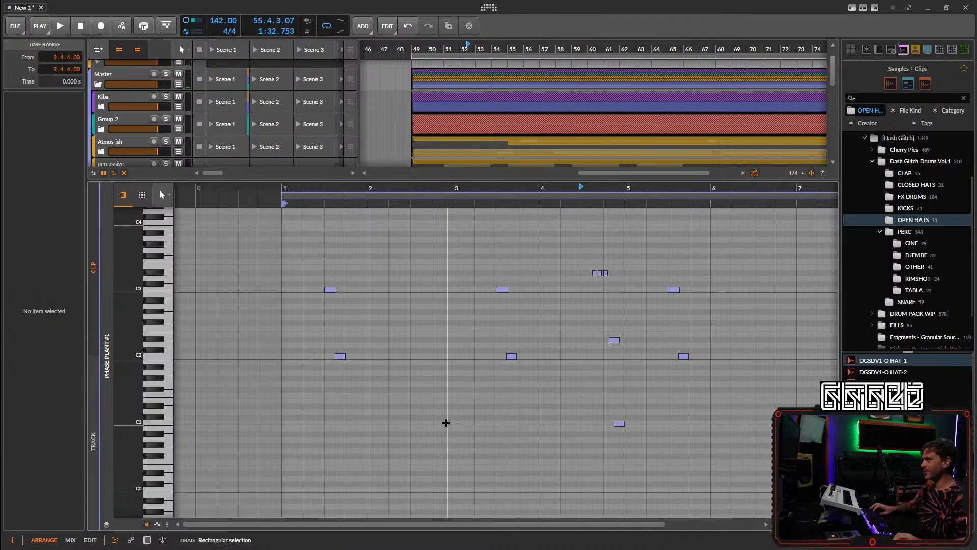
# Try a single C1 note at 2.4.3 in the Phase Plant clip and remove it again.
pyautogui.doubleClick(447, 423)
pyautogui.click(447, 423)
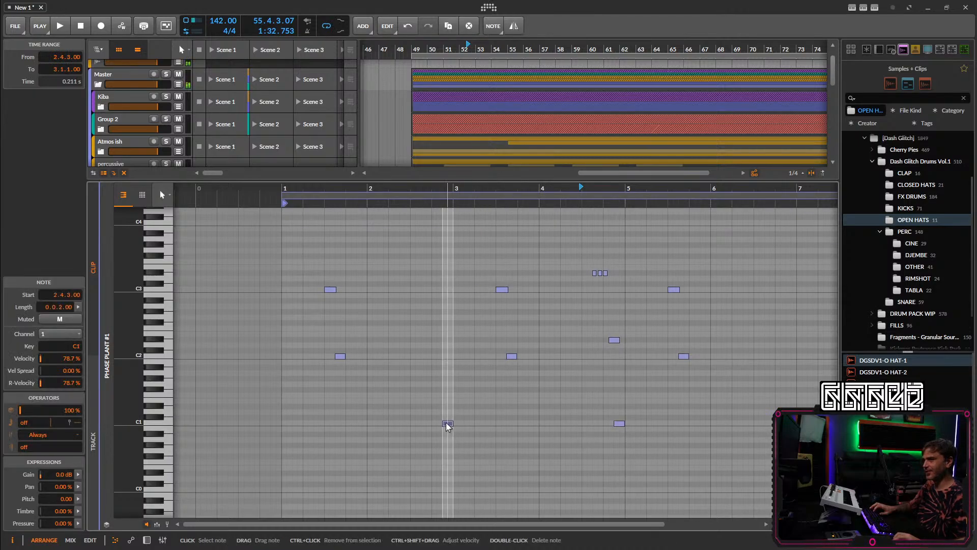
pyautogui.moveTo(438, 403); pyautogui.dragTo(463, 427)
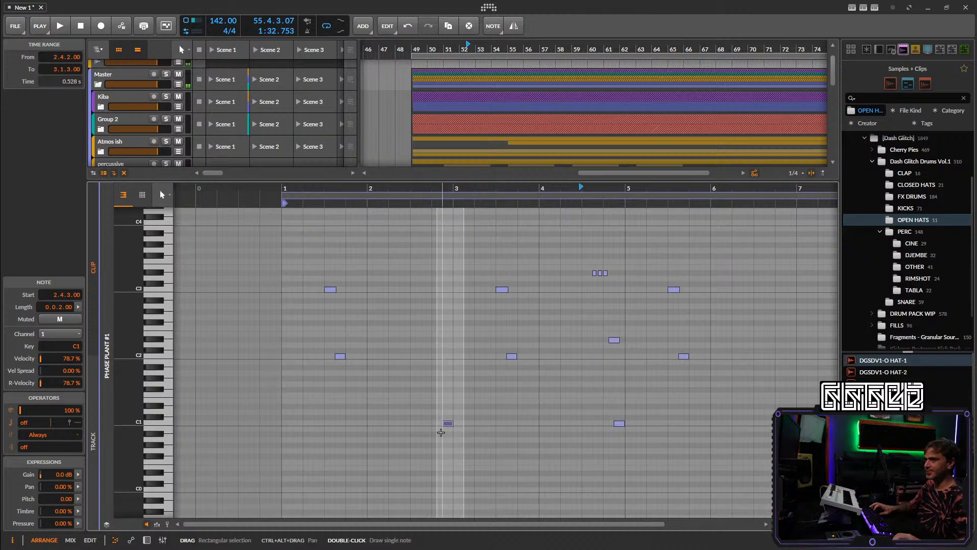
pyautogui.press('Delete')
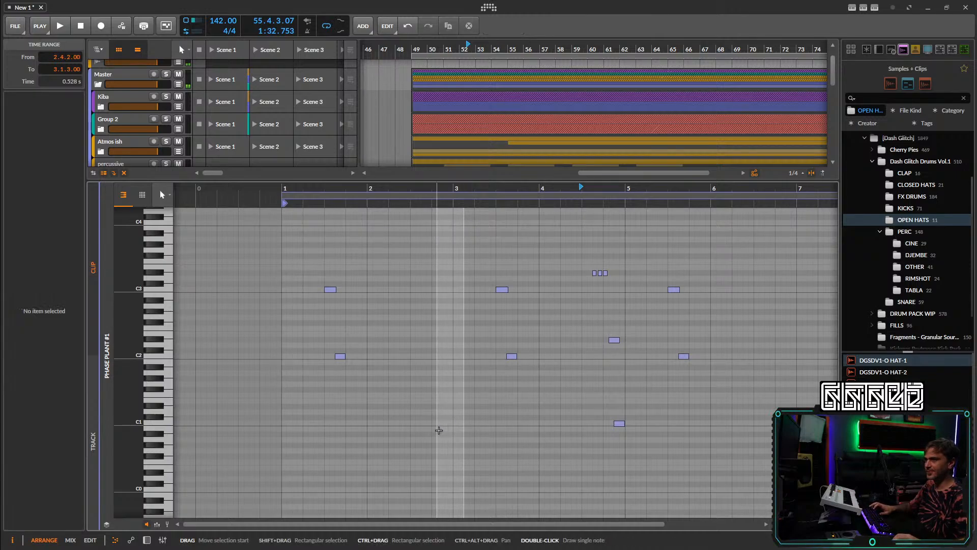
# Play the thinned pattern briefly, then audition Phase Plant's low keys from C1 down to around C-1.
pyautogui.press('space')
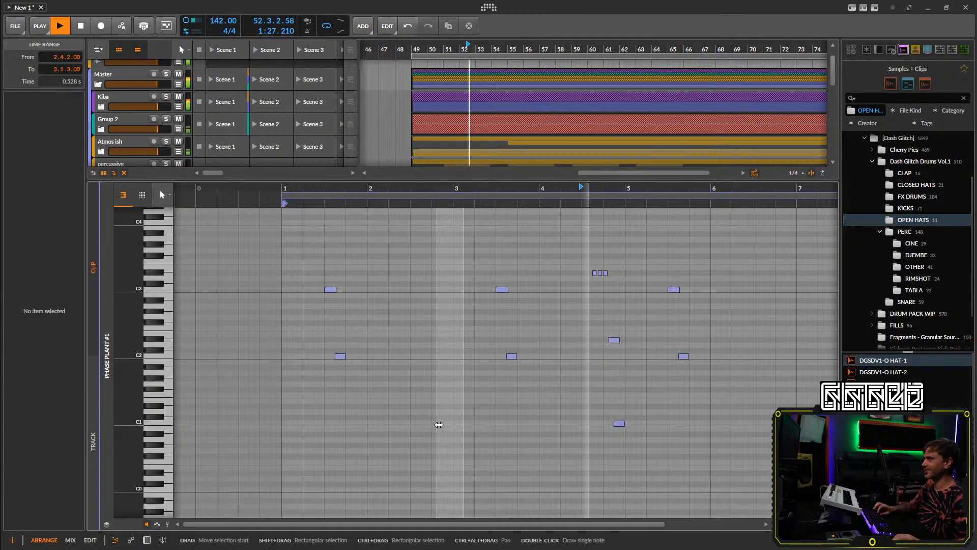
pyautogui.press('space')
pyautogui.click(166, 422)
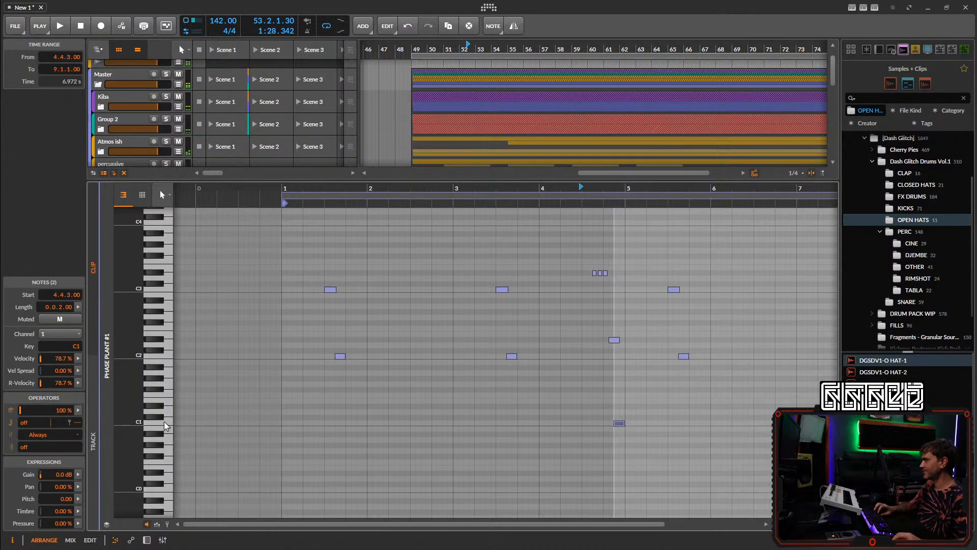
pyautogui.click(167, 469)
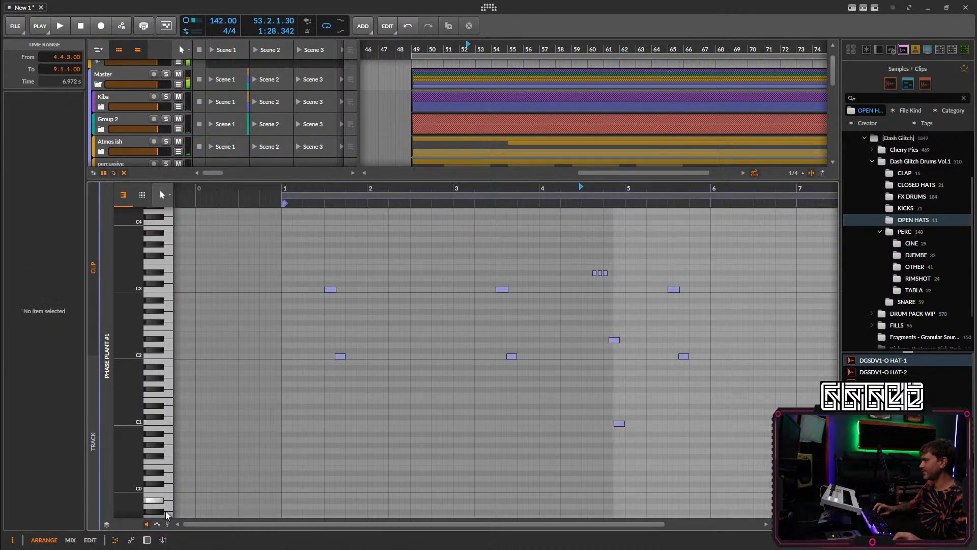
pyautogui.scroll(-3, 166, 509)
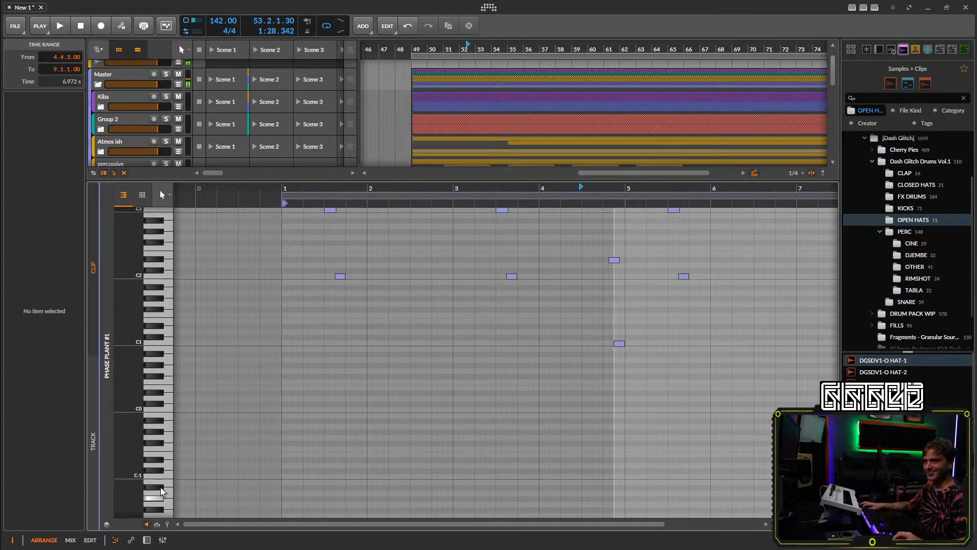
pyautogui.moveTo(161, 488); pyautogui.dragTo(161, 486)
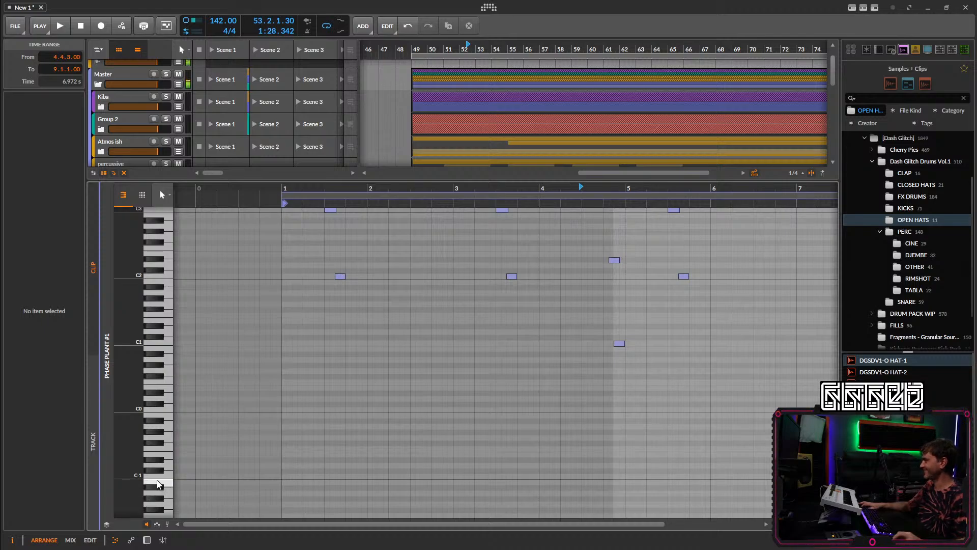
pyautogui.moveTo(165, 482); pyautogui.dragTo(164, 227)
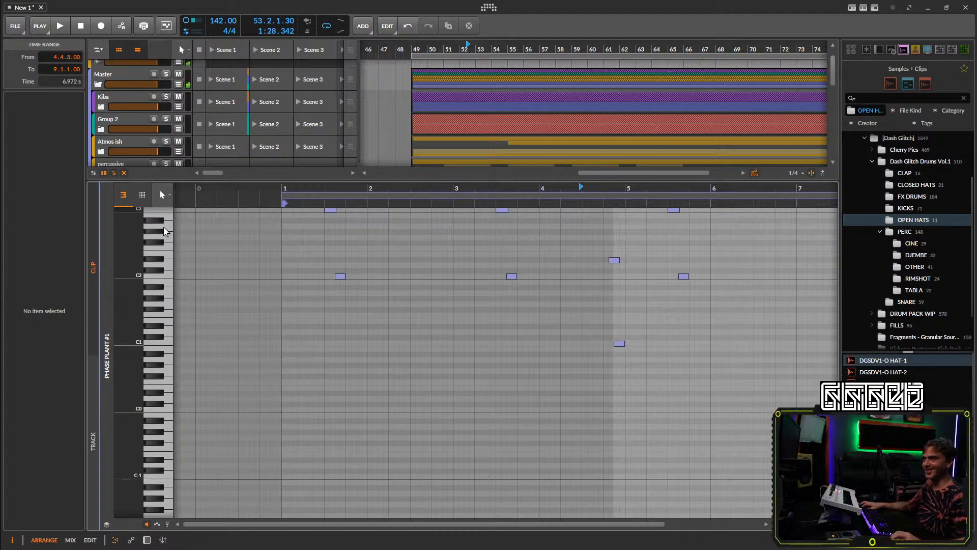
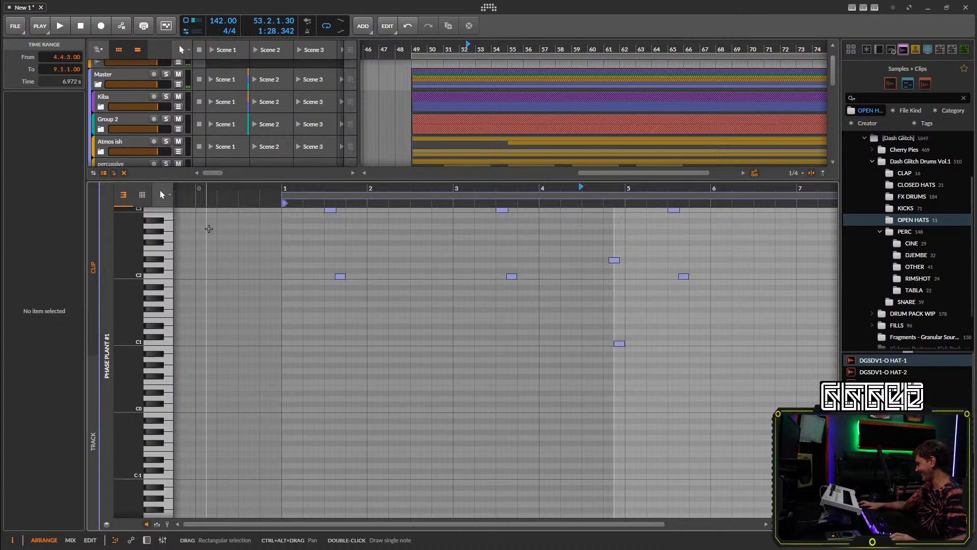
# Play the section with the thinned Phase Plant pattern and view the device chains of Phase Plant and the Serum track above it.
pyautogui.click(397, 326)
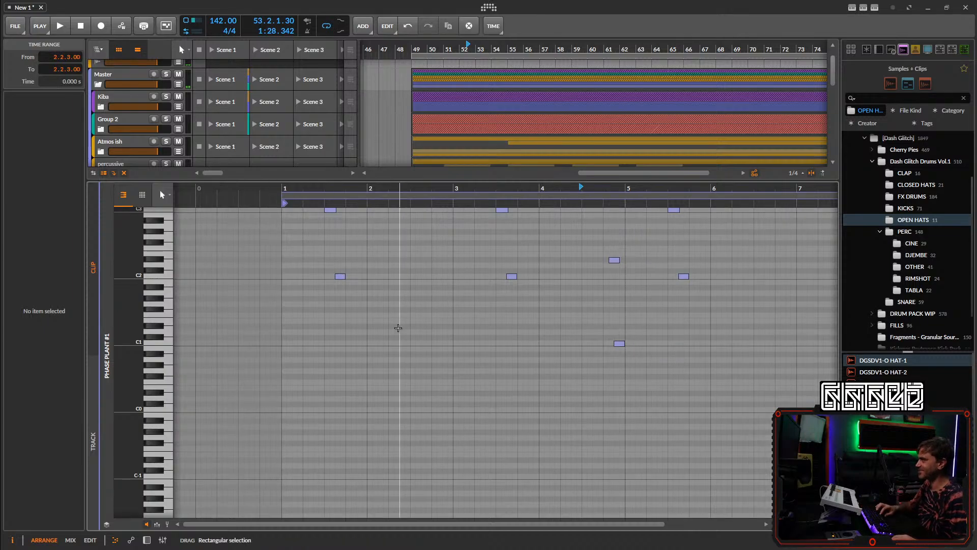
pyautogui.press('space')
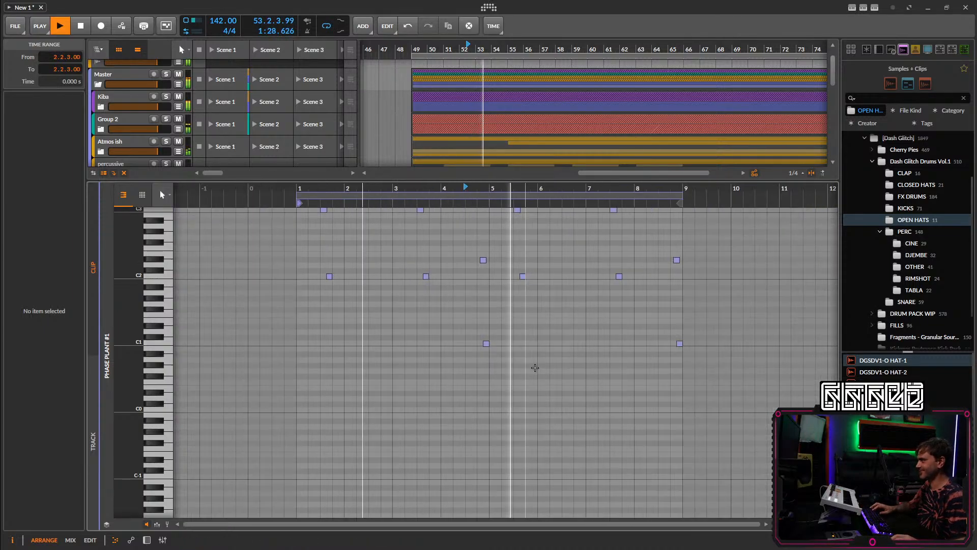
pyautogui.scroll(3, 535, 363)
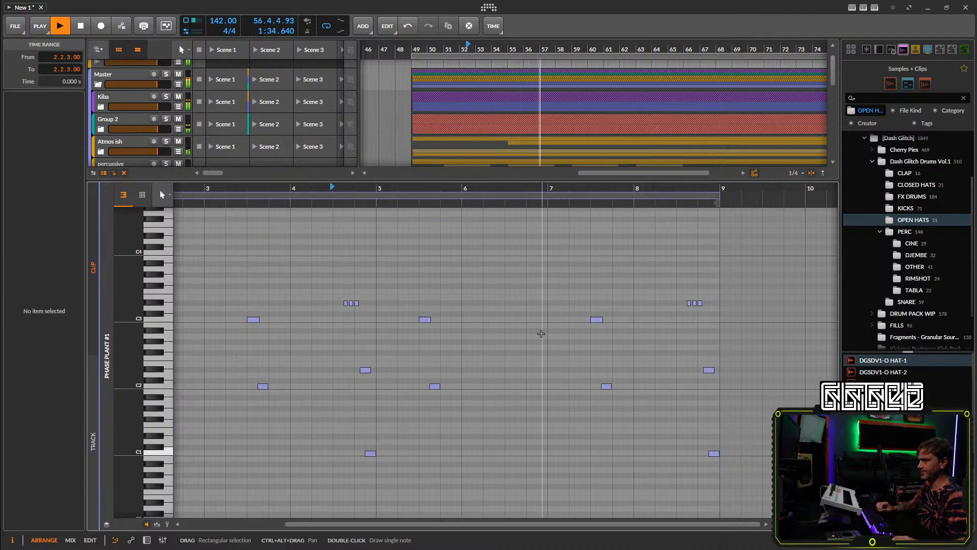
pyautogui.press('d')
pyautogui.scroll(-5, 568, 240)
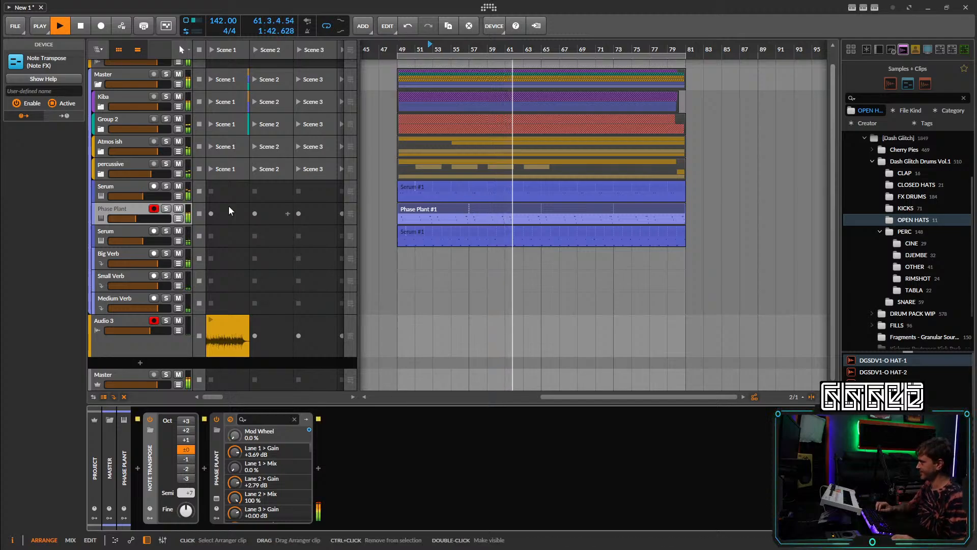
pyautogui.click(137, 188)
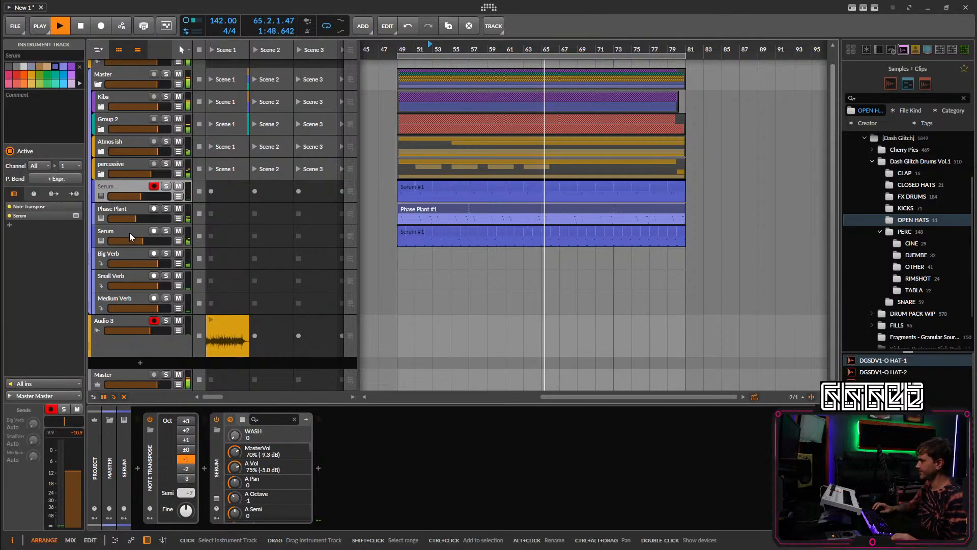
# Add a new instrument track loaded with the VST3 version of Vital and close its plug-in window.
pyautogui.click(140, 363)
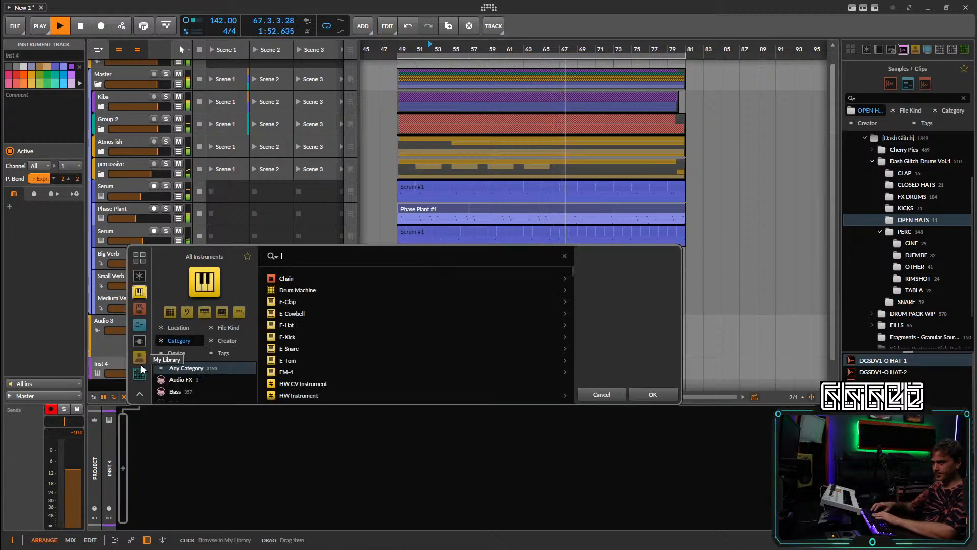
pyautogui.write('vital')
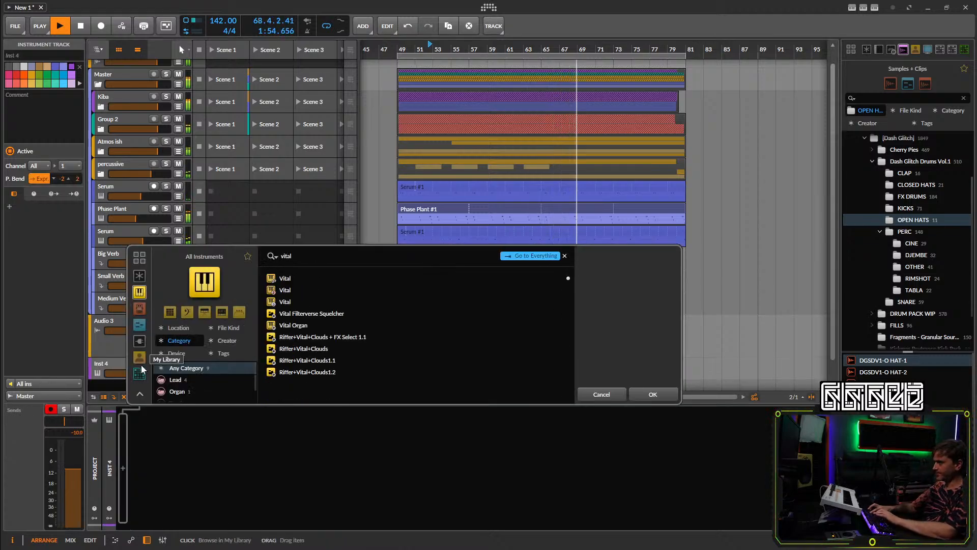
pyautogui.click(315, 301)
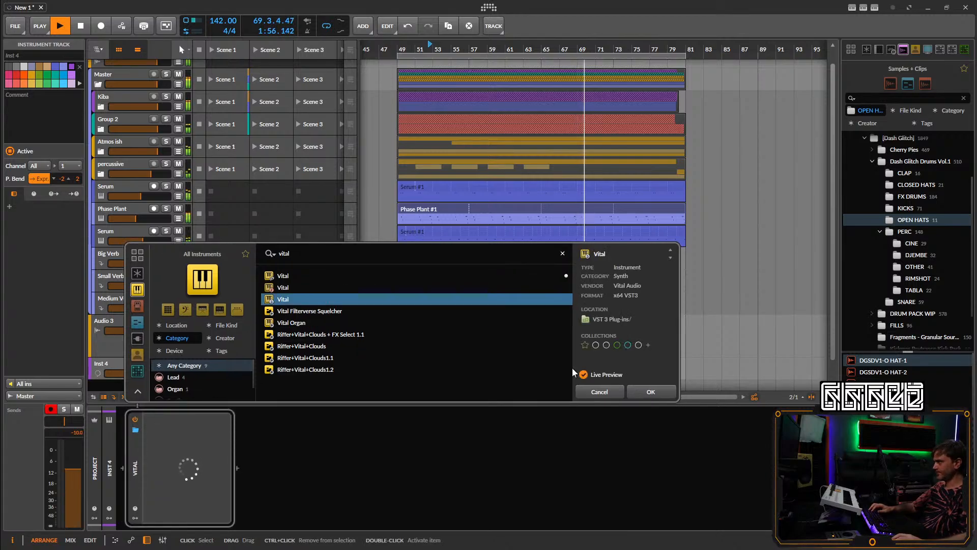
pyautogui.click(653, 394)
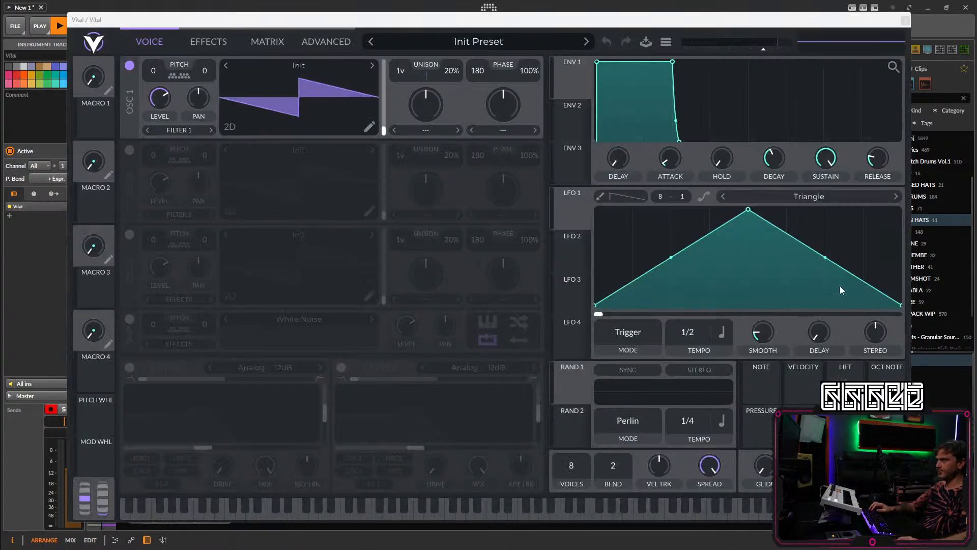
pyautogui.click(905, 22)
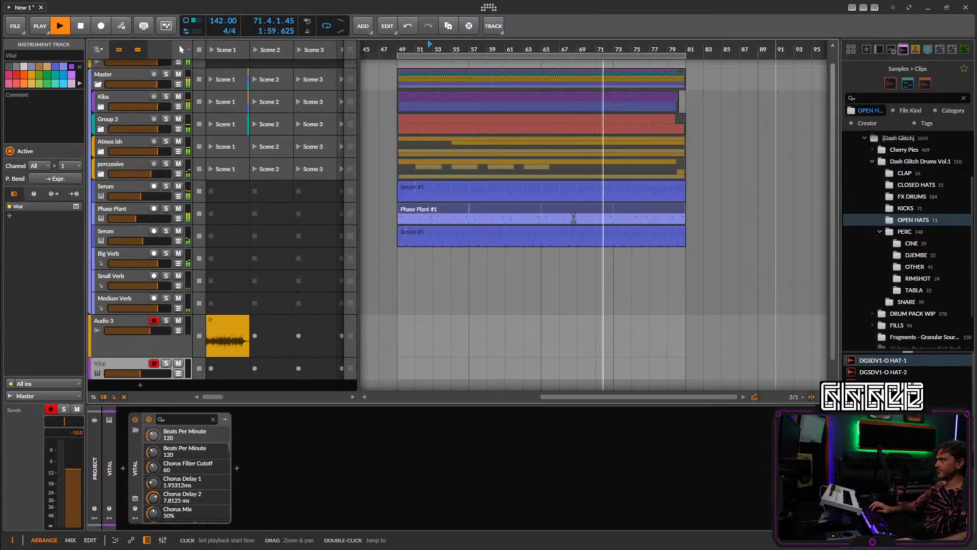
# Insert a Note Transpose device ahead of Vital and set its semitone shift to +7.
pyautogui.click(122, 469)
pyautogui.write('tra')
pyautogui.click(309, 293)
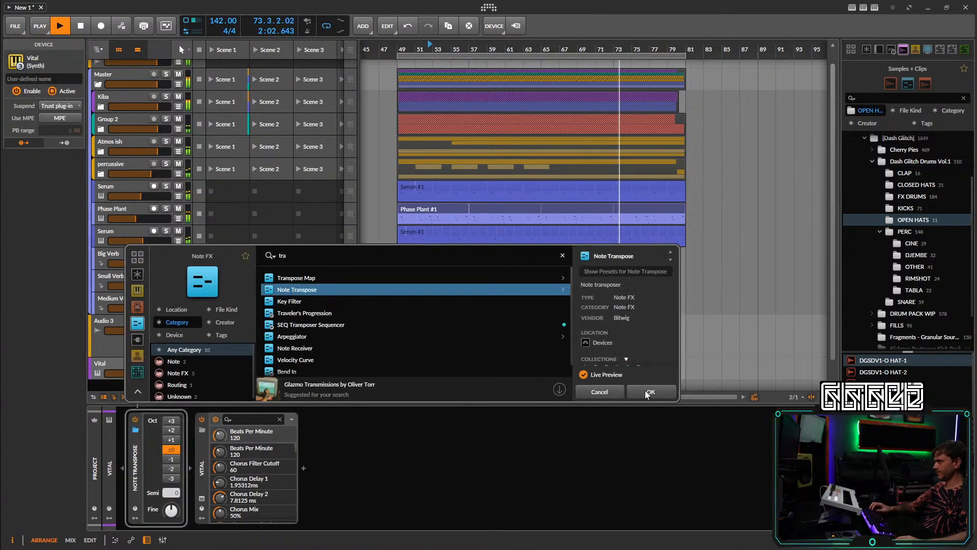
pyautogui.click(651, 394)
pyautogui.moveTo(172, 492); pyautogui.dragTo(173, 486)
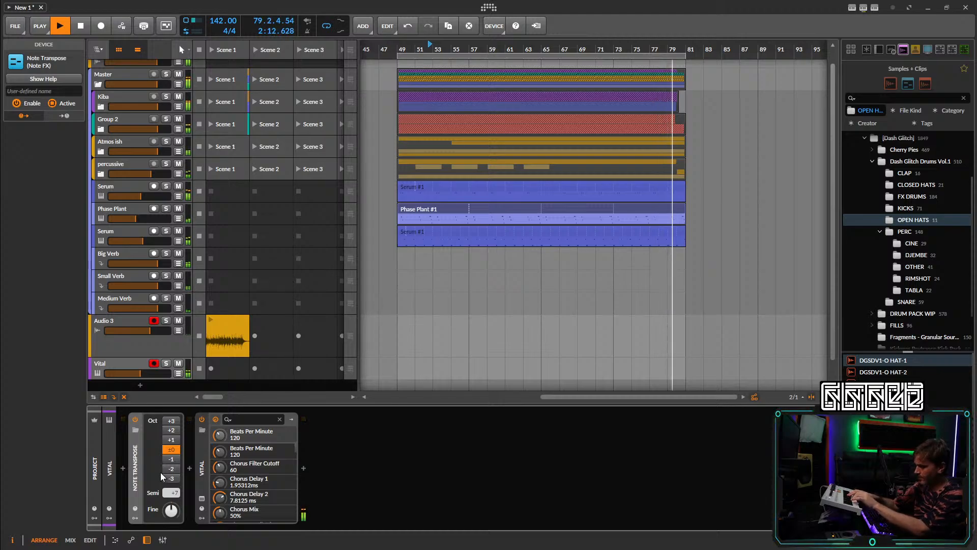
# Create a launcher clip in the Vital track's Scene 1 slot and add a sixteenth-length C2 note at 1.1.1.
pyautogui.doubleClick(228, 367)
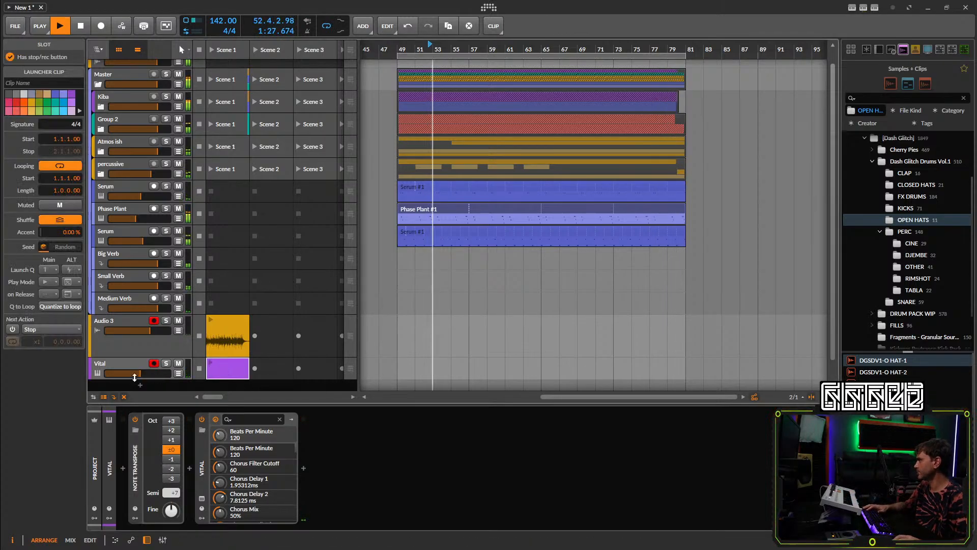
pyautogui.doubleClick(221, 368)
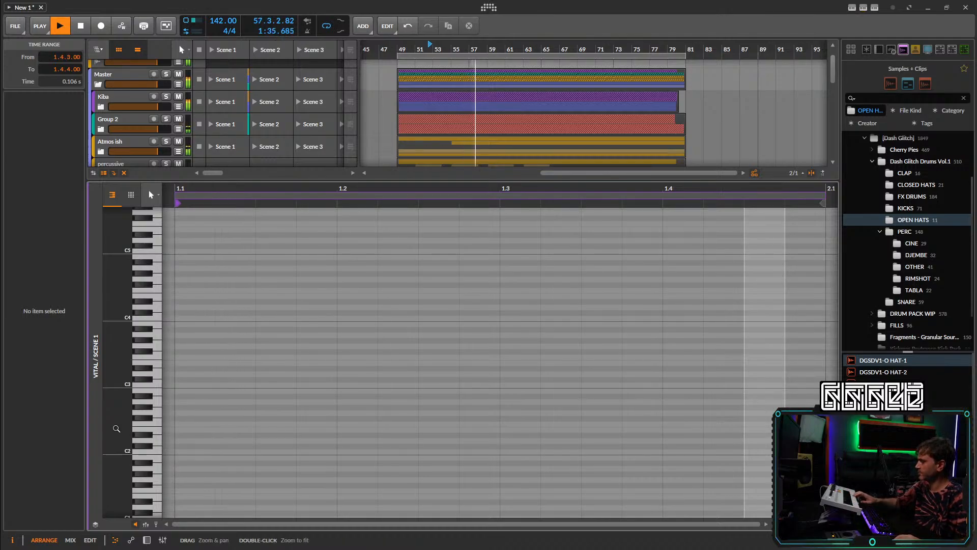
pyautogui.doubleClick(192, 451)
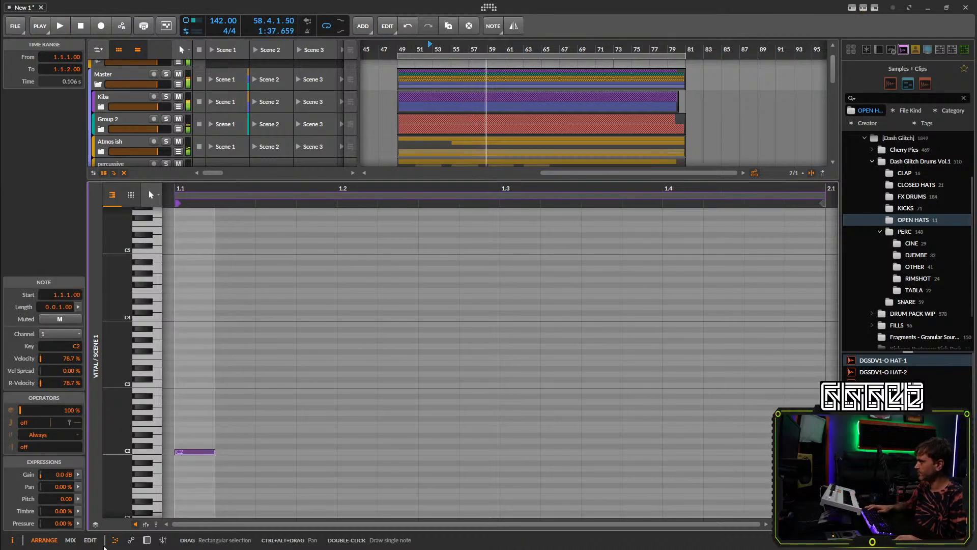
# Start playback and set the octave shift of Vital's Note Transpose to -1.
pyautogui.click(147, 540)
pyautogui.press('space')
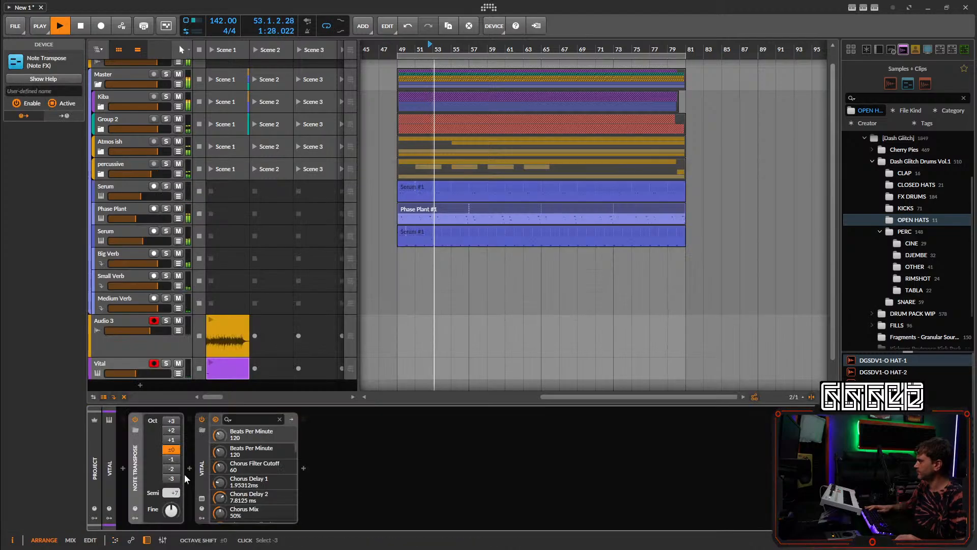
pyautogui.click(171, 458)
pyautogui.click(227, 338)
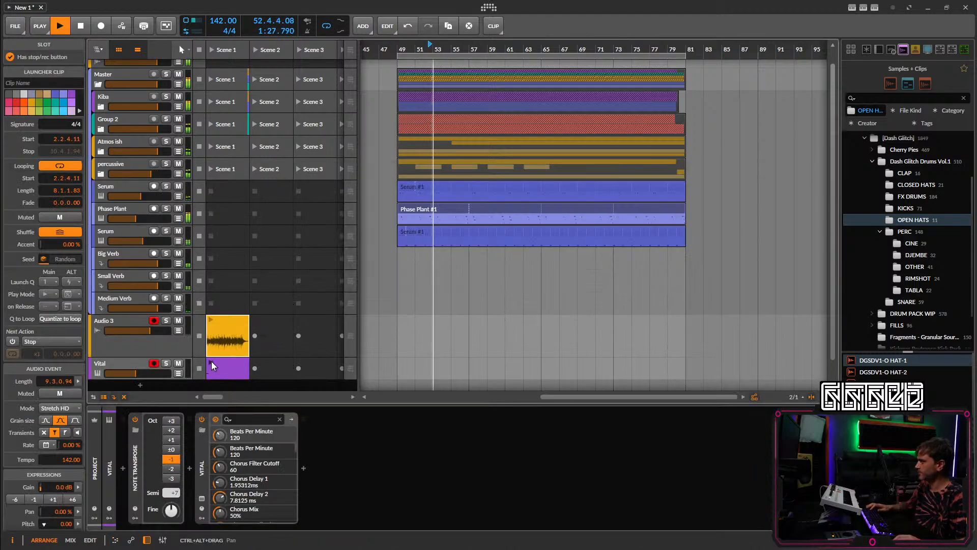
# Stop playback and add consecutive sixteenth notes G2, B2, C3, D3 and D#3 after the C2 in the Vital clip.
pyautogui.doubleClick(213, 365)
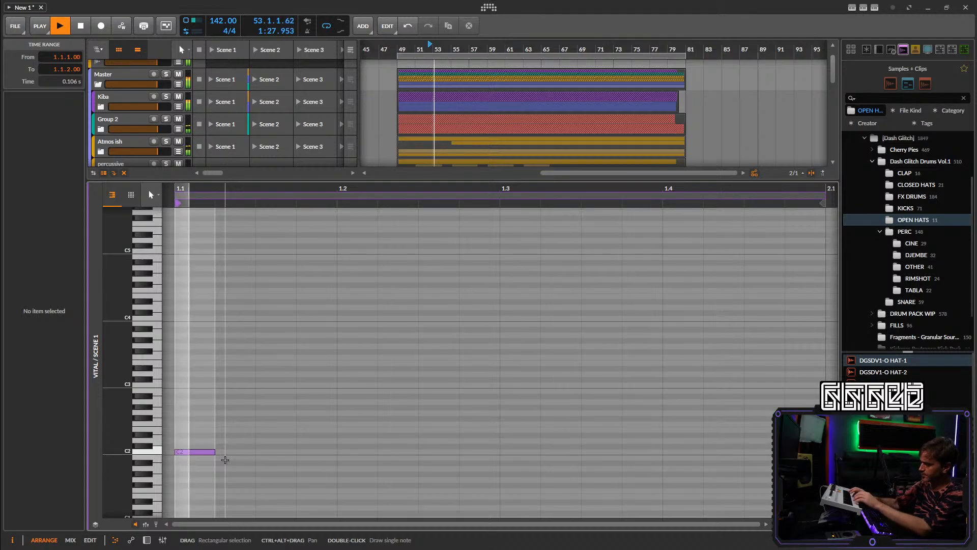
pyautogui.press('space')
pyautogui.click(231, 415)
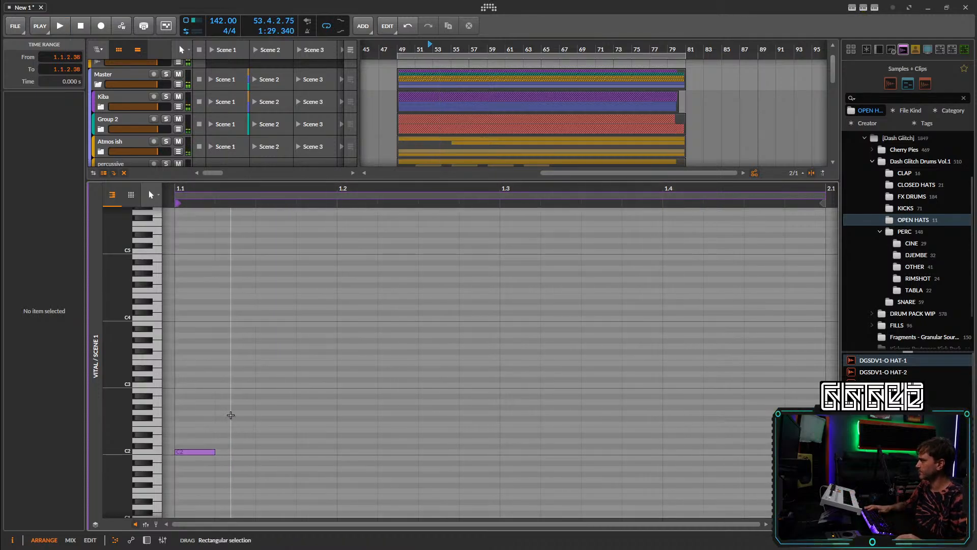
pyautogui.doubleClick(234, 413)
pyautogui.doubleClick(275, 390)
pyautogui.doubleClick(316, 384)
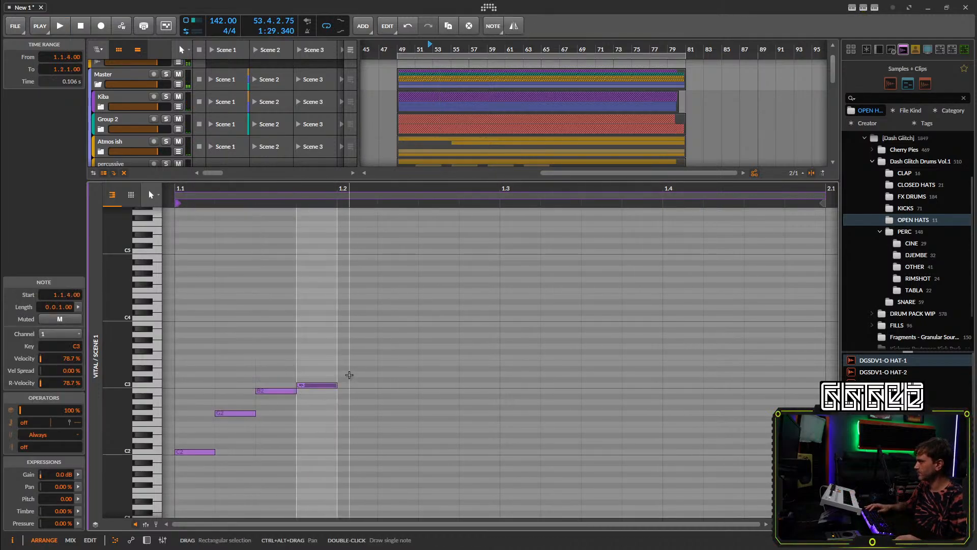
pyautogui.doubleClick(349, 374)
pyautogui.doubleClick(390, 369)
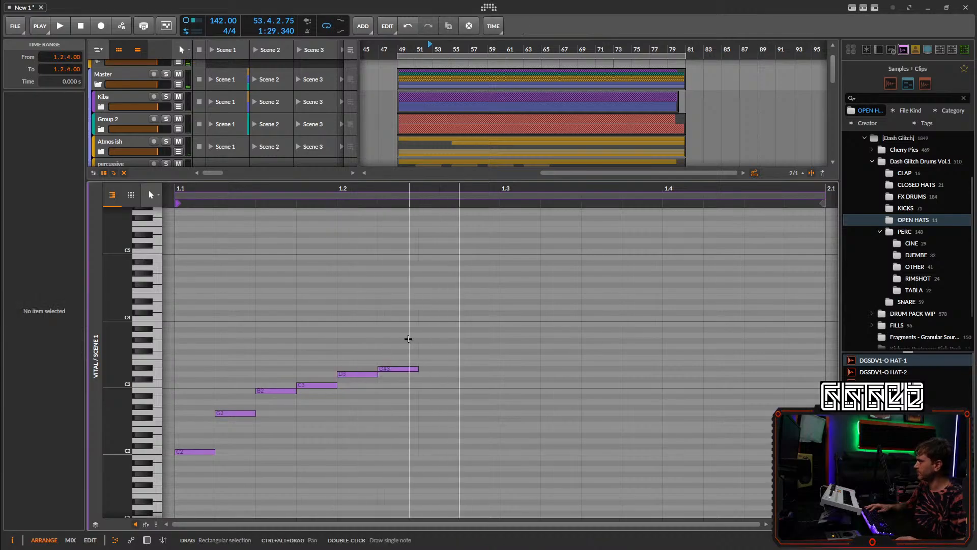
# Duplicate the six-note run twice along the Vital clip while playing it back.
pyautogui.hotkey('ctrl', 'a')
pyautogui.hotkey('ctrl', 'd')
pyautogui.press('space')
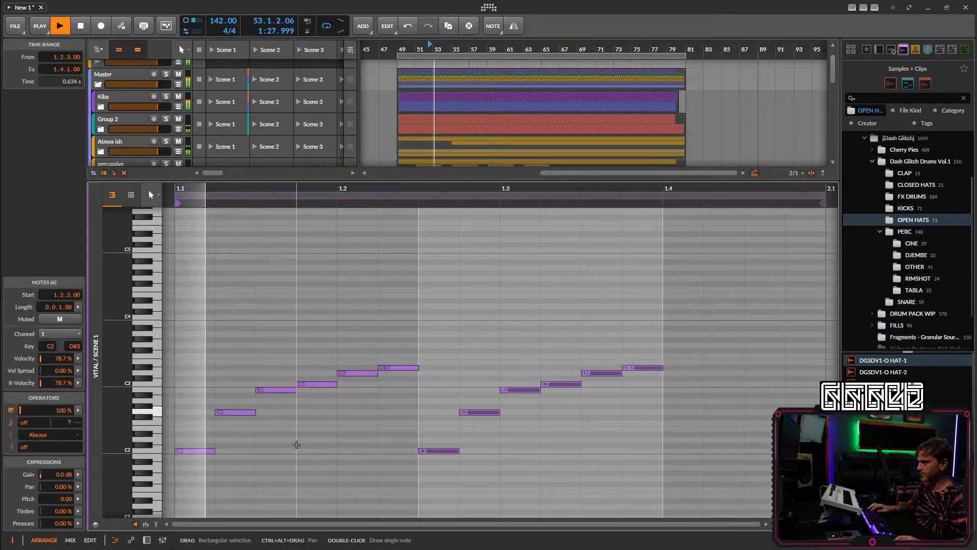
pyautogui.hotkey('ctrl', 'd')
pyautogui.scroll(-5, 606, 329)
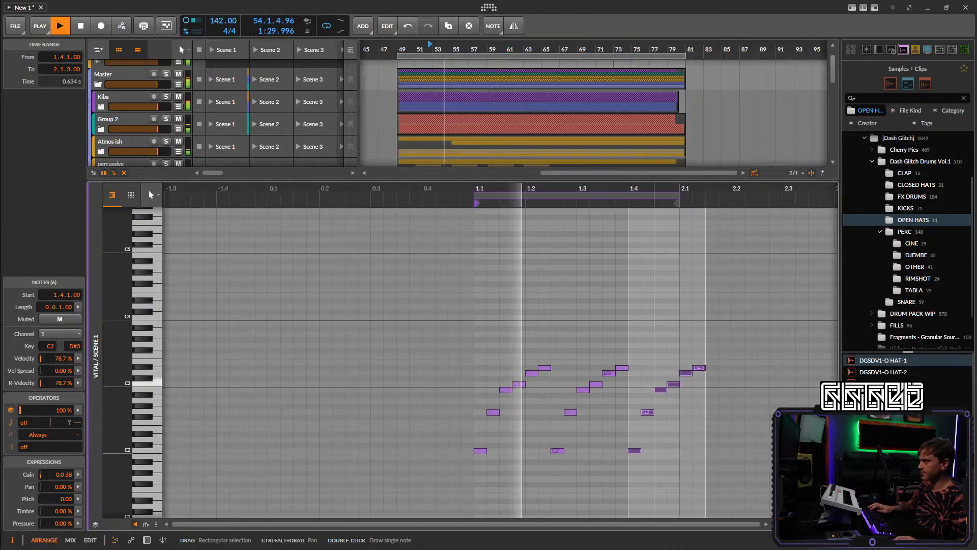
# Extend the Vital clip's loop to just past bar 3, duplicate the last six-note run twice more and play it.
pyautogui.hscroll(2, 601, 306)
pyautogui.press('space')
pyautogui.press('space')
pyautogui.moveTo(576, 196); pyautogui.dragTo(795, 234)
pyautogui.press('space')
pyautogui.moveTo(601, 354); pyautogui.dragTo(528, 456)
pyautogui.hotkey('ctrl', 'd')
pyautogui.hotkey('ctrl', 'd')
pyautogui.press('space')
pyautogui.scroll(-3, 559, 363)
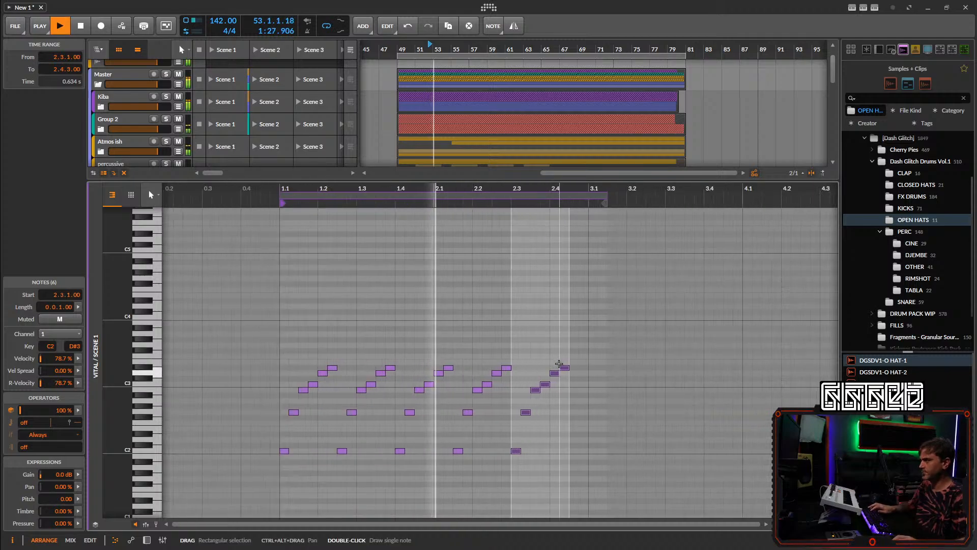
# Duplicate the selected six-note run once more, extend the clip loop to 4 bars and restart playback.
pyautogui.hotkey('ctrl', 'd')
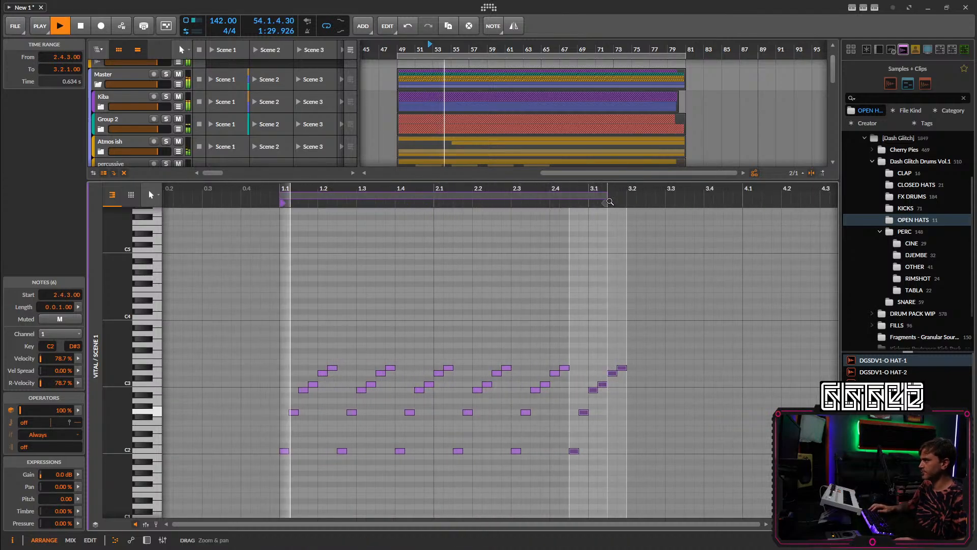
pyautogui.moveTo(608, 202); pyautogui.dragTo(700, 217)
pyautogui.scroll(-4, 591, 255)
pyautogui.scroll(2, 534, 315)
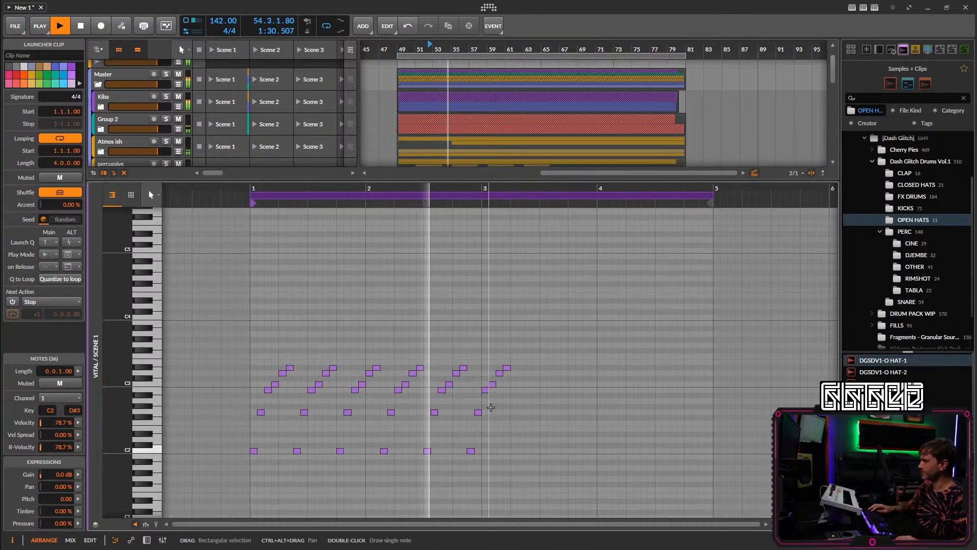
pyautogui.press('space')
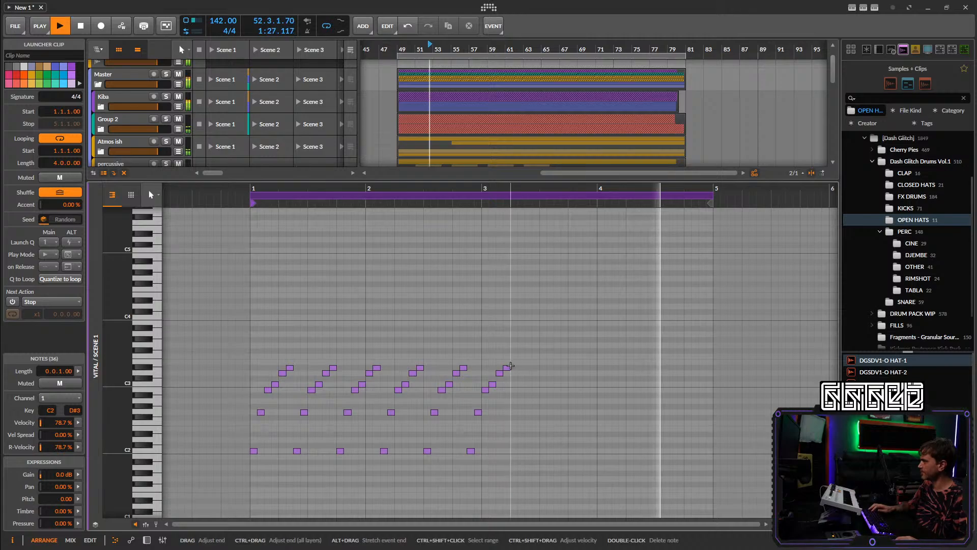
# Lower the upper four notes of the last six-note run so that it peaks at D3.
pyautogui.moveTo(479, 389); pyautogui.dragTo(469, 461)
pyautogui.press('Down')
pyautogui.press('Down')
pyautogui.press('Down')
pyautogui.press('Down')
pyautogui.press('Down')
pyautogui.hotkey('ctrl', 'd')
pyautogui.hotkey('ctrl', 'd')
pyautogui.hotkey('ctrl', 'd')
pyautogui.hotkey('ctrl', 'z')
pyautogui.hotkey('ctrl', 'z')
pyautogui.hotkey('ctrl', 'z')
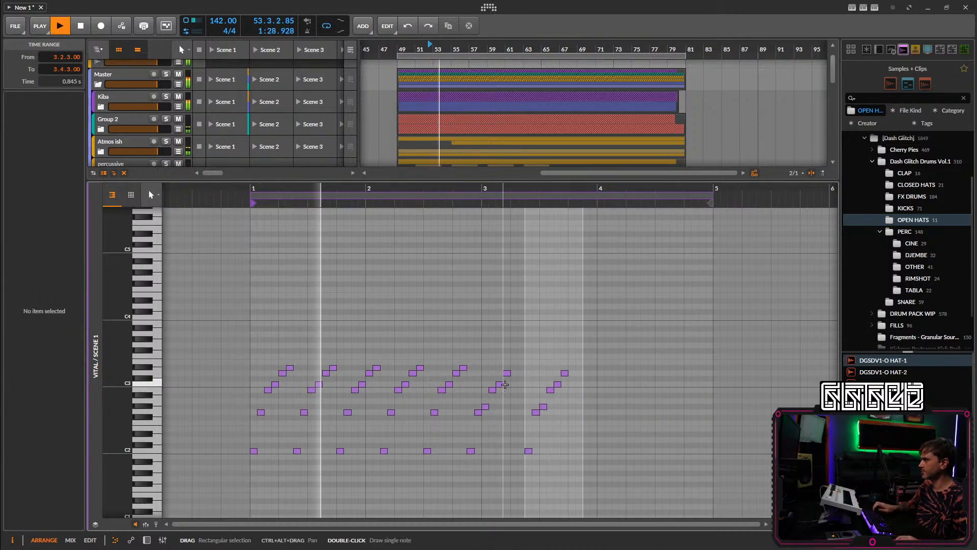
pyautogui.doubleClick(513, 363)
pyautogui.doubleClick(511, 362)
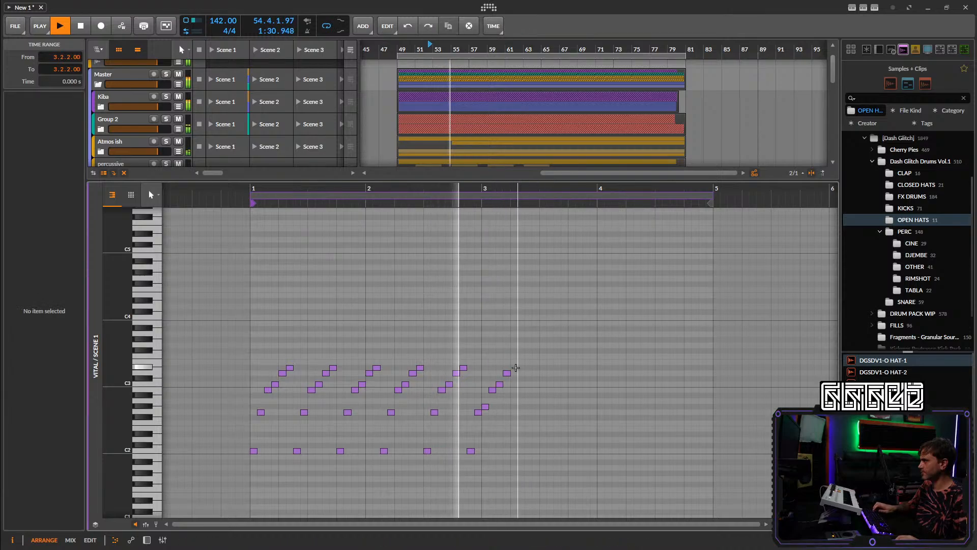
# Duplicate the lowered six-note run five times to fill the clip past the end of bar 4.
pyautogui.moveTo(509, 360); pyautogui.dragTo(472, 463)
pyautogui.hotkey('ctrl', 'd')
pyautogui.hotkey('ctrl', 'd')
pyautogui.hotkey('ctrl', 'd')
pyautogui.hotkey('ctrl', 'd')
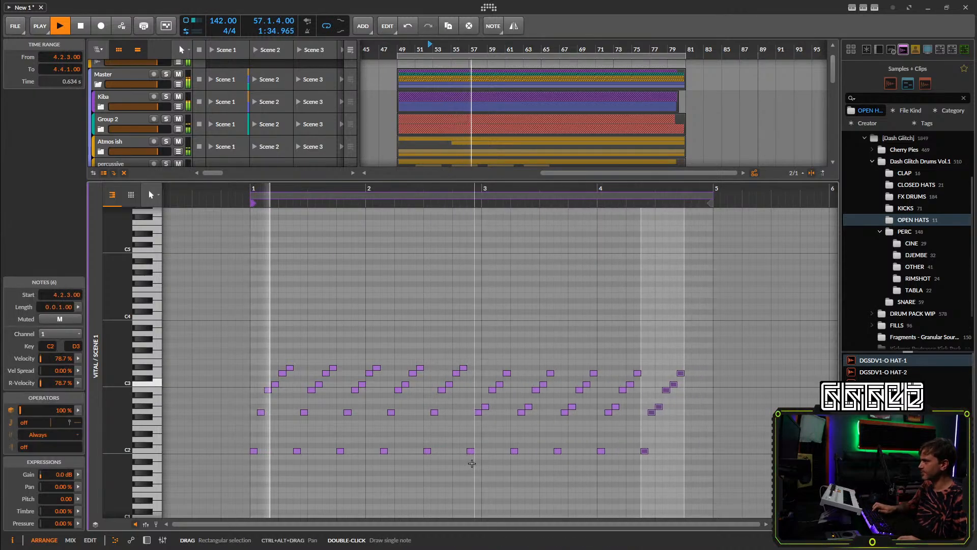
pyautogui.hotkey('ctrl', 'd')
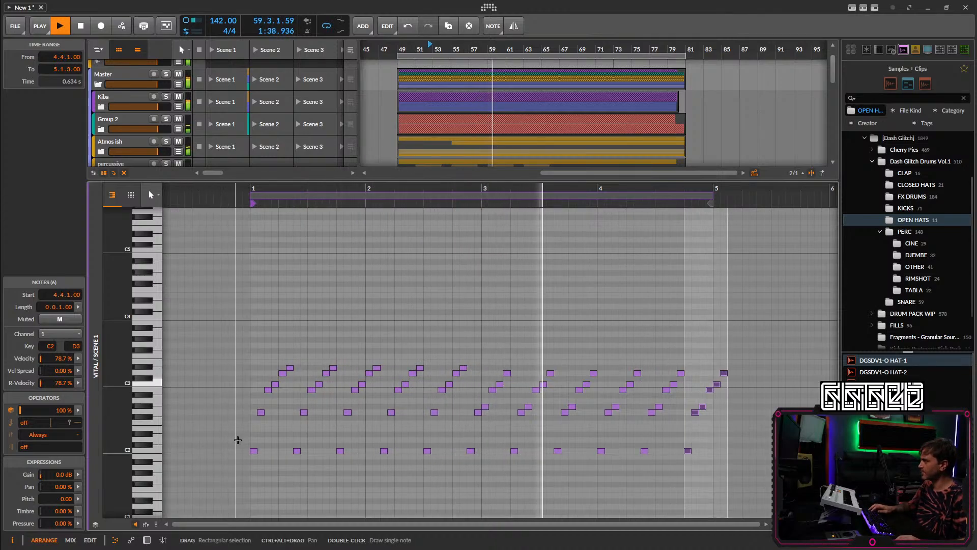
pyautogui.click(749, 355)
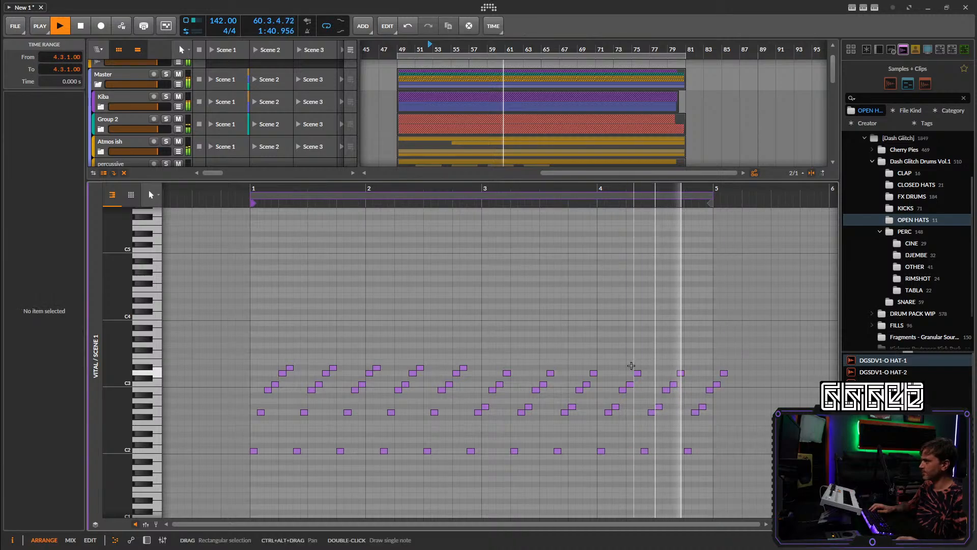
pyautogui.moveTo(748, 355); pyautogui.dragTo(606, 459)
pyautogui.press('Delete')
pyautogui.moveTo(251, 349); pyautogui.dragTo(345, 482)
pyautogui.click(663, 421)
pyautogui.hotkey('ctrl', 'v')
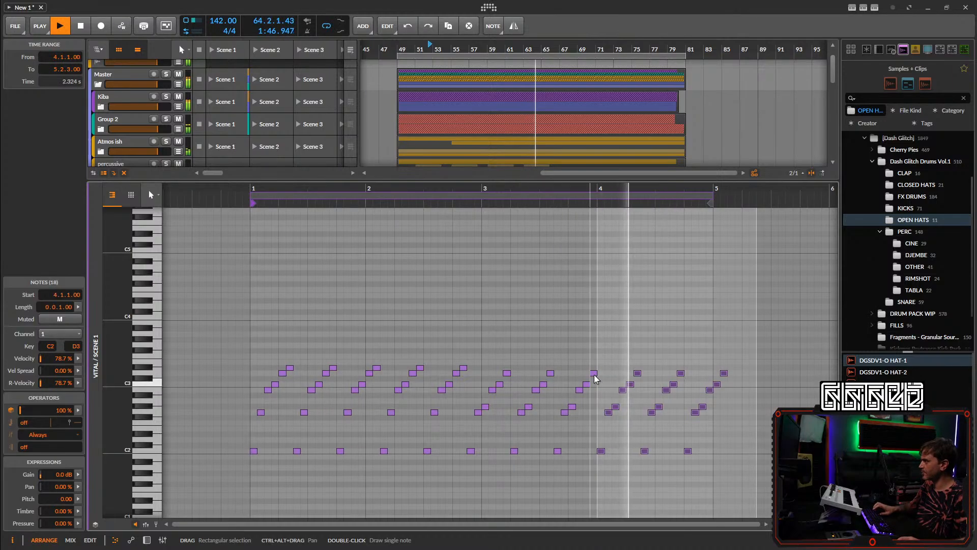
# Raise the upper four notes of the run starting at bar 4 so that it peaks at D#3.
pyautogui.moveTo(652, 359); pyautogui.dragTo(633, 377)
pyautogui.press('Up')
pyautogui.press('Up')
pyautogui.press('Up')
pyautogui.press('Up')
pyautogui.click(636, 374)
pyautogui.press('Up')
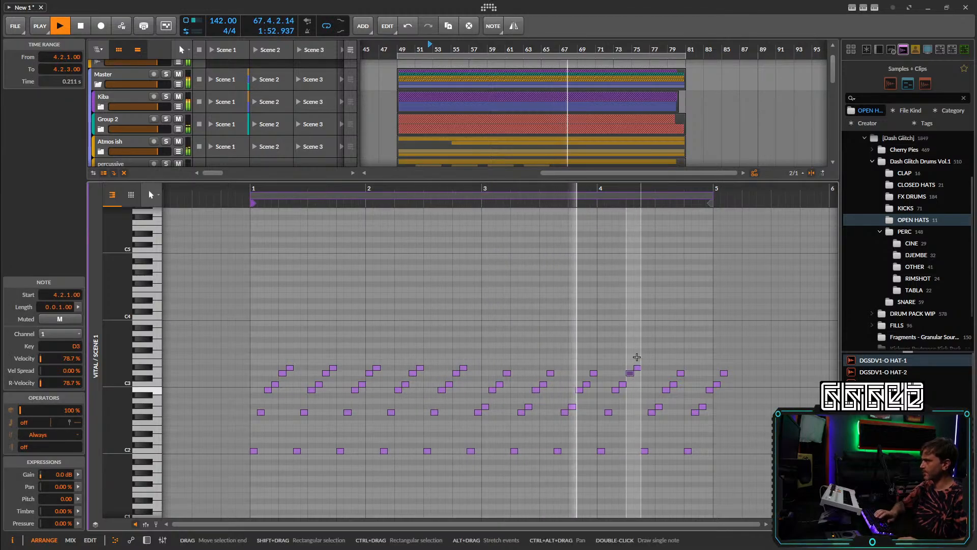
# Replace the last two runs of the clip with two duplicates of the raised run at bar 4.
pyautogui.click(633, 360)
pyautogui.moveTo(763, 359); pyautogui.dragTo(643, 459)
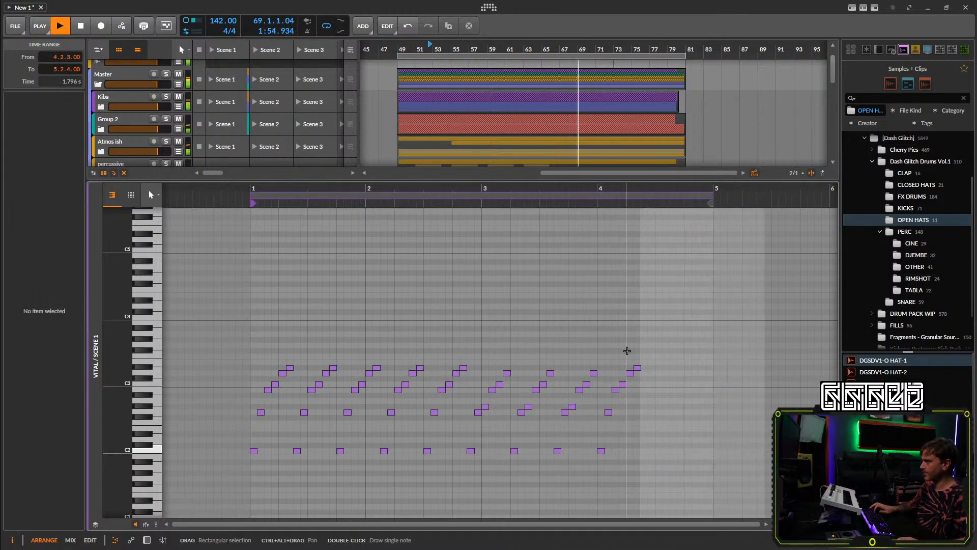
pyautogui.press('Delete')
pyautogui.moveTo(641, 353); pyautogui.dragTo(605, 473)
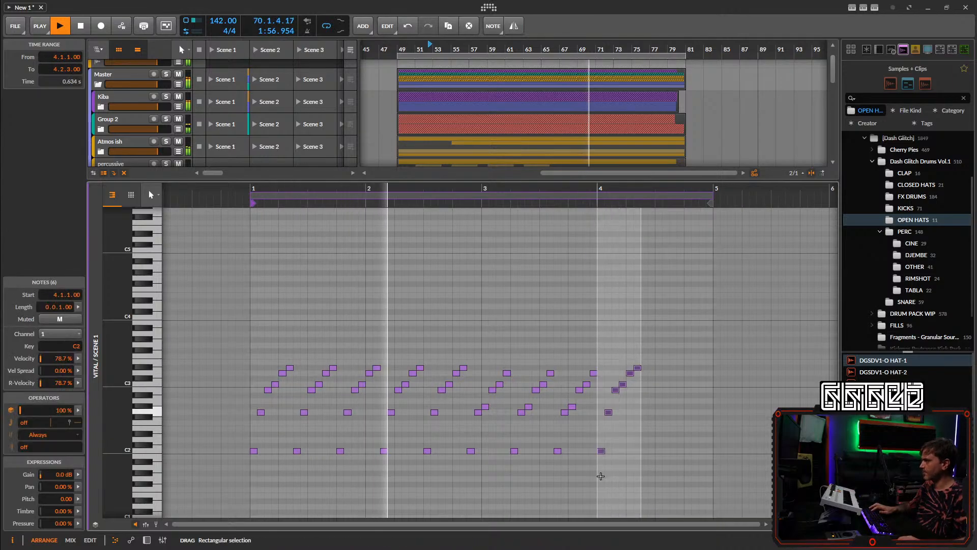
pyautogui.hotkey('ctrl', 'd')
pyautogui.hotkey('ctrl', 'd')
# Show the Vital track's device chain and open the Vital plug-in window.
pyautogui.click(147, 541)
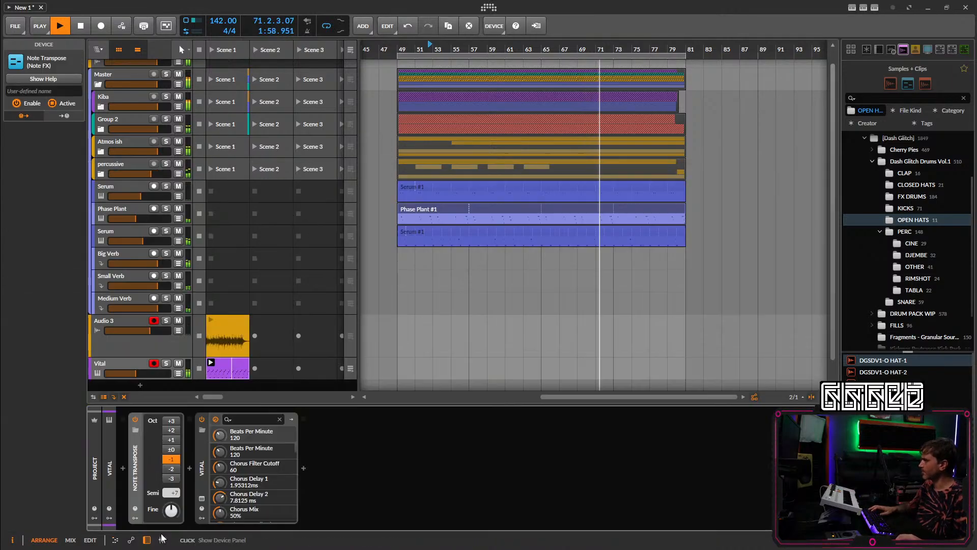
pyautogui.click(134, 364)
pyautogui.moveTo(143, 232); pyautogui.dragTo(143, 183)
pyautogui.click(217, 498)
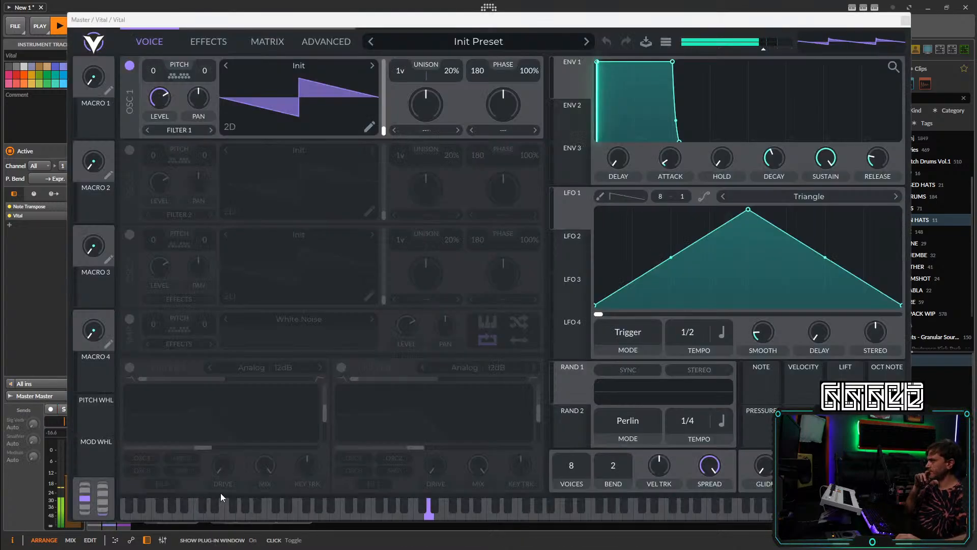
# Turn on Filter 1 as an Analog 12dB band-pass and raise its resonance to about 60%.
pyautogui.click(130, 367)
pyautogui.click(258, 368)
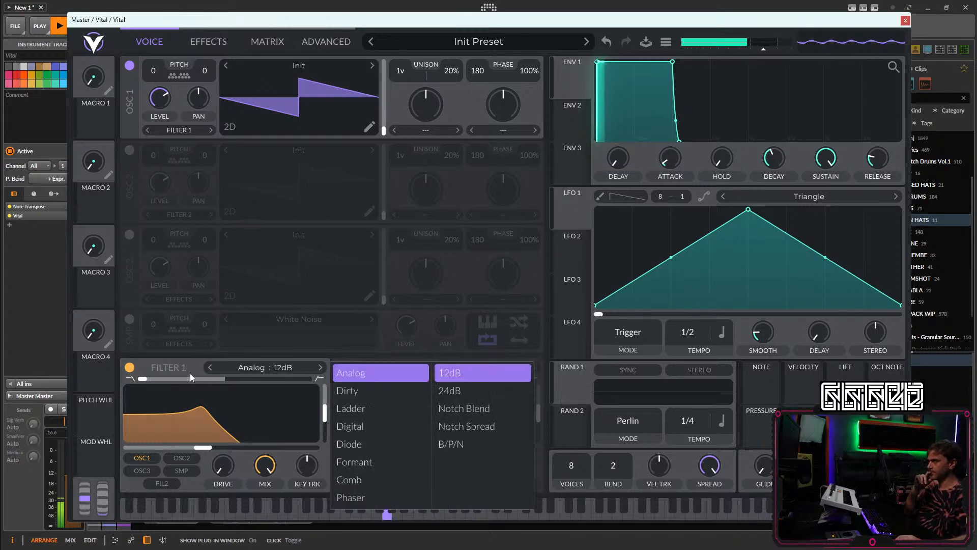
pyautogui.moveTo(190, 377); pyautogui.dragTo(272, 379)
pyautogui.moveTo(324, 417); pyautogui.dragTo(326, 411)
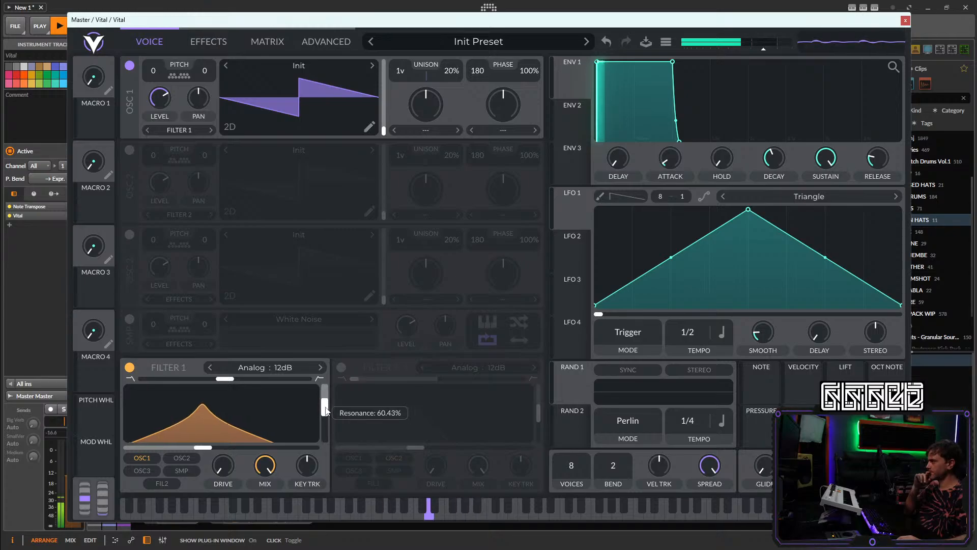
# Turn on Filter 2 as a high-pass, and assign Random 1 to the Filter 1 cutoff and Random 2 to the Filter 2 cutoff.
pyautogui.click(342, 372)
pyautogui.moveTo(352, 379); pyautogui.dragTo(222, 439)
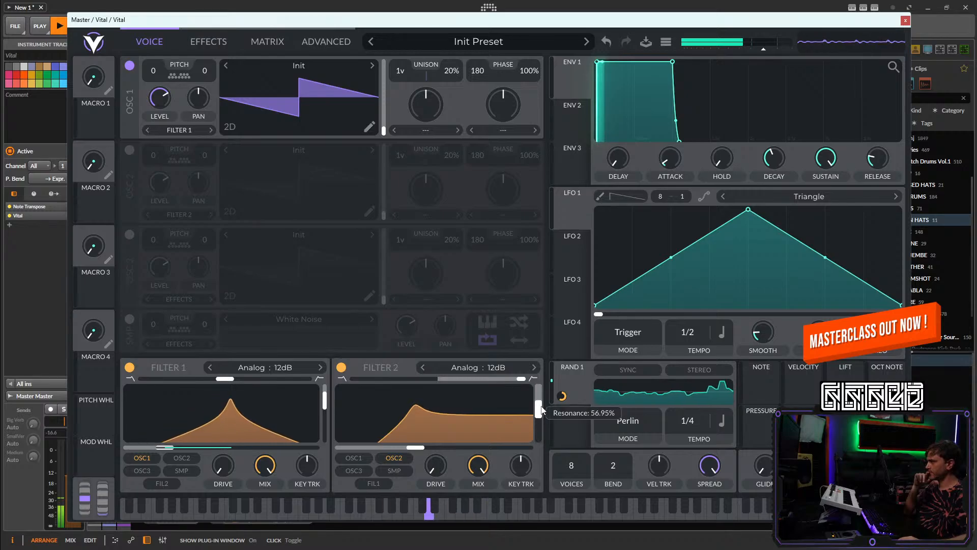
pyautogui.moveTo(571, 431); pyautogui.dragTo(409, 452)
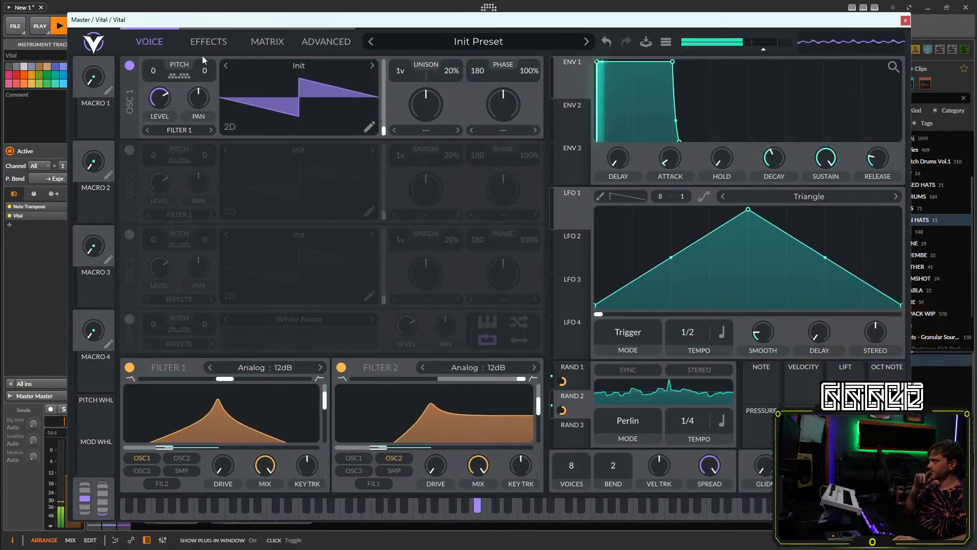
# Enable Vital's Distortion effect in Soft Clip mode with about 15.9 dB of drive.
pyautogui.click(209, 41)
pyautogui.click(140, 219)
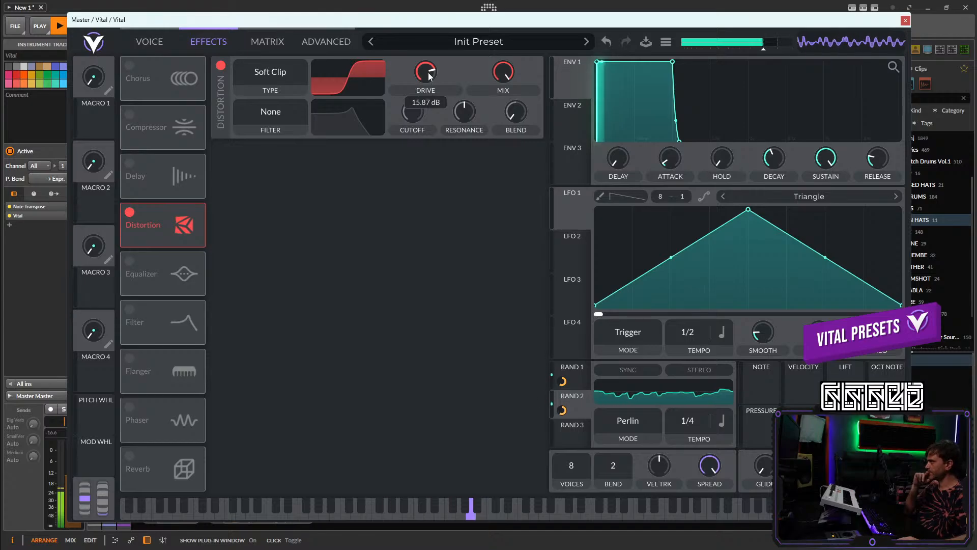
# Reduce Random 1's modulation depth on the Filter 1 cutoff and assign Macro 1 to both filter cutoffs.
pyautogui.click(150, 42)
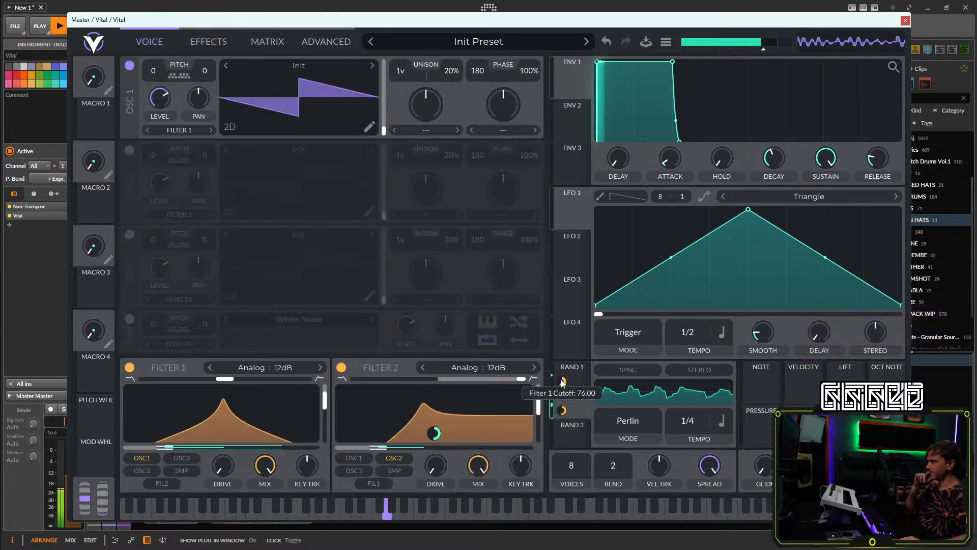
pyautogui.moveTo(563, 382); pyautogui.dragTo(564, 394)
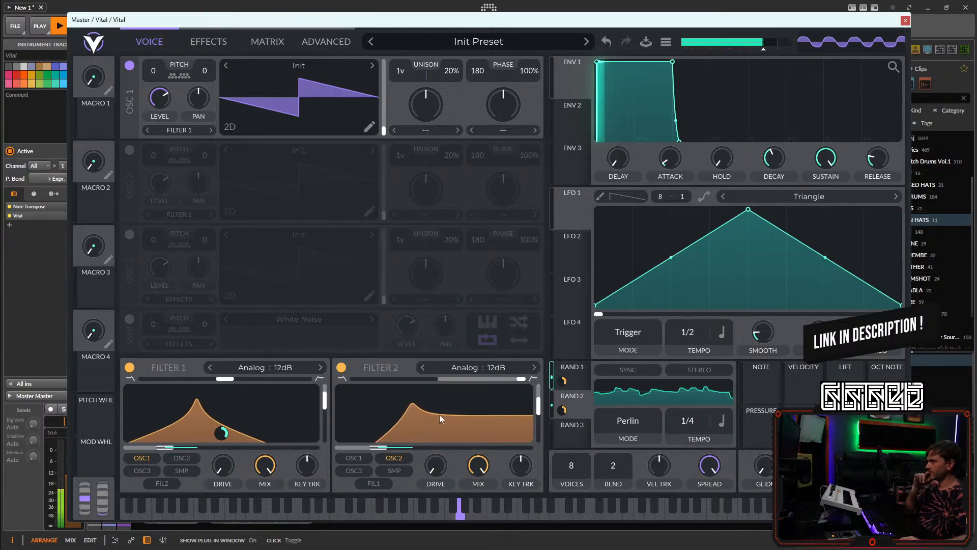
pyautogui.moveTo(92, 127); pyautogui.dragTo(169, 437)
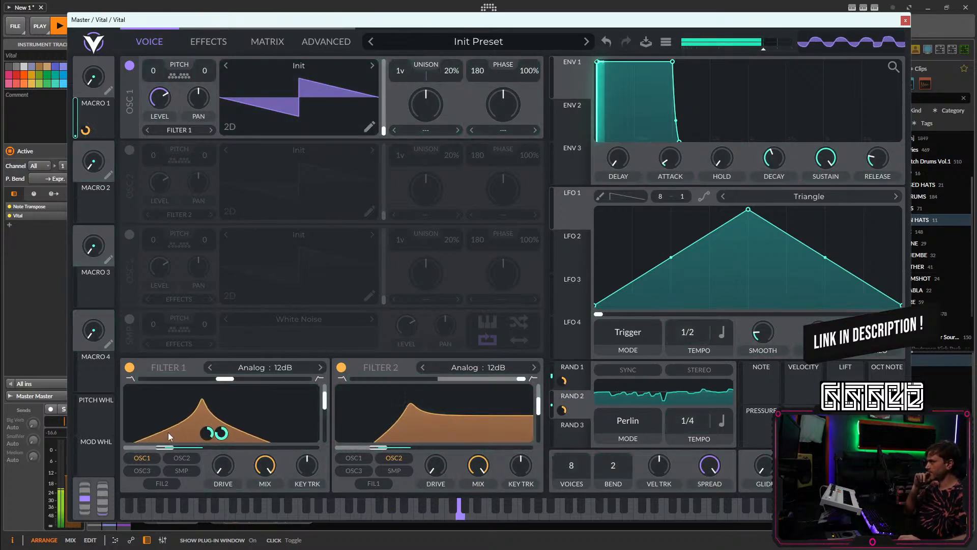
pyautogui.moveTo(93, 127); pyautogui.dragTo(339, 383)
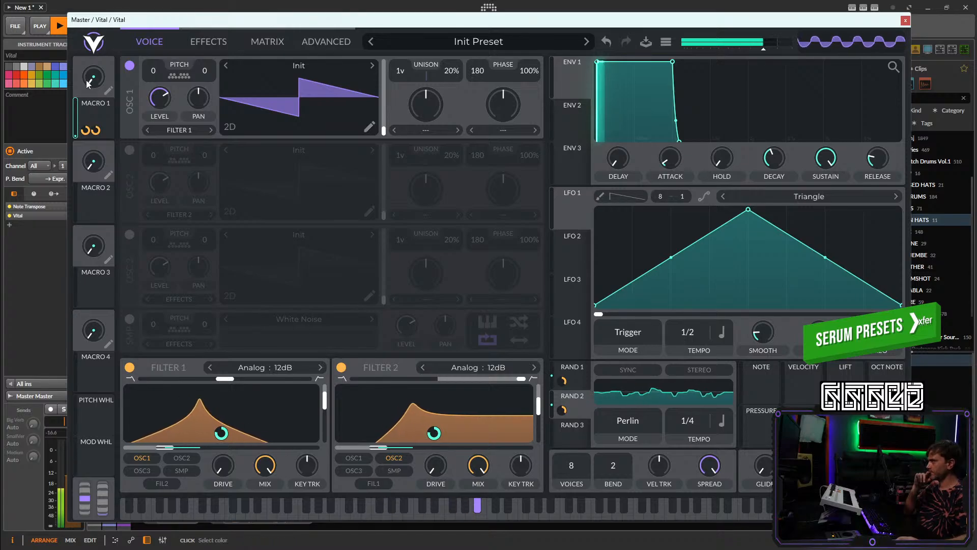
# Sweep Macro 1, return it to its minimum and assign LFO 1 to modulate it.
pyautogui.moveTo(93, 69)
pyautogui.mouseDown()
pyautogui.moveTo(108, 45)
pyautogui.moveTo(102, 87)
pyautogui.moveTo(114, 64)
pyautogui.moveTo(102, 94)
pyautogui.moveTo(108, 80)
pyautogui.moveTo(111, 106)
pyautogui.moveTo(114, 68)
pyautogui.moveTo(79, 85)
pyautogui.moveTo(84, 104)
pyautogui.moveTo(81, 82)
pyautogui.moveTo(97, 70)
pyautogui.mouseUp()
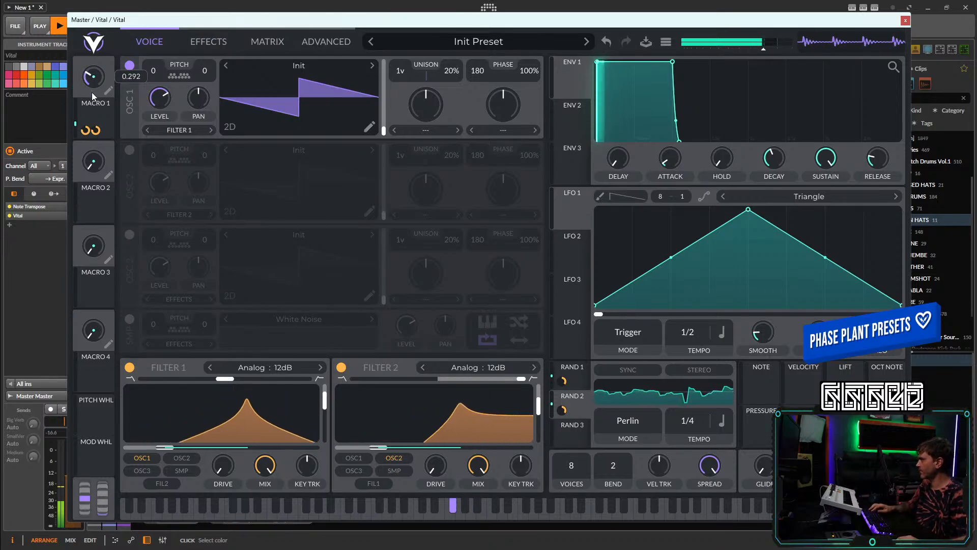
pyautogui.moveTo(87, 99); pyautogui.dragTo(85, 132)
pyautogui.moveTo(572, 213); pyautogui.dragTo(134, 123)
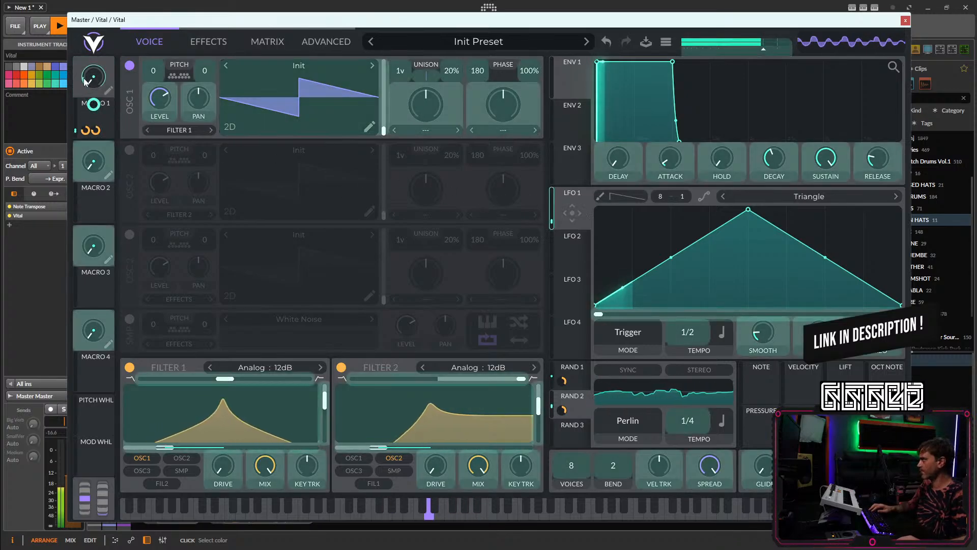
pyautogui.moveTo(85, 82); pyautogui.dragTo(86, 82)
# Set LFO 1 to Sync mode with its rate in seconds at 1.743 secs.
pyautogui.click(615, 333)
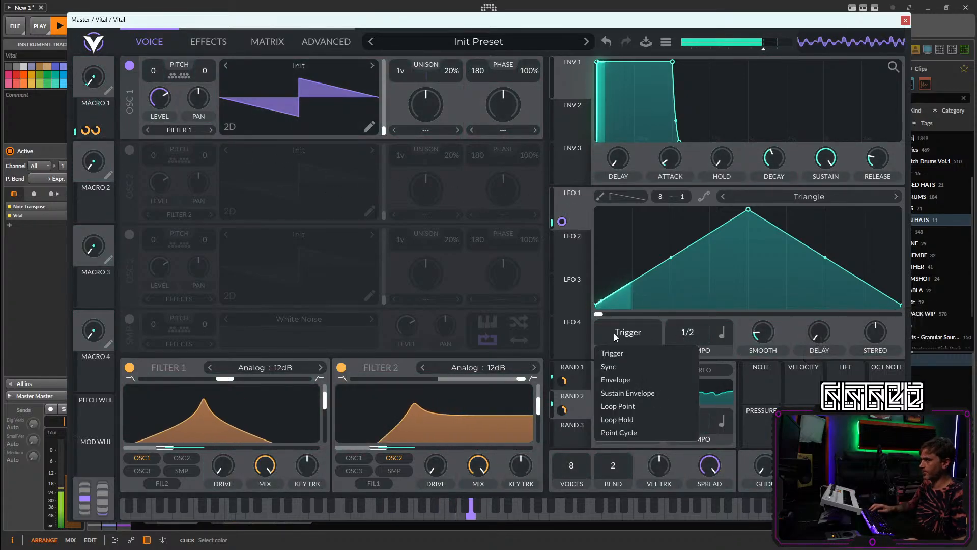
pyautogui.click(641, 367)
pyautogui.click(721, 332)
pyautogui.click(745, 353)
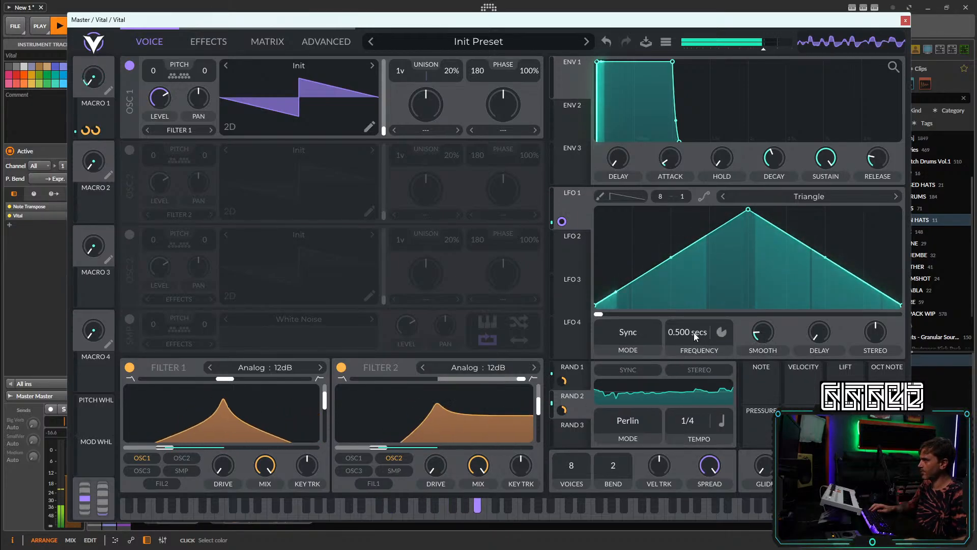
pyautogui.scroll(-5, 694, 334)
pyautogui.scroll(-5, 689, 335)
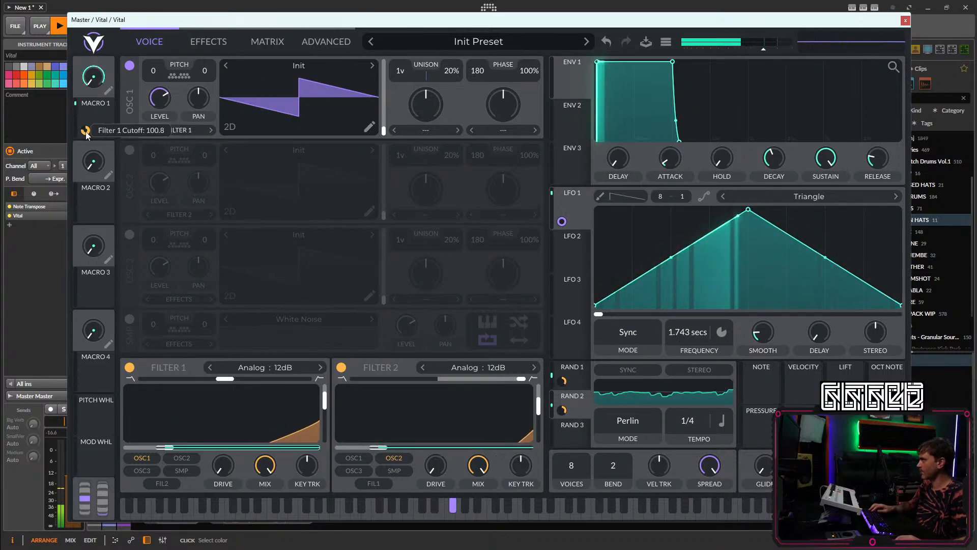
# Lower both filter cutoffs to their minimum with less Filter 1 resonance, and transpose Oscillator 1 to -12.
pyautogui.moveTo(165, 448); pyautogui.dragTo(125, 448)
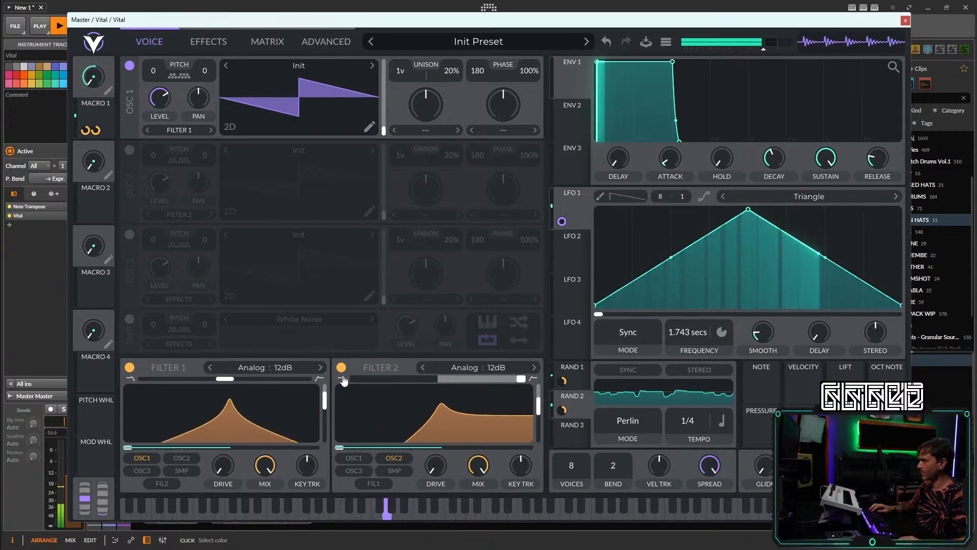
pyautogui.click(320, 367)
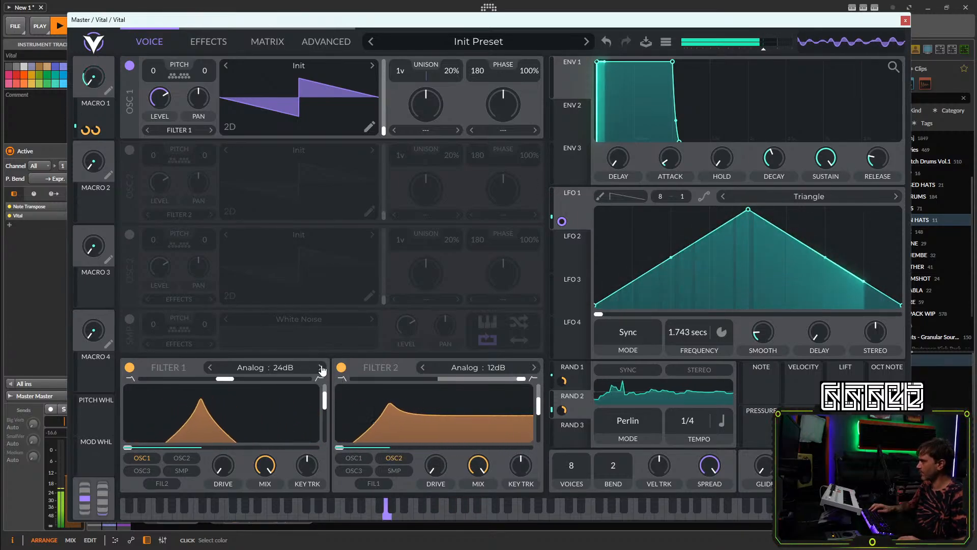
pyautogui.click(209, 367)
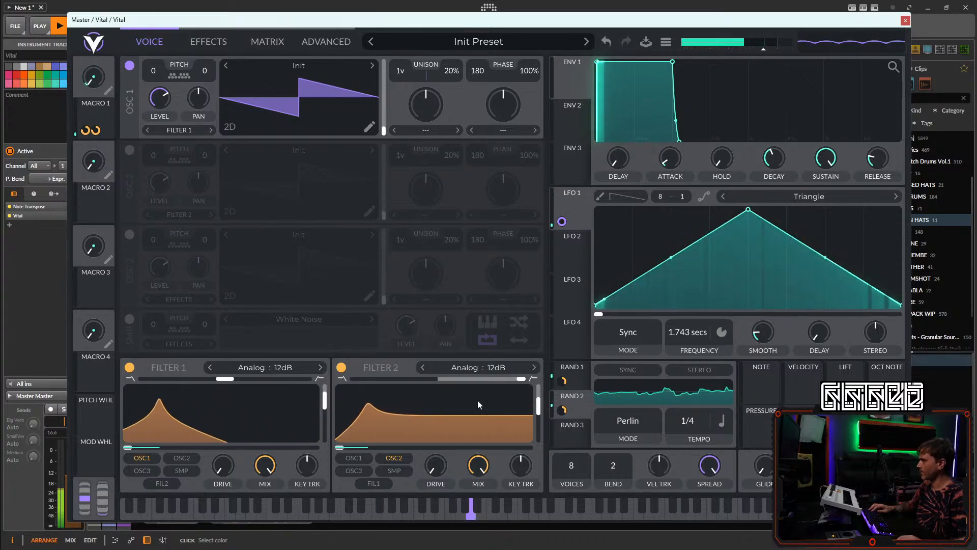
pyautogui.moveTo(572, 399); pyautogui.dragTo(324, 409)
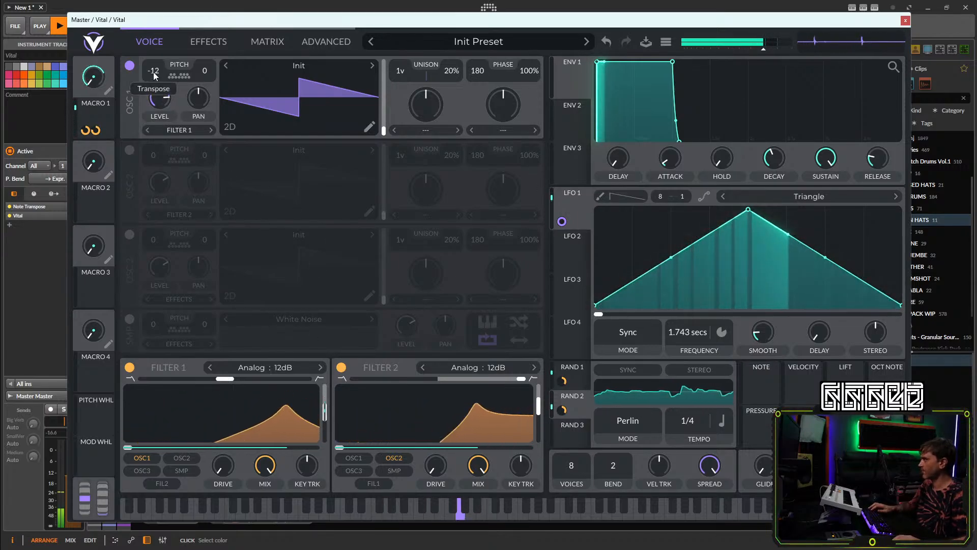
# Raise the distortion drive to about 17.9 dB while trying Hard Clip, and return the type to Soft Clip.
pyautogui.click(209, 43)
pyautogui.click(288, 71)
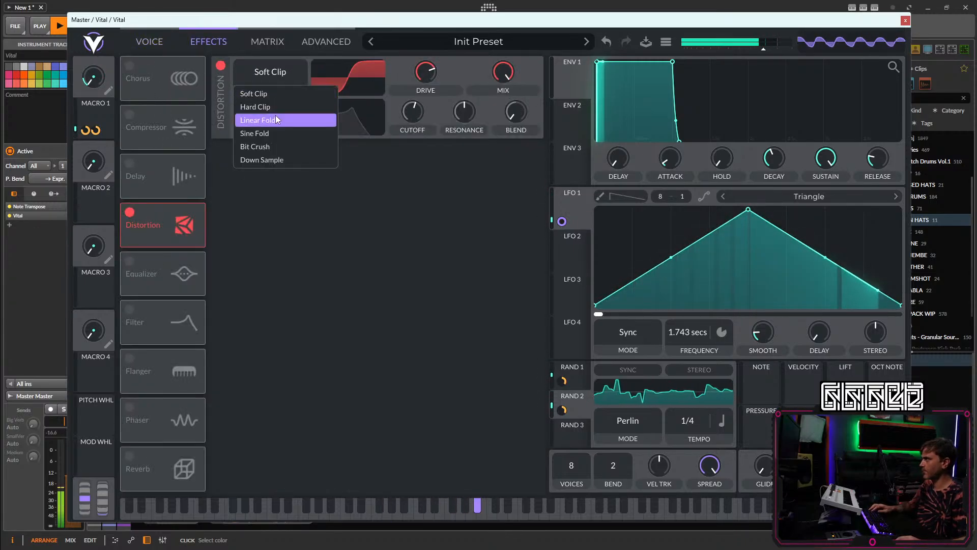
pyautogui.click(333, 107)
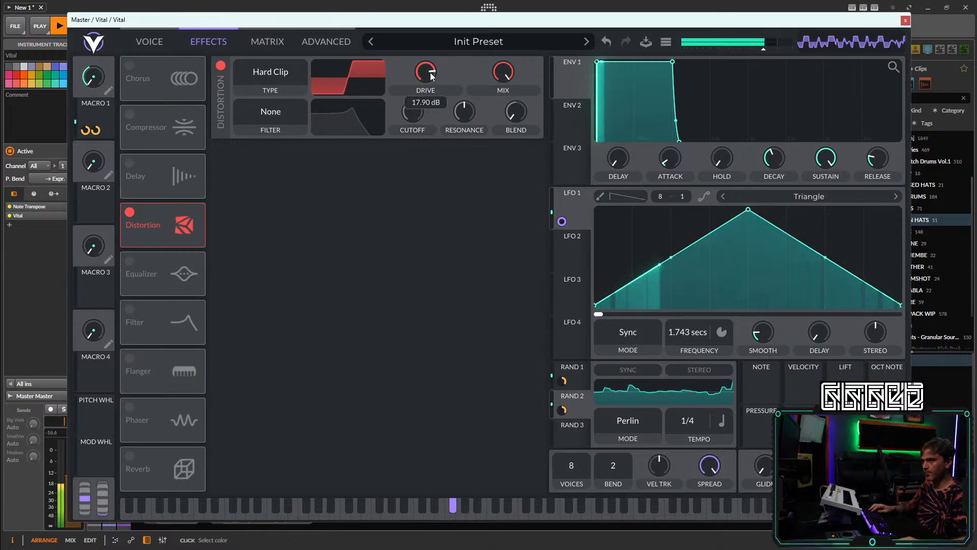
pyautogui.click(257, 72)
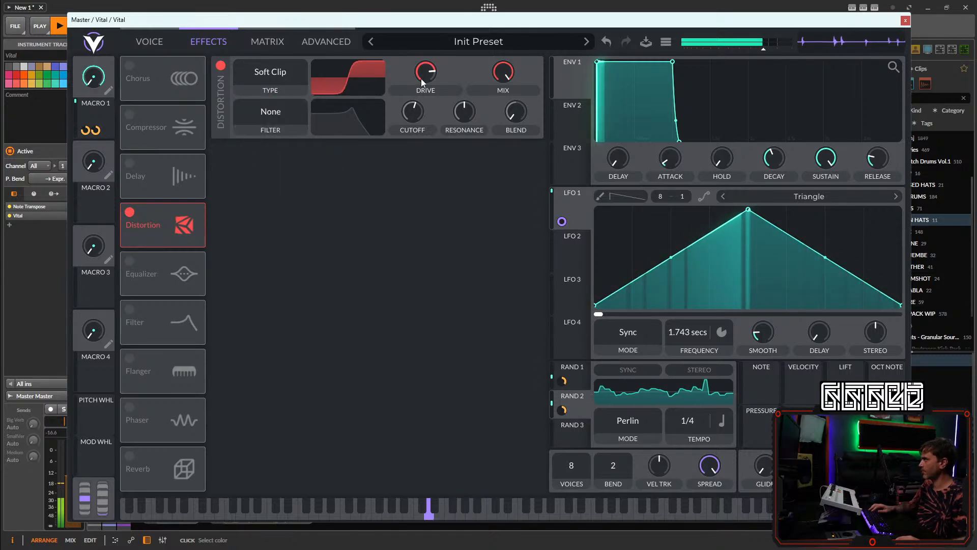
# Reduce the distortion drive, enable the multiband Compressor and move it directly ahead of Distortion in the effects chain.
pyautogui.moveTo(421, 81); pyautogui.dragTo(411, 84)
pyautogui.click(129, 114)
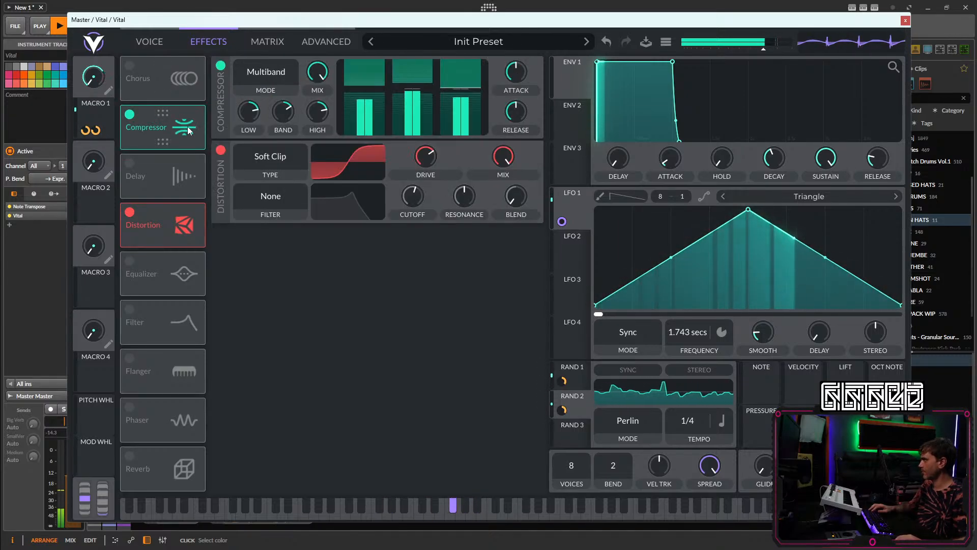
pyautogui.moveTo(163, 127); pyautogui.dragTo(175, 157)
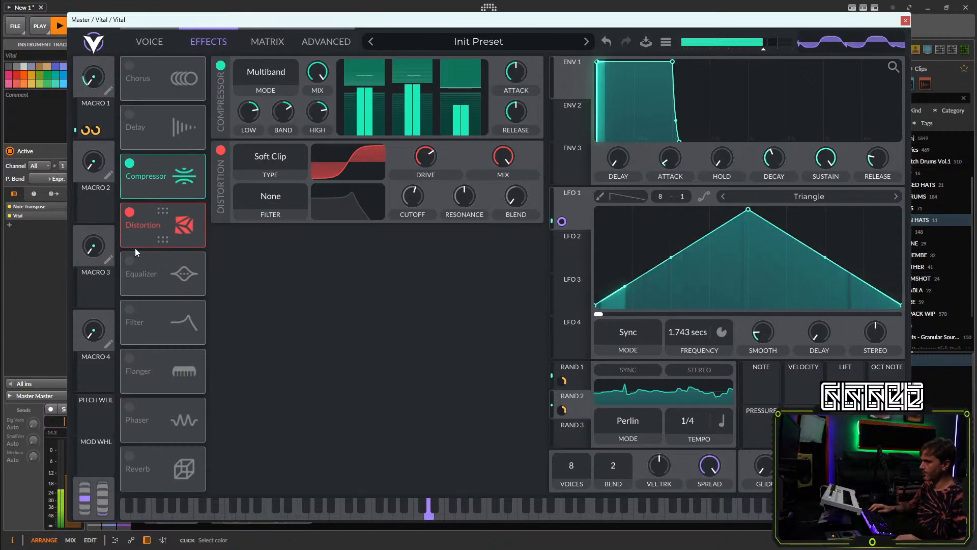
# Try transposing Oscillator 1 up to 12 while auditioning the sound.
pyautogui.click(150, 41)
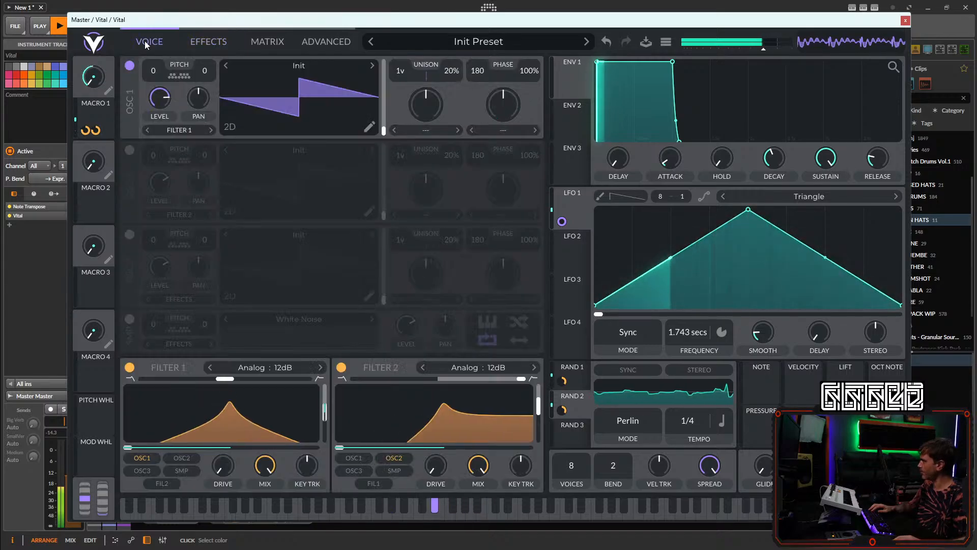
pyautogui.scroll(12, 154, 76)
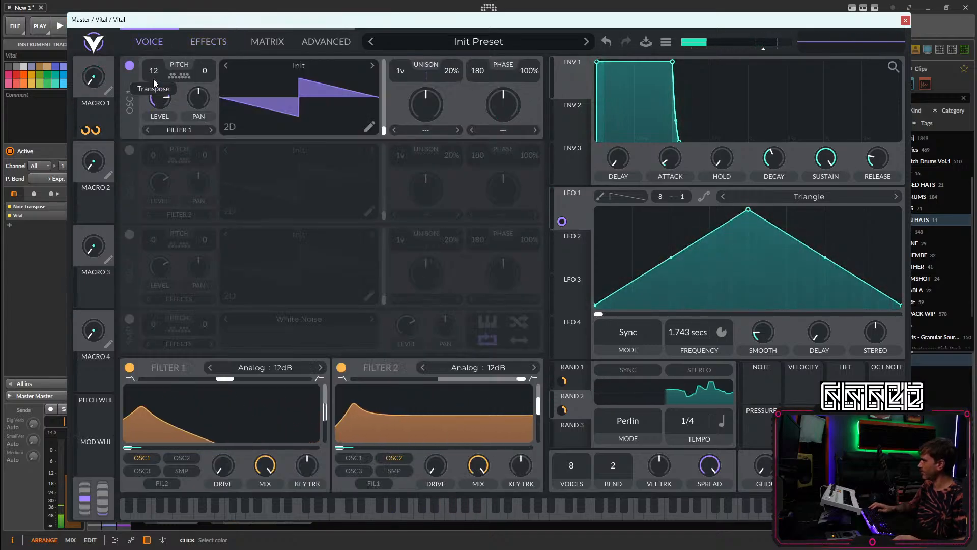
pyautogui.press('space')
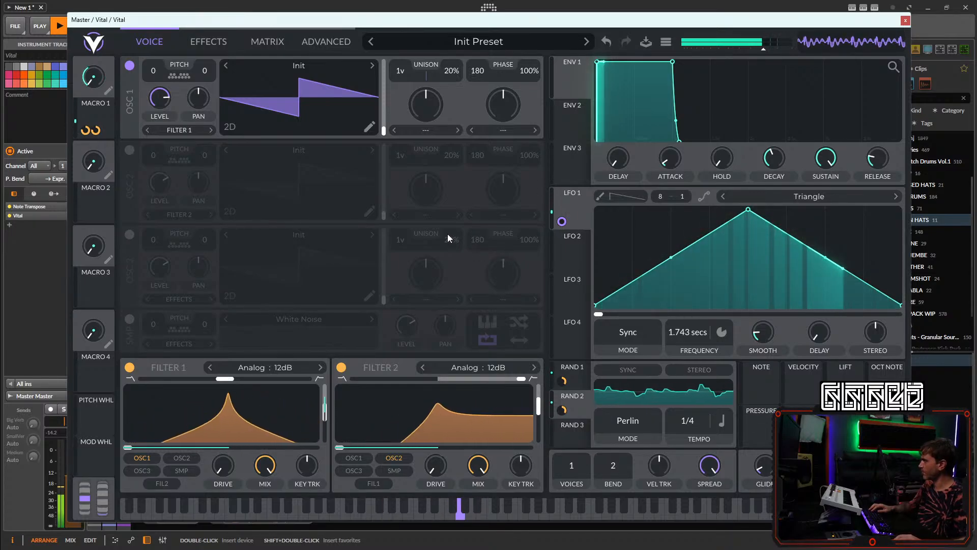
# Set Envelope 1's sustain to its minimum, adjust the decay time and bow the decay curve outward.
pyautogui.moveTo(821, 158); pyautogui.dragTo(797, 279)
pyautogui.moveTo(772, 154); pyautogui.dragTo(773, 167)
pyautogui.click(891, 75)
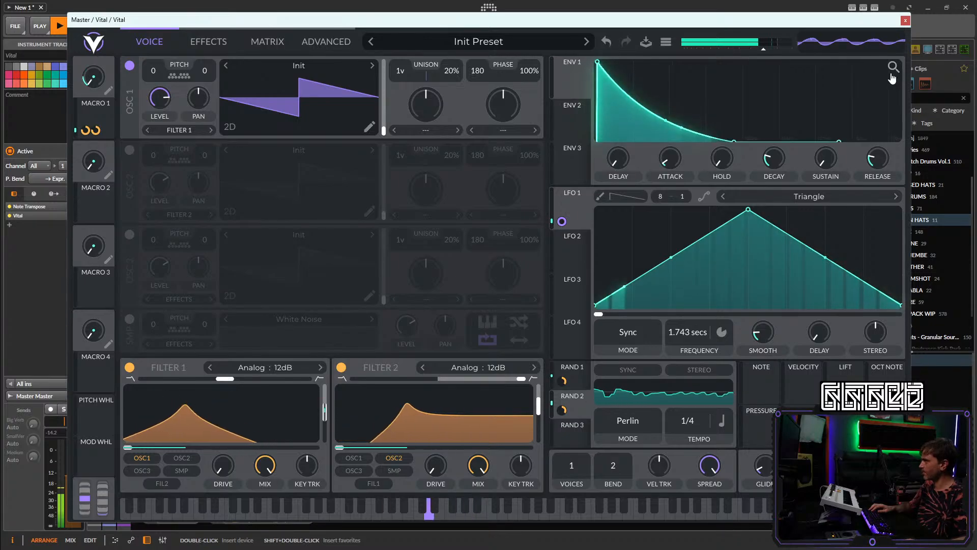
pyautogui.moveTo(664, 120); pyautogui.dragTo(702, 67)
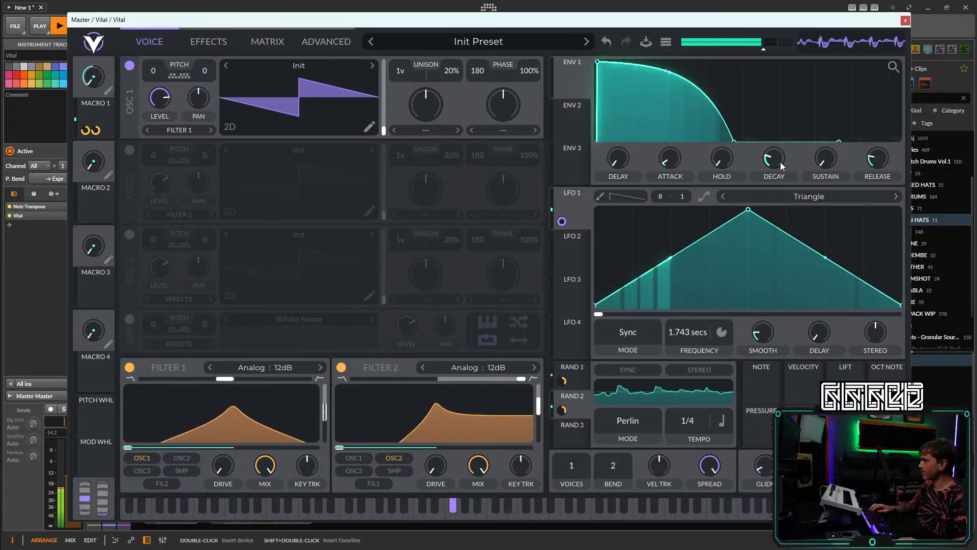
pyautogui.moveTo(825, 158); pyautogui.dragTo(799, 280)
# Modulate Envelope 1 Sustain with Random at 1.000 and reshape its remap curve into a steep step near the middle.
pyautogui.moveTo(887, 426); pyautogui.dragTo(825, 158)
pyautogui.moveTo(826, 192)
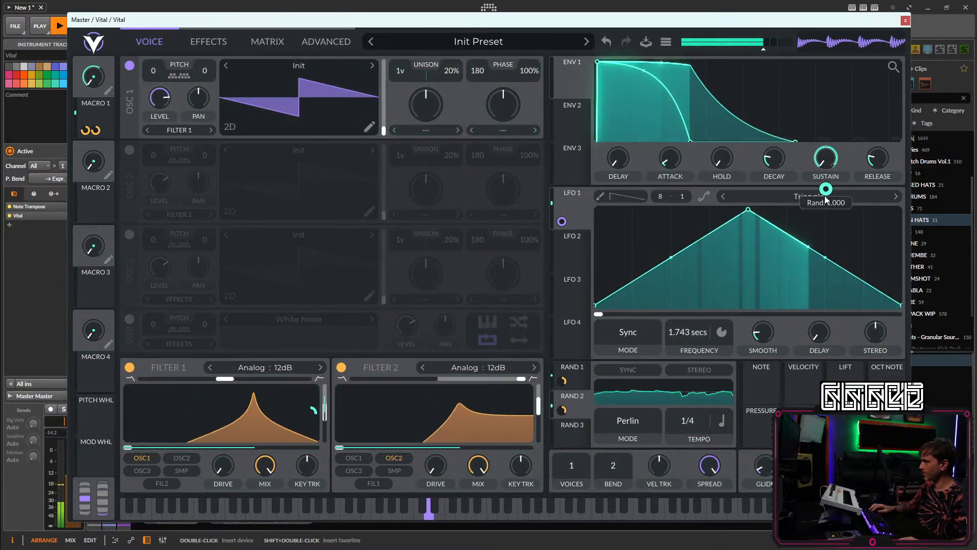
pyautogui.click(267, 41)
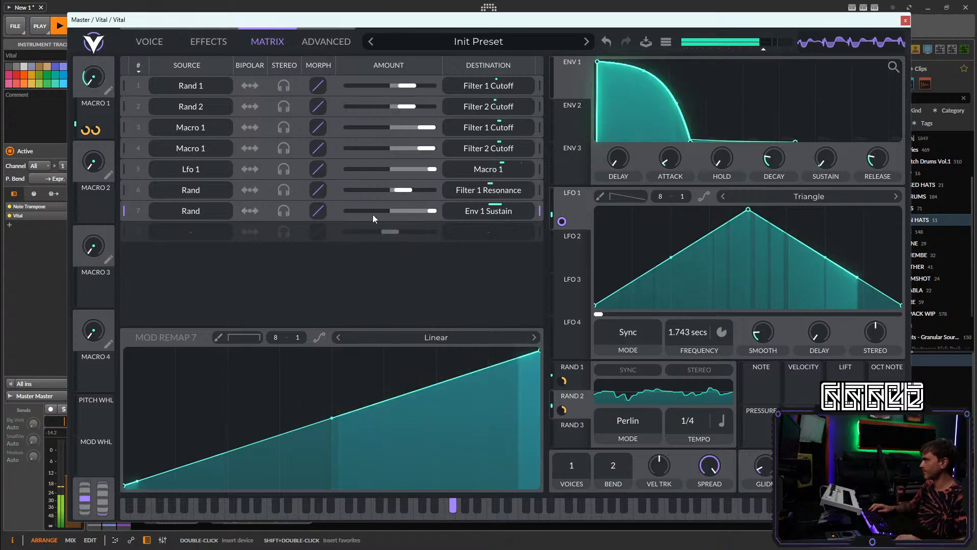
pyautogui.moveTo(332, 417); pyautogui.dragTo(332, 352)
pyautogui.moveTo(303, 395); pyautogui.dragTo(302, 485)
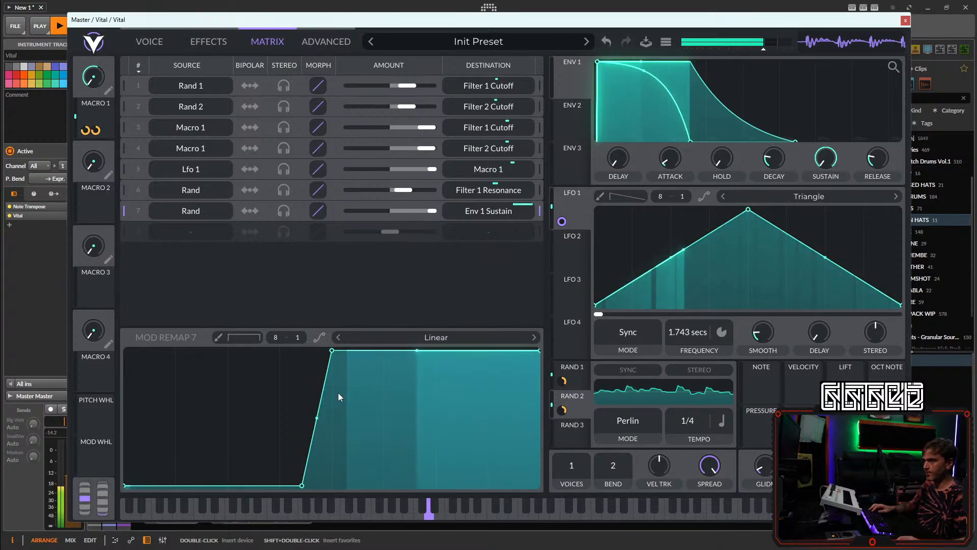
# Raise the starting points of the Macro 1 remap curves for both filter cutoffs and lower the Filter 1 curve's end point.
pyautogui.click(203, 40)
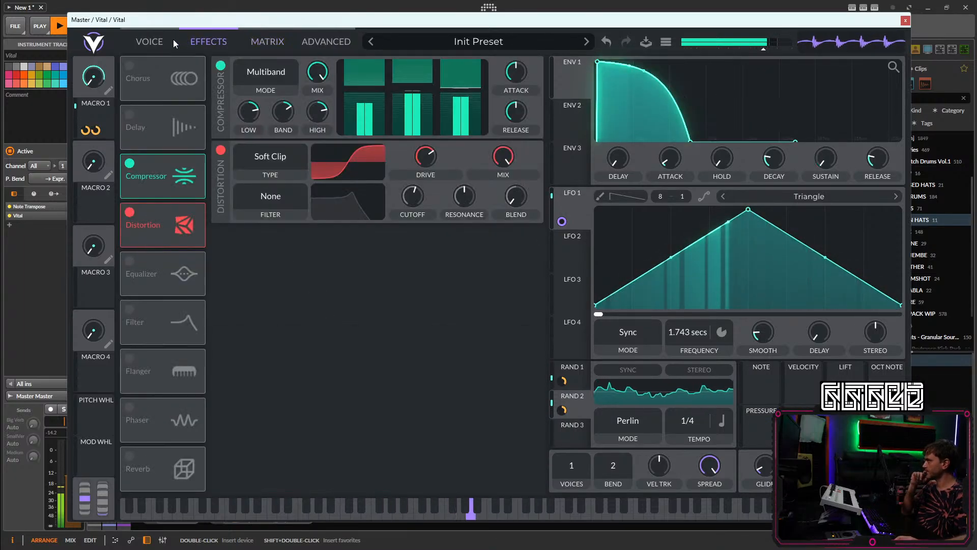
pyautogui.click(173, 40)
pyautogui.click(259, 45)
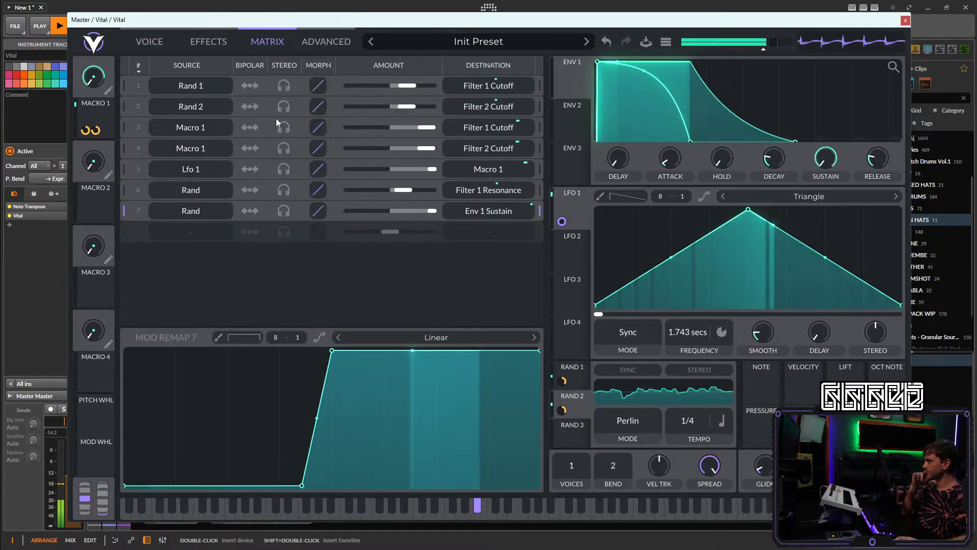
pyautogui.click(540, 151)
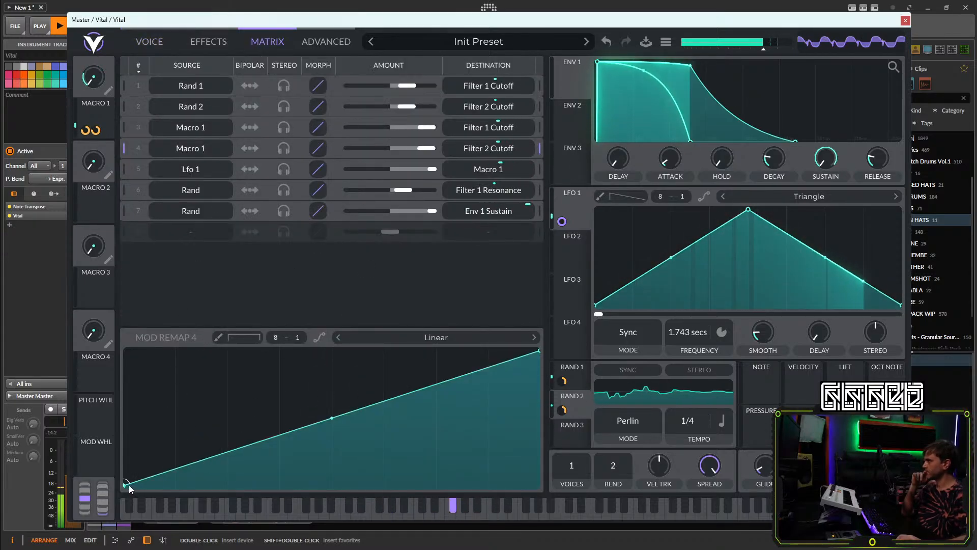
pyautogui.moveTo(130, 485); pyautogui.dragTo(127, 442)
pyautogui.click(537, 126)
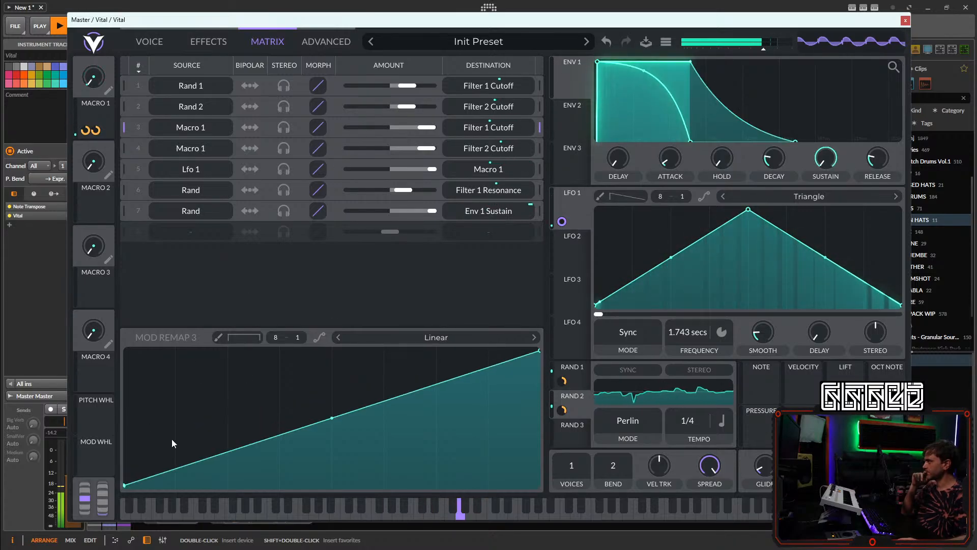
pyautogui.moveTo(131, 487); pyautogui.dragTo(129, 471)
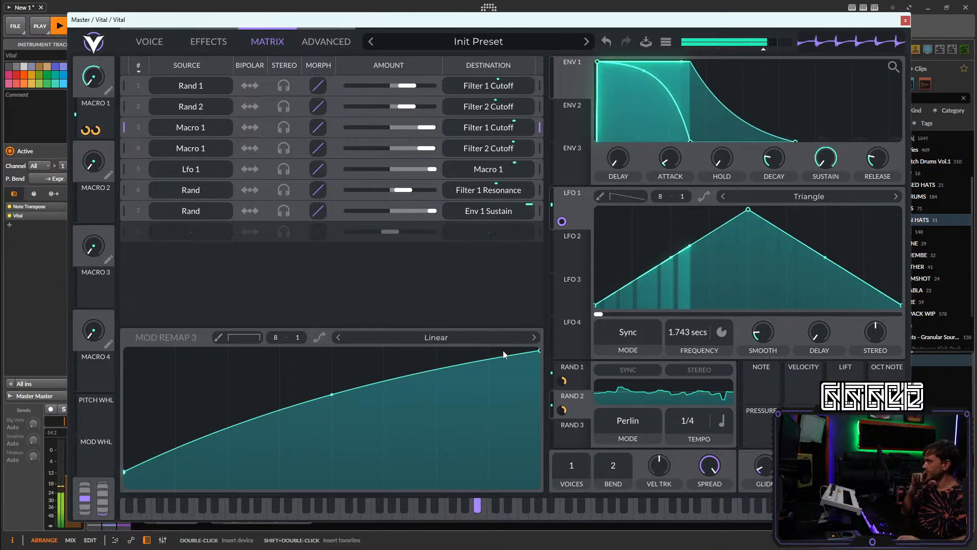
pyautogui.moveTo(540, 350); pyautogui.dragTo(540, 377)
# Bypass the Compressor effect and re-enable it to compare the sound.
pyautogui.click(207, 41)
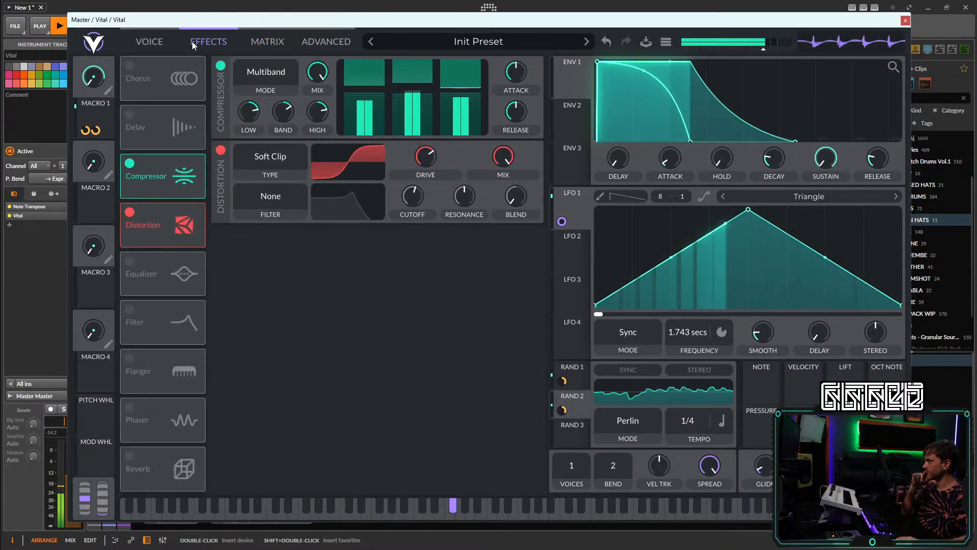
pyautogui.click(129, 164)
pyautogui.click(130, 164)
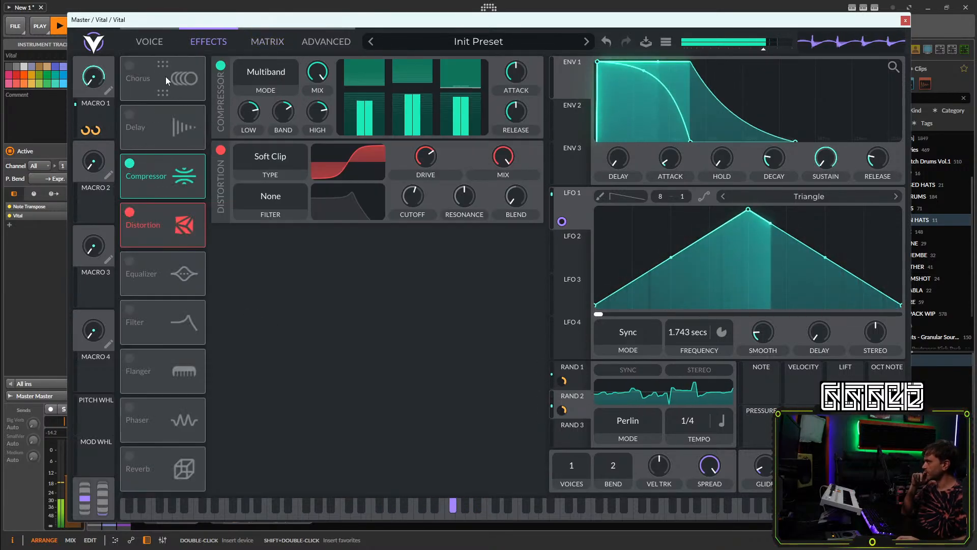
# Move Chorus after Distortion and enable it with a narrowed filter, Delay 1 at about 2.65 ms and mix at about 39%.
pyautogui.moveTo(166, 76); pyautogui.dragTo(171, 231)
pyautogui.click(128, 213)
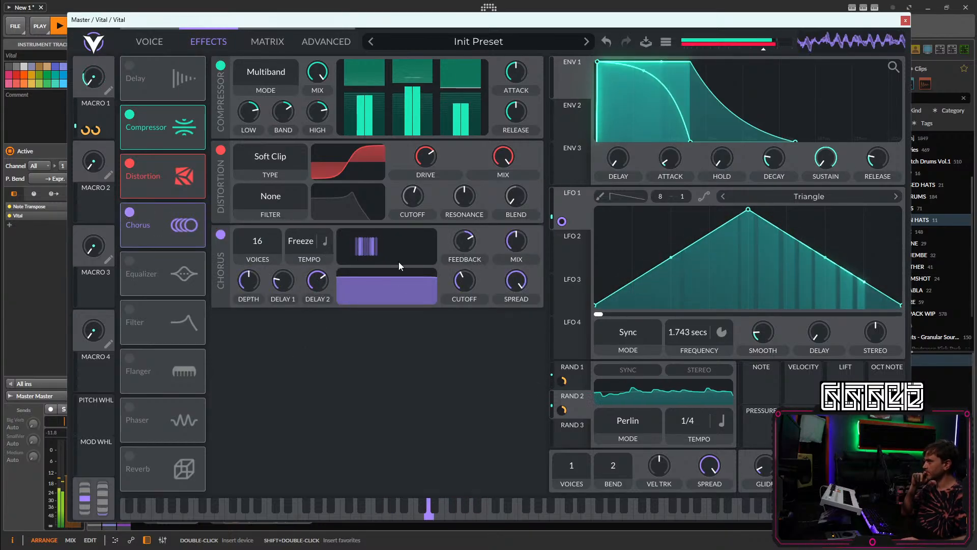
pyautogui.moveTo(401, 286); pyautogui.dragTo(424, 318)
pyautogui.moveTo(283, 281)
pyautogui.mouseDown()
pyautogui.moveTo(298, 261)
pyautogui.moveTo(290, 279)
pyautogui.mouseUp()
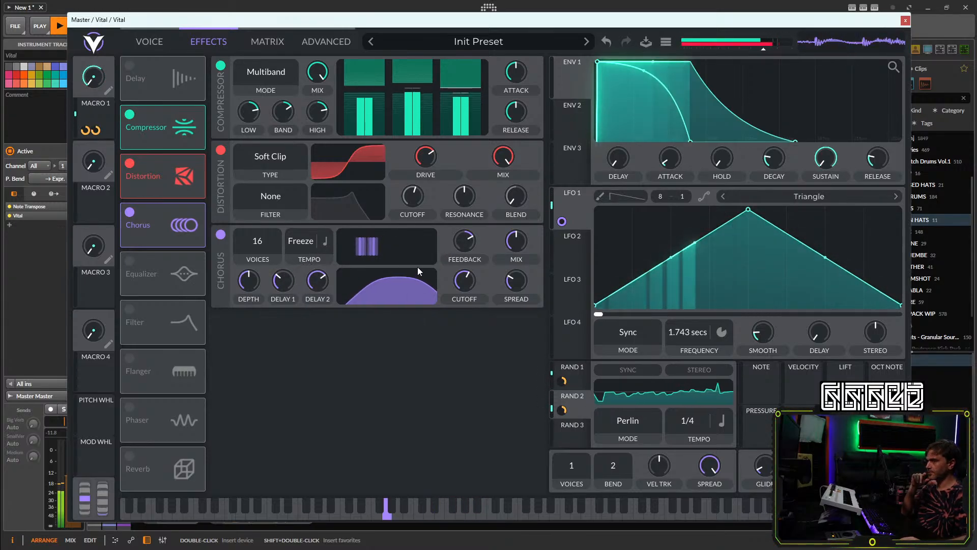
pyautogui.moveTo(499, 241); pyautogui.dragTo(493, 251)
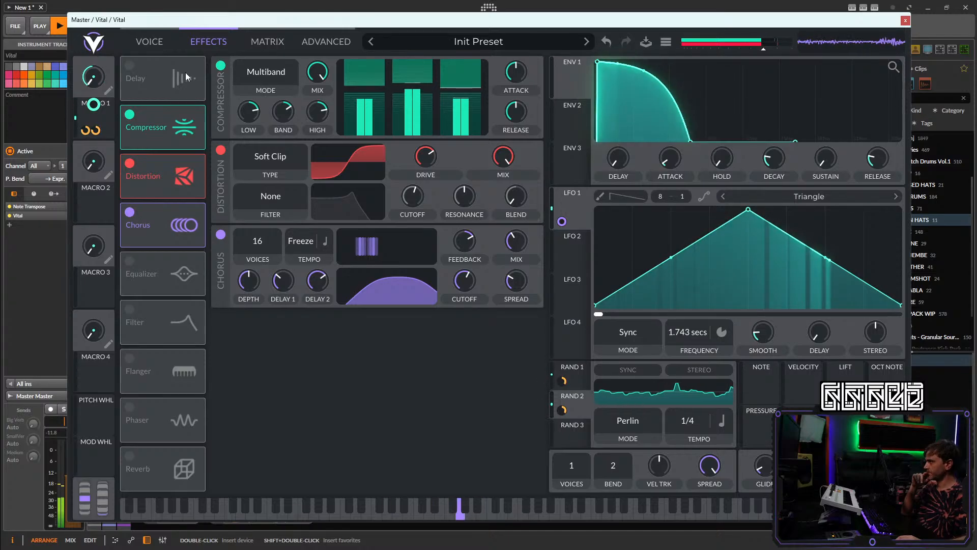
pyautogui.click(905, 21)
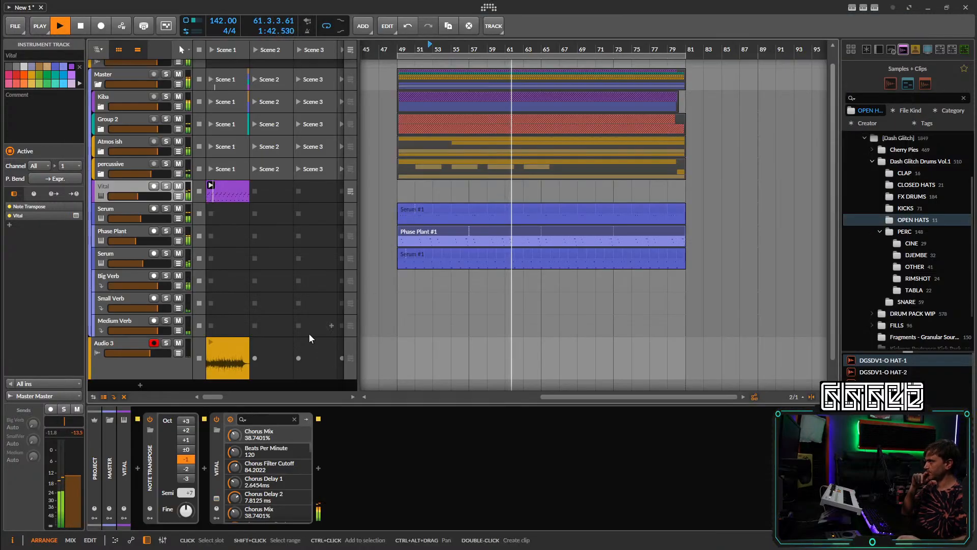
# Insert a Filter device after Vital, with its frequency at 164 Hz and a lower resonance.
pyautogui.click(319, 468)
pyautogui.write('fil')
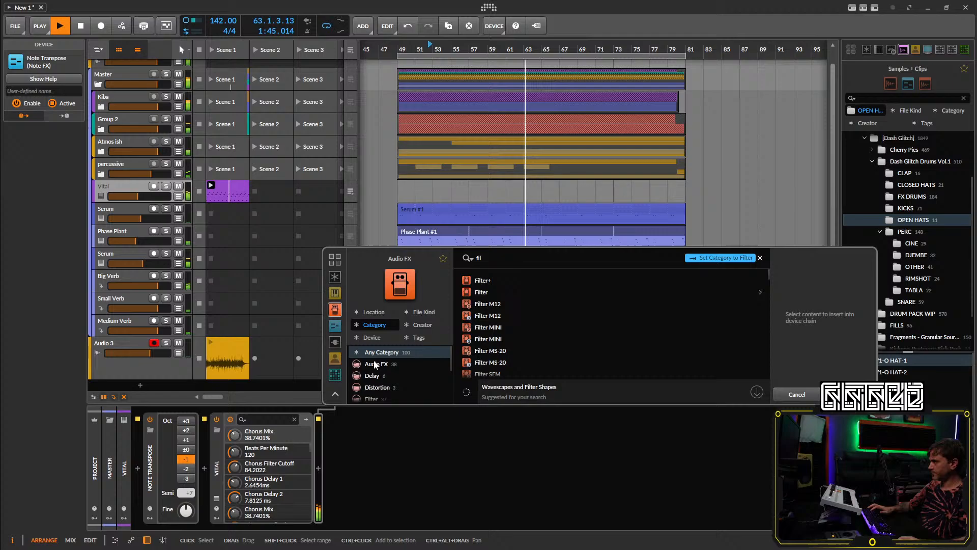
pyautogui.click(483, 293)
pyautogui.click(847, 395)
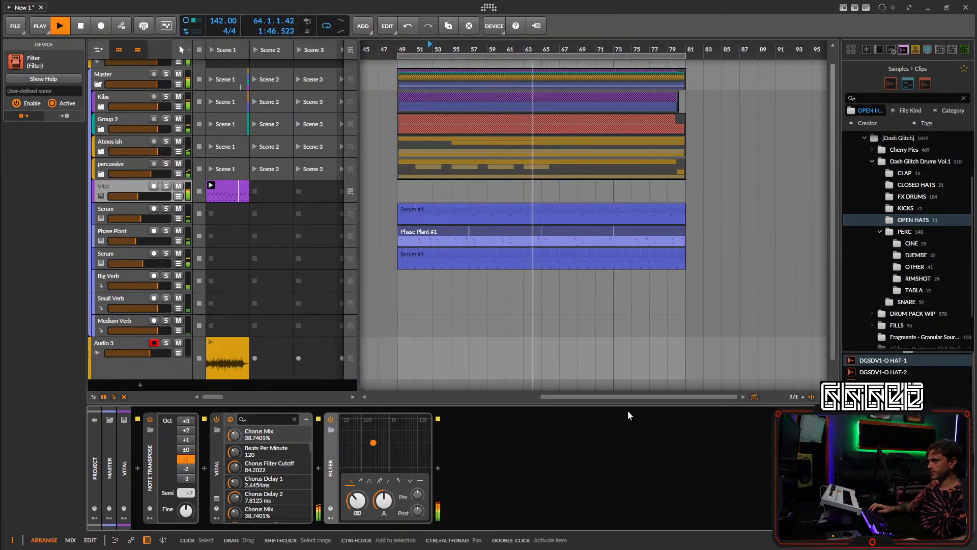
pyautogui.moveTo(383, 500); pyautogui.dragTo(357, 501)
# Copy the Vital launcher clip into the arrangement at bar 73 as a looped 12-bar clip and return the track to arranger playback.
pyautogui.moveTo(227, 193); pyautogui.dragTo(614, 201)
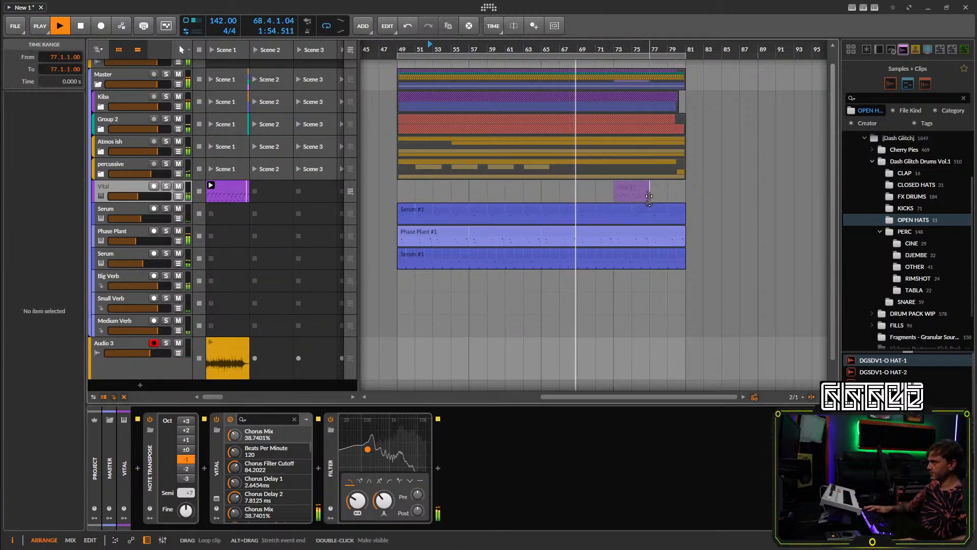
pyautogui.click(351, 191)
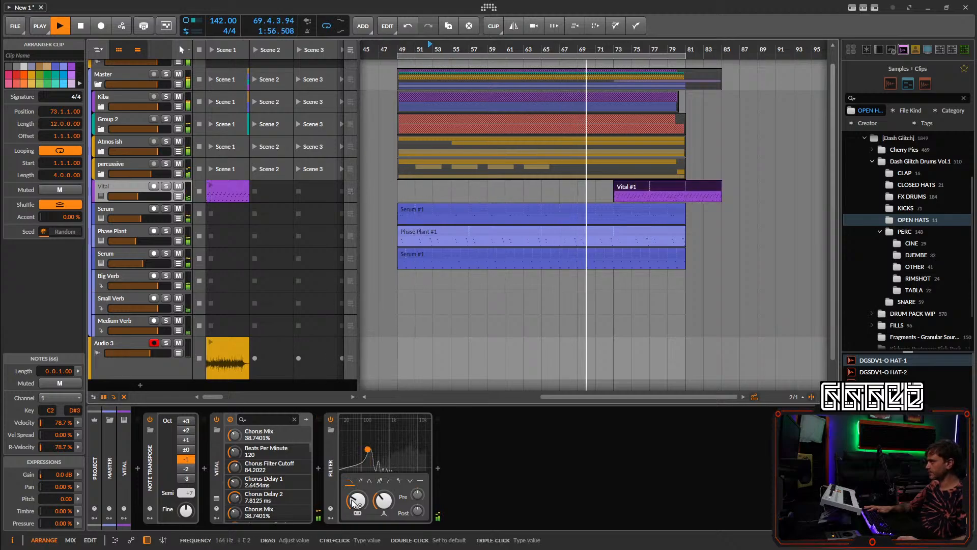
# Automate the Filter frequency on the Vital track to rise from 164 Hz at bar 73 to a peak near bar 80.
pyautogui.click(178, 196)
pyautogui.click(614, 222)
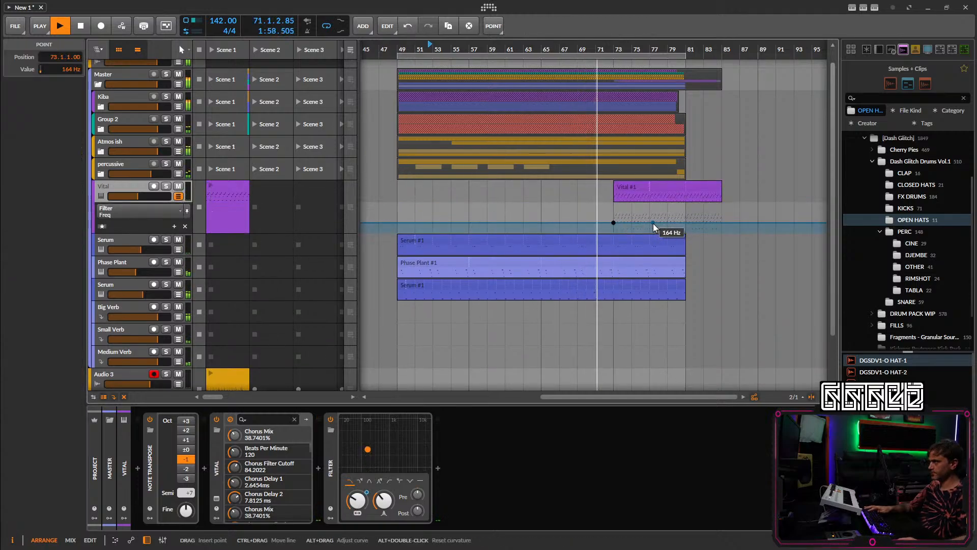
pyautogui.moveTo(667, 222); pyautogui.dragTo(676, 204)
# Insert a Delay+ device after the Filter and set it to Ping L mode.
pyautogui.click(438, 468)
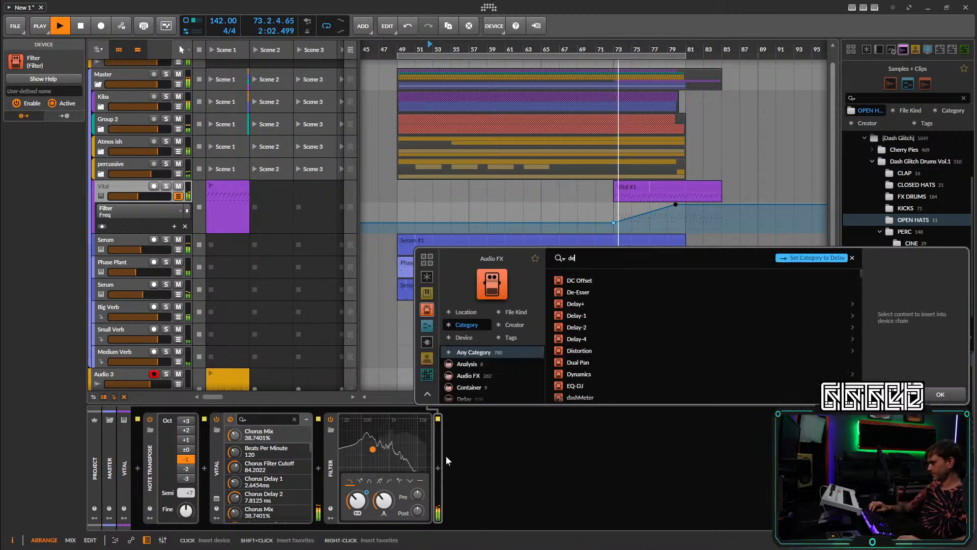
pyautogui.write('de')
pyautogui.click(575, 292)
pyautogui.doubleClick(575, 292)
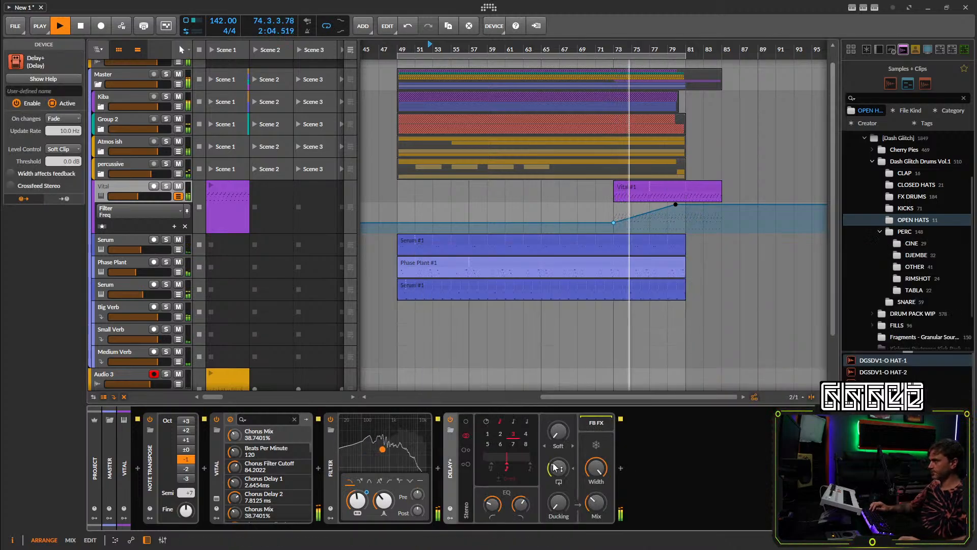
pyautogui.click(466, 450)
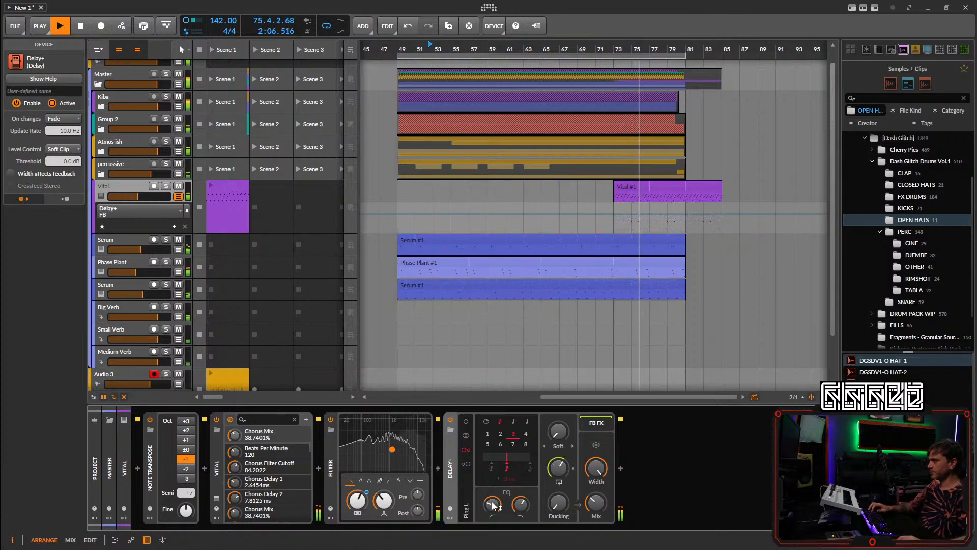
# Fine-tune the EQ cutoff and mix of the Delay+ device.
pyautogui.click(521, 504)
pyautogui.moveTo(521, 503); pyautogui.dragTo(521, 496)
pyautogui.moveTo(591, 502); pyautogui.dragTo(591, 495)
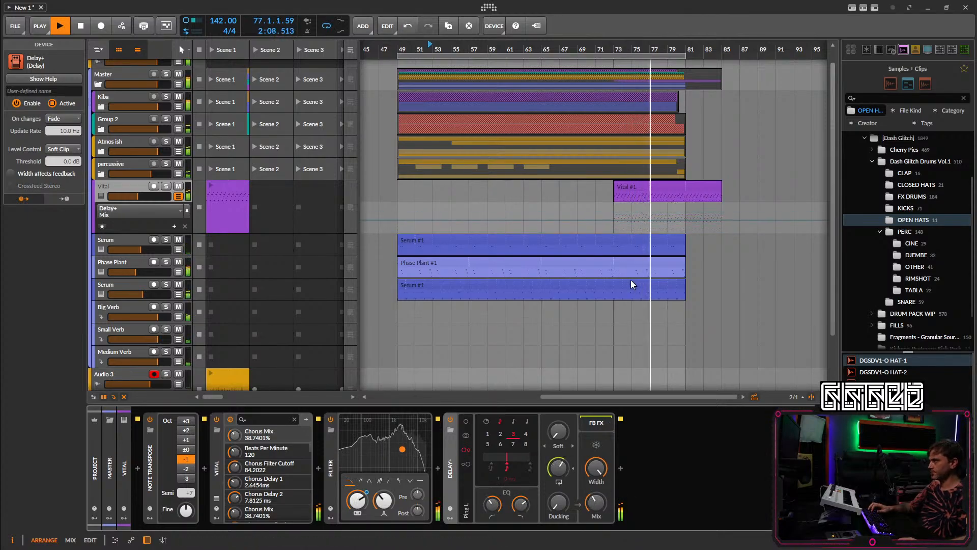
# Add a dip to 125 Hz at 80.2.1 in the Filter frequency automation and play from just before bar 73.
pyautogui.scroll(5, 684, 213)
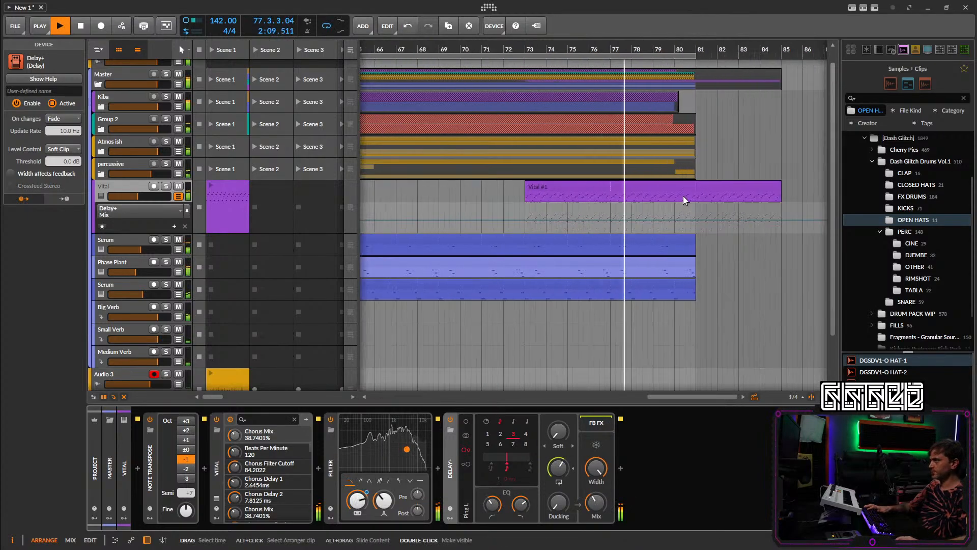
pyautogui.click(136, 211)
pyautogui.click(134, 229)
pyautogui.moveTo(686, 211)
pyautogui.mouseDown()
pyautogui.moveTo(695, 214)
pyautogui.moveTo(679, 218)
pyautogui.moveTo(687, 208)
pyautogui.moveTo(678, 224)
pyautogui.mouseUp()
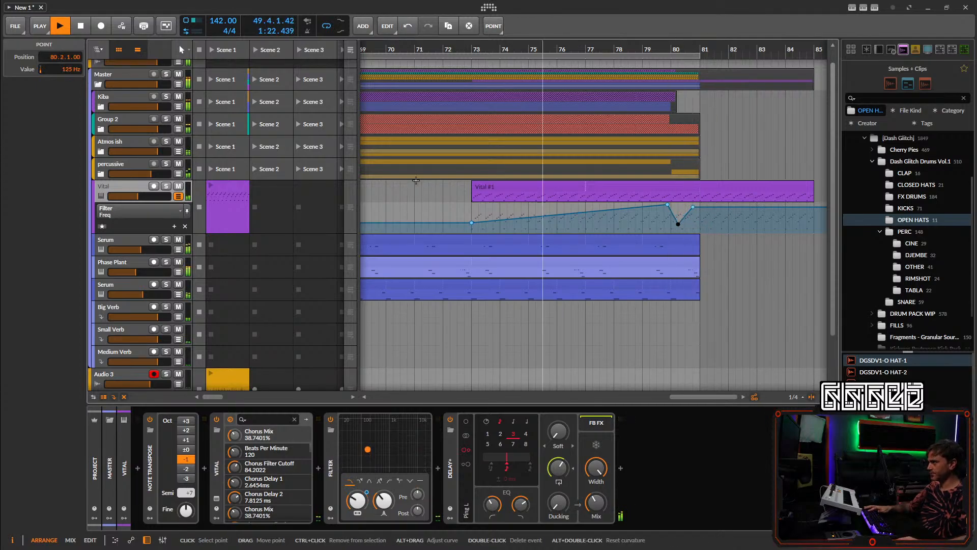
pyautogui.click(457, 57)
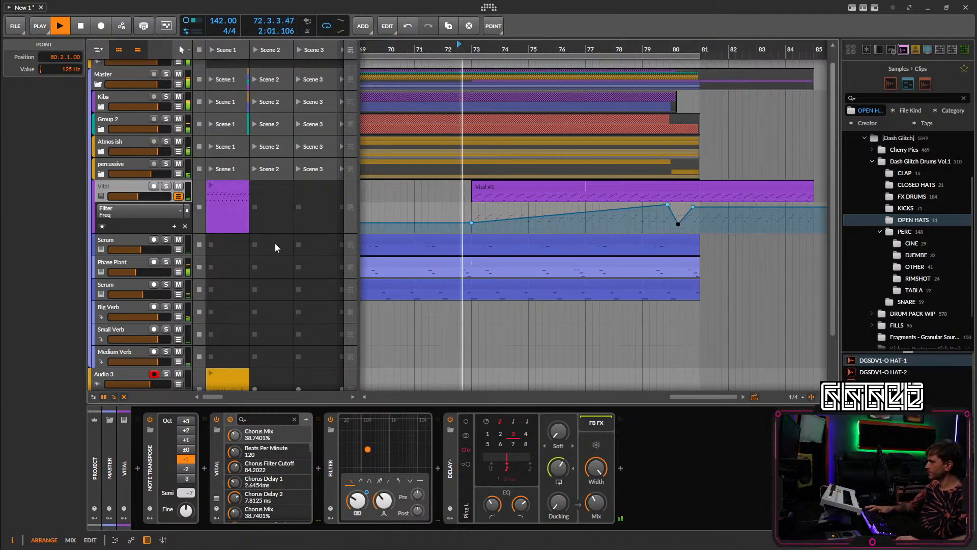
# Automate the Vital track's Big Verb send to rise from about bar 77 to -10.8 dB at 80.2.1.
pyautogui.click(97, 197)
pyautogui.click(33, 424)
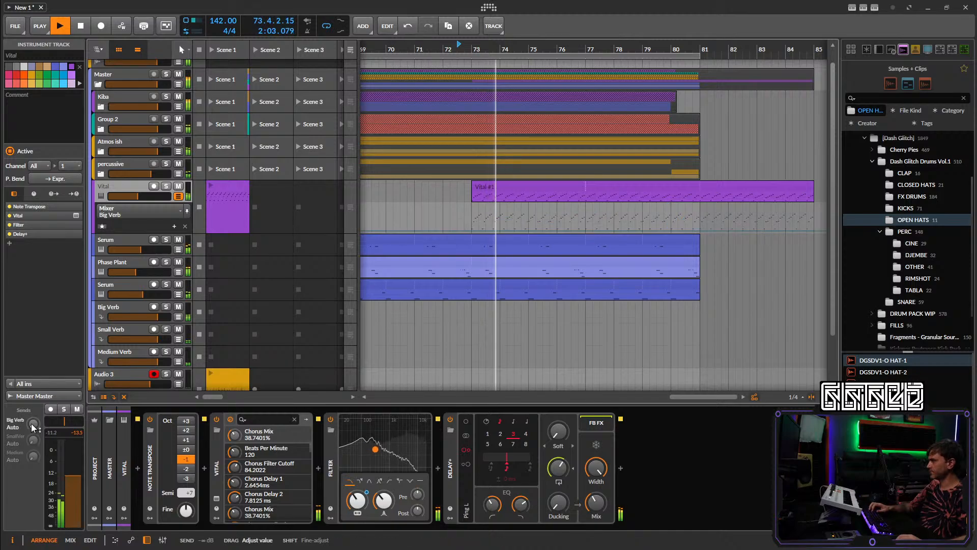
pyautogui.click(592, 231)
pyautogui.moveTo(678, 232); pyautogui.dragTo(678, 214)
# Split the Vital clip at bar 81 and delete the part after it.
pyautogui.press('5')
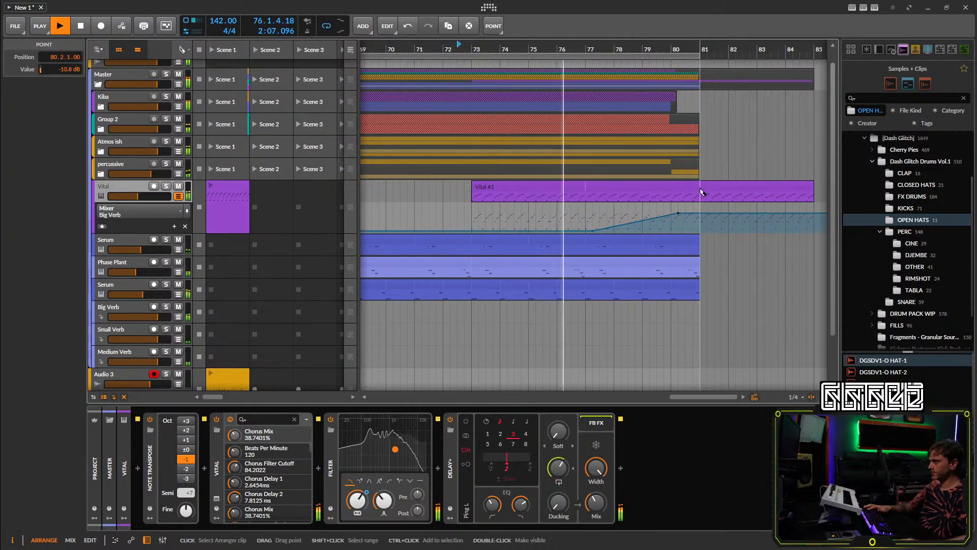
pyautogui.click(701, 190)
pyautogui.press('Delete')
pyautogui.scroll(-3, 686, 198)
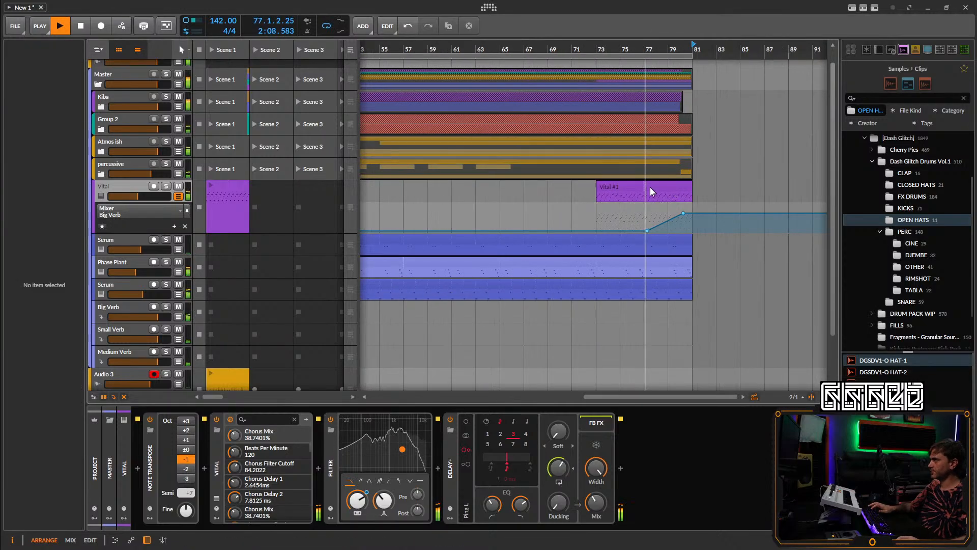
# Insert an EQ-2 after the Delay+ on the Vital track and set its low band to a low cut at 200 Hz.
pyautogui.click(115, 187)
pyautogui.doubleClick(654, 469)
pyautogui.write('eq')
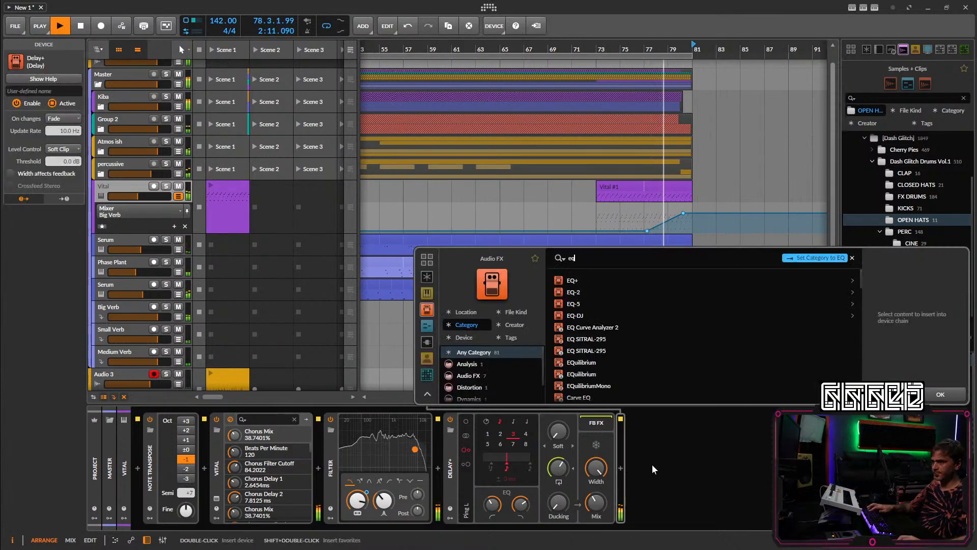
pyautogui.doubleClick(578, 293)
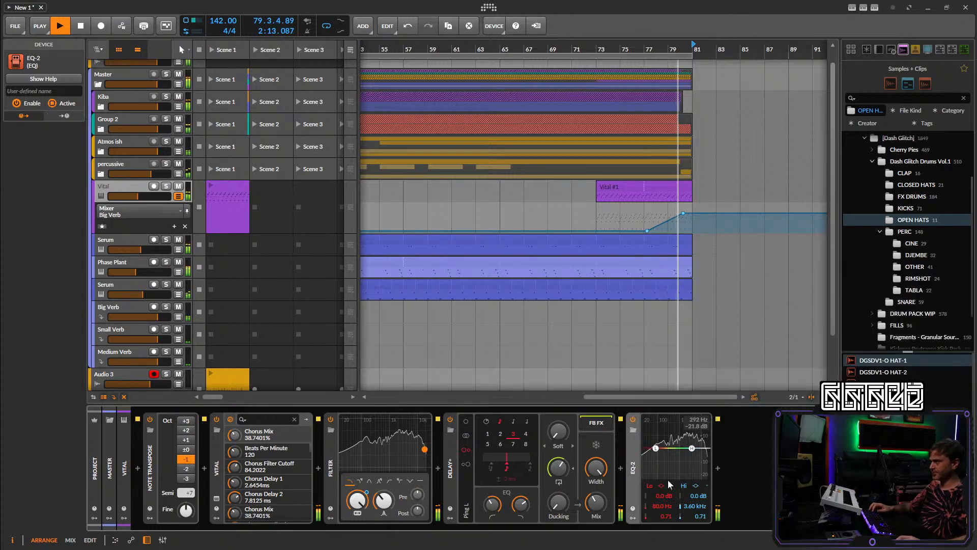
pyautogui.click(671, 485)
pyautogui.click(673, 497)
pyautogui.moveTo(662, 505); pyautogui.dragTo(662, 488)
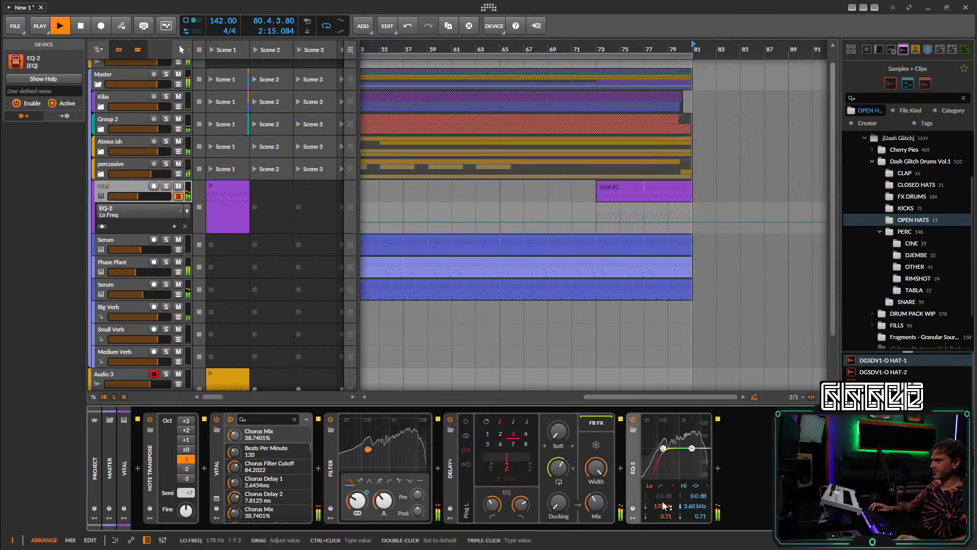
# Hide the Vital automation lane and move the two Serum clips and the Phase Plant clip from bar 49 to bar 81.
pyautogui.scroll(-4, 685, 380)
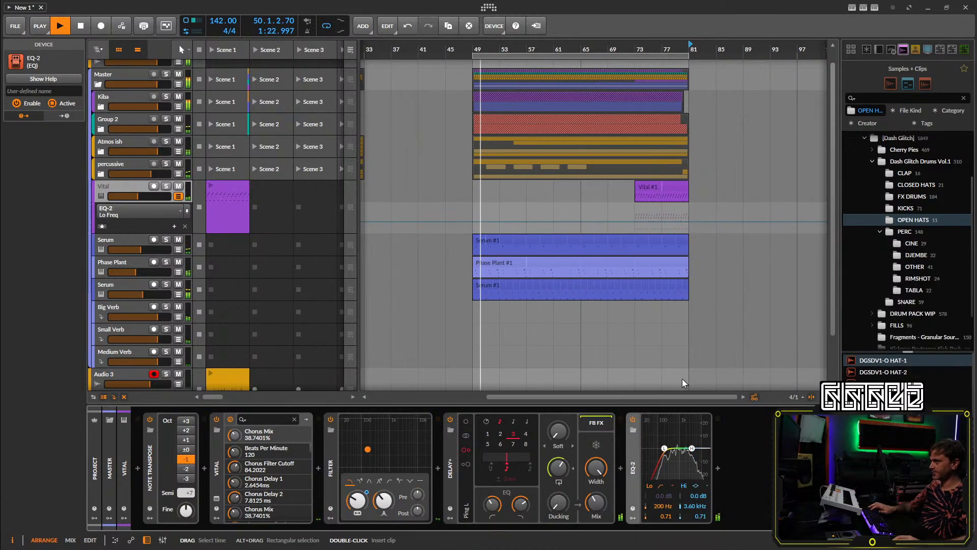
pyautogui.moveTo(676, 379); pyautogui.dragTo(638, 366)
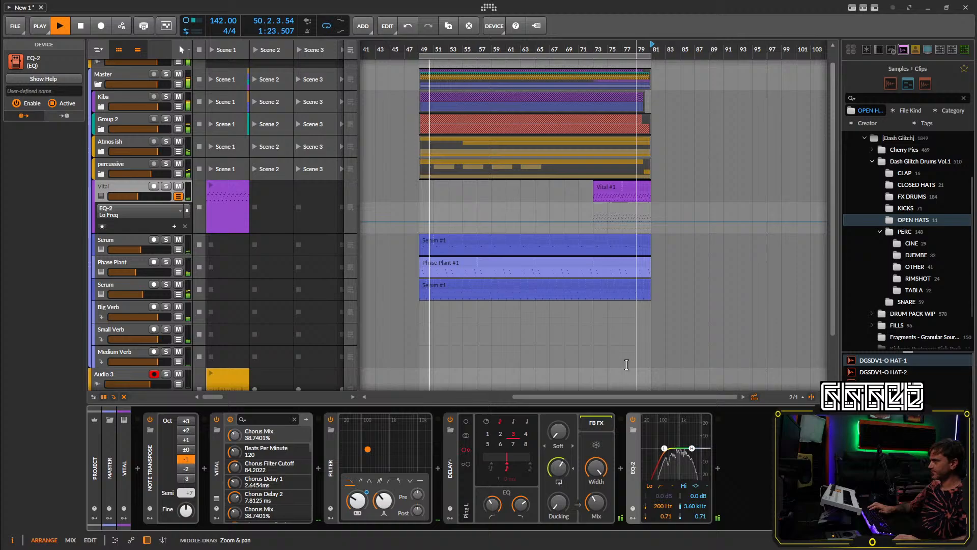
pyautogui.click(101, 197)
pyautogui.scroll(-2, 478, 204)
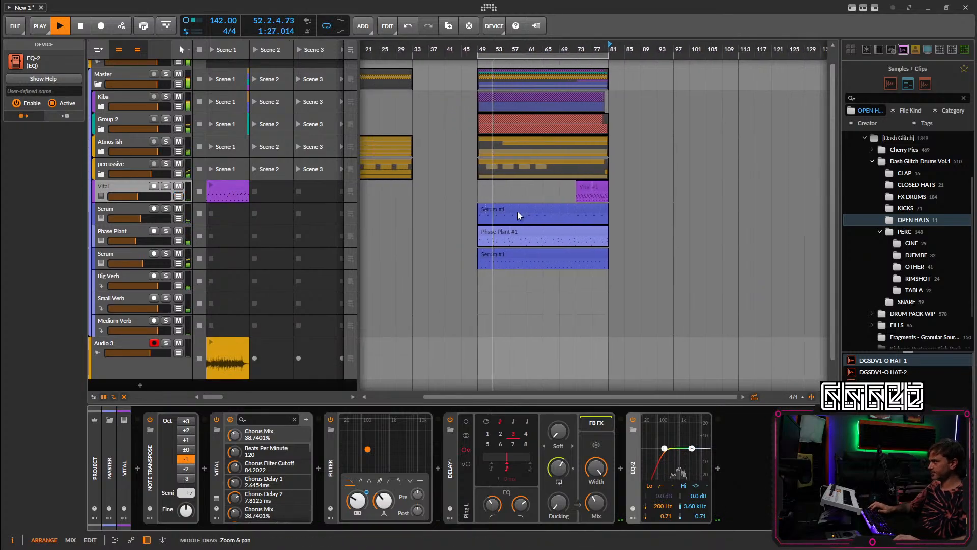
pyautogui.moveTo(628, 209); pyautogui.dragTo(650, 257)
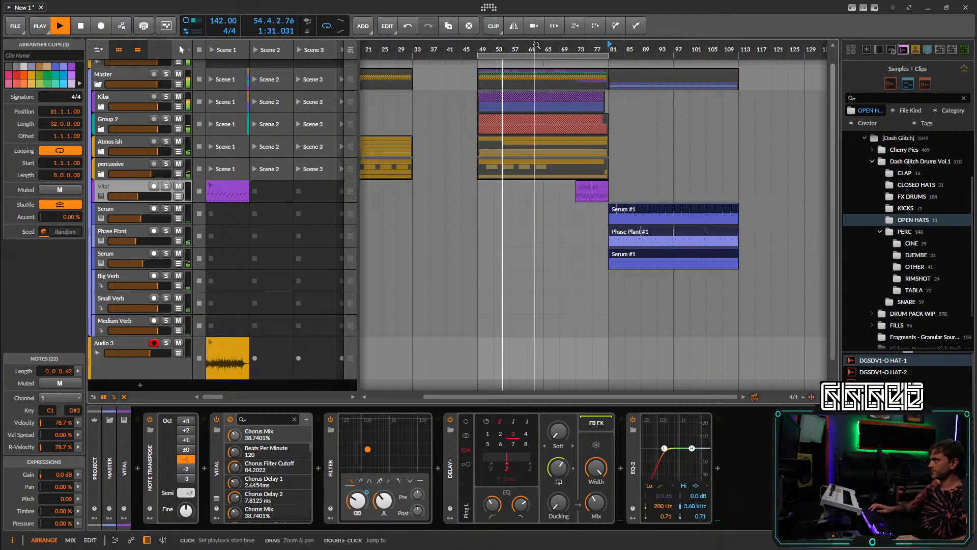
# Expand Group 2 and its Group 1 subgroup, and briefly solo the punchy snare track to check it.
pyautogui.scroll(1, 585, 113)
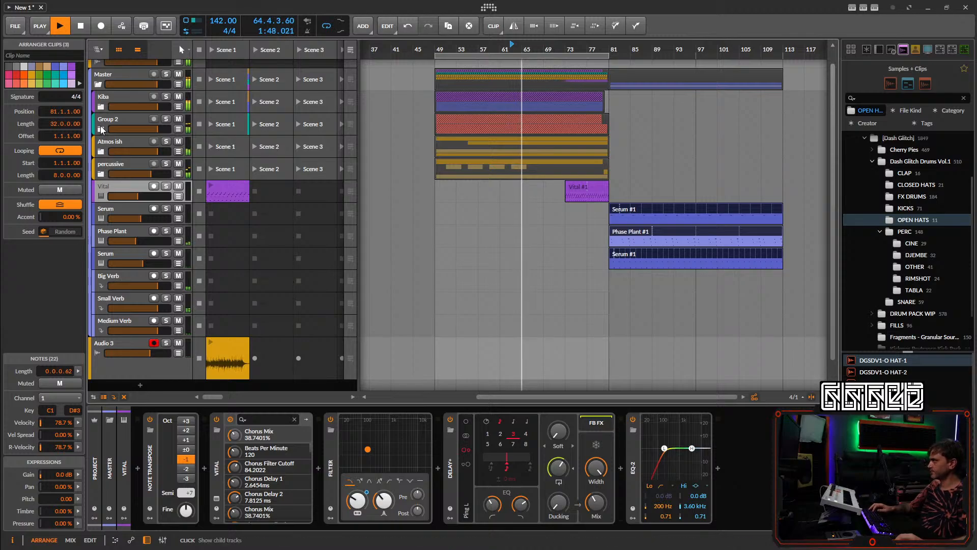
pyautogui.click(105, 155)
pyautogui.click(105, 154)
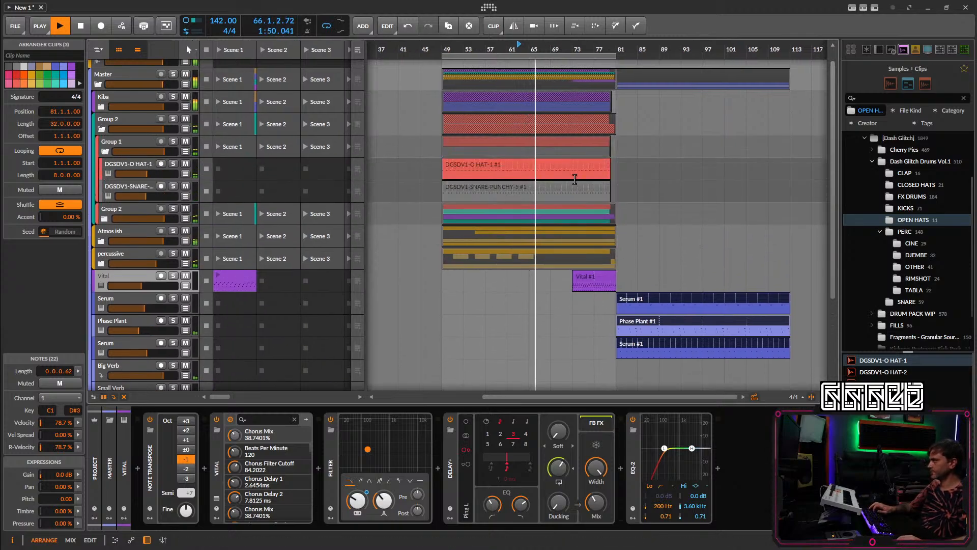
pyautogui.click(583, 154)
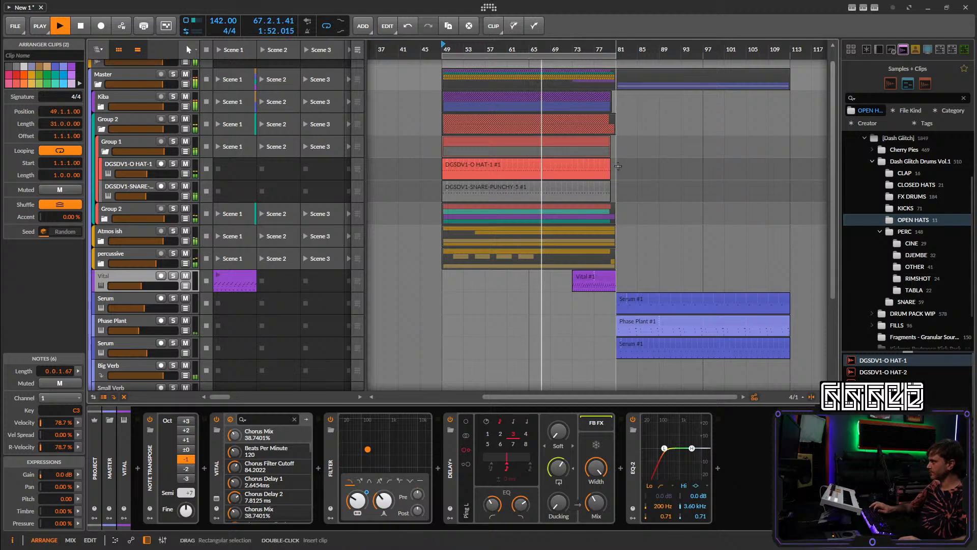
pyautogui.click(106, 201)
pyautogui.click(174, 186)
pyautogui.click(174, 186)
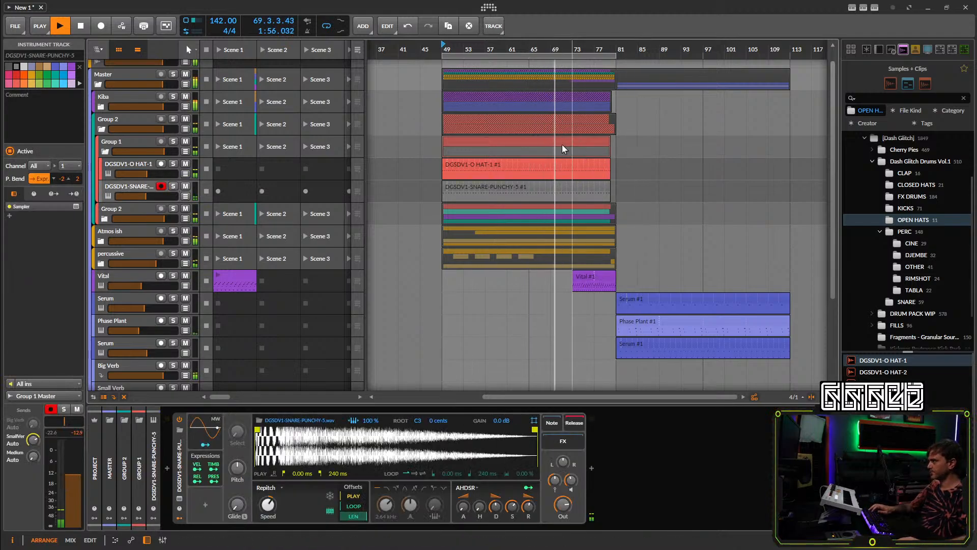
# Copy the Group 1 open hat and snare clips to bar 81 and delete the originals at bar 49.
pyautogui.moveTo(563, 148); pyautogui.dragTo(662, 161)
pyautogui.click(586, 147)
pyautogui.press('Delete')
# Copy the Kiba, inner Group 2, Atmos ish and percussive clips to bar 81 and move the 32-bar loop region there.
pyautogui.moveTo(623, 211); pyautogui.dragTo(647, 250)
pyautogui.moveTo(469, 96); pyautogui.dragTo(650, 104)
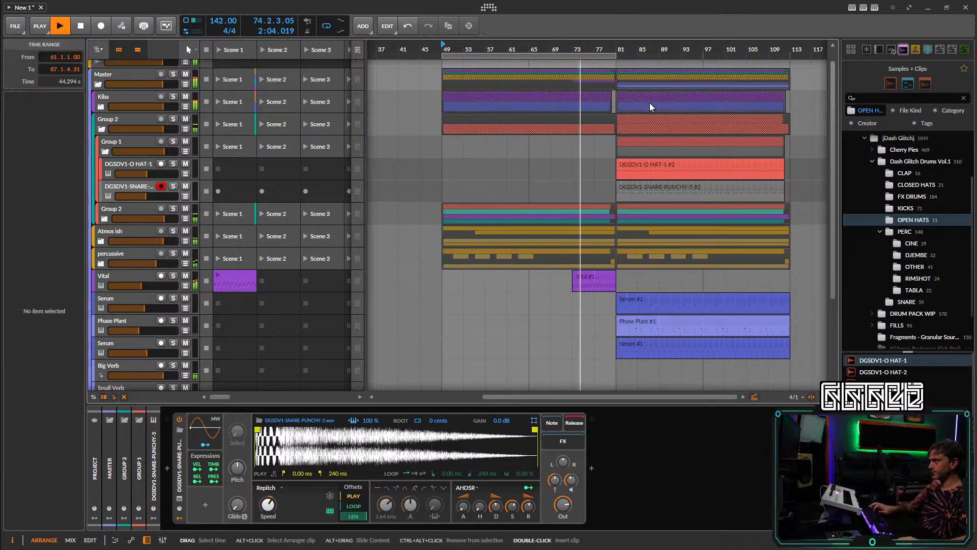
pyautogui.moveTo(525, 56); pyautogui.dragTo(700, 59)
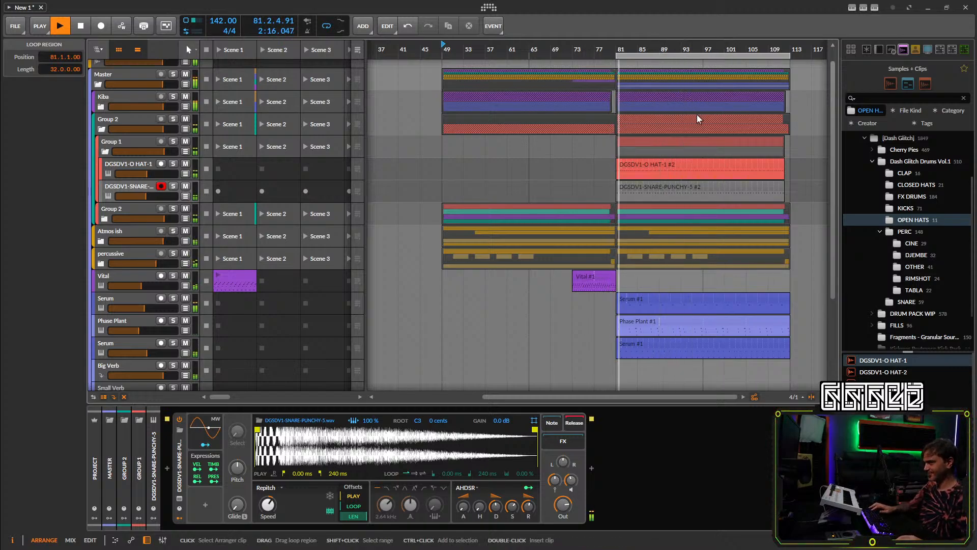
# Review the extended arrangement and play the transition into the new section from bar 79.
pyautogui.scroll(-4, 662, 124)
pyautogui.scroll(4, 663, 125)
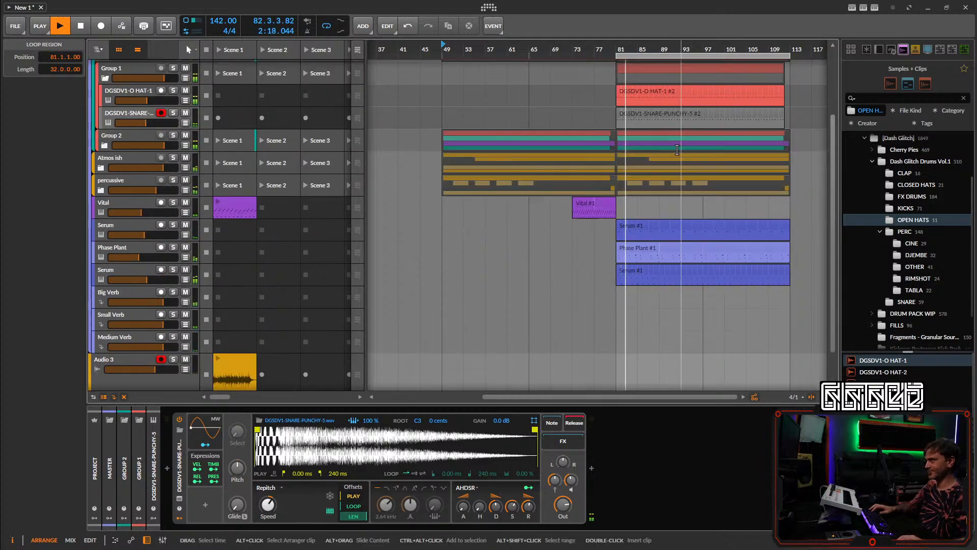
pyautogui.scroll(2, 688, 203)
pyautogui.scroll(-4, 657, 176)
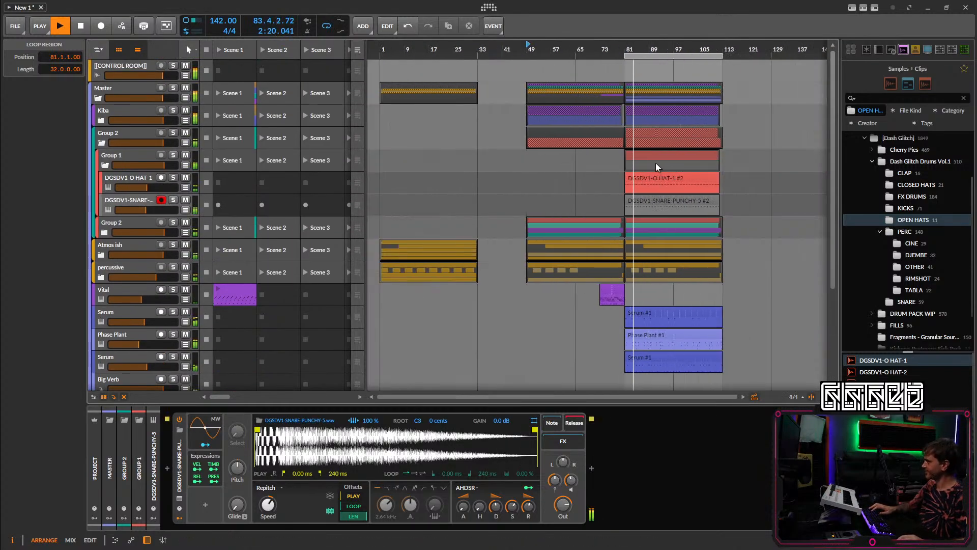
pyautogui.scroll(3, 638, 216)
pyautogui.press('space')
pyautogui.press('space')
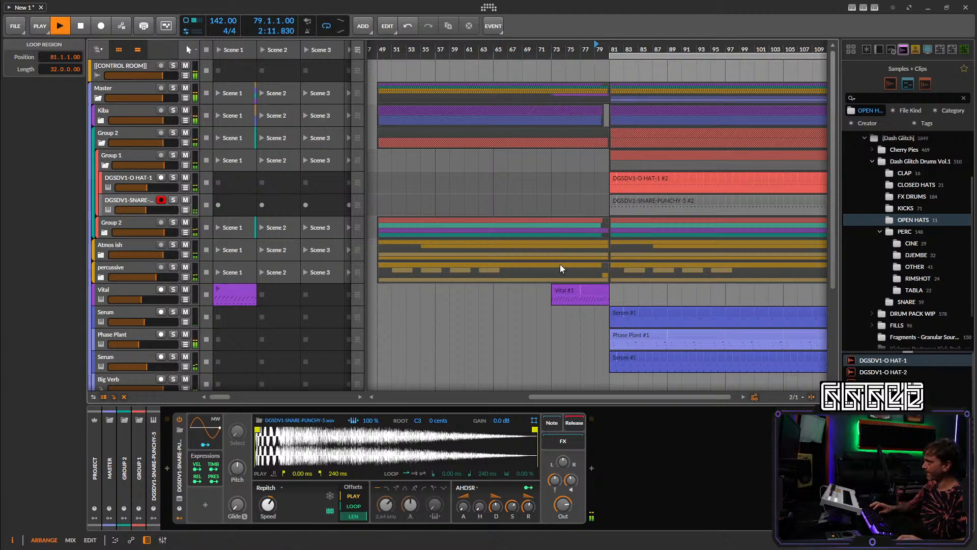
pyautogui.moveTo(560, 268); pyautogui.dragTo(548, 312)
# Automate the Vital track's Delay+ feedback to rise from about bar 80 to 107% at 80.4.3.32.
pyautogui.click(134, 295)
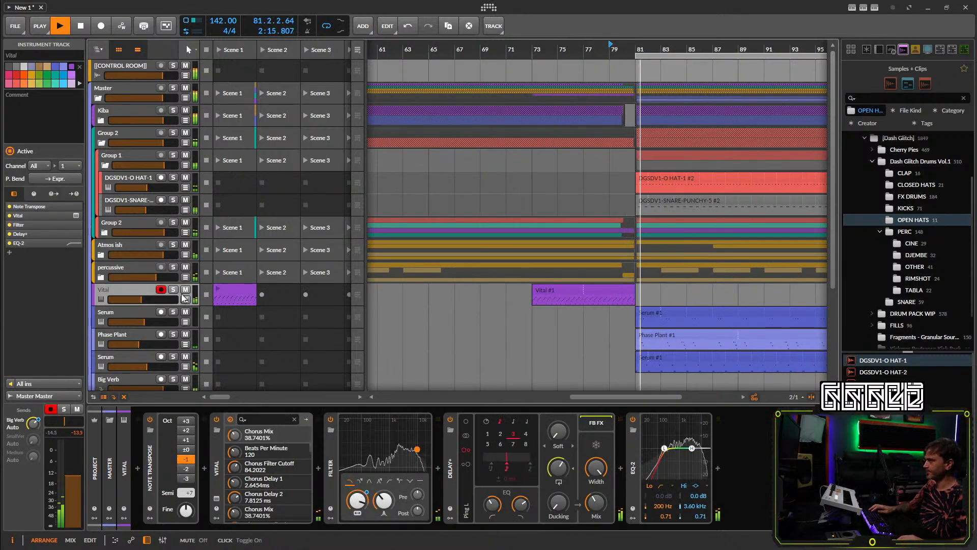
pyautogui.click(185, 299)
pyautogui.click(558, 468)
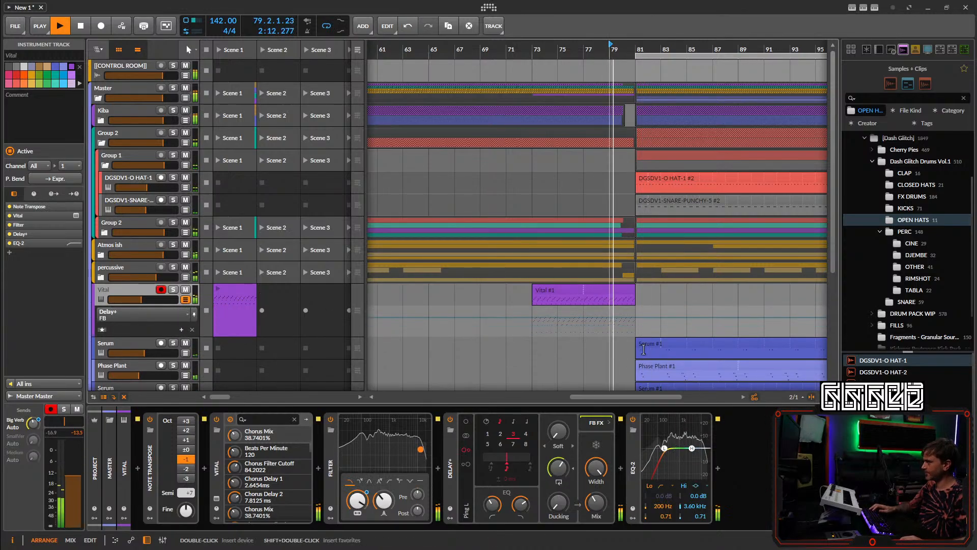
pyautogui.click(623, 318)
pyautogui.scroll(3, 628, 320)
pyautogui.moveTo(644, 317); pyautogui.dragTo(644, 311)
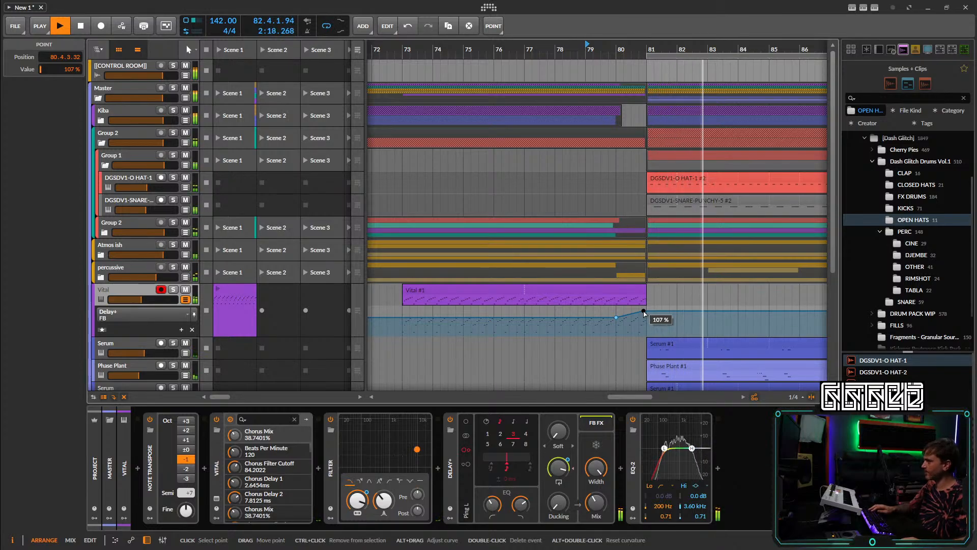
# Replay from bar 79 and make the Delay+ feedback fall gradually to about 96.1% near bar 86, without the point at 81.4.1.
pyautogui.press('space')
pyautogui.press('space')
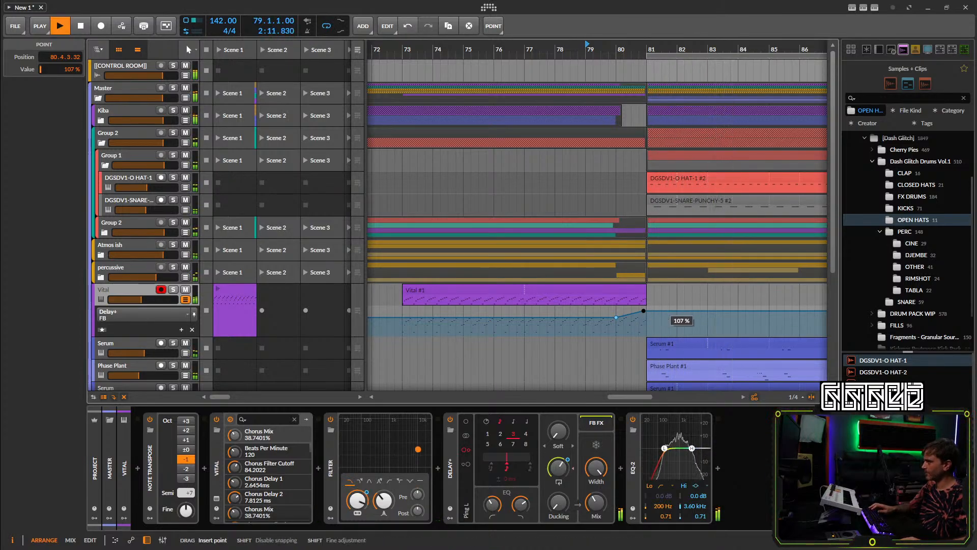
pyautogui.moveTo(670, 311); pyautogui.dragTo(670, 314)
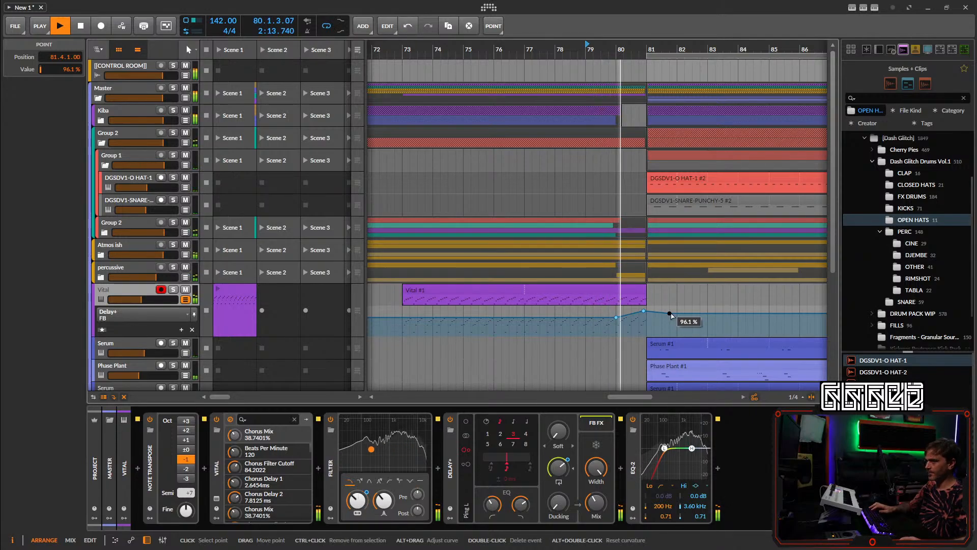
pyautogui.click(812, 313)
pyautogui.moveTo(702, 292); pyautogui.dragTo(657, 330)
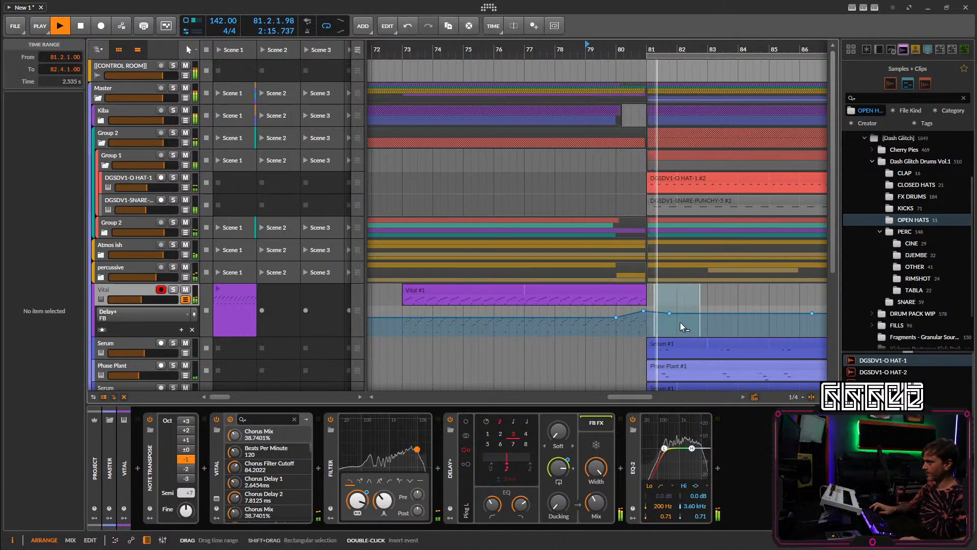
pyautogui.press('Delete')
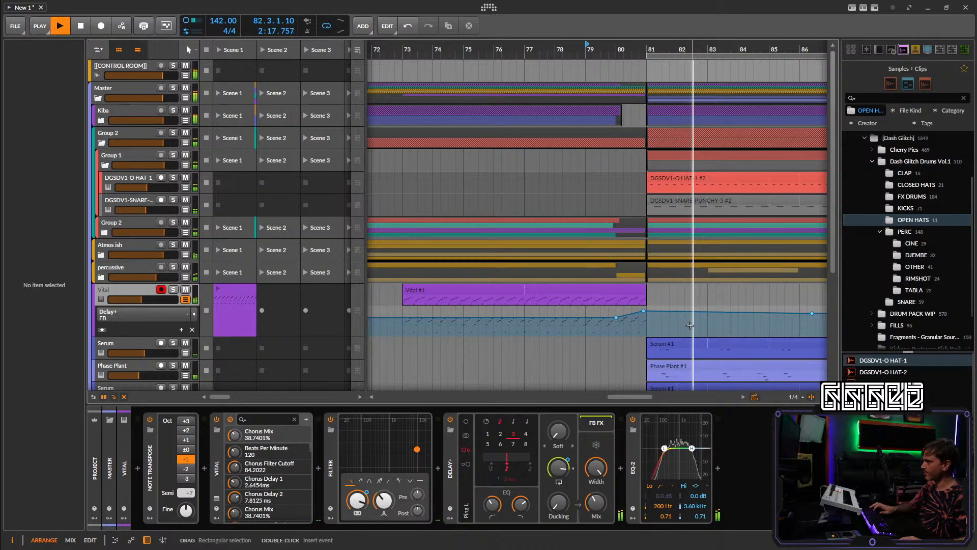
# Play the build-up from the start of the Vital clip at bar 73.
pyautogui.scroll(-3, 586, 294)
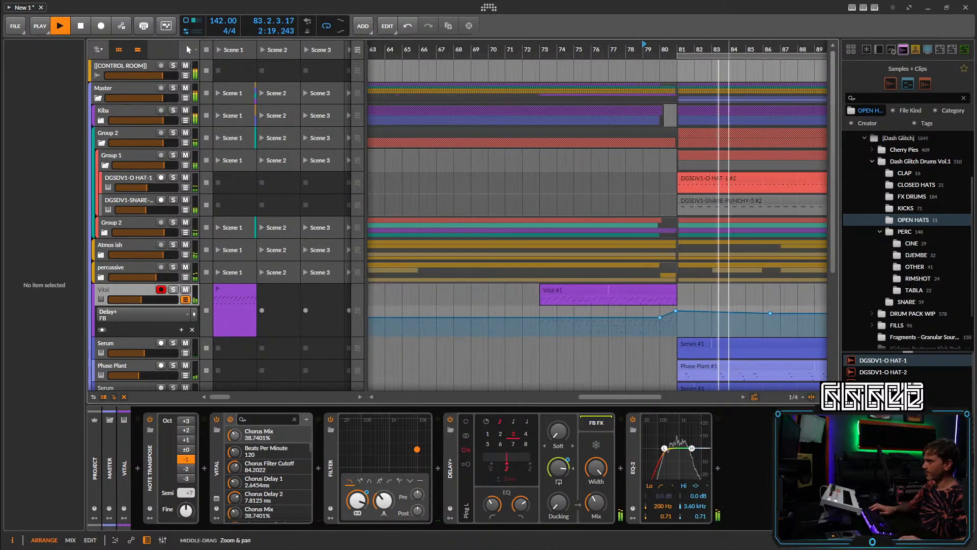
pyautogui.click(568, 294)
pyautogui.scroll(-3, 564, 294)
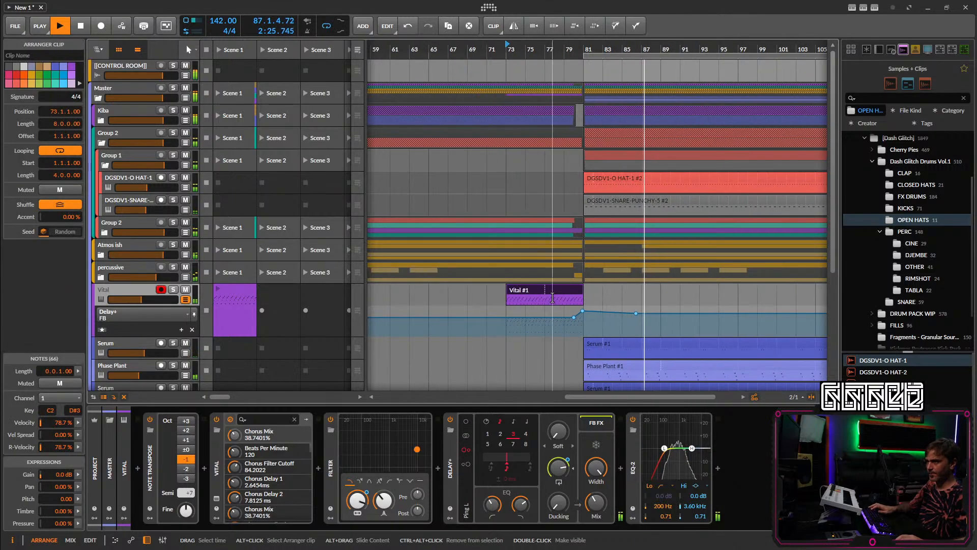
pyautogui.scroll(-3, 619, 179)
pyautogui.scroll(2, 528, 113)
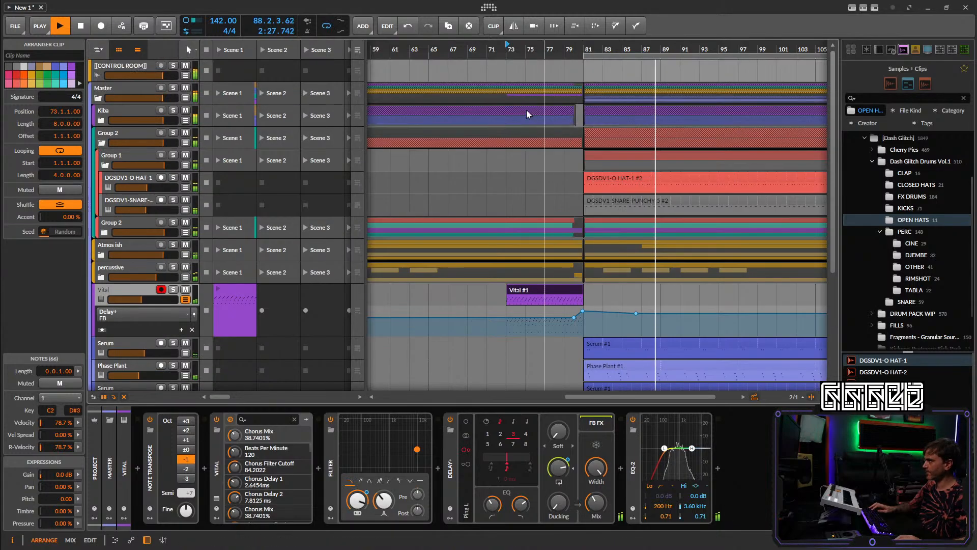
pyautogui.press('space')
pyautogui.scroll(-2, 636, 307)
pyautogui.press('space')
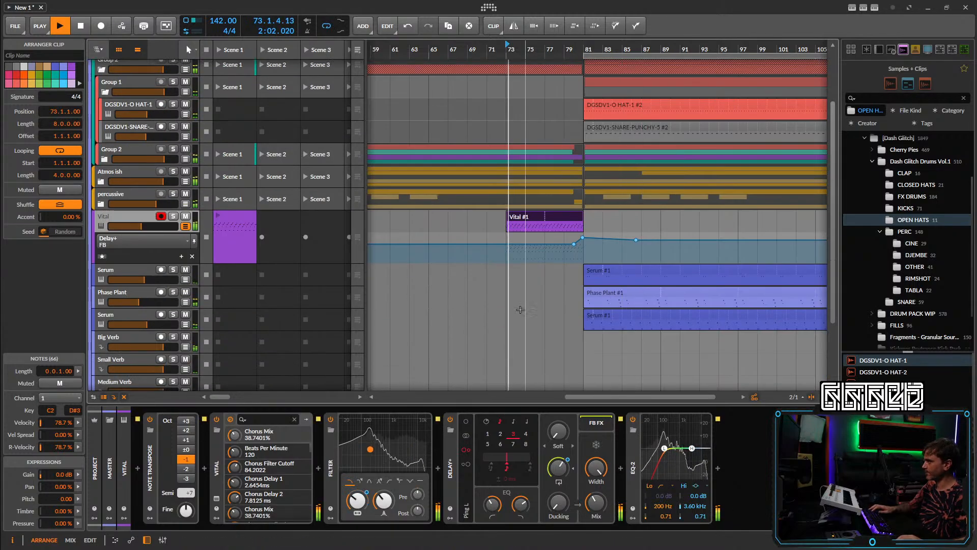
# Mute the Phase Plant and both Serum tracks and hide the Vital automation lane.
pyautogui.click(185, 297)
pyautogui.click(186, 294)
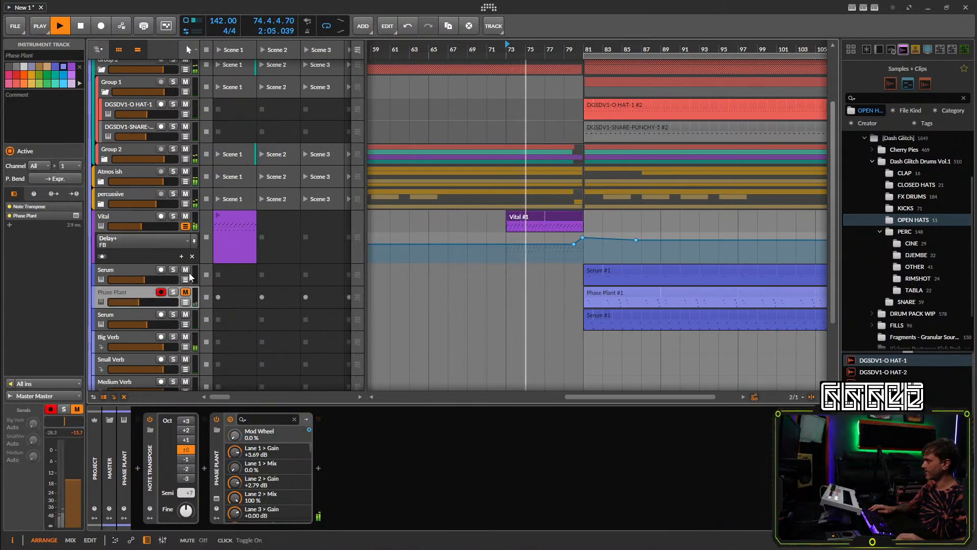
pyautogui.click(185, 226)
# Delete the Atmos ish clips from bar 81 onward and play the transition with the Vital track selected from bar 77.
pyautogui.click(612, 172)
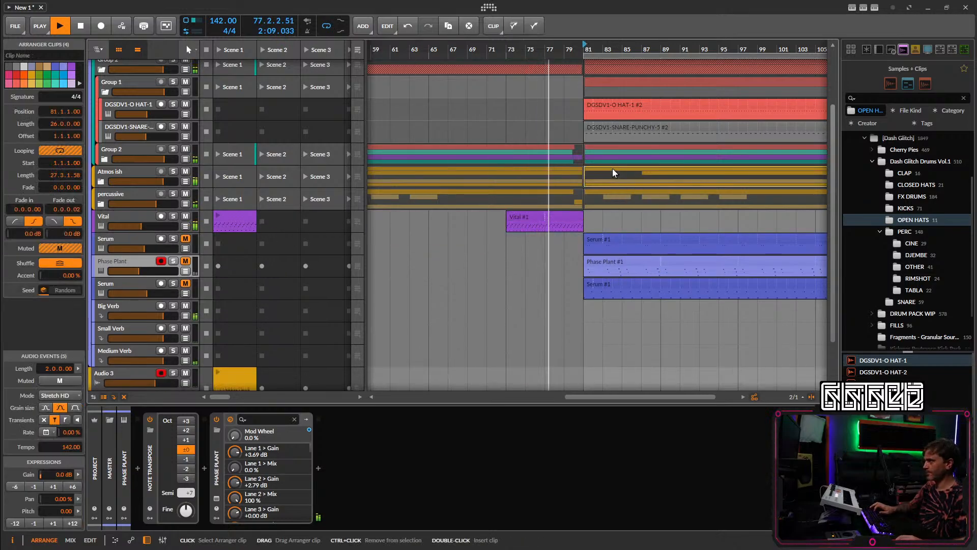
pyautogui.press('Delete')
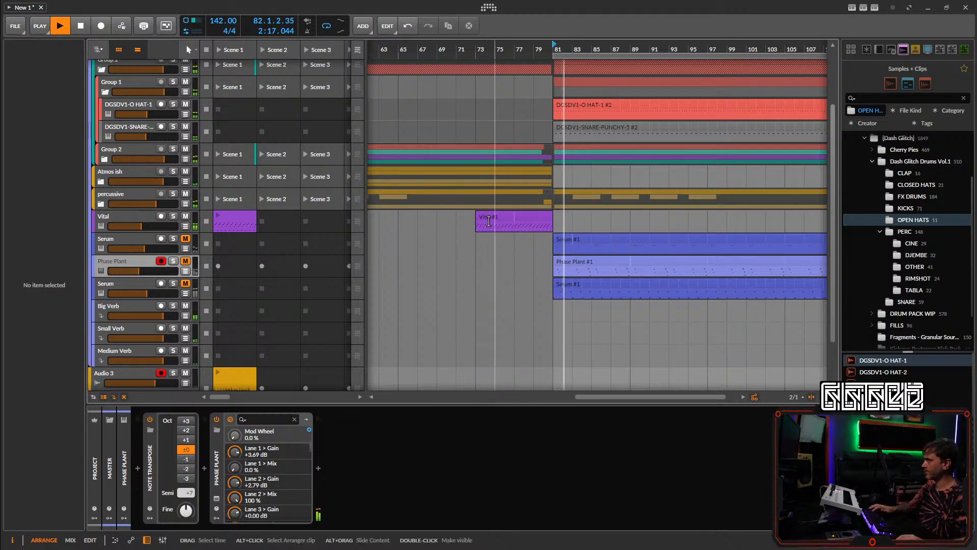
pyautogui.click(131, 223)
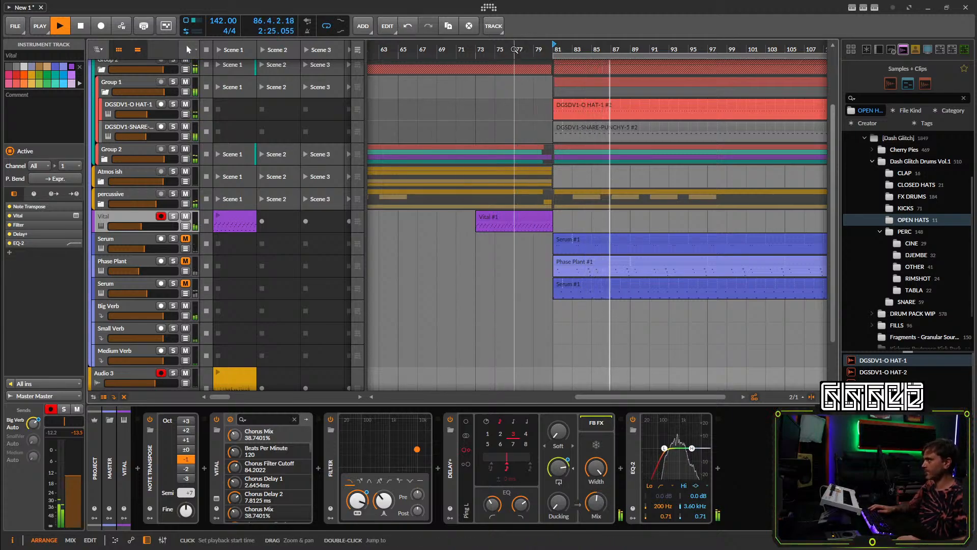
pyautogui.click(545, 121)
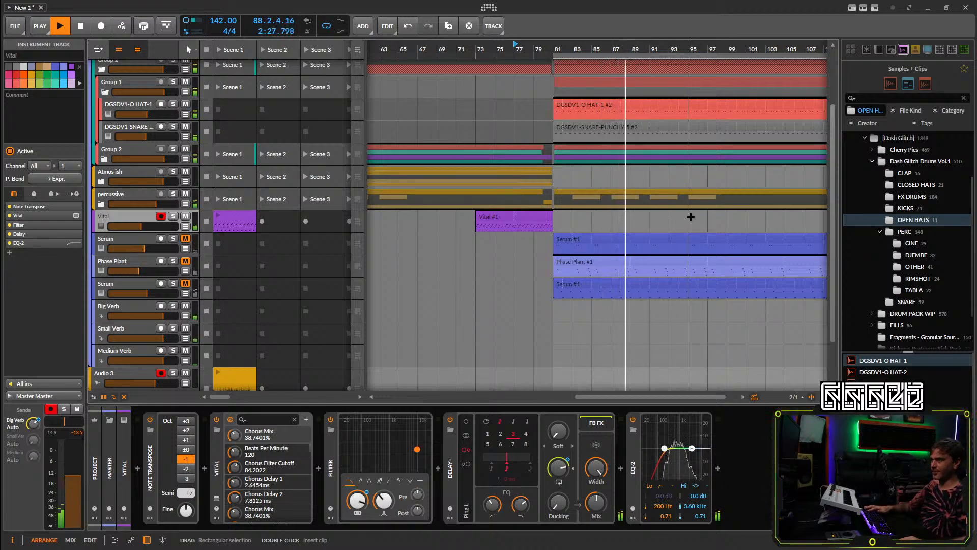
# Consolidate the Vital clip with a new empty clip near bar 96 into one 24-bar clip starting at bar 73.
pyautogui.doubleClick(703, 220)
pyautogui.moveTo(721, 219); pyautogui.dragTo(508, 222)
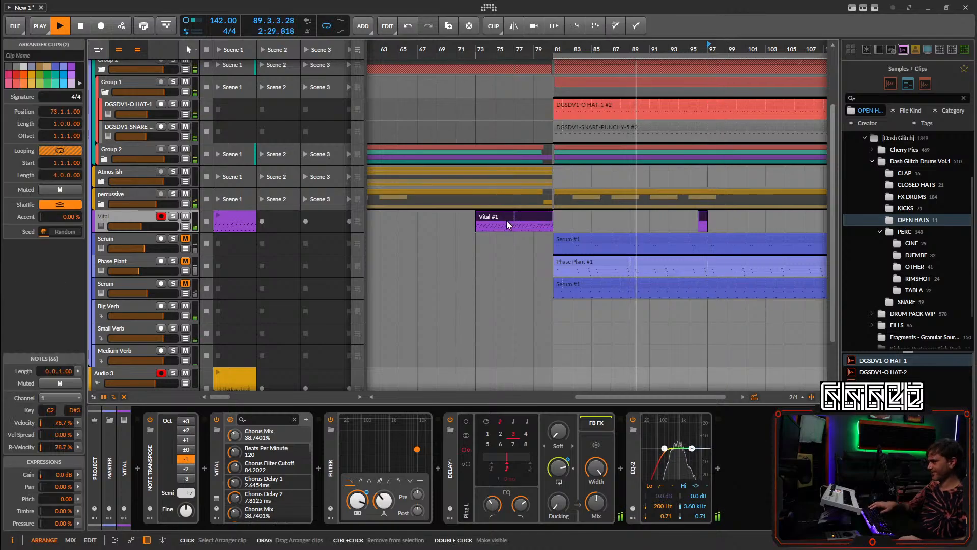
pyautogui.hotkey('ctrl', 'j')
# Bounce the extended Vital clip to a new audio track, post-fader, at 32-bit floating-point depth.
pyautogui.rightClick(532, 219)
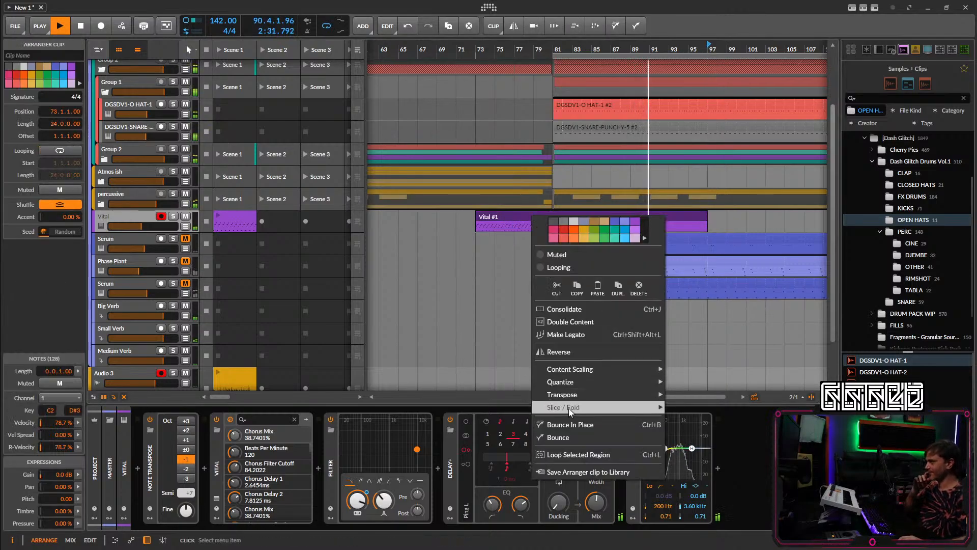
pyautogui.click(563, 441)
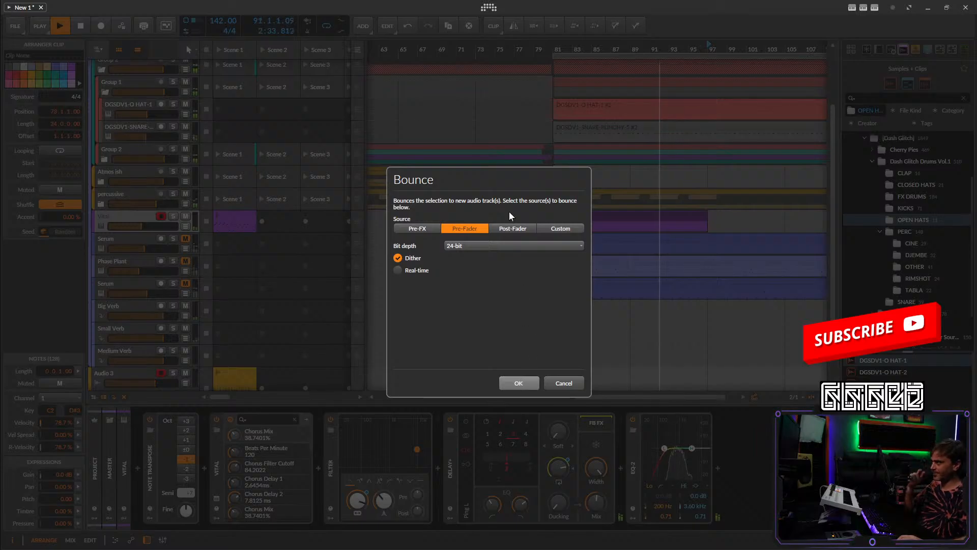
pyautogui.click(508, 228)
pyautogui.click(493, 245)
pyautogui.click(465, 284)
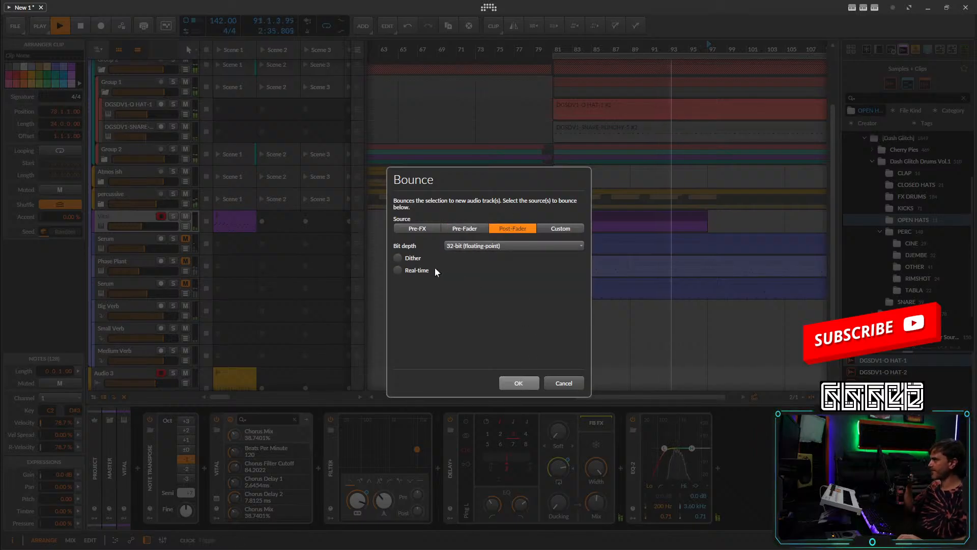
pyautogui.click(515, 383)
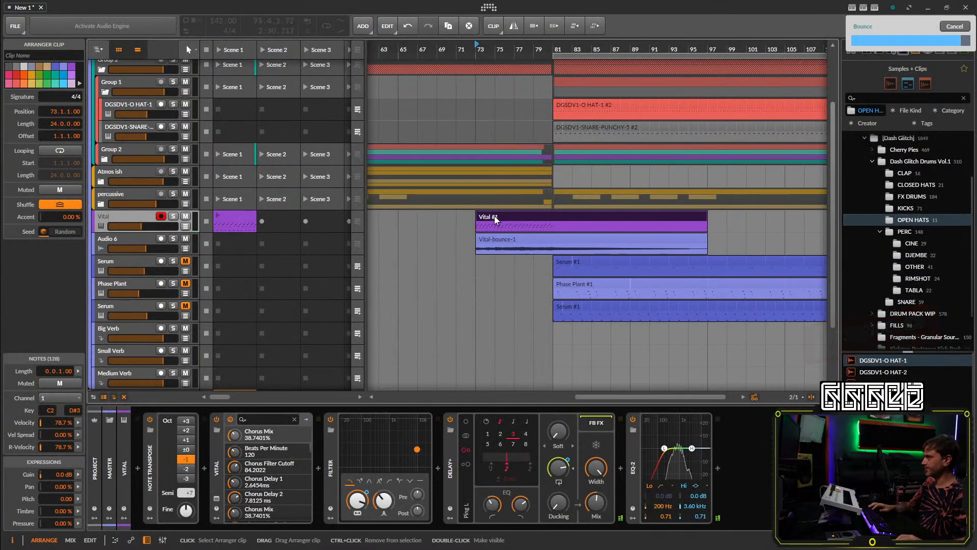
# Make the Audio 6 track taller and reset its volume to 0 dB.
pyautogui.press('space')
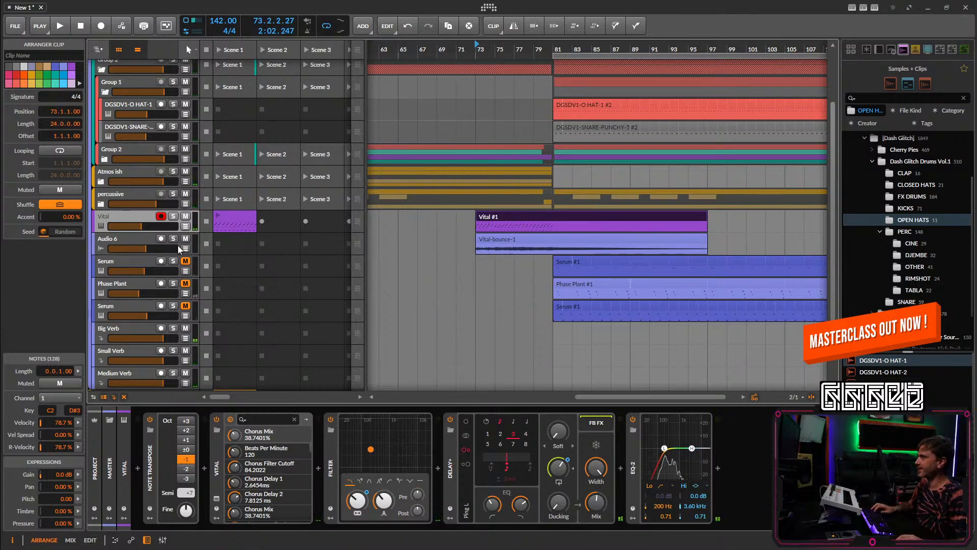
pyautogui.moveTo(139, 256); pyautogui.dragTo(139, 266)
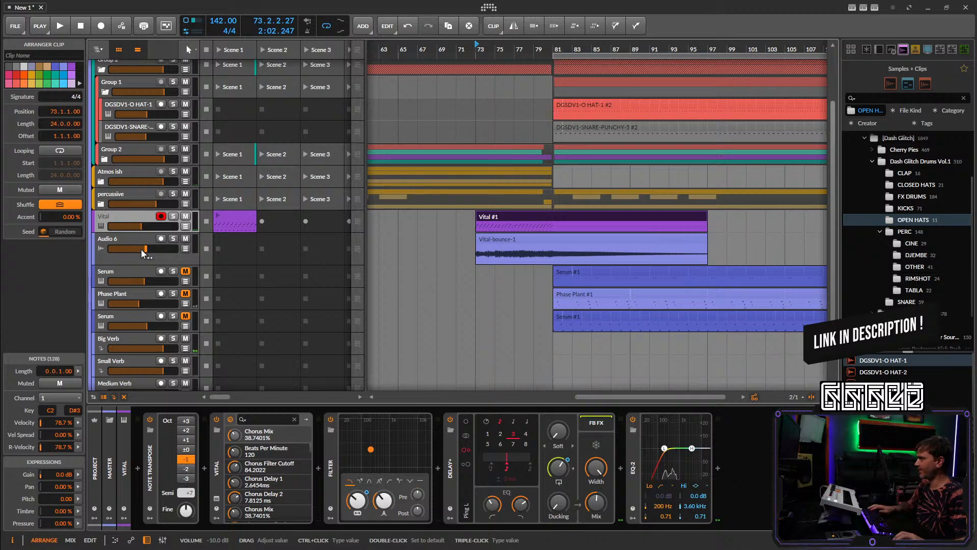
pyautogui.doubleClick(148, 248)
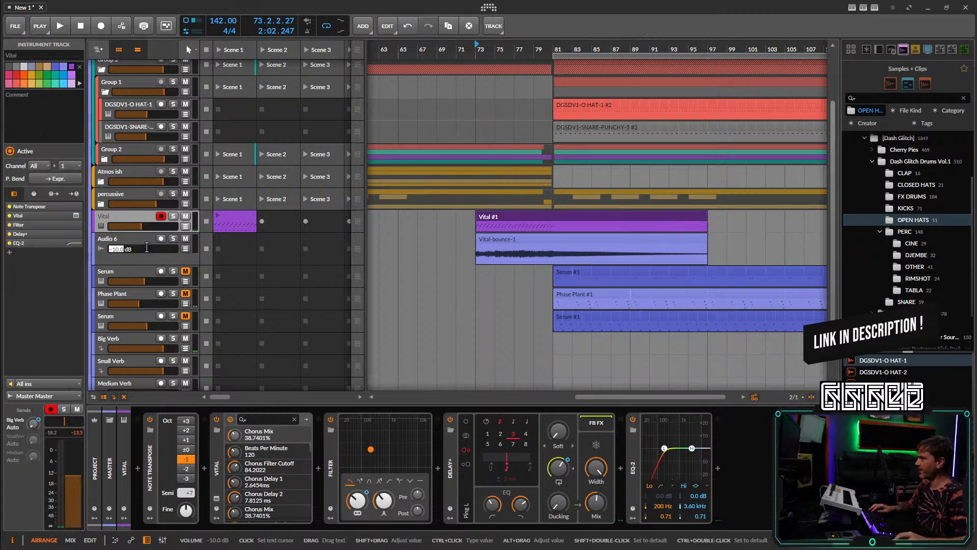
pyautogui.click(191, 249)
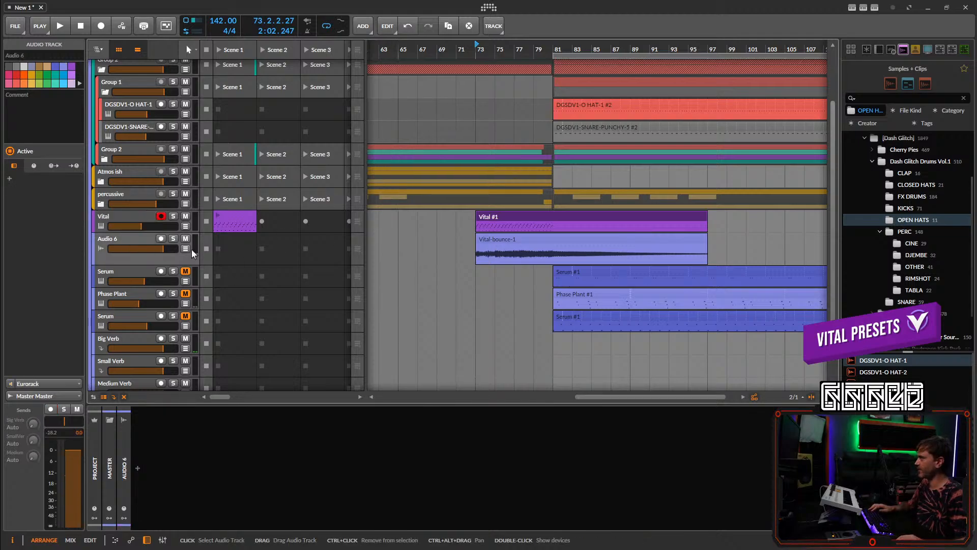
# Move the intro section's clips from bar 1 to start at bar 17, directly before the bar 49 section.
pyautogui.click(558, 243)
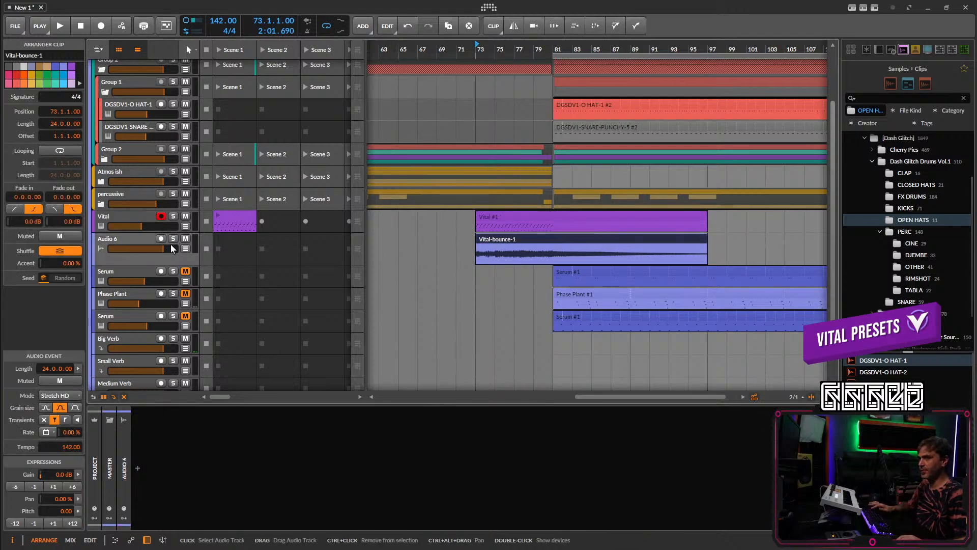
pyautogui.scroll(-2, 526, 244)
pyautogui.hscroll(-5, 519, 237)
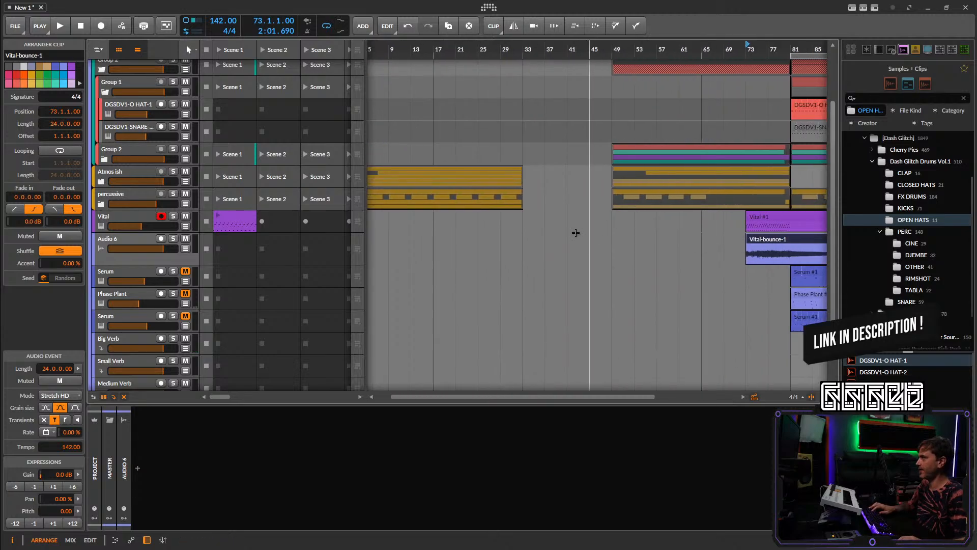
pyautogui.scroll(-2, 570, 232)
pyautogui.scroll(3, 550, 227)
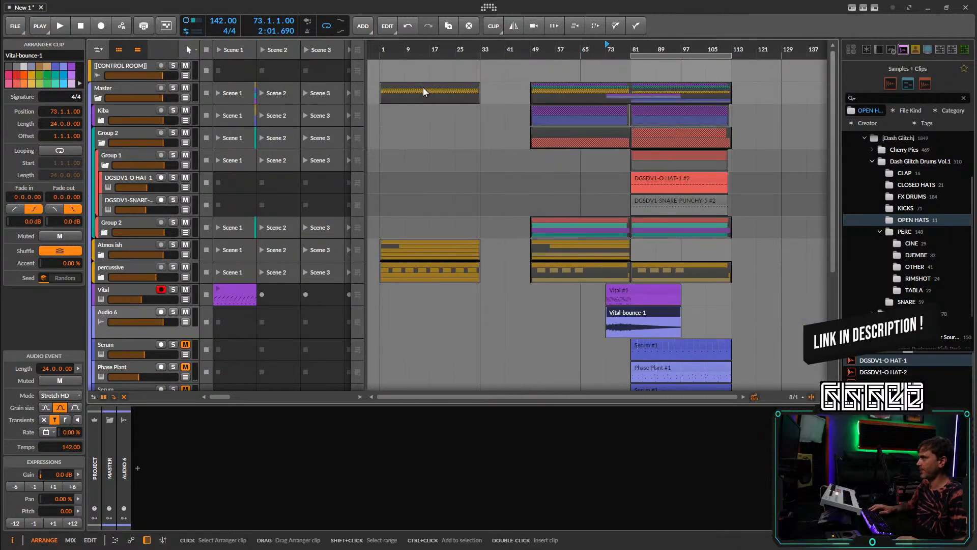
pyautogui.moveTo(423, 87); pyautogui.dragTo(473, 91)
pyautogui.scroll(-3, 603, 122)
pyautogui.scroll(4, 623, 268)
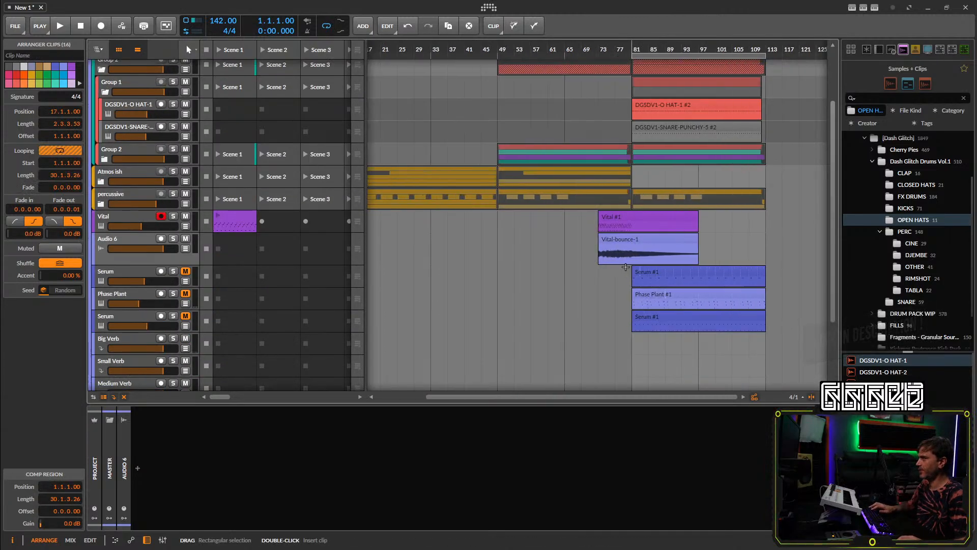
# Mute the original Vital instrument track.
pyautogui.click(645, 214)
pyautogui.click(141, 218)
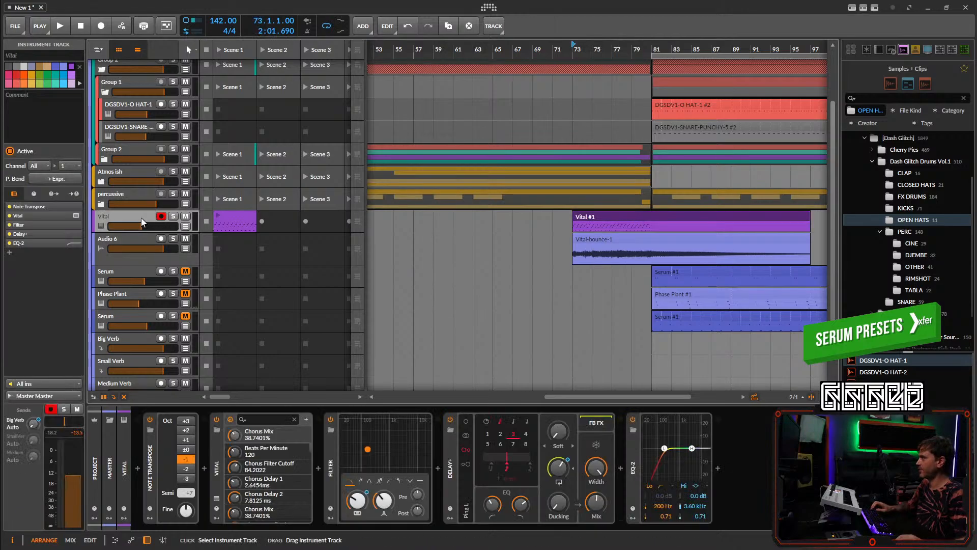
pyautogui.click(185, 216)
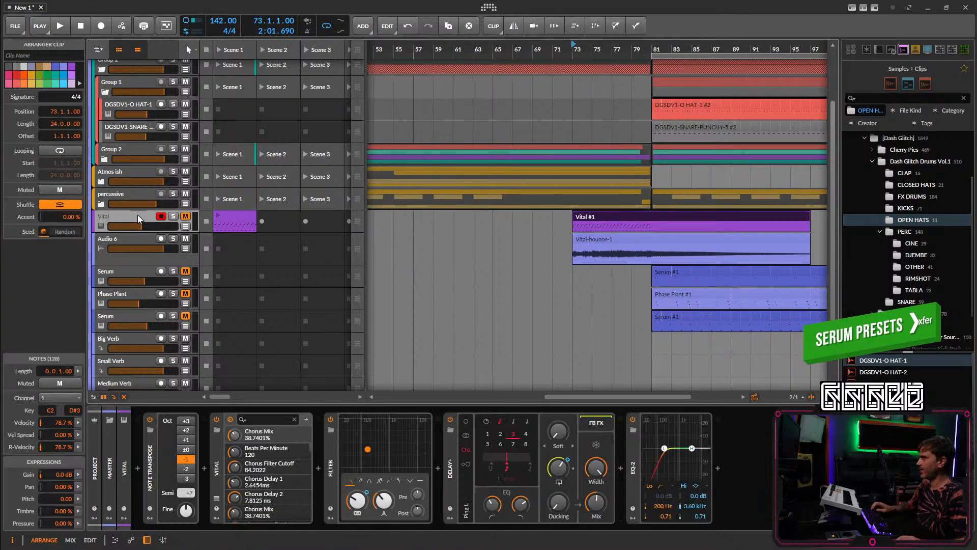
pyautogui.scroll(-3, 698, 285)
pyautogui.hscroll(3, 698, 284)
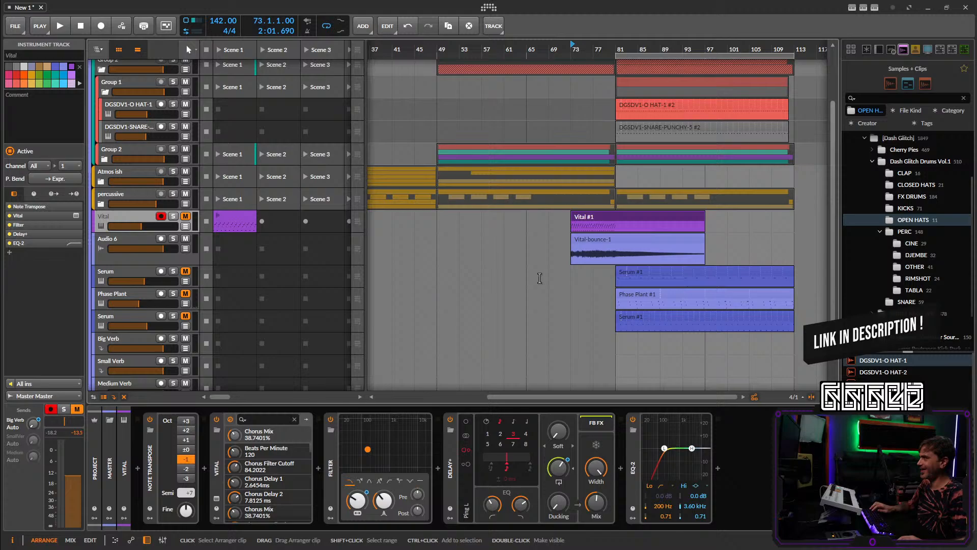
# Unmute the Phase Plant and both Serum tracks and play from bar 73.
pyautogui.click(185, 271)
pyautogui.click(185, 293)
pyautogui.click(185, 316)
pyautogui.press('space')
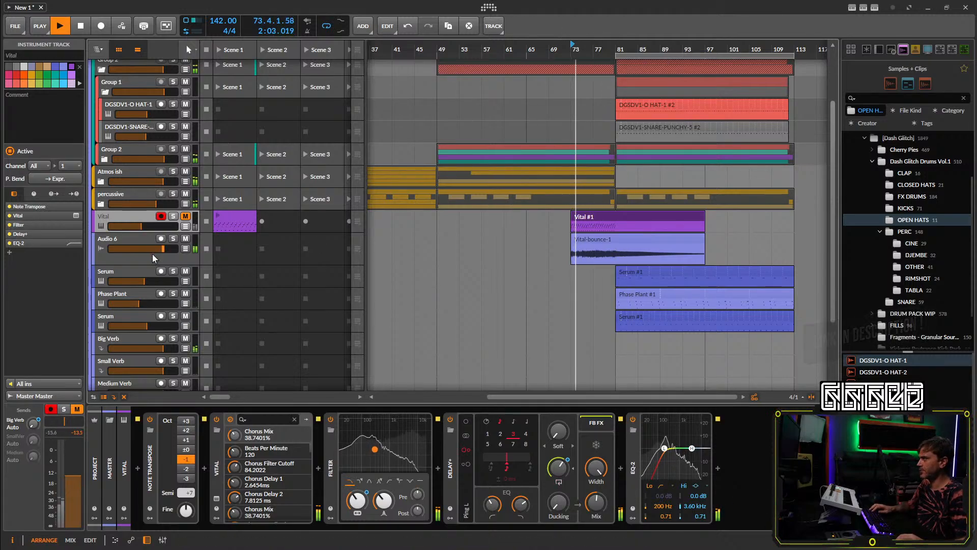
# Stop playback and copy the Vital-bounce-1 clip to bar 105 and bar 41 on the Audio 6 track.
pyautogui.click(590, 244)
pyautogui.moveTo(590, 240); pyautogui.dragTo(787, 240)
pyautogui.press('space')
pyautogui.moveTo(593, 244); pyautogui.dragTo(420, 243)
pyautogui.click(609, 218)
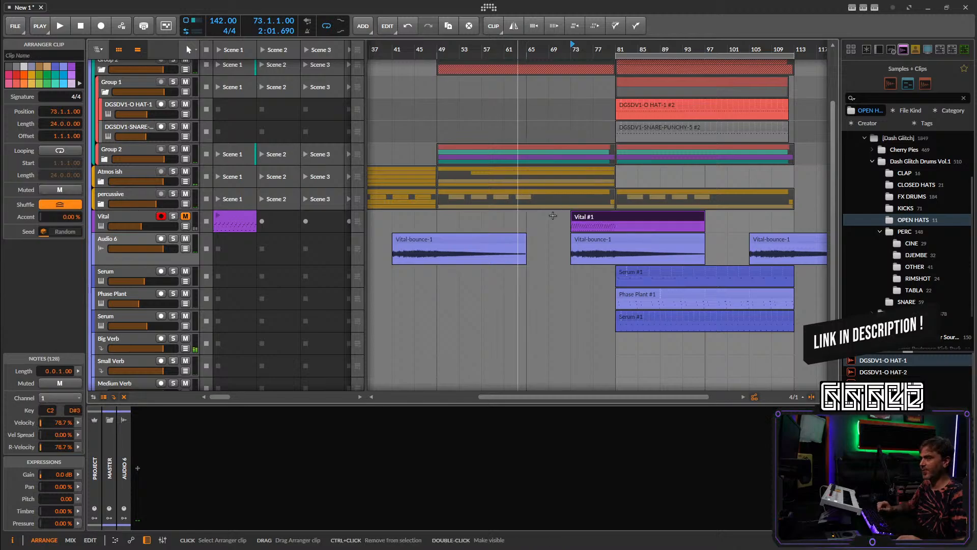
# Set the arranger loop region to start at bar 17 with a 96-bar length and save the project as 142 G 11 february 2025.
pyautogui.hscroll(-2, 636, 242)
pyautogui.scroll(-4, 661, 234)
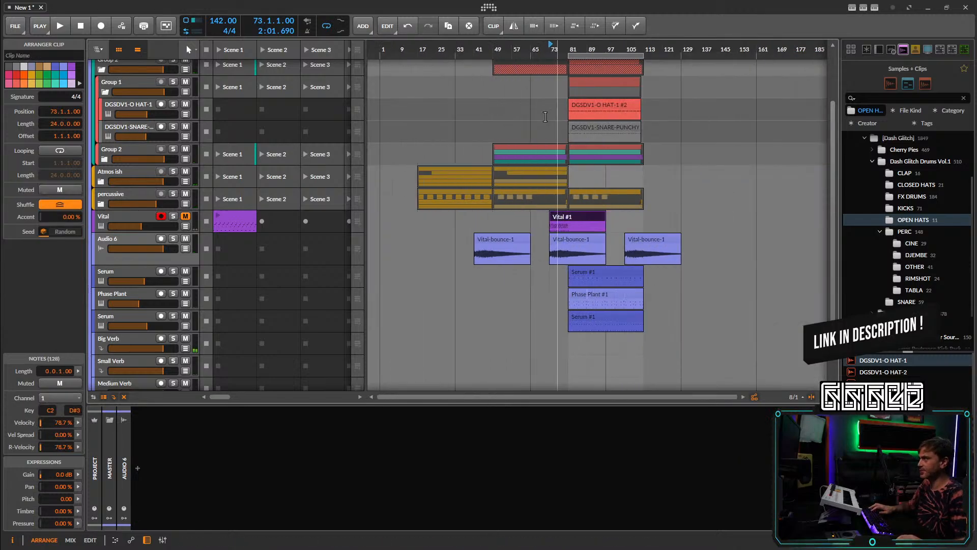
pyautogui.scroll(2, 565, 203)
pyautogui.moveTo(572, 59); pyautogui.dragTo(418, 59)
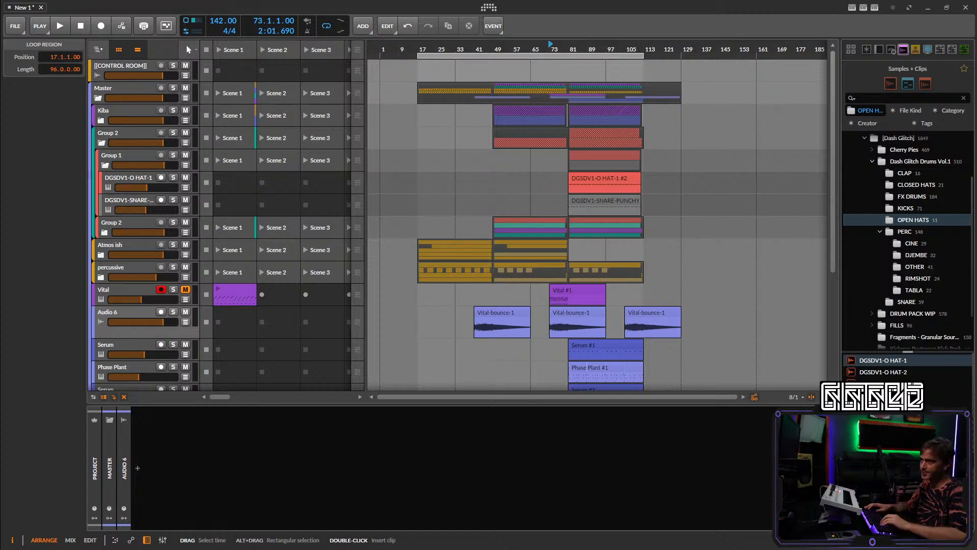
pyautogui.press('Return')
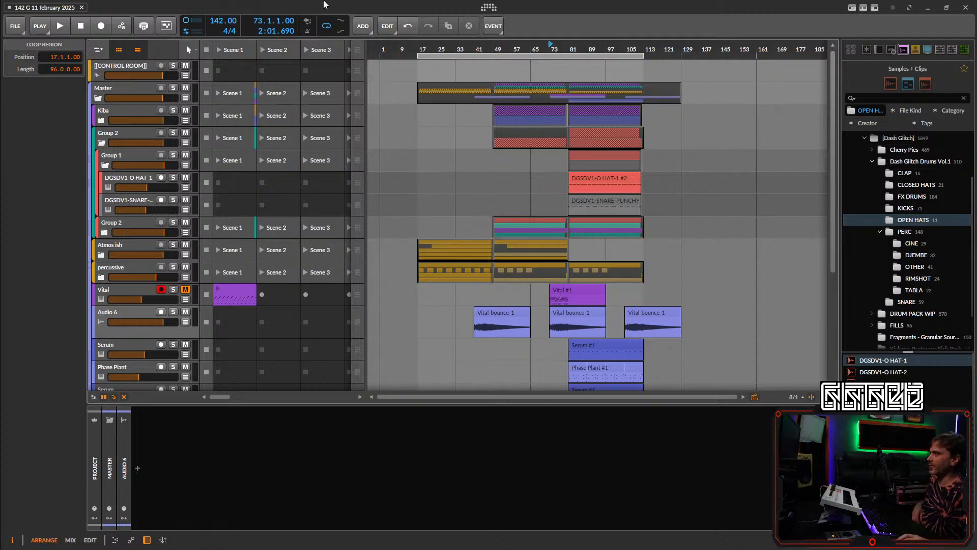
# Play the full arrangement from bar 17 and stop in the section after bar 81.
pyautogui.click(424, 46)
pyautogui.press('space')
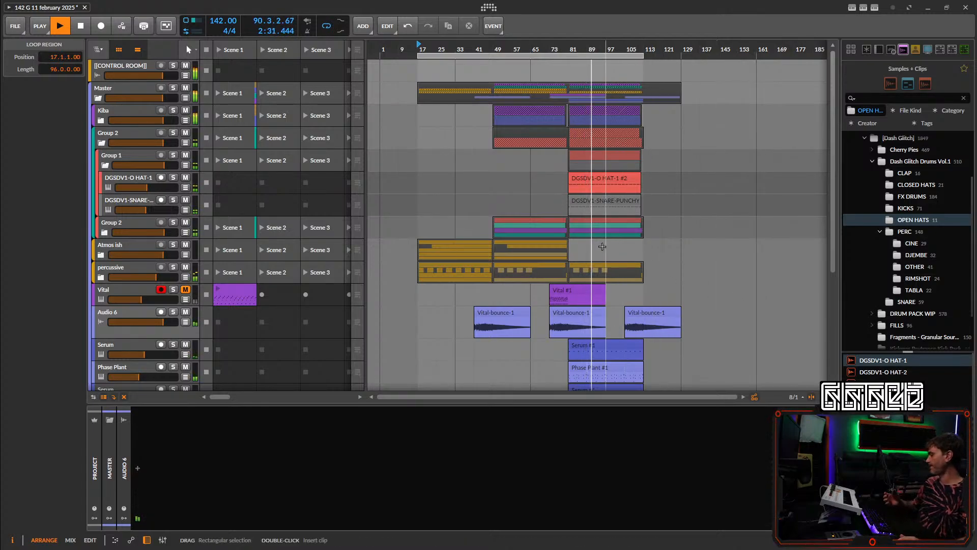
pyautogui.click(551, 71)
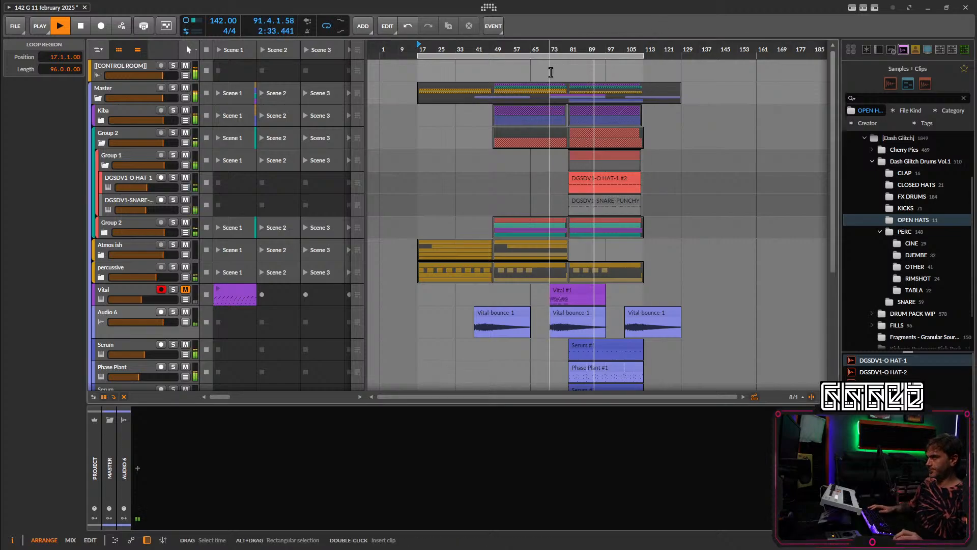
pyautogui.press('space')
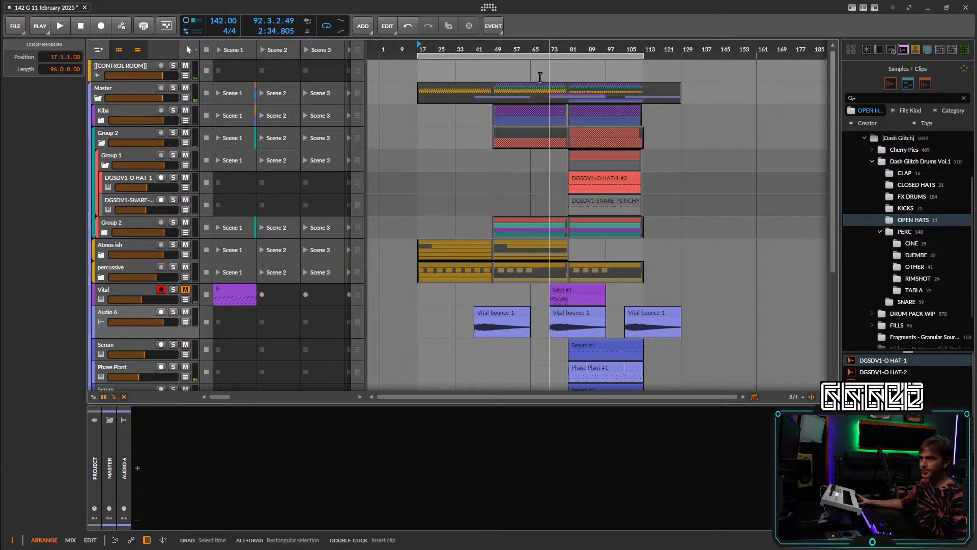
pyautogui.scroll(-3, 683, 243)
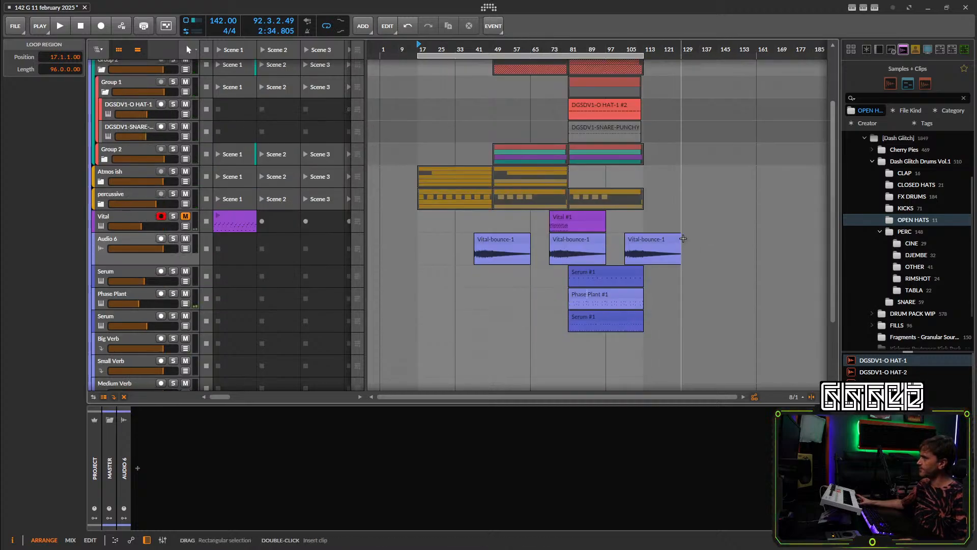
# Select the Phase Plant track and play the transition from bar 79.
pyautogui.click(136, 294)
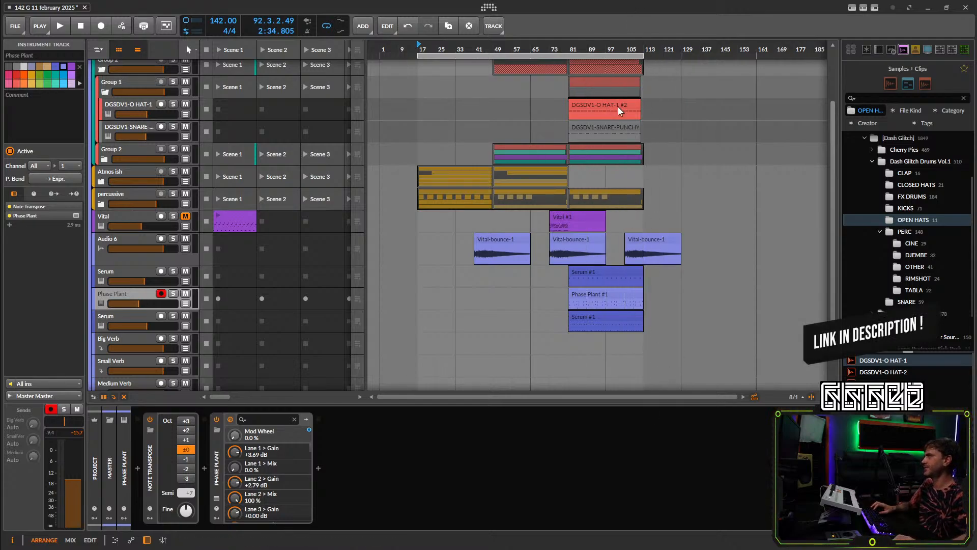
pyautogui.scroll(3, 621, 108)
pyautogui.scroll(-2, 560, 185)
pyautogui.scroll(4, 518, 179)
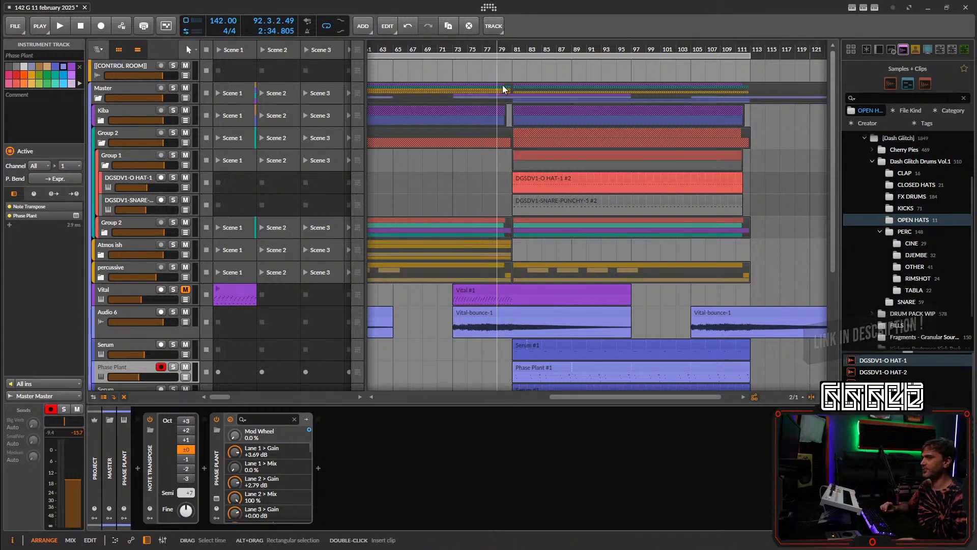
pyautogui.click(500, 49)
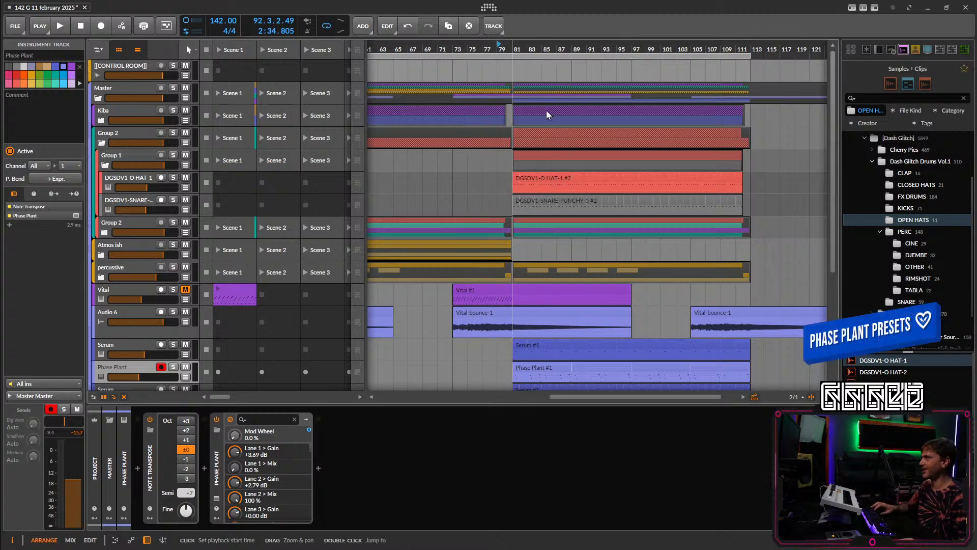
pyautogui.hscroll(-2, 473, 155)
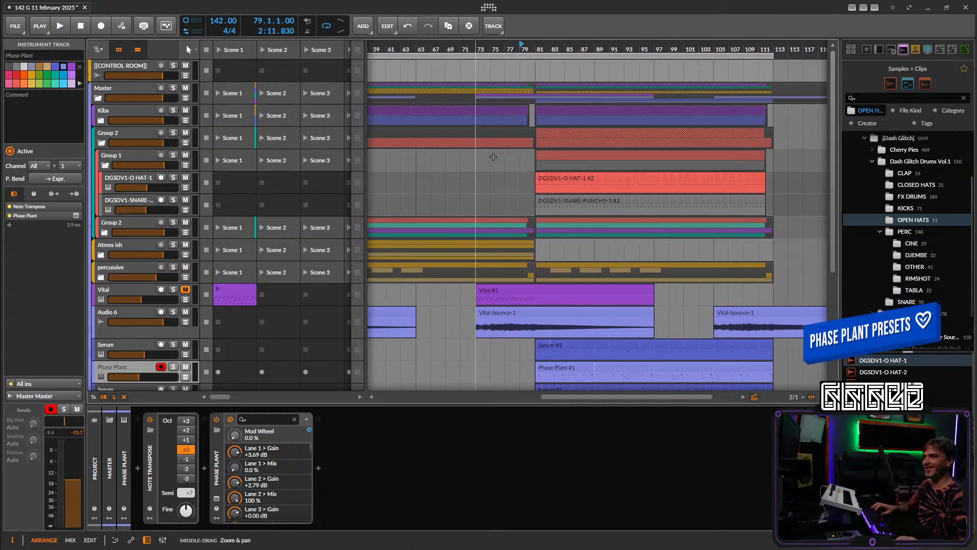
pyautogui.press('space')
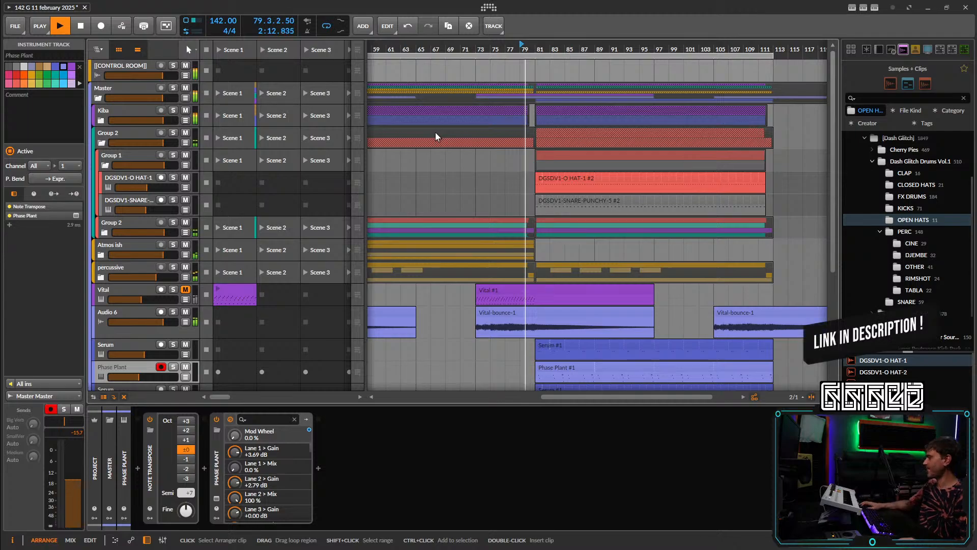
# Collapse Group 1 and its parent Group 2, and select the Kiba group track.
pyautogui.click(105, 165)
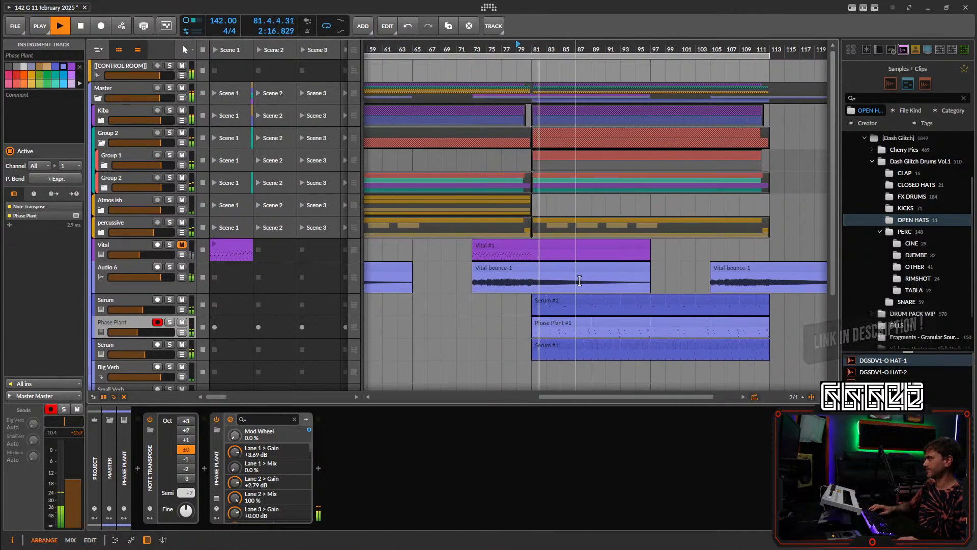
pyautogui.click(135, 242)
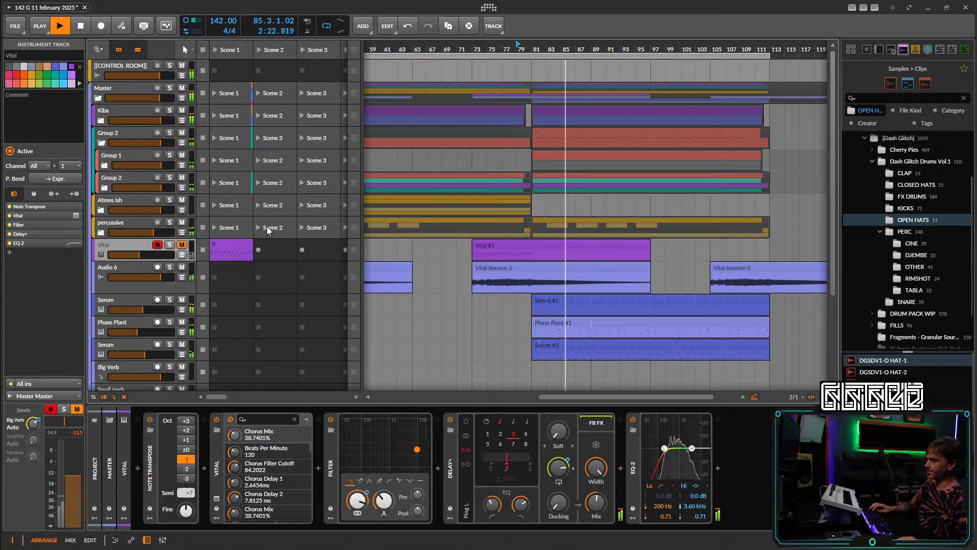
pyautogui.click(102, 143)
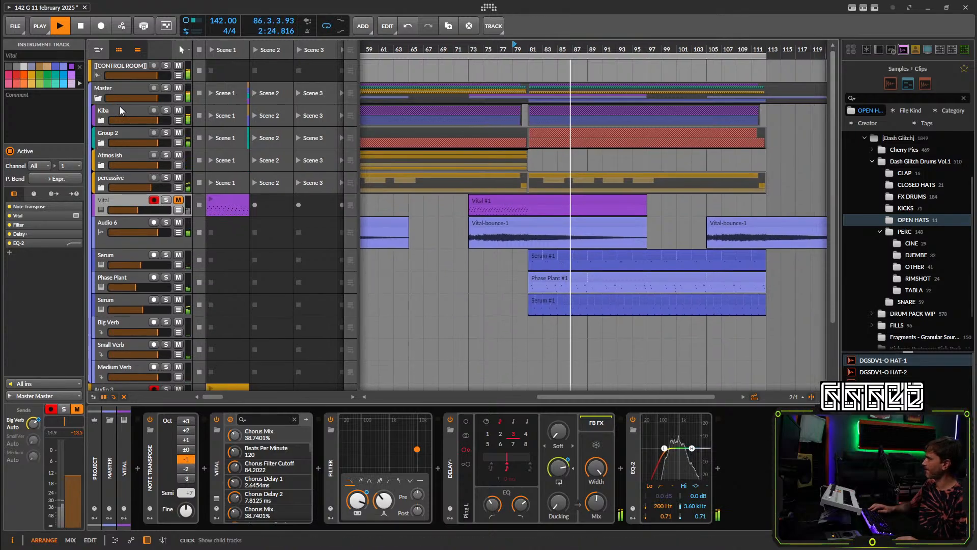
pyautogui.click(117, 132)
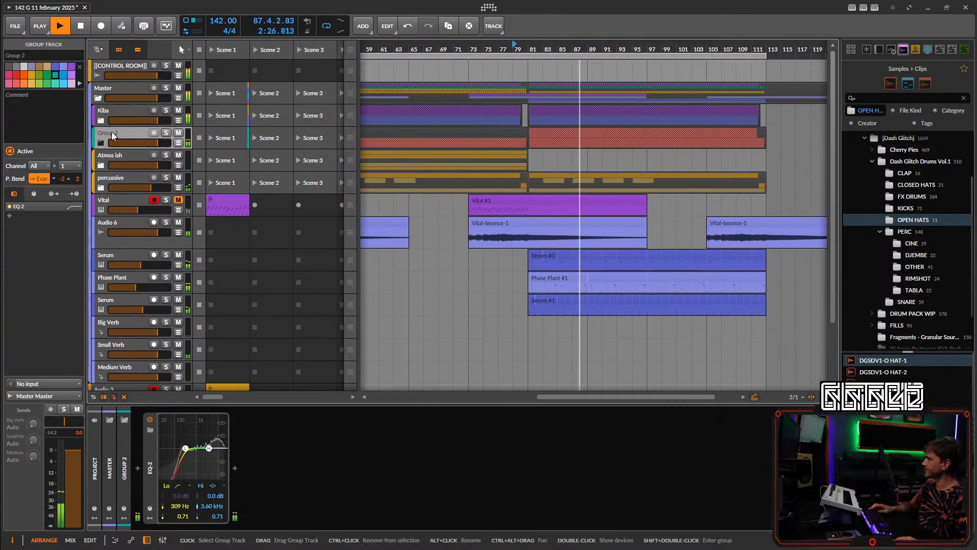
pyautogui.click(124, 112)
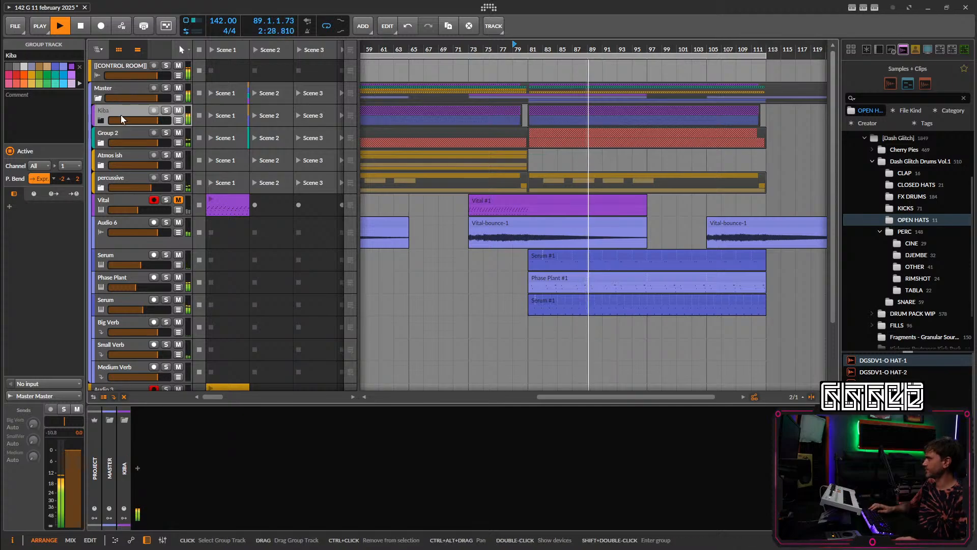
# Select the nine tracks from Kiba through the second Serum and lower their volumes together to about -1.3 dB.
pyautogui.scroll(-2, 521, 268)
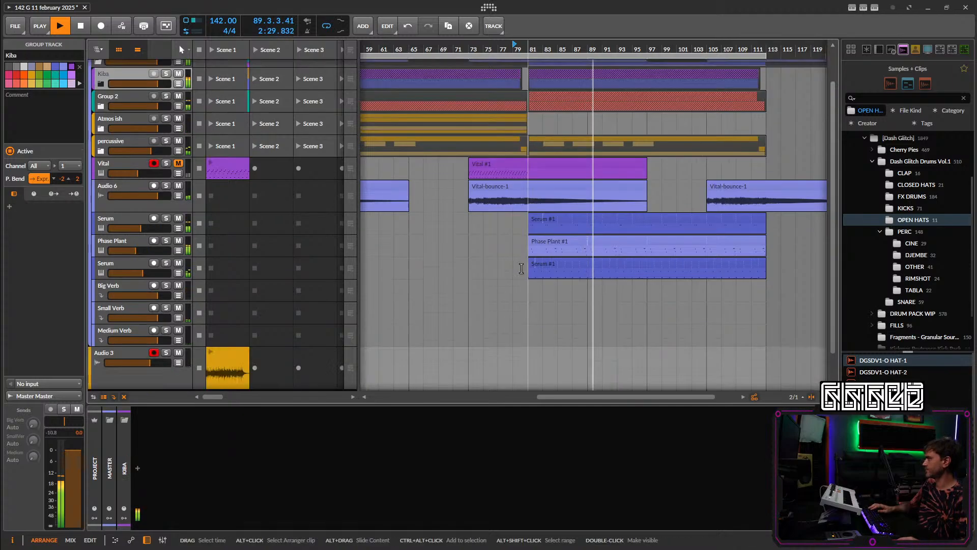
pyautogui.keyDown('shift'); pyautogui.click(125, 262); pyautogui.keyUp('shift')
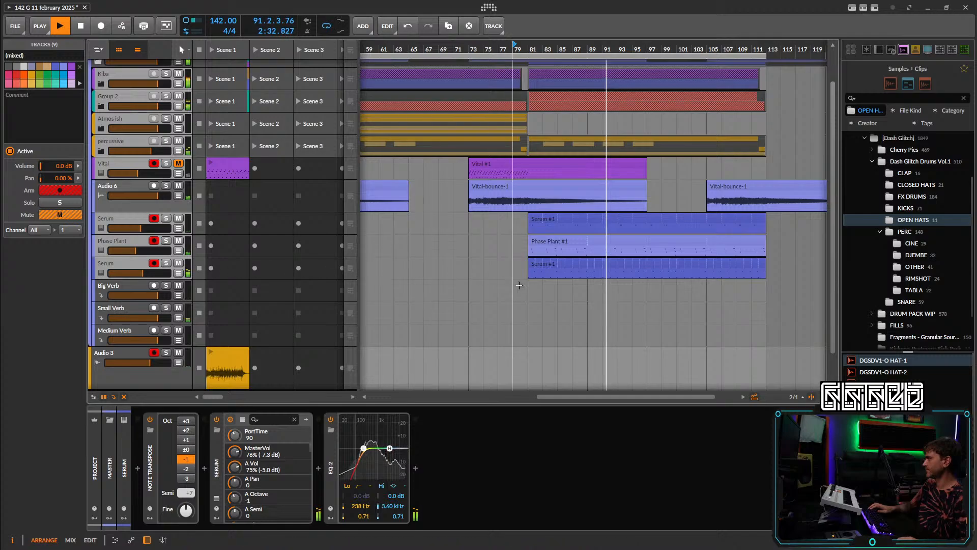
pyautogui.scroll(2, 520, 283)
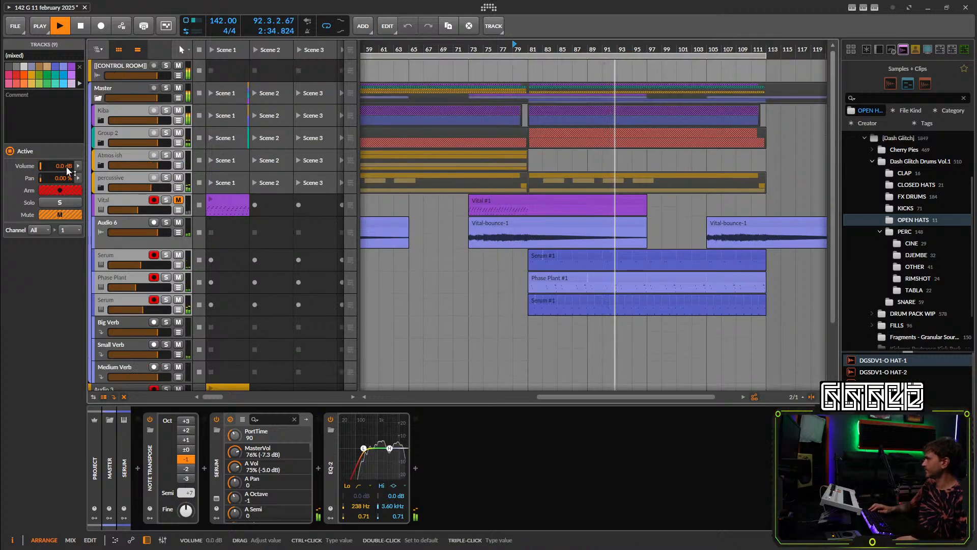
pyautogui.moveTo(60, 166); pyautogui.dragTo(66, 171)
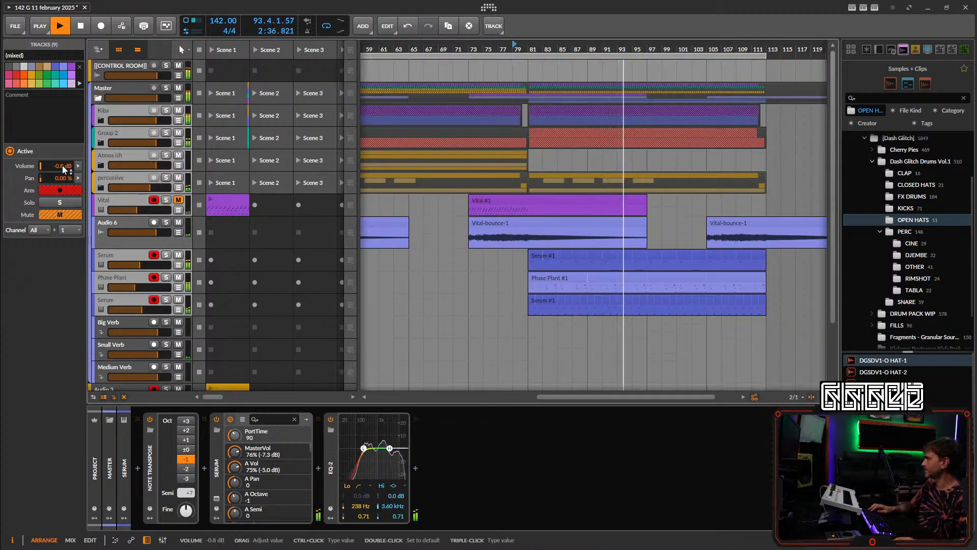
# Replay the transition from bar 79 and inspect the levels in the FirComp2 compressor inside the Master group's Master Chain.
pyautogui.press('space')
pyautogui.press('space')
pyautogui.click(136, 88)
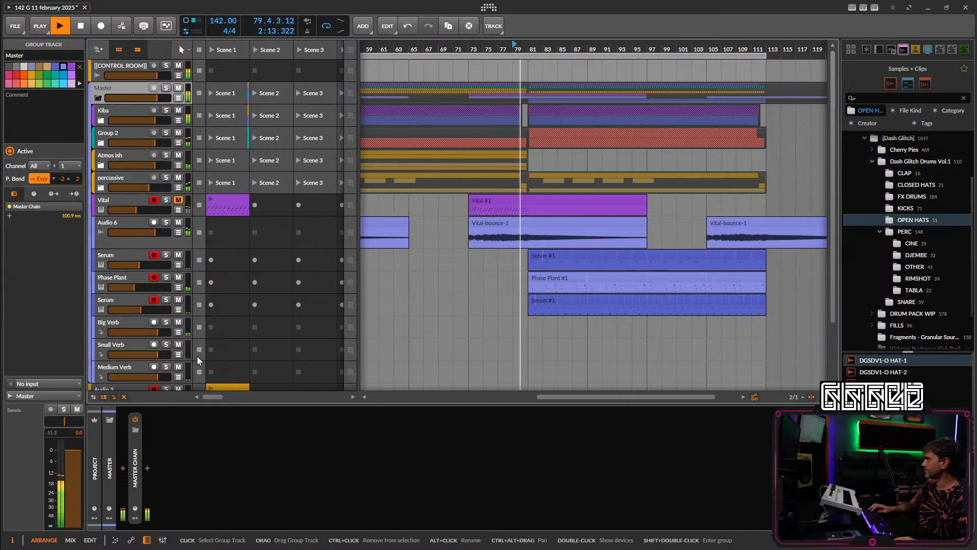
pyautogui.doubleClick(135, 458)
pyautogui.click(155, 449)
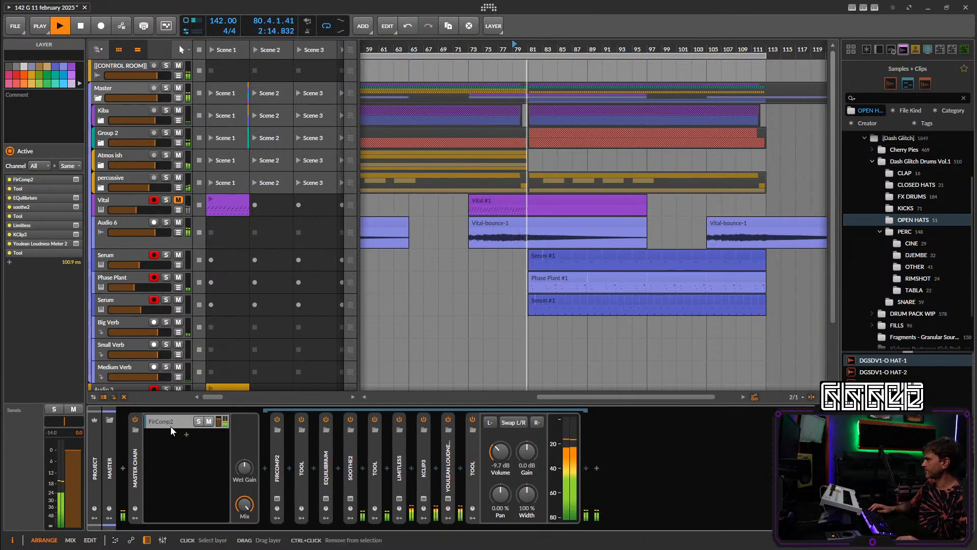
pyautogui.click(278, 499)
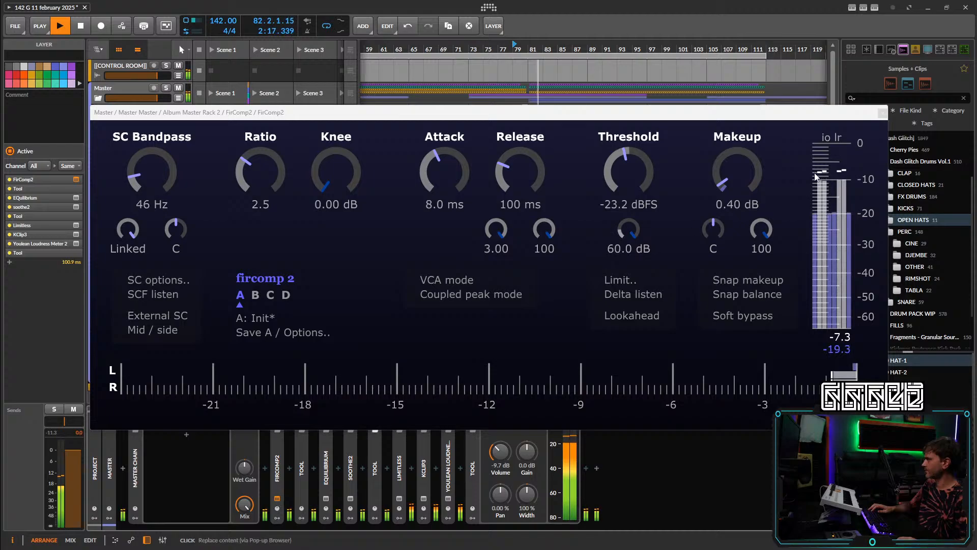
pyautogui.click(882, 114)
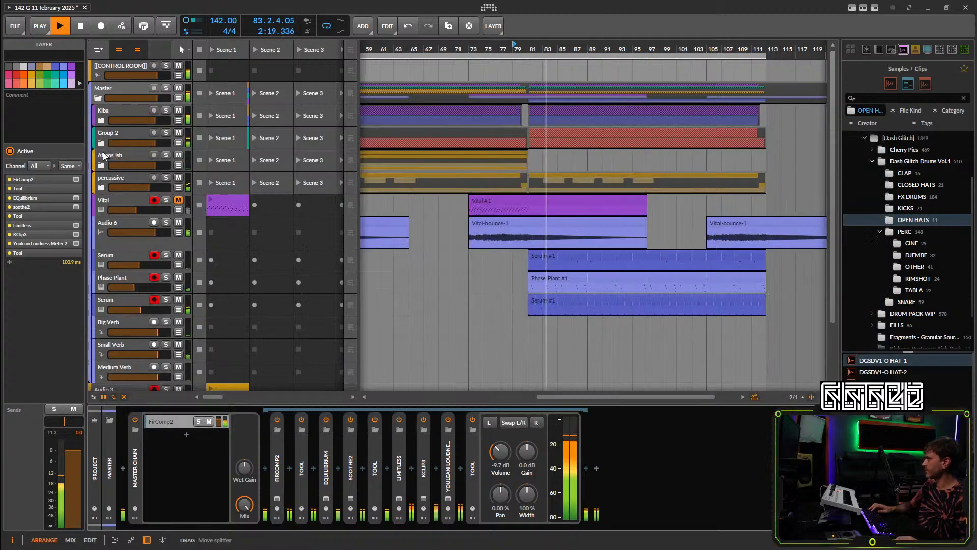
# Reselect the nine tracks from Kiba through the second Serum and lower their shared volume to -2.0 dB.
pyautogui.click(114, 120)
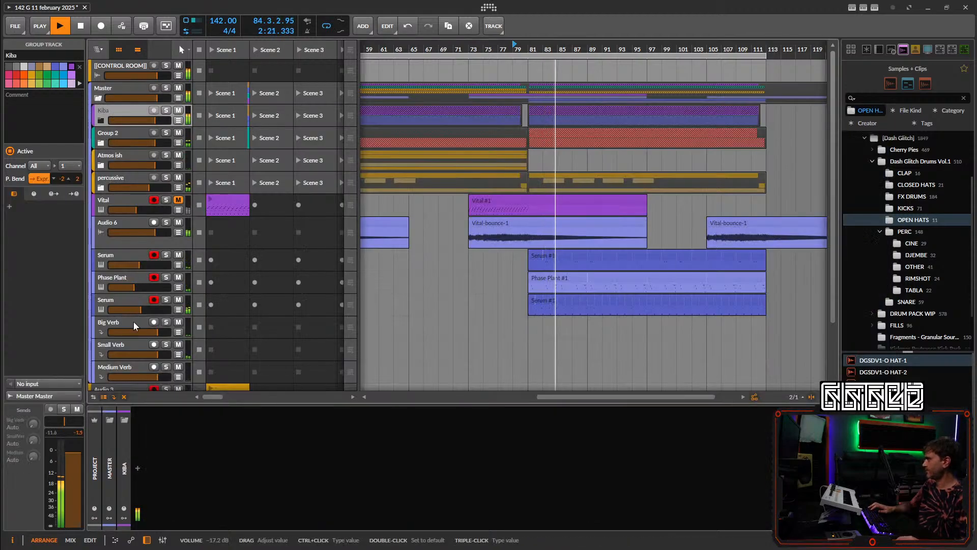
pyautogui.keyDown('shift'); pyautogui.click(134, 305); pyautogui.keyUp('shift')
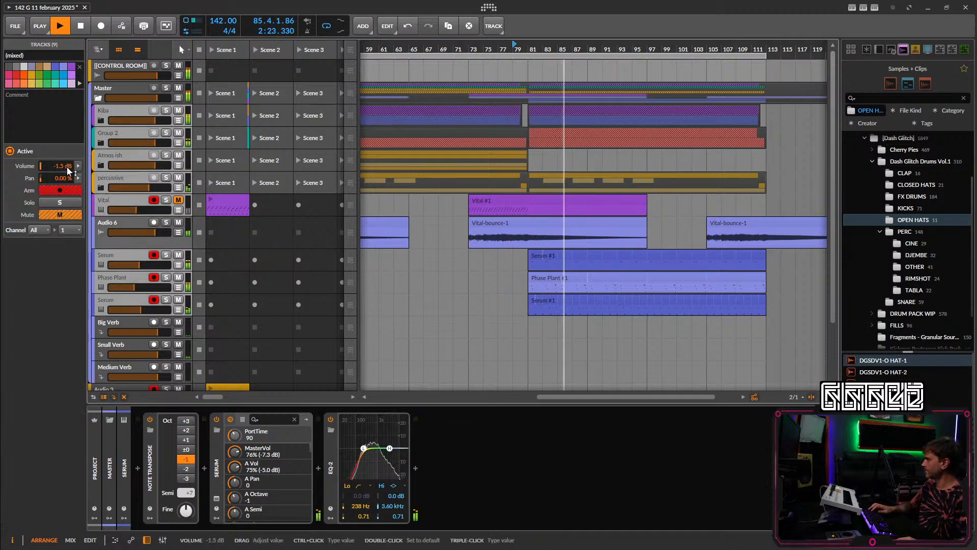
pyautogui.moveTo(59, 166); pyautogui.dragTo(59, 168)
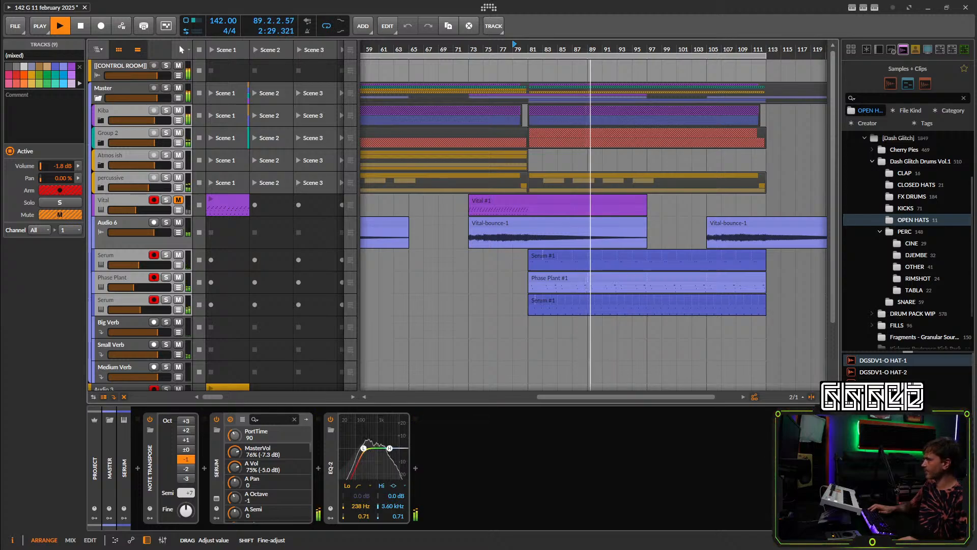
pyautogui.moveTo(59, 166); pyautogui.dragTo(59, 168)
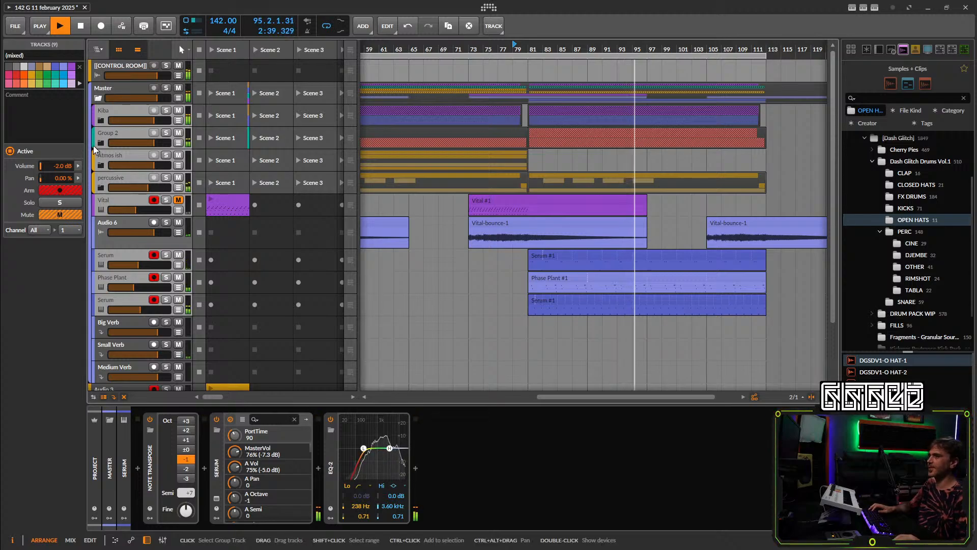
# Give the three Vital-bounce-1 clips on Audio 6 a fade-out of about nine bars, and save the project.
pyautogui.click(136, 211)
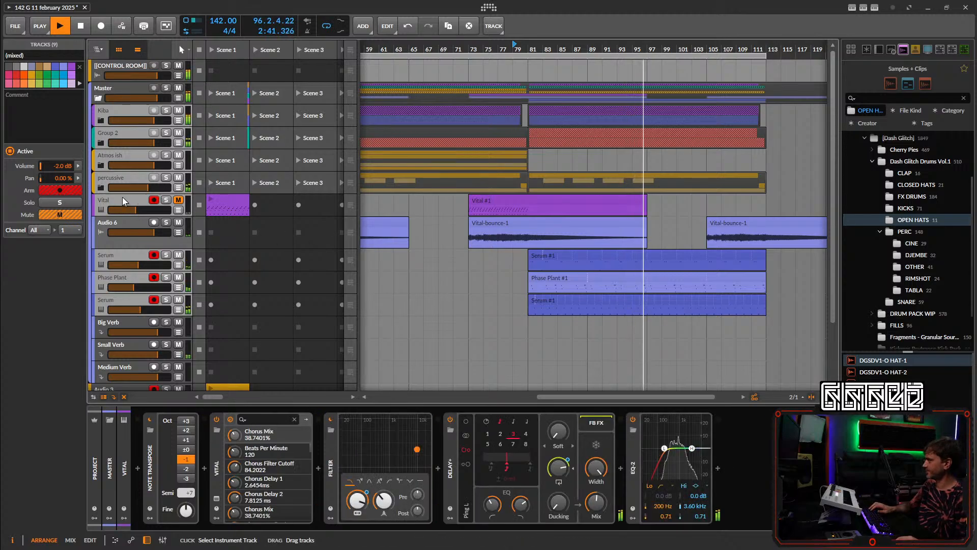
pyautogui.scroll(-5, 581, 265)
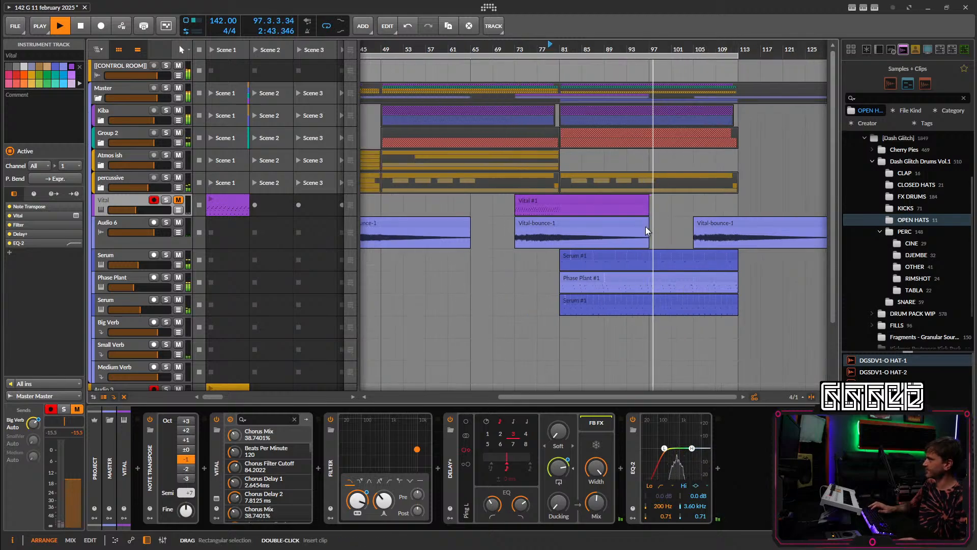
pyautogui.moveTo(686, 226); pyautogui.dragTo(460, 235)
pyautogui.scroll(5, 525, 231)
pyautogui.scroll(-4, 502, 227)
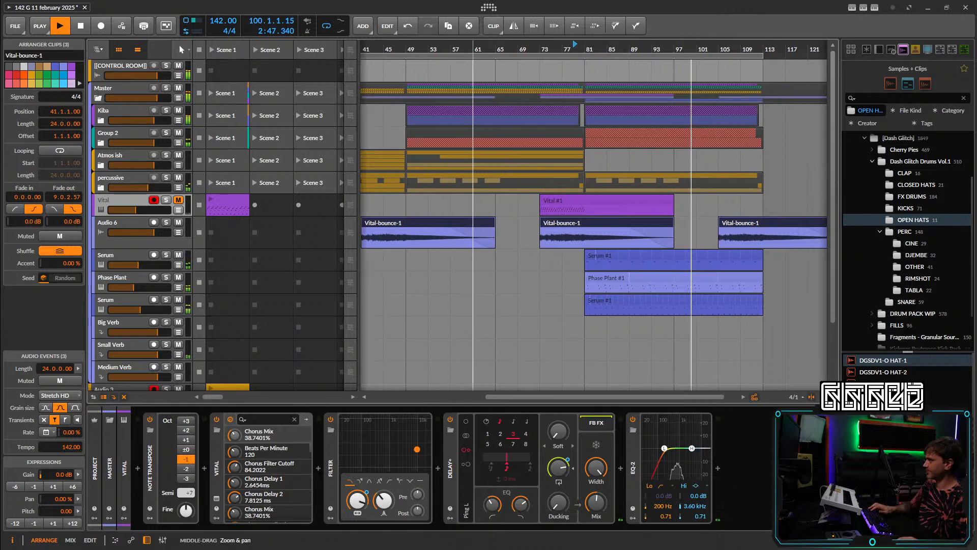
pyautogui.click(139, 204)
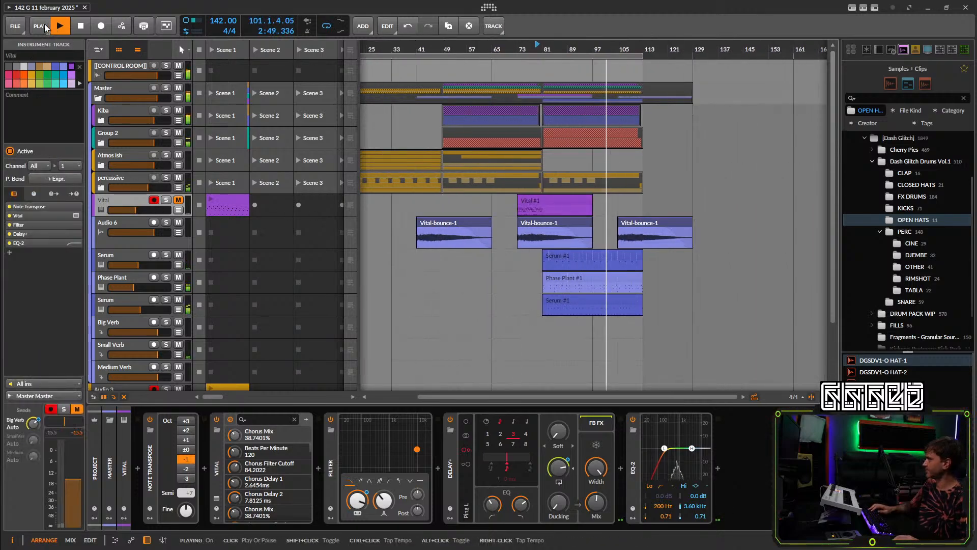
pyautogui.click(291, 241)
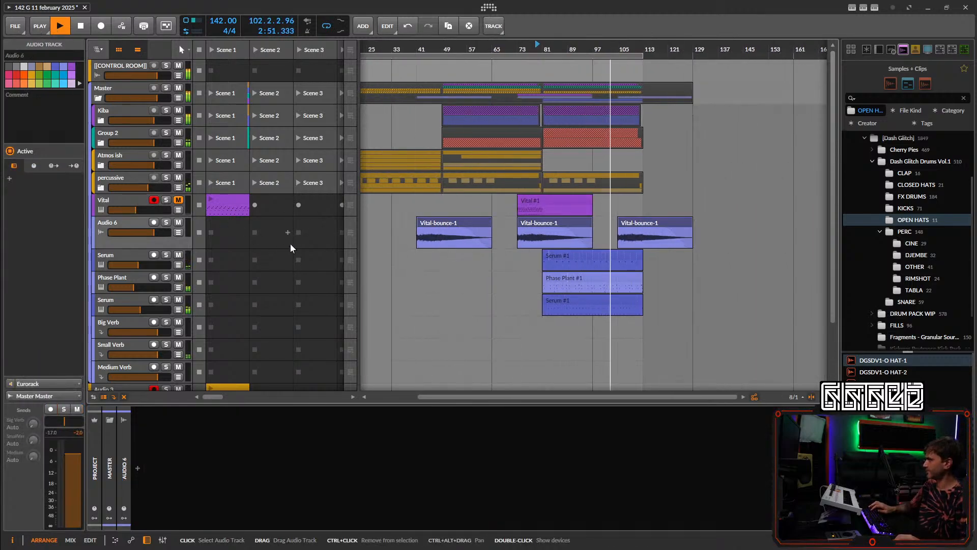
pyautogui.hotkey('ctrl', 's')
# Set the arranger loop region to bars 49 to 81 and play the section from bar 49.
pyautogui.scroll(3, 532, 277)
pyautogui.moveTo(532, 278); pyautogui.dragTo(602, 128)
pyautogui.press('space')
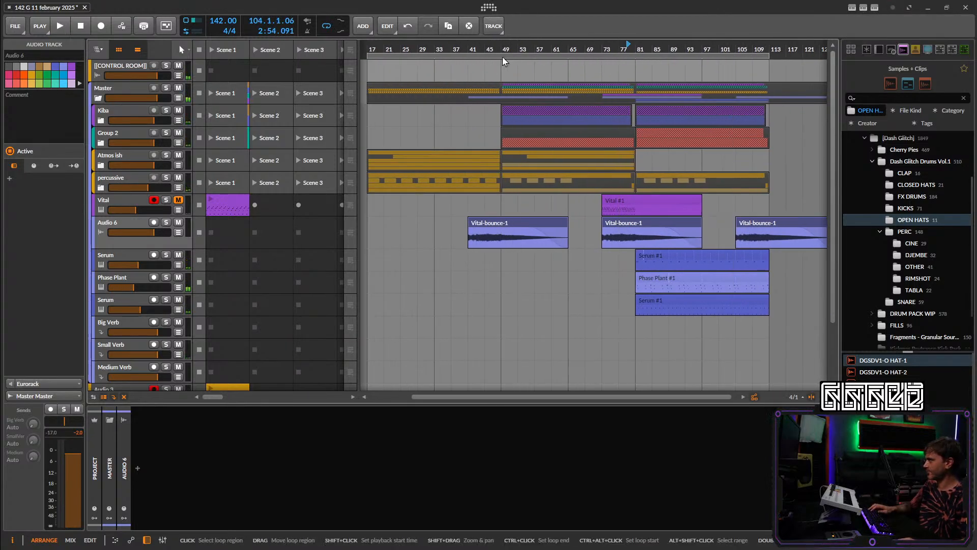
pyautogui.moveTo(503, 57); pyautogui.dragTo(602, 57)
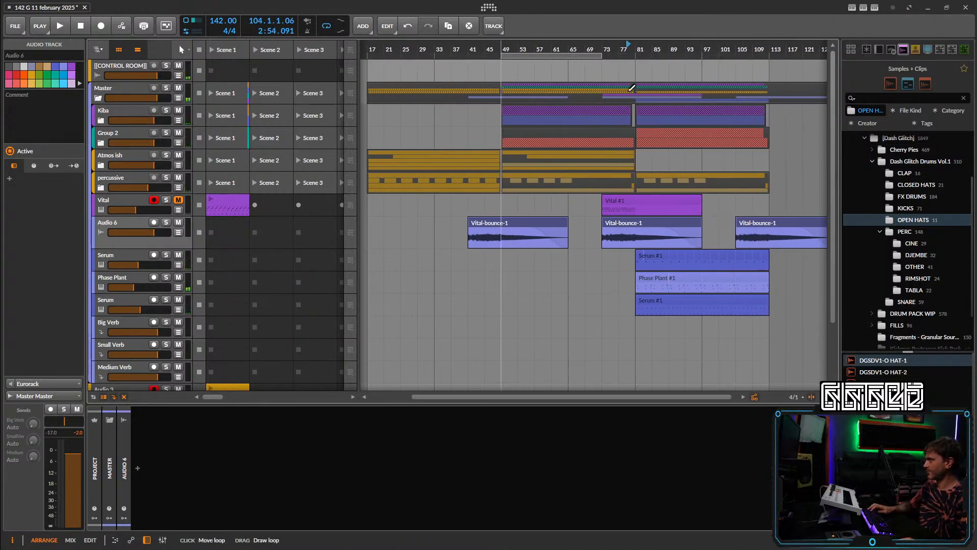
pyautogui.doubleClick(502, 48)
pyautogui.moveTo(618, 138)
pyautogui.mouseDown()
pyautogui.moveTo(691, 138)
pyautogui.moveTo(580, 187)
pyautogui.moveTo(604, 229)
pyautogui.moveTo(658, 229)
pyautogui.mouseUp()
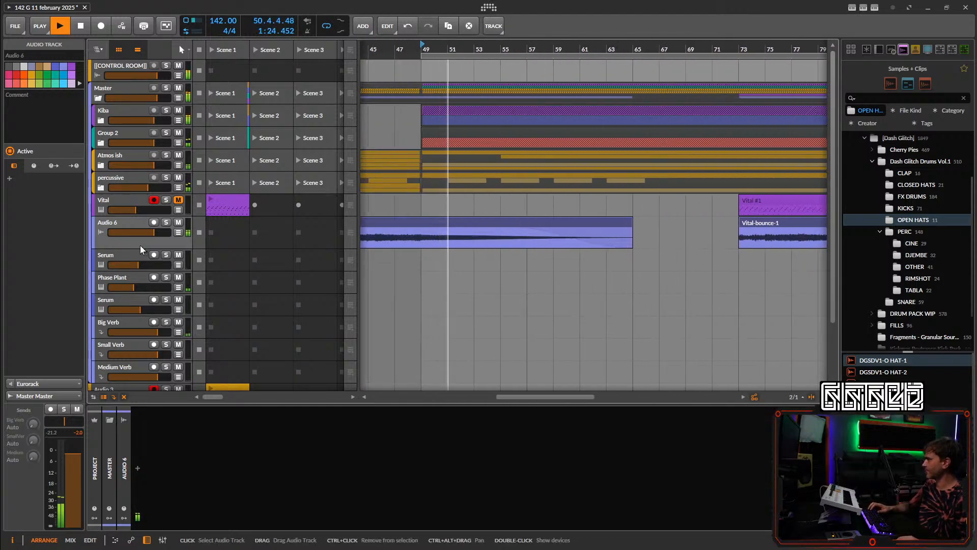
pyautogui.scroll(-1, 458, 265)
pyautogui.moveTo(432, 260); pyautogui.dragTo(510, 260)
pyautogui.scroll(-3, 493, 258)
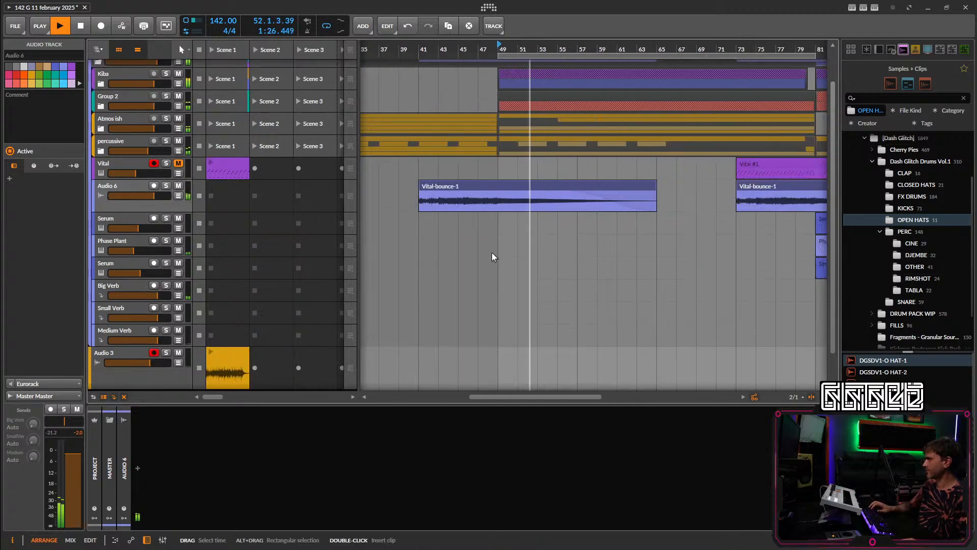
pyautogui.scroll(-1, 493, 249)
pyautogui.scroll(2, 495, 251)
# Expand the percussive group, open the Audio 1 #2 clip in the detail editor, and restart playback from bar 49.
pyautogui.click(112, 179)
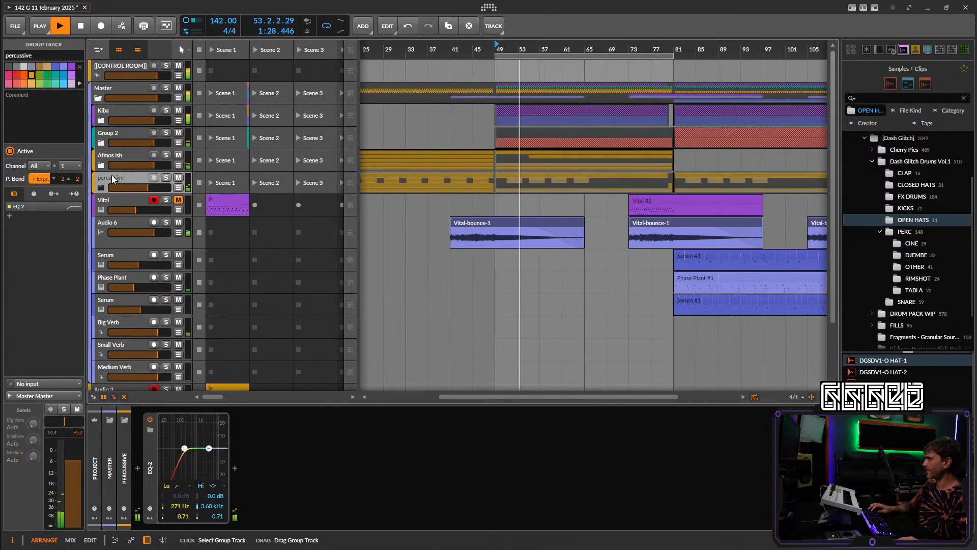
pyautogui.click(101, 187)
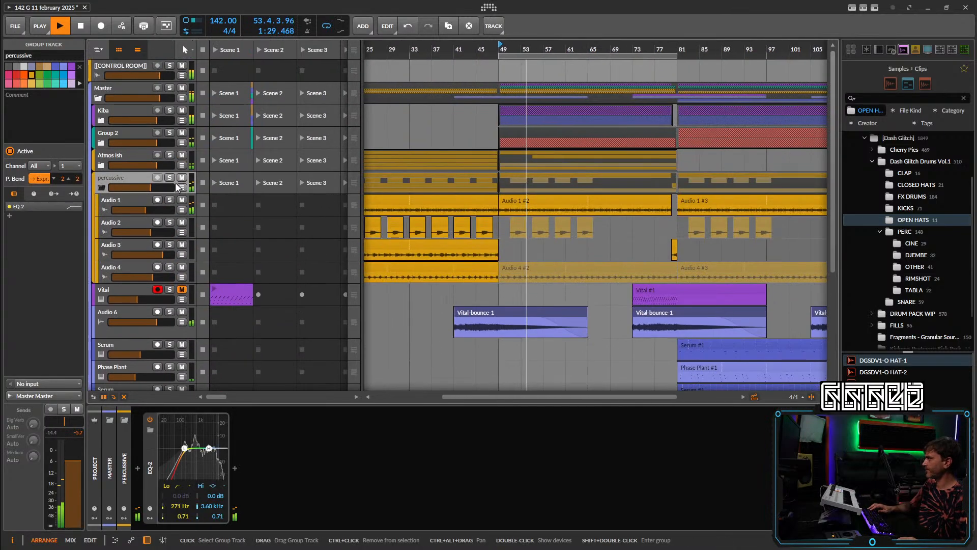
pyautogui.click(537, 200)
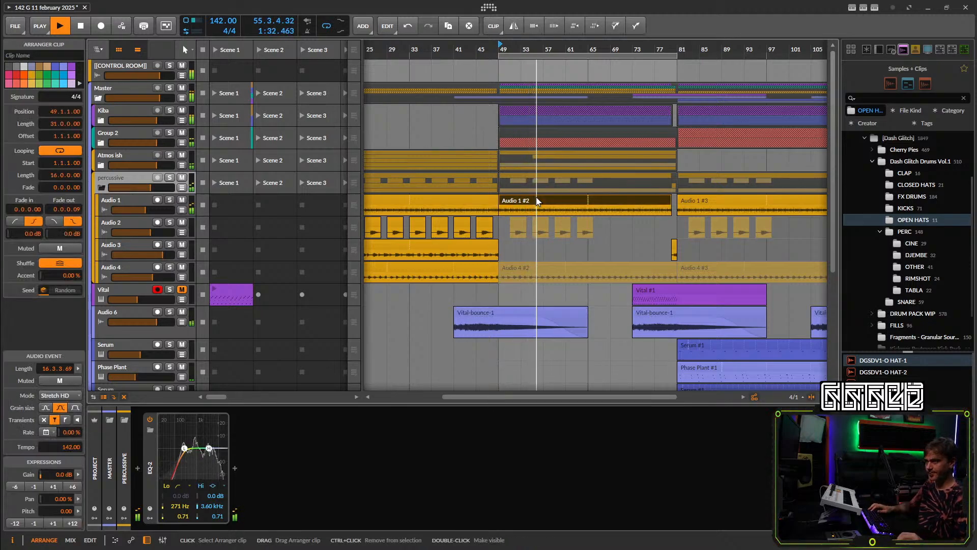
pyautogui.doubleClick(537, 200)
pyautogui.press('space')
pyautogui.press('space')
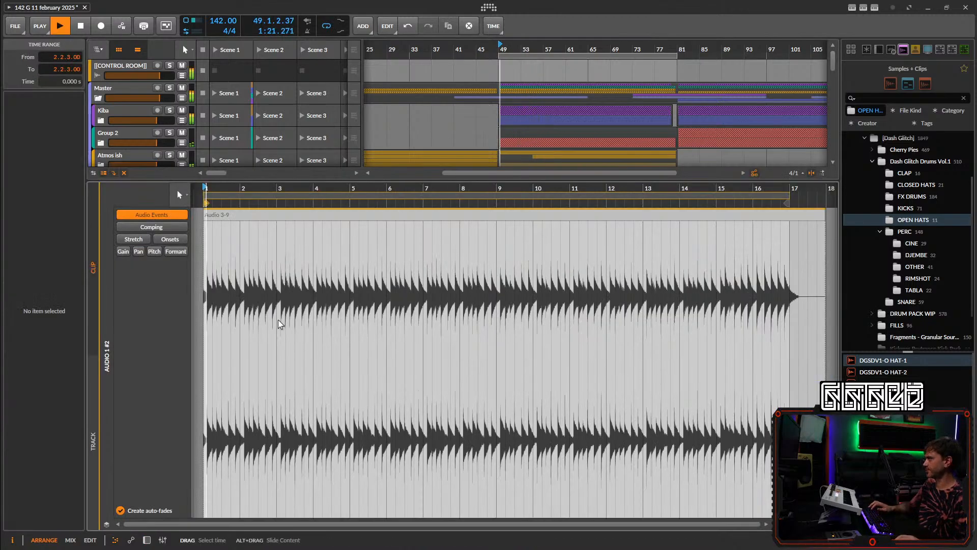
# Switch the Audio 1 #2 clip's audio editor to Stretch mode around the clip's first bars.
pyautogui.scroll(6, 277, 323)
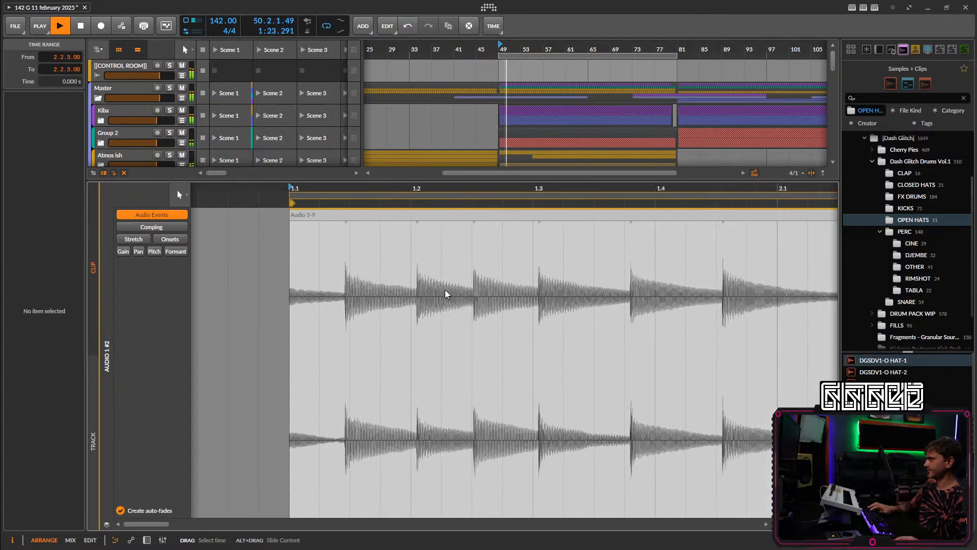
pyautogui.scroll(-4, 673, 328)
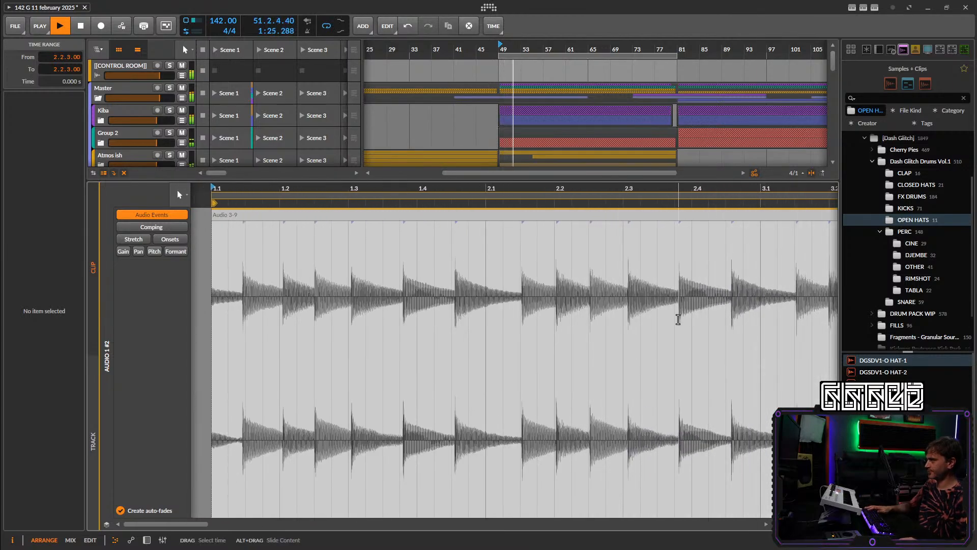
pyautogui.scroll(-2, 678, 319)
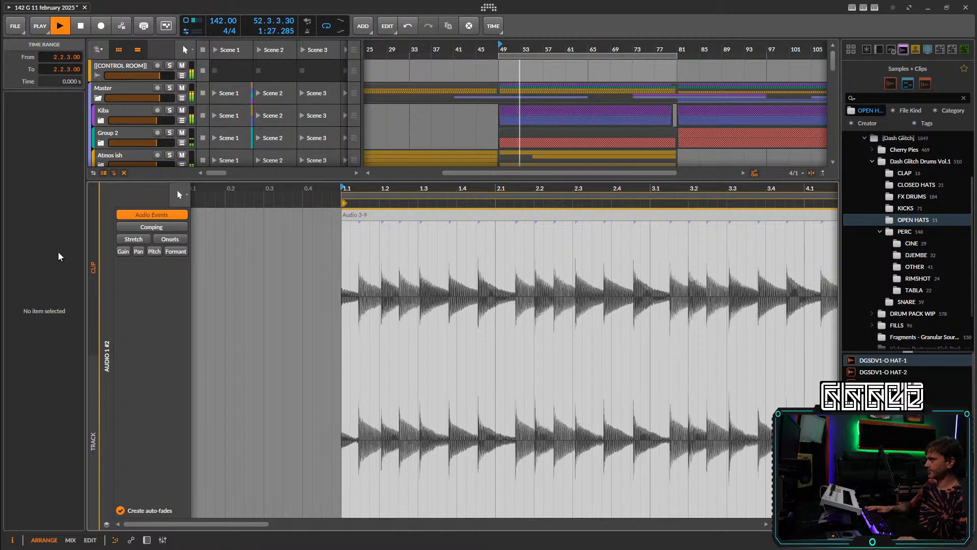
pyautogui.click(133, 238)
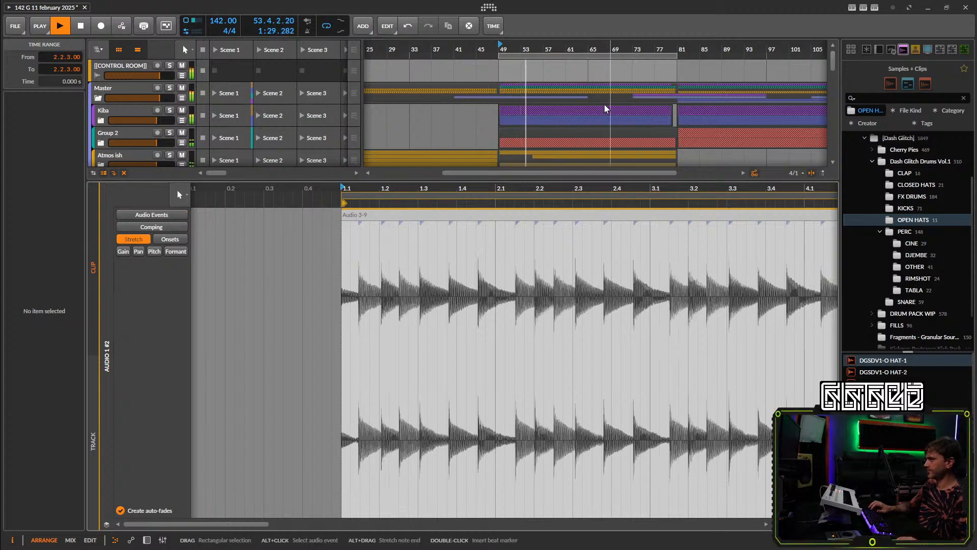
# Solo the Audio 1 track and replay it from bar 49 to check the timing of the clip's hits against the grid.
pyautogui.scroll(-5, 603, 104)
pyautogui.click(127, 90)
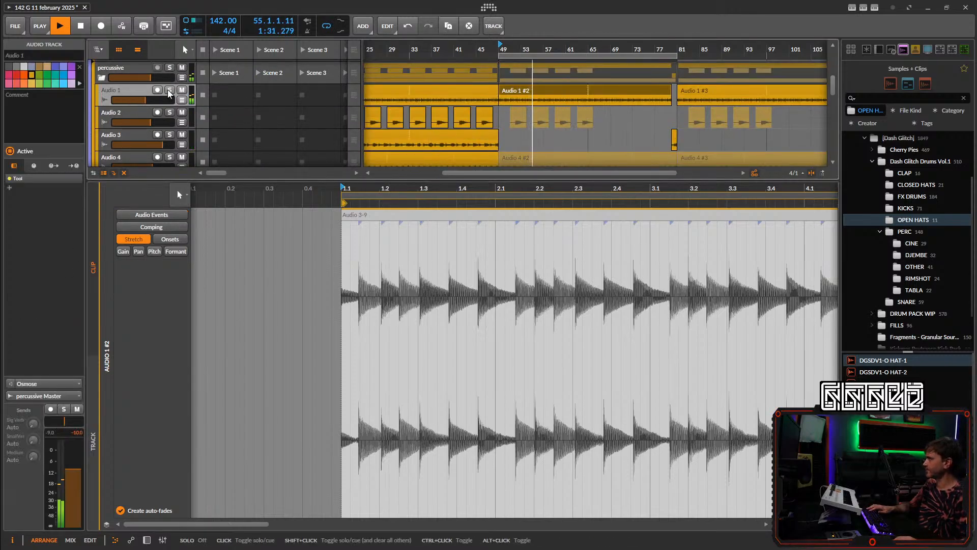
pyautogui.click(170, 90)
pyautogui.moveTo(501, 46); pyautogui.dragTo(504, 50)
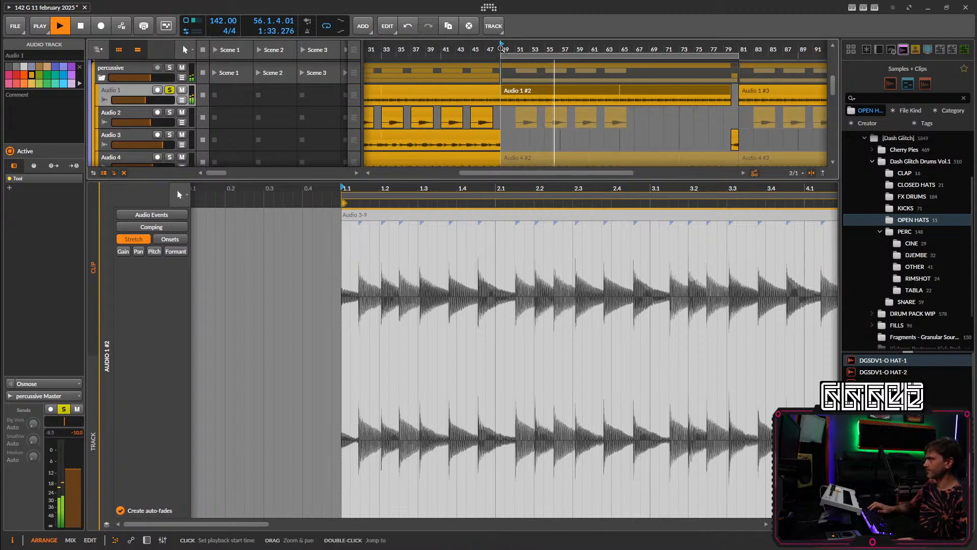
pyautogui.press('space')
pyautogui.press('space')
pyautogui.scroll(3, 383, 306)
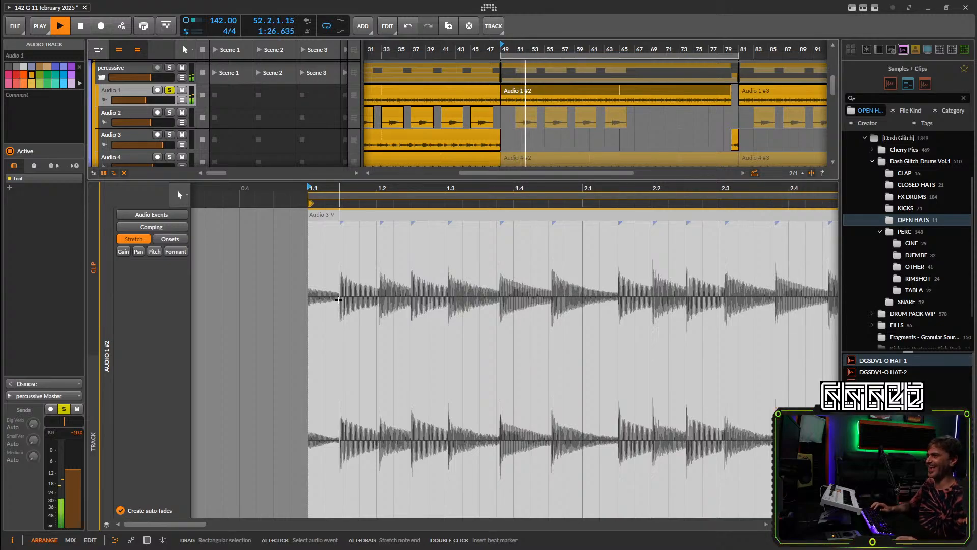
pyautogui.scroll(-5, 556, 286)
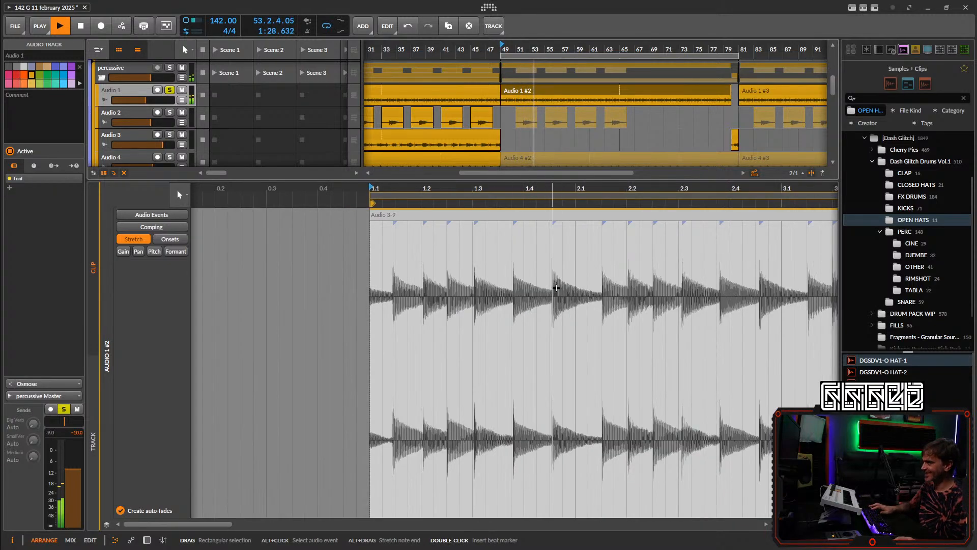
pyautogui.moveTo(595, 305); pyautogui.dragTo(343, 336)
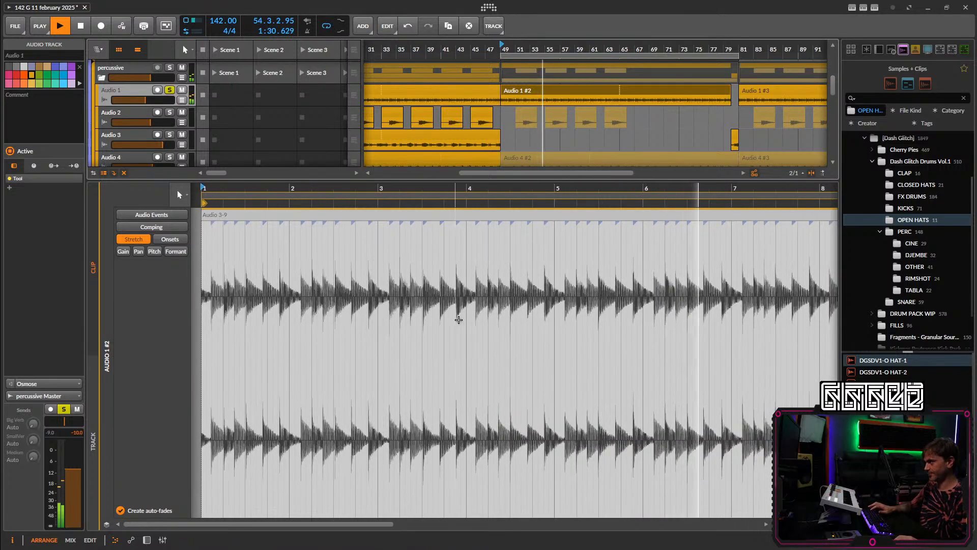
pyautogui.scroll(-4, 458, 321)
pyautogui.scroll(8, 356, 321)
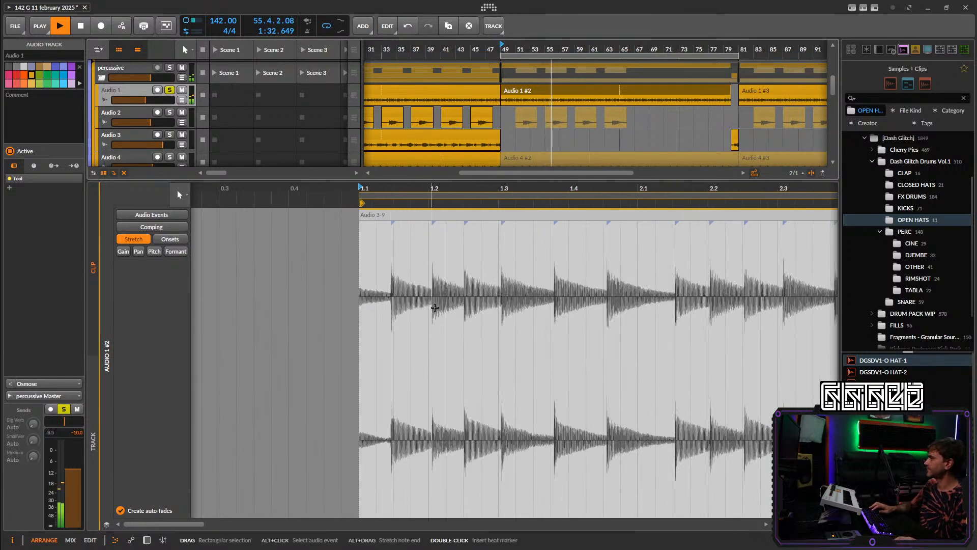
# Stop playback and place beat markers on the Audio 1 #2 clip's first two hits, aligning them halfway between 1.1 and 1.2 and at 1.2.
pyautogui.scroll(3, 439, 306)
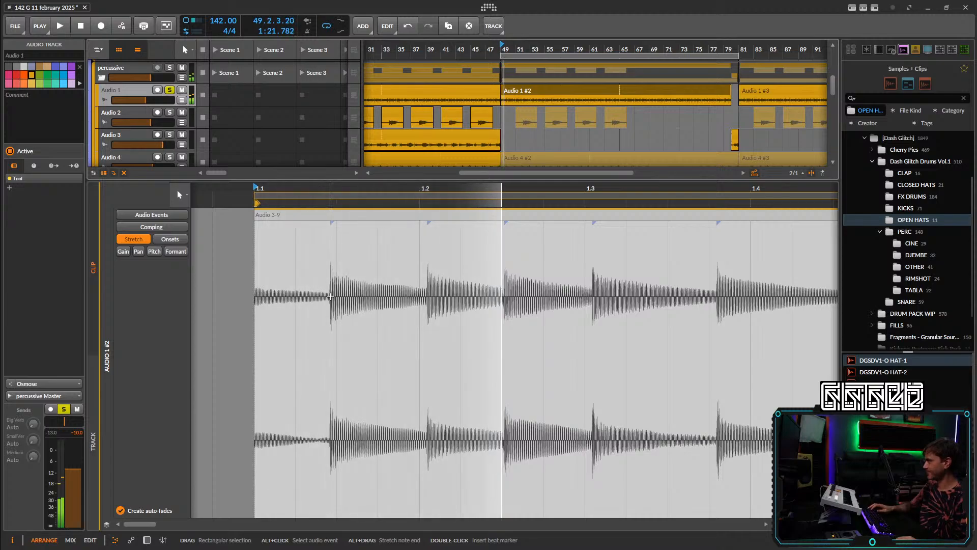
pyautogui.press('space')
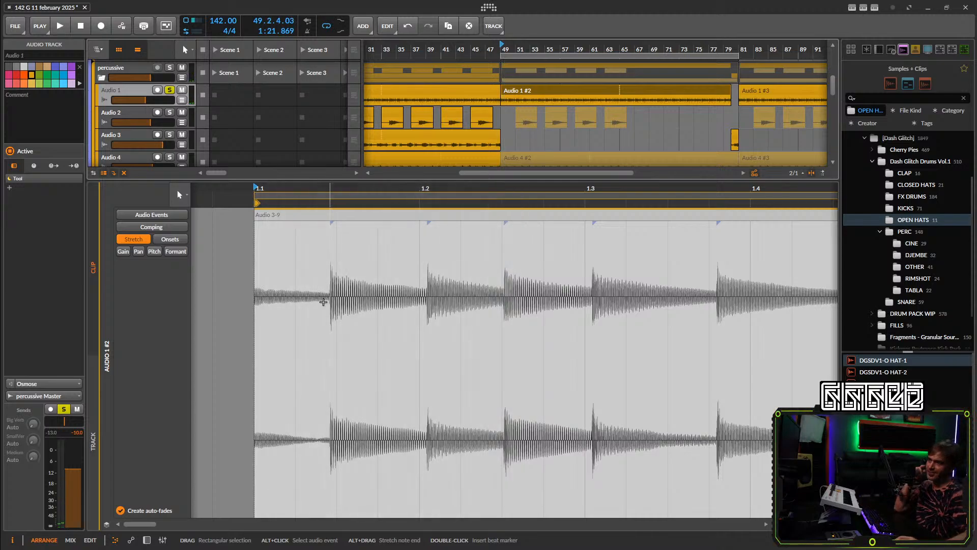
pyautogui.click(330, 311)
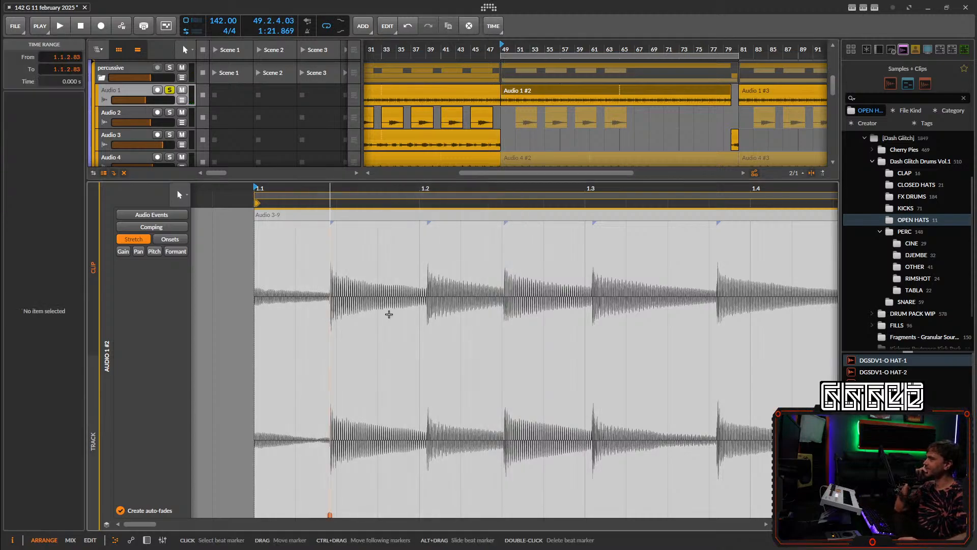
pyautogui.moveTo(330, 320); pyautogui.dragTo(337, 323)
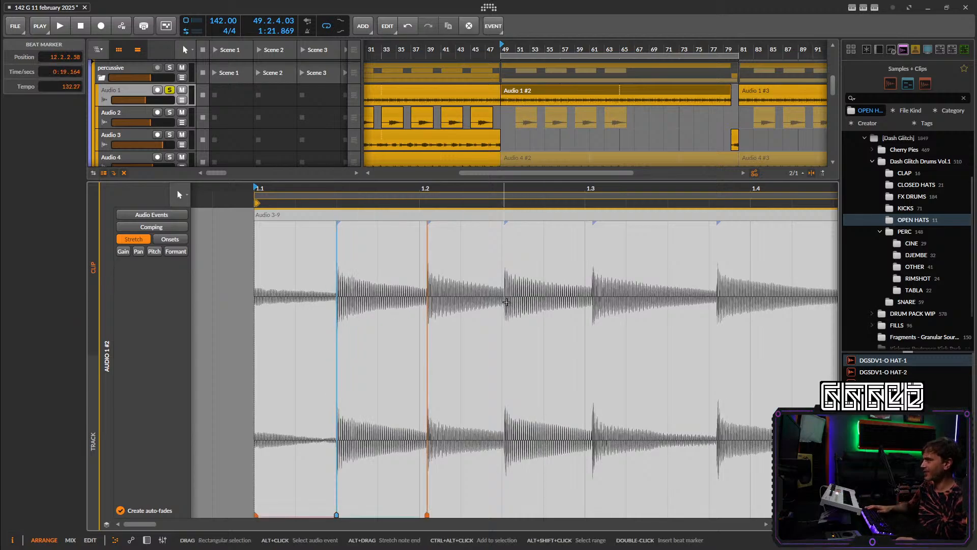
pyautogui.moveTo(428, 311); pyautogui.dragTo(421, 313)
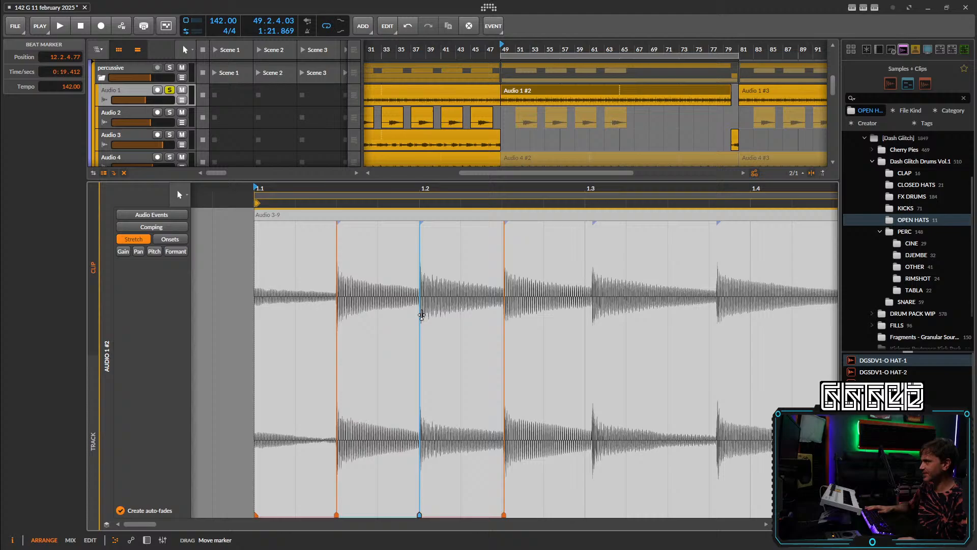
# Add beat markers to the three hits between 1.2 and 1.4 and move them onto their nearest grid lines, including the one at 1.3.
pyautogui.doubleClick(505, 314)
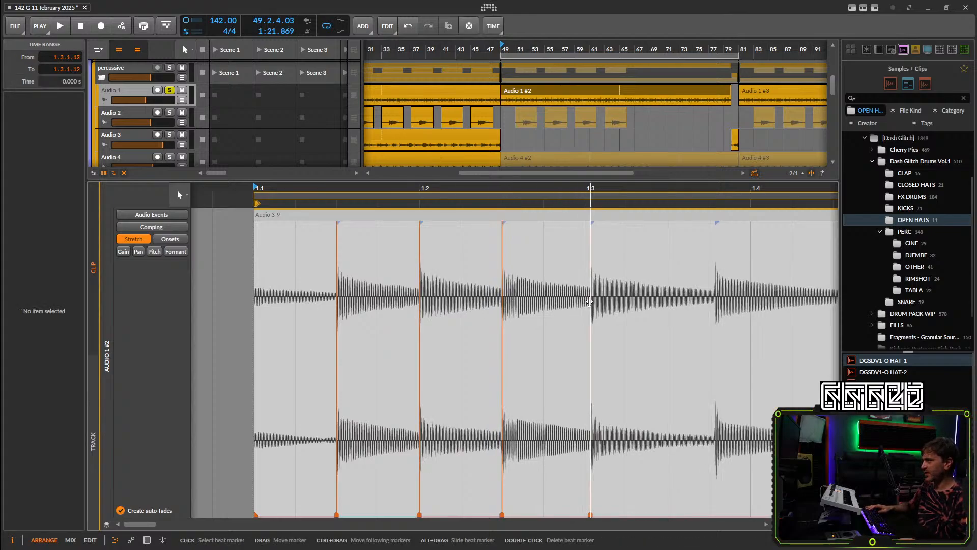
pyautogui.doubleClick(715, 299)
pyautogui.moveTo(715, 299); pyautogui.dragTo(709, 299)
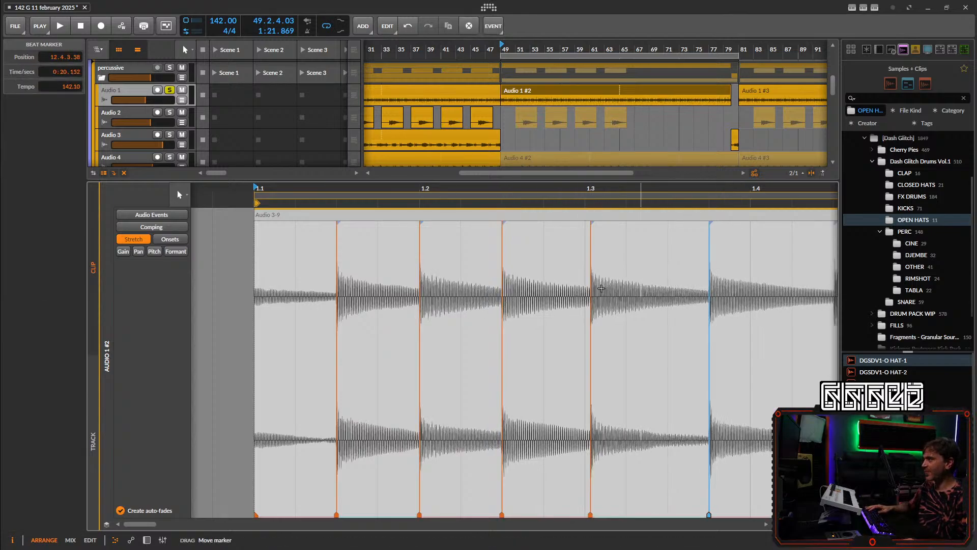
pyautogui.moveTo(586, 291); pyautogui.dragTo(579, 295)
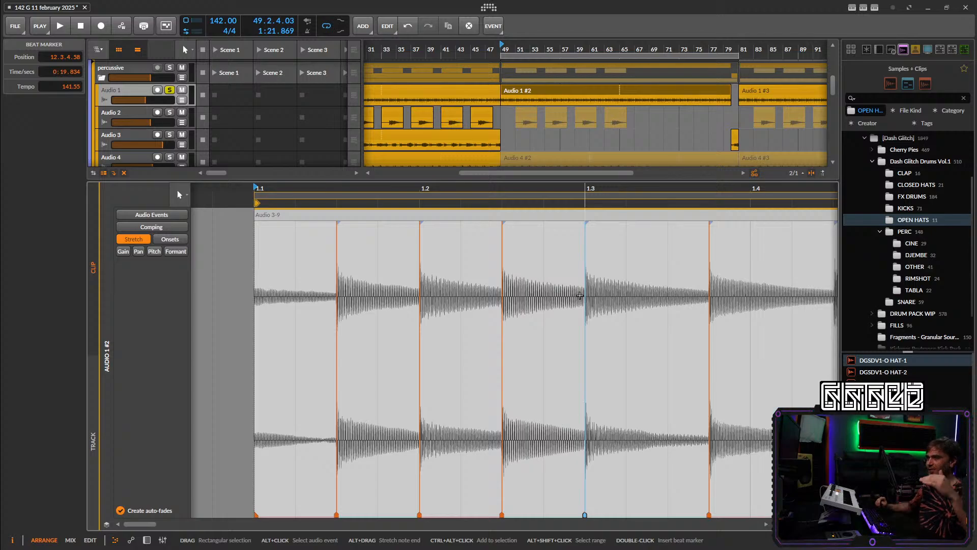
# Mark the hits from halfway between 1.4 and 2.1 up to 2.2 with beat markers and align them to the grid.
pyautogui.hscroll(6, 687, 326)
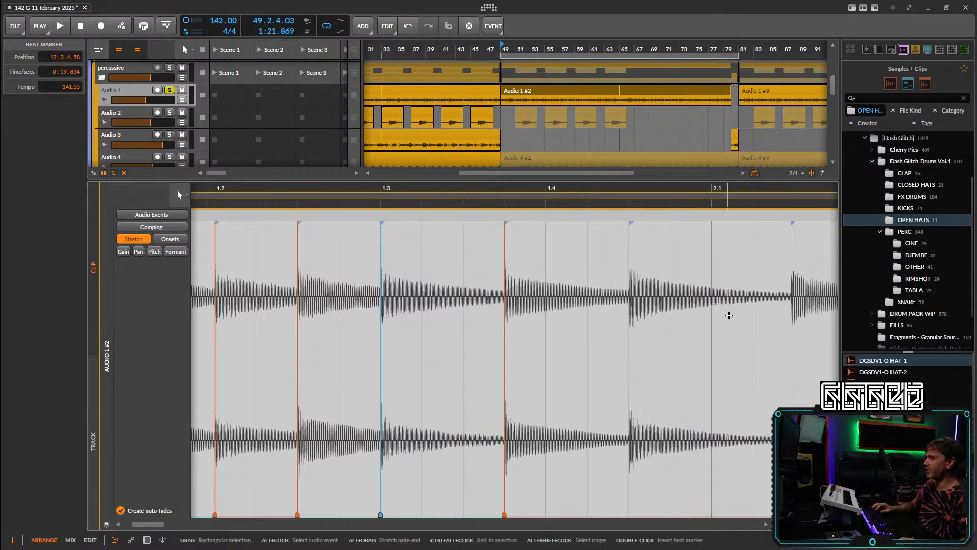
pyautogui.click(792, 305)
pyautogui.hscroll(2, 646, 303)
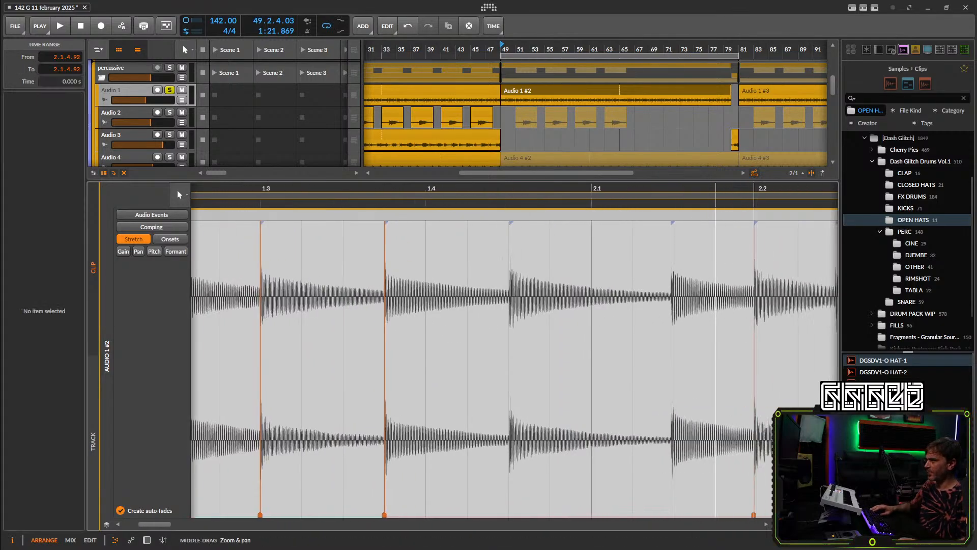
pyautogui.doubleClick(646, 303)
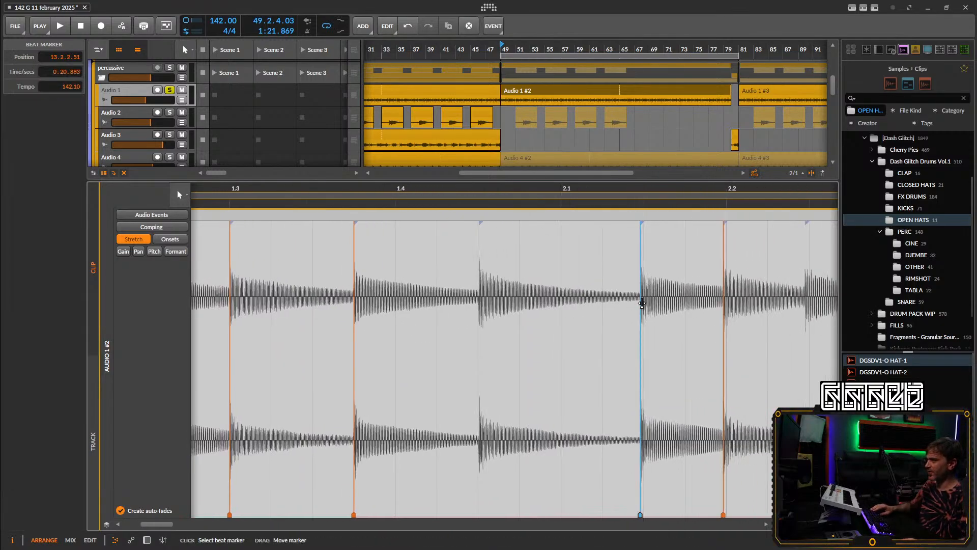
pyautogui.doubleClick(481, 333)
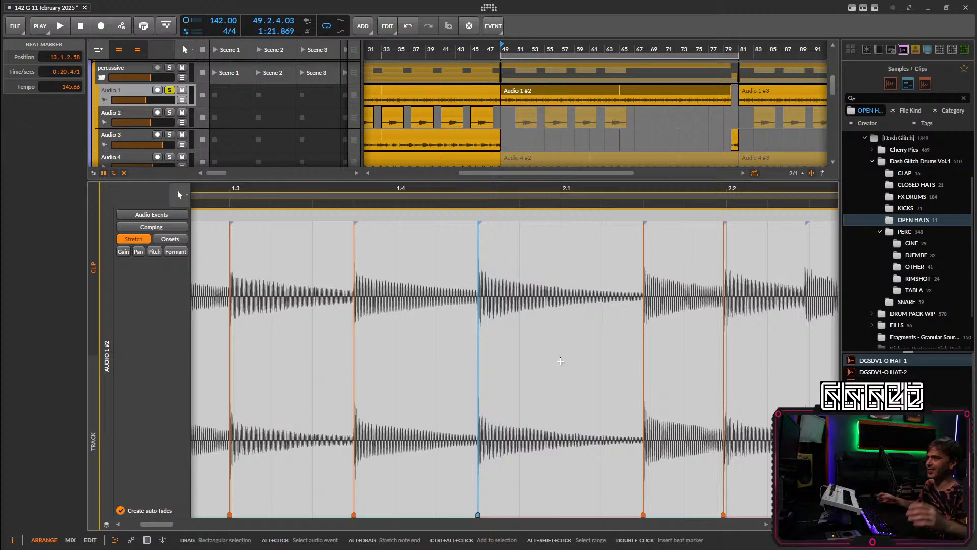
# Add beat markers to the hit halfway between 2.2 and 2.3 and the hit near 2.3, pulling the latter onto 2.3.
pyautogui.hscroll(3, 682, 305)
pyautogui.click(681, 307)
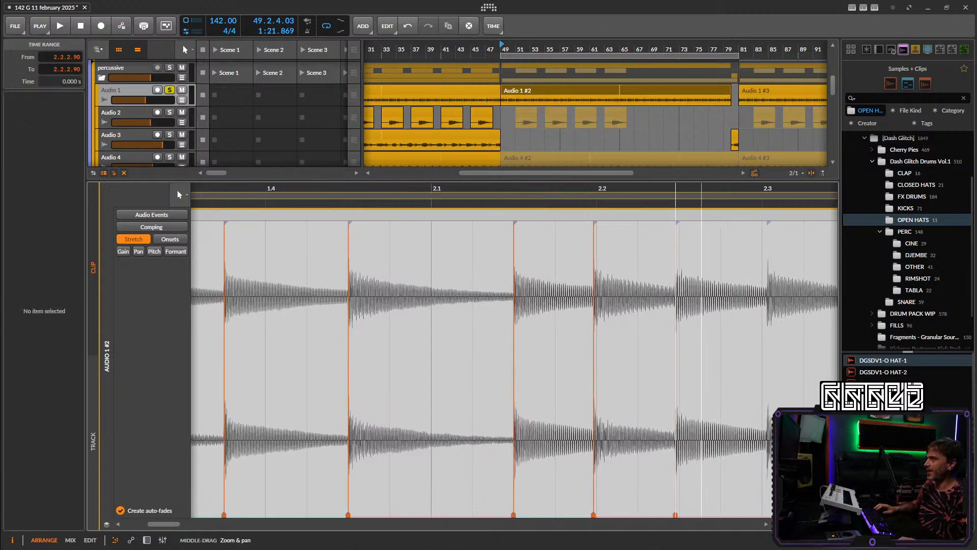
pyautogui.hscroll(2, 712, 308)
pyautogui.click(725, 306)
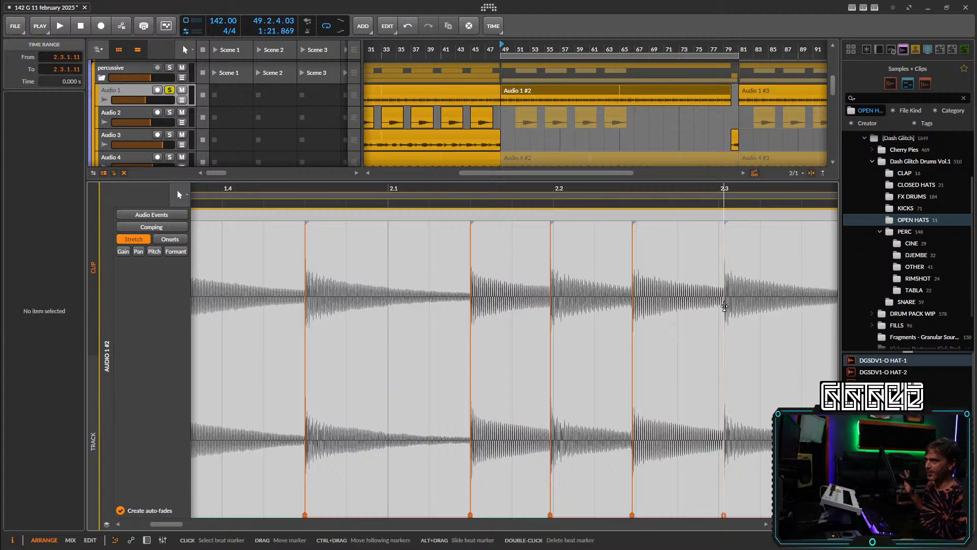
pyautogui.moveTo(724, 306); pyautogui.dragTo(719, 306)
# Mark and align the hit just before 2.4, and correct the beat markers at 2.2 and halfway between 2.2 and 2.3.
pyautogui.hscroll(3, 720, 307)
pyautogui.click(726, 306)
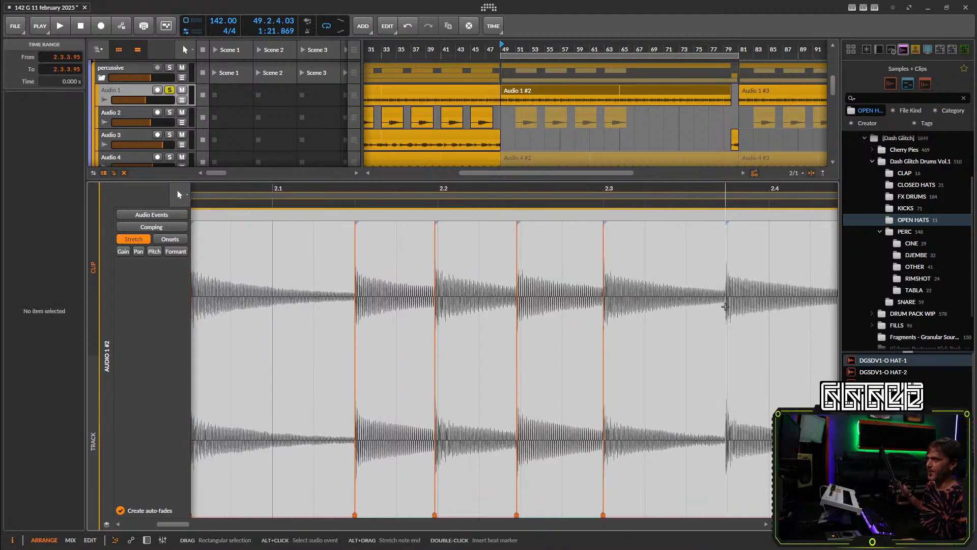
pyautogui.doubleClick(727, 307)
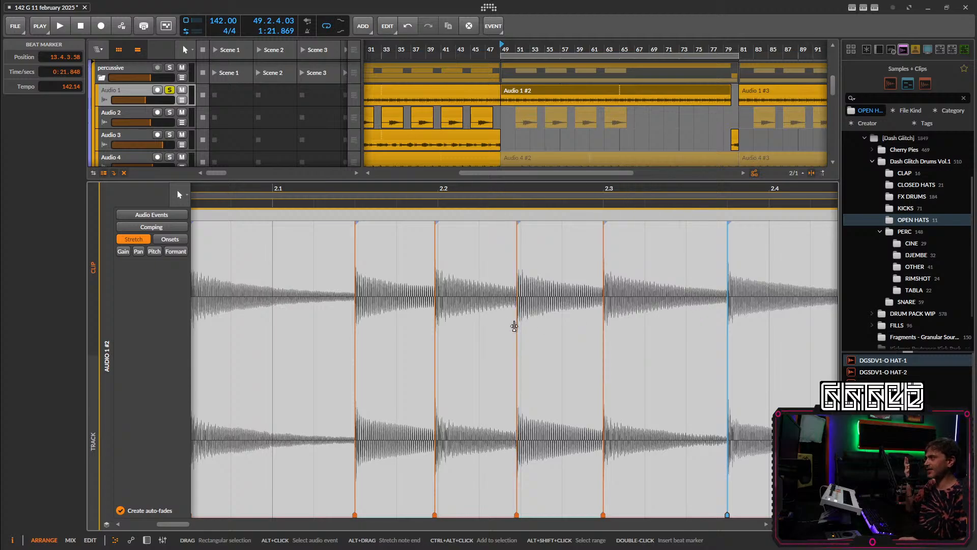
pyautogui.moveTo(517, 326); pyautogui.dragTo(519, 326)
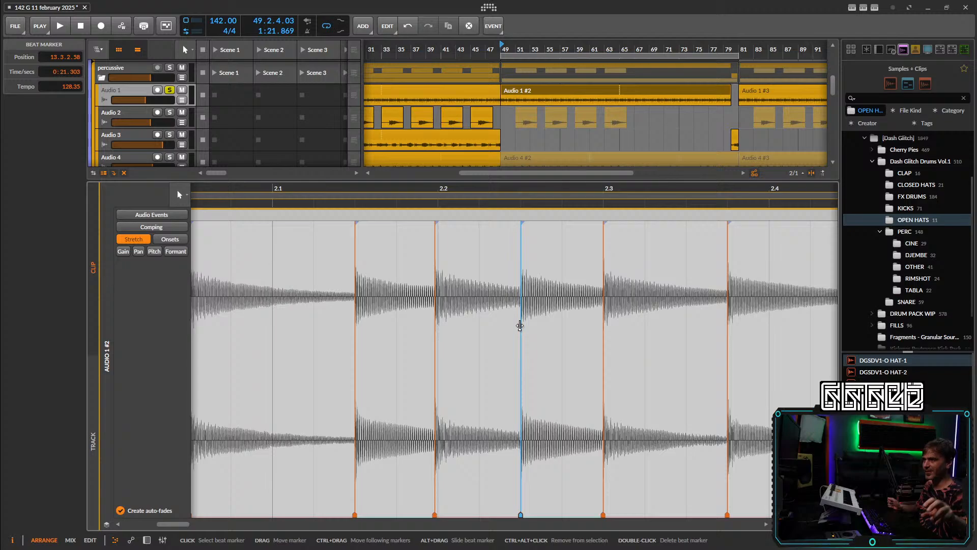
pyautogui.click(435, 337)
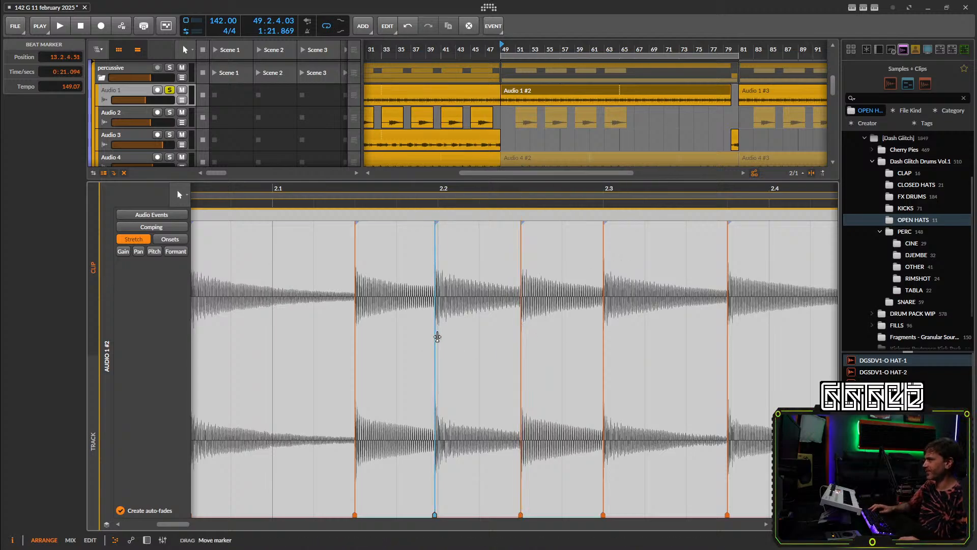
pyautogui.moveTo(437, 337); pyautogui.dragTo(441, 336)
# Add beat markers to the hits midway between 2.4 and 3.1 and between 3.1 and 3.2, aligning the first to the grid.
pyautogui.moveTo(560, 311); pyautogui.dragTo(246, 311)
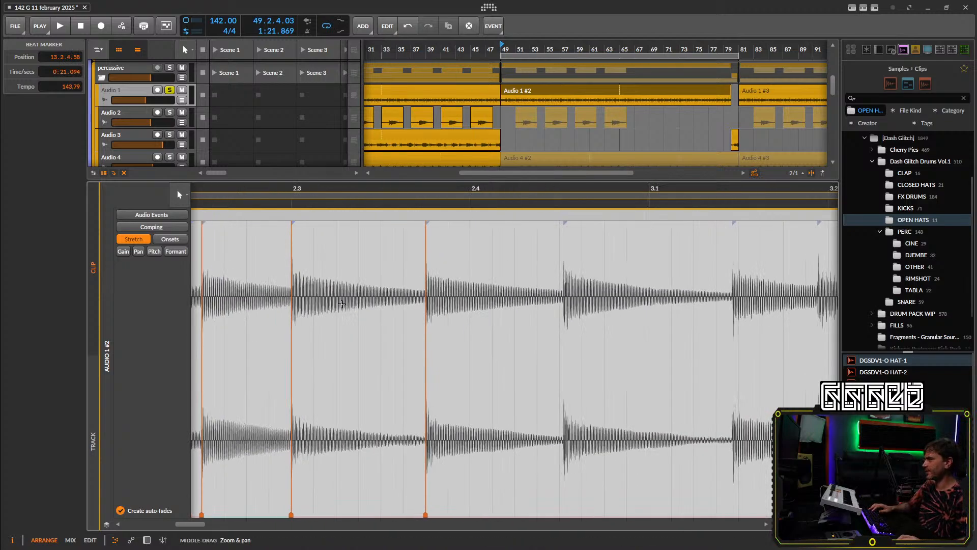
pyautogui.doubleClick(733, 302)
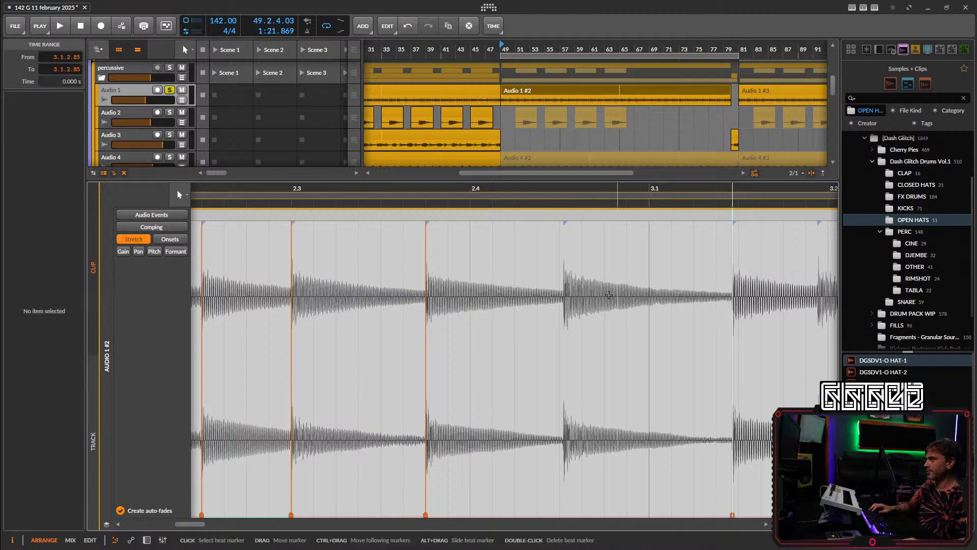
pyautogui.click(565, 299)
pyautogui.doubleClick(565, 300)
pyautogui.moveTo(565, 305); pyautogui.dragTo(338, 313)
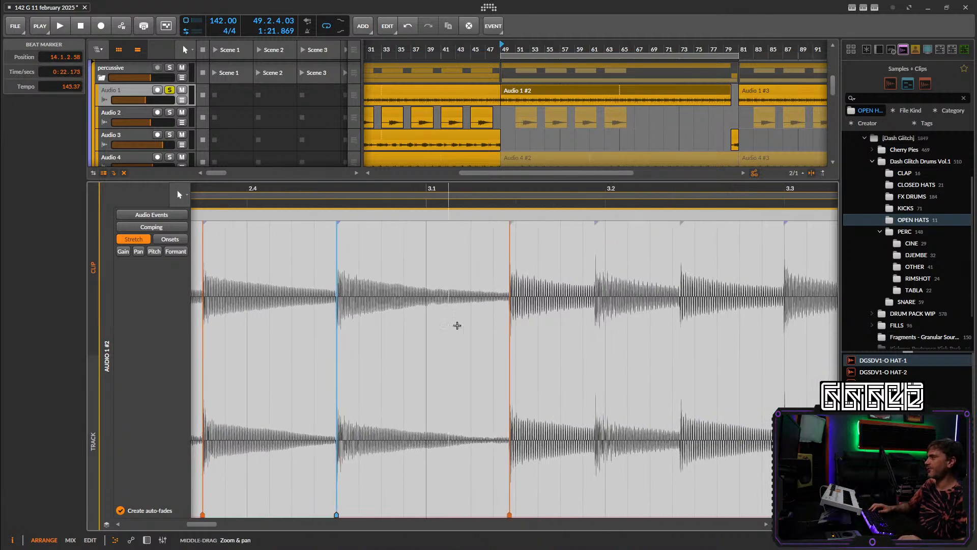
# Place beat markers on the three consecutive hits from just before 3.2 to just before 3.3.
pyautogui.doubleClick(593, 310)
pyautogui.doubleClick(681, 308)
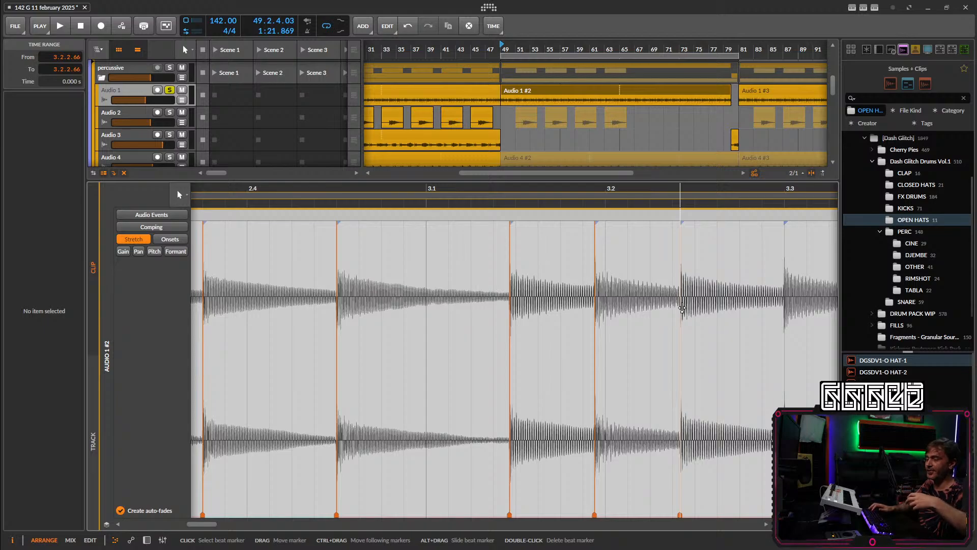
pyautogui.hscroll(2, 685, 310)
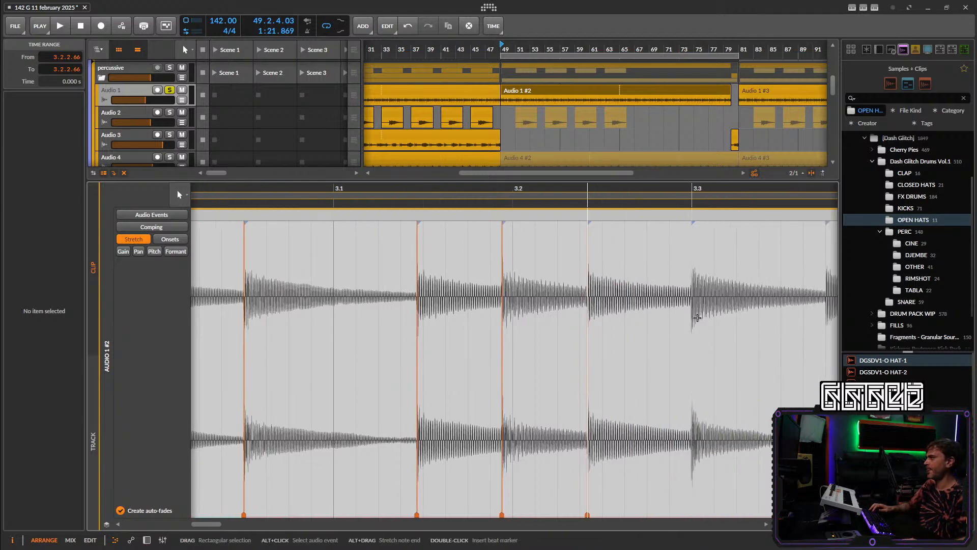
pyautogui.doubleClick(693, 317)
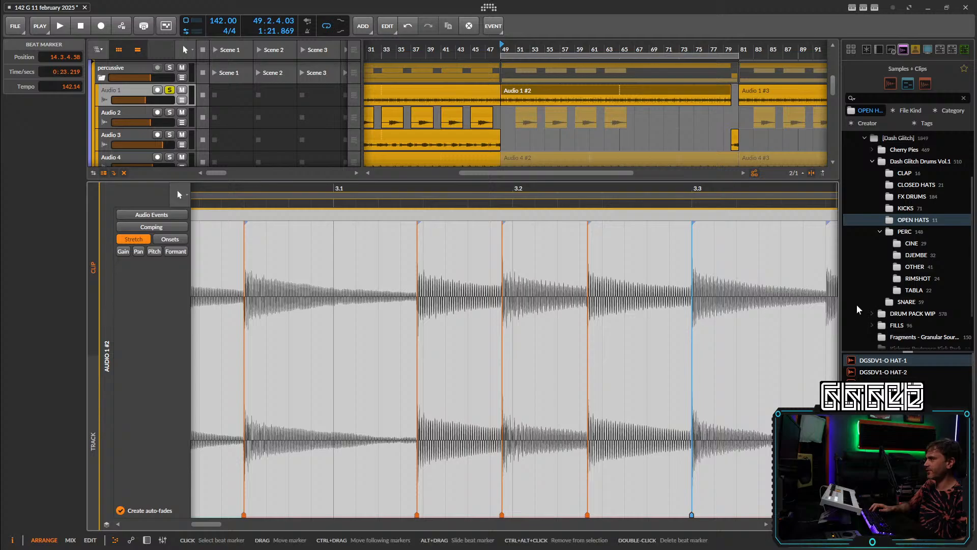
pyautogui.hscroll(1, 767, 303)
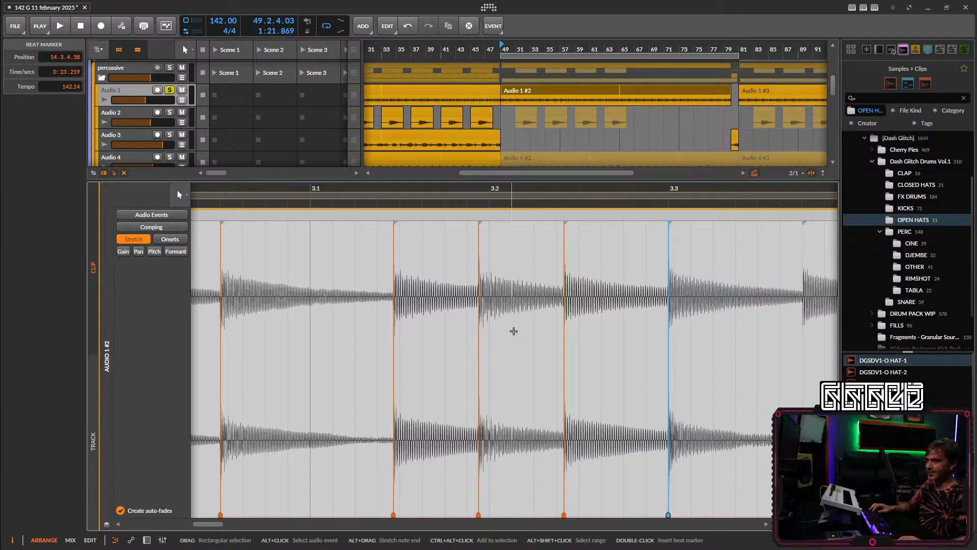
# Align the beat markers around 3.2 to the grid: midway between 3.1 and 3.2, at 3.2, and midway between 3.2 and 3.3.
pyautogui.hscroll(1, 521, 327)
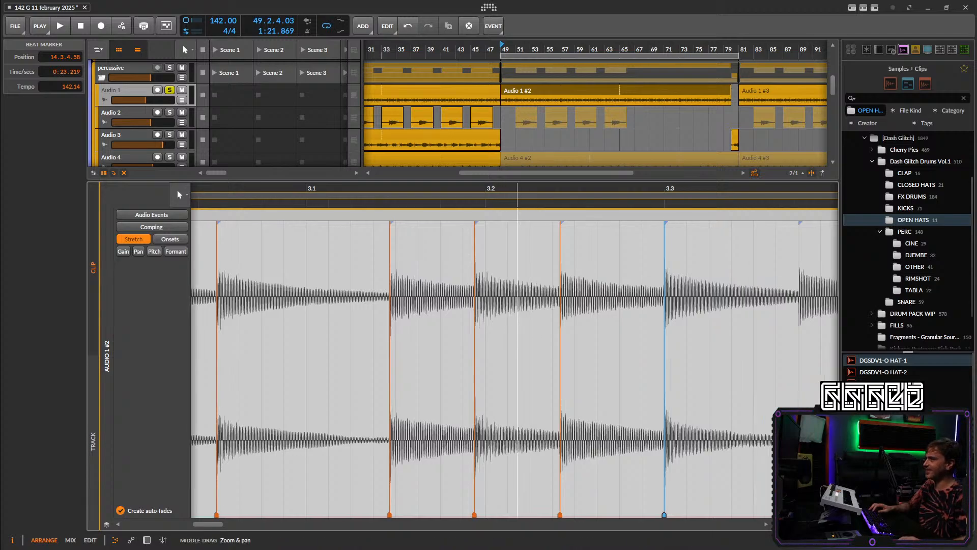
pyautogui.moveTo(374, 326); pyautogui.dragTo(380, 328)
pyautogui.moveTo(458, 349); pyautogui.dragTo(468, 344)
pyautogui.click(543, 361)
pyautogui.moveTo(545, 362); pyautogui.dragTo(563, 362)
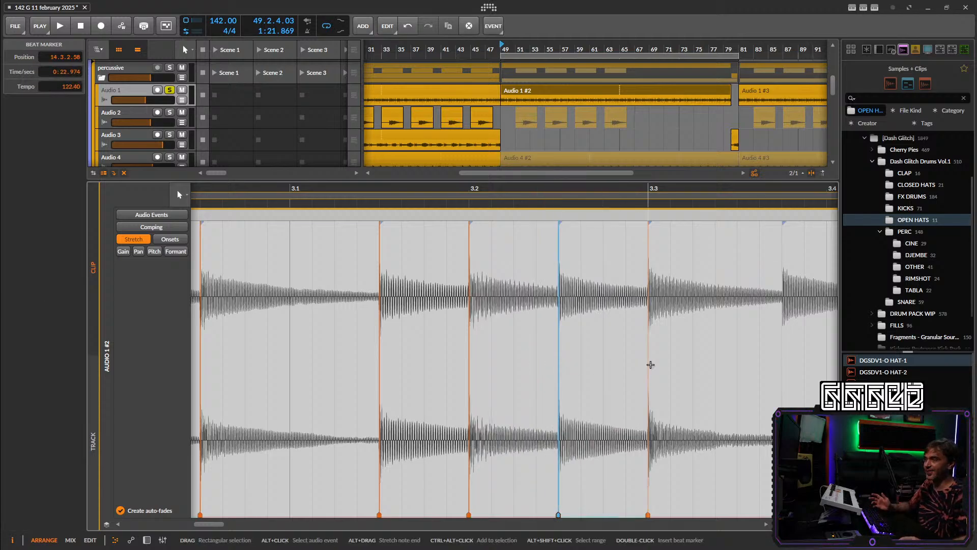
# Add beat markers on the grid to the hit just before 3.4 and the hit midway between 3.4 and 4.1.
pyautogui.moveTo(675, 373); pyautogui.dragTo(536, 364)
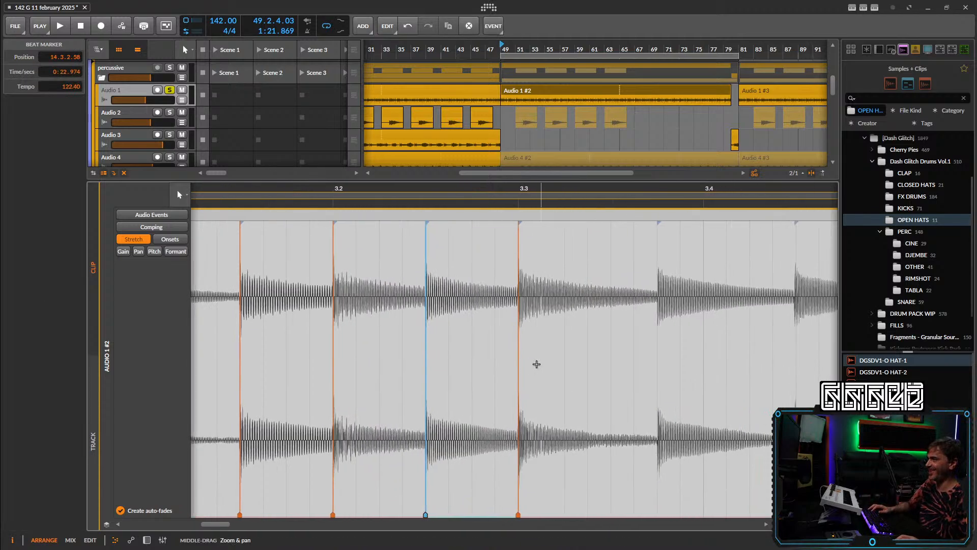
pyautogui.doubleClick(658, 328)
pyautogui.moveTo(750, 331); pyautogui.dragTo(651, 323)
pyautogui.click(689, 321)
pyautogui.doubleClick(690, 323)
pyautogui.moveTo(698, 345); pyautogui.dragTo(648, 345)
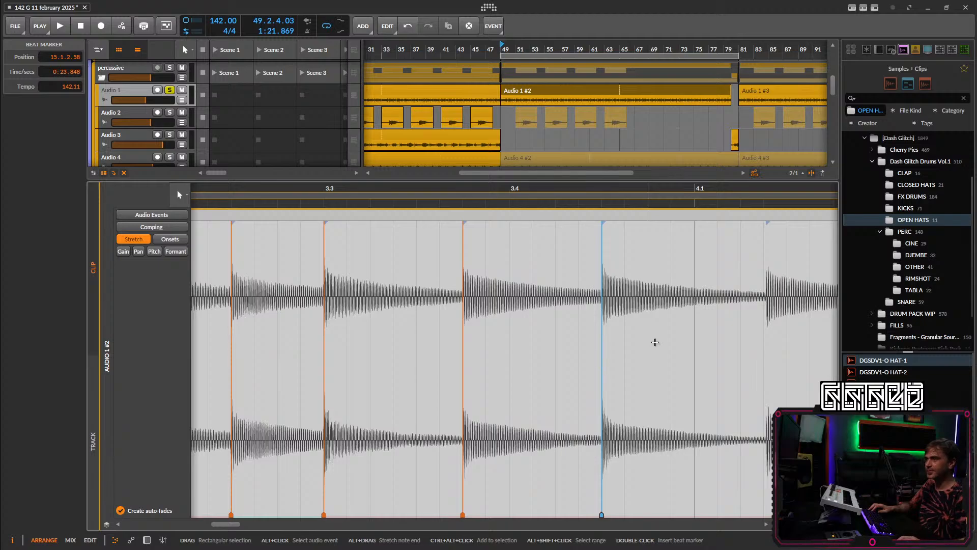
# Add beat markers to the three hits between 4.1 and 4.3 and shift them earlier onto evenly spaced grid lines.
pyautogui.moveTo(656, 342)
pyautogui.mouseDown()
pyautogui.moveTo(550, 339)
pyautogui.moveTo(578, 323)
pyautogui.mouseUp()
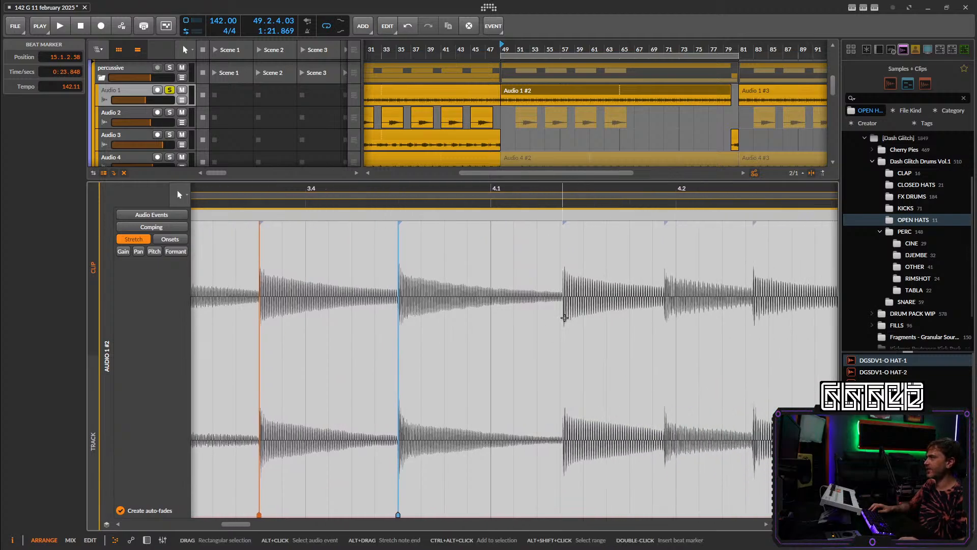
pyautogui.doubleClick(557, 317)
pyautogui.moveTo(635, 338); pyautogui.dragTo(576, 314)
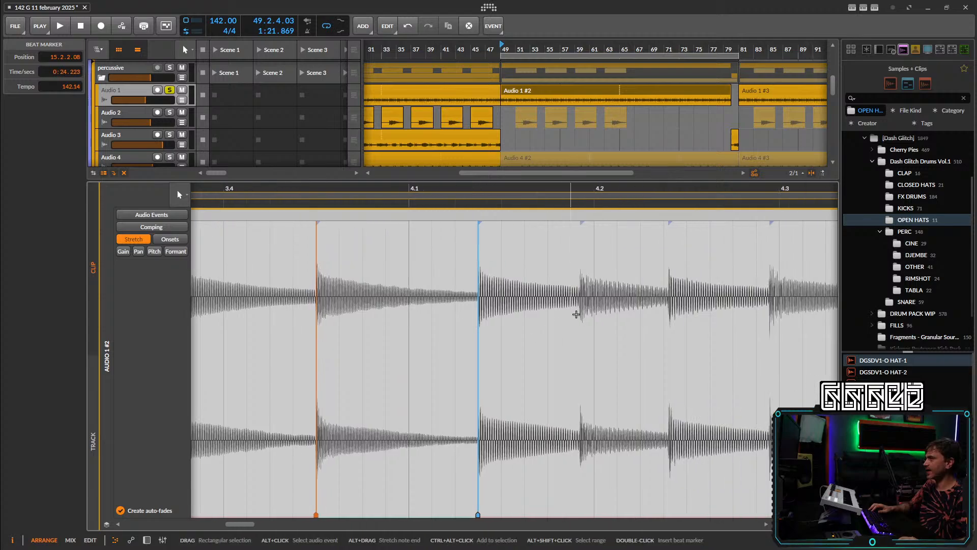
pyautogui.doubleClick(669, 299)
pyautogui.moveTo(669, 299); pyautogui.dragTo(664, 299)
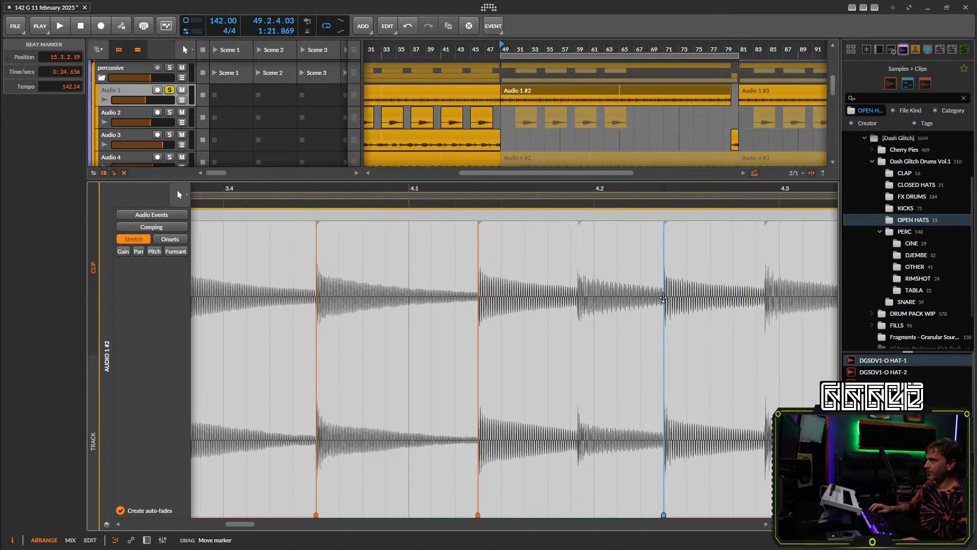
pyautogui.doubleClick(577, 300)
pyautogui.moveTo(578, 300); pyautogui.dragTo(569, 302)
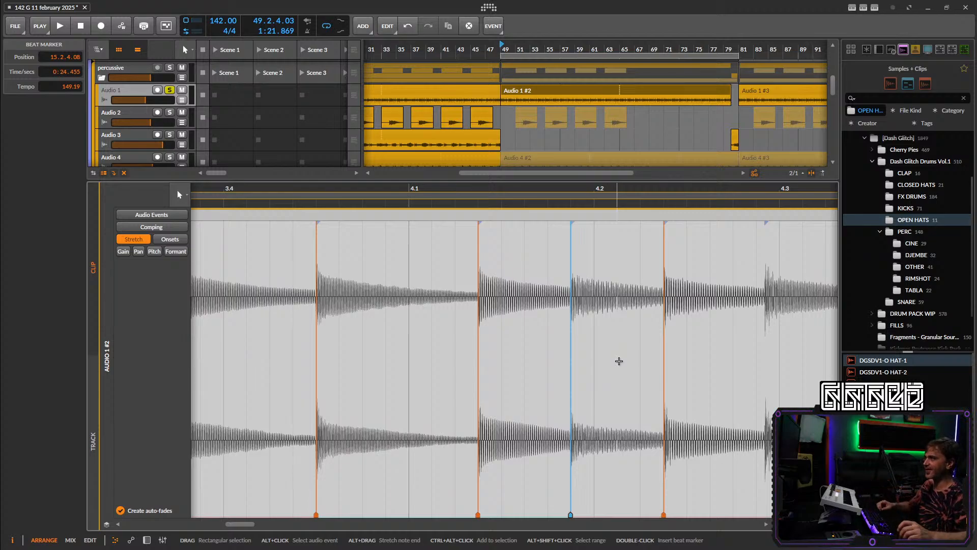
pyautogui.hscroll(3, 631, 351)
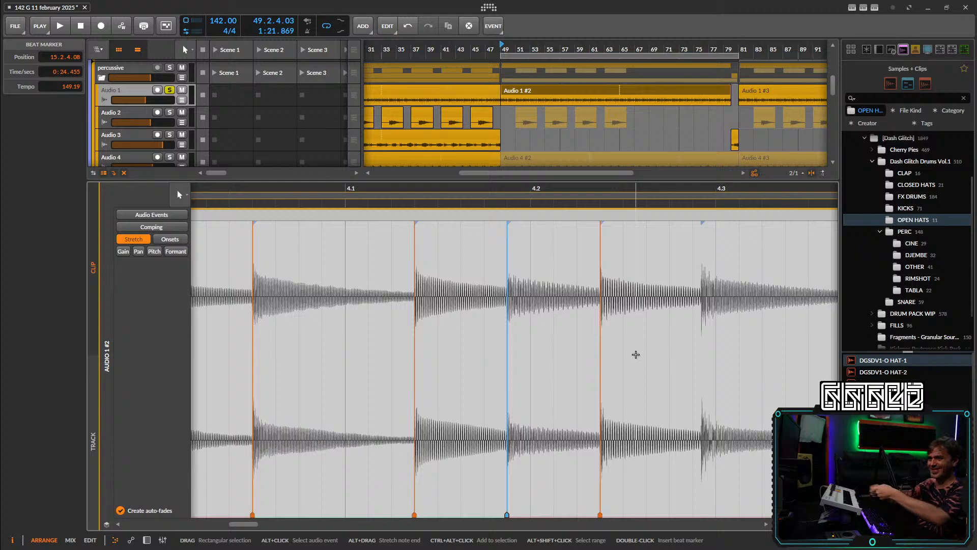
pyautogui.moveTo(635, 354); pyautogui.dragTo(512, 359)
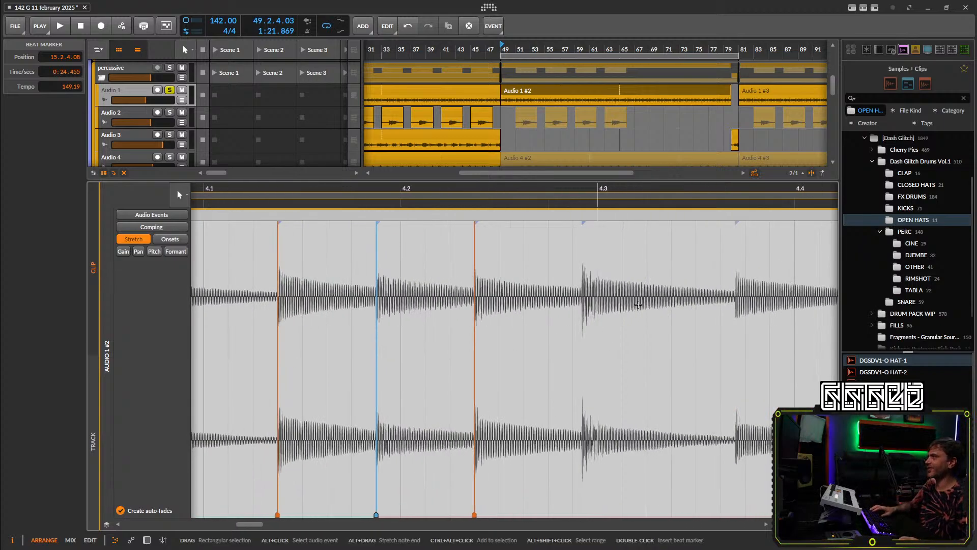
# Add beat markers to the hits just before 4.3, between 4.3 and 4.4, and between 4.4 and 5.1, shifting each earlier onto the grid.
pyautogui.doubleClick(583, 305)
pyautogui.moveTo(583, 305); pyautogui.dragTo(573, 306)
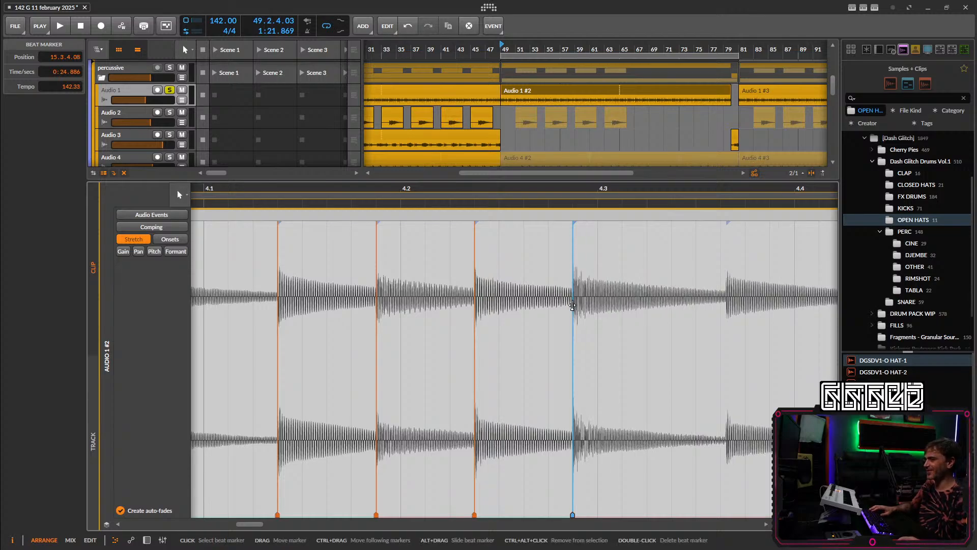
pyautogui.moveTo(663, 306); pyautogui.dragTo(487, 307)
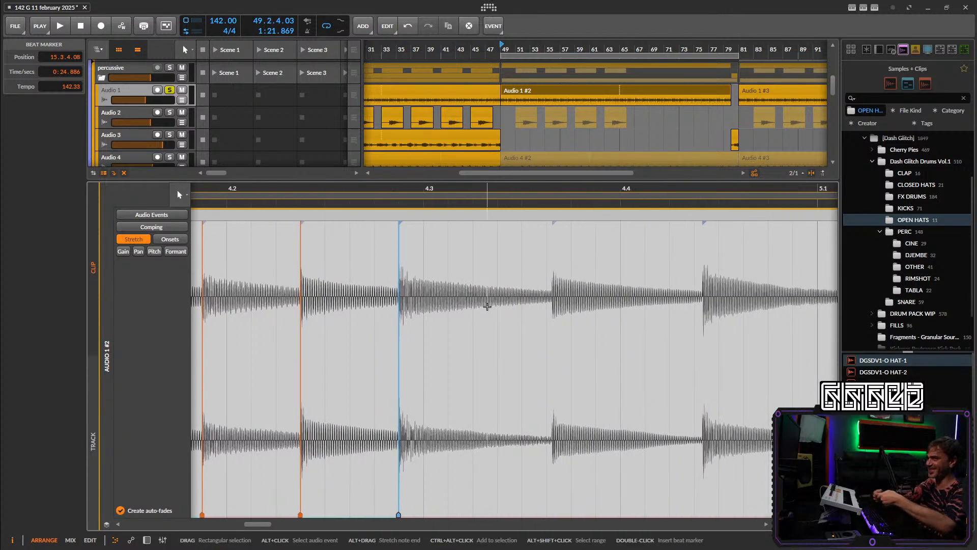
pyautogui.doubleClick(552, 296)
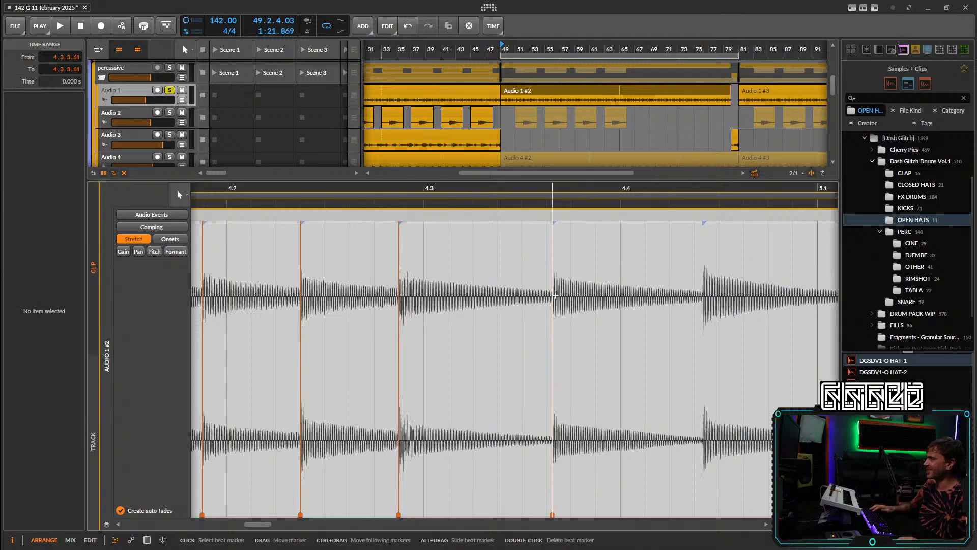
pyautogui.moveTo(553, 296); pyautogui.dragTo(547, 296)
pyautogui.click(697, 296)
pyautogui.doubleClick(697, 295)
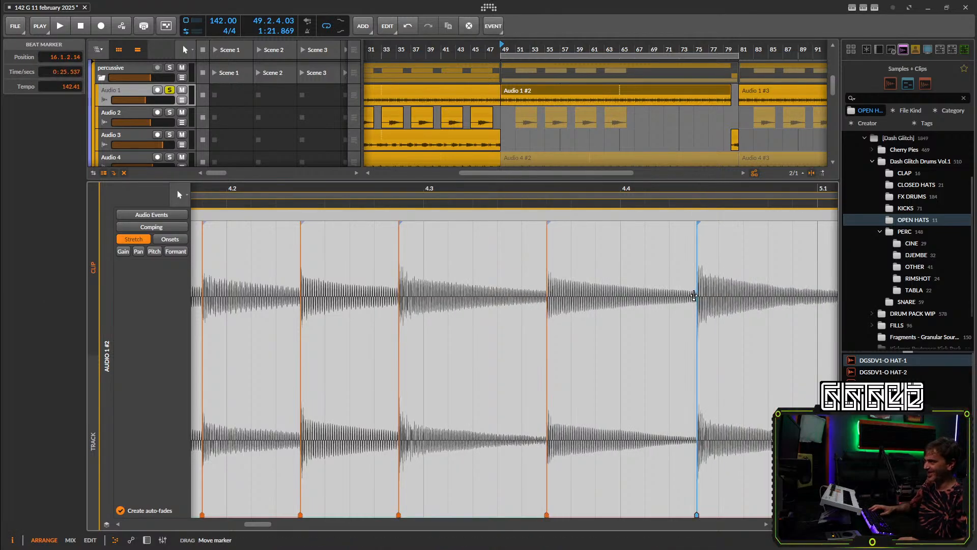
pyautogui.moveTo(697, 295); pyautogui.dragTo(694, 295)
# Add a beat marker to the first hit after 5.1, shift it earlier onto the grid line, and start playback.
pyautogui.scroll(-2, 654, 316)
pyautogui.moveTo(762, 343); pyautogui.dragTo(579, 331)
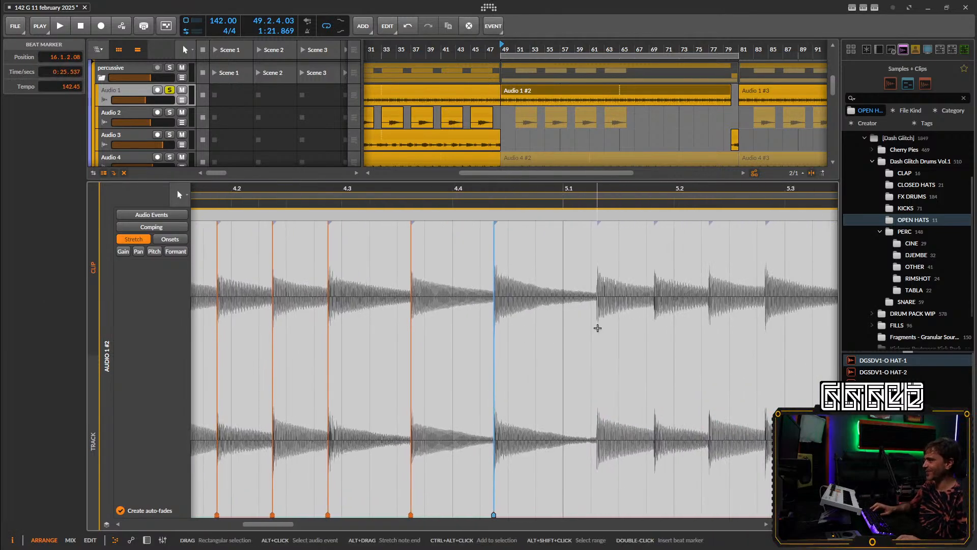
pyautogui.doubleClick(599, 298)
pyautogui.moveTo(600, 298); pyautogui.dragTo(592, 299)
pyautogui.scroll(-2, 578, 323)
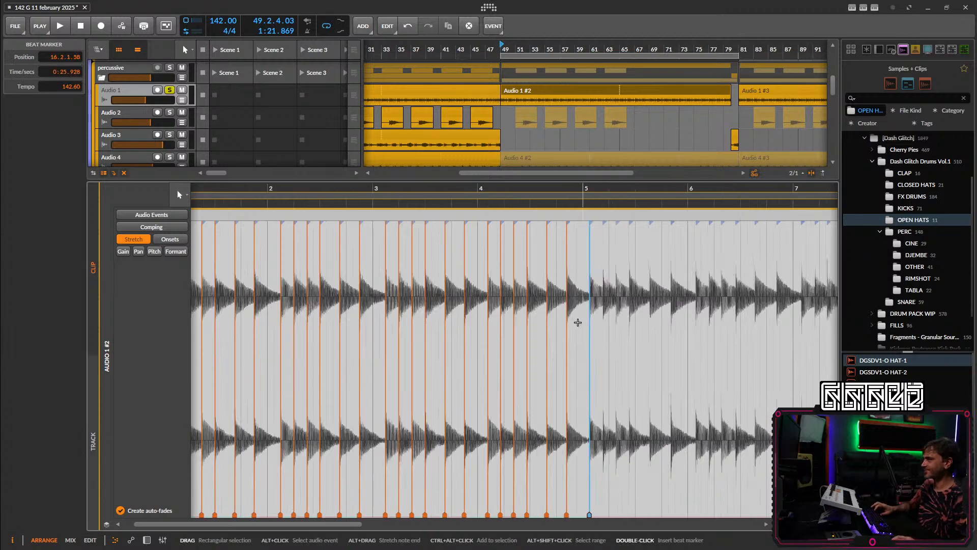
pyautogui.press('space')
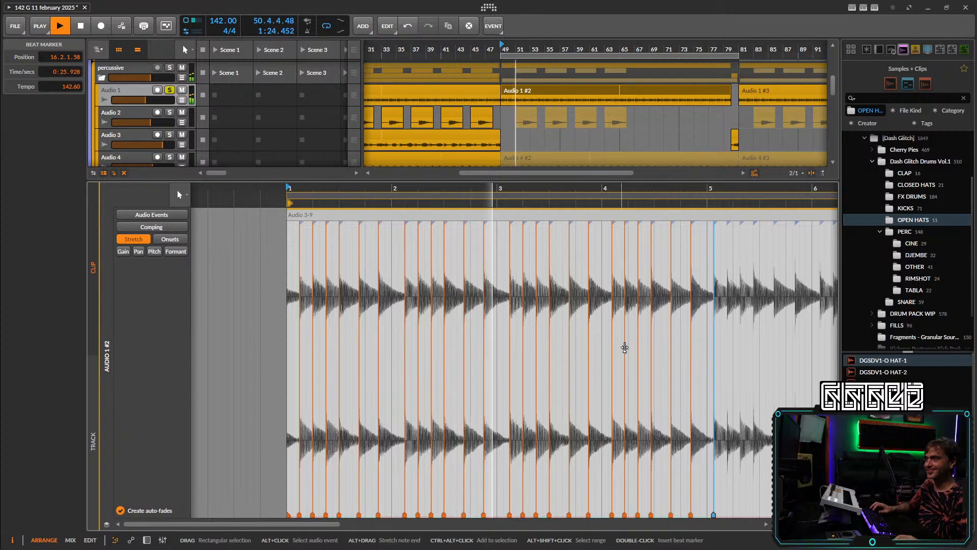
# Add beat markers to the three hits around 5.2 and align them to the grid at 5.1.4, 5.2.2 and 5.2.4.
pyautogui.scroll(4, 563, 356)
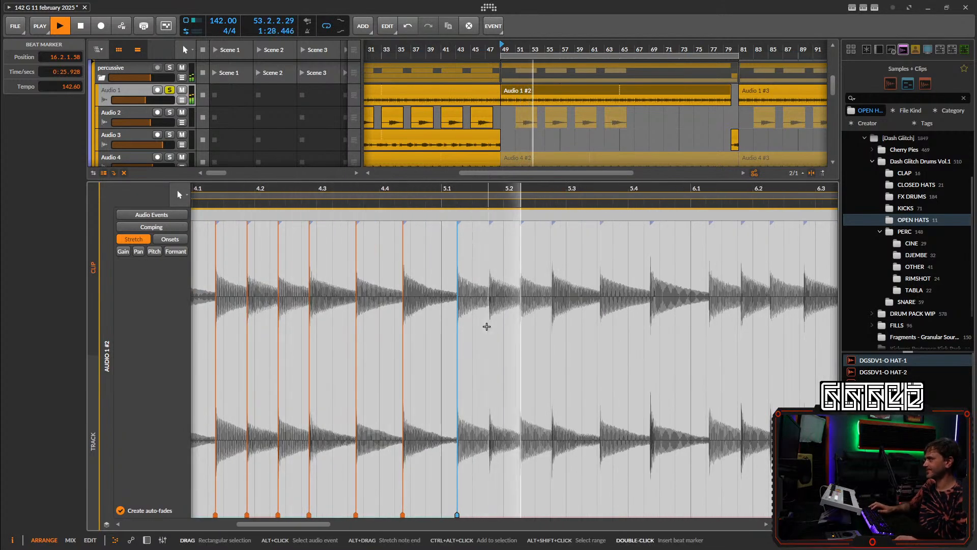
pyautogui.scroll(1, 487, 326)
pyautogui.moveTo(550, 338); pyautogui.dragTo(427, 332)
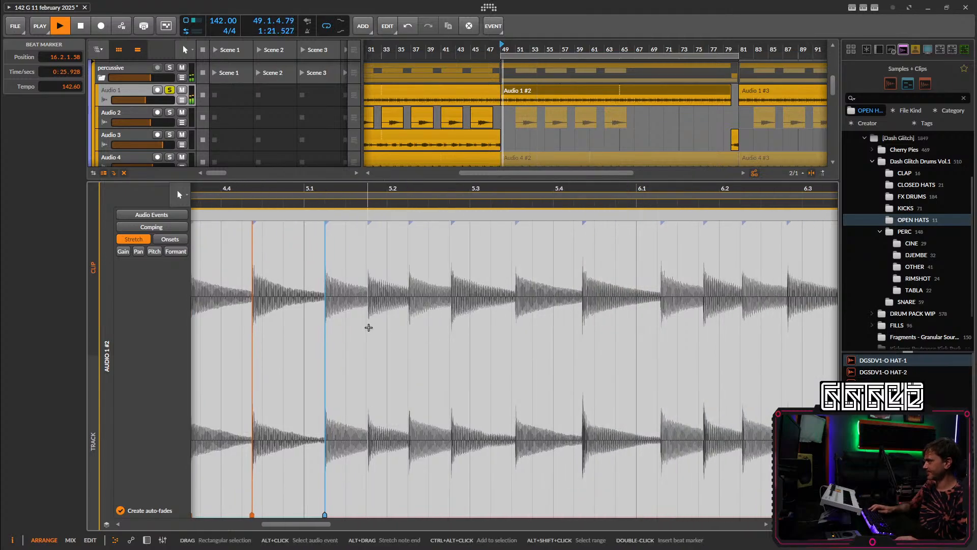
pyautogui.doubleClick(368, 327)
pyautogui.moveTo(368, 321); pyautogui.dragTo(366, 321)
pyautogui.doubleClick(408, 318)
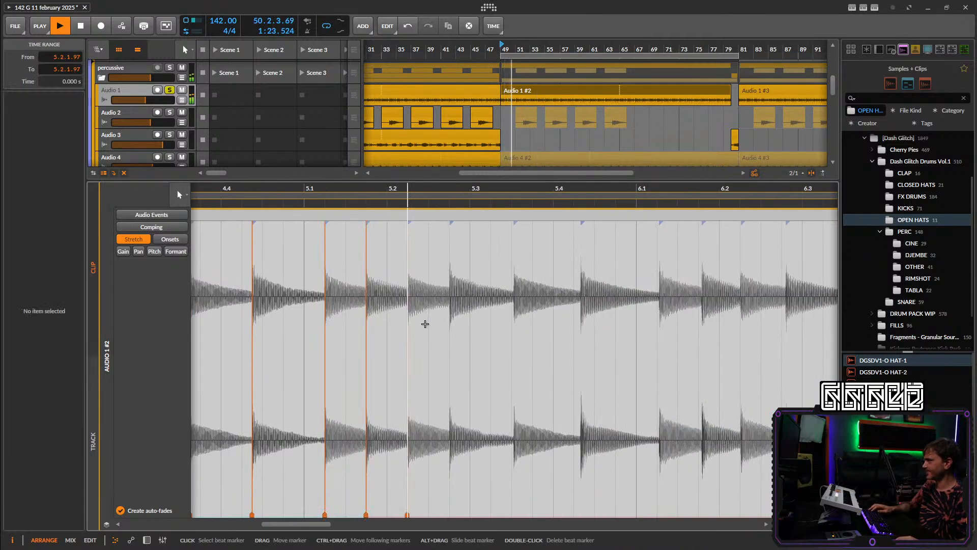
pyautogui.scroll(2, 425, 324)
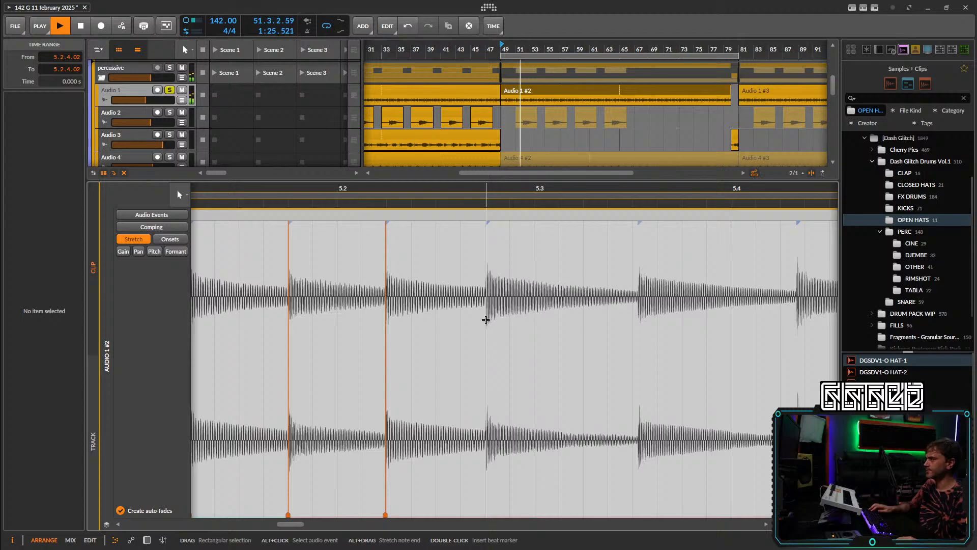
pyautogui.doubleClick(485, 319)
pyautogui.moveTo(385, 331); pyautogui.dragTo(387, 331)
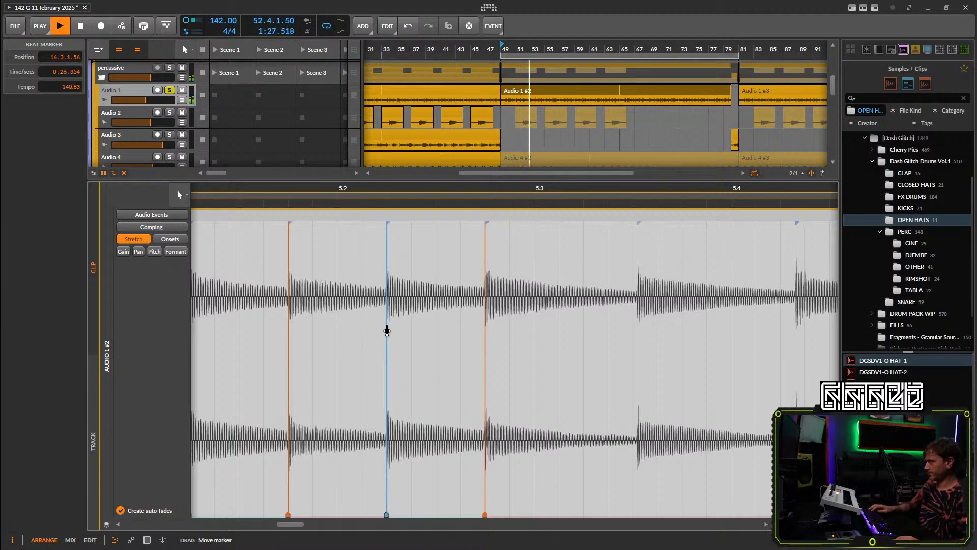
pyautogui.doubleClick(633, 307)
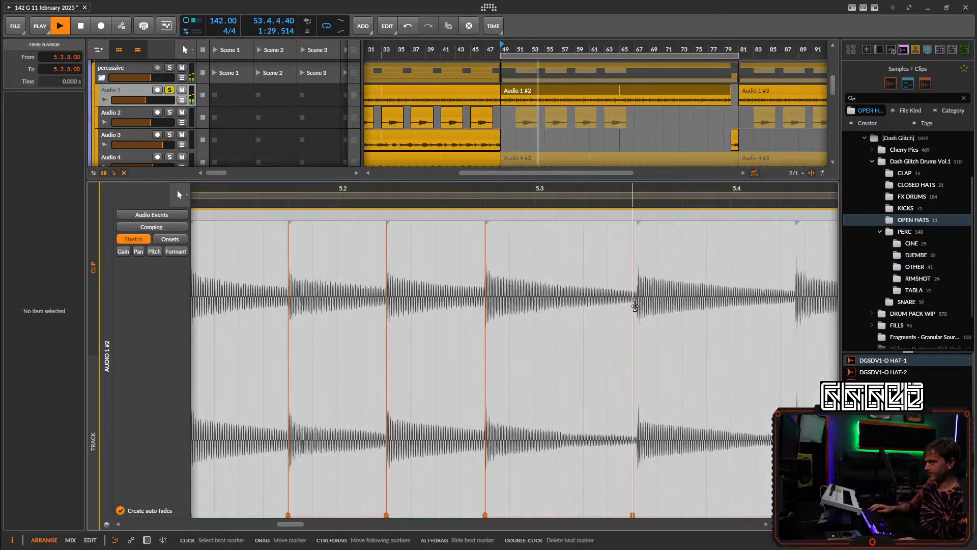
pyautogui.click(635, 309)
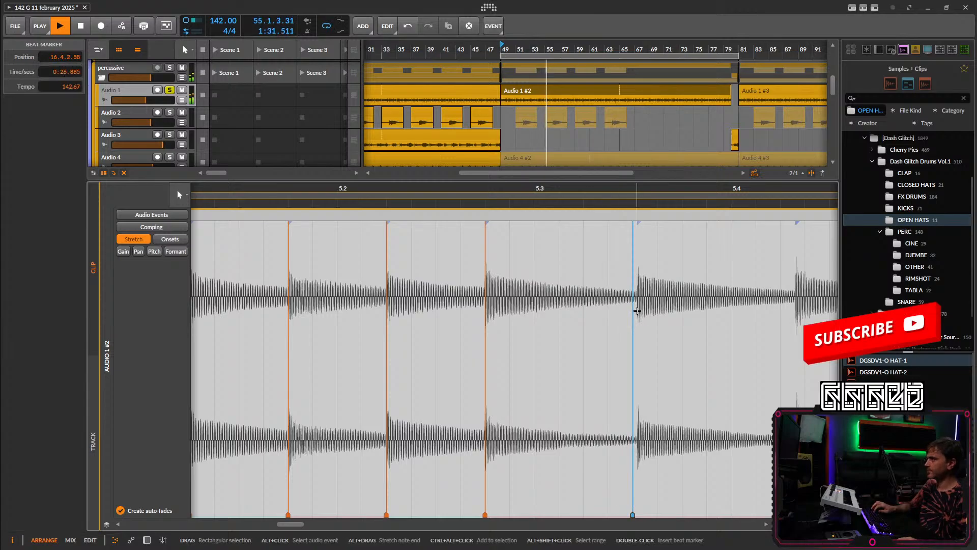
pyautogui.press('Delete')
# Add beat markers on the grid to the hits at 5.3.3 and just after 5.4, then stop playback.
pyautogui.scroll(3, 641, 307)
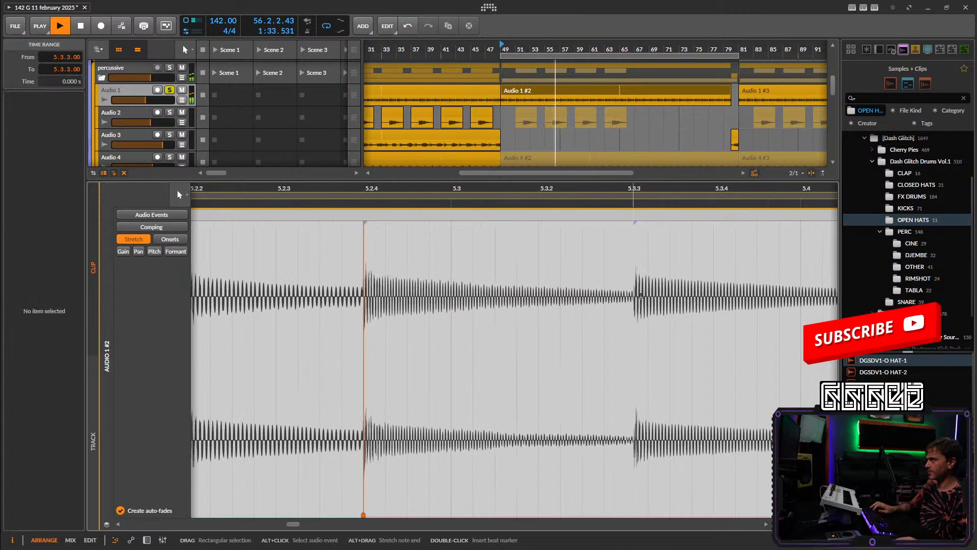
pyautogui.doubleClick(633, 297)
pyautogui.click(633, 297)
pyautogui.scroll(-3, 646, 308)
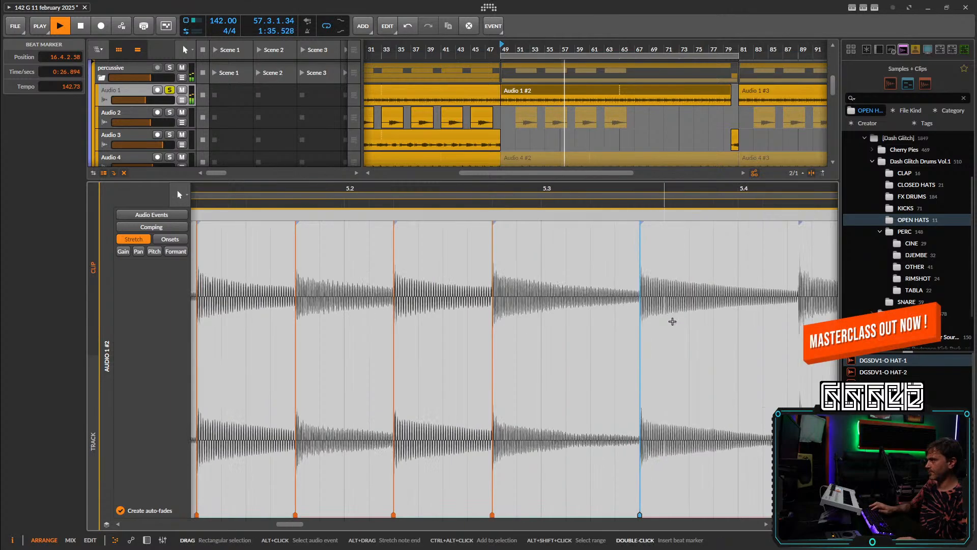
pyautogui.moveTo(672, 321); pyautogui.dragTo(507, 305)
pyautogui.doubleClick(603, 298)
pyautogui.moveTo(603, 298); pyautogui.dragTo(595, 300)
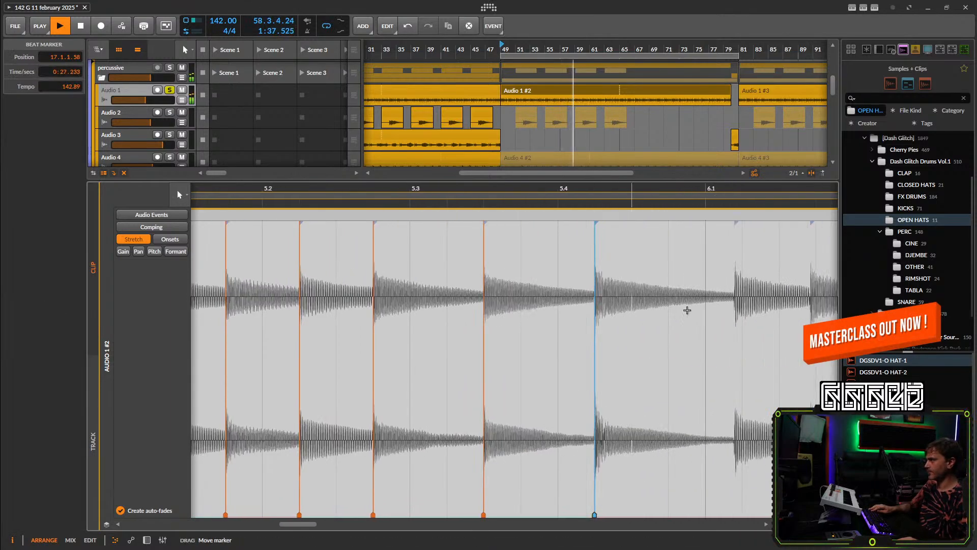
pyautogui.moveTo(768, 310); pyautogui.dragTo(611, 309)
pyautogui.scroll(-3, 609, 310)
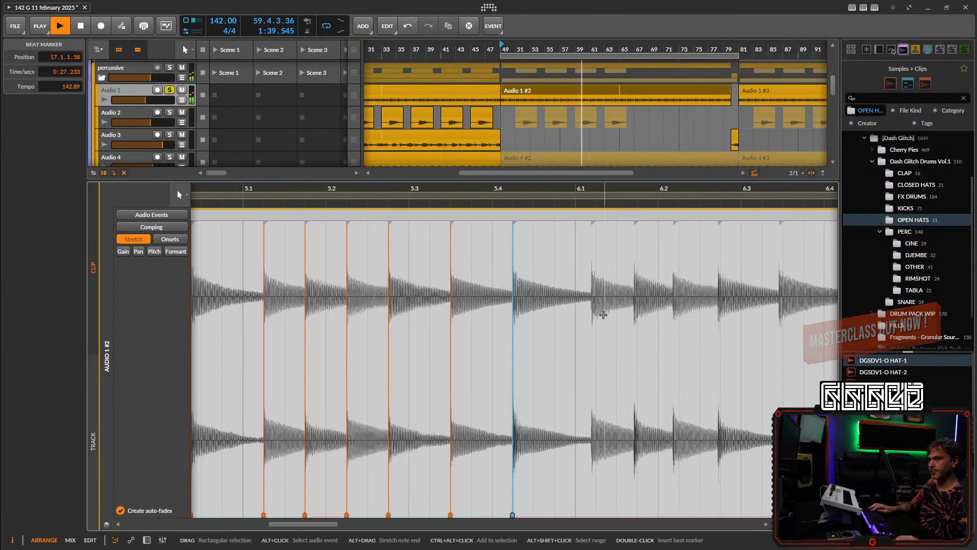
pyautogui.press('space')
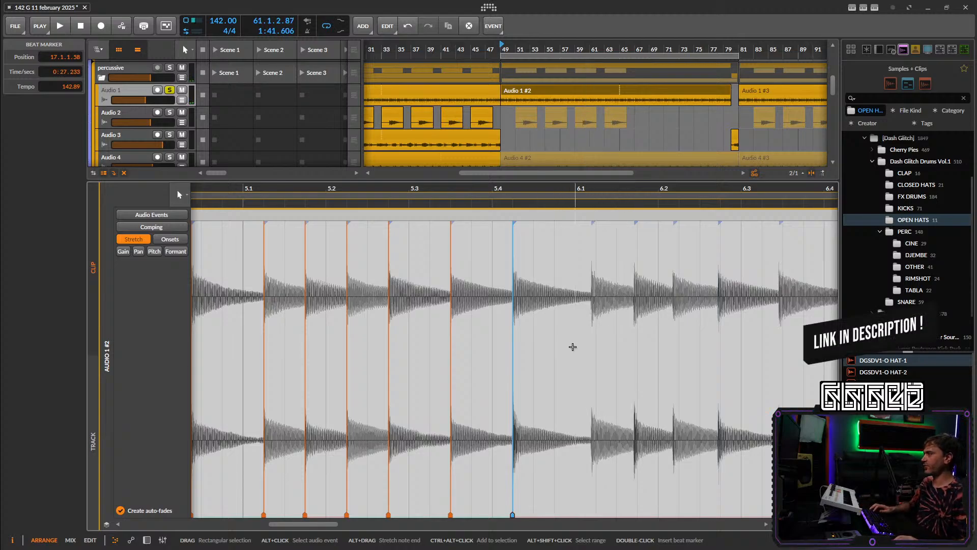
# Add beat markers to the two hits between 6.1 and 6.2 and align them to the grid at 6.1.2 and 6.1.4.
pyautogui.moveTo(577, 344)
pyautogui.mouseDown()
pyautogui.moveTo(533, 328)
pyautogui.moveTo(551, 318)
pyautogui.mouseUp()
pyautogui.doubleClick(547, 318)
pyautogui.hscroll(3, 631, 358)
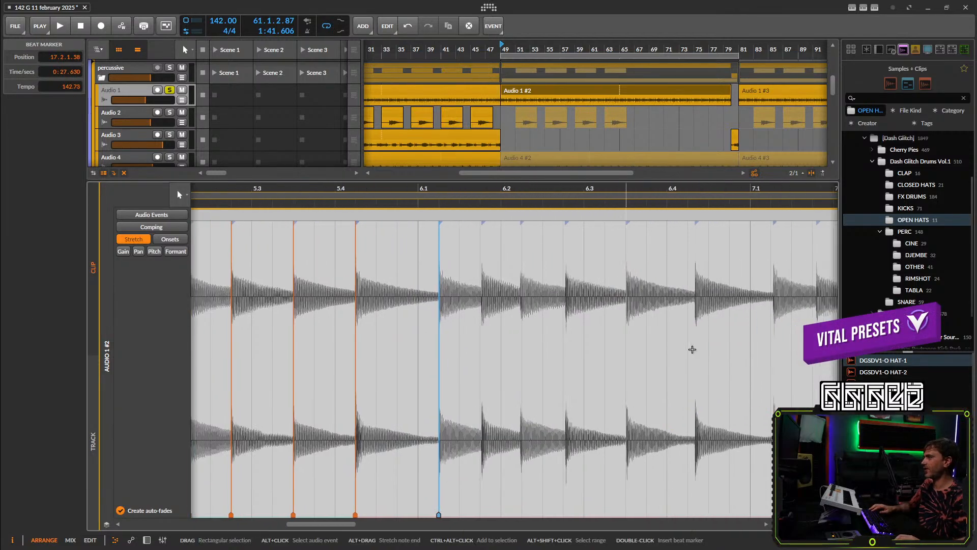
pyautogui.click(479, 300)
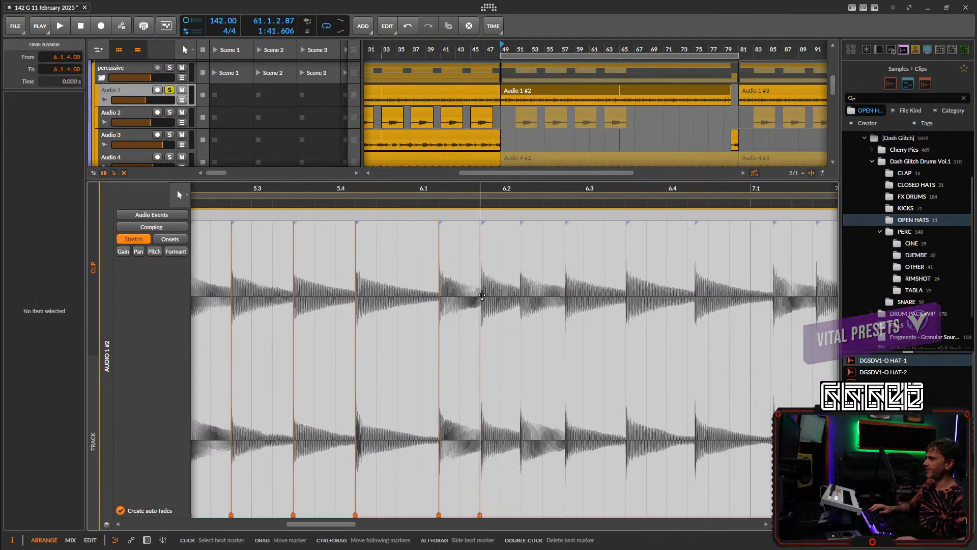
pyautogui.scroll(5, 477, 323)
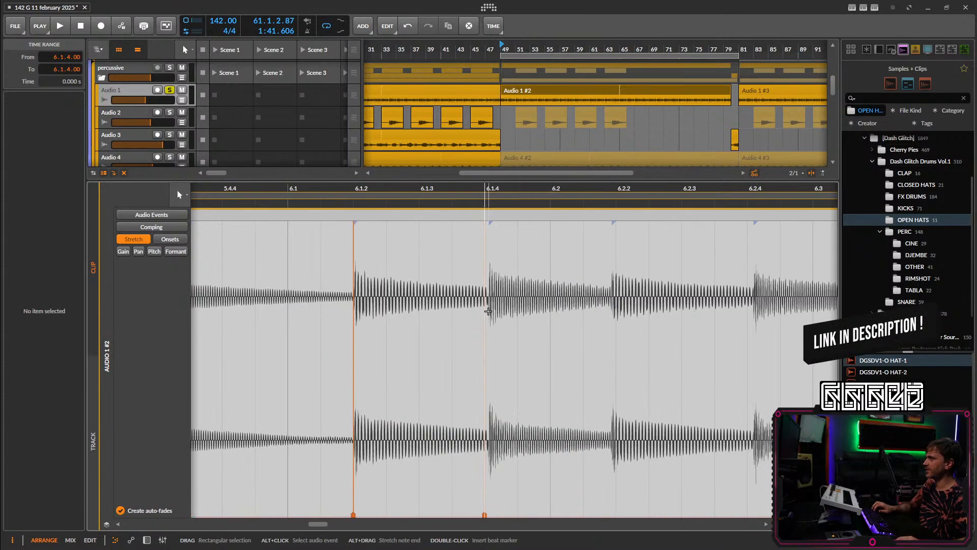
pyautogui.doubleClick(490, 311)
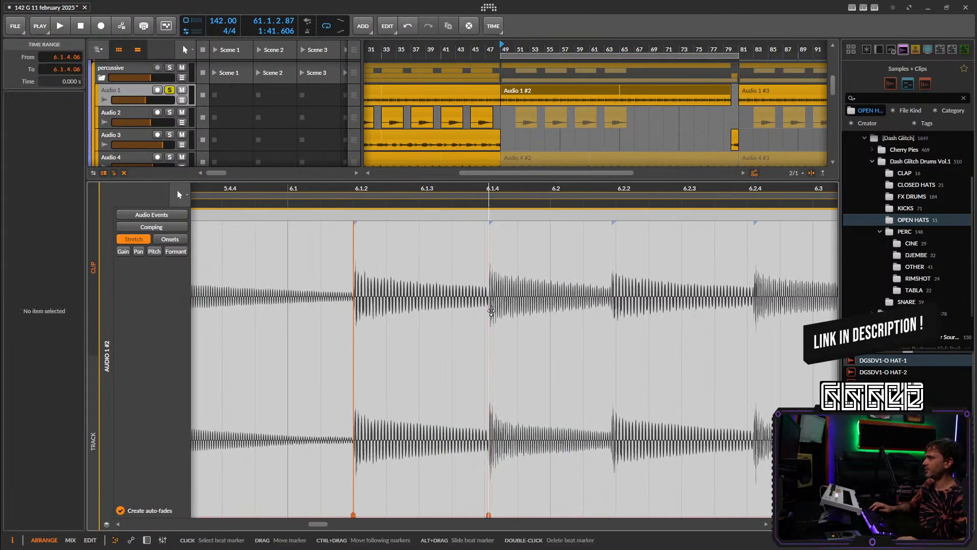
pyautogui.moveTo(491, 311); pyautogui.dragTo(487, 311)
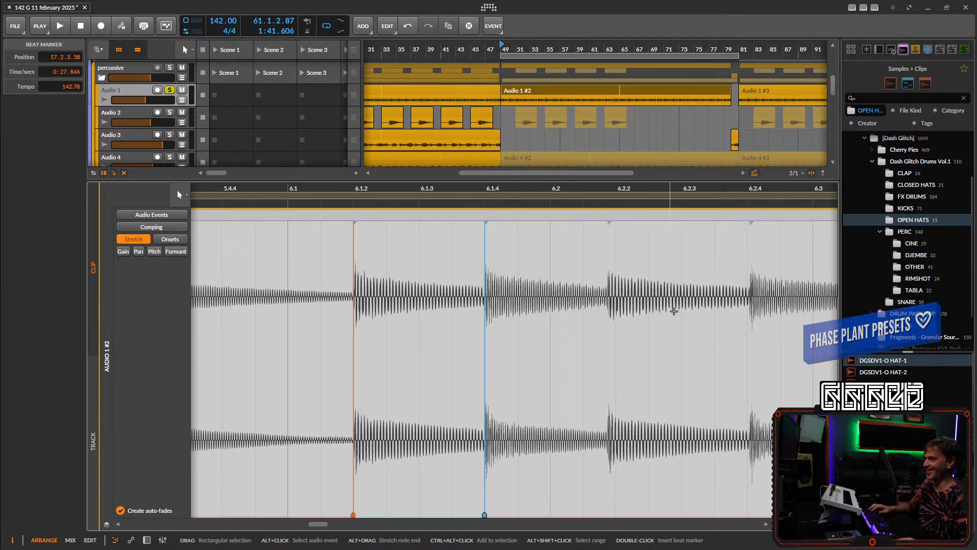
# Add beat markers to the two hits between 6.2 and 6.3 and align them to the grid at 6.2.2 and 6.2.4.
pyautogui.hscroll(3, 595, 305)
pyautogui.doubleClick(602, 292)
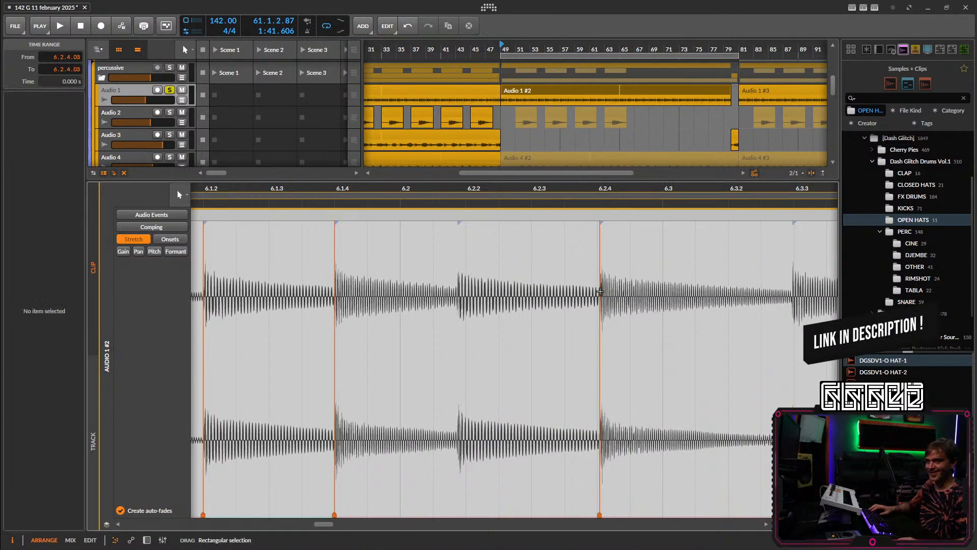
pyautogui.click(602, 309)
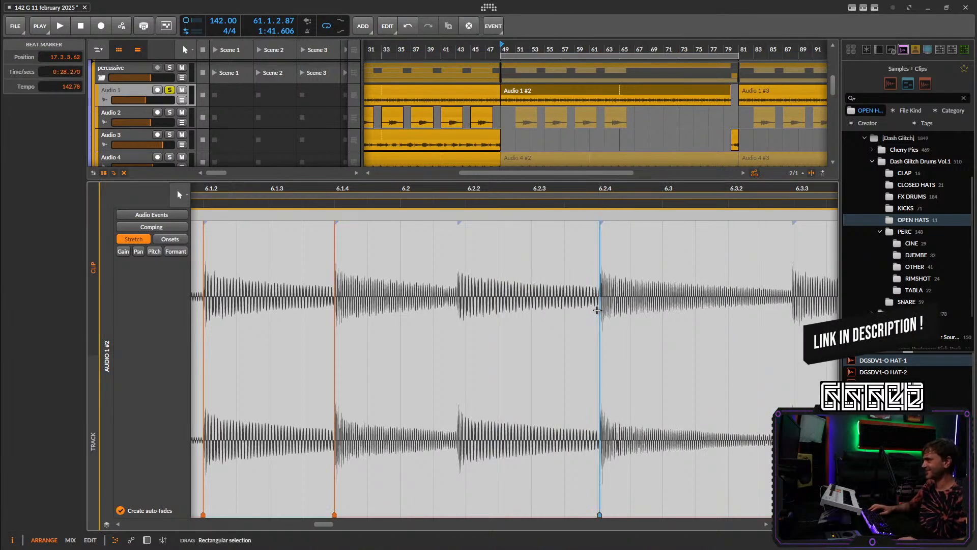
pyautogui.doubleClick(457, 312)
pyautogui.hscroll(4, 508, 325)
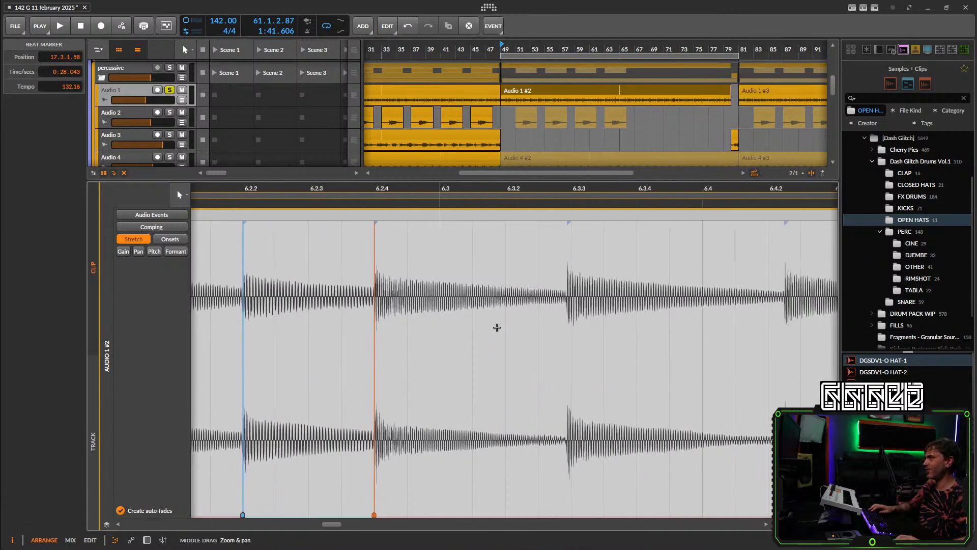
# Add beat markers to the hit near 6.3.3 and the hit just after 6.4, and align both to the grid.
pyautogui.click(567, 318)
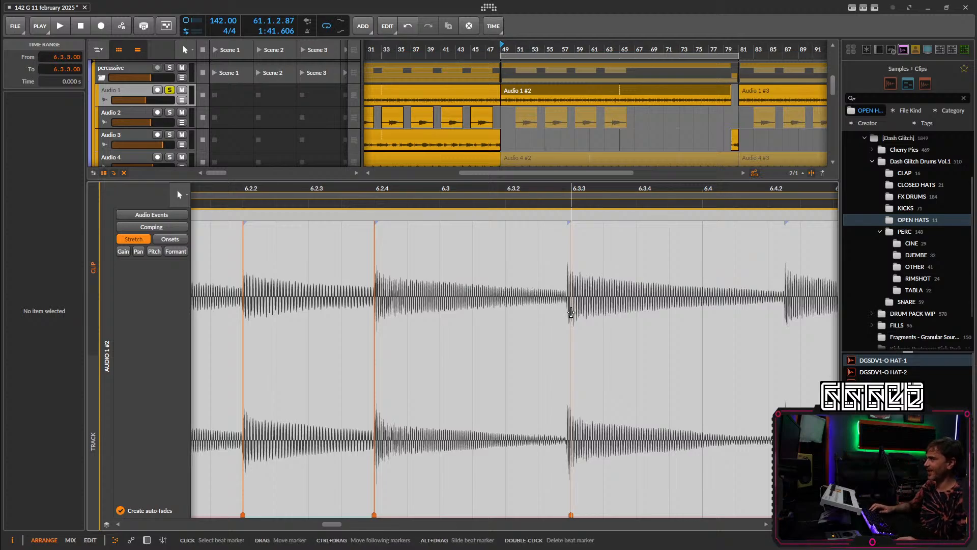
pyautogui.doubleClick(571, 310)
pyautogui.doubleClick(567, 314)
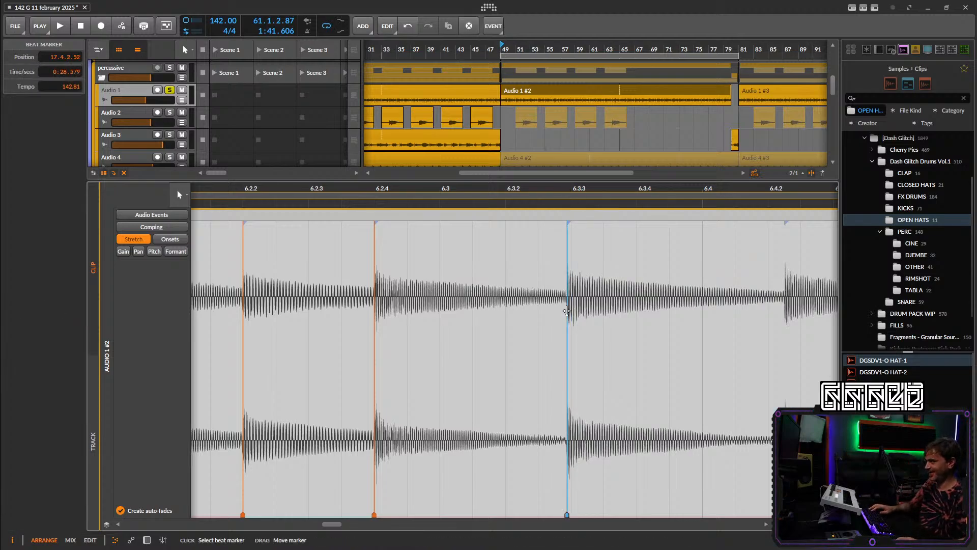
pyautogui.moveTo(567, 314); pyautogui.dragTo(578, 305)
pyautogui.hscroll(4, 742, 329)
pyautogui.click(599, 303)
pyautogui.doubleClick(599, 303)
pyautogui.scroll(-3, 517, 321)
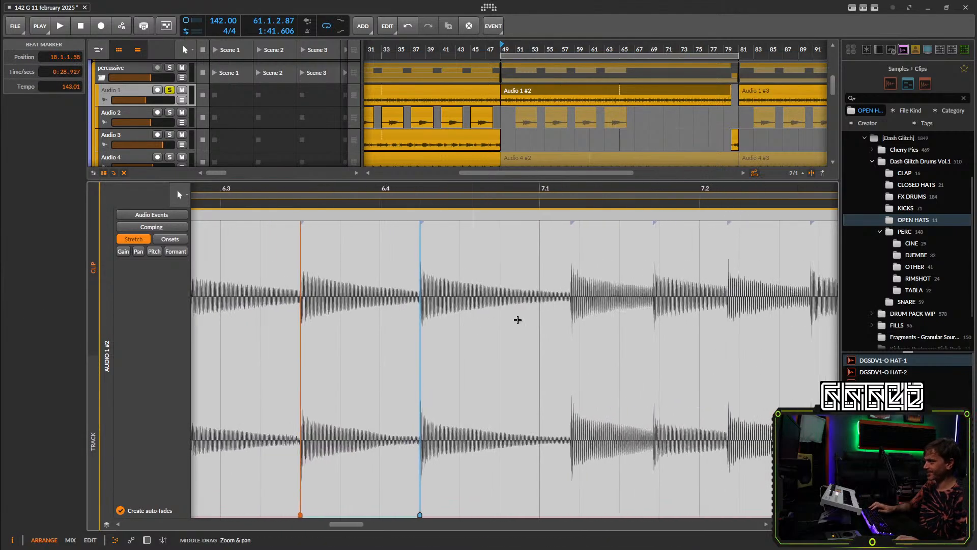
# Play the percussion from bar 49 to check the corrected timing, then stop playback.
pyautogui.press('space')
pyautogui.press('space')
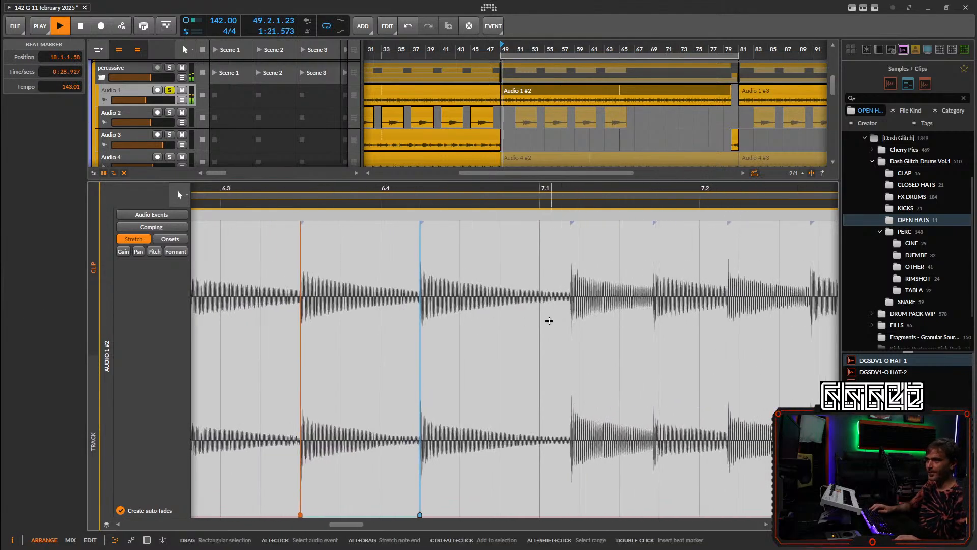
pyautogui.press('space')
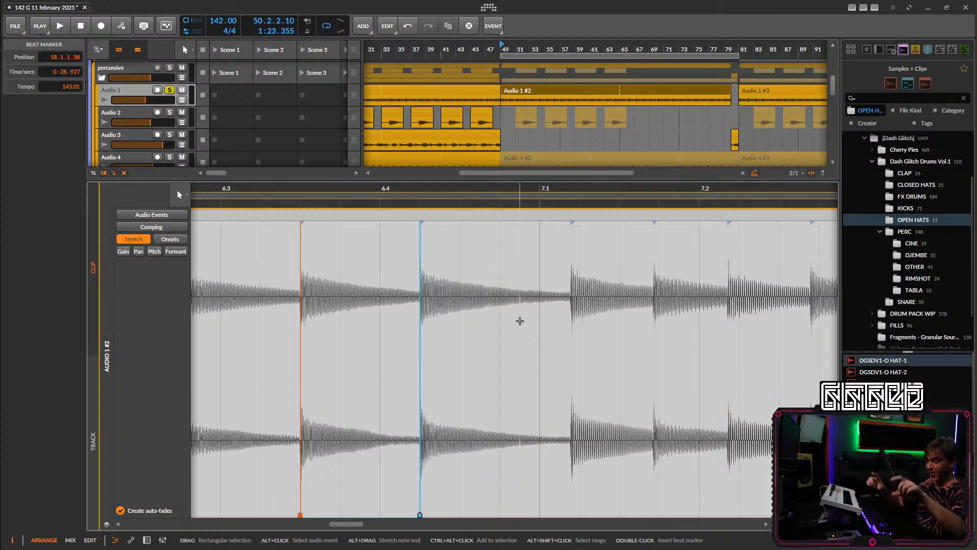
# Add beat markers to the two hits between 7.1 and 7.2 and align them to the grid at 7.1.2 and 7.1.4.
pyautogui.click(570, 311)
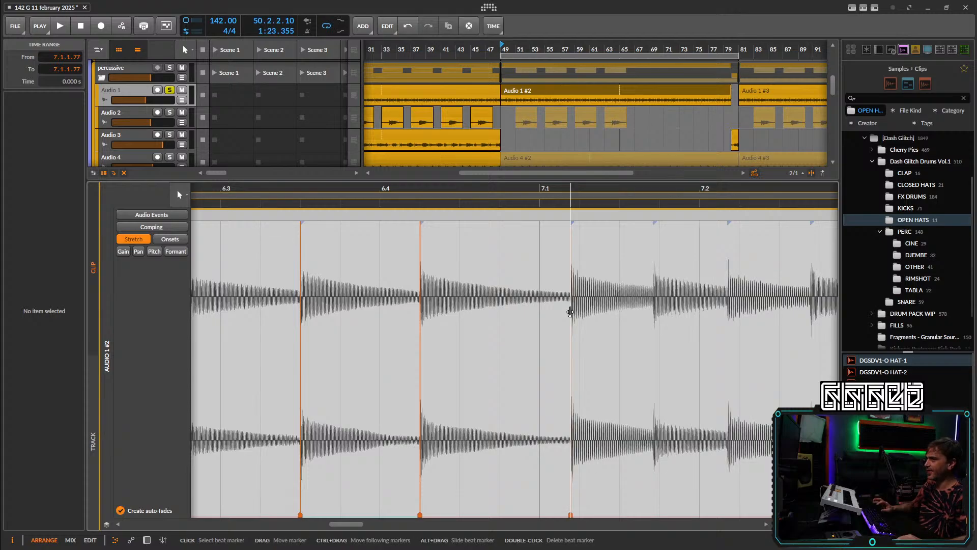
pyautogui.moveTo(570, 311); pyautogui.dragTo(580, 313)
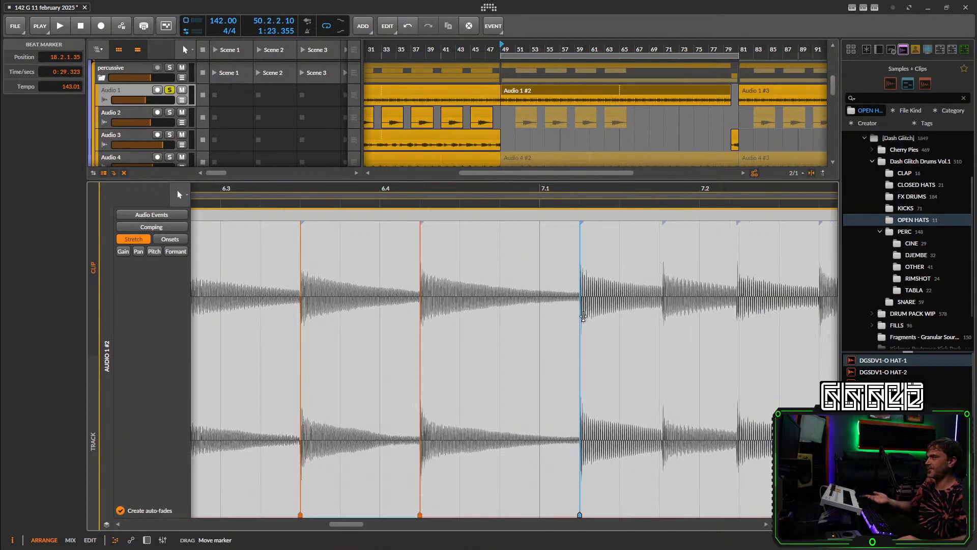
pyautogui.doubleClick(663, 302)
pyautogui.moveTo(663, 302); pyautogui.dragTo(659, 303)
# Add beat markers to the two hits between 7.2 and 7.3 and align them to the grid at 7.2.2 and 7.2.4.
pyautogui.moveTo(727, 316)
pyautogui.mouseDown()
pyautogui.moveTo(558, 309)
pyautogui.moveTo(572, 304)
pyautogui.mouseUp()
pyautogui.doubleClick(564, 305)
pyautogui.doubleClick(653, 306)
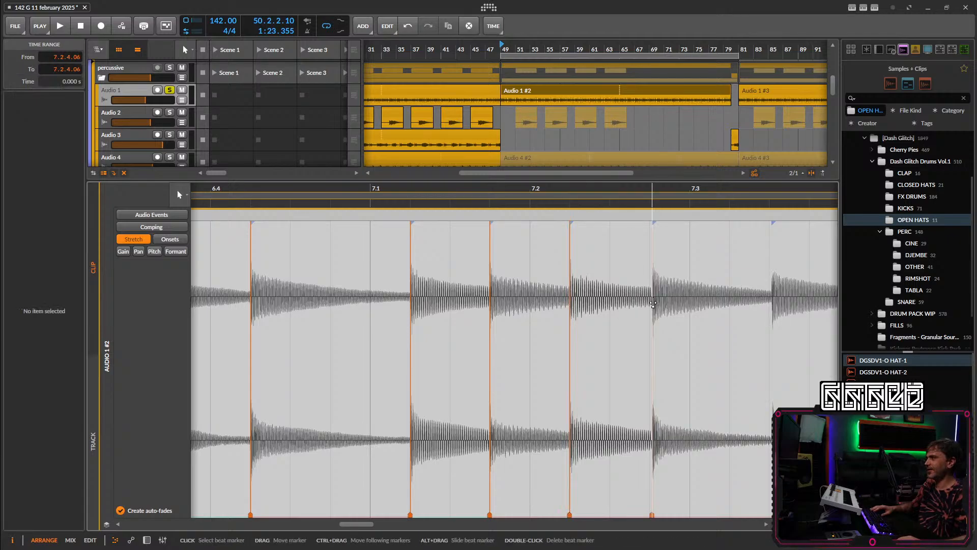
pyautogui.moveTo(653, 305); pyautogui.dragTo(649, 307)
# Add beat markers to the hit near 7.3.3 and the hit after 7.4, aligning them to 7.3.3 and 7.4.2.
pyautogui.moveTo(770, 301); pyautogui.dragTo(641, 293)
pyautogui.doubleClick(641, 292)
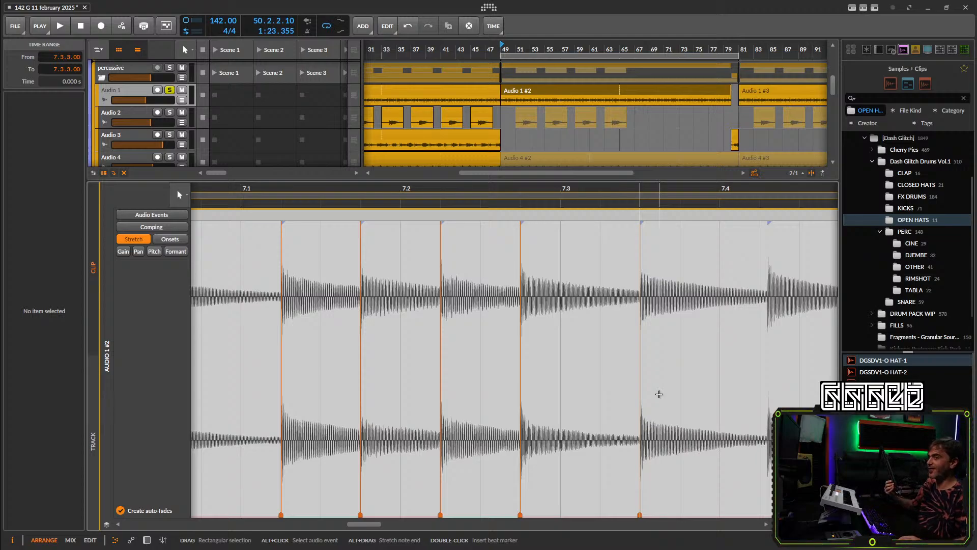
pyautogui.hscroll(2, 565, 375)
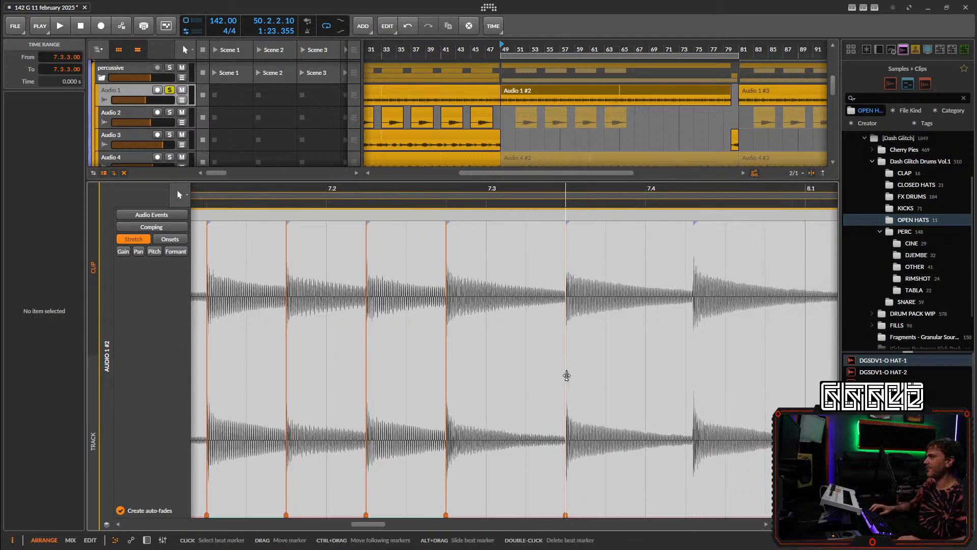
pyautogui.click(566, 375)
pyautogui.doubleClick(695, 331)
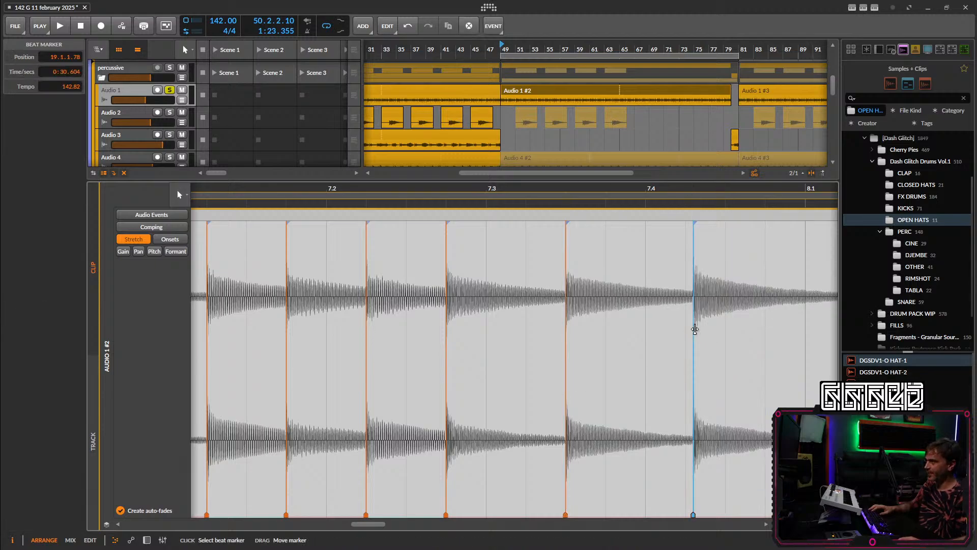
pyautogui.moveTo(695, 331); pyautogui.dragTo(686, 331)
# Add beat markers to the two hits between 8.1 and 8.2 and align them to the grid at 8.1.2 and 8.1.4.
pyautogui.hscroll(5, 702, 330)
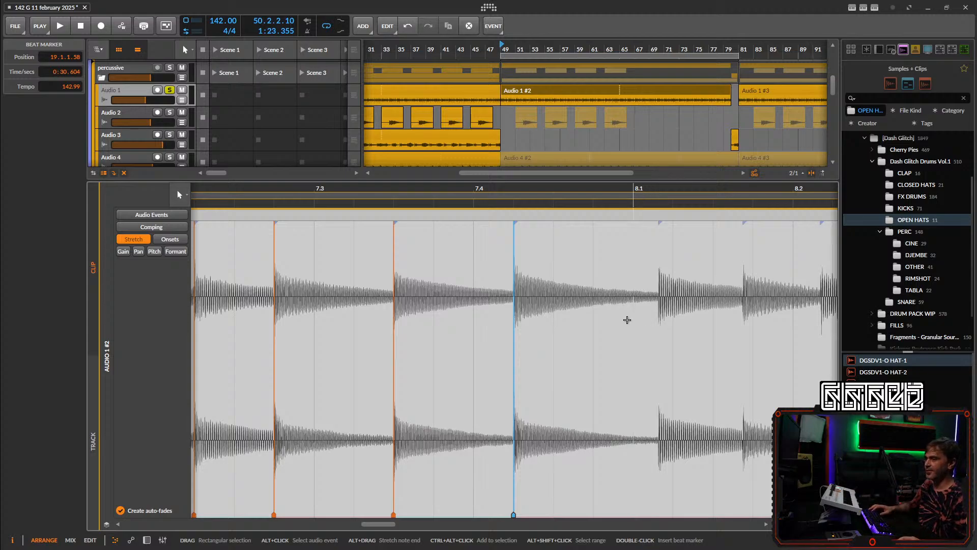
pyautogui.hscroll(1, 626, 320)
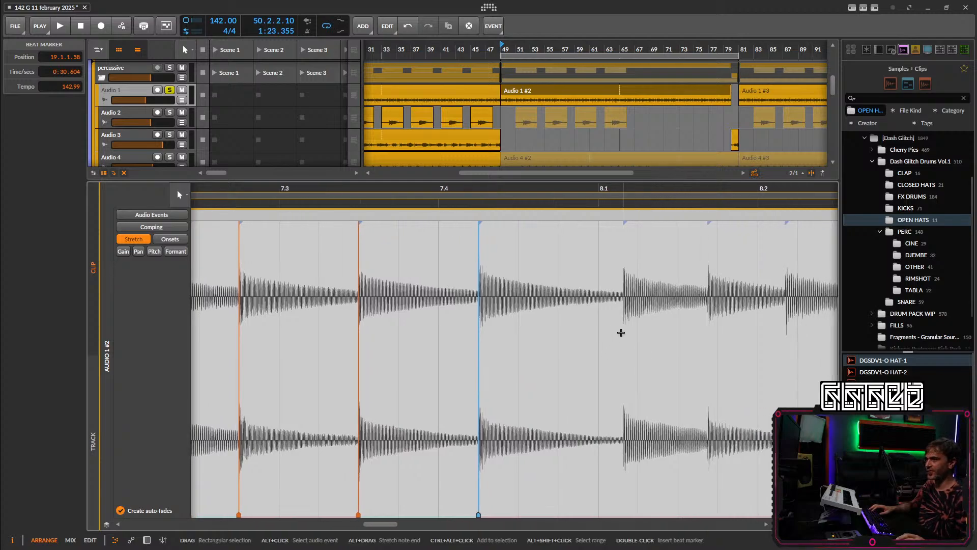
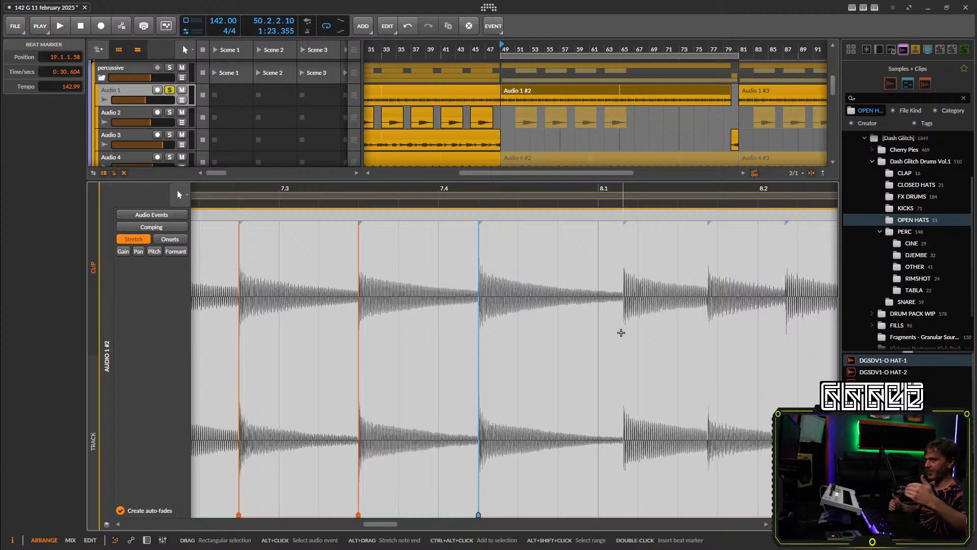
pyautogui.doubleClick(621, 333)
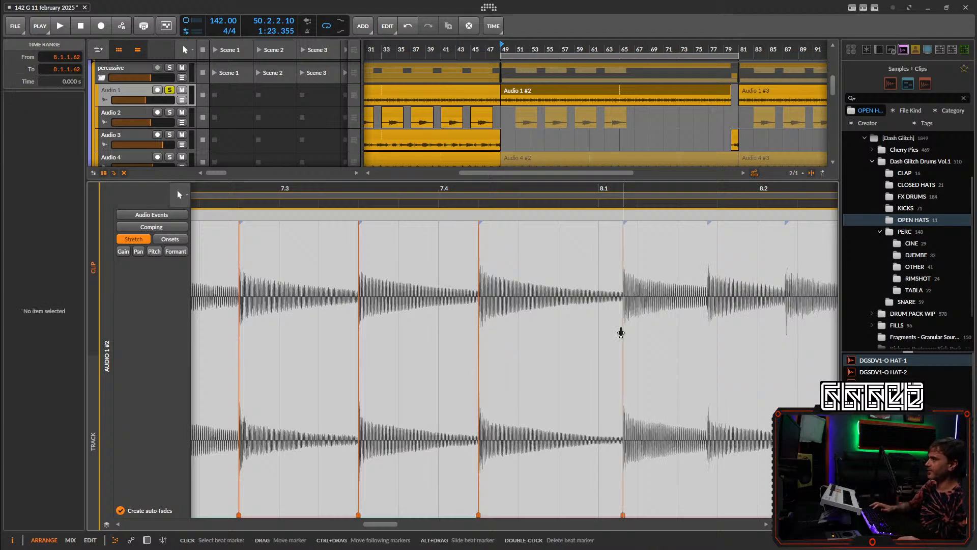
pyautogui.moveTo(623, 333); pyautogui.dragTo(632, 336)
pyautogui.moveTo(698, 356)
pyautogui.mouseDown()
pyautogui.moveTo(539, 366)
pyautogui.moveTo(561, 340)
pyautogui.mouseUp()
pyautogui.doubleClick(563, 338)
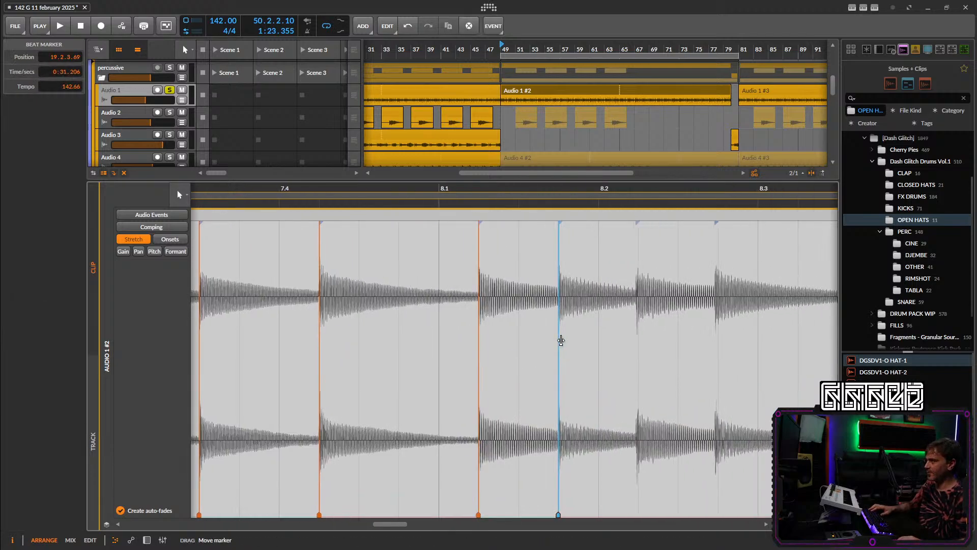
# Add beat markers to the two hits between 8.2 and 8.3 and align them to the grid at 8.2.2 and 8.2.4.
pyautogui.doubleClick(638, 321)
pyautogui.doubleClick(639, 321)
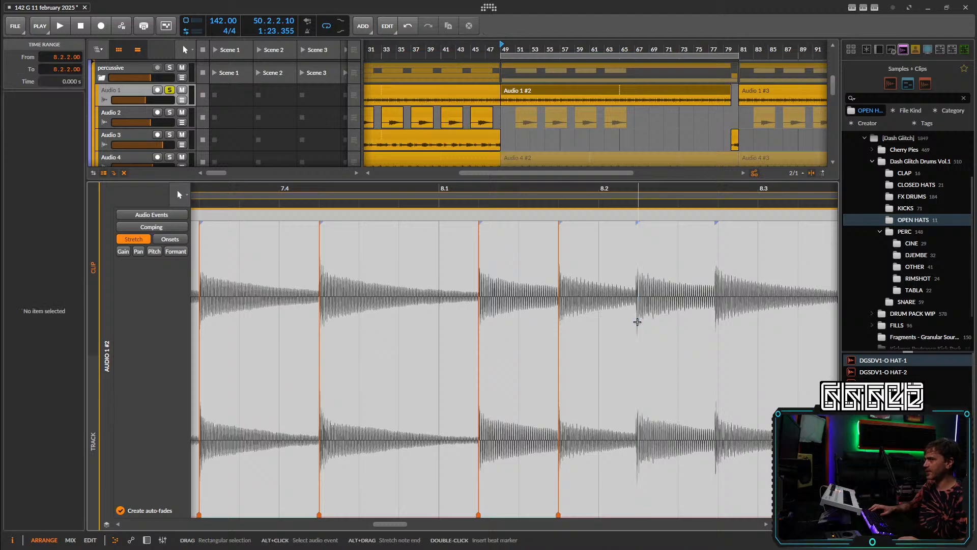
pyautogui.doubleClick(636, 323)
pyautogui.moveTo(636, 323); pyautogui.dragTo(638, 323)
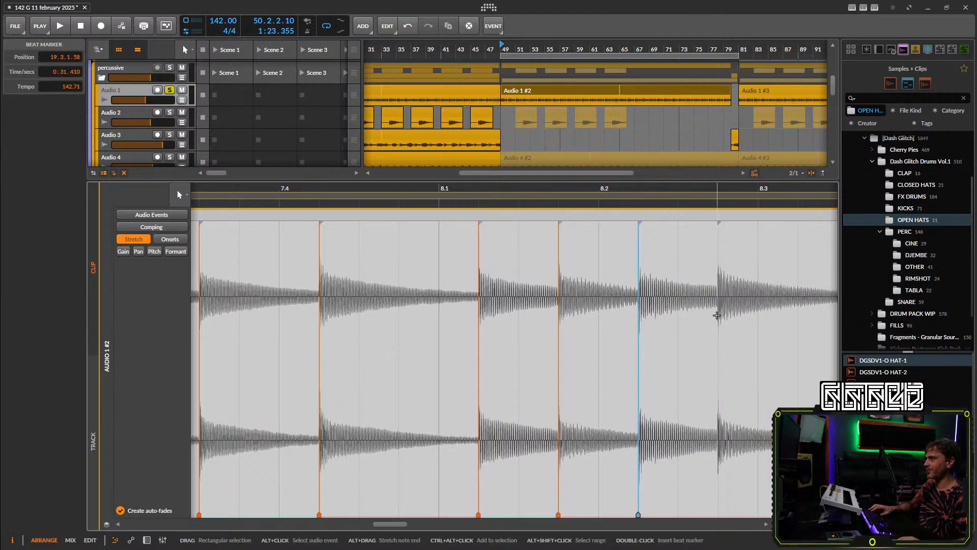
pyautogui.hscroll(2, 731, 350)
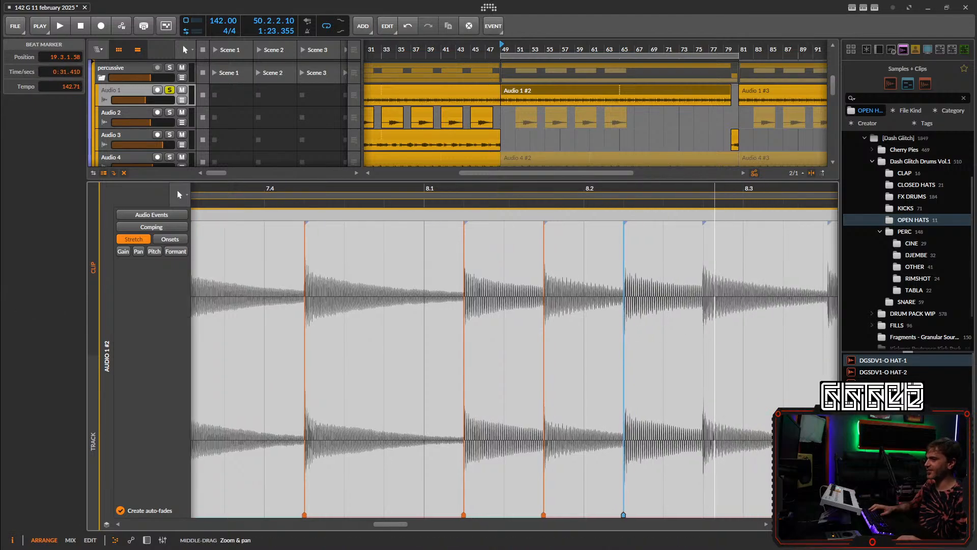
pyautogui.click(687, 328)
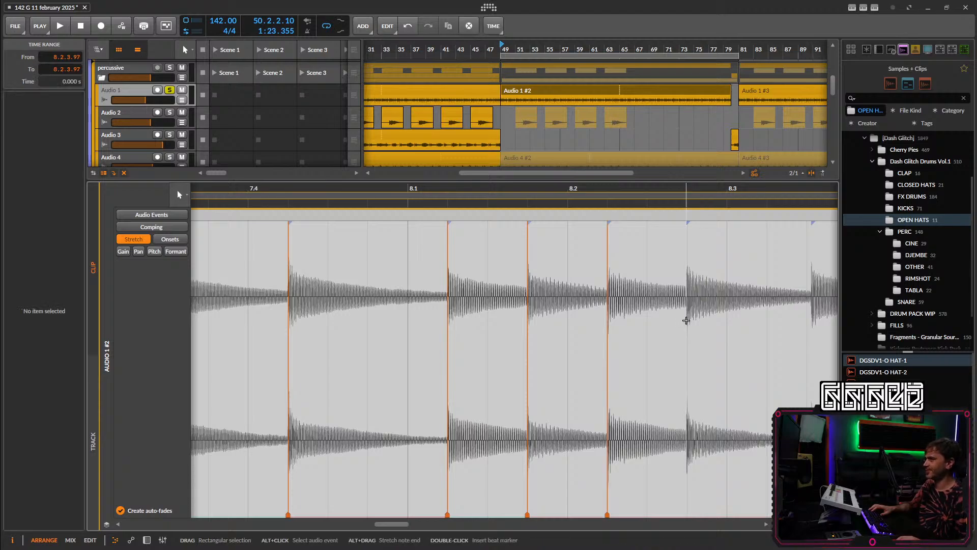
pyautogui.hscroll(-3, 682, 315)
pyautogui.moveTo(673, 316); pyautogui.dragTo(614, 323)
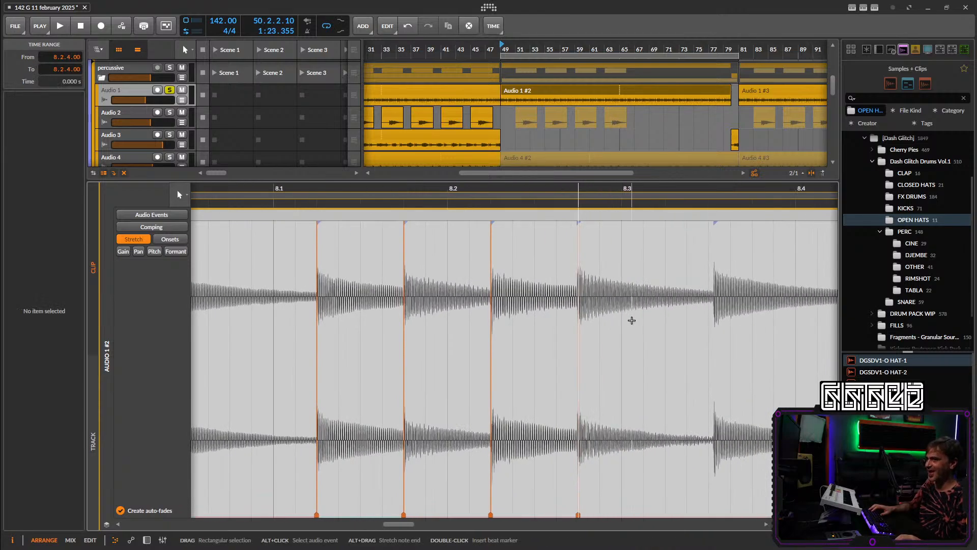
pyautogui.click(580, 328)
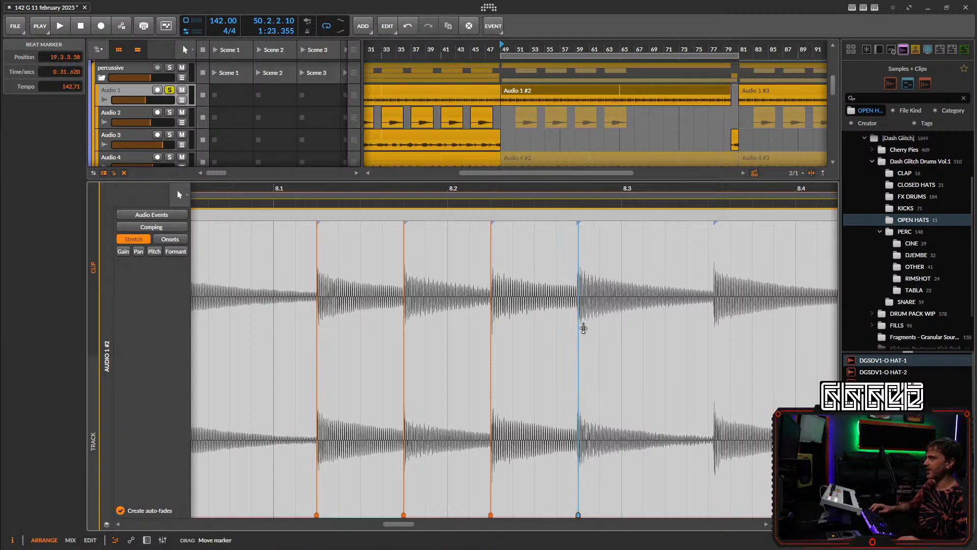
# Add beat markers to the hit near 8.3.3 and the hit after 8.4, aligning them to 8.3.3 and 8.4.2.
pyautogui.doubleClick(714, 321)
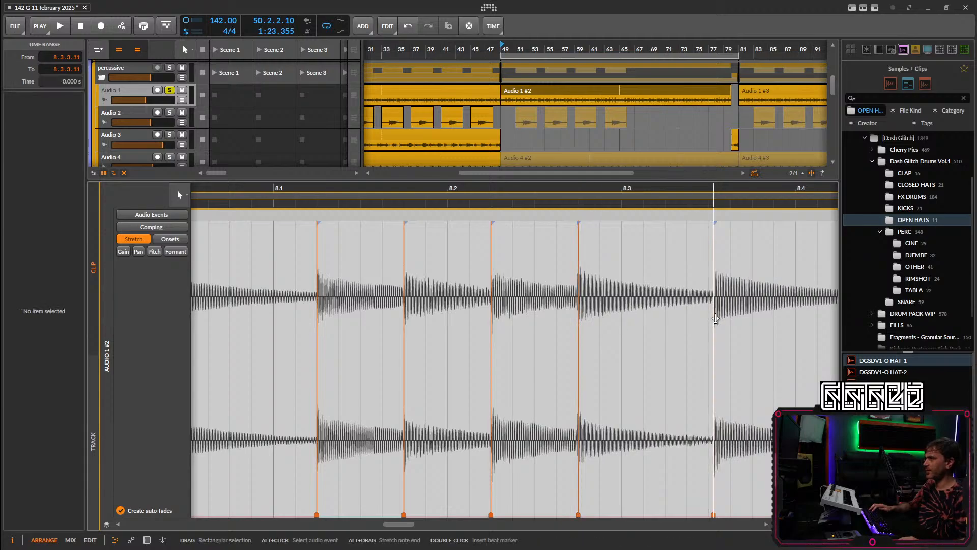
pyautogui.hscroll(5, 662, 320)
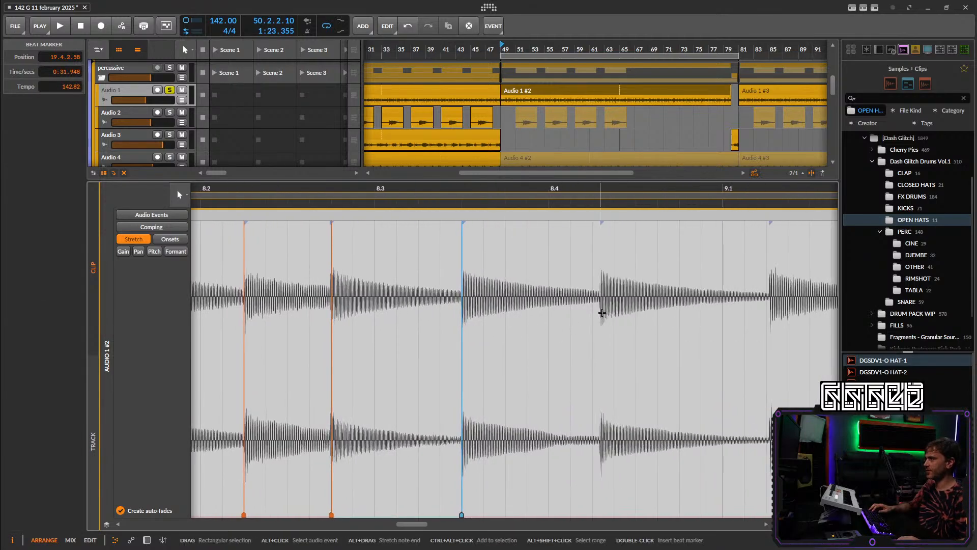
pyautogui.moveTo(602, 312); pyautogui.dragTo(595, 307)
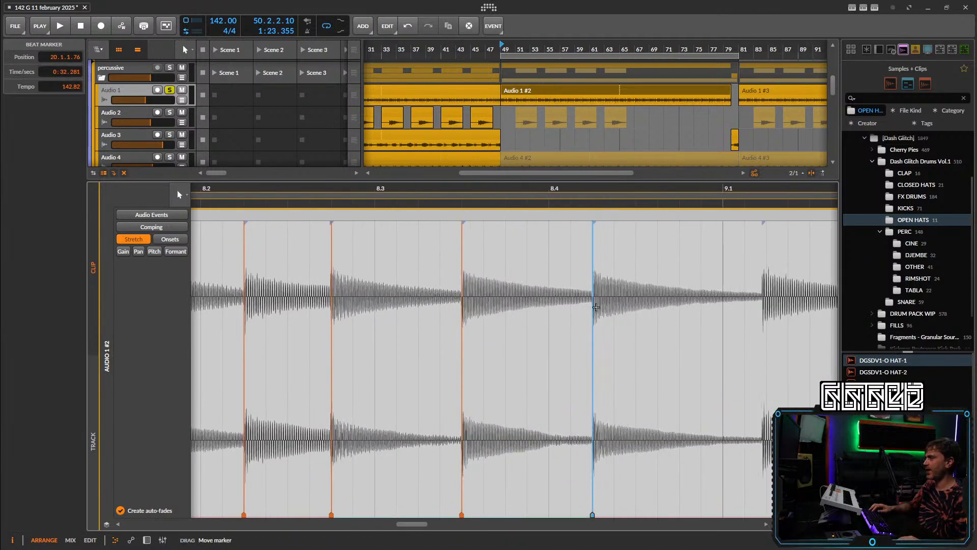
# Add beat markers to the first two hits after 9.1 and align them to the grid at 9.1.2 and 9.1.4.
pyautogui.doubleClick(762, 295)
pyautogui.scroll(-3, 759, 351)
pyautogui.hscroll(3, 759, 359)
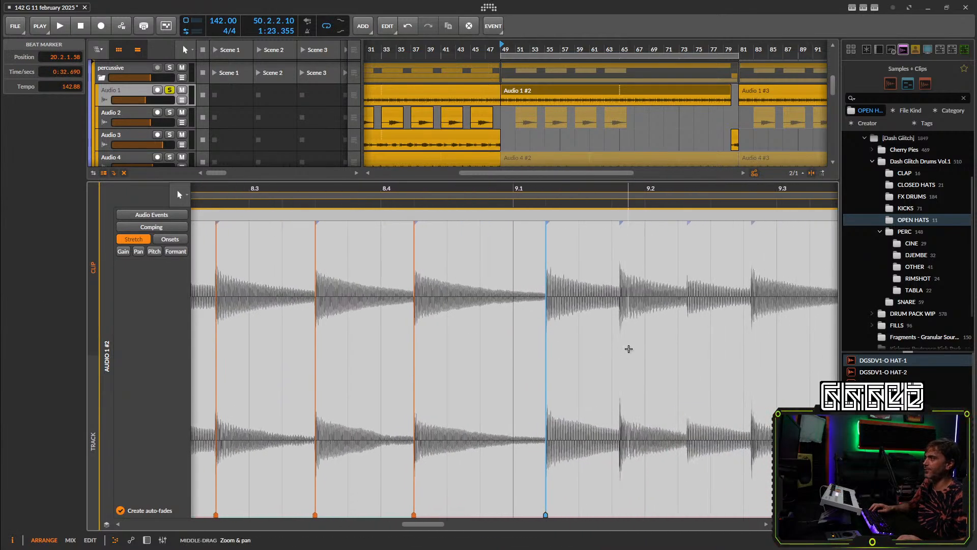
pyautogui.click(621, 322)
pyautogui.doubleClick(621, 322)
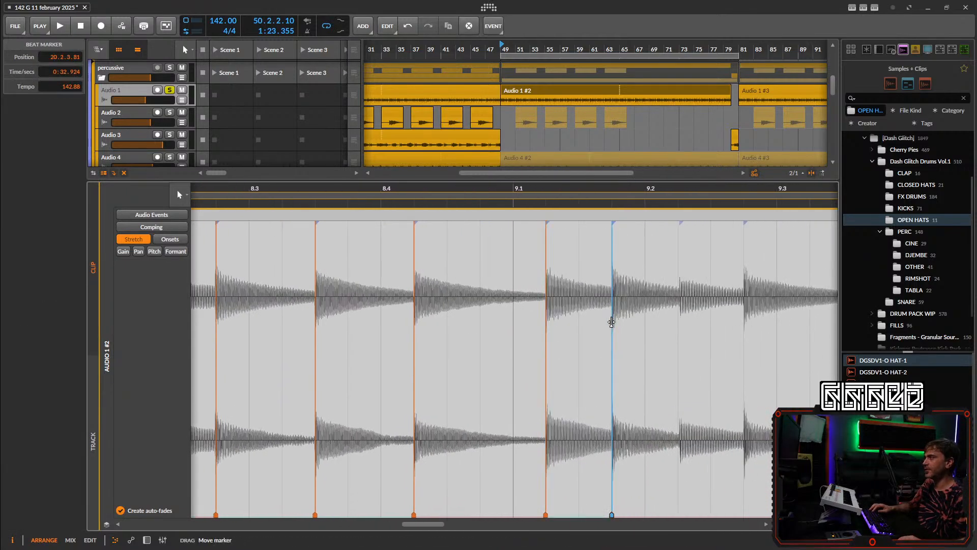
# Add beat markers to the two hits between 9.2 and 9.3 and align them to the grid at 9.2.2 and 9.2.4.
pyautogui.doubleClick(680, 319)
pyautogui.moveTo(680, 319); pyautogui.dragTo(676, 320)
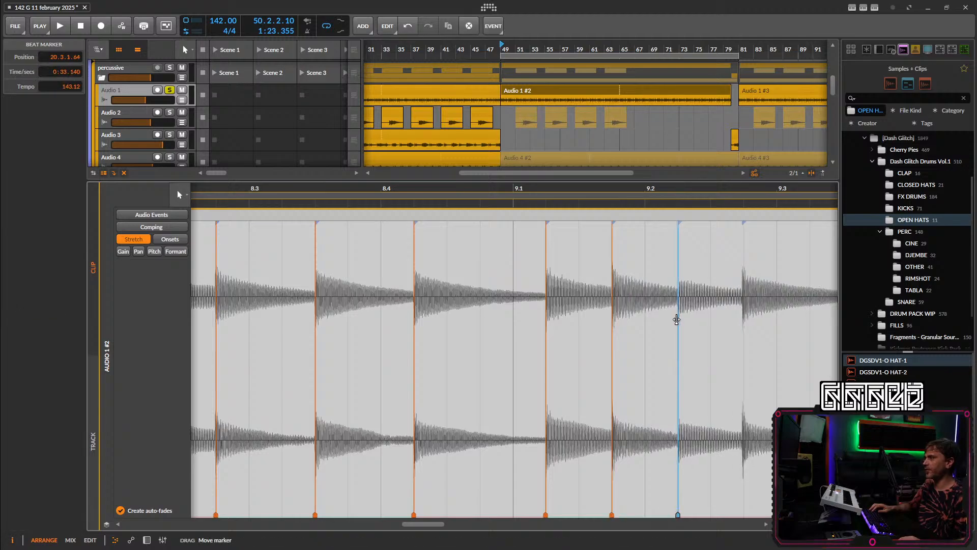
pyautogui.click(732, 305)
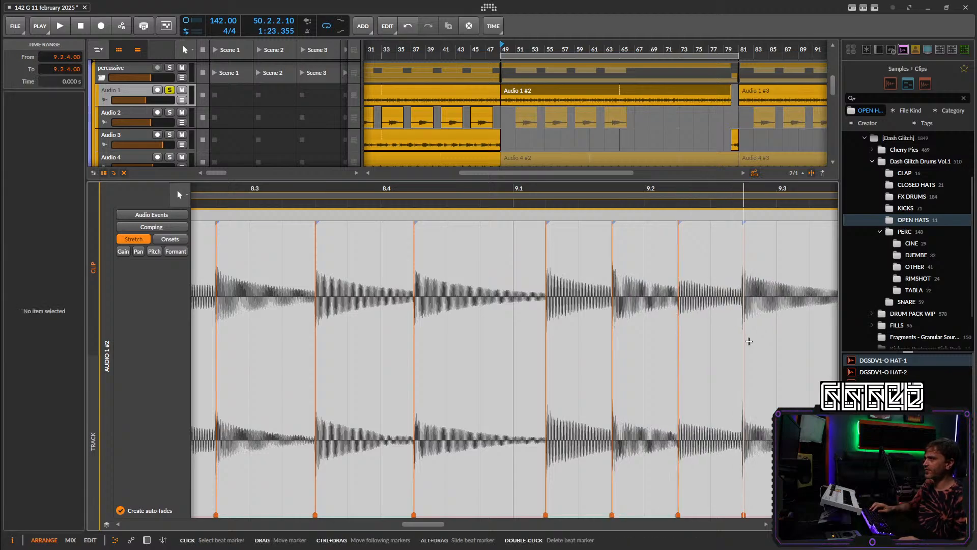
# Add beat markers to the hit near 9.3.3 and the hit after 9.4, aligning them to 9.3.3 and 9.4.2.
pyautogui.scroll(3, 733, 342)
pyautogui.moveTo(732, 342)
pyautogui.mouseDown()
pyautogui.moveTo(726, 331)
pyautogui.moveTo(671, 336)
pyautogui.mouseUp()
pyautogui.scroll(-3, 774, 356)
pyautogui.doubleClick(675, 337)
pyautogui.moveTo(758, 342); pyautogui.dragTo(597, 343)
pyautogui.click(646, 319)
pyautogui.doubleClick(644, 319)
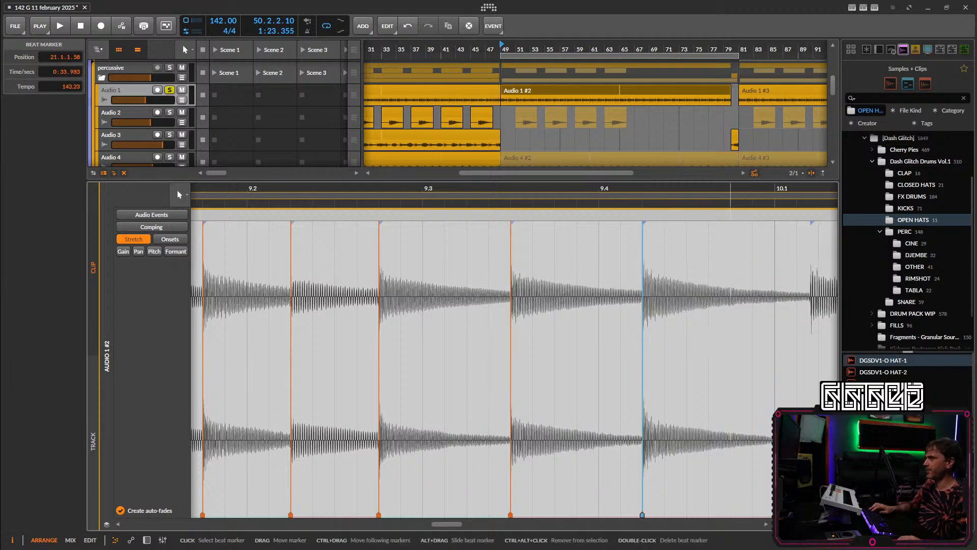
# Split the clip's audio event at bar 10 and delete the uncorrected part after the split.
pyautogui.scroll(1, 595, 356)
pyautogui.scroll(2, 595, 356)
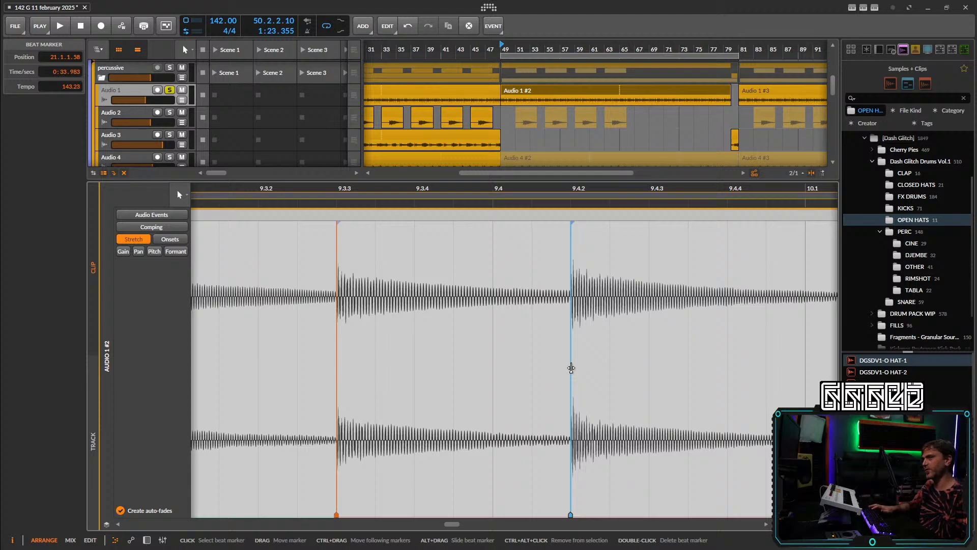
pyautogui.scroll(-10, 703, 332)
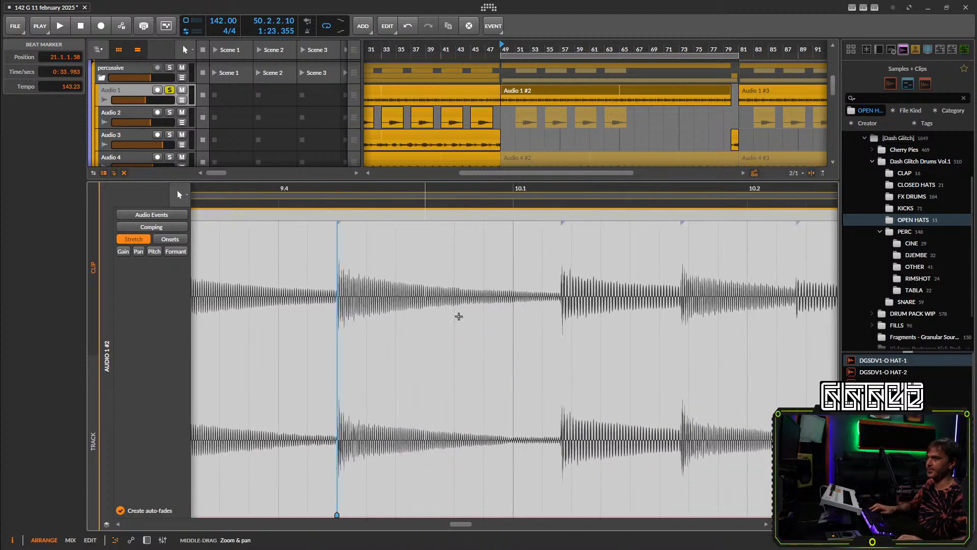
pyautogui.scroll(-5, 523, 321)
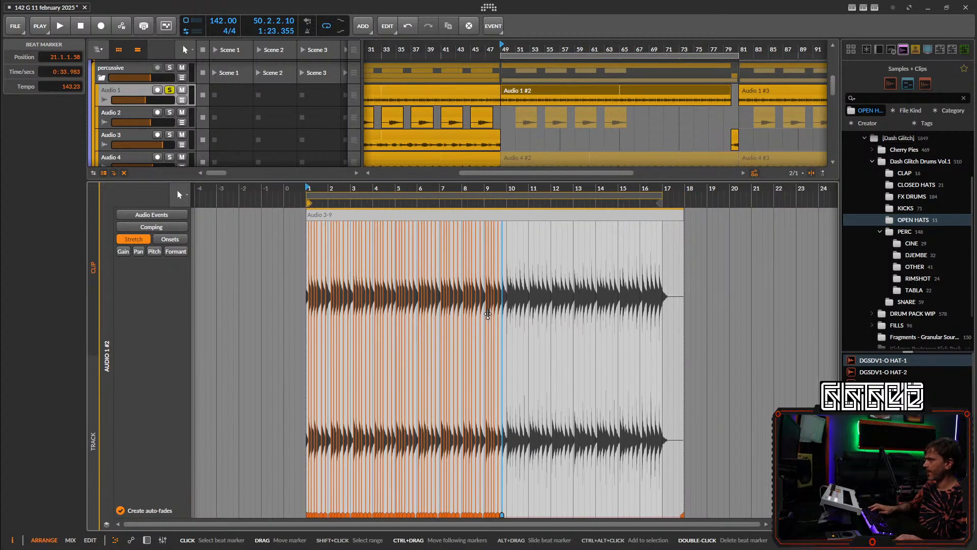
pyautogui.press('5')
pyautogui.click(508, 216)
pyautogui.press('Delete')
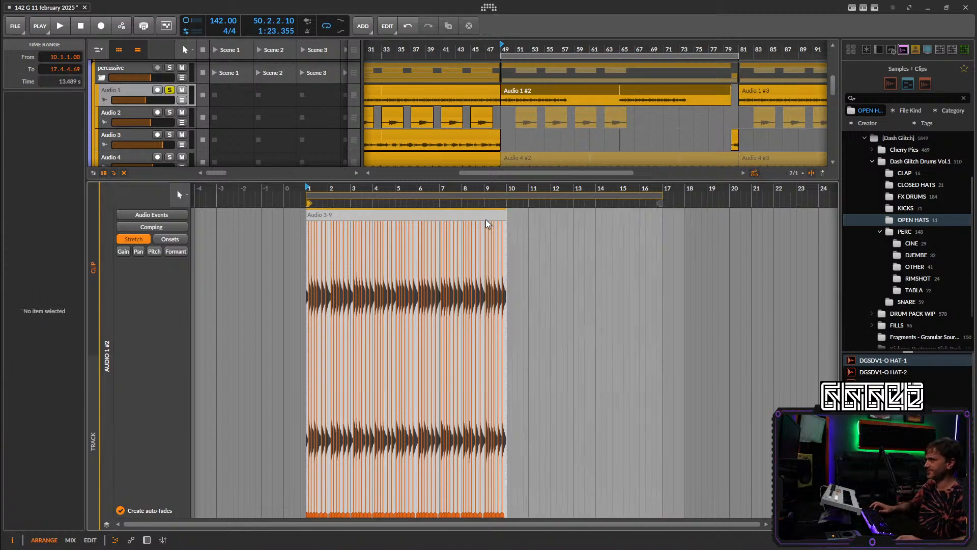
# Duplicate the corrected audio event and, with playback running, move the copy so it starts at bar 9.
pyautogui.click(462, 216)
pyautogui.hotkey('ctrl', 'd')
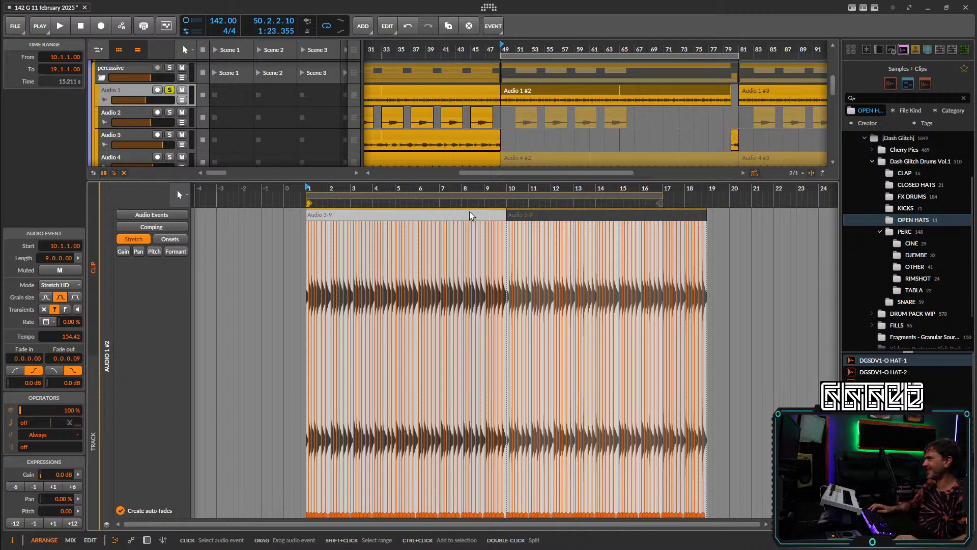
pyautogui.press('space')
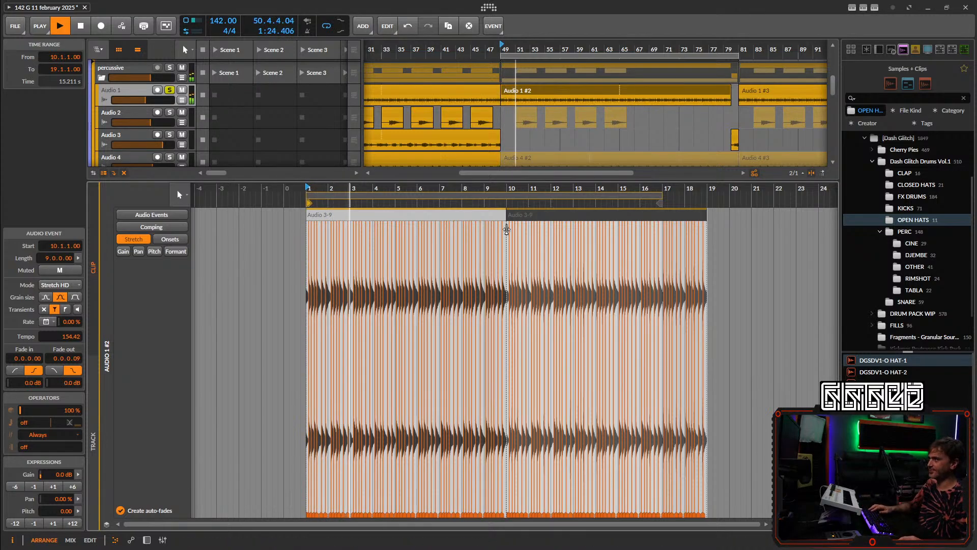
pyautogui.moveTo(530, 217); pyautogui.dragTo(506, 216)
pyautogui.scroll(3, 465, 213)
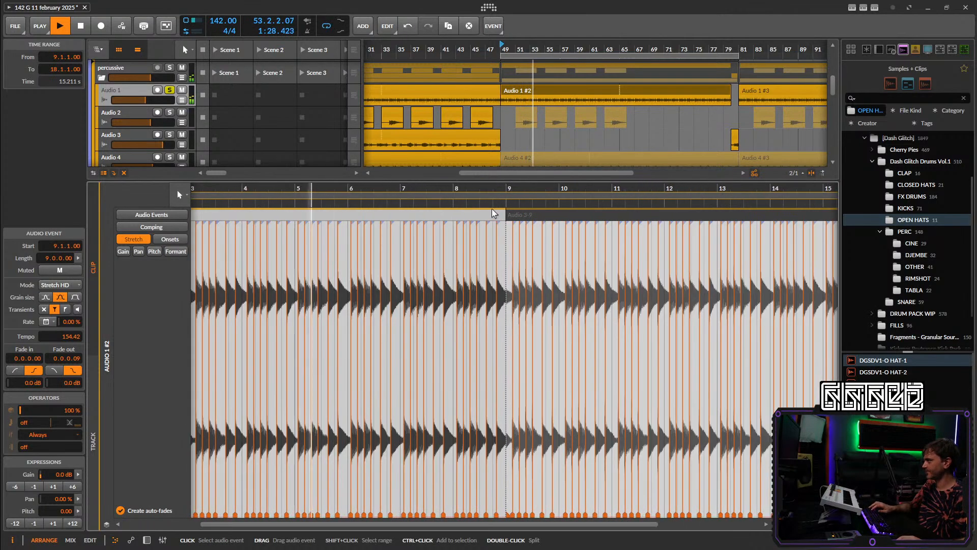
pyautogui.scroll(-5, 502, 215)
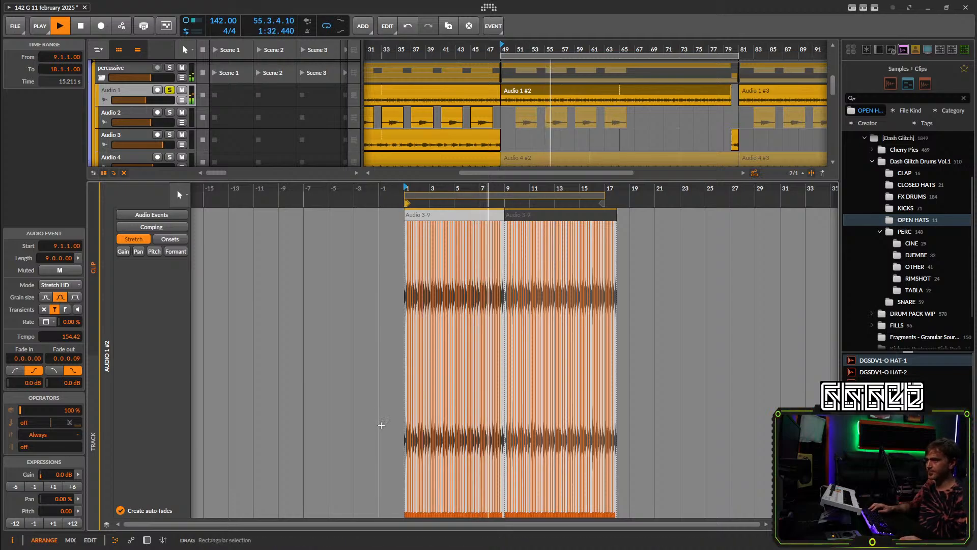
# Reopen the Audio 1 #2 clip in the audio editor and restart playback from bar 49.
pyautogui.click(146, 540)
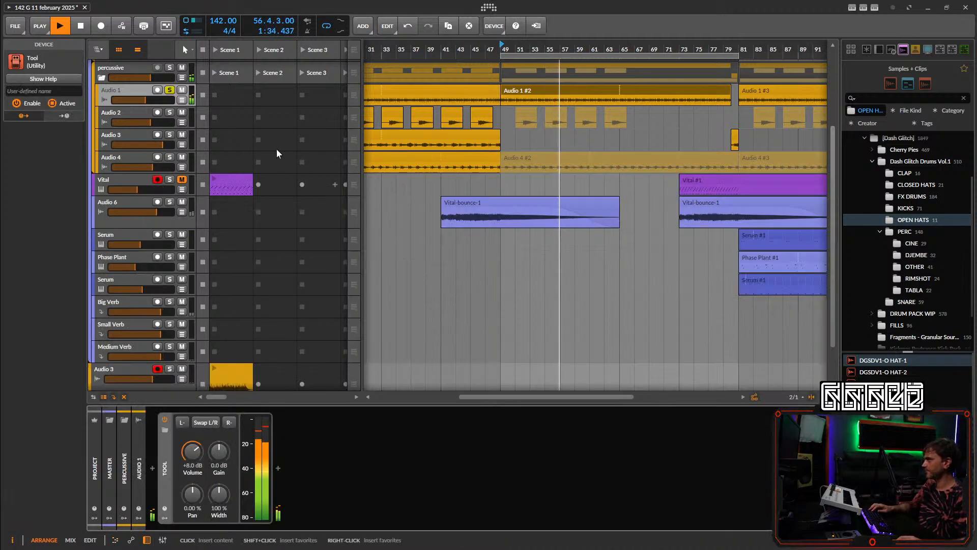
pyautogui.doubleClick(554, 96)
pyautogui.press('space')
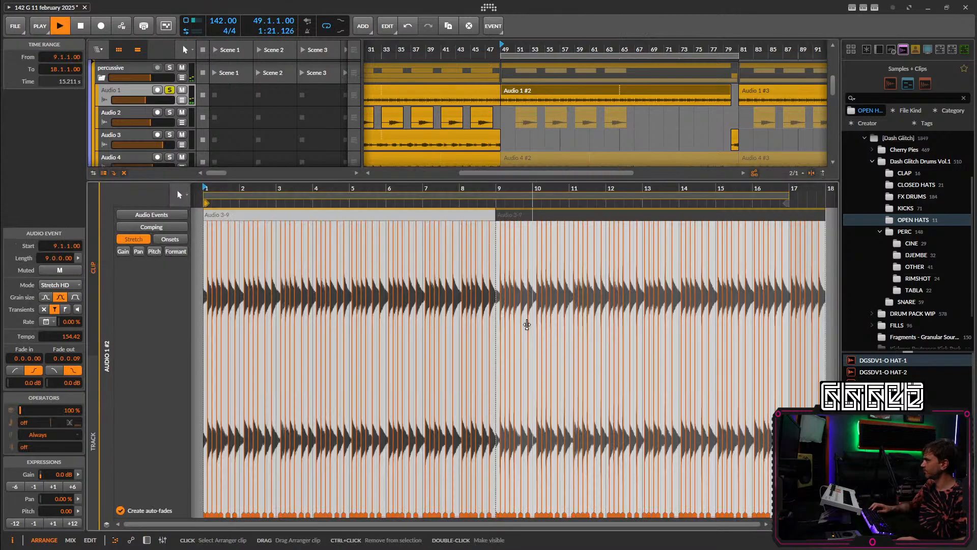
# Trim and position the duplicated audio event so it runs from 9.1.2 to 17.4.4 in the clip.
pyautogui.moveTo(547, 214); pyautogui.dragTo(576, 216)
pyautogui.click(576, 215)
pyautogui.click(576, 215)
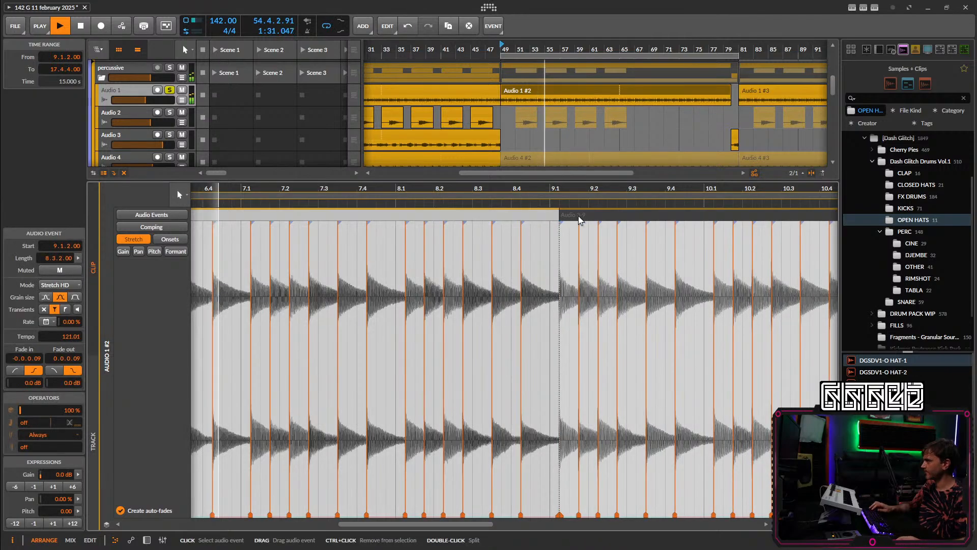
pyautogui.scroll(-5, 575, 222)
pyautogui.scroll(5, 572, 234)
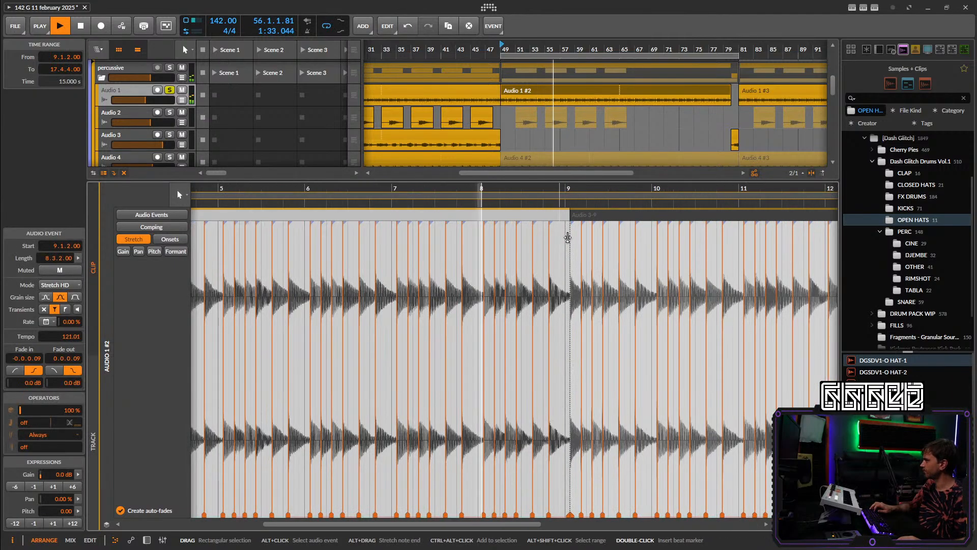
# Turn off solo on the Audio 1 track and restart playback from bar 49.
pyautogui.scroll(-2, 583, 266)
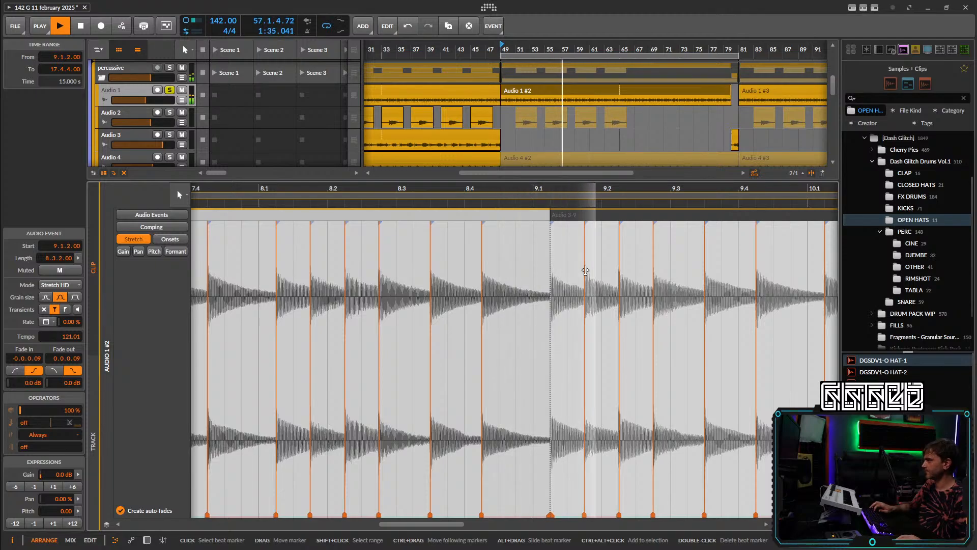
pyautogui.scroll(-6, 583, 266)
pyautogui.scroll(1, 649, 222)
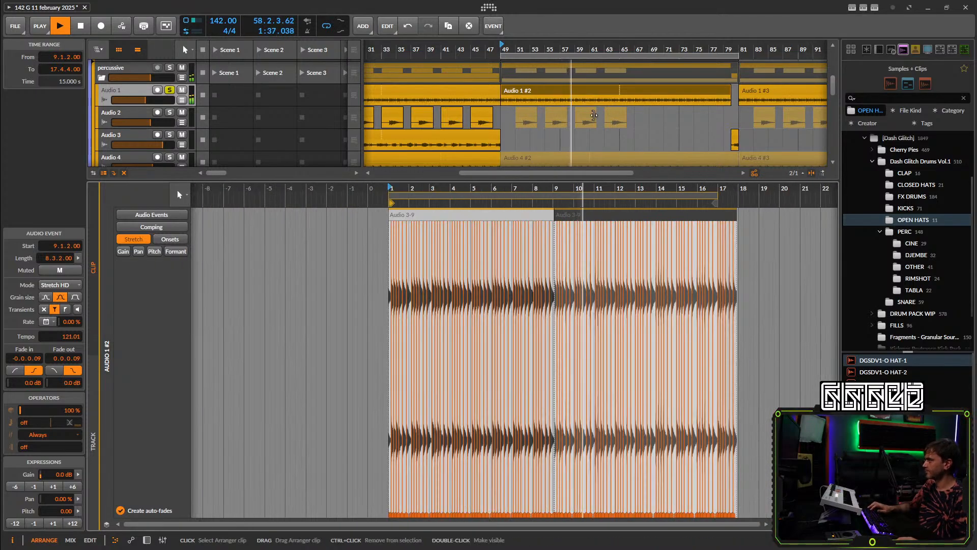
pyautogui.press('space')
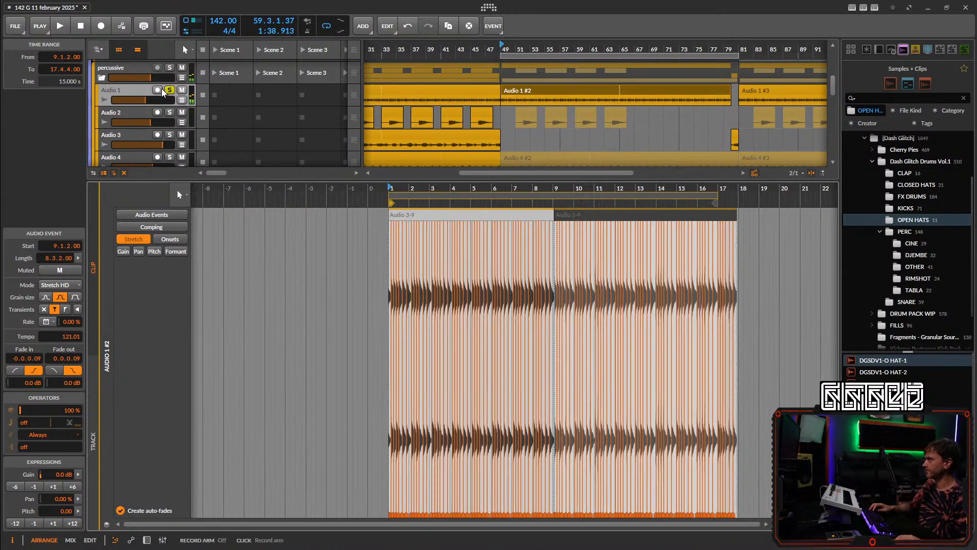
pyautogui.click(170, 91)
pyautogui.press('space')
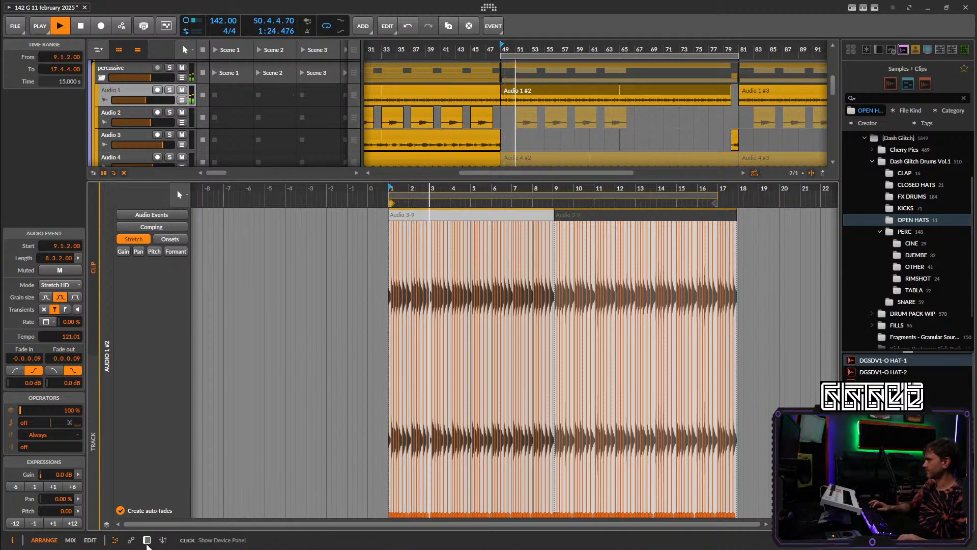
# Show the device panel, and reopen the Audio 1 #2 clip in the audio editor with playback starting from bar 51.
pyautogui.click(146, 540)
pyautogui.scroll(3, 566, 170)
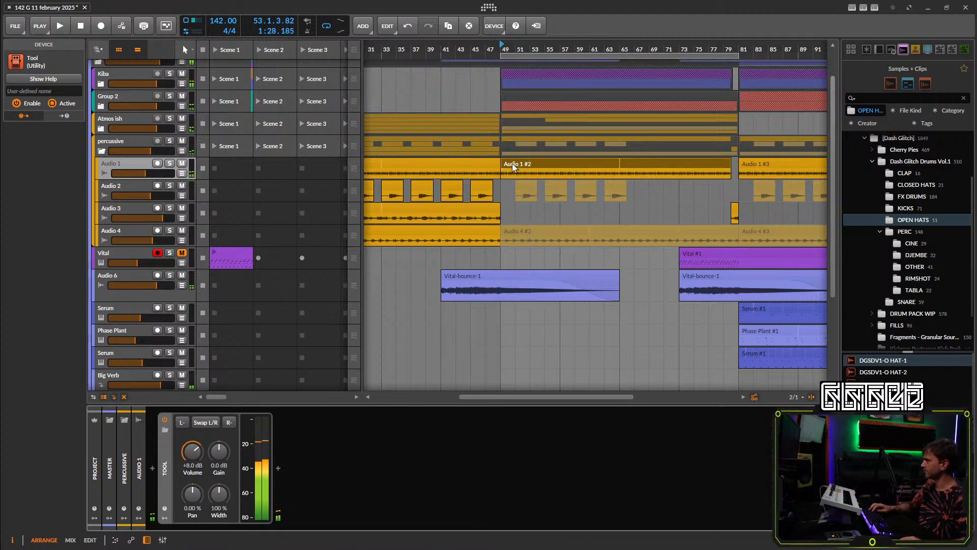
pyautogui.doubleClick(529, 171)
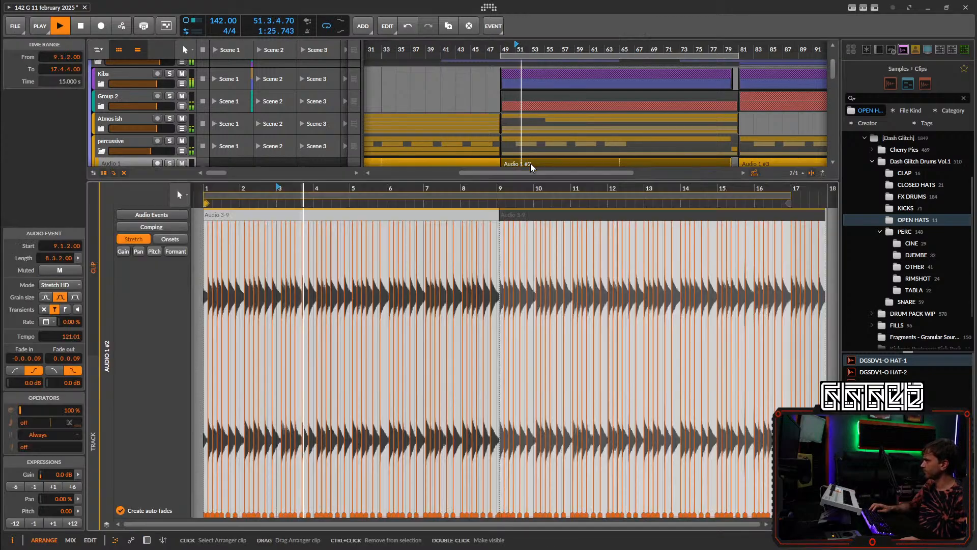
pyautogui.press('space')
pyautogui.press('space')
pyautogui.scroll(5, 414, 287)
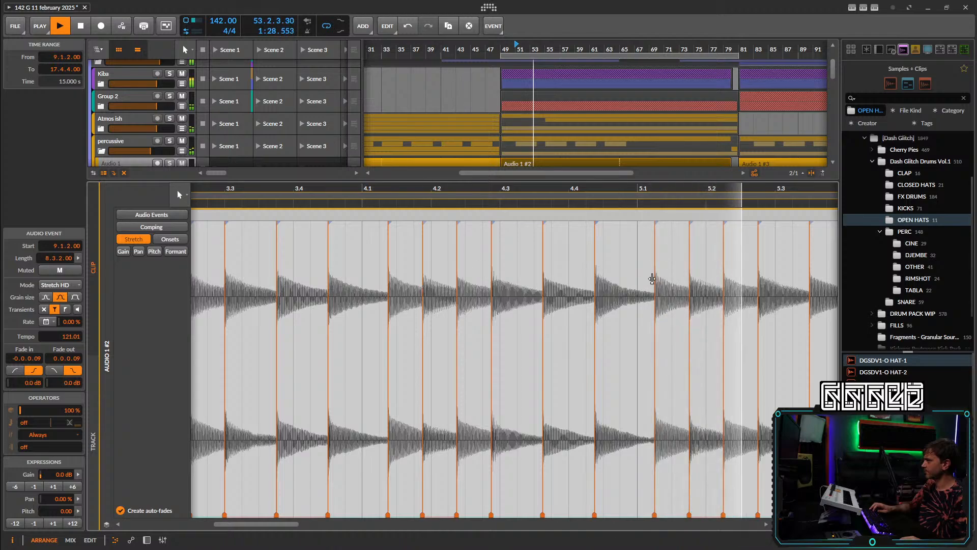
# In bar 4 of the clip, move the last five beat markers about a 32nd note later and shift the marker before them to match.
pyautogui.press('space')
pyautogui.moveTo(617, 252); pyautogui.dragTo(433, 295)
pyautogui.press('space')
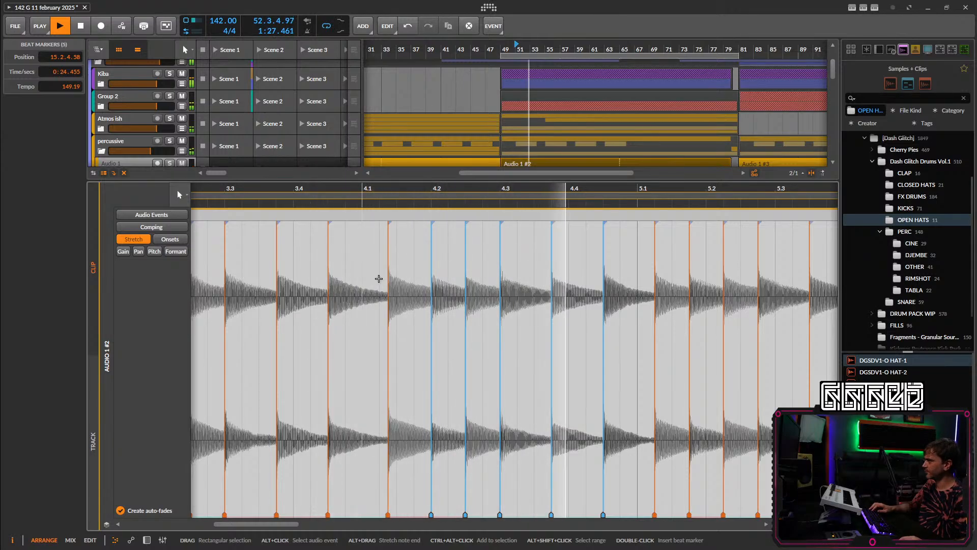
pyautogui.click(396, 257)
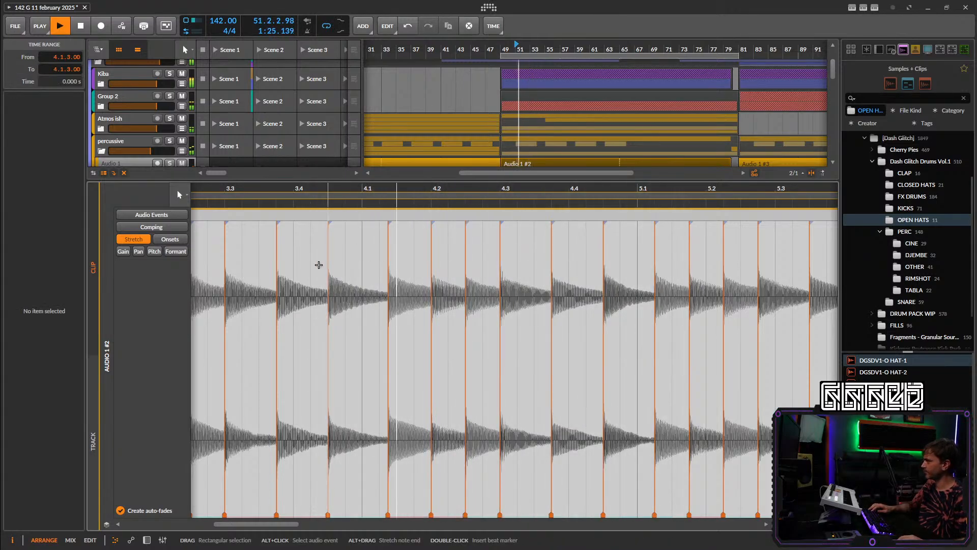
pyautogui.click(318, 265)
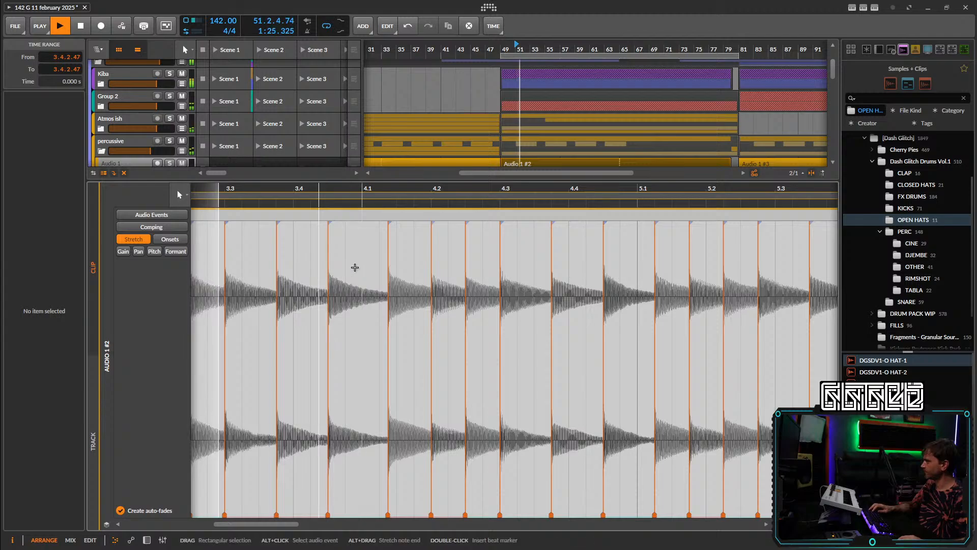
pyautogui.moveTo(386, 268); pyautogui.dragTo(392, 265)
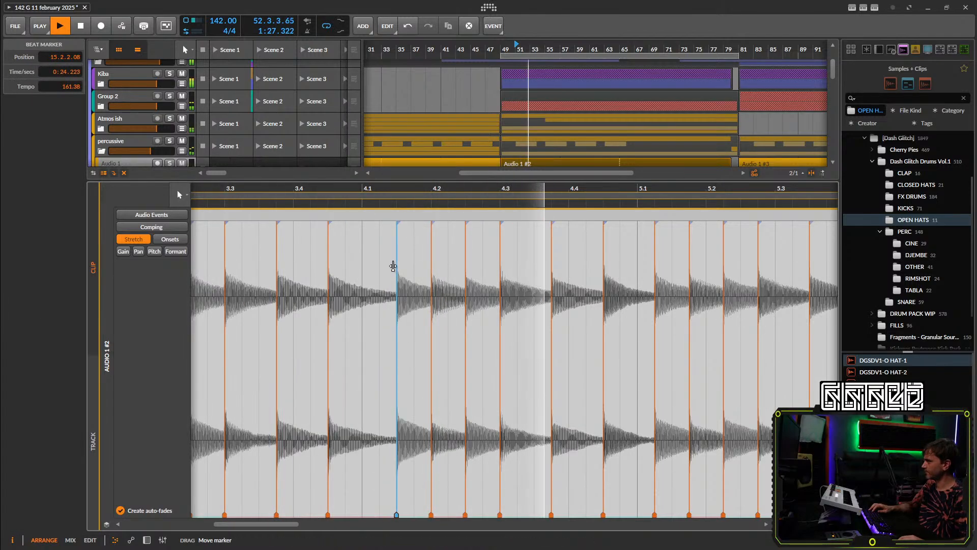
pyautogui.click(379, 269)
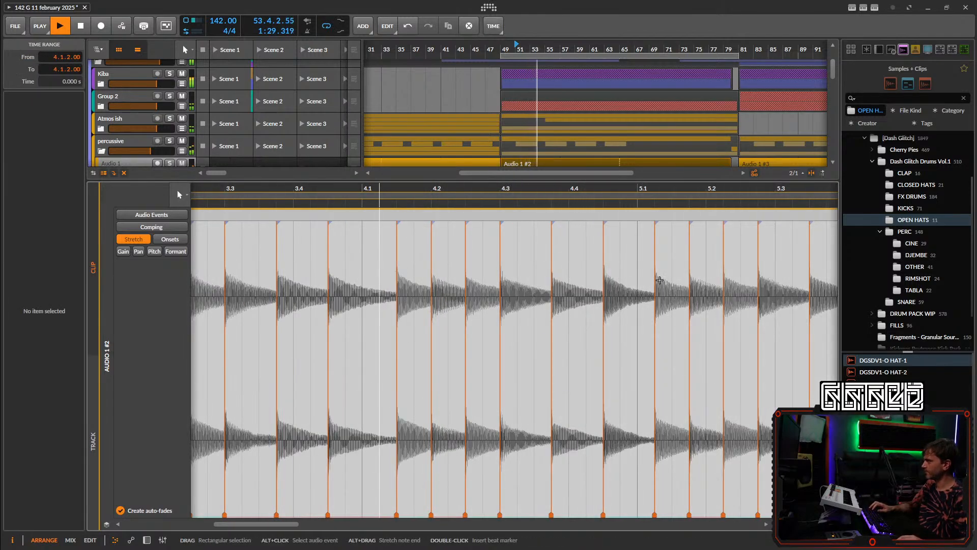
# Move the six beat markers of bar 5 a sixteenth note later so the first sits on 5.1.3.
pyautogui.scroll(-6, 659, 280)
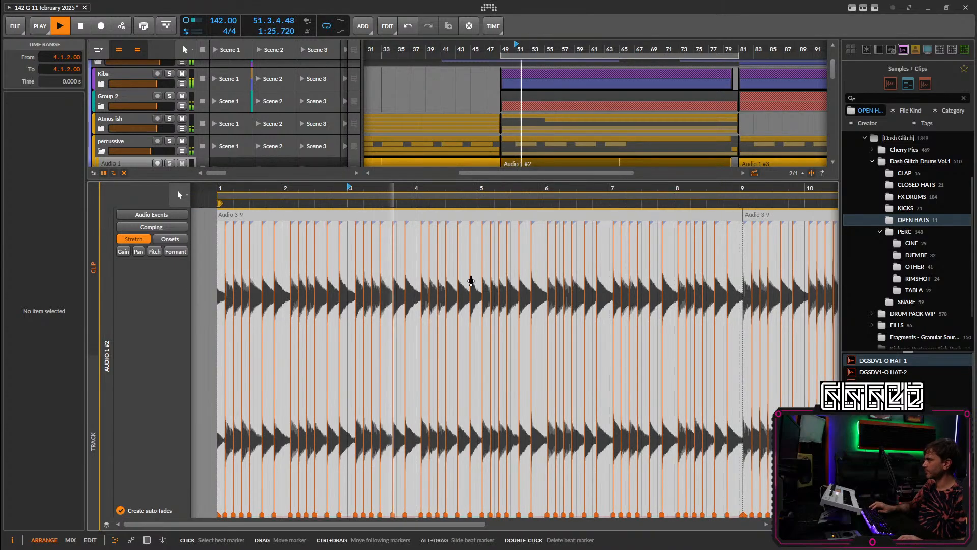
pyautogui.scroll(2, 470, 281)
pyautogui.moveTo(509, 286); pyautogui.dragTo(460, 288)
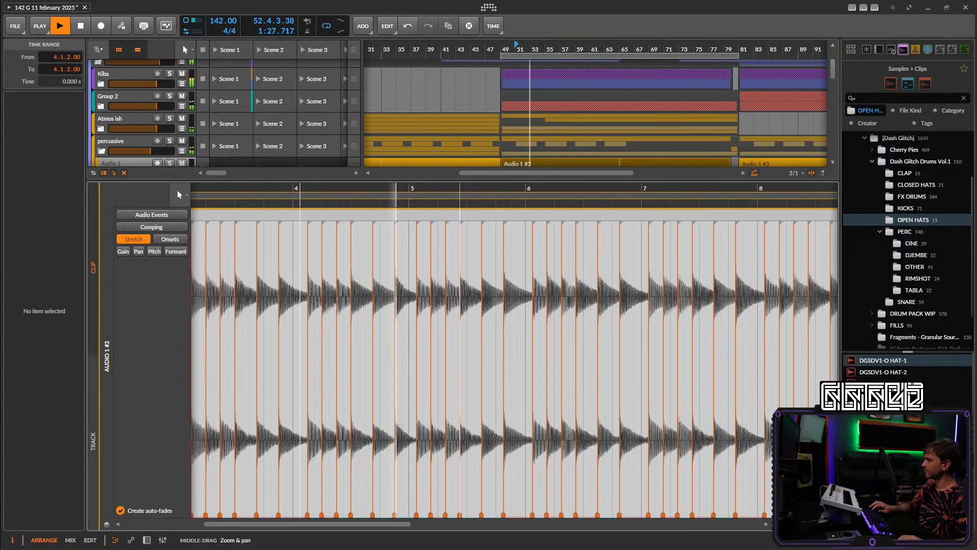
pyautogui.scroll(2, 479, 284)
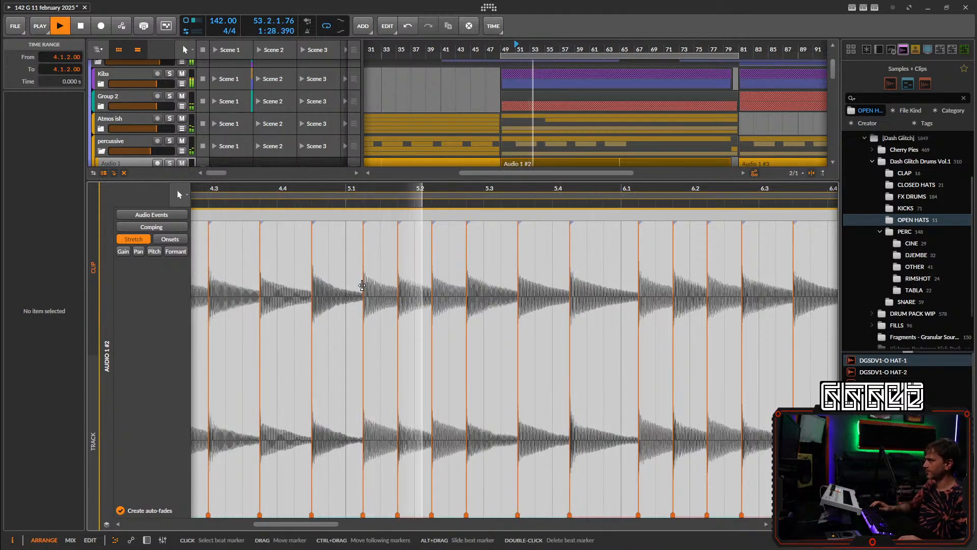
pyautogui.moveTo(353, 263)
pyautogui.mouseDown()
pyautogui.moveTo(582, 322)
pyautogui.moveTo(568, 299)
pyautogui.moveTo(586, 306)
pyautogui.mouseUp()
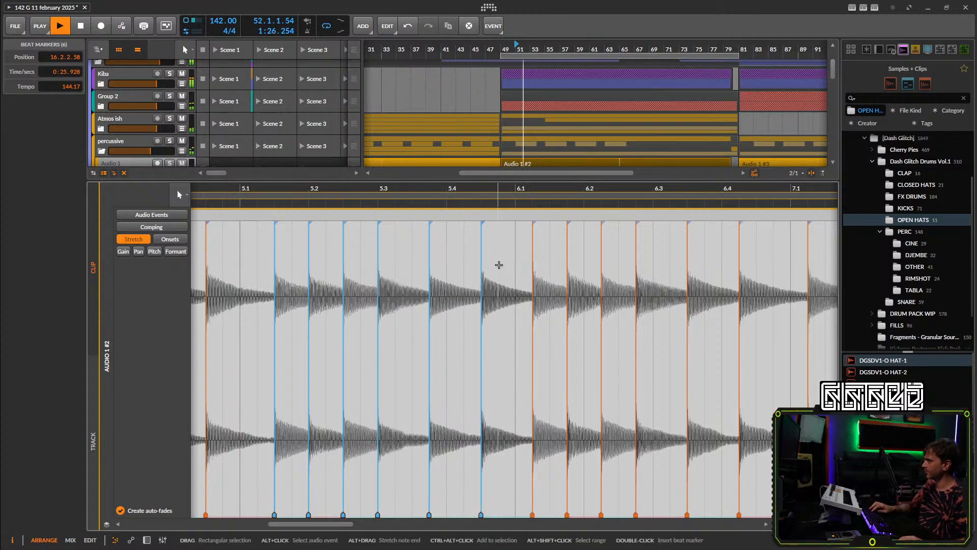
# Try shifting the last three beat markers of bar 5 a sixteenth note later, and undo the shift.
pyautogui.moveTo(499, 265); pyautogui.dragTo(381, 304)
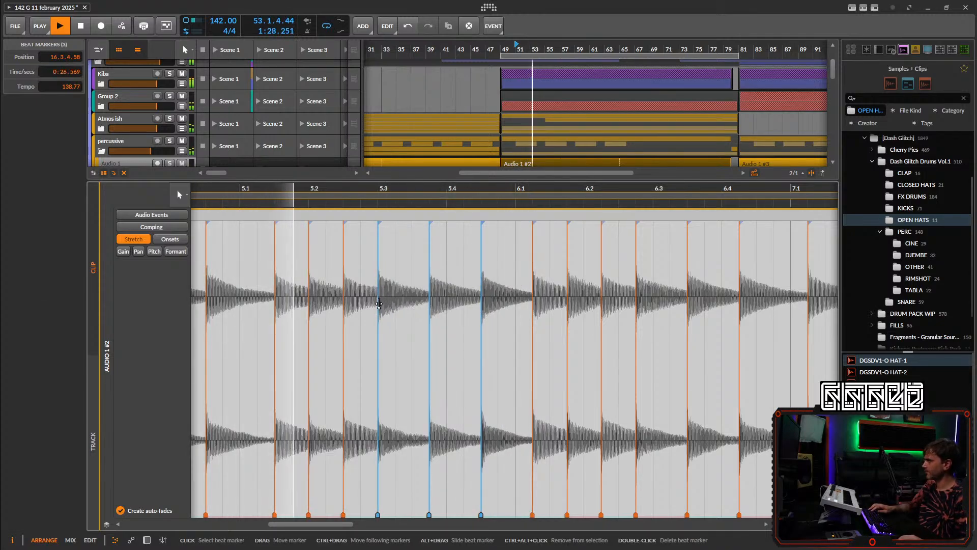
pyautogui.scroll(3, 377, 302)
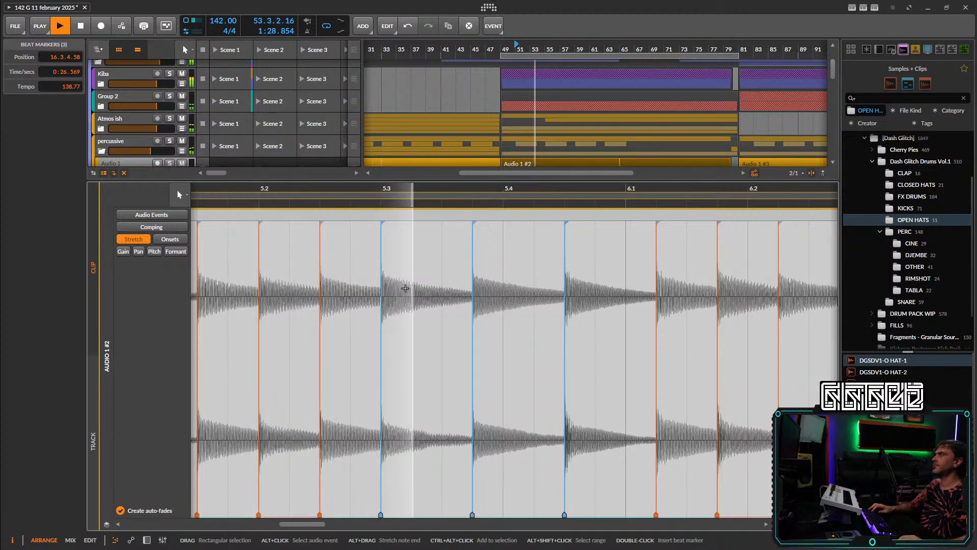
pyautogui.press('space')
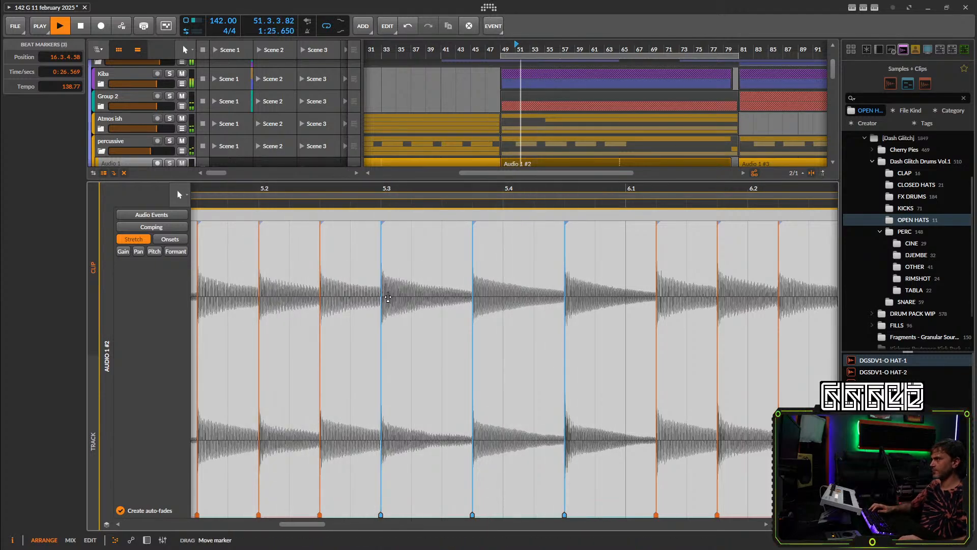
pyautogui.moveTo(387, 298); pyautogui.dragTo(407, 299)
pyautogui.scroll(-4, 397, 295)
pyautogui.scroll(3, 397, 296)
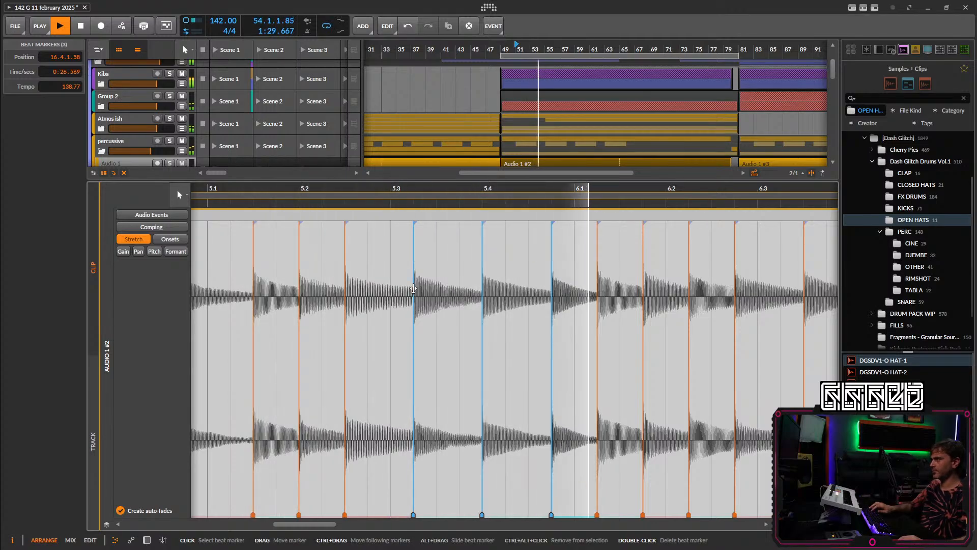
pyautogui.hotkey('ctrl', 'z')
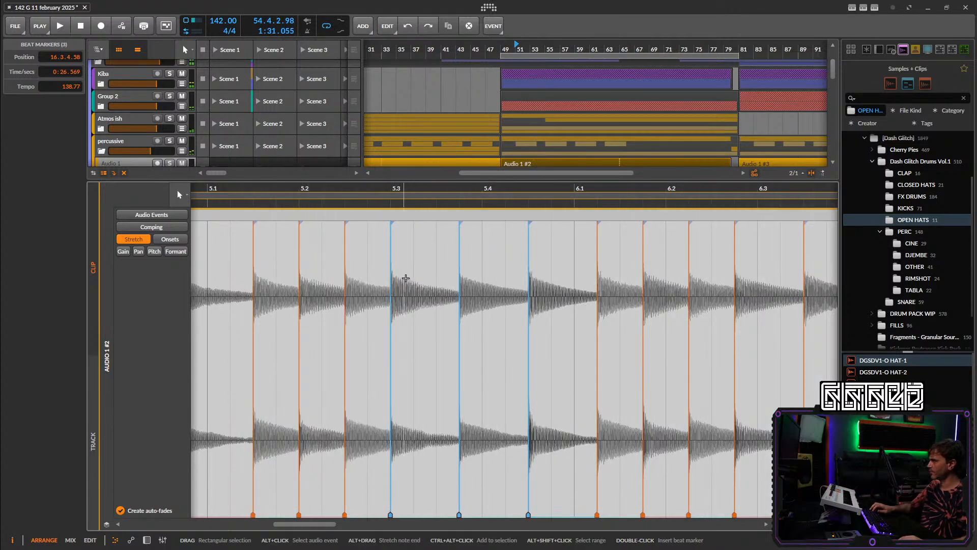
pyautogui.click(405, 277)
# Set the playback start to bar 6 of the clip and listen to the timing of the hits there.
pyautogui.scroll(-4, 462, 277)
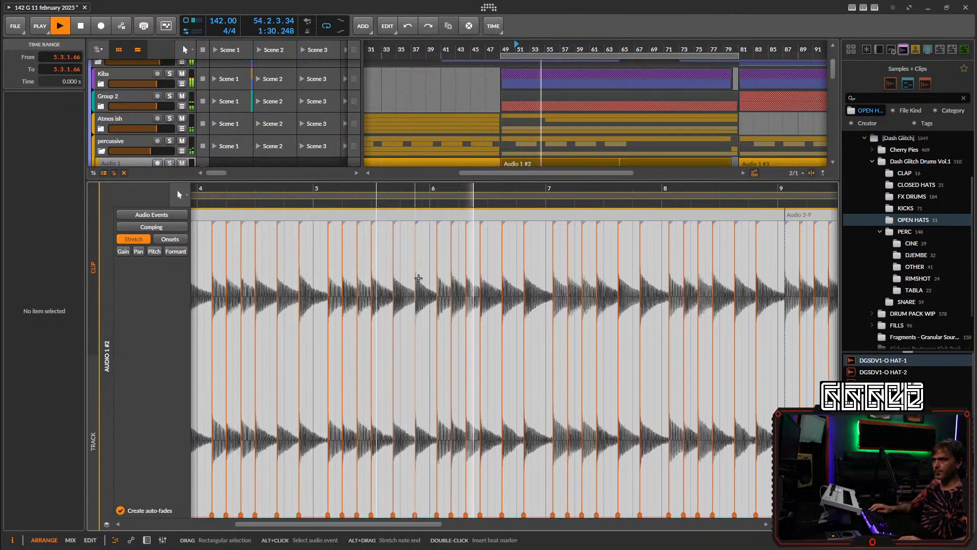
pyautogui.press('space')
pyautogui.press('space')
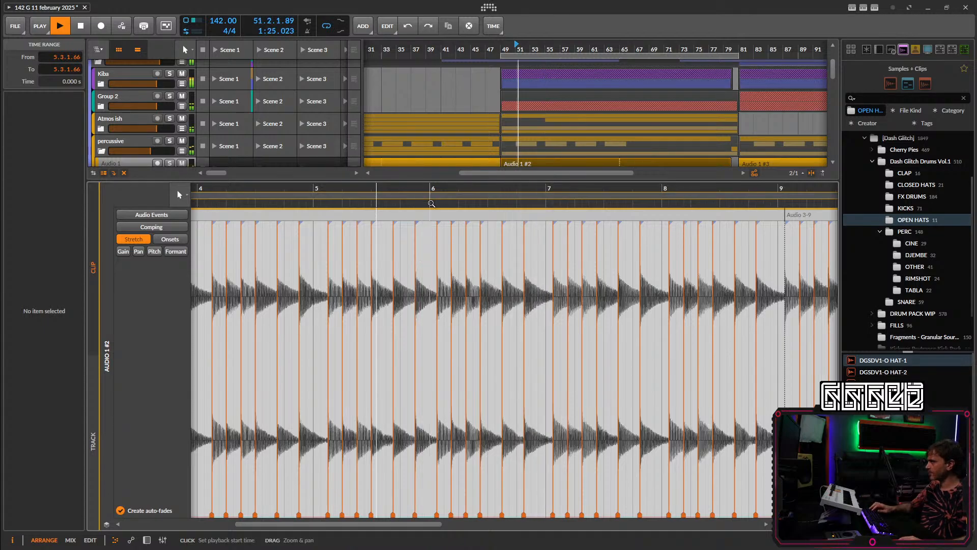
pyautogui.click(431, 204)
pyautogui.press('space')
pyautogui.press('space')
pyautogui.scroll(4, 431, 234)
pyautogui.press('space')
pyautogui.press('space')
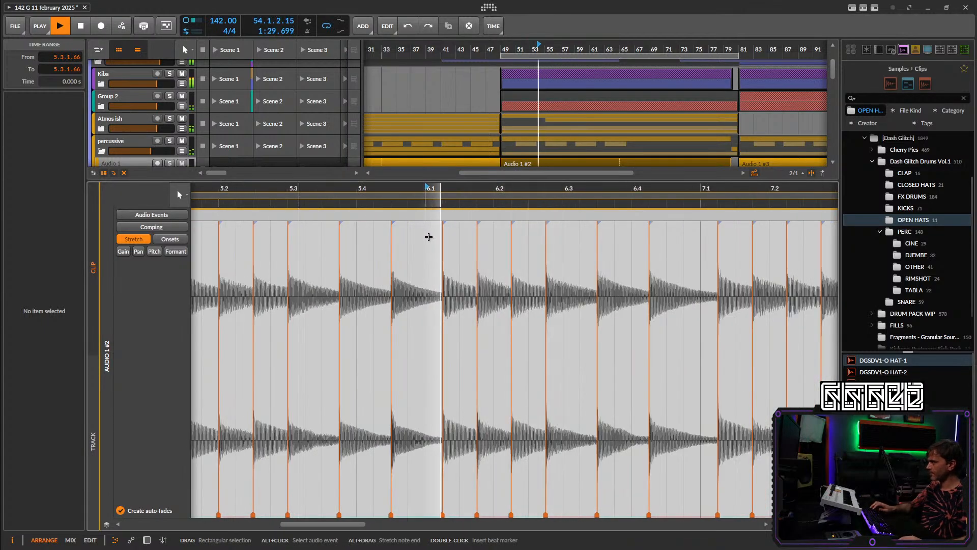
# Move the beat markers of bars 6, 7 and 8 a sixteenth note later, placing each bar's first marker on its 1.3 position.
pyautogui.moveTo(429, 237)
pyautogui.mouseDown()
pyautogui.moveTo(528, 272)
pyautogui.moveTo(664, 284)
pyautogui.moveTo(432, 275)
pyautogui.moveTo(616, 273)
pyautogui.moveTo(454, 267)
pyautogui.mouseUp()
pyautogui.press('space')
pyautogui.press('space')
pyautogui.press('space')
pyautogui.press('space')
pyautogui.scroll(-3, 650, 280)
pyautogui.scroll(2, 434, 267)
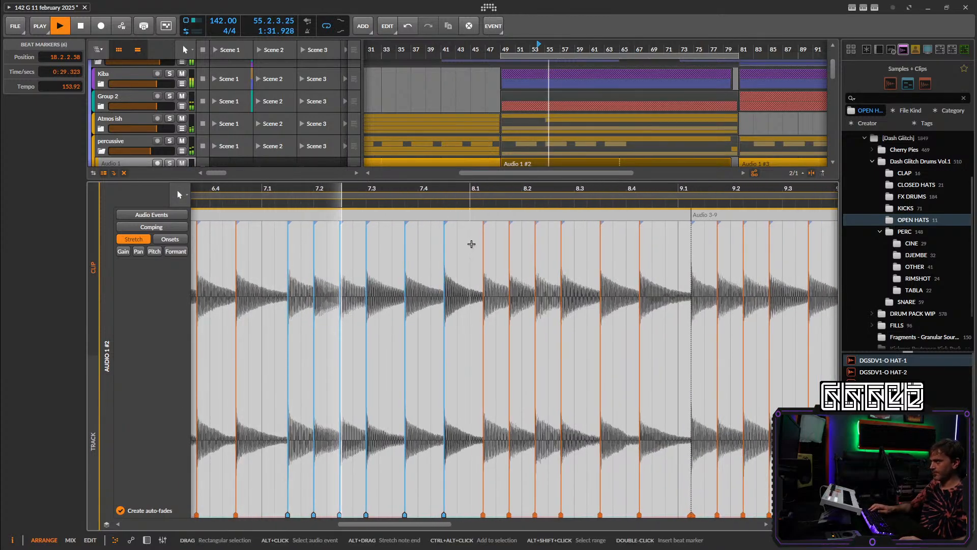
pyautogui.moveTo(471, 243)
pyautogui.mouseDown()
pyautogui.moveTo(500, 274)
pyautogui.moveTo(654, 310)
pyautogui.moveTo(584, 307)
pyautogui.moveTo(474, 280)
pyautogui.mouseUp()
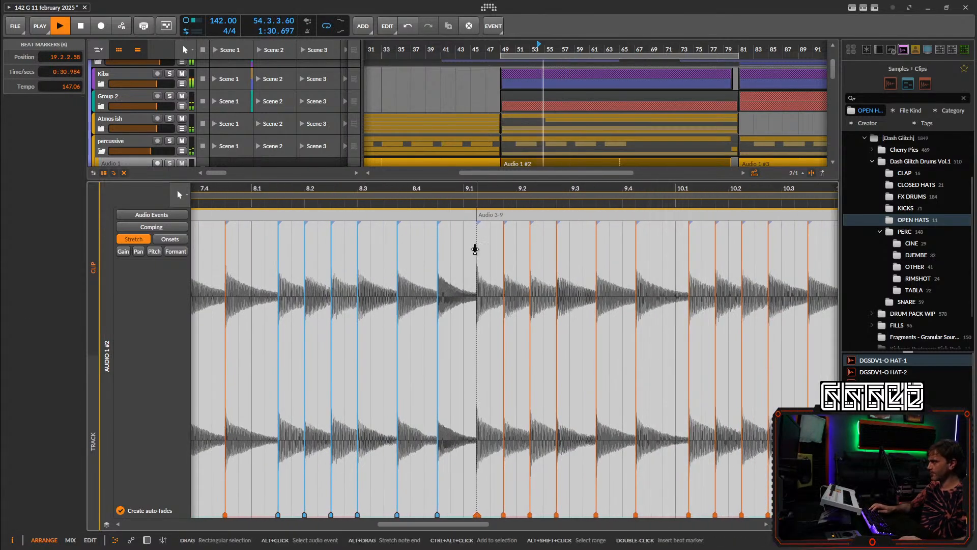
pyautogui.scroll(-5, 450, 256)
# Trim the start of the clip's first audio event to 1.1.3 and restart playback from bar 49.
pyautogui.moveTo(389, 266); pyautogui.dragTo(532, 273)
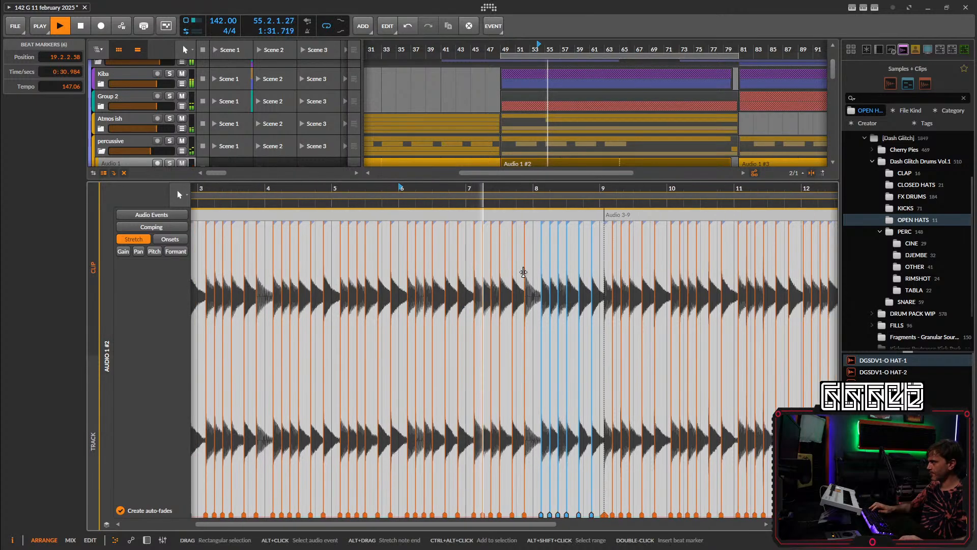
pyautogui.click(553, 216)
pyautogui.scroll(-1, 535, 218)
pyautogui.moveTo(517, 221); pyautogui.dragTo(601, 219)
pyautogui.scroll(-1, 571, 219)
pyautogui.scroll(5, 343, 216)
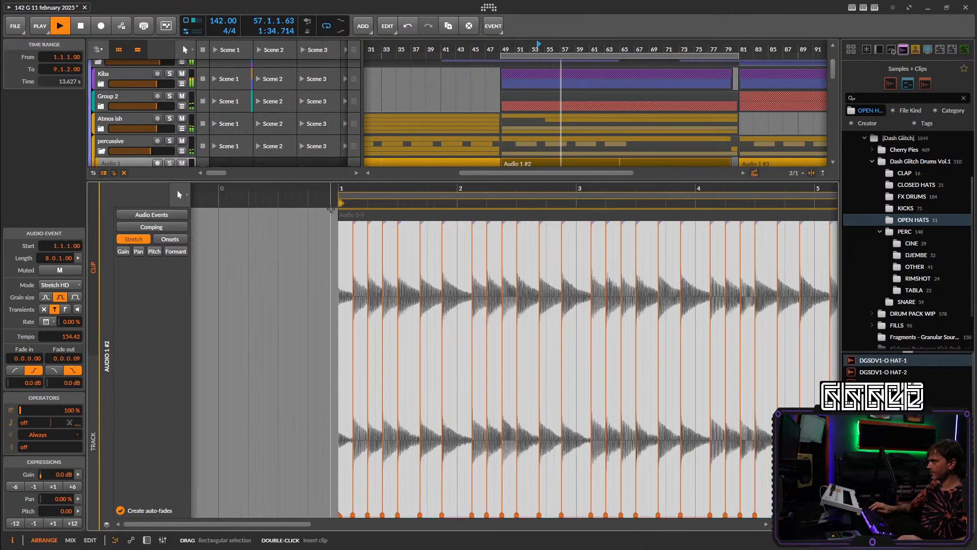
pyautogui.press('space')
pyautogui.press('space')
pyautogui.moveTo(338, 215); pyautogui.dragTo(353, 216)
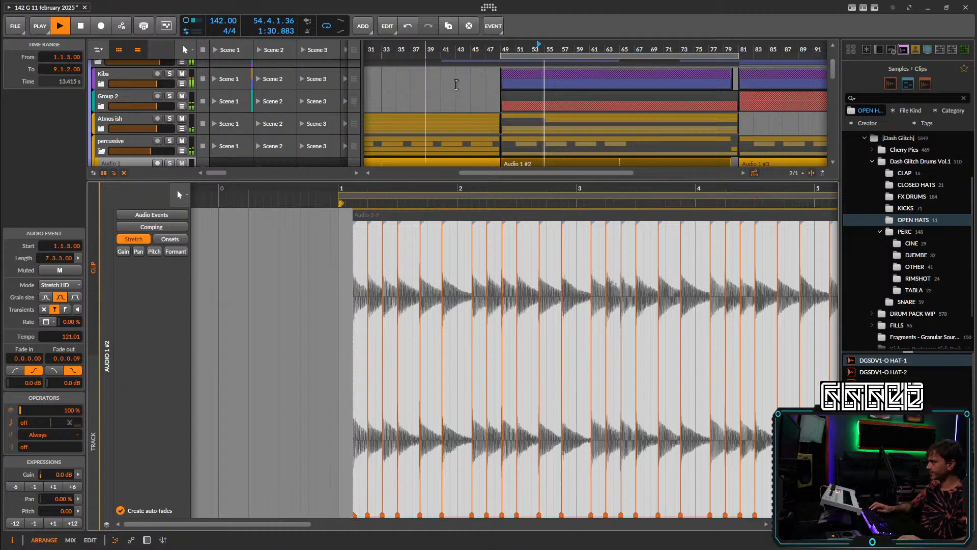
pyautogui.press('space')
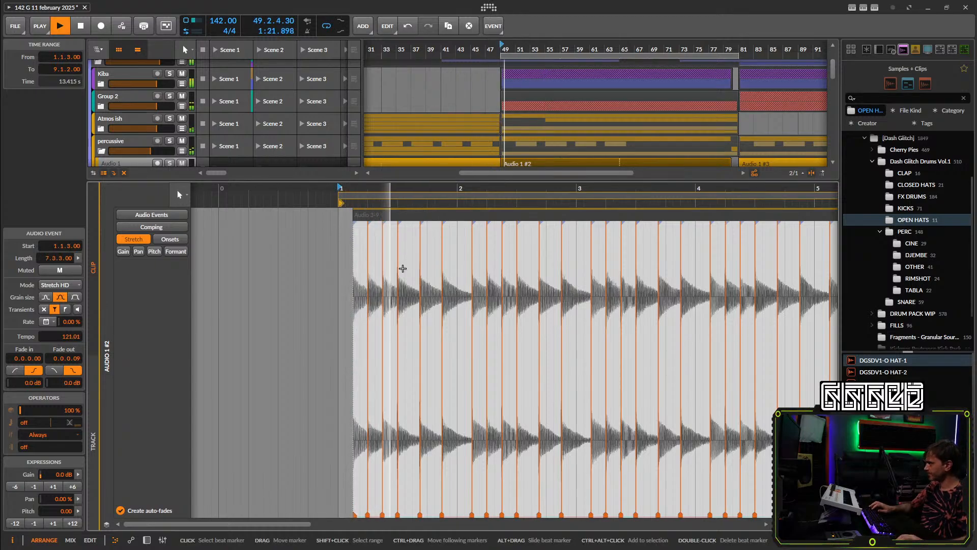
# Delete the clip's second audio event, which starts at 9.1.2.
pyautogui.scroll(-6, 481, 283)
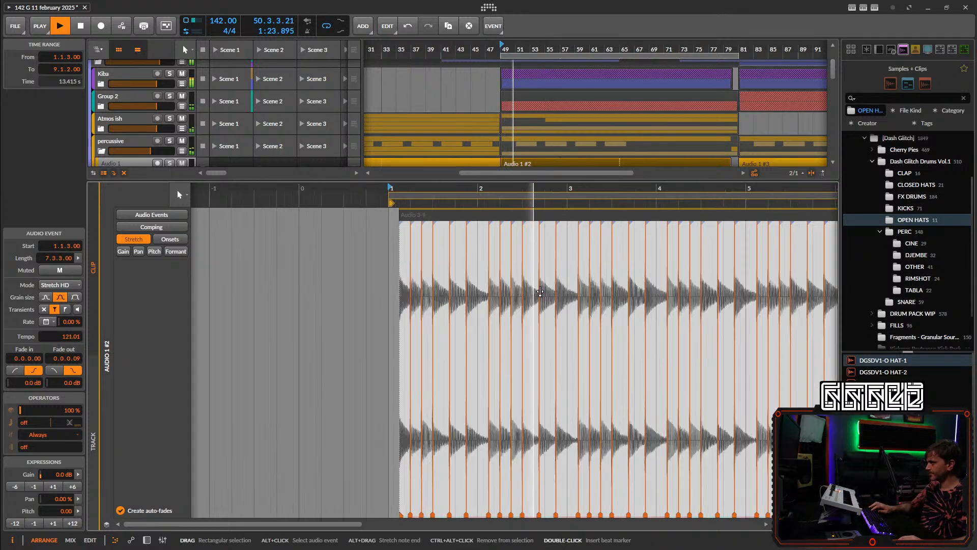
pyautogui.click(686, 216)
pyautogui.press('Delete')
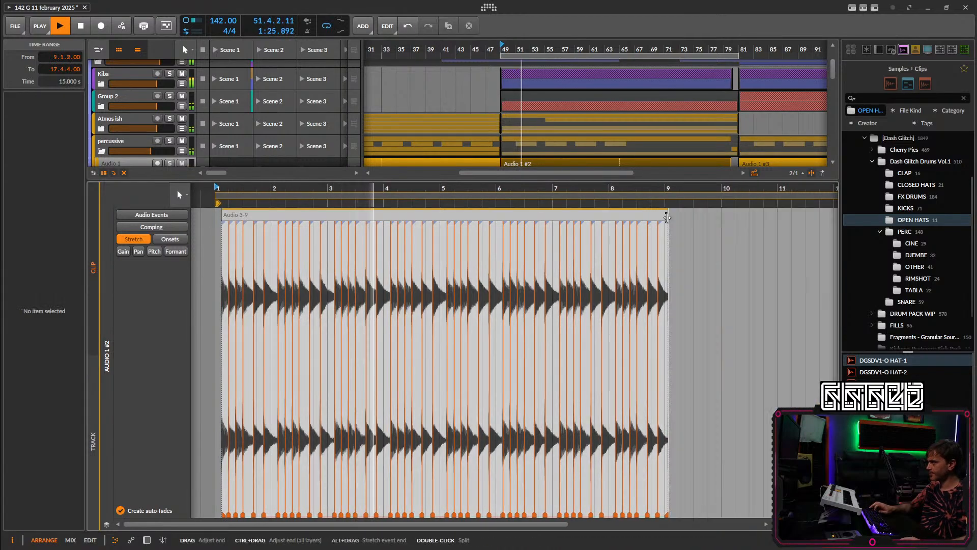
# Extend the remaining audio event to end at 9.1.3 and duplicate it so the copy runs from 9.1.3 to 17.1.3.
pyautogui.scroll(10, 666, 219)
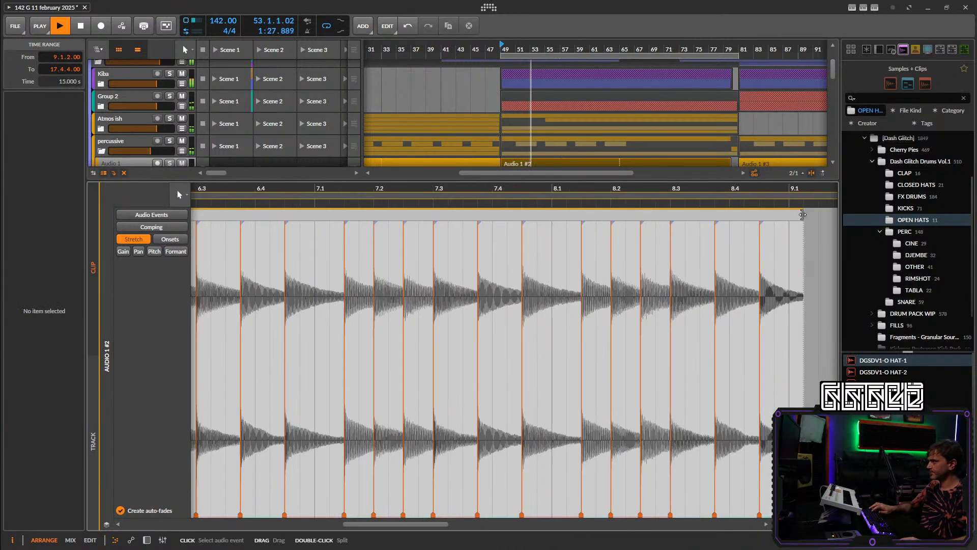
pyautogui.moveTo(806, 214); pyautogui.dragTo(816, 228)
pyautogui.scroll(-2, 810, 225)
pyautogui.click(798, 223)
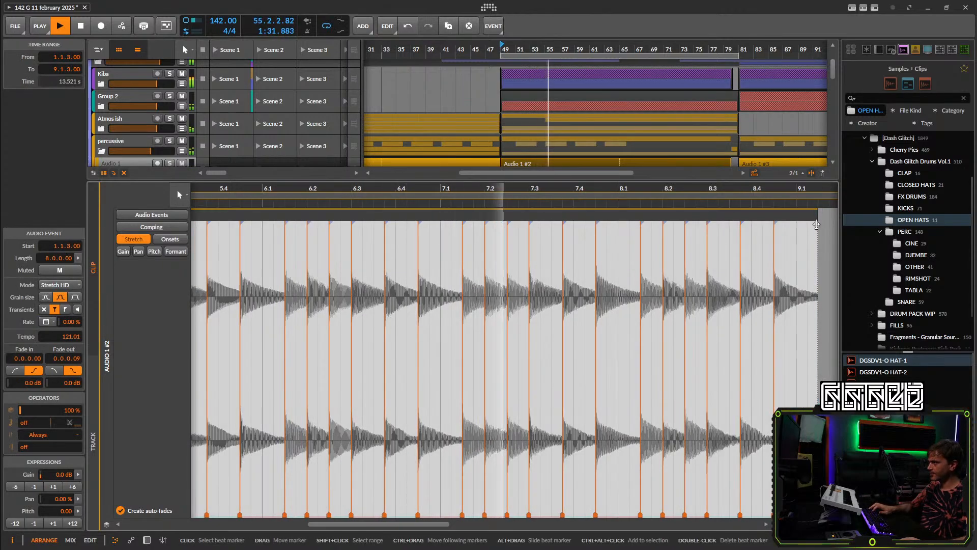
pyautogui.scroll(-6, 795, 221)
pyautogui.hotkey('ctrl', 'd')
pyautogui.scroll(6, 776, 236)
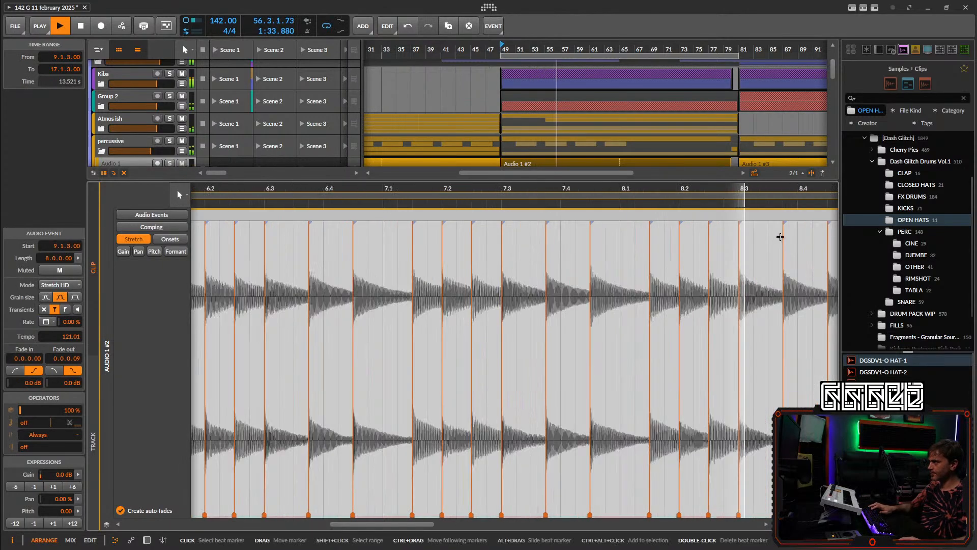
# Examine the beat markers across the seam into the duplicated event near bar 9 and bring back the Audio 1 track's device chain.
pyautogui.moveTo(781, 236); pyautogui.dragTo(425, 236)
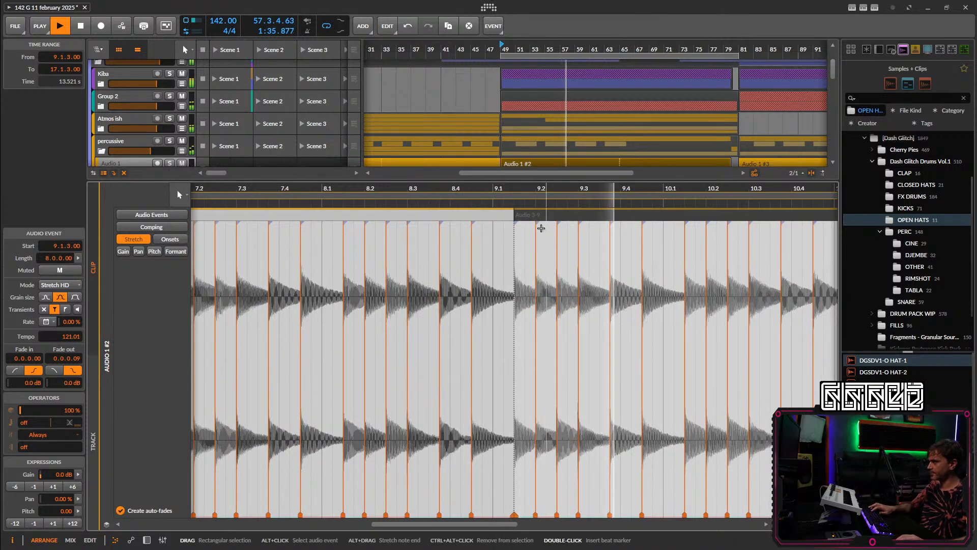
pyautogui.scroll(-6, 252, 454)
pyautogui.press('d')
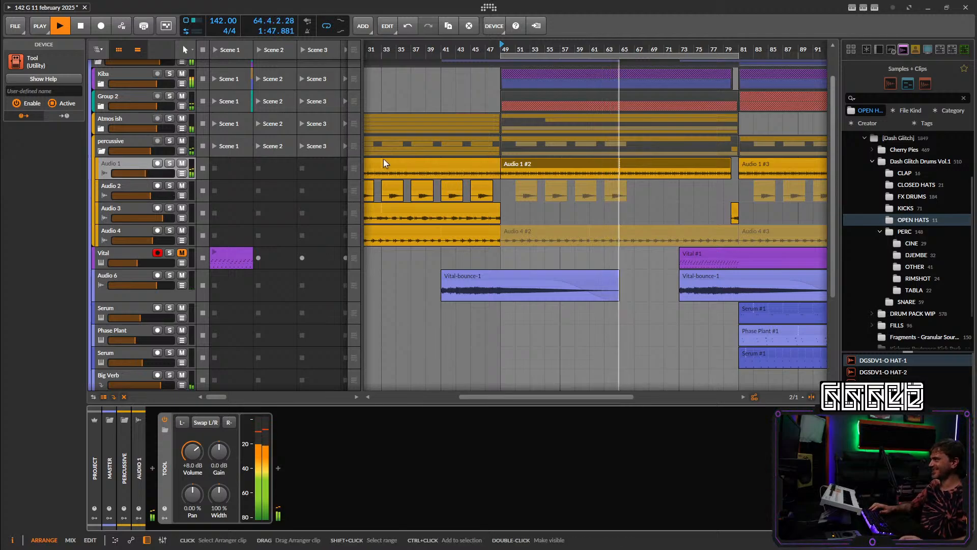
pyautogui.scroll(-3, 589, 209)
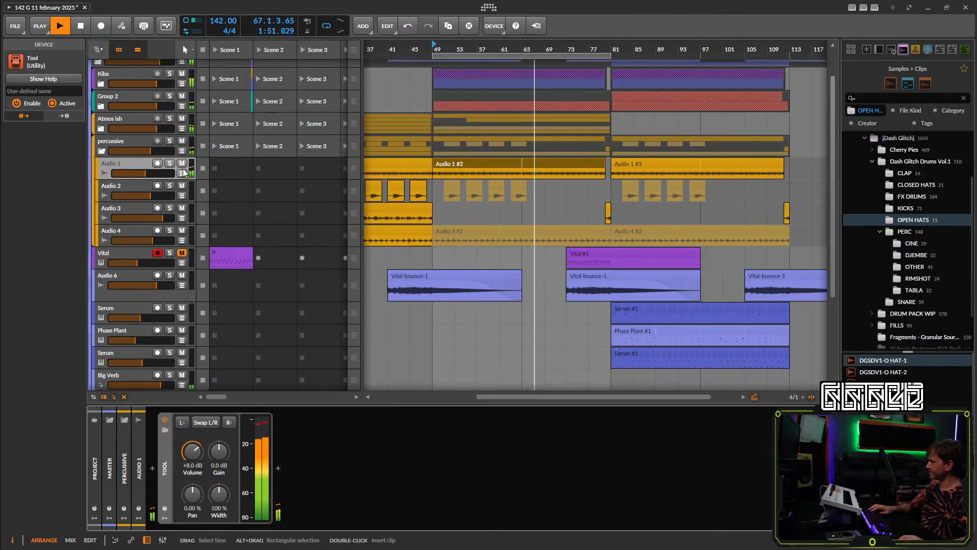
# Collapse the percussive group and expand Group 2 together with its nested Group 2 of hat, rimshot and drum machine tracks.
pyautogui.click(101, 151)
pyautogui.click(101, 106)
pyautogui.click(101, 106)
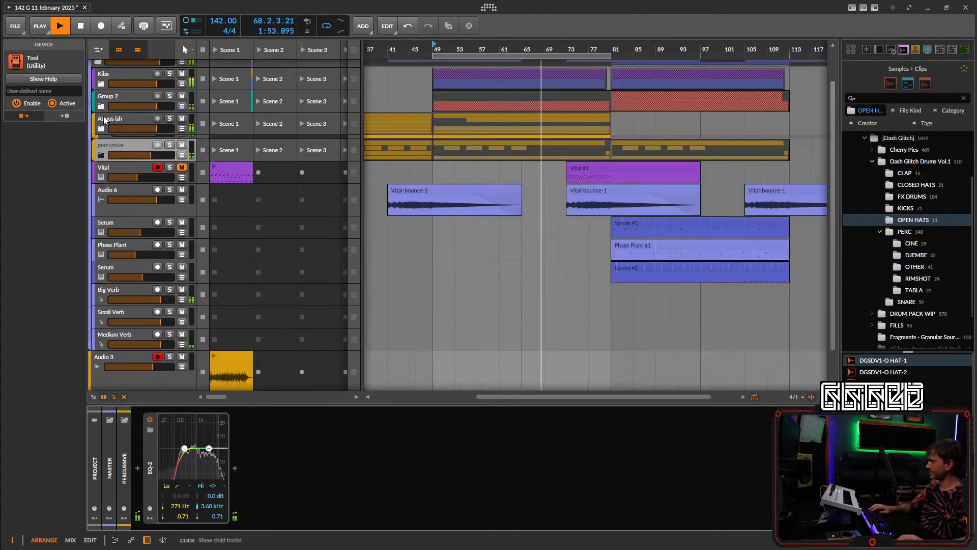
pyautogui.click(101, 107)
pyautogui.click(105, 151)
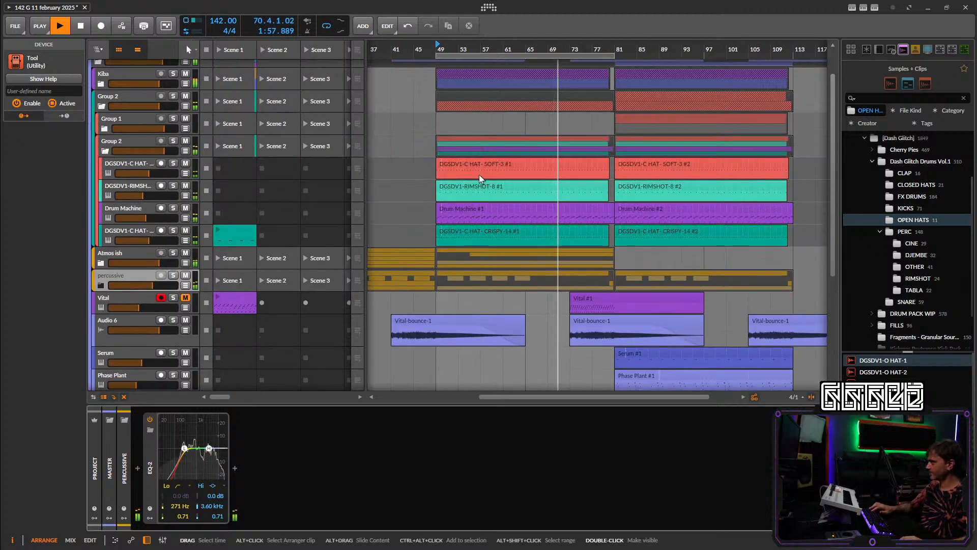
# Open the Drum Machine #1 clip and shorten its first five notes, including G#2, G2 and A2, to about 0.0.0.40.
pyautogui.keyDown('ctrl'); pyautogui.scroll(3, 499, 199); pyautogui.keyUp('ctrl')
pyautogui.doubleClick(502, 206)
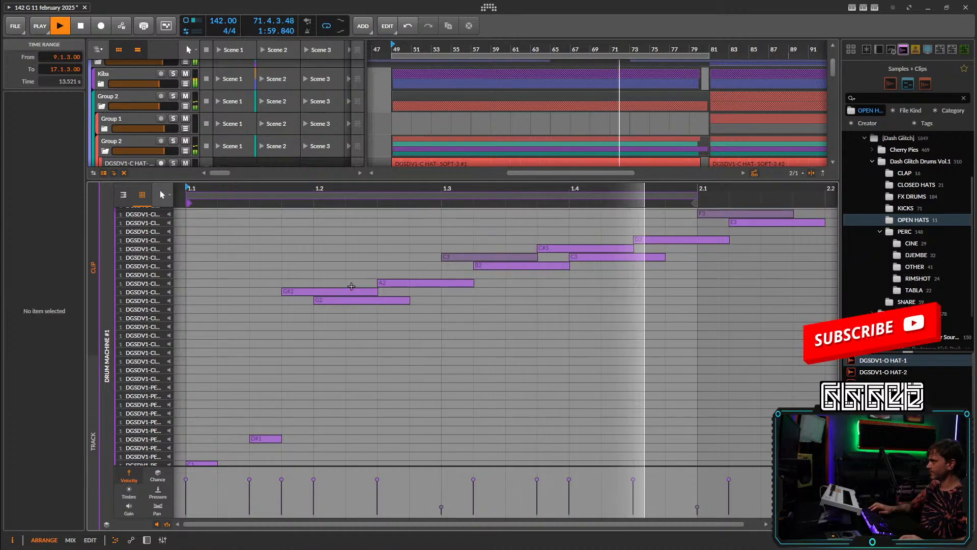
pyautogui.moveTo(268, 465); pyautogui.dragTo(322, 305)
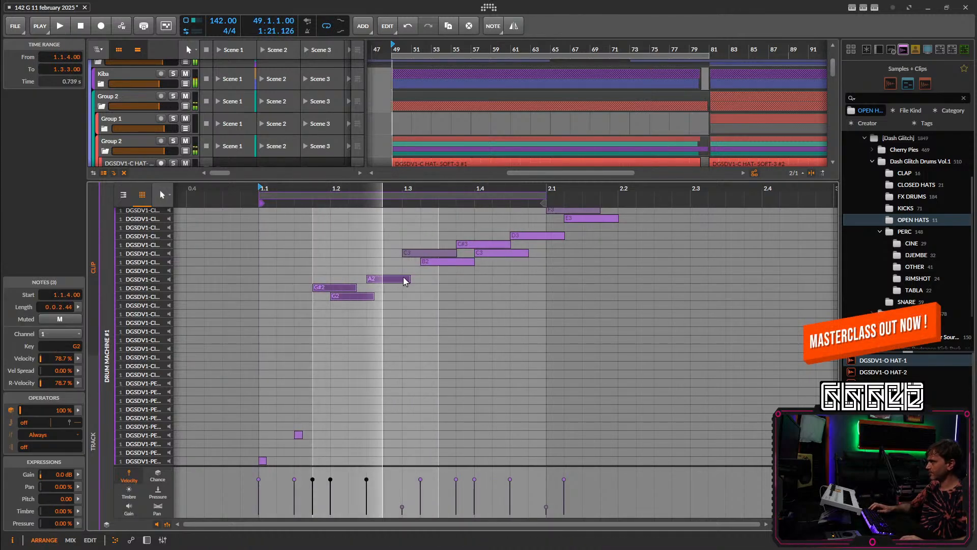
pyautogui.press('space')
pyautogui.moveTo(405, 278); pyautogui.dragTo(374, 279)
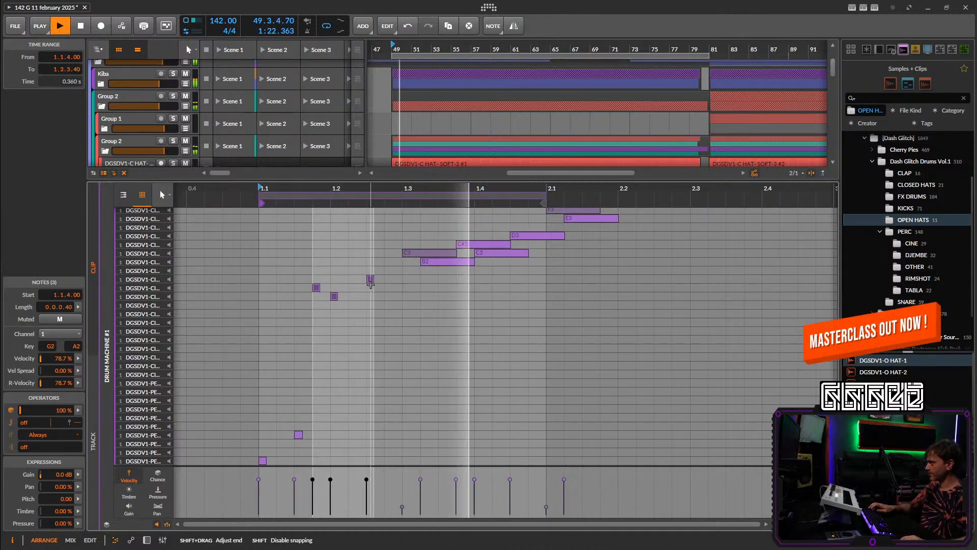
pyautogui.click(399, 290)
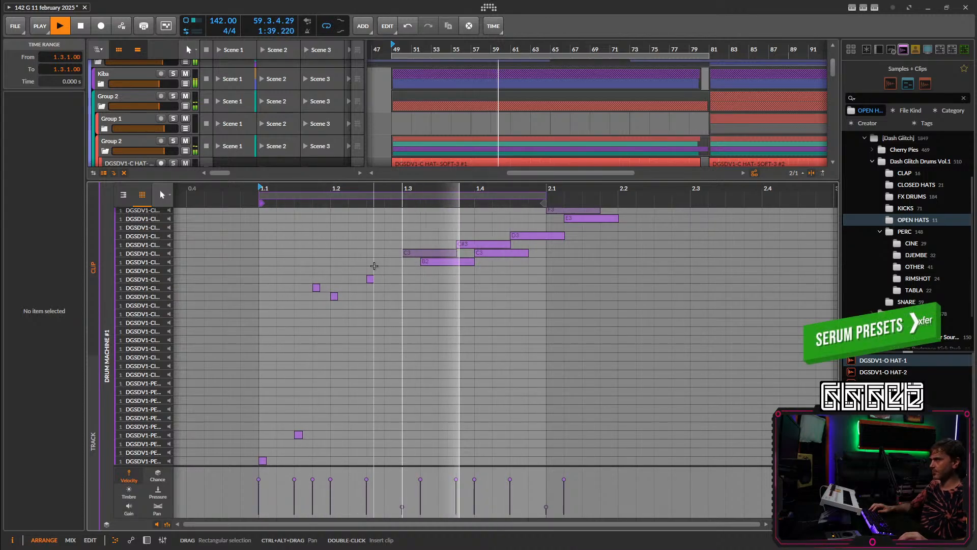
# Leave the note editor, collapse the nested Group 2, and restart playback from bar 49.
pyautogui.moveTo(390, 301); pyautogui.dragTo(301, 510)
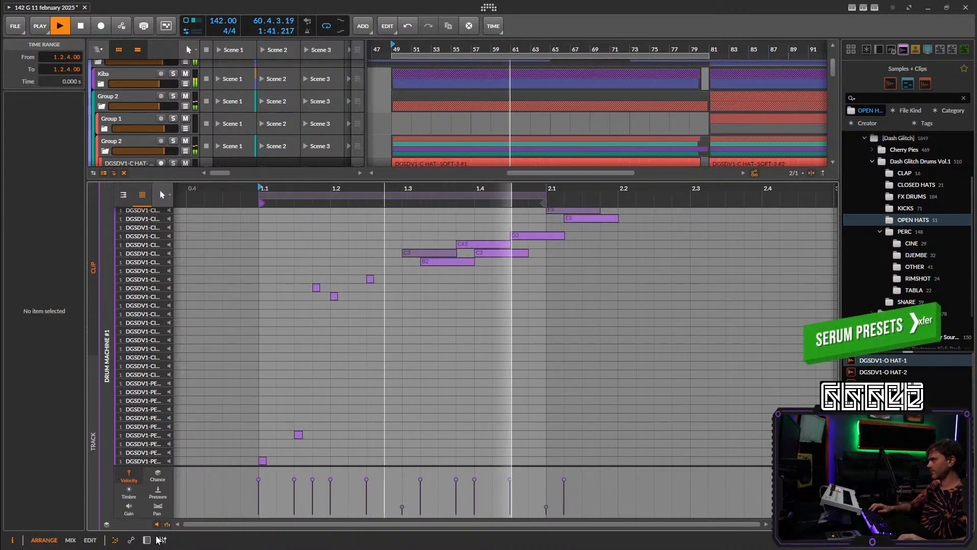
pyautogui.press('d')
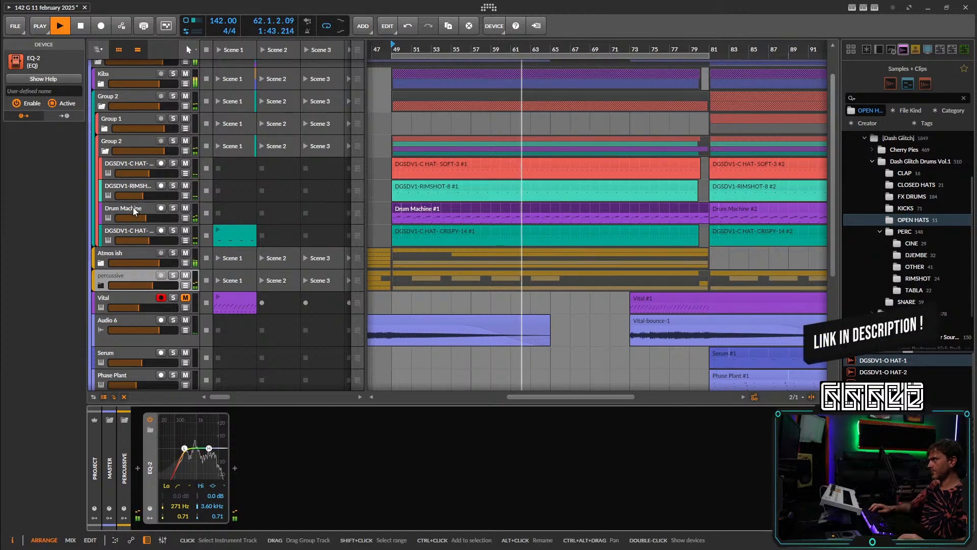
pyautogui.click(104, 151)
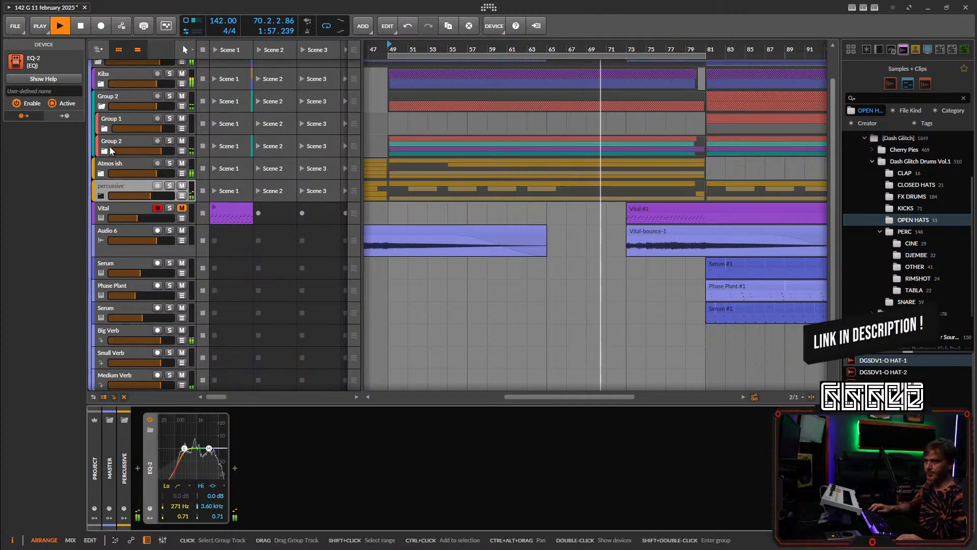
pyautogui.press('space')
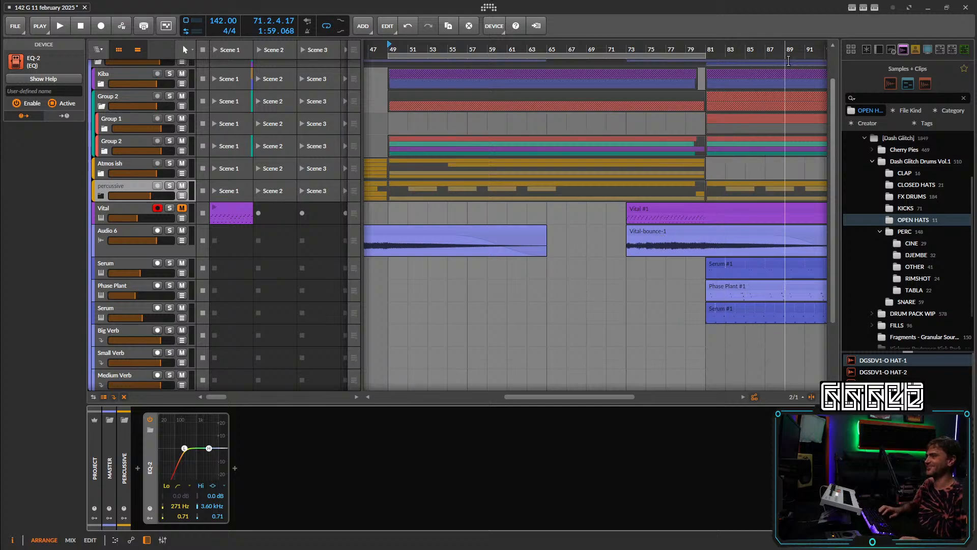
pyautogui.press('space')
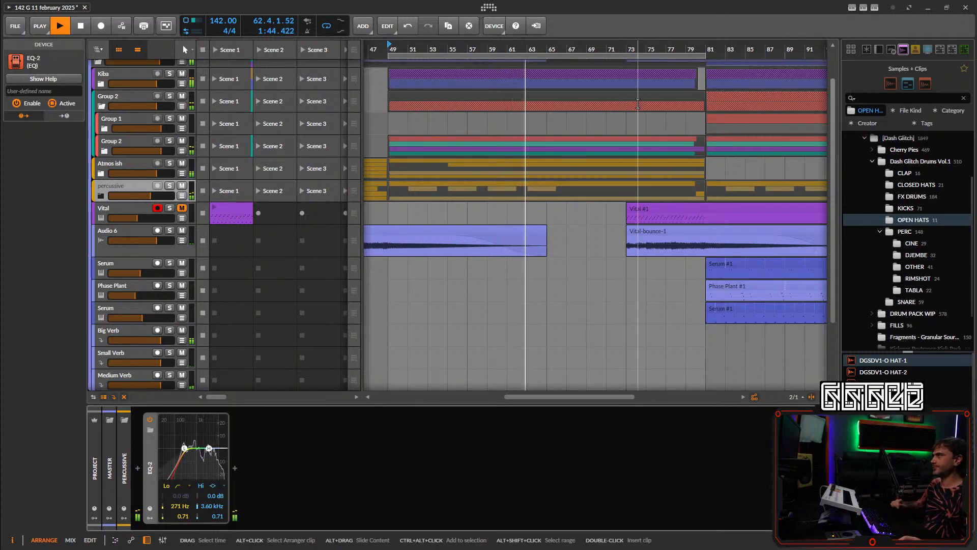
# Stop playback, insert an FX Grid device on the Audio 3 track above the master, and open its patch editor.
pyautogui.scroll(-3, 562, 244)
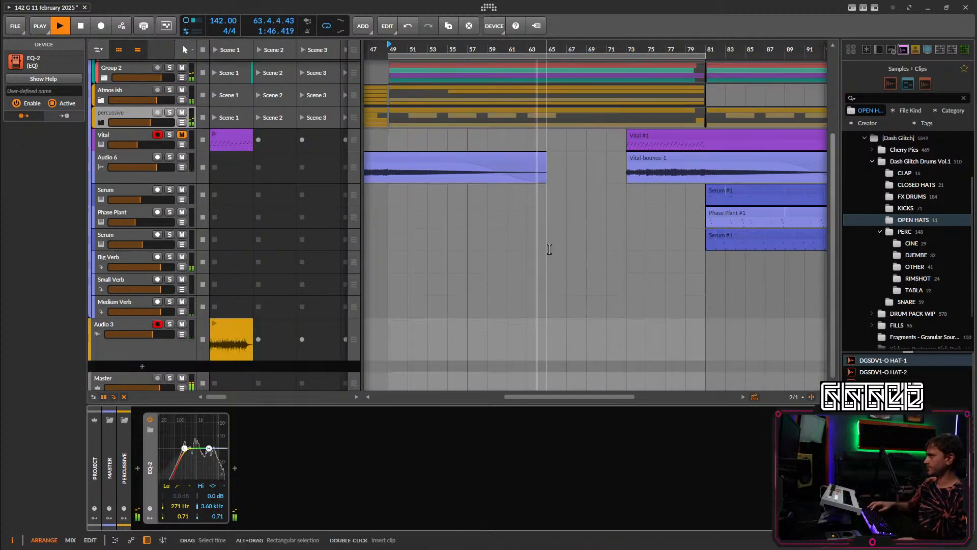
pyautogui.click(123, 349)
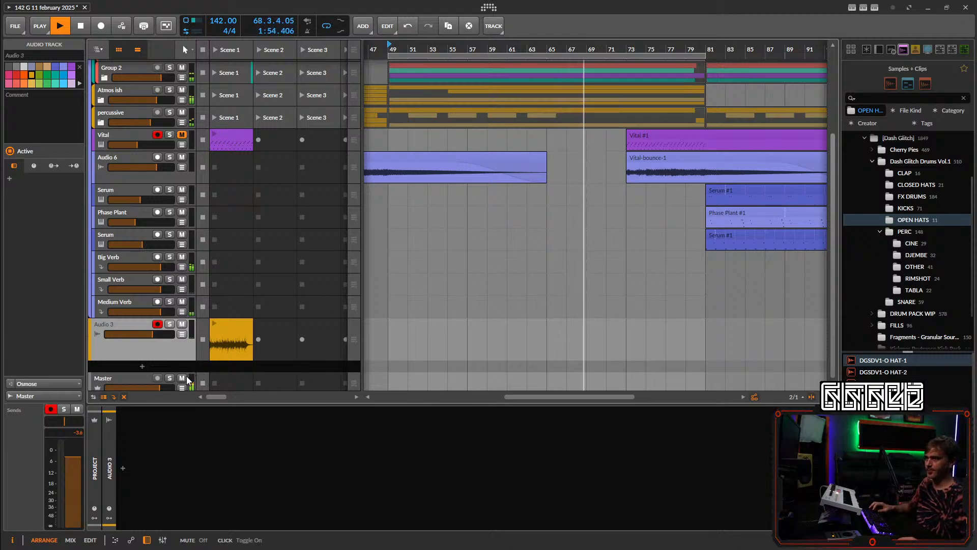
pyautogui.press('space')
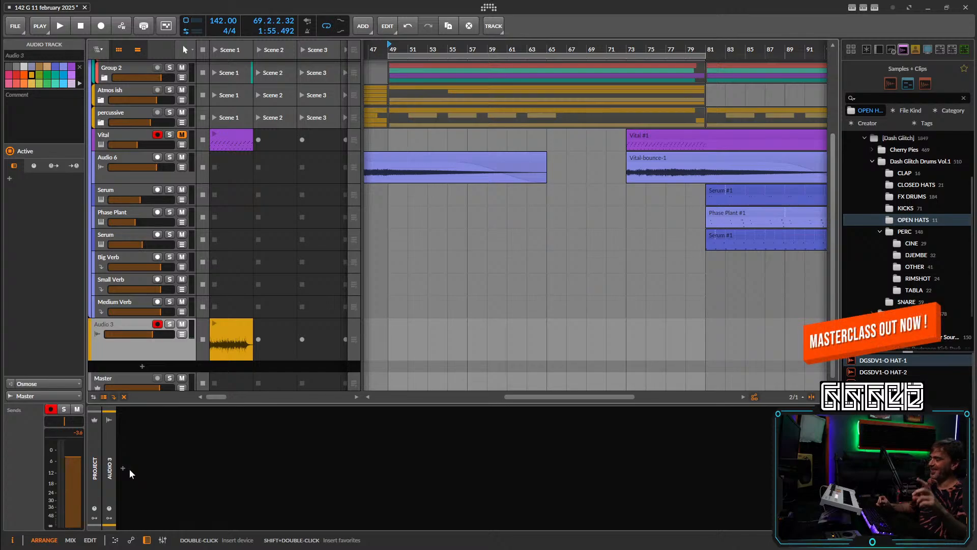
pyautogui.click(122, 469)
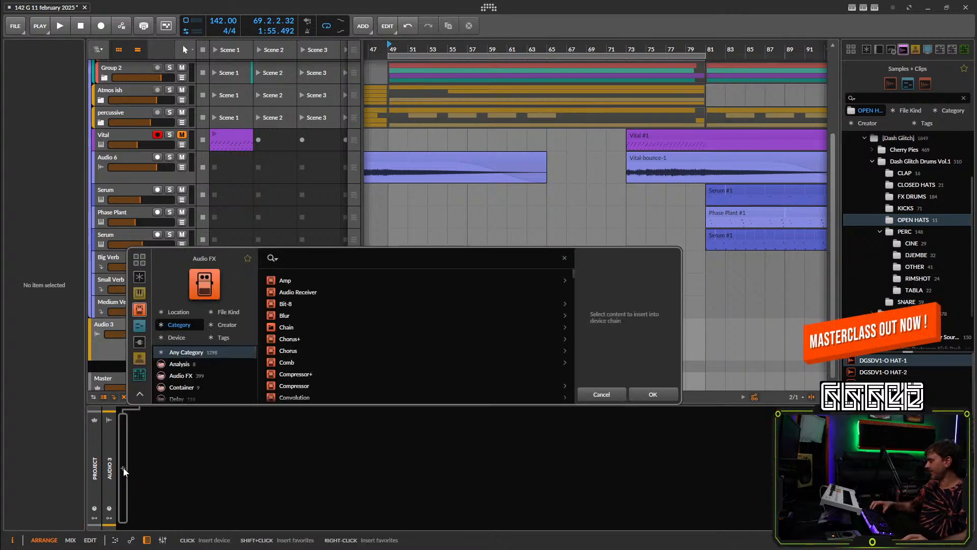
pyautogui.write('fx')
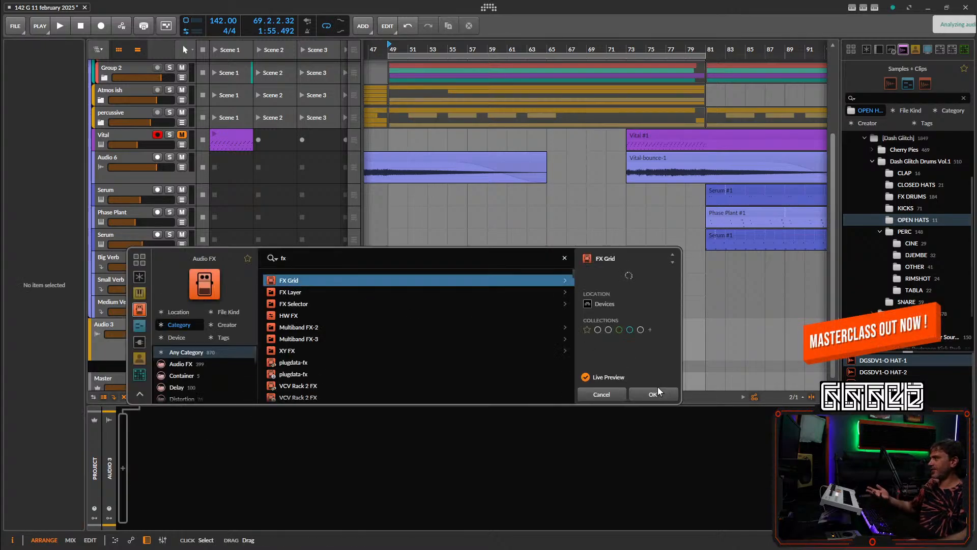
pyautogui.click(653, 394)
pyautogui.click(263, 435)
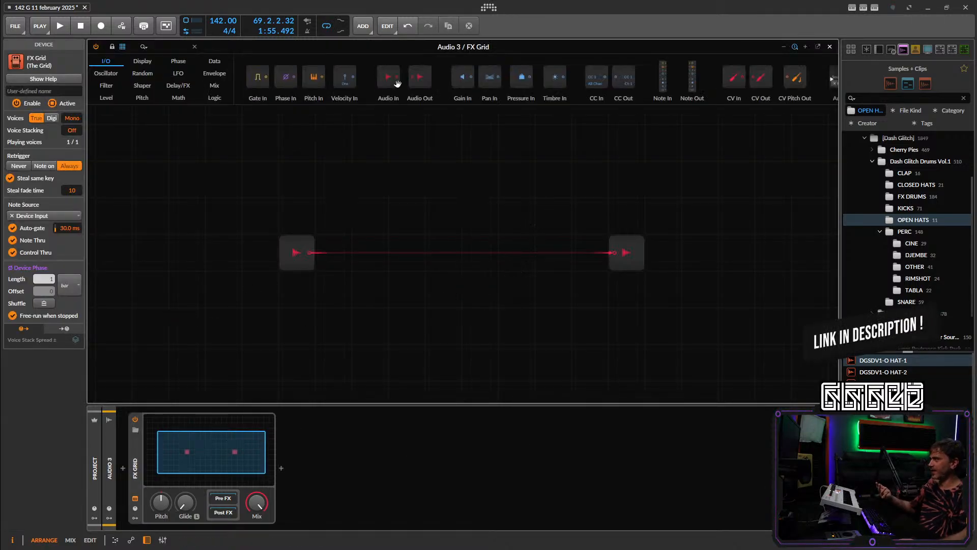
# Place two ADSR envelopes in the grid and patch the audio input through the first envelope's signal output into the second's gate input.
pyautogui.click(215, 74)
pyautogui.moveTo(274, 79); pyautogui.dragTo(466, 211)
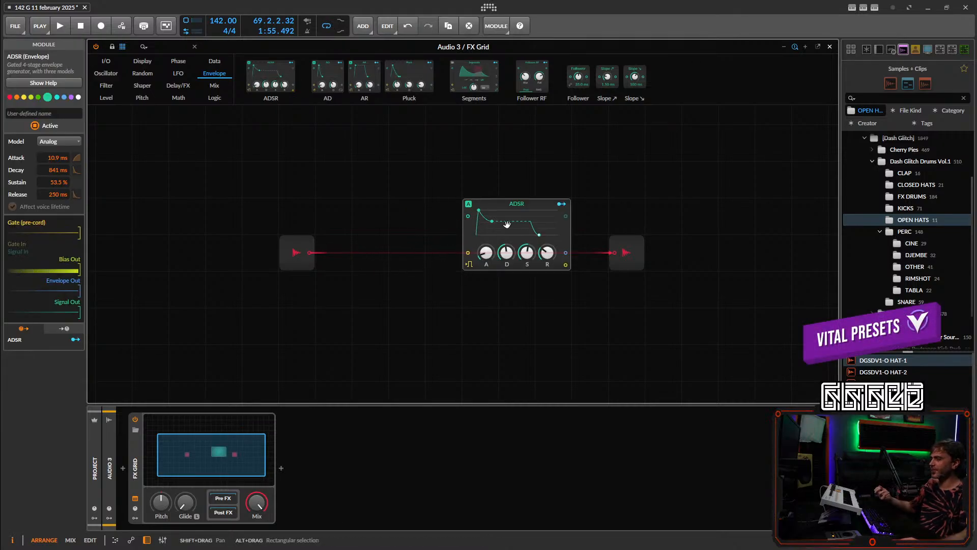
pyautogui.moveTo(507, 223); pyautogui.dragTo(436, 330)
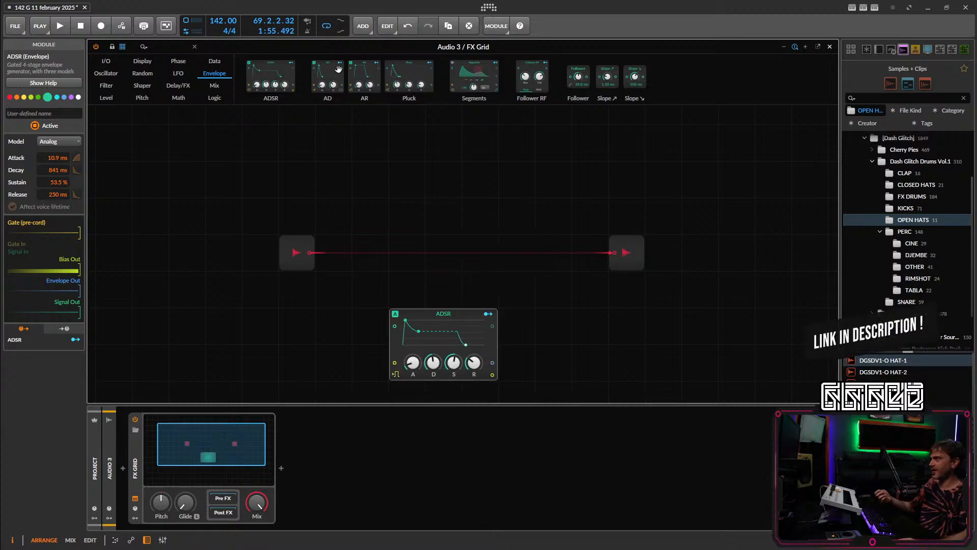
pyautogui.moveTo(281, 75); pyautogui.dragTo(558, 361)
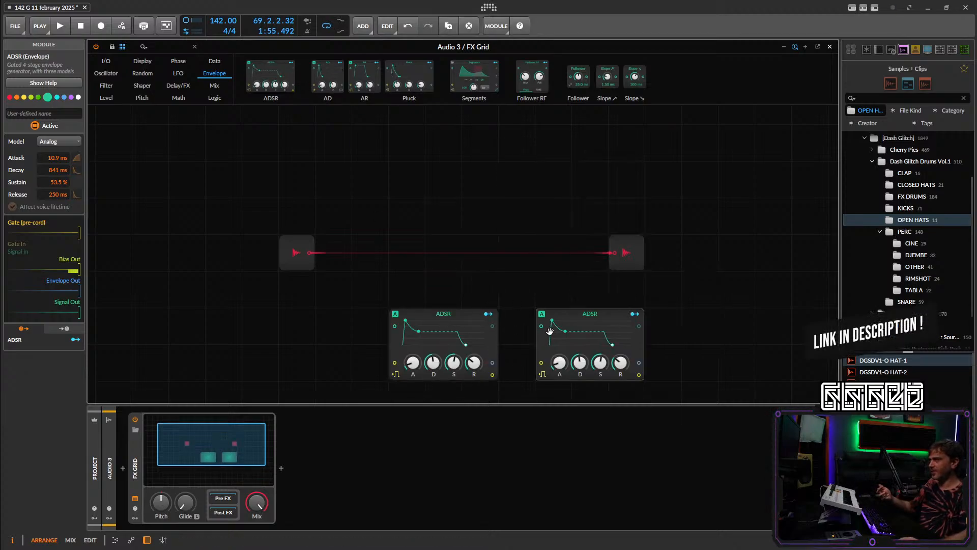
pyautogui.moveTo(478, 313); pyautogui.dragTo(481, 126)
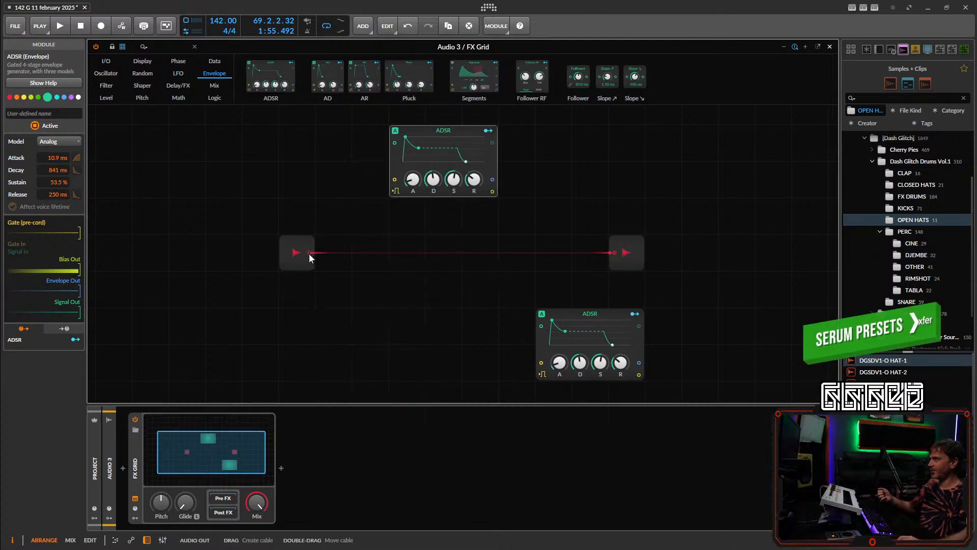
pyautogui.moveTo(309, 253); pyautogui.dragTo(395, 143)
pyautogui.moveTo(493, 142); pyautogui.dragTo(540, 362)
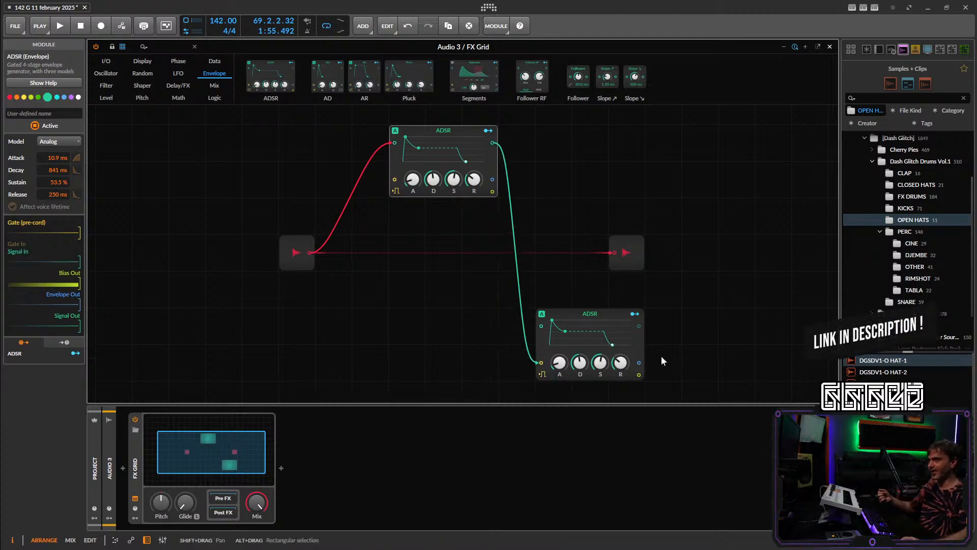
# Delete both ADSR modules from the grid and close the FX Grid patch editor.
pyautogui.moveTo(639, 326); pyautogui.dragTo(524, 336)
pyautogui.press('Delete')
pyautogui.moveTo(532, 152); pyautogui.dragTo(369, 227)
pyautogui.press('Delete')
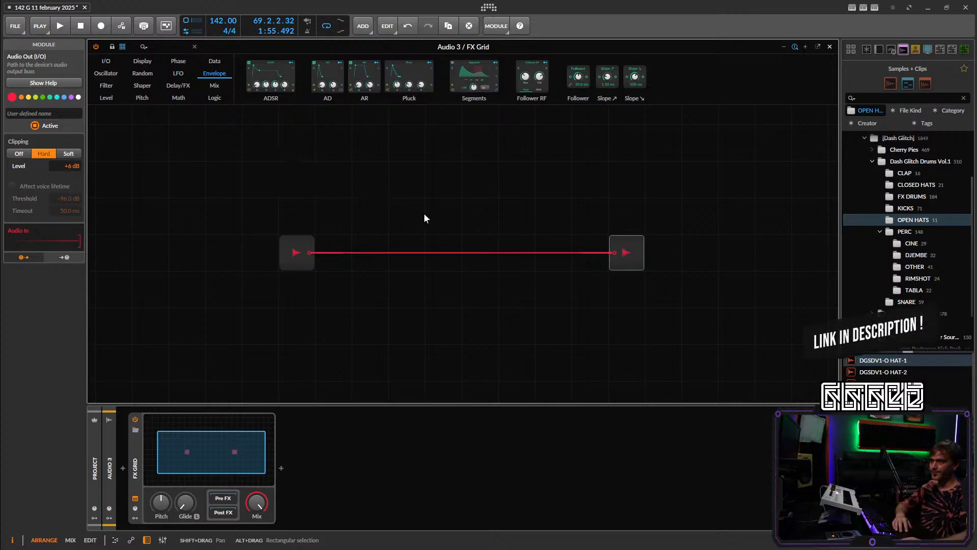
pyautogui.click(831, 46)
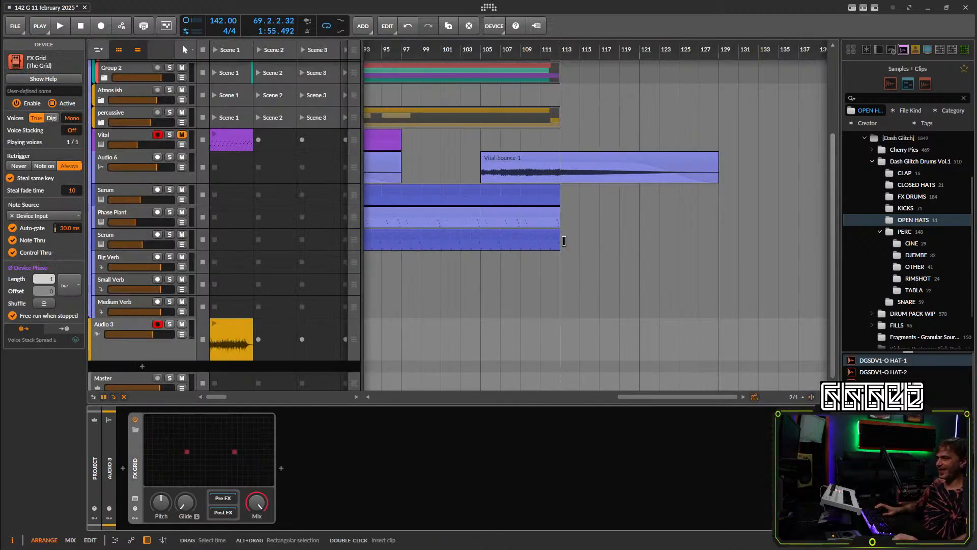
# Remove the FX Grid device from the Audio 3 track.
pyautogui.moveTo(621, 225); pyautogui.dragTo(660, 266)
pyautogui.click(517, 266)
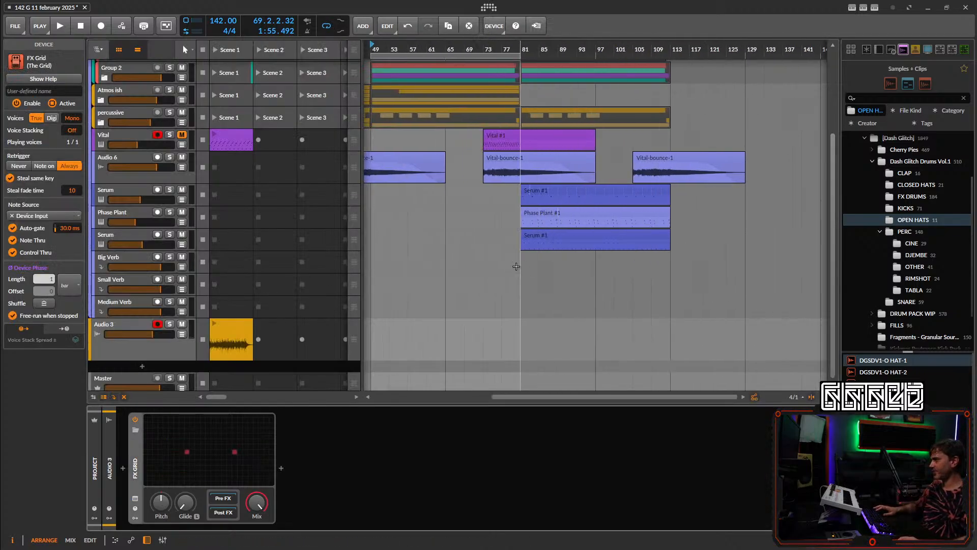
pyautogui.scroll(3, 518, 268)
pyautogui.moveTo(518, 268)
pyautogui.mouseDown()
pyautogui.moveTo(530, 234)
pyautogui.moveTo(534, 279)
pyautogui.mouseUp()
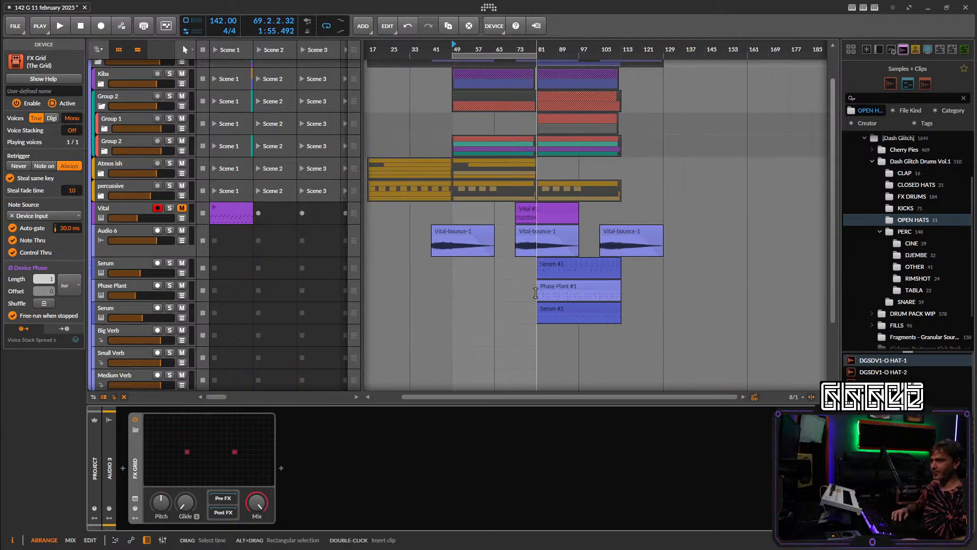
pyautogui.scroll(-3, 534, 278)
pyautogui.click(107, 353)
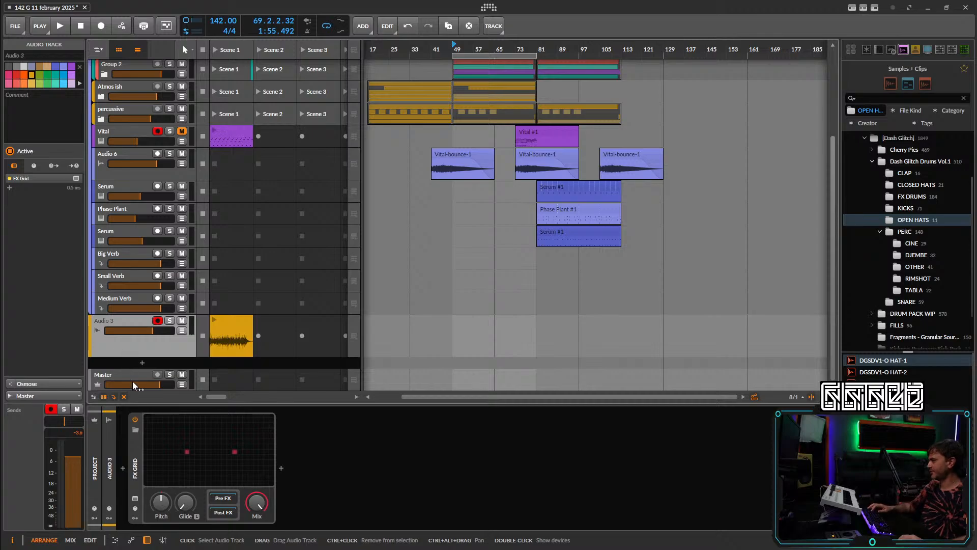
pyautogui.click(137, 451)
pyautogui.press('Delete')
# Play the arrangement from bar 49 and select the percussive group track to show its EQ-2.
pyautogui.scroll(3, 527, 243)
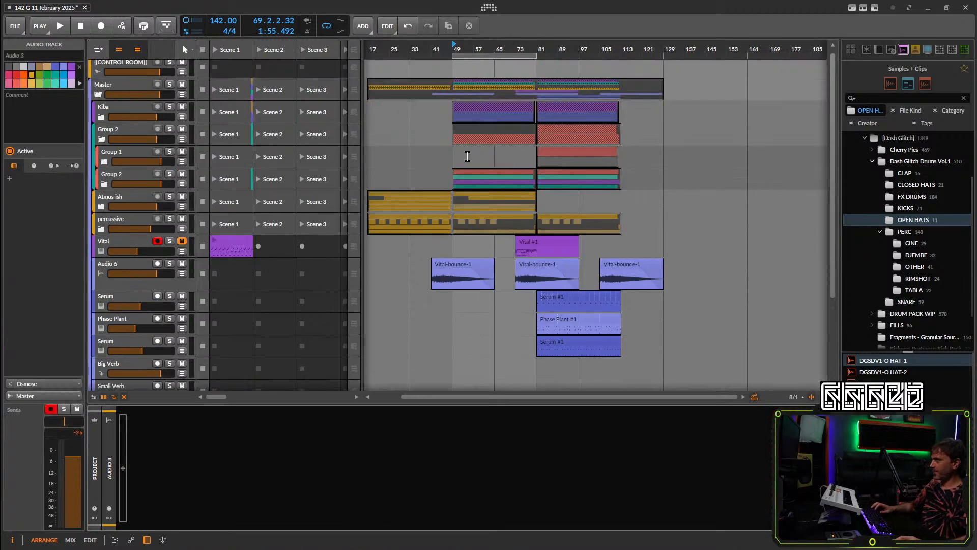
pyautogui.click(452, 47)
pyautogui.press('space')
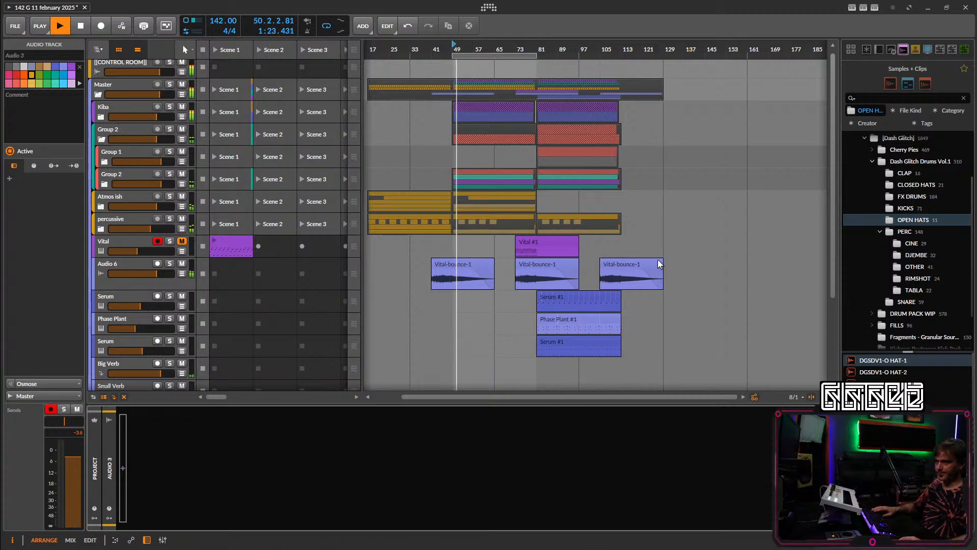
pyautogui.scroll(3, 585, 318)
pyautogui.moveTo(483, 226); pyautogui.dragTo(596, 226)
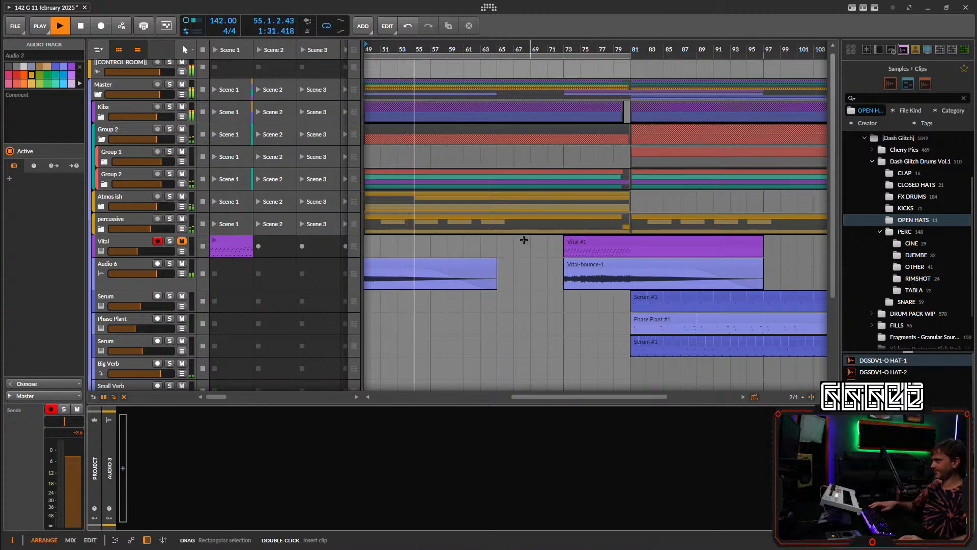
pyautogui.hscroll(-3, 524, 256)
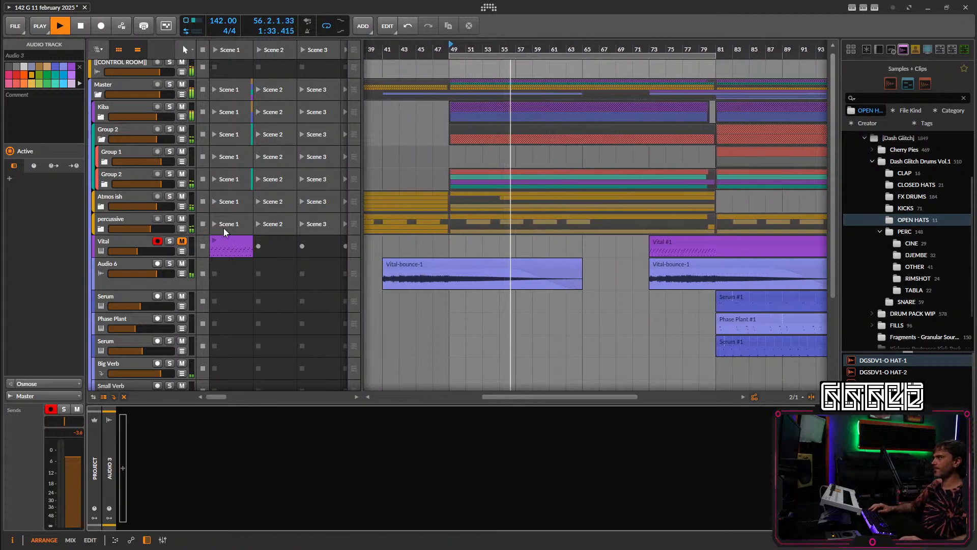
pyautogui.click(125, 224)
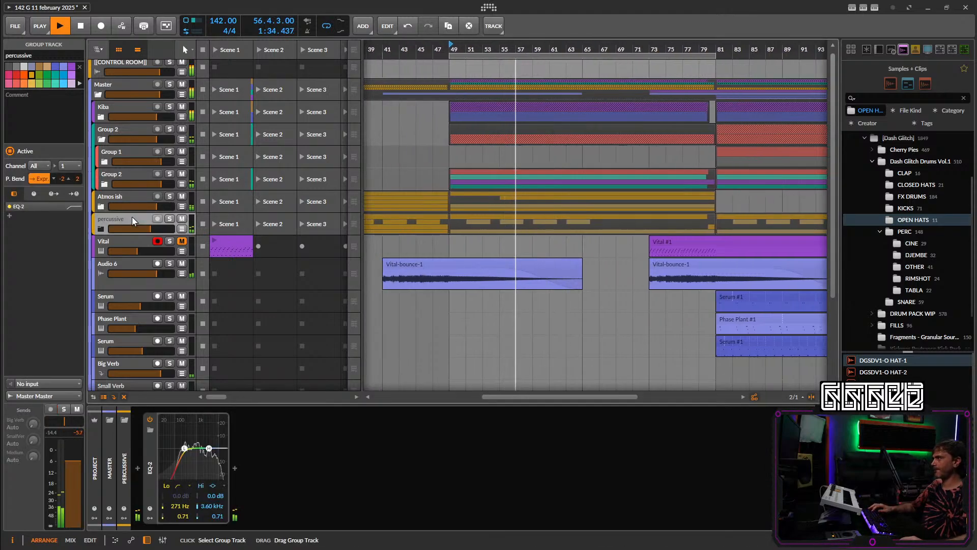
# Expand the nested Group 2 and lower the Drum Machine track's EQ-2 high band to 659 Hz at -3.7 dB.
pyautogui.click(105, 197)
pyautogui.click(109, 174)
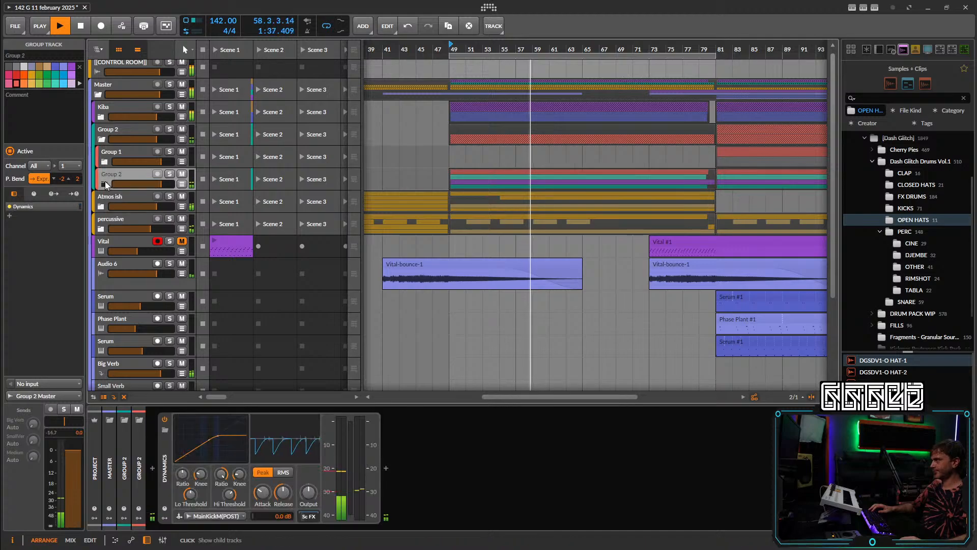
pyautogui.click(105, 183)
pyautogui.click(122, 241)
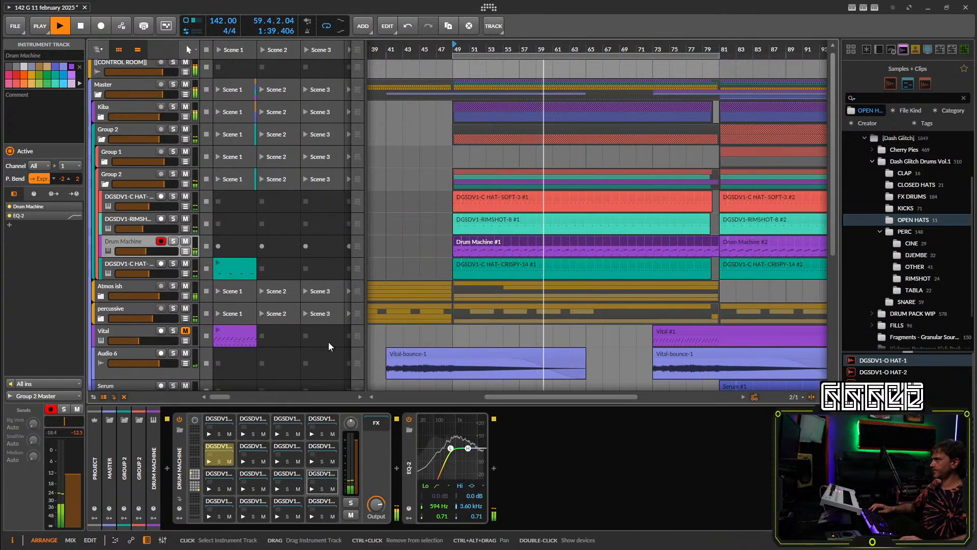
pyautogui.moveTo(469, 450); pyautogui.dragTo(451, 452)
# Search the audio effects for "snap" and insert Snap Heap after the EQ-2 on the Drum Machine track.
pyautogui.click(493, 469)
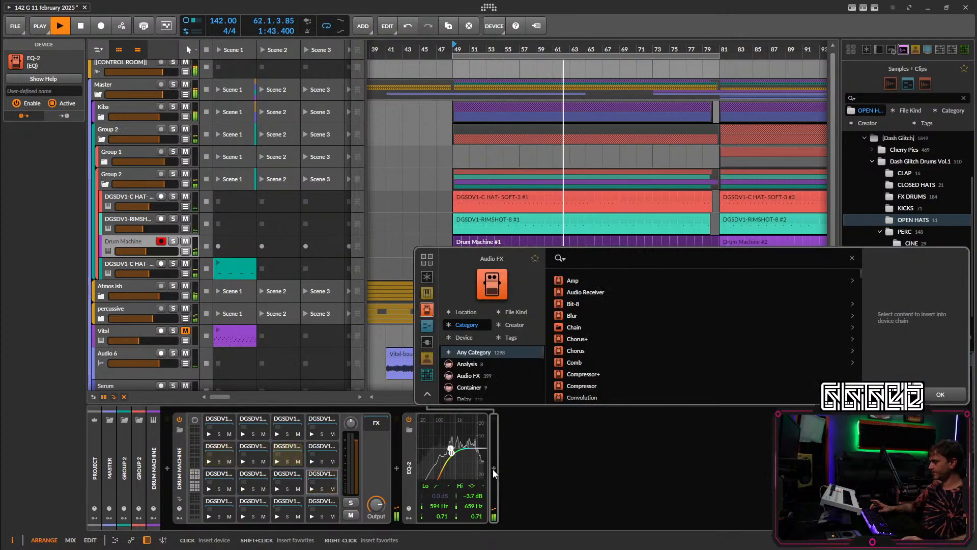
pyautogui.write('snaphea')
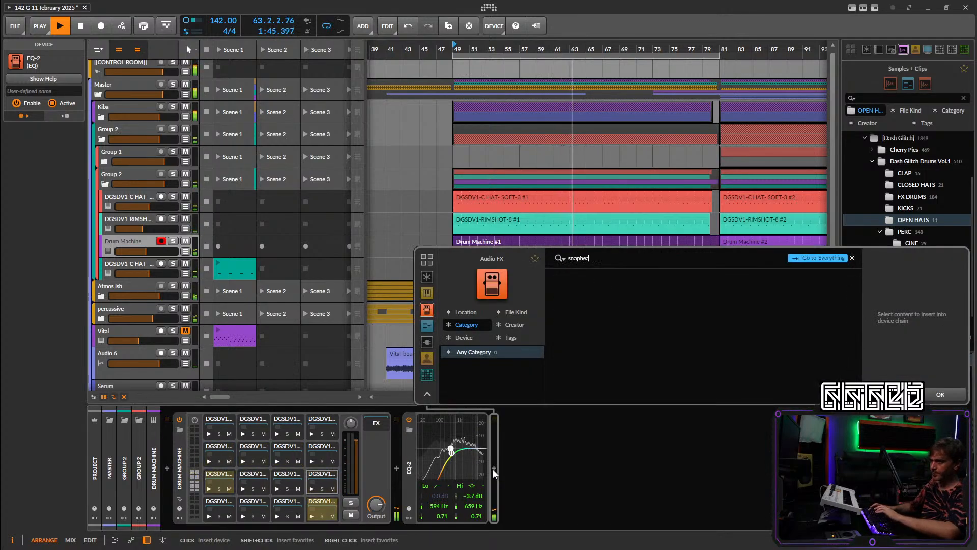
pyautogui.press('BackSpace')
pyautogui.press('BackSpace')
pyautogui.press('BackSpace')
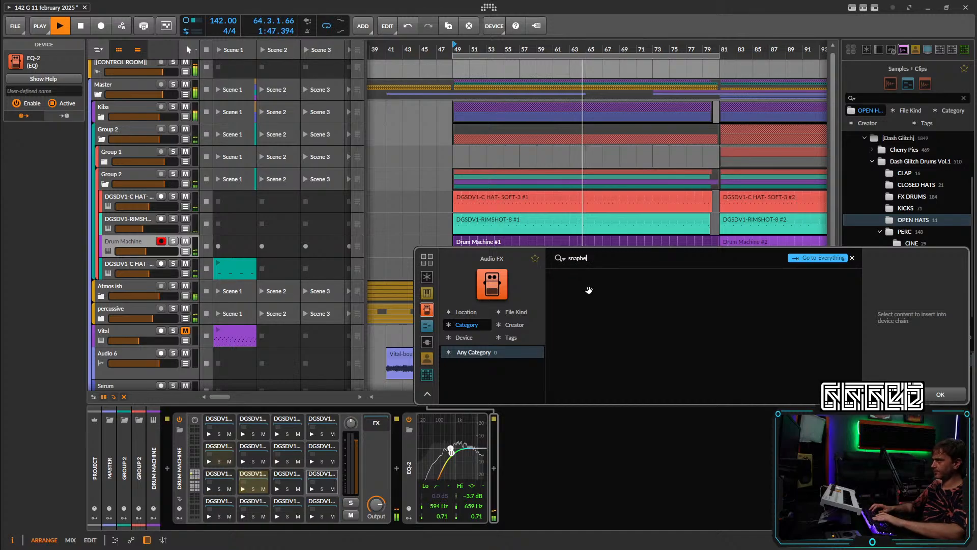
pyautogui.click(581, 281)
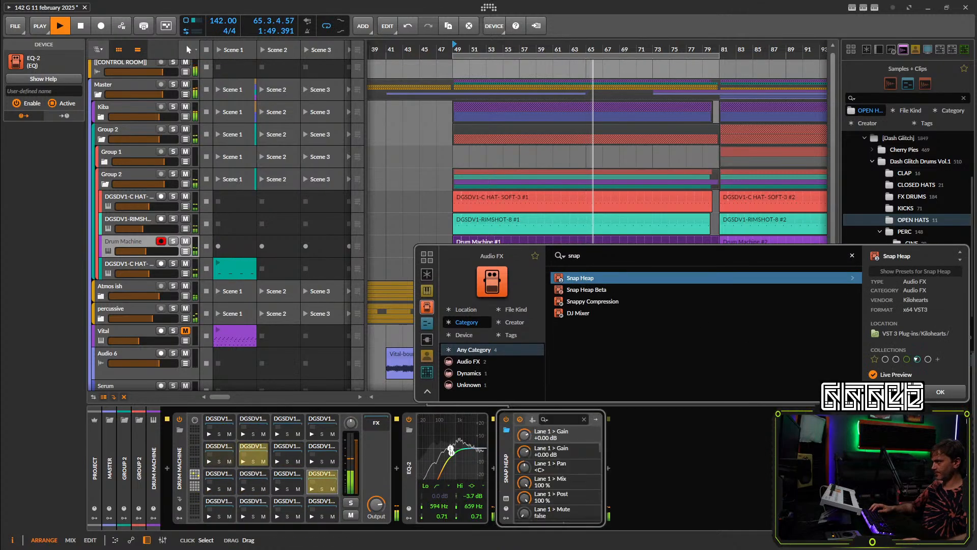
pyautogui.click(950, 395)
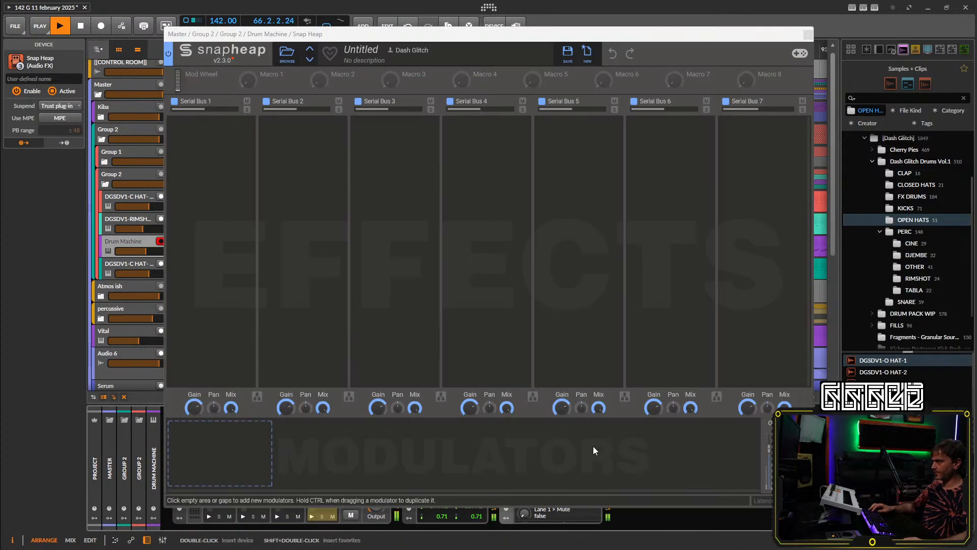
# Load the favorite preset LFOtool2.0 in Snap Heap, restart playback from bar 49 and close the plug-in window.
pyautogui.click(287, 53)
pyautogui.click(305, 142)
pyautogui.click(287, 53)
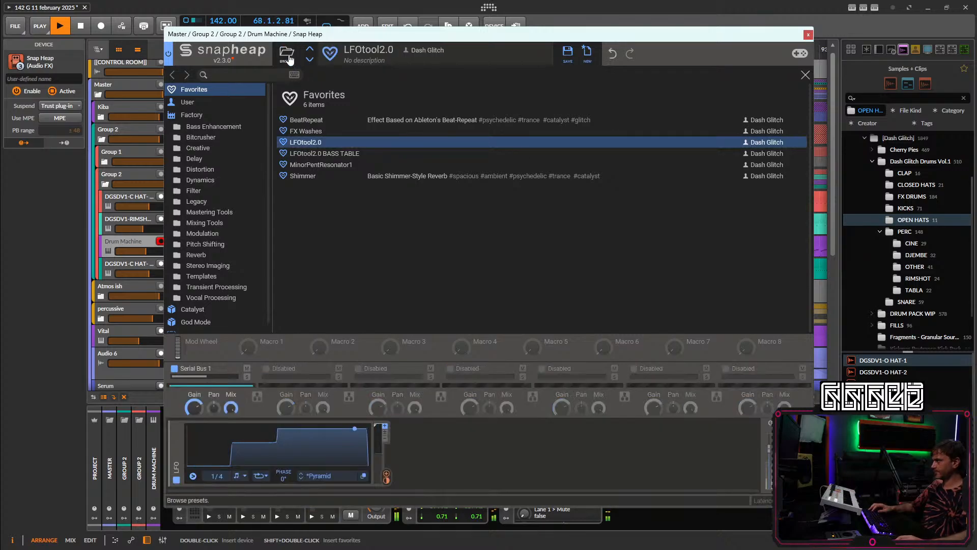
pyautogui.press('space')
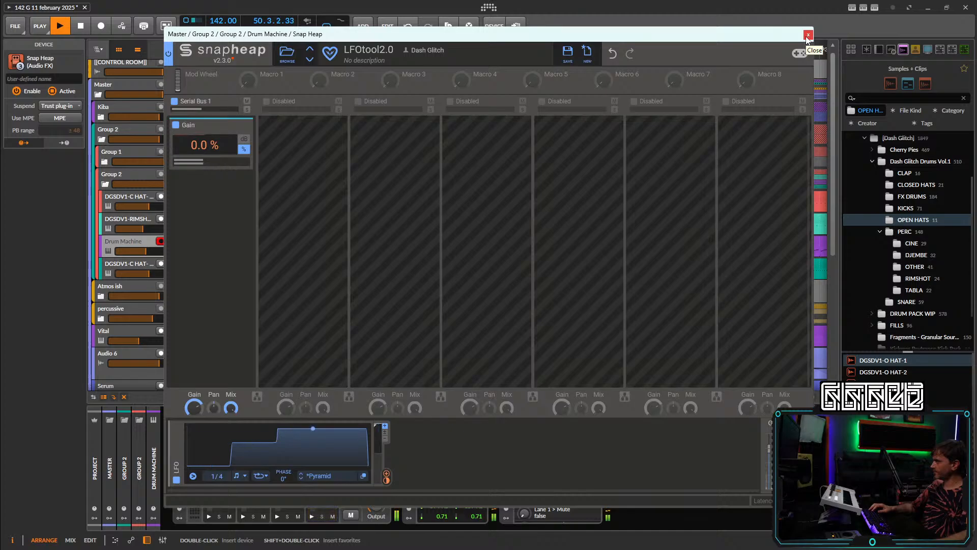
pyautogui.click(807, 35)
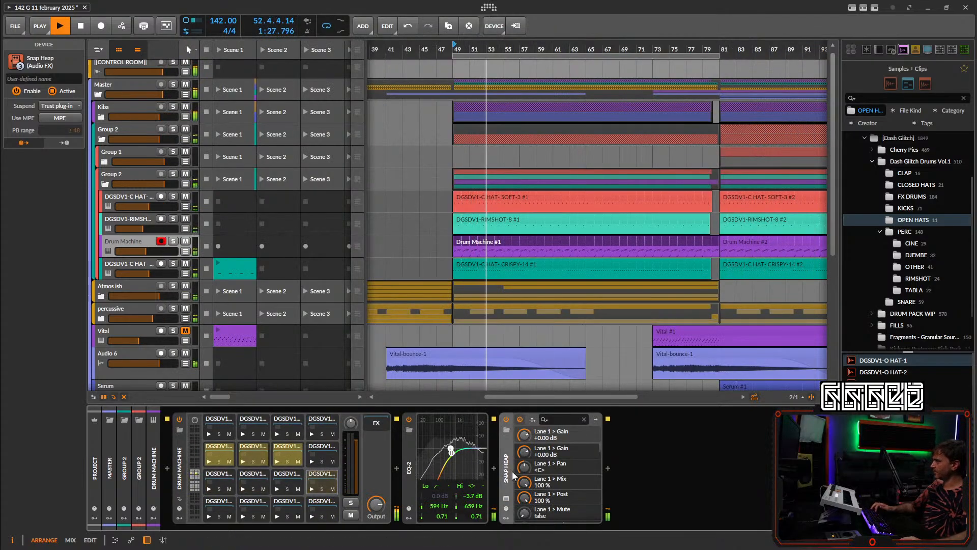
# Reshape the Snap Heap LFO curve on the Drum Machine track into a smooth rise that levels off.
pyautogui.click(506, 496)
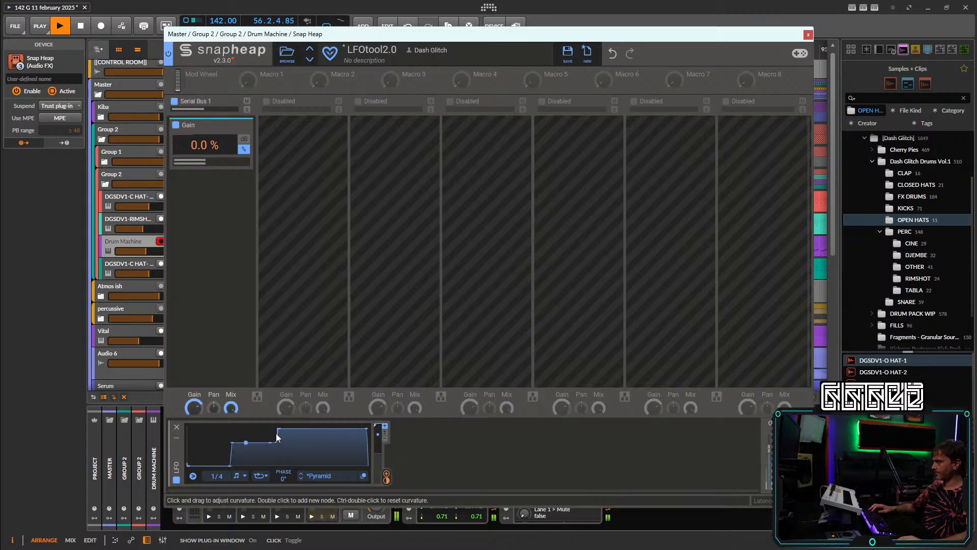
pyautogui.moveTo(275, 442); pyautogui.dragTo(269, 440)
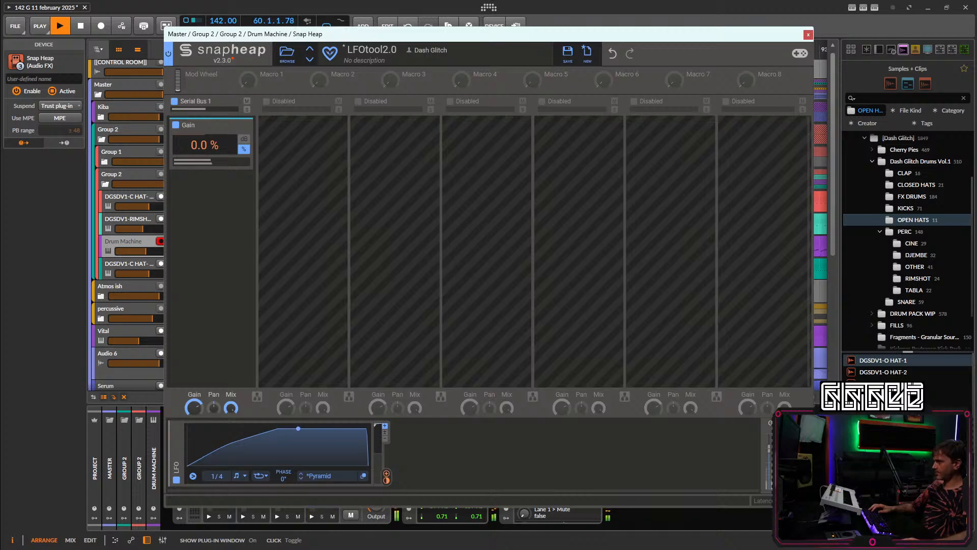
pyautogui.click(808, 35)
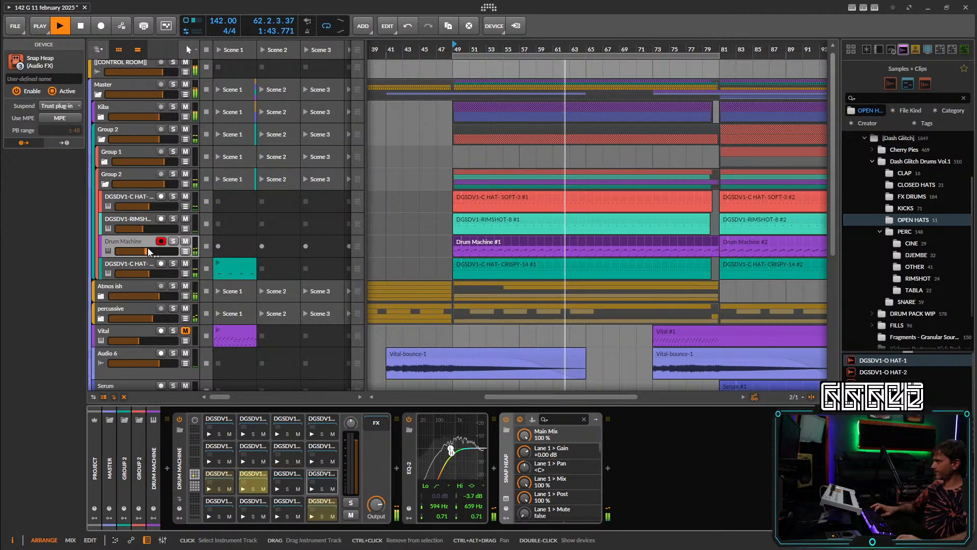
# Paste the Snap Heap device after Tool on Audio 1 in the percussive group and restart playback.
pyautogui.click(115, 313)
pyautogui.click(113, 310)
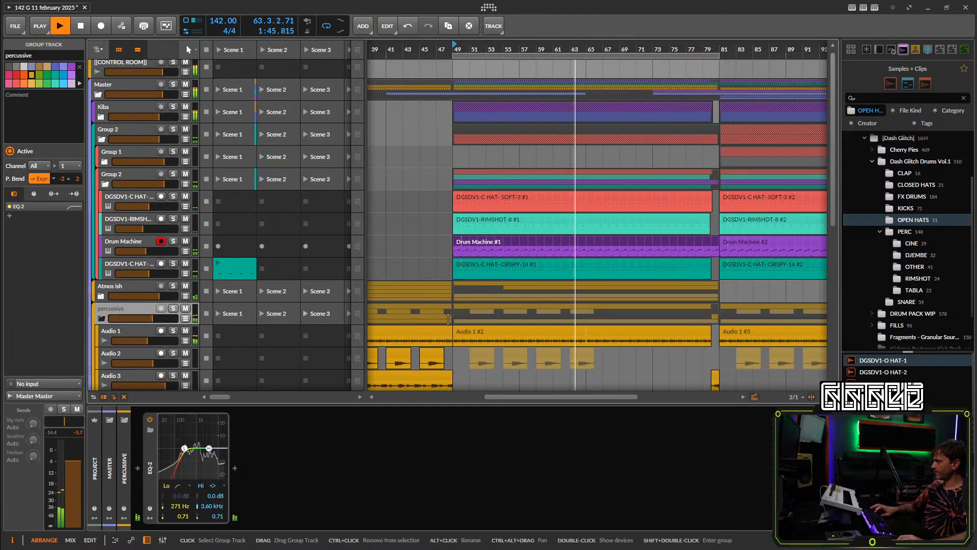
pyautogui.scroll(-1, 511, 301)
pyautogui.click(142, 293)
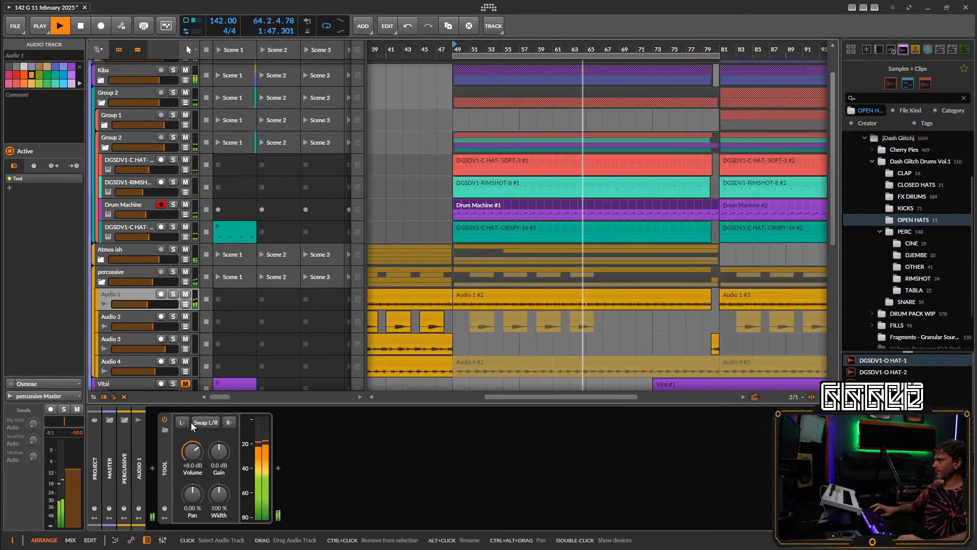
pyautogui.click(166, 472)
pyautogui.hotkey('ctrl', 'v')
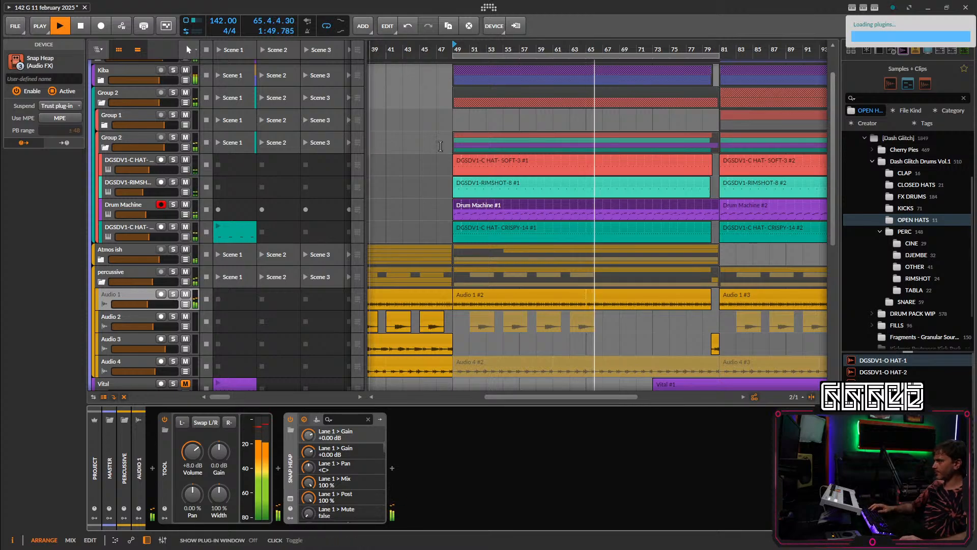
pyautogui.press('space')
pyautogui.press('space')
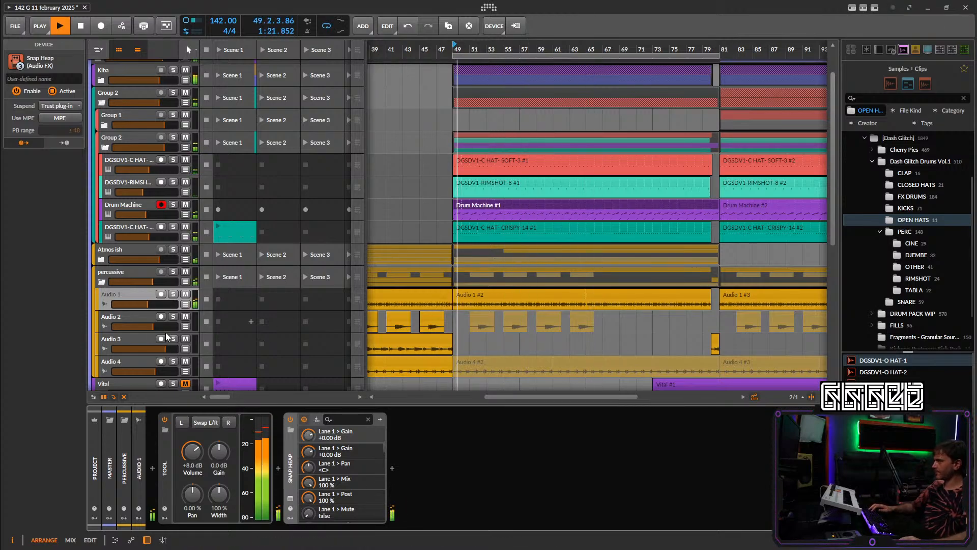
# Solo the percussive group's Audio 1 to set its Snap Heap main mix to 68 %, then unsolo it.
pyautogui.click(173, 294)
pyautogui.click(291, 498)
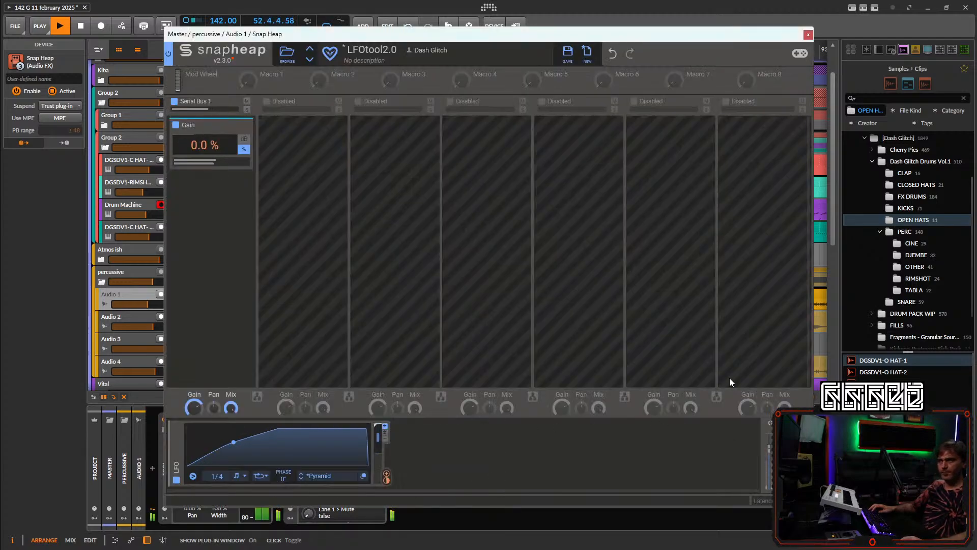
pyautogui.click(808, 35)
pyautogui.click(172, 294)
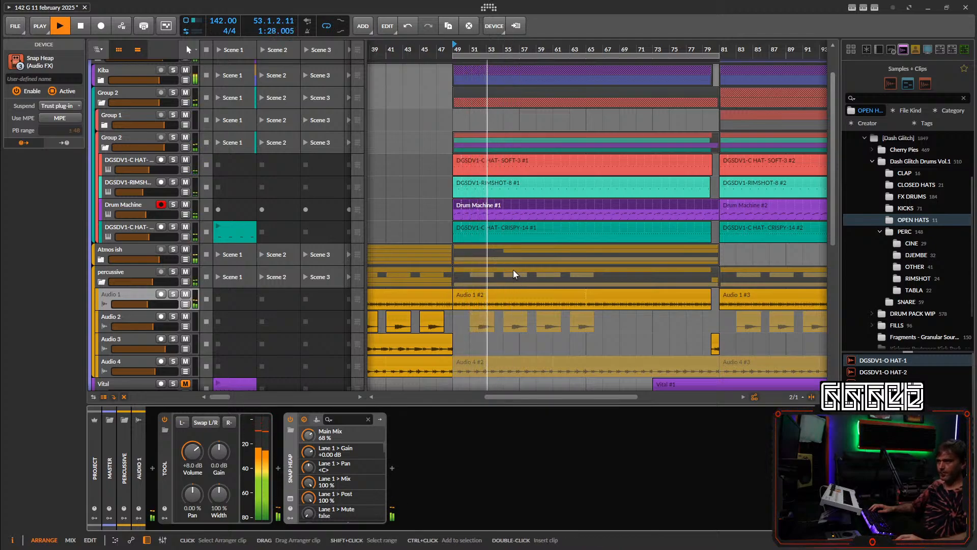
# Fold the percussive group, unfold Atmos ish, and raise its Audio 2 volume to -0.3 dB.
pyautogui.click(101, 282)
pyautogui.click(101, 260)
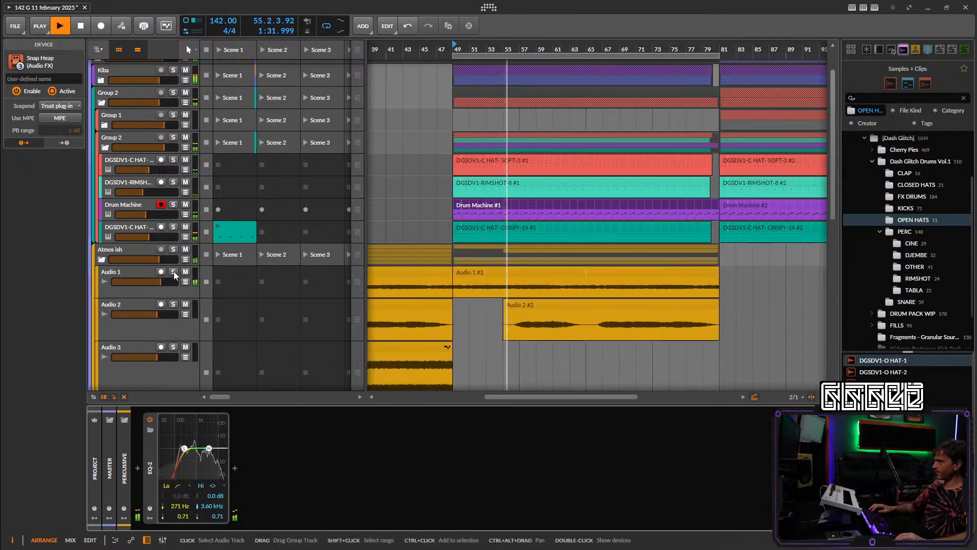
pyautogui.scroll(-3, 173, 271)
pyautogui.click(158, 208)
pyautogui.moveTo(156, 205); pyautogui.dragTo(163, 204)
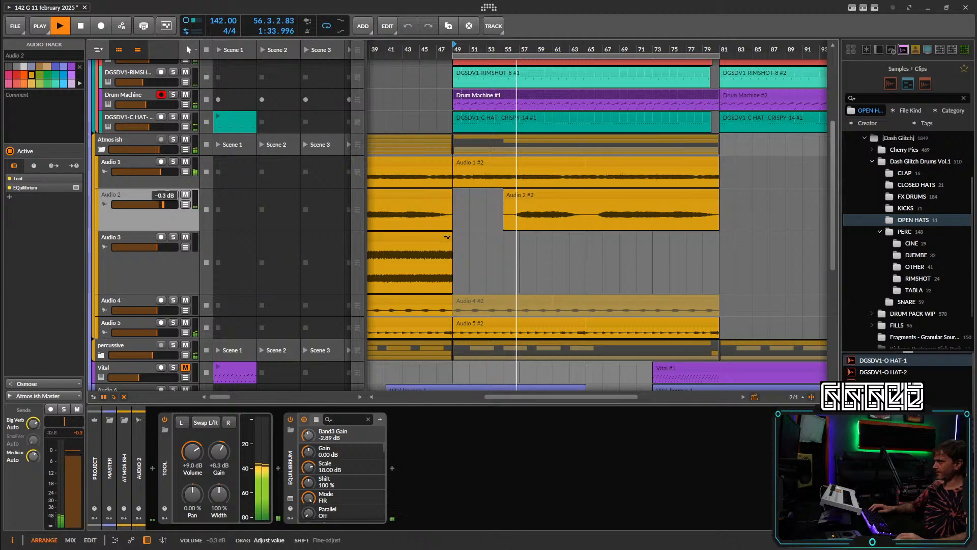
# Add an EQ-2 device after Tool on Audio 1 in the Atmos ish group.
pyautogui.click(162, 173)
pyautogui.click(277, 467)
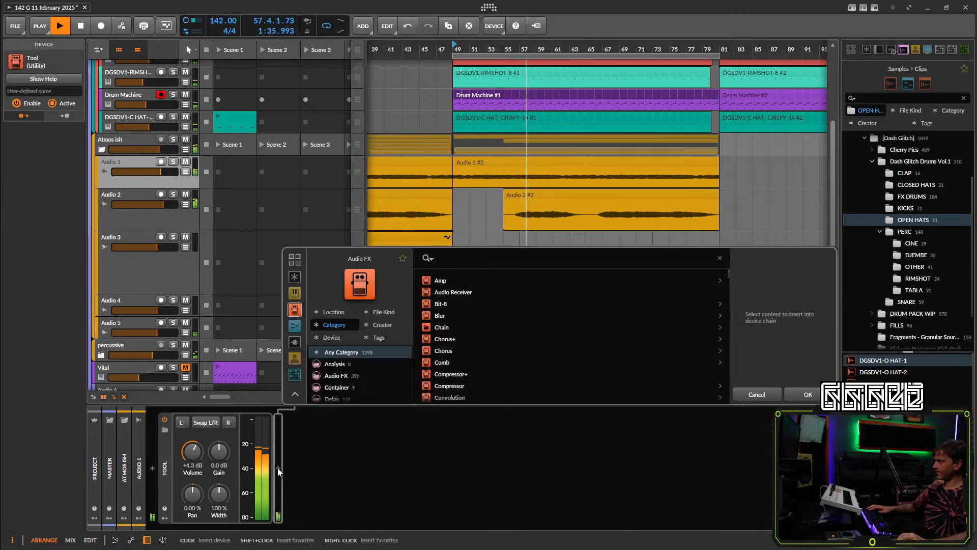
pyautogui.write('eq')
pyautogui.doubleClick(448, 294)
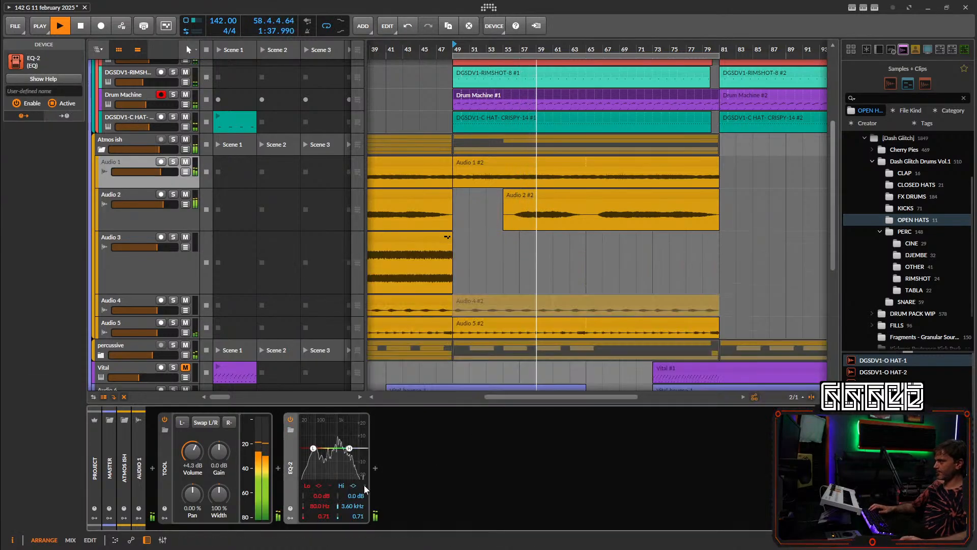
# Split the Audio 2 clip in Atmos ish at bar 65 and delete its second part.
pyautogui.click(587, 213)
pyautogui.hotkey('ctrl', 'e')
pyautogui.click(614, 197)
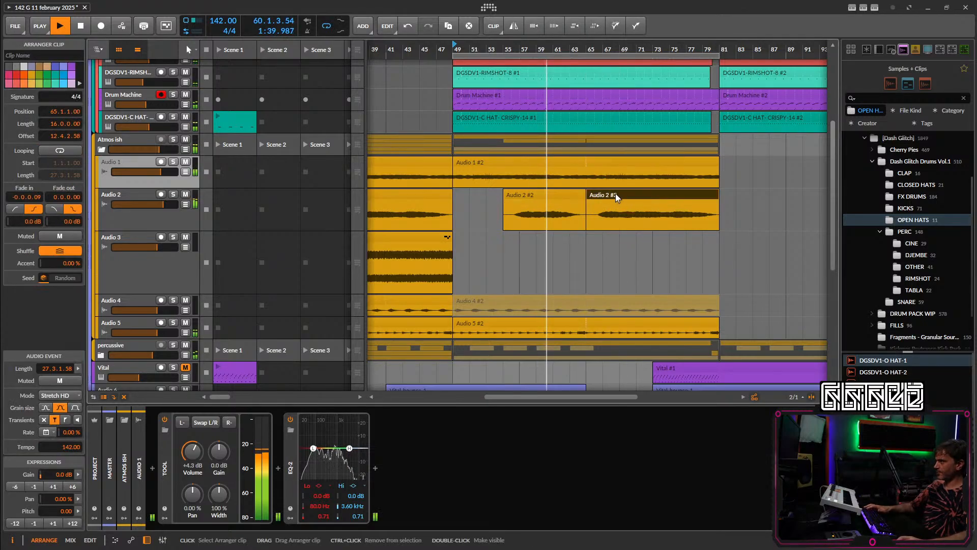
pyautogui.press('Delete')
# Move the remaining Audio 2 clip to start at bar 67 and set the playback start to bar 71.
pyautogui.click(458, 49)
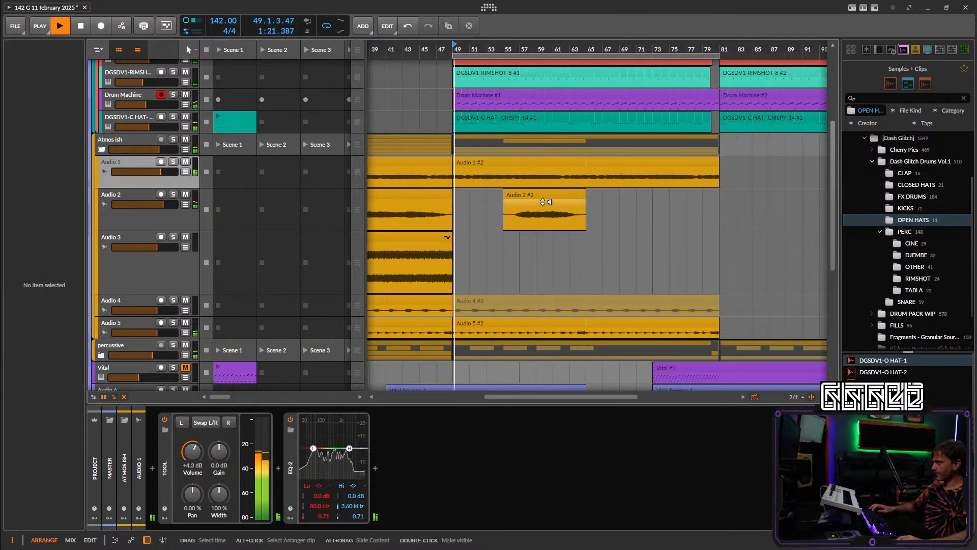
pyautogui.click(541, 200)
pyautogui.moveTo(508, 197); pyautogui.dragTo(641, 198)
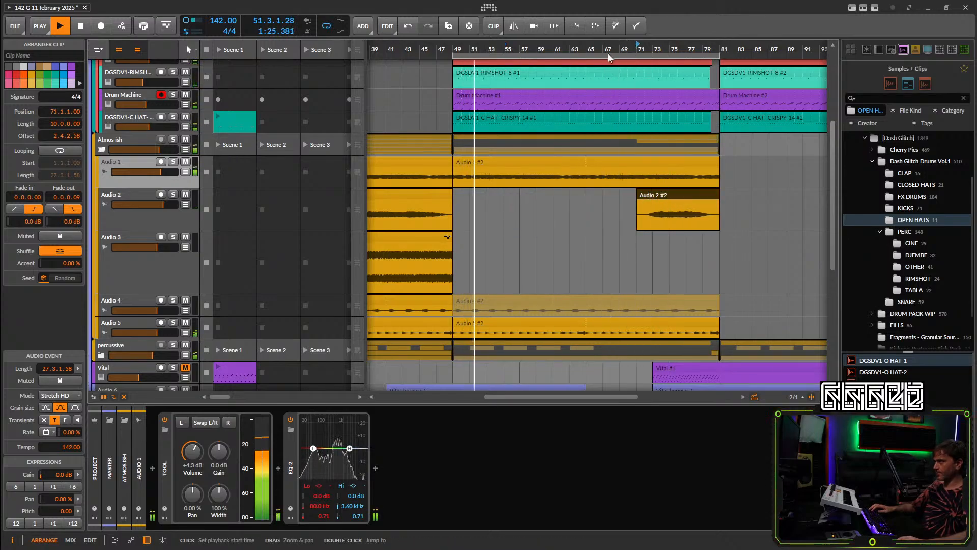
pyautogui.click(638, 49)
pyautogui.moveTo(658, 198); pyautogui.dragTo(624, 196)
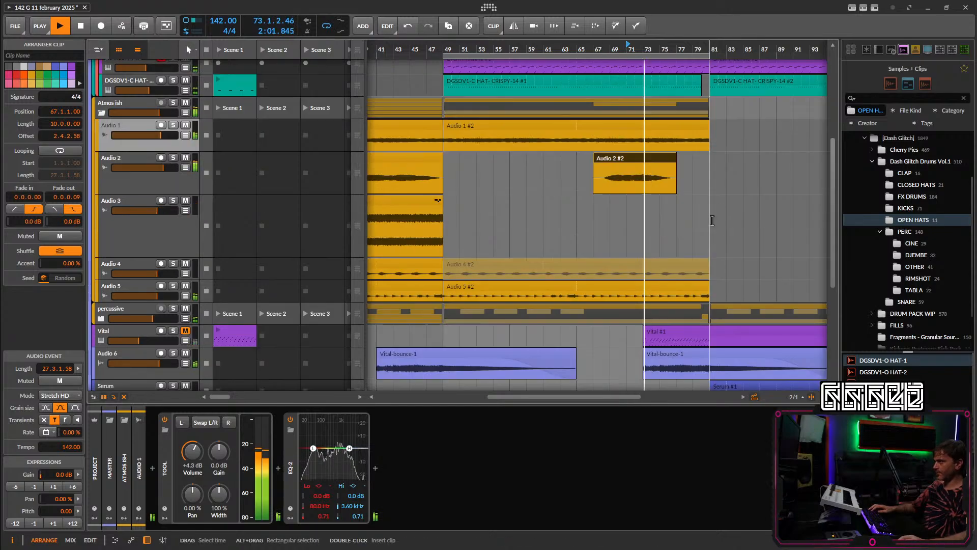
# Lower the Audio 6 track volume slightly and add an EQ-2 device to it.
pyautogui.scroll(-2, 153, 331)
pyautogui.click(160, 364)
pyautogui.moveTo(160, 365); pyautogui.dragTo(156, 365)
pyautogui.click(138, 468)
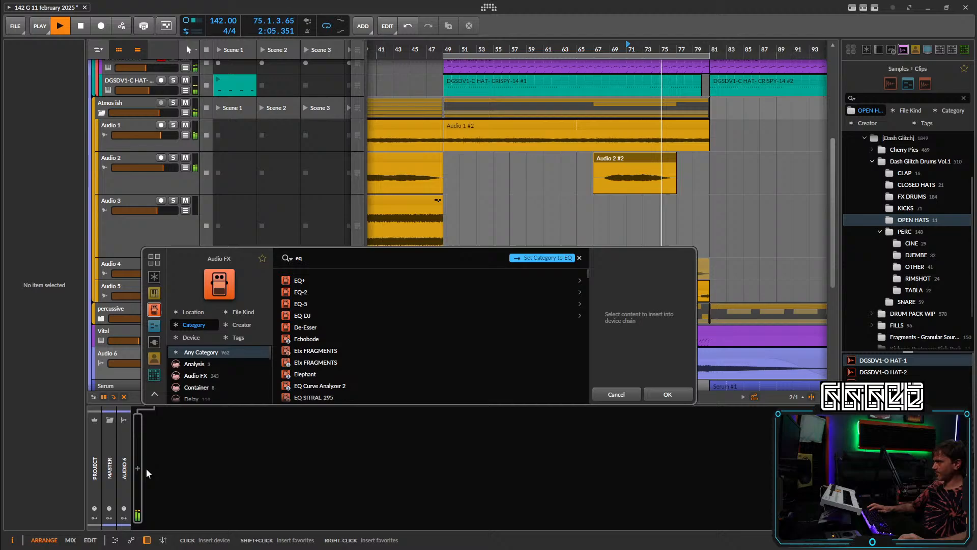
pyautogui.click(313, 294)
pyautogui.press('Return')
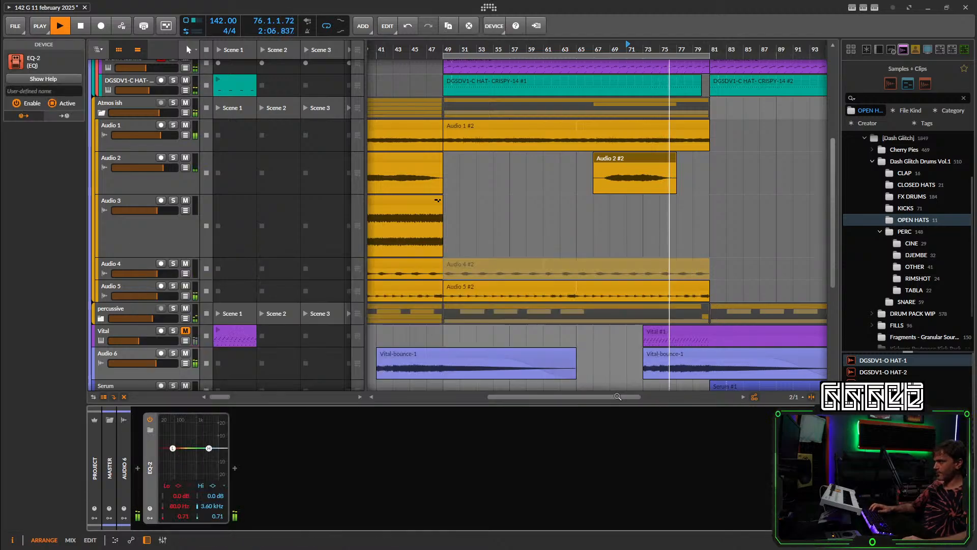
# Set the low band of the Audio 6 EQ-2 to a low-cut at 292 Hz.
pyautogui.click(187, 485)
pyautogui.click(191, 499)
pyautogui.press('space')
pyautogui.press('space')
pyautogui.moveTo(179, 506); pyautogui.dragTo(179, 486)
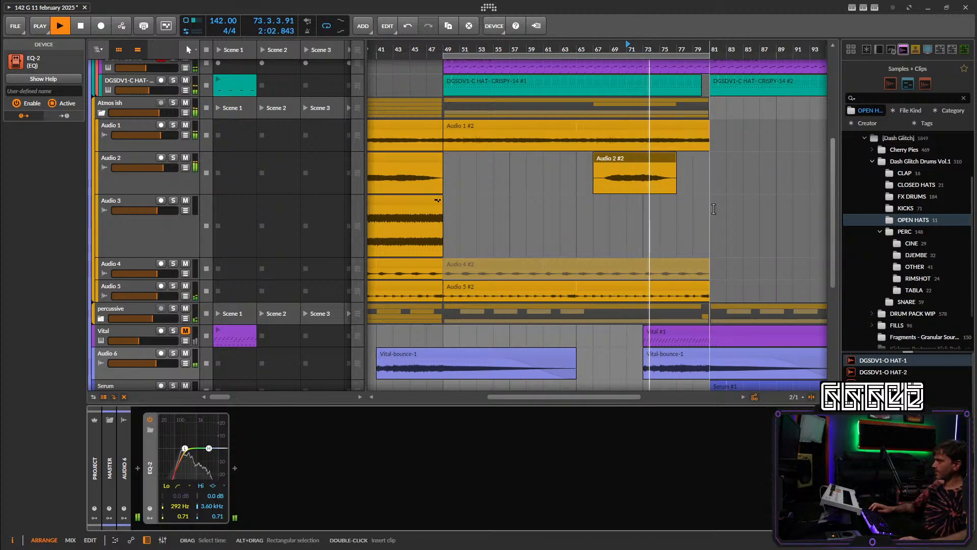
# Split the Atmos ish group clips at bar 80 and delete the segment up to bar 81.
pyautogui.hscroll(5, 616, 197)
pyautogui.scroll(3, 603, 182)
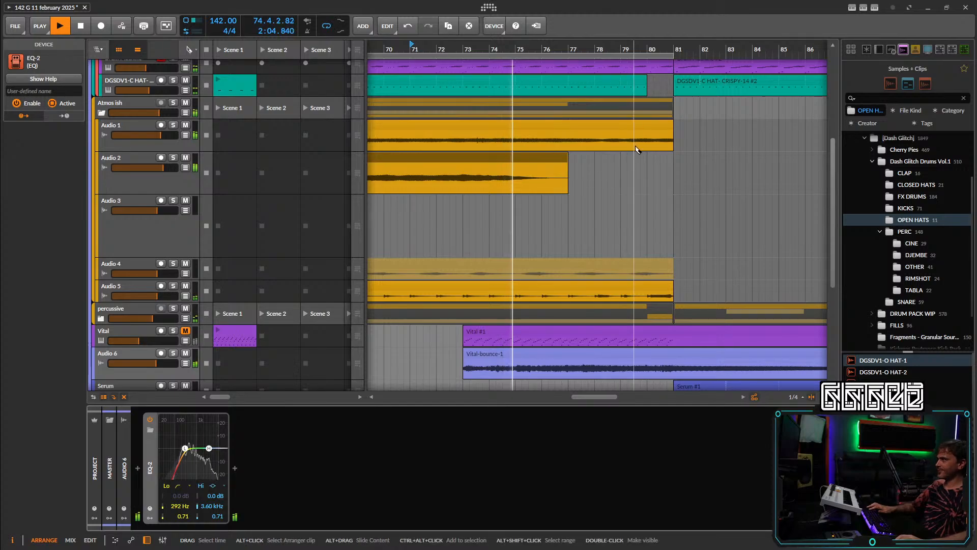
pyautogui.scroll(2, 644, 143)
pyautogui.scroll(3, 644, 143)
pyautogui.click(642, 220)
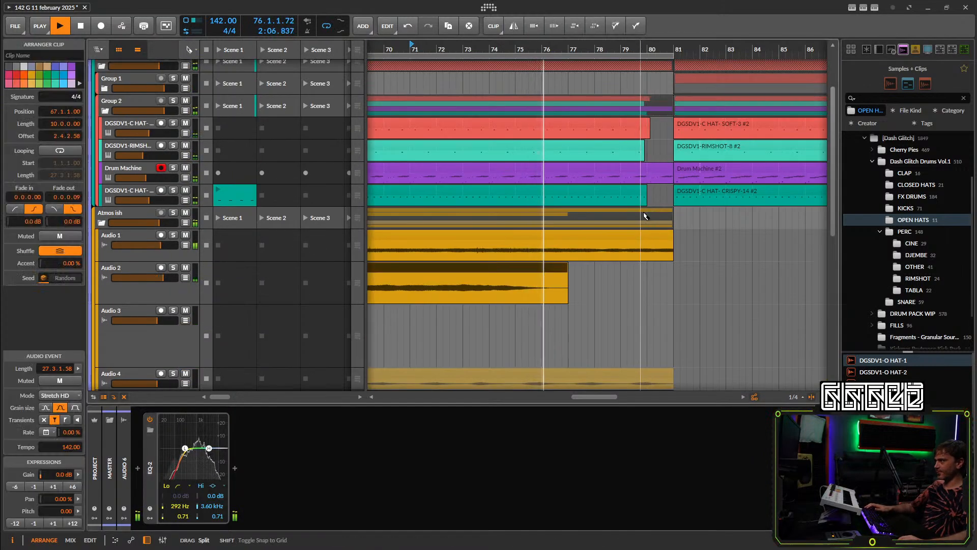
pyautogui.hotkey('ctrl', 'z')
pyautogui.click(648, 221)
pyautogui.press('1')
pyautogui.click(659, 212)
pyautogui.press('Delete')
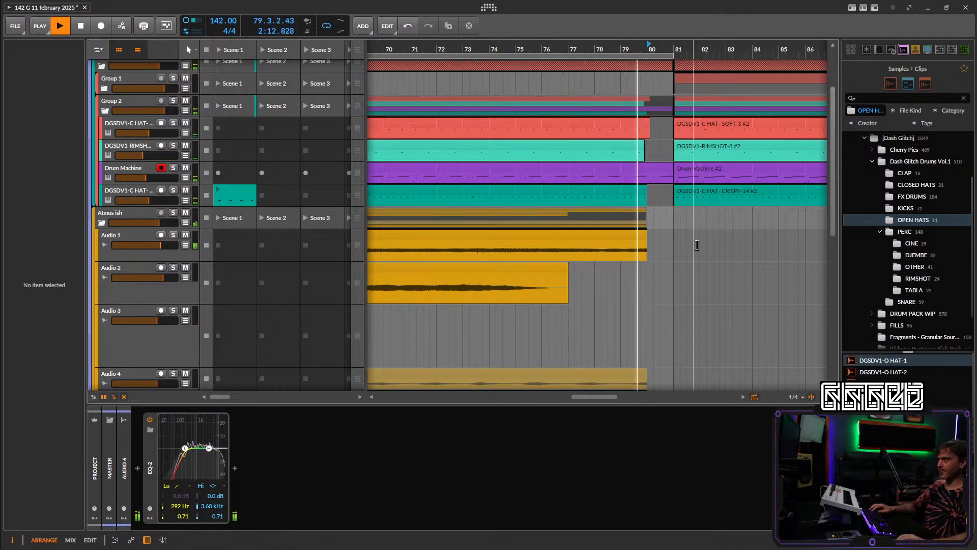
# Audition Audio 1 in Atmos ish and the Drum Machine track in solo, folding the Atmos ish group in between.
pyautogui.scroll(-5, 712, 245)
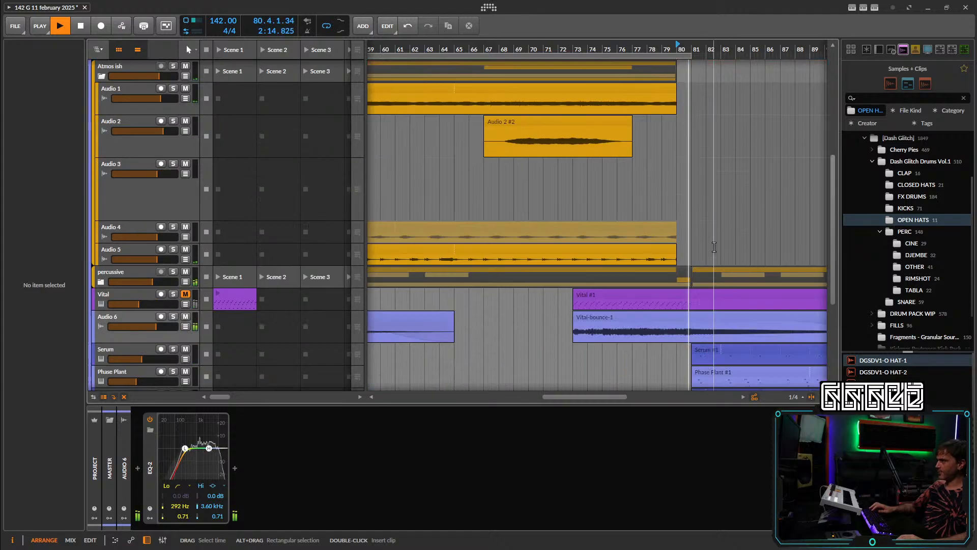
pyautogui.scroll(-2, 707, 240)
pyautogui.scroll(-2, 708, 239)
pyautogui.scroll(6, 683, 238)
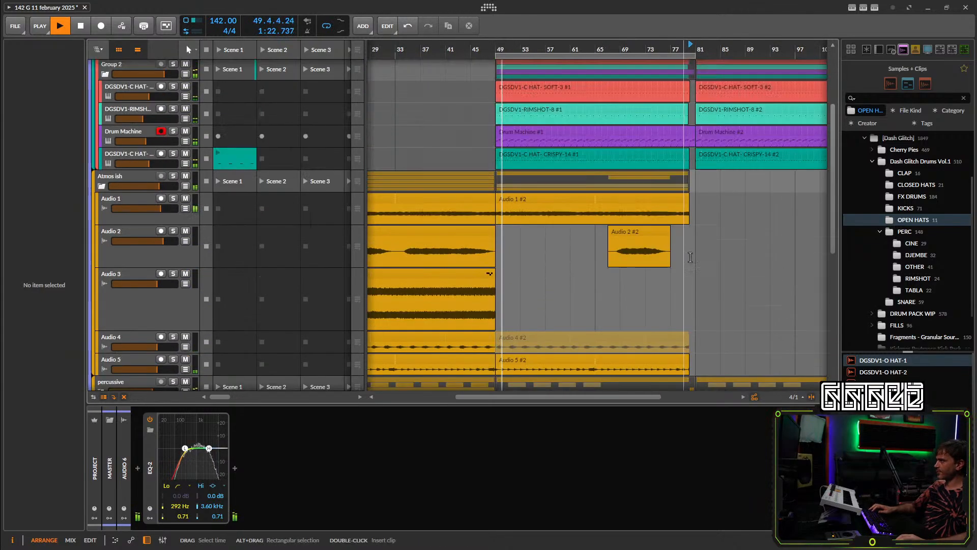
pyautogui.click(173, 199)
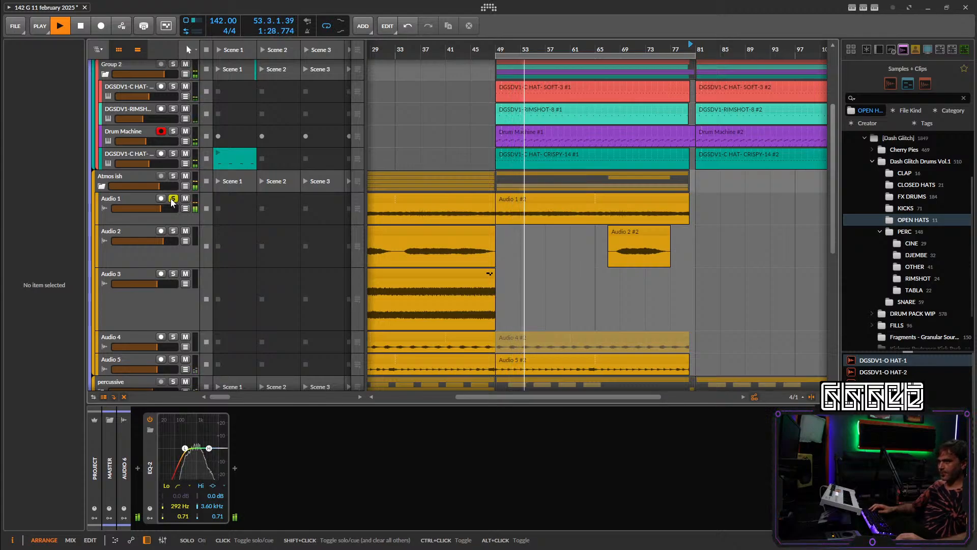
pyautogui.click(101, 186)
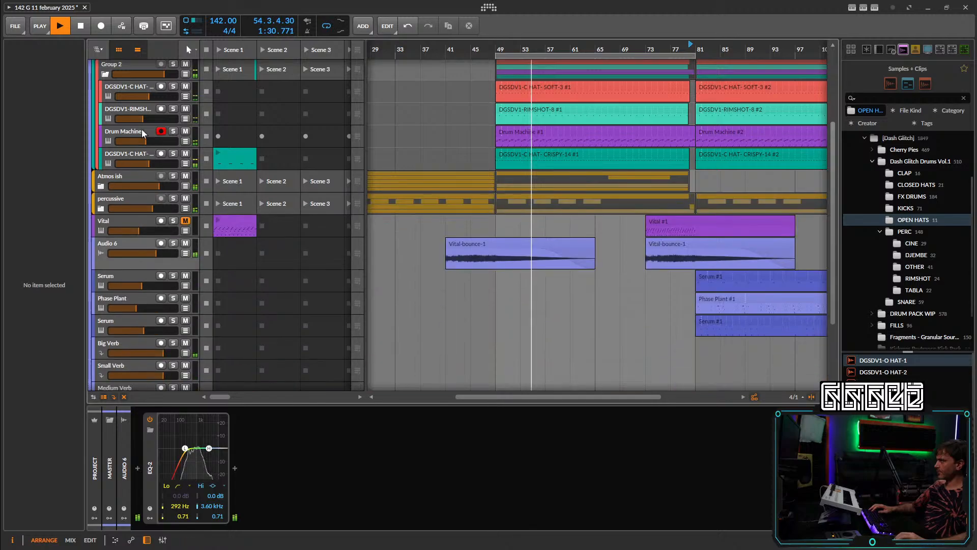
pyautogui.click(173, 132)
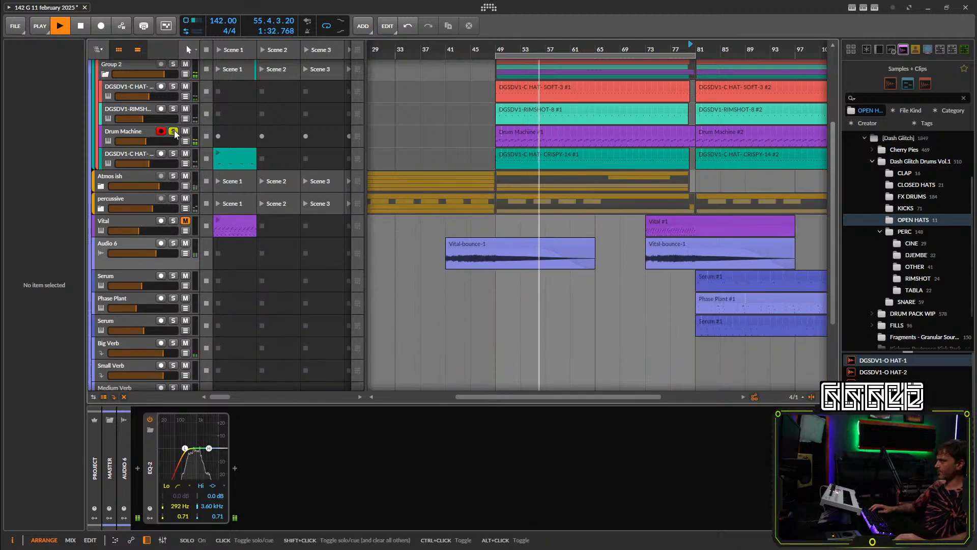
pyautogui.press('space')
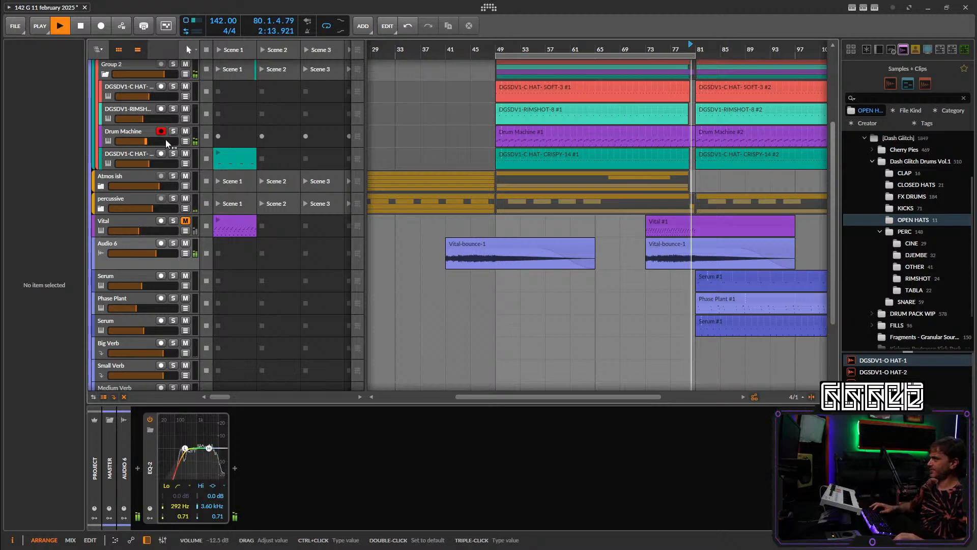
# Raise the Drum Machine track volume to -9.1 dB and stop playback.
pyautogui.click(146, 145)
pyautogui.moveTo(147, 145); pyautogui.dragTo(152, 145)
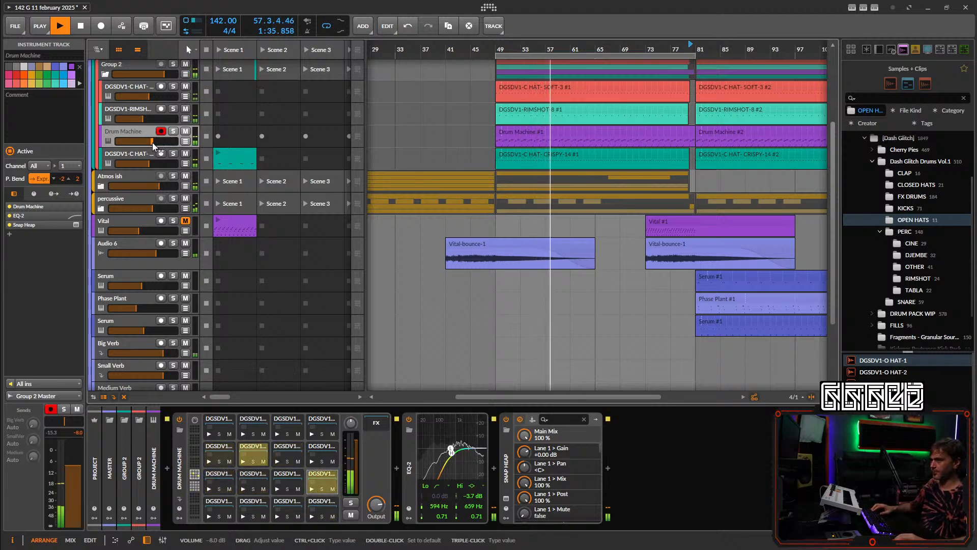
pyautogui.moveTo(152, 142); pyautogui.dragTo(149, 138)
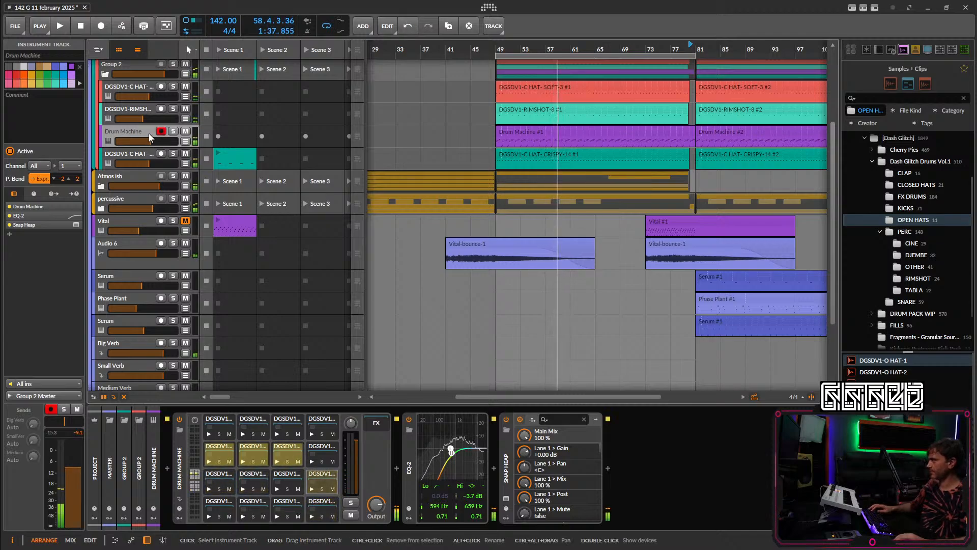
pyautogui.press('space')
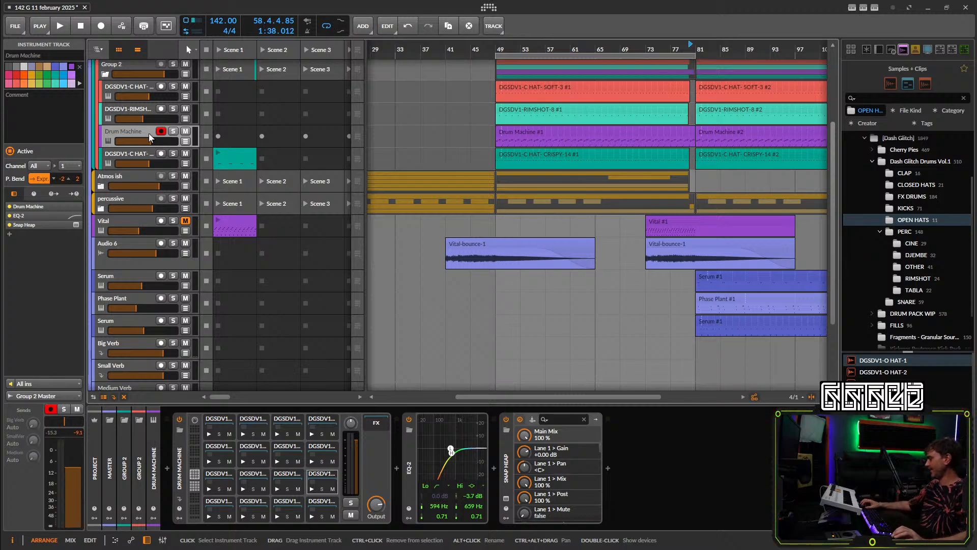
# Select the Snap Heap device on the Drum Machine track and play back the arrangement to check the balance.
pyautogui.click(587, 432)
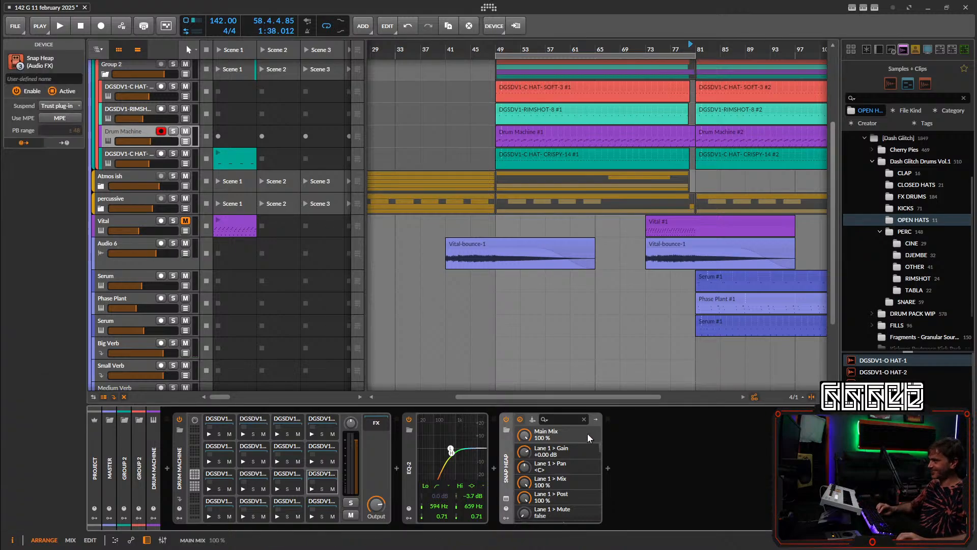
pyautogui.press('space')
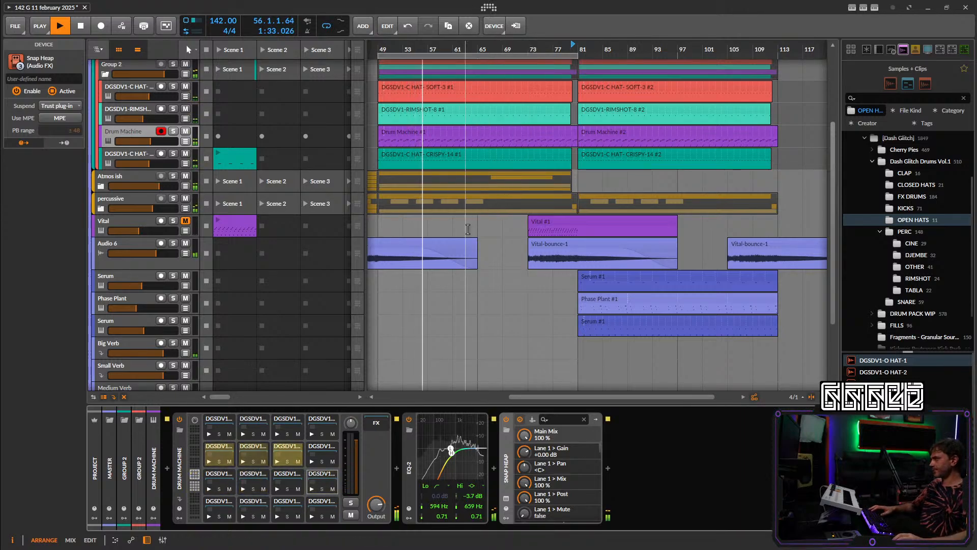
pyautogui.moveTo(468, 222); pyautogui.dragTo(561, 236)
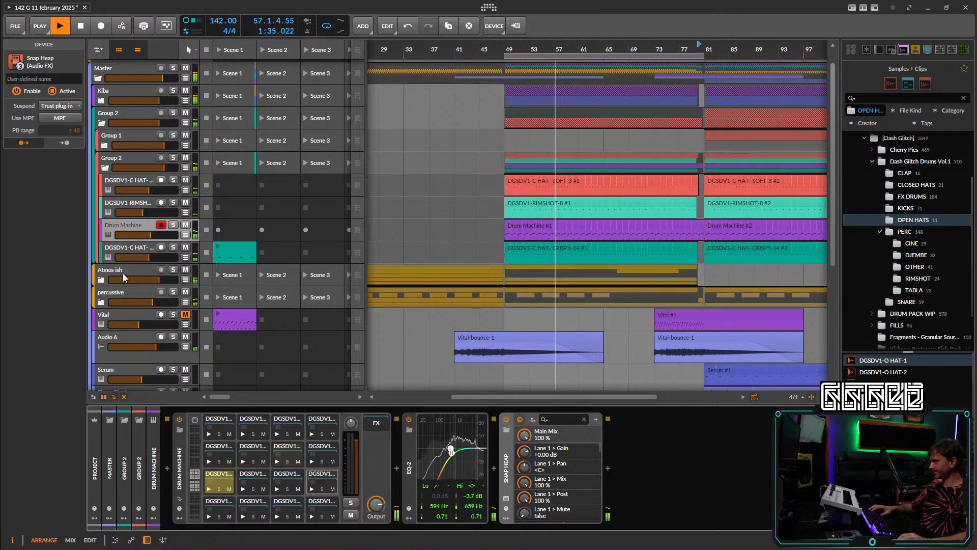
# Fold the nested Group 2, unfold the percussive group, and unmute the Audio 4 clip that starts at bar 49.
pyautogui.click(105, 168)
pyautogui.moveTo(618, 223); pyautogui.dragTo(545, 221)
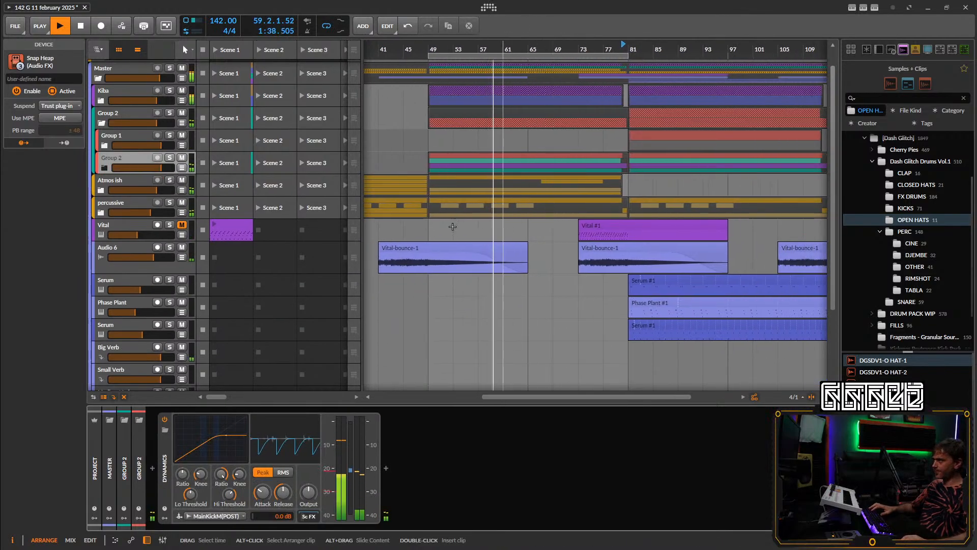
pyautogui.click(108, 214)
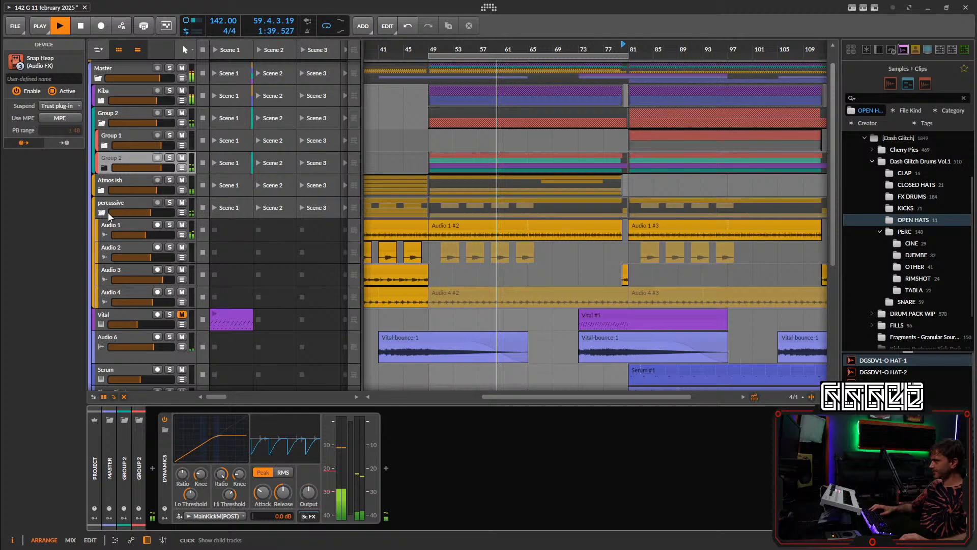
pyautogui.click(525, 250)
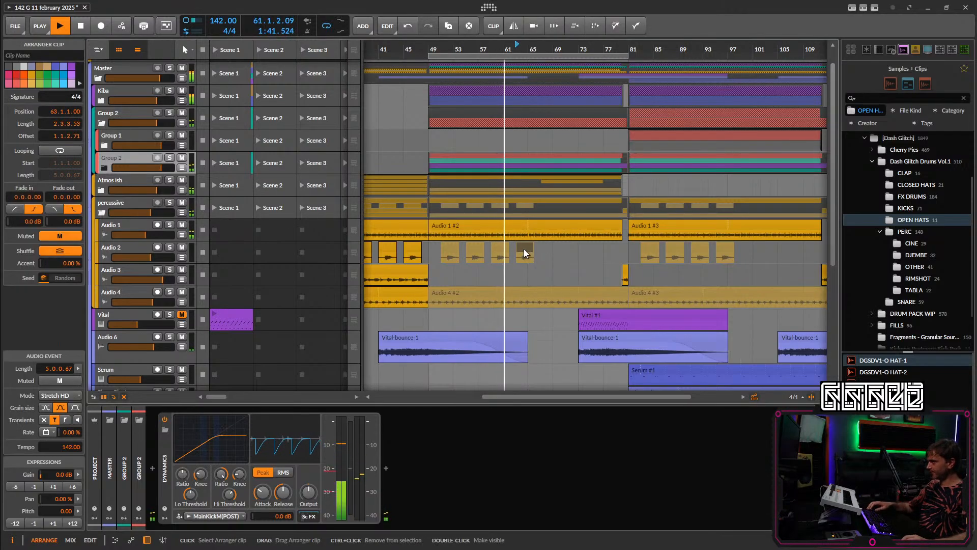
pyautogui.click(538, 292)
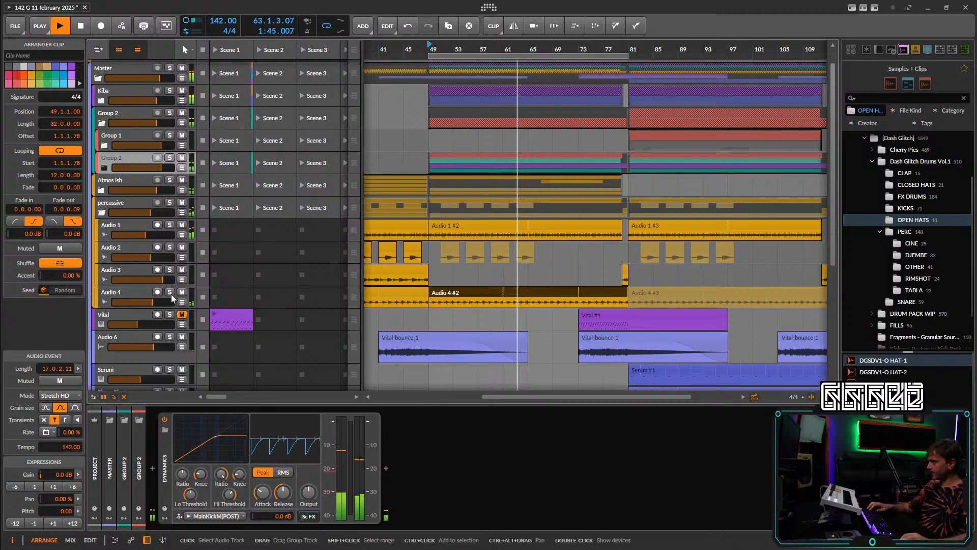
pyautogui.click(139, 292)
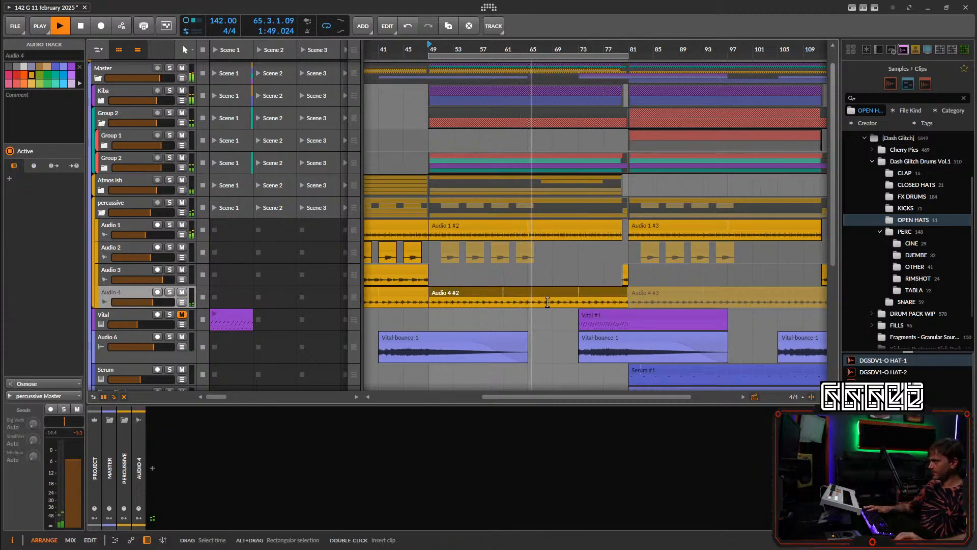
# Try to split the bar 49 Audio 4 clip at bar 65 and delete its first half.
pyautogui.press('5')
pyautogui.click(529, 302)
pyautogui.click(515, 294)
pyautogui.press('Delete')
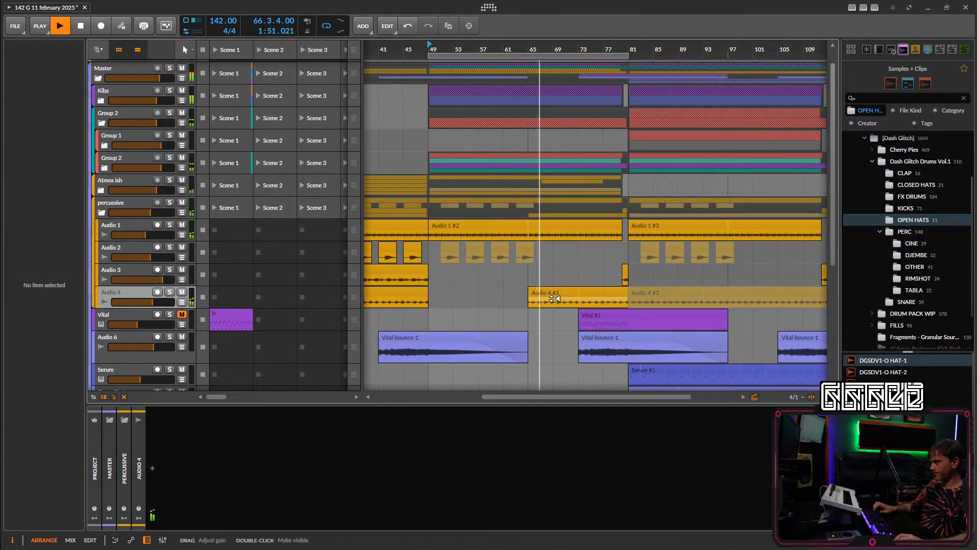
pyautogui.hotkey('ctrl', 'z')
# Open the bar 49 Audio 4 clip for detailed editing and display its audio event in Stretch mode.
pyautogui.doubleClick(470, 300)
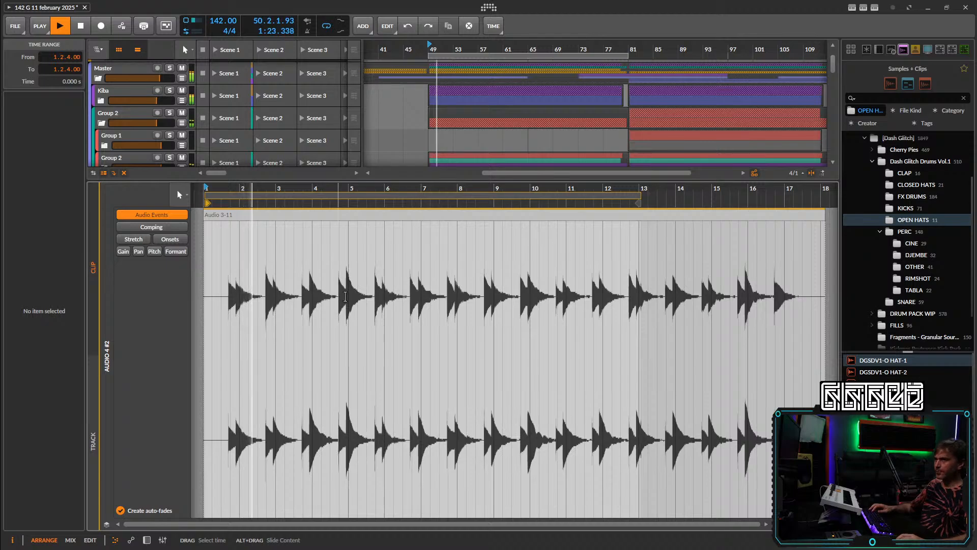
pyautogui.click(255, 218)
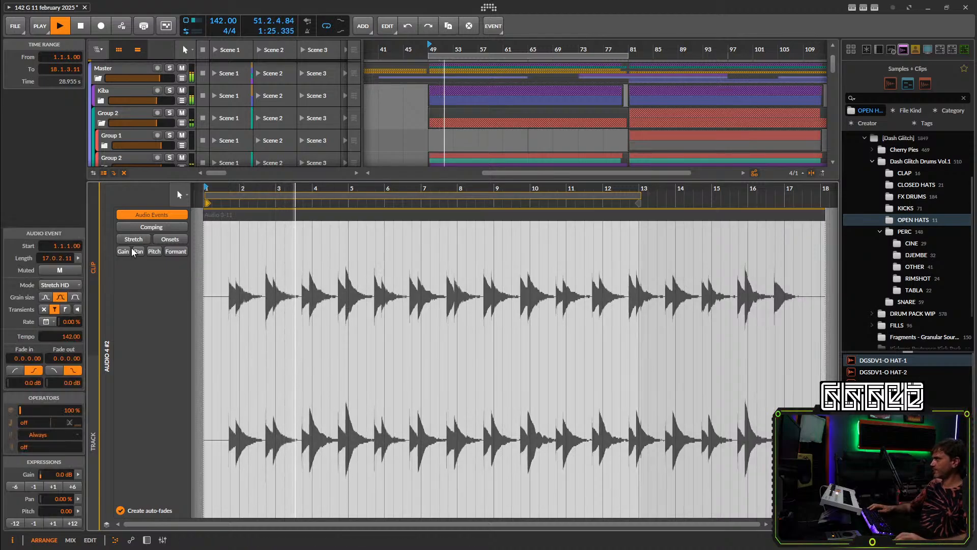
pyautogui.scroll(10, 226, 316)
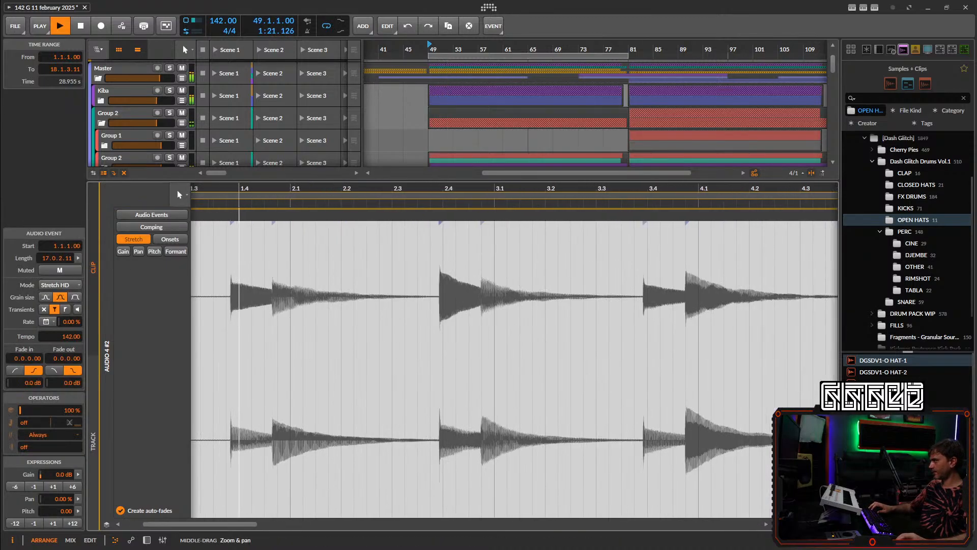
# Add beat markers on the first two hits of the Audio 4 clip and align them to 1.4.1 and 1.4.4.
pyautogui.doubleClick(385, 312)
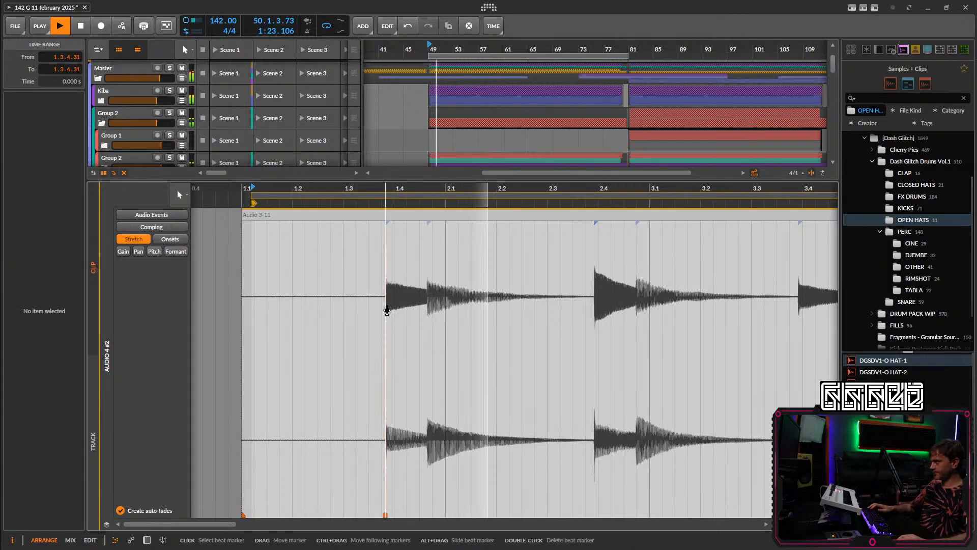
pyautogui.moveTo(386, 312); pyautogui.dragTo(394, 310)
pyautogui.press('space')
pyautogui.press('space')
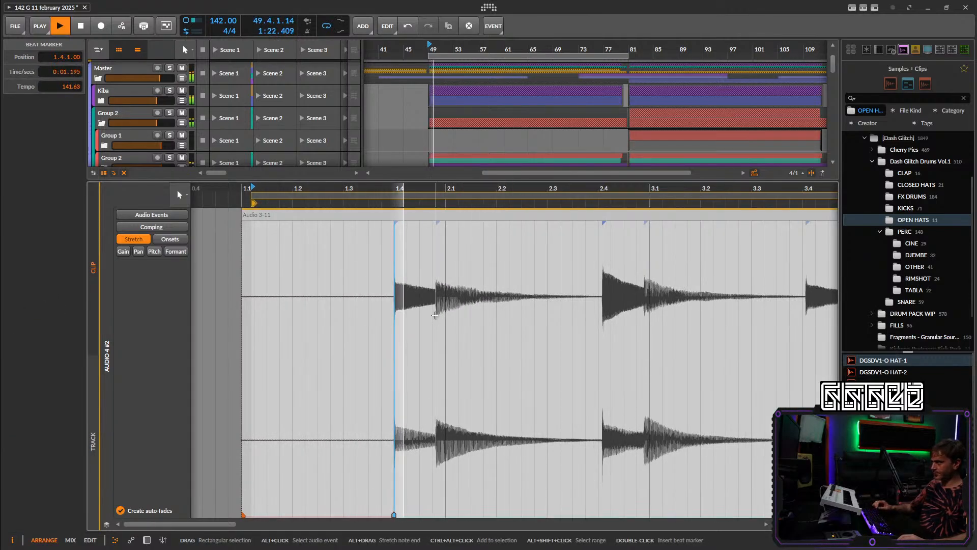
pyautogui.click(436, 315)
pyautogui.doubleClick(436, 314)
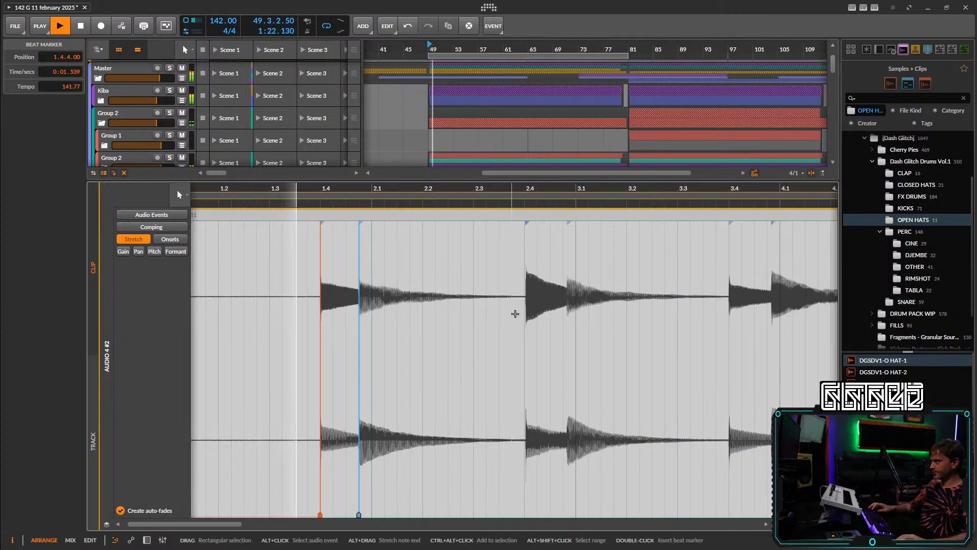
# Add beat markers on the two hits at the end of bar 2, aligned to 2.4.1 and 2.4.4.
pyautogui.click(529, 305)
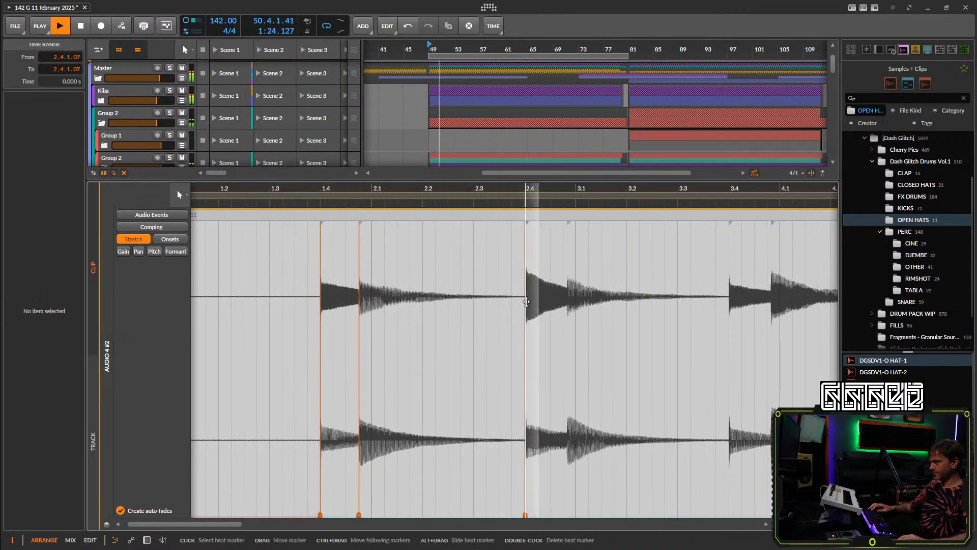
pyautogui.doubleClick(526, 303)
pyautogui.doubleClick(566, 294)
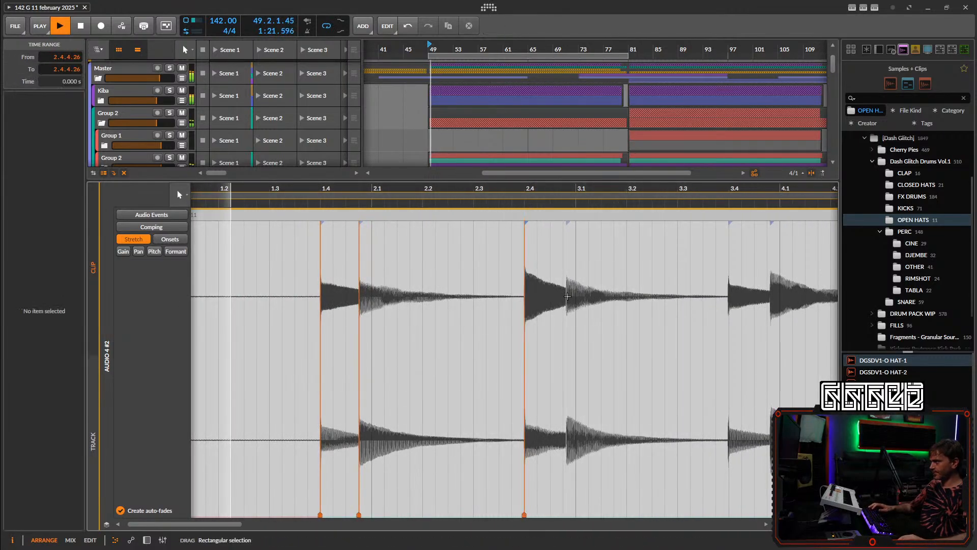
pyautogui.click(566, 293)
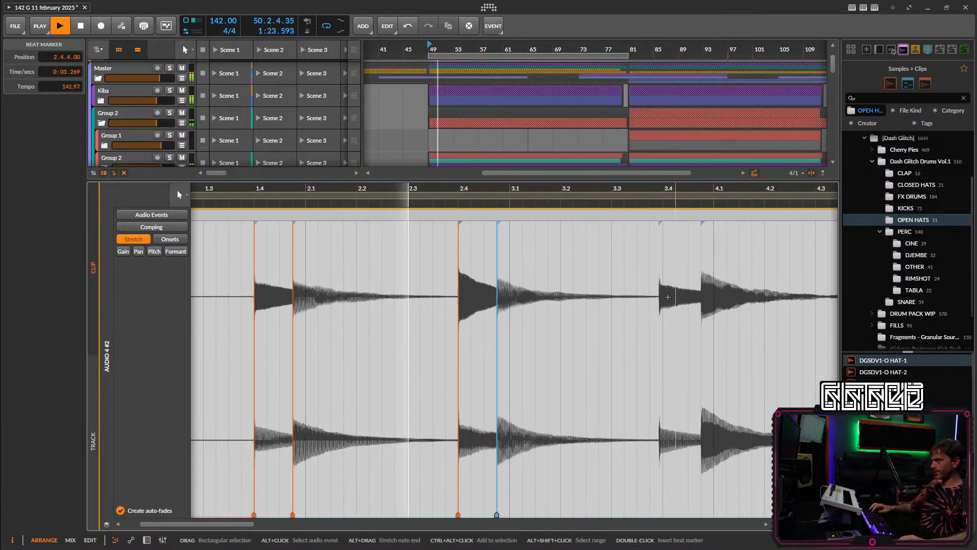
# Add beat markers on the two hits at the end of bar 3, aligned to 3.4.1 and 3.4.4.
pyautogui.doubleClick(660, 297)
pyautogui.click(660, 297)
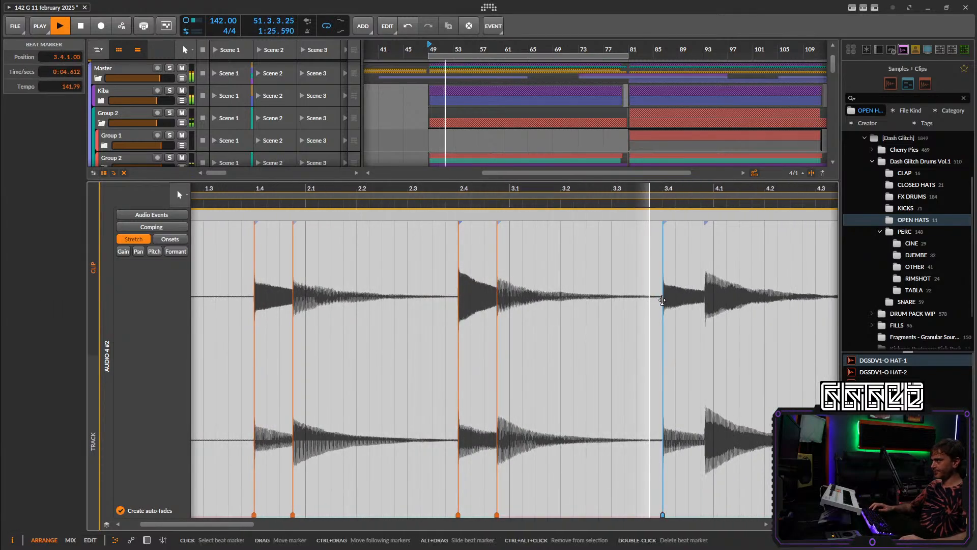
pyautogui.doubleClick(601, 296)
pyautogui.moveTo(600, 296); pyautogui.dragTo(596, 296)
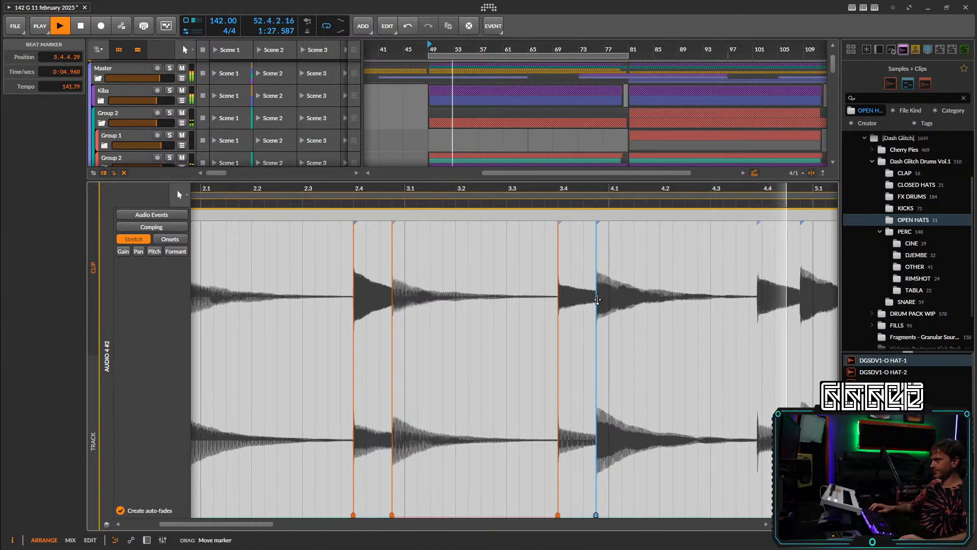
# Add beat markers on the paired hits ending bars 4 and 5, aligned to 4.4.1, 4.4.4, 5.4.1 and 5.4.4.
pyautogui.moveTo(683, 299); pyautogui.dragTo(501, 303)
pyautogui.doubleClick(578, 298)
pyautogui.moveTo(578, 298)
pyautogui.mouseDown()
pyautogui.moveTo(623, 296)
pyautogui.moveTo(441, 296)
pyautogui.mouseUp()
pyautogui.doubleClick(628, 295)
pyautogui.doubleClick(611, 291)
pyautogui.press('space')
pyautogui.moveTo(610, 292); pyautogui.dragTo(651, 290)
# Add beat markers on the paired hits ending bar 6 and move both so they sit on 6.4.1 and 6.4.4.
pyautogui.doubleClick(654, 289)
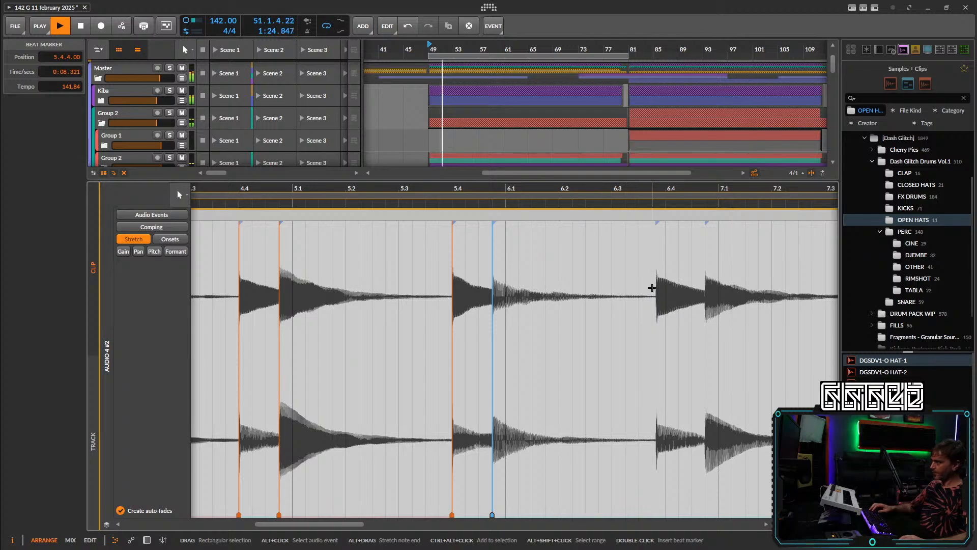
pyautogui.click(656, 298)
pyautogui.doubleClick(657, 297)
pyautogui.moveTo(657, 297)
pyautogui.mouseDown()
pyautogui.moveTo(694, 292)
pyautogui.moveTo(465, 284)
pyautogui.mouseUp()
pyautogui.doubleClick(701, 294)
pyautogui.click(661, 297)
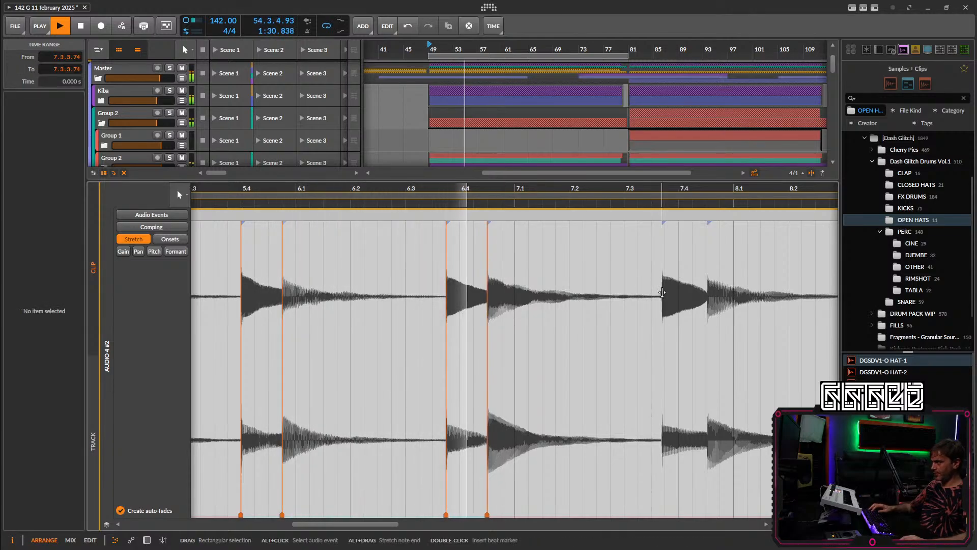
pyautogui.press('space')
pyautogui.moveTo(643, 298); pyautogui.dragTo(462, 267)
pyautogui.press('space')
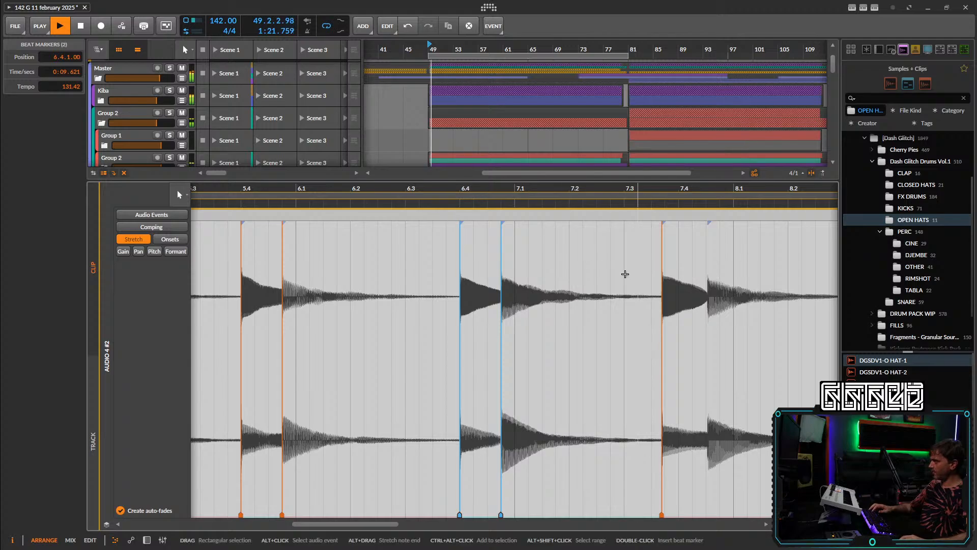
# Align the paired hits ending bar 7 to 7.4.1 and 7.4.4 with beat markers.
pyautogui.moveTo(661, 270)
pyautogui.mouseDown()
pyautogui.moveTo(680, 267)
pyautogui.moveTo(525, 266)
pyautogui.moveTo(565, 261)
pyautogui.mouseUp()
pyautogui.click(568, 266)
pyautogui.doubleClick(568, 266)
pyautogui.moveTo(744, 249); pyautogui.dragTo(603, 245)
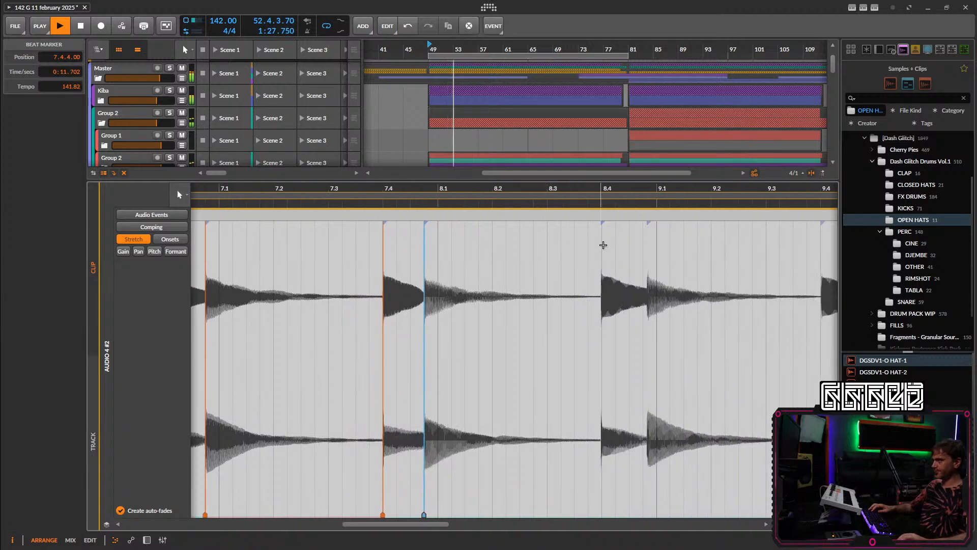
# Add beat markers on the two hits at the end of bar 8, aligned to 8.4.1 and 8.4.4.
pyautogui.click(600, 256)
pyautogui.doubleClick(601, 256)
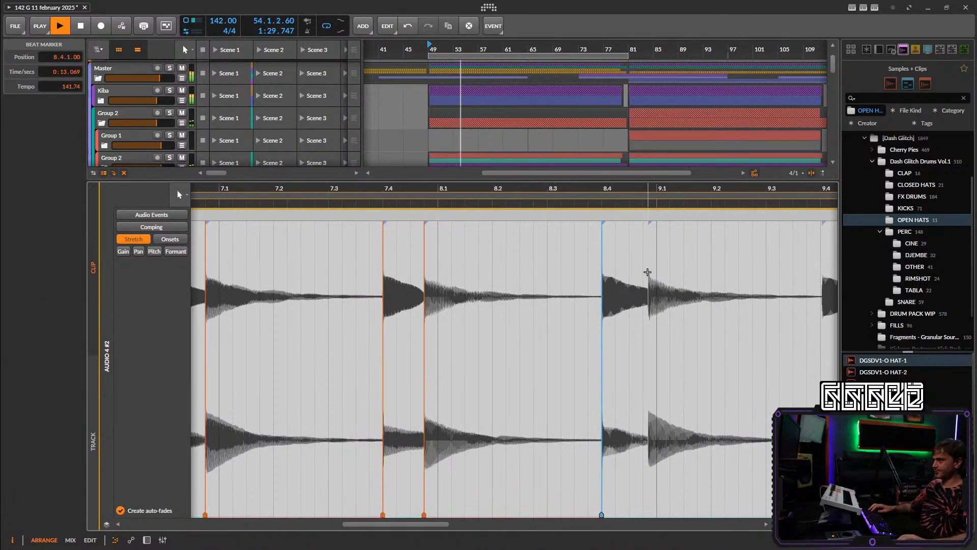
pyautogui.click(648, 272)
pyautogui.doubleClick(647, 272)
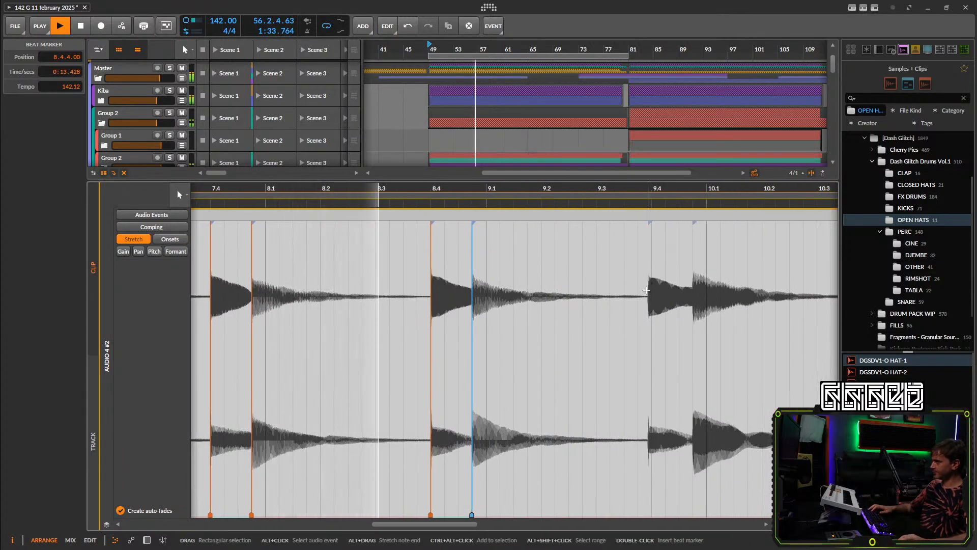
# Add beat markers on the two hits at the end of bar 9, aligned to 9.4.1 and 9.4.4.
pyautogui.click(649, 285)
pyautogui.moveTo(648, 285); pyautogui.dragTo(692, 290)
pyautogui.doubleClick(696, 289)
pyautogui.moveTo(693, 290); pyautogui.dragTo(423, 296)
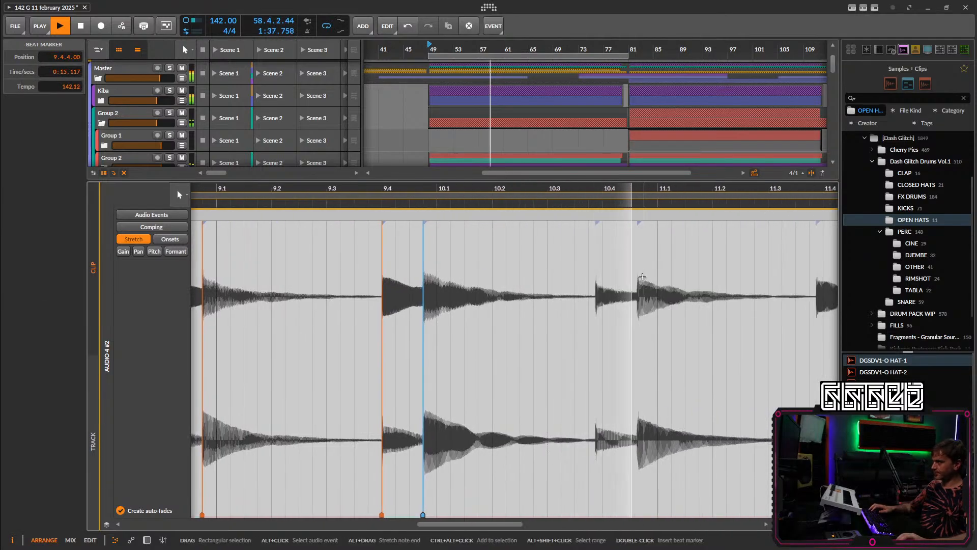
# Add beat markers on the two hits at the end of bar 10, aligned to 10.4.1 and 10.4.4.
pyautogui.press('space')
pyautogui.doubleClick(596, 298)
pyautogui.moveTo(595, 298); pyautogui.dragTo(602, 298)
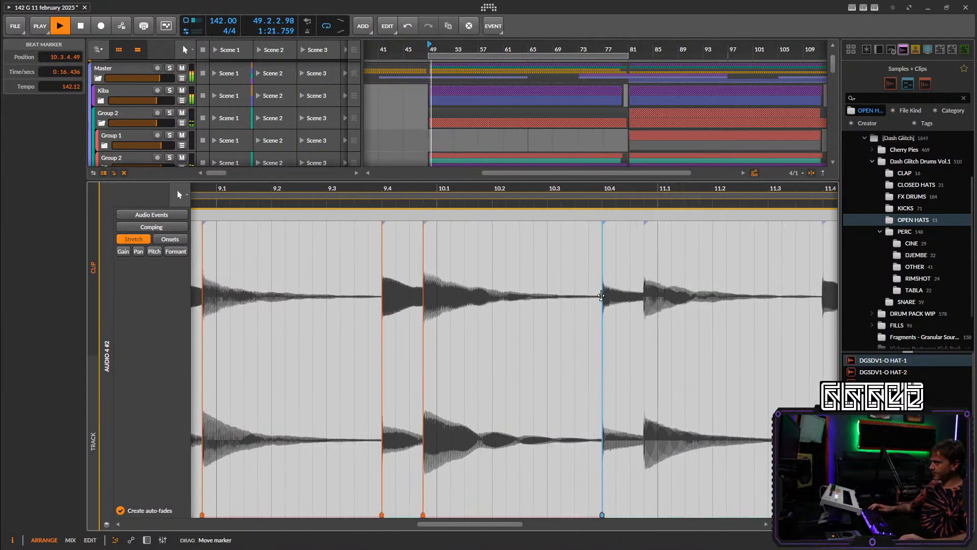
pyautogui.doubleClick(644, 294)
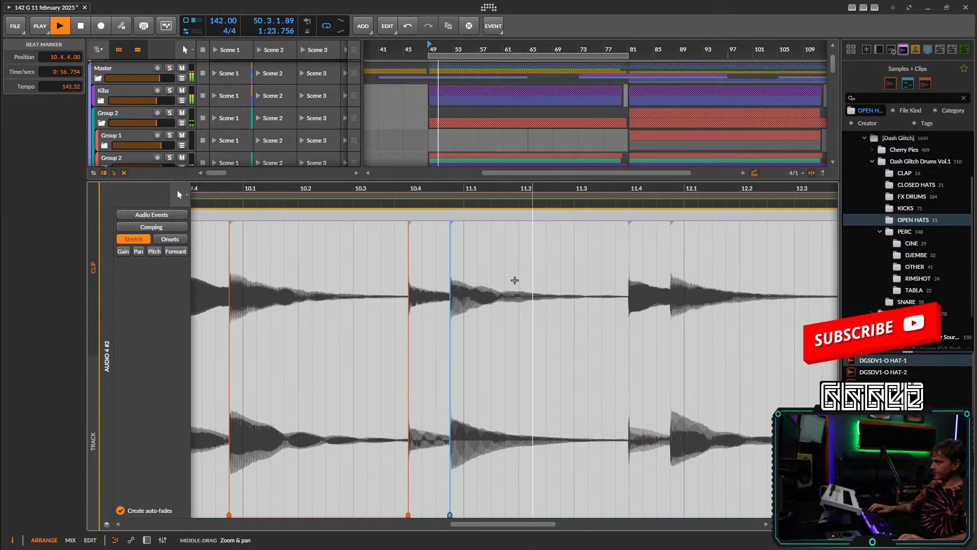
# Add beat markers on the paired hits ending bars 11 and 12, aligned to 11.4.1, 11.4.4, 12.4.1 and 12.4.4.
pyautogui.doubleClick(616, 296)
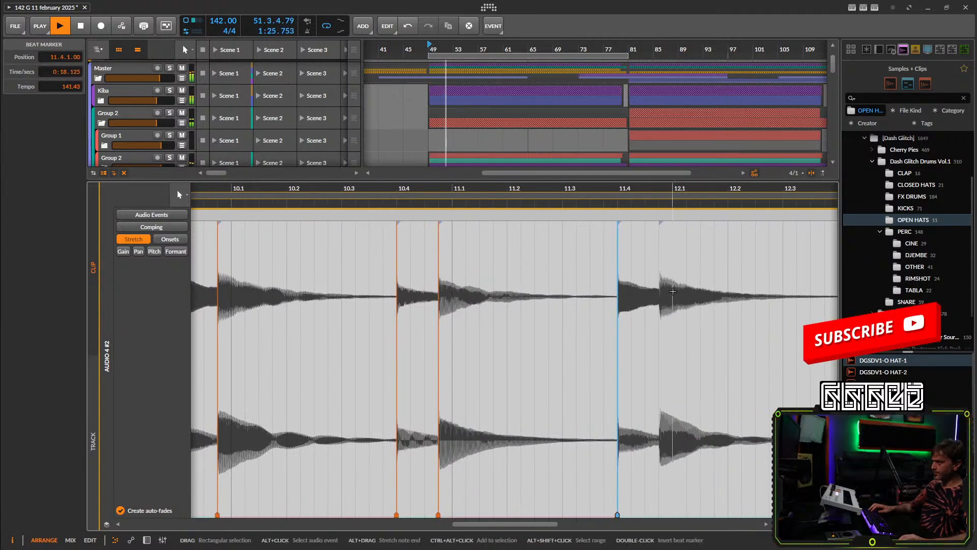
pyautogui.doubleClick(659, 291)
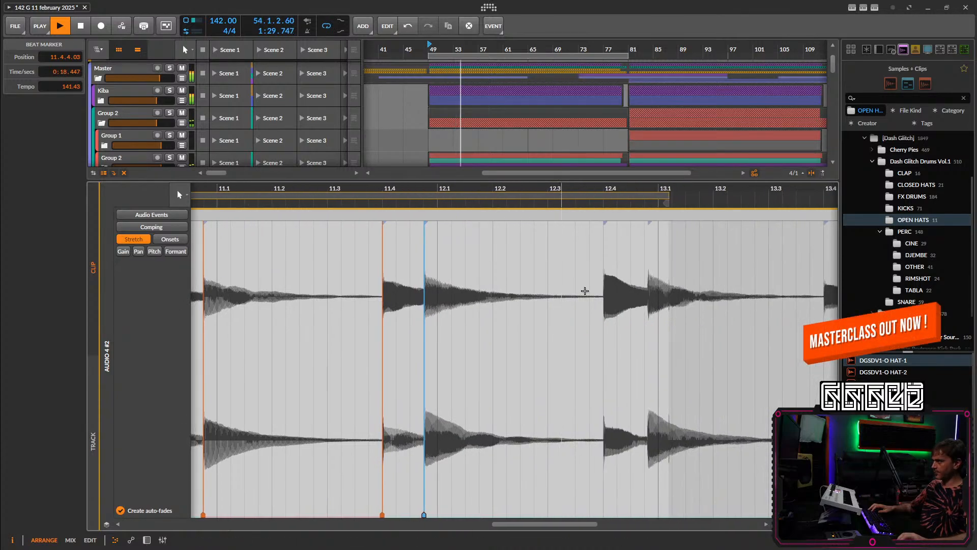
pyautogui.doubleClick(603, 291)
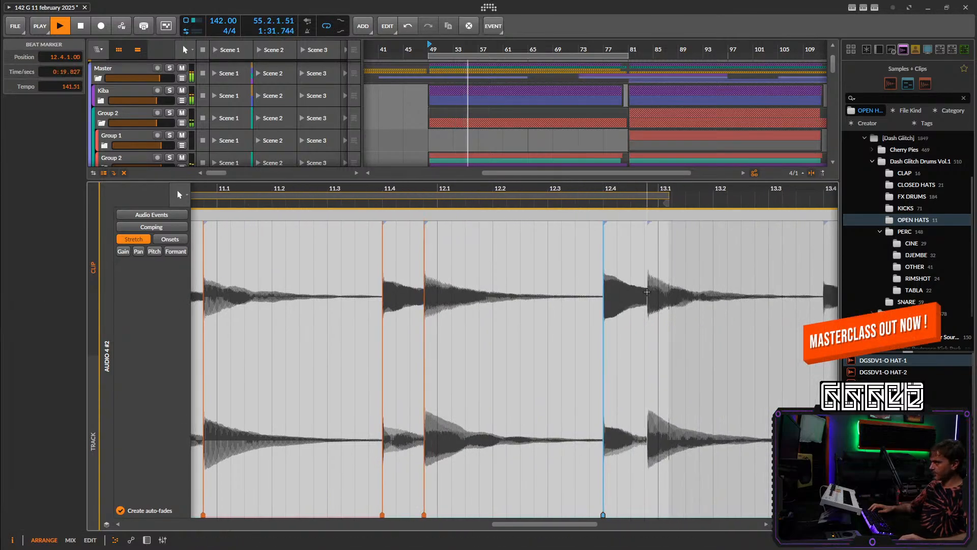
pyautogui.doubleClick(645, 289)
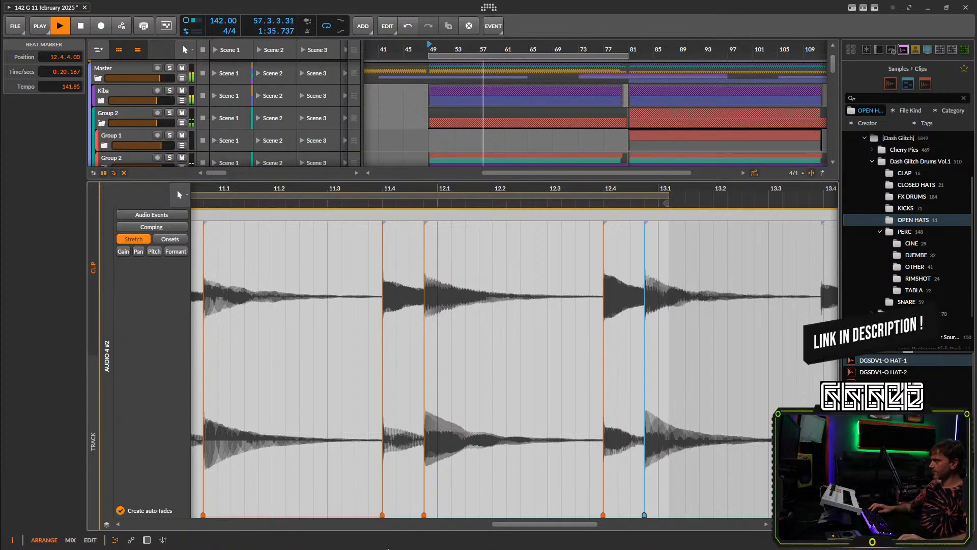
# Return to the full arrangement, split the bar 49 Audio 4 clip at bar 65 and delete its first half.
pyautogui.click(147, 540)
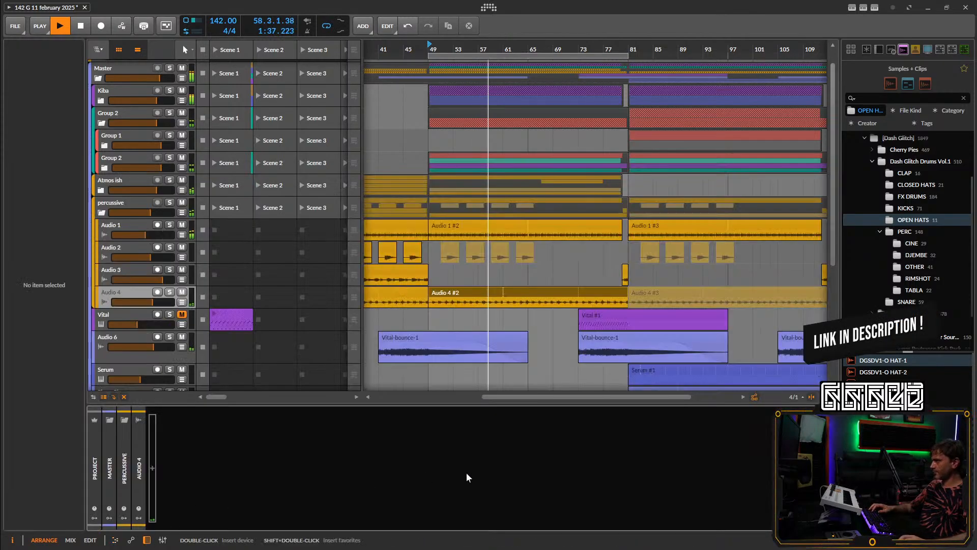
pyautogui.click(528, 300)
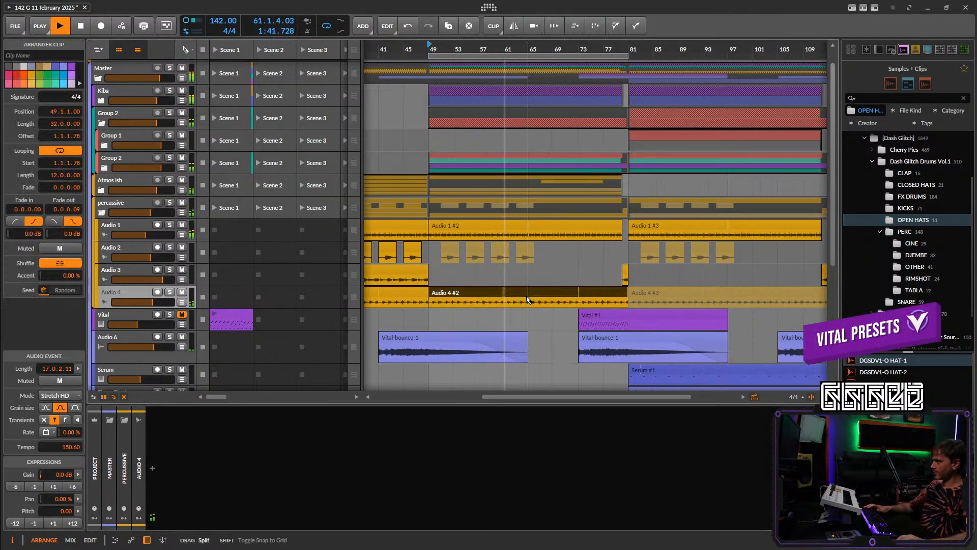
pyautogui.click(528, 300)
pyautogui.press('space')
pyautogui.click(493, 295)
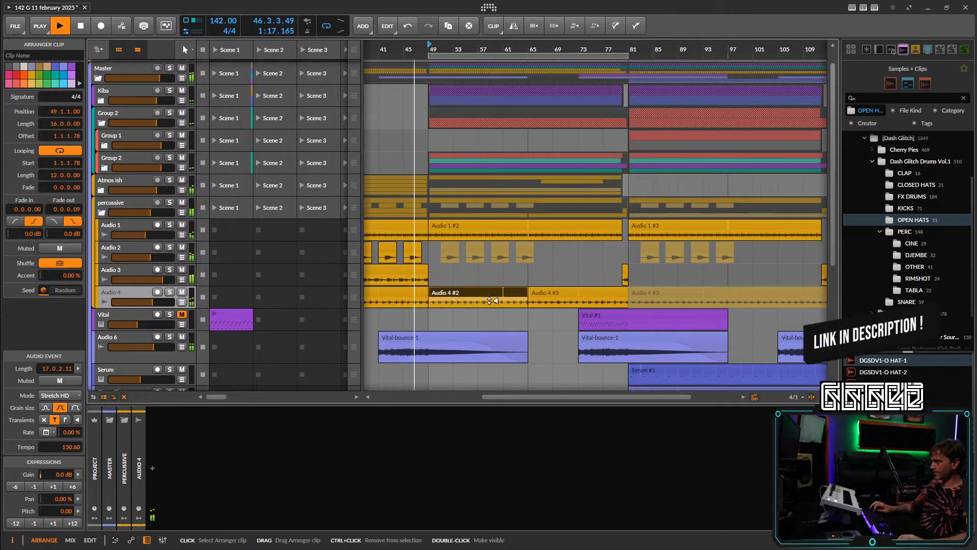
pyautogui.press('Delete')
# Mute the Audio 1 clip in the percussive group that starts at bar 49.
pyautogui.moveTo(493, 295); pyautogui.dragTo(552, 297)
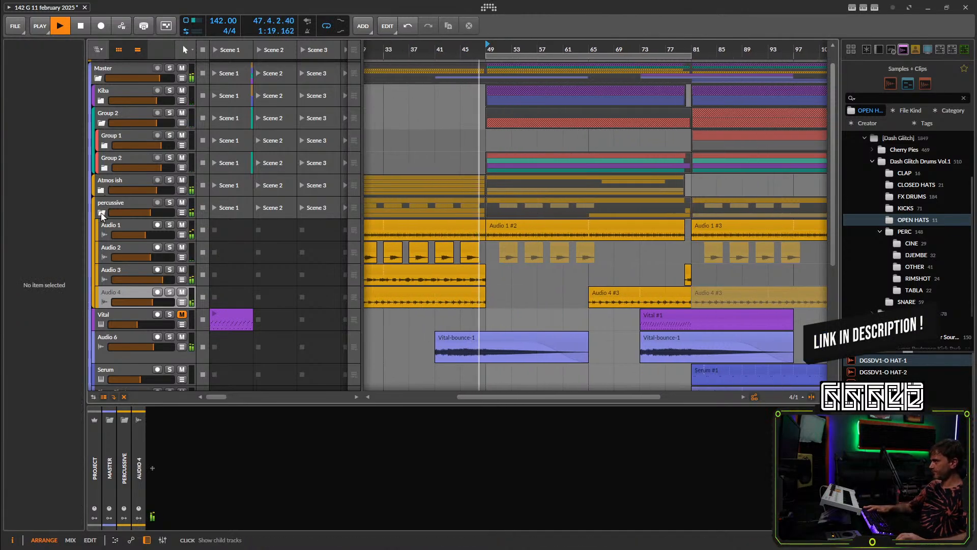
pyautogui.click(510, 228)
pyautogui.hotkey('alt', 'm')
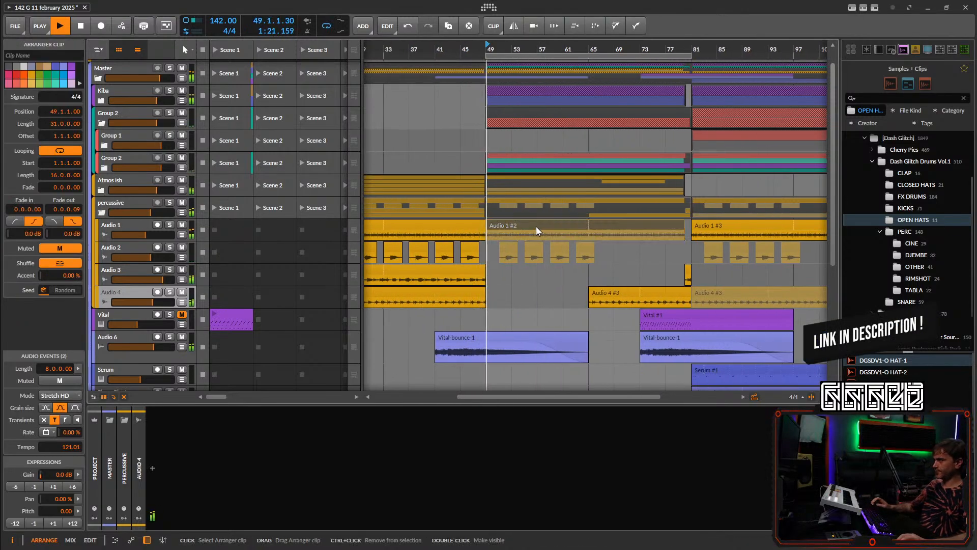
pyautogui.click(104, 168)
pyautogui.click(105, 167)
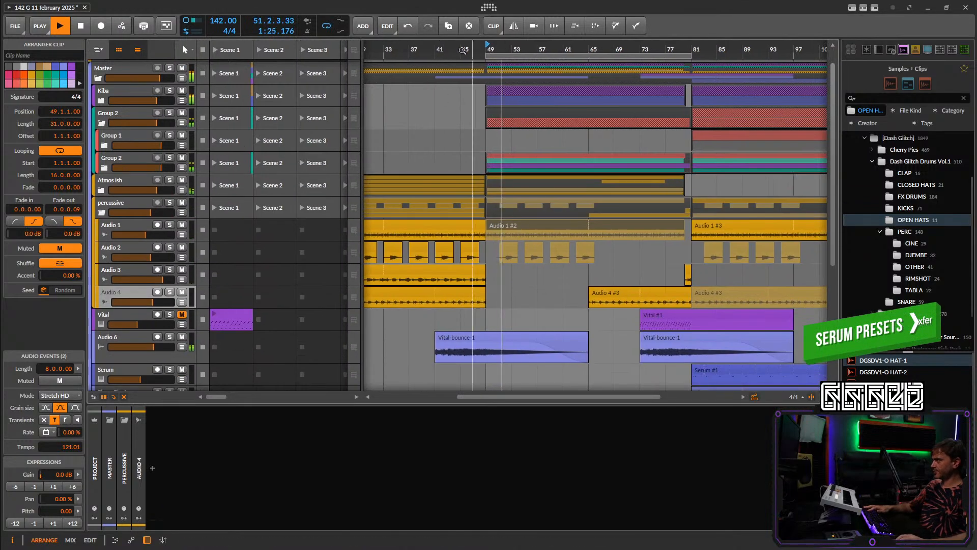
pyautogui.moveTo(455, 82); pyautogui.dragTo(523, 79)
pyautogui.moveTo(615, 88); pyautogui.dragTo(482, 53)
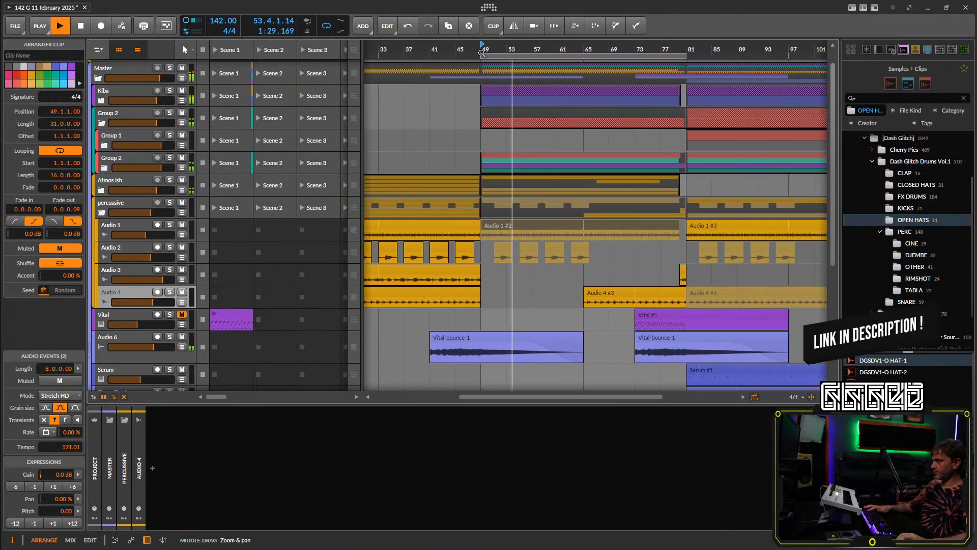
pyautogui.scroll(-3, 566, 78)
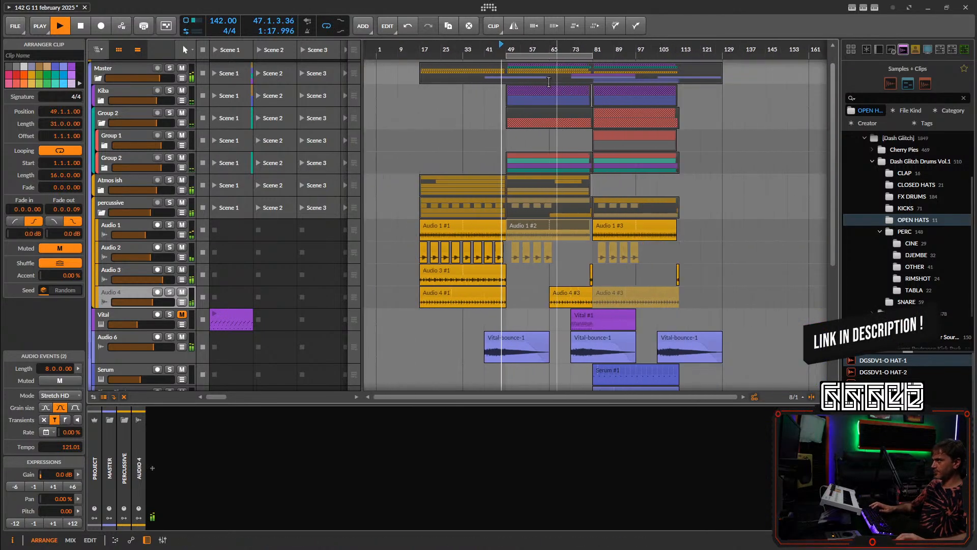
# Move the first Vital-bounce-1 clip to bar 1 and shift all clips from bar 49 onward to bar 81.
pyautogui.press('5')
pyautogui.moveTo(508, 346); pyautogui.dragTo(399, 346)
pyautogui.click(528, 75)
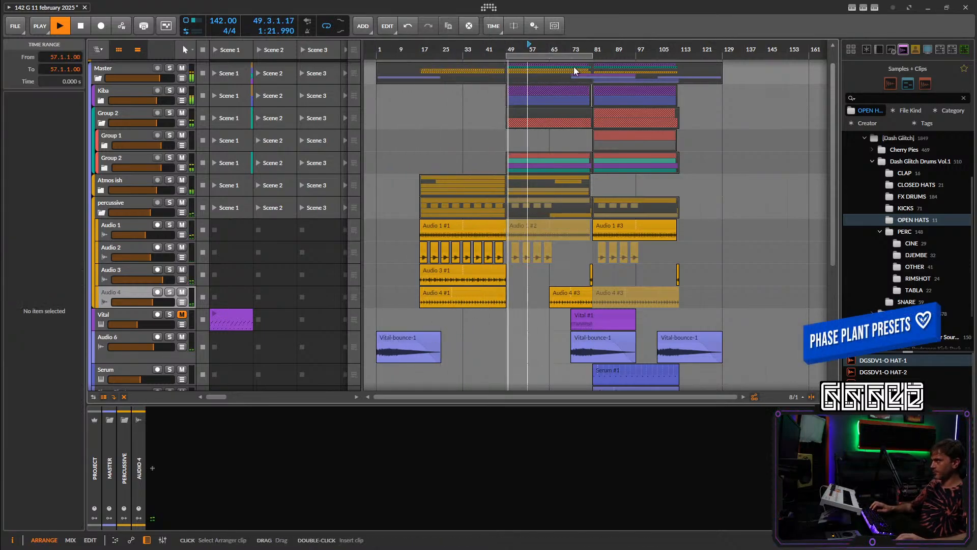
pyautogui.moveTo(573, 70); pyautogui.dragTo(711, 77)
pyautogui.moveTo(526, 69); pyautogui.dragTo(617, 96)
pyautogui.scroll(2, 630, 108)
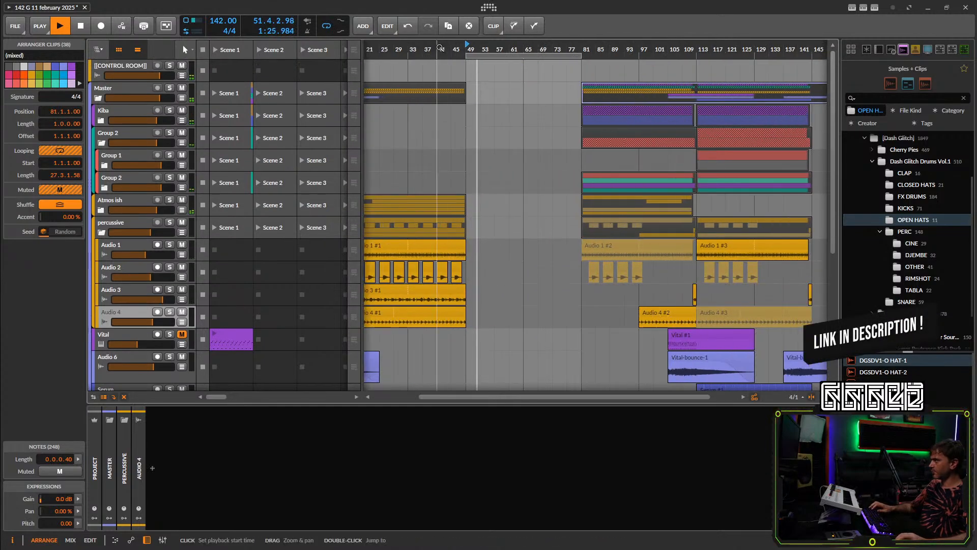
# Copy the Kiba clips from bar 81 to bar 49 and unmute the Audio 1 clip starting at bar 81.
pyautogui.moveTo(588, 112); pyautogui.dragTo(481, 121)
pyautogui.click(646, 246)
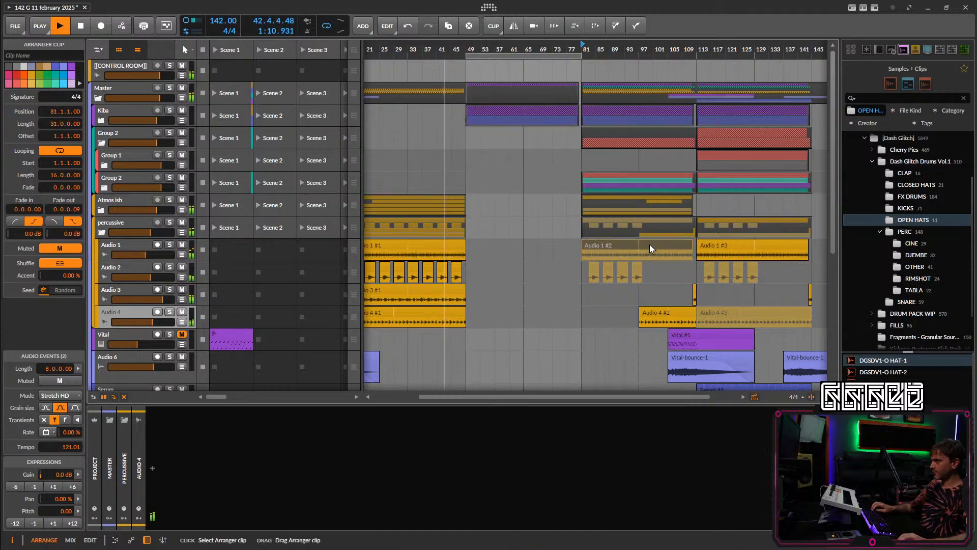
pyautogui.scroll(-2, 625, 328)
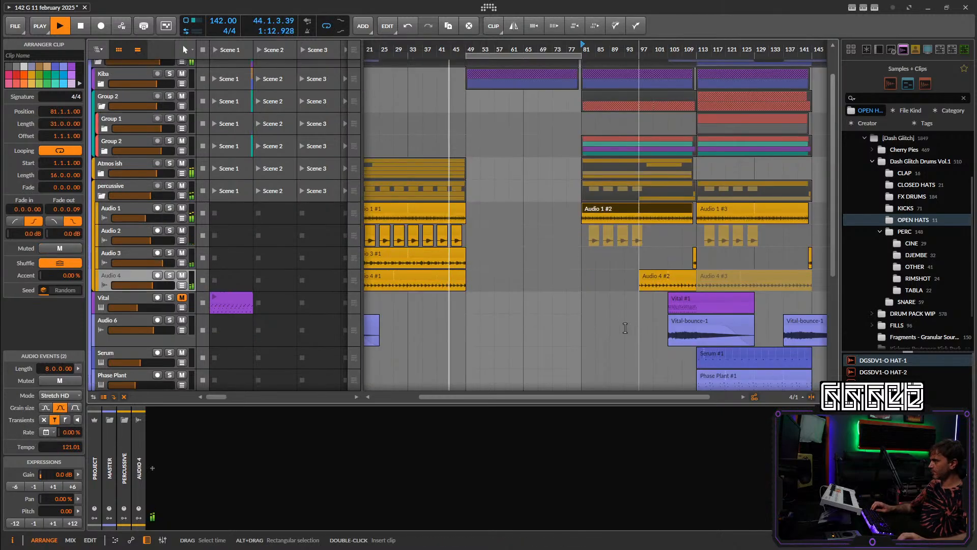
# Return the Vital-bounce-1 clip at bar 1 to bar 41 on Audio 6 and select that track.
pyautogui.hscroll(-3, 386, 312)
pyautogui.moveTo(396, 319); pyautogui.dragTo(542, 327)
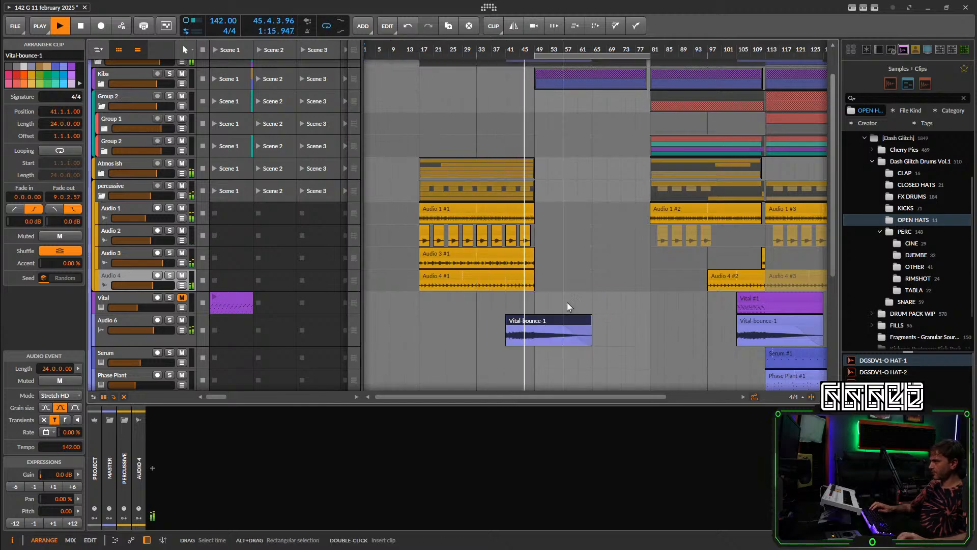
pyautogui.click(121, 320)
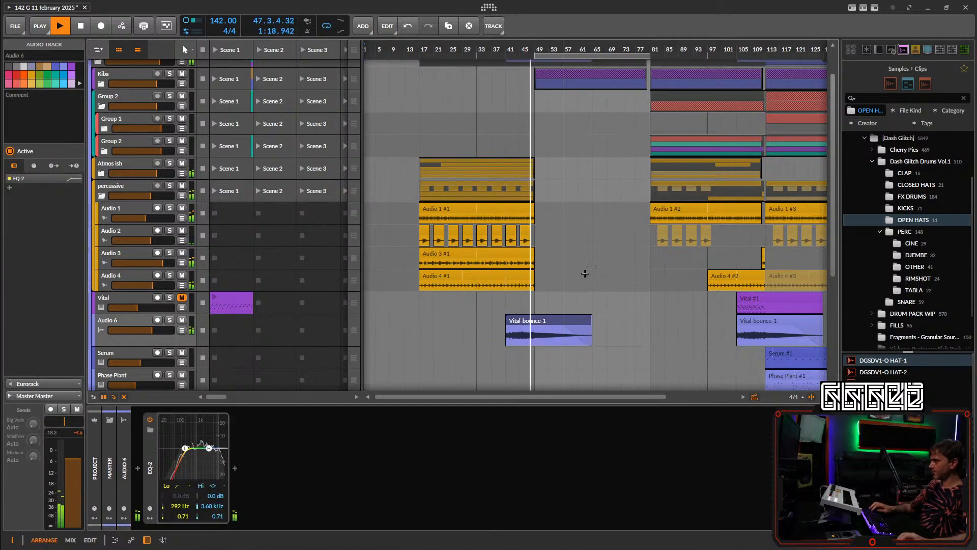
# Copy the Phase Plant clip at bar 113 to bar 57 on the same track.
pyautogui.scroll(5, 545, 266)
pyautogui.scroll(-6, 593, 236)
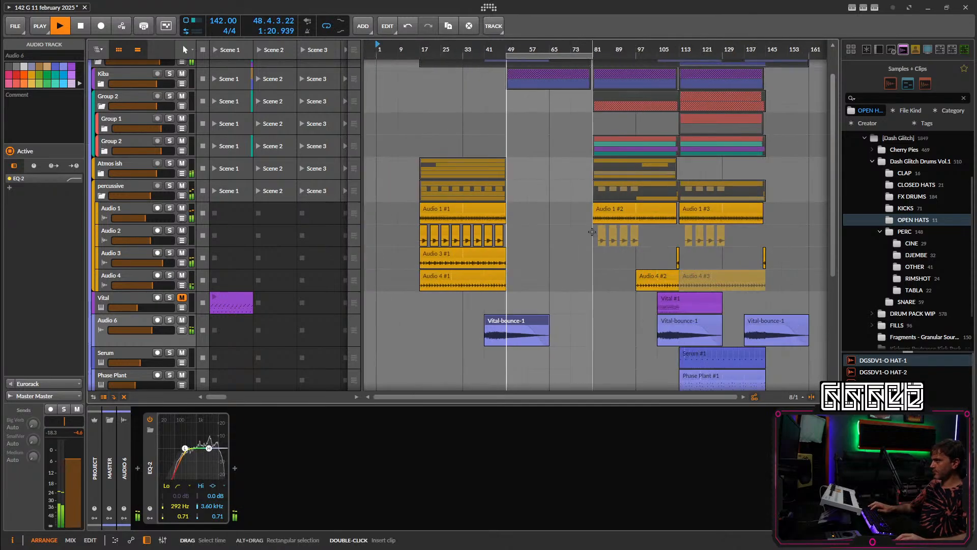
pyautogui.scroll(4, 529, 231)
pyautogui.hscroll(3, 565, 246)
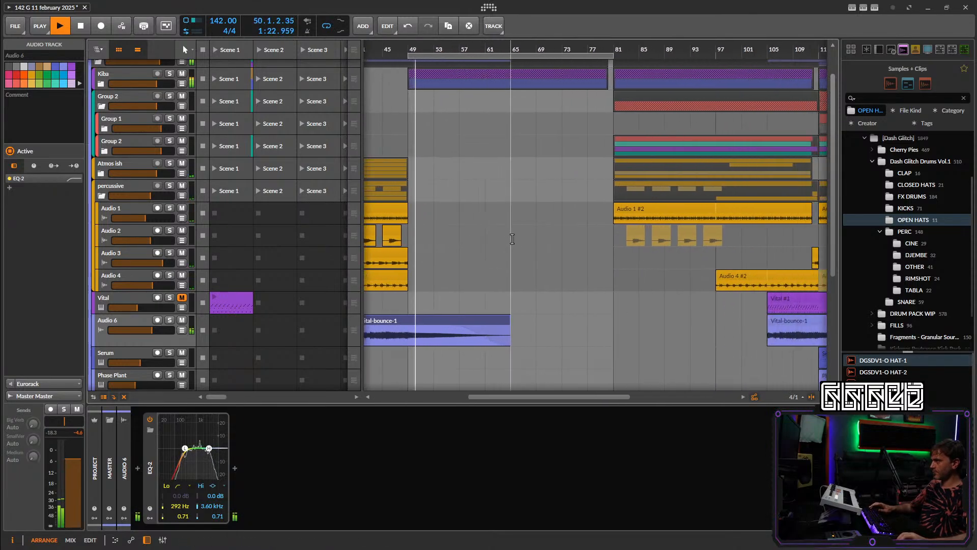
pyautogui.scroll(-5, 507, 237)
pyautogui.scroll(-4, 562, 253)
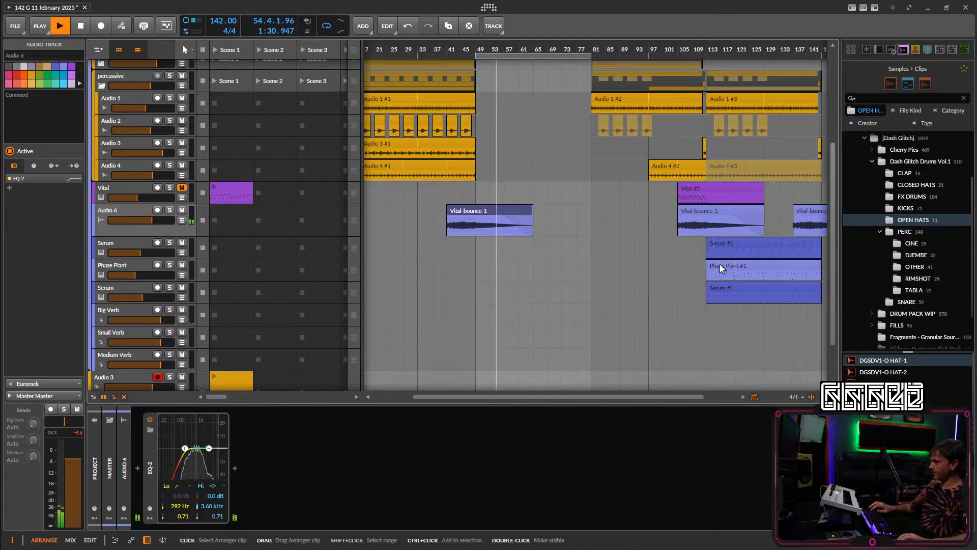
pyautogui.scroll(4, 720, 265)
pyautogui.moveTo(720, 265); pyautogui.dragTo(397, 274)
pyautogui.hscroll(-3, 408, 232)
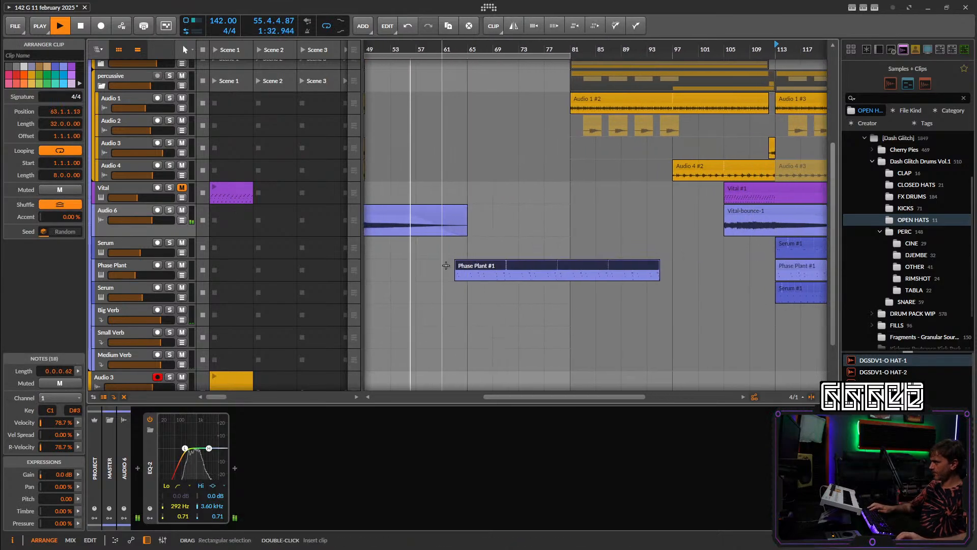
pyautogui.moveTo(457, 269); pyautogui.dragTo(418, 273)
# Split the Phase Plant clip at bar 57 at position 58.3 and mute its second part.
pyautogui.scroll(3, 417, 273)
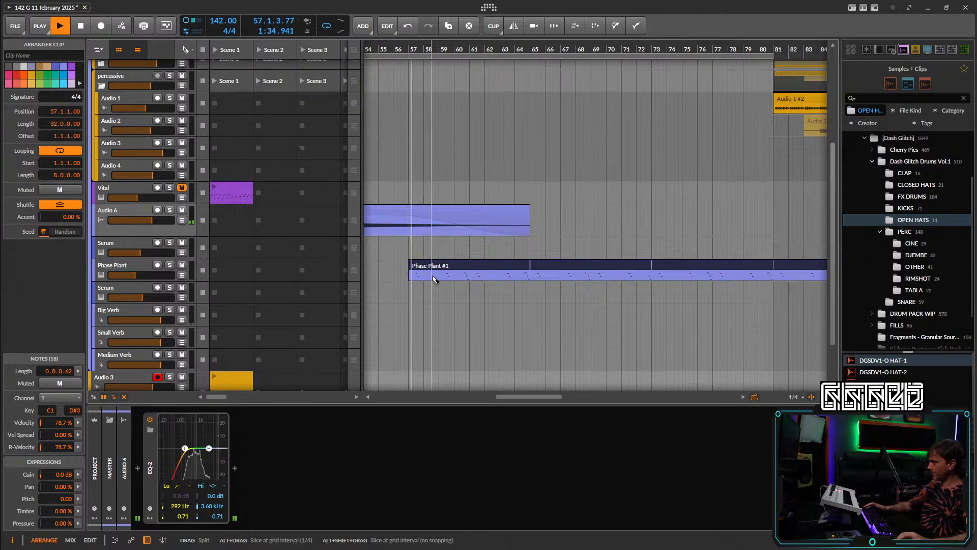
pyautogui.click(433, 277)
pyautogui.click(451, 265)
pyautogui.hotkey('alt', 'm')
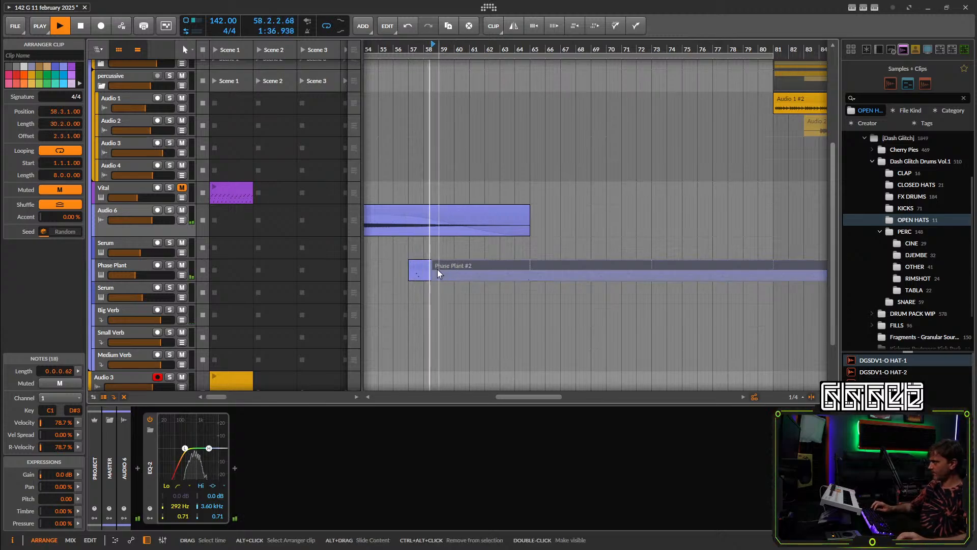
pyautogui.click(422, 272)
pyautogui.scroll(2, 441, 269)
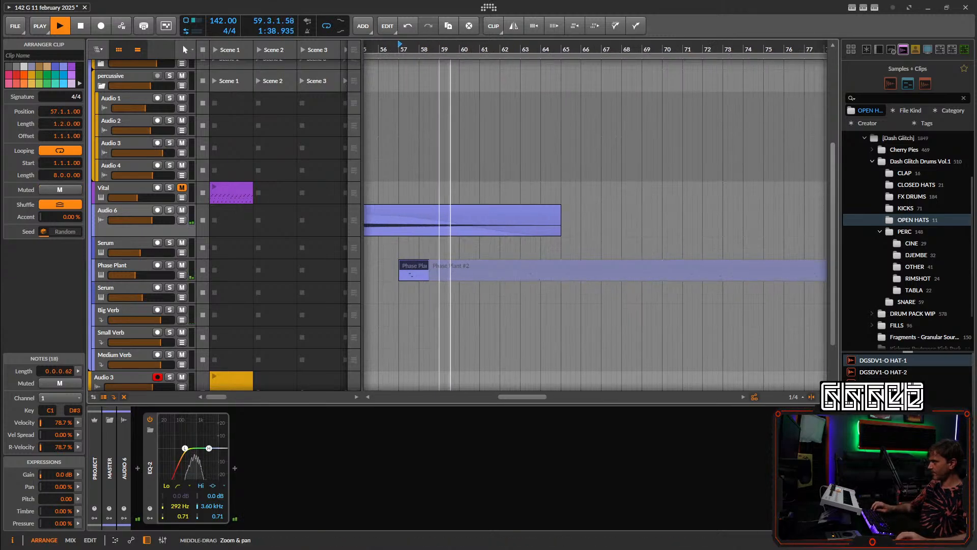
# Delete both parts of the split Phase Plant clip starting at bar 57.
pyautogui.moveTo(440, 269); pyautogui.dragTo(572, 266)
pyautogui.click(473, 44)
pyautogui.scroll(-3, 560, 204)
pyautogui.press('Delete')
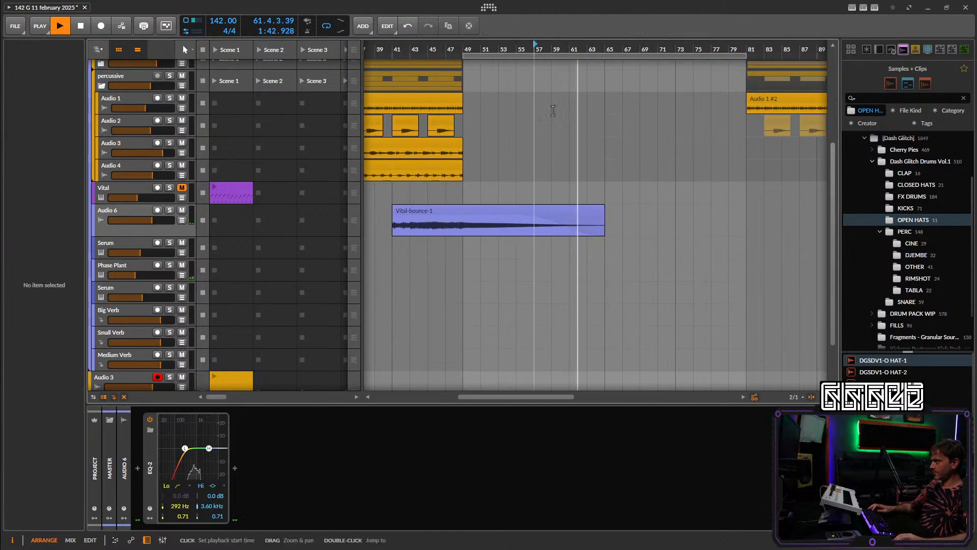
# Insert an empty eight-bar Phase Plant clip at bar 57 and open it for note editing.
pyautogui.doubleClick(540, 267)
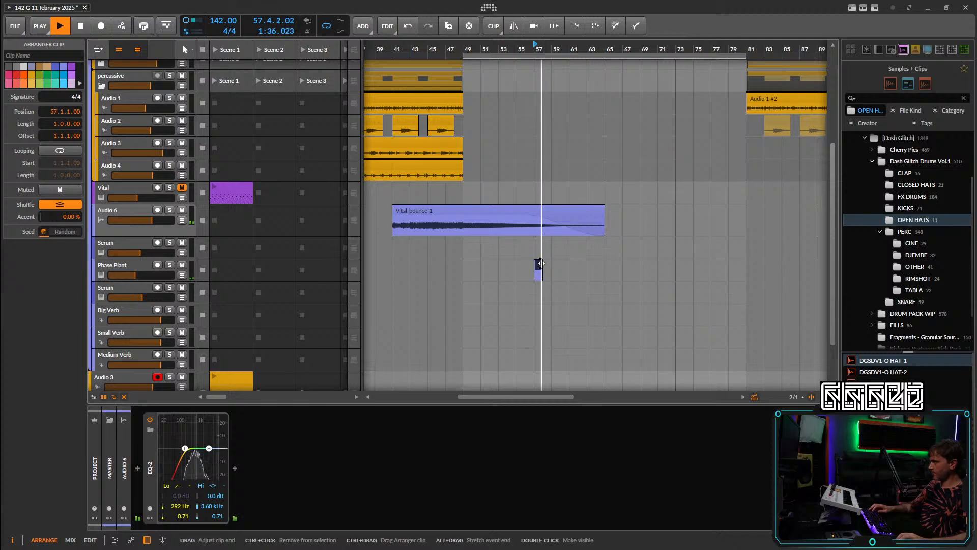
pyautogui.moveTo(540, 263); pyautogui.dragTo(604, 265)
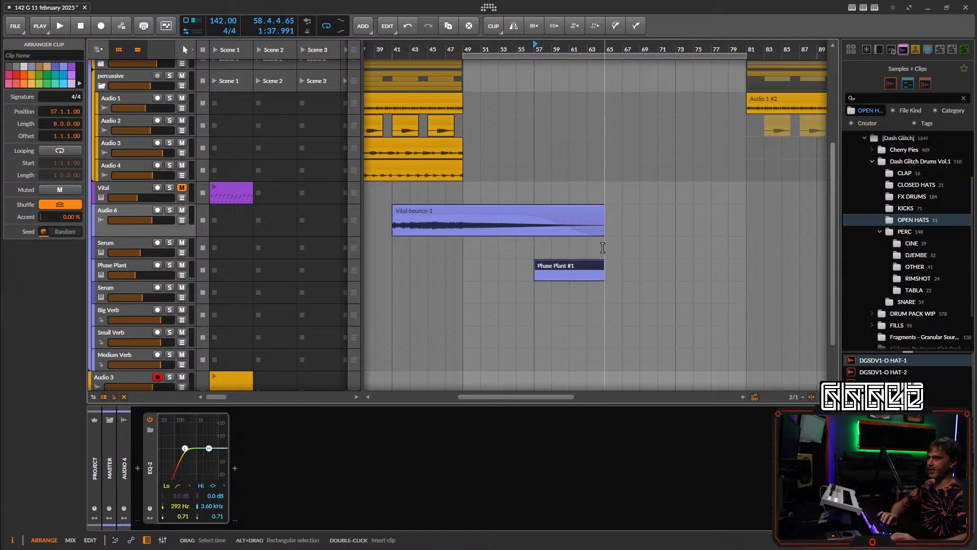
pyautogui.doubleClick(563, 270)
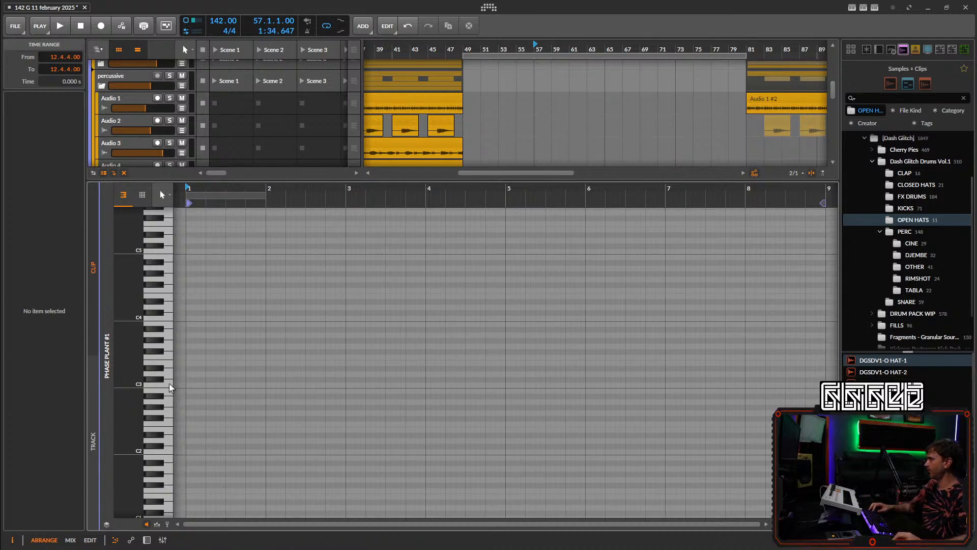
# Audition the low keys and add a C2 note lasting all eight bars of the Phase Plant clip.
pyautogui.scroll(-5, 570, 113)
pyautogui.press('space')
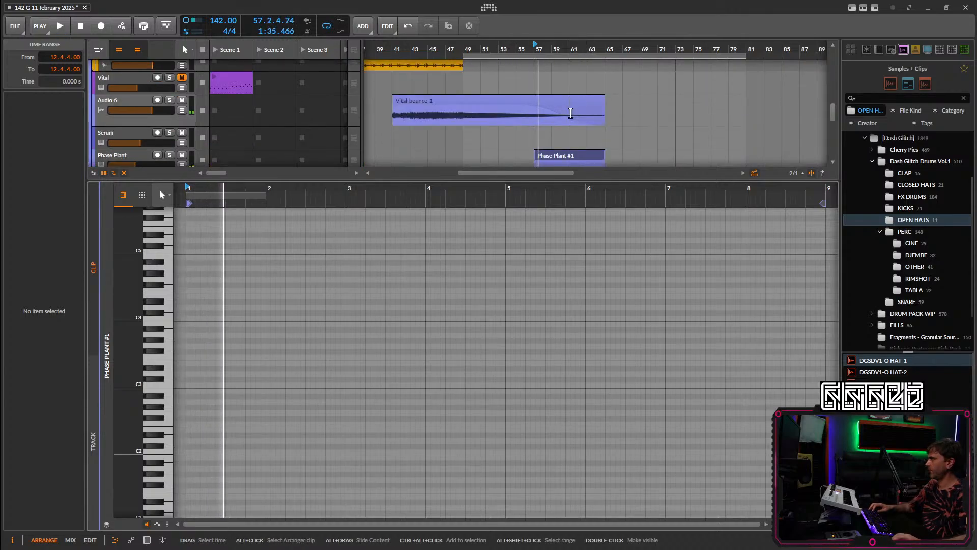
pyautogui.scroll(-3, 571, 113)
pyautogui.press('space')
pyautogui.click(162, 454)
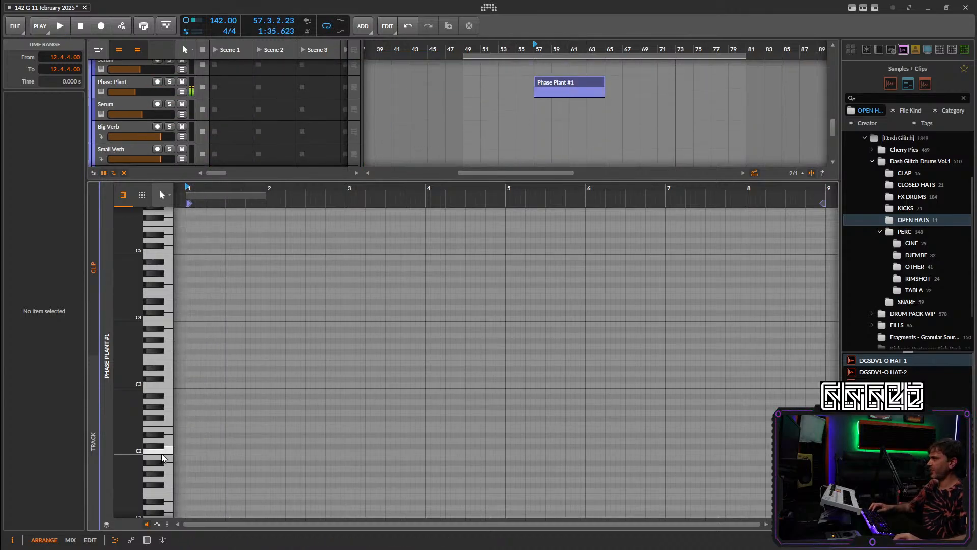
pyautogui.doubleClick(189, 452)
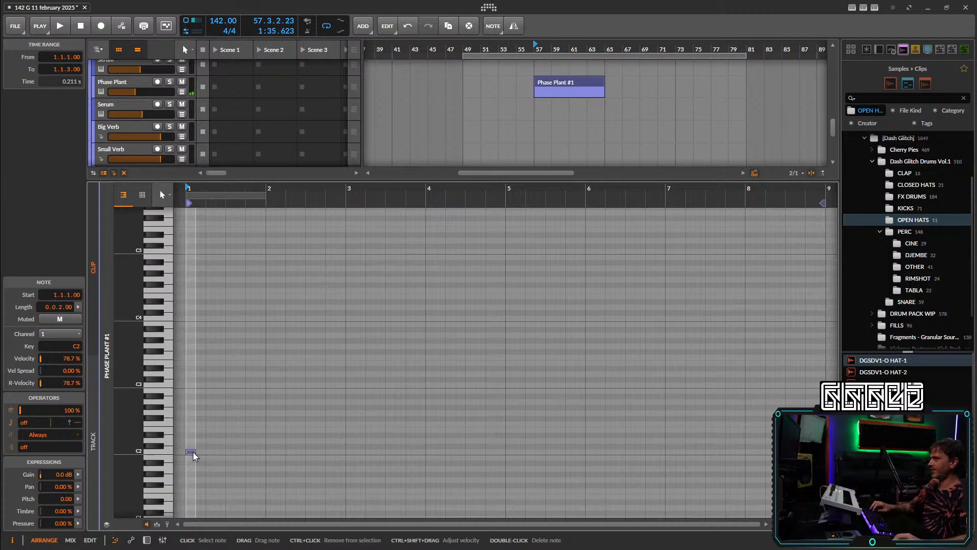
pyautogui.moveTo(193, 452); pyautogui.dragTo(833, 452)
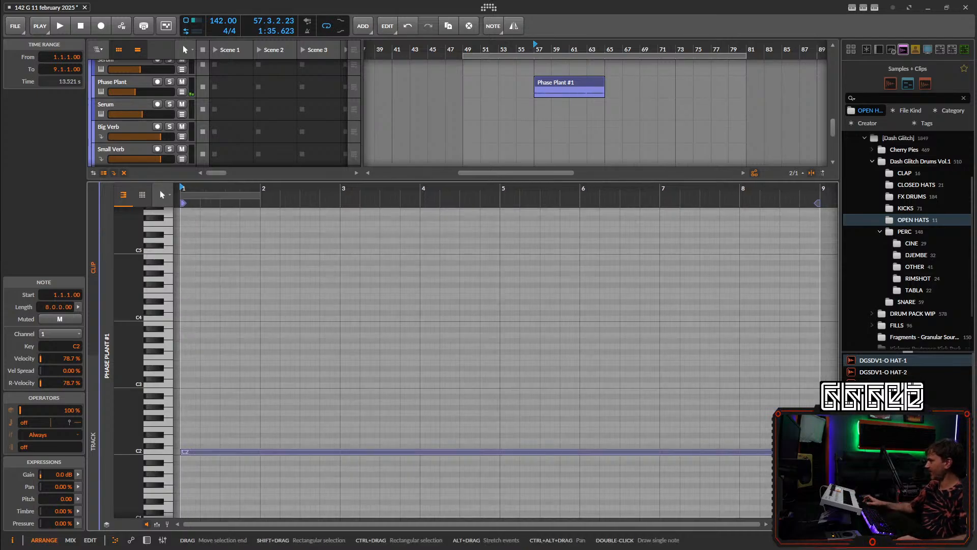
# Play back the sustained C2 note and show the Phase Plant track's devices.
pyautogui.press('space')
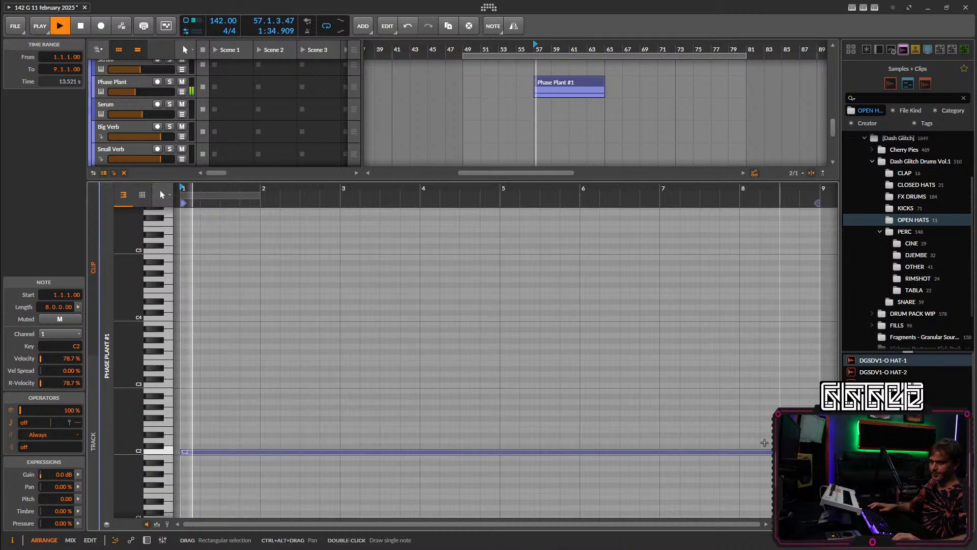
pyautogui.press('space')
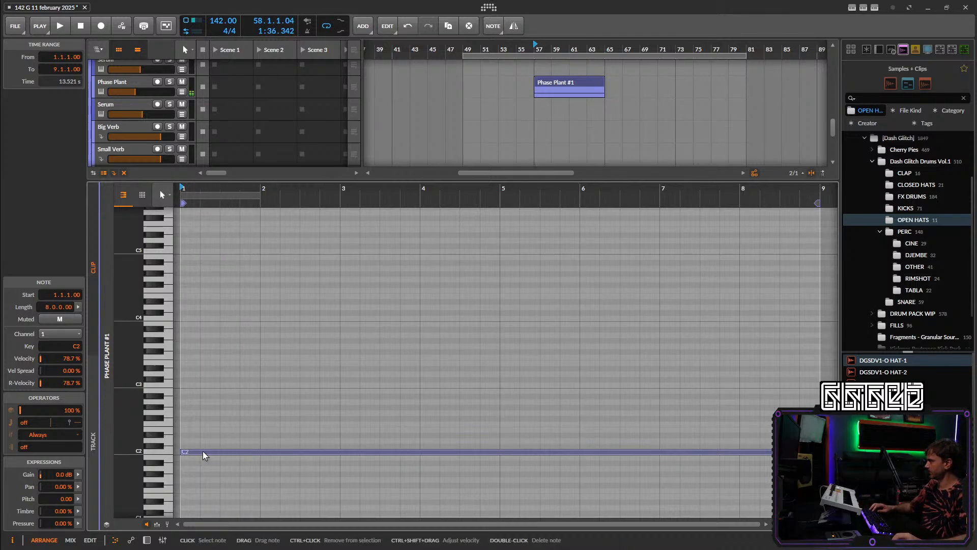
pyautogui.press('space')
pyautogui.press('space')
pyautogui.click(147, 540)
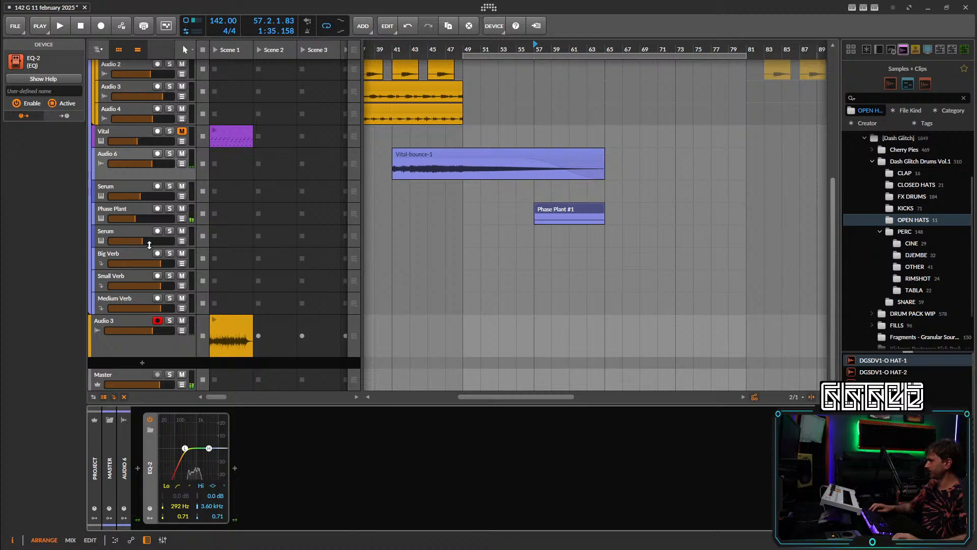
pyautogui.click(118, 214)
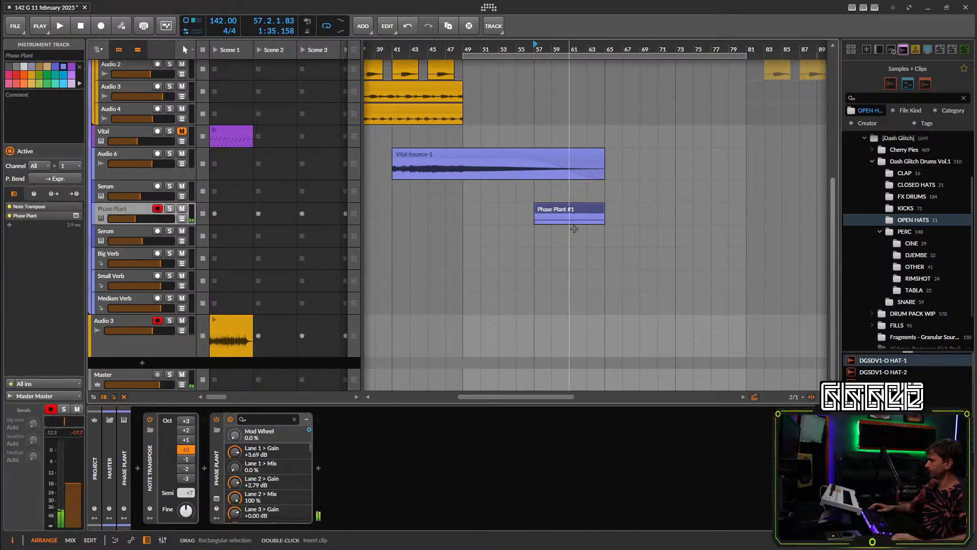
pyautogui.press('space')
# Reopen the Phase Plant clip, add a C3 note at 1.2 and cut it down to one beat.
pyautogui.doubleClick(573, 212)
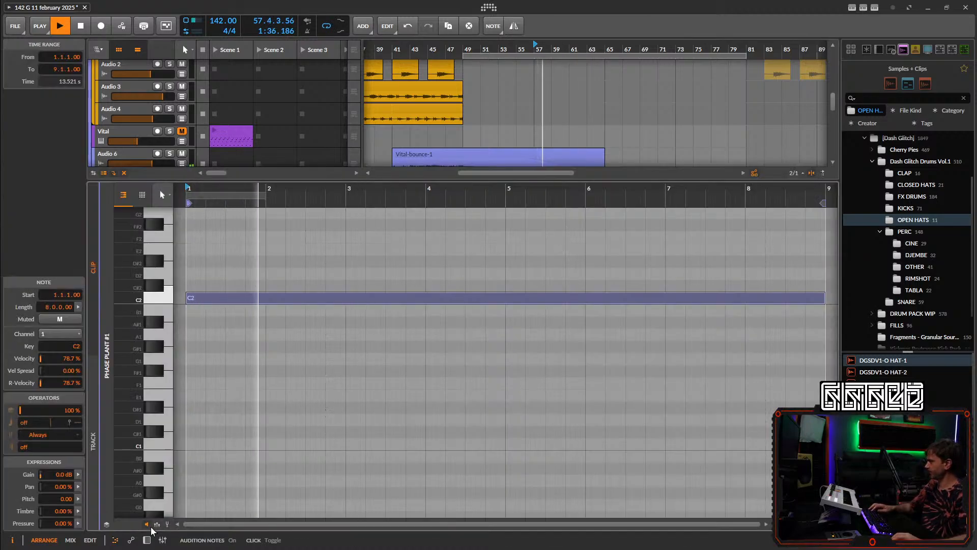
pyautogui.press('space')
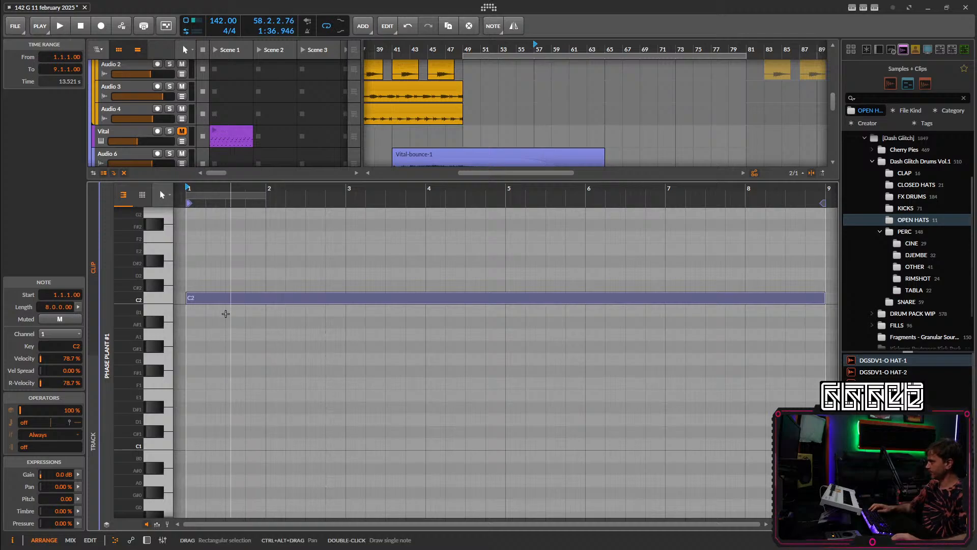
pyautogui.moveTo(226, 314); pyautogui.dragTo(272, 296)
pyautogui.scroll(3, 270, 289)
pyautogui.doubleClick(267, 229)
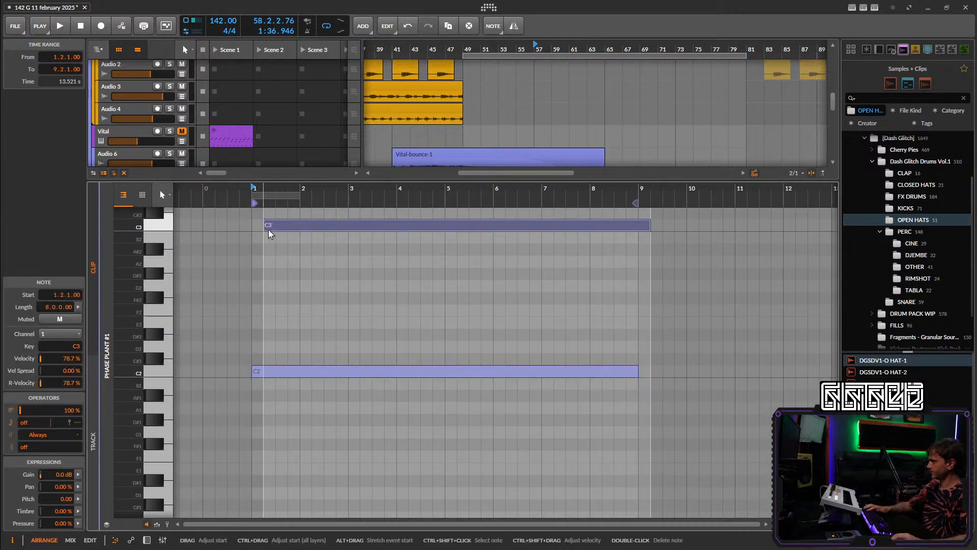
pyautogui.press('5')
pyautogui.click(275, 227)
pyautogui.doubleClick(283, 225)
pyautogui.press('space')
# Move the one-beat C3 note to start at 1.1.3 and play the result.
pyautogui.scroll(3, 286, 308)
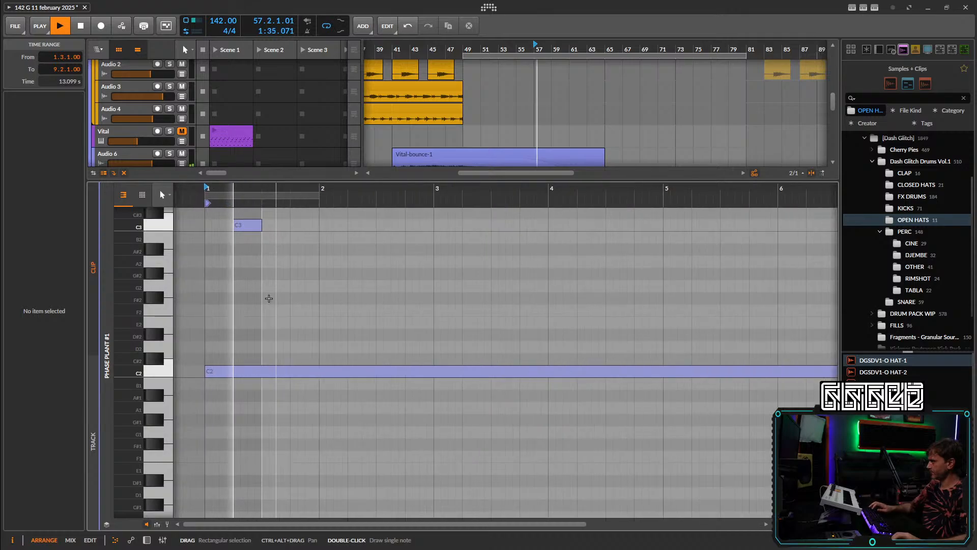
pyautogui.hscroll(-3, 305, 275)
pyautogui.scroll(2, 324, 254)
pyautogui.press('space')
pyautogui.moveTo(315, 227); pyautogui.dragTo(287, 227)
pyautogui.press('space')
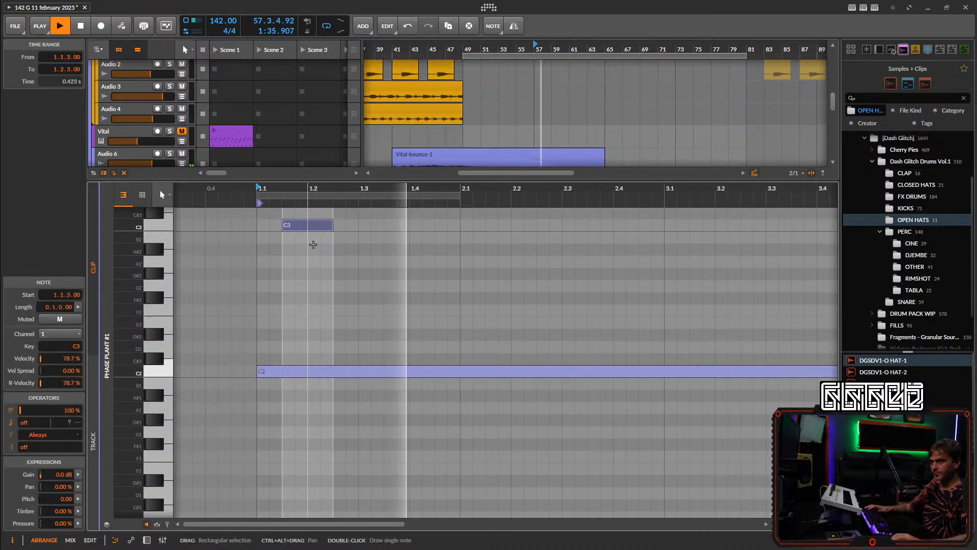
# Split the long C2 note at 1.2 and stop playback.
pyautogui.click(309, 371)
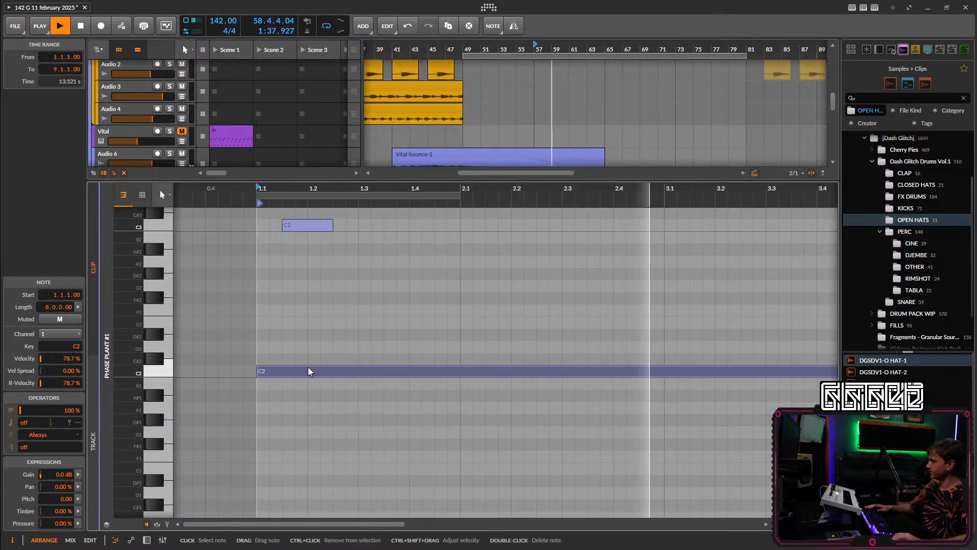
pyautogui.press('5')
pyautogui.click(308, 373)
pyautogui.press('space')
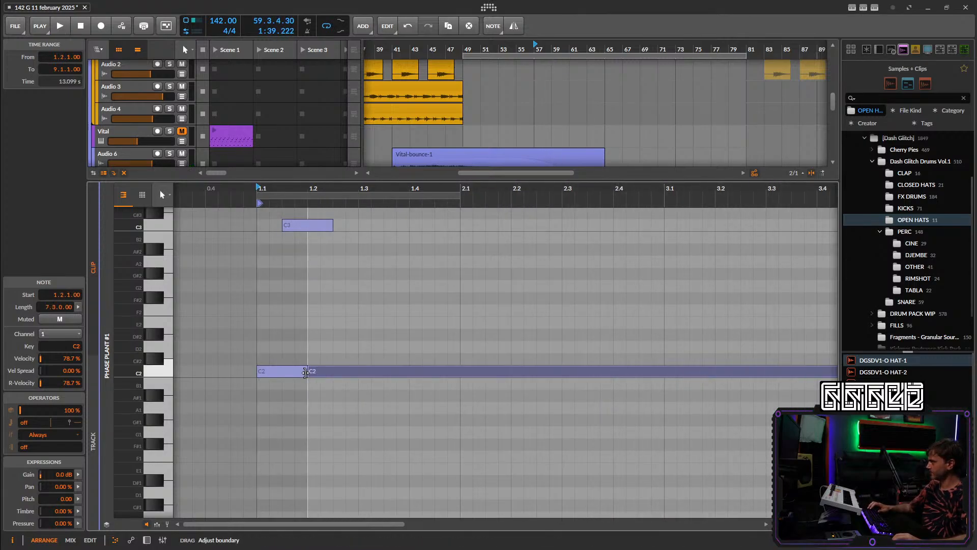
# Shorten the first C2 note to end at 1.1.4, play the result and select the long C2 note.
pyautogui.moveTo(305, 372); pyautogui.dragTo(296, 373)
pyautogui.press('space')
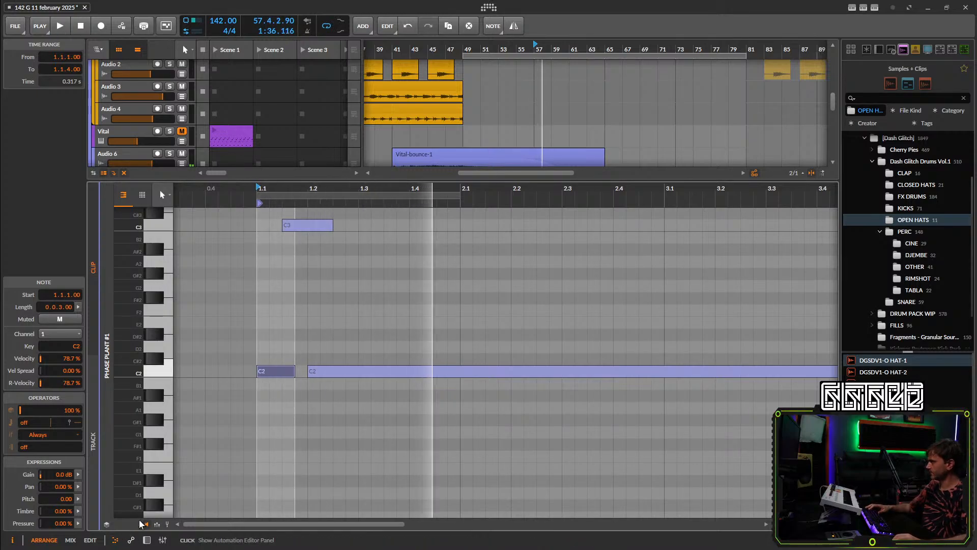
pyautogui.click(344, 371)
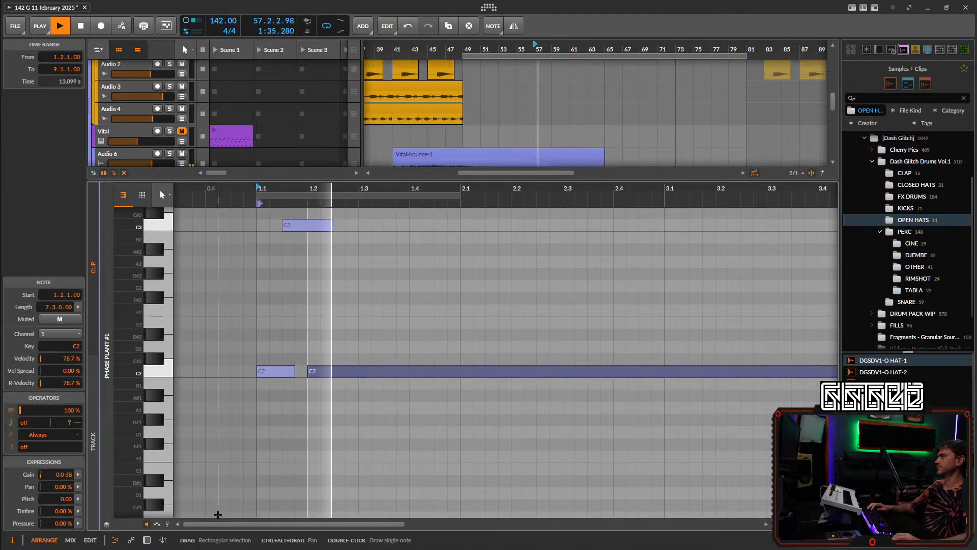
# Try to draw a rising Ch. 1 Modulation automation curve for the Phase Plant clip, starting at 0.0 near 1.4.1.
pyautogui.click(131, 540)
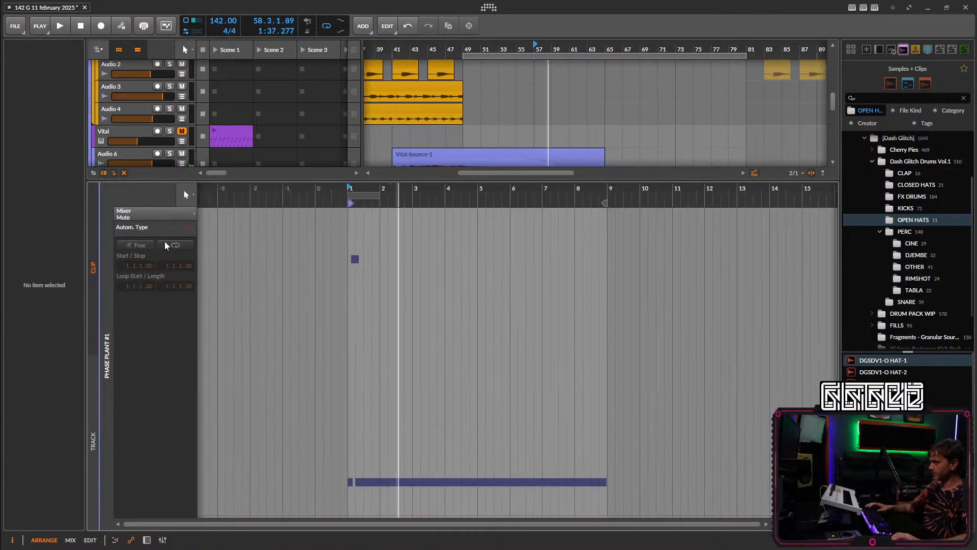
pyautogui.click(153, 214)
pyautogui.click(162, 248)
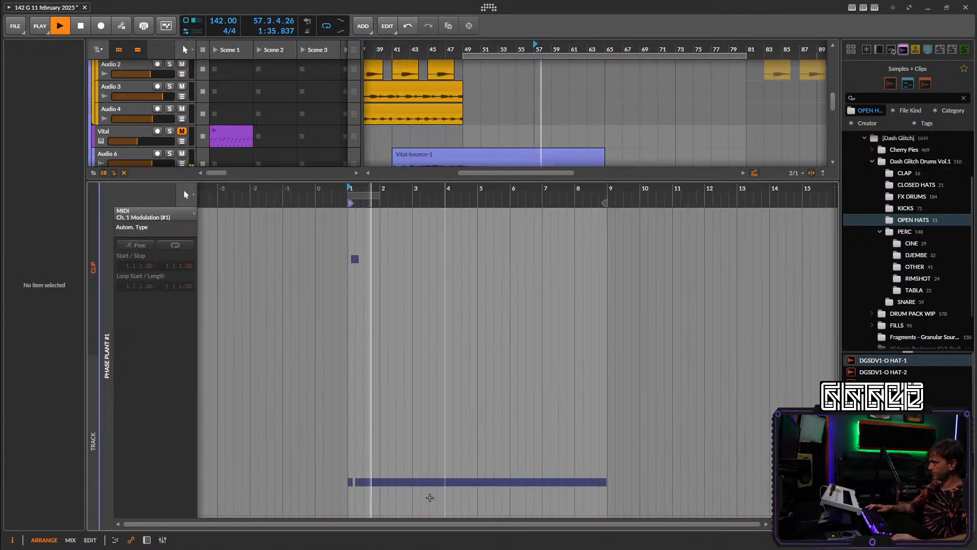
pyautogui.click(376, 516)
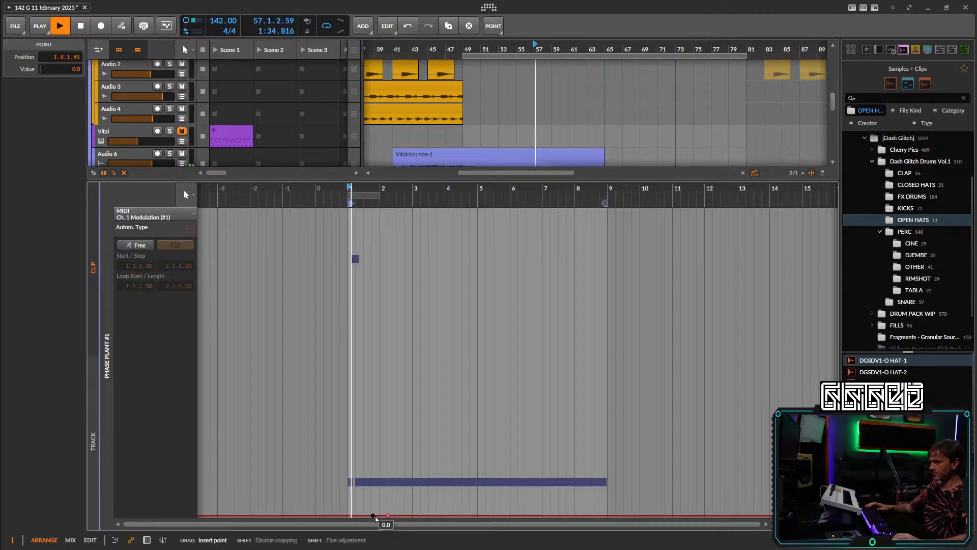
pyautogui.moveTo(388, 516); pyautogui.dragTo(501, 257)
pyautogui.press('space')
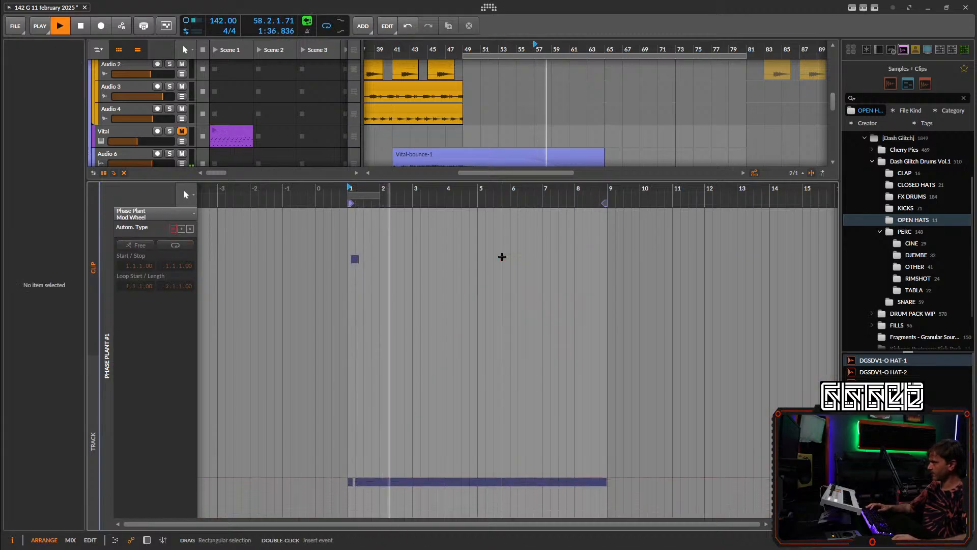
pyautogui.click(162, 212)
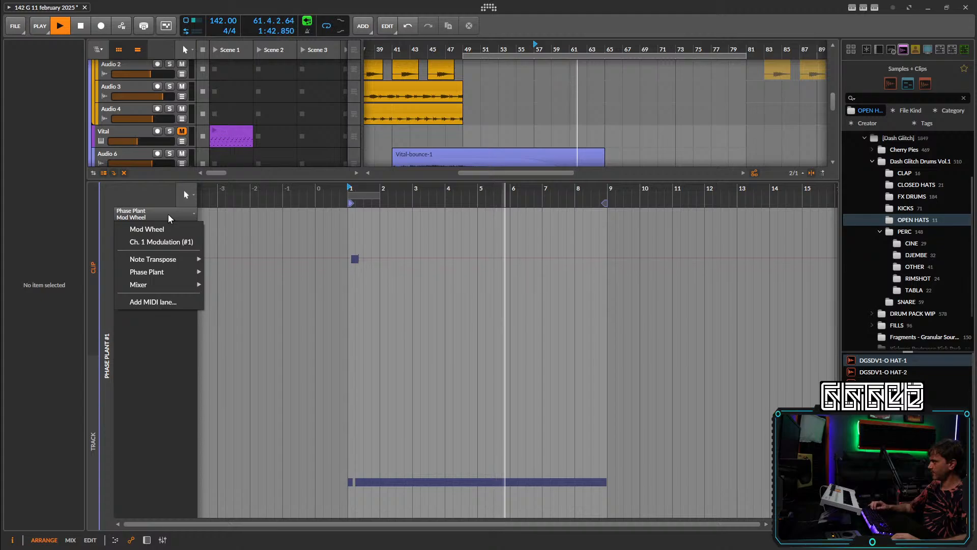
pyautogui.click(169, 216)
pyautogui.press('space')
pyautogui.press('space')
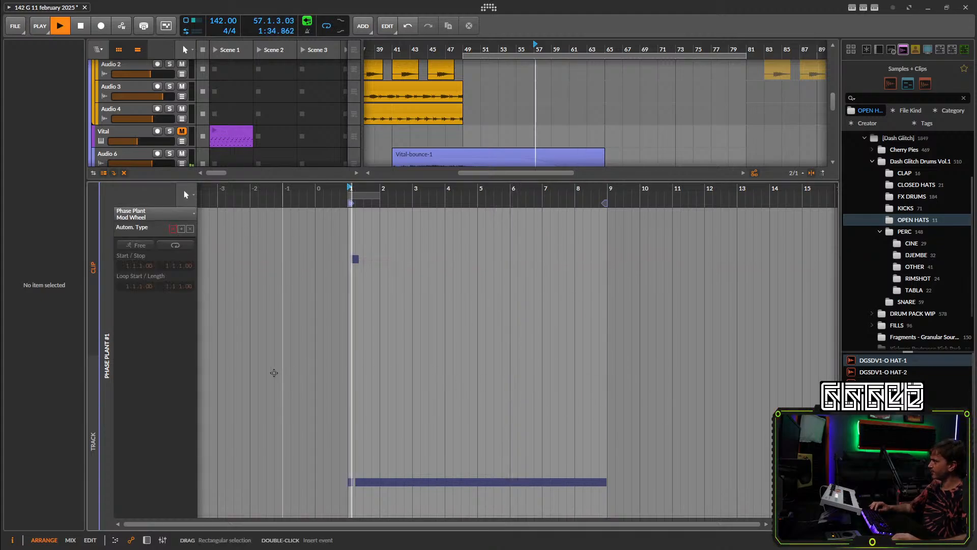
# Lower the Phase Plant track's volume to -19.8 dB during playback and stop the transport.
pyautogui.scroll(-2, 480, 145)
pyautogui.scroll(-3, 481, 146)
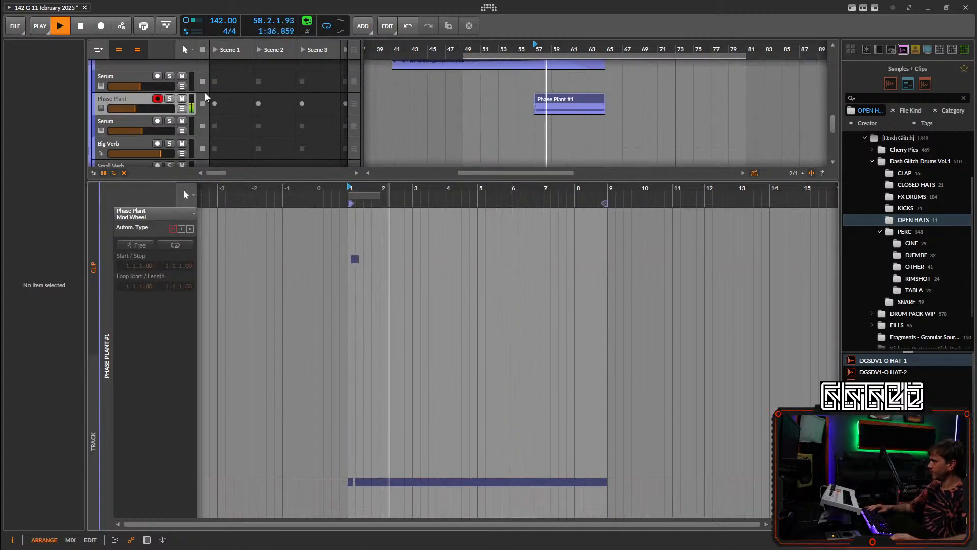
pyautogui.moveTo(139, 109); pyautogui.dragTo(133, 108)
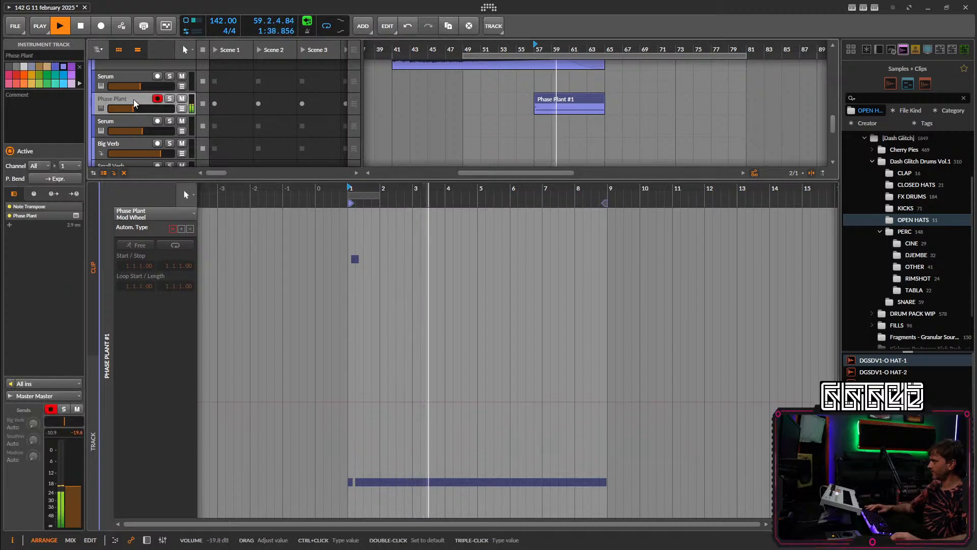
pyautogui.press('space')
pyautogui.click(144, 217)
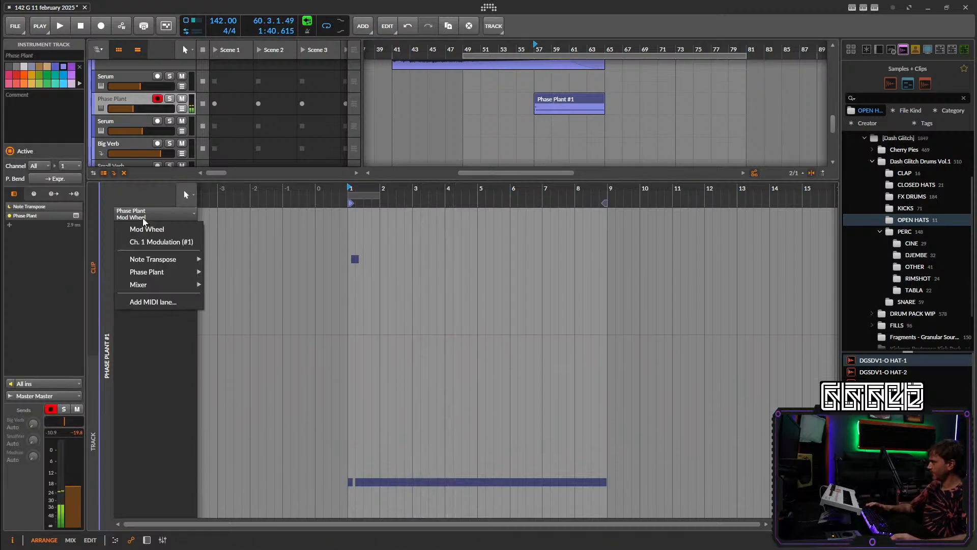
pyautogui.click(144, 215)
pyautogui.press('space')
pyautogui.click(130, 542)
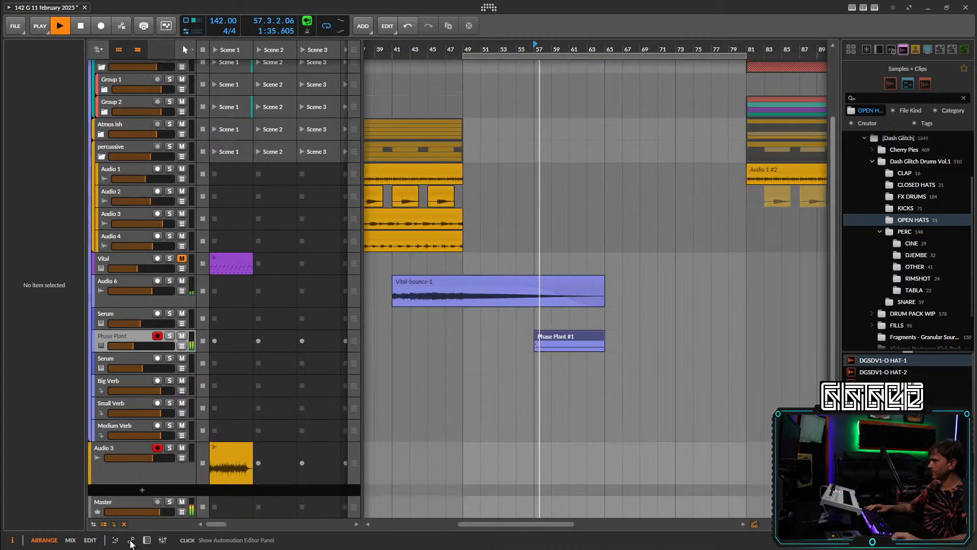
pyautogui.click(132, 542)
# Return to the note editor, enable micro-pitch editing and bend the long C2 note down to -21.00 at 5.4.1 from near its start.
pyautogui.click(115, 541)
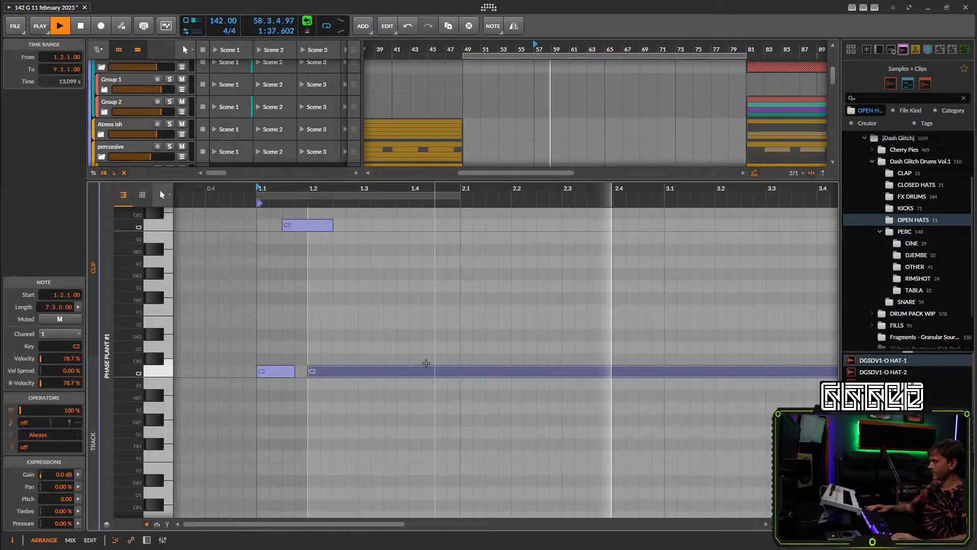
pyautogui.scroll(-5, 432, 356)
pyautogui.scroll(-2, 516, 341)
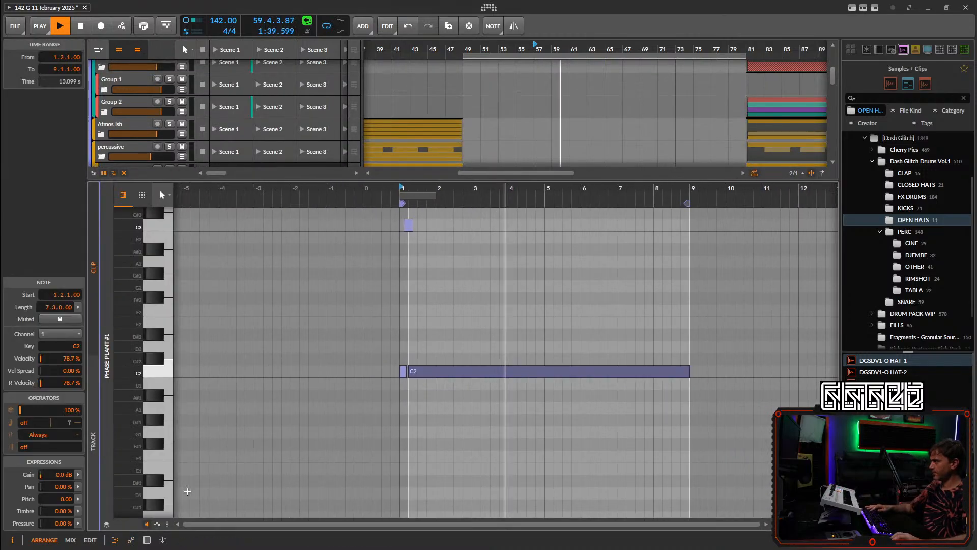
pyautogui.click(167, 524)
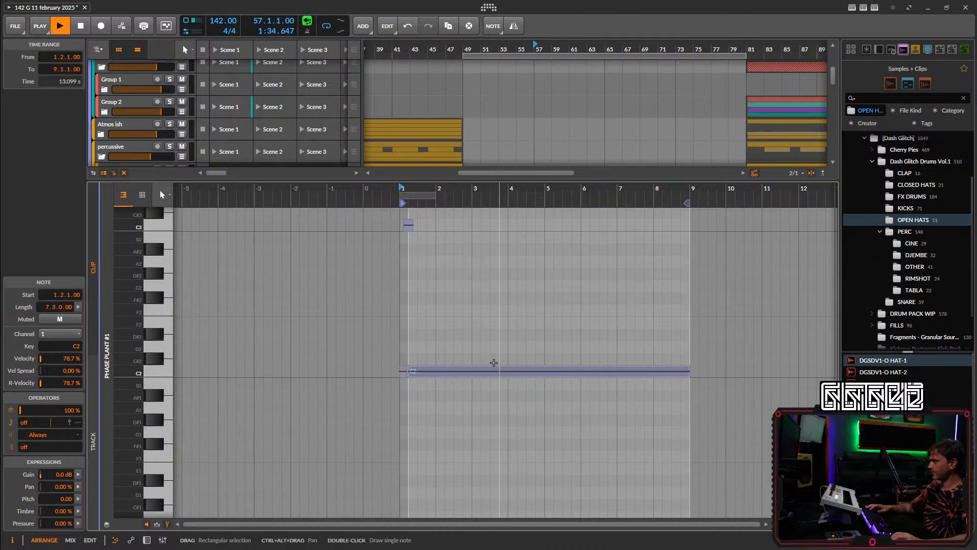
pyautogui.click(414, 372)
pyautogui.moveTo(571, 372); pyautogui.dragTo(573, 542)
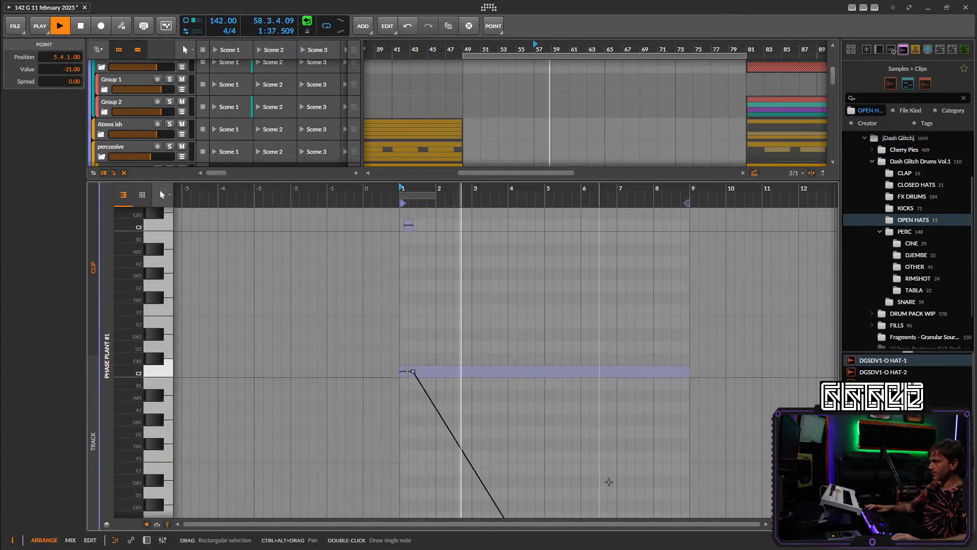
pyautogui.scroll(-3, 608, 478)
pyautogui.press('space')
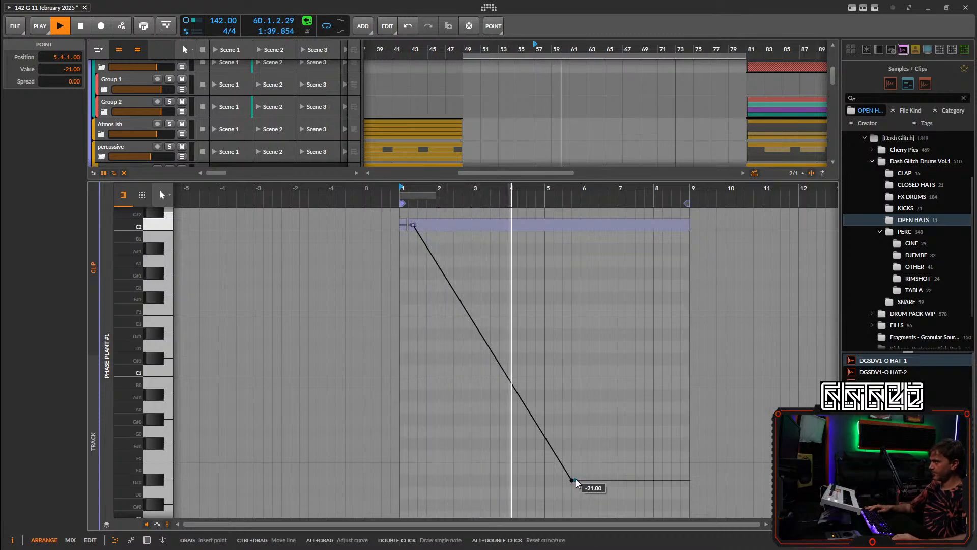
# Add a pitch point at the long note's end, placed at C0, and delete the intermediate point at 5.4.1.
pyautogui.scroll(-2, 570, 485)
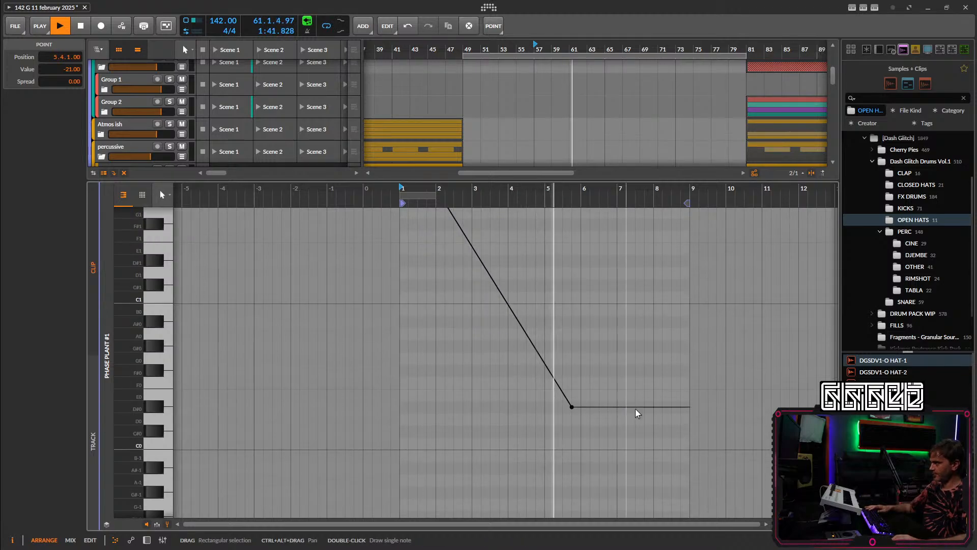
pyautogui.moveTo(681, 407); pyautogui.dragTo(682, 483)
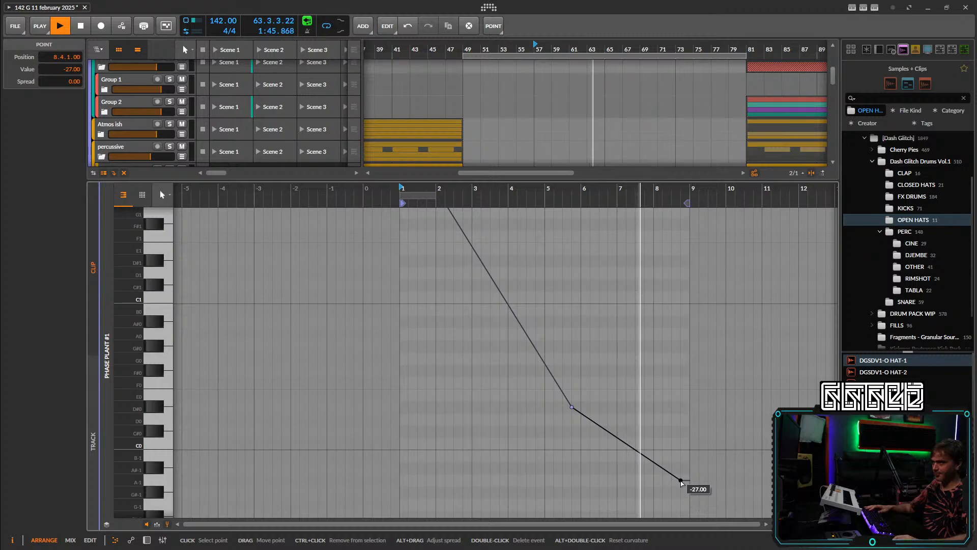
pyautogui.moveTo(680, 483); pyautogui.dragTo(690, 446)
pyautogui.moveTo(614, 395); pyautogui.dragTo(564, 436)
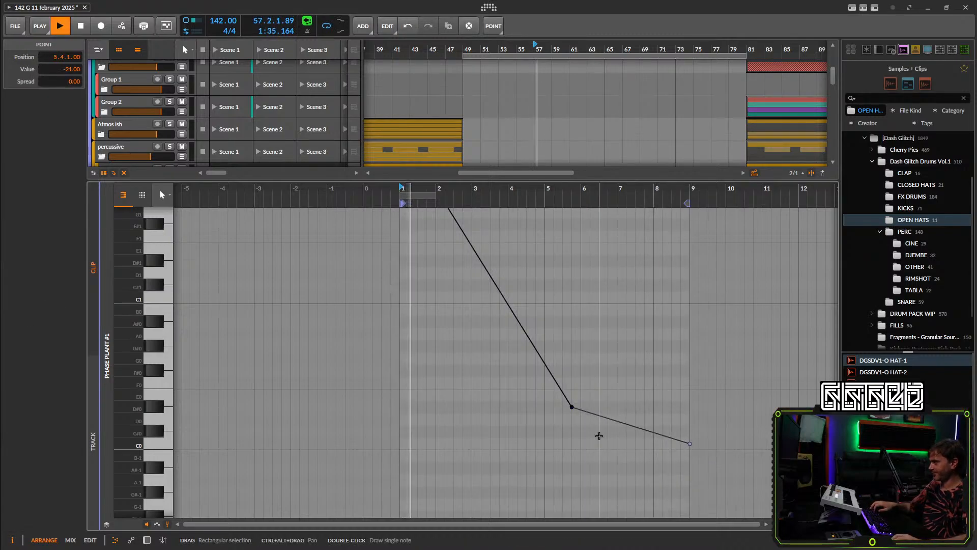
pyautogui.doubleClick(572, 407)
pyautogui.scroll(1, 581, 396)
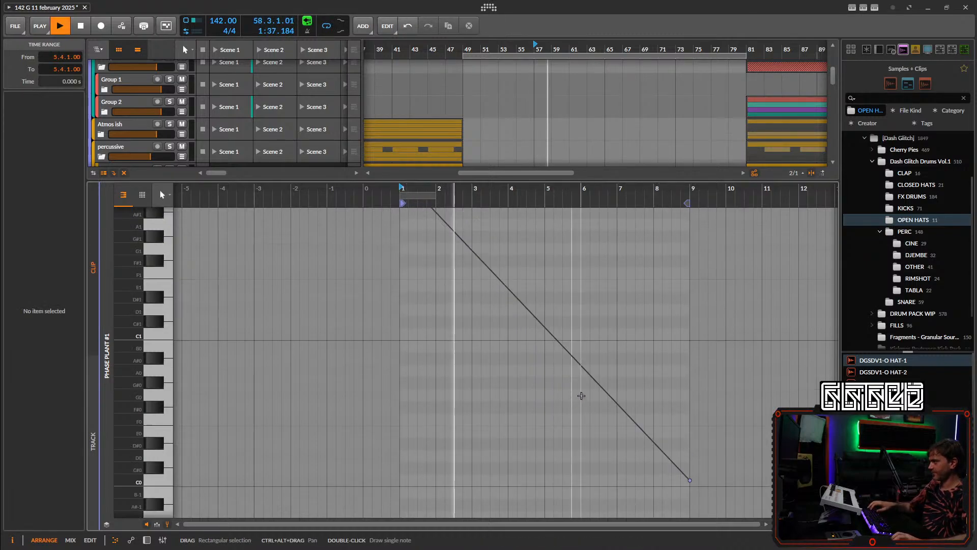
pyautogui.scroll(3, 581, 395)
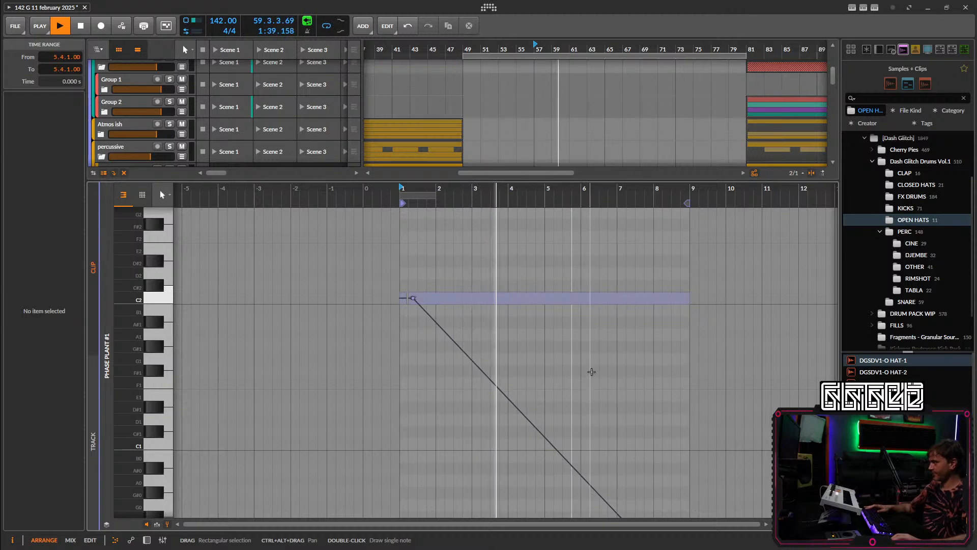
pyautogui.scroll(-2, 591, 372)
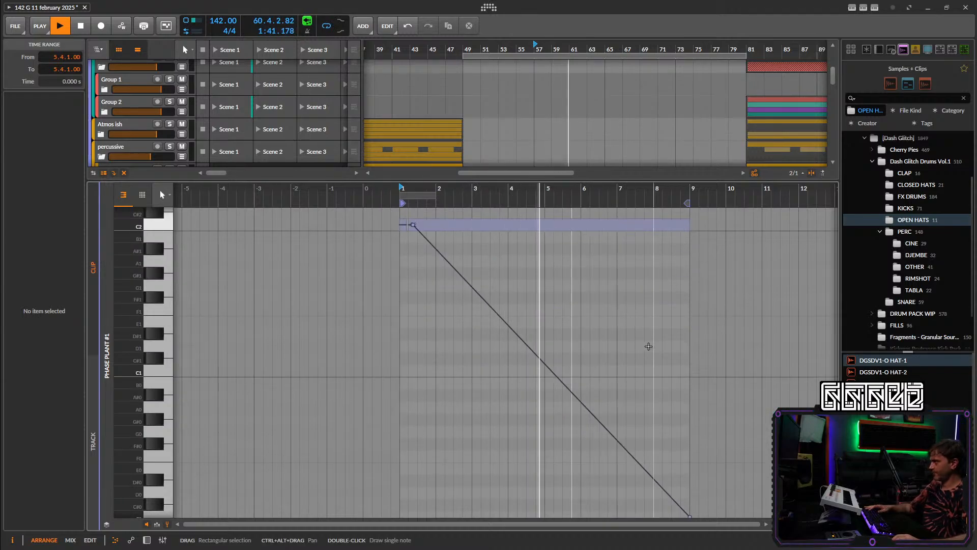
pyautogui.scroll(-2, 648, 346)
pyautogui.hscroll(2, 418, 357)
pyautogui.scroll(1, 421, 367)
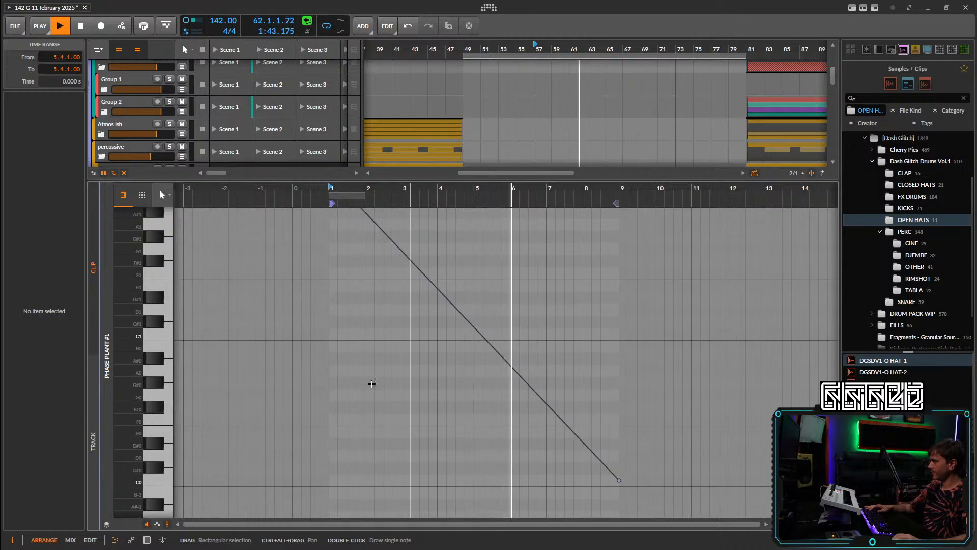
# Turn off micro-pitch editing and show the clip's Phase Plant Mod Wheel automation during playback.
pyautogui.click(168, 528)
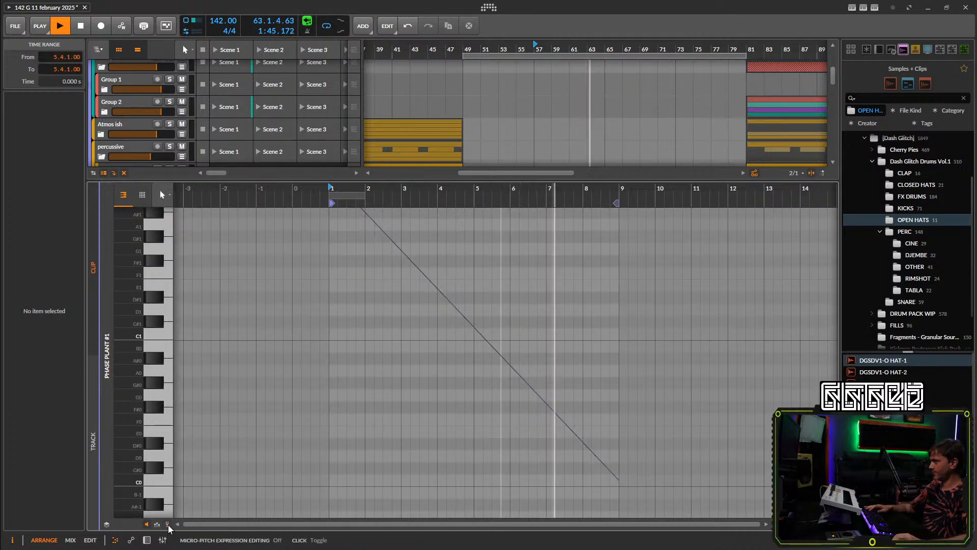
pyautogui.click(131, 539)
pyautogui.press('space')
pyautogui.press('space')
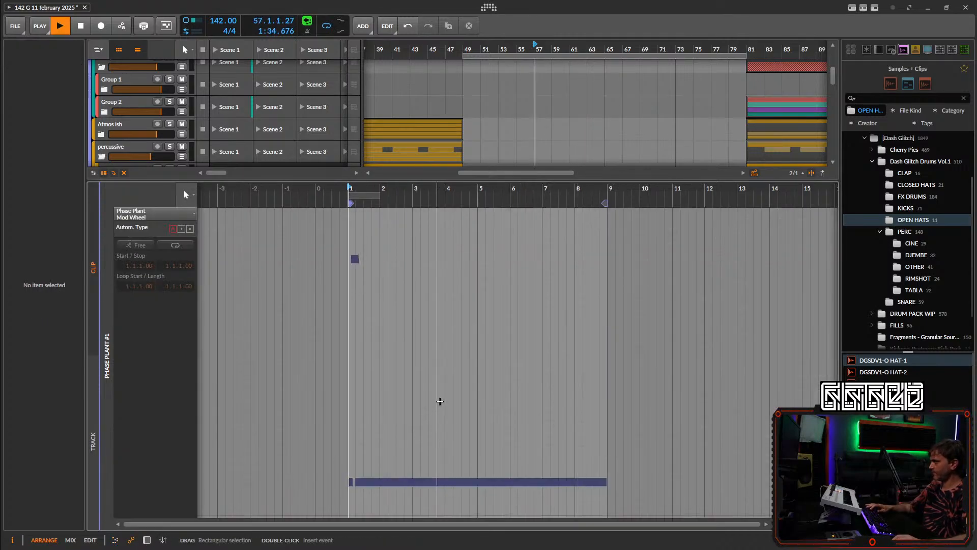
pyautogui.click(152, 217)
pyautogui.click(149, 230)
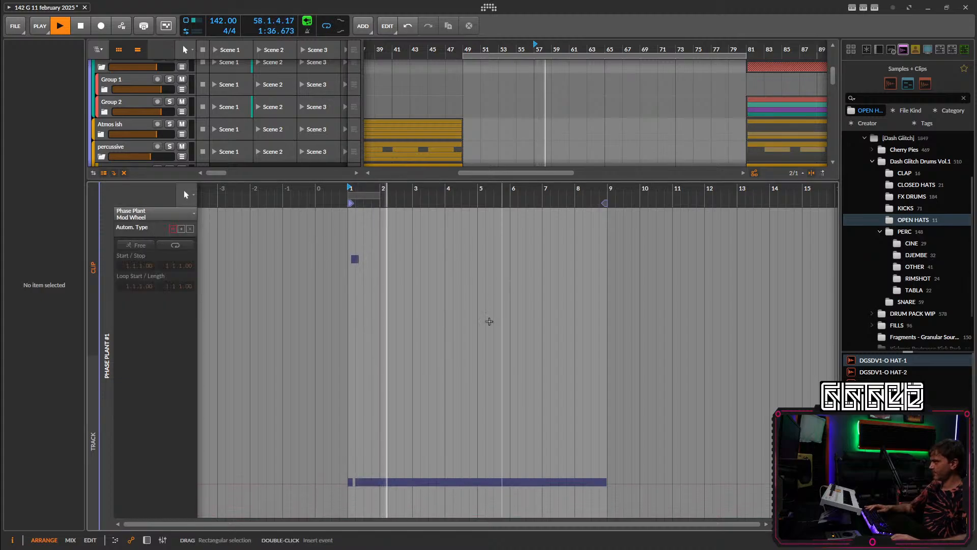
pyautogui.press('space')
# Switch the clip's automation view to Ch. 1 Modulation and briefly play the part.
pyautogui.click(152, 215)
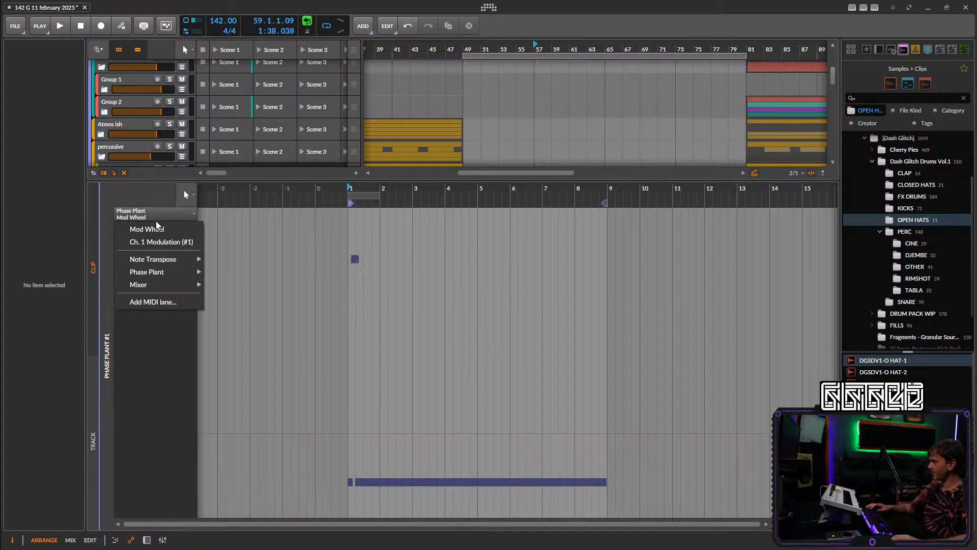
pyautogui.click(158, 242)
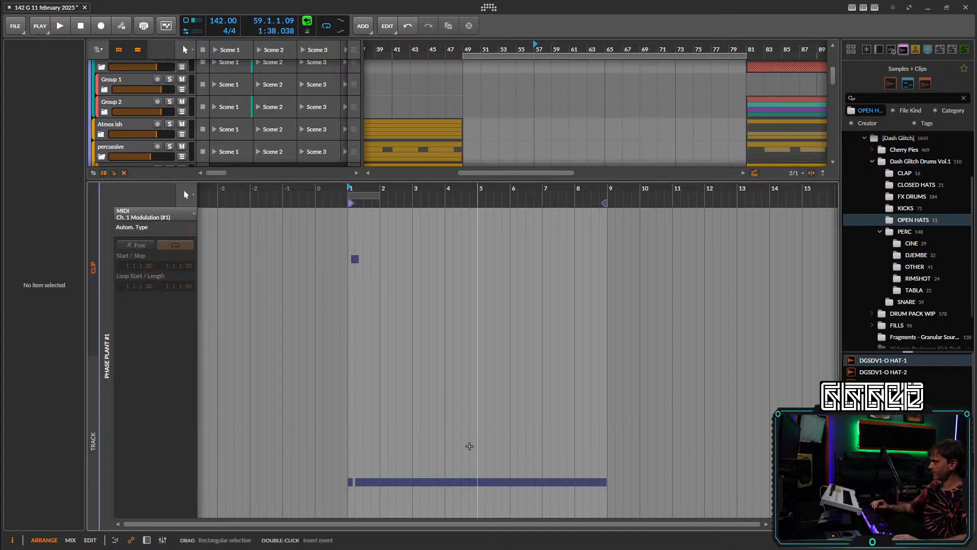
pyautogui.moveTo(428, 442); pyautogui.dragTo(522, 442)
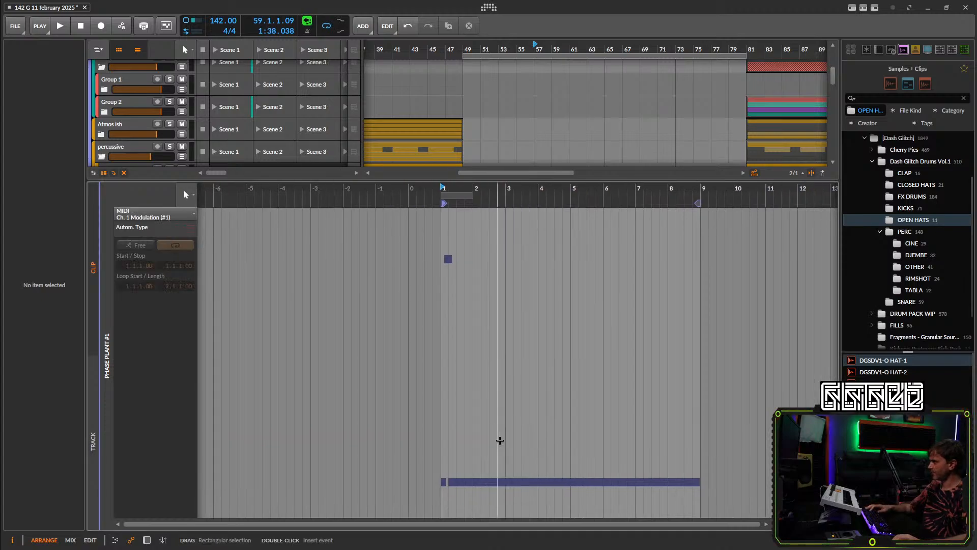
pyautogui.press('space')
pyautogui.press('space')
# Try to automate Ch. 1 Modulation with a point of 0.0 at 1.3.1 and a rise near bar 7.
pyautogui.click(142, 218)
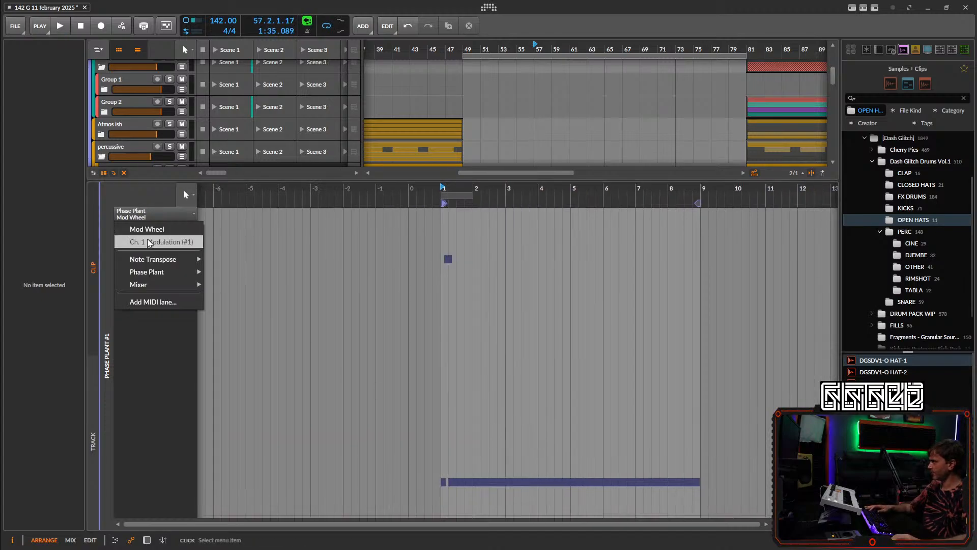
pyautogui.click(154, 240)
pyautogui.moveTo(482, 485); pyautogui.dragTo(478, 518)
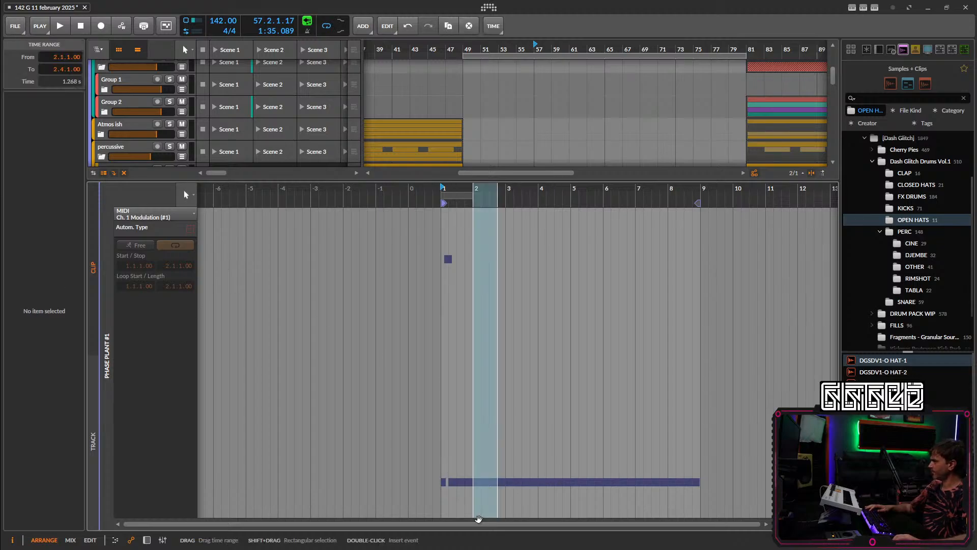
pyautogui.doubleClick(458, 517)
pyautogui.press('space')
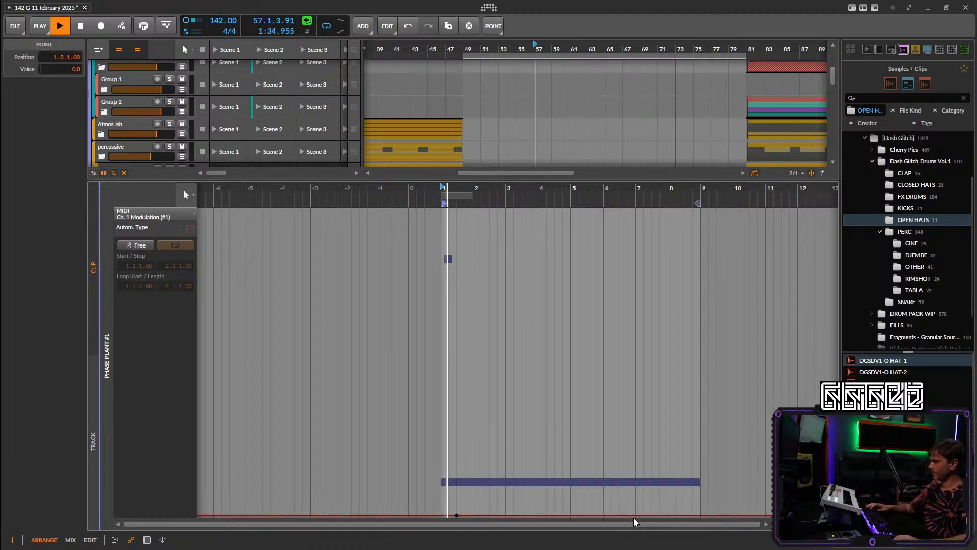
pyautogui.moveTo(634, 516); pyautogui.dragTo(626, 394)
pyautogui.press('space')
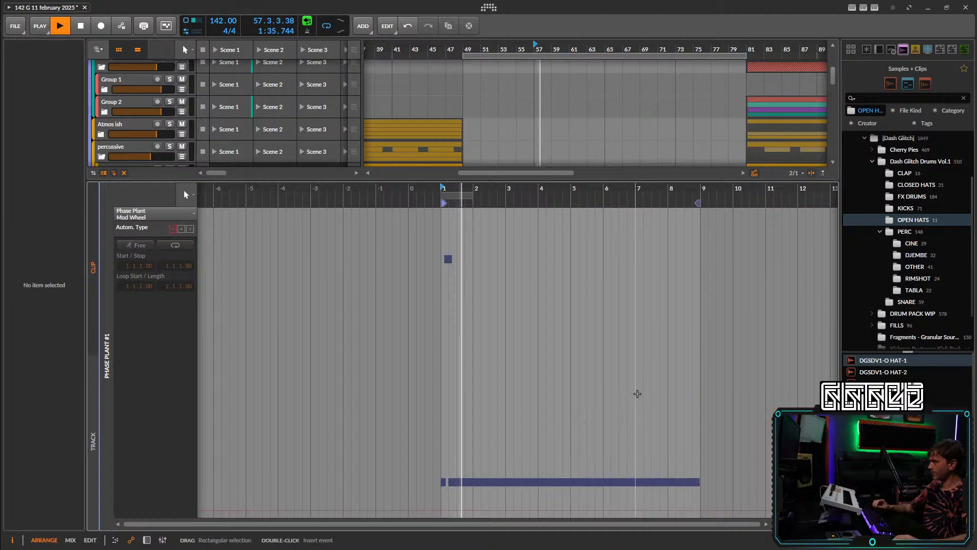
# Automate the clip's Ch. 1 Modulation with a 0.0 point at 1.3.1 and a rise to 127.0 near bar 5, and play it.
pyautogui.press('space')
pyautogui.click(136, 215)
pyautogui.click(147, 241)
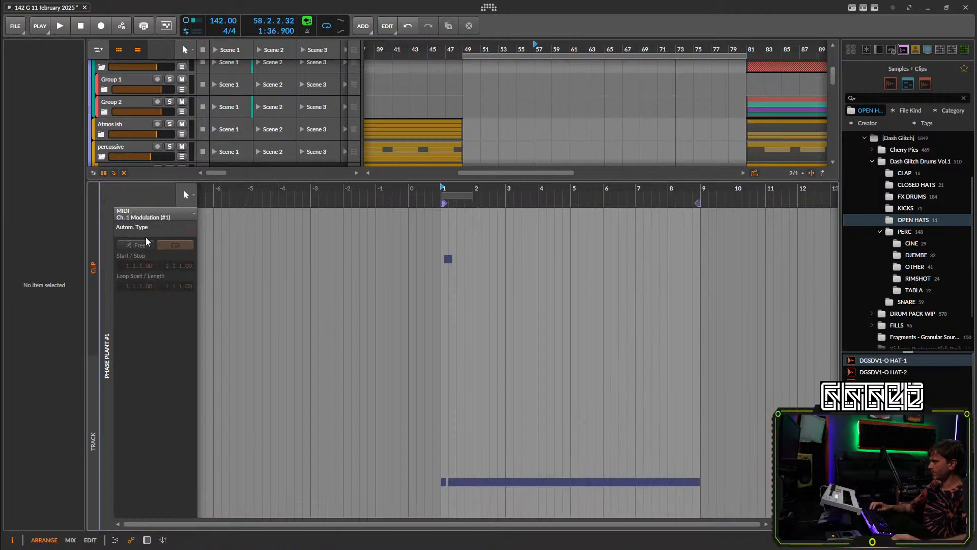
pyautogui.click(457, 516)
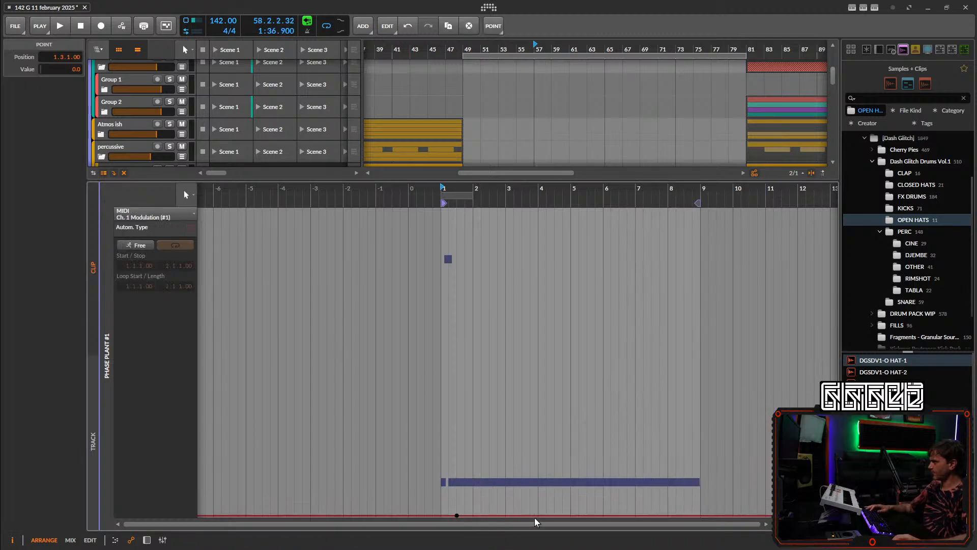
pyautogui.moveTo(579, 516); pyautogui.dragTo(578, 210)
pyautogui.press('space')
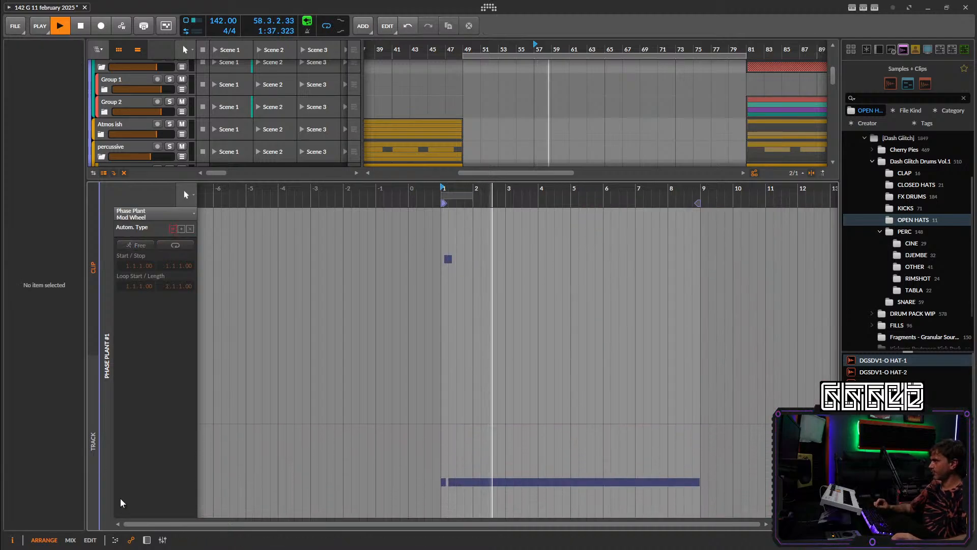
# Show the Phase Plant track's Ch. 1 Modulation automation in the arrangement and delete the 127.0 point near bar 61.
pyautogui.press('d')
pyautogui.click(181, 346)
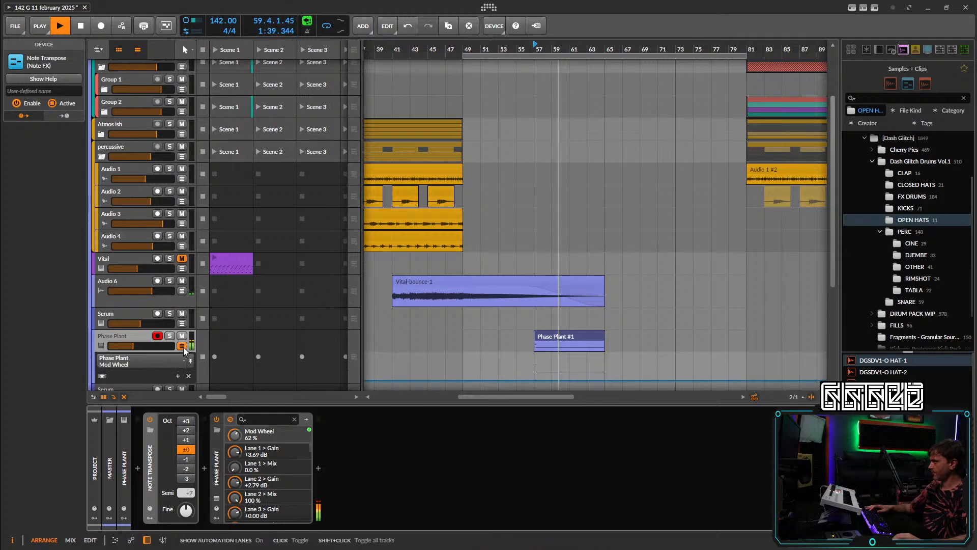
pyautogui.scroll(-3, 533, 357)
pyautogui.click(147, 253)
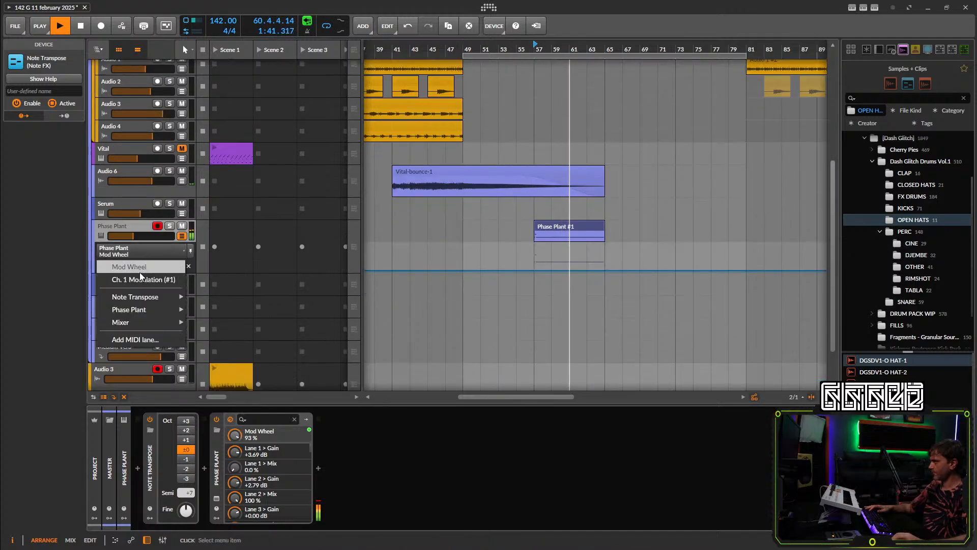
pyautogui.click(171, 269)
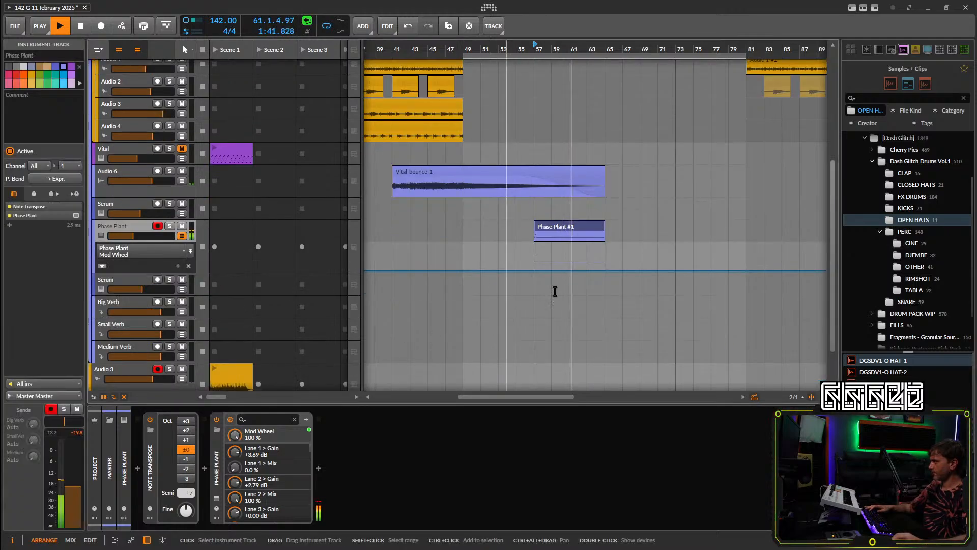
pyautogui.click(137, 251)
pyautogui.press('space')
pyautogui.click(136, 279)
pyautogui.scroll(3, 592, 259)
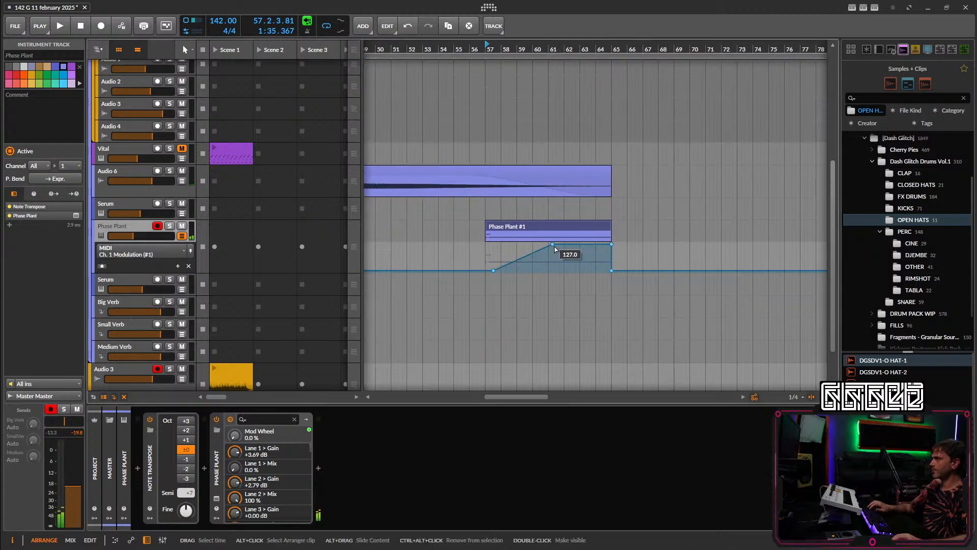
pyautogui.doubleClick(552, 246)
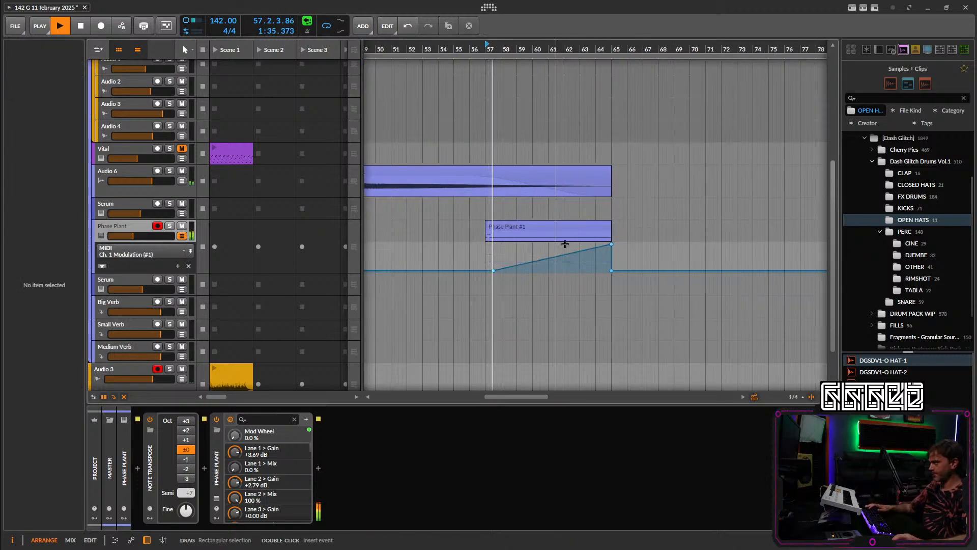
# Reselect Ch. 1 Modulation as the Phase Plant track's automation lane and listen to the clip through its end.
pyautogui.click(149, 255)
pyautogui.click(148, 280)
pyautogui.press('space')
pyautogui.click(150, 249)
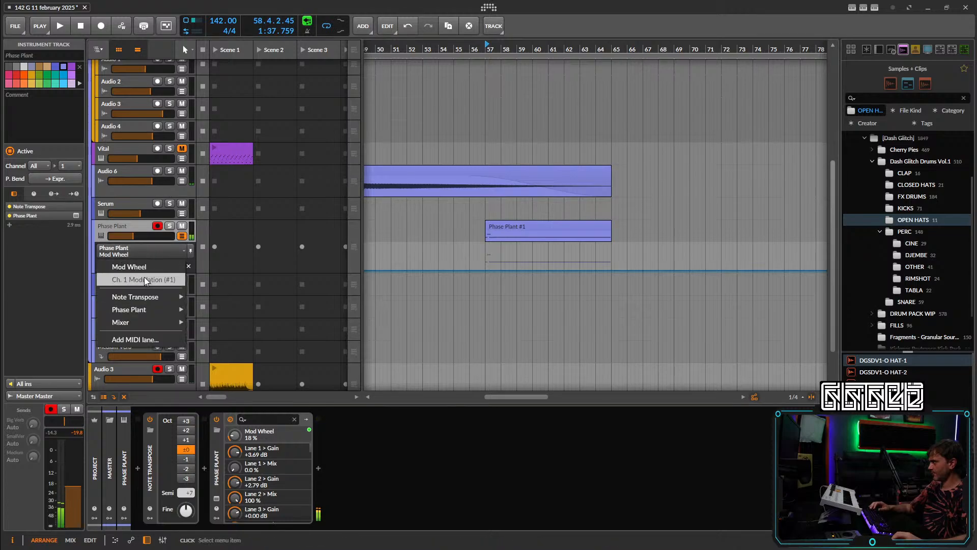
pyautogui.click(146, 280)
pyautogui.press('space')
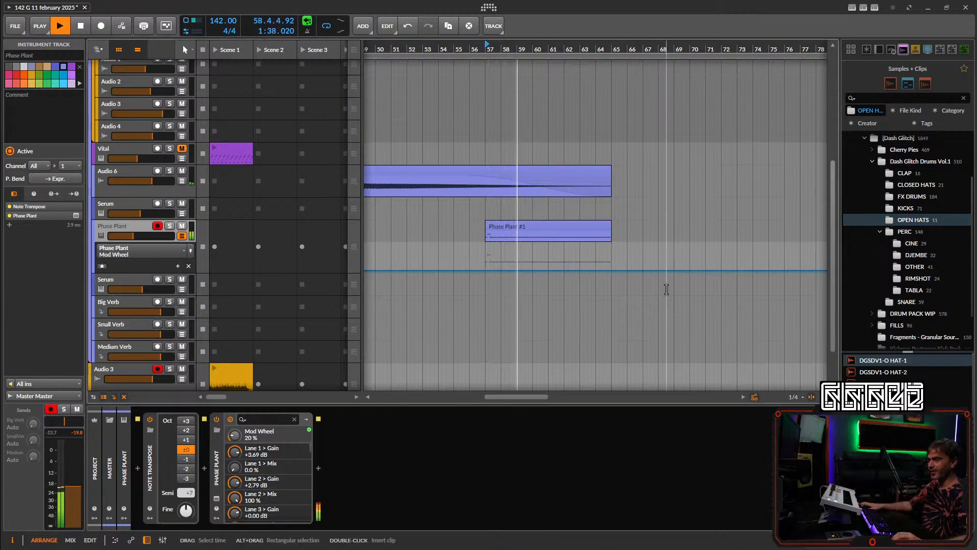
pyautogui.click(531, 229)
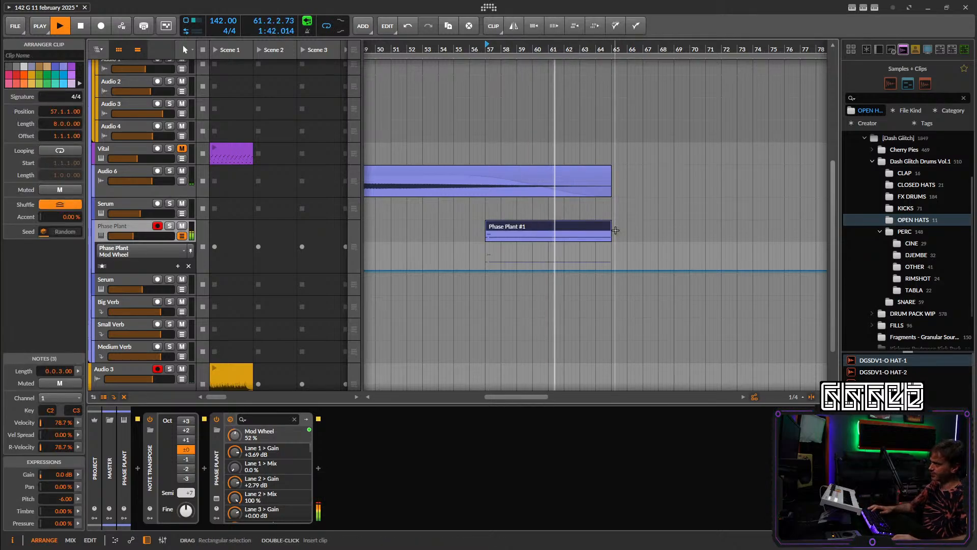
pyautogui.moveTo(630, 230); pyautogui.dragTo(595, 235)
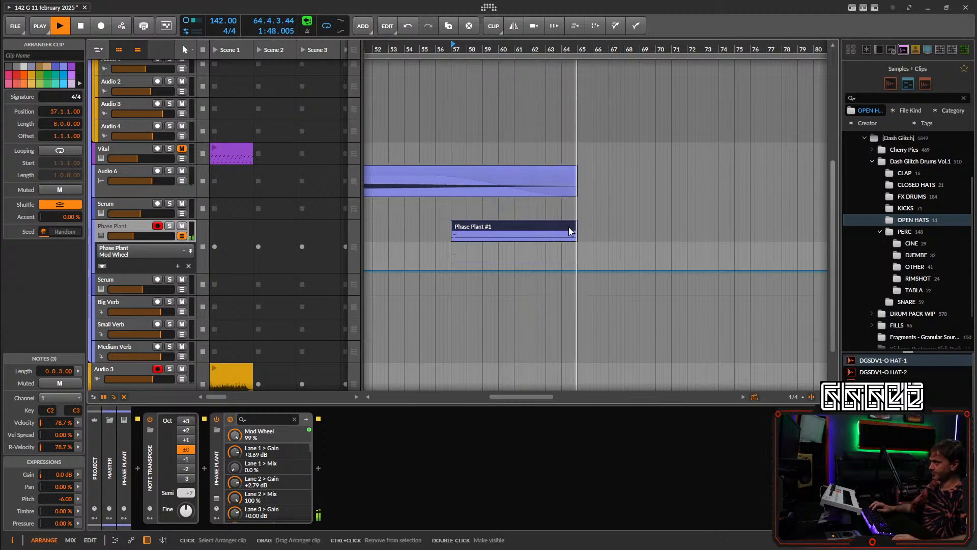
# Open the Phase Plant #1 clip for note editing and select the long C2 note during playback.
pyautogui.doubleClick(533, 229)
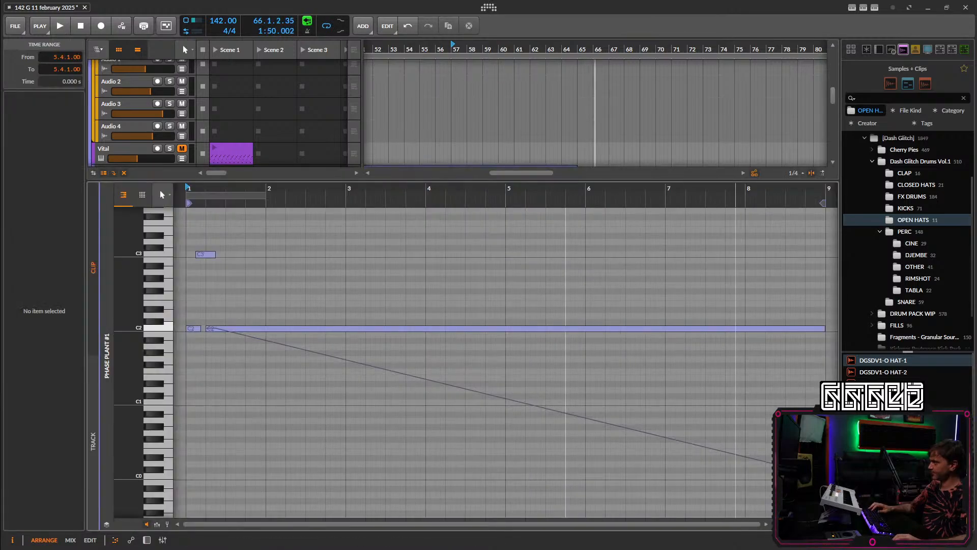
pyautogui.moveTo(735, 295); pyautogui.dragTo(573, 290)
pyautogui.press('space')
pyautogui.click(529, 328)
pyautogui.moveTo(478, 361); pyautogui.dragTo(588, 356)
pyautogui.scroll(-3, 593, 355)
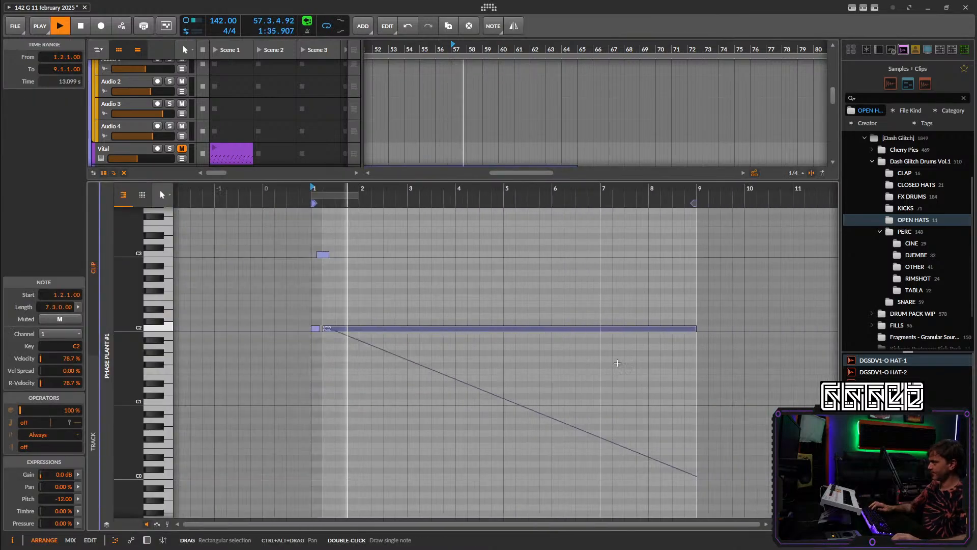
# Turn on micro-pitch editing, set the long note's final pitch point to -21.00 and bend the fall into a gradually steepening curve.
pyautogui.press('space')
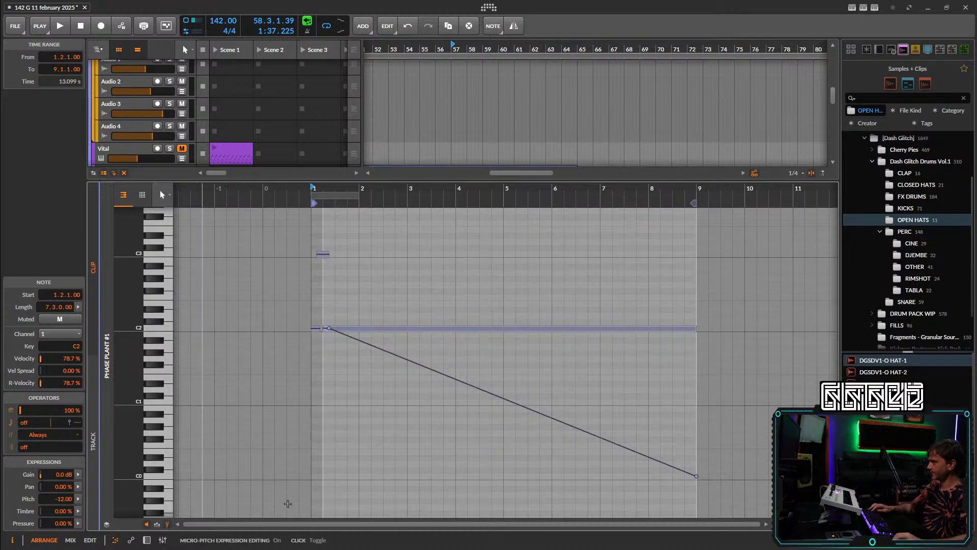
pyautogui.moveTo(697, 476); pyautogui.dragTo(685, 425)
pyautogui.press('space')
pyautogui.press('space')
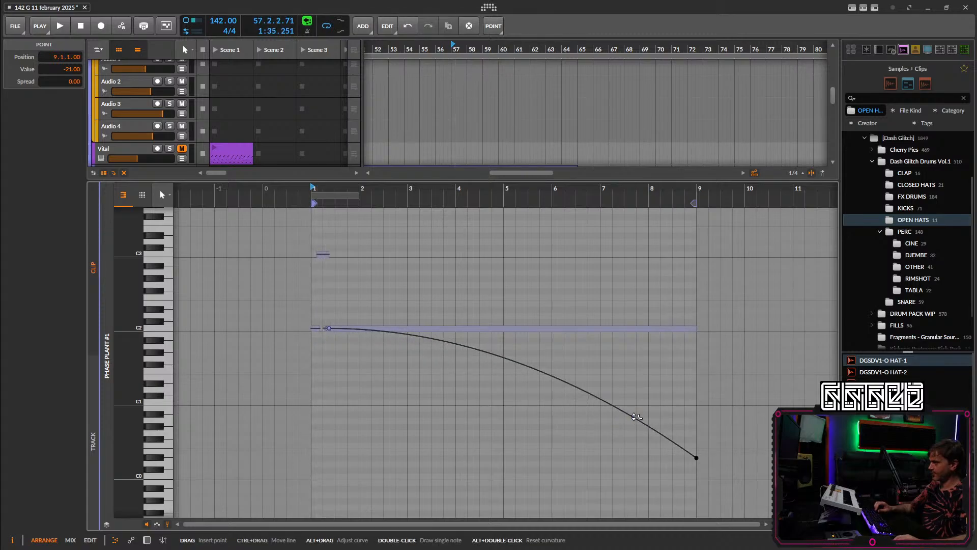
pyautogui.press('space')
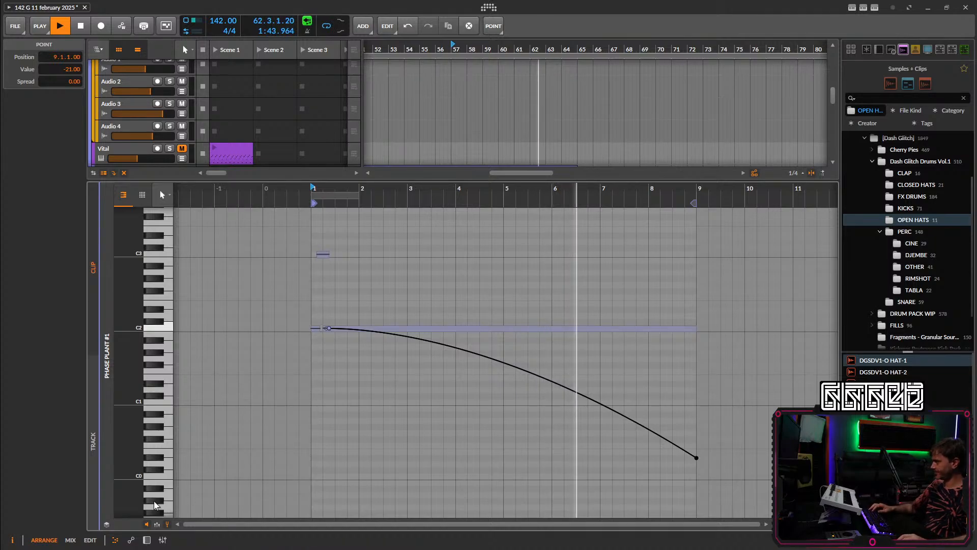
# Set the long note's final pitch point at 9.1.1 to -18.00 and play the part through its end.
pyautogui.click(149, 540)
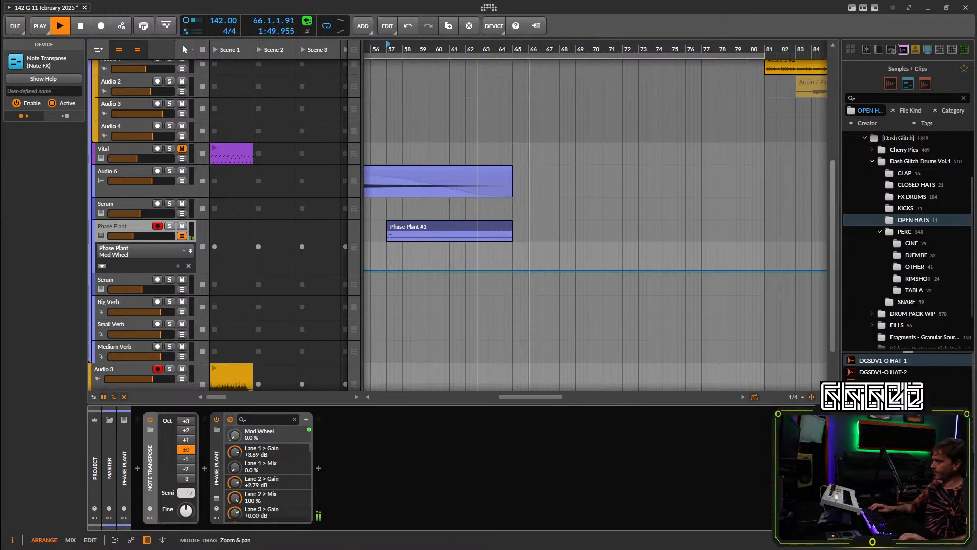
pyautogui.hscroll(-2, 494, 224)
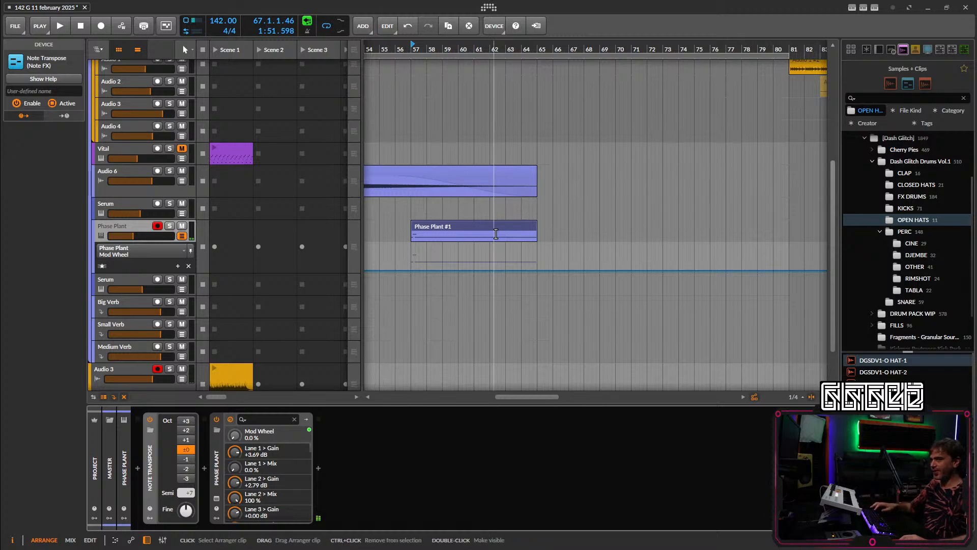
pyautogui.doubleClick(506, 229)
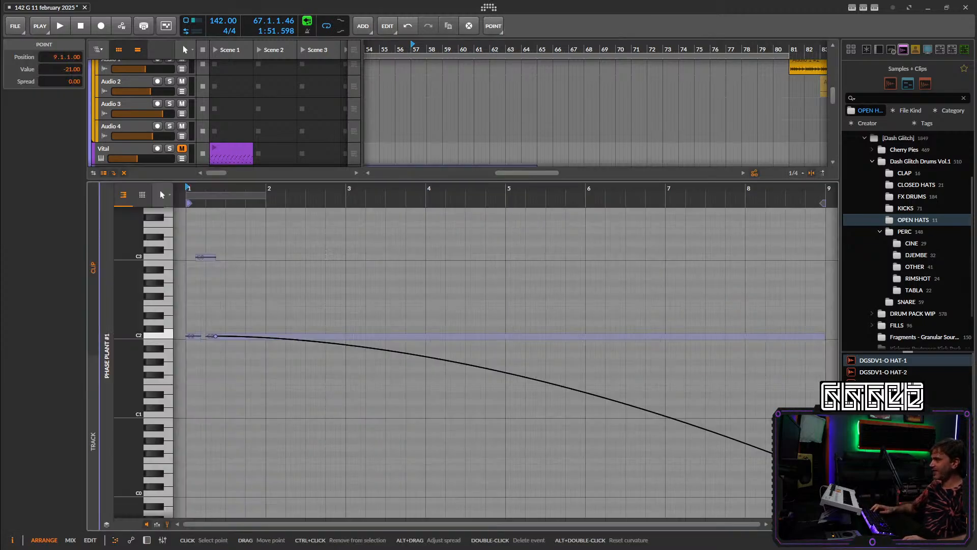
pyautogui.moveTo(821, 471); pyautogui.dragTo(754, 464)
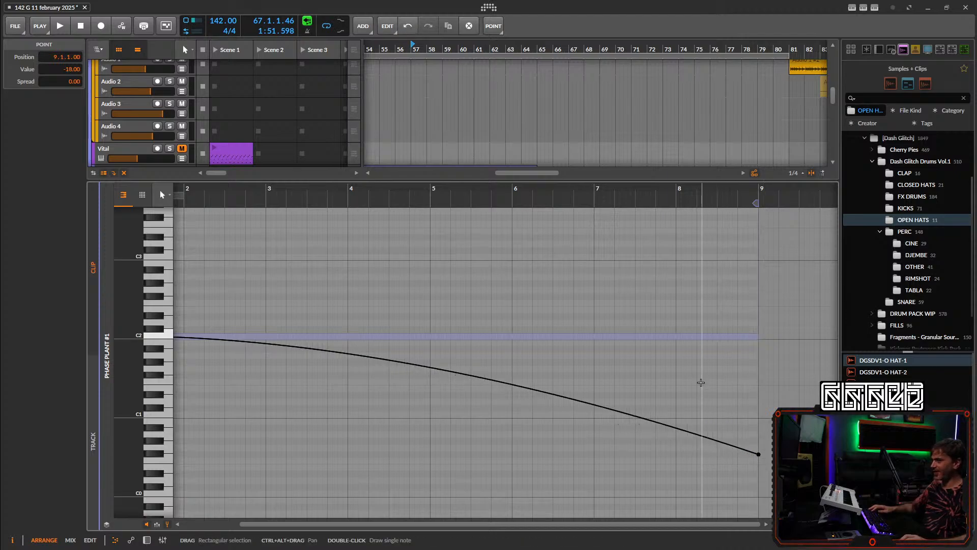
pyautogui.moveTo(589, 341); pyautogui.dragTo(667, 341)
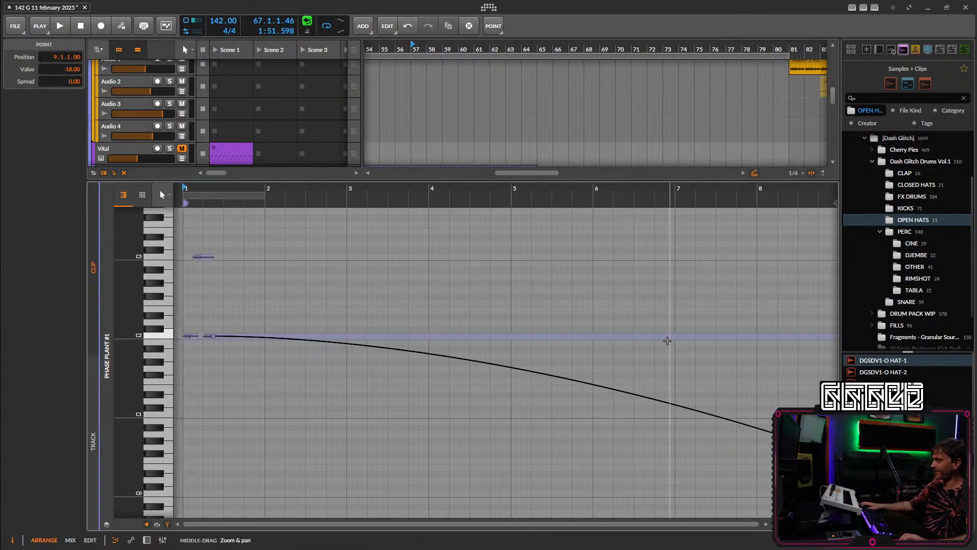
pyautogui.press('space')
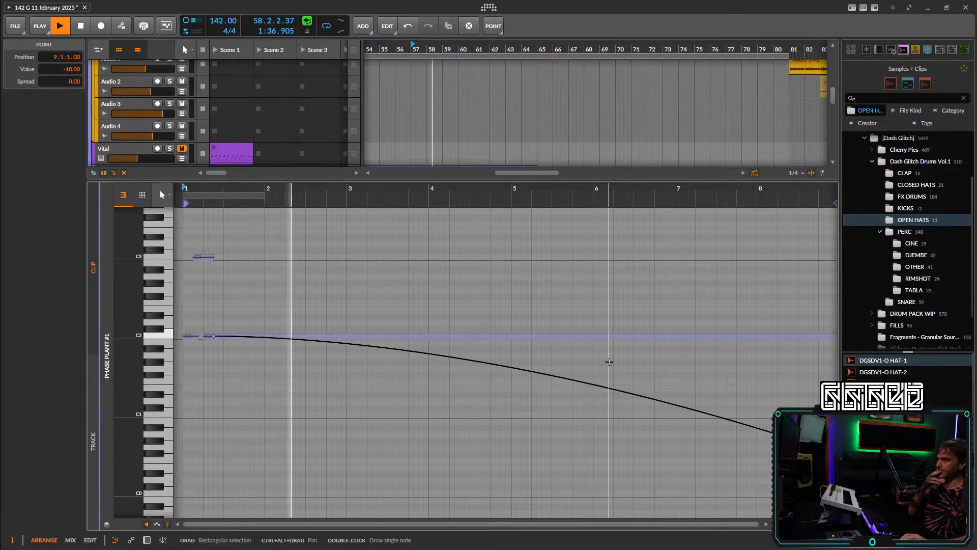
pyautogui.moveTo(648, 339); pyautogui.dragTo(583, 323)
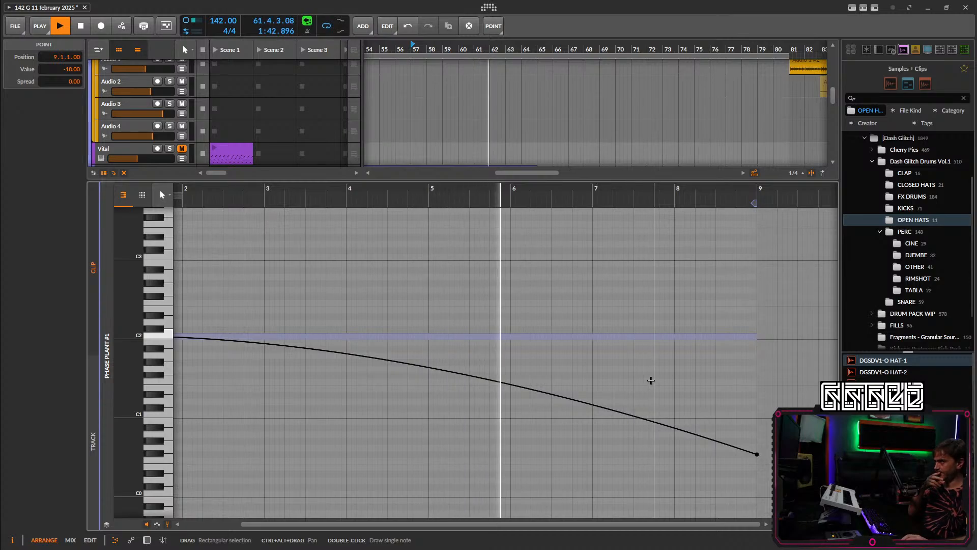
pyautogui.moveTo(671, 375); pyautogui.dragTo(630, 371)
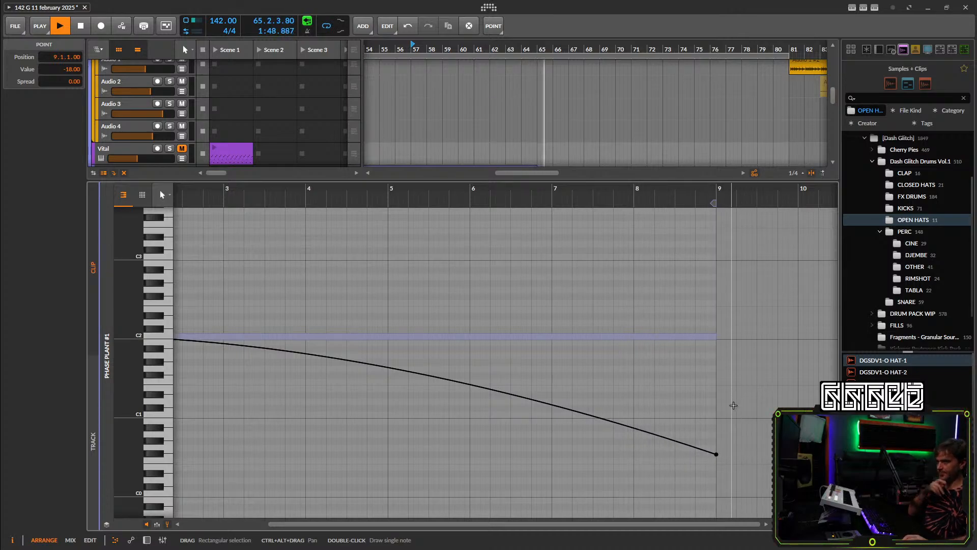
# Try a value of -19.00 for the long note's final pitch point and play the part.
pyautogui.click(146, 541)
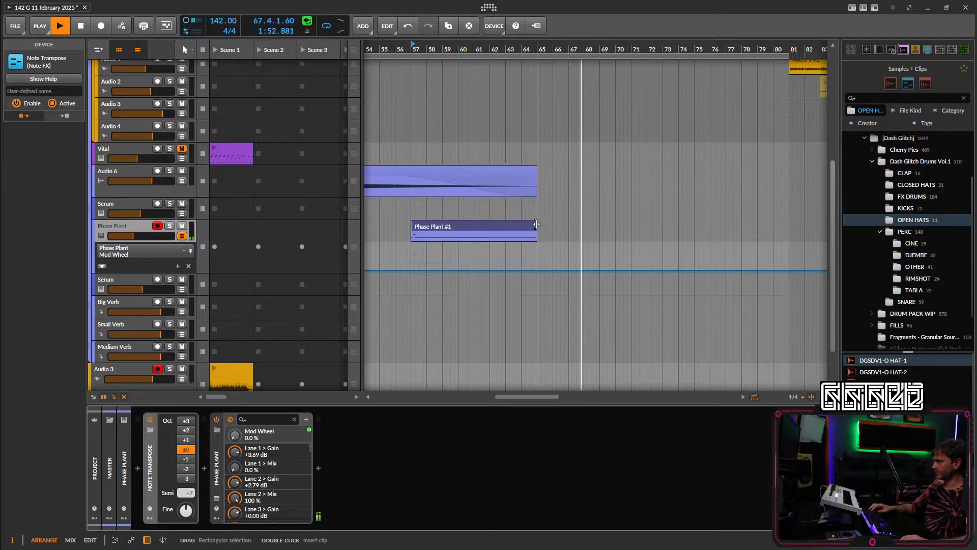
pyautogui.press('space')
pyautogui.press('space')
pyautogui.doubleClick(514, 225)
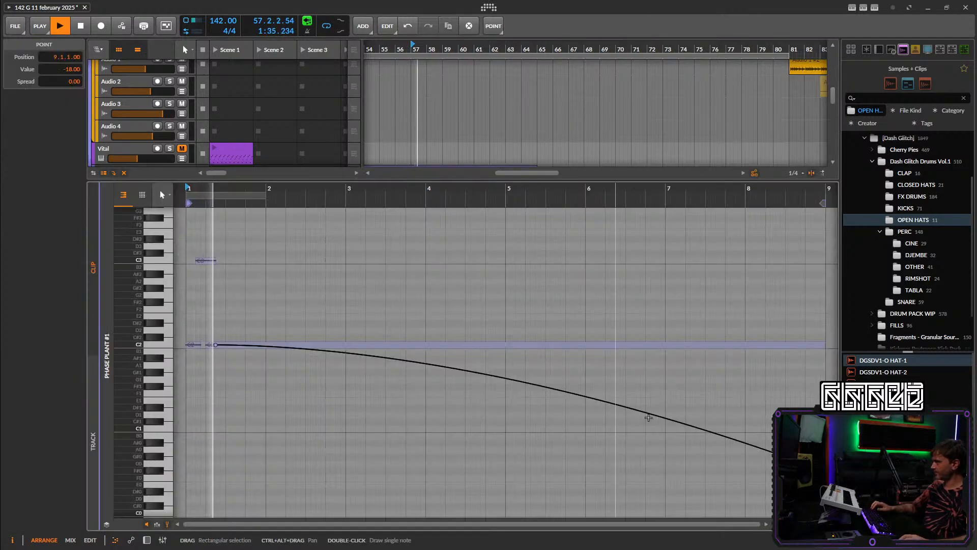
pyautogui.press('space')
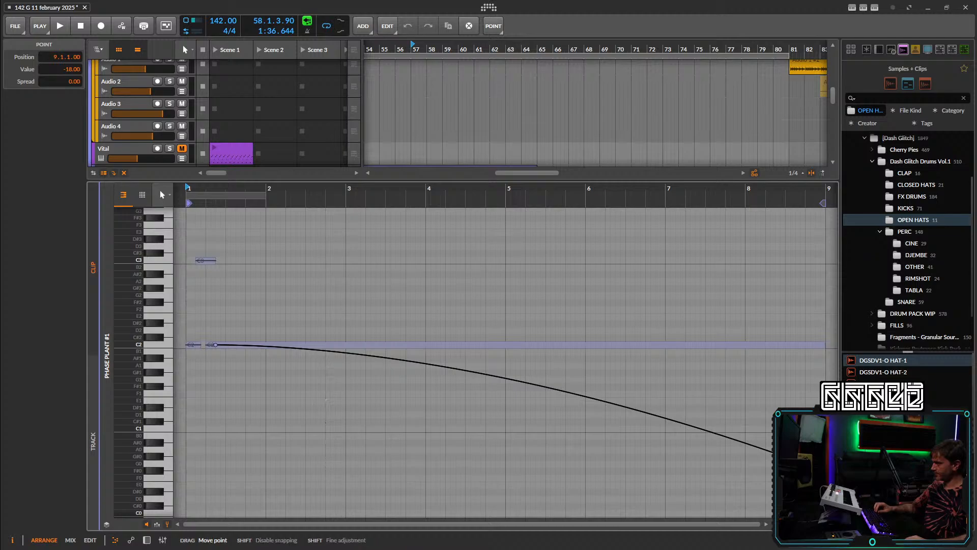
pyautogui.moveTo(545, 390); pyautogui.dragTo(545, 392)
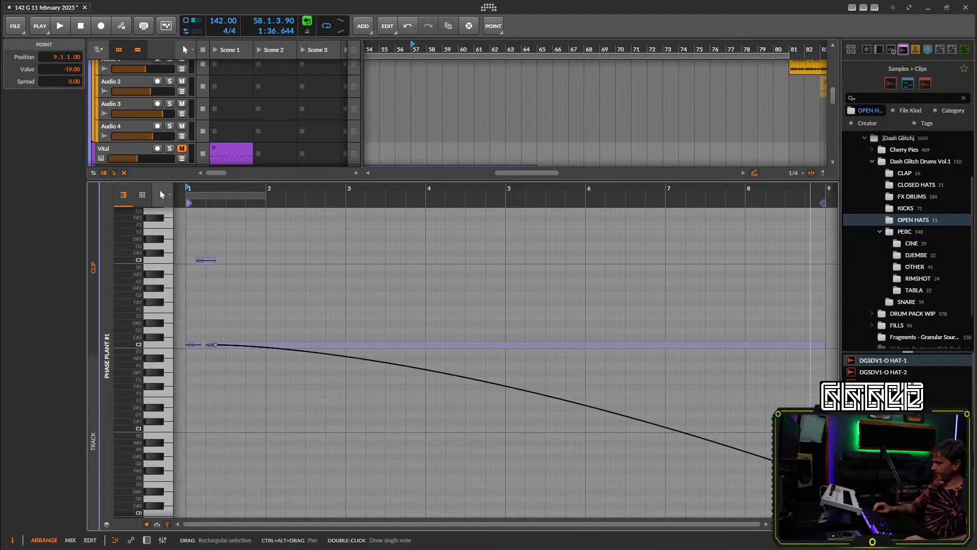
pyautogui.press('space')
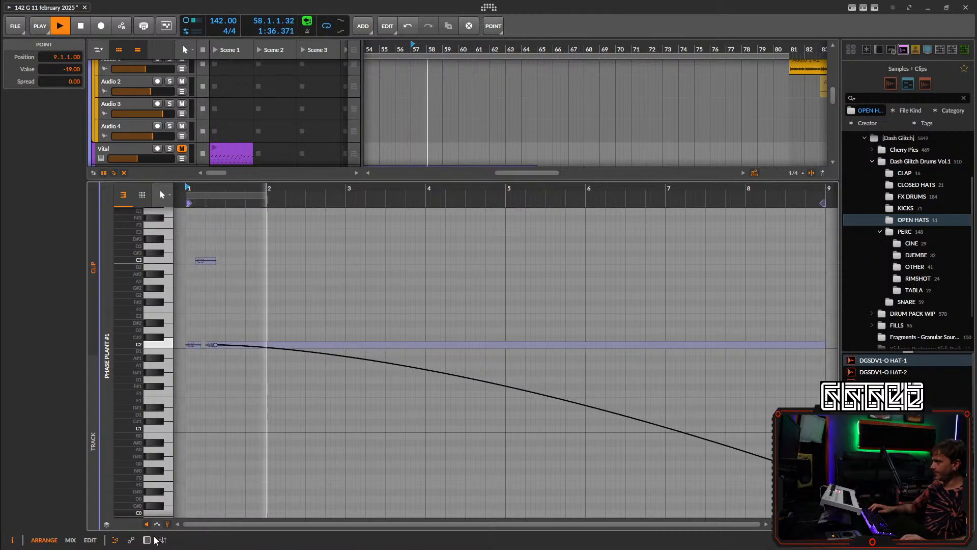
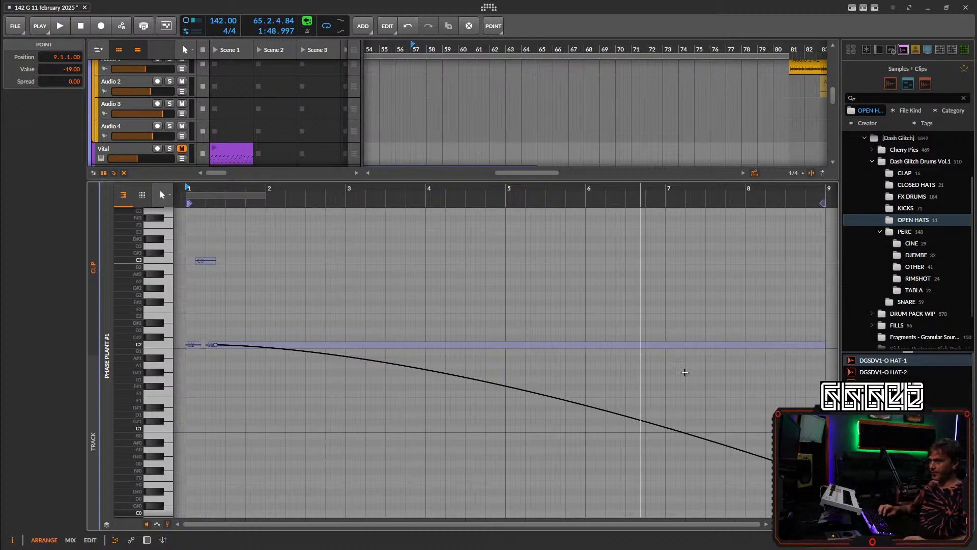
# Undo the last pitch change, set the final pitch point at 9.1.1 to -16.00 and play the part.
pyautogui.hotkey('ctrl', 'z')
pyautogui.press('space')
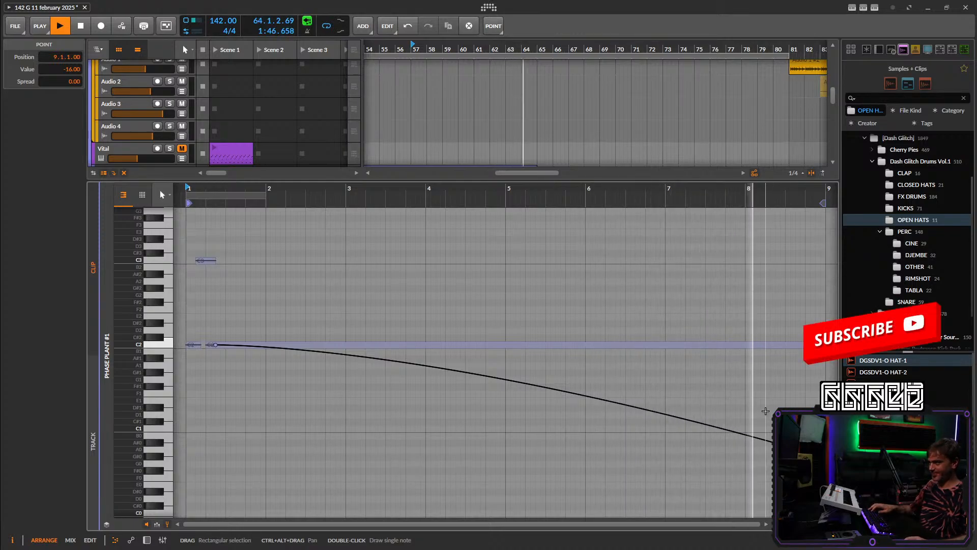
pyautogui.press('space')
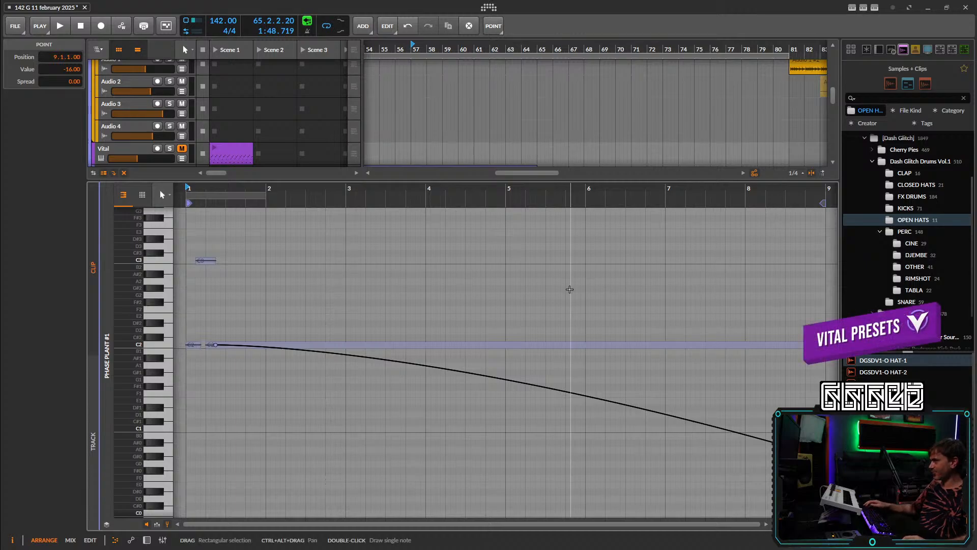
# Deselect the pitch point, replay the part and show the Phase Plant track's devices during playback.
pyautogui.click(565, 297)
pyautogui.press('space')
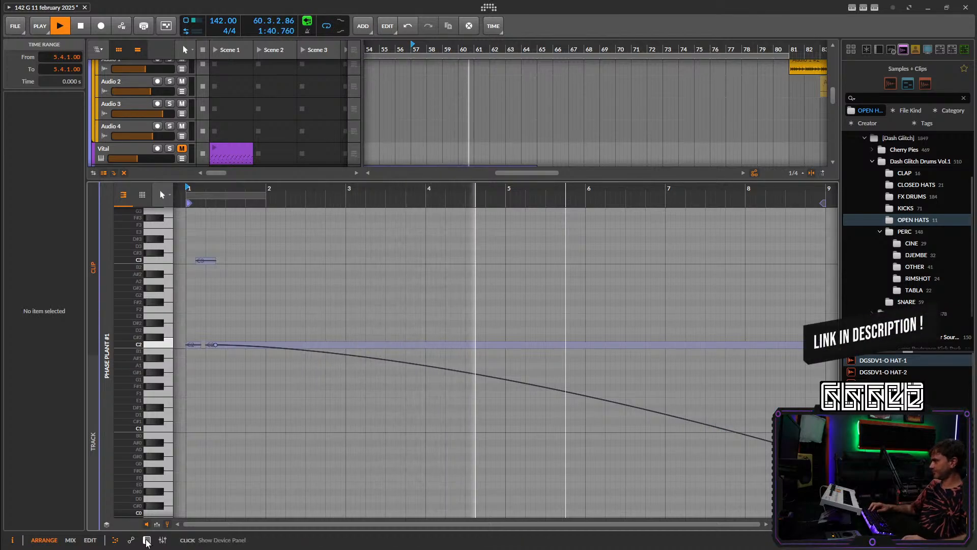
pyautogui.press('d')
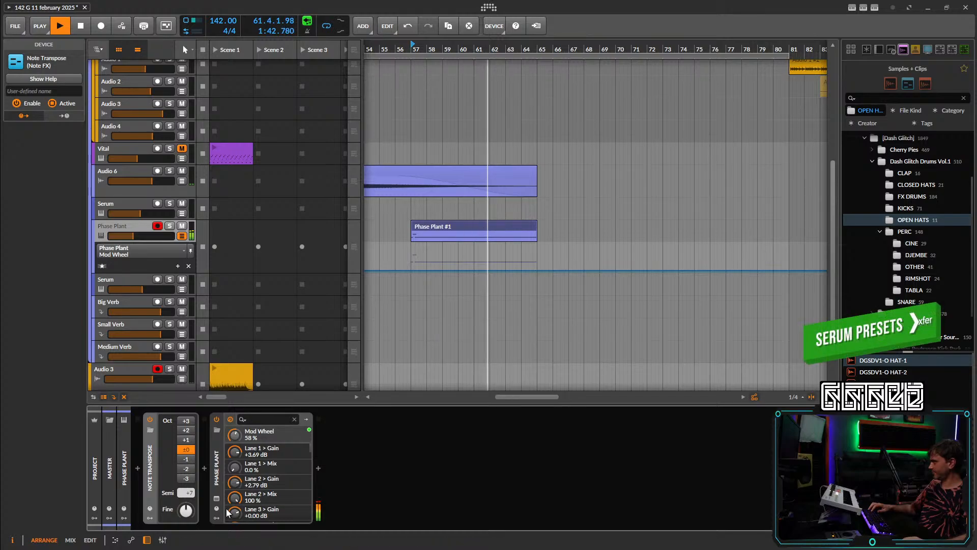
# Open the Phase Plant plug-in window, adjust its FX Mix macro slightly during playback and close it with playback stopped.
pyautogui.click(216, 498)
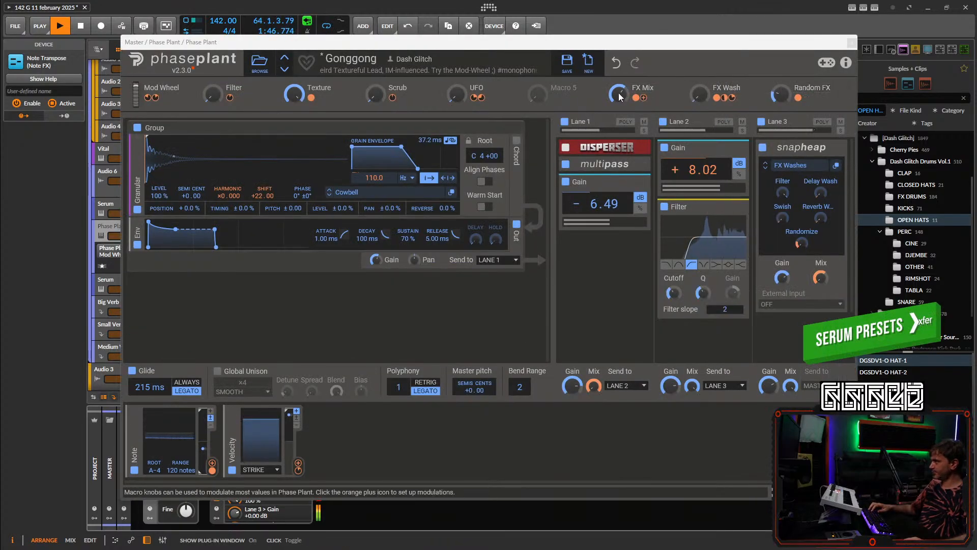
pyautogui.moveTo(619, 97); pyautogui.dragTo(619, 95)
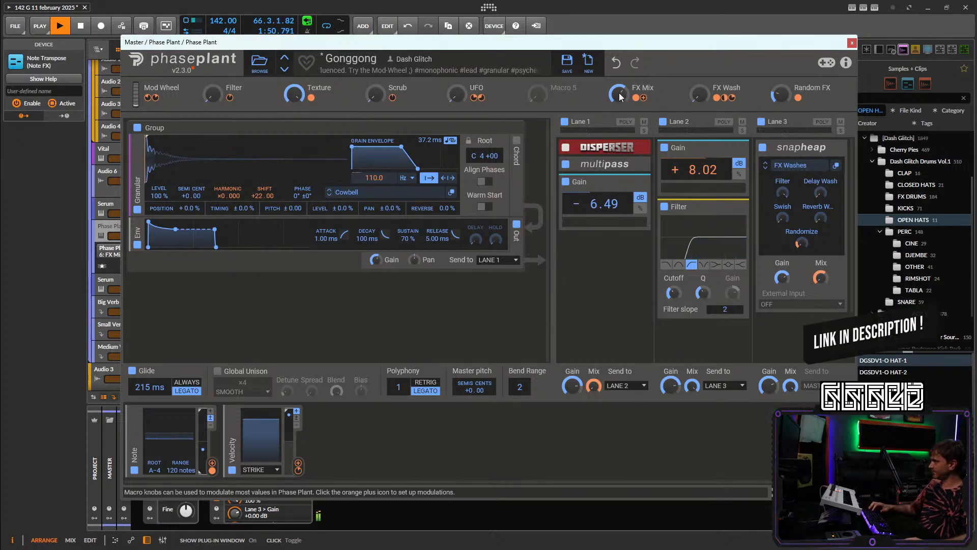
pyautogui.press('space')
pyautogui.click(852, 43)
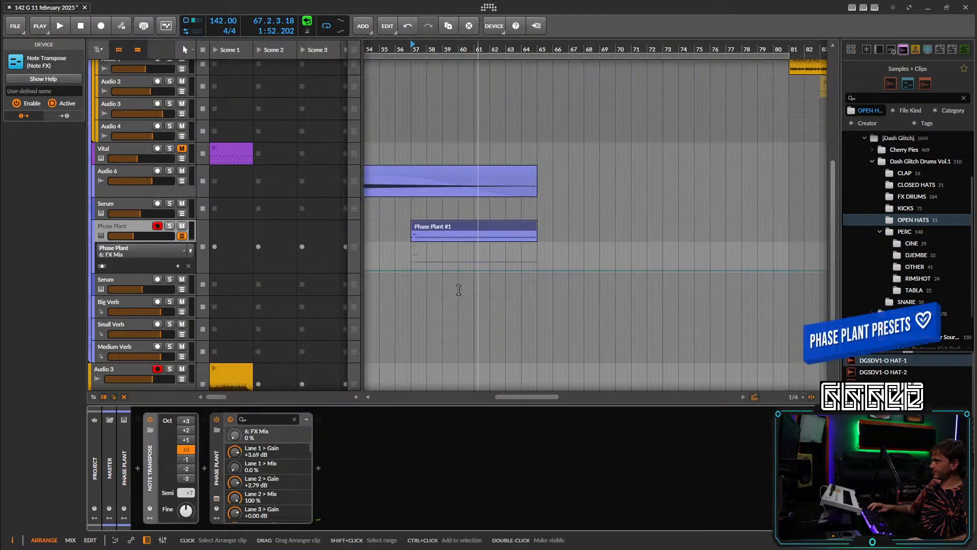
# Set the long note's final pitch point at 9.1.1 to -21.00 and return to the arrangement with the devices shown.
pyautogui.doubleClick(488, 230)
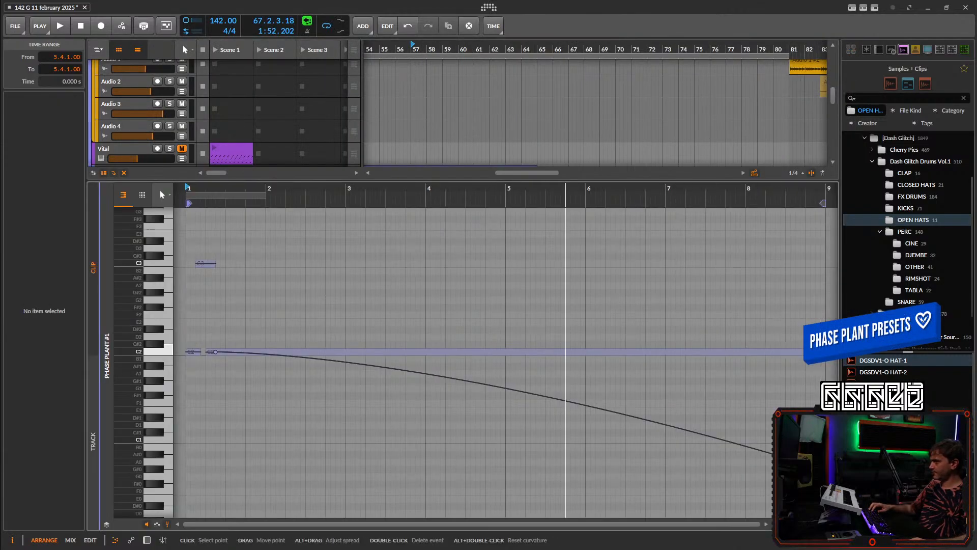
pyautogui.moveTo(825, 469); pyautogui.dragTo(825, 514)
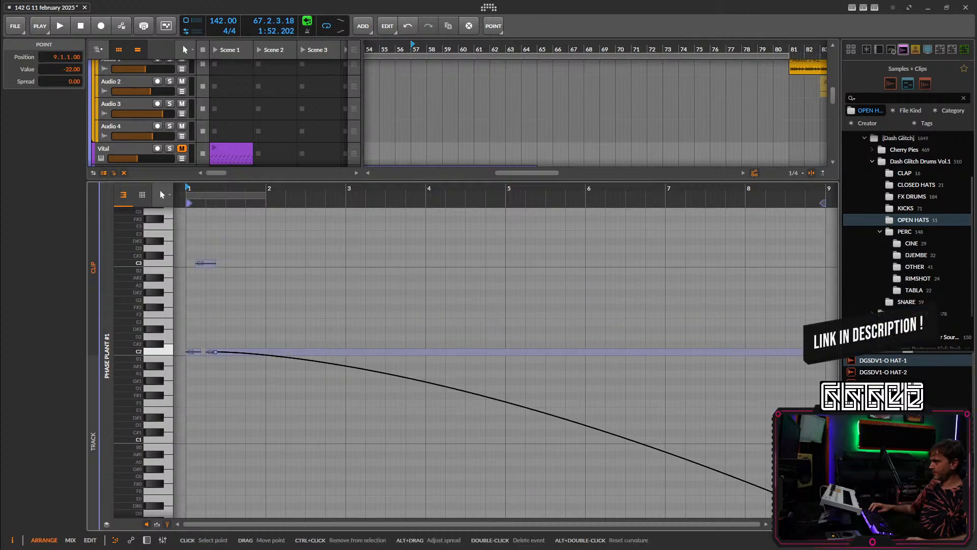
pyautogui.scroll(-1, 816, 499)
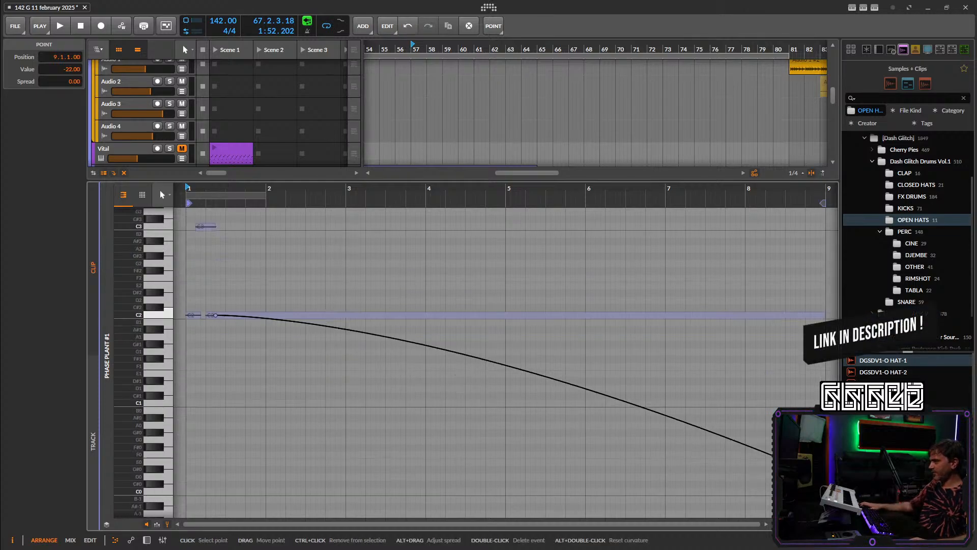
pyautogui.moveTo(824, 477)
pyautogui.mouseDown()
pyautogui.moveTo(825, 491)
pyautogui.moveTo(825, 469)
pyautogui.mouseUp()
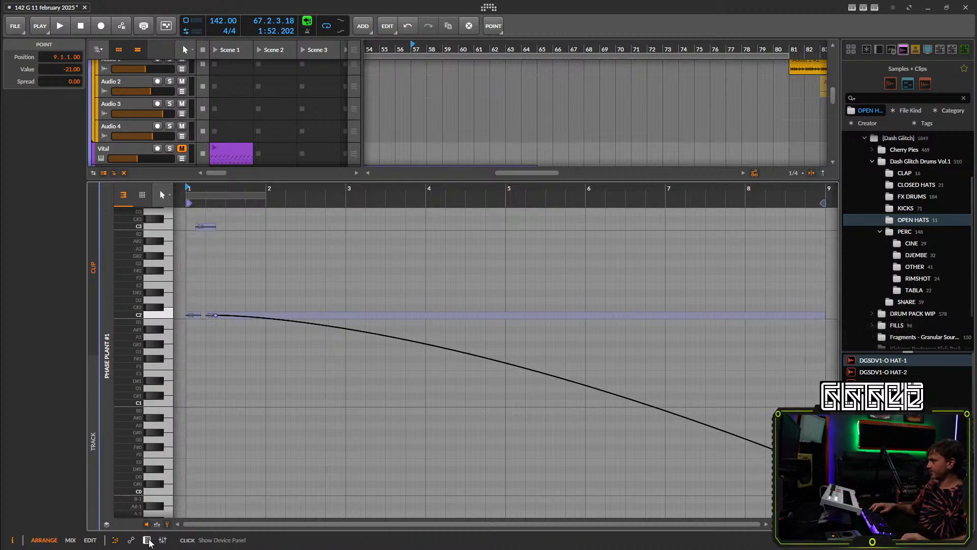
pyautogui.press('d')
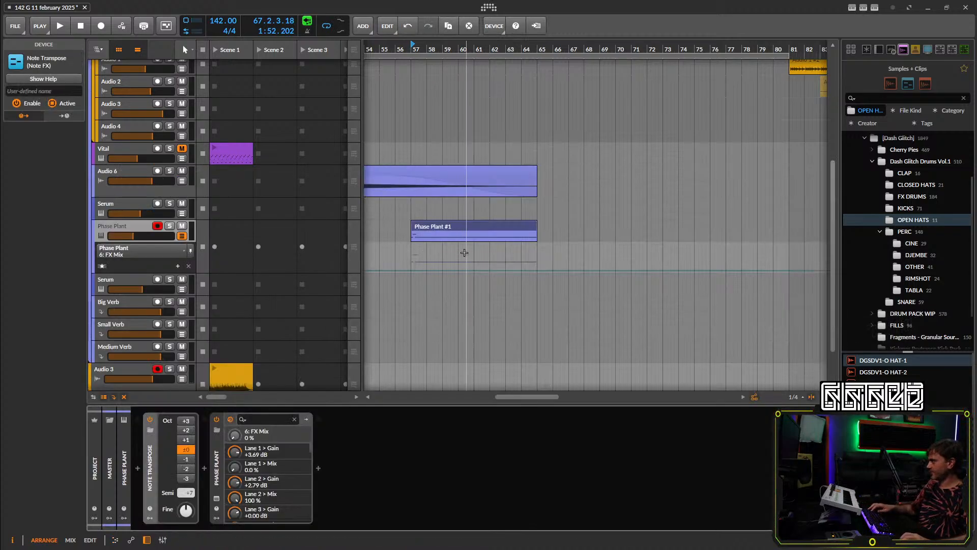
# Bounce the Phase Plant #1 clip to a new audio track, Post-Fader at 32-bit floating-point.
pyautogui.rightClick(483, 222)
pyautogui.click(525, 447)
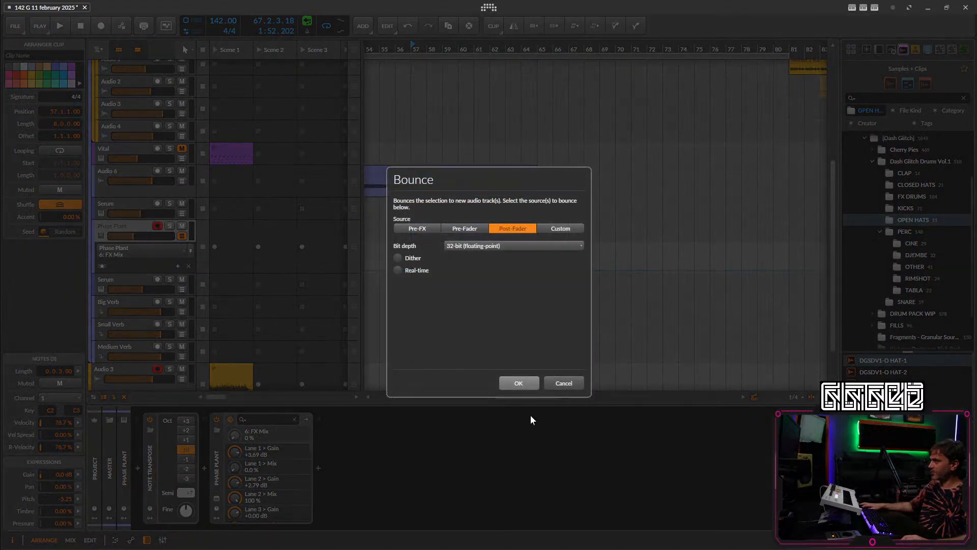
pyautogui.click(518, 383)
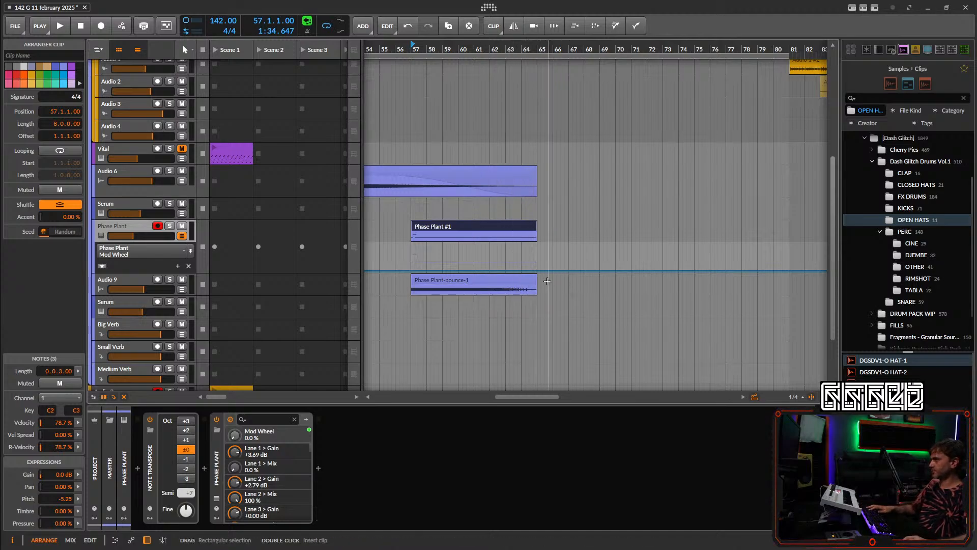
# Hide the Phase Plant track's automation lane and mute the Phase Plant #1 clip.
pyautogui.click(180, 235)
pyautogui.click(135, 227)
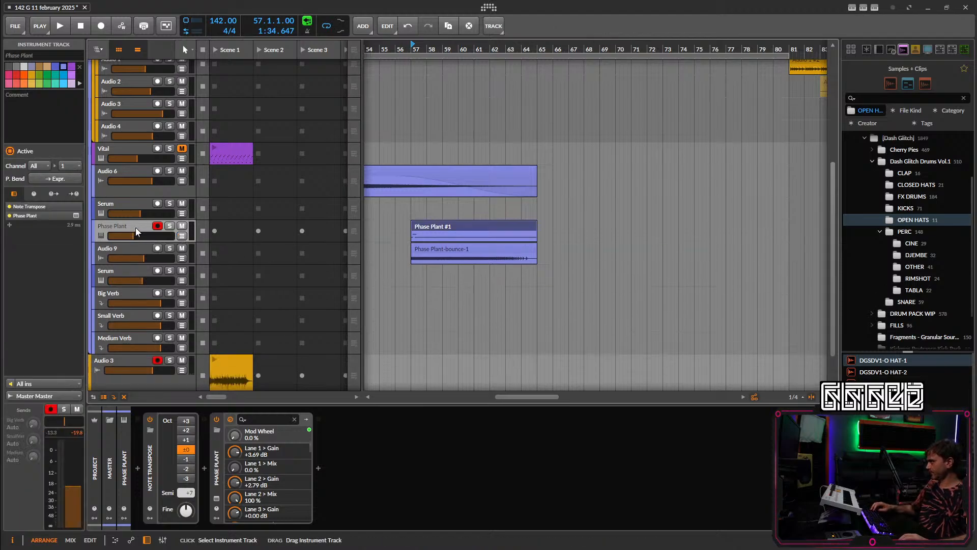
pyautogui.click(182, 226)
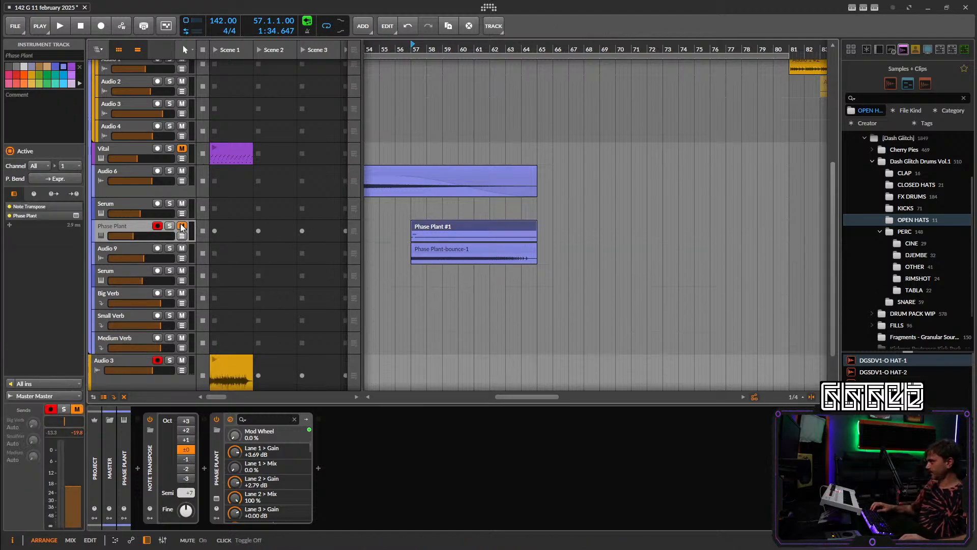
pyautogui.click(181, 226)
pyautogui.click(427, 226)
pyautogui.hotkey('alt', 'm')
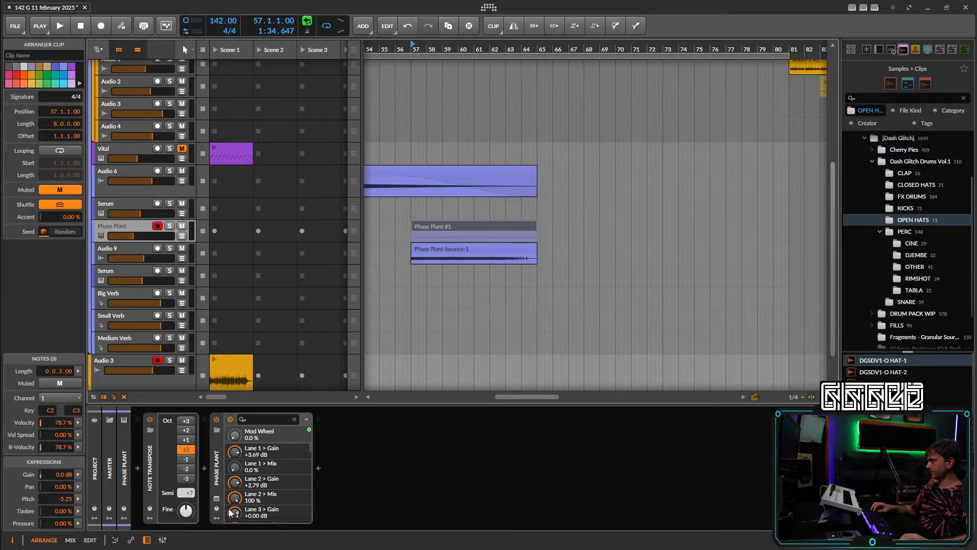
# Play the bounced audio, raise Audio 9's volume to -0.9 dB and make its track taller for editing.
pyautogui.click(217, 500)
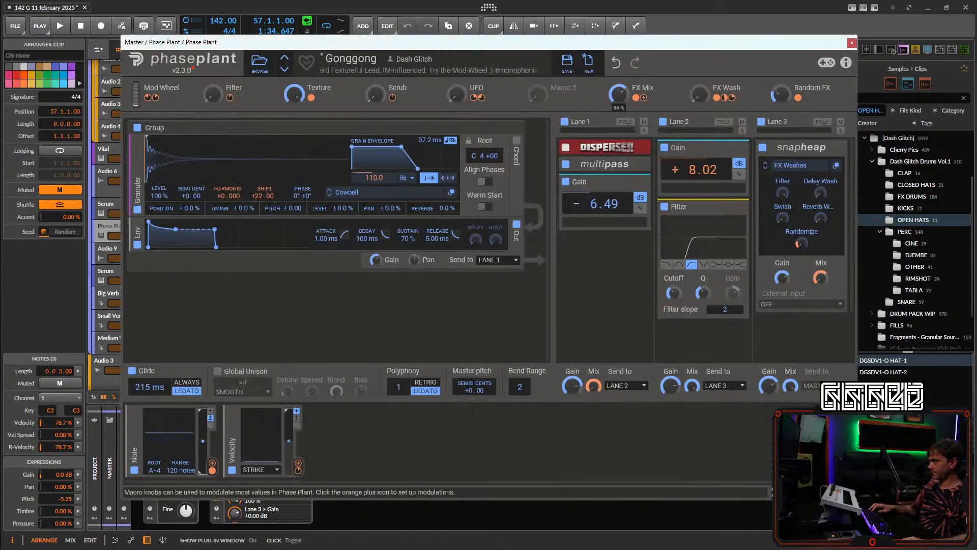
pyautogui.click(852, 43)
pyautogui.press('space')
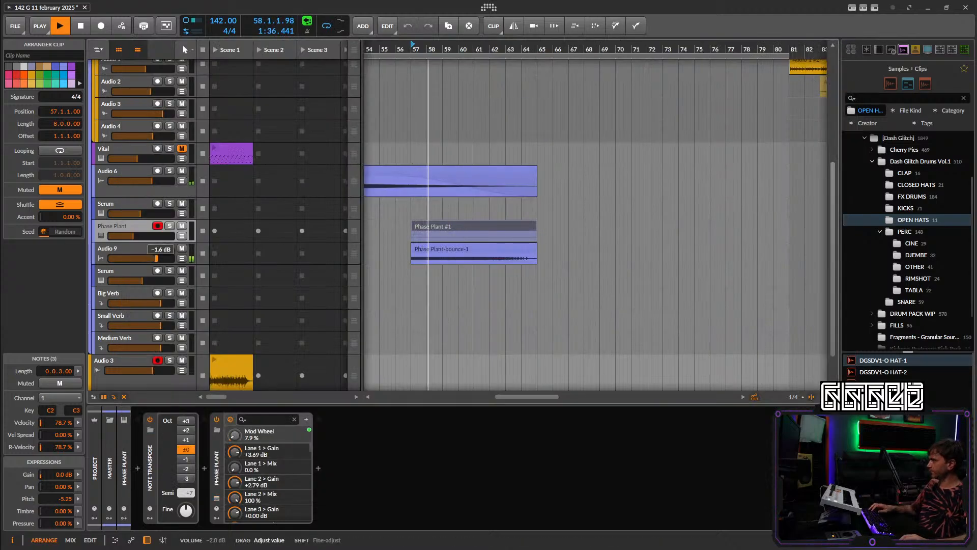
pyautogui.scroll(3, 515, 269)
pyautogui.scroll(2, 515, 268)
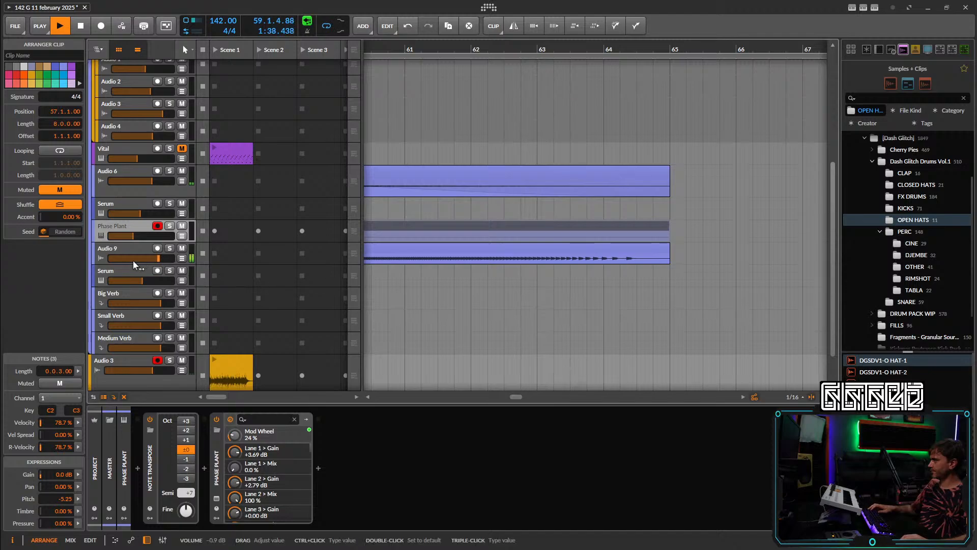
pyautogui.moveTo(130, 263); pyautogui.dragTo(130, 324)
pyautogui.scroll(4, 623, 295)
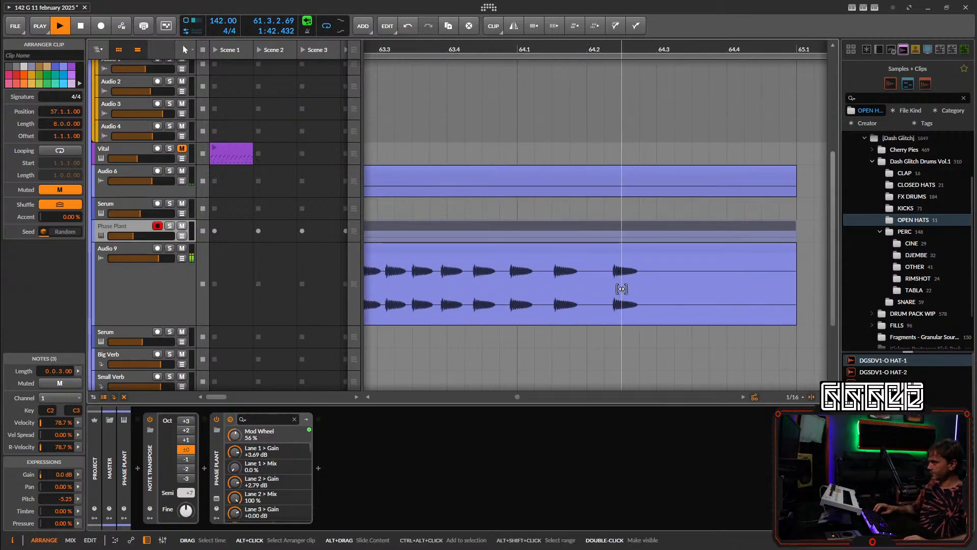
# Split Audio 9's bounced clip at 64.1.3 and again around the last hit near 64.2.3.
pyautogui.click(556, 296)
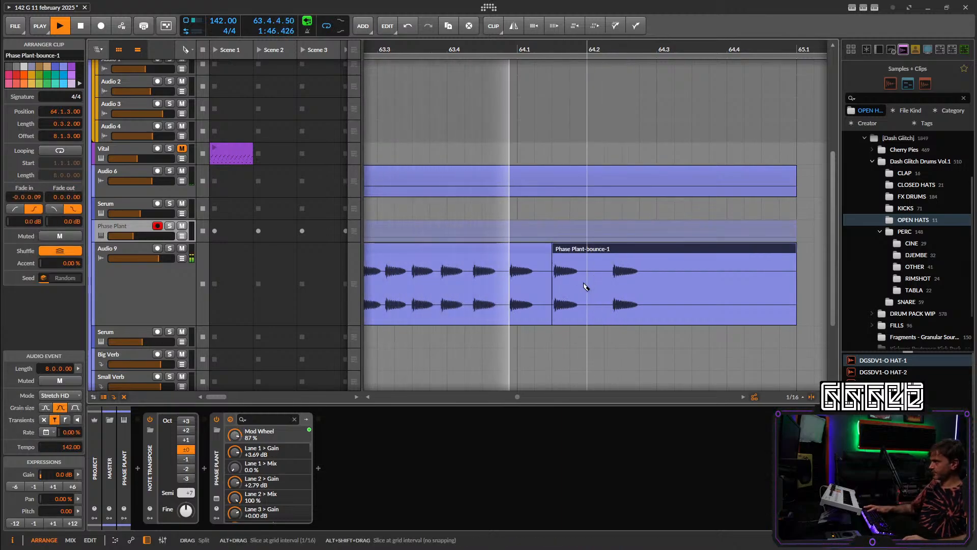
pyautogui.press('space')
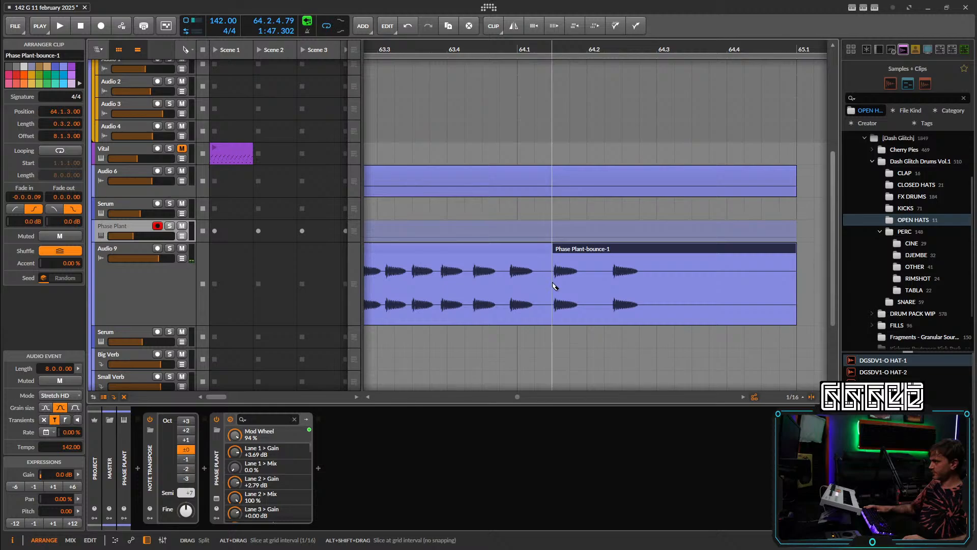
pyautogui.click(627, 301)
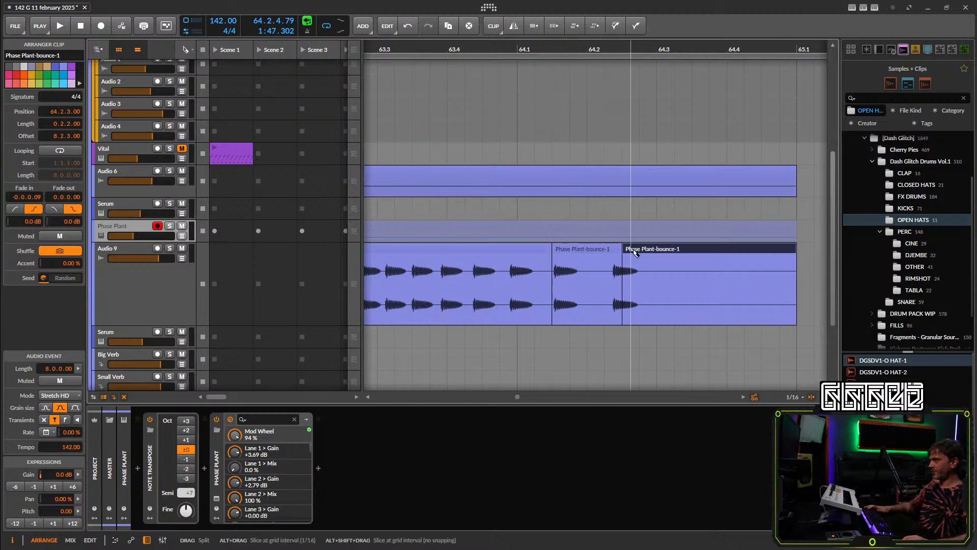
pyautogui.hotkey('ctrl', 'z')
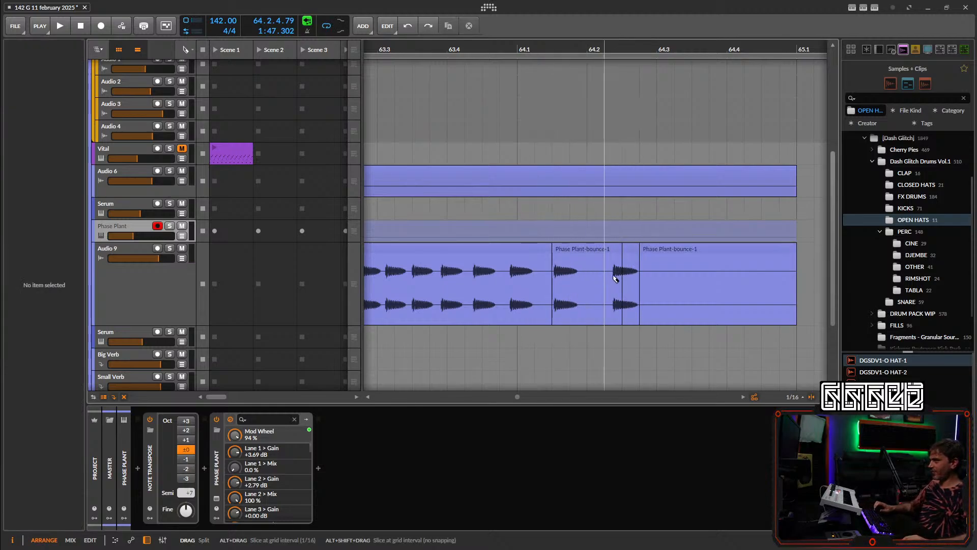
# Shorten the slice at 64.1.3 to a single hit and delete the bounced audio after it.
pyautogui.click(618, 252)
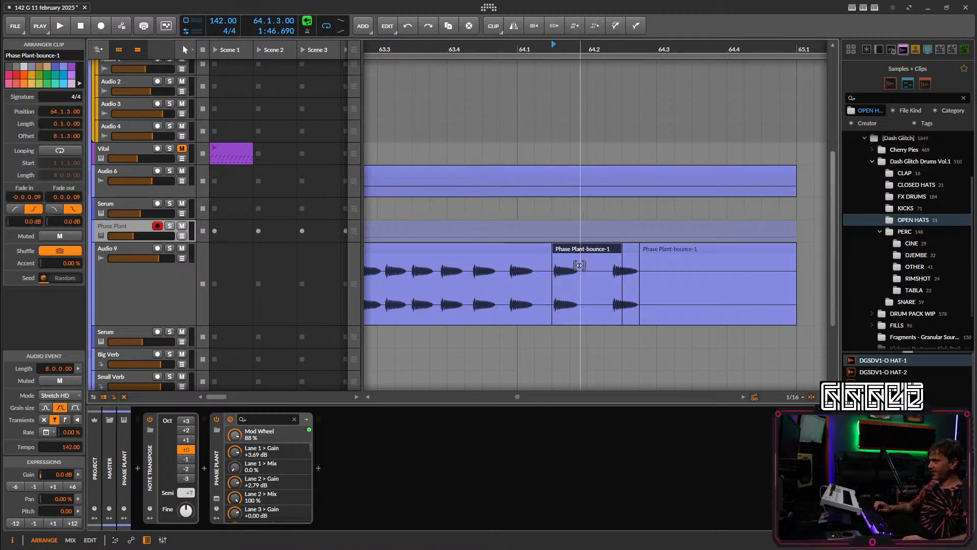
pyautogui.click(625, 249)
pyautogui.press('Delete')
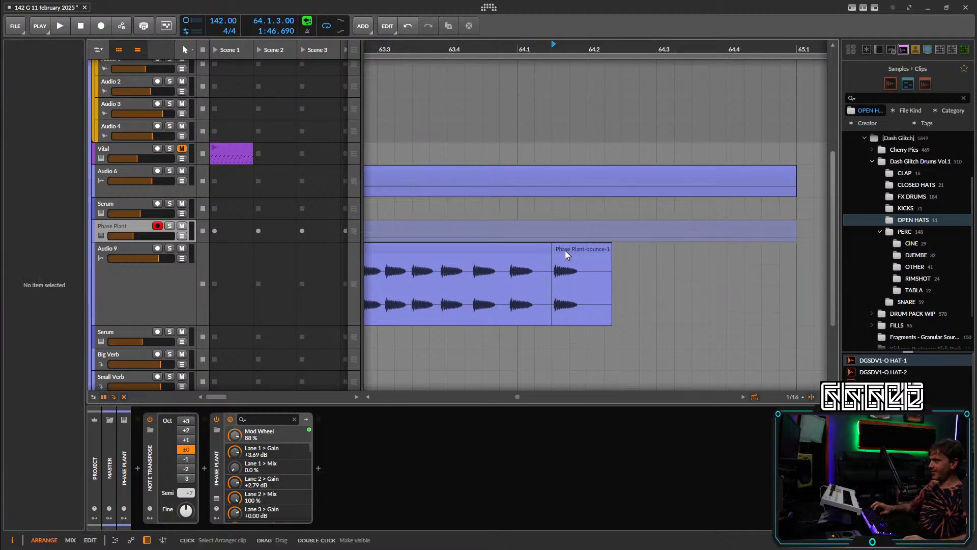
# Copy the single-hit slice to 64.2.3, 64.3.3 and 64.4.3 and play the result.
pyautogui.moveTo(565, 250); pyautogui.dragTo(644, 250)
pyautogui.moveTo(645, 249); pyautogui.dragTo(783, 254)
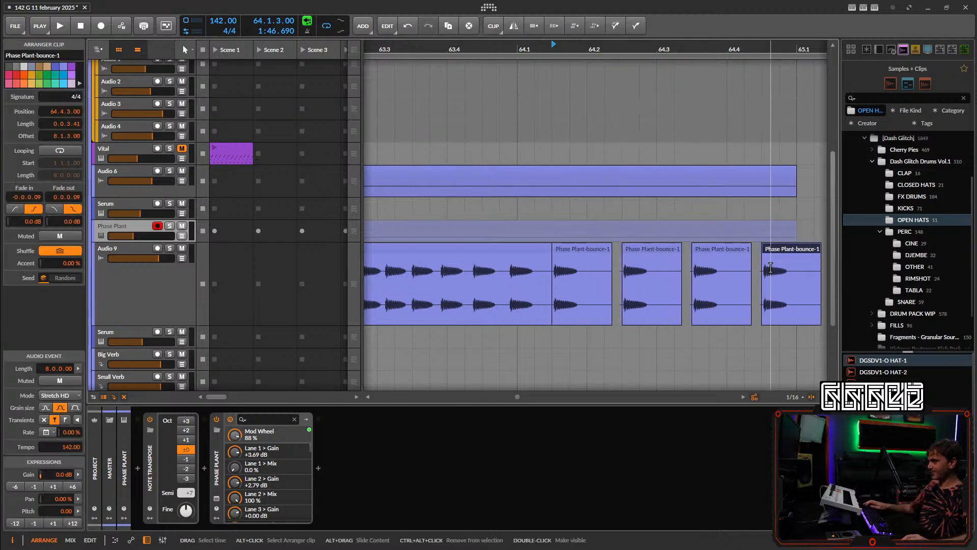
pyautogui.press('space')
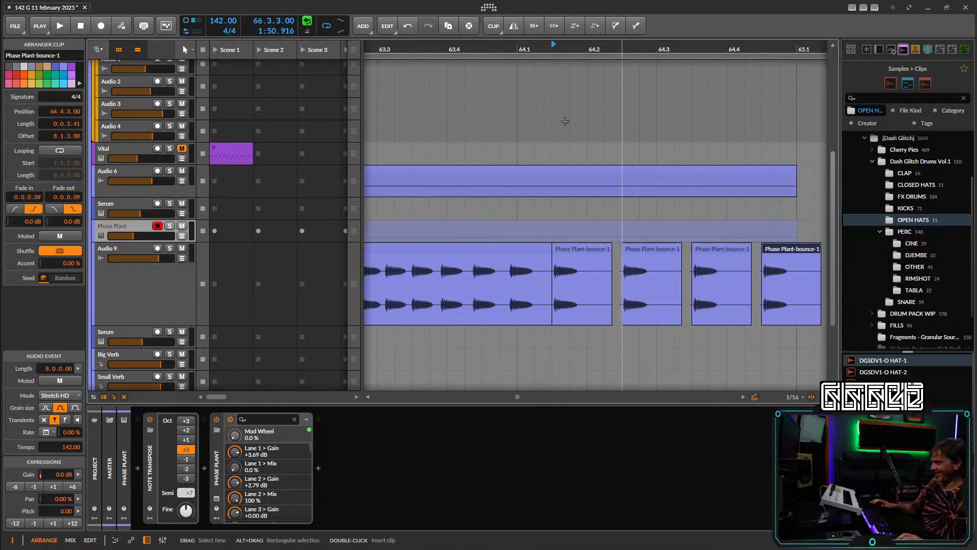
# Play the end of the bounced part from about bar 62 to check the repeated hits in context.
pyautogui.scroll(-3, 565, 121)
pyautogui.hscroll(-3, 523, 137)
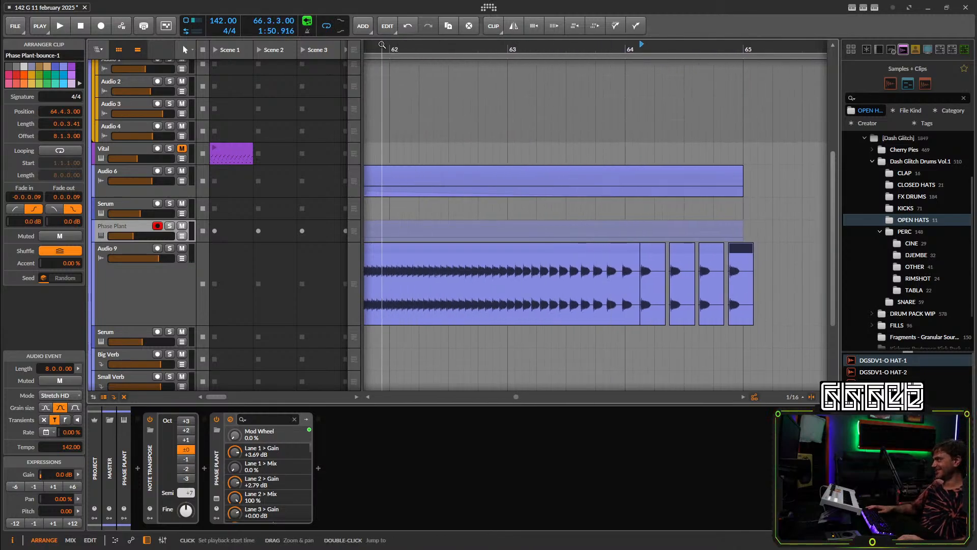
pyautogui.scroll(-4, 549, 168)
pyautogui.scroll(-5, 595, 185)
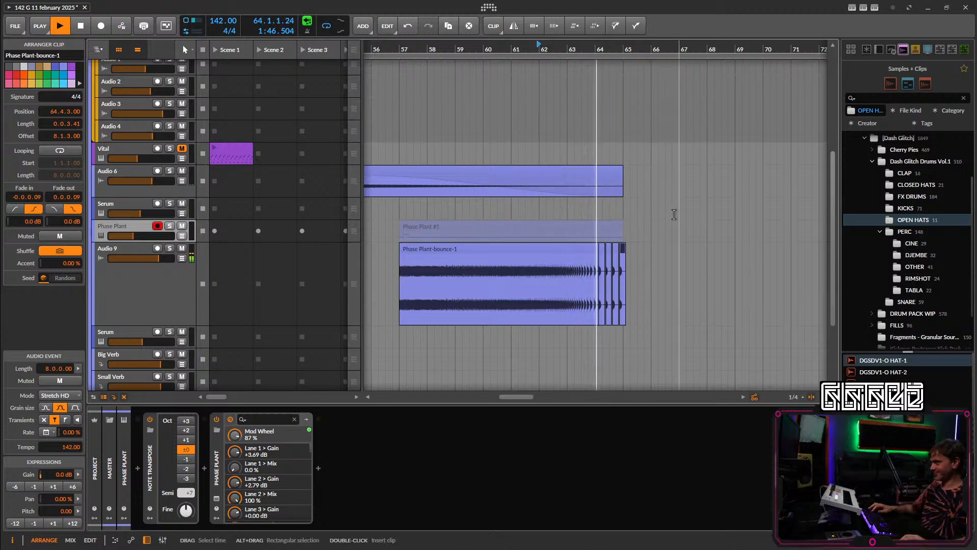
pyautogui.press('space')
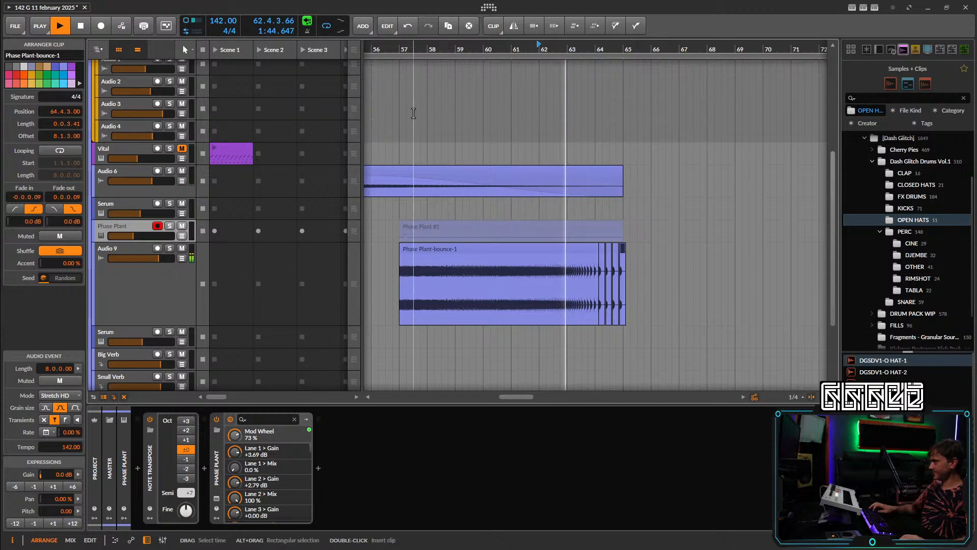
pyautogui.hscroll(-1, 438, 120)
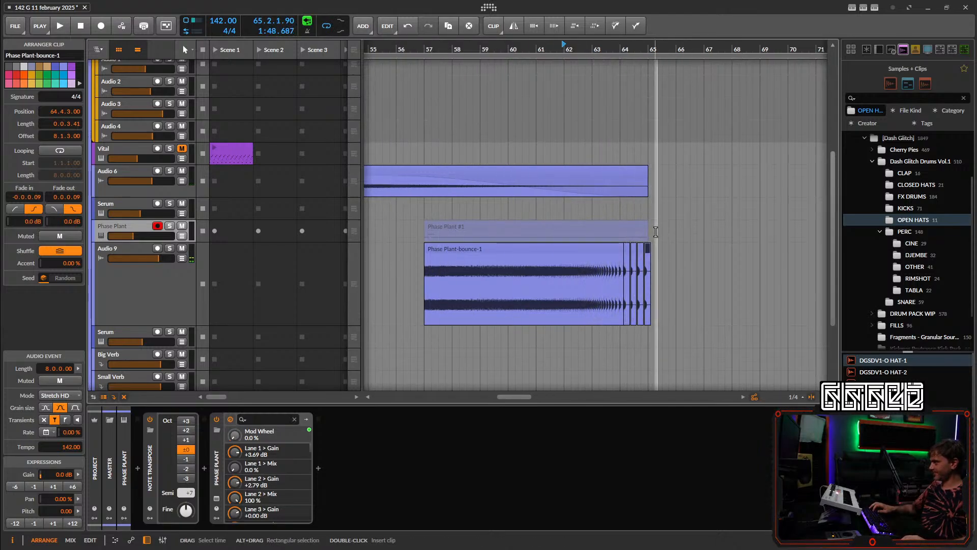
# Select the three copied slices on Audio 9, audition the ending again and clear the selection.
pyautogui.scroll(2, 651, 250)
pyautogui.scroll(4, 651, 252)
pyautogui.moveTo(672, 245); pyautogui.dragTo(600, 282)
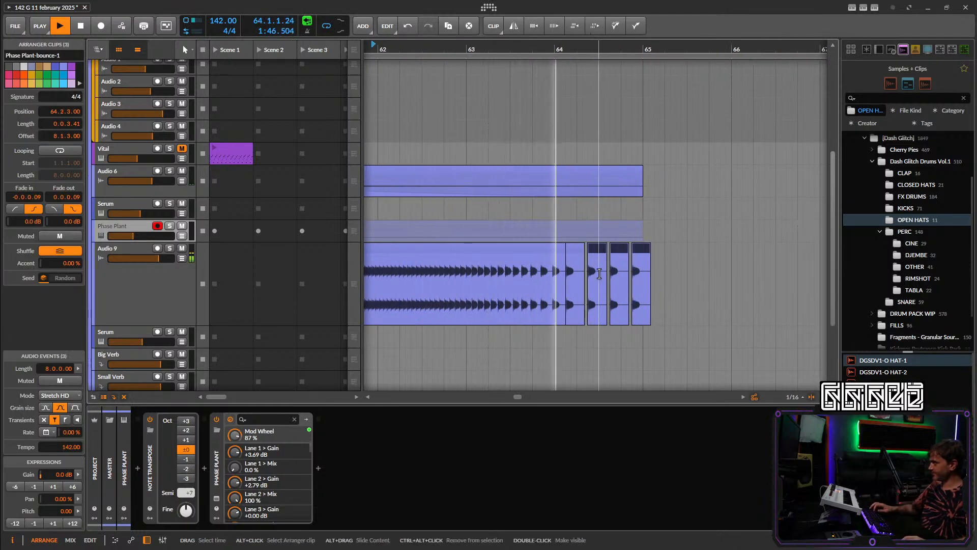
pyautogui.press('space')
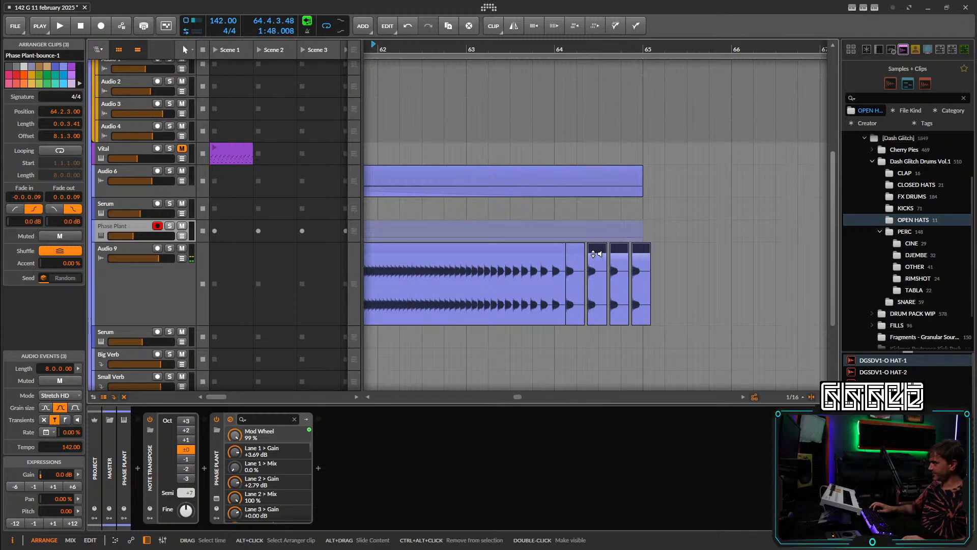
pyautogui.press('space')
pyautogui.click(715, 254)
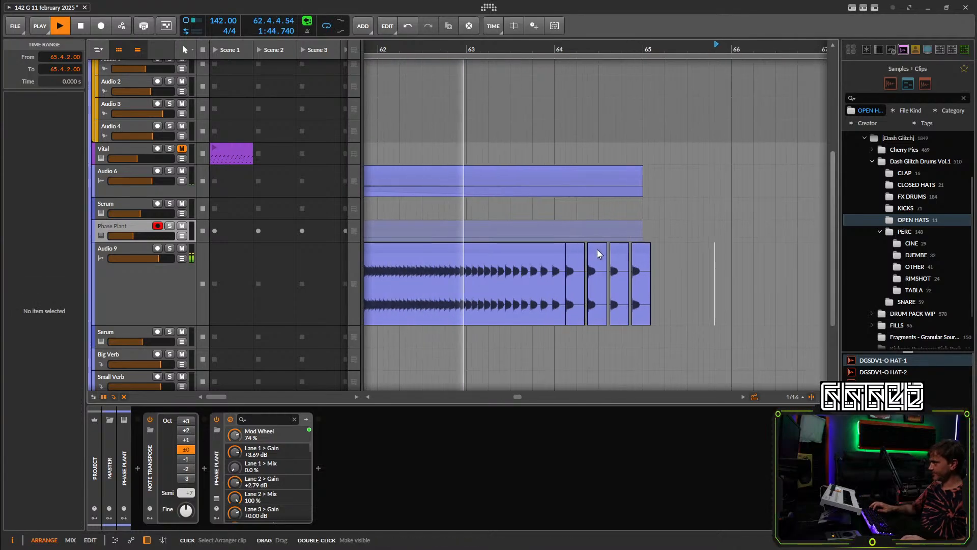
# Remove one of the copied hit slices and place the final slice at 64.4.1.
pyautogui.scroll(3, 605, 250)
pyautogui.moveTo(701, 251); pyautogui.dragTo(646, 251)
pyautogui.press('Delete')
pyautogui.scroll(-3, 692, 251)
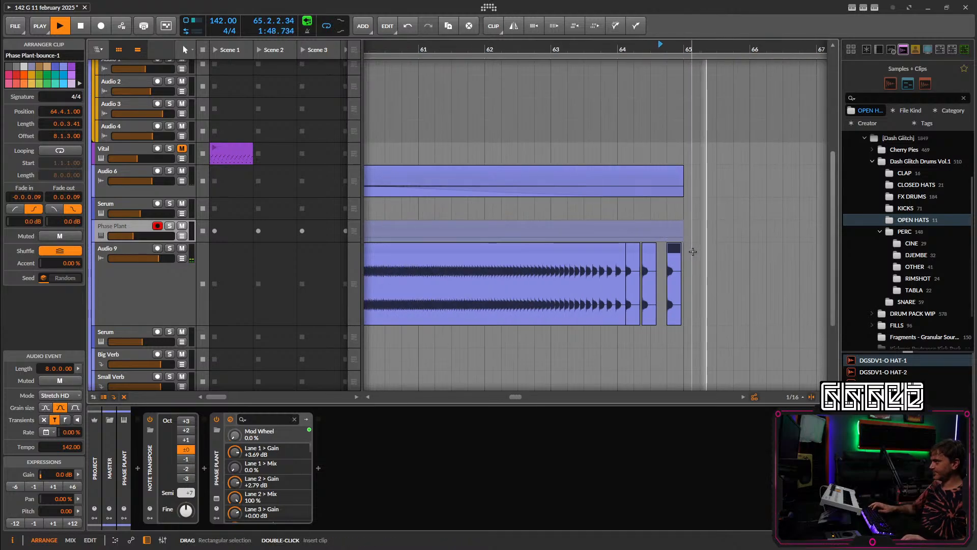
# Replay the ending from bar 62 to check the revised hit pattern.
pyautogui.scroll(-3, 689, 250)
pyautogui.press('space')
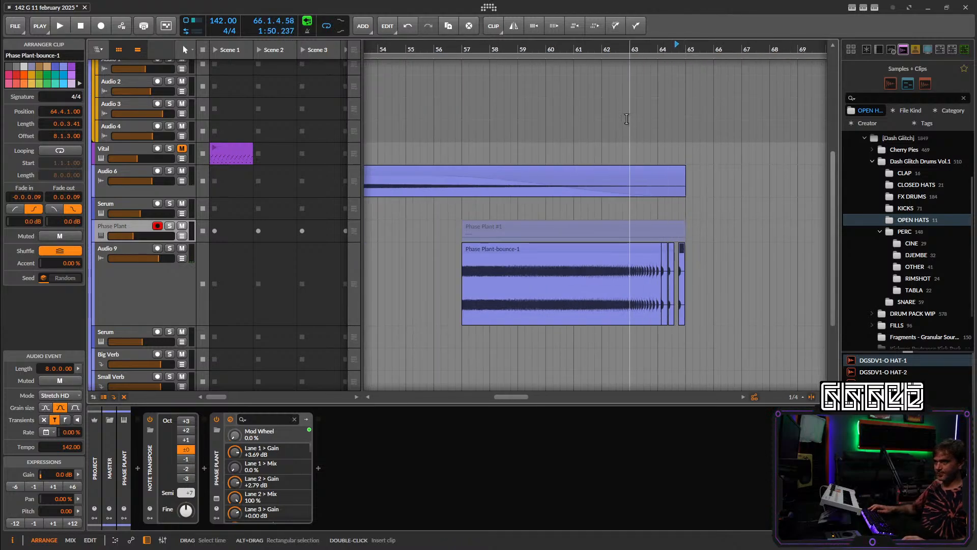
pyautogui.click(610, 44)
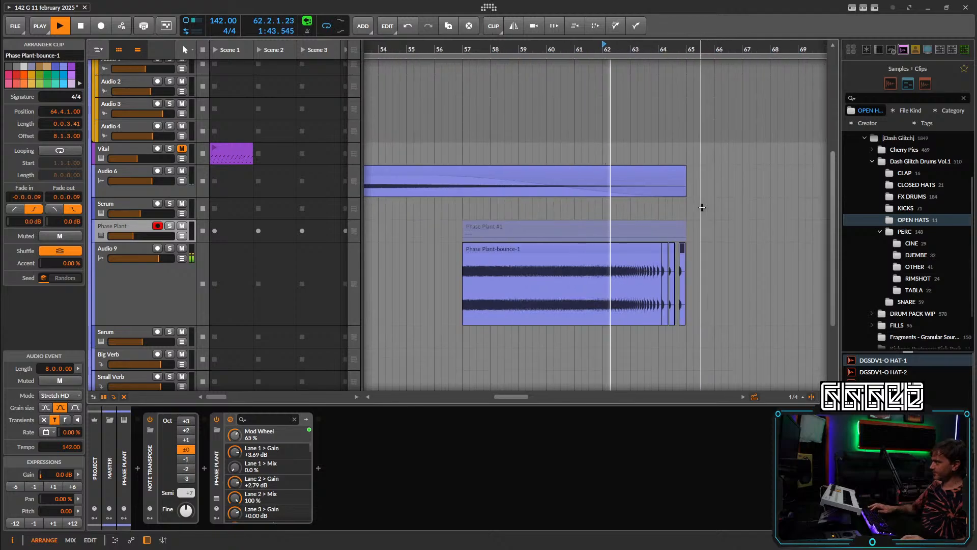
# Duplicate the Audio 9 track and delete all clips from the copy so it can hold separate hits.
pyautogui.scroll(3, 694, 219)
pyautogui.scroll(3, 599, 243)
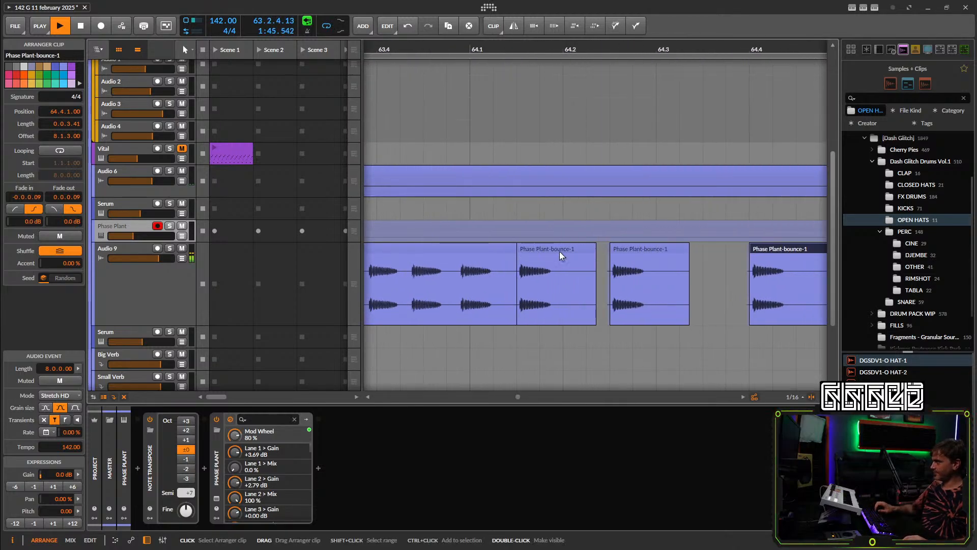
pyautogui.moveTo(657, 269); pyautogui.dragTo(544, 275)
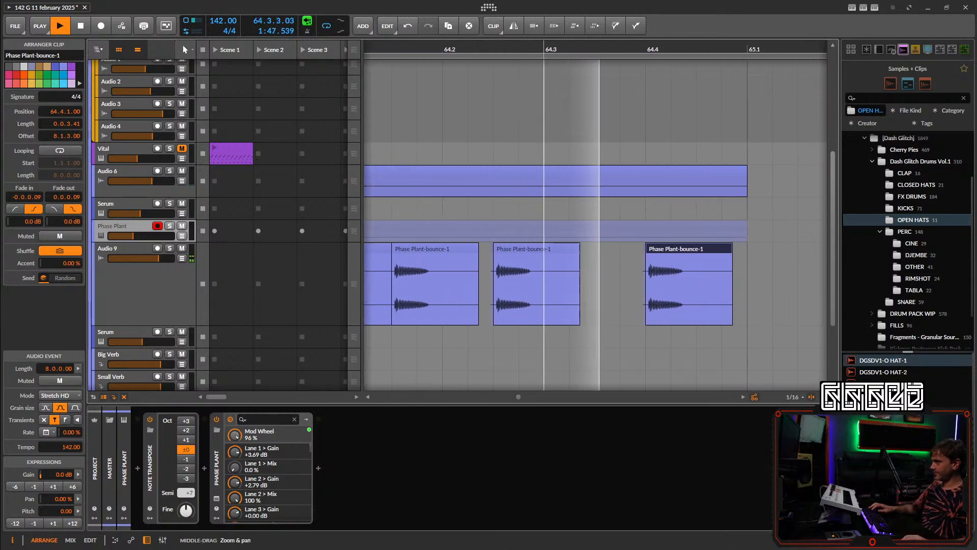
pyautogui.scroll(-5, 645, 257)
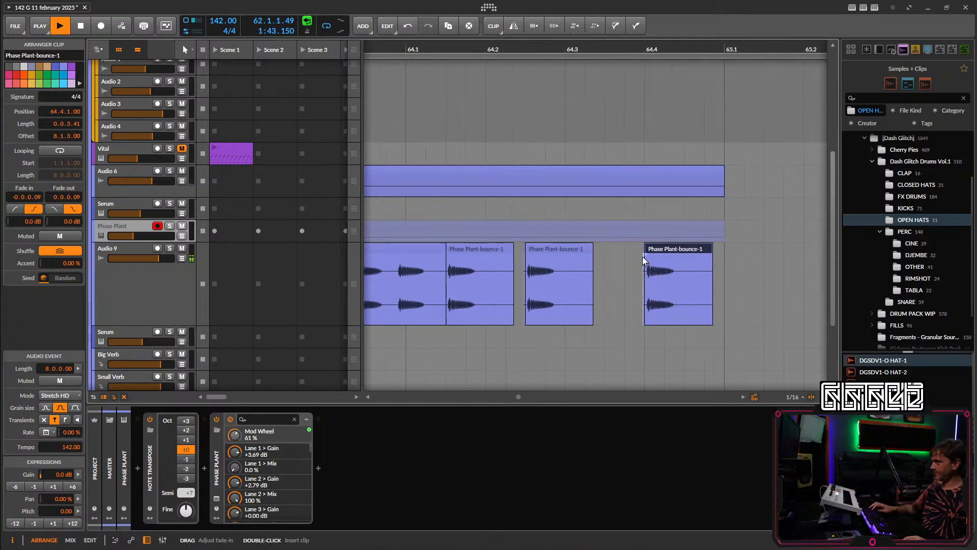
pyautogui.click(193, 306)
pyautogui.click(170, 293)
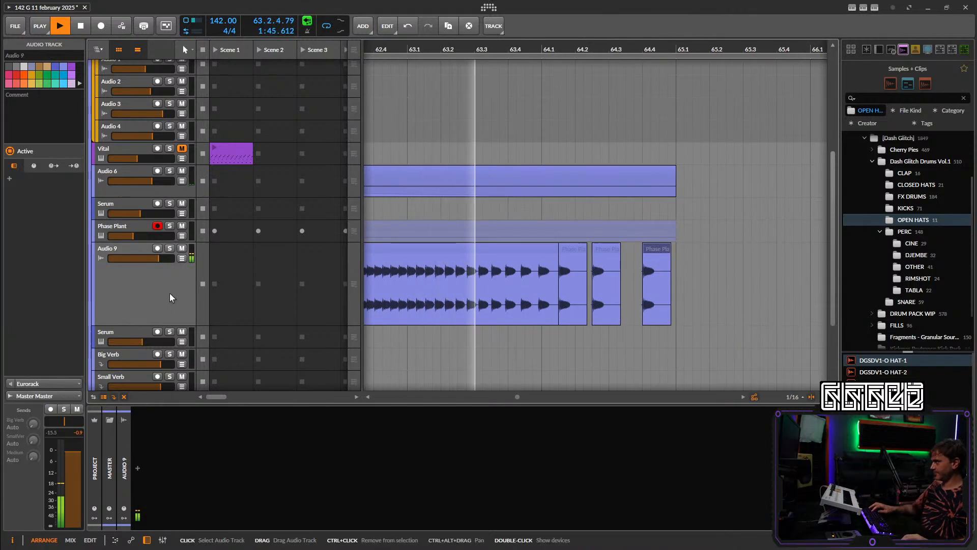
pyautogui.hotkey('ctrl', 'd')
pyautogui.press('space')
pyautogui.click(504, 334)
pyautogui.hotkey('ctrl', 'a')
pyautogui.press('Delete')
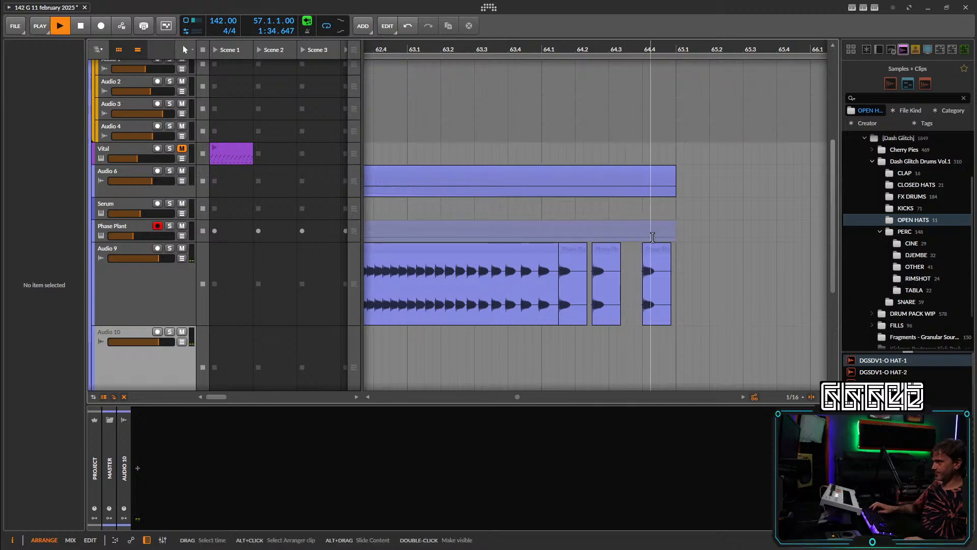
# Move the final hit slice at 64.4.1 down to Audio 10 and add a Delay+ device to that track.
pyautogui.moveTo(652, 292); pyautogui.dragTo(652, 366)
pyautogui.click(121, 364)
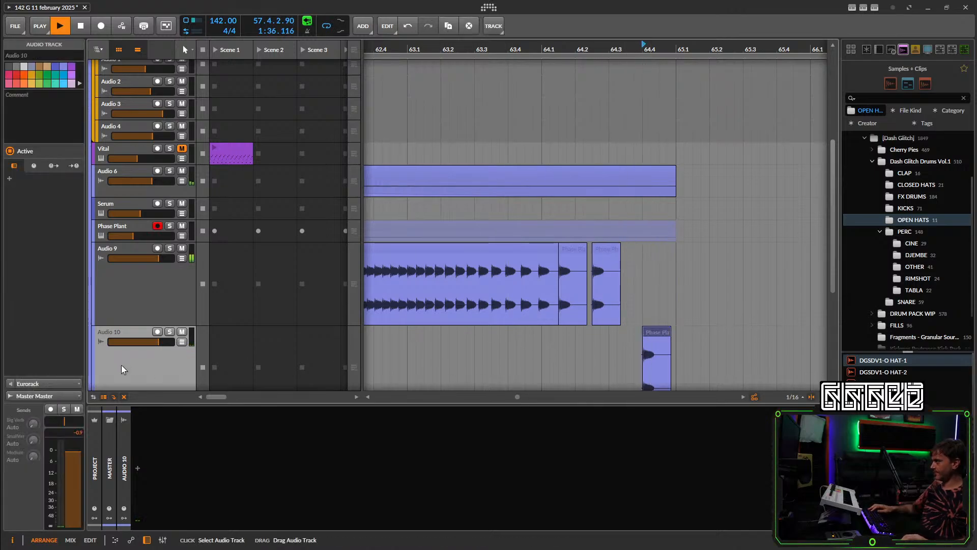
pyautogui.click(135, 469)
pyautogui.write('de')
pyautogui.click(319, 291)
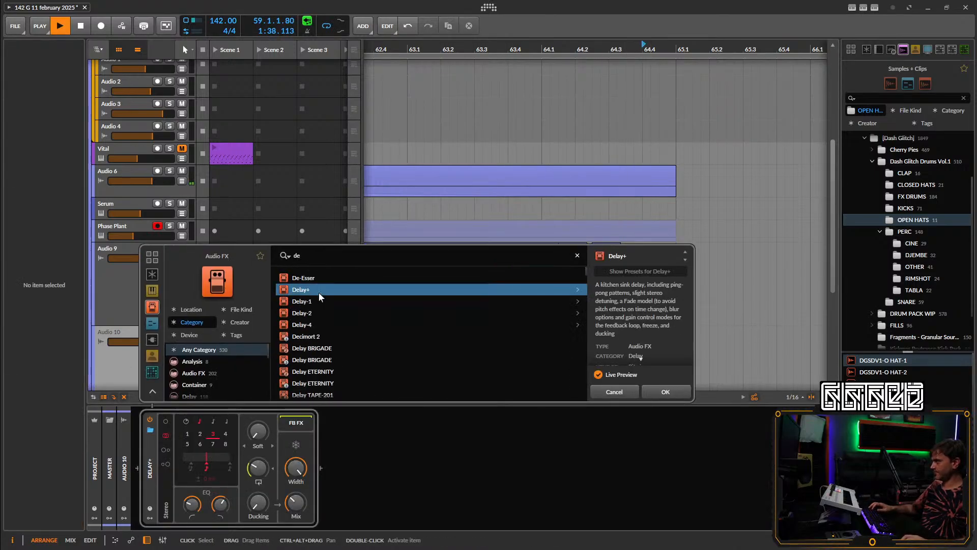
pyautogui.click(663, 392)
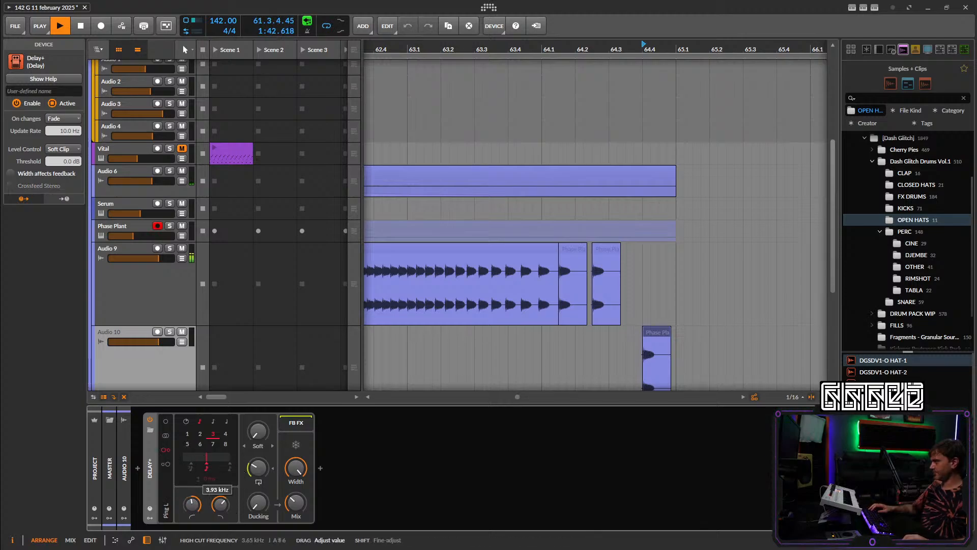
# Set the Delay+ on Audio 10 to Ping L with a time of 4, raise its feedback and audition the ending.
pyautogui.click(199, 434)
pyautogui.moveTo(259, 467); pyautogui.dragTo(259, 417)
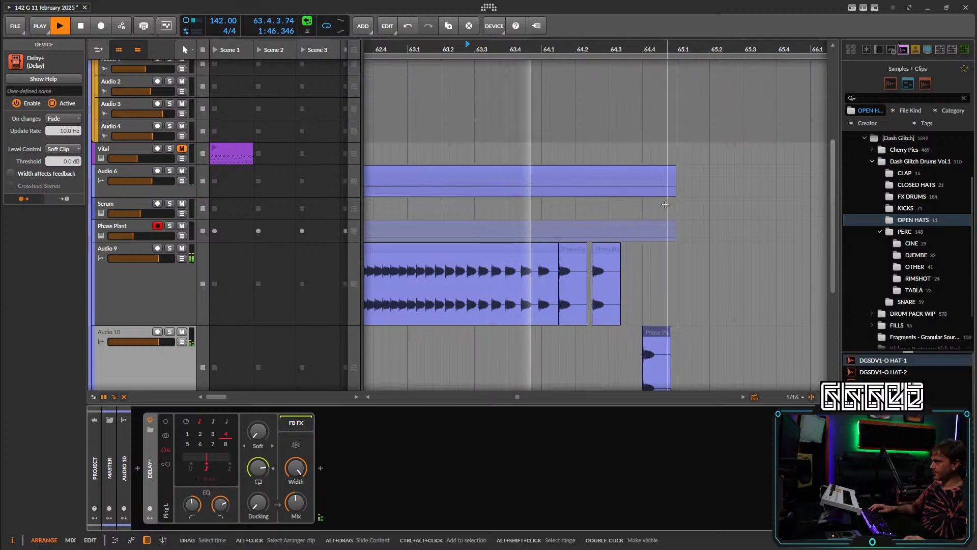
pyautogui.scroll(-3, 707, 214)
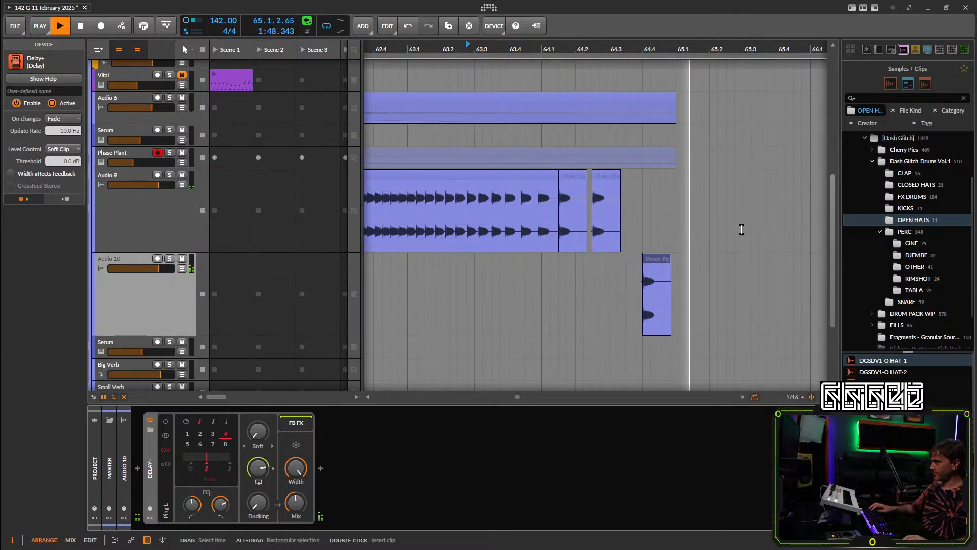
pyautogui.scroll(-4, 499, 232)
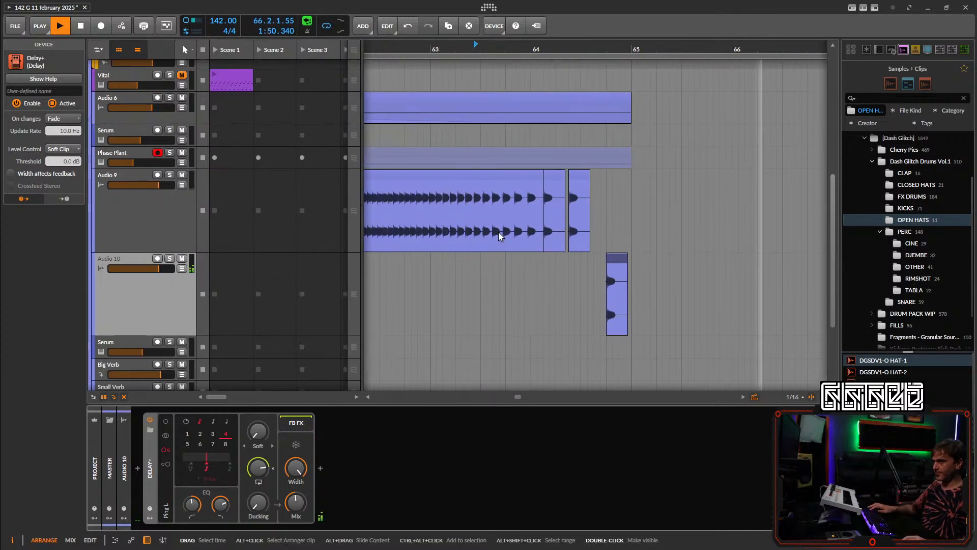
# Stop playback and move the first separate hit slice, at 64.1.3, from Audio 9 down to Audio 10.
pyautogui.scroll(3, 551, 262)
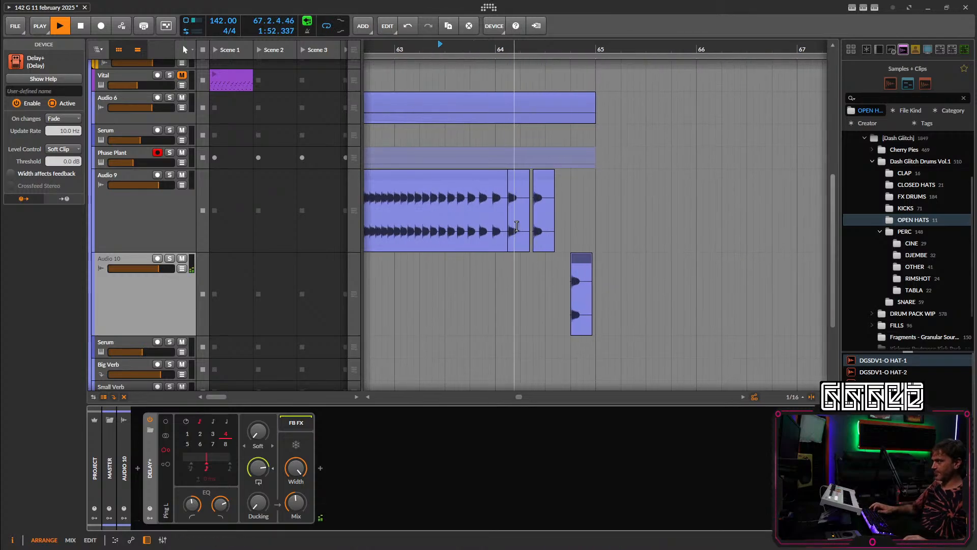
pyautogui.click(594, 194)
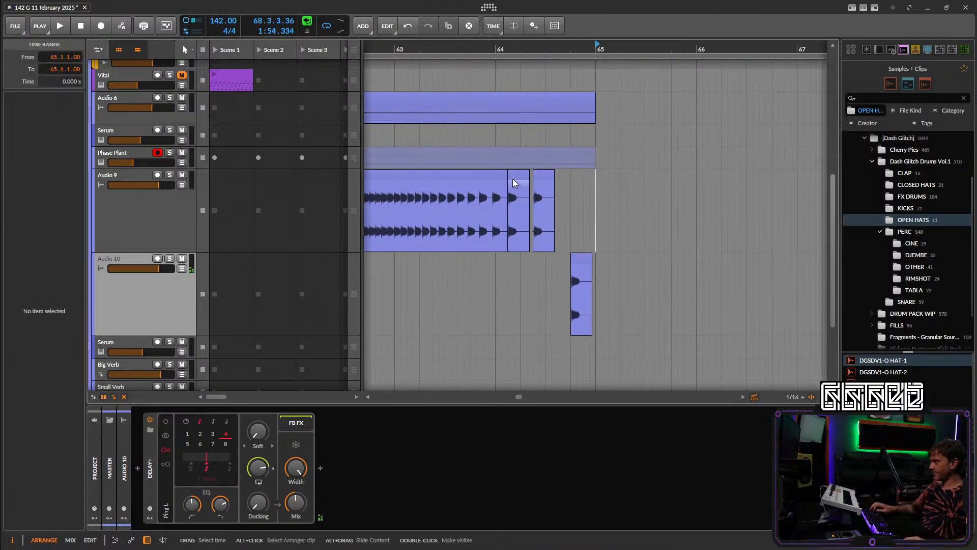
pyautogui.click(513, 179)
pyautogui.moveTo(515, 264); pyautogui.dragTo(515, 264)
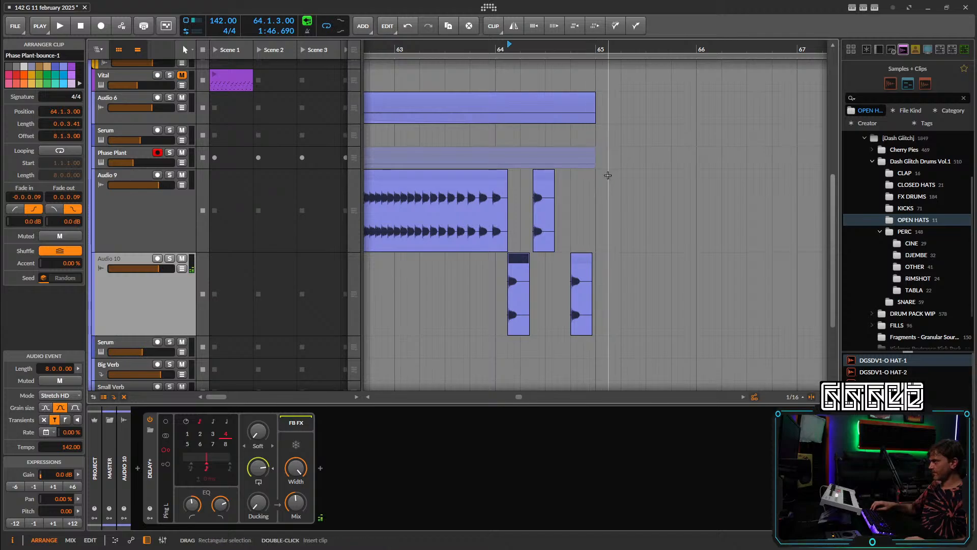
# Select the last slice on Audio 9 and the last slice on Audio 10 and mute both.
pyautogui.rightClick(607, 175)
pyautogui.click(591, 173)
pyautogui.moveTo(615, 172); pyautogui.dragTo(533, 306)
pyautogui.hotkey('alt', 'm')
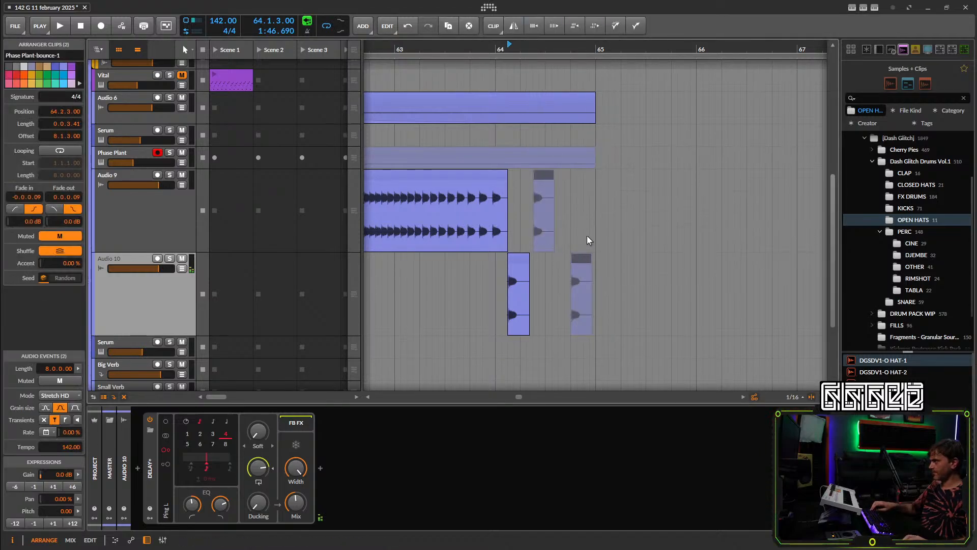
# Audition the delayed hit, raise the volume of Audio 10 and replay the ending from about bar 63.
pyautogui.scroll(-4, 587, 240)
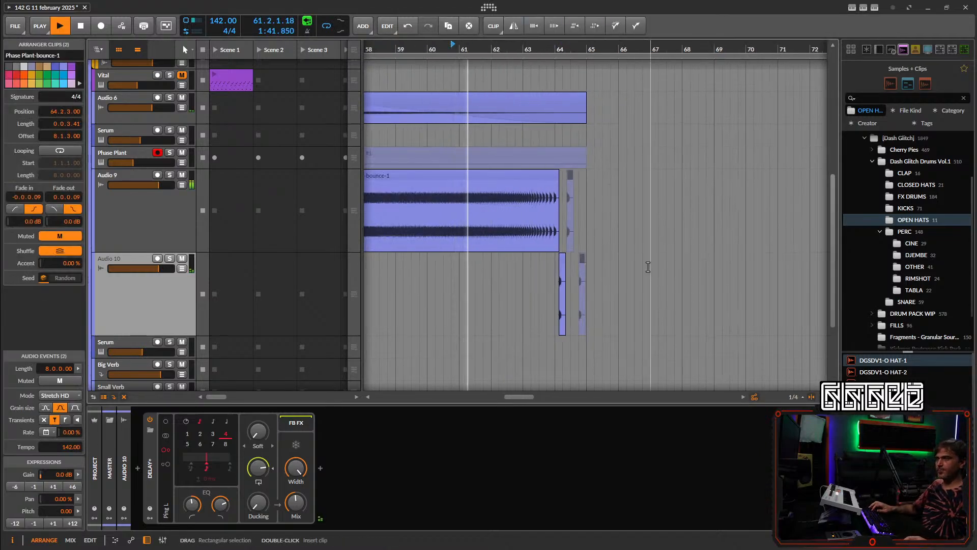
pyautogui.scroll(2, 592, 262)
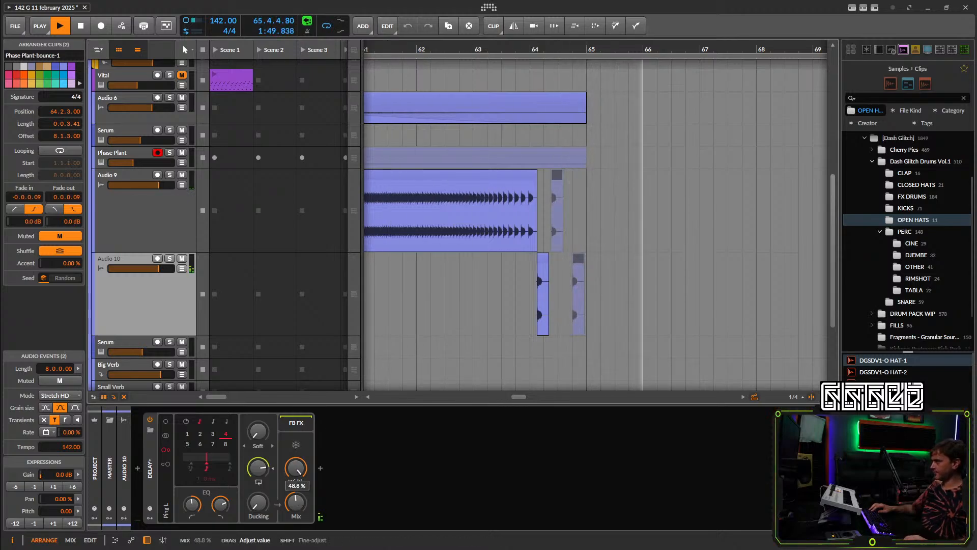
pyautogui.moveTo(159, 268); pyautogui.dragTo(165, 268)
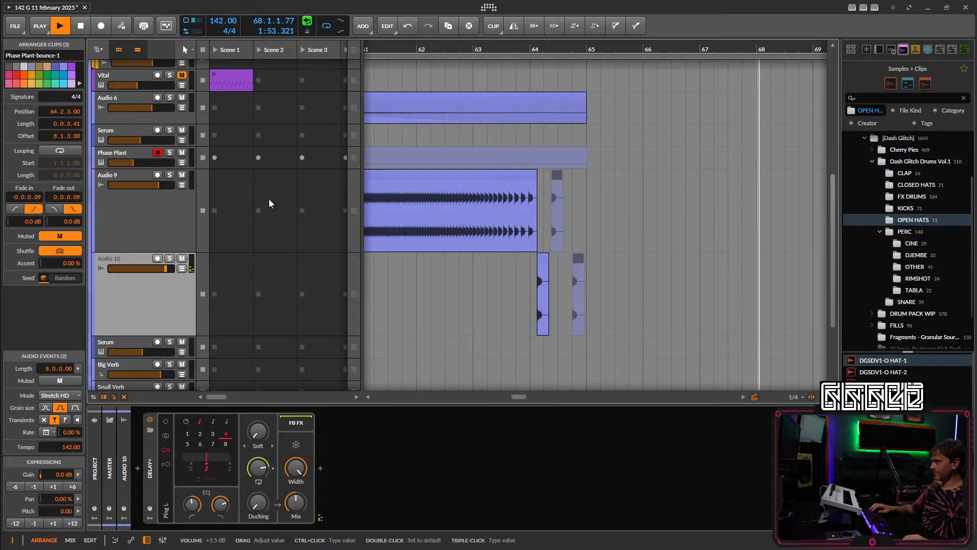
pyautogui.doubleClick(503, 49)
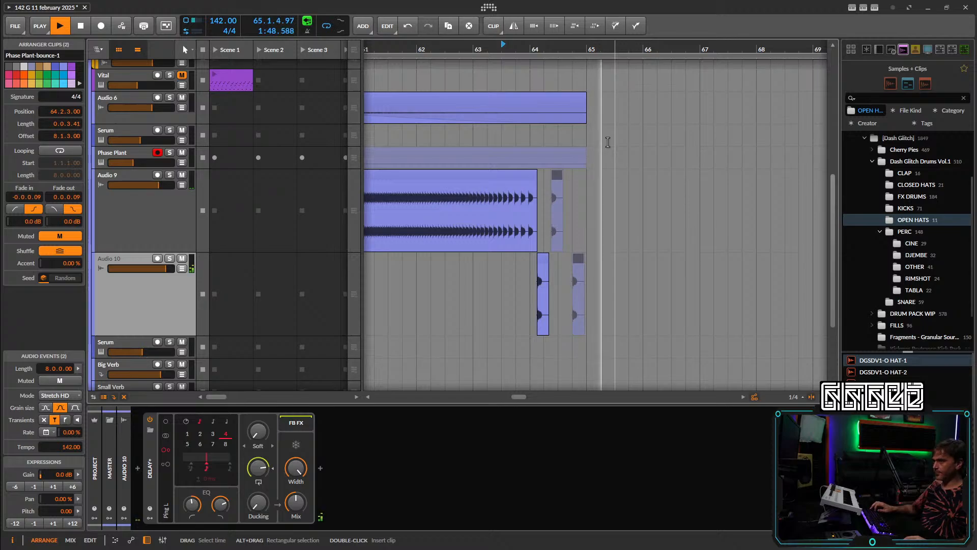
# Stop playback, unfold the inner Group 2 and select its C HAT-CRISPY-14 clip at bar 81.
pyautogui.scroll(-4, 624, 178)
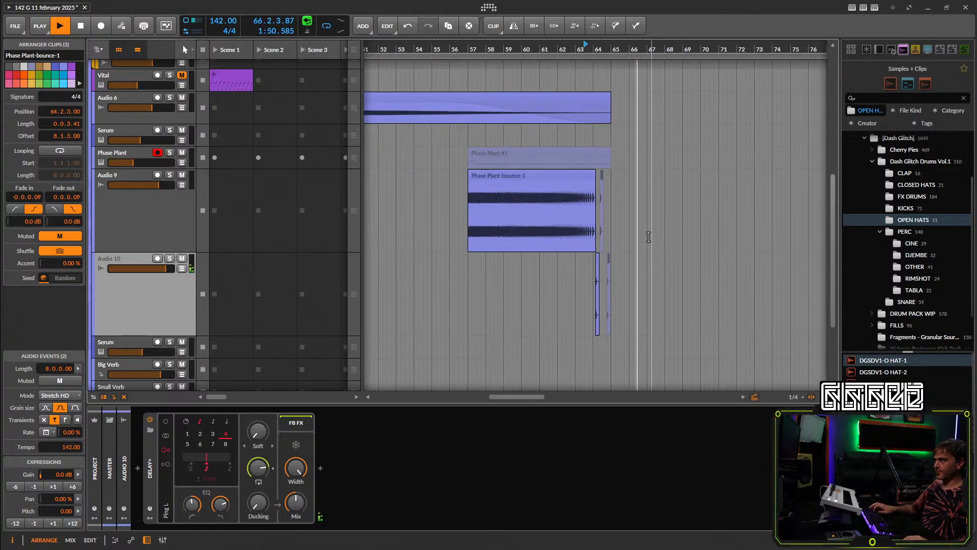
pyautogui.moveTo(614, 236); pyautogui.dragTo(538, 235)
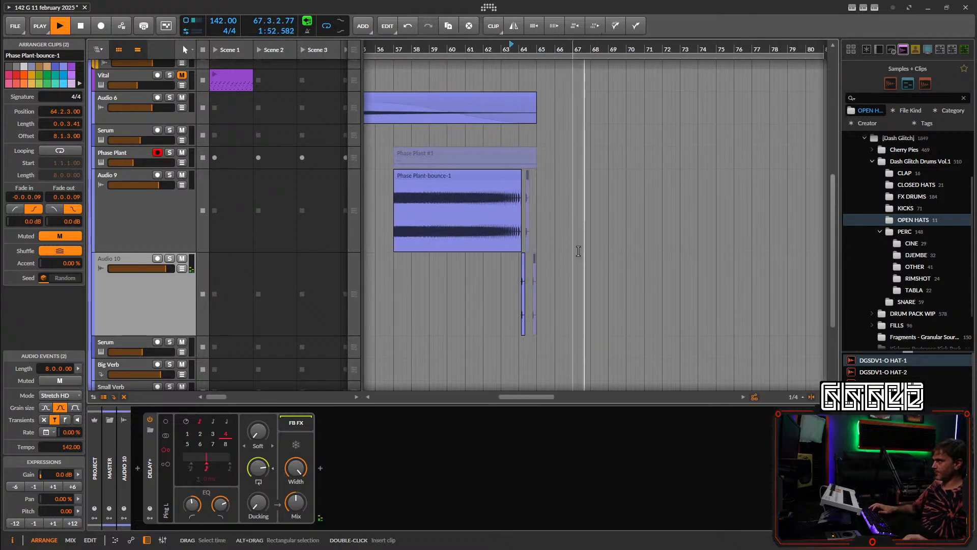
pyautogui.scroll(6, 564, 257)
pyautogui.scroll(1, 603, 224)
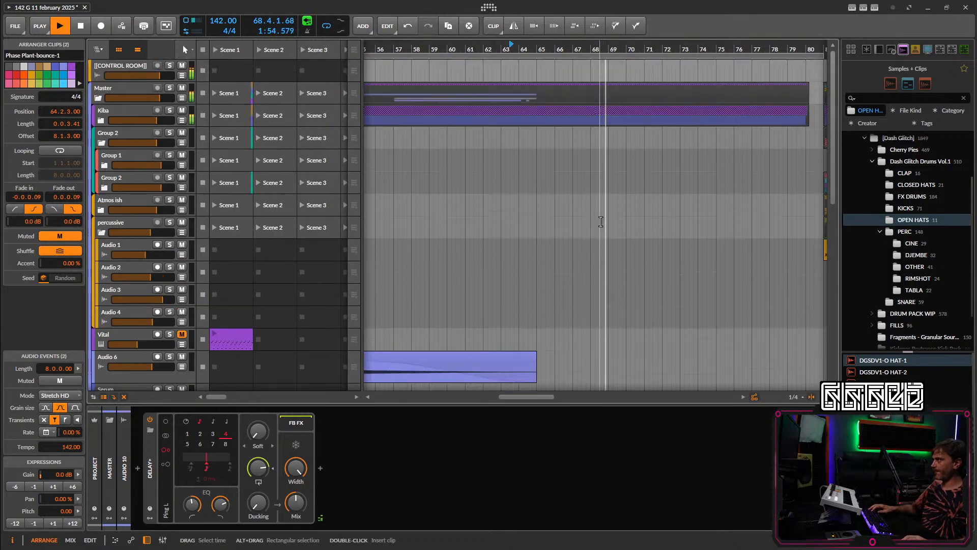
pyautogui.press('space')
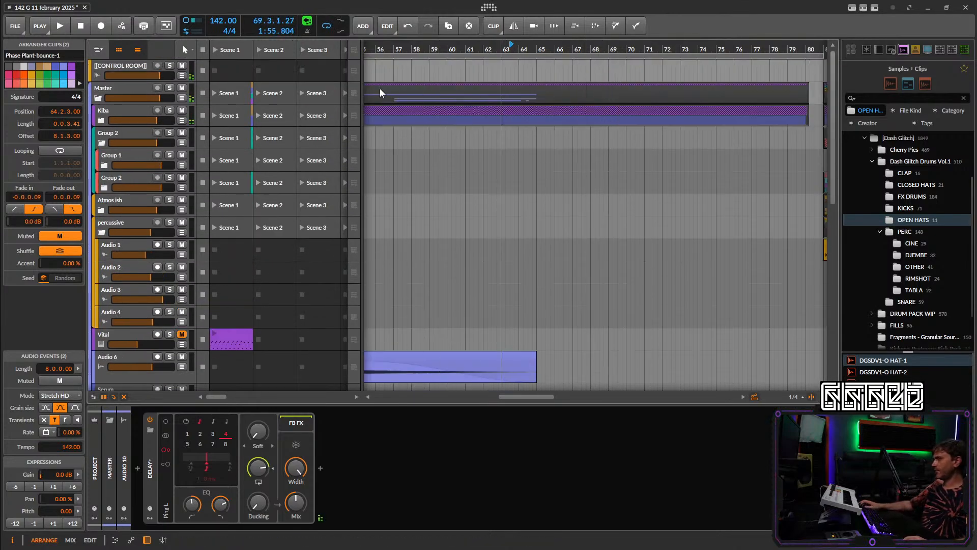
pyautogui.scroll(-4, 494, 148)
pyautogui.scroll(1, 499, 154)
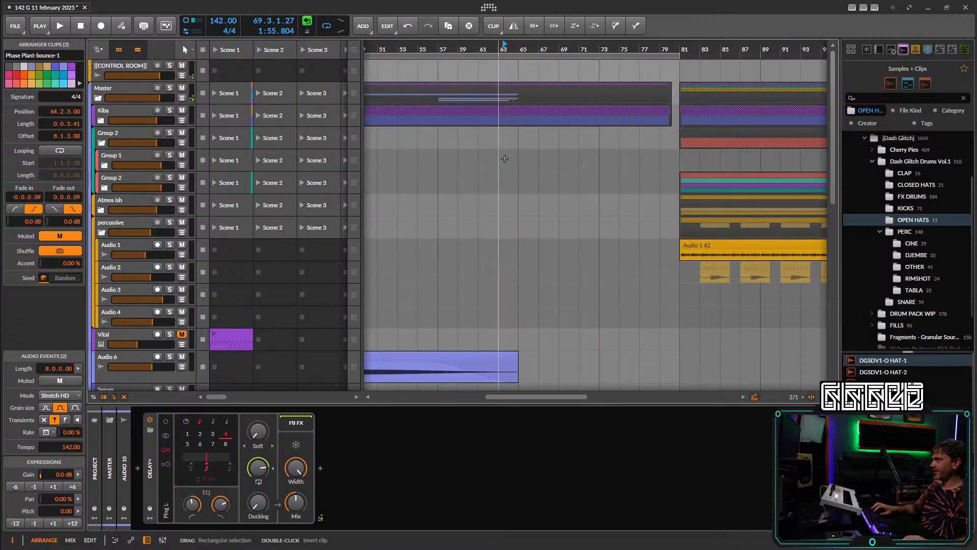
pyautogui.click(103, 188)
pyautogui.scroll(-2, 708, 204)
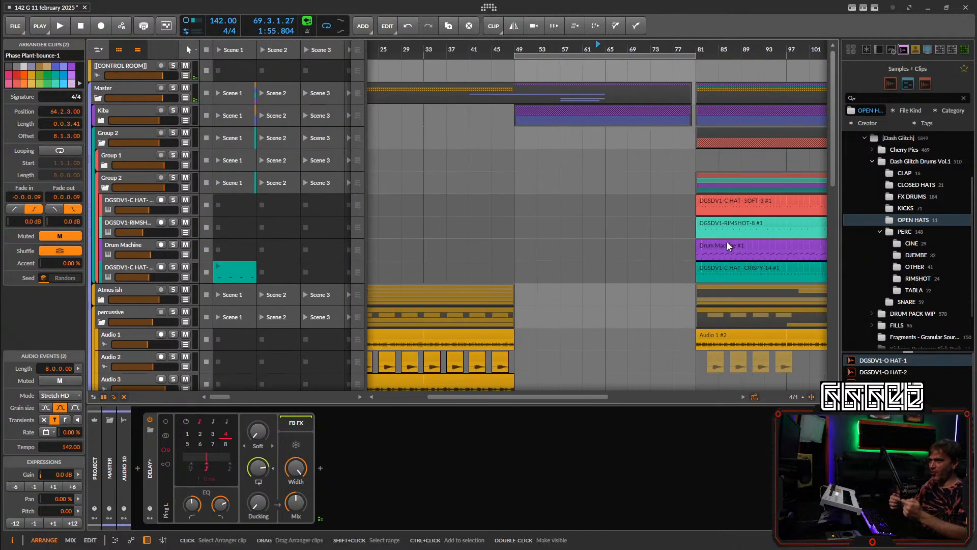
pyautogui.scroll(1, 726, 244)
pyautogui.click(732, 268)
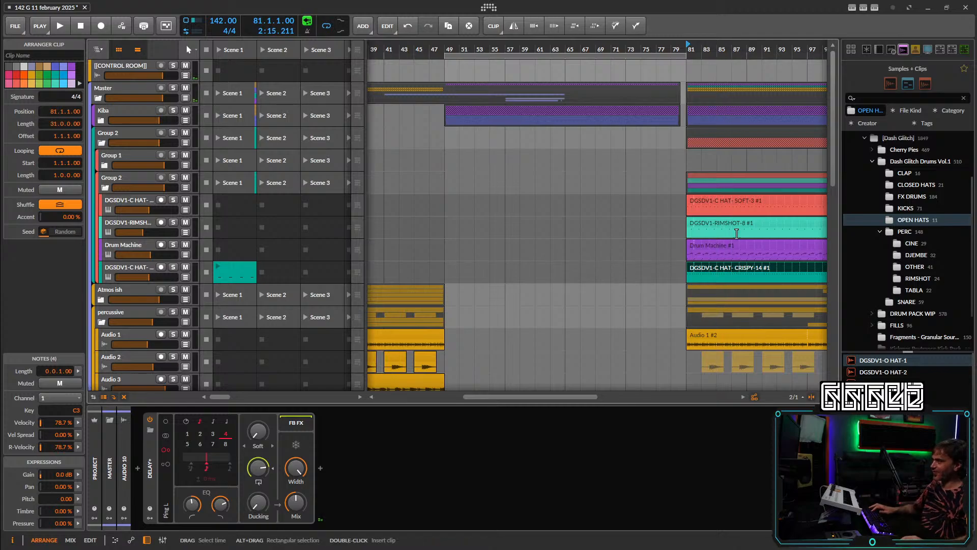
# Copy the C HAT-SOFT-3 clip from bar 81 to bar 49 and cut away its part before bar 65.
pyautogui.moveTo(731, 206); pyautogui.dragTo(511, 206)
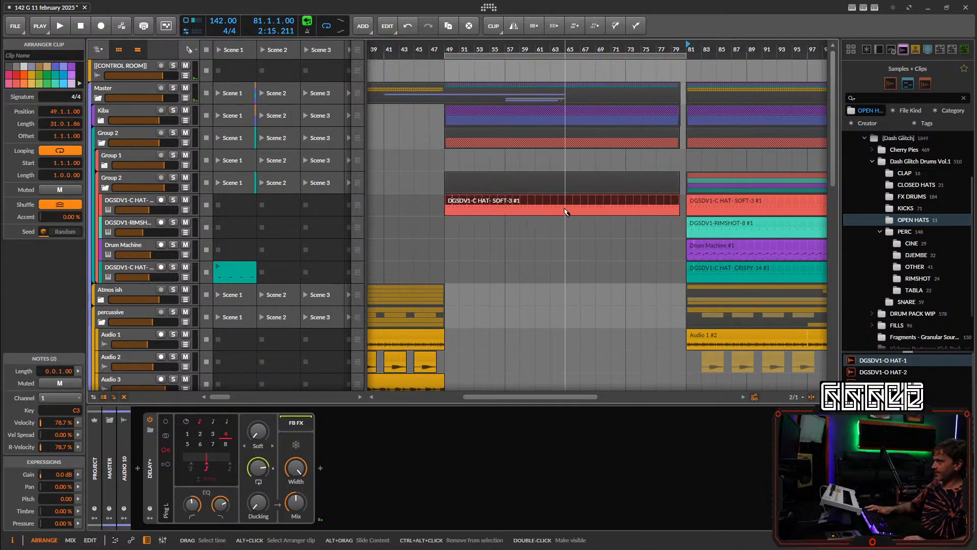
pyautogui.click(565, 210)
pyautogui.click(539, 202)
pyautogui.press('Delete')
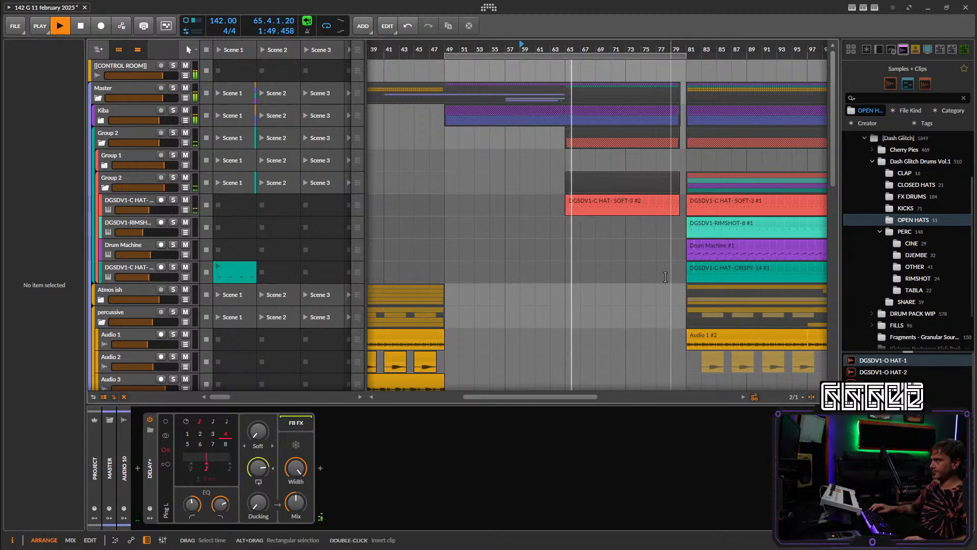
pyautogui.click(607, 203)
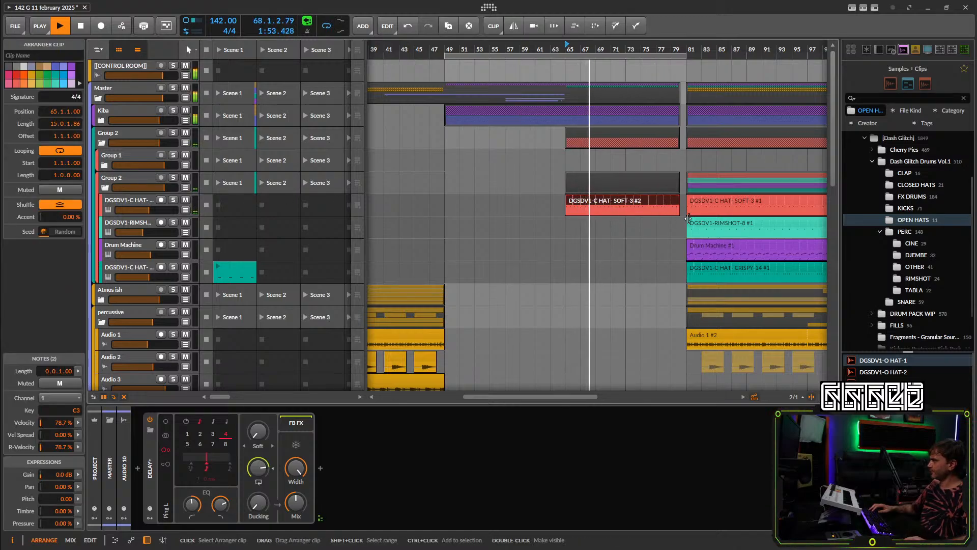
# Copy the C HAT-CRISPY-14 clip from bar 81 to bar 49 and cut away its part before bar 65.
pyautogui.moveTo(726, 272); pyautogui.dragTo(474, 271)
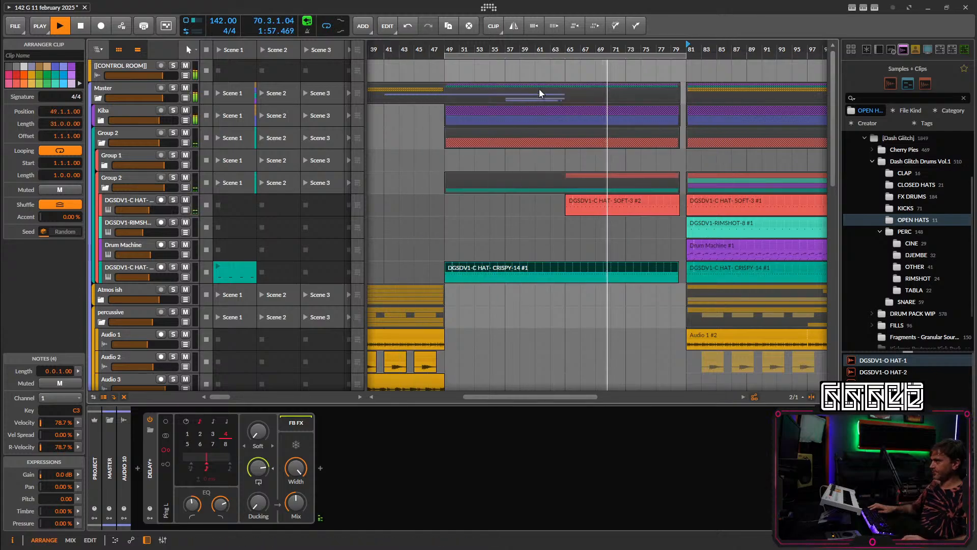
pyautogui.click(551, 50)
pyautogui.keyDown('alt'); pyautogui.click(566, 273); pyautogui.keyUp('alt')
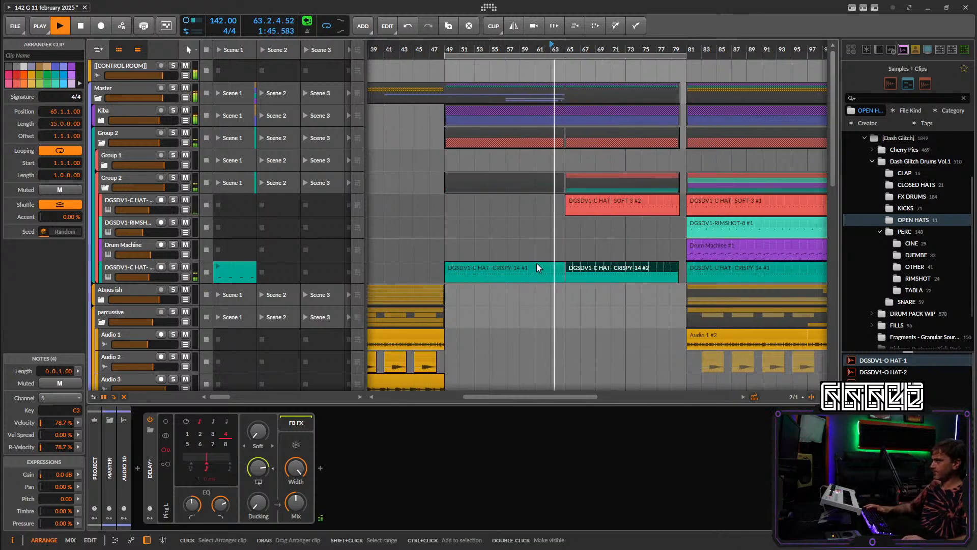
pyautogui.click(537, 265)
pyautogui.press('Delete')
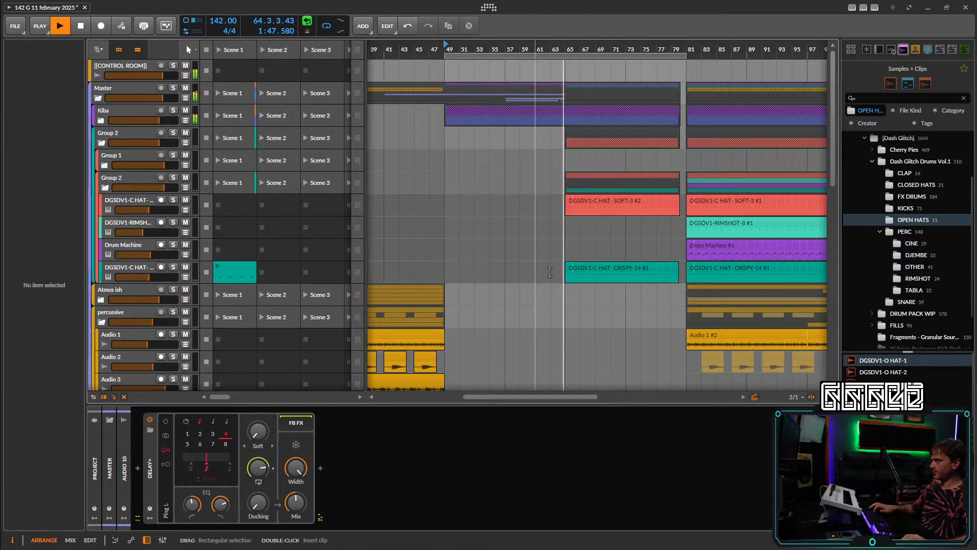
pyautogui.click(657, 299)
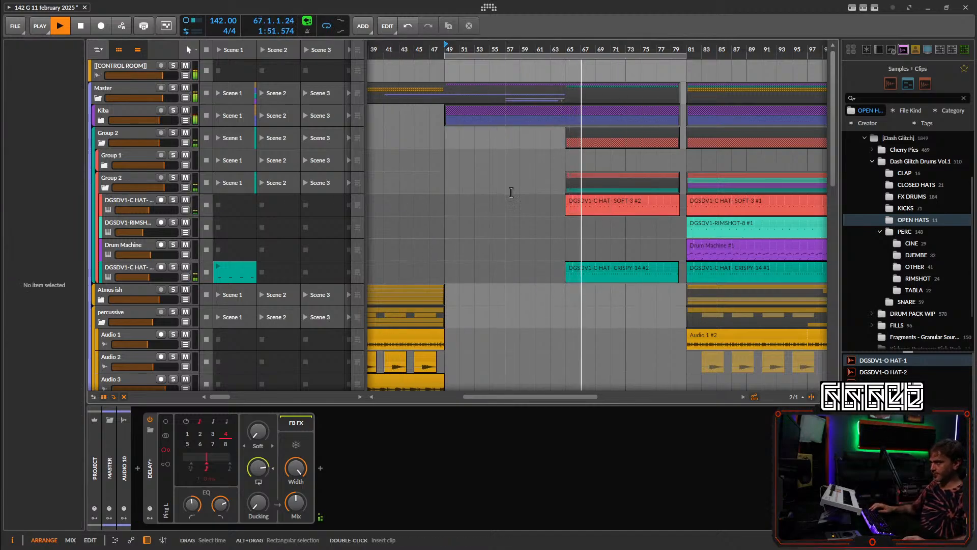
# Delete the leftover slice after bar 64 on Audio 9 and stop playback.
pyautogui.scroll(-5, 517, 196)
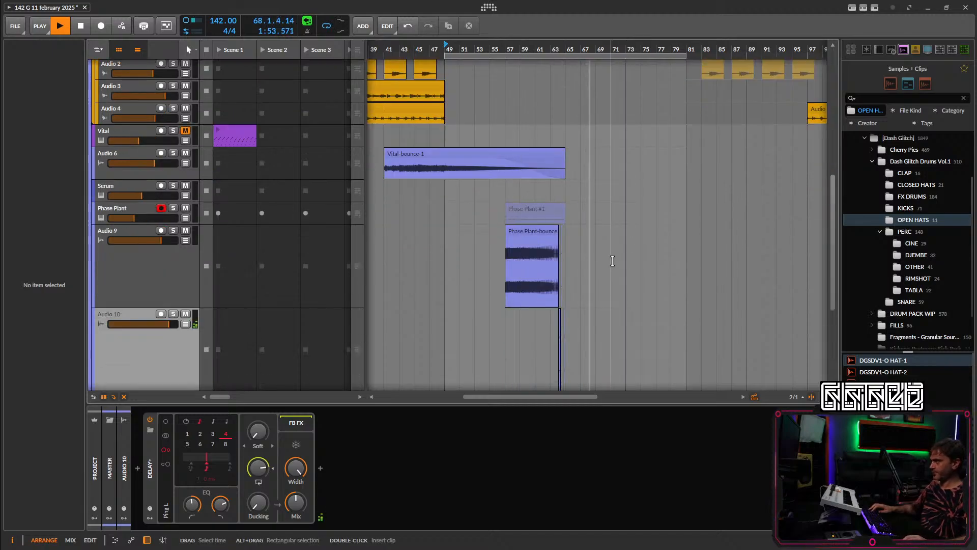
pyautogui.scroll(-3, 593, 244)
pyautogui.scroll(2, 592, 261)
pyautogui.scroll(4, 557, 254)
pyautogui.moveTo(556, 256); pyautogui.dragTo(522, 264)
pyautogui.click(576, 245)
pyautogui.press('Delete')
pyautogui.moveTo(536, 165); pyautogui.dragTo(532, 158)
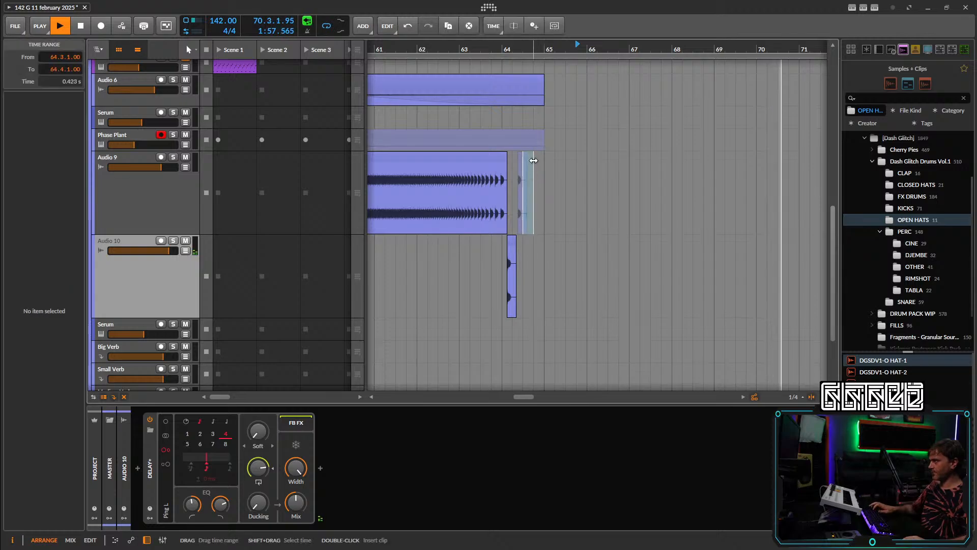
pyautogui.click(556, 158)
pyautogui.scroll(-3, 555, 190)
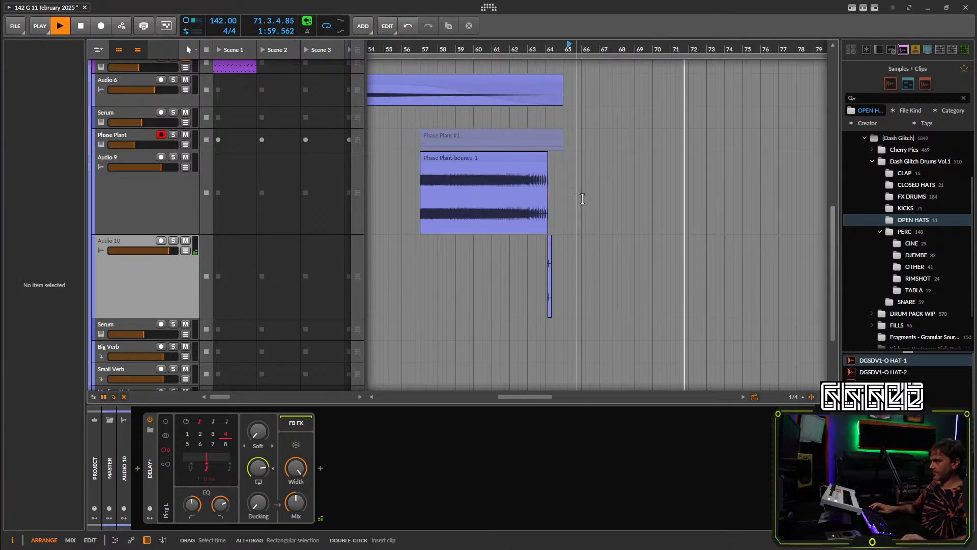
pyautogui.press('space')
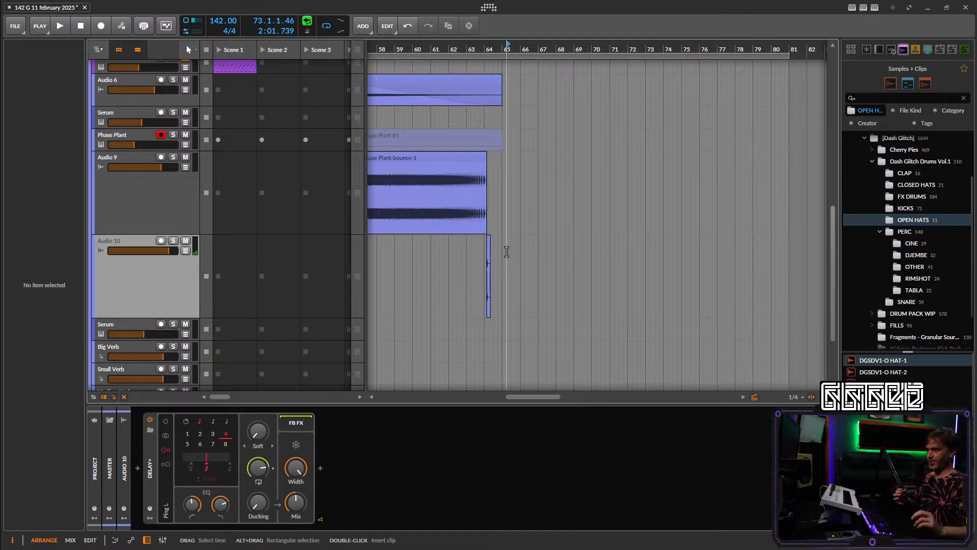
# Consolidate the hit on Audio 10 with empty clips before and after it into one 15-bar clip starting at bar 64.
pyautogui.doubleClick(583, 248)
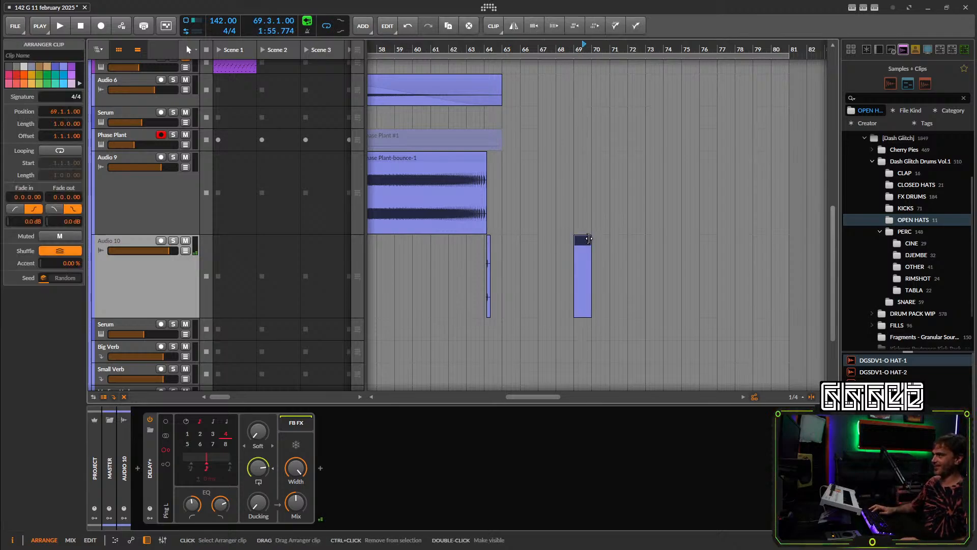
pyautogui.moveTo(588, 238); pyautogui.dragTo(460, 286)
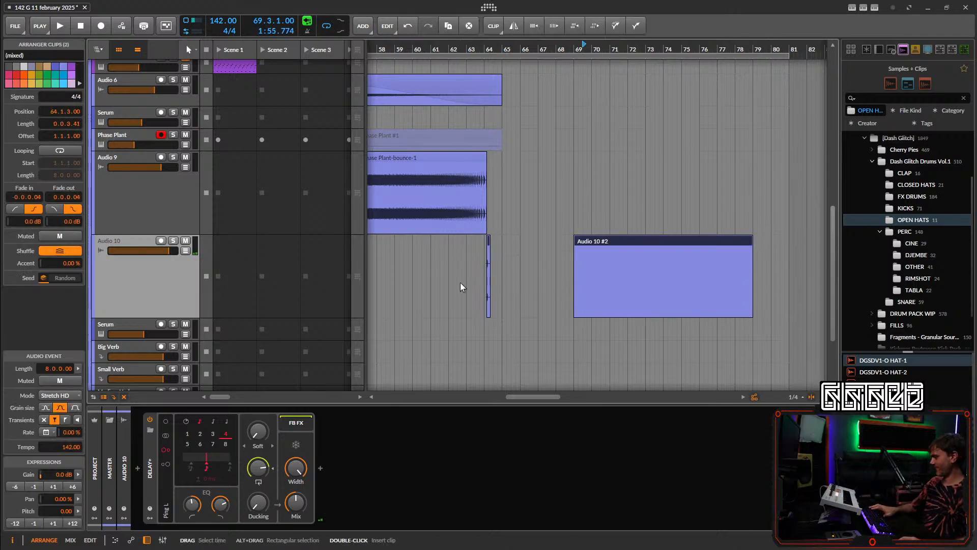
pyautogui.hotkey('ctrl', 'j')
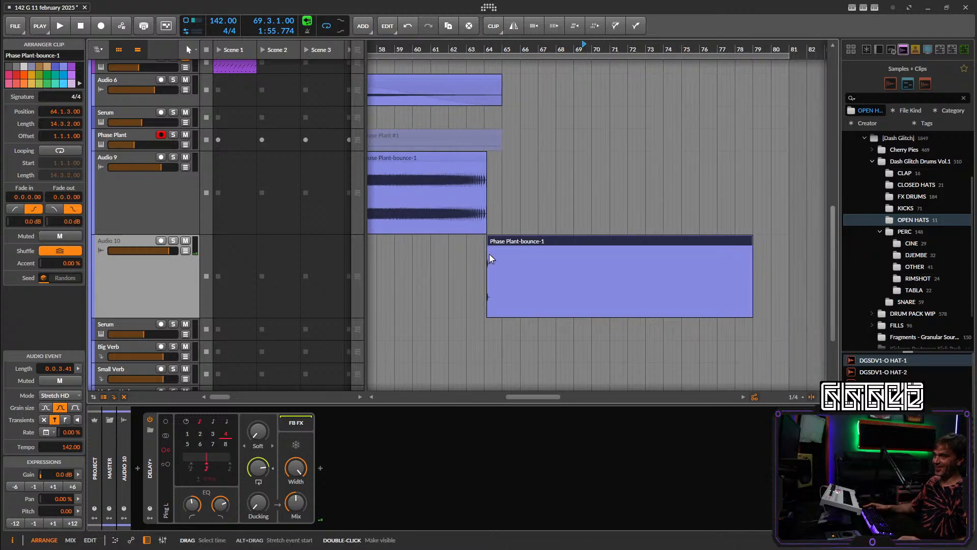
pyautogui.scroll(3, 489, 254)
pyautogui.doubleClick(480, 238)
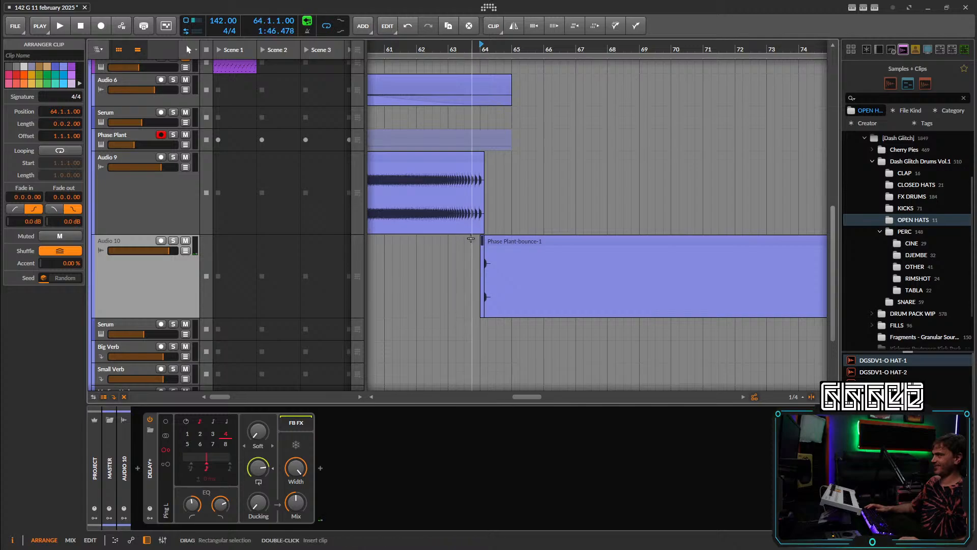
pyautogui.scroll(-3, 541, 262)
# Bounce the 15-bar Audio 10 clip to a new audio track.
pyautogui.click(541, 262)
pyautogui.click(542, 260)
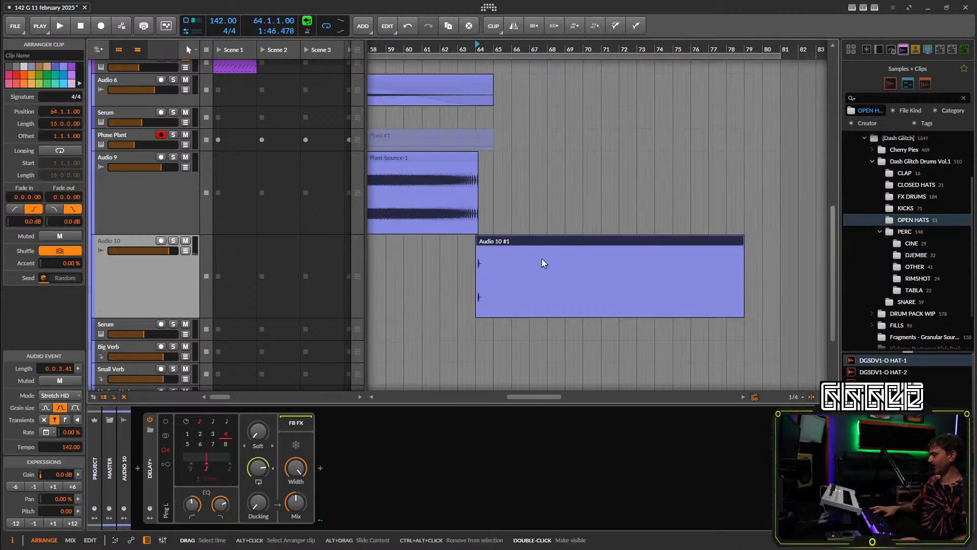
pyautogui.rightClick(542, 259)
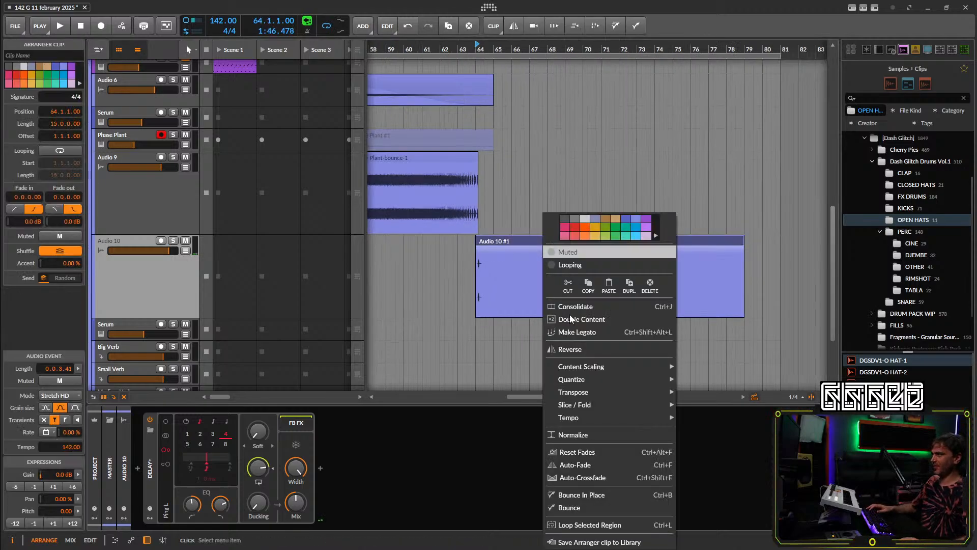
pyautogui.click(584, 509)
pyautogui.click(518, 384)
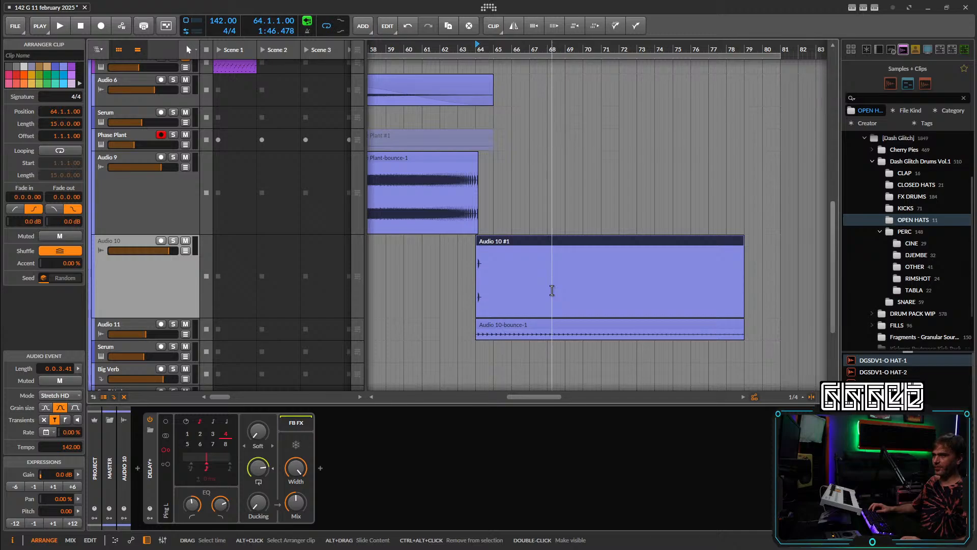
# Reorder the tracks so the bounced delay audio sits above its source track with the Delay+ device.
pyautogui.click(138, 323)
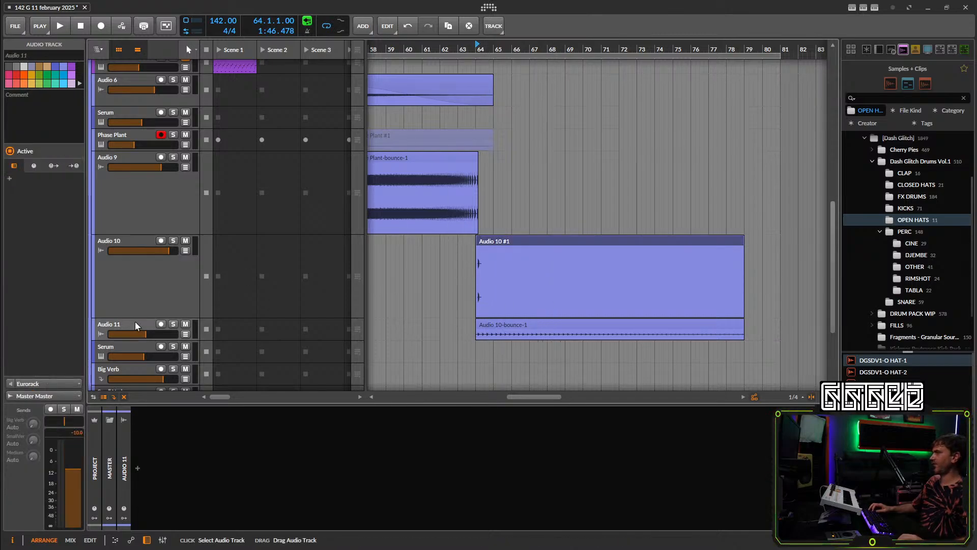
pyautogui.click(148, 279)
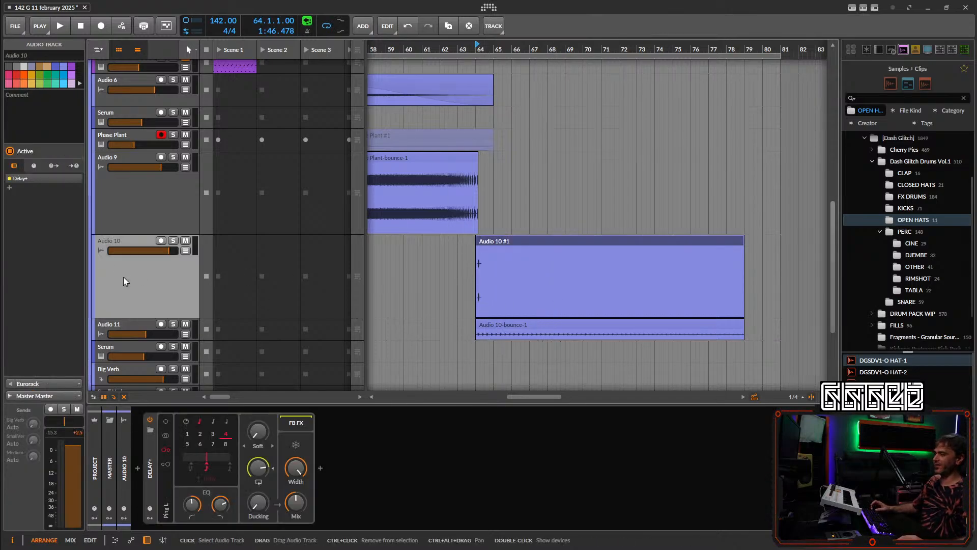
pyautogui.click(130, 328)
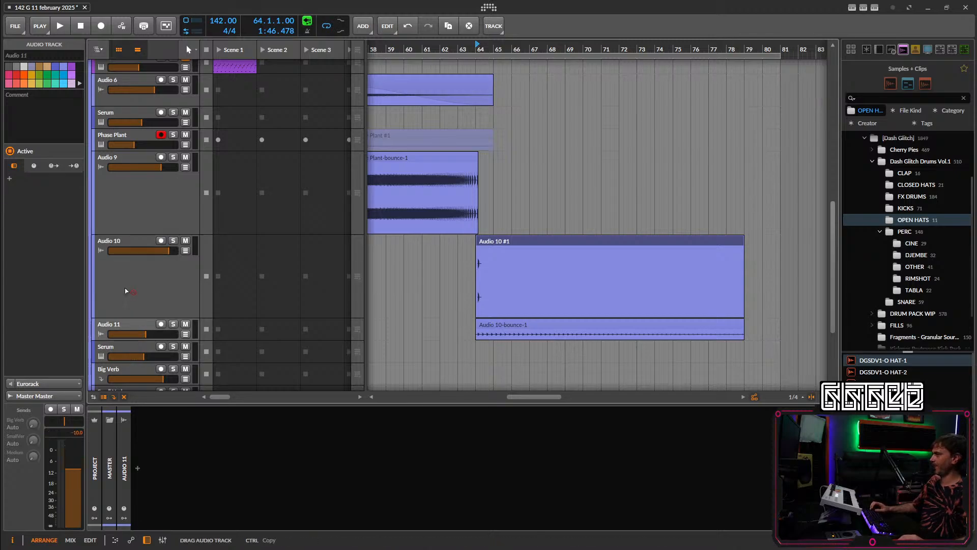
pyautogui.moveTo(137, 246); pyautogui.dragTo(161, 250)
pyautogui.click(137, 241)
pyautogui.click(143, 310)
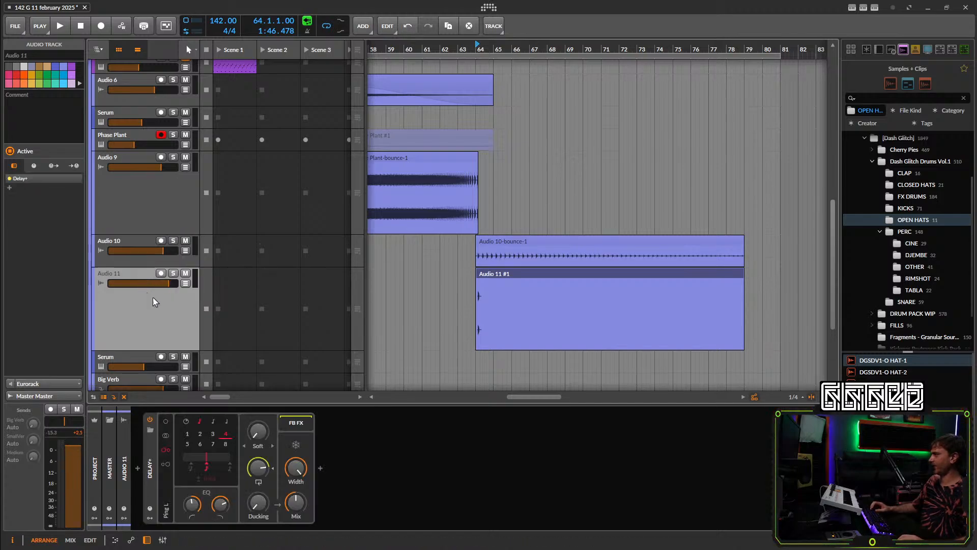
# Mute the source track Audio 11 and play the bounced delay audio from bar 64.
pyautogui.click(184, 275)
pyautogui.click(250, 257)
pyautogui.press('space')
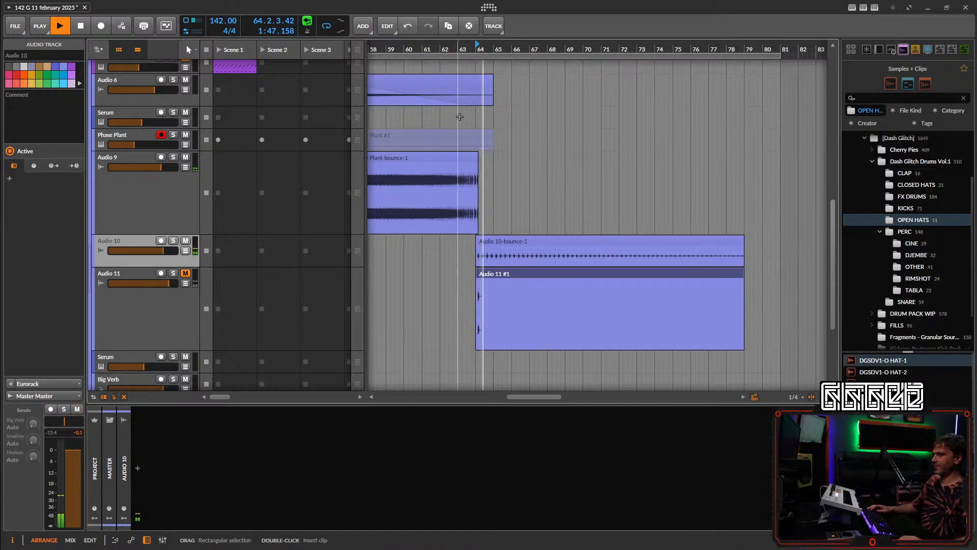
pyautogui.scroll(3, 476, 137)
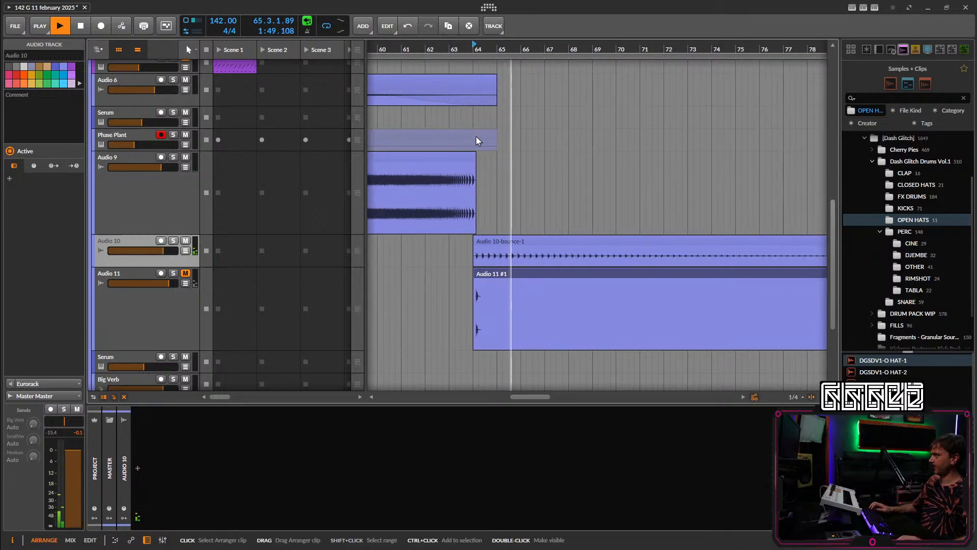
pyautogui.press('space')
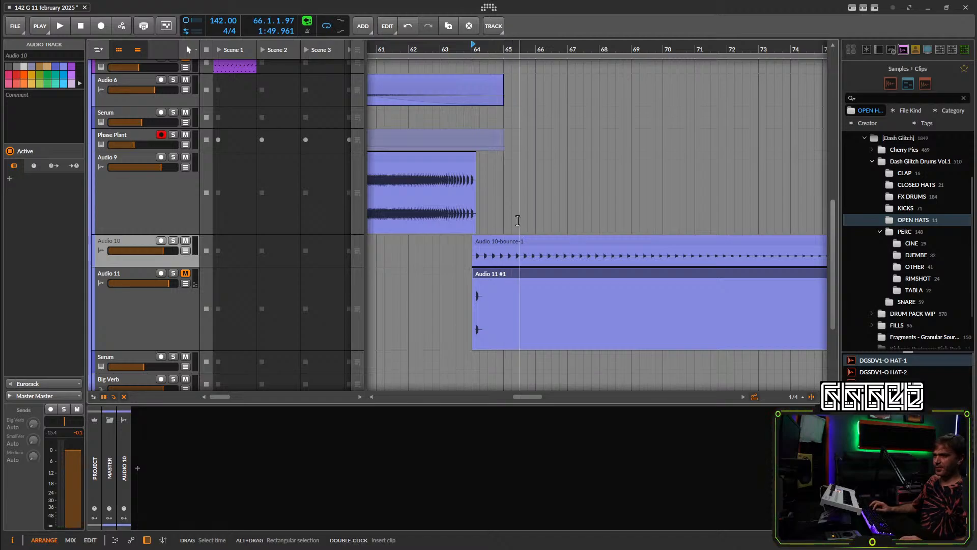
# Move the Audio 11 source clip to bar 72 and set the playback start and loop range to bars 72–74.
pyautogui.scroll(-4, 518, 221)
pyautogui.scroll(3, 536, 288)
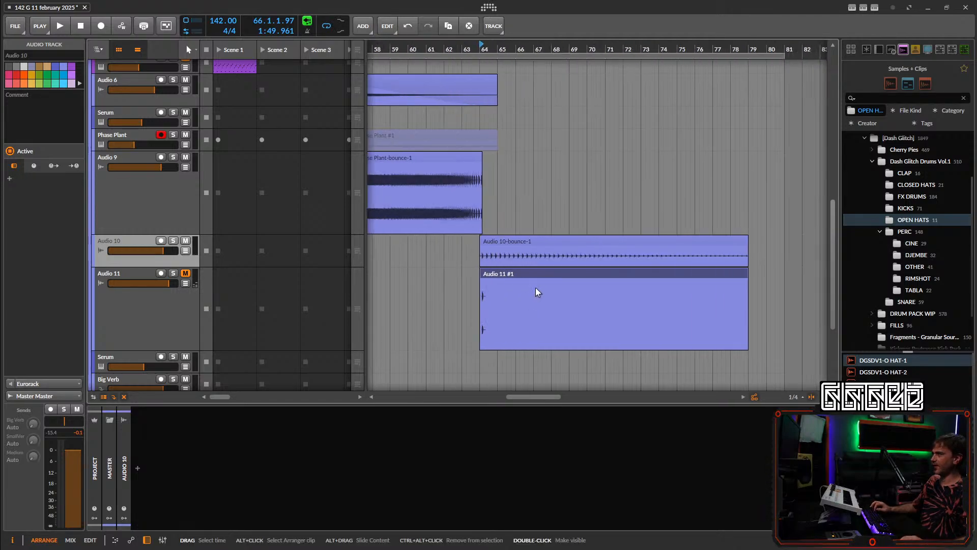
pyautogui.click(519, 273)
pyautogui.click(166, 294)
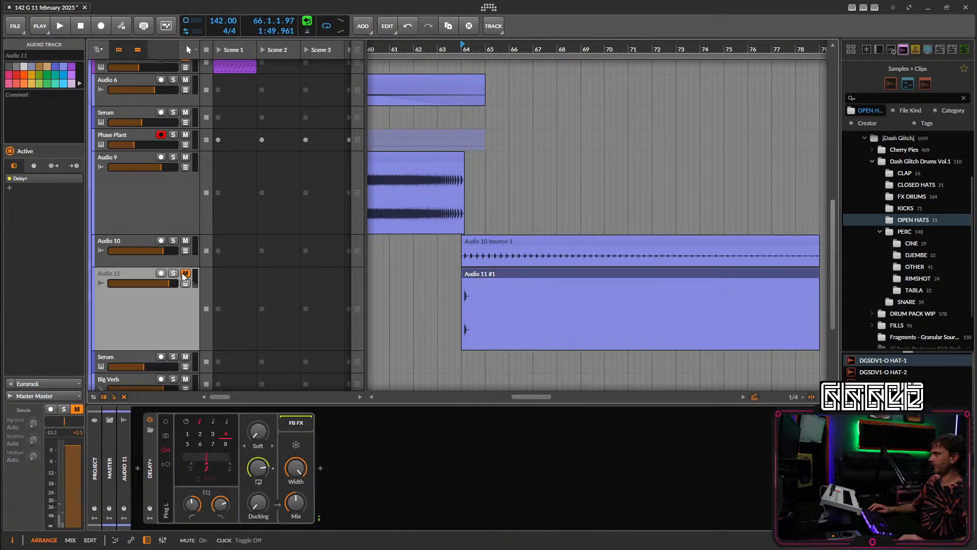
pyautogui.click(512, 275)
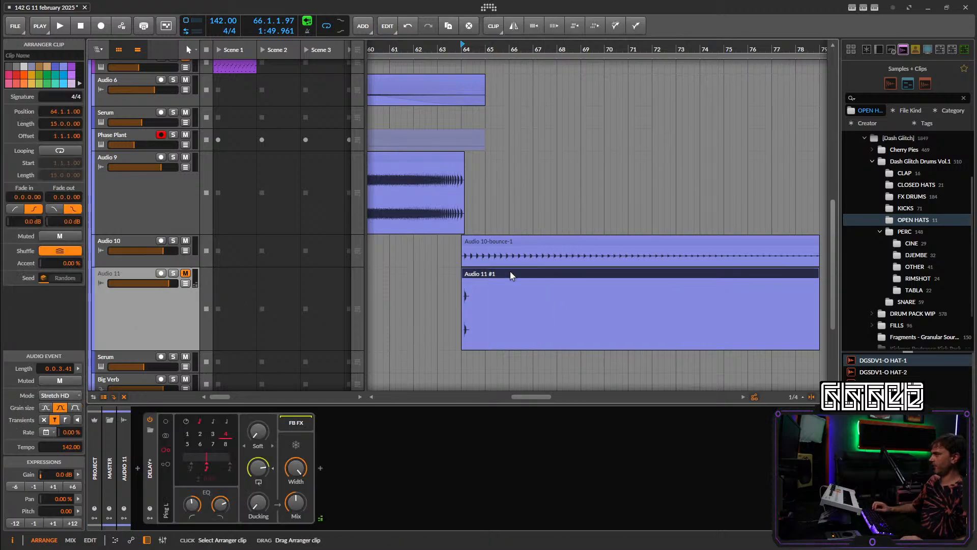
pyautogui.moveTo(510, 276); pyautogui.dragTo(538, 289)
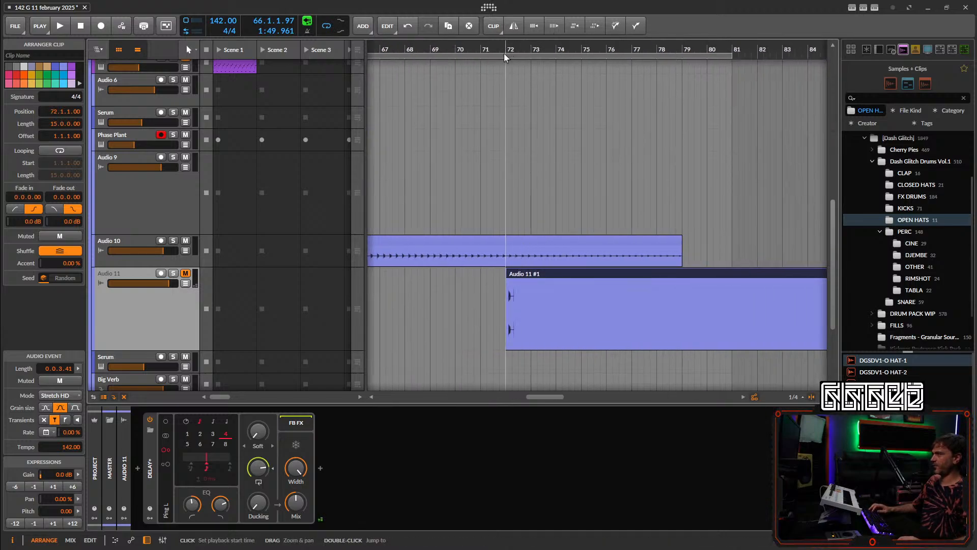
pyautogui.moveTo(506, 54); pyautogui.dragTo(555, 58)
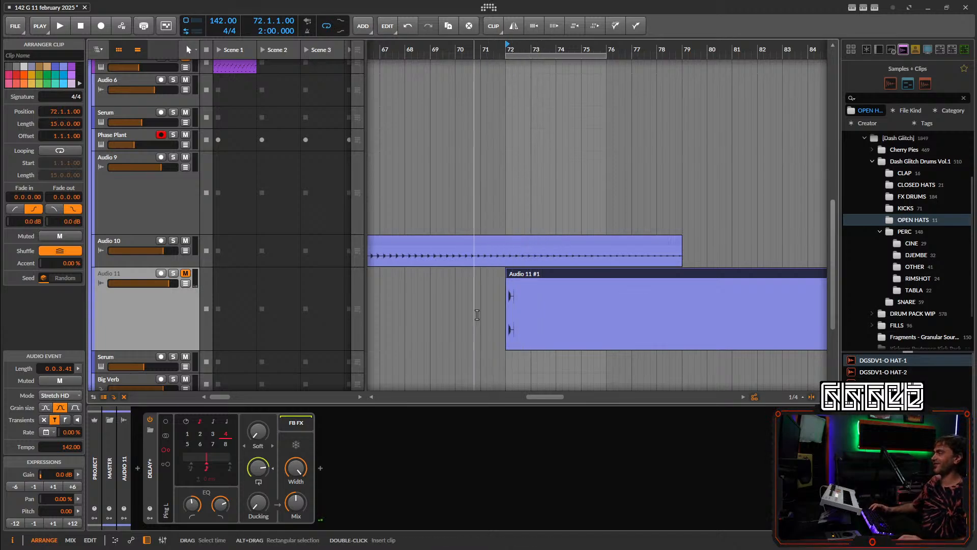
pyautogui.scroll(5, 480, 315)
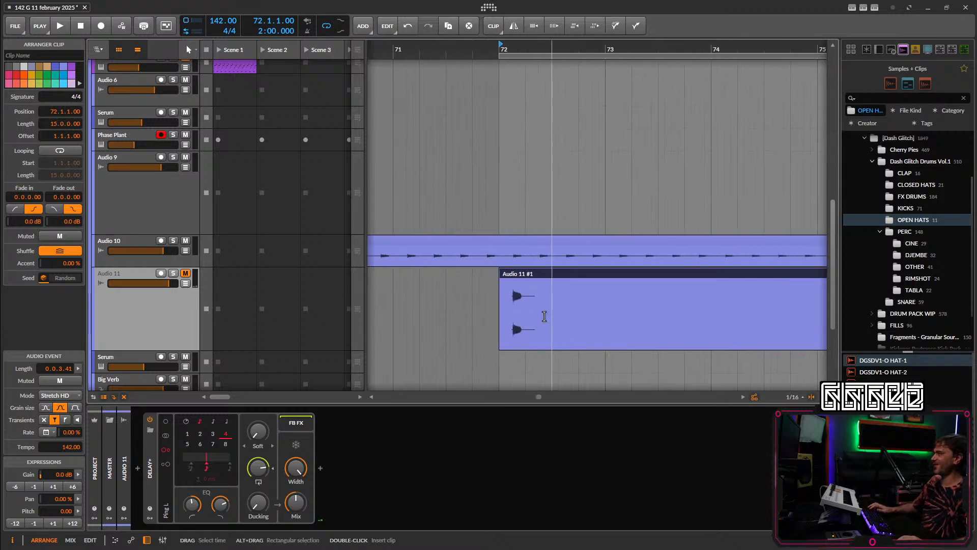
pyautogui.scroll(2, 533, 310)
# Unmute the Audio 11 track and solo it.
pyautogui.click(188, 299)
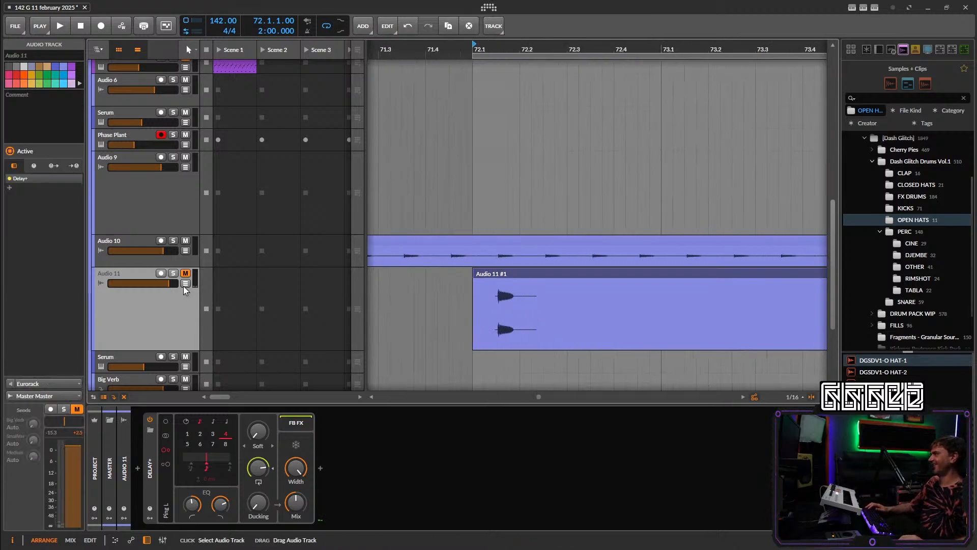
pyautogui.click(186, 275)
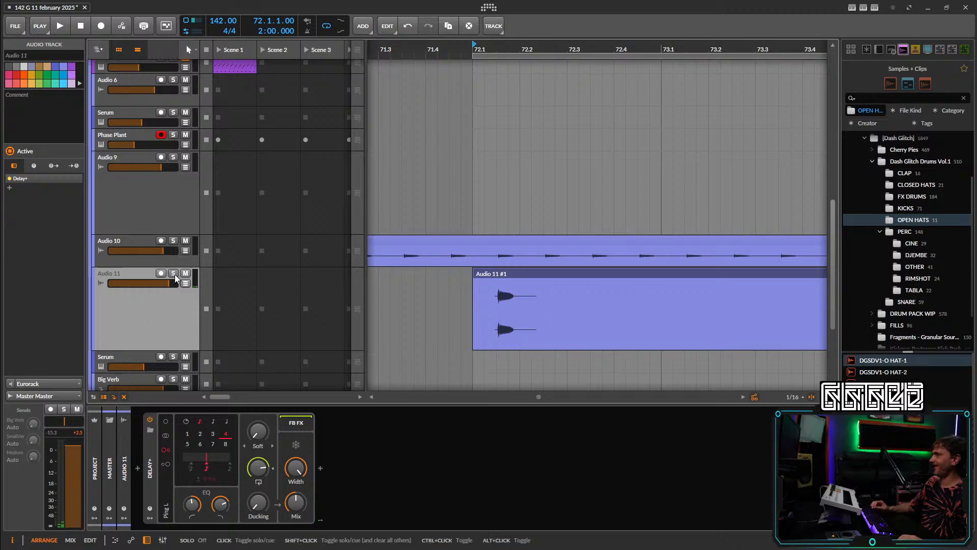
pyautogui.press('s')
# Set the Audio 11 Delay+ to Repitch on changes and switch its delay time from note values to milliseconds.
pyautogui.click(149, 468)
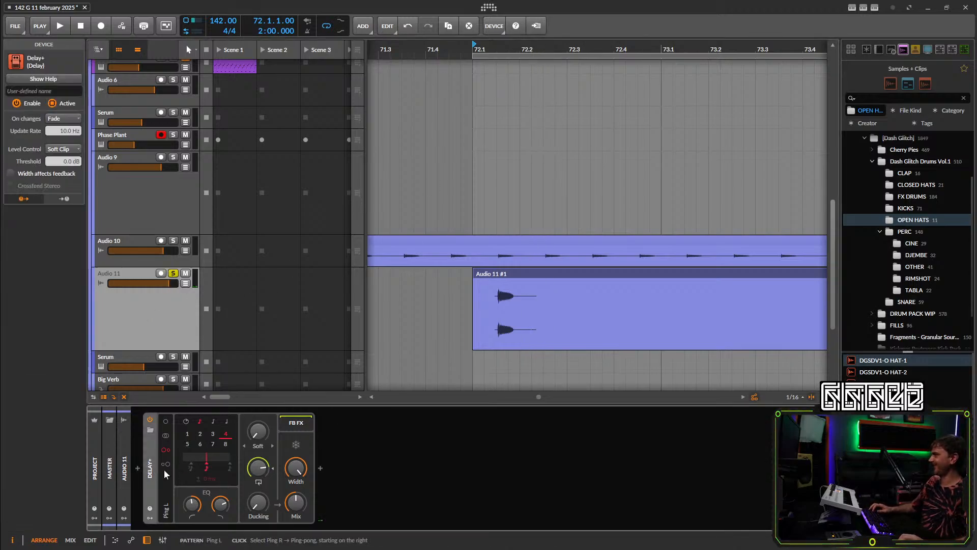
pyautogui.click(61, 119)
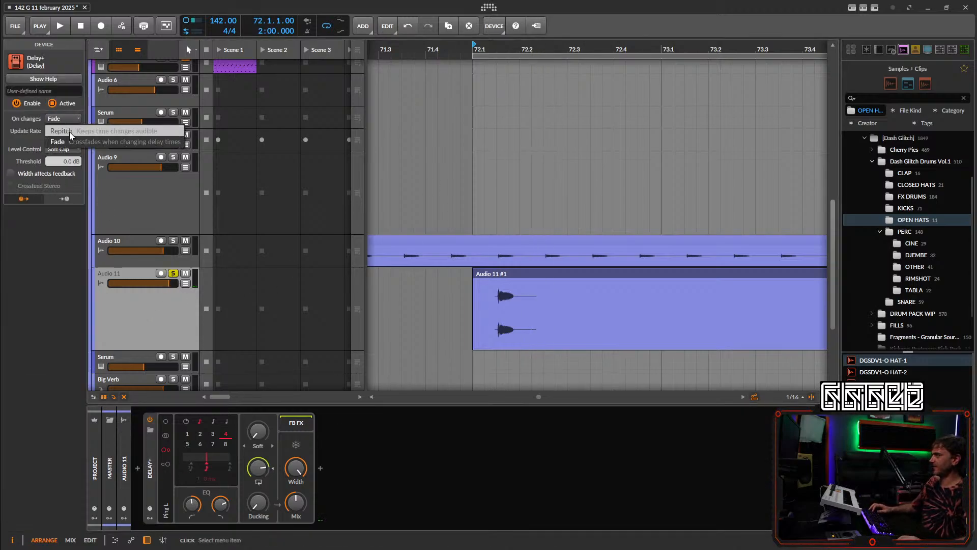
pyautogui.click(69, 132)
pyautogui.click(64, 119)
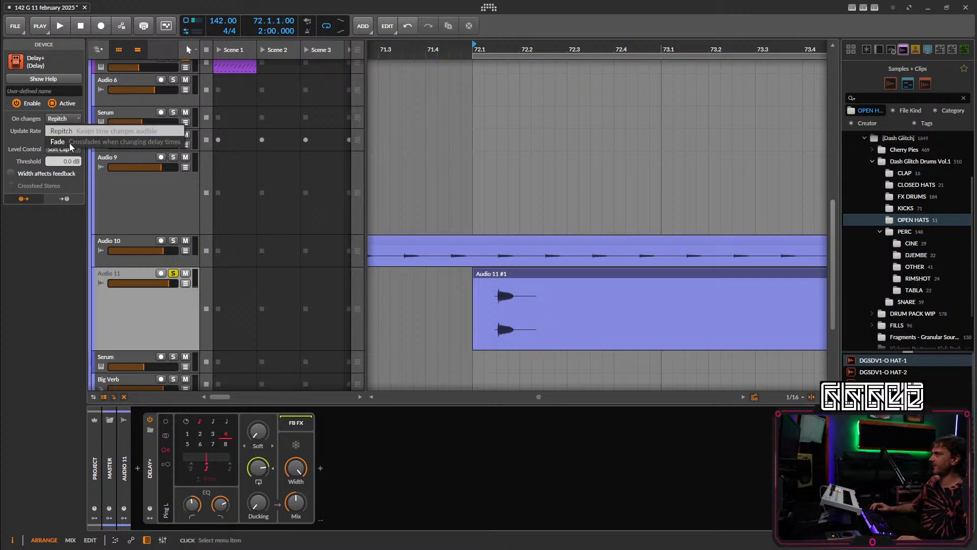
pyautogui.click(57, 142)
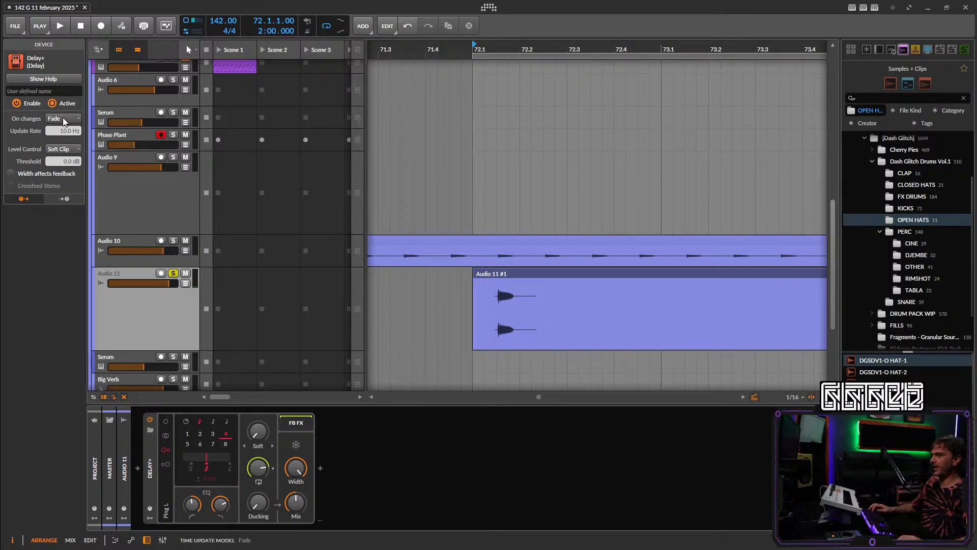
pyautogui.click(64, 120)
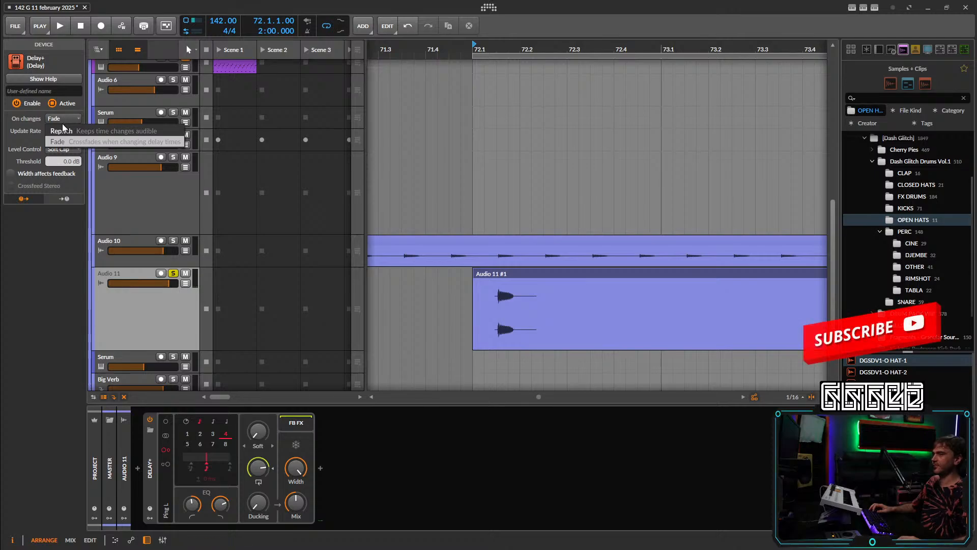
pyautogui.click(64, 130)
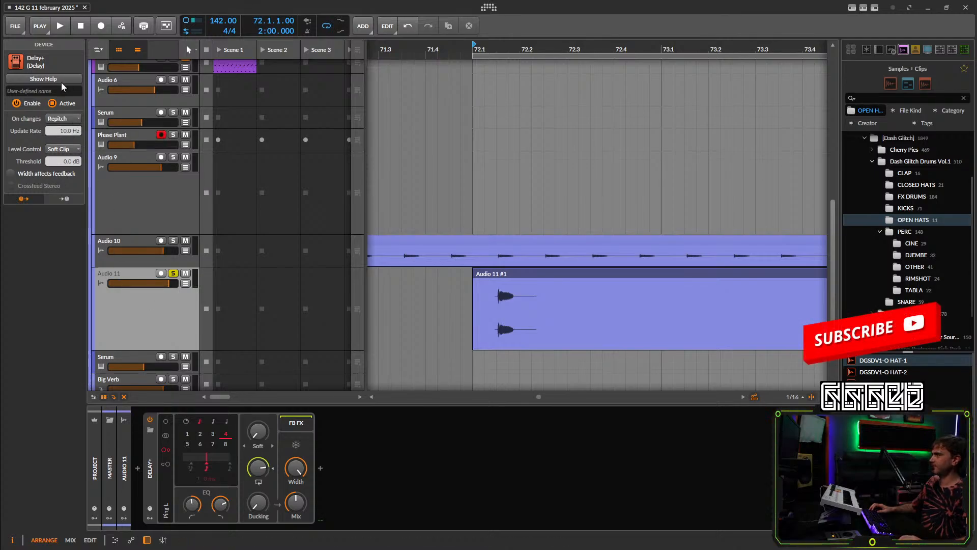
pyautogui.click(70, 119)
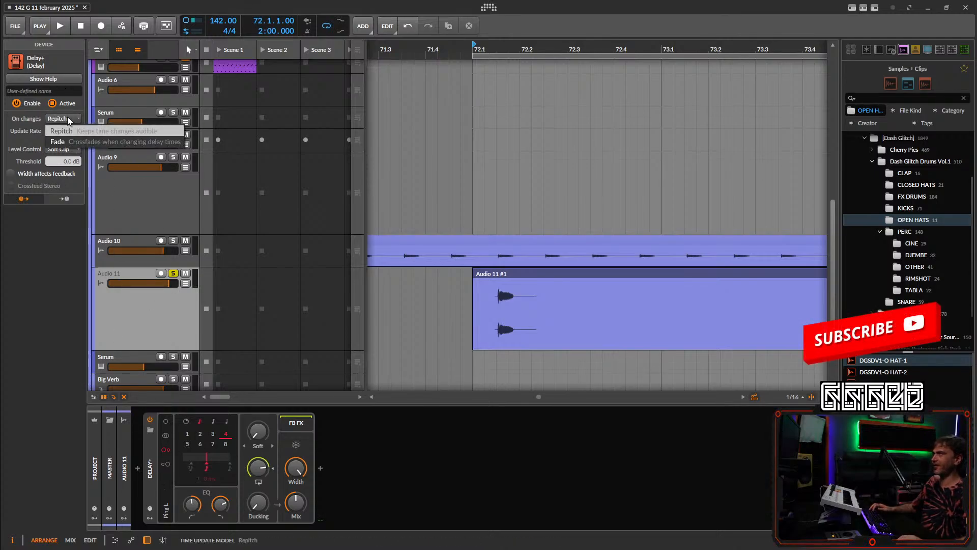
pyautogui.click(70, 119)
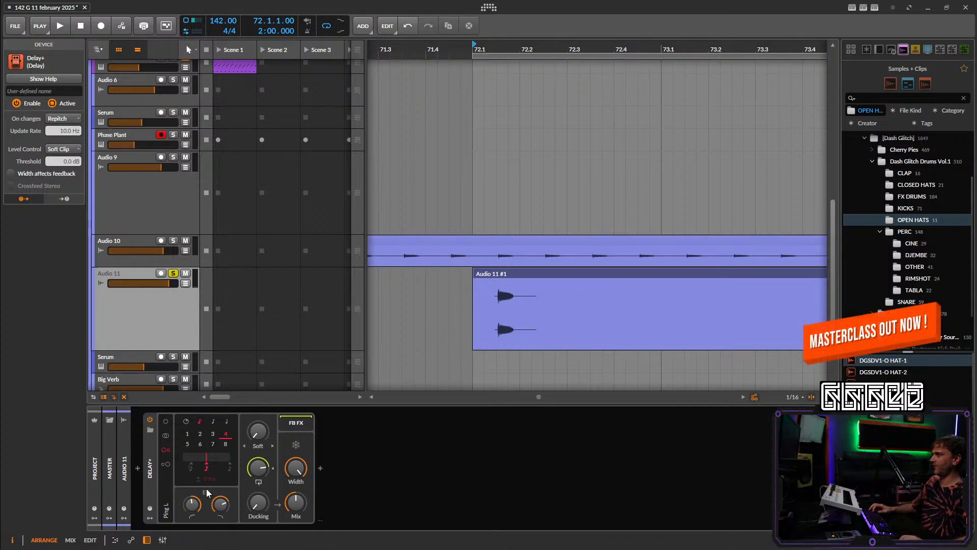
pyautogui.click(185, 420)
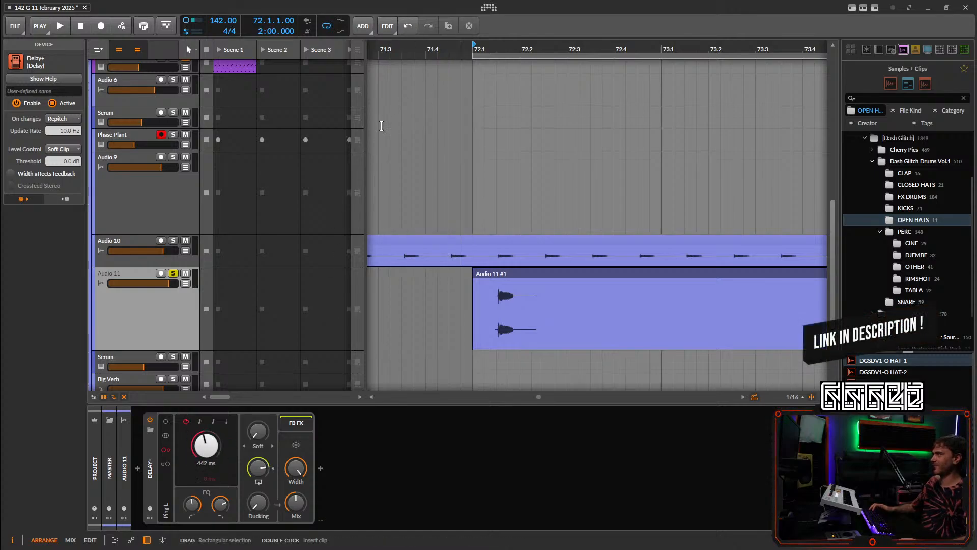
# Audition the repitch effect by playing Audio 11 while sweeping the Delay+ time up to 1.06 s and down to 65.2 ms.
pyautogui.press('space')
pyautogui.moveTo(223, 447); pyautogui.dragTo(223, 418)
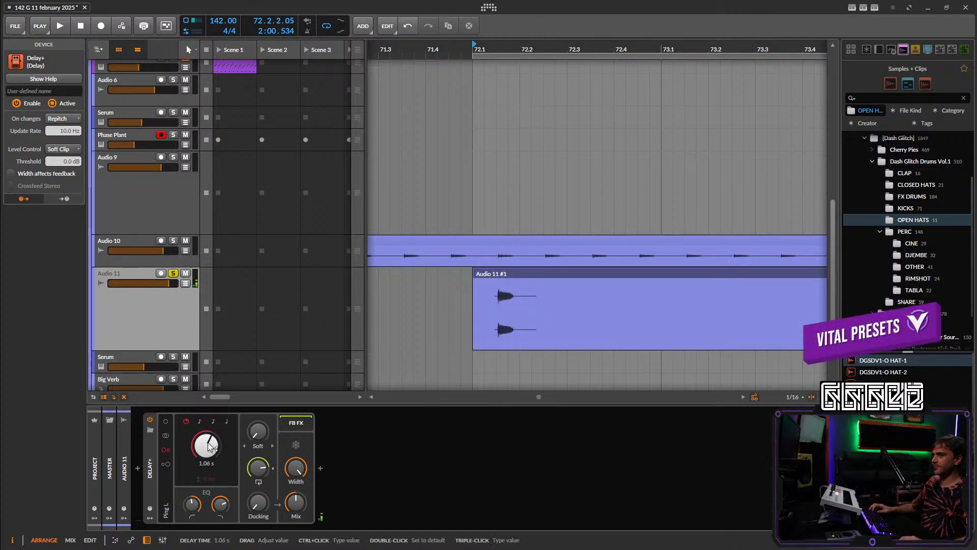
pyautogui.moveTo(209, 439)
pyautogui.mouseDown()
pyautogui.moveTo(206, 473)
pyautogui.moveTo(203, 438)
pyautogui.moveTo(204, 453)
pyautogui.mouseUp()
pyautogui.press('space')
pyautogui.press('space')
pyautogui.press('space')
pyautogui.press('space')
pyautogui.press('space')
pyautogui.press('space')
pyautogui.press('space')
pyautogui.press('space')
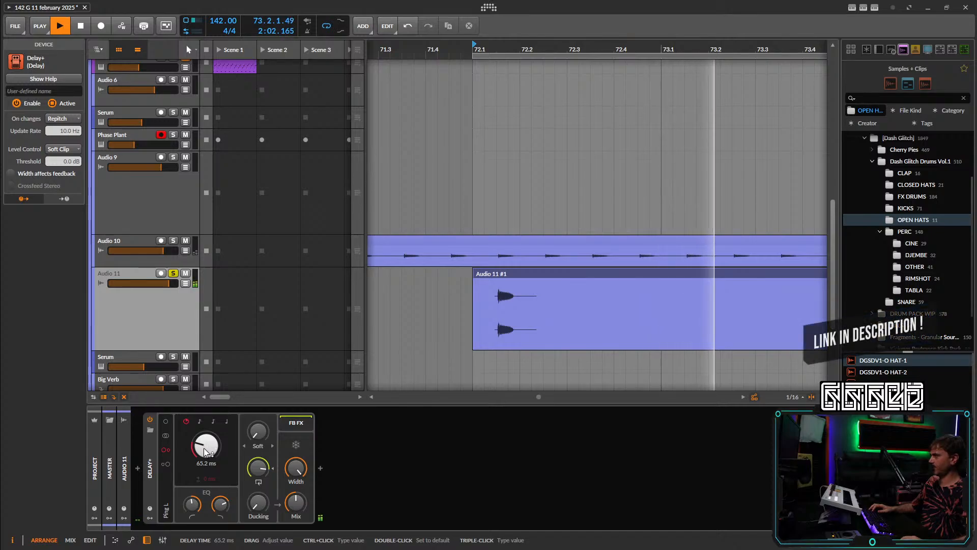
# Play the hit again while raising the Delay+ time through 275 ms to 589 ms.
pyautogui.press('space')
pyautogui.moveTo(206, 446); pyautogui.dragTo(206, 407)
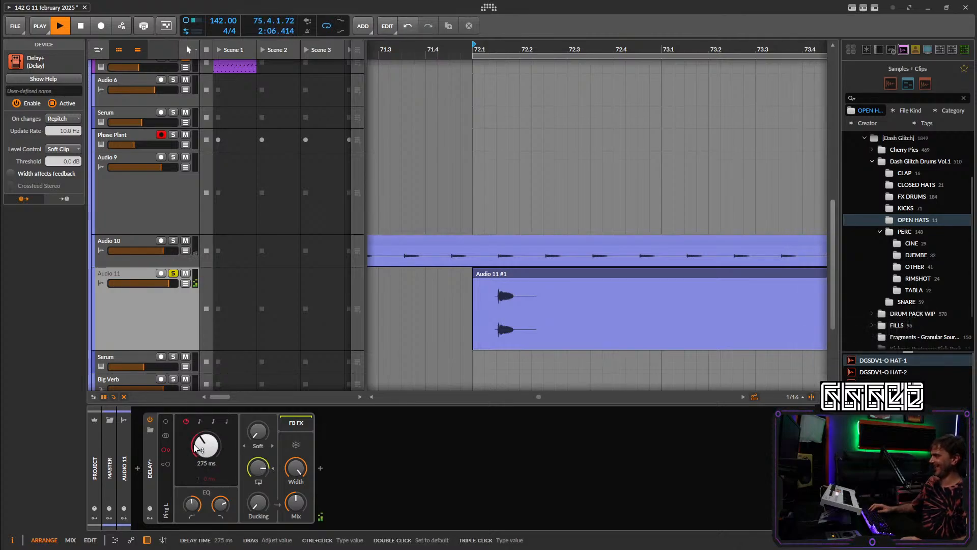
pyautogui.moveTo(202, 448); pyautogui.dragTo(203, 398)
pyautogui.press('space')
pyautogui.press('space')
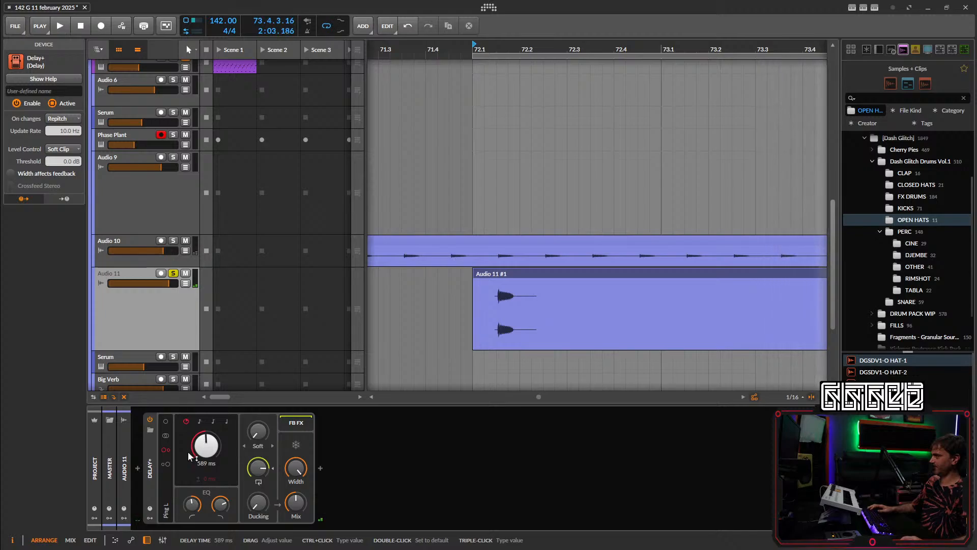
# Try the Fade mode for delay time changes in Delay+, sweep the time, and return the mode to Repitch.
pyautogui.click(152, 464)
pyautogui.click(76, 120)
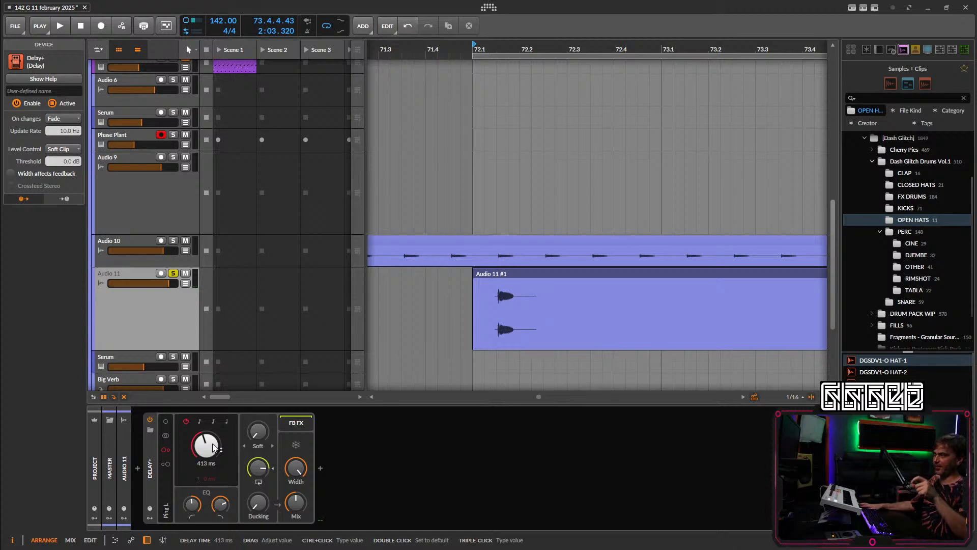
pyautogui.click(60, 116)
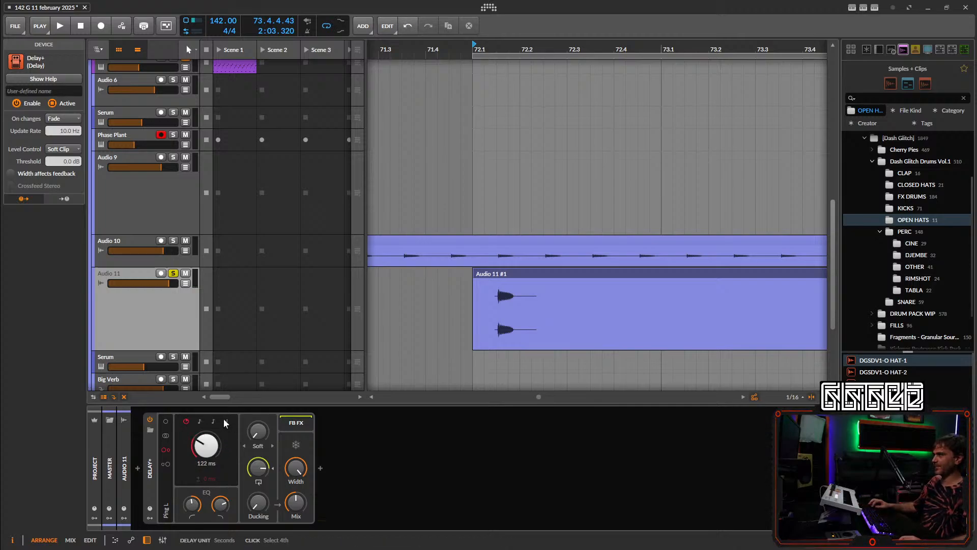
pyautogui.moveTo(213, 452)
pyautogui.mouseDown()
pyautogui.moveTo(213, 438)
pyautogui.moveTo(207, 457)
pyautogui.moveTo(206, 438)
pyautogui.moveTo(205, 460)
pyautogui.moveTo(210, 434)
pyautogui.mouseUp()
pyautogui.press('space')
pyautogui.press('space')
pyautogui.press('space')
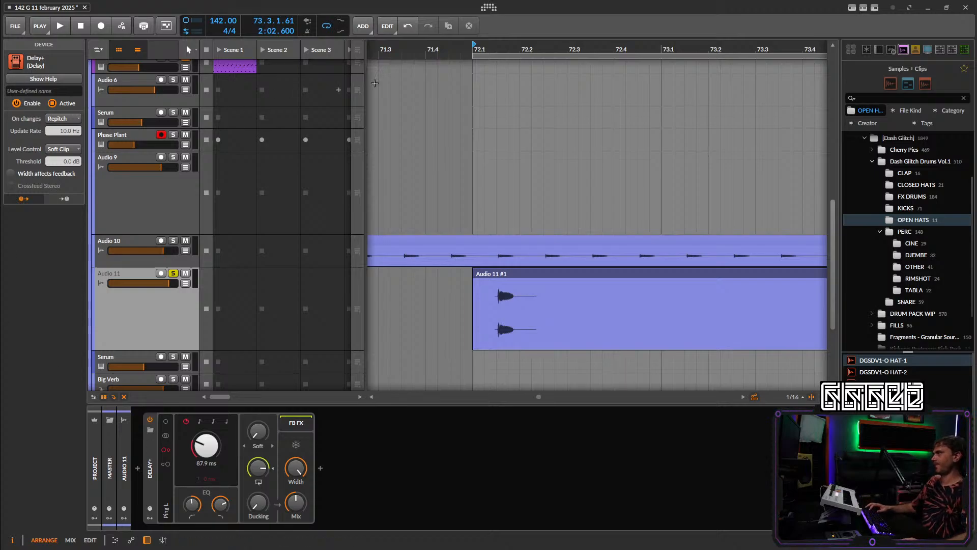
# Set the Audio 11 Delay+ time to 300 ms while auditioning the hit from bar 72.
pyautogui.press('space')
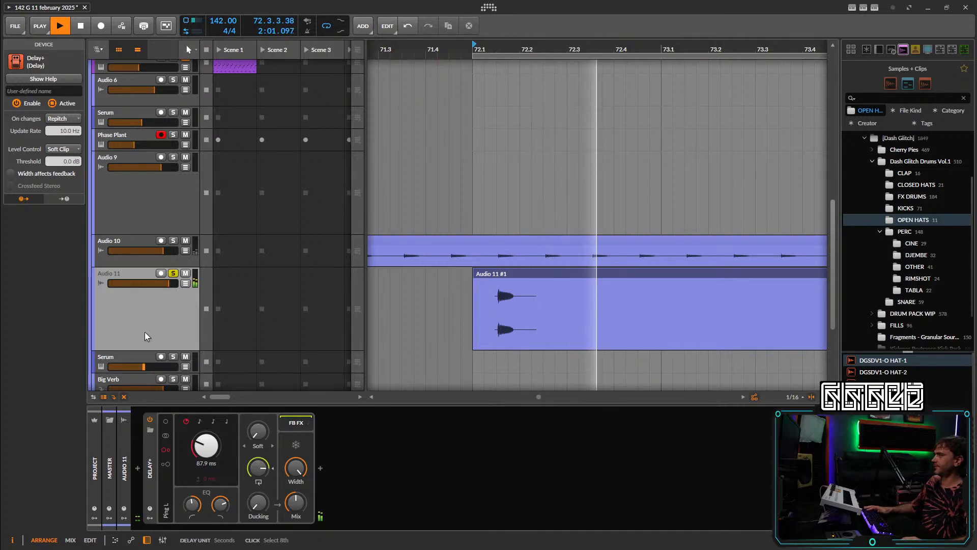
pyautogui.moveTo(237, 447); pyautogui.dragTo(205, 440)
pyautogui.press('space')
pyautogui.press('space')
pyautogui.press('space')
pyautogui.press('space')
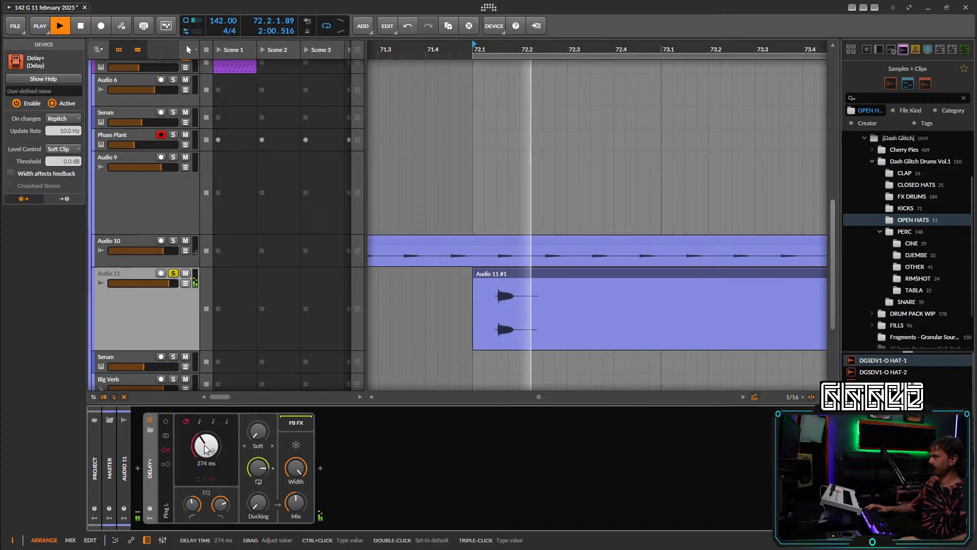
pyautogui.press('space')
pyautogui.press('space')
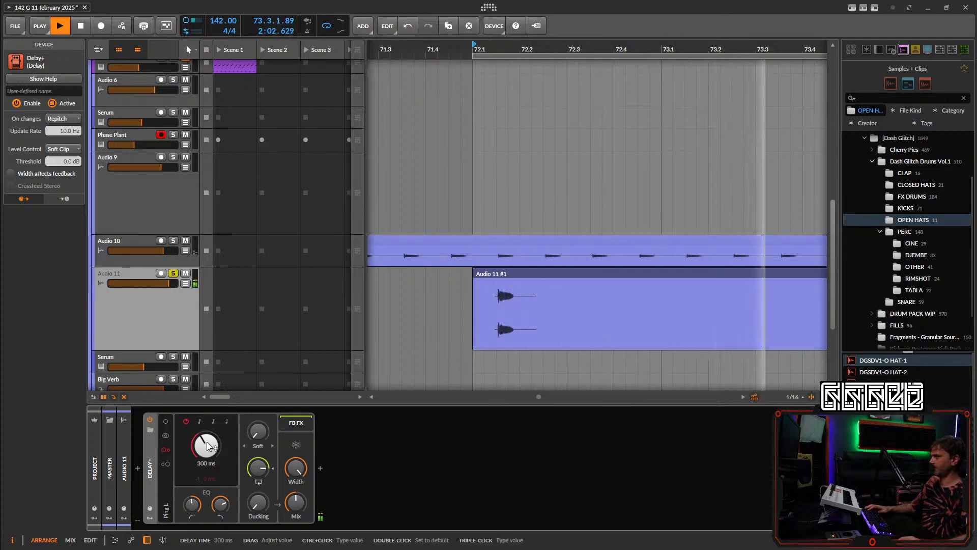
# Show the Delay+ Time automation lane of Audio 11 and add a 300 ms point at the hit.
pyautogui.click(185, 283)
pyautogui.scroll(-3, 488, 316)
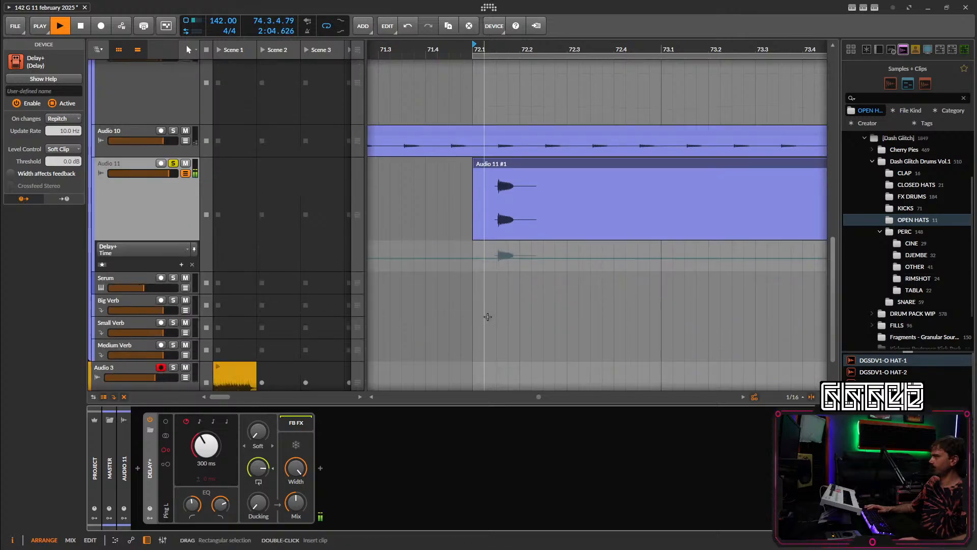
pyautogui.click(498, 259)
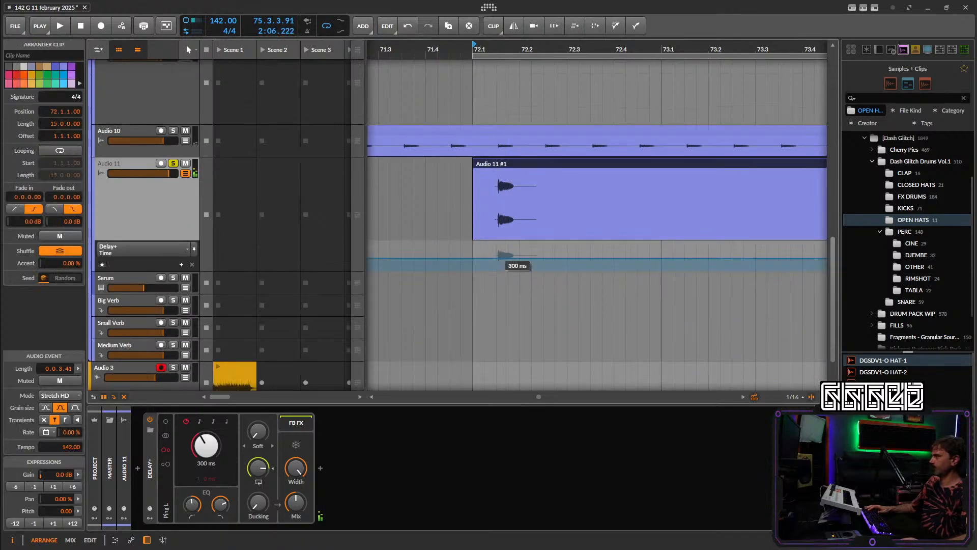
pyautogui.press('space')
pyautogui.click(711, 255)
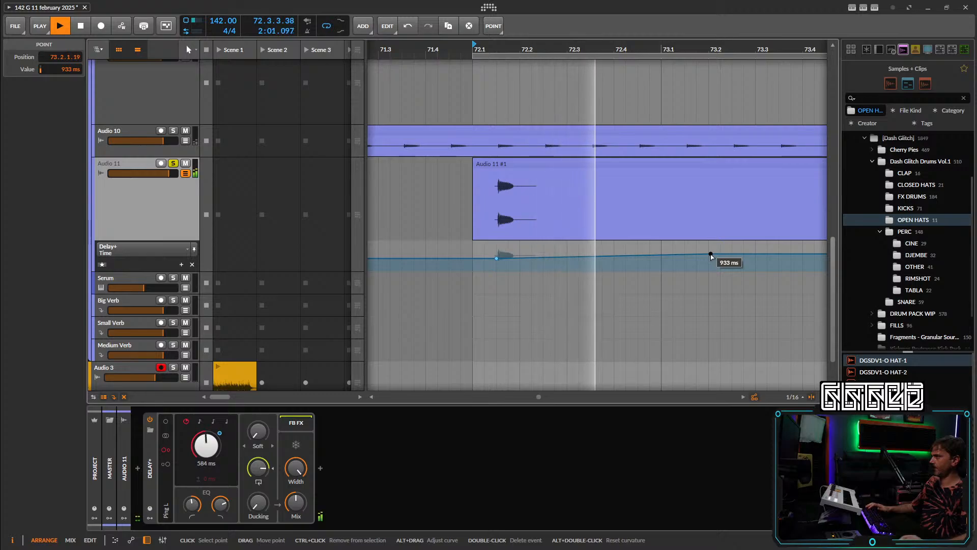
pyautogui.scroll(-3, 711, 255)
pyautogui.moveTo(711, 255); pyautogui.dragTo(490, 260)
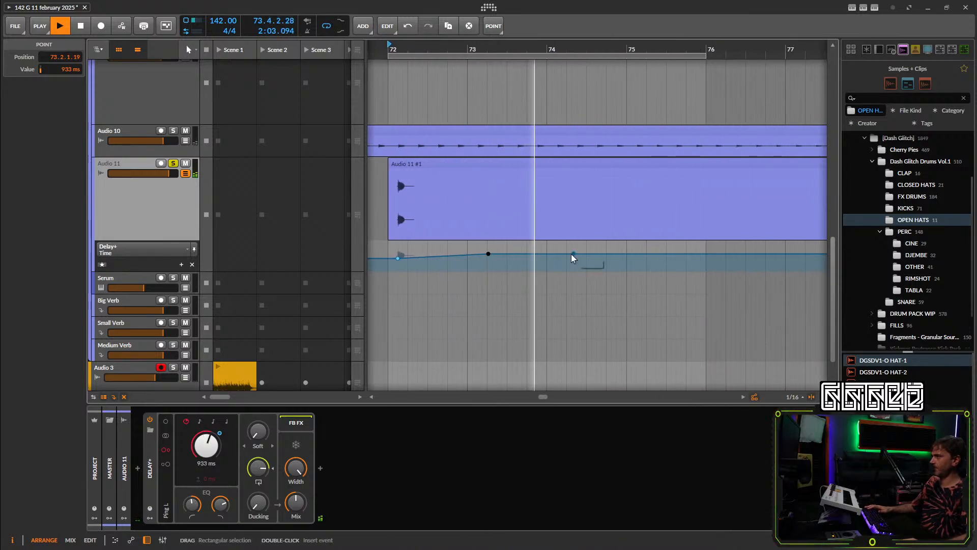
pyautogui.doubleClick(488, 254)
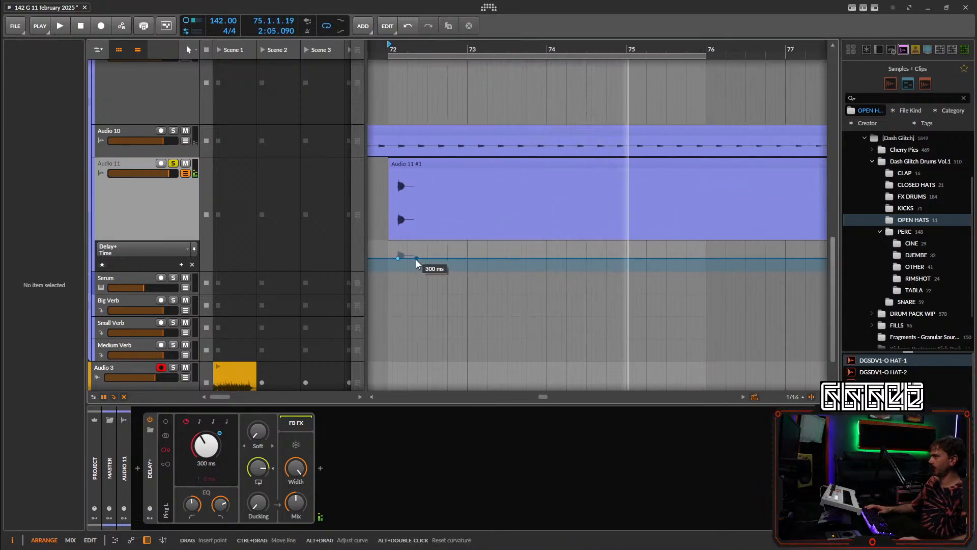
# Automate the Delay+ time from 300 ms at 72.3.2 up to 2.39 s at bar 76 and play the ramp.
pyautogui.click(417, 259)
pyautogui.press('space')
pyautogui.moveTo(694, 261); pyautogui.dragTo(705, 247)
pyautogui.press('space')
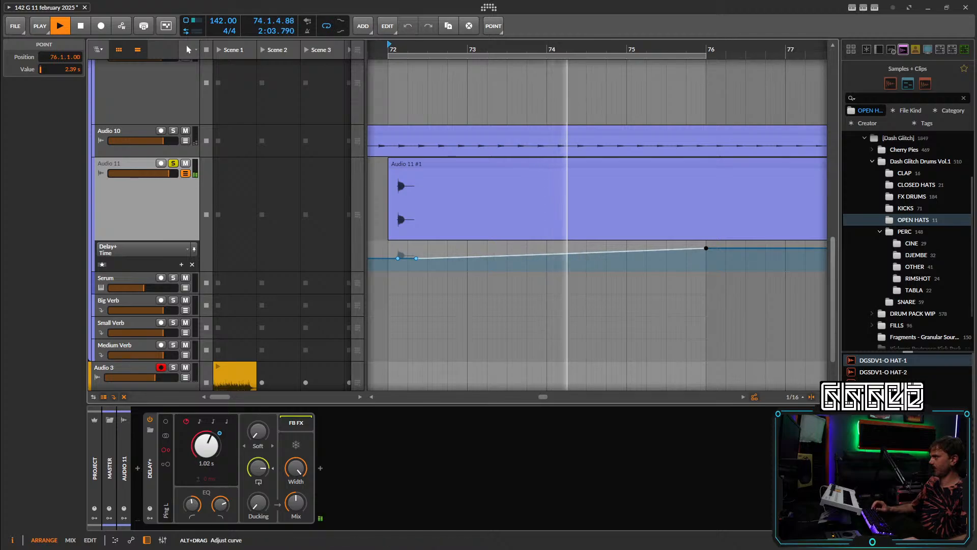
pyautogui.moveTo(416, 261); pyautogui.dragTo(432, 261)
pyautogui.click(517, 272)
pyautogui.press('space')
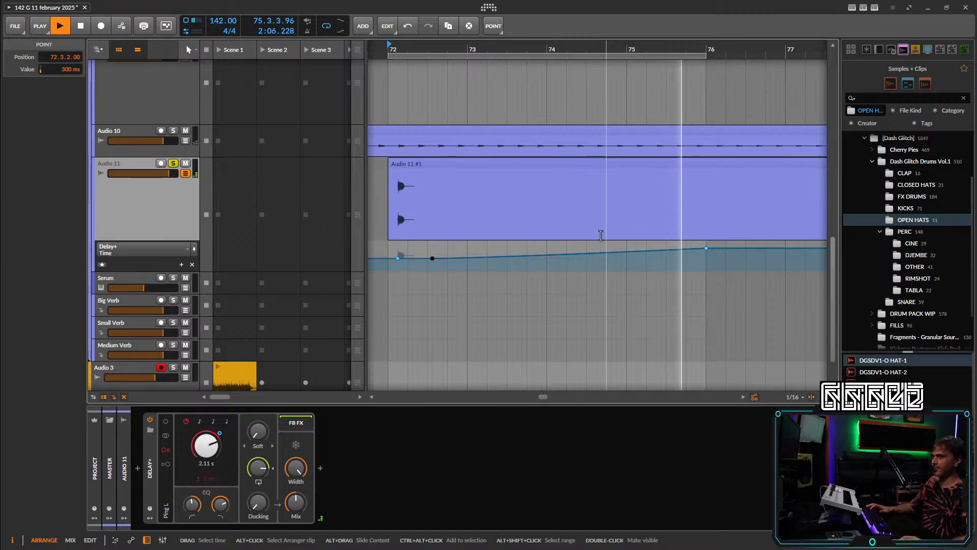
pyautogui.press('space')
# Extend the Delay+ time automation with a 5.00 s point at 79.2.1.
pyautogui.scroll(-3, 729, 253)
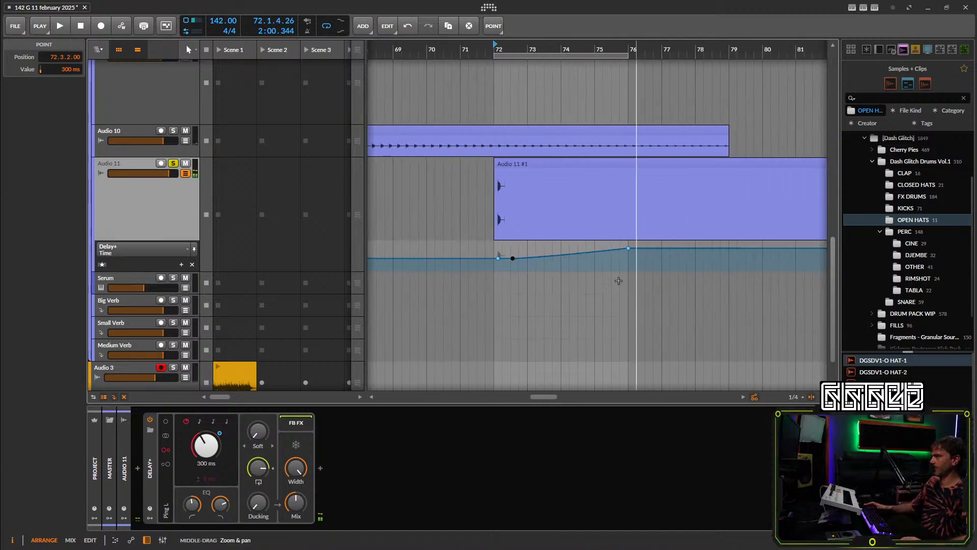
pyautogui.moveTo(750, 248); pyautogui.dragTo(722, 244)
pyautogui.scroll(-2, 721, 164)
pyautogui.scroll(-3, 687, 142)
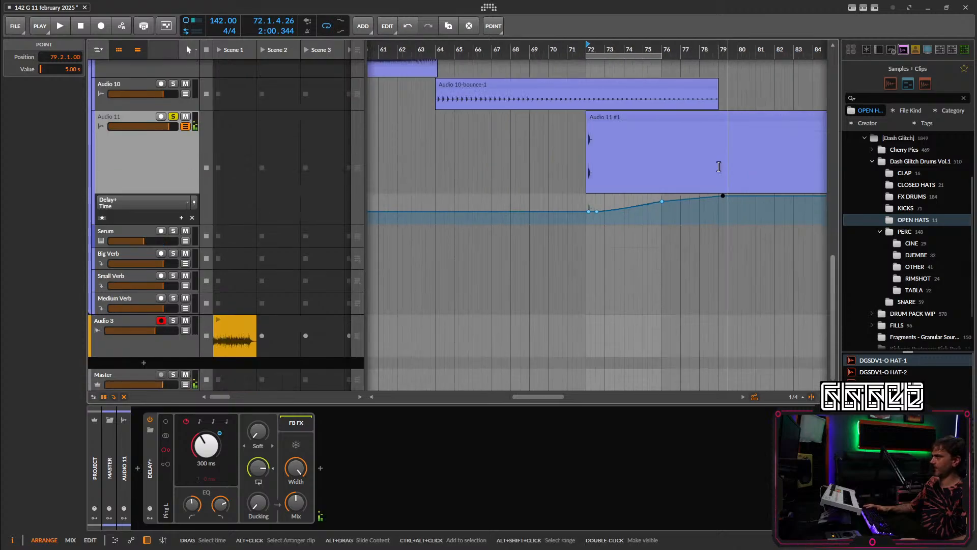
# Bounce the Audio 11 clip at bar 72 to a new track, post-fader at 32-bit floating point.
pyautogui.click(655, 121)
pyautogui.rightClick(655, 120)
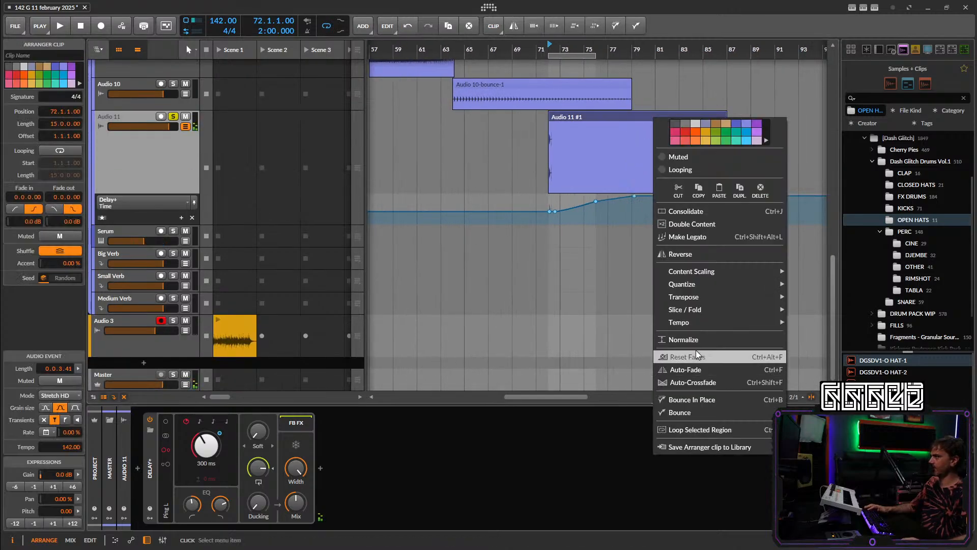
pyautogui.click(677, 400)
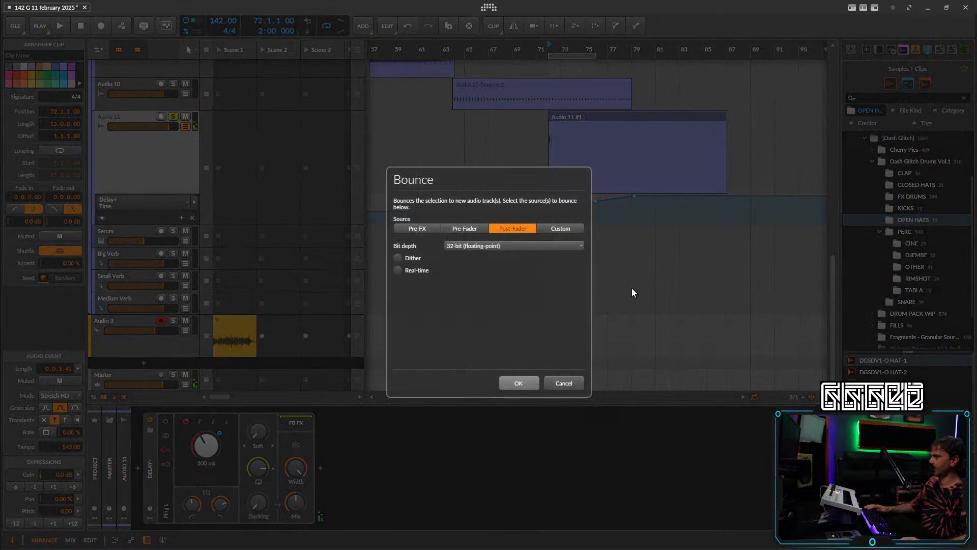
pyautogui.click(519, 382)
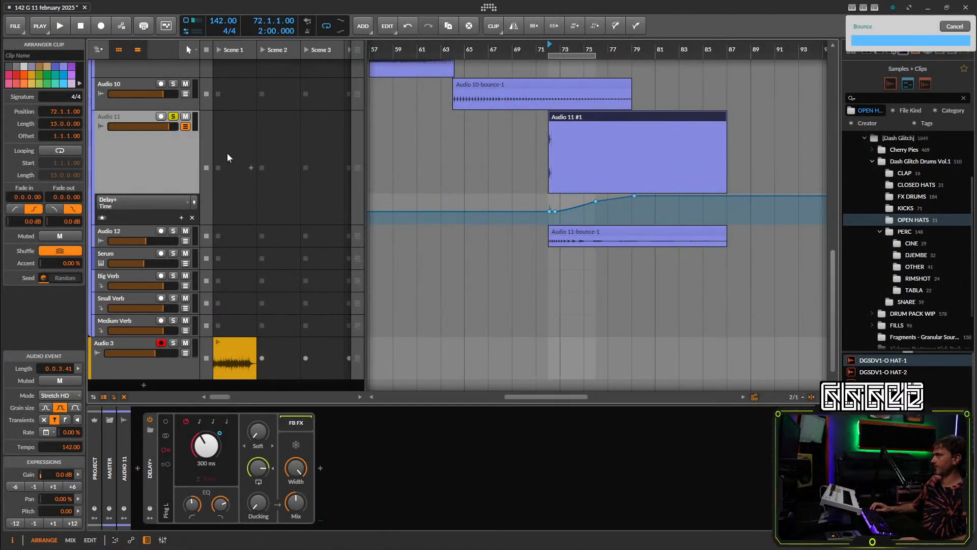
# Unsolo and mute Audio 11 with its automation lane hidden, and extend the loop region back to bar 63.
pyautogui.click(184, 117)
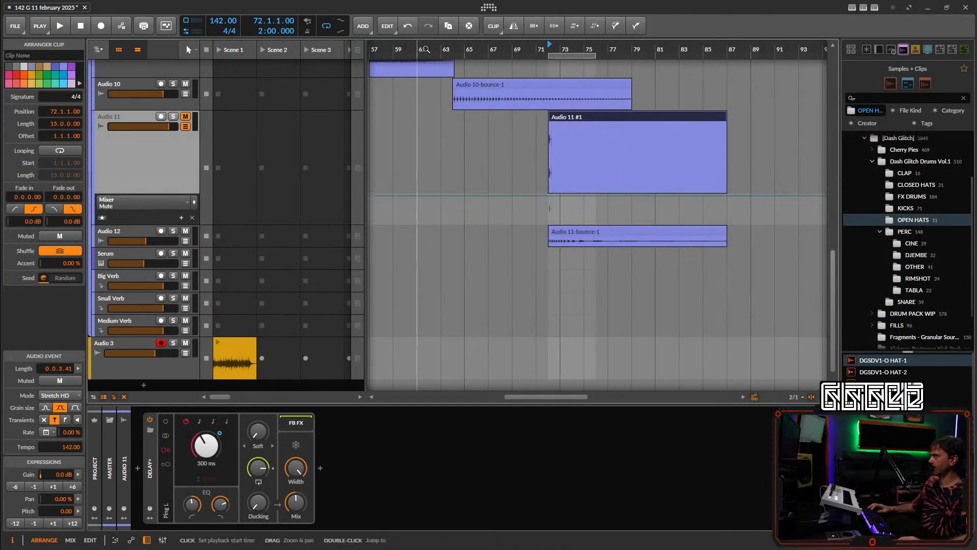
pyautogui.moveTo(554, 57); pyautogui.dragTo(441, 56)
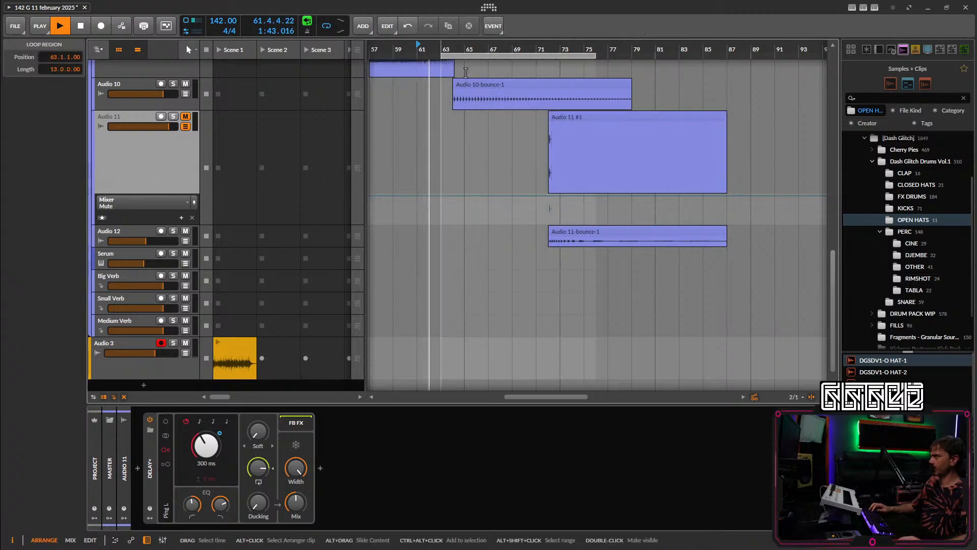
pyautogui.click(127, 226)
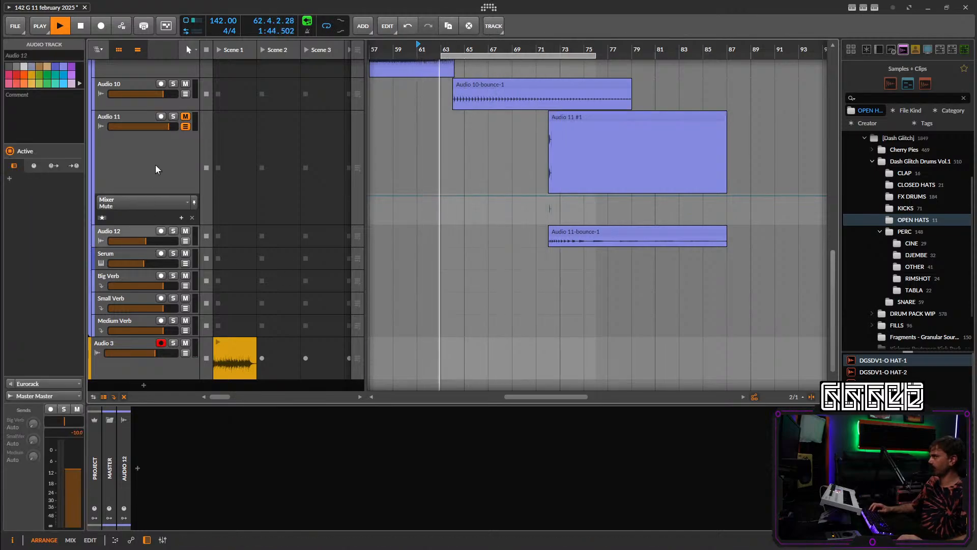
pyautogui.click(186, 127)
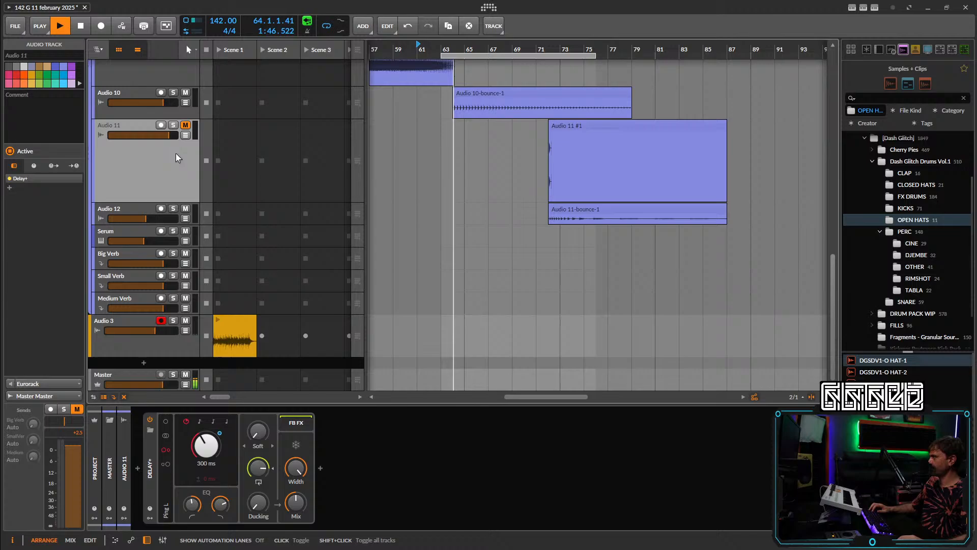
# Set the Audio 12 volume to 0 dB and move its bounced clip to bar 67.
pyautogui.click(146, 215)
pyautogui.keyDown('ctrl'); pyautogui.click(145, 218); pyautogui.keyUp('ctrl')
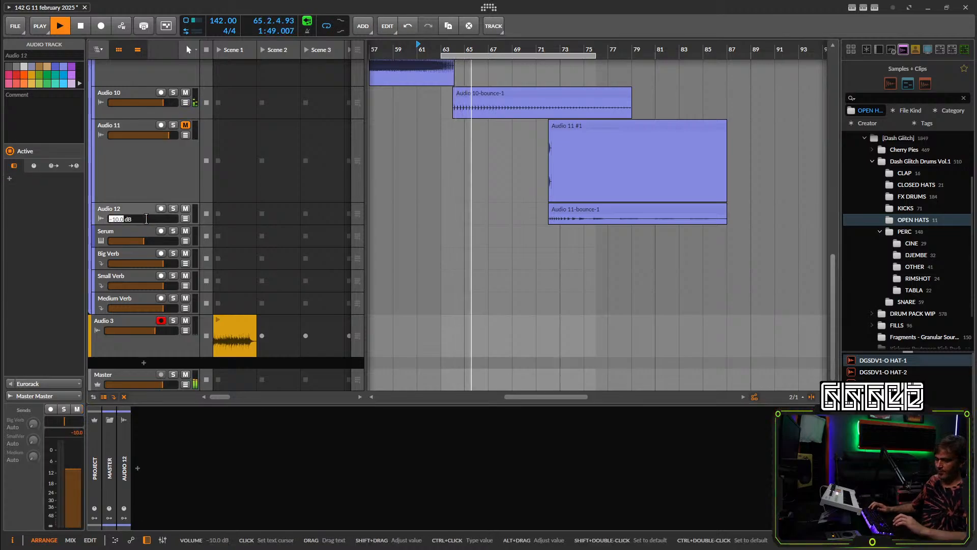
pyautogui.write('0')
pyautogui.press('Return')
pyautogui.moveTo(560, 209); pyautogui.dragTo(502, 212)
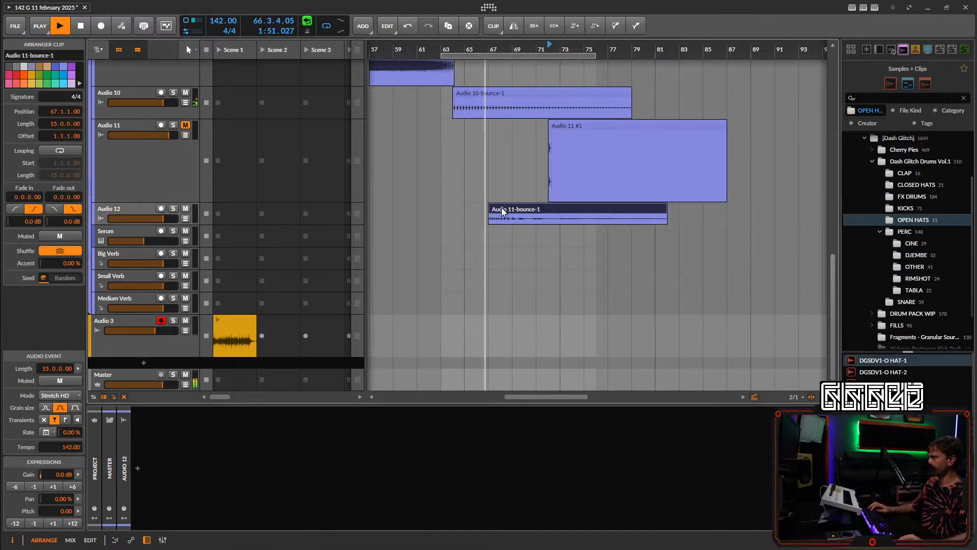
# Raise the Audio 12 volume to about +2 dB and replay the section from bar 69.
pyautogui.scroll(3, 510, 189)
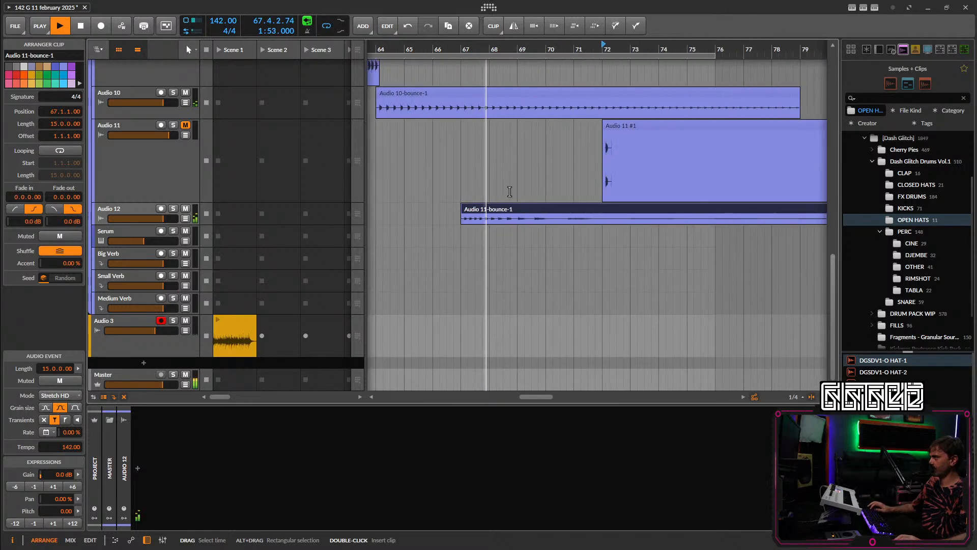
pyautogui.moveTo(539, 177); pyautogui.dragTo(521, 169)
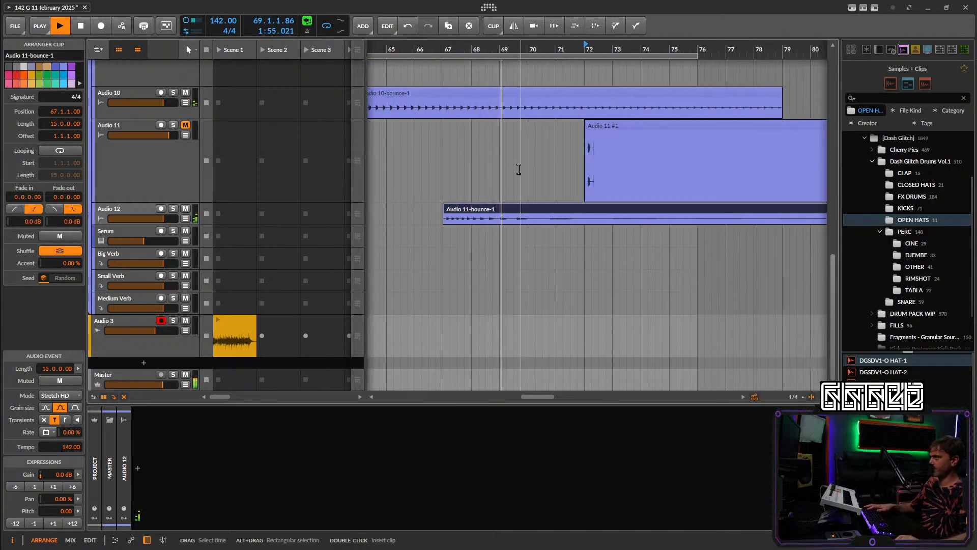
pyautogui.moveTo(152, 222); pyautogui.dragTo(156, 222)
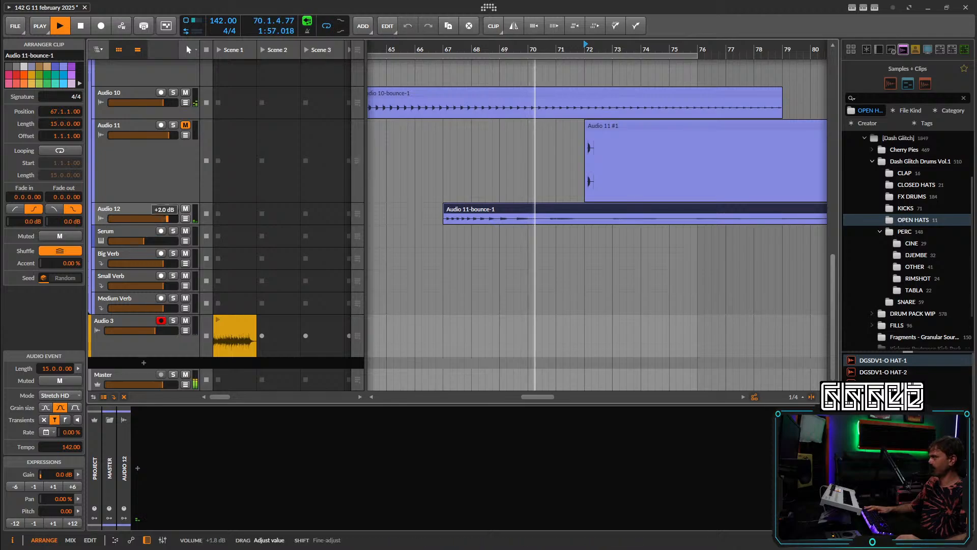
pyautogui.click(501, 45)
pyautogui.press('space')
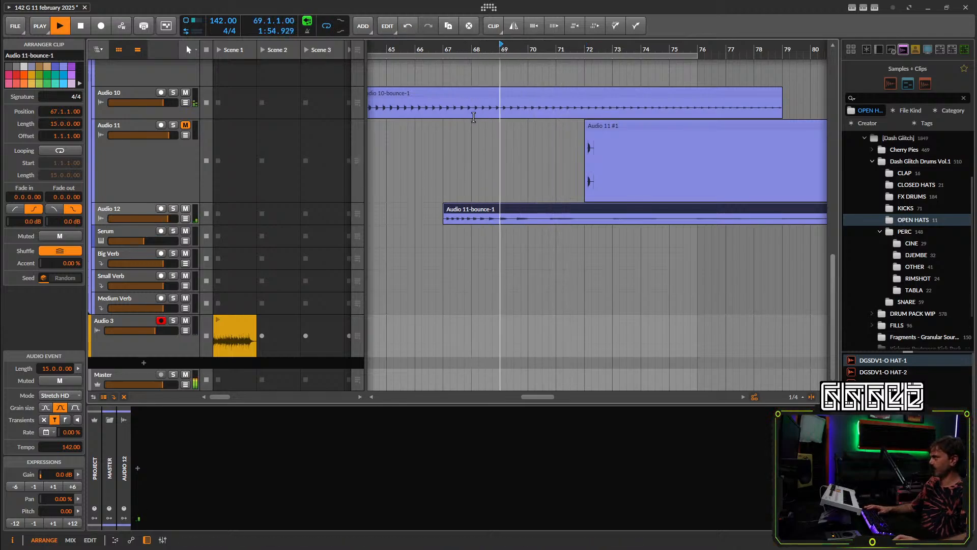
pyautogui.press('space')
# Split the bounced Audio 12 clip at bar 70 and delete the part after the split.
pyautogui.scroll(2, 519, 236)
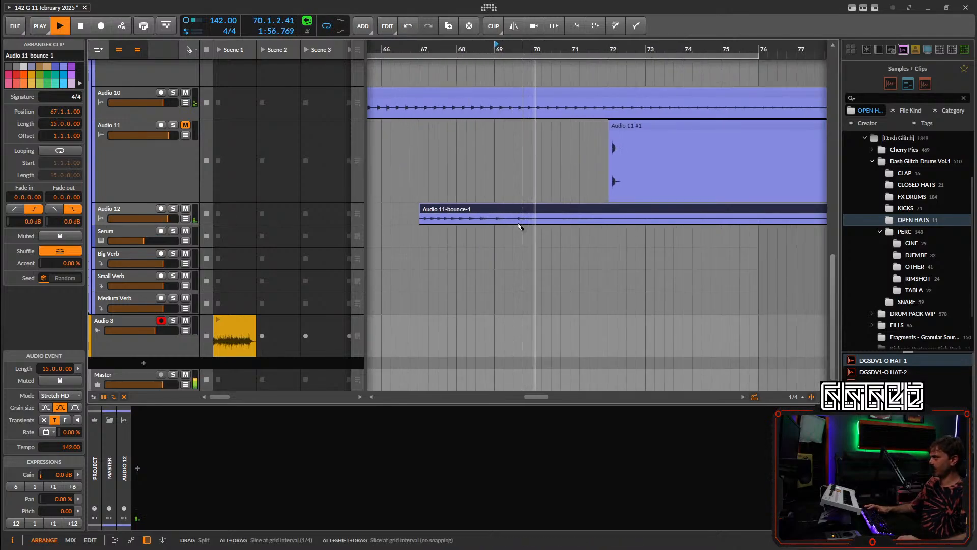
pyautogui.scroll(2, 526, 226)
pyautogui.keyDown('alt'); pyautogui.click(537, 222); pyautogui.keyUp('alt')
pyautogui.click(545, 213)
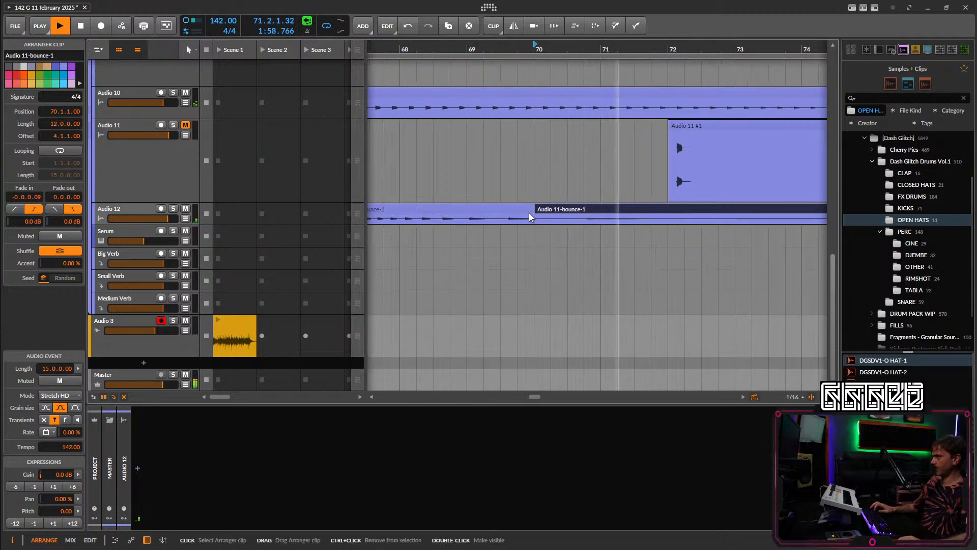
pyautogui.press('Delete')
# Duplicate the remaining three-bar Audio 12 clip to bar 70 and play it from bar 67.
pyautogui.click(524, 214)
pyautogui.hotkey('ctrl', 'd')
pyautogui.press('space')
pyautogui.press('space')
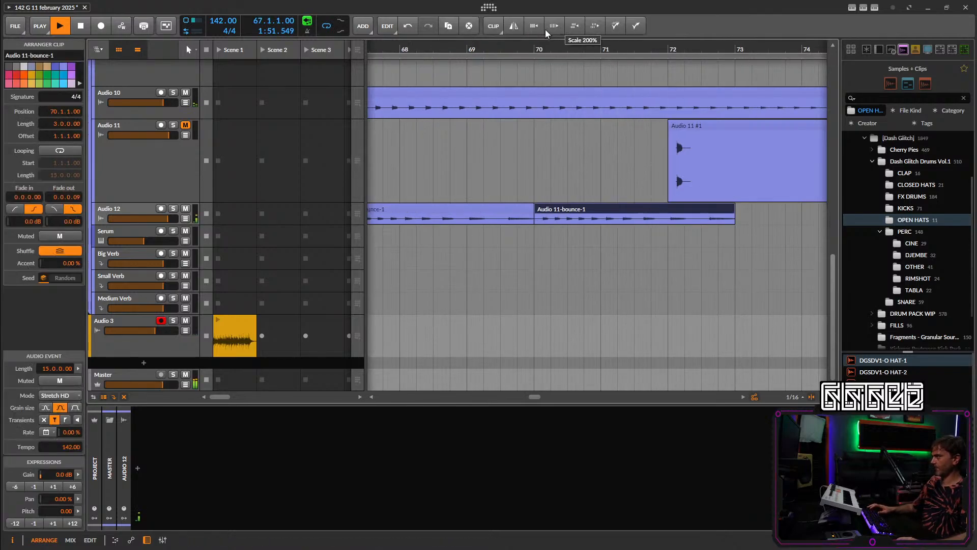
# Reverse the duplicated Audio 12 clip at bar 70 and move it earlier to position 69.3.3.
pyautogui.click(515, 29)
pyautogui.moveTo(552, 211); pyautogui.dragTo(527, 212)
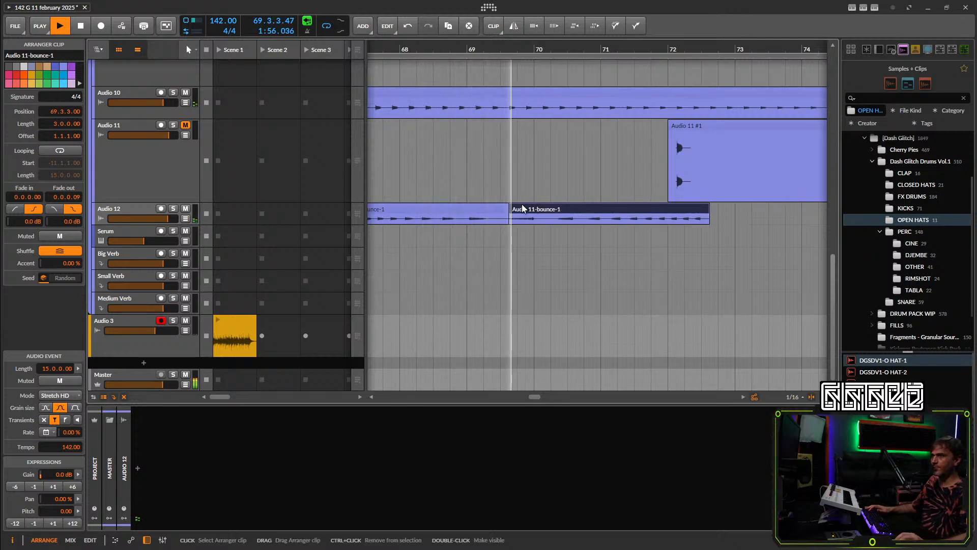
pyautogui.scroll(-3, 685, 232)
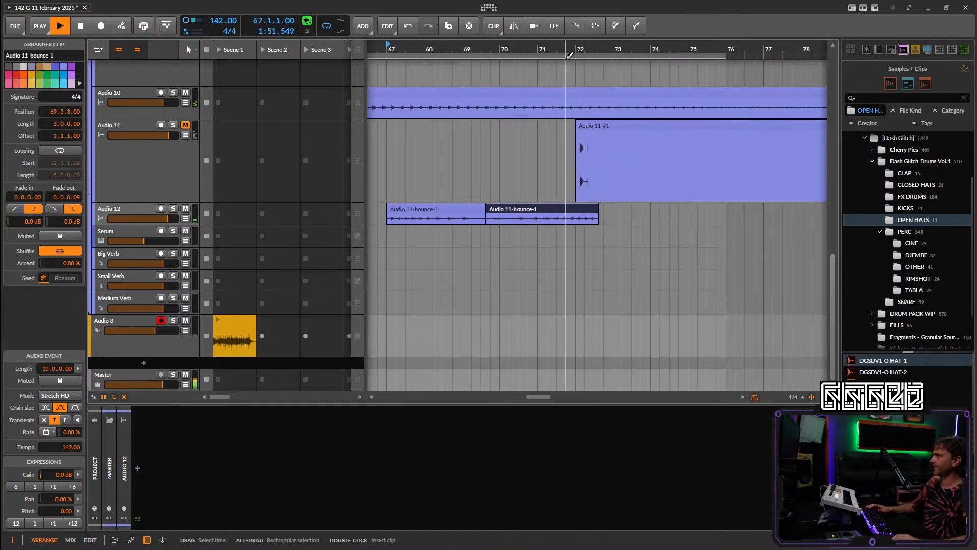
pyautogui.scroll(3, 479, 221)
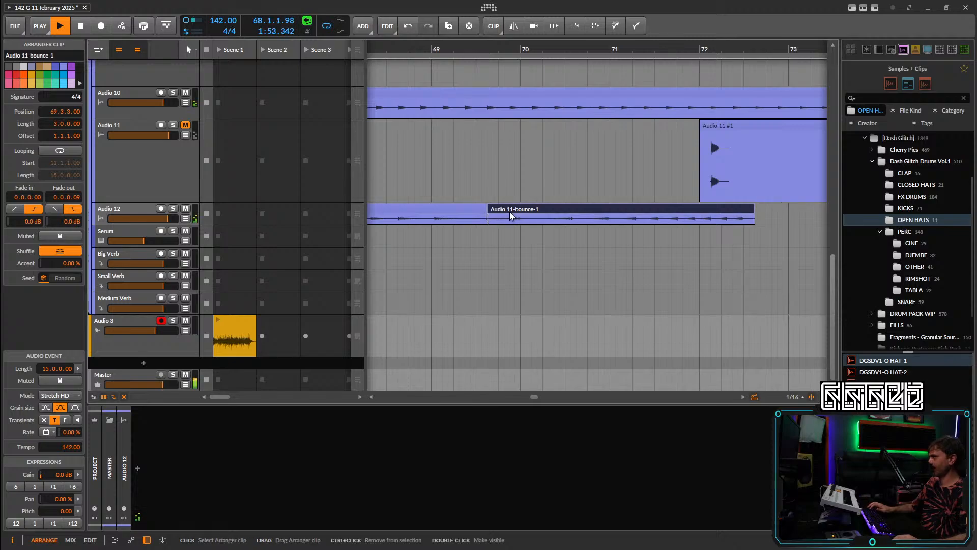
# Move the reversed Audio 12 clip to position 69.3.1 and trim its end to bar 72.
pyautogui.moveTo(510, 211); pyautogui.dragTo(501, 209)
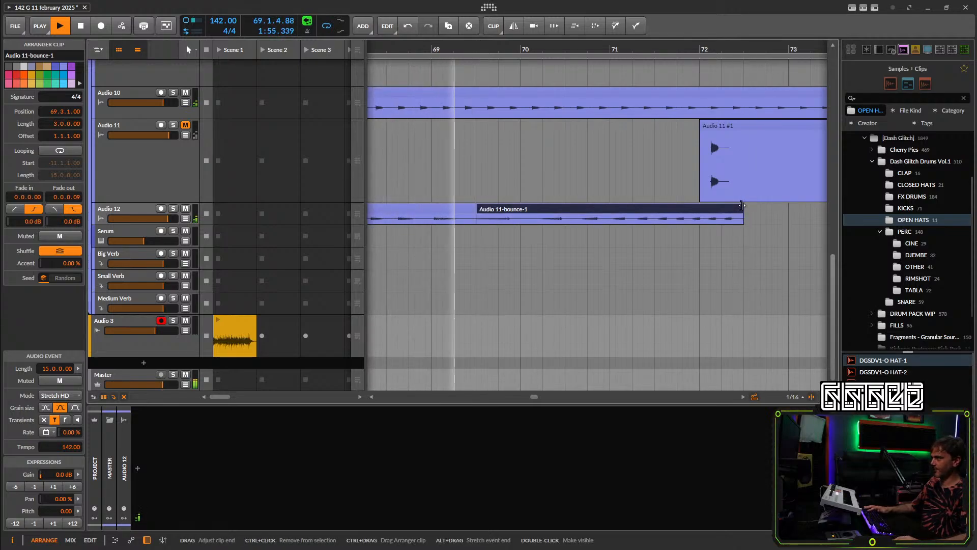
pyautogui.moveTo(743, 220); pyautogui.dragTo(699, 220)
pyautogui.scroll(-3, 729, 257)
pyautogui.hscroll(5, 728, 257)
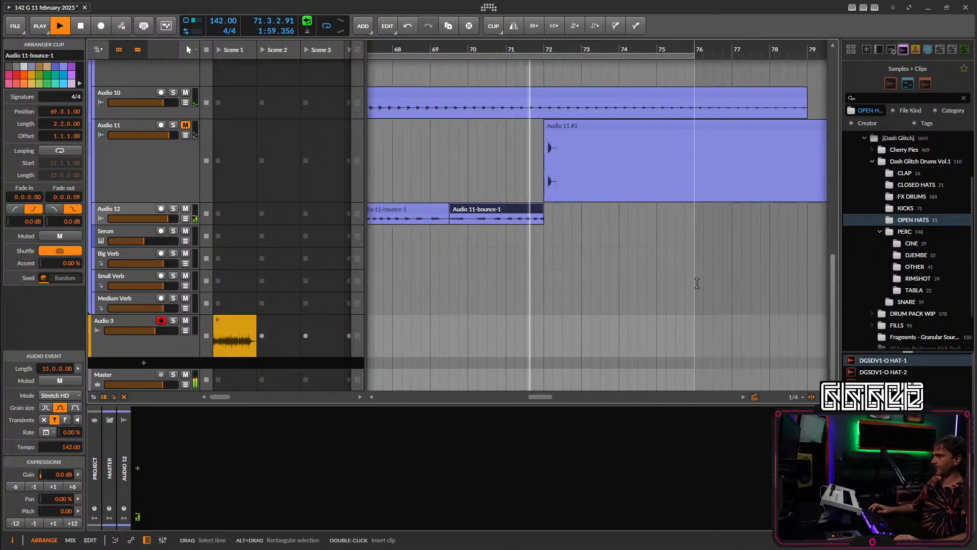
# Split the Audio 10 bounce at bar 72, then delete its later part and the Audio 11 clip starting there.
pyautogui.scroll(4, 674, 272)
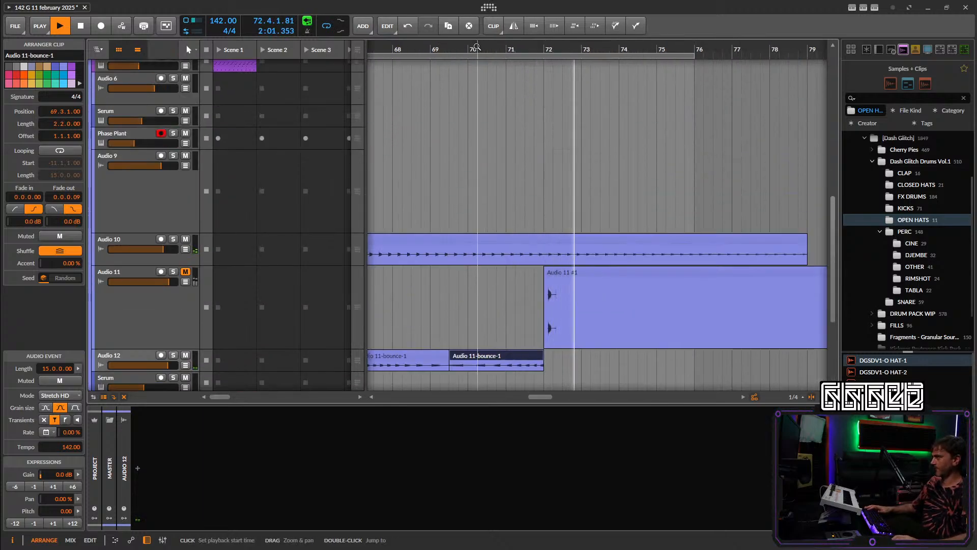
pyautogui.click(543, 259)
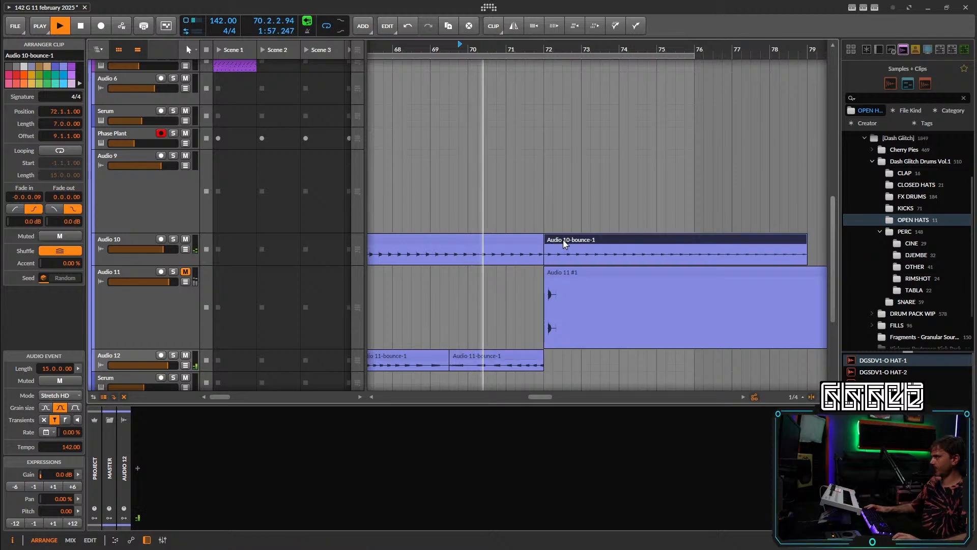
pyautogui.press('Delete')
pyautogui.click(580, 274)
pyautogui.press('Delete')
pyautogui.scroll(-4, 647, 282)
pyautogui.scroll(-4, 636, 288)
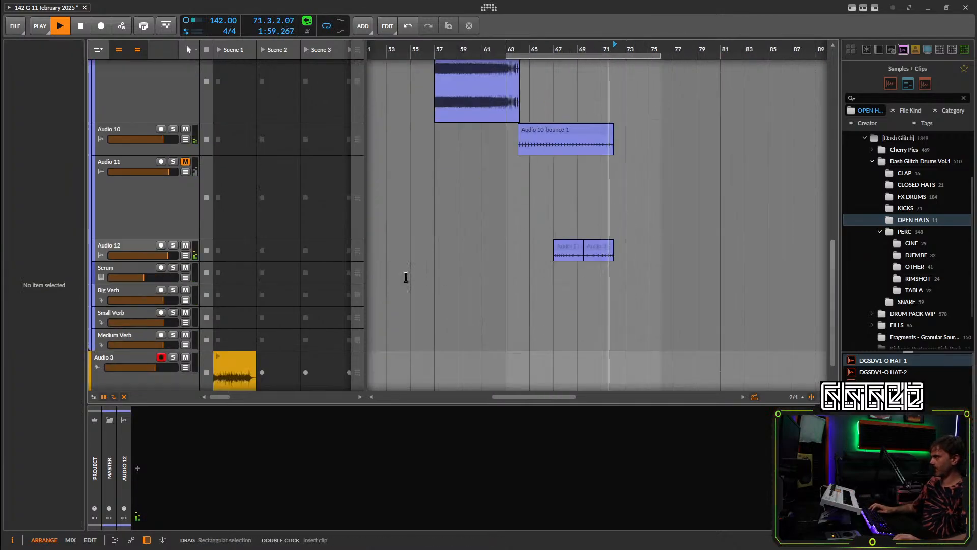
# Deactivate the muted Audio 11 track and move the Audio 12 track with the bounced clips above it.
pyautogui.click(167, 213)
pyautogui.hotkey('alt', 'a')
pyautogui.click(145, 250)
pyautogui.moveTo(145, 249); pyautogui.dragTo(152, 173)
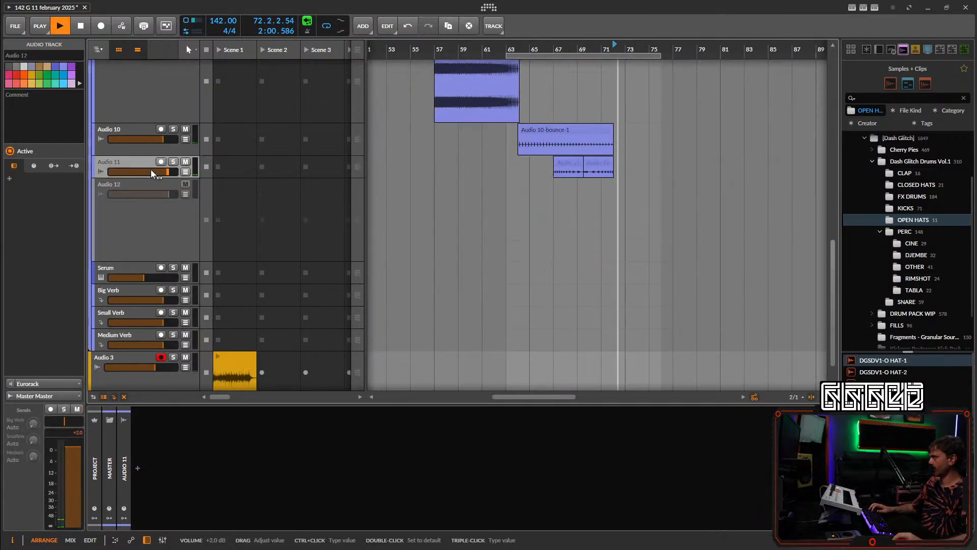
# Copy the 24-bar Vital-bounce-1 clip on the Audio 6 track to bar 73.
pyautogui.scroll(5, 332, 307)
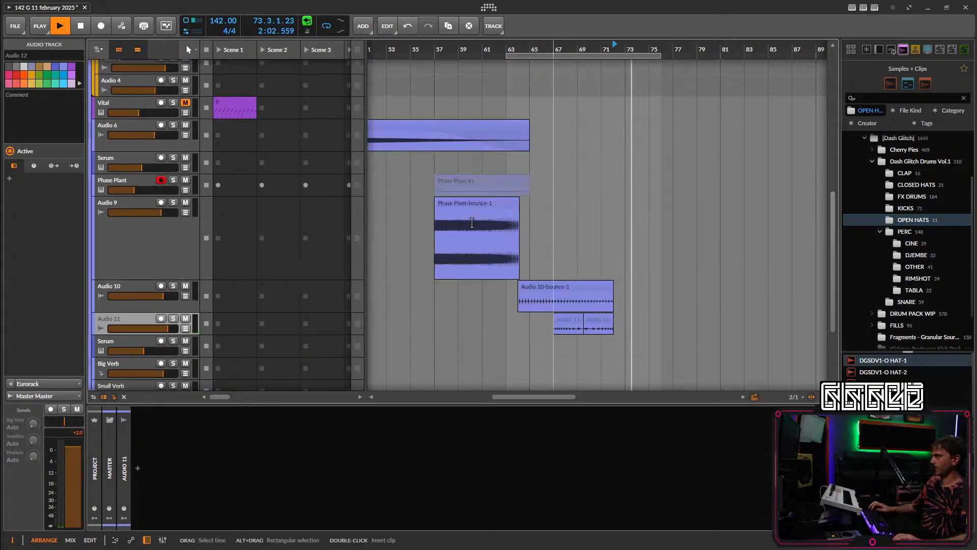
pyautogui.click(139, 181)
pyautogui.scroll(-6, 556, 224)
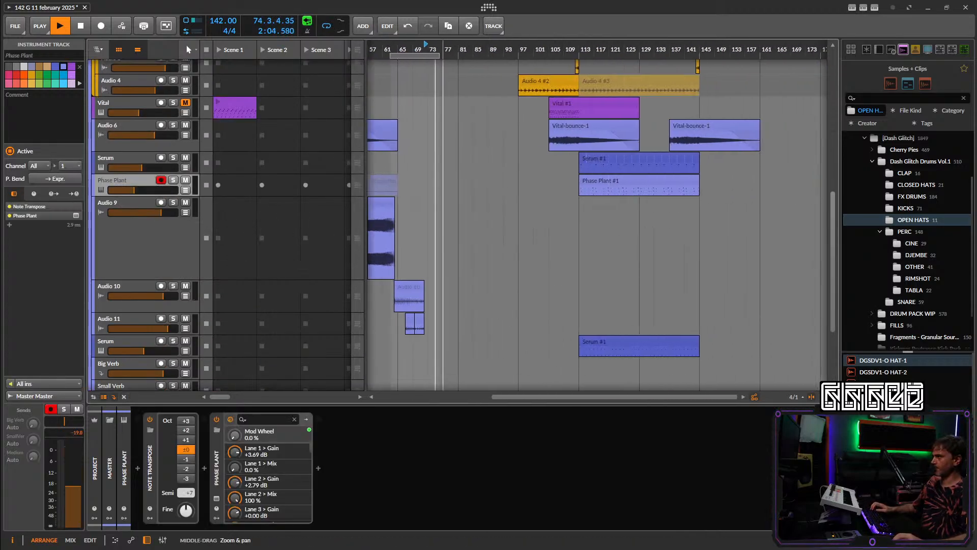
pyautogui.scroll(4, 557, 224)
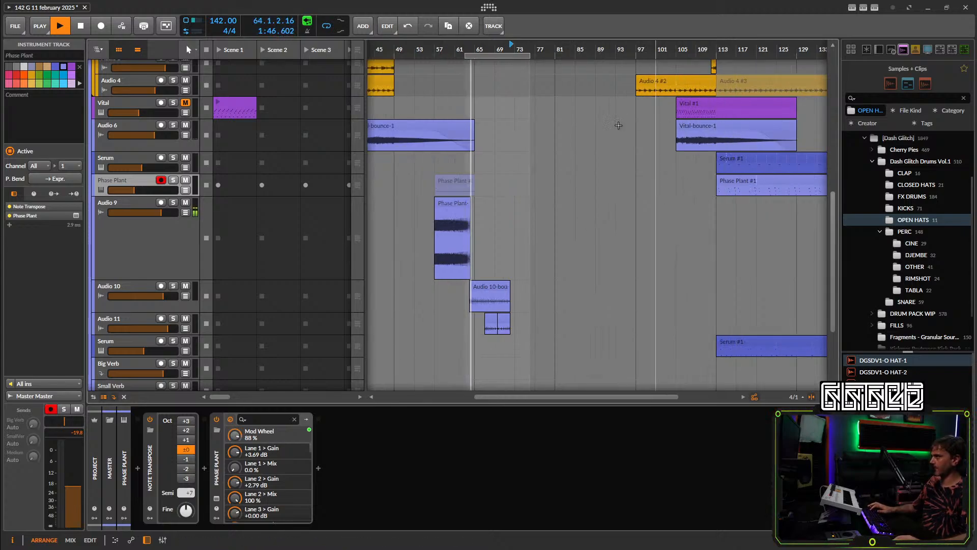
pyautogui.moveTo(530, 126); pyautogui.dragTo(565, 126)
pyautogui.scroll(10, 573, 119)
pyautogui.scroll(-10, 576, 112)
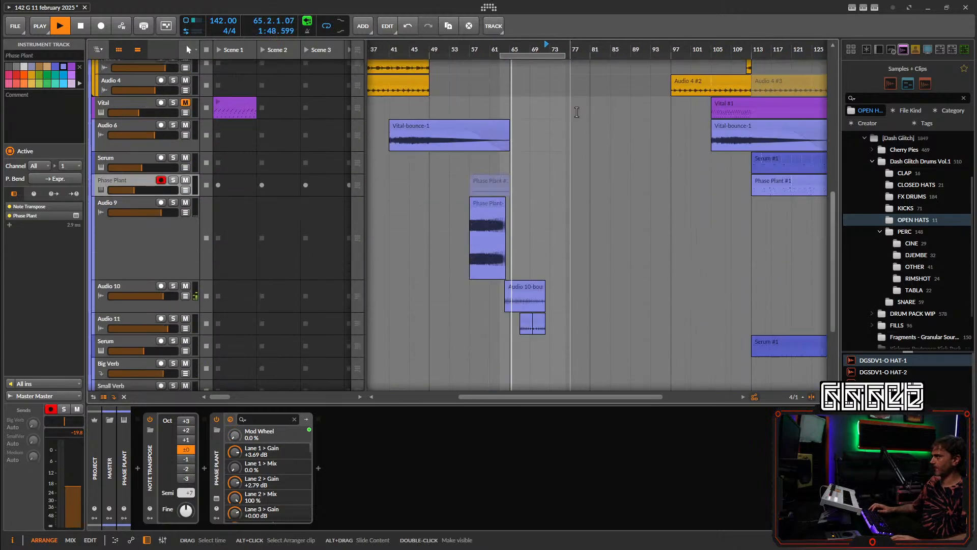
pyautogui.scroll(6, 578, 127)
pyautogui.moveTo(419, 274); pyautogui.dragTo(584, 280)
pyautogui.scroll(8, 585, 279)
pyautogui.scroll(-8, 575, 263)
pyautogui.scroll(-6, 560, 254)
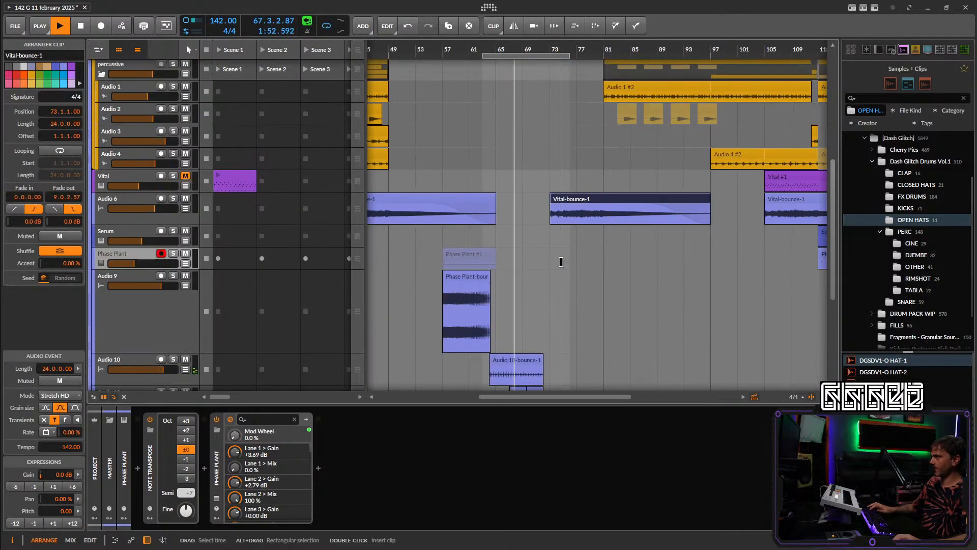
pyautogui.scroll(8, 547, 266)
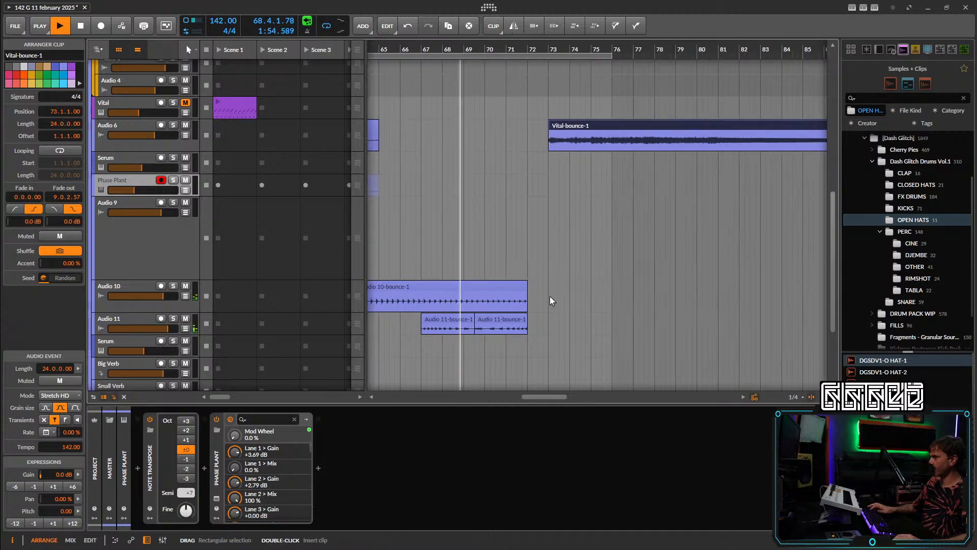
# Move both Audio 11 bounce clips one bar later to bar 68 and extend the Audio 10 bounce to bar 73.
pyautogui.moveTo(540, 295); pyautogui.dragTo(472, 297)
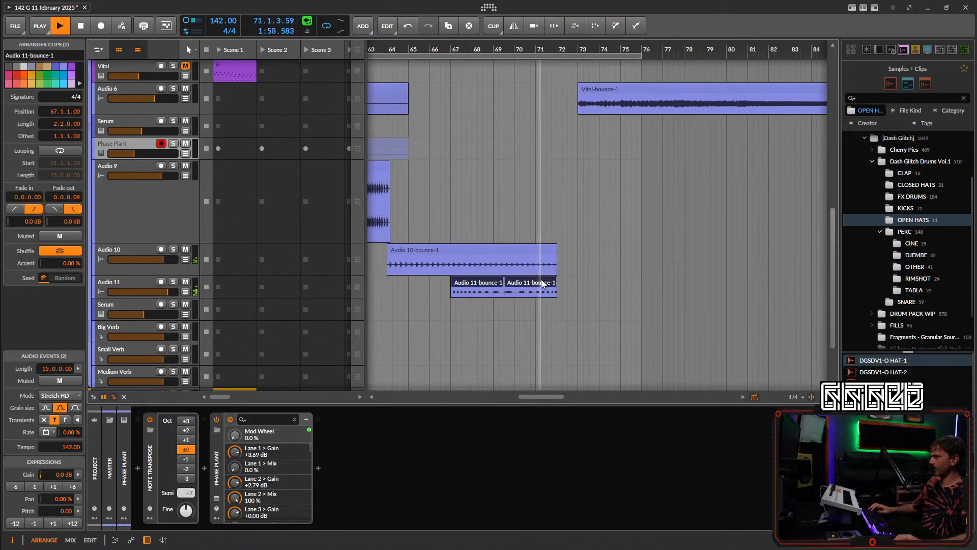
pyautogui.moveTo(542, 283); pyautogui.dragTo(562, 285)
pyautogui.moveTo(557, 249); pyautogui.dragTo(584, 240)
pyautogui.scroll(-1, 627, 251)
pyautogui.scroll(3, 584, 237)
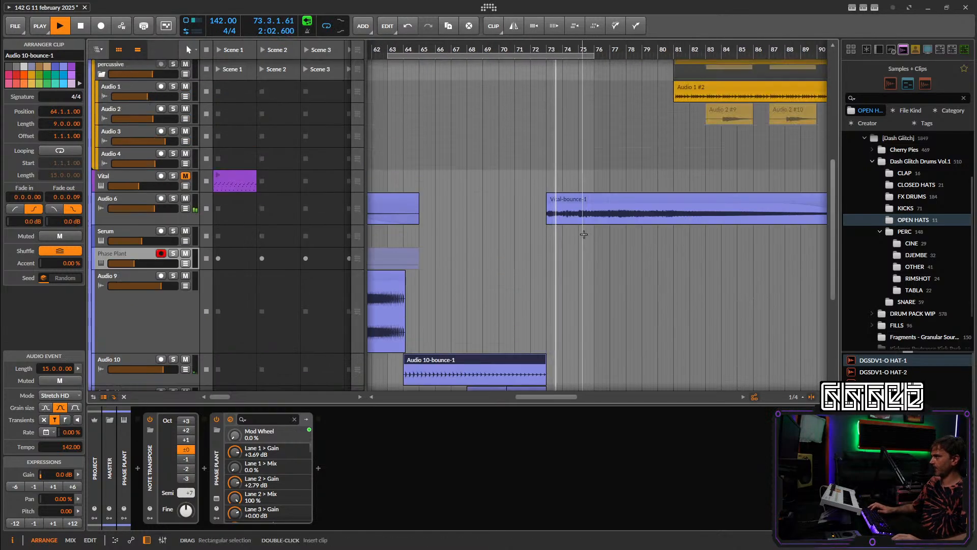
pyautogui.scroll(-1, 606, 229)
pyautogui.scroll(-3, 615, 232)
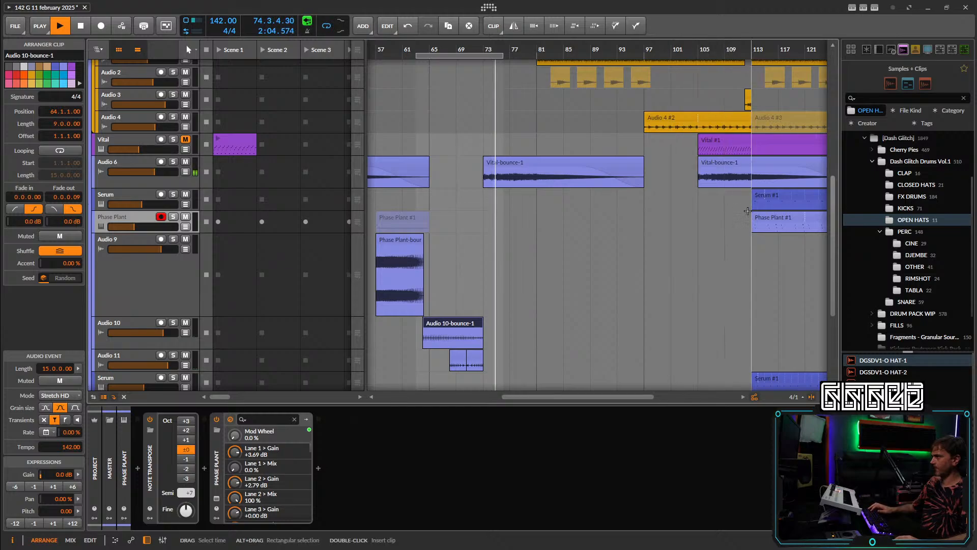
# Copy the Serum #1 clip from bar 113 to bar 72 on the same track.
pyautogui.moveTo(775, 195); pyautogui.dragTo(474, 202)
pyautogui.scroll(4, 474, 201)
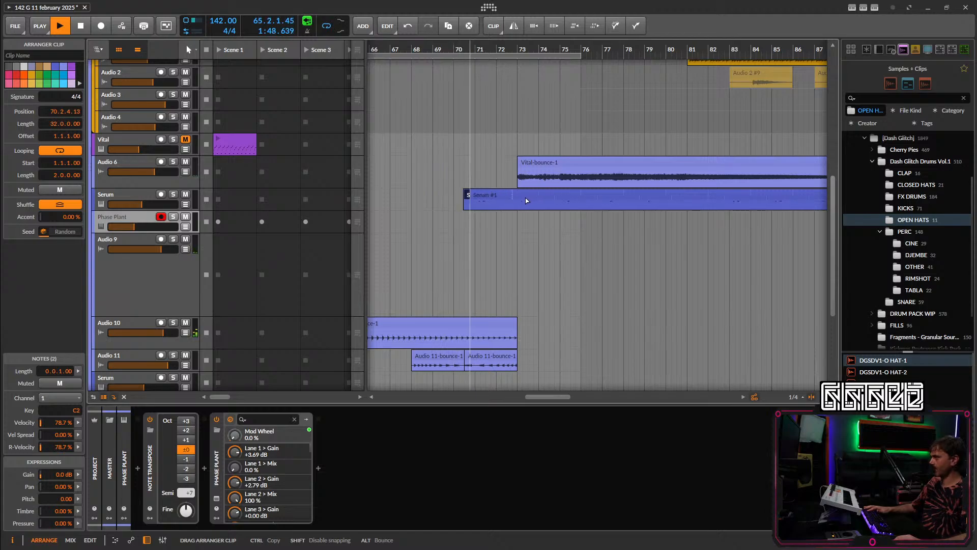
pyautogui.moveTo(534, 201); pyautogui.dragTo(590, 204)
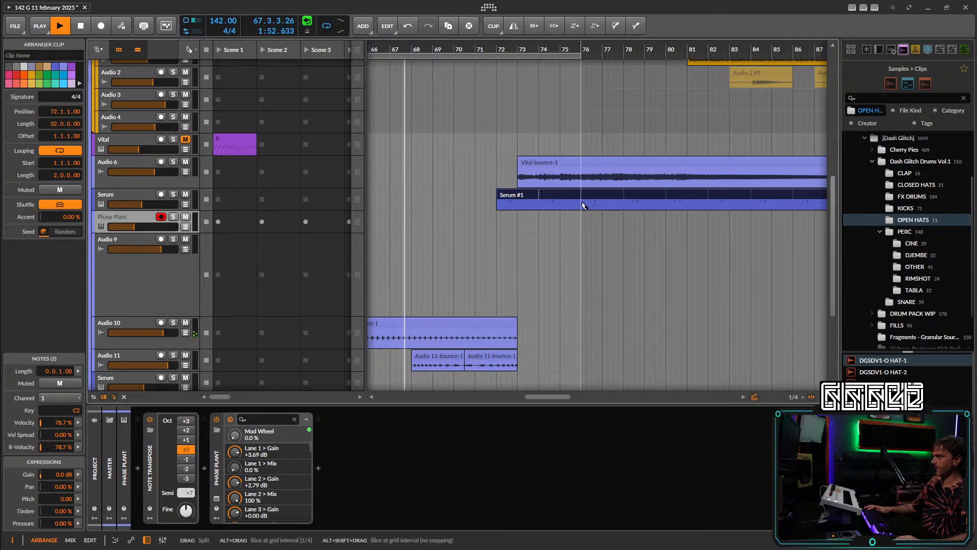
# Split the copied Serum #1 clip at bar 76 and delete the part after the split.
pyautogui.click(581, 205)
pyautogui.click(600, 197)
pyautogui.press('Delete')
pyautogui.scroll(-4, 596, 201)
pyautogui.scroll(4, 571, 250)
pyautogui.scroll(1, 576, 257)
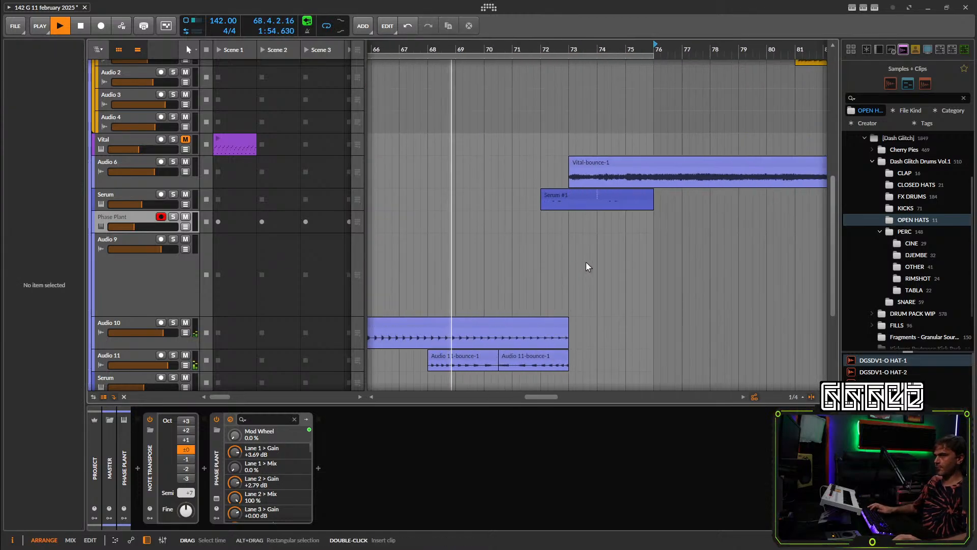
# Move the four-bar Serum #1 clip to position 72.4.1 and replay the transition from bar 72.
pyautogui.click(568, 254)
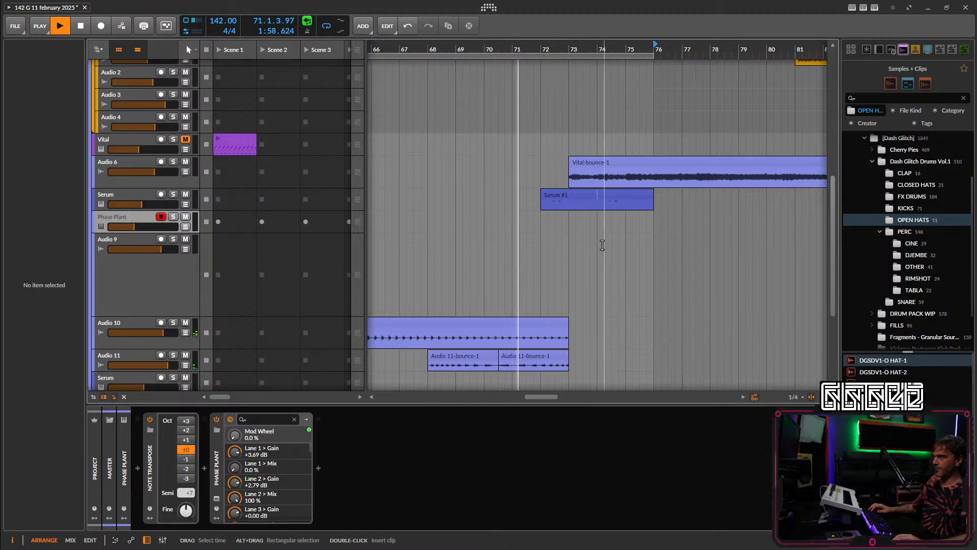
pyautogui.hscroll(1, 548, 258)
pyautogui.scroll(-4, 605, 233)
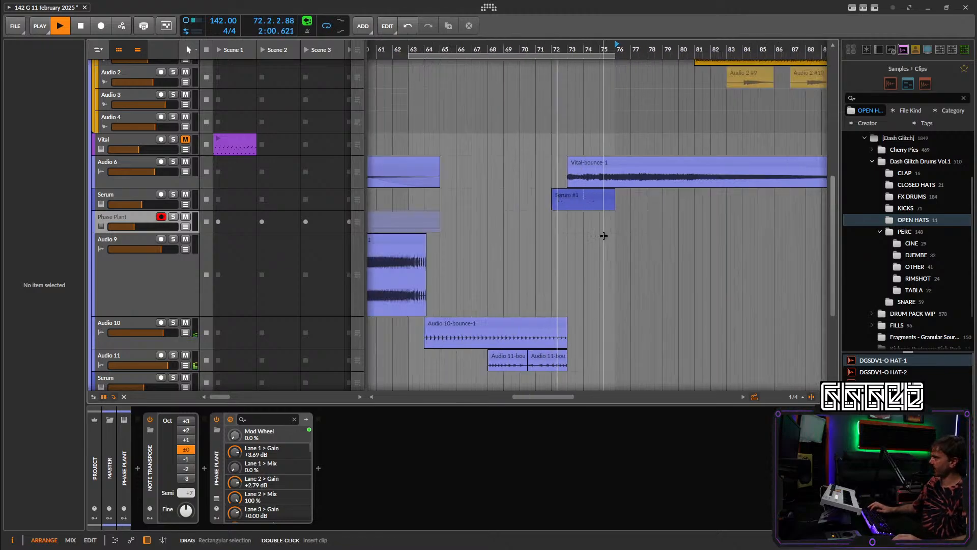
pyautogui.scroll(4, 514, 229)
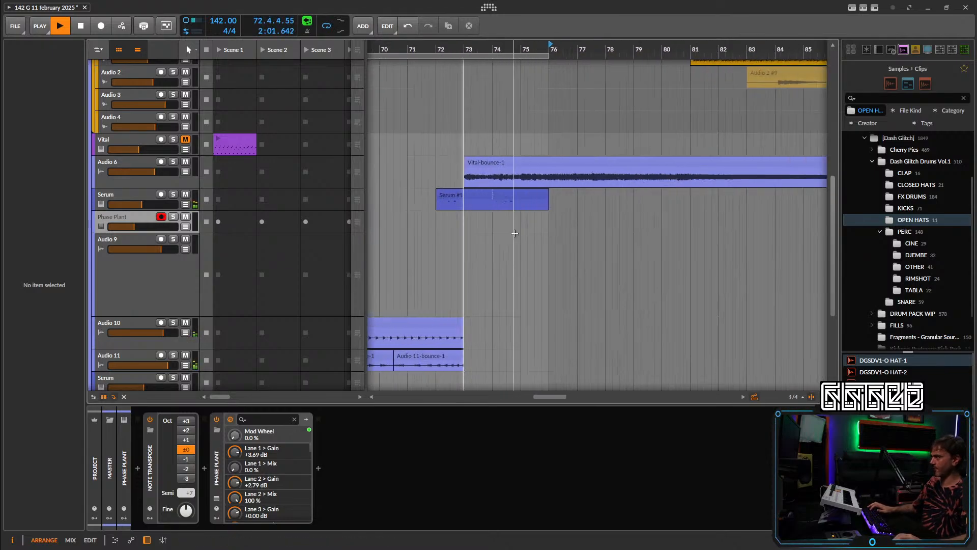
pyautogui.click(473, 192)
pyautogui.moveTo(482, 196); pyautogui.dragTo(504, 197)
pyautogui.click(458, 51)
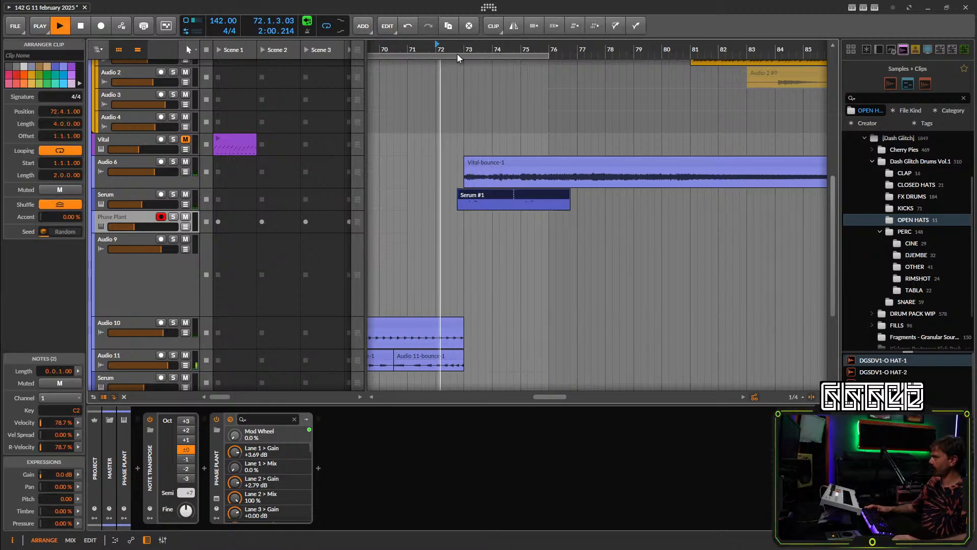
# Split the Serum #1 clip at its second note, delete the part before it, and move the remainder to bar 73.
pyautogui.scroll(6, 462, 236)
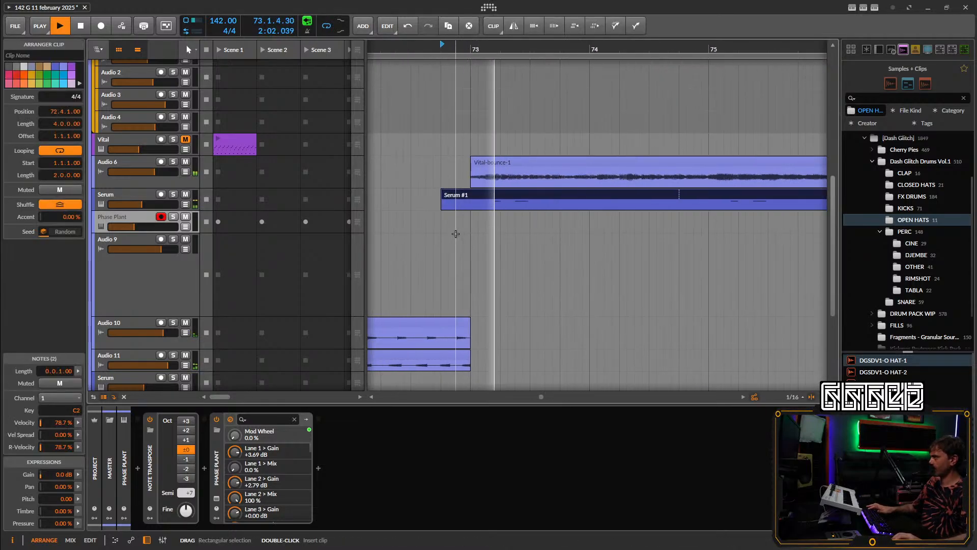
pyautogui.click(494, 205)
pyautogui.hotkey('ctrl', 'e')
pyautogui.click(479, 198)
pyautogui.press('Delete')
pyautogui.moveTo(494, 196)
pyautogui.mouseDown()
pyautogui.moveTo(511, 198)
pyautogui.moveTo(479, 198)
pyautogui.mouseUp()
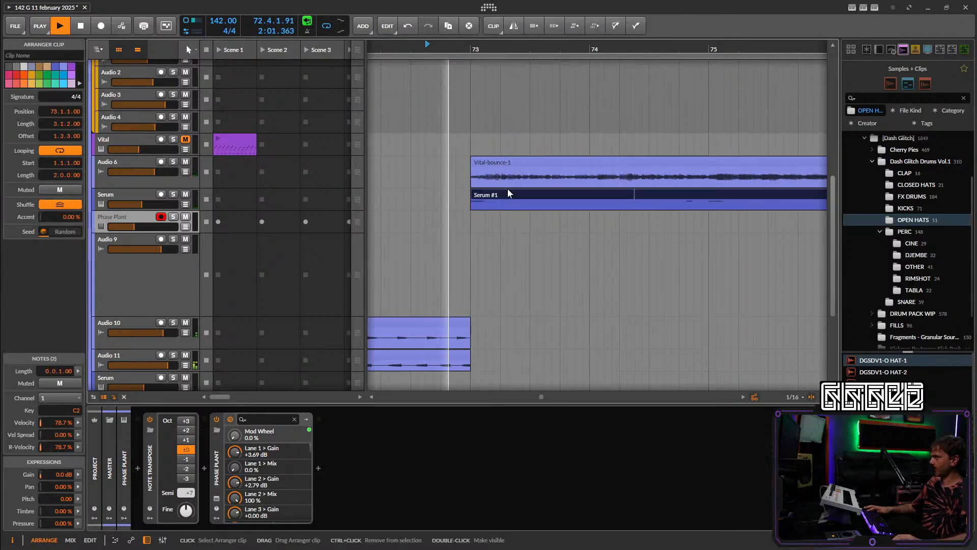
# Split the Serum #1 clip at 73.4.1 and delete everything after the split.
pyautogui.keyDown('alt'); pyautogui.click(557, 199); pyautogui.keyUp('alt')
pyautogui.press('Delete')
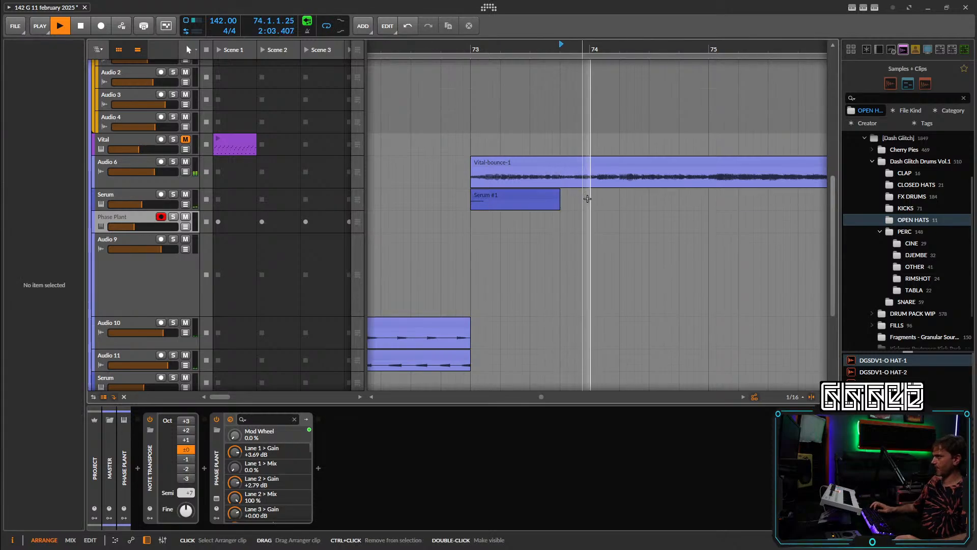
pyautogui.scroll(-5, 587, 198)
pyautogui.scroll(3, 570, 200)
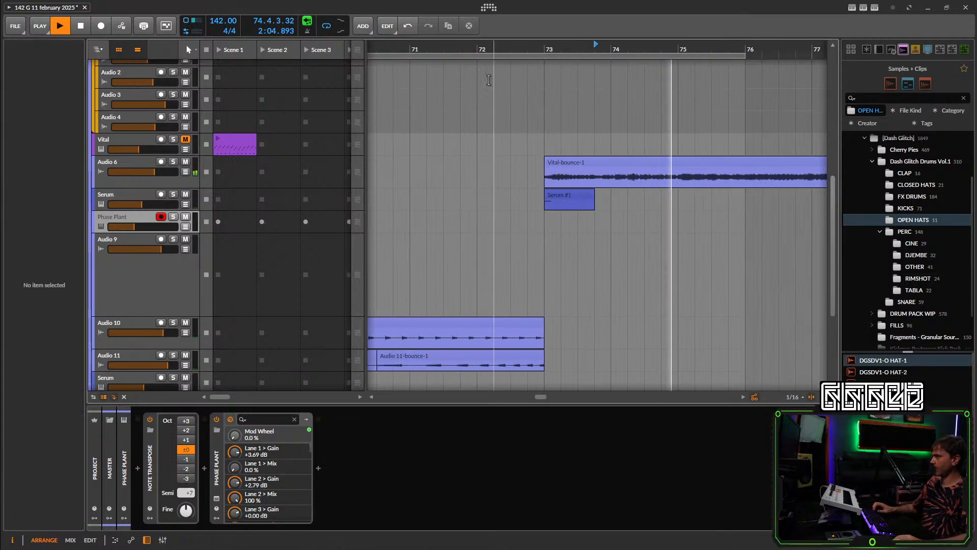
# Open the short Serum #1 clip's notes, turn off micro-pitch editing, and lengthen the second C2 note to two beats.
pyautogui.click(466, 48)
pyautogui.doubleClick(563, 194)
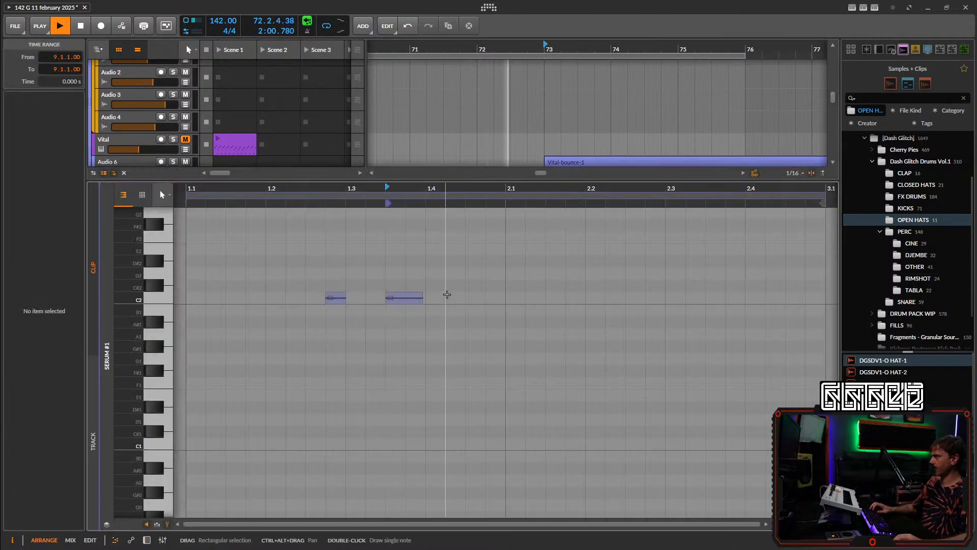
pyautogui.click(167, 524)
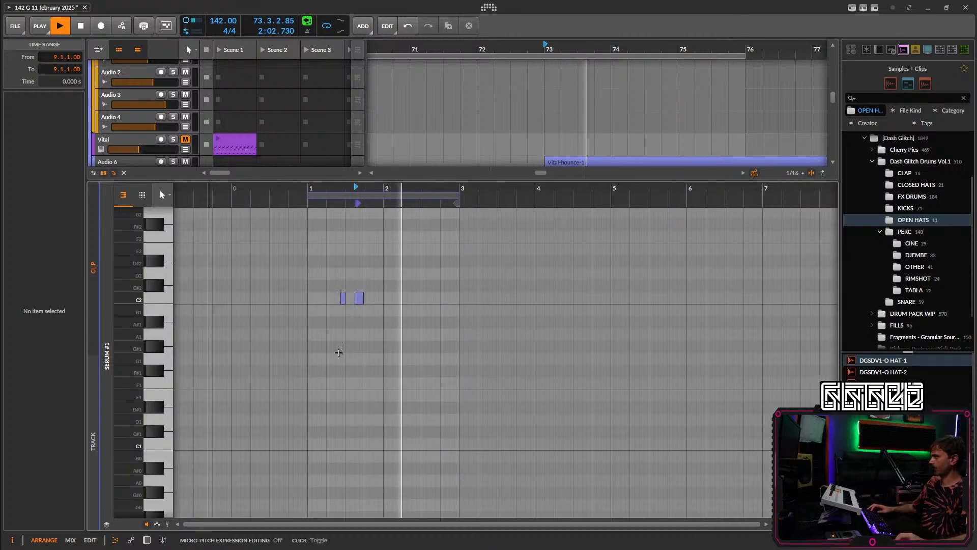
pyautogui.press('space')
pyautogui.press('space')
pyautogui.moveTo(364, 298); pyautogui.dragTo(392, 297)
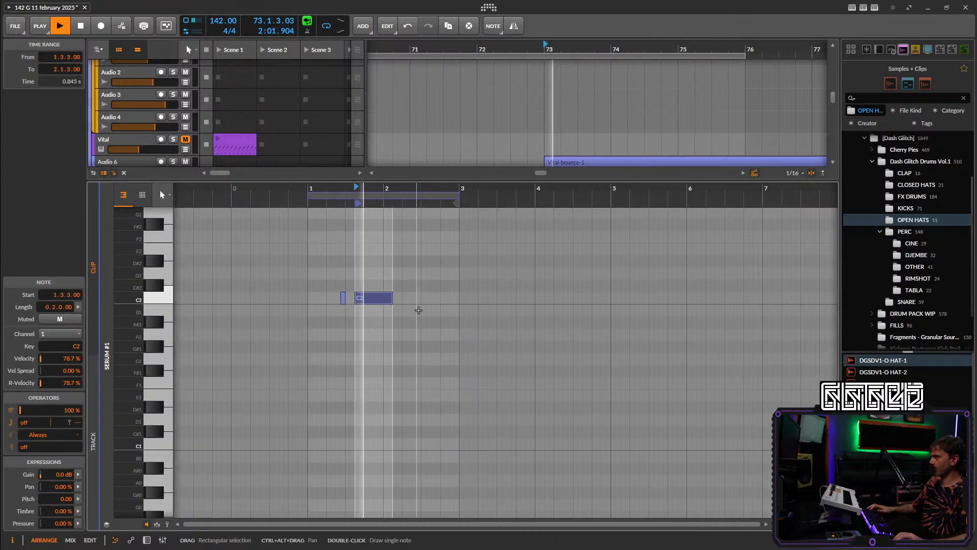
pyautogui.click(145, 541)
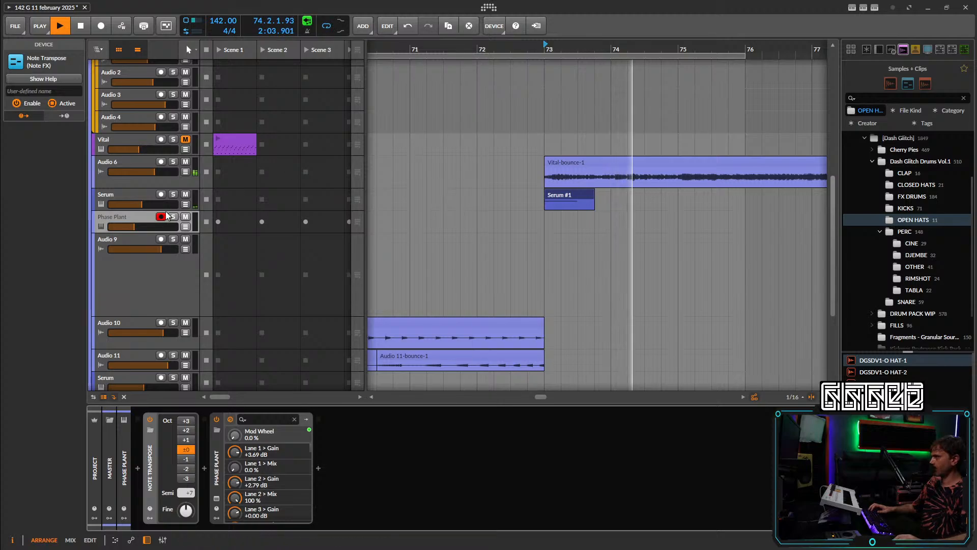
# Select the Serum track, bring up its synth's FILTER macro as the automation target, and show the track's automation lane.
pyautogui.click(127, 195)
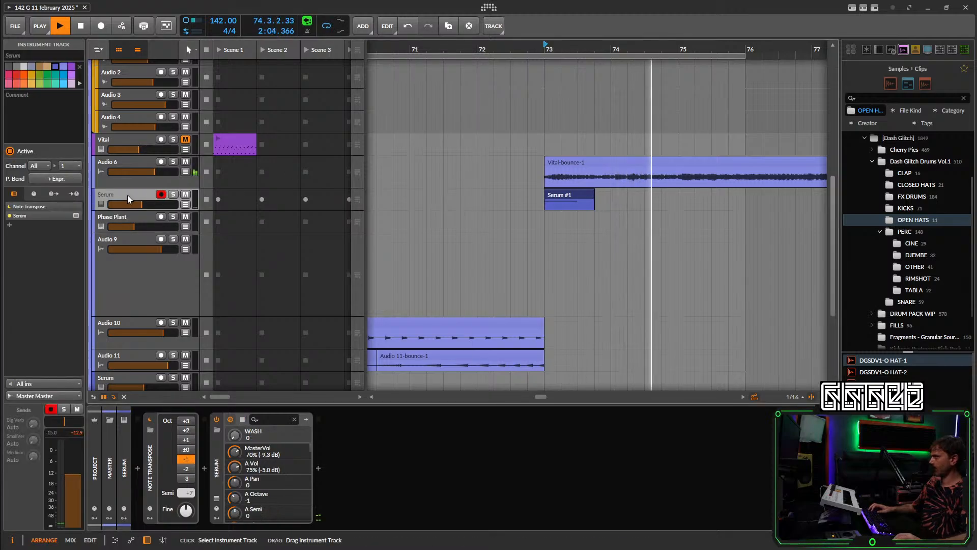
pyautogui.click(217, 498)
pyautogui.press('space')
pyautogui.press('space')
pyautogui.moveTo(275, 317)
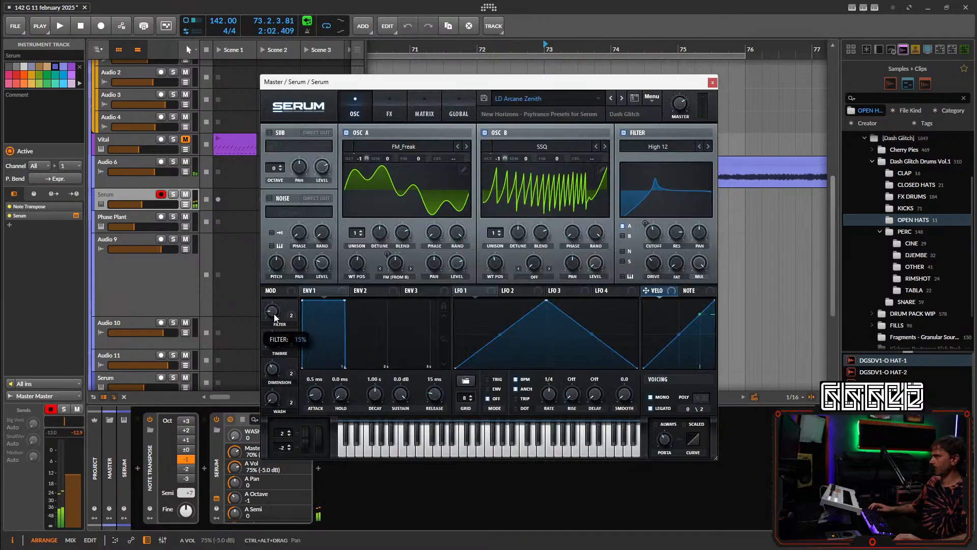
pyautogui.click(712, 82)
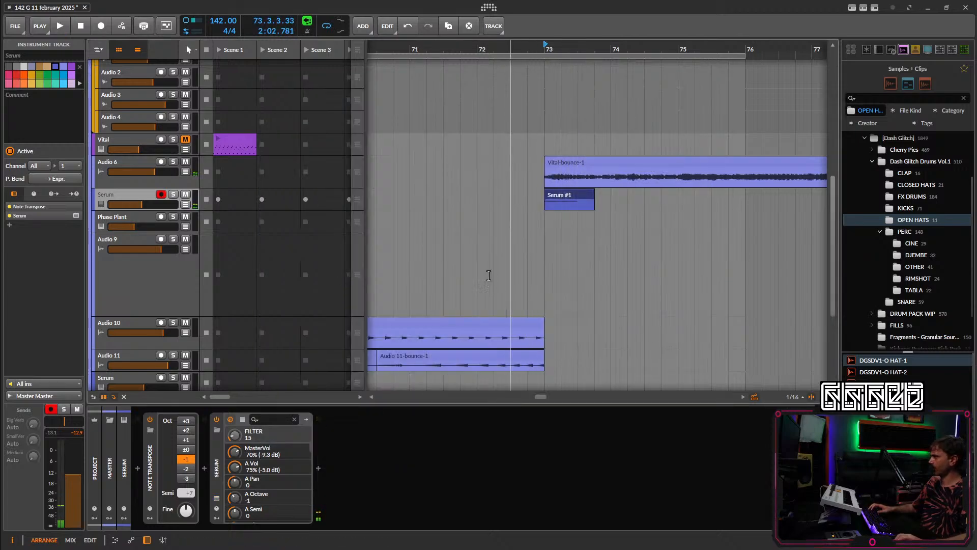
pyautogui.click(185, 205)
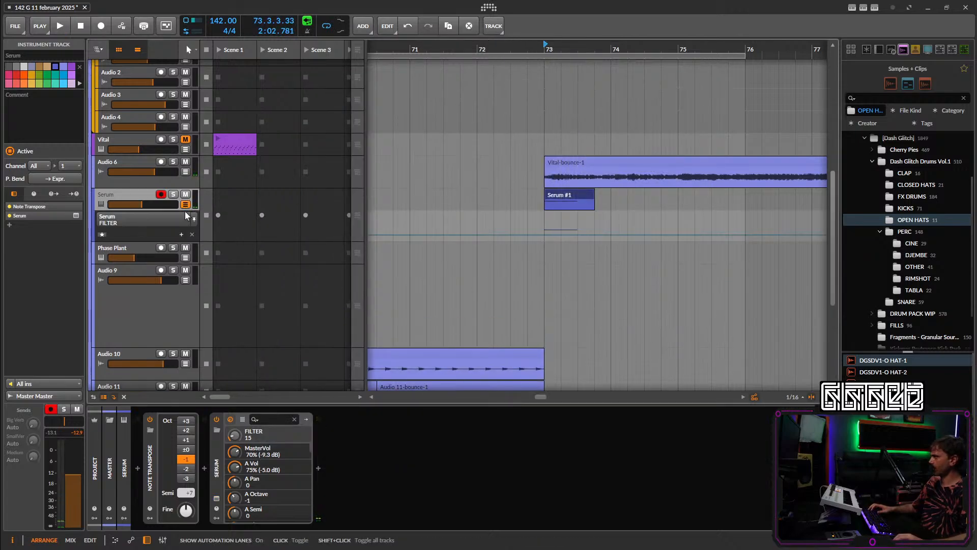
# Automate FILTER to rise from bar 73 to 97% at 73.3.3 and fall back just after bar 74, and replay it.
pyautogui.click(545, 236)
pyautogui.click(623, 234)
pyautogui.press('space')
pyautogui.moveTo(570, 235); pyautogui.dragTo(614, 213)
pyautogui.press('space')
pyautogui.press('space')
pyautogui.scroll(5, 579, 268)
pyautogui.press('space')
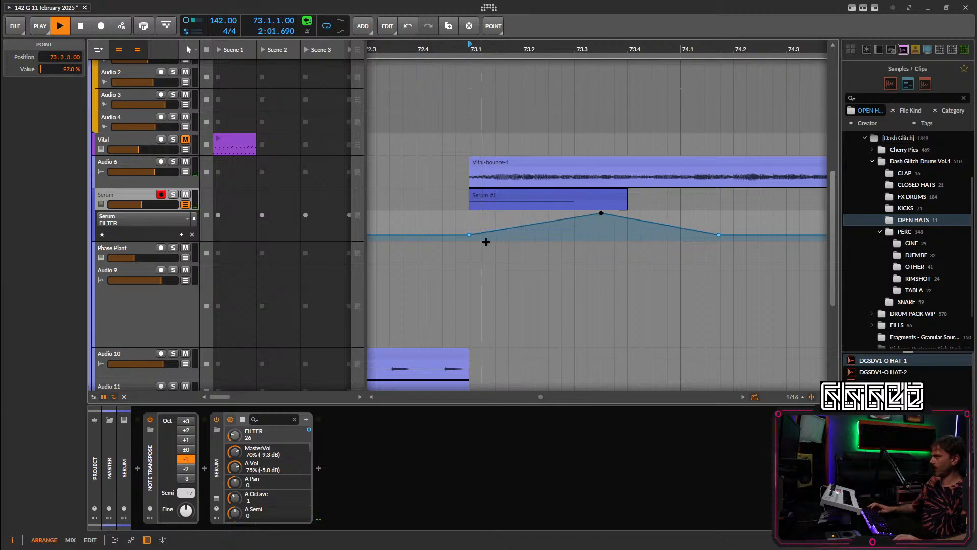
pyautogui.press('space')
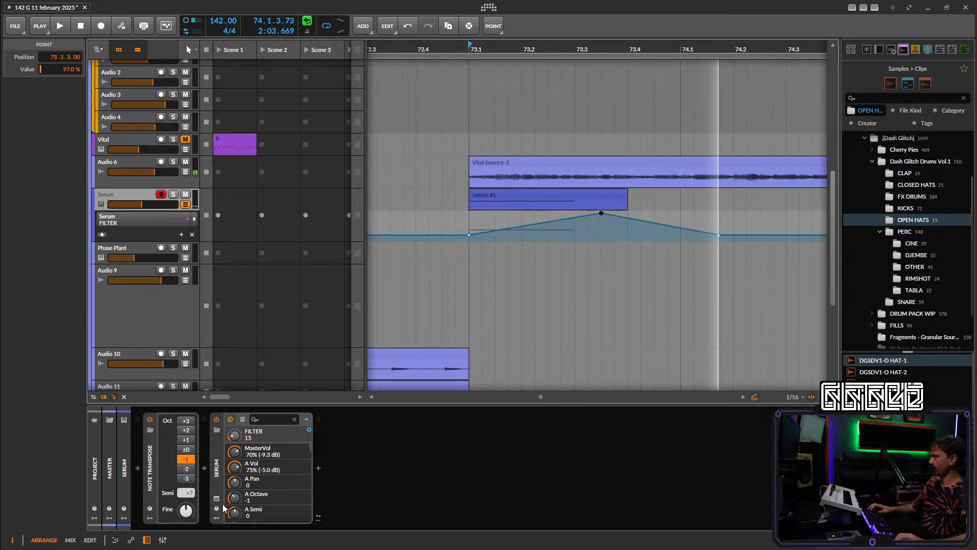
# Make the Serum synth's WASH macro the parameter shown in the track's automation lane.
pyautogui.click(217, 499)
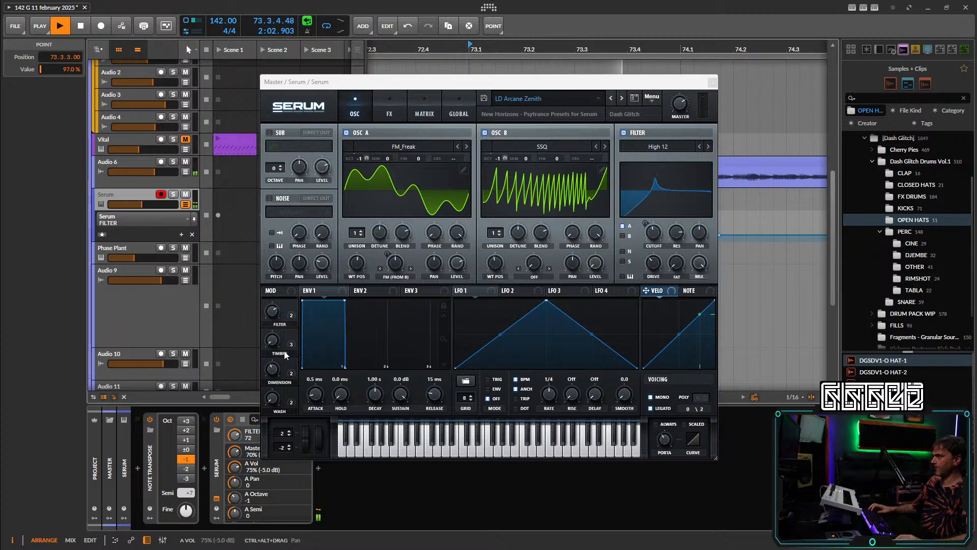
pyautogui.press('space')
pyautogui.click(275, 400)
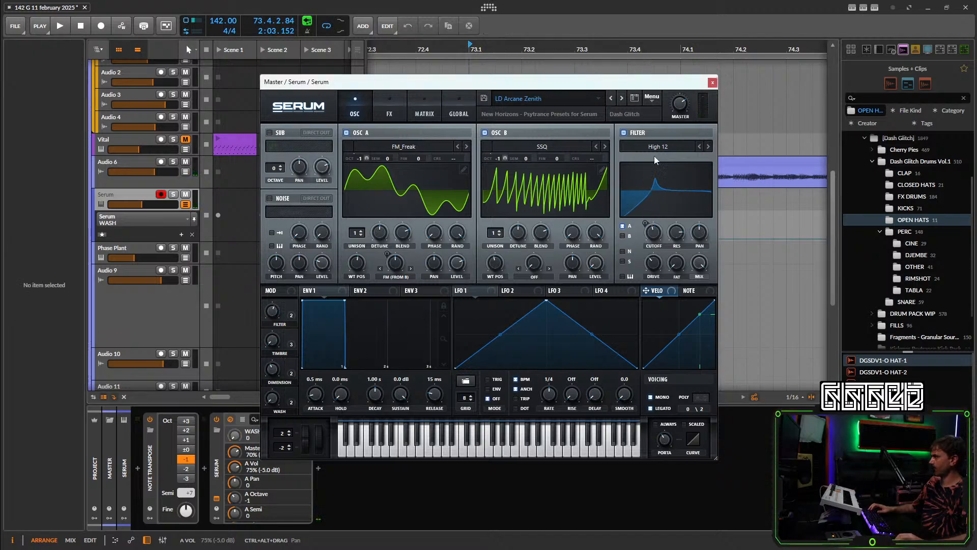
pyautogui.click(712, 83)
# Automate WASH with an anchor at 72.4.4, a jump to 70.9% at bar 73, and a gradual fall toward Vital-bounce-1's end.
pyautogui.click(456, 242)
pyautogui.scroll(-4, 674, 268)
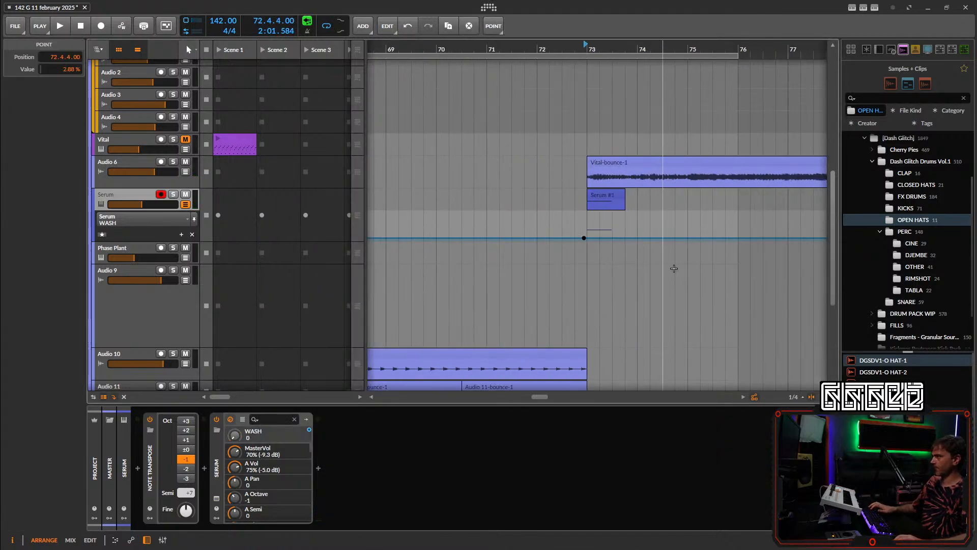
pyautogui.moveTo(732, 268); pyautogui.dragTo(432, 250)
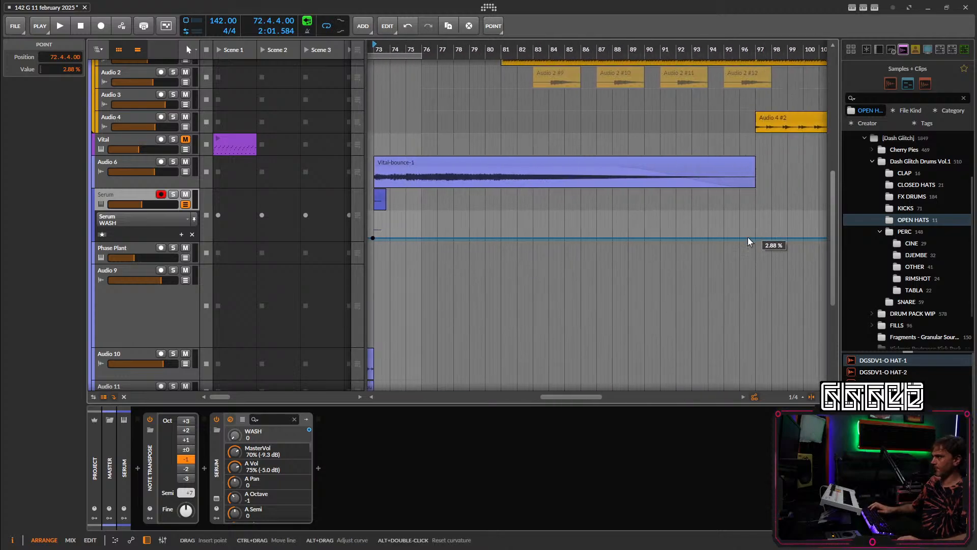
pyautogui.hscroll(-5, 663, 255)
pyautogui.scroll(4, 632, 234)
pyautogui.moveTo(576, 238); pyautogui.dragTo(575, 223)
pyautogui.scroll(-5, 537, 100)
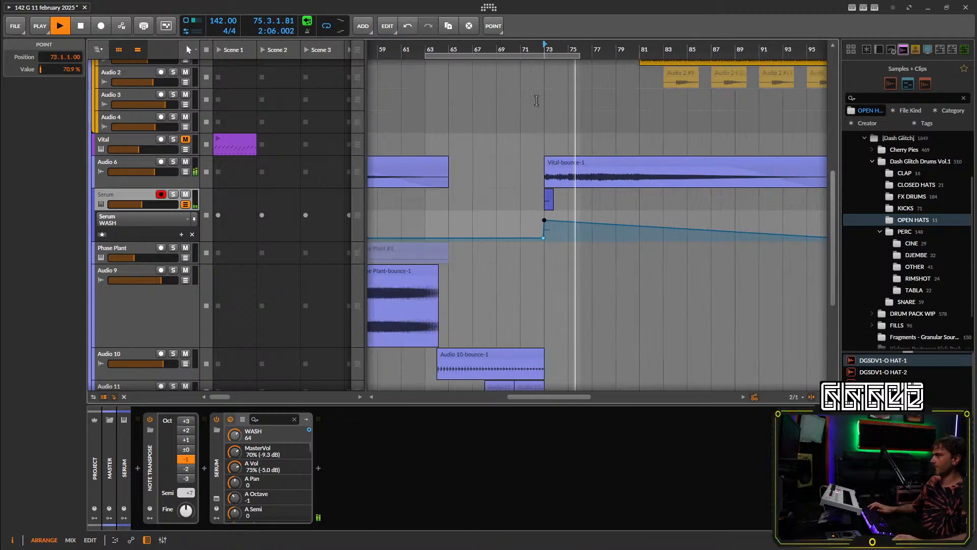
# Insert a one-bar clip at bar 77 on the Serum track and join it with the clip at bar 73.
pyautogui.doubleClick(521, 49)
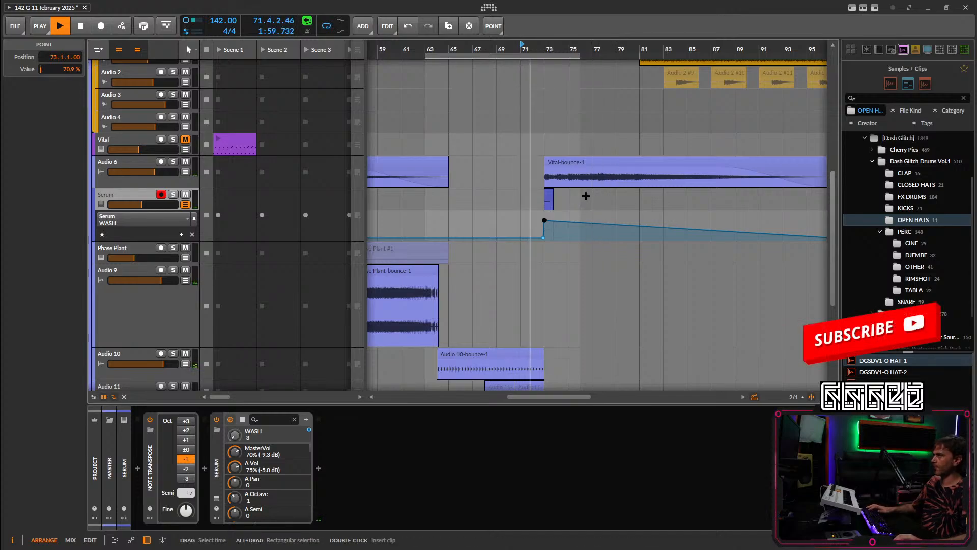
pyautogui.scroll(3, 603, 194)
pyautogui.click(599, 193)
pyautogui.doubleClick(599, 194)
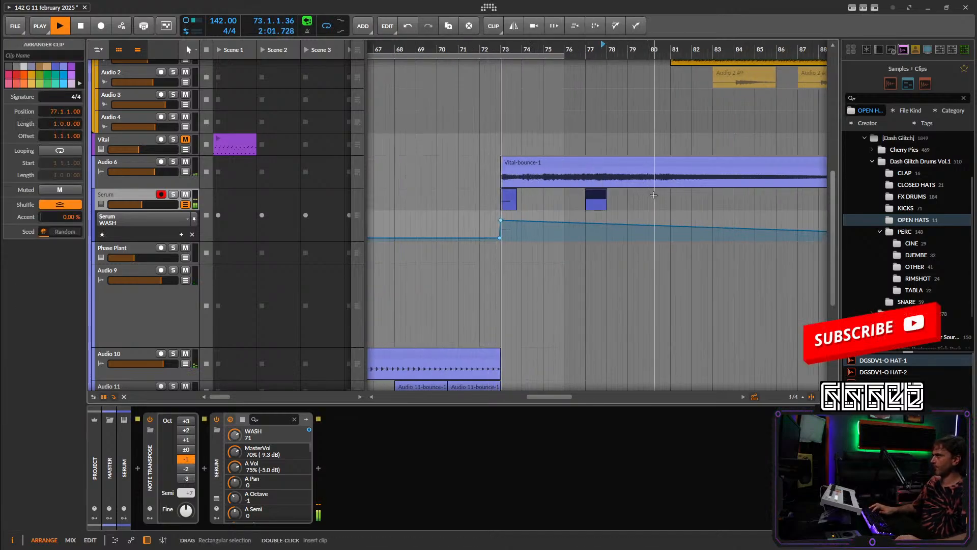
pyautogui.moveTo(644, 193); pyautogui.dragTo(470, 207)
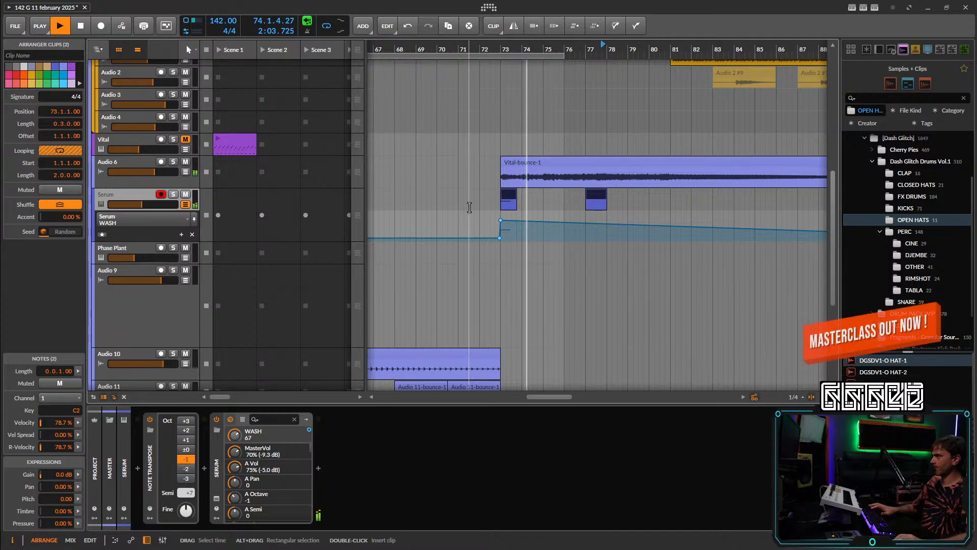
pyautogui.hotkey('ctrl', 'j')
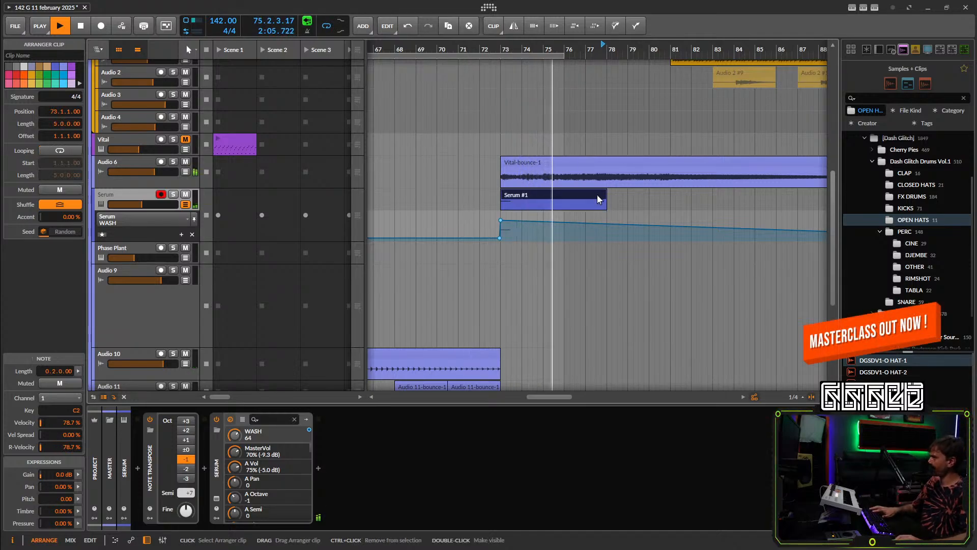
# Extend the Serum clip at bar 73 to a length of 10.3.0.00 and bounce it post-fader at 32-bit floating point.
pyautogui.moveTo(605, 195); pyautogui.dragTo(725, 212)
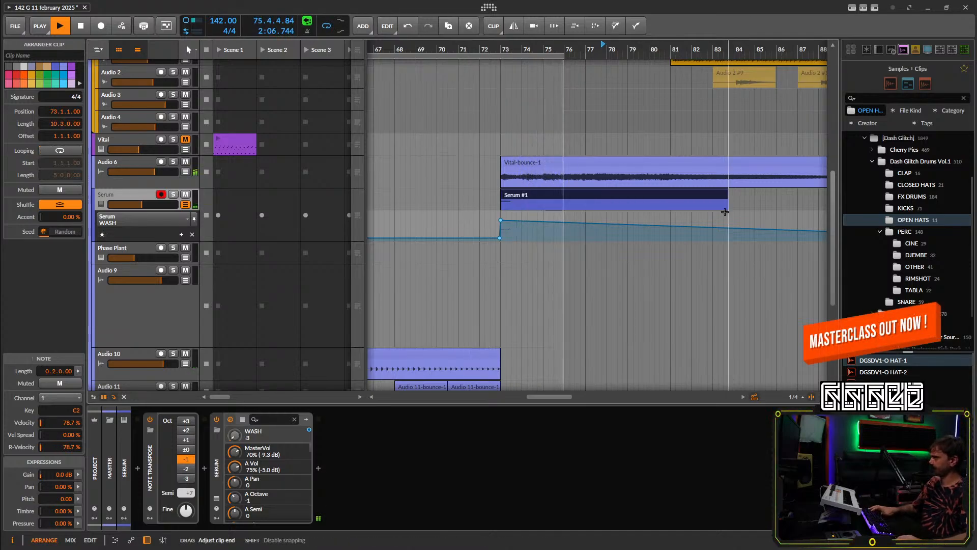
pyautogui.rightClick(650, 197)
pyautogui.click(669, 417)
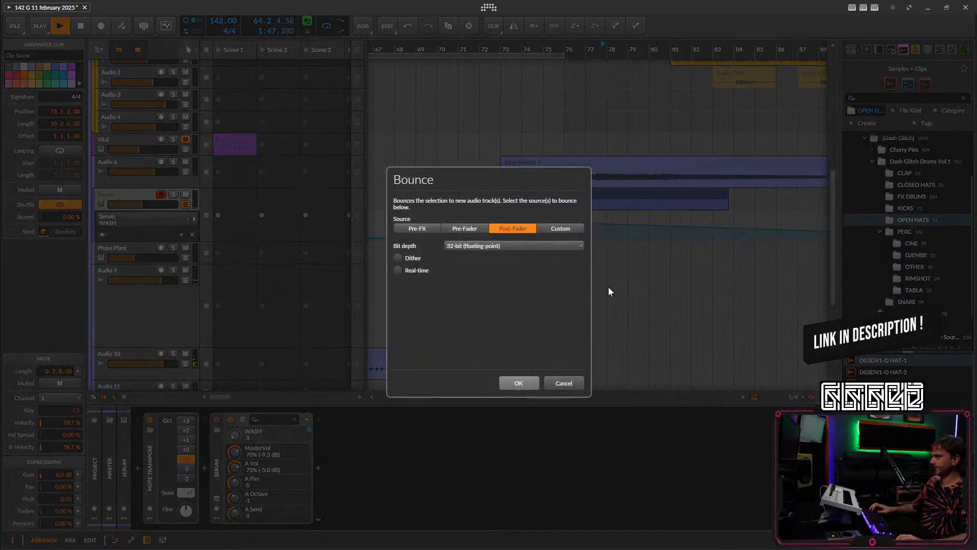
pyautogui.click(519, 382)
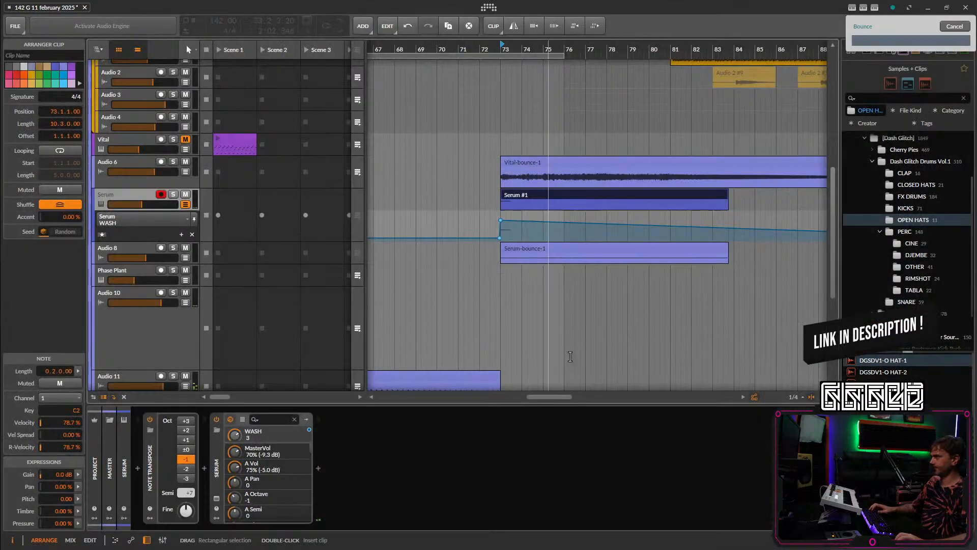
# Mute the Serum clip at bar 73 and raise the Audio 8 track's volume to about -1.6 dB.
pyautogui.click(181, 199)
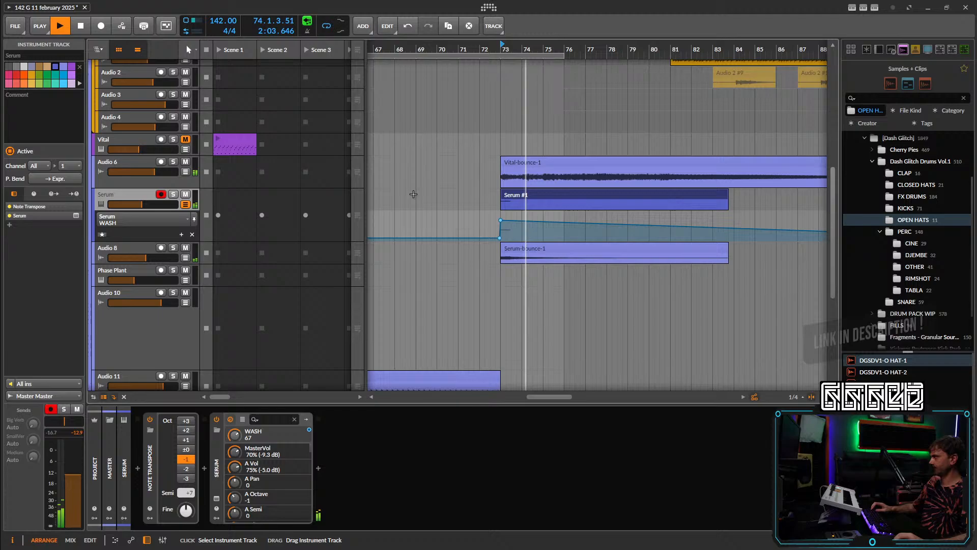
pyautogui.click(540, 197)
pyautogui.hotkey('alt', 'm')
pyautogui.click(144, 248)
pyautogui.press('space')
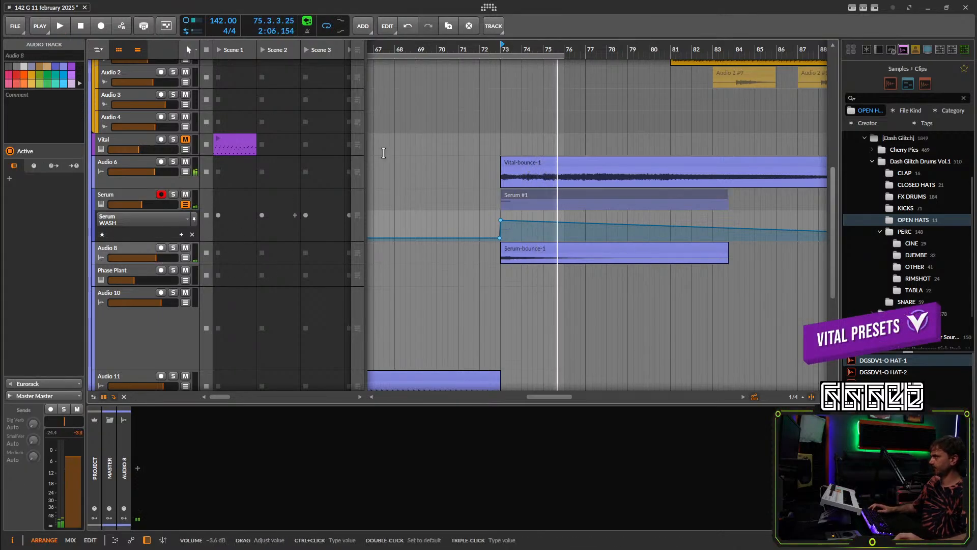
pyautogui.moveTo(157, 258); pyautogui.dragTo(162, 258)
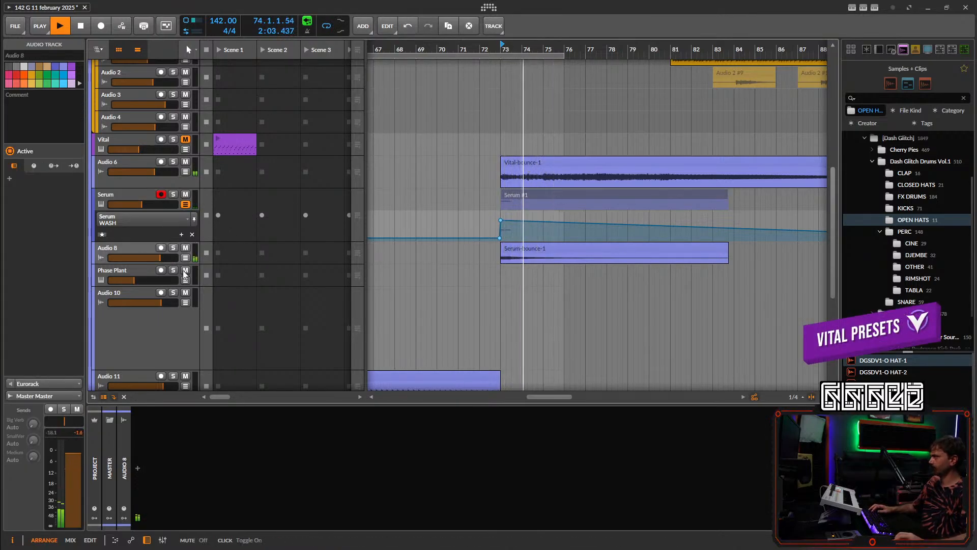
# Move the loop region to about position 85.4 in the arrangement.
pyautogui.scroll(-3, 453, 273)
pyautogui.scroll(-3, 455, 274)
pyautogui.hscroll(-3, 455, 274)
pyautogui.scroll(3, 564, 200)
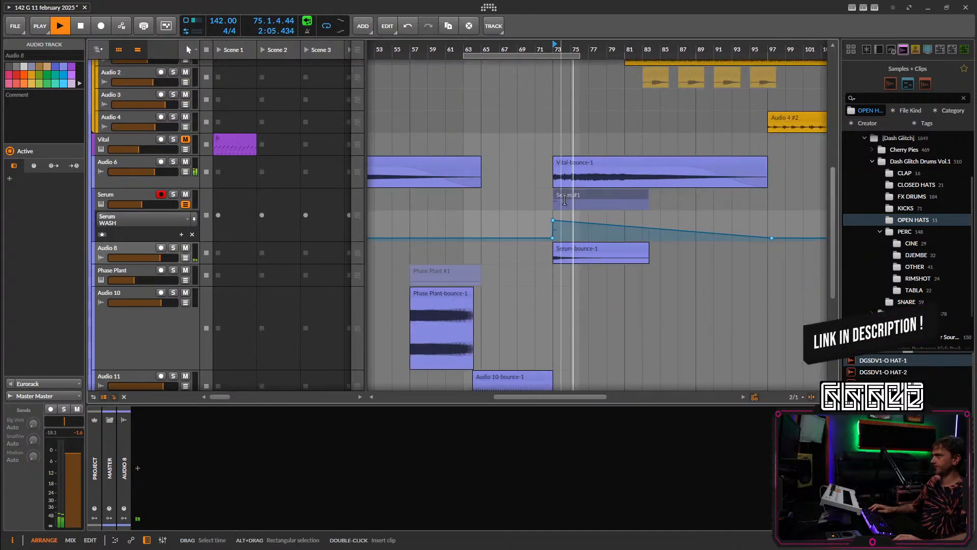
pyautogui.moveTo(557, 55); pyautogui.dragTo(761, 64)
# Shorten the Serum-bounce-1 clip to 8 bars and give it a fade-out about one bar long.
pyautogui.scroll(4, 614, 153)
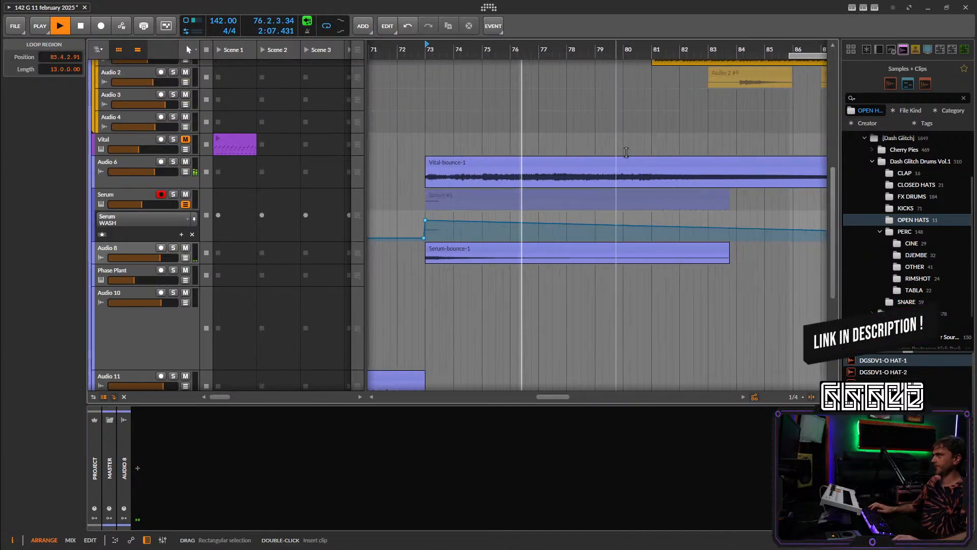
pyautogui.scroll(-2, 647, 166)
pyautogui.scroll(5, 650, 293)
pyautogui.scroll(-4, 662, 292)
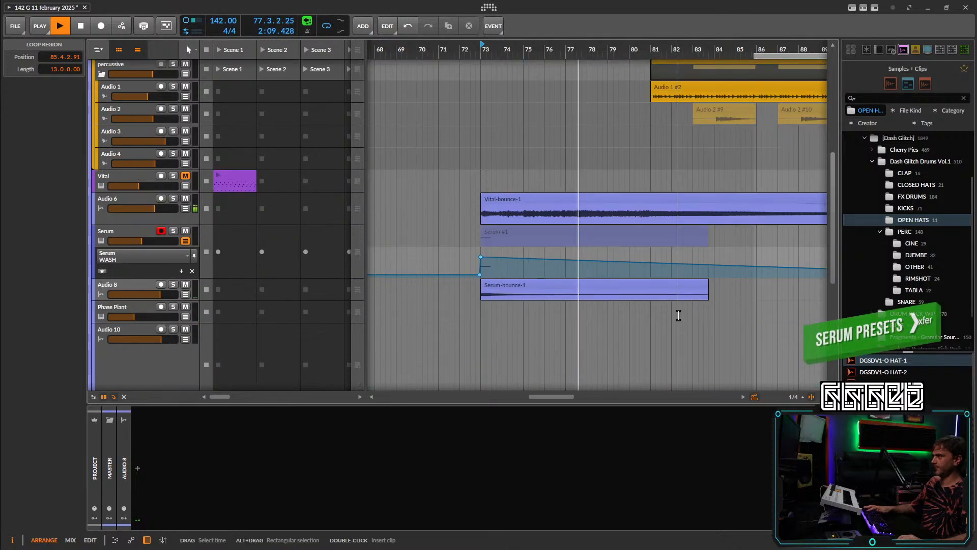
pyautogui.click(677, 291)
pyautogui.moveTo(707, 298); pyautogui.dragTo(633, 302)
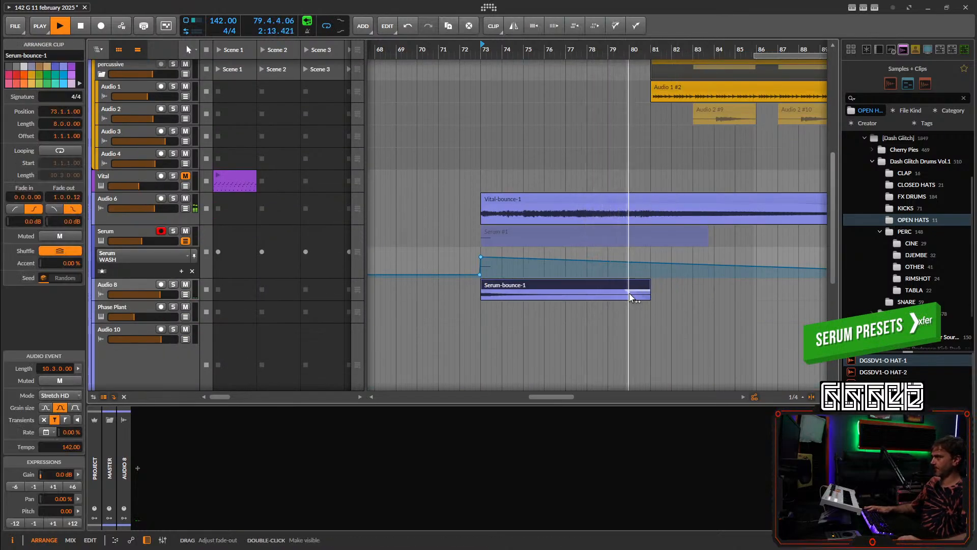
# Collapse the inner Group 2 and the percussive group so their child tracks are hidden.
pyautogui.scroll(-5, 631, 297)
pyautogui.scroll(6, 634, 152)
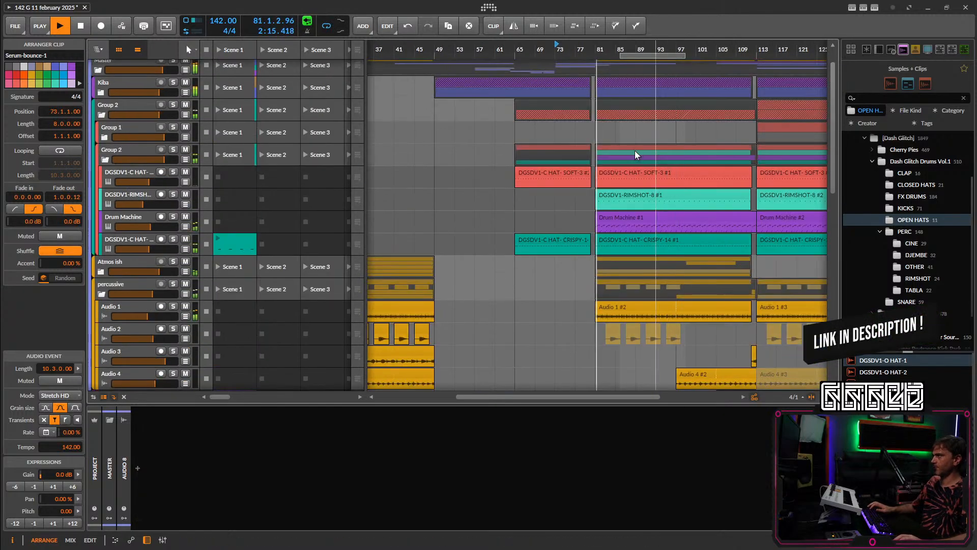
pyautogui.click(104, 160)
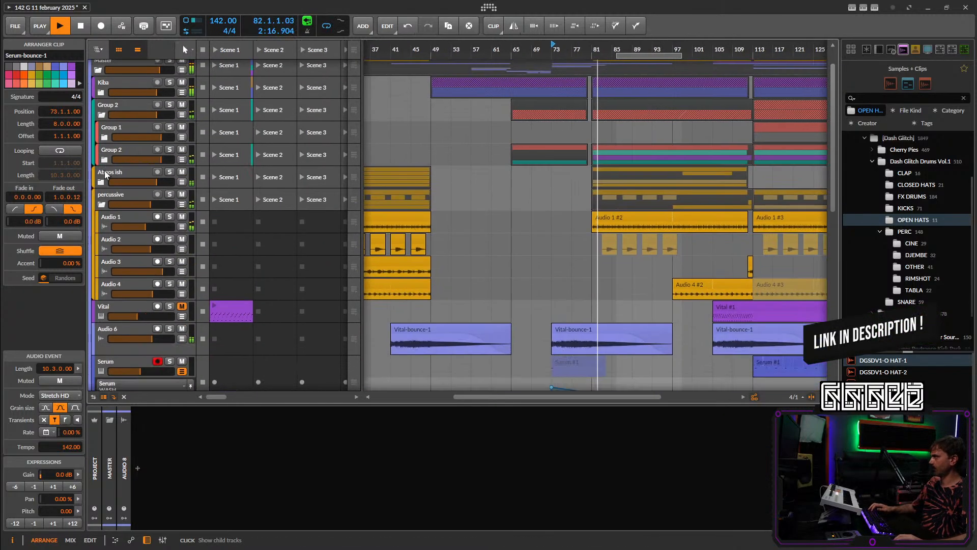
pyautogui.click(102, 205)
pyautogui.scroll(2, 582, 206)
pyautogui.hscroll(3, 598, 206)
pyautogui.scroll(1, 598, 206)
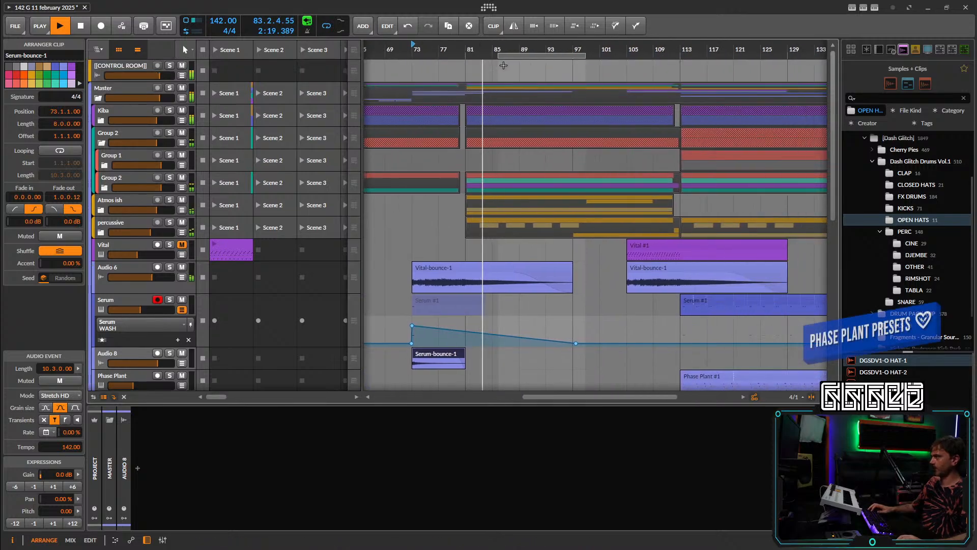
# Set the loop region to start at bar 81 with a length of 32 bars.
pyautogui.click(439, 49)
pyautogui.press('space')
pyautogui.press('space')
pyautogui.moveTo(501, 56); pyautogui.dragTo(468, 56)
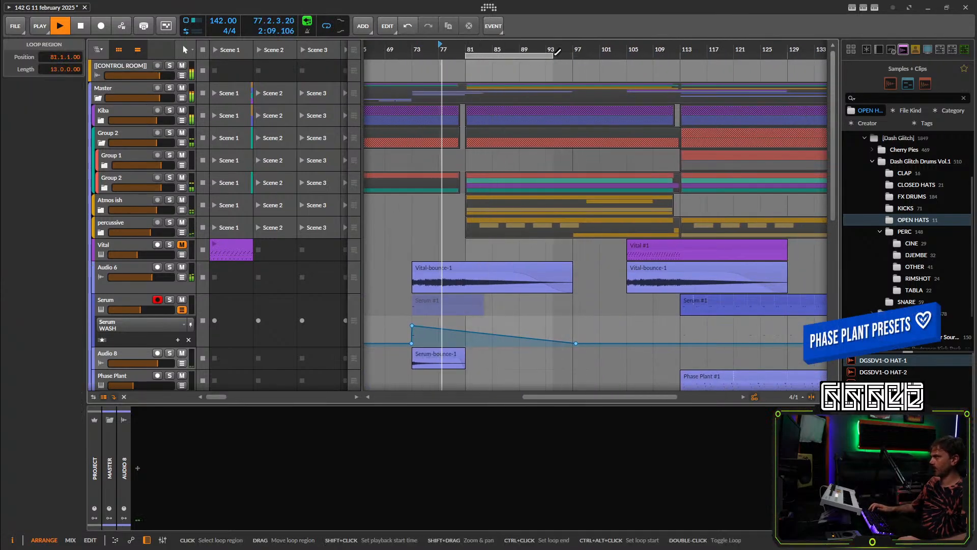
pyautogui.moveTo(551, 56); pyautogui.dragTo(680, 57)
# Move the 32-bar clip at bar 113 on the armed Serum track to start at bar 81.
pyautogui.scroll(-3, 527, 132)
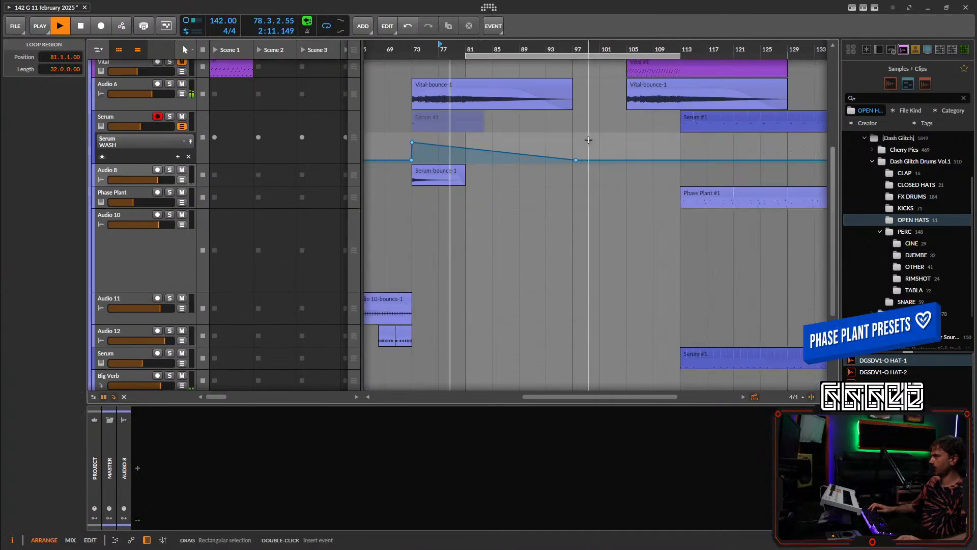
pyautogui.scroll(-2, 601, 235)
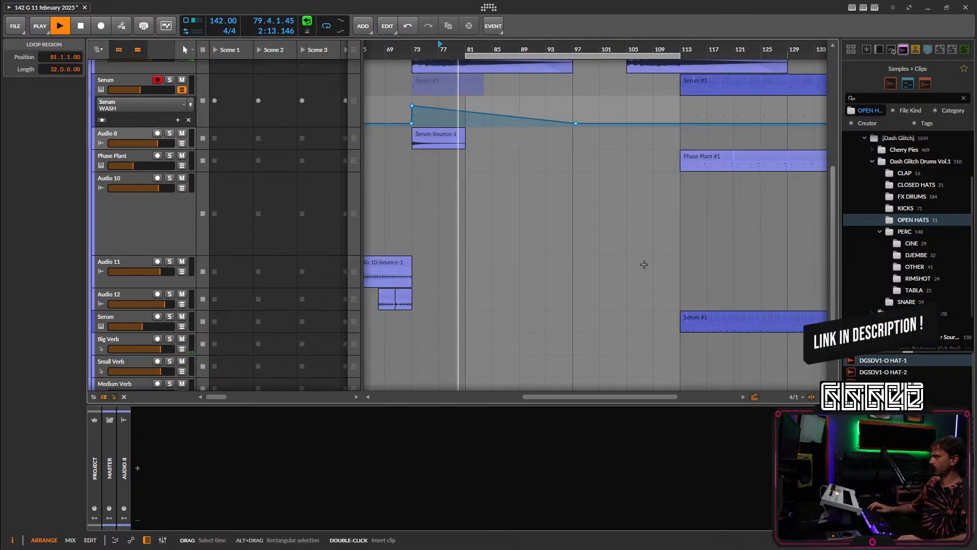
pyautogui.scroll(-3, 644, 264)
pyautogui.scroll(2, 659, 214)
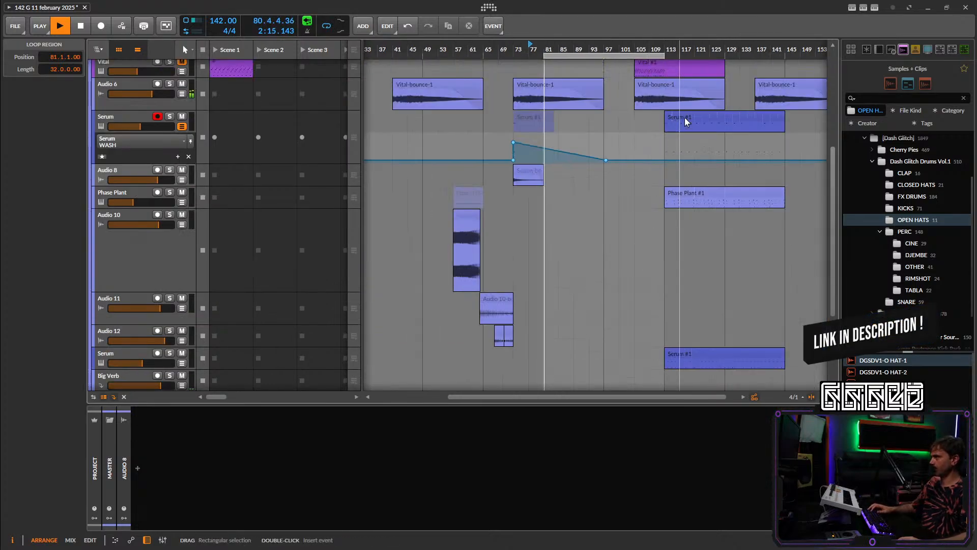
pyautogui.moveTo(681, 118); pyautogui.dragTo(562, 120)
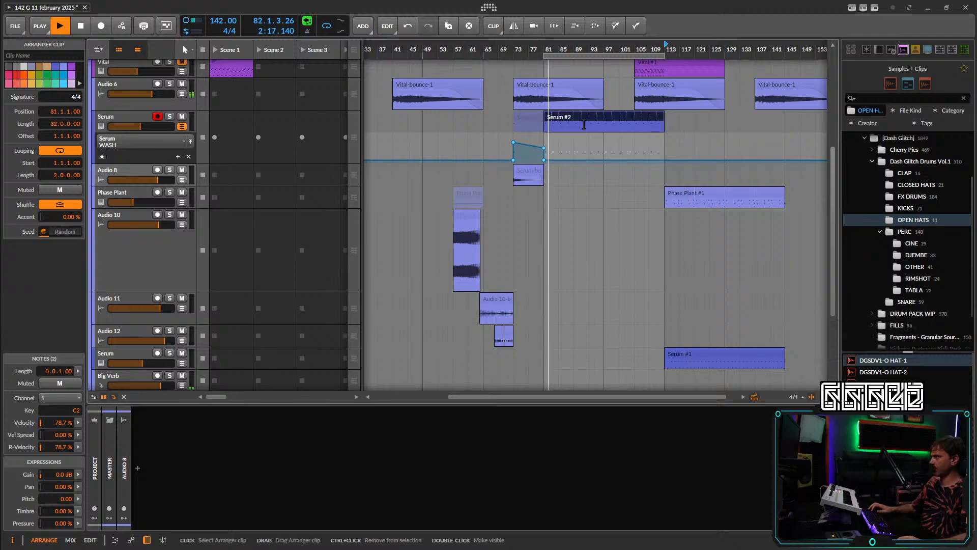
pyautogui.click(530, 121)
pyautogui.scroll(3, 530, 116)
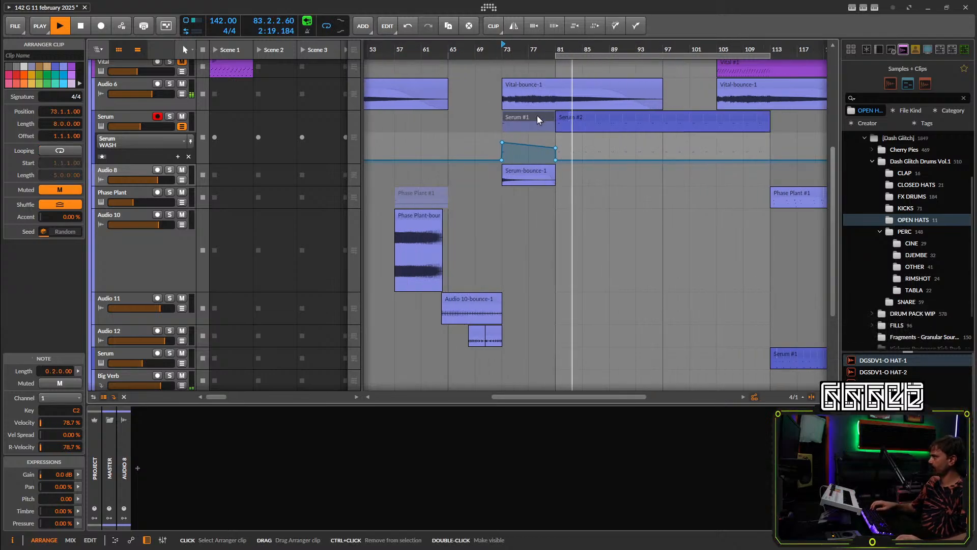
# Lower the Serum track's volume to about -14.0 dB and add an EQ-2 after the Serum device.
pyautogui.click(159, 125)
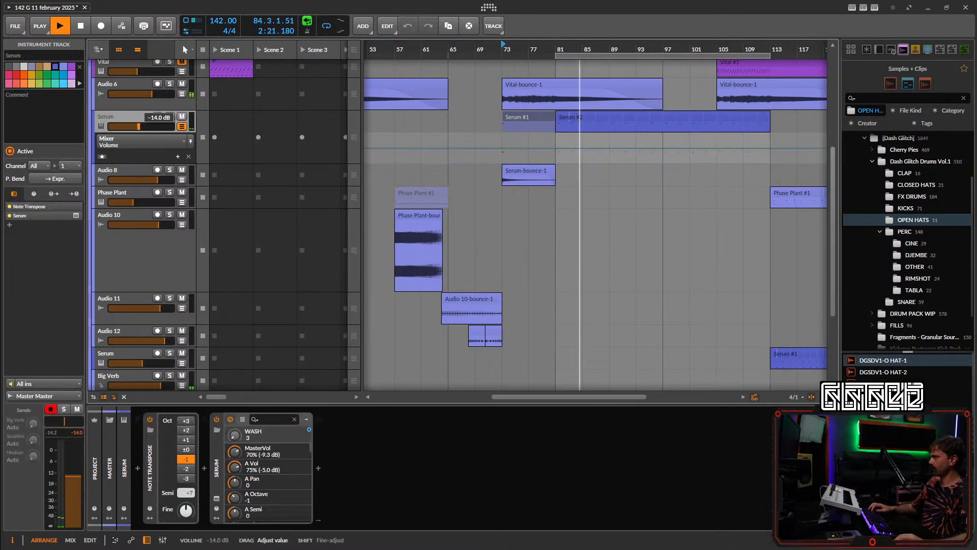
pyautogui.click(319, 469)
pyautogui.write('eq')
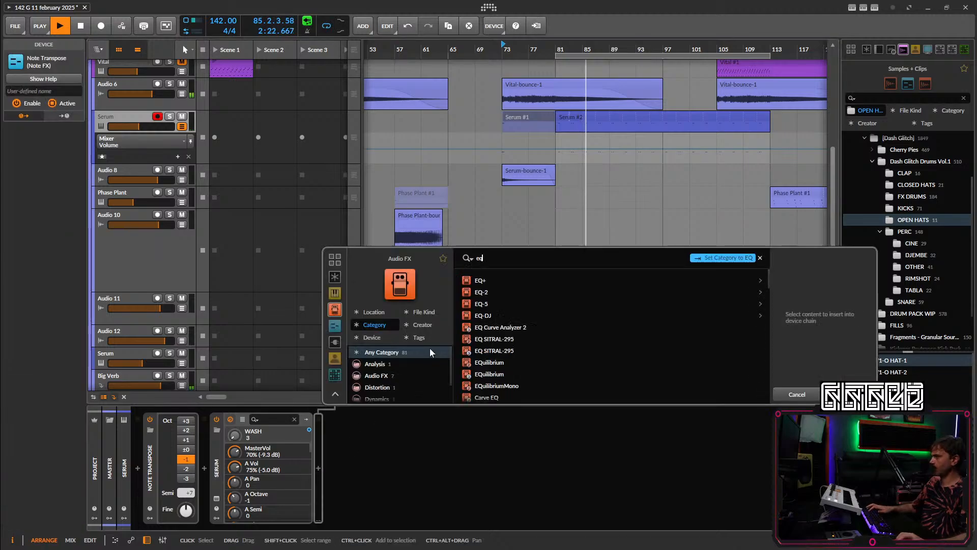
pyautogui.doubleClick(481, 291)
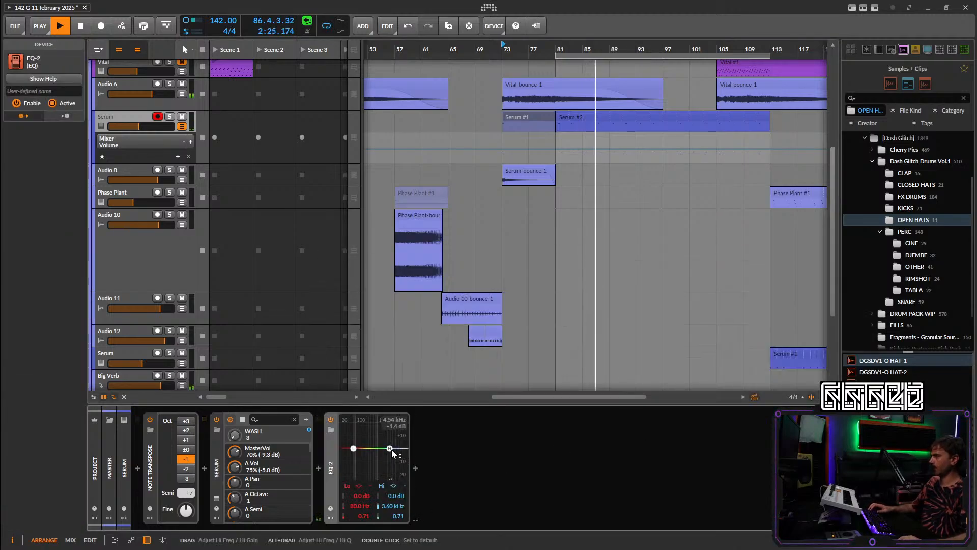
# Lower the EQ-2's high band and make it a high-shelf, and set the low band to High-pass (2-pole).
pyautogui.moveTo(392, 453); pyautogui.dragTo(399, 462)
pyautogui.click(400, 485)
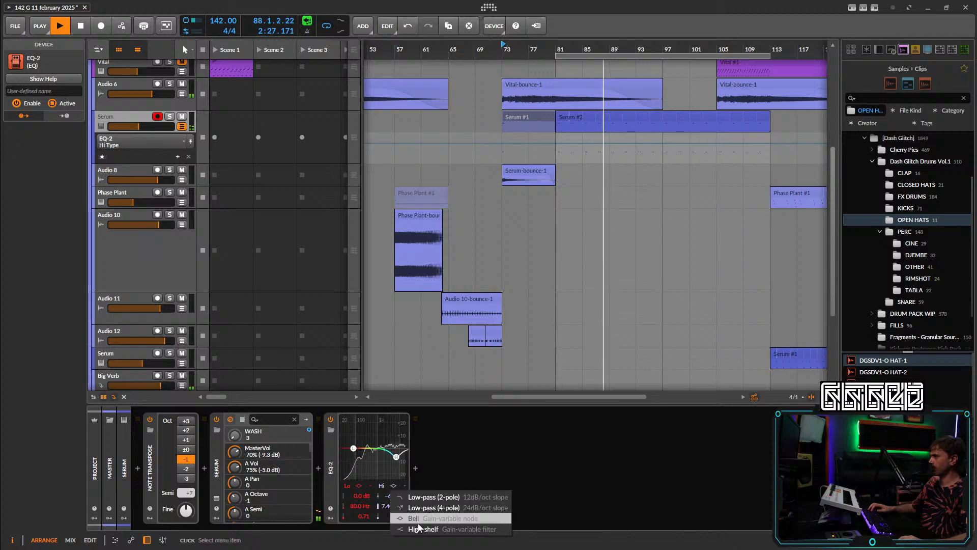
pyautogui.click(418, 529)
pyautogui.click(370, 486)
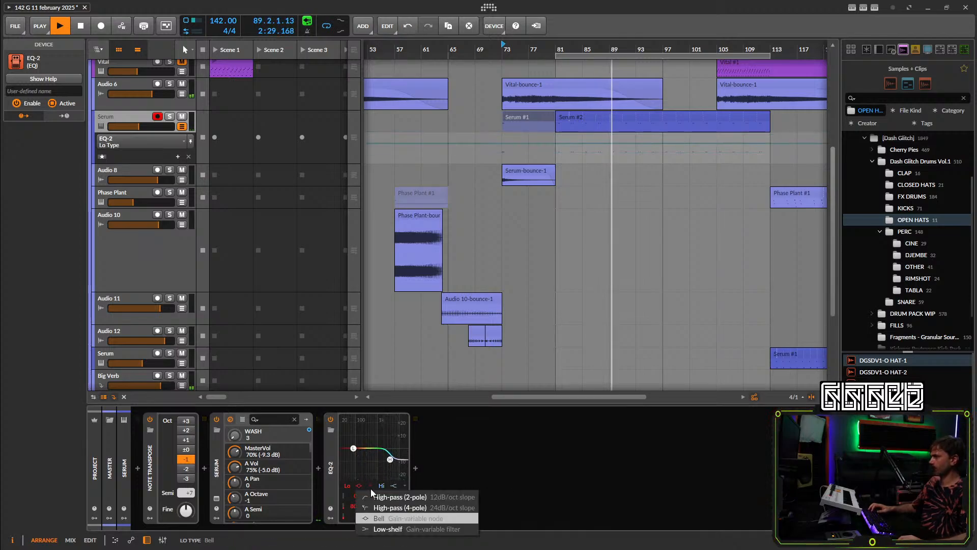
pyautogui.click(375, 498)
# Tune the EQ-2's high-pass to about 357 Hz and its high shelf to about 3.60 kHz at -14.1 dB.
pyautogui.moveTo(354, 509); pyautogui.dragTo(354, 504)
pyautogui.moveTo(390, 459); pyautogui.dragTo(397, 460)
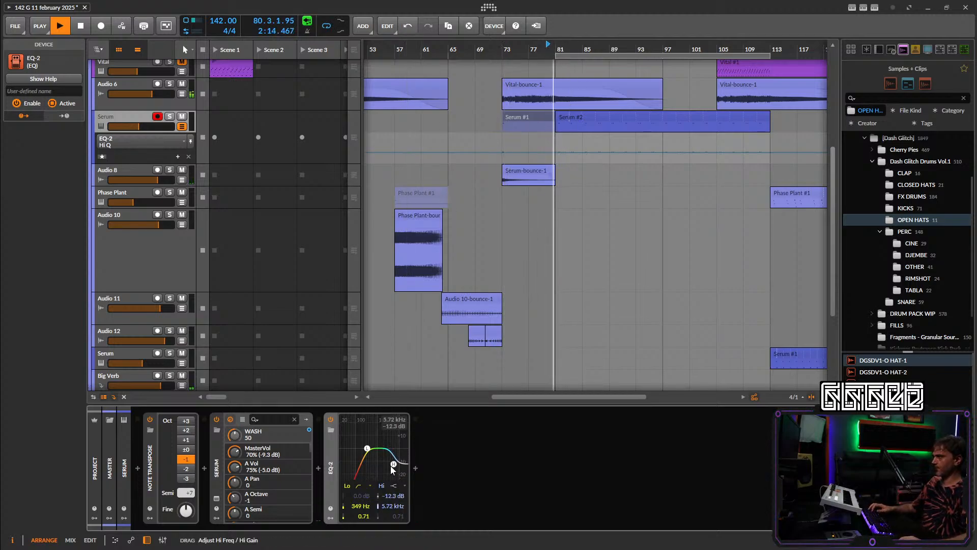
pyautogui.moveTo(353, 507); pyautogui.dragTo(359, 508)
pyautogui.moveTo(394, 464); pyautogui.dragTo(390, 467)
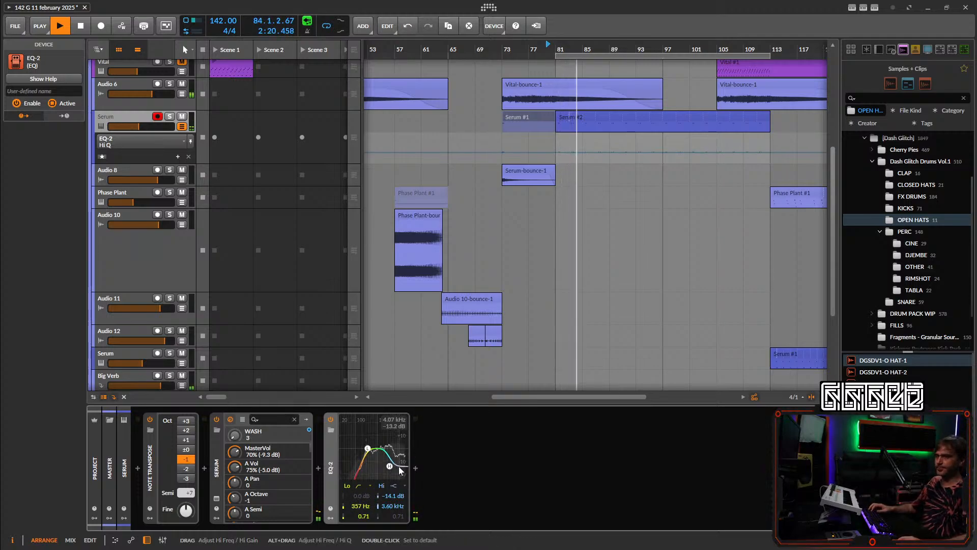
# Change the EQ-2's high band to Low-pass (2-pole).
pyautogui.click(394, 485)
pyautogui.click(402, 496)
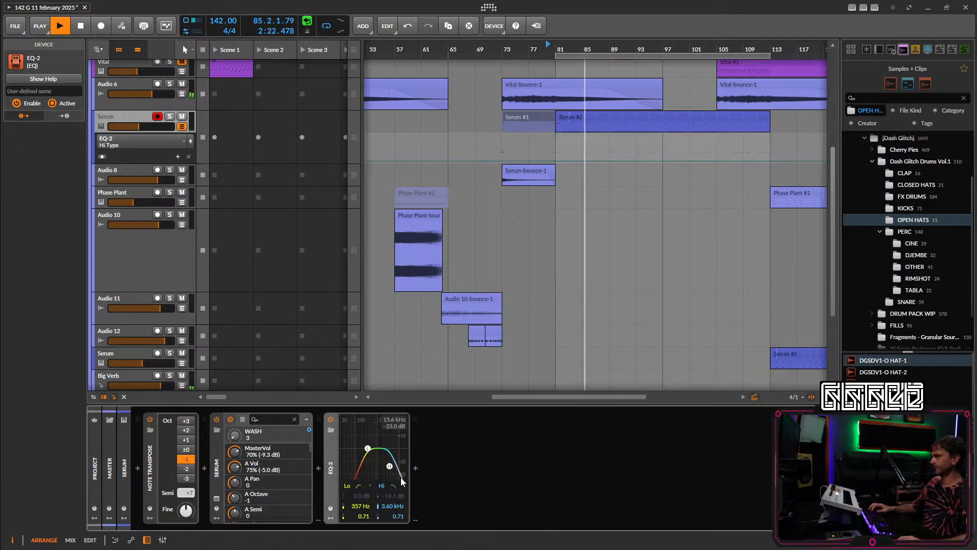
pyautogui.click(659, 345)
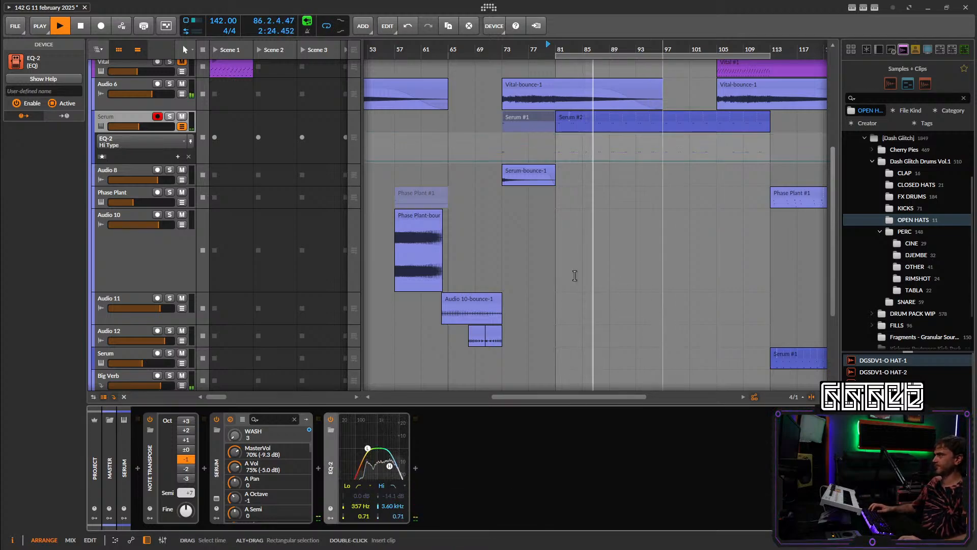
# Hide the Serum track's automation lane and raise its SmallVerb send to about -20.8 dB.
pyautogui.click(179, 127)
pyautogui.click(125, 124)
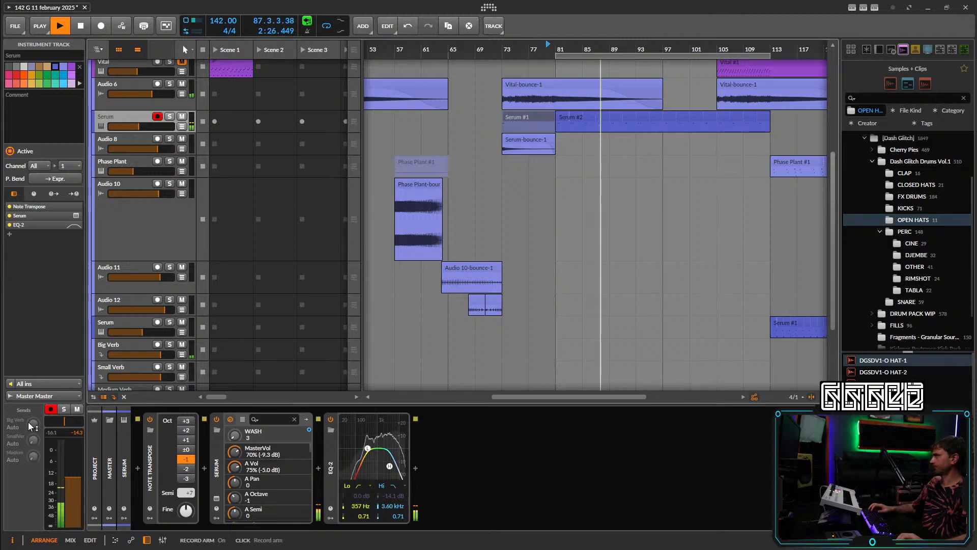
pyautogui.click(631, 215)
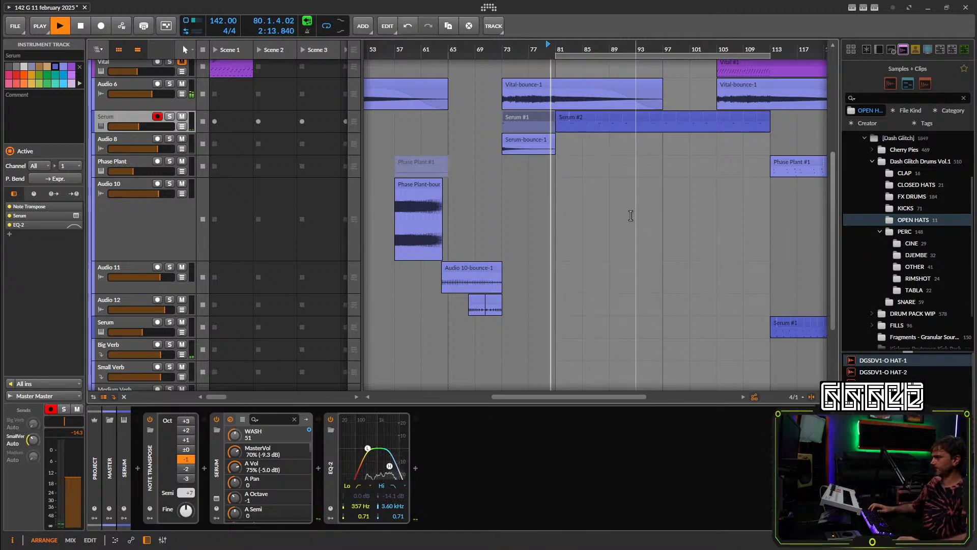
pyautogui.scroll(1, 657, 270)
pyautogui.moveTo(651, 281); pyautogui.dragTo(522, 259)
pyautogui.click(522, 260)
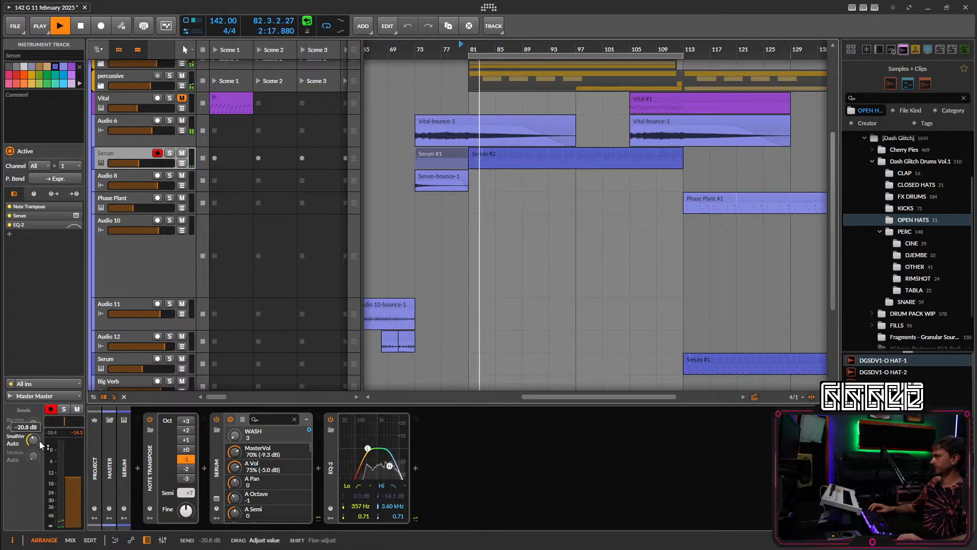
# Raise the Serum track's EQ-2 high-pass to 541 Hz and lower the track volume to -15.4 dB.
pyautogui.moveTo(355, 506); pyautogui.dragTo(355, 500)
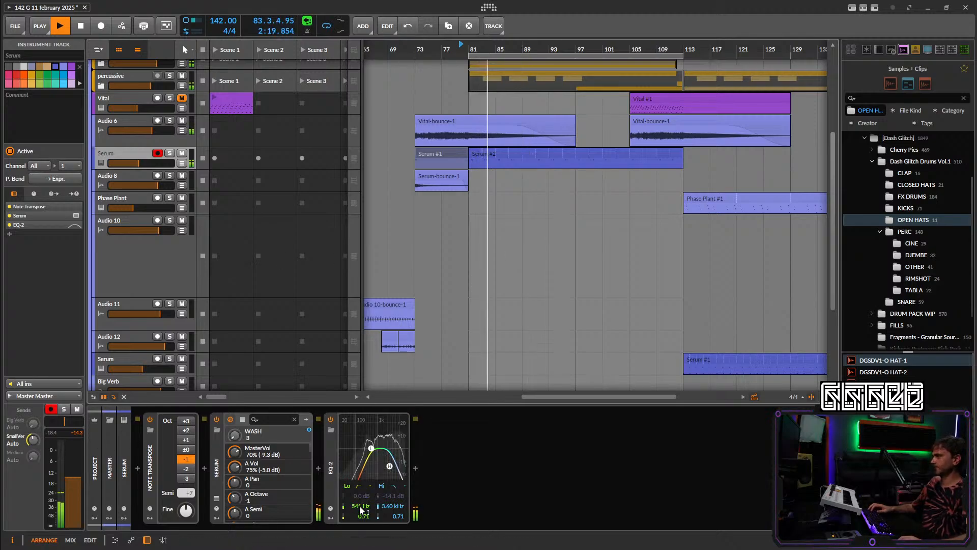
pyautogui.scroll(2, 533, 214)
pyautogui.moveTo(139, 237); pyautogui.dragTo(137, 237)
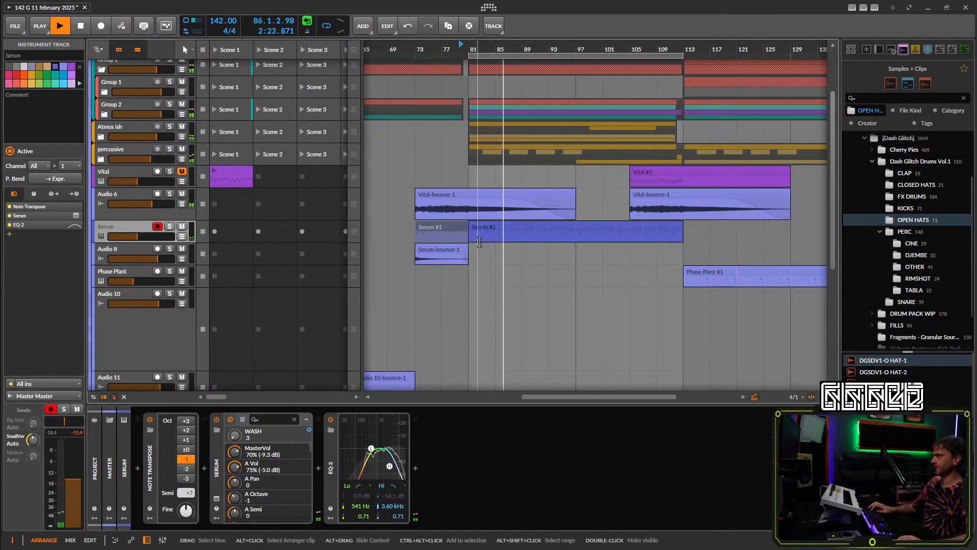
# Put the Serum track in a new group and move the track holding its bounced audio into that group.
pyautogui.scroll(6, 483, 243)
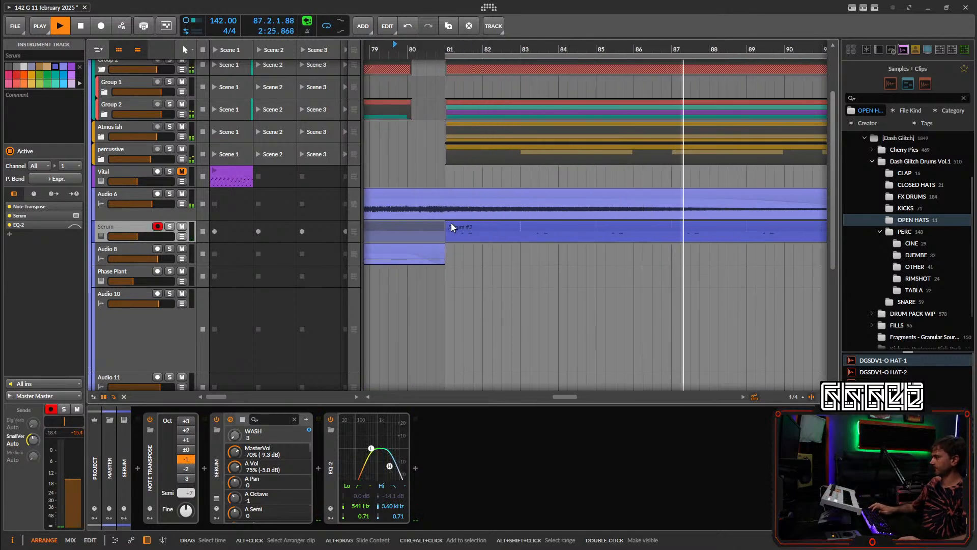
pyautogui.click(452, 226)
pyautogui.click(121, 227)
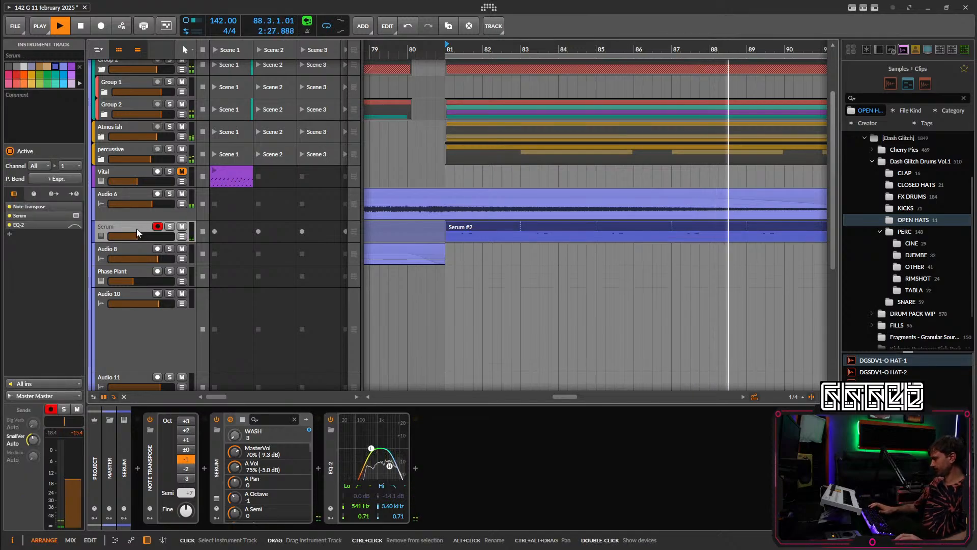
pyautogui.hotkey('ctrl', 'g')
pyautogui.scroll(-5, 683, 265)
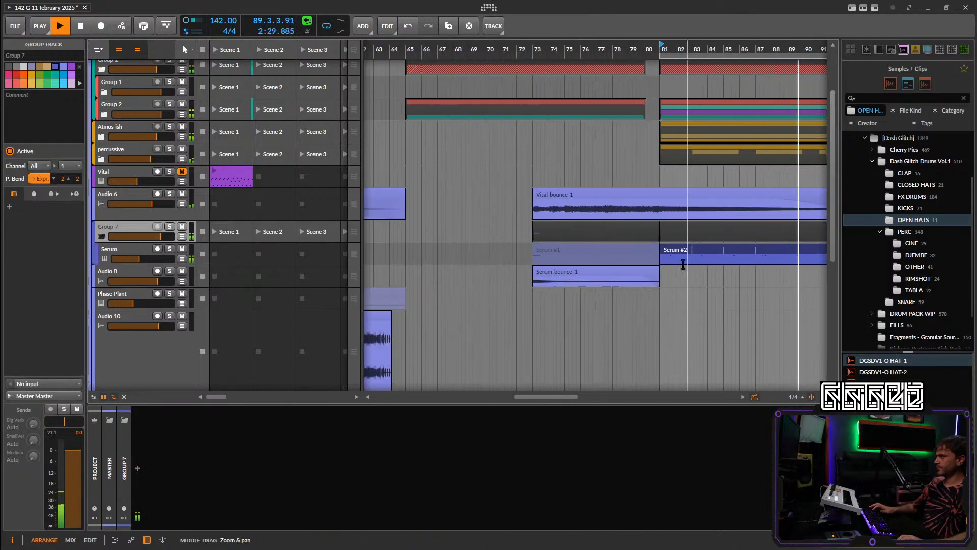
pyautogui.moveTo(120, 254); pyautogui.dragTo(120, 254)
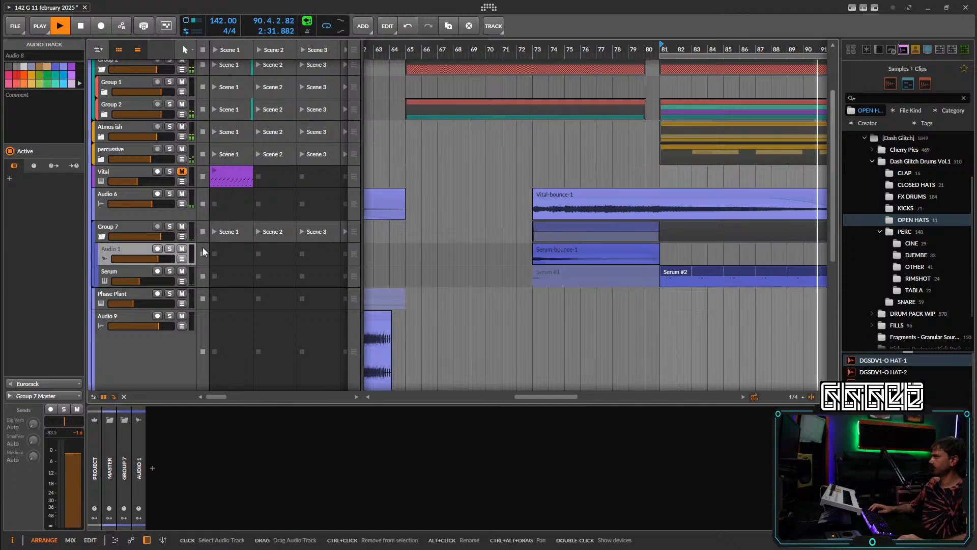
# Mute the longer C2 note at 1.3.3 in the Serum #2 clip starting at bar 81.
pyautogui.click(116, 275)
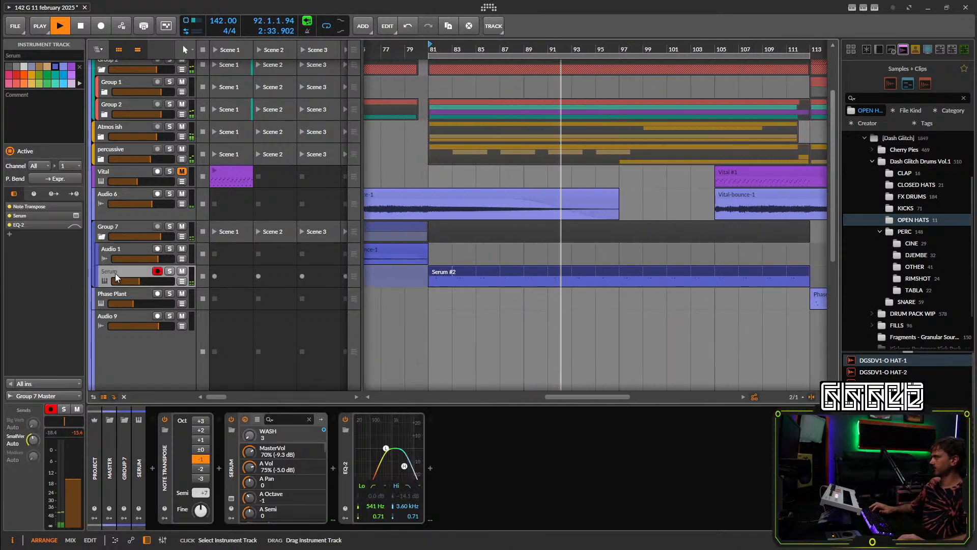
pyautogui.doubleClick(456, 277)
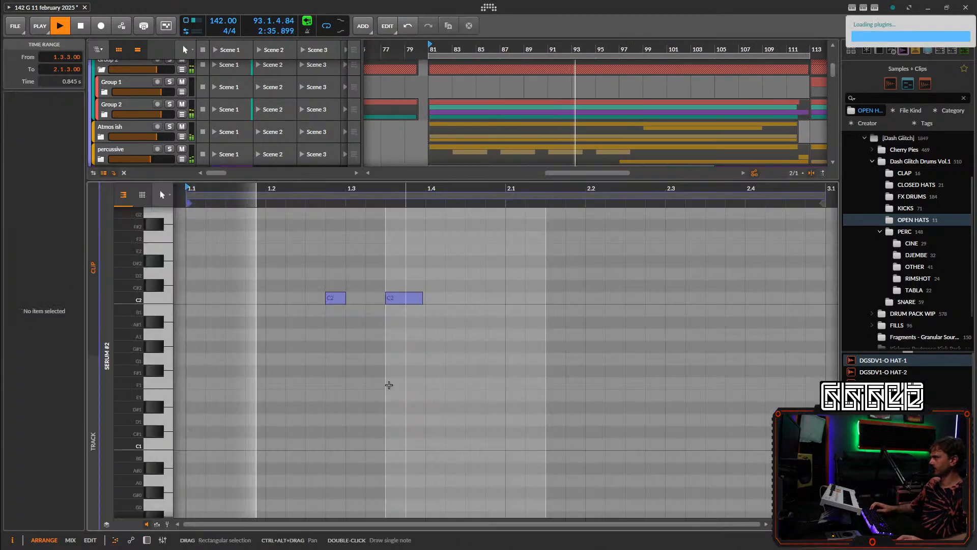
pyautogui.press('space')
pyautogui.click(402, 297)
pyautogui.press('space')
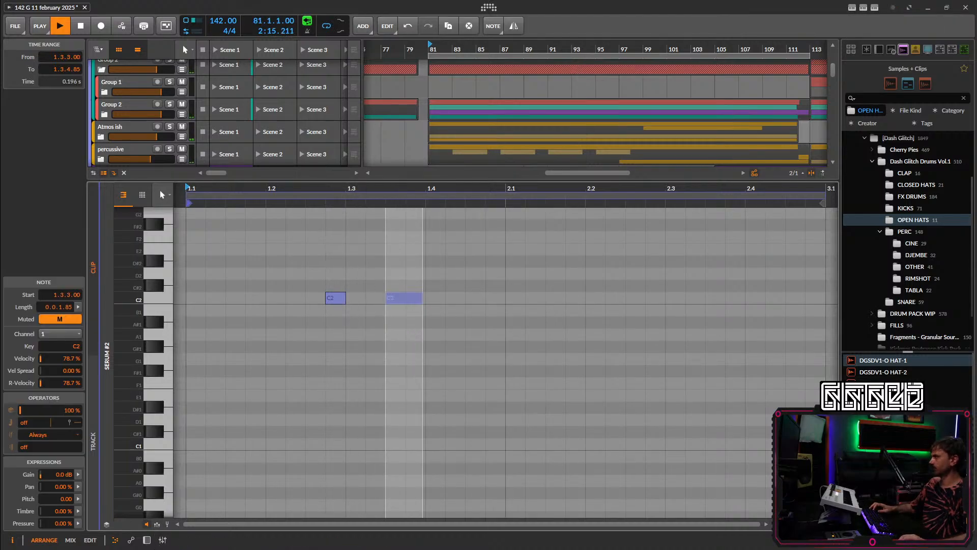
# Duplicate the Serum track inside the group and unmute the longer C2 note in the copy's Serum #2 clip.
pyautogui.press('d')
pyautogui.doubleClick(456, 293)
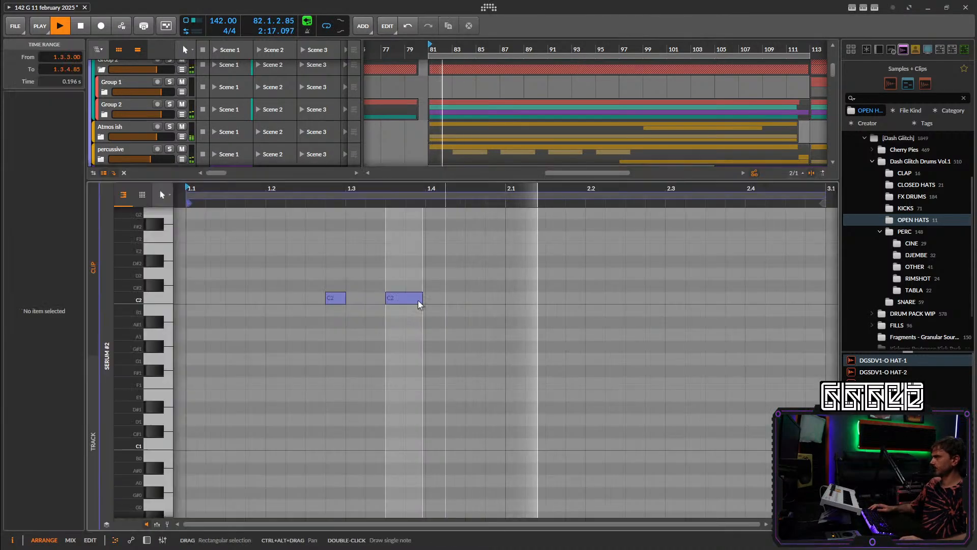
pyautogui.press('d')
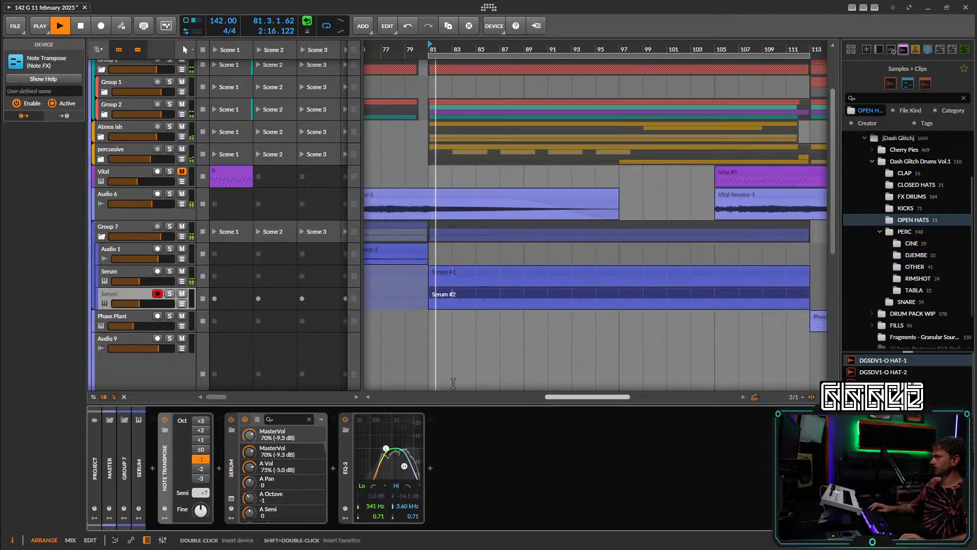
# Raise the duplicated Serum track's EQ-2 high-pass to 788 Hz, and change its high band to a bell and disable it.
pyautogui.click(173, 304)
pyautogui.moveTo(367, 507); pyautogui.dragTo(368, 498)
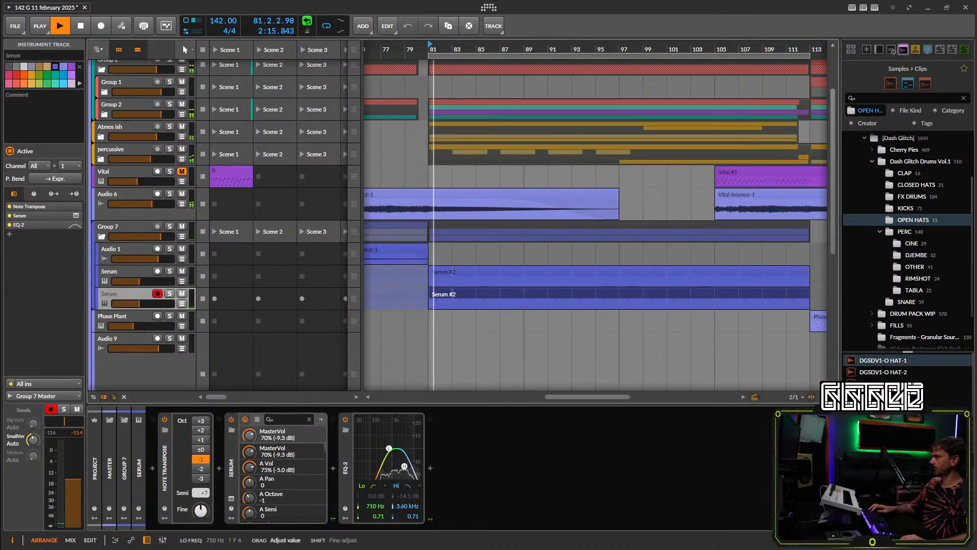
pyautogui.click(408, 486)
pyautogui.click(418, 495)
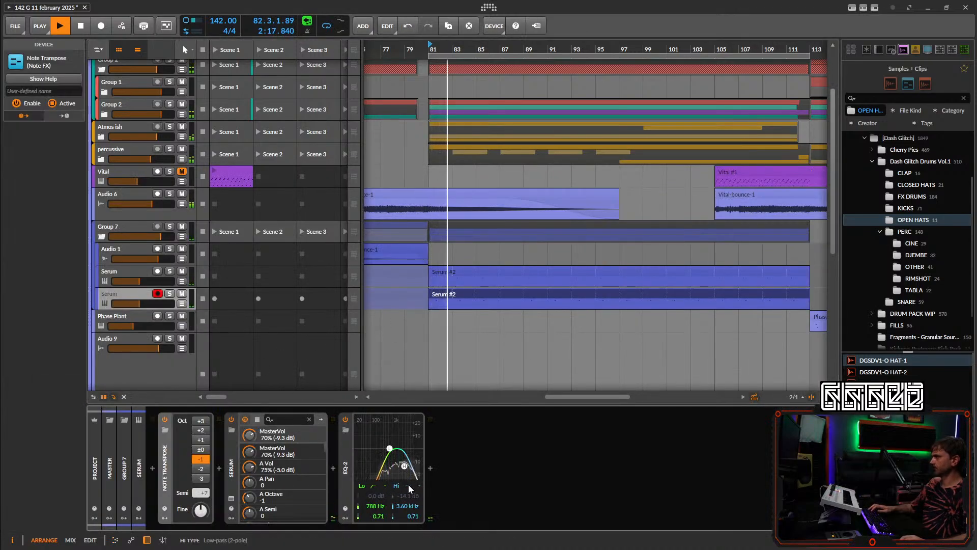
pyautogui.click(408, 485)
pyautogui.click(402, 518)
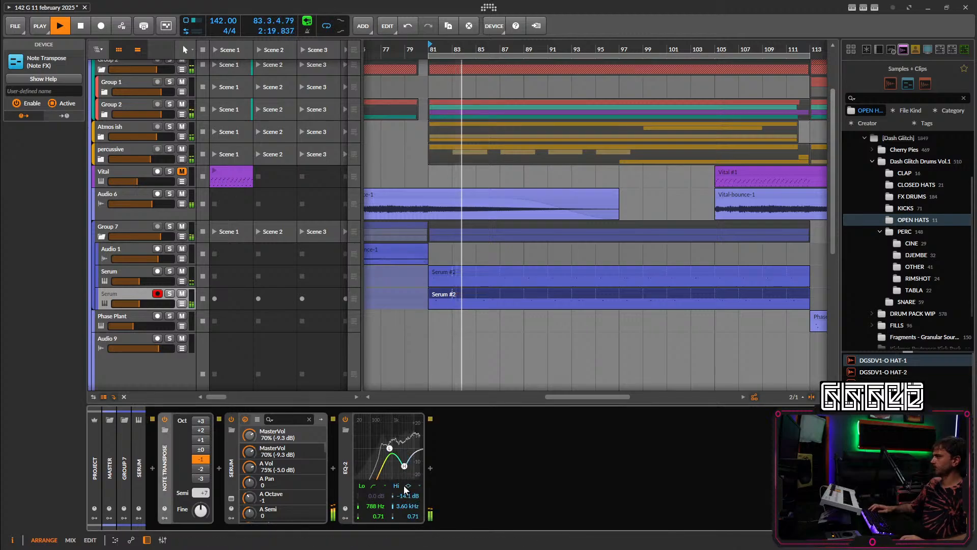
pyautogui.click(397, 485)
pyautogui.click(397, 486)
pyautogui.click(397, 485)
# Raise the duplicated Serum track's EQ-2 high-pass to 1.09 kHz and its Big Verb send to about -8.2 dB.
pyautogui.press('space')
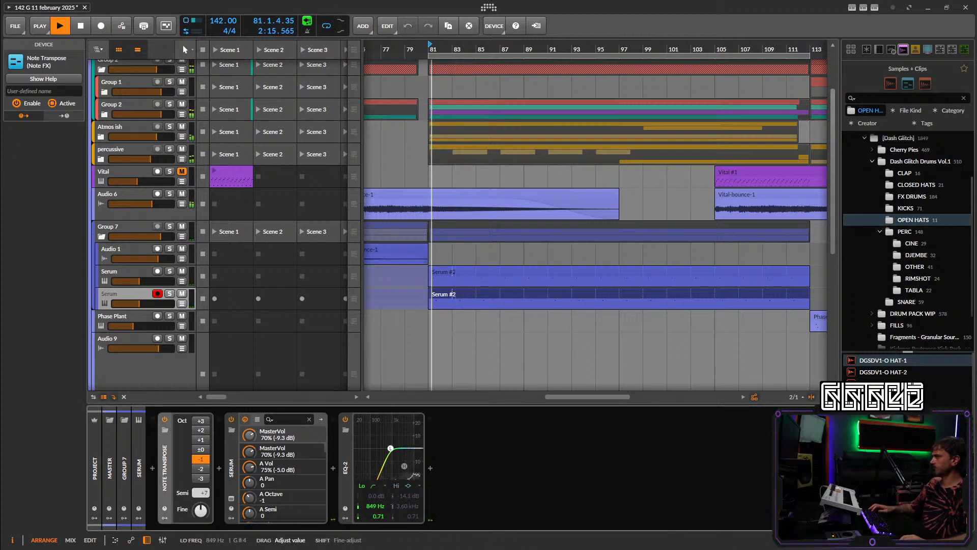
pyautogui.moveTo(371, 505); pyautogui.dragTo(371, 499)
pyautogui.press('space')
pyautogui.press('space')
pyautogui.click(121, 297)
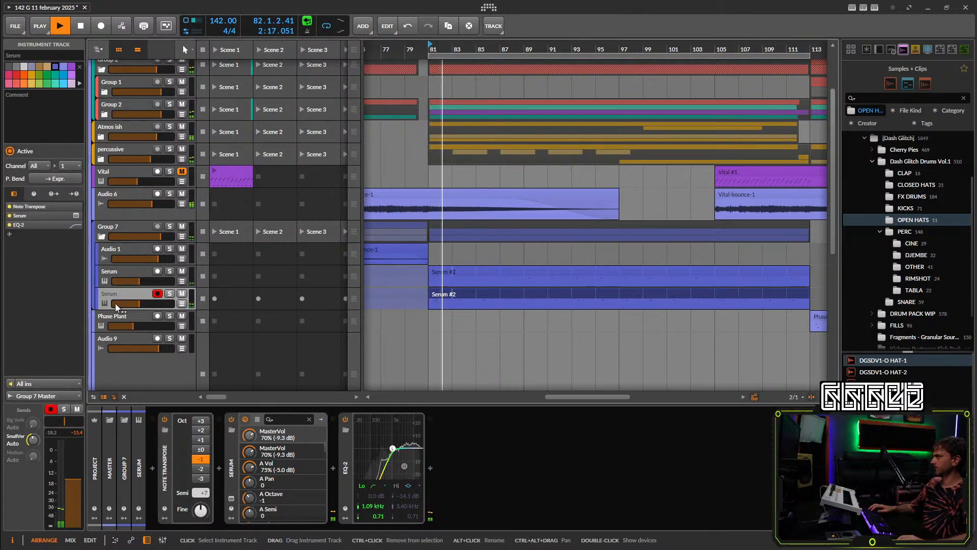
pyautogui.press('space')
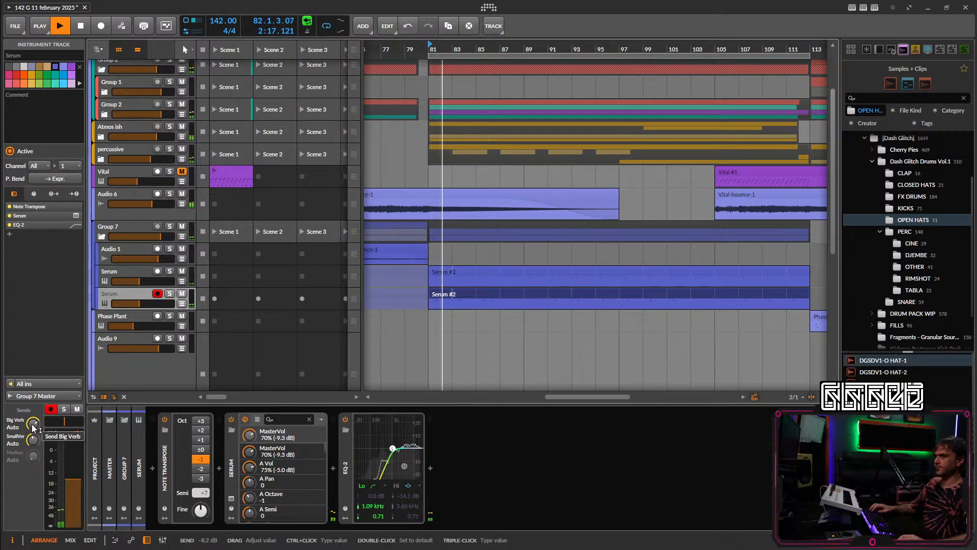
# Narrow the original Serum track's EQ-2 to a 1.10 kHz low-pass and a 259 Hz high-pass with a Q of 0.95.
pyautogui.click(444, 273)
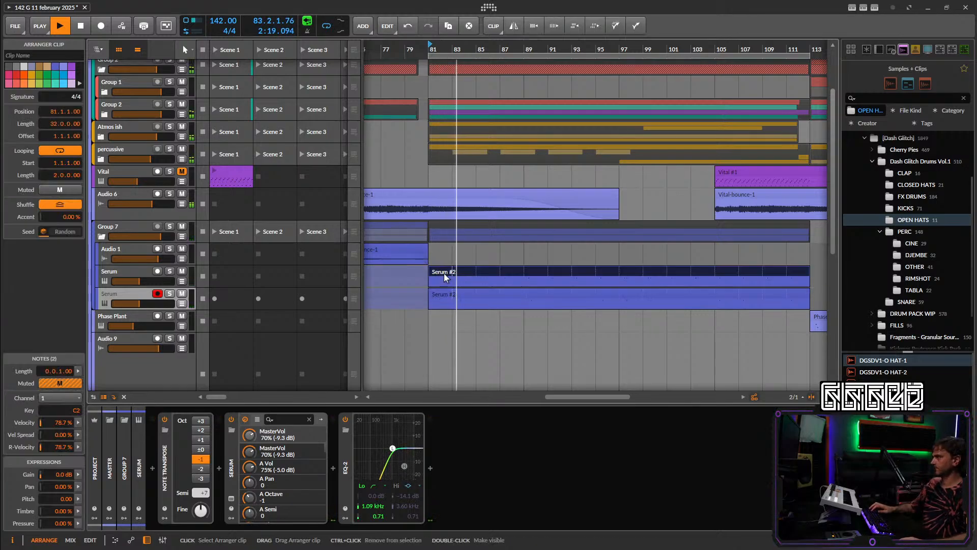
pyautogui.click(121, 268)
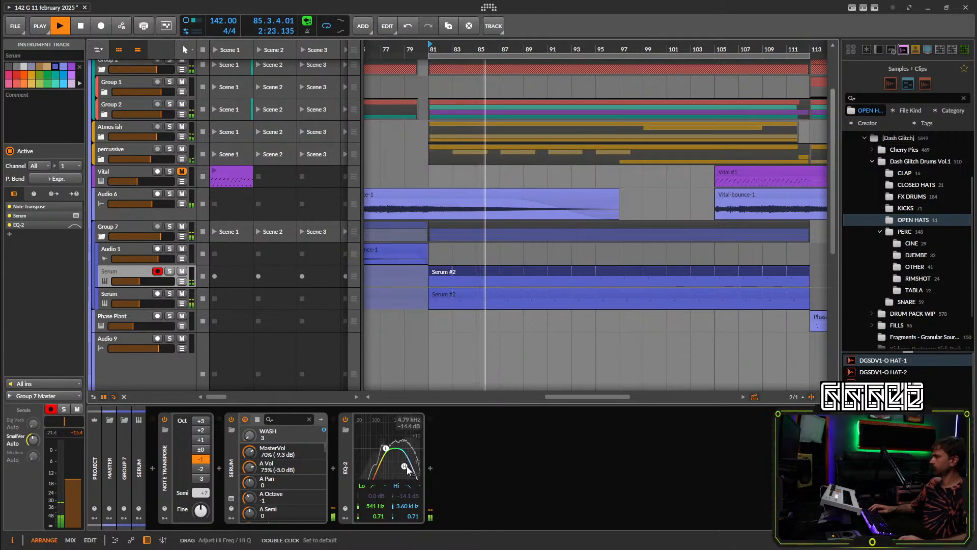
pyautogui.moveTo(400, 467); pyautogui.dragTo(393, 467)
pyautogui.press('space')
pyautogui.press('space')
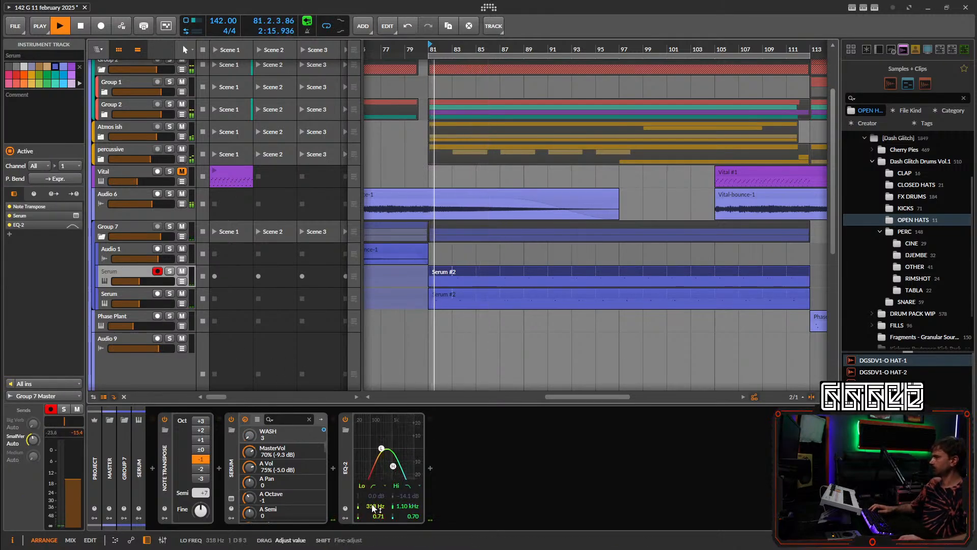
pyautogui.moveTo(376, 507); pyautogui.dragTo(384, 499)
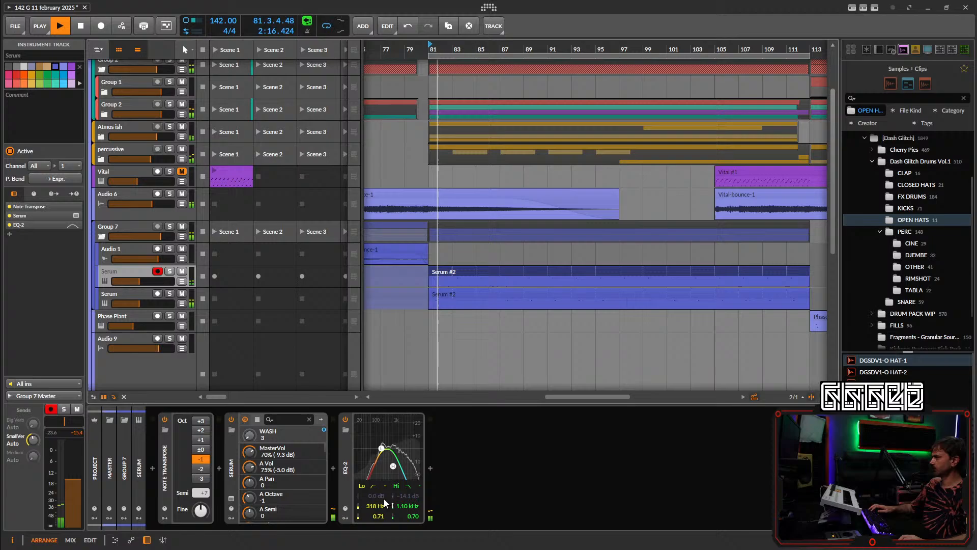
pyautogui.click(382, 448)
pyautogui.moveTo(379, 432); pyautogui.dragTo(378, 430)
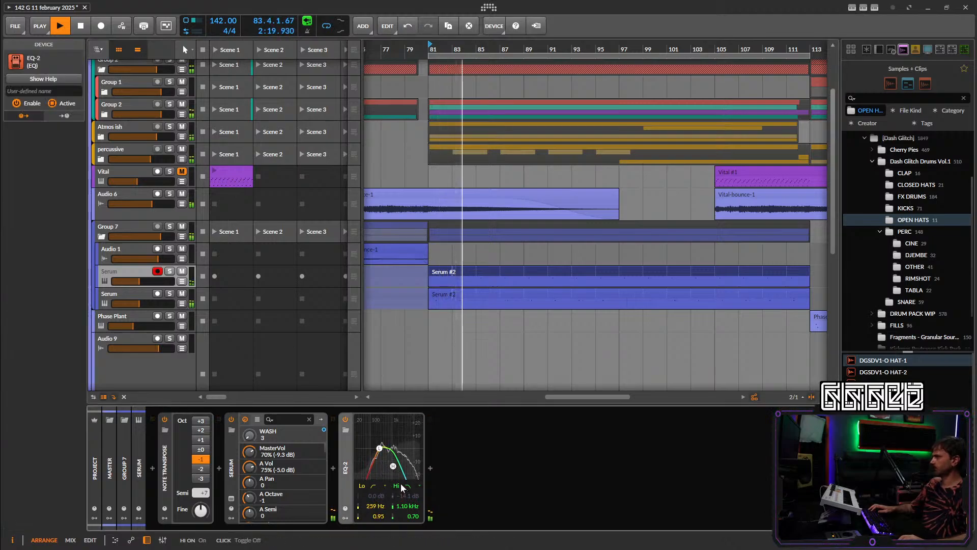
# Balance the original Serum track at -9.2 dB against its duplicate at -18.5 dB, and raise the original's SmallVerb send to about -17.3 dB.
pyautogui.moveTo(135, 281); pyautogui.dragTo(140, 280)
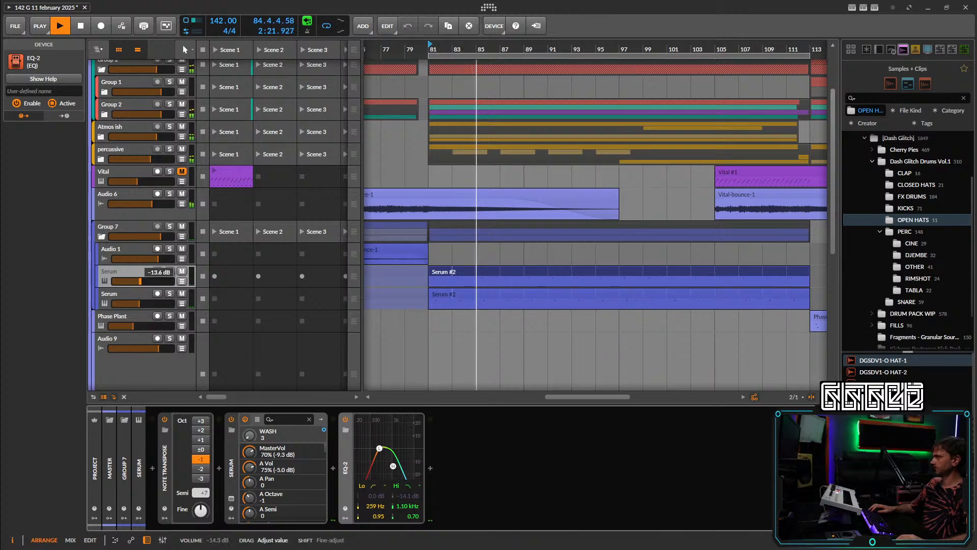
pyautogui.click(143, 272)
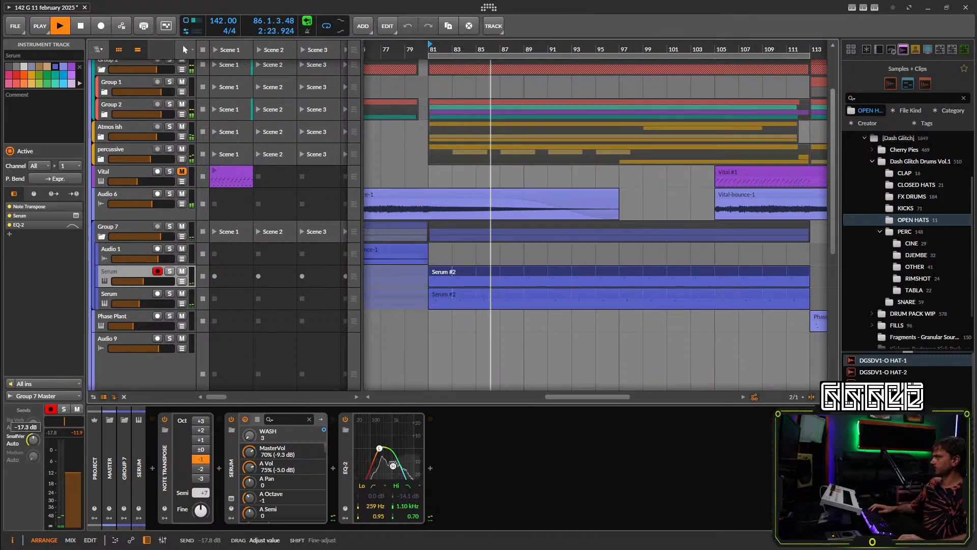
pyautogui.click(117, 288)
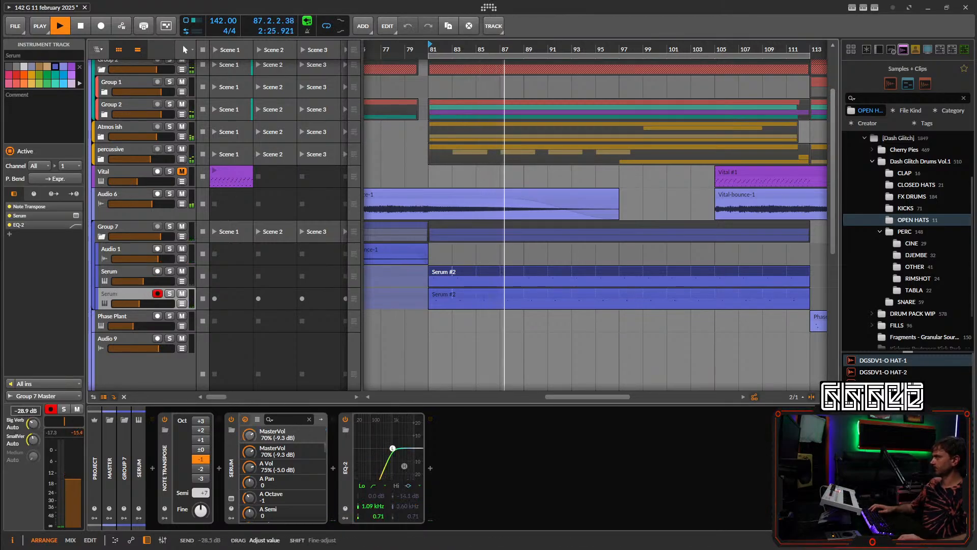
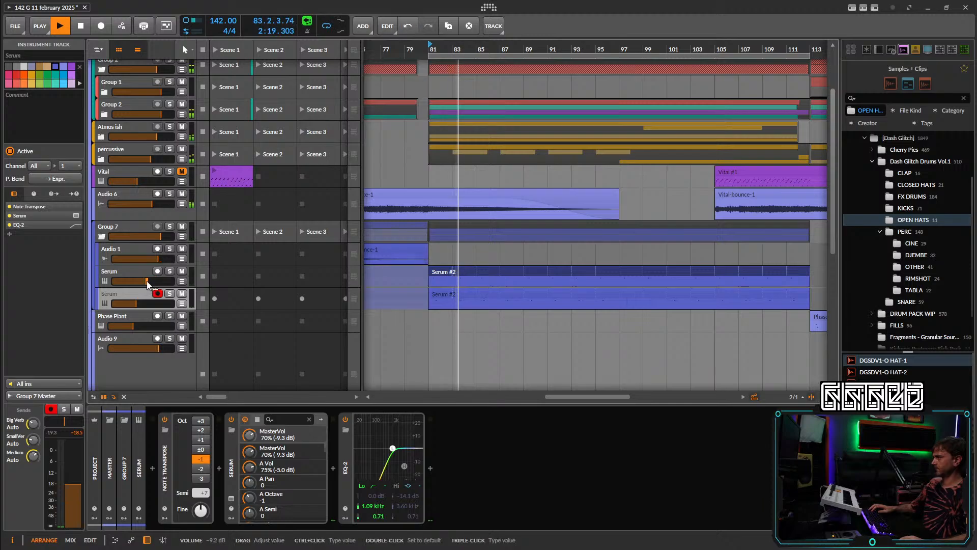
# Copy the short C2 note to 1.1.4 in the original Serum track's Serum #2 clip.
pyautogui.doubleClick(417, 282)
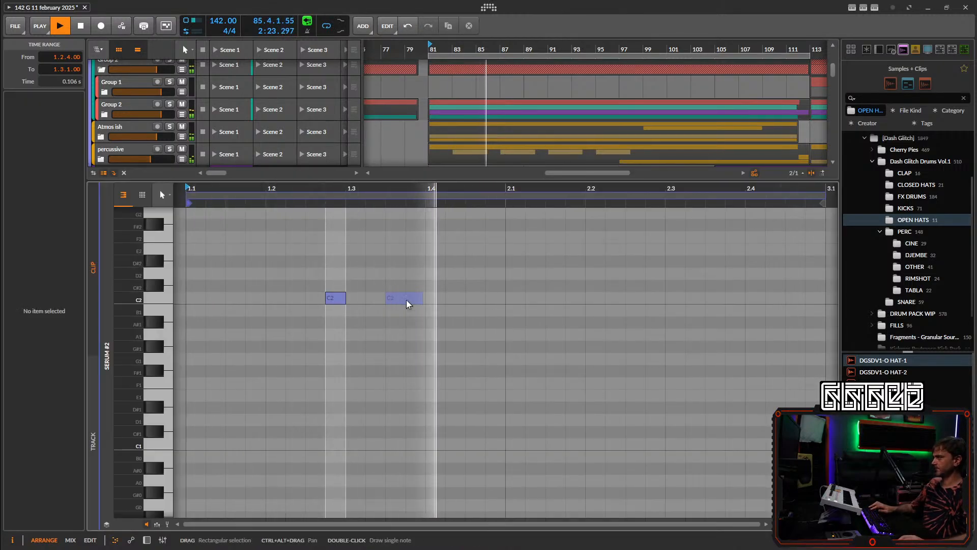
pyautogui.doubleClick(247, 299)
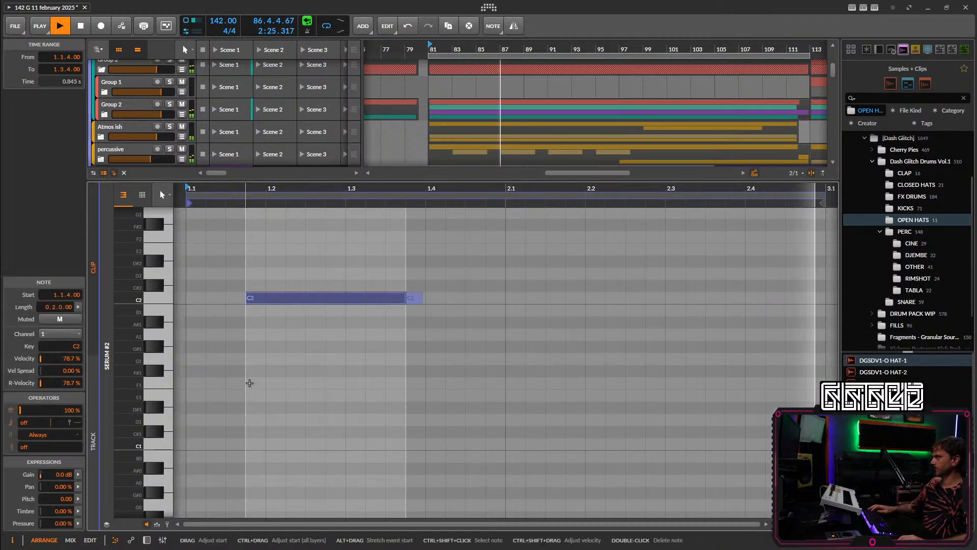
pyautogui.hotkey('ctrl', 'z')
pyautogui.moveTo(335, 298); pyautogui.dragTo(256, 301)
pyautogui.press('space')
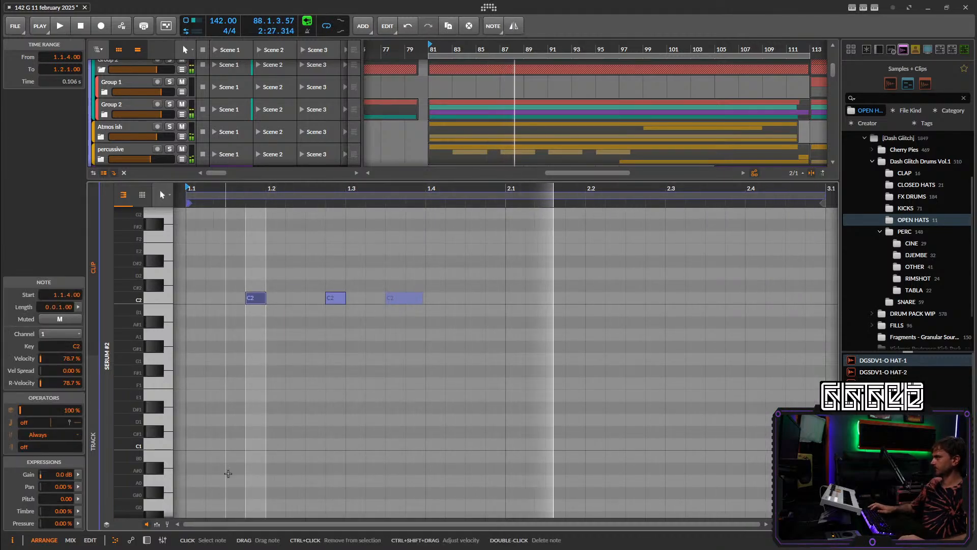
pyautogui.press('space')
# Show the velocity lane and lower the C2 note at 1.1.4 to a velocity of 24.9 %.
pyautogui.click(157, 524)
pyautogui.press('space')
pyautogui.press('space')
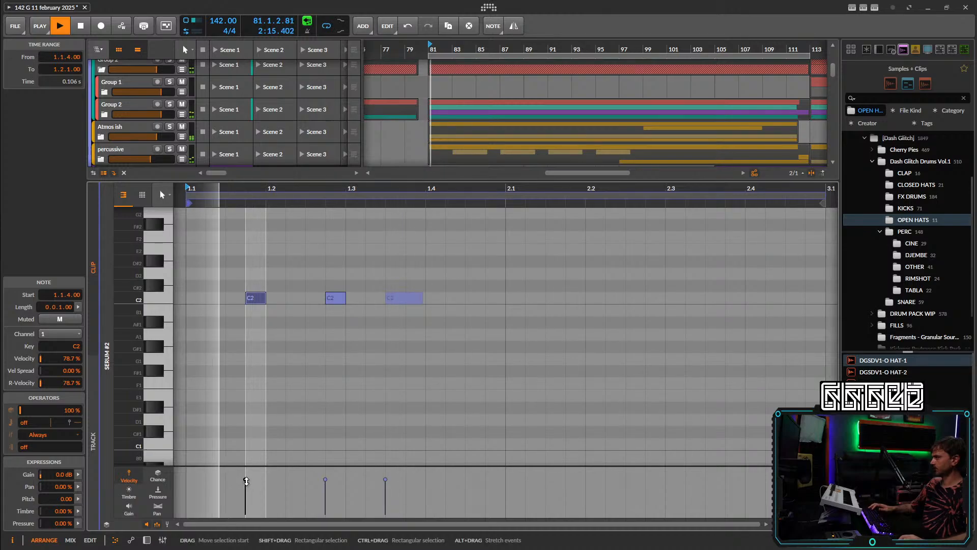
pyautogui.moveTo(246, 481); pyautogui.dragTo(245, 504)
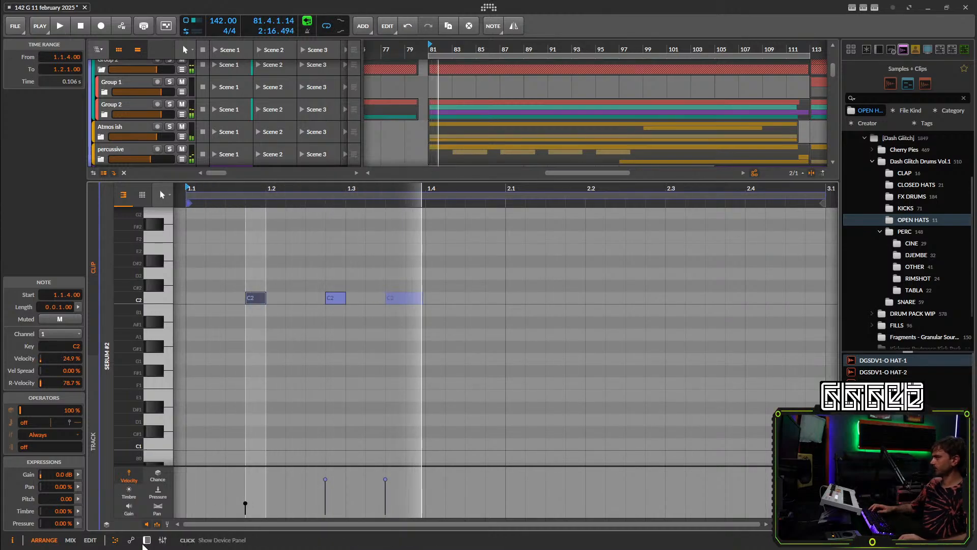
# Return to the device view and show the original Serum track's automation lane for the Serum FILTER parameter.
pyautogui.click(146, 541)
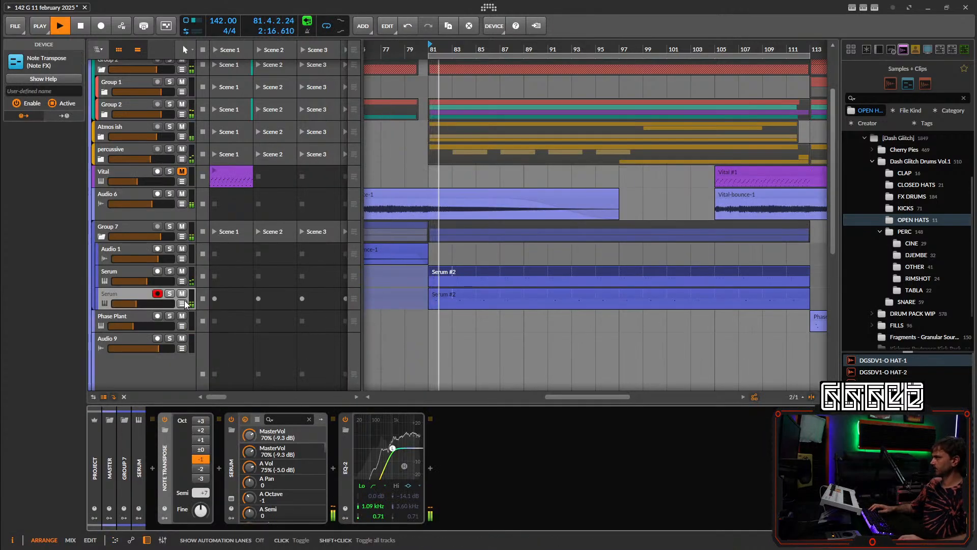
pyautogui.click(181, 281)
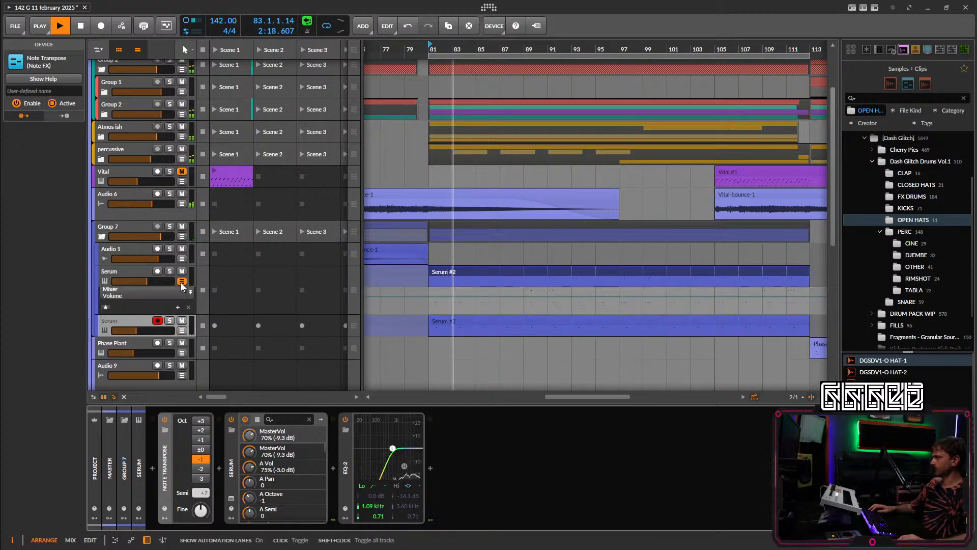
pyautogui.scroll(3, 433, 301)
pyautogui.click(130, 297)
pyautogui.click(138, 326)
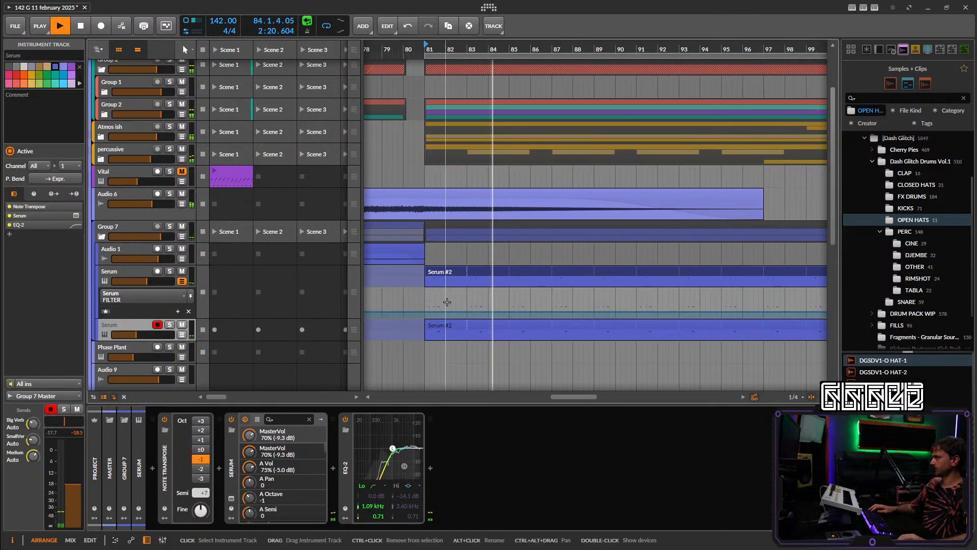
# Add FILTER automation points on the original Serum track around 81.2–81.3, dropping to 0 % at 81.2.1.51 and returning to 15.4 %.
pyautogui.click(439, 310)
pyautogui.scroll(3, 436, 314)
pyautogui.scroll(3, 437, 314)
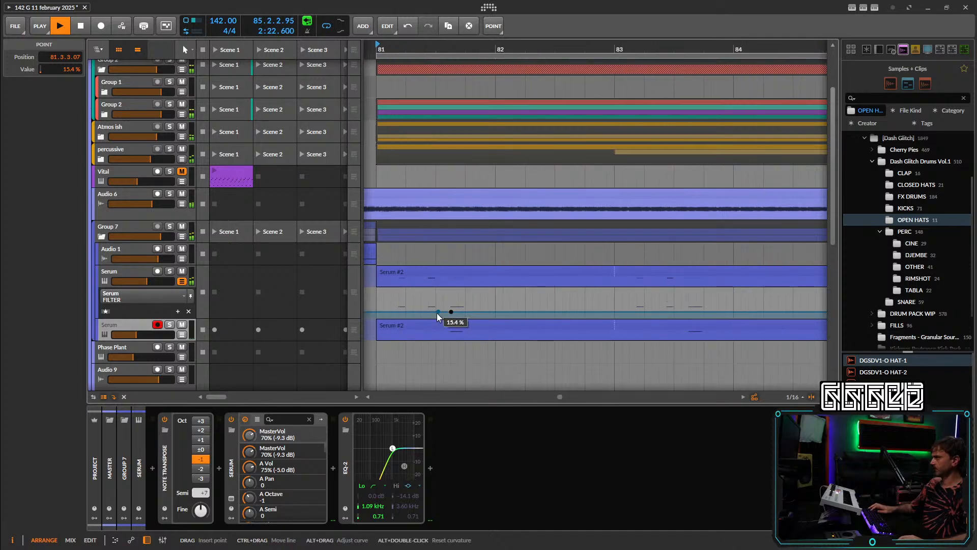
pyautogui.moveTo(410, 312); pyautogui.dragTo(409, 318)
pyautogui.press('space')
pyautogui.press('space')
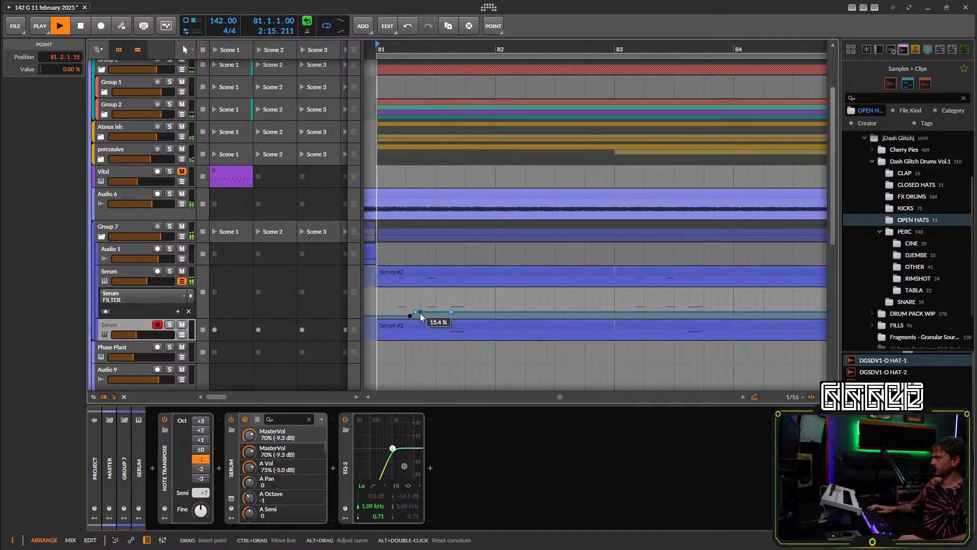
# Move the quiet C2 note in the original Serum track's Serum #2 clip to 1.2.1.
pyautogui.click(422, 271)
pyautogui.doubleClick(422, 271)
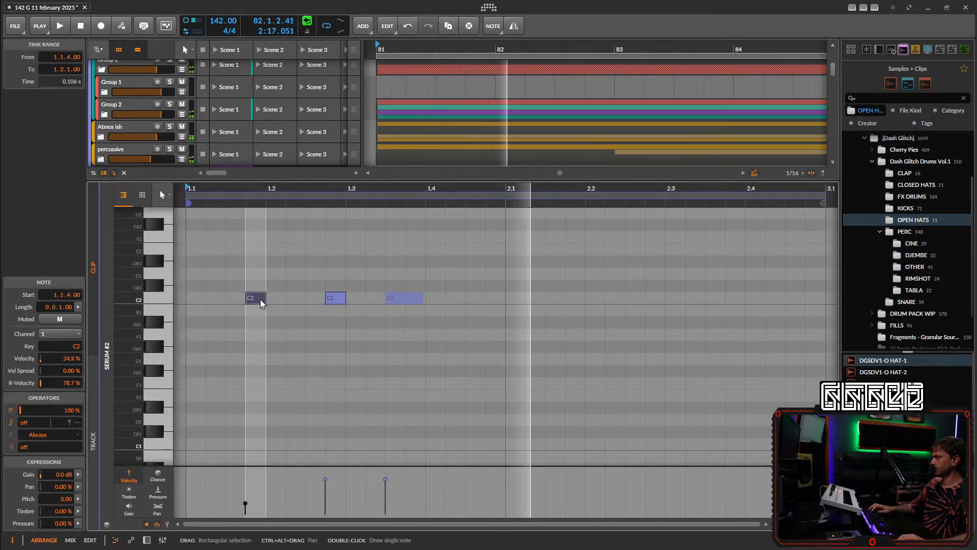
pyautogui.moveTo(259, 298); pyautogui.dragTo(274, 304)
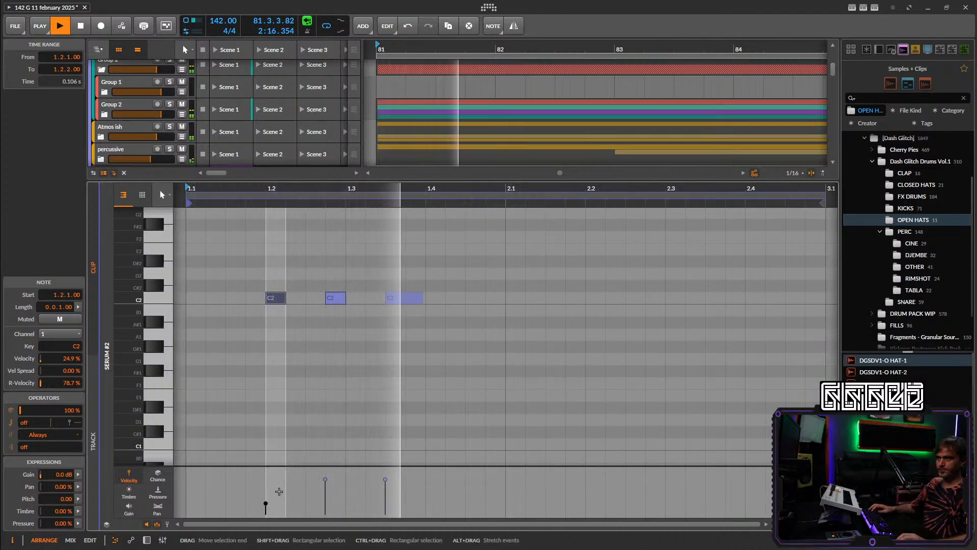
# Return to the device view and add a FILTER automation dip down to 0 % around 83.2, ending at 83.2.1.91.
pyautogui.click(146, 540)
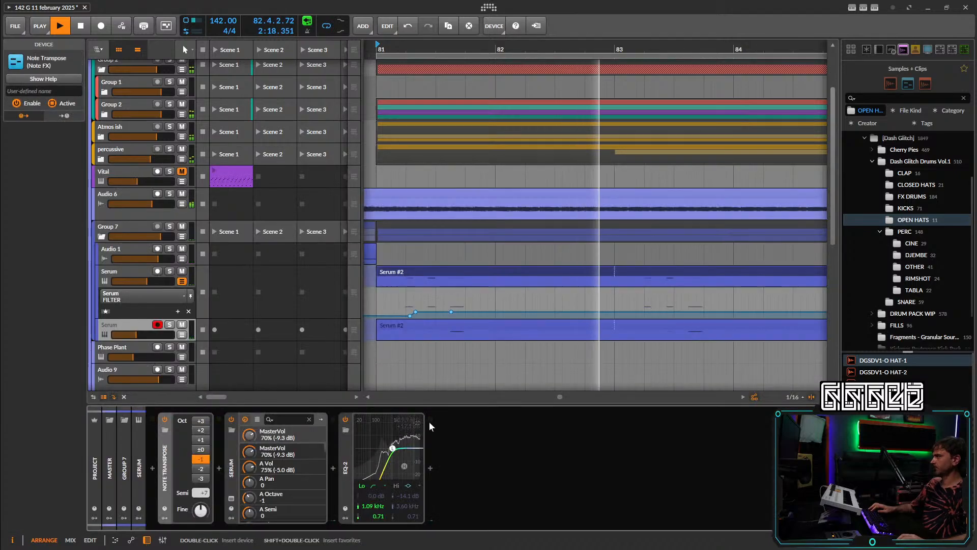
pyautogui.click(656, 311)
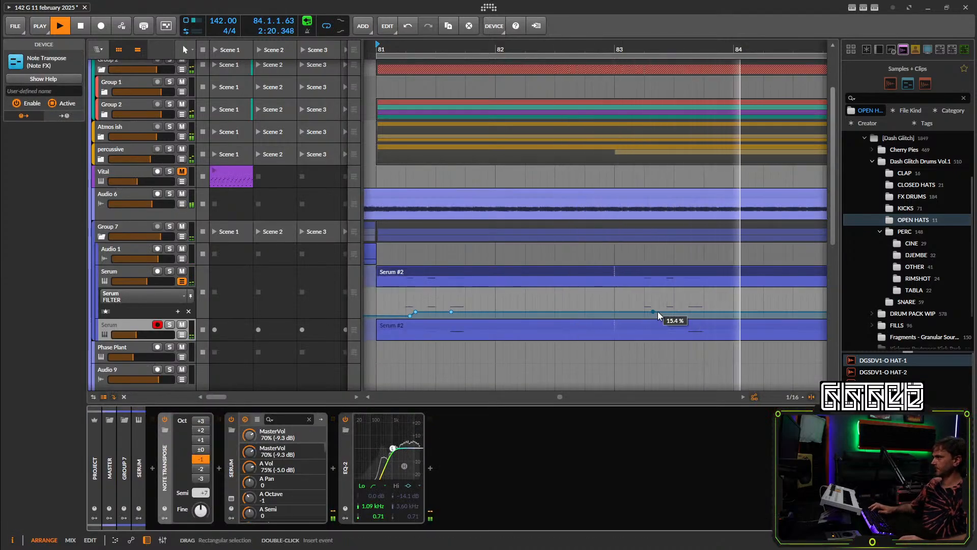
pyautogui.click(640, 312)
pyautogui.moveTo(645, 311); pyautogui.dragTo(651, 316)
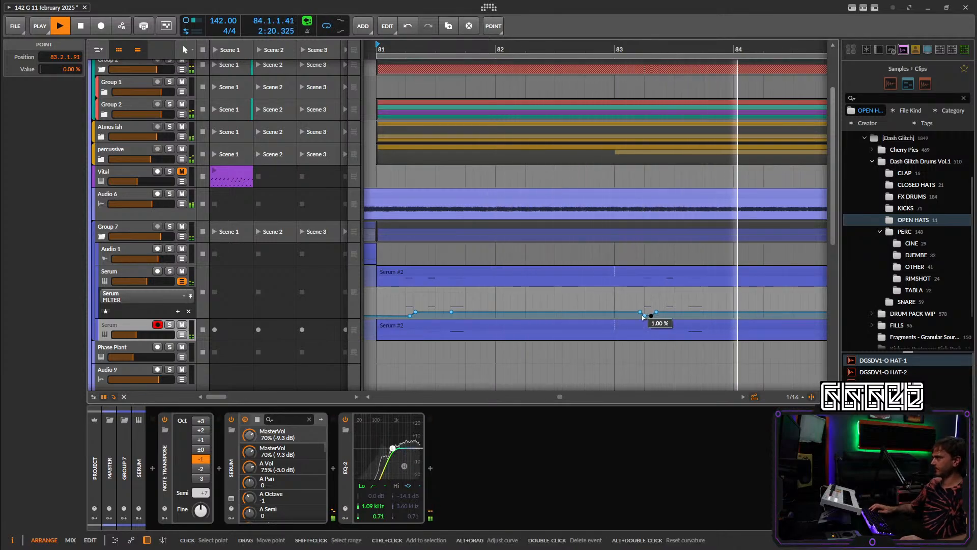
pyautogui.press('space')
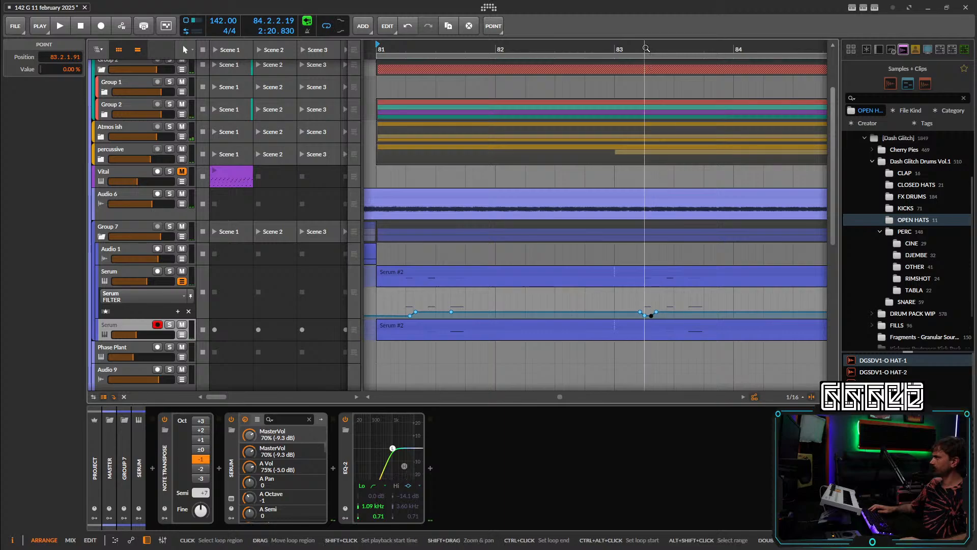
# Widen the FILTER dip to run from just after bar 83 to 83.2.3, and nudge the 0 % point in bar 81 slightly later.
pyautogui.press('space')
pyautogui.press('space')
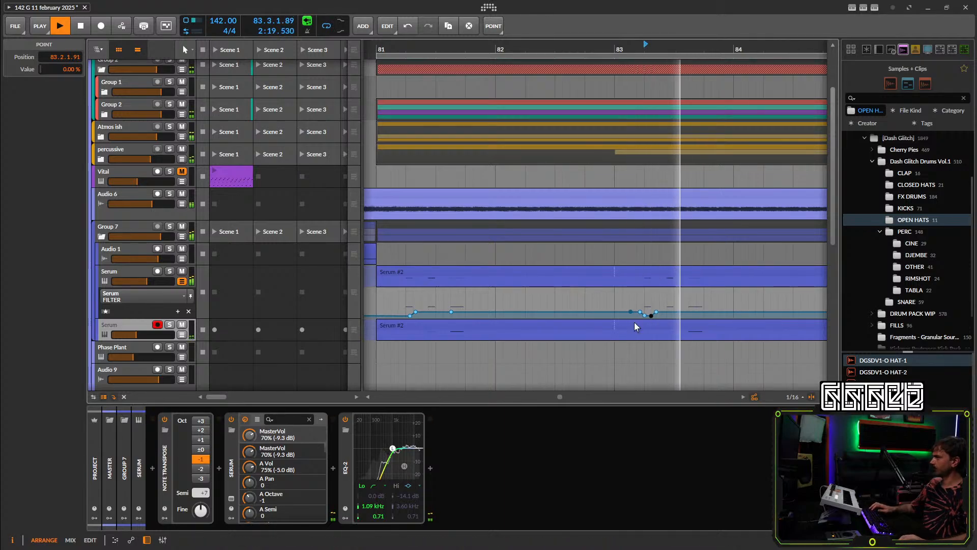
pyautogui.click(620, 312)
pyautogui.press('space')
pyautogui.moveTo(640, 312); pyautogui.dragTo(622, 316)
pyautogui.press('space')
pyautogui.press('space')
pyautogui.press('space')
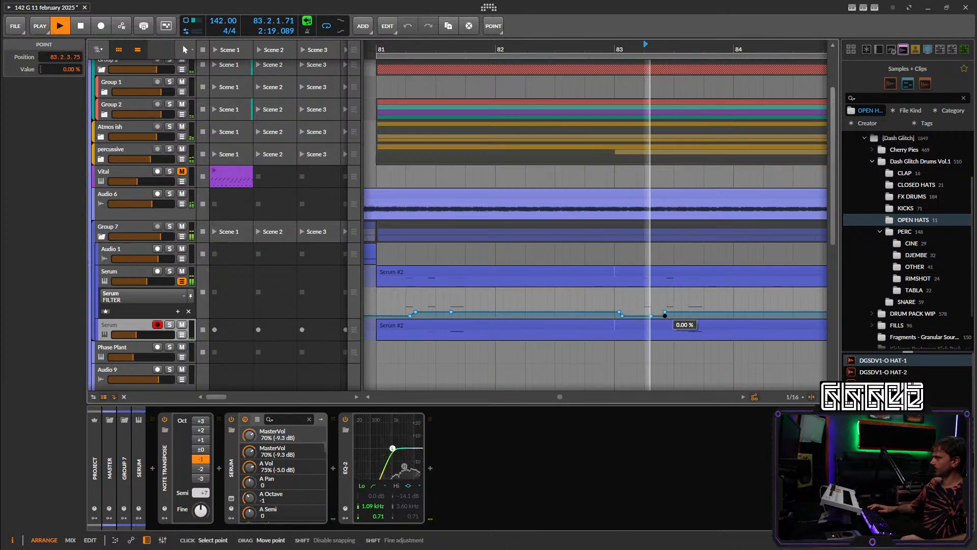
pyautogui.moveTo(664, 316); pyautogui.dragTo(660, 315)
pyautogui.press('space')
pyautogui.press('space')
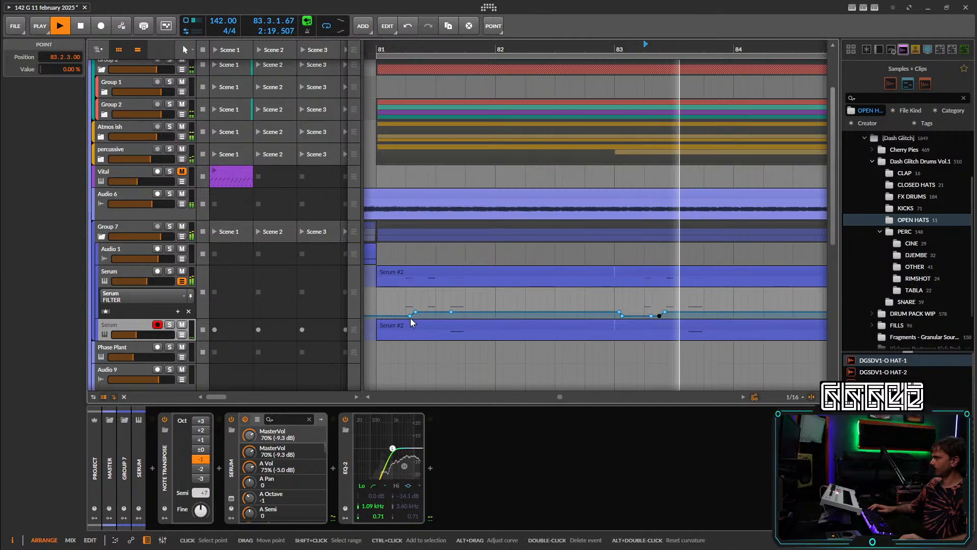
pyautogui.moveTo(410, 316); pyautogui.dragTo(416, 316)
# Cut the original Serum track's Serum #2 clip to its first four bars and duplicate it with its automation up to bar 113.
pyautogui.moveTo(702, 219); pyautogui.dragTo(484, 273)
pyautogui.click(625, 283)
pyautogui.hotkey('ctrl', 'e')
pyautogui.click(600, 269)
pyautogui.hotkey('ctrl', 'd')
pyautogui.hotkey('ctrl', 'd')
pyautogui.hotkey('ctrl', 'd')
pyautogui.hotkey('ctrl', 'd')
pyautogui.hotkey('ctrl', 'd')
pyautogui.hotkey('ctrl', 'd')
pyautogui.hotkey('ctrl', 'd')
# Select the original Serum track and show its Small Verb send automation lane.
pyautogui.moveTo(619, 264); pyautogui.dragTo(581, 264)
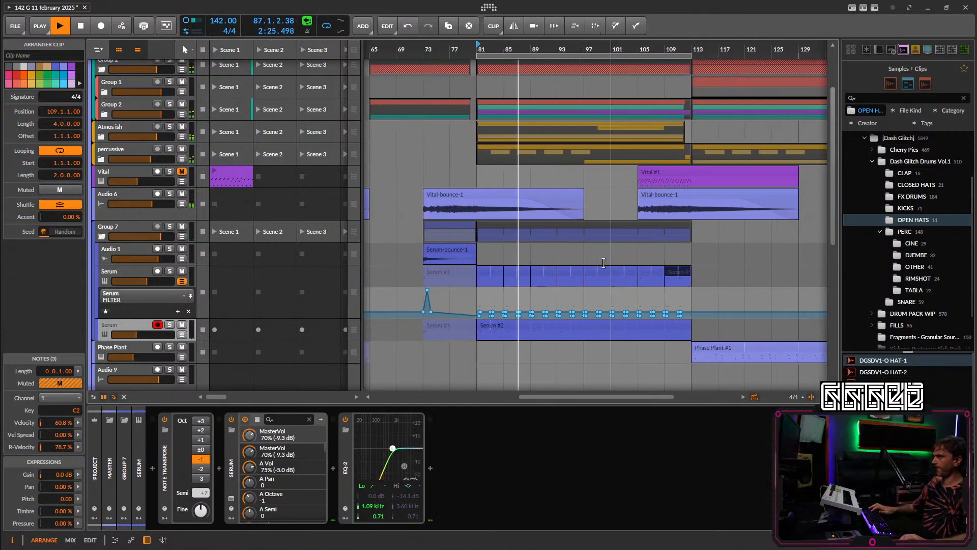
pyautogui.click(129, 274)
pyautogui.click(34, 441)
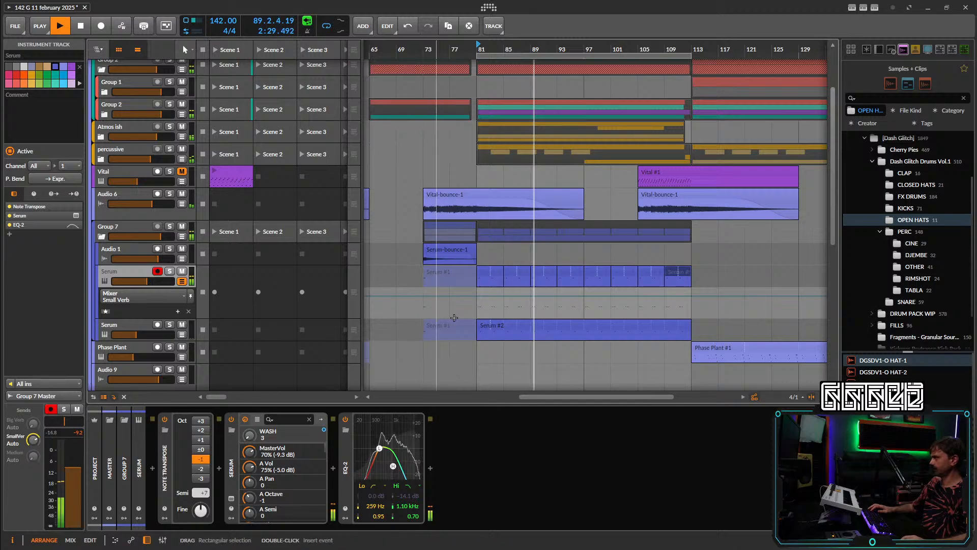
# Double the content of the duplicate track's Serum #2 clip to four bars, delete the repeated notes in bar 3, and replay.
pyautogui.click(486, 328)
pyautogui.rightClick(491, 328)
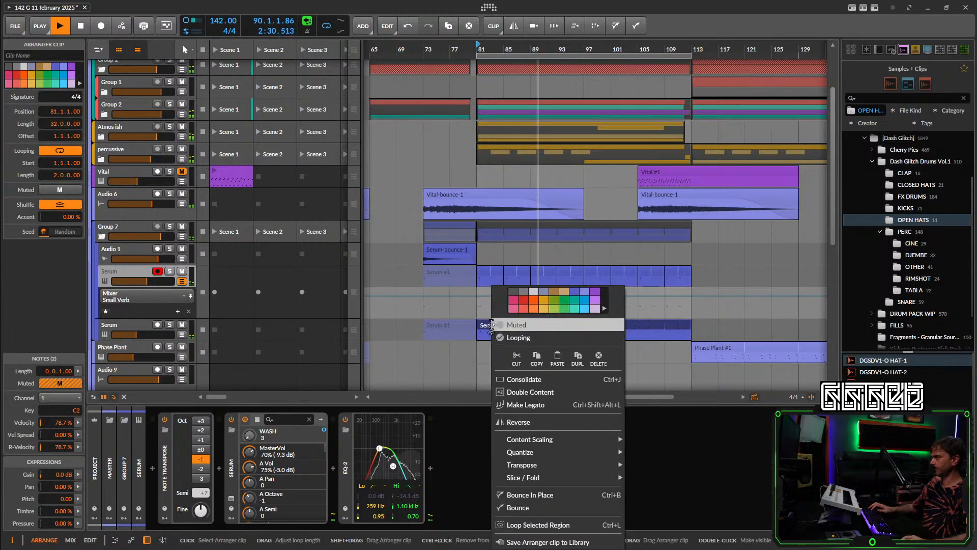
pyautogui.click(536, 393)
pyautogui.doubleClick(496, 325)
pyautogui.scroll(-3, 649, 274)
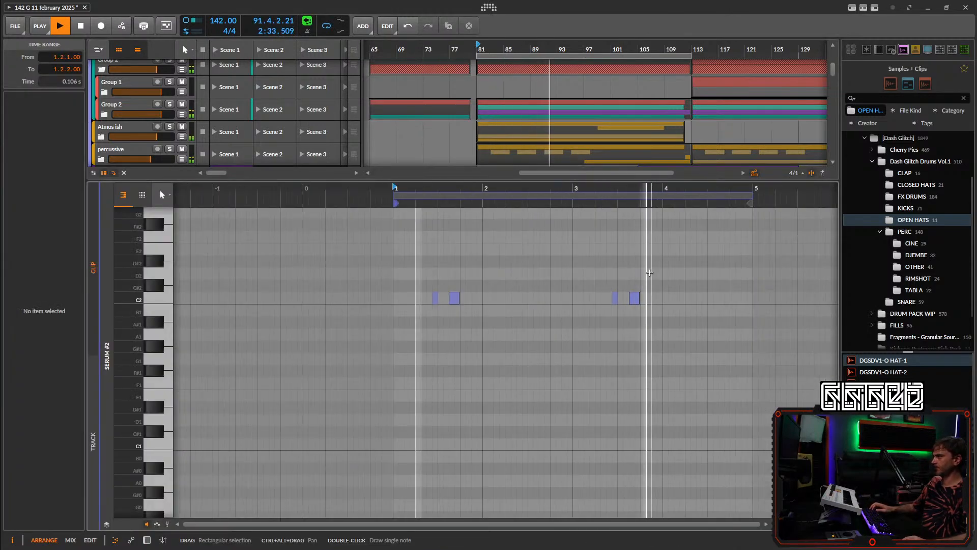
pyautogui.moveTo(651, 273); pyautogui.dragTo(595, 311)
pyautogui.press('Delete')
pyautogui.press('space')
pyautogui.press('space')
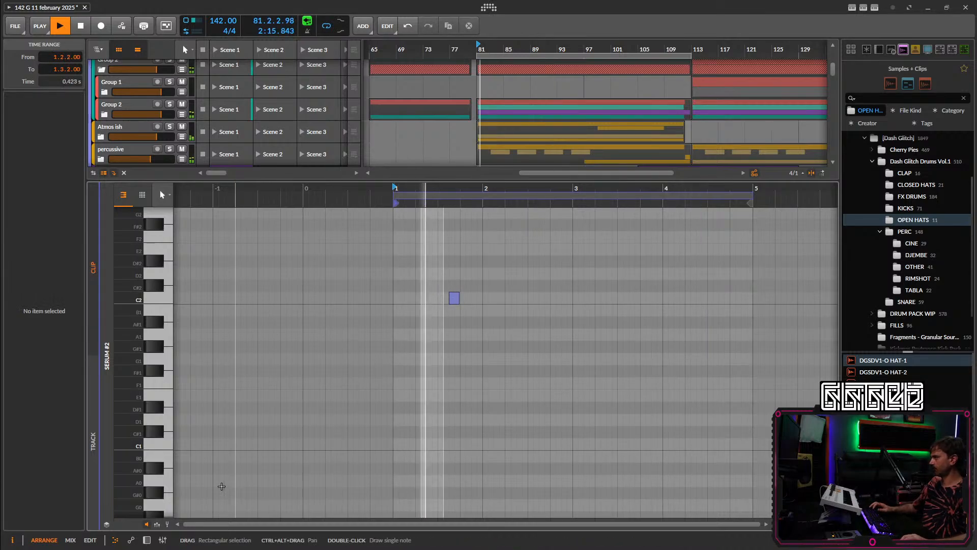
# Insert a Delay+ device after EQ-2 on the original Serum track.
pyautogui.press('d')
pyautogui.click(430, 468)
pyautogui.write('de')
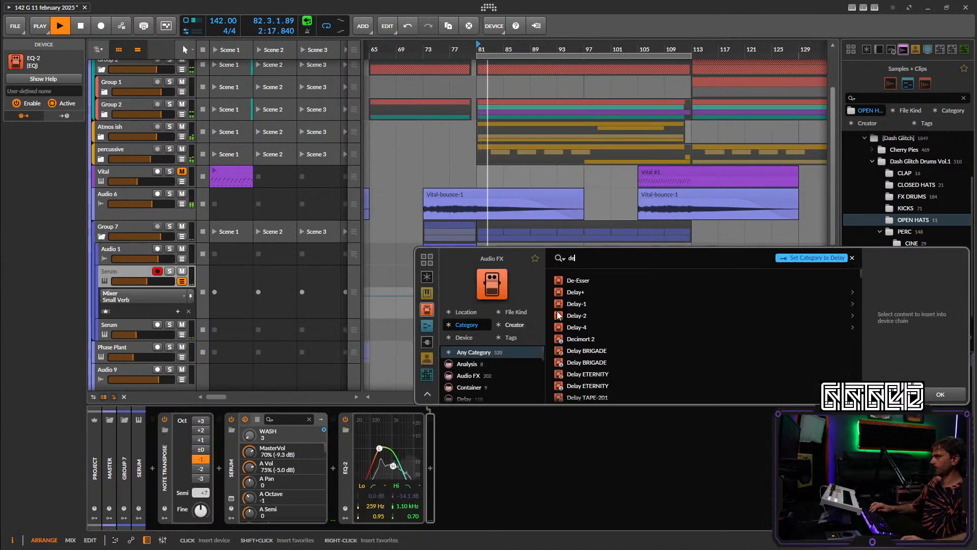
pyautogui.click(576, 289)
pyautogui.click(935, 392)
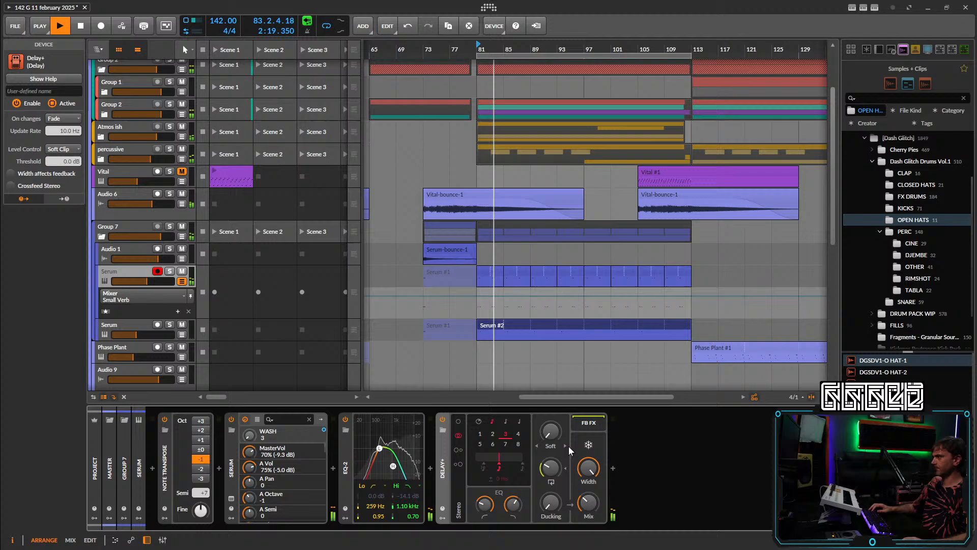
# Set Delay+ to the Ping L pattern with feedback at about 73.9 % and mix at about 46.3 %, auditioning the track soloed.
pyautogui.click(459, 450)
pyautogui.moveTo(550, 468); pyautogui.dragTo(551, 465)
pyautogui.moveTo(598, 509); pyautogui.dragTo(595, 505)
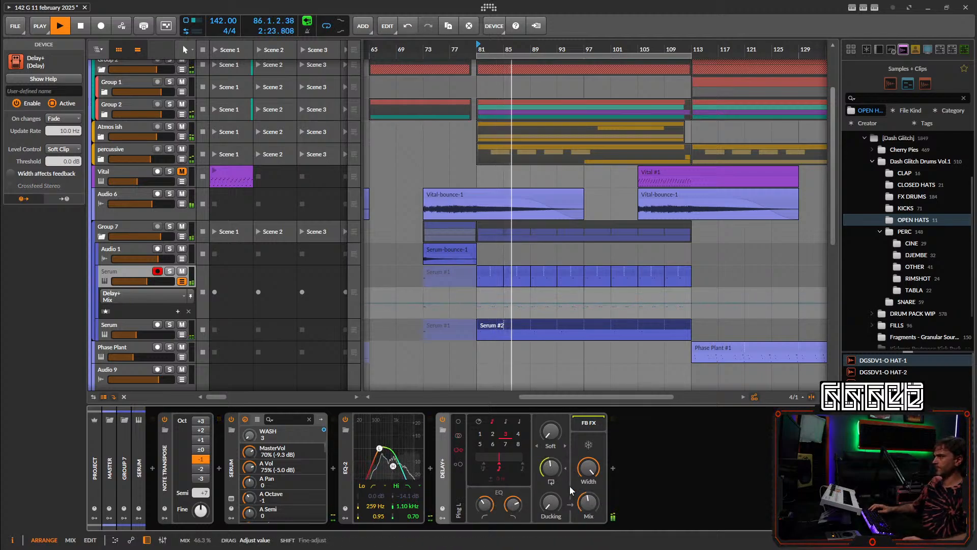
pyautogui.moveTo(553, 473); pyautogui.dragTo(554, 472)
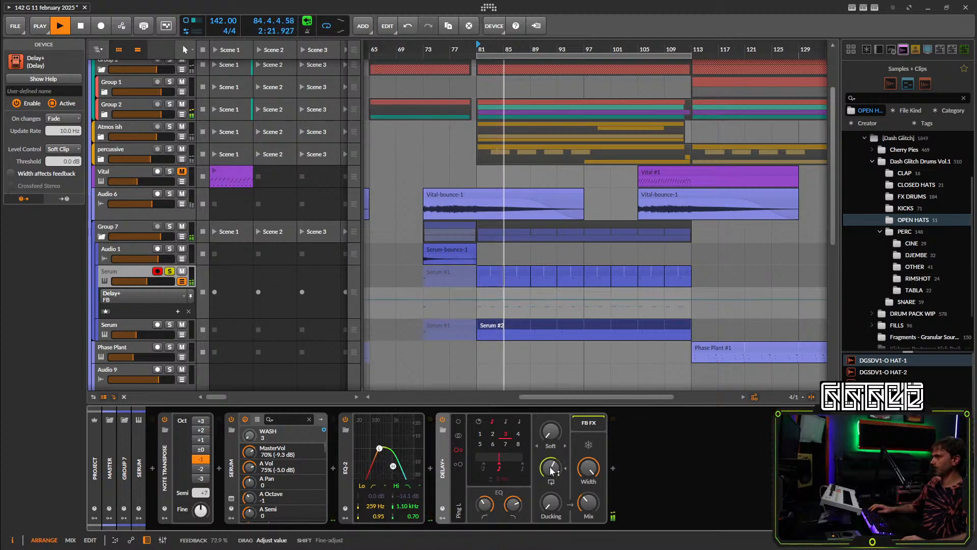
pyautogui.click(589, 504)
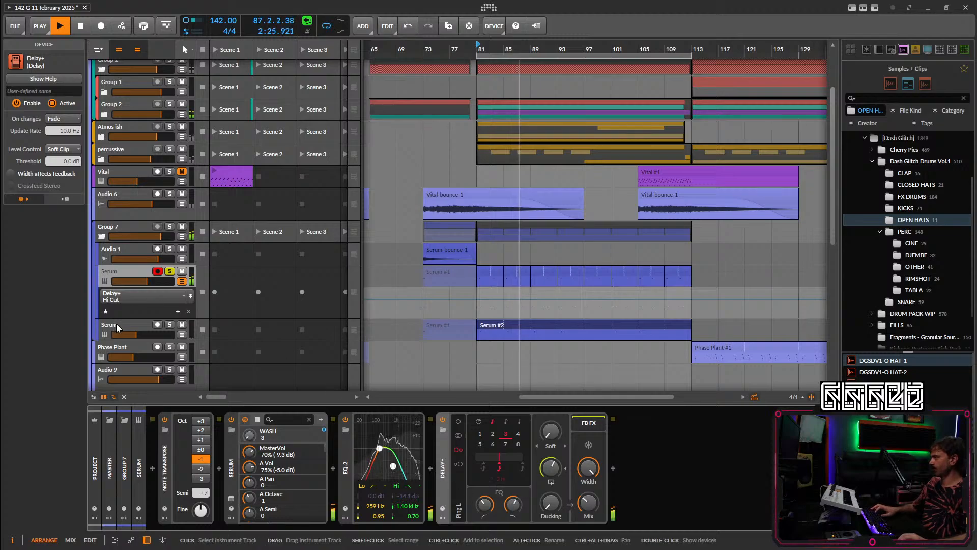
# Copy the configured Delay+ to the end of the duplicate Serum track's device chain and solo that track as well.
pyautogui.click(334, 326)
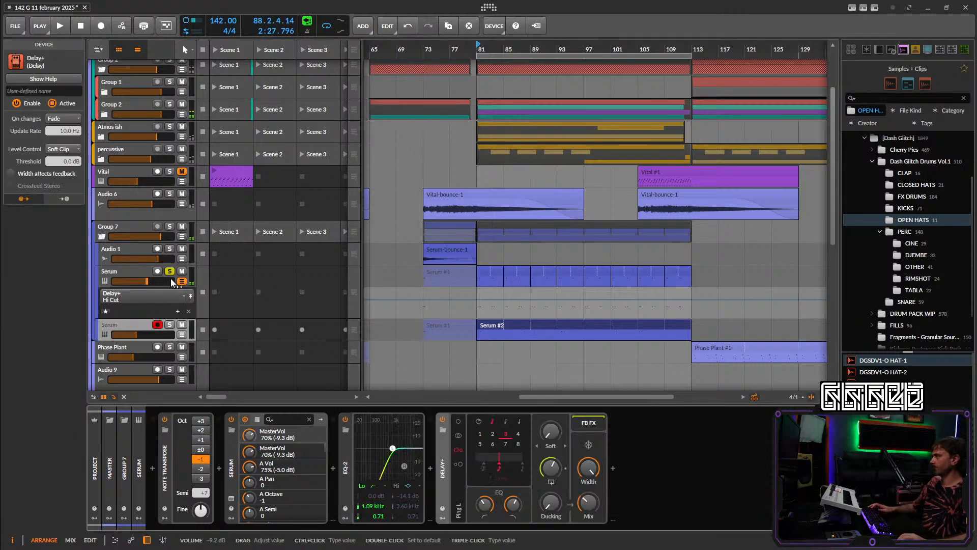
pyautogui.click(140, 330)
pyautogui.press('space')
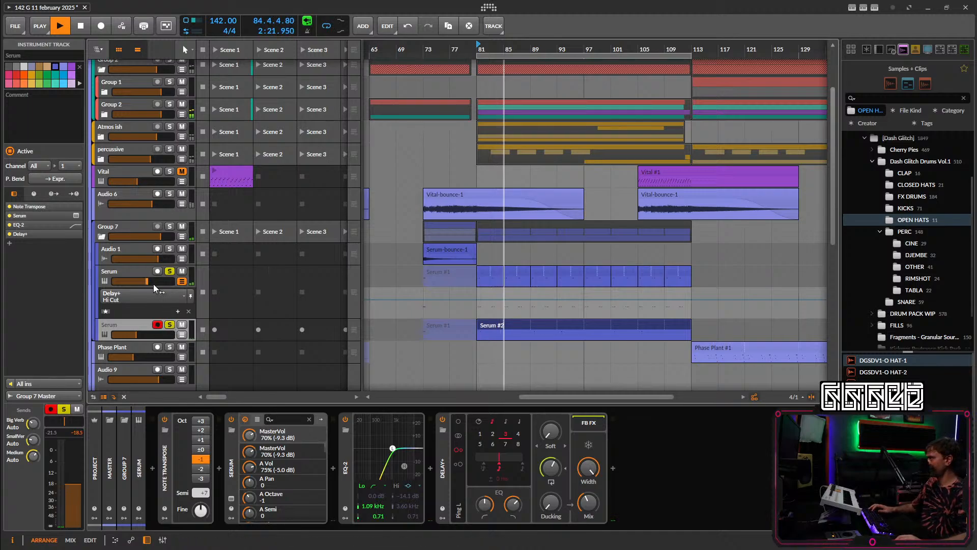
# Hide the original track's automation lane, duplicate the second Serum track, and mute the existing C2 note in the copy's Serum #2 clip.
pyautogui.click(181, 283)
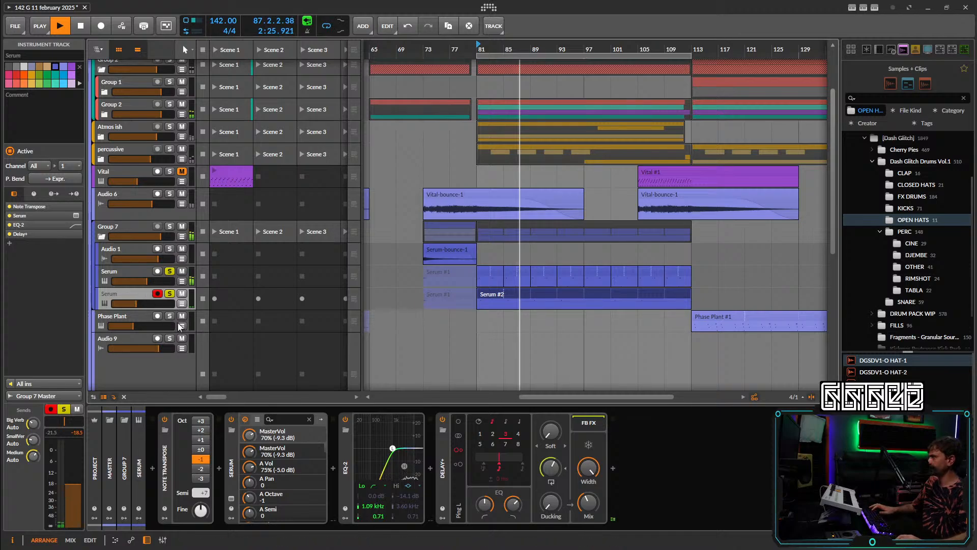
pyautogui.hotkey('ctrl', 'd')
pyautogui.doubleClick(491, 317)
pyautogui.moveTo(356, 334); pyautogui.dragTo(289, 337)
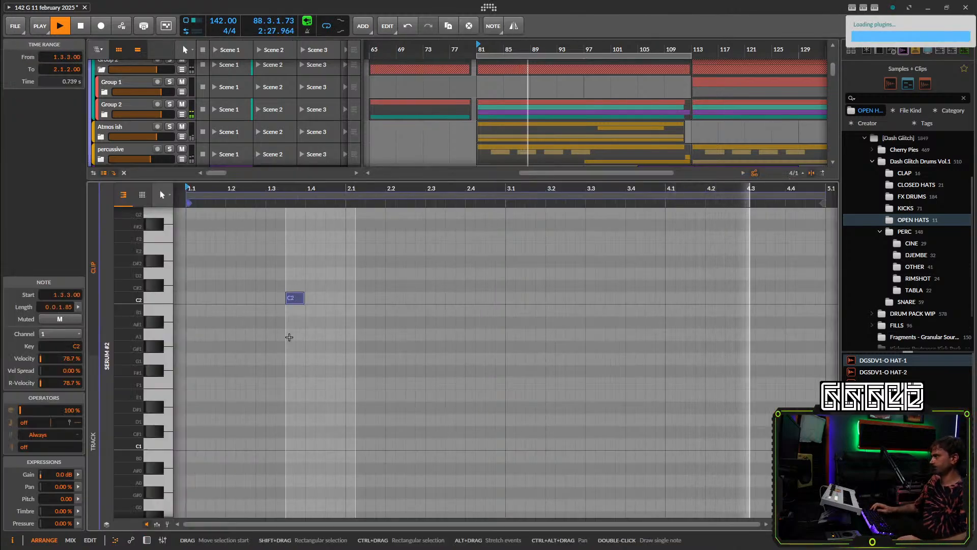
# Draw a C2 note at 4.4.1 in the new Serum #2 clip and slice it into four short notes up to 5.1.
pyautogui.moveTo(804, 297); pyautogui.dragTo(716, 297)
pyautogui.doubleClick(706, 300)
pyautogui.press('5')
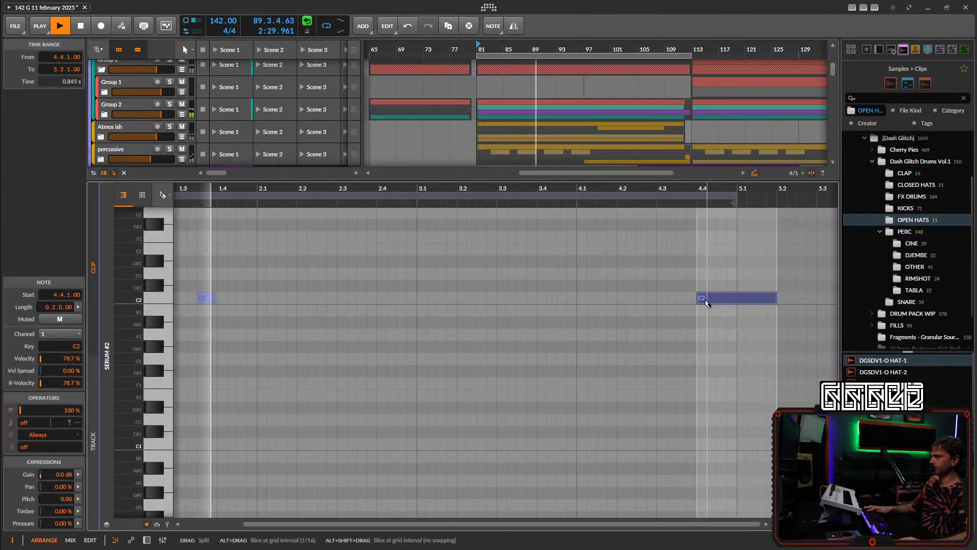
pyautogui.click(706, 301)
pyautogui.click(717, 302)
pyautogui.click(727, 302)
pyautogui.click(737, 301)
# Delete the leftover C2 piece after 5.1 and shorten the four sliced notes to a length of 0.0.0.54.
pyautogui.press('1')
pyautogui.moveTo(754, 279); pyautogui.dragTo(765, 360)
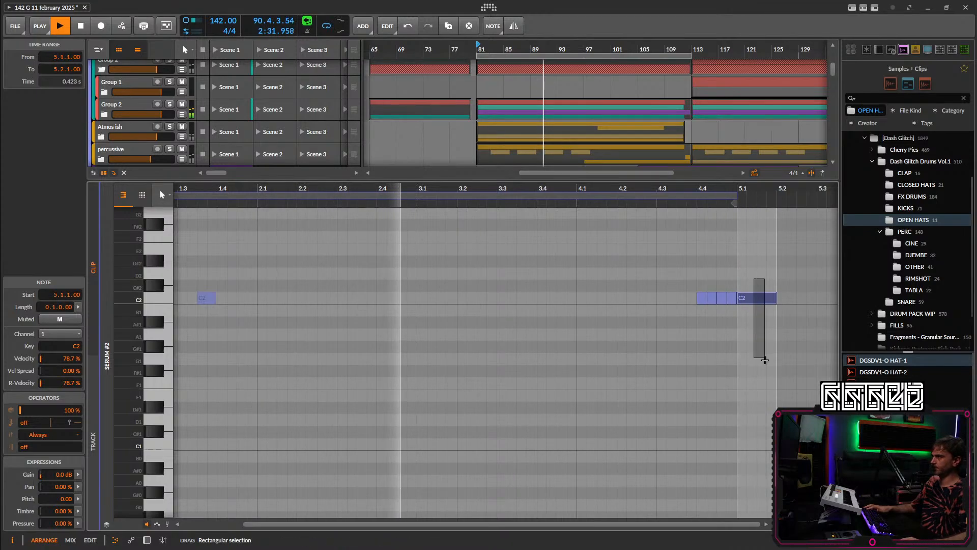
pyautogui.press('Delete')
pyautogui.moveTo(757, 287); pyautogui.dragTo(732, 299)
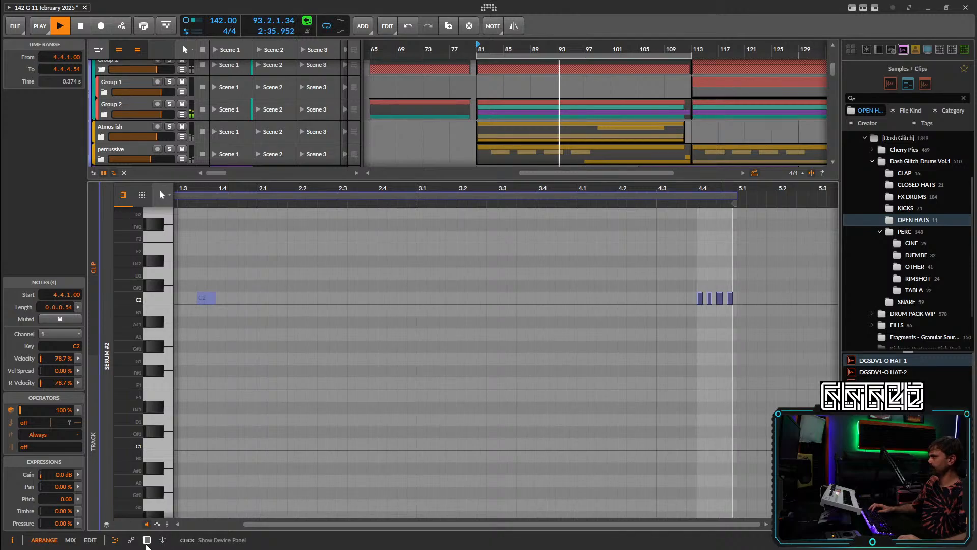
# Return to the device view, solo the third Serum track, and disable its Delay+ device.
pyautogui.click(146, 540)
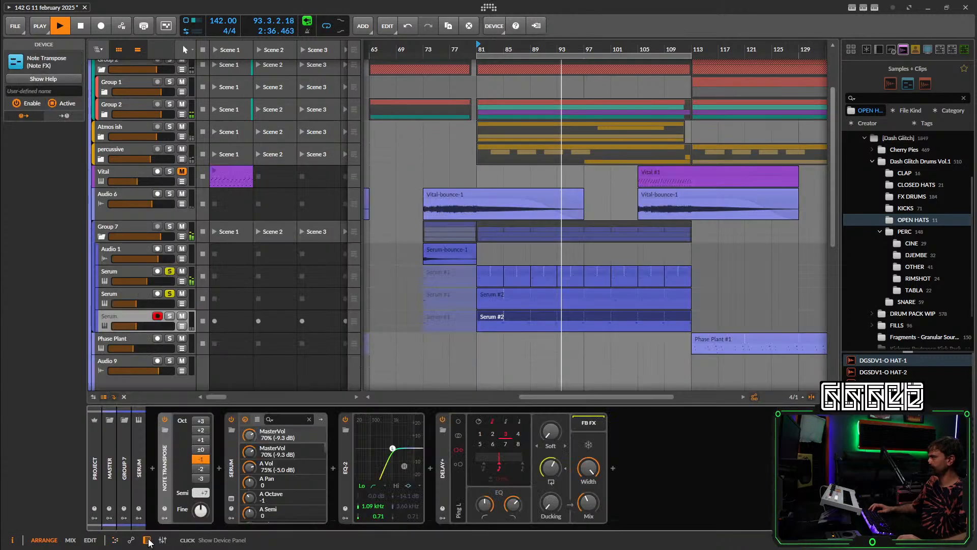
pyautogui.click(170, 316)
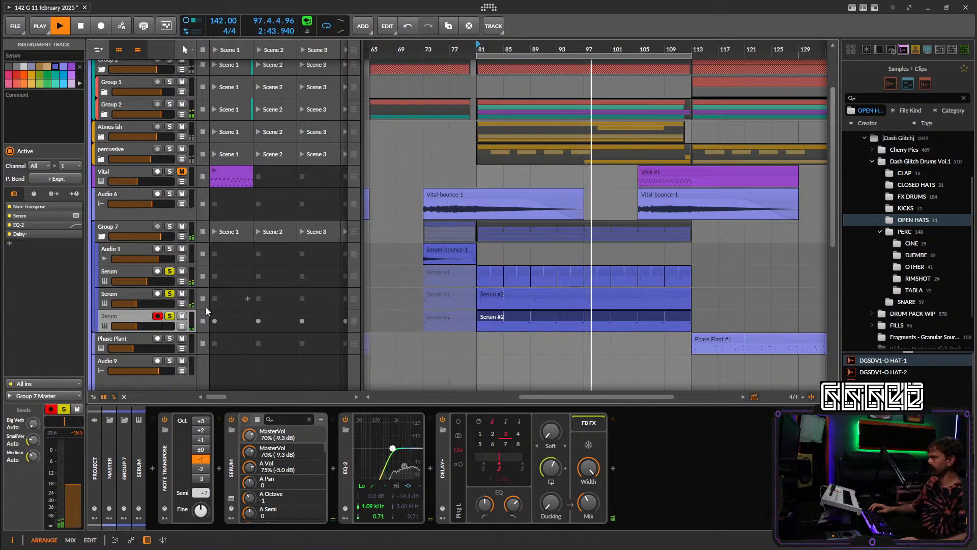
pyautogui.click(442, 419)
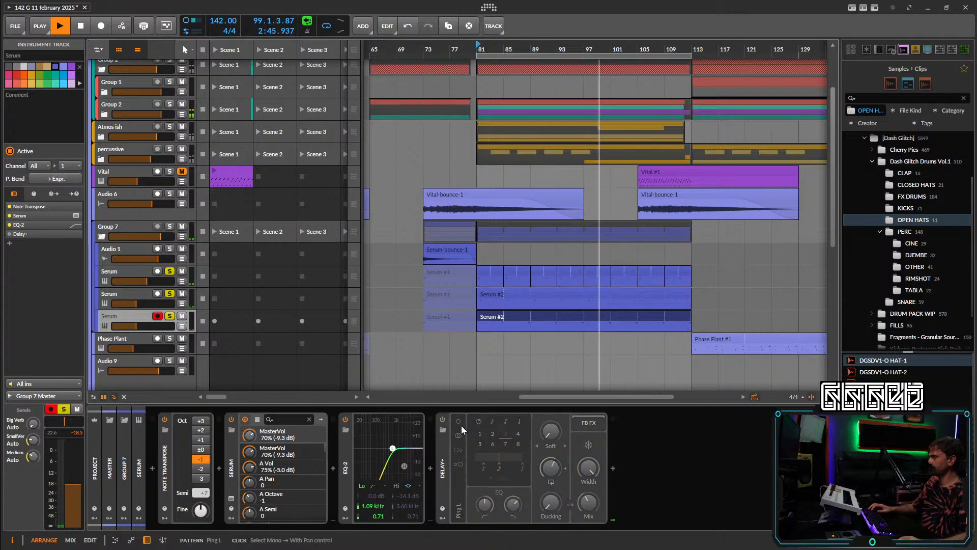
# Unsolo all three Serum tracks and replay the section from bar 81.
pyautogui.click(170, 271)
pyautogui.click(171, 294)
pyautogui.click(170, 317)
pyautogui.press('space')
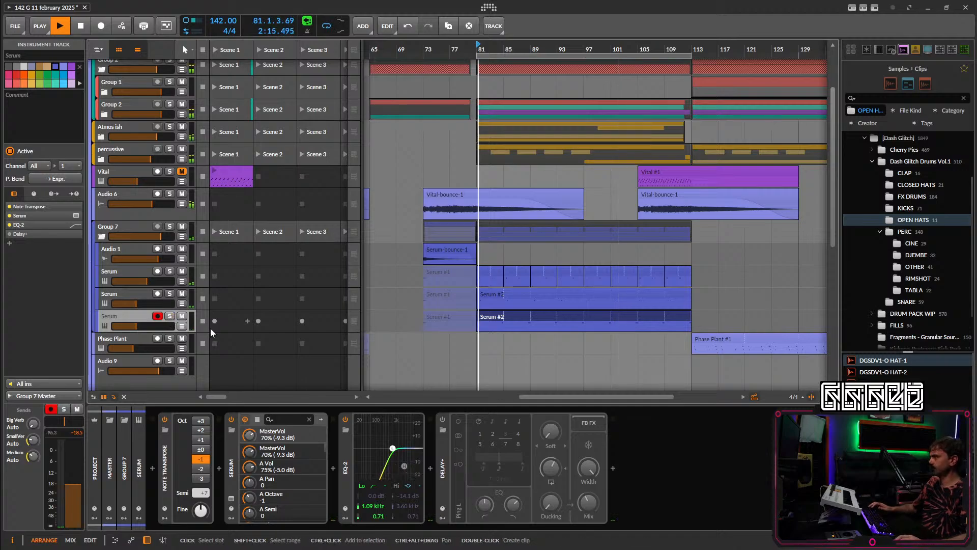
# Delete the inactive Serum #1 clips before bar 81 from all three Serum tracks.
pyautogui.moveTo(406, 276); pyautogui.dragTo(448, 326)
pyautogui.press('Delete')
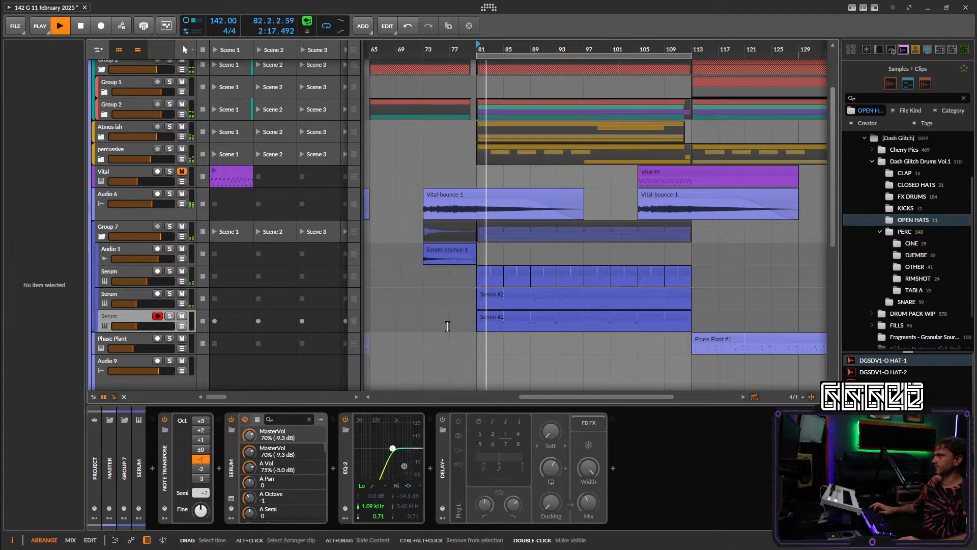
# Raise the second Serum track's volume to -14.3 dB and the third Serum track's volume to -16.5 dB.
pyautogui.click(140, 306)
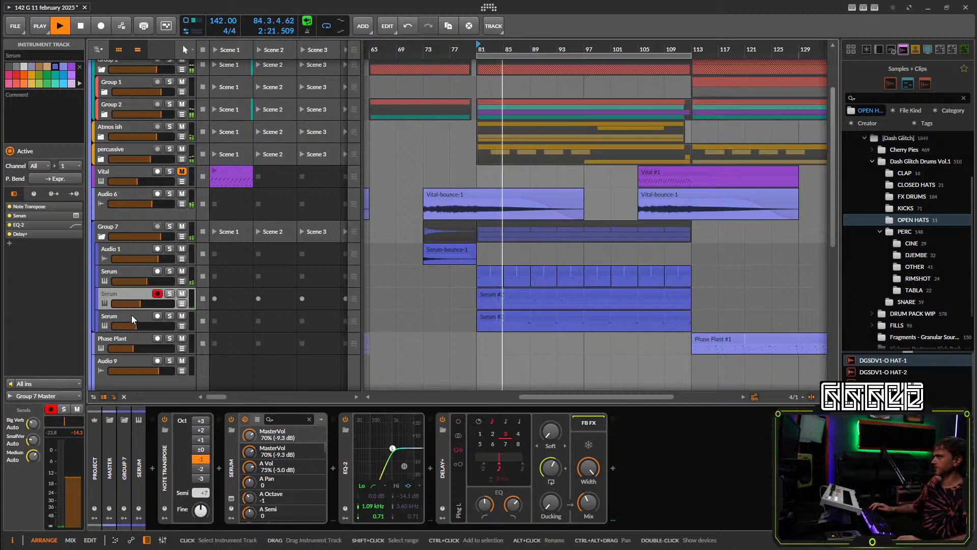
pyautogui.moveTo(134, 325); pyautogui.dragTo(137, 326)
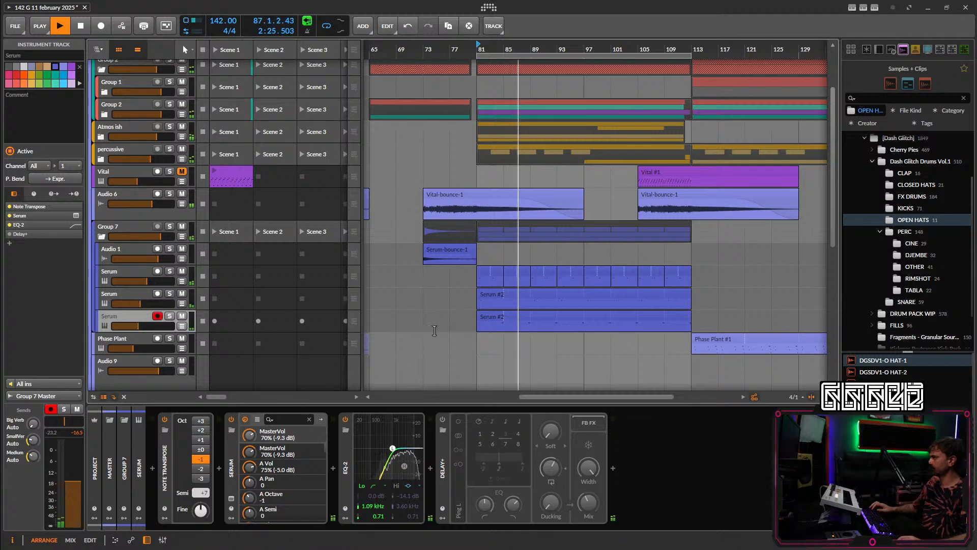
# Set the third Serum track's WASH macro to 0 and lower its automation point at bar 81 to 0%.
pyautogui.scroll(5, 582, 299)
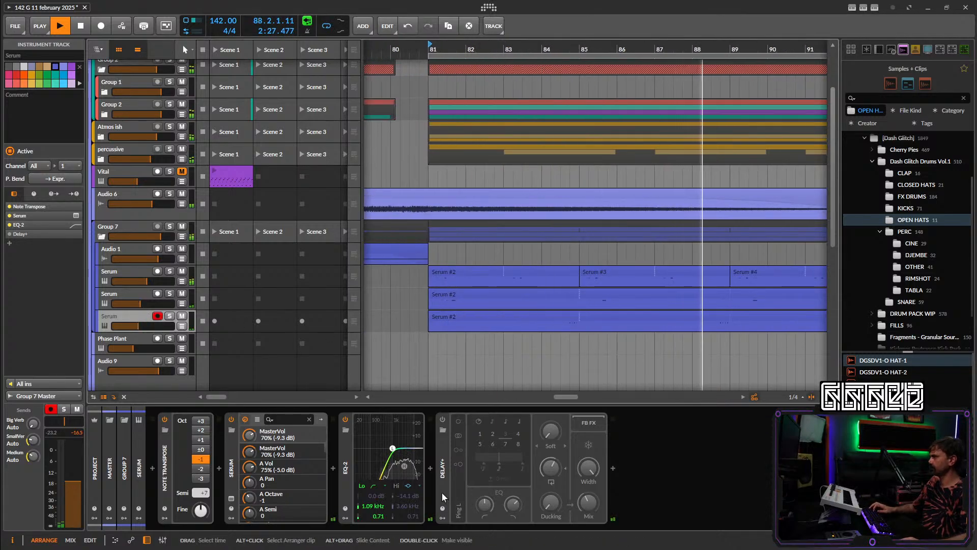
pyautogui.click(230, 501)
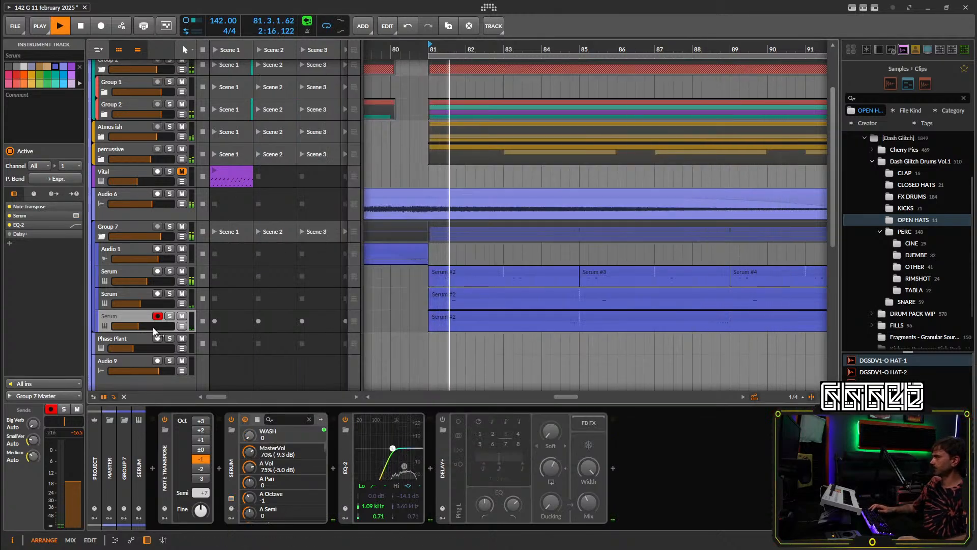
pyautogui.click(182, 326)
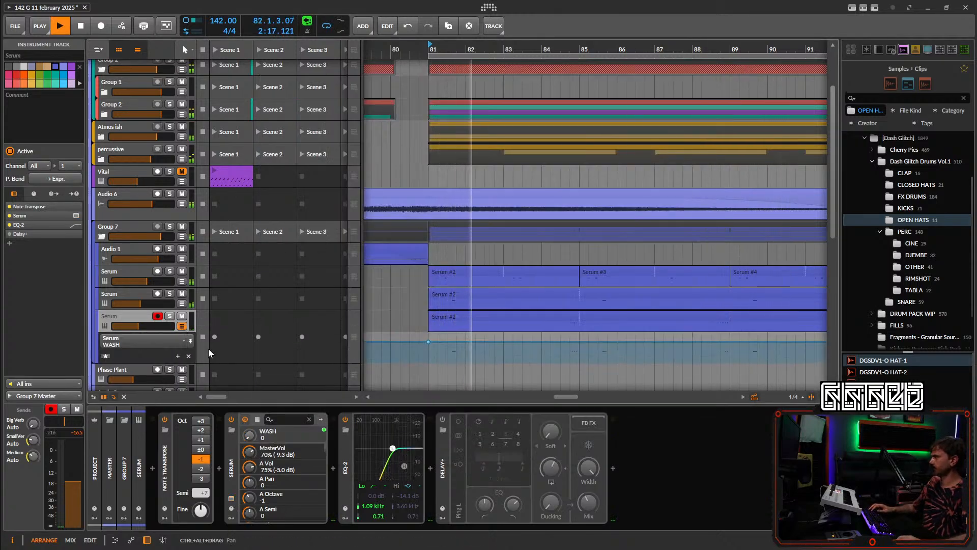
pyautogui.moveTo(426, 342); pyautogui.dragTo(428, 362)
pyautogui.scroll(-3, 477, 343)
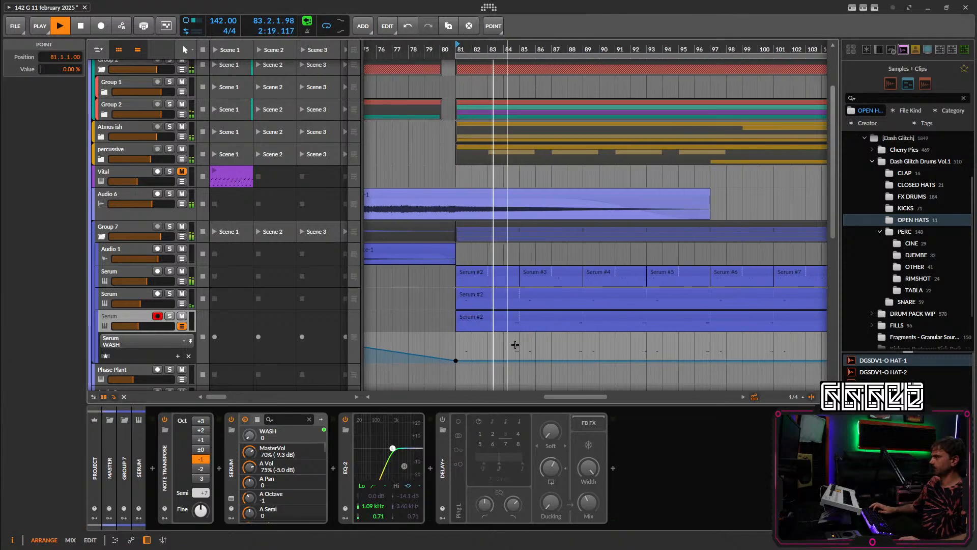
pyautogui.moveTo(515, 343); pyautogui.dragTo(452, 343)
pyautogui.scroll(-3, 447, 343)
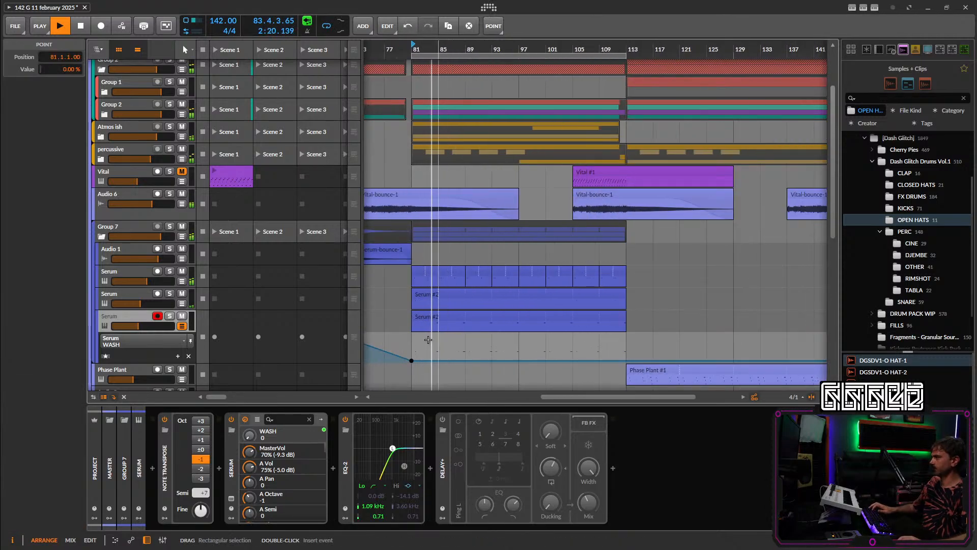
pyautogui.click(182, 326)
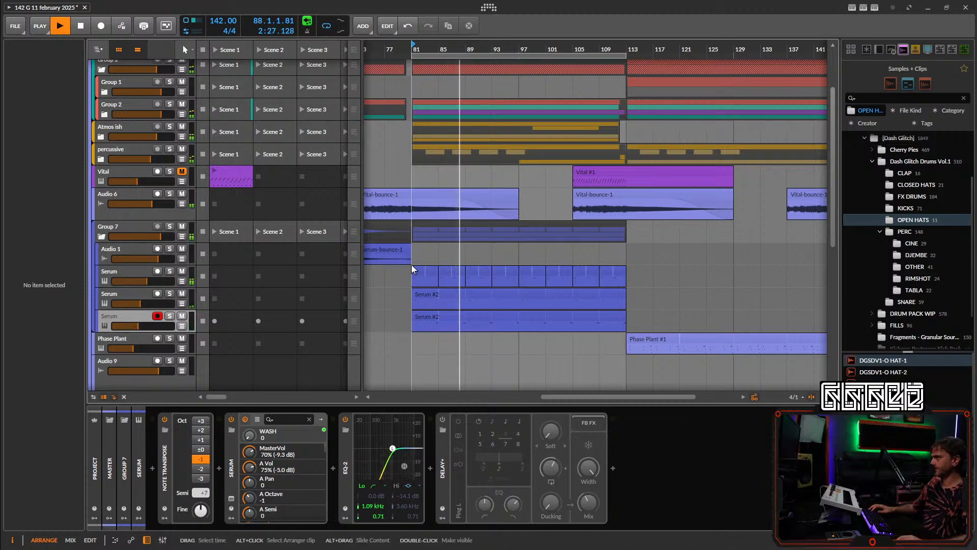
# Collapse Group 7 and duplicate its clips from the bar 81 section to bar 113.
pyautogui.scroll(-4, 418, 283)
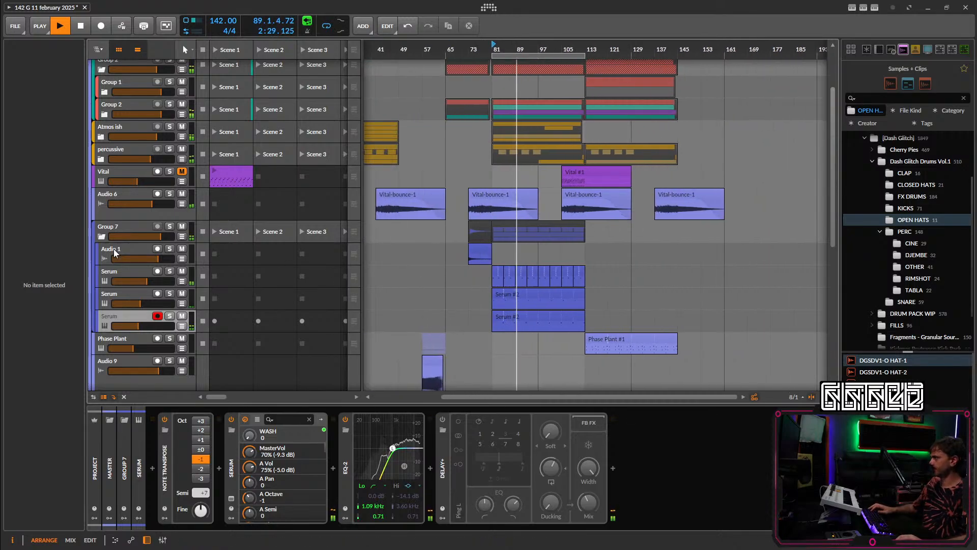
pyautogui.click(101, 236)
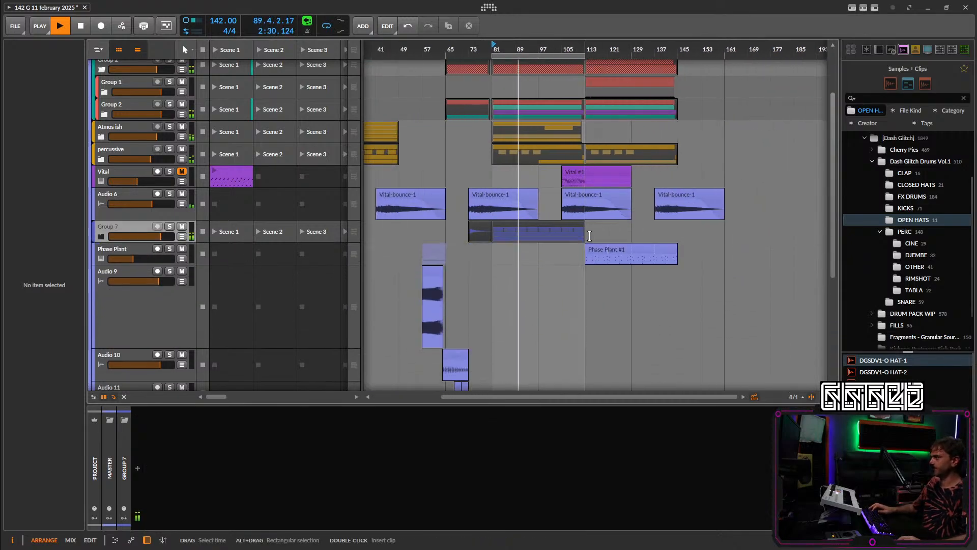
pyautogui.click(560, 231)
pyautogui.scroll(4, 584, 245)
pyautogui.hotkey('ctrl', 'd')
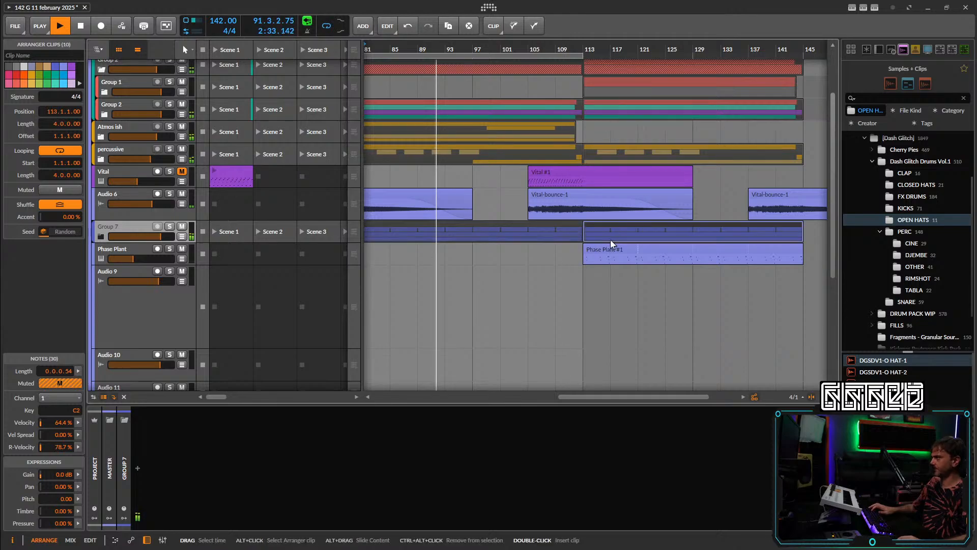
# Split the Group 7 clips at bar 112 and delete the final bar before the section at bar 113.
pyautogui.scroll(3, 579, 237)
pyautogui.press('5')
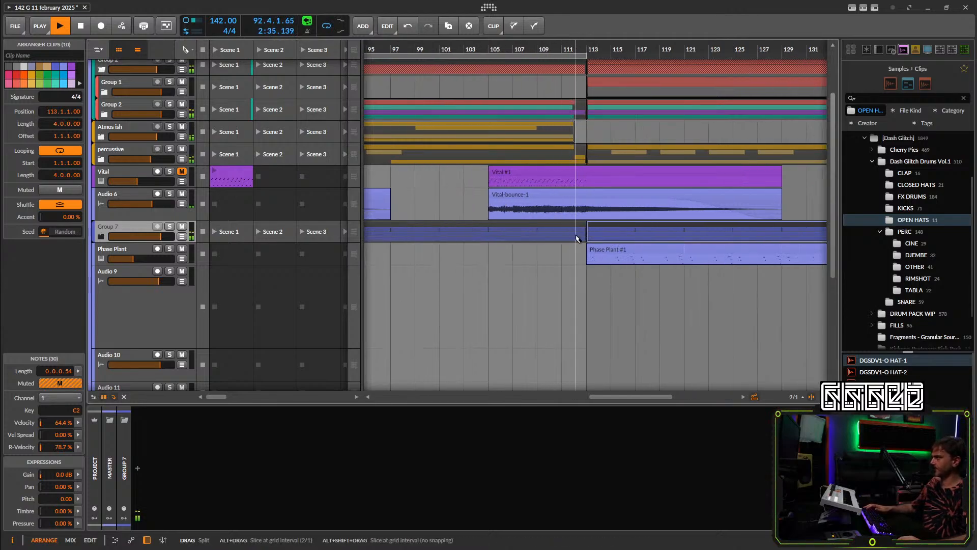
pyautogui.scroll(7, 576, 237)
pyautogui.click(568, 238)
pyautogui.press('1')
pyautogui.click(591, 230)
pyautogui.press('Delete')
pyautogui.scroll(-6, 590, 226)
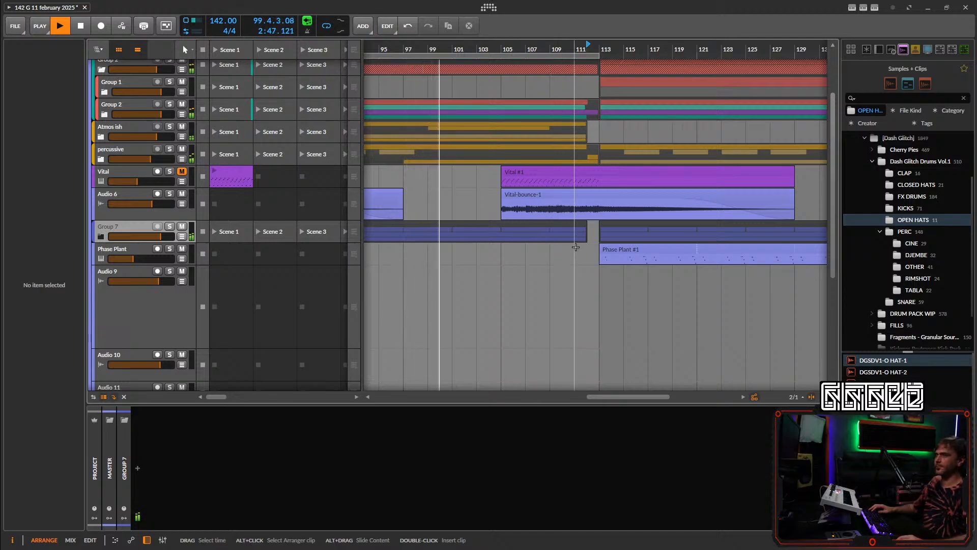
# Move the loop region to the 32 bars starting at bar 113 and replay from about bar 109.
pyautogui.scroll(-3, 565, 214)
pyautogui.scroll(3, 582, 179)
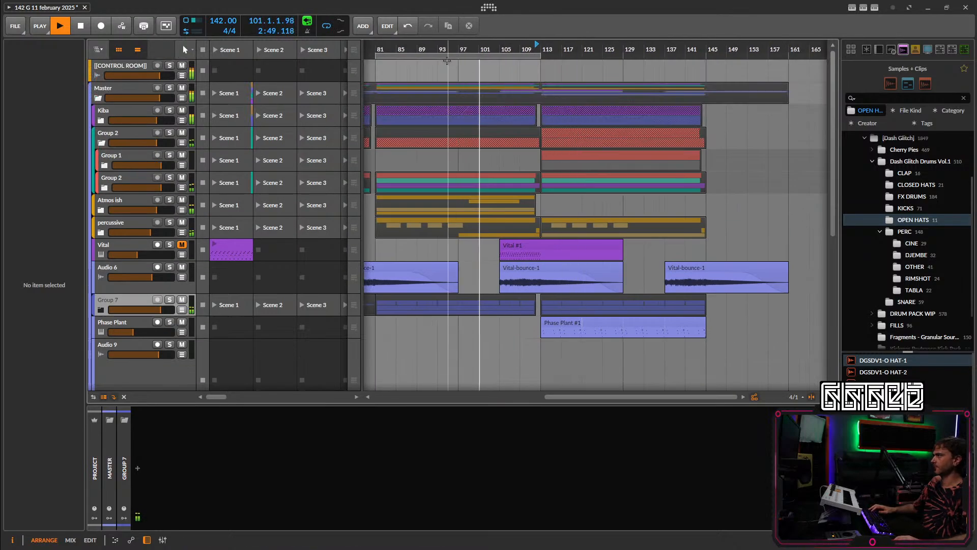
pyautogui.moveTo(498, 55); pyautogui.dragTo(667, 55)
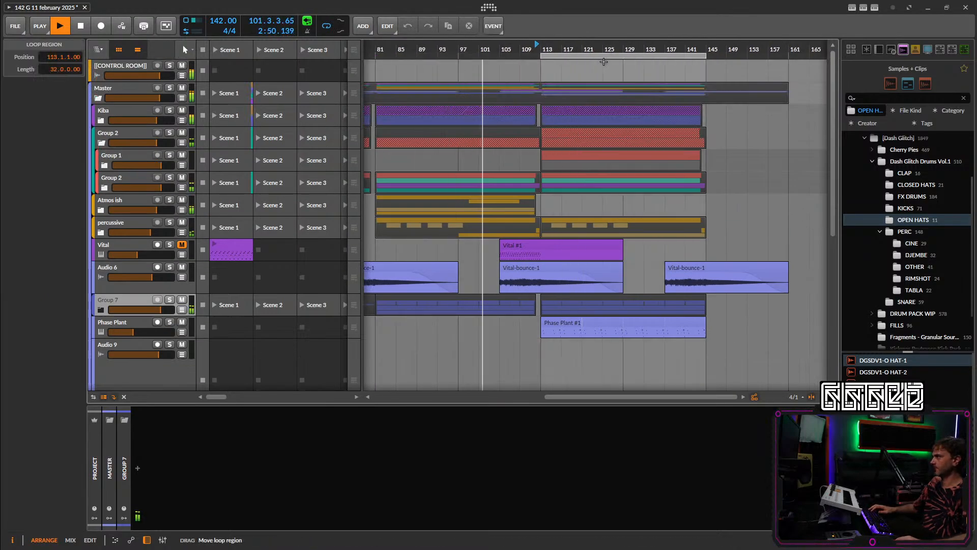
pyautogui.click(310, 22)
pyautogui.doubleClick(522, 45)
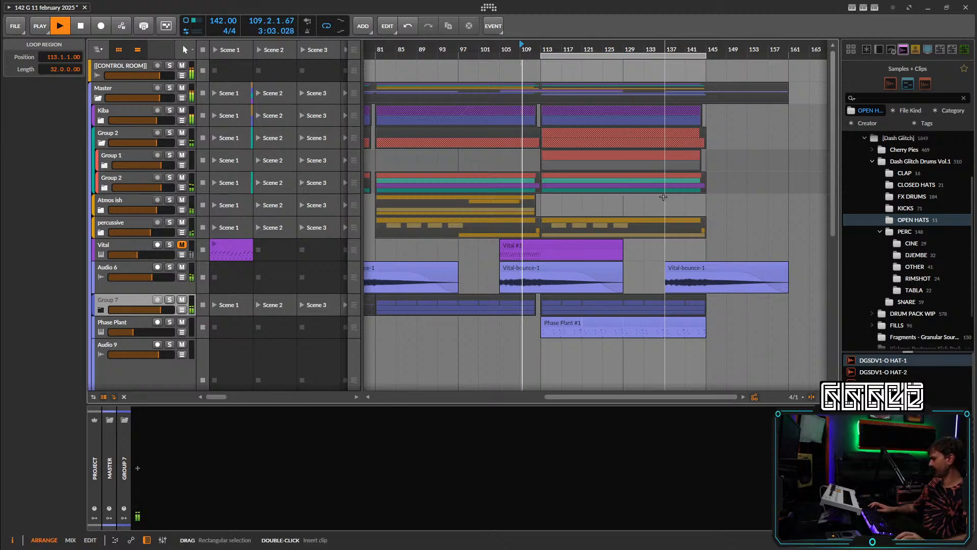
# Save the project and slightly lower the Audio 6 track's volume.
pyautogui.hotkey('ctrl', 's')
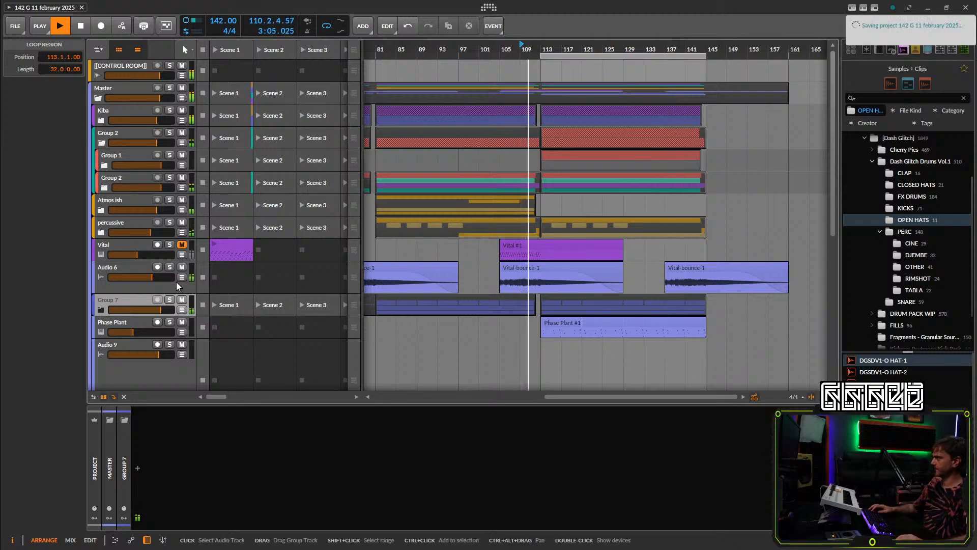
pyautogui.moveTo(153, 278); pyautogui.dragTo(150, 278)
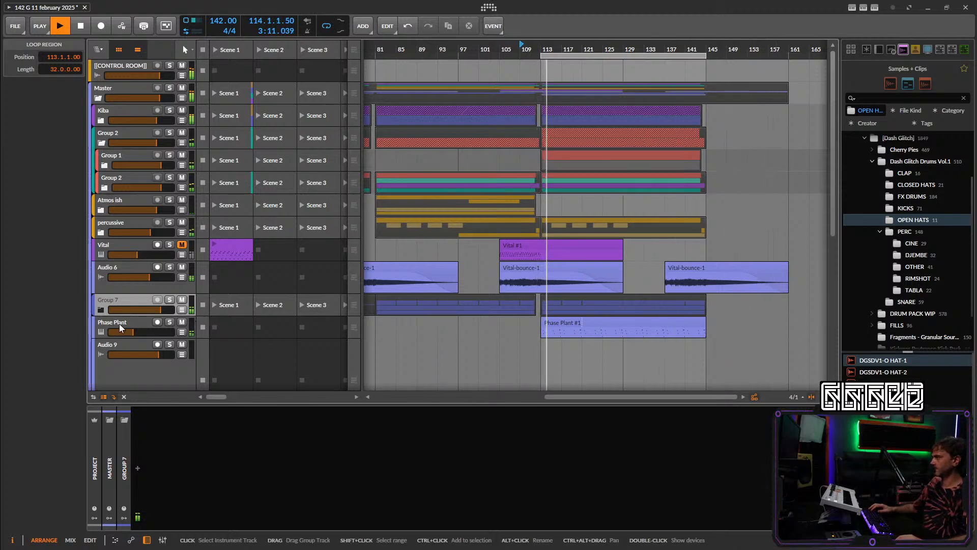
# Solo the Serum track below Audio 11, set its Note Transpose octave to ±0, and unsolo it.
pyautogui.click(164, 321)
pyautogui.scroll(-4, 168, 316)
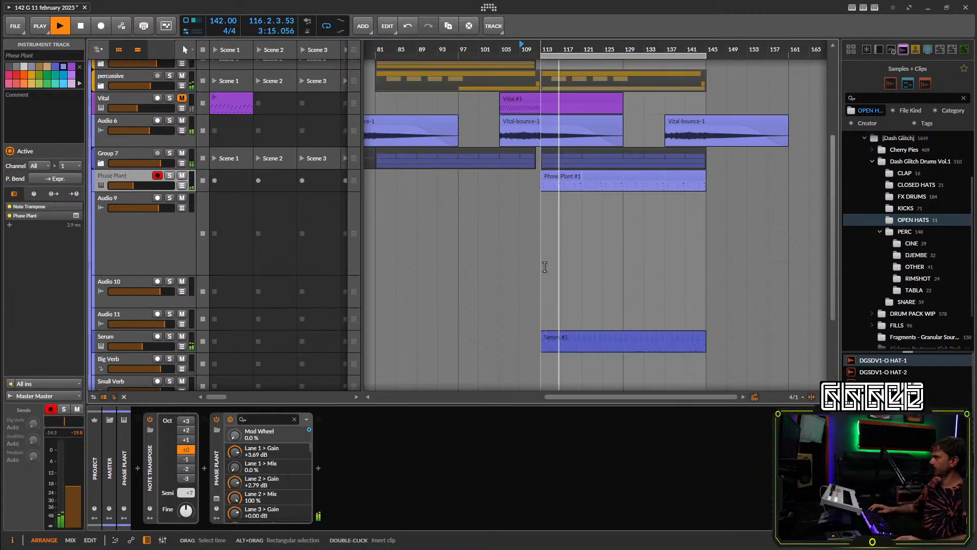
pyautogui.click(174, 305)
pyautogui.click(172, 302)
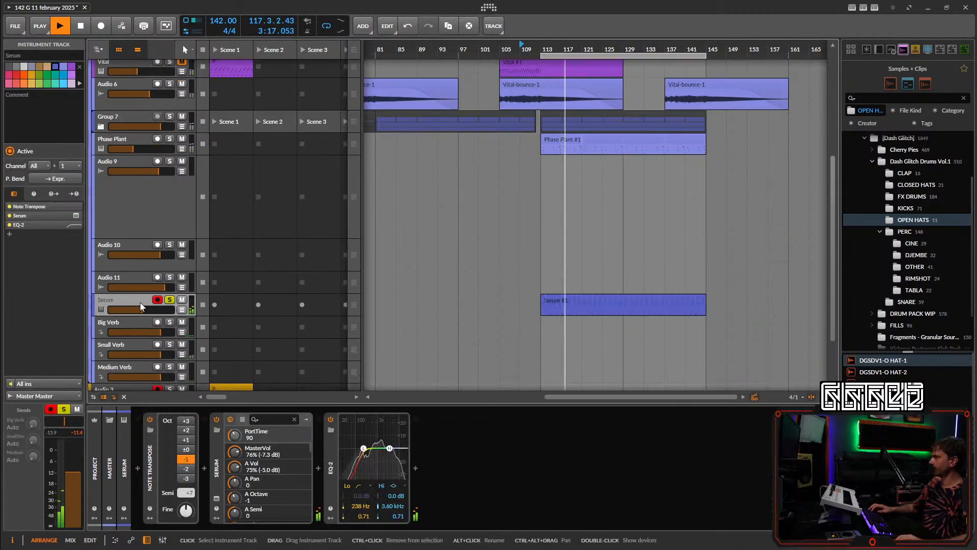
pyautogui.click(186, 450)
pyautogui.click(170, 300)
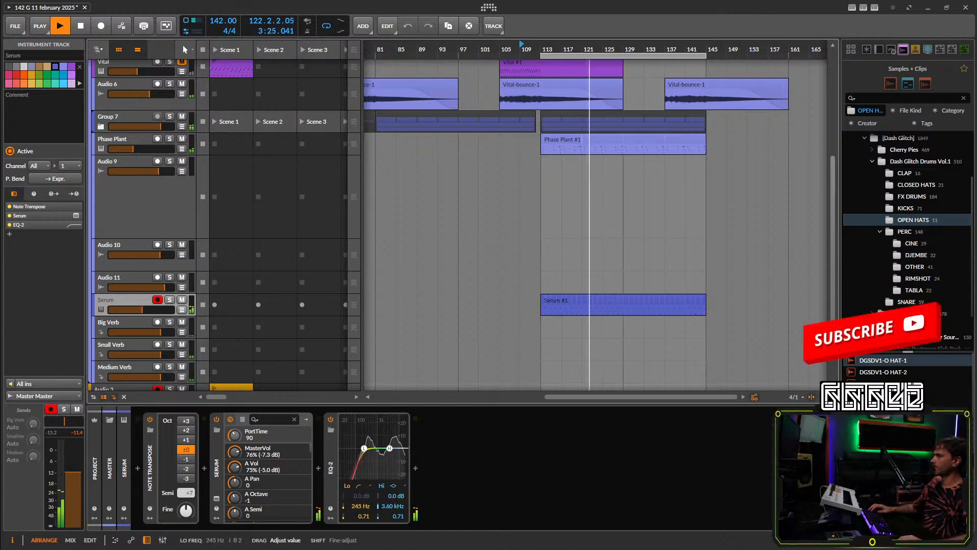
# Raise the EQ-2 low-cut frequency to 285 Hz and check the LD Celestial Nexus patch in the Serum editor.
pyautogui.moveTo(354, 506); pyautogui.dragTo(354, 500)
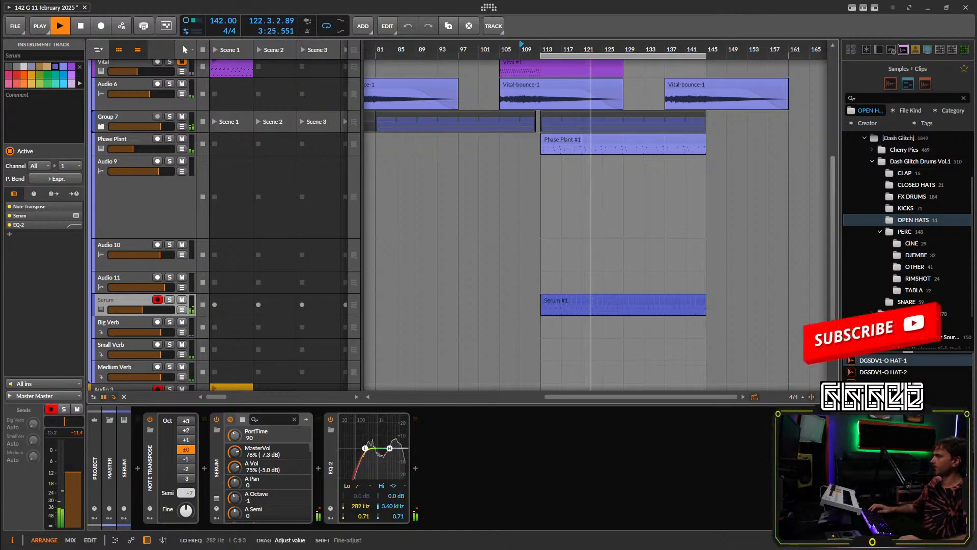
pyautogui.click(216, 498)
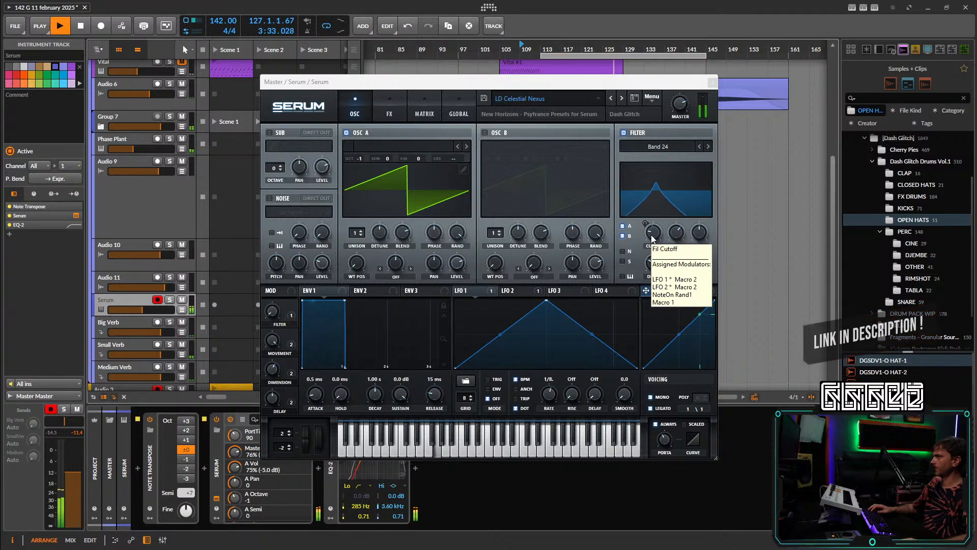
pyautogui.click(711, 84)
# Split the Serum #1 clip at 113.4 and again at 114.3 to isolate a three-beat fragment.
pyautogui.scroll(-2, 436, 212)
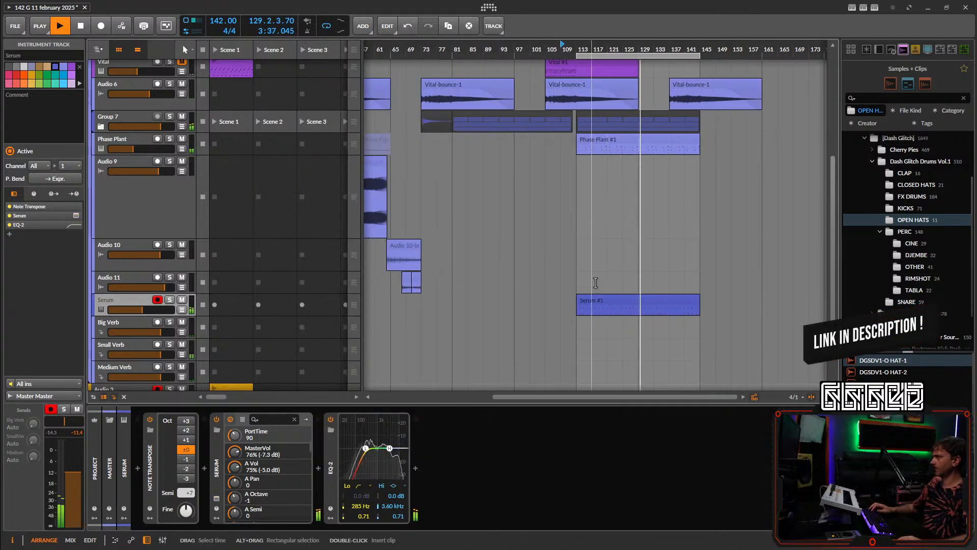
pyautogui.scroll(10, 596, 303)
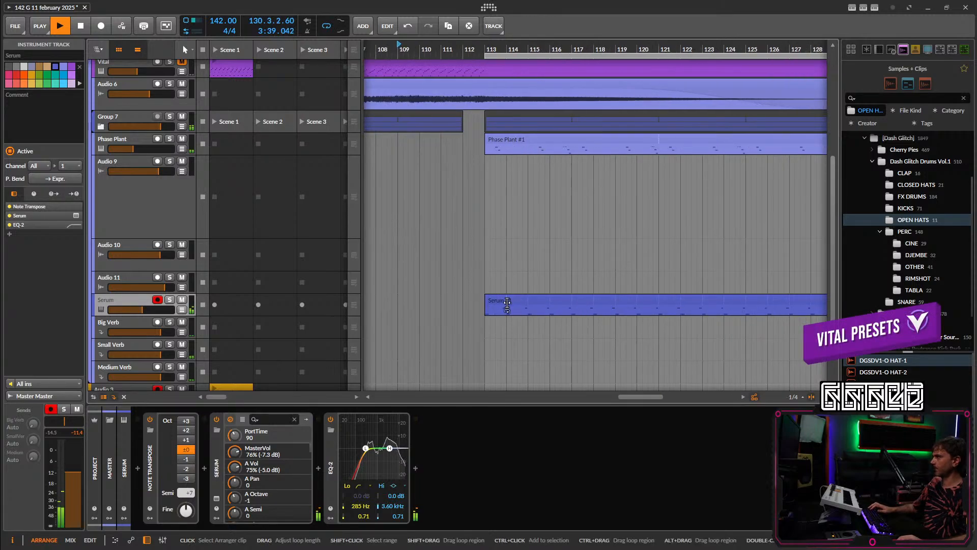
pyautogui.click(496, 304)
pyautogui.press('5')
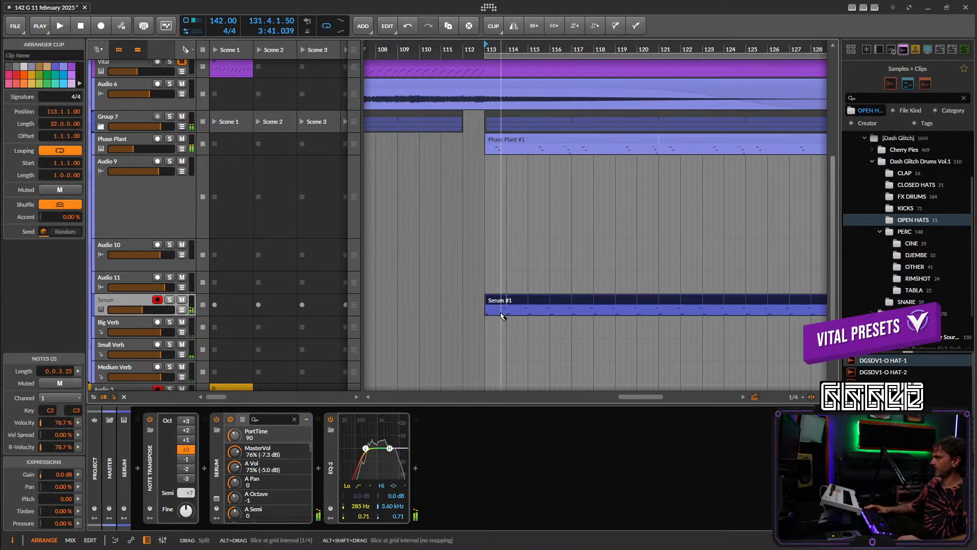
pyautogui.press('space')
pyautogui.click(502, 314)
pyautogui.click(518, 312)
# Delete the Serum clip pieces before and after the three-beat fragment at 113.4.
pyautogui.click(498, 303)
pyautogui.press('Delete')
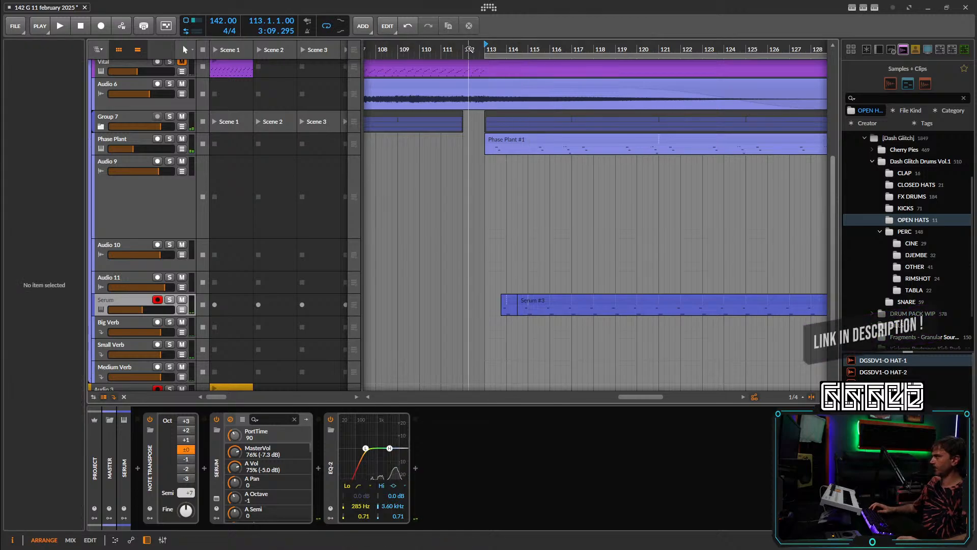
pyautogui.click(497, 304)
pyautogui.press('space')
pyautogui.click(537, 303)
pyautogui.press('Delete')
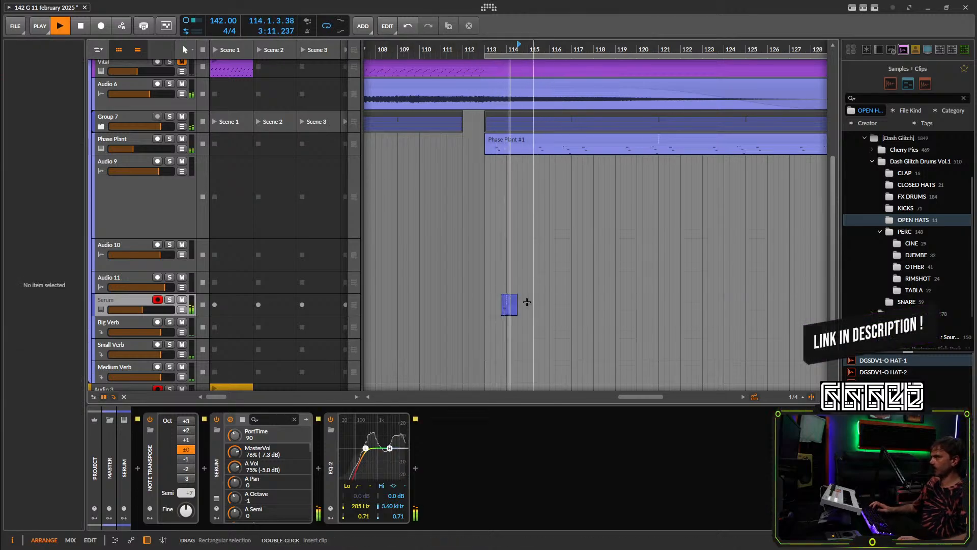
# Play back the isolated Serum fragment several times, starting playback from about 113.4.
pyautogui.press('space')
pyautogui.press('space')
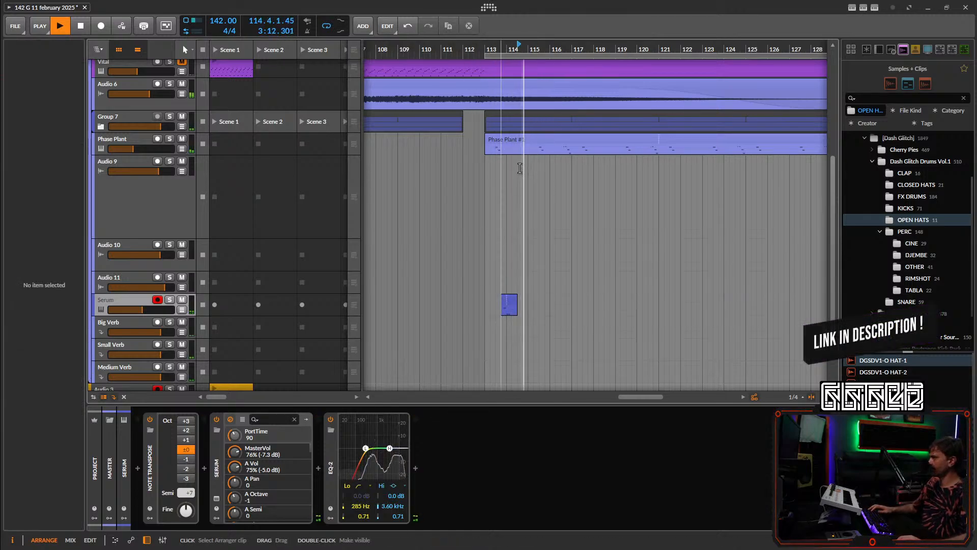
pyautogui.press('space')
pyautogui.click(510, 214)
pyautogui.press('space')
pyautogui.press('space')
pyautogui.click(502, 215)
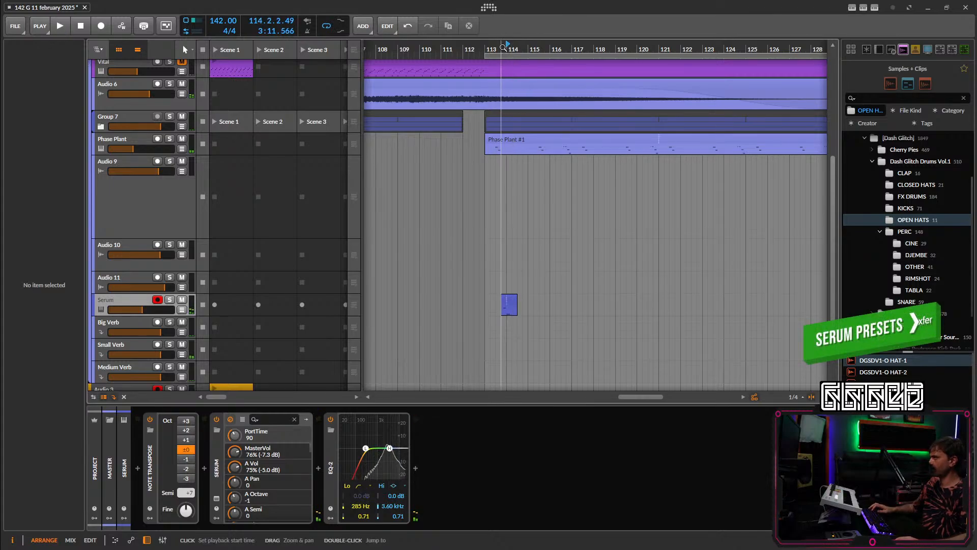
pyautogui.press('space')
# Set the Serum patch's DELAY macro to 0 and replay the fragment.
pyautogui.click(217, 499)
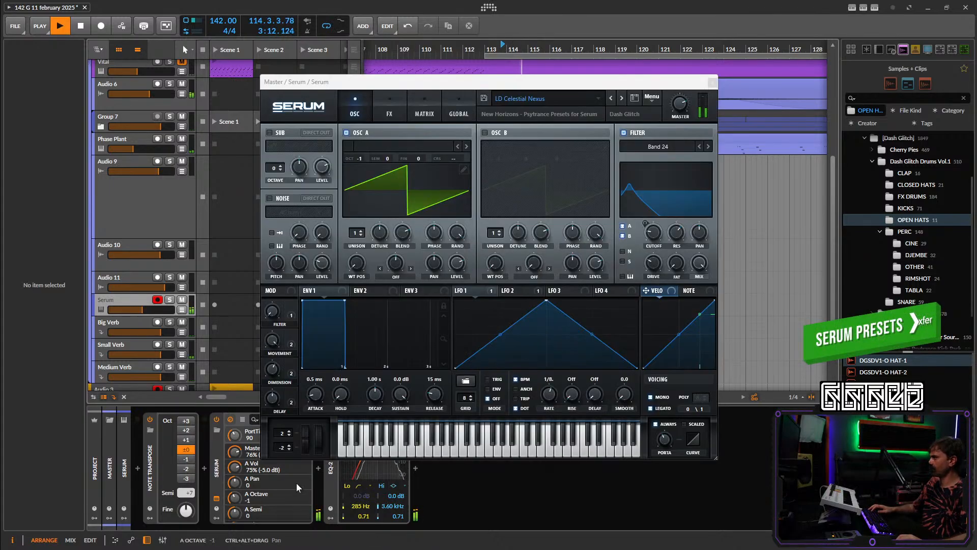
pyautogui.press('space')
pyautogui.press('space')
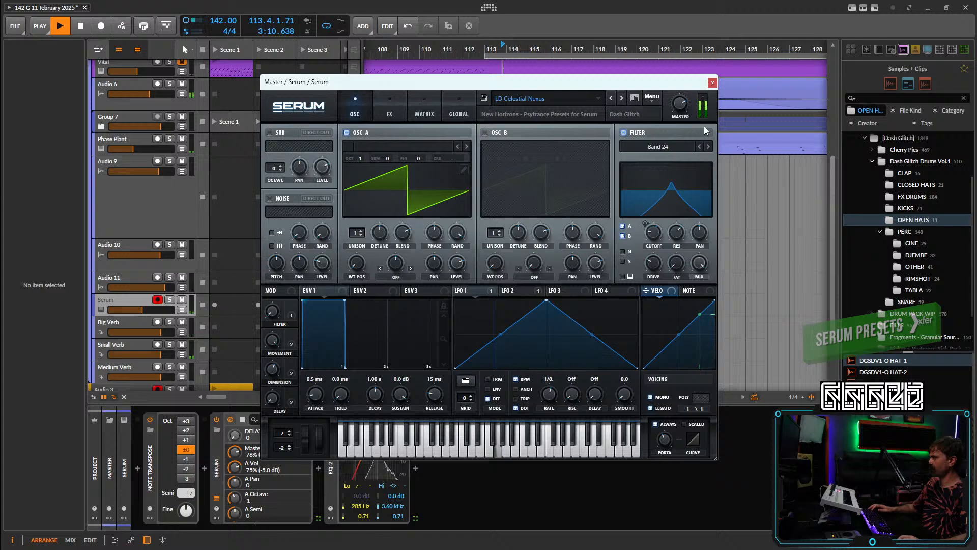
pyautogui.click(712, 82)
pyautogui.press('space')
pyautogui.press('space')
# Bounce the three-beat Serum fragment to a new audio track, post-fader at 32-bit floating point.
pyautogui.click(509, 304)
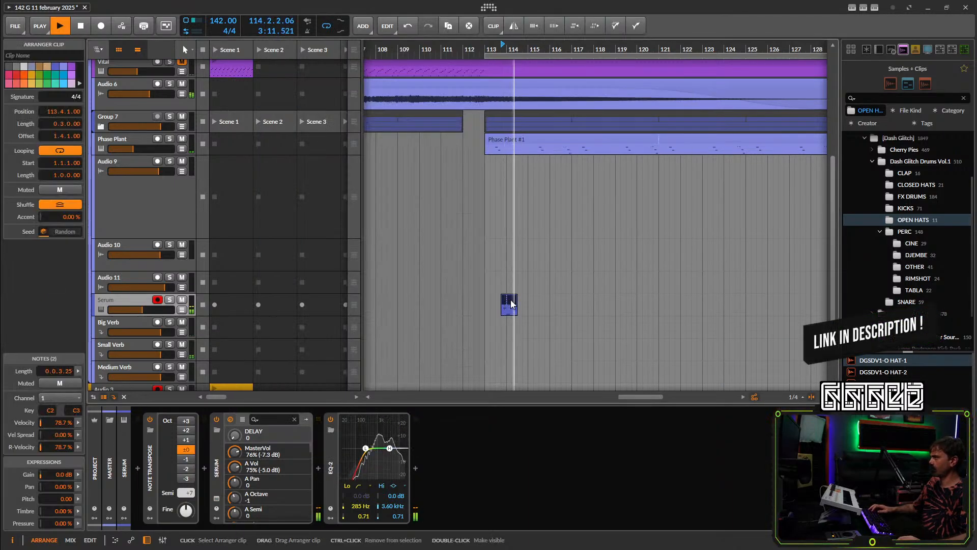
pyautogui.rightClick(509, 303)
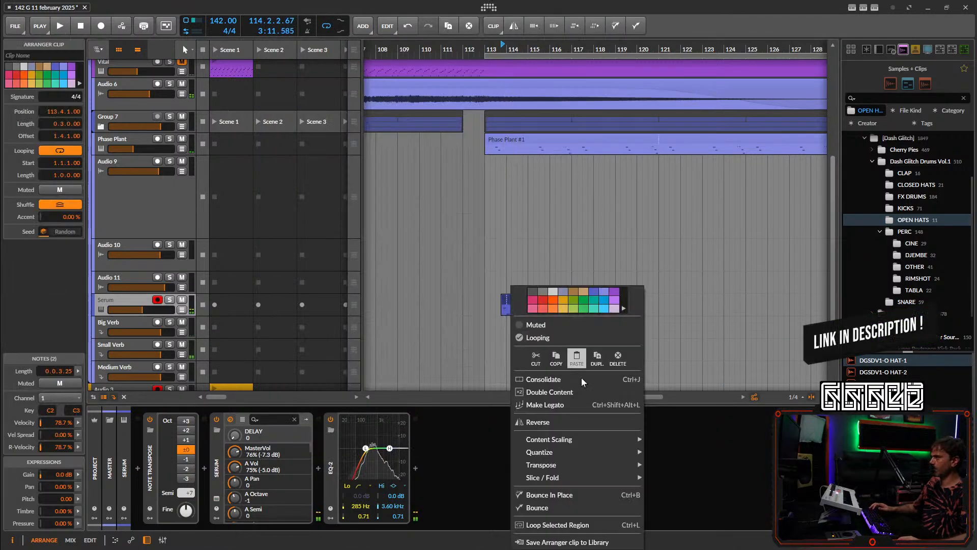
pyautogui.click(559, 514)
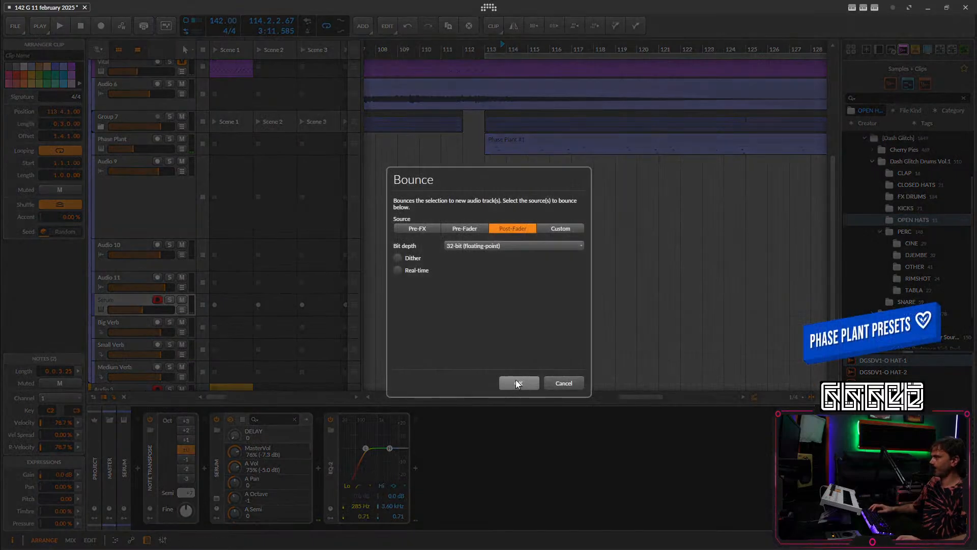
pyautogui.click(518, 383)
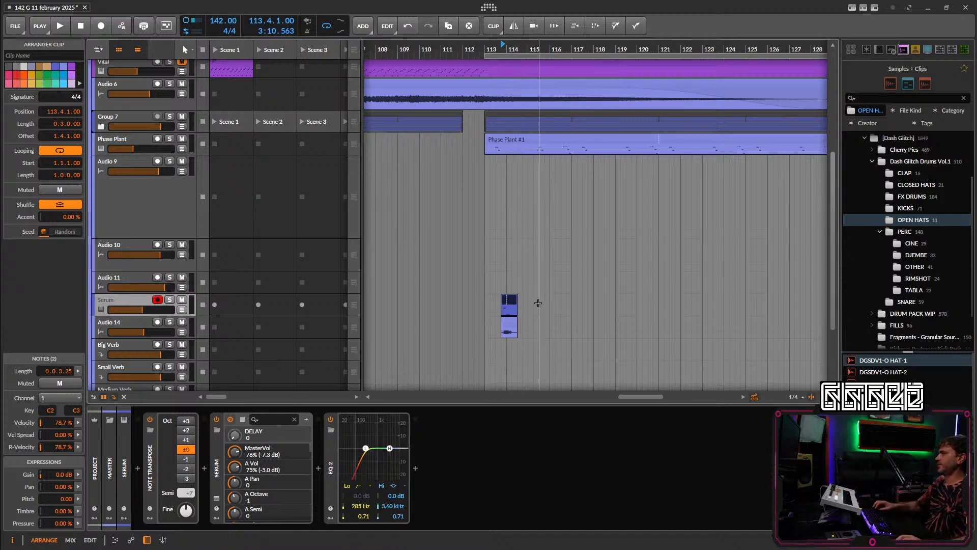
pyautogui.scroll(4, 529, 294)
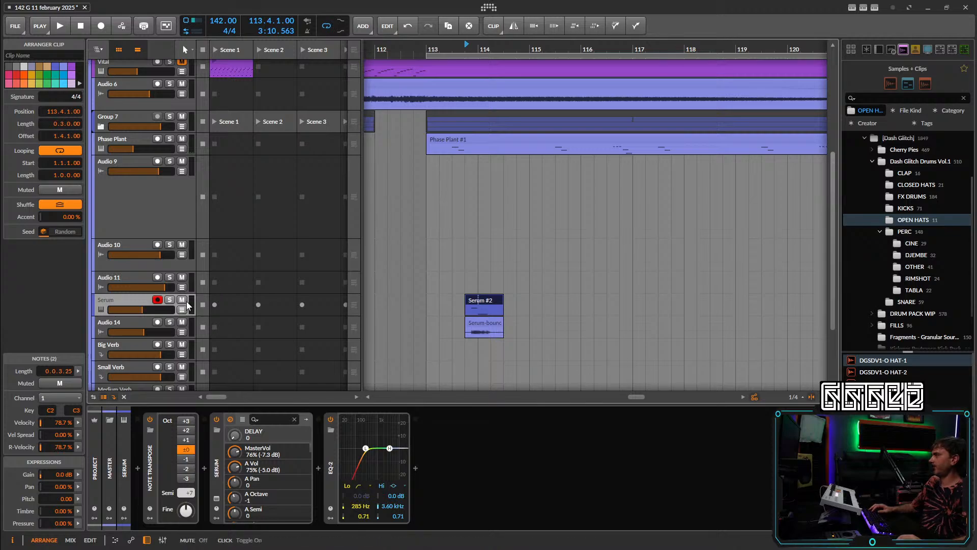
# Mute the original Serum track and set the Audio 14 track's volume to 0.0 dB.
pyautogui.keyDown('ctrl'); pyautogui.click(148, 332); pyautogui.keyUp('ctrl')
pyautogui.write('0.0 dB')
pyautogui.press('Return')
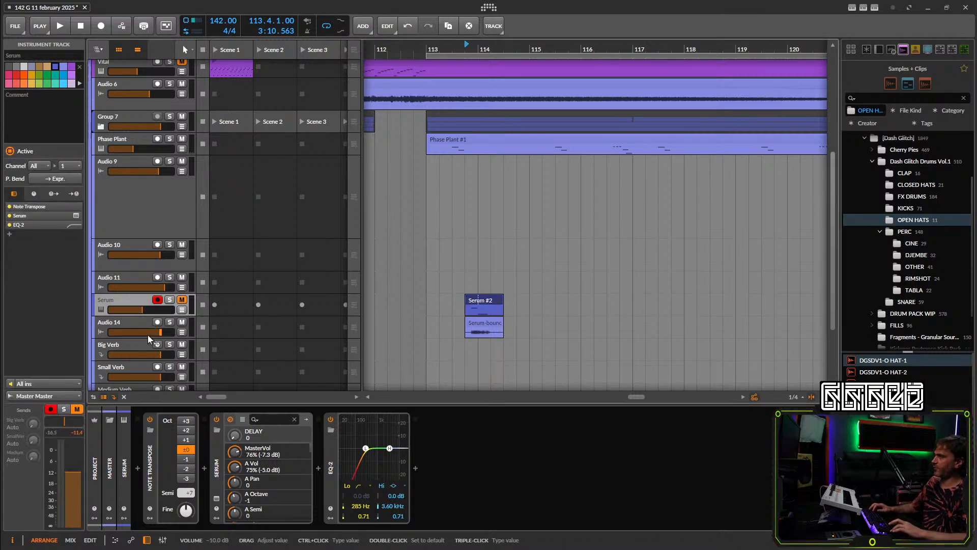
# Select the Audio 14 track and increase its track height so the bounced waveform is shown larger.
pyautogui.click(125, 326)
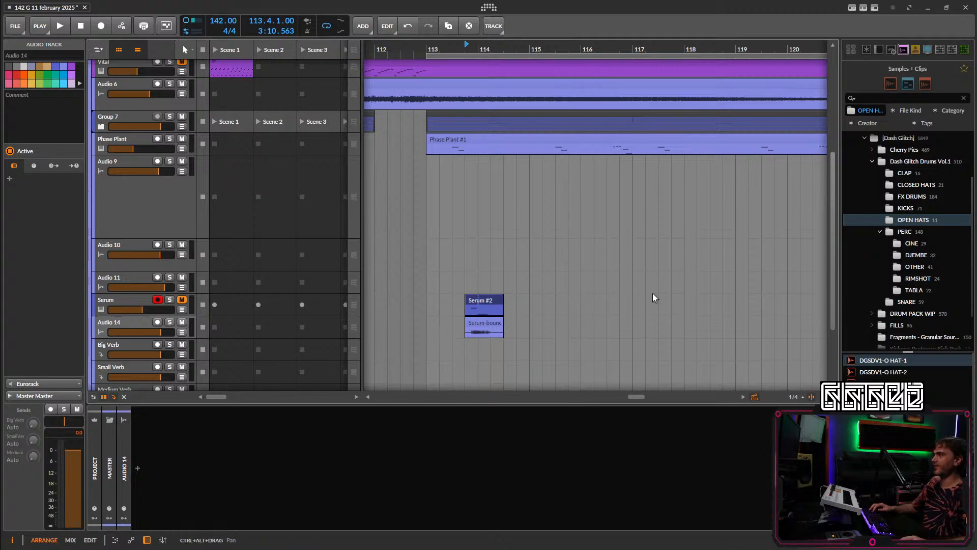
pyautogui.scroll(-3, 232, 223)
pyautogui.moveTo(126, 244); pyautogui.dragTo(125, 275)
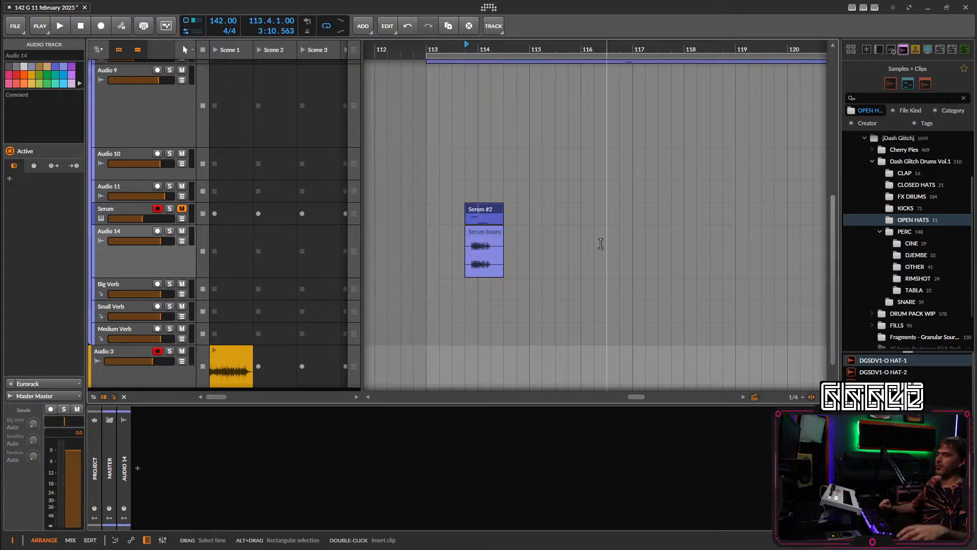
# Add a new instrument track at the end of the track list with Phase Plant as its instrument.
pyautogui.hotkey('ctrl', 't')
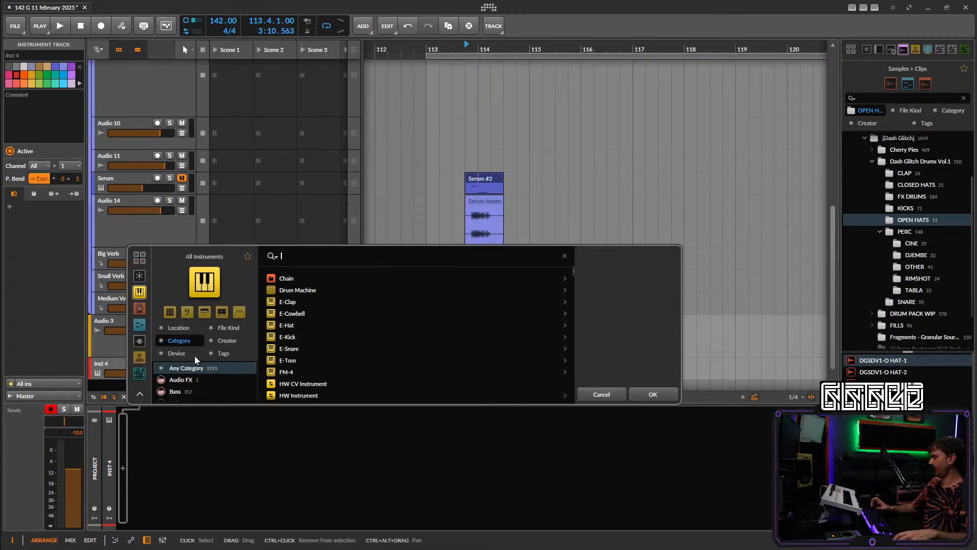
pyautogui.write('serumm')
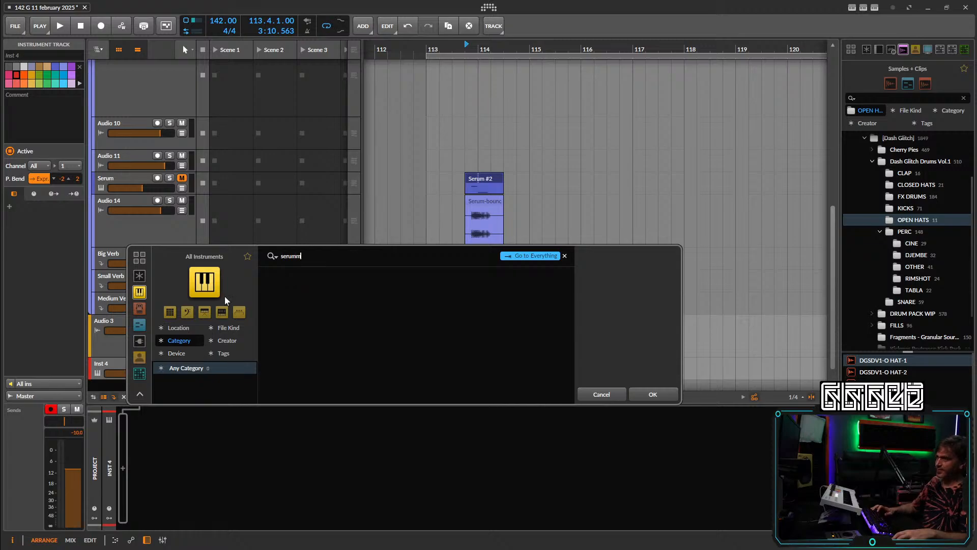
pyautogui.moveTo(318, 258); pyautogui.dragTo(231, 257)
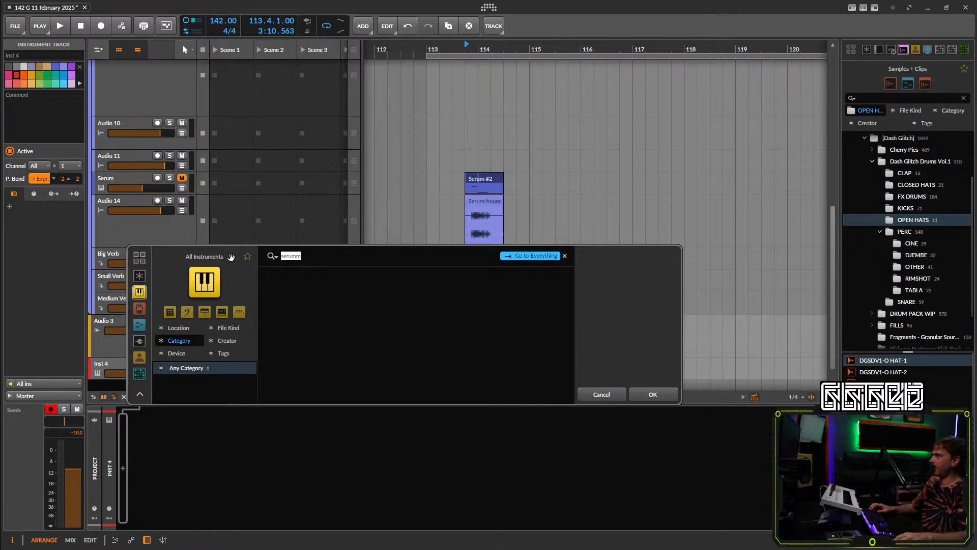
pyautogui.write('phase plant')
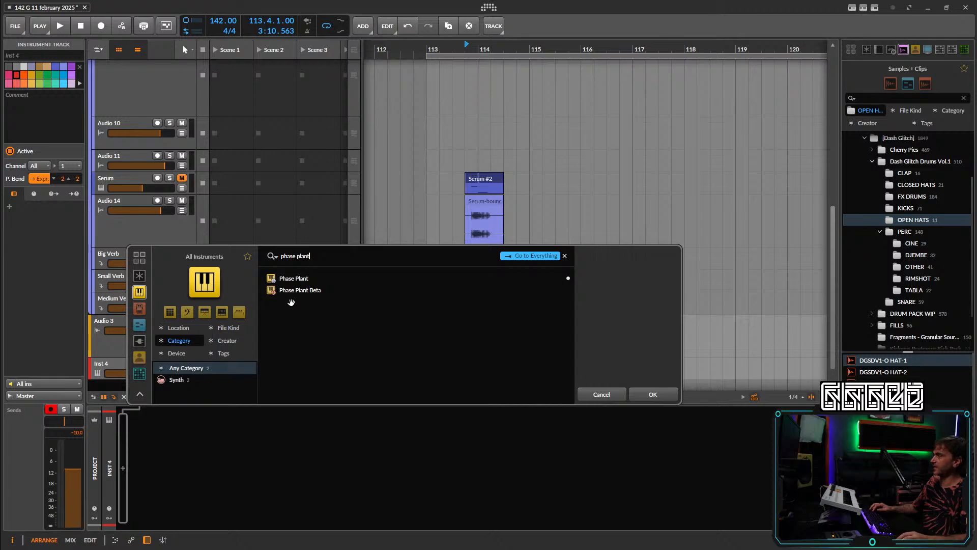
pyautogui.click(294, 278)
pyautogui.click(653, 394)
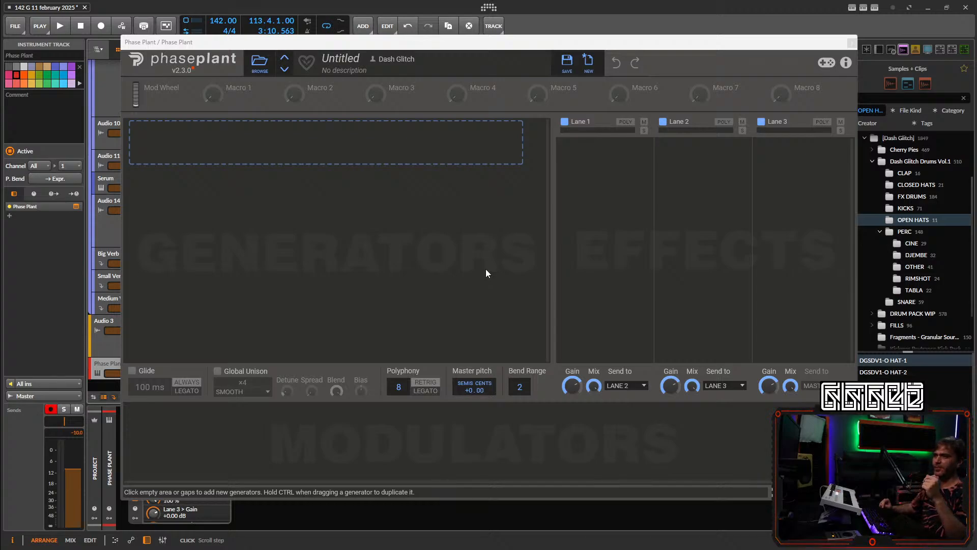
# Browse Phase Plant's presets to the SFX folder of the Orbital Resonance bank.
pyautogui.click(399, 159)
pyautogui.click(349, 148)
pyautogui.click(260, 62)
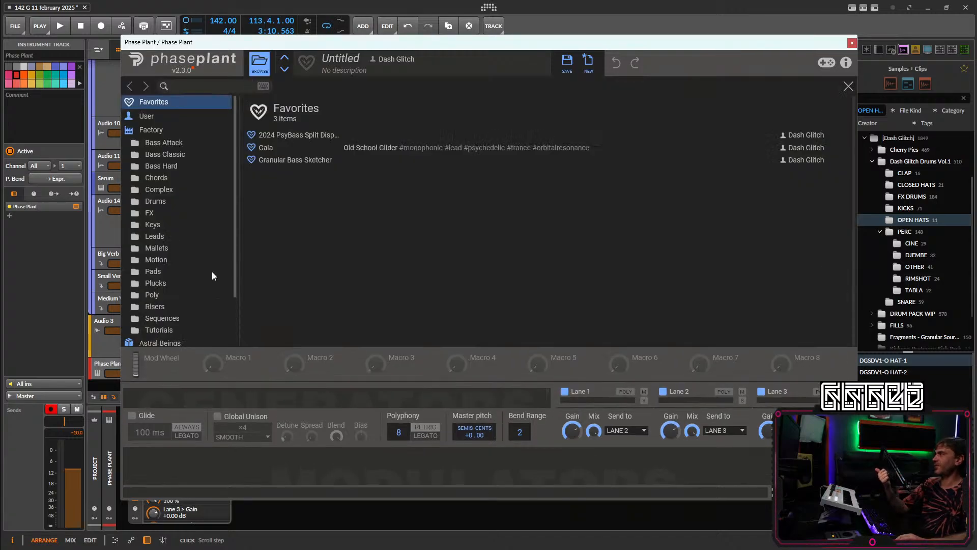
pyautogui.scroll(-3, 187, 330)
pyautogui.click(157, 346)
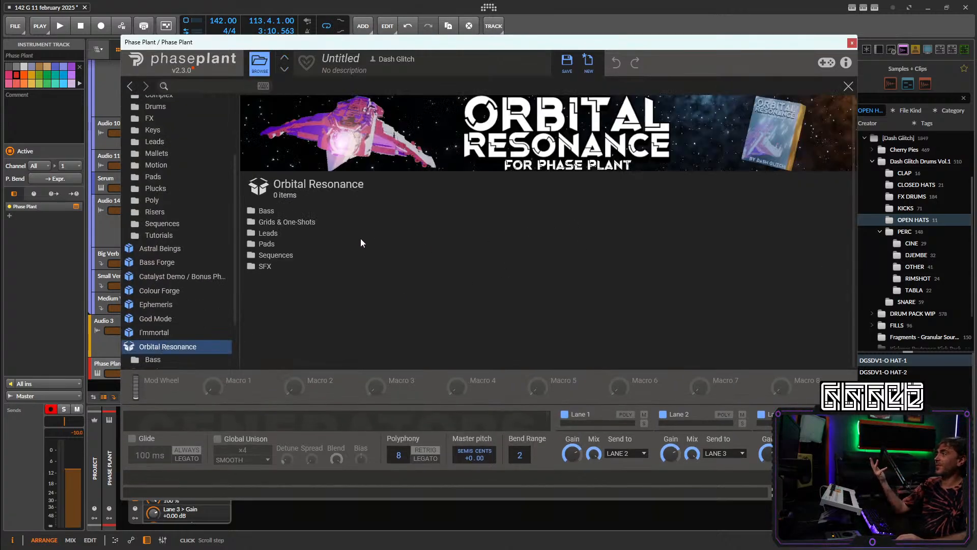
pyautogui.click(260, 62)
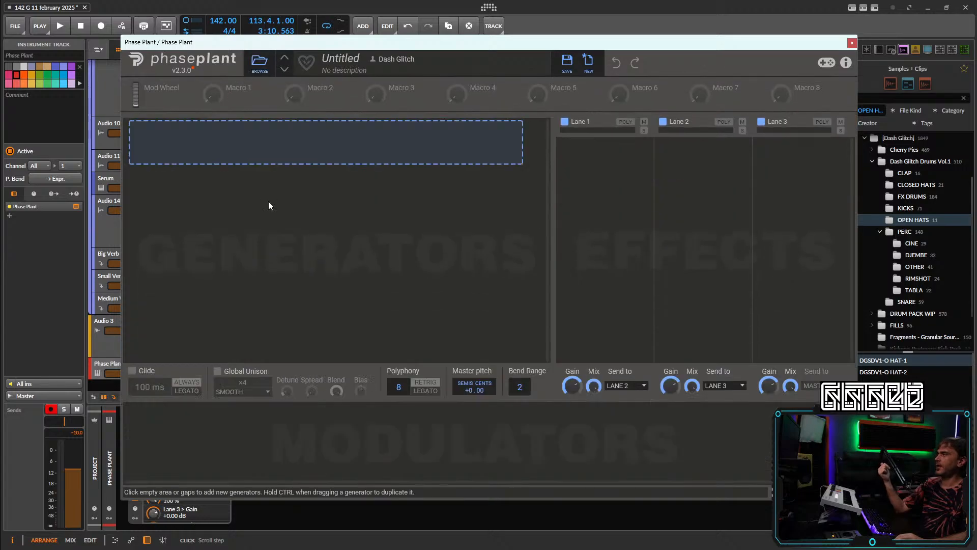
pyautogui.click(260, 62)
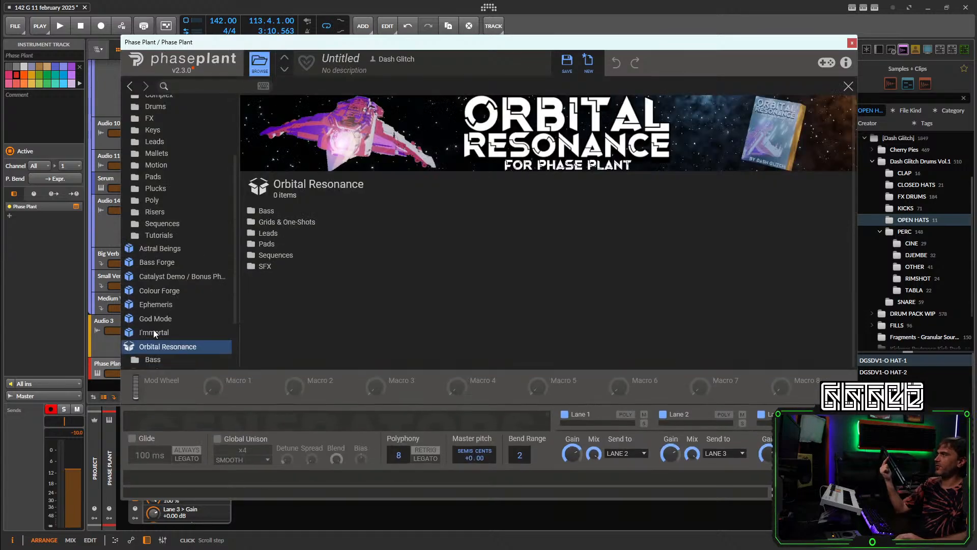
pyautogui.click(270, 268)
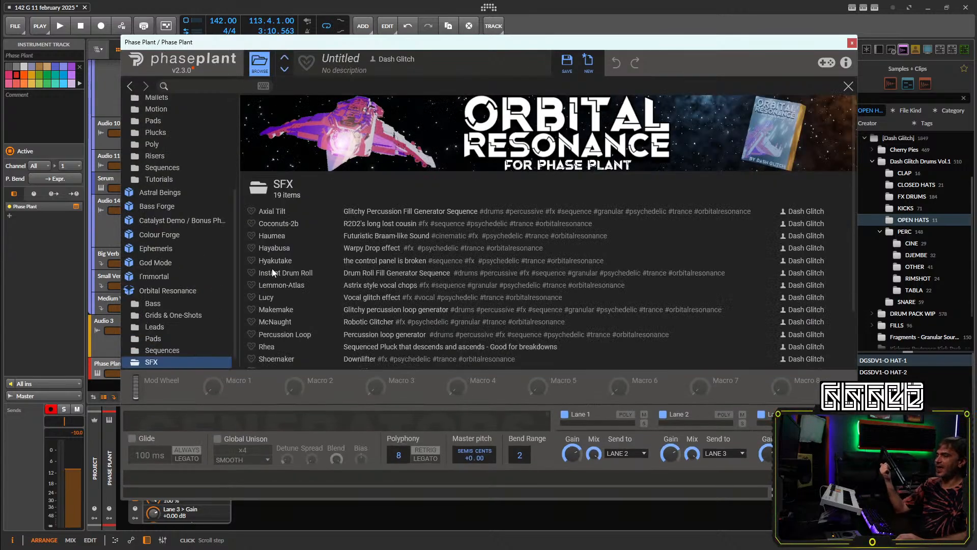
# Audition the SFX presets Axial Tilt, Coconuts-2b, Haumea, Hayabusa and Hyakutake in turn.
pyautogui.click(288, 211)
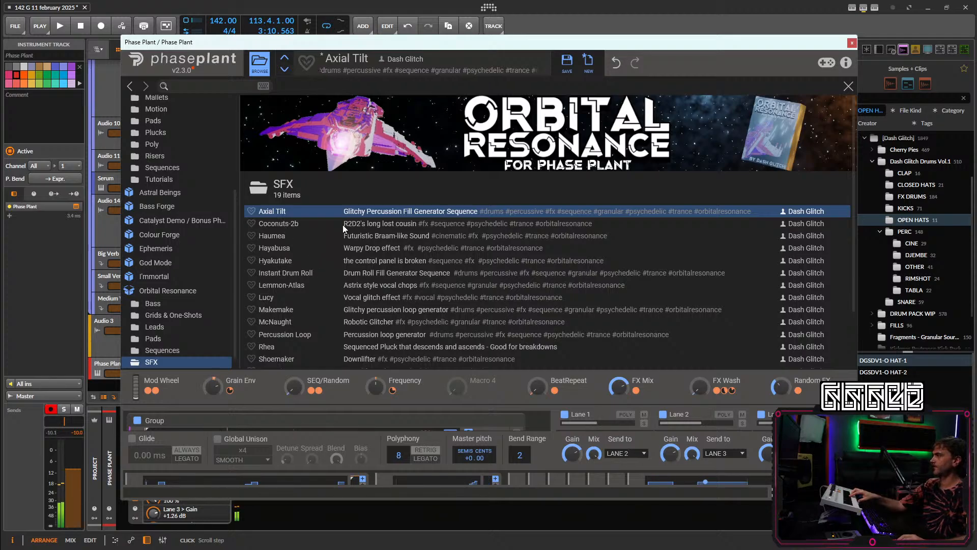
pyautogui.click(294, 225)
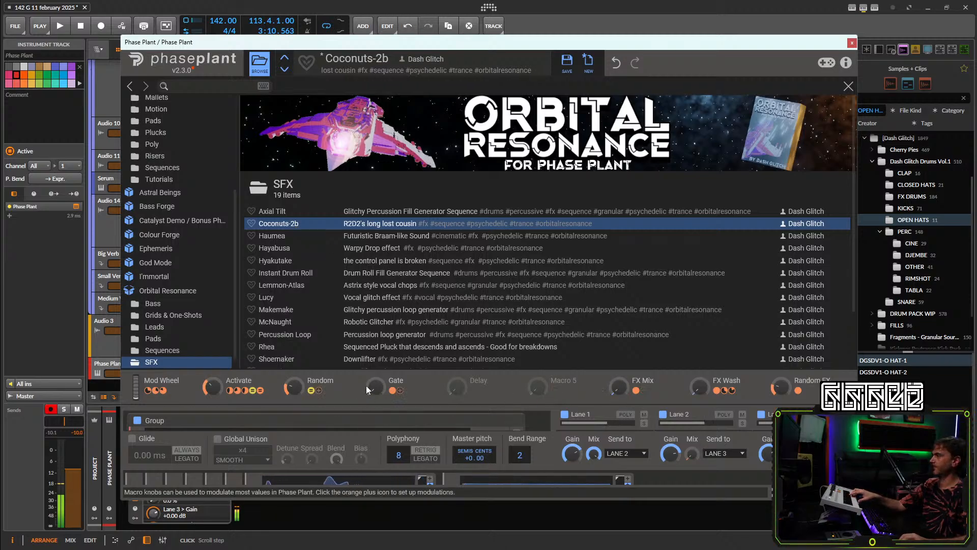
pyautogui.click(286, 237)
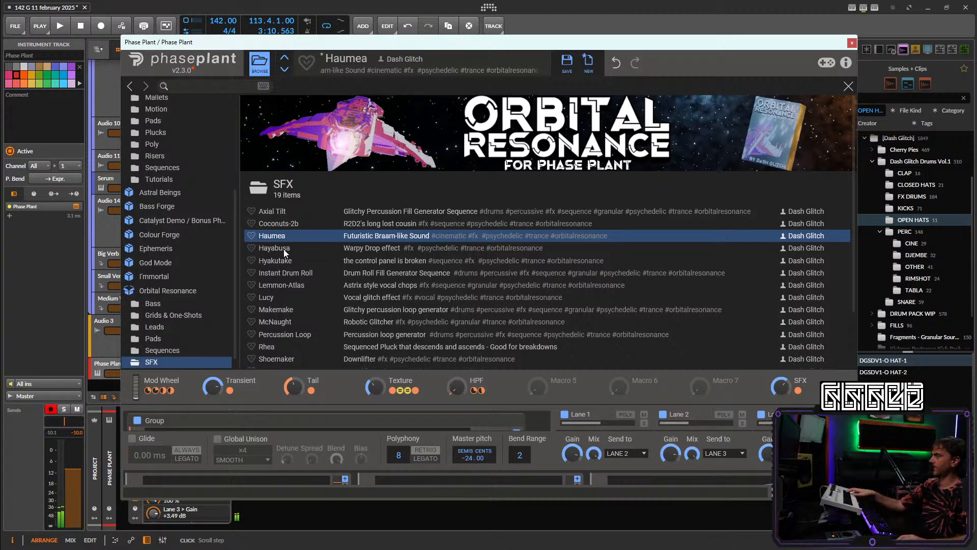
pyautogui.click(283, 249)
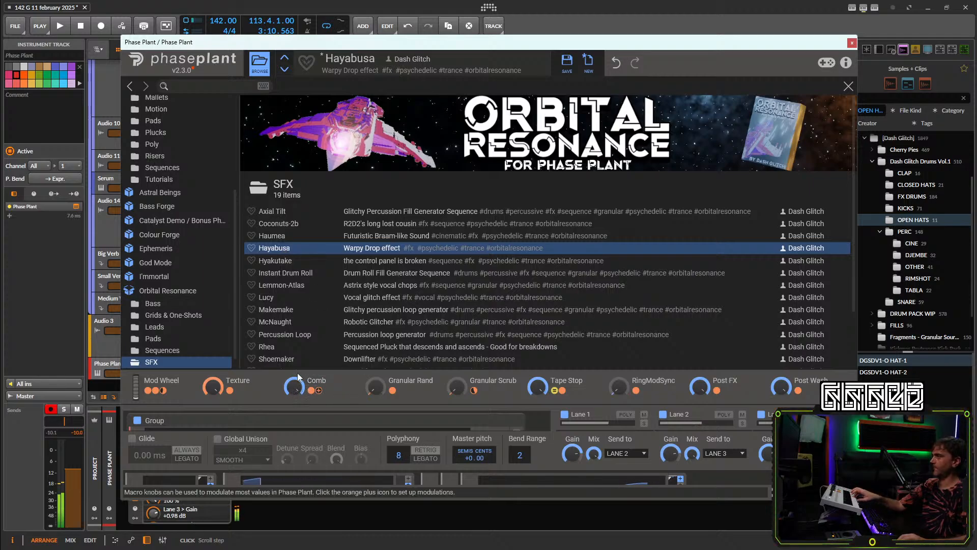
pyautogui.click(286, 262)
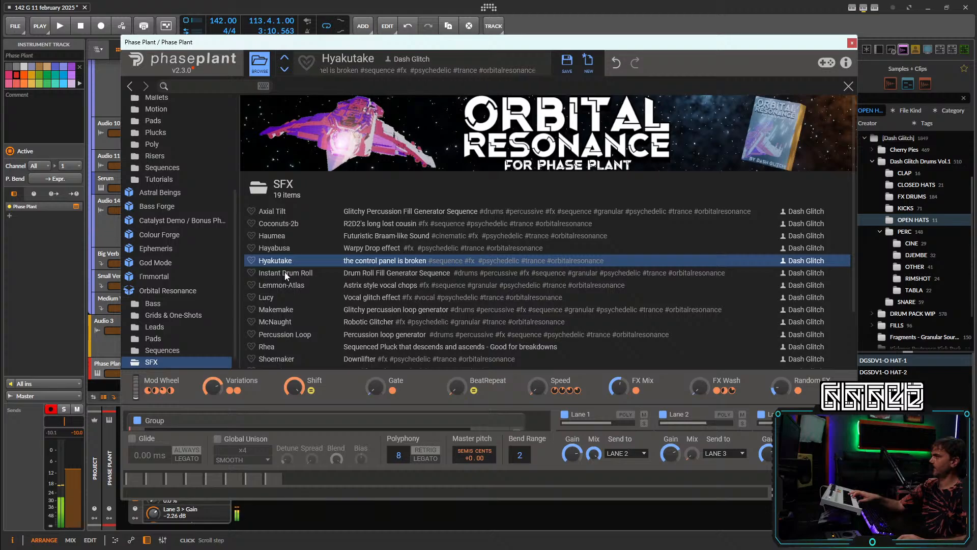
# Load the Instant Drum Roll preset, turn BeatRepeat fully down and sweep the Speed macro repeatedly, up to 94%, while auditioning.
pyautogui.click(285, 273)
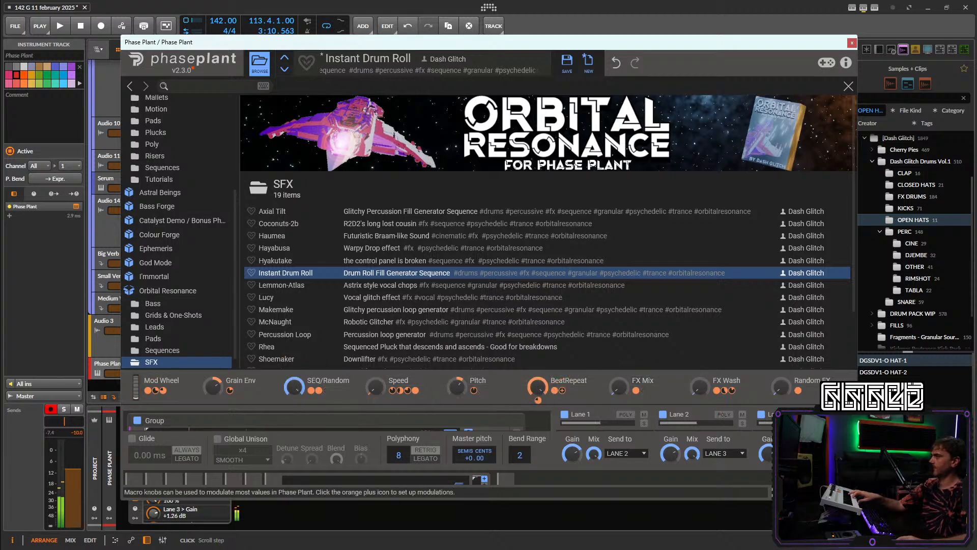
pyautogui.moveTo(538, 389); pyautogui.dragTo(537, 488)
pyautogui.moveTo(375, 390); pyautogui.dragTo(375, 321)
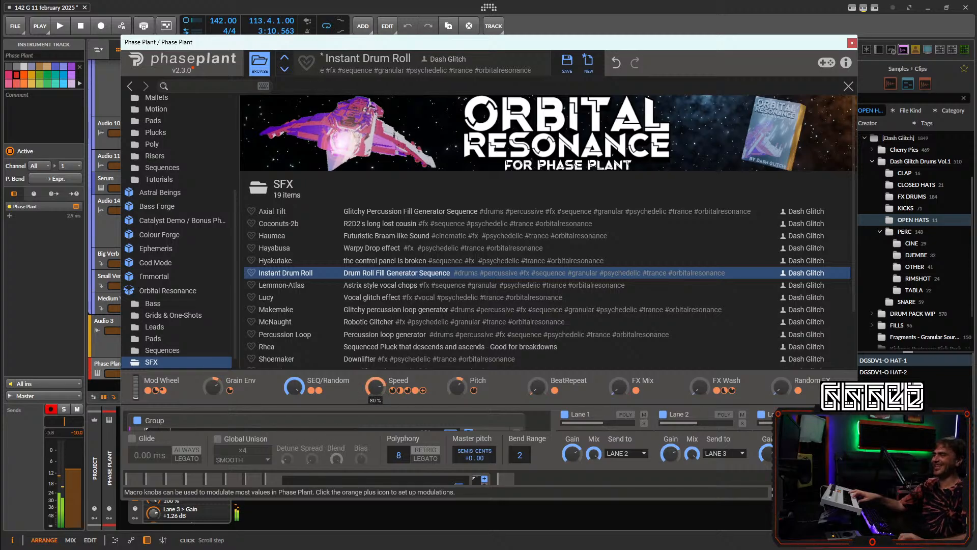
pyautogui.moveTo(375, 390); pyautogui.dragTo(376, 391)
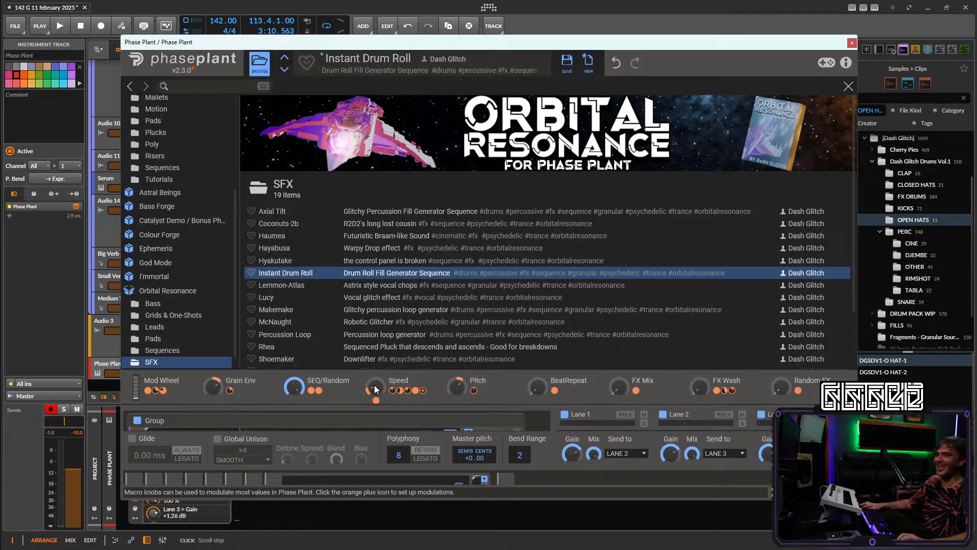
pyautogui.moveTo(375, 389); pyautogui.dragTo(377, 393)
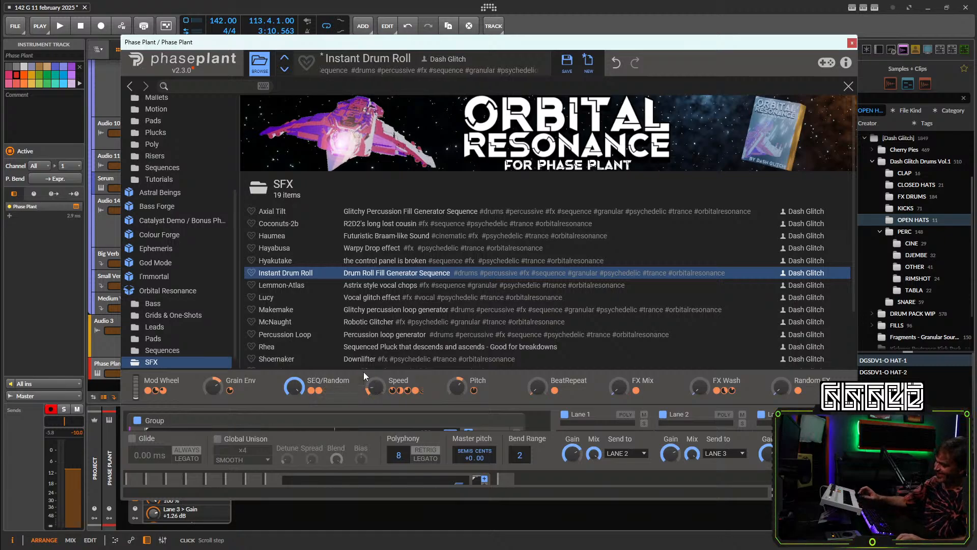
pyautogui.moveTo(375, 387); pyautogui.dragTo(375, 335)
pyautogui.moveTo(375, 386); pyautogui.dragTo(374, 353)
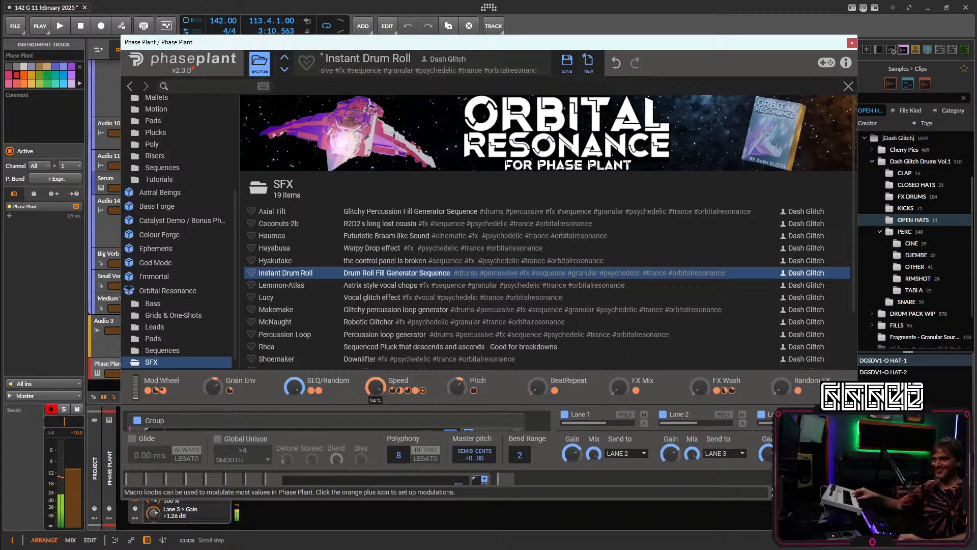
pyautogui.moveTo(375, 387); pyautogui.dragTo(355, 404)
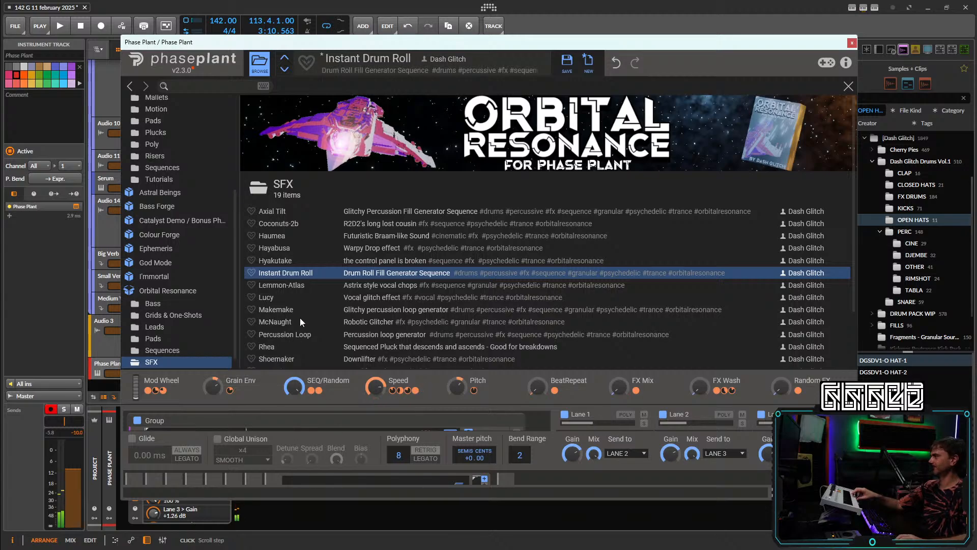
# Audition the SFX presets Lemmon-Atlas, Lucy, Makemake, McNaught, Percussion Loop and Rhea in turn.
pyautogui.click(292, 287)
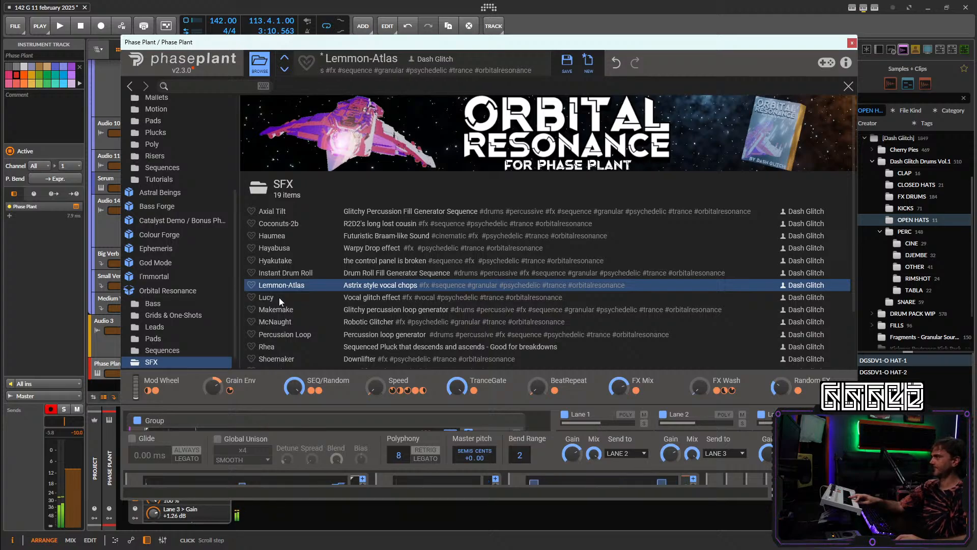
pyautogui.click(279, 297)
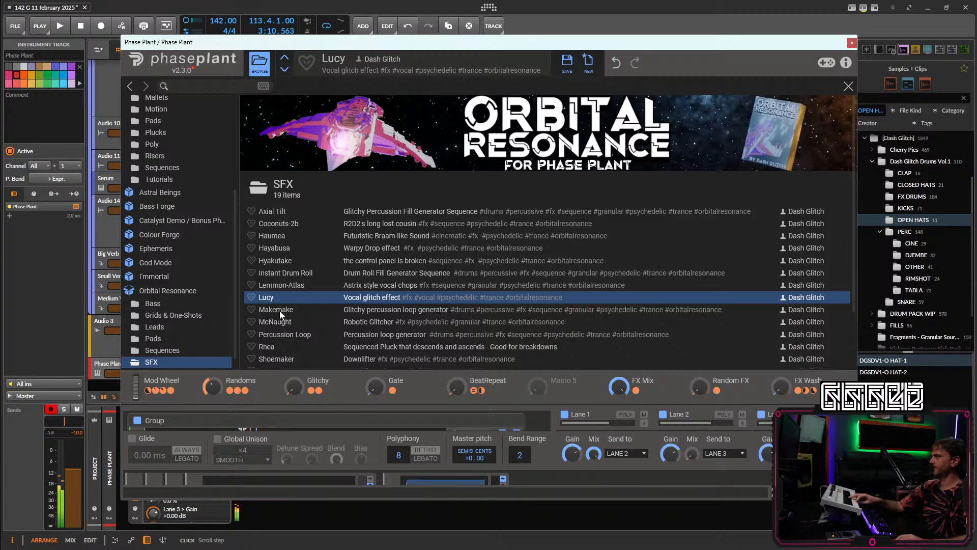
pyautogui.click(280, 310)
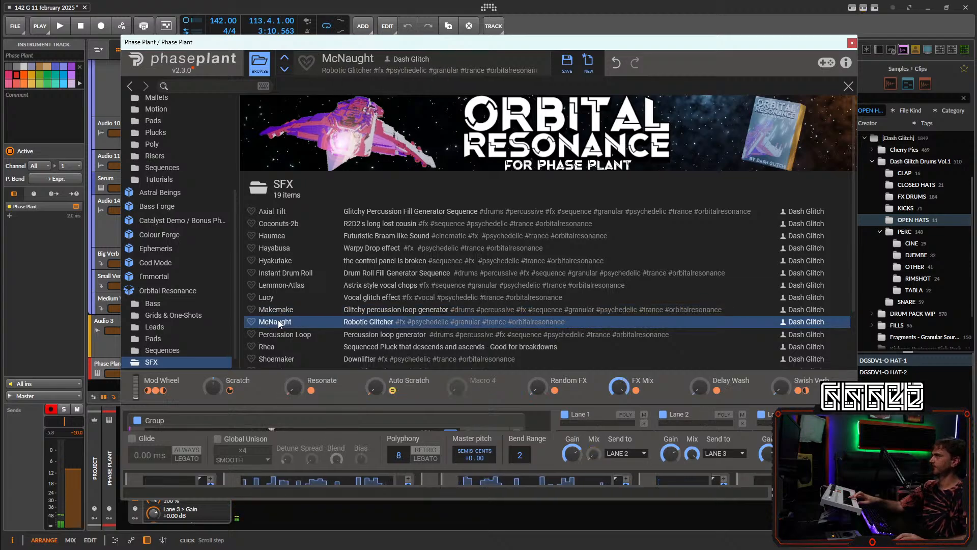
pyautogui.click(280, 323)
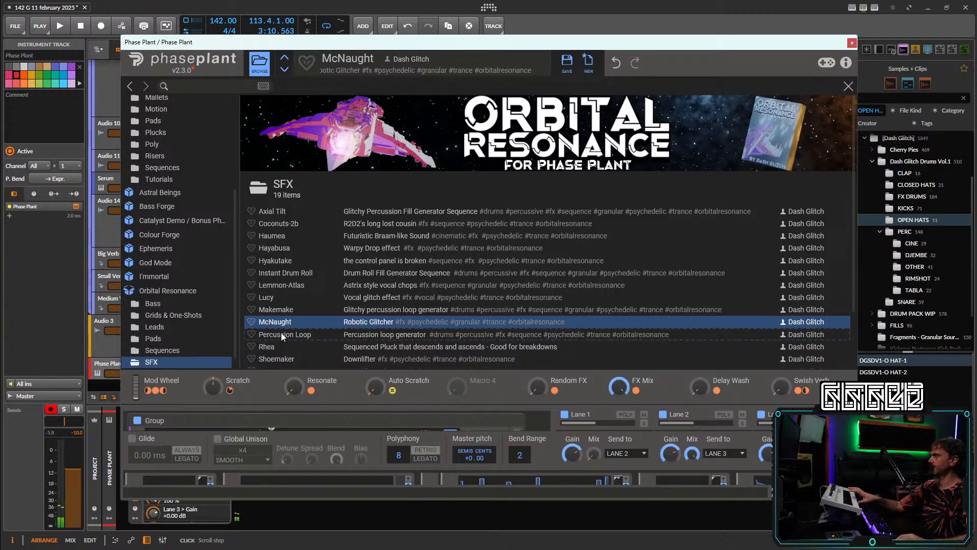
pyautogui.click(281, 332)
pyautogui.scroll(-2, 306, 328)
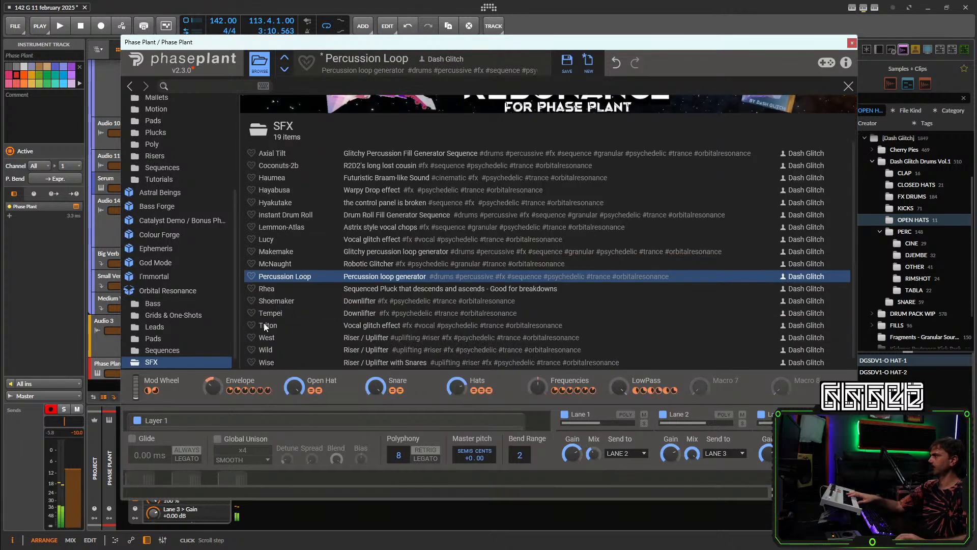
pyautogui.click(283, 287)
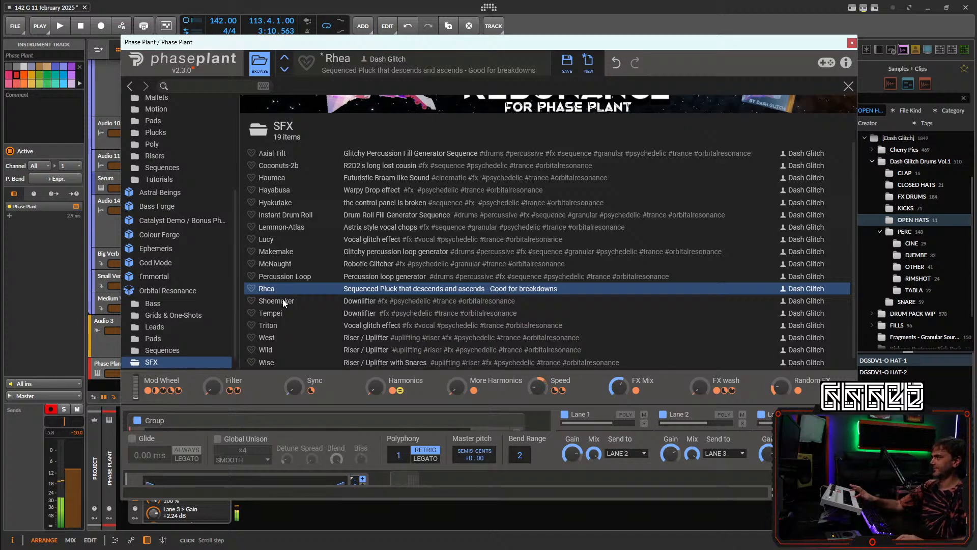
# Load the Wise riser preset, audition its Frq Shift macro up to 60% and back to 0%, and close the Phase Plant window.
pyautogui.scroll(-1, 282, 298)
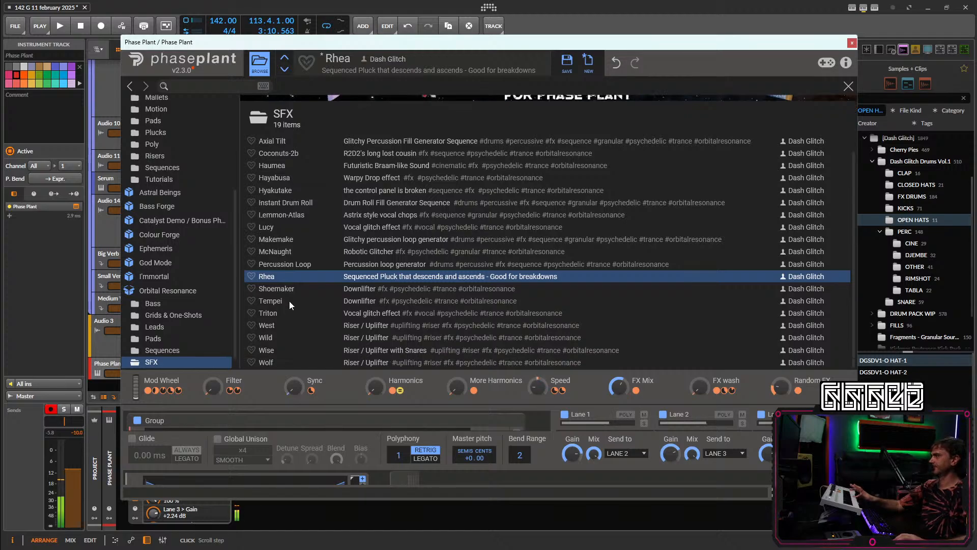
pyautogui.click(267, 351)
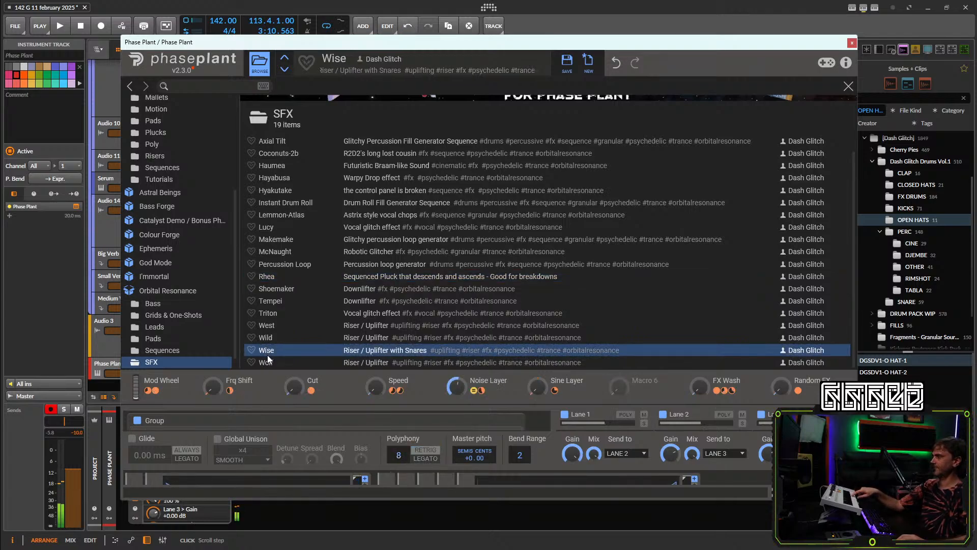
pyautogui.moveTo(211, 389); pyautogui.dragTo(211, 328)
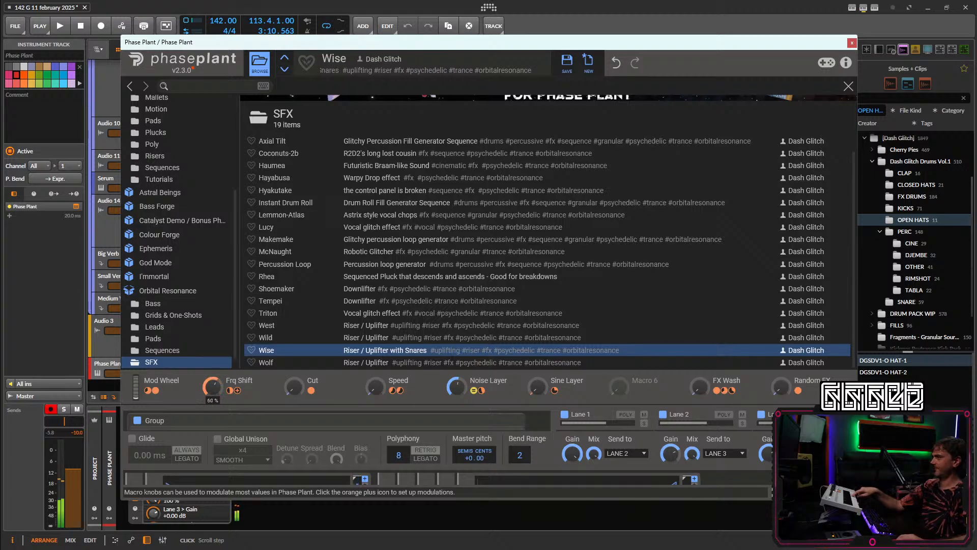
pyautogui.moveTo(212, 389); pyautogui.dragTo(268, 398)
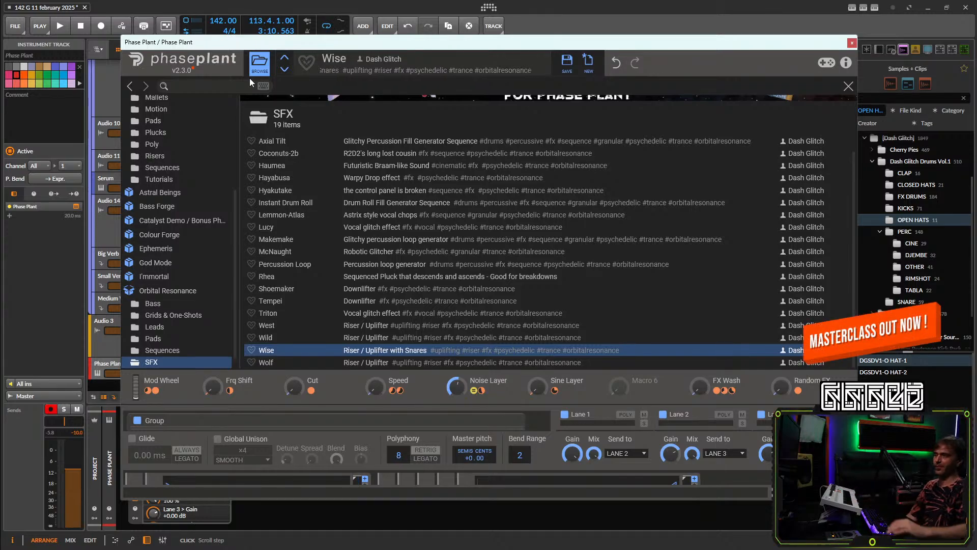
pyautogui.click(261, 63)
pyautogui.click(851, 43)
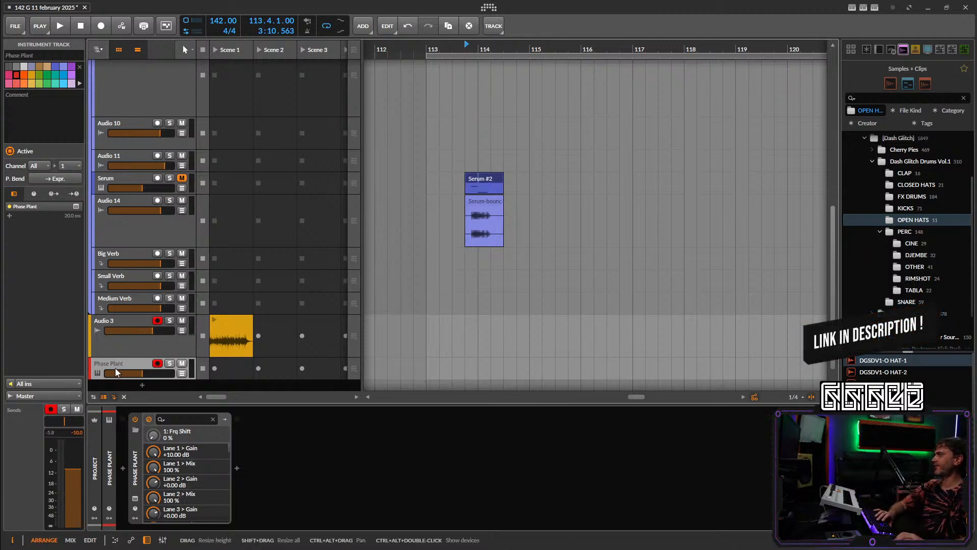
# Delete the Phase Plant SFX track at the end of the track list.
pyautogui.press('Delete')
pyautogui.hotkey('ctrl', 'z')
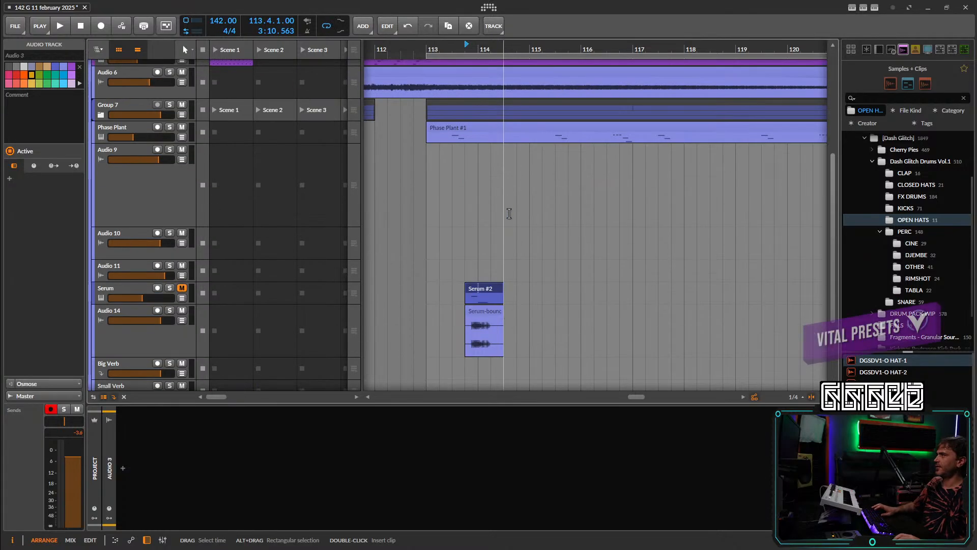
pyautogui.scroll(-5, 505, 224)
pyautogui.scroll(-3, 501, 264)
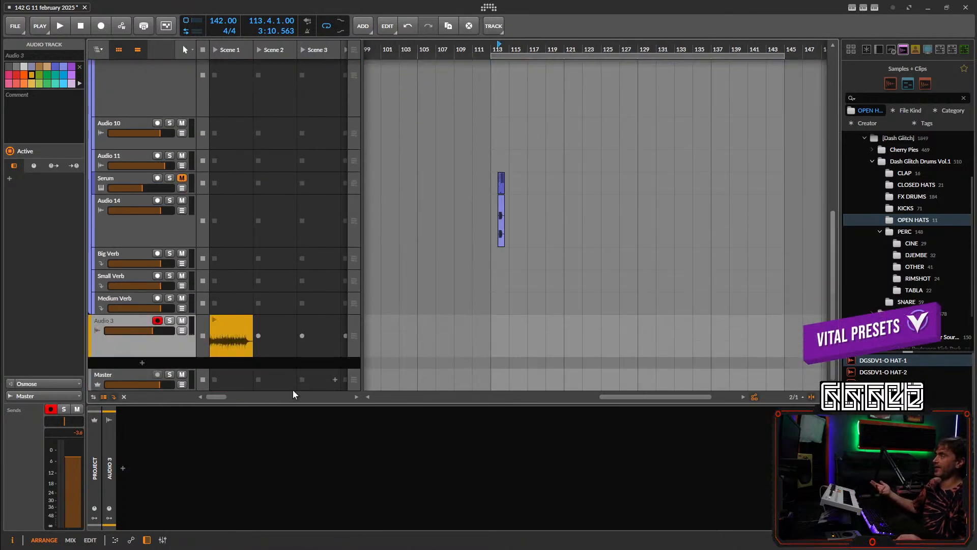
# Mute the Audio 14 track that holds the bounced Serum fragment.
pyautogui.scroll(3, 493, 300)
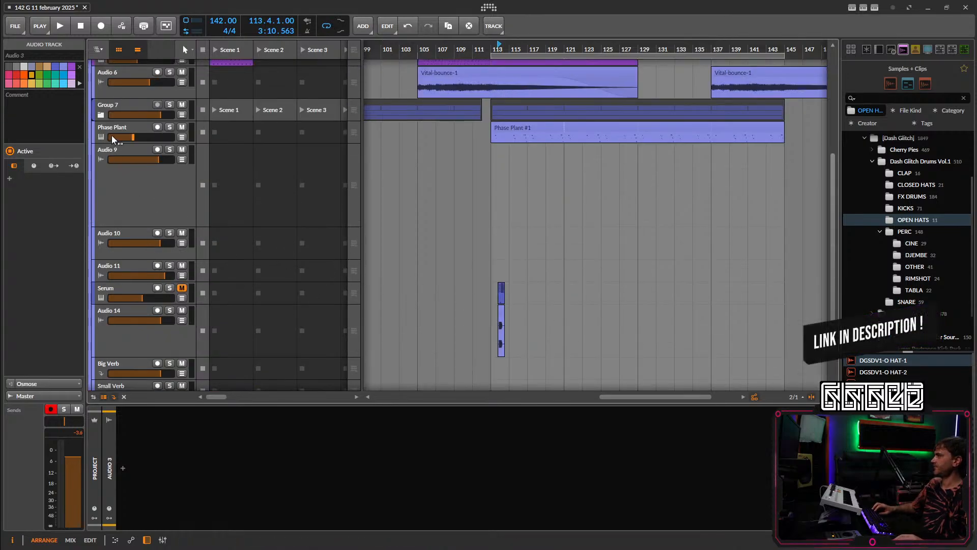
pyautogui.scroll(2, 493, 241)
pyautogui.scroll(2, 493, 241)
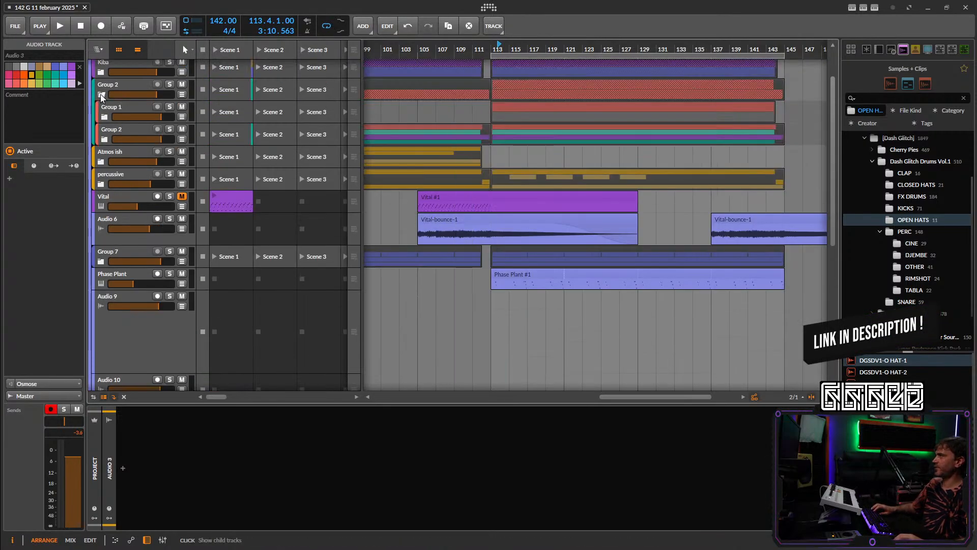
pyautogui.scroll(-5, 501, 229)
pyautogui.scroll(-2, 502, 227)
pyautogui.scroll(-2, 473, 235)
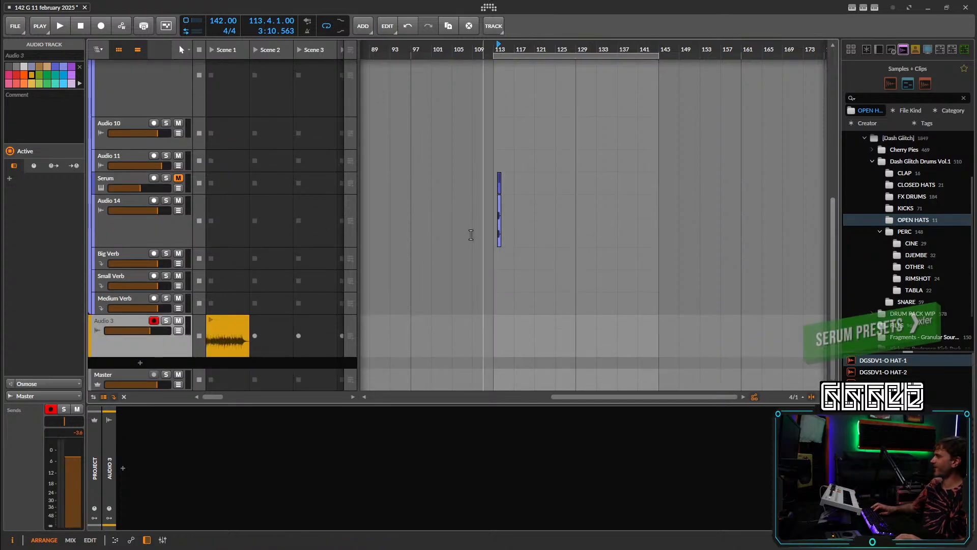
pyautogui.scroll(5, 473, 274)
pyautogui.scroll(-3, 473, 284)
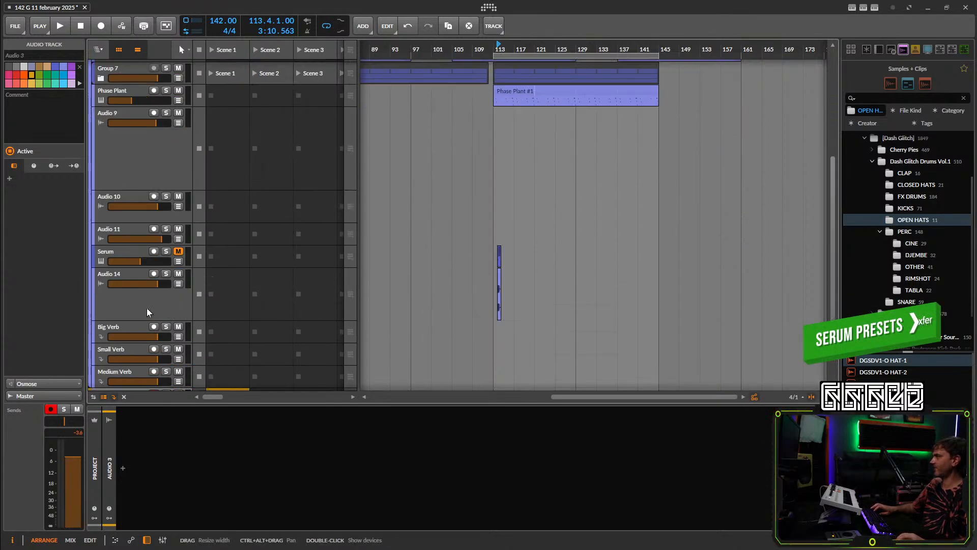
pyautogui.click(178, 273)
# Extend the arranger loop region back to start at bar 17 with a length of 128 bars, and save the project.
pyautogui.scroll(5, 453, 251)
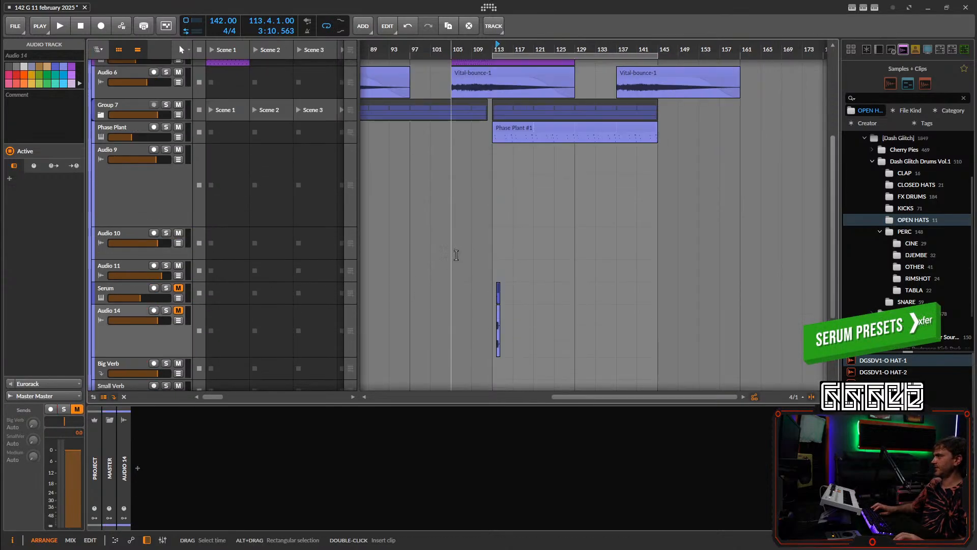
pyautogui.scroll(-2, 504, 255)
pyautogui.hscroll(-3, 605, 189)
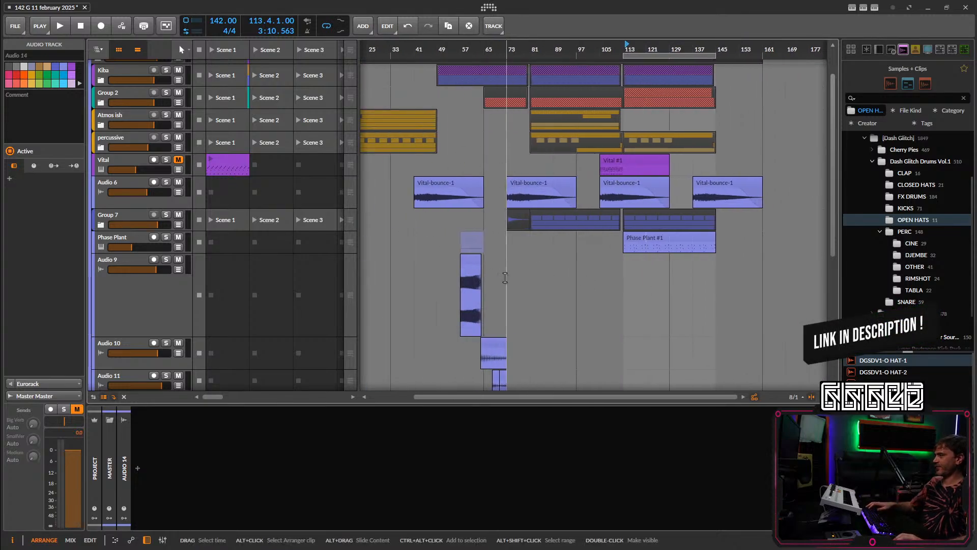
pyautogui.scroll(1, 606, 189)
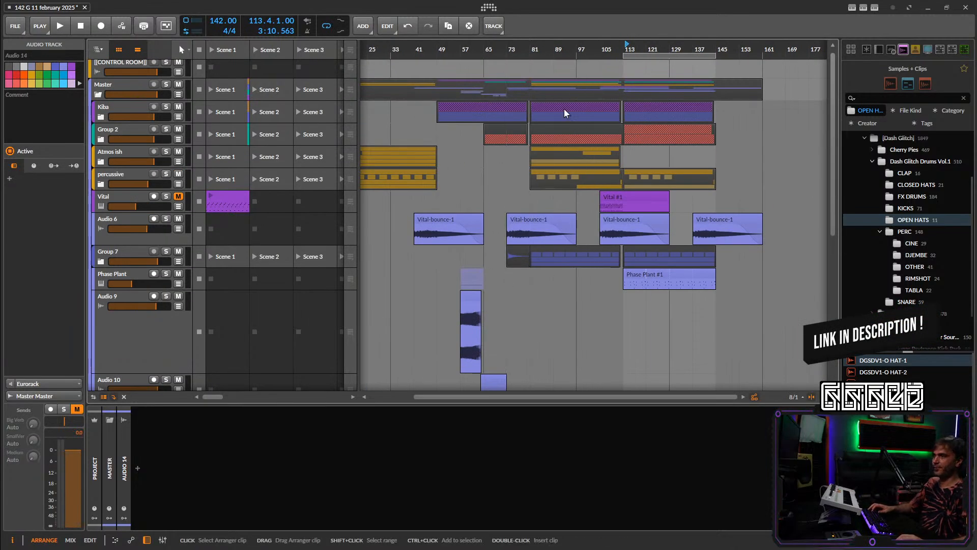
pyautogui.hscroll(-2, 564, 109)
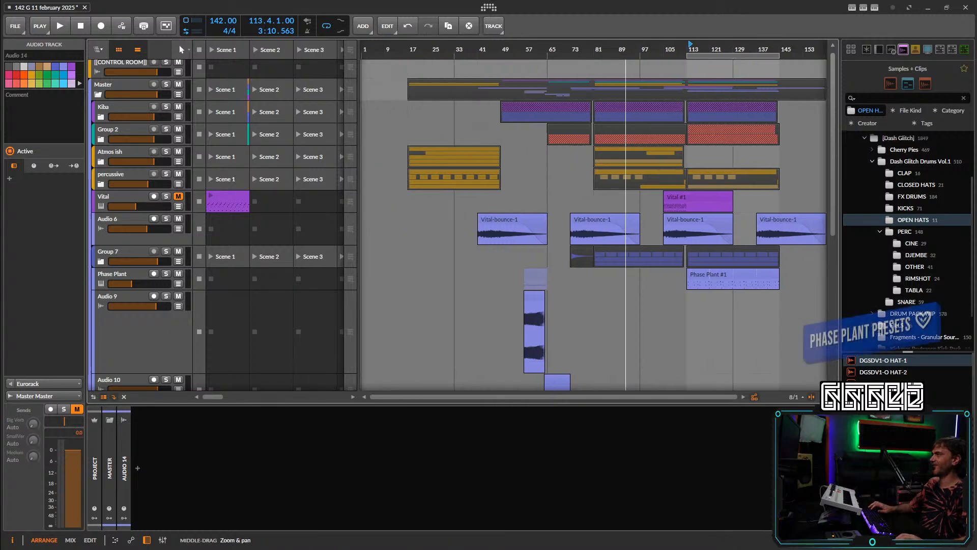
pyautogui.moveTo(699, 55); pyautogui.dragTo(422, 55)
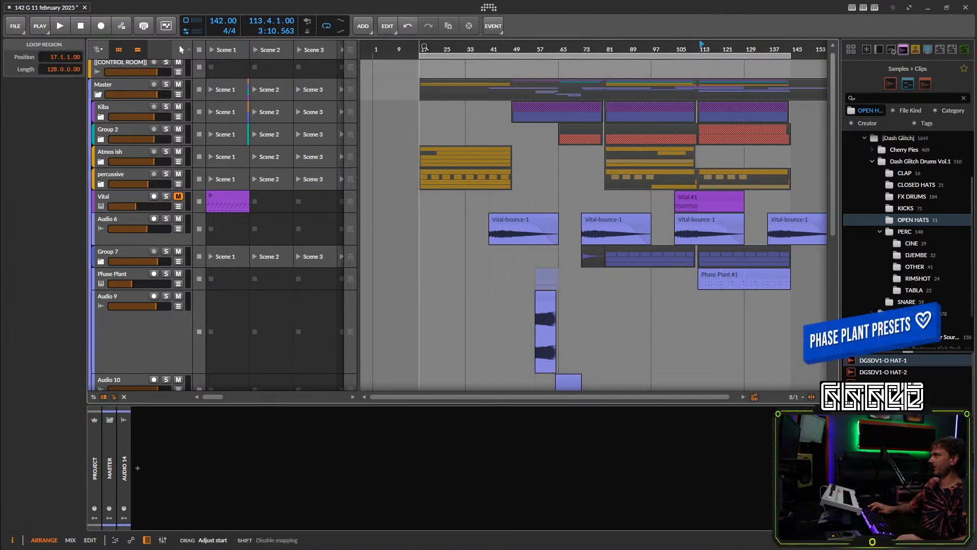
pyautogui.hotkey('ctrl', 's')
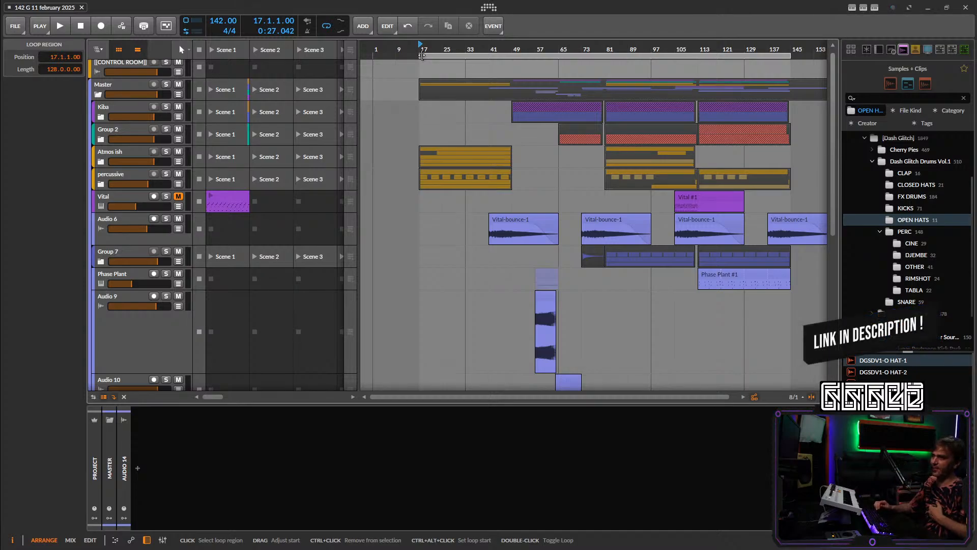
# Play the arrangement from bar 17 to listen through the intro and first drop, and stop playback.
pyautogui.hscroll(3, 570, 124)
pyautogui.hscroll(-3, 499, 102)
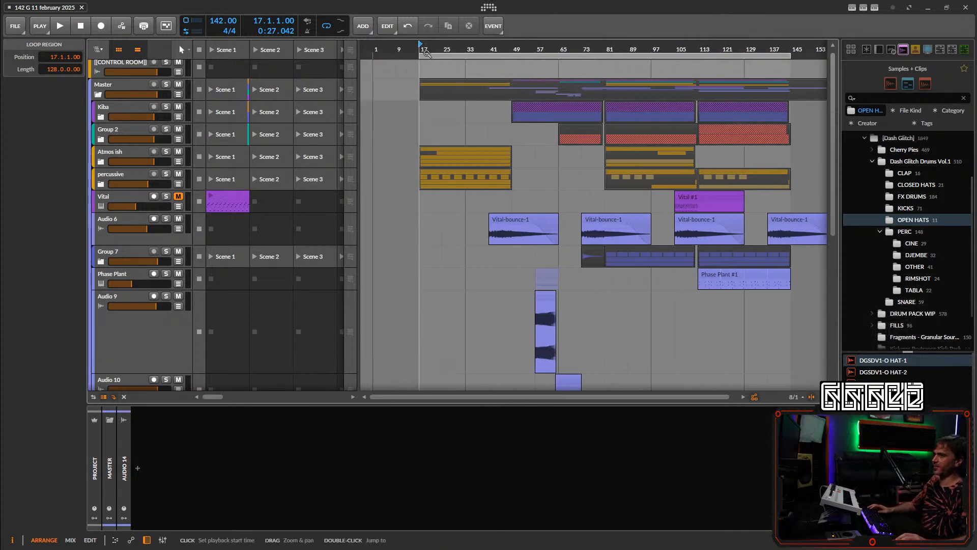
pyautogui.press('space')
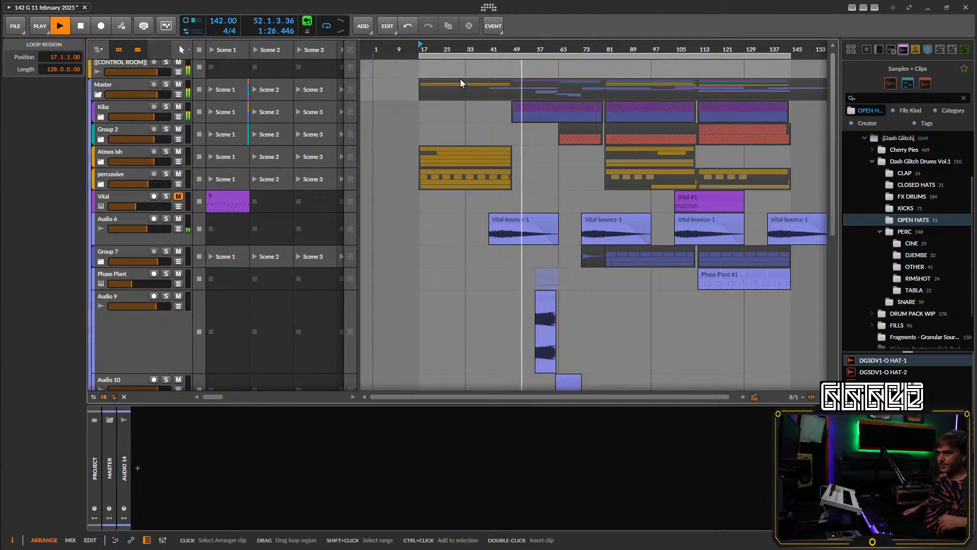
pyautogui.click(482, 70)
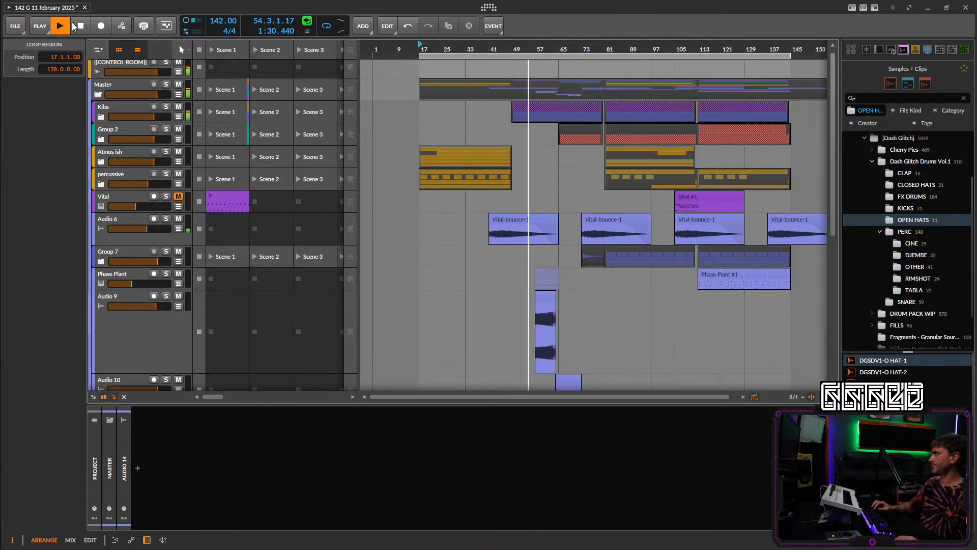
pyautogui.press('space')
# Save the project.
pyautogui.scroll(-3, 676, 214)
pyautogui.hscroll(4, 532, 209)
pyautogui.scroll(2, 613, 209)
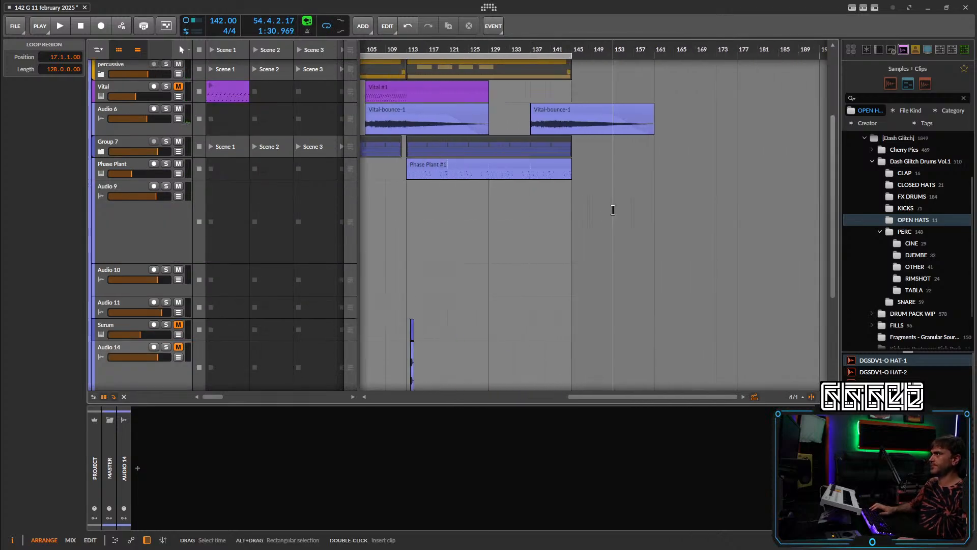
pyautogui.hotkey('ctrl', 's')
pyautogui.scroll(3, 613, 206)
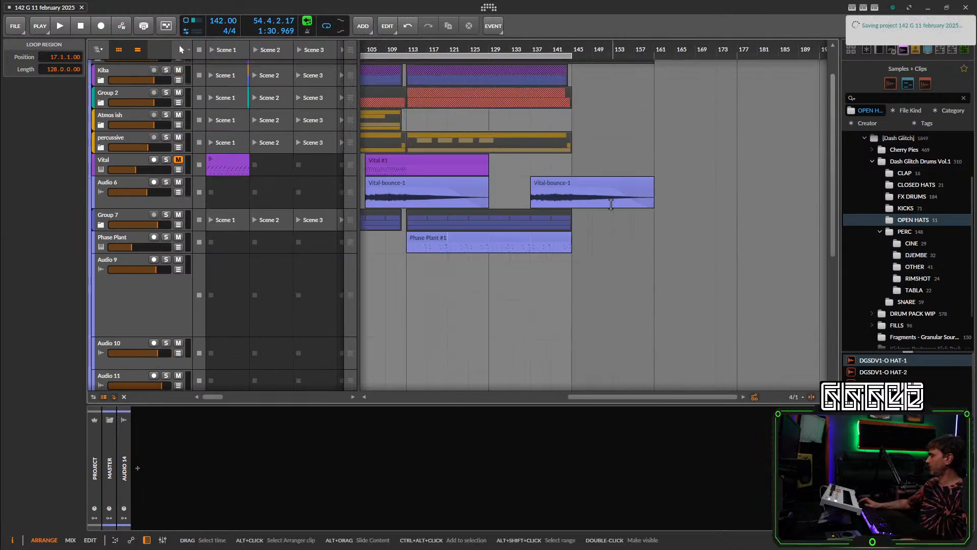
pyautogui.scroll(2, 144, 171)
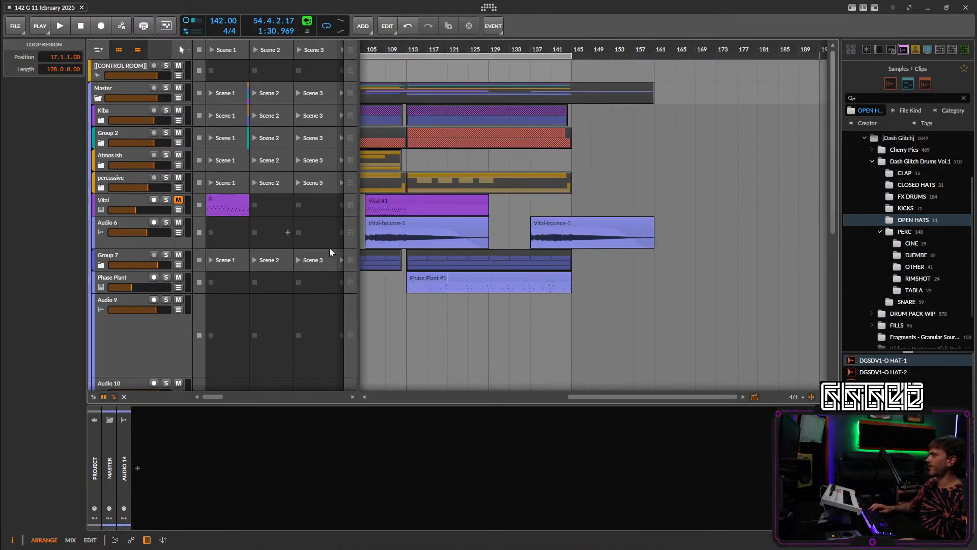
# Select the Serum and Audio 14 tracks and reduce Audio 14 to the minimum track height.
pyautogui.scroll(-4, 461, 265)
pyautogui.scroll(-2, 461, 265)
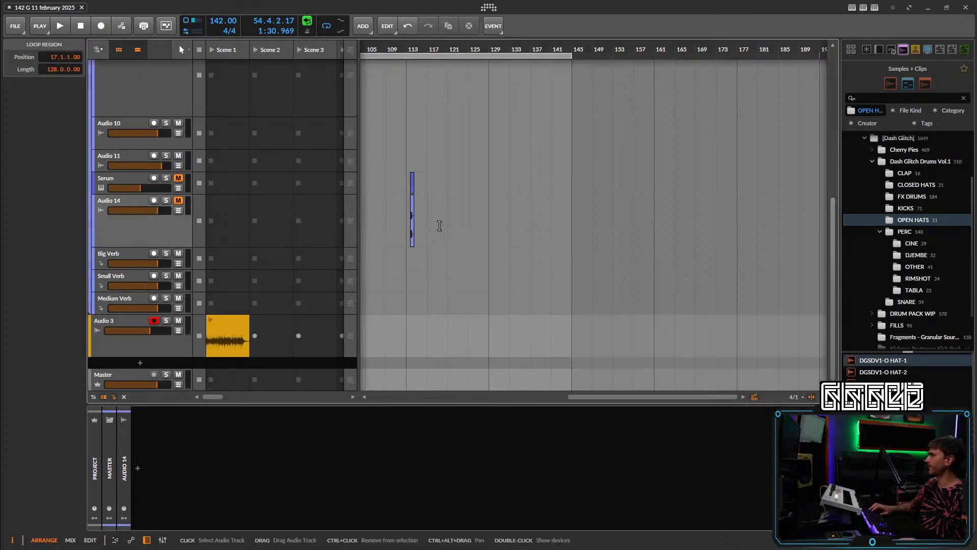
pyautogui.scroll(4, 340, 250)
pyautogui.click(130, 329)
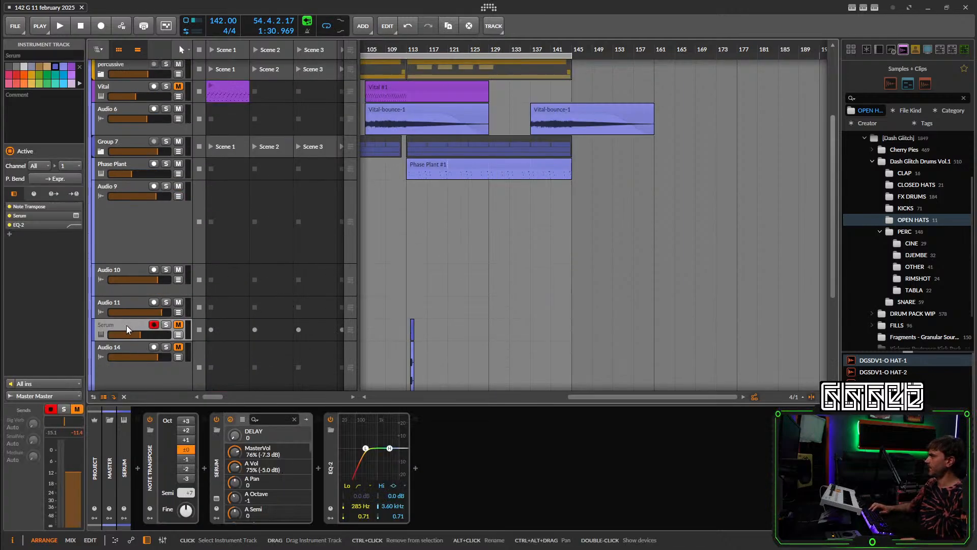
pyautogui.scroll(-5, 463, 293)
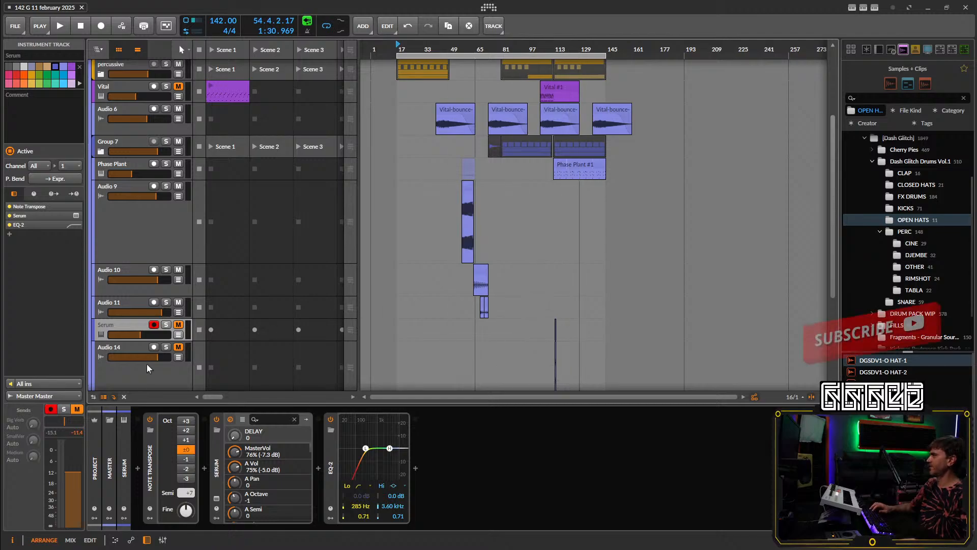
pyautogui.click(136, 372)
pyautogui.keyDown('ctrl'); pyautogui.click(135, 330); pyautogui.keyUp('ctrl')
pyautogui.scroll(-1, 133, 306)
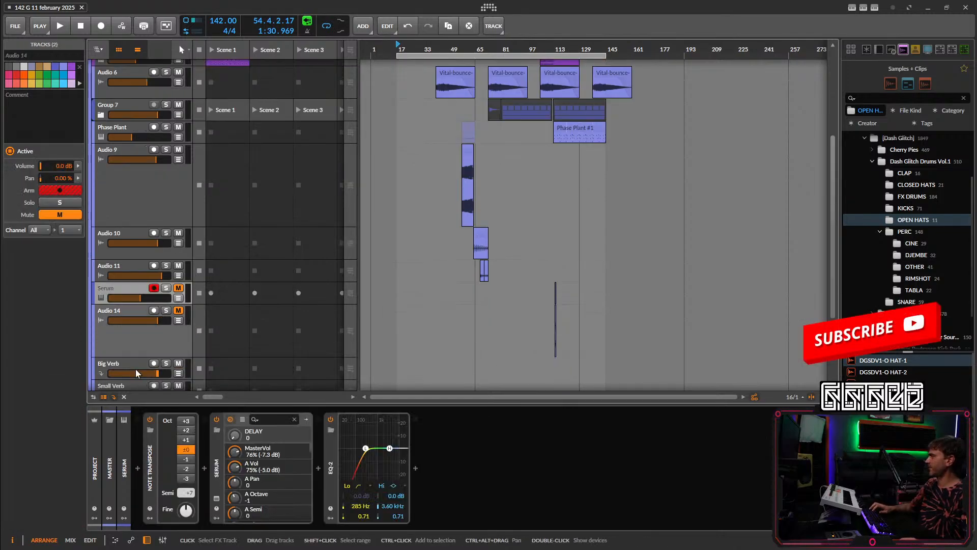
# Select the tracks Audio 9 to Audio 11 and reduce them together to the minimum track height.
pyautogui.click(134, 270)
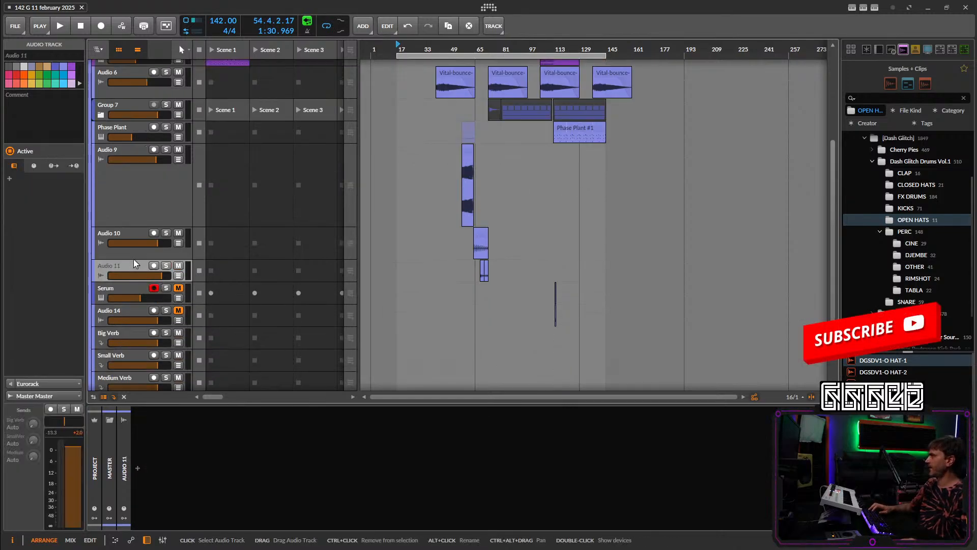
pyautogui.scroll(3, 395, 231)
pyautogui.keyDown('shift'); pyautogui.click(152, 265); pyautogui.keyUp('shift')
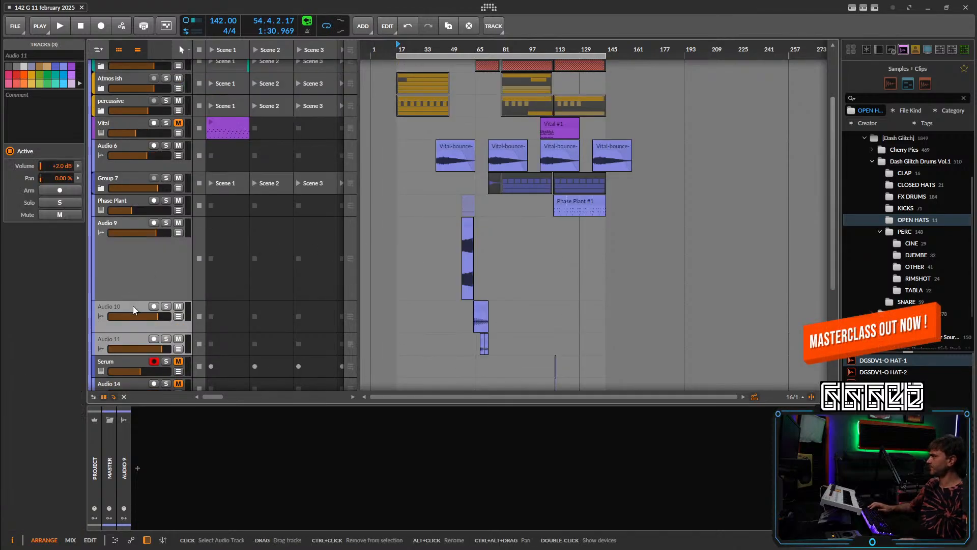
pyautogui.moveTo(133, 299); pyautogui.dragTo(153, 216)
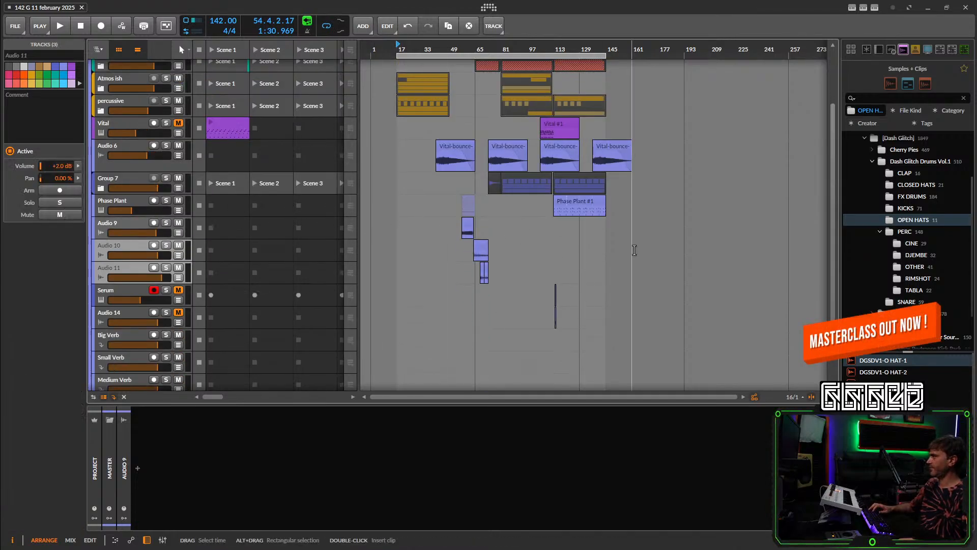
# Copy the Kiba group's clips from bar 113 to bar 193, in the empty area after the arrangement.
pyautogui.hscroll(3, 601, 239)
pyautogui.scroll(2, 586, 153)
pyautogui.scroll(1, 570, 94)
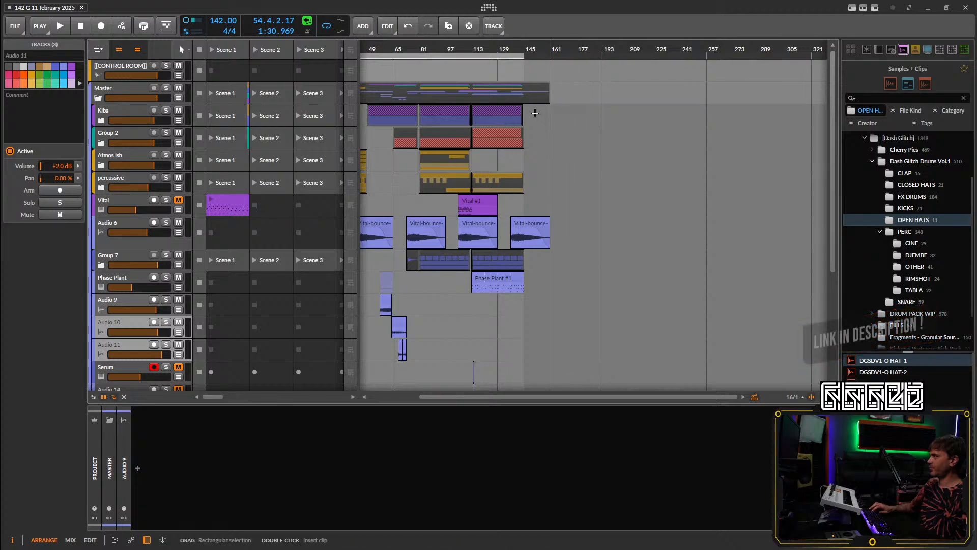
pyautogui.moveTo(496, 113); pyautogui.dragTo(625, 121)
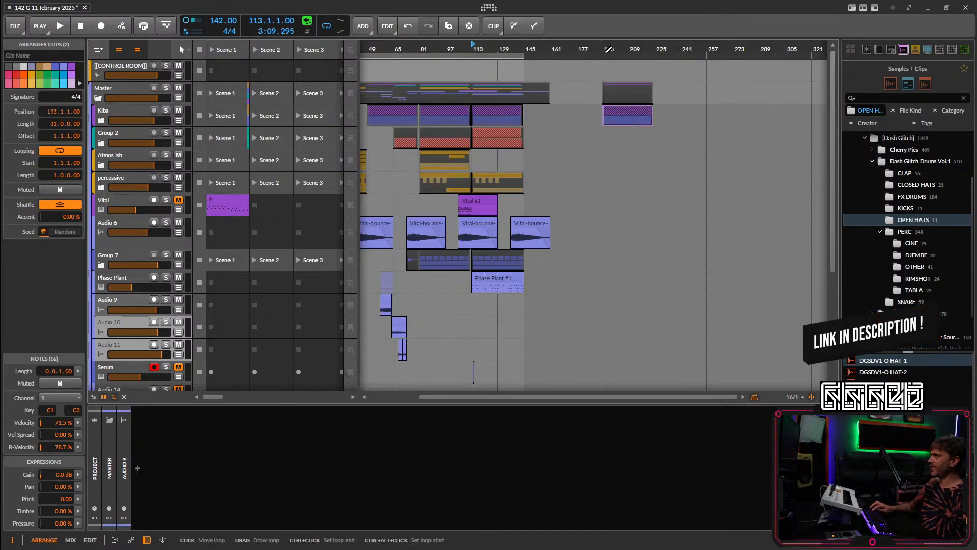
# Set the loop region to bars 193 to 225 around the copied Kiba clips and briefly audition them from bar 193.
pyautogui.press('z')
pyautogui.moveTo(529, 51); pyautogui.dragTo(528, 91)
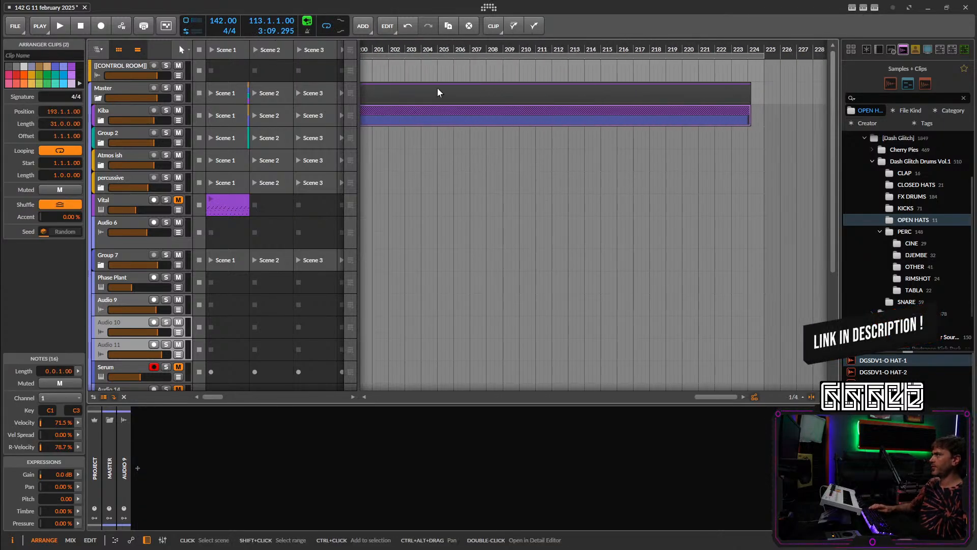
pyautogui.moveTo(438, 53); pyautogui.dragTo(537, 52)
pyautogui.moveTo(405, 53); pyautogui.dragTo(511, 51)
pyautogui.scroll(-1, 510, 87)
pyautogui.press('space')
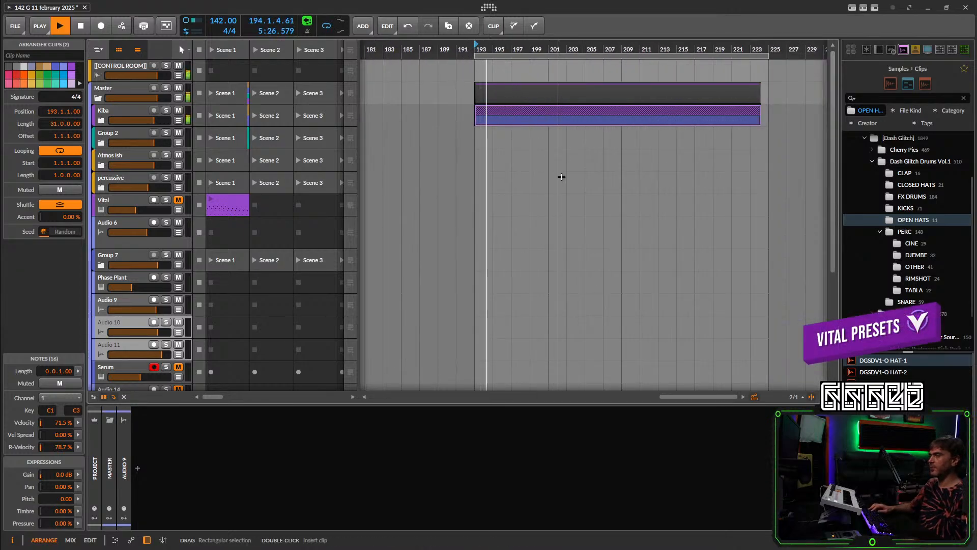
pyautogui.press('space')
# Add a new instrument track below Audio 3 and load the VST3 version of UVIWorkstation on it.
pyautogui.moveTo(579, 198); pyautogui.dragTo(530, 203)
pyautogui.scroll(-5, 529, 203)
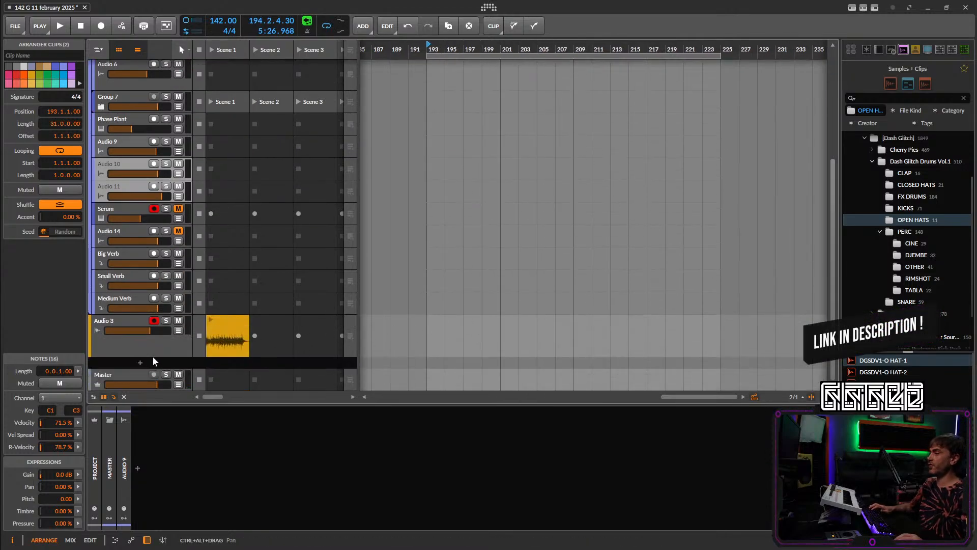
pyautogui.click(140, 362)
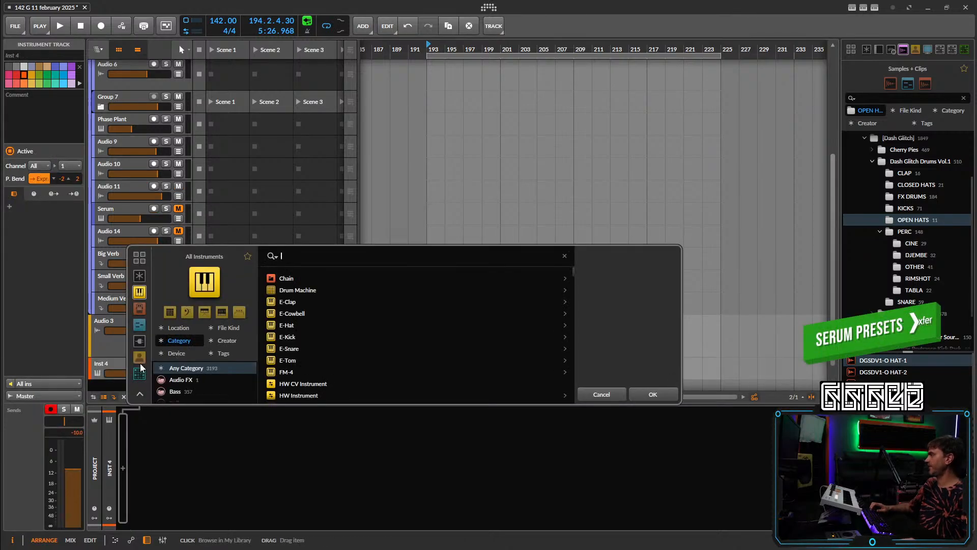
pyautogui.write('uvi')
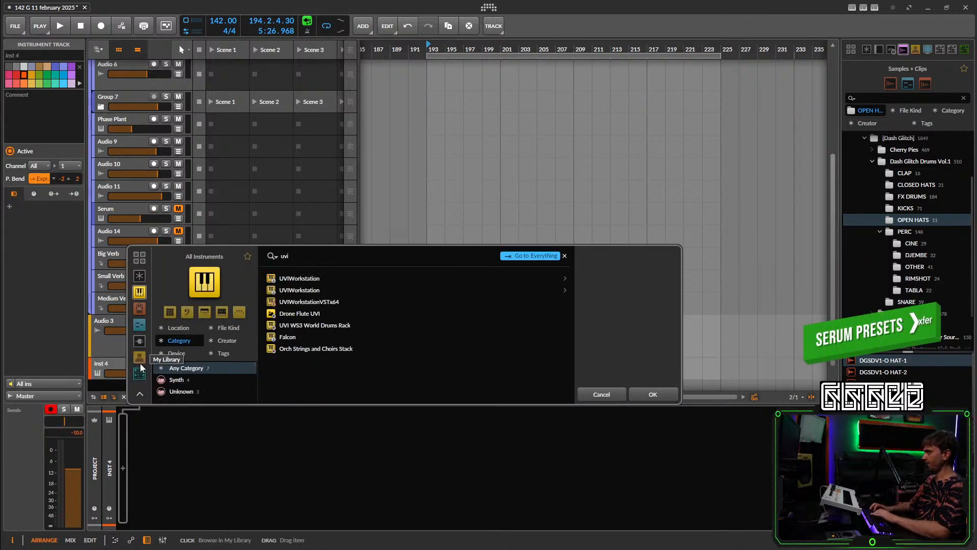
pyautogui.doubleClick(328, 292)
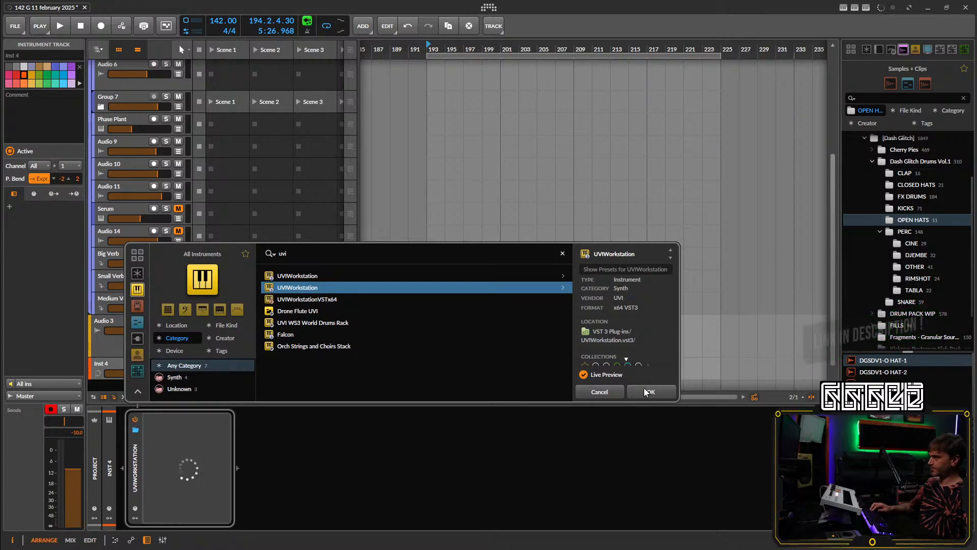
# Switch UVIWorkstation to its main view and open the soundbank browser.
pyautogui.click(591, 122)
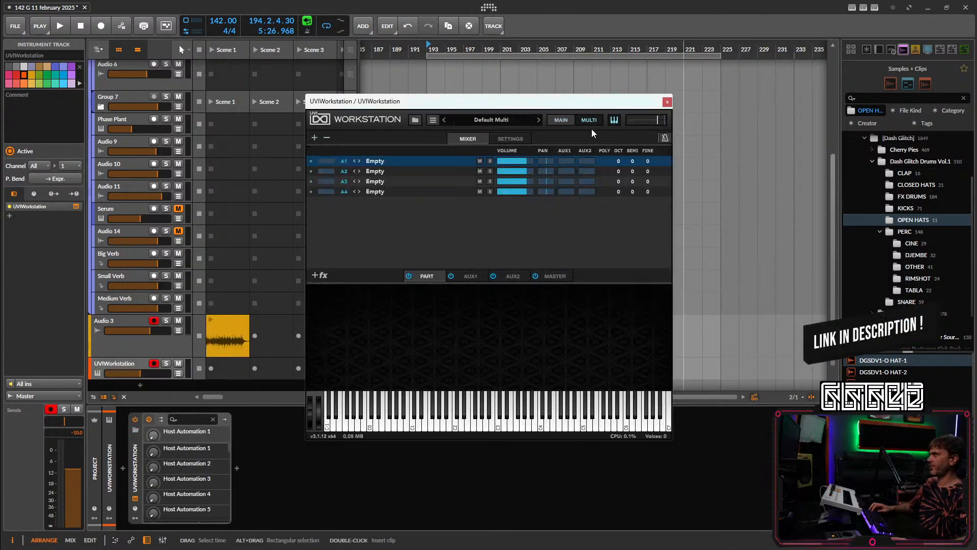
pyautogui.click(560, 120)
pyautogui.doubleClick(511, 122)
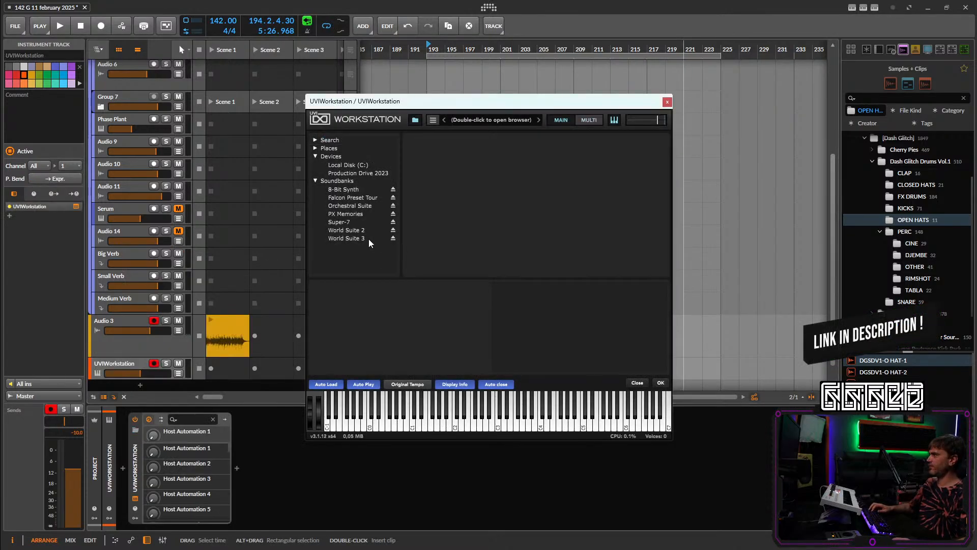
# Browse World Suite 3 to the Middle East vocal loops and phrases and load Gm-Egyptian Diva 1.wav from Egyptian Diva.
pyautogui.click(358, 239)
pyautogui.click(438, 158)
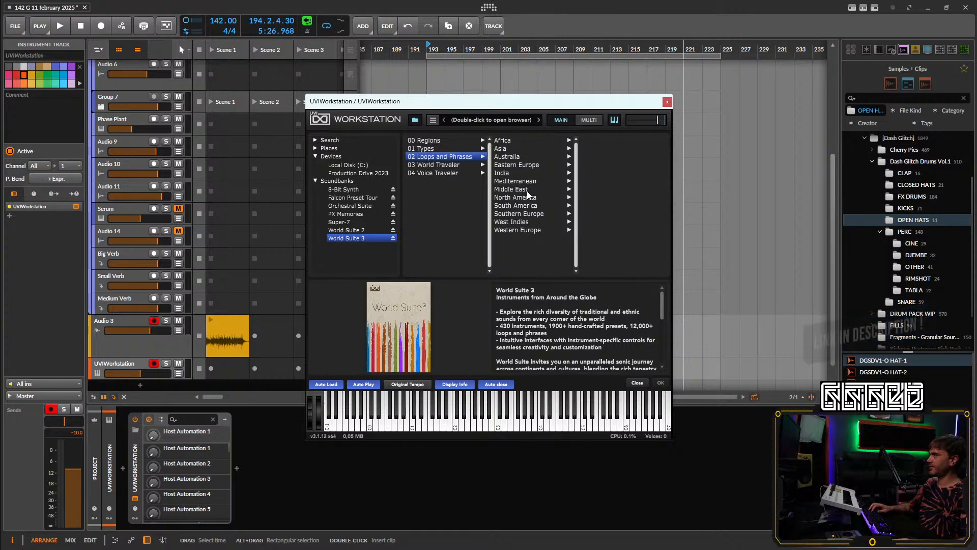
pyautogui.click(509, 189)
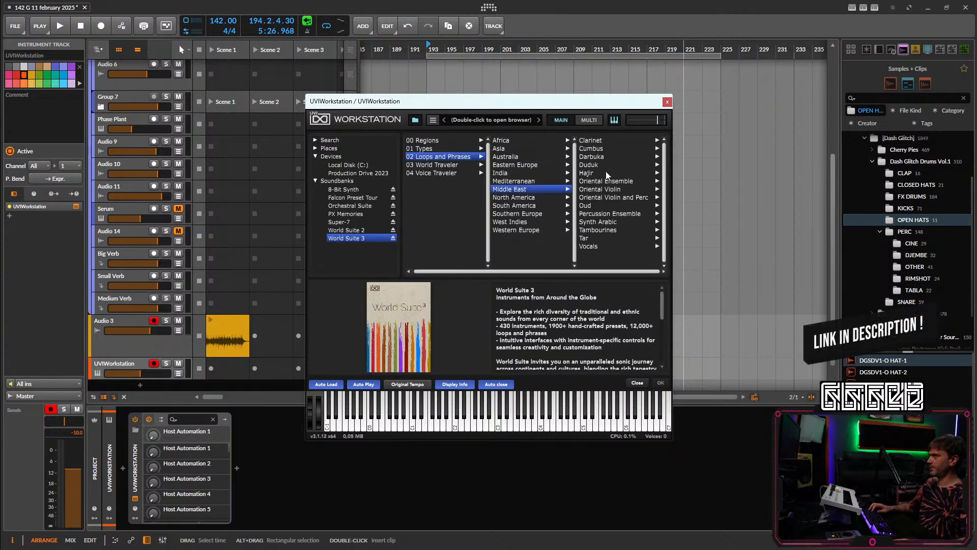
pyautogui.click(591, 247)
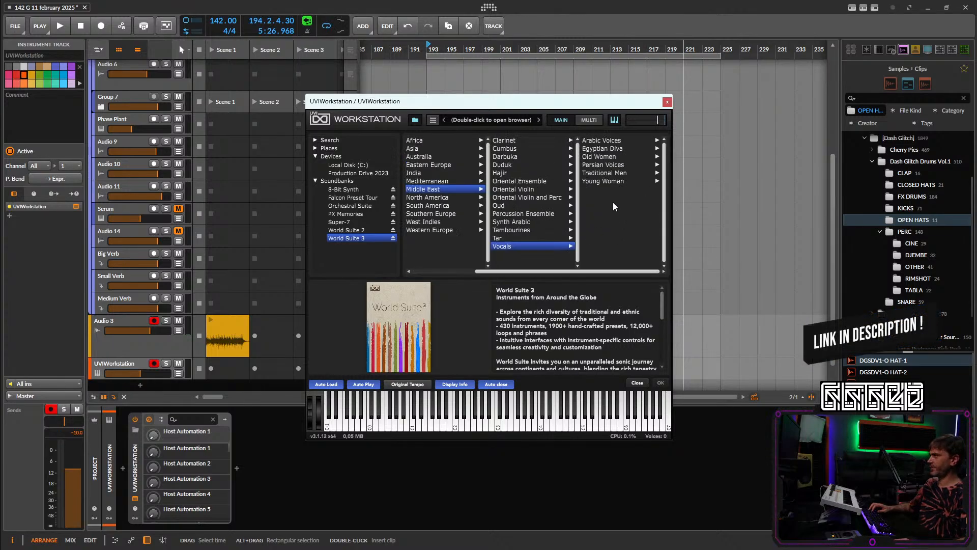
pyautogui.click(622, 148)
pyautogui.scroll(-10, 636, 173)
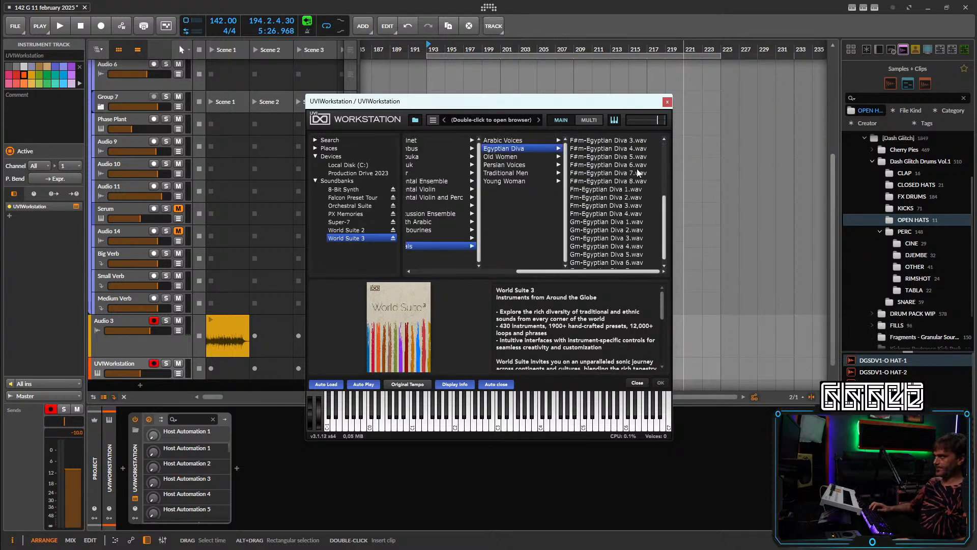
pyautogui.click(588, 216)
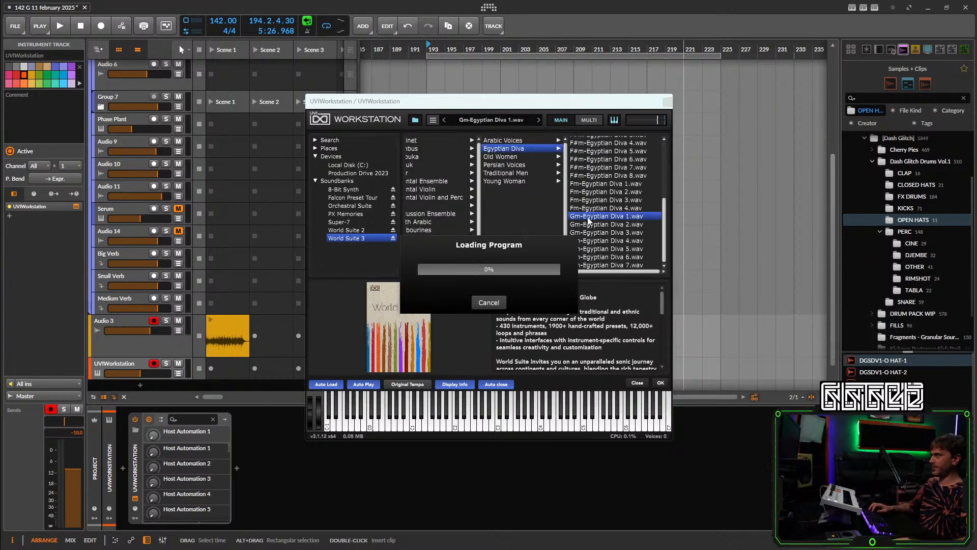
# Place the Gm-Egyptian Diva 1 sample at bar 193 on a new audio track below UVIWorkstation.
pyautogui.moveTo(539, 108); pyautogui.dragTo(755, 98)
pyautogui.scroll(-1, 463, 356)
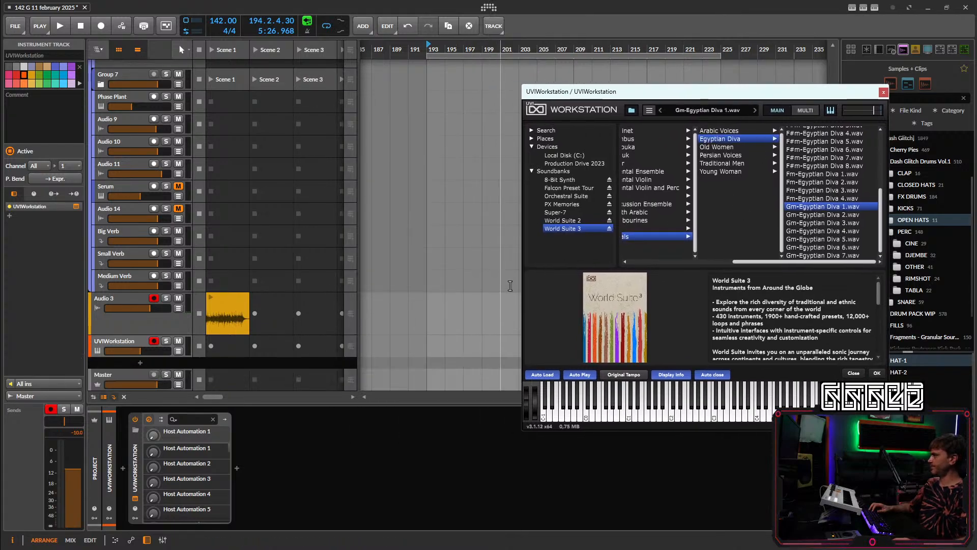
pyautogui.moveTo(460, 363); pyautogui.dragTo(458, 351)
pyautogui.click(135, 358)
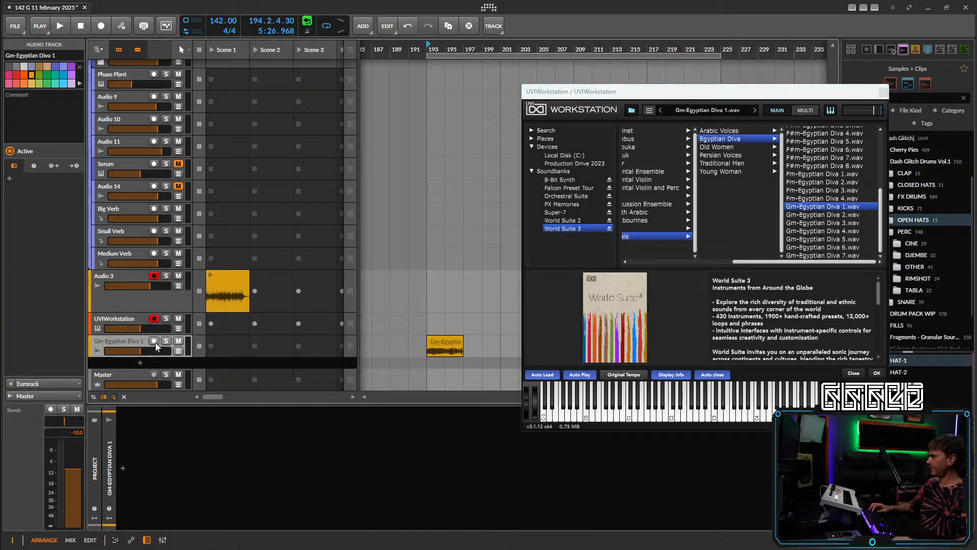
# Solo the Gm-Egyptian Diva 1 track, lower its volume to -26.2 dB and audition the vocal from bar 193.
pyautogui.click(167, 341)
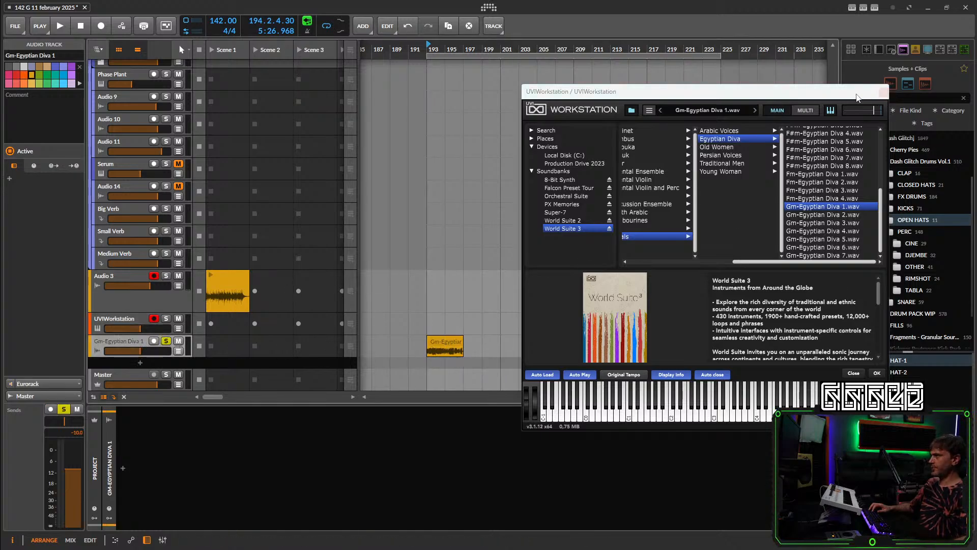
pyautogui.moveTo(857, 94); pyautogui.dragTo(938, 95)
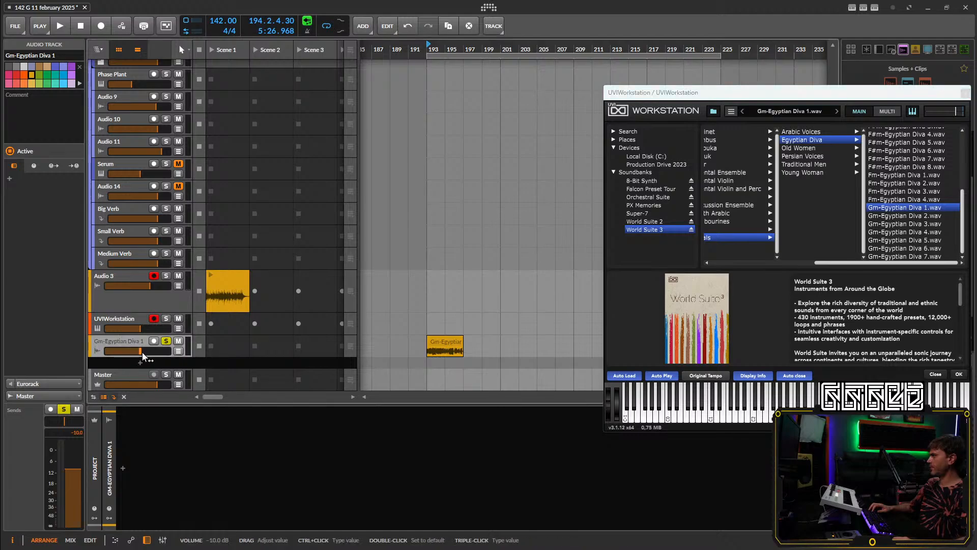
pyautogui.moveTo(145, 351); pyautogui.dragTo(124, 350)
pyautogui.press('space')
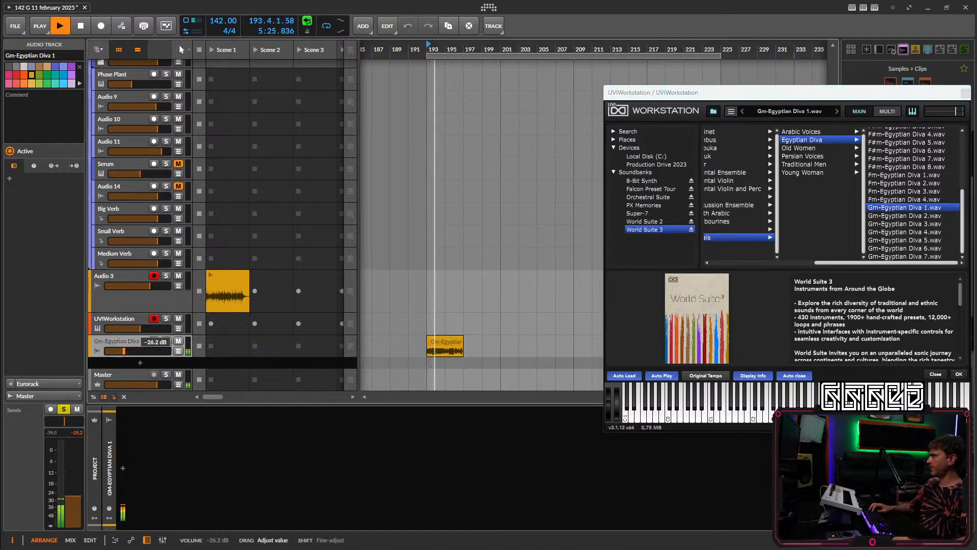
pyautogui.press('space')
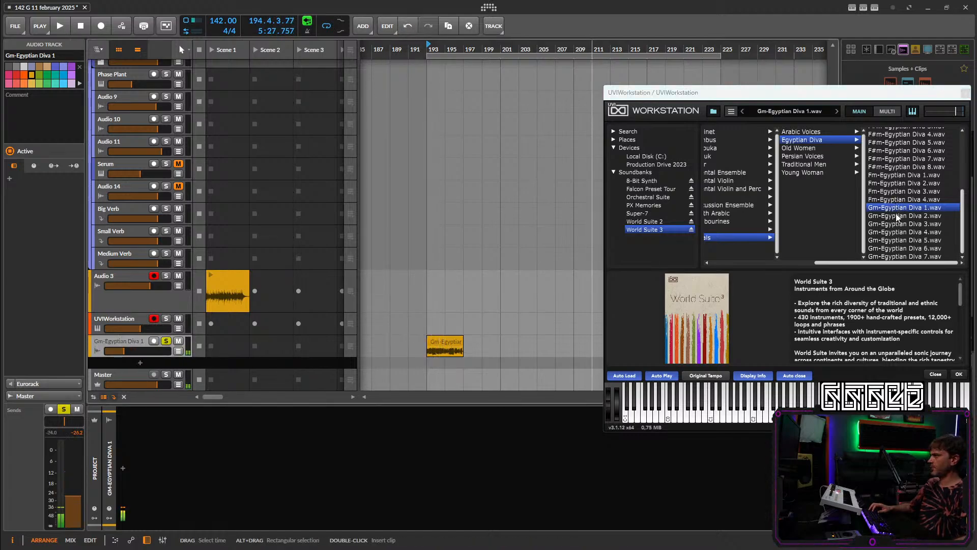
# Audition Gm-Egyptian Diva 2 in place of the vocal clip at bar 193 and replace it with Gm-Egyptian Diva 3.
pyautogui.moveTo(897, 218); pyautogui.dragTo(435, 350)
pyautogui.press('space')
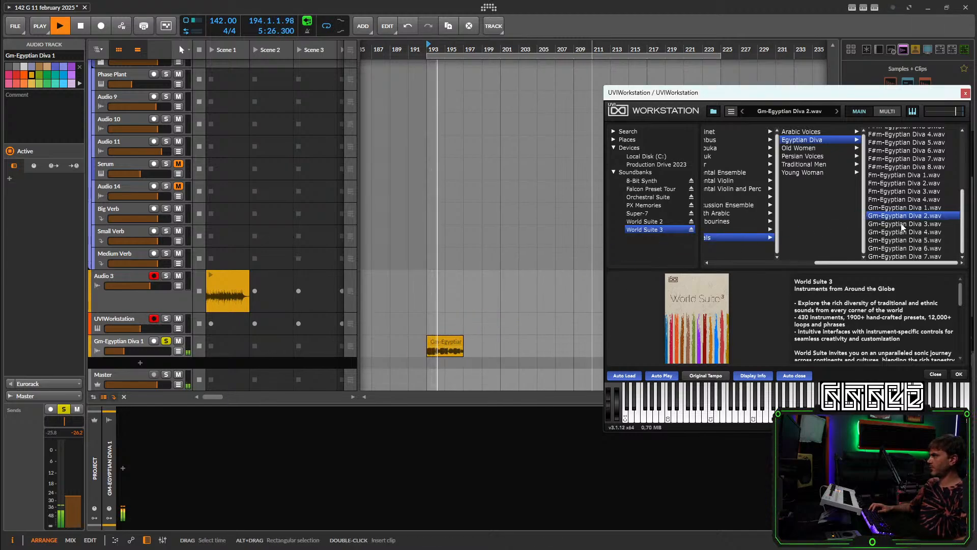
pyautogui.moveTo(902, 226); pyautogui.dragTo(447, 346)
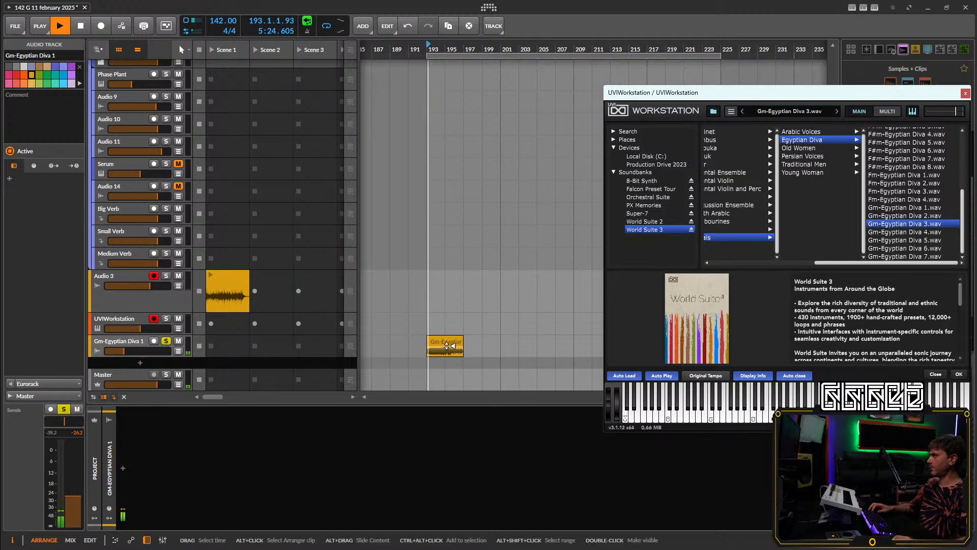
# Set the Gm-Egyptian Diva 3 clip's stretch mode to Raw and extend the clip to bar 199.
pyautogui.click(450, 346)
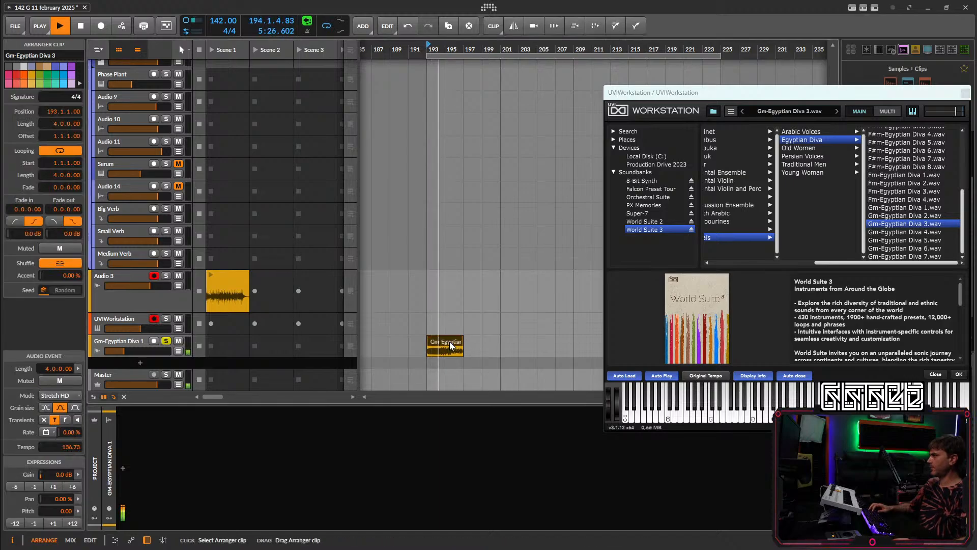
pyautogui.click(56, 396)
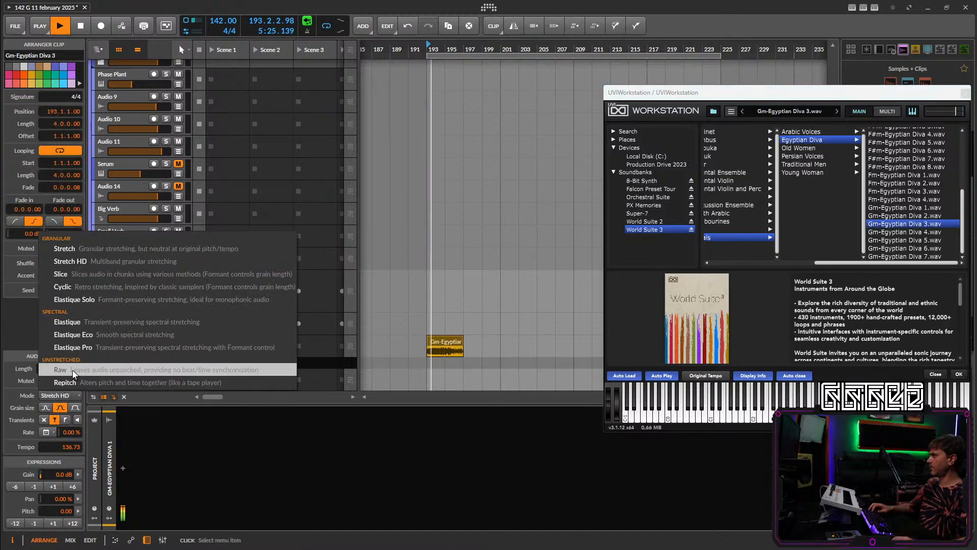
pyautogui.click(60, 369)
pyautogui.moveTo(459, 340); pyautogui.dragTo(471, 342)
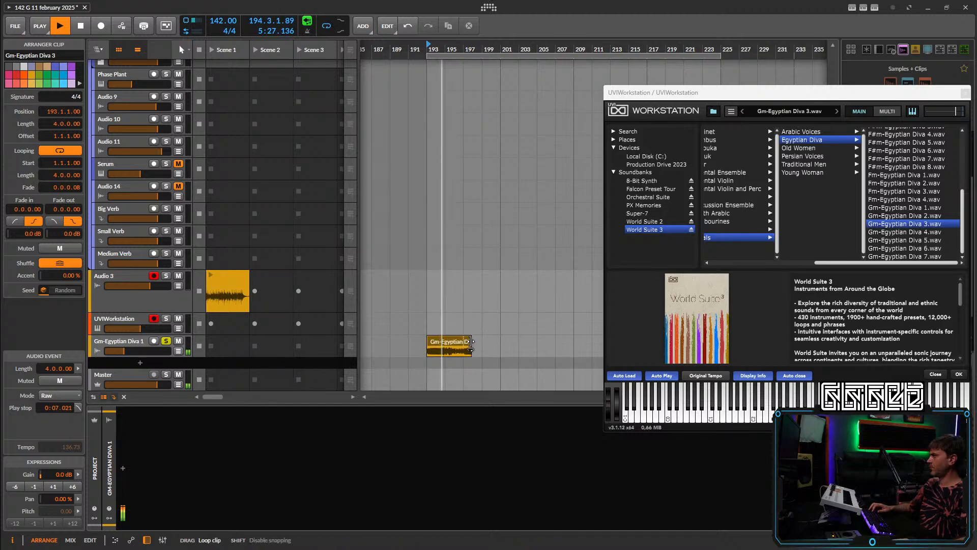
pyautogui.doubleClick(469, 343)
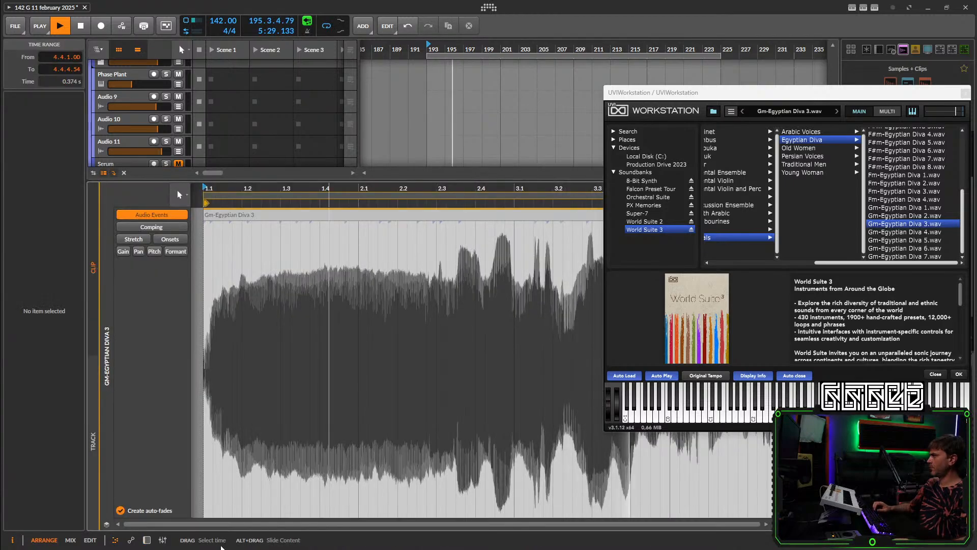
pyautogui.click(146, 541)
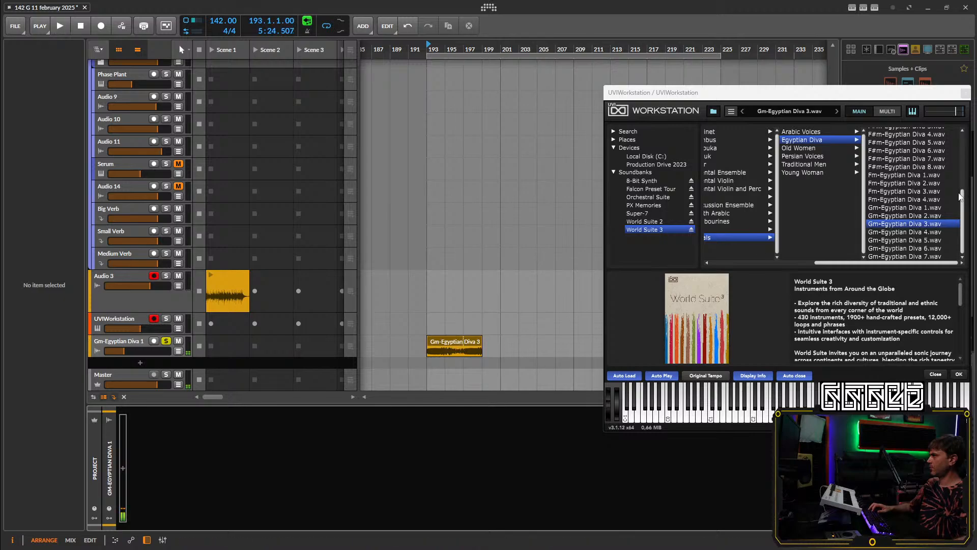
# Audition Gm-Egyptian Diva 4 at bar 193 and lay Gm-Egyptian Diva 5 over its first two bars.
pyautogui.moveTo(909, 232); pyautogui.dragTo(447, 341)
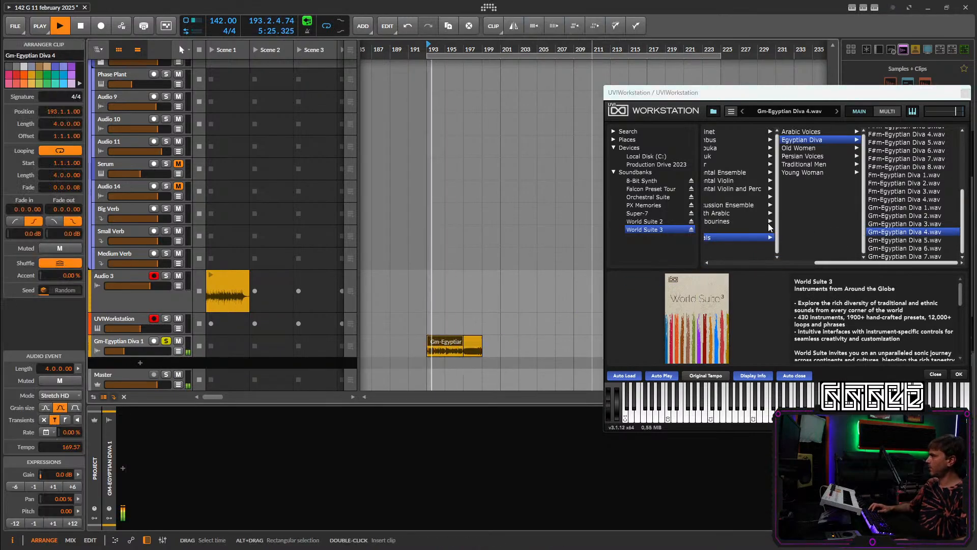
pyautogui.press('space')
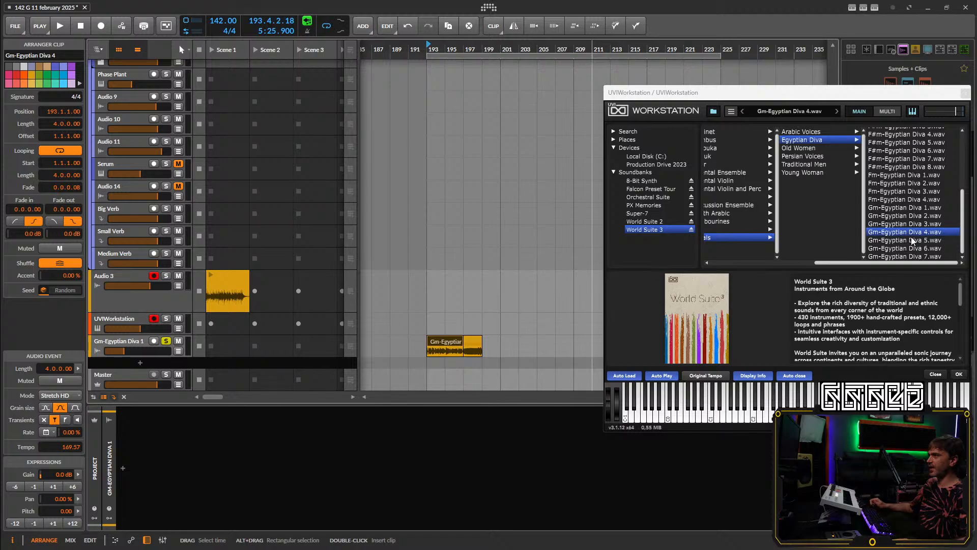
pyautogui.click(901, 244)
pyautogui.doubleClick(446, 350)
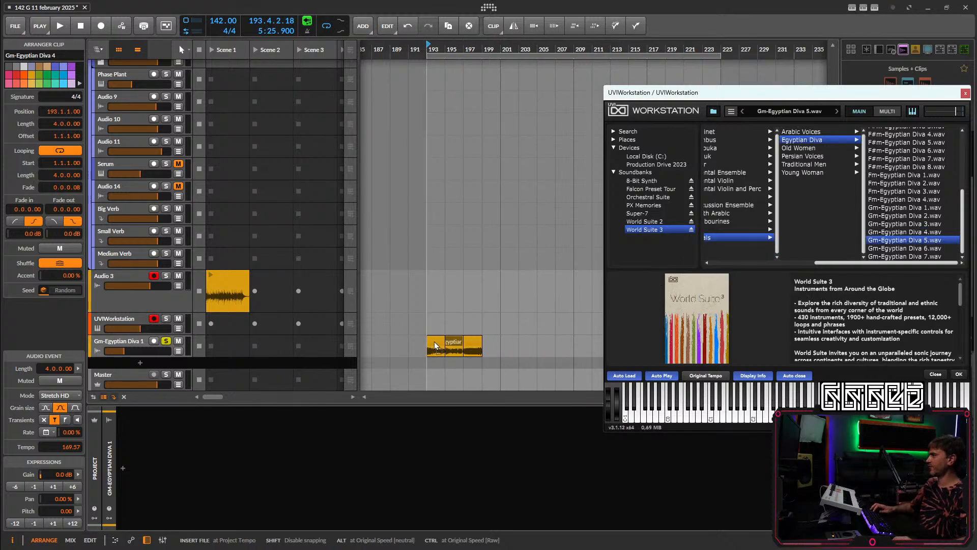
pyautogui.scroll(2, 435, 328)
pyautogui.scroll(-3, 436, 327)
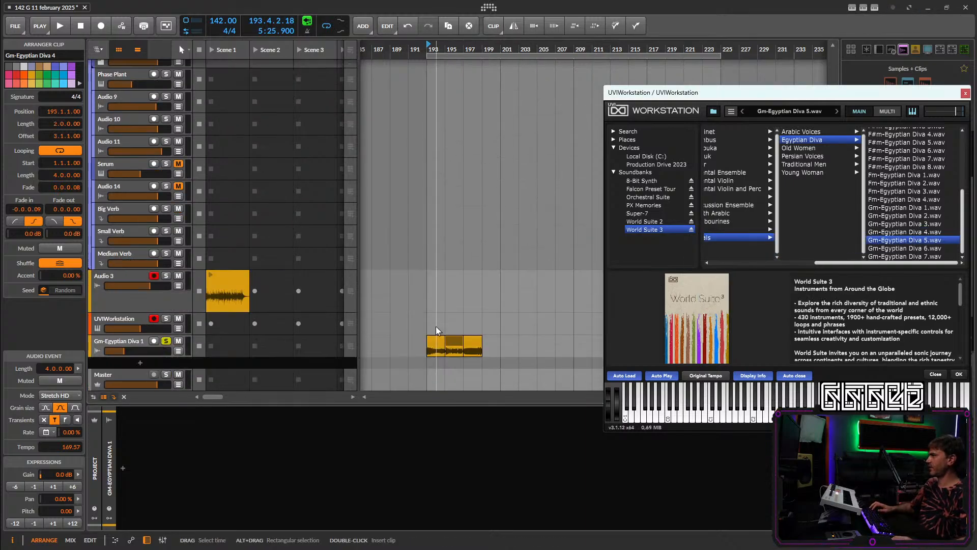
pyautogui.scroll(3, 434, 325)
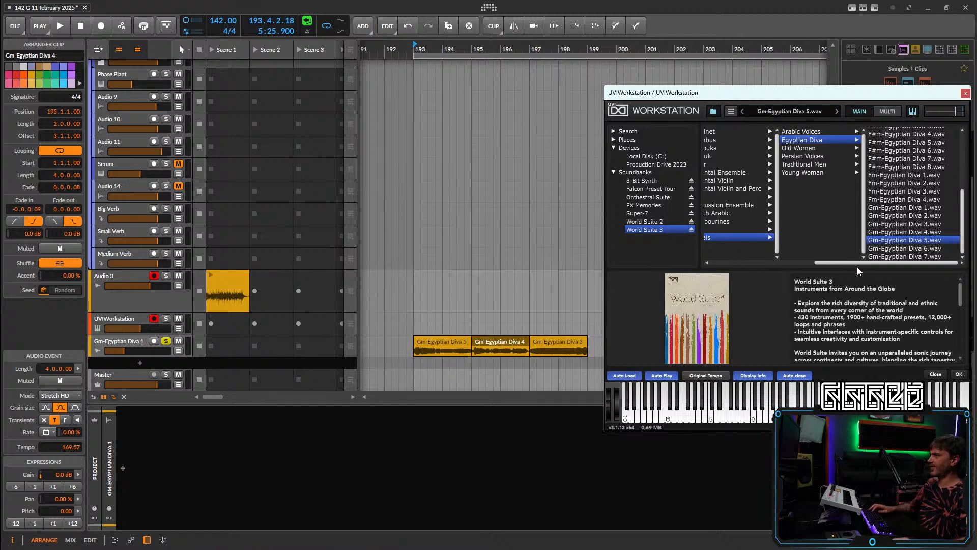
# Find the Long phrases under Arabic Voices and place C-Arabic-Lg-25.wav at bar 193 on the vocal track.
pyautogui.moveTo(857, 265); pyautogui.dragTo(877, 268)
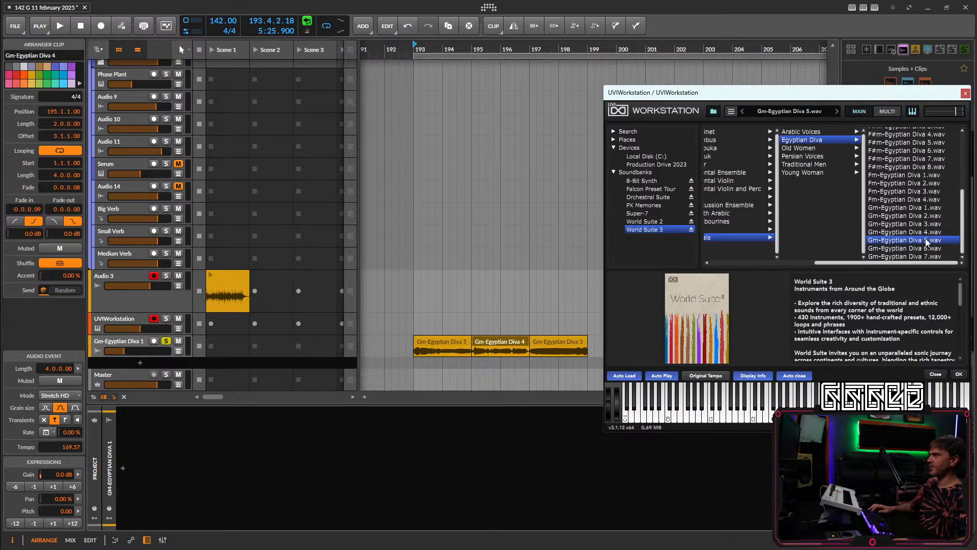
pyautogui.scroll(5, 916, 167)
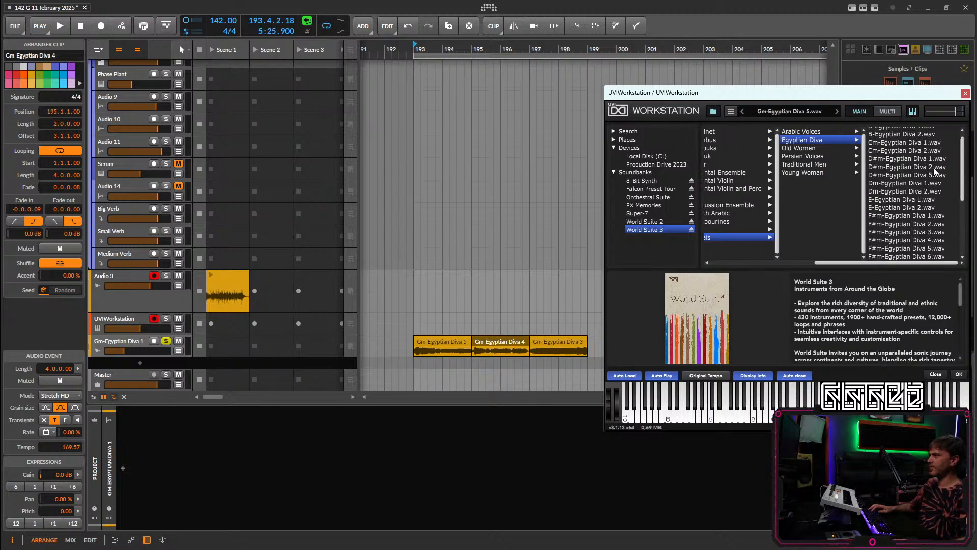
pyautogui.click(802, 133)
pyautogui.click(888, 148)
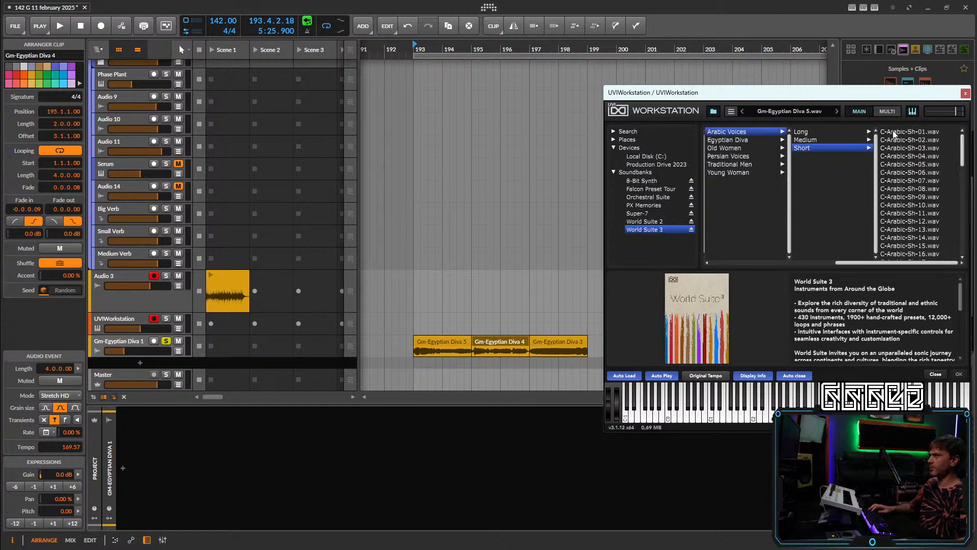
pyautogui.click(801, 131)
pyautogui.scroll(-8, 919, 191)
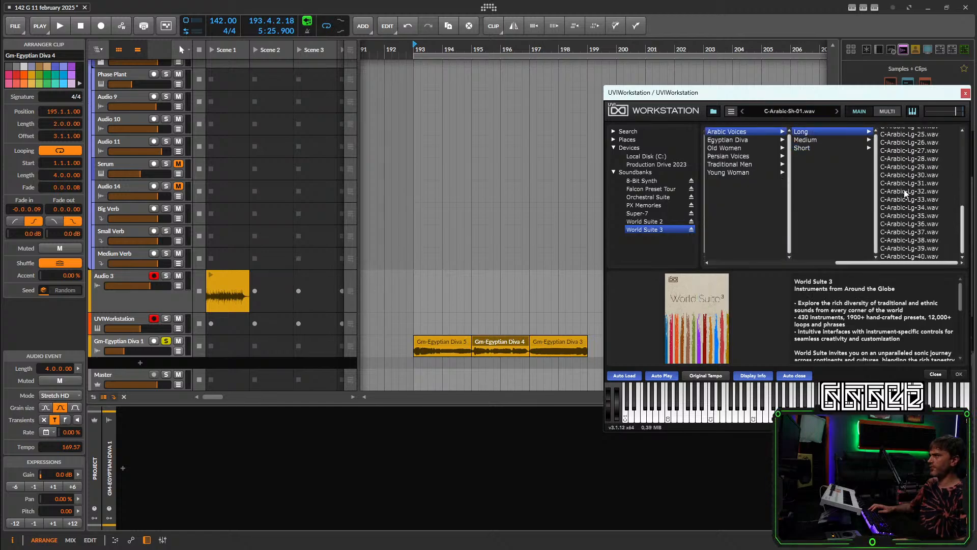
pyautogui.scroll(1, 911, 195)
pyautogui.moveTo(907, 162); pyautogui.dragTo(439, 348)
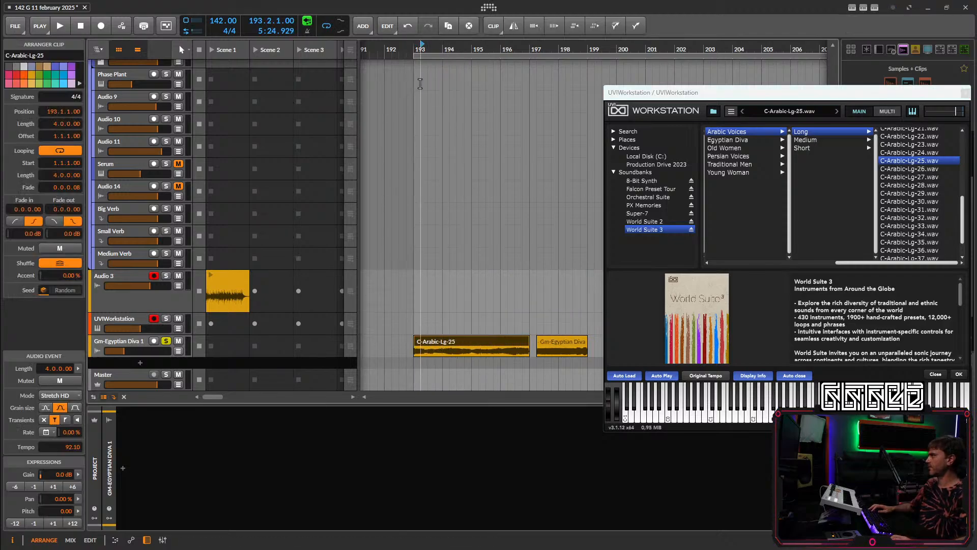
# Audition the C-Arabic-Lg-25 clip and delete the leftover Egyptian Diva clip behind it.
pyautogui.press('space')
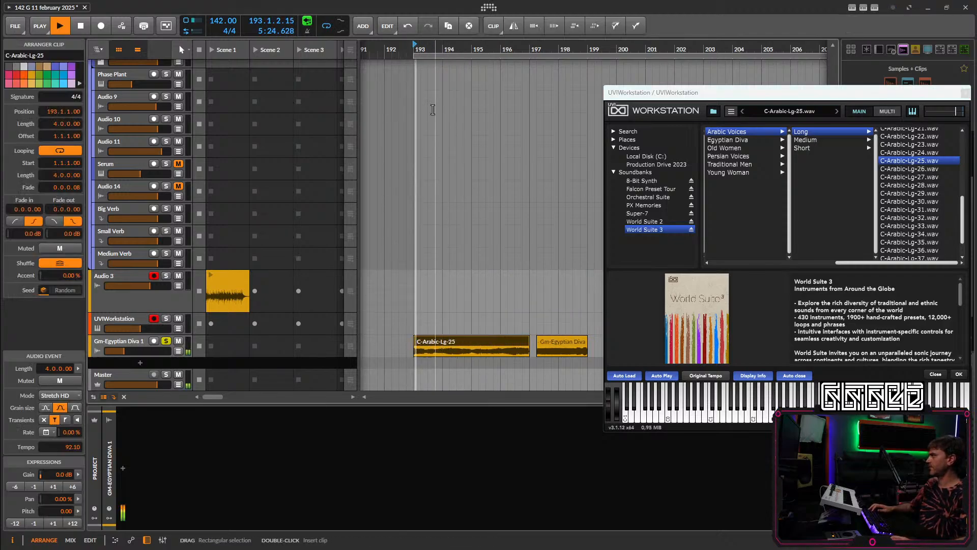
pyautogui.click(130, 343)
pyautogui.click(550, 343)
pyautogui.press('Delete')
pyautogui.click(478, 342)
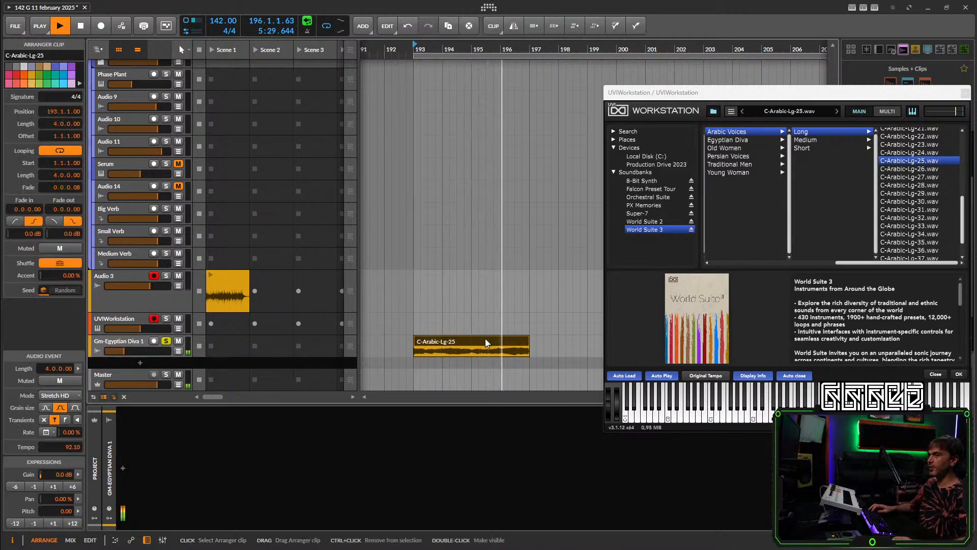
pyautogui.press('space')
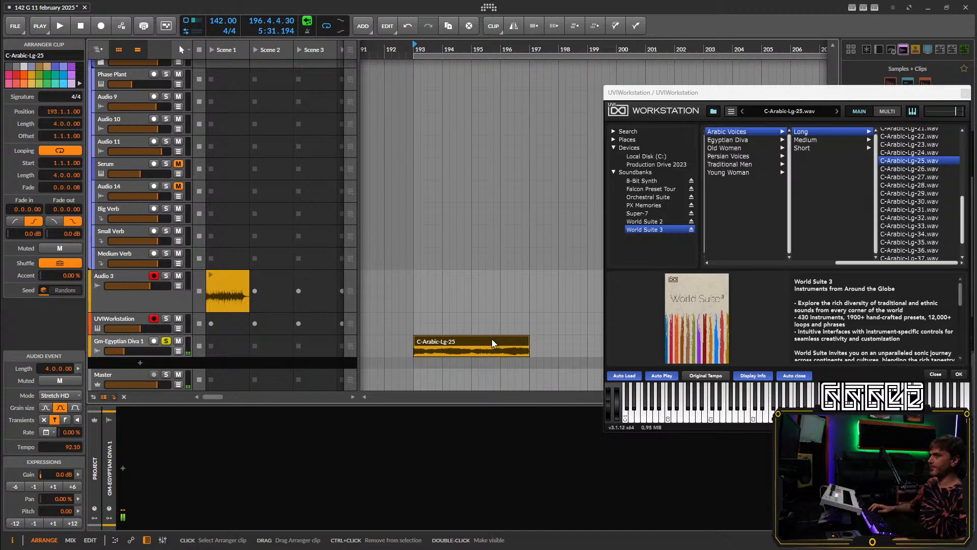
# Set the C-Arabic-Lg-25 clip's stretch mode to Raw and audition it again from bar 193.
pyautogui.click(121, 343)
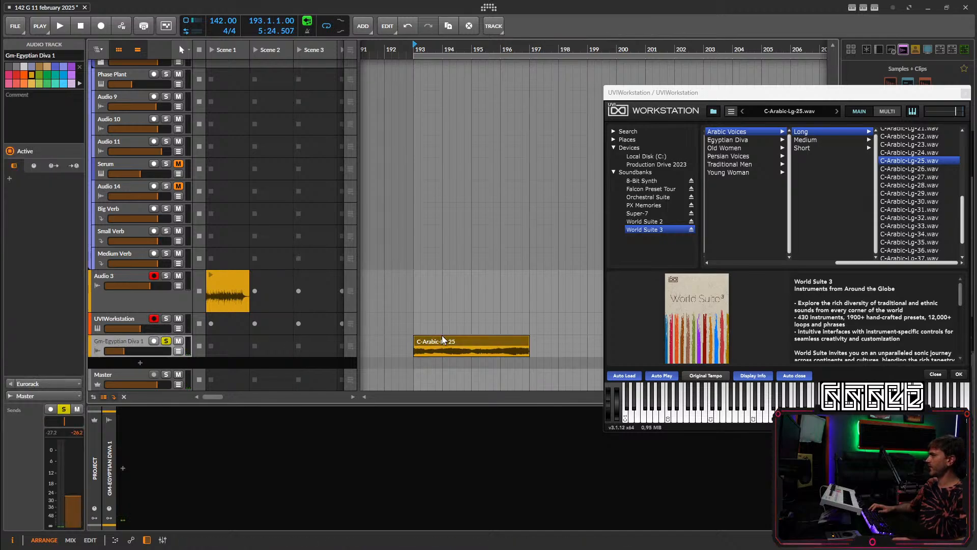
pyautogui.click(442, 340)
pyautogui.click(60, 395)
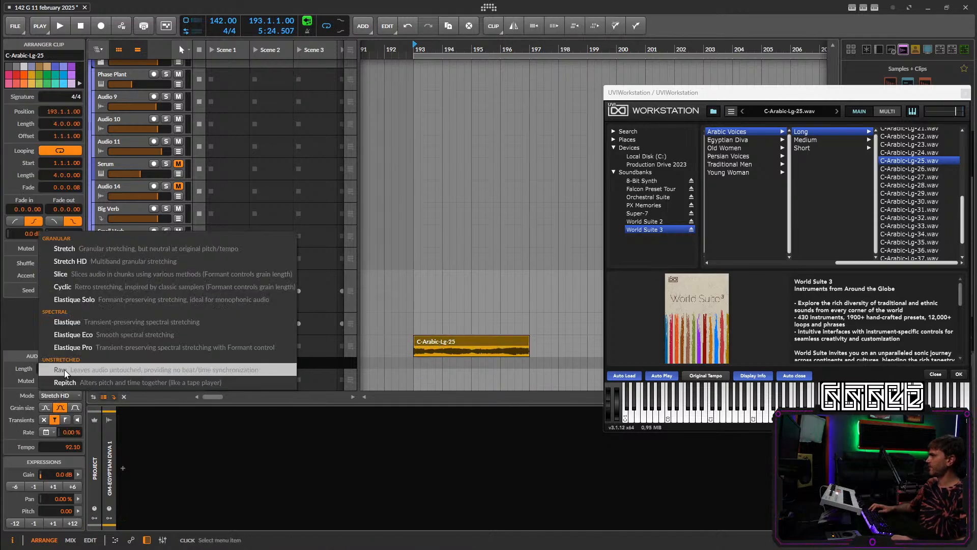
pyautogui.click(64, 373)
pyautogui.press('space')
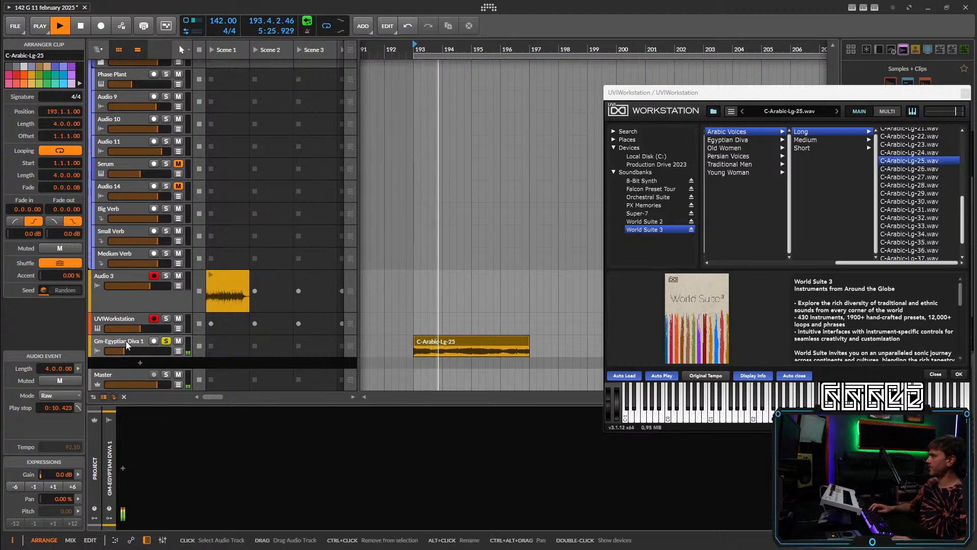
pyautogui.click(128, 345)
pyautogui.click(467, 341)
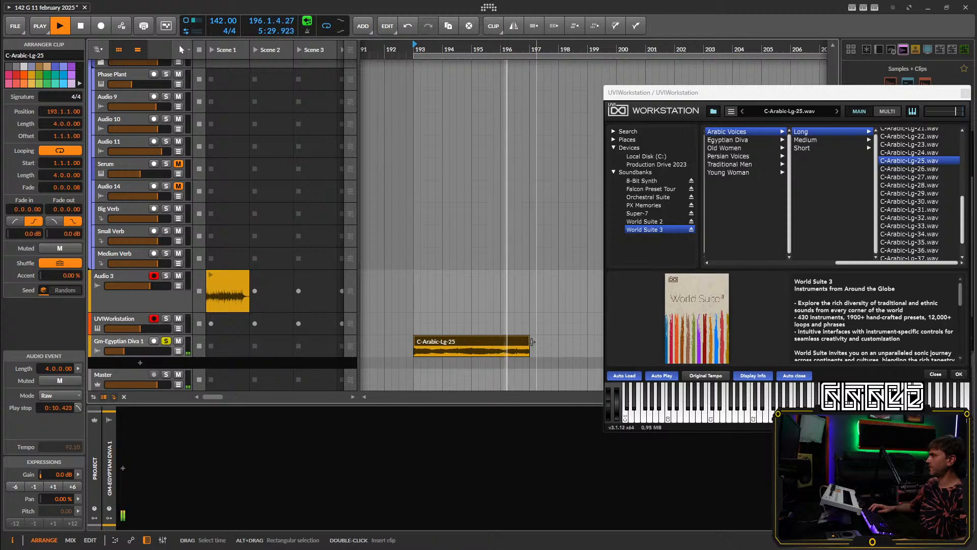
# Stop playback and close the UVIWorkstation plug-in window.
pyautogui.press('space')
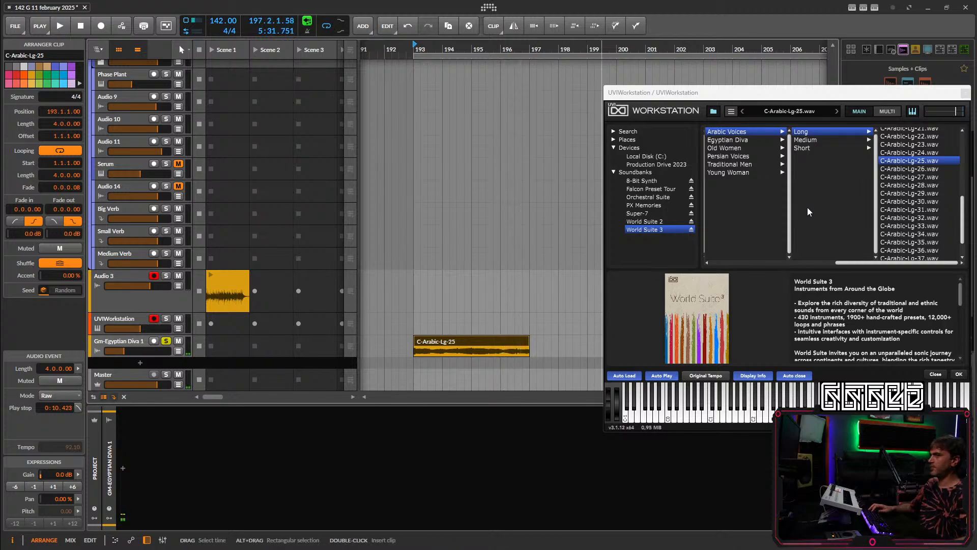
pyautogui.click(966, 95)
pyautogui.click(131, 345)
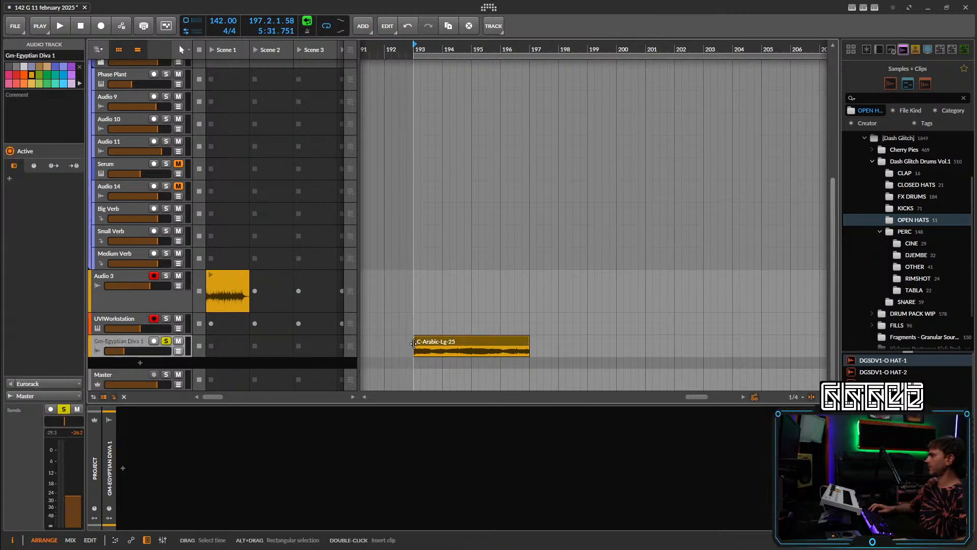
pyautogui.click(435, 344)
pyautogui.moveTo(442, 343); pyautogui.dragTo(117, 370)
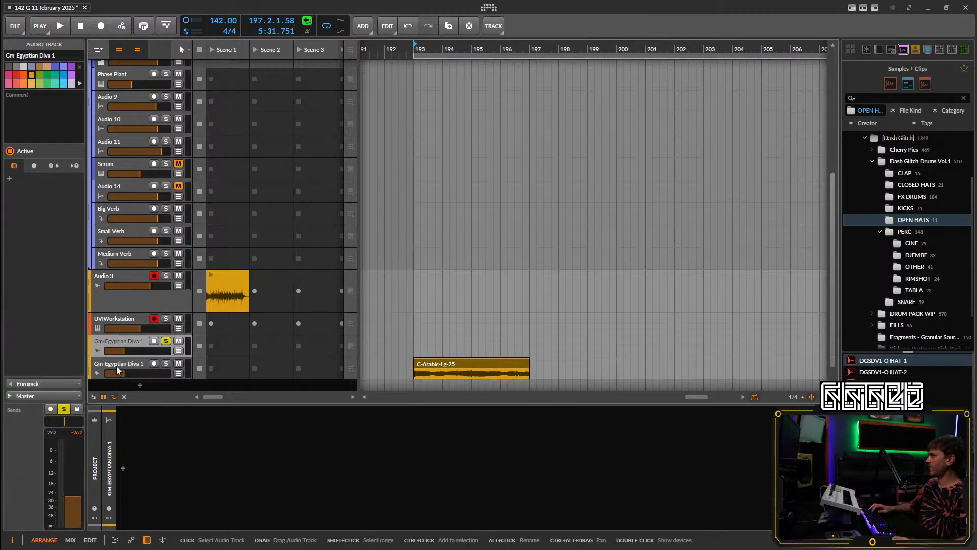
pyautogui.hotkey('ctrl', 'z')
# Add a new instrument track with a Sampler at the end of the track list and load the C-Arabic-Lg-25 clip into it.
pyautogui.doubleClick(142, 362)
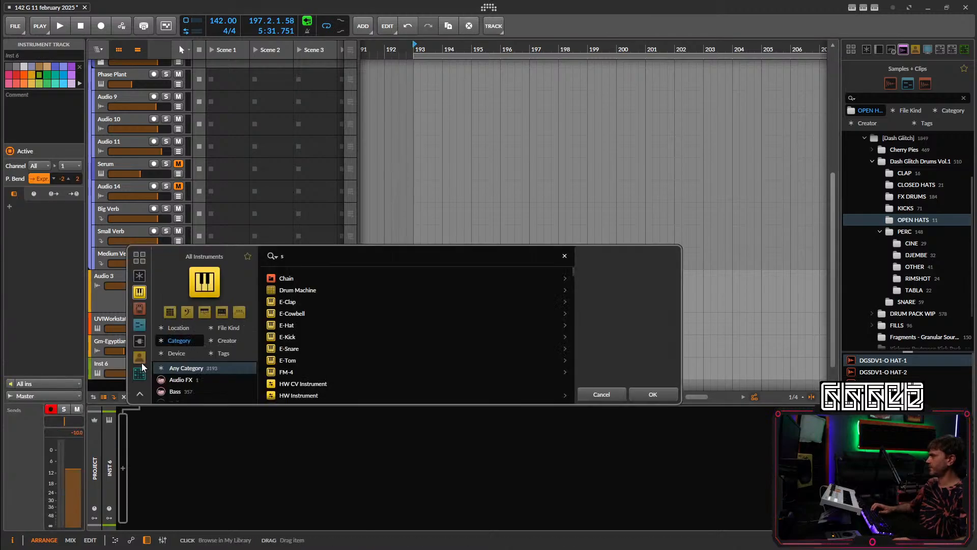
pyautogui.write('sa')
pyautogui.click(306, 278)
pyautogui.press('Return')
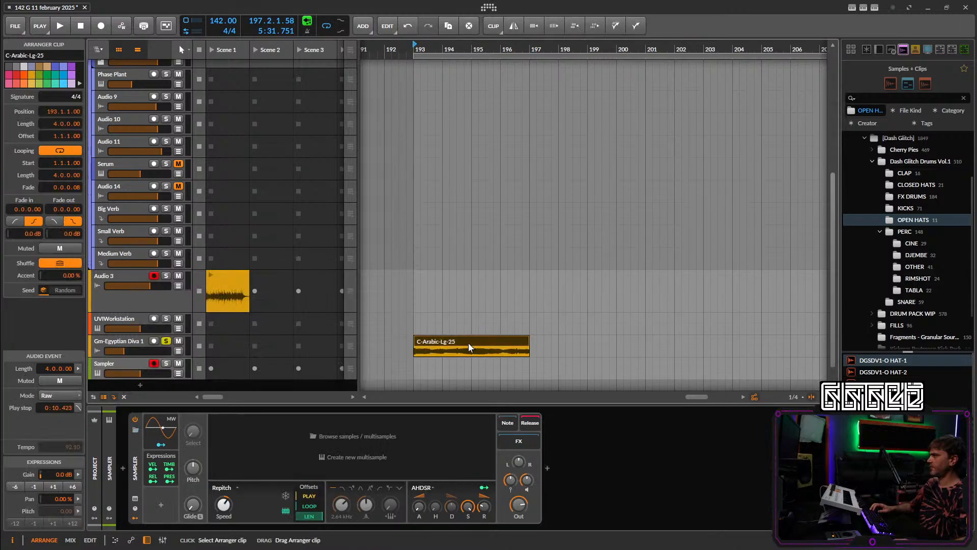
pyautogui.moveTo(285, 446); pyautogui.dragTo(300, 435)
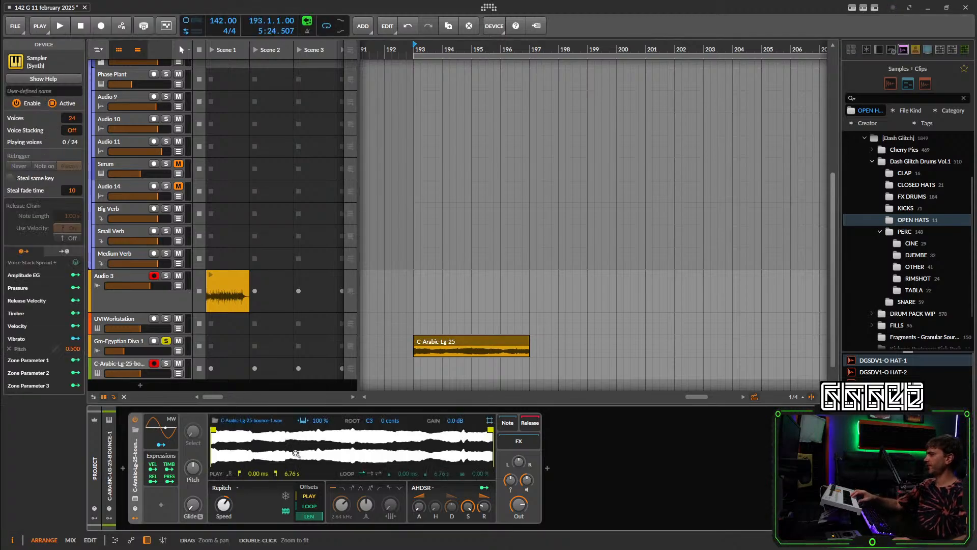
# Solo the sampler track at a volume of -6.6 dB and set the Sampler's attack to 27.5 ms.
pyautogui.click(166, 364)
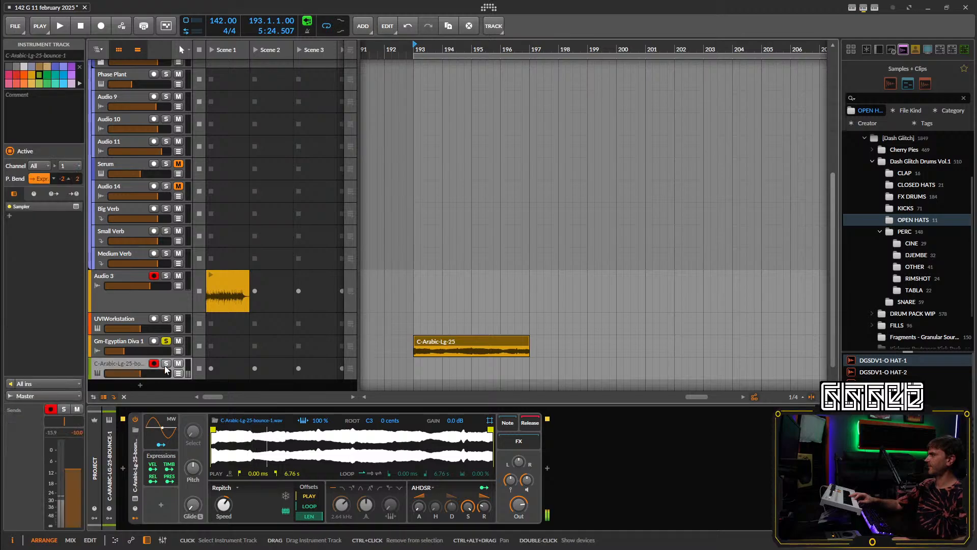
pyautogui.moveTo(139, 374); pyautogui.dragTo(144, 374)
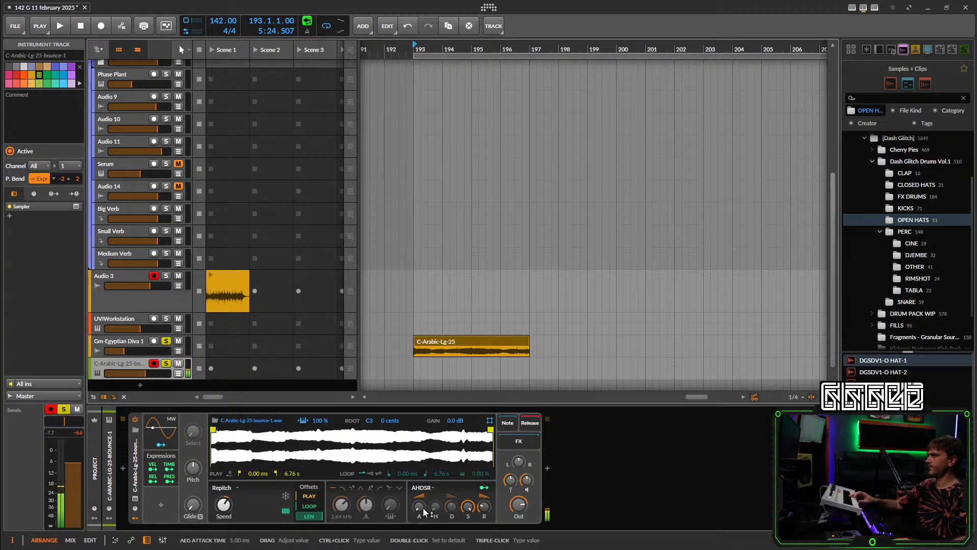
pyautogui.moveTo(421, 510); pyautogui.dragTo(421, 508)
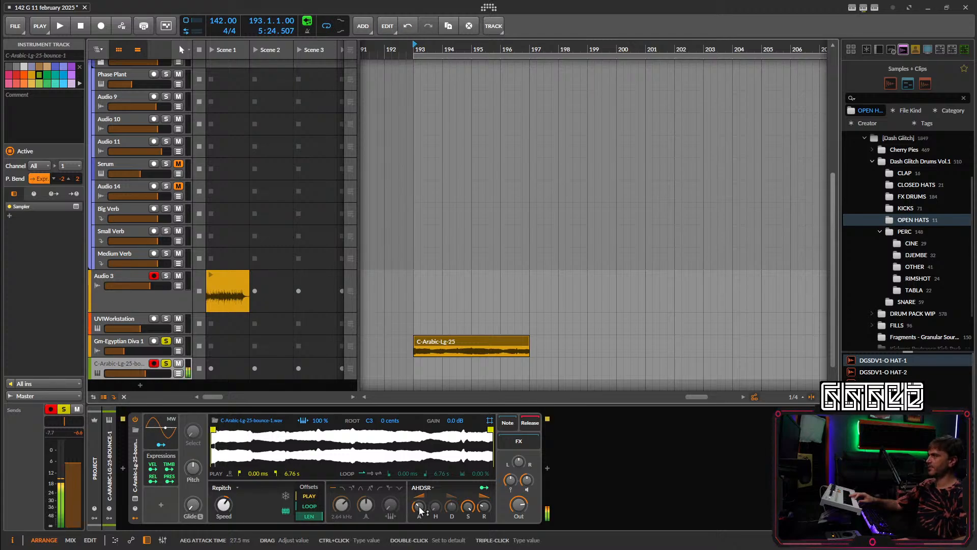
# Set the sample's play range to 189–833 ms and loop 335–760 ms of it with a 29% crossfade.
pyautogui.moveTo(212, 430); pyautogui.dragTo(220, 430)
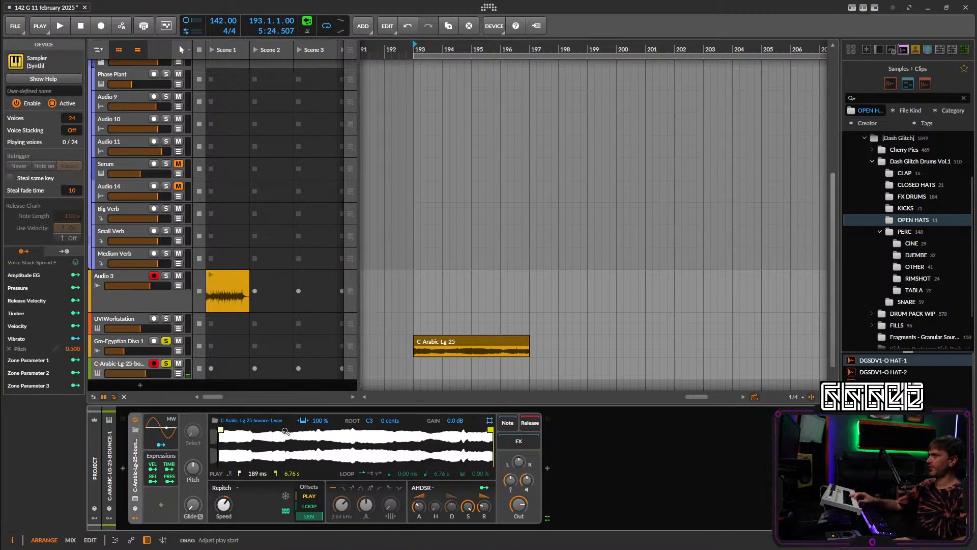
pyautogui.moveTo(485, 430); pyautogui.dragTo(244, 432)
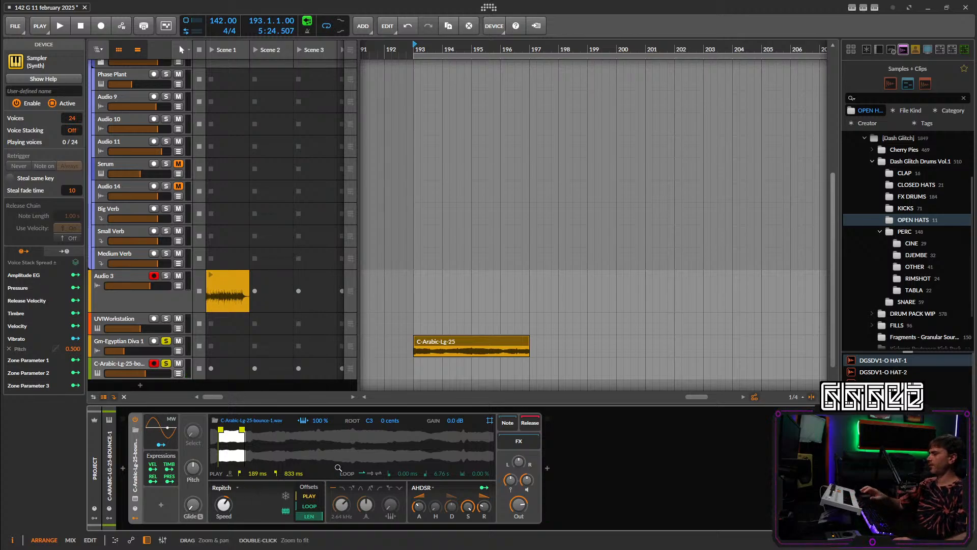
pyautogui.click(370, 475)
pyautogui.moveTo(214, 463); pyautogui.dragTo(222, 464)
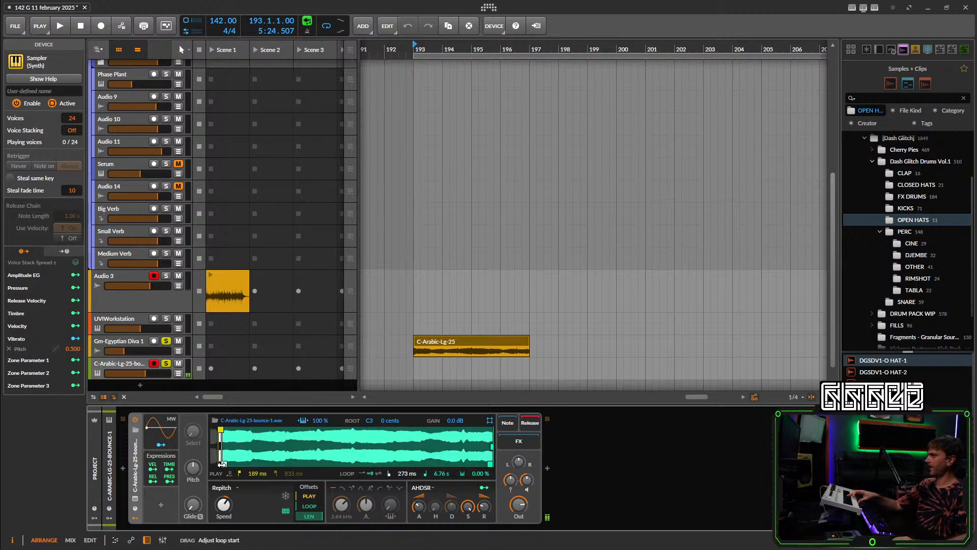
pyautogui.moveTo(491, 464); pyautogui.dragTo(245, 462)
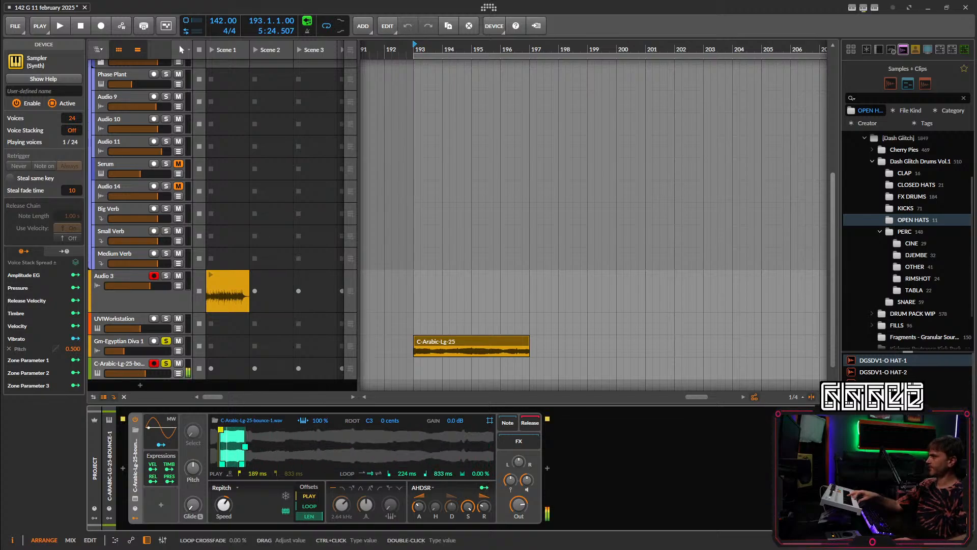
pyautogui.moveTo(481, 474)
pyautogui.mouseDown()
pyautogui.moveTo(481, 454)
pyautogui.moveTo(481, 468)
pyautogui.mouseUp()
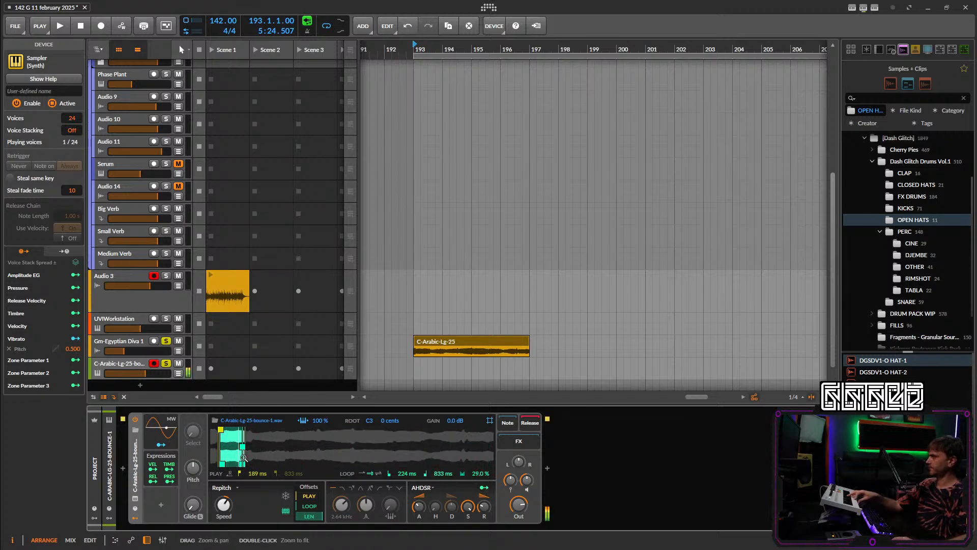
pyautogui.moveTo(241, 463); pyautogui.dragTo(223, 463)
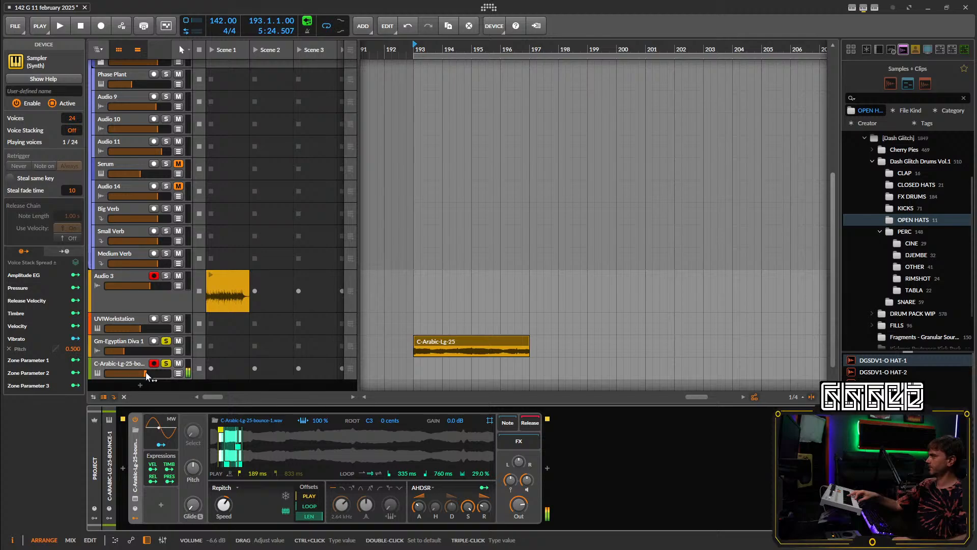
# Lower the sampler track to about -7.7 dB, clear the solos and move the track below Serum.
pyautogui.moveTo(147, 375); pyautogui.dragTo(144, 375)
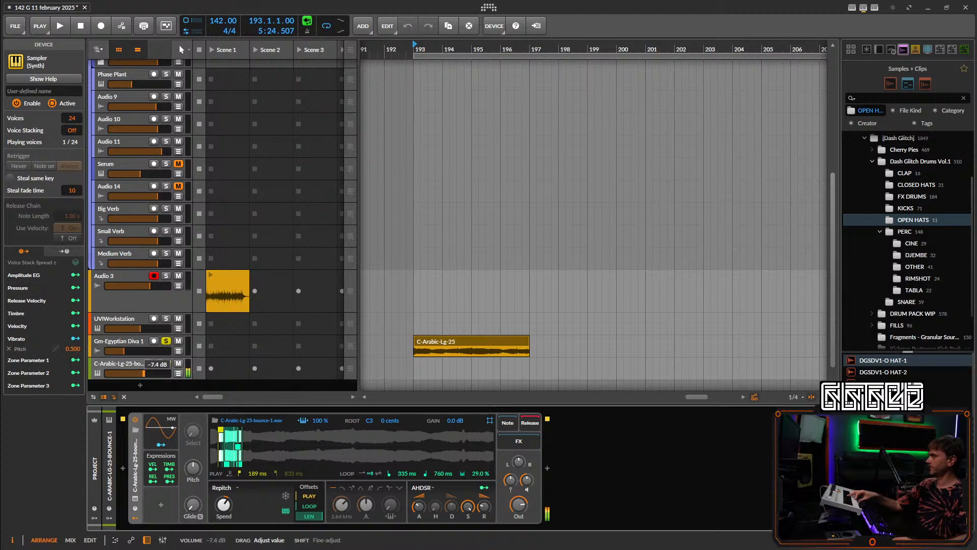
pyautogui.click(166, 342)
pyautogui.click(166, 363)
pyautogui.moveTo(131, 364); pyautogui.dragTo(146, 182)
# Play the arrangement from bar 193 with Gm-Egyptian Diva 1 muted and the sampler track record-armed.
pyautogui.press('space')
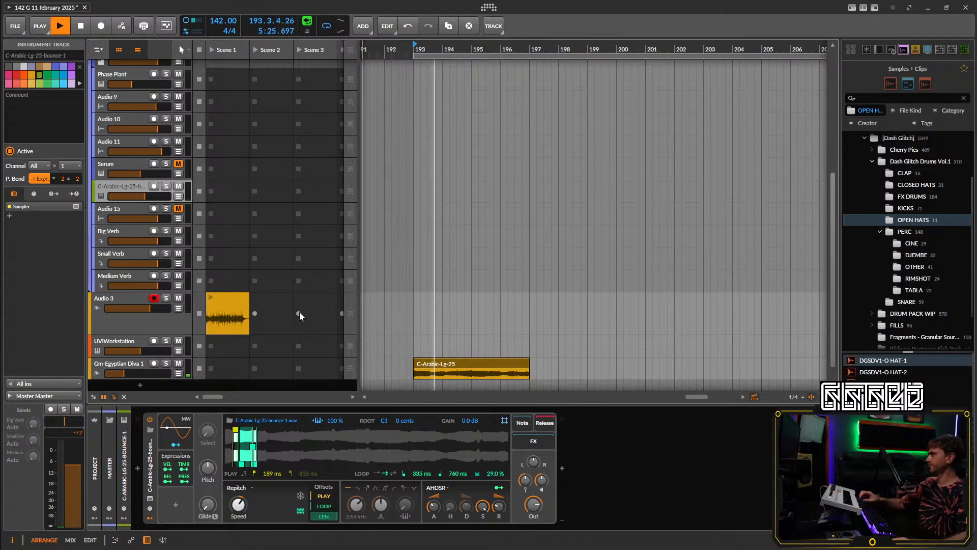
pyautogui.click(178, 362)
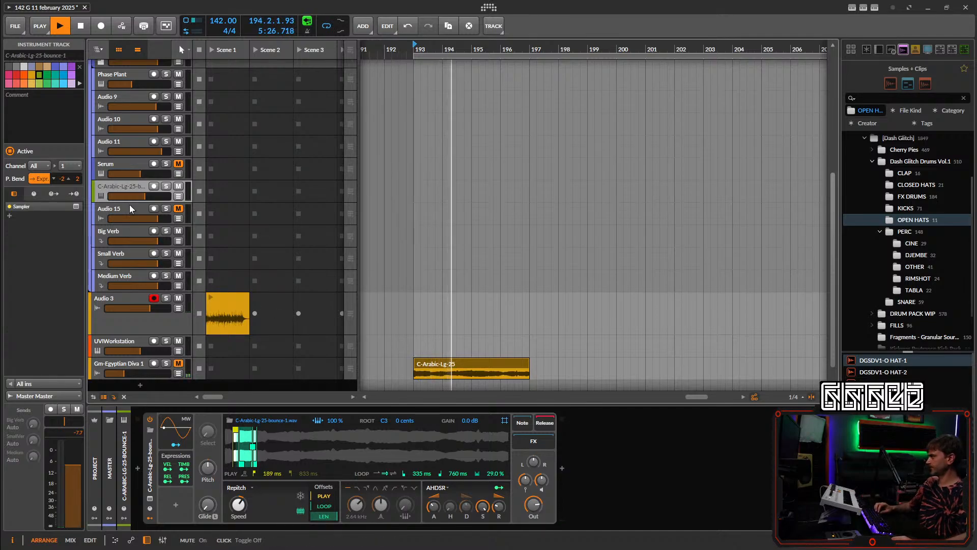
pyautogui.click(154, 186)
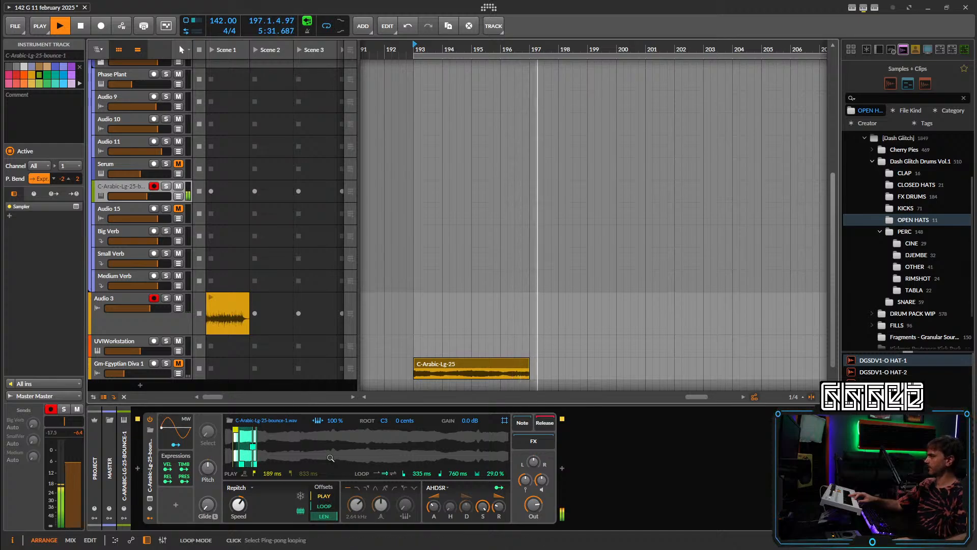
# Set the sample's play start to 237 ms and try voice gain and speed tweaks while playing the arrangement.
pyautogui.moveTo(236, 430); pyautogui.dragTo(237, 430)
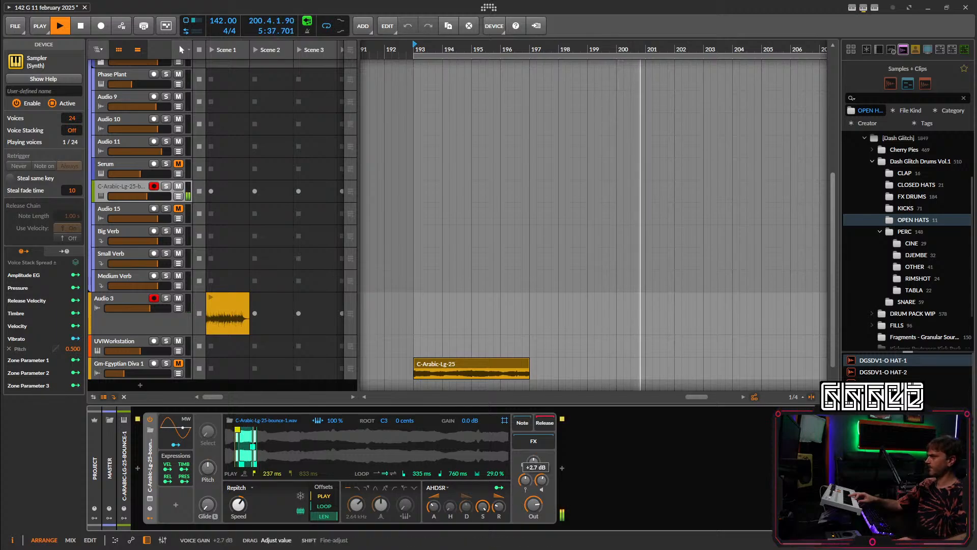
pyautogui.moveTo(242, 507); pyautogui.dragTo(241, 504)
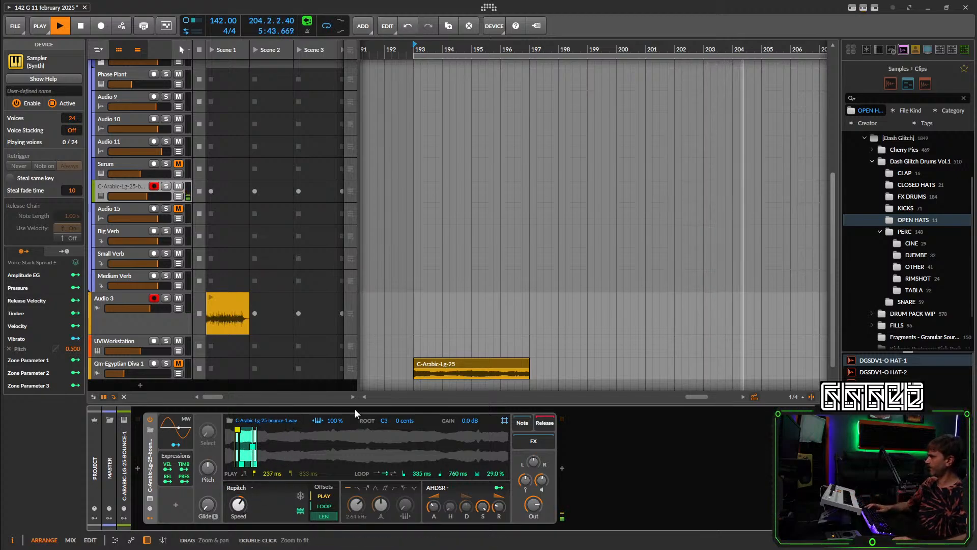
pyautogui.press('space')
pyautogui.press('space')
pyautogui.press('space')
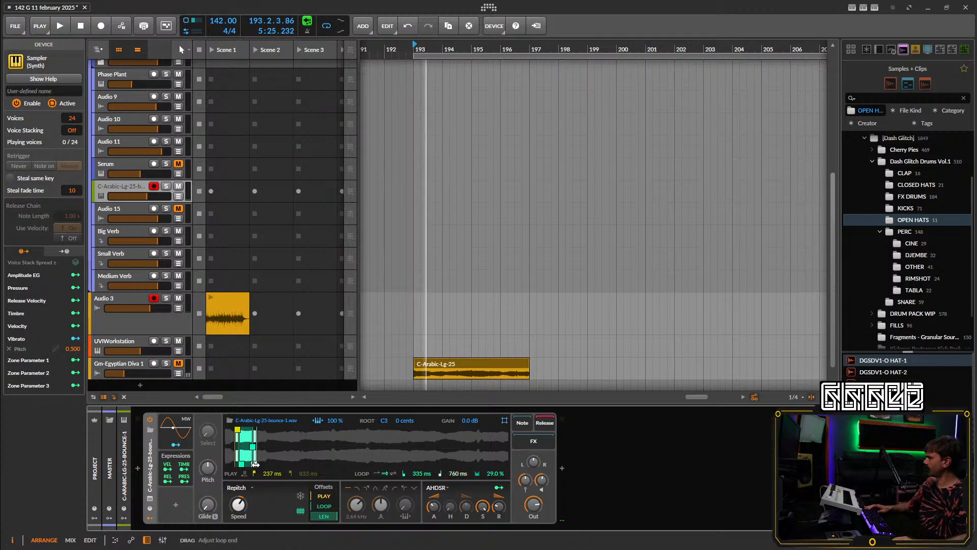
# Try a further section of the sample, with play start at 1.62 s and the loop at 2.01–3.13 s.
pyautogui.moveTo(255, 464); pyautogui.dragTo(320, 464)
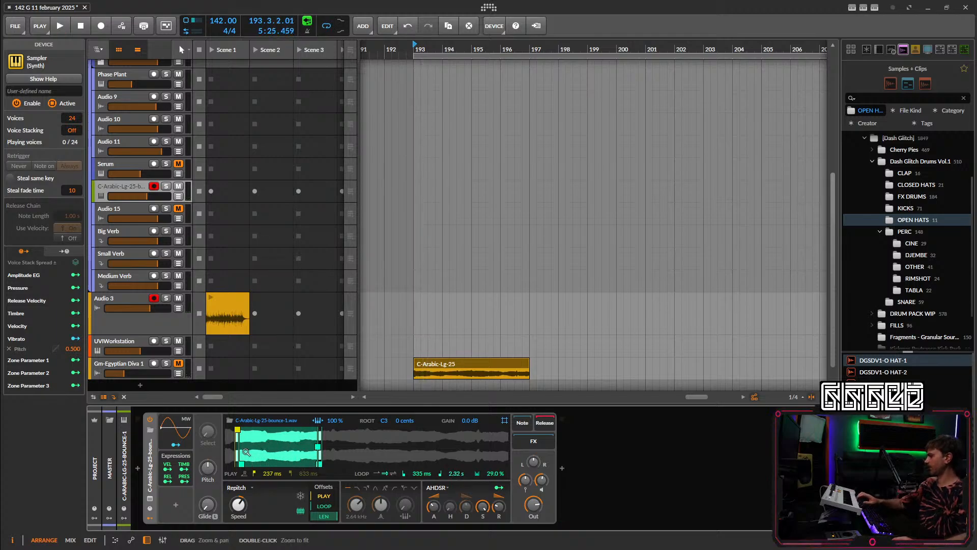
pyautogui.moveTo(241, 463); pyautogui.dragTo(287, 464)
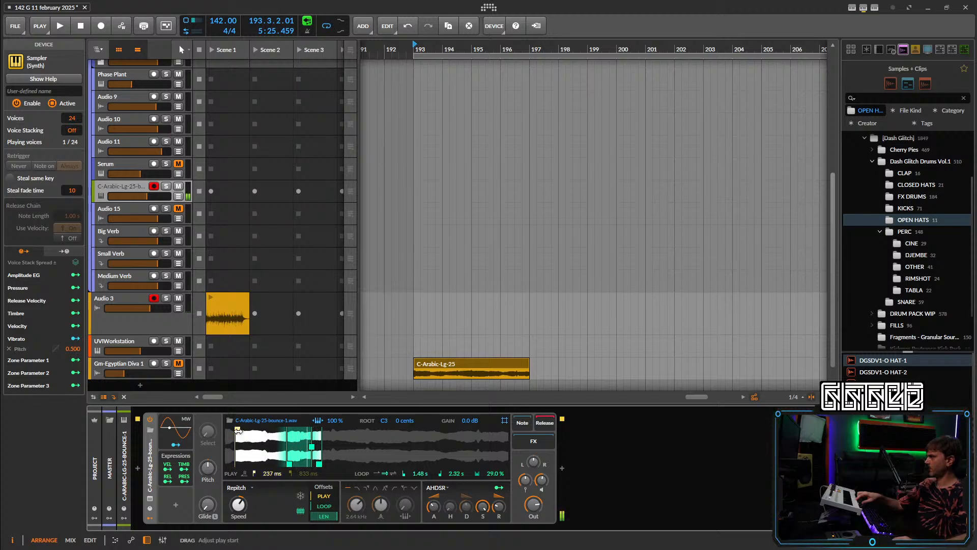
pyautogui.moveTo(237, 430)
pyautogui.mouseDown()
pyautogui.moveTo(293, 435)
pyautogui.moveTo(307, 463)
pyautogui.moveTo(274, 463)
pyautogui.mouseUp()
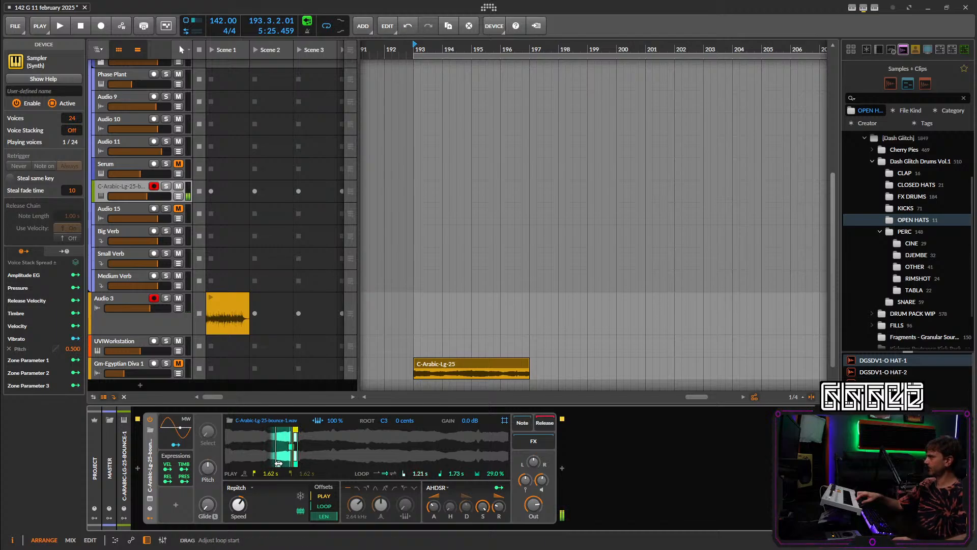
pyautogui.moveTo(278, 463); pyautogui.dragTo(282, 461)
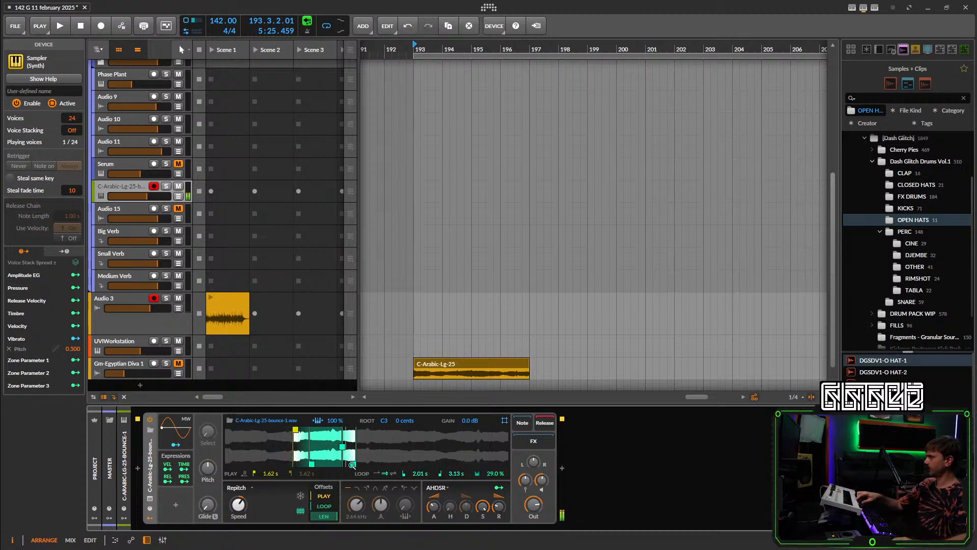
# Set the sample's play start to 3.58 s and its loop to 3.58–4.10 s, lowering the track to about -17.2 dB.
pyautogui.moveTo(352, 464); pyautogui.dragTo(403, 464)
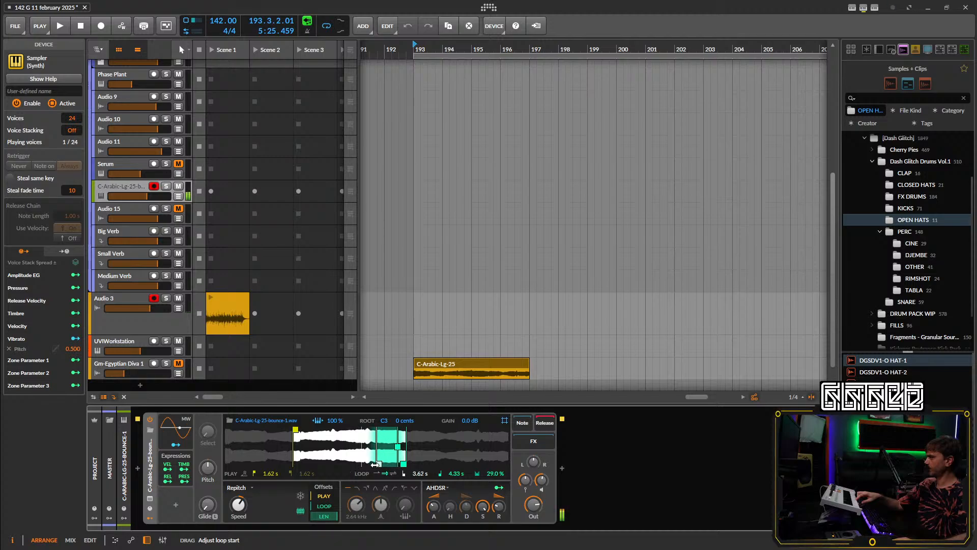
pyautogui.moveTo(375, 464); pyautogui.dragTo(373, 465)
pyautogui.moveTo(296, 430); pyautogui.dragTo(377, 430)
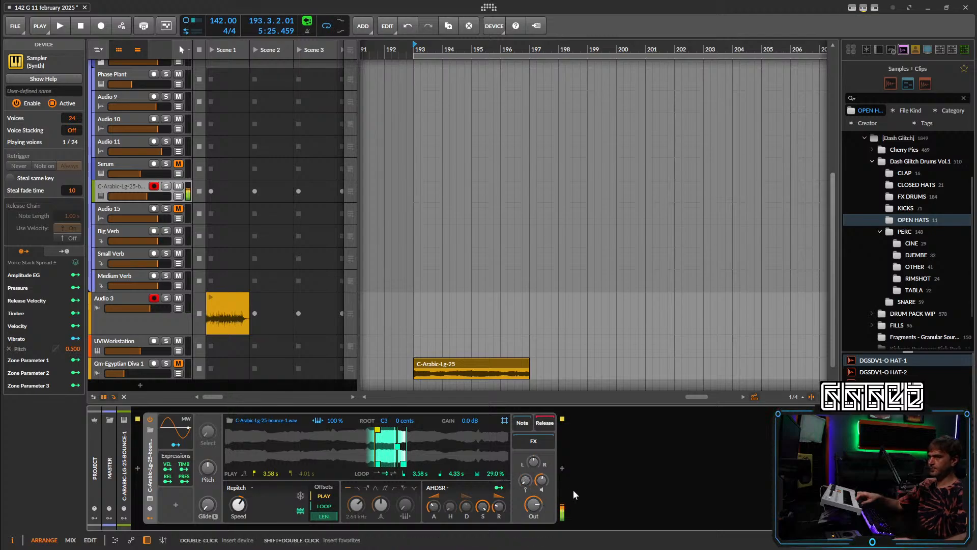
pyautogui.moveTo(147, 196); pyautogui.dragTo(134, 196)
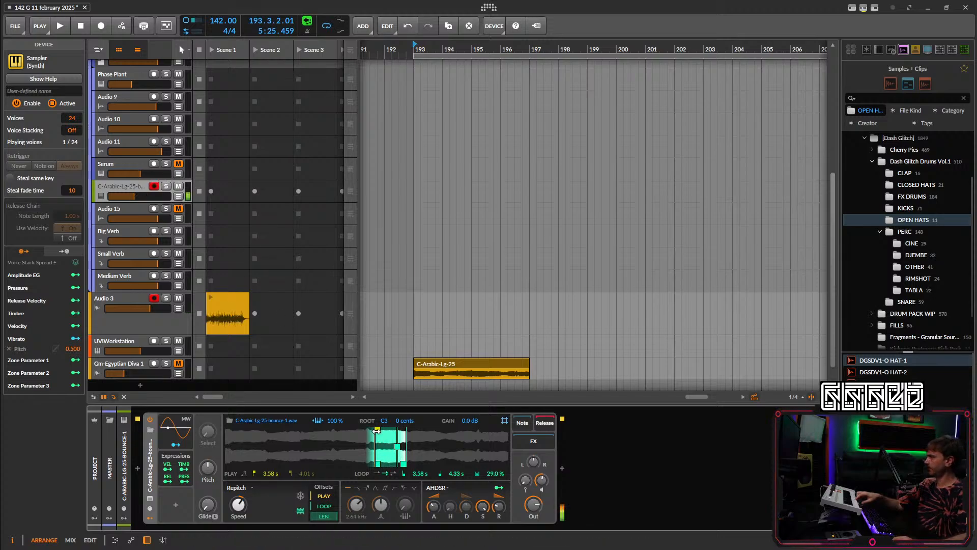
pyautogui.moveTo(406, 464); pyautogui.dragTo(395, 465)
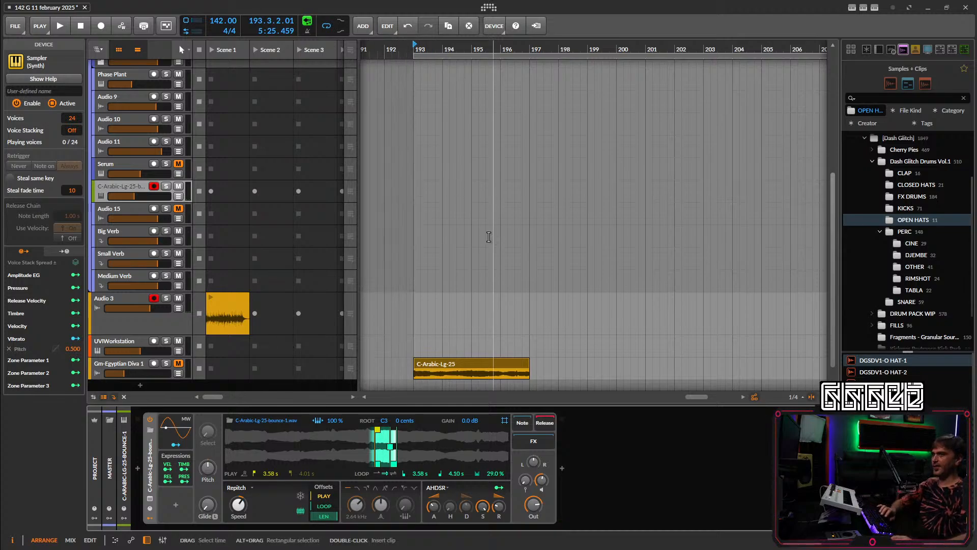
# Delete the C-Arabic-Lg-25 sampler track, the UVIWorkstation track and the Gm-Egyptian Diva 1 track.
pyautogui.click(120, 182)
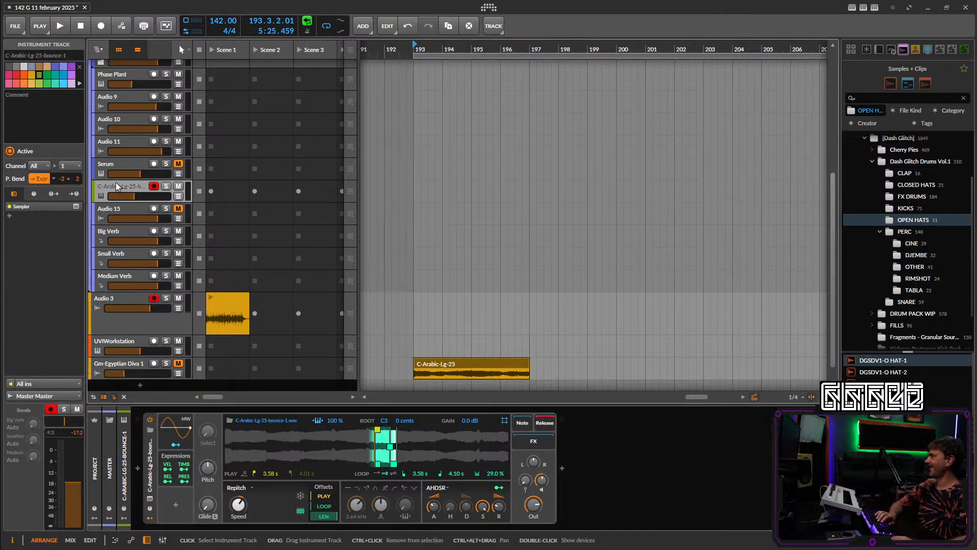
pyautogui.press('Delete')
pyautogui.click(123, 326)
pyautogui.press('Delete')
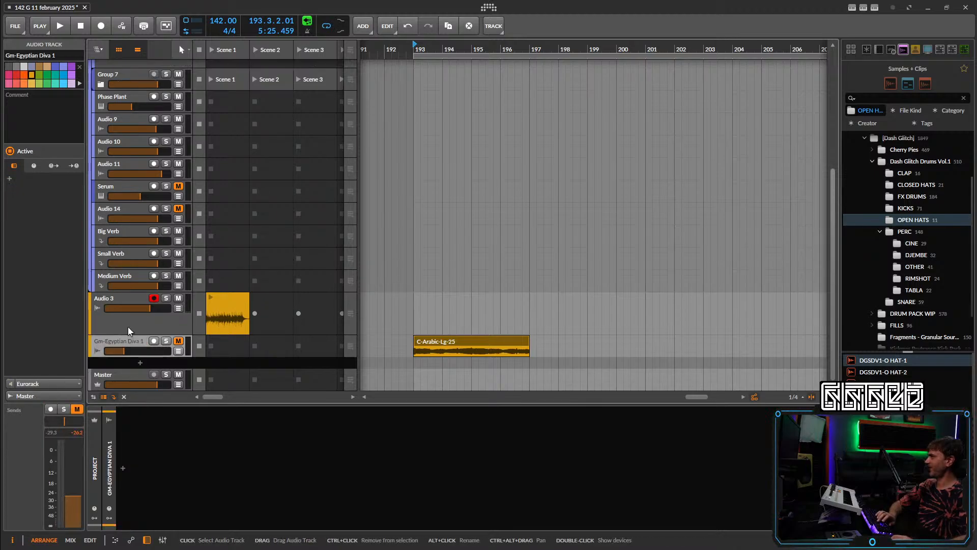
pyautogui.press('Delete')
# Add a new instrument track at the end of the track list with the VST3 version of Kontakt.
pyautogui.doubleClick(144, 362)
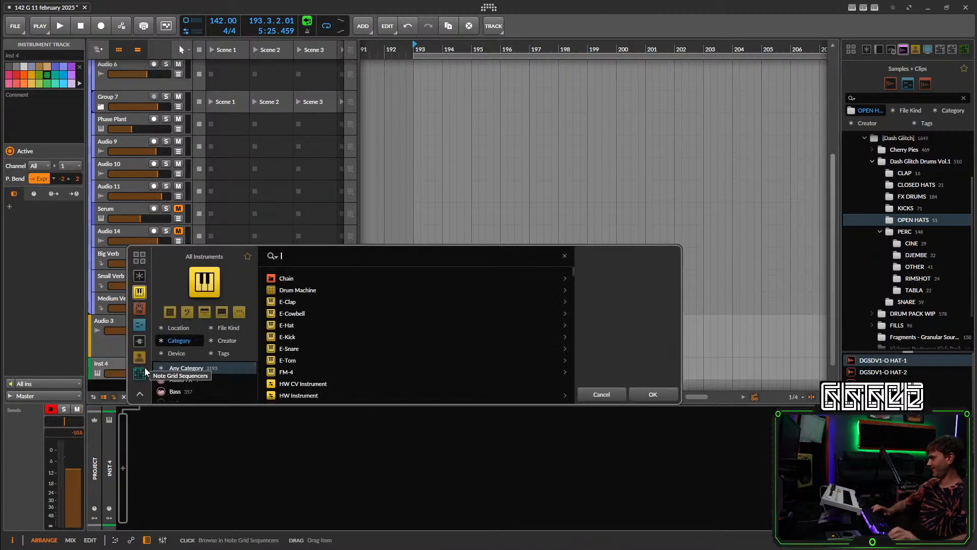
pyautogui.write('konta')
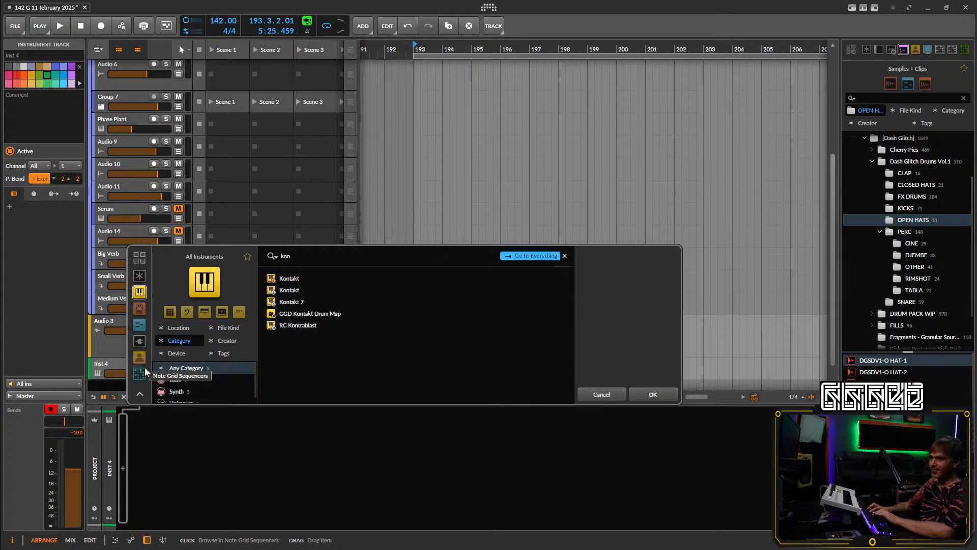
pyautogui.click(318, 289)
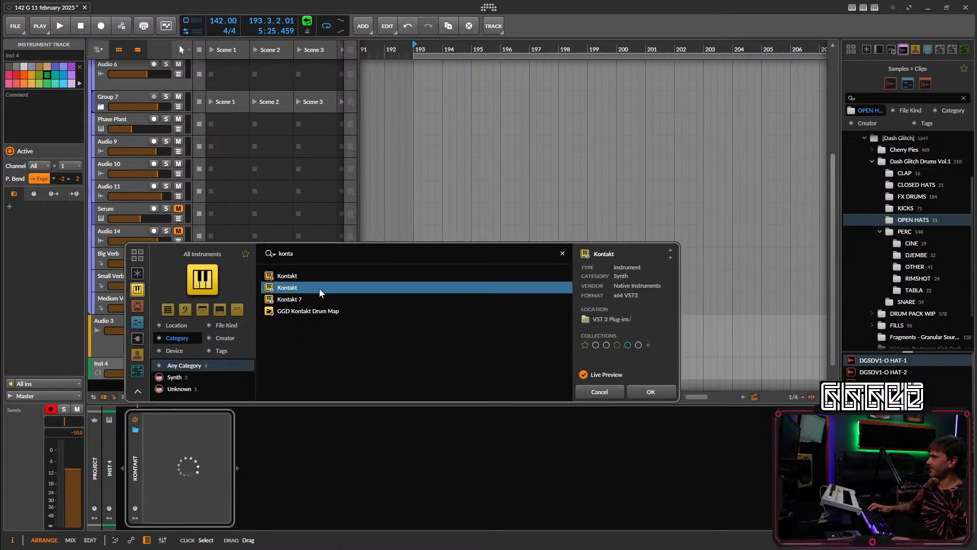
pyautogui.click(645, 390)
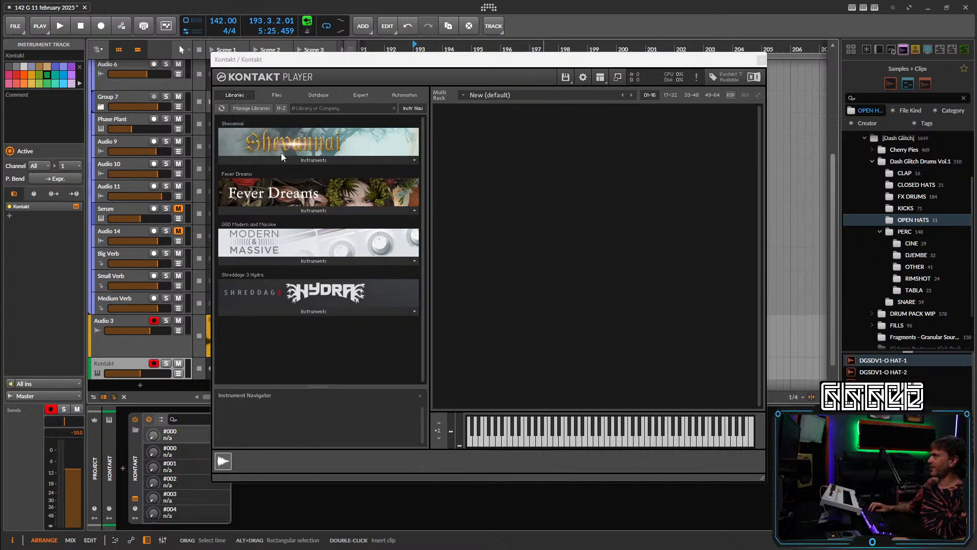
# Load Shevannai Legato from the Shevannai library into Kontakt, audition a few notes and close the plug-in window.
pyautogui.click(281, 160)
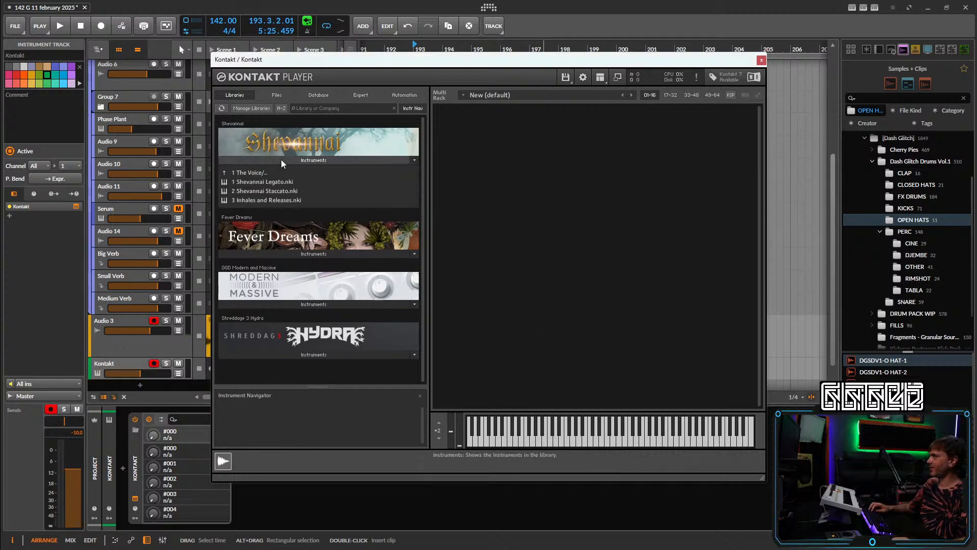
pyautogui.doubleClick(273, 181)
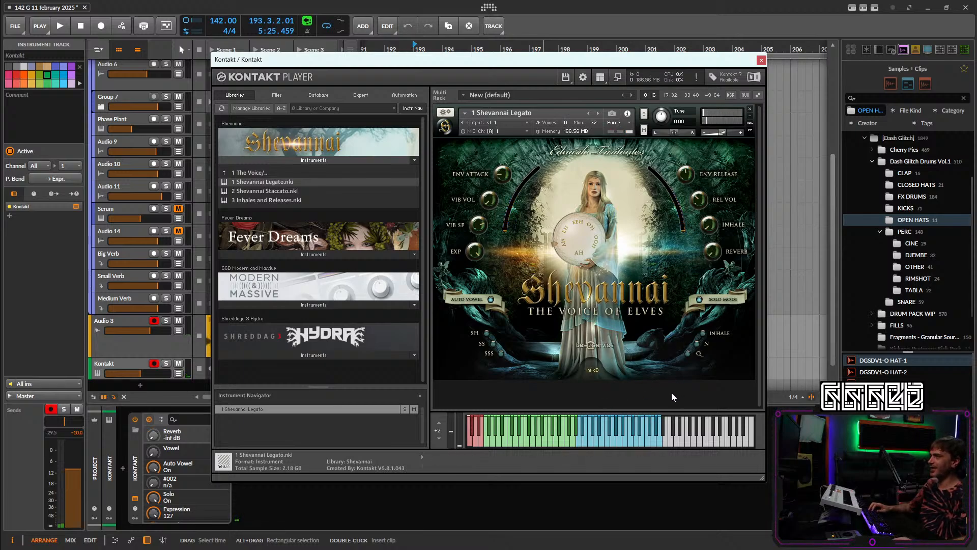
pyautogui.click(584, 442)
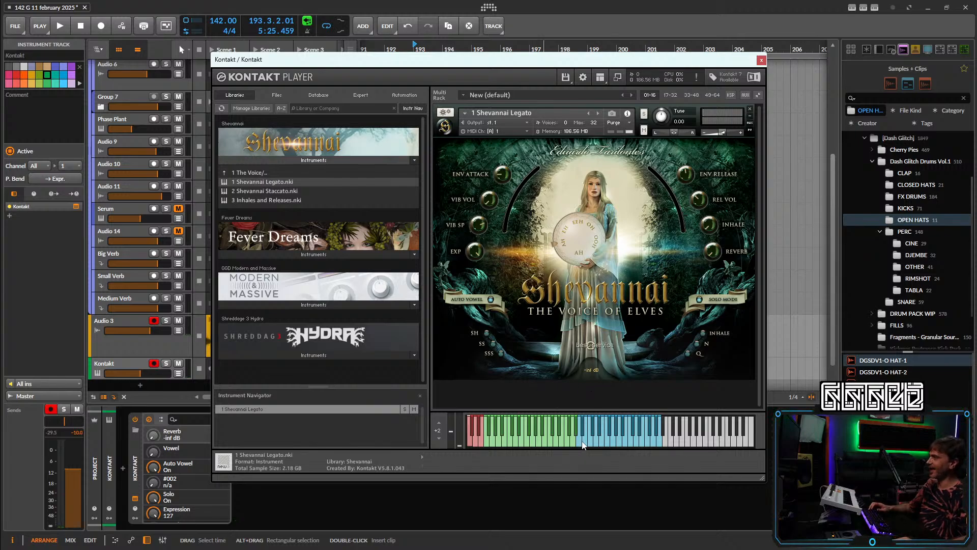
pyautogui.click(580, 443)
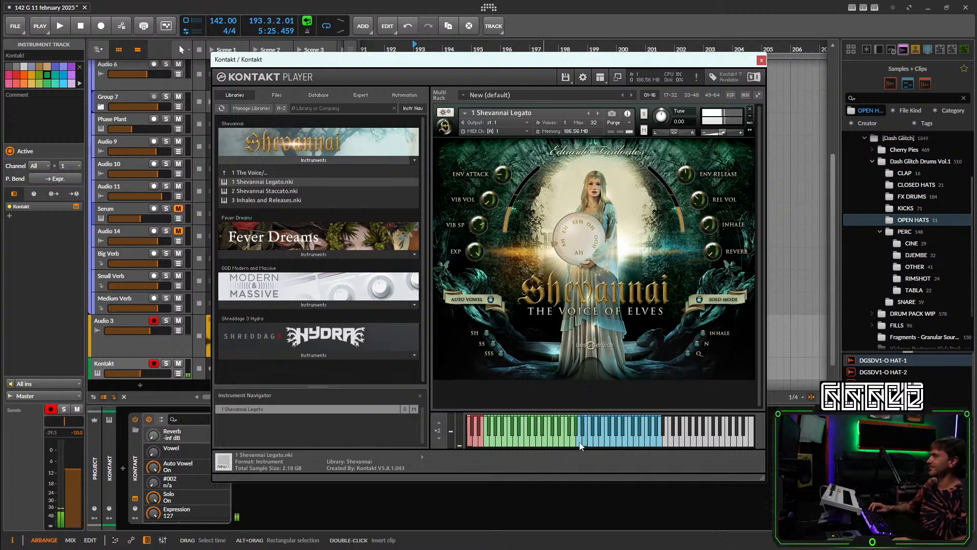
pyautogui.click(607, 443)
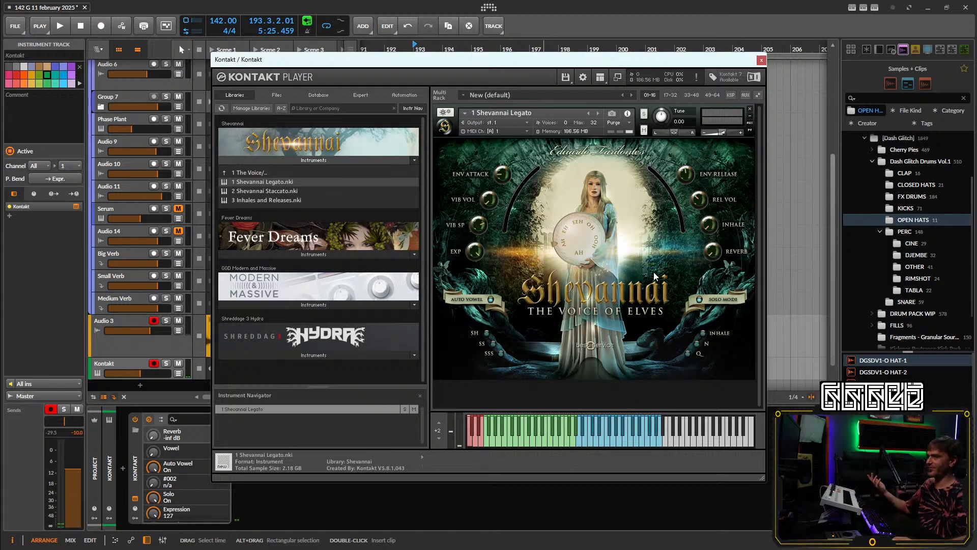
pyautogui.click(762, 60)
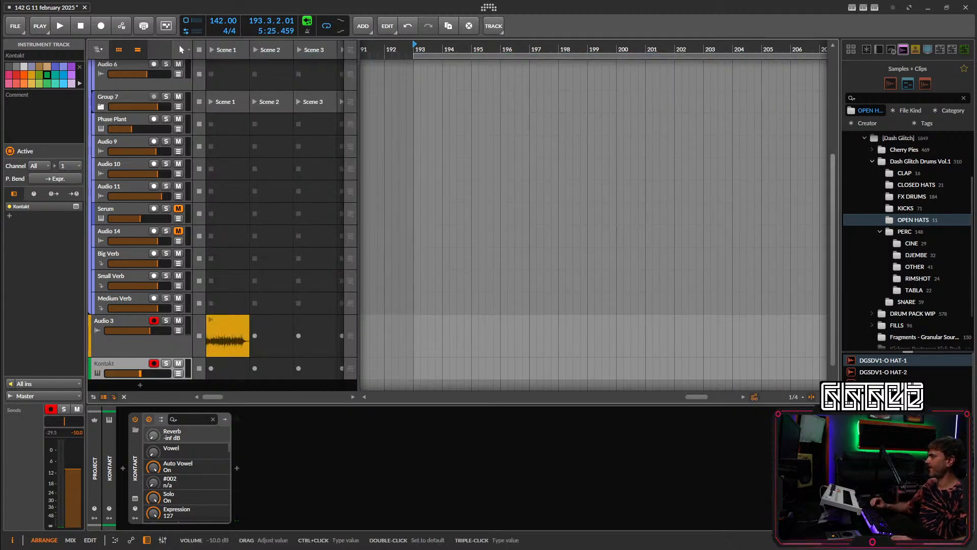
# Create a one-bar Scene 1 clip on the Kontakt track holding a sustained G3 note across the whole bar.
pyautogui.doubleClick(221, 365)
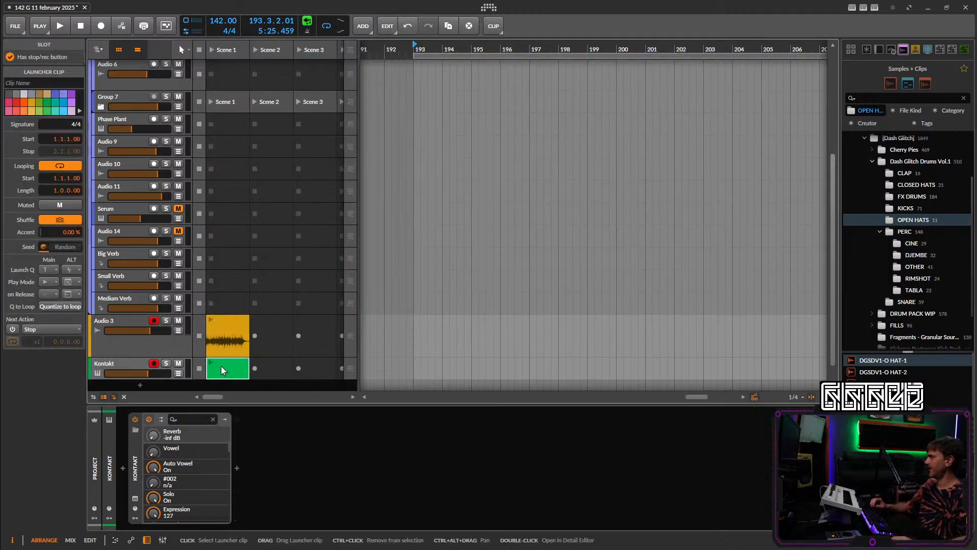
pyautogui.doubleClick(225, 363)
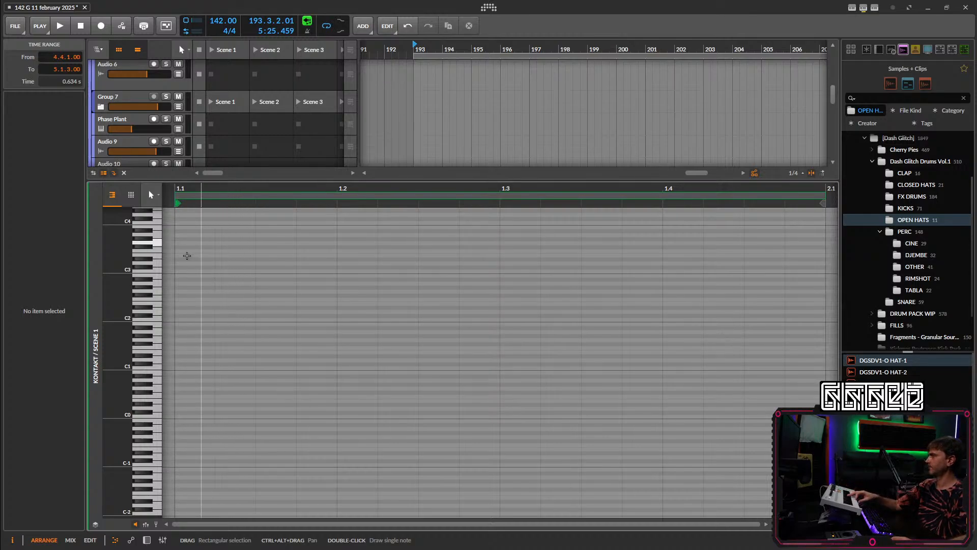
pyautogui.click(188, 239)
pyautogui.moveTo(189, 240); pyautogui.dragTo(828, 302)
pyautogui.press('space')
pyautogui.click(147, 540)
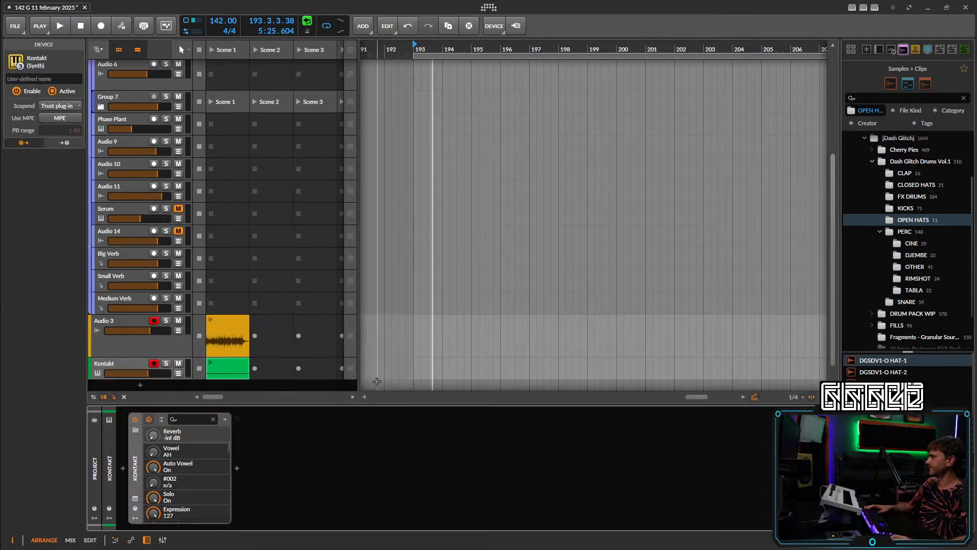
# Launch the Kontakt clip, move its track into the Master group directly below Audio 10, and arm it for recording.
pyautogui.press('space')
pyautogui.click(211, 362)
pyautogui.moveTo(133, 367); pyautogui.dragTo(214, 196)
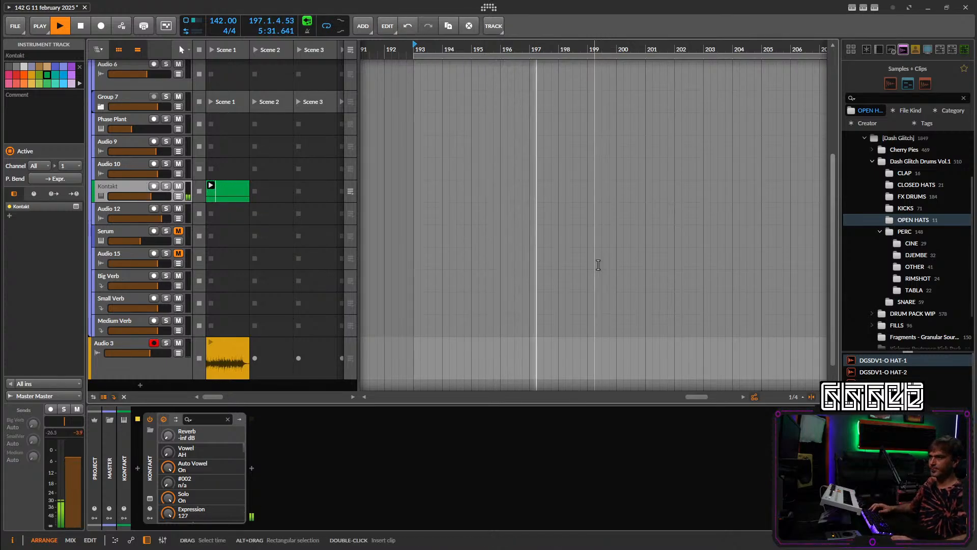
pyautogui.scroll(2, 598, 264)
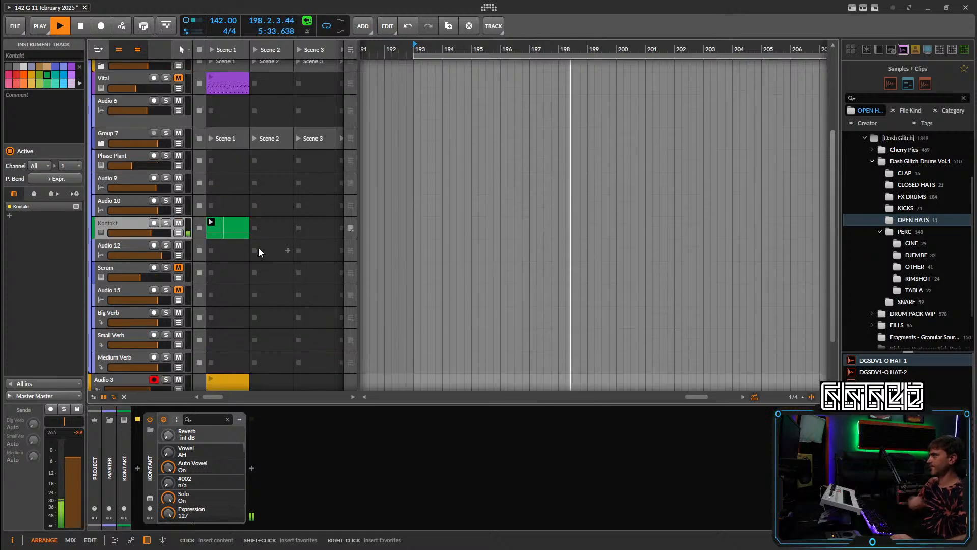
pyautogui.click(154, 223)
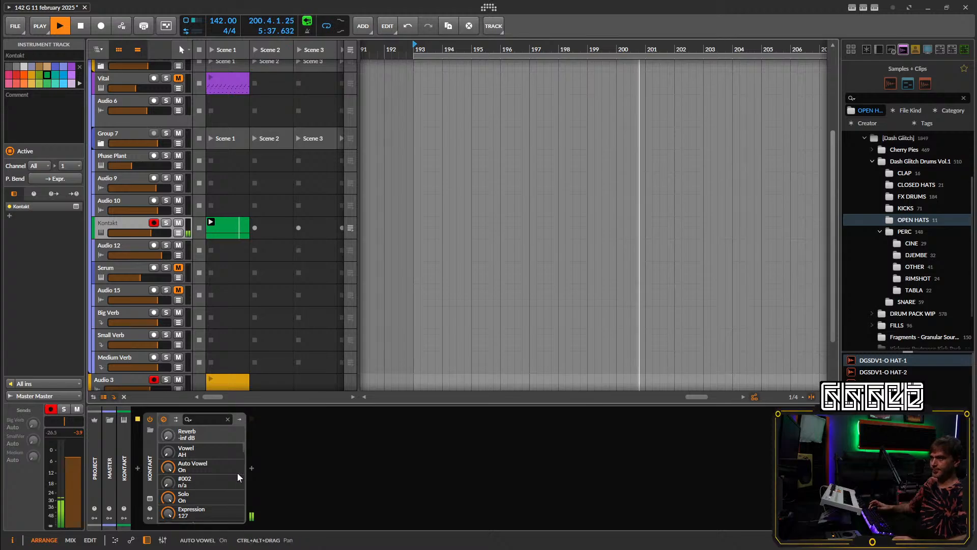
# Scale the Kontakt clip's content to 200% and play it back briefly.
pyautogui.rightClick(234, 225)
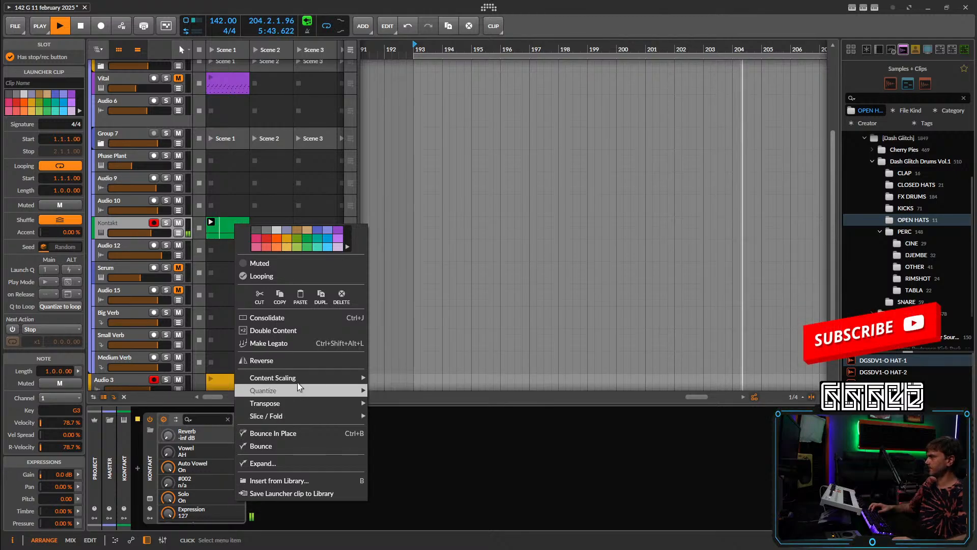
pyautogui.moveTo(301, 381)
pyautogui.moveTo(322, 406)
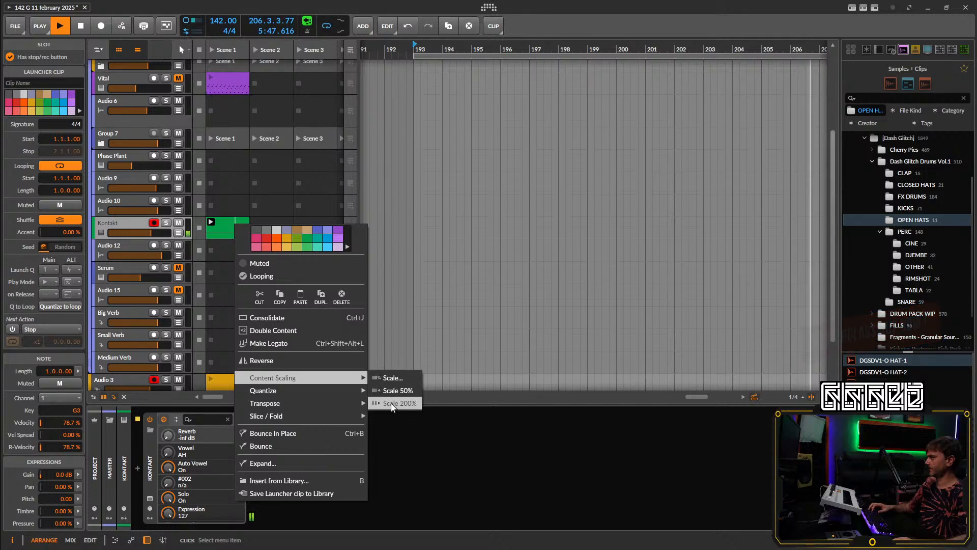
pyautogui.click(390, 402)
pyautogui.press('space')
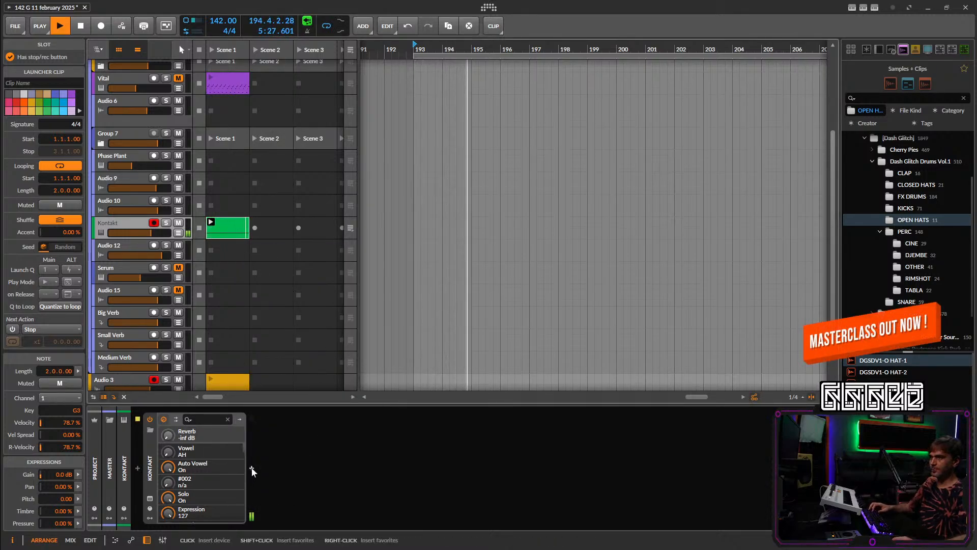
pyautogui.press('space')
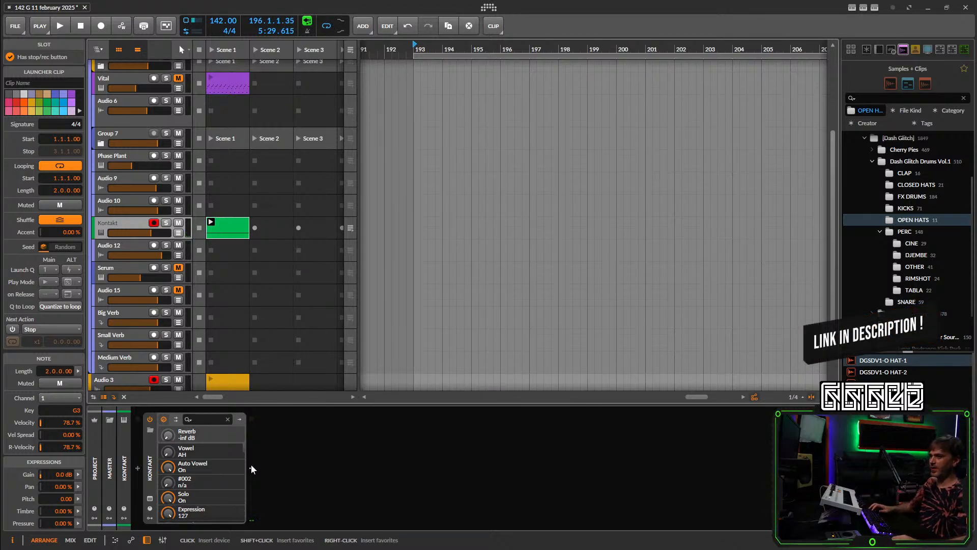
# Insert kHs Bitcrush after Kontakt in the device chain and hide its plug-in window.
pyautogui.click(251, 466)
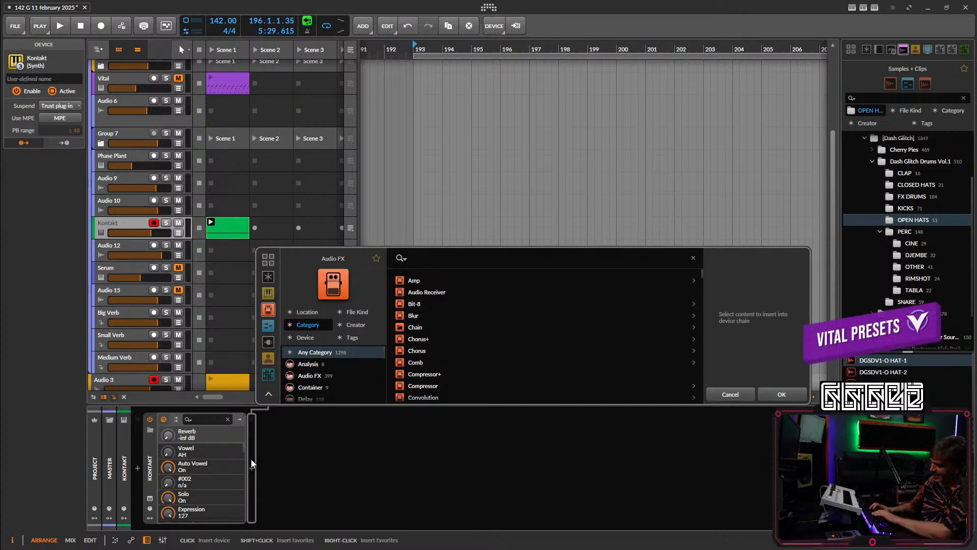
pyautogui.write('bit')
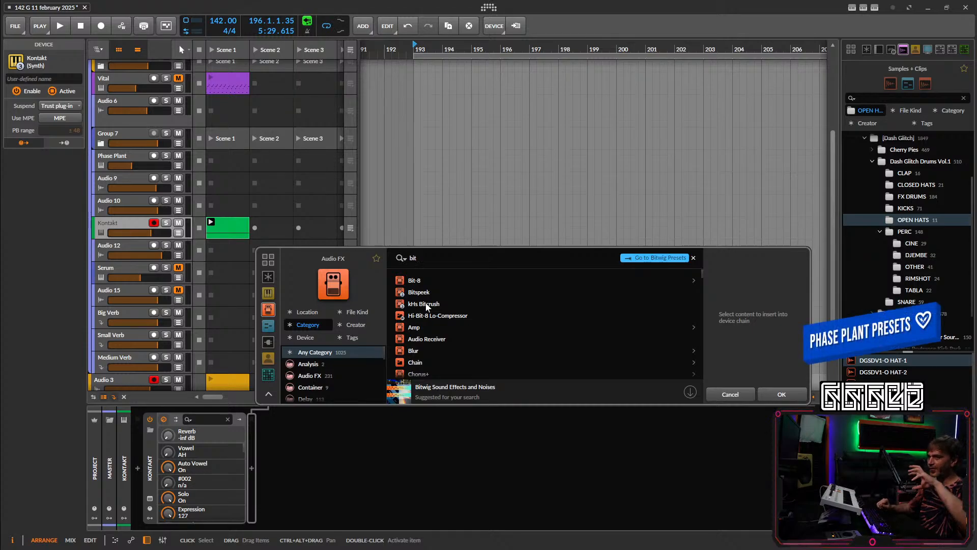
pyautogui.doubleClick(425, 303)
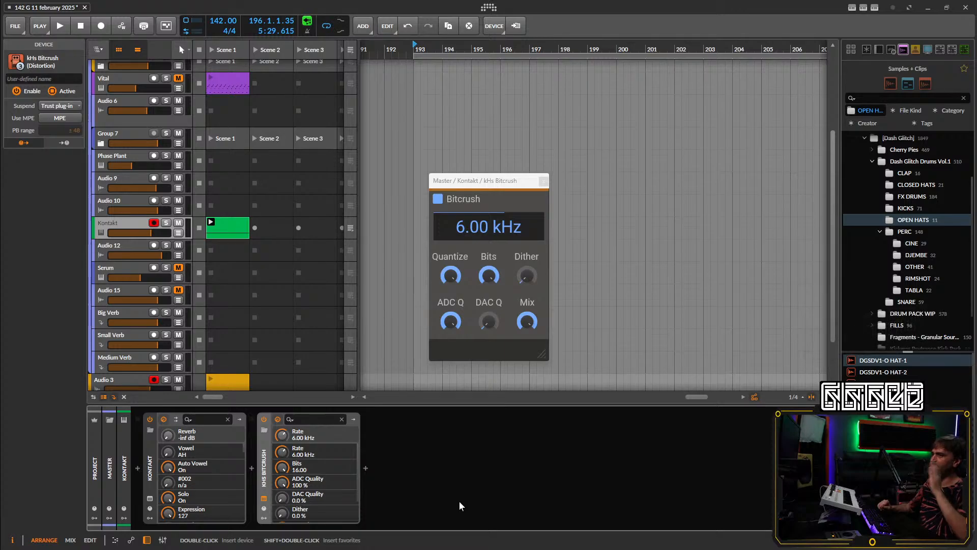
pyautogui.click(262, 499)
# Insert kHs Trance Gate after the Bitcrush in the Kontakt track's device chain.
pyautogui.click(365, 468)
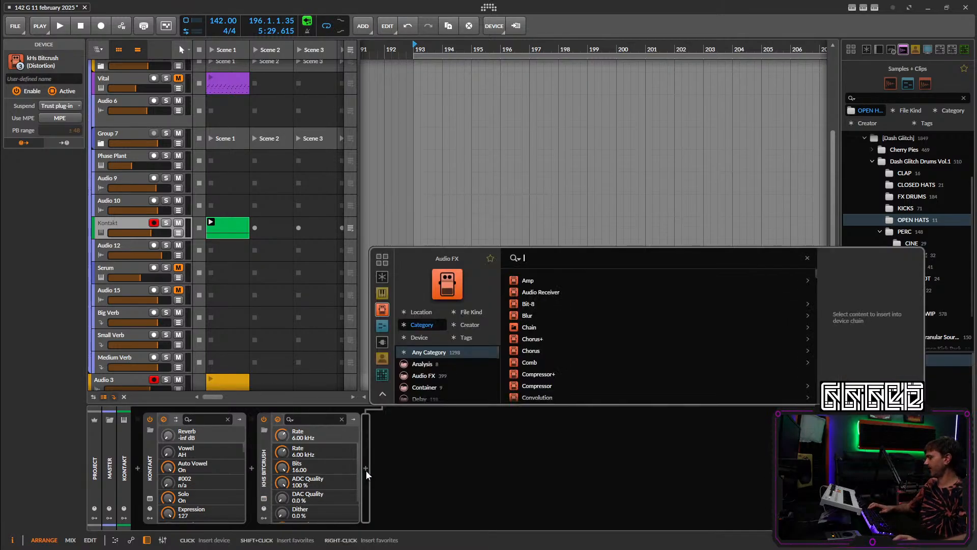
pyautogui.write('tran')
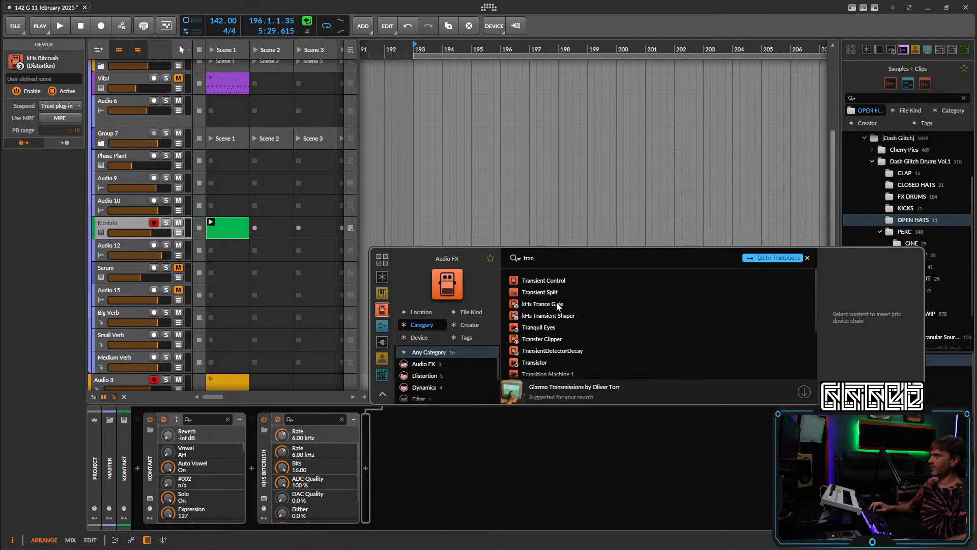
pyautogui.doubleClick(556, 304)
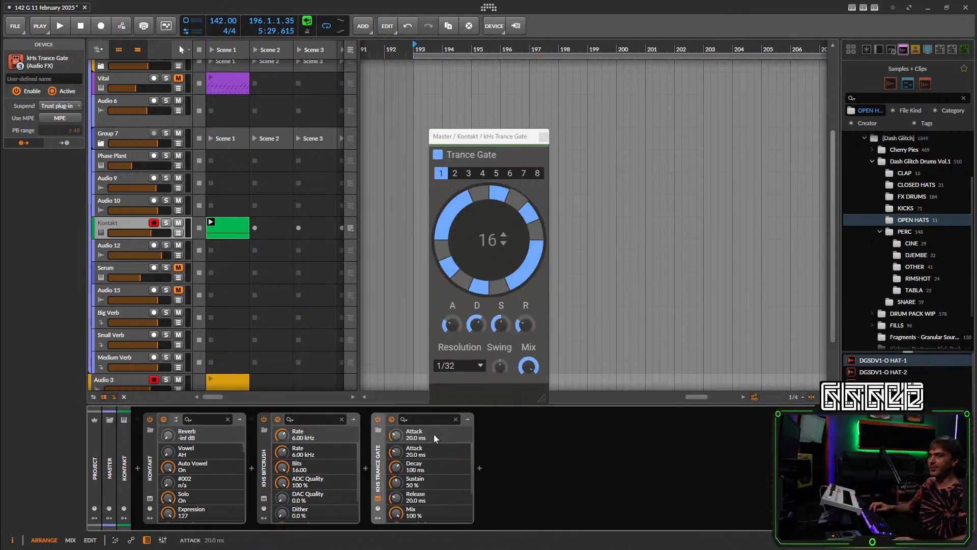
# Show the Bitcrush window again and place it beside the Trance Gate window over the arrangement.
pyautogui.click(263, 498)
pyautogui.moveTo(485, 188); pyautogui.dragTo(368, 181)
pyautogui.moveTo(464, 137); pyautogui.dragTo(713, 107)
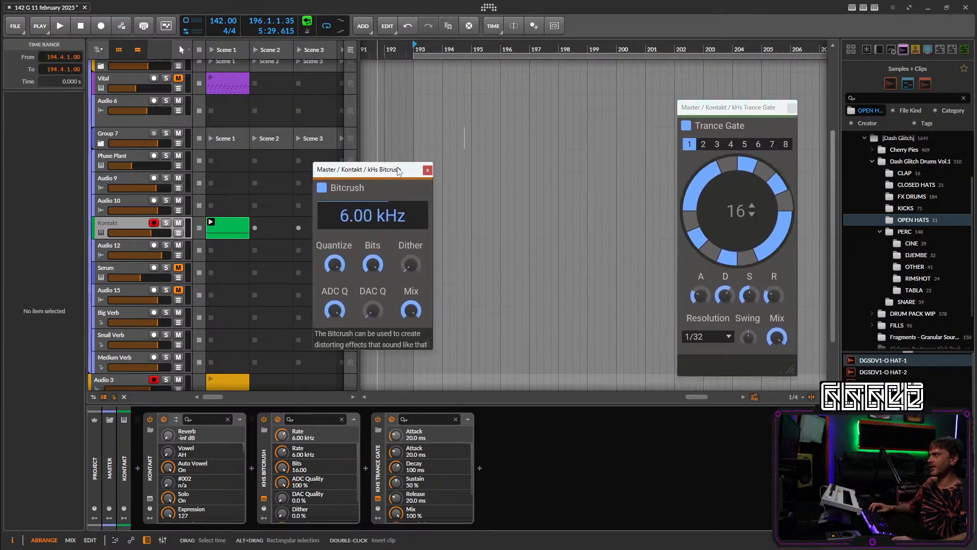
pyautogui.moveTo(399, 171); pyautogui.dragTo(617, 145)
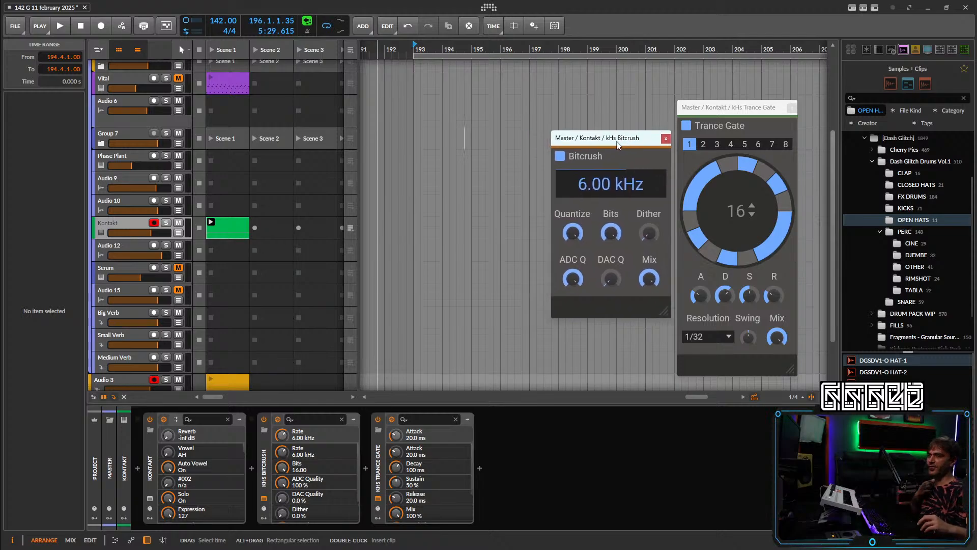
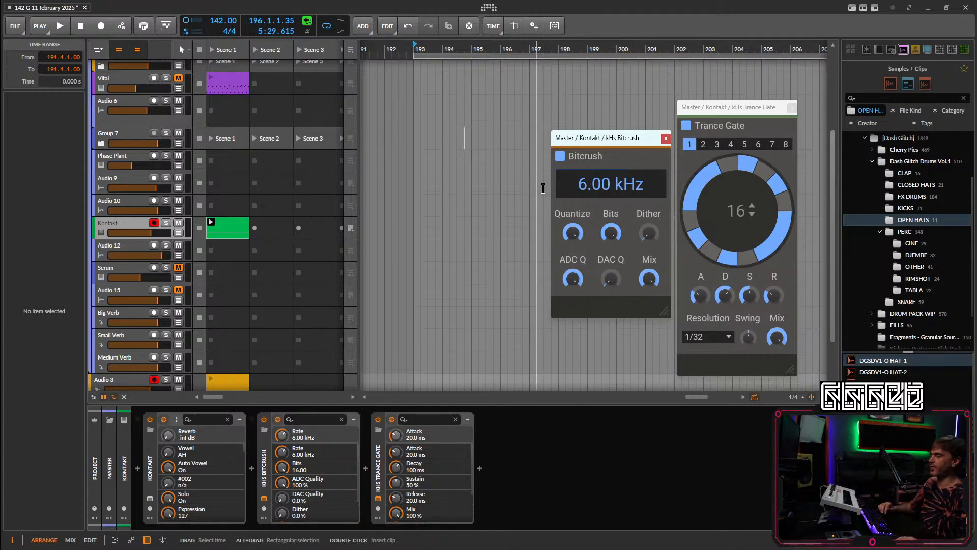
pyautogui.moveTo(580, 138); pyautogui.dragTo(546, 95)
pyautogui.click(727, 109)
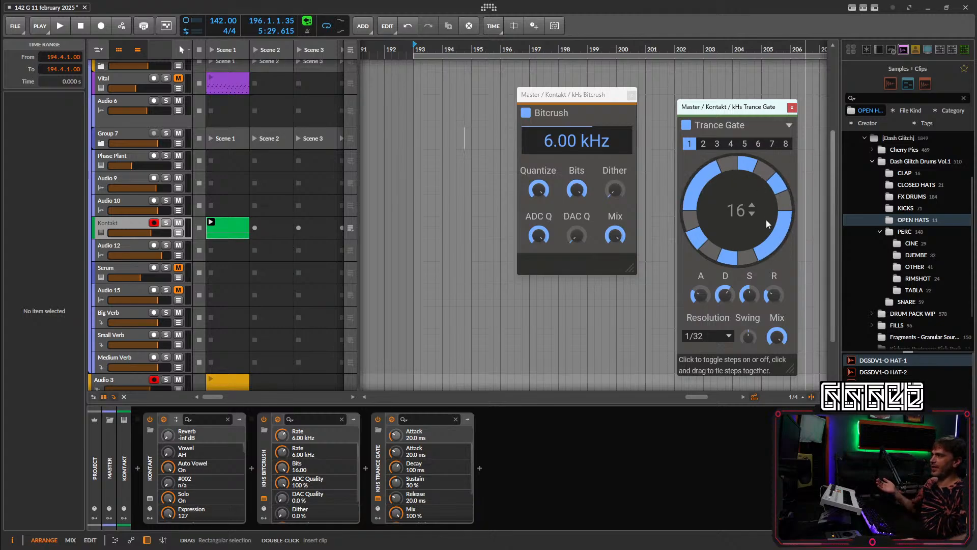
# Set the Trance Gate to 12 ms attack, 60 ms decay, 32% sustain and 14.7 ms release, soloing the track temporarily during playback.
pyautogui.moveTo(695, 293); pyautogui.dragTo(696, 304)
pyautogui.moveTo(746, 283); pyautogui.dragTo(746, 288)
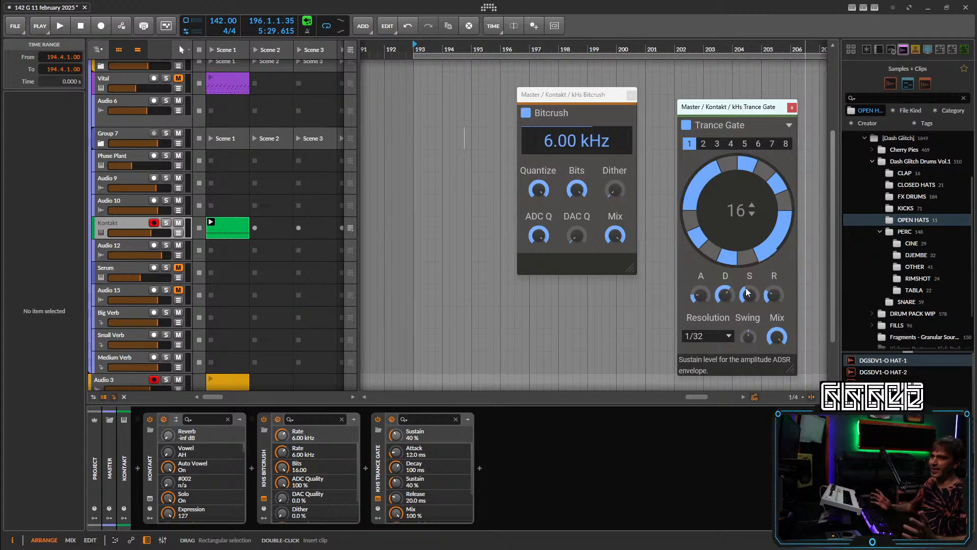
pyautogui.press('space')
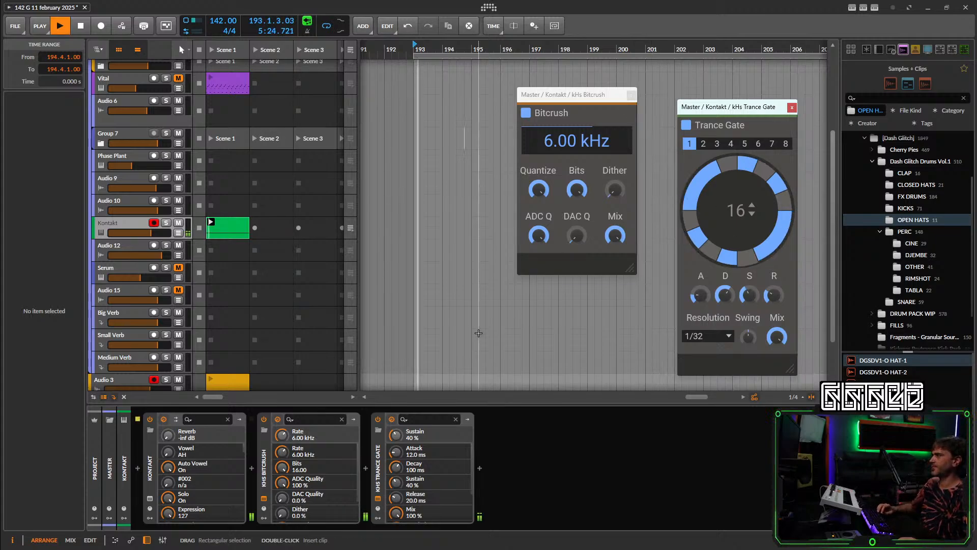
pyautogui.click(166, 224)
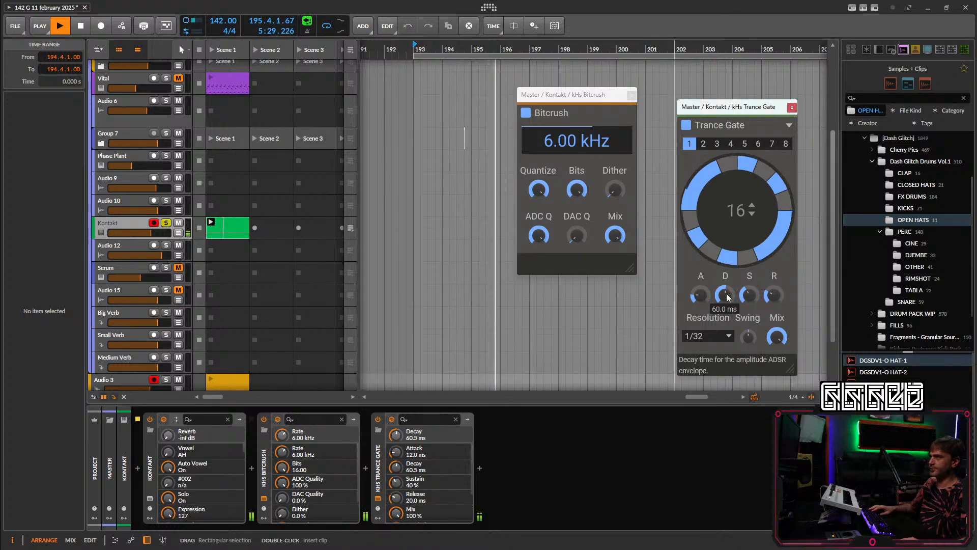
pyautogui.moveTo(748, 294); pyautogui.dragTo(776, 300)
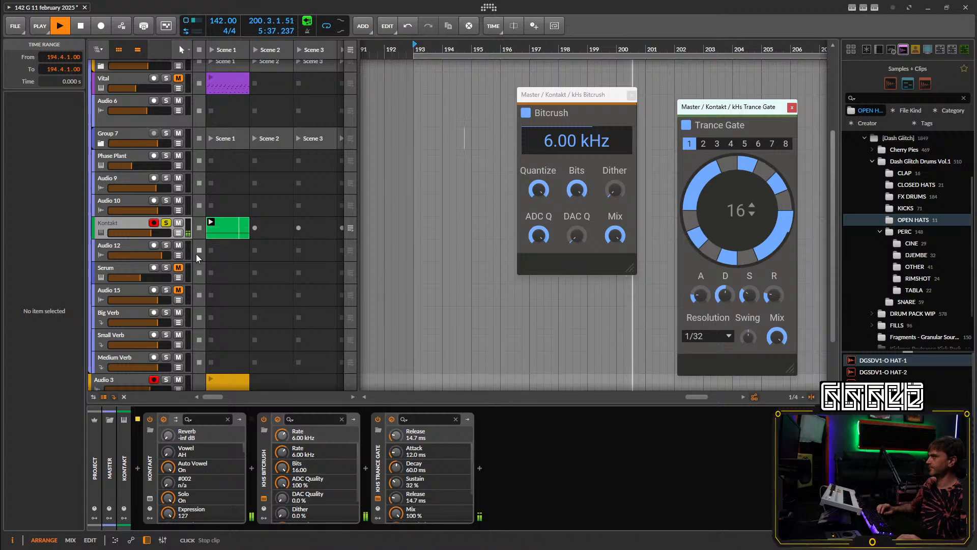
pyautogui.click(166, 223)
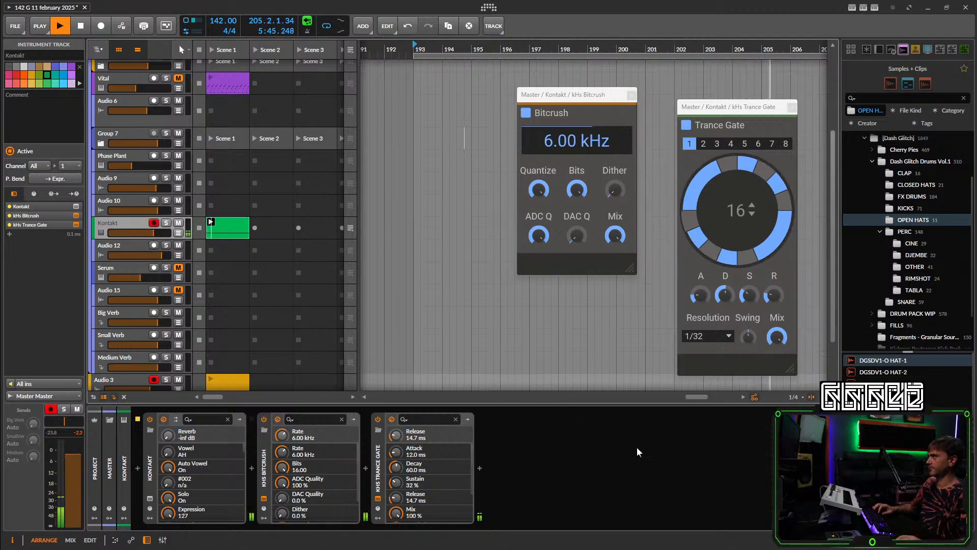
# Stop playback, insert a Pitch Shifter between Kontakt and the Bitcrush, and set its shift to -12.00 st.
pyautogui.press('space')
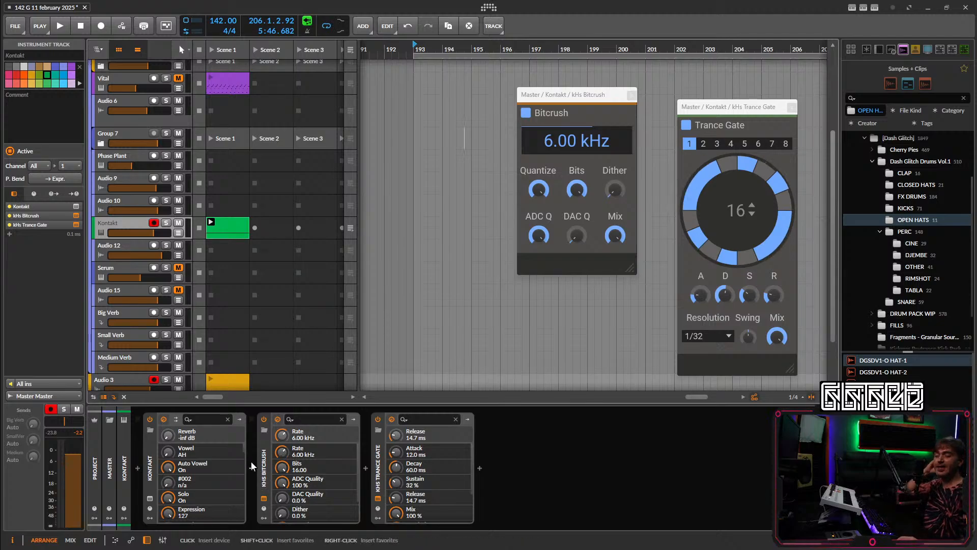
pyautogui.click(252, 467)
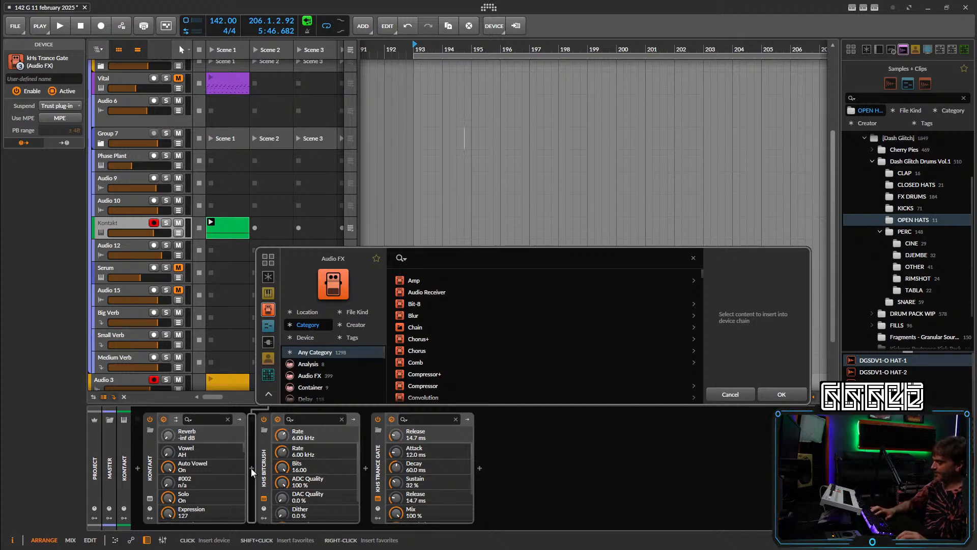
pyautogui.write('pitc')
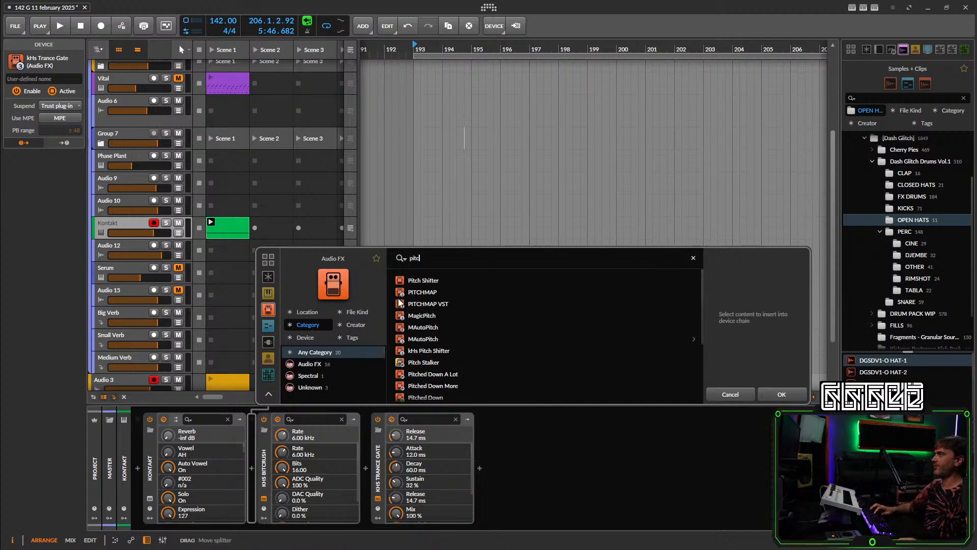
pyautogui.doubleClick(399, 280)
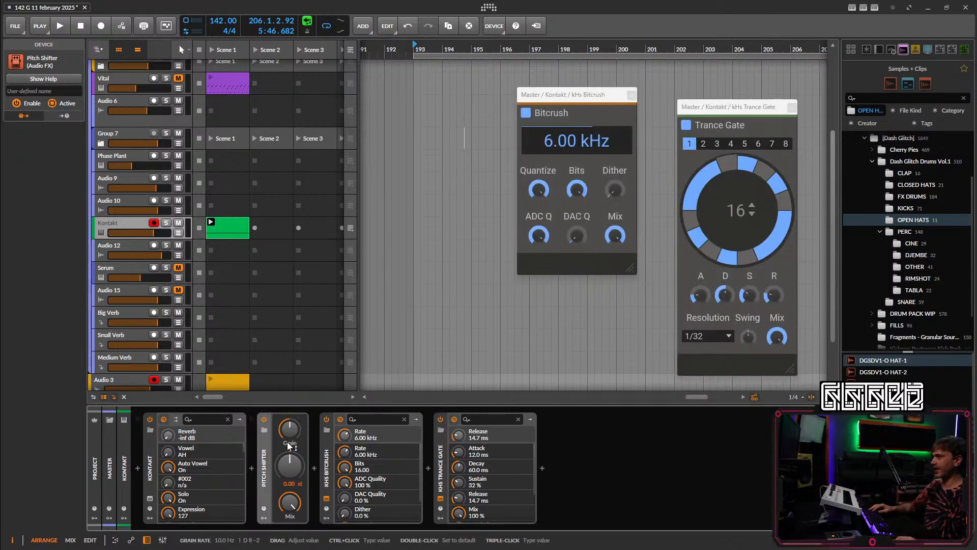
pyautogui.moveTo(289, 464); pyautogui.dragTo(290, 504)
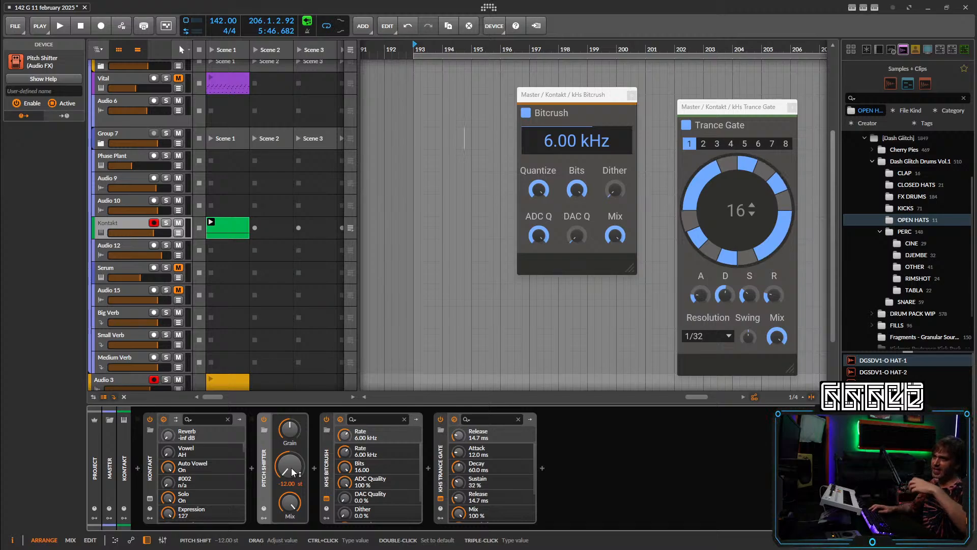
# Raise the Kontakt track's volume slightly, bypass the Pitch Shifter, and lower the Bitcrush rate to 2.53 kHz during playback.
pyautogui.press('space')
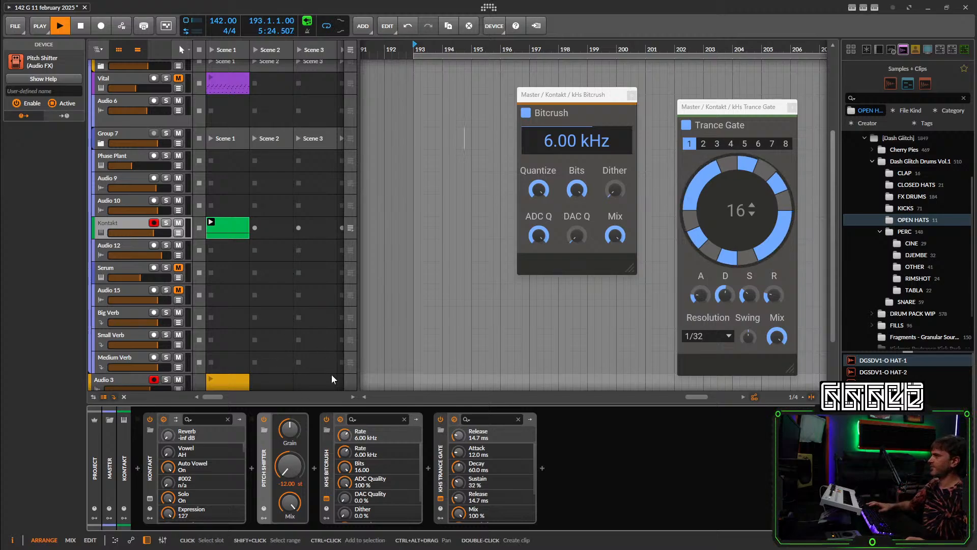
pyautogui.moveTo(153, 233); pyautogui.dragTo(159, 232)
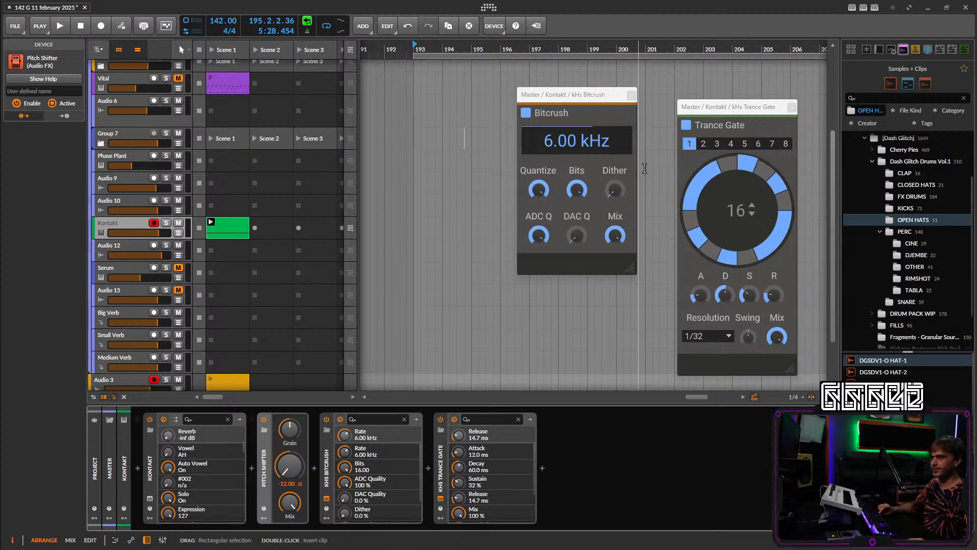
pyautogui.press('space')
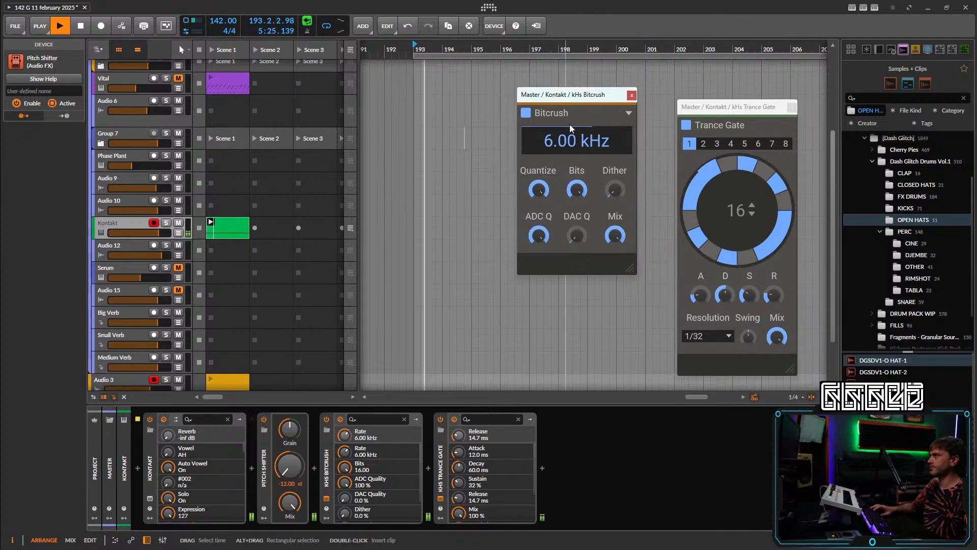
pyautogui.moveTo(570, 127)
pyautogui.mouseDown()
pyautogui.moveTo(570, 58)
pyautogui.moveTo(570, 162)
pyautogui.moveTo(584, 158)
pyautogui.moveTo(554, 135)
pyautogui.mouseUp()
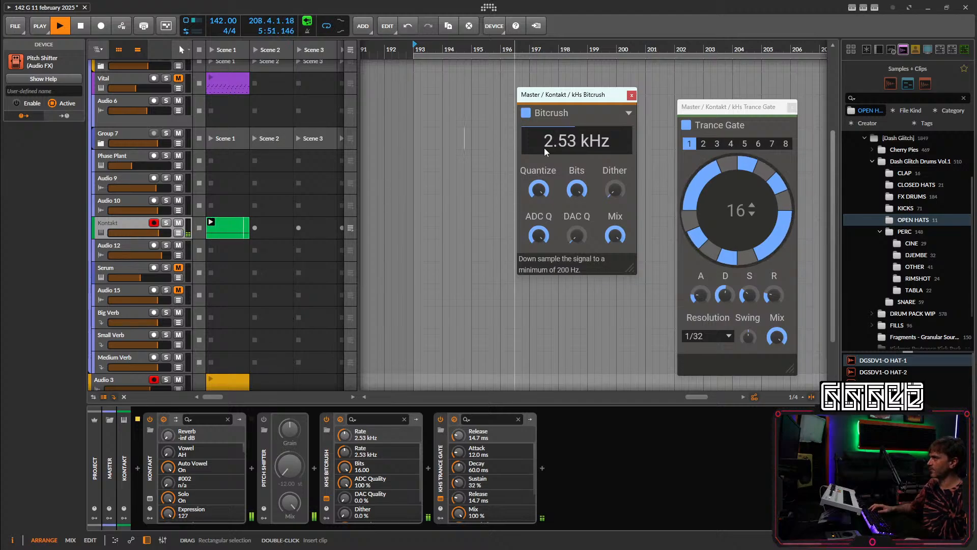
pyautogui.press('space')
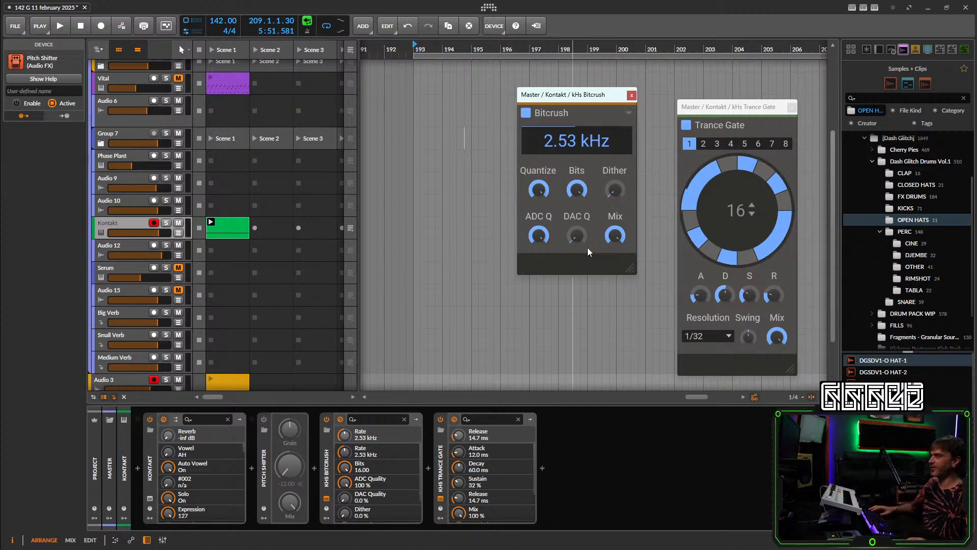
pyautogui.moveTo(572, 96); pyautogui.dragTo(586, 146)
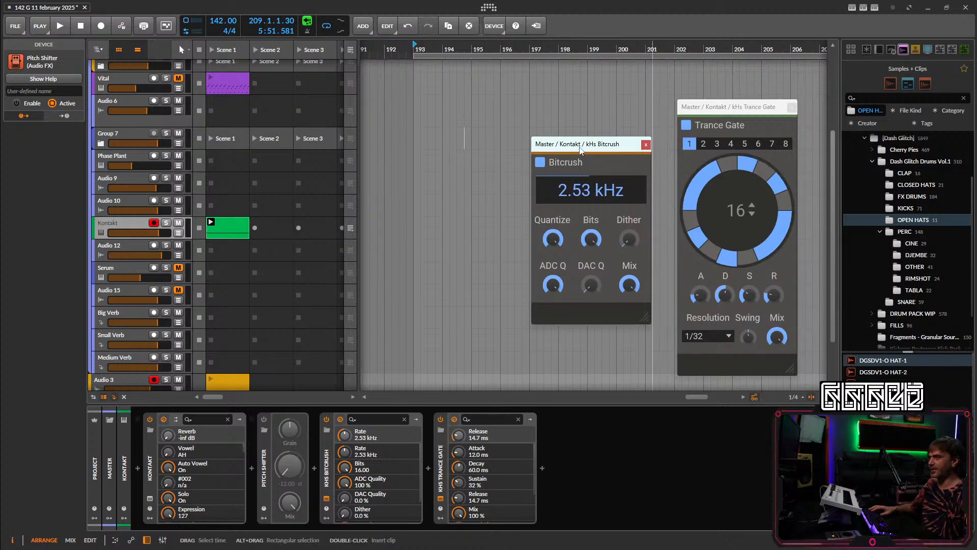
pyautogui.moveTo(587, 146)
pyautogui.mouseDown()
pyautogui.moveTo(597, 154)
pyautogui.moveTo(576, 153)
pyautogui.moveTo(584, 150)
pyautogui.mouseUp()
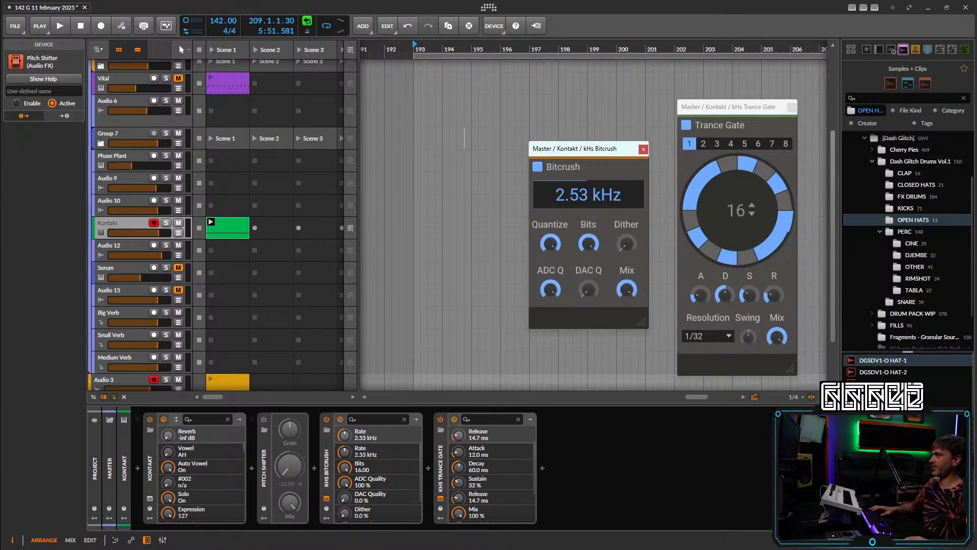
pyautogui.click(544, 469)
pyautogui.write('bitvc')
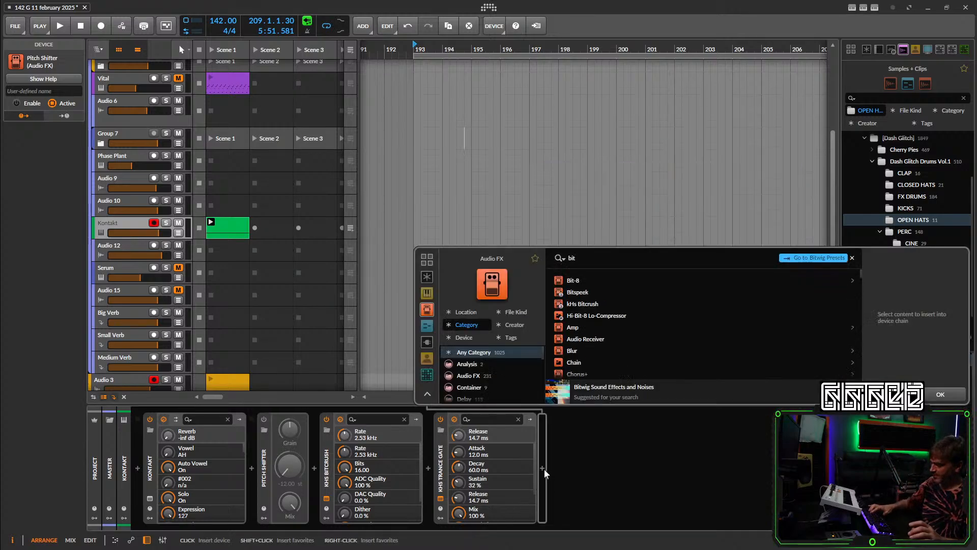
pyautogui.press('BackSpace')
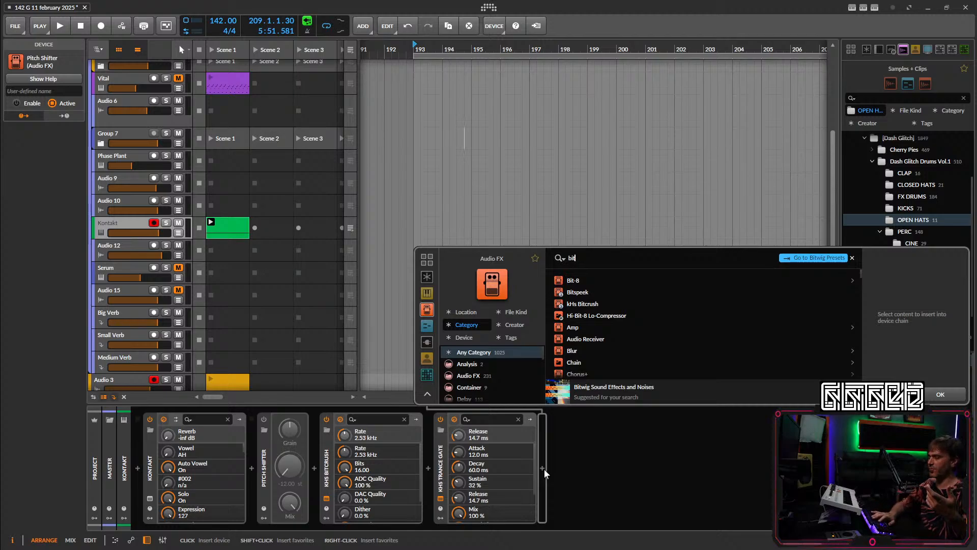
pyautogui.press('BackSpace')
pyautogui.press('BackSpace')
pyautogui.press('BackSpace')
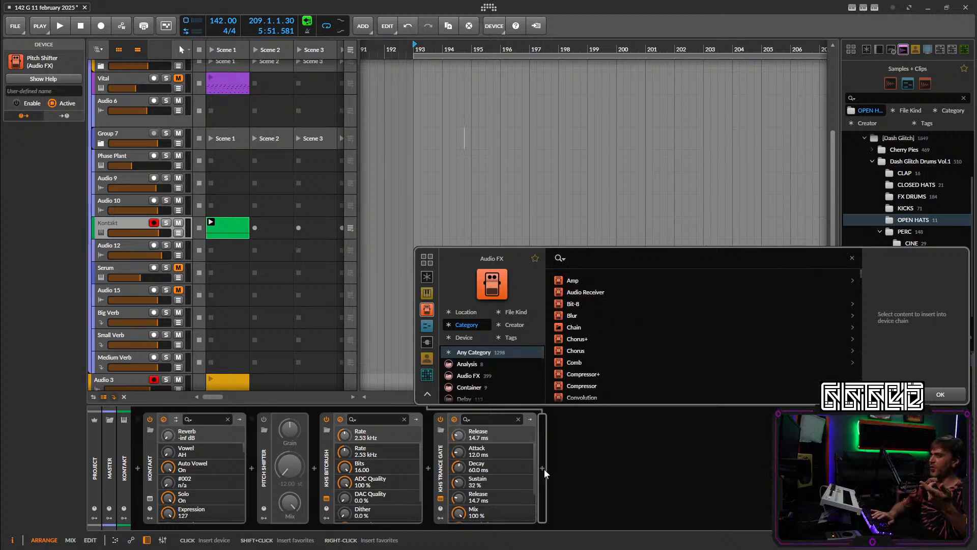
pyautogui.press('Escape')
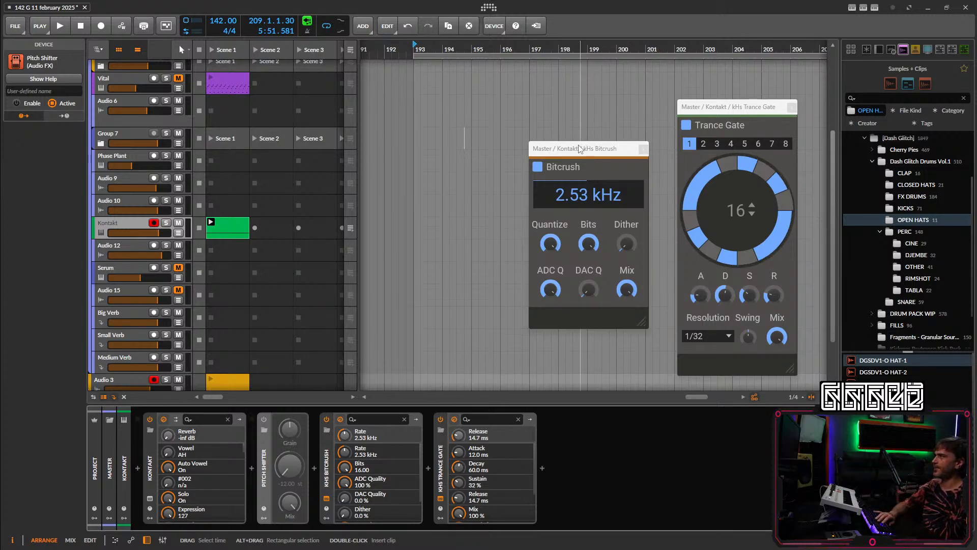
# Place the Bitcrush window beside the Trance Gate window and insert a Filter between the Pitch Shifter and the Bitcrush.
pyautogui.moveTo(579, 148); pyautogui.dragTo(588, 112)
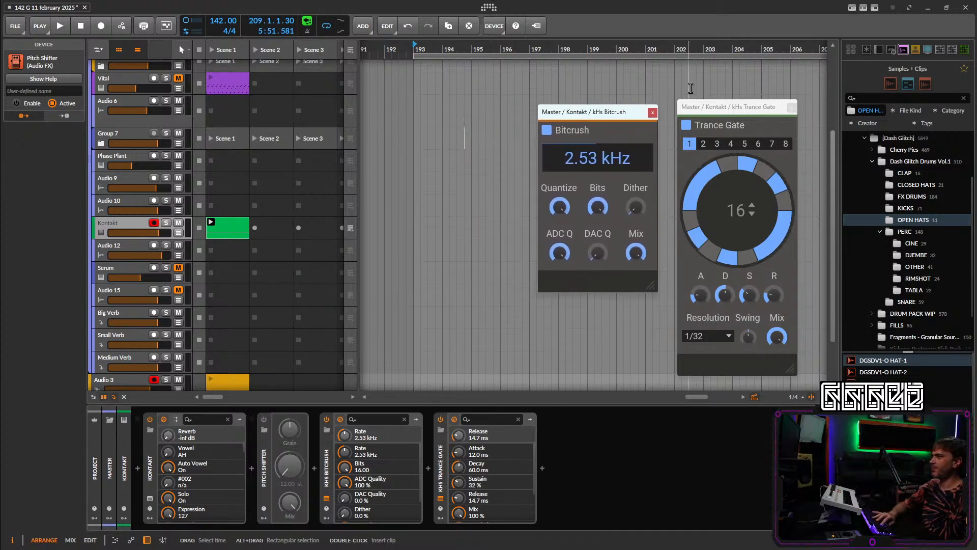
pyautogui.click(314, 468)
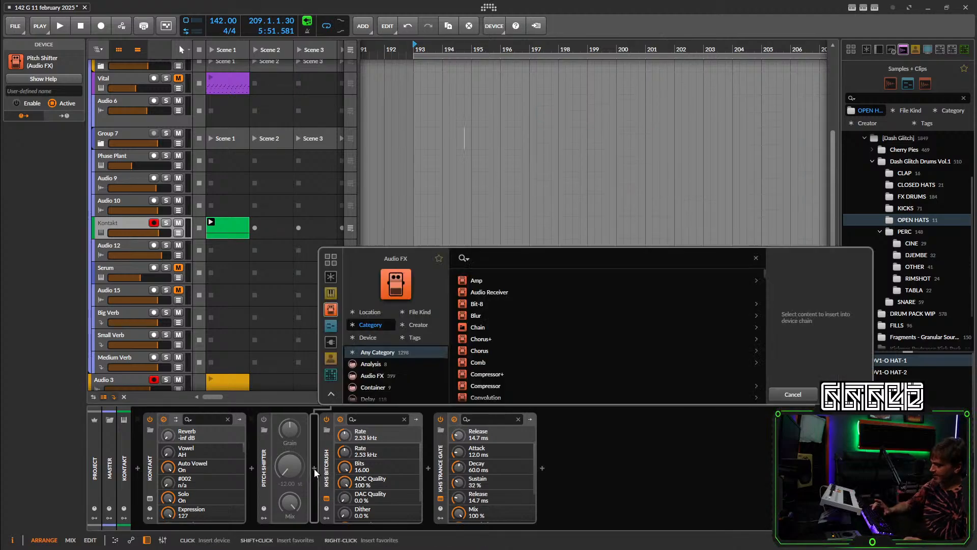
pyautogui.write('fil')
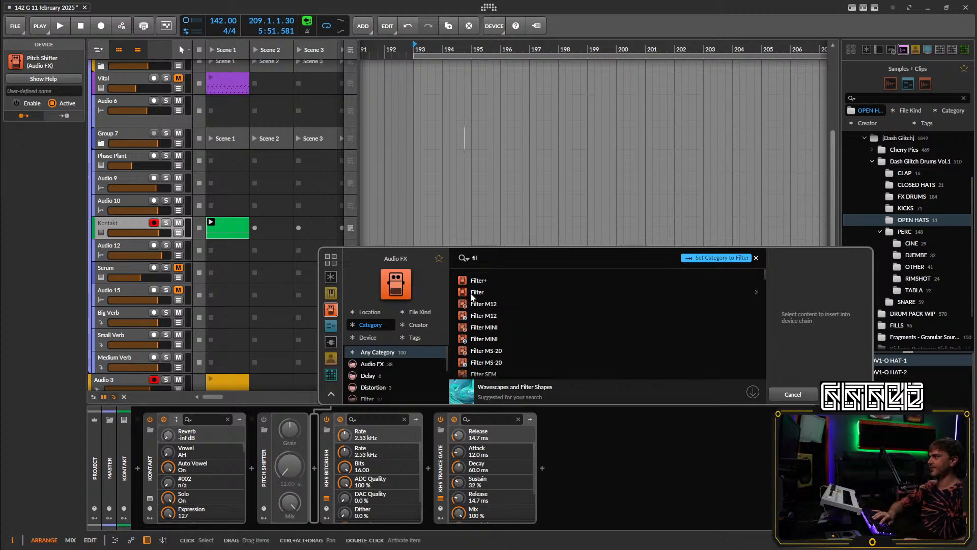
pyautogui.doubleClick(477, 292)
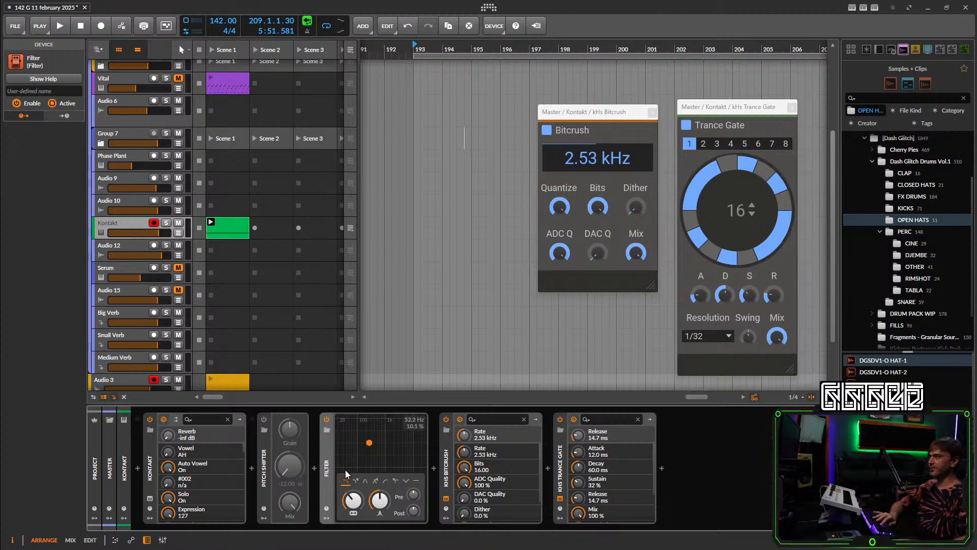
# Add a new instrument track below Audio 3 with Serum loaded on it.
pyautogui.scroll(-3, 475, 312)
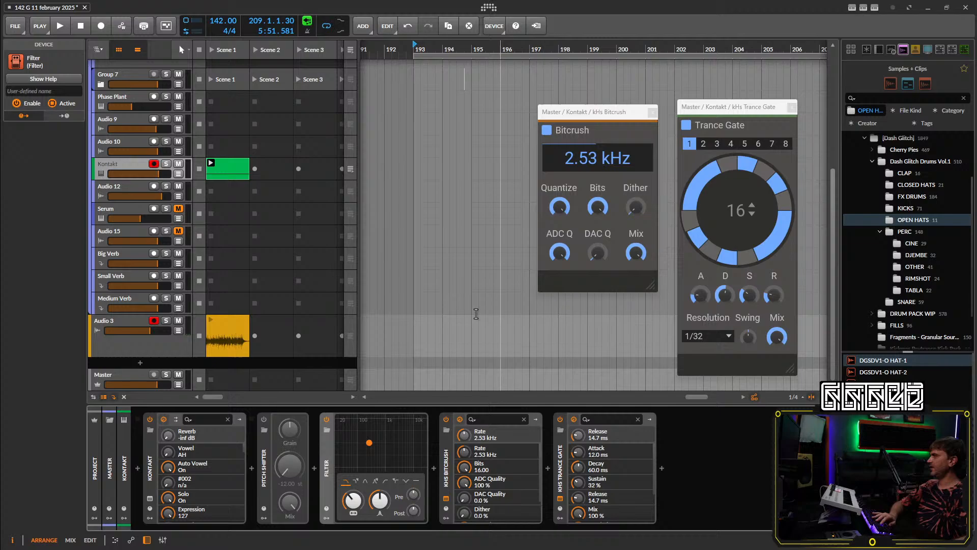
pyautogui.doubleClick(142, 365)
pyautogui.write('serum')
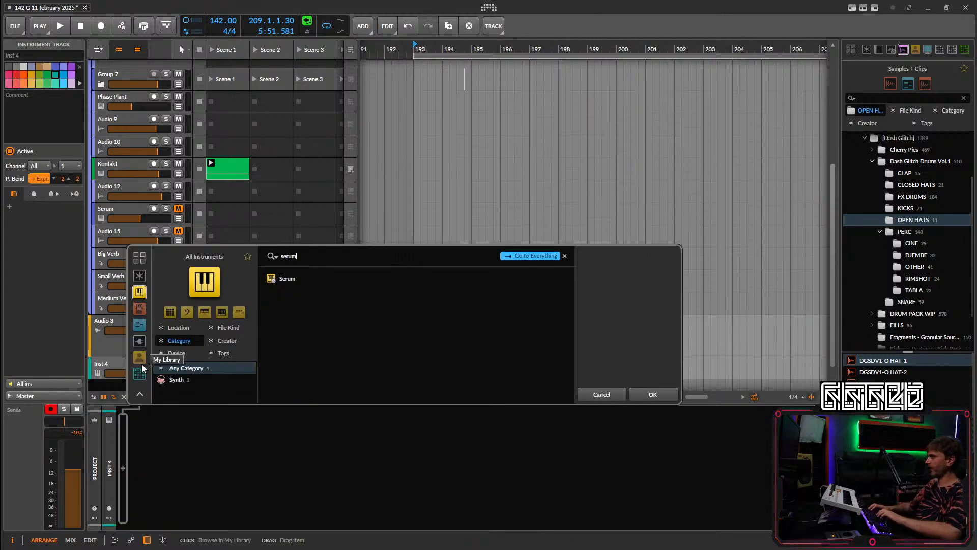
pyautogui.click(653, 393)
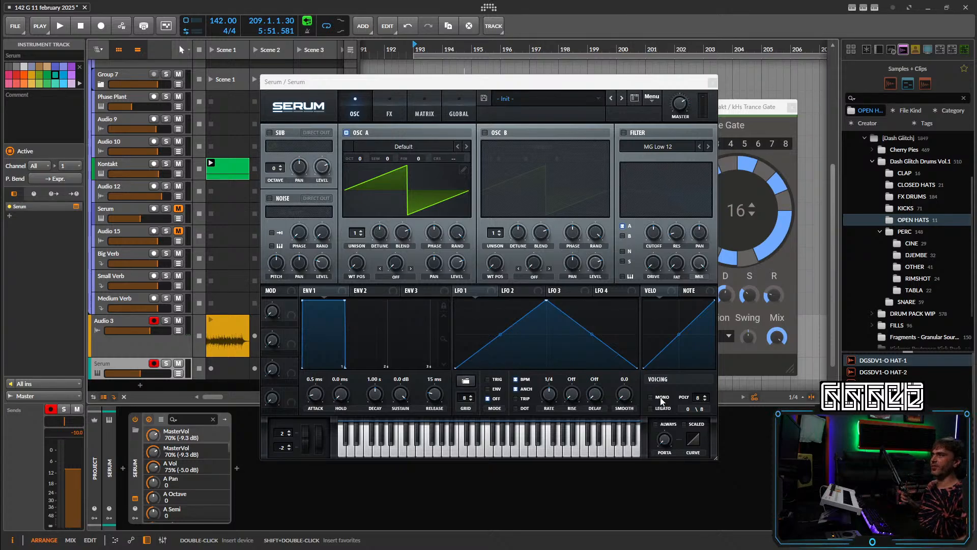
# Turn on Serum's MG Low 12 filter, lower its cutoff slightly, and move the Serum window clear of the Bitcrush window.
pyautogui.moveTo(387, 81); pyautogui.dragTo(285, 100)
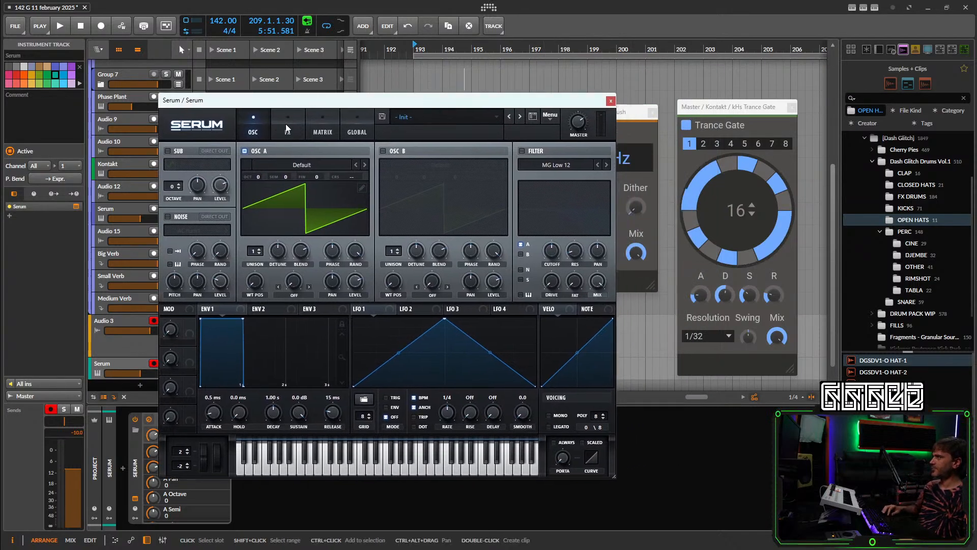
pyautogui.click(521, 151)
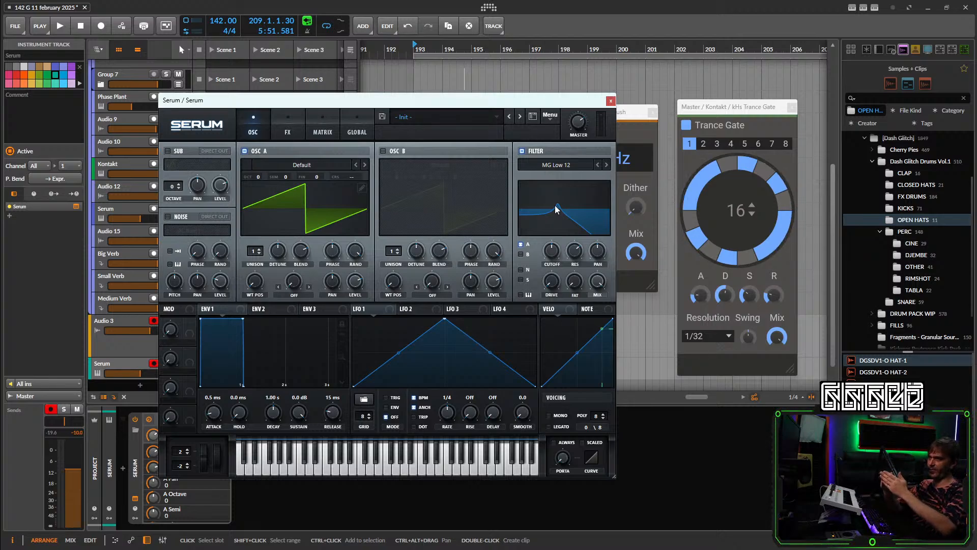
pyautogui.moveTo(554, 254); pyautogui.dragTo(556, 258)
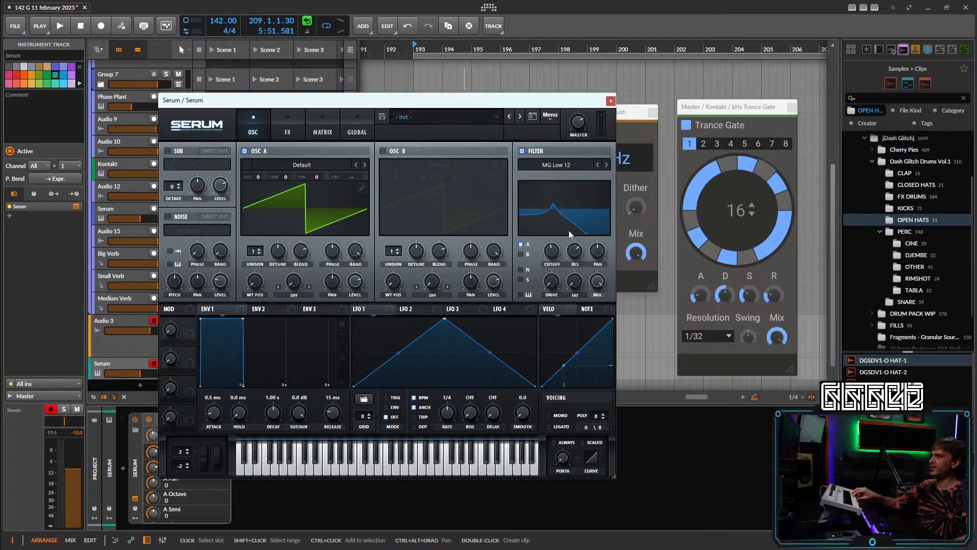
pyautogui.moveTo(544, 100); pyautogui.dragTo(459, 65)
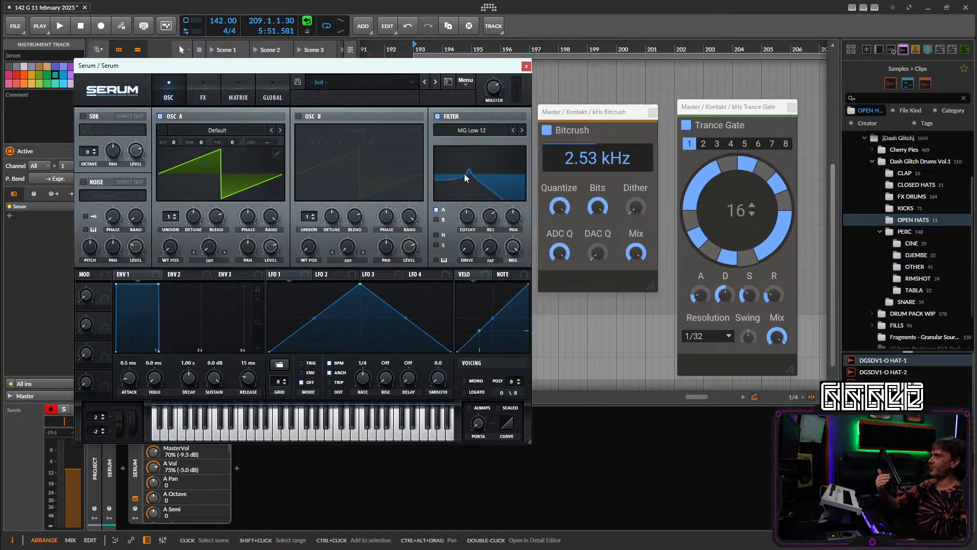
# Enable Tube distortion in Serum, adjust its drive with the filter cutoff raised, and lower the master volume to 57%.
pyautogui.click(203, 97)
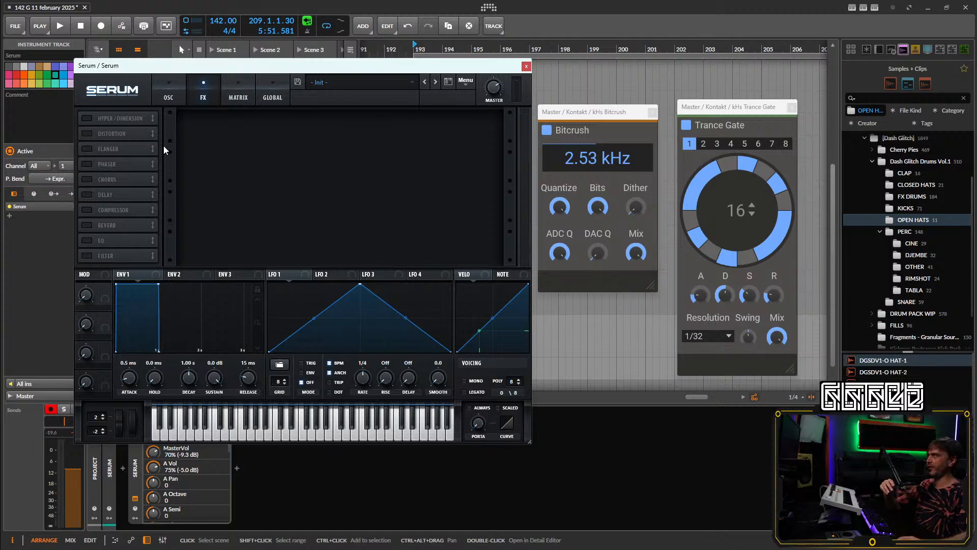
pyautogui.click(86, 133)
pyautogui.click(170, 95)
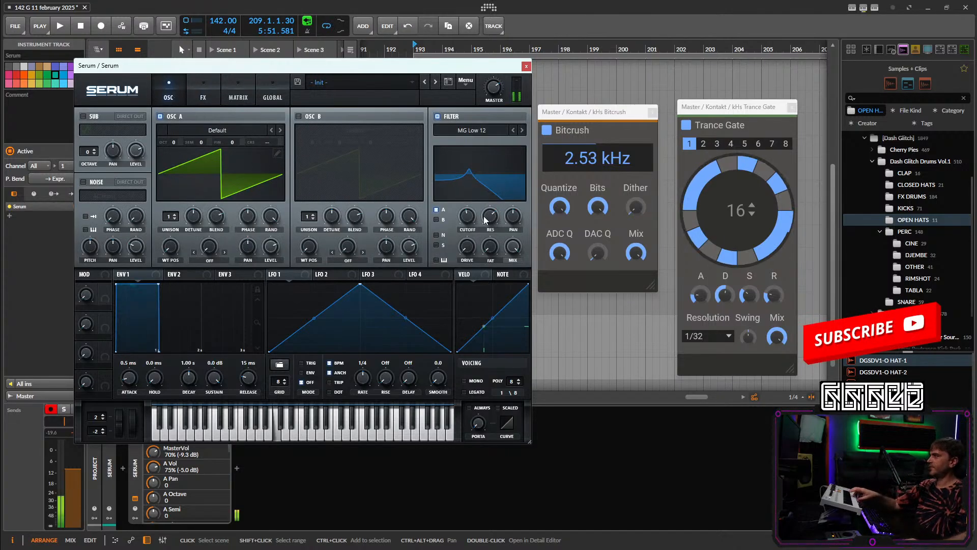
pyautogui.moveTo(485, 217); pyautogui.dragTo(475, 191)
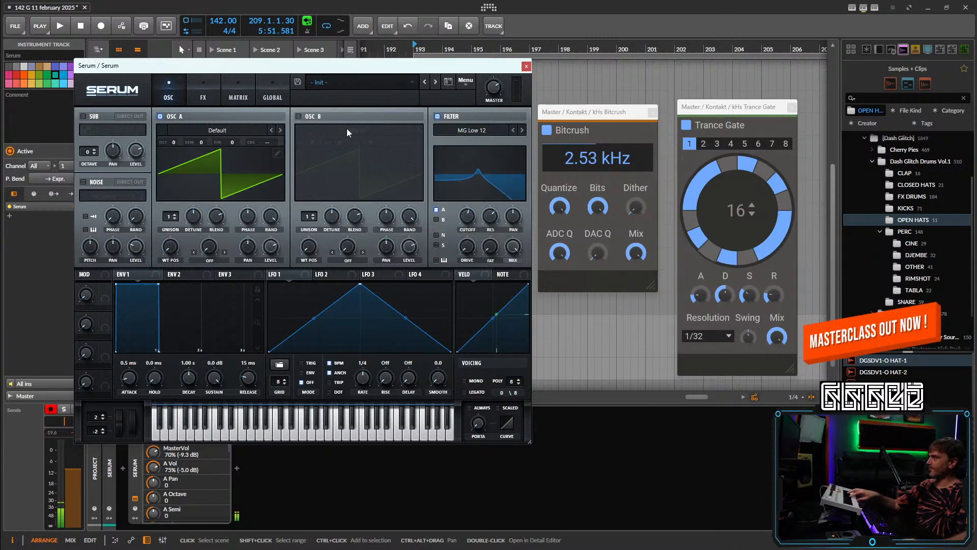
pyautogui.click(216, 104)
pyautogui.moveTo(413, 128)
pyautogui.mouseDown()
pyautogui.moveTo(418, 117)
pyautogui.moveTo(414, 129)
pyautogui.mouseUp()
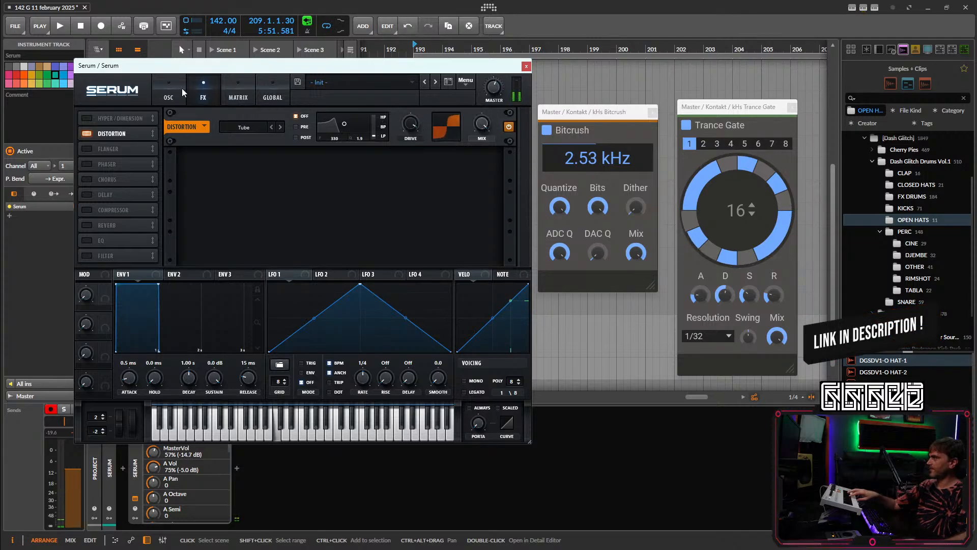
# Lower Serum's filter cutoff to 370 while checking its effect on the distortion.
pyautogui.click(176, 91)
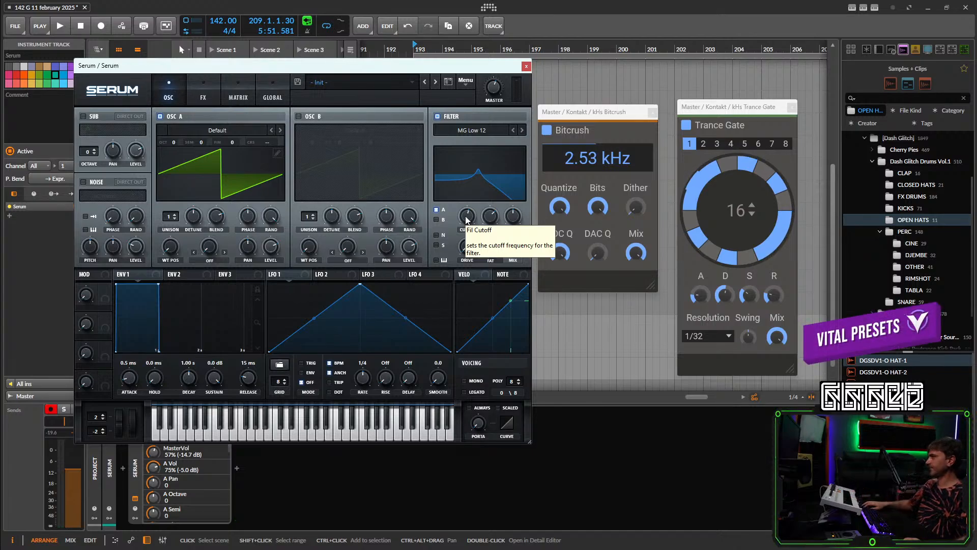
pyautogui.moveTo(466, 219)
pyautogui.mouseDown()
pyautogui.moveTo(472, 201)
pyautogui.moveTo(476, 228)
pyautogui.mouseUp()
pyautogui.click(204, 97)
pyautogui.click(168, 97)
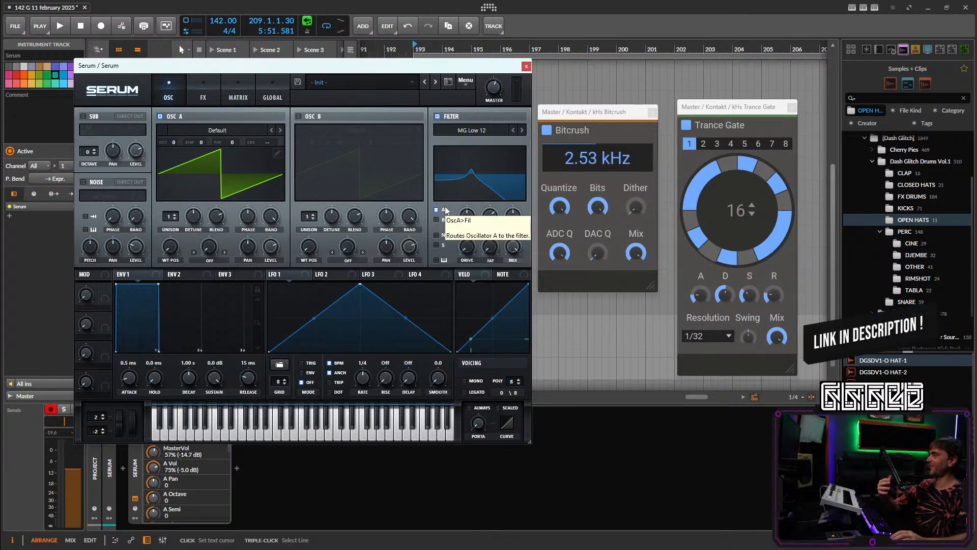
# Close Serum's plug-in window, delete the new Serum track, and select the Kontakt track again.
pyautogui.click(525, 66)
pyautogui.click(122, 343)
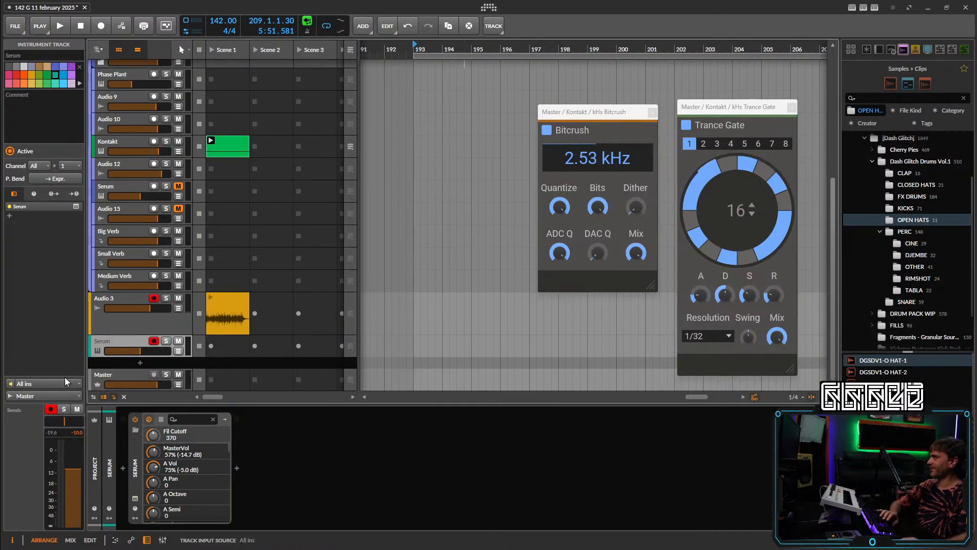
pyautogui.click(130, 164)
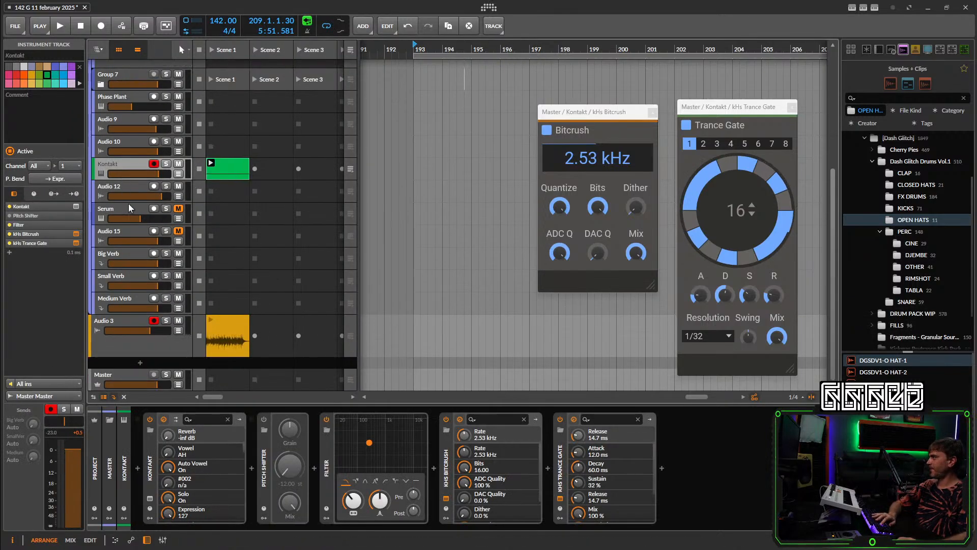
# Lower the Bitcrush rate to 1.53 kHz and adjust the Filter's mode and resonance on the Kontakt track.
pyautogui.click(591, 115)
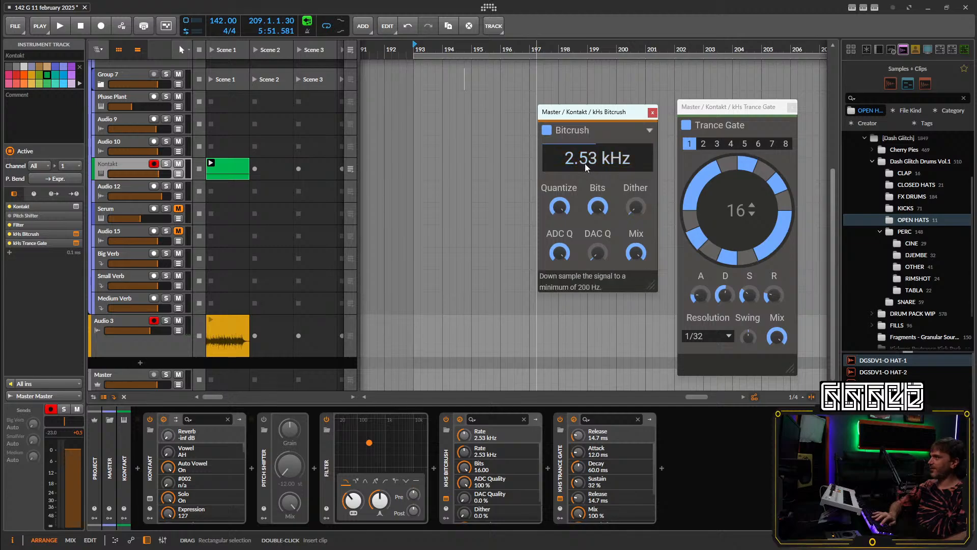
pyautogui.moveTo(585, 161)
pyautogui.mouseDown()
pyautogui.moveTo(584, 145)
pyautogui.moveTo(584, 160)
pyautogui.mouseUp()
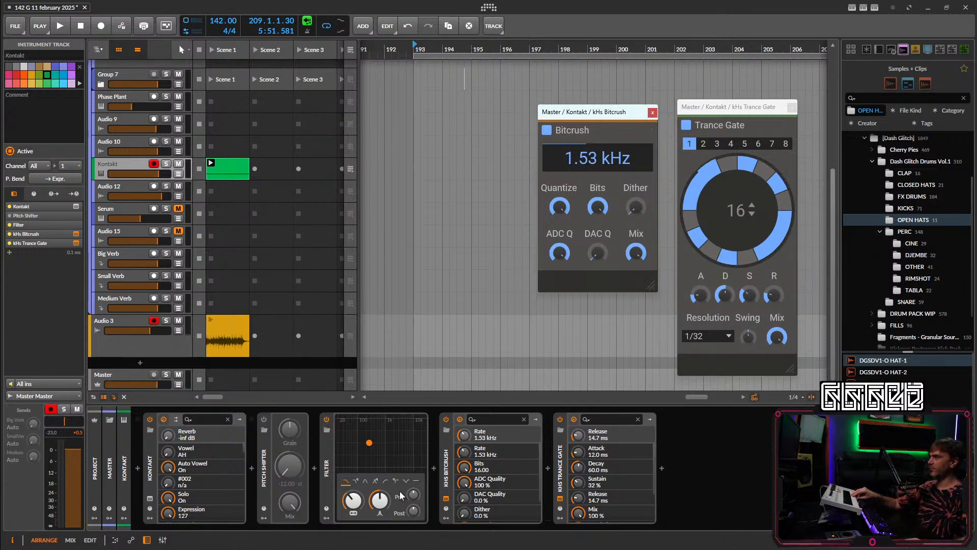
pyautogui.click(365, 482)
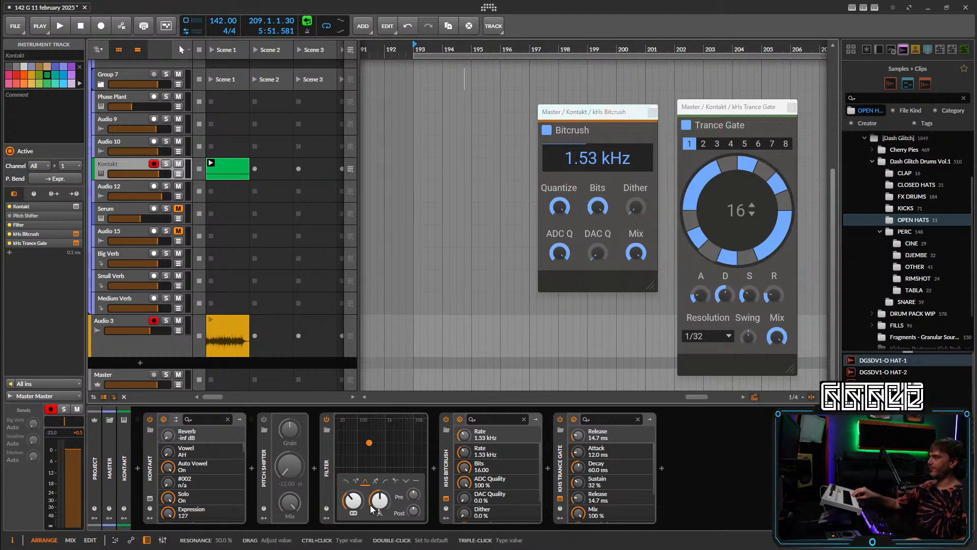
pyautogui.moveTo(384, 508); pyautogui.dragTo(353, 510)
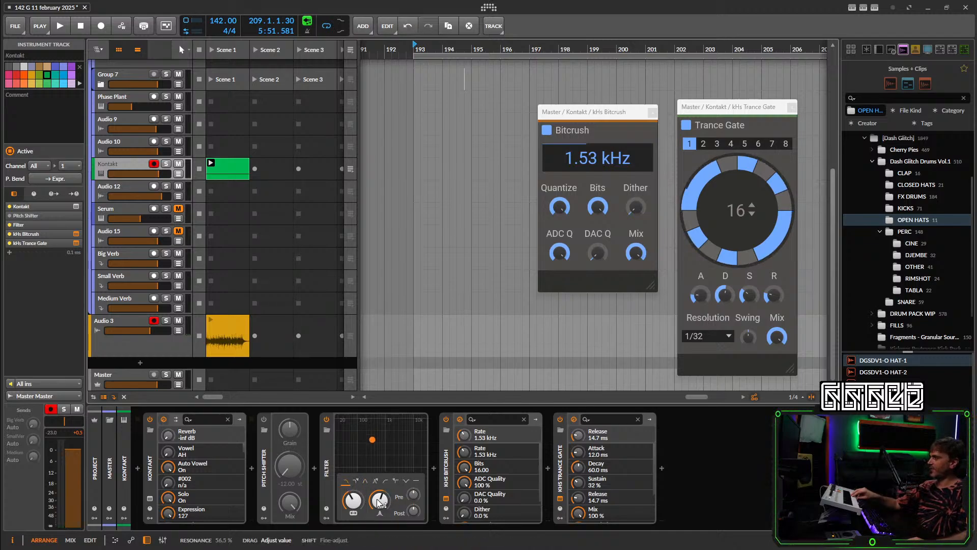
# Retune the Filter's cutoff around the vocal and raise the Bitcrush rate to 2.33 kHz.
pyautogui.moveTo(353, 501); pyautogui.dragTo(358, 504)
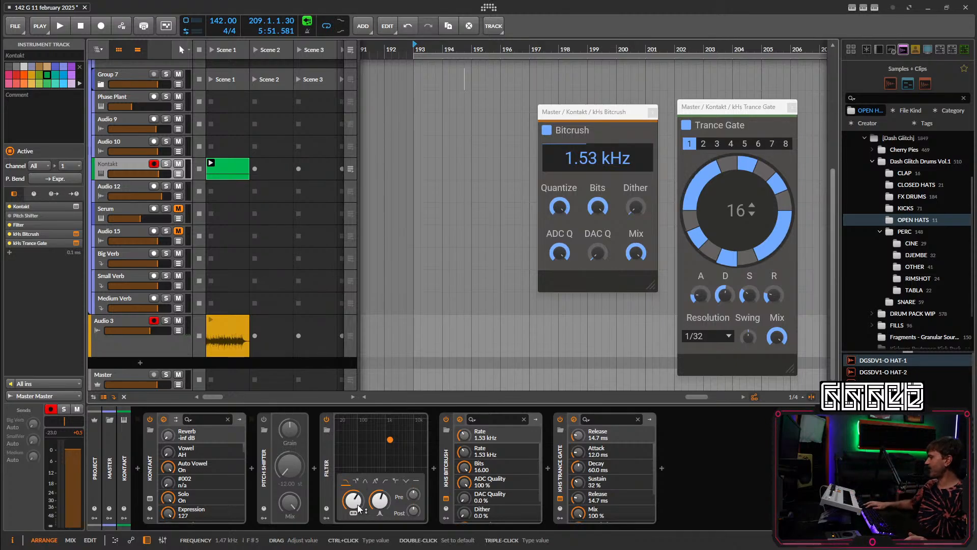
pyautogui.moveTo(355, 497); pyautogui.dragTo(354, 502)
pyautogui.moveTo(587, 158); pyautogui.dragTo(587, 150)
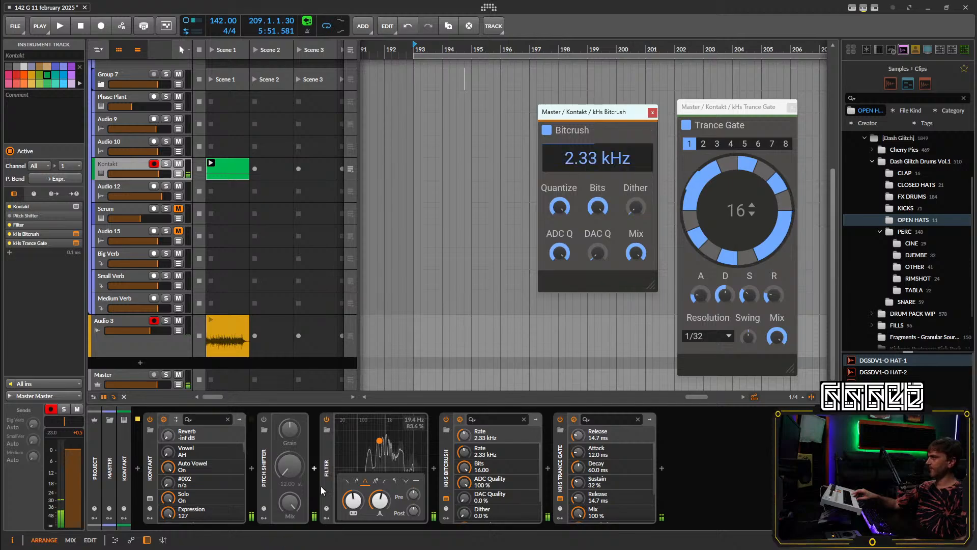
pyautogui.moveTo(353, 501)
pyautogui.mouseDown()
pyautogui.moveTo(353, 493)
pyautogui.moveTo(353, 511)
pyautogui.moveTo(353, 497)
pyautogui.mouseUp()
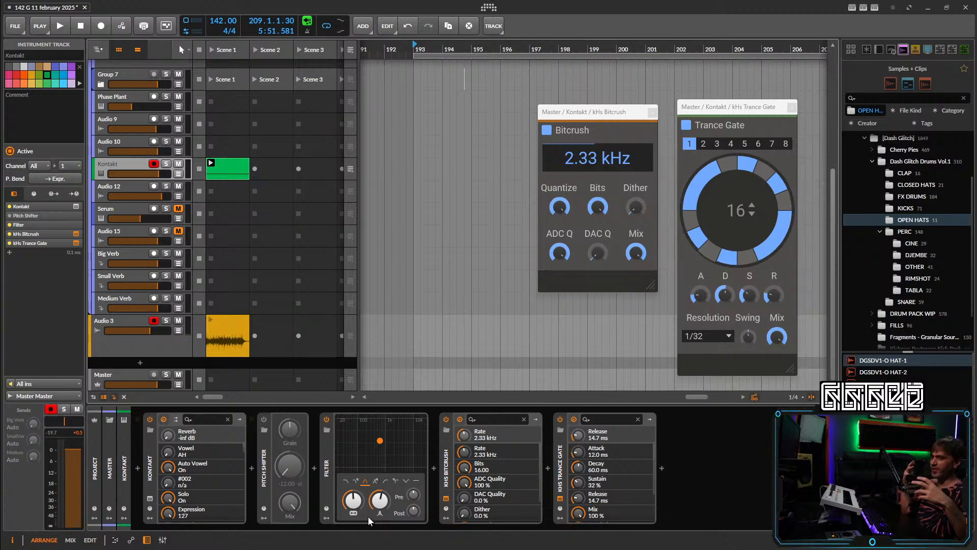
# Delete the Filter, Bitcrush and Trance Gate from the Kontakt track's device chain.
pyautogui.click(546, 469)
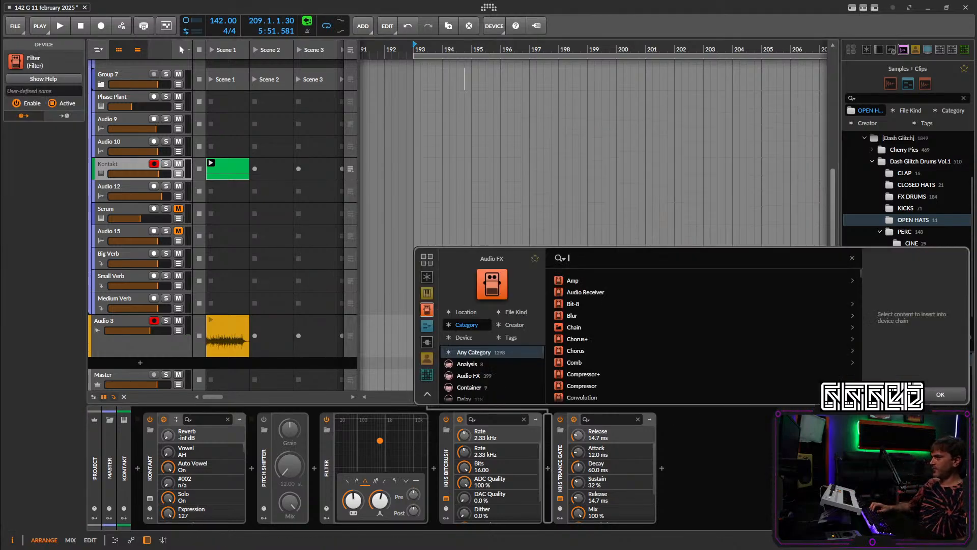
pyautogui.click(940, 394)
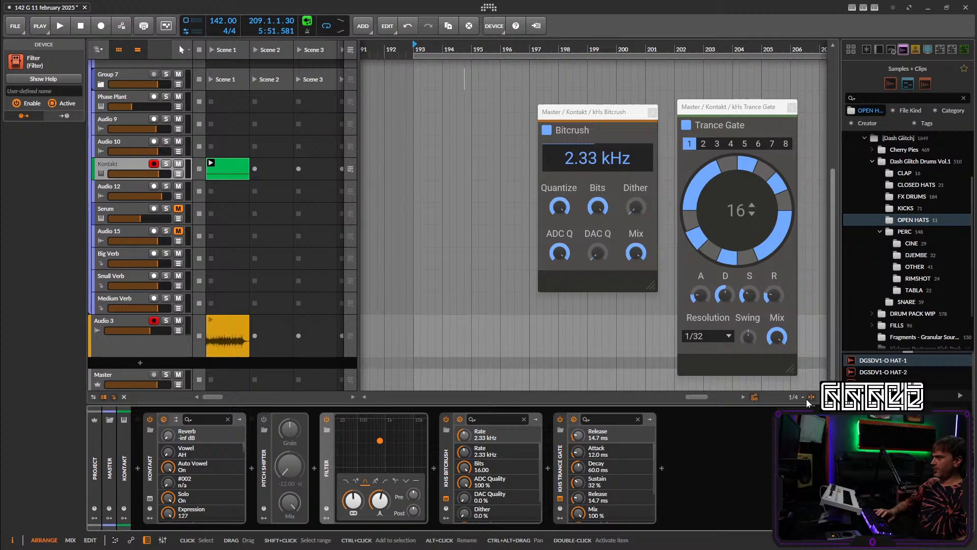
pyautogui.keyDown('shift'); pyautogui.click(558, 471); pyautogui.keyUp('shift')
pyautogui.press('Delete')
# Open the device browser for inserting an audio effect after the Pitch Shifter.
pyautogui.click(315, 468)
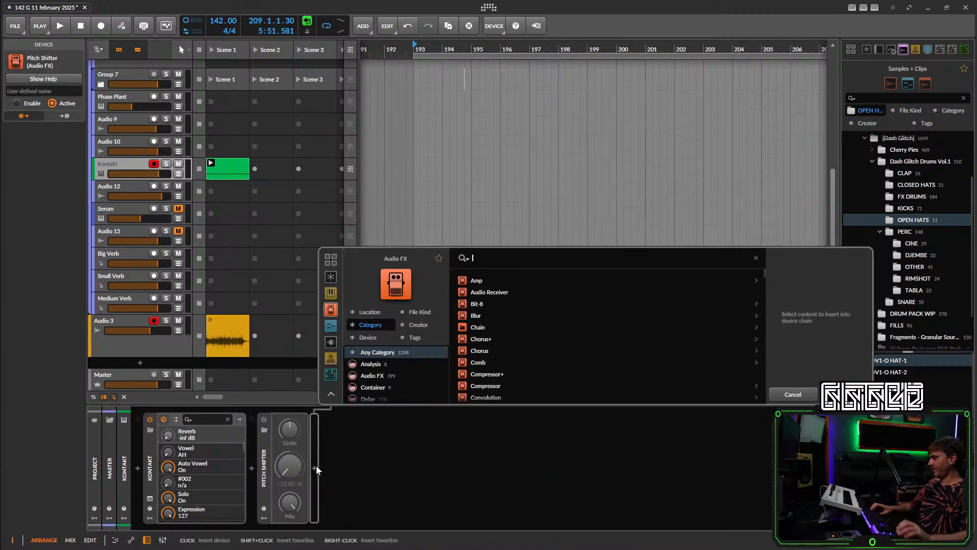
# Find Snap Heap among the audio effects and insert it after the Pitch Shifter on the Kontakt track.
pyautogui.write('snap')
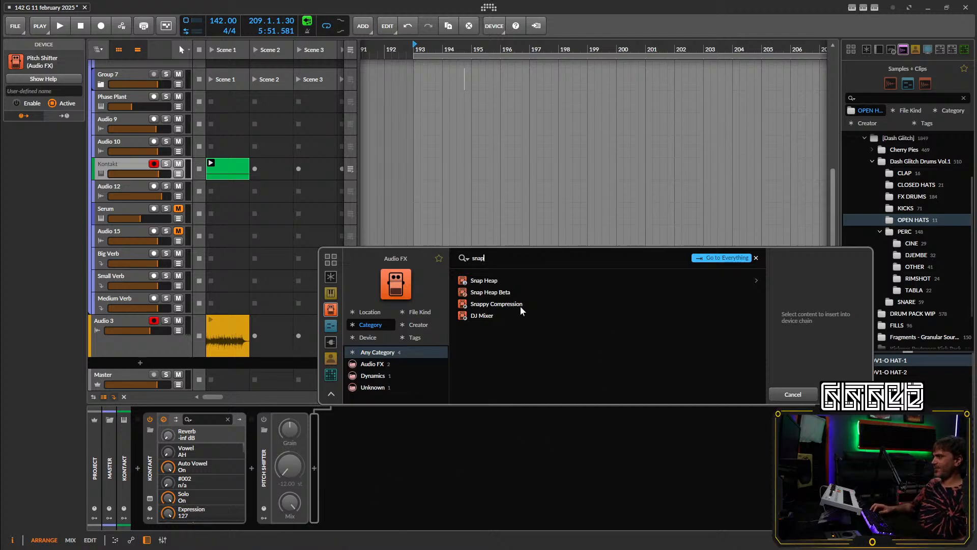
pyautogui.click(483, 279)
pyautogui.doubleClick(483, 279)
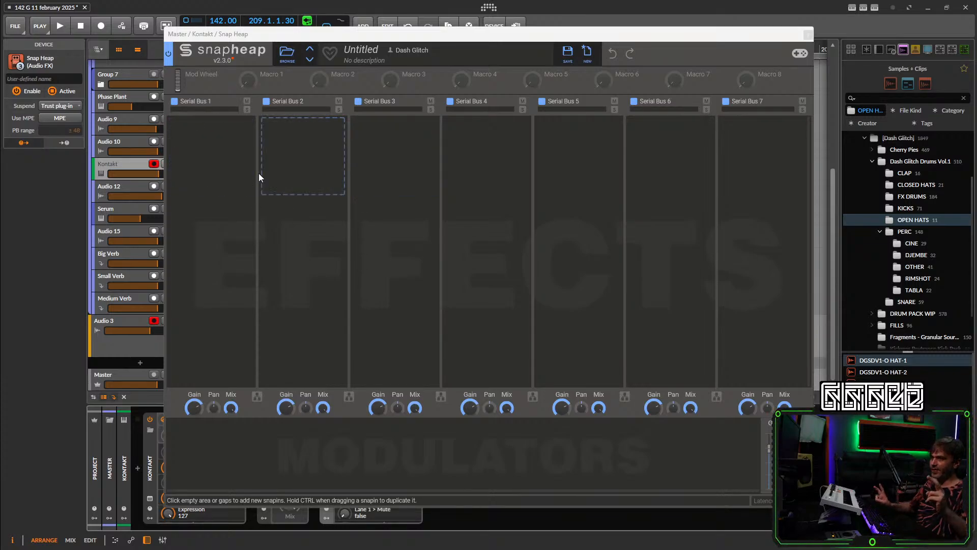
# Add a Filter and a Bitcrush to Serial Bus 1 and a Trance Gate to Serial Bus 2.
pyautogui.click(193, 160)
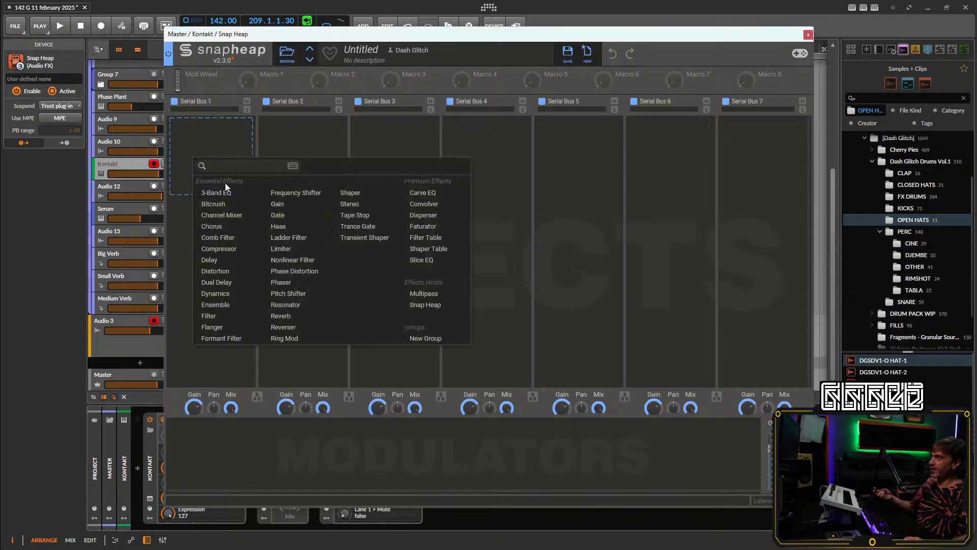
pyautogui.click(210, 316)
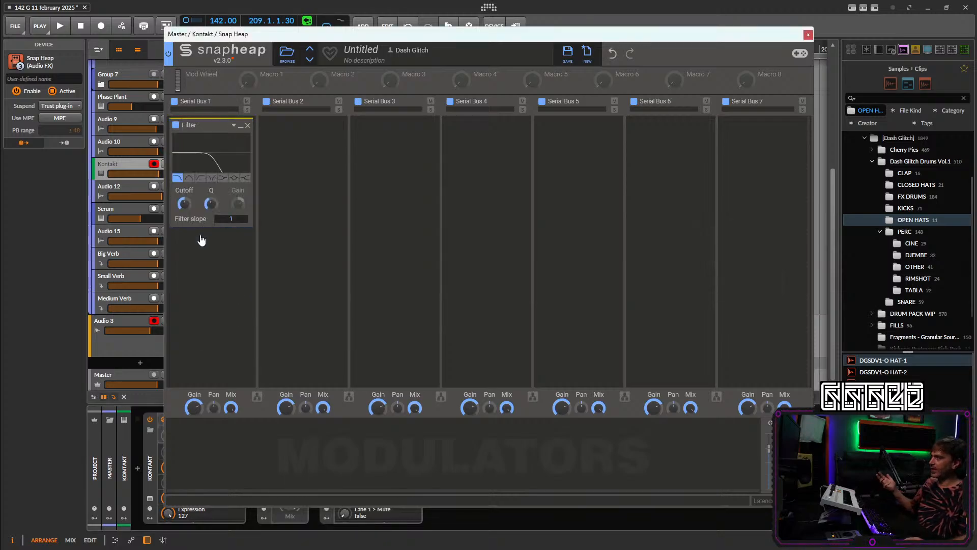
pyautogui.click(222, 257)
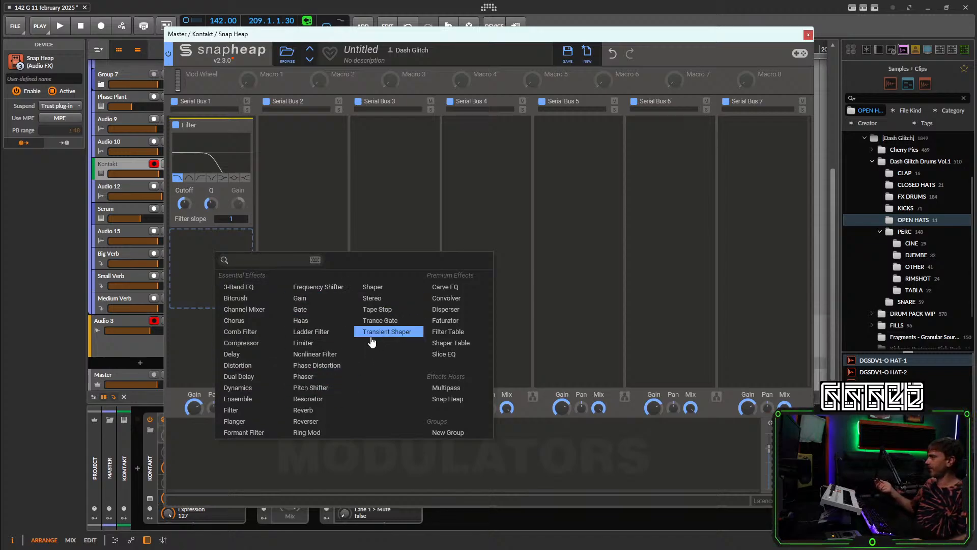
pyautogui.click(261, 297)
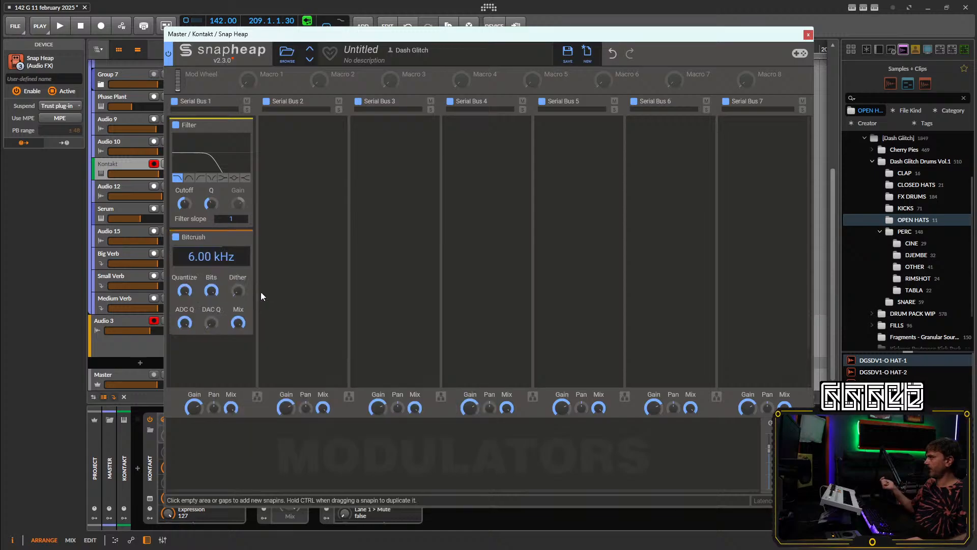
pyautogui.click(290, 173)
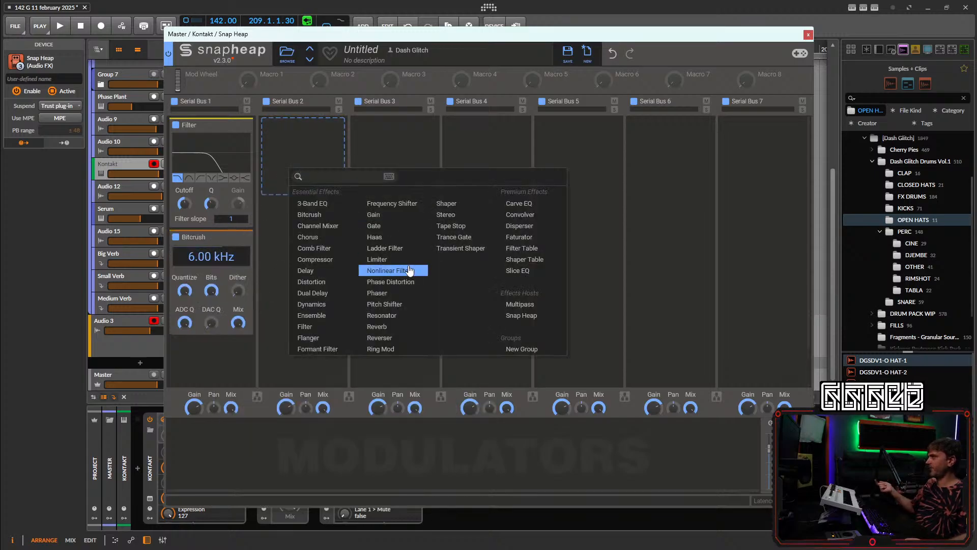
pyautogui.click(459, 237)
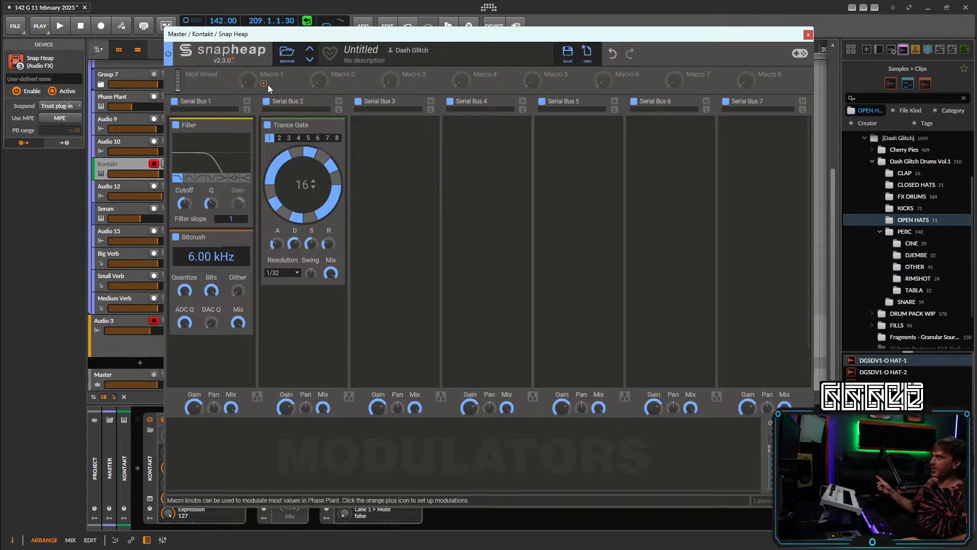
# Assign Macro 1 to the Filter cutoff and the Bitcrush rate, and lower the rate to 3.36 kHz.
pyautogui.click(264, 83)
pyautogui.moveTo(266, 83); pyautogui.dragTo(230, 262)
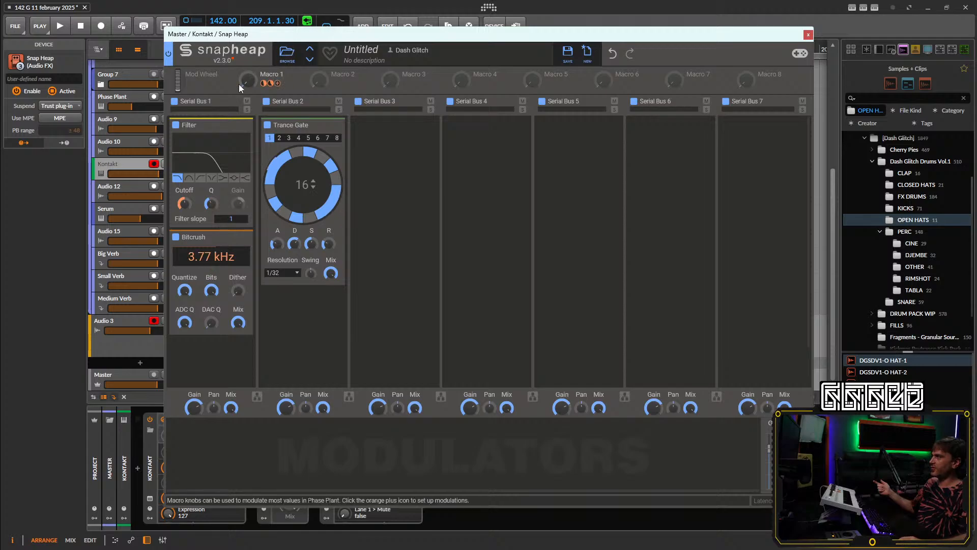
pyautogui.moveTo(246, 83)
pyautogui.mouseDown()
pyautogui.moveTo(245, 68)
pyautogui.moveTo(246, 82)
pyautogui.mouseUp()
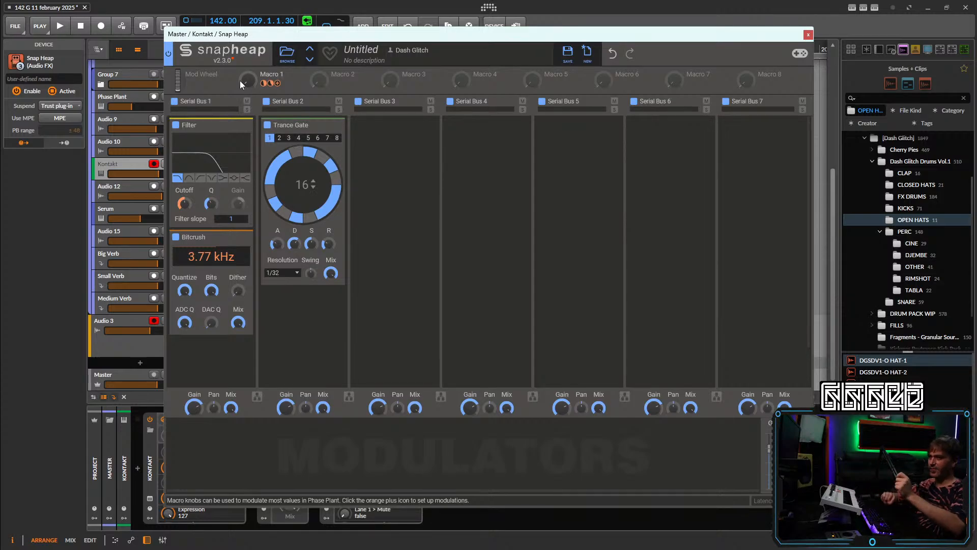
pyautogui.moveTo(247, 80); pyautogui.dragTo(247, 84)
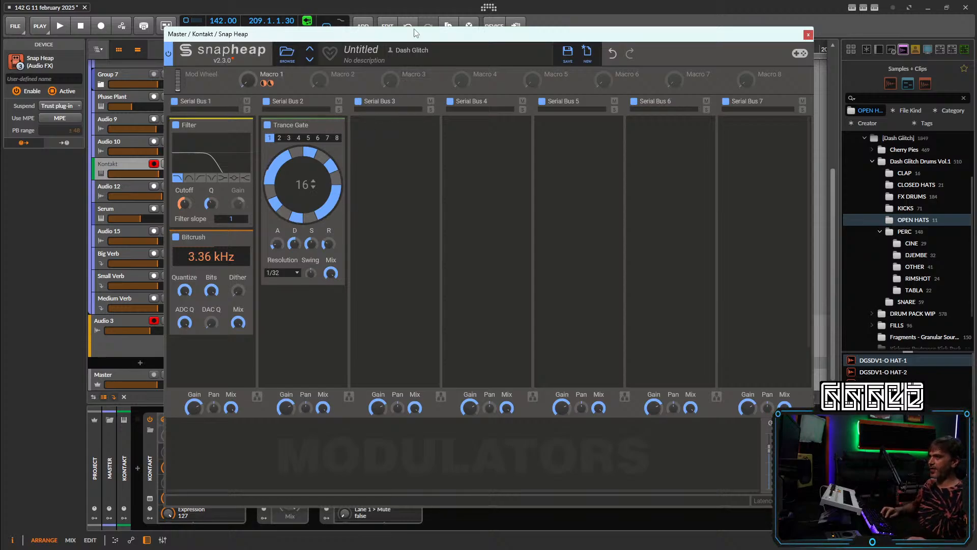
# During playback, raise the Filter's Q and reduce the amount by which Macro 1 modulates the Bitcrush rate.
pyautogui.press('space')
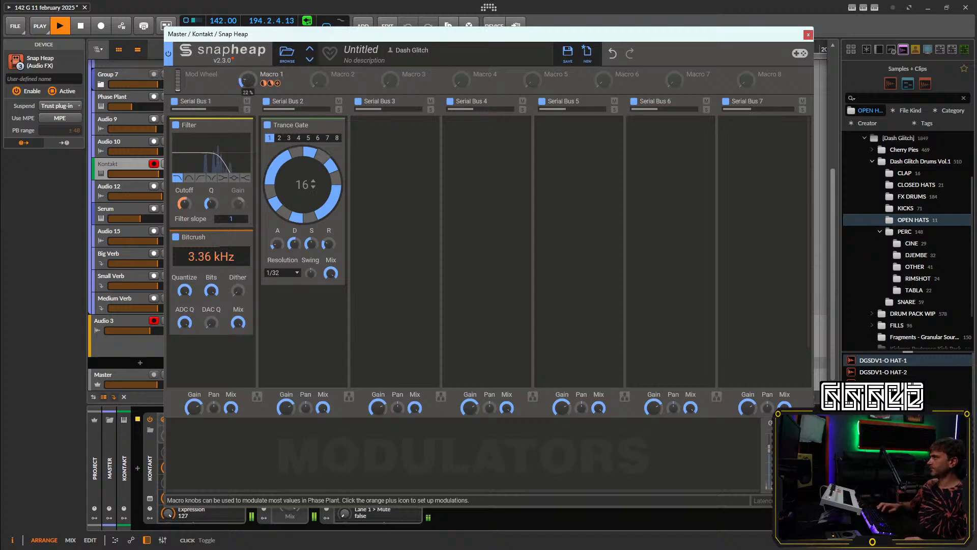
pyautogui.moveTo(184, 204); pyautogui.dragTo(211, 192)
pyautogui.moveTo(247, 81); pyautogui.dragTo(248, 46)
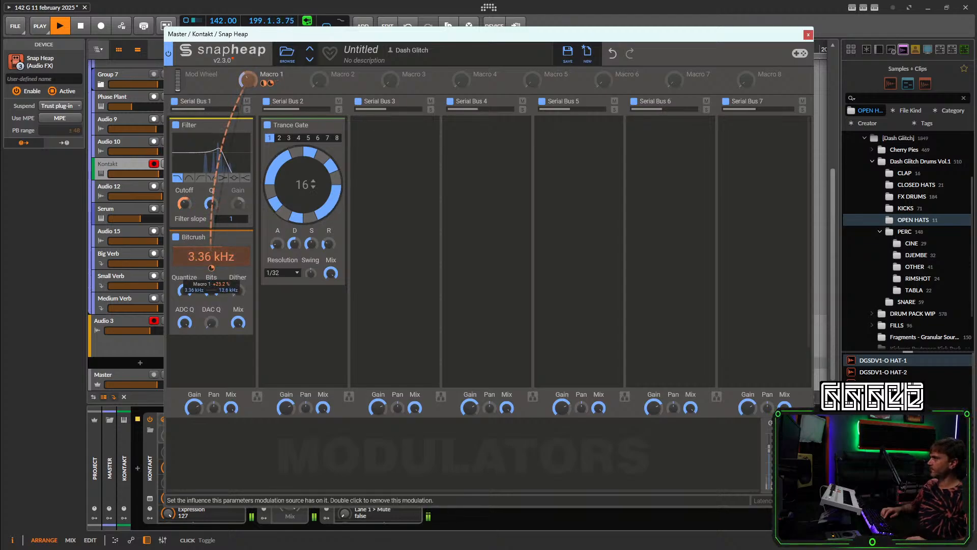
pyautogui.moveTo(204, 265); pyautogui.dragTo(204, 293)
pyautogui.moveTo(248, 79)
pyautogui.mouseDown()
pyautogui.moveTo(247, 99)
pyautogui.moveTo(248, 60)
pyautogui.moveTo(248, 71)
pyautogui.mouseUp()
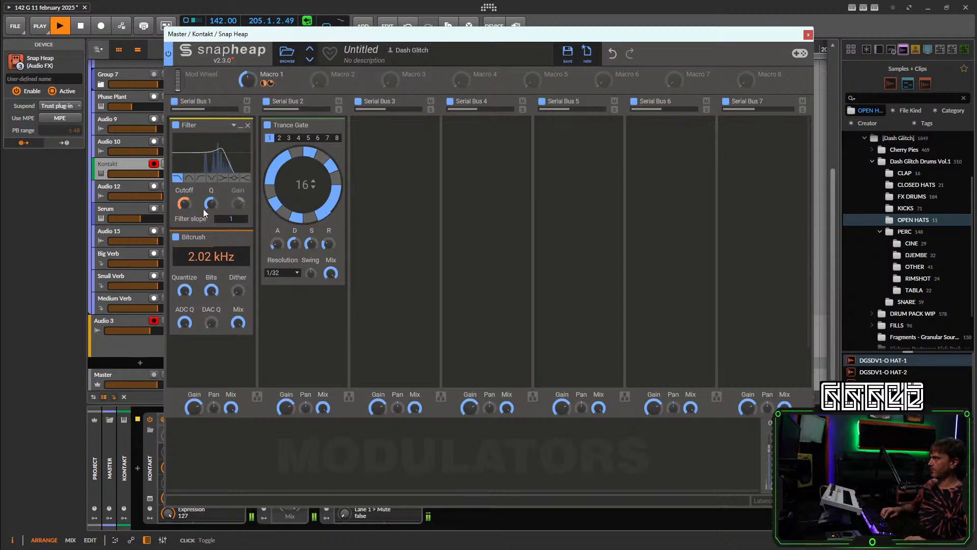
# Lower the Filter's Q and set the Bitcrush rate to 1.61 kHz, sweeping Macro 1 to audition the sound.
pyautogui.moveTo(212, 202); pyautogui.dragTo(213, 208)
pyautogui.moveTo(248, 80); pyautogui.dragTo(247, 93)
pyautogui.moveTo(199, 256); pyautogui.dragTo(197, 262)
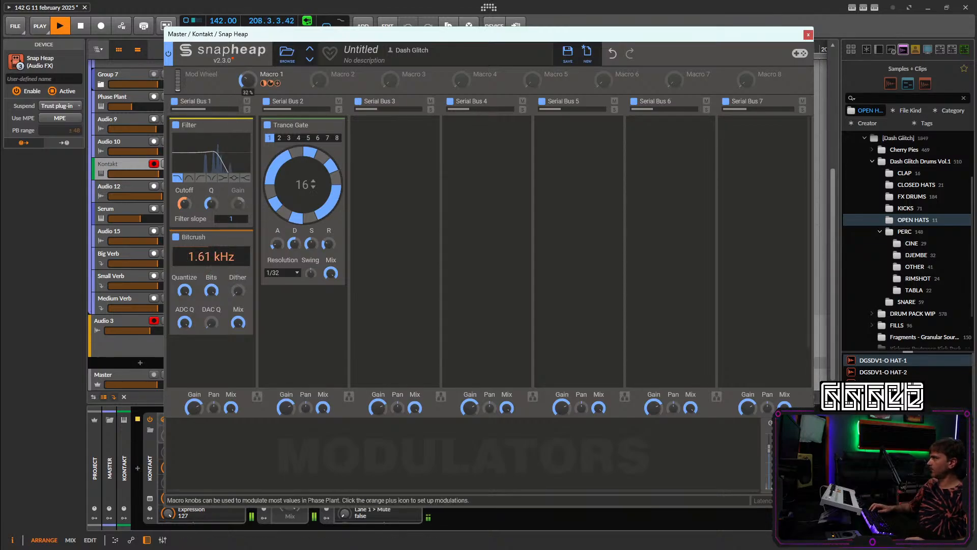
pyautogui.moveTo(248, 79); pyautogui.dragTo(247, 39)
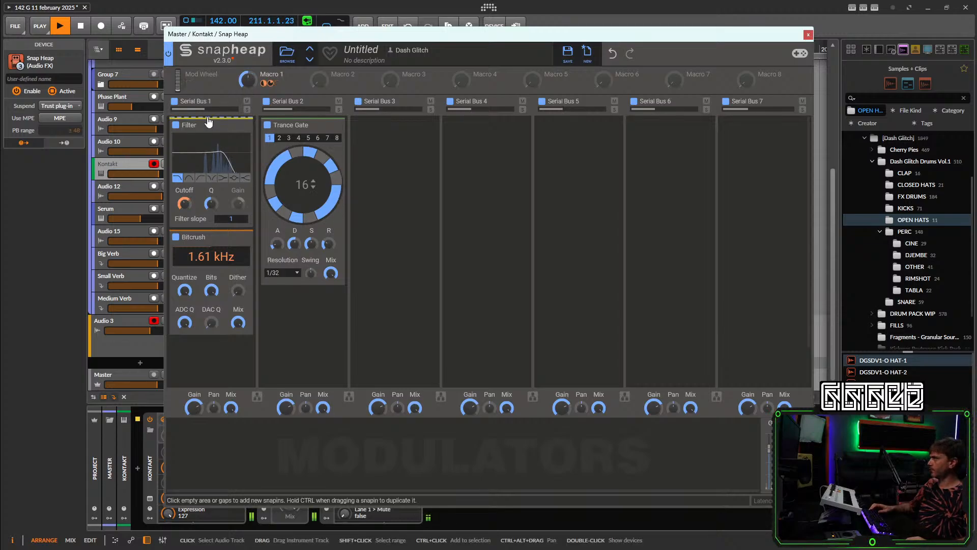
# Add a Pitch Shifter before the Filter in Serial Bus 1 and set its pitch to -12.00.
pyautogui.click(207, 120)
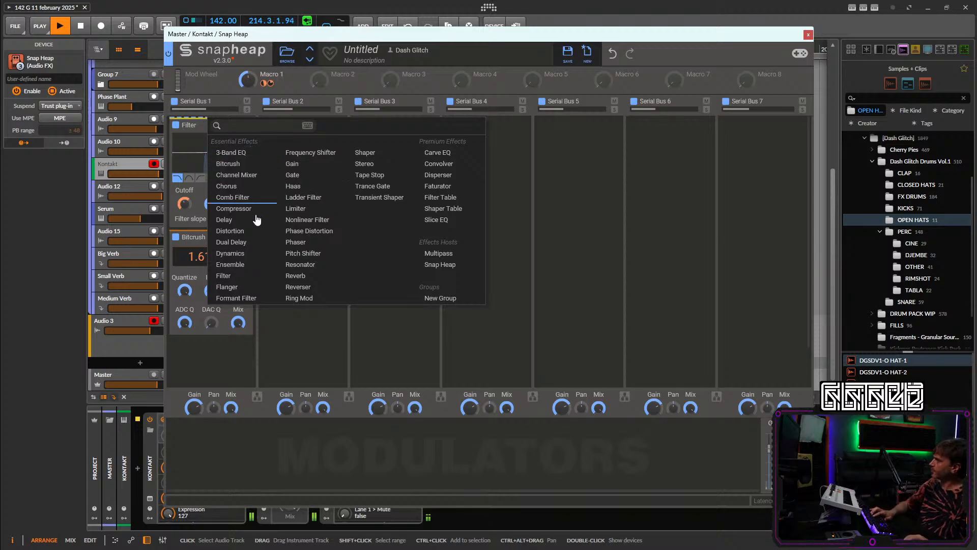
pyautogui.click(304, 252)
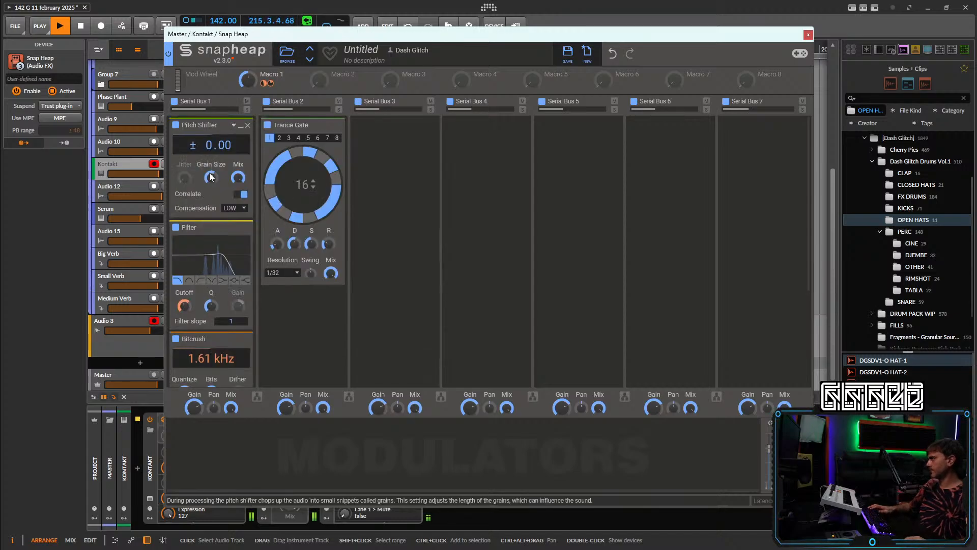
pyautogui.moveTo(212, 143); pyautogui.dragTo(211, 160)
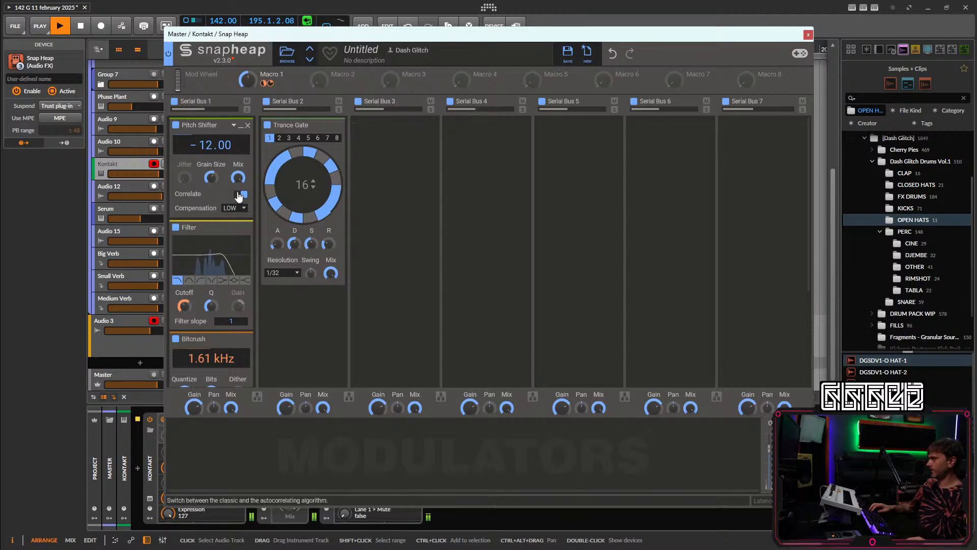
# Compare the Pitch Shifter with Correlate off and on, leave it enabled, and minimize the snapin.
pyautogui.click(241, 194)
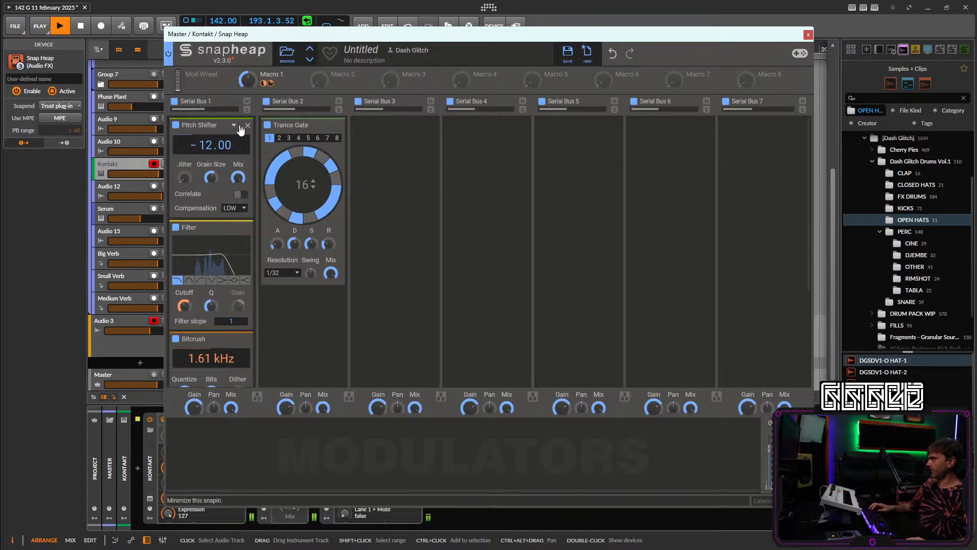
pyautogui.click(240, 126)
pyautogui.click(240, 126)
pyautogui.click(241, 194)
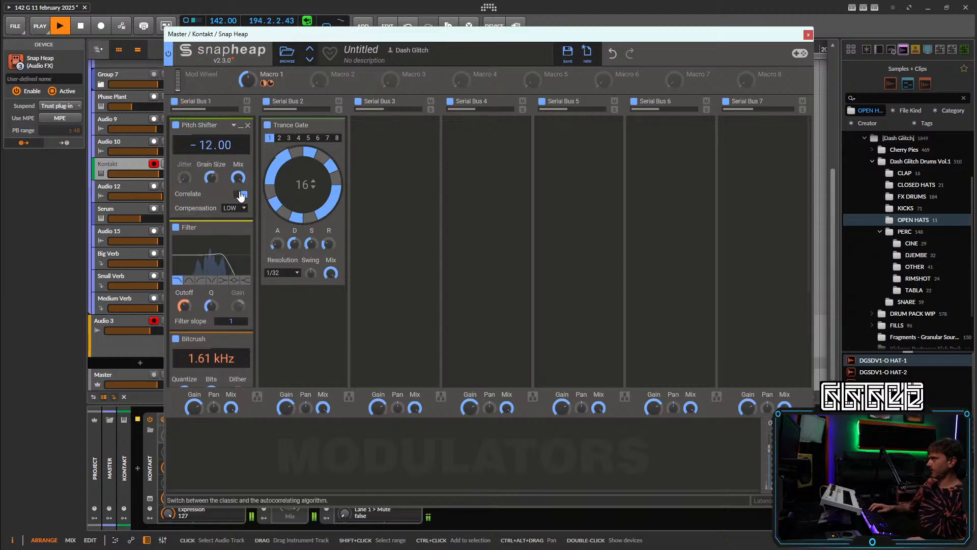
pyautogui.click(240, 126)
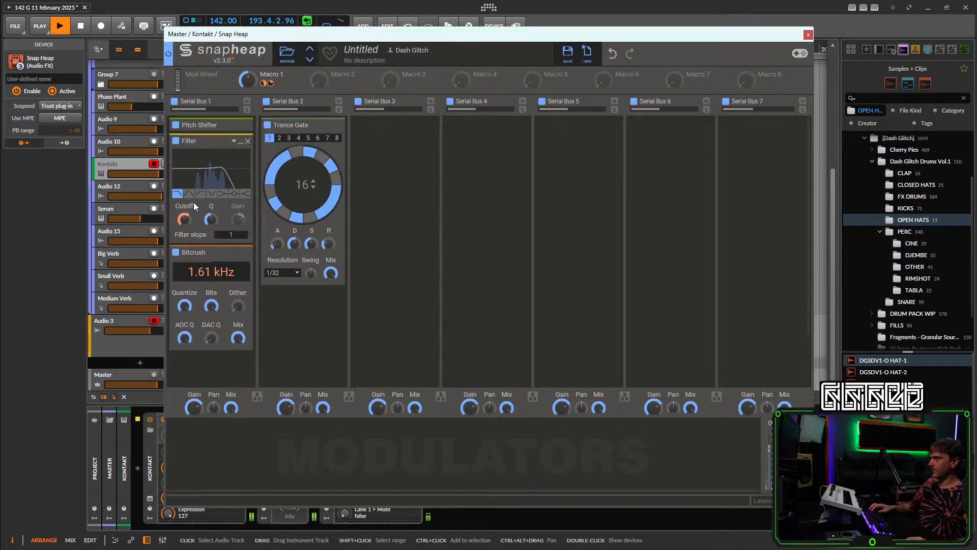
pyautogui.moveTo(248, 81); pyautogui.dragTo(248, 107)
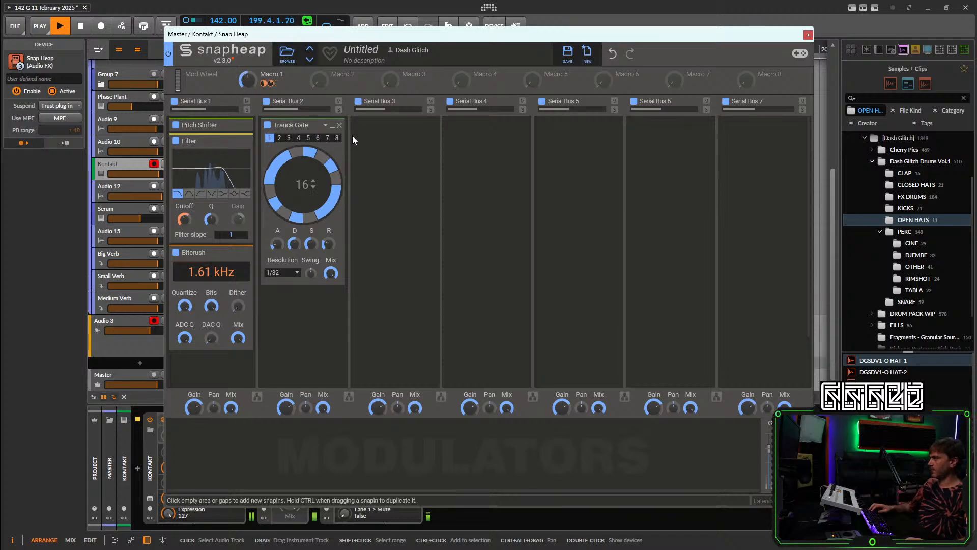
# Add a Delay to Serial Bus 3 and switch its time to the tempo-synced 3/16 setting.
pyautogui.click(398, 153)
pyautogui.click(407, 246)
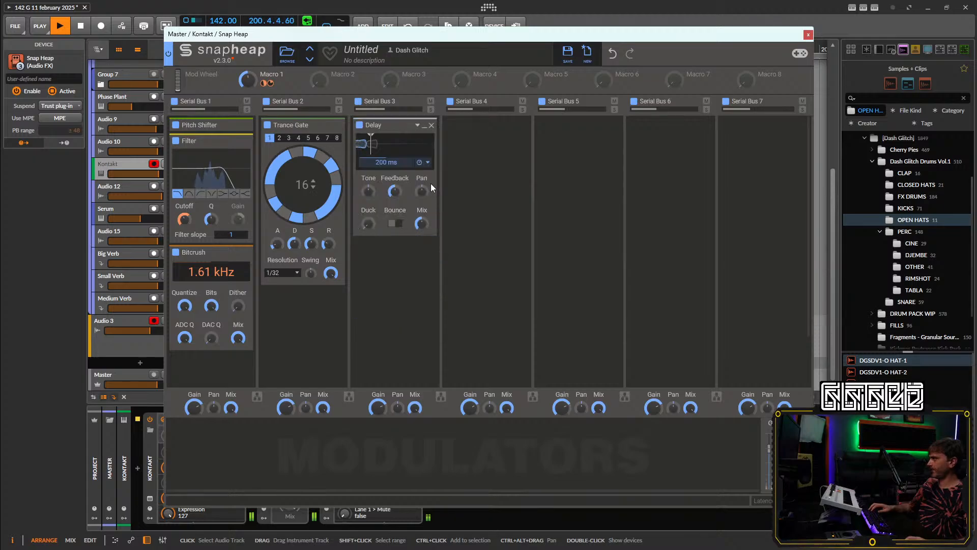
pyautogui.click(429, 163)
pyautogui.click(418, 173)
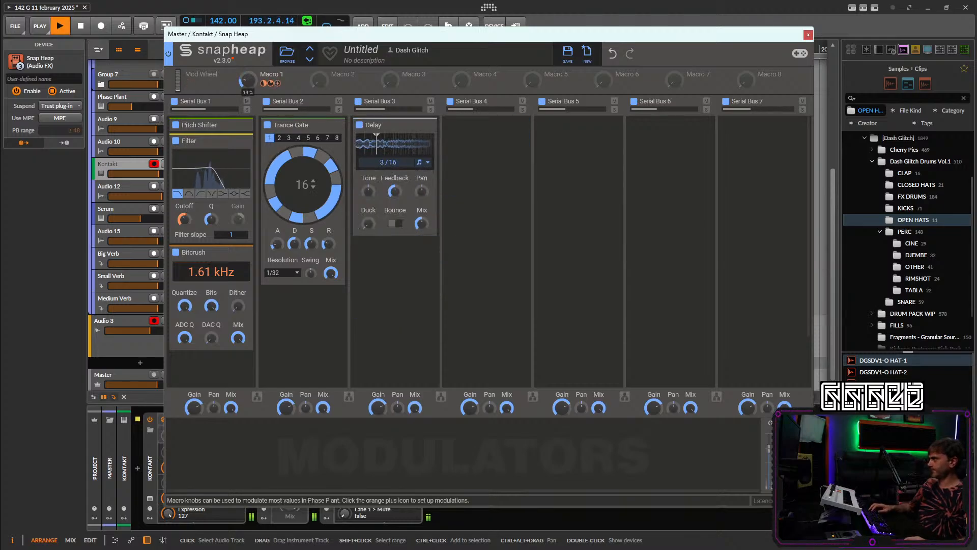
# Lower the Delay's mix and audition the chain by sweeping Macro 1 during playback, stopping playback at the end.
pyautogui.moveTo(247, 80); pyautogui.dragTo(248, 113)
pyautogui.moveTo(422, 225); pyautogui.dragTo(422, 240)
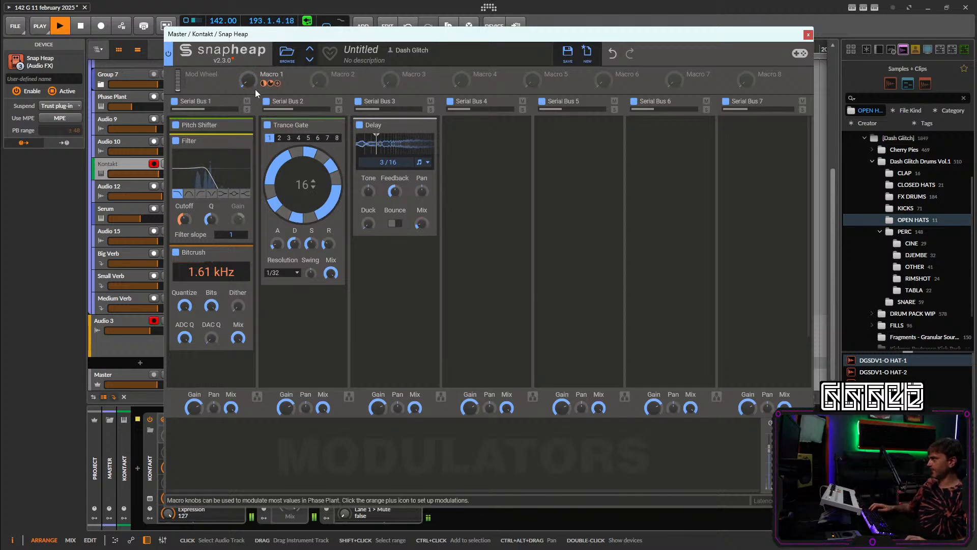
pyautogui.moveTo(248, 80); pyautogui.dragTo(248, 65)
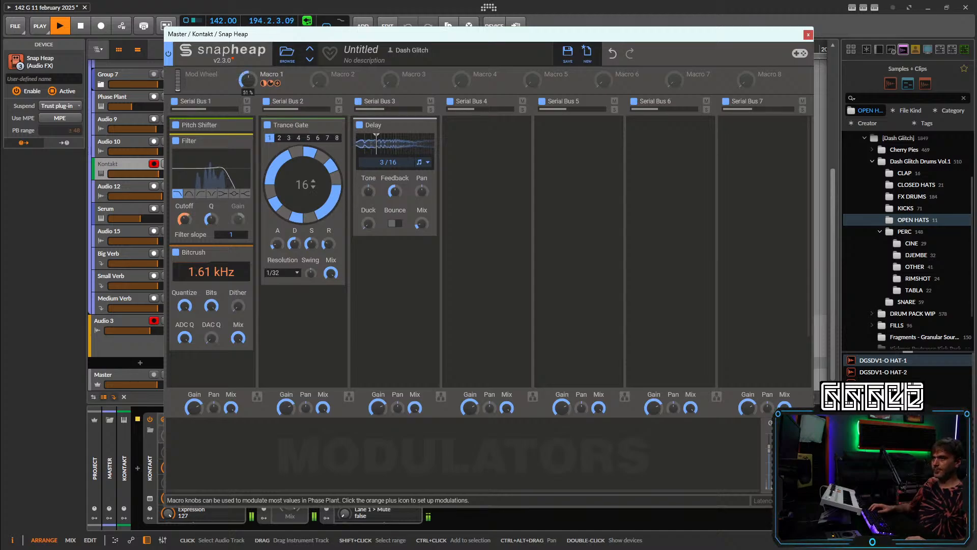
pyautogui.press('space')
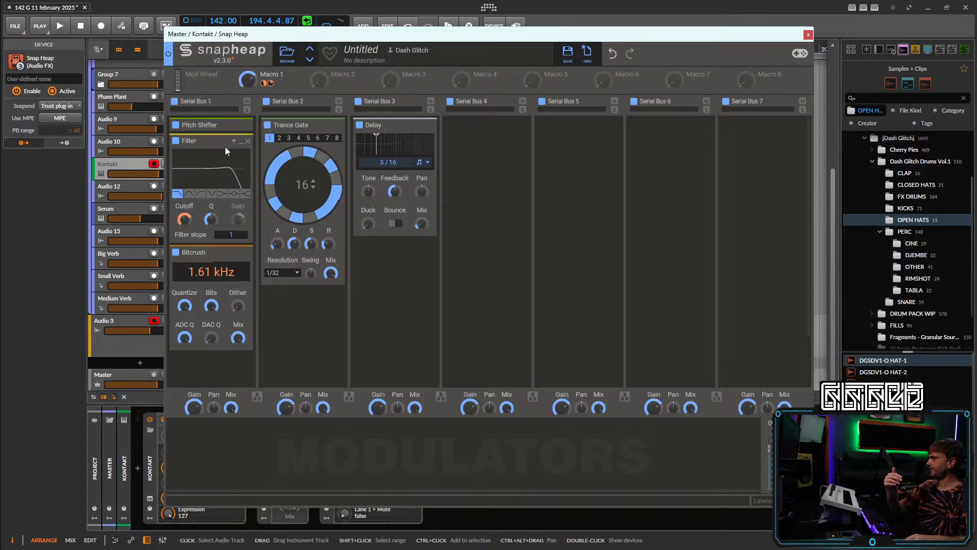
# Remove the Macro 1 modulation from the Bitcrush rate and restart playback.
pyautogui.moveTo(186, 306); pyautogui.dragTo(186, 320)
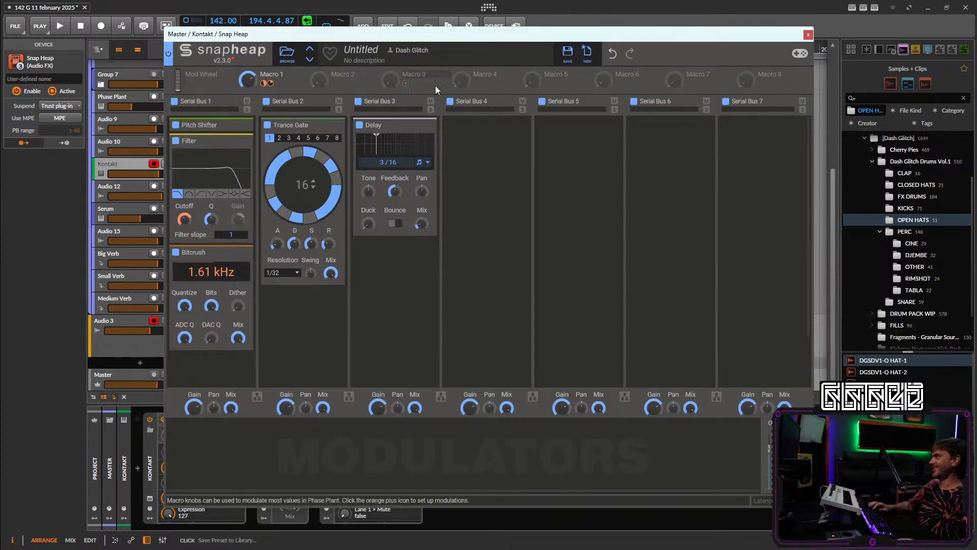
pyautogui.press('space')
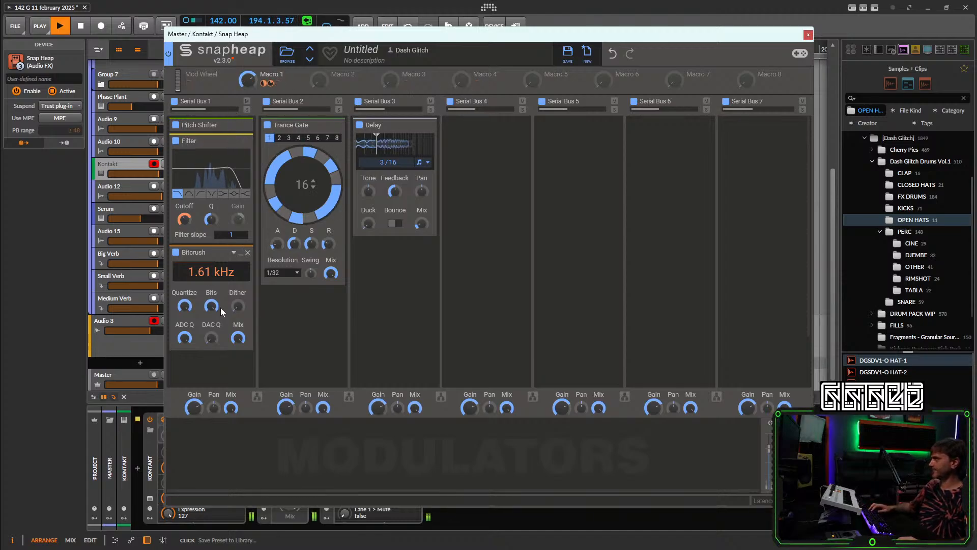
pyautogui.press('space')
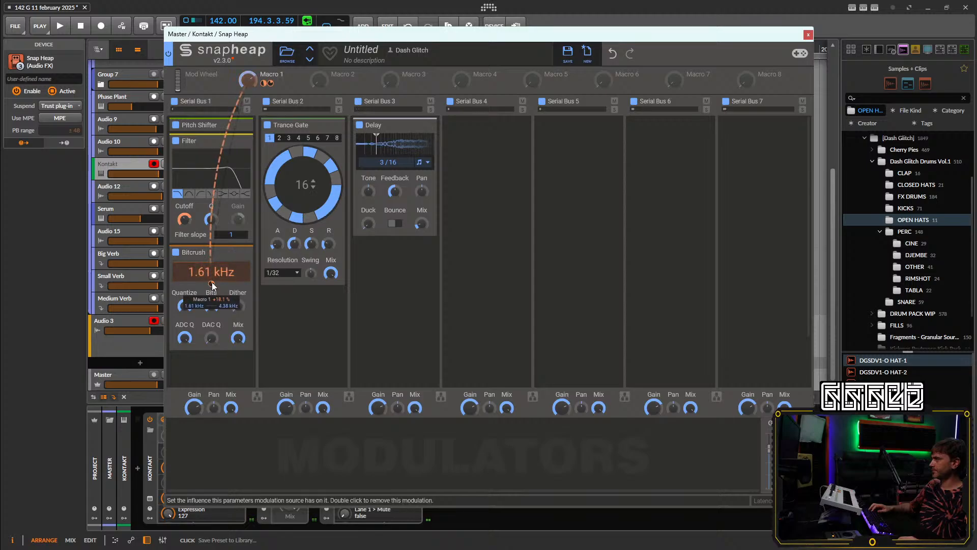
pyautogui.press('space')
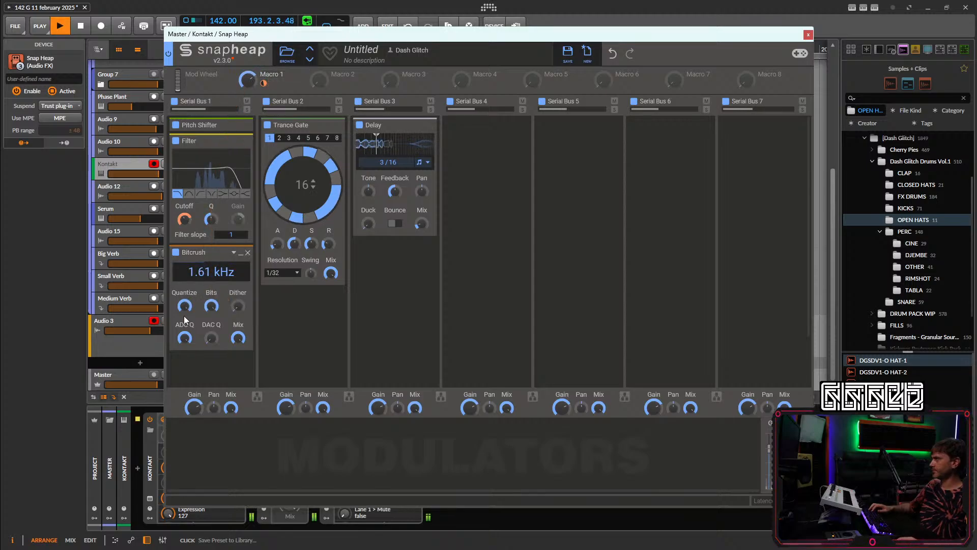
# Lower the Bitcrush's Bits amount and set its rate to 1.83 kHz, stopping playback at the end.
pyautogui.moveTo(198, 281); pyautogui.dragTo(206, 240)
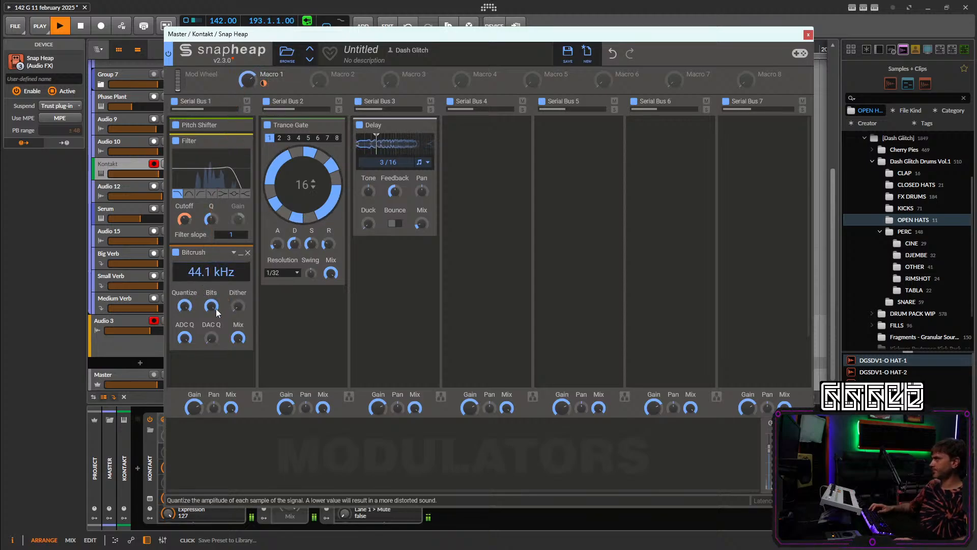
pyautogui.moveTo(213, 308); pyautogui.dragTo(214, 351)
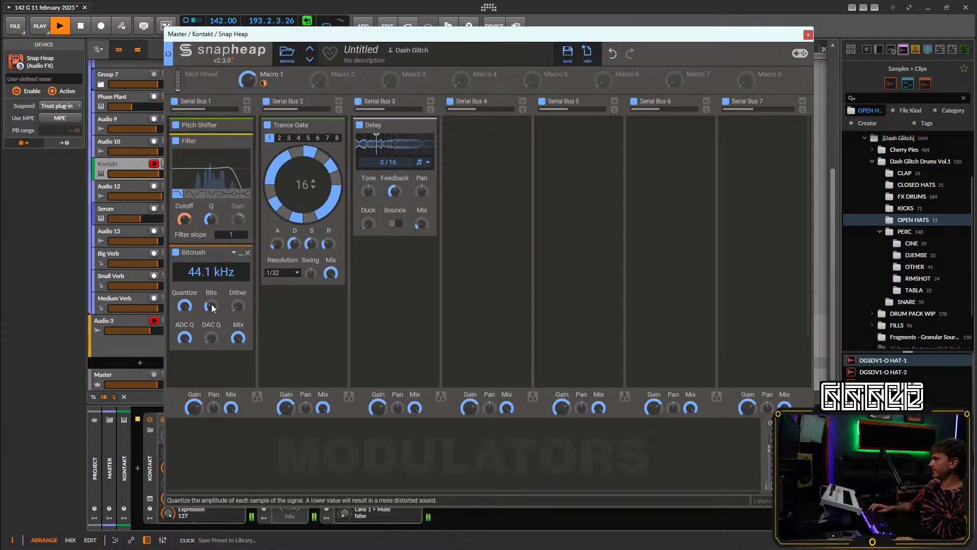
pyautogui.moveTo(211, 272); pyautogui.dragTo(211, 333)
pyautogui.press('space')
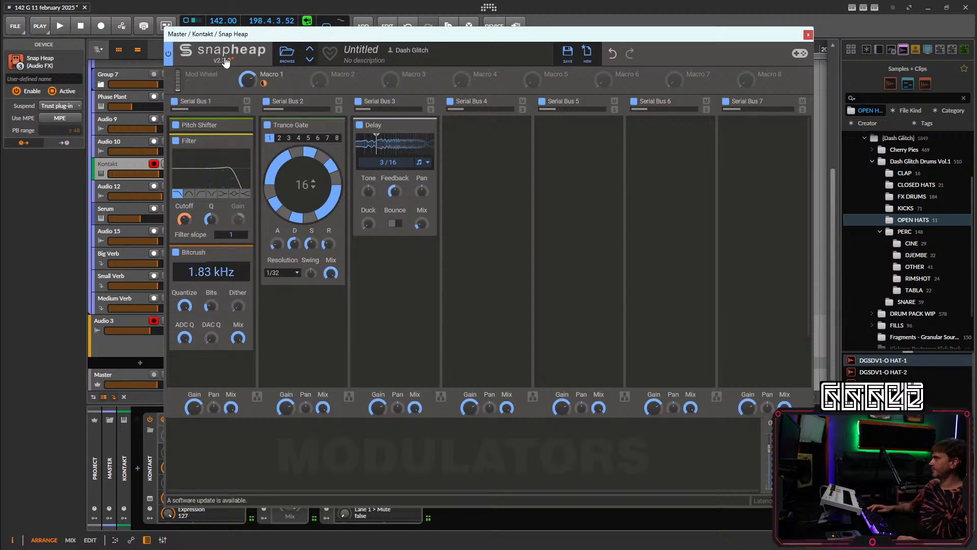
# Raise the Bitcrush's Bits amount slightly during playback, stopping playback and dismissing the effect list at the end.
pyautogui.press('space')
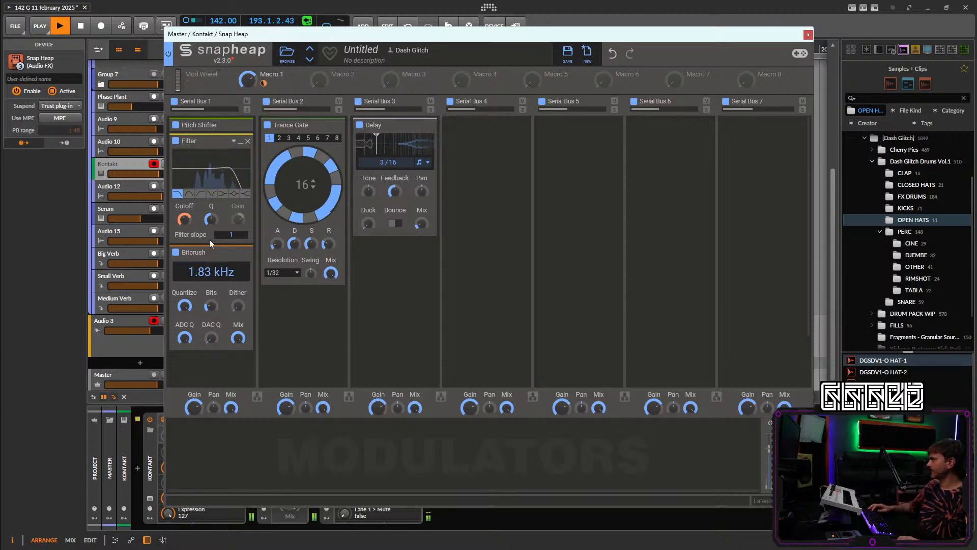
pyautogui.moveTo(212, 307); pyautogui.dragTo(211, 301)
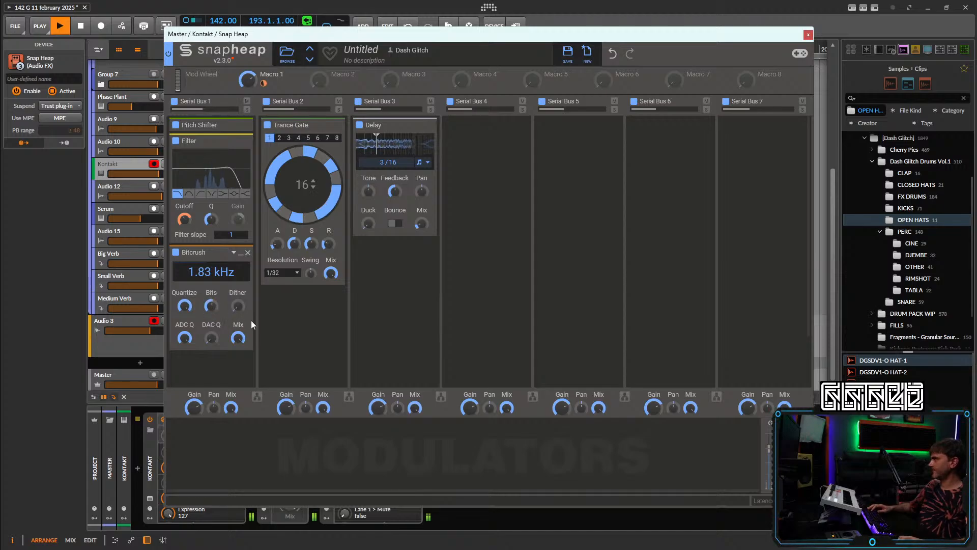
pyautogui.click(322, 354)
pyautogui.press('space')
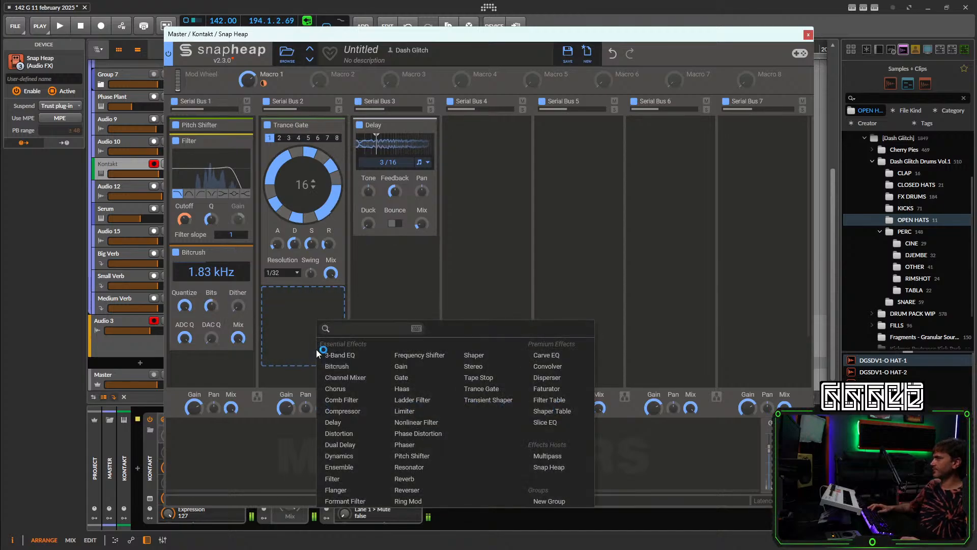
pyautogui.click(275, 322)
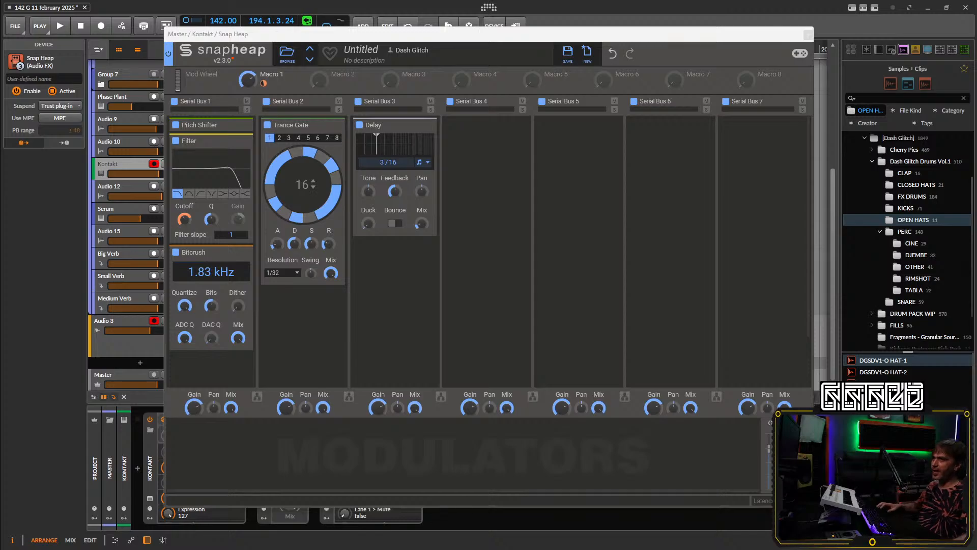
pyautogui.hotkey('alt', 'Tab')
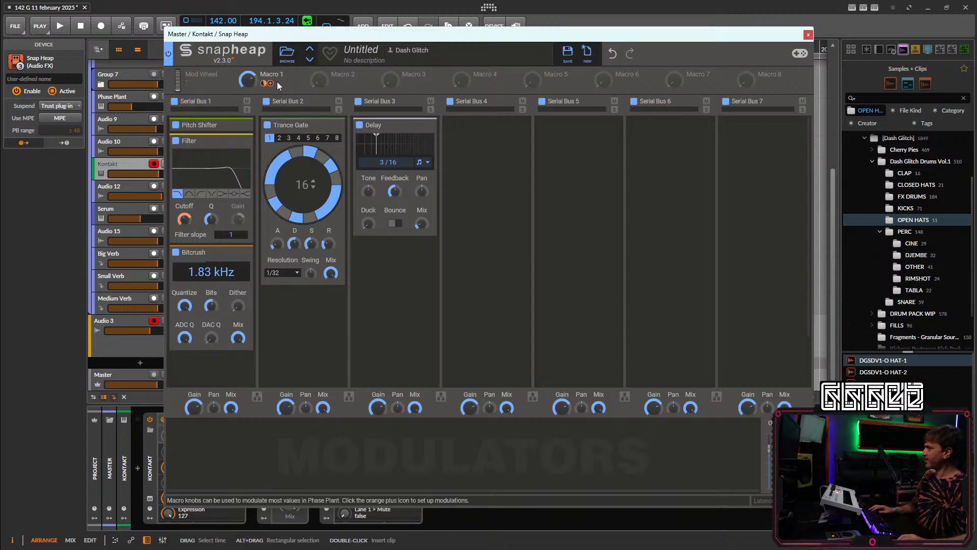
# Assign Macro 1 to the Bitcrush rate and lower its modulation depth.
pyautogui.click(272, 83)
pyautogui.click(211, 283)
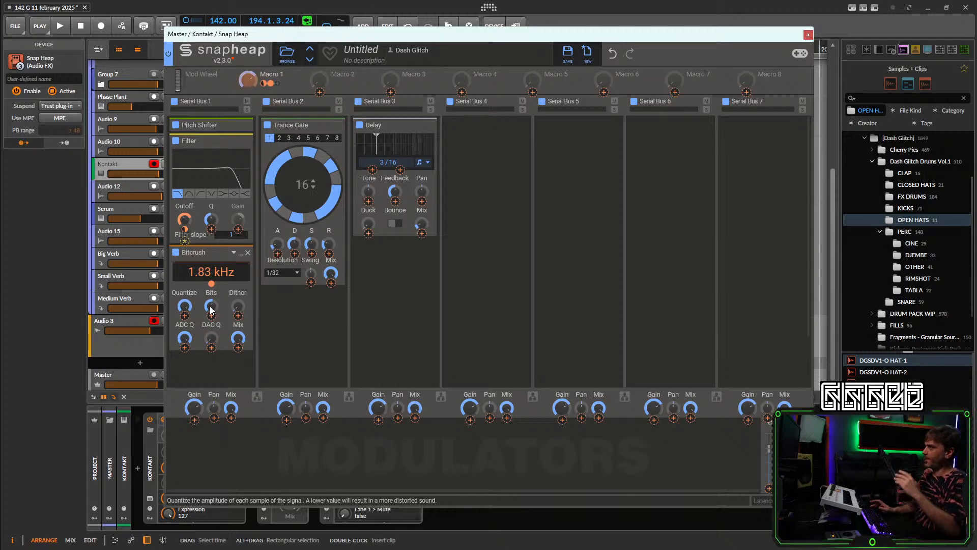
pyautogui.moveTo(211, 284); pyautogui.dragTo(211, 304)
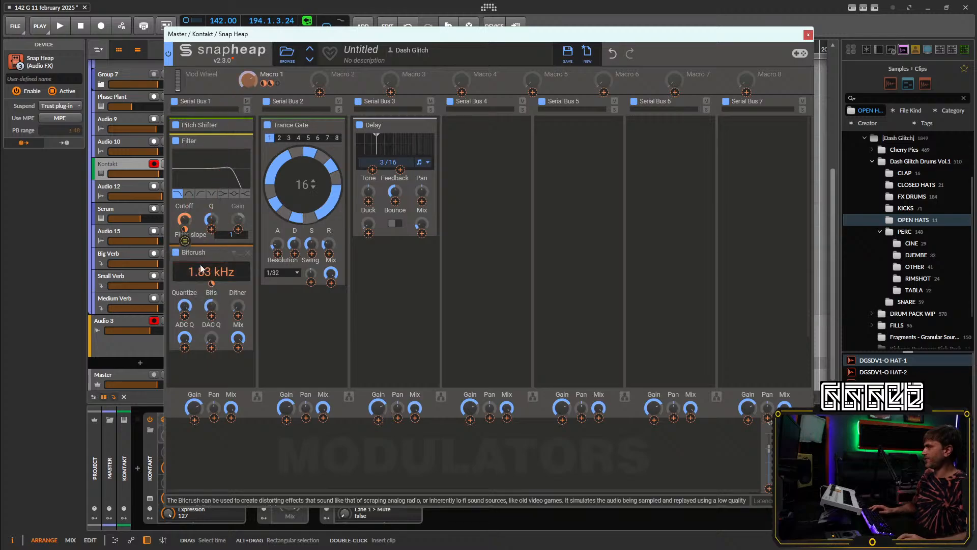
# Audition the chain while lowering Macro 1 to zero and raising it to about 9 %, stopping playback at the end.
pyautogui.press('space')
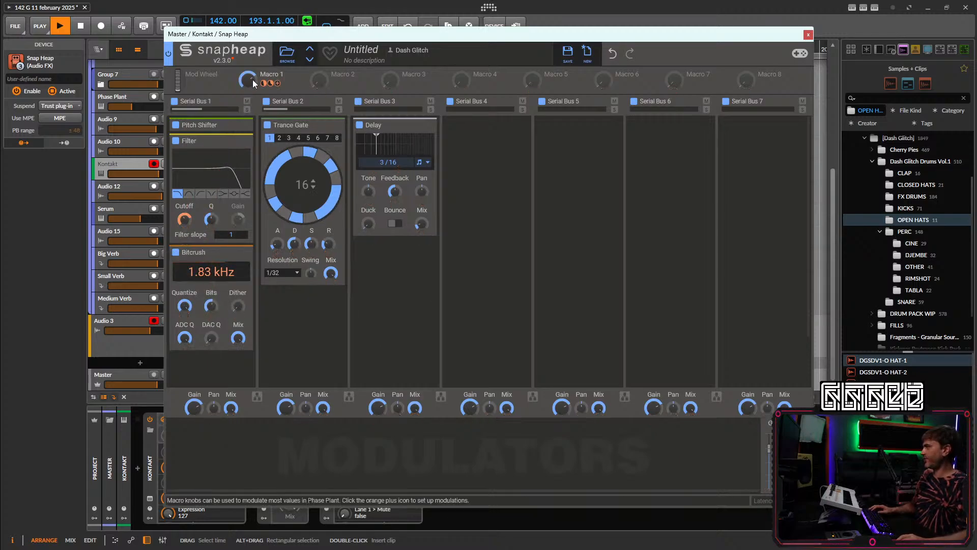
pyautogui.moveTo(242, 82); pyautogui.dragTo(242, 170)
pyautogui.press('space')
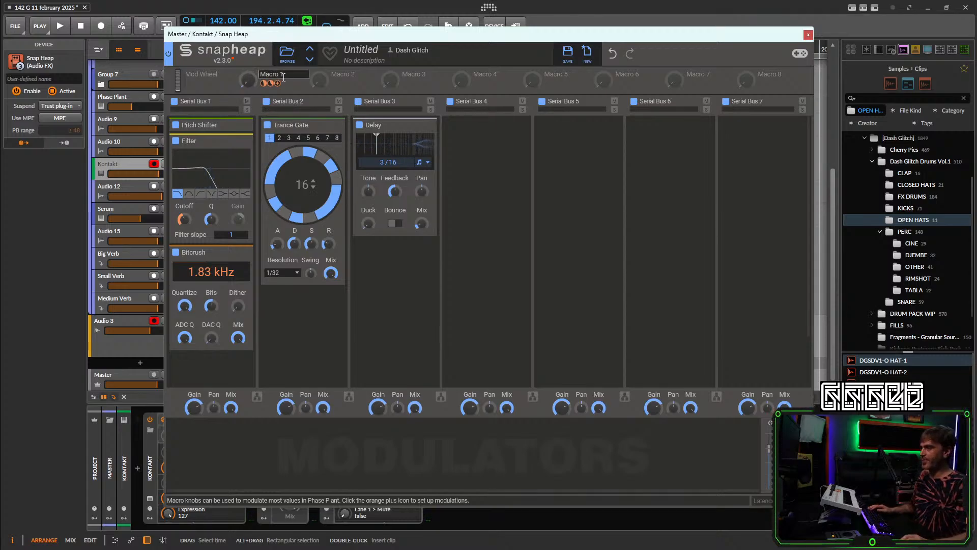
pyautogui.press('space')
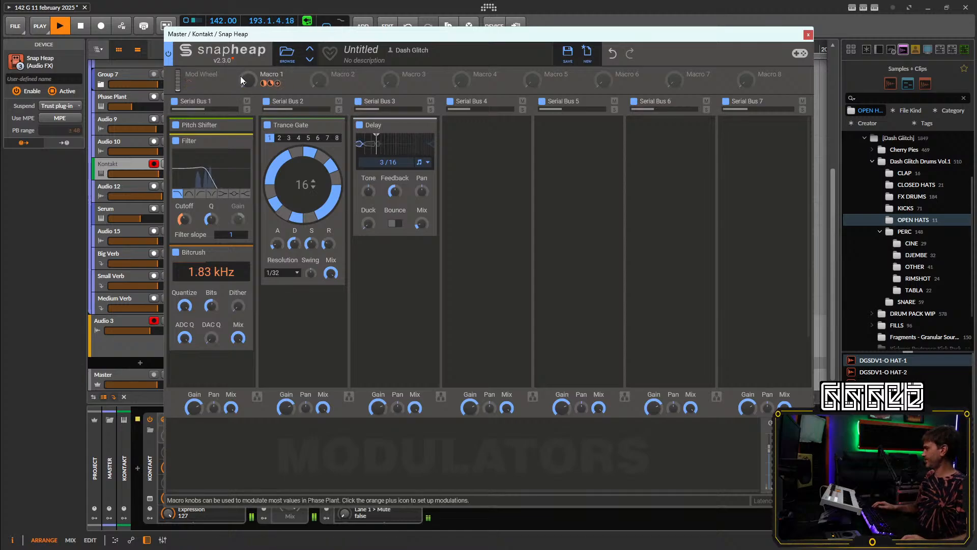
pyautogui.moveTo(243, 78)
pyautogui.mouseDown()
pyautogui.moveTo(244, 56)
pyautogui.moveTo(243, 69)
pyautogui.mouseUp()
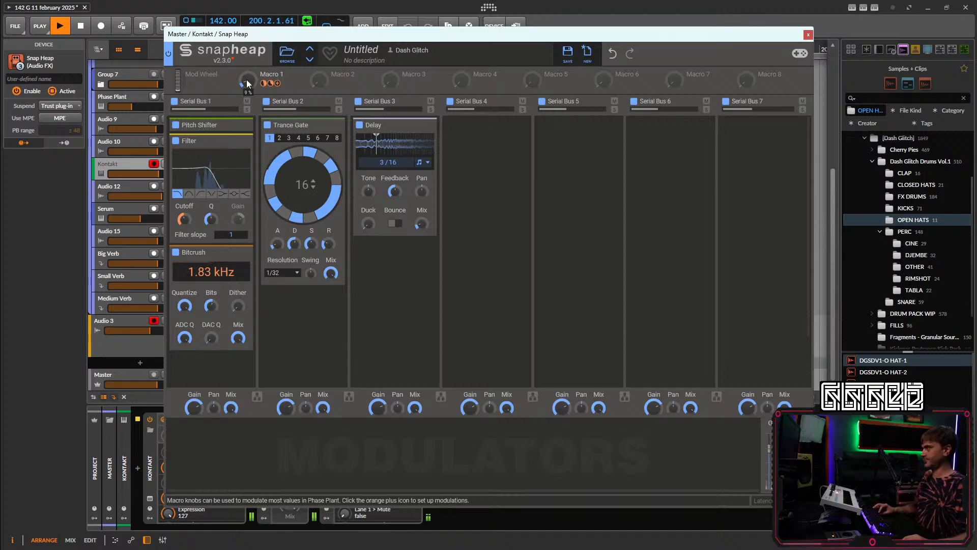
pyautogui.press('space')
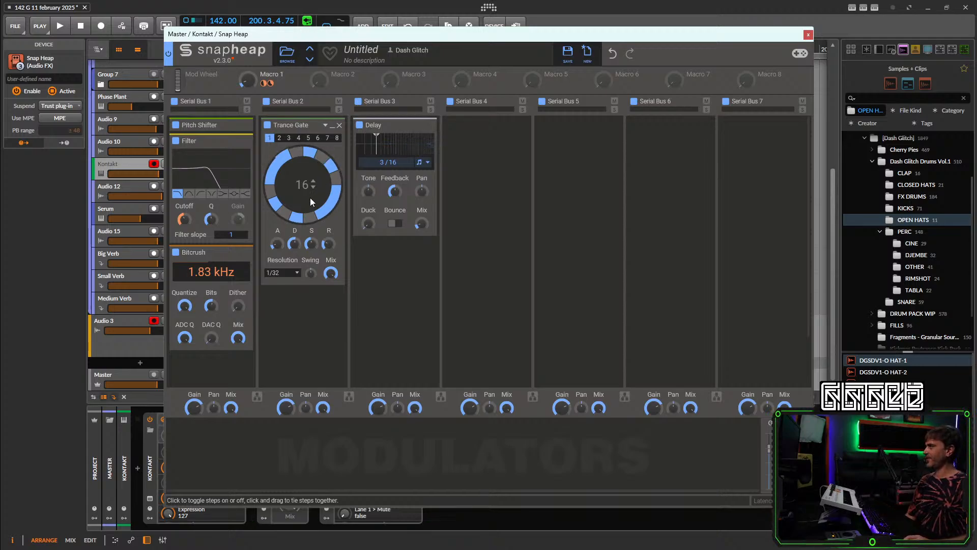
# Set the Trance Gate's resolution to 1/16T and its pattern length to 12 steps, and start playback.
pyautogui.click(284, 272)
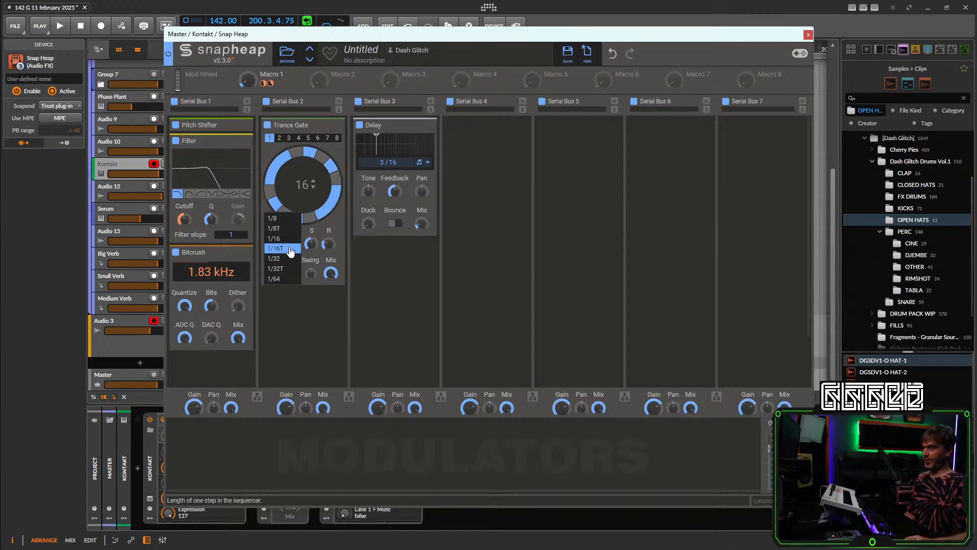
pyautogui.click(291, 250)
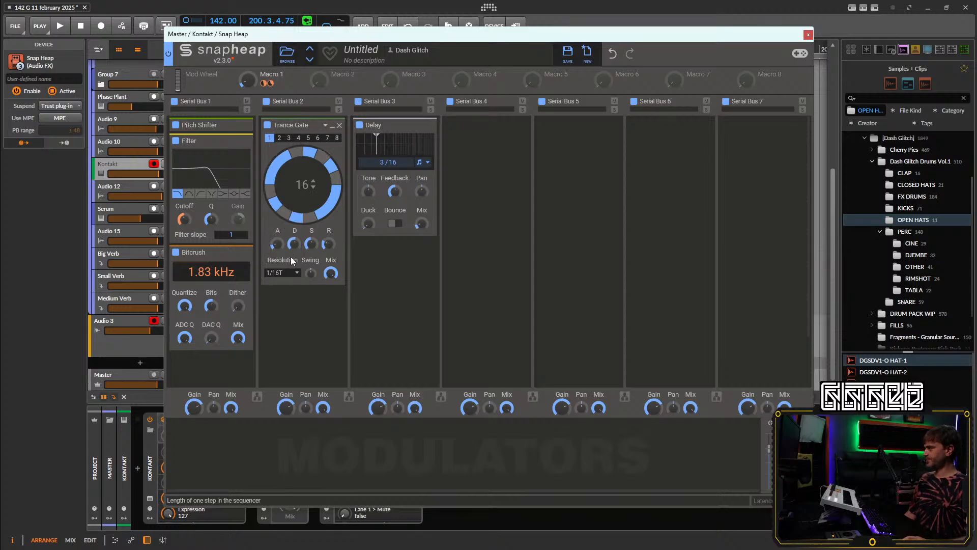
pyautogui.click(312, 188)
pyautogui.click(312, 188)
pyautogui.click(312, 188)
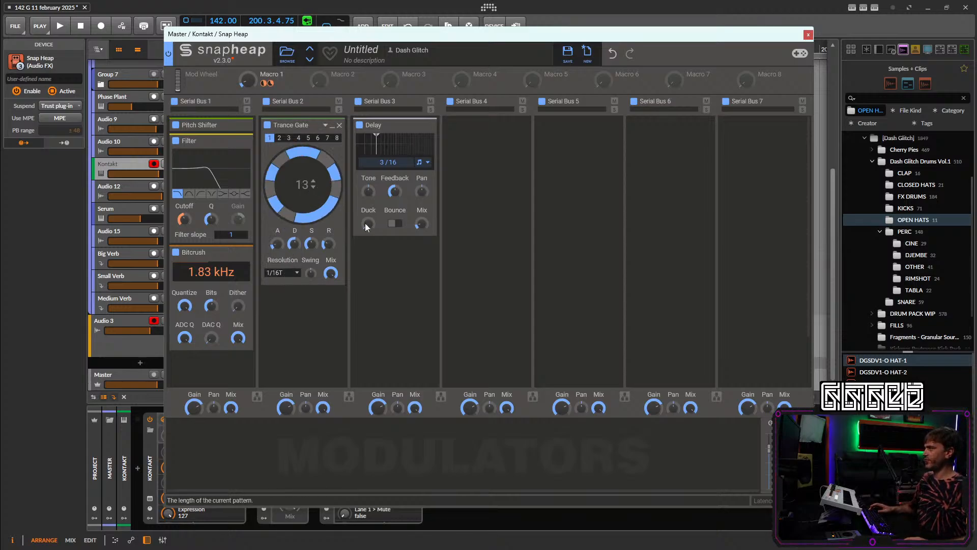
pyautogui.click(313, 188)
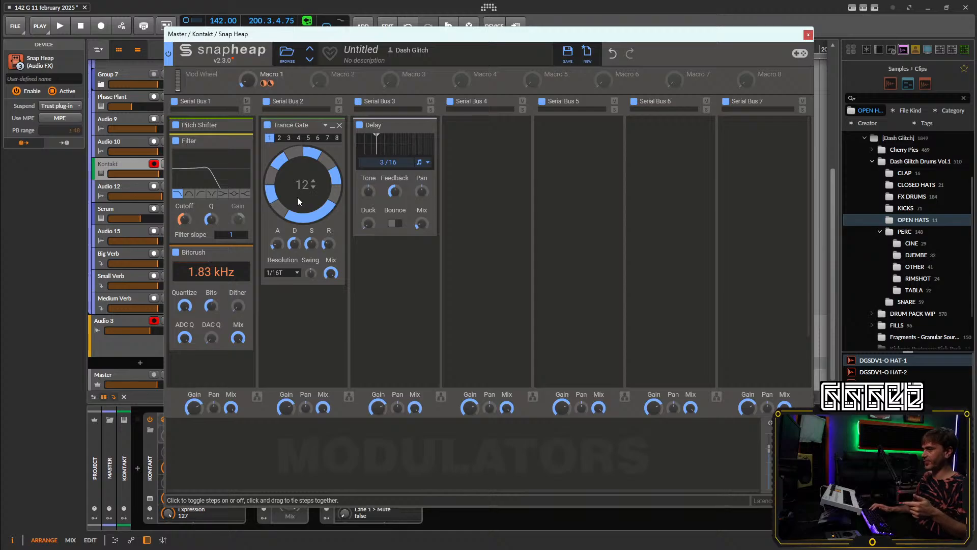
pyautogui.press('space')
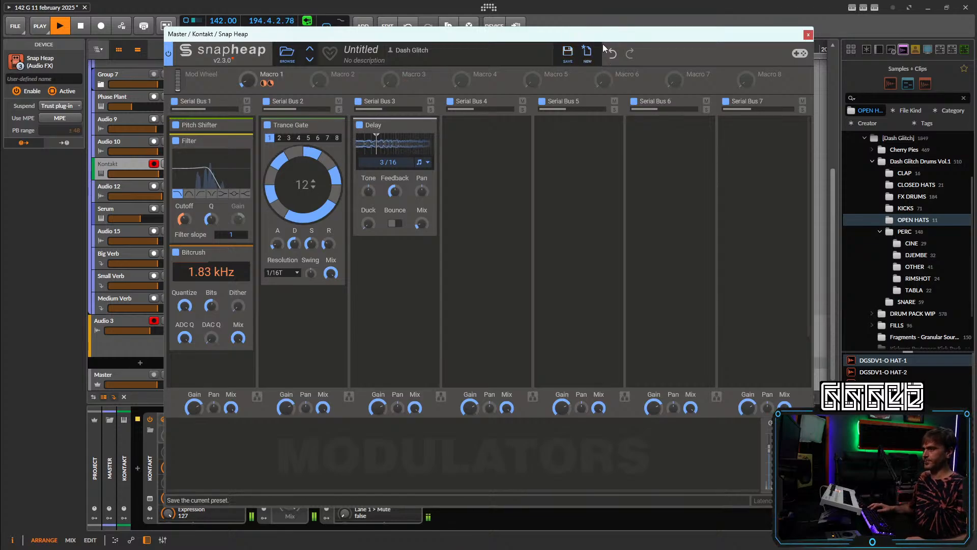
# Close Snap Heap, unfold the Kiba group, and replace the Phase Plant arranger clip with its launcher clip at bar 193.
pyautogui.click(808, 35)
pyautogui.scroll(8, 115, 118)
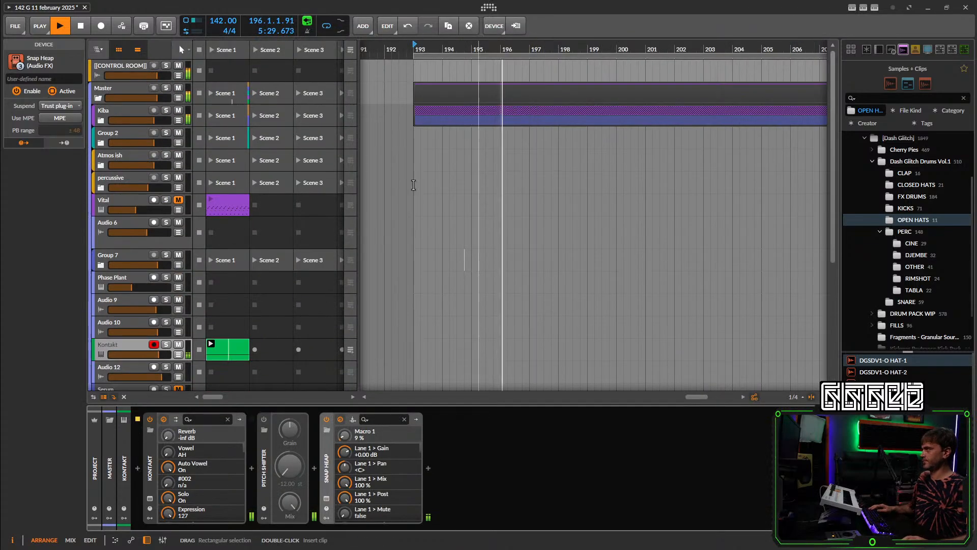
pyautogui.click(102, 121)
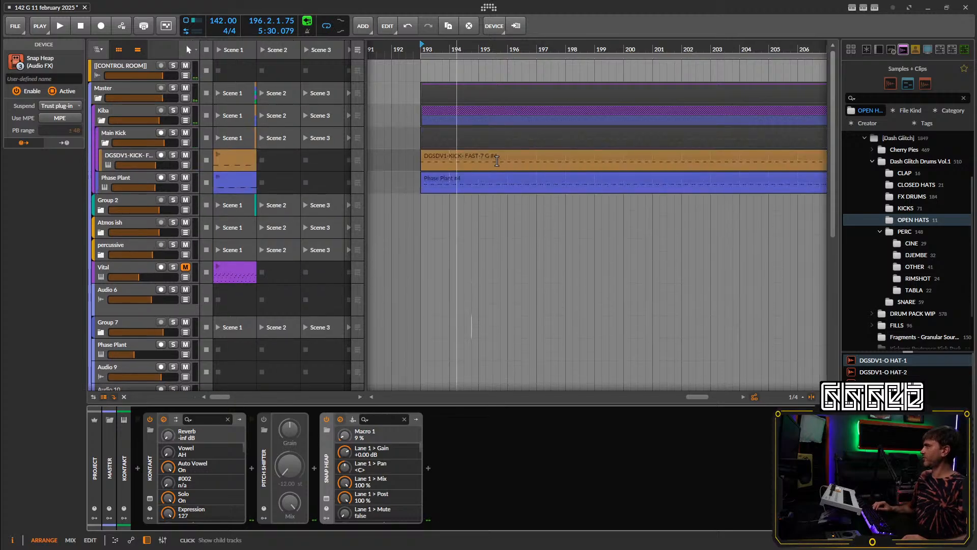
pyautogui.click(430, 180)
pyautogui.press('Delete')
pyautogui.moveTo(233, 180); pyautogui.dragTo(430, 177)
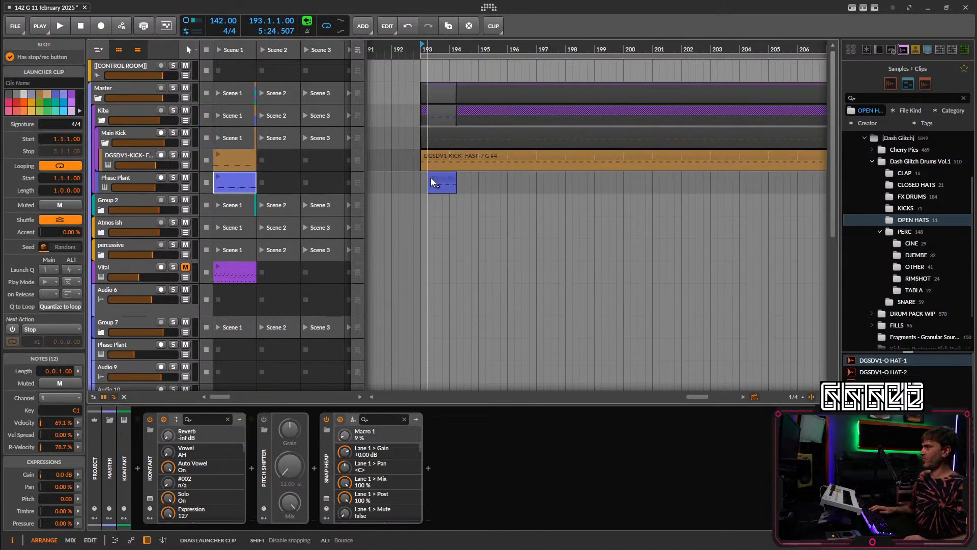
# In the new Phase Plant clip, delete the 1.1.3 note, move the first C1 to 1.1.2.33 and add a C1 at 1.1.3.66.
pyautogui.doubleClick(425, 178)
pyautogui.scroll(-10, 362, 306)
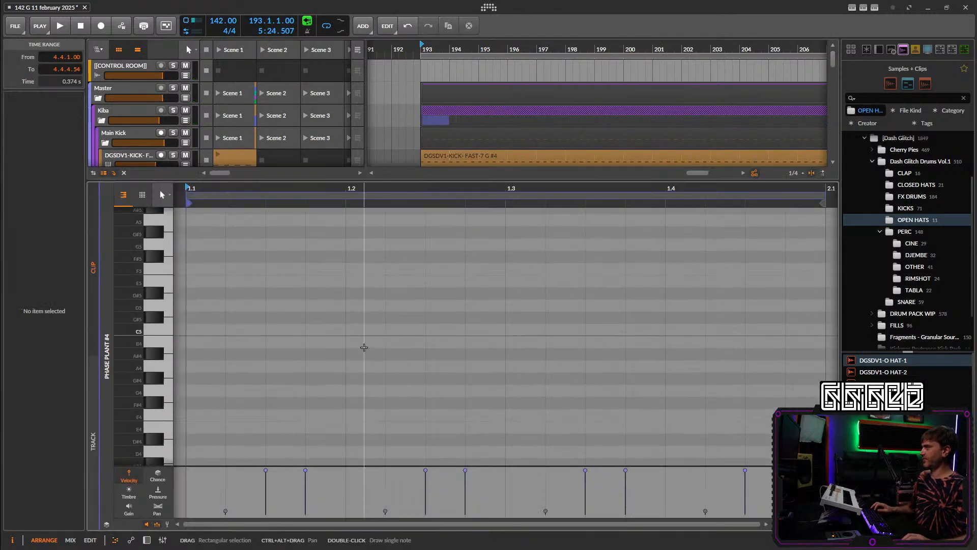
pyautogui.click(293, 364)
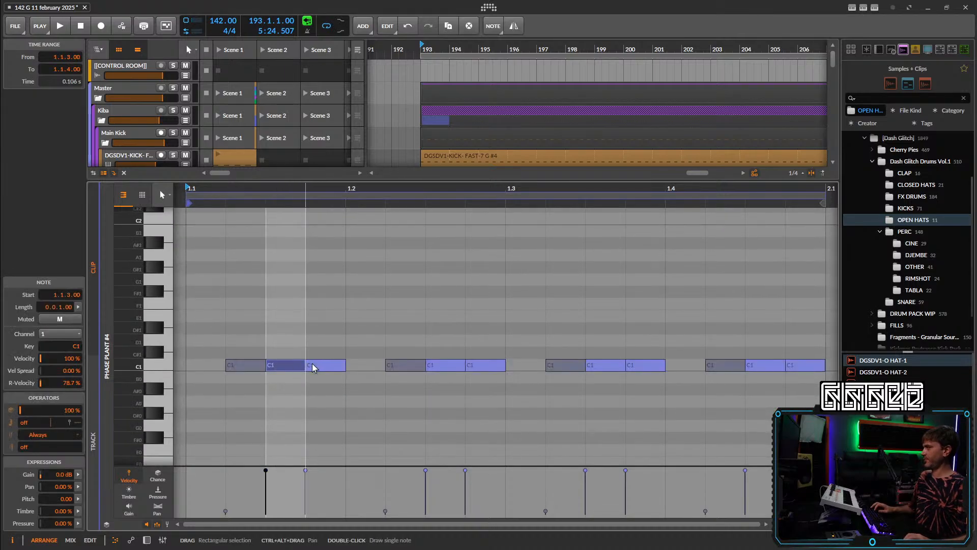
pyautogui.press('Delete')
pyautogui.click(243, 365)
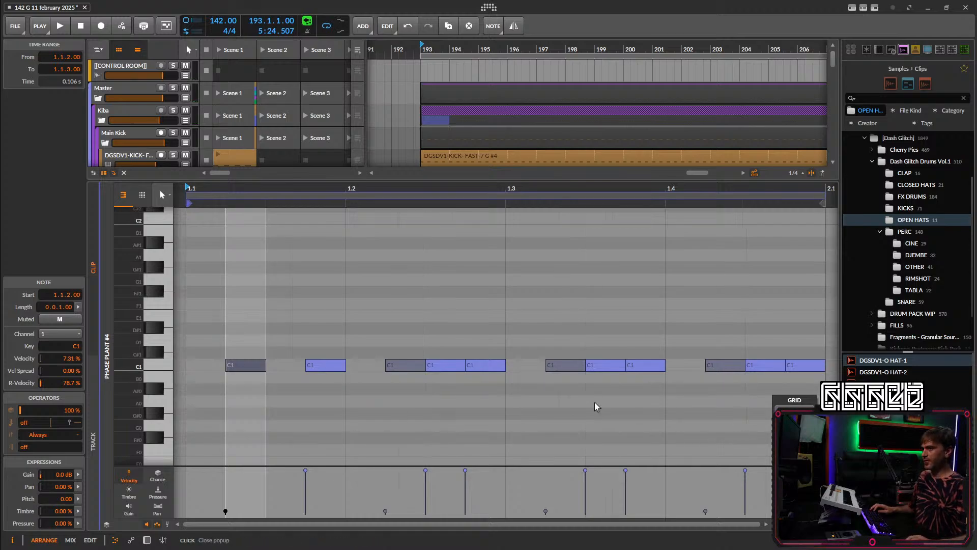
pyautogui.moveTo(244, 365); pyautogui.dragTo(257, 364)
pyautogui.doubleClick(298, 365)
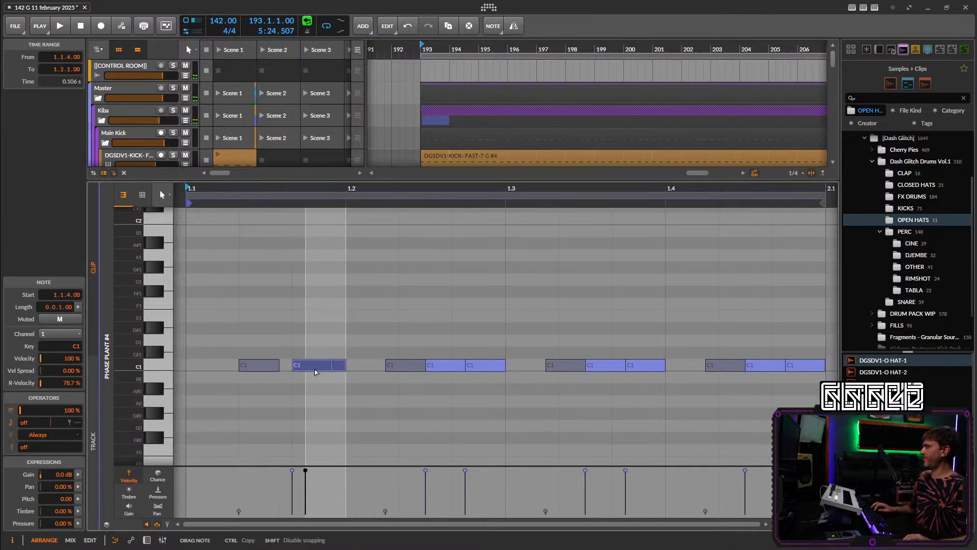
# Delete all the remaining original notes after the triplet-spaced C1 pair in the first beat.
pyautogui.scroll(-3, 364, 342)
pyautogui.moveTo(619, 334); pyautogui.dragTo(376, 385)
pyautogui.press('Delete')
# Lengthen the two triplet-spaced C1 notes slightly and duplicate the pair across all four beats of the clip.
pyautogui.moveTo(351, 347); pyautogui.dragTo(320, 368)
pyautogui.scroll(3, 333, 365)
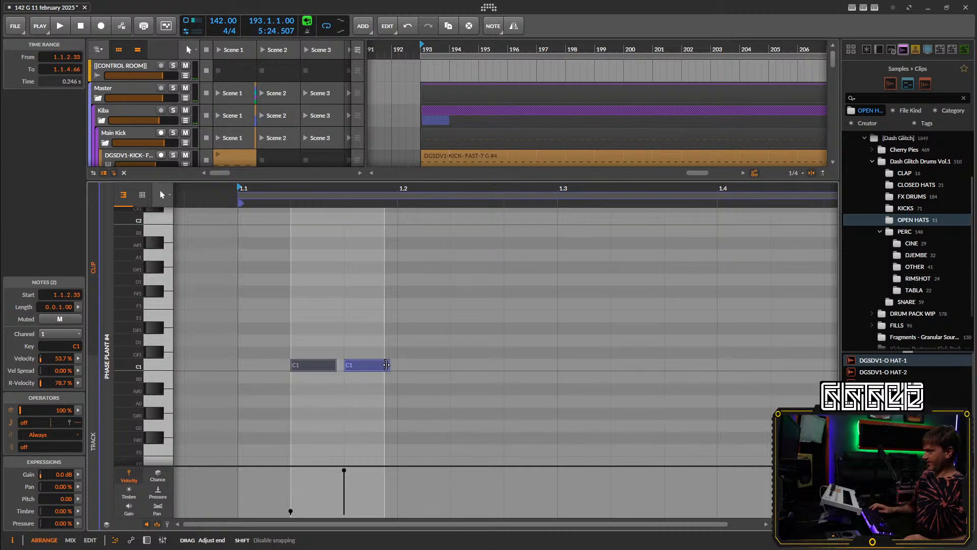
pyautogui.moveTo(371, 365); pyautogui.dragTo(238, 395)
pyautogui.click(605, 358)
pyautogui.moveTo(560, 345); pyautogui.dragTo(236, 399)
pyautogui.moveTo(303, 367); pyautogui.dragTo(547, 392)
pyautogui.click(595, 382)
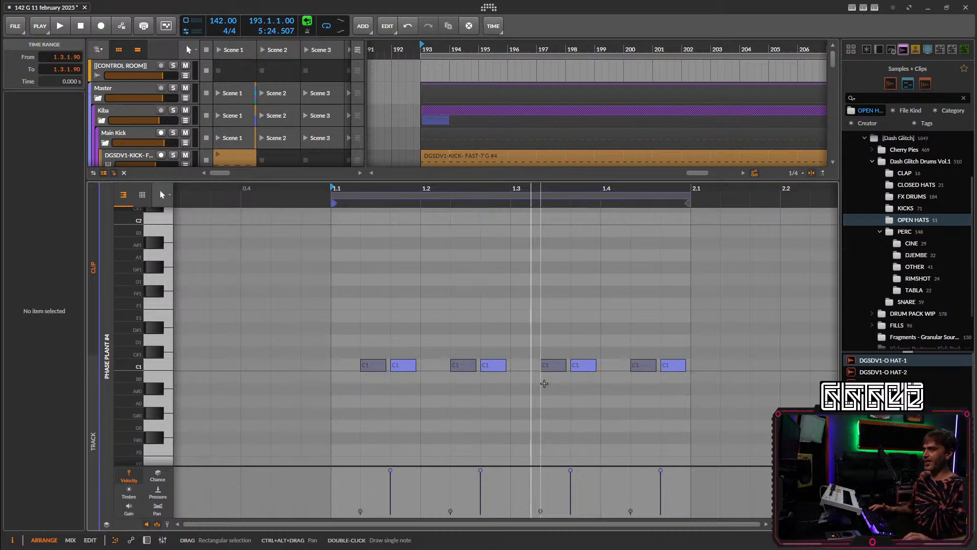
pyautogui.click(523, 347)
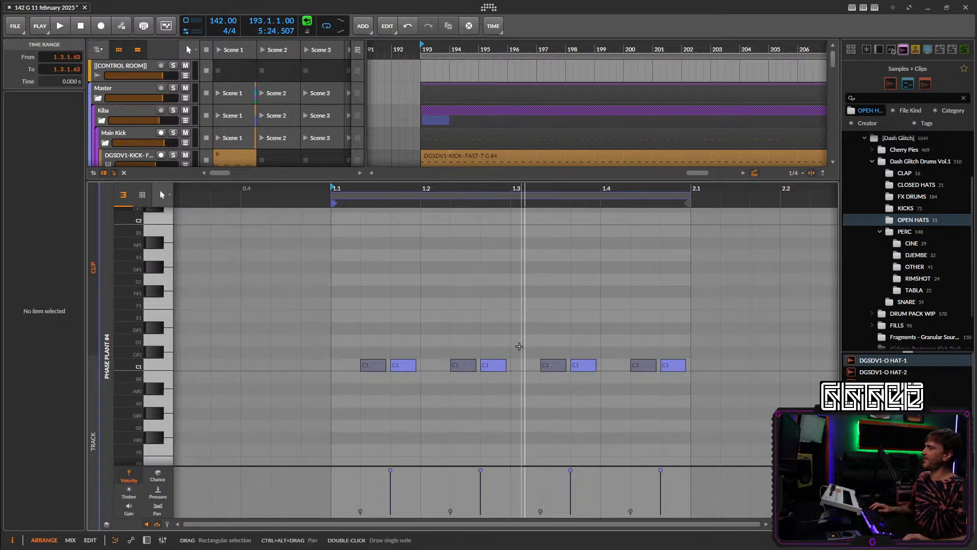
pyautogui.moveTo(528, 344); pyautogui.dragTo(538, 357)
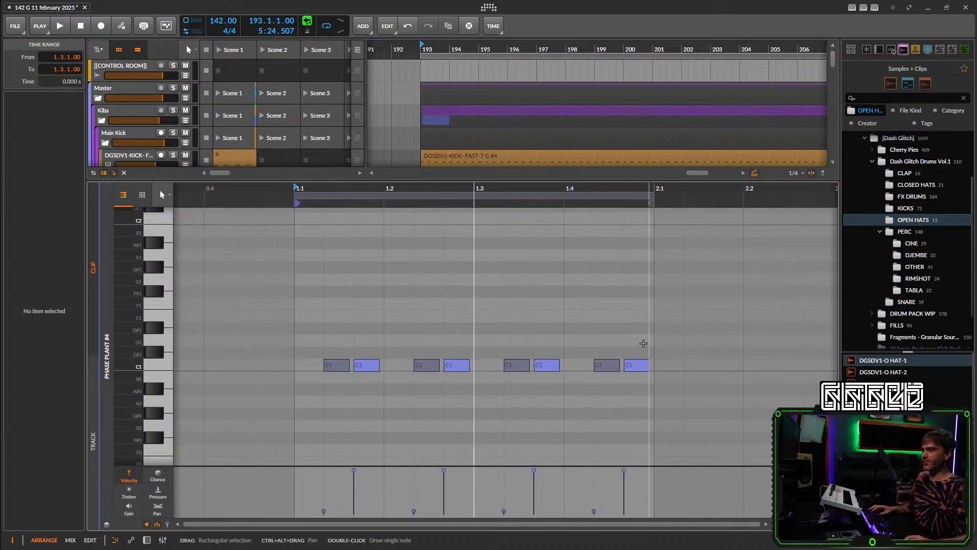
pyautogui.moveTo(656, 330); pyautogui.dragTo(297, 388)
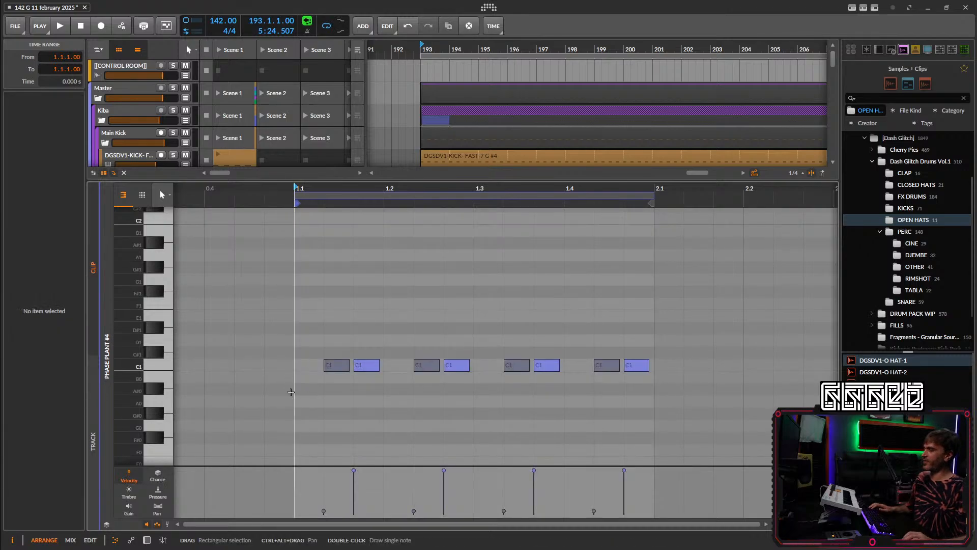
pyautogui.click(316, 392)
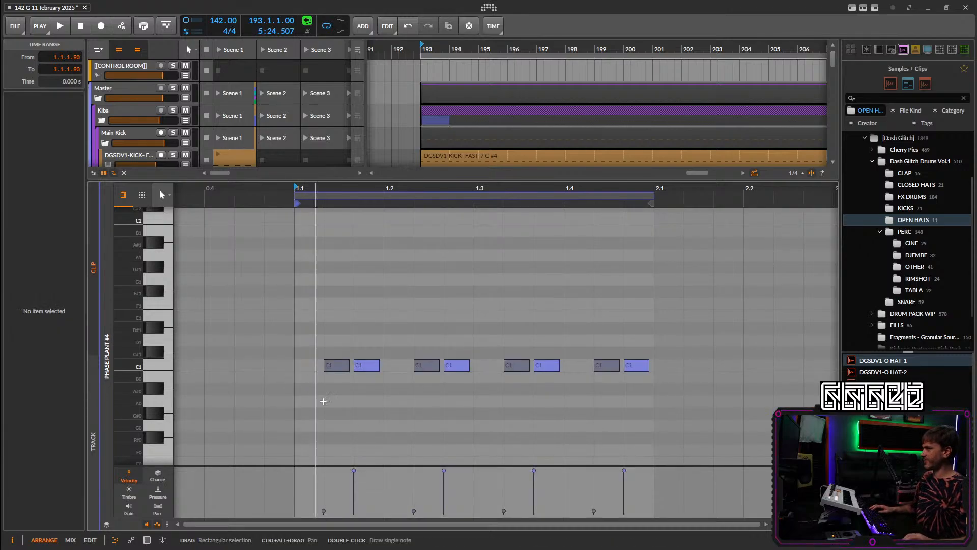
# Audition the triplet C1 pattern together with the kick, restarting playback once.
pyautogui.press('space')
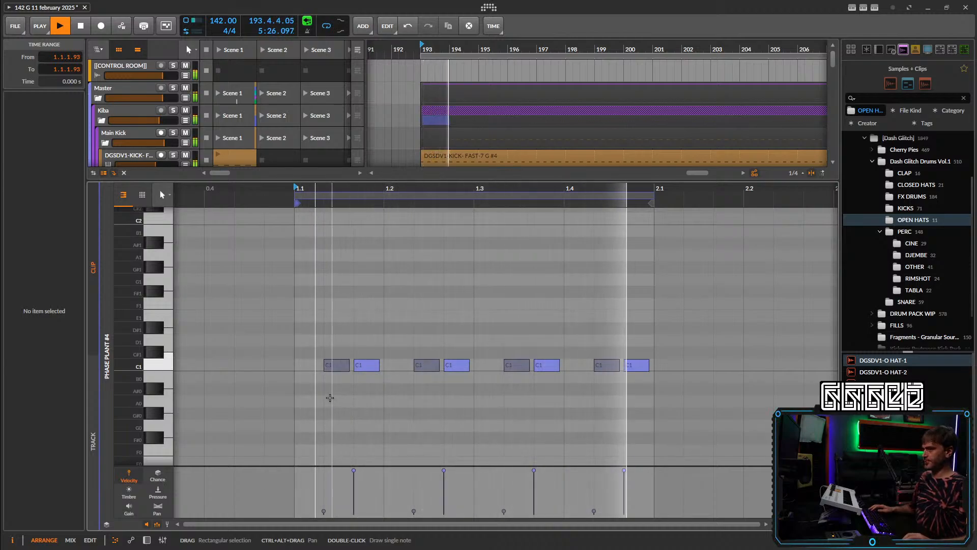
pyautogui.press('space')
pyautogui.press('space')
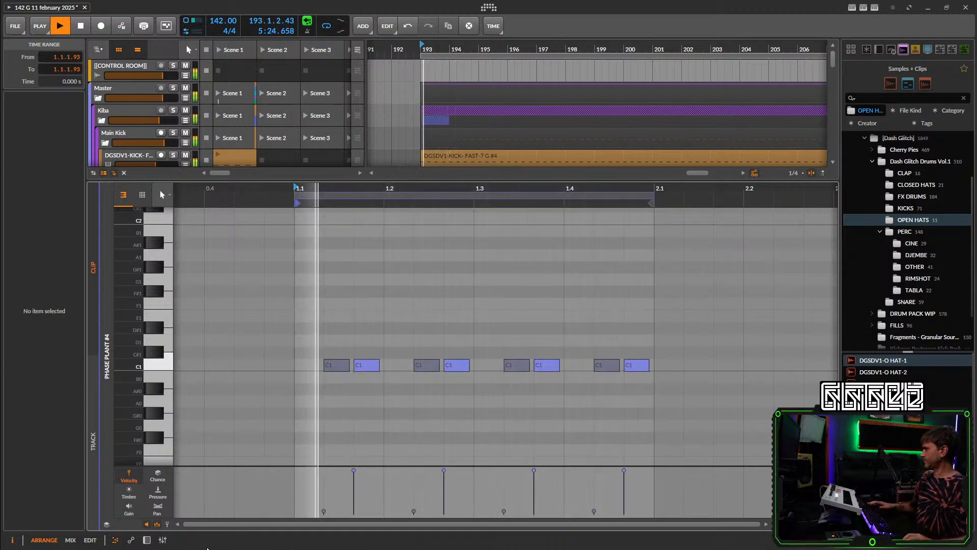
# Return to the device view, restart playback, and loop the Phase Plant arranger clip out to about bar 225.
pyautogui.click(147, 540)
pyautogui.scroll(-2, 506, 213)
pyautogui.press('space')
pyautogui.press('space')
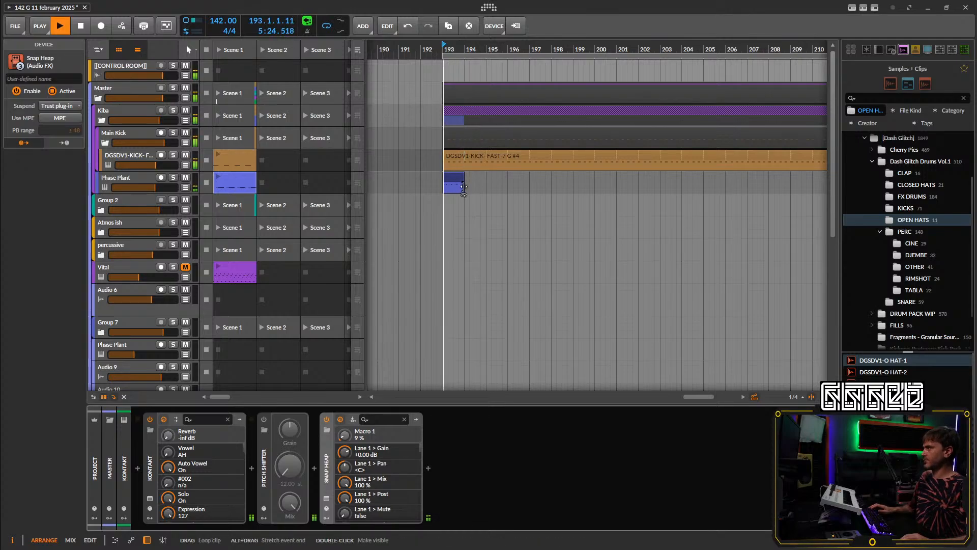
pyautogui.moveTo(463, 191); pyautogui.dragTo(787, 191)
pyautogui.moveTo(787, 192); pyautogui.dragTo(667, 196)
pyautogui.scroll(-3, 604, 183)
pyautogui.scroll(7, 667, 195)
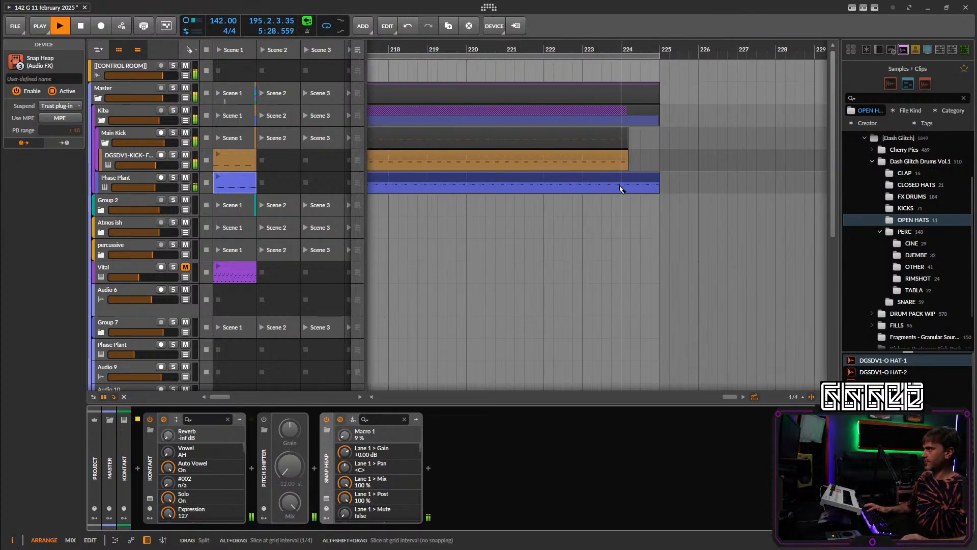
# Split the looped Phase Plant clip near bar 224, close to the kick clip's end, and delete the excess part.
pyautogui.click(621, 187)
pyautogui.hotkey('ctrl', 'e')
pyautogui.click(636, 180)
pyautogui.press('Delete')
pyautogui.scroll(-3, 637, 194)
pyautogui.hscroll(-3, 540, 224)
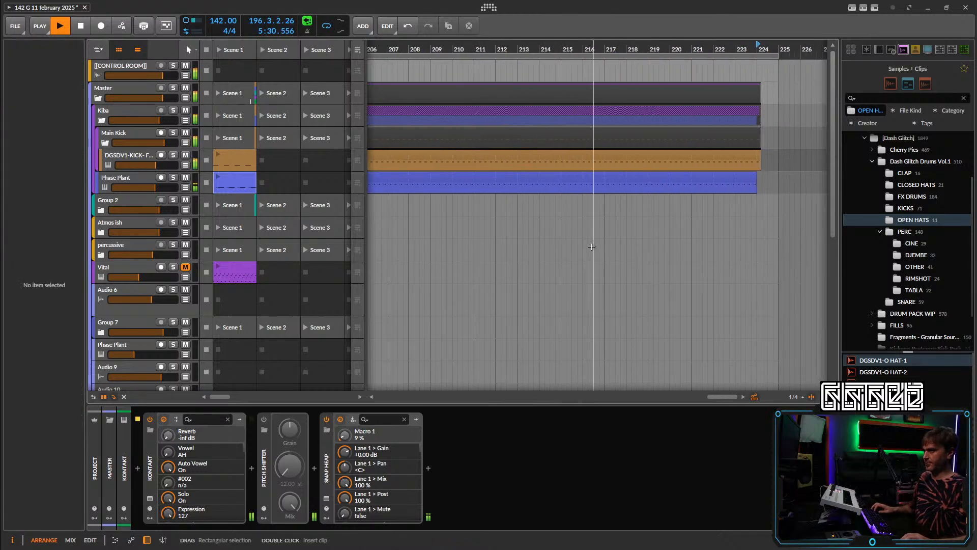
# In the Kontakt track's Snap Heap, set the Delay time to 3/8t and turn Macro 1 down to 2%.
pyautogui.scroll(-4, 585, 244)
pyautogui.scroll(-5, 536, 236)
pyautogui.scroll(3, 611, 224)
pyautogui.scroll(2, 553, 206)
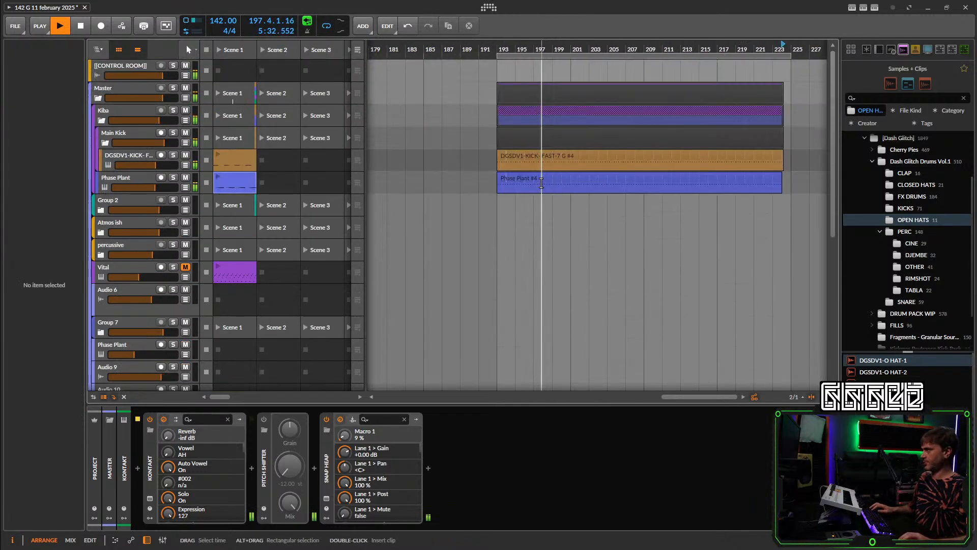
pyautogui.scroll(-6, 541, 179)
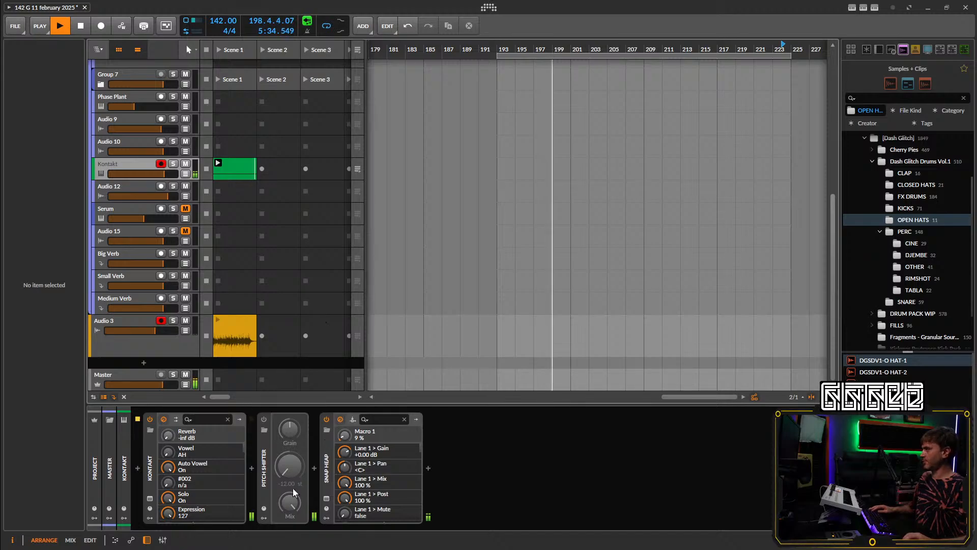
pyautogui.click(326, 498)
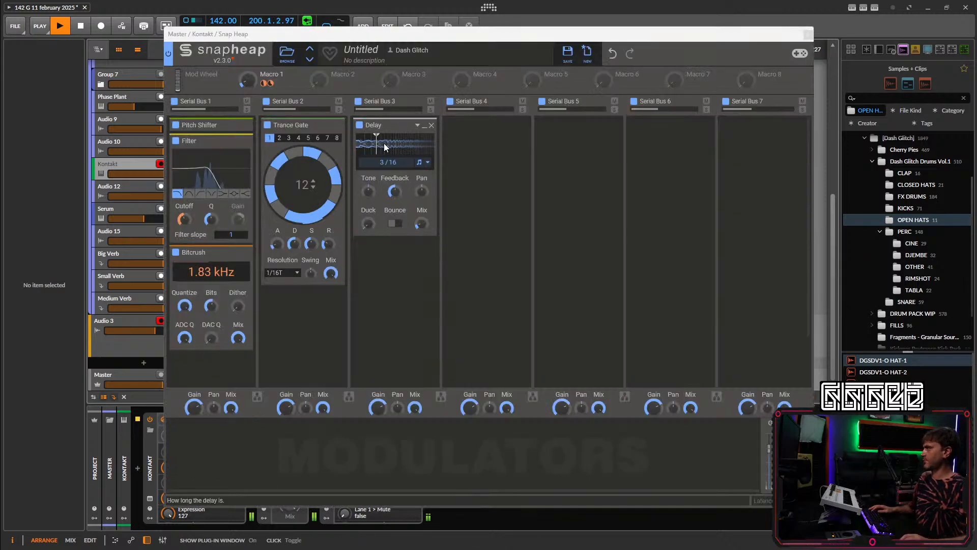
pyautogui.click(247, 80)
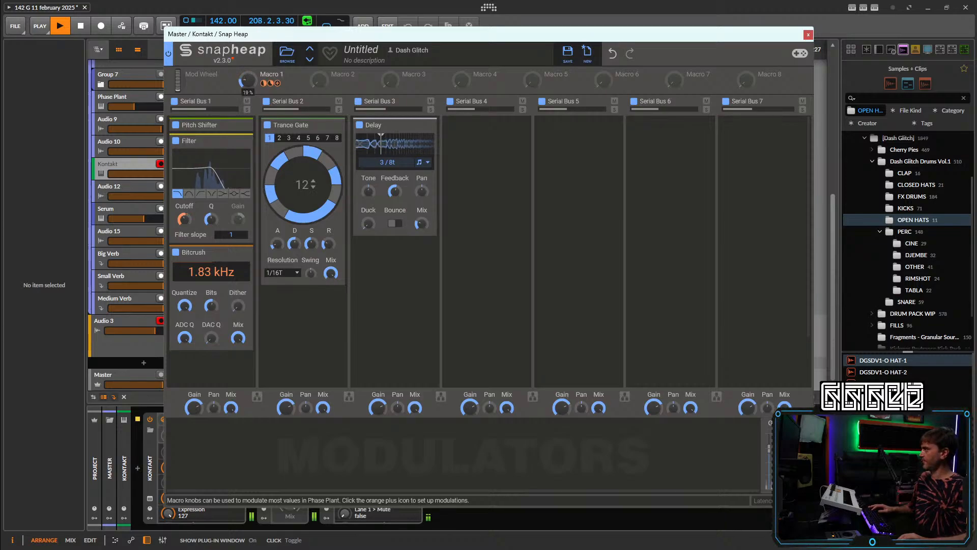
pyautogui.click(808, 35)
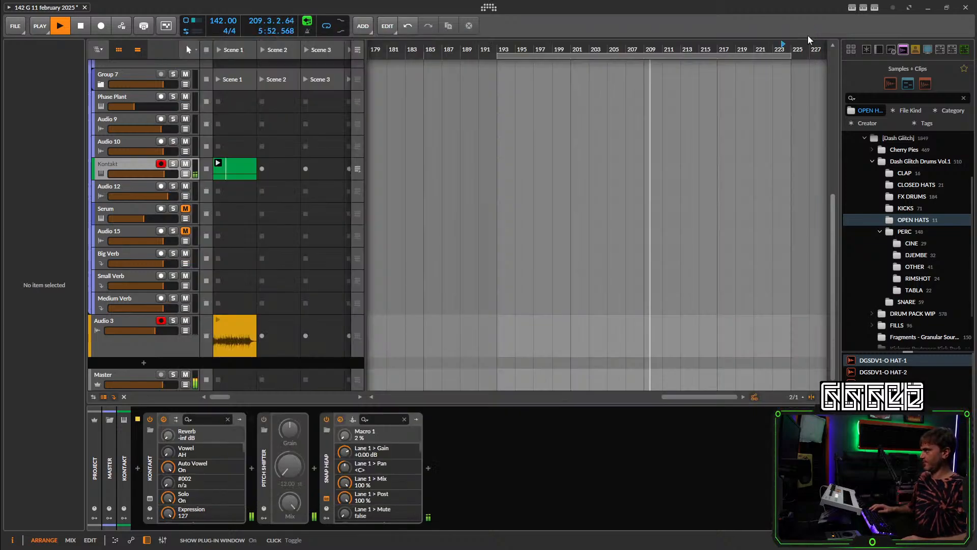
# Place the Kontakt launcher clip in the arranger at bar 193 and loop it out to 32 bars.
pyautogui.scroll(3, 483, 194)
pyautogui.scroll(-8, 483, 194)
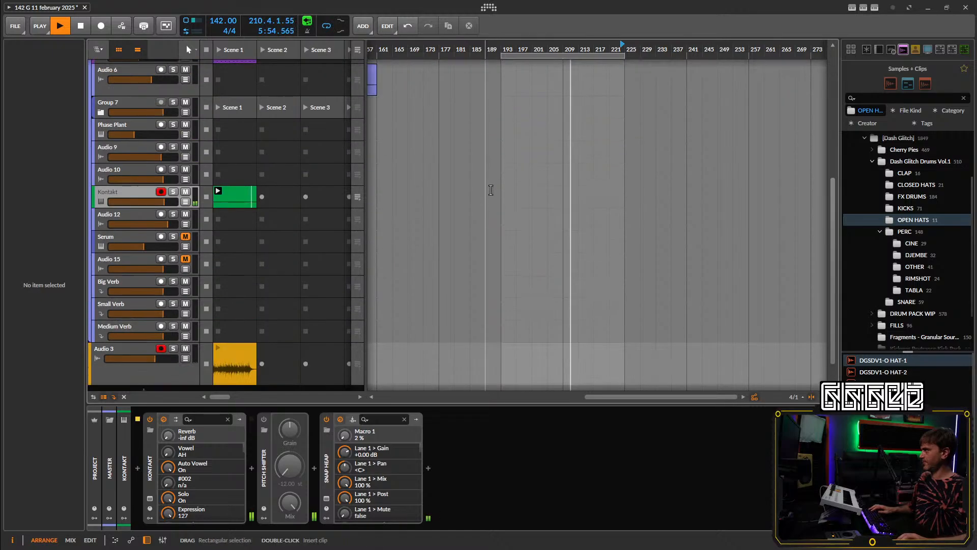
pyautogui.moveTo(239, 171); pyautogui.dragTo(662, 183)
pyautogui.scroll(1, 514, 182)
pyautogui.scroll(-5, 493, 193)
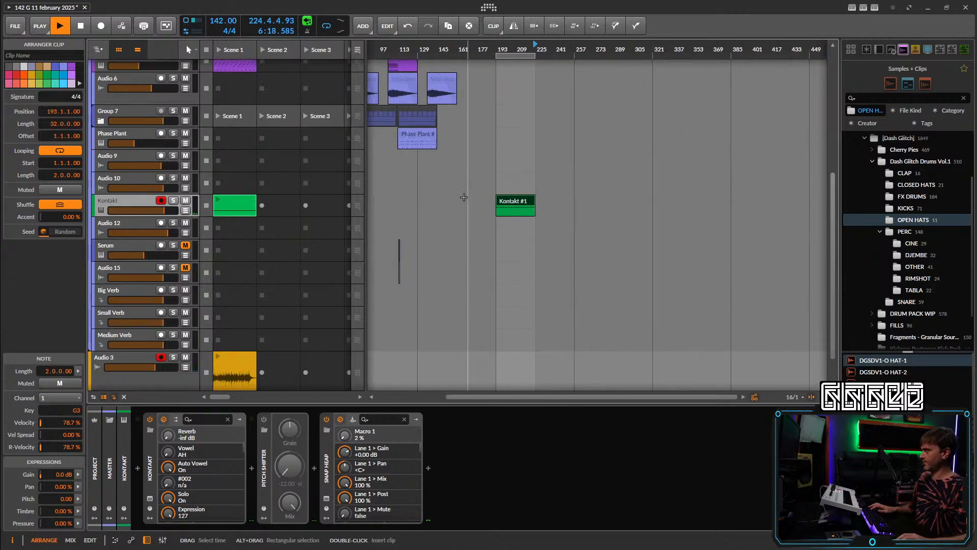
# Select the bounced clips on Audio 9, Audio 10 and Audio 12 around bar 57 and place them starting at bar 177.
pyautogui.hscroll(-3, 509, 198)
pyautogui.scroll(1, 472, 194)
pyautogui.scroll(1, 463, 189)
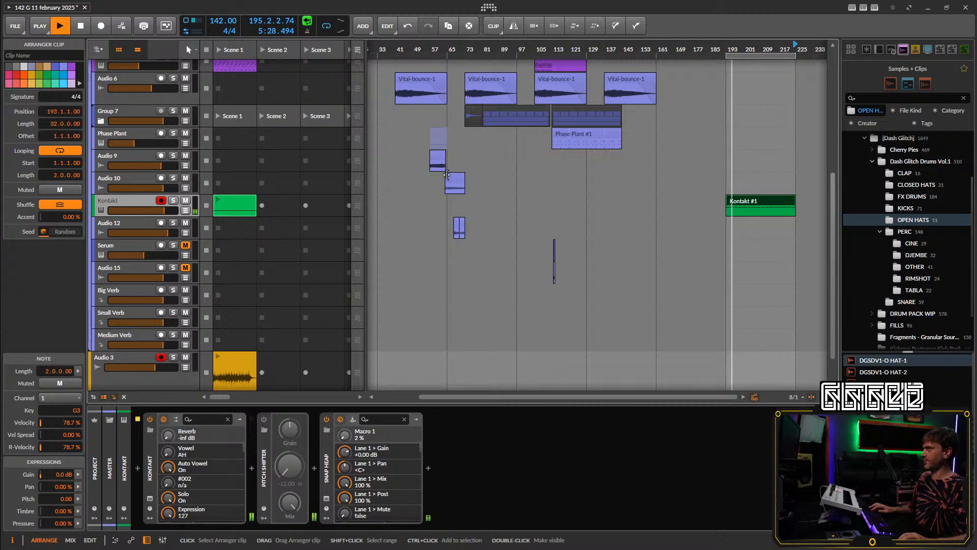
pyautogui.scroll(2, 439, 160)
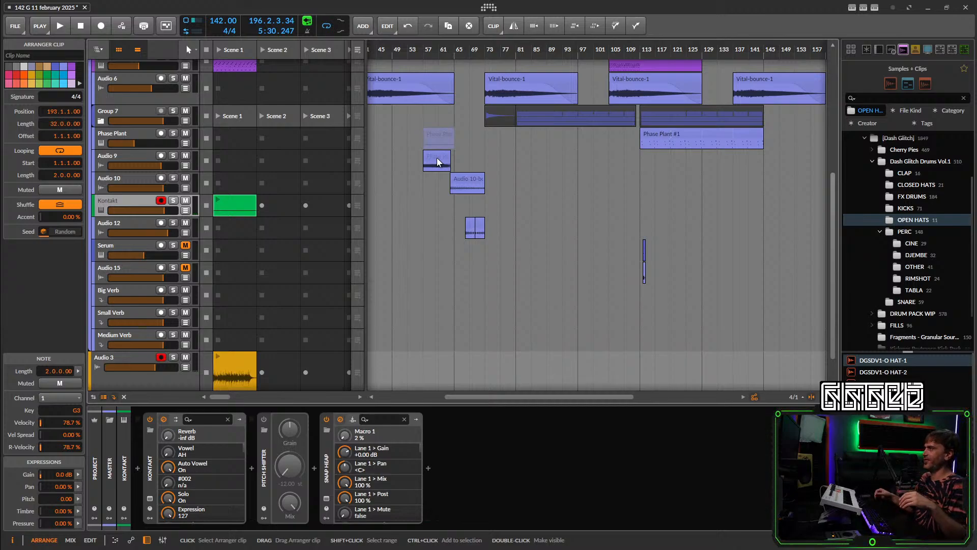
pyautogui.click(474, 159)
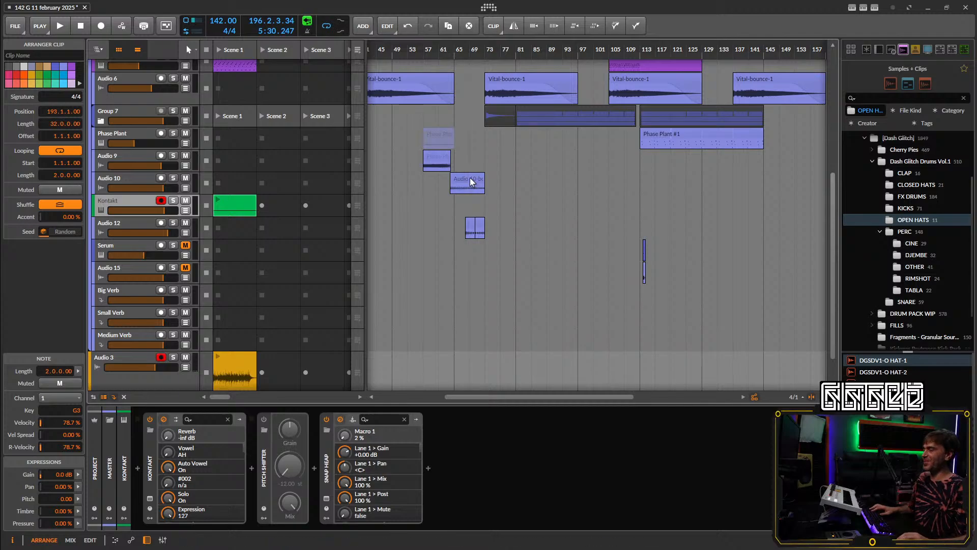
pyautogui.moveTo(488, 157); pyautogui.dragTo(419, 251)
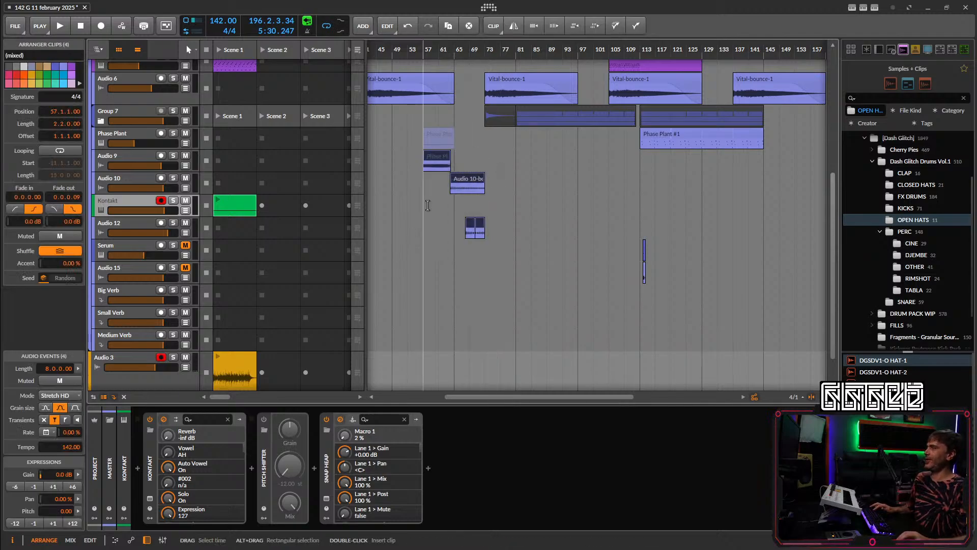
pyautogui.scroll(-3, 418, 196)
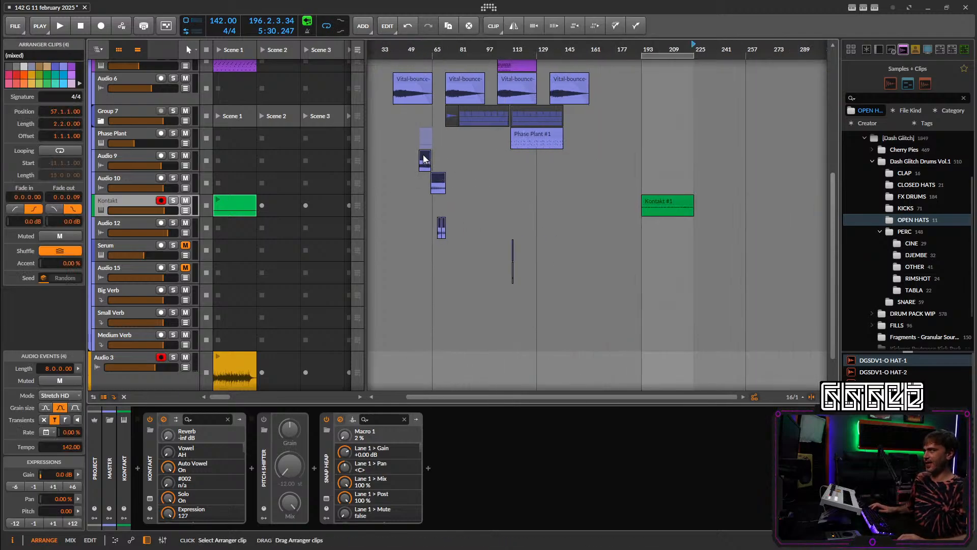
pyautogui.moveTo(424, 159); pyautogui.dragTo(623, 163)
# Review the clips around the bar 193 section and play the arrangement from bar 177.
pyautogui.scroll(3, 636, 152)
pyautogui.scroll(3, 555, 140)
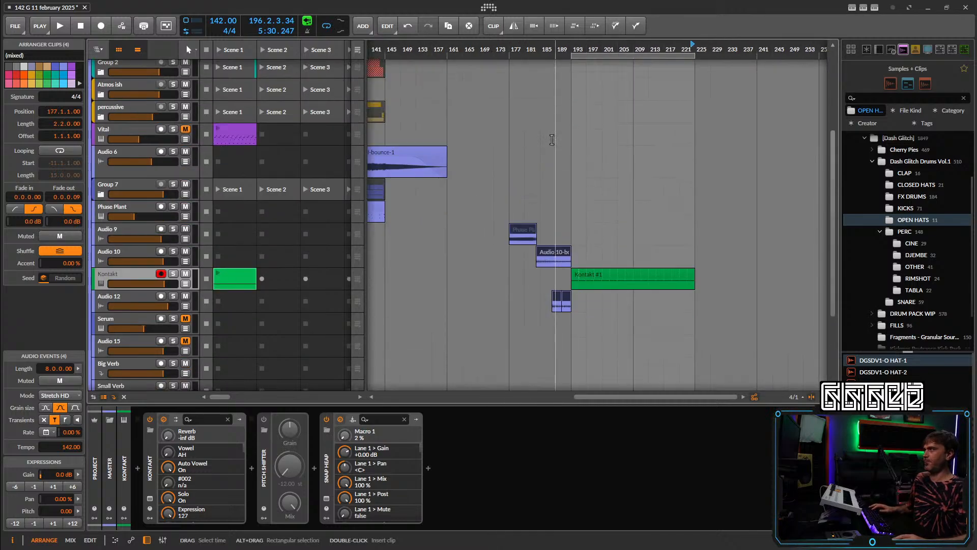
pyautogui.scroll(3, 552, 140)
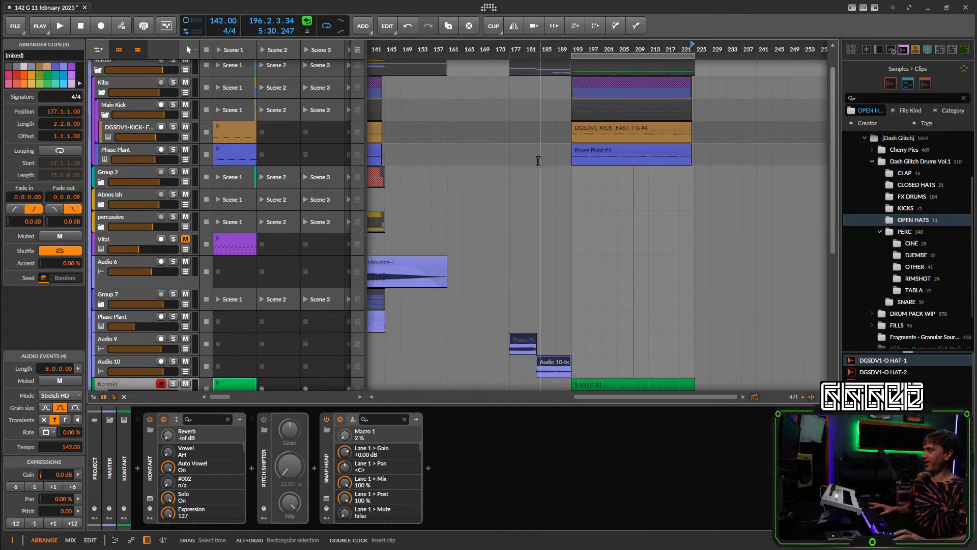
pyautogui.scroll(-5, 538, 161)
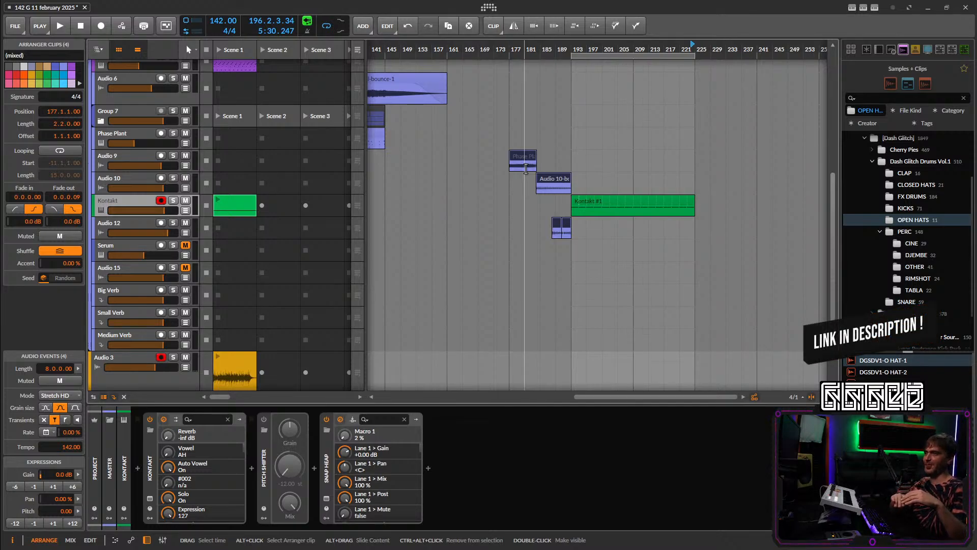
pyautogui.scroll(8, 529, 168)
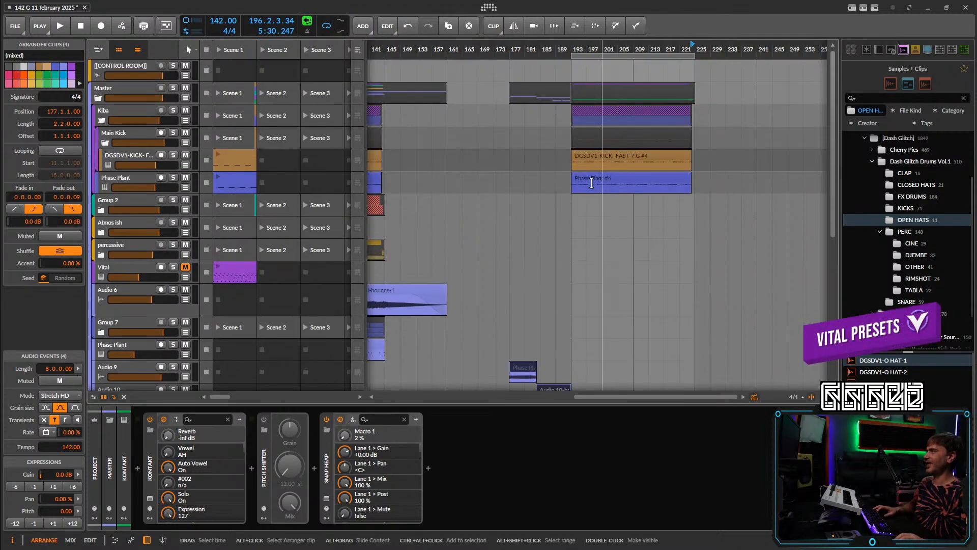
pyautogui.scroll(-10, 539, 168)
pyautogui.scroll(5, 560, 178)
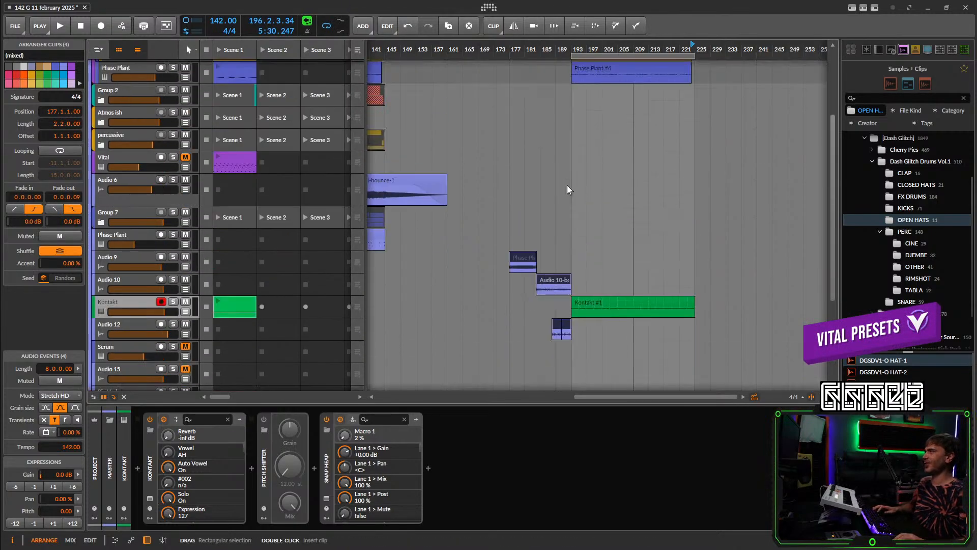
pyautogui.scroll(2, 564, 183)
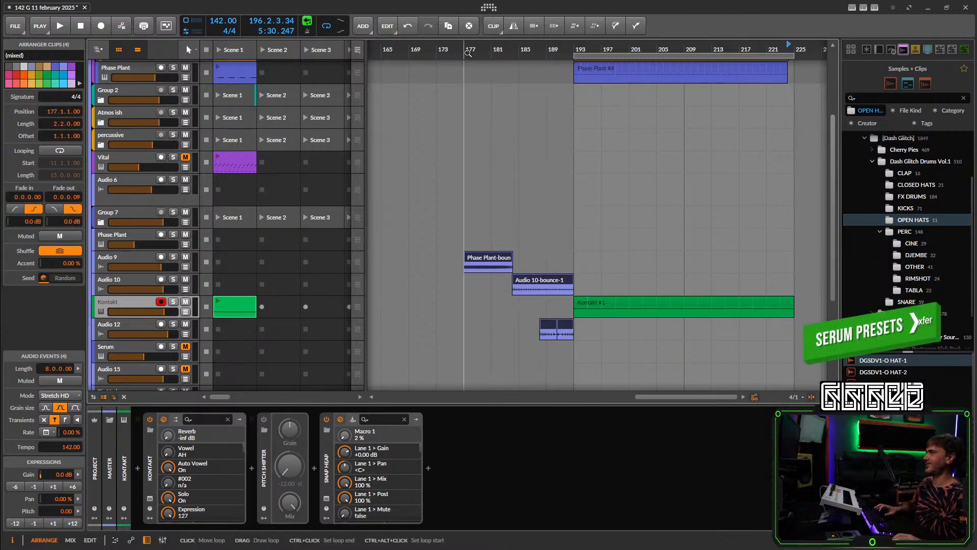
pyautogui.press('space')
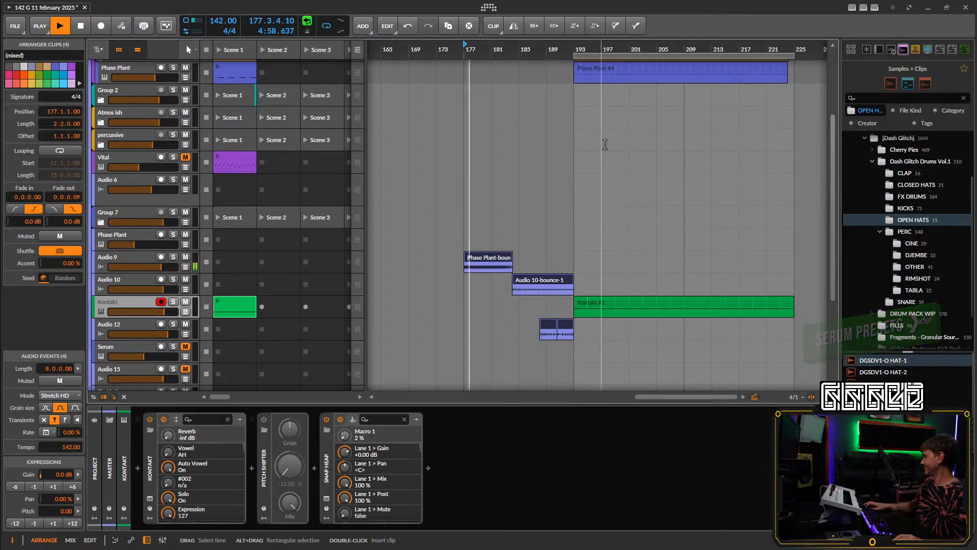
# Shift the bounced Audio 9, Audio 10 and Audio 12 clips so they start at bar 185, overlapping the kick section.
pyautogui.click(563, 237)
pyautogui.moveTo(565, 232); pyautogui.dragTo(481, 336)
pyautogui.moveTo(487, 258); pyautogui.dragTo(544, 259)
pyautogui.scroll(1, 655, 200)
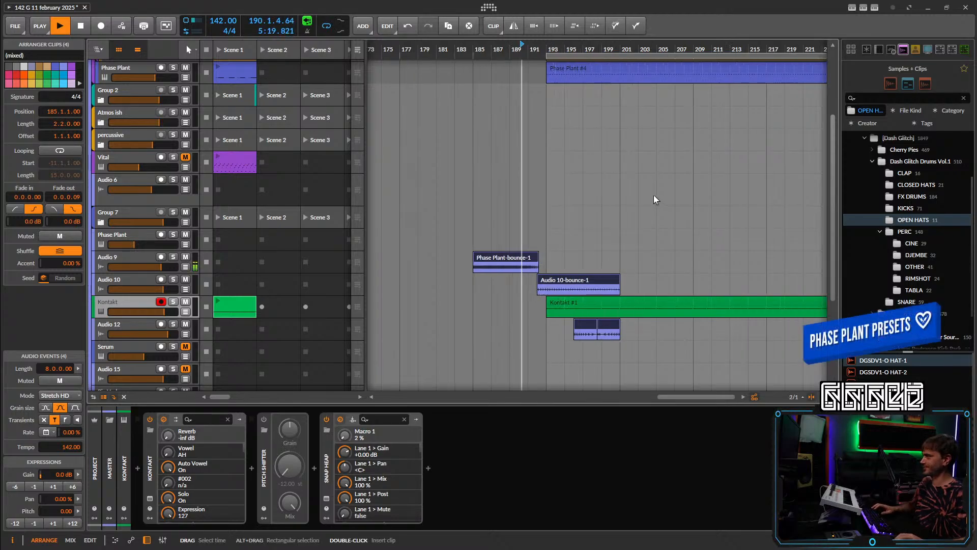
pyautogui.scroll(2, 564, 219)
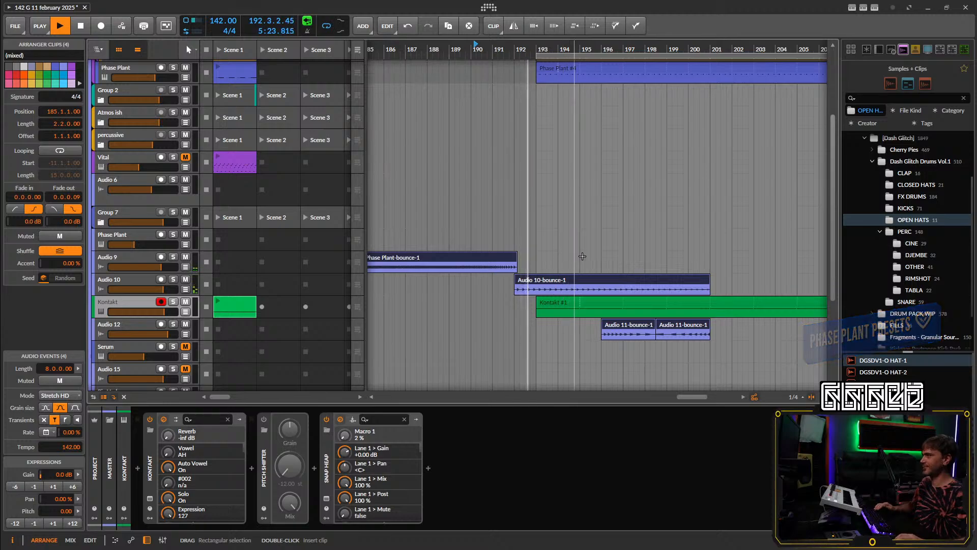
# Mute the Kontakt track and replay the transition into bar 193 from about bar 191.
pyautogui.click(614, 307)
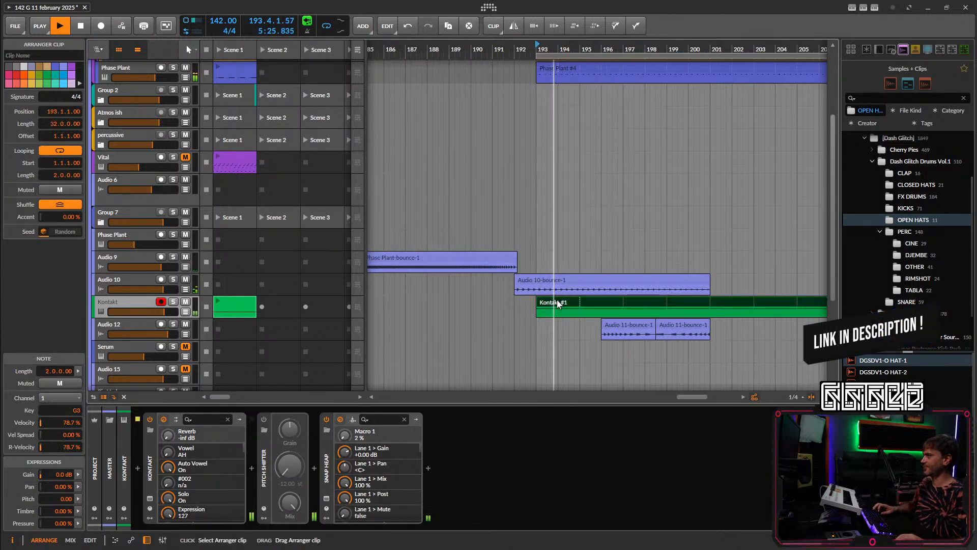
pyautogui.click(185, 302)
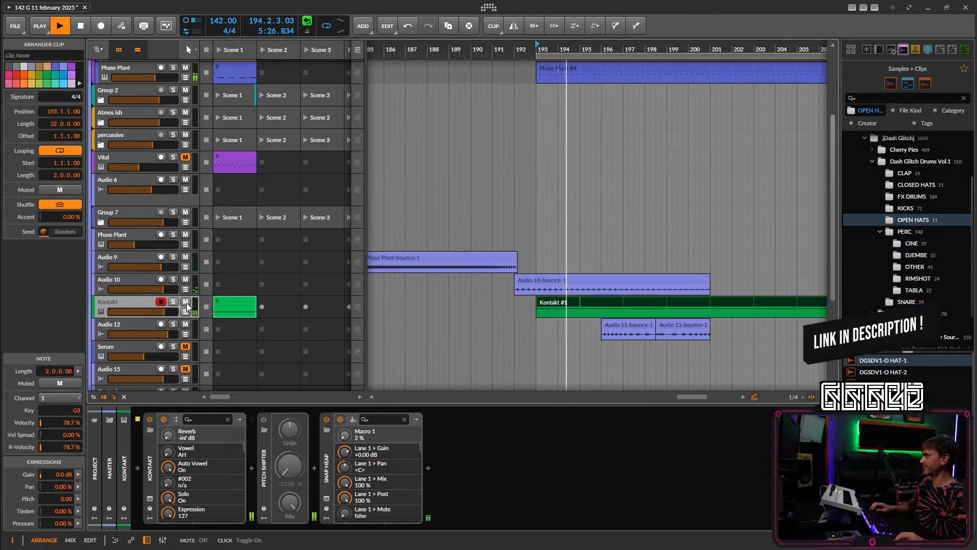
pyautogui.click(499, 50)
pyautogui.press('space')
pyautogui.press('space')
pyautogui.scroll(-3, 631, 194)
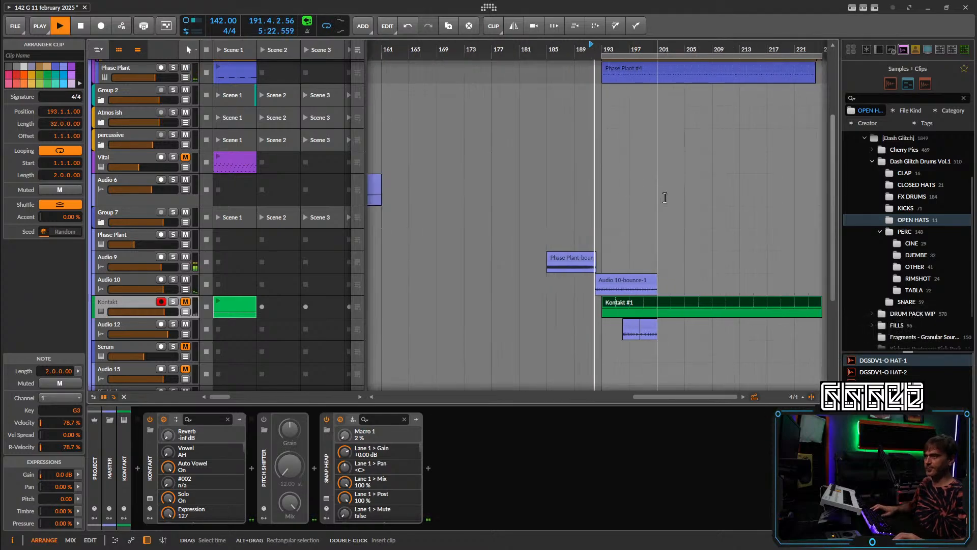
pyautogui.moveTo(679, 198); pyautogui.dragTo(605, 198)
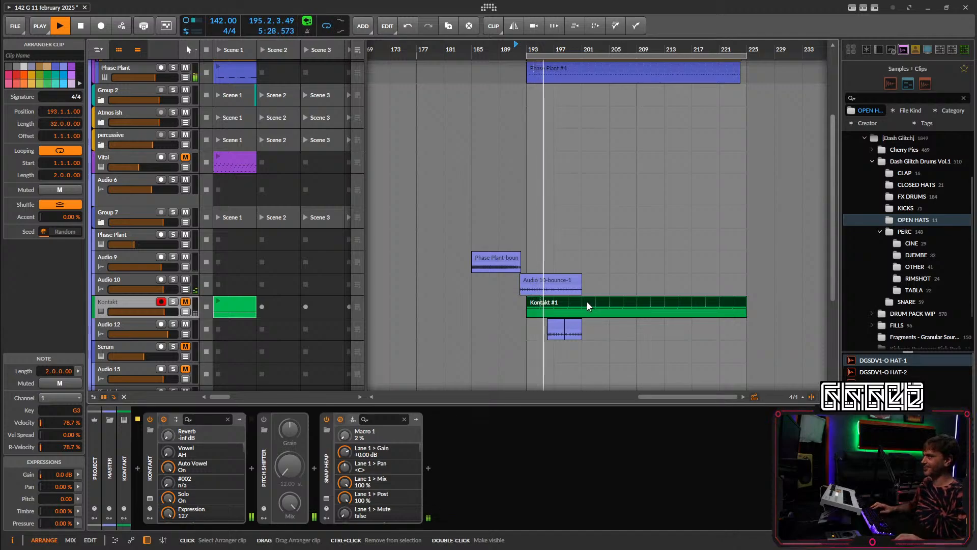
pyautogui.scroll(3, 587, 301)
pyautogui.hscroll(-3, 585, 305)
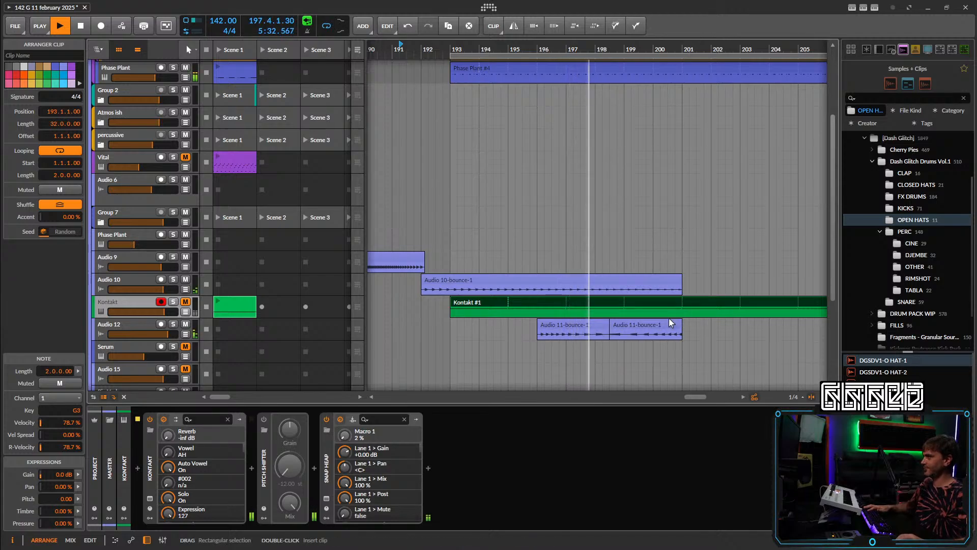
# Open the Phase Plant arranger clip starting at bar 193 in the note editor.
pyautogui.moveTo(696, 311); pyautogui.dragTo(638, 310)
pyautogui.scroll(5, 578, 126)
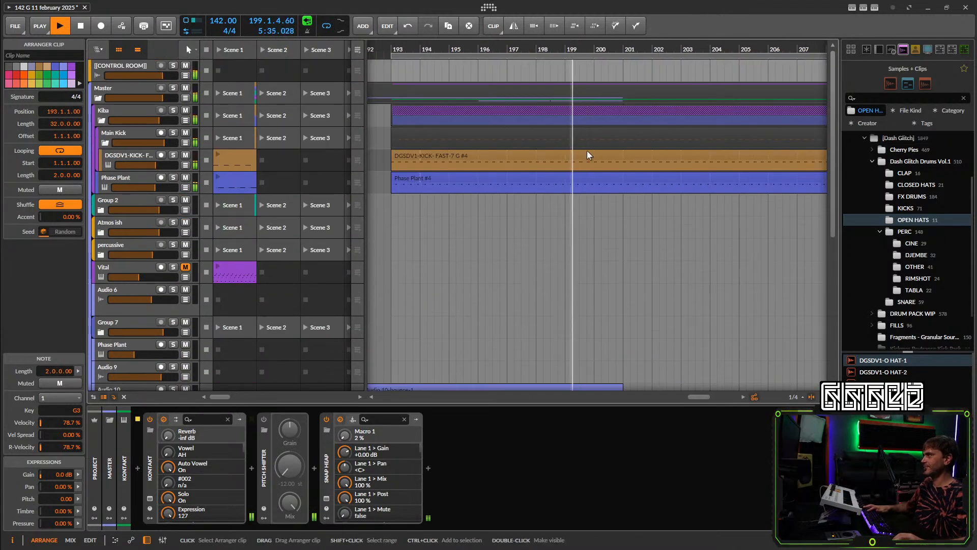
pyautogui.click(629, 181)
pyautogui.scroll(-3, 626, 180)
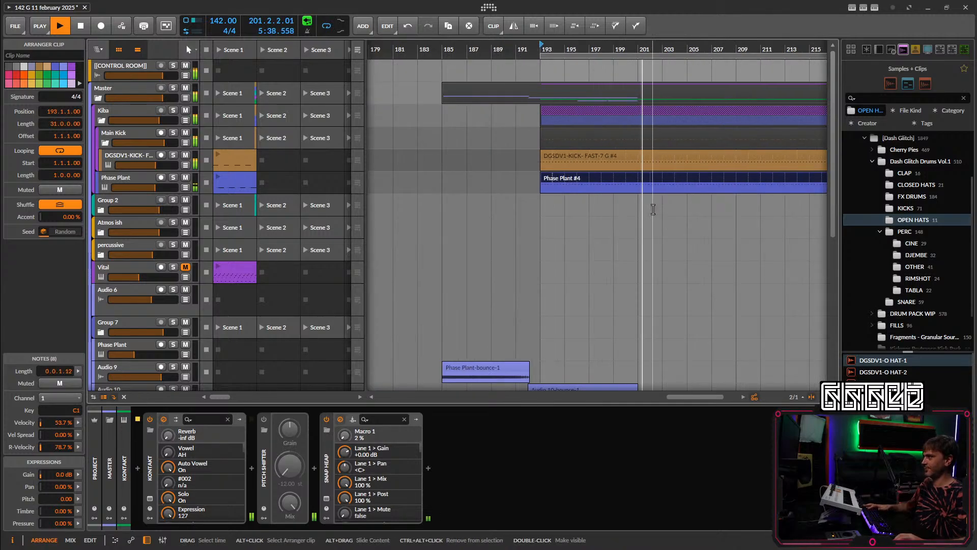
pyautogui.doubleClick(600, 185)
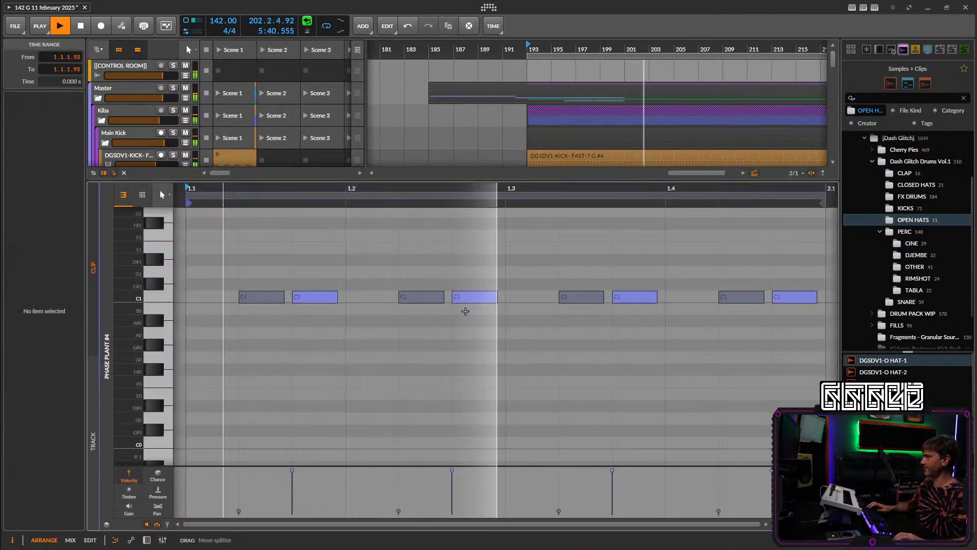
# Try raising the second C1 note of the first beat by an octave, and undo the transposition.
pyautogui.moveTo(370, 275); pyautogui.dragTo(356, 332)
pyautogui.hotkey('shift', 'Up')
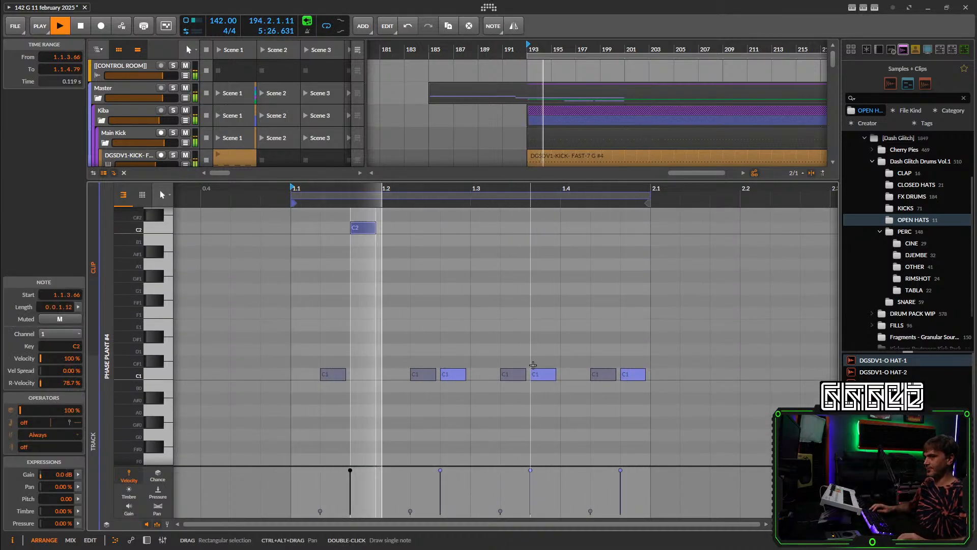
pyautogui.hotkey('ctrl', 'z')
pyautogui.moveTo(594, 365); pyautogui.dragTo(535, 352)
pyautogui.scroll(-3, 530, 354)
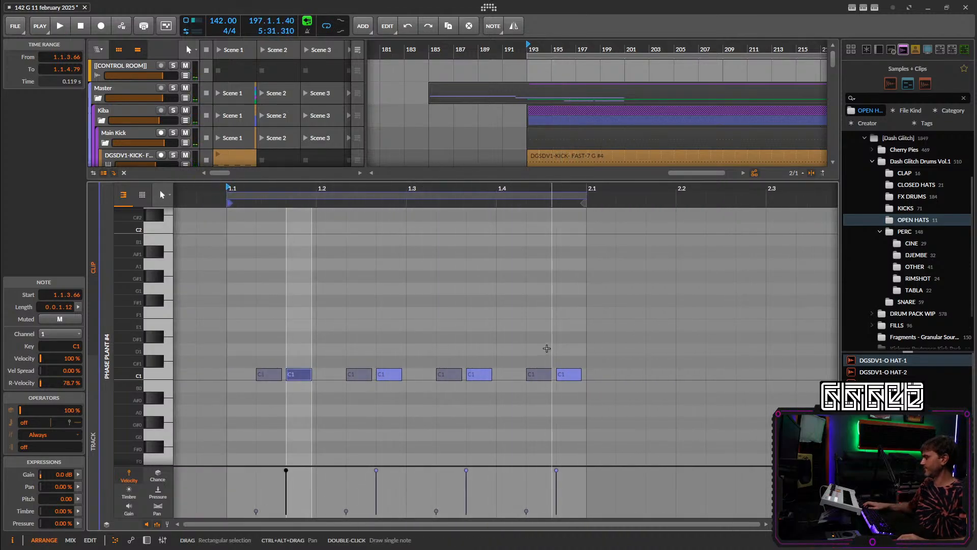
# Transpose the second C1 note of the first beat up to C2 and replay the pattern from bar 193.
pyautogui.scroll(-10, 570, 110)
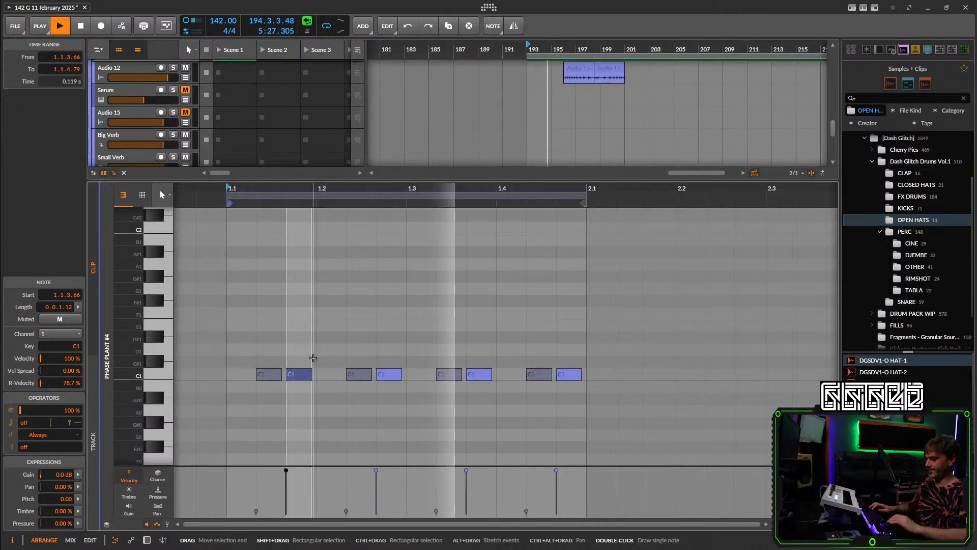
pyautogui.hotkey('shift', 'Up')
pyautogui.press('space')
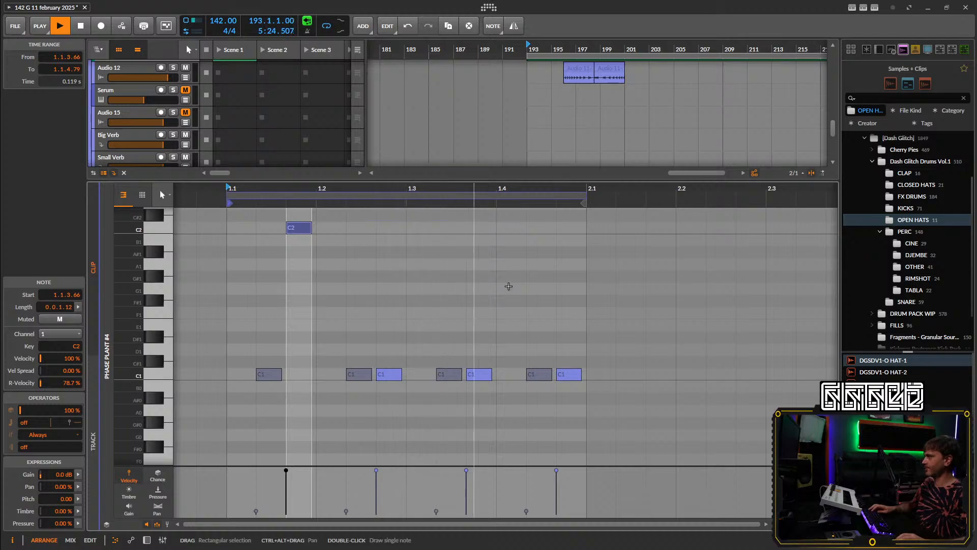
pyautogui.scroll(3, 498, 119)
pyautogui.scroll(3, 498, 119)
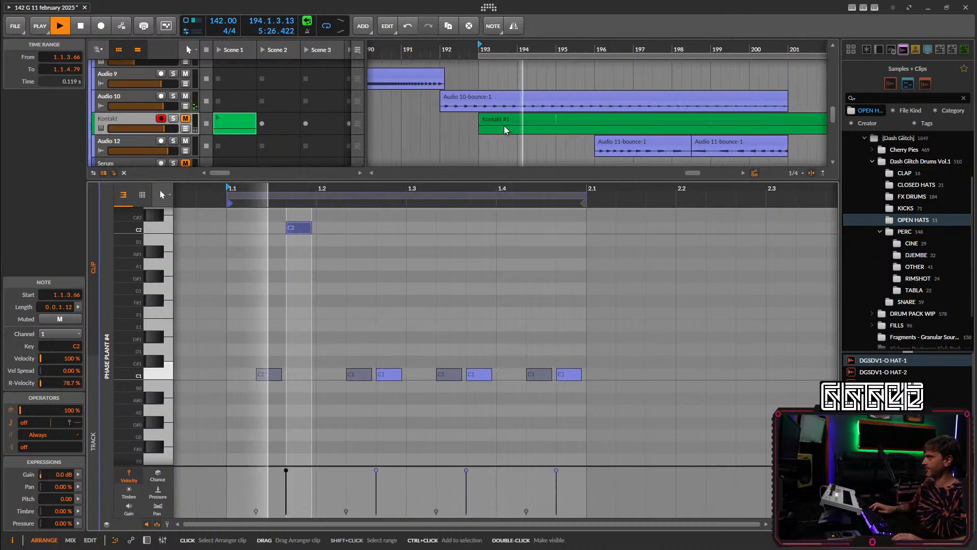
pyautogui.press('space')
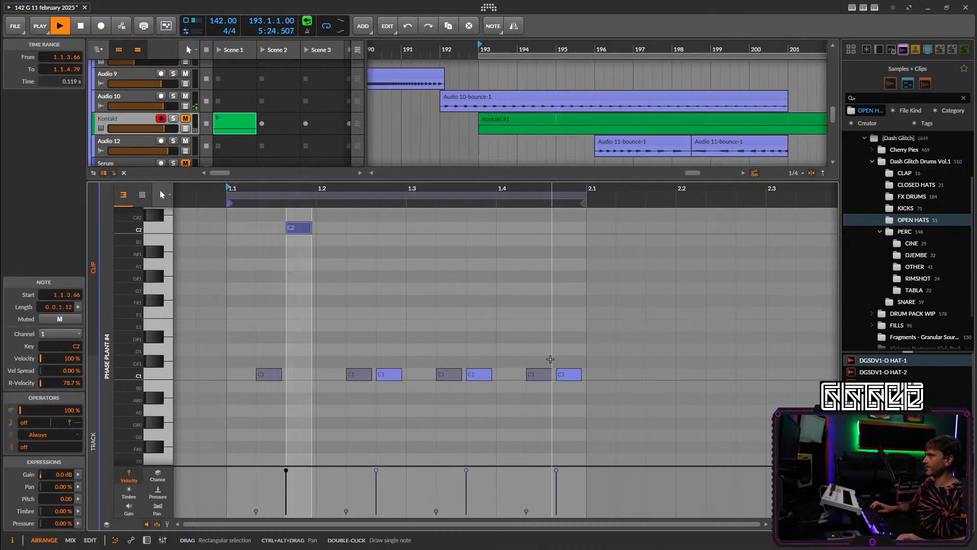
# Return the raised first-beat note to C1, transpose the last note of beat four up to C2, and replay from bar 193.
pyautogui.hotkey('shift', 'Down')
pyautogui.press('space')
pyautogui.click(571, 375)
pyautogui.press('space')
pyautogui.press('space')
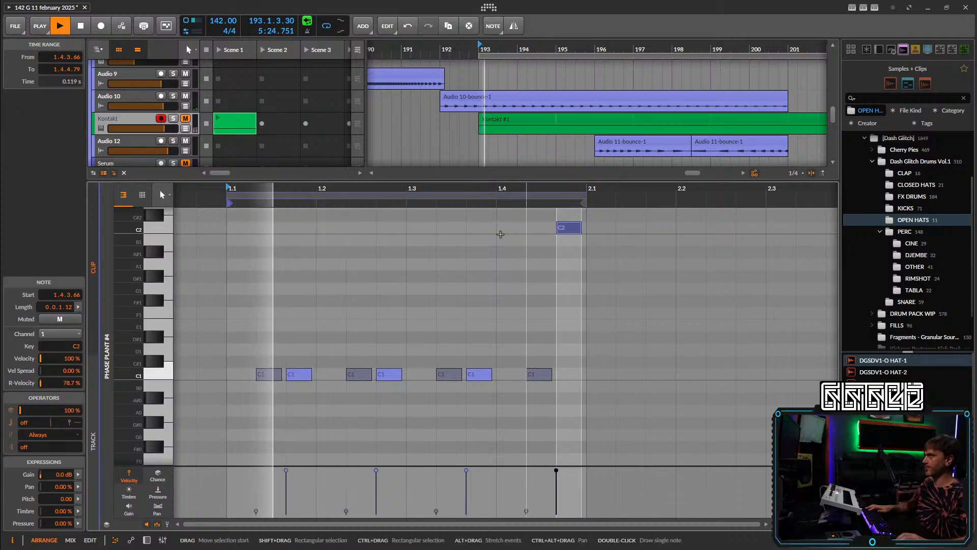
# Replay the section from bar 193 while looking over the arranger tracks and the bass pattern.
pyautogui.scroll(-5, 504, 114)
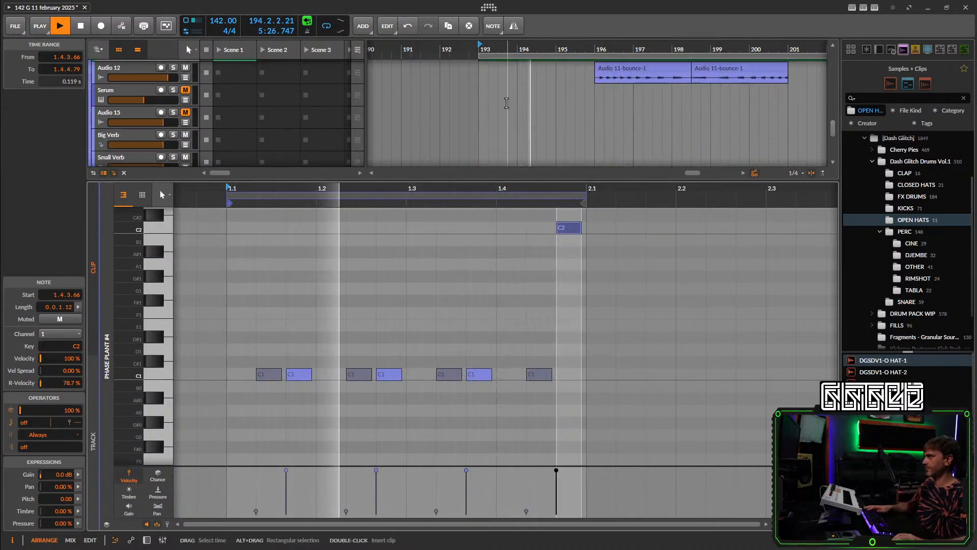
pyautogui.scroll(5, 504, 114)
pyautogui.scroll(-6, 502, 121)
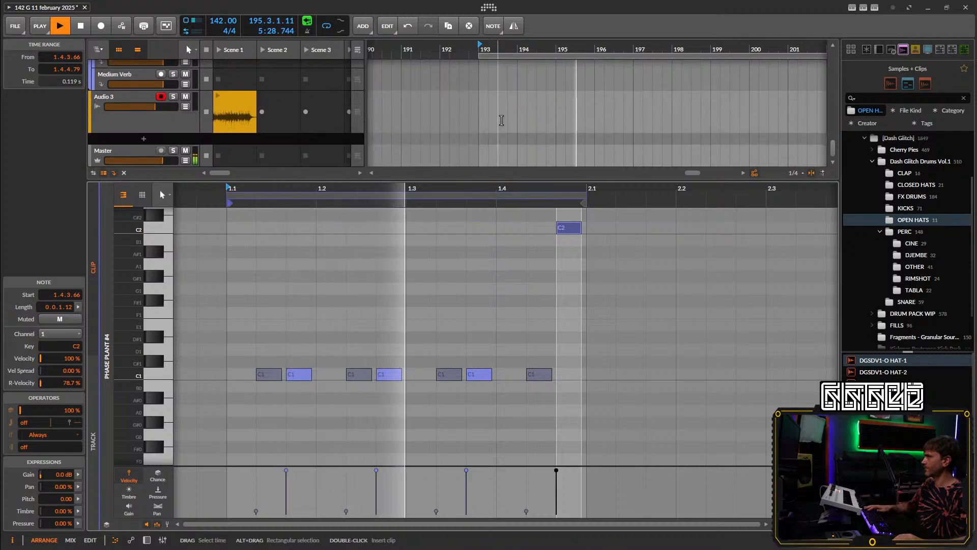
pyautogui.click(147, 540)
pyautogui.scroll(6, 521, 177)
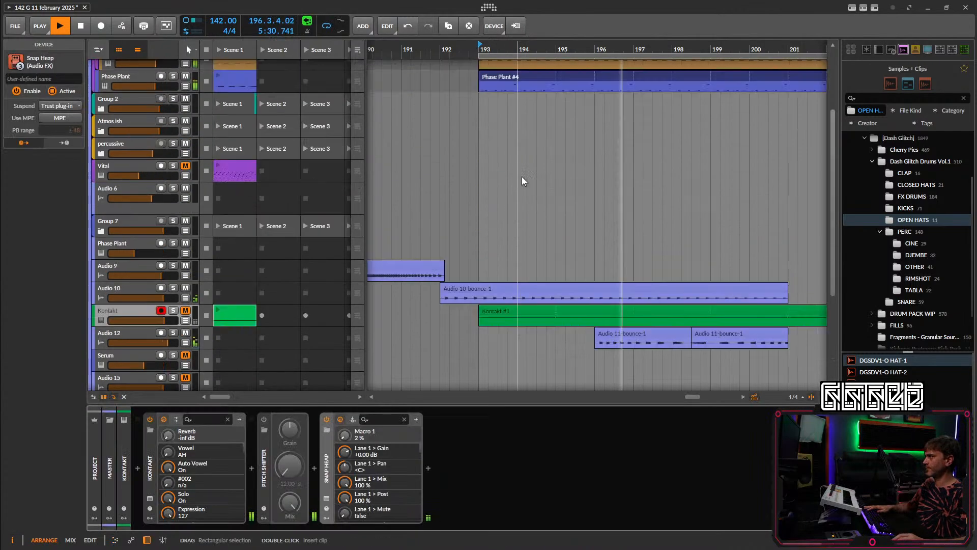
pyautogui.doubleClick(510, 179)
pyautogui.press('space')
pyautogui.hscroll(4, 529, 310)
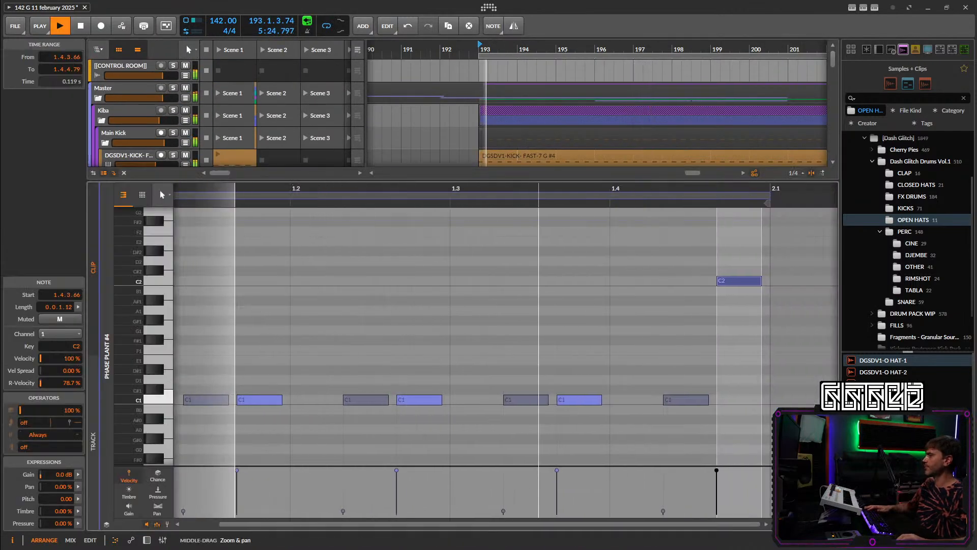
pyautogui.scroll(-4, 548, 286)
pyautogui.scroll(-3, 516, 162)
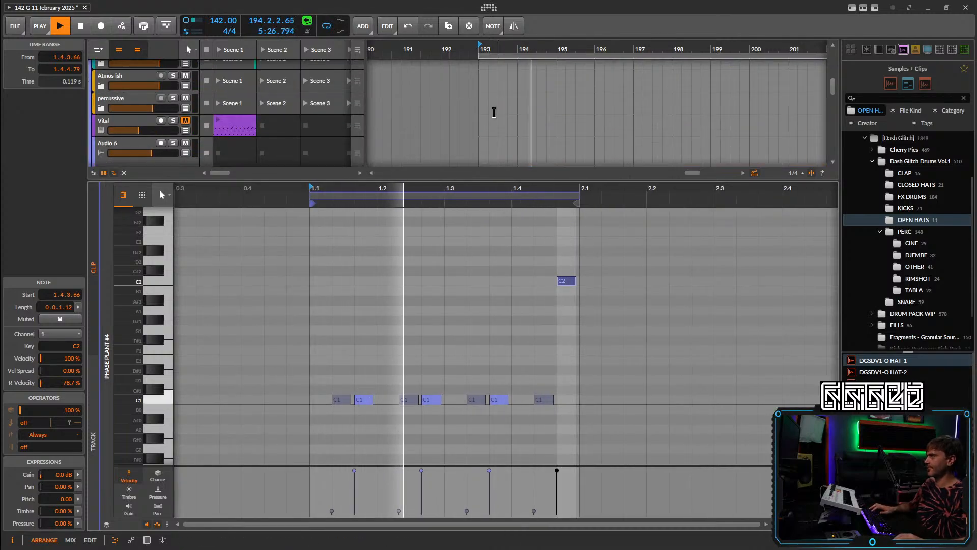
pyautogui.scroll(1, 496, 115)
# Double the content of the Phase Plant arranger clip starting at bar 193.
pyautogui.rightClick(499, 142)
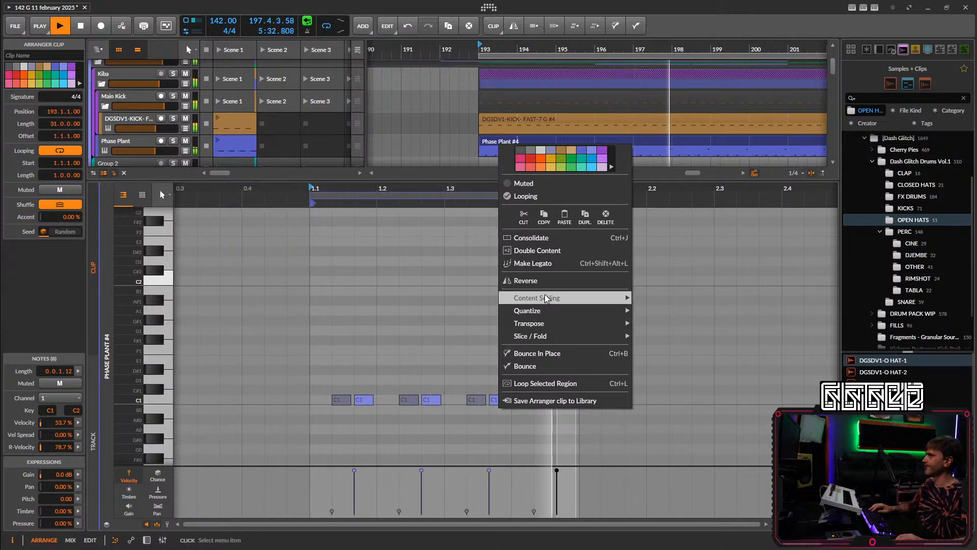
pyautogui.moveTo(541, 324)
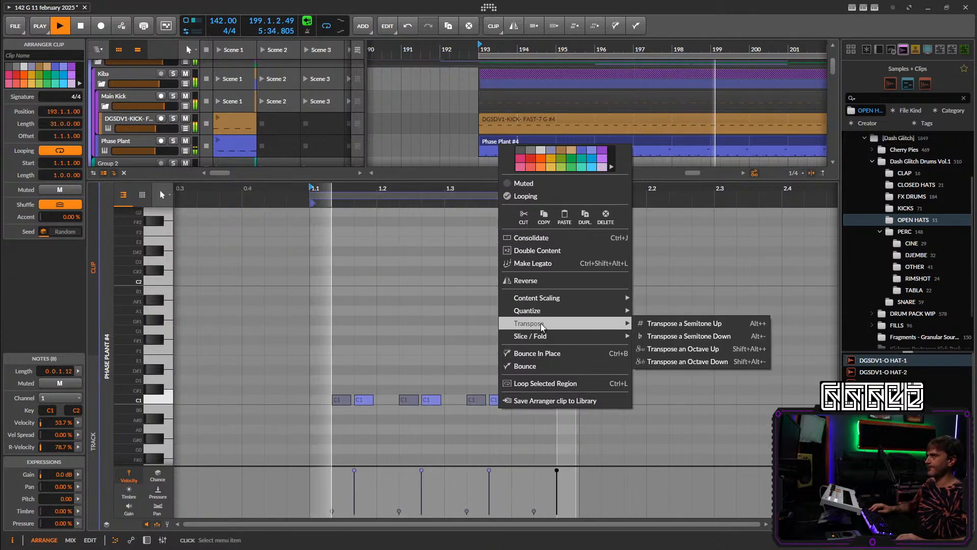
pyautogui.click(554, 252)
pyautogui.scroll(-3, 587, 336)
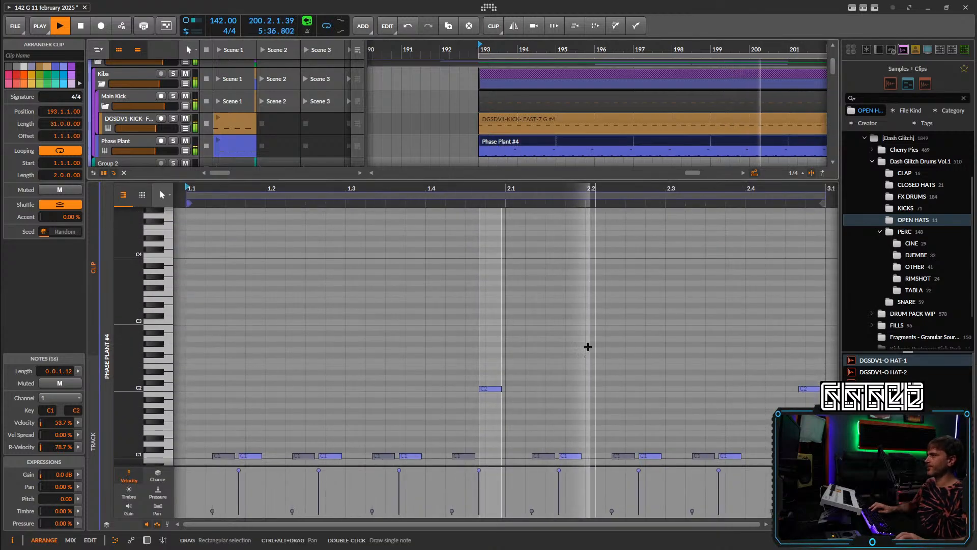
# Transpose the first note of the pattern's second bar from C1 up to C#2 and replay from bar 193.
pyautogui.click(538, 419)
pyautogui.press('space')
pyautogui.press('space')
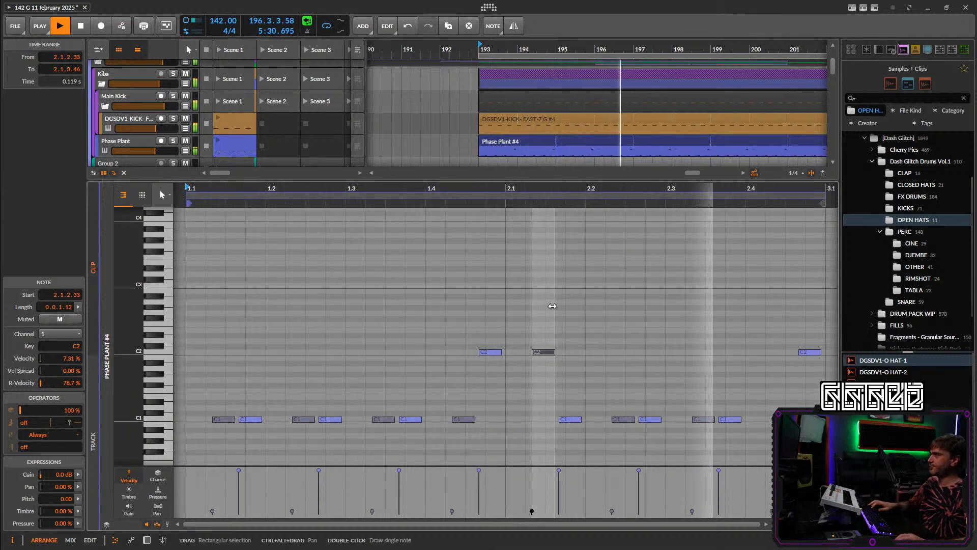
pyautogui.press('Up')
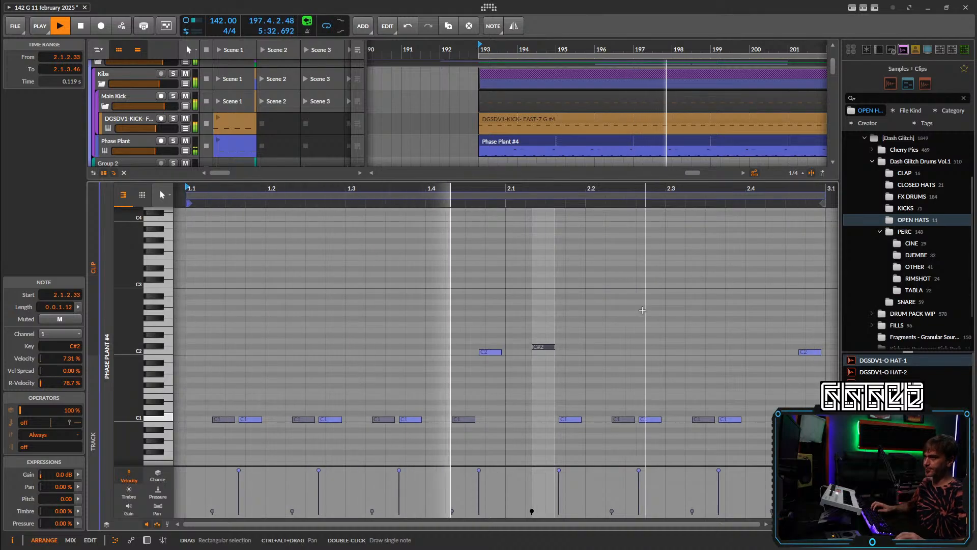
pyautogui.scroll(-2, 634, 331)
pyautogui.scroll(-2, 675, 327)
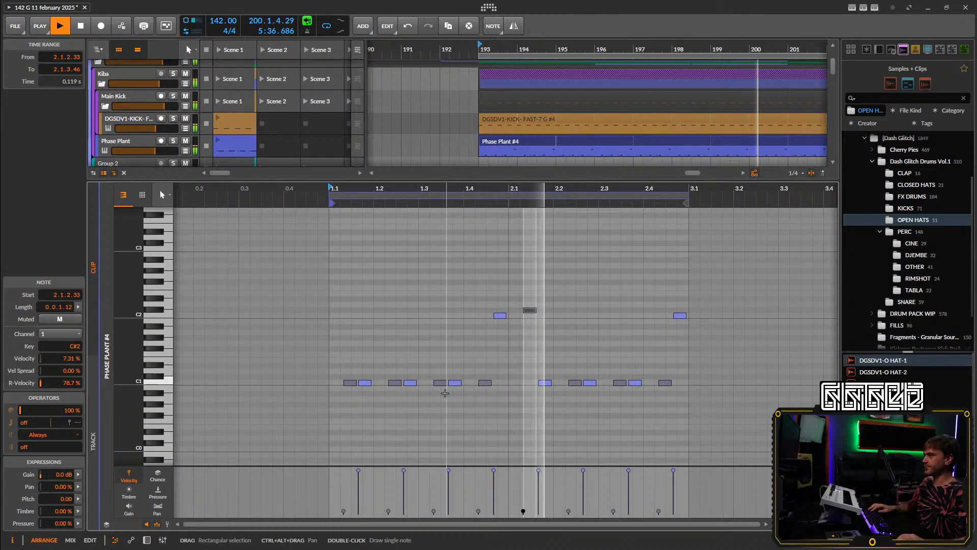
# Replay the transition from bar 192 with the full track list in view and select the Phase Plant clip.
pyautogui.click(146, 540)
pyautogui.scroll(-3, 491, 134)
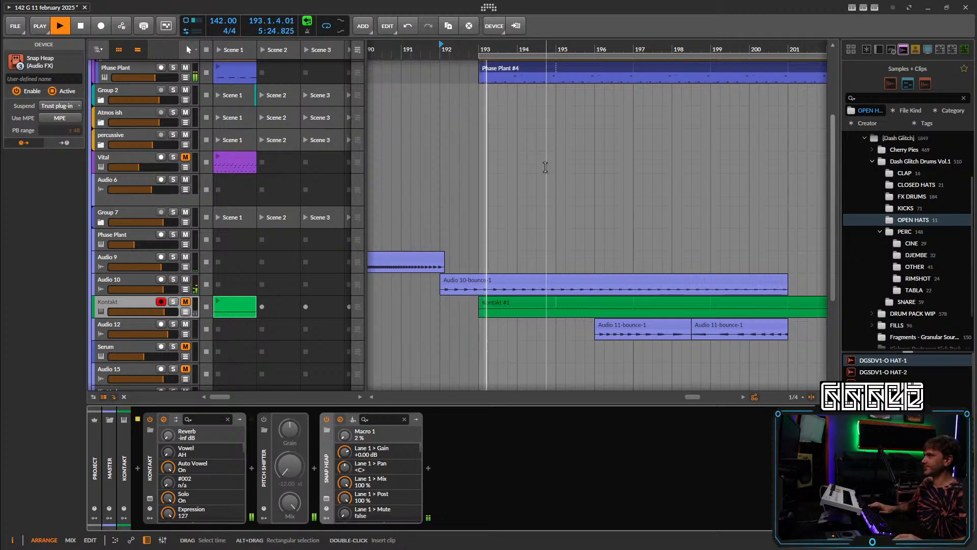
pyautogui.scroll(-2, 545, 168)
pyautogui.scroll(5, 544, 170)
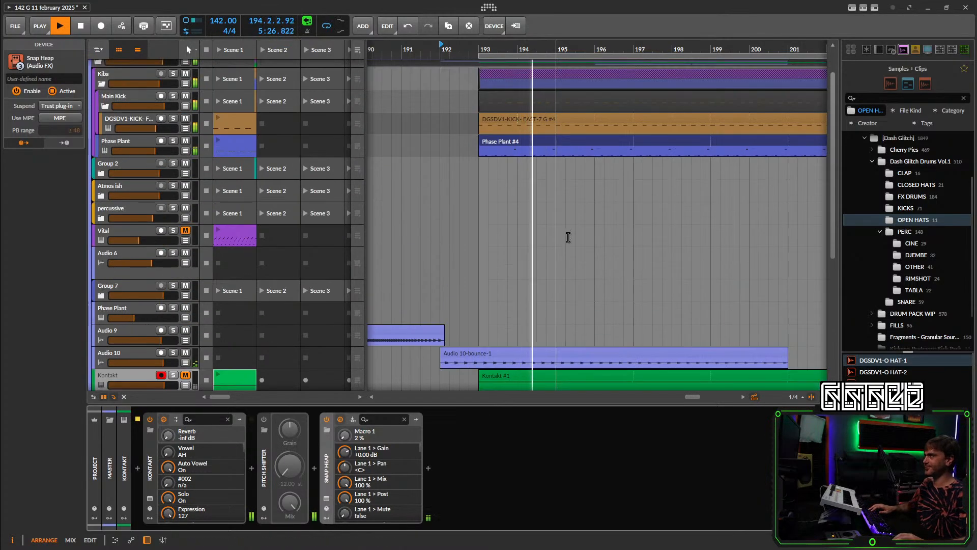
pyautogui.scroll(-3, 570, 228)
pyautogui.scroll(3, 582, 173)
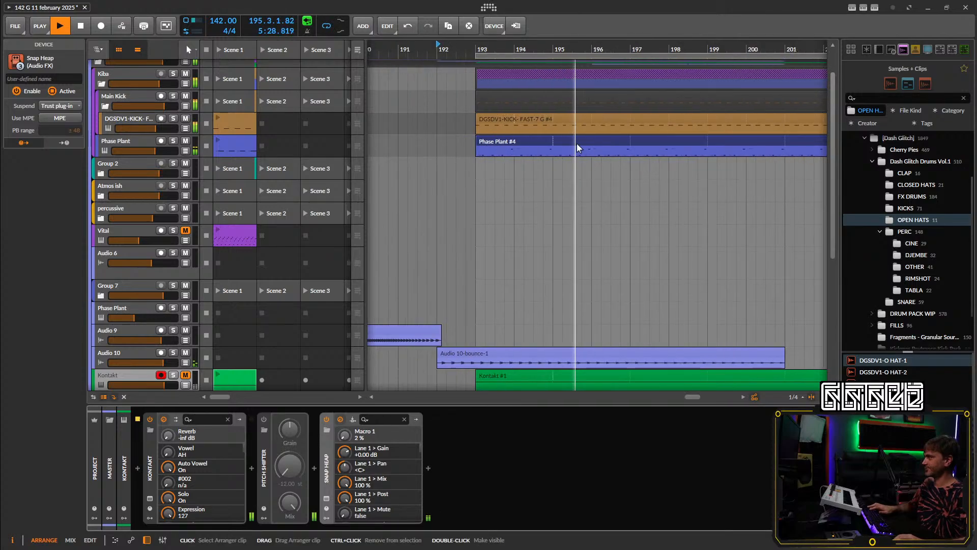
pyautogui.rightClick(613, 143)
pyautogui.click(589, 142)
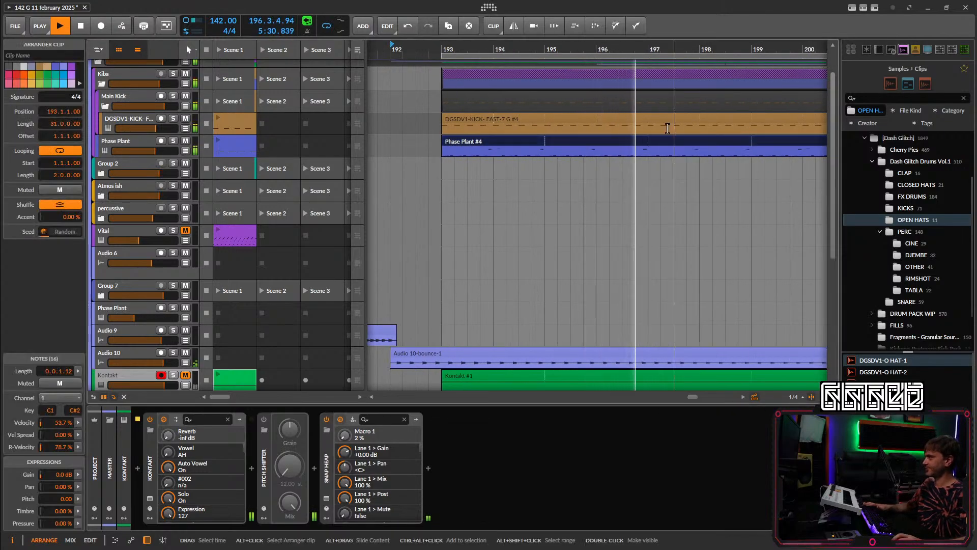
pyautogui.press('space')
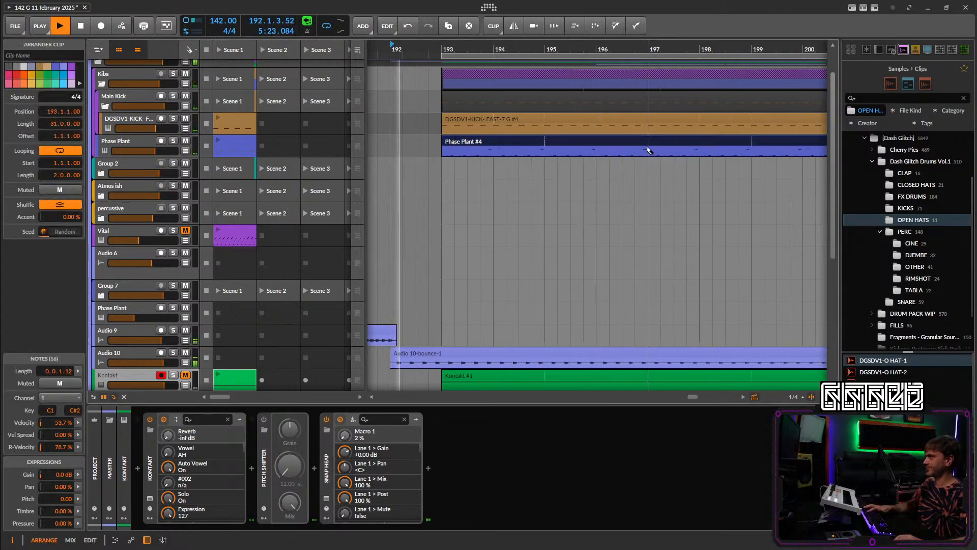
# Split the kick and Phase Plant clips at bar 197, and open the Phase Plant clip before the split in the note editor.
pyautogui.click(649, 150)
pyautogui.click(648, 122)
pyautogui.press('1')
pyautogui.doubleClick(635, 143)
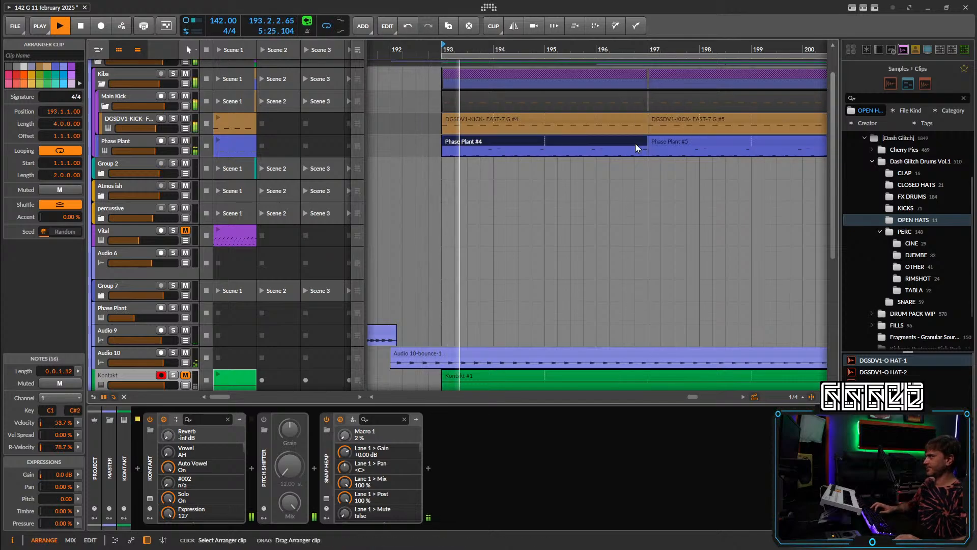
pyautogui.scroll(-3, 731, 340)
pyautogui.hscroll(3, 731, 340)
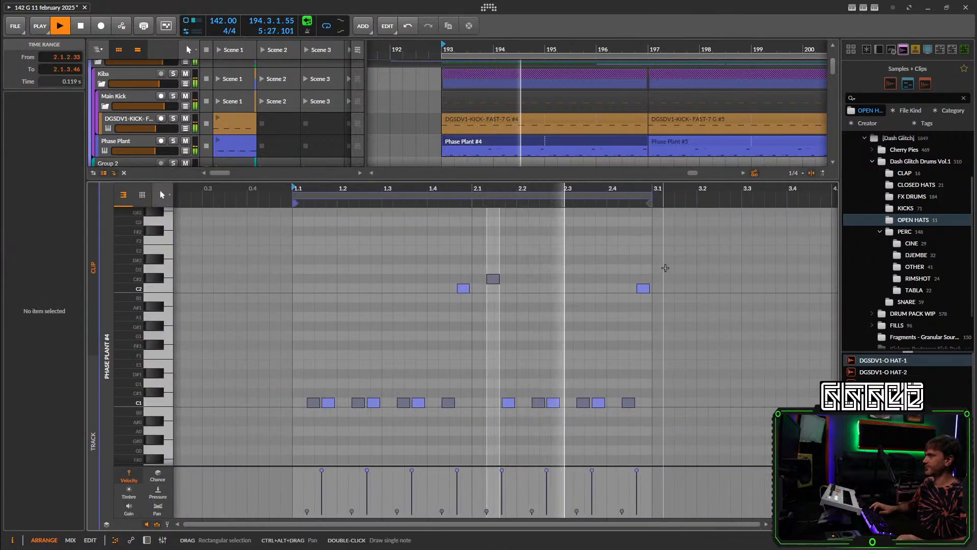
# Split off bar 196 of the Phase Plant clip and replace its notes from 2.1.3.66 with one C1 note lasting to 3.1.
pyautogui.doubleClick(599, 147)
pyautogui.click(615, 140)
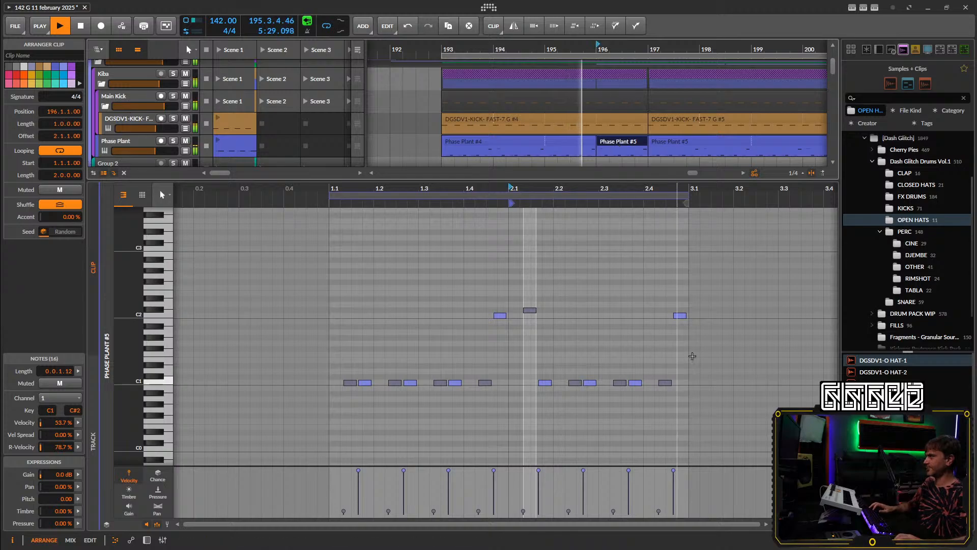
pyautogui.scroll(3, 687, 336)
pyautogui.moveTo(711, 279); pyautogui.dragTo(691, 383)
pyautogui.press('Delete')
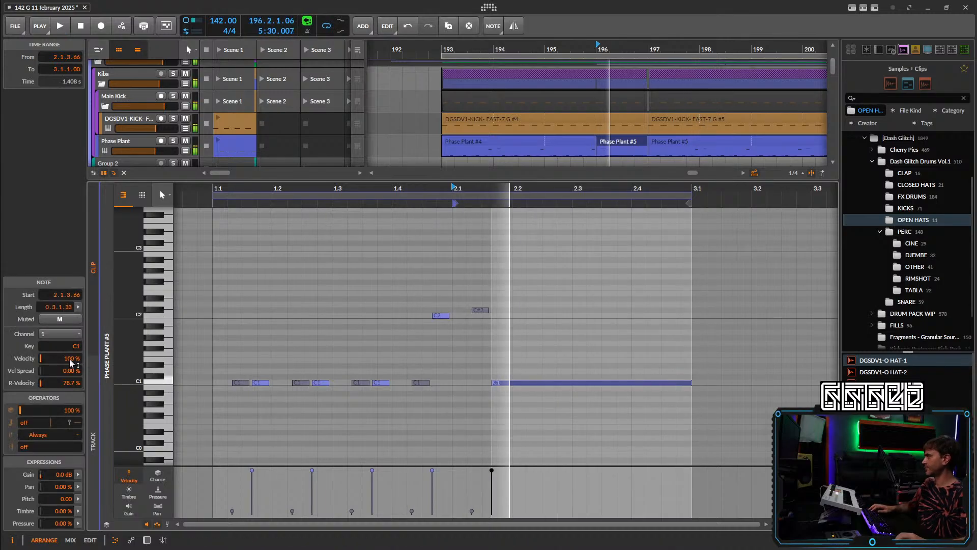
# Set the long C1 note's repeats to 7 and replay the bar 196 fill.
pyautogui.moveTo(51, 421)
pyautogui.mouseDown()
pyautogui.moveTo(45, 427)
pyautogui.moveTo(24, 408)
pyautogui.moveTo(43, 424)
pyautogui.mouseUp()
pyautogui.press('space')
pyautogui.press('space')
pyautogui.press('space')
pyautogui.press('space')
pyautogui.press('space')
pyautogui.press('space')
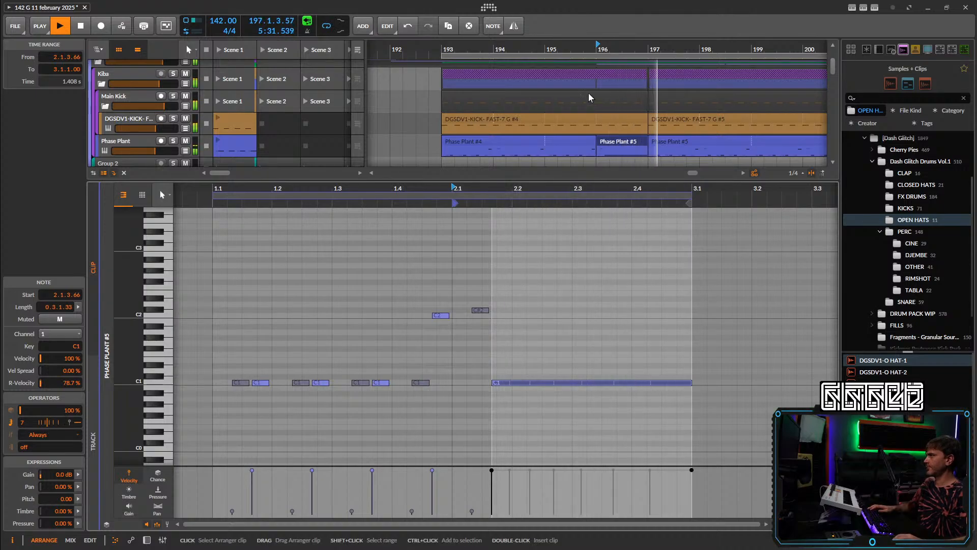
# Cut the kick clip partway through bar 196 and delete the kick from there up to bar 197.
pyautogui.press('5')
pyautogui.click(609, 122)
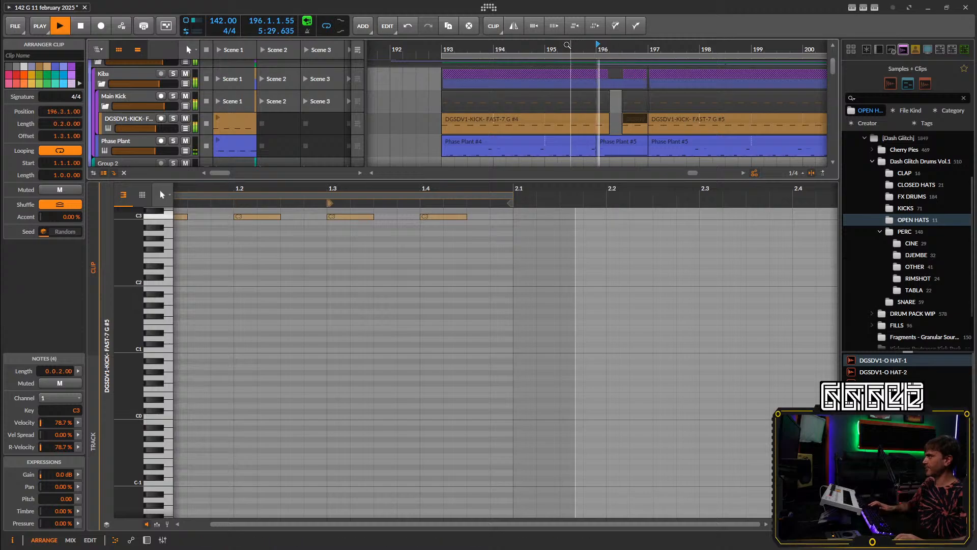
pyautogui.press('Delete')
pyautogui.click(629, 131)
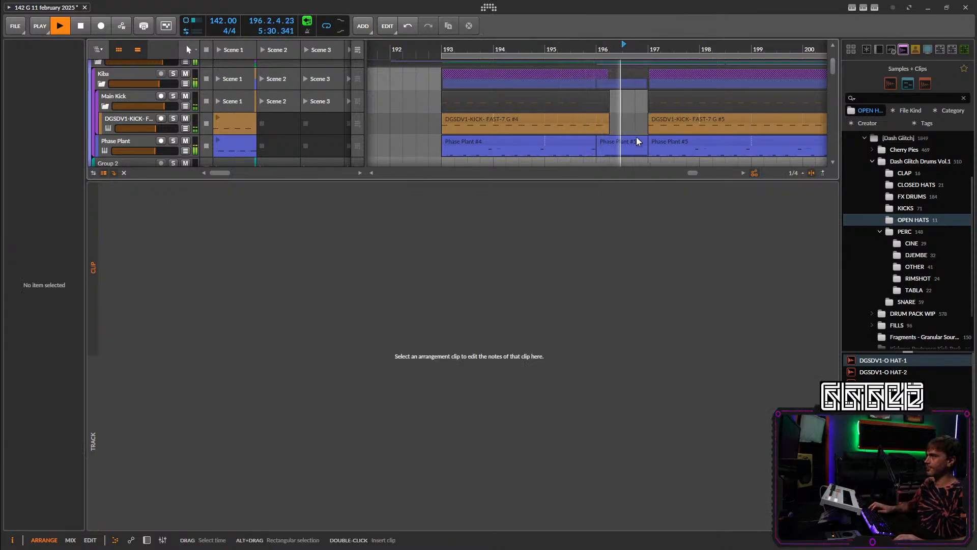
# Move both Audio 11-bounce-1 clips slightly earlier so the first starts at 195.4.4.29, and replay the lead-in to bar 196.
pyautogui.click(148, 539)
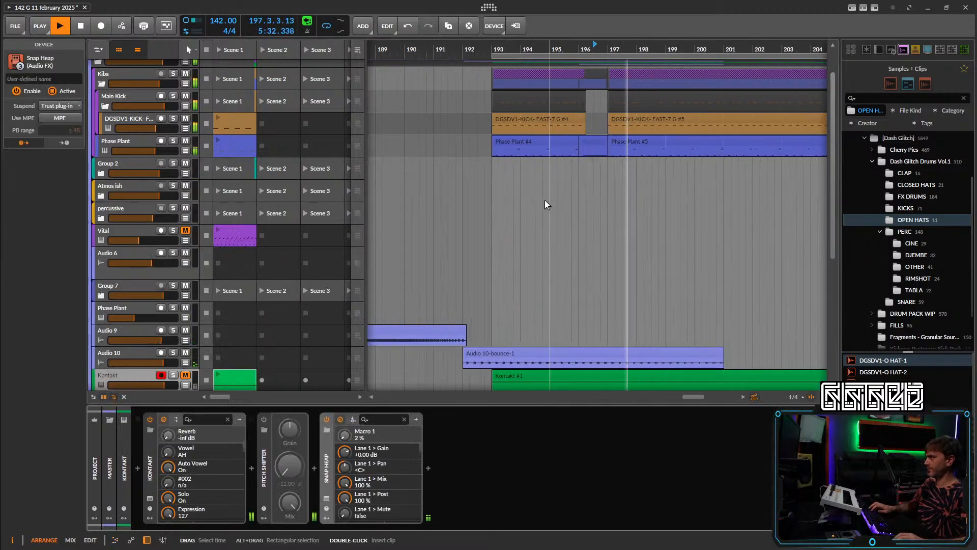
pyautogui.click(476, 47)
pyautogui.scroll(-3, 641, 239)
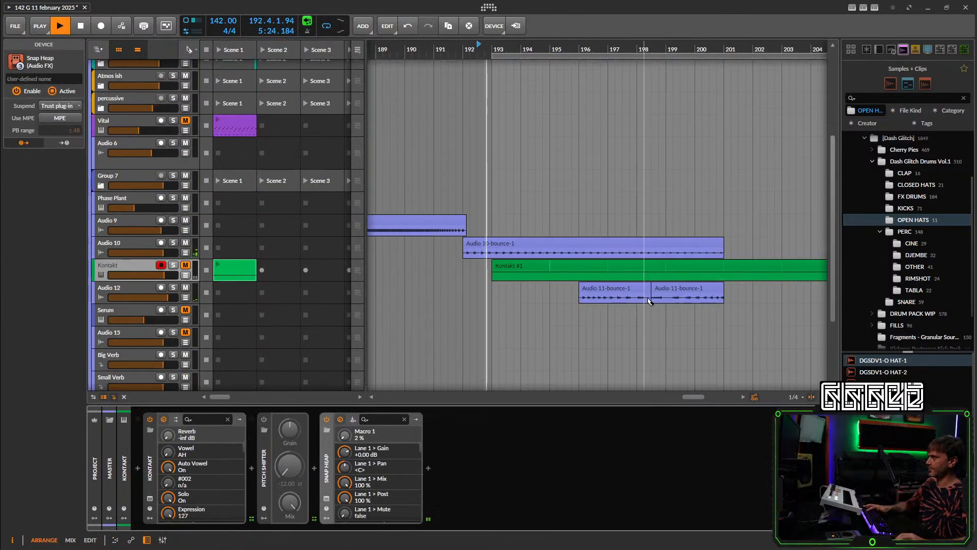
pyautogui.moveTo(731, 288); pyautogui.dragTo(614, 289)
pyautogui.scroll(5, 580, 293)
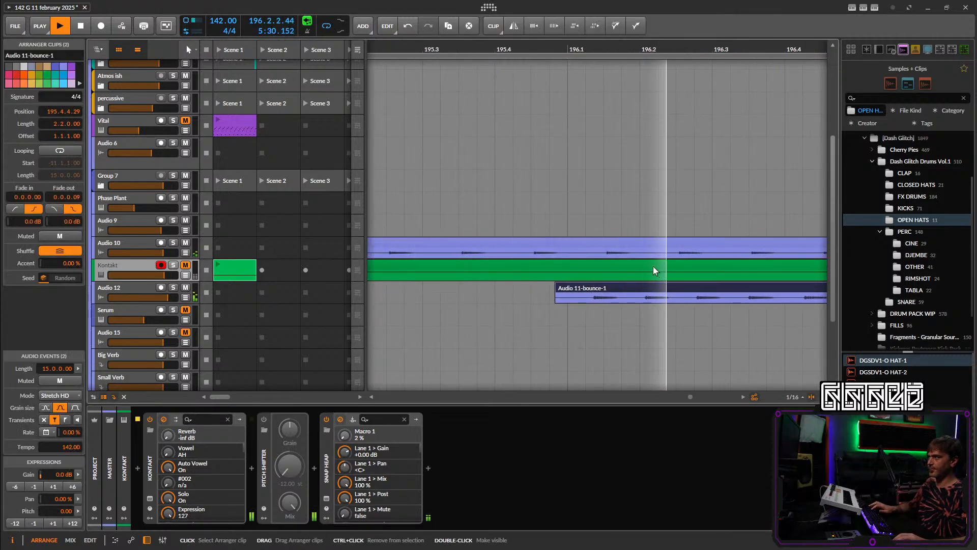
pyautogui.scroll(-6, 641, 254)
pyautogui.scroll(3, 622, 246)
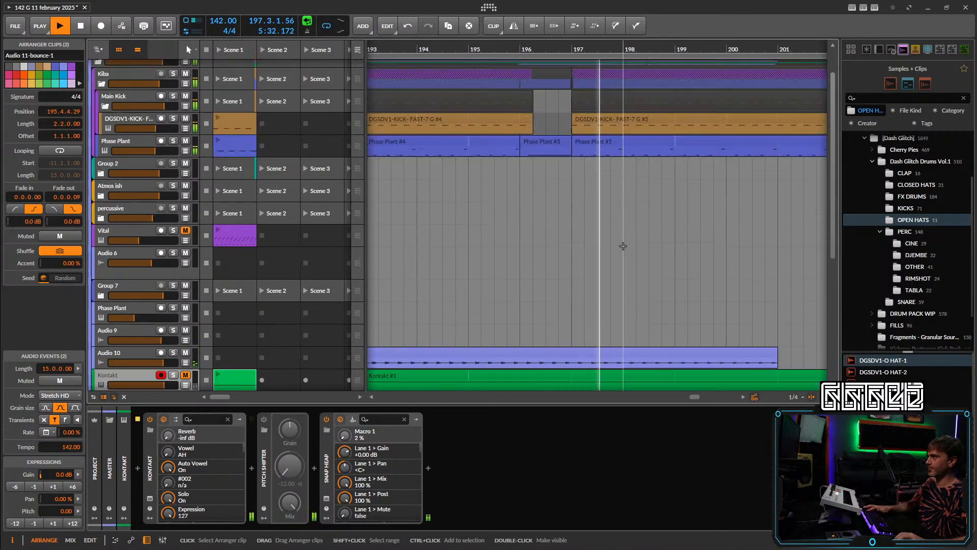
pyautogui.scroll(2, 623, 246)
pyautogui.press('space')
pyautogui.press('space')
# Cut the first Audio 11-bounce-1 clip at bar 197 and delete everything after it on the Audio 12 track.
pyautogui.scroll(-5, 573, 247)
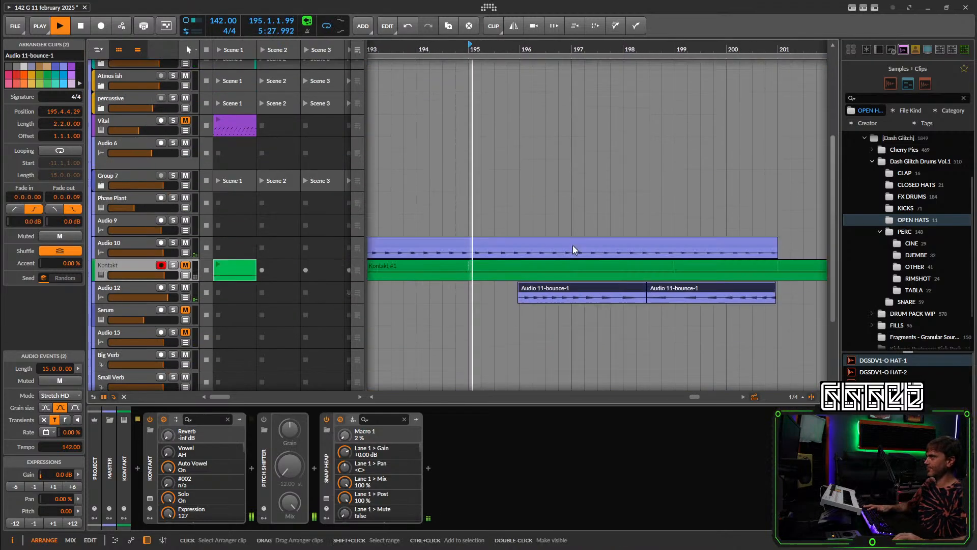
pyautogui.doubleClick(573, 262)
pyautogui.click(589, 253)
pyautogui.press('Delete')
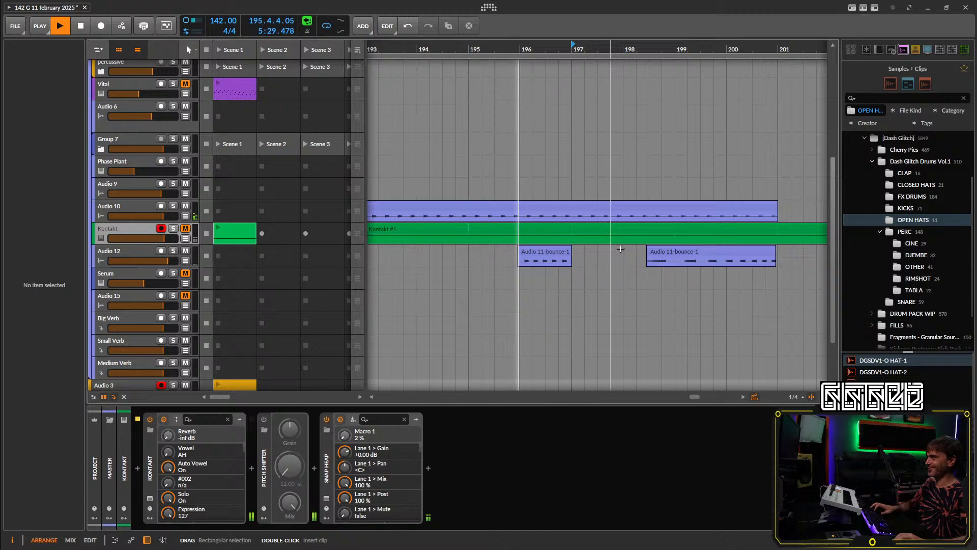
pyautogui.click(695, 253)
pyautogui.press('Delete')
# Split the Audio 10-bounce-1 and Kontakt clips at bar 197 and delete the parts after the split.
pyautogui.press('5')
pyautogui.click(572, 230)
pyautogui.click(575, 208)
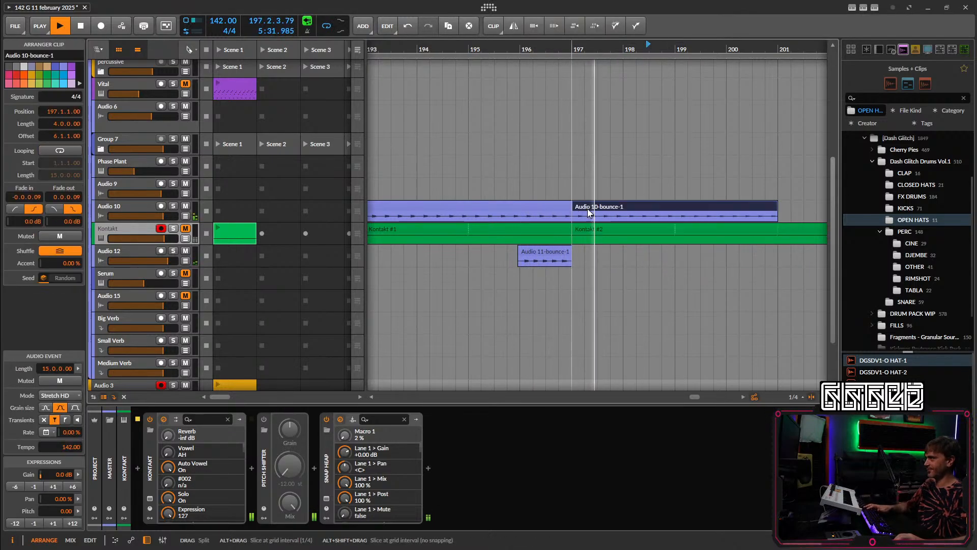
pyautogui.press('Delete')
pyautogui.click(594, 235)
pyautogui.press('Delete')
pyautogui.scroll(-3, 597, 195)
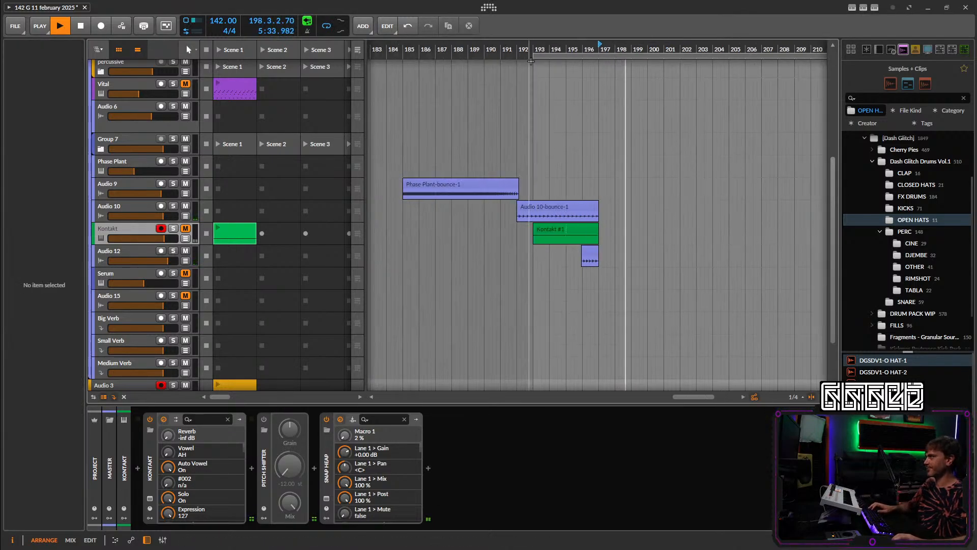
# Unmute the Kontakt track and raise its Snap Heap Macro 1 to 100 %, replaying from bar 193.
pyautogui.click(155, 232)
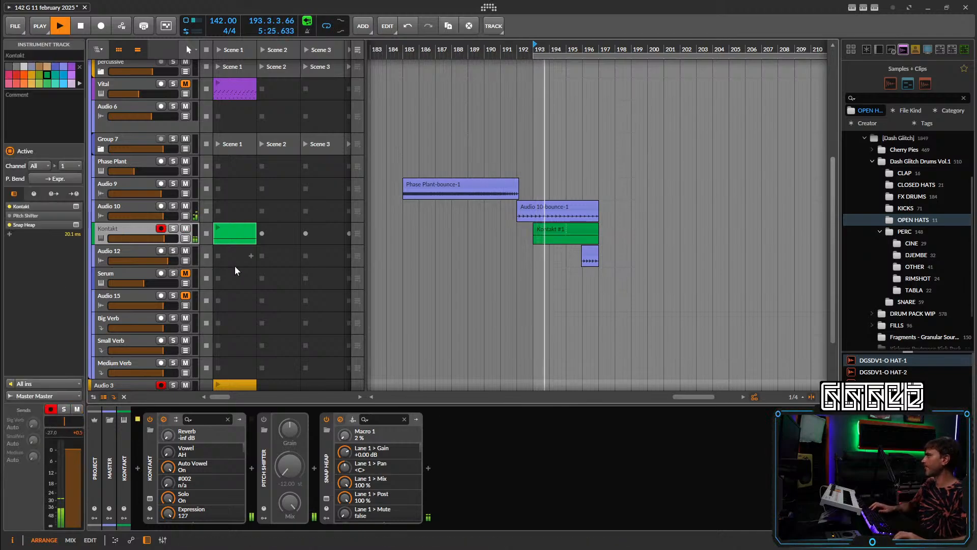
pyautogui.click(327, 498)
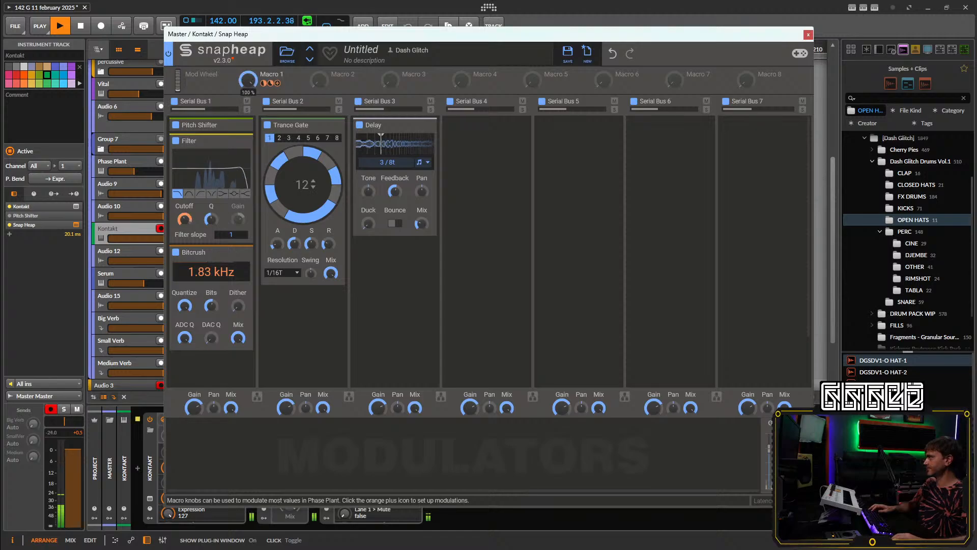
pyautogui.click(808, 35)
pyautogui.scroll(2, 425, 250)
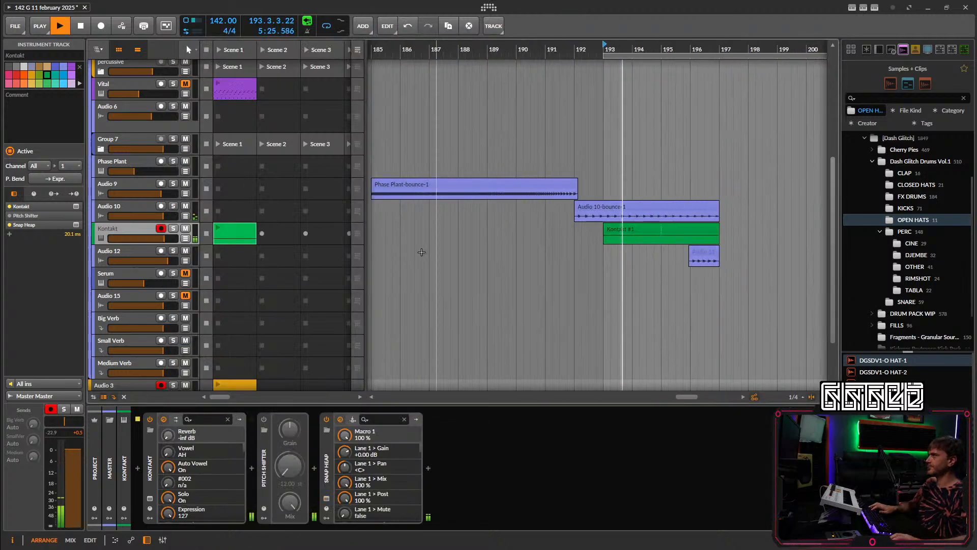
# Automate Snap Heap Macro 1 on the Kontakt track so it falls steadily from bar 193 to 0 % at 196.3.1.00.
pyautogui.scroll(-1, 424, 252)
pyautogui.press('a')
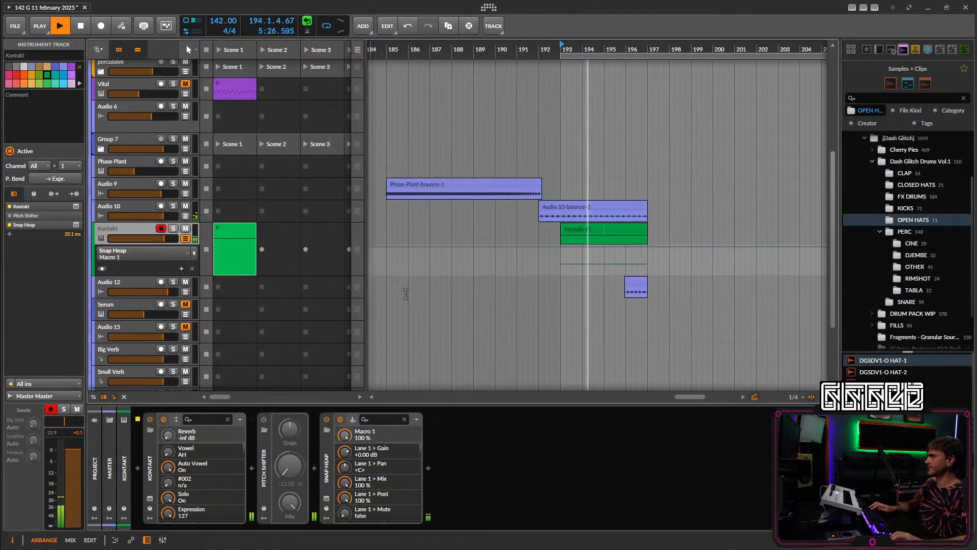
pyautogui.doubleClick(565, 247)
pyautogui.press('space')
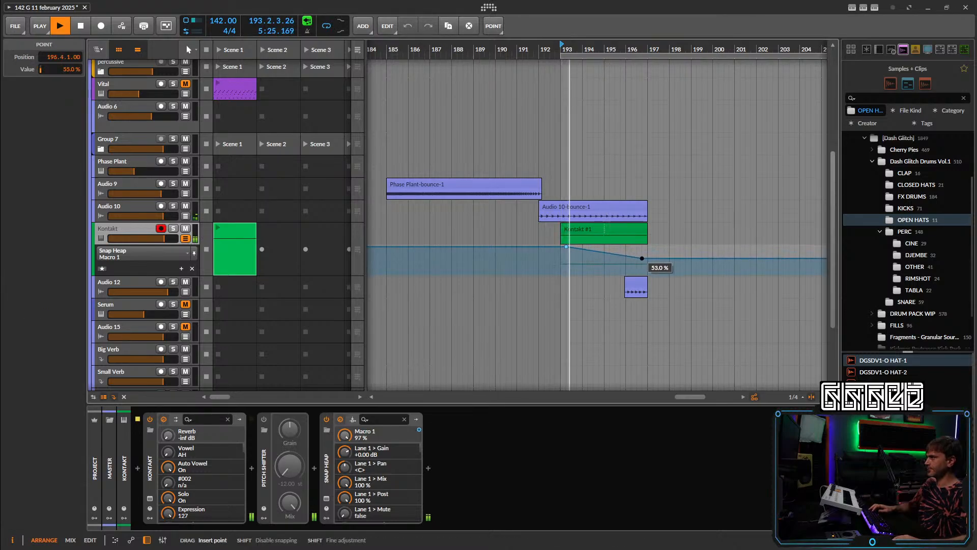
pyautogui.moveTo(647, 266); pyautogui.dragTo(647, 268)
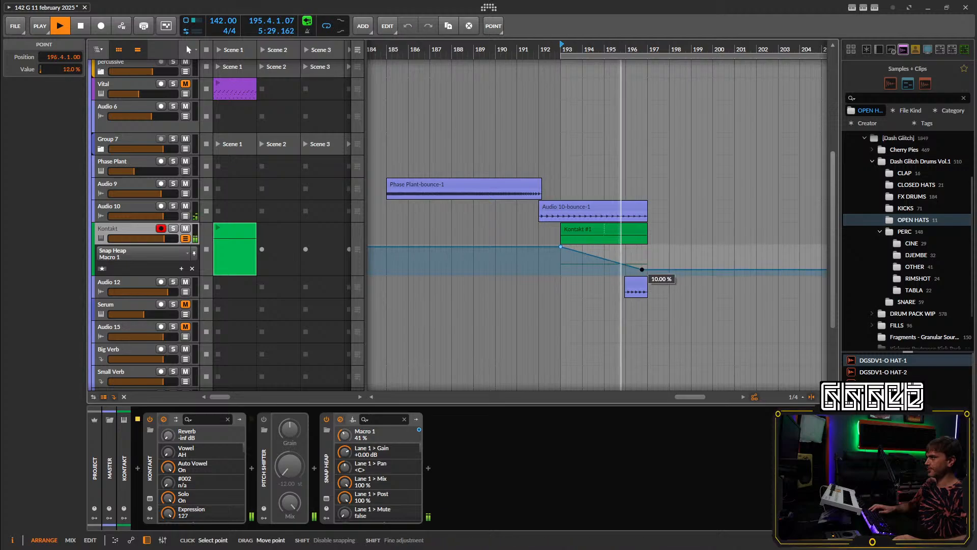
pyautogui.scroll(3, 641, 284)
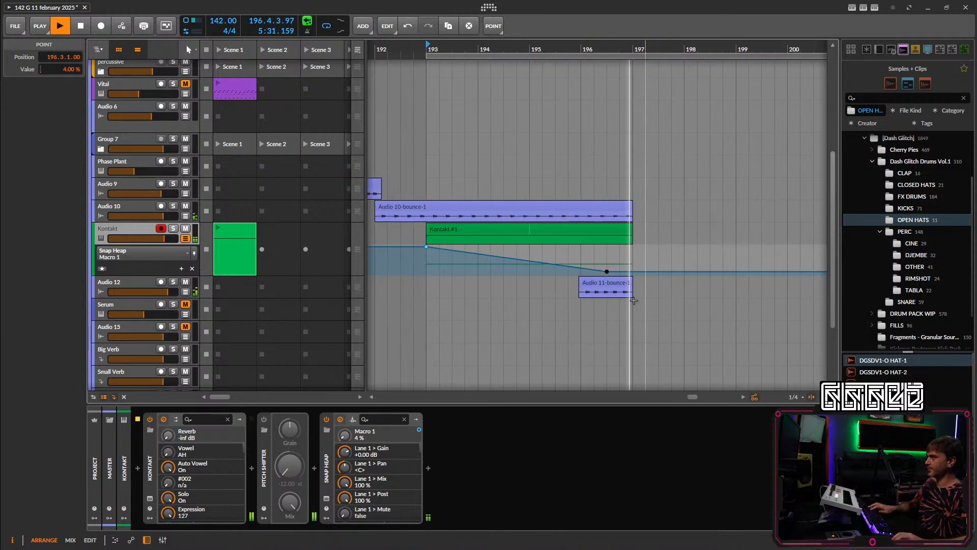
pyautogui.click(625, 233)
pyautogui.press('space')
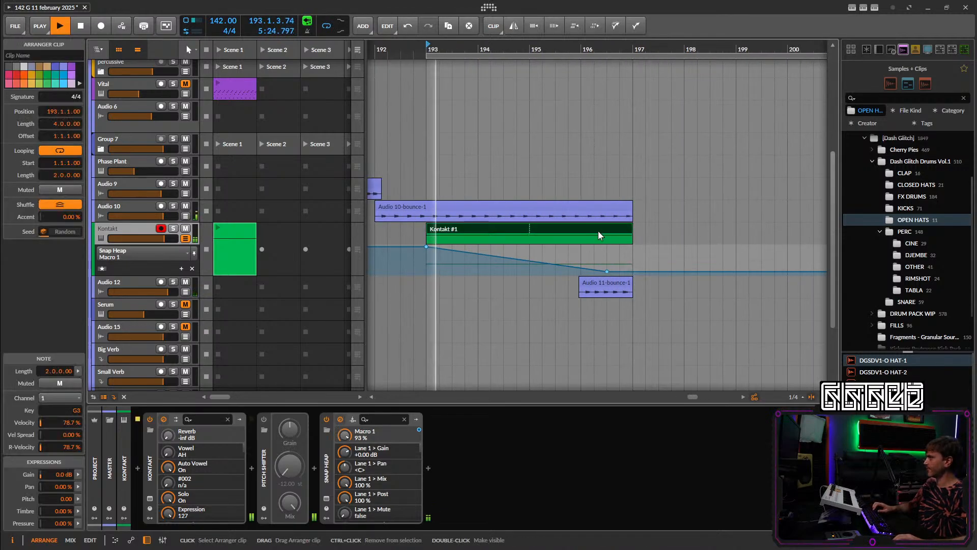
pyautogui.click(555, 265)
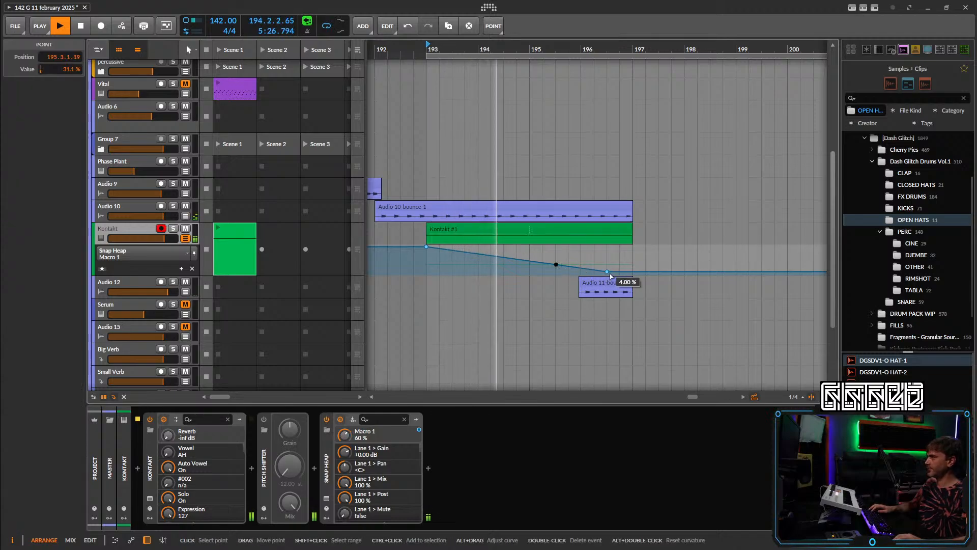
pyautogui.moveTo(607, 272); pyautogui.dragTo(607, 273)
# Open the Kontakt track's Snap Heap and add a Tape Stop effect on Serial Bus 4.
pyautogui.click(326, 499)
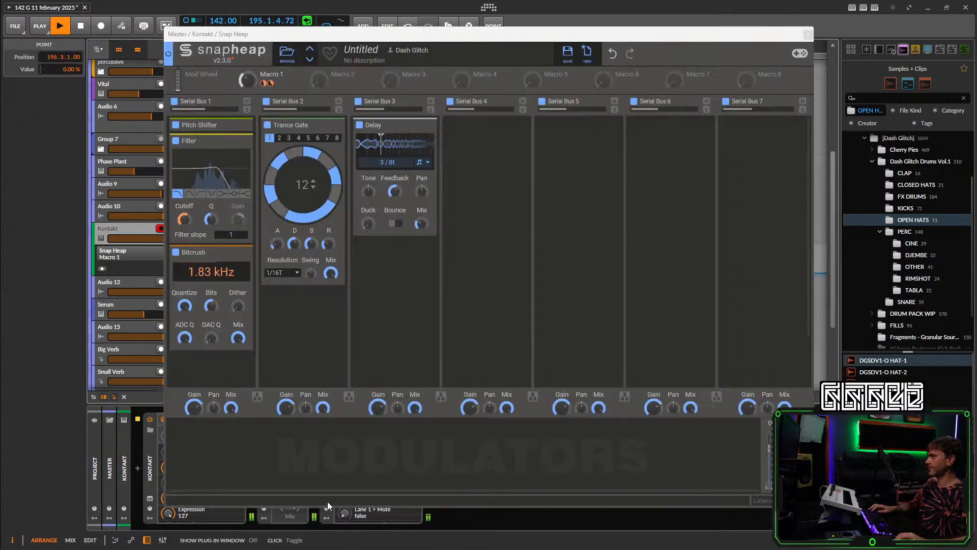
pyautogui.click(456, 142)
pyautogui.write('ta')
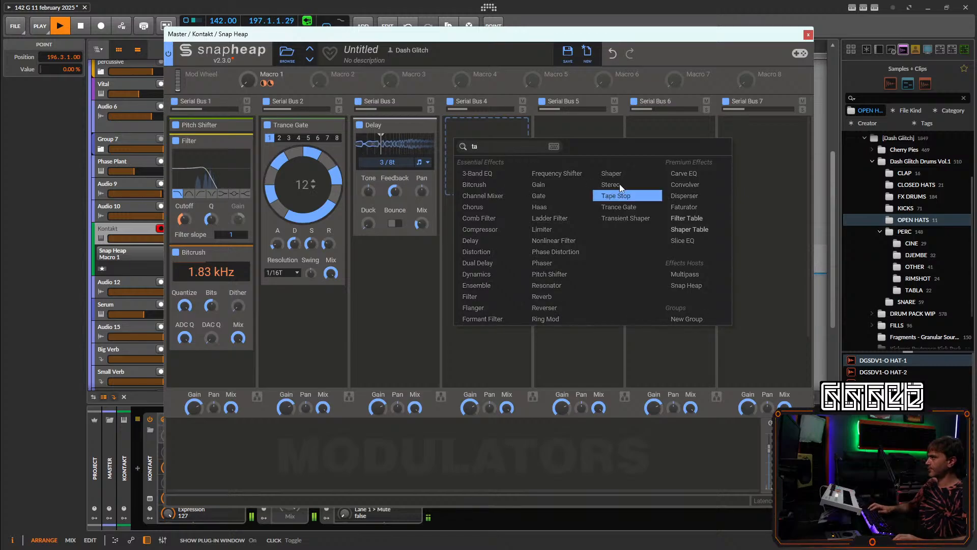
pyautogui.click(599, 195)
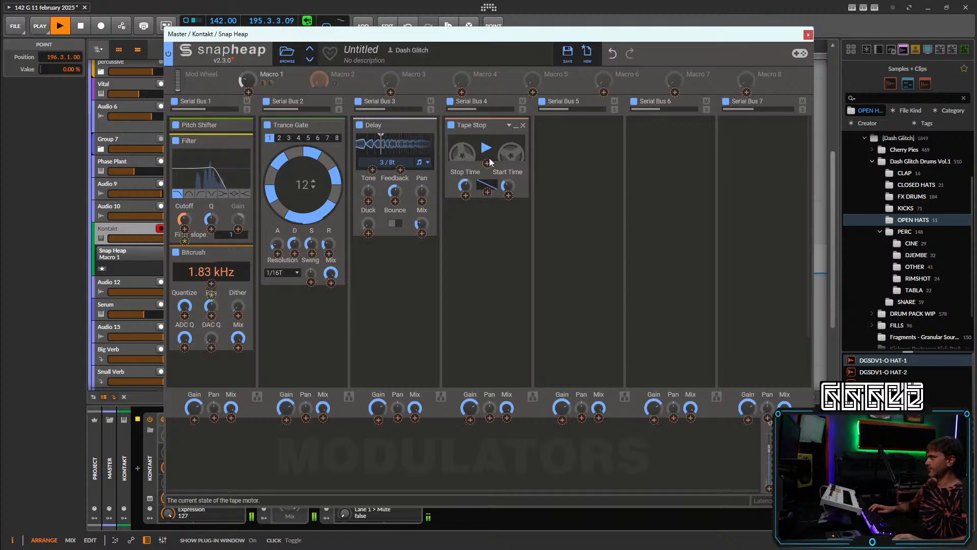
# Assign Macro 2 to the Tape Stop's play state and automate Macro 2 to 100 % at 196.3.1.00.
pyautogui.click(488, 162)
pyautogui.click(312, 86)
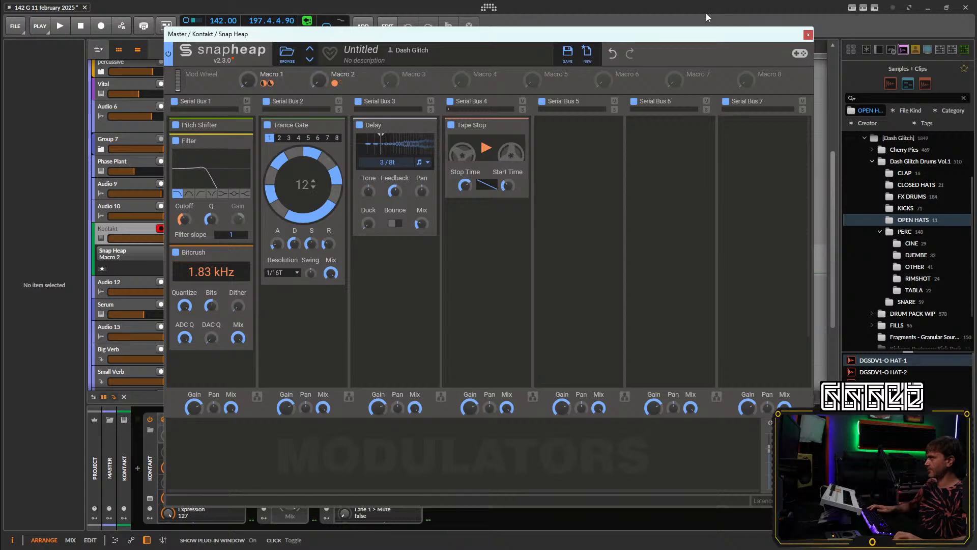
pyautogui.click(808, 35)
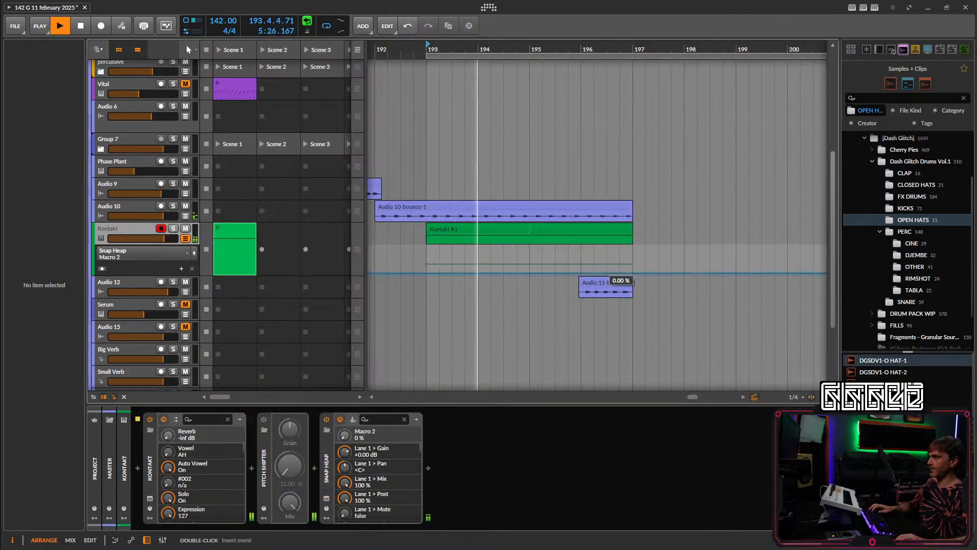
pyautogui.moveTo(607, 270); pyautogui.dragTo(595, 231)
# Play from bar 197 and open the Phase Plant #5 clip on the Phase Plant track for note editing.
pyautogui.scroll(-4, 634, 207)
pyautogui.scroll(5, 634, 208)
pyautogui.scroll(3, 613, 237)
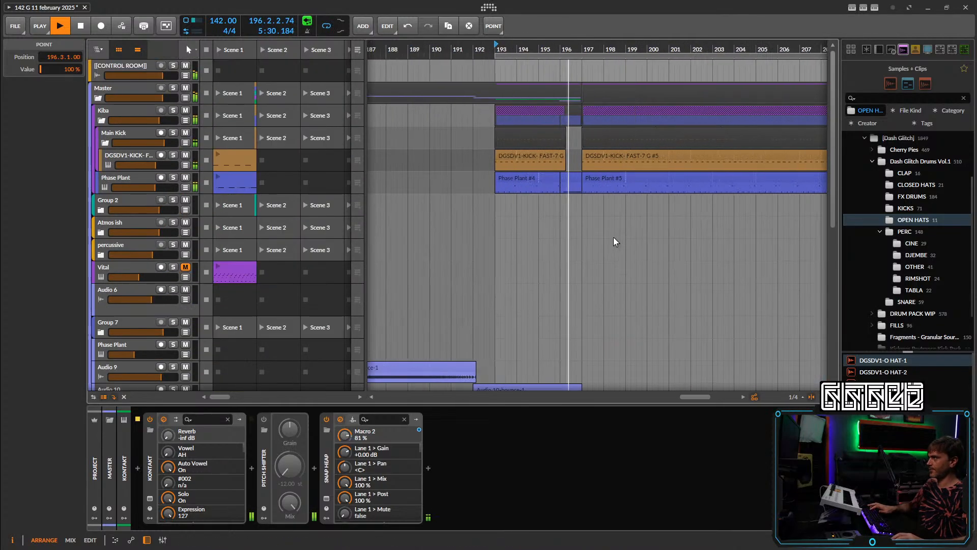
pyautogui.click(624, 181)
pyautogui.hscroll(2, 590, 179)
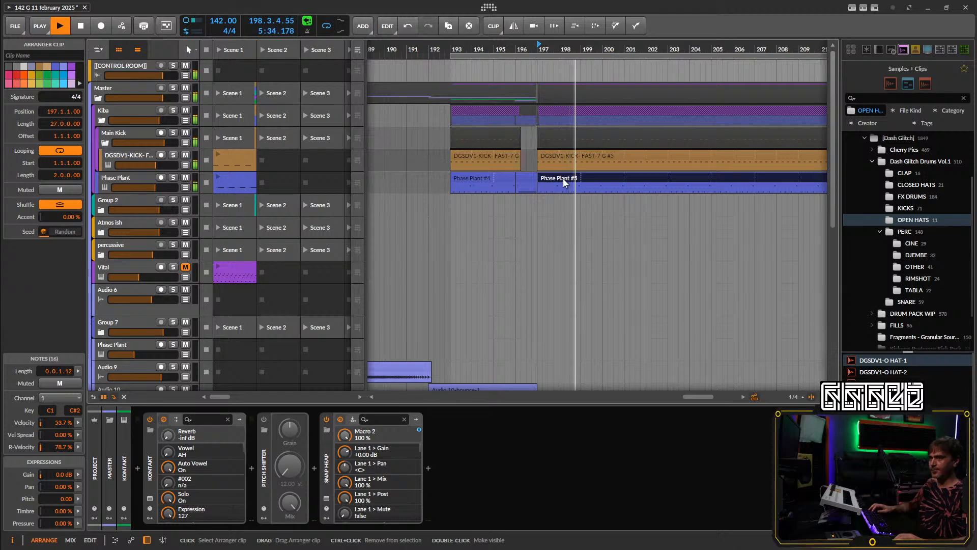
pyautogui.doubleClick(564, 182)
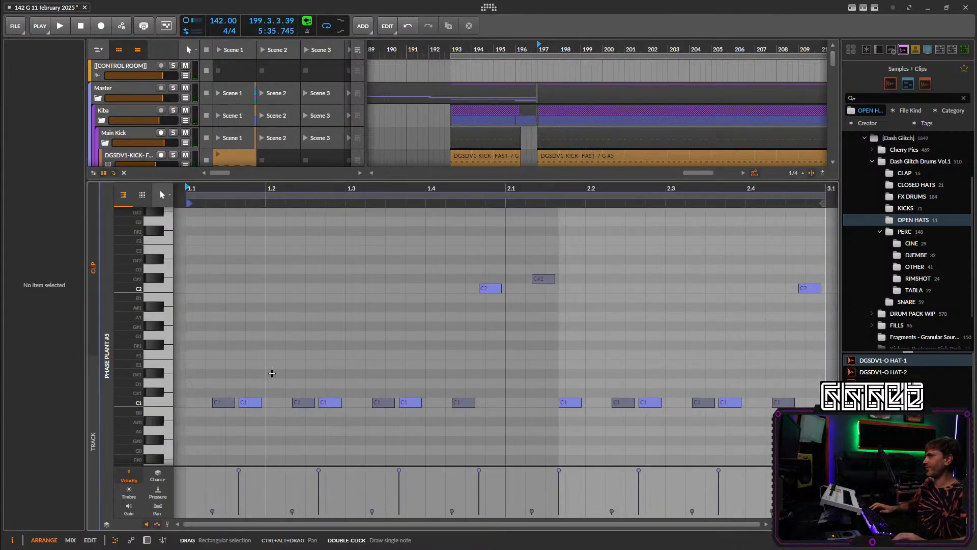
# Turn the first beat's bass notes into three consecutive C1 notes at 1.1.2, 1.1.3 and 1.1.4, and play it back.
pyautogui.moveTo(272, 373); pyautogui.dragTo(213, 418)
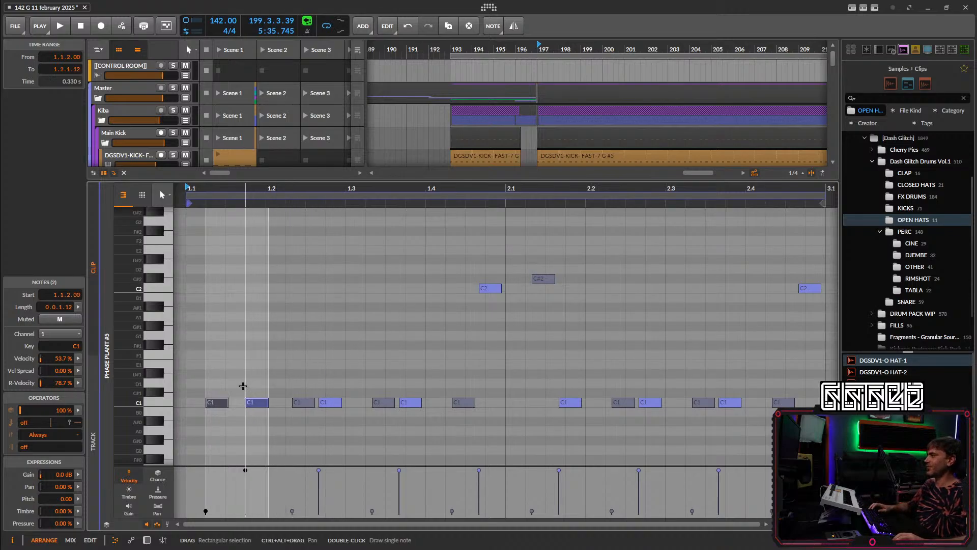
pyautogui.moveTo(258, 372); pyautogui.dragTo(193, 429)
pyautogui.moveTo(266, 403); pyautogui.dragTo(240, 404)
pyautogui.click(264, 410)
pyautogui.press('space')
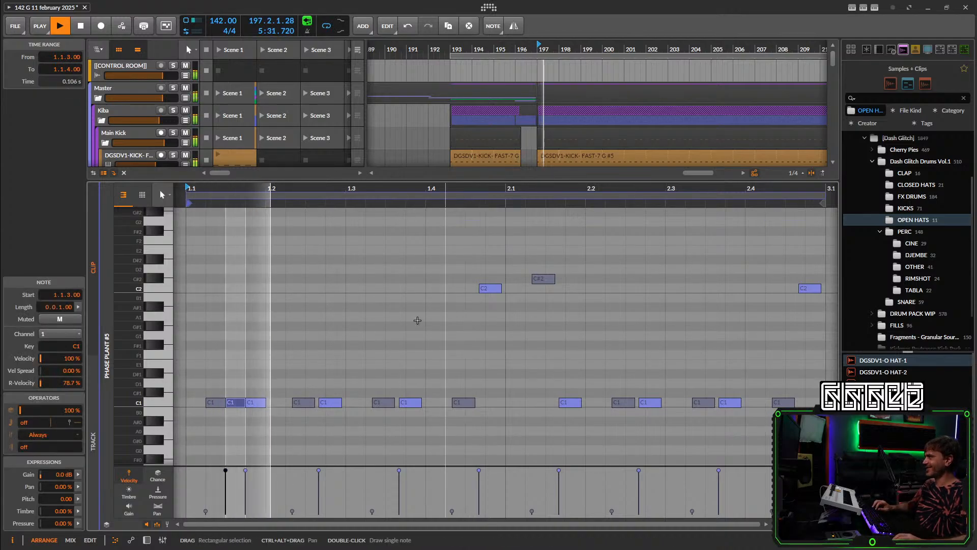
pyautogui.press('space')
# Replace the C1 notes on beats 1.2 to 1.4 with copies of the first beat's three-note C1 group.
pyautogui.moveTo(283, 328); pyautogui.dragTo(475, 436)
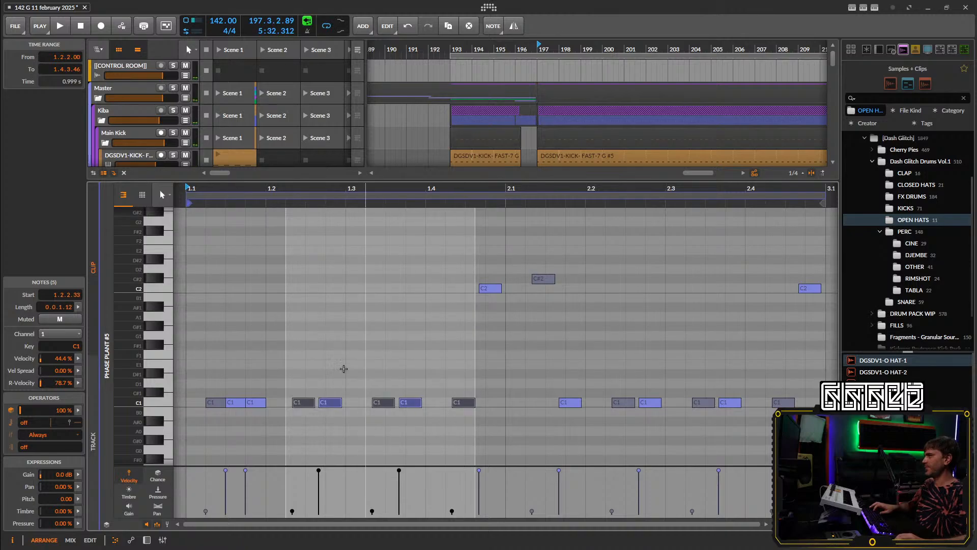
pyautogui.press('Delete')
pyautogui.moveTo(282, 374); pyautogui.dragTo(410, 447)
pyautogui.click(375, 403)
pyautogui.press('Up')
pyautogui.moveTo(451, 407); pyautogui.dragTo(452, 406)
pyautogui.click(486, 331)
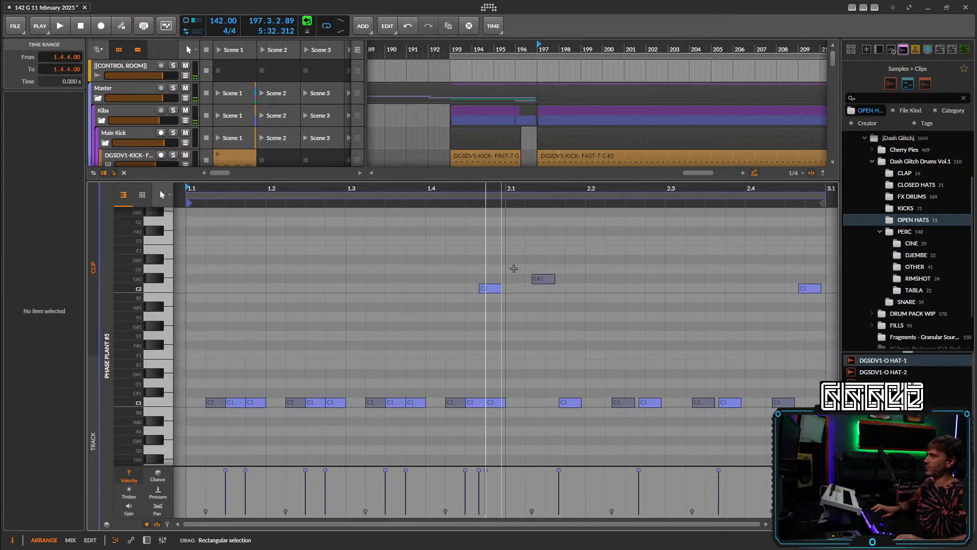
# Delete the old C2 note on beat 1.4 and raise that beat's last C1 note to C2.
pyautogui.moveTo(491, 266); pyautogui.dragTo(491, 337)
pyautogui.press('Delete')
pyautogui.moveTo(494, 368); pyautogui.dragTo(498, 414)
# Replace the notes on beat 2.1 with a copy of the three-note C1 group starting at 2.1.2.
pyautogui.moveTo(577, 372); pyautogui.dragTo(554, 426)
pyautogui.moveTo(577, 249); pyautogui.dragTo(518, 448)
pyautogui.press('Delete')
pyautogui.moveTo(416, 380); pyautogui.dragTo(377, 404)
pyautogui.moveTo(523, 405); pyautogui.dragTo(533, 405)
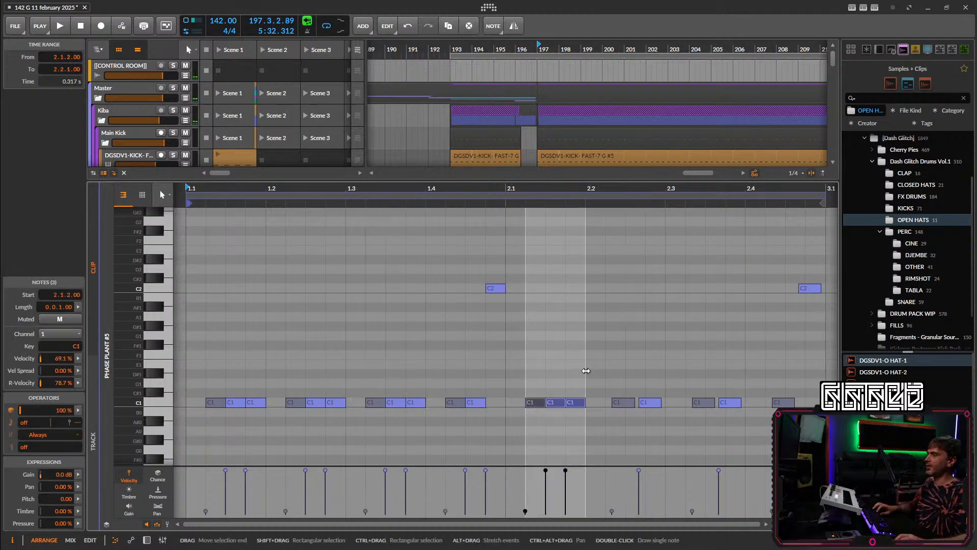
# Replace the C1 notes on beats 2.2 and 2.3 with copies of the three-note group starting at 2.2.2 and 2.3.2.
pyautogui.moveTo(586, 370); pyautogui.dragTo(729, 438)
pyautogui.press('Delete')
pyautogui.moveTo(585, 386); pyautogui.dragTo(531, 405)
pyautogui.moveTo(627, 403); pyautogui.dragTo(615, 405)
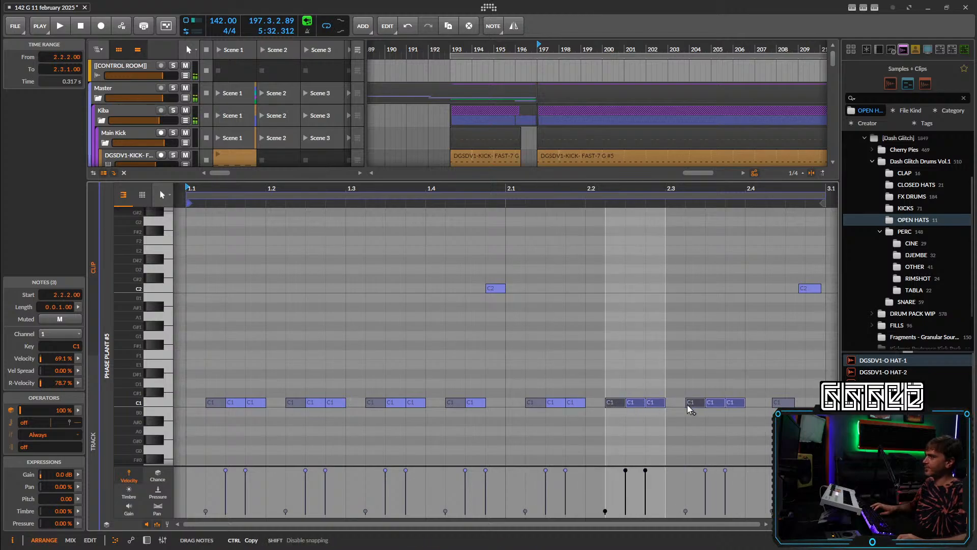
pyautogui.moveTo(687, 407); pyautogui.dragTo(687, 406)
pyautogui.rightClick(682, 366)
pyautogui.click(712, 325)
pyautogui.click(726, 309)
pyautogui.moveTo(804, 262); pyautogui.dragTo(769, 426)
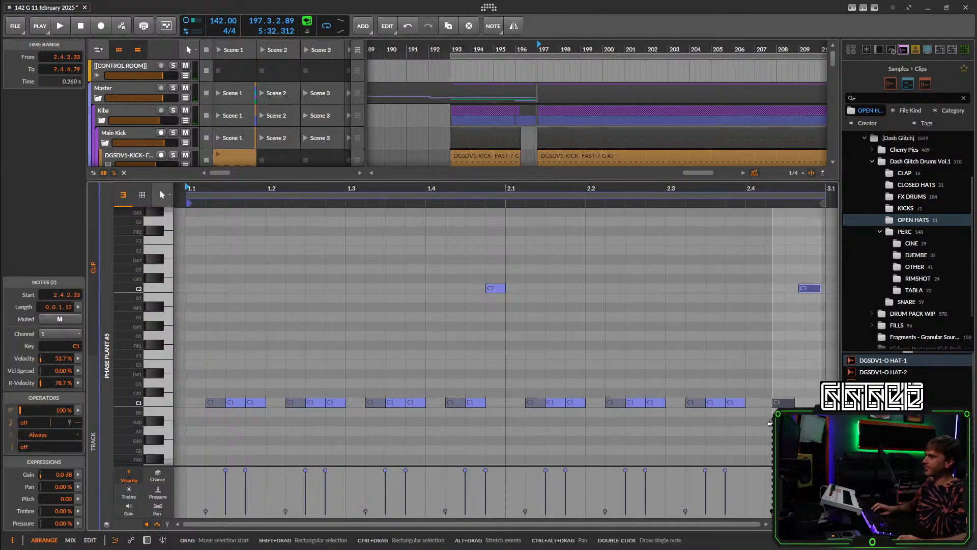
pyautogui.moveTo(754, 360); pyautogui.dragTo(707, 359)
# Raise the C1 note at 2.1.2 to C#2 and replay the pattern from bar 197.
pyautogui.moveTo(495, 372); pyautogui.dragTo(486, 415)
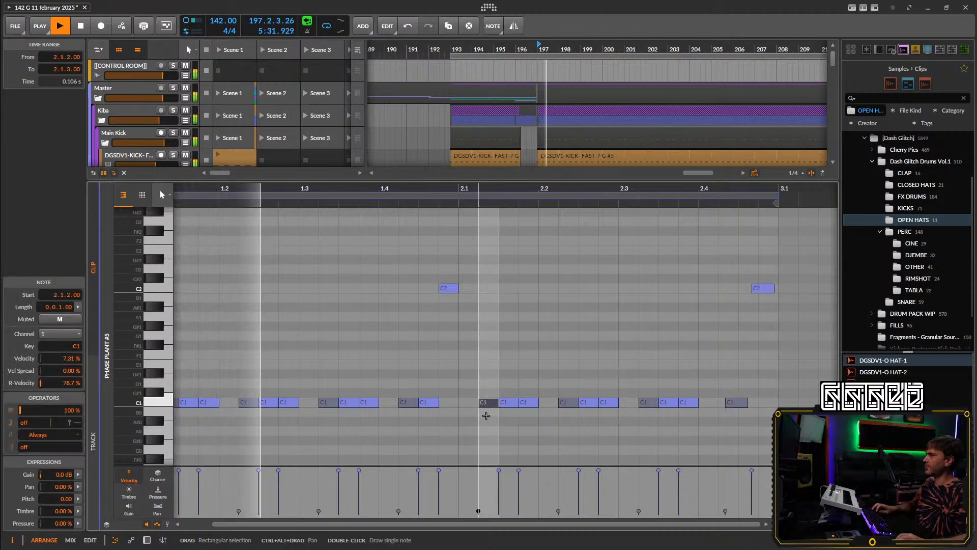
pyautogui.hotkey('shift', 'Up')
pyautogui.press('space')
pyautogui.press('space')
pyautogui.press('Up')
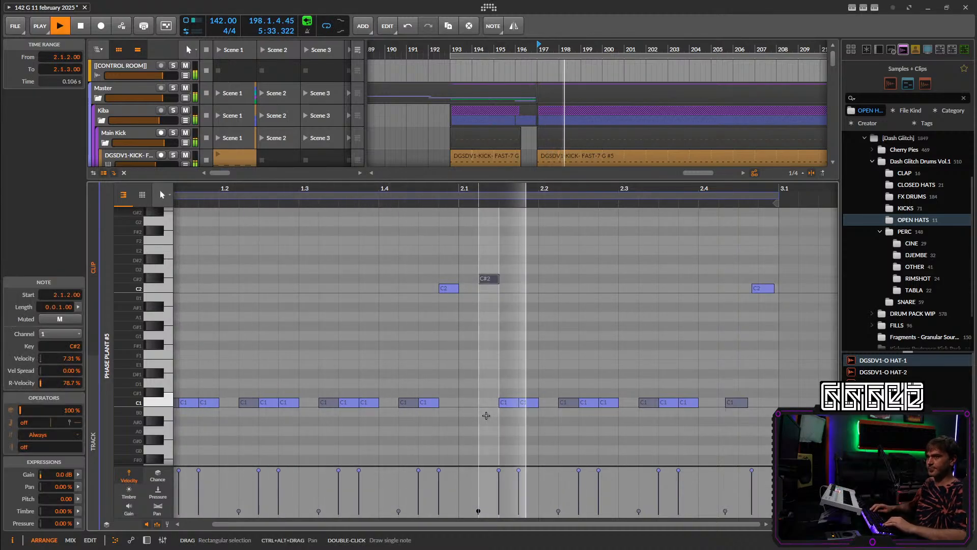
pyautogui.press('space')
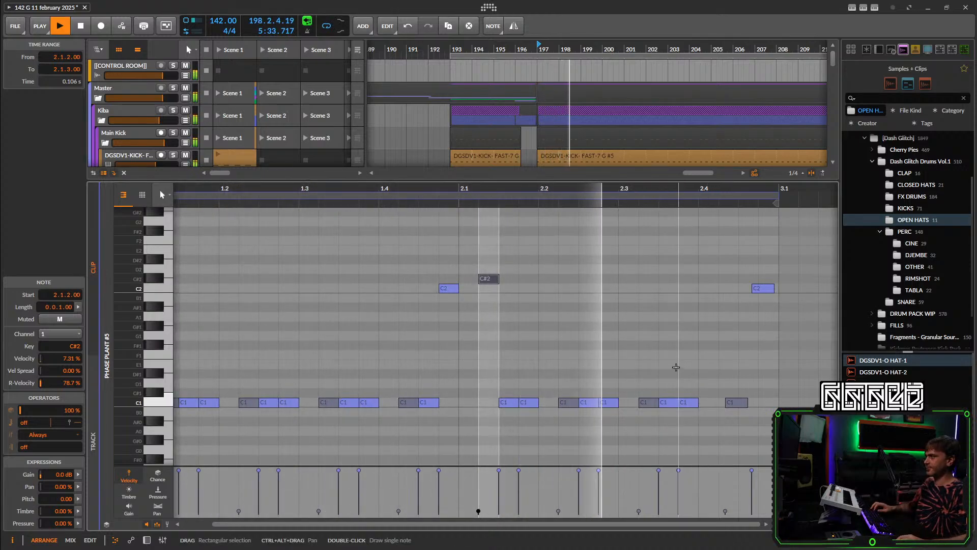
# Replace the C1 and C2 notes on beat 2.4 with a duplicate of the three-note C1 group starting at 2.4.2.
pyautogui.moveTo(782, 232); pyautogui.dragTo(713, 438)
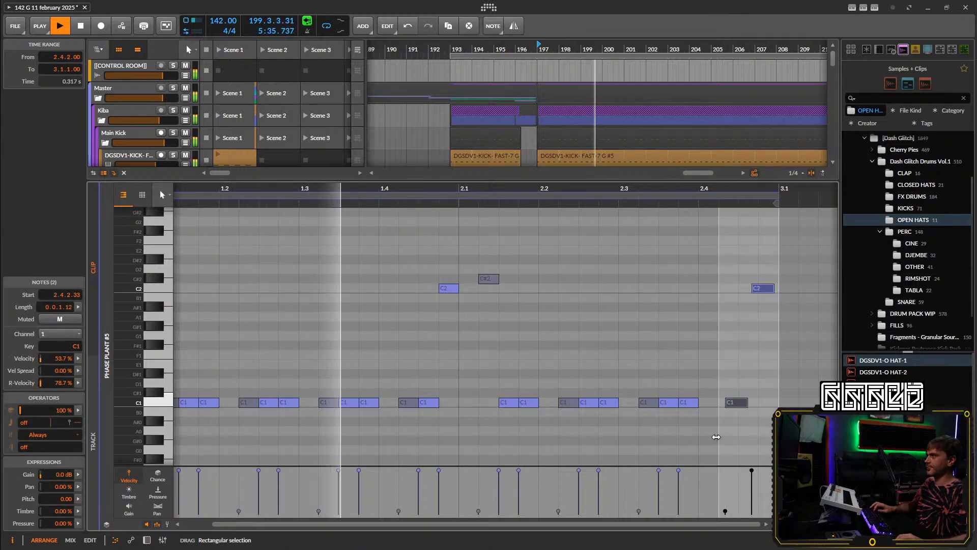
pyautogui.press('Delete')
pyautogui.moveTo(692, 387); pyautogui.dragTo(649, 414)
pyautogui.hotkey('ctrl', 'd')
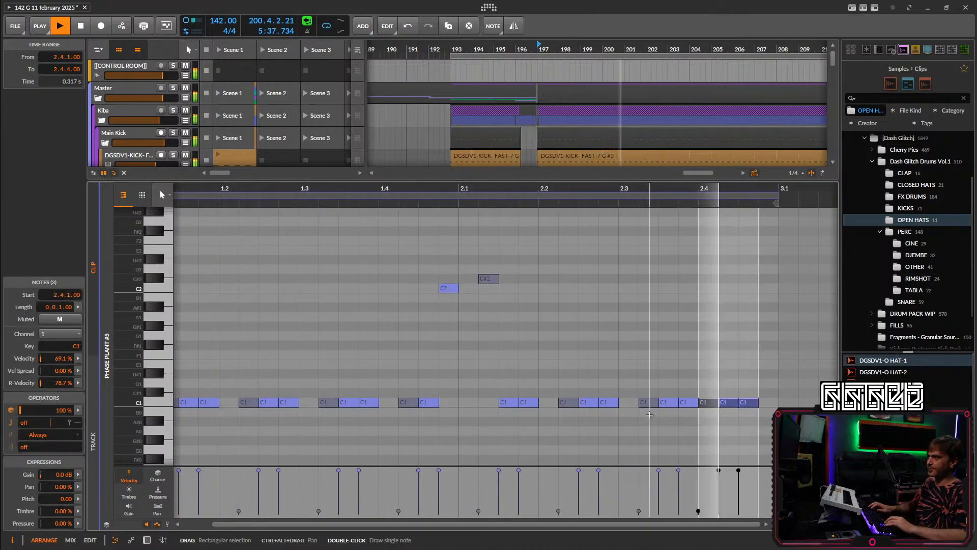
pyautogui.click(748, 363)
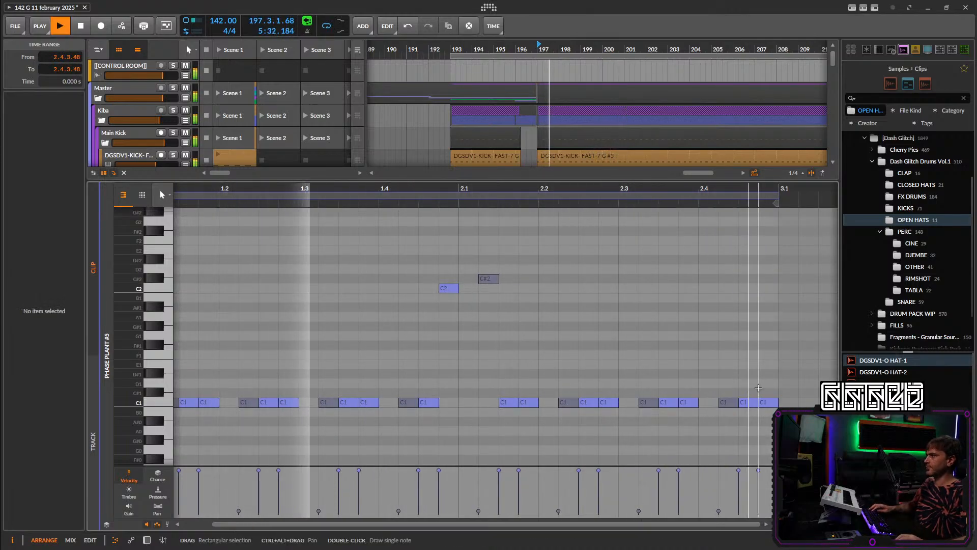
# Raise the C1 note at 2.3.3 to C#2 while checking the pattern in playback.
pyautogui.click(671, 404)
pyautogui.hotkey('shift', 'Up')
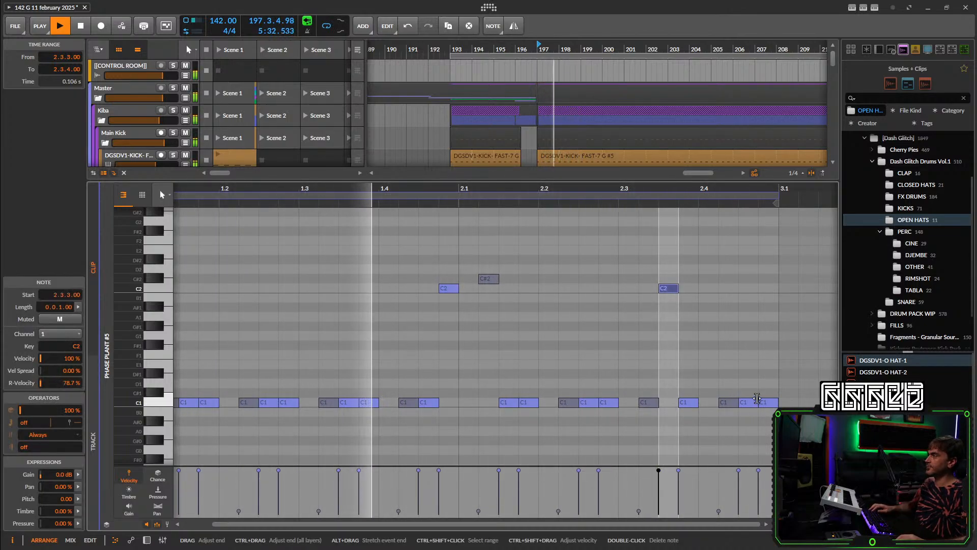
pyautogui.click(748, 403)
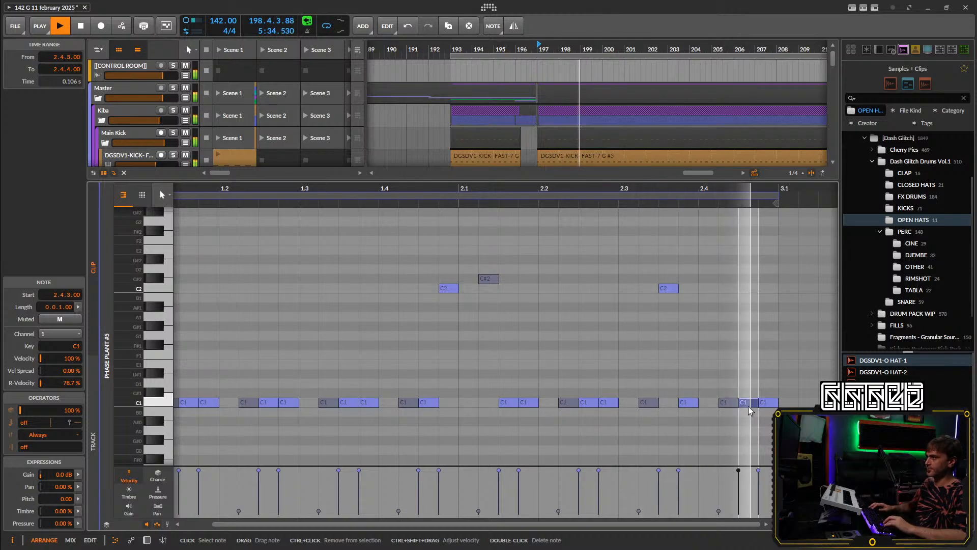
pyautogui.press('space')
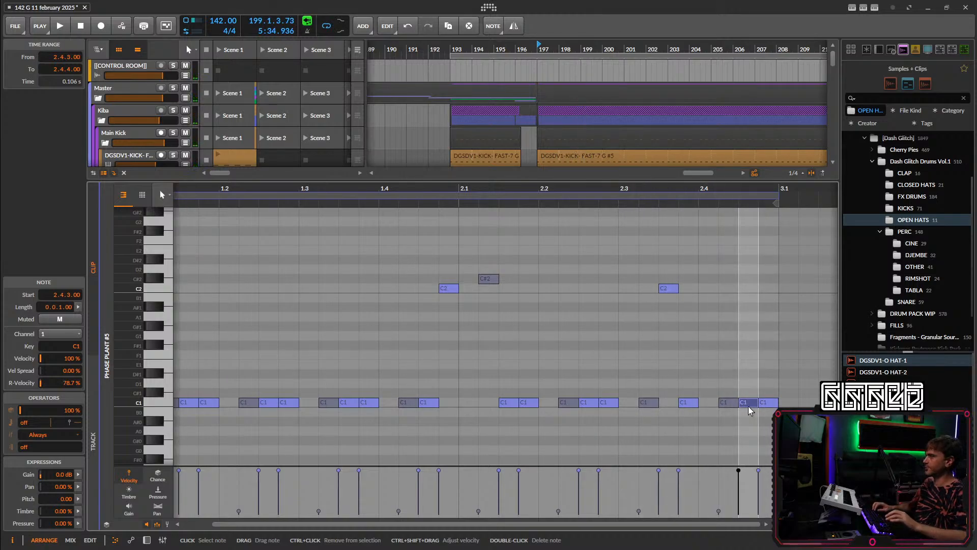
pyautogui.click(667, 288)
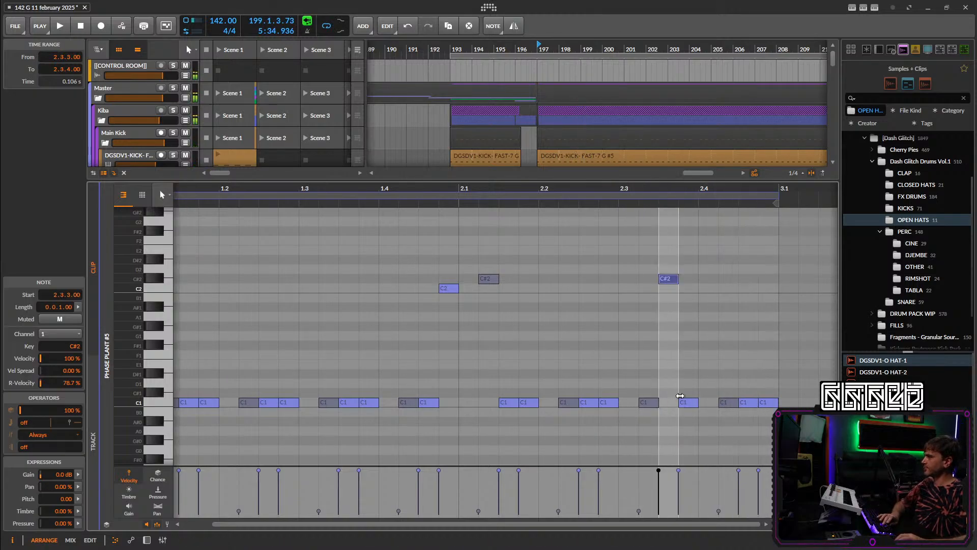
# Raise the C1 note at 2.3.4 to G1.
pyautogui.click(683, 402)
pyautogui.press('Down')
pyautogui.press('Down')
pyautogui.press('Down')
pyautogui.press('Down')
pyautogui.press('Down')
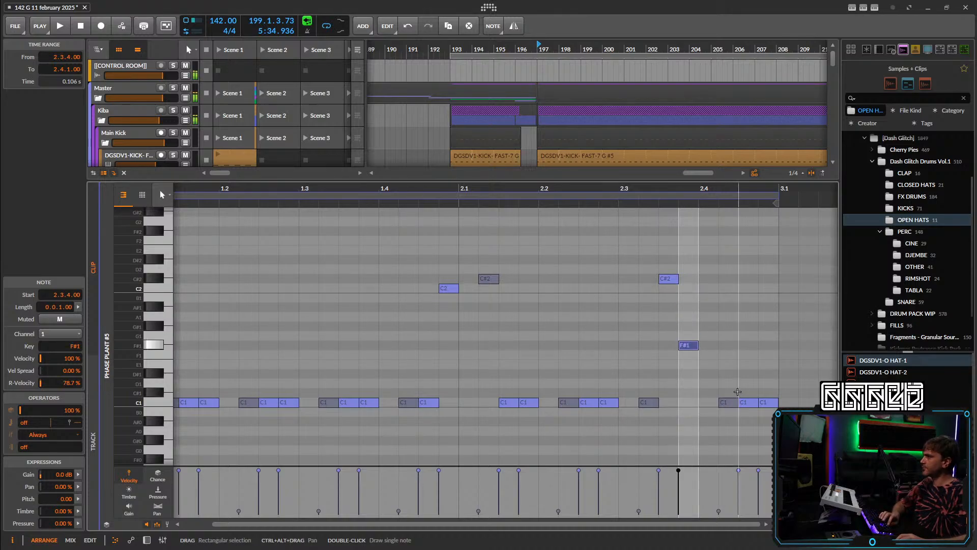
pyautogui.press('Up')
# Raise the C1 note at 2.4.3 to D#1.
pyautogui.click(744, 402)
pyautogui.press('Up')
pyautogui.press('Up')
pyautogui.press('Up')
# Raise the last C1 note at 2.4.4 to G#1, replay the pattern from bar 197 and select the C#2 note at 2.3.3.
pyautogui.click(770, 402)
pyautogui.hotkey('shift', 'Up')
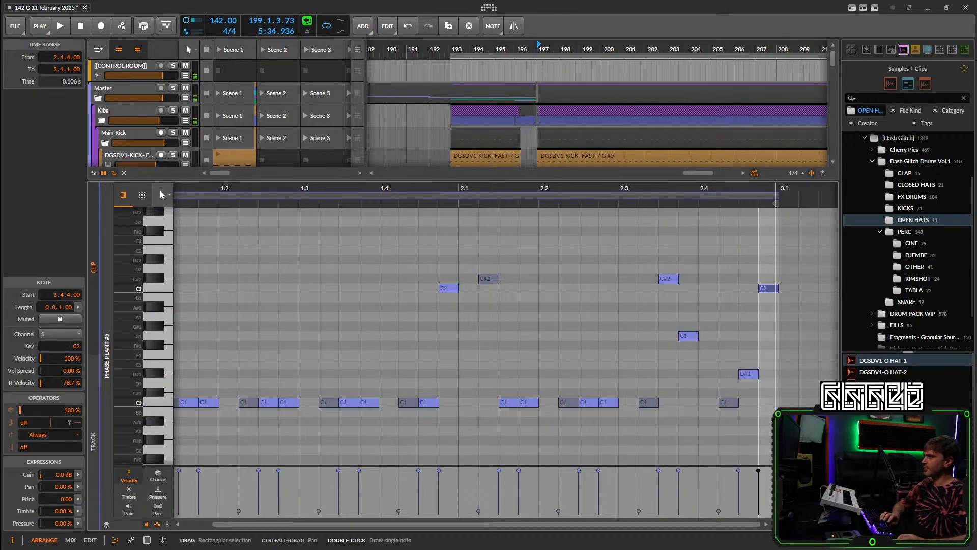
pyautogui.press('Down')
pyautogui.press('Down')
pyautogui.press('Down')
pyautogui.press('Down')
pyautogui.press('space')
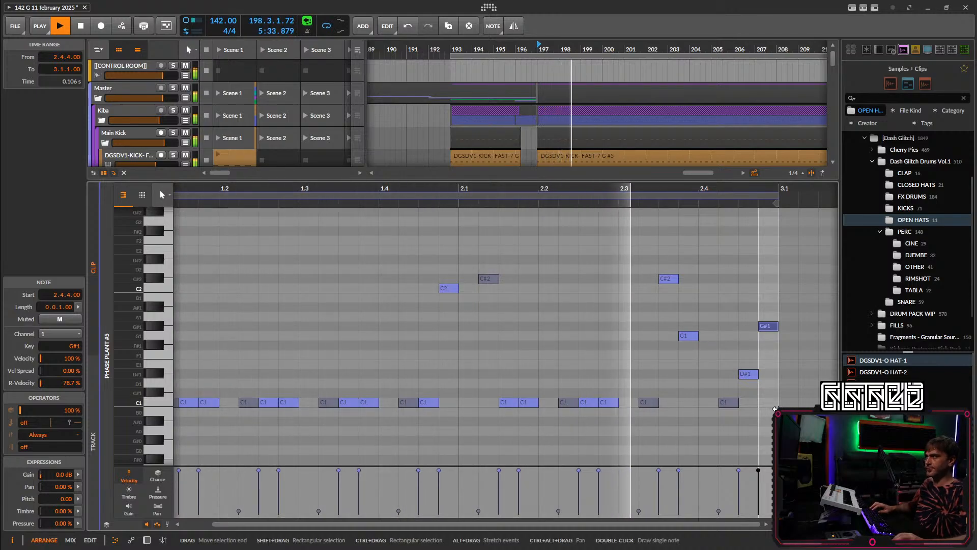
pyautogui.click(666, 279)
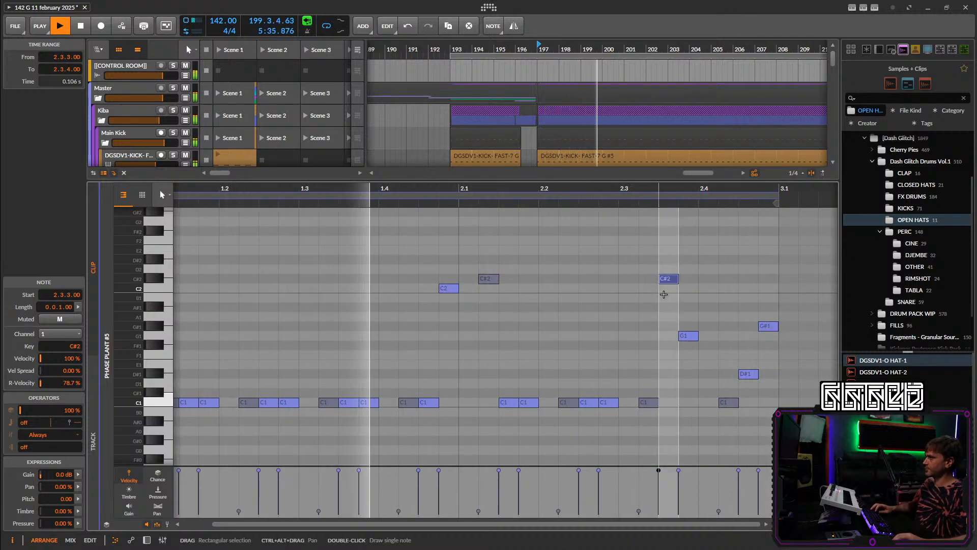
# Lower the note at 2.3.3 to C#1 and raise the D#1 note at 2.4.3 to C#2.
pyautogui.hotkey('shift', 'Down')
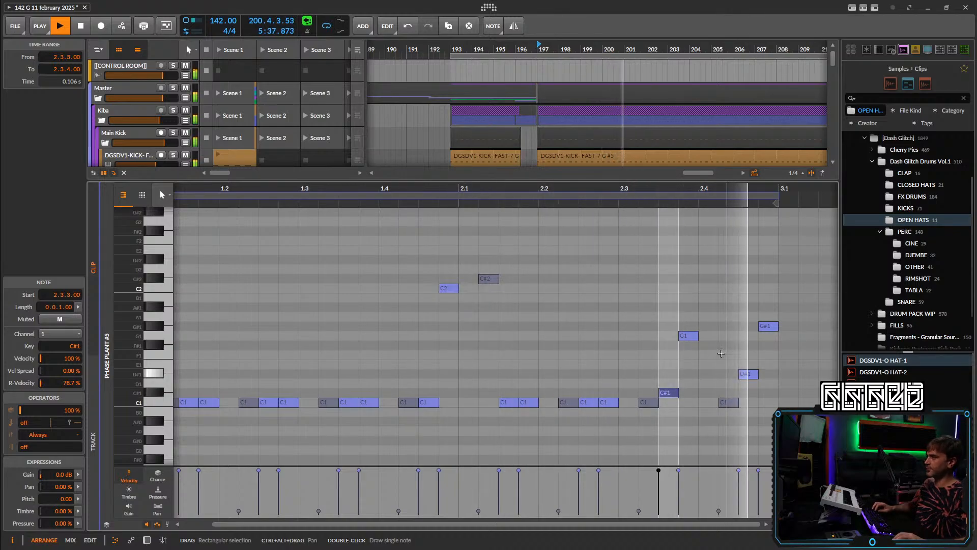
pyautogui.hscroll(1, 718, 343)
pyautogui.moveTo(687, 374); pyautogui.dragTo(687, 278)
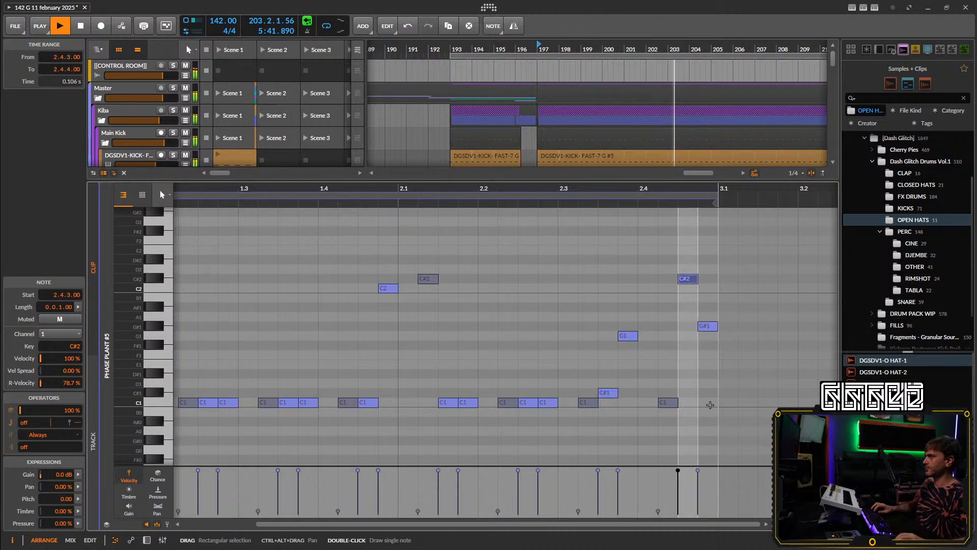
pyautogui.scroll(-5, 713, 407)
pyautogui.hscroll(1, 713, 407)
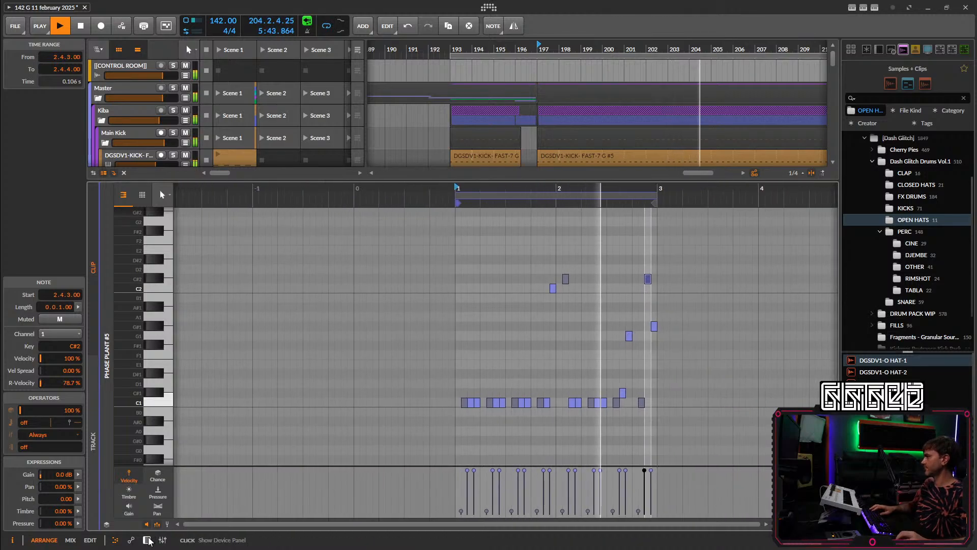
# Return to the full arrangement with devices shown and copy the Atmos ish group clip from bar 81 to bar 197.
pyautogui.press('d')
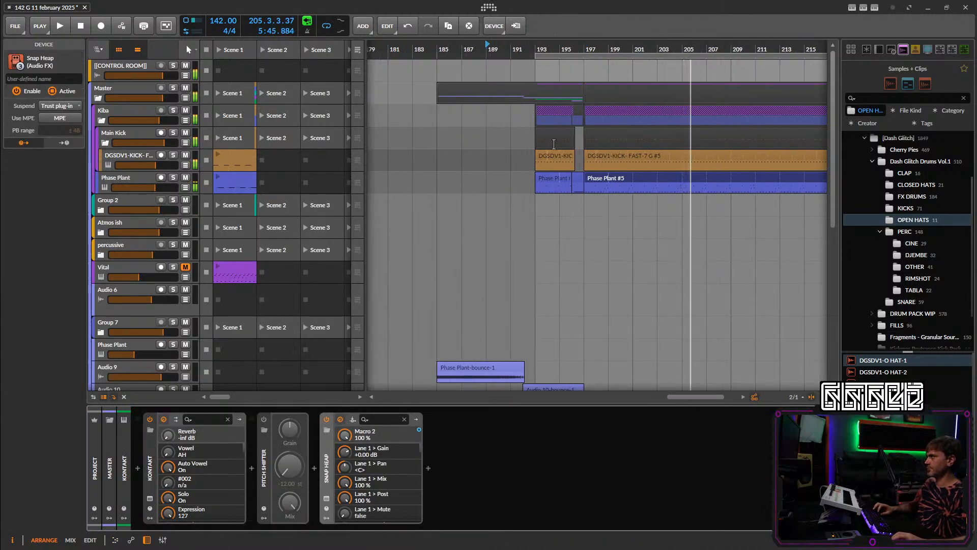
pyautogui.scroll(-5, 571, 165)
pyautogui.scroll(-5, 576, 190)
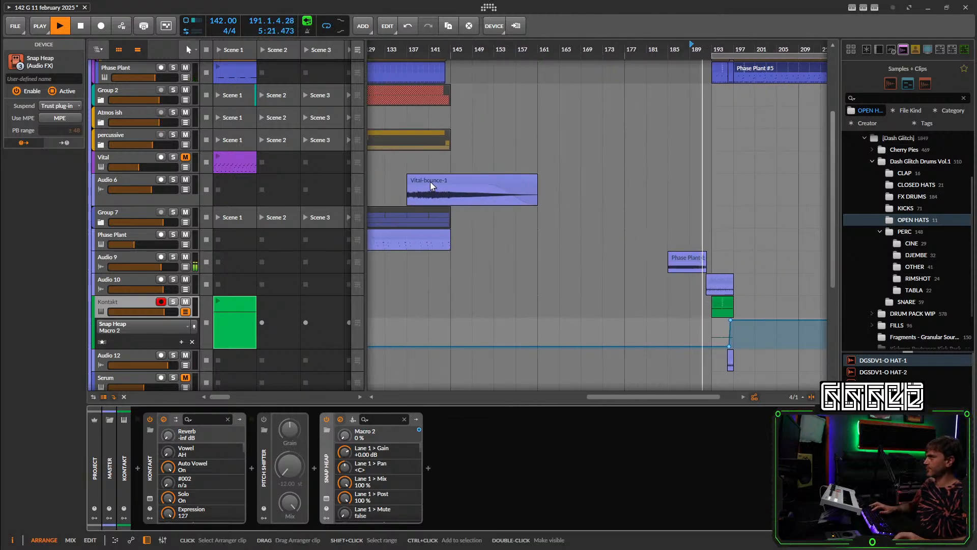
pyautogui.scroll(-6, 539, 239)
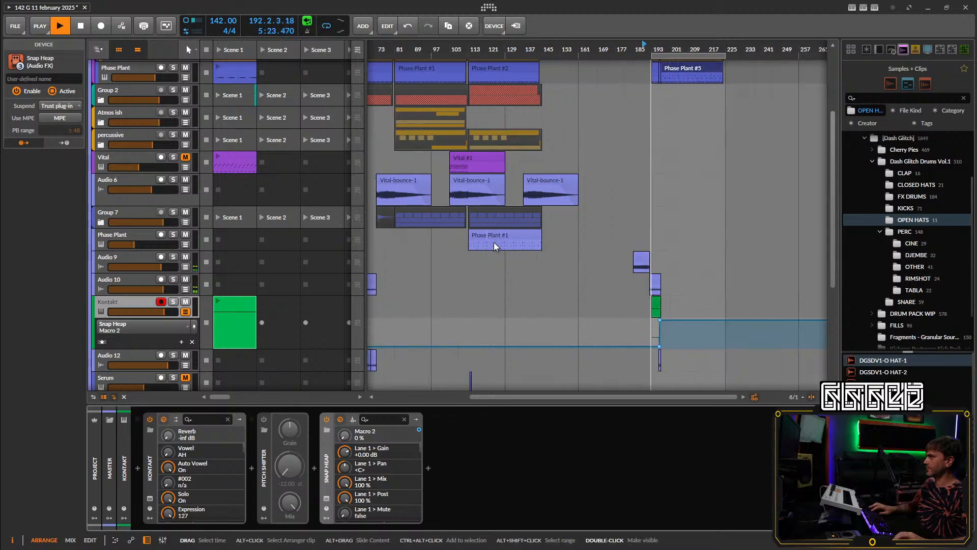
pyautogui.hscroll(3, 425, 286)
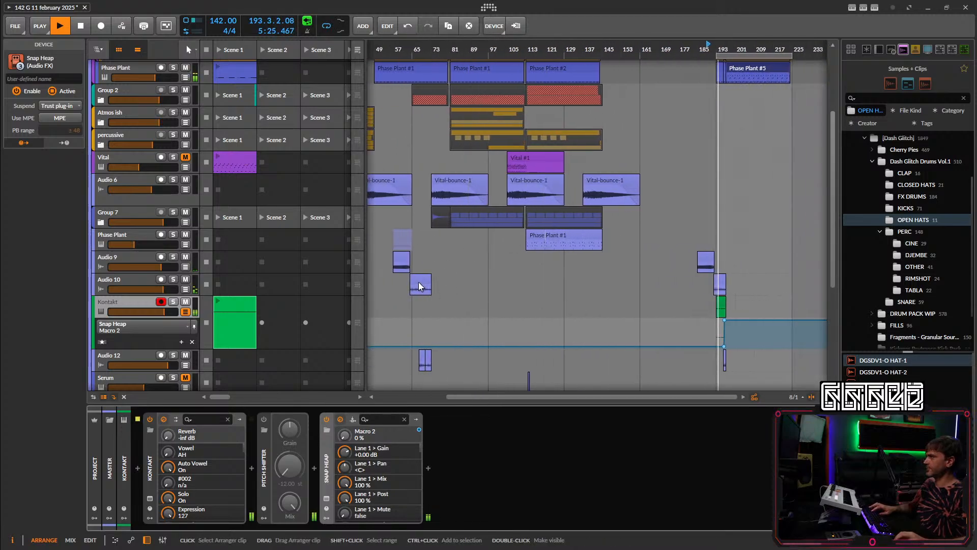
pyautogui.click(426, 360)
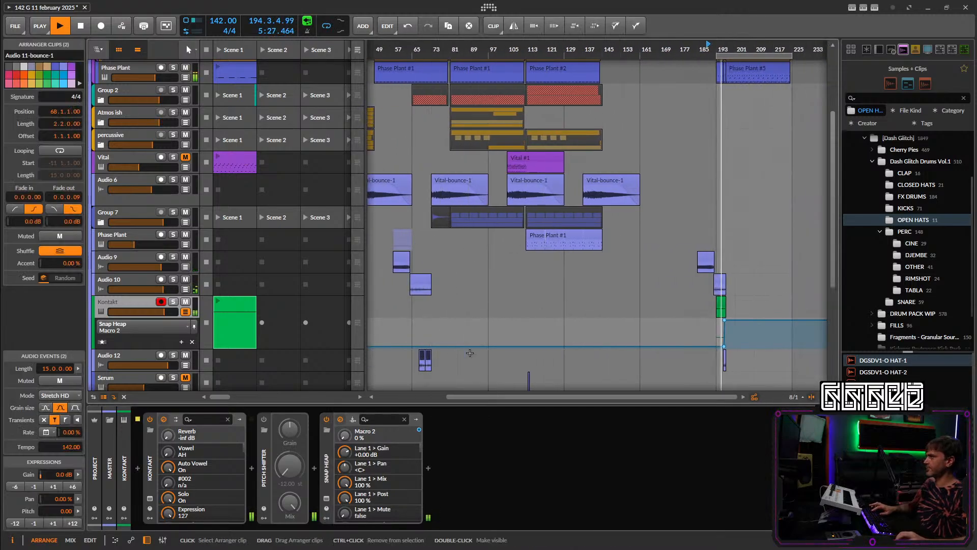
pyautogui.scroll(2, 467, 255)
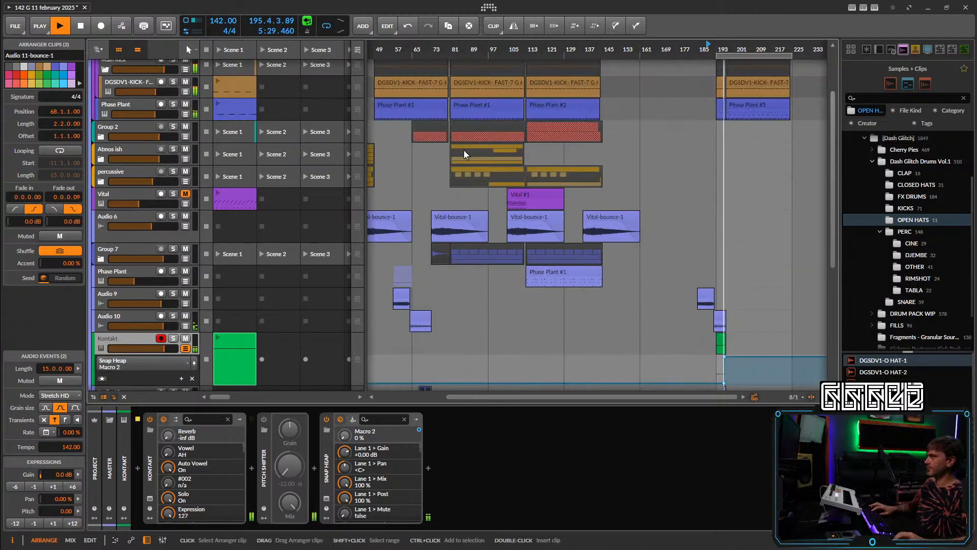
pyautogui.moveTo(464, 154); pyautogui.dragTo(674, 160)
pyautogui.scroll(5, 743, 182)
pyautogui.scroll(-5, 662, 182)
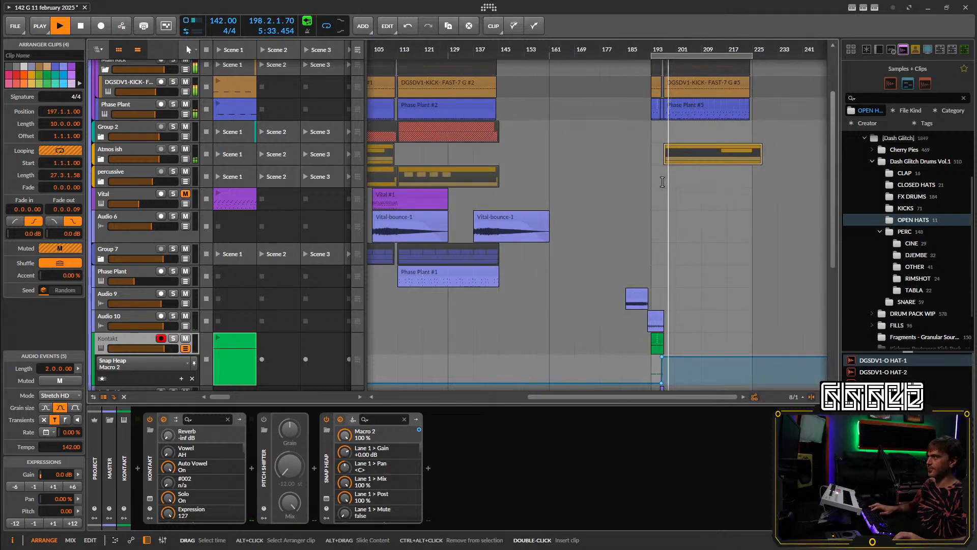
pyautogui.scroll(4, 662, 182)
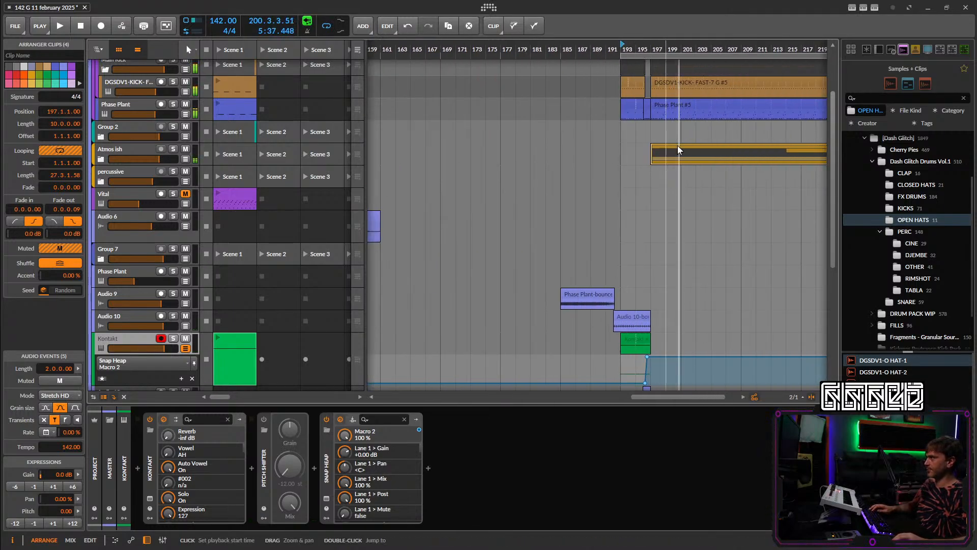
# Move the copied Atmos ish clip to bar 185, split it at bar 197 and delete everything after the split.
pyautogui.click(621, 45)
pyautogui.moveTo(678, 154)
pyautogui.mouseDown()
pyautogui.moveTo(573, 154)
pyautogui.moveTo(607, 152)
pyautogui.mouseUp()
pyautogui.click(574, 154)
pyautogui.press('5')
pyautogui.click(654, 156)
pyautogui.press('Delete')
pyautogui.press('1')
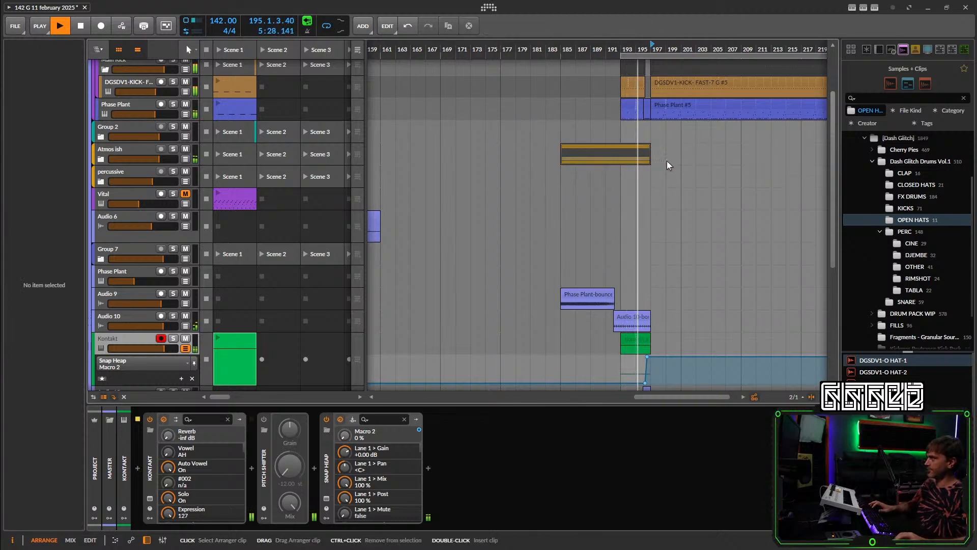
# Copy an earlier percussive group clip to bar 193.
pyautogui.scroll(-6, 701, 181)
pyautogui.moveTo(455, 175); pyautogui.dragTo(718, 171)
pyautogui.scroll(8, 713, 175)
# Expand the percussive group, split its copied clips at bar 197 and delete the part before the split.
pyautogui.press('5')
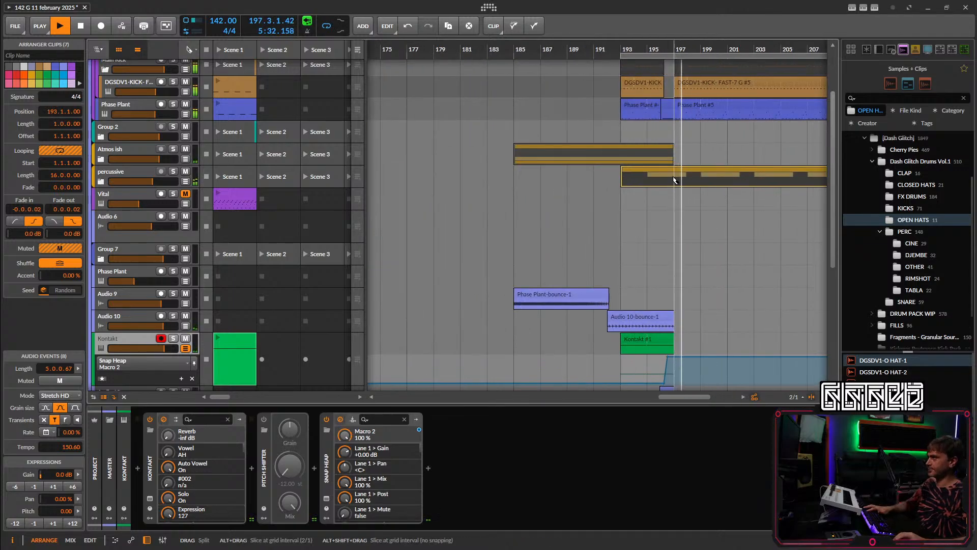
pyautogui.click(101, 182)
pyautogui.press('1')
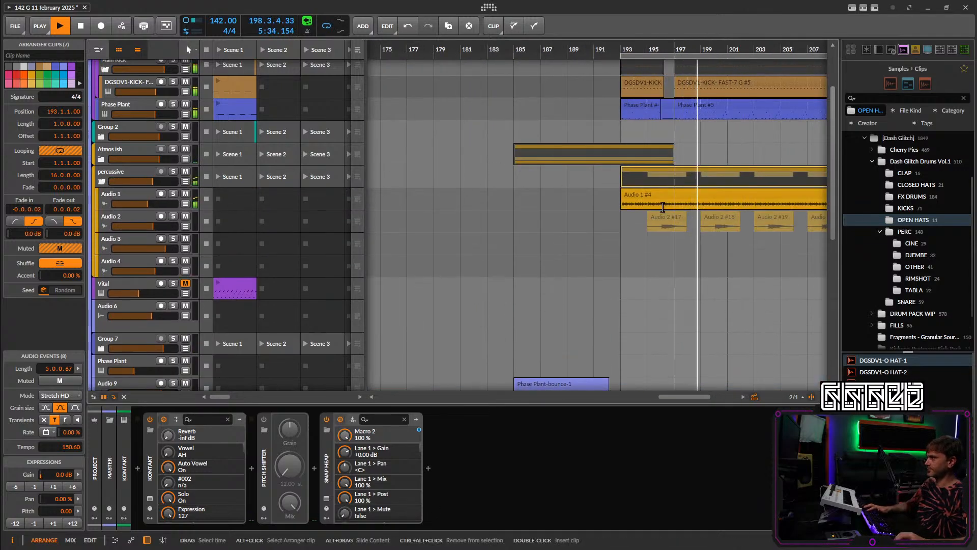
pyautogui.click(672, 199)
pyautogui.click(674, 179)
pyautogui.press('1')
pyautogui.click(654, 175)
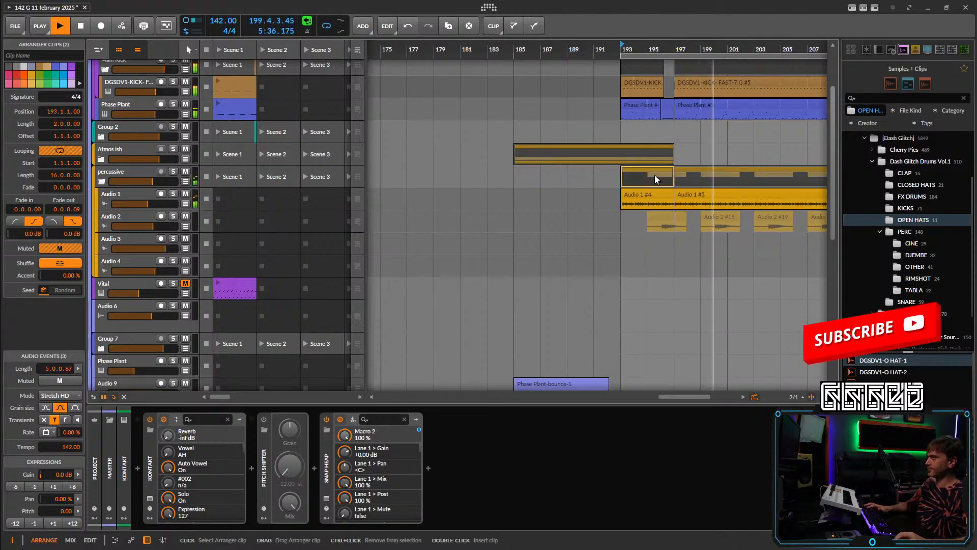
pyautogui.press('Delete')
# Move the copied Audio 4 clip to bar 193 and extend its loop to 32 bars.
pyautogui.scroll(-4, 717, 188)
pyautogui.moveTo(720, 191); pyautogui.dragTo(622, 199)
pyautogui.moveTo(672, 264); pyautogui.dragTo(580, 263)
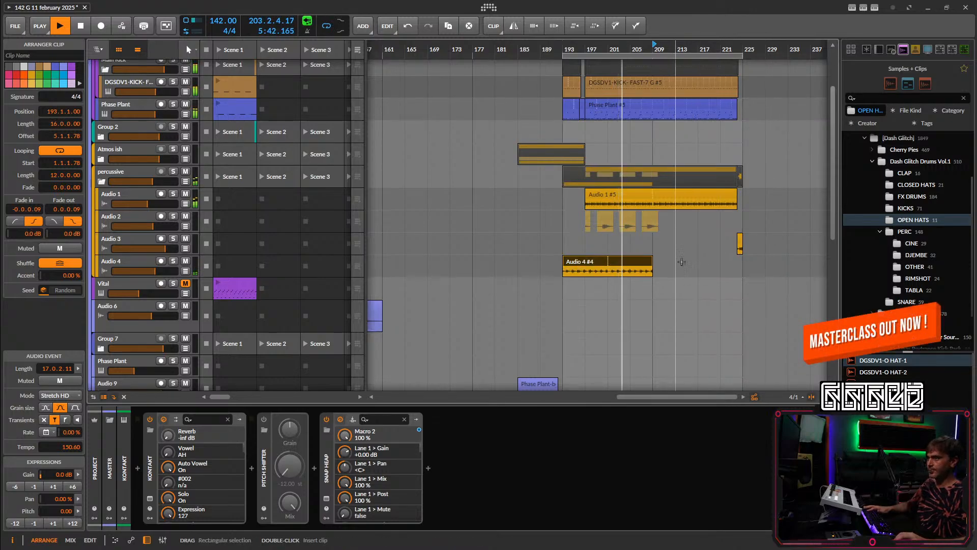
pyautogui.moveTo(652, 274); pyautogui.dragTo(743, 273)
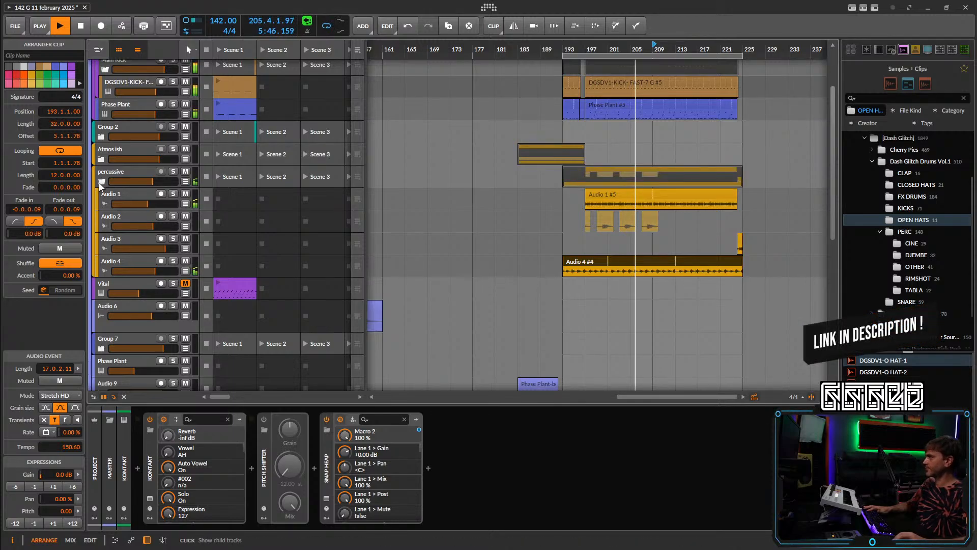
# Insert a Delay+ on the Audio 4 track, switch it to Ping L mode and adjust its feedback and mix.
pyautogui.click(119, 267)
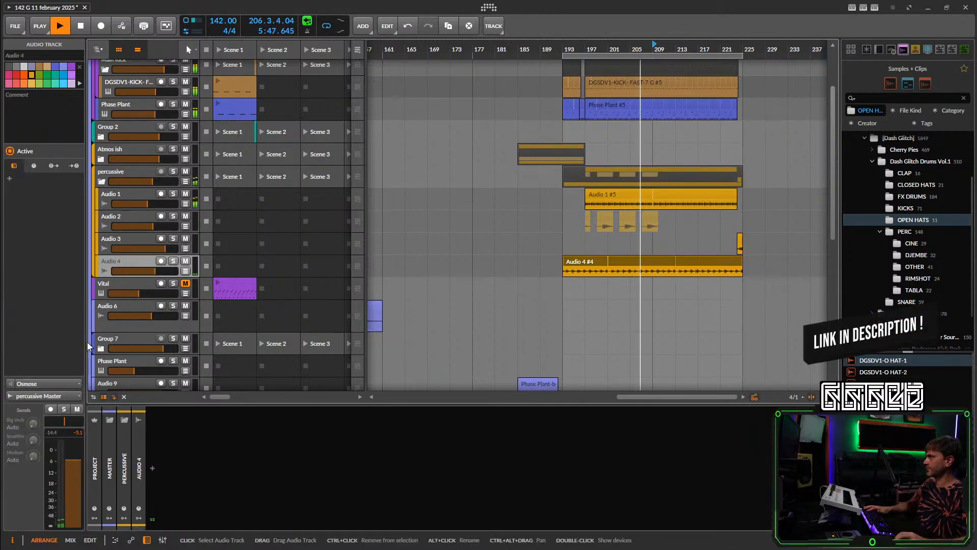
pyautogui.click(151, 467)
pyautogui.write('delay')
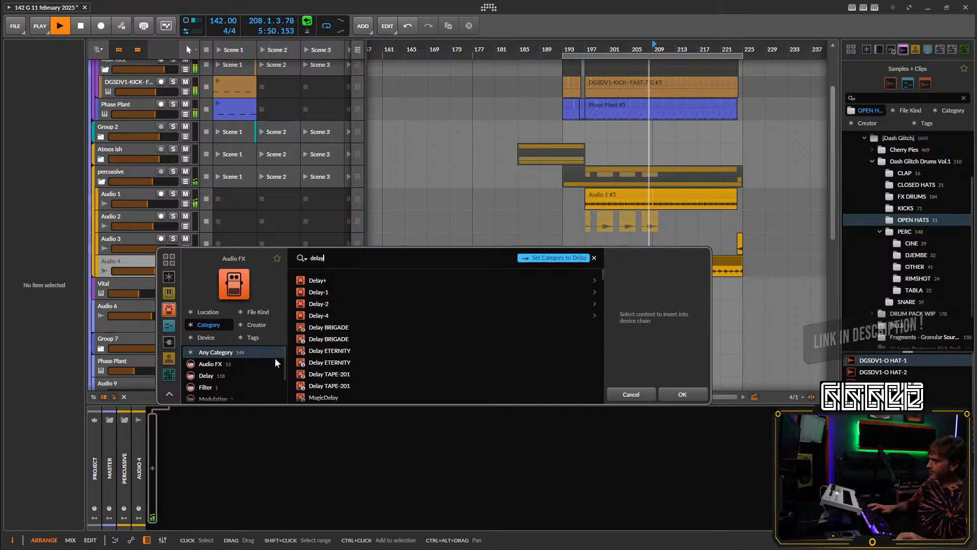
pyautogui.click(324, 281)
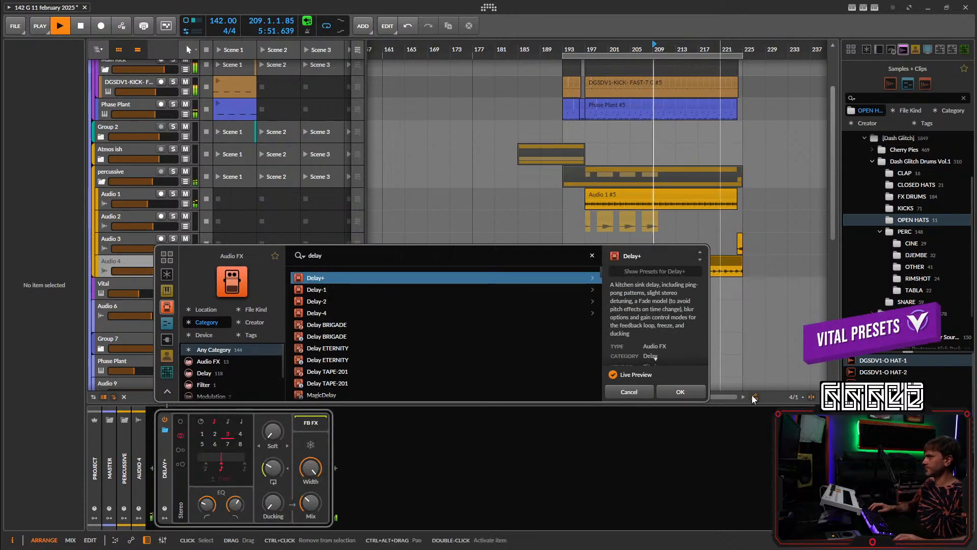
pyautogui.click(700, 395)
pyautogui.moveTo(272, 467); pyautogui.dragTo(273, 463)
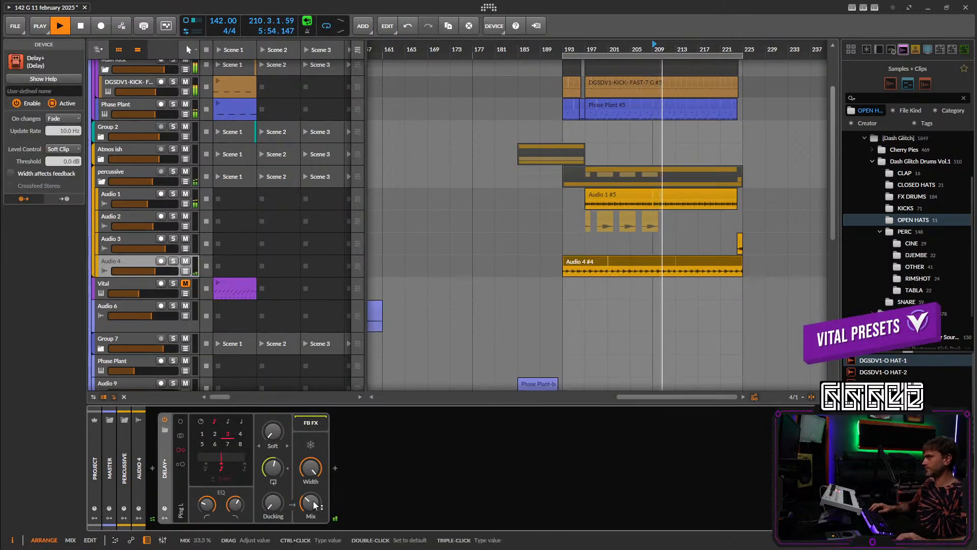
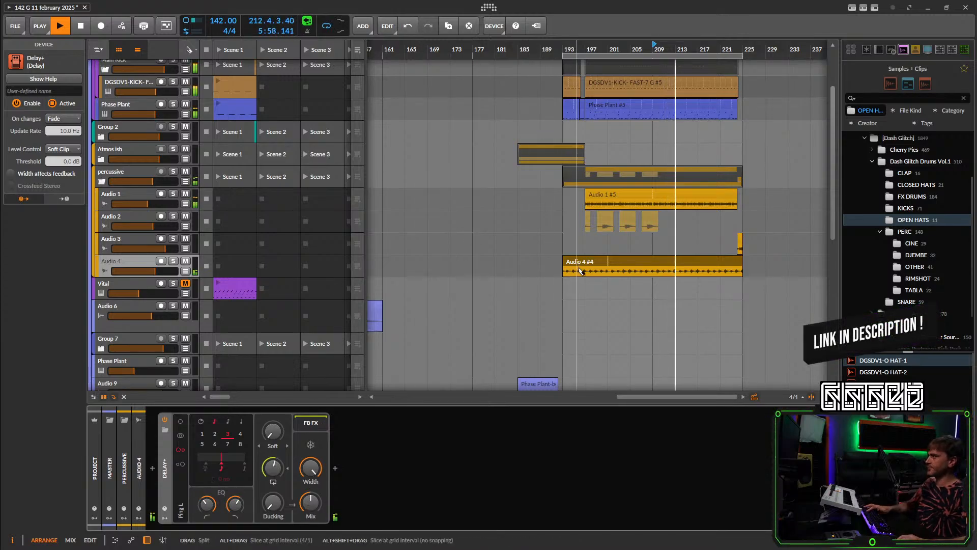
# Split the Audio 4 clip at 197.2, delete the part before it and lower the Delay+ mix to about 39% during playback.
pyautogui.scroll(8, 583, 279)
pyautogui.click(620, 275)
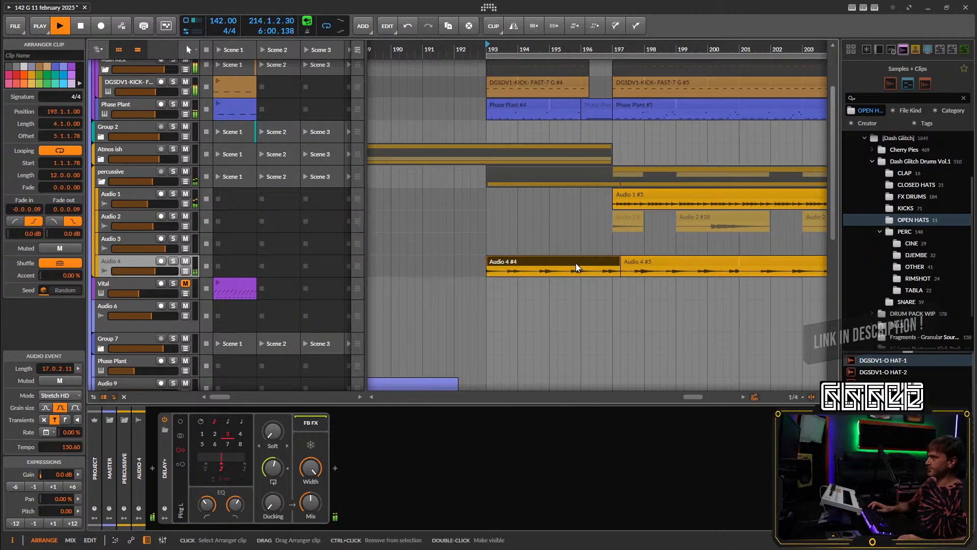
pyautogui.press('Delete')
pyautogui.press('space')
pyautogui.scroll(-8, 567, 225)
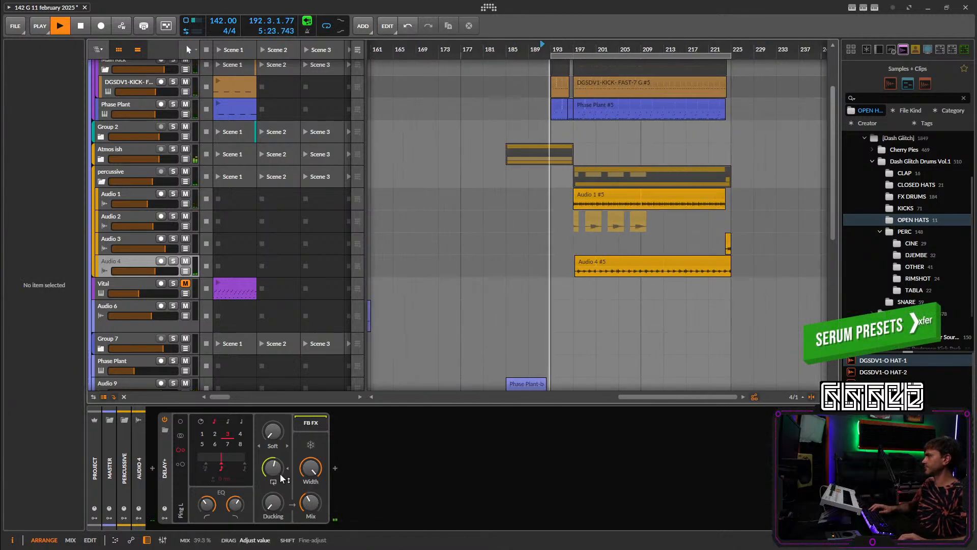
# Add a Tool device after Snap Heap on the Kontakt track.
pyautogui.scroll(-6, 560, 285)
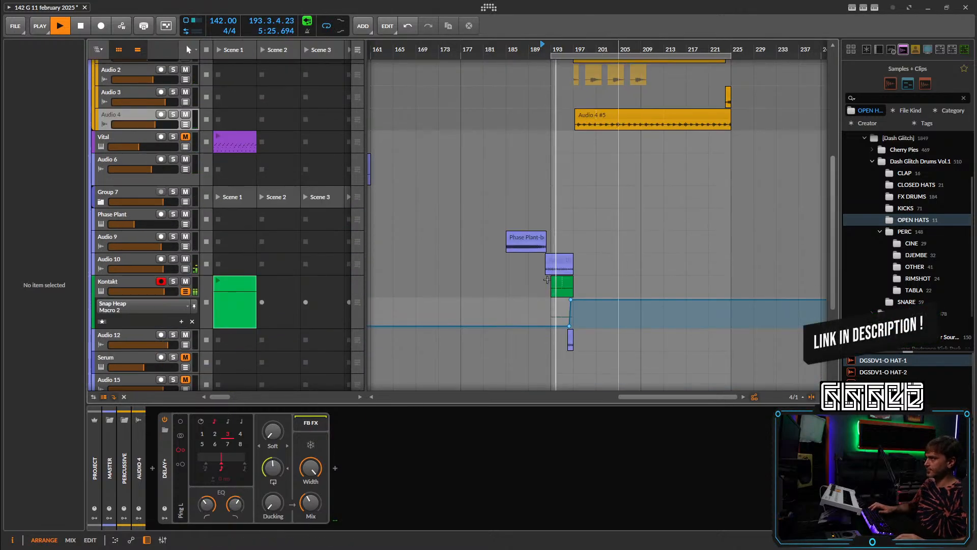
pyautogui.click(559, 285)
pyautogui.click(502, 319)
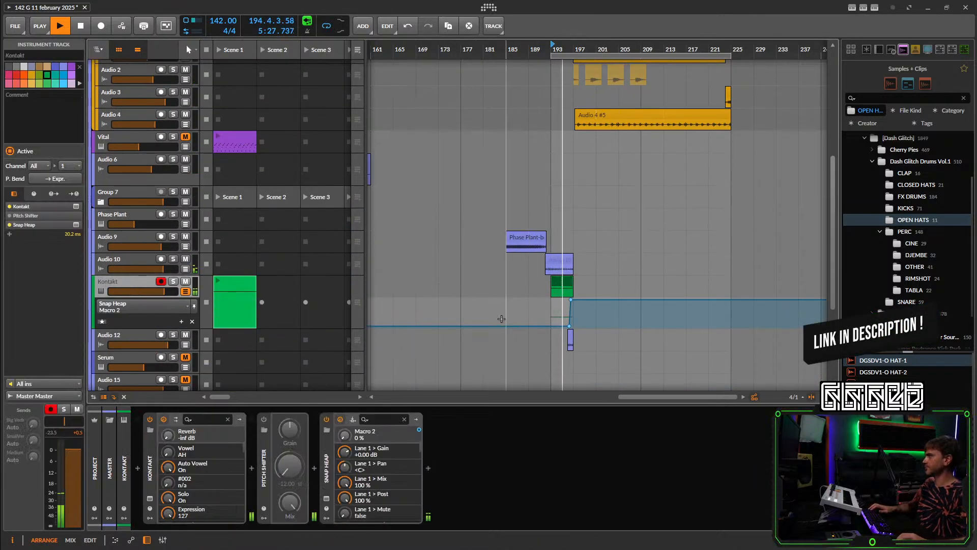
pyautogui.click(429, 468)
pyautogui.write('t')
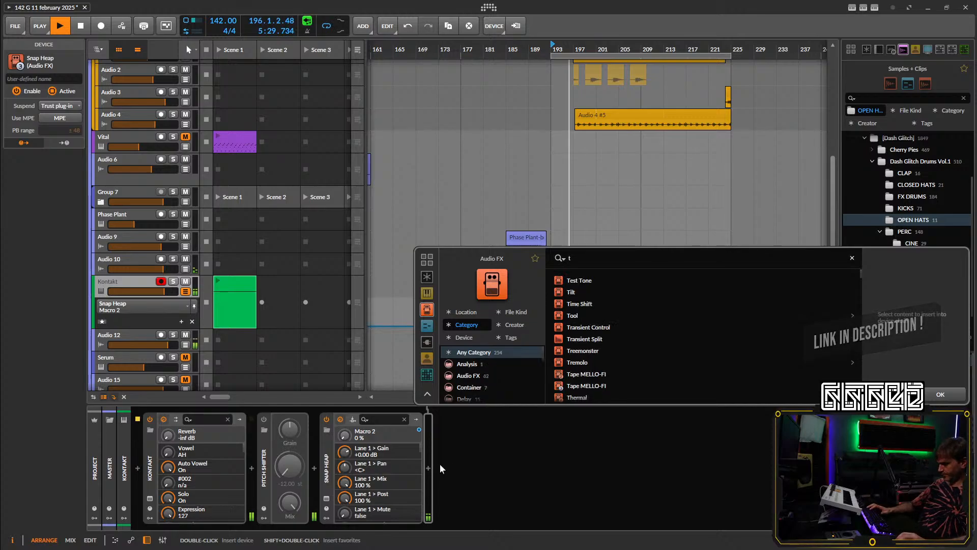
pyautogui.doubleClick(572, 316)
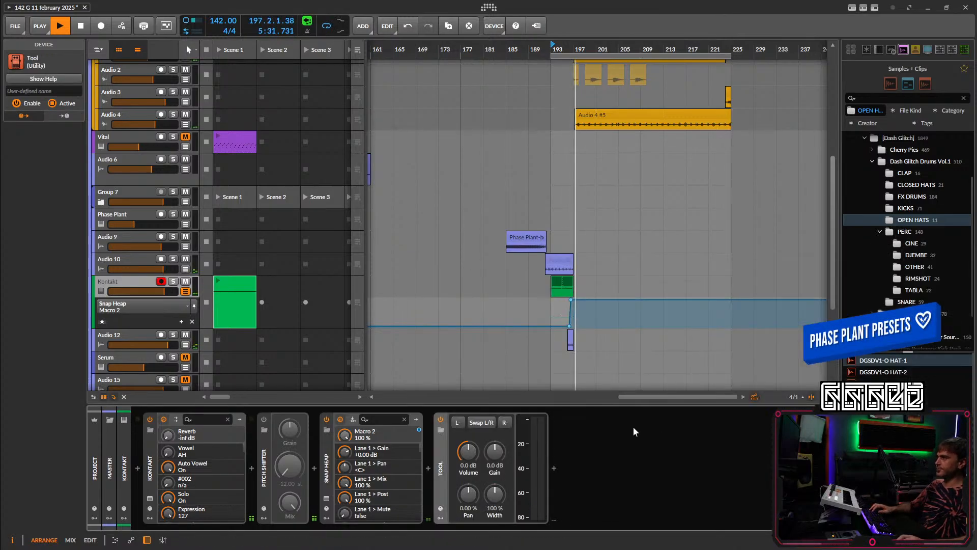
# Automate the Tool volume on the Kontakt track as a fade-in from -102 dB at 193.2 to 0 dB at 196.2.
pyautogui.click(468, 453)
pyautogui.scroll(5, 606, 300)
pyautogui.rightClick(488, 322)
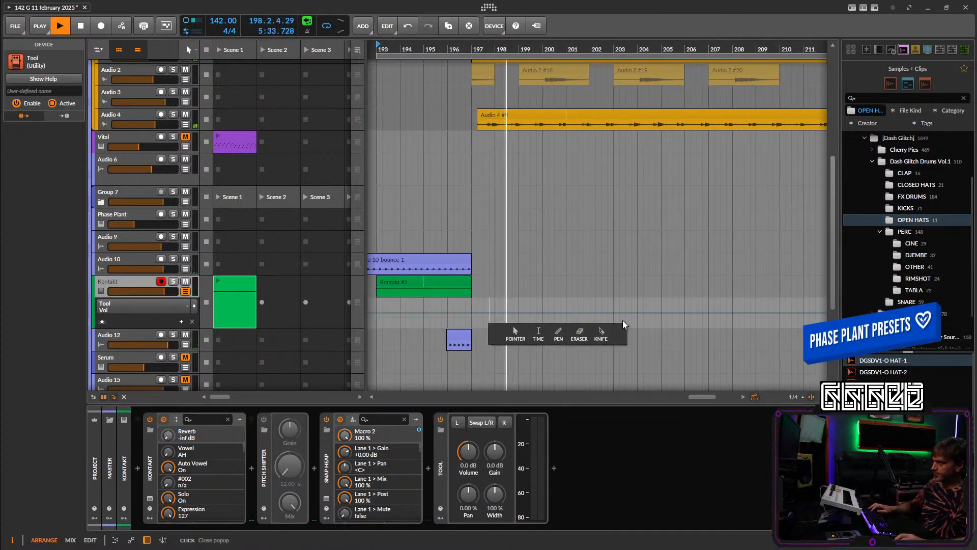
pyautogui.moveTo(625, 325); pyautogui.dragTo(654, 325)
pyautogui.moveTo(517, 313); pyautogui.dragTo(554, 305)
pyautogui.click(555, 313)
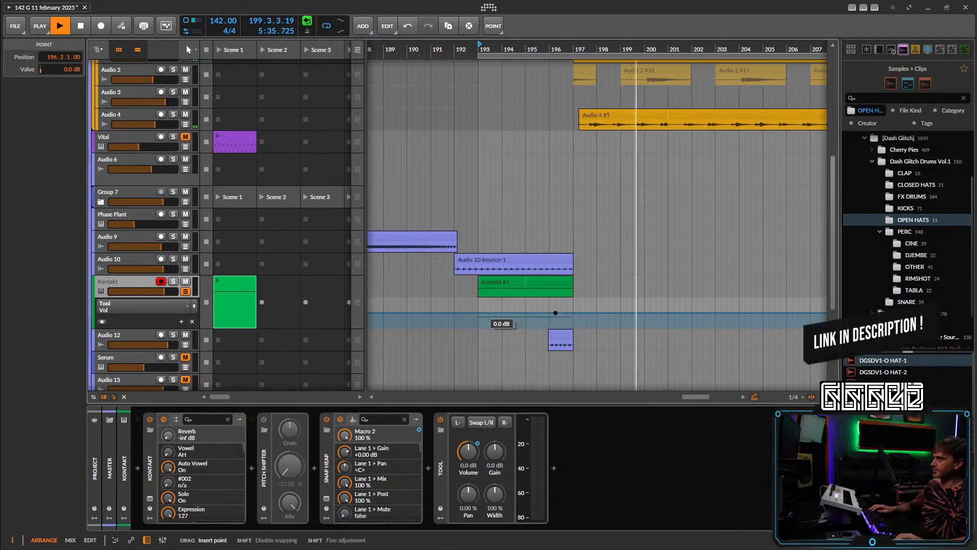
pyautogui.moveTo(488, 313); pyautogui.dragTo(484, 326)
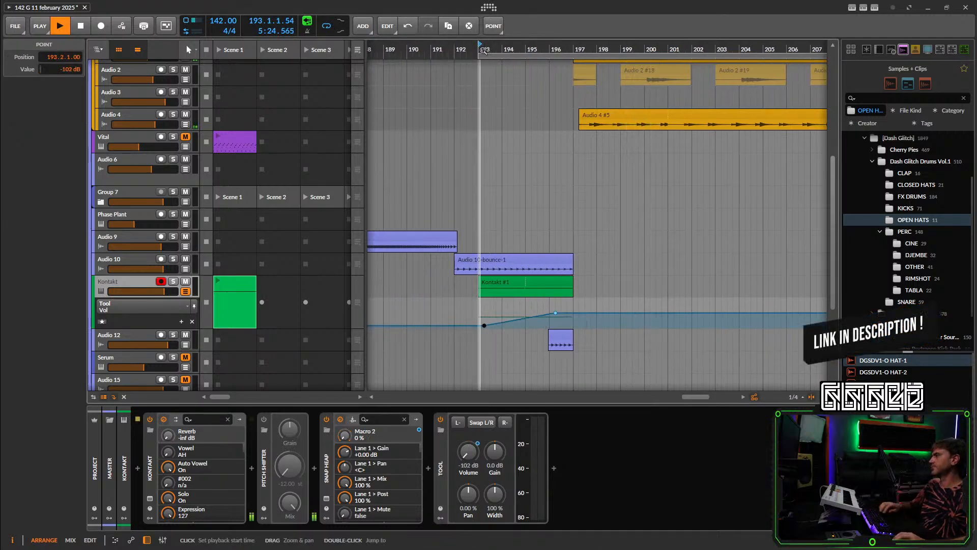
# Play the section from bar 193 to check the Kontakt fade-in and collapse the percussive group.
pyautogui.scroll(-2, 512, 203)
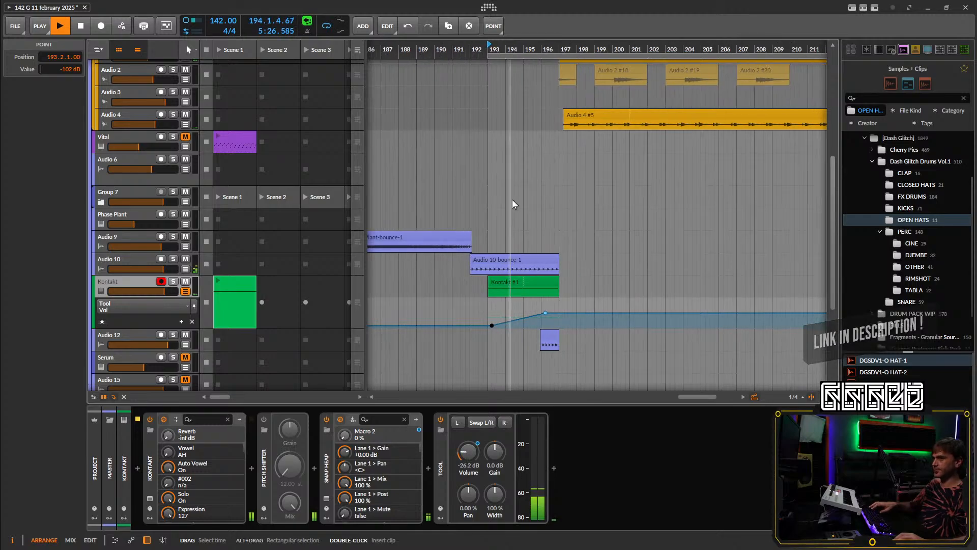
pyautogui.scroll(-3, 513, 204)
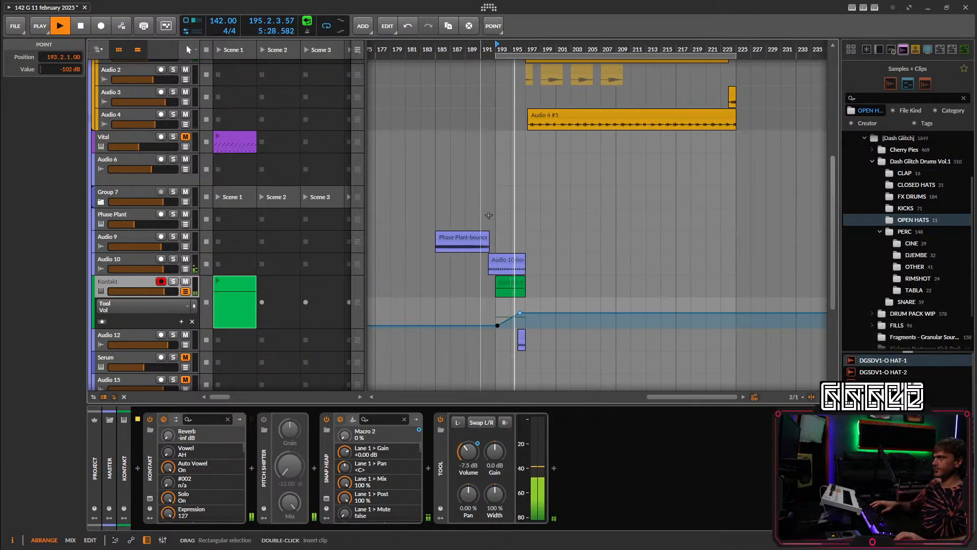
pyautogui.scroll(5, 489, 215)
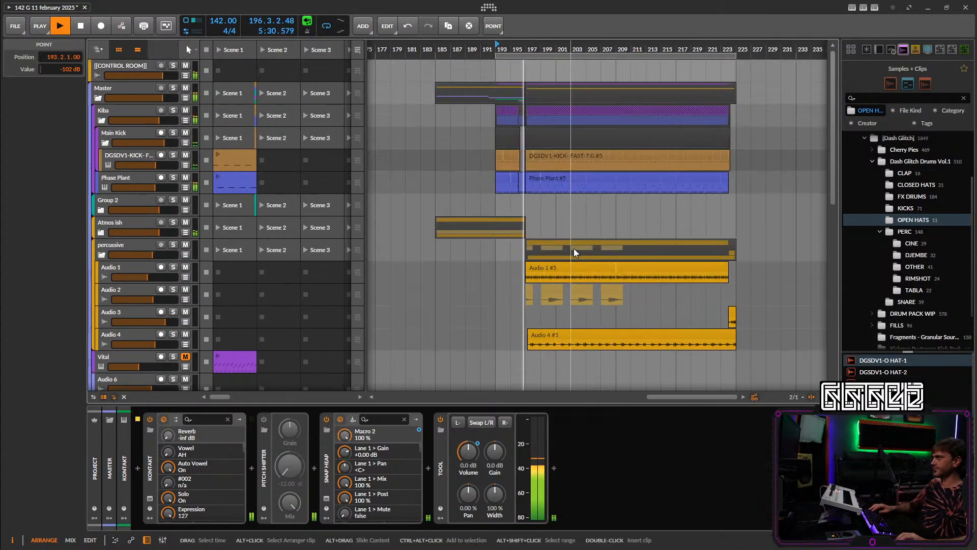
pyautogui.click(101, 254)
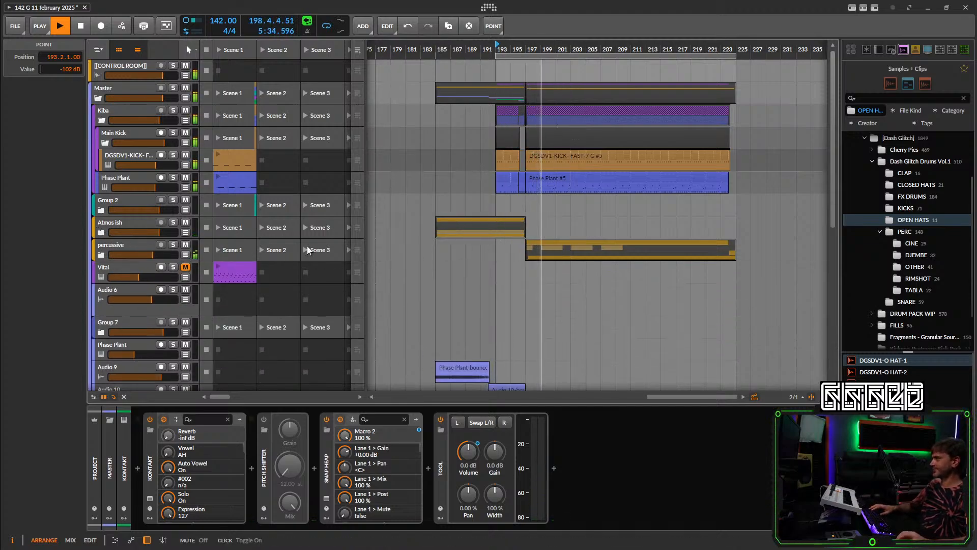
# Rename the Group 2 track below Kiba to Percs.
pyautogui.moveTo(437, 252); pyautogui.dragTo(576, 267)
pyautogui.moveTo(481, 222); pyautogui.dragTo(566, 216)
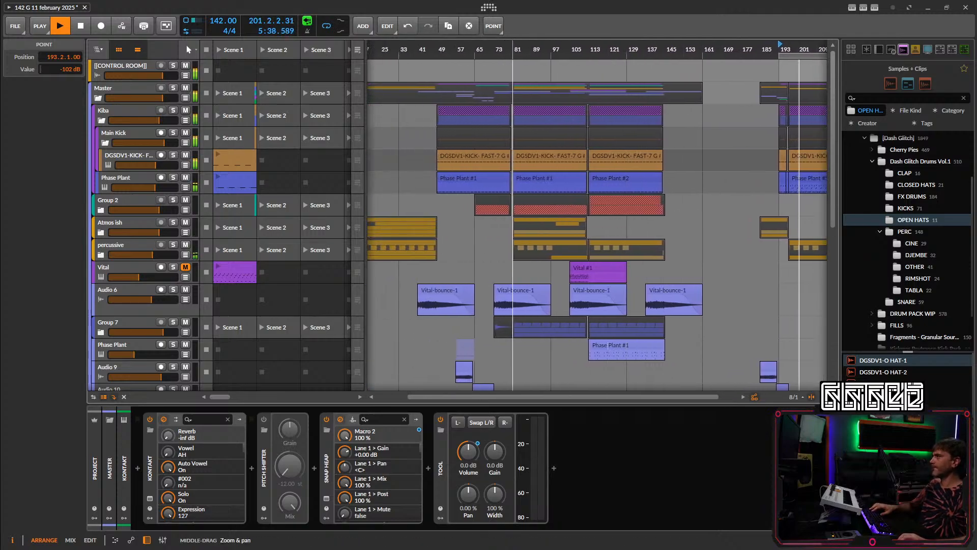
pyautogui.click(101, 210)
pyautogui.click(101, 210)
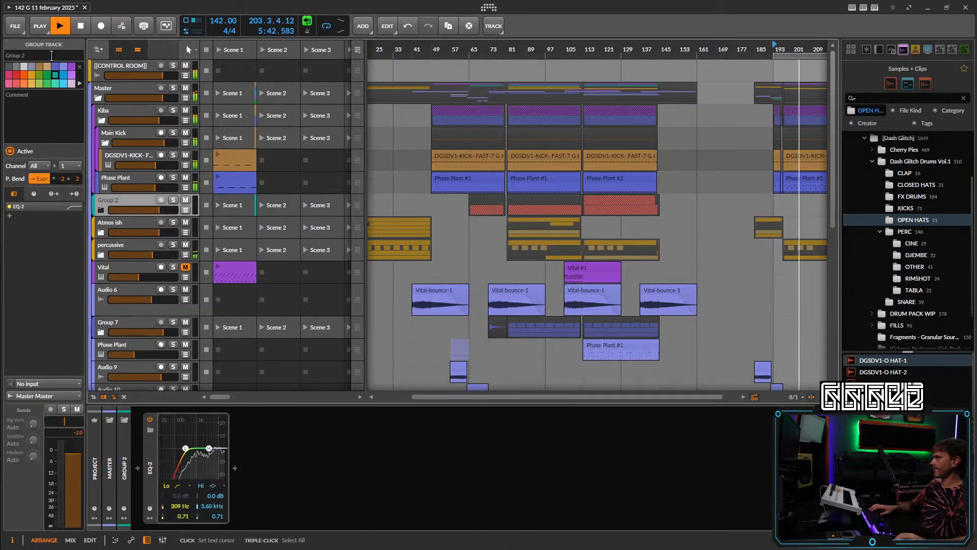
pyautogui.click(51, 55)
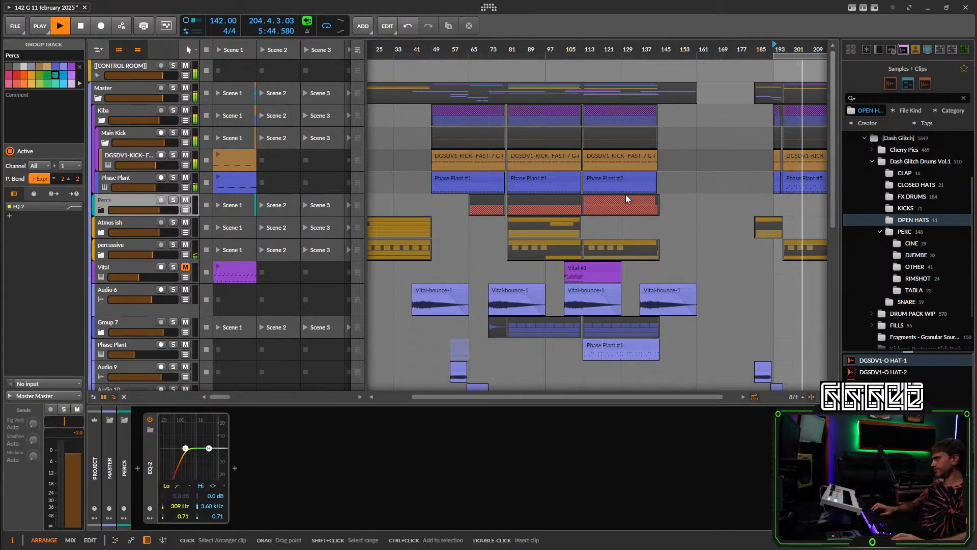
# Copy the 15-bar Percs group clip from bar 65 to bar 197 and play it from the drop.
pyautogui.scroll(-1, 679, 196)
pyautogui.hscroll(1, 679, 196)
pyautogui.scroll(2, 532, 200)
pyautogui.moveTo(433, 200); pyautogui.dragTo(741, 207)
pyautogui.scroll(2, 740, 201)
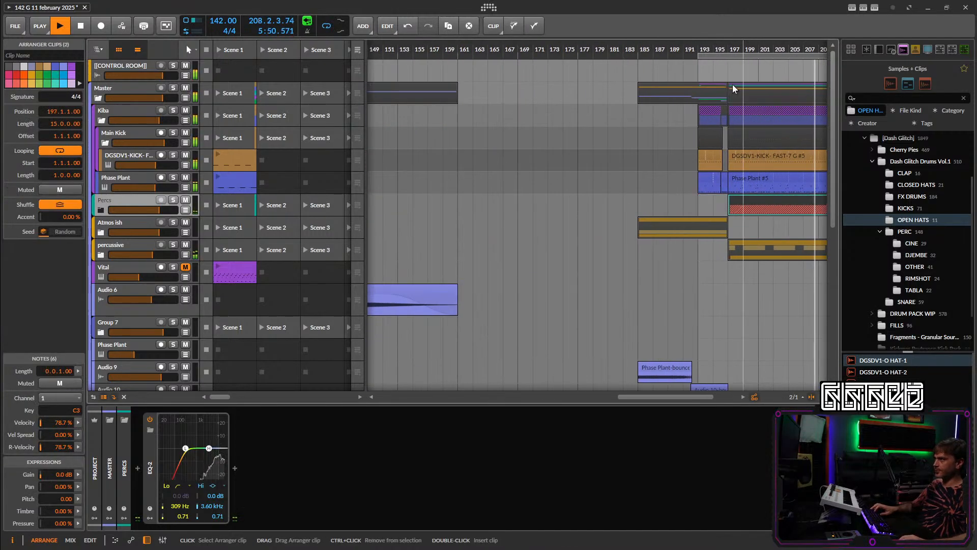
pyautogui.scroll(-3, 677, 204)
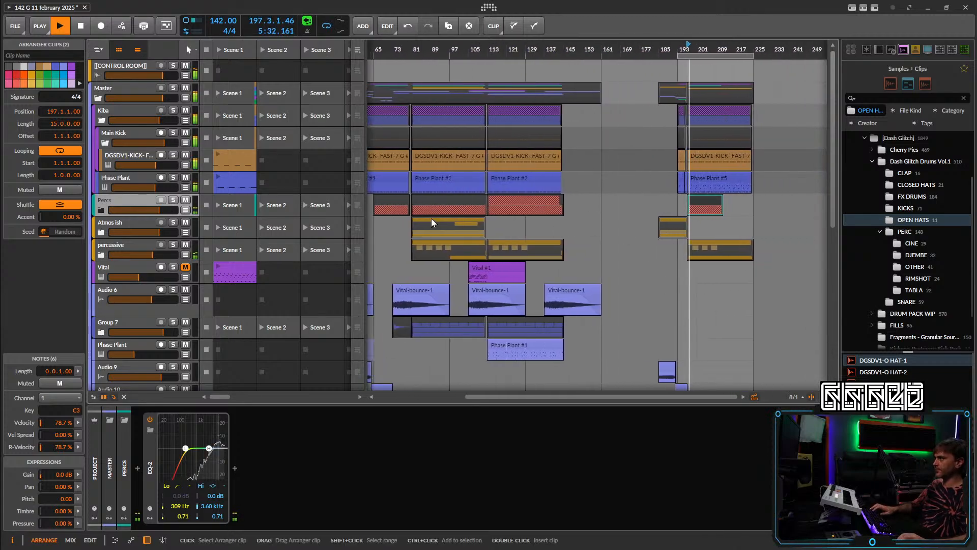
# Expand the Percs group, try copying its Group 1 clip from bar 113 to bar 193, and undo the copy.
pyautogui.click(101, 211)
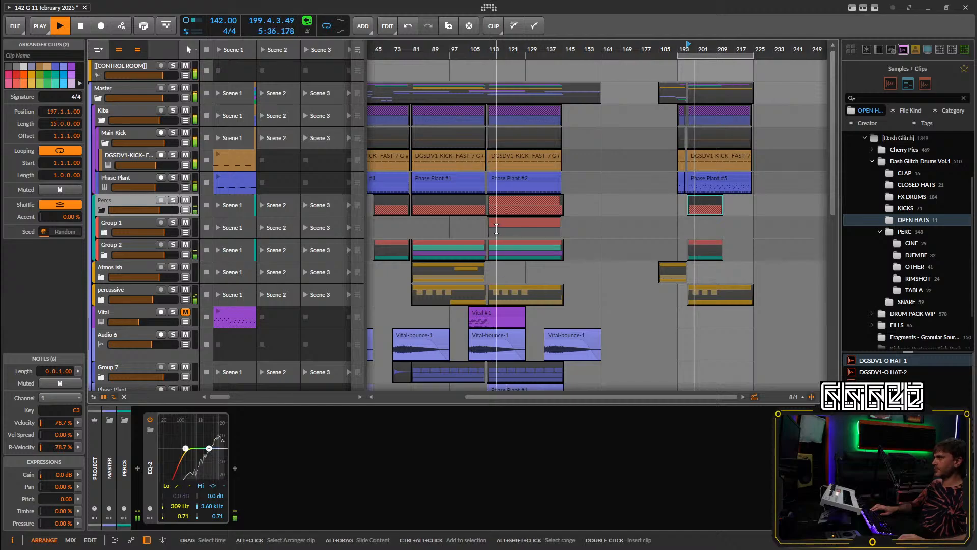
pyautogui.moveTo(504, 226); pyautogui.dragTo(697, 220)
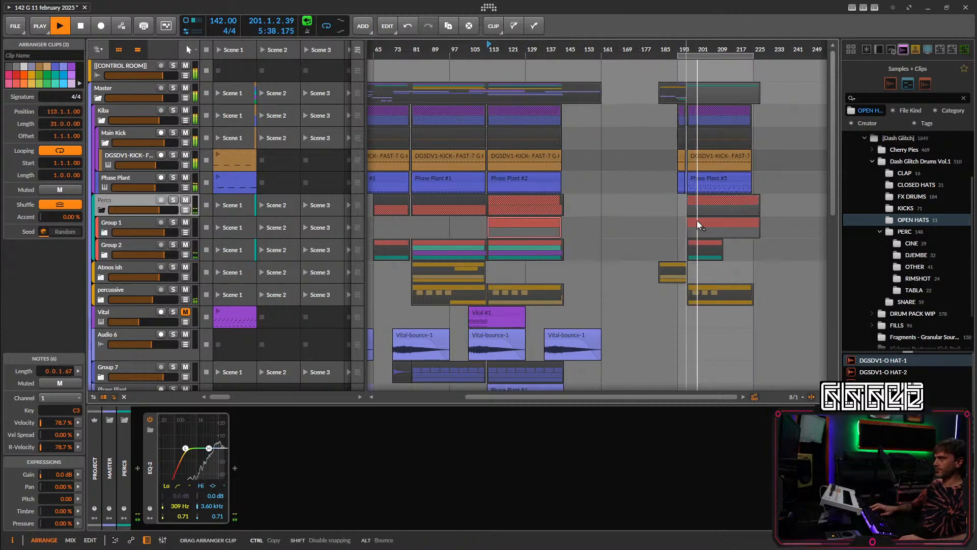
pyautogui.scroll(3, 697, 220)
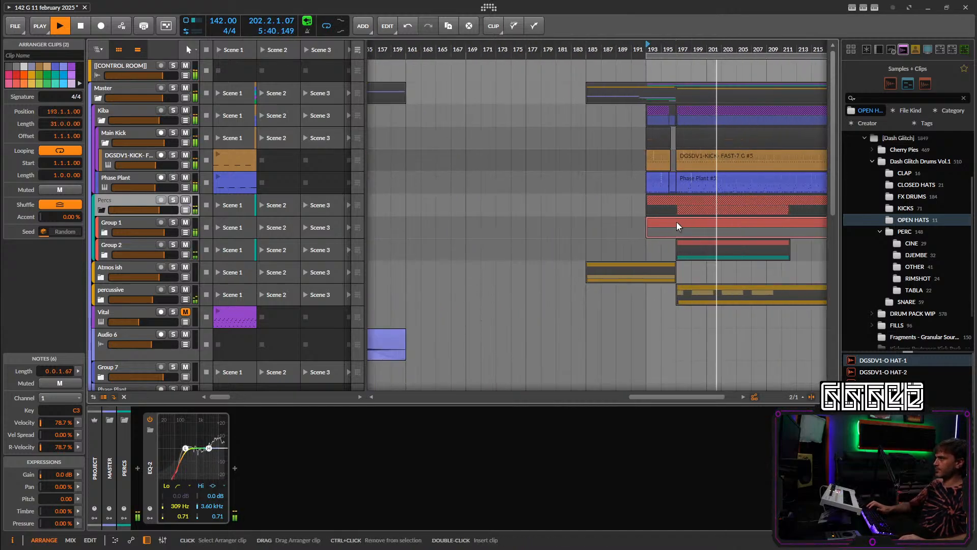
pyautogui.hotkey('ctrl', 'z')
# Copy the Group 2 clip inside Percs from bar 113 to bar 193.
pyautogui.scroll(-2, 675, 236)
pyautogui.moveTo(493, 250); pyautogui.dragTo(751, 252)
pyautogui.scroll(1, 751, 252)
pyautogui.scroll(4, 741, 262)
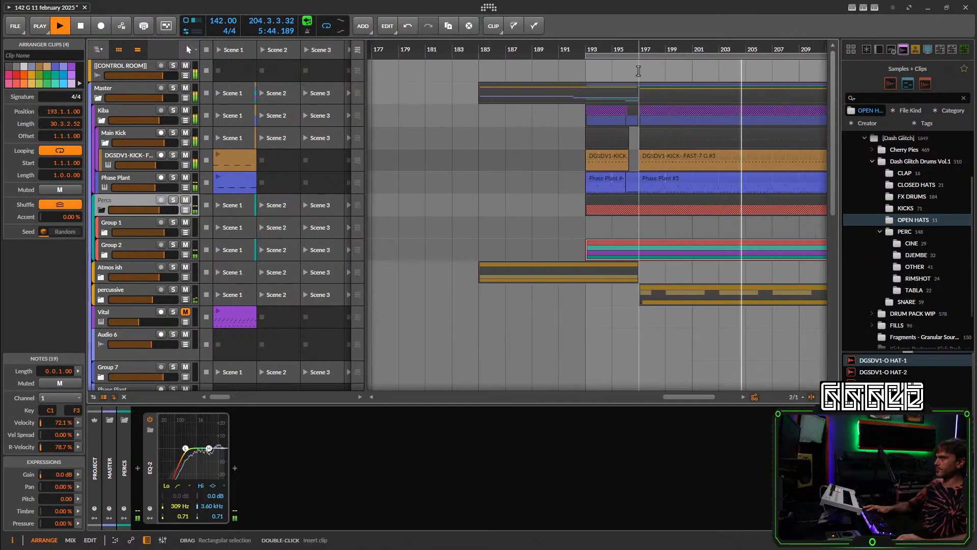
# Split the copied Group 2 clip at 196.3, delete the part before it and play from bar 196.
pyautogui.click(632, 255)
pyautogui.press('1')
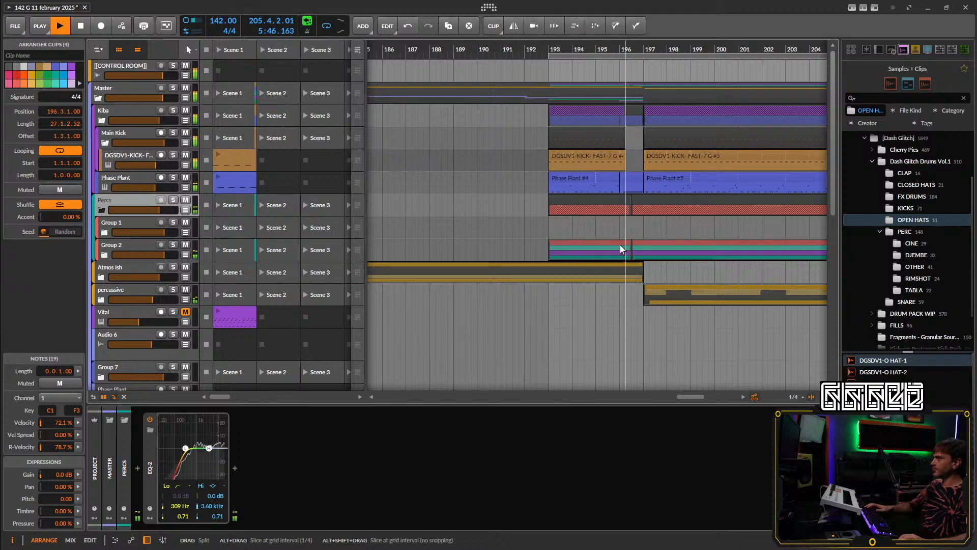
pyautogui.click(621, 248)
pyautogui.press('Delete')
pyautogui.click(627, 51)
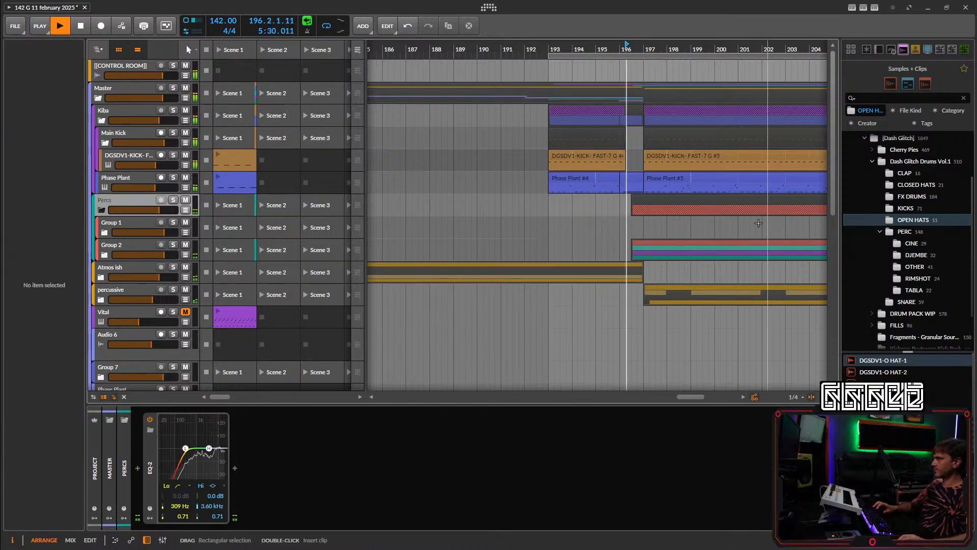
# Split the Group 2 clip at bar 197, delete the short piece before it and stop playback.
pyautogui.scroll(-2, 656, 251)
pyautogui.click(663, 249)
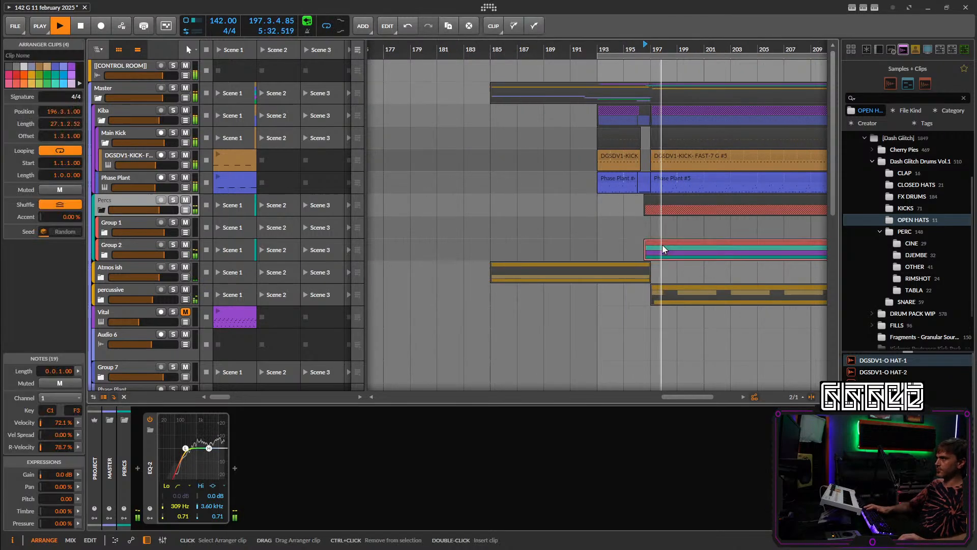
pyautogui.press('5')
pyautogui.click(651, 251)
pyautogui.press('1')
pyautogui.click(648, 248)
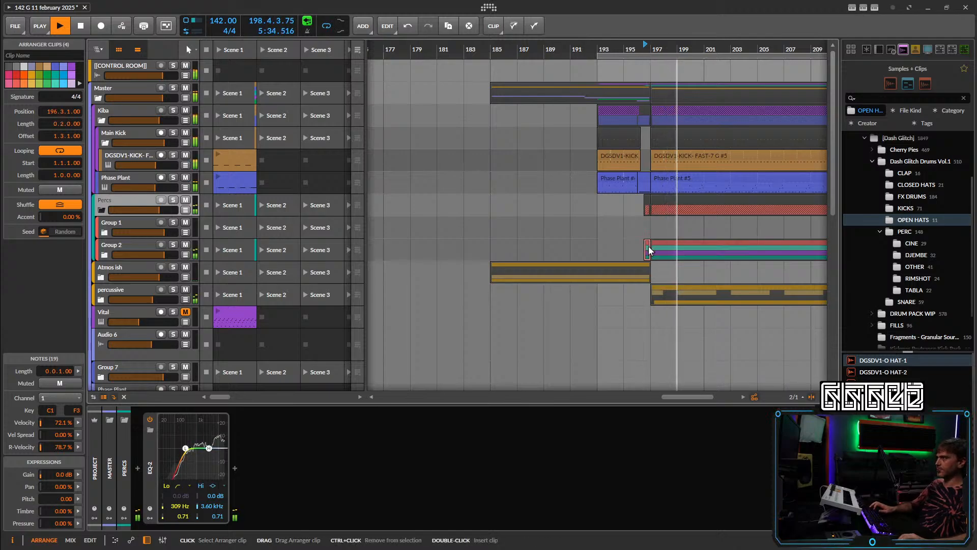
pyautogui.press('Delete')
pyautogui.press('space')
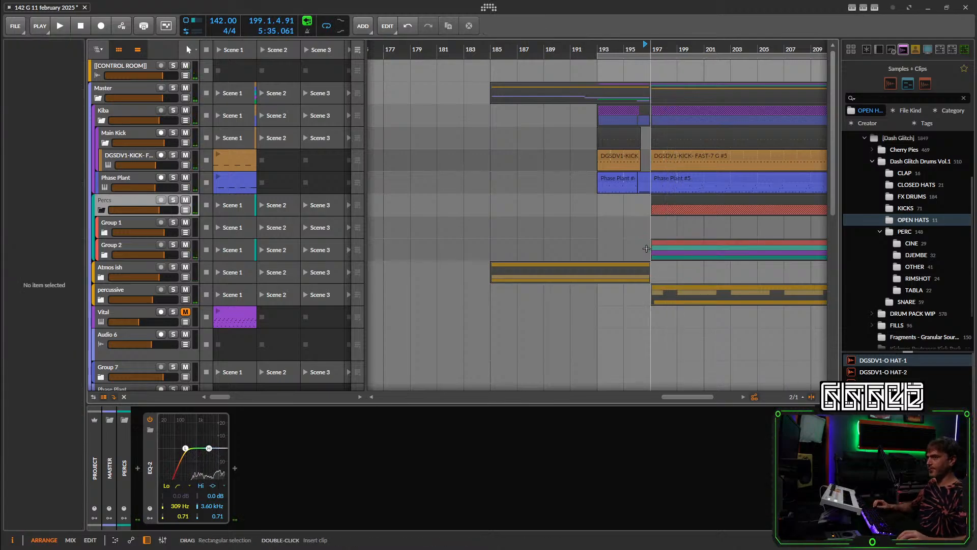
# Play the drop from bar 201 and bar 197 to check the percussion against the bassline.
pyautogui.click(685, 257)
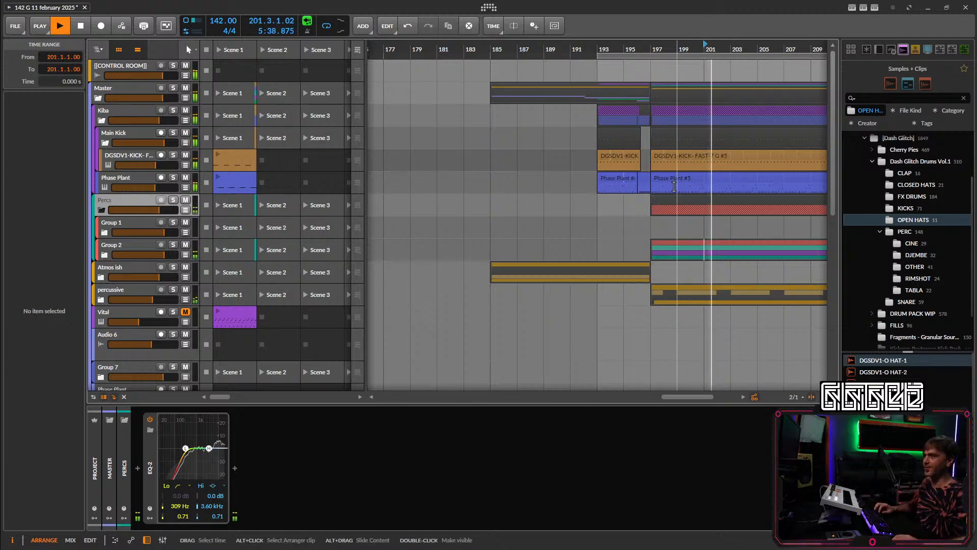
pyautogui.scroll(-3, 707, 222)
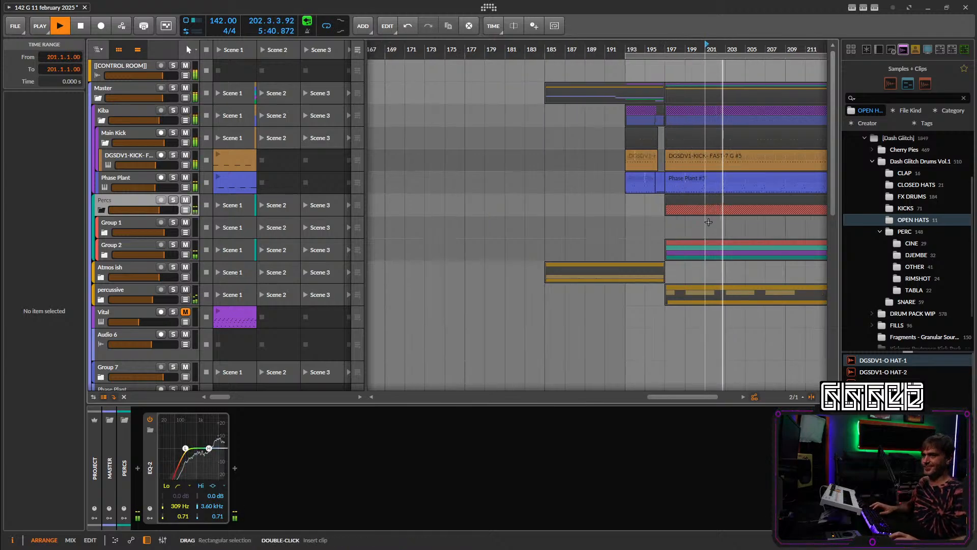
pyautogui.hscroll(4, 684, 226)
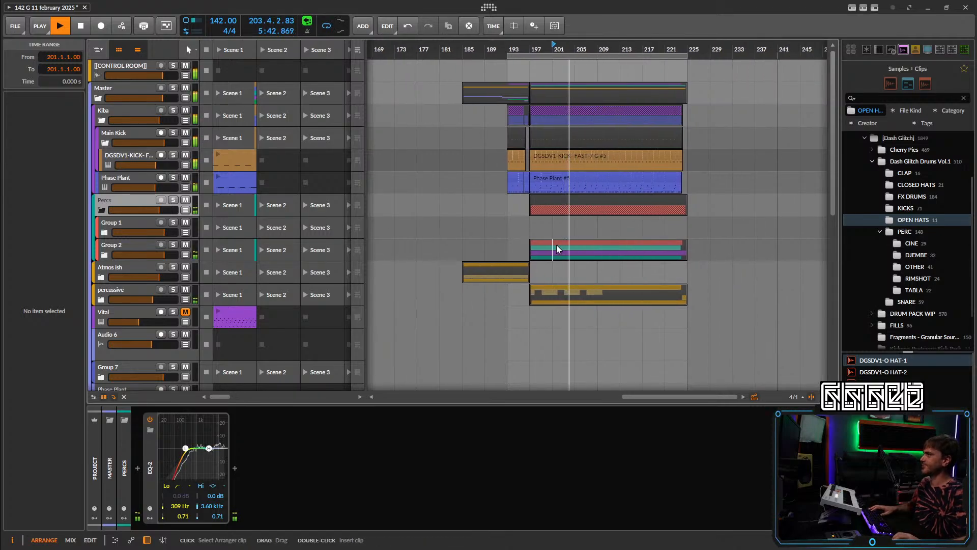
pyautogui.click(557, 248)
pyautogui.scroll(-2, 568, 202)
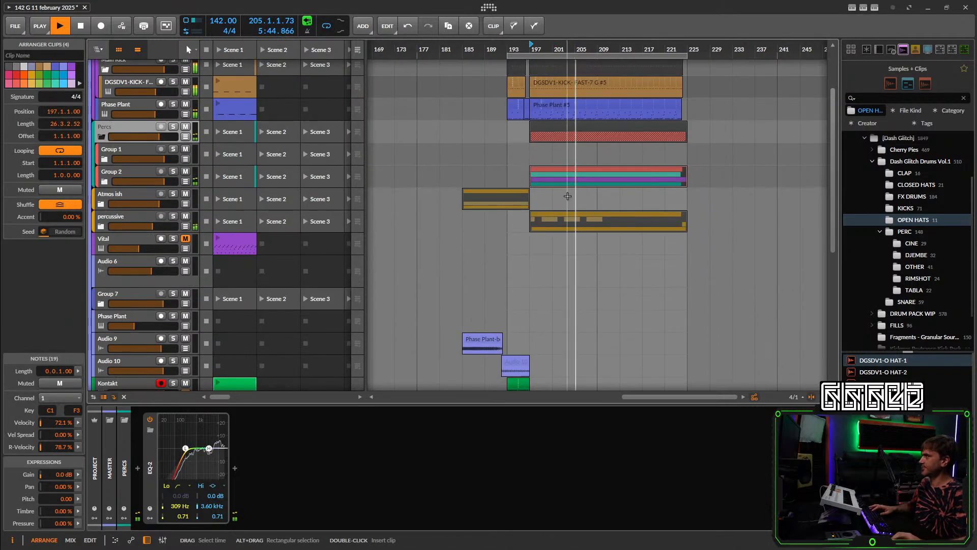
pyautogui.scroll(2, 535, 202)
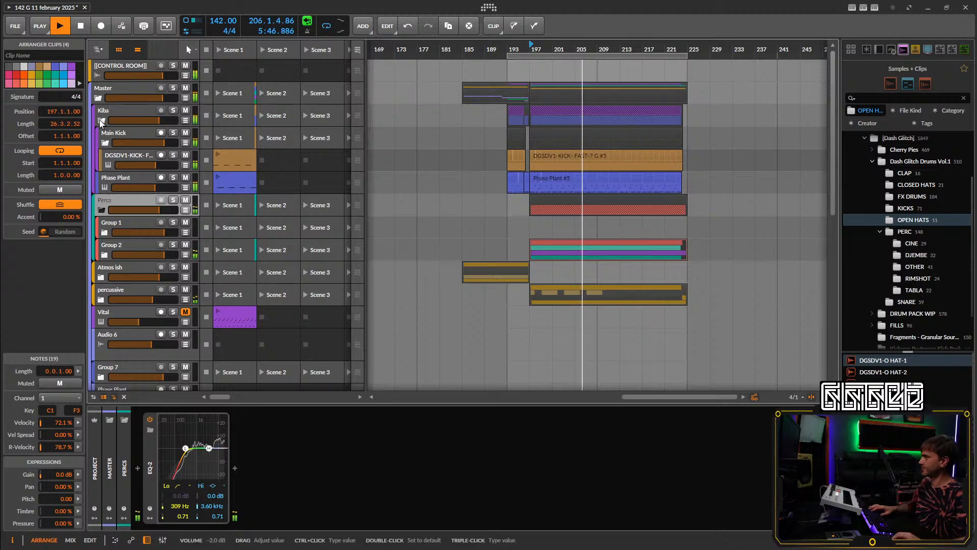
# Copy the Vital-bounce-1 clip on Audio 6 from bar 105 to bar 217.
pyautogui.scroll(-1, 458, 160)
pyautogui.hscroll(-1, 483, 201)
pyautogui.scroll(-3, 489, 229)
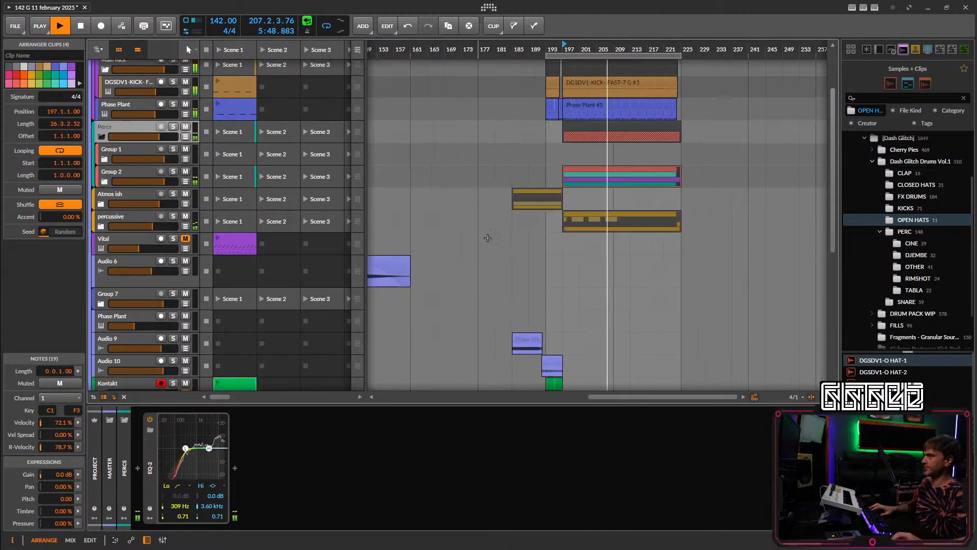
pyautogui.hscroll(-3, 529, 275)
pyautogui.click(483, 259)
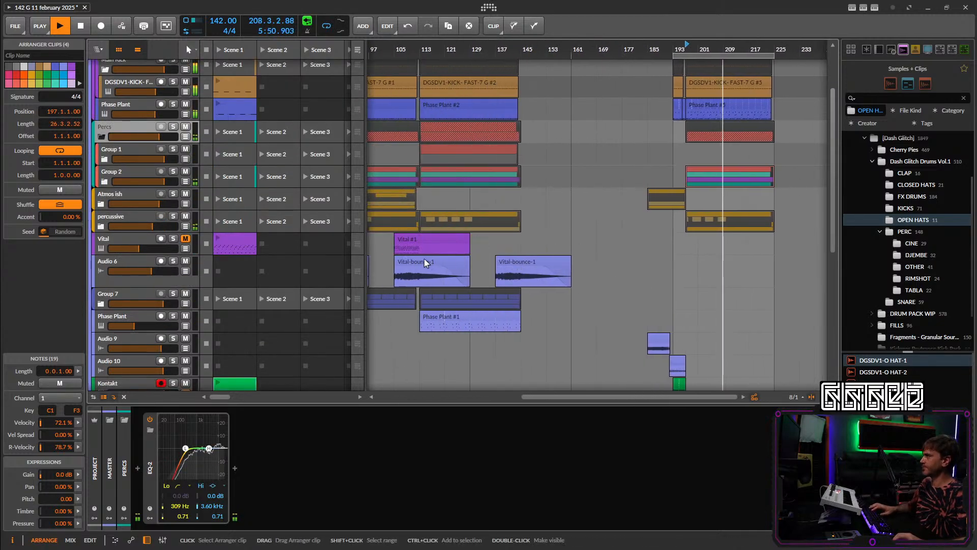
pyautogui.moveTo(424, 258); pyautogui.dragTo(783, 268)
pyautogui.hscroll(-1, 726, 283)
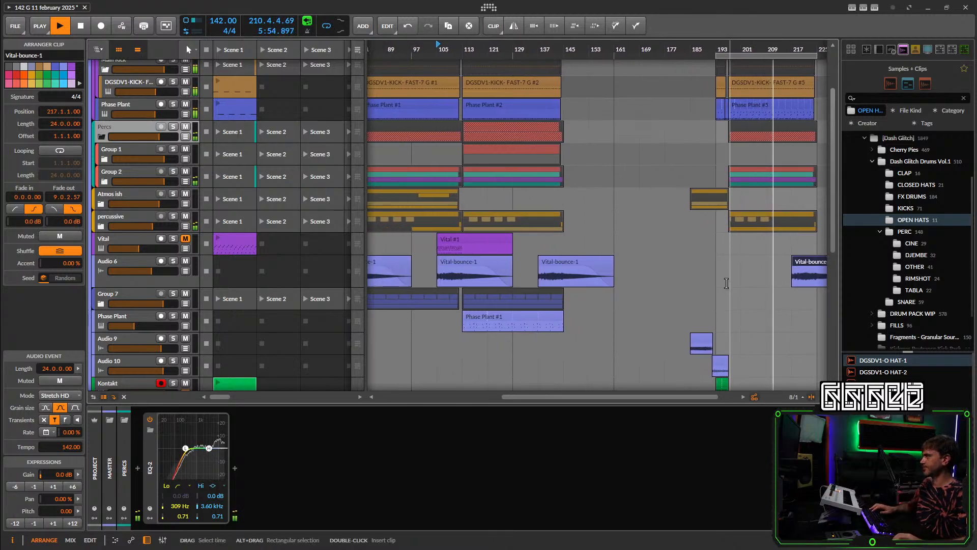
pyautogui.hscroll(2, 726, 283)
# Expand Group 7 and copy its Serum clips from bar 113 to bar 193.
pyautogui.click(99, 305)
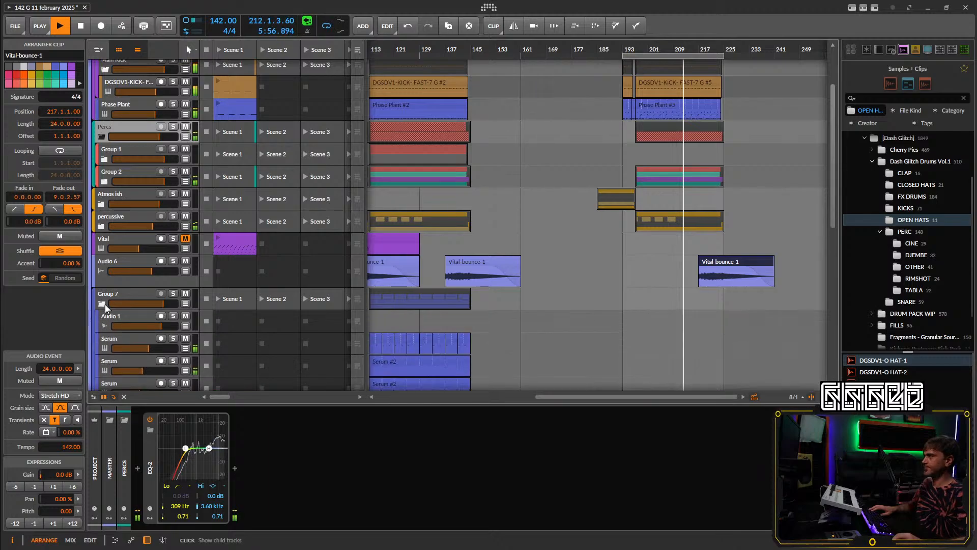
pyautogui.scroll(-3, 413, 291)
pyautogui.hscroll(-4, 605, 180)
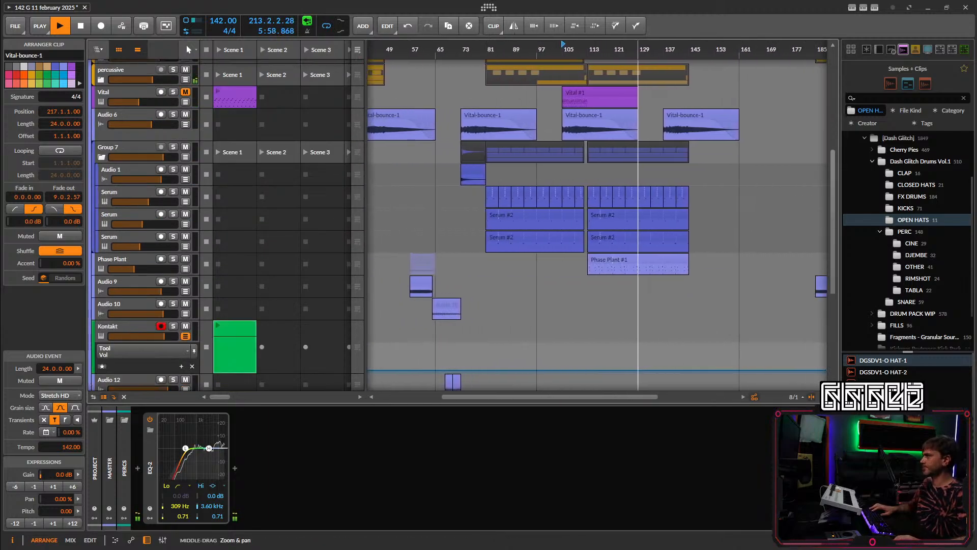
pyautogui.hscroll(3, 555, 156)
pyautogui.moveTo(447, 150); pyautogui.dragTo(701, 156)
pyautogui.scroll(3, 690, 155)
# Split the copied Group 7 clips at bar 197 and delete the part before it.
pyautogui.click(684, 149)
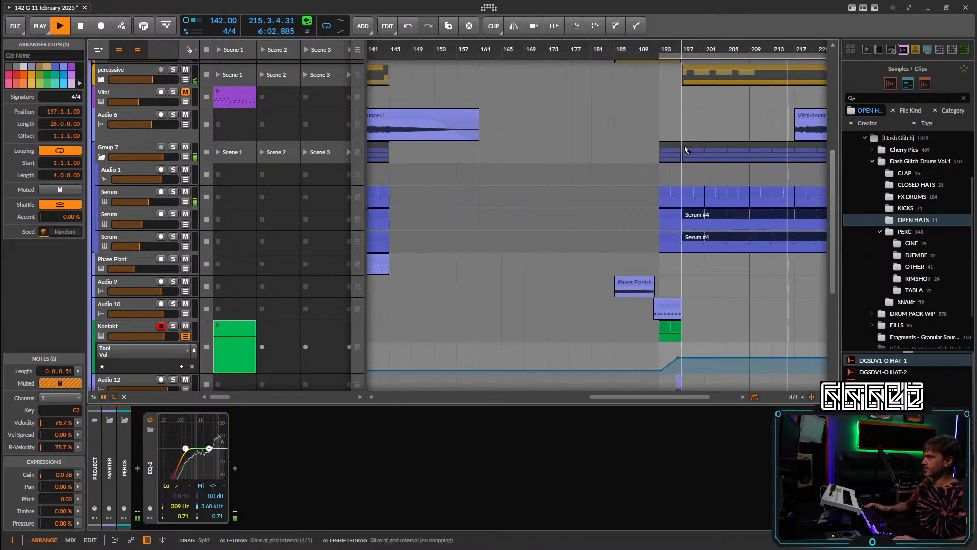
pyautogui.press('1')
pyautogui.click(673, 151)
pyautogui.press('Delete')
pyautogui.hscroll(4, 724, 182)
pyautogui.scroll(6, 612, 179)
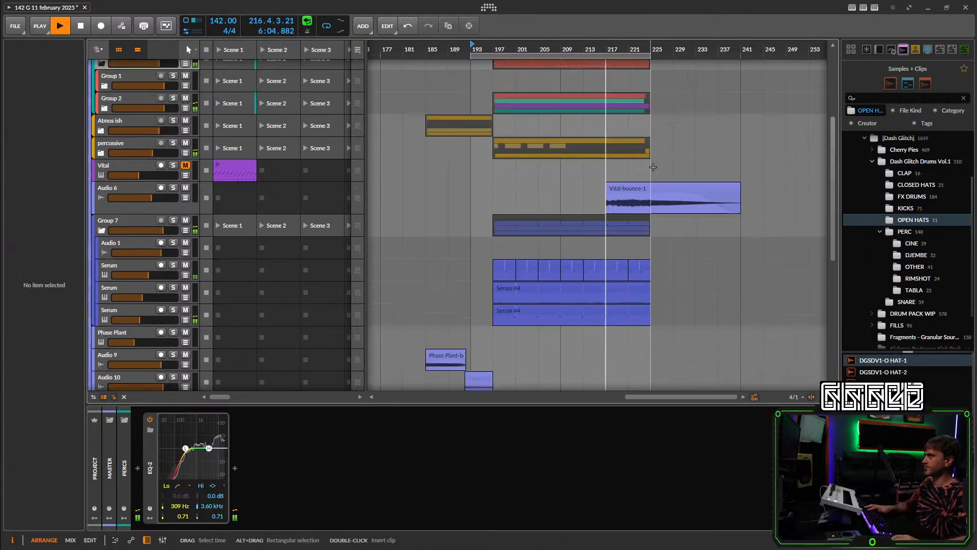
# Split the Percs clip at bar 224 and delete the remaining bar at its end.
pyautogui.scroll(5, 636, 204)
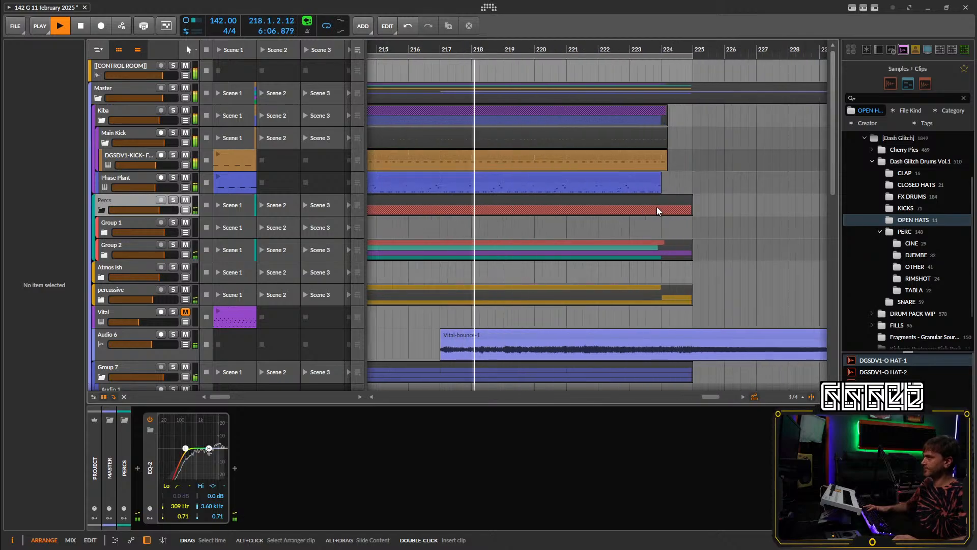
pyautogui.scroll(1, 658, 216)
pyautogui.press('5')
pyautogui.click(663, 208)
pyautogui.doubleClick(687, 210)
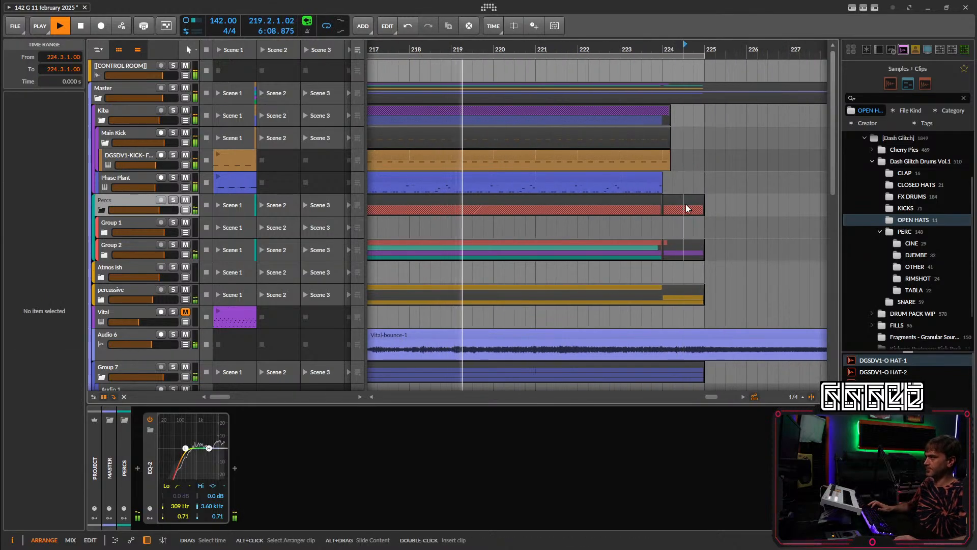
pyautogui.press('Delete')
# Split the Group 7 clips at bar 224 and delete the last bar.
pyautogui.scroll(-4, 693, 213)
pyautogui.press('5')
pyautogui.click(665, 225)
pyautogui.doubleClick(688, 226)
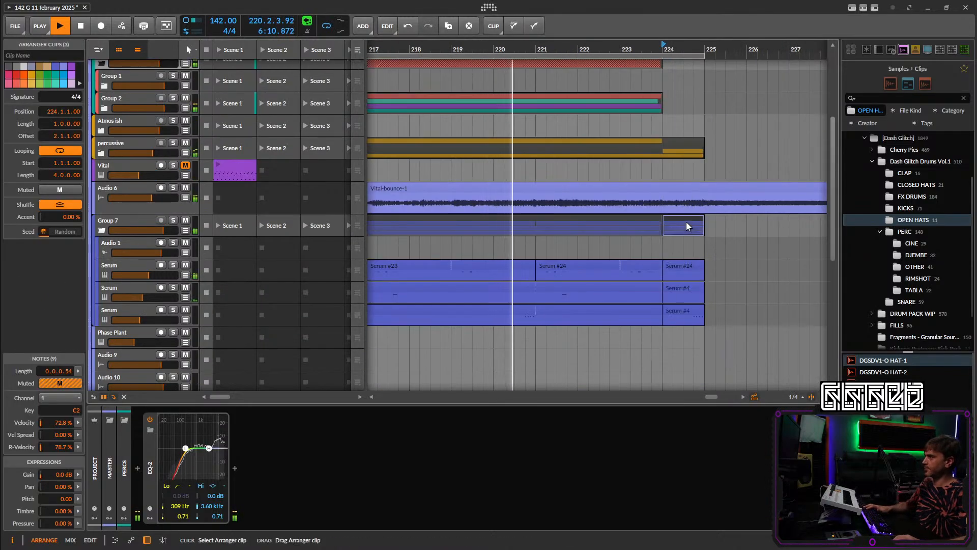
pyautogui.press('Delete')
pyautogui.scroll(-4, 687, 228)
pyautogui.scroll(4, 684, 232)
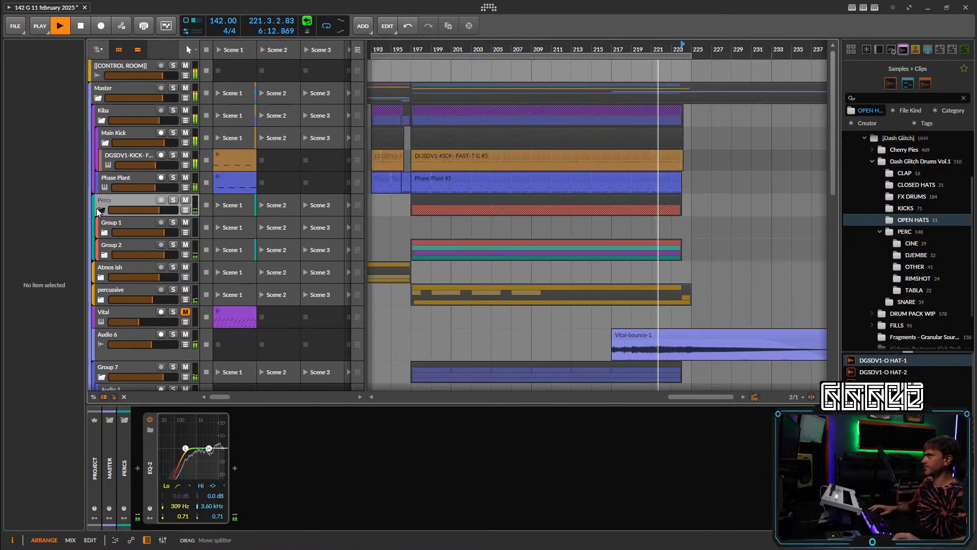
# Collapse the Percs, Main Kick and Kiba groups, and move the 32-bar loop region to start at bar 225.
pyautogui.click(100, 210)
pyautogui.click(105, 144)
pyautogui.click(102, 121)
pyautogui.scroll(-4, 428, 148)
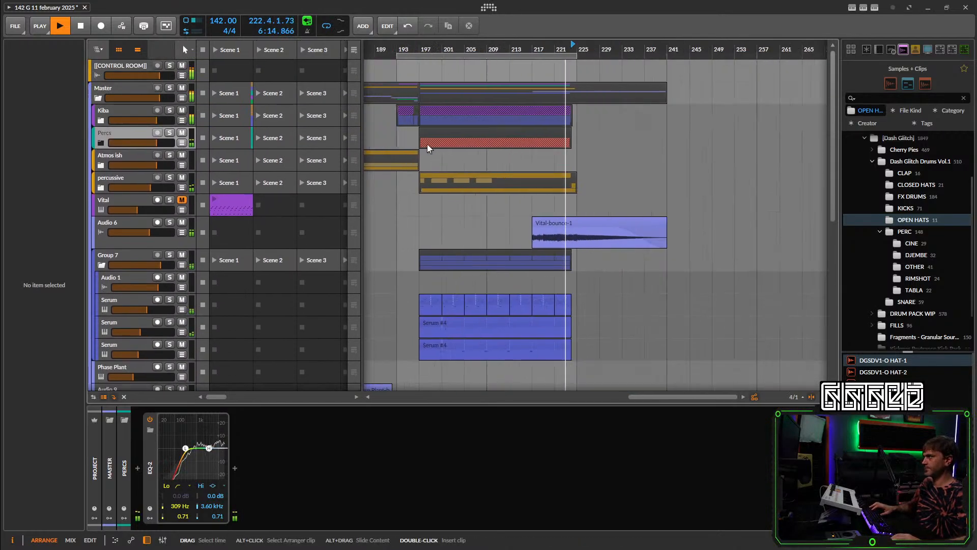
pyautogui.scroll(3, 527, 132)
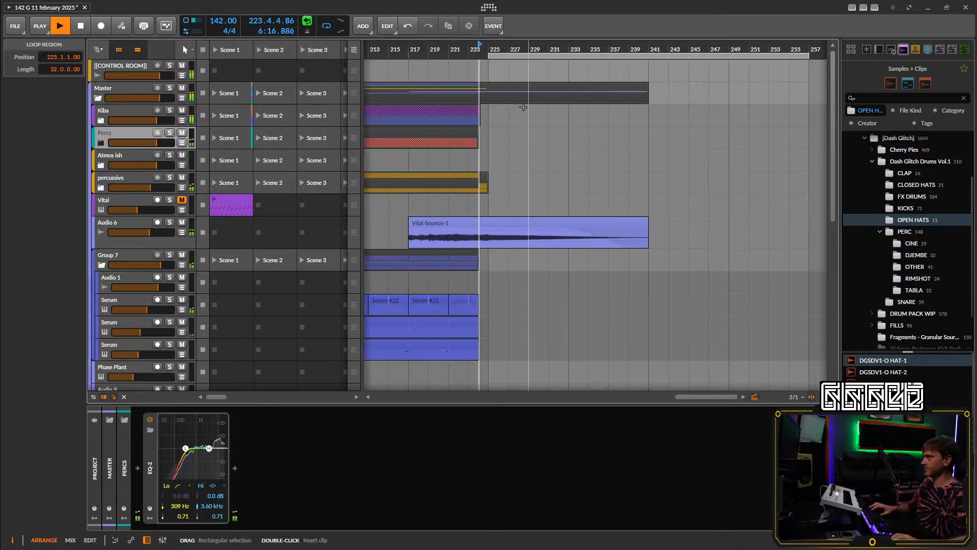
# Expand the Kiba group and copy the Main Kick clip from bar 113 to bar 225.
pyautogui.moveTo(529, 146); pyautogui.dragTo(659, 147)
pyautogui.scroll(-3, 574, 143)
pyautogui.scroll(3, 575, 145)
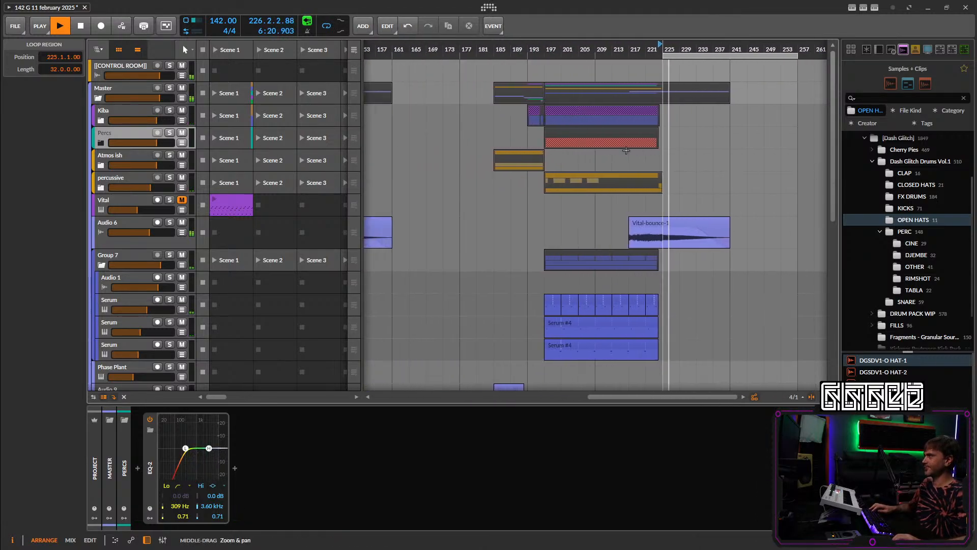
pyautogui.scroll(-6, 626, 150)
pyautogui.moveTo(415, 166); pyautogui.dragTo(466, 129)
pyautogui.click(466, 129)
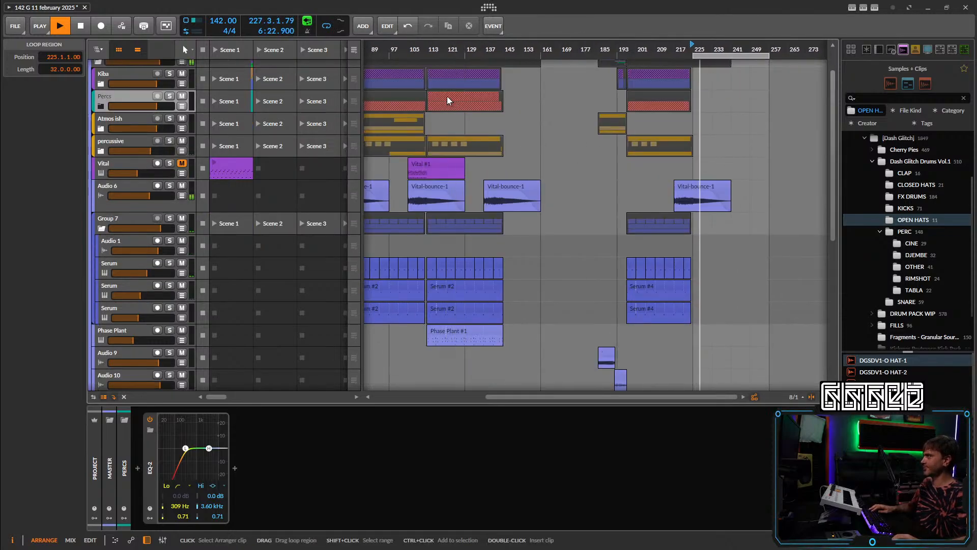
pyautogui.scroll(2, 117, 127)
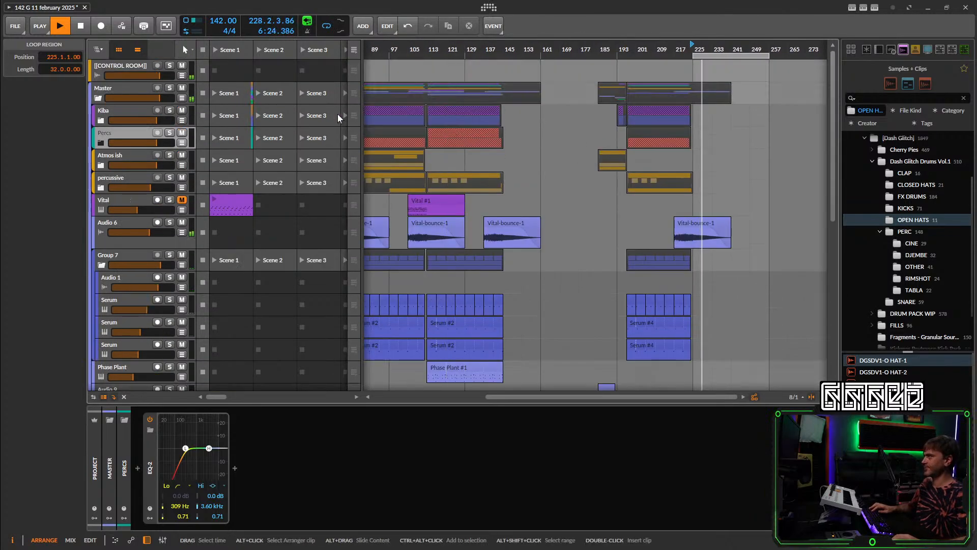
pyautogui.click(102, 121)
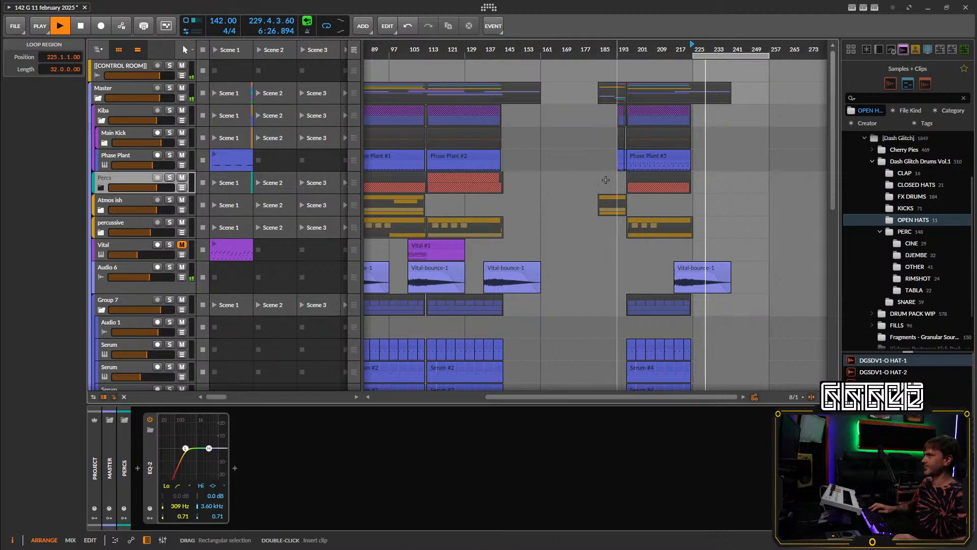
pyautogui.moveTo(444, 137); pyautogui.dragTo(707, 135)
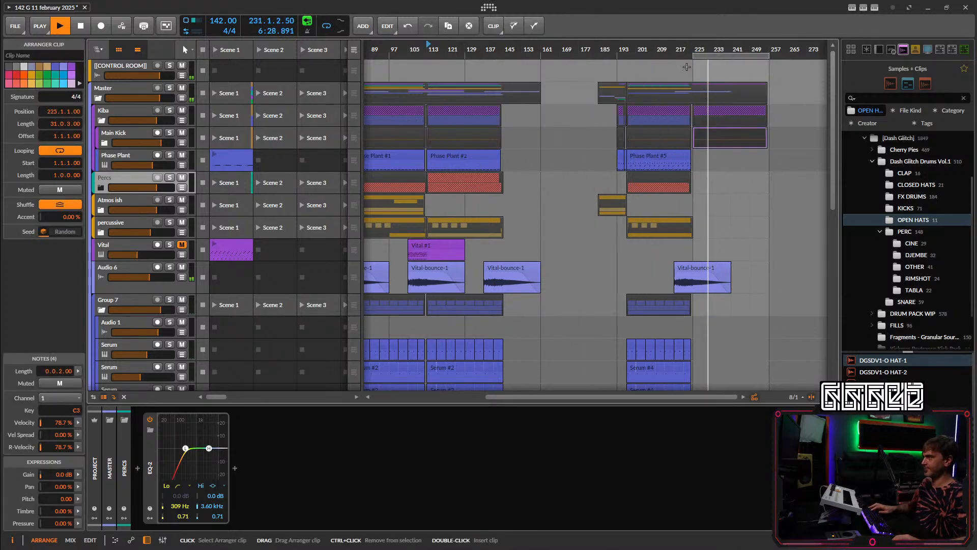
# Colour the Phase Plant bassline clip at bar 197 green and copy it to bar 225 with a 32-bar length.
pyautogui.click(661, 50)
pyautogui.click(676, 157)
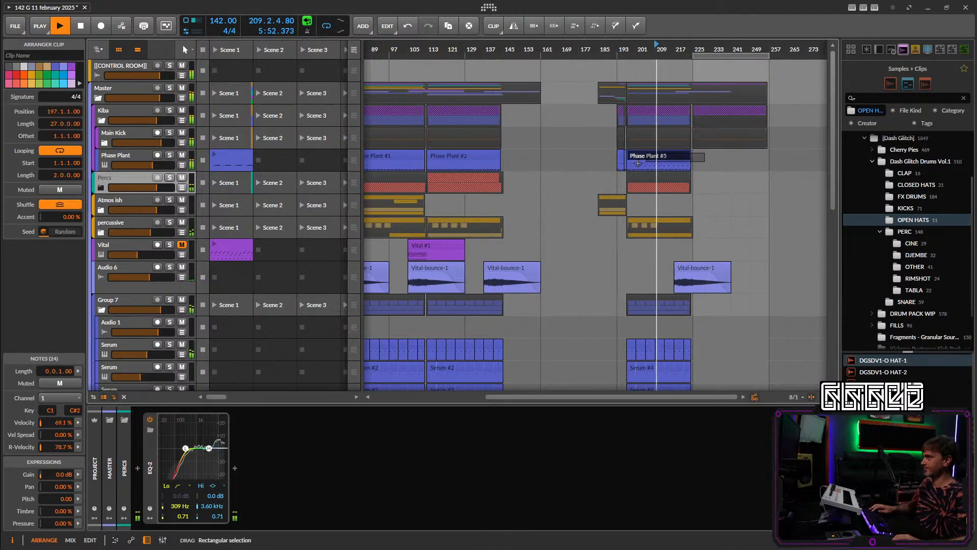
pyautogui.click(46, 83)
pyautogui.moveTo(676, 158); pyautogui.dragTo(794, 173)
pyautogui.scroll(3, 749, 159)
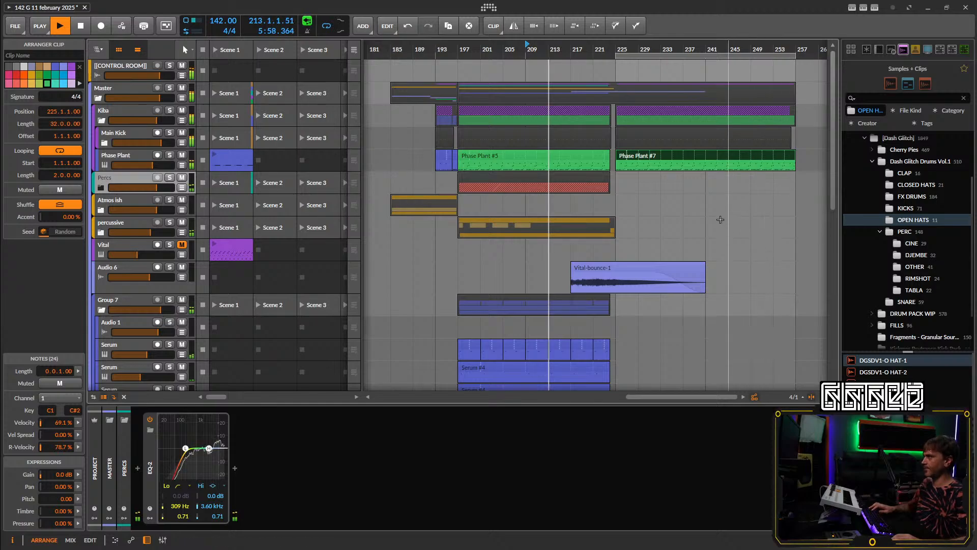
# Copy the Percs group clips from bar 113 to bar 225.
pyautogui.scroll(-2, 693, 218)
pyautogui.scroll(-2, 541, 193)
pyautogui.scroll(-2, 467, 186)
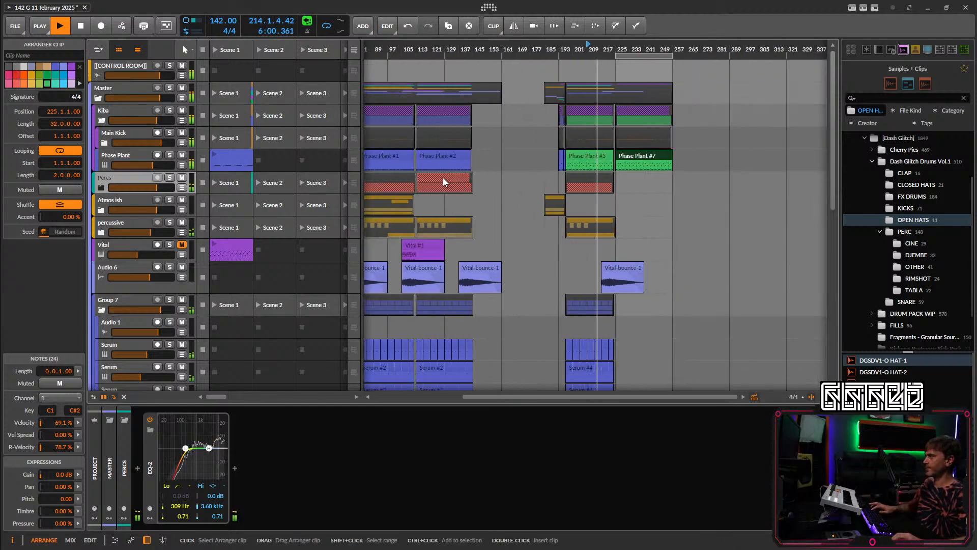
pyautogui.moveTo(446, 182); pyautogui.dragTo(645, 186)
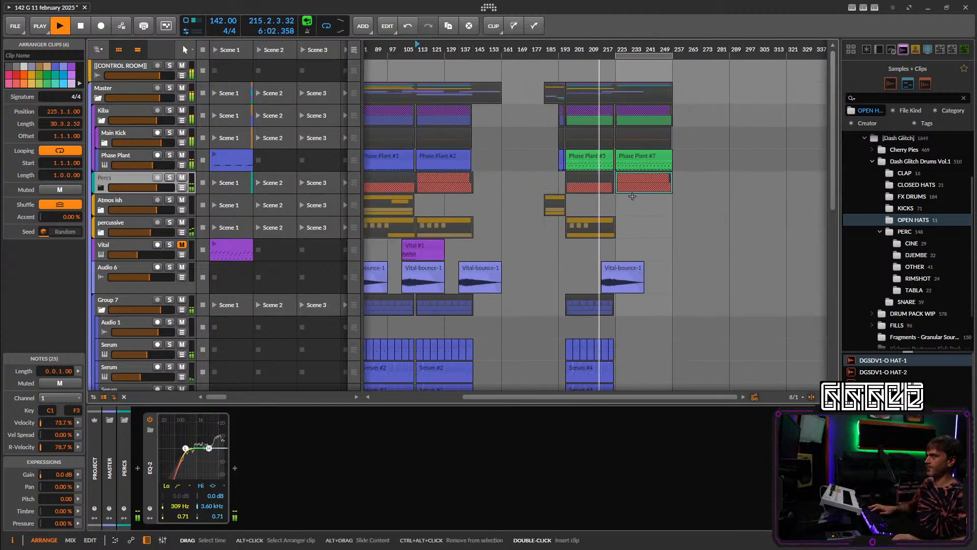
# Collapse the Kiba group and Group 7, and hide the Kontakt track's automation lane.
pyautogui.scroll(-3, 632, 203)
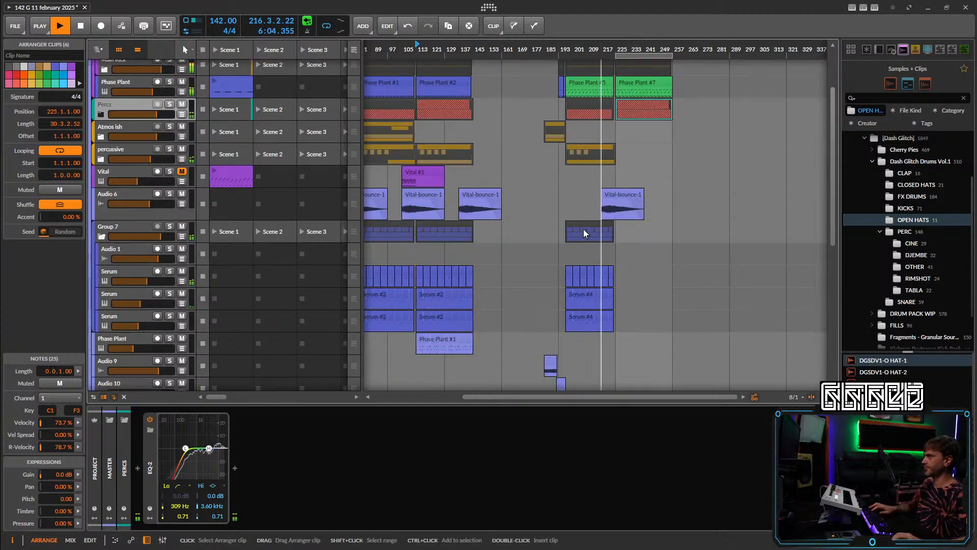
pyautogui.scroll(4, 606, 235)
pyautogui.scroll(2, 672, 239)
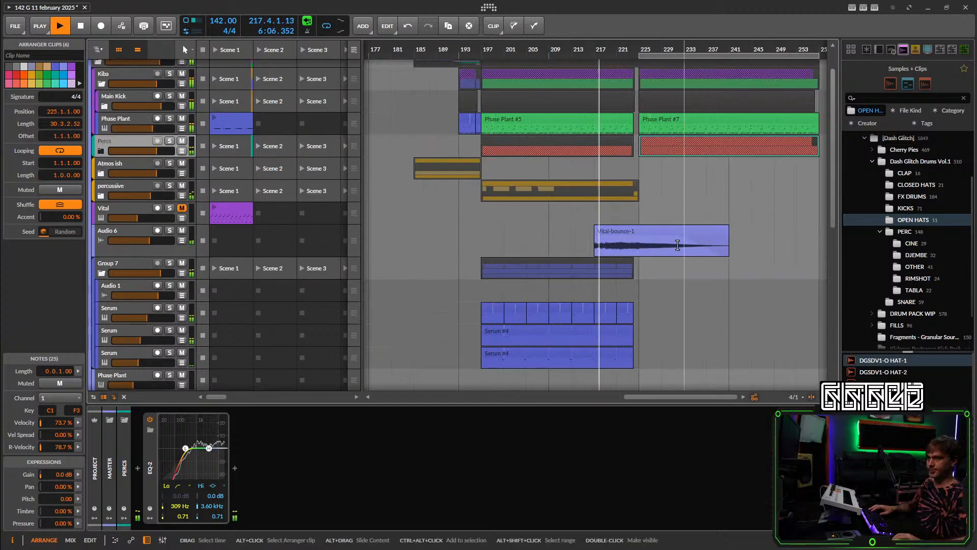
pyautogui.scroll(2, 684, 247)
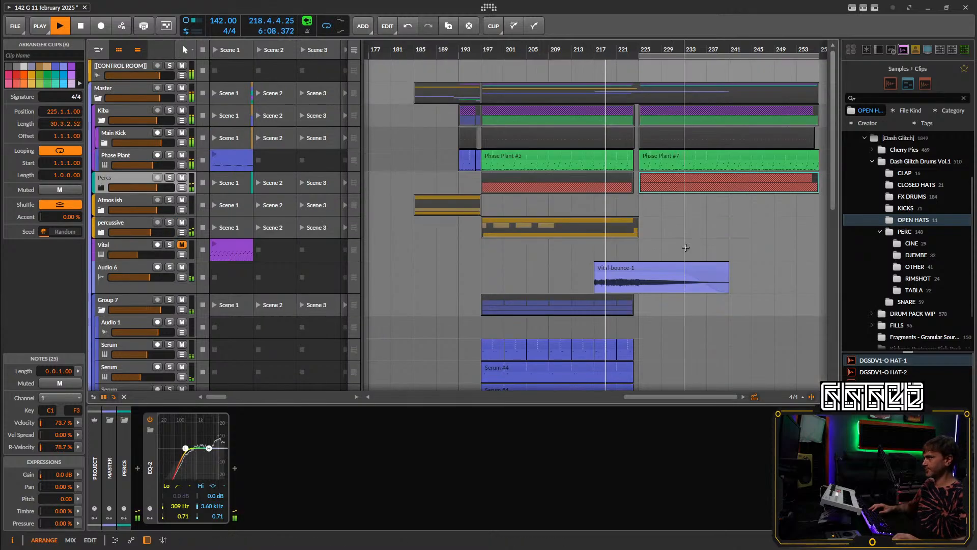
pyautogui.click(102, 120)
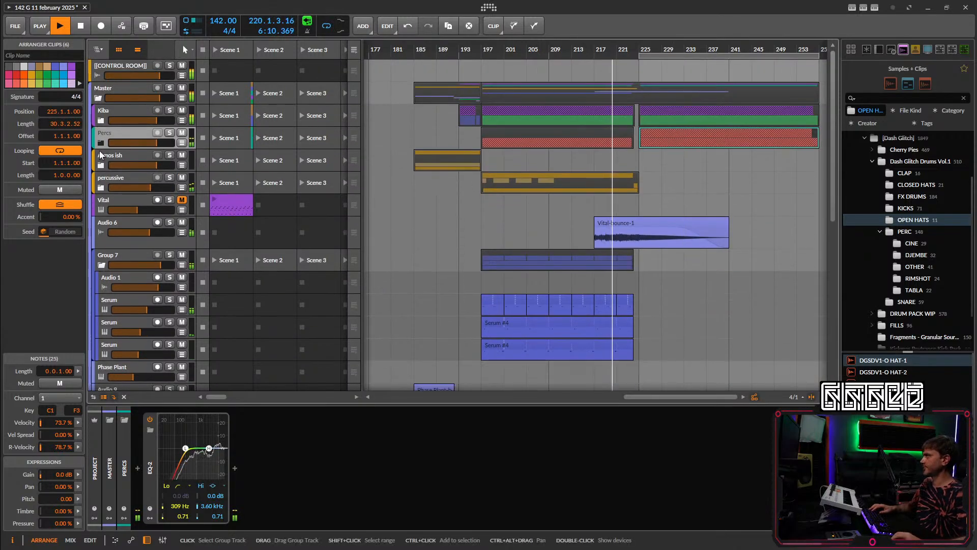
pyautogui.click(98, 98)
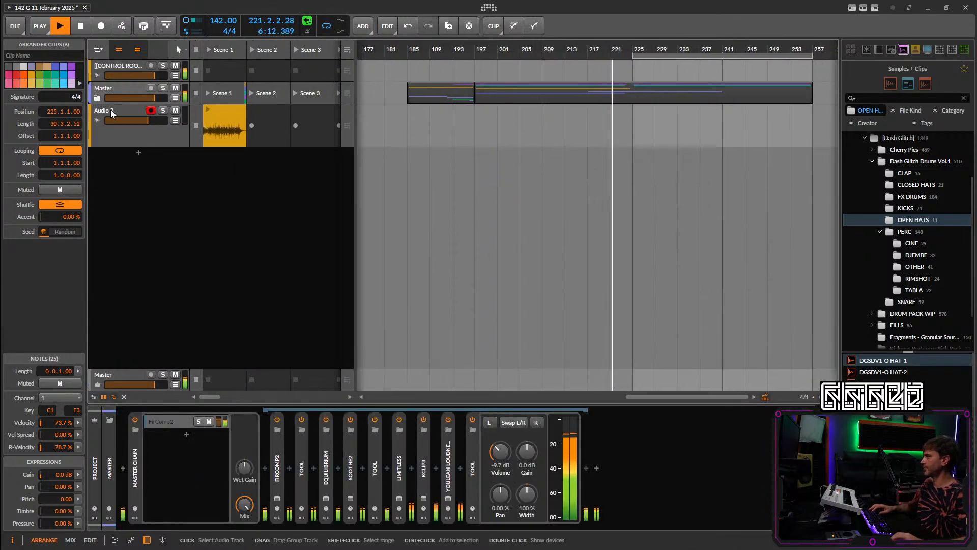
pyautogui.click(98, 98)
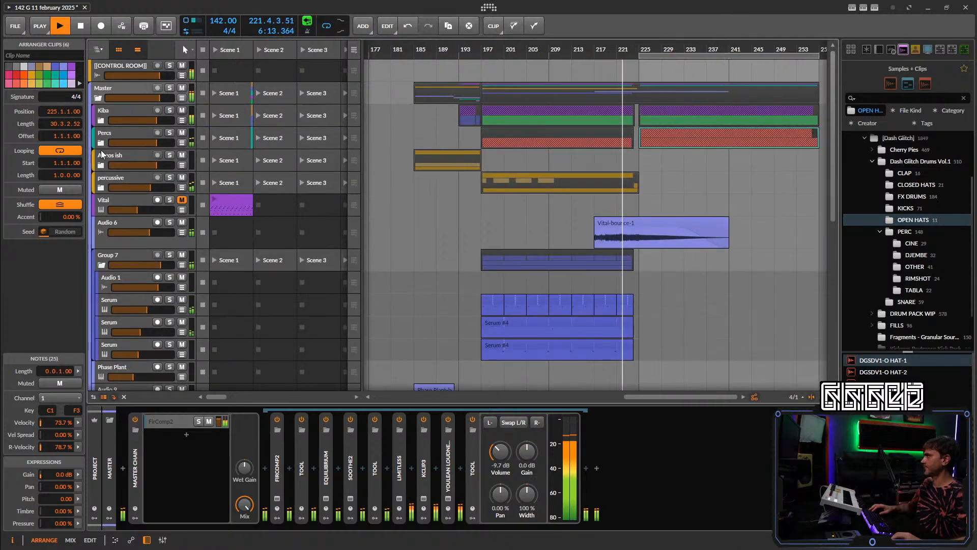
pyautogui.click(102, 266)
pyautogui.scroll(-3, 628, 254)
pyautogui.moveTo(685, 257); pyautogui.dragTo(630, 220)
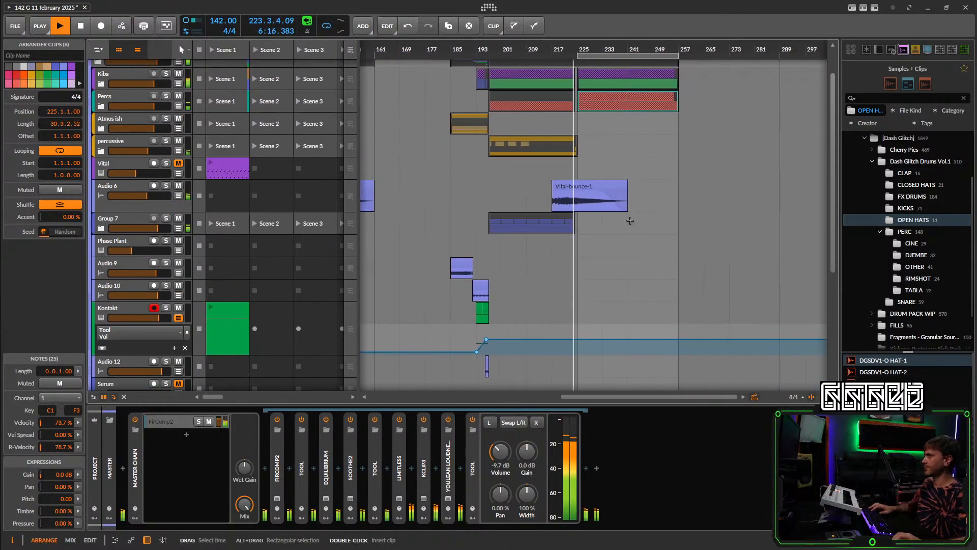
pyautogui.scroll(1, 630, 220)
pyautogui.scroll(1, 625, 219)
pyautogui.scroll(-1, 632, 224)
pyautogui.scroll(1, 606, 229)
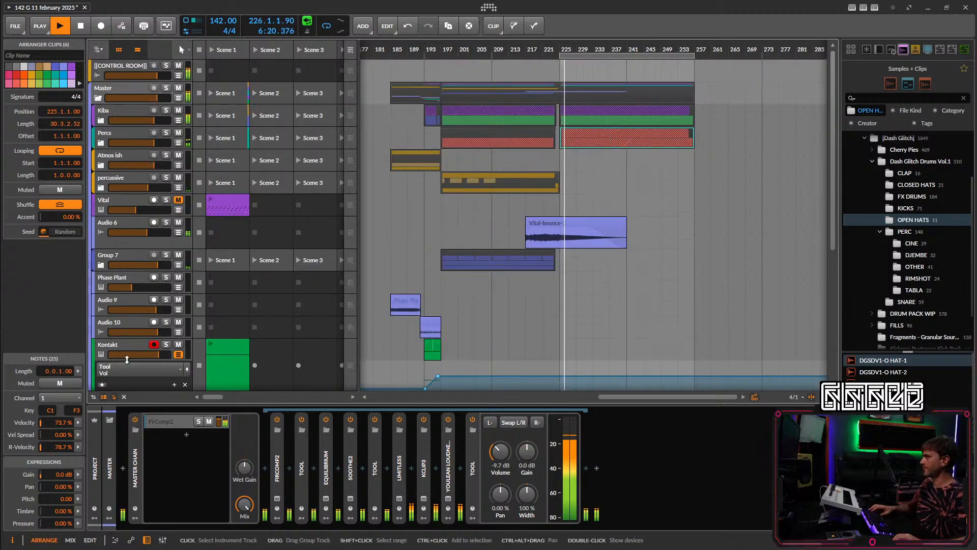
pyautogui.click(178, 354)
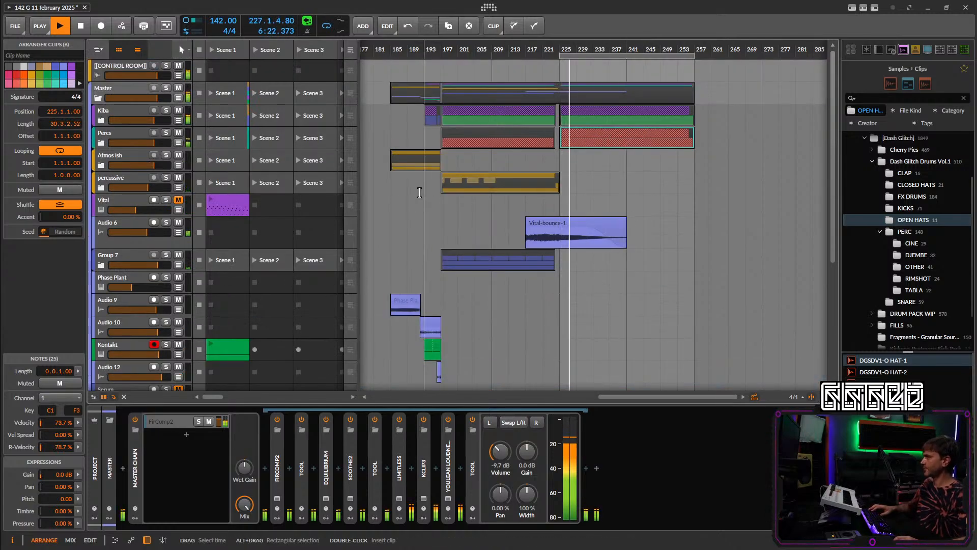
# Lower the envelope sustain of the DGSDV1-O HAT-1 Sampler in the Percs group's Group 1, replay from about bar 221 and collapse Percs.
pyautogui.click(100, 143)
pyautogui.click(105, 166)
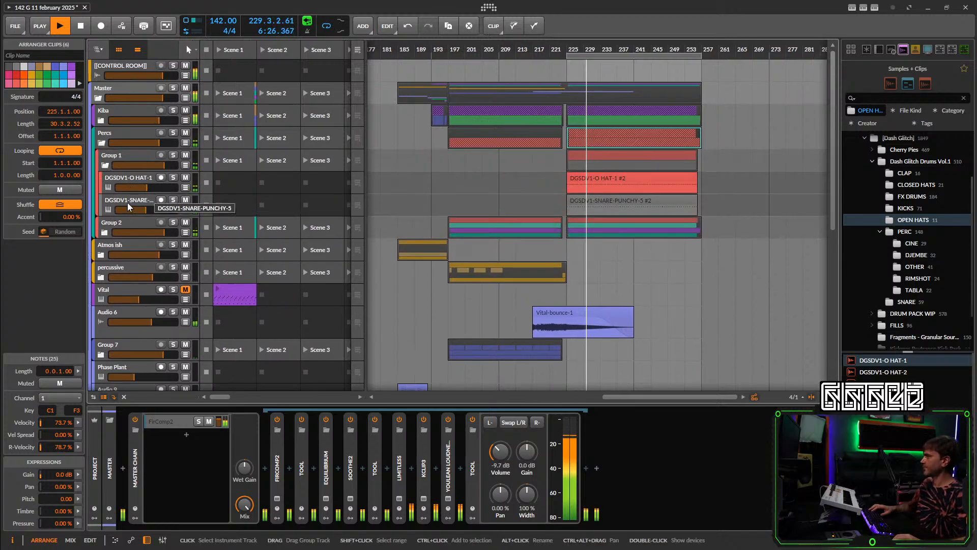
pyautogui.click(127, 184)
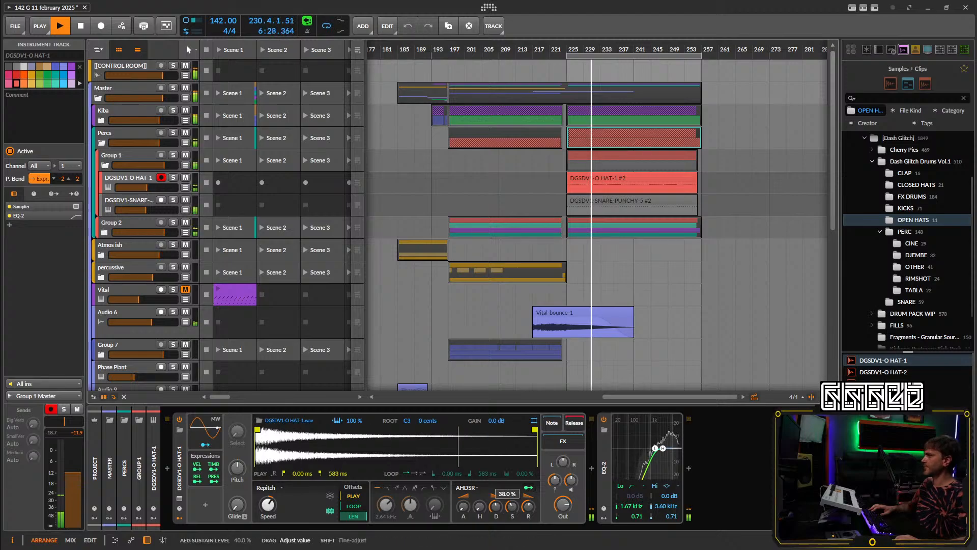
pyautogui.moveTo(512, 506); pyautogui.dragTo(494, 505)
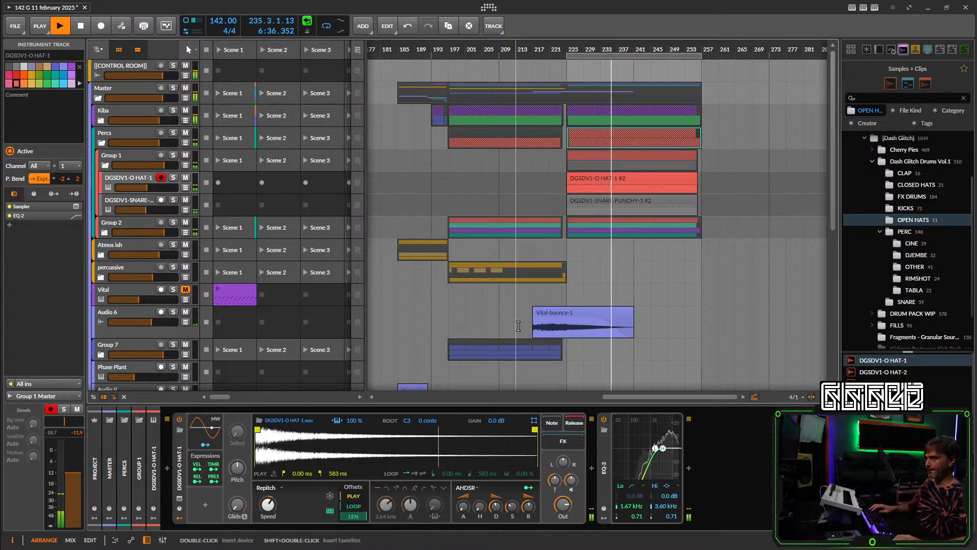
pyautogui.click(551, 53)
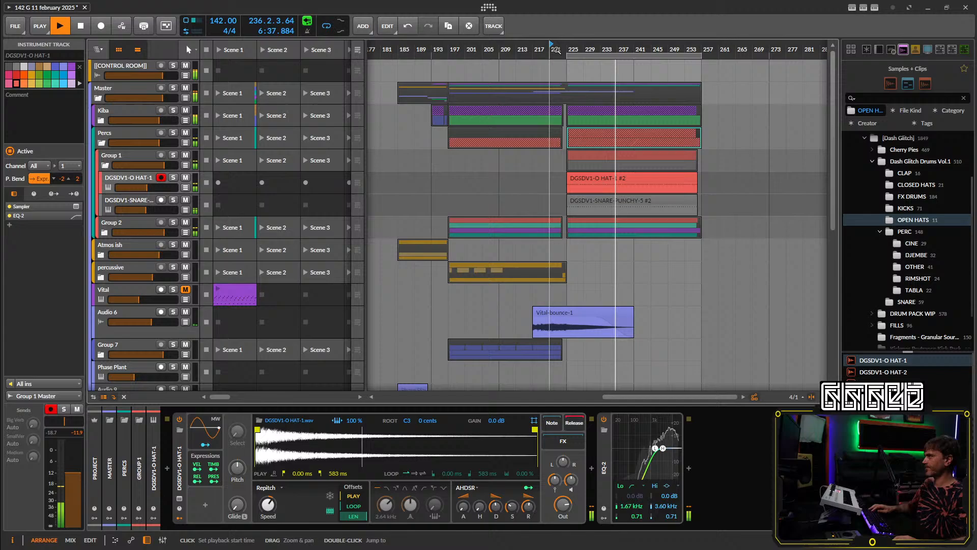
pyautogui.click(101, 139)
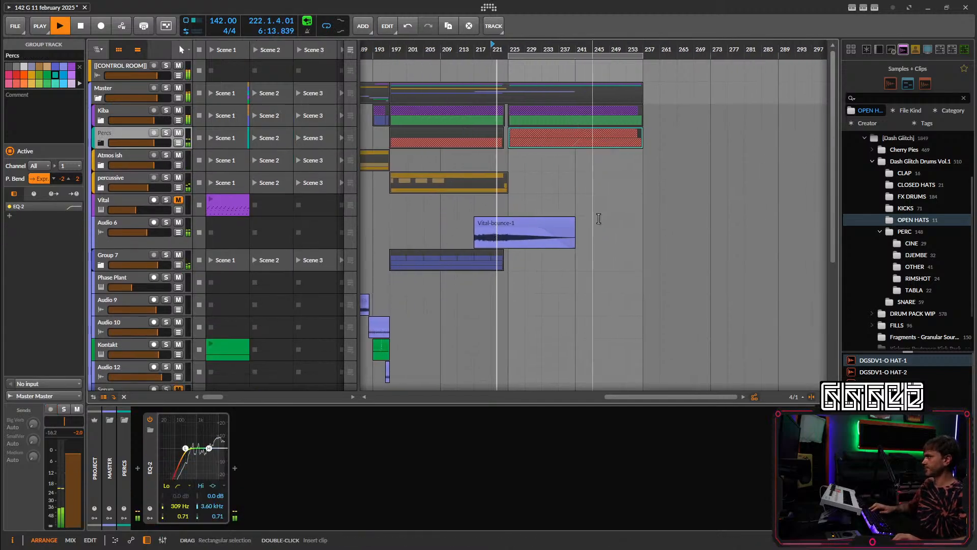
# Add a new instrument track loaded with Phase Plant at the end of the track list.
pyautogui.scroll(-5, 598, 219)
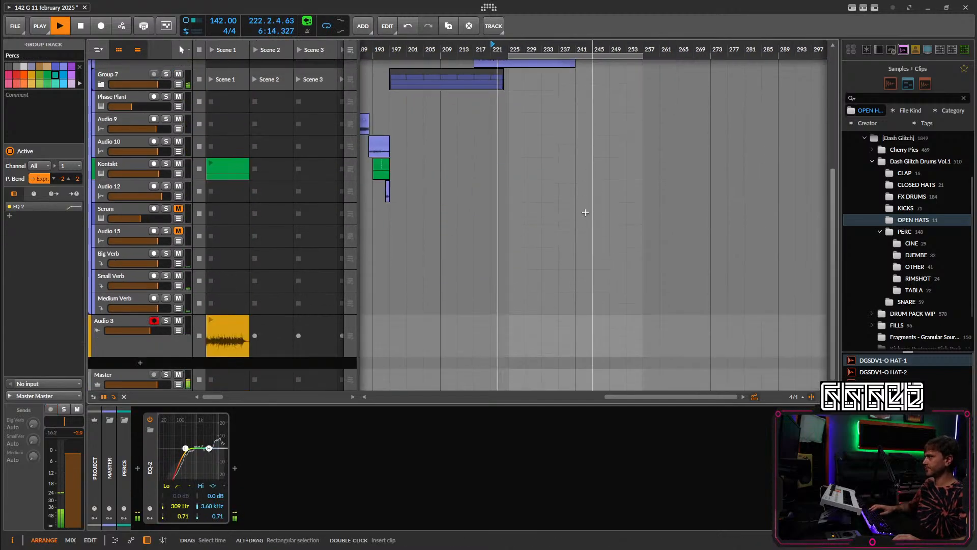
pyautogui.click(139, 364)
pyautogui.write('pha')
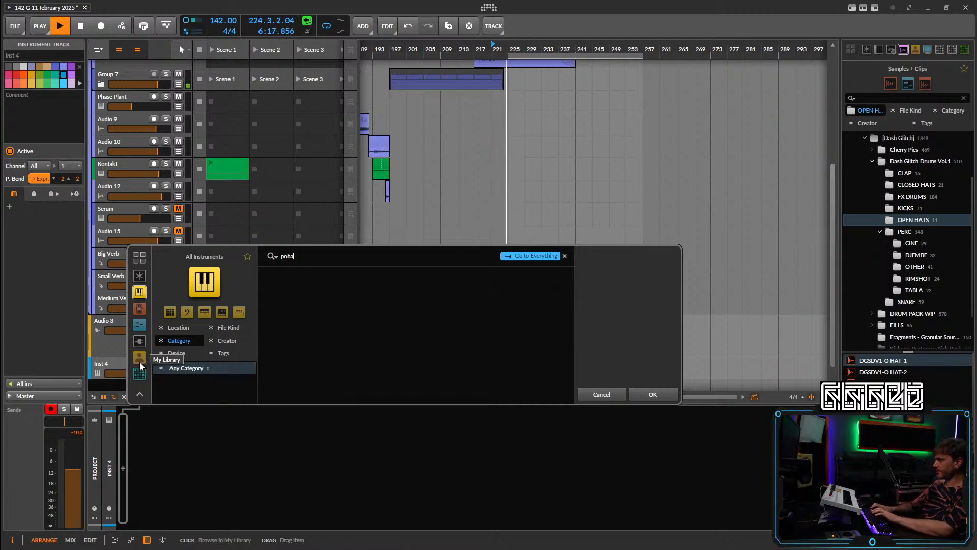
pyautogui.write('se')
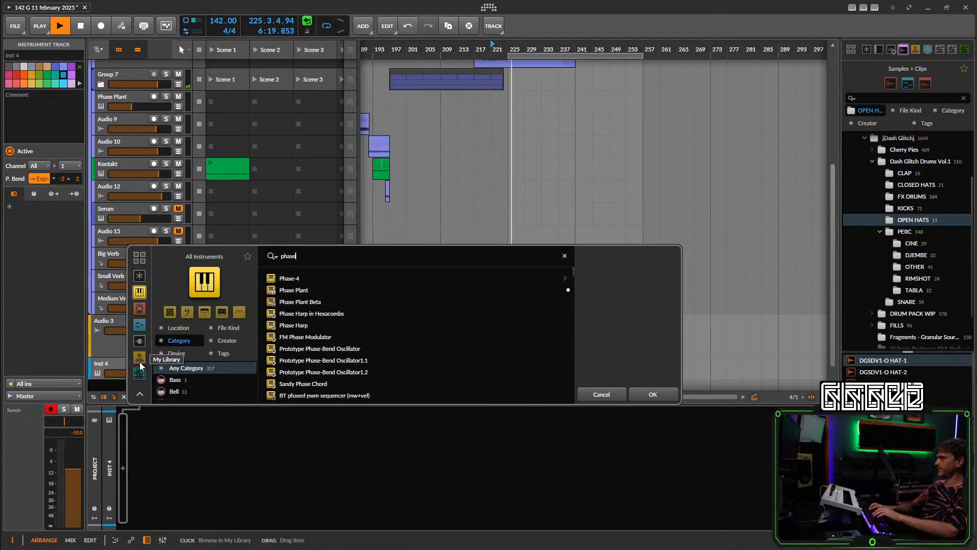
pyautogui.click(323, 290)
pyautogui.press('Return')
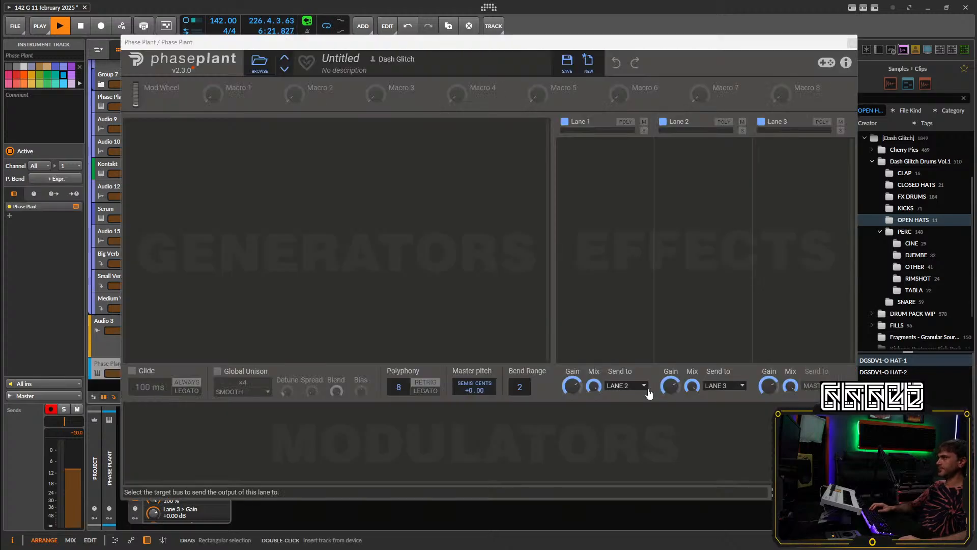
# Add an Analog generator with a sine wave in Phase Plant and move its track directly below Audio 9 in the Master group.
pyautogui.click(287, 147)
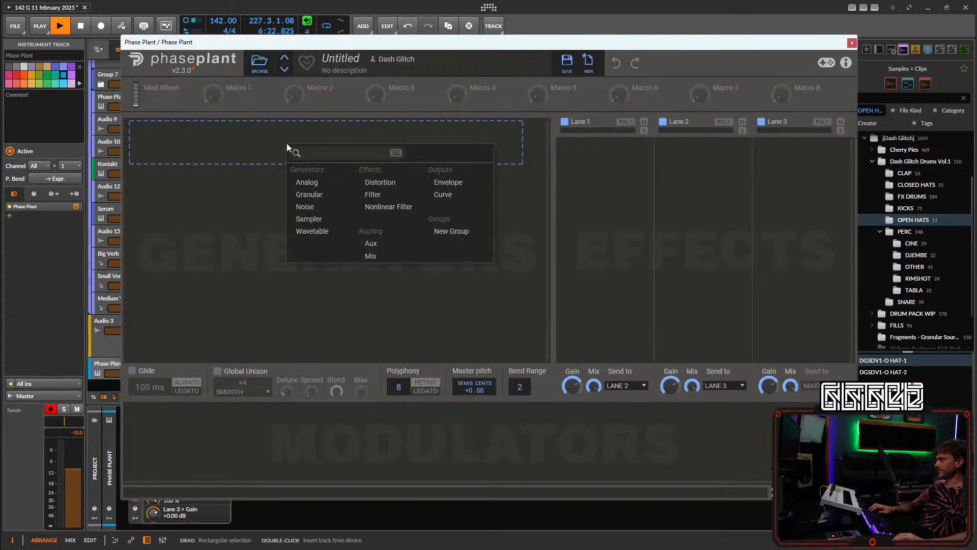
pyautogui.click(308, 186)
pyautogui.click(458, 184)
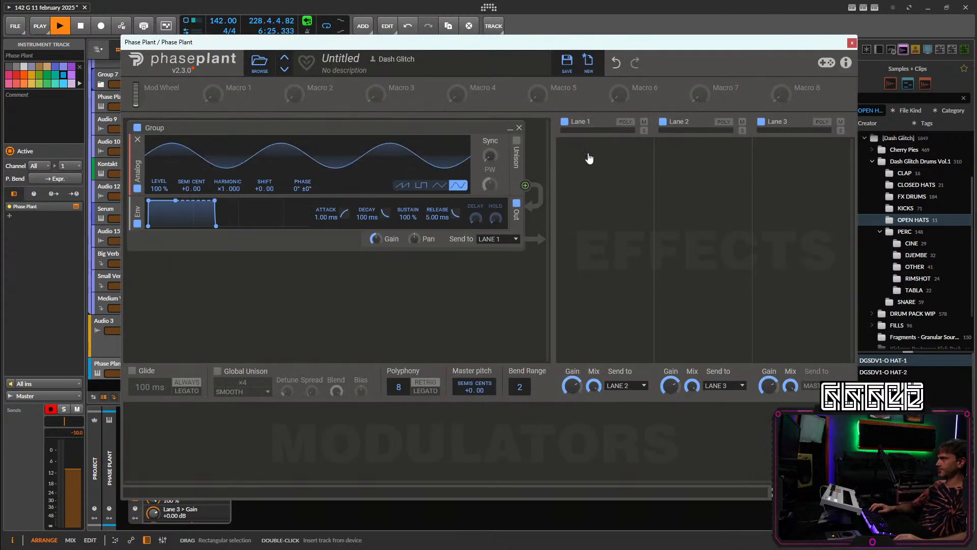
pyautogui.click(852, 42)
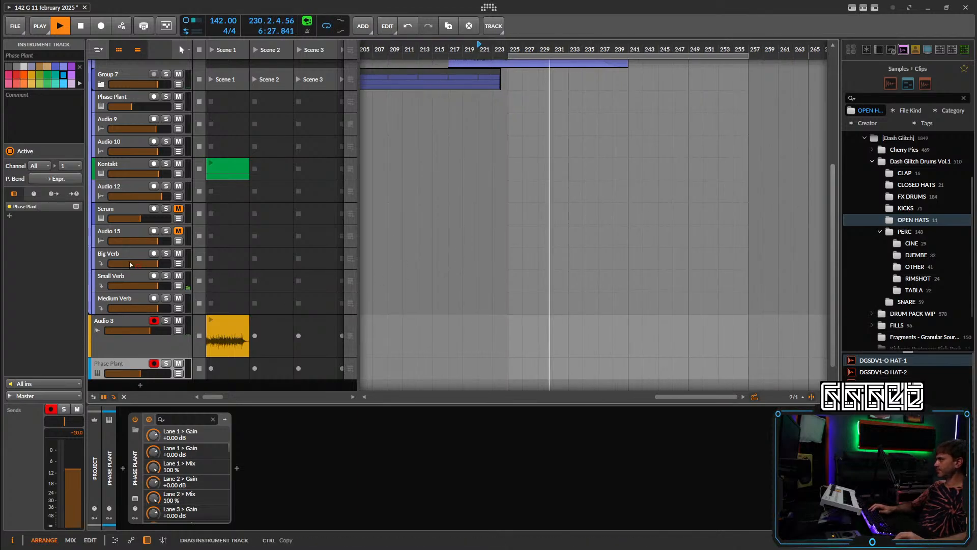
pyautogui.moveTo(129, 264); pyautogui.dragTo(145, 148)
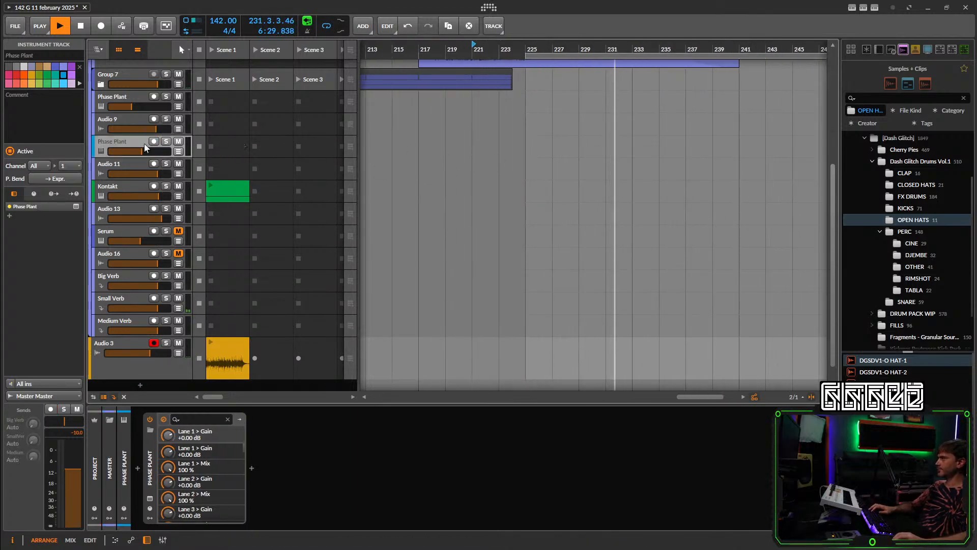
# Insert a Note Transpose device before Phase Plant and set its semitone shift to +7.
pyautogui.click(138, 468)
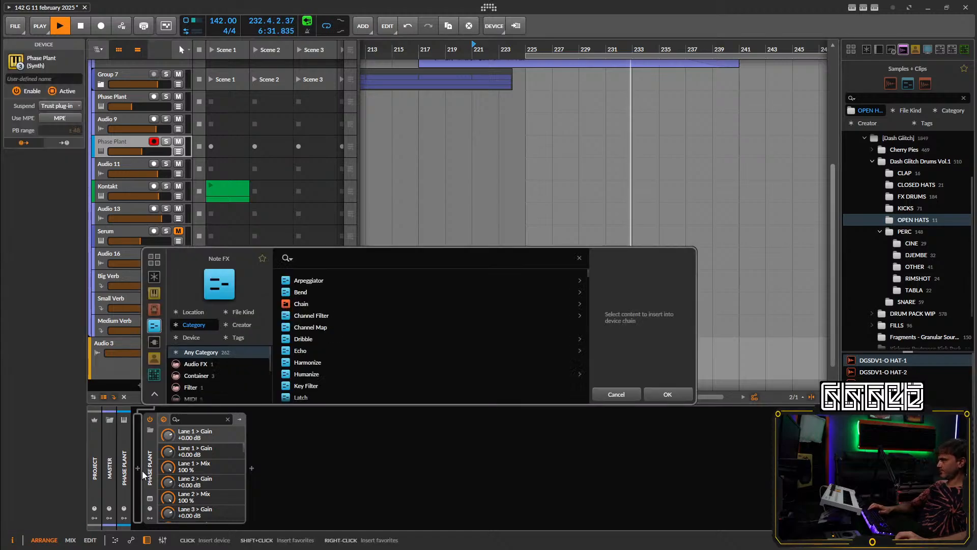
pyautogui.write('tran')
pyautogui.click(315, 290)
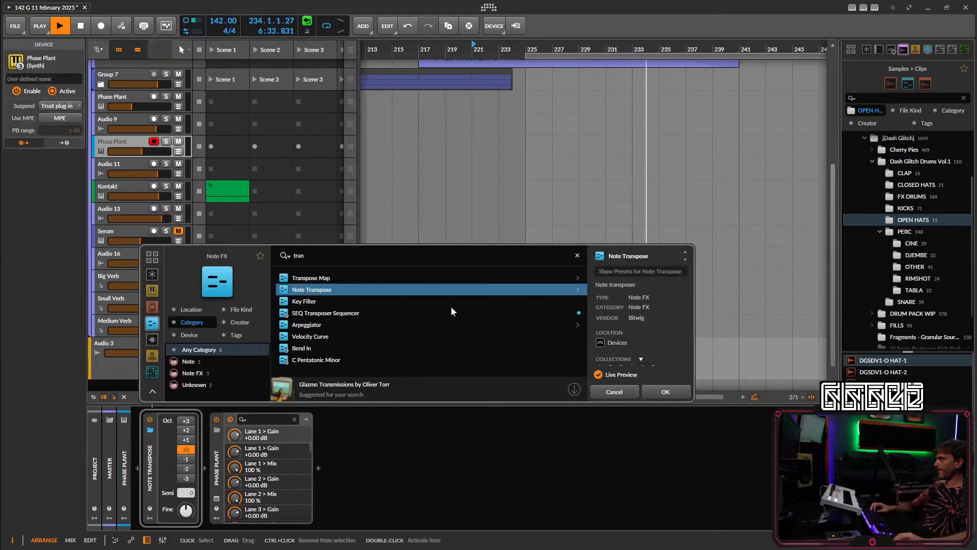
pyautogui.click(671, 395)
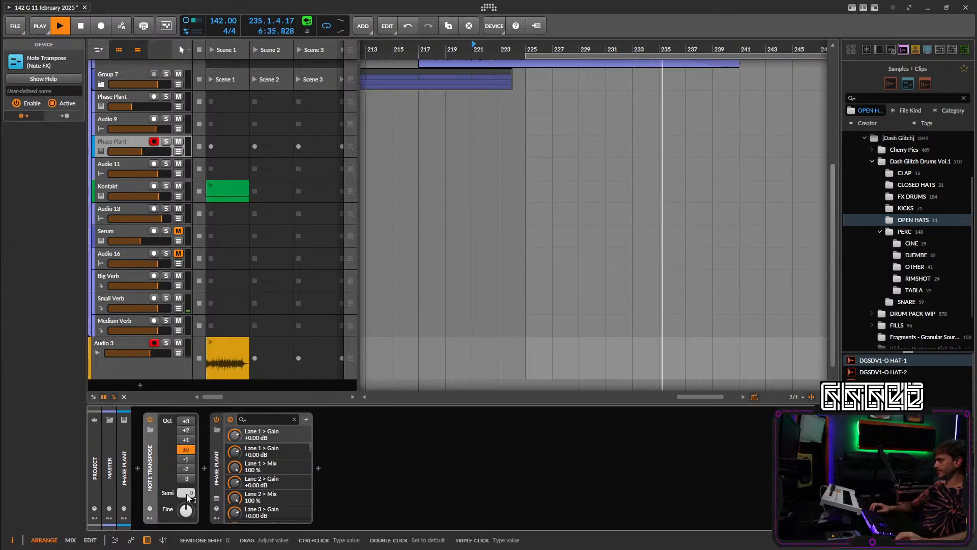
pyautogui.moveTo(188, 494); pyautogui.dragTo(189, 471)
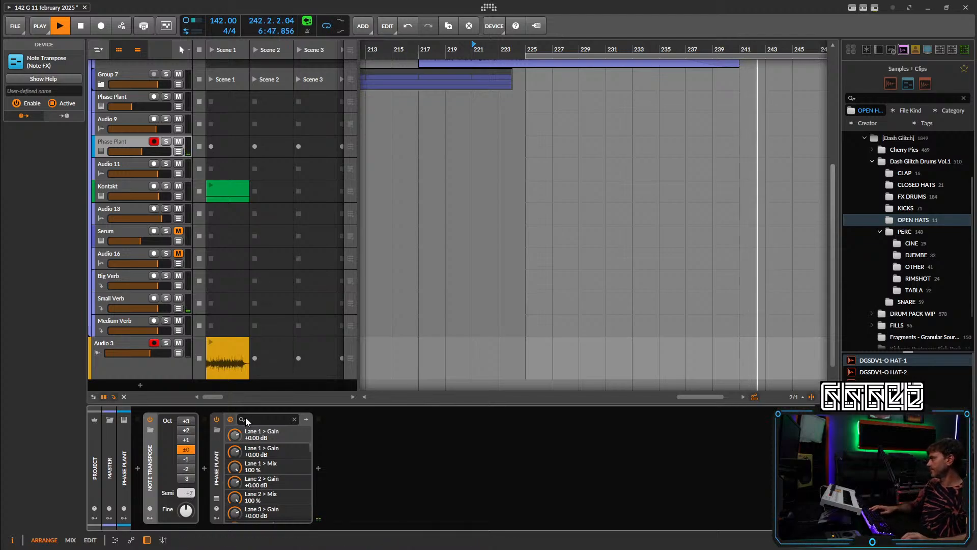
# Shape Phase Plant's amplitude envelope with 81.1 ms decay, 0% sustain and 374 ms release.
pyautogui.click(216, 498)
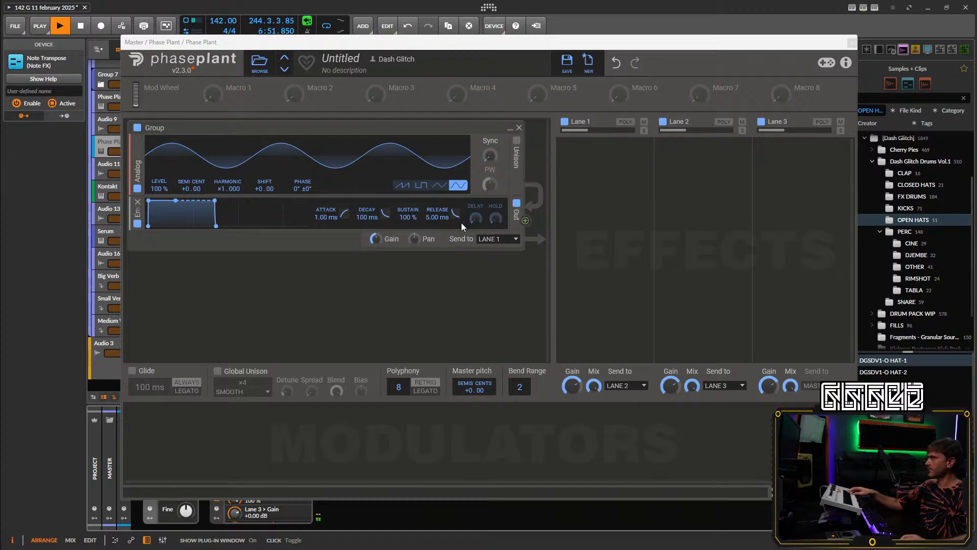
pyautogui.moveTo(408, 217); pyautogui.dragTo(408, 255)
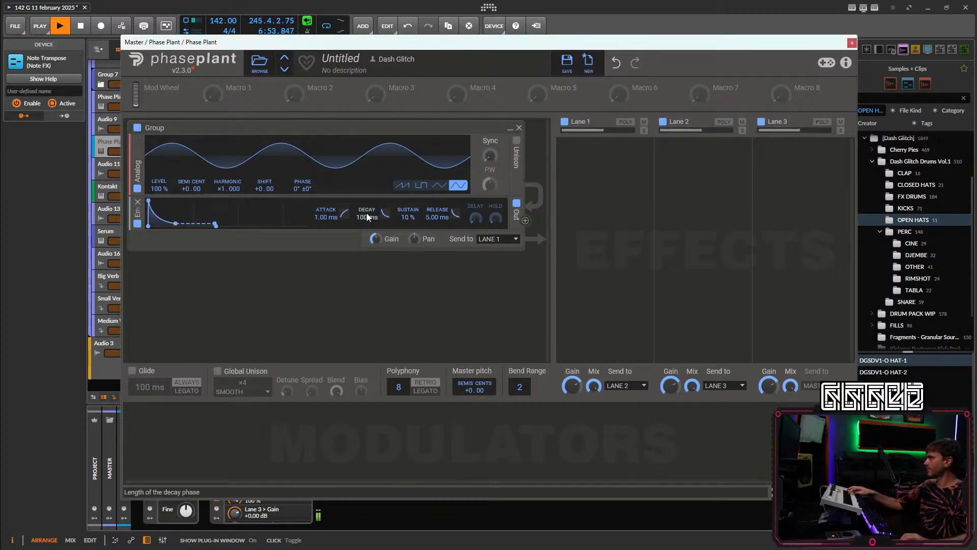
pyautogui.scroll(-2, 367, 216)
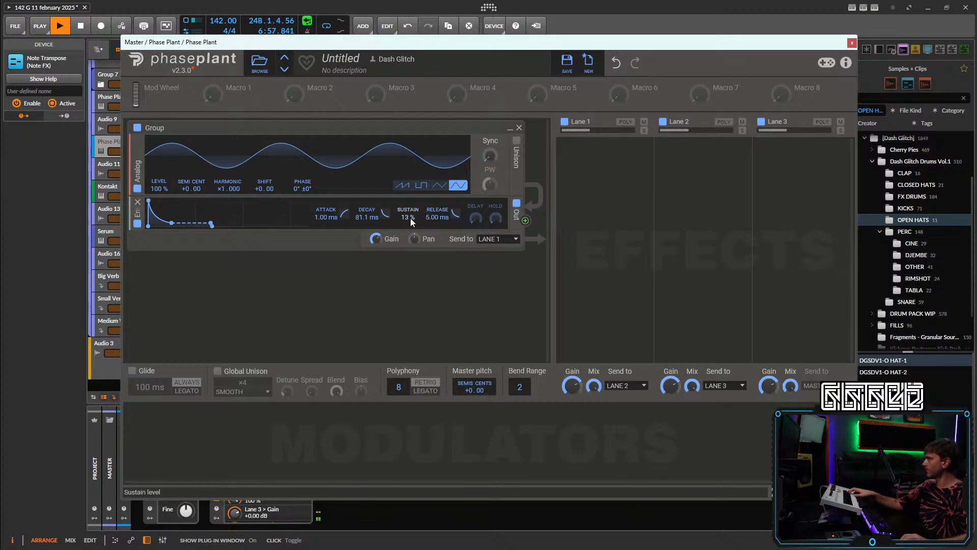
pyautogui.moveTo(410, 217); pyautogui.dragTo(410, 195)
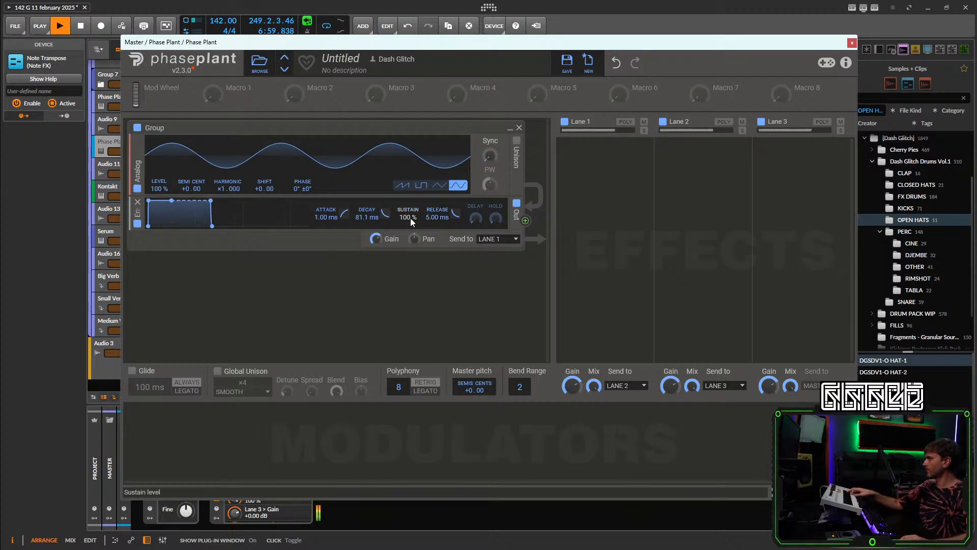
pyautogui.moveTo(429, 218); pyautogui.dragTo(430, 207)
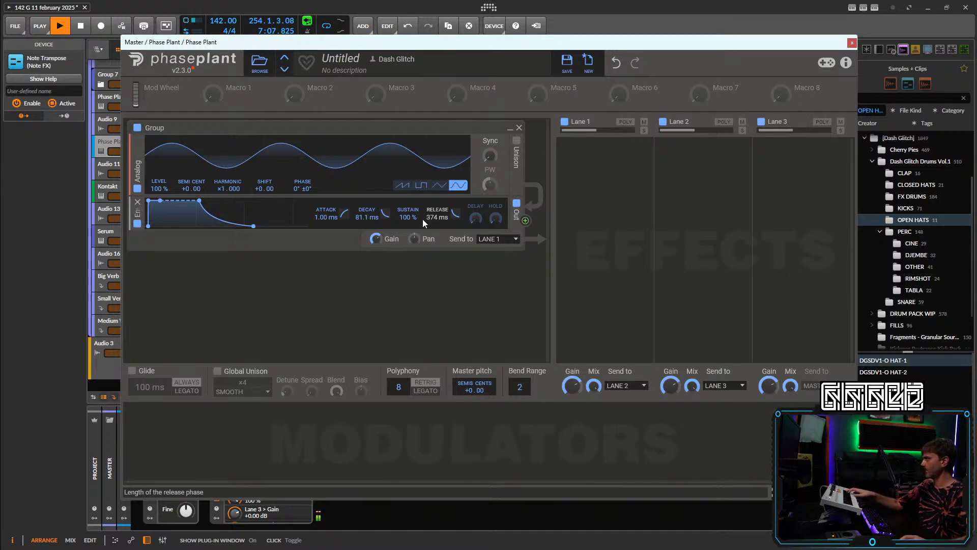
pyautogui.moveTo(408, 217); pyautogui.dragTo(408, 224)
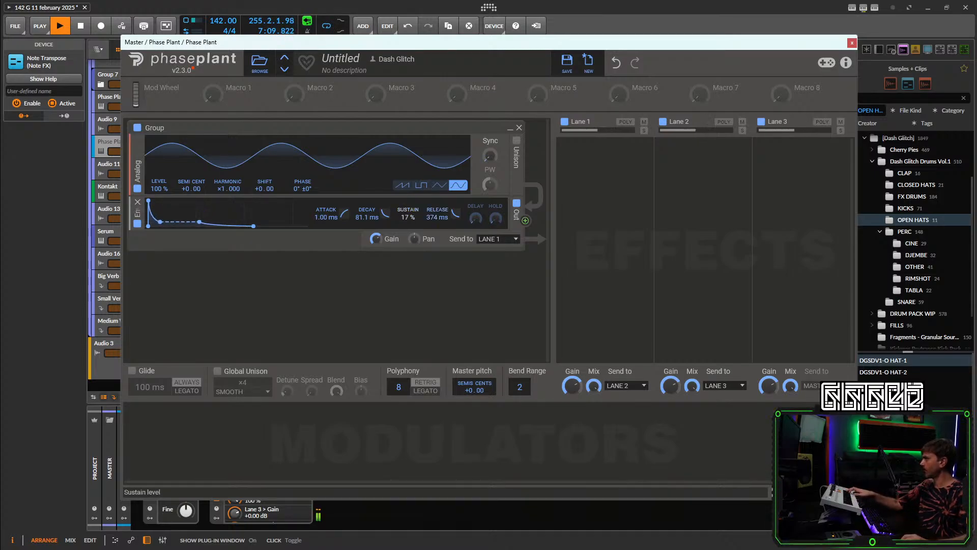
pyautogui.moveTo(407, 217); pyautogui.dragTo(403, 257)
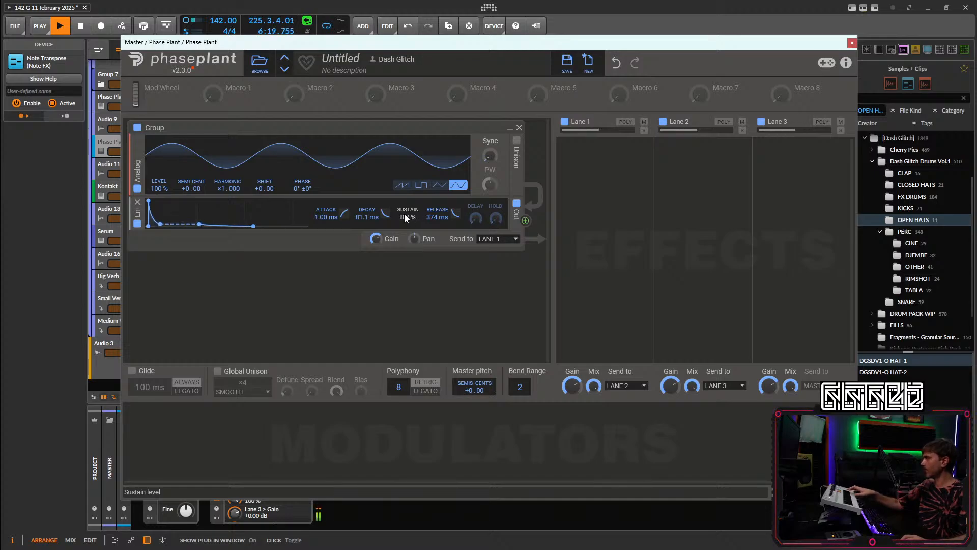
pyautogui.click(851, 42)
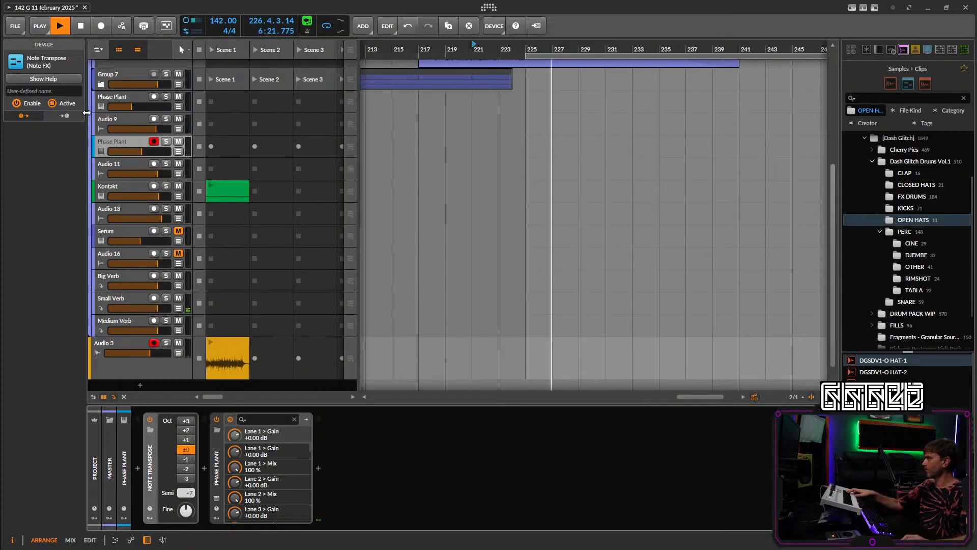
# Create an empty launcher clip in the armed Phase Plant track's Scene 1 slot and open it for note editing.
pyautogui.doubleClick(229, 148)
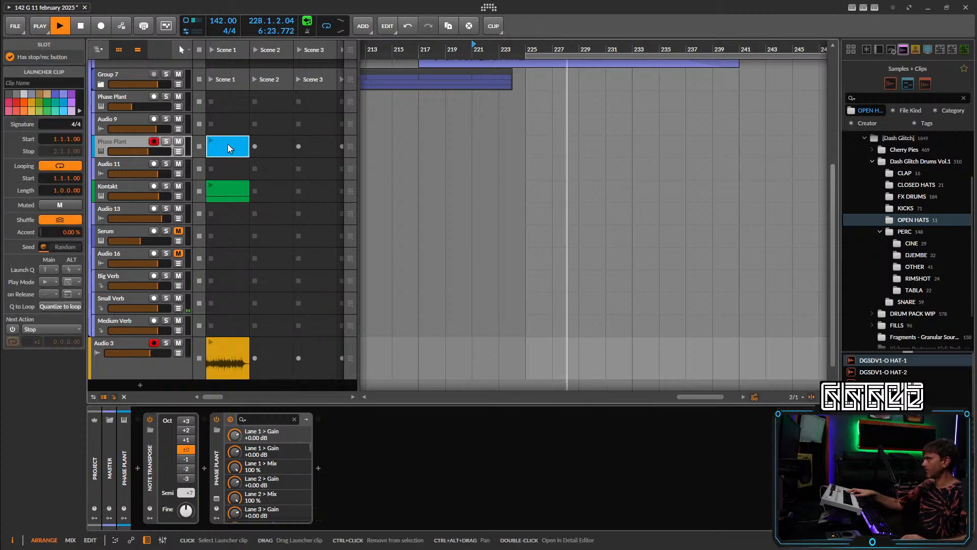
pyautogui.doubleClick(229, 148)
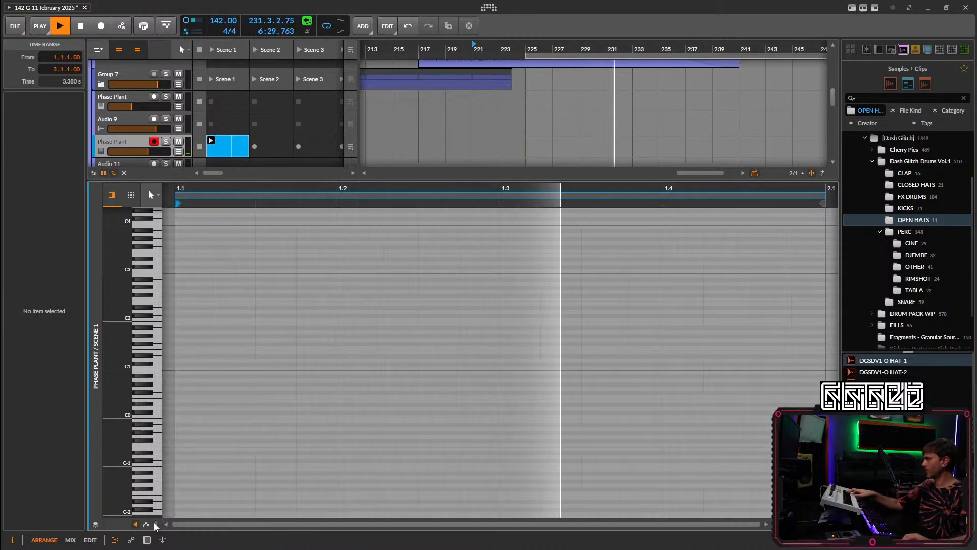
# Enable MPE for the Phase Plant device and set the synth's Bend Range to 48.
pyautogui.click(147, 540)
pyautogui.click(212, 498)
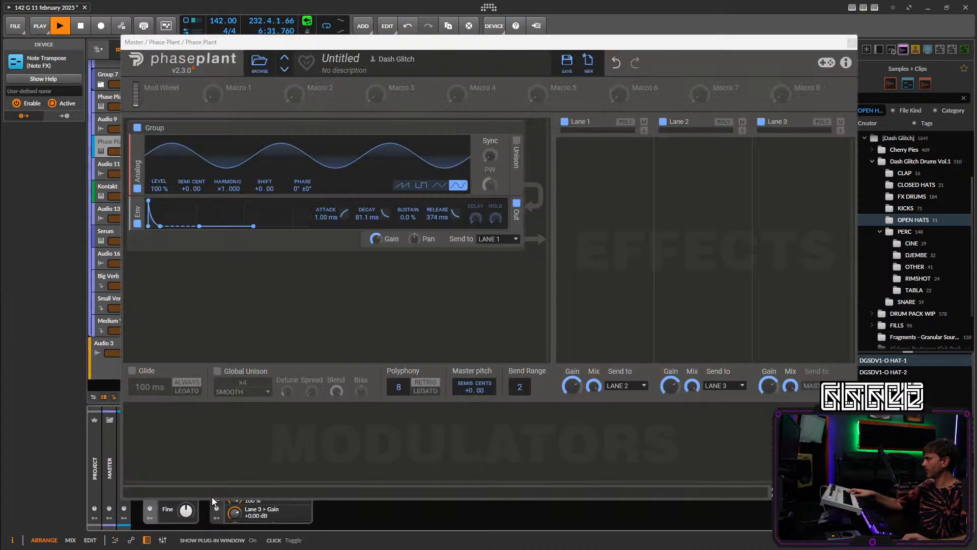
pyautogui.moveTo(515, 390); pyautogui.dragTo(515, 379)
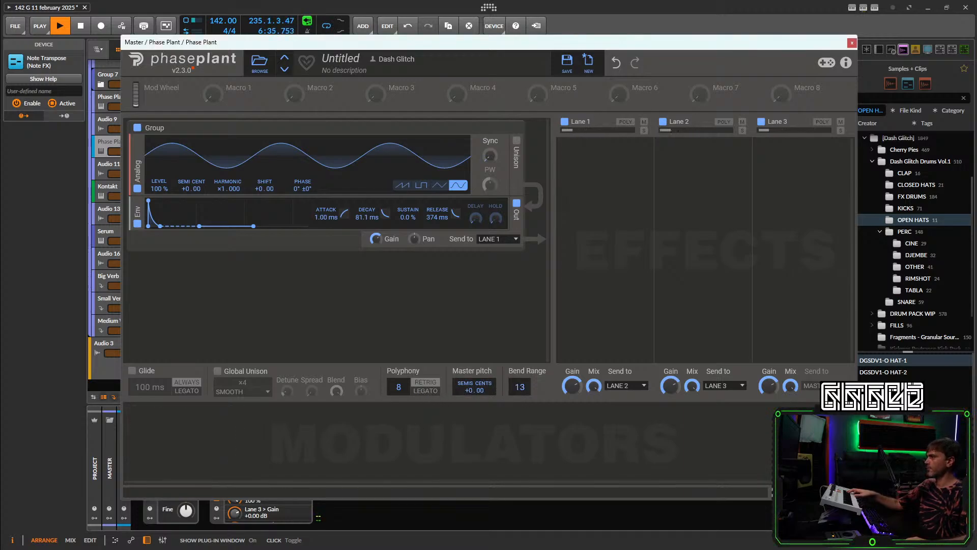
pyautogui.click(215, 508)
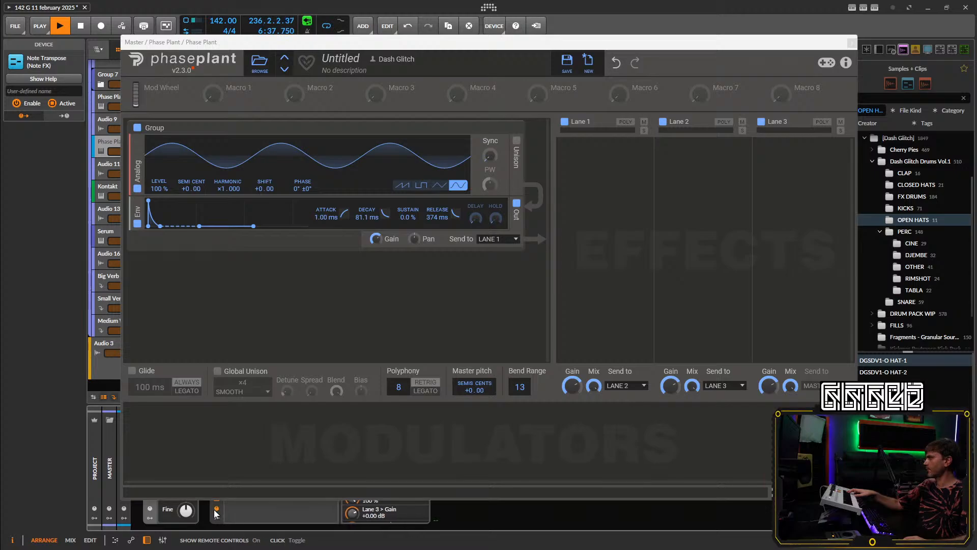
pyautogui.click(214, 508)
pyautogui.click(213, 505)
pyautogui.click(213, 505)
pyautogui.moveTo(736, 47); pyautogui.dragTo(745, 22)
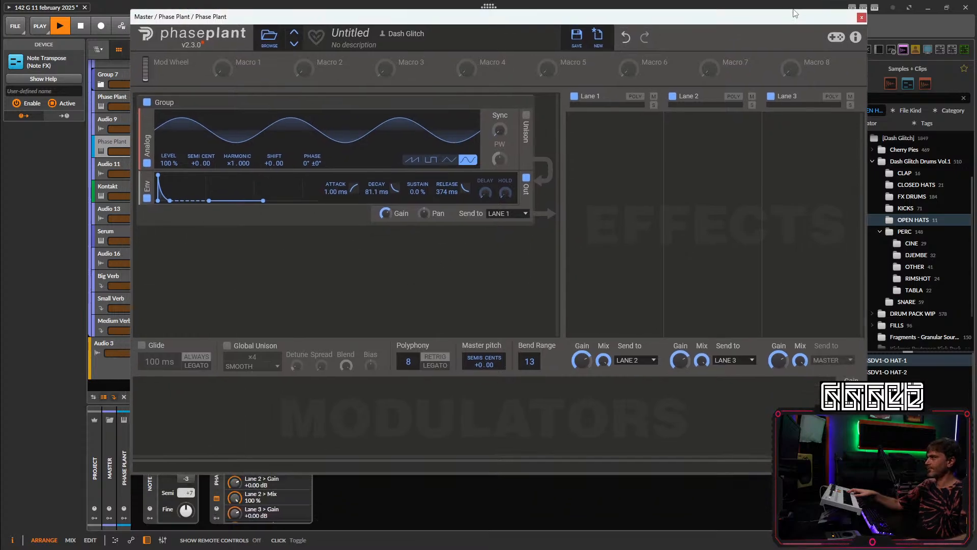
pyautogui.click(216, 489)
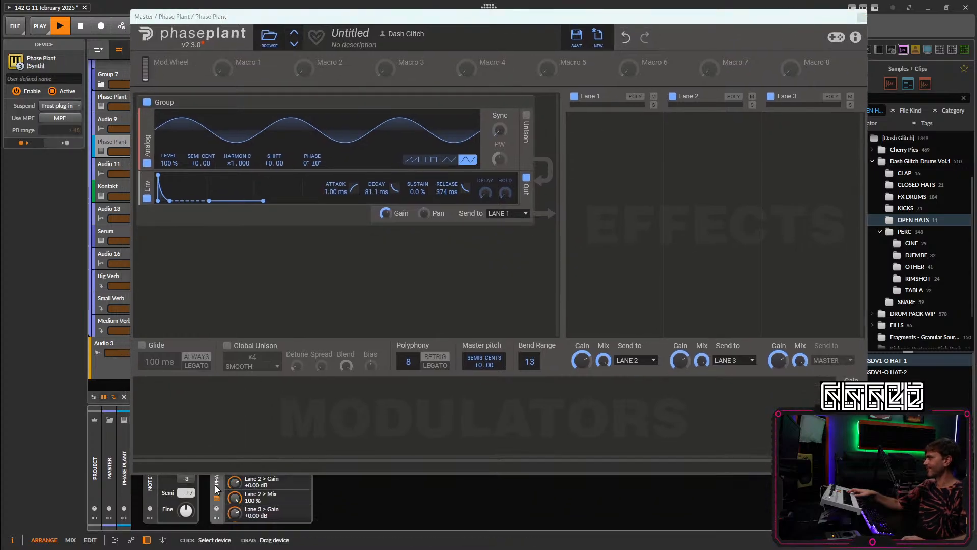
pyautogui.click(74, 120)
pyautogui.moveTo(529, 361); pyautogui.dragTo(530, 350)
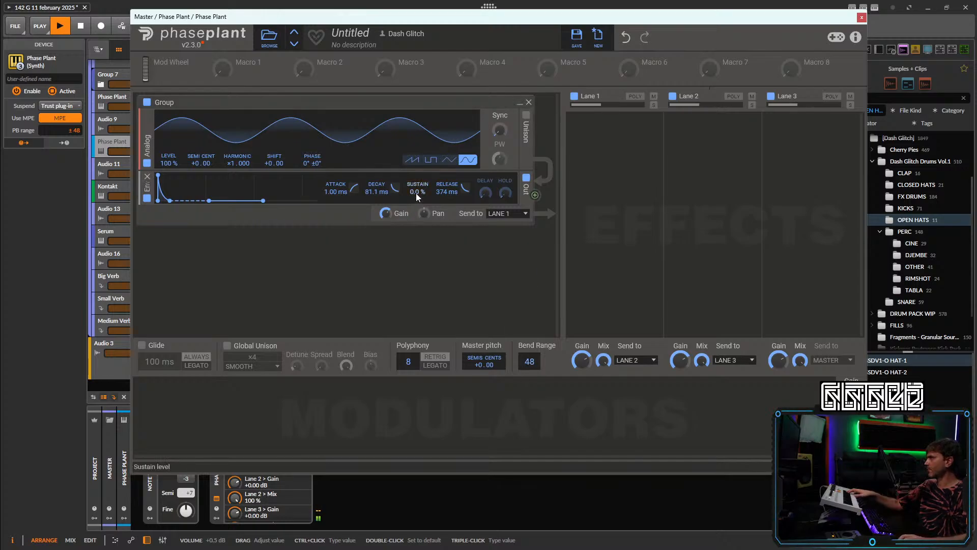
# Set the envelope's decay to 102 ms and sustain to 49%, and lower the generator group's gain to about -14 dB.
pyautogui.moveTo(417, 192); pyautogui.dragTo(418, 168)
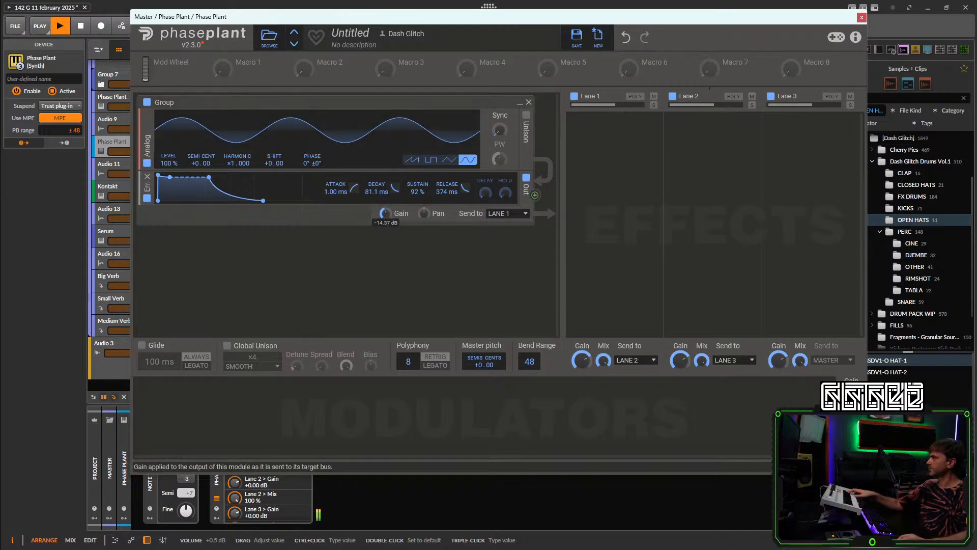
pyautogui.click(794, 155)
pyautogui.click(438, 243)
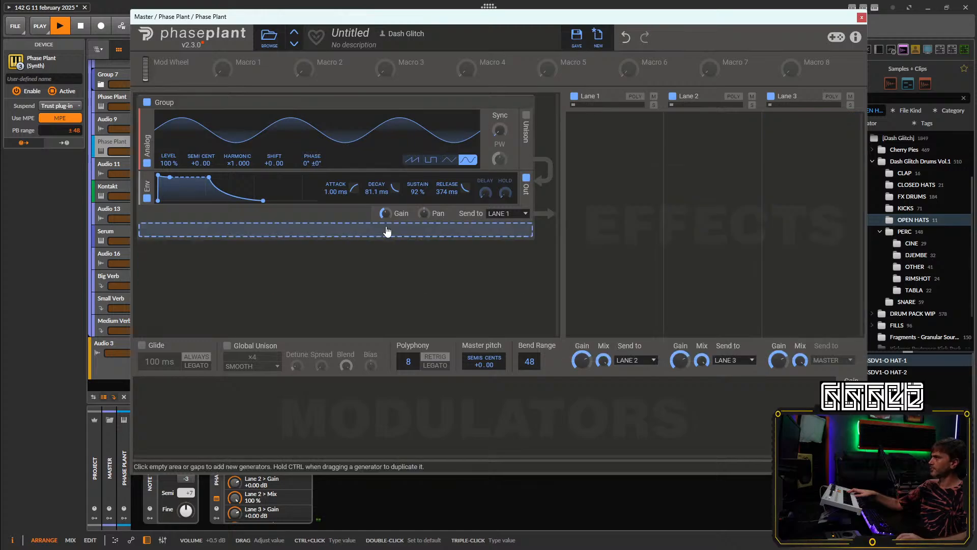
pyautogui.moveTo(417, 191); pyautogui.dragTo(423, 198)
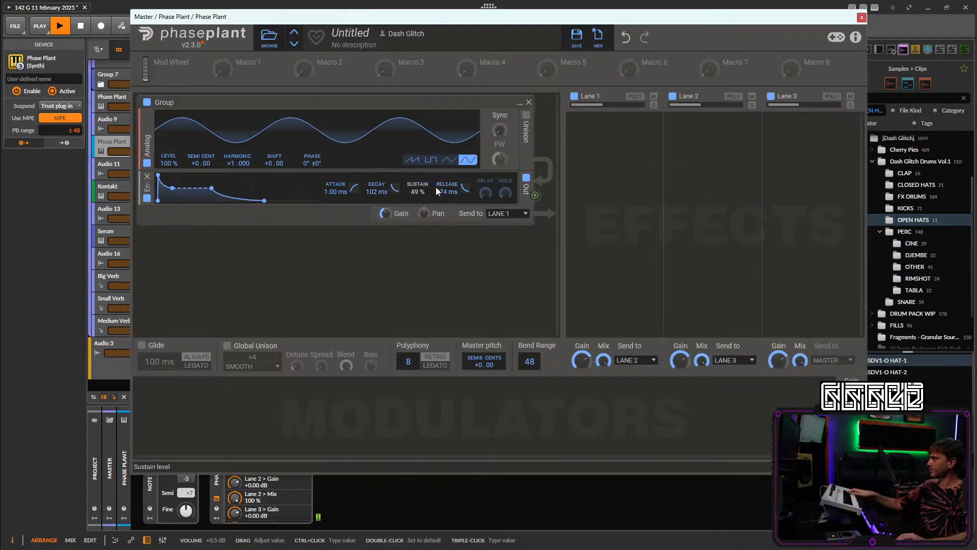
# Add a Snap Heap with the FX Washes preset to Lane 3 and raise its Delay Wash, Swish, Reverb and Randomize macros.
pyautogui.click(820, 148)
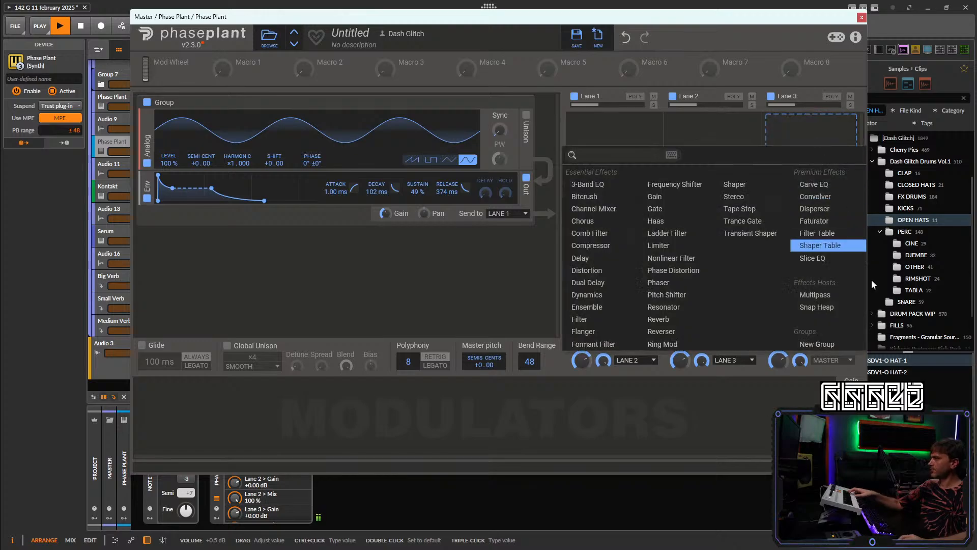
pyautogui.click(833, 307)
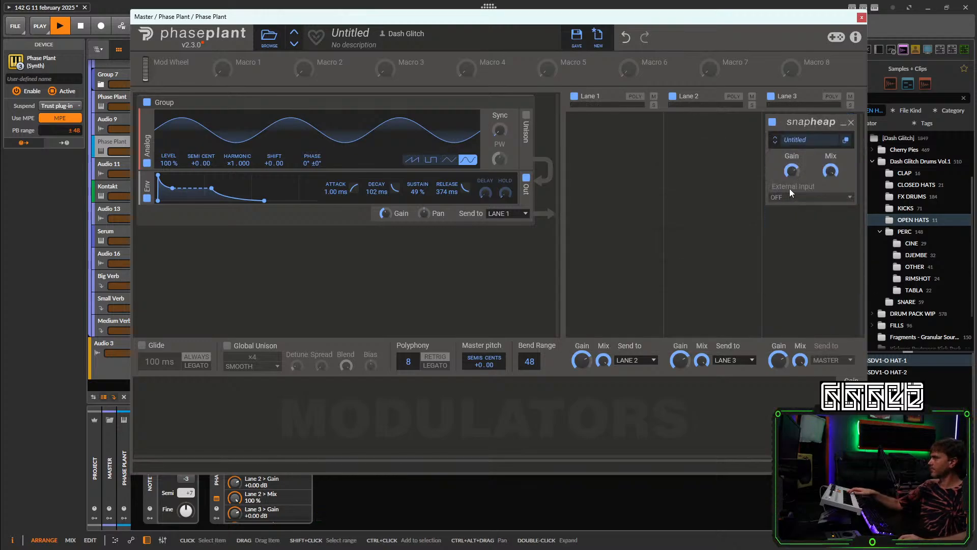
pyautogui.click(809, 141)
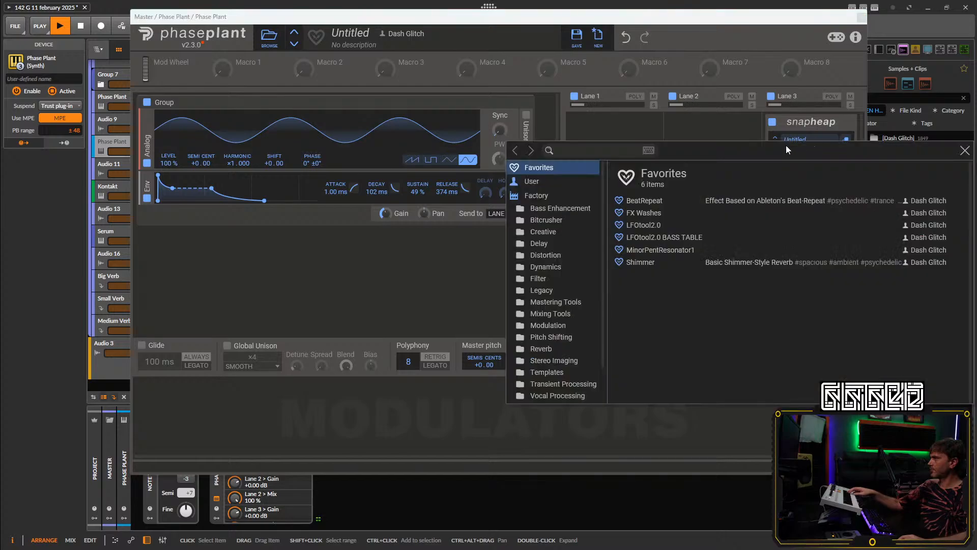
pyautogui.doubleClick(666, 213)
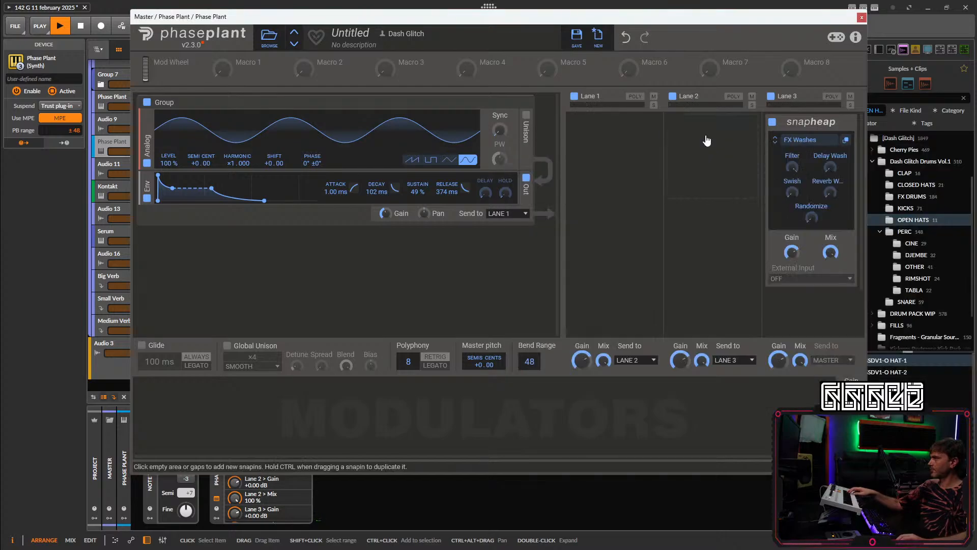
pyautogui.moveTo(833, 166); pyautogui.dragTo(832, 120)
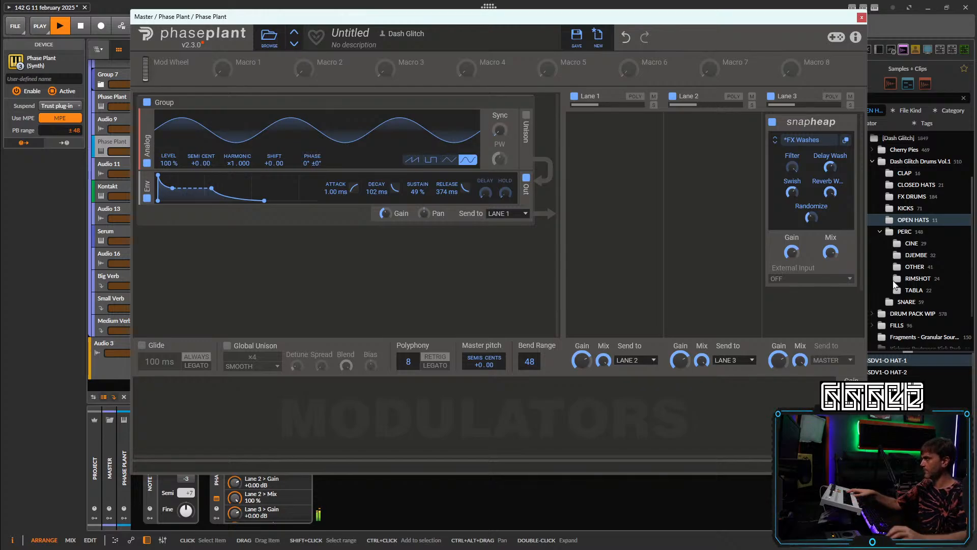
pyautogui.click(861, 18)
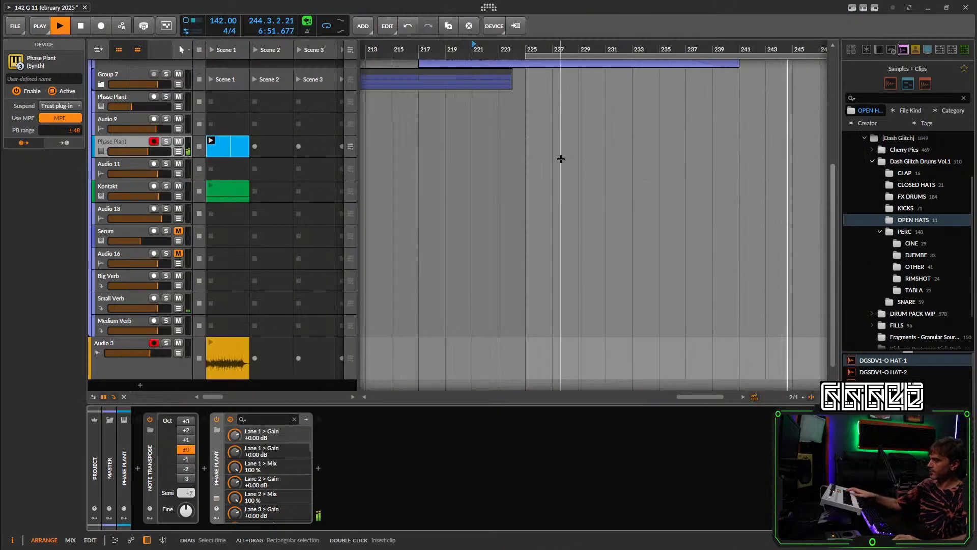
# Draw a 0.0.1.00-long D#4 note at the start of the Phase Plant Scene 1 clip.
pyautogui.scroll(4, 617, 202)
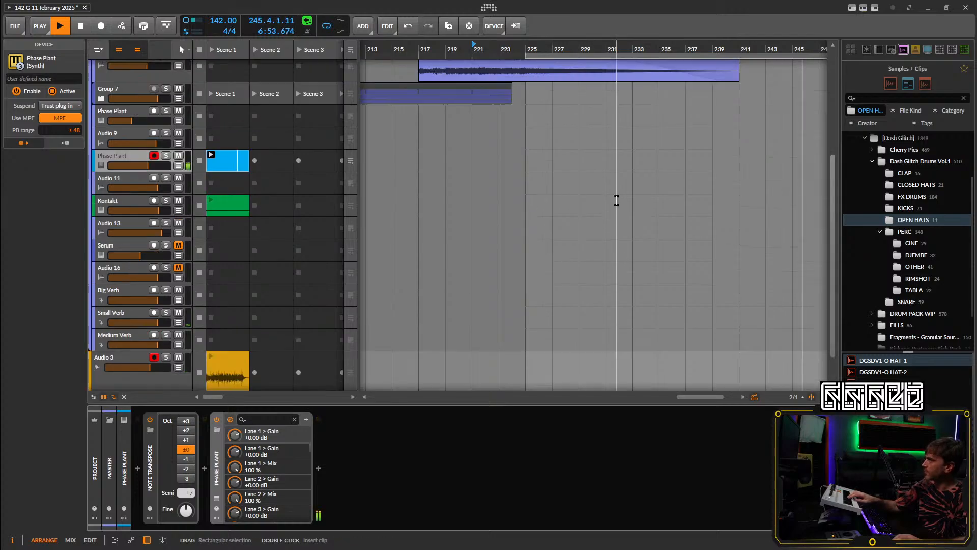
pyautogui.doubleClick(229, 271)
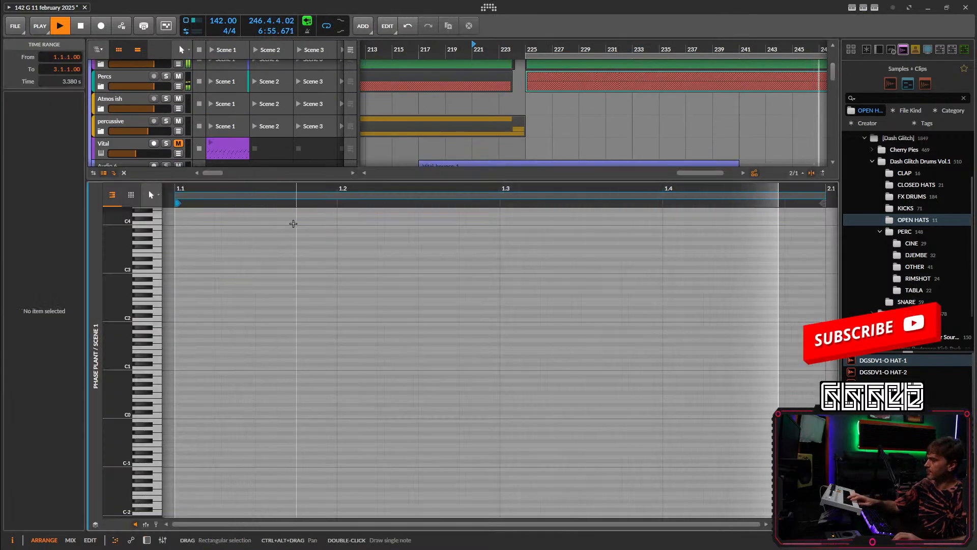
pyautogui.scroll(3, 189, 245)
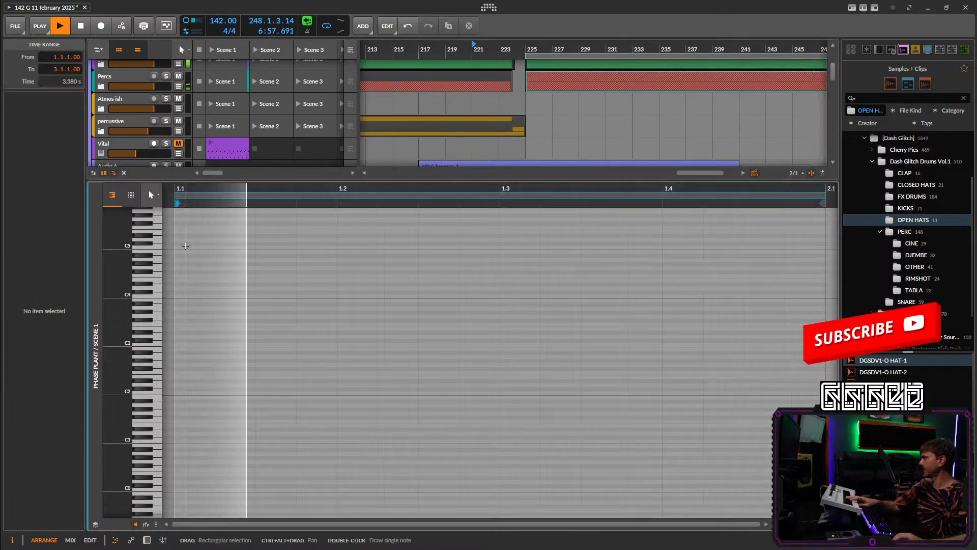
pyautogui.doubleClick(185, 284)
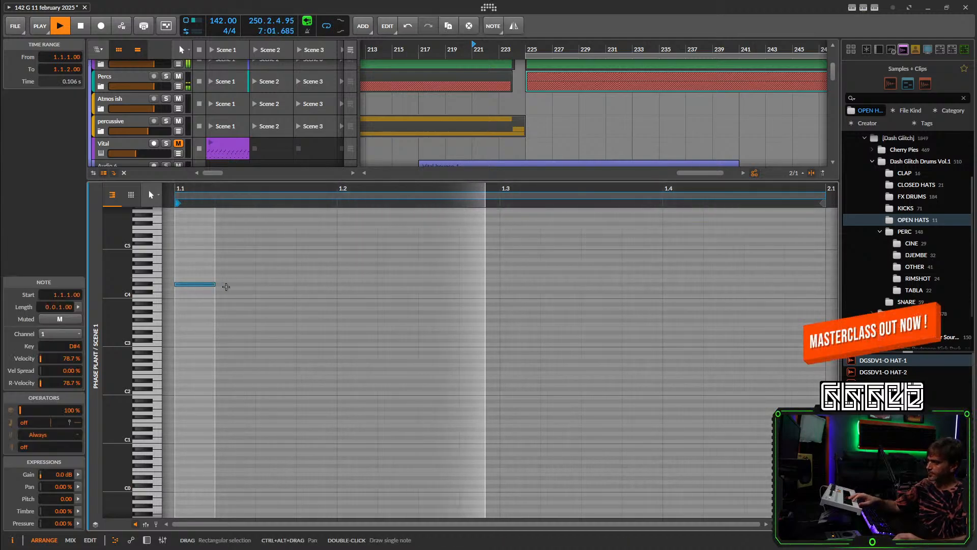
# Double the Scene 1 clip's content to two bars and delete the duplicated note at bar 2.
pyautogui.scroll(-5, 249, 162)
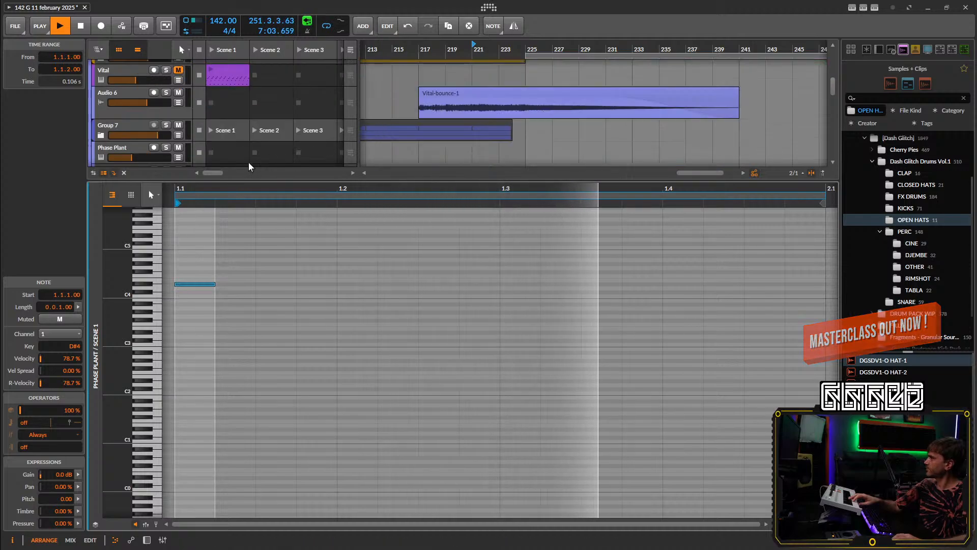
pyautogui.rightClick(227, 127)
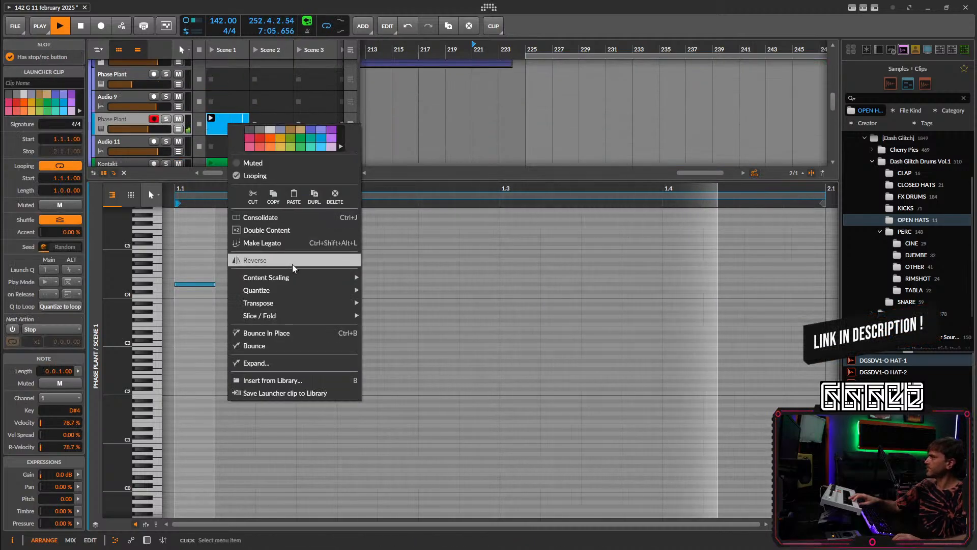
pyautogui.click(277, 231)
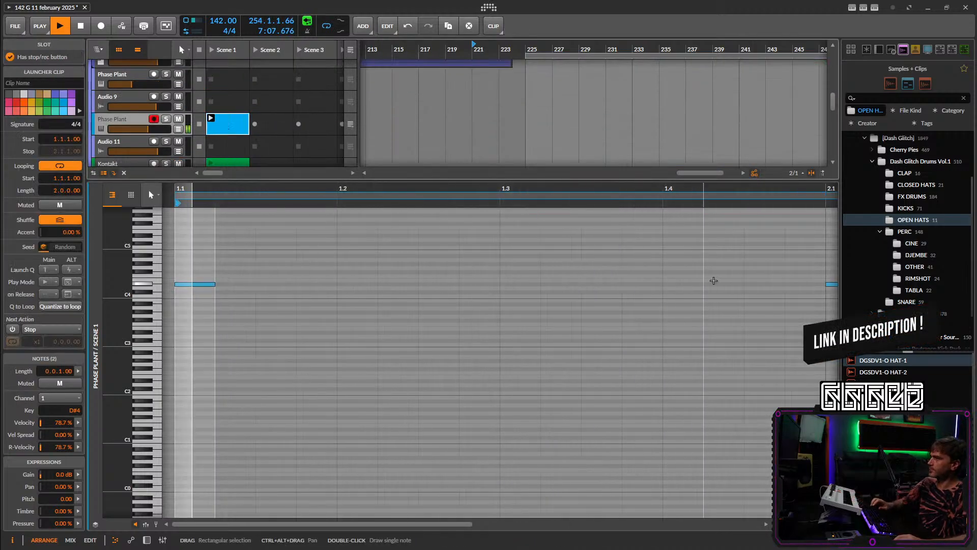
pyautogui.scroll(-5, 779, 278)
pyautogui.moveTo(815, 270); pyautogui.dragTo(781, 325)
pyautogui.press('Delete')
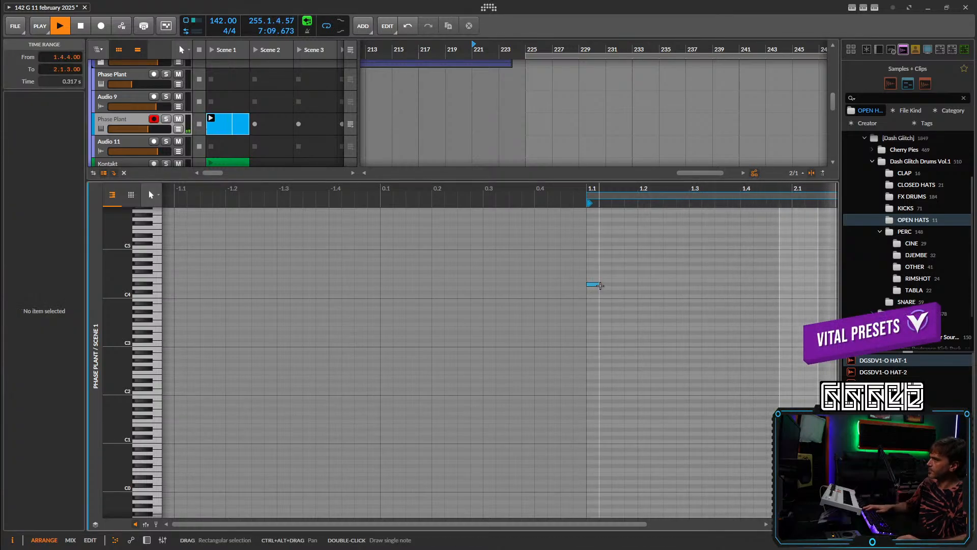
# Lengthen the D#4 note at the clip's start to 0.0.2.00.
pyautogui.moveTo(599, 283); pyautogui.dragTo(612, 283)
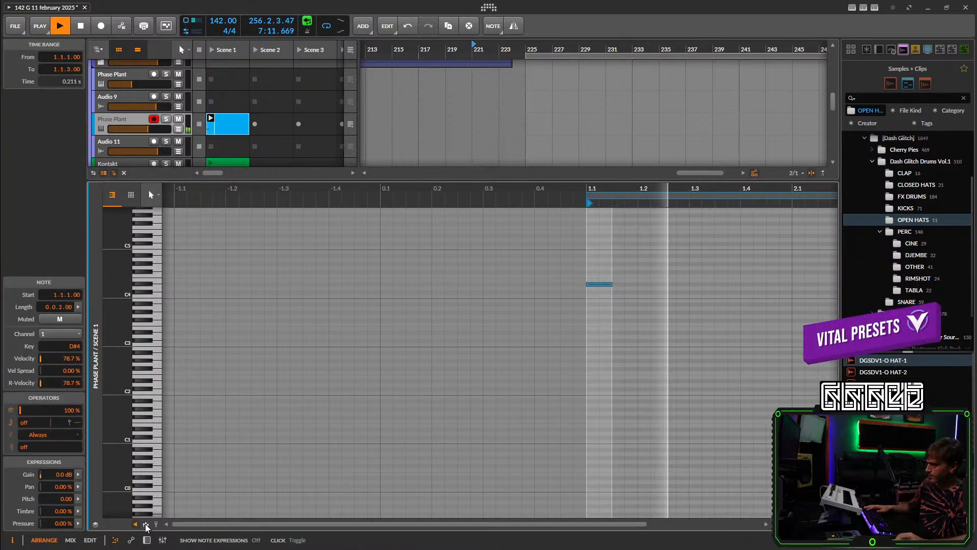
pyautogui.scroll(3, 617, 291)
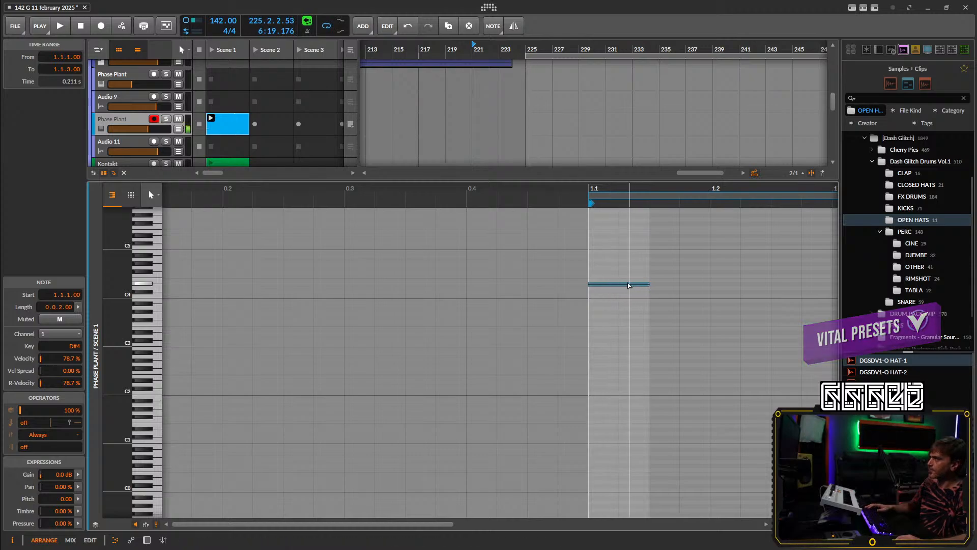
# Bend the D#4 note's pitch from its midpoint down to -0.66 at its end and play the clip back.
pyautogui.click(618, 284)
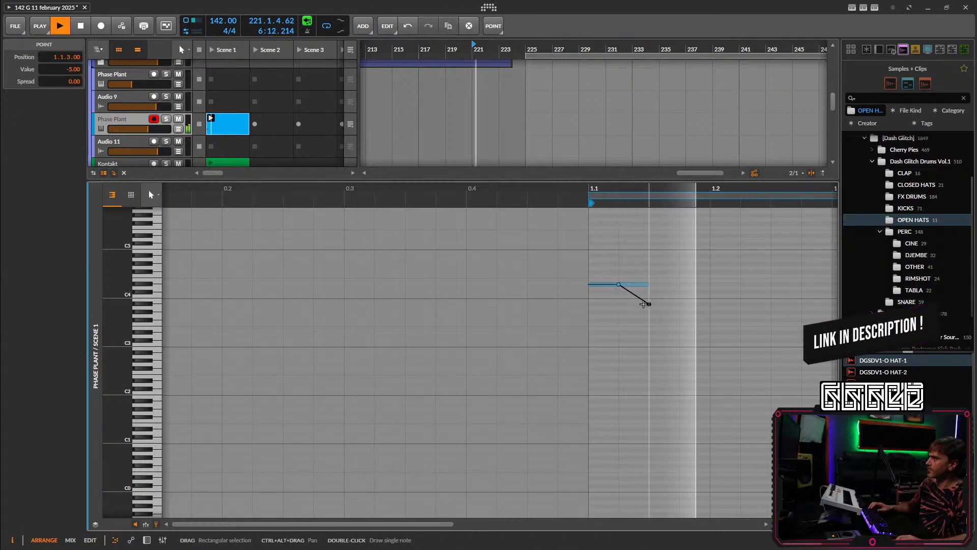
pyautogui.press('space')
pyautogui.moveTo(649, 304); pyautogui.dragTo(649, 296)
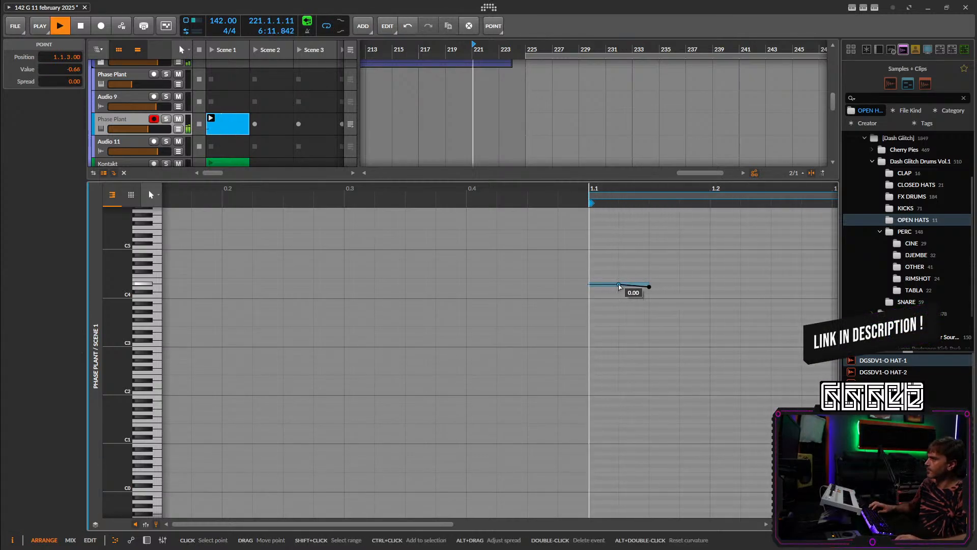
pyautogui.press('space')
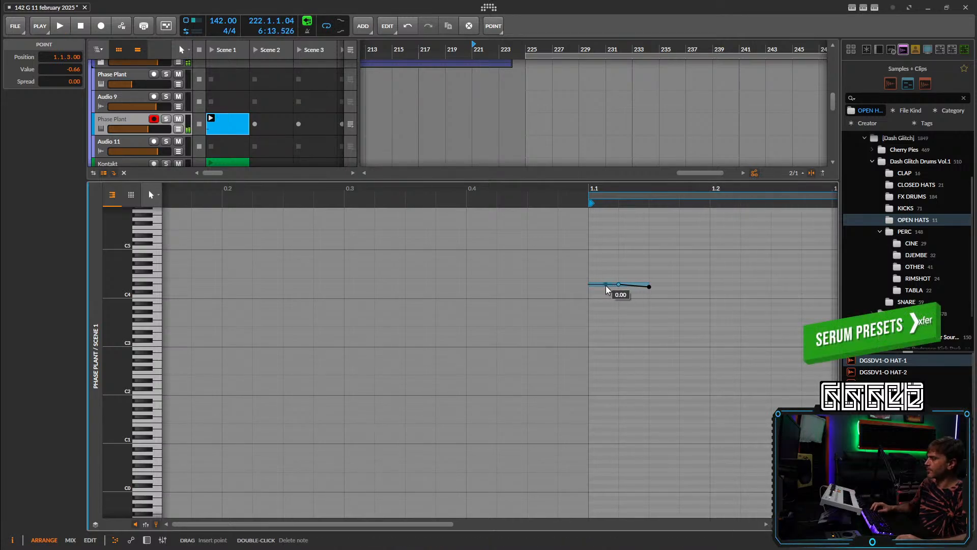
pyautogui.press('space')
# Draw a D4 note at 1.4.3.00 and a C3 note at 1.4.1.00, each 0.0.2.00 long.
pyautogui.scroll(-5, 713, 306)
pyautogui.moveTo(713, 306); pyautogui.dragTo(573, 312)
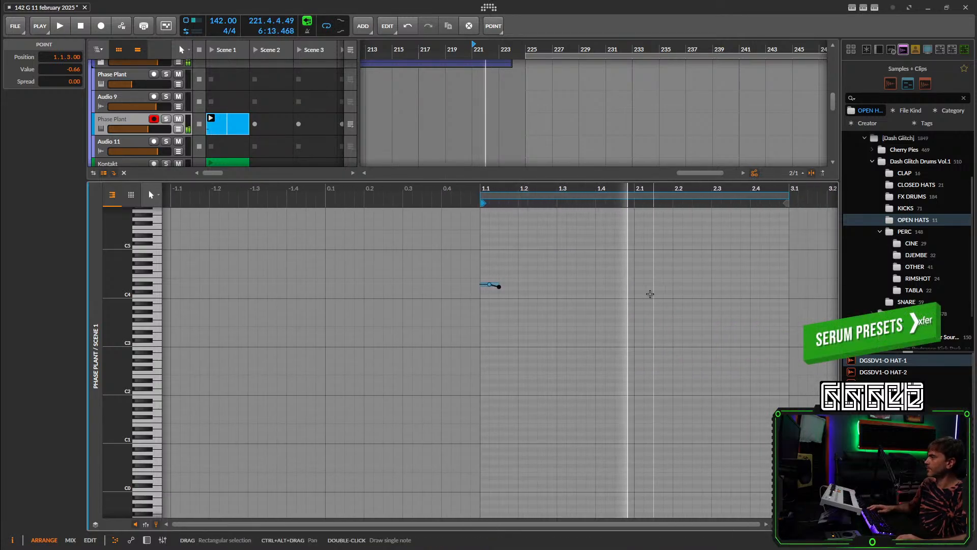
pyautogui.doubleClick(619, 288)
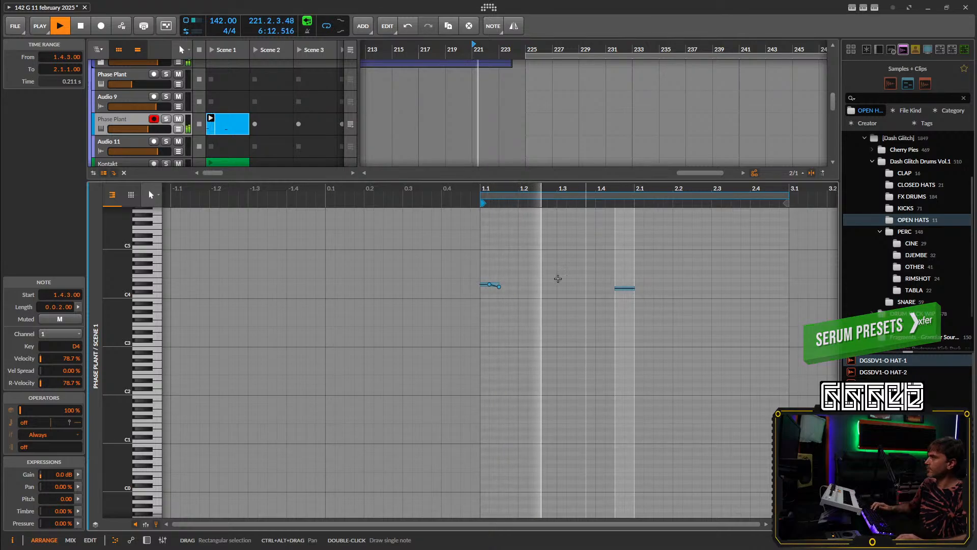
pyautogui.click(596, 345)
pyautogui.doubleClick(597, 345)
pyautogui.press('space')
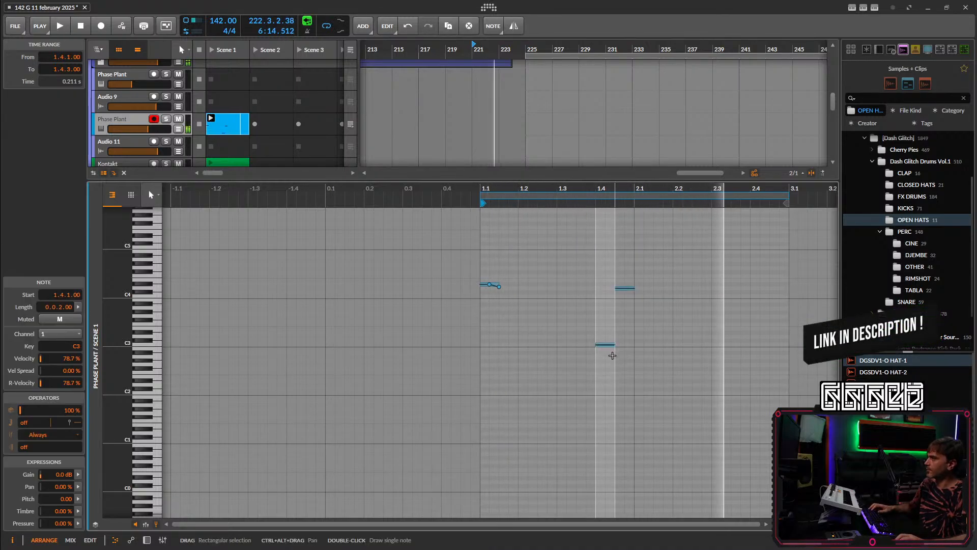
# Add slight upward pitch bends to the C3 and D4 notes, ending the D4 bend at 0.35.
pyautogui.scroll(3, 637, 349)
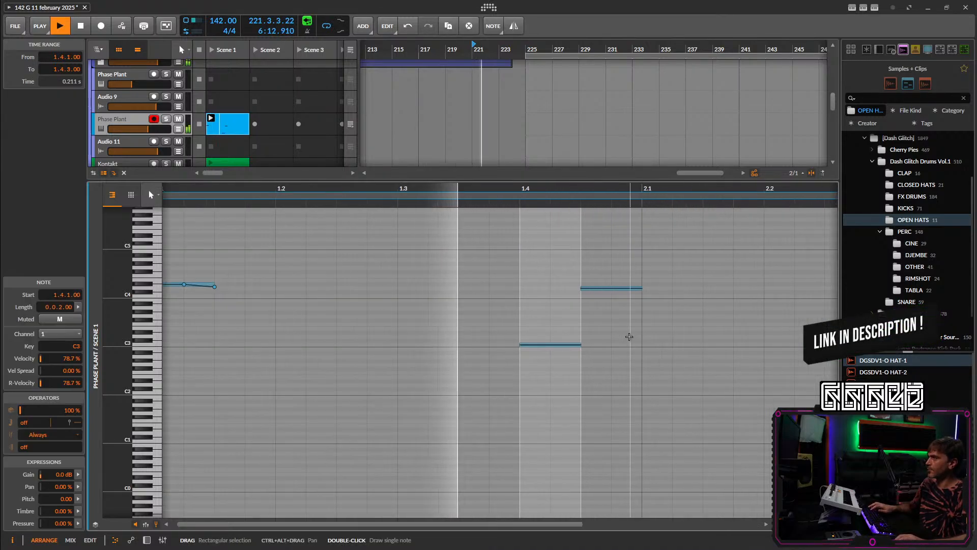
pyautogui.press('space')
pyautogui.click(541, 345)
pyautogui.click(563, 345)
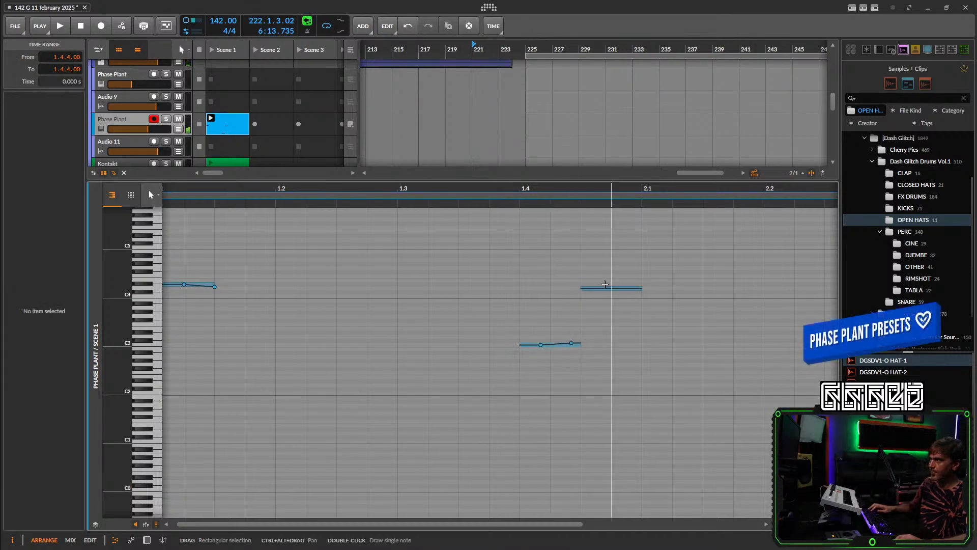
pyautogui.press('space')
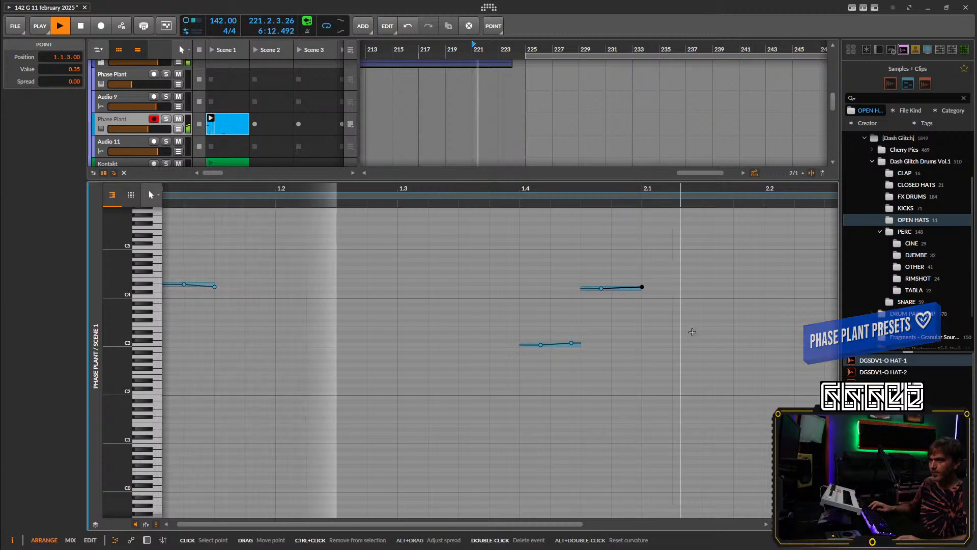
# Bend the C3 note down to -12.00 at its end with an earlier bend start, and transpose the note to C2.
pyautogui.scroll(-3, 693, 366)
pyautogui.hscroll(3, 612, 338)
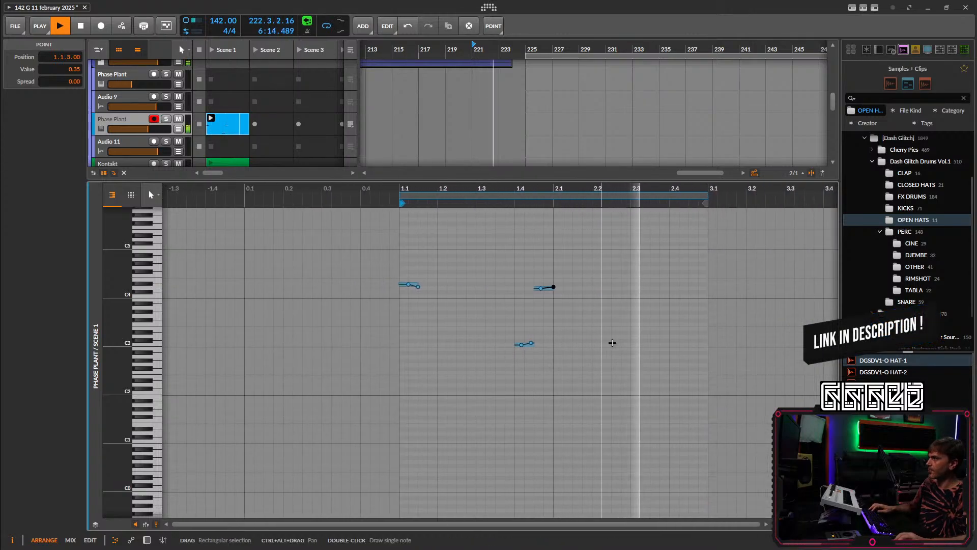
pyautogui.press('space')
pyautogui.scroll(4, 549, 296)
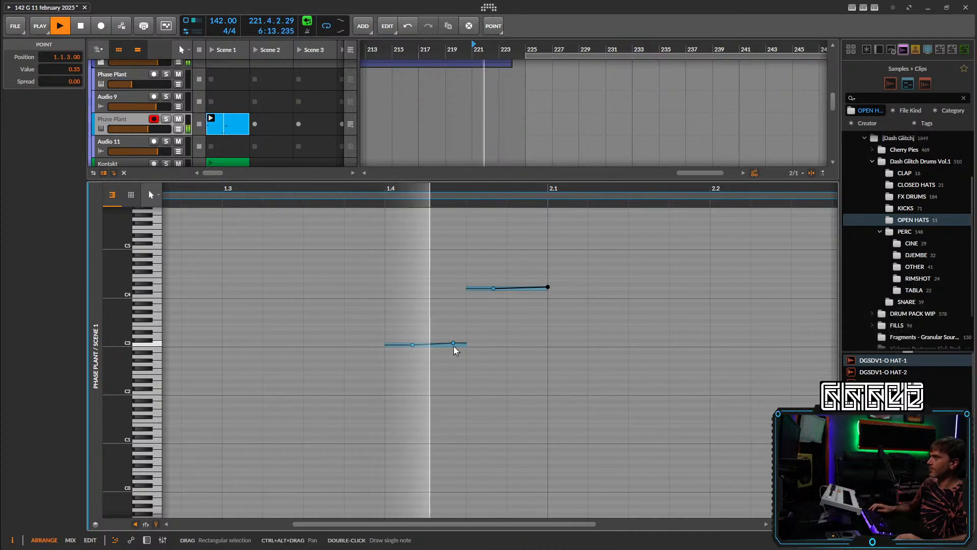
pyautogui.moveTo(453, 343); pyautogui.dragTo(435, 393)
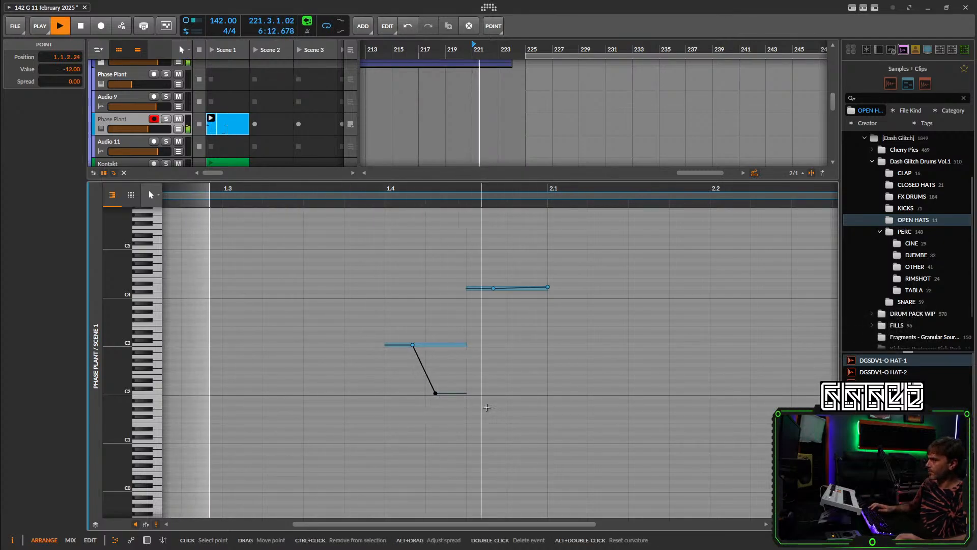
pyautogui.press('space')
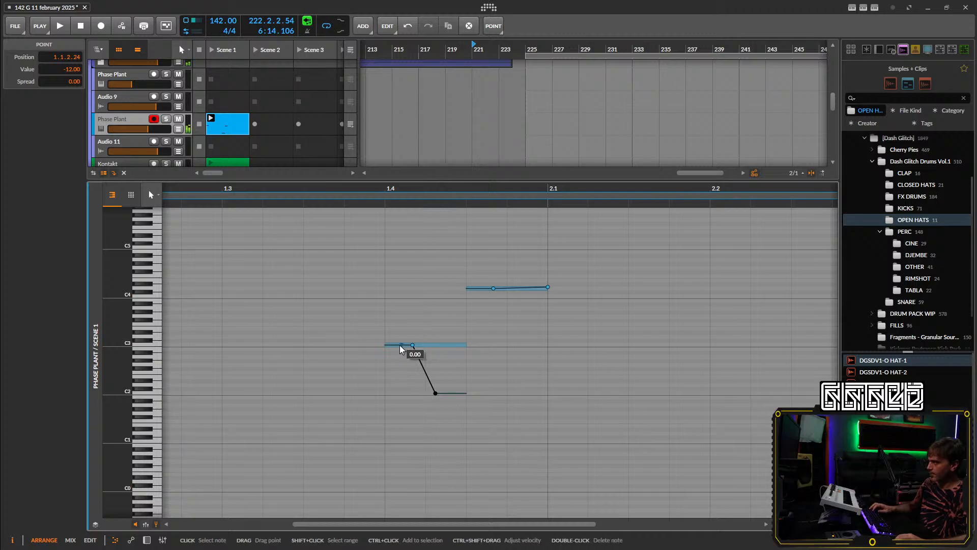
pyautogui.doubleClick(412, 346)
pyautogui.moveTo(436, 393); pyautogui.dragTo(466, 394)
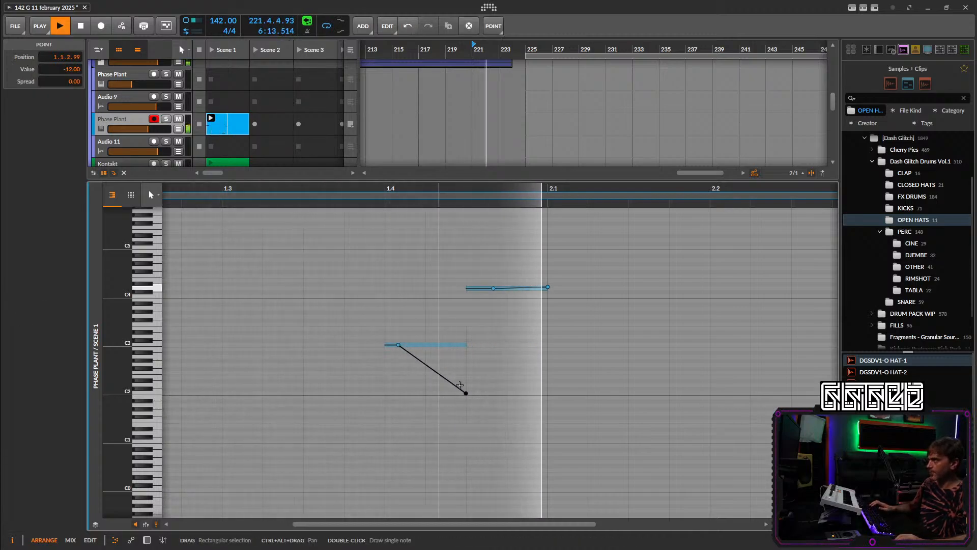
pyautogui.click(441, 345)
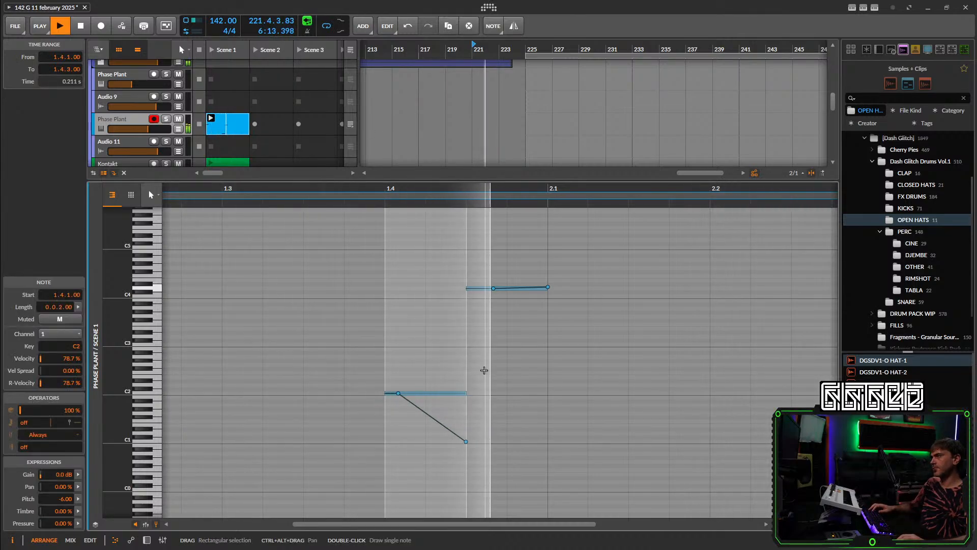
# Delete the pitch-bend point at the end of the D4 note so its pitch stays flat.
pyautogui.click(493, 289)
pyautogui.moveTo(526, 268); pyautogui.dragTo(549, 294)
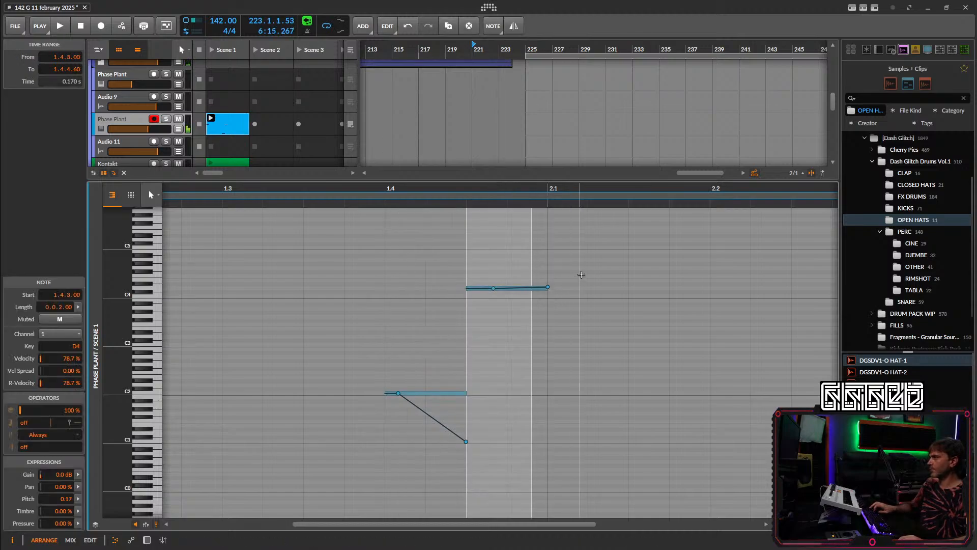
pyautogui.click(547, 287)
pyautogui.press('Delete')
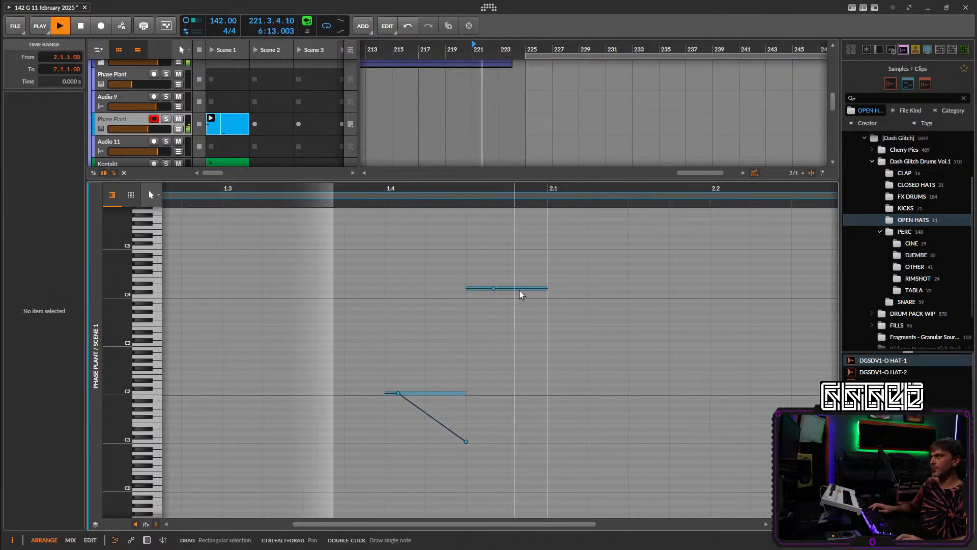
pyautogui.moveTo(565, 304); pyautogui.dragTo(510, 304)
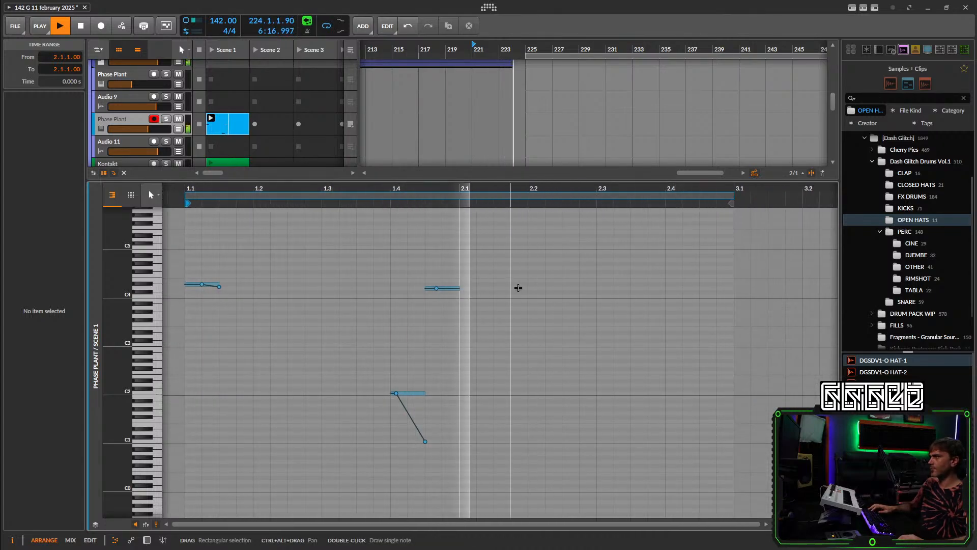
pyautogui.click(436, 288)
pyautogui.press('space')
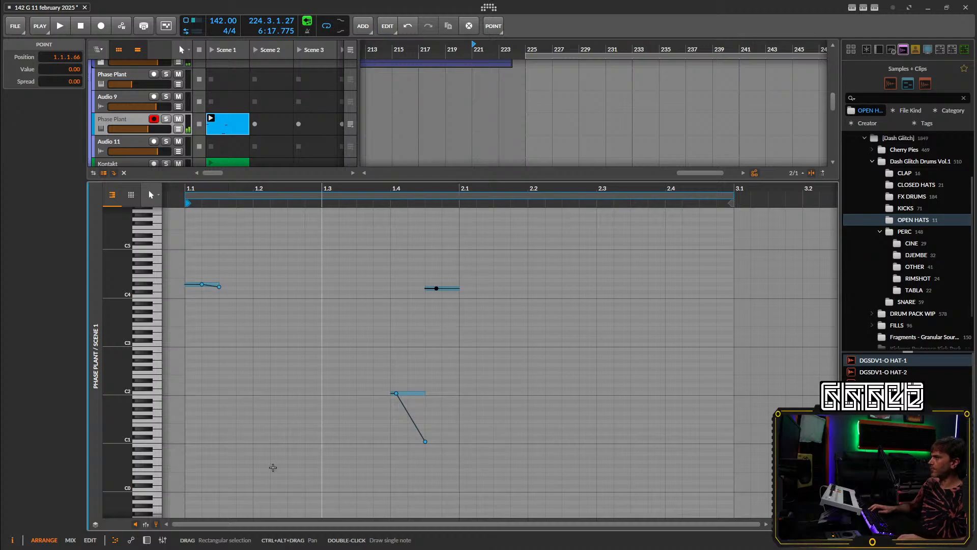
# Move the D4 note to start at 1.4.4.00 with the pitch expression editing turned off.
pyautogui.click(156, 524)
pyautogui.press('space')
pyautogui.press('space')
pyautogui.moveTo(455, 288); pyautogui.dragTo(472, 289)
pyautogui.press('space')
# Solo the Phase Plant track and review its sine oscillator and FX Washes settings in the plug-in window.
pyautogui.press('d')
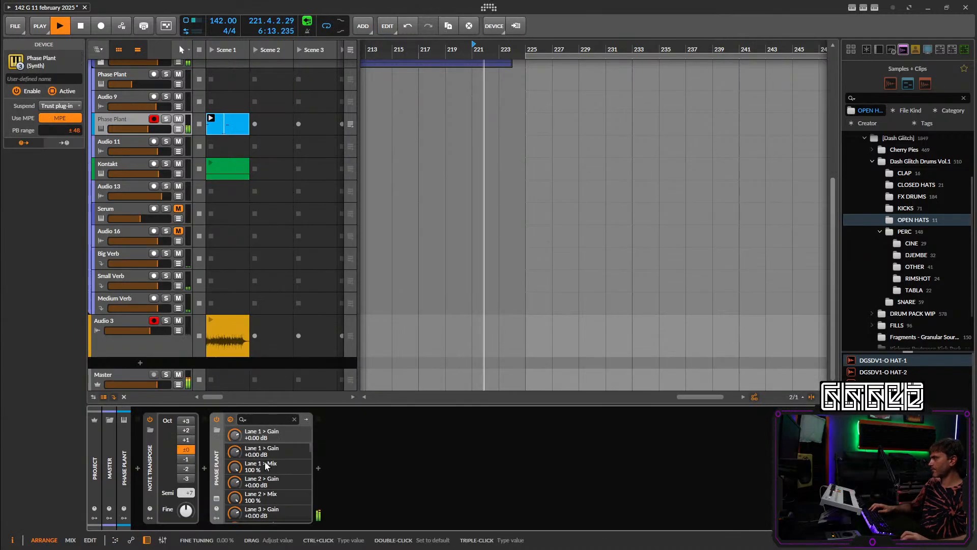
pyautogui.click(215, 501)
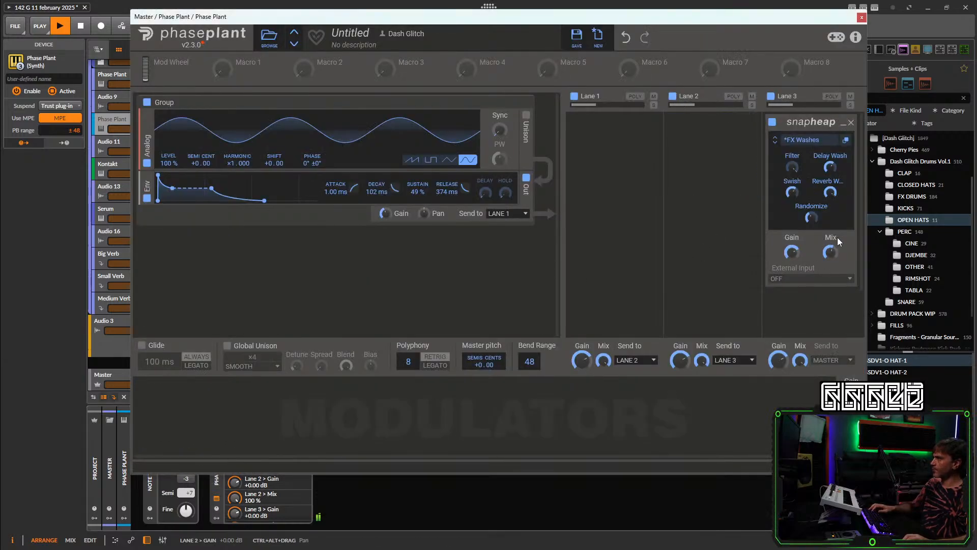
pyautogui.click(862, 17)
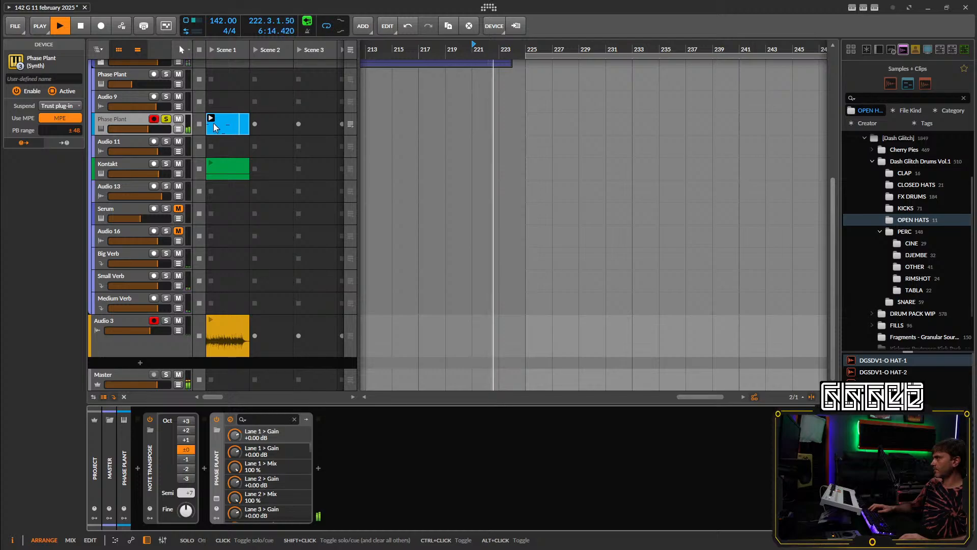
pyautogui.click(217, 499)
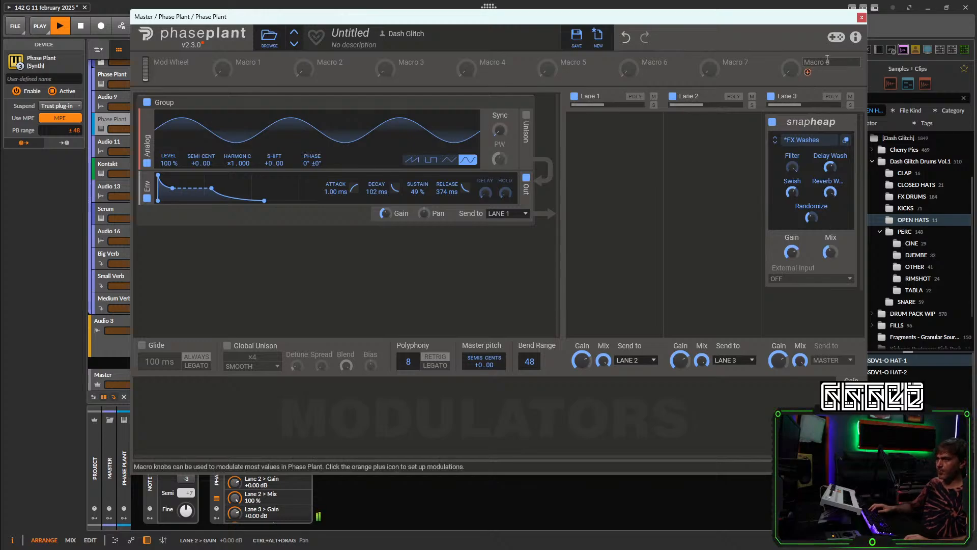
pyautogui.click(861, 18)
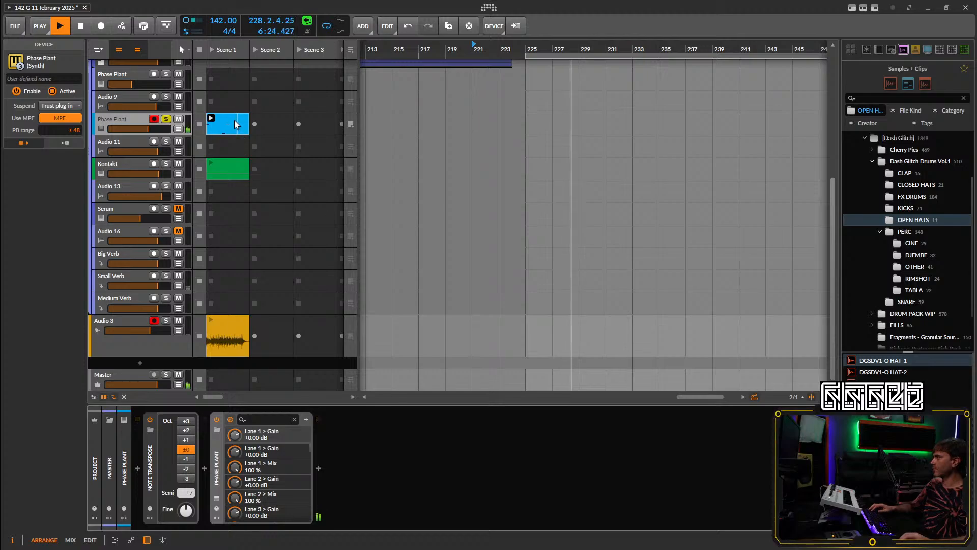
# Reopen the Phase Plant Scene 1 clip and set the C2 note's end pitch-bend point to -1.00.
pyautogui.doubleClick(236, 124)
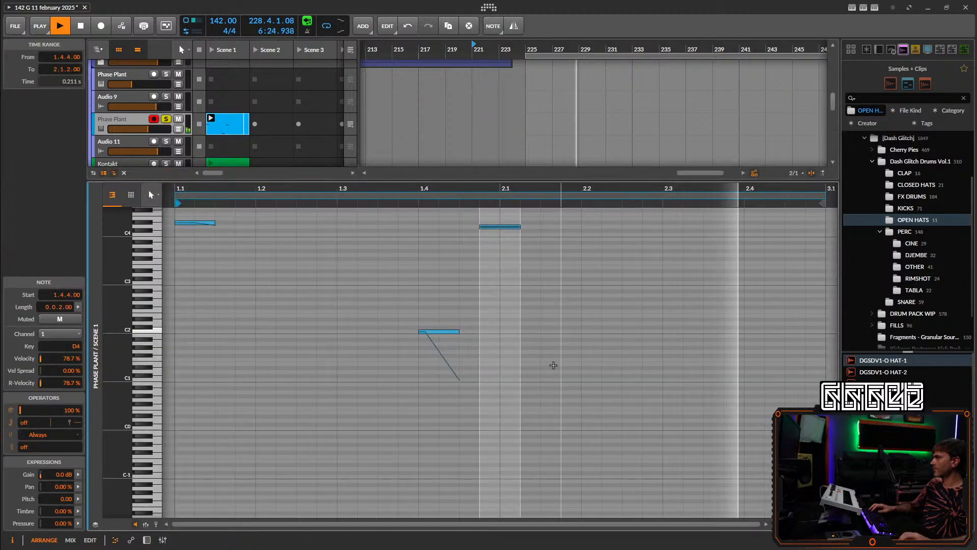
pyautogui.click(158, 526)
pyautogui.press('space')
pyautogui.moveTo(459, 379); pyautogui.dragTo(460, 336)
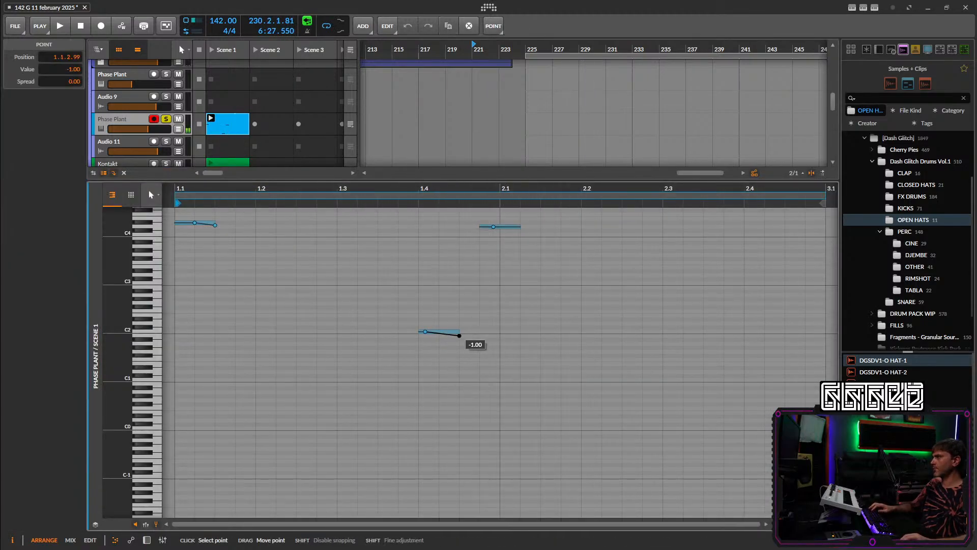
pyautogui.press('space')
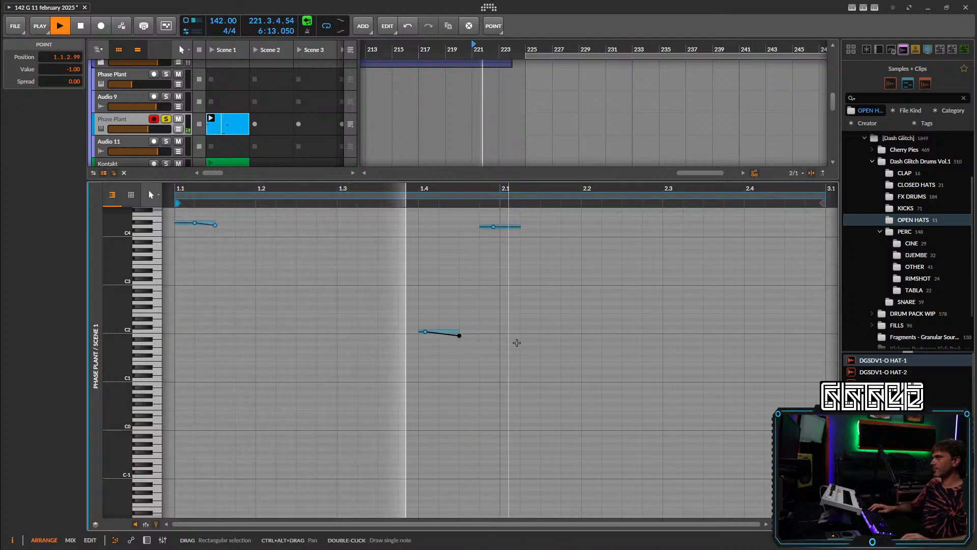
# Draw a 0.0.2.00-long C4 note at 2.2.4.00 and bend its pitch from the midpoint up to 1.00 near its end.
pyautogui.hscroll(2, 475, 327)
pyautogui.scroll(1, 602, 289)
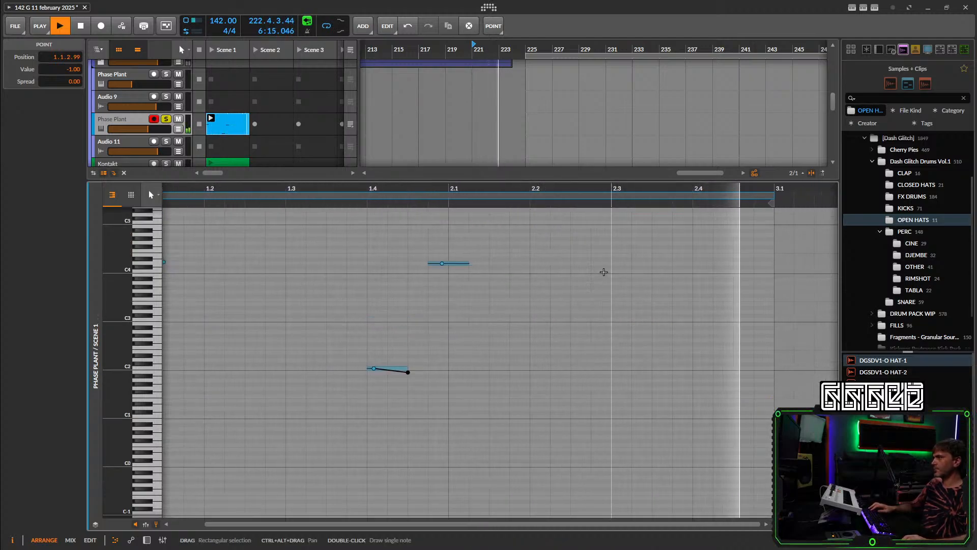
pyautogui.doubleClick(604, 271)
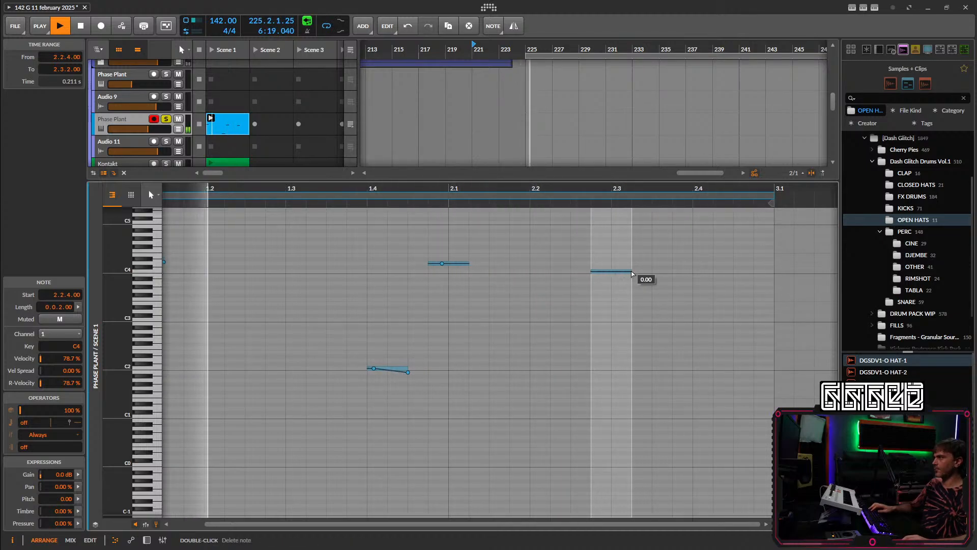
pyautogui.moveTo(606, 275); pyautogui.dragTo(632, 271)
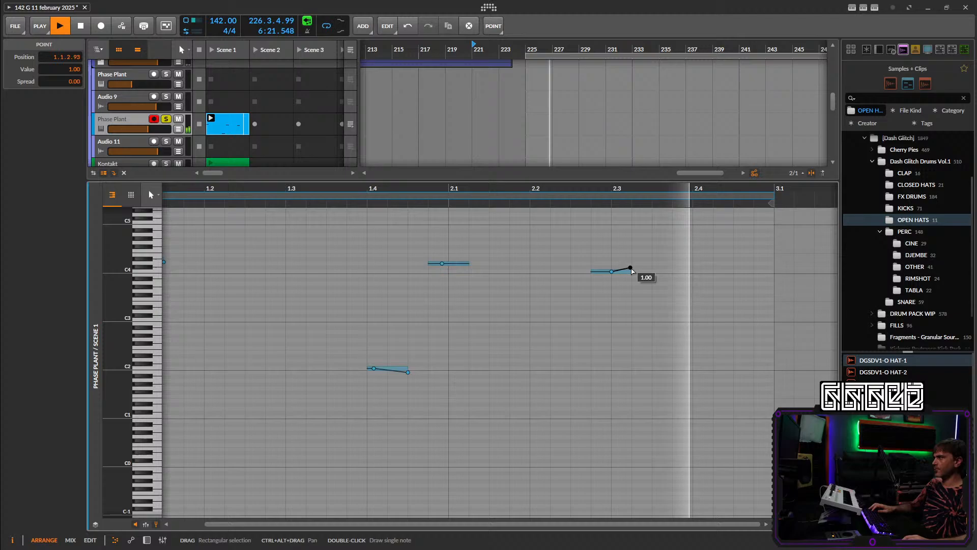
# Lengthen the C4 note to 0.1.0.00 and continue its pitch bend with points at 0.00, -1.00 and 0.00 at the end.
pyautogui.click(156, 524)
pyautogui.moveTo(631, 272); pyautogui.dragTo(672, 275)
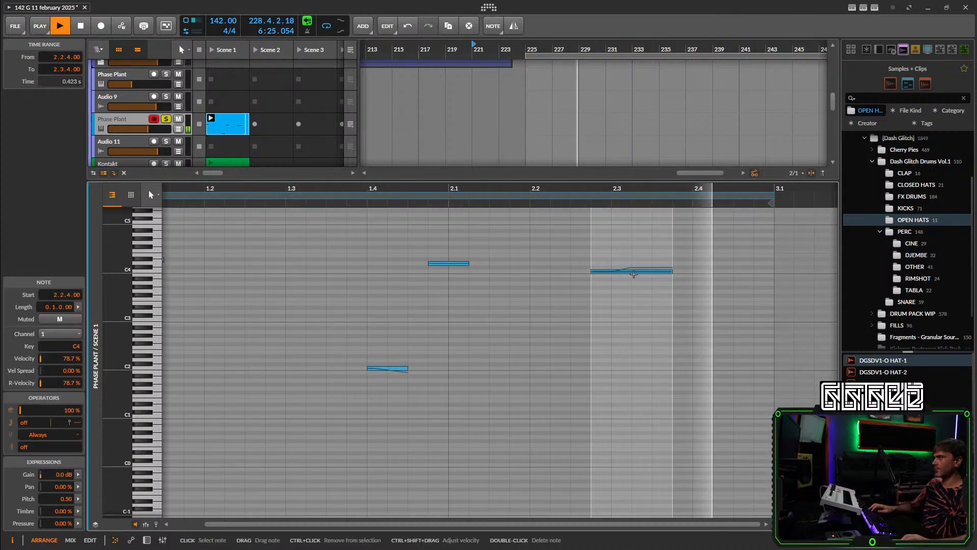
pyautogui.click(156, 524)
pyautogui.click(645, 272)
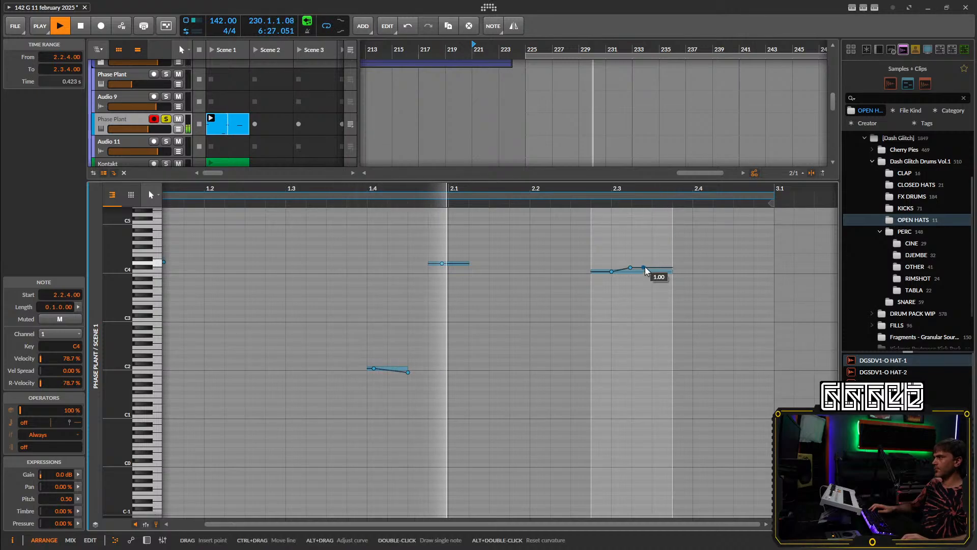
pyautogui.click(658, 275)
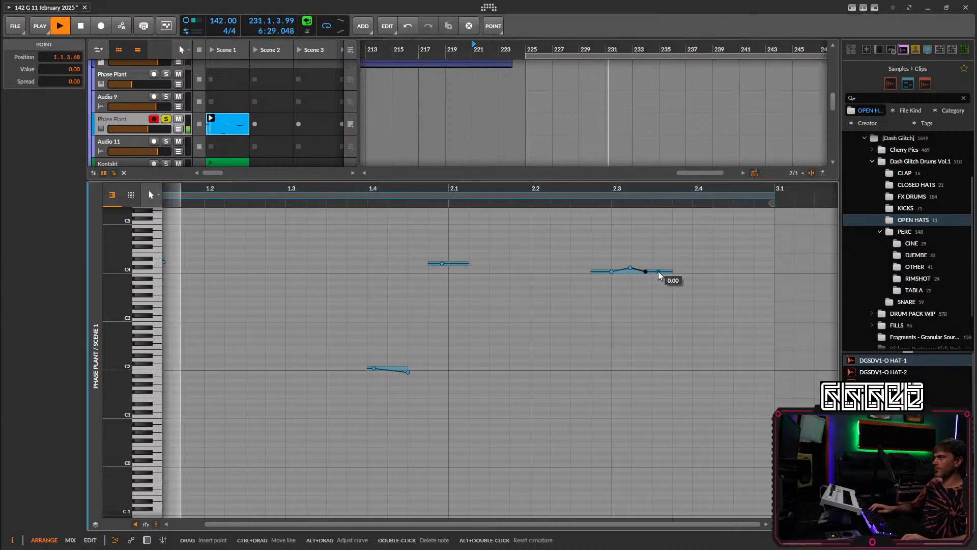
pyautogui.click(672, 268)
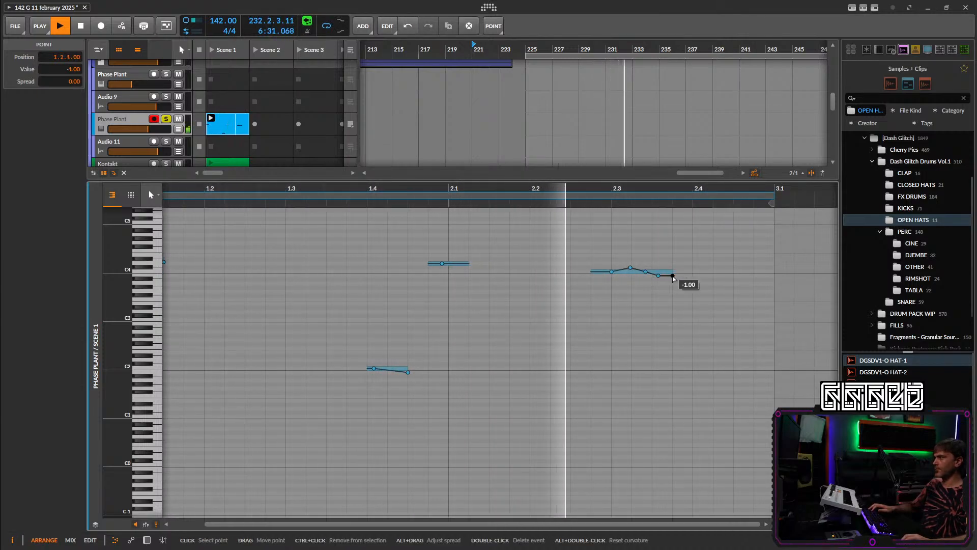
pyautogui.moveTo(672, 268); pyautogui.dragTo(672, 272)
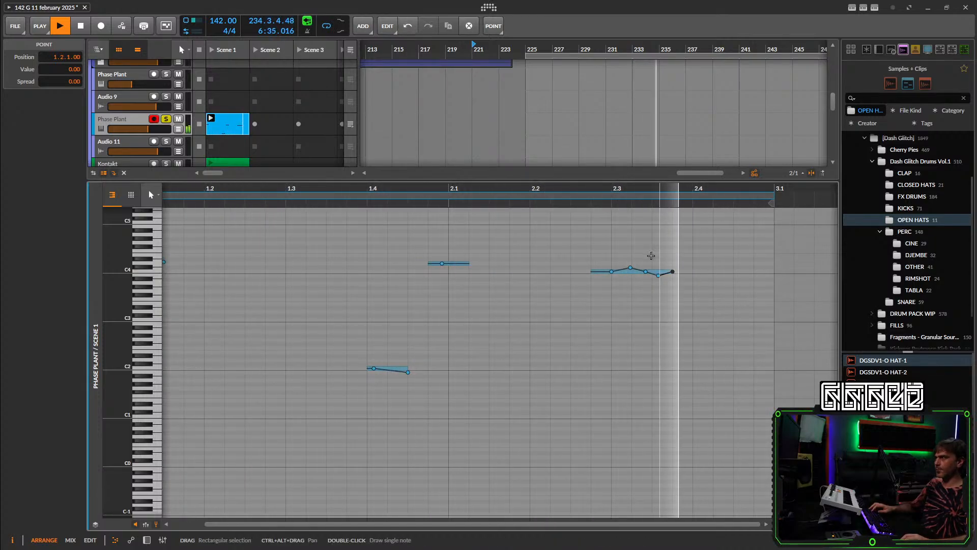
# Soften the C4 note's pitch bend by setting its upper point to about 0.80 and its lower point to -0.77.
pyautogui.scroll(2, 632, 270)
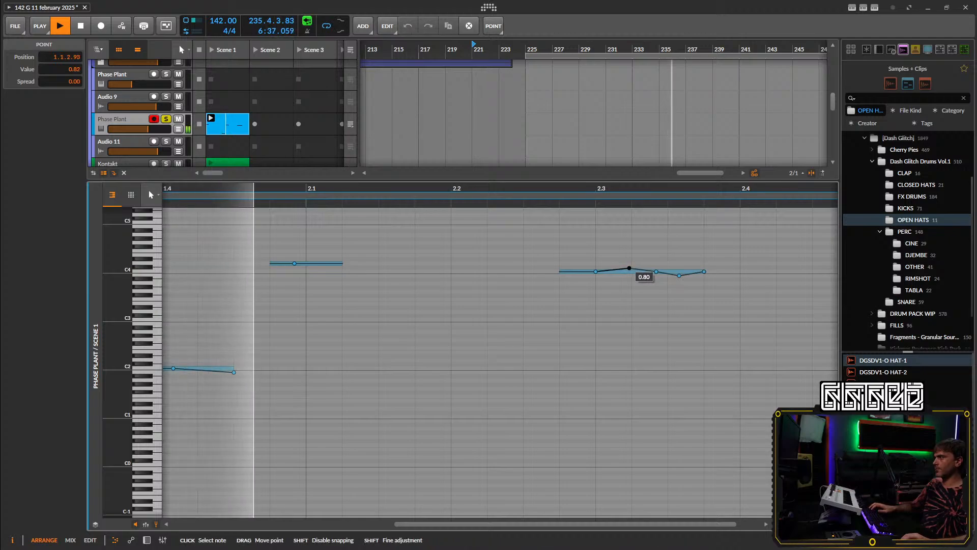
pyautogui.click(629, 269)
pyautogui.moveTo(681, 279); pyautogui.dragTo(681, 278)
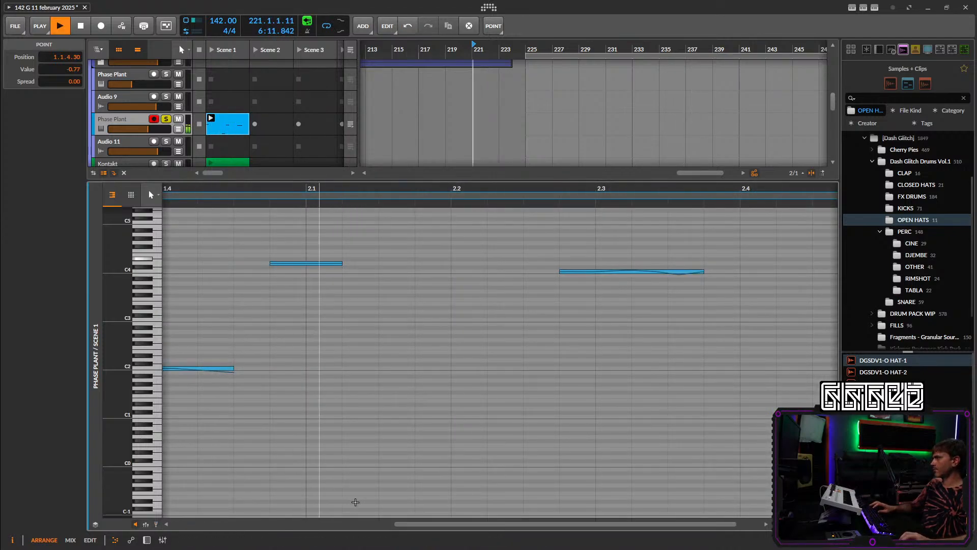
# Unsolo the Phase Plant track and double the content of its Scene 1 clip.
pyautogui.click(166, 119)
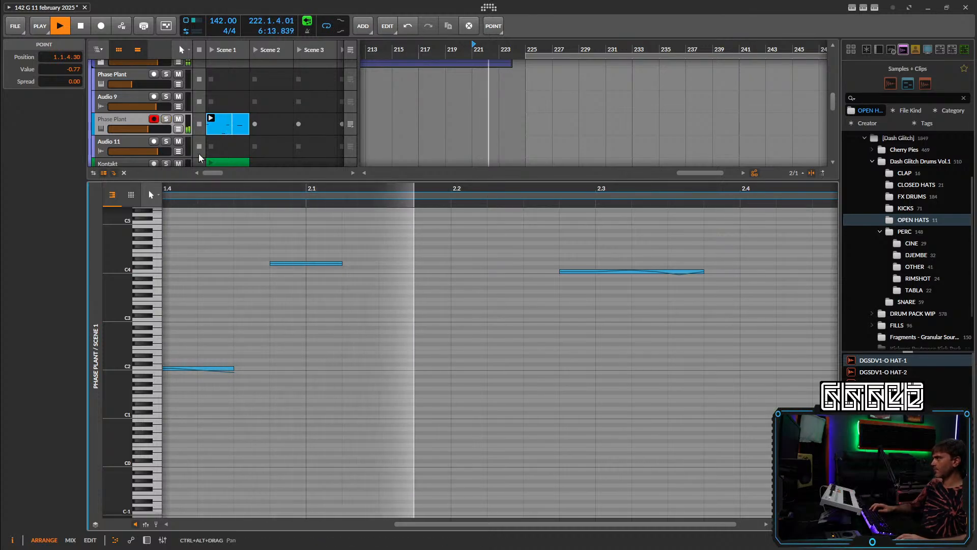
pyautogui.scroll(-5, 639, 336)
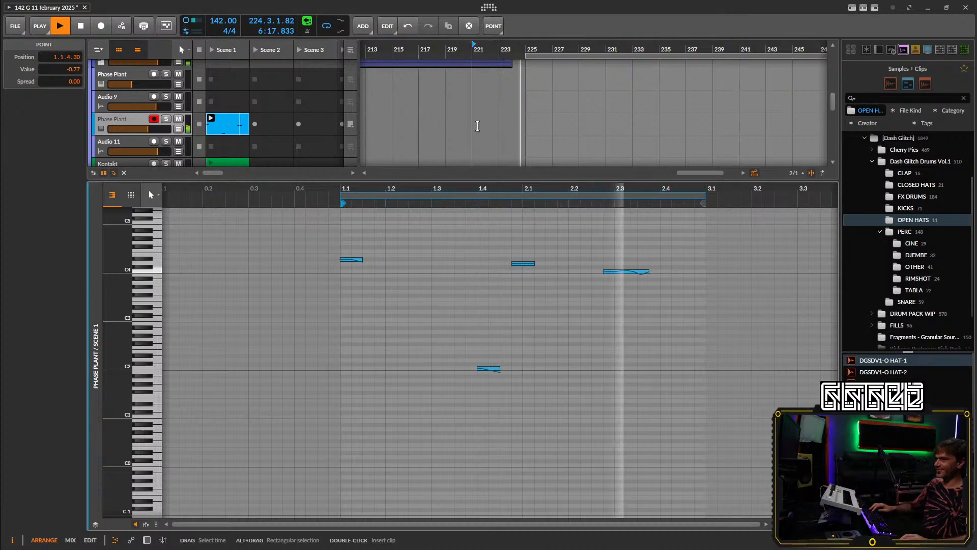
pyautogui.rightClick(227, 126)
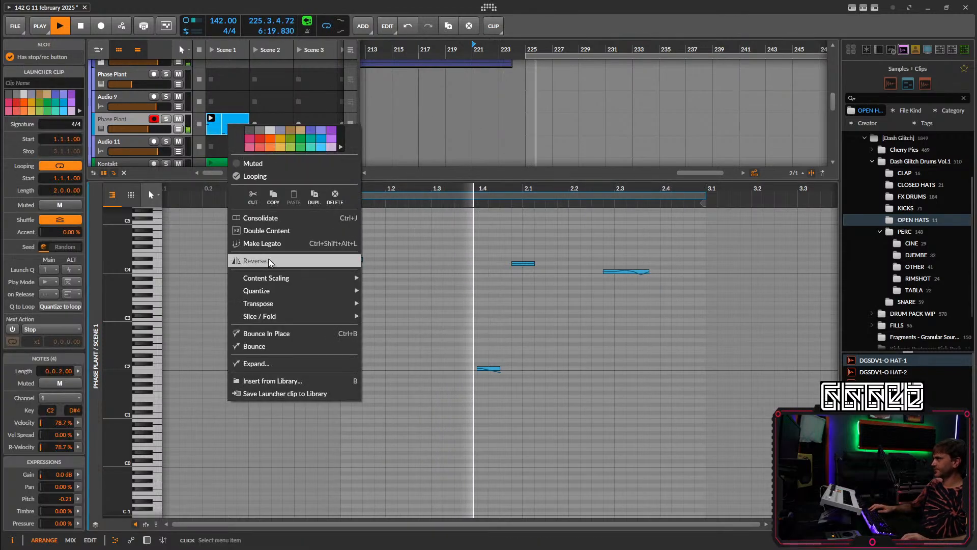
pyautogui.click(283, 231)
pyautogui.hscroll(5, 382, 244)
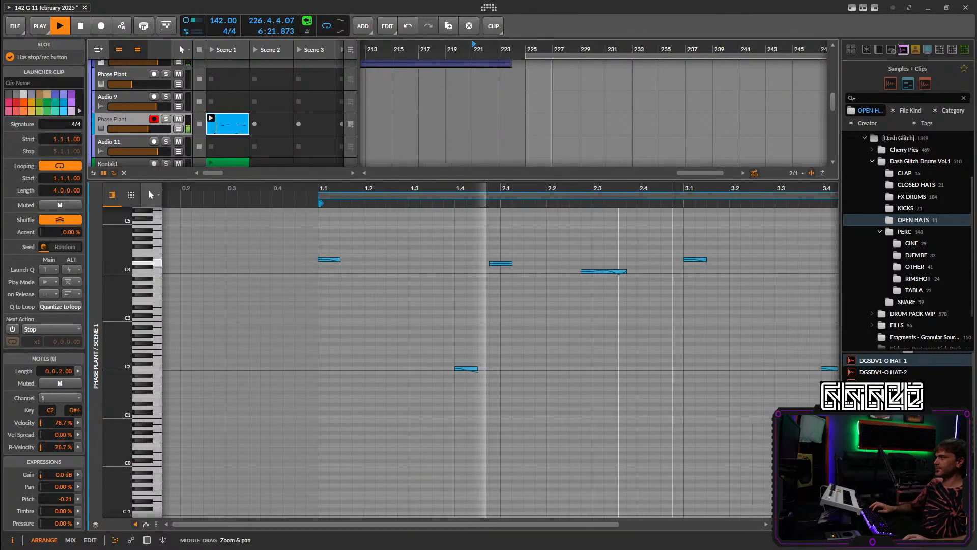
# Audition the doubled clip and add a 0.1.0.00-long C3 note at 1.2.3.00.
pyautogui.click(489, 260)
pyautogui.press('space')
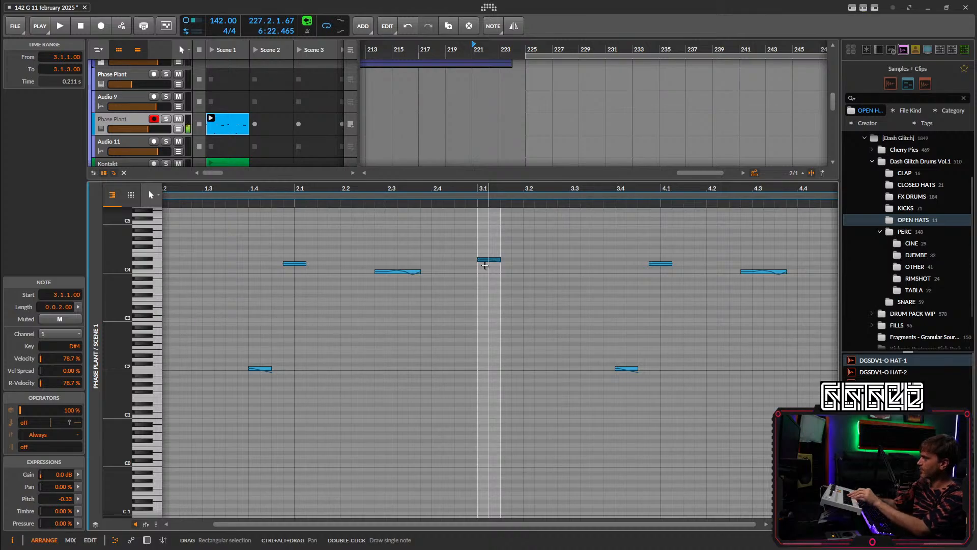
pyautogui.press('space')
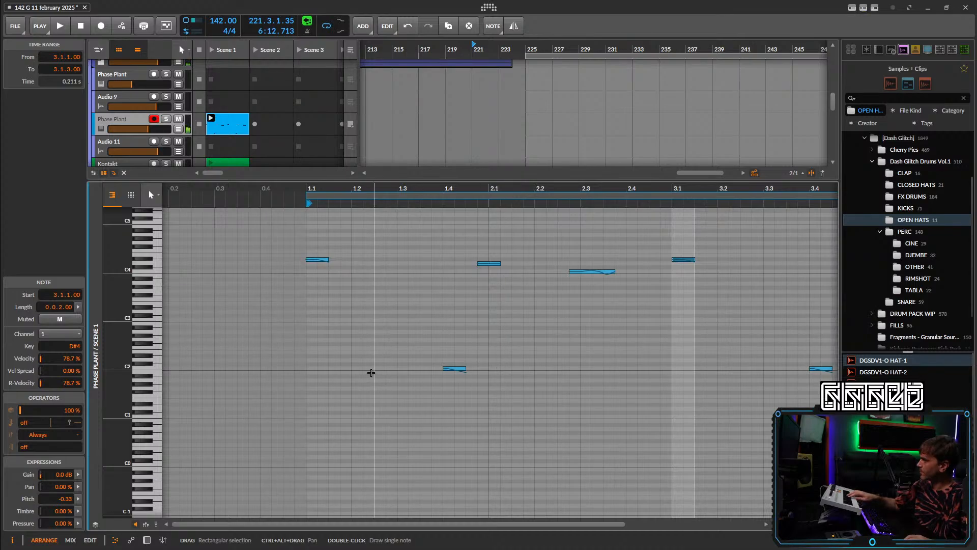
pyautogui.doubleClick(376, 322)
pyautogui.press('space')
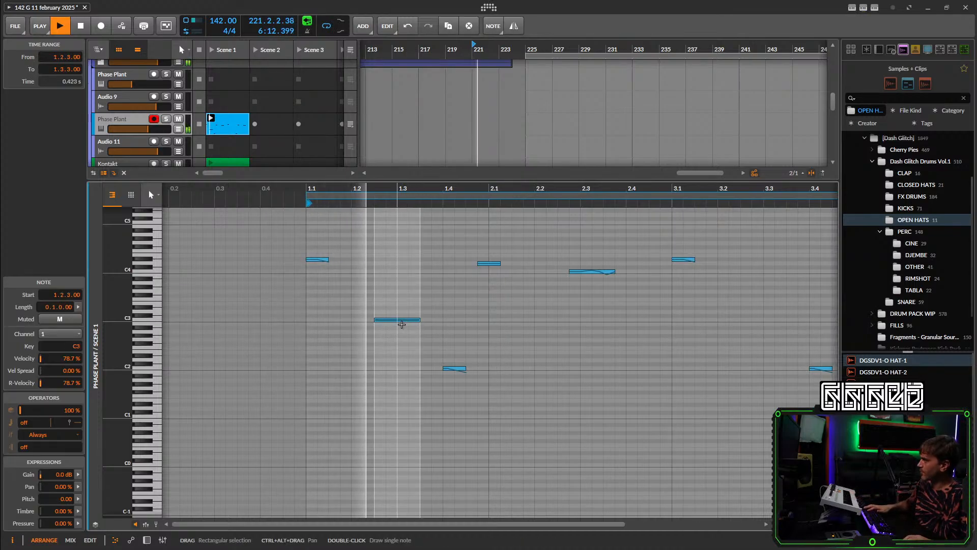
# Stop playback, split the C3 note at 1.3.1.00 and delete its second half.
pyautogui.press('space')
pyautogui.press('5')
pyautogui.click(402, 320)
pyautogui.doubleClick(410, 322)
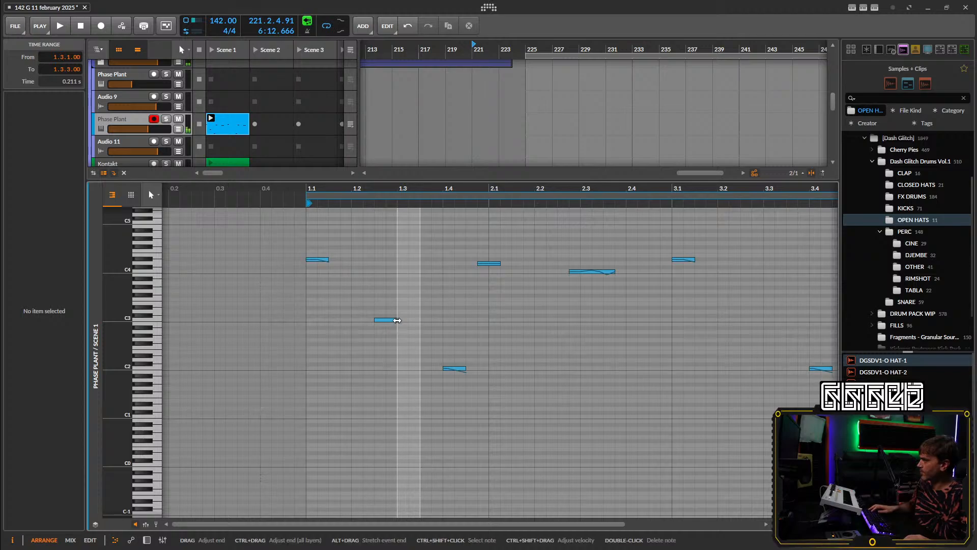
# Add a G3 note at 1.3.1 in the Phase Plant clip and shorten it to half a beat.
pyautogui.doubleClick(405, 305)
pyautogui.press('space')
pyautogui.doubleClick(405, 305)
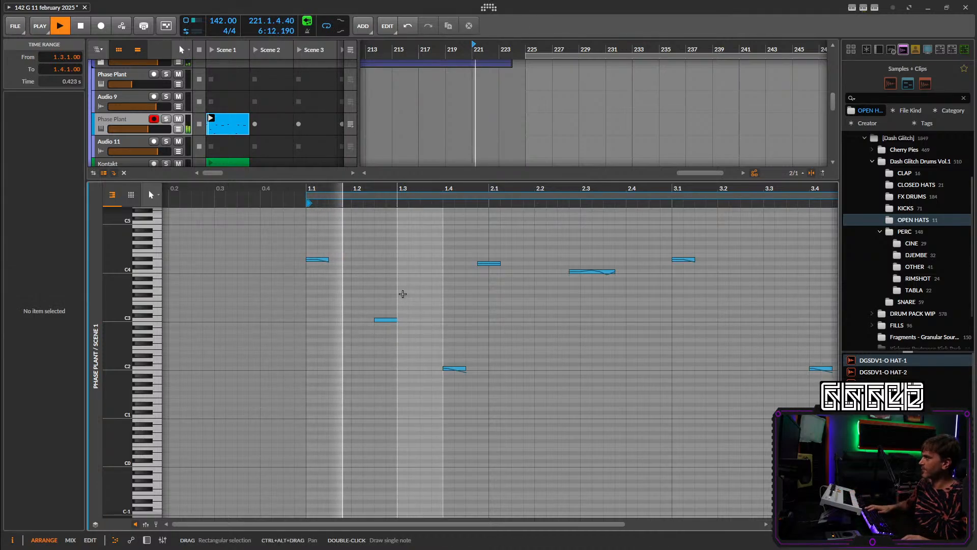
pyautogui.doubleClick(402, 296)
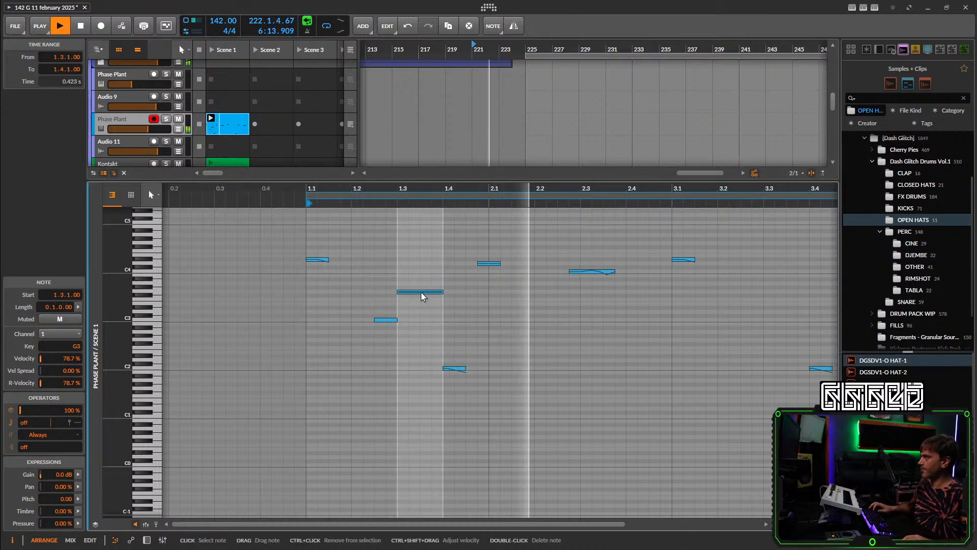
pyautogui.press('5')
pyautogui.click(421, 293)
pyautogui.doubleClick(424, 293)
pyautogui.press('space')
# Play back the clip and lower the note at 3.1.1 to B3.
pyautogui.hscroll(2, 495, 331)
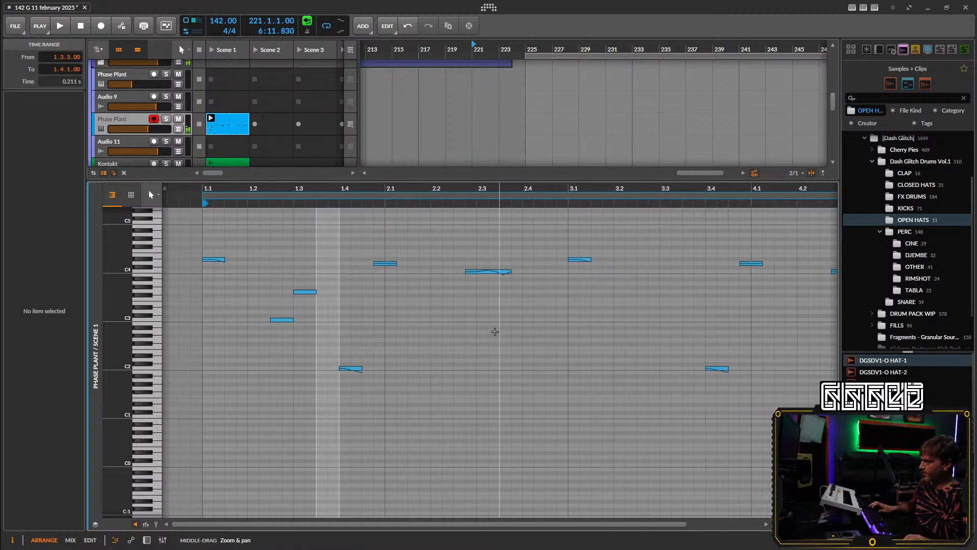
pyautogui.hscroll(-3, 500, 330)
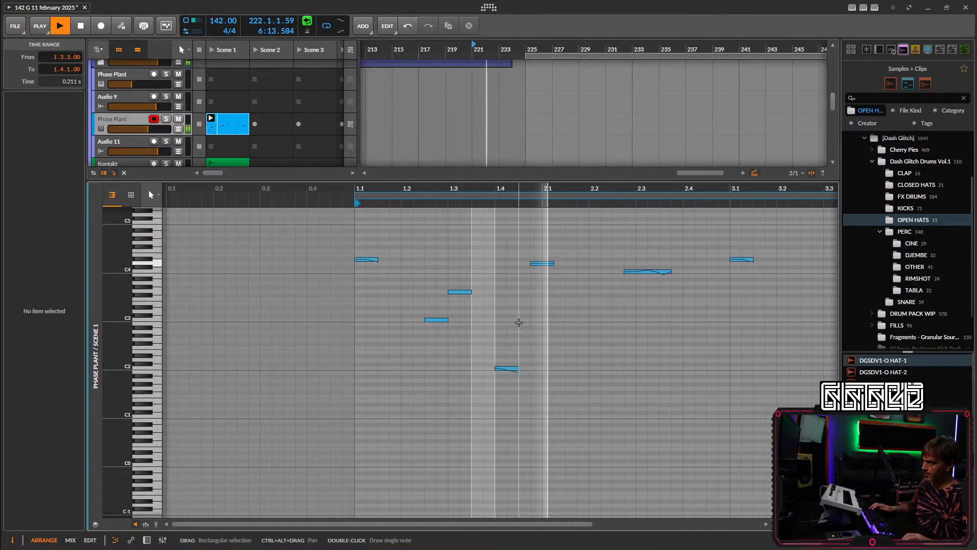
pyautogui.hscroll(2, 565, 323)
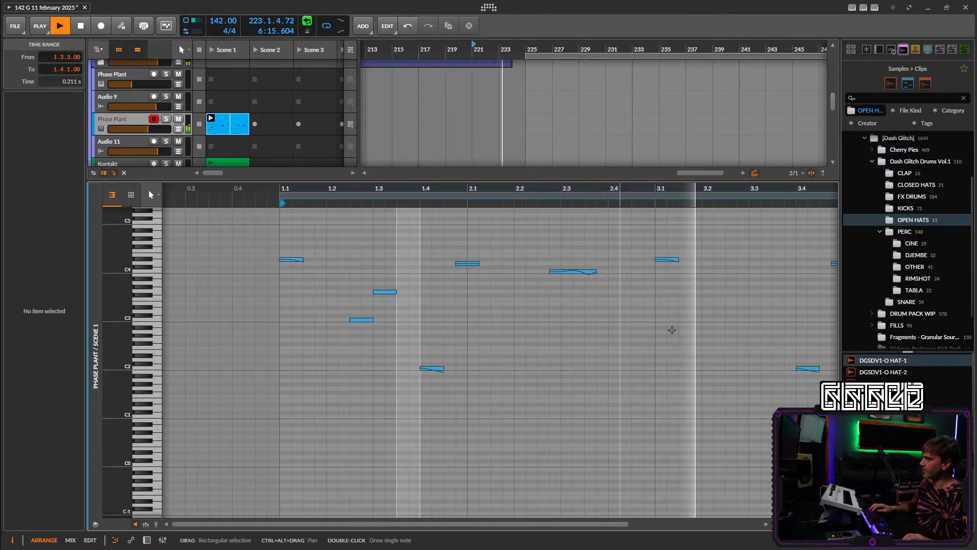
pyautogui.hscroll(2, 611, 305)
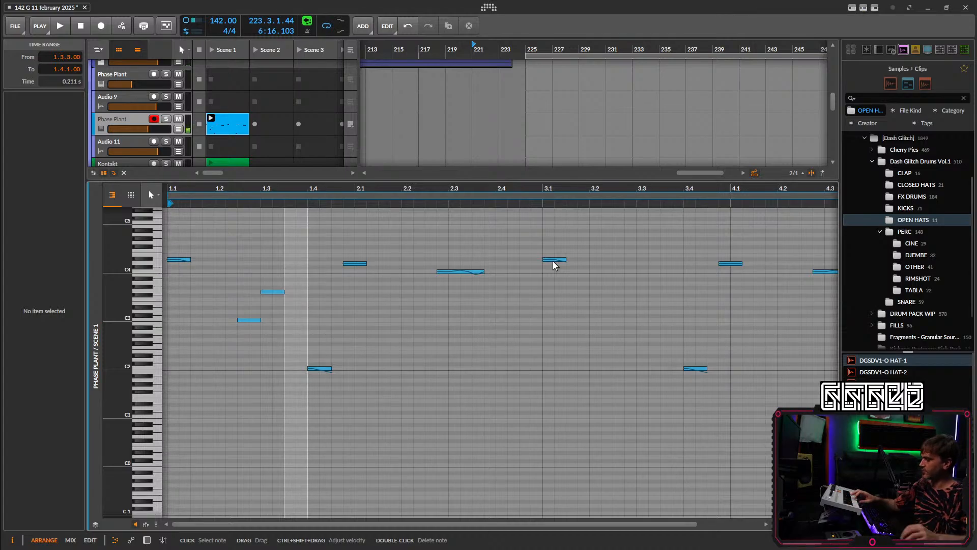
pyautogui.moveTo(594, 256); pyautogui.dragTo(543, 278)
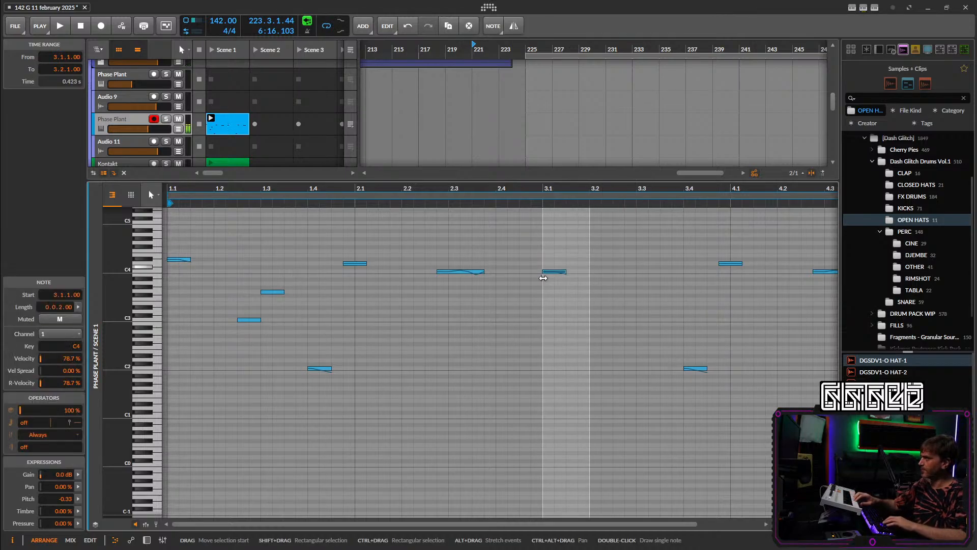
pyautogui.click(563, 291)
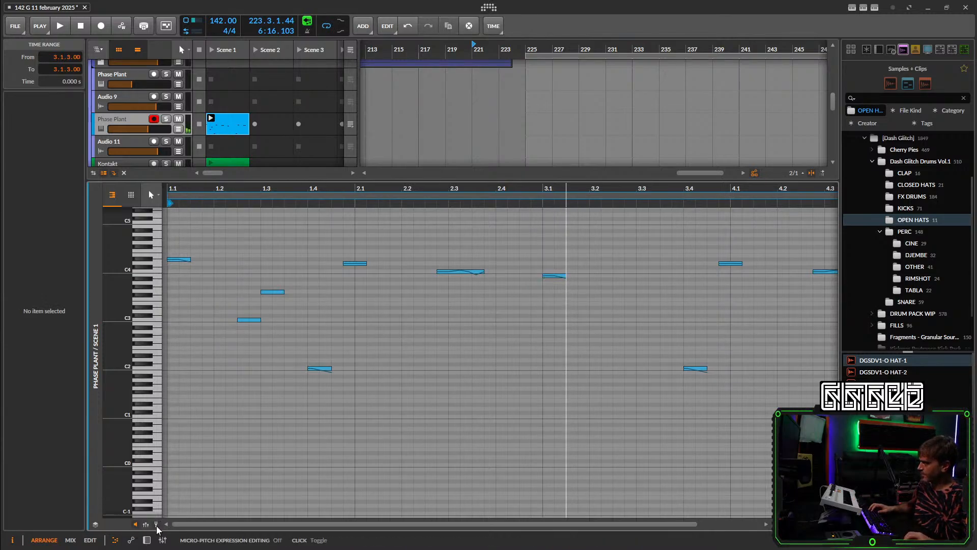
# Enable micro-pitch editing, bend the end of the B3 note at 3.1.1 up to 1.00, and play back the clip.
pyautogui.click(589, 291)
pyautogui.moveTo(566, 275); pyautogui.dragTo(566, 272)
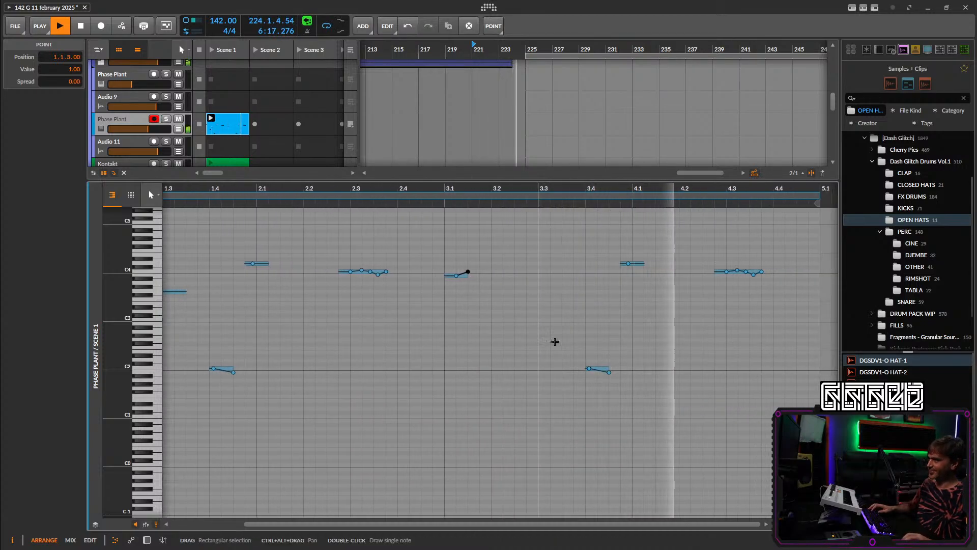
pyautogui.press('space')
pyautogui.moveTo(612, 349); pyautogui.dragTo(576, 388)
pyautogui.click(336, 433)
pyautogui.press('space')
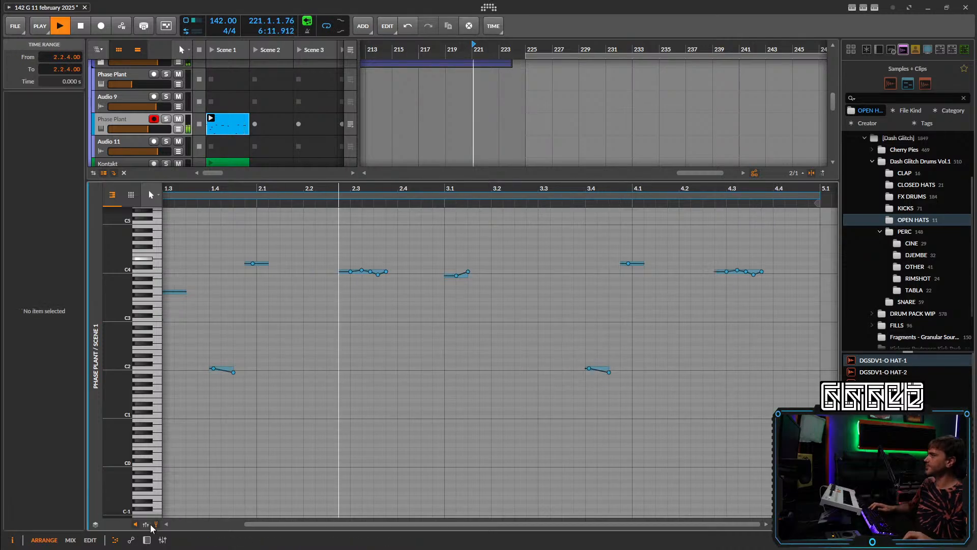
# Turn off micro-pitch editing and transpose the note at 3.4.1 up one octave to C3.
pyautogui.moveTo(594, 353); pyautogui.dragTo(592, 402)
pyautogui.hotkey('shift', 'Up')
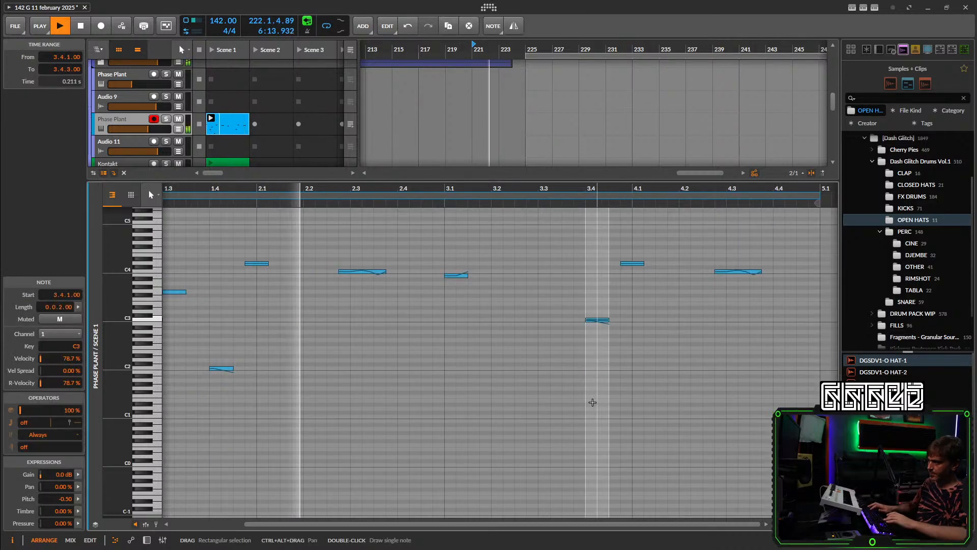
pyautogui.click(573, 395)
# Open the Phase Plant synth from the track's device chain and lower the envelope's sustain to 23%.
pyautogui.click(148, 542)
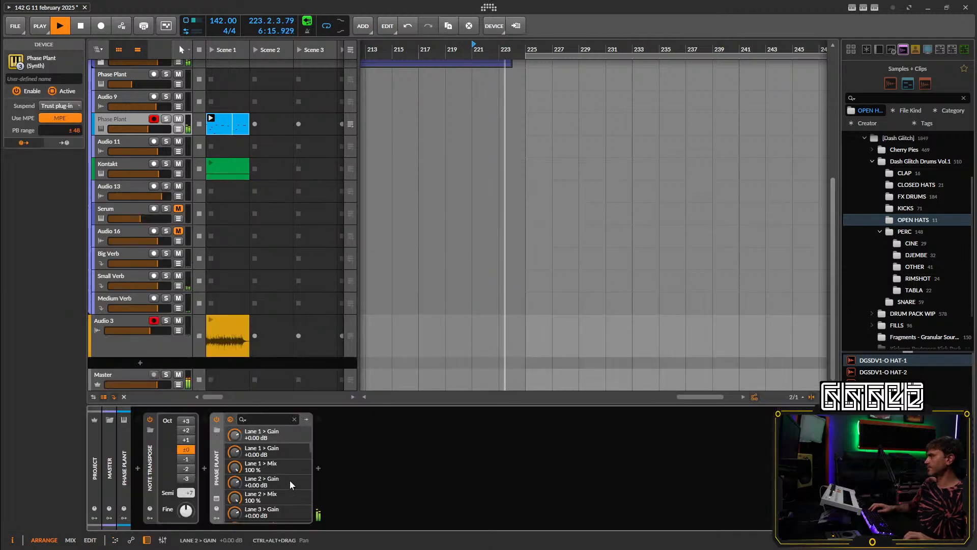
pyautogui.click(322, 424)
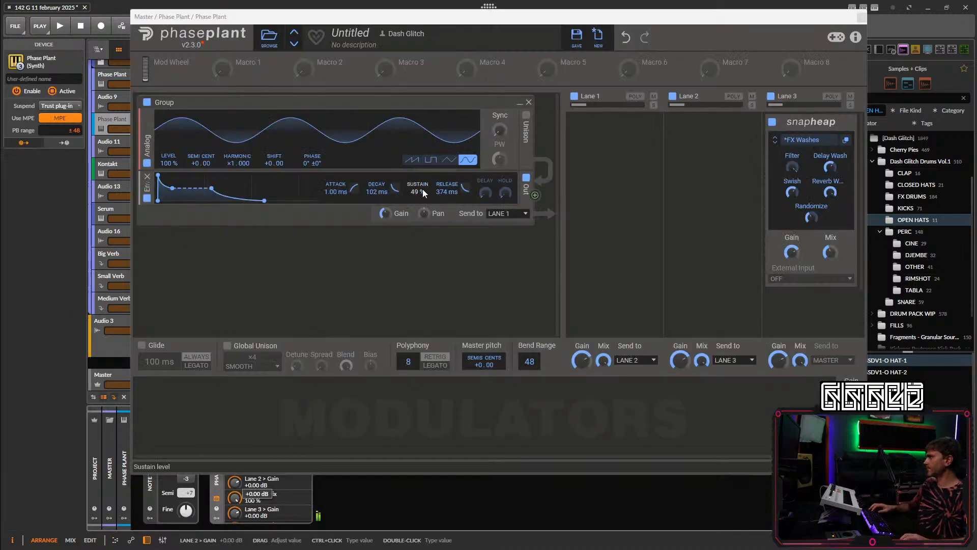
pyautogui.moveTo(422, 188); pyautogui.dragTo(422, 196)
pyautogui.press('space')
# Add a Velocity modulator, assign it to the envelope's sustain, and close the synth window.
pyautogui.click(188, 414)
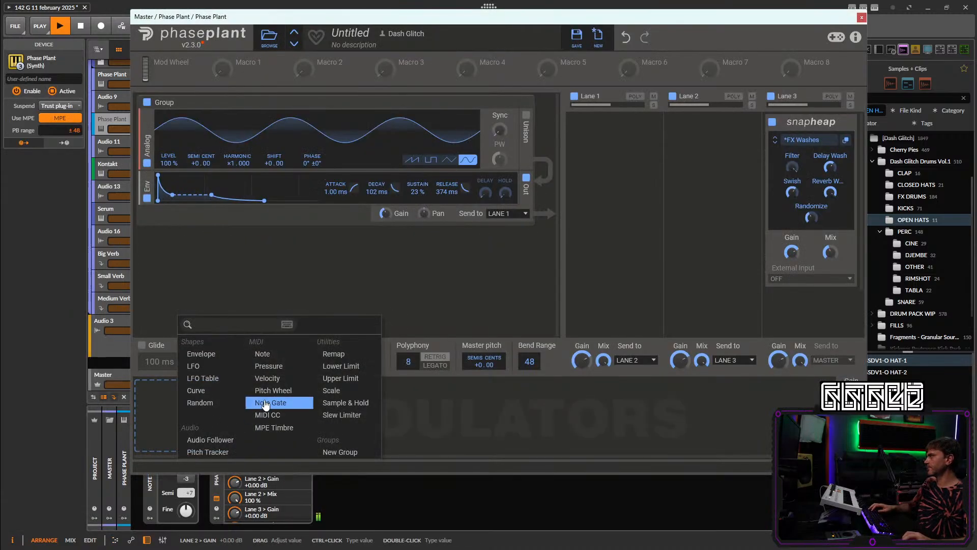
pyautogui.click(263, 378)
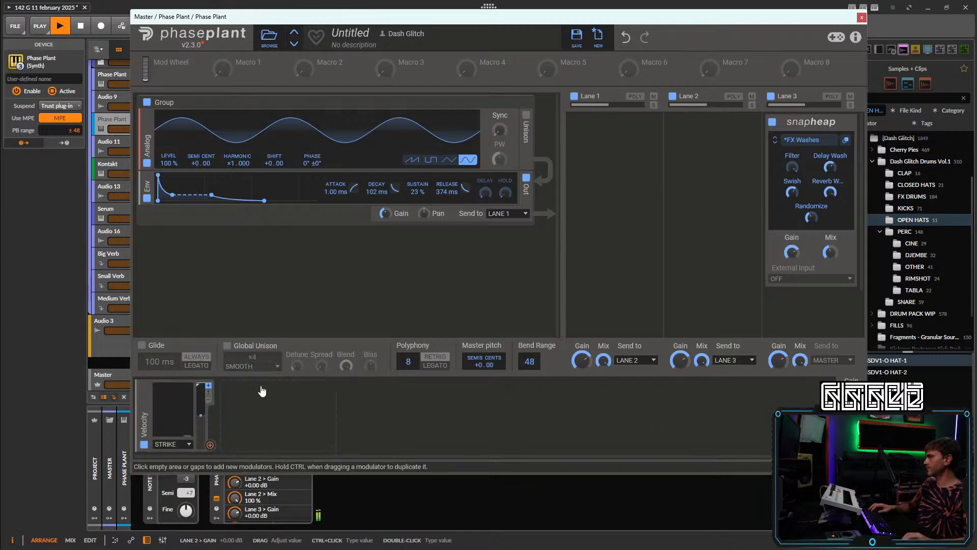
pyautogui.click(210, 445)
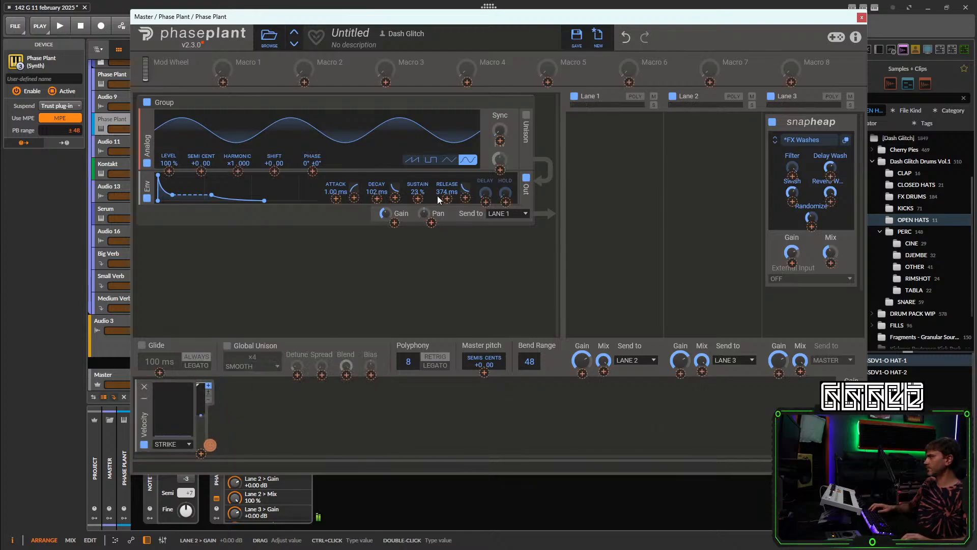
pyautogui.click(418, 198)
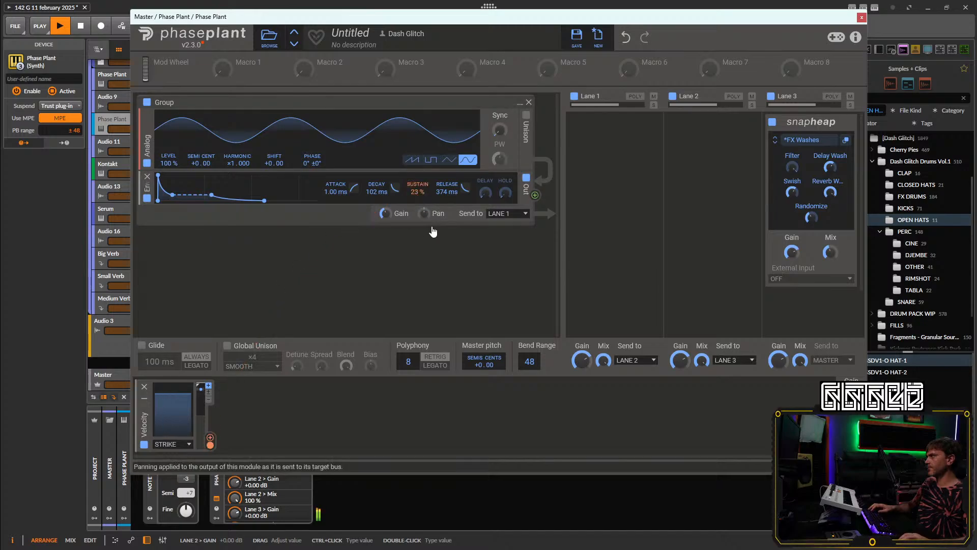
pyautogui.click(861, 18)
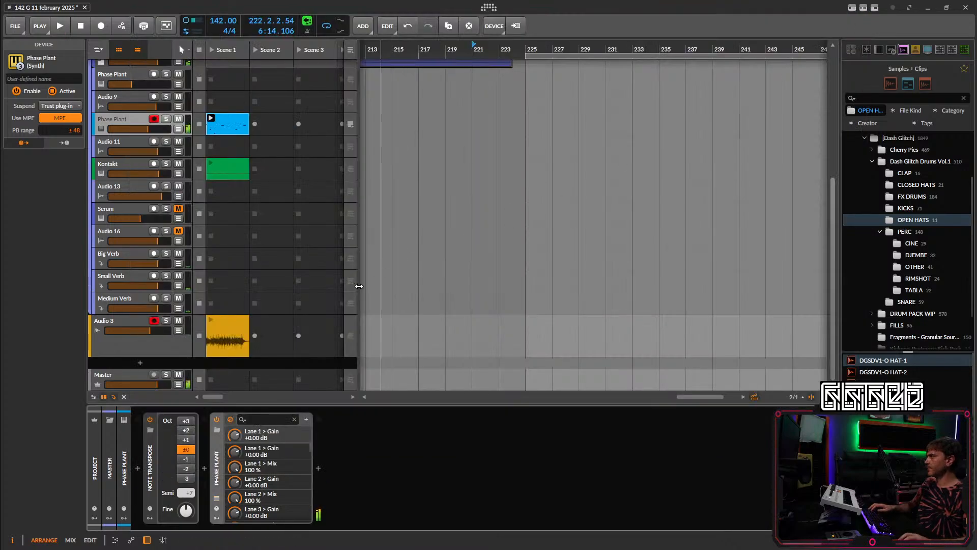
# Reopen the Phase Plant clip, show its velocity lane, and set the C3 note at 1.2.3 and the G3 note at 1.3.1 to 0% velocity.
pyautogui.doubleClick(227, 124)
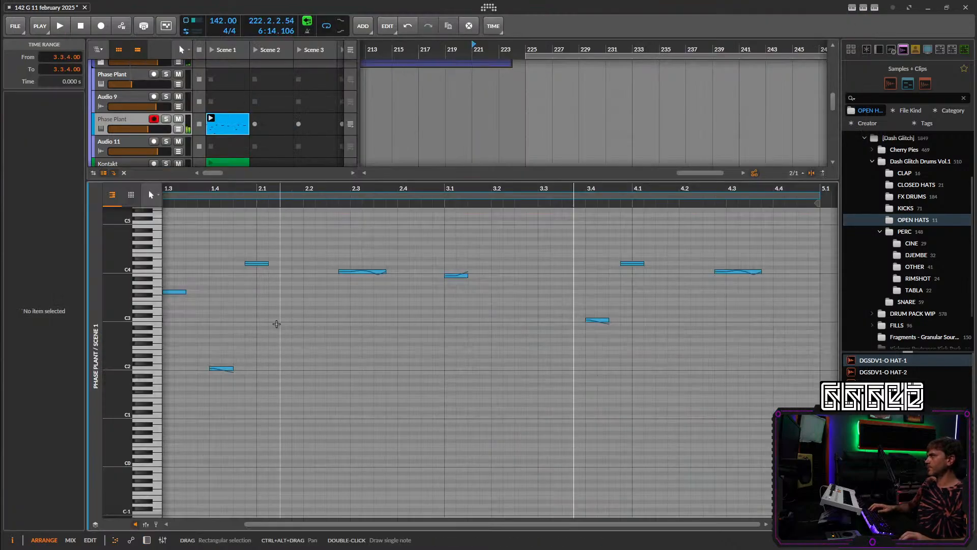
pyautogui.moveTo(277, 324); pyautogui.dragTo(408, 356)
pyautogui.click(157, 524)
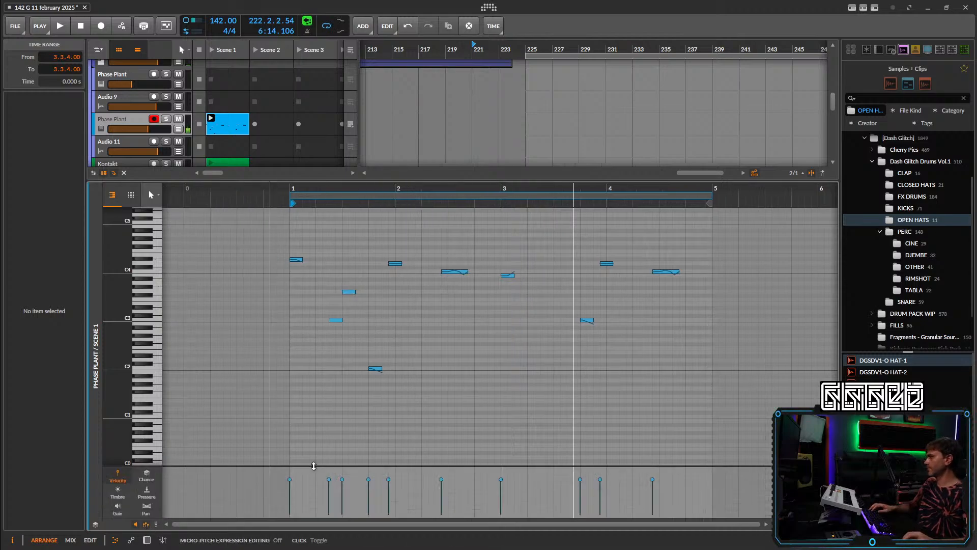
pyautogui.moveTo(316, 473); pyautogui.dragTo(332, 517)
pyautogui.press('space')
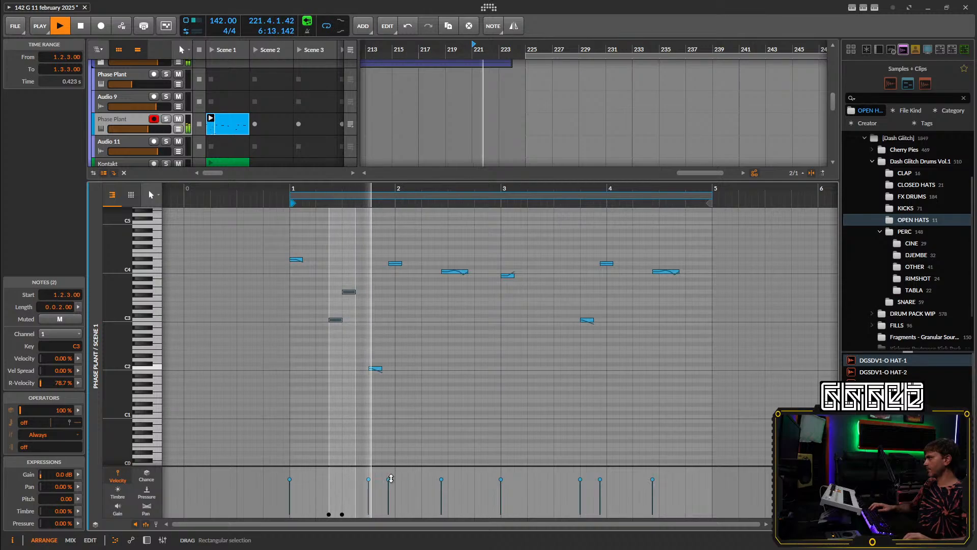
# Lower the velocities to 17.2% for the C2 note, 55.7% for the first note and 23.8% for the B3 note, and reduce the note just before bar 2.
pyautogui.press('space')
pyautogui.click(368, 479)
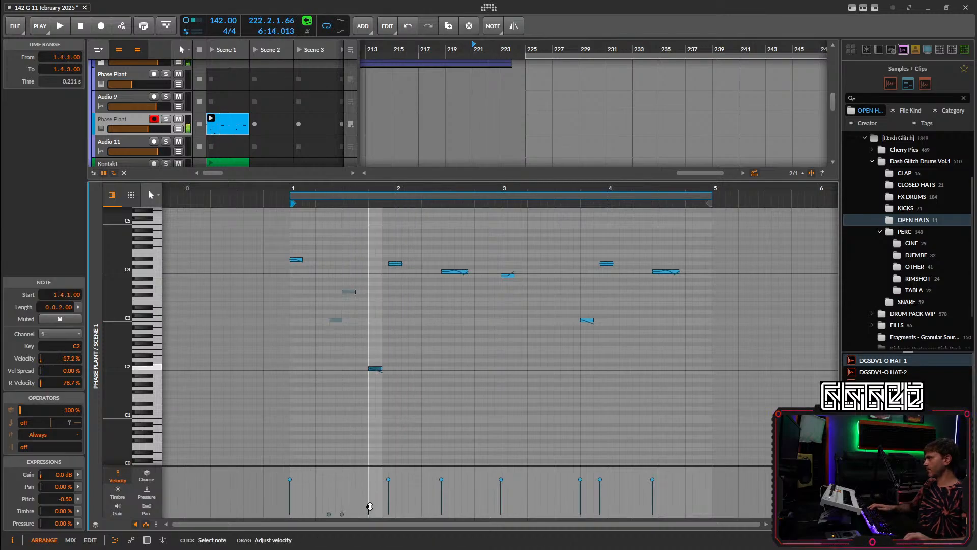
pyautogui.press('space')
pyautogui.moveTo(388, 480); pyautogui.dragTo(388, 498)
pyautogui.moveTo(290, 479); pyautogui.dragTo(290, 489)
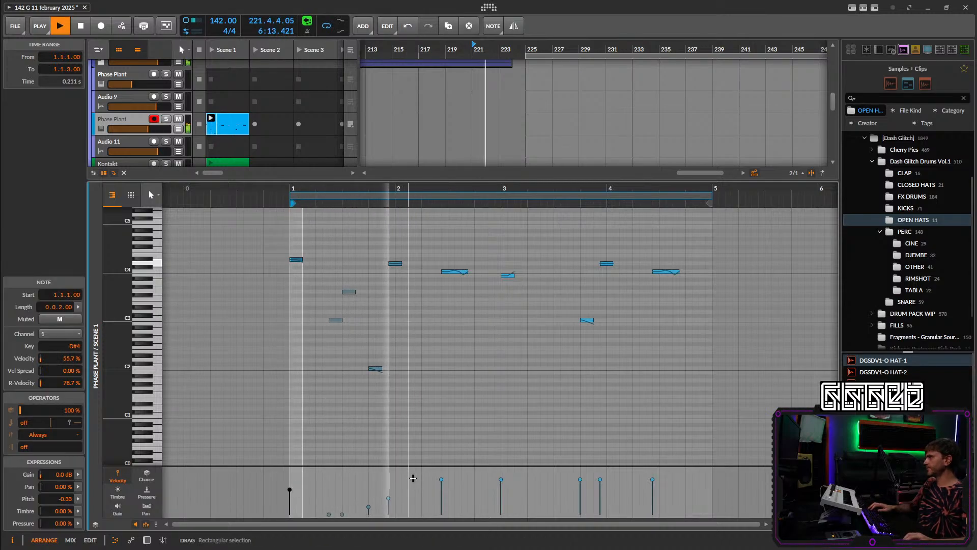
pyautogui.moveTo(500, 479); pyautogui.dragTo(501, 513)
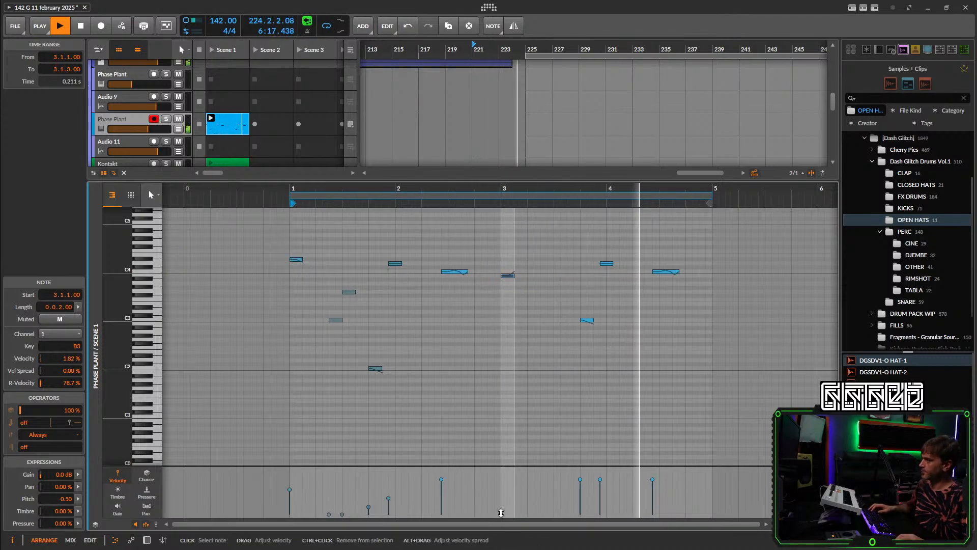
pyautogui.moveTo(500, 513); pyautogui.dragTo(501, 504)
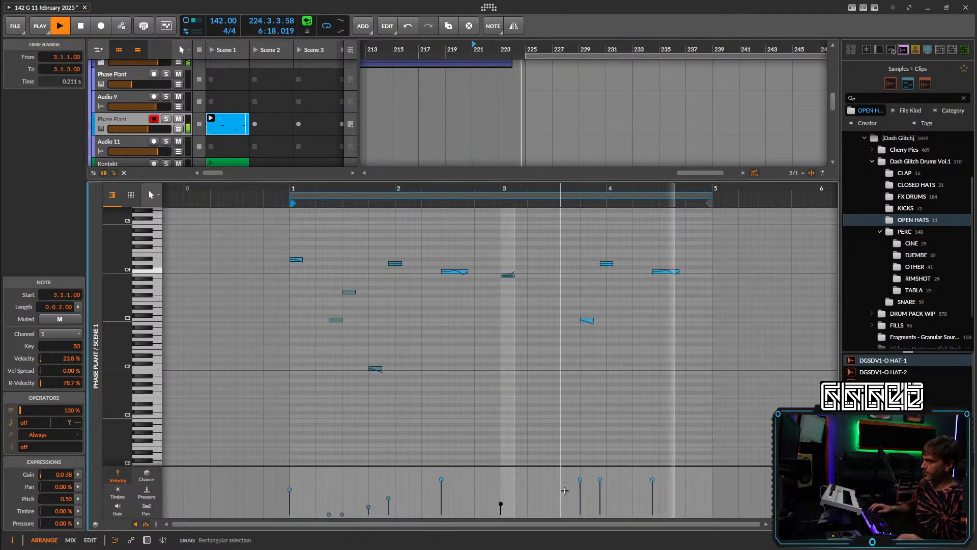
# Raise the clip's last note to G#4 and shift its start to 4.3.1.
pyautogui.press('space')
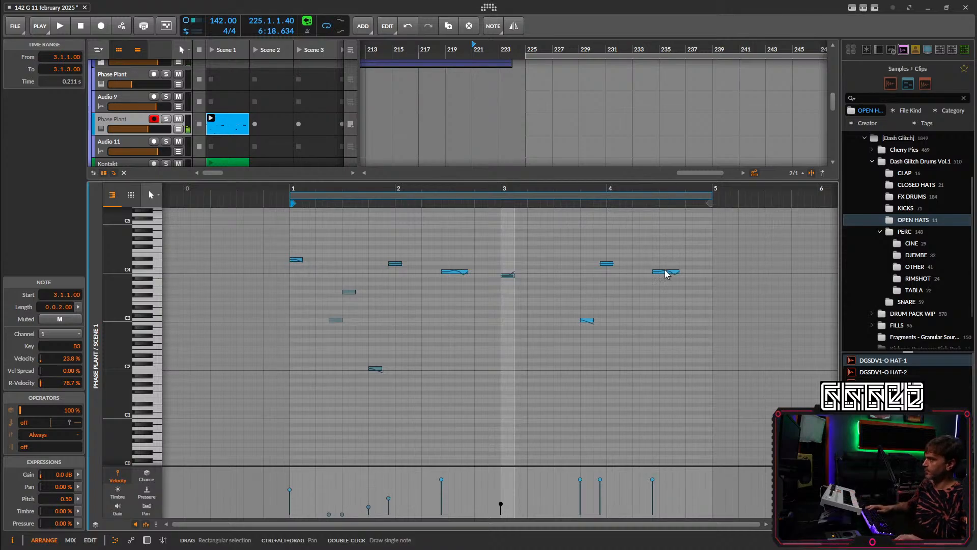
pyautogui.moveTo(665, 274); pyautogui.dragTo(665, 242)
pyautogui.press('space')
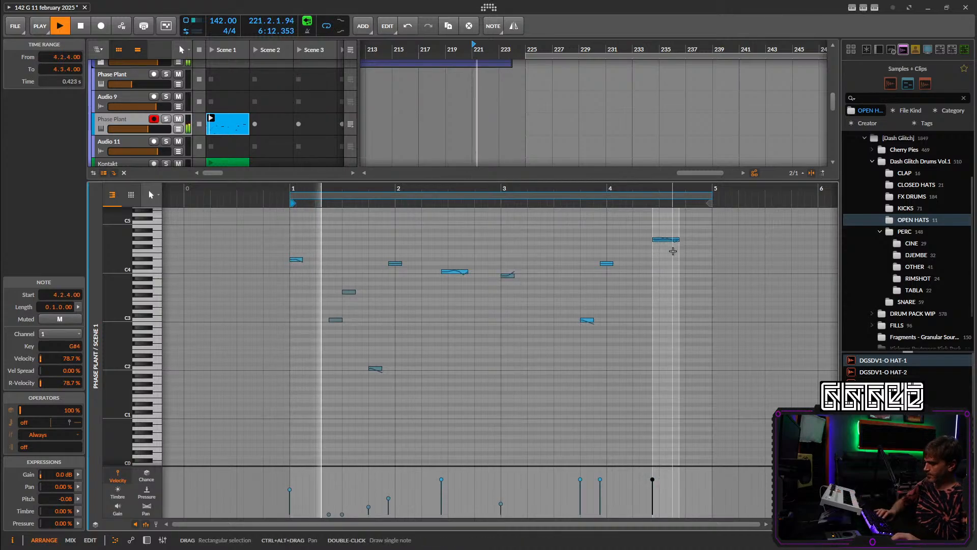
pyautogui.press('Right')
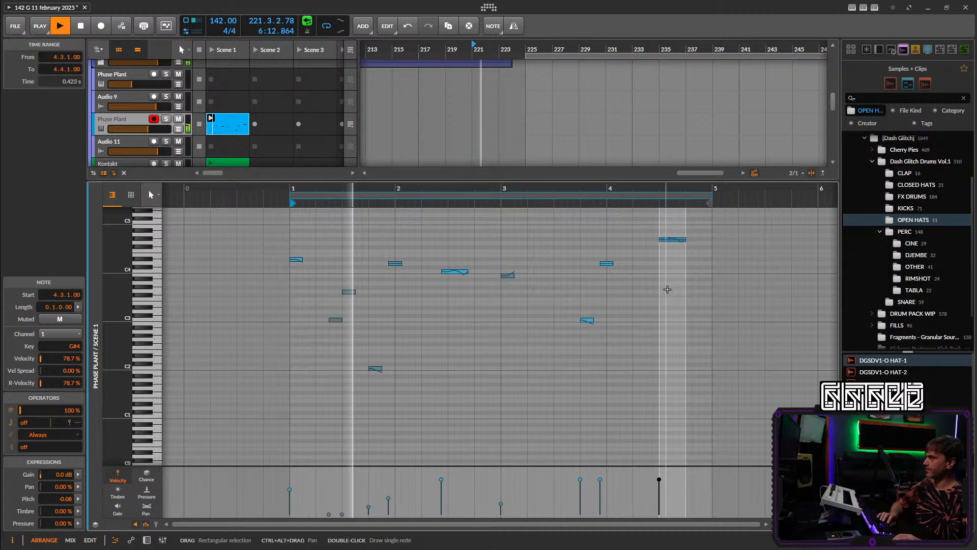
# Reopen the Phase Plant synth and add a Curve modulator shaped as a concave downward slope.
pyautogui.click(147, 539)
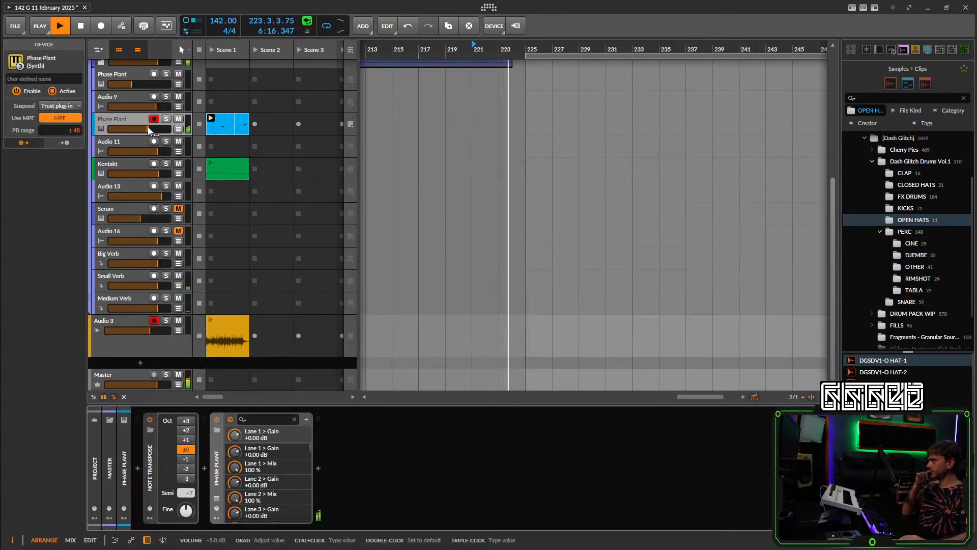
pyautogui.scroll(5, 636, 234)
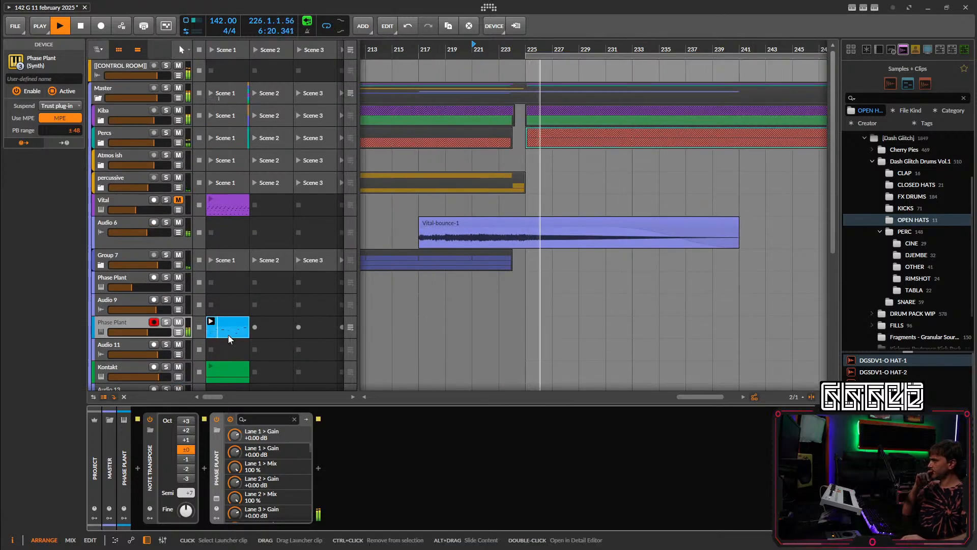
pyautogui.click(217, 498)
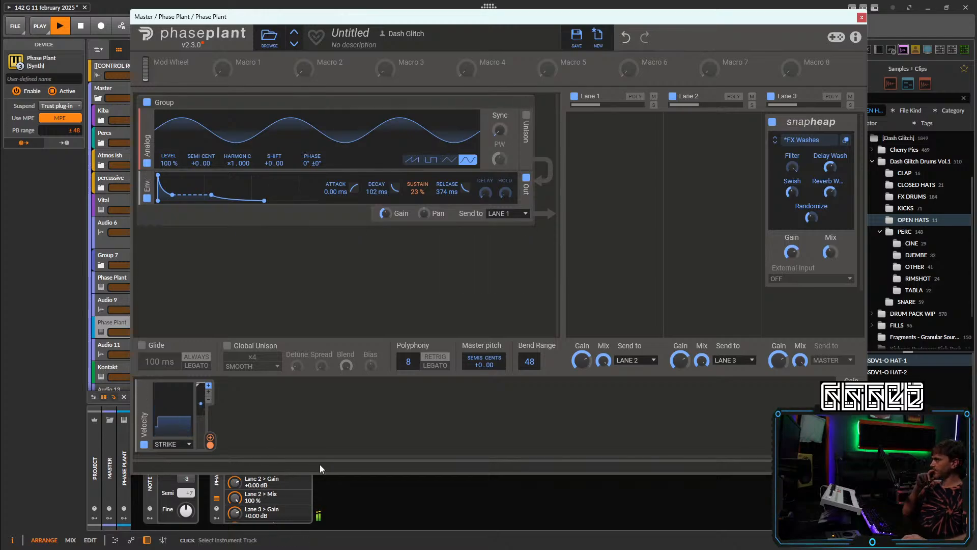
pyautogui.click(274, 420)
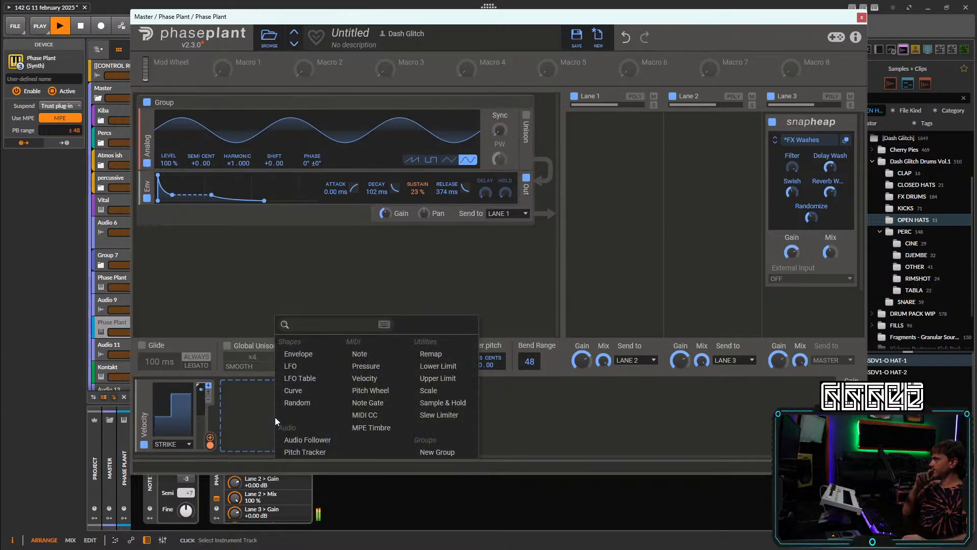
pyautogui.click(294, 390)
pyautogui.moveTo(255, 397); pyautogui.dragTo(260, 423)
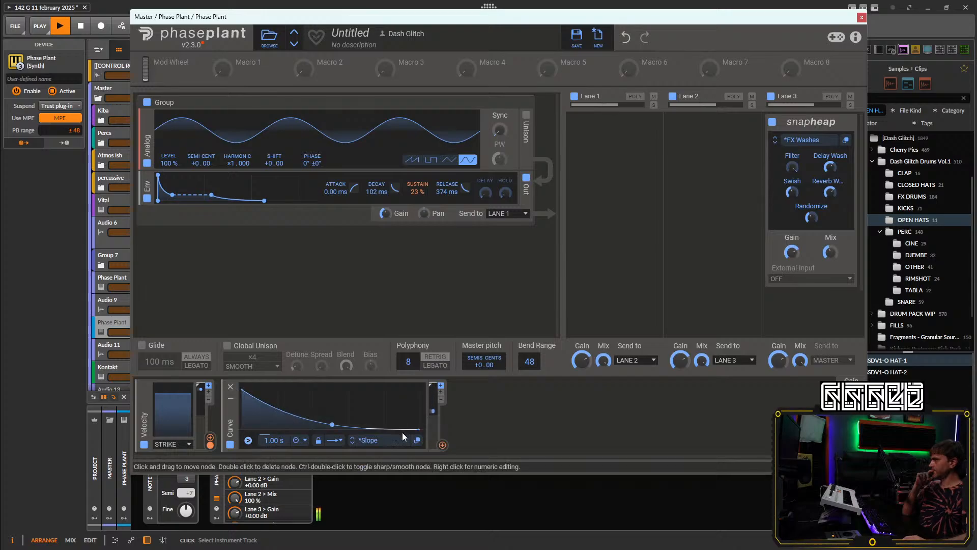
# Assign the Curve modulator to the oscillator's semitone pitch with a depth of about +3.65 and shorten the curve to 417 ms.
pyautogui.click(443, 445)
pyautogui.click(201, 170)
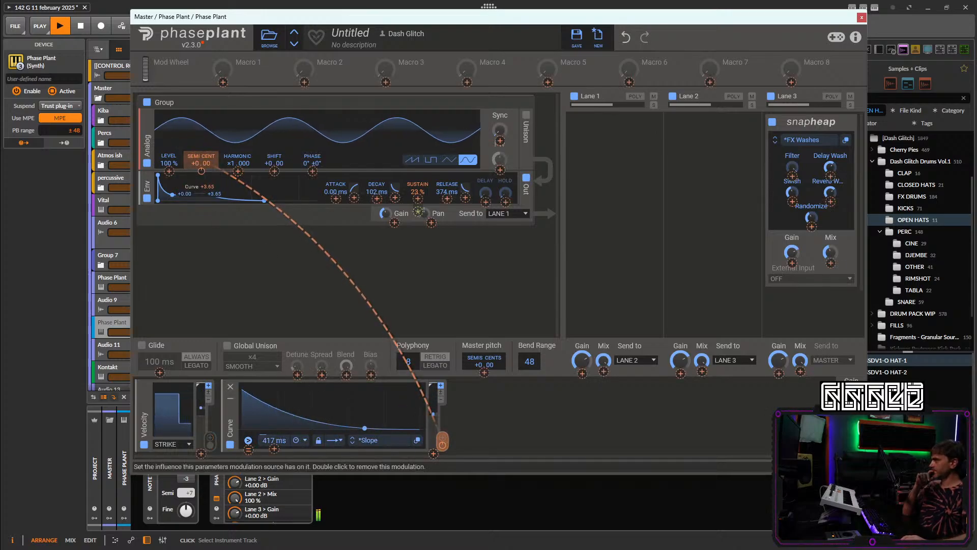
pyautogui.click(284, 272)
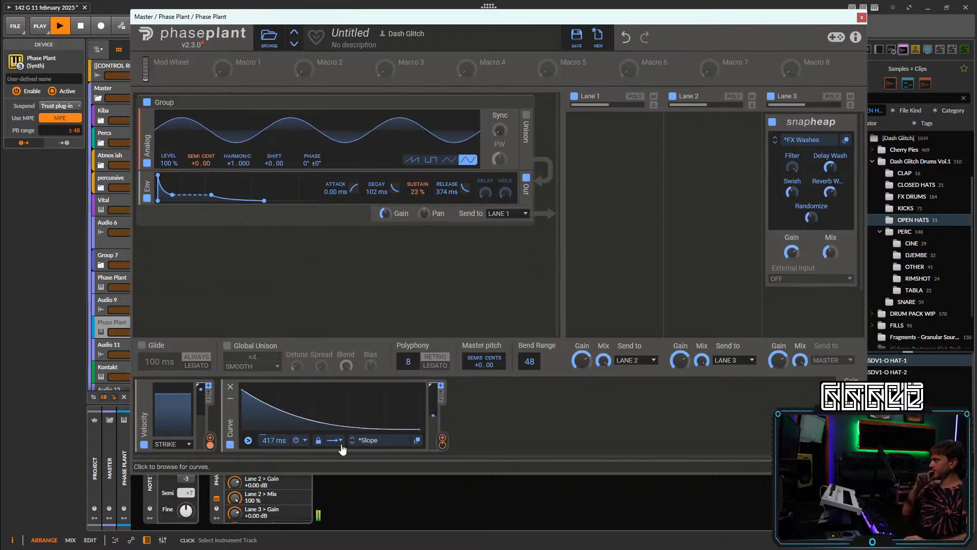
# Shorten the pitch Curve modulator to about 18.3 ms and raise its pitch modulation depth to about +12.32.
pyautogui.moveTo(279, 445)
pyautogui.mouseDown()
pyautogui.moveTo(279, 464)
pyautogui.moveTo(279, 448)
pyautogui.mouseUp()
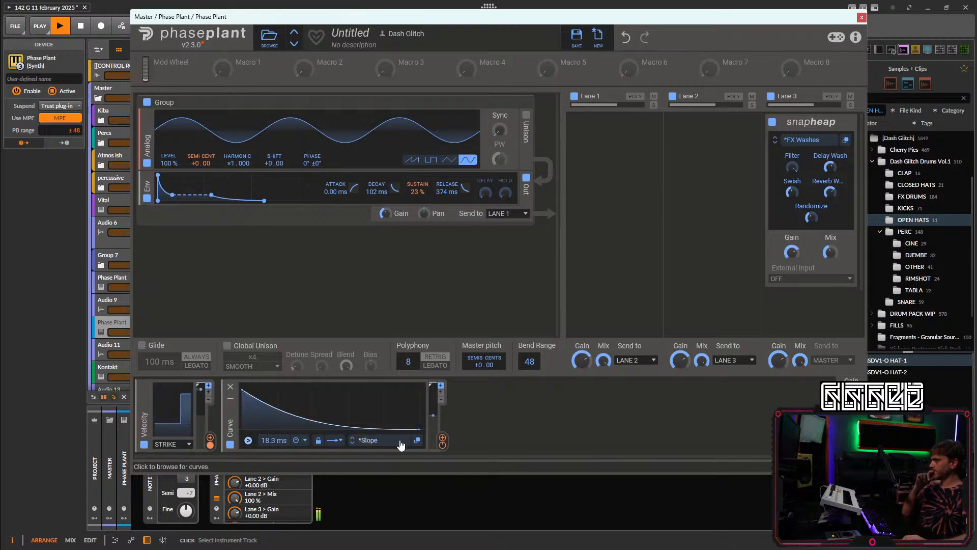
pyautogui.moveTo(441, 444); pyautogui.dragTo(447, 440)
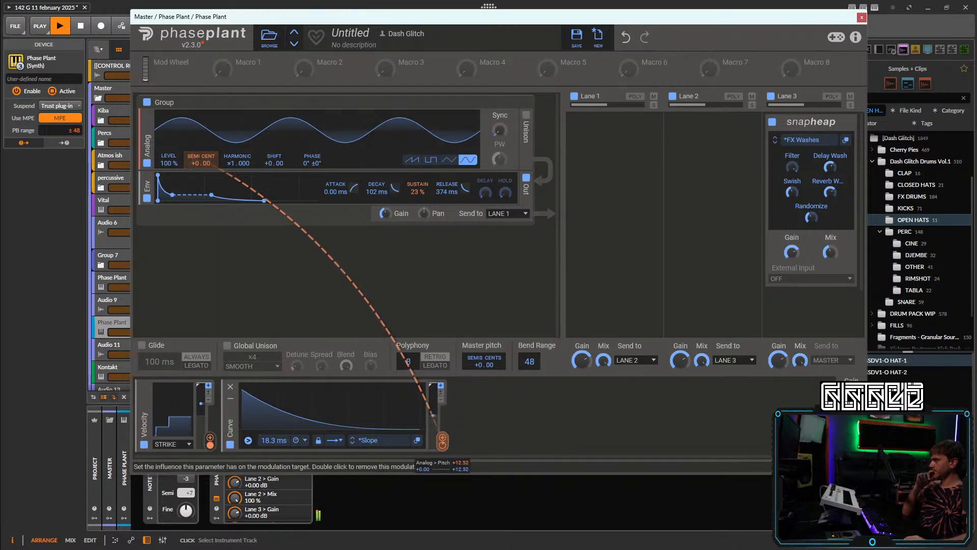
# Add three nodes to the pitch curve to form a dip, a second peak and a low tail, with a length of 30.3 ms.
pyautogui.doubleClick(260, 417)
pyautogui.doubleClick(276, 401)
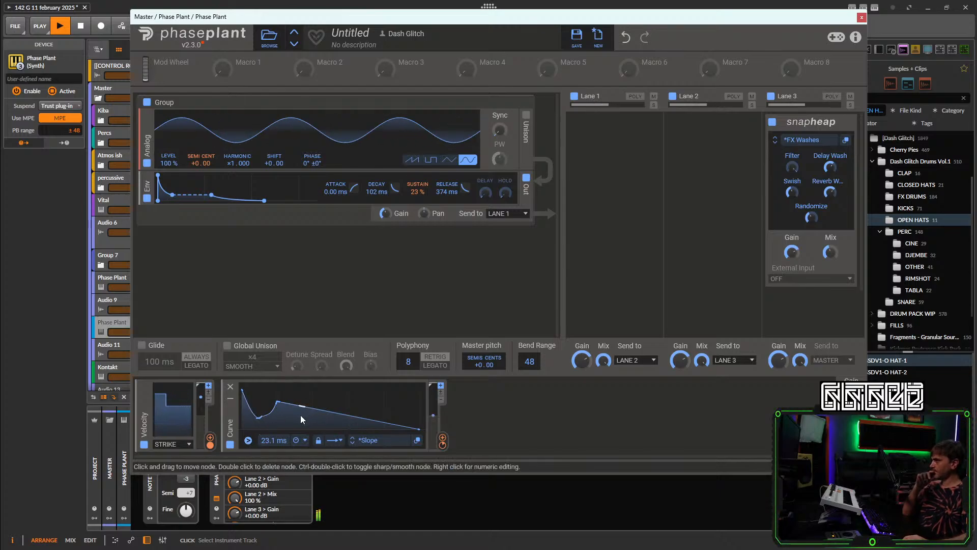
pyautogui.doubleClick(316, 426)
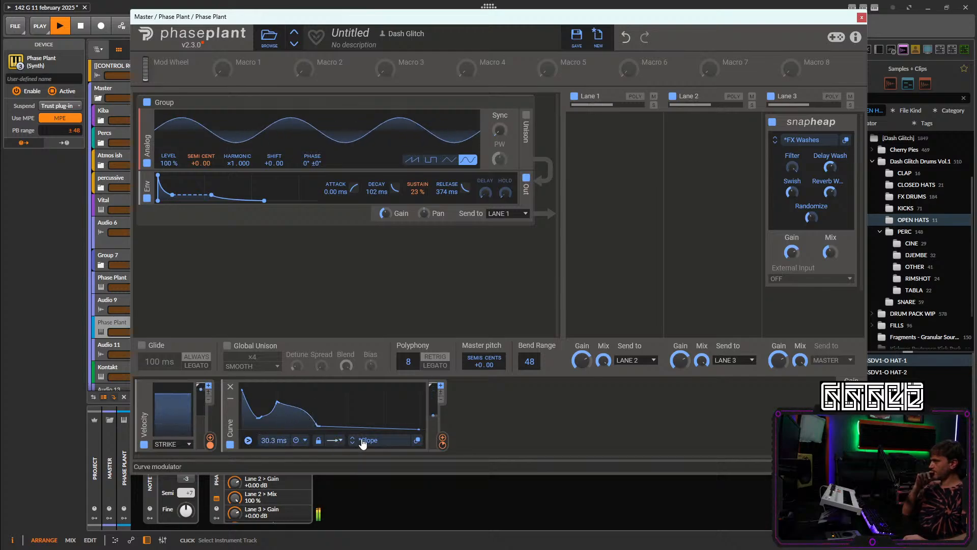
# Add a Random modulator with a 0 Hz rate and assign it to the pitch curve's rate.
pyautogui.click(497, 416)
pyautogui.click(521, 404)
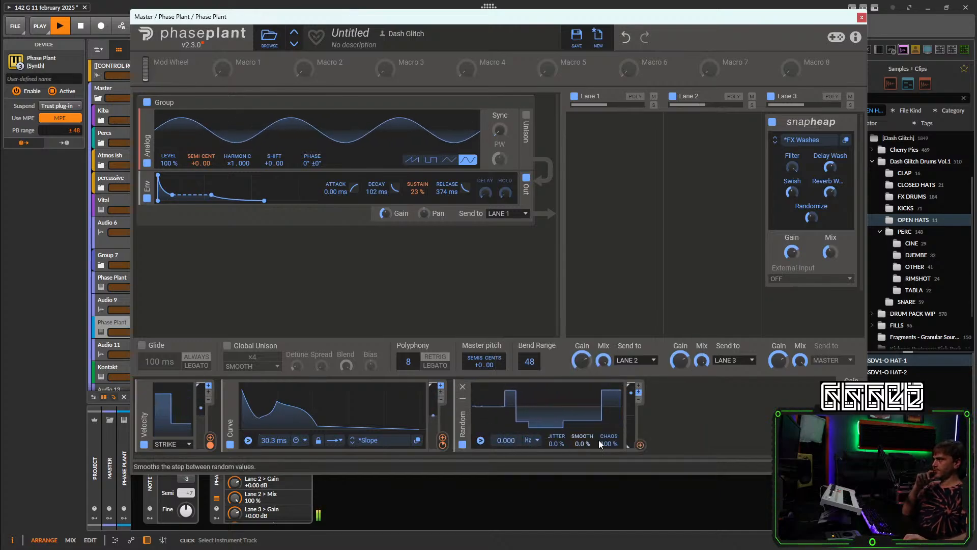
pyautogui.moveTo(640, 444); pyautogui.dragTo(274, 442)
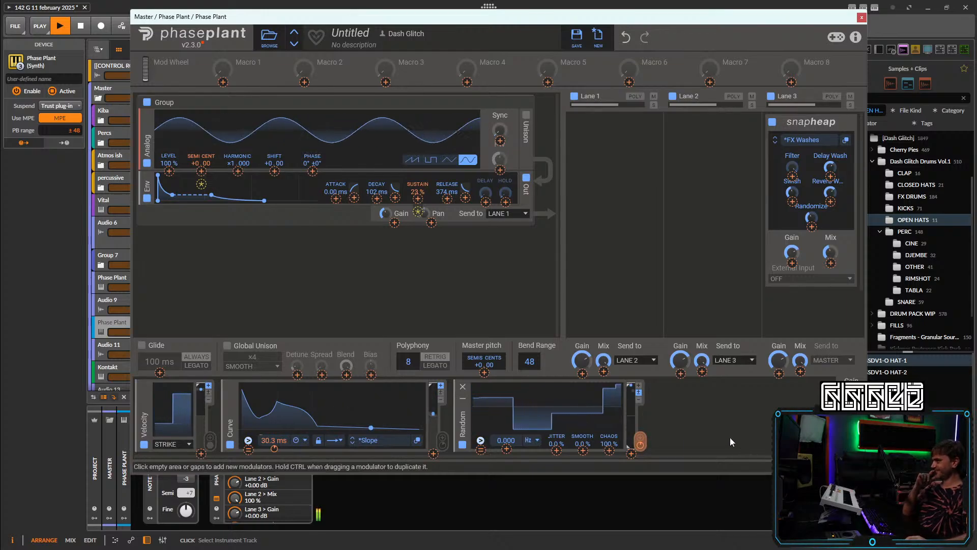
pyautogui.moveTo(637, 447)
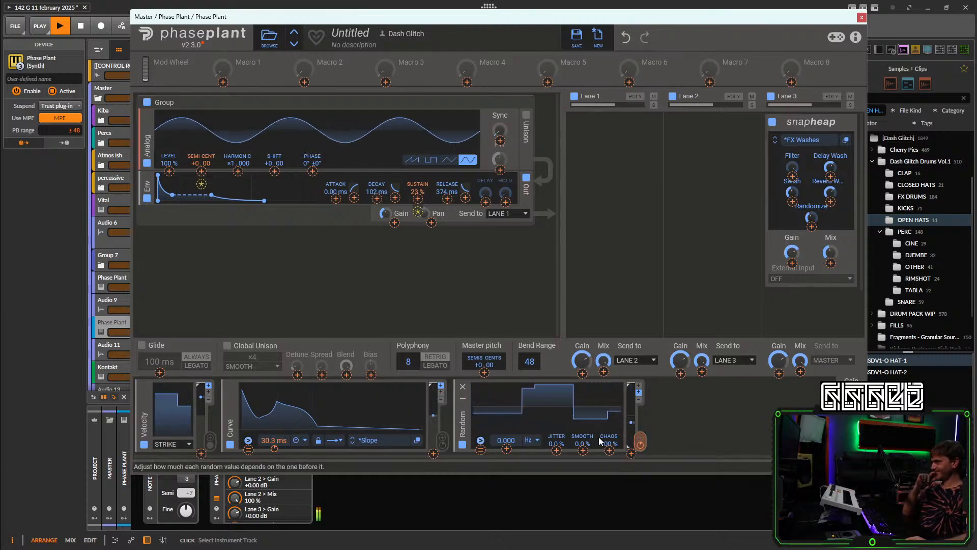
pyautogui.moveTo(275, 449)
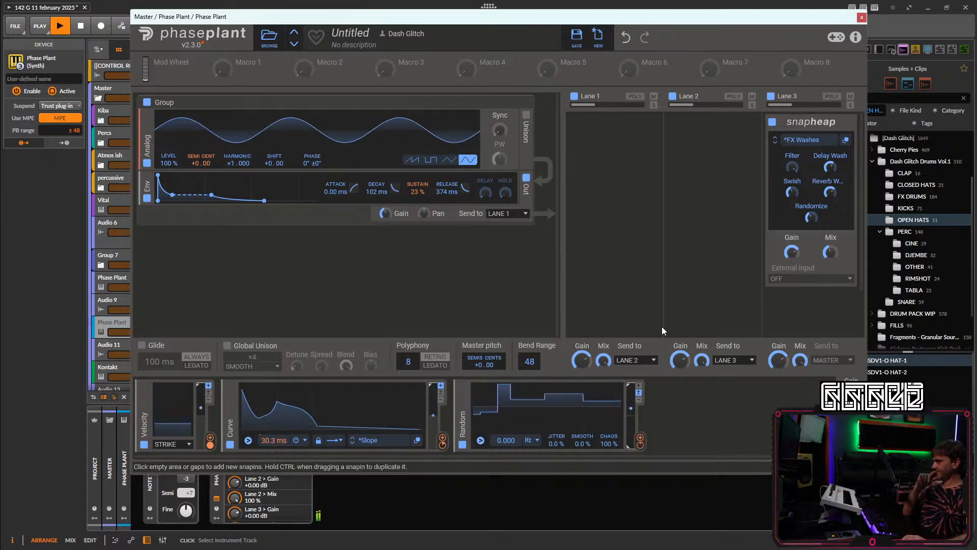
# Assign the Random modulator to the pitch curve's depth as well and shorten the curve to 11.9 ms.
pyautogui.click(641, 438)
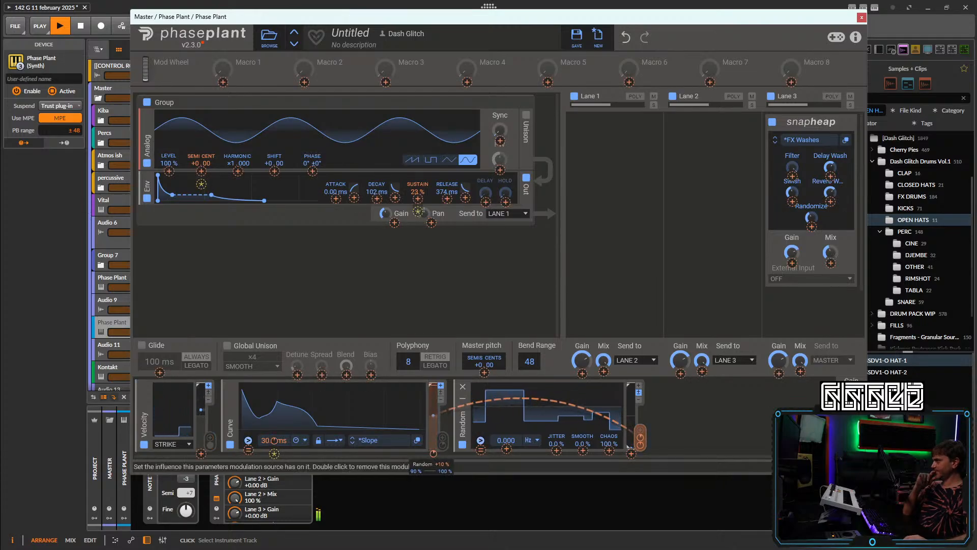
pyautogui.moveTo(436, 415); pyautogui.dragTo(431, 391)
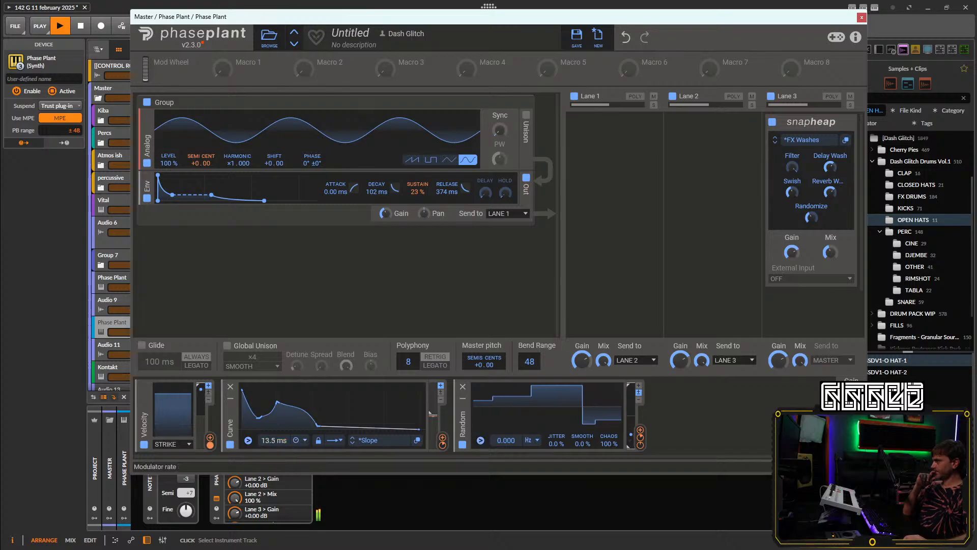
pyautogui.moveTo(283, 443); pyautogui.dragTo(283, 448)
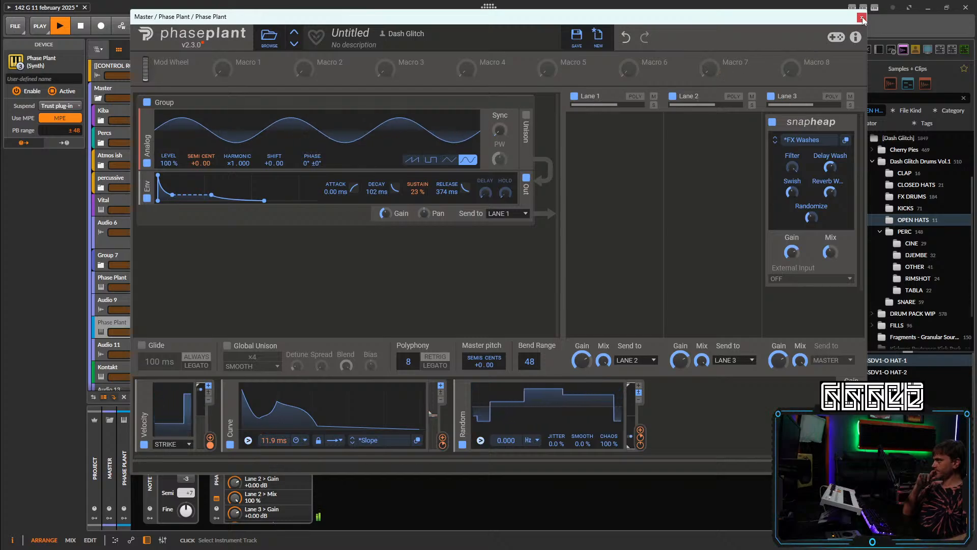
# Add a Limiter to Lane 1 and lower the envelope's sustain to 6.5%.
pyautogui.click(614, 148)
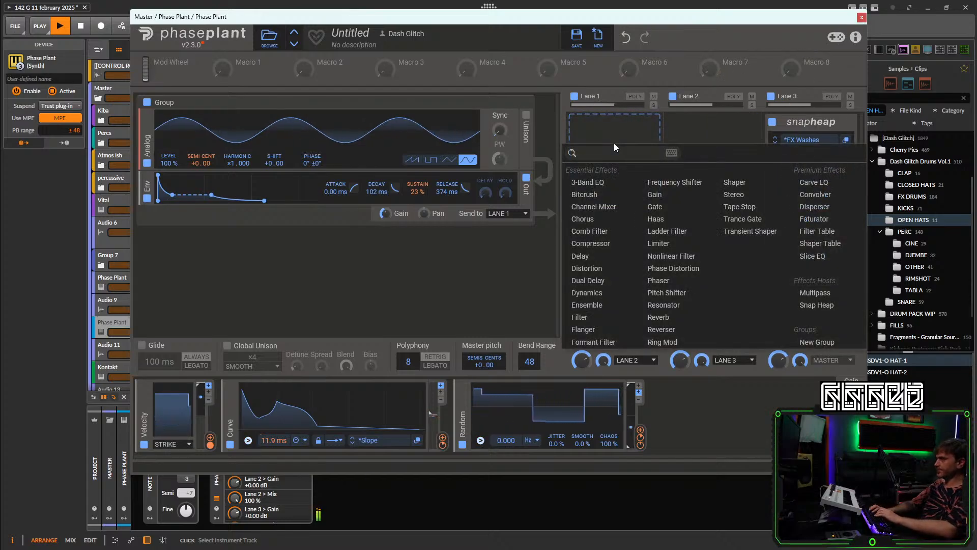
pyautogui.click(662, 244)
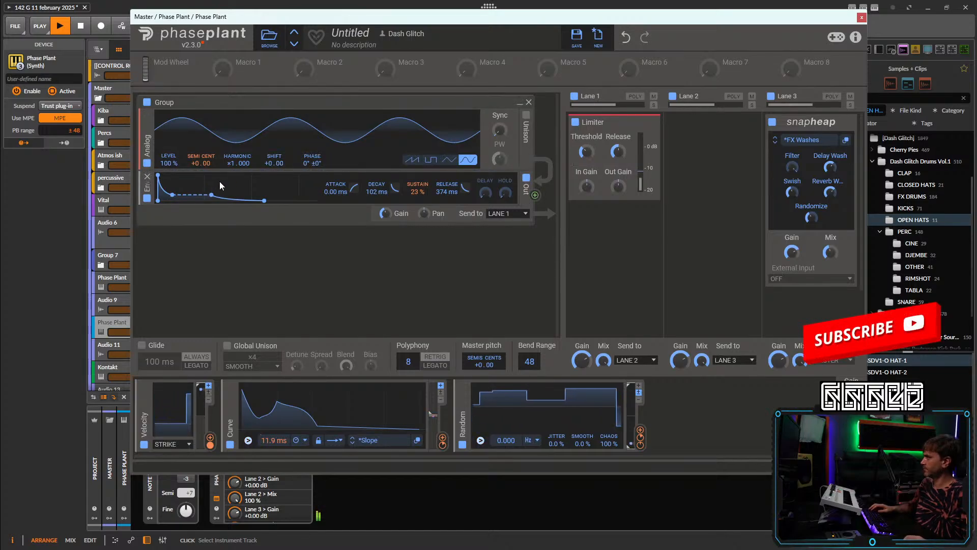
pyautogui.moveTo(416, 189); pyautogui.dragTo(418, 206)
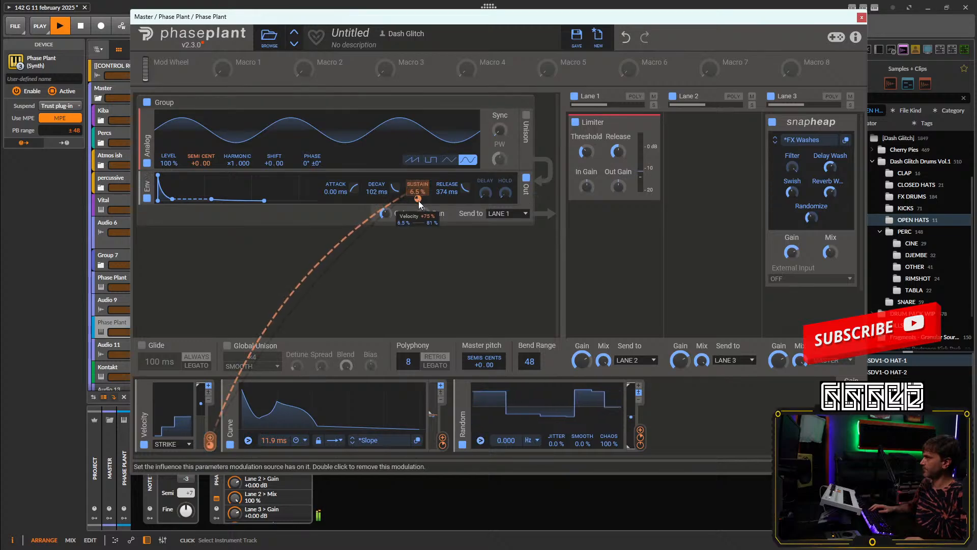
# Add a second Analog oscillator in its own group and set it to a sine wave.
pyautogui.click(220, 265)
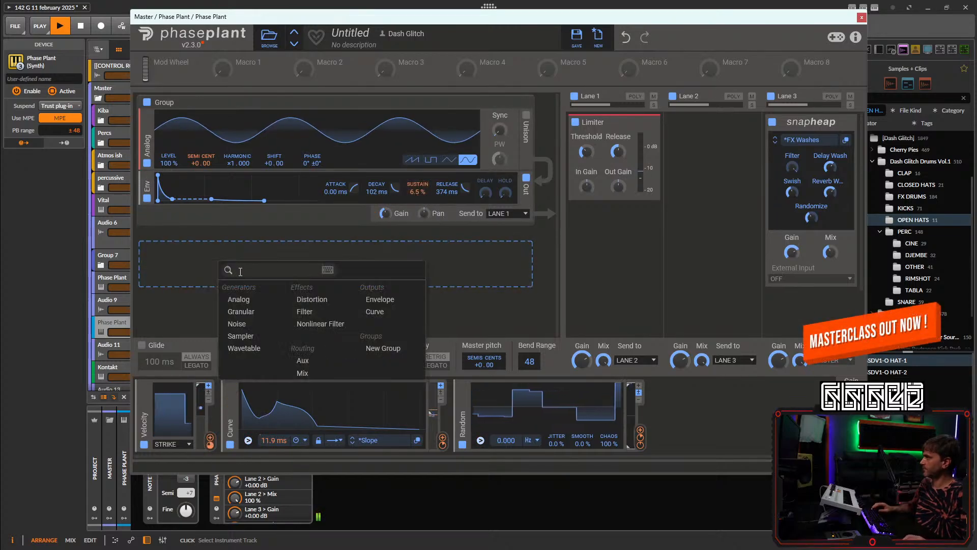
pyautogui.click(249, 299)
pyautogui.click(147, 291)
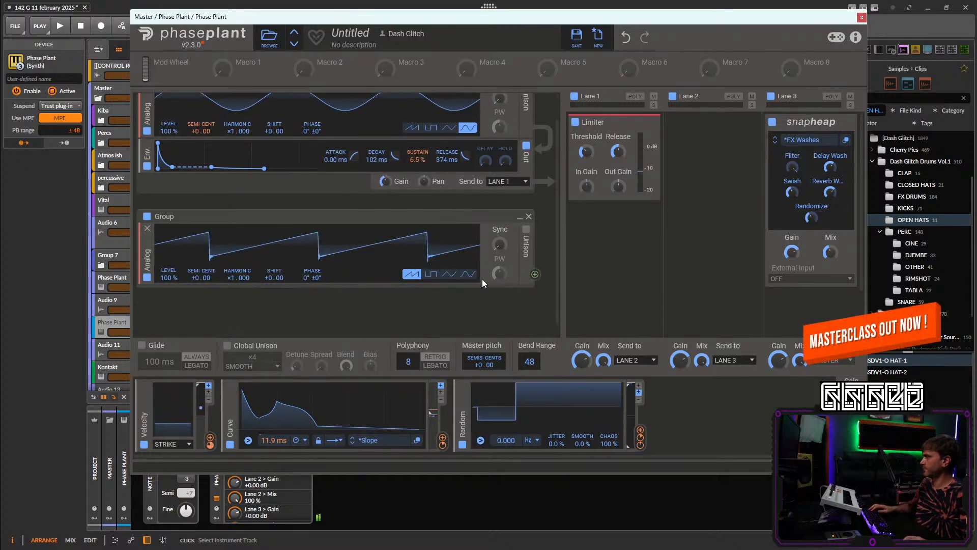
pyautogui.click(467, 273)
pyautogui.press('space')
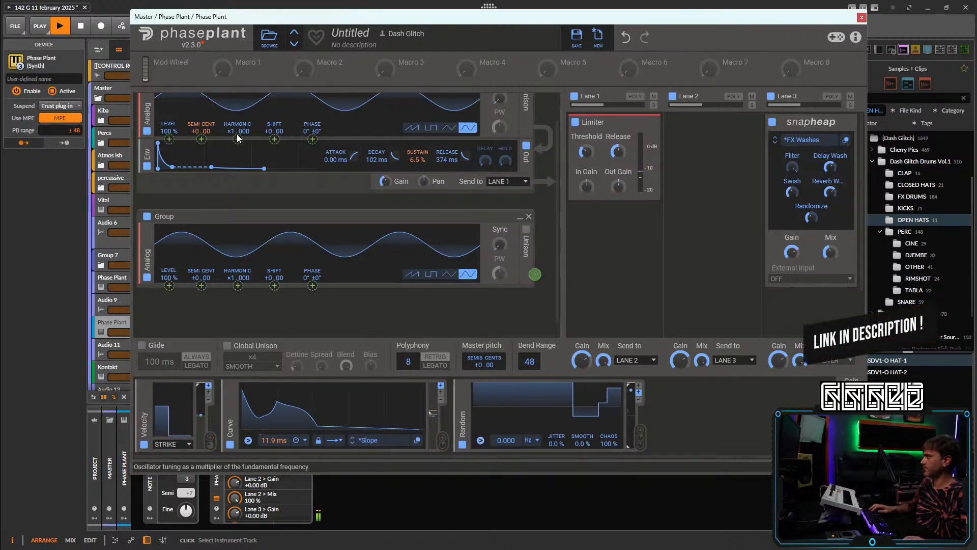
# Modulate the first oscillator's harmonic with the second oscillator's output at about +19.78, and set the second oscillator's level to 0%.
pyautogui.moveTo(535, 274); pyautogui.dragTo(239, 149)
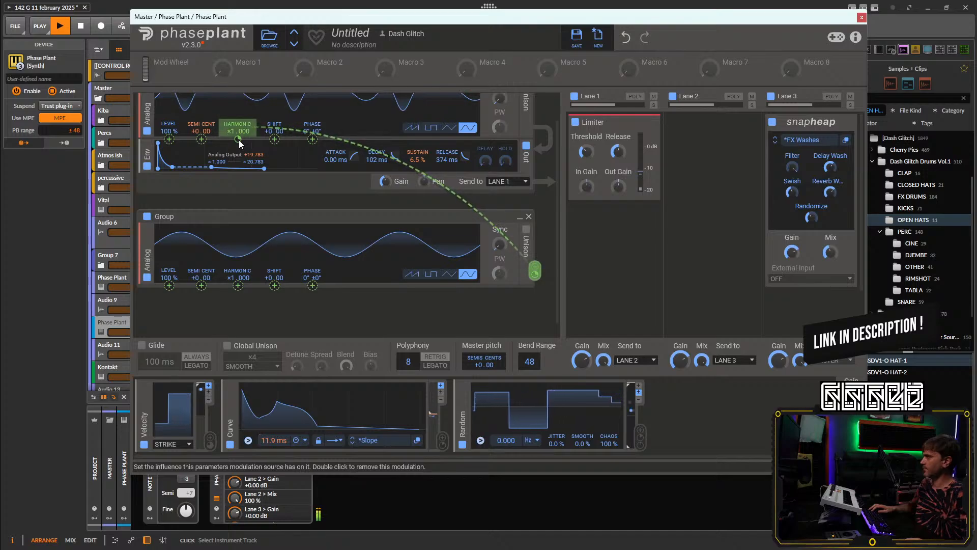
pyautogui.doubleClick(239, 140)
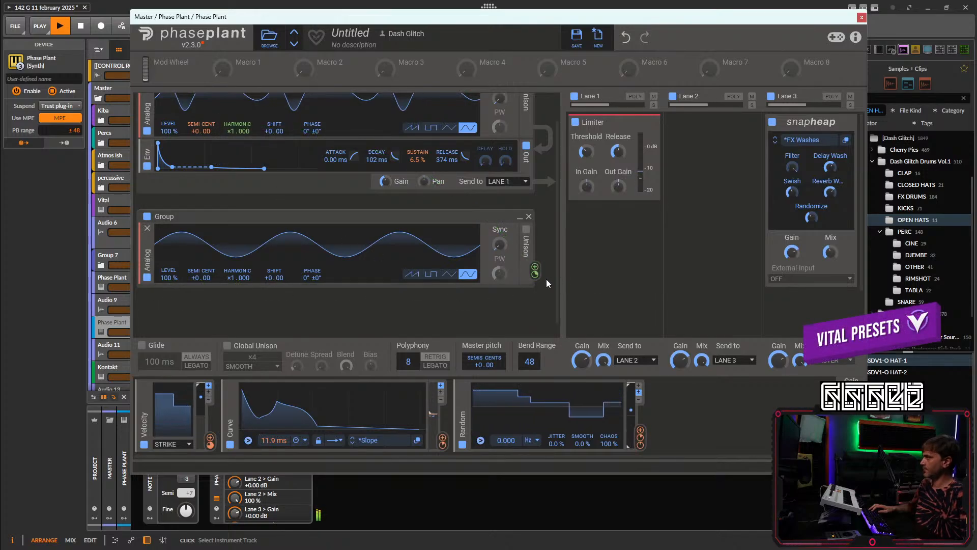
pyautogui.moveTo(168, 277); pyautogui.dragTo(168, 278)
# Add another Curve modulator and assign it to the second oscillator's level with a depth of about +49%.
pyautogui.click(707, 423)
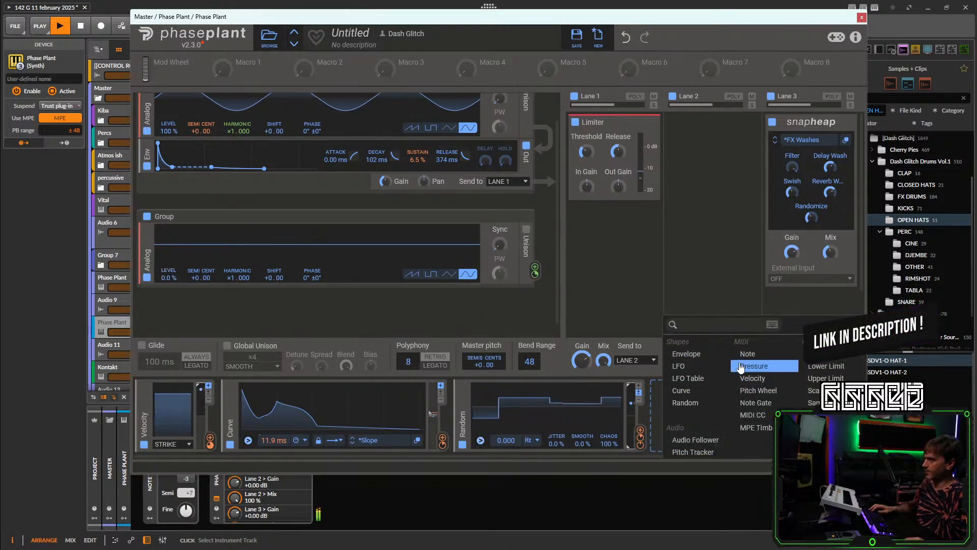
pyautogui.click(681, 390)
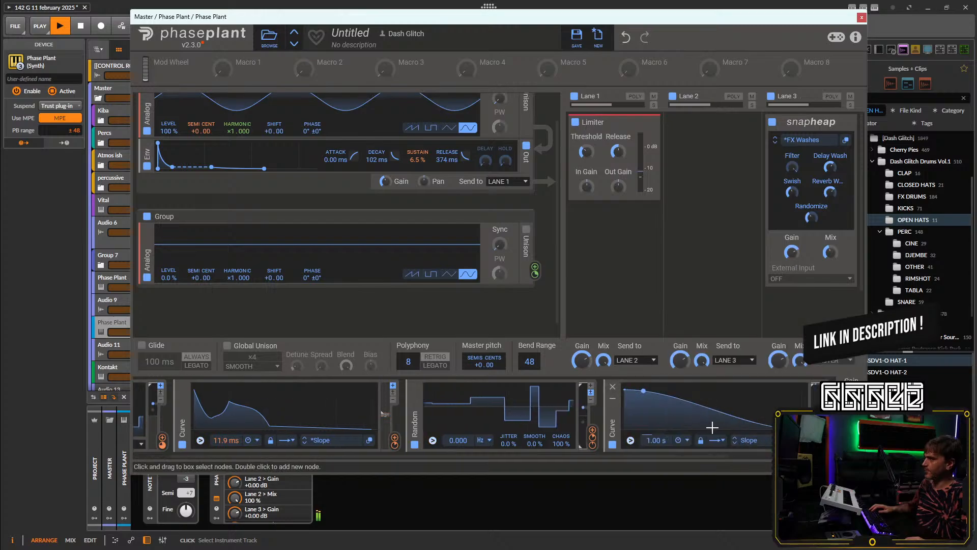
pyautogui.click(168, 285)
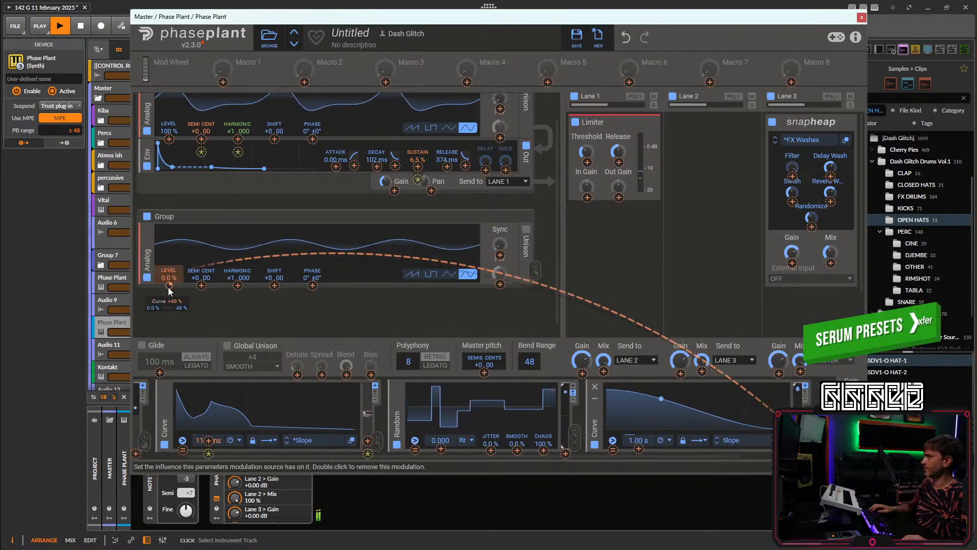
pyautogui.click(404, 331)
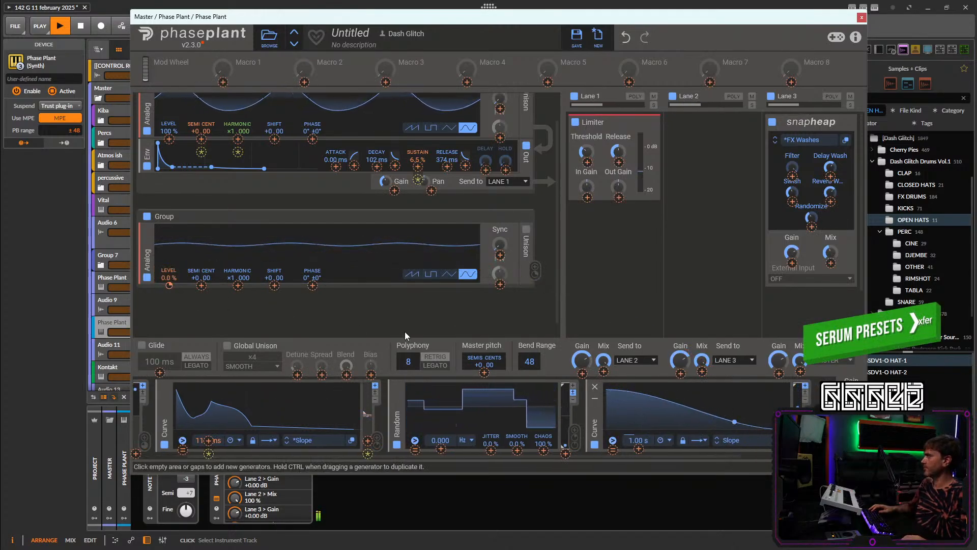
# Shape the level curve into a concave 453 ms downward slope and set the second oscillator's harmonic to ×6.000.
pyautogui.moveTo(635, 393); pyautogui.dragTo(646, 445)
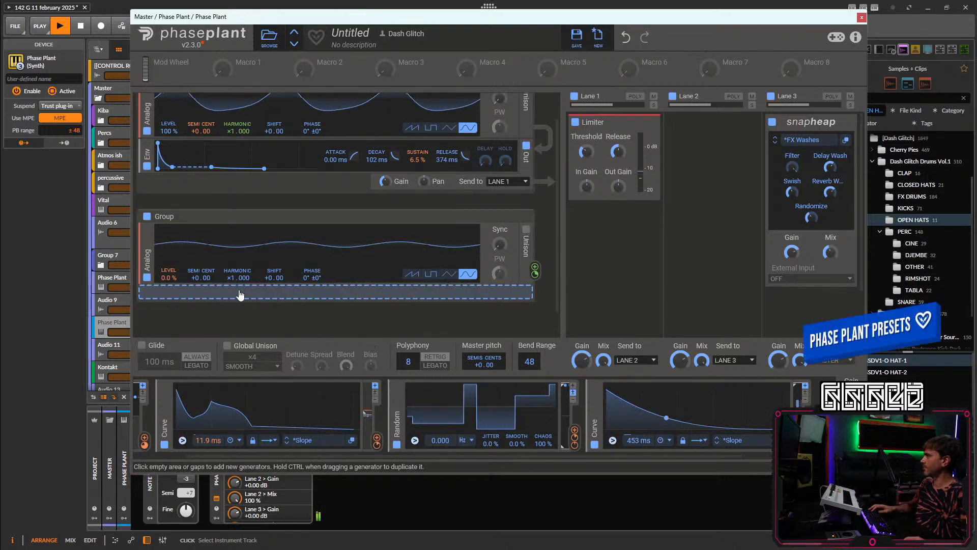
pyautogui.moveTo(234, 278); pyautogui.dragTo(234, 265)
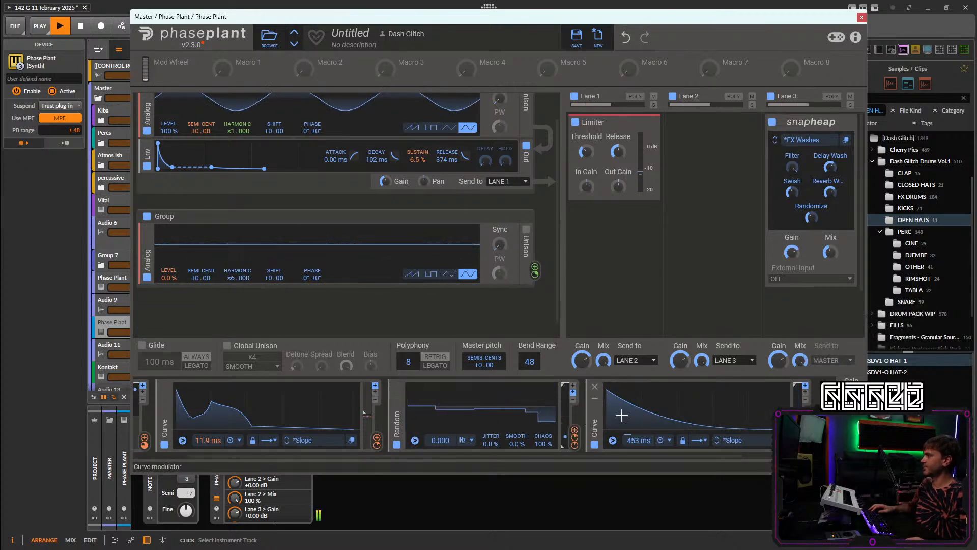
# Add a second Random modulator after the level curve and set its rate to 0 Hz.
pyautogui.click(835, 417)
pyautogui.click(694, 405)
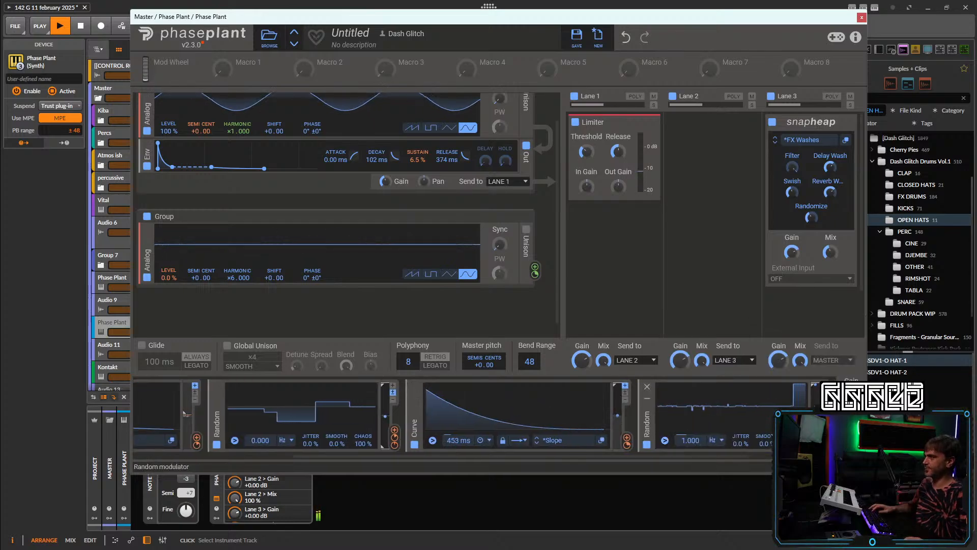
pyautogui.moveTo(685, 439); pyautogui.dragTo(680, 549)
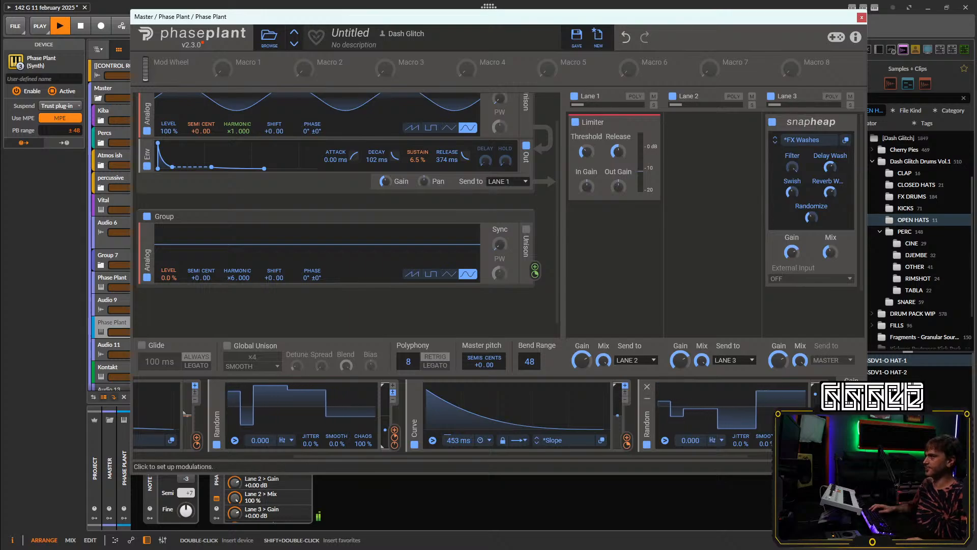
# Assign the second Random modulator to the second oscillator's harmonic with a depth of about -7.0.
pyautogui.click(825, 430)
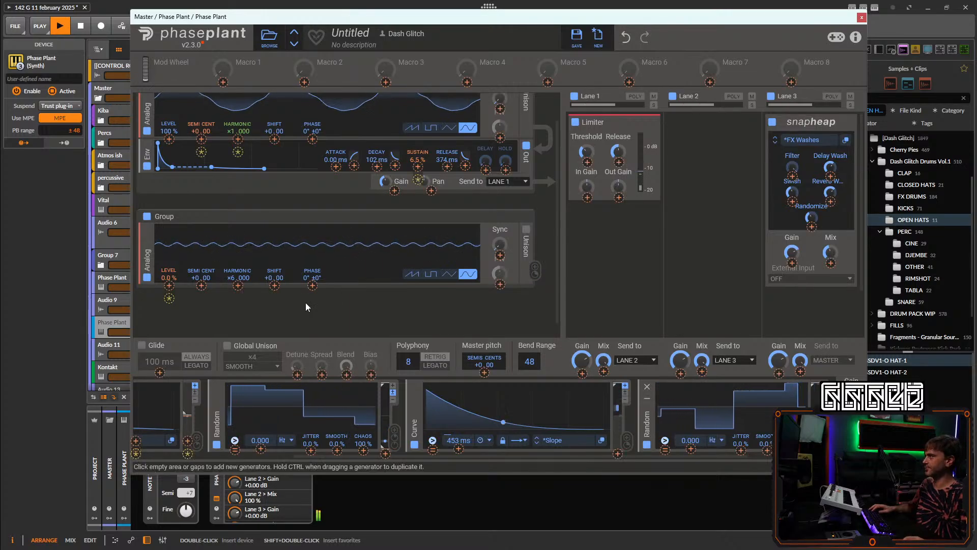
pyautogui.click(201, 287)
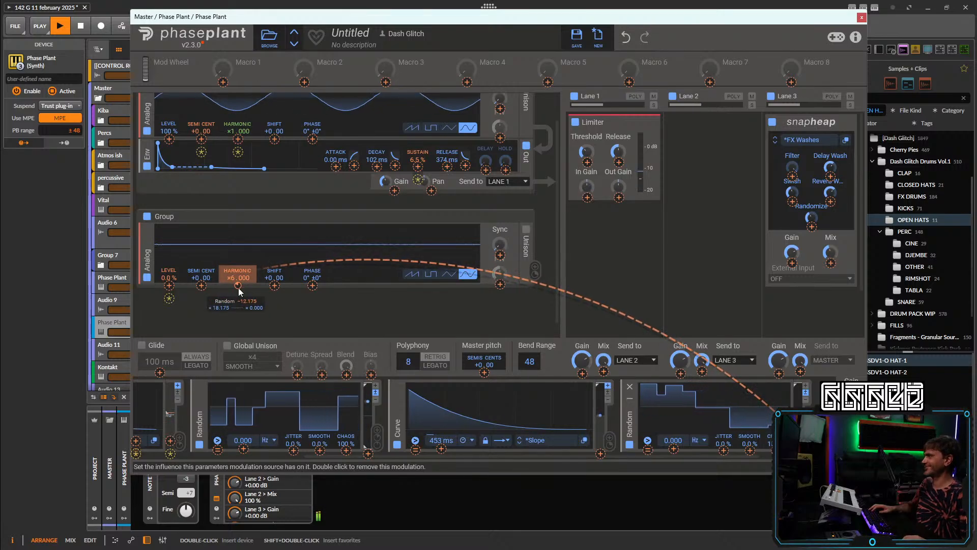
pyautogui.moveTo(238, 291); pyautogui.dragTo(238, 290)
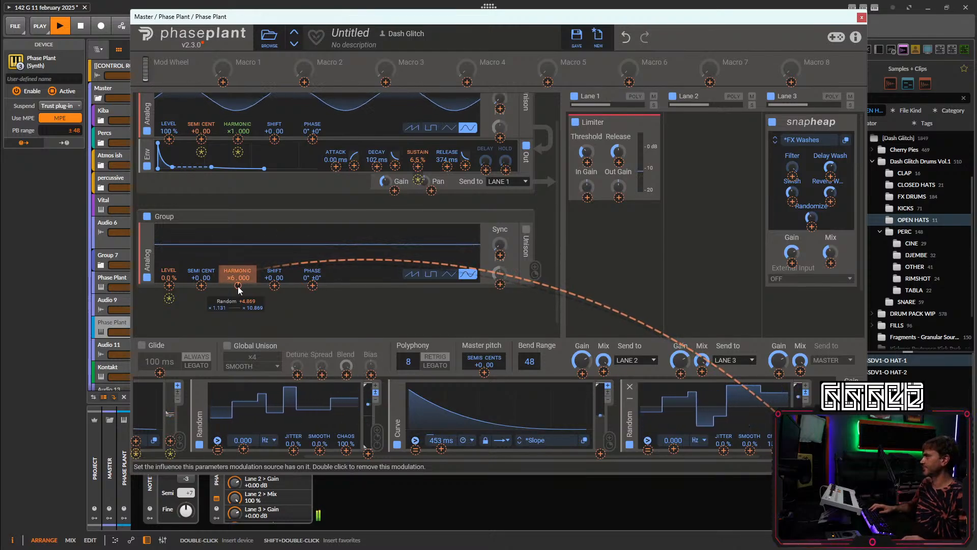
pyautogui.moveTo(239, 287)
pyautogui.mouseDown()
pyautogui.moveTo(238, 308)
pyautogui.moveTo(238, 286)
pyautogui.mouseUp()
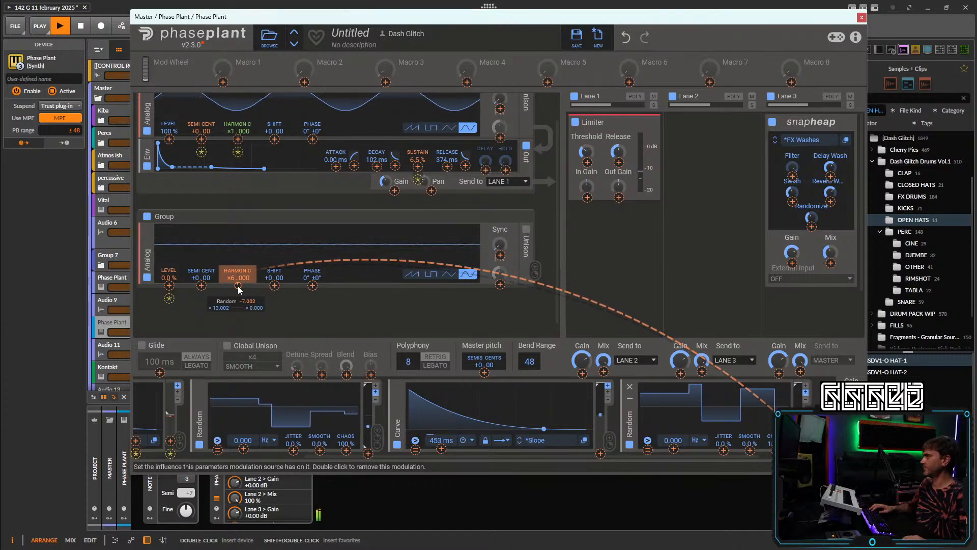
pyautogui.click(326, 312)
# Set the second Random modulator to 100% smooth, 27% jitter and a 0.594 Hz rate, and collapse the level curve.
pyautogui.moveTo(754, 439); pyautogui.dragTo(755, 388)
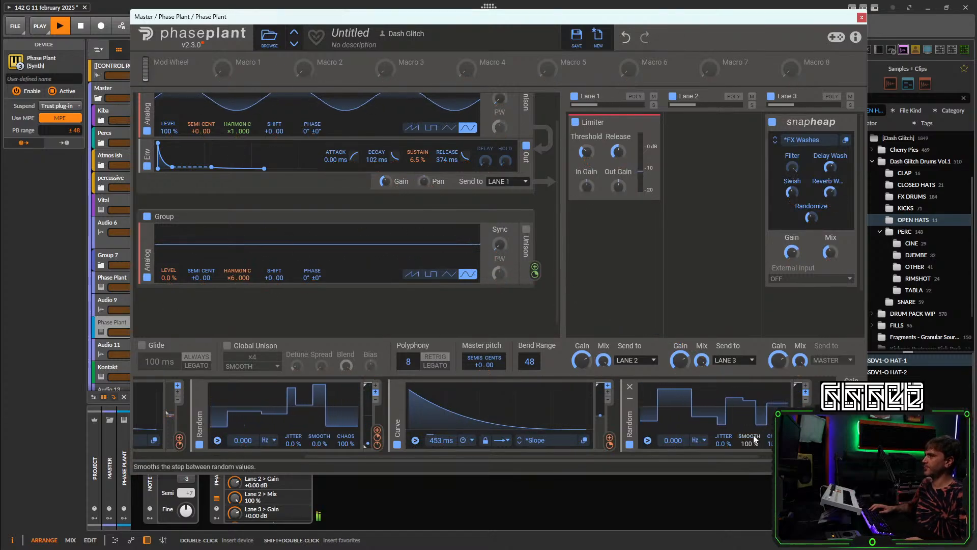
pyautogui.moveTo(723, 443); pyautogui.dragTo(723, 434)
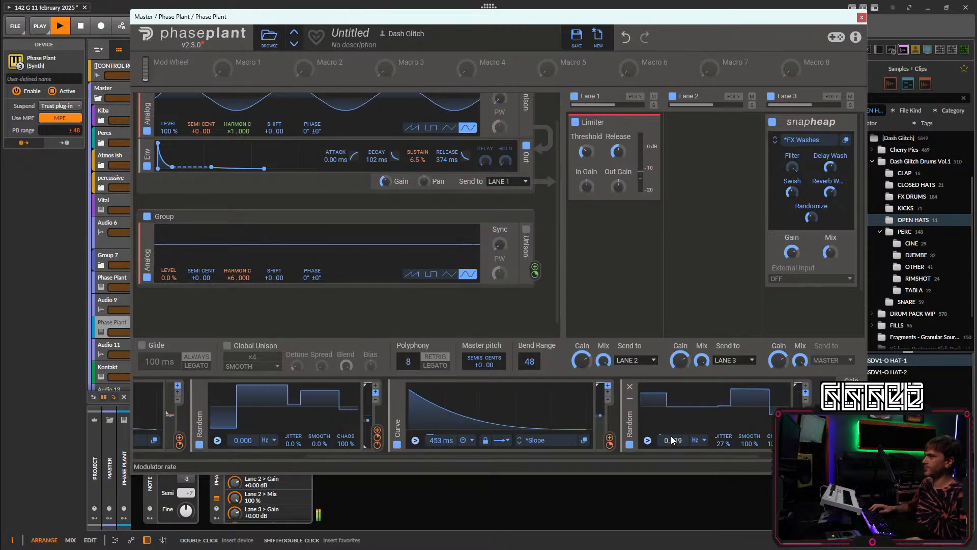
pyautogui.moveTo(681, 437); pyautogui.dragTo(679, 433)
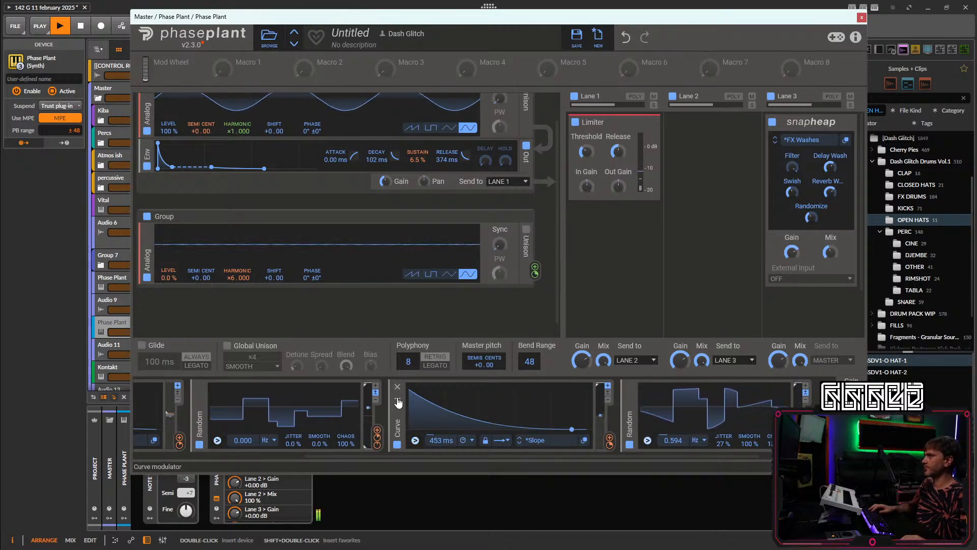
pyautogui.click(398, 398)
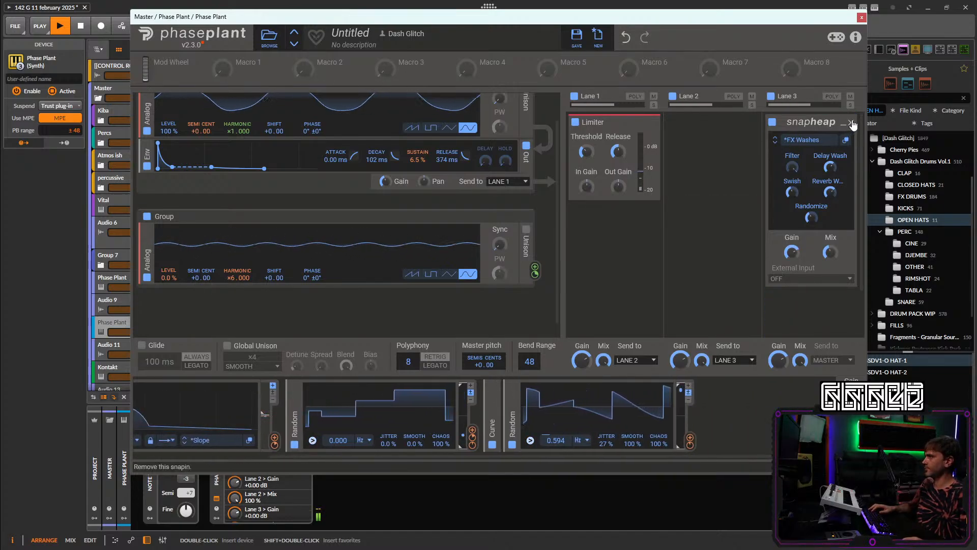
# Remove the Snap Heap from Phase Plant's Lane 3, close the plug-in window and insert a Delay+ after Phase Plant.
pyautogui.click(851, 124)
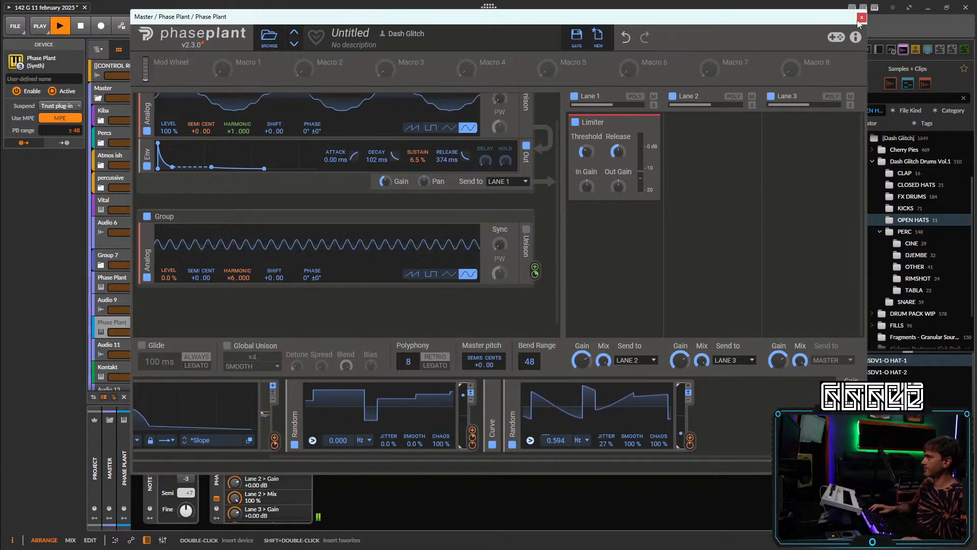
pyautogui.click(355, 472)
pyautogui.click(318, 468)
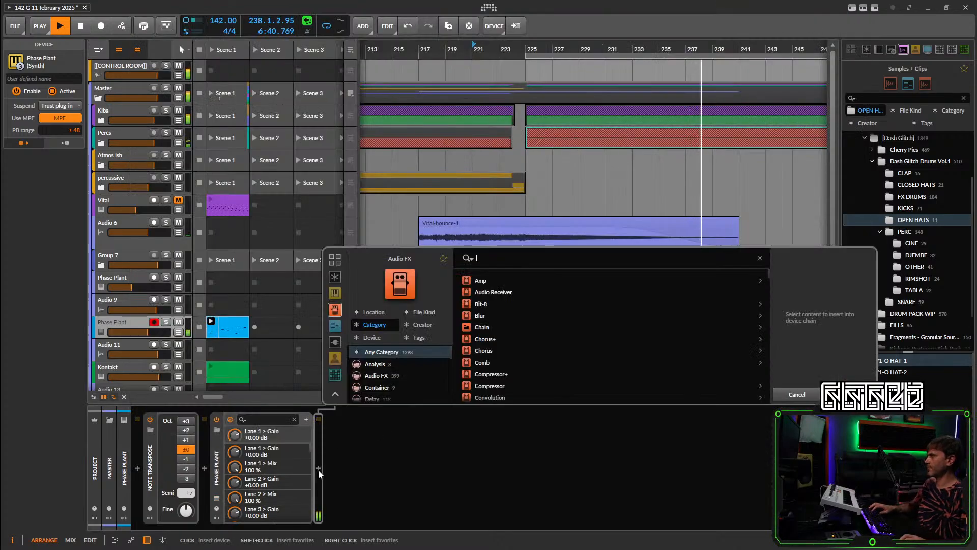
pyautogui.write('de')
pyautogui.click(489, 290)
pyautogui.press('Return')
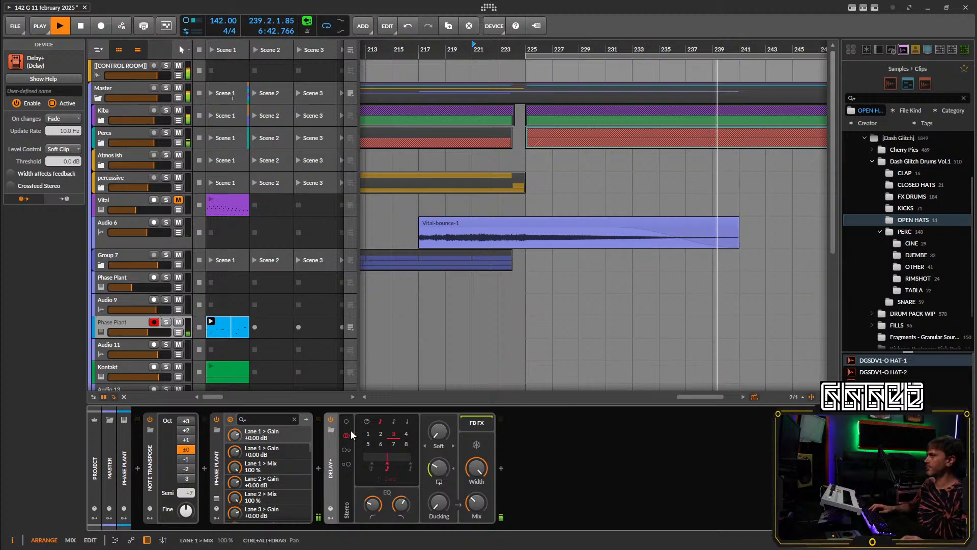
# Switch Delay+ to mono with millisecond timing and try its on-changes modes, keeping Fade.
pyautogui.click(366, 421)
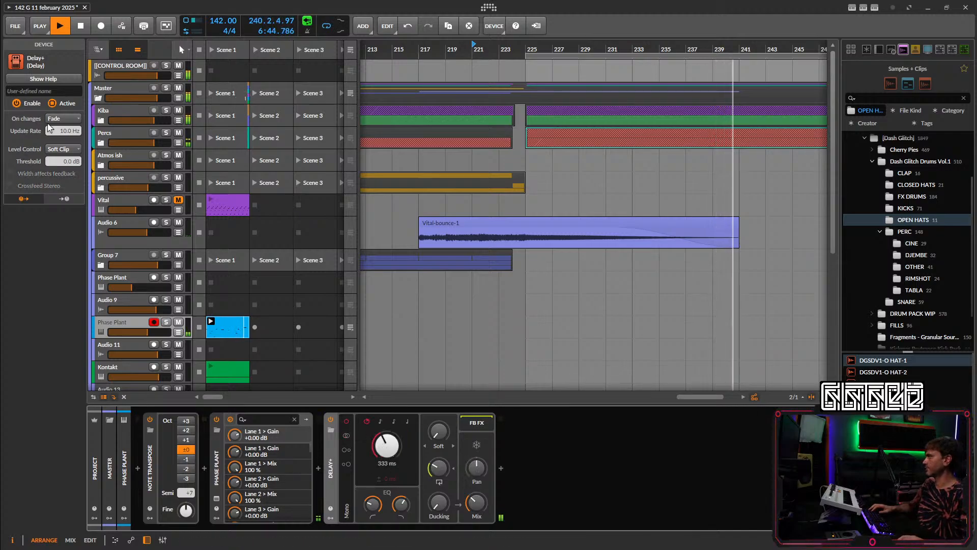
pyautogui.click(63, 119)
pyautogui.click(66, 132)
pyautogui.moveTo(392, 448)
pyautogui.mouseDown()
pyautogui.moveTo(387, 483)
pyautogui.moveTo(387, 438)
pyautogui.moveTo(387, 465)
pyautogui.moveTo(439, 464)
pyautogui.moveTo(387, 438)
pyautogui.moveTo(387, 471)
pyautogui.moveTo(387, 450)
pyautogui.mouseUp()
pyautogui.click(63, 119)
pyautogui.click(67, 143)
# Adjust the Delay+ low cut and audition different delay times, settling on 358 ms.
pyautogui.moveTo(371, 507); pyautogui.dragTo(371, 497)
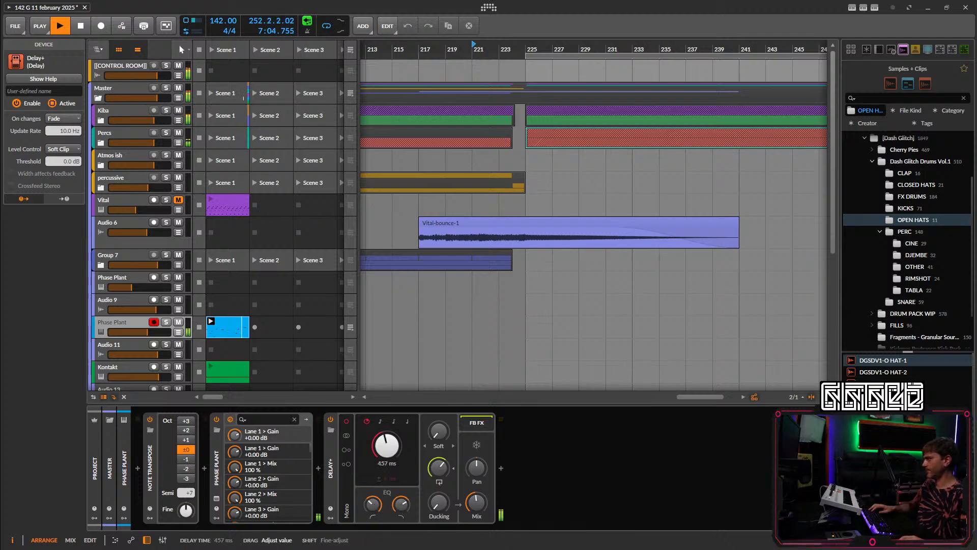
pyautogui.moveTo(387, 448)
pyautogui.mouseDown()
pyautogui.moveTo(387, 461)
pyautogui.moveTo(386, 437)
pyautogui.moveTo(387, 450)
pyautogui.mouseUp()
pyautogui.moveTo(373, 504); pyautogui.dragTo(373, 498)
pyautogui.moveTo(387, 448); pyautogui.dragTo(387, 435)
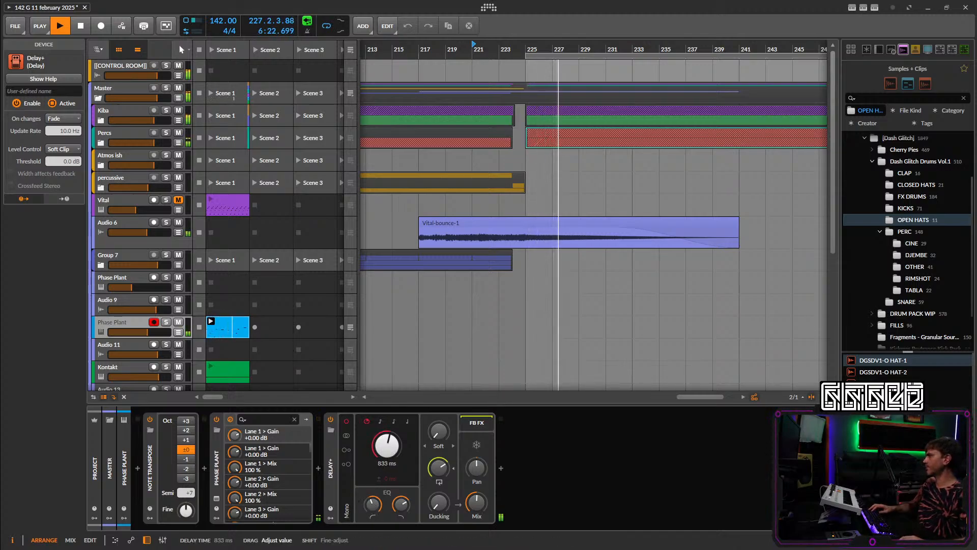
# Add a Random modulator to Delay+ and assign it to the delay time with a depth of -0.56.
pyautogui.click(331, 517)
pyautogui.click(346, 430)
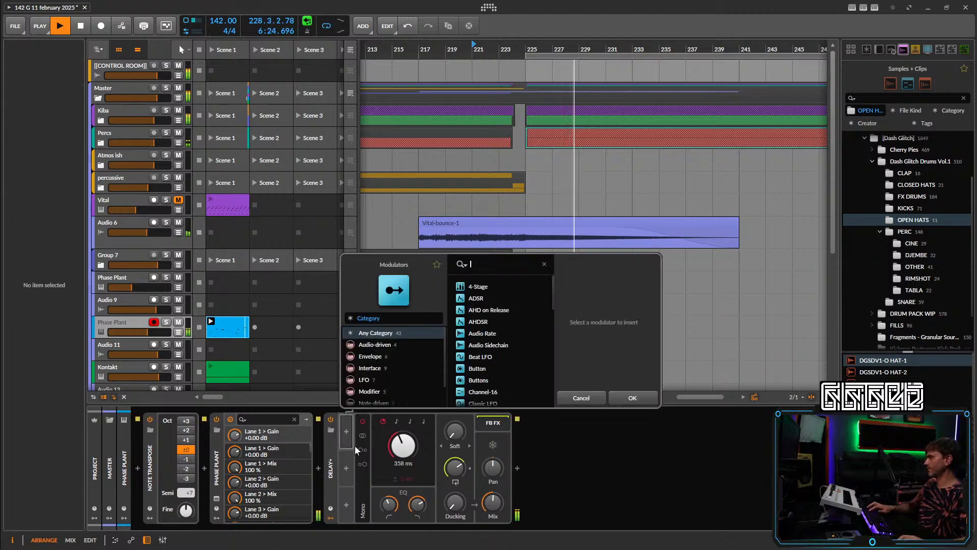
pyautogui.write('ra')
pyautogui.click(479, 298)
pyautogui.click(623, 399)
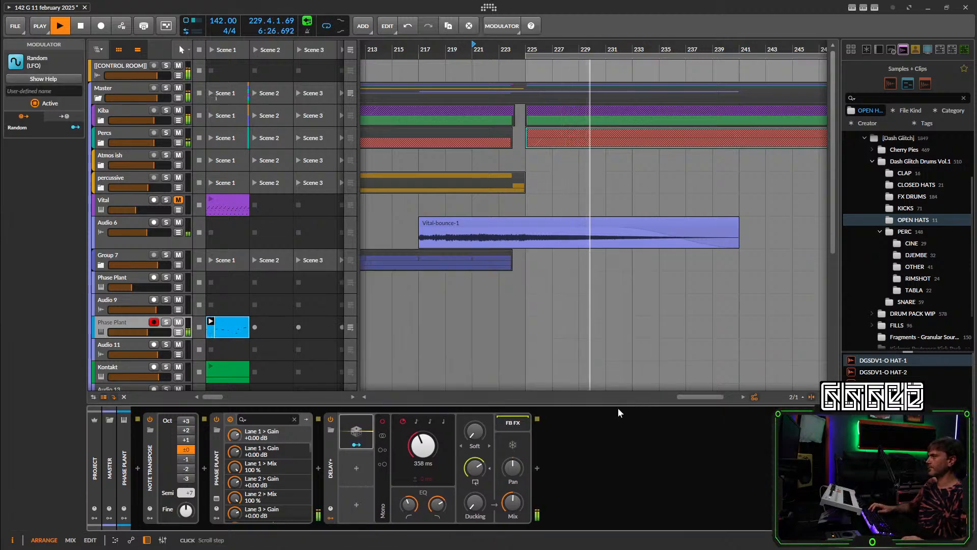
pyautogui.moveTo(430, 447); pyautogui.dragTo(396, 456)
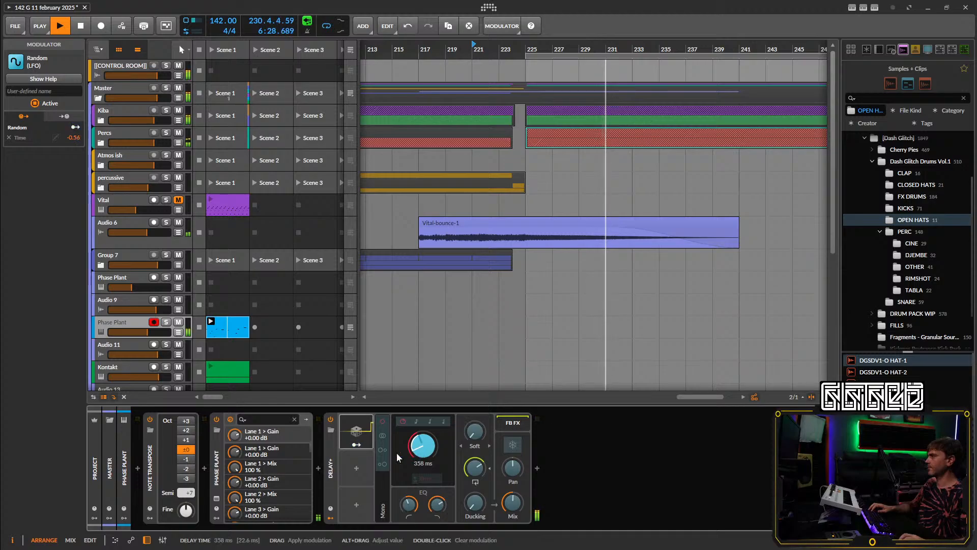
# Set the Random modulator to Note trigger, more smoothing and a rate of 1.55 Hz, and shorten the delay time to 129 ms.
pyautogui.click(355, 444)
pyautogui.click(409, 515)
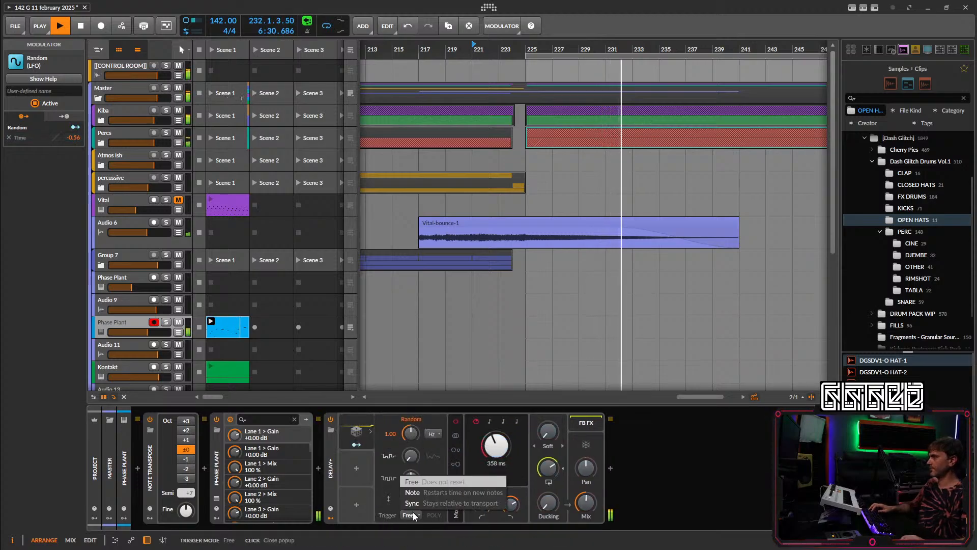
pyautogui.click(422, 493)
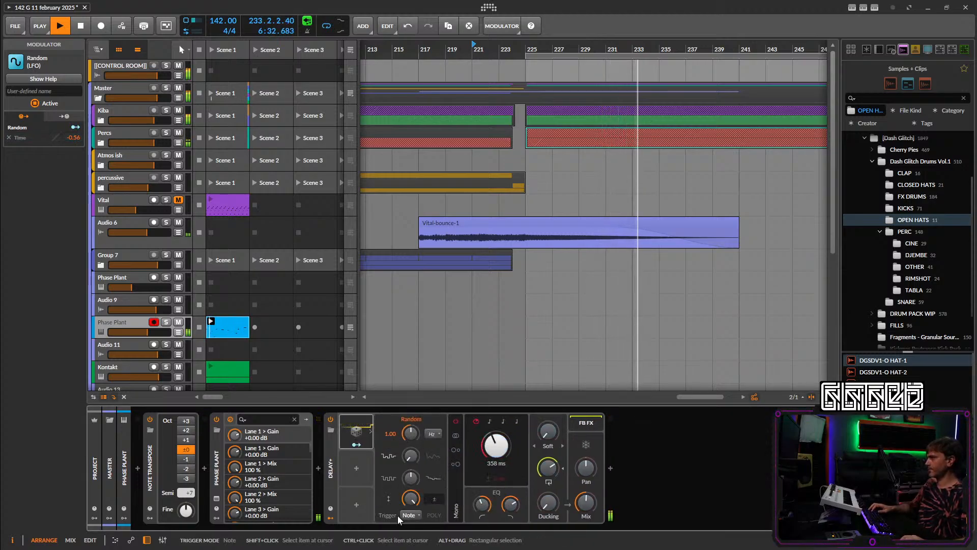
pyautogui.moveTo(496, 443); pyautogui.dragTo(498, 448)
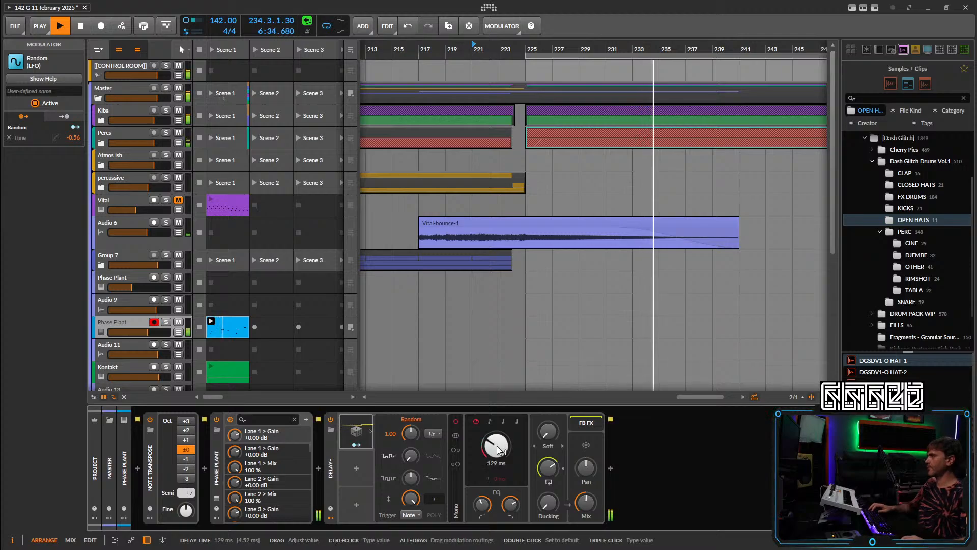
pyautogui.moveTo(409, 457); pyautogui.dragTo(411, 436)
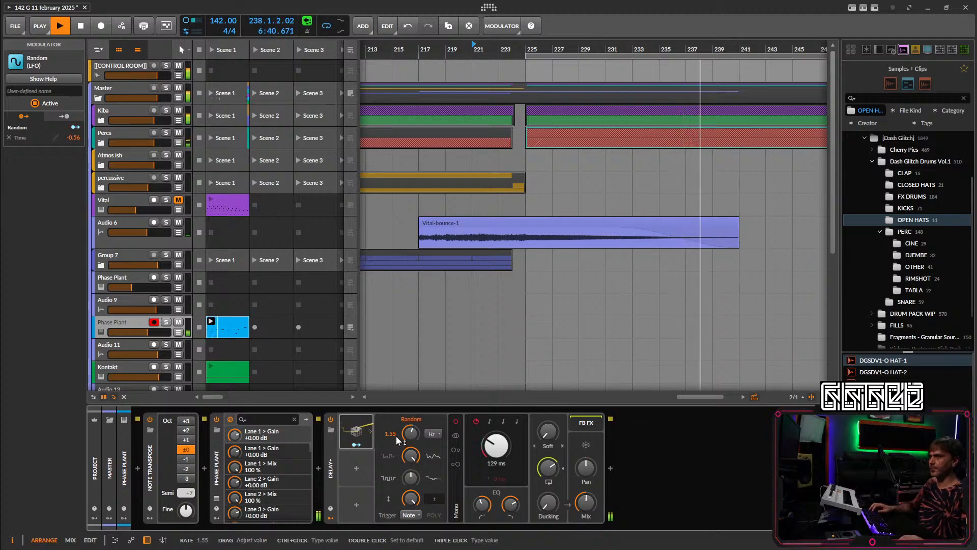
# Set Delay+ to Wide blur, a 4.77 kHz high cut and about 103% feedback, with a delay time of 206 ms.
pyautogui.moveTo(493, 450); pyautogui.dragTo(494, 442)
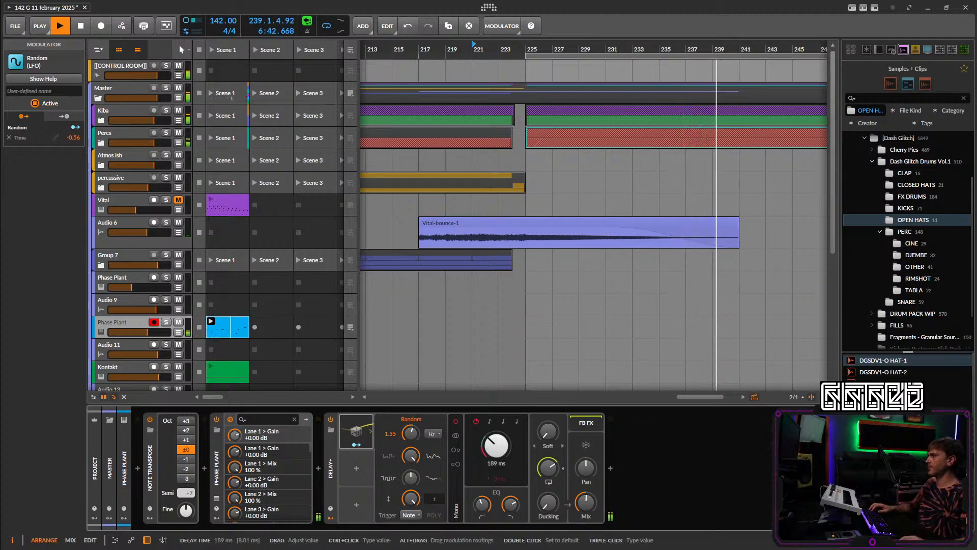
pyautogui.moveTo(548, 468); pyautogui.dragTo(548, 472)
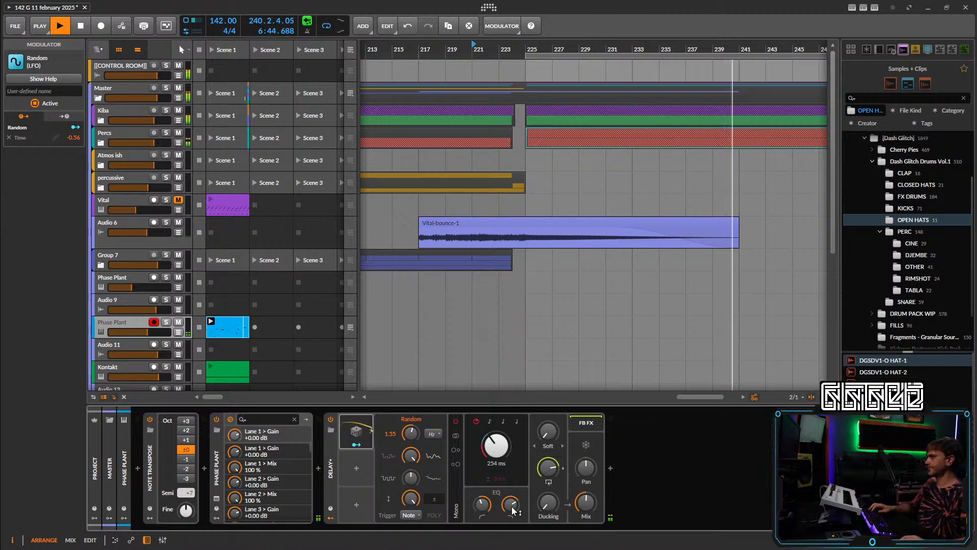
pyautogui.moveTo(513, 507); pyautogui.dragTo(513, 507)
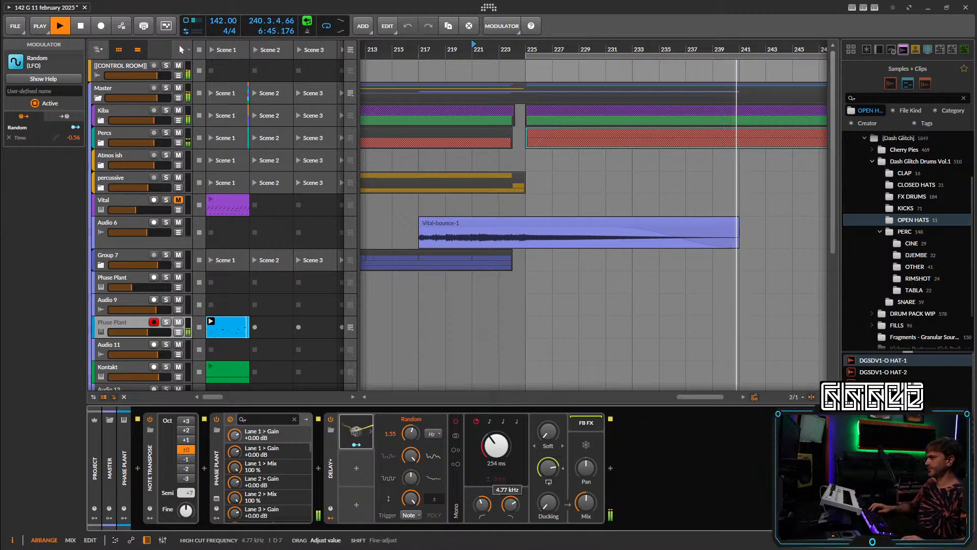
pyautogui.click(563, 446)
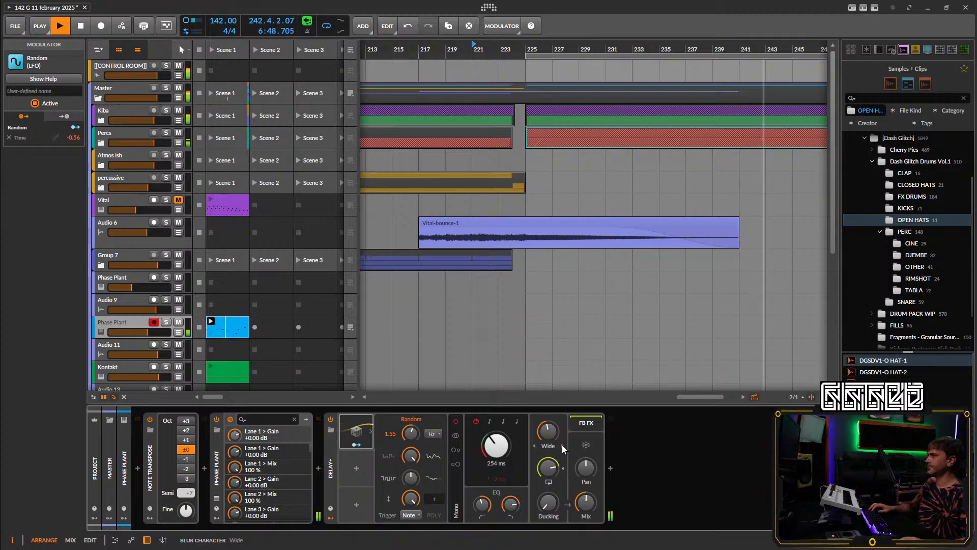
pyautogui.moveTo(497, 456); pyautogui.dragTo(499, 453)
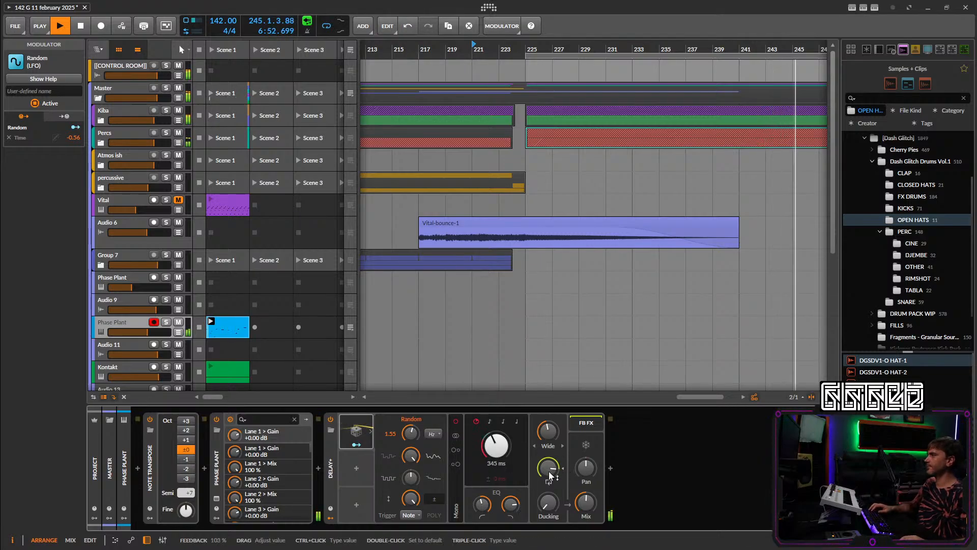
pyautogui.moveTo(495, 448); pyautogui.dragTo(494, 449)
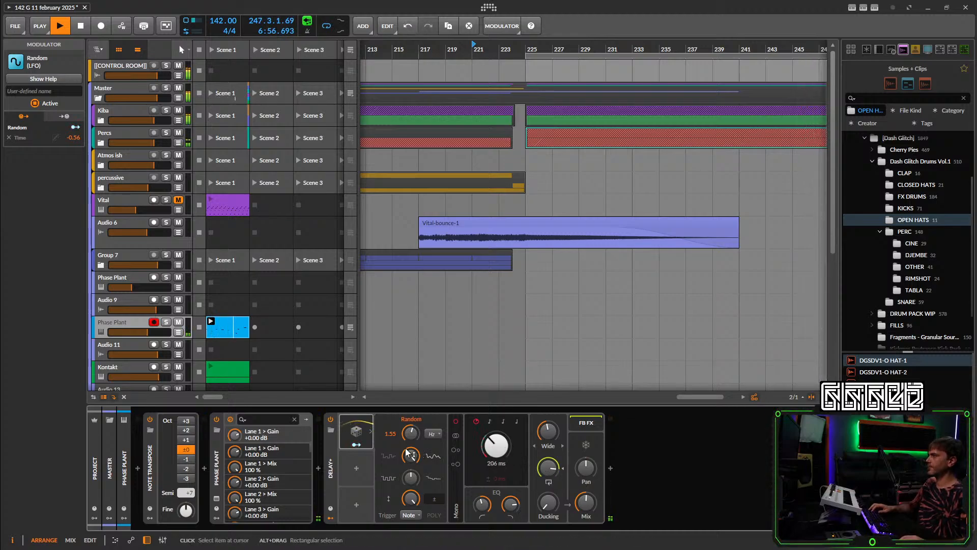
# Reduce the Random modulator's amount, set the delay time to 46.5 ms and the high cut to 12.0 kHz, and fine-tune the feedback.
pyautogui.moveTo(414, 498); pyautogui.dragTo(414, 520)
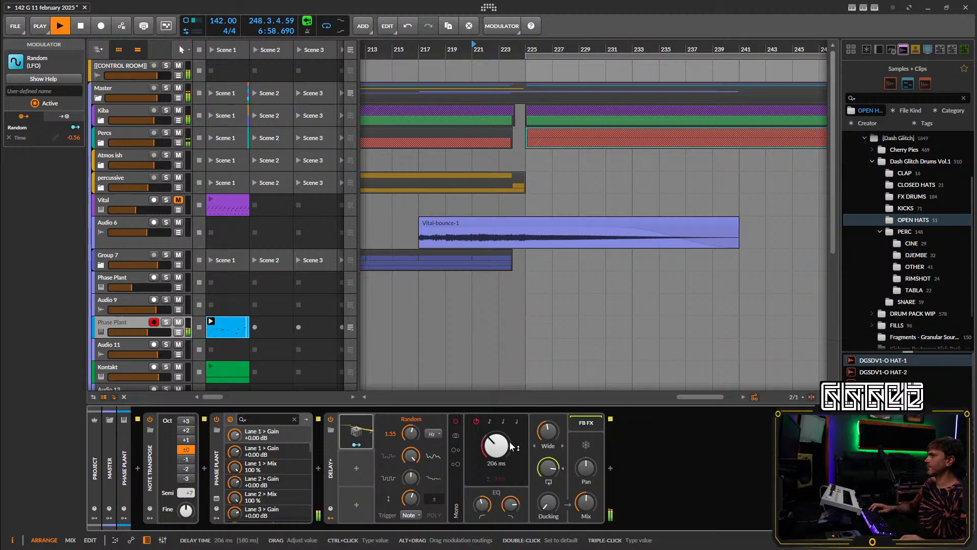
pyautogui.moveTo(500, 448); pyautogui.dragTo(500, 468)
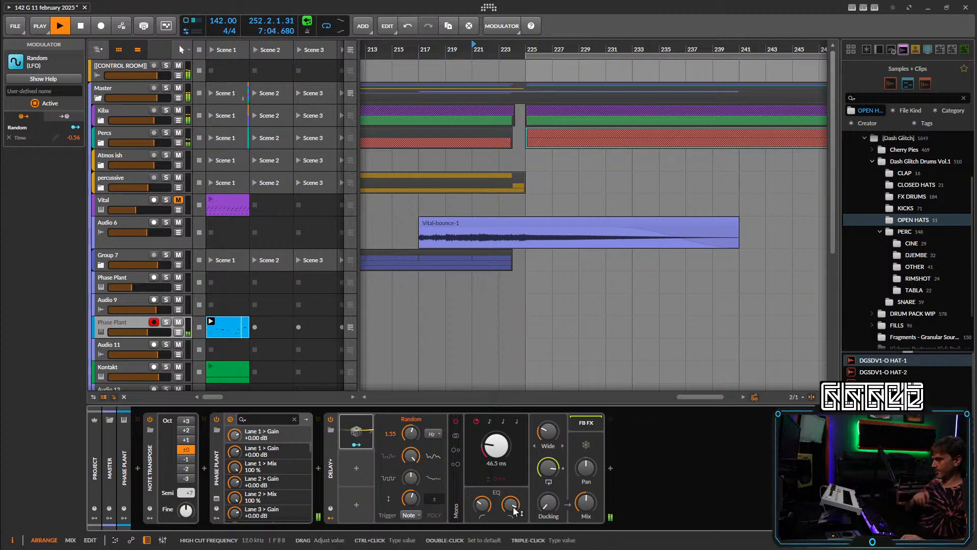
pyautogui.moveTo(548, 468); pyautogui.dragTo(548, 465)
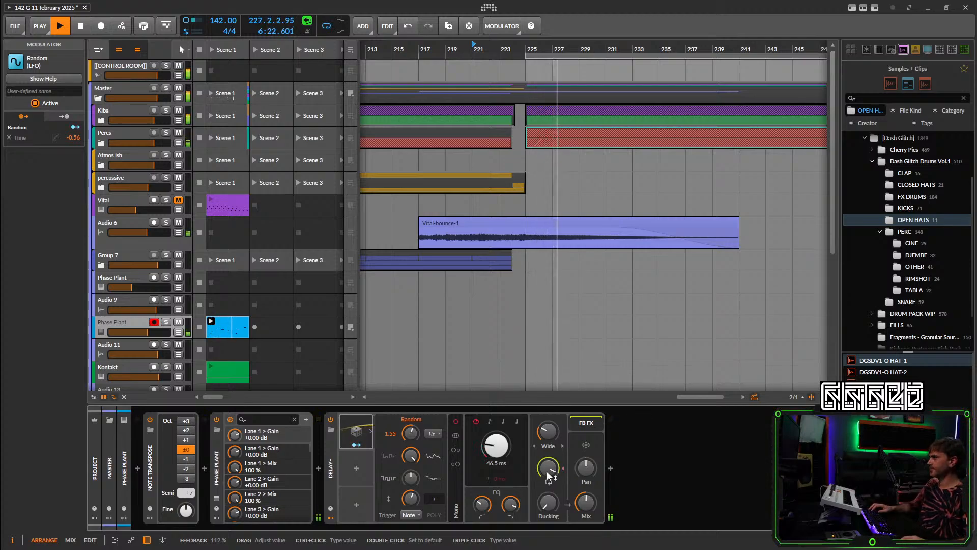
pyautogui.moveTo(551, 467); pyautogui.dragTo(551, 473)
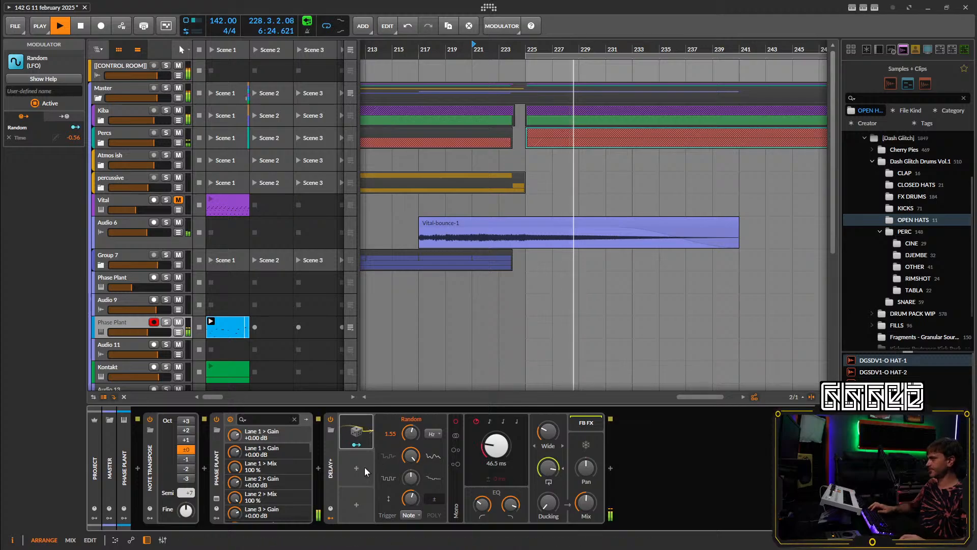
# Duplicate Delay+ with its Random modulator so the copy follows it in the chain, and trim the feedback.
pyautogui.click(330, 469)
pyautogui.press('Delete')
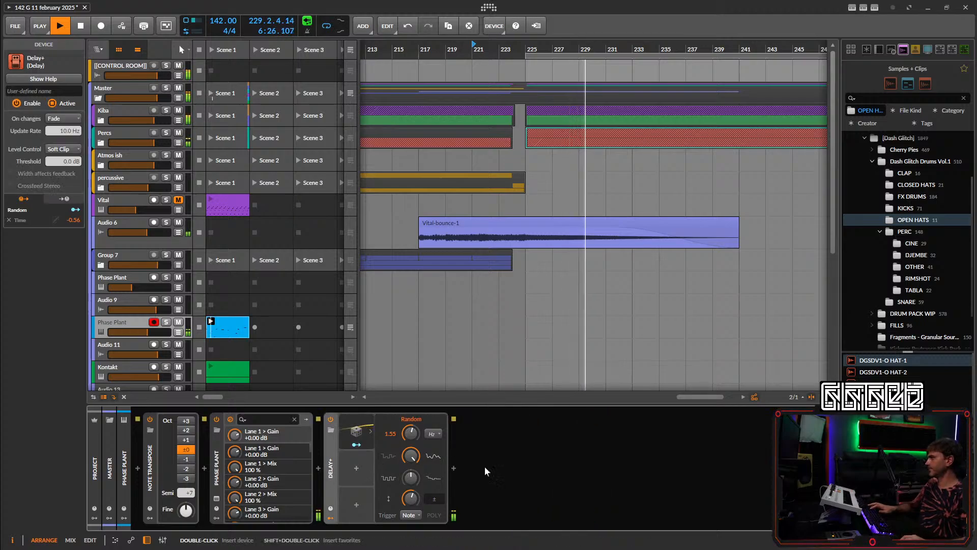
pyautogui.doubleClick(329, 472)
pyautogui.hotkey('ctrl', 'd')
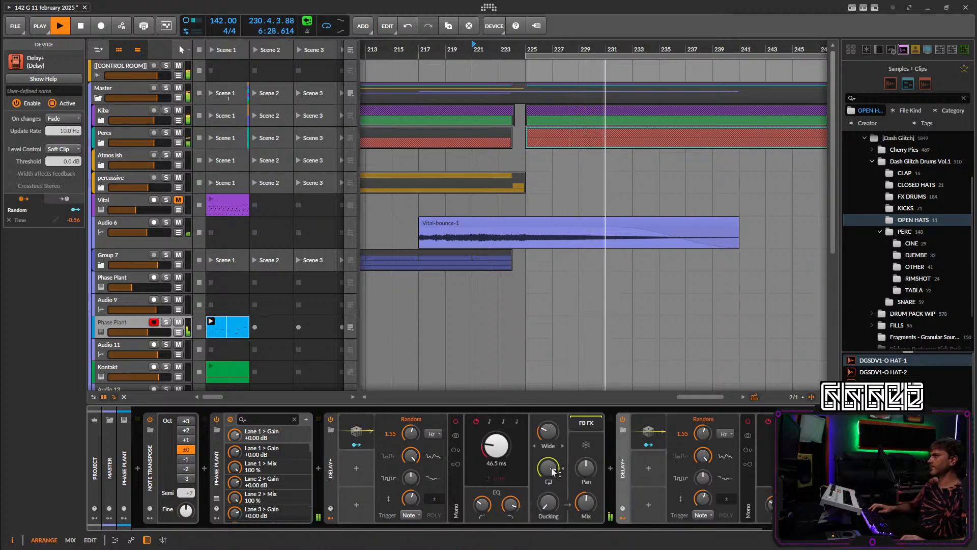
pyautogui.moveTo(551, 468); pyautogui.dragTo(551, 471)
pyautogui.moveTo(610, 478); pyautogui.dragTo(601, 479)
pyautogui.moveTo(832, 470); pyautogui.dragTo(760, 466)
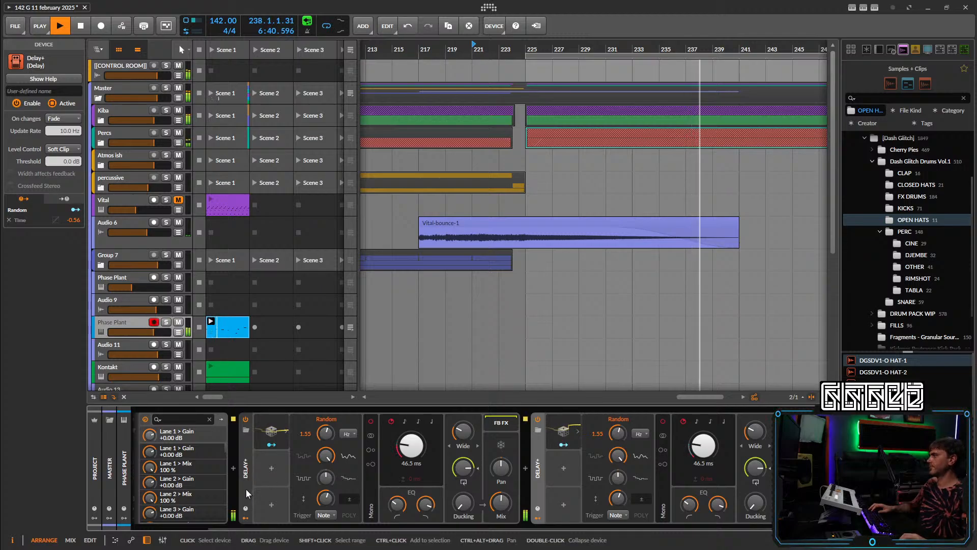
# Hide the modulators of both Delay+ devices and collapse the two devices in the chain.
pyautogui.click(245, 518)
pyautogui.click(512, 518)
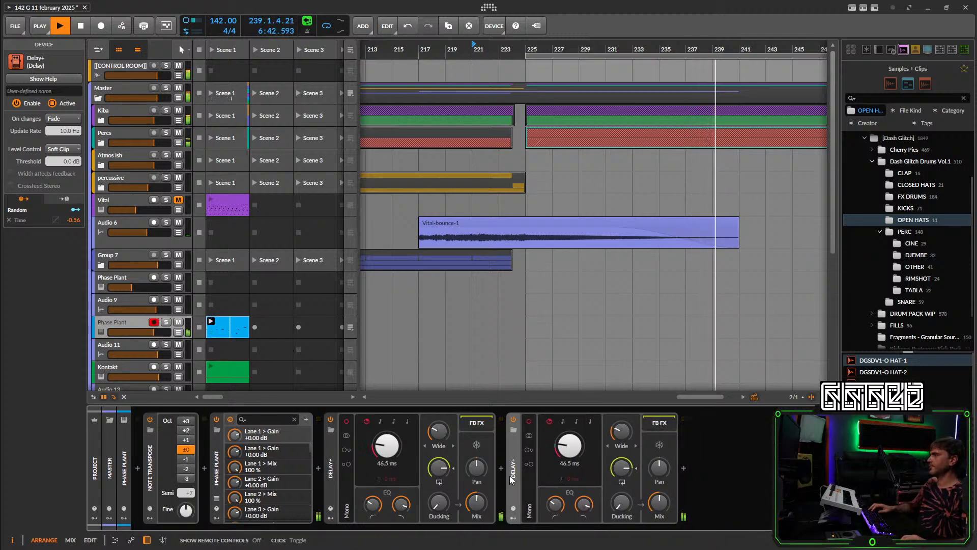
pyautogui.doubleClick(510, 476)
pyautogui.click(329, 473)
pyautogui.doubleClick(330, 476)
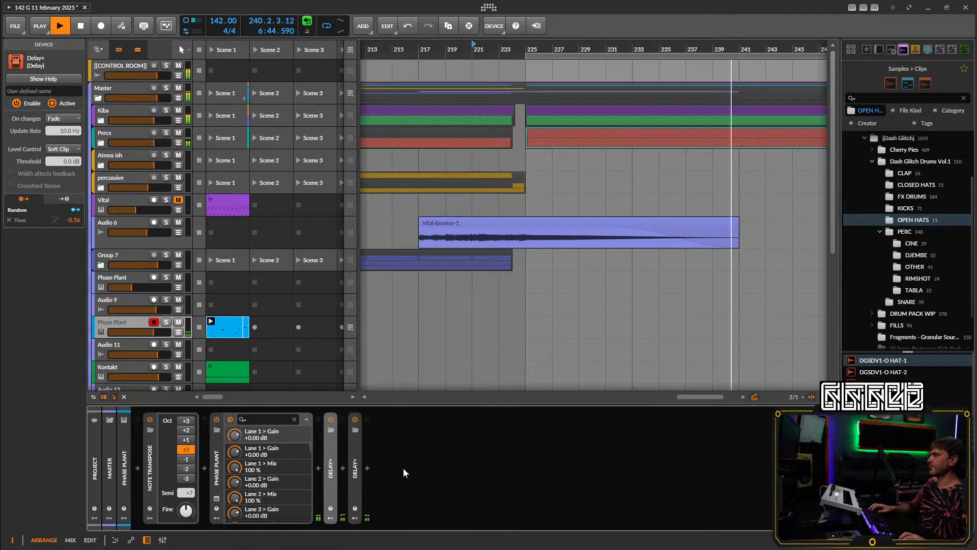
pyautogui.click(367, 467)
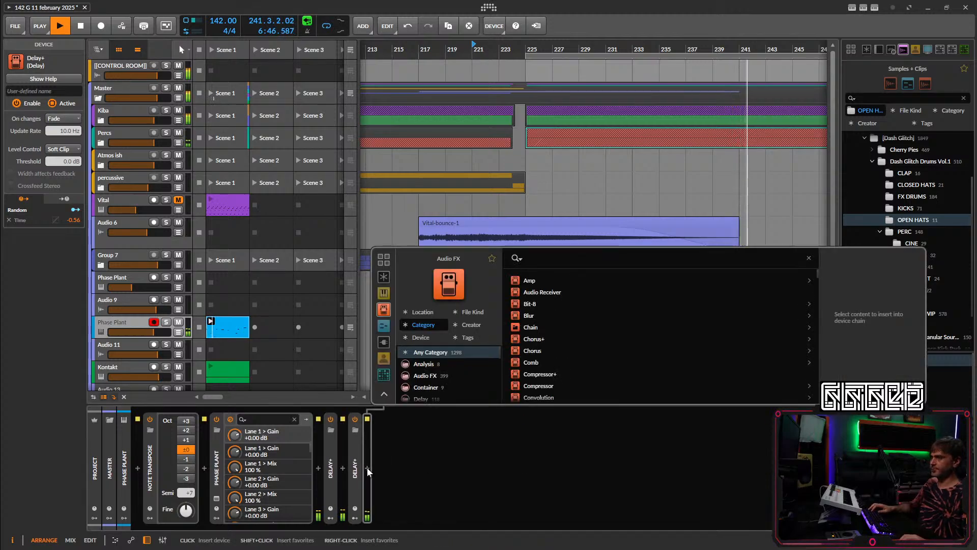
pyautogui.click(398, 454)
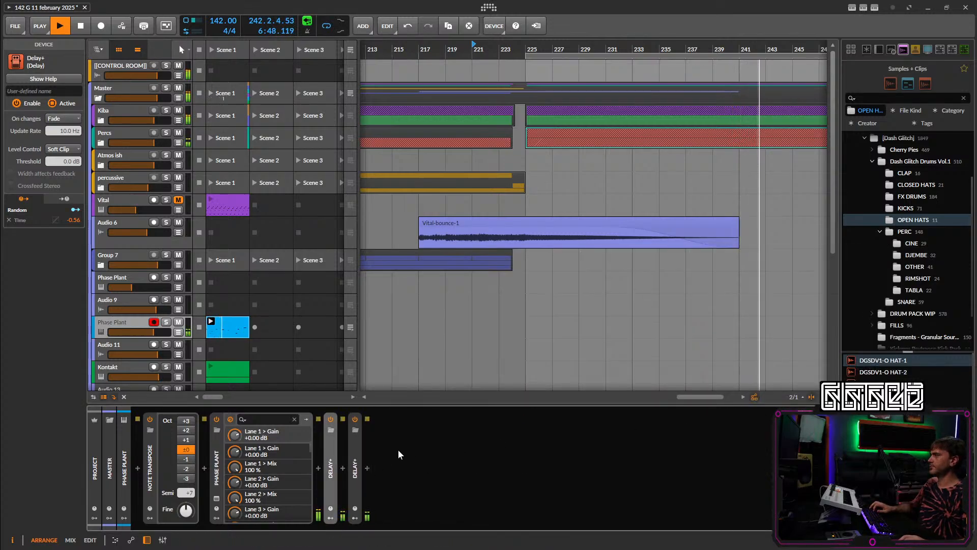
# Expand the second Delay+, stop playback and save the project.
pyautogui.doubleClick(355, 471)
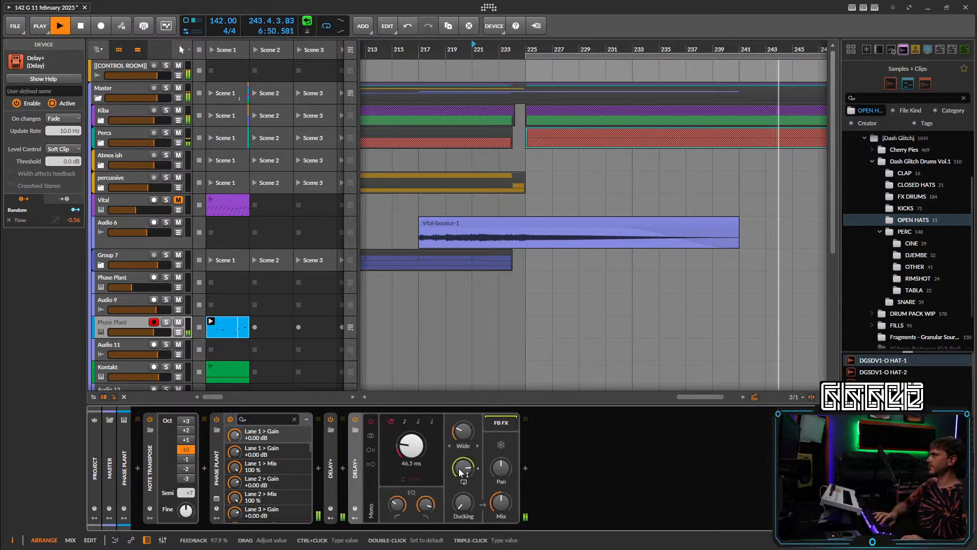
pyautogui.press('space')
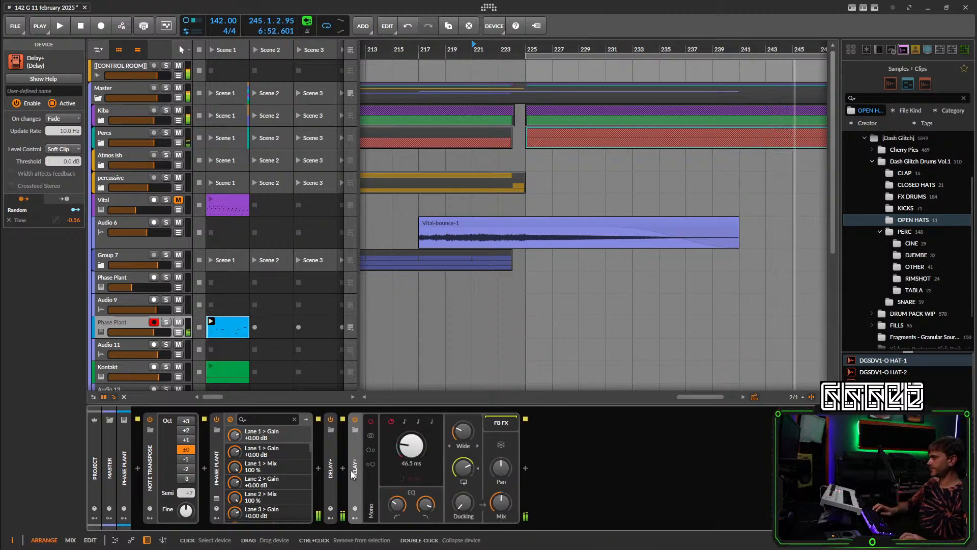
pyautogui.hotkey('ctrl', 's')
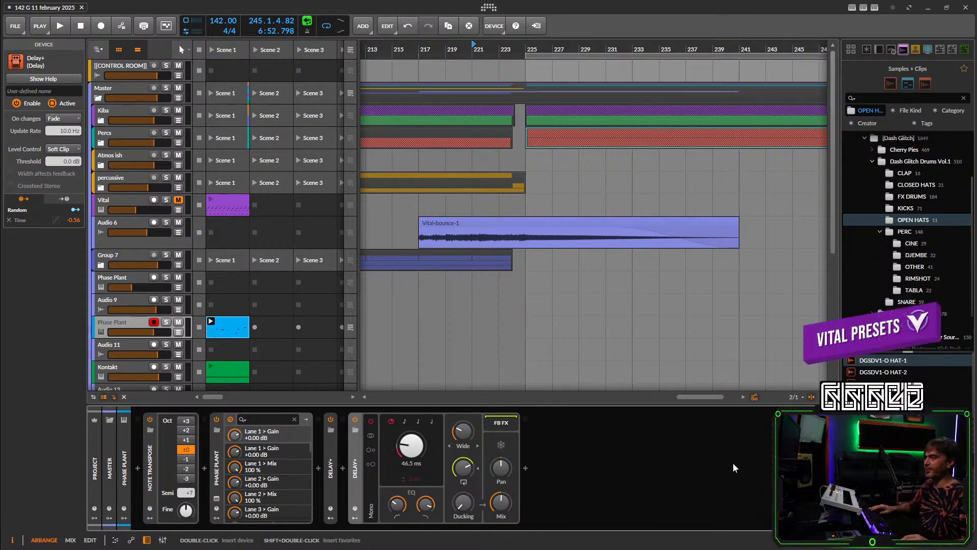
pyautogui.scroll(-6, 590, 285)
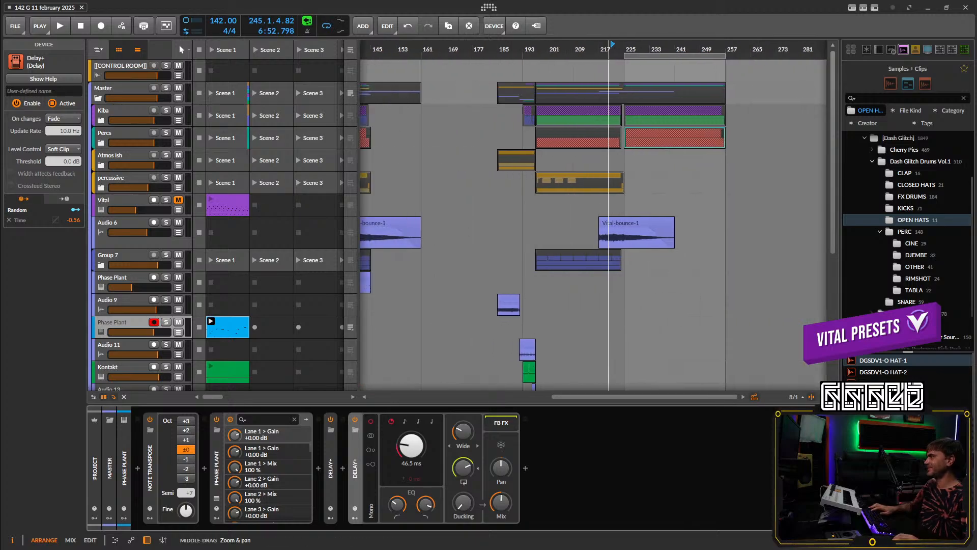
pyautogui.scroll(-2, 562, 176)
pyautogui.scroll(2, 558, 183)
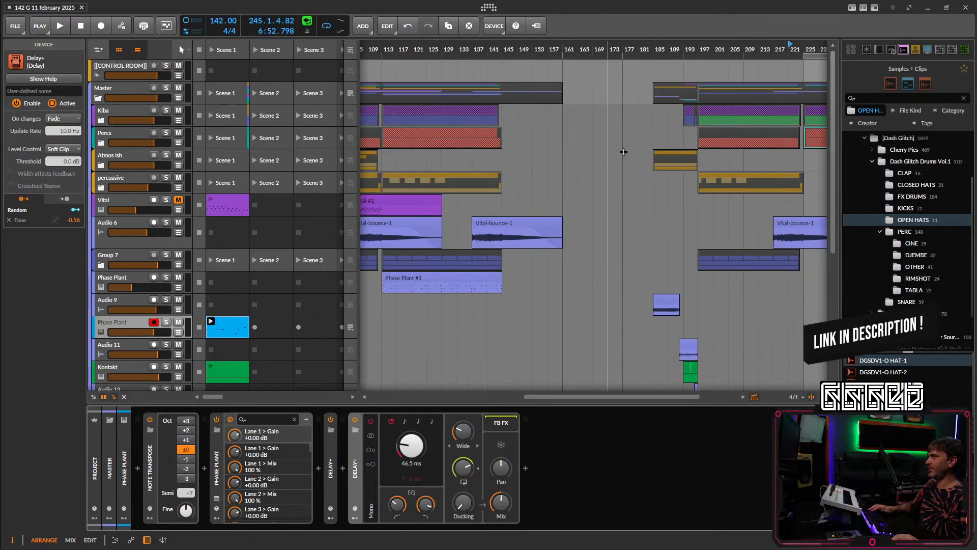
# Move all arrangement clips from bar 185 onward earlier so they start at bar 145, and play from there.
pyautogui.hscroll(2, 606, 188)
pyautogui.hscroll(3, 810, 87)
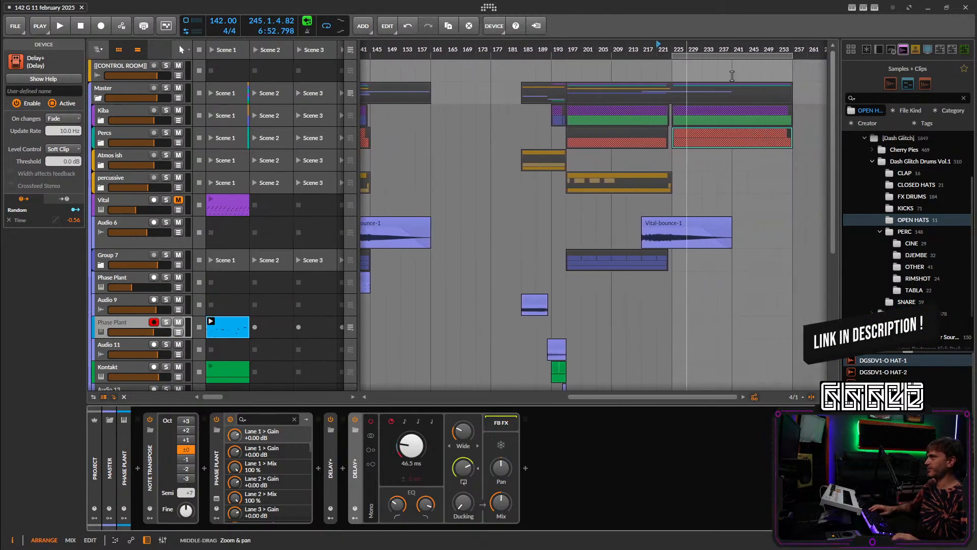
pyautogui.hotkey('ctrl', 'a')
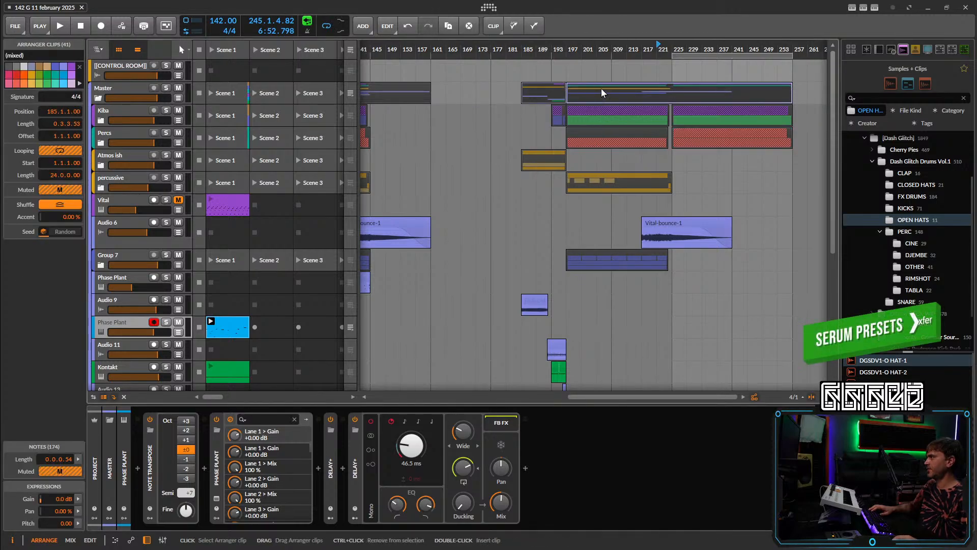
pyautogui.moveTo(600, 88); pyautogui.dragTo(440, 93)
pyautogui.moveTo(491, 46); pyautogui.dragTo(656, 46)
pyautogui.doubleClick(536, 55)
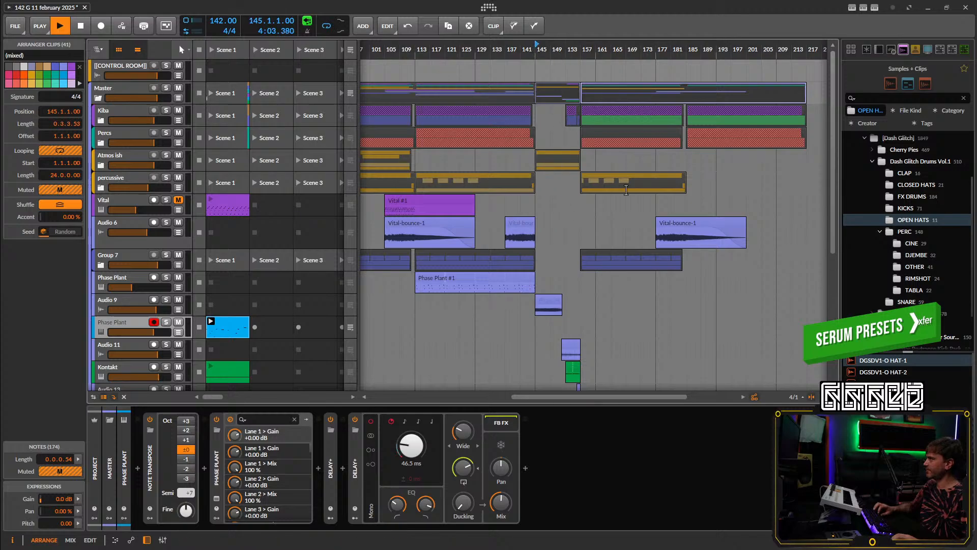
# Place the armed Phase Plant track's launcher clip in the arrangement at bar 145 as an 8-bar clip, and play it back from the arrangement.
pyautogui.scroll(-6, 656, 176)
pyautogui.scroll(6, 601, 163)
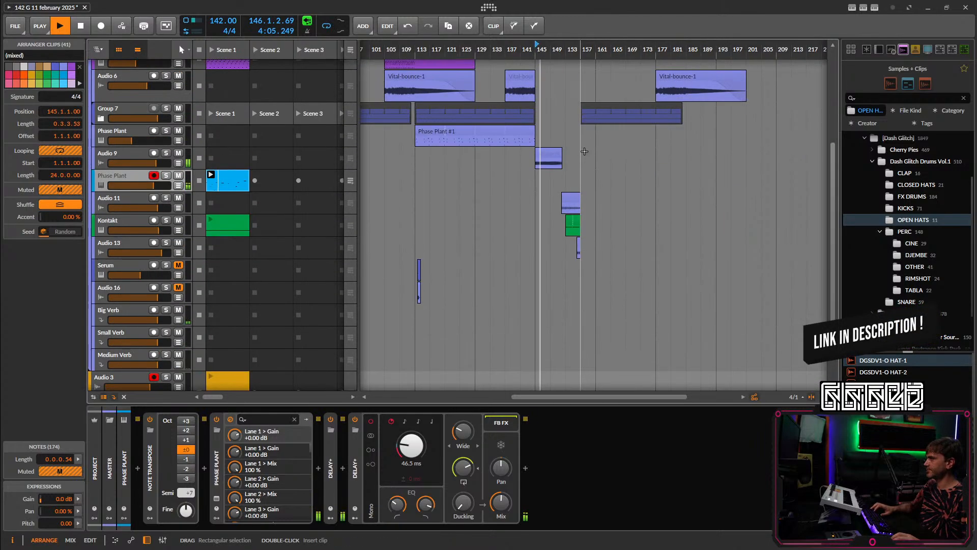
pyautogui.hscroll(-5, 572, 148)
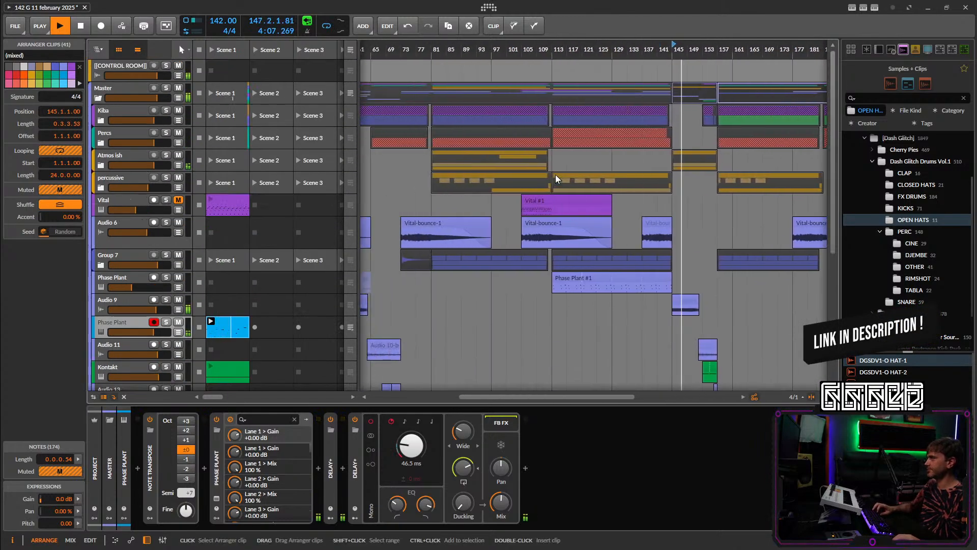
pyautogui.scroll(-3, 636, 204)
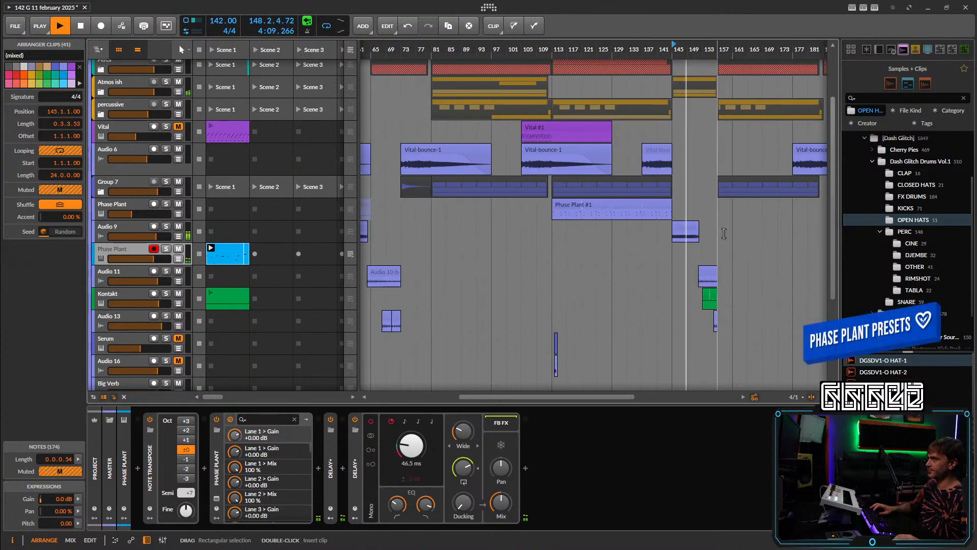
pyautogui.scroll(-4, 667, 222)
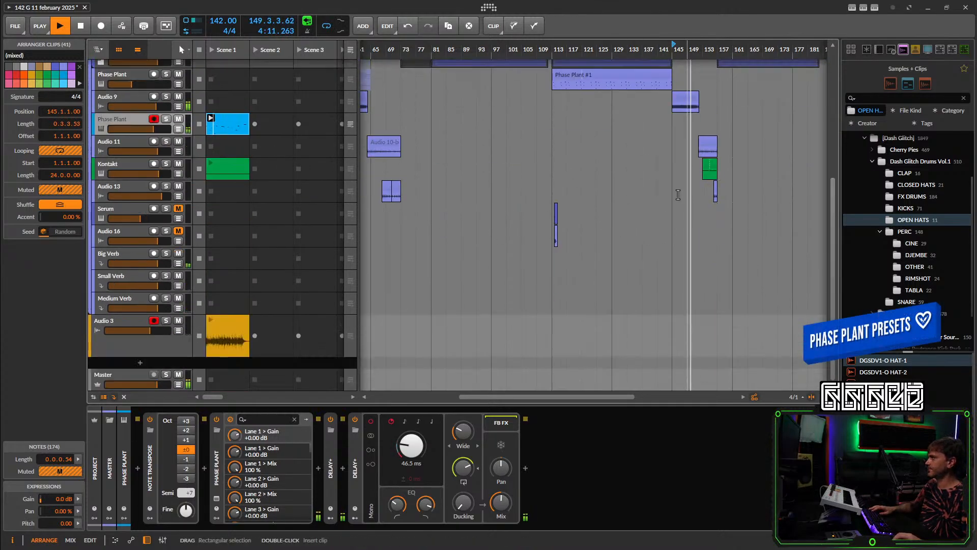
pyautogui.scroll(3, 627, 183)
pyautogui.moveTo(227, 234); pyautogui.dragTo(685, 232)
pyautogui.click(351, 235)
pyautogui.scroll(3, 728, 241)
pyautogui.press('space')
pyautogui.click(661, 237)
pyautogui.press('space')
pyautogui.scroll(3, 683, 229)
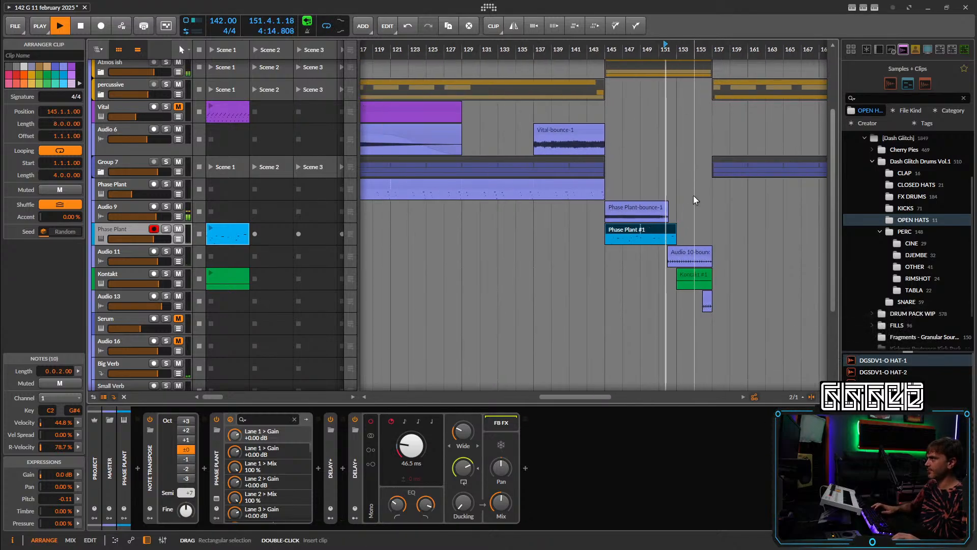
# Shorten the Phase Plant clip at bar 145 to a length of 6.3.2.43 and resume playback.
pyautogui.press('space')
pyautogui.moveTo(673, 230); pyautogui.dragTo(628, 234)
pyautogui.press('space')
# Place another copy of the Phase Plant launcher clip at bar 185 with a length of 32 bars, and save the project.
pyautogui.scroll(3, 655, 234)
pyautogui.scroll(-3, 682, 203)
pyautogui.scroll(-3, 684, 202)
pyautogui.scroll(-5, 636, 193)
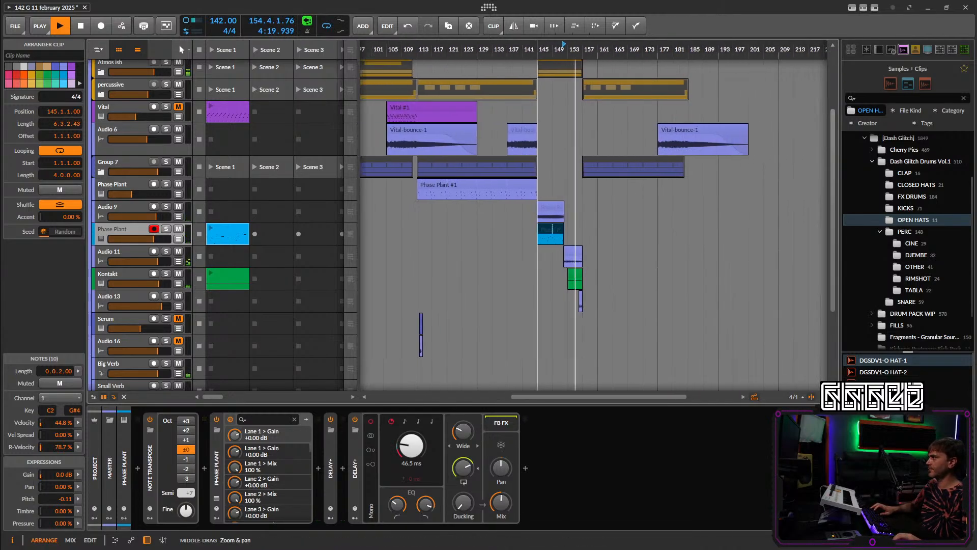
pyautogui.scroll(1, 607, 186)
pyautogui.scroll(2, 607, 186)
pyautogui.moveTo(228, 307); pyautogui.dragTo(774, 312)
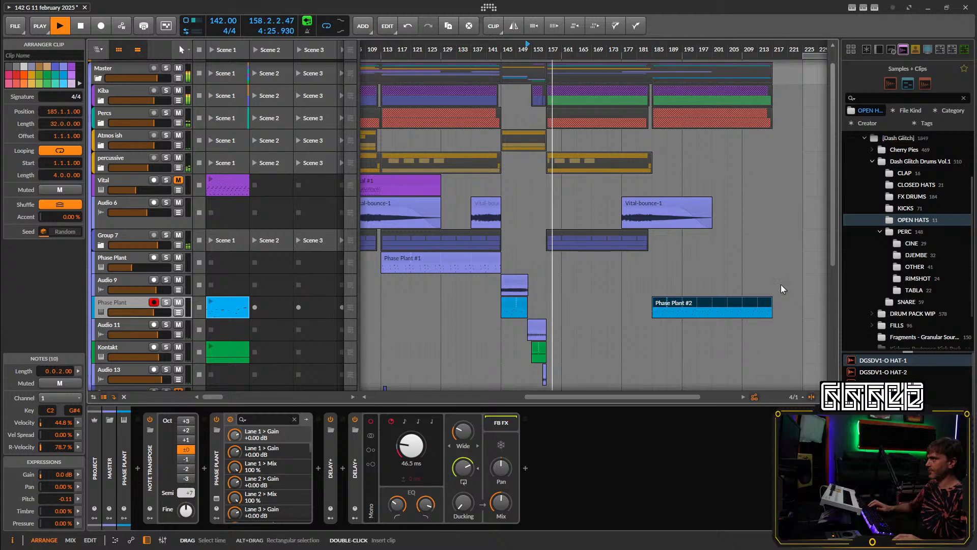
pyautogui.scroll(-4, 561, 233)
pyautogui.scroll(3, 386, 49)
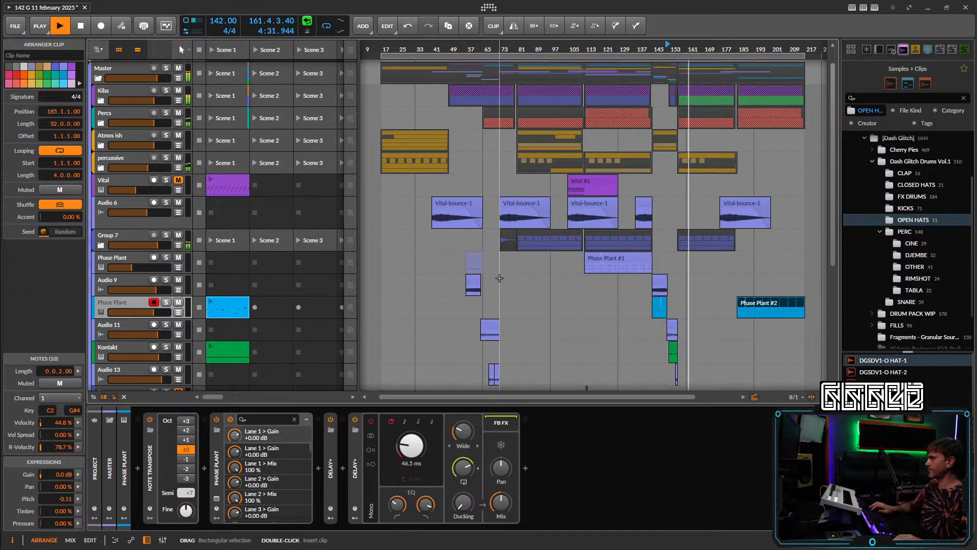
pyautogui.hotkey('ctrl', 's')
pyautogui.scroll(1, 517, 295)
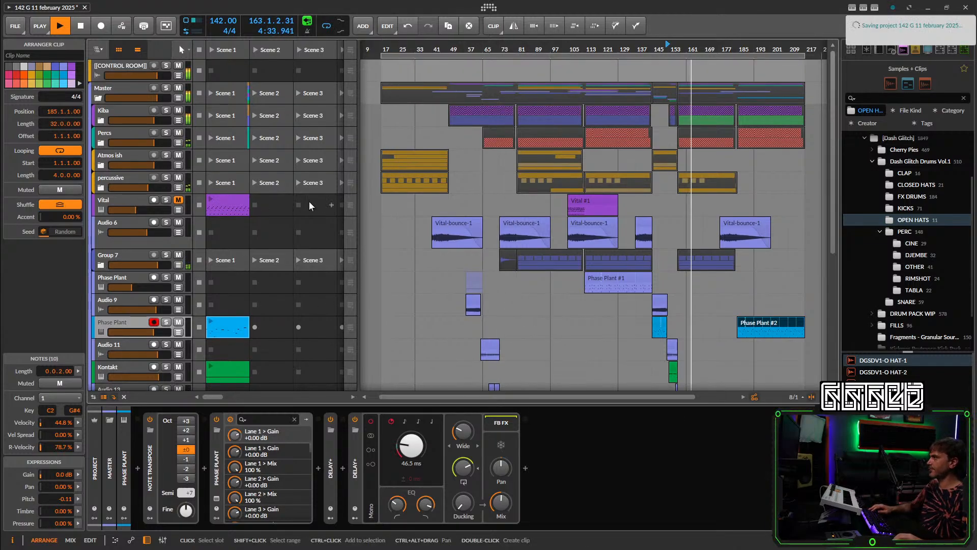
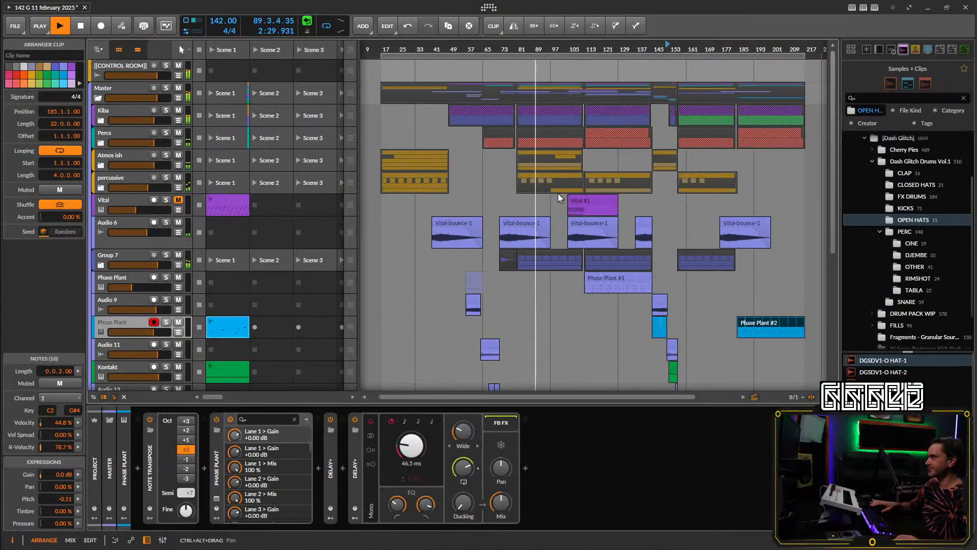
# Duplicate the Kiba and Percs group clips of bars 185 to 217 so the copies start at bar 217.
pyautogui.hscroll(5, 631, 194)
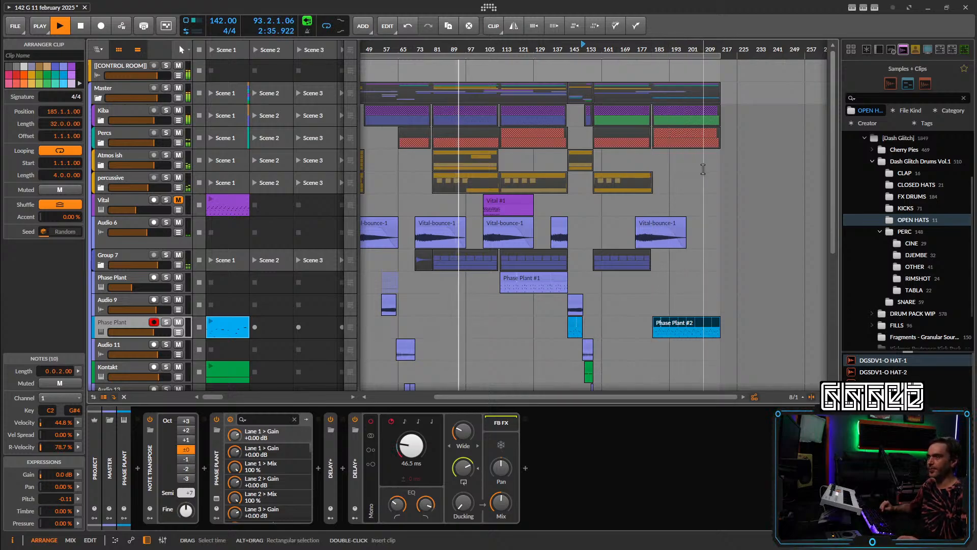
pyautogui.hscroll(1, 702, 169)
pyautogui.moveTo(669, 169); pyautogui.dragTo(648, 173)
pyautogui.click(667, 173)
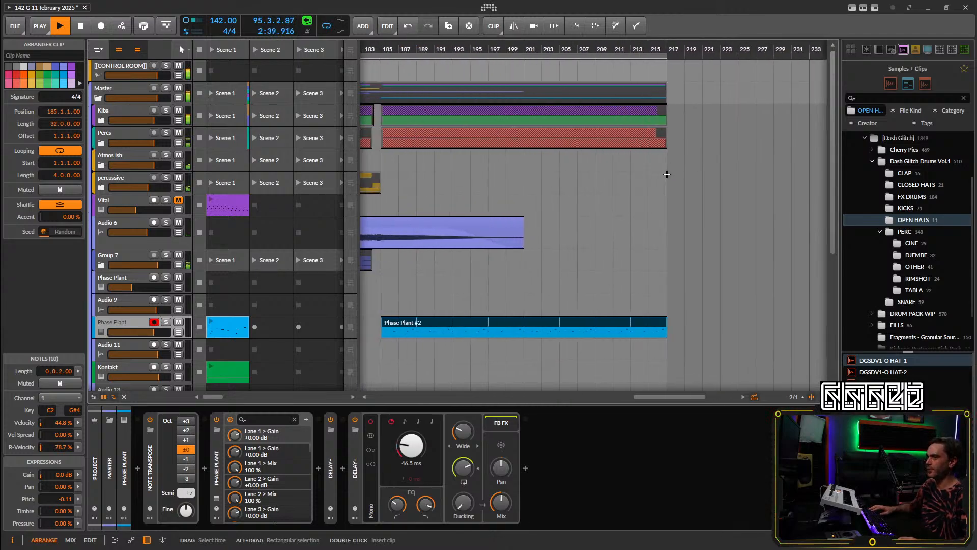
pyautogui.moveTo(577, 168); pyautogui.dragTo(587, 167)
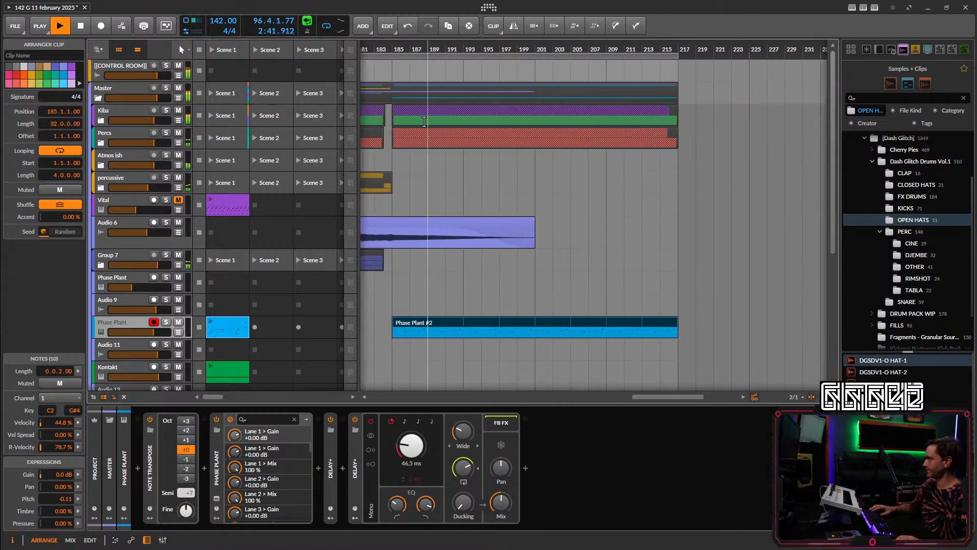
pyautogui.moveTo(685, 49); pyautogui.dragTo(603, 92)
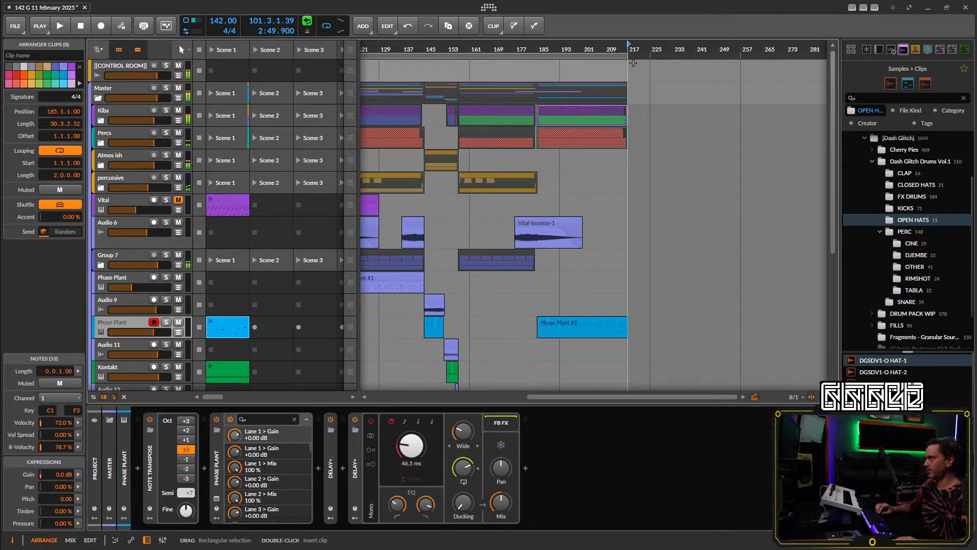
pyautogui.press('space')
pyautogui.moveTo(556, 113); pyautogui.dragTo(651, 119)
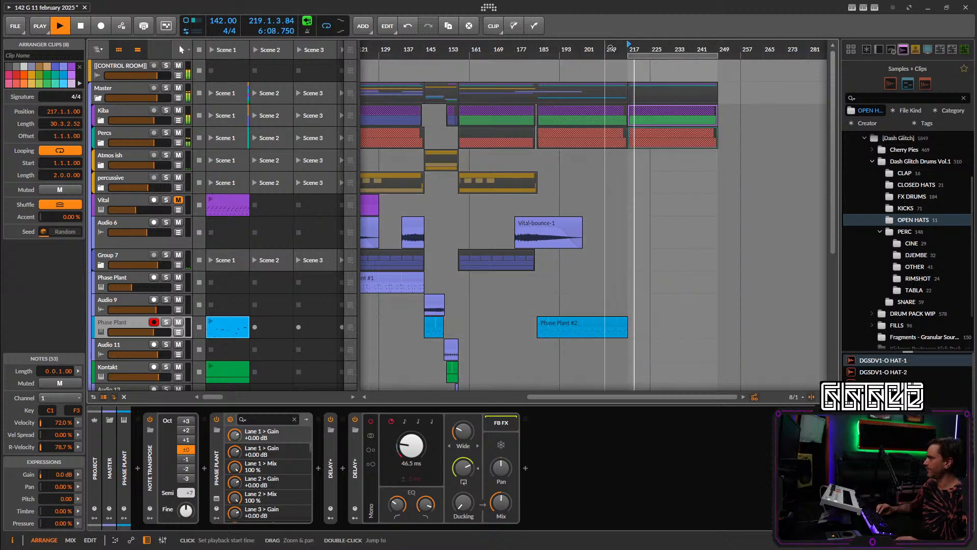
# Listen to the transition into the new section, playing from bar 209 and again from bar 217.
pyautogui.click(611, 49)
pyautogui.press('space')
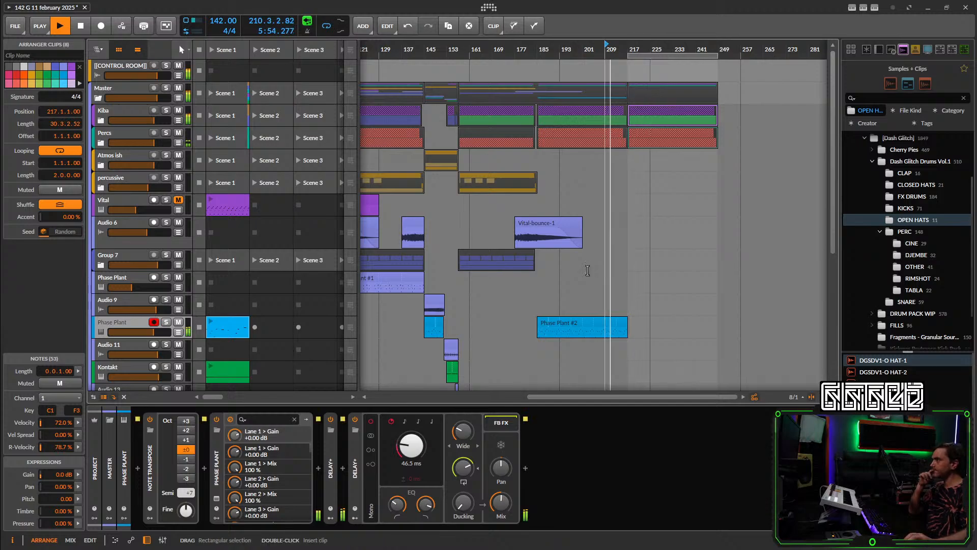
pyautogui.moveTo(582, 277); pyautogui.dragTo(524, 274)
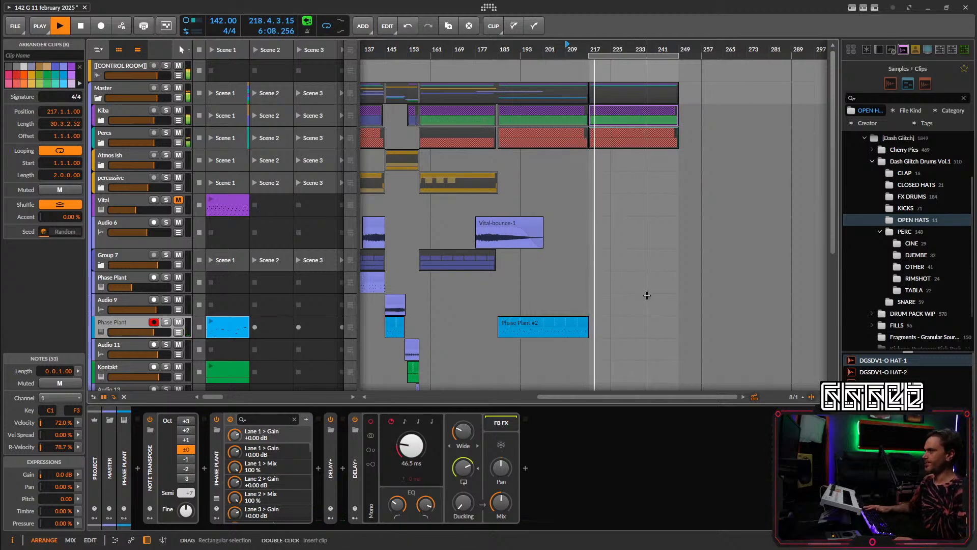
pyautogui.scroll(6, 607, 264)
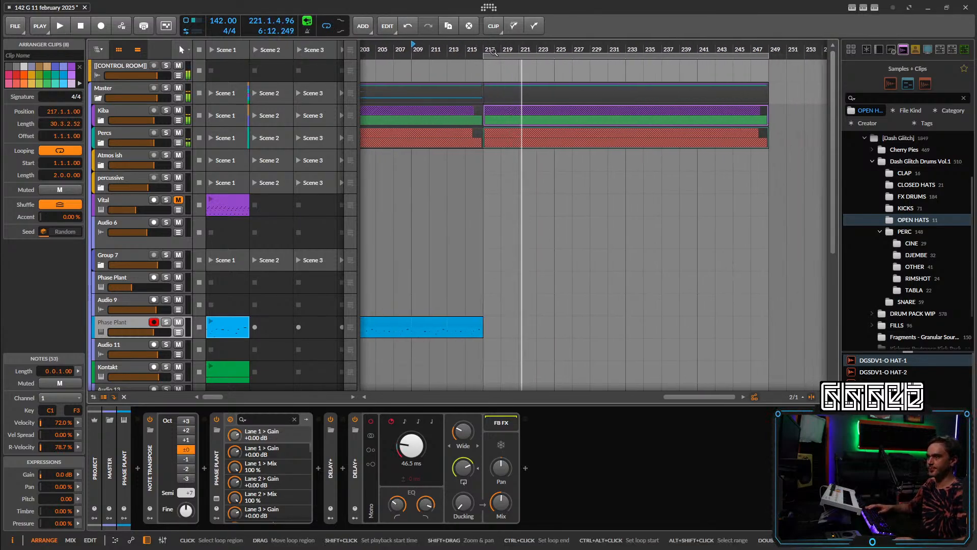
pyautogui.click(491, 53)
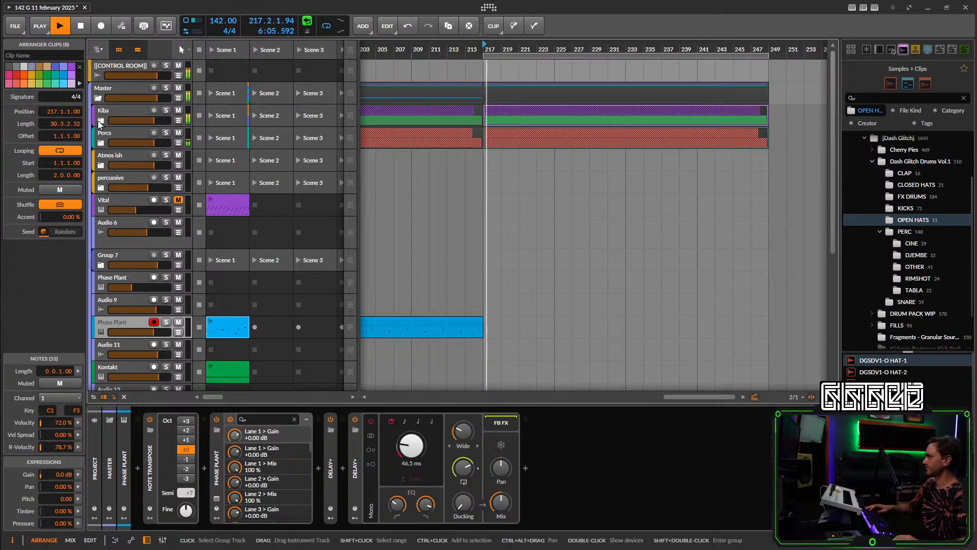
# Expand the Kiba group and delete the one-bar Phase Plant clip at bar 216.
pyautogui.click(100, 122)
pyautogui.scroll(-6, 452, 138)
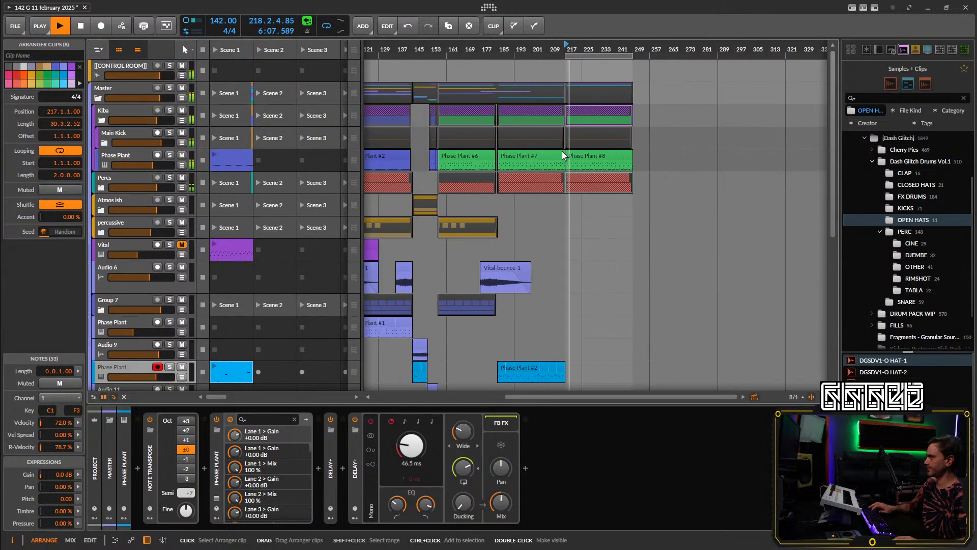
pyautogui.scroll(10, 562, 155)
pyautogui.click(578, 160)
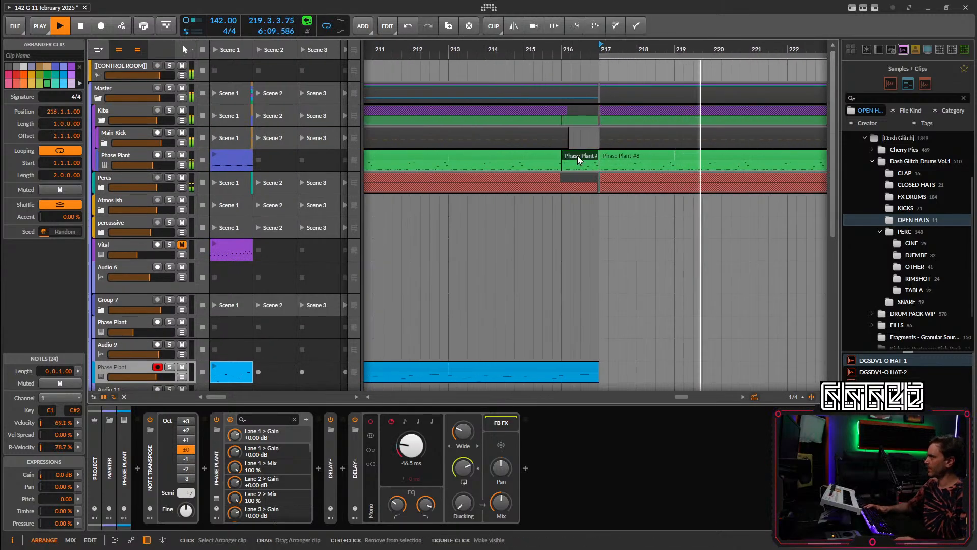
pyautogui.press('Delete')
pyautogui.scroll(-7, 590, 160)
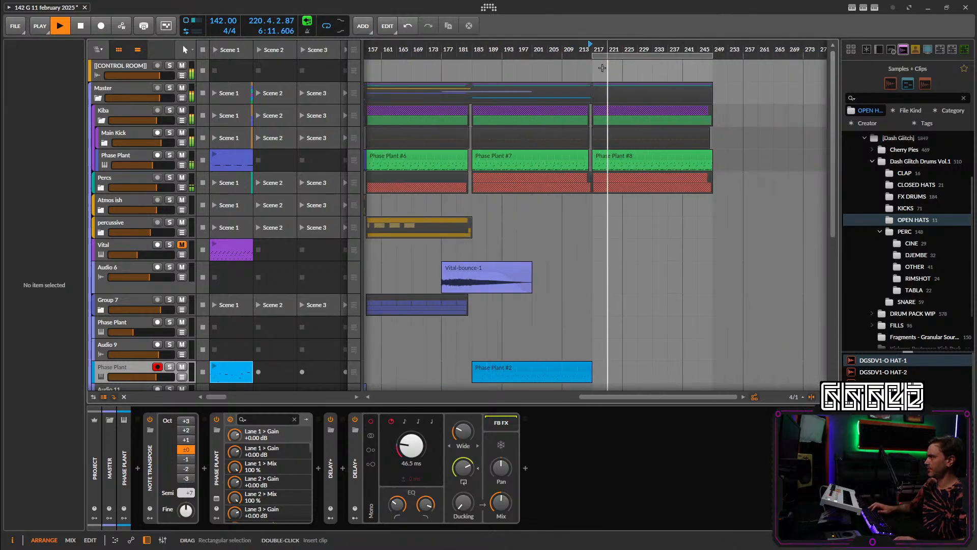
# Stop playback and bounce the Kontakt clip at bar 153 to a new audio track, Post-Fader at 32-bit floating-point.
pyautogui.scroll(-4, 470, 244)
pyautogui.scroll(1, 470, 244)
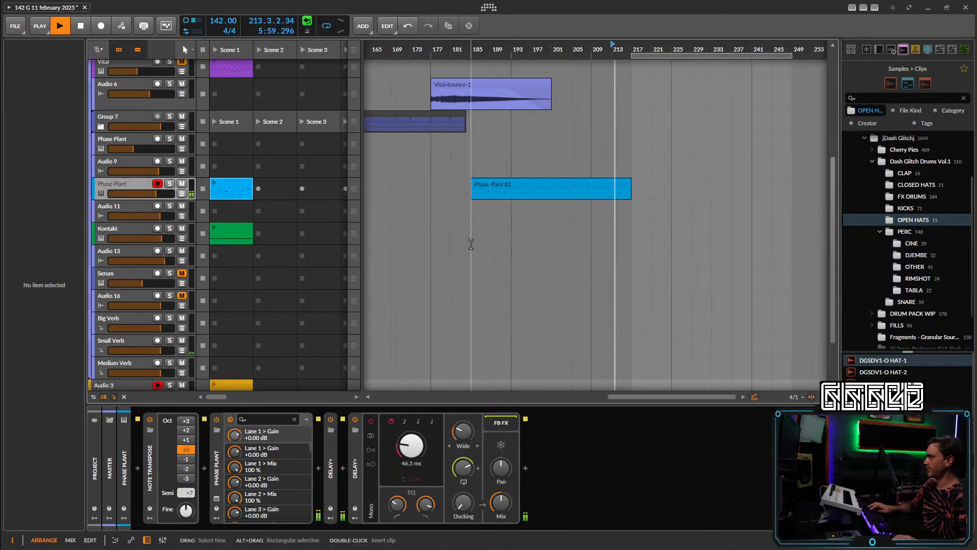
pyautogui.hscroll(-5, 649, 242)
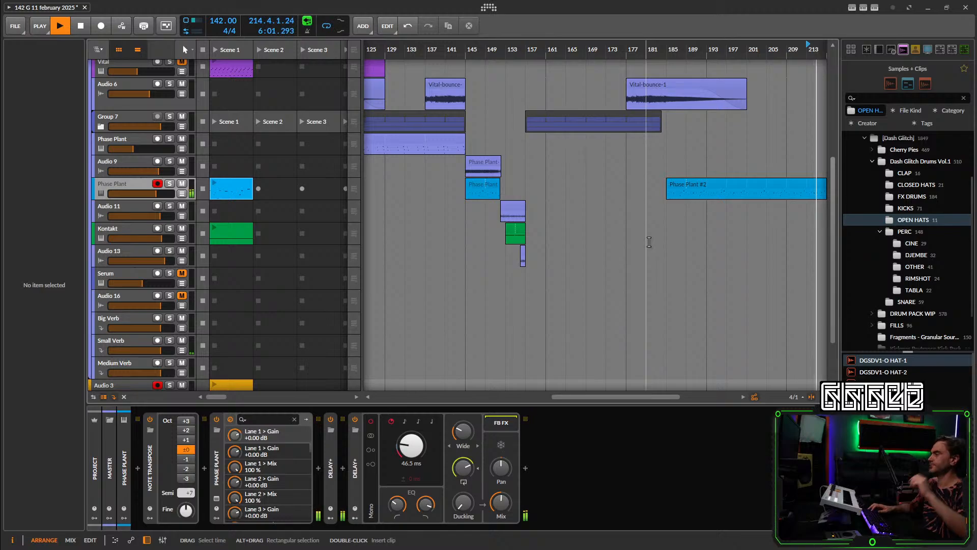
pyautogui.click(515, 231)
pyautogui.press('space')
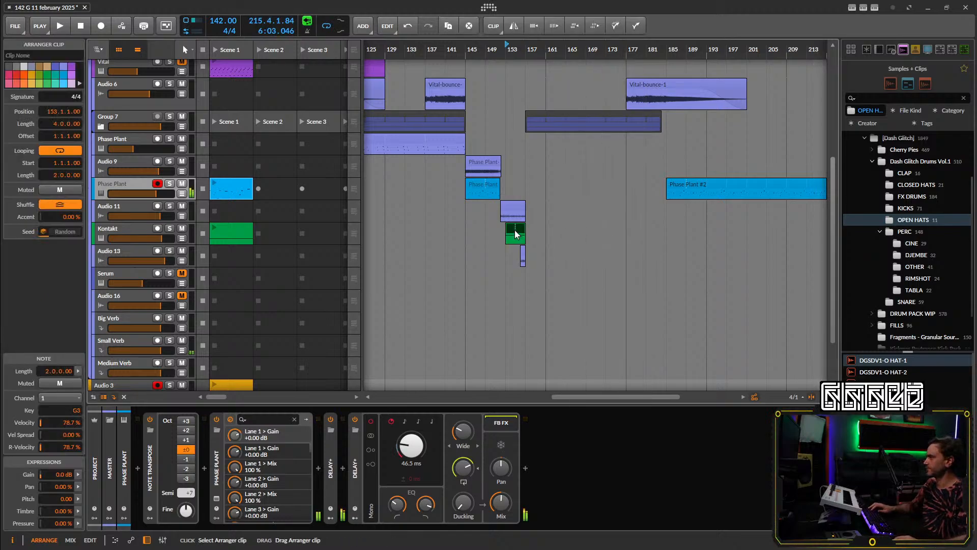
pyautogui.rightClick(511, 227)
pyautogui.click(582, 449)
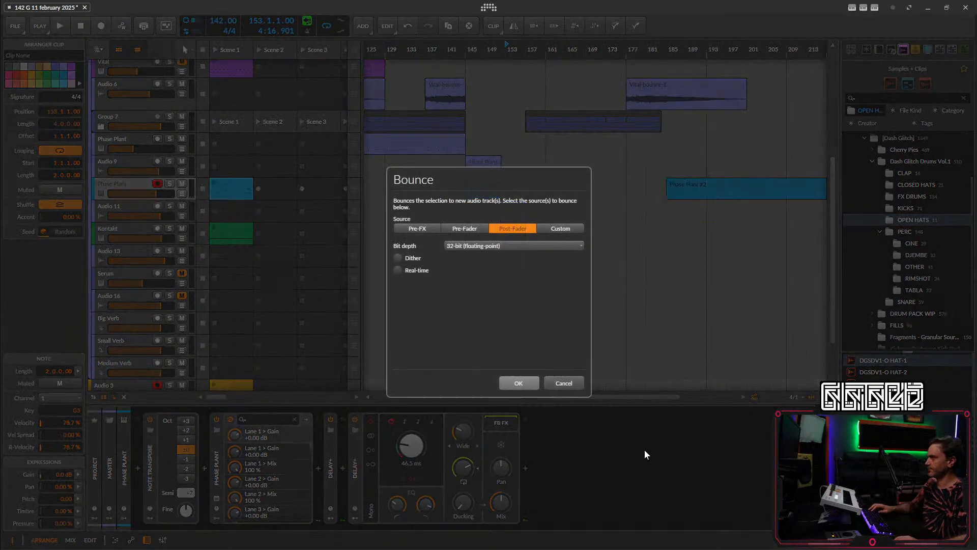
pyautogui.click(518, 383)
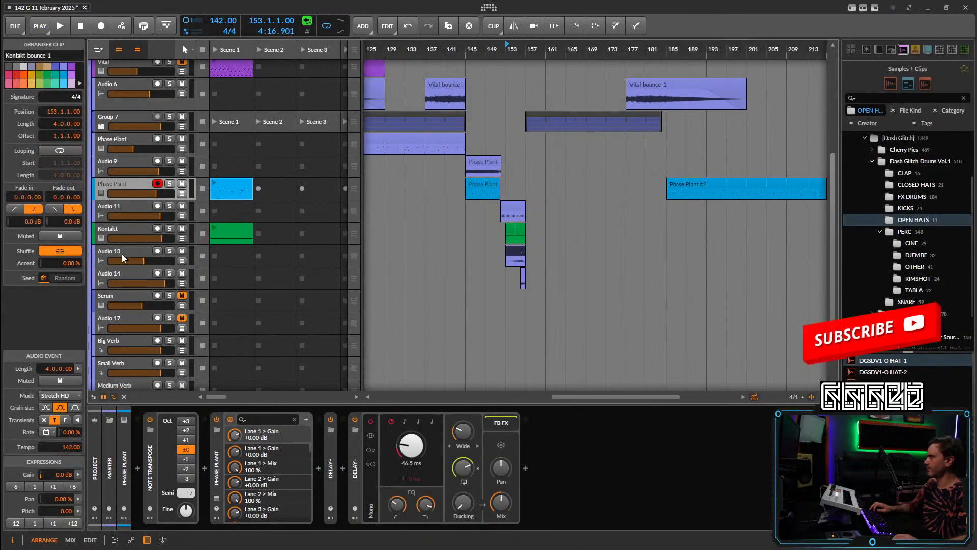
# Move the Kontakt note clip from bar 153 to bar 217, play from there and show the track's Tool volume automation.
pyautogui.click(132, 223)
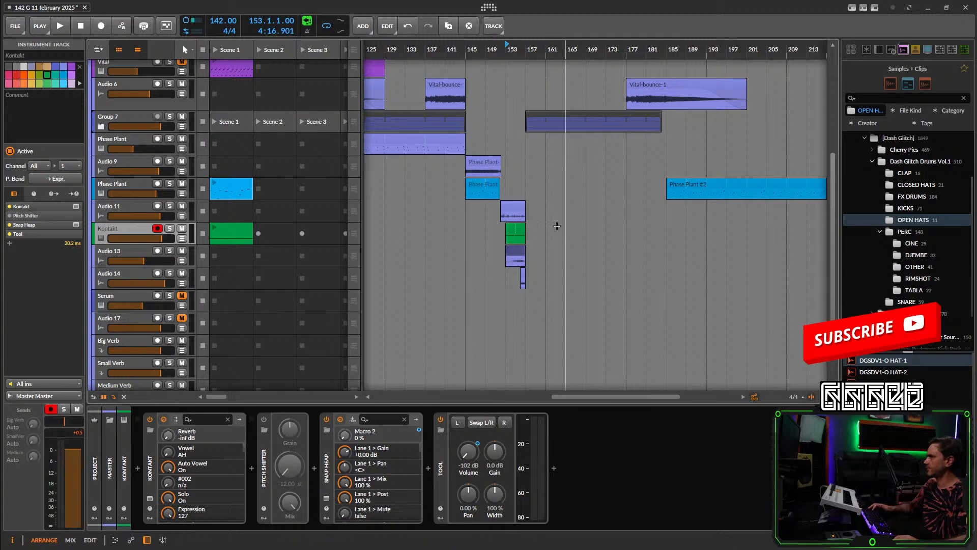
pyautogui.moveTo(573, 50); pyautogui.dragTo(463, 77)
pyautogui.moveTo(428, 233); pyautogui.dragTo(617, 235)
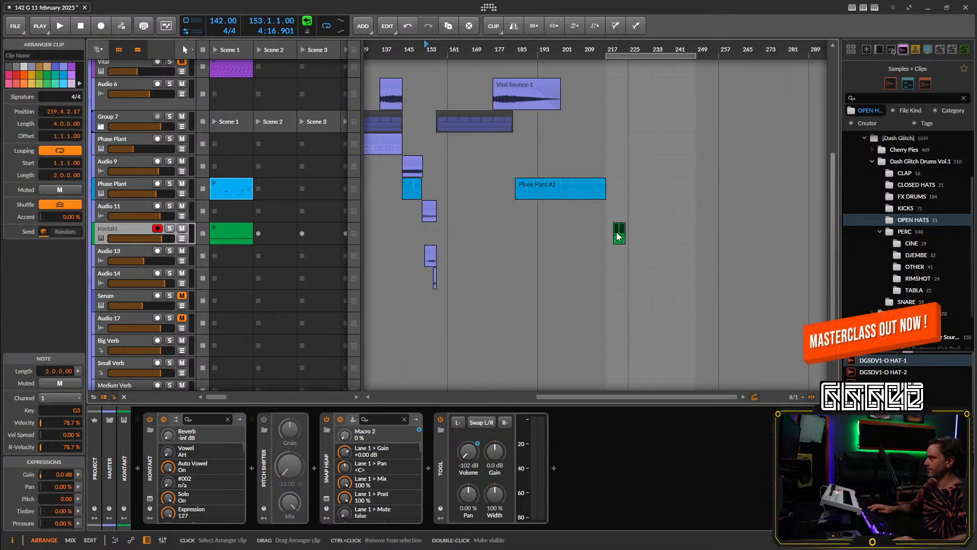
pyautogui.moveTo(617, 49); pyautogui.dragTo(608, 157)
pyautogui.click(525, 56)
pyautogui.press('space')
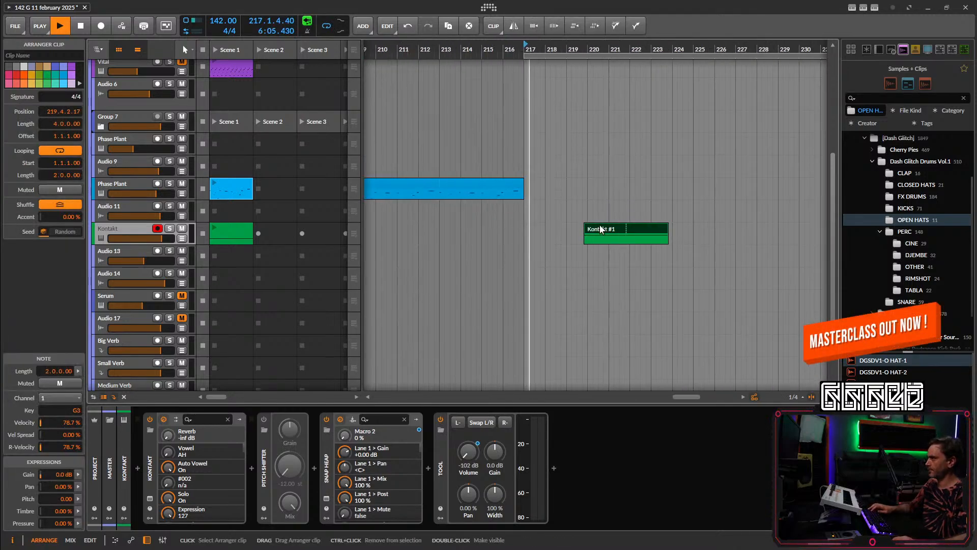
pyautogui.moveTo(601, 229); pyautogui.dragTo(541, 229)
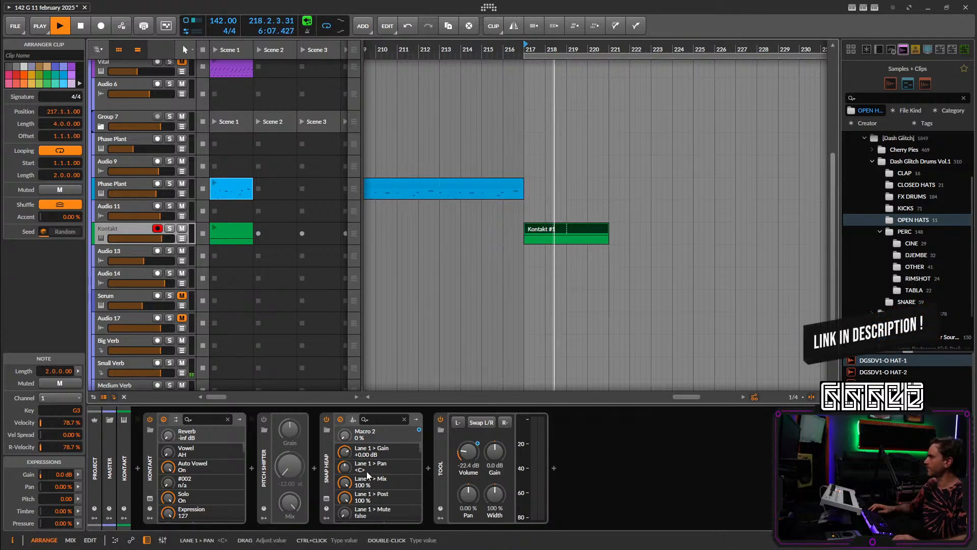
pyautogui.press('a')
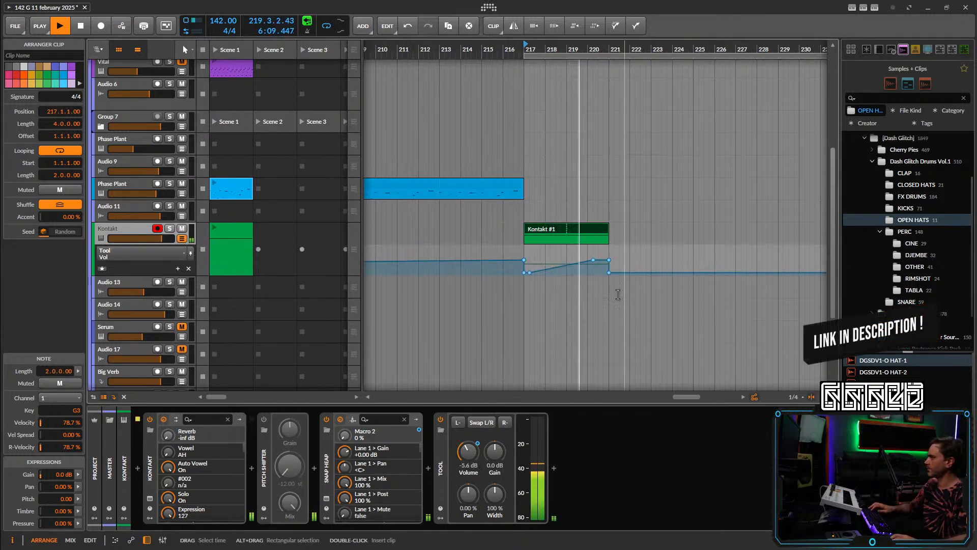
# Delete the low Tool volume automation points at bar 217 on the Kontakt track and replay from bar 217.
pyautogui.moveTo(515, 269); pyautogui.dragTo(534, 277)
pyautogui.press('Delete')
pyautogui.press('space')
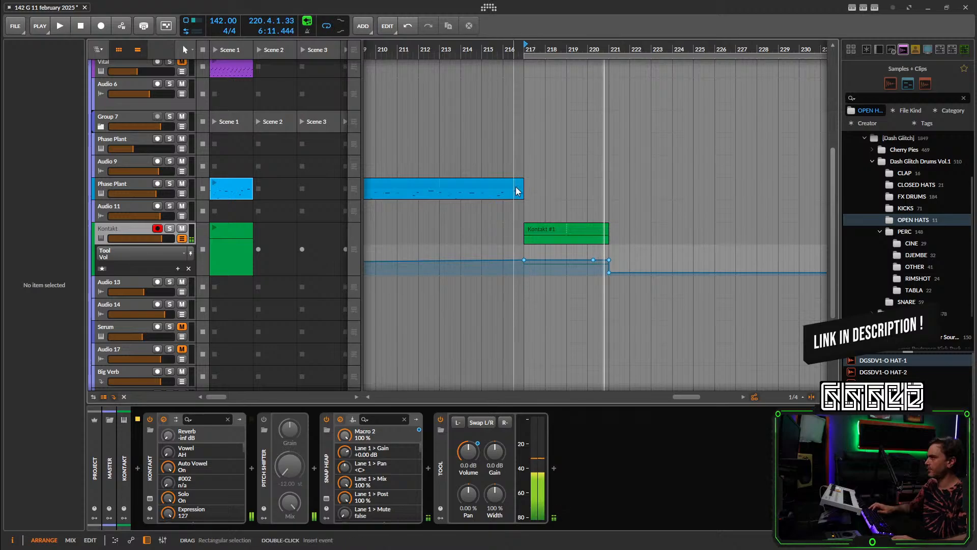
pyautogui.press('space')
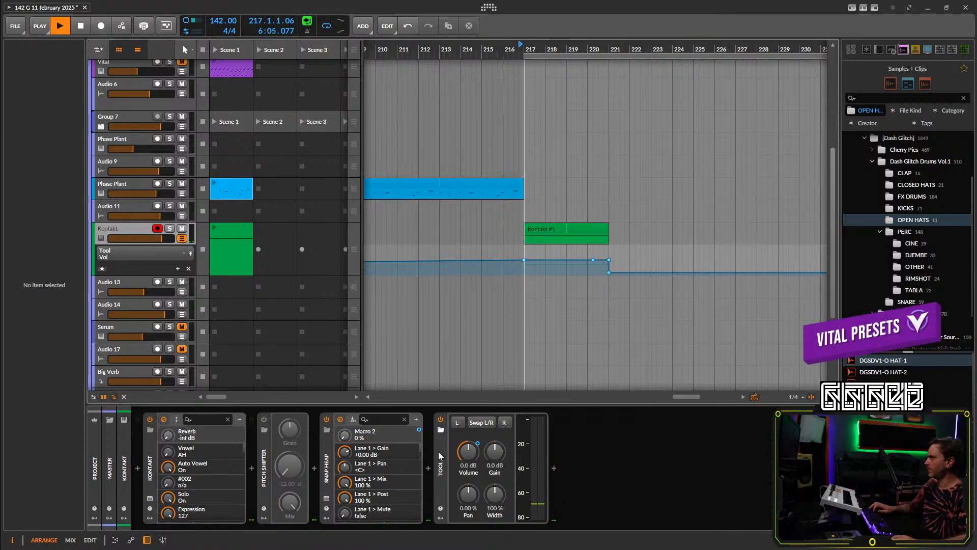
# Open the Kontakt track's Snap Heap and set its Trance Gate to 1/16 resolution with 16 steps.
pyautogui.click(328, 498)
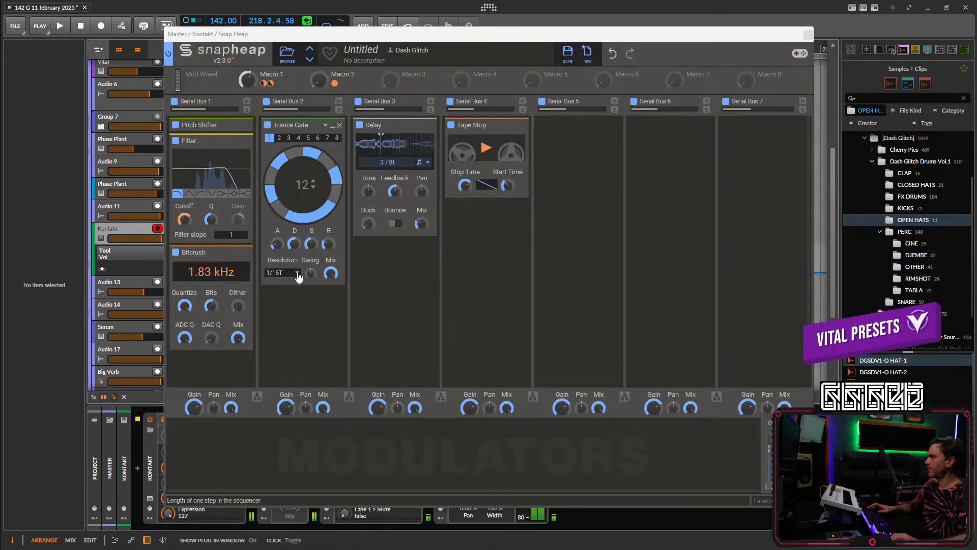
pyautogui.click(298, 273)
pyautogui.click(281, 257)
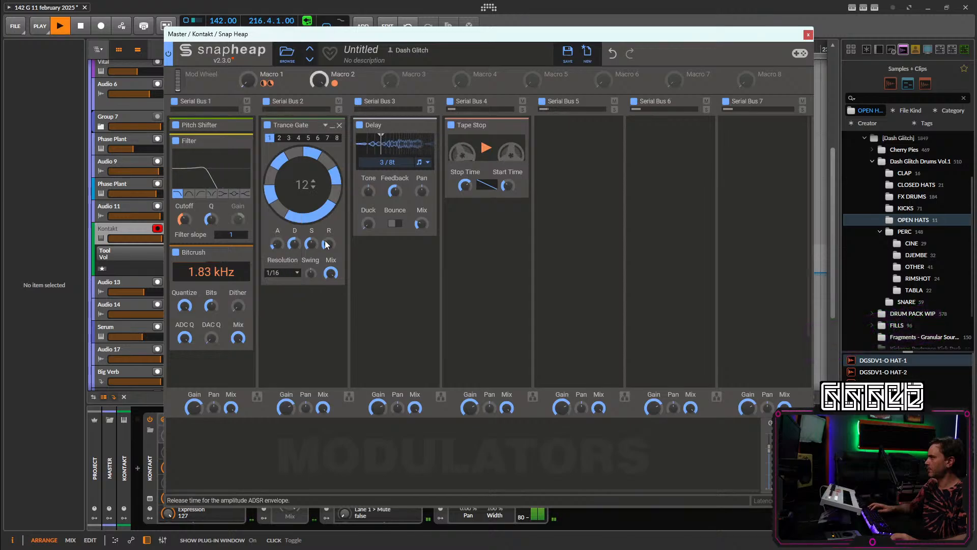
pyautogui.click(313, 182)
pyautogui.click(314, 181)
pyautogui.click(313, 181)
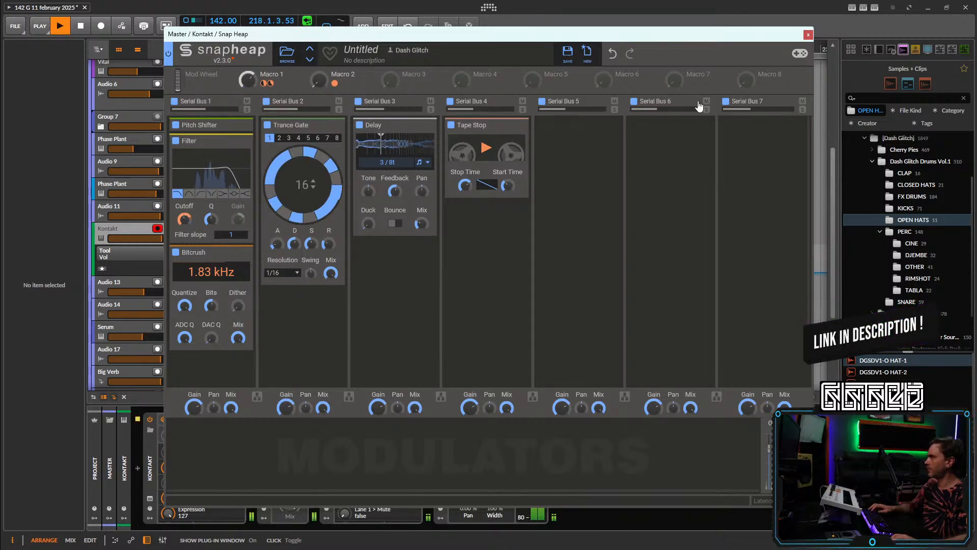
# Bypass Snap Heap's Tape Stop and Delay, set the Trance Gate resolution to 1/32, and close the plug-in window.
pyautogui.click(452, 127)
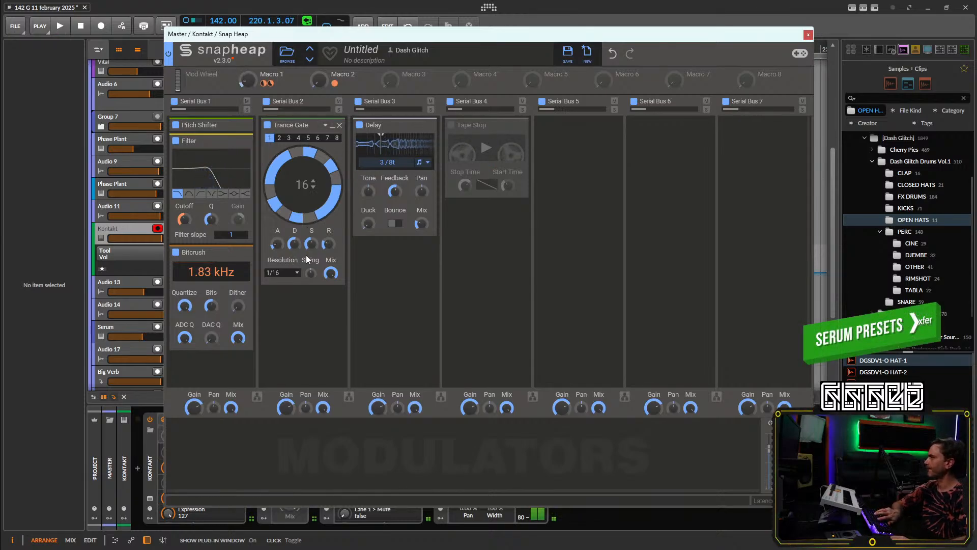
pyautogui.click(283, 274)
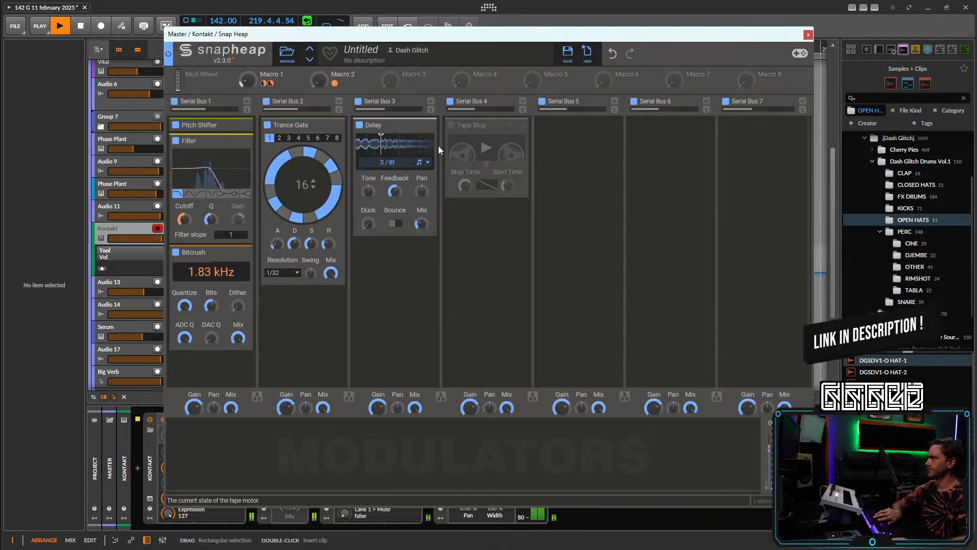
pyautogui.click(358, 126)
pyautogui.click(809, 34)
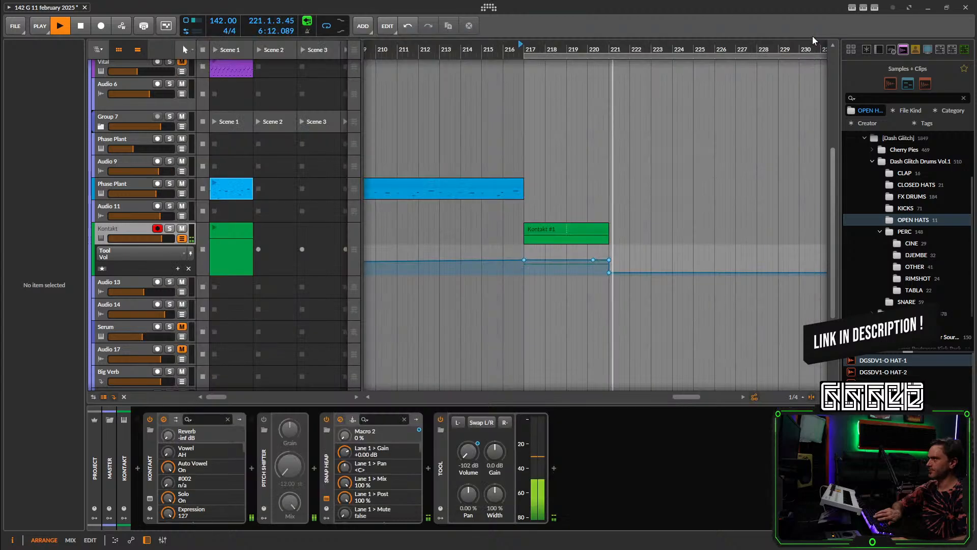
# Restart playback from bar 217 and delete the low Tool volume automation point at bar 221.
pyautogui.press('space')
pyautogui.press('space')
pyautogui.doubleClick(609, 272)
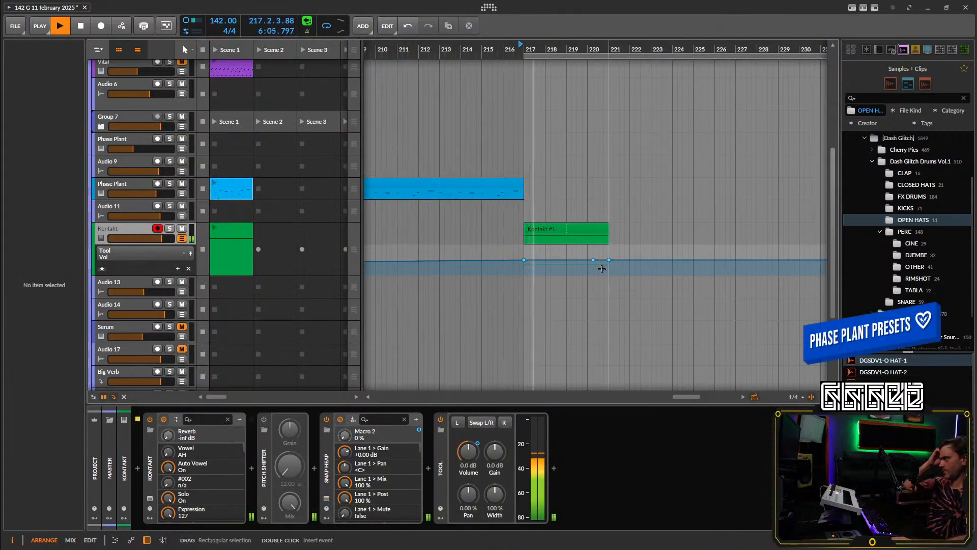
# Delete the Snap Heap Macro 2 automation rise before bar 221 on the Kontakt track, and show the Macro 1 automation.
pyautogui.click(121, 248)
pyautogui.click(135, 281)
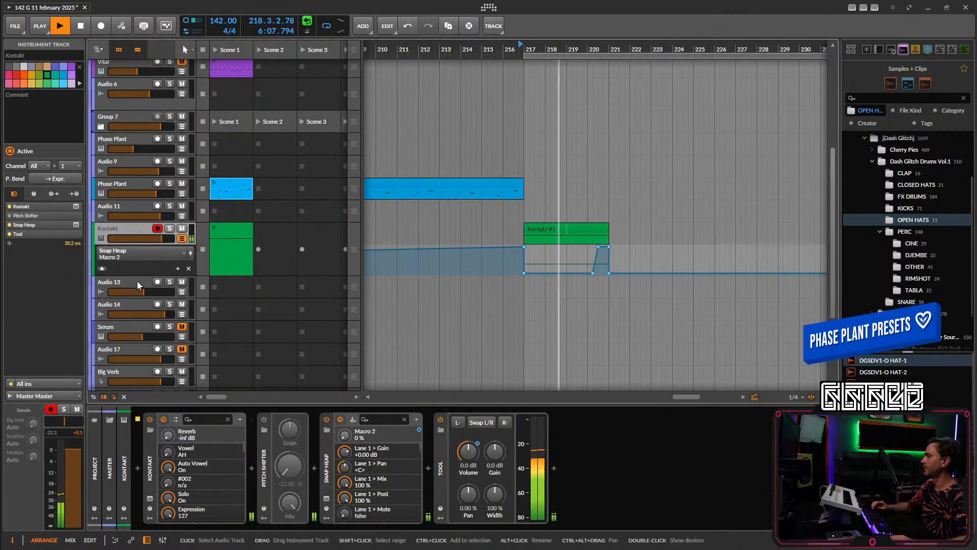
pyautogui.doubleClick(609, 246)
pyautogui.doubleClick(598, 247)
pyautogui.press('-')
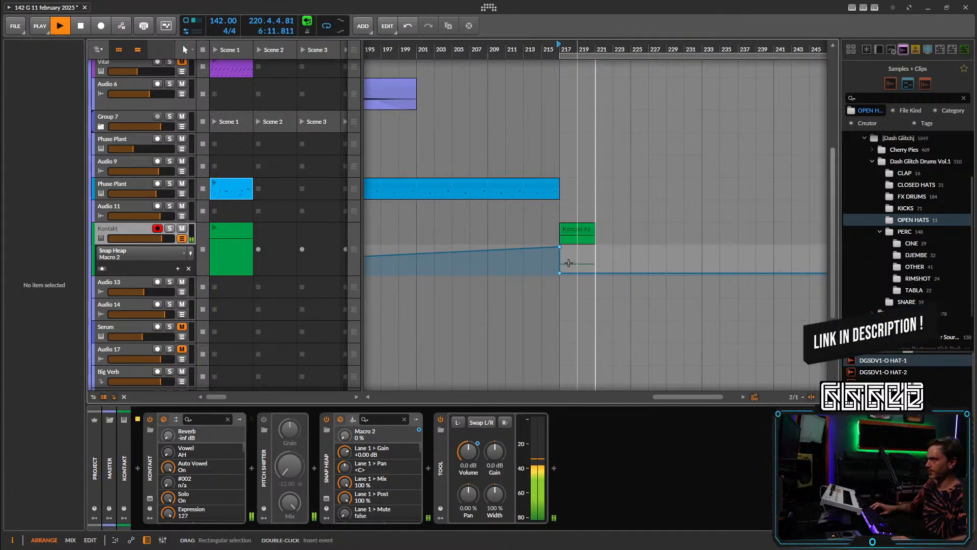
pyautogui.click(121, 253)
pyautogui.click(124, 295)
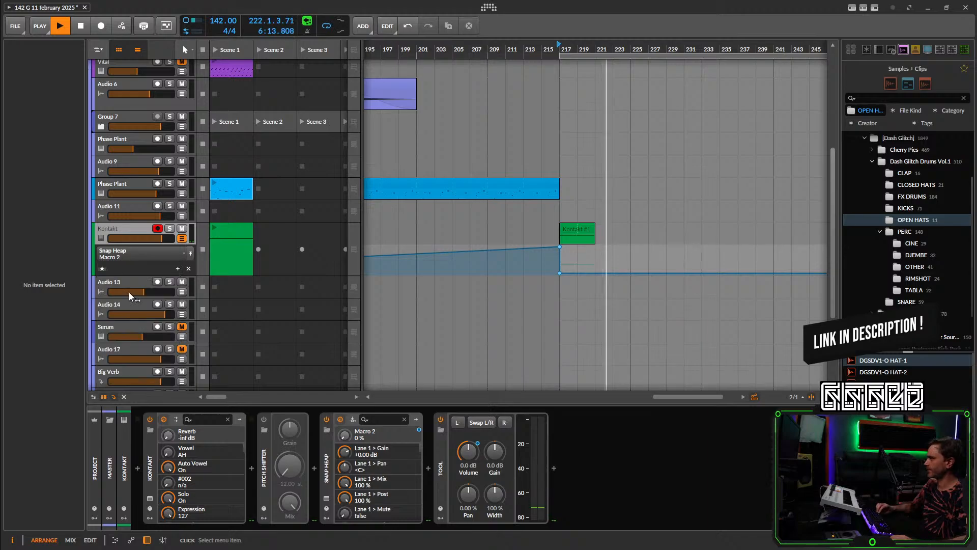
# Expand the Percs group and delete its Group 1 and Group 2 clips from bar 217 onward.
pyautogui.hscroll(5, 464, 239)
pyautogui.scroll(5, 465, 239)
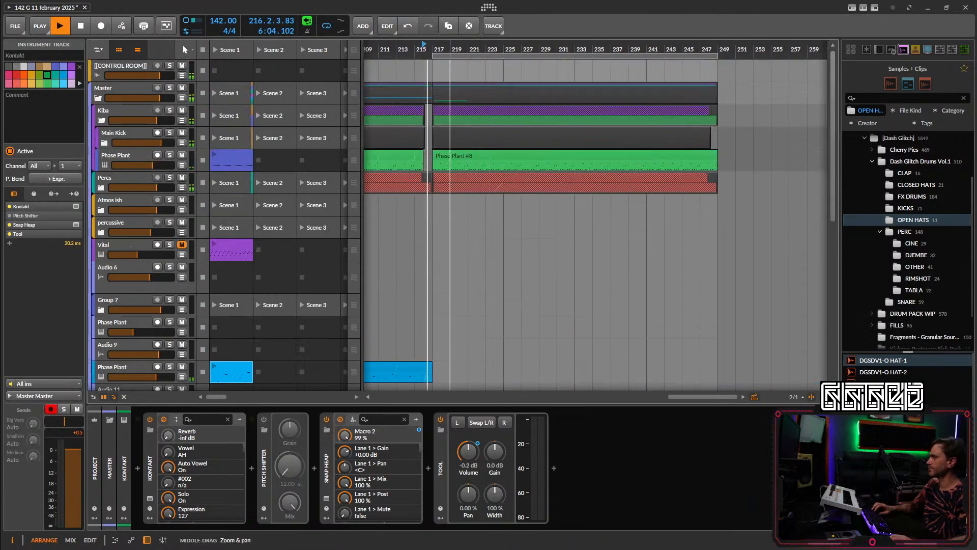
pyautogui.hscroll(-3, 494, 188)
pyautogui.click(100, 188)
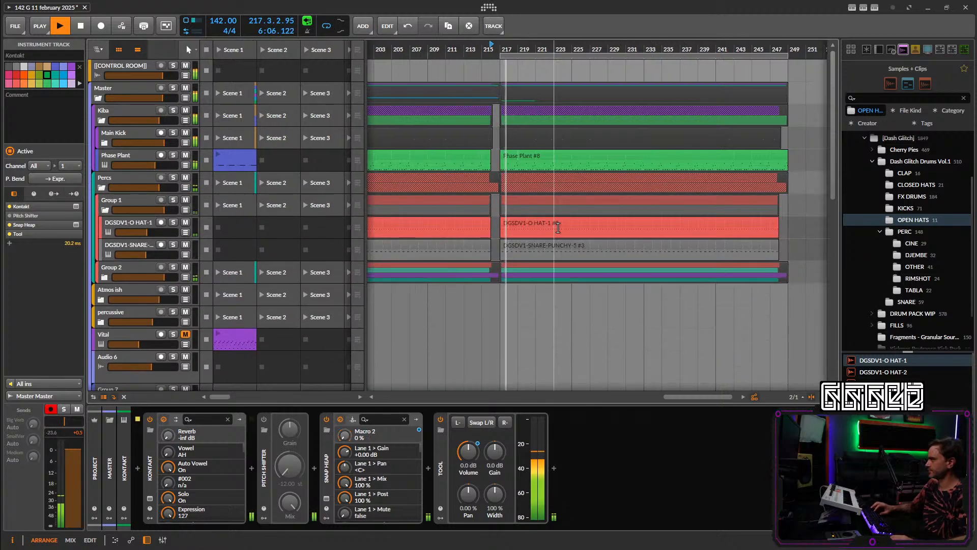
pyautogui.click(530, 199)
pyautogui.click(530, 198)
pyautogui.press('Delete')
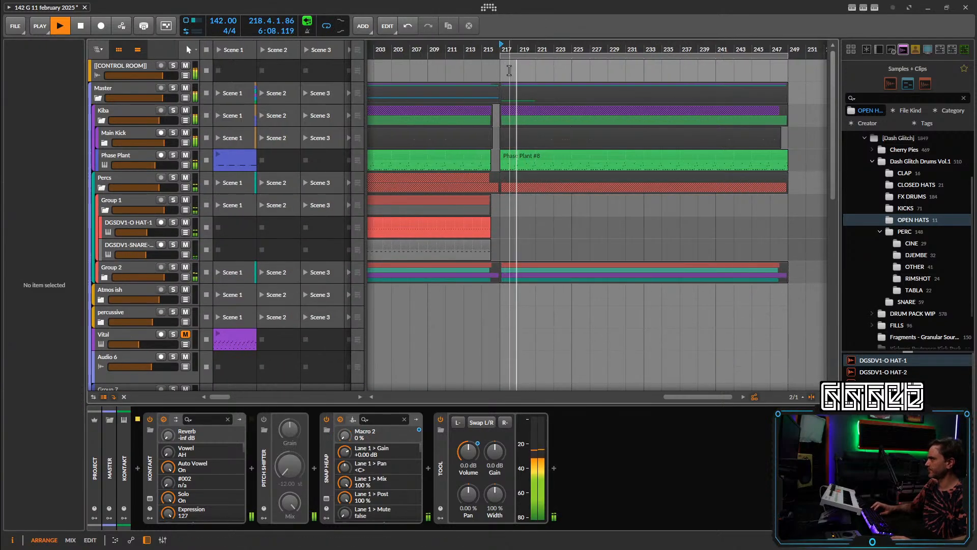
pyautogui.click(551, 271)
pyautogui.press('Delete')
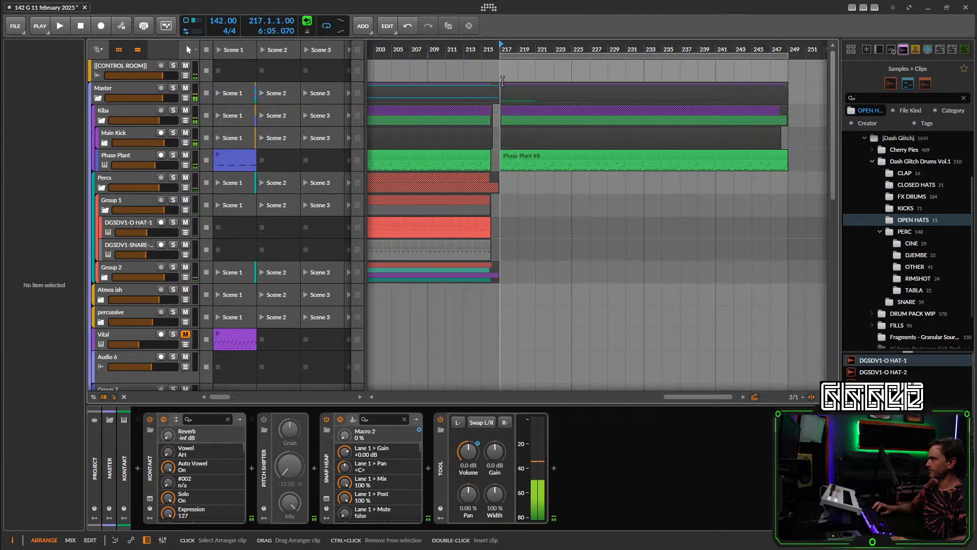
# Replace the Macro 1 automation after bar 217 with a ramp from 25% at bar 217 to 60% at bar 249.
pyautogui.scroll(-5, 583, 290)
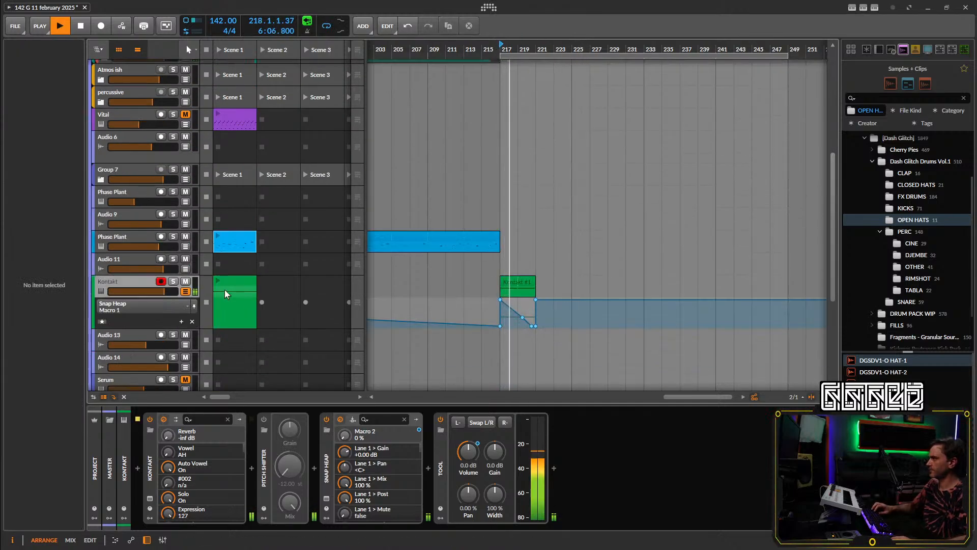
pyautogui.moveTo(515, 308); pyautogui.dragTo(563, 347)
pyautogui.press('Delete')
pyautogui.moveTo(500, 299); pyautogui.dragTo(788, 309)
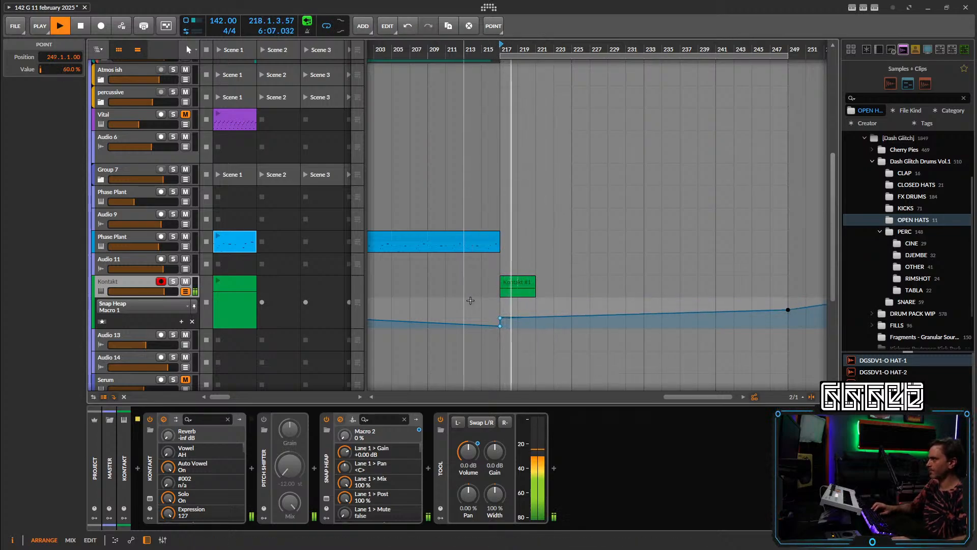
pyautogui.moveTo(500, 322); pyautogui.dragTo(500, 324)
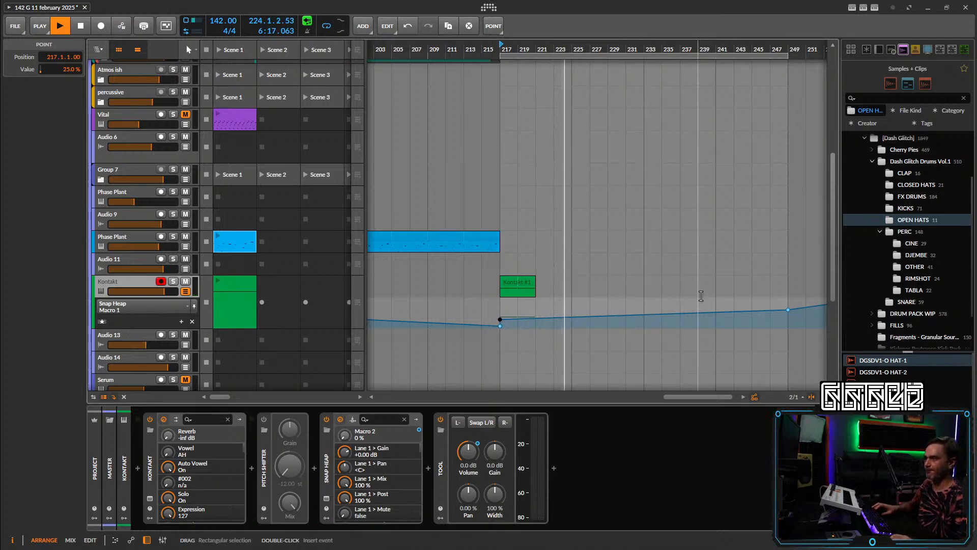
# Stop playback and collapse the Percs and Kiba groups.
pyautogui.scroll(-3, 735, 269)
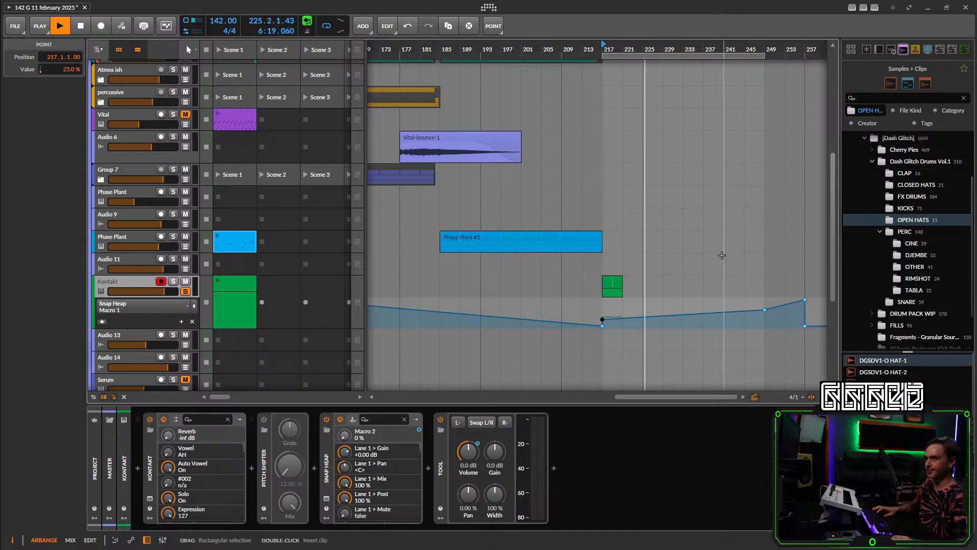
pyautogui.scroll(2, 652, 249)
pyautogui.press('space')
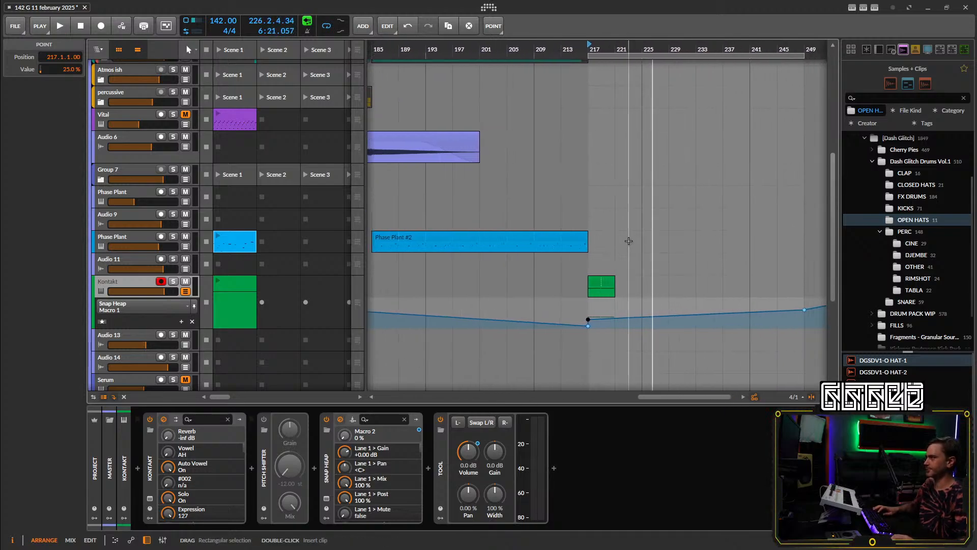
pyautogui.scroll(5, 588, 142)
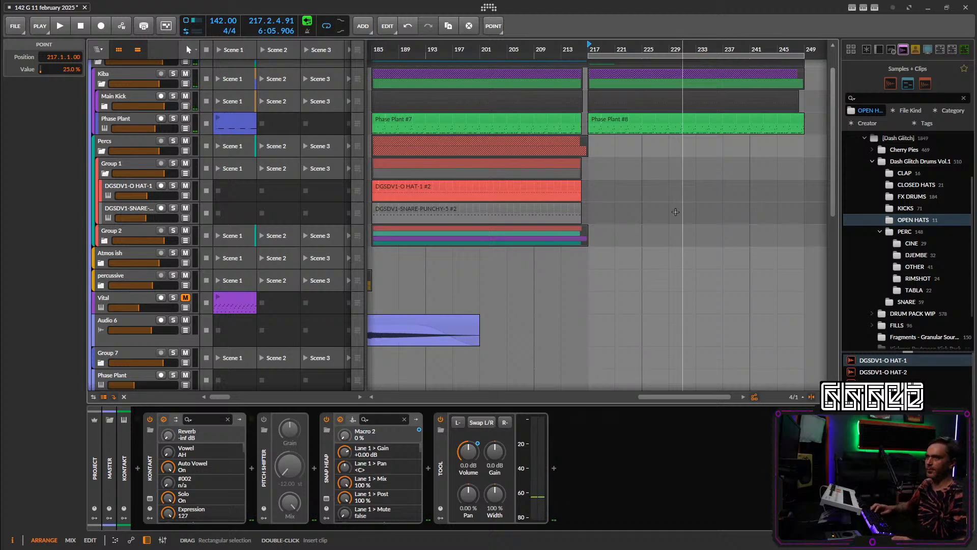
pyautogui.scroll(-5, 584, 321)
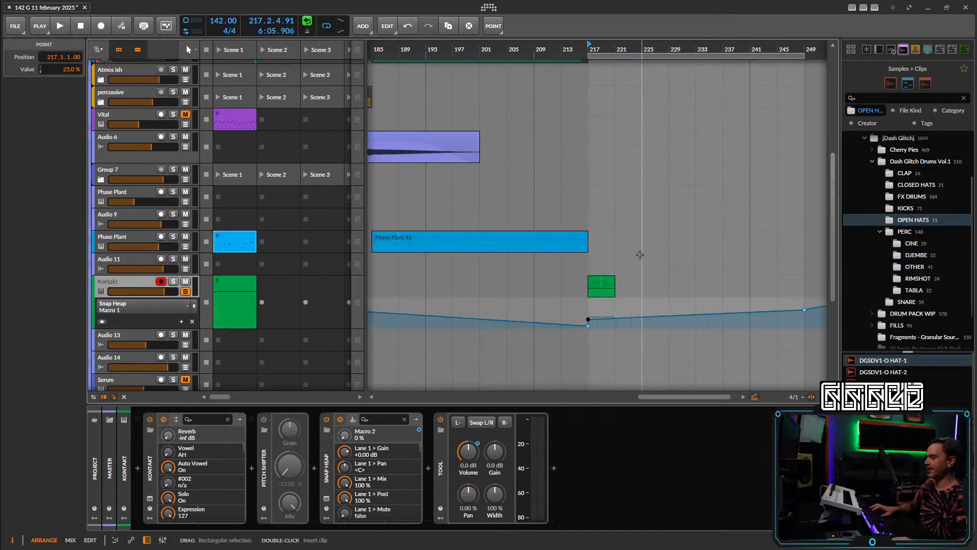
pyautogui.scroll(3, 604, 249)
pyautogui.scroll(3, 511, 225)
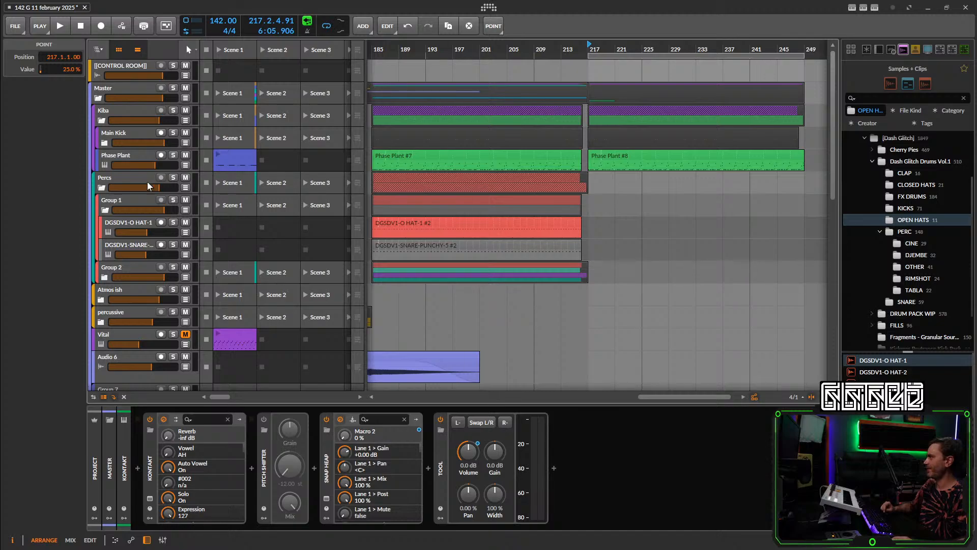
pyautogui.click(101, 188)
pyautogui.click(102, 121)
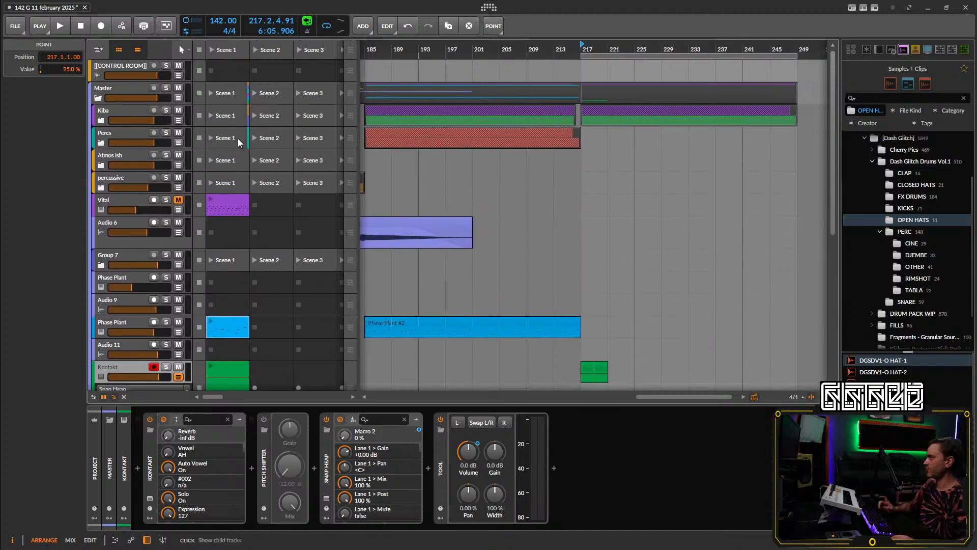
# Hide the Kontakt track's automation lane in the full arrangement overview.
pyautogui.scroll(-3, 592, 200)
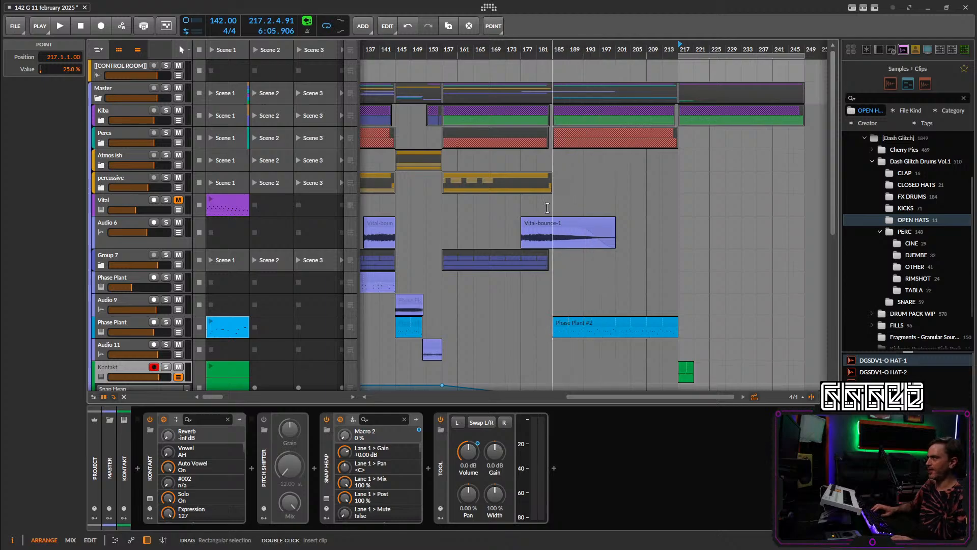
pyautogui.hscroll(-10, 547, 208)
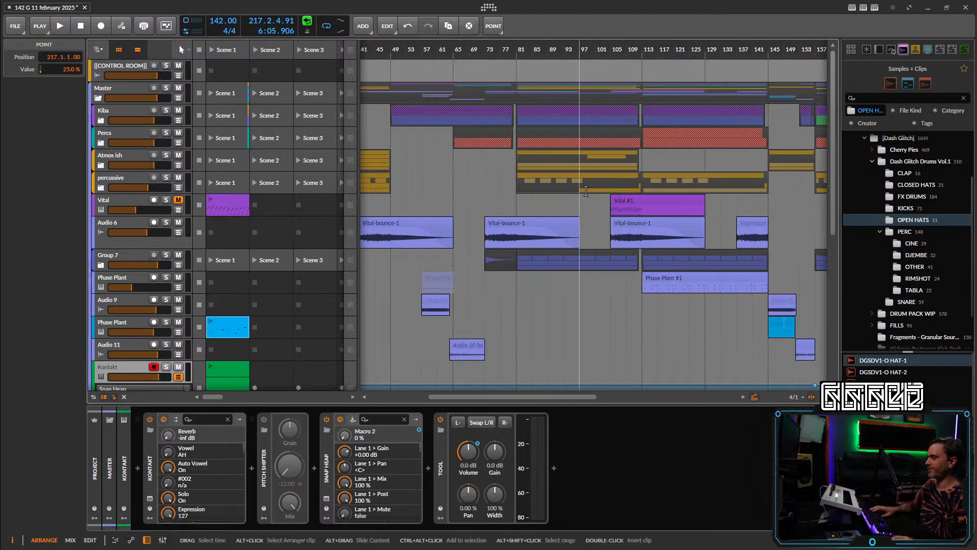
pyautogui.scroll(-4, 570, 202)
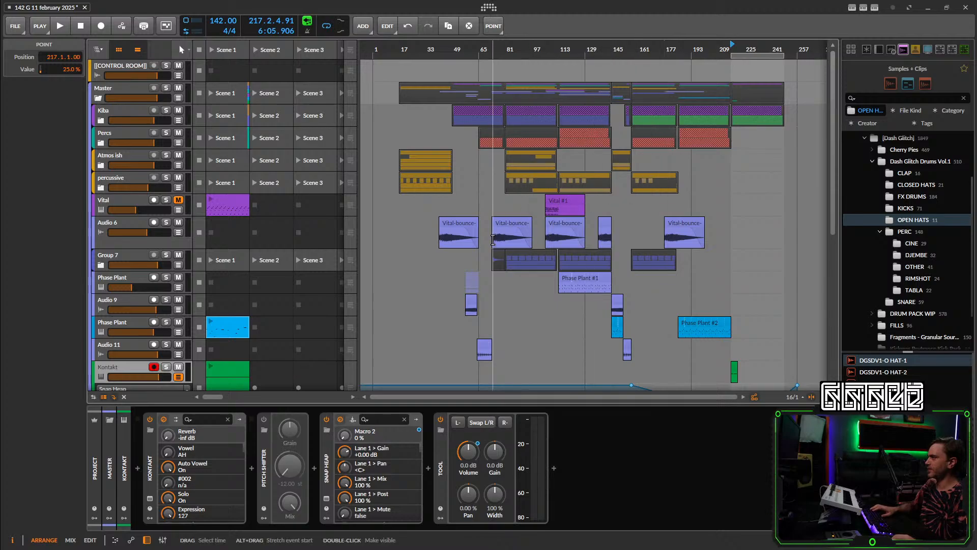
pyautogui.scroll(-3, 497, 232)
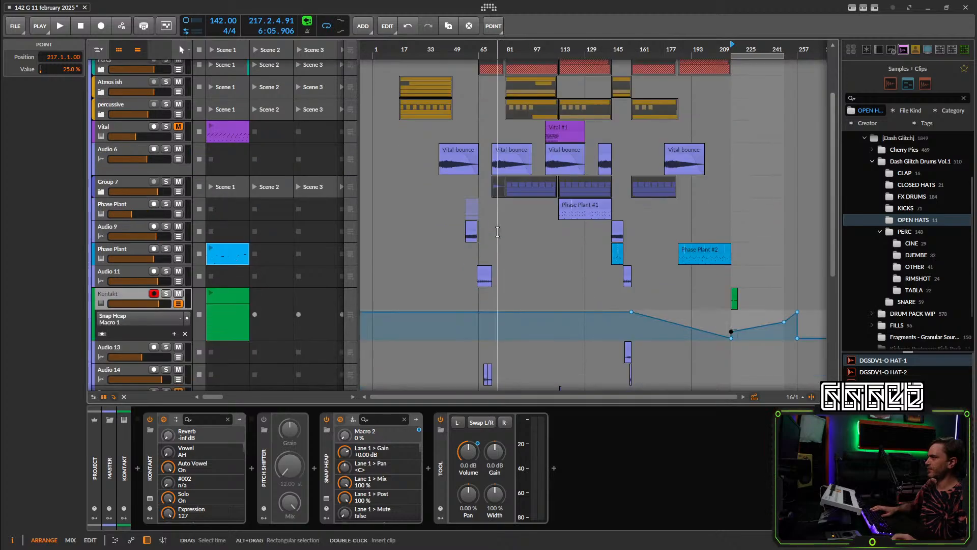
pyautogui.click(178, 304)
pyautogui.scroll(3, 695, 138)
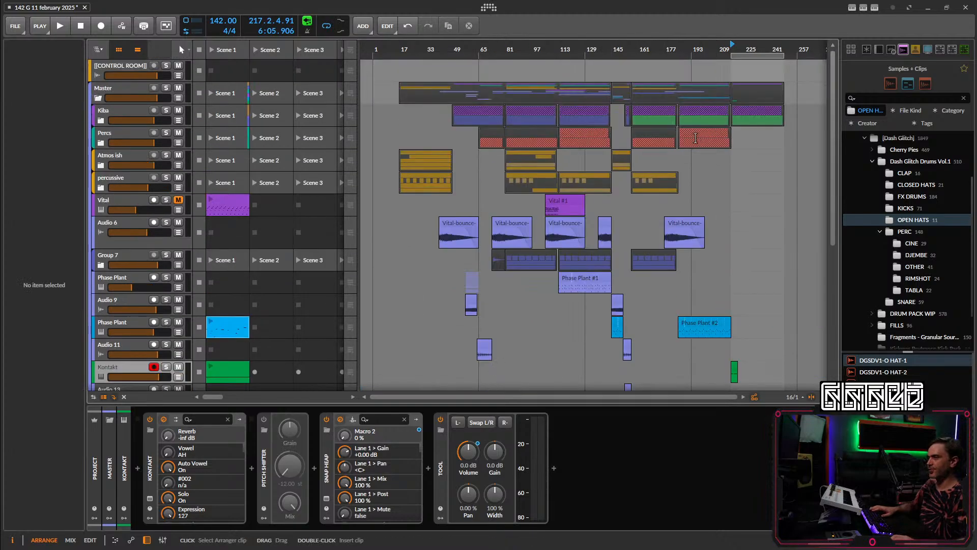
# Look over the whole arrangement and briefly listen to the section starting at bar 217.
pyautogui.hscroll(3, 608, 162)
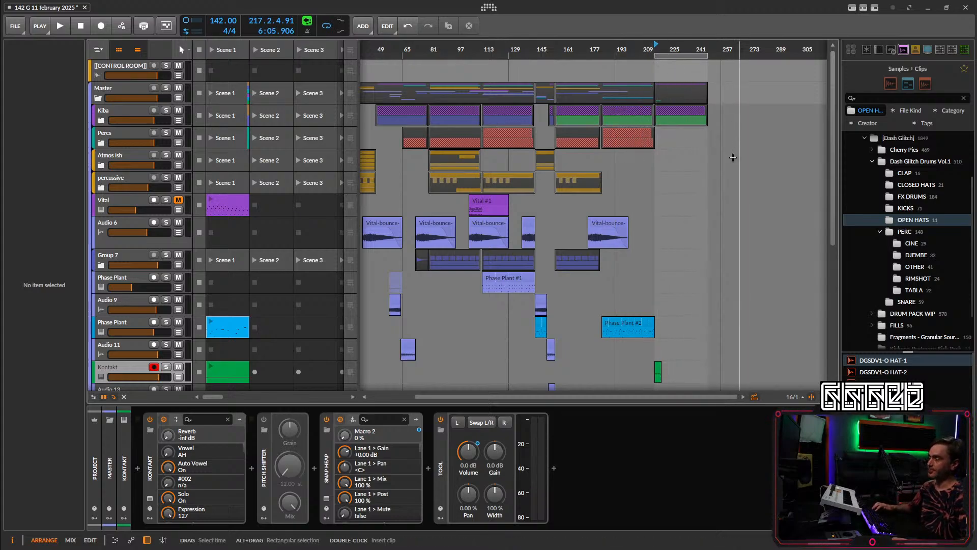
pyautogui.scroll(-4, 733, 158)
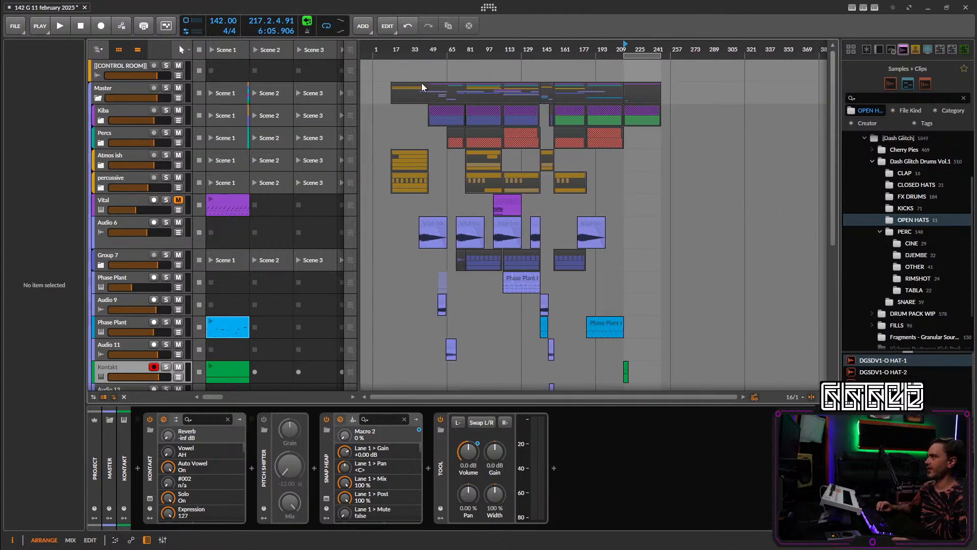
pyautogui.moveTo(532, 50); pyautogui.dragTo(513, 73)
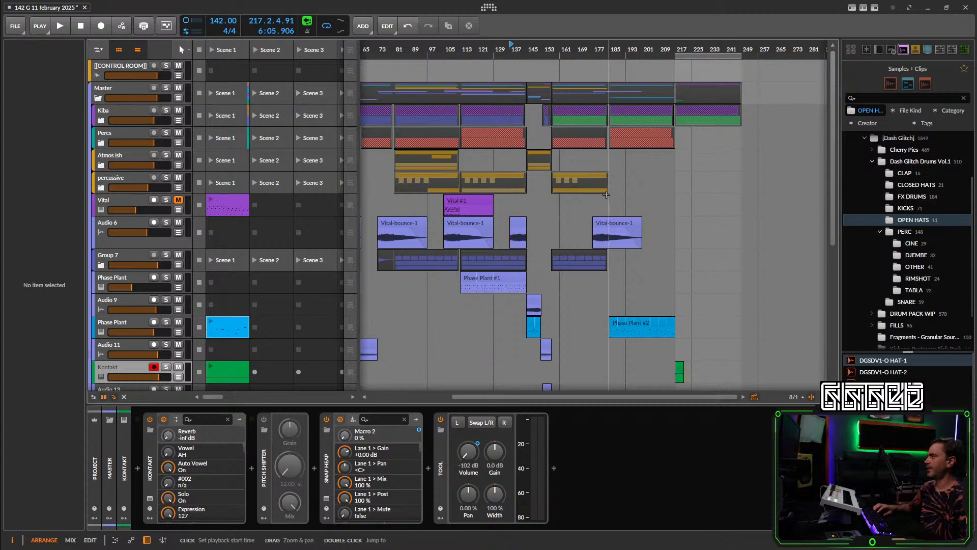
pyautogui.moveTo(695, 50); pyautogui.dragTo(608, 49)
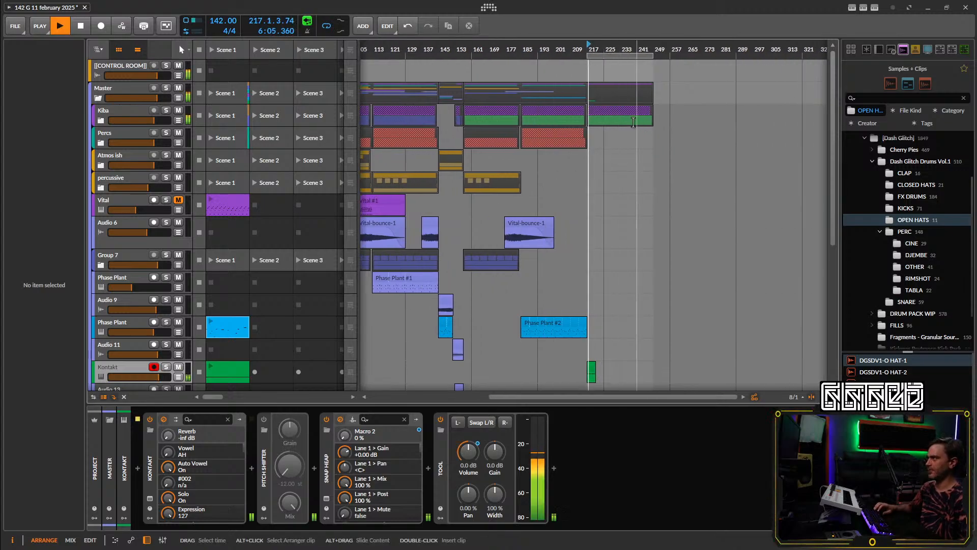
pyautogui.press('space')
pyautogui.moveTo(501, 148); pyautogui.dragTo(525, 149)
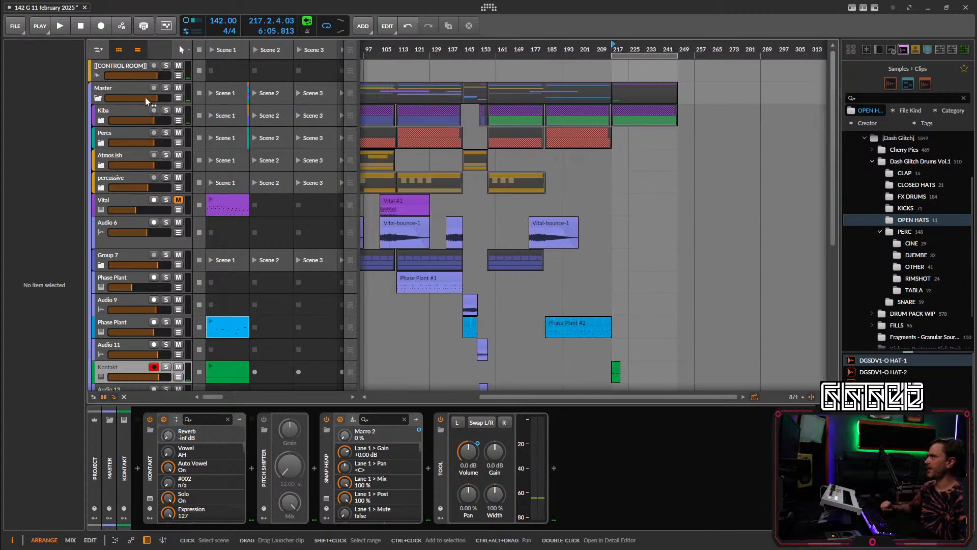
# Expand the Kiba group, solo it and listen to it from bar 217.
pyautogui.click(142, 112)
pyautogui.click(100, 121)
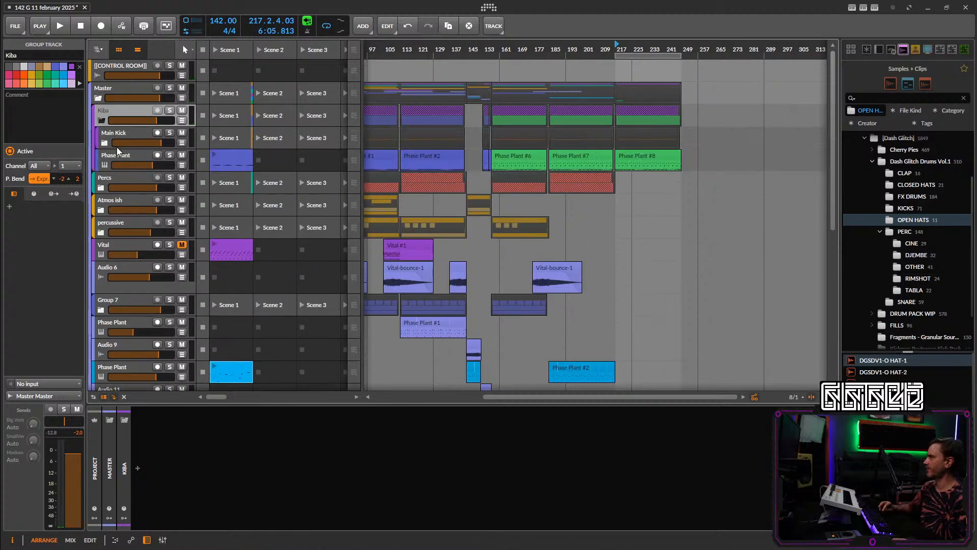
pyautogui.click(122, 155)
pyautogui.press('space')
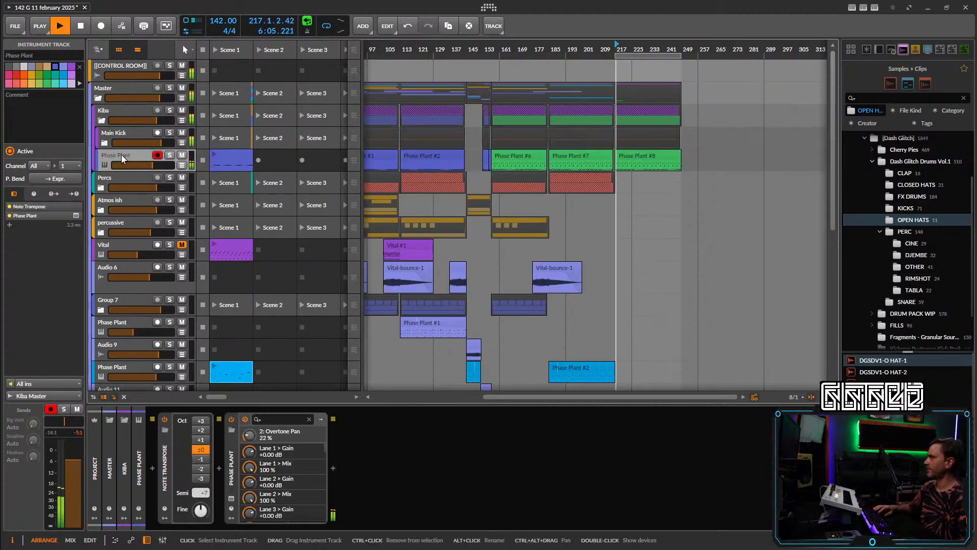
pyautogui.click(167, 110)
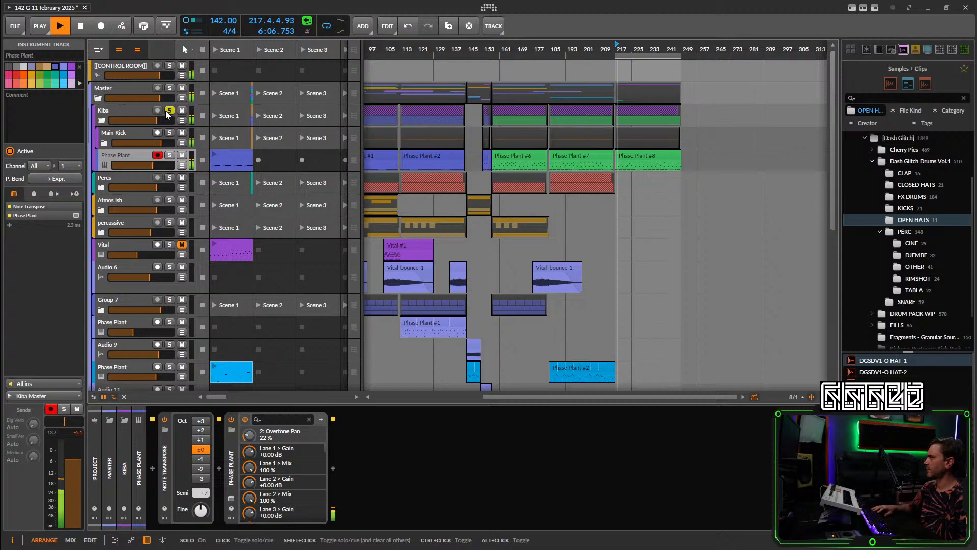
pyautogui.click(117, 111)
pyautogui.press('space')
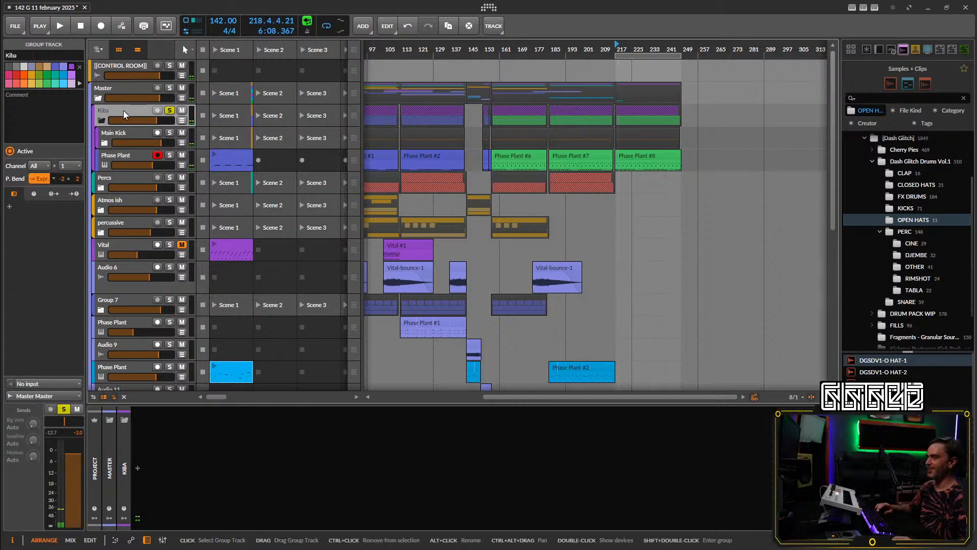
pyautogui.press('space')
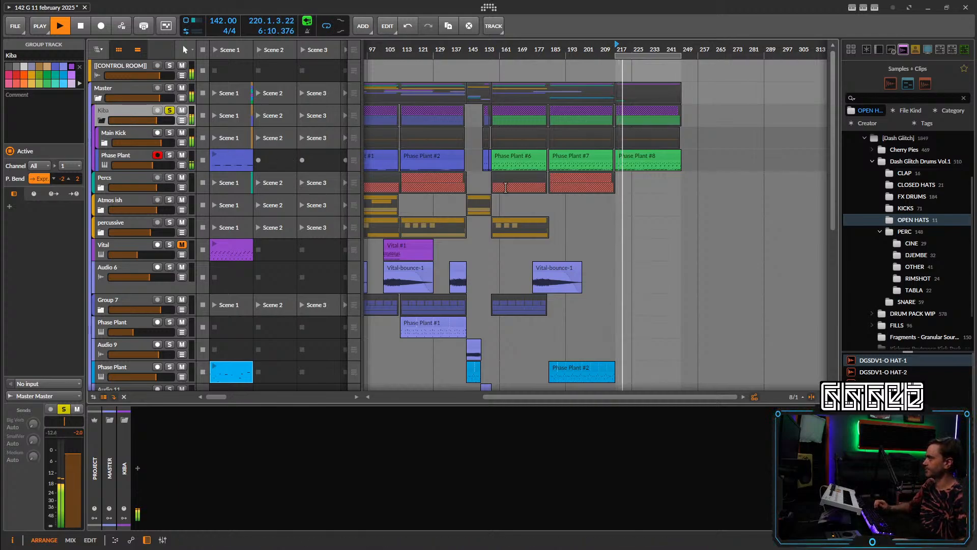
pyautogui.scroll(4, 624, 187)
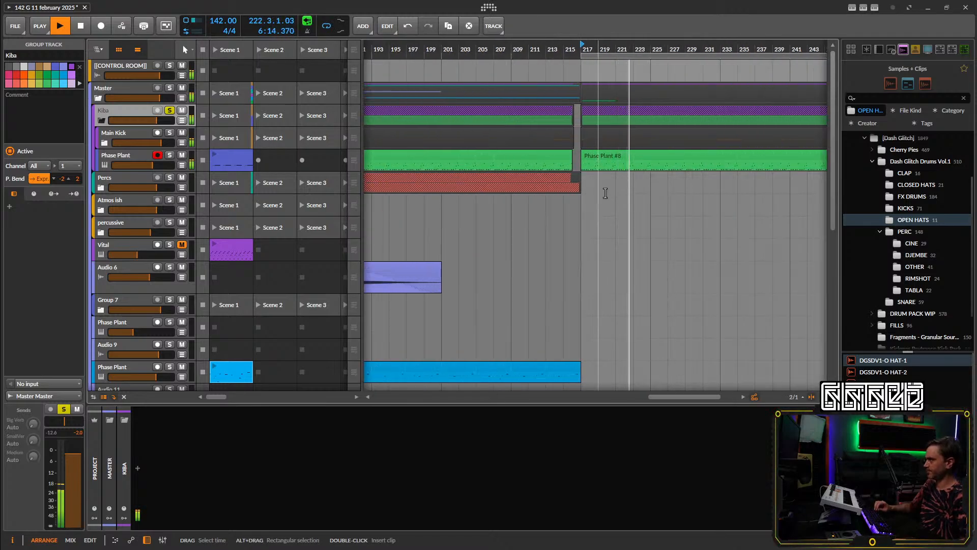
# Mute the Main Kick group and insert Youlean Loudness Meter 2 on the Kiba group, with its window clear of the track headers.
pyautogui.click(136, 153)
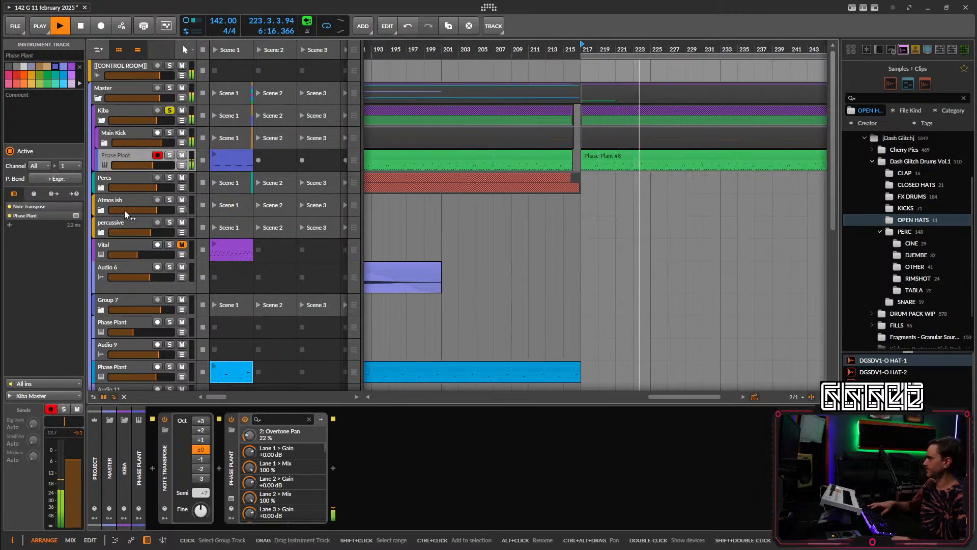
pyautogui.click(122, 108)
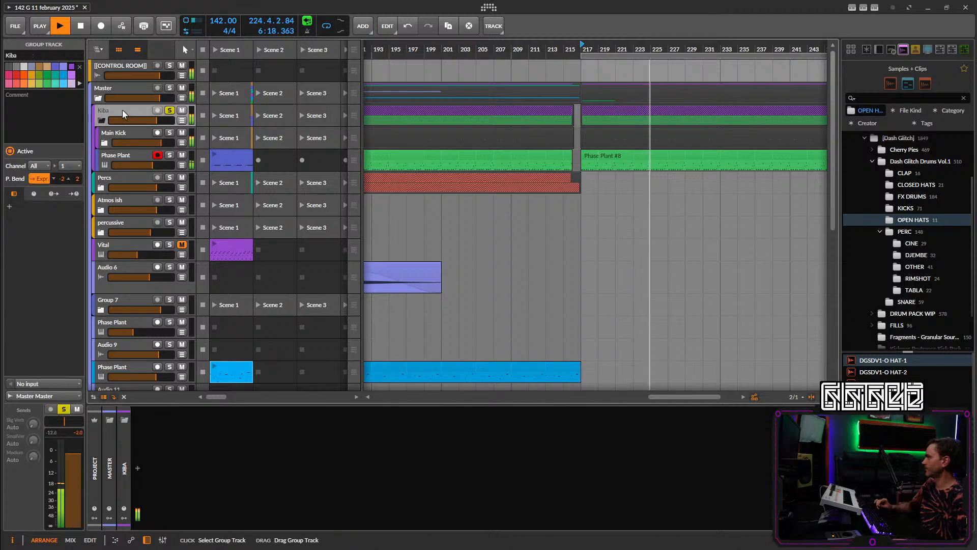
pyautogui.click(182, 134)
pyautogui.click(138, 469)
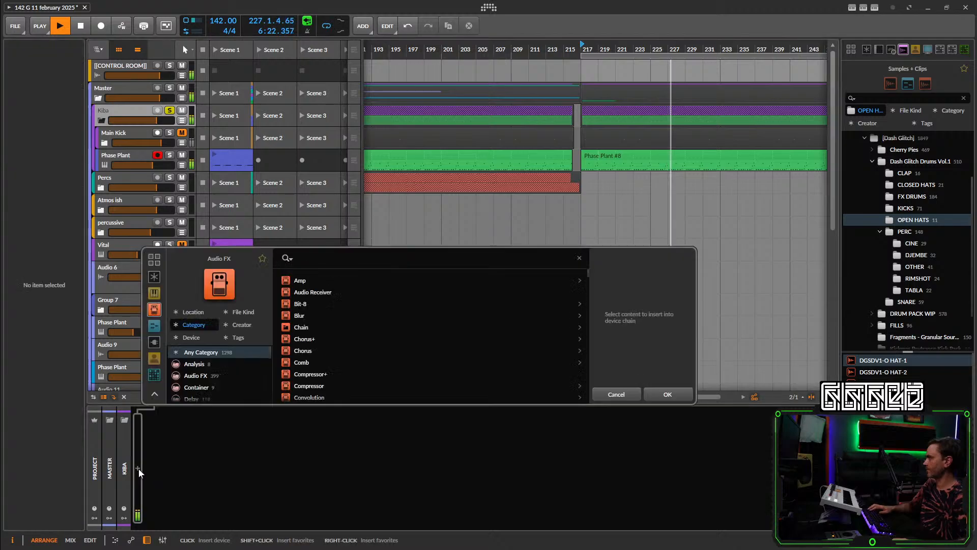
pyautogui.write('you')
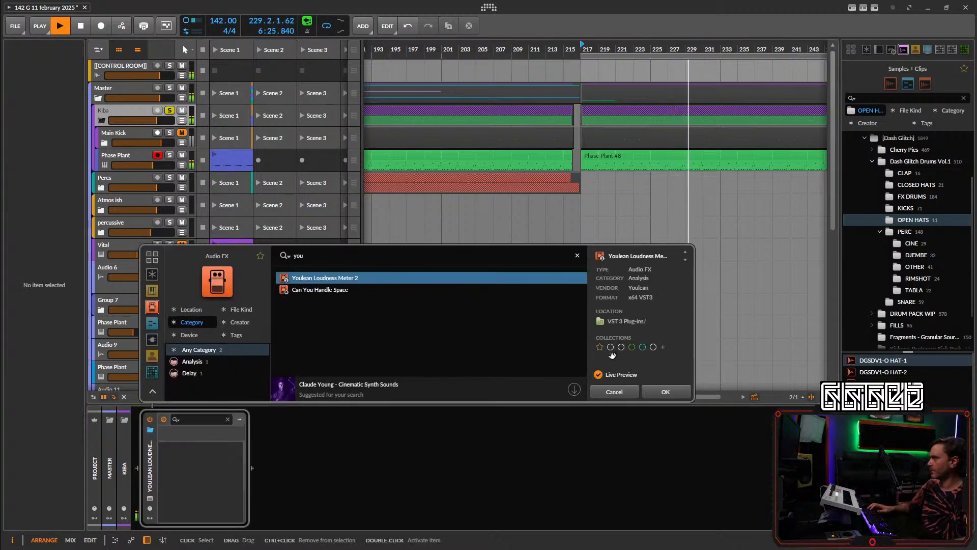
pyautogui.press('Return')
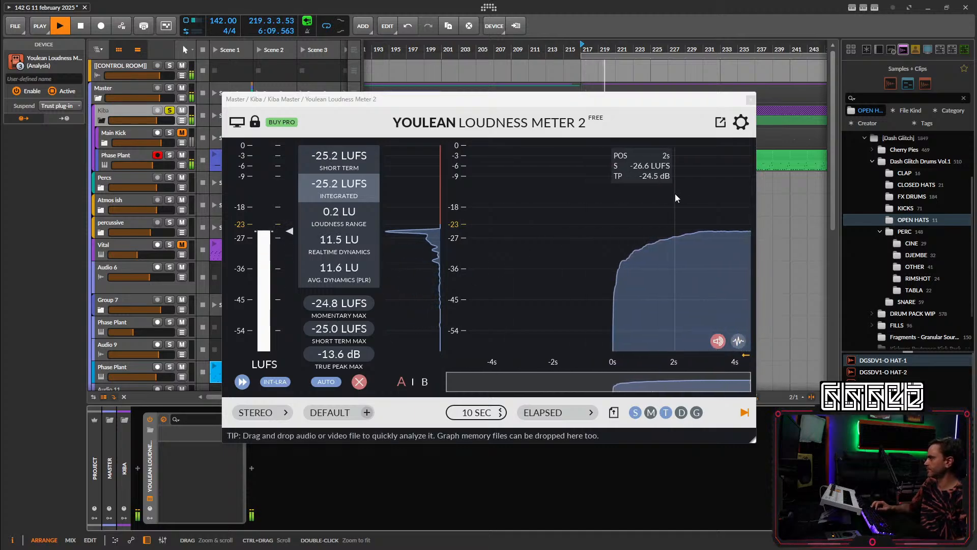
pyautogui.moveTo(613, 100); pyautogui.dragTo(782, 97)
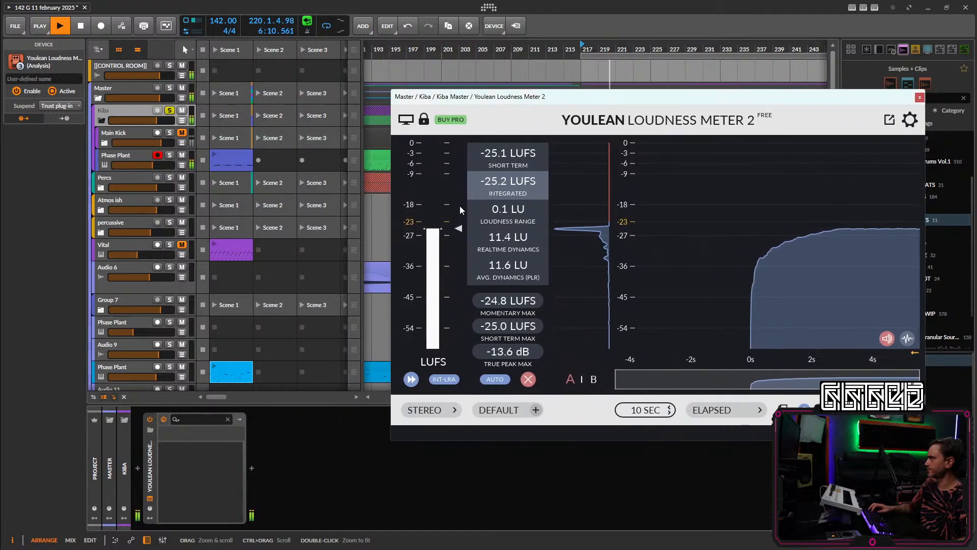
# Raise the volume of Kiba's Phase Plant track to -4.1 dB, reset the meter's true peak reading and replay from bar 217.
pyautogui.click(131, 153)
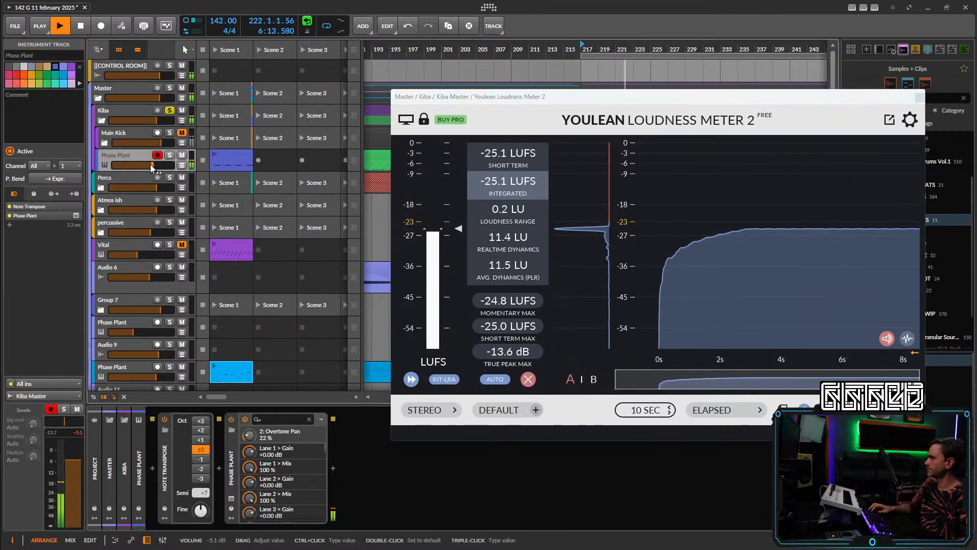
pyautogui.moveTo(150, 164); pyautogui.dragTo(152, 164)
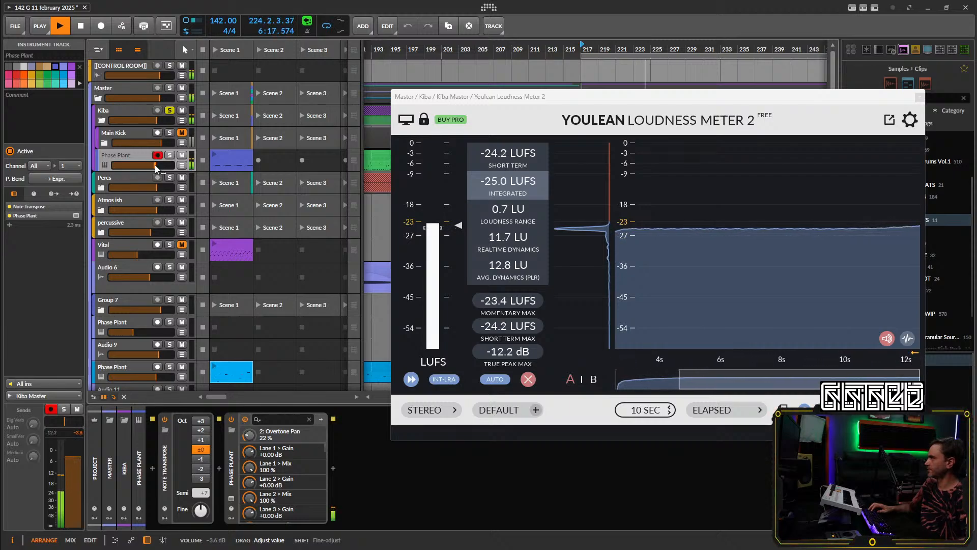
pyautogui.moveTo(155, 166); pyautogui.dragTo(154, 165)
pyautogui.click(516, 352)
pyautogui.press('space')
pyautogui.press('space')
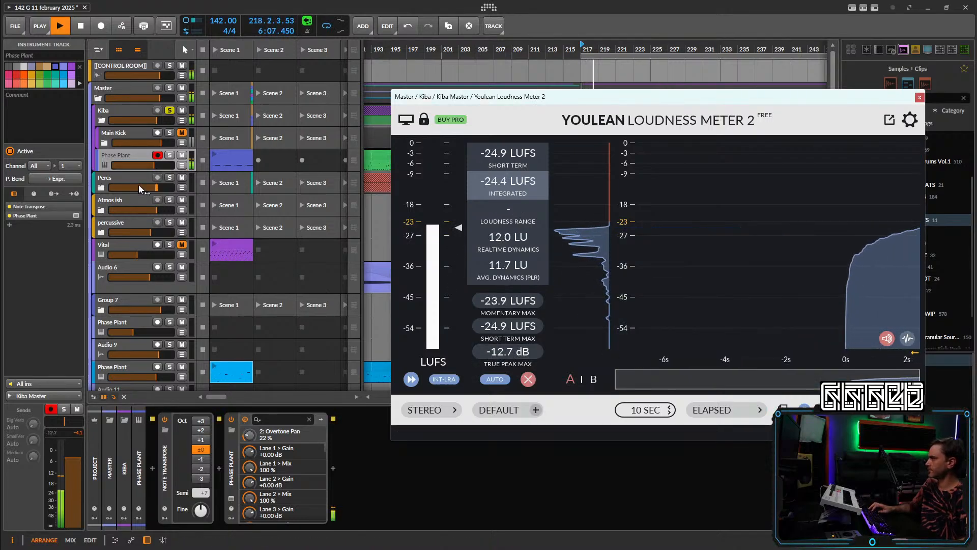
pyautogui.press('space')
pyautogui.press('space')
# Insert a Peak Limiter after the Phase Plant device and restart playback from bar 217.
pyautogui.click(333, 467)
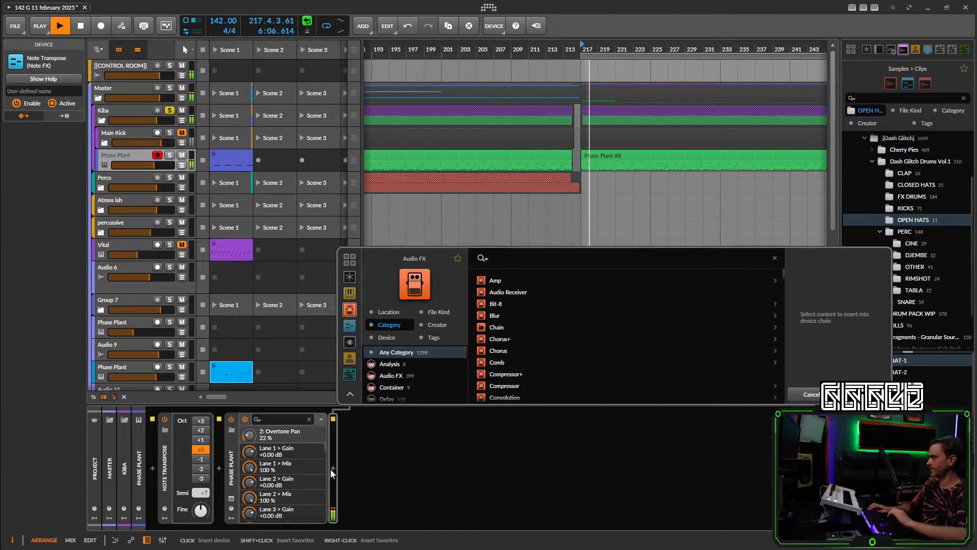
pyautogui.write('limi')
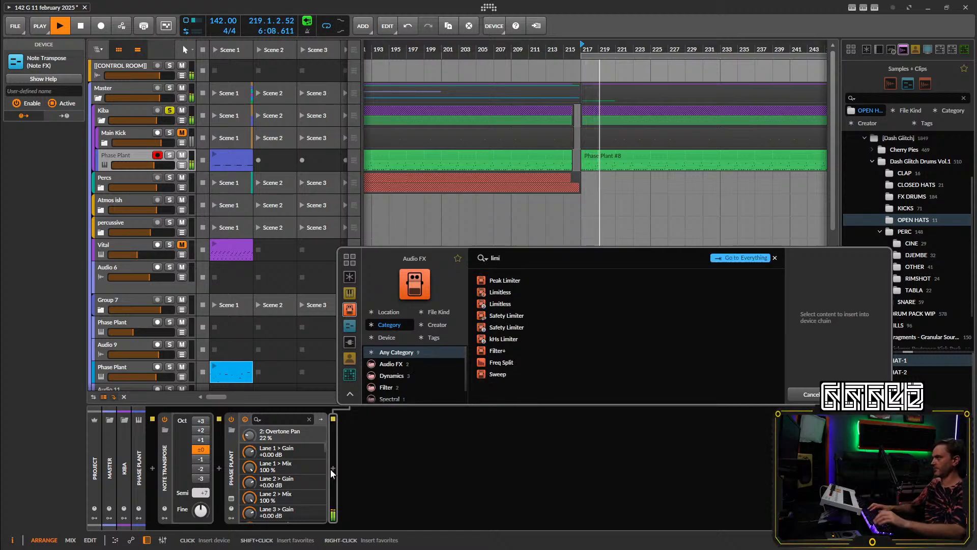
pyautogui.press('Down')
pyautogui.press('Return')
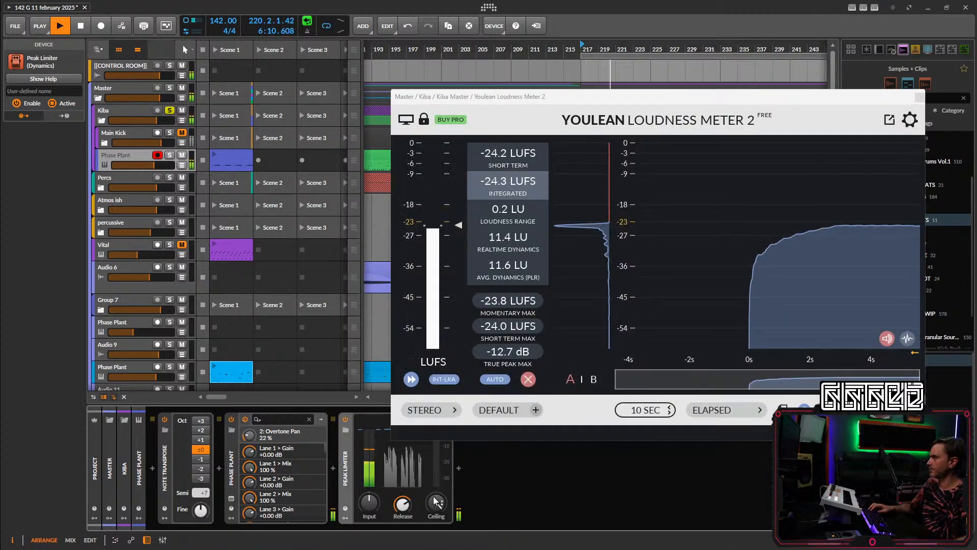
pyautogui.press('space')
pyautogui.press('space')
# Lower the Peak Limiter's ceiling until it slightly reduces the peaks, and shorten its release.
pyautogui.moveTo(436, 503); pyautogui.dragTo(436, 524)
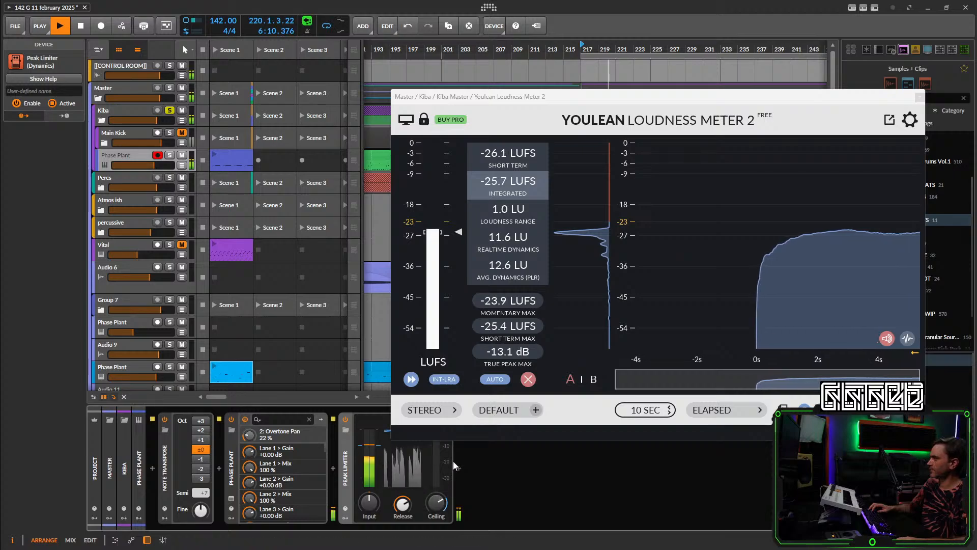
pyautogui.moveTo(469, 97); pyautogui.dragTo(466, 16)
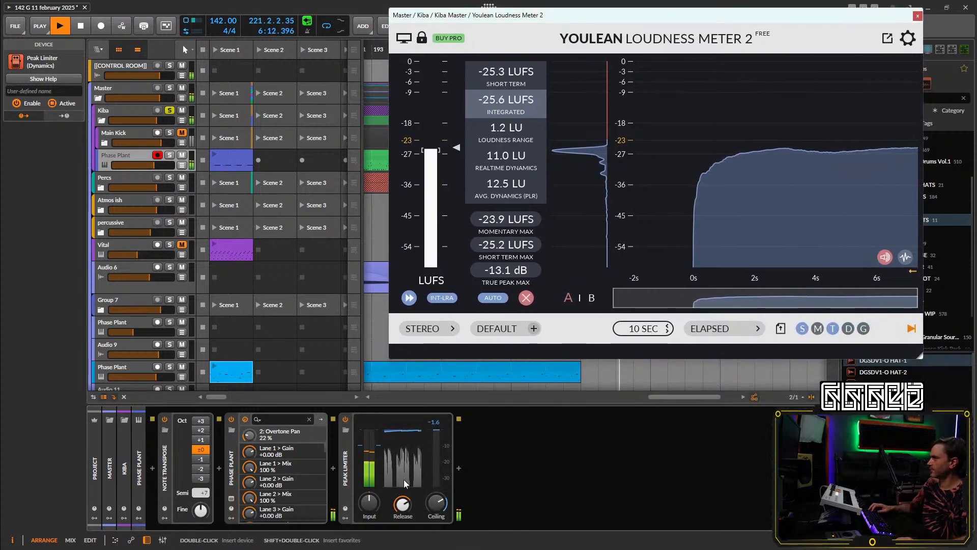
pyautogui.moveTo(403, 502); pyautogui.dragTo(403, 527)
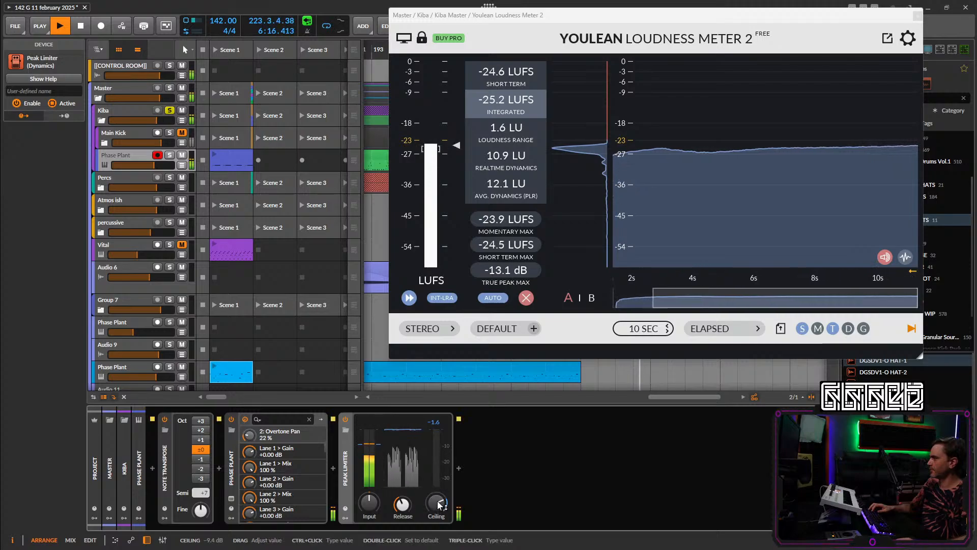
pyautogui.moveTo(436, 505); pyautogui.dragTo(436, 503)
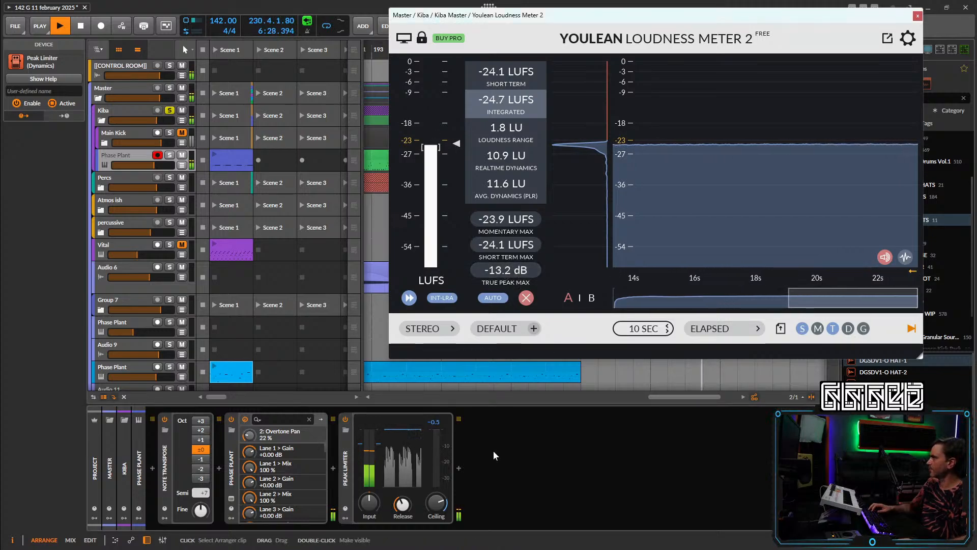
# Insert the EQuilibrium equalizer after the Peak Limiter and turn off its low-cut band.
pyautogui.click(458, 468)
pyautogui.write('eq')
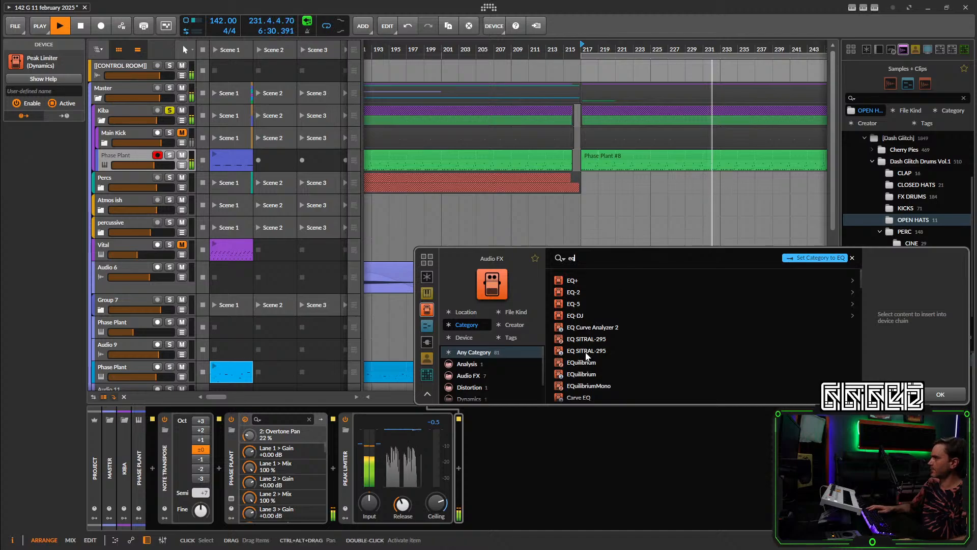
pyautogui.doubleClick(582, 374)
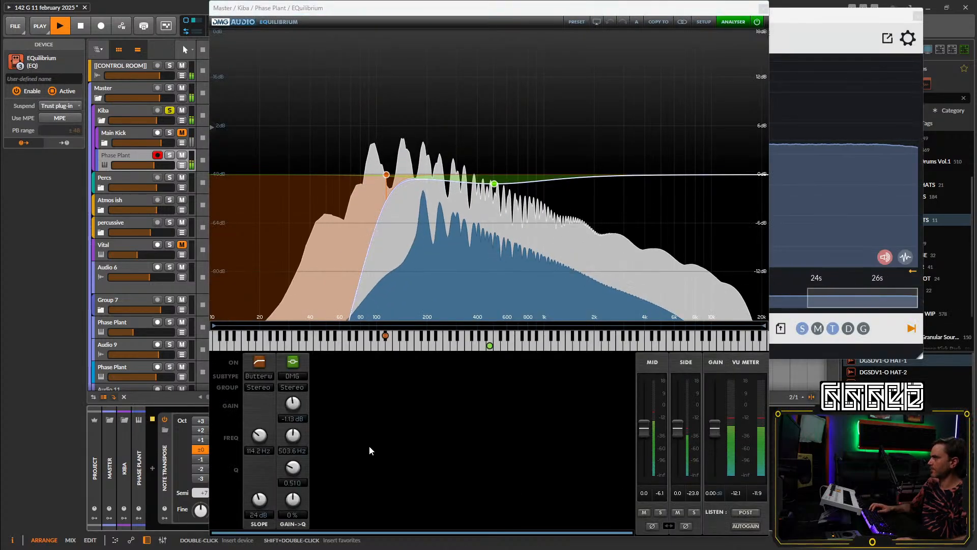
pyautogui.click(264, 363)
# Shape the EQ with a -2.22 dB cut at 447.1 Hz and a new -2.51 dB band at 2917 Hz.
pyautogui.moveTo(494, 183)
pyautogui.mouseDown()
pyautogui.moveTo(581, 190)
pyautogui.moveTo(467, 185)
pyautogui.moveTo(486, 187)
pyautogui.mouseUp()
pyautogui.doubleClick(584, 160)
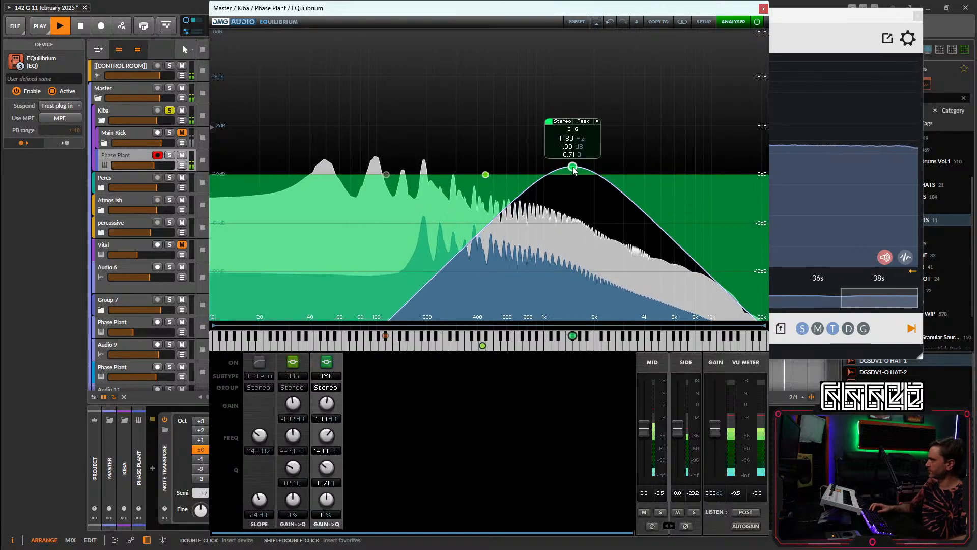
pyautogui.moveTo(588, 158); pyautogui.dragTo(631, 196)
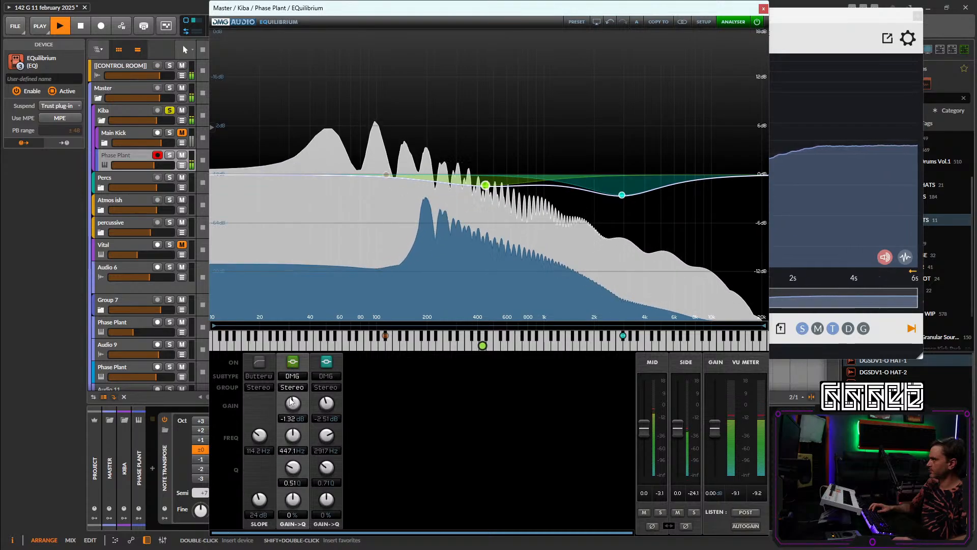
pyautogui.moveTo(293, 401); pyautogui.dragTo(295, 404)
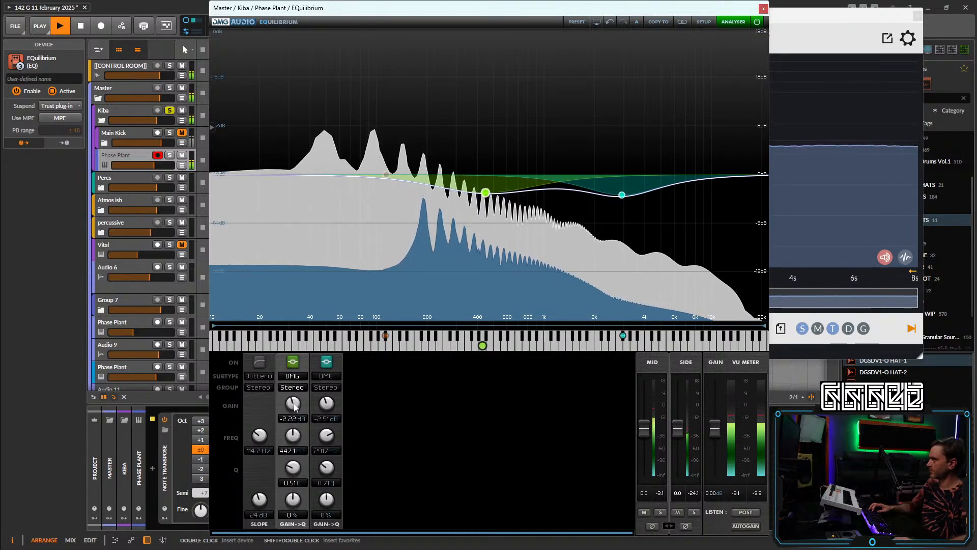
# Re-enable the EQ's low-cut band for the Side signal only and set its frequency to 94.2 Hz.
pyautogui.click(261, 364)
pyautogui.click(258, 387)
pyautogui.click(274, 396)
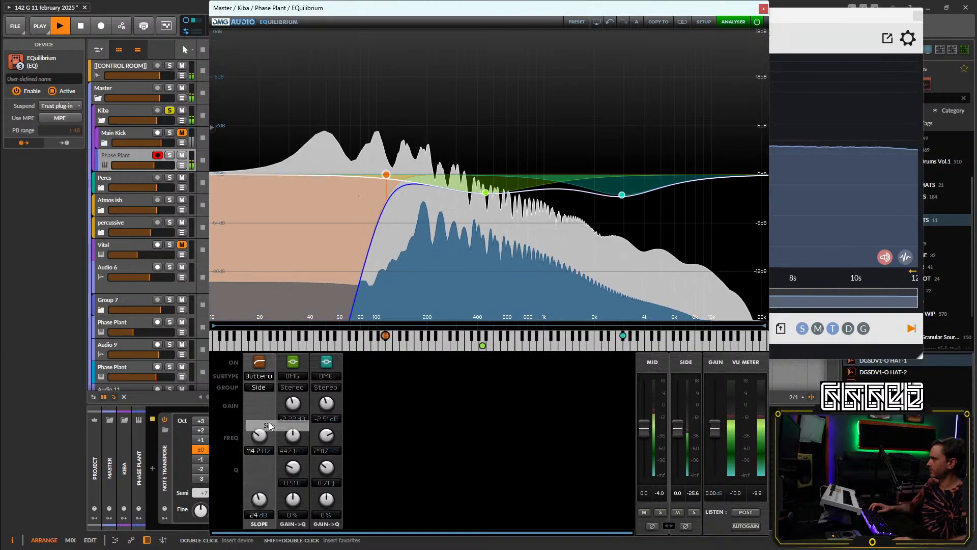
pyautogui.moveTo(260, 433); pyautogui.dragTo(260, 442)
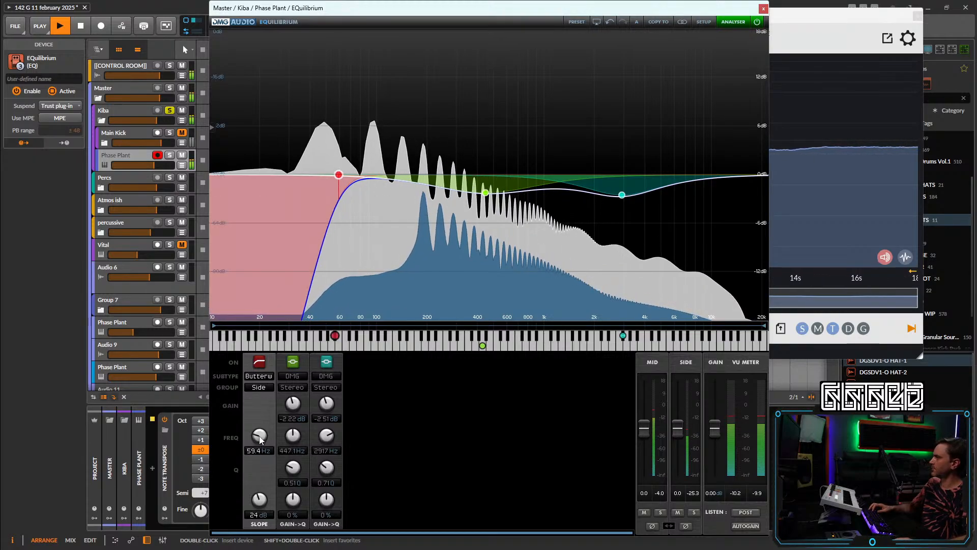
pyautogui.moveTo(259, 439); pyautogui.dragTo(262, 438)
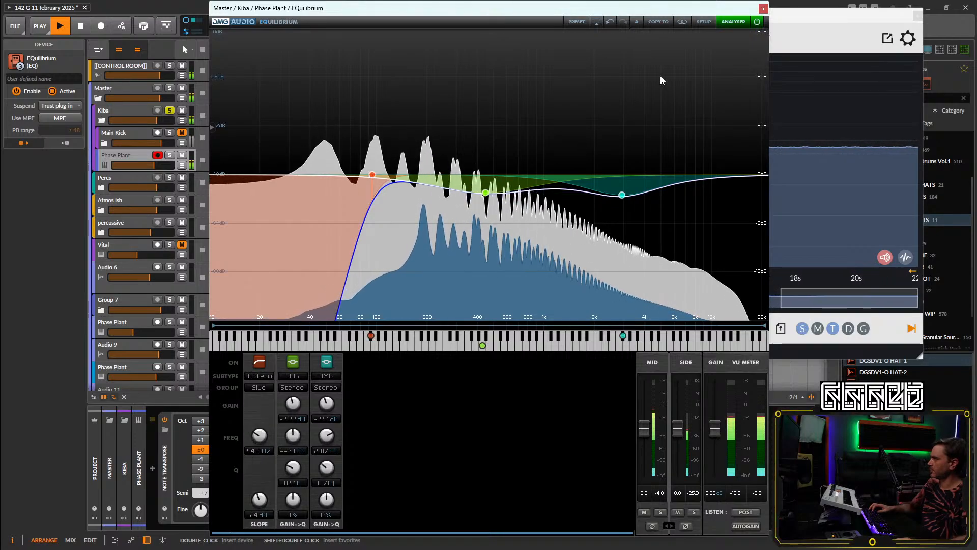
# Reset the meter's true peak reading, close the EQ window and compare the levels with EQuilibrium bypassed and enabled.
pyautogui.moveTo(676, 12); pyautogui.dragTo(244, 22)
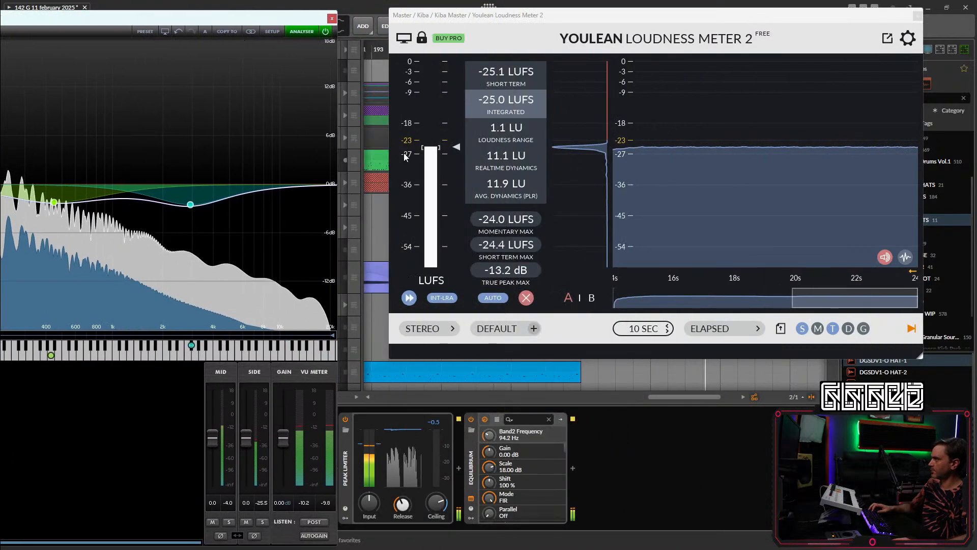
pyautogui.click(506, 274)
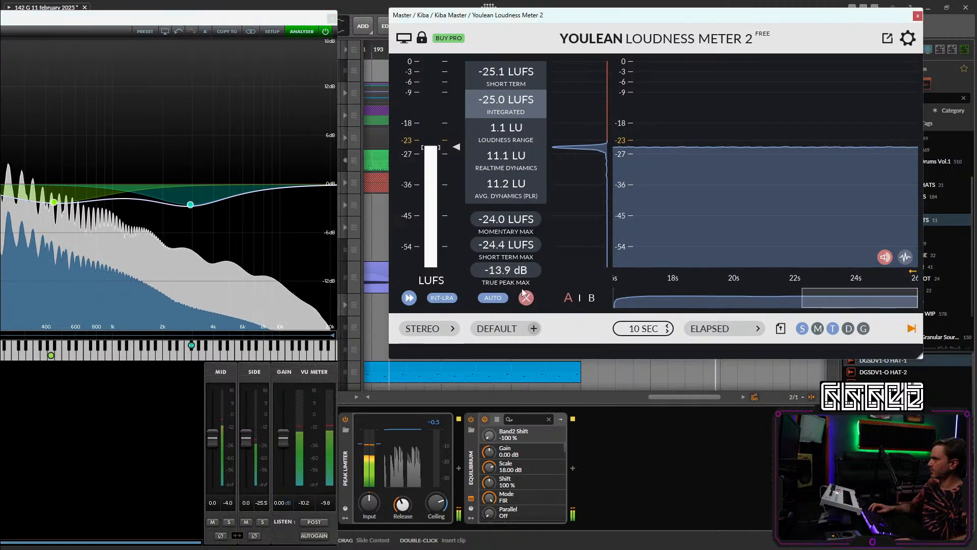
pyautogui.click(332, 19)
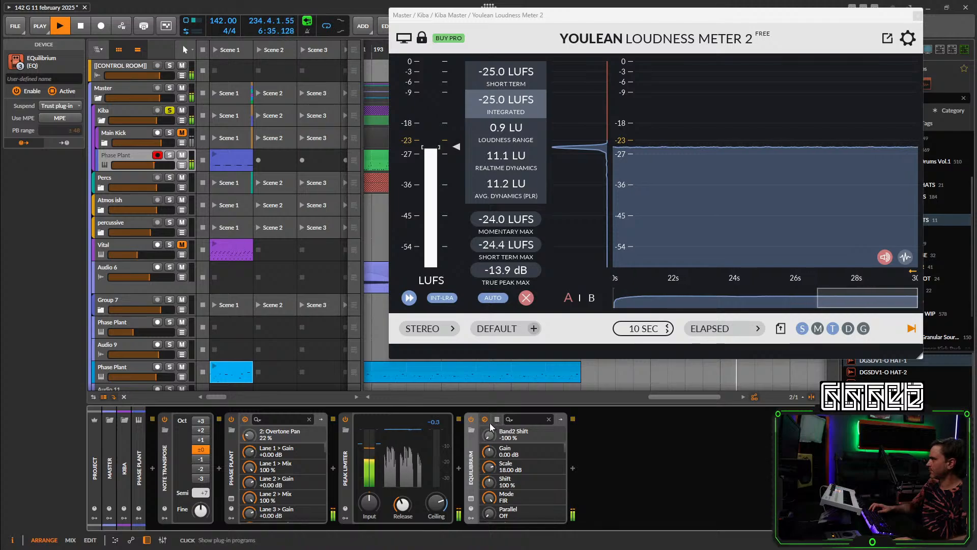
pyautogui.click(470, 420)
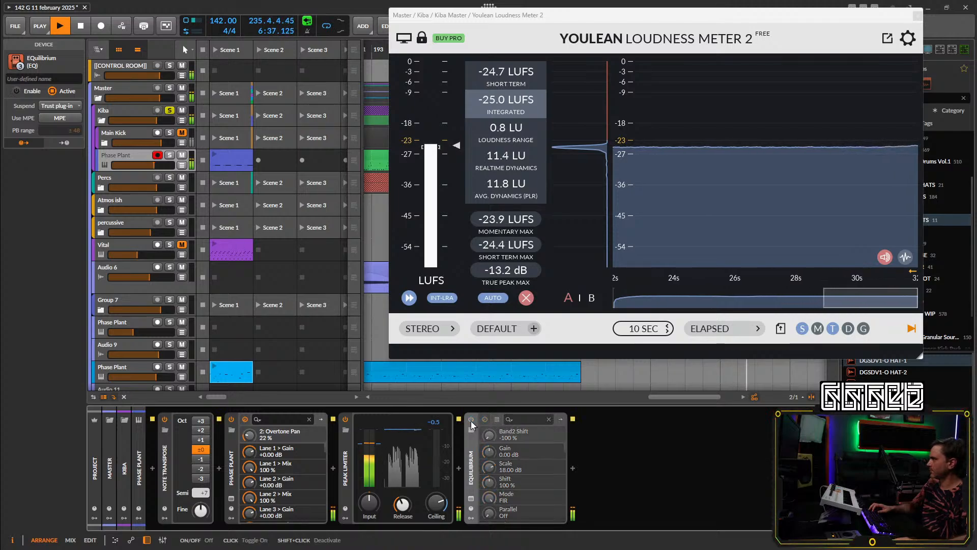
pyautogui.click(472, 420)
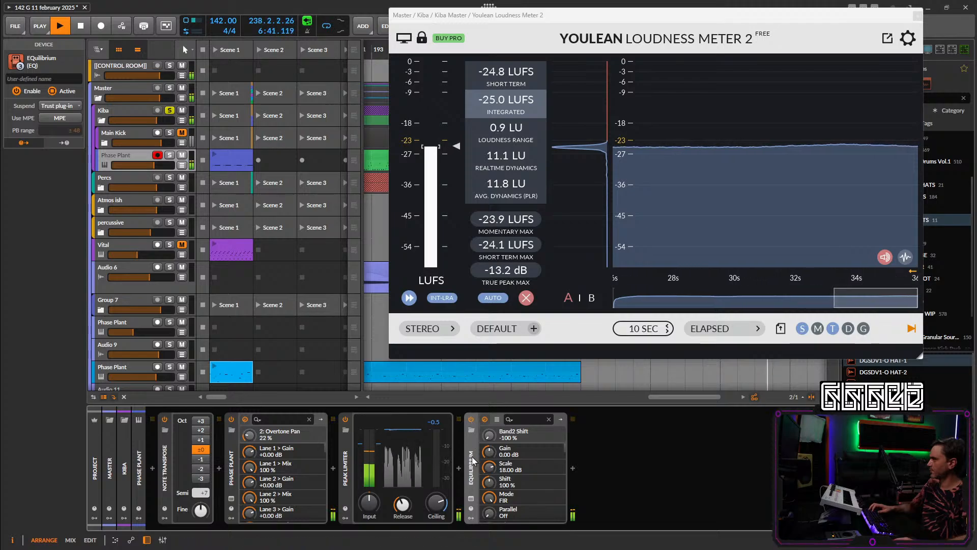
# Reorder the Phase Plant chain so EQuilibrium sits before the Peak Limiter, and briefly view the EQ curve.
pyautogui.moveTo(354, 465); pyautogui.dragTo(351, 468)
pyautogui.click(347, 497)
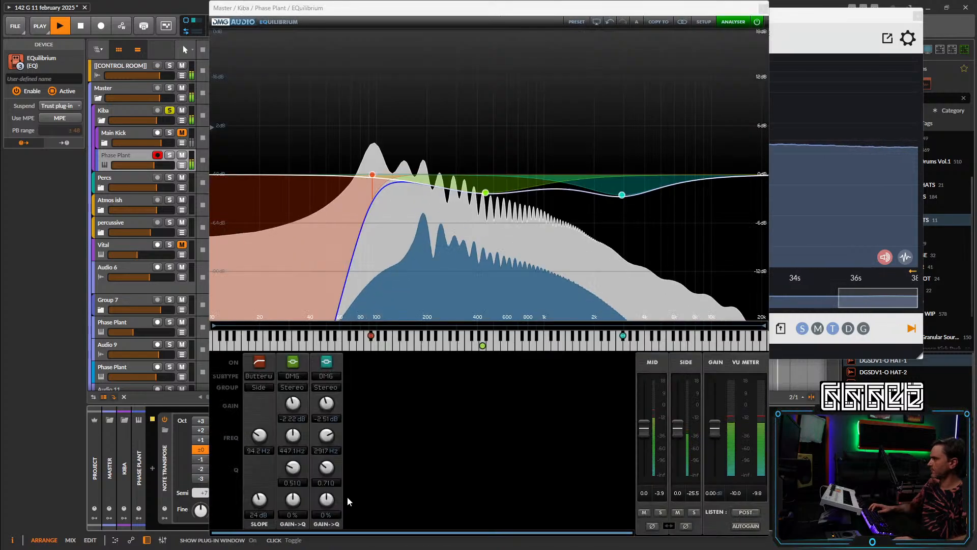
pyautogui.click(762, 8)
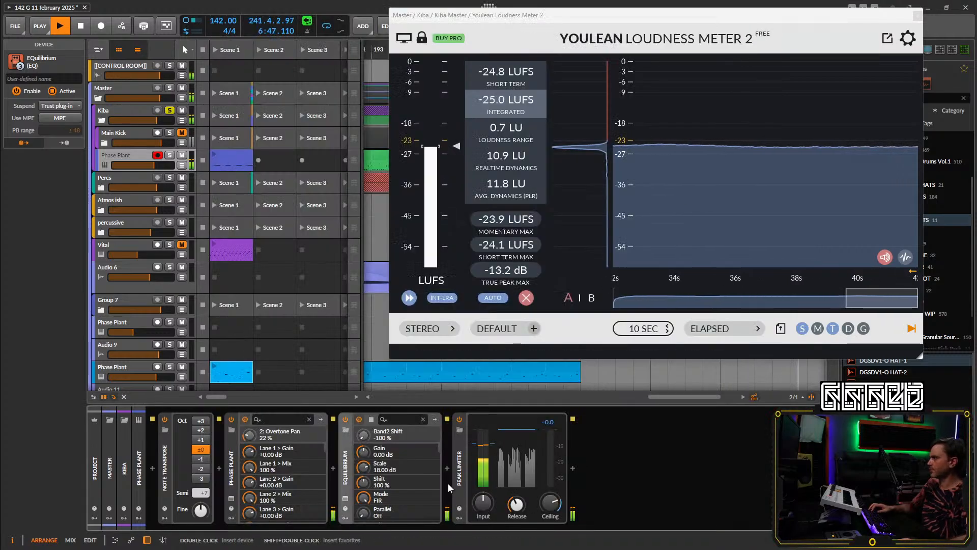
# Insert a Tool utility device between EQuilibrium and the Peak Limiter.
pyautogui.click(450, 469)
pyautogui.write('to')
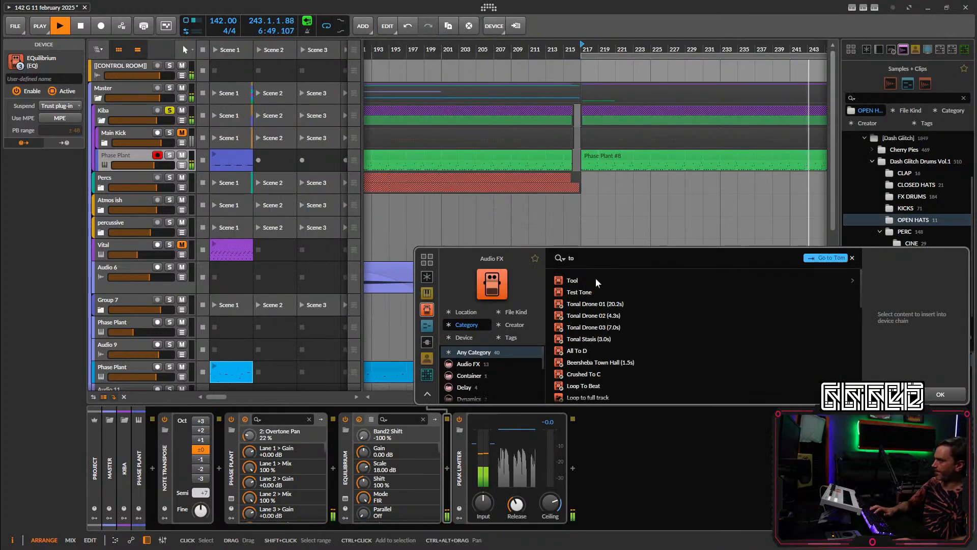
pyautogui.click(939, 392)
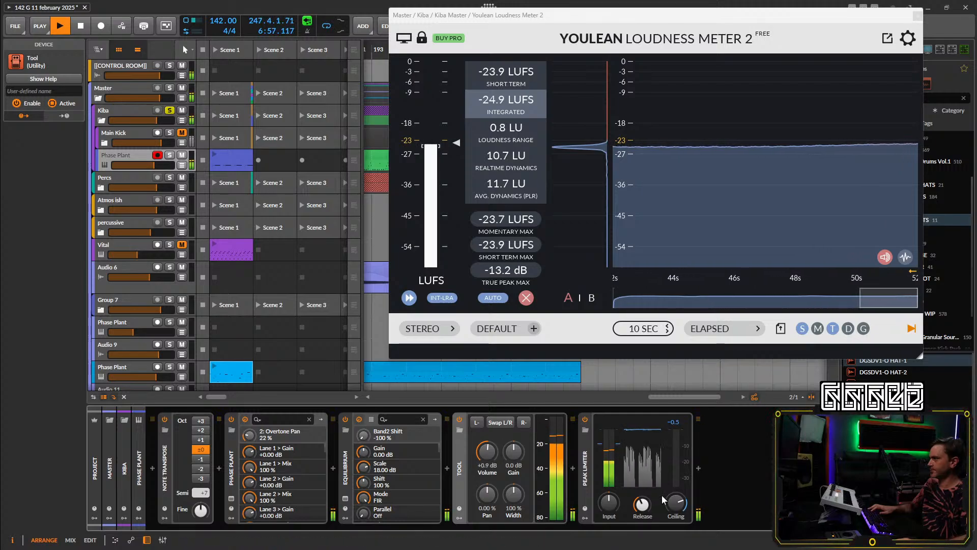
# Set the Tool's volume to +1.2 dB and the Peak Limiter's ceiling to -9.0 dB, and restart playback to meter the bass.
pyautogui.moveTo(676, 502); pyautogui.dragTo(676, 502)
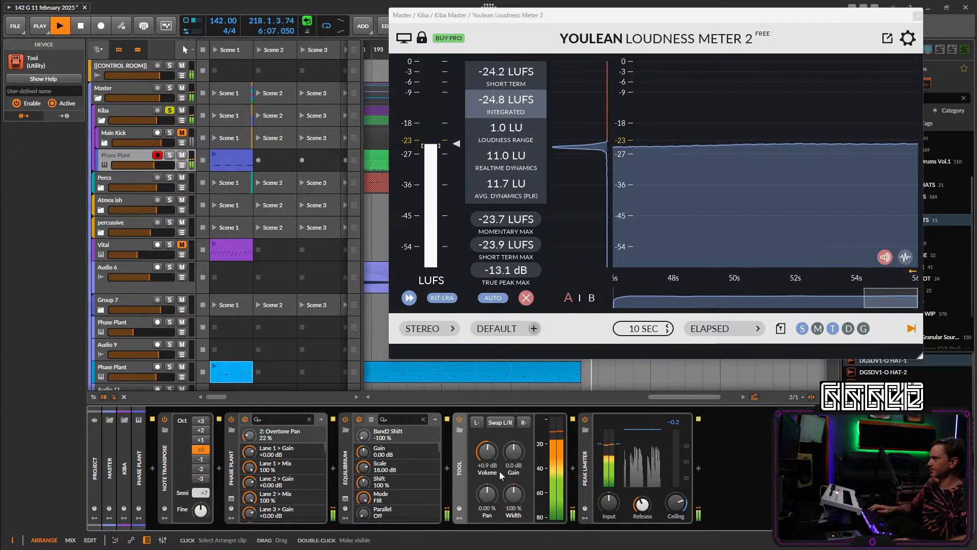
pyautogui.moveTo(493, 451); pyautogui.dragTo(493, 451)
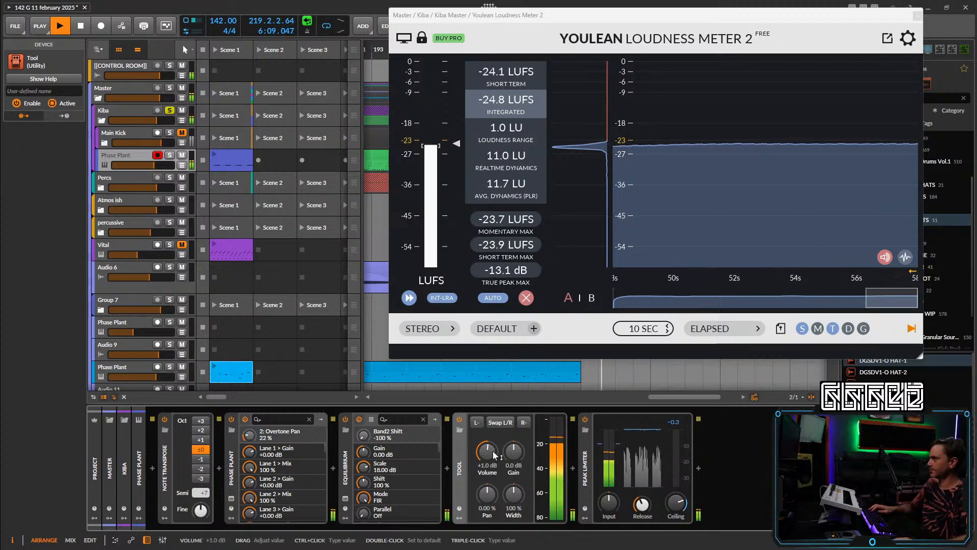
pyautogui.moveTo(493, 450); pyautogui.dragTo(492, 449)
pyautogui.moveTo(676, 502); pyautogui.dragTo(681, 507)
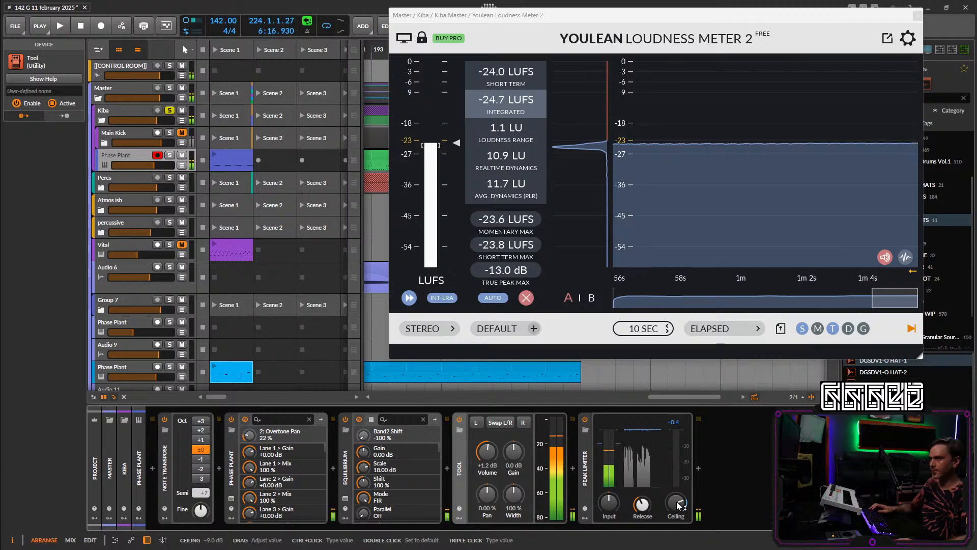
pyautogui.press('space')
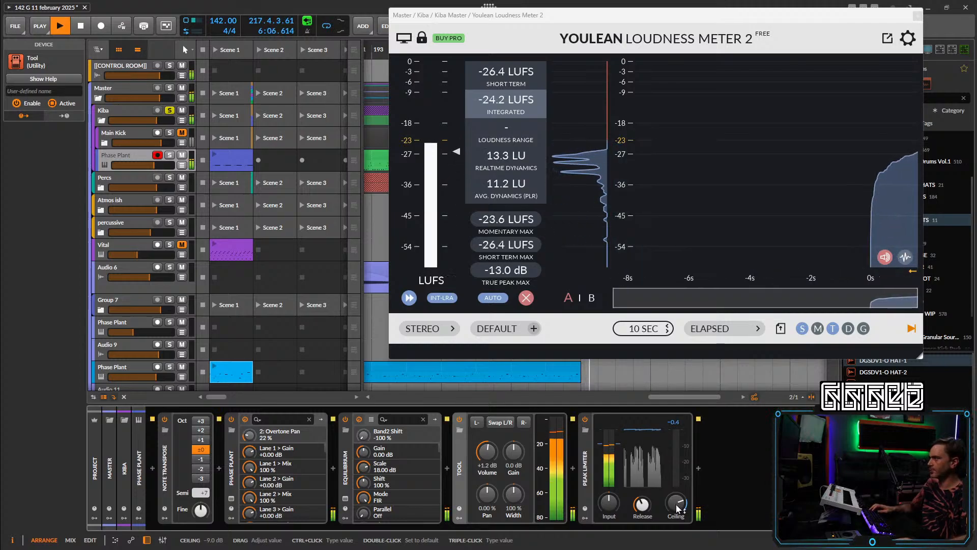
# Mute the Phase Plant track, unmute Main Kick and restart playback to meter the kick alone.
pyautogui.press('space')
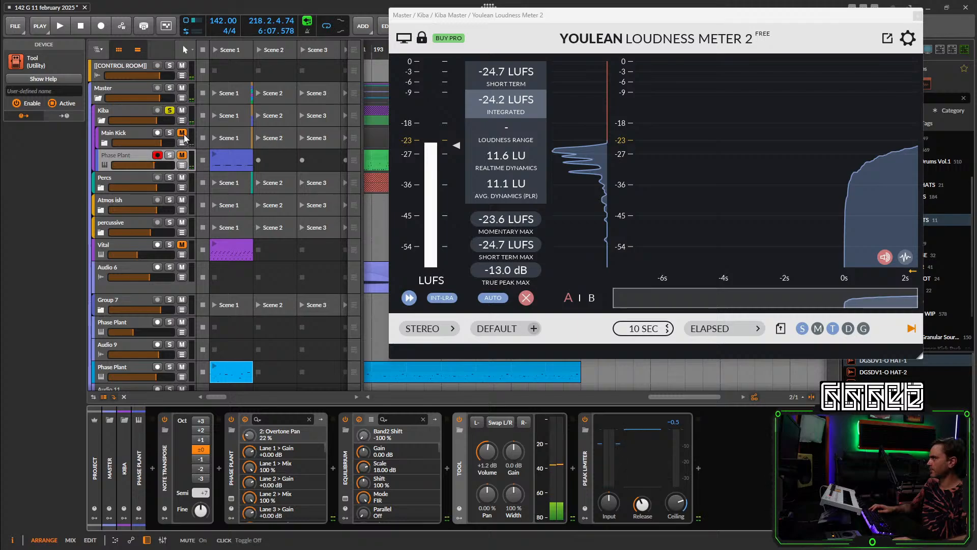
pyautogui.click(130, 132)
pyautogui.click(138, 111)
pyautogui.press('space')
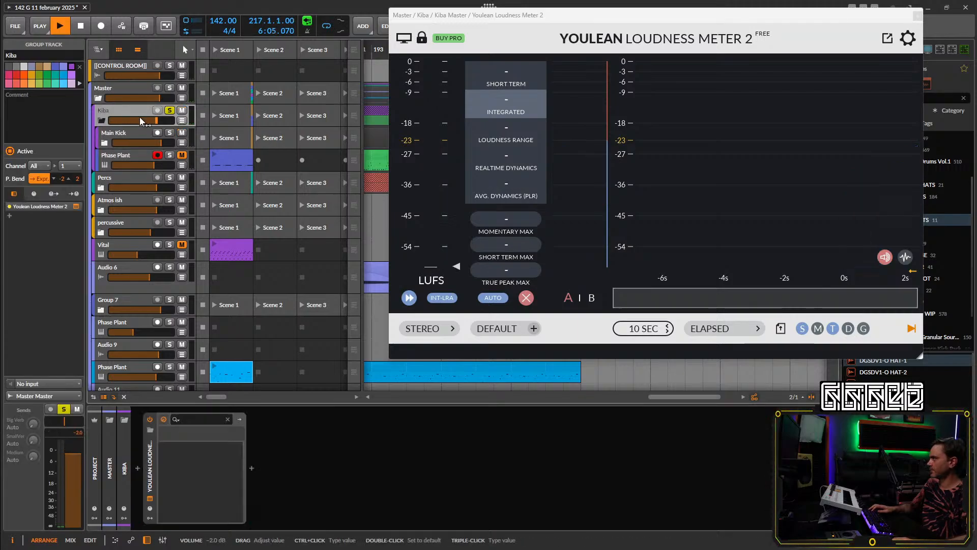
# Expand the Main Kick group, set the kick sampler's voice gain to -0.7 dB and the kick track's volume to about -5.5 dB.
pyautogui.click(138, 133)
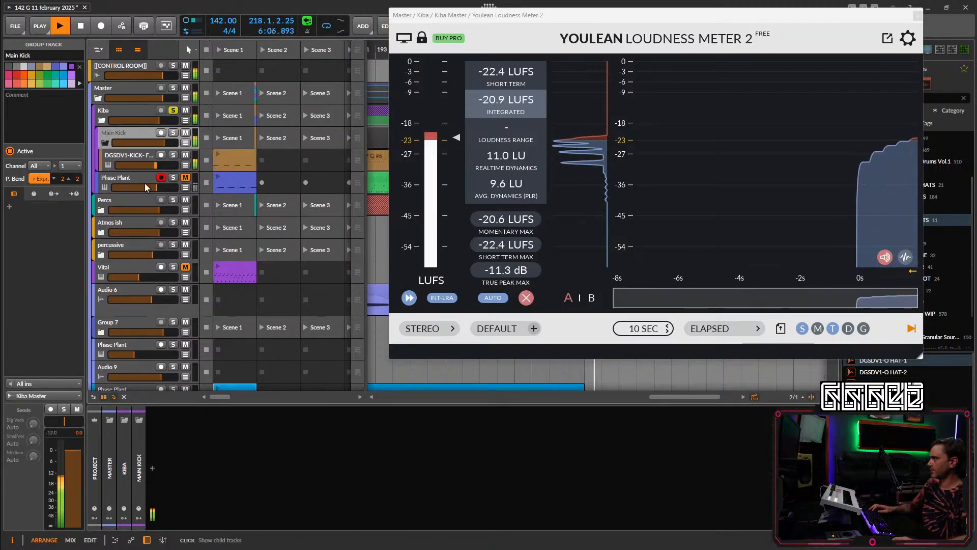
pyautogui.click(138, 155)
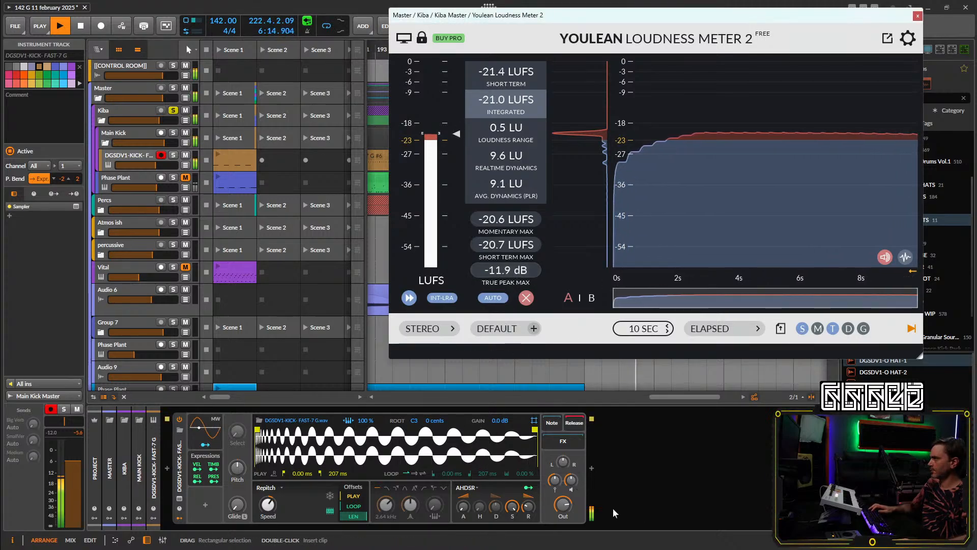
pyautogui.click(563, 462)
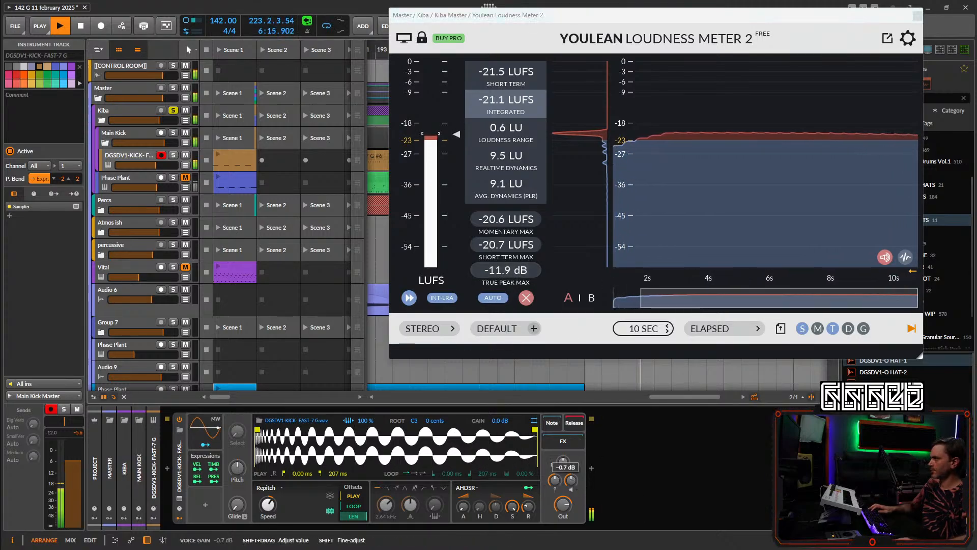
pyautogui.click(508, 271)
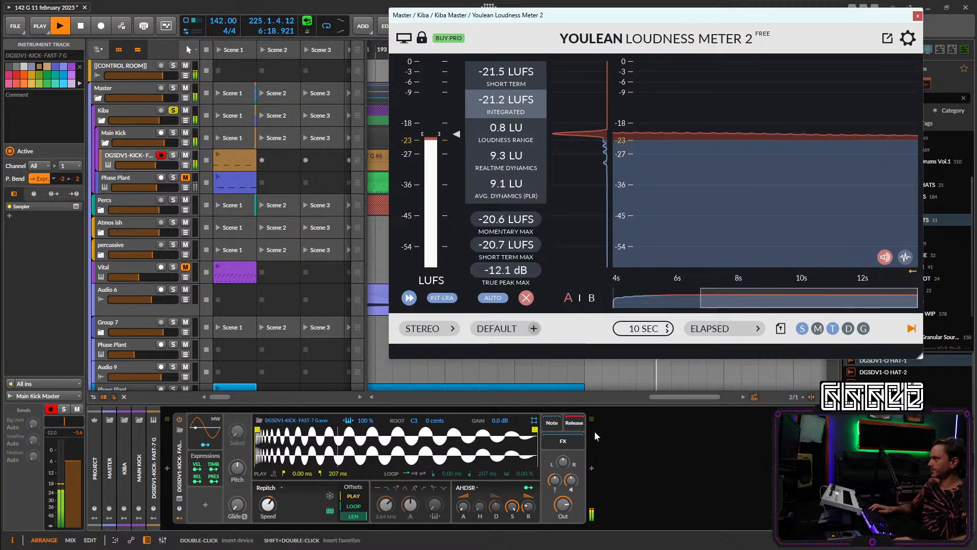
pyautogui.moveTo(153, 166); pyautogui.dragTo(155, 167)
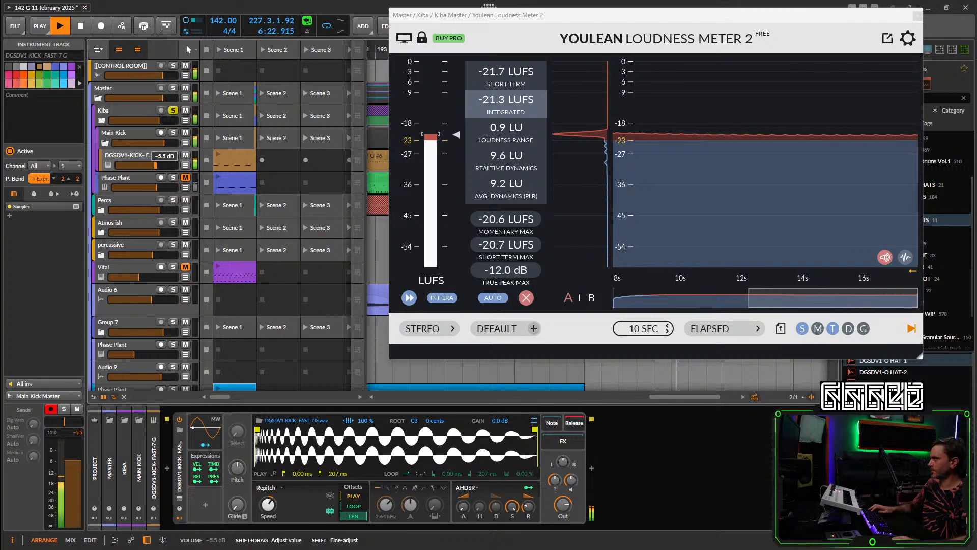
# Unmute the Phase Plant track and restart playback to meter the kick and bass together.
pyautogui.click(185, 179)
pyautogui.press('space')
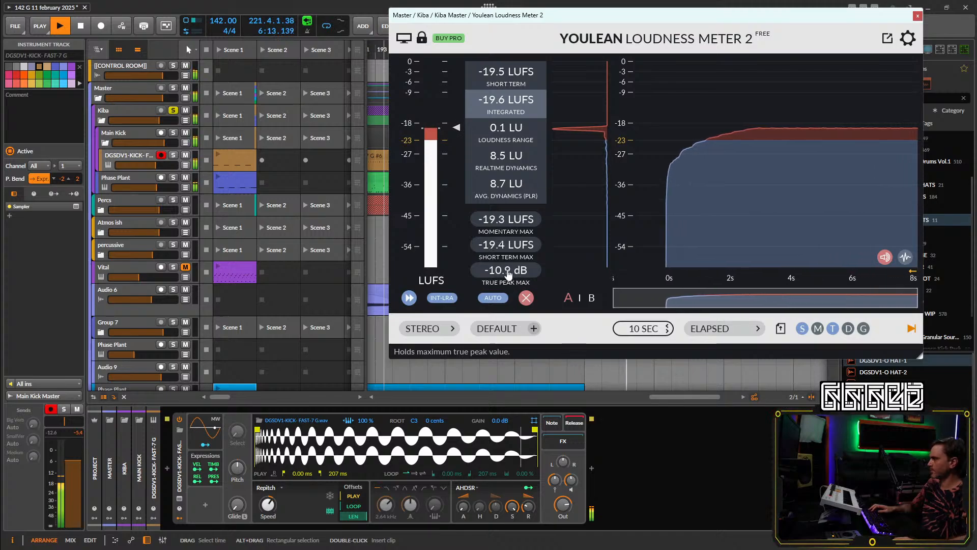
# Insert Snap Heap after the Peak Limiter on the Phase Plant track.
pyautogui.click(129, 176)
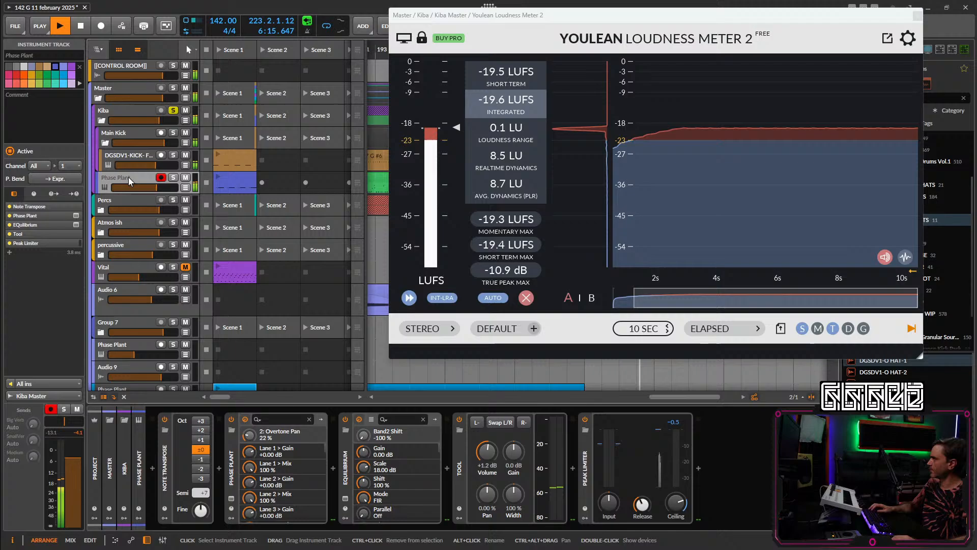
pyautogui.click(699, 468)
pyautogui.write('s')
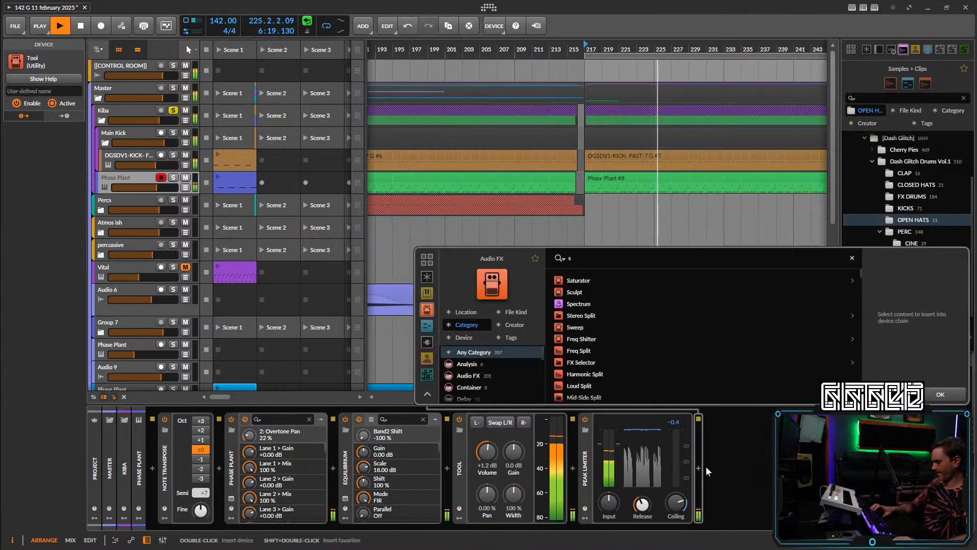
pyautogui.write('na')
pyautogui.click(611, 279)
pyautogui.click(940, 395)
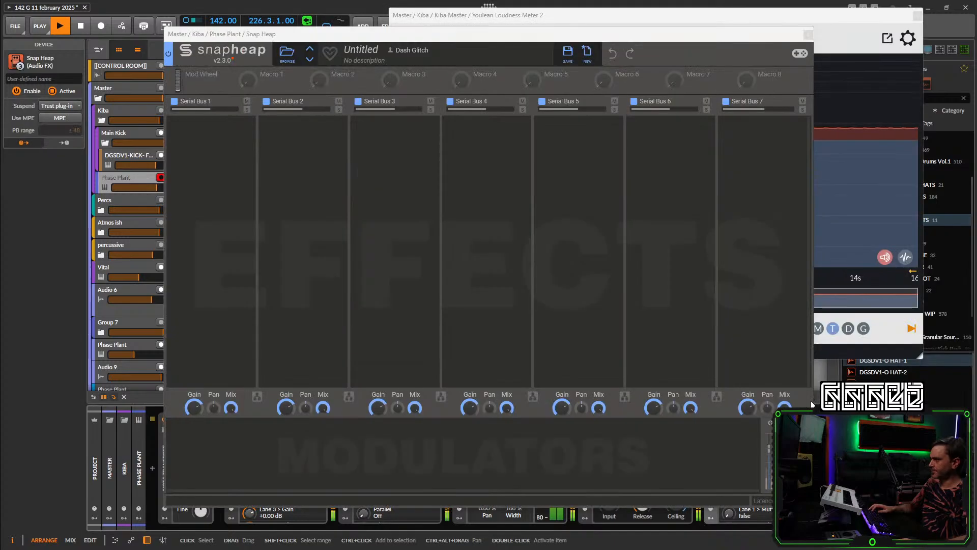
# Load the LFOtool2.0 favorite preset in Snap Heap.
pyautogui.click(287, 54)
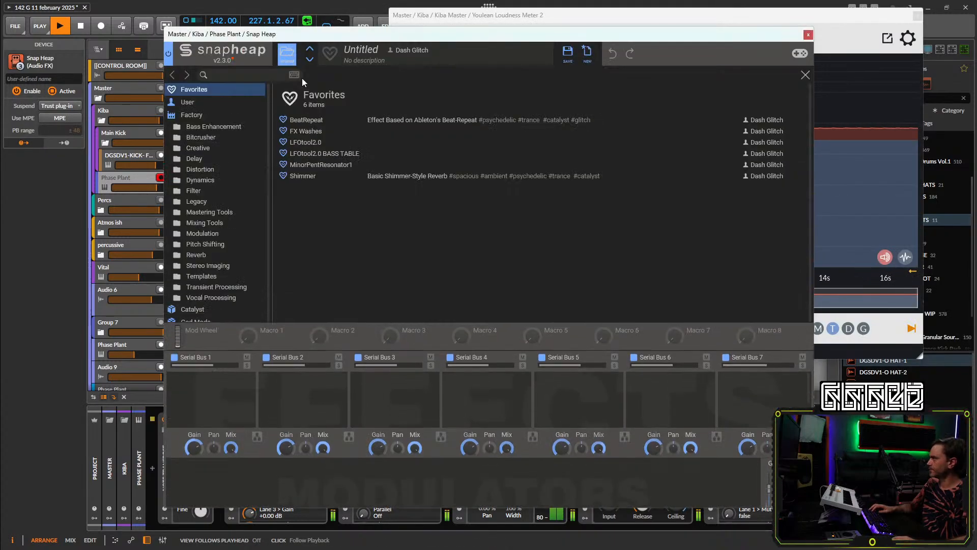
pyautogui.click(316, 145)
pyautogui.click(287, 55)
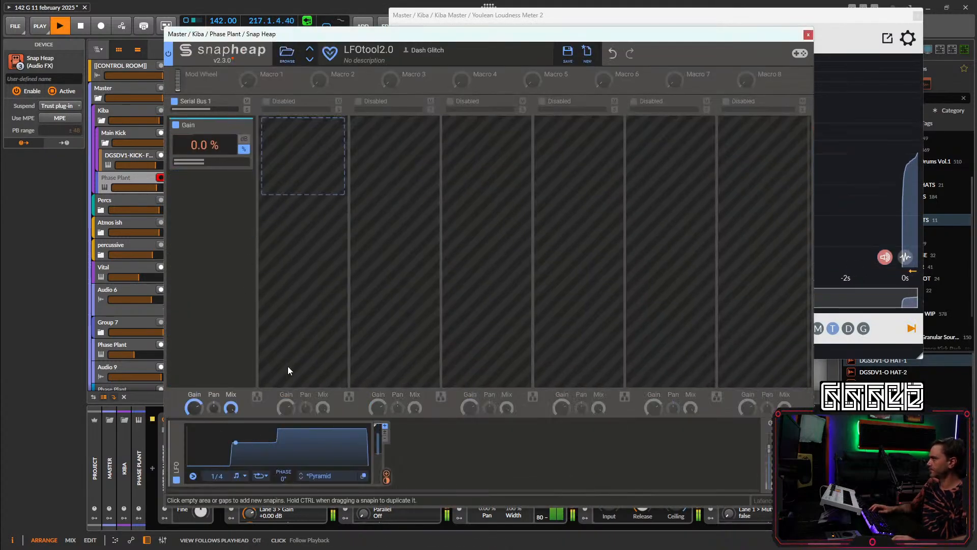
# Open the LFO Editor, set its grid to 4 columns by 32 rows and lower the middle step to about 44%.
pyautogui.click(695, 25)
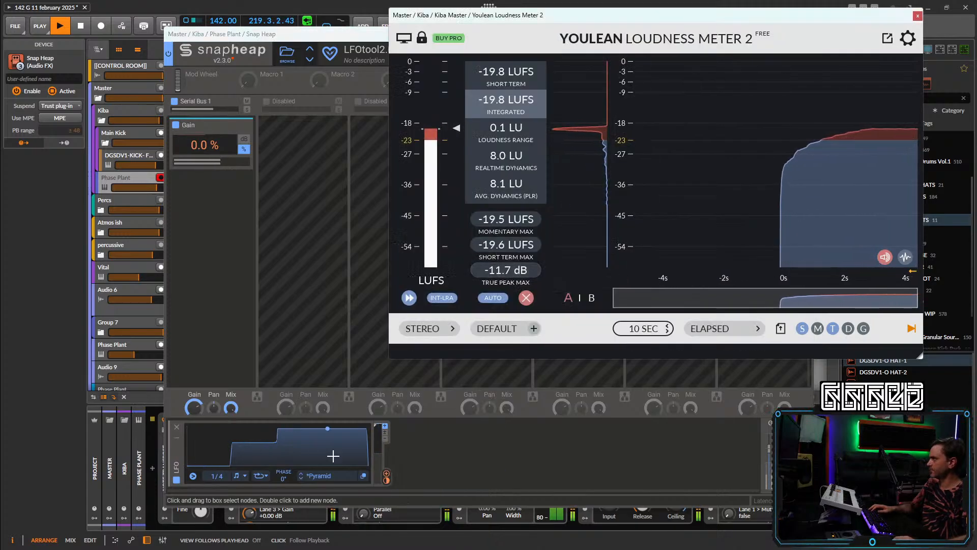
pyautogui.moveTo(301, 453); pyautogui.dragTo(256, 444)
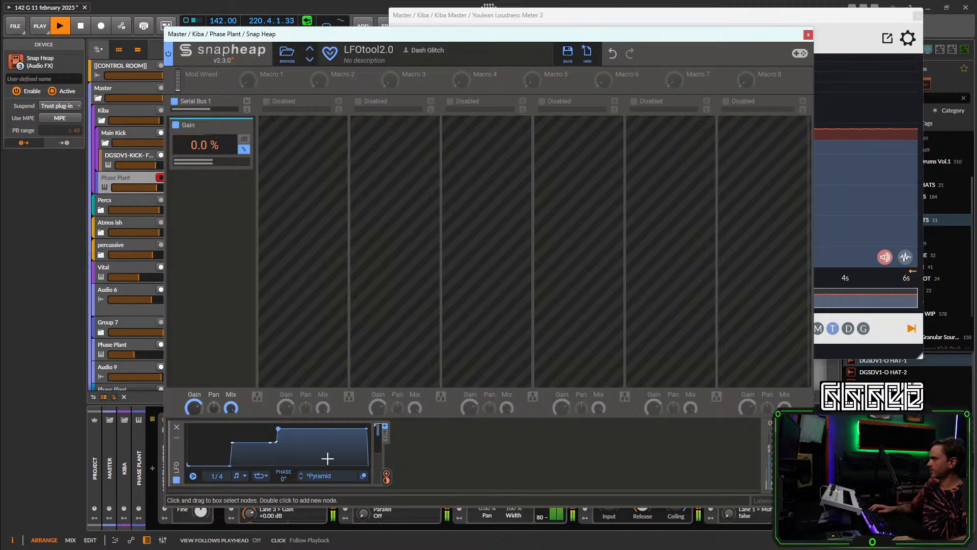
pyautogui.click(364, 476)
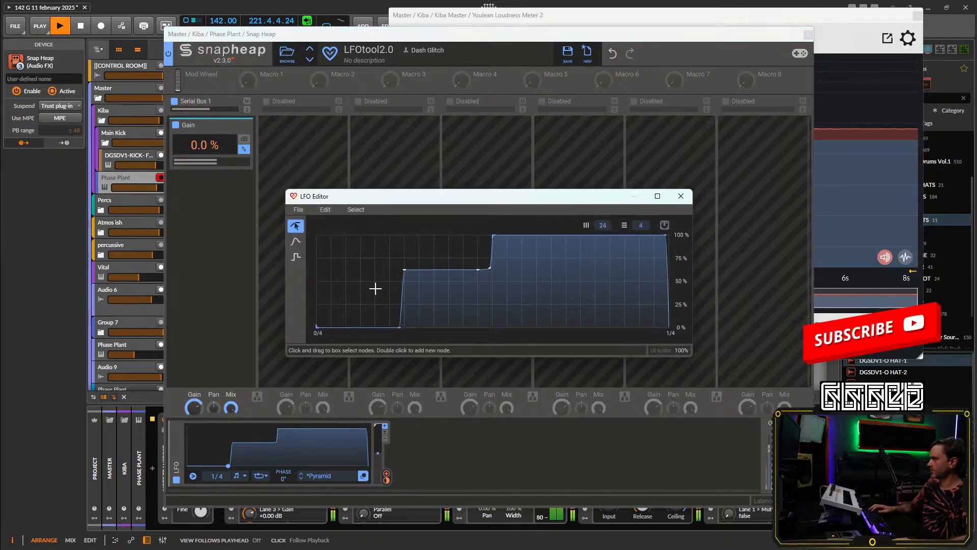
pyautogui.moveTo(404, 270); pyautogui.dragTo(404, 281)
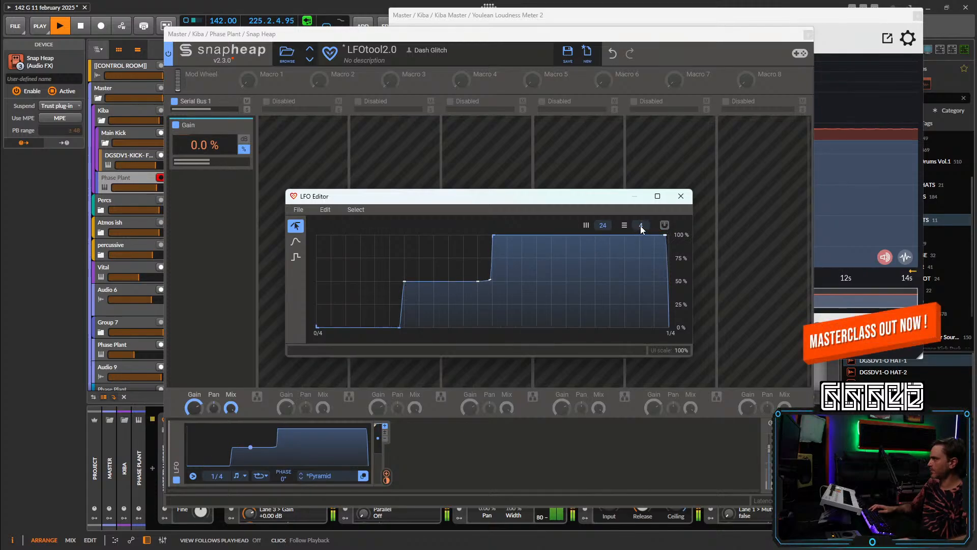
pyautogui.moveTo(641, 225); pyautogui.dragTo(640, 201)
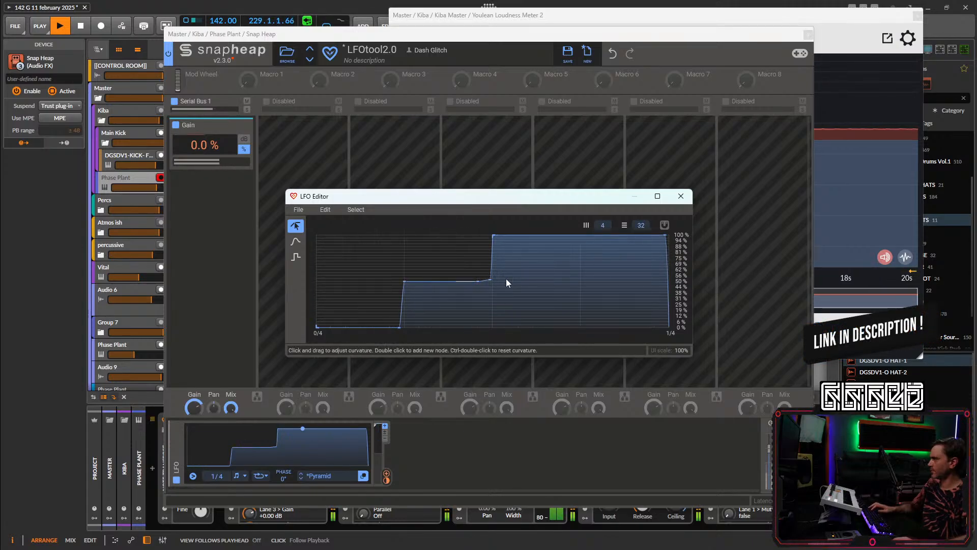
pyautogui.moveTo(403, 283); pyautogui.dragTo(404, 288)
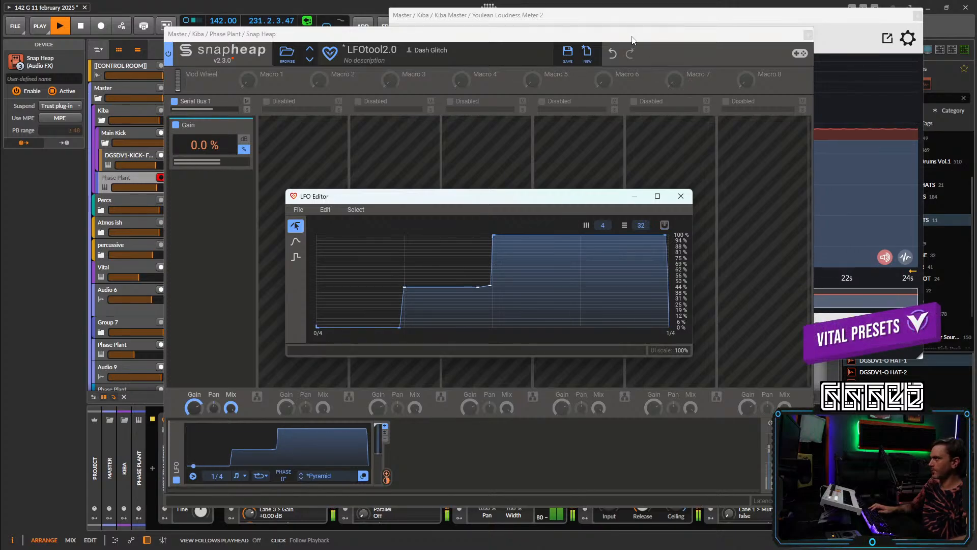
# Place Snap Heap and the loudness meter side by side, raise the LFO's middle step to about 66%, and close the LFO and Snap Heap windows.
pyautogui.moveTo(643, 35); pyautogui.dragTo(483, 47)
pyautogui.moveTo(668, 20); pyautogui.dragTo(958, 16)
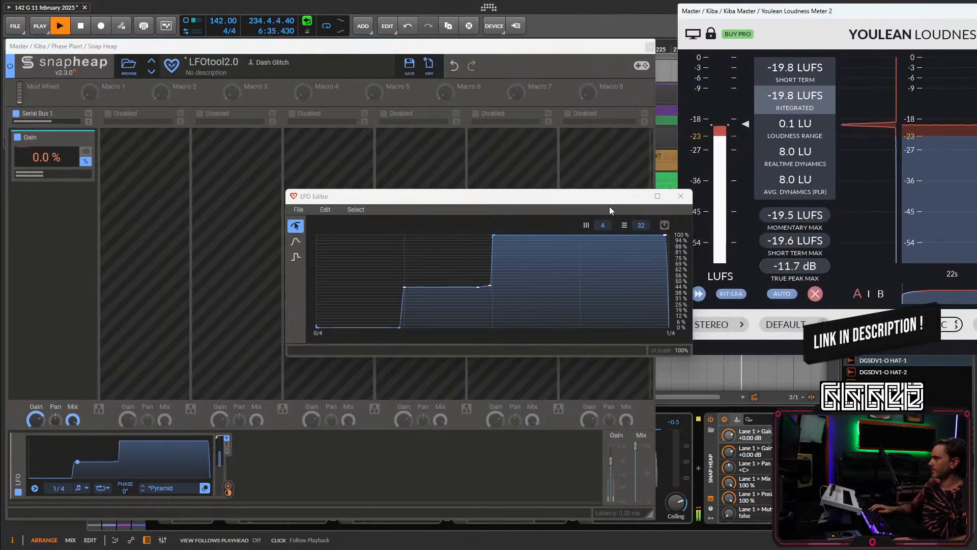
pyautogui.moveTo(404, 287); pyautogui.dragTo(404, 293)
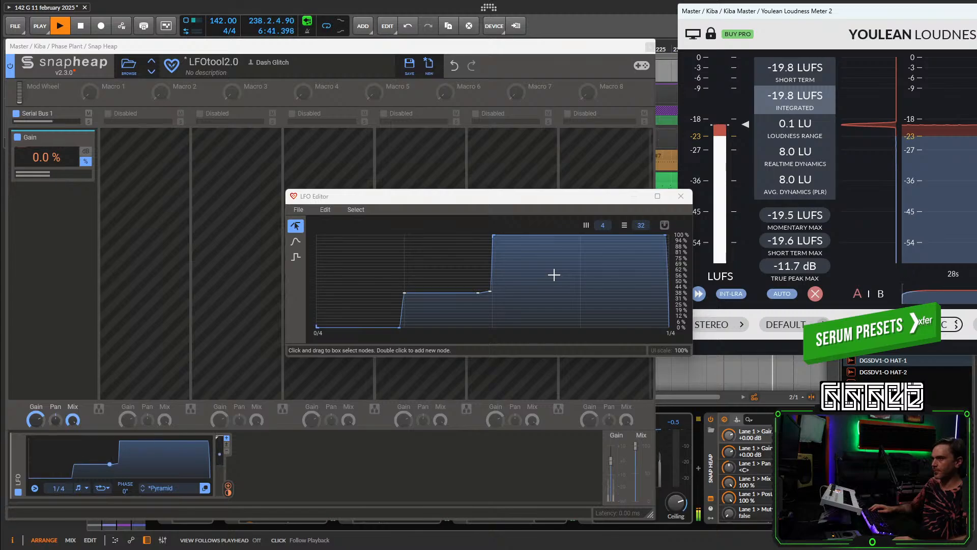
pyautogui.moveTo(405, 293); pyautogui.dragTo(405, 267)
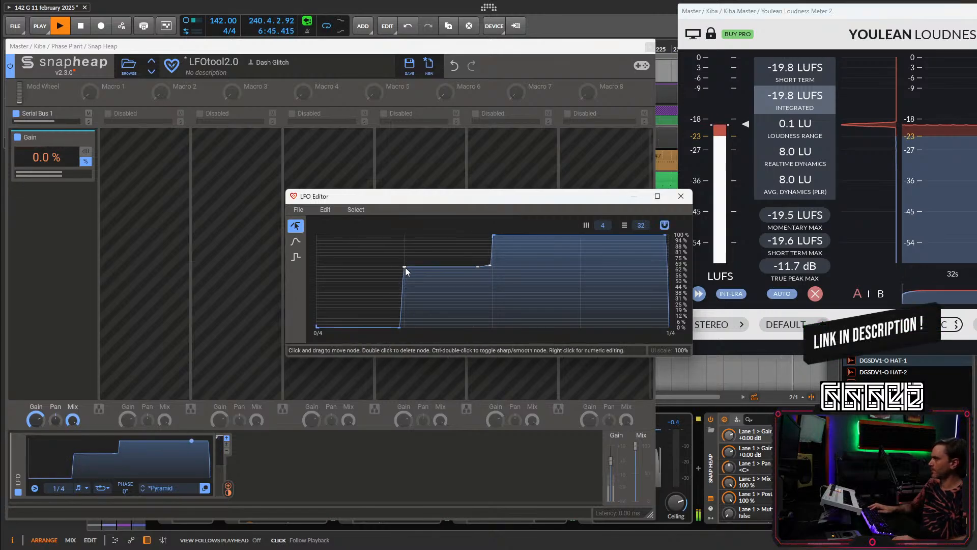
pyautogui.click(803, 272)
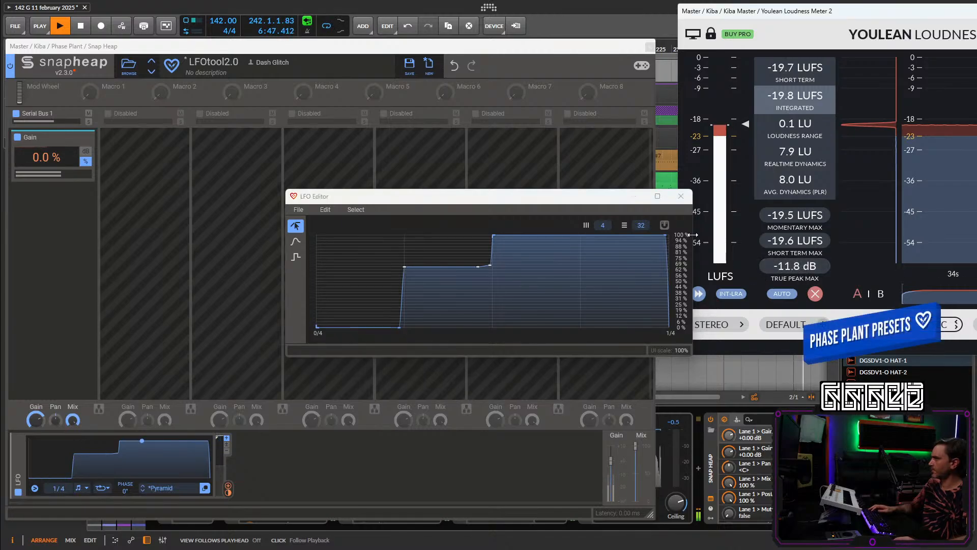
pyautogui.click(683, 200)
pyautogui.click(651, 46)
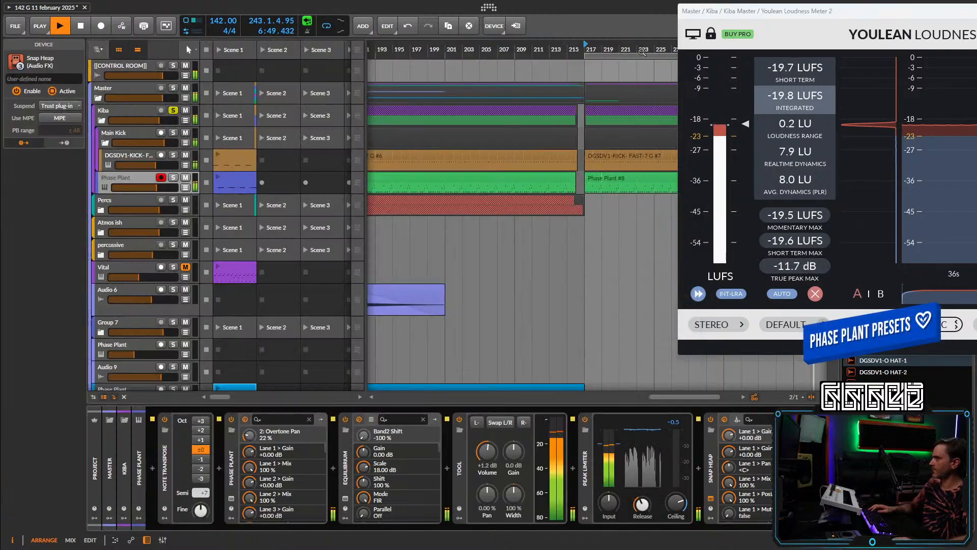
# Collapse the Main Kick group, lower Main Kick and Phase Plant together by 0.2 dB, and restart playback to meter them.
pyautogui.click(132, 138)
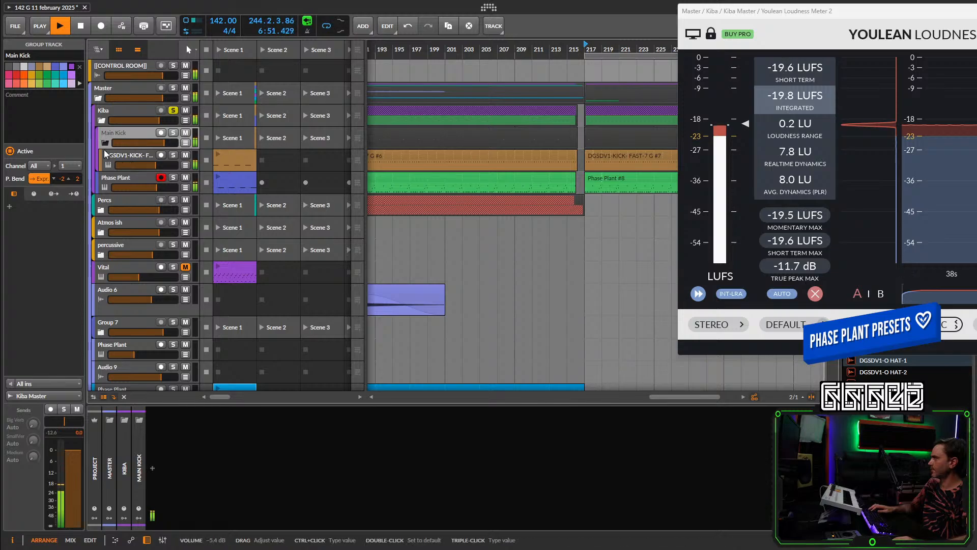
pyautogui.click(105, 143)
pyautogui.keyDown('shift'); pyautogui.click(123, 152); pyautogui.keyUp('shift')
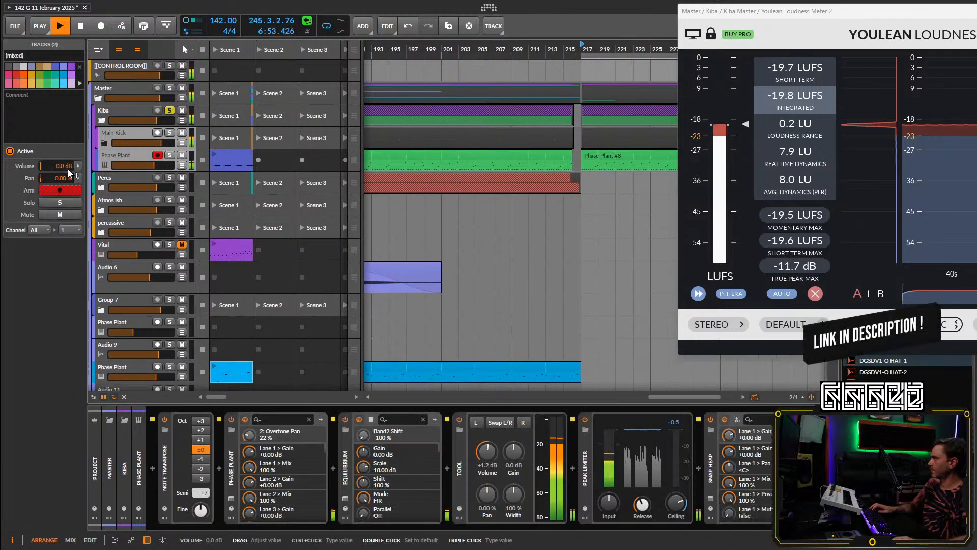
pyautogui.press('space')
pyautogui.press('space')
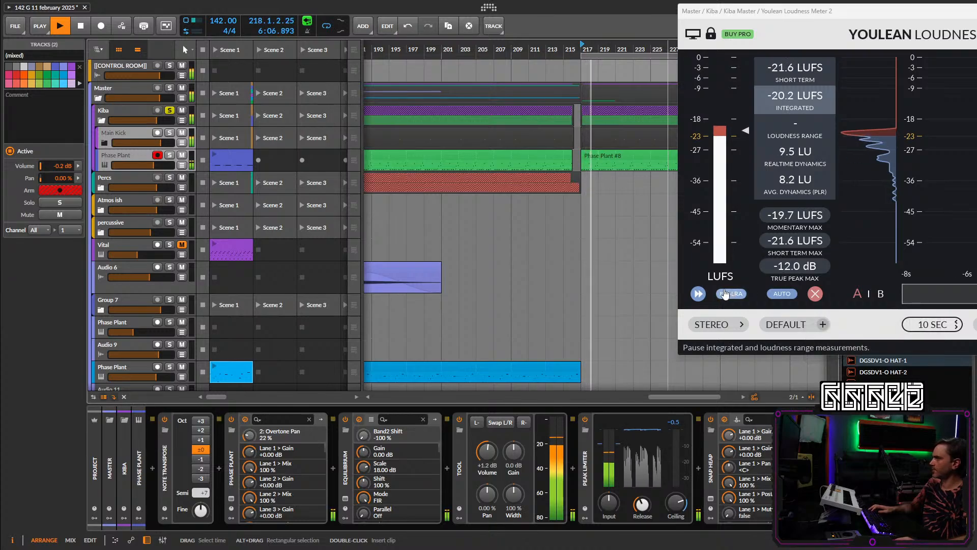
# Close the loudness meter window and remove the meter from the Kiba group, with Kiba unsoloed.
pyautogui.press('Escape')
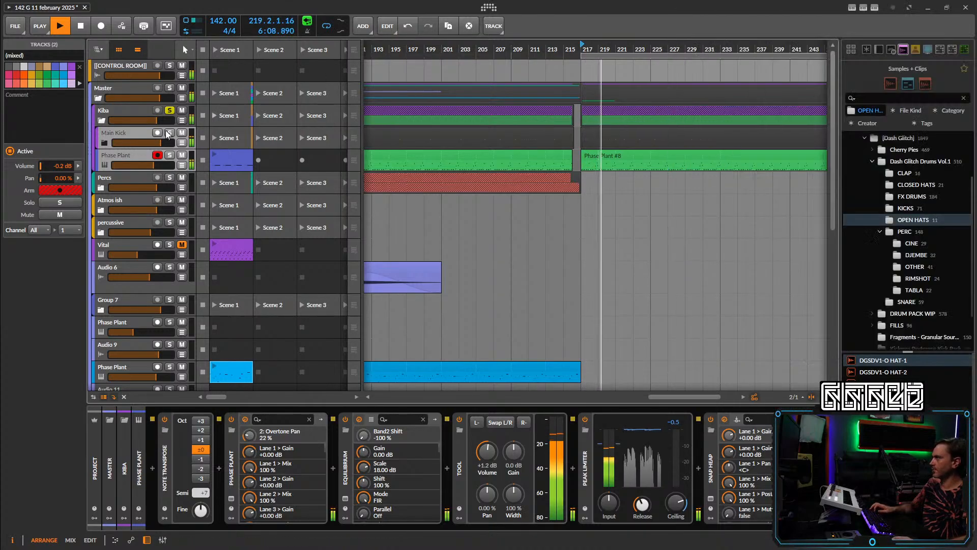
pyautogui.click(124, 106)
pyautogui.press('Delete')
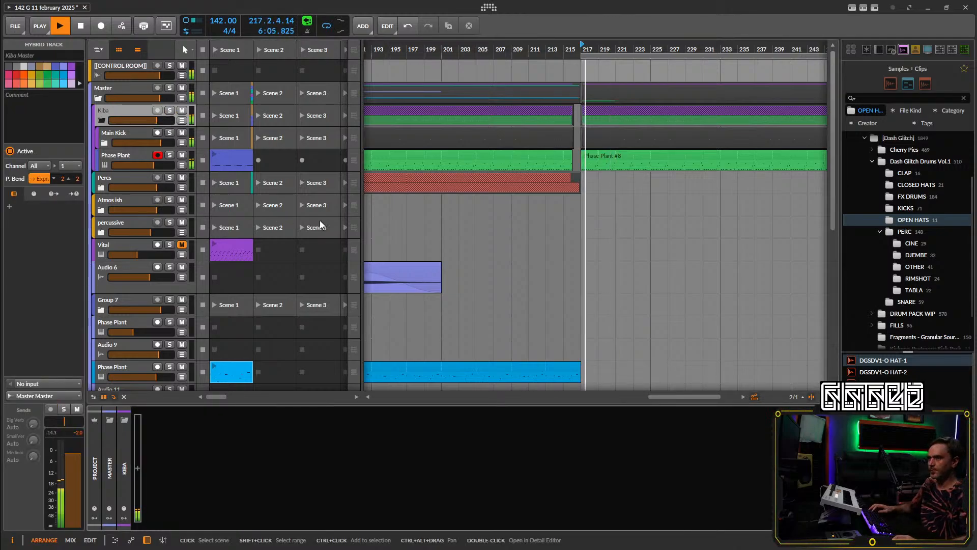
# Move the intro's Atmos ish, percussive and first Vital-bounce-1 clips four bars earlier so the block starts at bar 13.
pyautogui.scroll(-8, 576, 231)
pyautogui.moveTo(493, 264); pyautogui.dragTo(547, 144)
pyautogui.scroll(3, 521, 123)
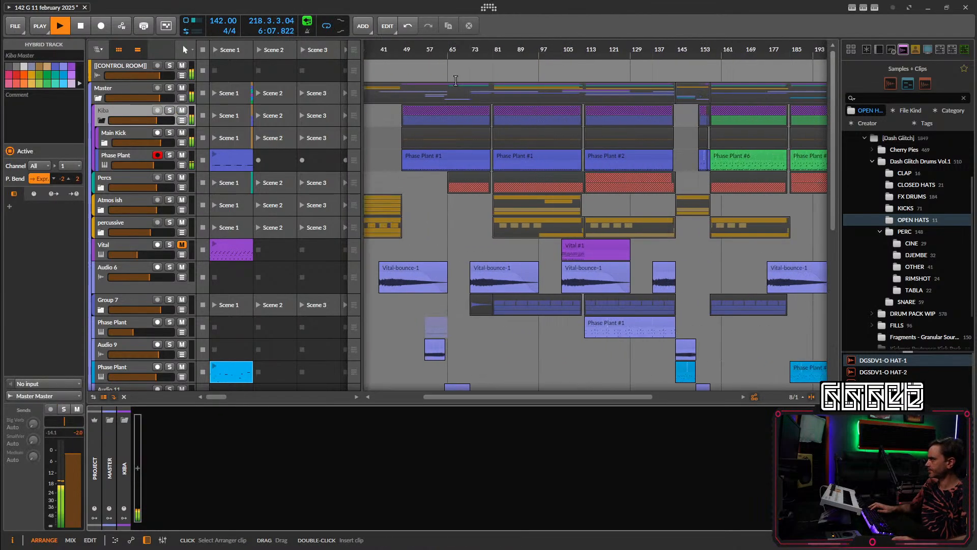
pyautogui.scroll(3, 426, 184)
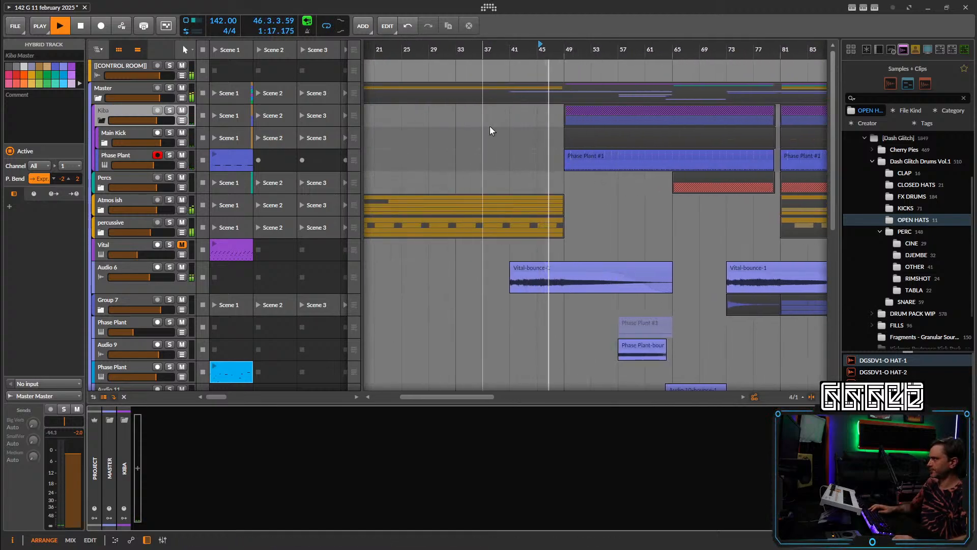
pyautogui.scroll(-1, 640, 158)
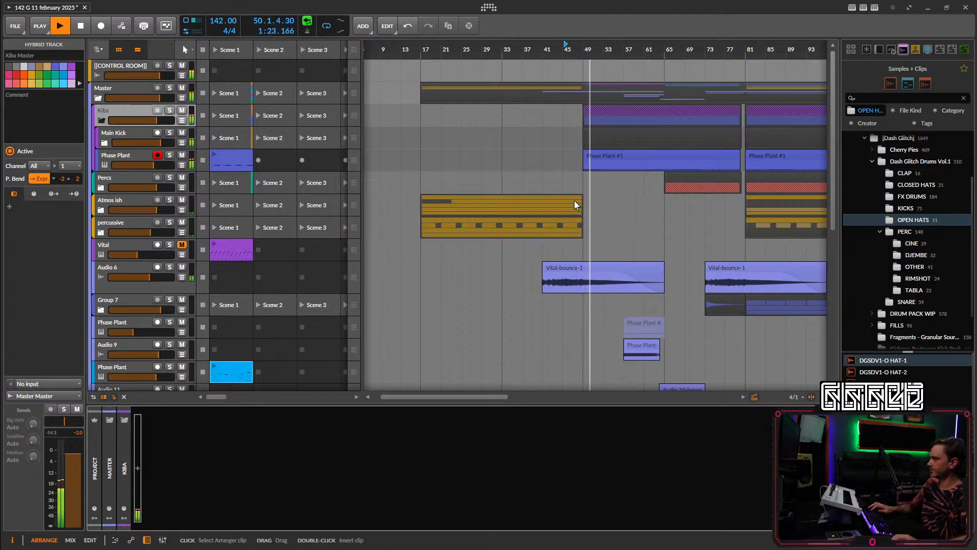
pyautogui.hscroll(-2, 583, 238)
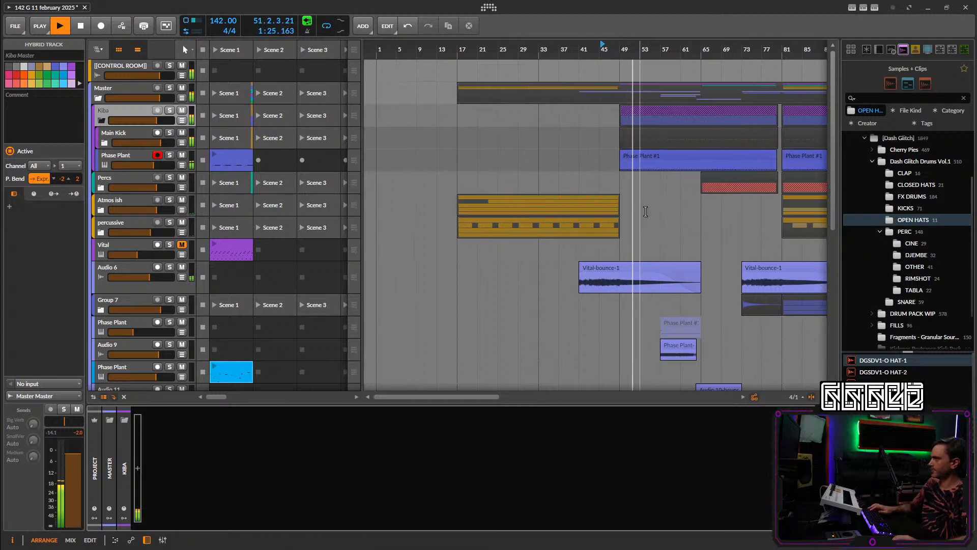
pyautogui.moveTo(632, 207); pyautogui.dragTo(570, 272)
pyautogui.scroll(2, 597, 270)
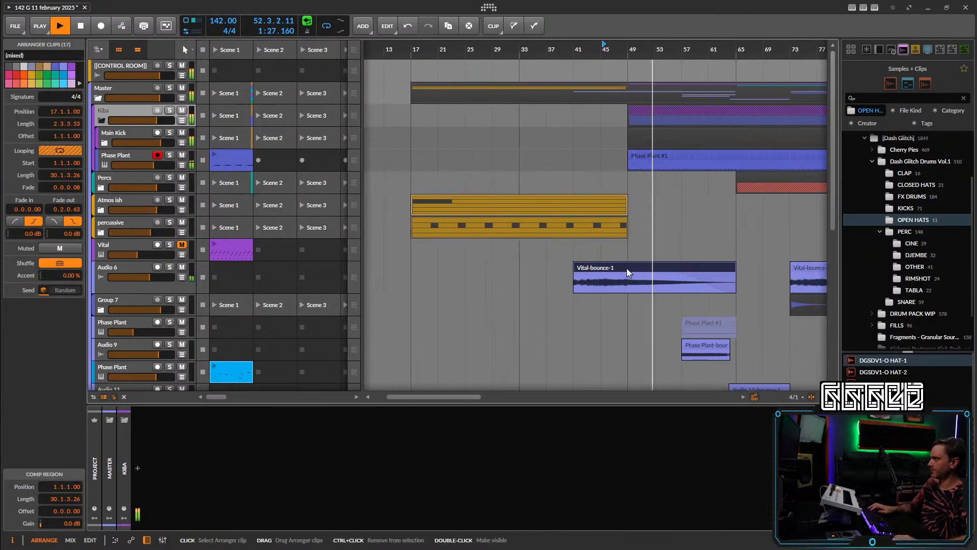
pyautogui.moveTo(649, 270); pyautogui.dragTo(615, 269)
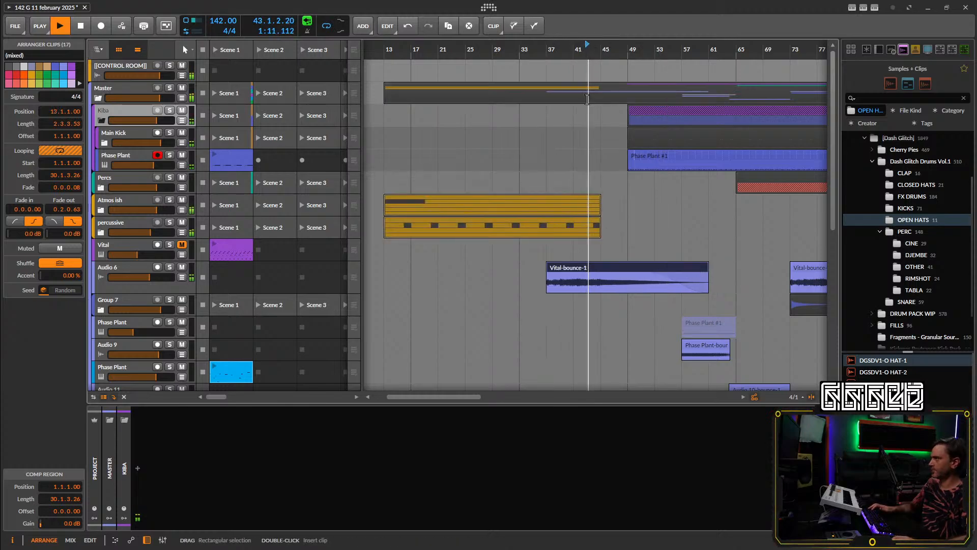
# Expand the percussive group and trim the end of the Audio 3 clip back to just after bar 44.
pyautogui.scroll(2, 605, 168)
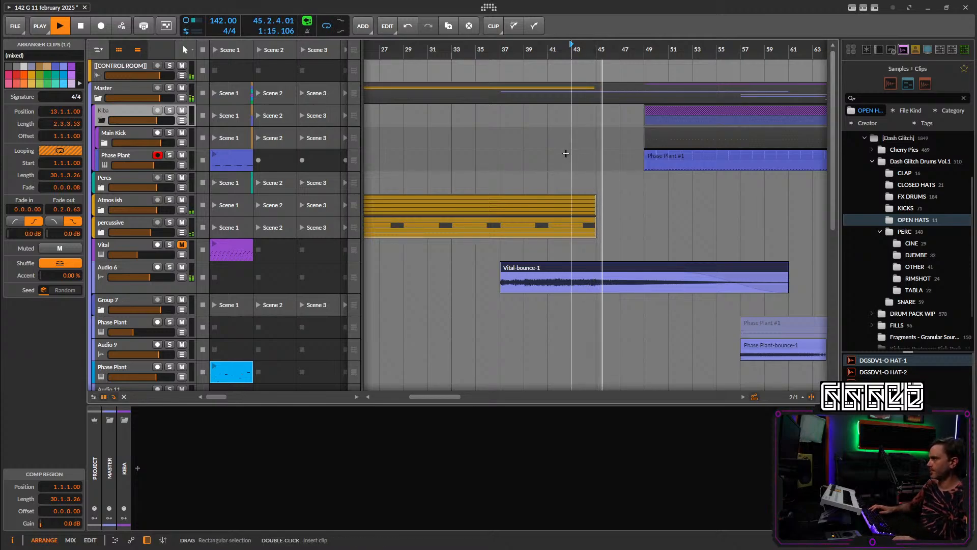
pyautogui.click(95, 235)
pyautogui.click(101, 232)
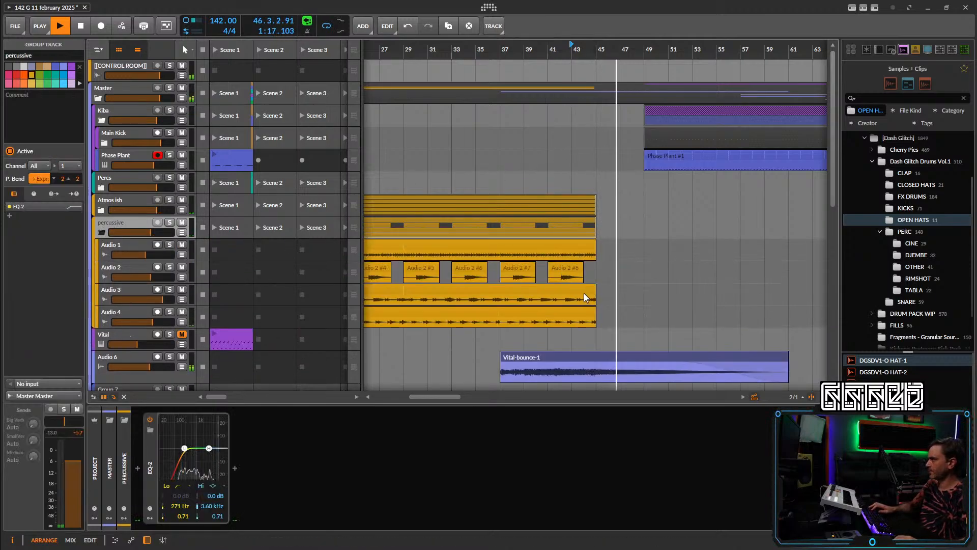
pyautogui.scroll(1, 595, 291)
pyautogui.scroll(2, 595, 291)
pyautogui.moveTo(592, 292); pyautogui.dragTo(572, 304)
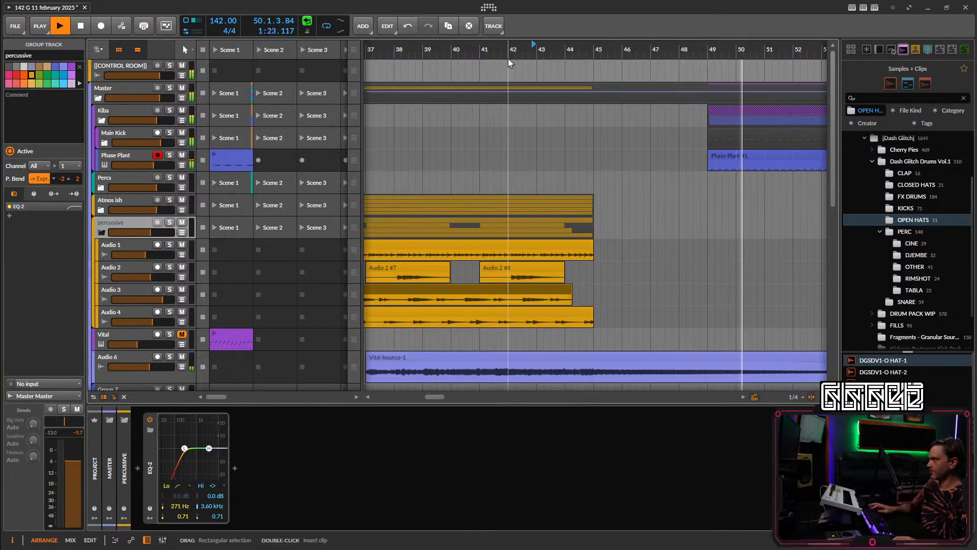
# Play from bar 41 and split the Audio 1 clip at bar 44.
pyautogui.click(487, 53)
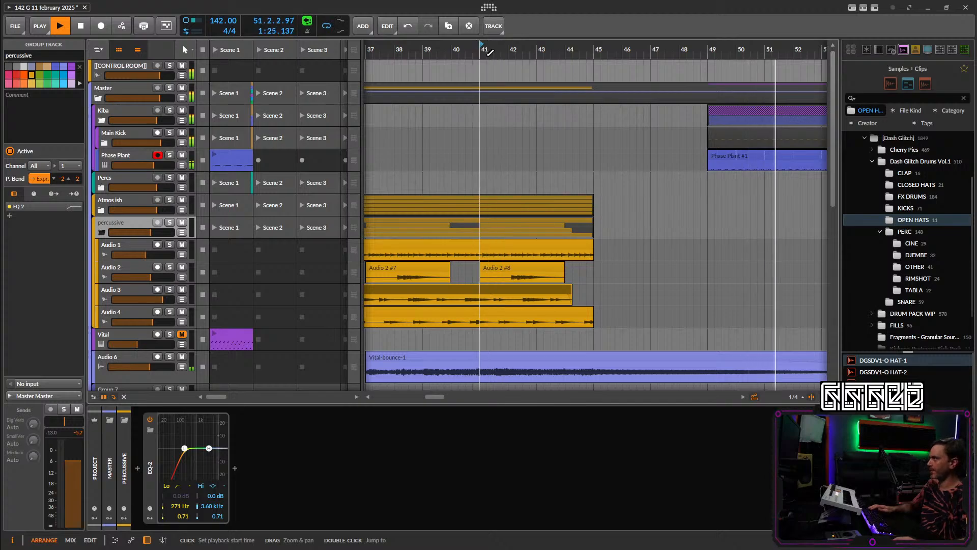
pyautogui.scroll(2, 564, 259)
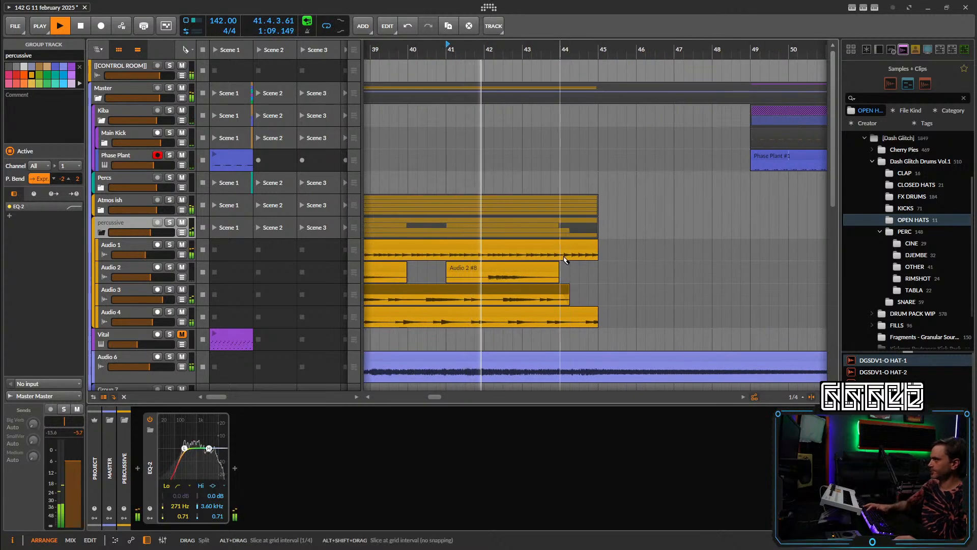
pyautogui.click(564, 260)
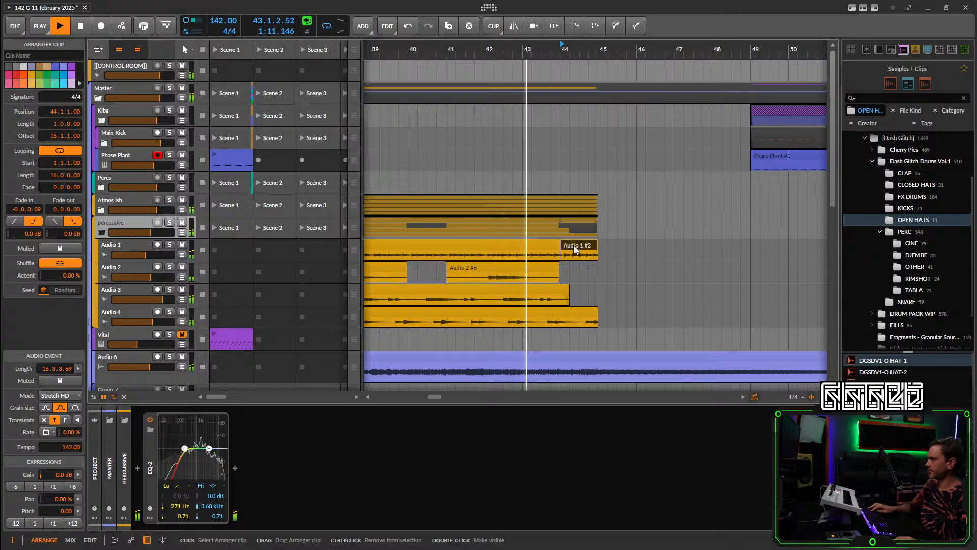
# Duplicate the Audio 1 track, delete the copied clips, and move the one-bar Audio 1 piece at bar 44 onto the duplicate.
pyautogui.click(338, 252)
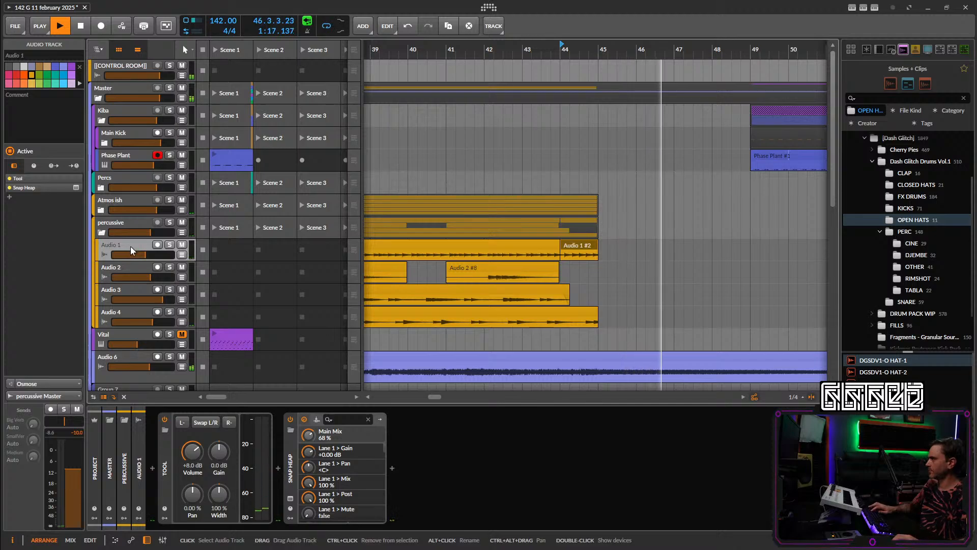
pyautogui.hotkey('ctrl', 'd')
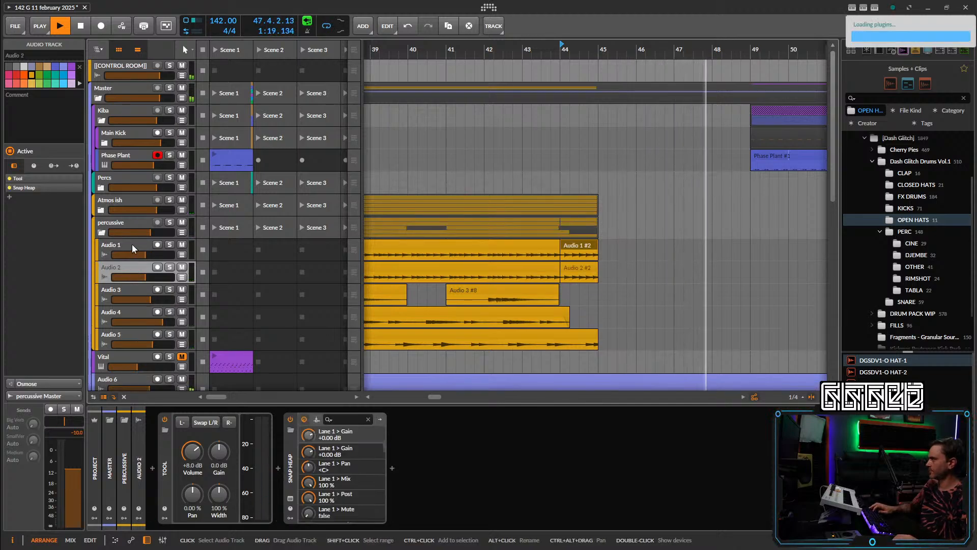
pyautogui.click(504, 264)
pyautogui.click(575, 268)
pyautogui.hotkey('ctrl', 'a')
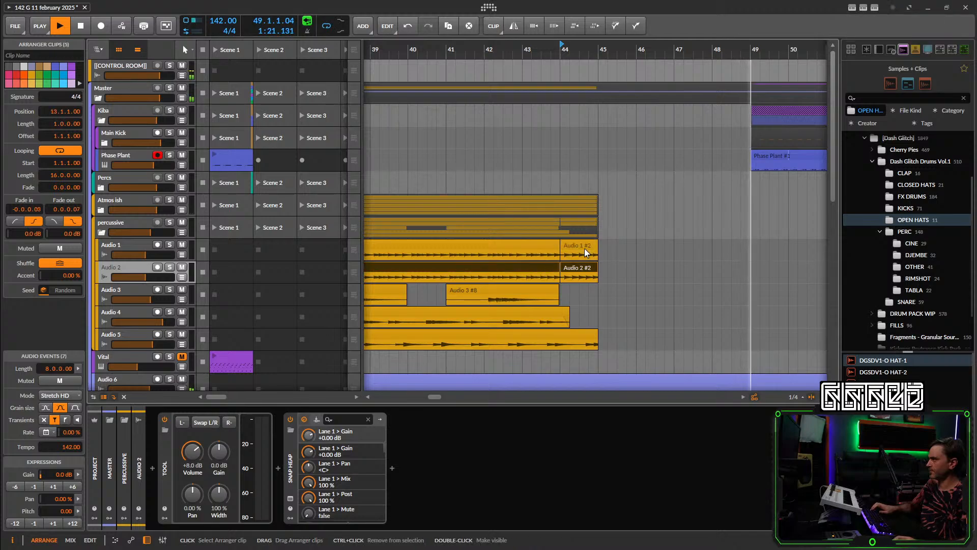
pyautogui.press('Delete')
pyautogui.moveTo(584, 248); pyautogui.dragTo(581, 273)
# Add Delay+ after Snap Heap on Audio 2, set it to Ping L, adjust its EQ filters and raise its feedback and mix.
pyautogui.click(162, 274)
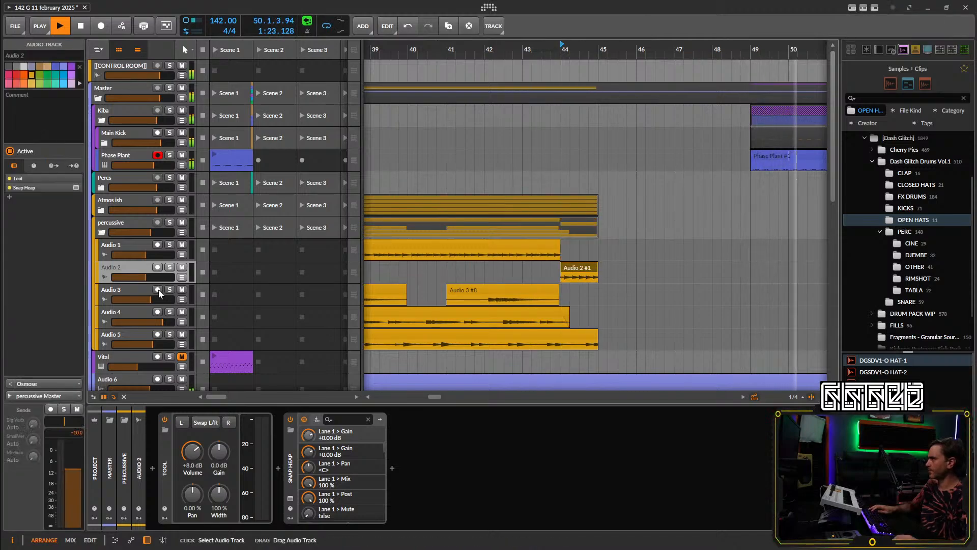
pyautogui.click(392, 467)
pyautogui.write('de')
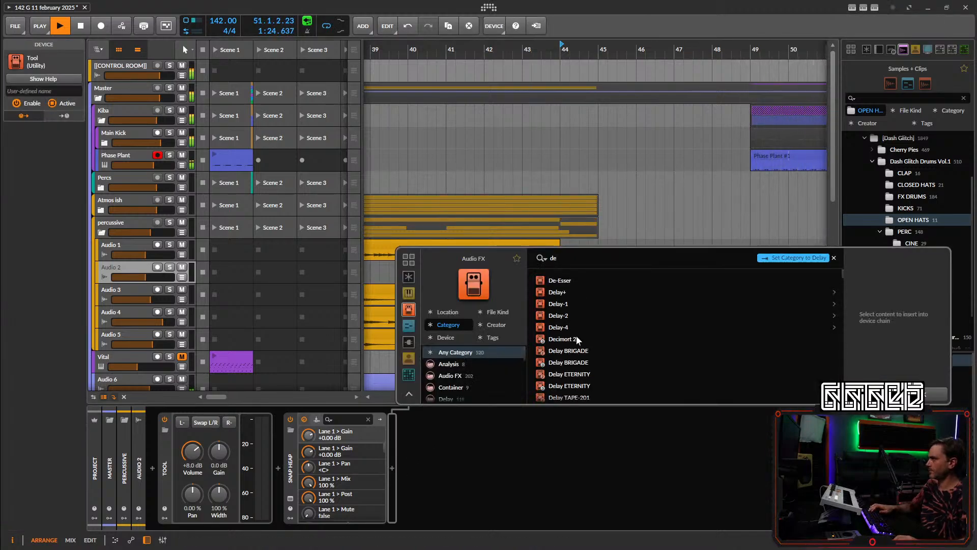
pyautogui.click(560, 292)
pyautogui.click(929, 393)
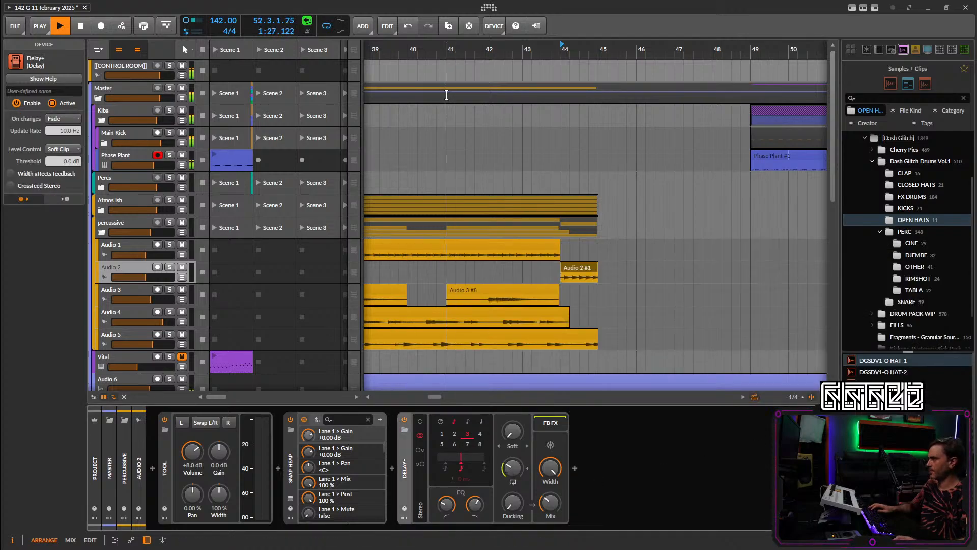
pyautogui.click(420, 449)
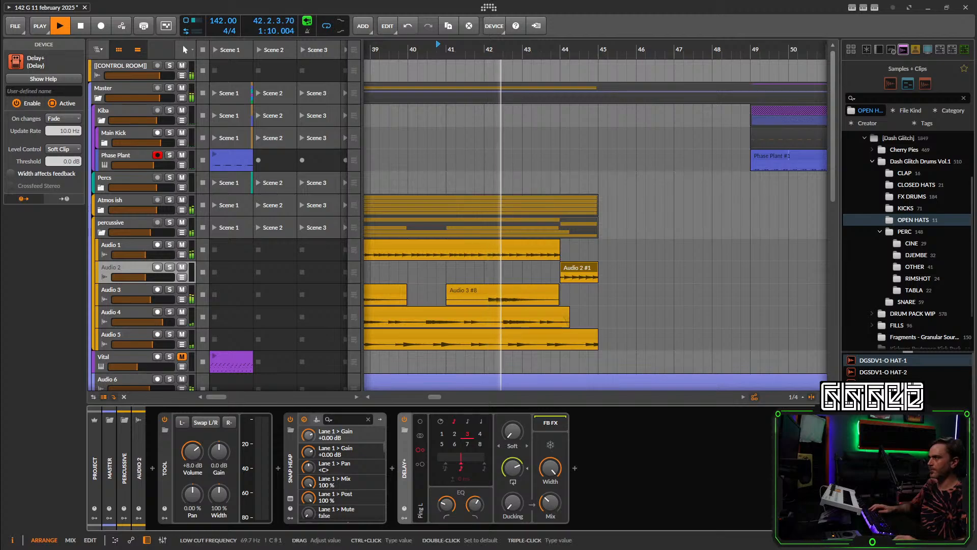
pyautogui.moveTo(447, 505); pyautogui.dragTo(475, 489)
pyautogui.moveTo(550, 502); pyautogui.dragTo(550, 483)
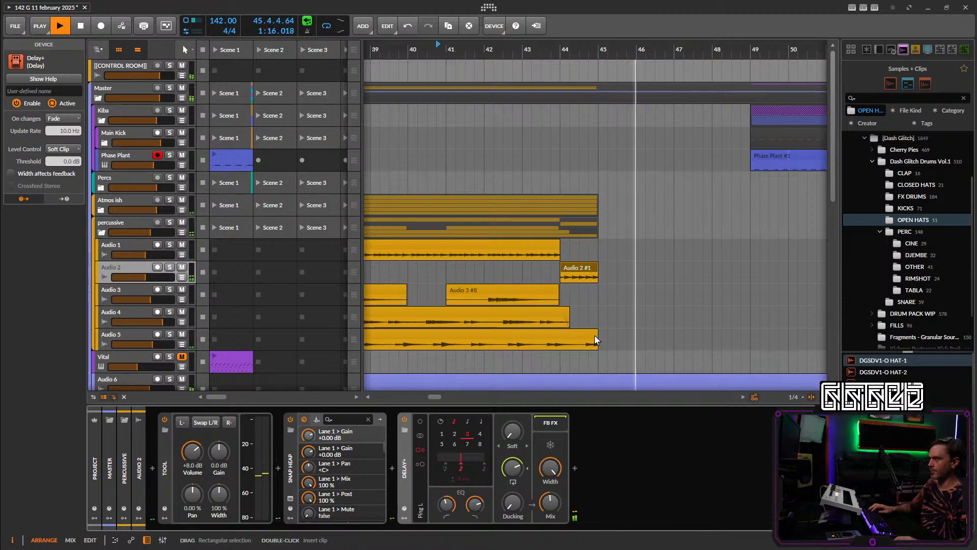
# Extend the Audio 5 clip half a bar past bar 45 and split off its last bar at 44.3.
pyautogui.moveTo(596, 333); pyautogui.dragTo(617, 338)
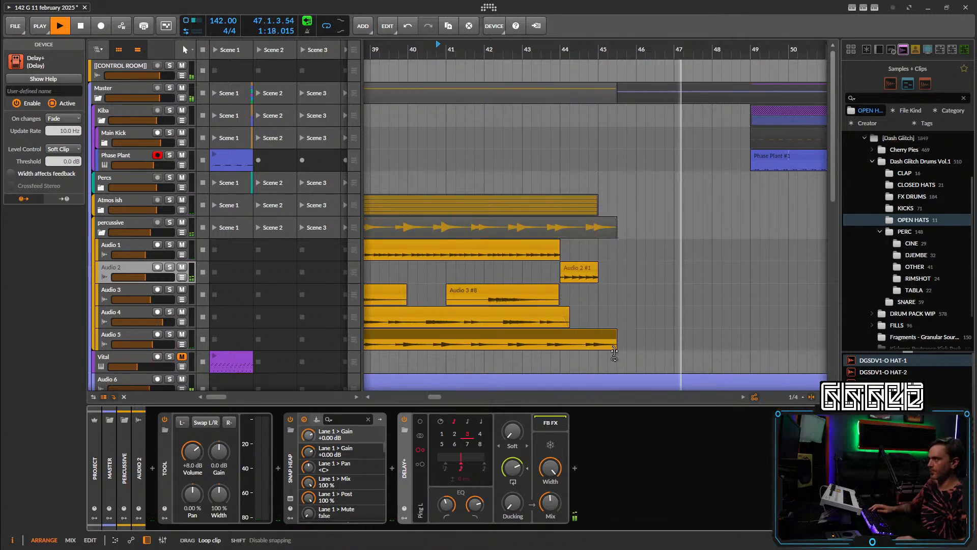
pyautogui.keyDown('alt'); pyautogui.click(579, 345); pyautogui.keyUp('alt')
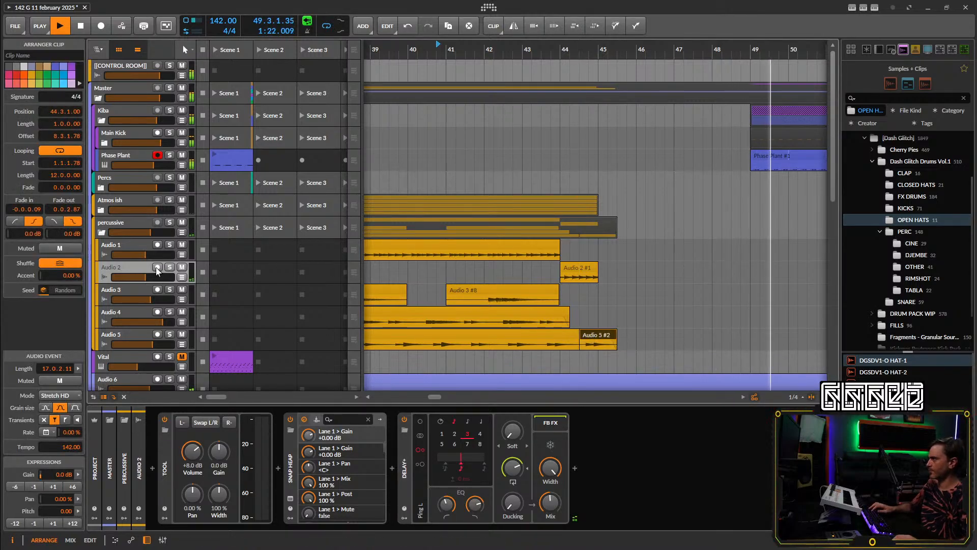
# Duplicate the Audio 2 delay track, replace its copied clip with the split-off Audio 6 piece, and raise its volume to about -0.3 dB.
pyautogui.click(143, 272)
pyautogui.hotkey('ctrl', 'd')
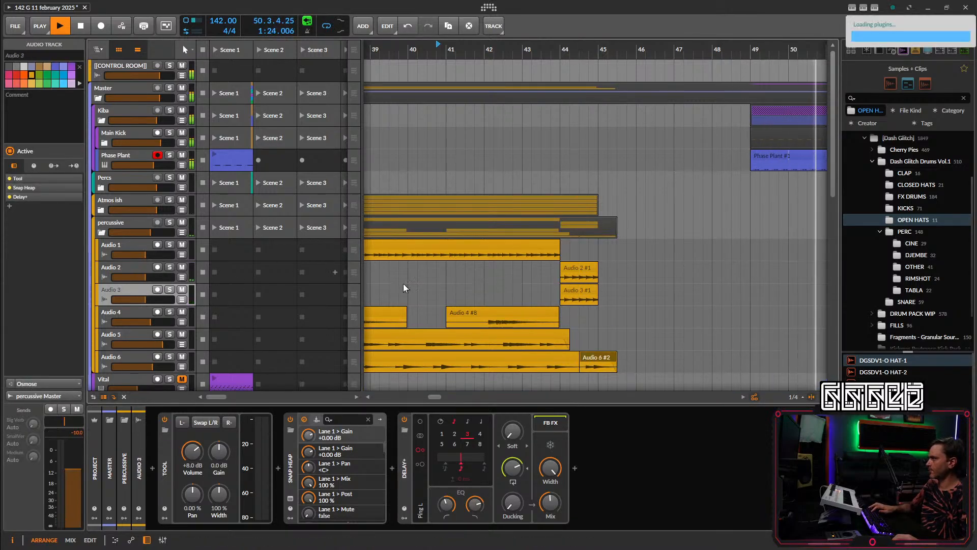
pyautogui.doubleClick(582, 295)
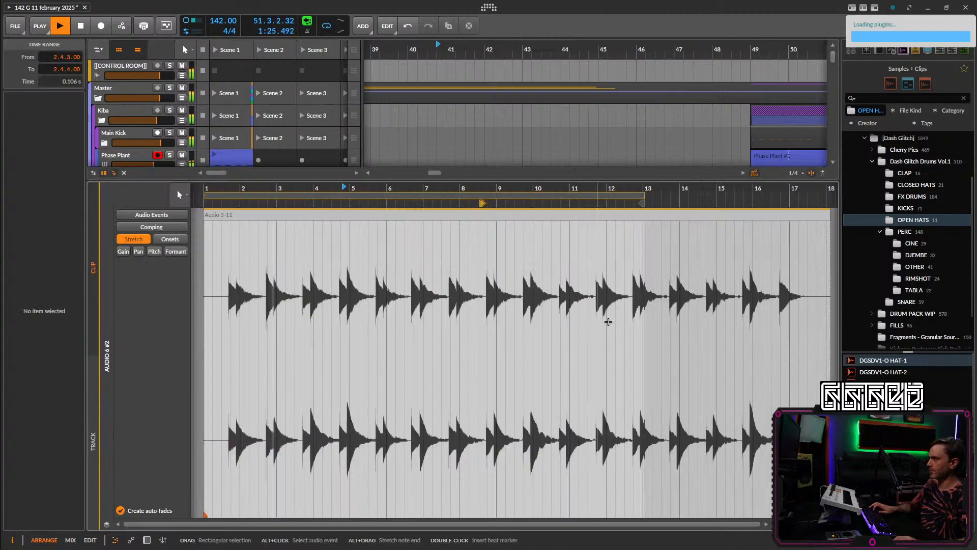
pyautogui.click(161, 534)
pyautogui.click(575, 289)
pyautogui.press('Delete')
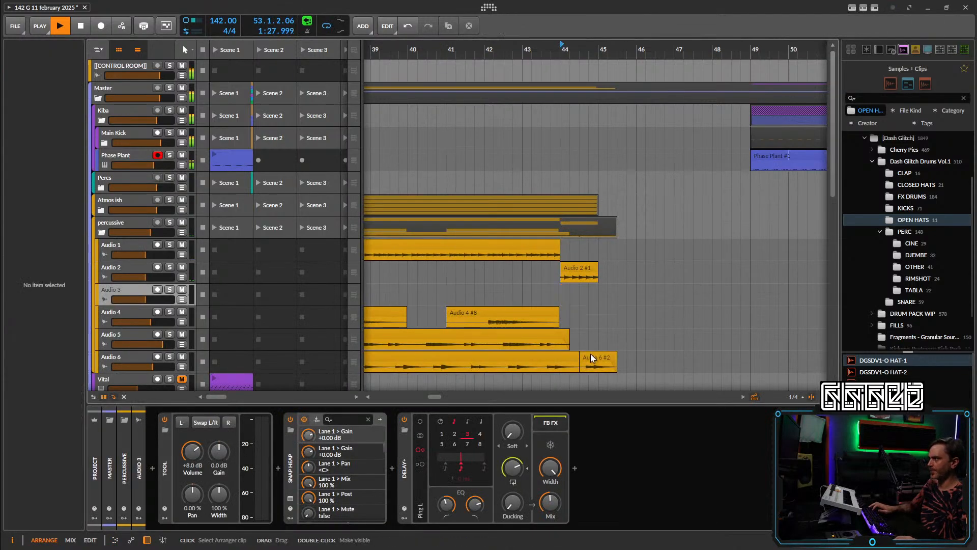
pyautogui.moveTo(590, 356); pyautogui.dragTo(588, 296)
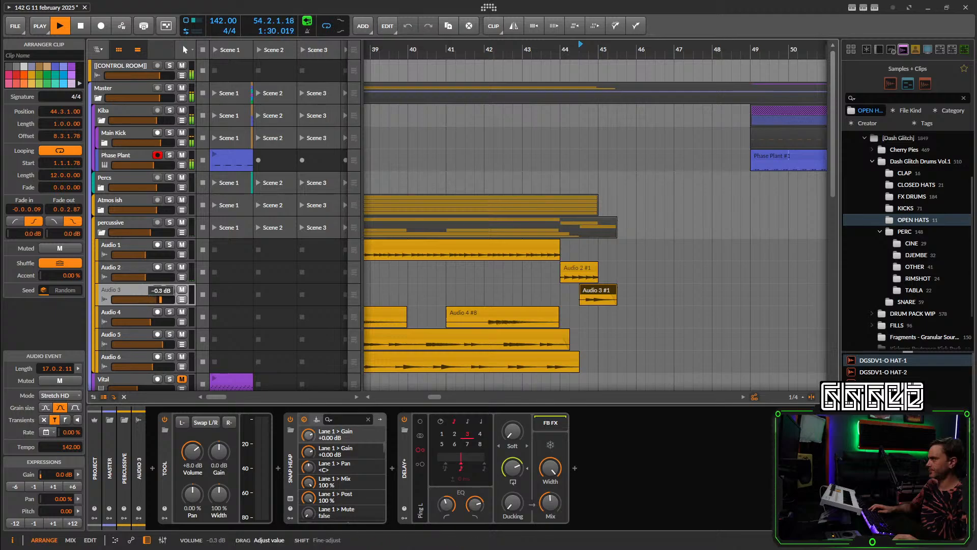
pyautogui.press('space')
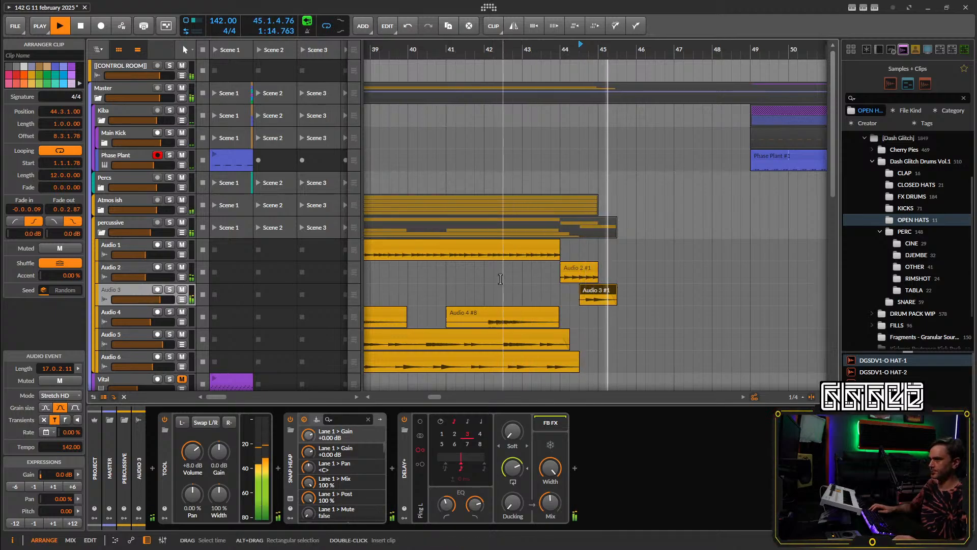
# Examine the Audio 6 clip's waveform in the detail editor and return to the arrangement with the track's devices shown.
pyautogui.scroll(5, 593, 296)
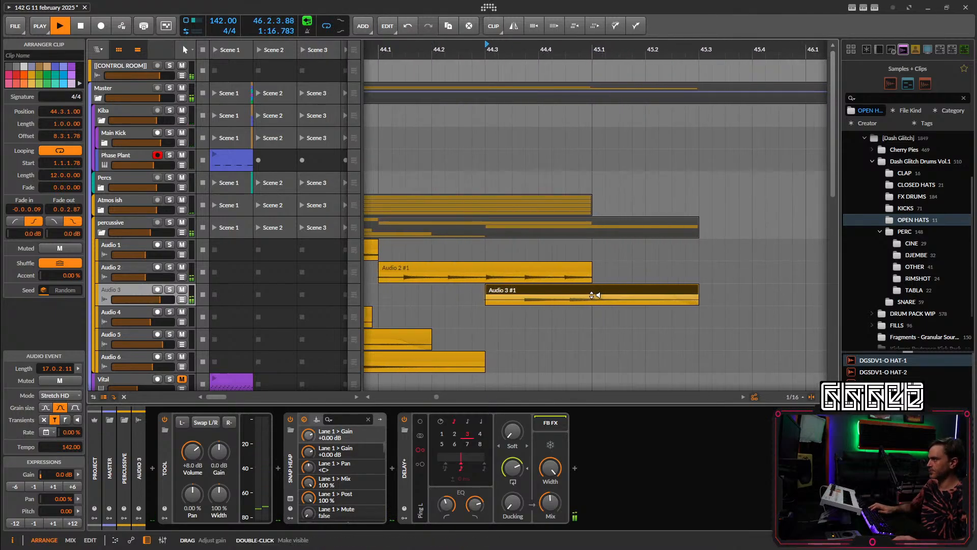
pyautogui.scroll(-6, 590, 294)
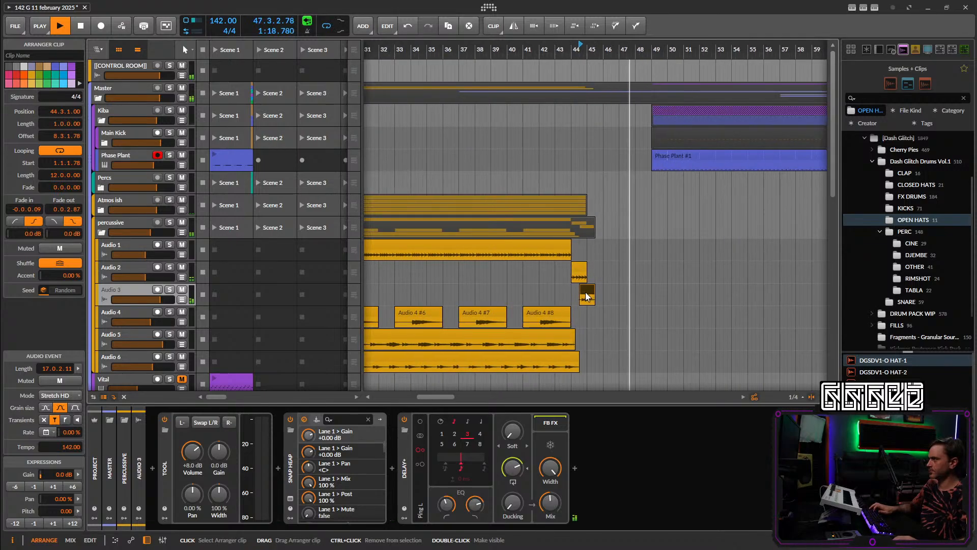
pyautogui.doubleClick(574, 358)
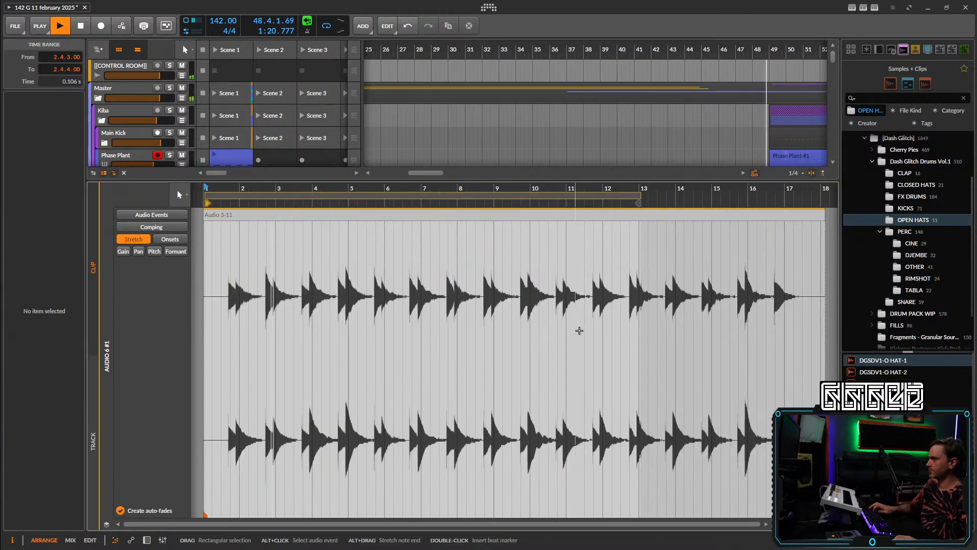
pyautogui.scroll(3, 368, 312)
pyautogui.scroll(-6, 368, 313)
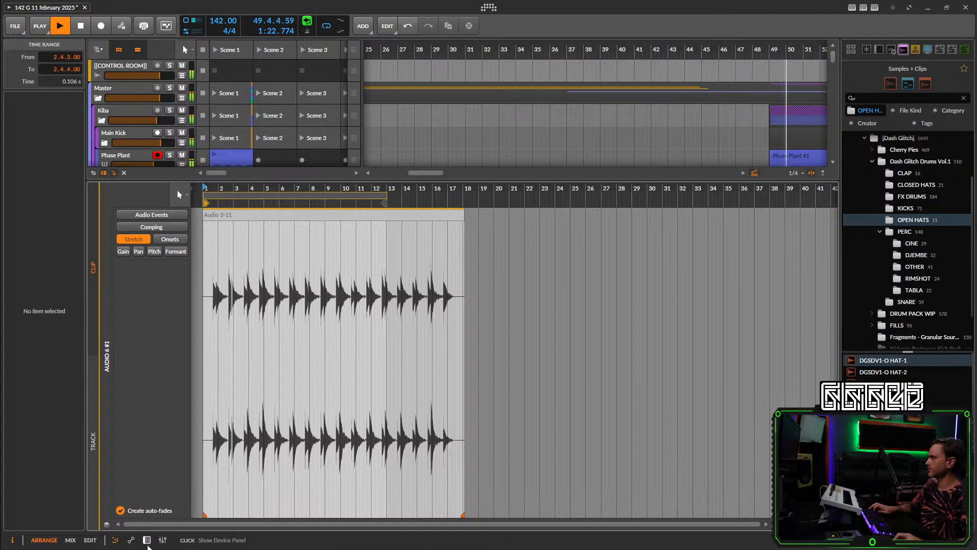
pyautogui.click(146, 540)
pyautogui.hscroll(-3, 504, 351)
pyautogui.scroll(-4, 516, 357)
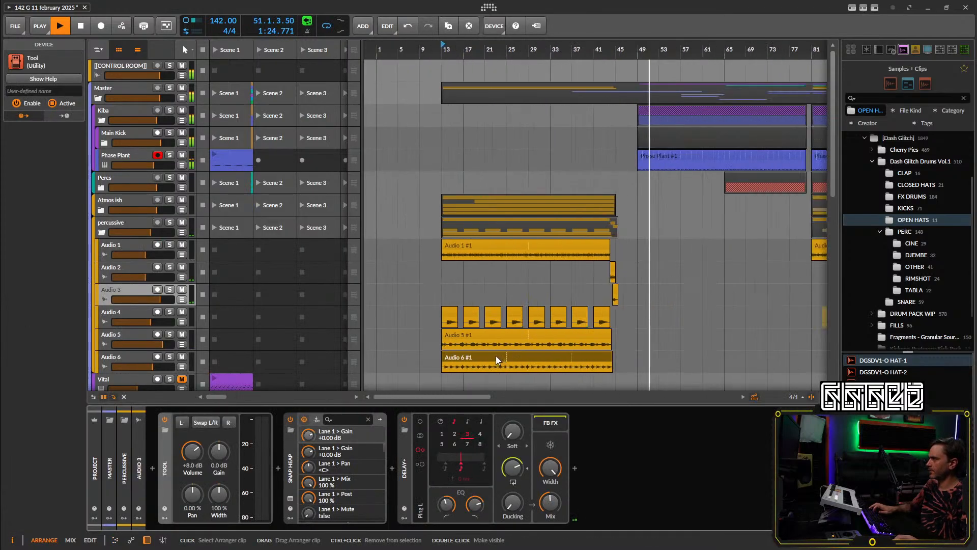
pyautogui.doubleClick(486, 357)
pyautogui.scroll(5, 224, 312)
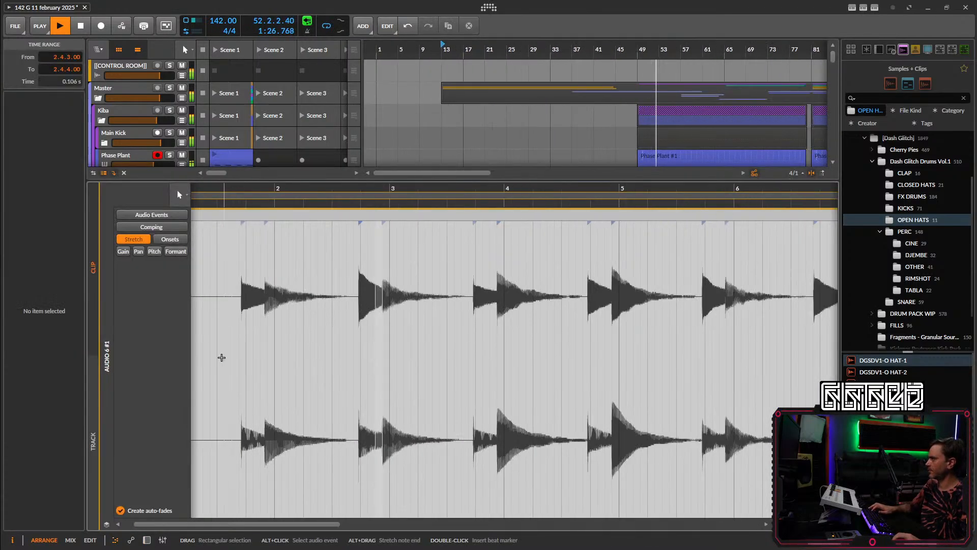
pyautogui.click(146, 540)
pyautogui.scroll(5, 607, 322)
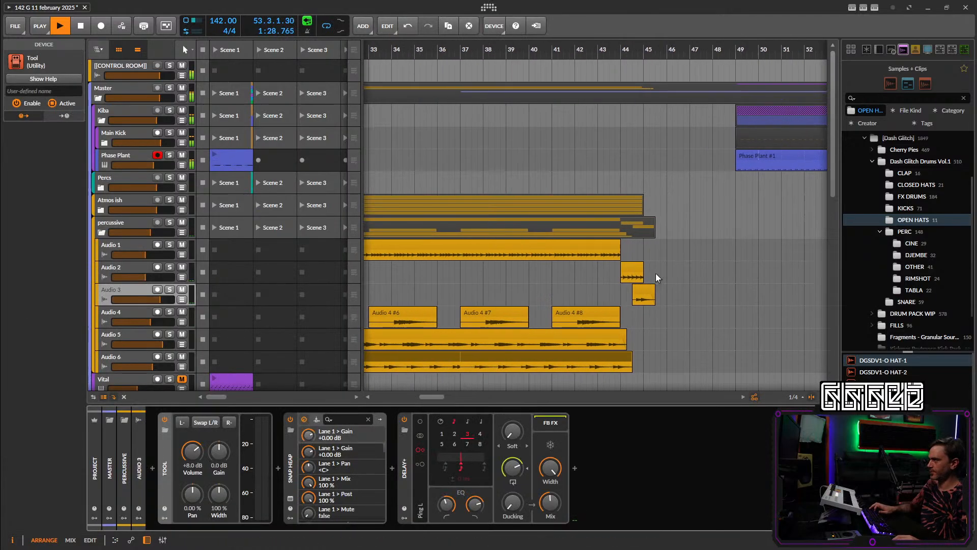
# Split the Audio 3 clip at 44.4.3.34, keep only the second piece, and place it at 44.2.4 so it ends at bar 45.
pyautogui.scroll(3, 631, 294)
pyautogui.click(631, 296)
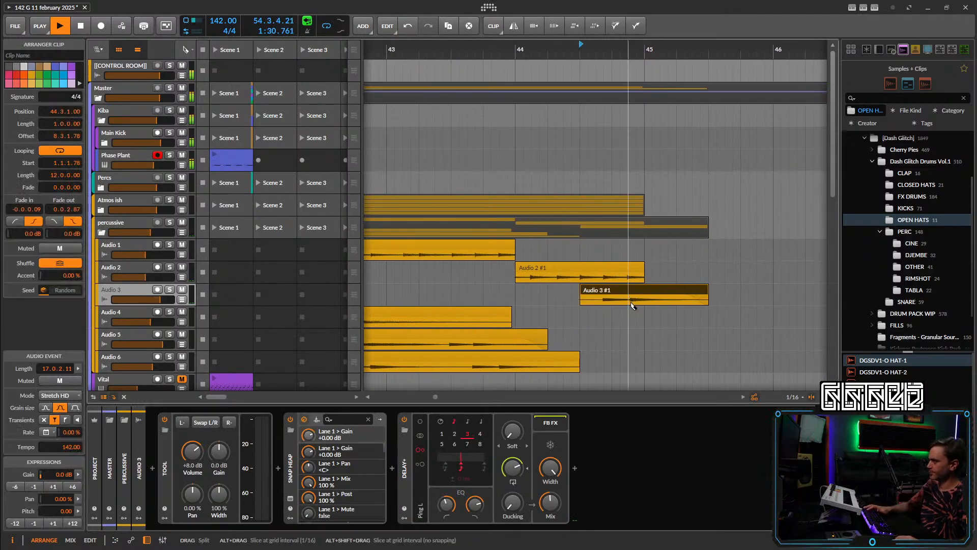
pyautogui.scroll(4, 630, 305)
pyautogui.click(632, 298)
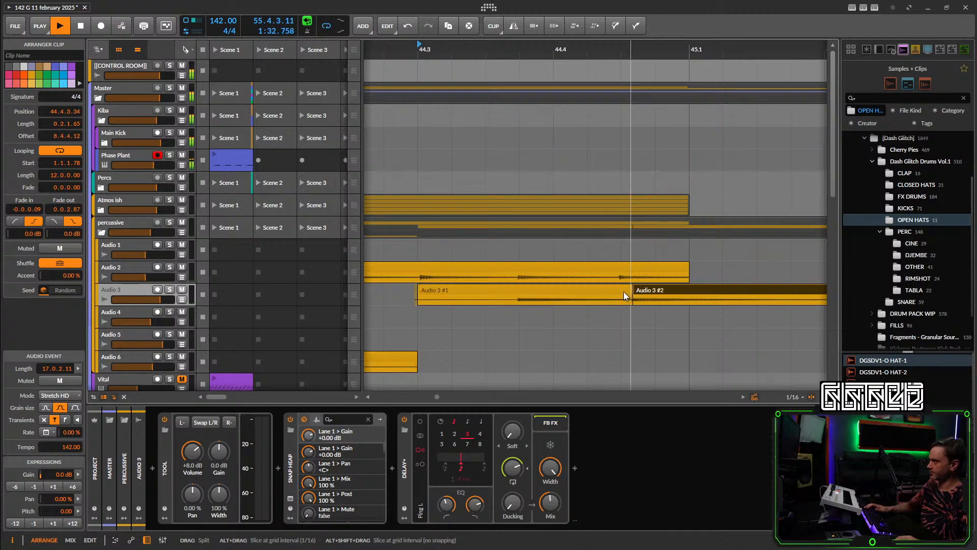
pyautogui.scroll(-4, 648, 294)
pyautogui.moveTo(686, 286); pyautogui.dragTo(628, 296)
# Bounce the Audio 3 piece in place, reverse the bounced clip, and play it back.
pyautogui.rightClick(661, 293)
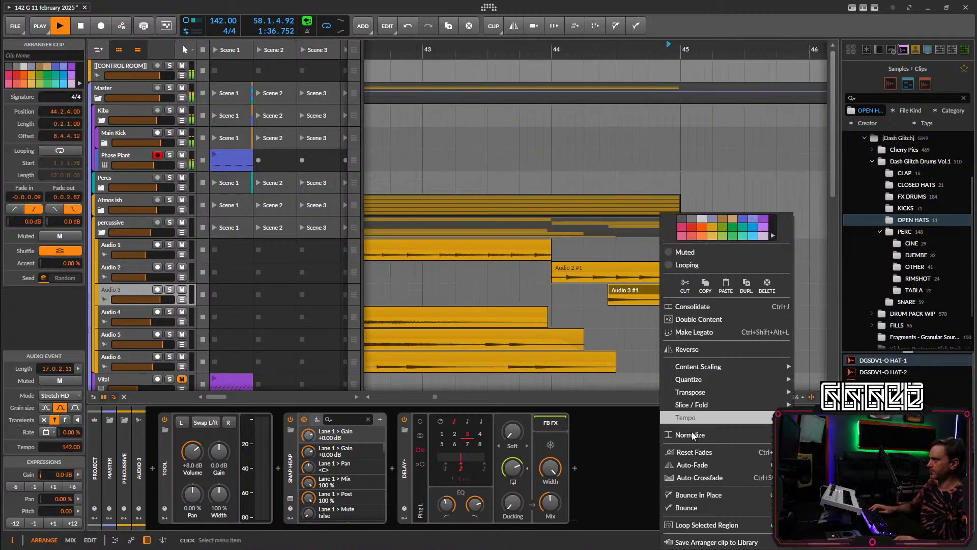
pyautogui.click(698, 495)
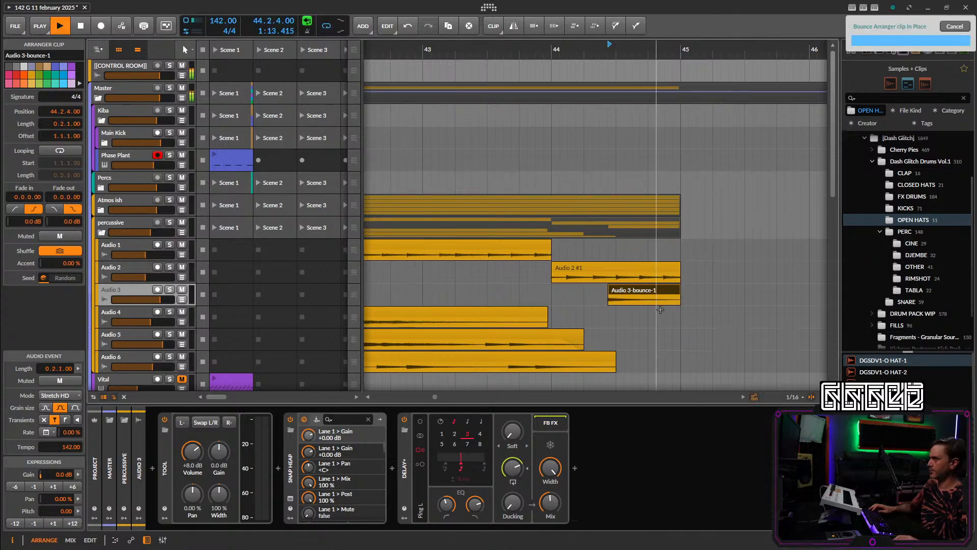
pyautogui.click(514, 27)
pyautogui.press('space')
pyautogui.press('space')
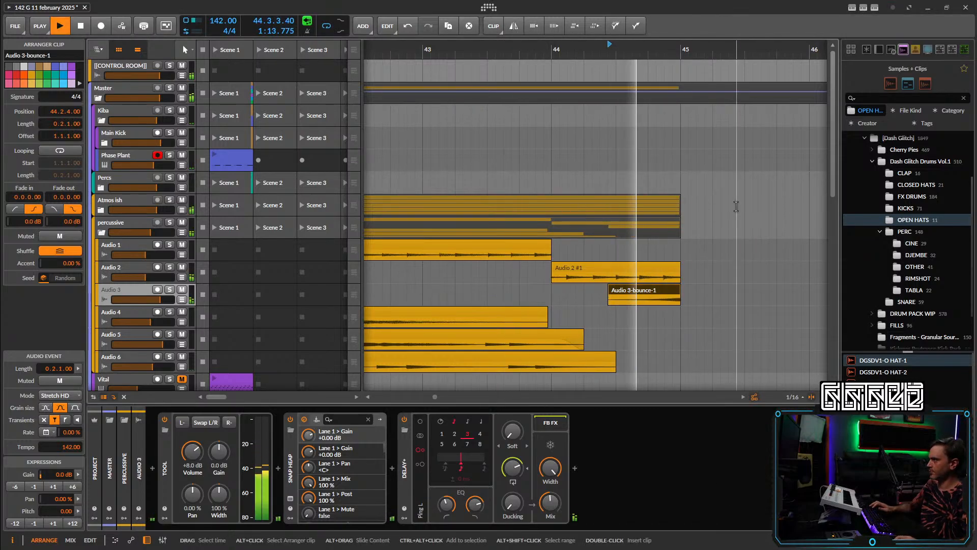
# Split the Audio 5 clip within bar 42, copy the split-off piece to bar 45, and cut the copy to a length of 0.3.2.37.
pyautogui.scroll(-1, 732, 205)
pyautogui.keyDown('ctrl'); pyautogui.scroll(-3, 662, 224); pyautogui.keyUp('ctrl')
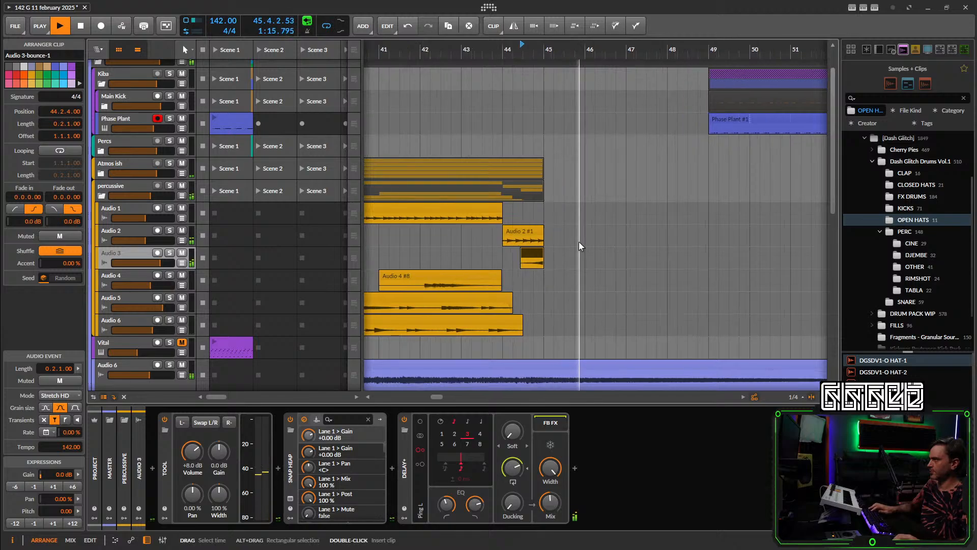
pyautogui.keyDown('ctrl'); pyautogui.scroll(-3, 571, 232); pyautogui.keyUp('ctrl')
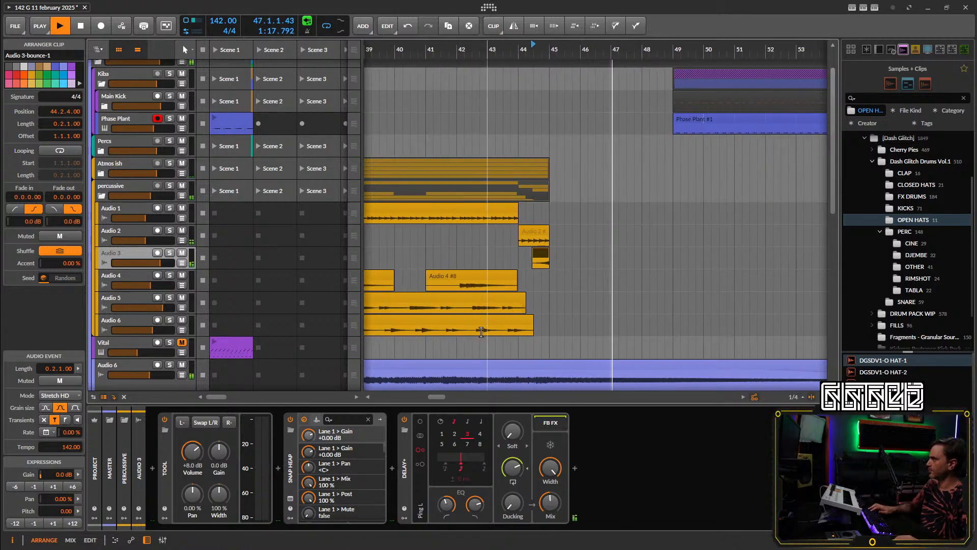
pyautogui.moveTo(486, 301); pyautogui.dragTo(563, 297)
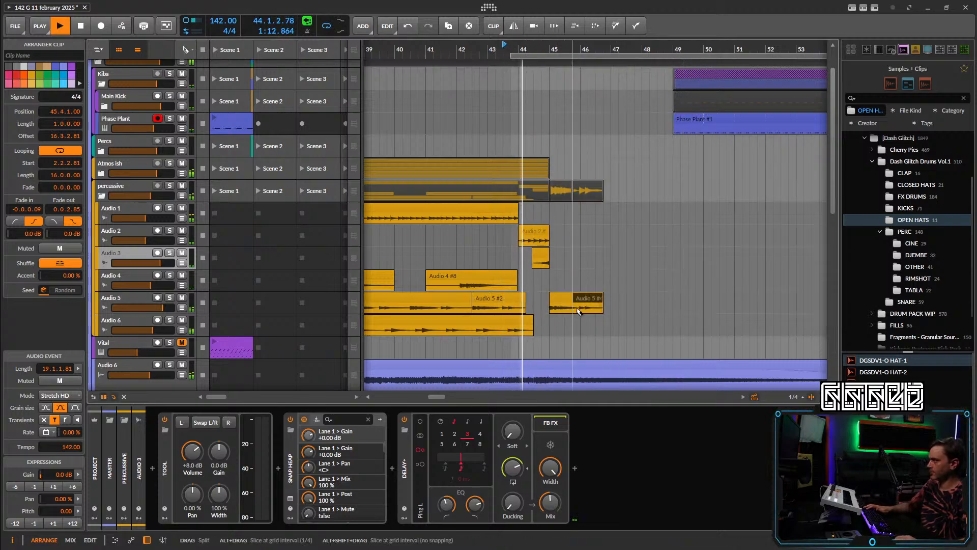
pyautogui.moveTo(578, 311); pyautogui.dragTo(571, 305)
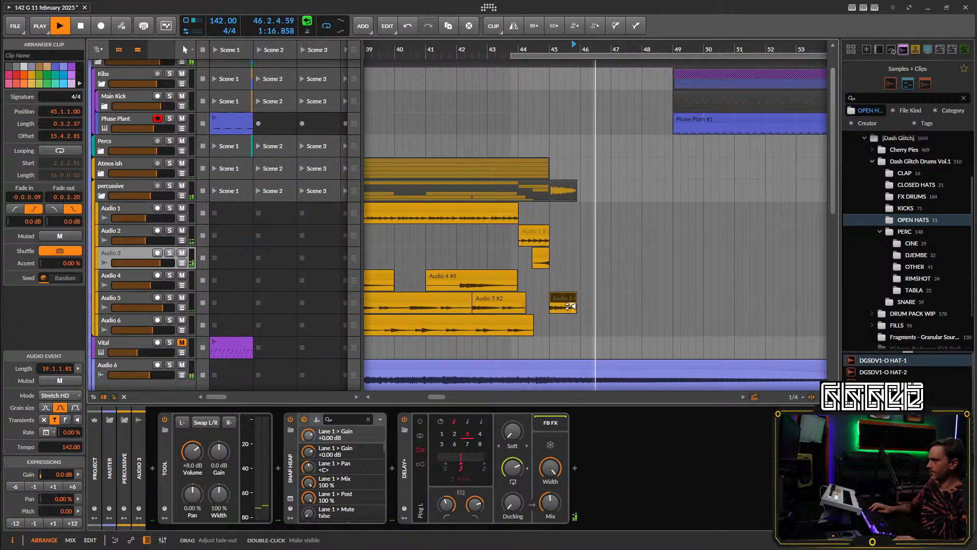
# Duplicate the Audio 3 delay track and replace its copied clip with the short percussion piece from bar 45.
pyautogui.click(146, 297)
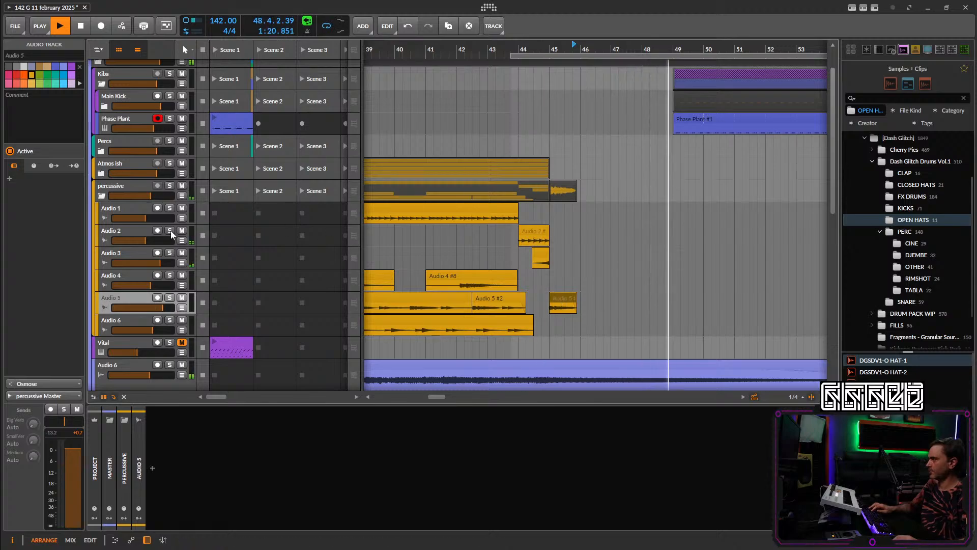
pyautogui.click(136, 253)
pyautogui.hotkey('ctrl', 'd')
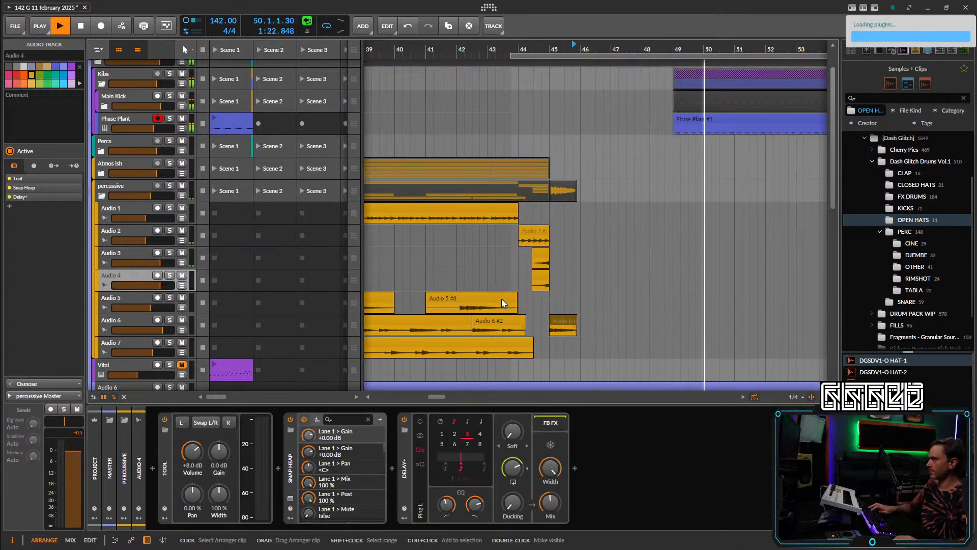
pyautogui.moveTo(566, 328); pyautogui.dragTo(566, 283)
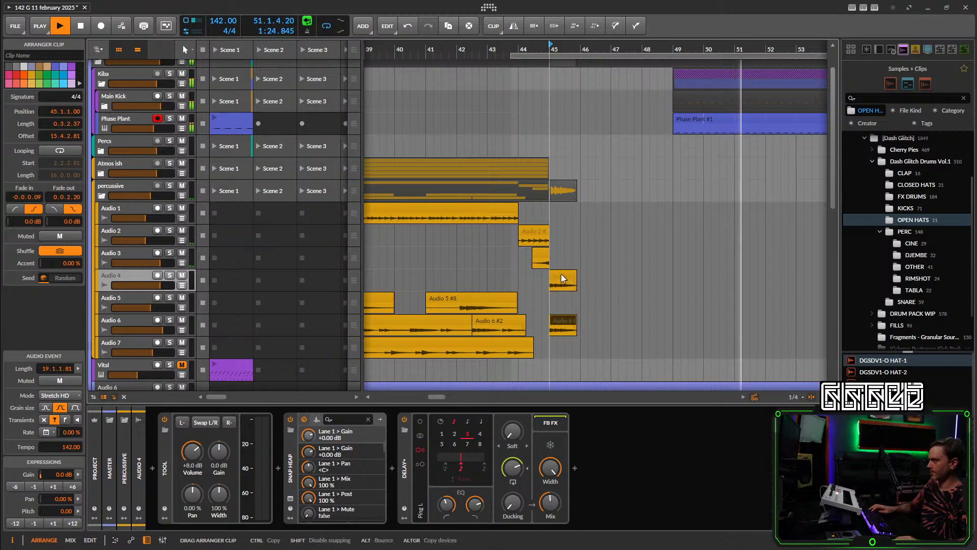
pyautogui.click(135, 277)
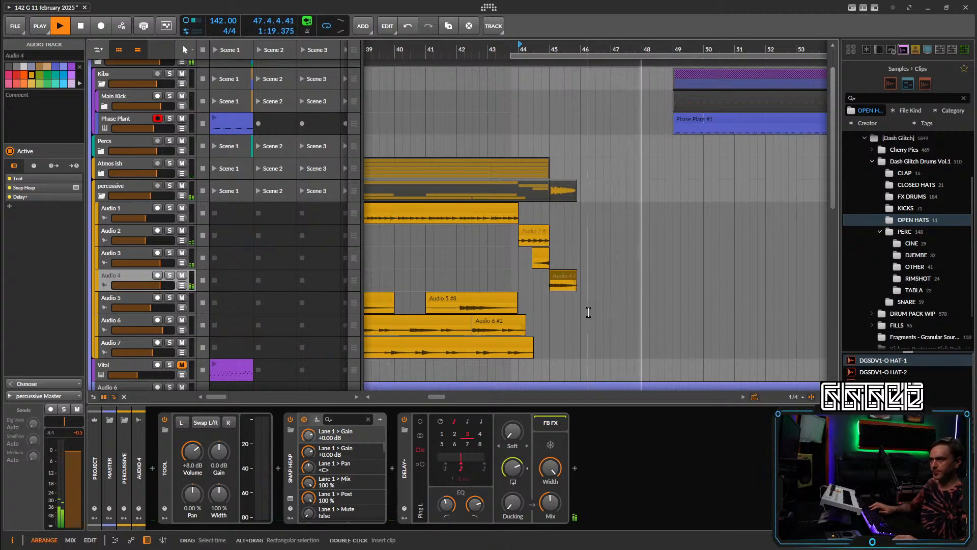
# Collapse the percussive group and expand the Percs group together with its Group 2.
pyautogui.scroll(-5, 588, 312)
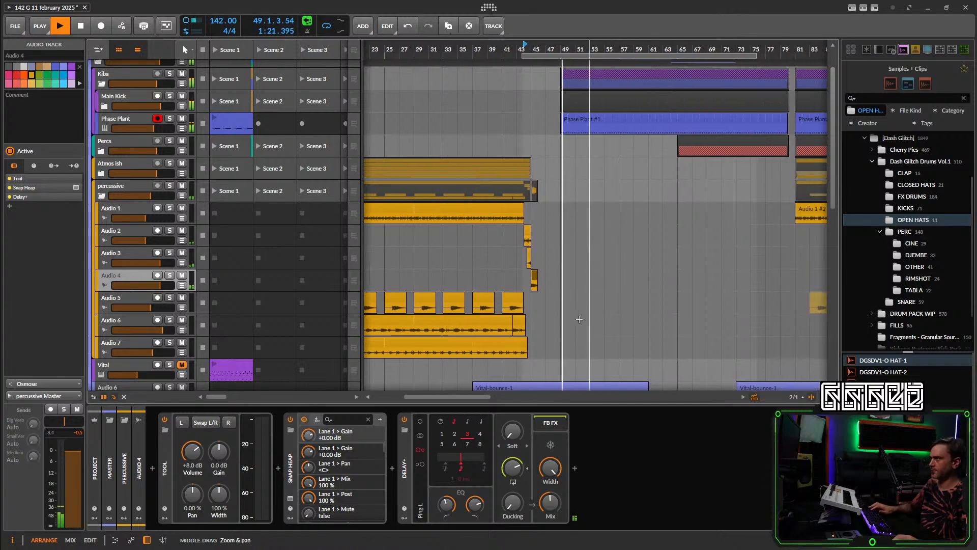
pyautogui.scroll(1, 582, 300)
pyautogui.click(102, 233)
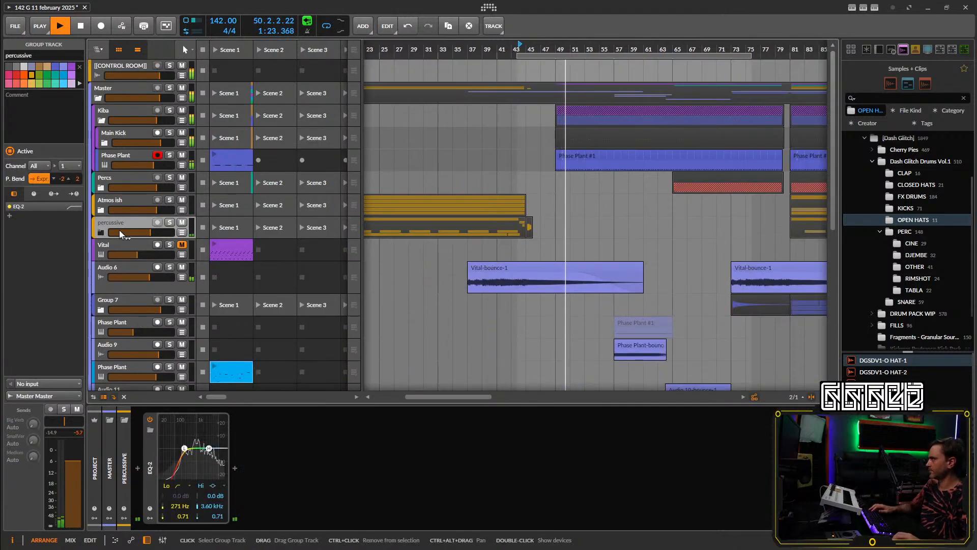
pyautogui.click(101, 189)
pyautogui.scroll(3, 477, 285)
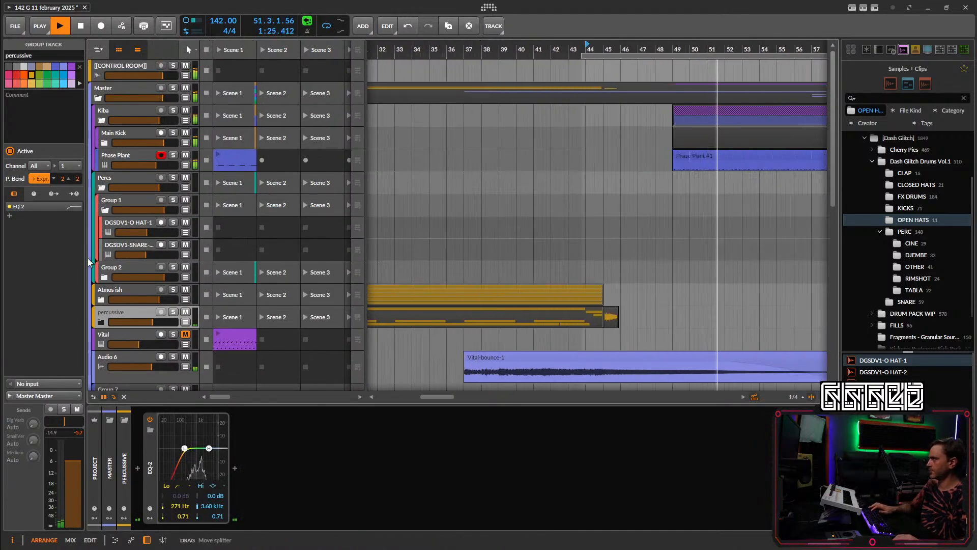
pyautogui.click(105, 277)
# Copy the Drum Machine clip from bar 81 to bar 45 on the same track.
pyautogui.scroll(-8, 662, 231)
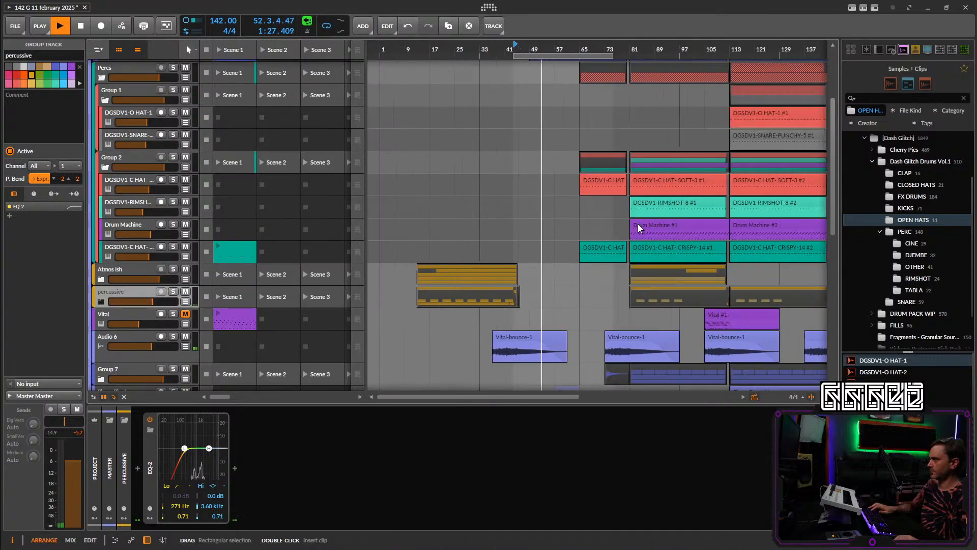
pyautogui.scroll(4, 641, 221)
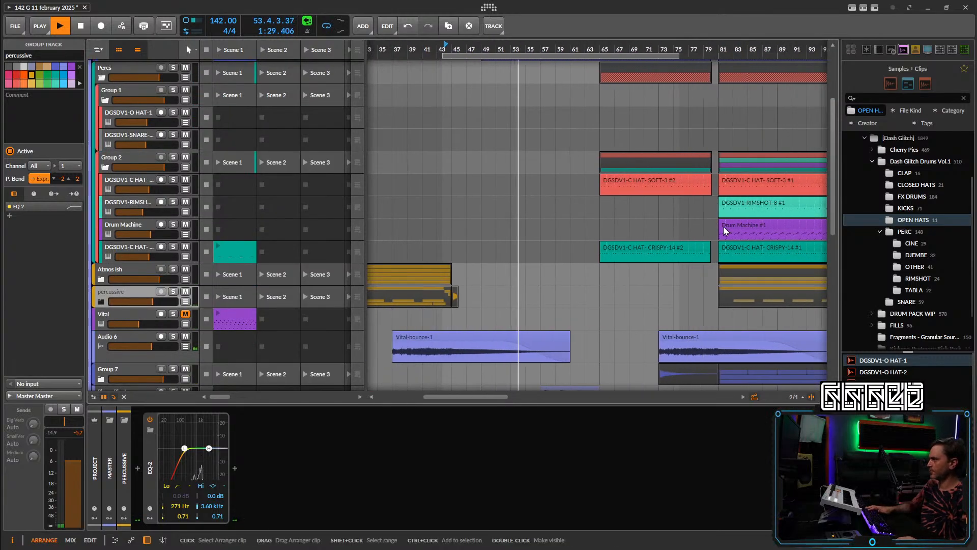
pyautogui.moveTo(722, 226); pyautogui.dragTo(454, 224)
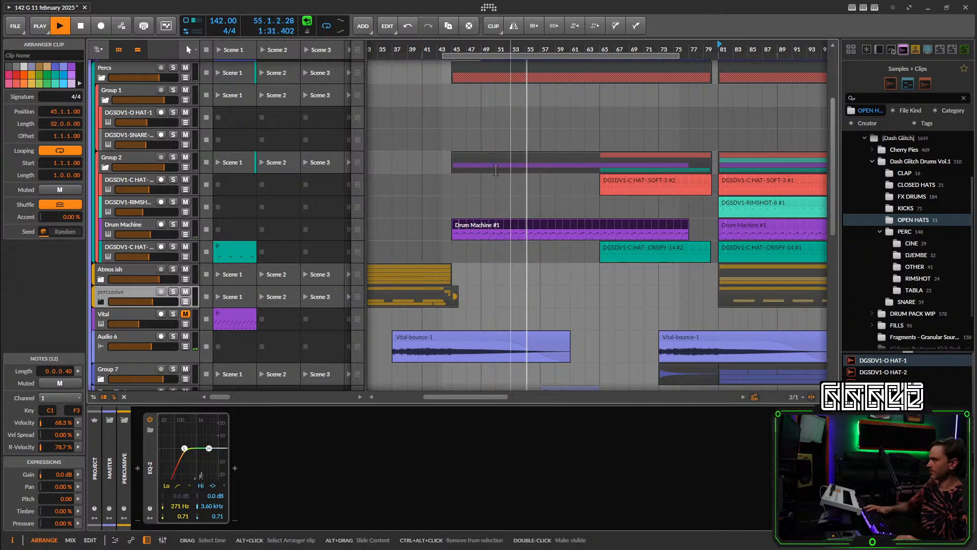
# Split the copied Drum Machine clip at bars 48 and 49 and delete everything except the one-bar piece before the drop.
pyautogui.scroll(3, 475, 124)
pyautogui.scroll(4, 517, 124)
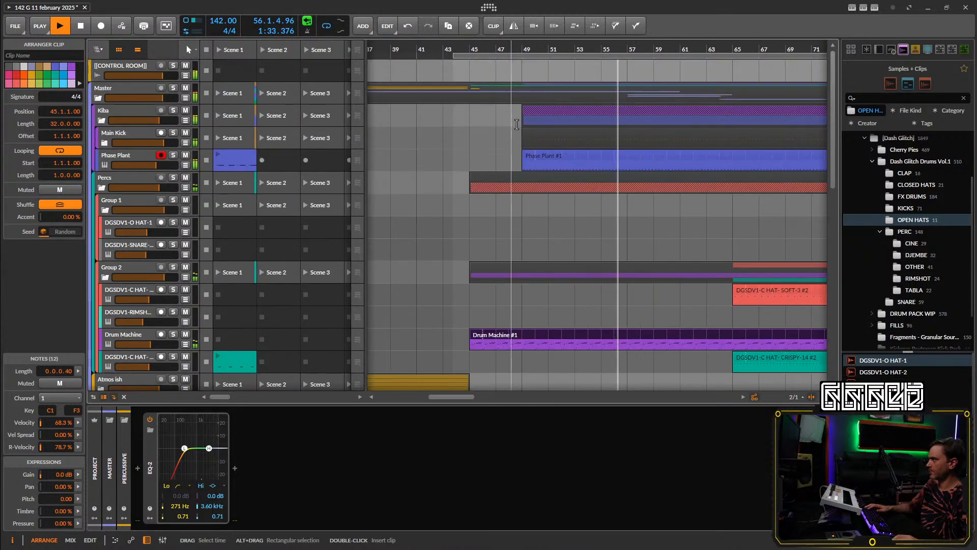
pyautogui.scroll(2, 511, 55)
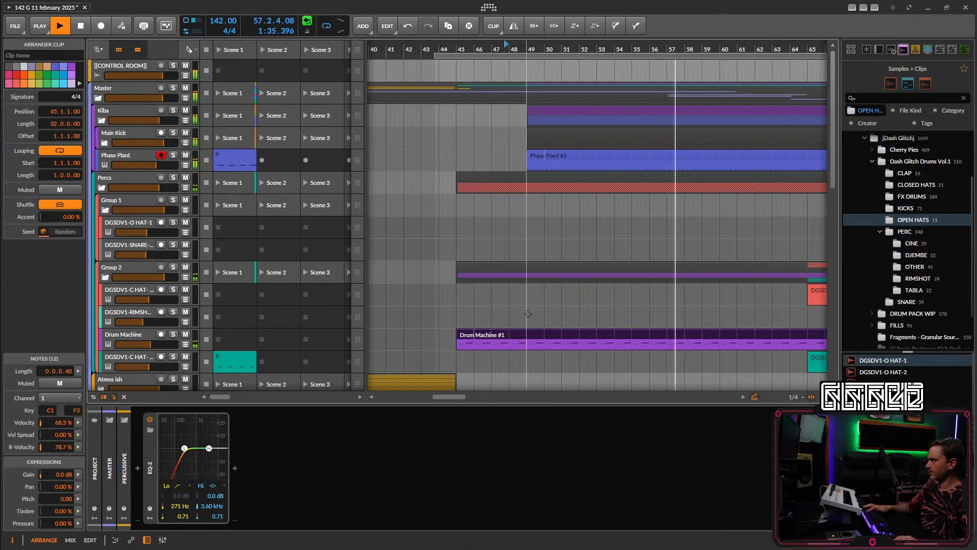
pyautogui.click(527, 334)
pyautogui.click(510, 335)
pyautogui.click(544, 336)
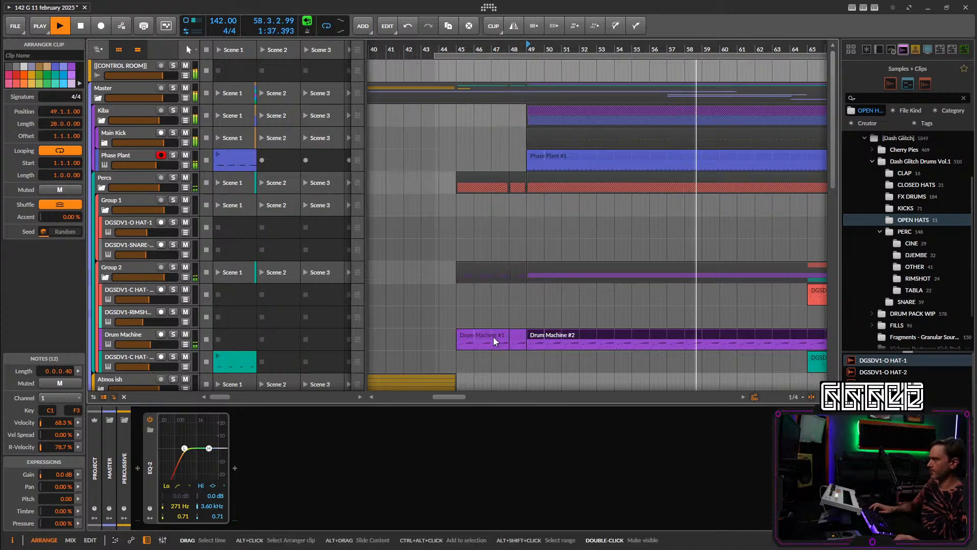
pyautogui.press('Delete')
pyautogui.click(498, 334)
pyautogui.press('Delete')
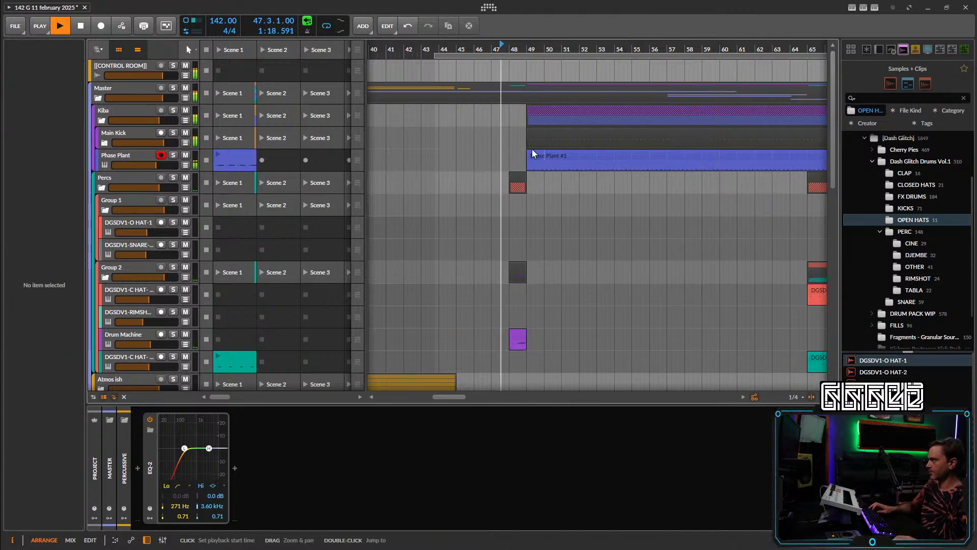
pyautogui.scroll(3, 515, 178)
pyautogui.scroll(-3, 555, 214)
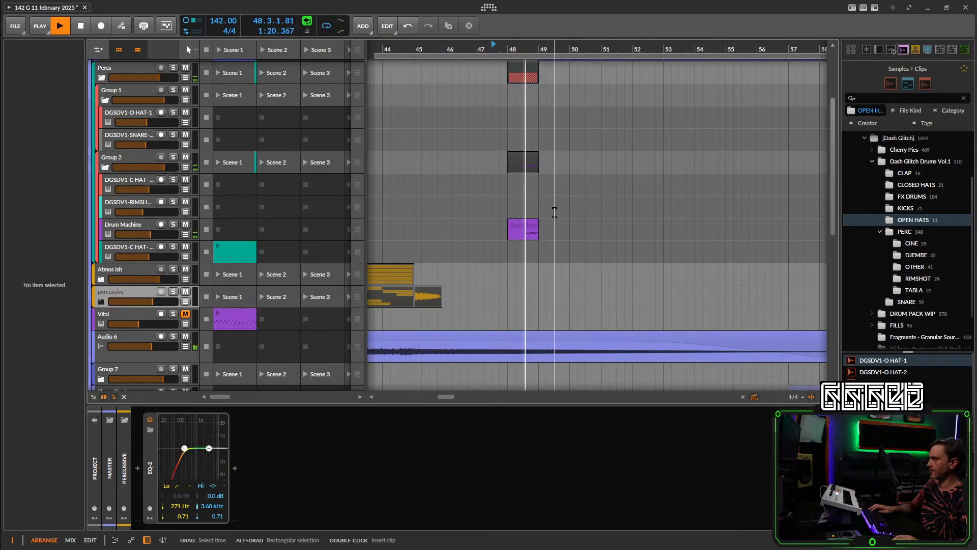
pyautogui.scroll(3, 539, 211)
pyautogui.scroll(-2, 530, 209)
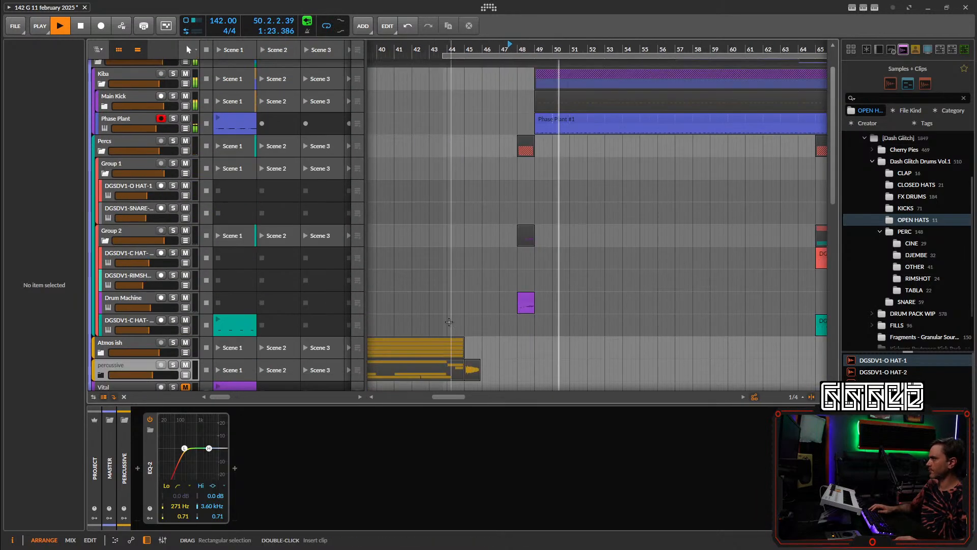
pyautogui.scroll(-2, 120, 311)
pyautogui.click(123, 305)
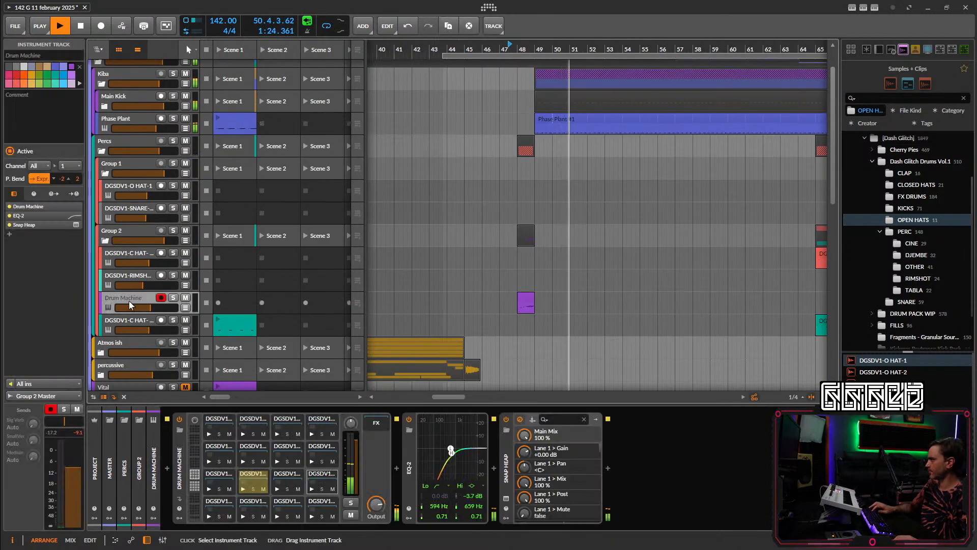
# Add a new instrument track with Phase Plant at the end of the track list.
pyautogui.scroll(-5, 472, 311)
pyautogui.scroll(-6, 472, 310)
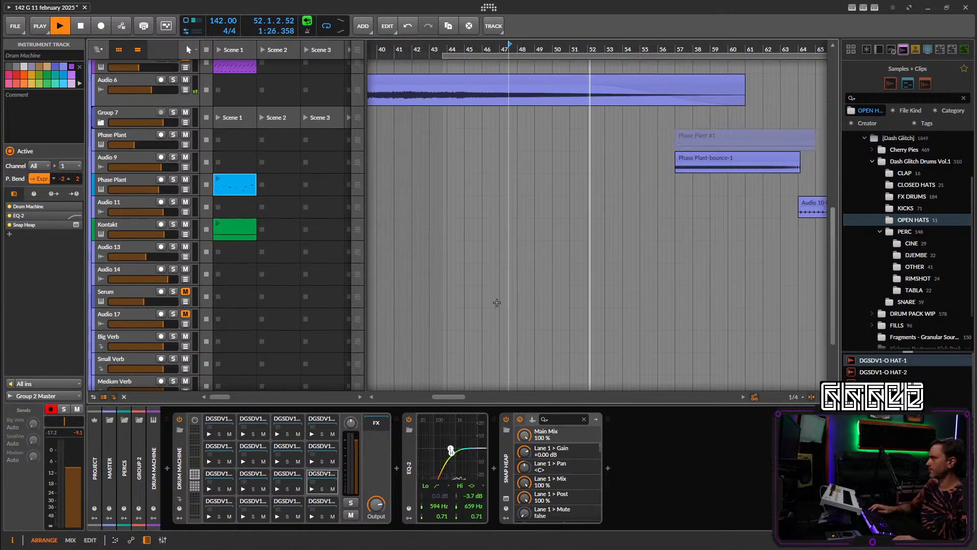
pyautogui.click(142, 363)
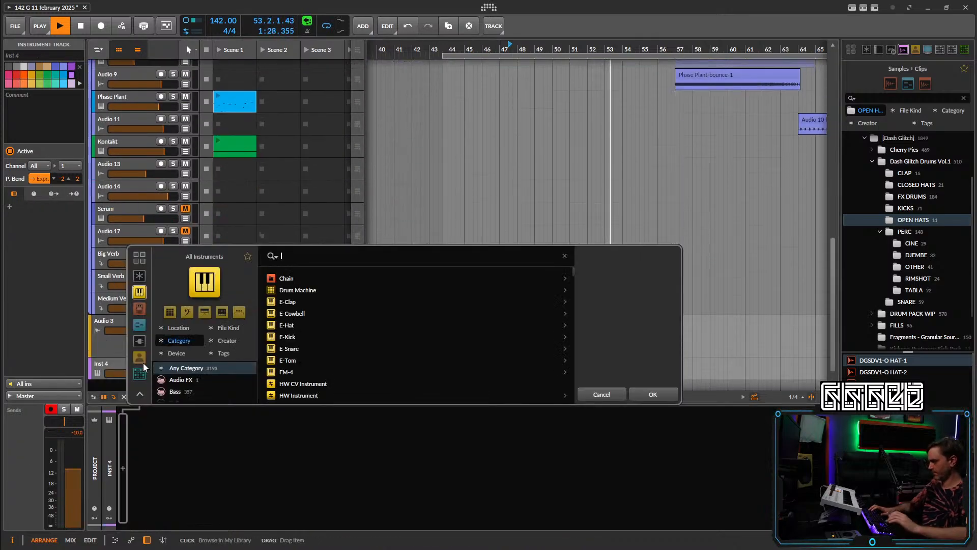
pyautogui.write('phase')
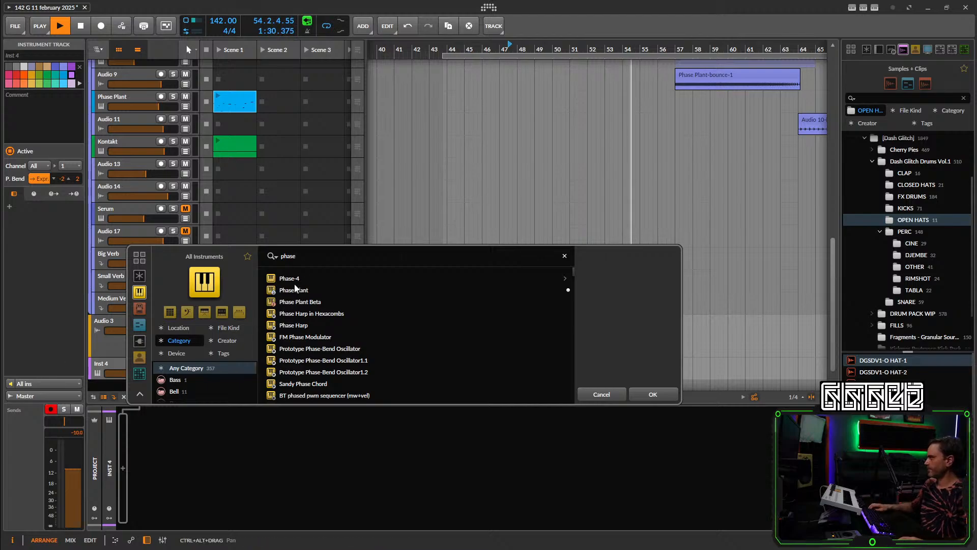
pyautogui.click(294, 289)
pyautogui.click(651, 391)
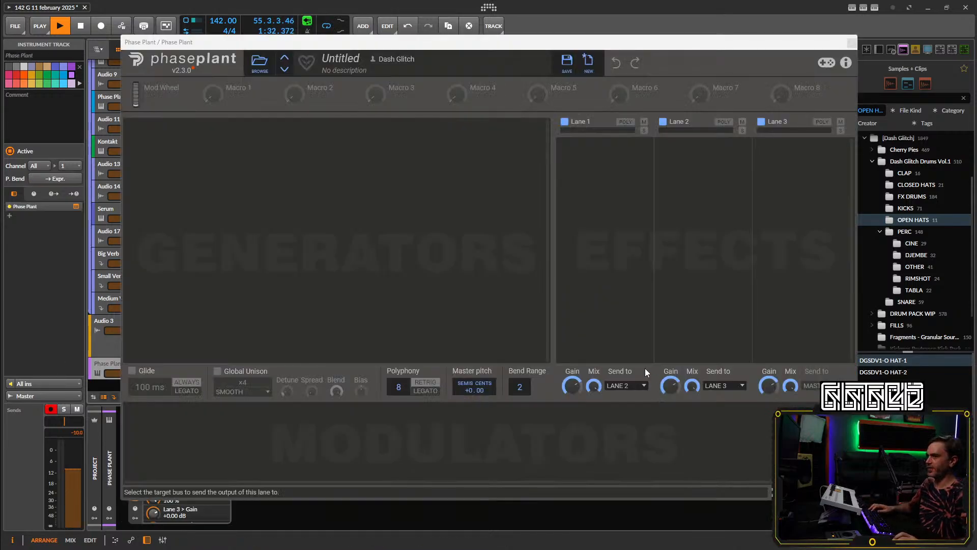
# Audition Phase Plant presets from the Orbital Resonance SFX folder, load Axial Tilt and close the plugin window.
pyautogui.click(260, 62)
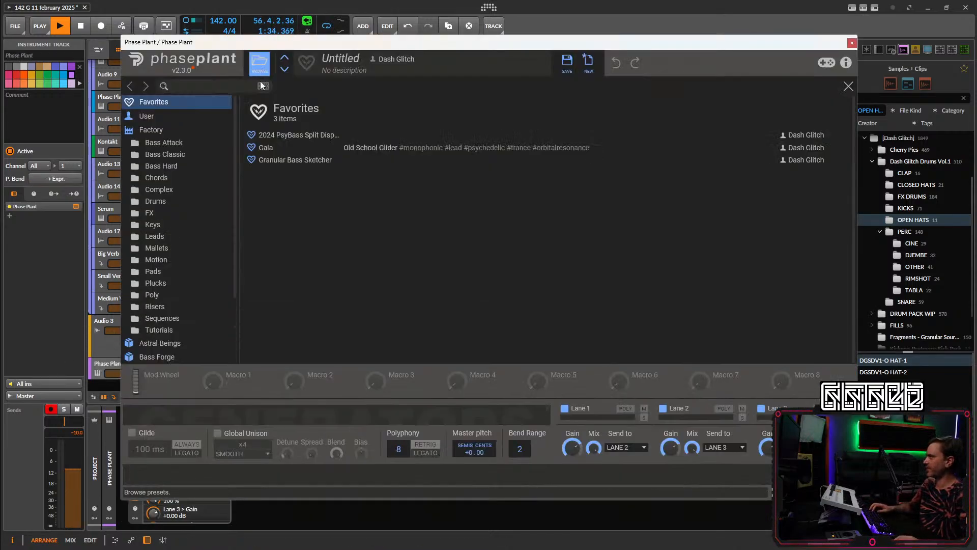
pyautogui.scroll(-3, 182, 202)
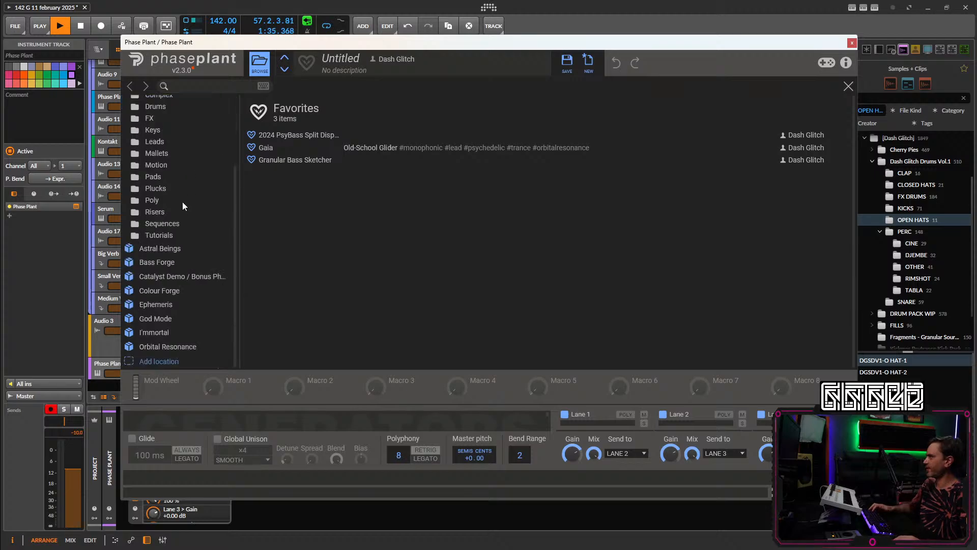
pyautogui.click(169, 345)
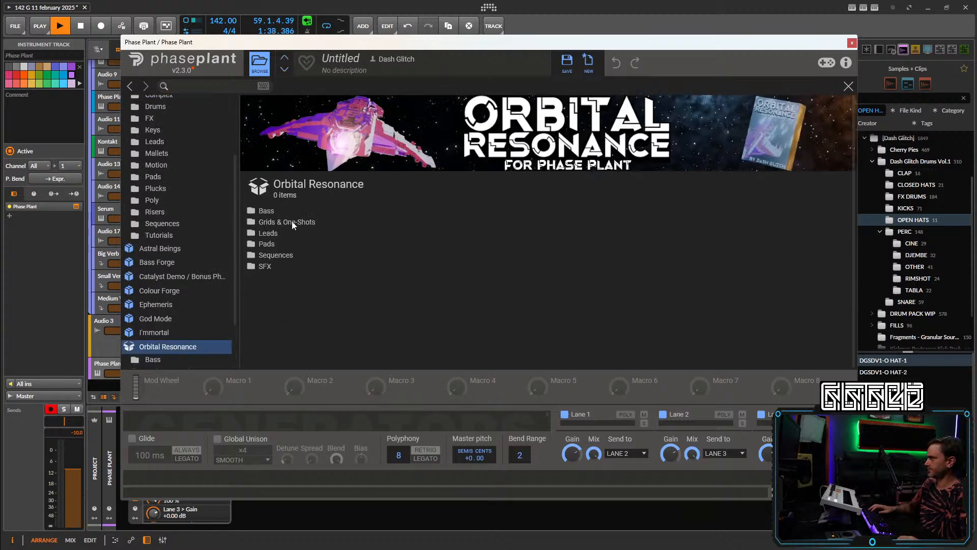
pyautogui.doubleClick(260, 266)
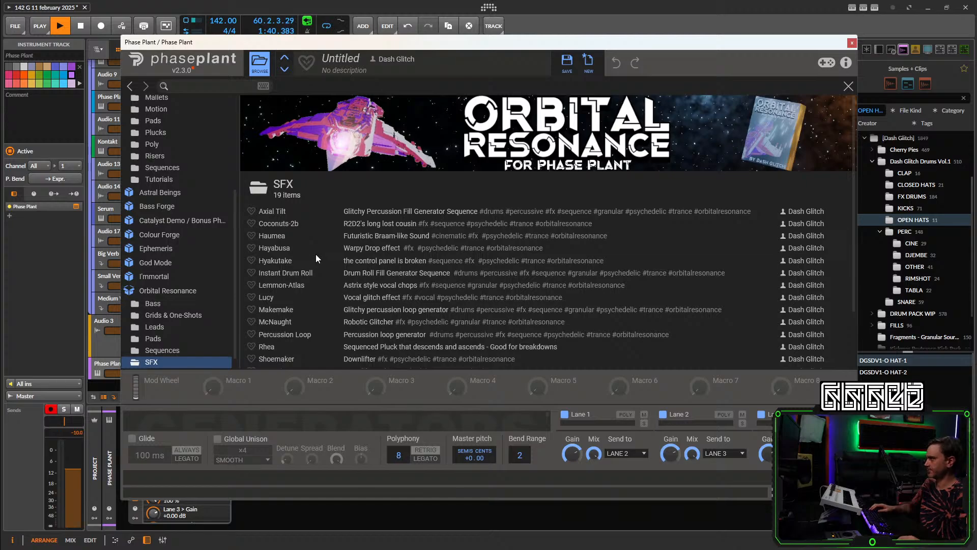
pyautogui.click(294, 236)
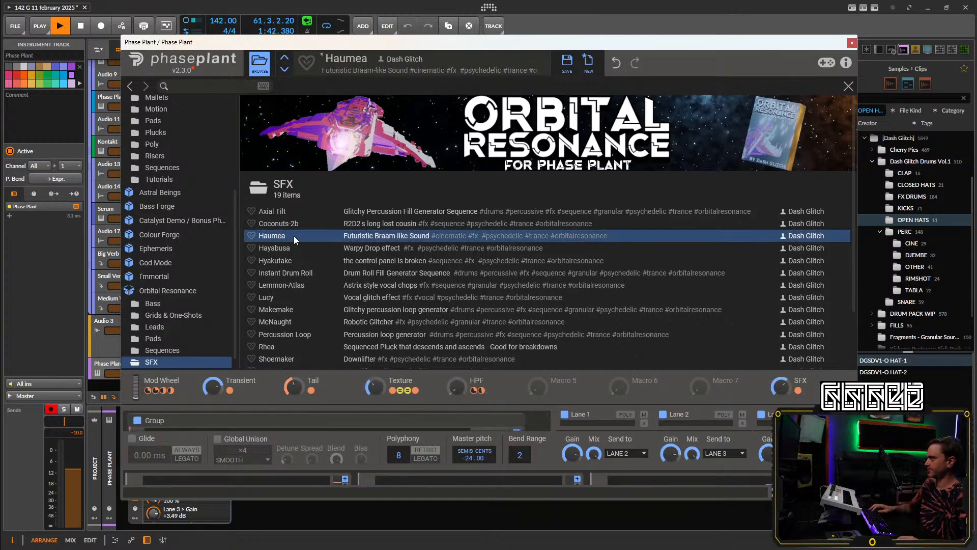
pyautogui.click(286, 224)
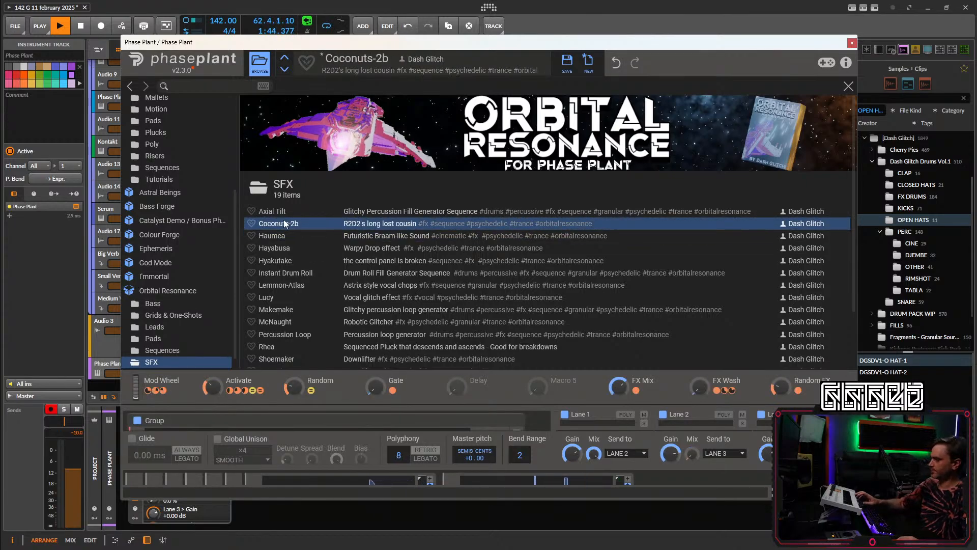
pyautogui.click(277, 212)
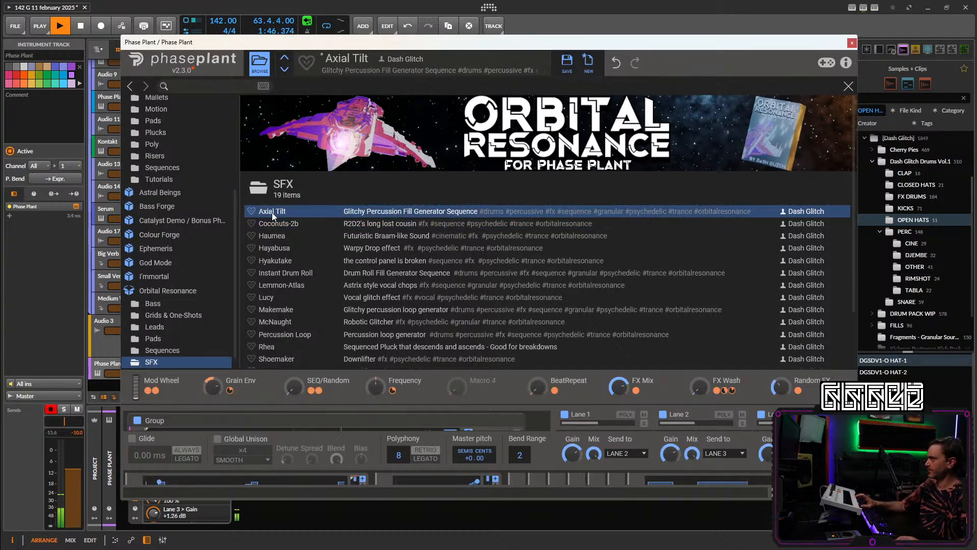
pyautogui.click(260, 63)
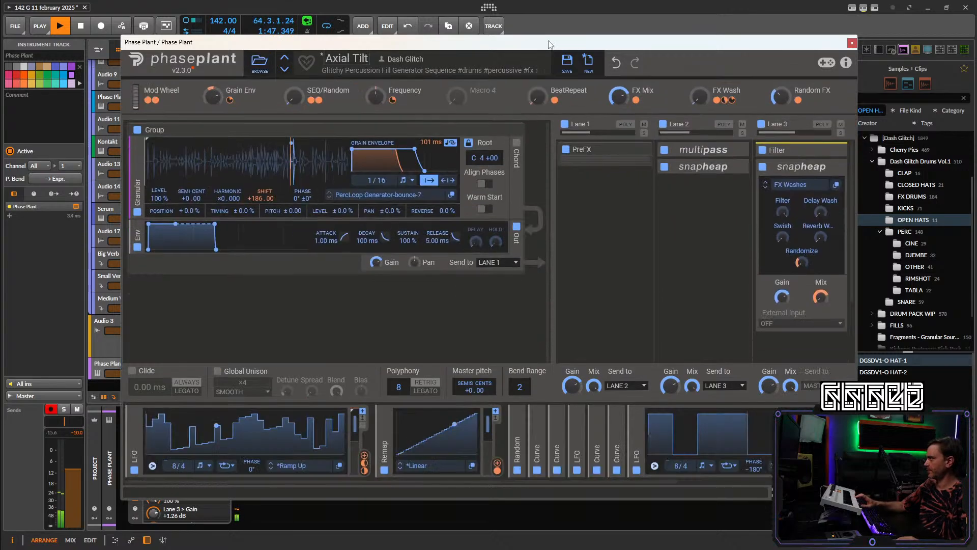
pyautogui.click(852, 42)
# Move the new Phase Plant track into Group 2 above the Drum Machine and create a one-bar clip on it at bar 48.
pyautogui.scroll(10, 490, 153)
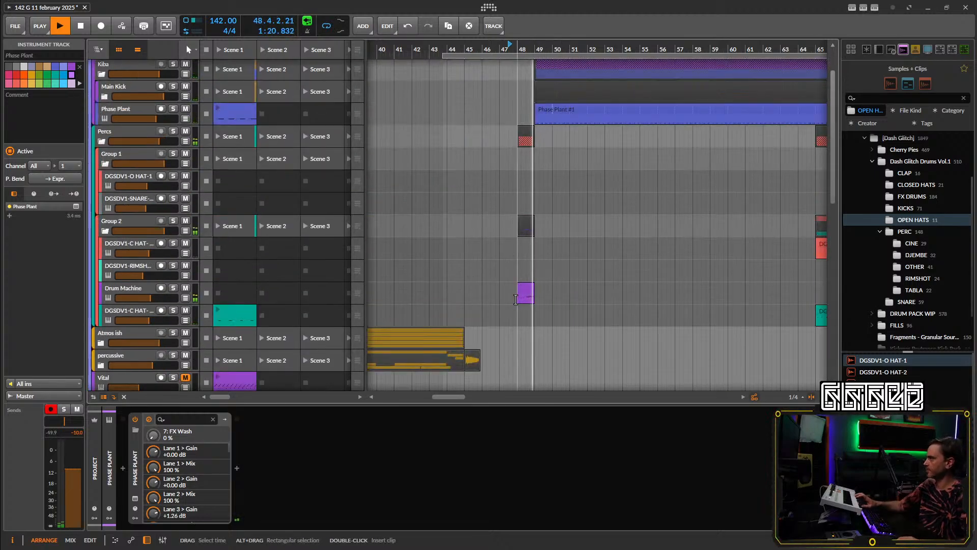
pyautogui.scroll(-5, 511, 254)
pyautogui.scroll(-5, 511, 254)
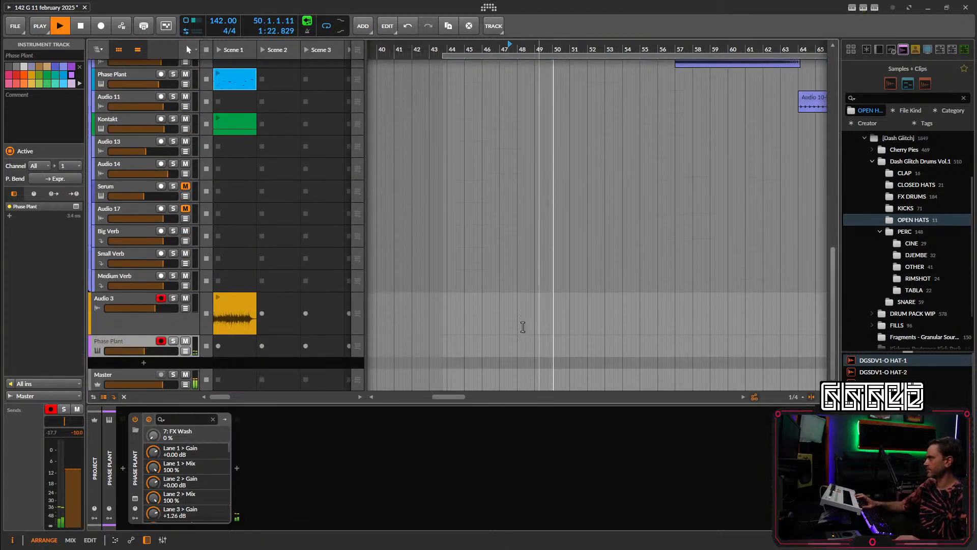
pyautogui.moveTo(131, 342); pyautogui.dragTo(161, 327)
pyautogui.scroll(-3, 518, 292)
pyautogui.doubleClick(521, 266)
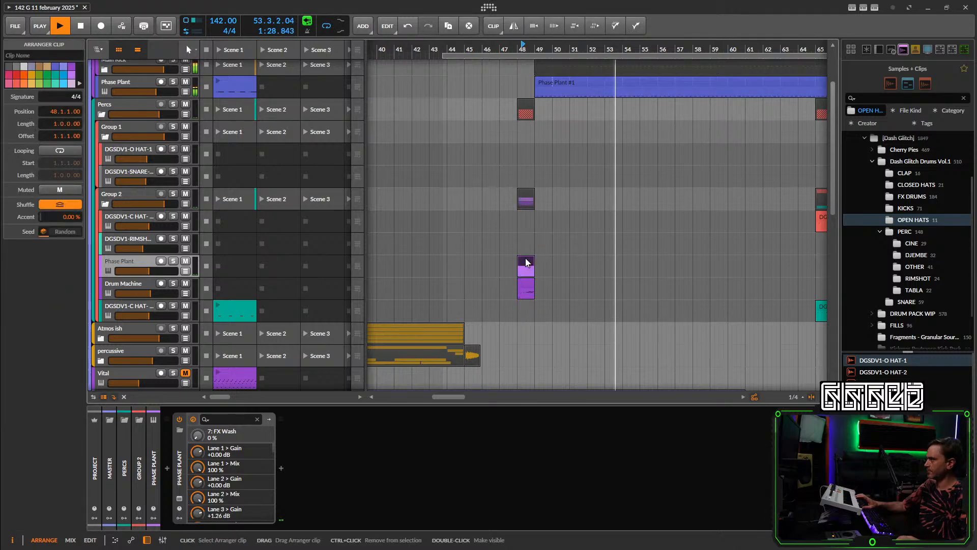
# Open the new clip, arm the Phase Plant track, draw a C3 note spanning the whole bar and play it back.
pyautogui.doubleClick(525, 260)
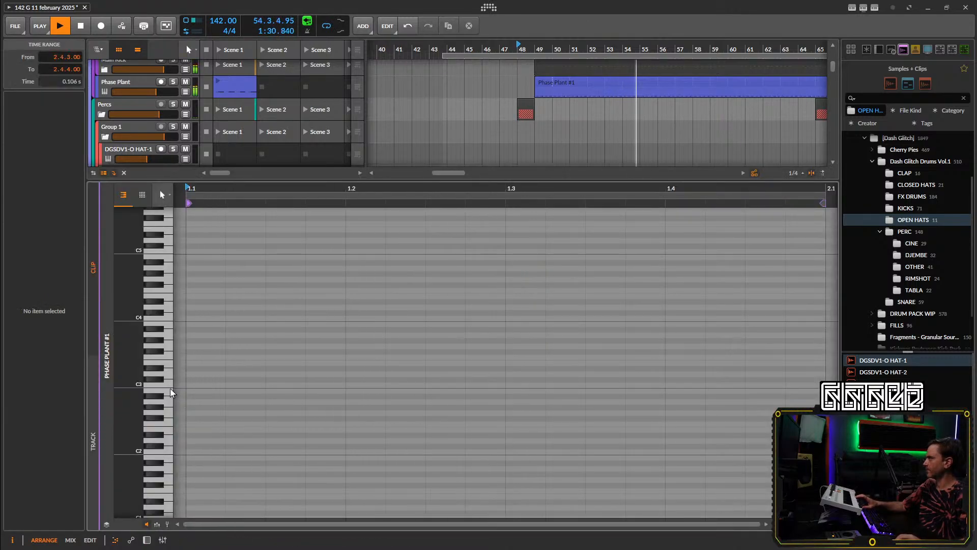
pyautogui.scroll(-5, 241, 125)
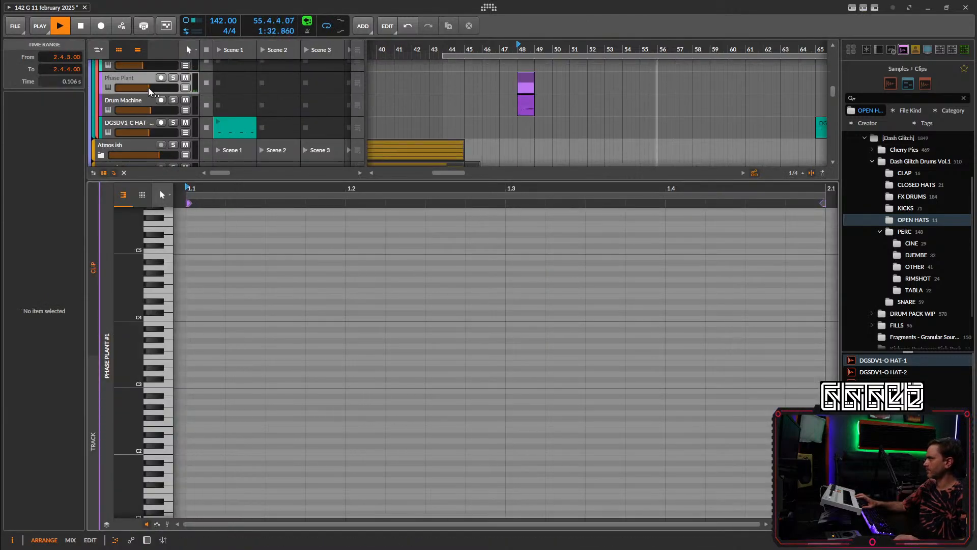
pyautogui.click(161, 79)
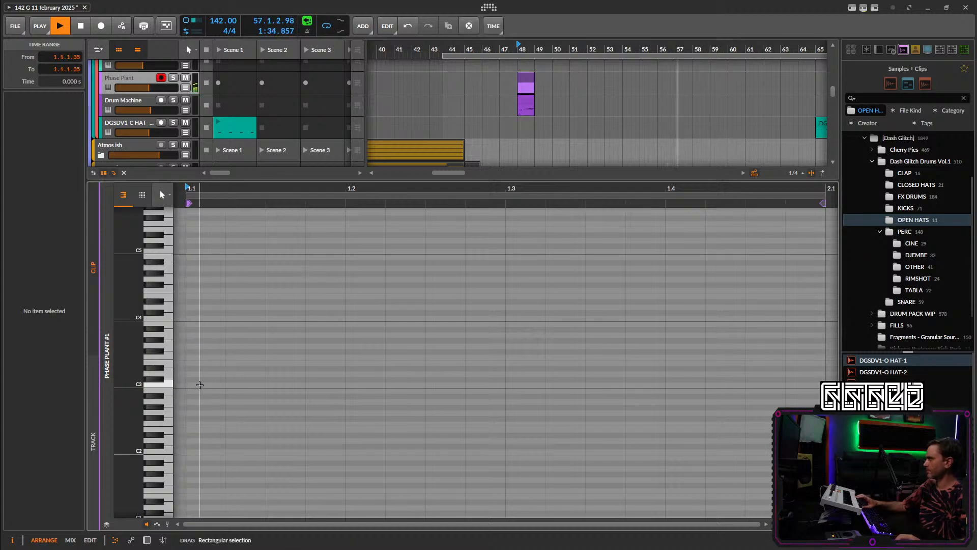
pyautogui.doubleClick(200, 385)
pyautogui.moveTo(224, 383); pyautogui.dragTo(822, 385)
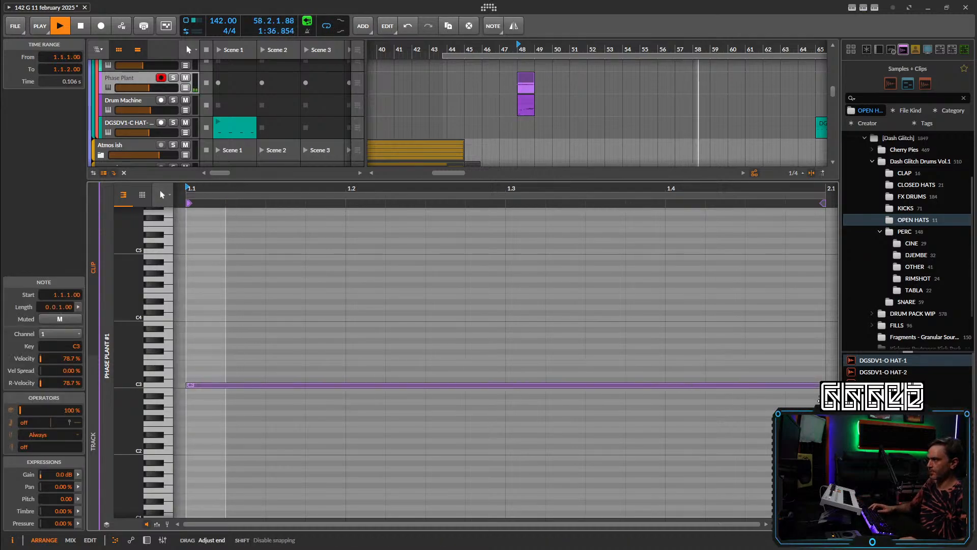
pyautogui.press('space')
pyautogui.press('space')
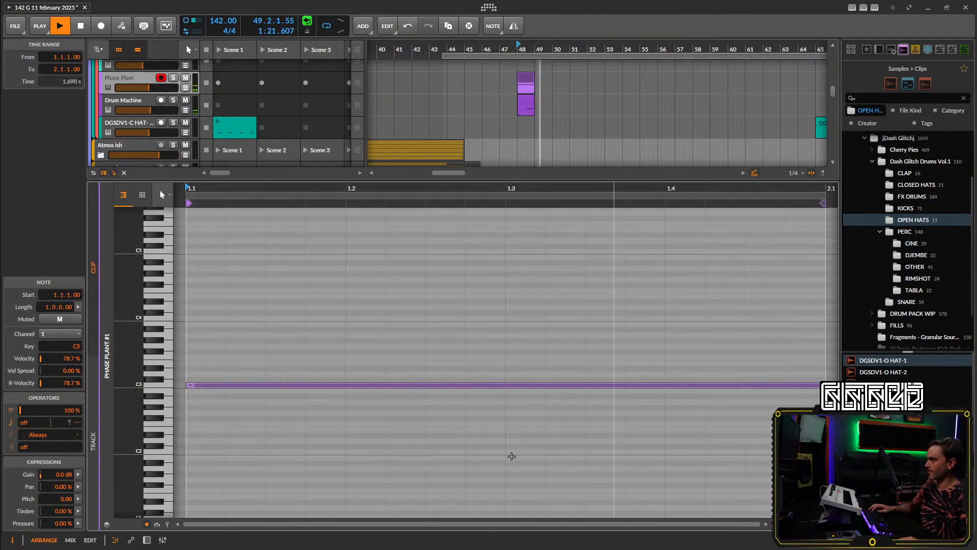
# Split the C3 note at beat 3, delete its first half and replay from bar 48.
pyautogui.keyDown('alt'); pyautogui.doubleClick(506, 386); pyautogui.keyUp('alt')
pyautogui.moveTo(536, 367); pyautogui.dragTo(543, 409)
pyautogui.press('Delete')
pyautogui.press('space')
pyautogui.keyDown('ctrl'); pyautogui.moveTo(487, 385); pyautogui.dragTo(745, 384); pyautogui.keyUp('ctrl')
pyautogui.moveTo(818, 389); pyautogui.dragTo(802, 390)
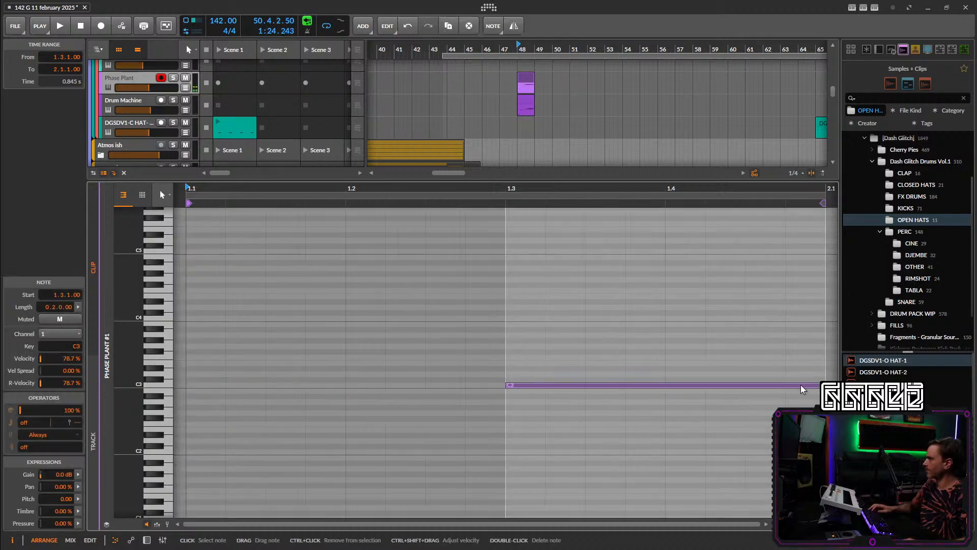
pyautogui.press('space')
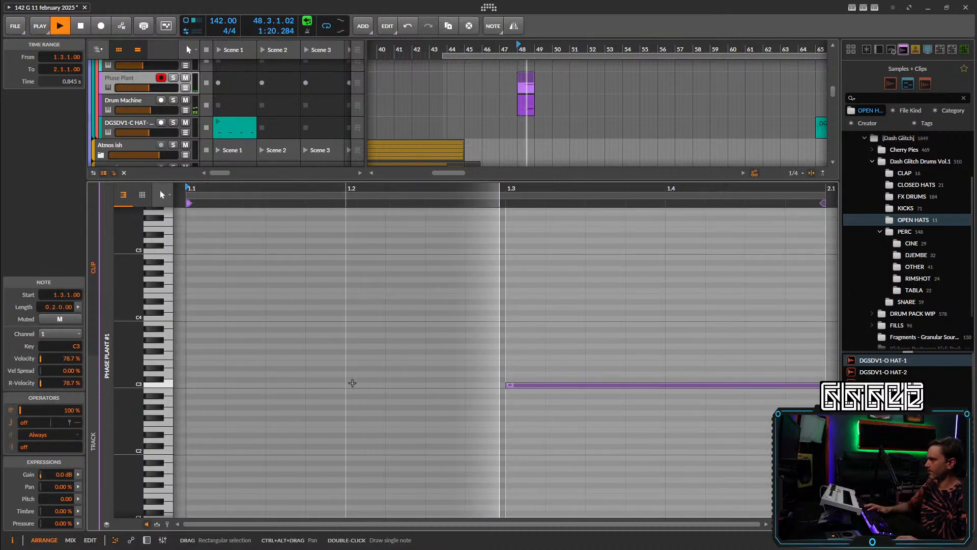
# Add a C3 note at 1.1.2, shorten it to a sixteenth and duplicate it into a run of repeats.
pyautogui.doubleClick(256, 387)
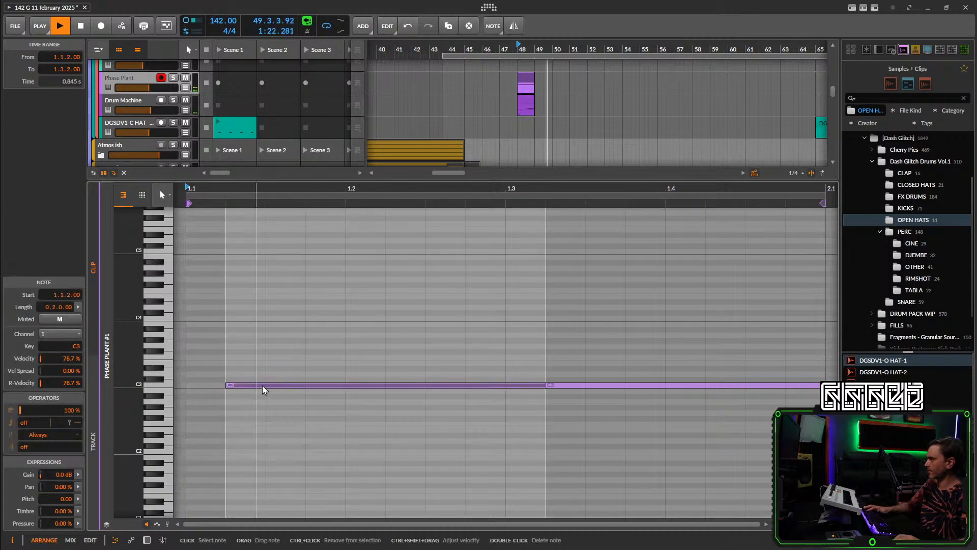
pyautogui.moveTo(542, 385); pyautogui.dragTo(257, 391)
pyautogui.hotkey('ctrl', 'd')
pyautogui.hotkey('ctrl', 'd')
pyautogui.hotkey('ctrl', 'd')
pyautogui.hotkey('ctrl', 'd')
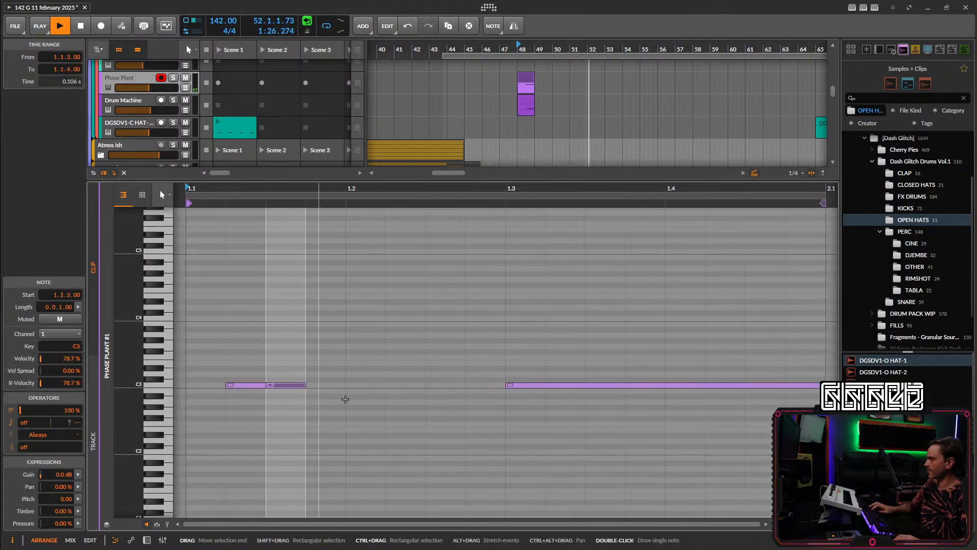
# Trim the run to four sixteenth notes and shift it to start at beat 2, leading into the long note.
pyautogui.moveTo(431, 367); pyautogui.dragTo(397, 396)
pyautogui.press('Delete')
pyautogui.moveTo(358, 361); pyautogui.dragTo(221, 417)
pyautogui.press('Right')
pyautogui.press('Right')
pyautogui.press('Right')
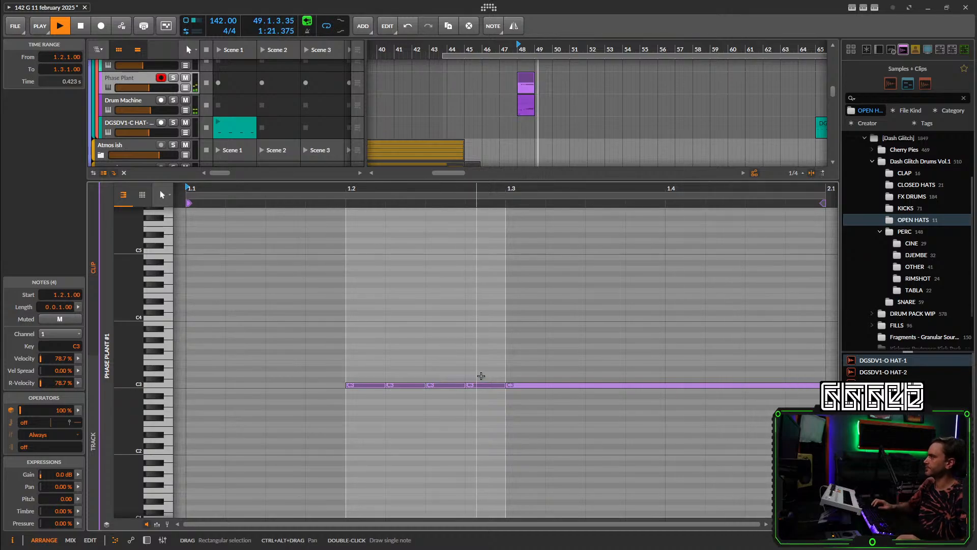
# Divide the last two sixteenth notes of beat 2 into thirty-second notes.
pyautogui.scroll(2, 458, 361)
pyautogui.click(427, 385)
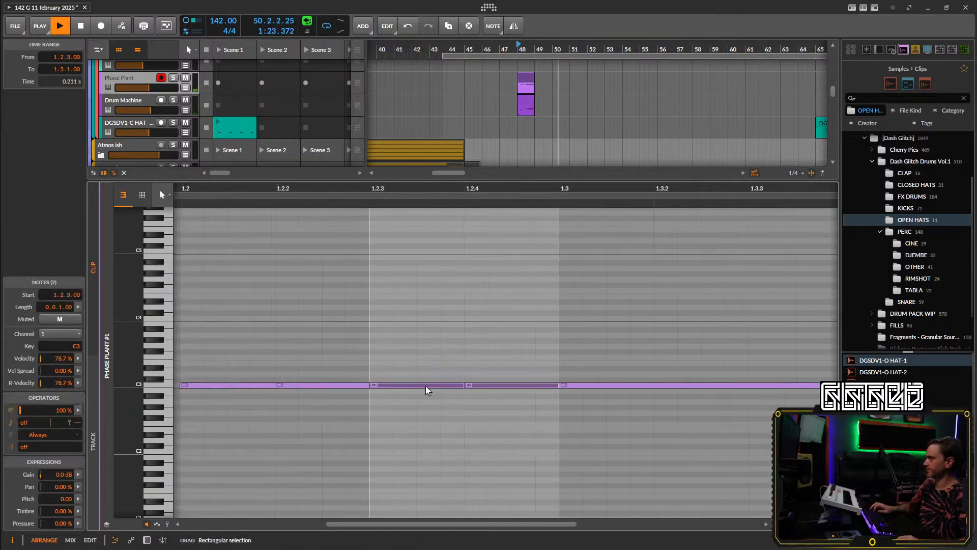
pyautogui.moveTo(419, 355); pyautogui.dragTo(473, 399)
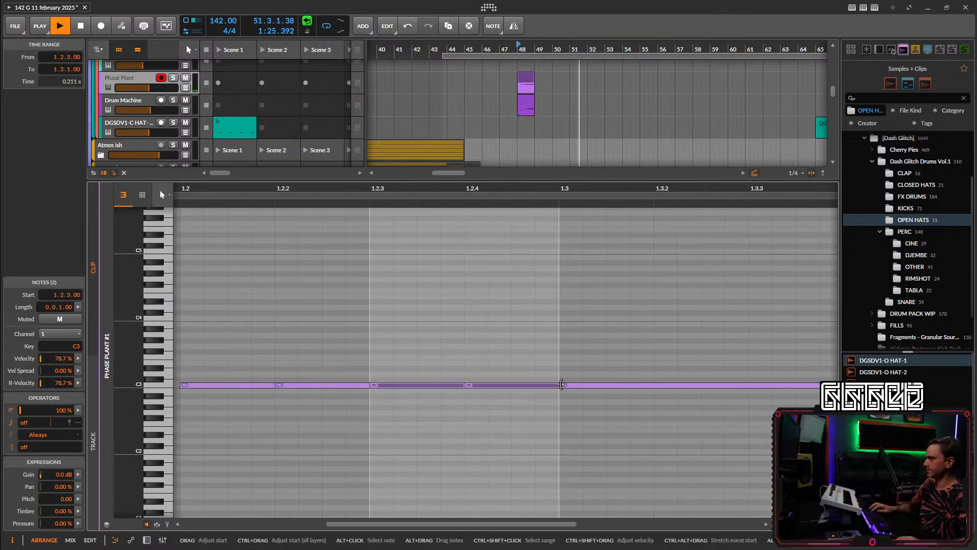
pyautogui.moveTo(557, 386)
pyautogui.mouseDown()
pyautogui.moveTo(509, 388)
pyautogui.moveTo(544, 386)
pyautogui.mouseUp()
pyautogui.scroll(-3, 514, 376)
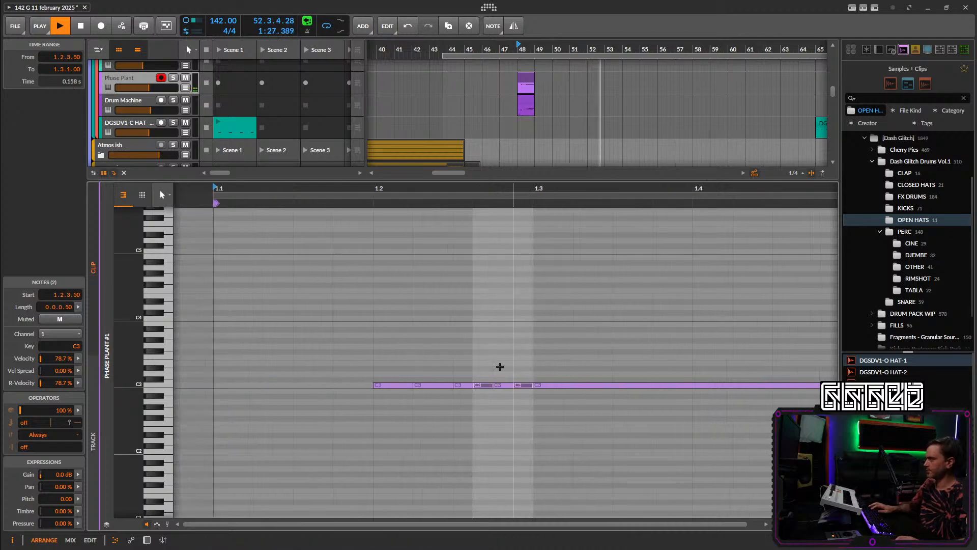
# Delete the first two sixteenth notes of beat 2 and replay the fill from bar 48.
pyautogui.moveTo(449, 358); pyautogui.dragTo(325, 414)
pyautogui.press('Delete')
pyautogui.press('space')
pyautogui.press('space')
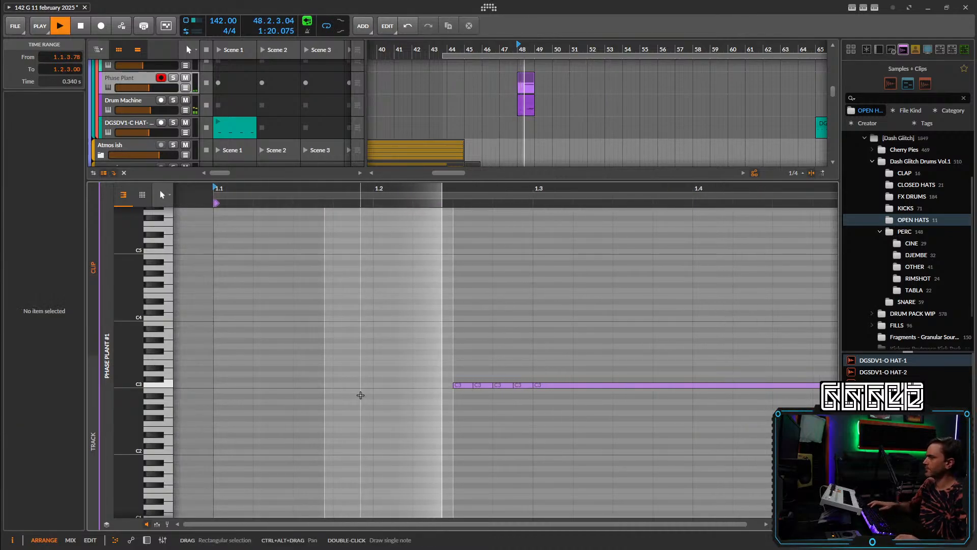
# Bounce the Phase Plant clip at bar 48 to a new audio track with Post-Fader source and 32-bit floating-point depth.
pyautogui.scroll(-5, 471, 407)
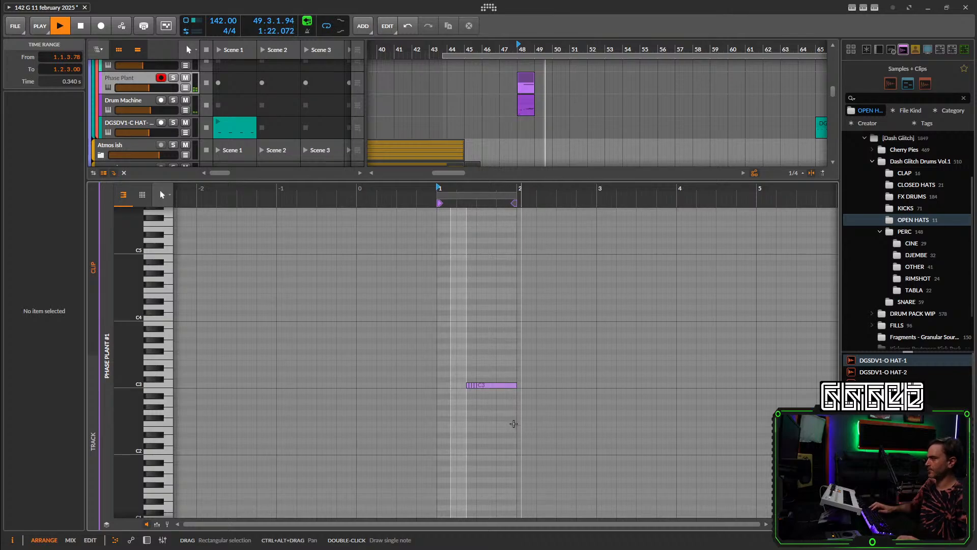
pyautogui.click(148, 540)
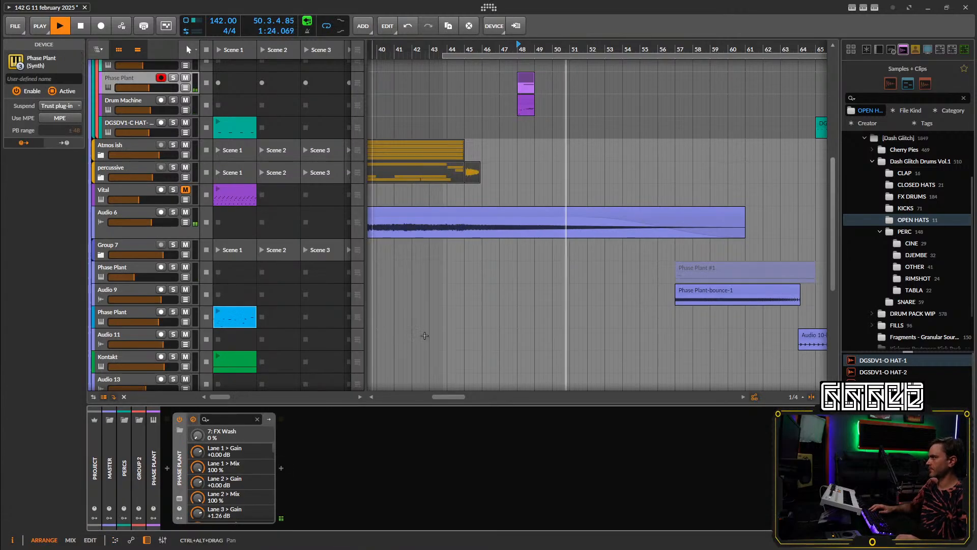
pyautogui.scroll(3, 578, 285)
pyautogui.rightClick(520, 226)
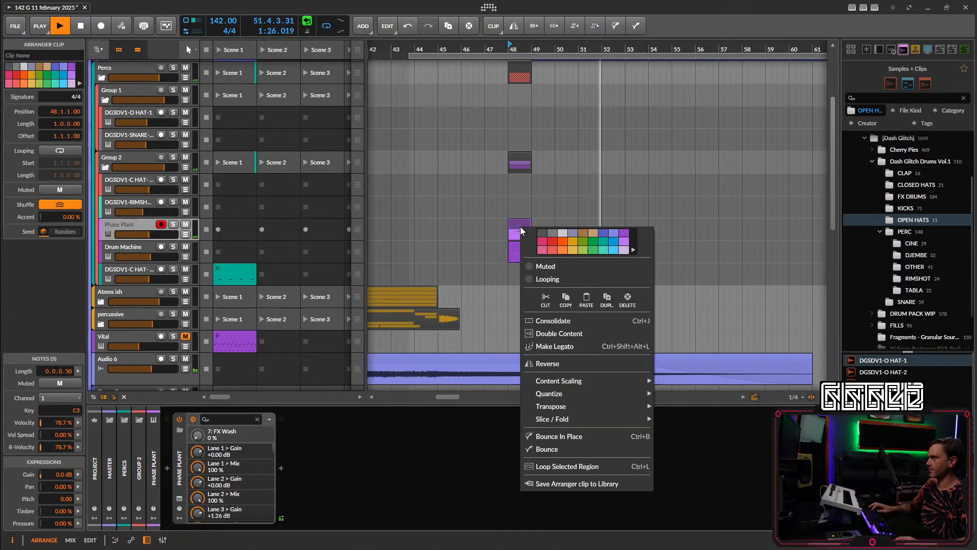
pyautogui.click(560, 450)
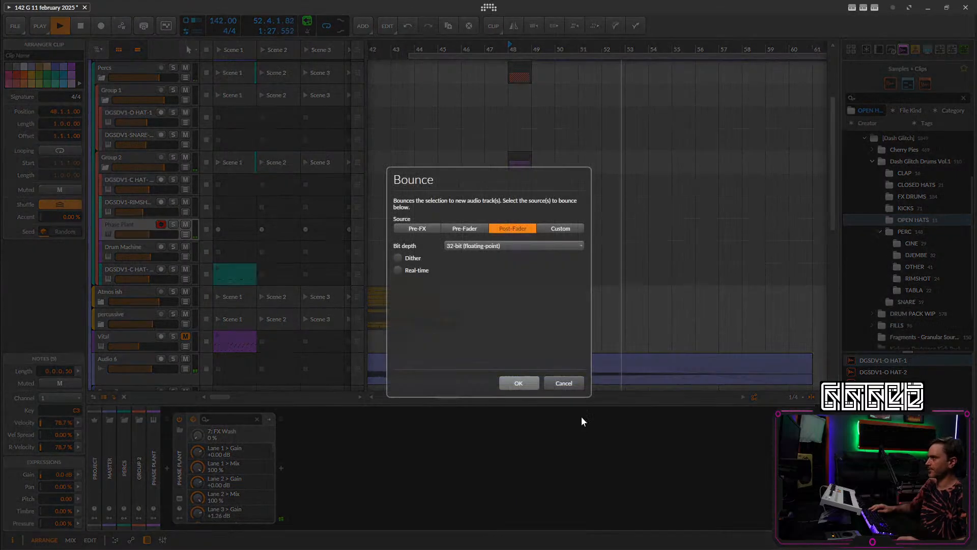
pyautogui.click(529, 382)
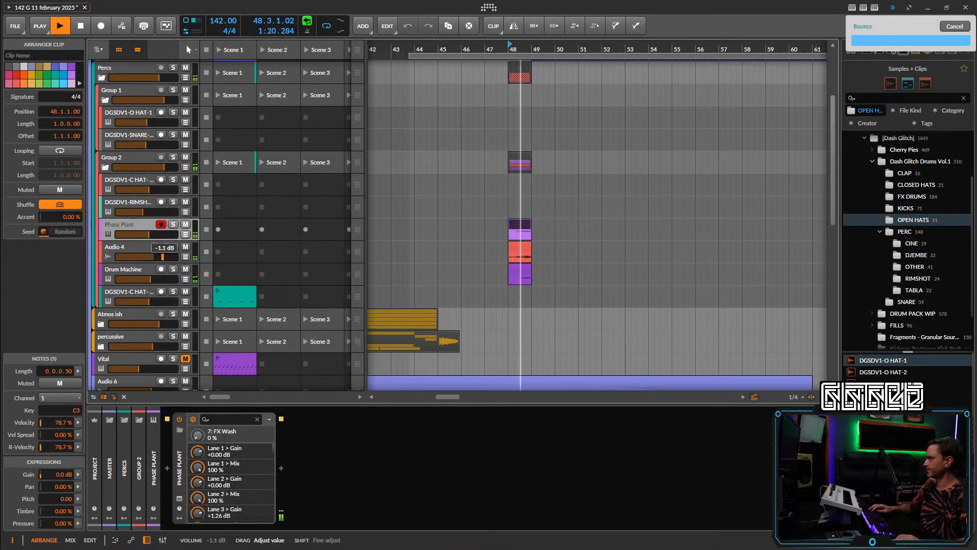
# Delete the original note clip at bar 48 on the Phase Plant track.
pyautogui.click(142, 226)
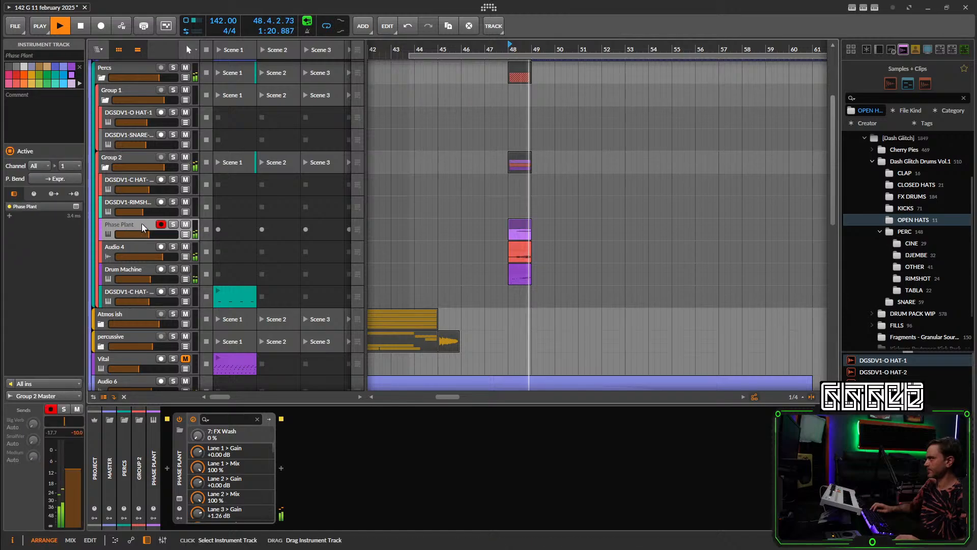
pyautogui.click(520, 229)
pyautogui.press('Delete')
pyautogui.press('space')
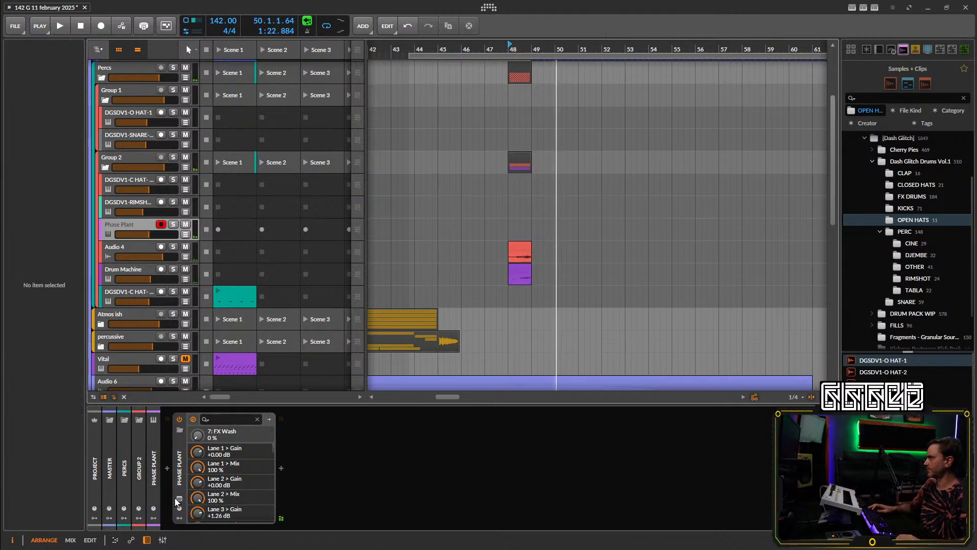
# Load the Makemake preset from the Orbital Resonance SFX folder into Phase Plant.
pyautogui.press('space')
pyautogui.click(179, 499)
pyautogui.click(260, 62)
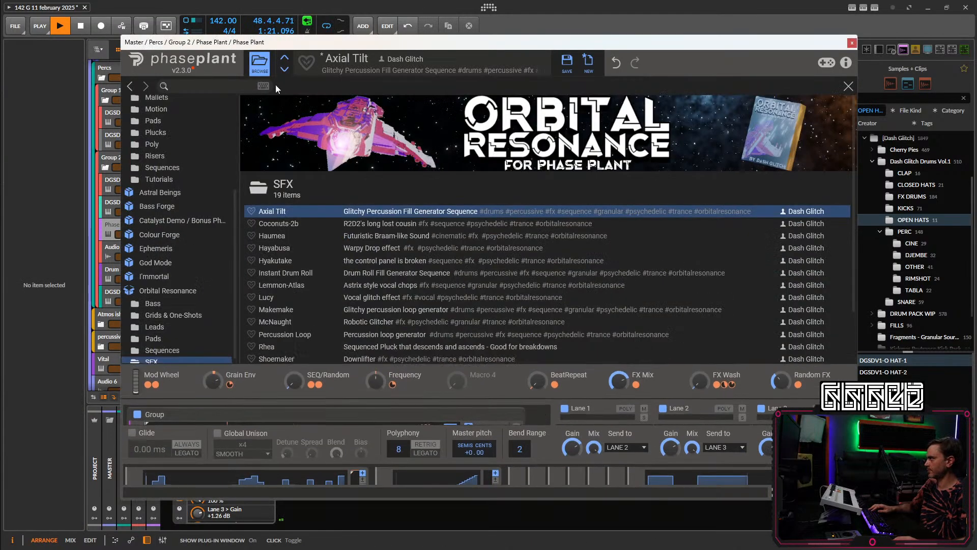
pyautogui.click(269, 309)
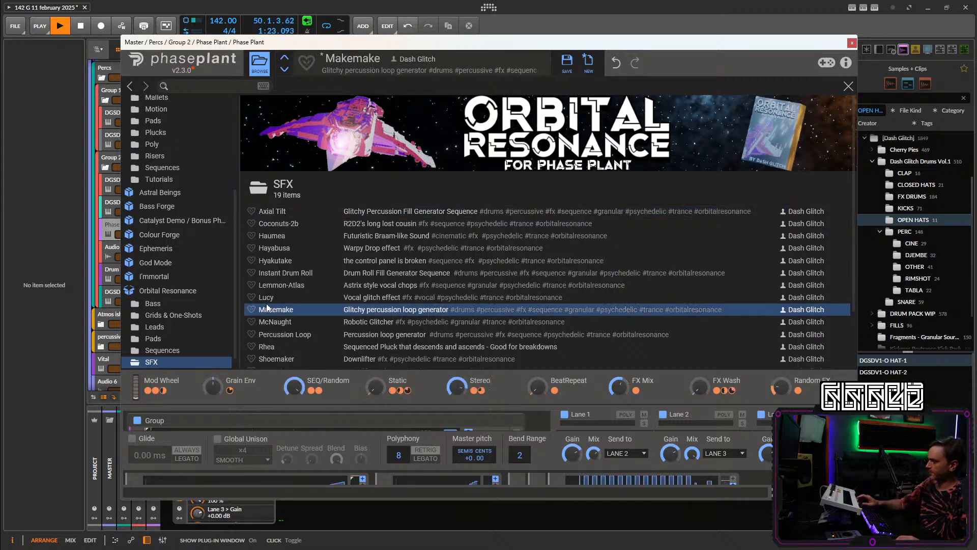
pyautogui.click(259, 65)
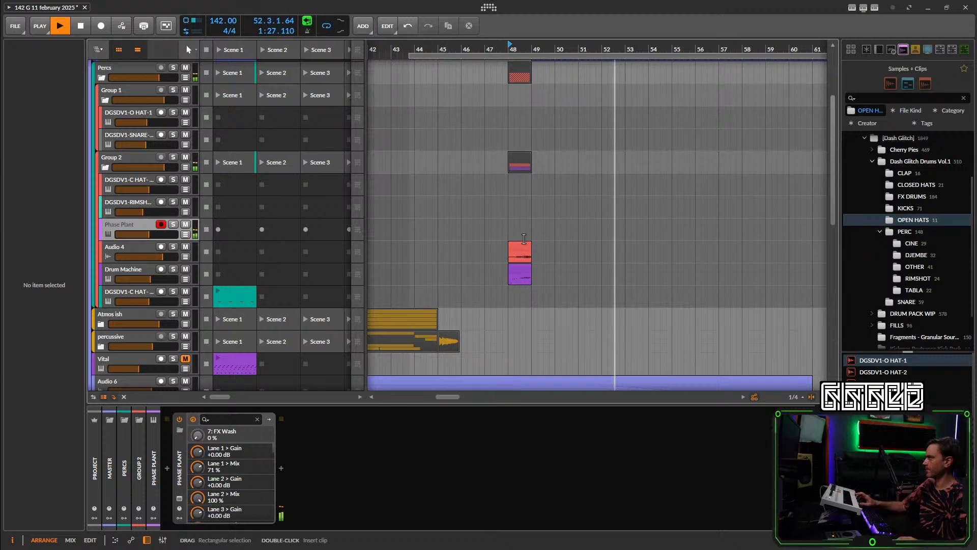
# Create a one-bar clip at bar 48 on the Phase Plant track and fill it with two consecutive two-beat C3 notes.
pyautogui.doubleClick(520, 224)
pyautogui.doubleClick(519, 224)
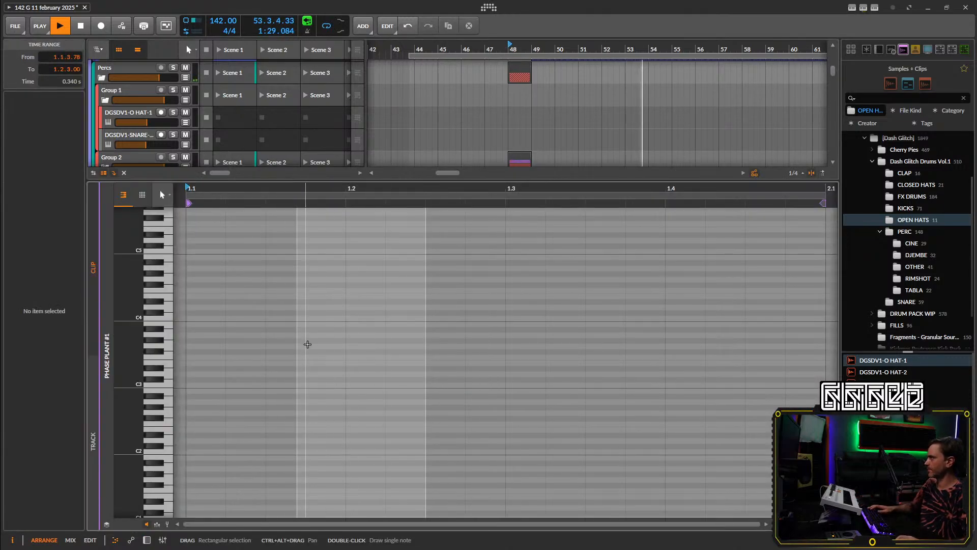
pyautogui.press('space')
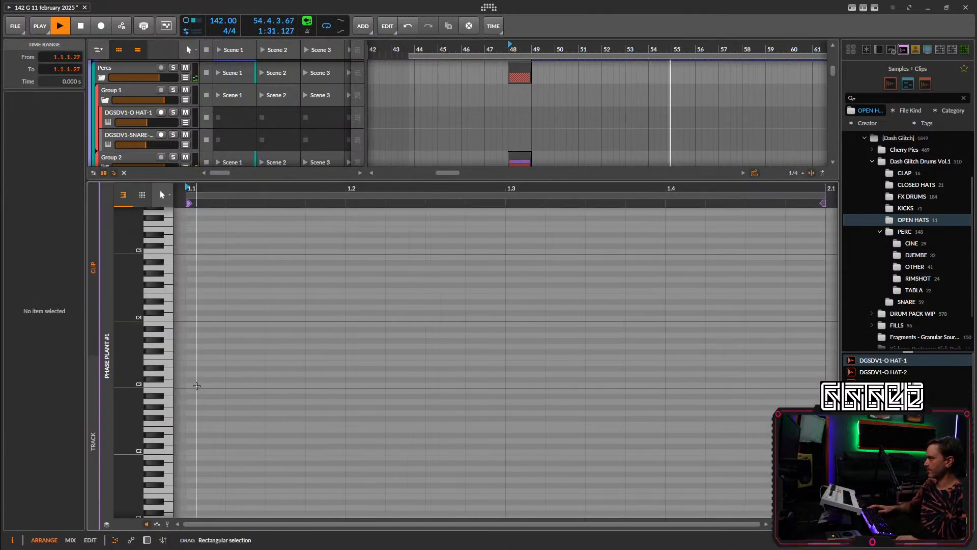
pyautogui.doubleClick(193, 386)
pyautogui.moveTo(203, 387); pyautogui.dragTo(506, 388)
pyautogui.press('space')
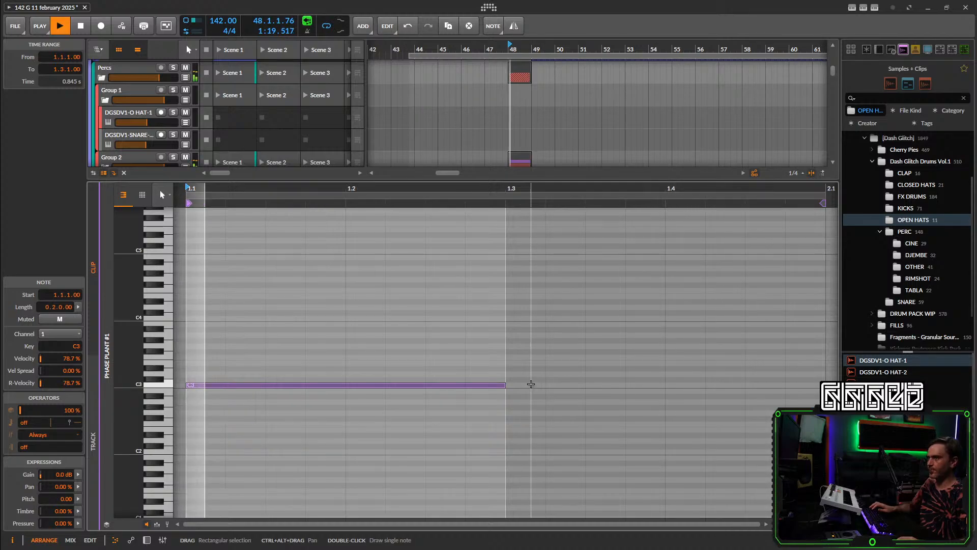
pyautogui.hotkey('ctrl', 'd')
pyautogui.scroll(-5, 598, 420)
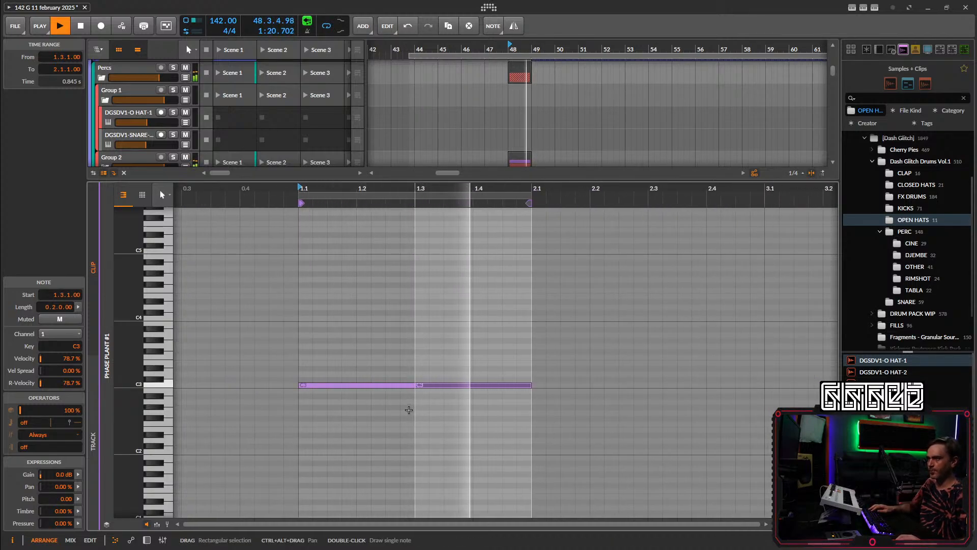
# Lower the Phase Plant track's volume while auditioning the new fill.
pyautogui.click(147, 540)
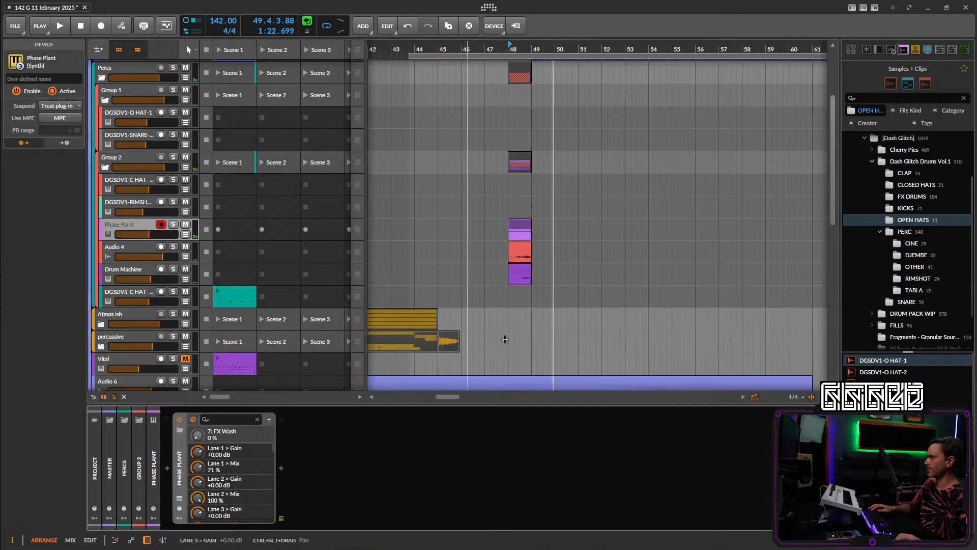
pyautogui.moveTo(152, 233); pyautogui.dragTo(137, 224)
pyautogui.press('space')
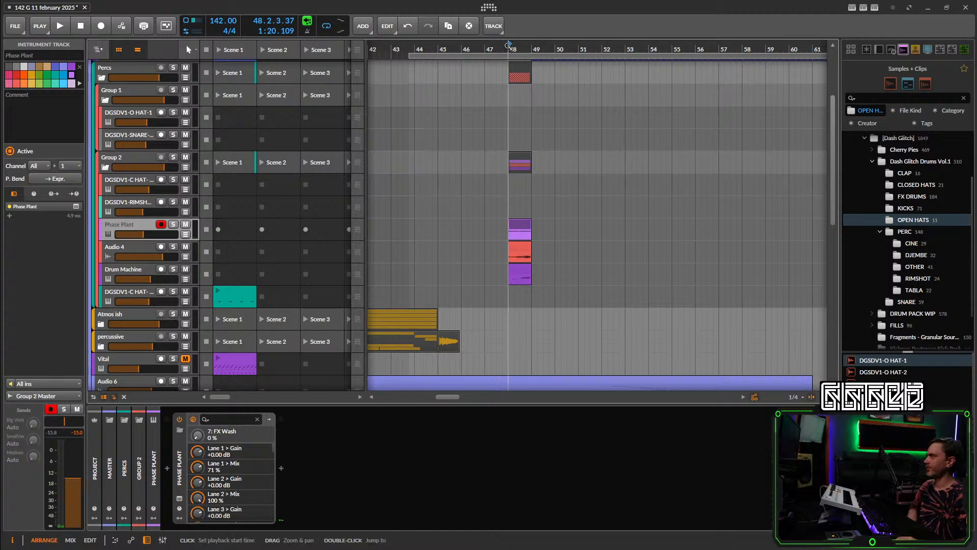
pyautogui.scroll(-3, 555, 118)
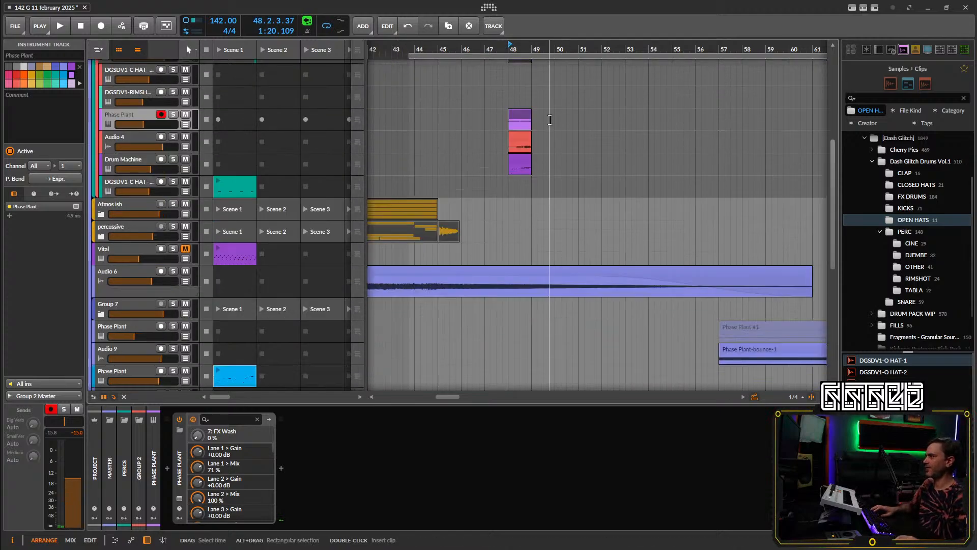
pyautogui.scroll(6, 555, 119)
pyautogui.scroll(-8, 556, 119)
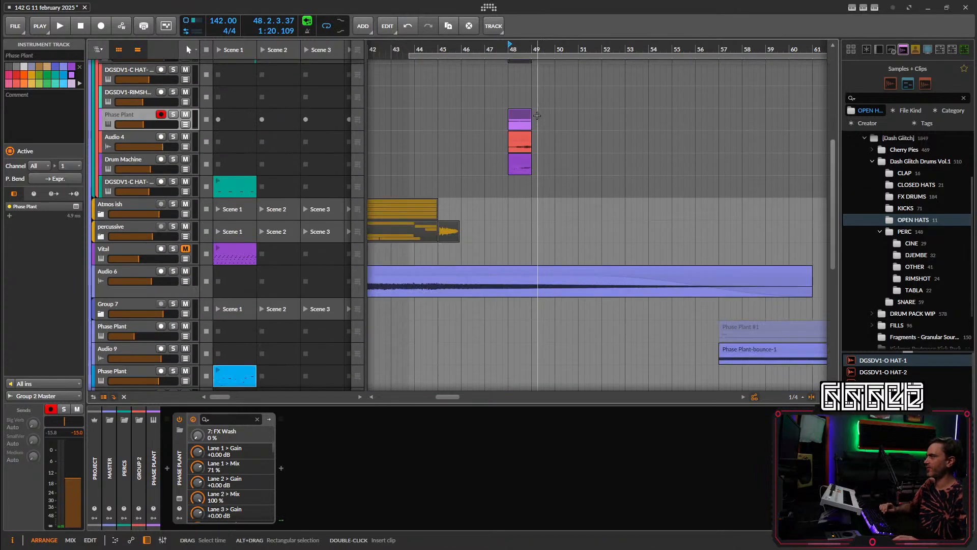
pyautogui.scroll(7, 540, 117)
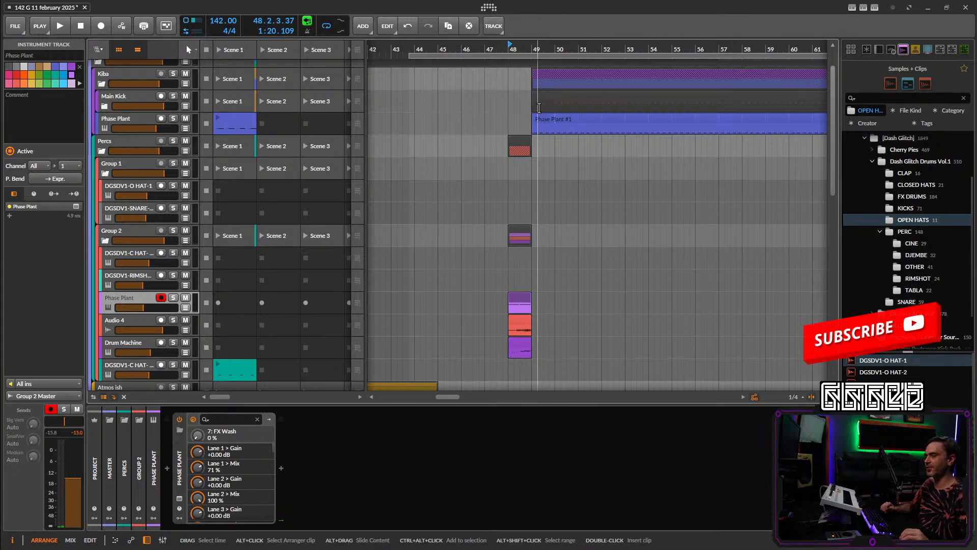
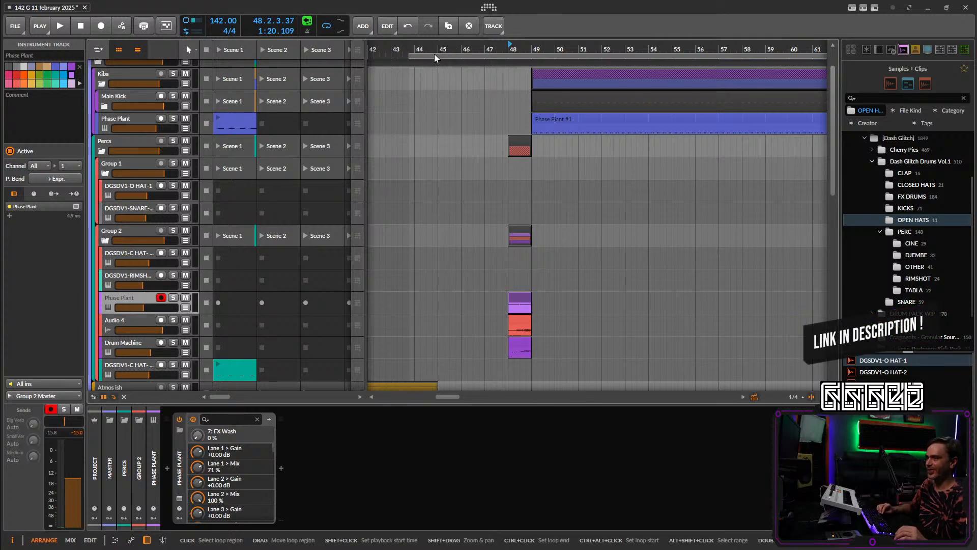
# Audition bar 48, bounce the Phase Plant clip there to a new audio track, and mute the Phase Plant track.
pyautogui.press('space')
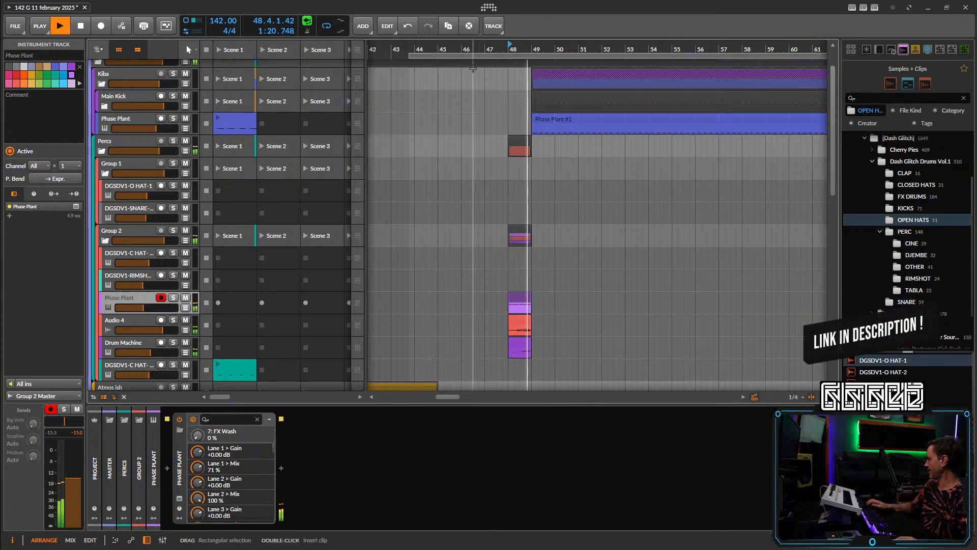
pyautogui.click(509, 55)
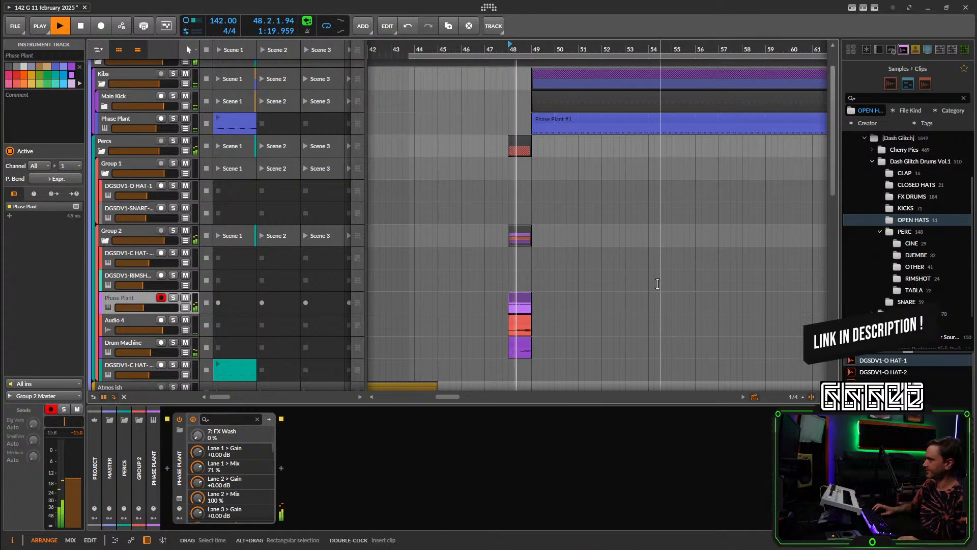
pyautogui.press('space')
pyautogui.rightClick(522, 303)
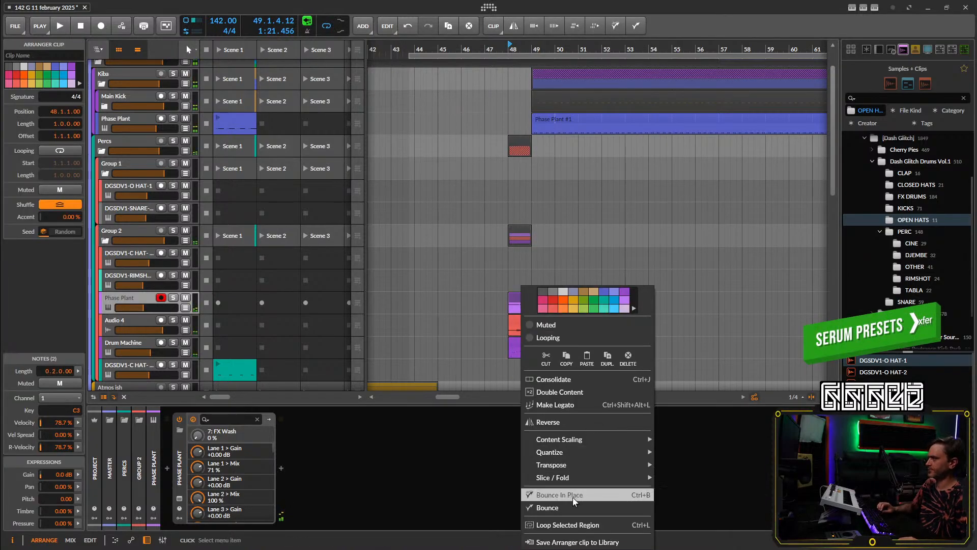
pyautogui.click(547, 507)
pyautogui.click(516, 384)
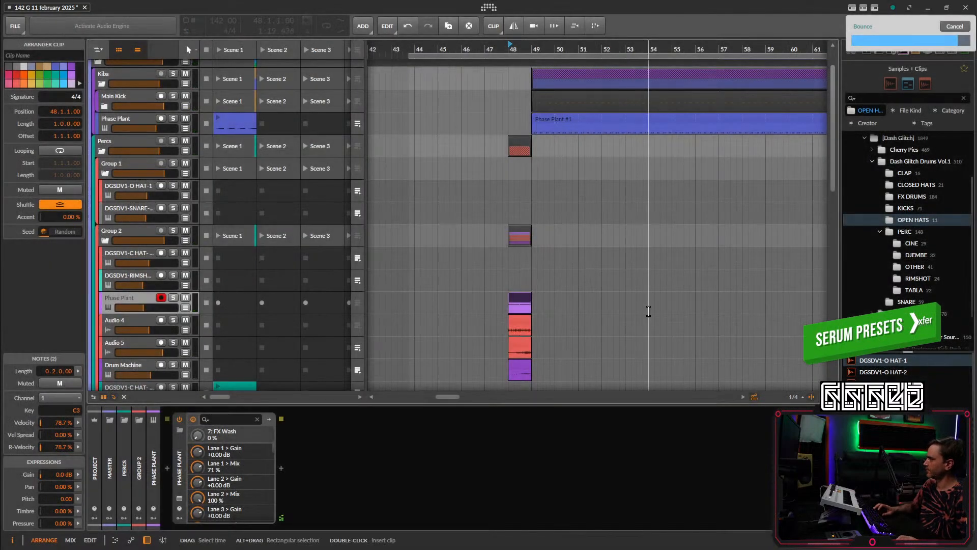
pyautogui.click(186, 299)
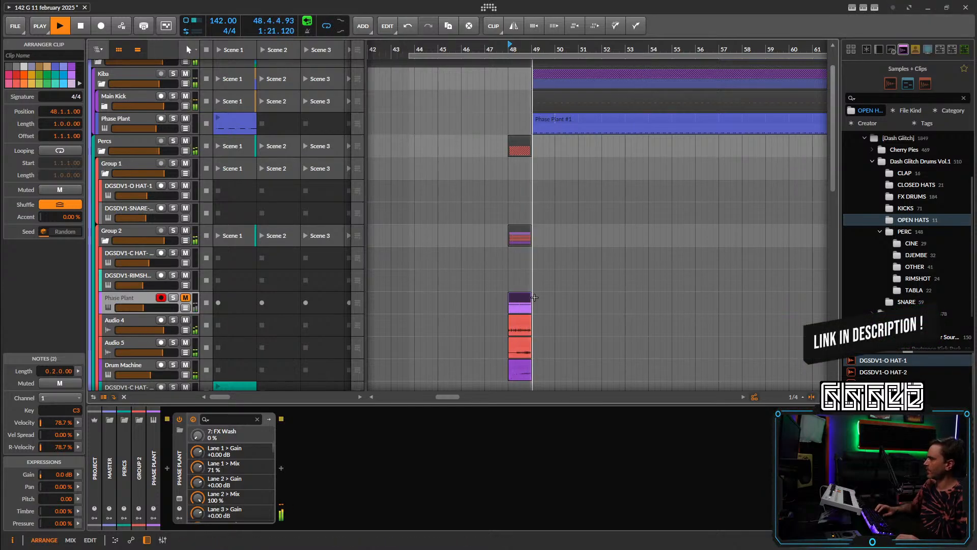
# Play from bar 48 and raise the volume of the newly bounced Audio 4 track against its neighbours.
pyautogui.scroll(-3, 522, 220)
pyautogui.press('space')
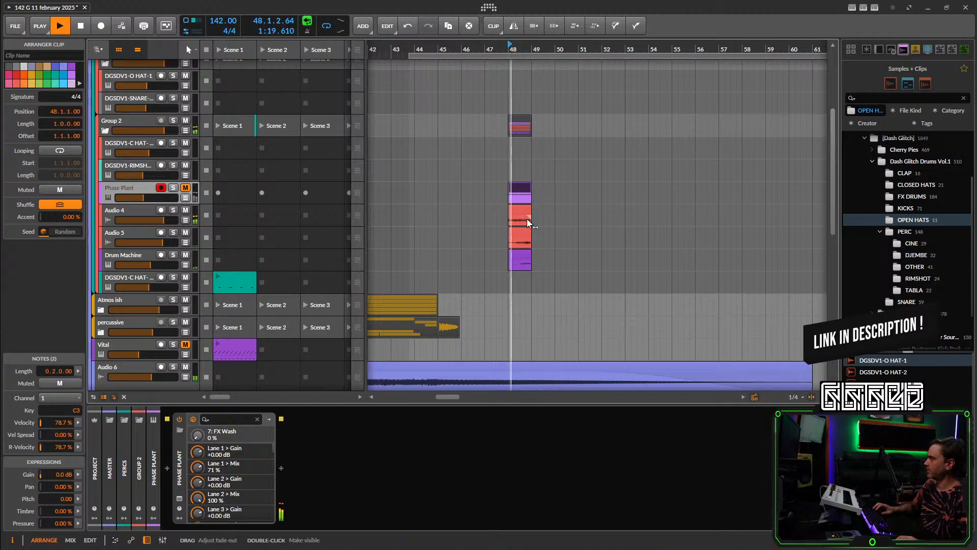
pyautogui.click(520, 210)
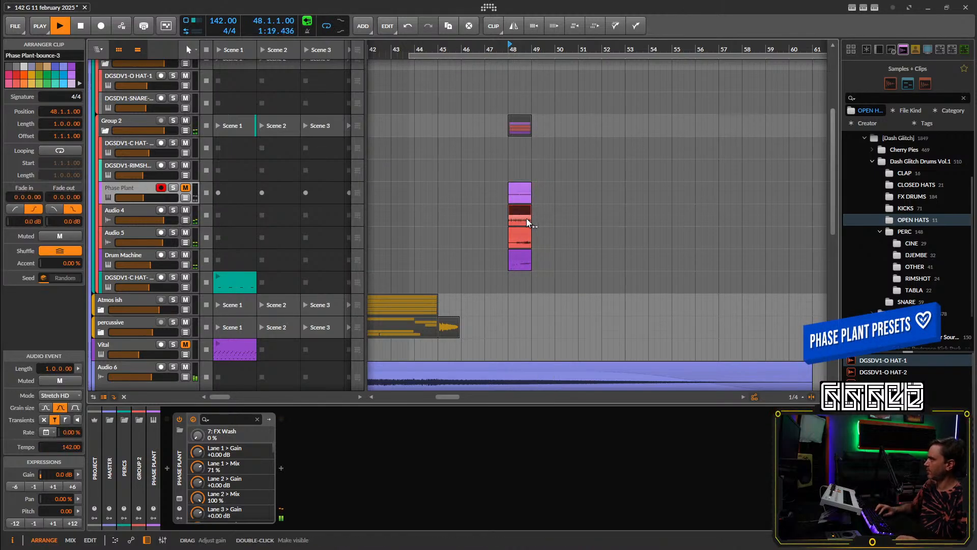
pyautogui.moveTo(163, 220); pyautogui.dragTo(167, 243)
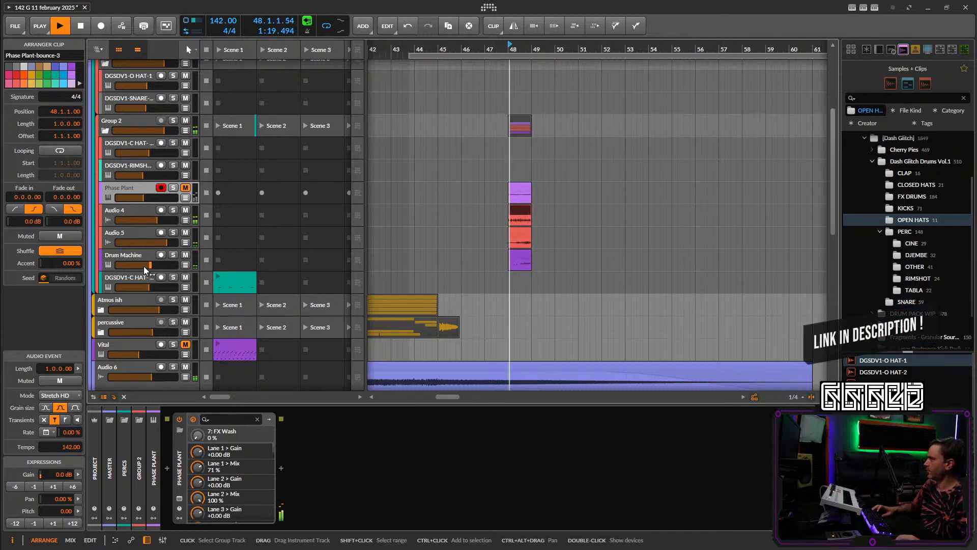
# Move the Phase Plant clip in Group 2 from bar 48 to bar 56 and unmute its track.
pyautogui.scroll(-3, 560, 179)
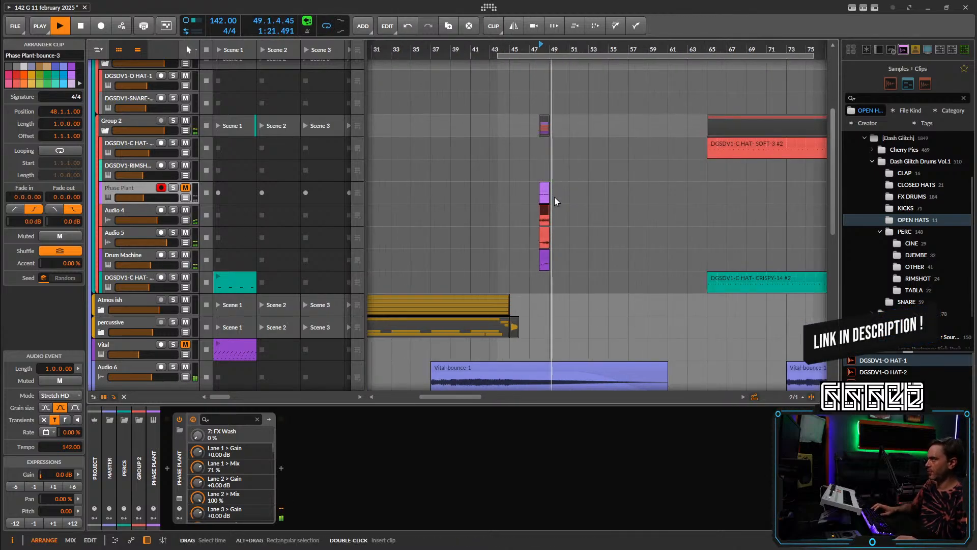
pyautogui.scroll(2, 555, 196)
pyautogui.scroll(2, 542, 246)
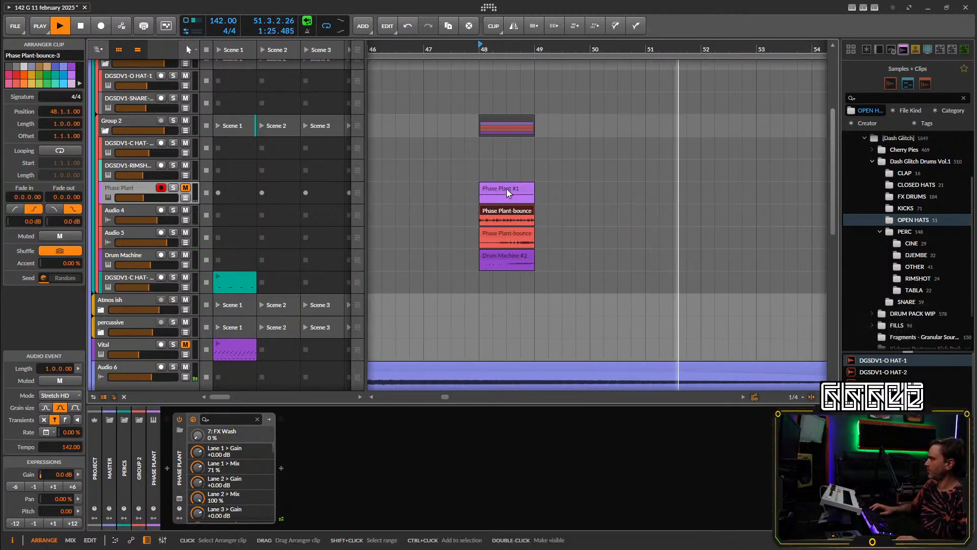
pyautogui.scroll(-3, 507, 189)
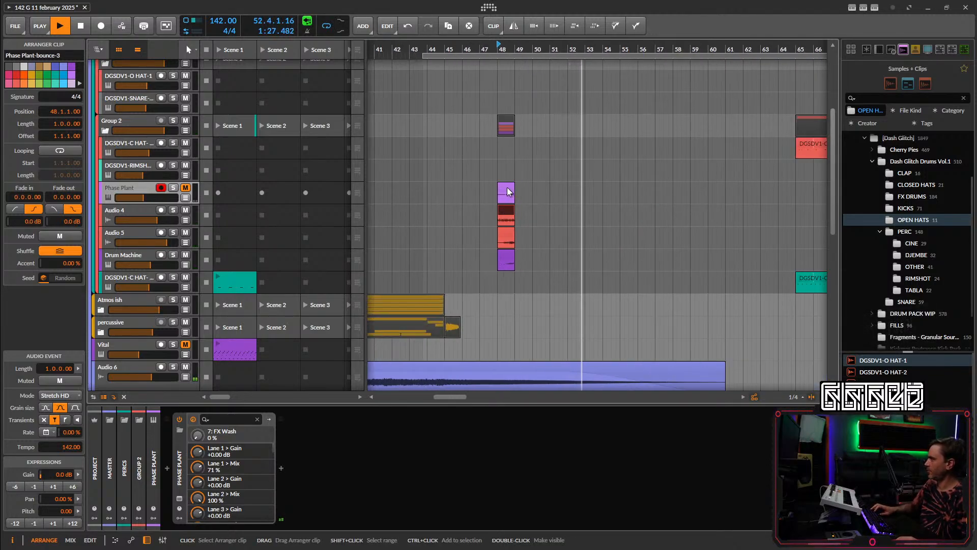
pyautogui.moveTo(508, 192); pyautogui.dragTo(648, 192)
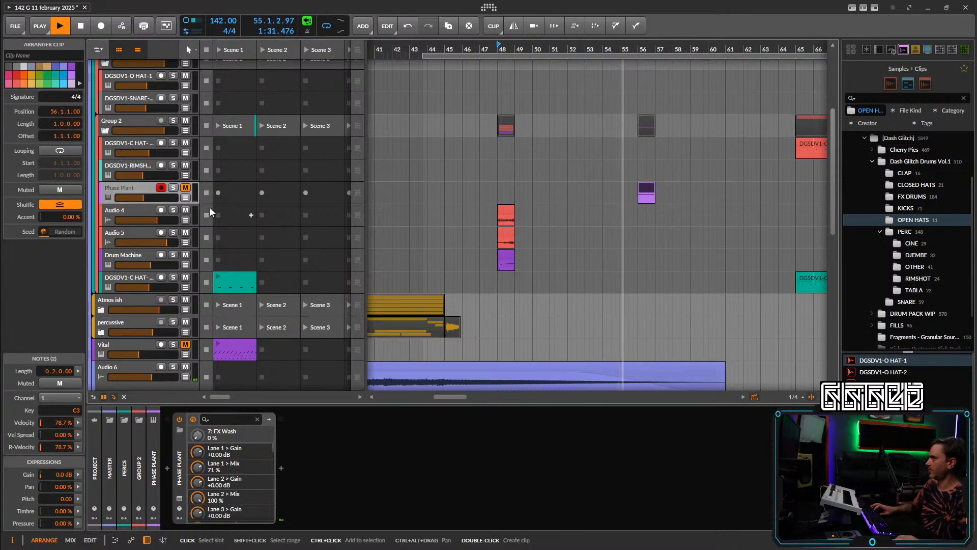
pyautogui.click(187, 187)
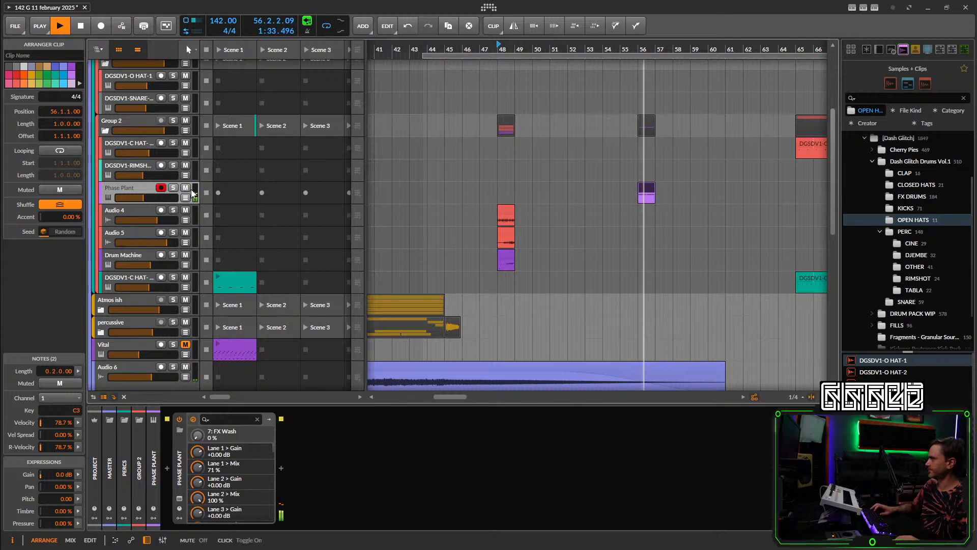
# Bounce the Phase Plant clip at bar 56 as post-fader, 32-bit floating-point audio, then delete the Phase Plant instrument track in Group 2.
pyautogui.rightClick(647, 193)
pyautogui.click(673, 413)
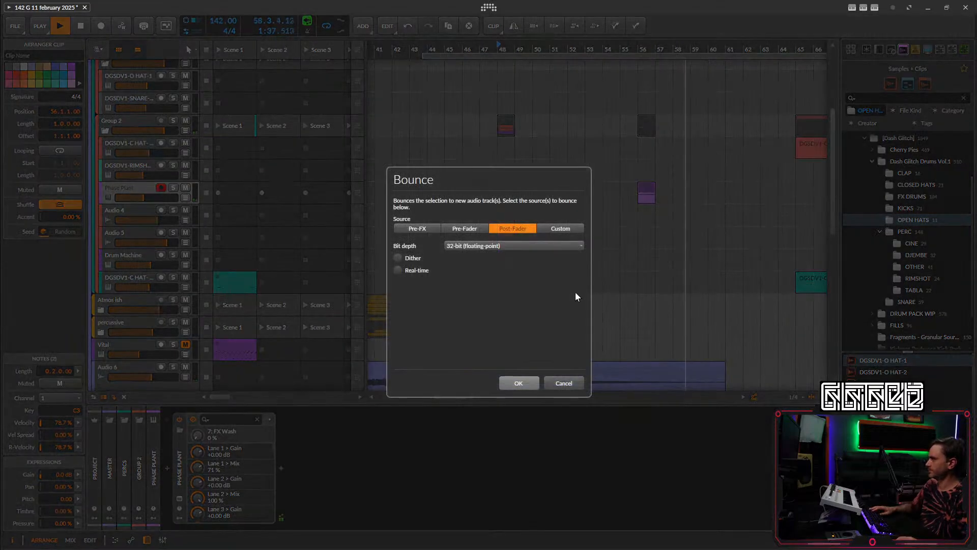
pyautogui.click(515, 383)
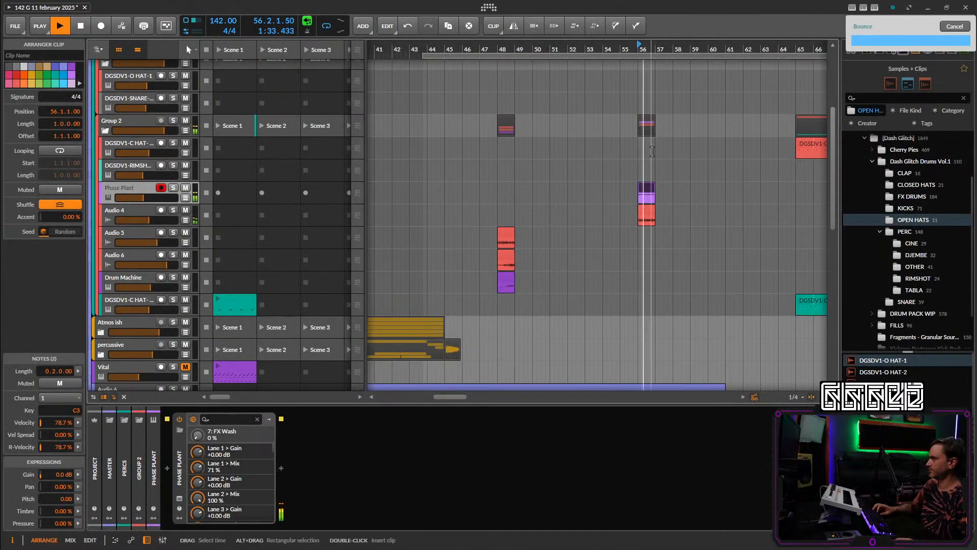
pyautogui.click(138, 188)
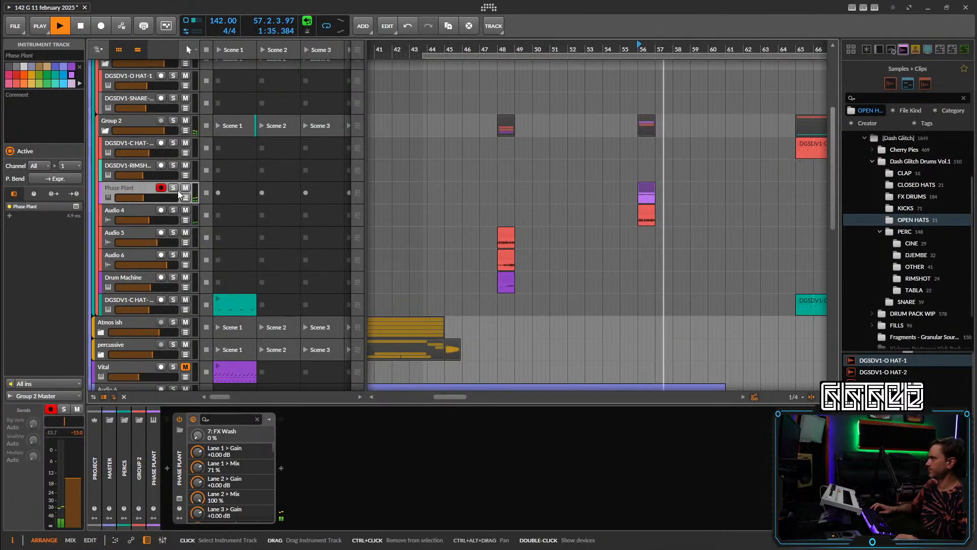
pyautogui.press('Delete')
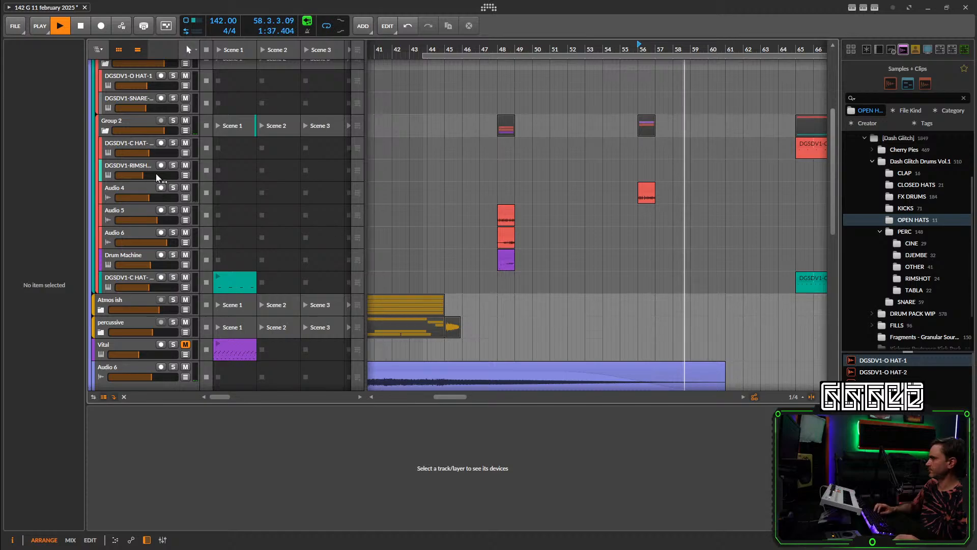
# Shift the bounced Audio 4 clip half a bar later, split it at bar 57 and delete the part beyond.
pyautogui.scroll(-2, 318, 173)
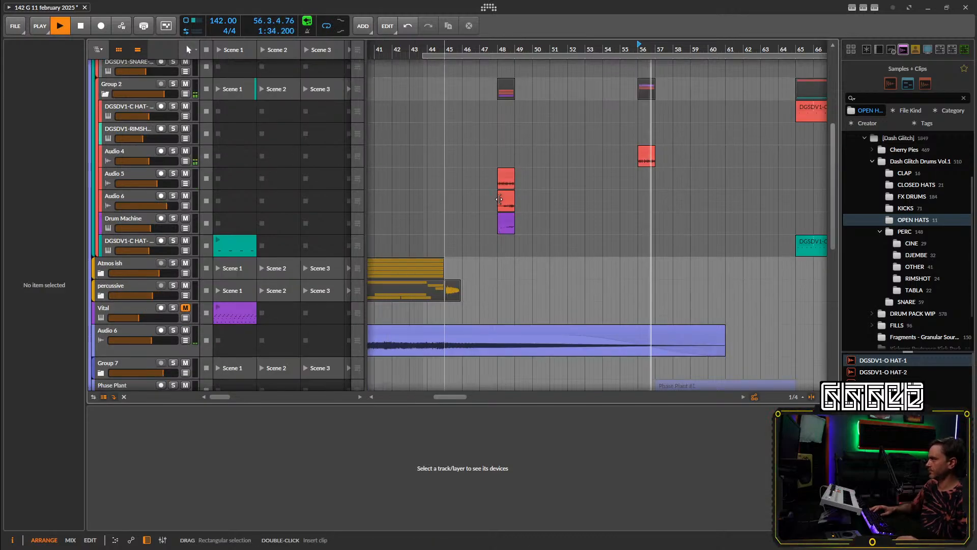
pyautogui.press('space')
pyautogui.moveTo(669, 49); pyautogui.dragTo(642, 167)
pyautogui.press('space')
pyautogui.moveTo(547, 152); pyautogui.dragTo(595, 152)
pyautogui.press('5')
pyautogui.click(572, 159)
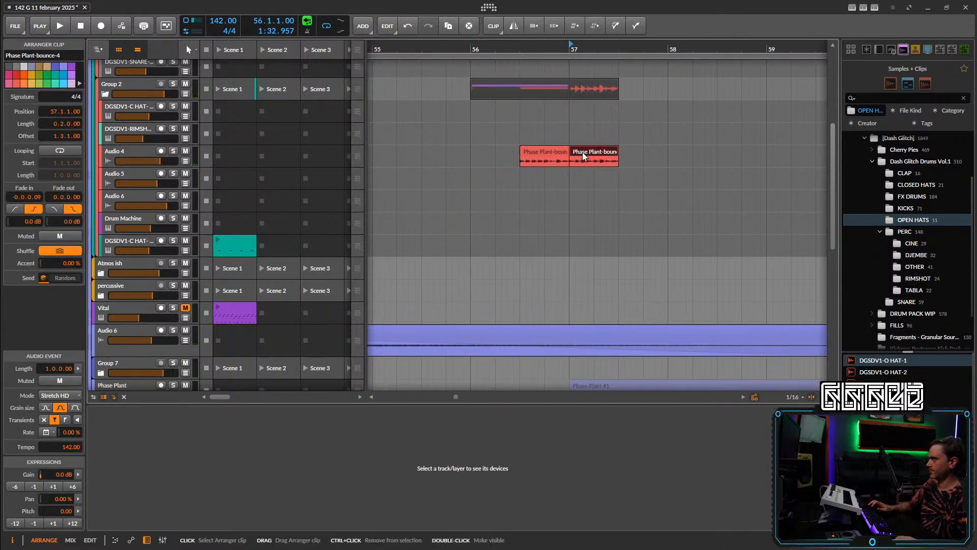
pyautogui.press('Delete')
# Play from bar 56 and copy the Audio 5, Audio 6 and Drum Machine clips from bar 48 to bar 64.
pyautogui.press('space')
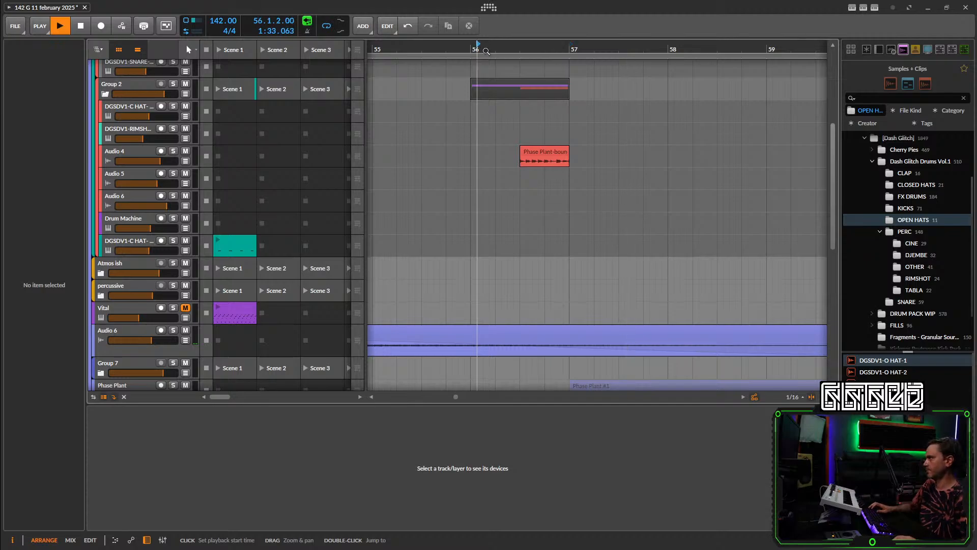
pyautogui.moveTo(486, 51); pyautogui.dragTo(658, 224)
pyautogui.hscroll(2, 529, 184)
pyautogui.scroll(4, 745, 215)
pyautogui.scroll(-7, 659, 224)
pyautogui.scroll(2, 634, 231)
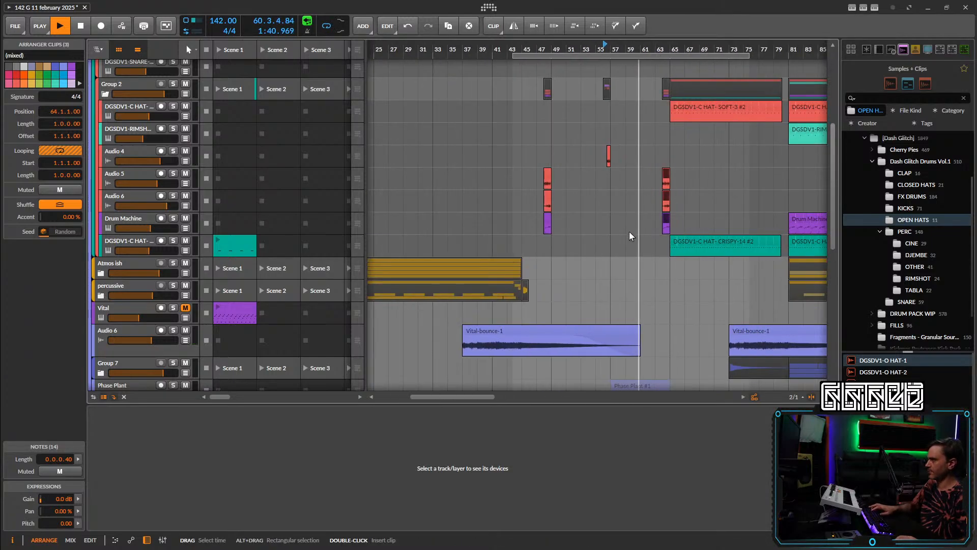
# Review the arrangement during playback and set the loop region to start at 49.1.1 with a length of 32 bars.
pyautogui.scroll(-4, 626, 230)
pyautogui.hscroll(6, 621, 231)
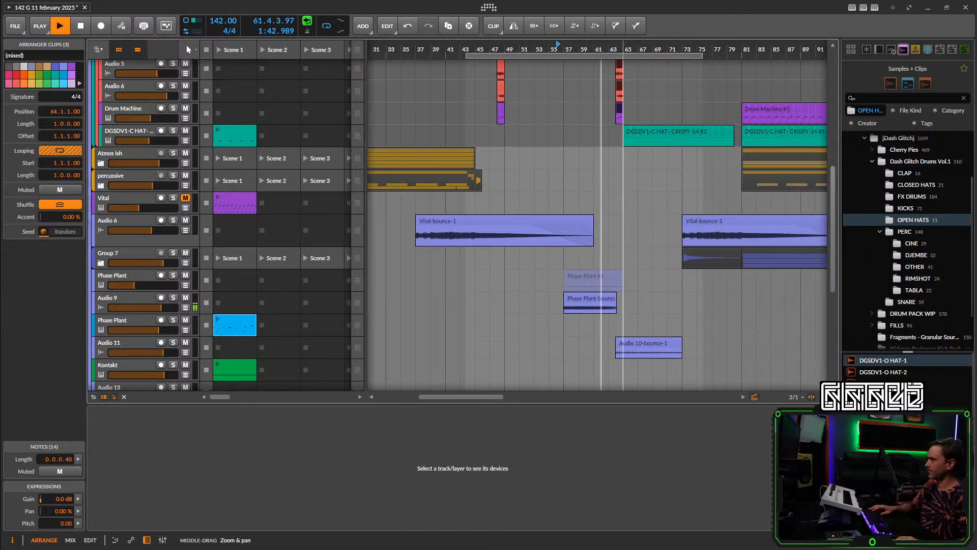
pyautogui.scroll(2, 579, 231)
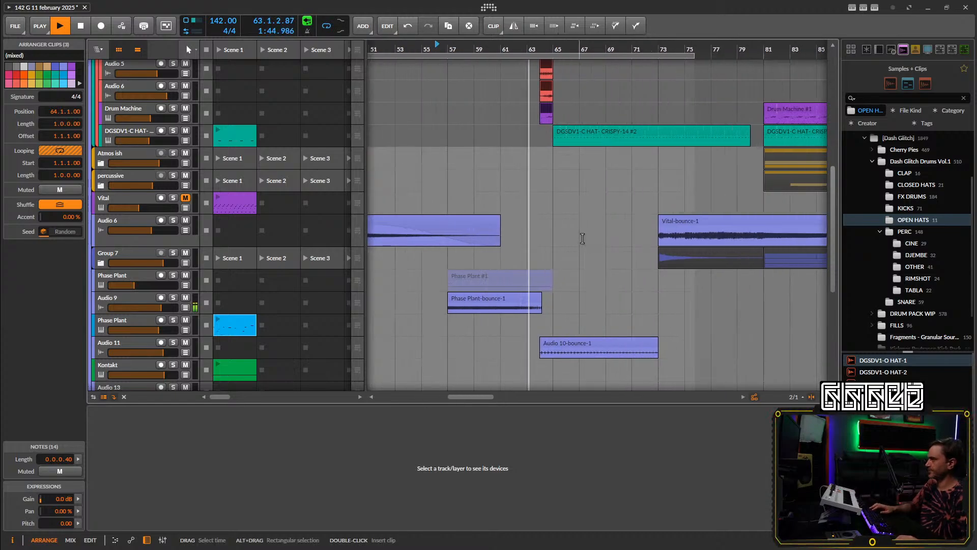
pyautogui.scroll(-3, 604, 240)
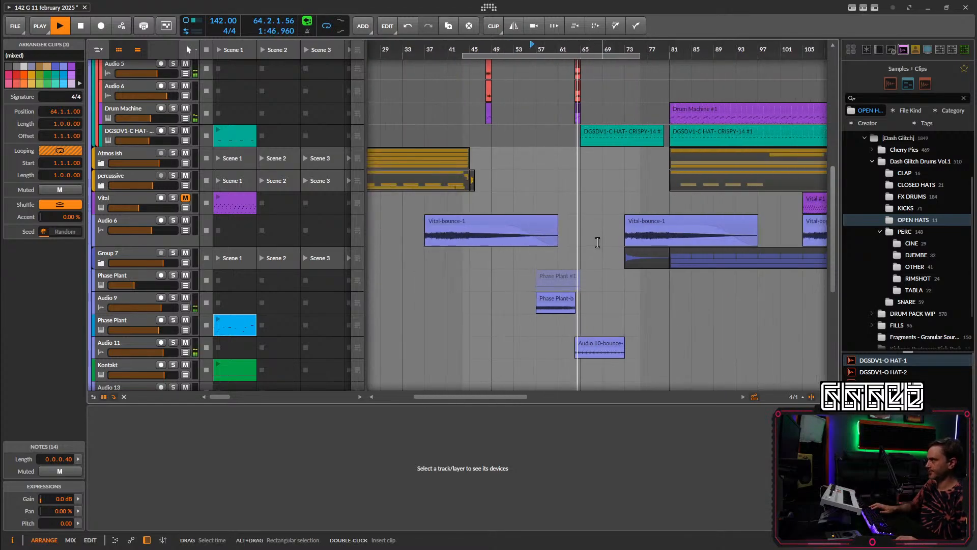
pyautogui.scroll(5, 618, 240)
pyautogui.scroll(2, 630, 203)
pyautogui.scroll(-3, 586, 122)
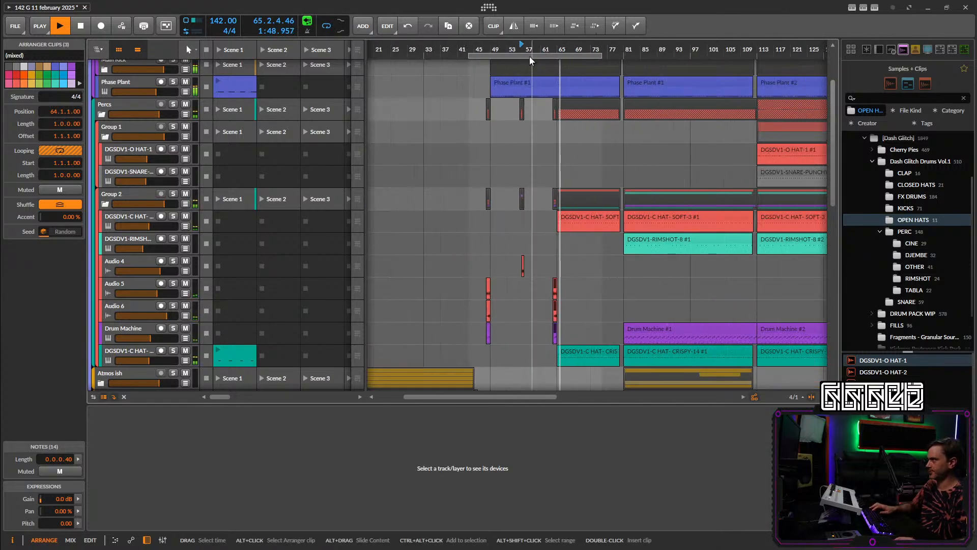
pyautogui.moveTo(530, 56); pyautogui.dragTo(562, 57)
# Mute the Audio 5 and Drum Machine clips at bar 64 and play back that transition.
pyautogui.scroll(5, 589, 225)
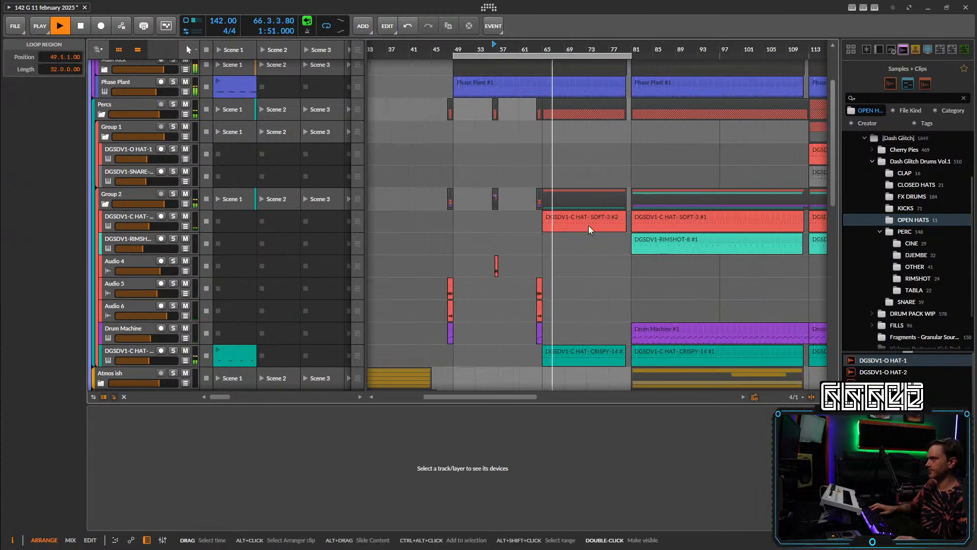
pyautogui.scroll(2, 624, 278)
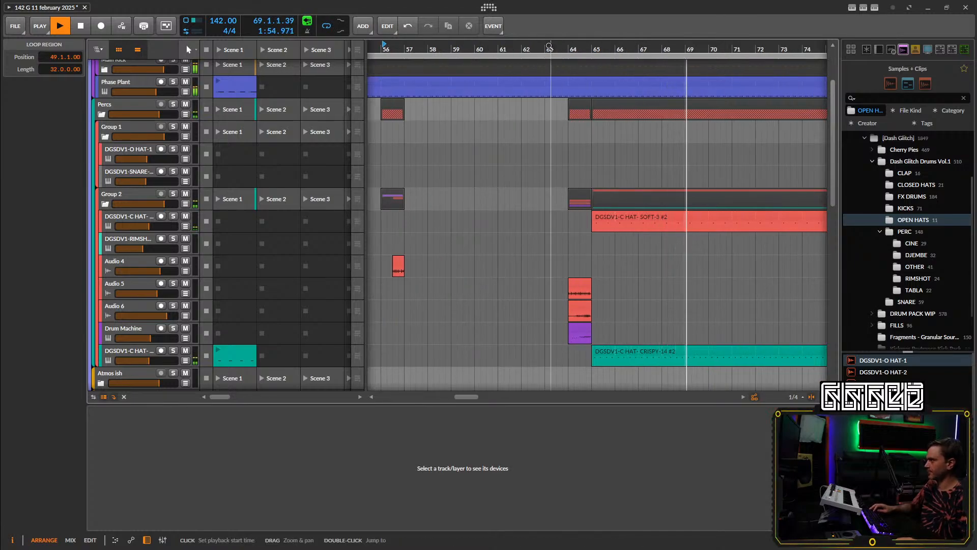
pyautogui.scroll(-2, 623, 274)
pyautogui.moveTo(622, 285); pyautogui.dragTo(599, 269)
pyautogui.hotkey('alt', 'm')
pyautogui.hotkey('alt', 'm')
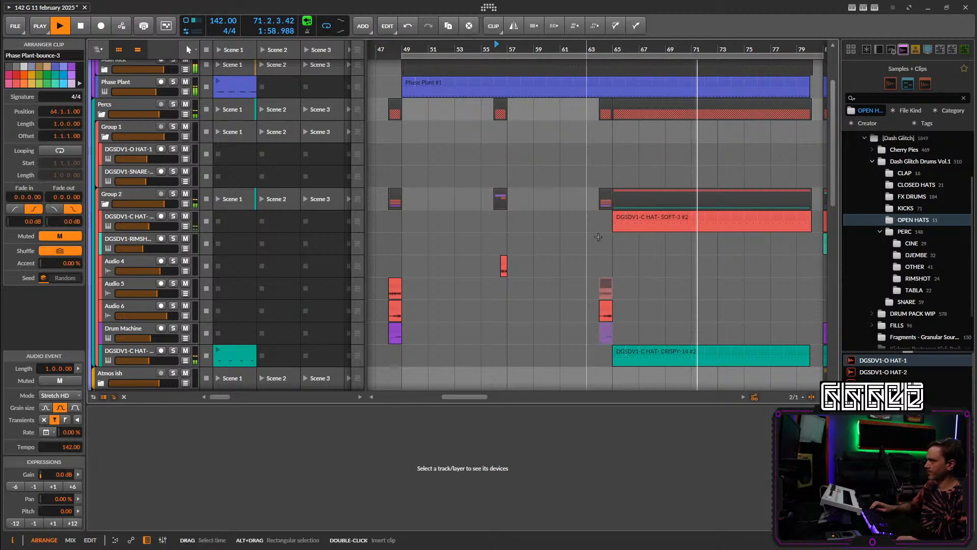
pyautogui.click(599, 53)
pyautogui.scroll(3, 619, 254)
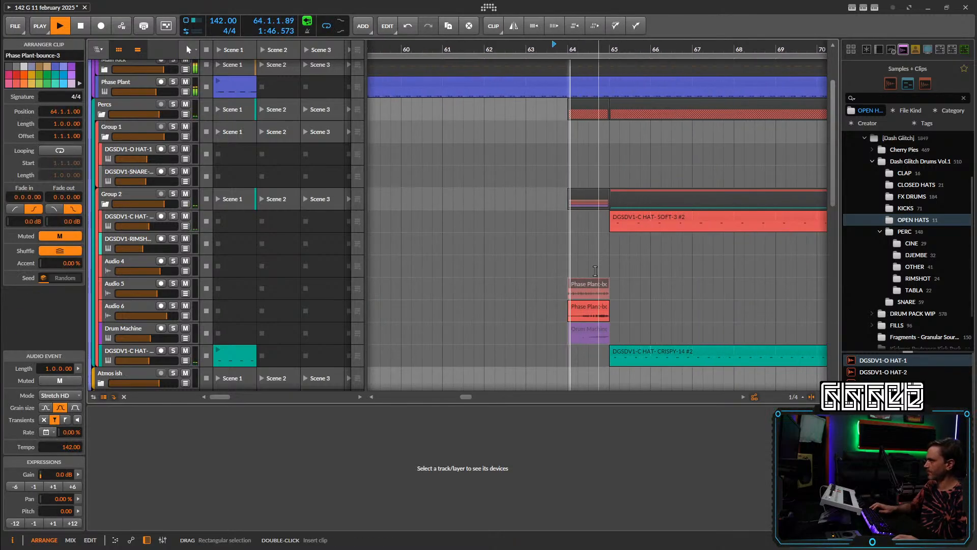
# Copy the unmuted Audio 5, Audio 6 and Drum Machine fill clips to bar 80.
pyautogui.scroll(-4, 611, 285)
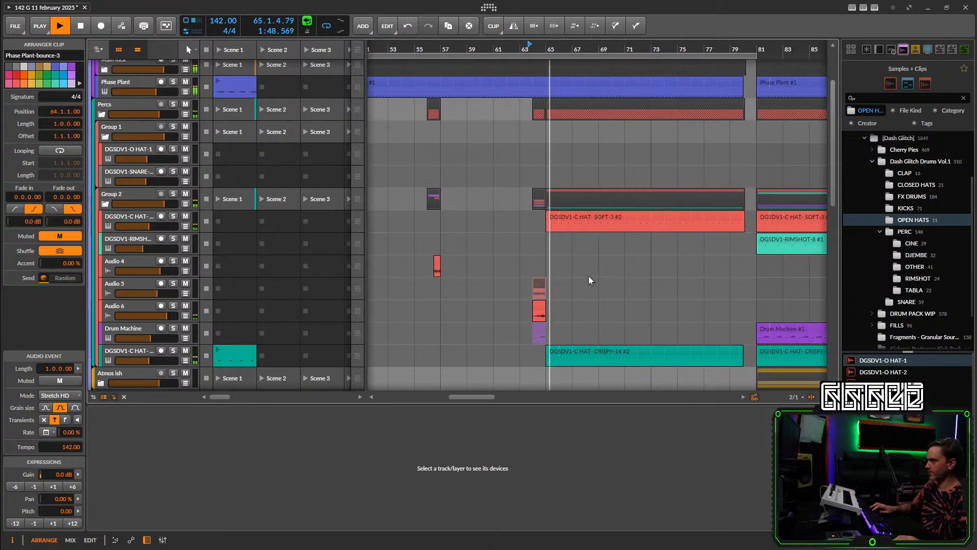
pyautogui.moveTo(407, 284); pyautogui.dragTo(722, 334)
pyautogui.scroll(2, 704, 330)
# Duplicate the short Main Kick clip at the start of bar 80 and place a copy at 80.3.2.
pyautogui.moveTo(735, 158); pyautogui.dragTo(651, 231)
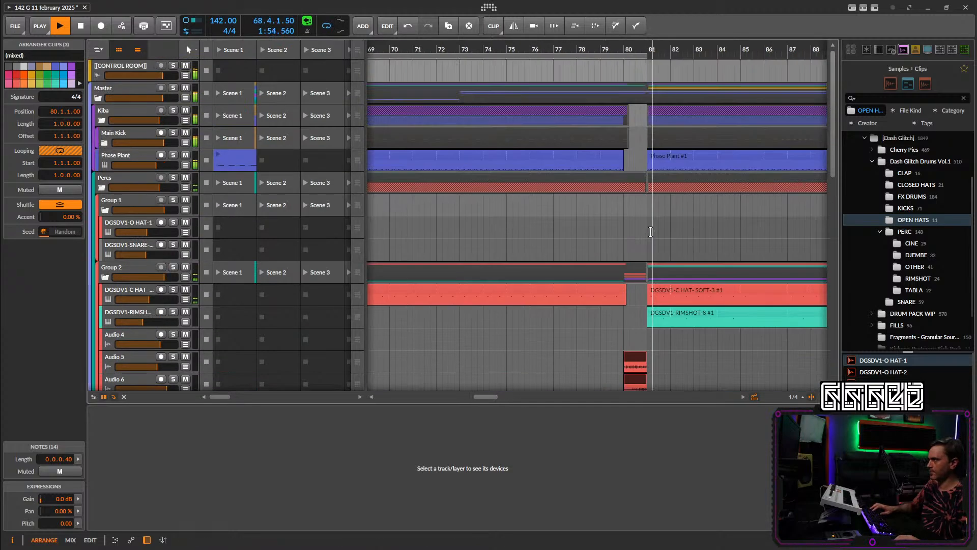
pyautogui.scroll(5, 620, 166)
pyautogui.click(634, 138)
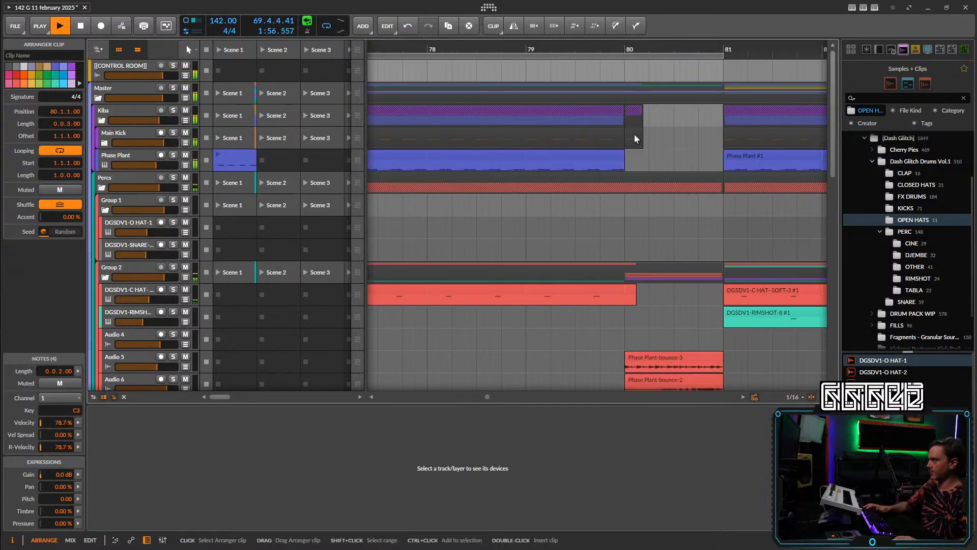
pyautogui.hotkey('ctrl', 'd')
pyautogui.moveTo(651, 136); pyautogui.dragTo(691, 144)
# Move the loop region to start at 81.1.1, keeping it 32 bars long.
pyautogui.scroll(-8, 691, 144)
pyautogui.scroll(-3, 614, 75)
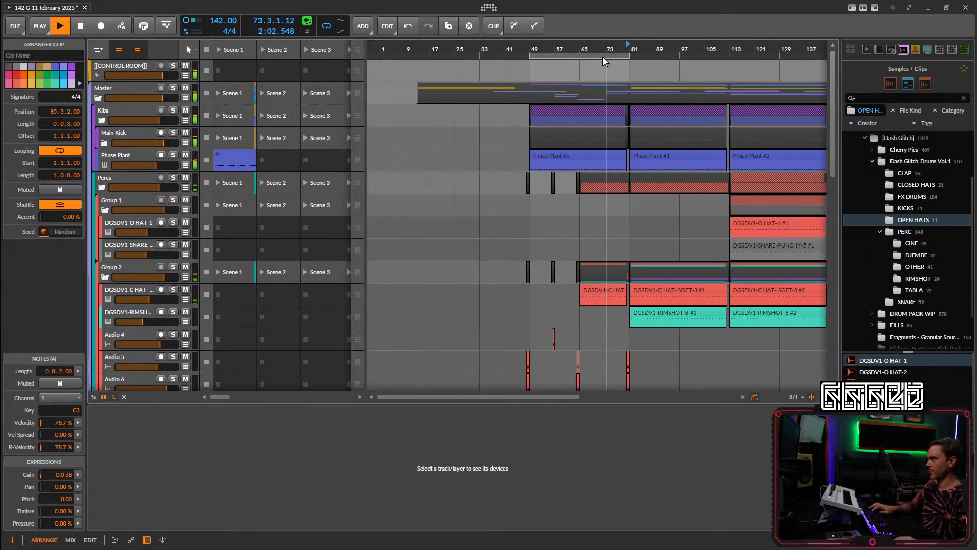
pyautogui.moveTo(627, 56); pyautogui.dragTo(729, 60)
pyautogui.scroll(-4, 673, 137)
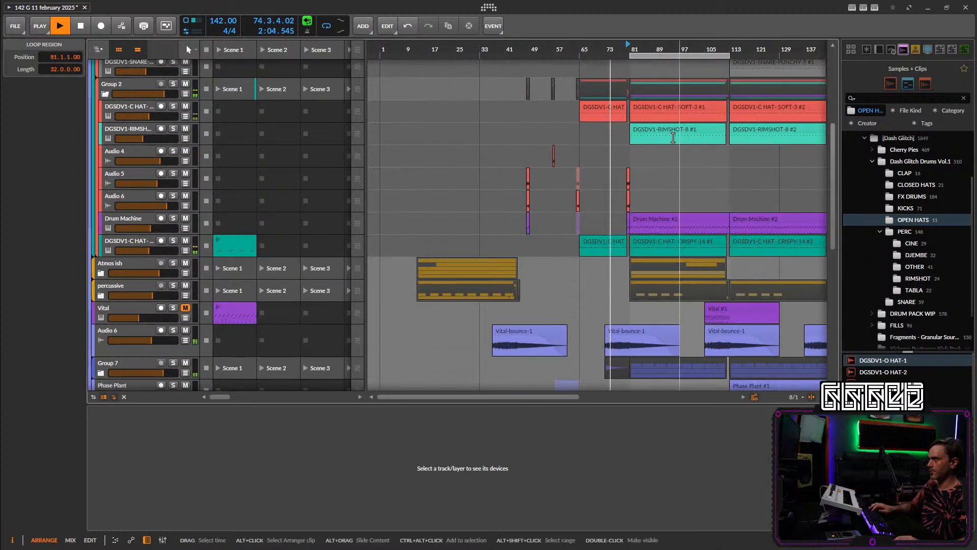
pyautogui.scroll(3, 584, 168)
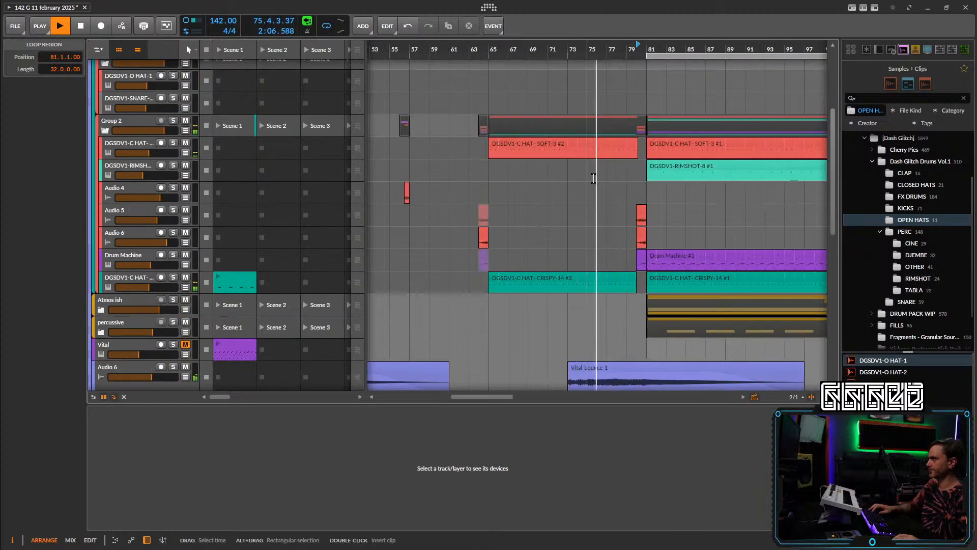
# Play through the bar 81 transition and collapse the Group 2, Percs and Kiba groups.
pyautogui.hscroll(-3, 583, 168)
pyautogui.scroll(6, 570, 171)
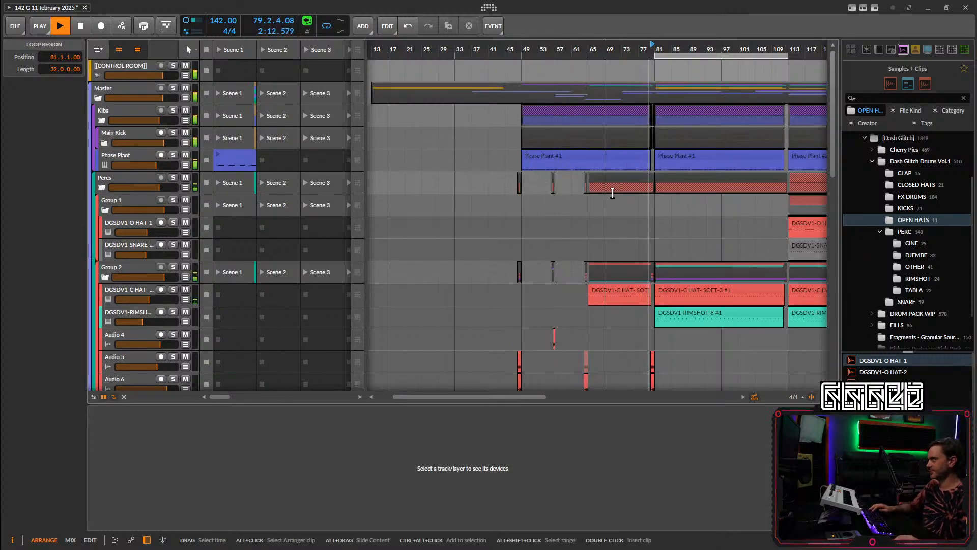
pyautogui.scroll(-6, 615, 193)
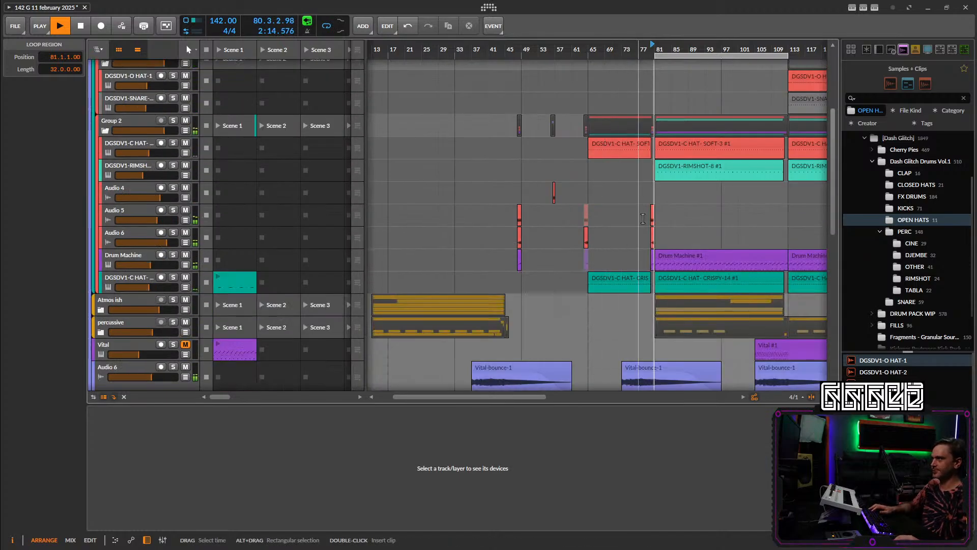
pyautogui.scroll(2, 555, 221)
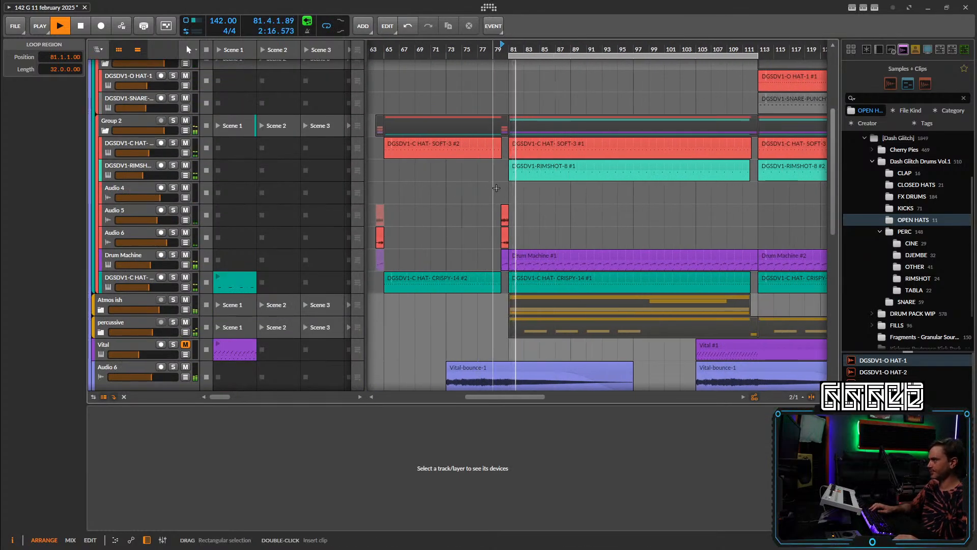
pyautogui.click(106, 132)
pyautogui.scroll(2, 555, 196)
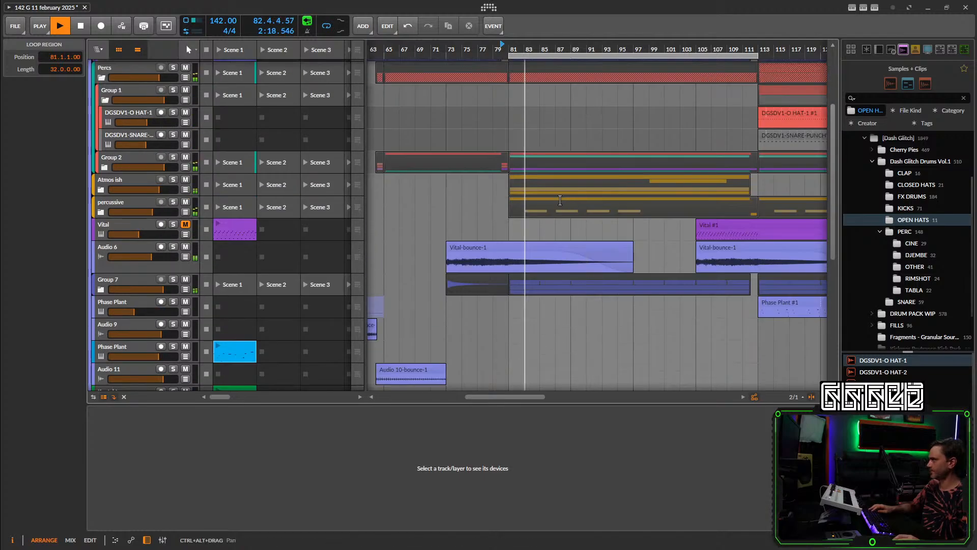
pyautogui.hscroll(-3, 554, 196)
pyautogui.scroll(2, 551, 190)
pyautogui.scroll(-4, 550, 190)
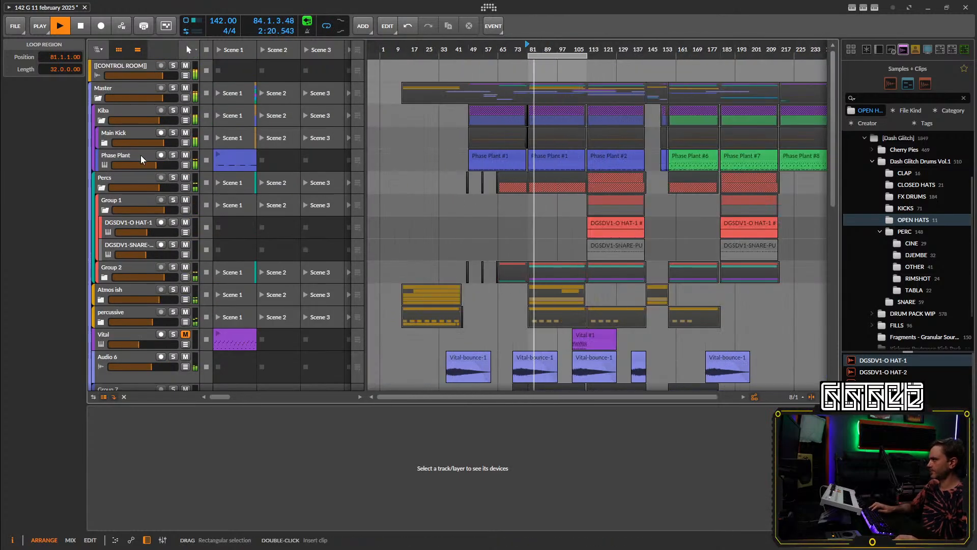
pyautogui.click(102, 188)
pyautogui.click(101, 120)
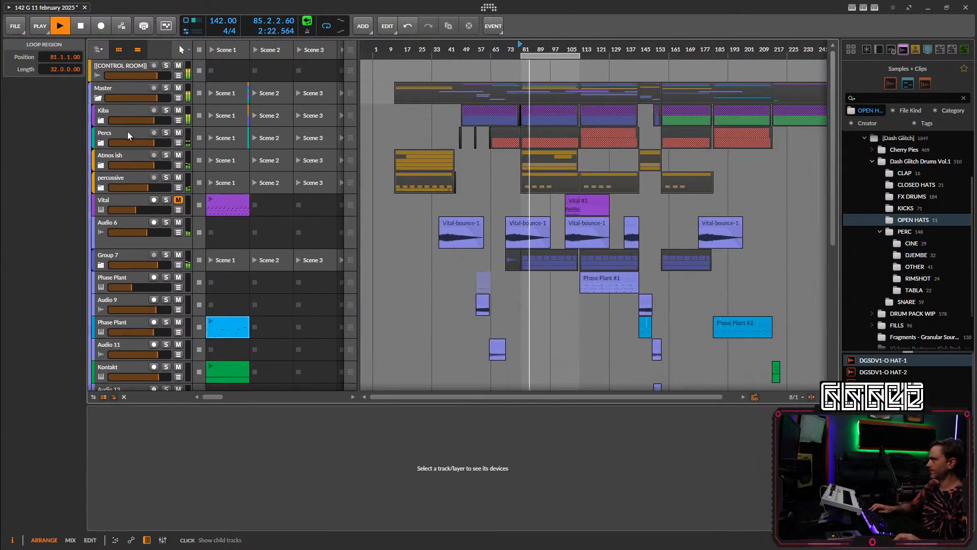
# In the Atmos ish group, set the Audio 1 volume to -2.7 dB and mute the Audio 5 clip at bar 81.
pyautogui.click(100, 166)
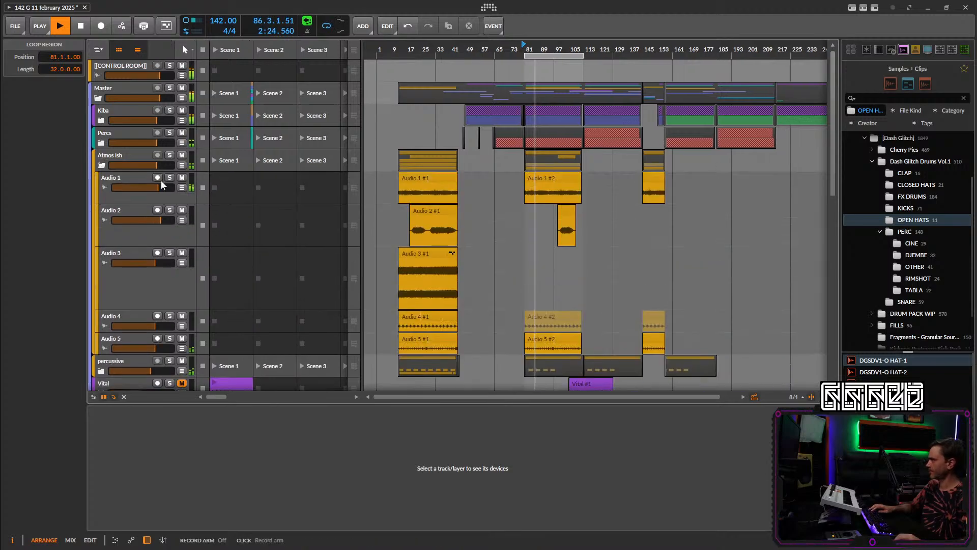
pyautogui.click(158, 195)
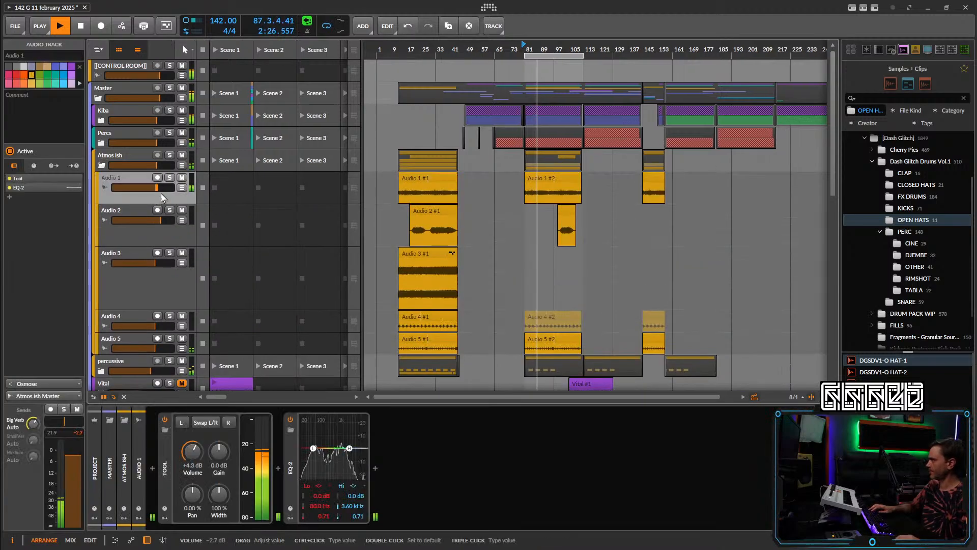
pyautogui.click(560, 344)
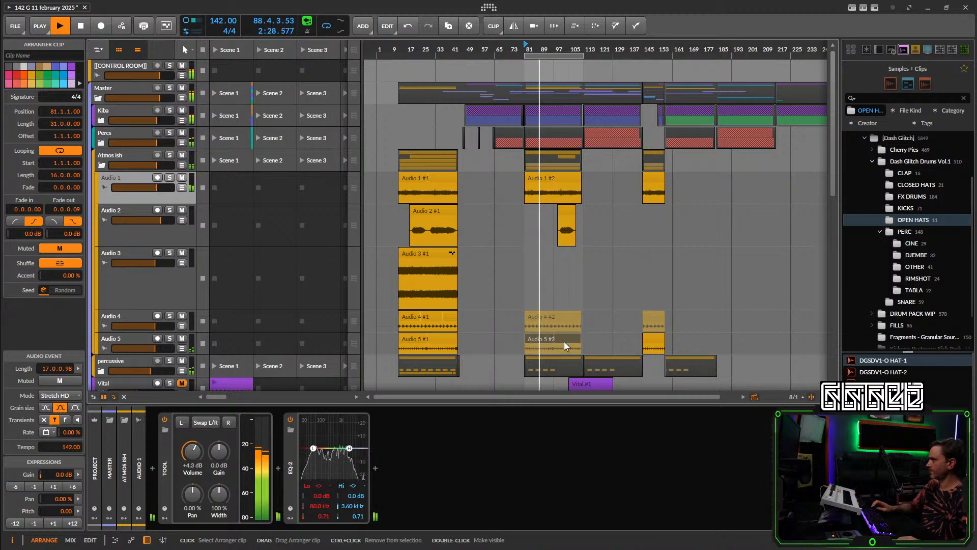
pyautogui.scroll(1, 555, 316)
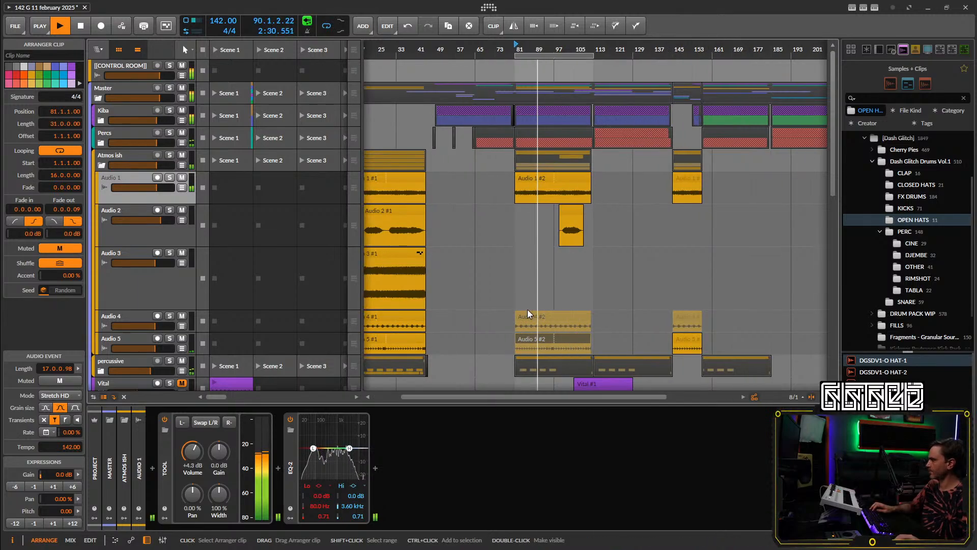
pyautogui.moveTo(524, 309); pyautogui.dragTo(561, 284)
pyautogui.scroll(2, 581, 300)
pyautogui.scroll(-1, 594, 280)
pyautogui.scroll(-3, 560, 284)
pyautogui.scroll(3, 560, 284)
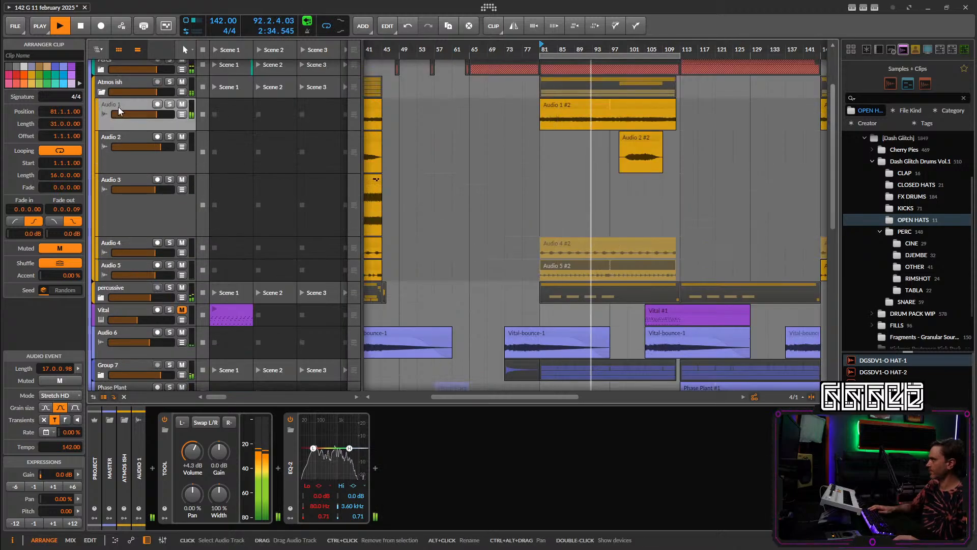
pyautogui.click(100, 93)
# Move the 32-bar loop region to start at 157.1.1.
pyautogui.scroll(5, 571, 190)
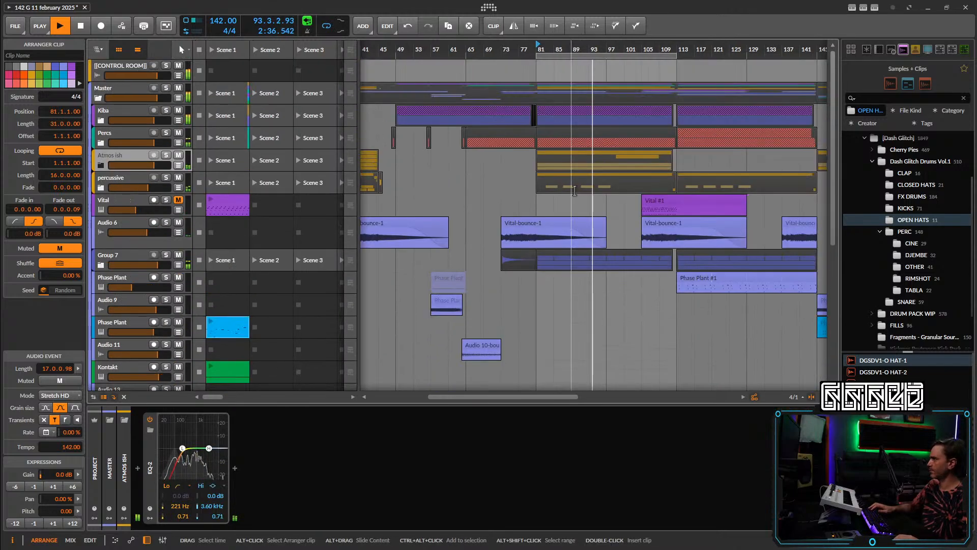
pyautogui.scroll(-2, 571, 189)
pyautogui.hscroll(-1, 571, 189)
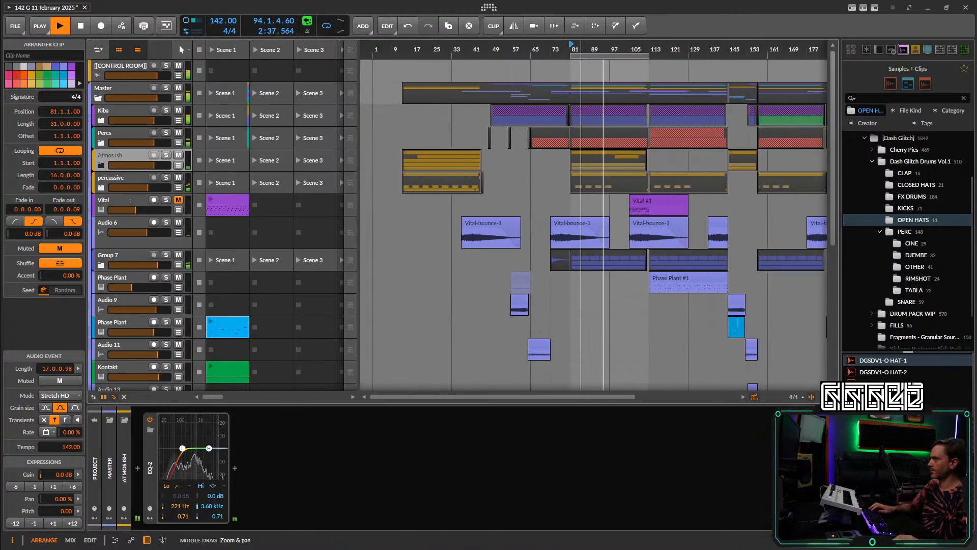
pyautogui.click(581, 54)
pyautogui.moveTo(581, 54); pyautogui.dragTo(725, 61)
pyautogui.scroll(4, 776, 66)
pyautogui.scroll(-3, 714, 99)
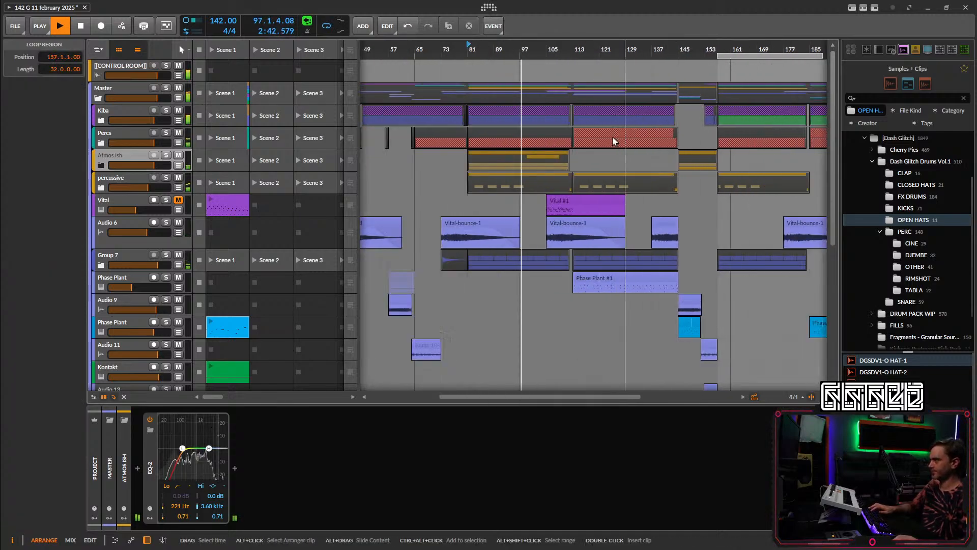
# Expand the Kiba group and save the project.
pyautogui.hscroll(-3, 426, 144)
pyautogui.click(101, 120)
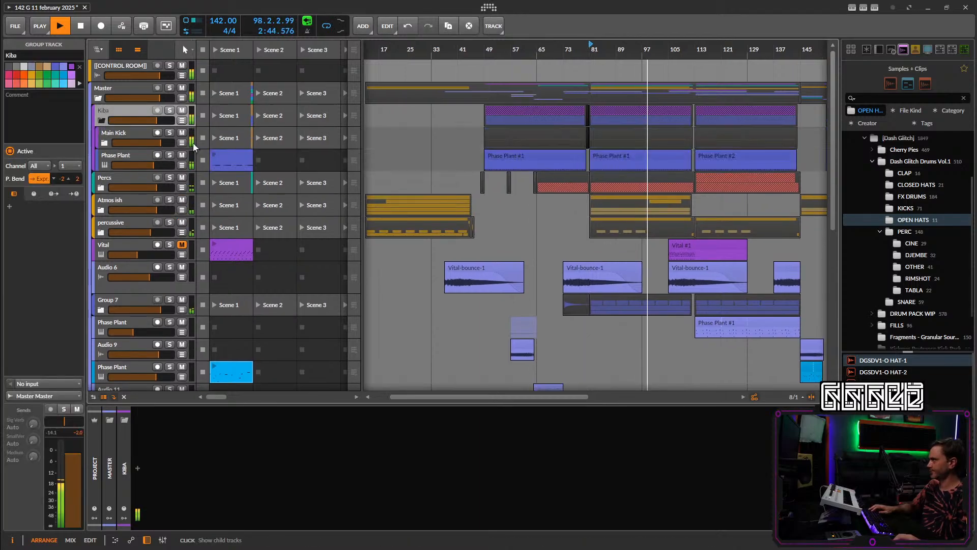
pyautogui.hotkey('ctrl', 's')
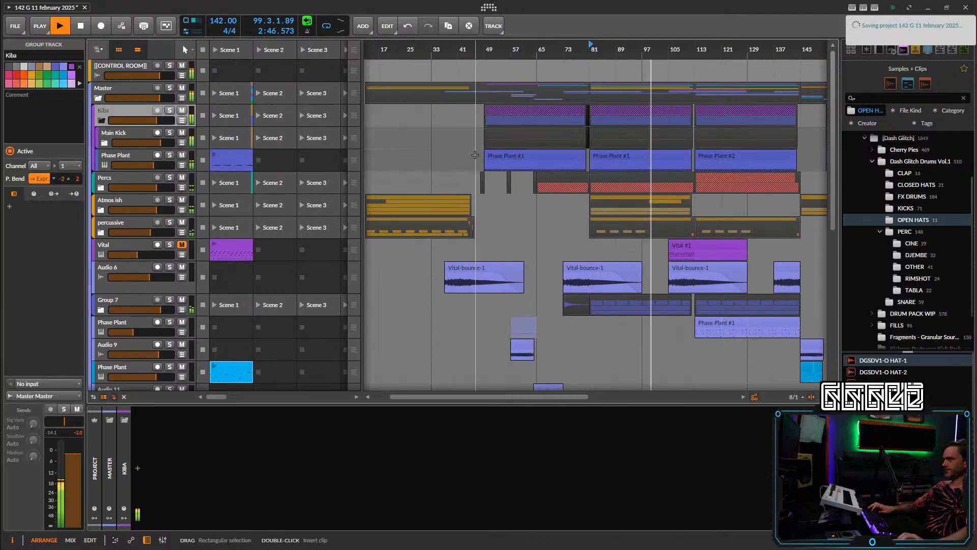
# Split the Kiba group clip that starts at bar 81 at bar 97 and select its first part.
pyautogui.scroll(2, 515, 129)
pyautogui.moveTo(657, 127); pyautogui.dragTo(472, 118)
pyautogui.scroll(2, 472, 118)
pyautogui.click(512, 118)
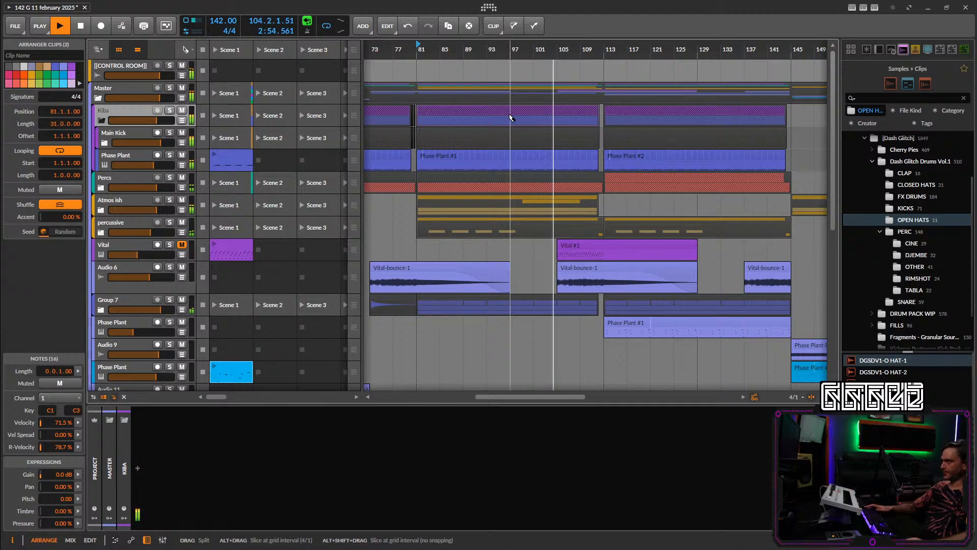
pyautogui.click(510, 118)
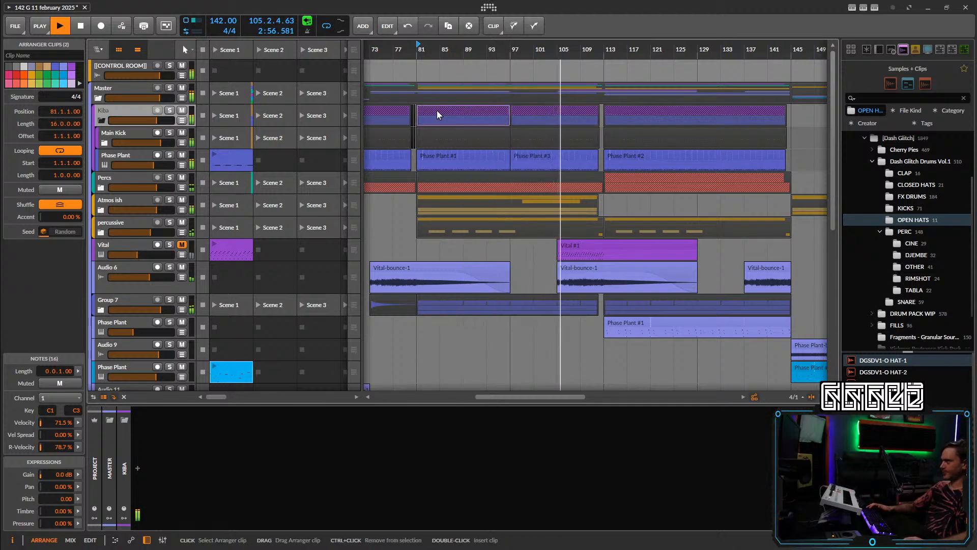
# Stop playback and bounce the selected 16-bar Kiba clip to a new audio track, post-fader at 32-bit floating point.
pyautogui.press('space')
pyautogui.rightClick(437, 111)
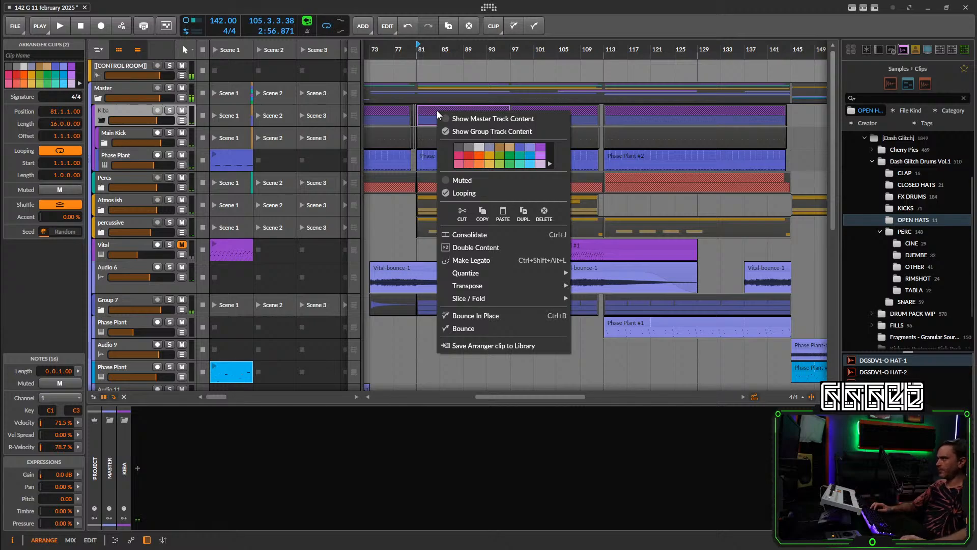
pyautogui.click(486, 329)
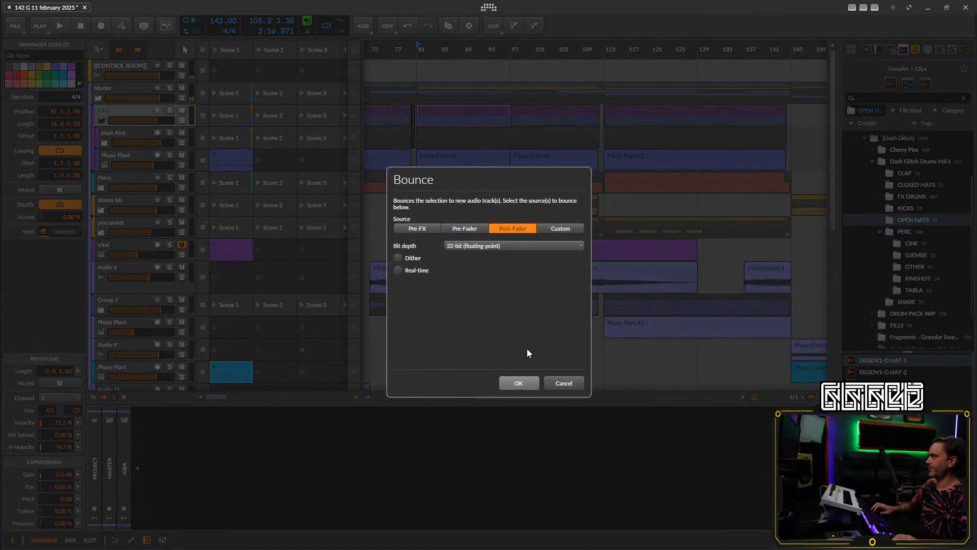
pyautogui.click(524, 382)
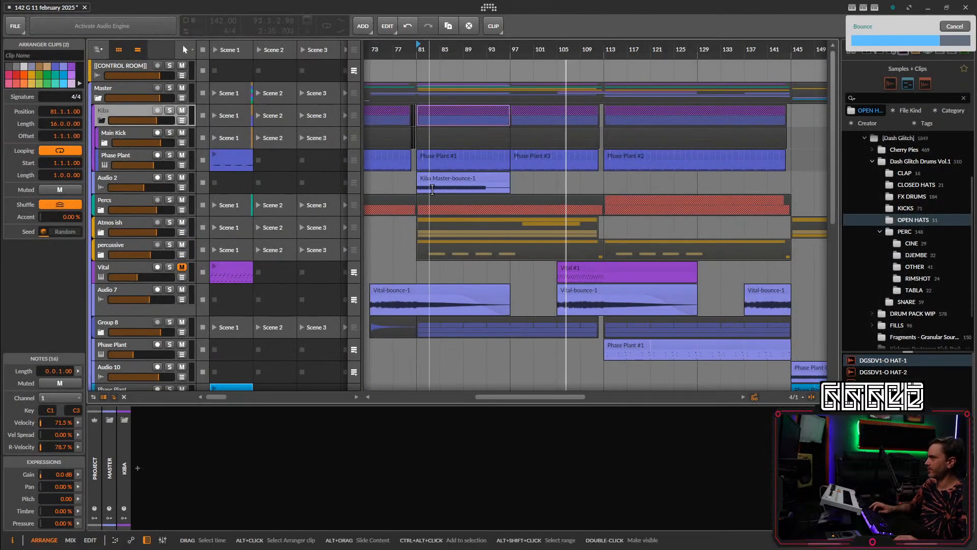
# Move the Kiba Master-bounce-1 clip to start at bar 97.
pyautogui.scroll(-2, 429, 189)
pyautogui.scroll(-1, 430, 189)
pyautogui.moveTo(436, 176); pyautogui.dragTo(493, 187)
pyautogui.scroll(2, 524, 191)
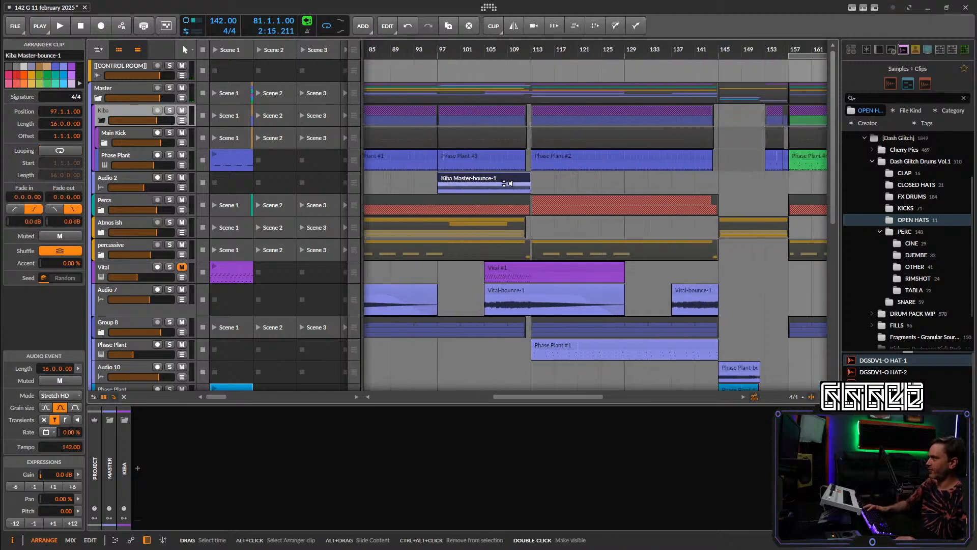
# Try removing bars 97 to 105 of the bounced Kiba clip and undo the removal.
pyautogui.click(467, 176)
pyautogui.press('Delete')
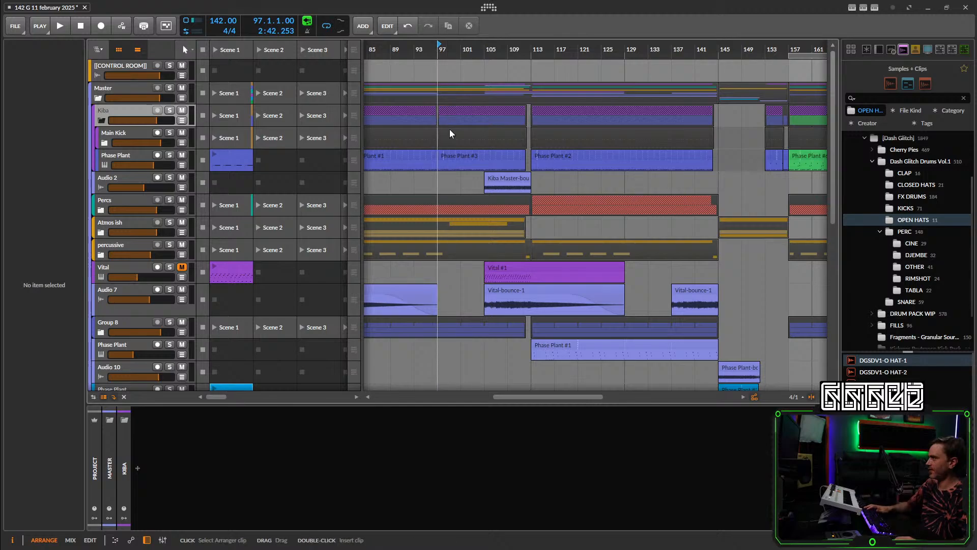
pyautogui.moveTo(450, 134); pyautogui.dragTo(417, 181)
pyautogui.scroll(-1, 556, 176)
pyautogui.hotkey('ctrl', 'z')
# Place a copy of the bounced Kiba clip at bar 145 and delete its part from bar 153 onward.
pyautogui.scroll(-3, 595, 178)
pyautogui.scroll(5, 499, 182)
pyautogui.scroll(-1, 608, 182)
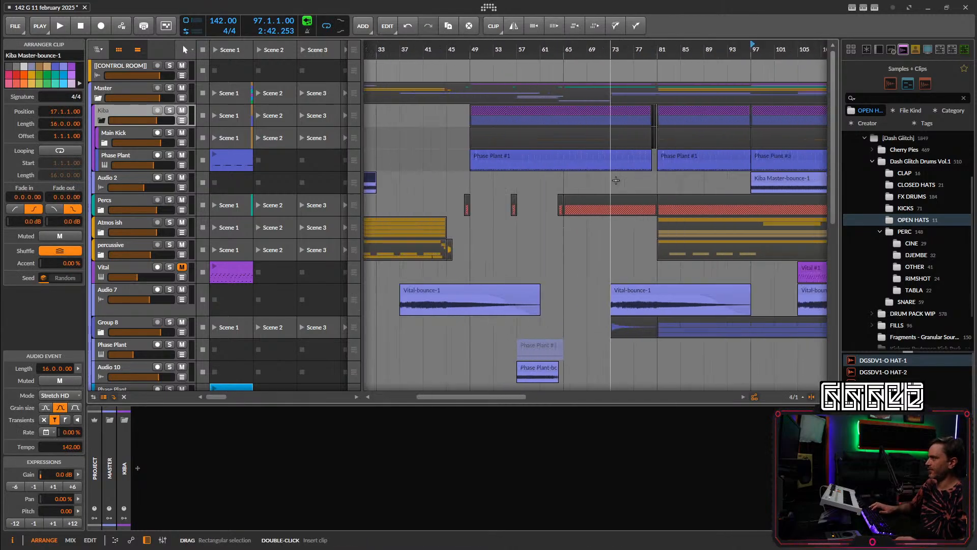
pyautogui.moveTo(727, 173)
pyautogui.mouseDown()
pyautogui.moveTo(615, 161)
pyautogui.moveTo(762, 179)
pyautogui.moveTo(743, 180)
pyautogui.mouseUp()
pyautogui.scroll(-2, 614, 163)
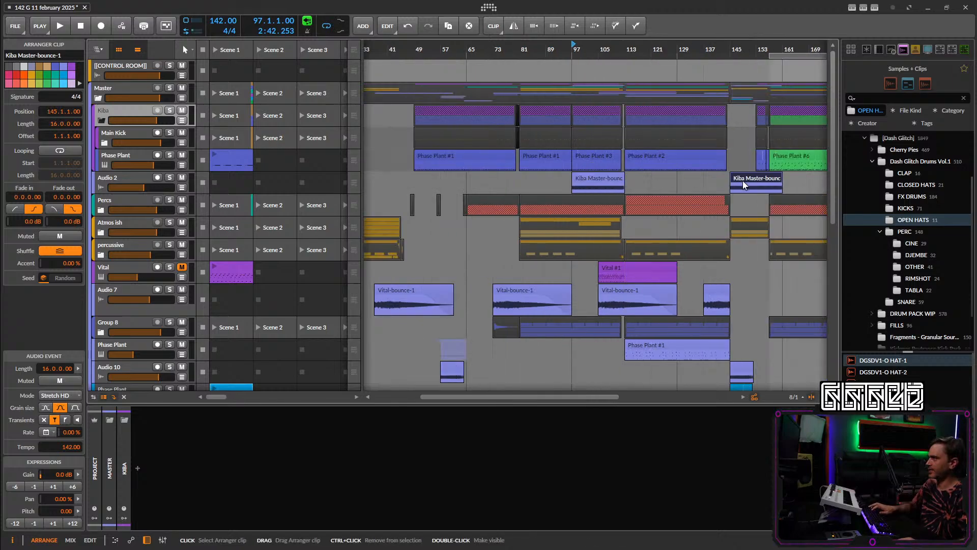
pyautogui.scroll(4, 744, 181)
pyautogui.press('Delete')
pyautogui.scroll(-4, 713, 182)
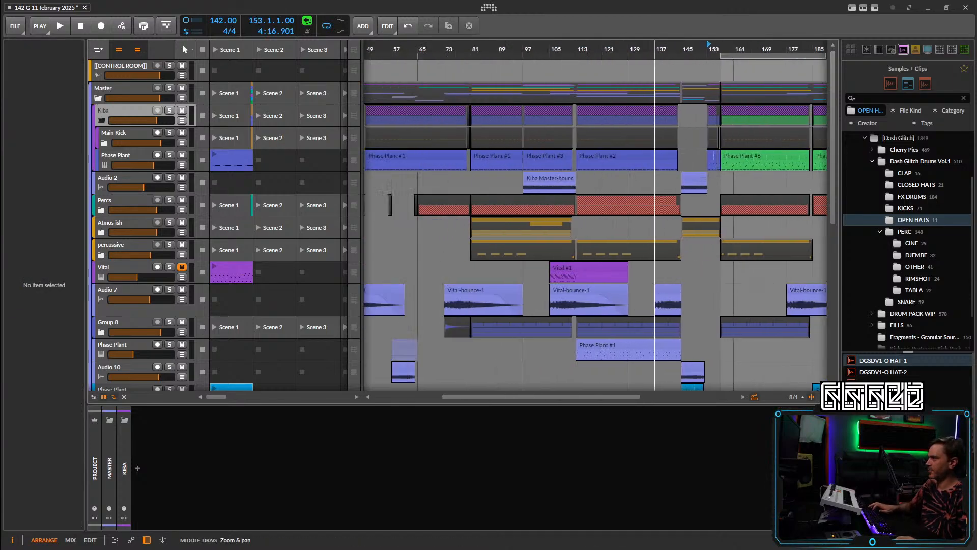
# Delete the first eight bars of the bounced Kiba clip at bar 97, keeping the part from bar 105.
pyautogui.scroll(5, 526, 183)
pyautogui.moveTo(794, 179); pyautogui.dragTo(640, 187)
pyautogui.keyDown('alt'); pyautogui.doubleClick(599, 187); pyautogui.keyUp('alt')
pyautogui.click(562, 180)
pyautogui.press('Delete')
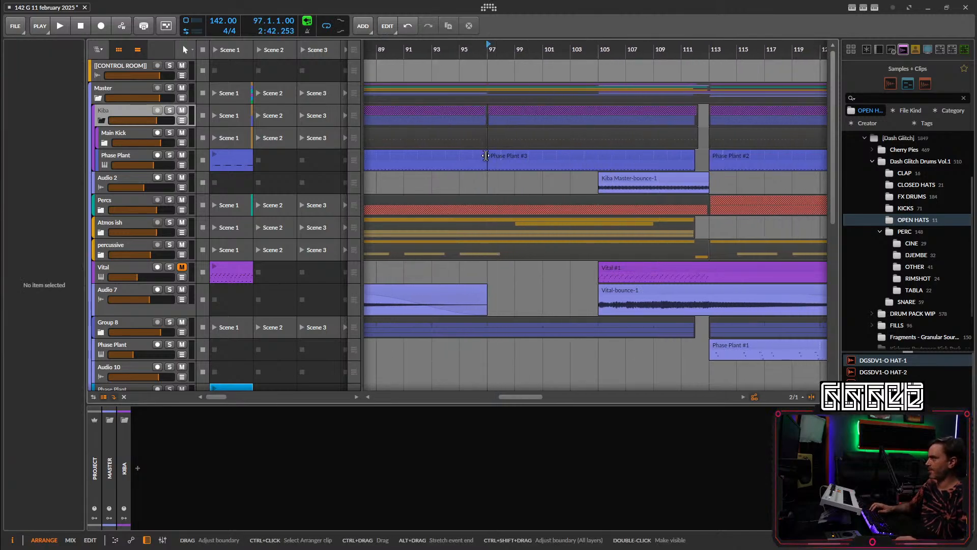
# Move the clip boundary at bar 97 to bar 105 on the Phase Plant track and on the kick track inside Main Kick.
pyautogui.moveTo(486, 155); pyautogui.dragTo(636, 166)
pyautogui.click(505, 90)
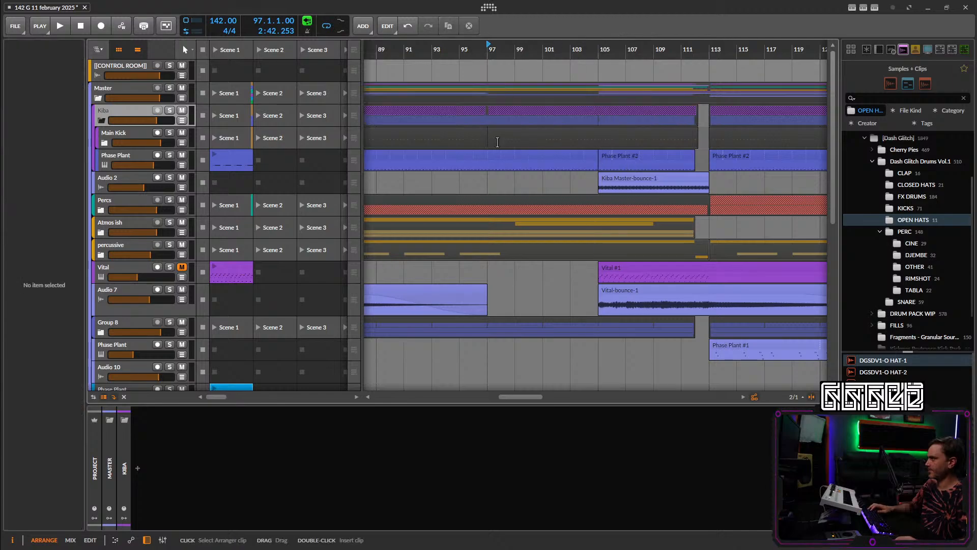
pyautogui.click(103, 143)
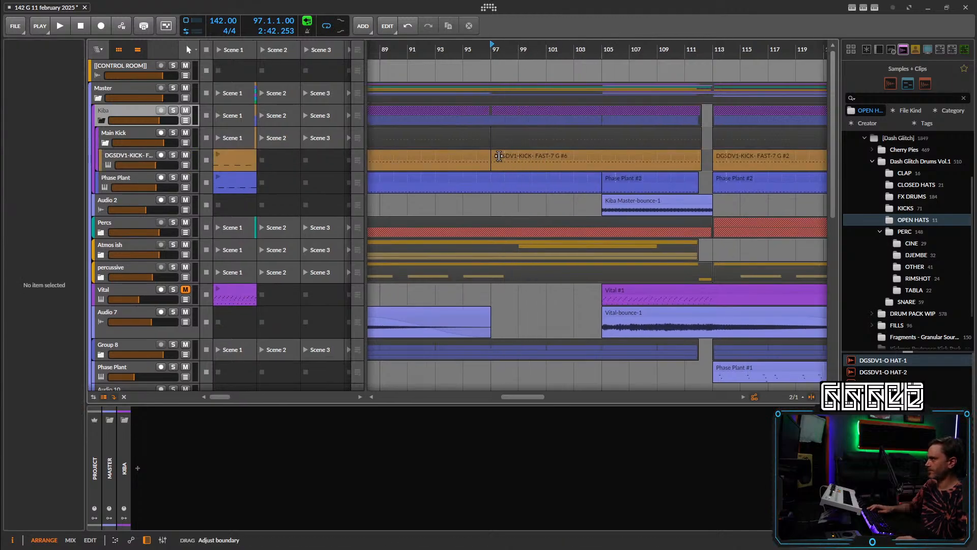
pyautogui.moveTo(498, 155); pyautogui.dragTo(596, 171)
# Delete the kick and Phase Plant clips that start at bar 105 and play the passage from bar 101.
pyautogui.click(630, 187)
pyautogui.click(634, 156)
pyautogui.press('Delete')
pyautogui.click(640, 179)
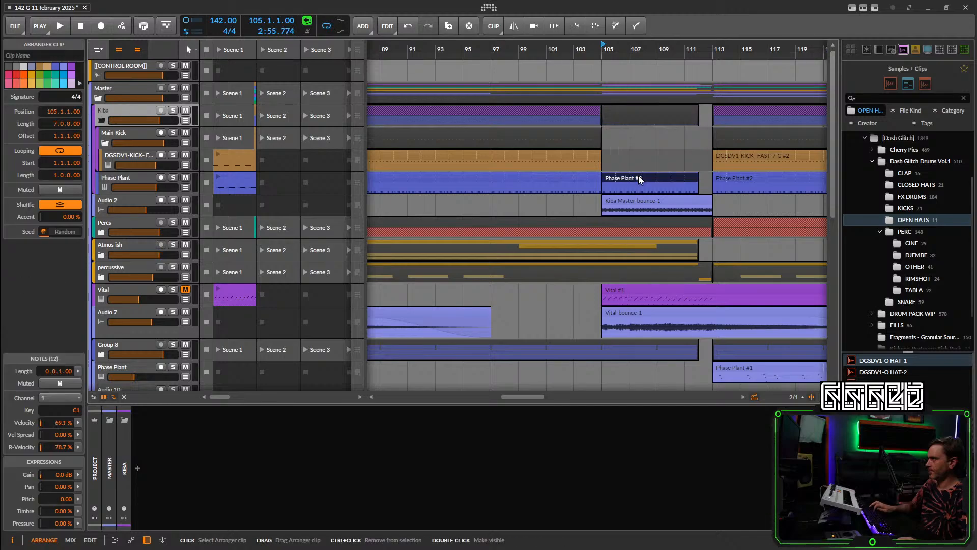
pyautogui.press('Delete')
pyautogui.press('space')
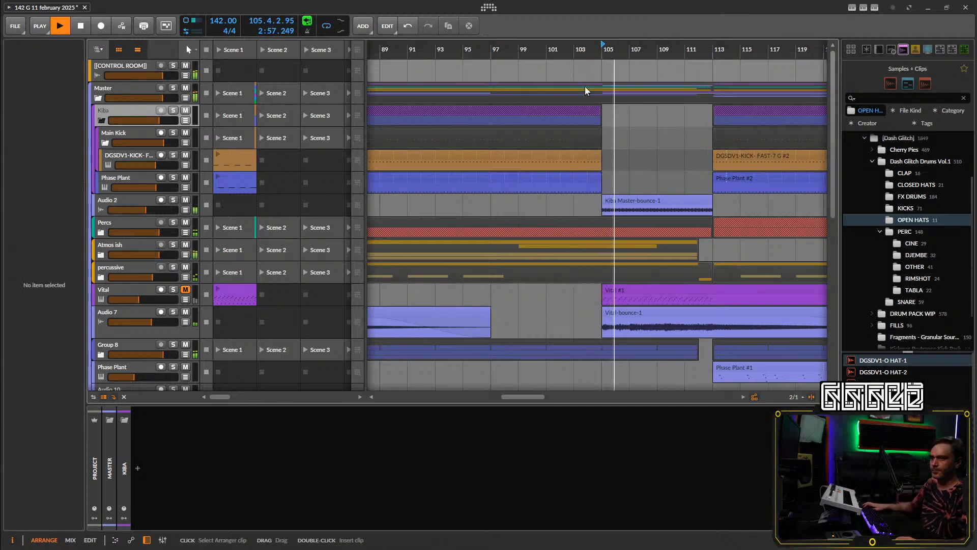
pyautogui.click(547, 49)
# Rename the Audio 2 track holding the bounced Kiba clip as "KiBa FX".
pyautogui.click(138, 208)
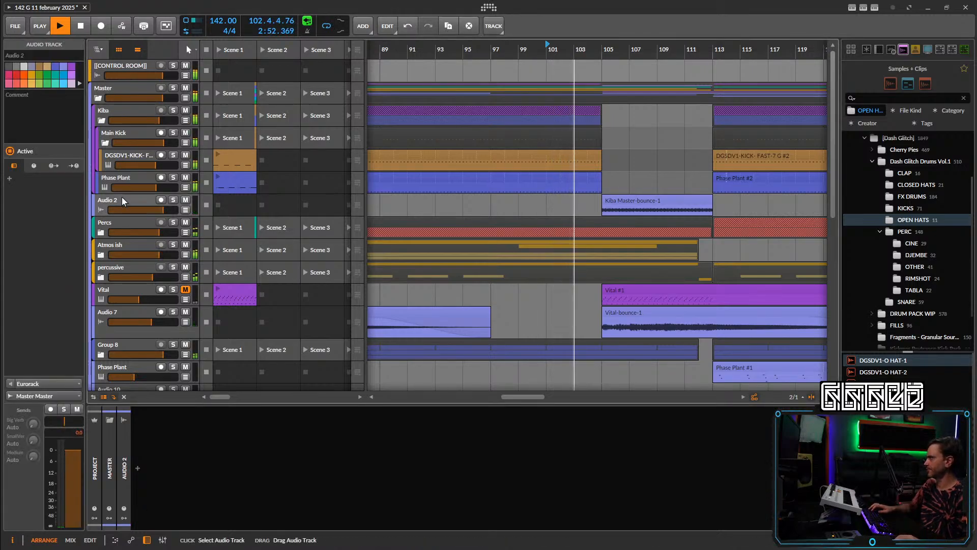
pyautogui.click(24, 53)
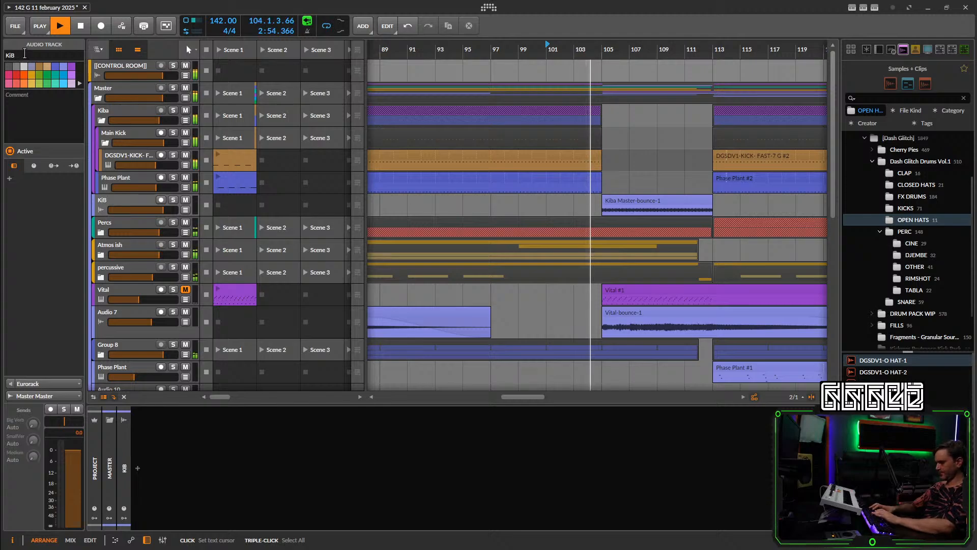
pyautogui.write('KiBa FX')
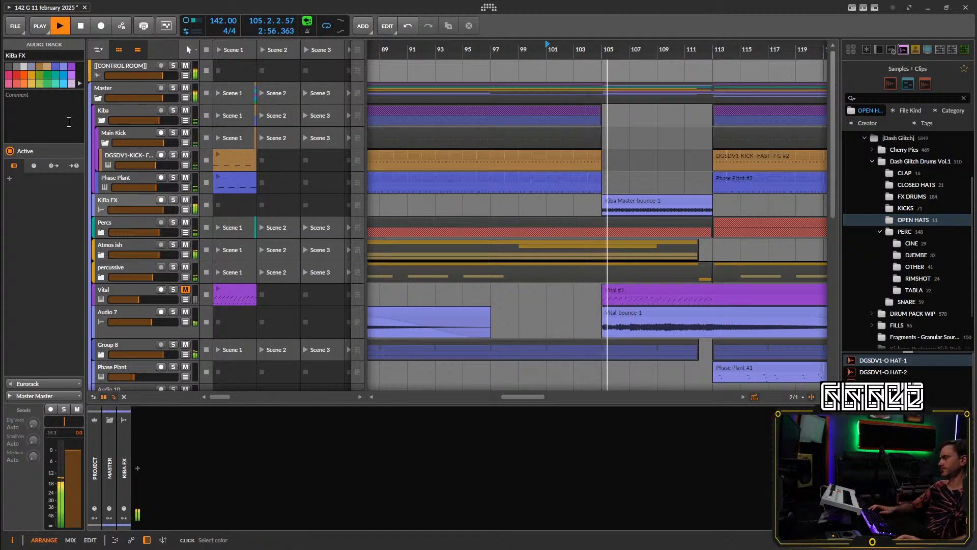
pyautogui.click(123, 205)
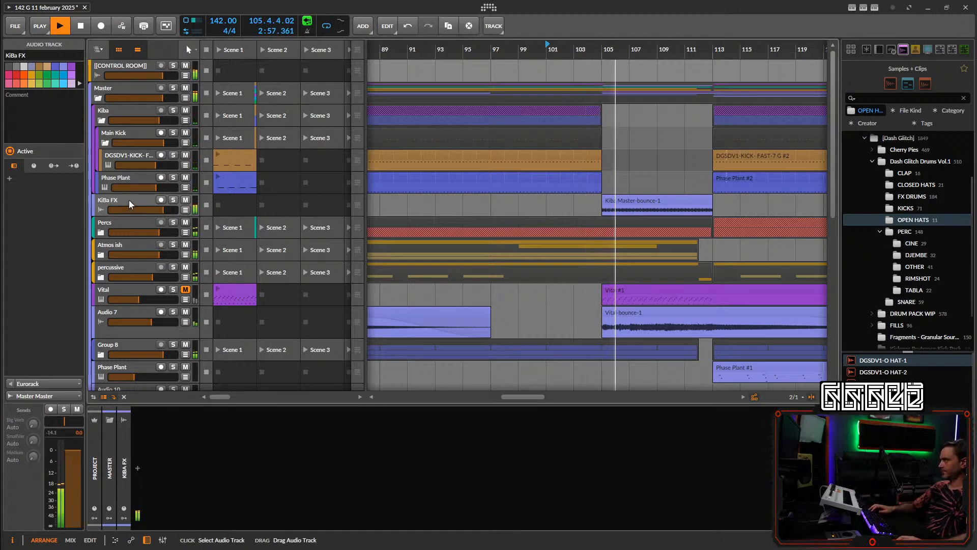
# Insert kHs Filter on the KiBa FX track and set it to high pass with a 31.0 Hz cutoff.
pyautogui.click(138, 468)
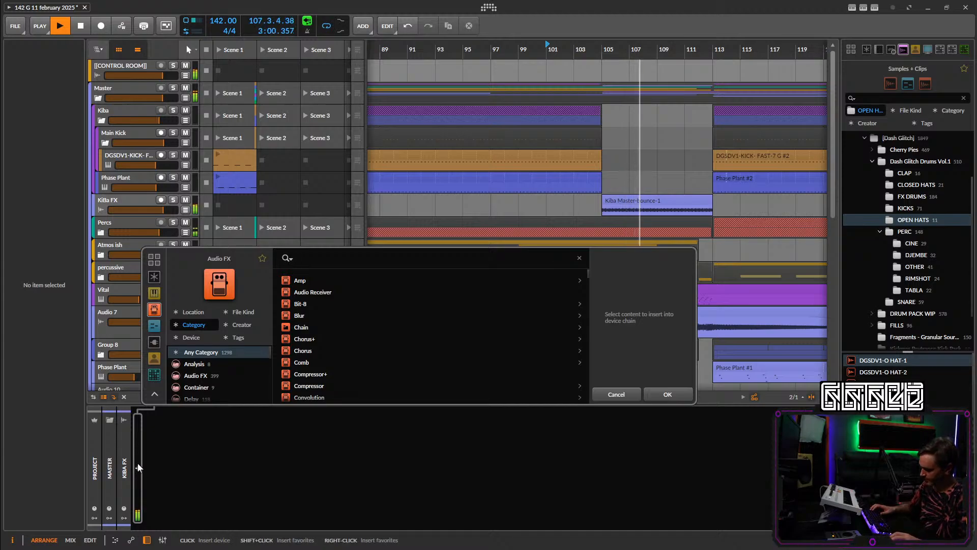
pyautogui.write('fil')
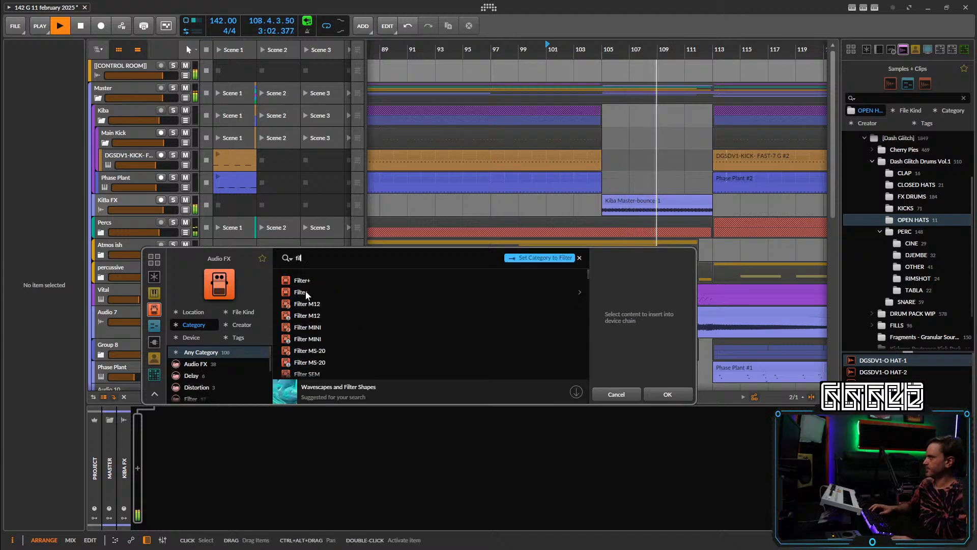
pyautogui.click(306, 291)
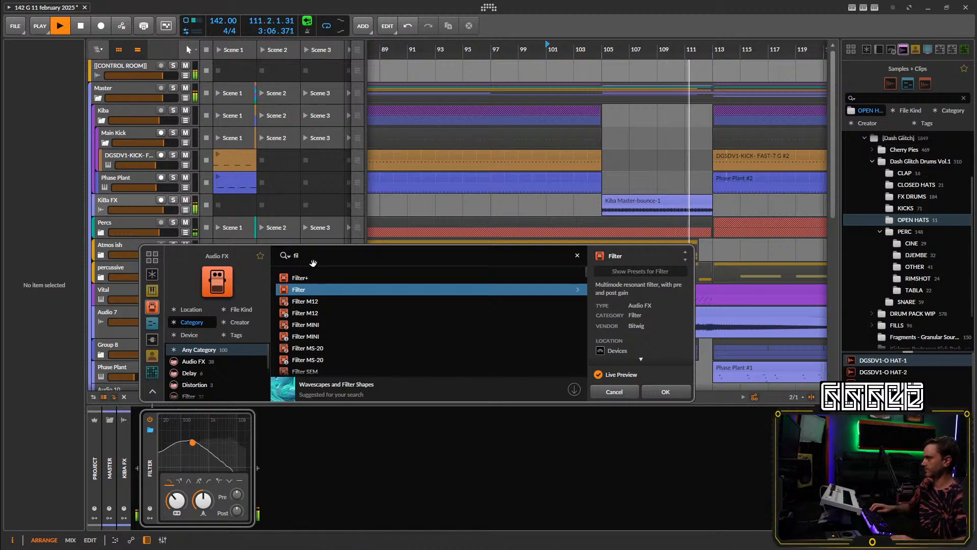
pyautogui.moveTo(309, 256); pyautogui.dragTo(266, 253)
pyautogui.write('kghs f')
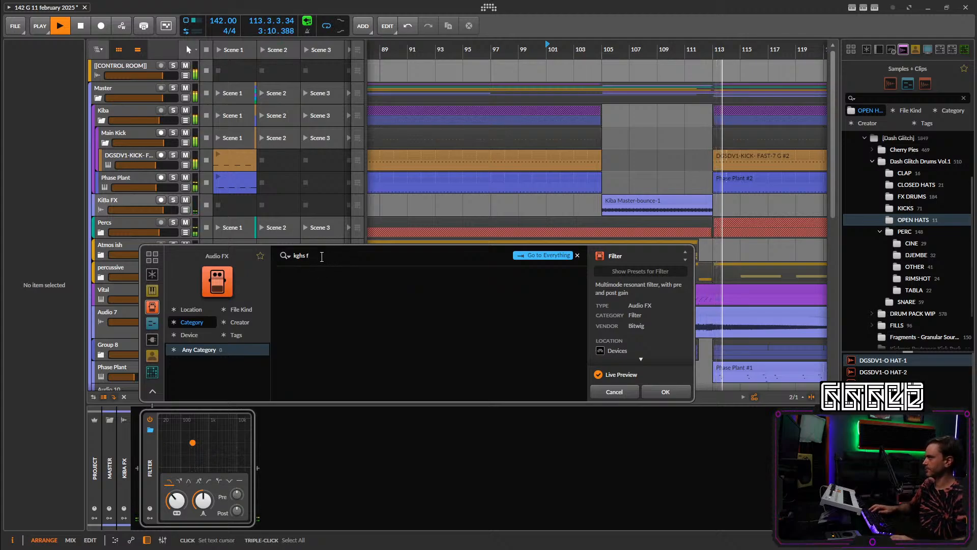
pyautogui.write('khs fil')
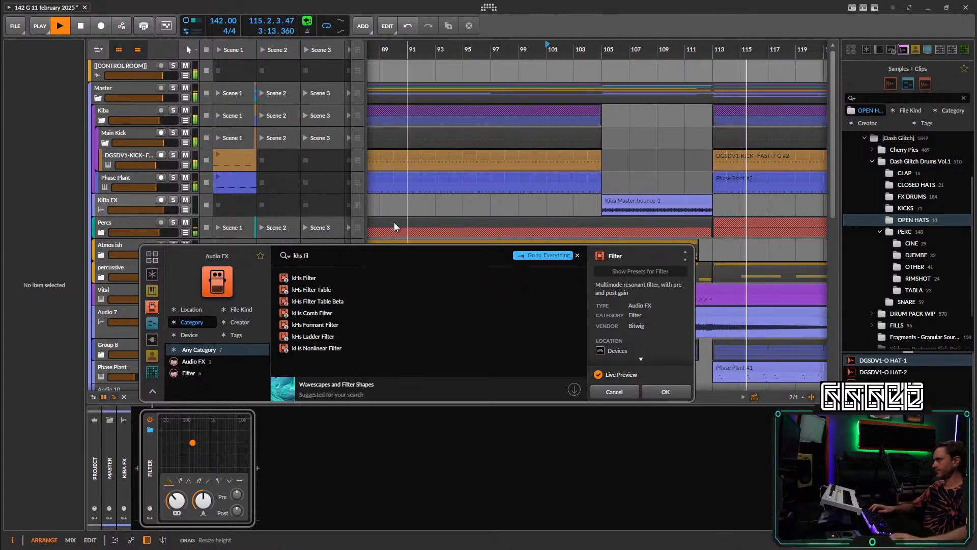
pyautogui.click(351, 273)
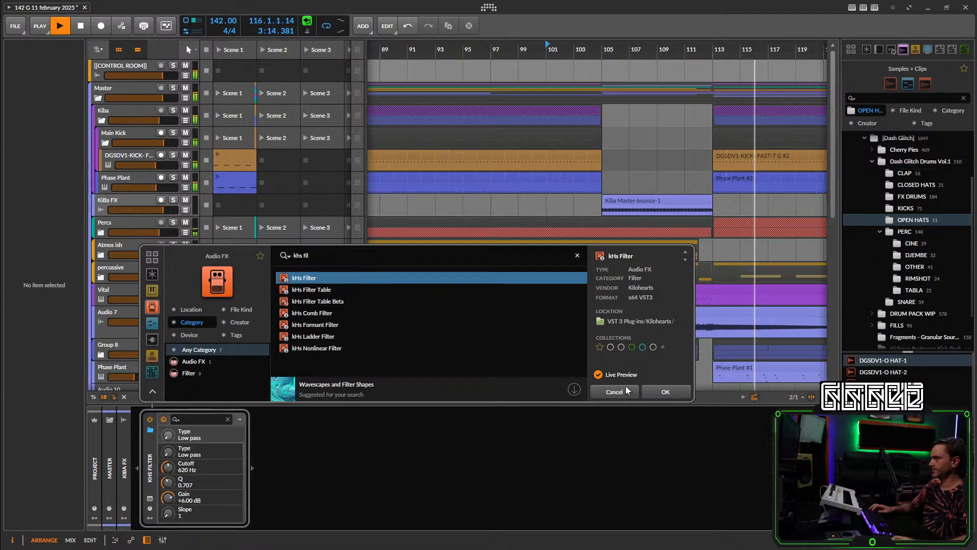
pyautogui.click(649, 391)
pyautogui.click(473, 271)
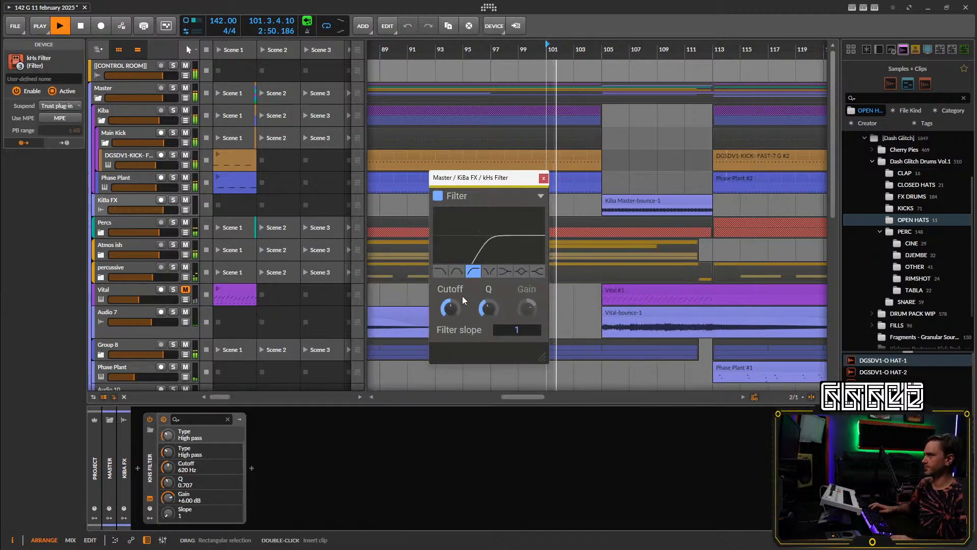
pyautogui.moveTo(451, 308); pyautogui.dragTo(464, 324)
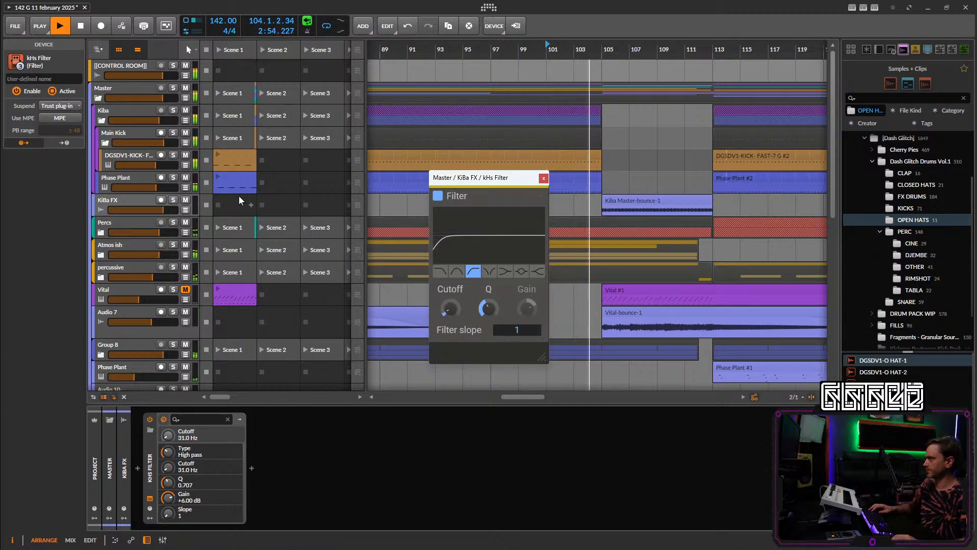
# Automate the filter cutoff on KiBa FX with a rise from bar 105 up to 59.3 % at bar 111.
pyautogui.click(185, 209)
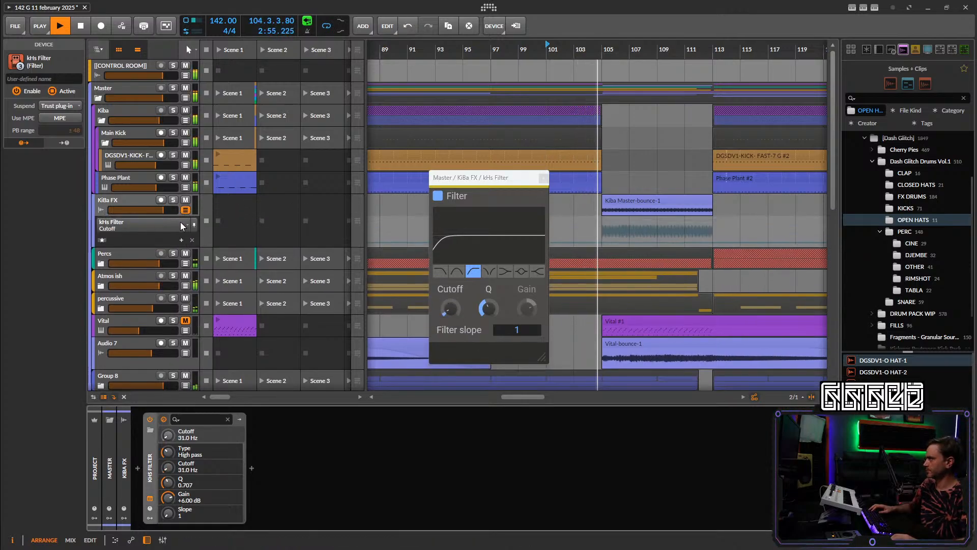
pyautogui.click(602, 243)
pyautogui.moveTo(657, 242); pyautogui.dragTo(683, 228)
# Split the bounced Kiba clip at bar 112 and delete its last bar.
pyautogui.scroll(5, 710, 224)
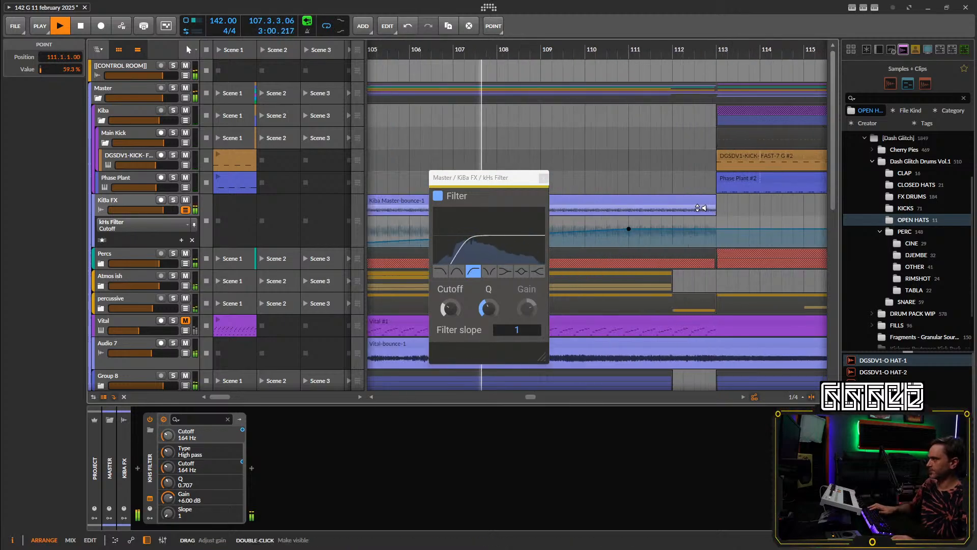
pyautogui.click(672, 209)
pyautogui.hotkey('ctrl', 'e')
pyautogui.click(681, 202)
pyautogui.press('Delete')
pyautogui.scroll(-5, 663, 223)
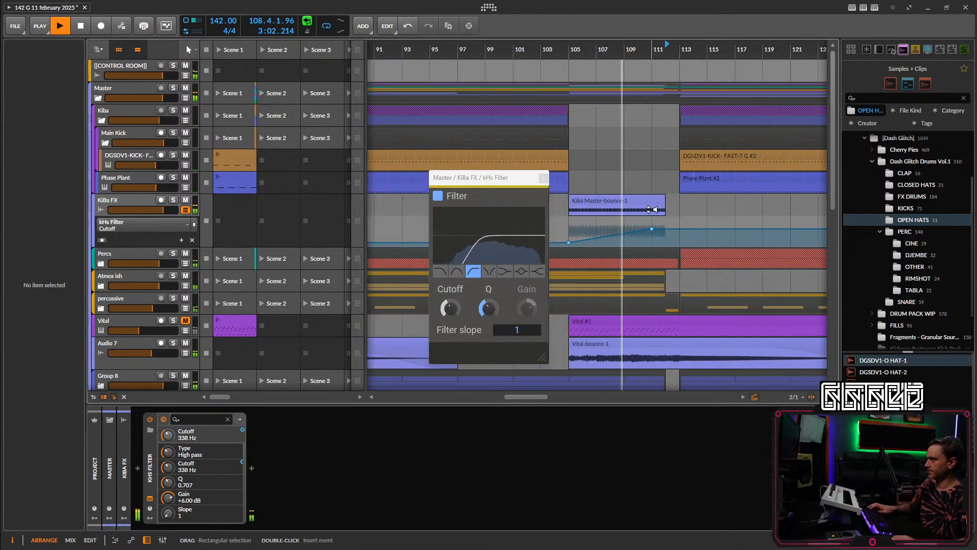
# Automate the filter's Q from 40.9 % at bar 105 through 53.9 % in bar 106 to 61.9 % in bar 108, and close the filter window.
pyautogui.click(493, 311)
pyautogui.press('space')
pyautogui.press('space')
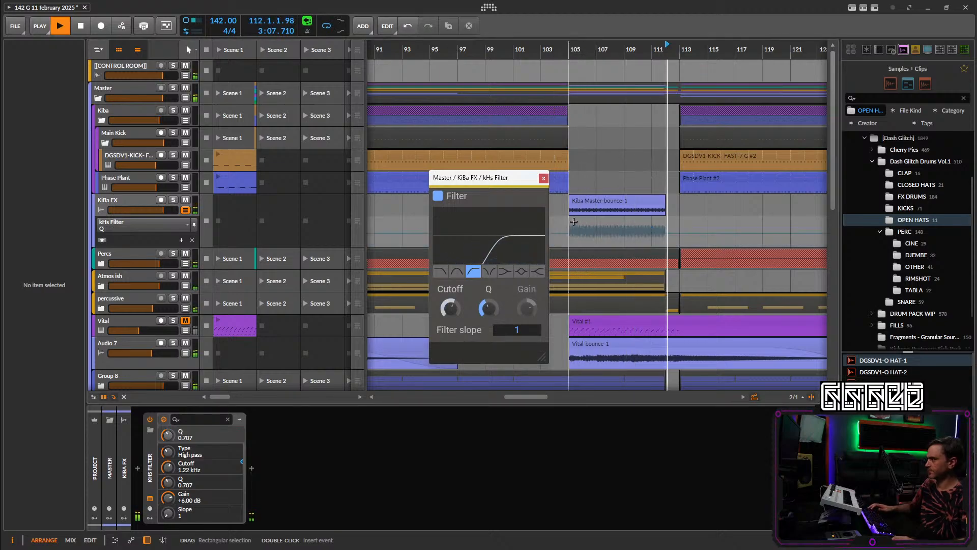
pyautogui.scroll(5, 565, 247)
pyautogui.scroll(2, 564, 246)
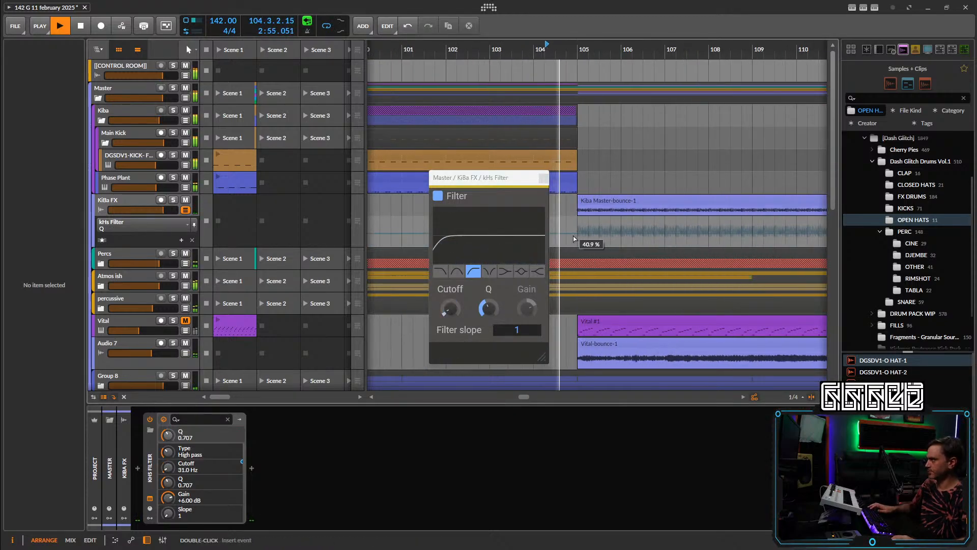
pyautogui.click(576, 234)
pyautogui.click(626, 234)
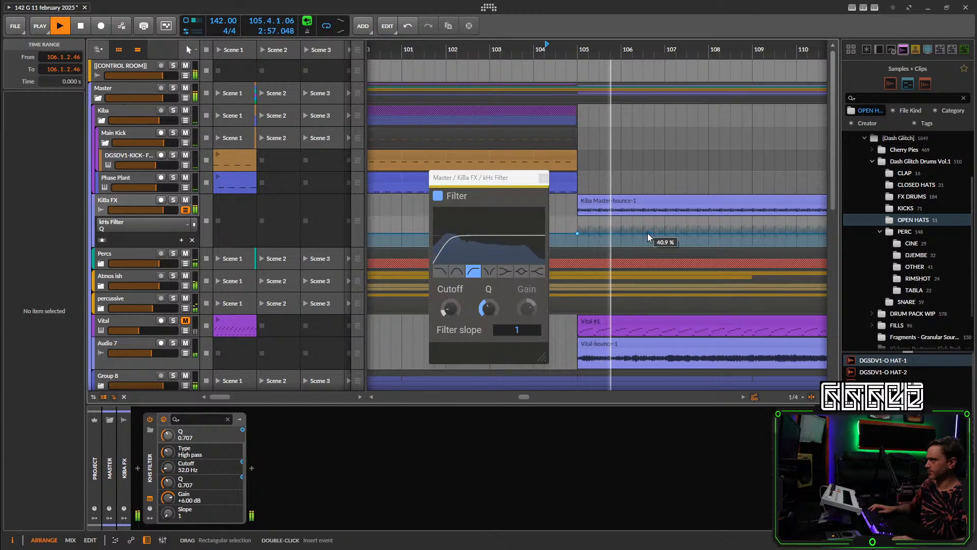
pyautogui.click(647, 232)
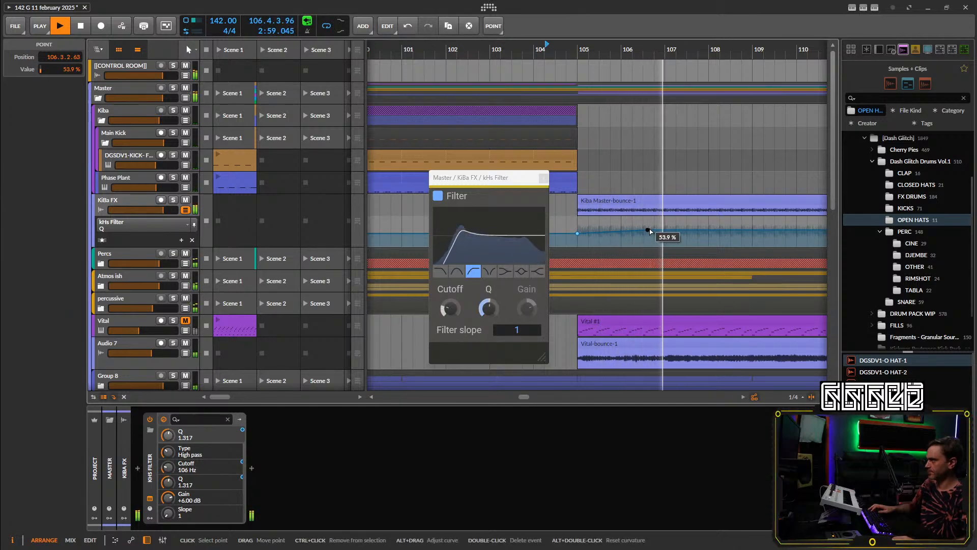
pyautogui.click(719, 229)
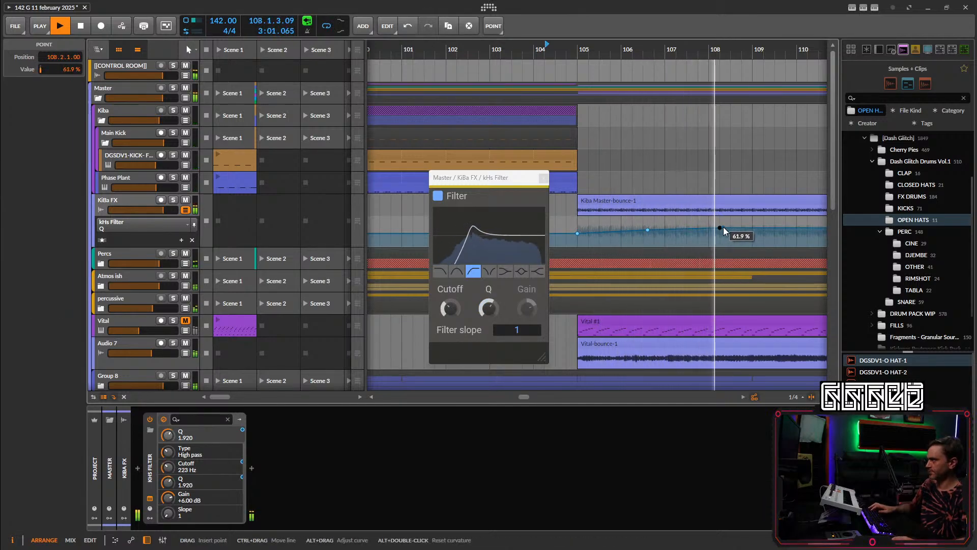
pyautogui.scroll(-4, 714, 238)
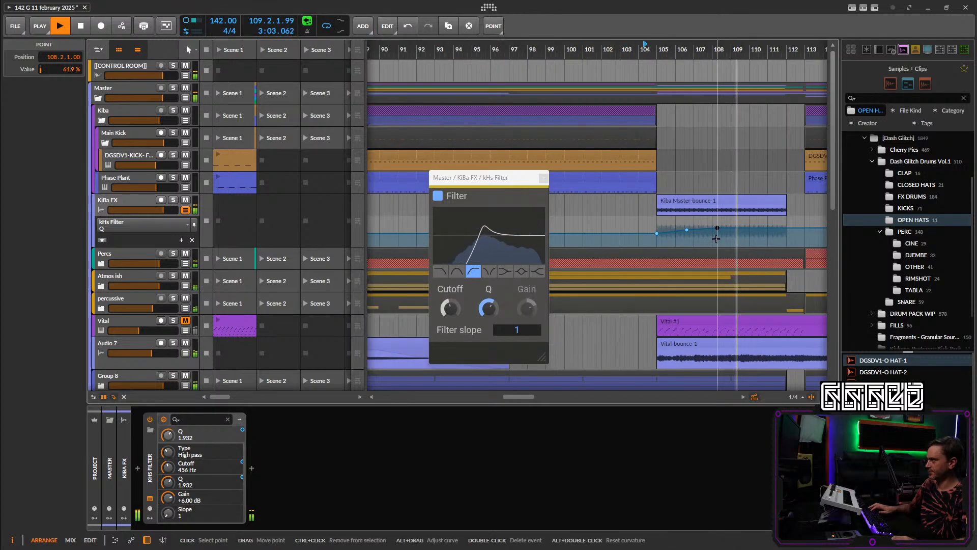
pyautogui.moveTo(725, 244); pyautogui.dragTo(659, 246)
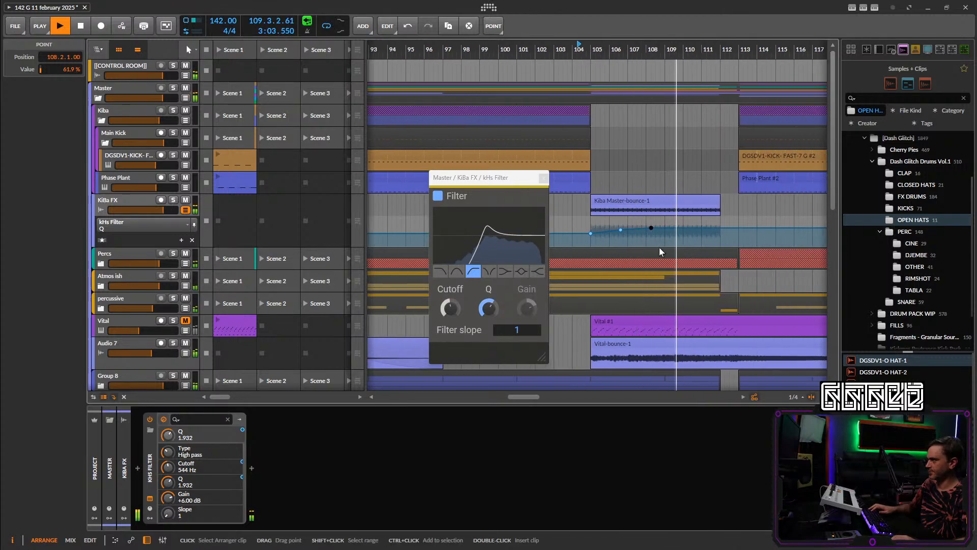
pyautogui.click(685, 204)
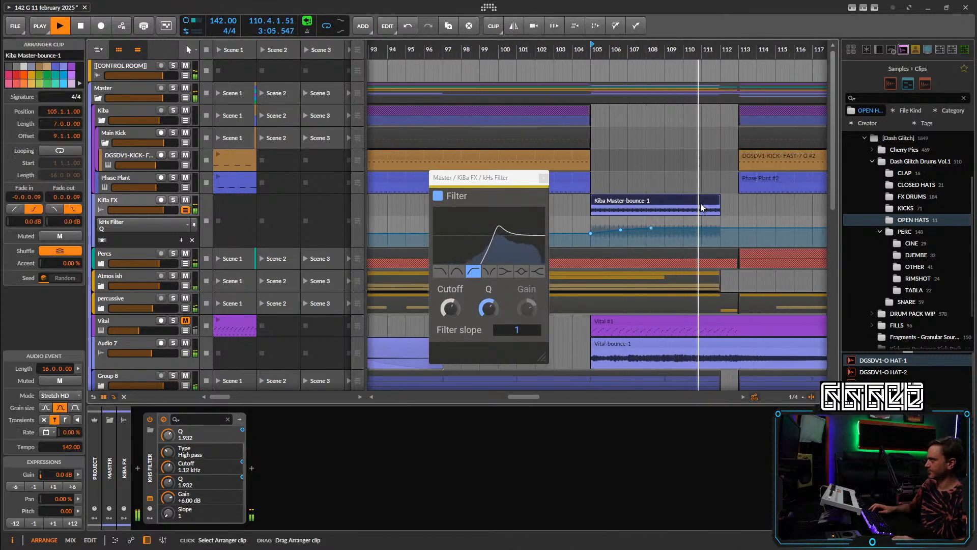
pyautogui.click(544, 178)
# Add a Tool device after kHs Filter on the KiBa FX track.
pyautogui.scroll(-3, 677, 249)
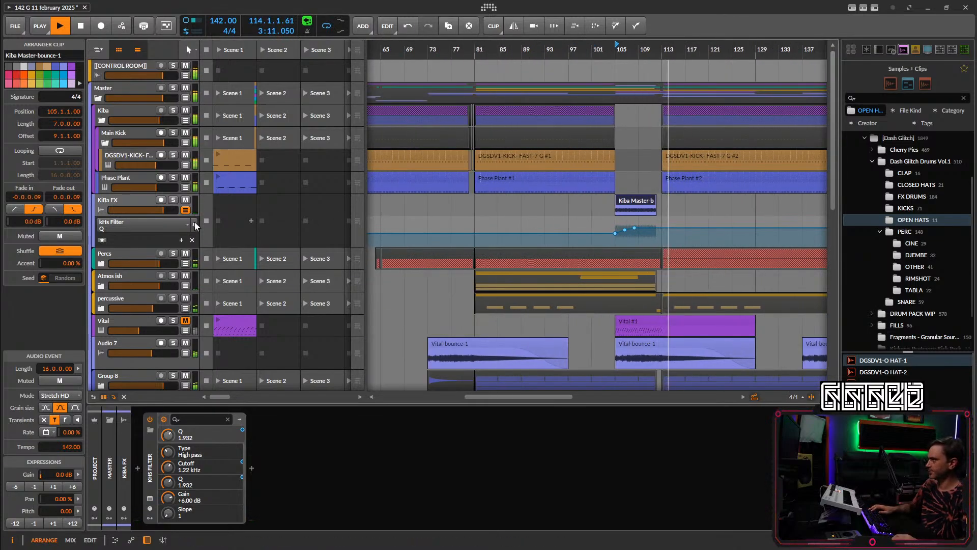
pyautogui.click(252, 467)
pyautogui.write('to')
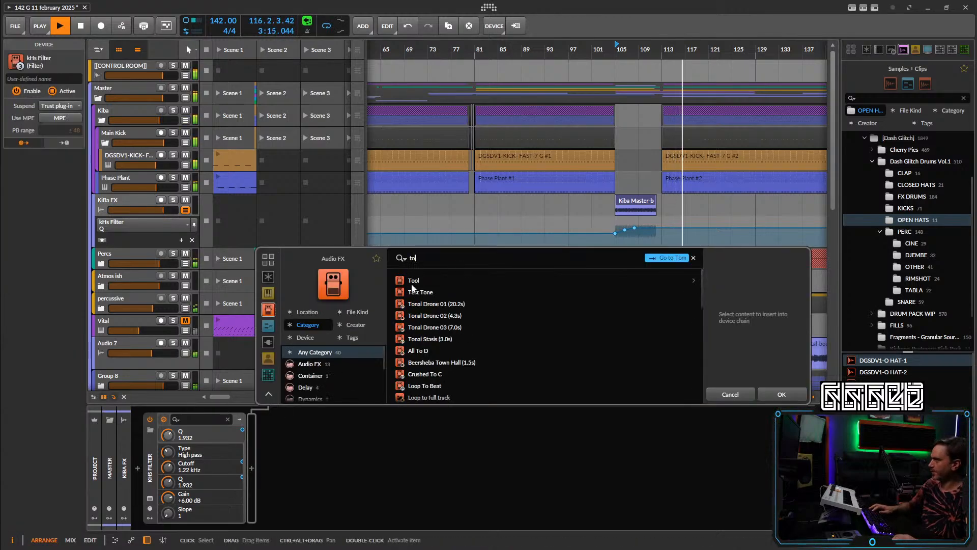
pyautogui.press('Down')
pyautogui.click(780, 392)
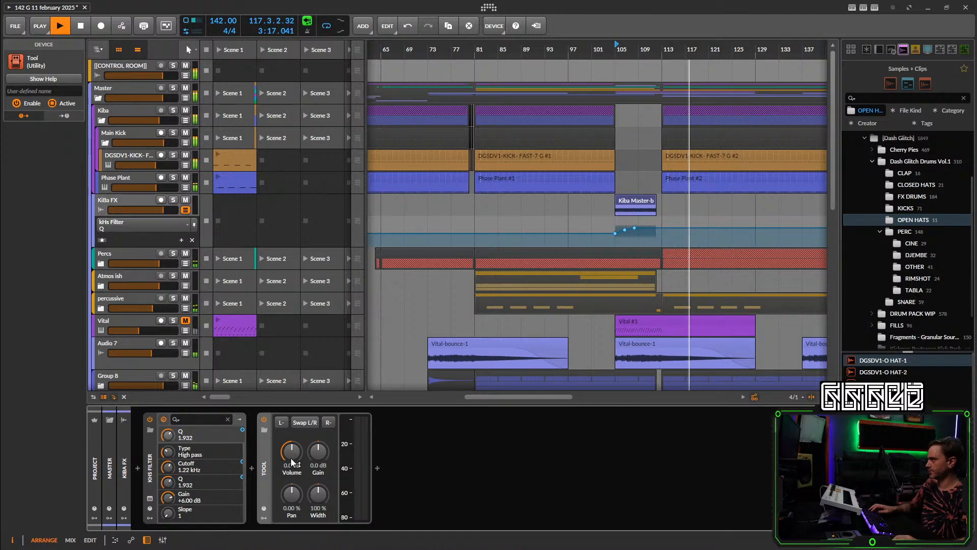
# Automate the Tool volume to fall from 0.0 dB near bar 105 to -9.3 dB at bar 112, returning to 0.0 dB just before bar 113.
pyautogui.scroll(5, 646, 227)
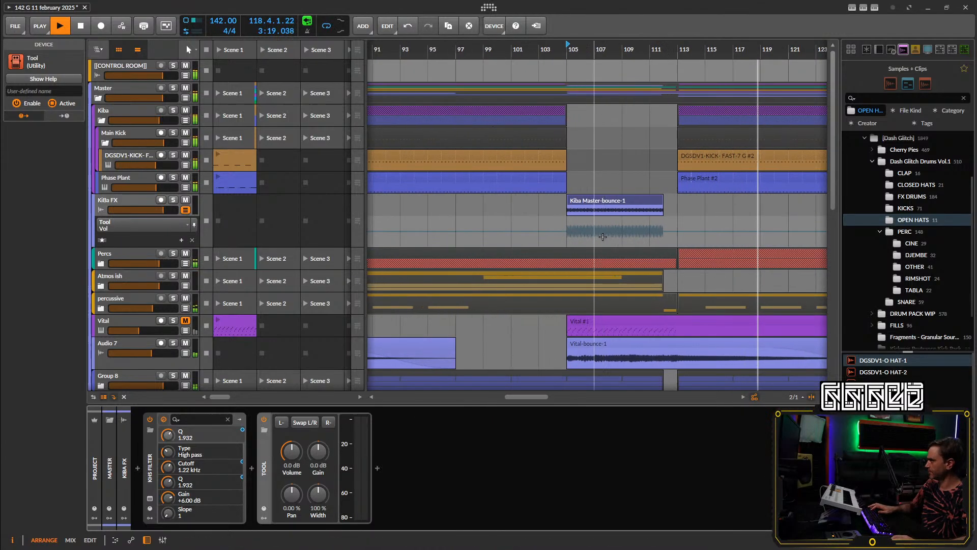
pyautogui.press('space')
pyautogui.press('space')
pyautogui.click(591, 231)
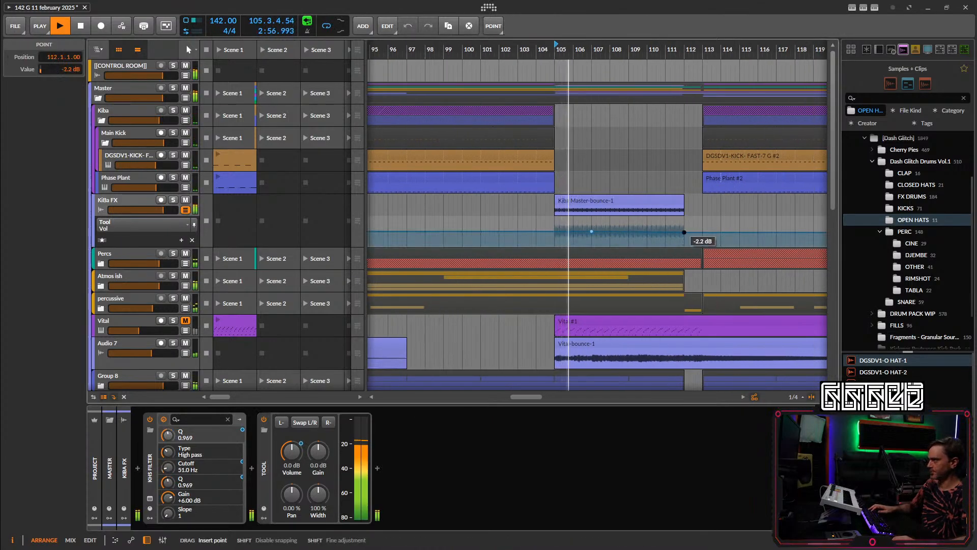
pyautogui.moveTo(684, 231); pyautogui.dragTo(699, 231)
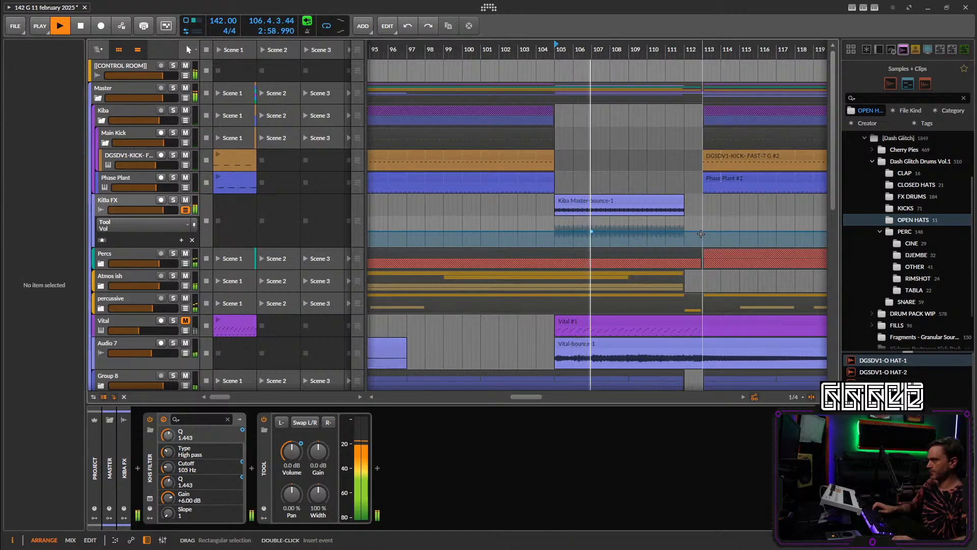
pyautogui.click(558, 231)
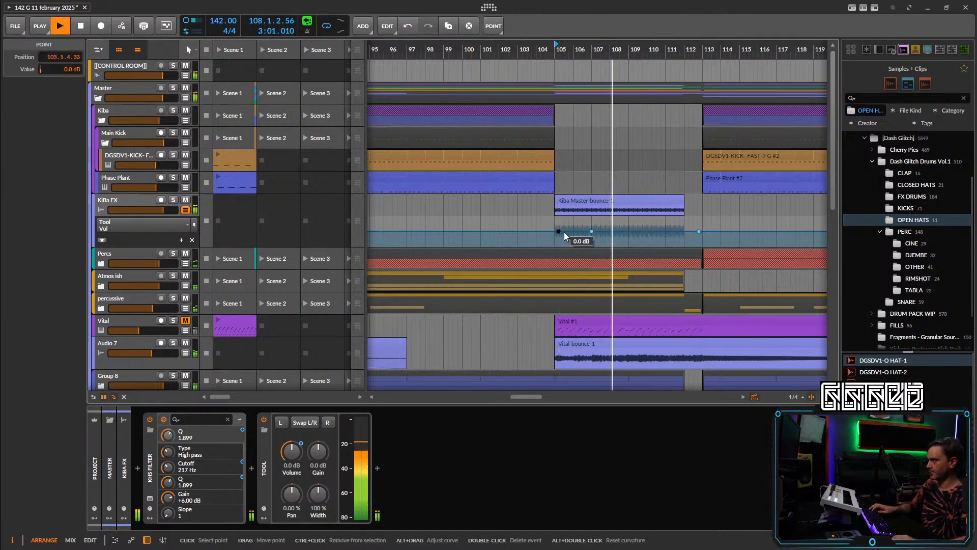
pyautogui.moveTo(591, 232); pyautogui.dragTo(684, 235)
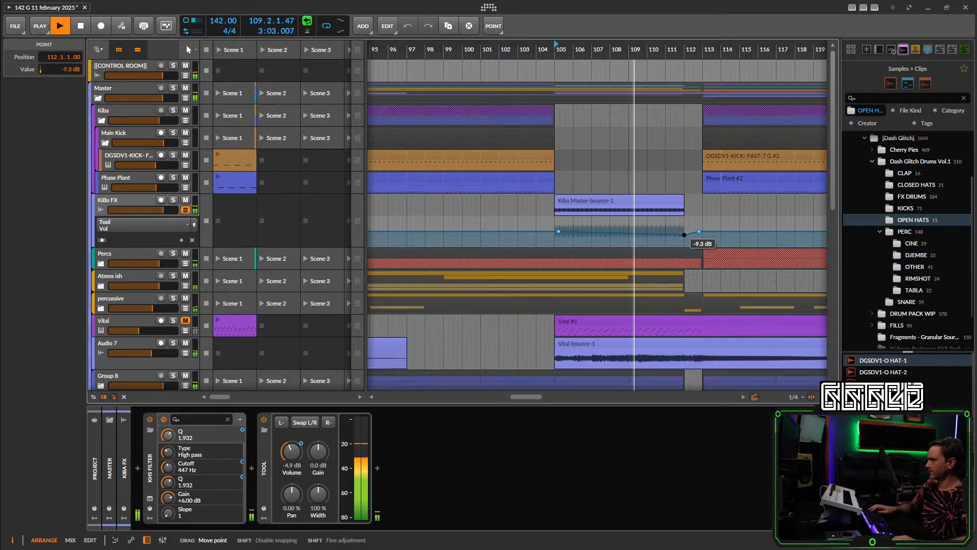
# Add an EQ-2 after the synth on the Phase Plant track below Group 8.
pyautogui.scroll(-3, 694, 233)
pyautogui.scroll(-3, 738, 288)
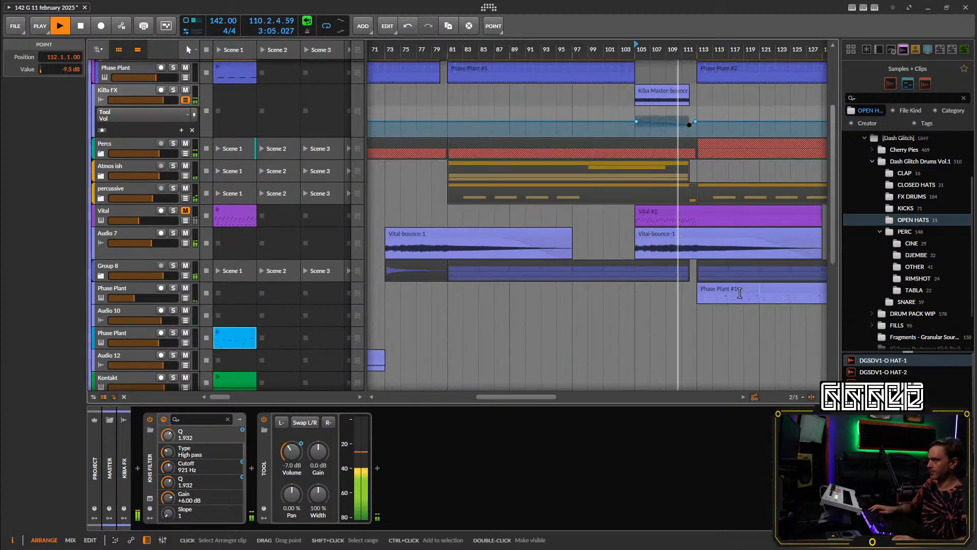
pyautogui.moveTo(739, 291); pyautogui.dragTo(570, 299)
pyautogui.click(139, 295)
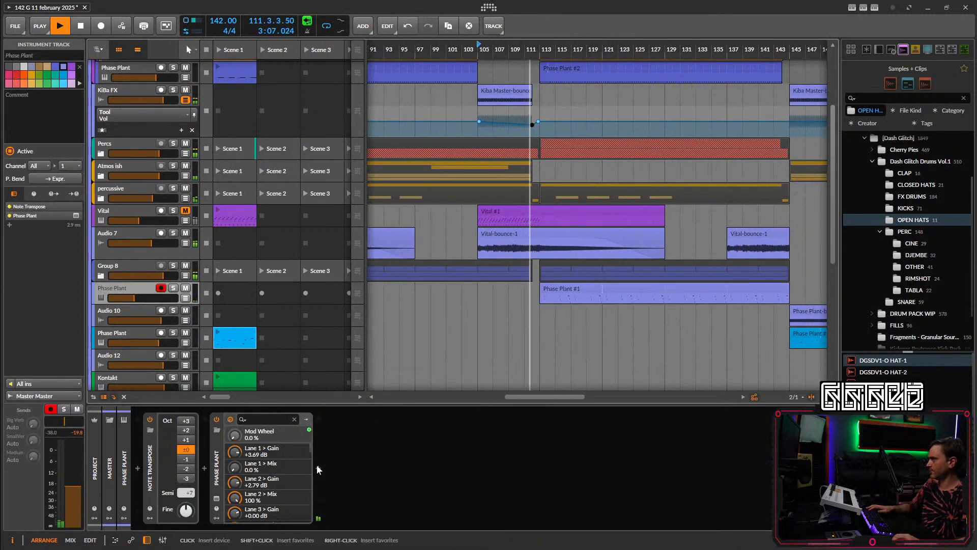
pyautogui.click(318, 469)
pyautogui.write('eq')
pyautogui.click(480, 290)
pyautogui.click(799, 403)
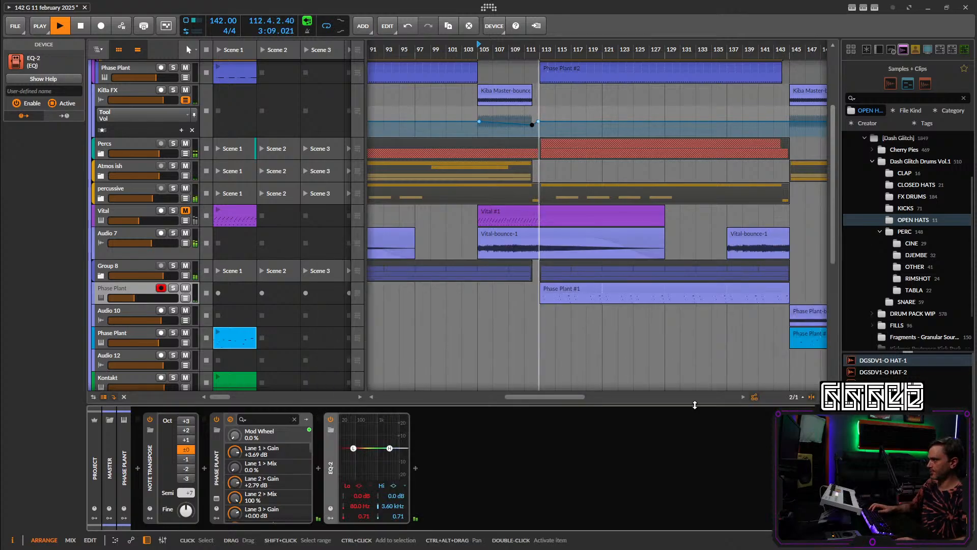
# Set the EQ-2 low band to a low-cut shape at 363 Hz and play the transition into bar 113.
pyautogui.click(360, 486)
pyautogui.click(363, 497)
pyautogui.moveTo(361, 506); pyautogui.dragTo(360, 499)
pyautogui.press('space')
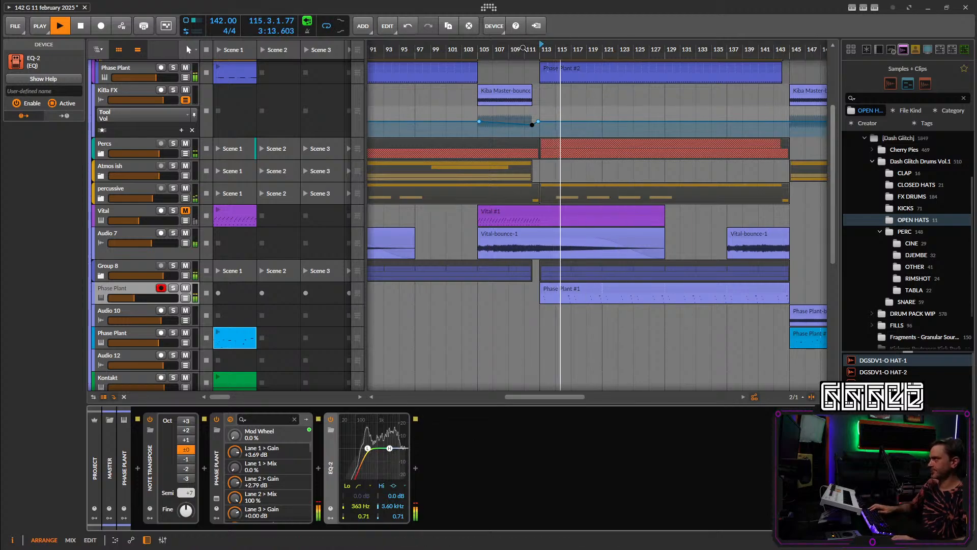
pyautogui.press('space')
pyautogui.press('space')
# Expand the Percs group and its nested Group 2 to show their tracks around bar 112.
pyautogui.scroll(5, 424, 213)
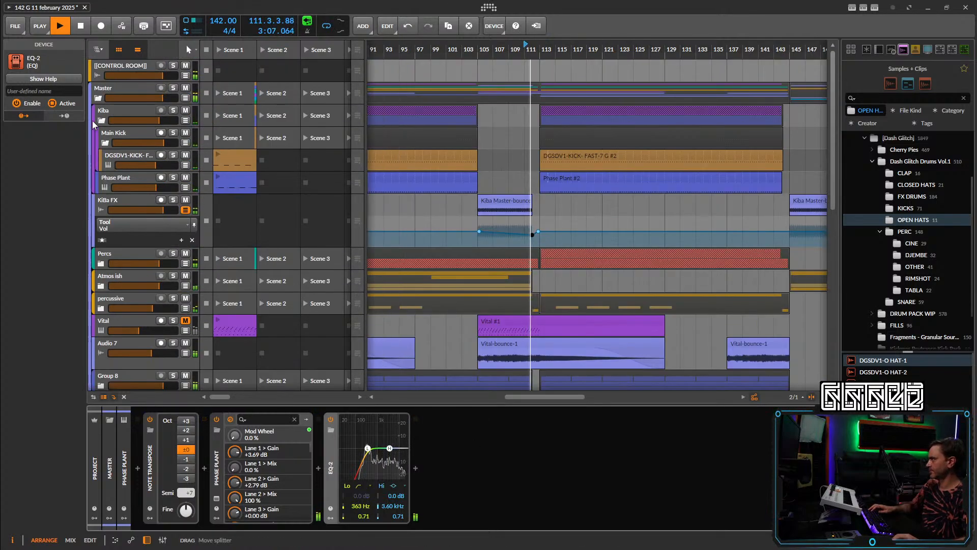
pyautogui.moveTo(555, 49); pyautogui.dragTo(699, 48)
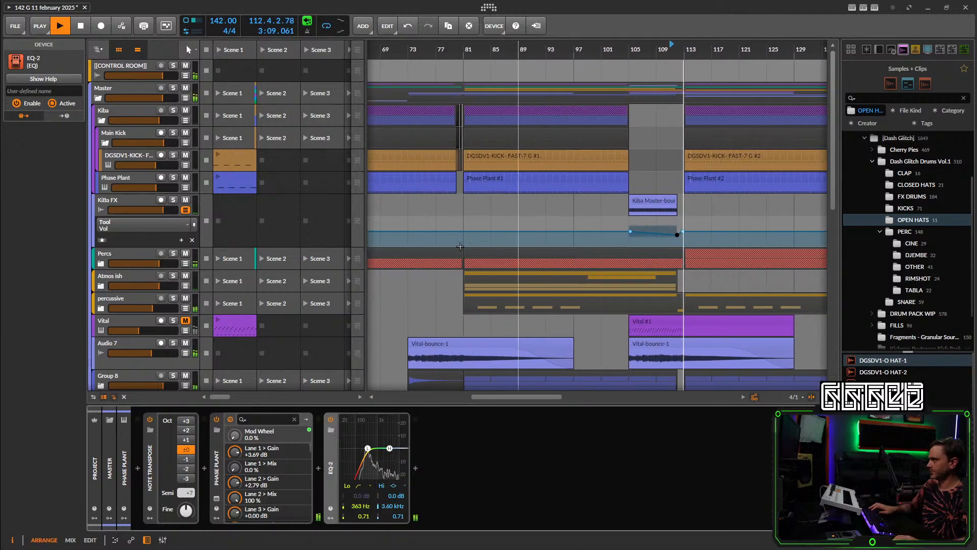
pyautogui.click(101, 264)
pyautogui.scroll(-7, 639, 279)
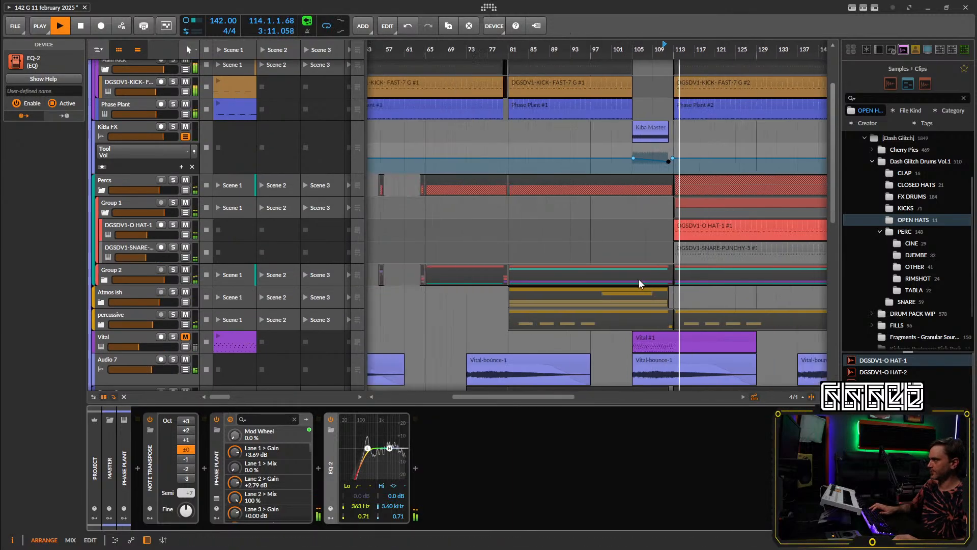
pyautogui.scroll(2, 571, 284)
pyautogui.scroll(2, 646, 275)
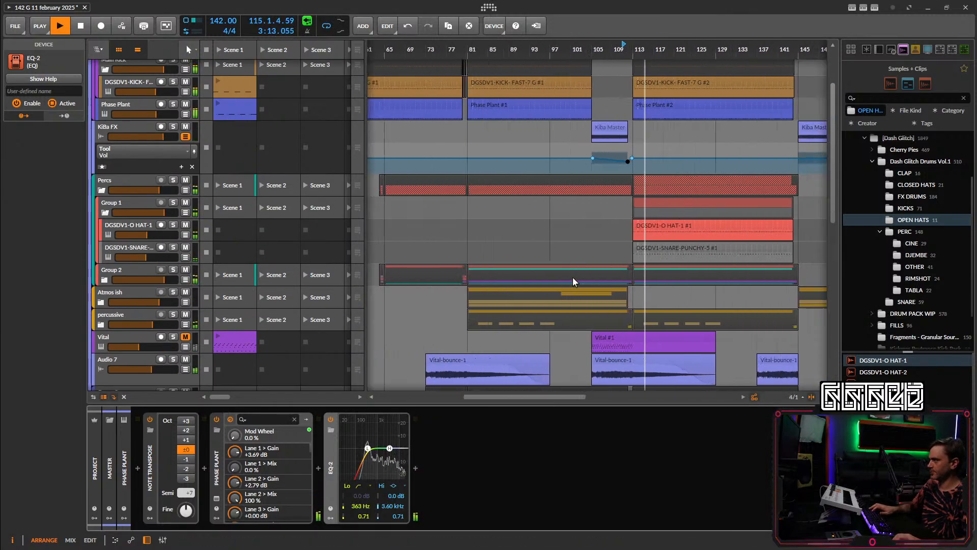
pyautogui.click(104, 284)
pyautogui.scroll(-3, 421, 249)
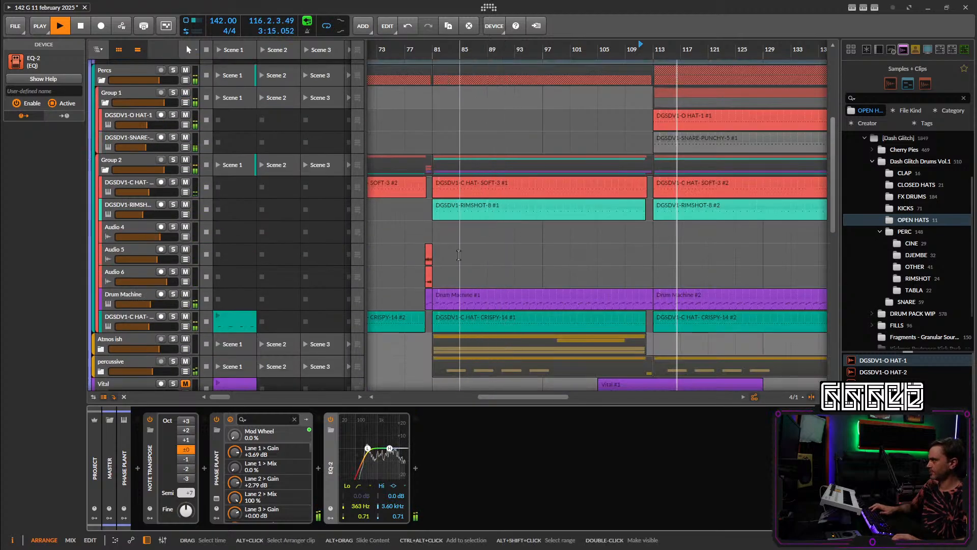
# Split the Drum Machine clip at bar 112 and mute the one-bar piece before bar 113.
pyautogui.press('5')
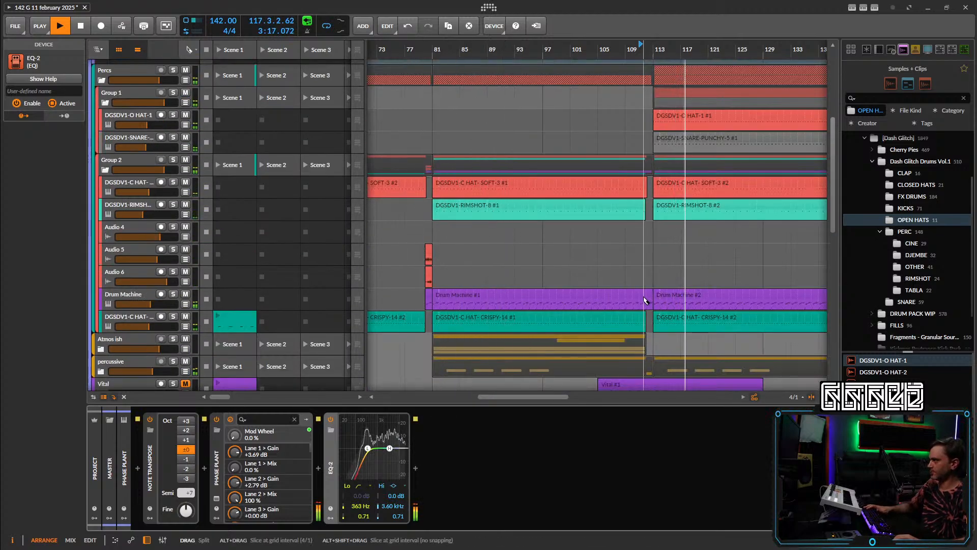
pyautogui.scroll(4, 645, 301)
pyautogui.click(653, 303)
pyautogui.click(661, 292)
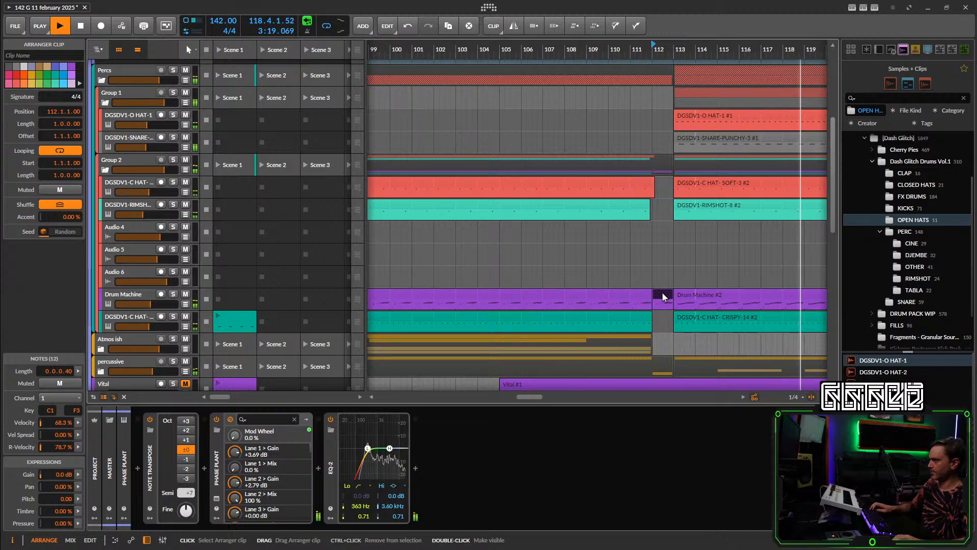
pyautogui.scroll(-3, 661, 292)
pyautogui.hscroll(-1, 584, 281)
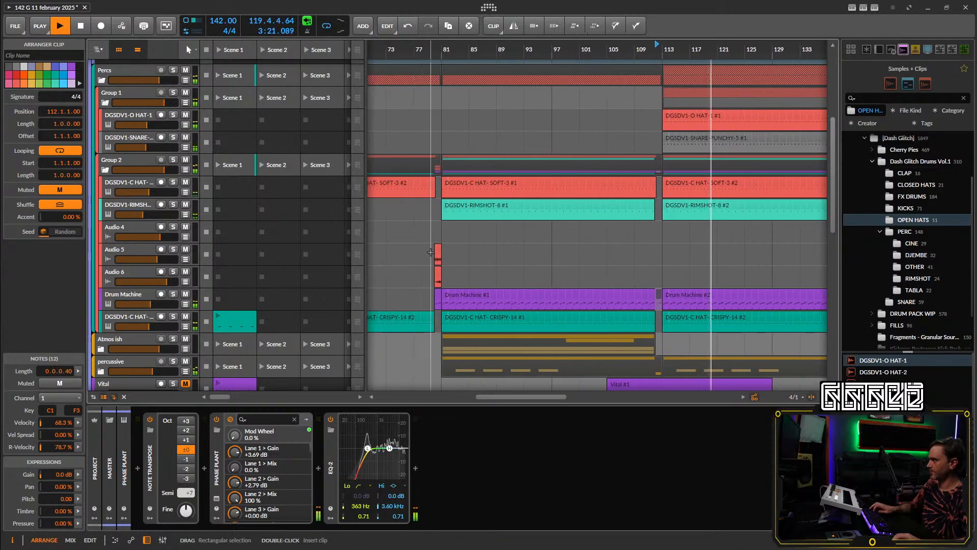
# Copy the bar 80 fill clips on Audio 5, Audio 6 and Drum Machine to bar 112, keeping the preceding Drum Machine clip 31 bars long.
pyautogui.moveTo(431, 237); pyautogui.dragTo(661, 299)
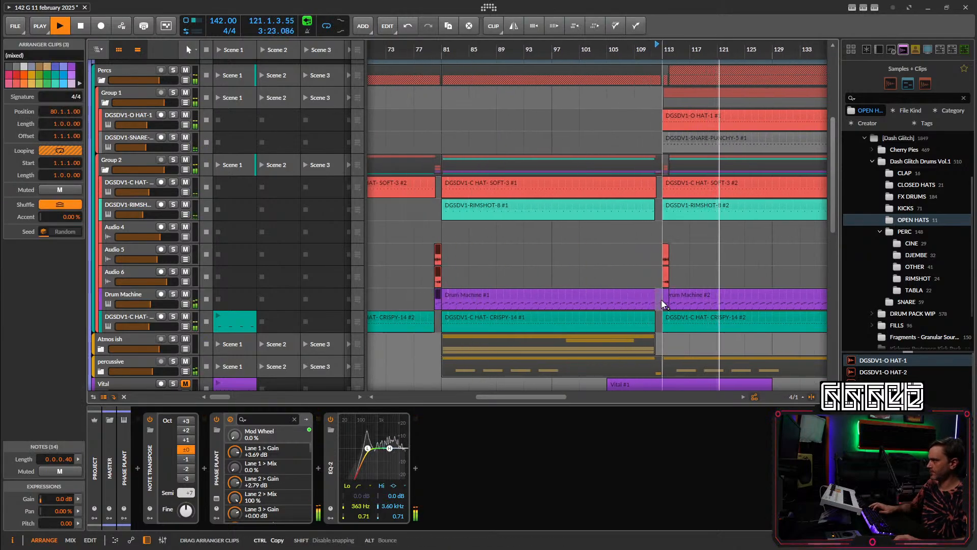
pyautogui.scroll(2, 655, 298)
pyautogui.scroll(1, 655, 297)
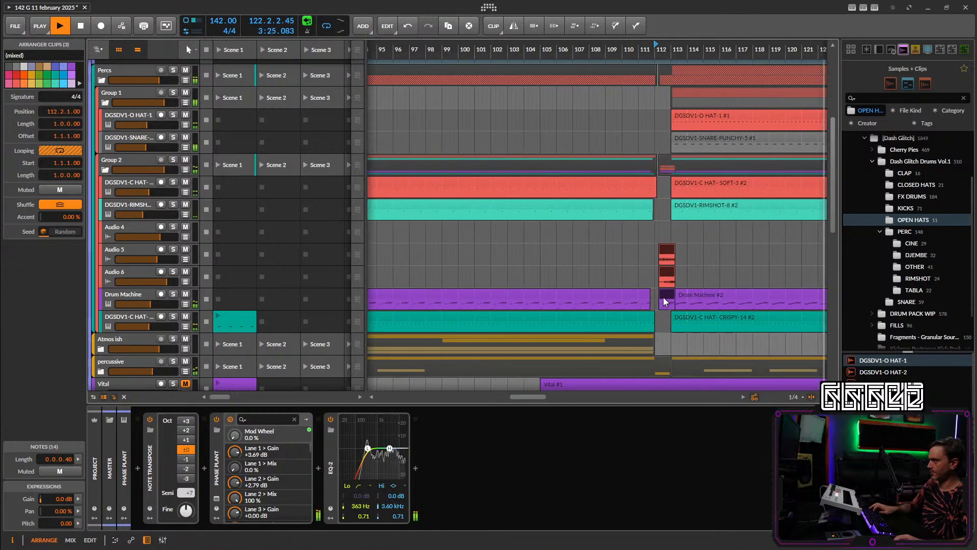
pyautogui.scroll(2, 655, 295)
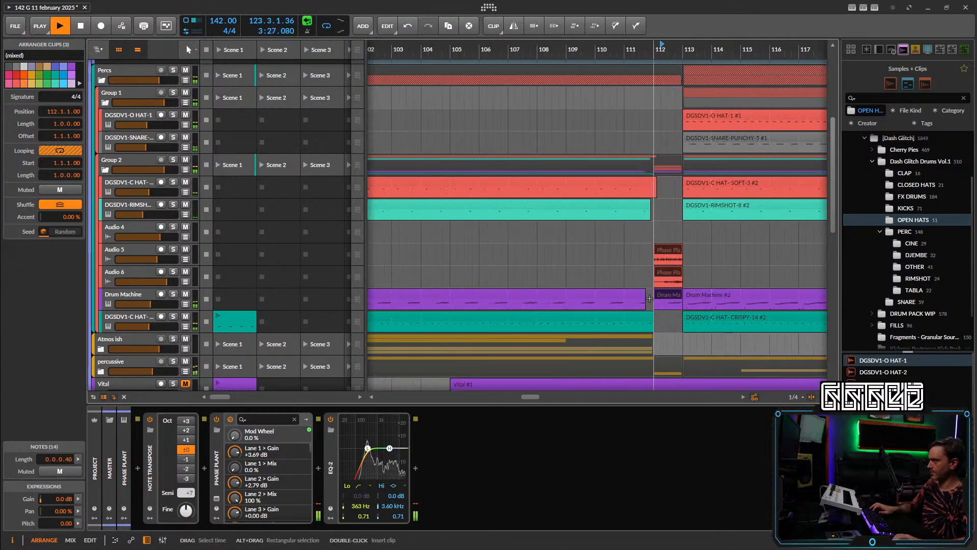
pyautogui.click(648, 295)
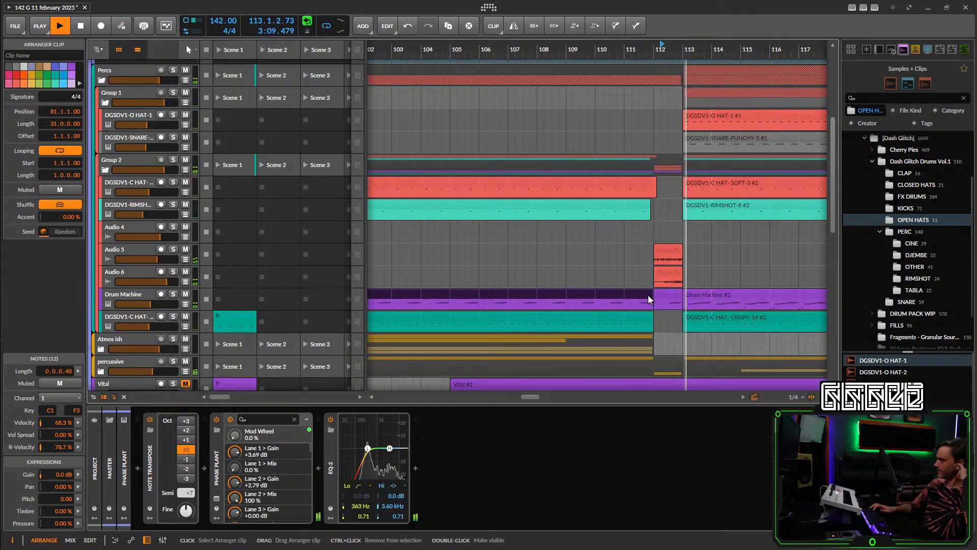
# Play the transition from about bar 109 and collapse the Percs group.
pyautogui.scroll(-3, 641, 297)
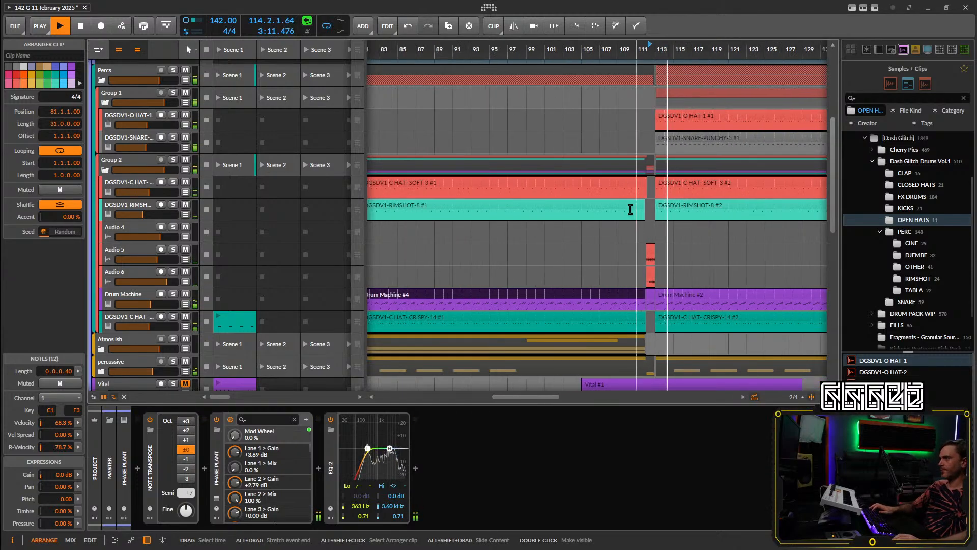
pyautogui.scroll(2, 631, 173)
pyautogui.press('space')
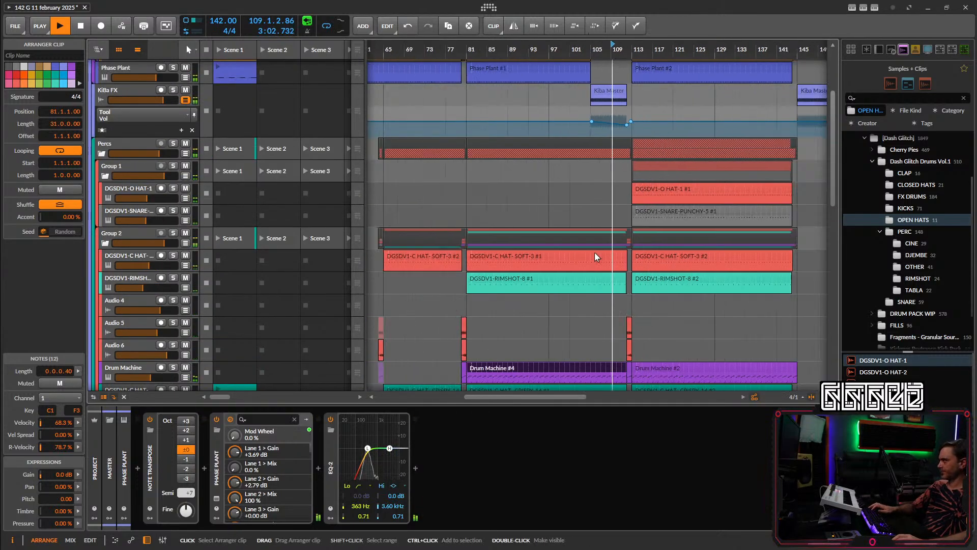
pyautogui.scroll(-3, 595, 255)
pyautogui.scroll(2, 539, 307)
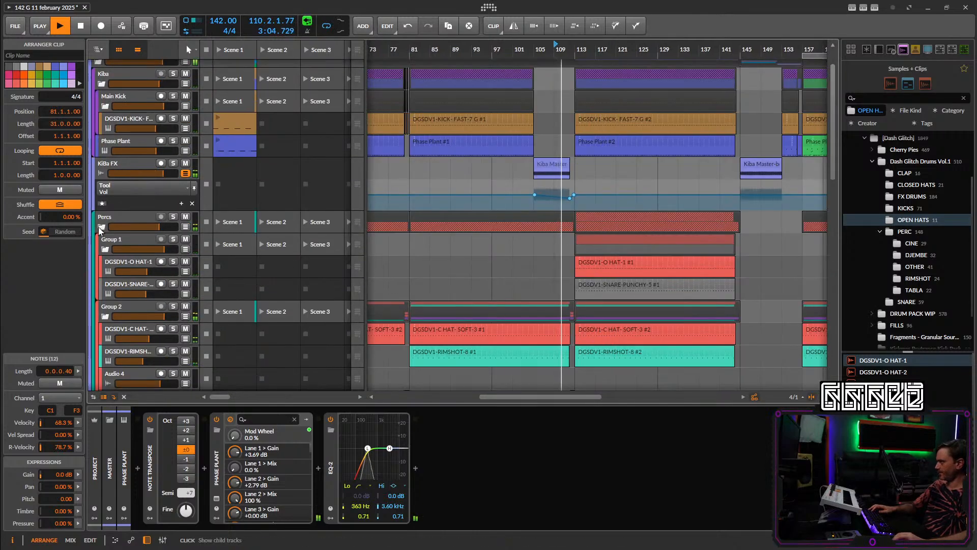
pyautogui.click(102, 249)
pyautogui.scroll(-2, 641, 285)
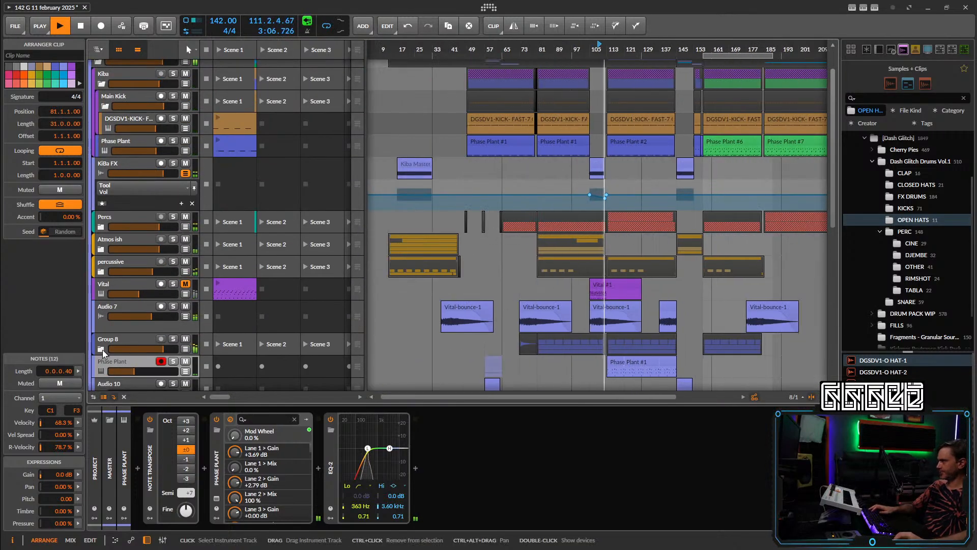
# Collapse the Main Kick and Kiba groups and hide the KiBa FX automation lane.
pyautogui.scroll(2, 697, 321)
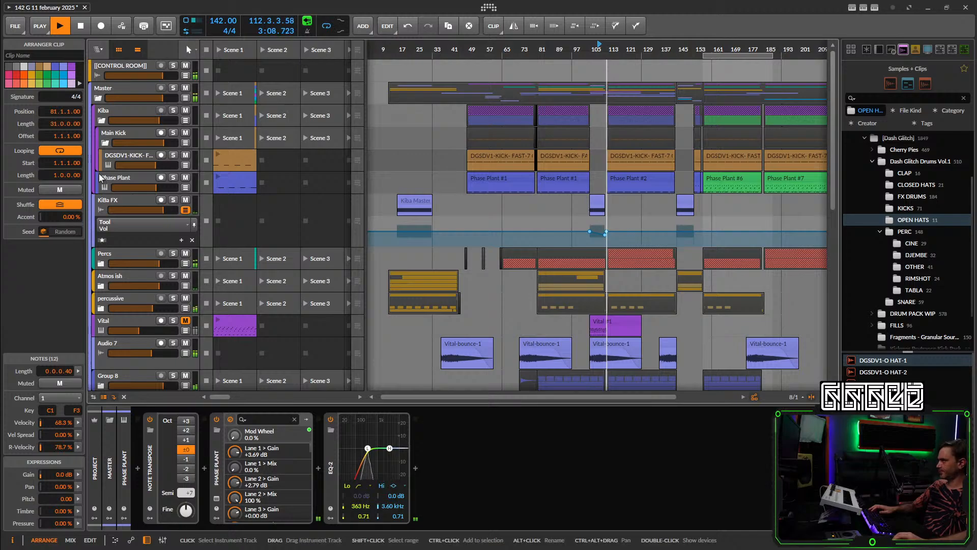
pyautogui.scroll(2, 682, 238)
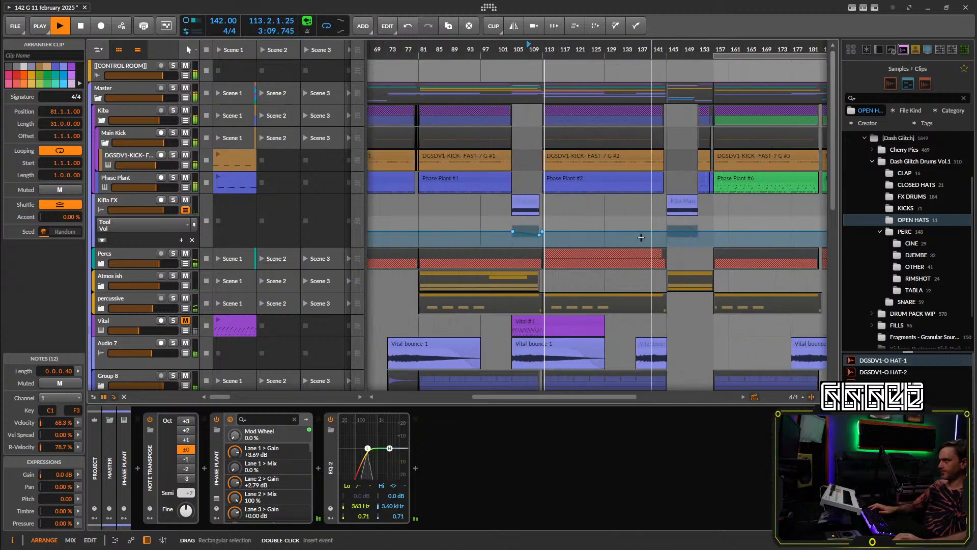
pyautogui.click(104, 143)
pyautogui.click(100, 121)
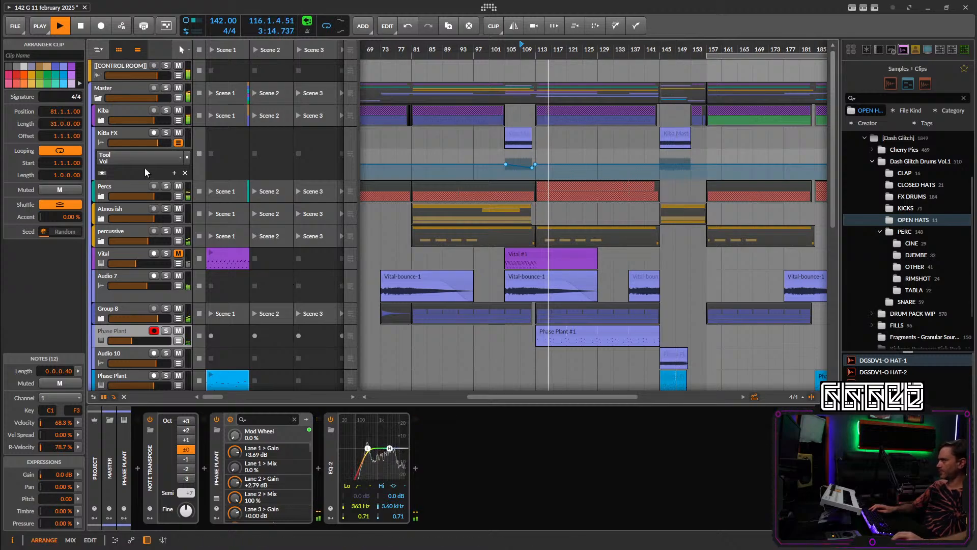
pyautogui.click(178, 143)
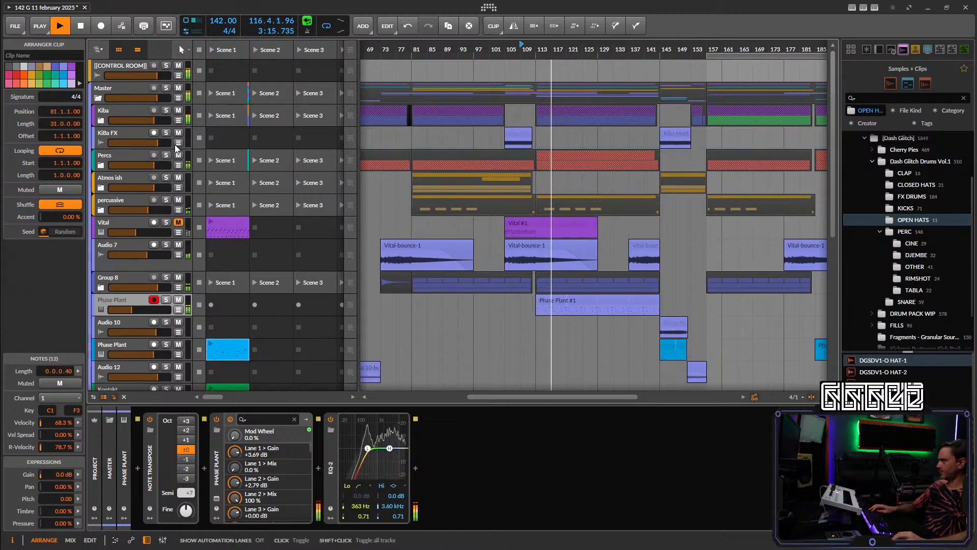
# Expand the percussive group, mute the Audio 1 clip starting at bar 113 and replay from about bar 109.
pyautogui.click(167, 202)
pyautogui.click(101, 209)
pyautogui.click(606, 221)
pyautogui.hotkey('alt', 'm')
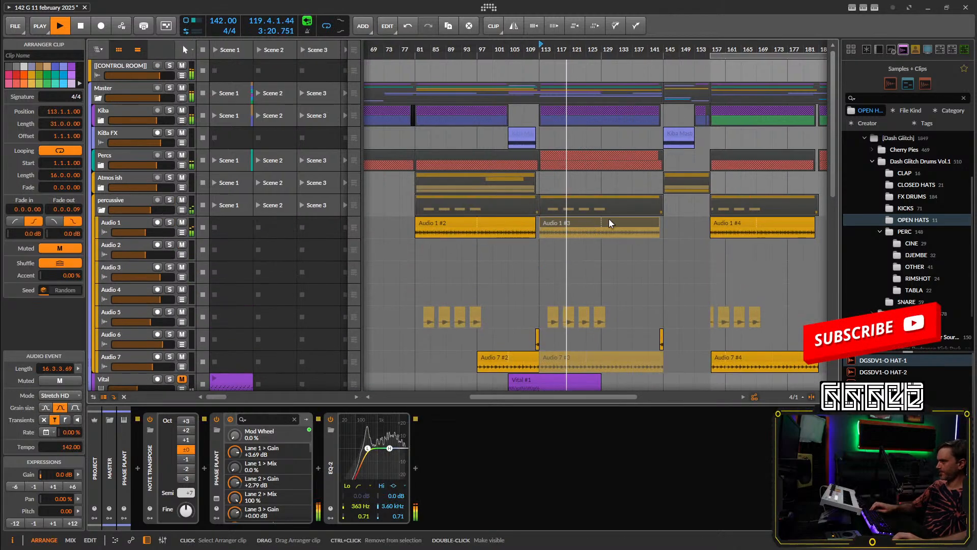
pyautogui.doubleClick(525, 51)
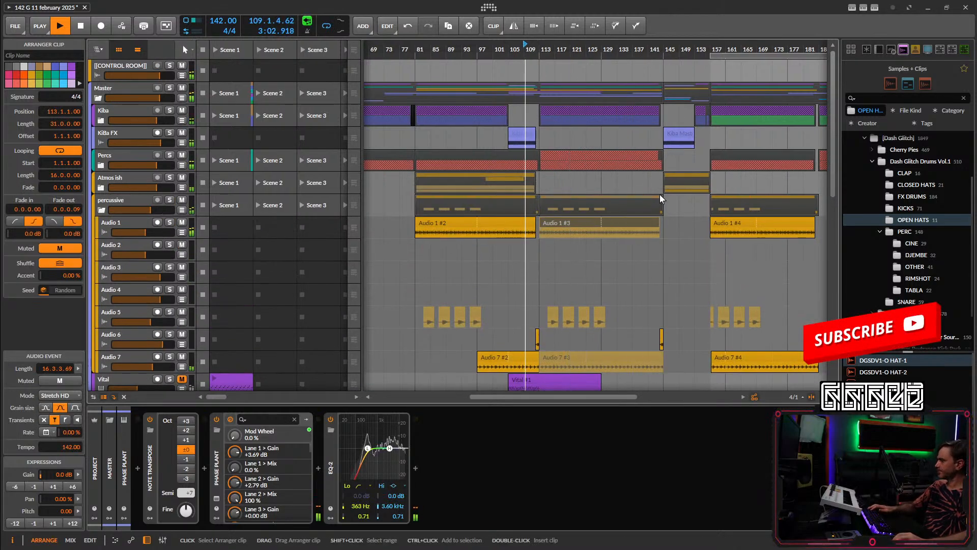
pyautogui.scroll(-3, 659, 199)
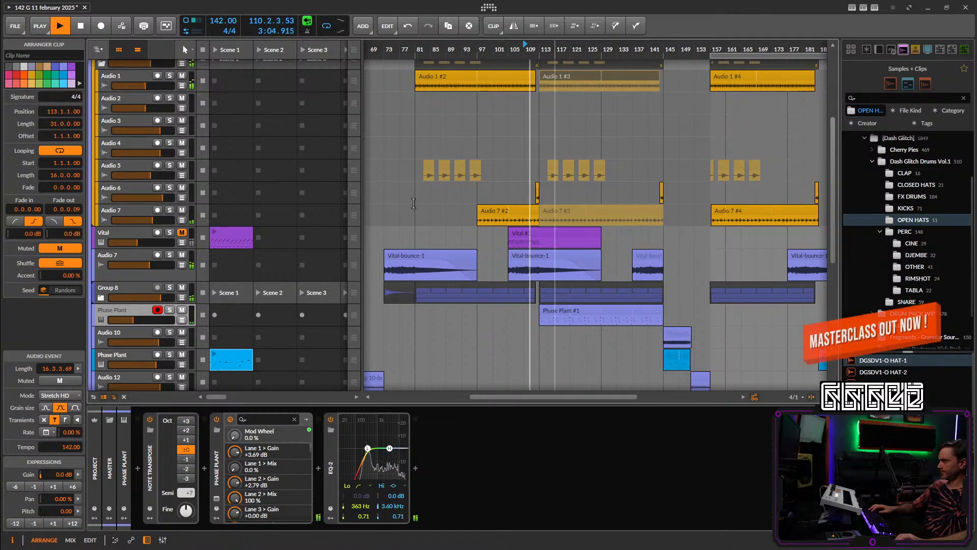
# Split the clip on the Vital track at bar 113 and delete the part after the split.
pyautogui.click(113, 232)
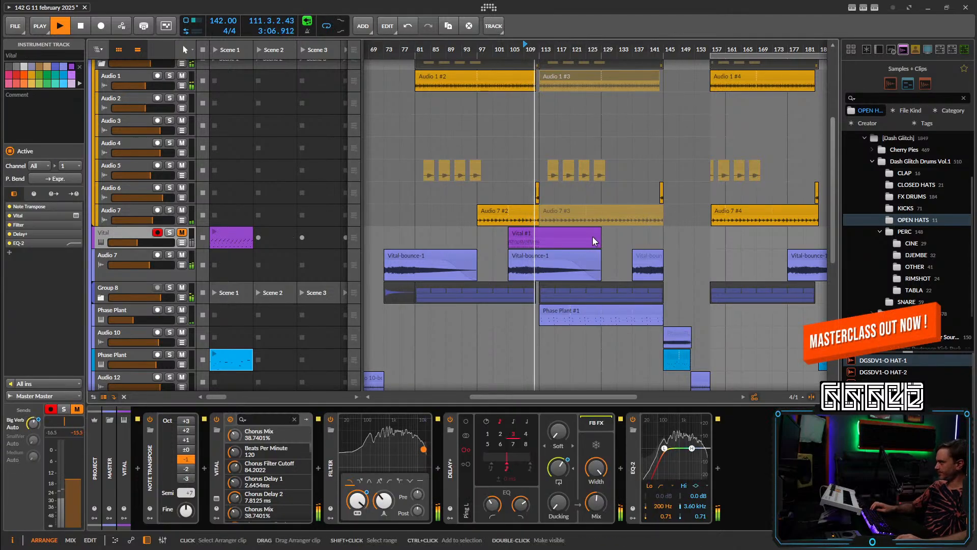
pyautogui.scroll(-3, 650, 244)
pyautogui.hscroll(2, 651, 245)
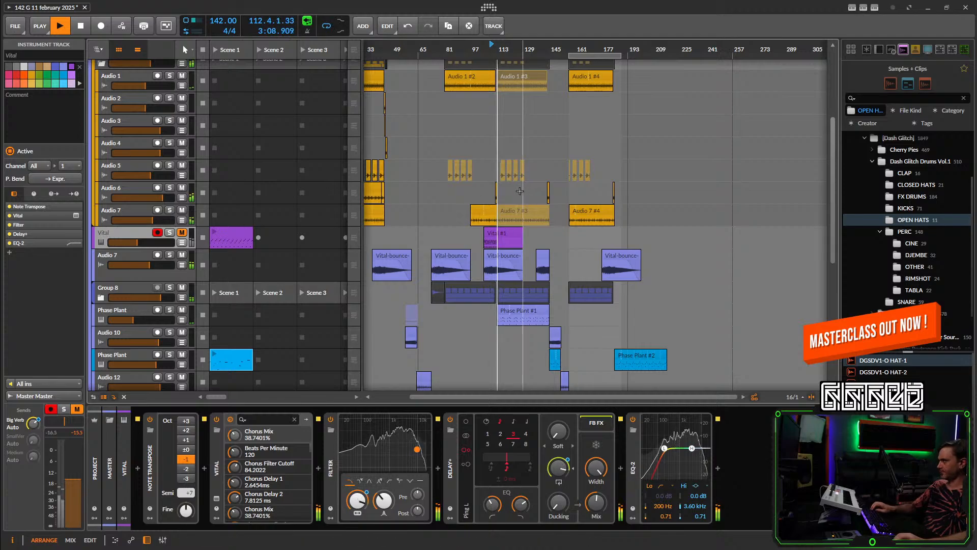
pyautogui.scroll(3, 504, 238)
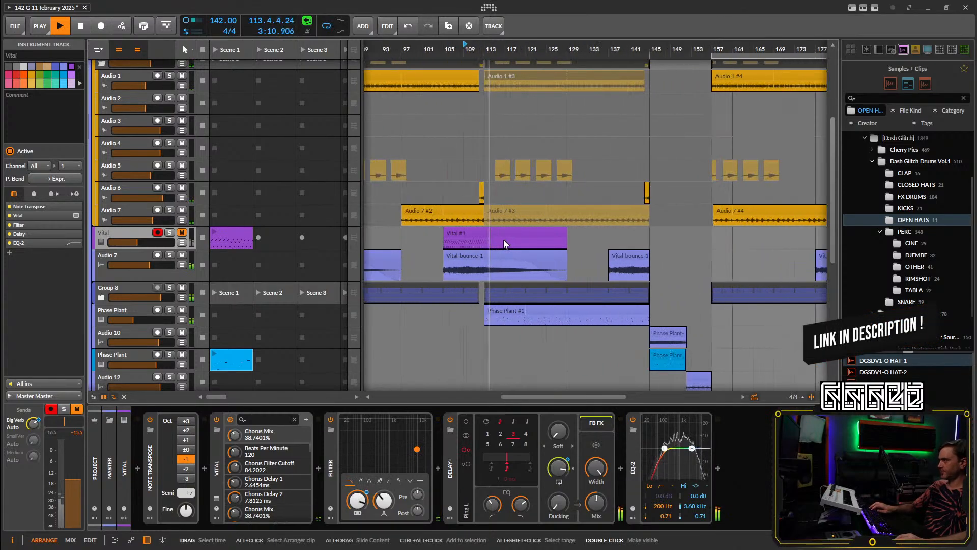
pyautogui.click(491, 240)
pyautogui.hotkey('ctrl', 'e')
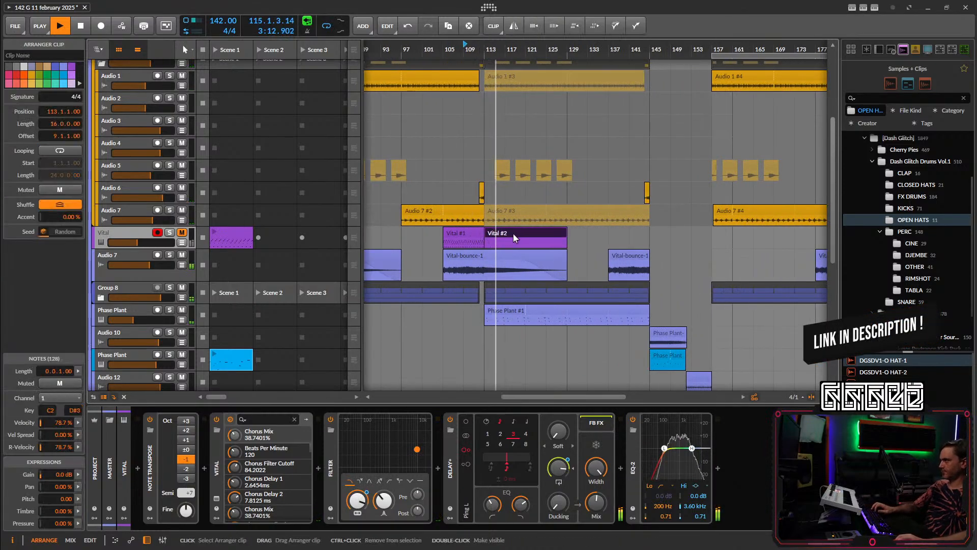
pyautogui.press('Delete')
# Add a new instrument track with Serum below Audio 3.
pyautogui.scroll(-6, 515, 244)
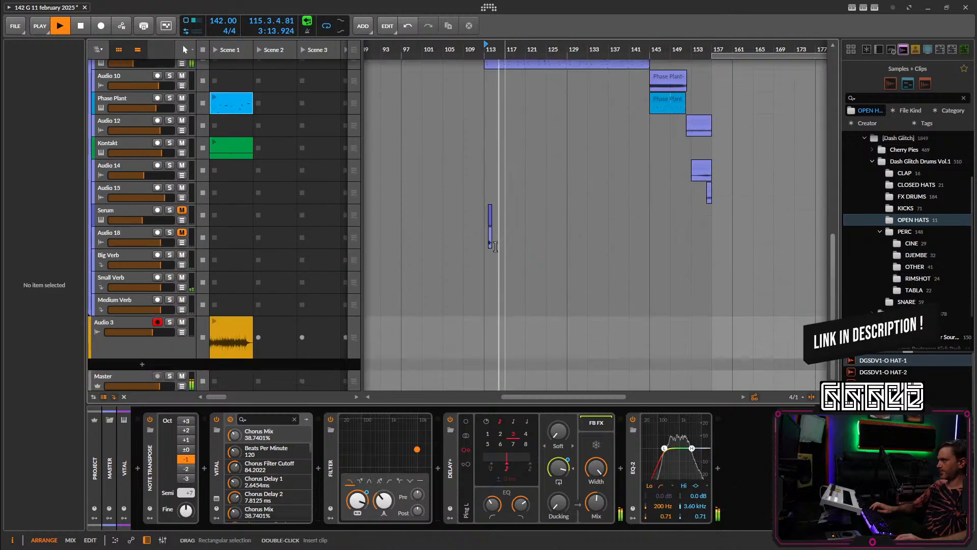
pyautogui.doubleClick(141, 367)
pyautogui.write('ser')
pyautogui.click(311, 278)
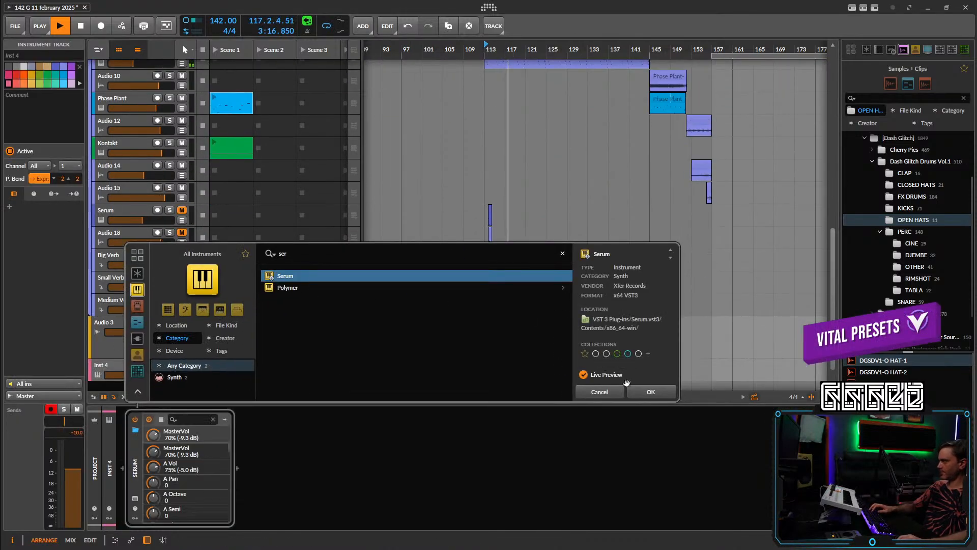
pyautogui.click(631, 390)
pyautogui.click(713, 82)
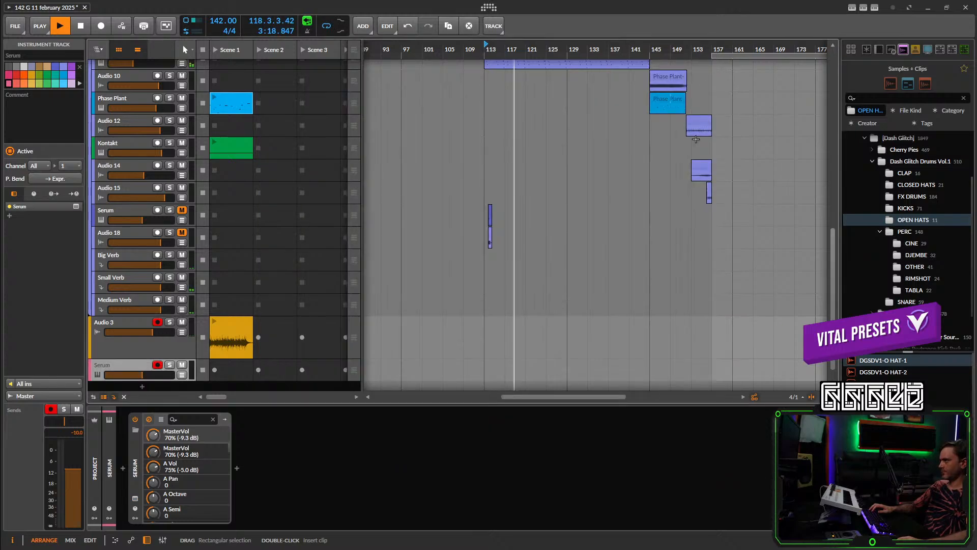
# Copy the eight-bar Vital clip at bar 105 to the new Serum track at bar 133.
pyautogui.scroll(6, 228, 143)
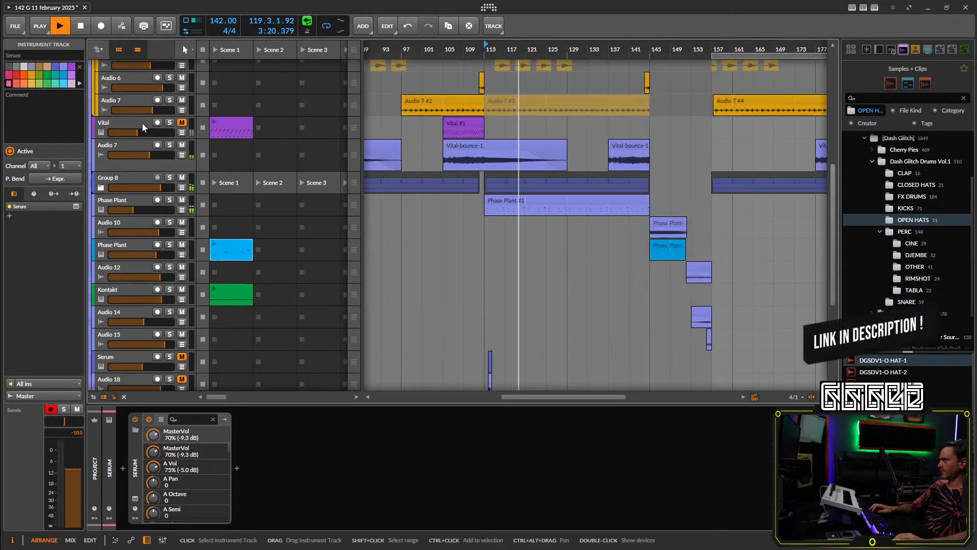
pyautogui.click(460, 123)
pyautogui.scroll(-1, 629, 394)
pyautogui.moveTo(630, 393); pyautogui.dragTo(611, 336)
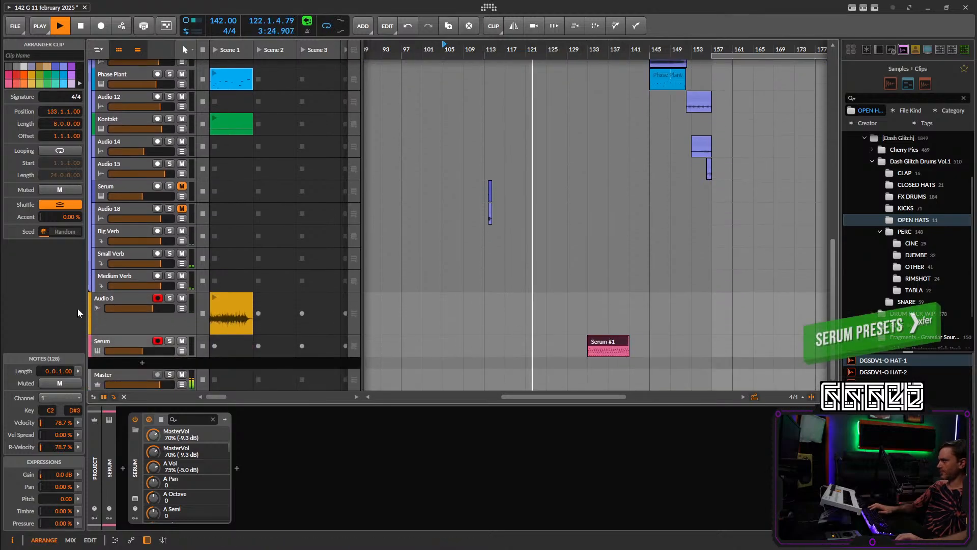
# Move the new Serum track into the Master group directly below Audio 10.
pyautogui.moveTo(118, 340); pyautogui.dragTo(152, 222)
pyautogui.scroll(-3, 609, 277)
pyautogui.scroll(-3, 540, 232)
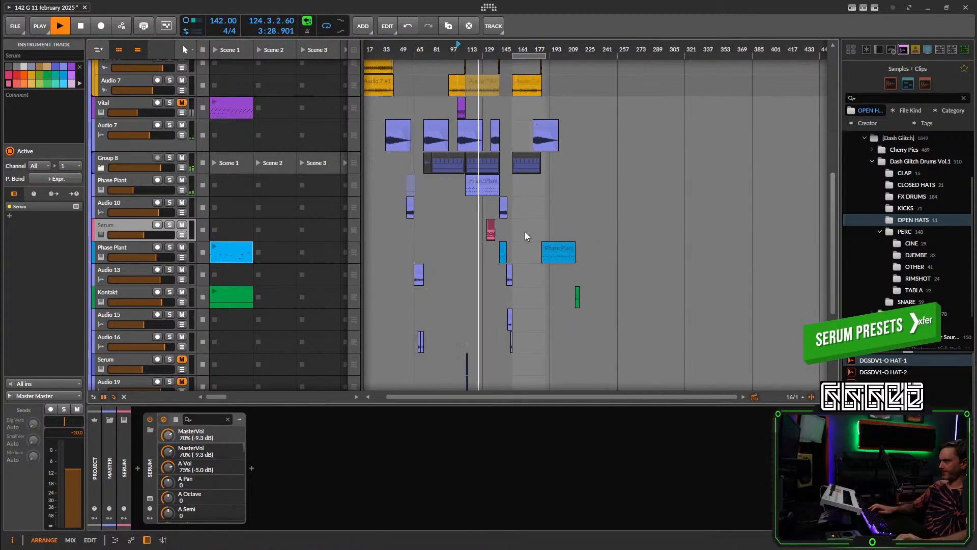
# Move the Serum clip to bar 165, within the section after bar 157.
pyautogui.scroll(4, 520, 232)
pyautogui.moveTo(414, 227); pyautogui.dragTo(559, 230)
pyautogui.scroll(7, 549, 190)
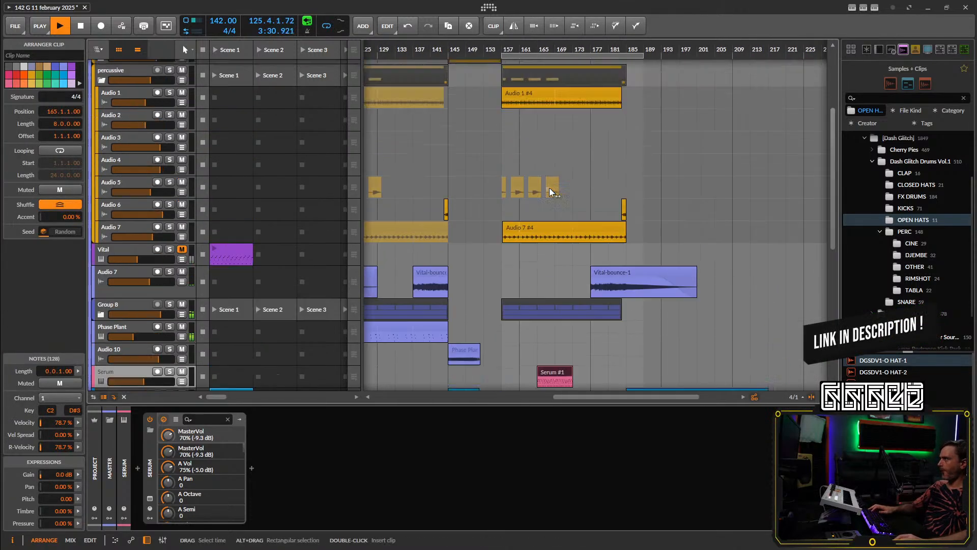
pyautogui.scroll(-4, 532, 127)
pyautogui.scroll(-1, 533, 128)
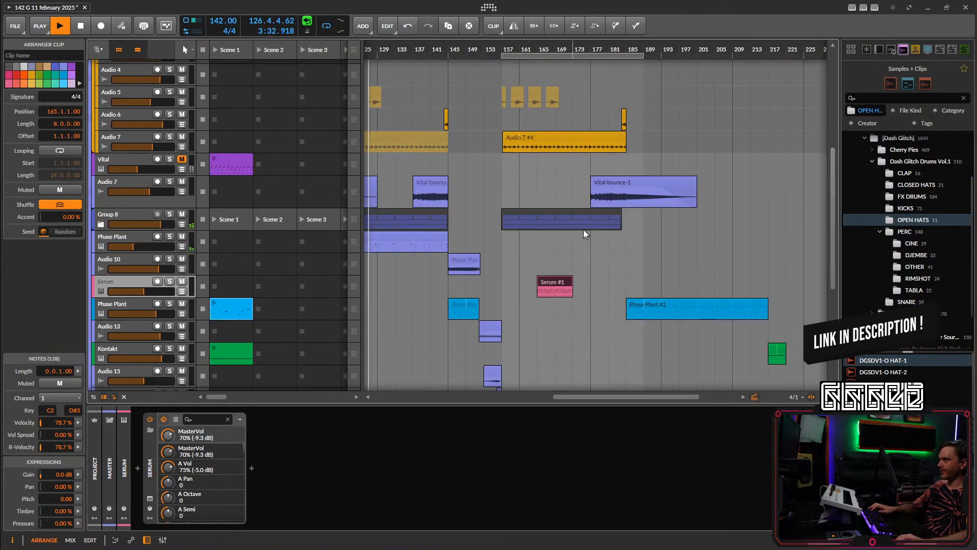
# Move the eight-bar Serum clip out of the section after bar 157 to bar 225.
pyautogui.scroll(-3, 590, 227)
pyautogui.scroll(5, 659, 182)
pyautogui.scroll(-2, 616, 209)
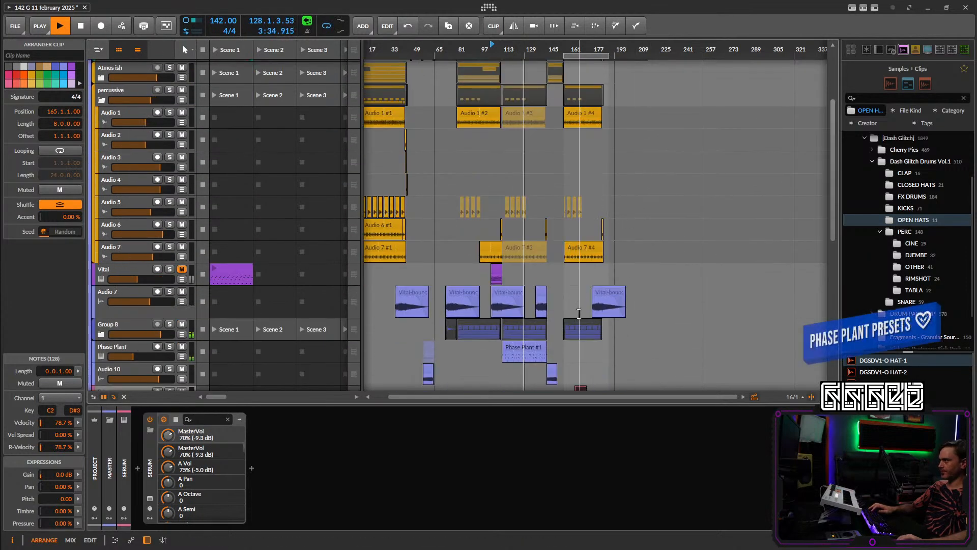
pyautogui.scroll(-2, 583, 354)
pyautogui.moveTo(582, 319); pyautogui.dragTo(666, 319)
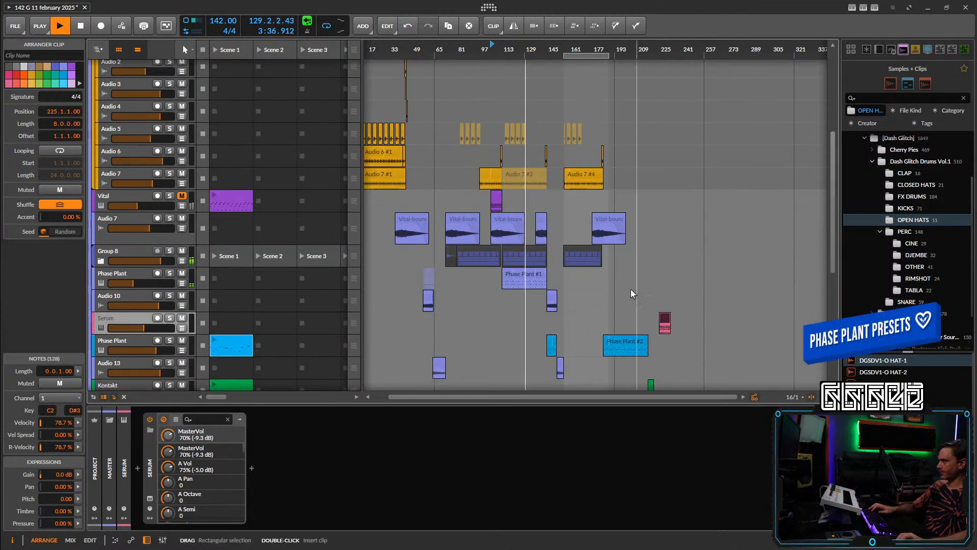
# Collapse the percussive group so its audio tracks are folded away in the arranger.
pyautogui.scroll(3, 626, 289)
pyautogui.scroll(2, 560, 214)
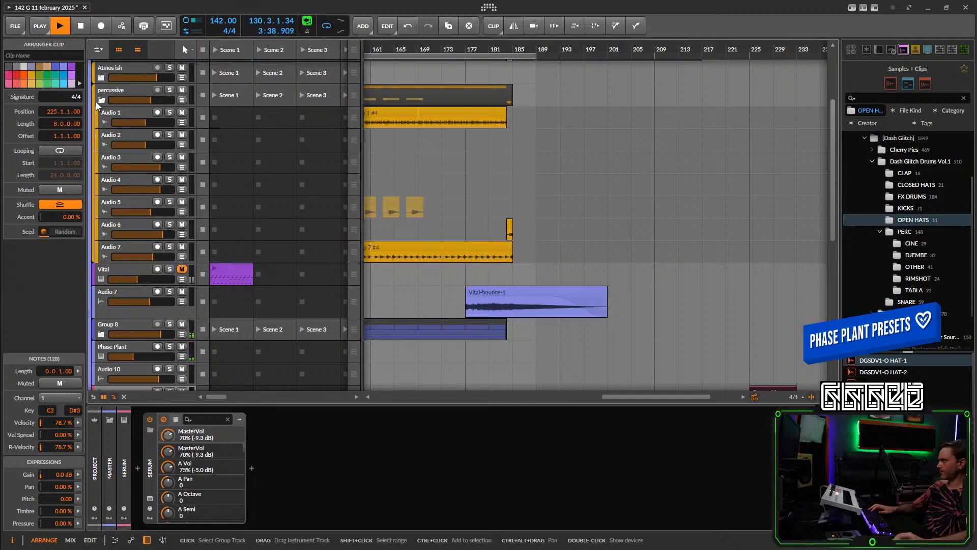
pyautogui.click(101, 101)
pyautogui.scroll(1, 445, 146)
pyautogui.hscroll(-3, 617, 203)
pyautogui.scroll(2, 618, 203)
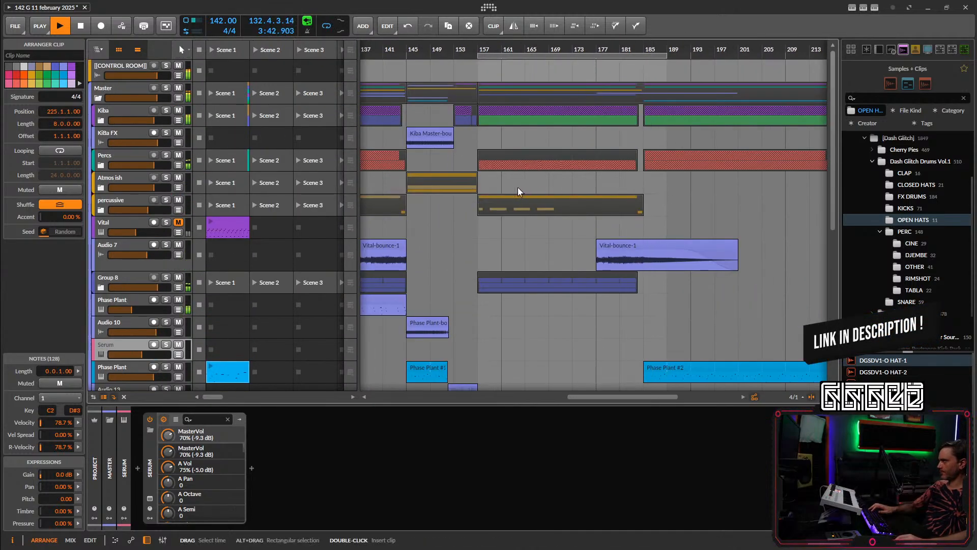
# Extend the short Vital-bounce-1 clip at bar 137 on Audio 7 to a length of 24 bars.
pyautogui.scroll(-2, 518, 191)
pyautogui.scroll(-1, 574, 209)
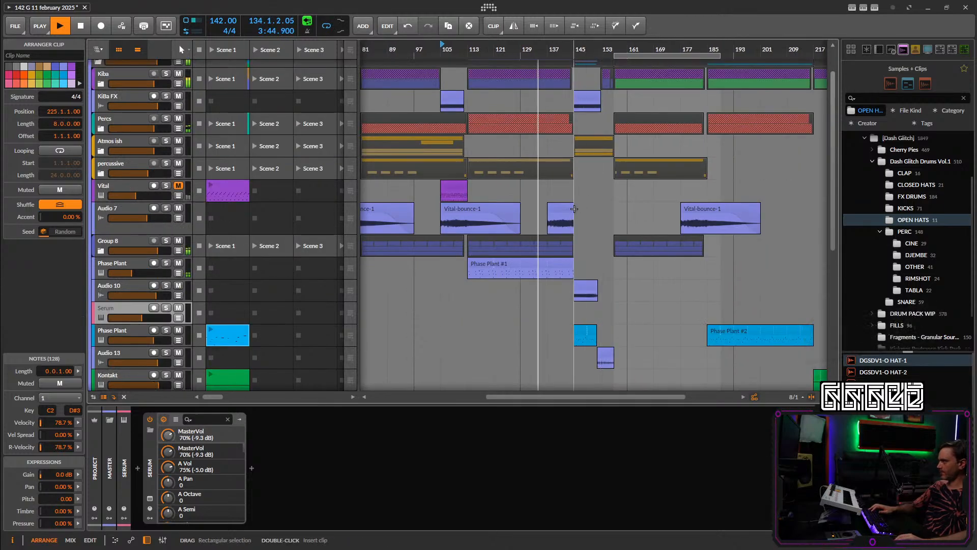
pyautogui.moveTo(571, 208); pyautogui.dragTo(547, 218)
pyautogui.scroll(3, 625, 210)
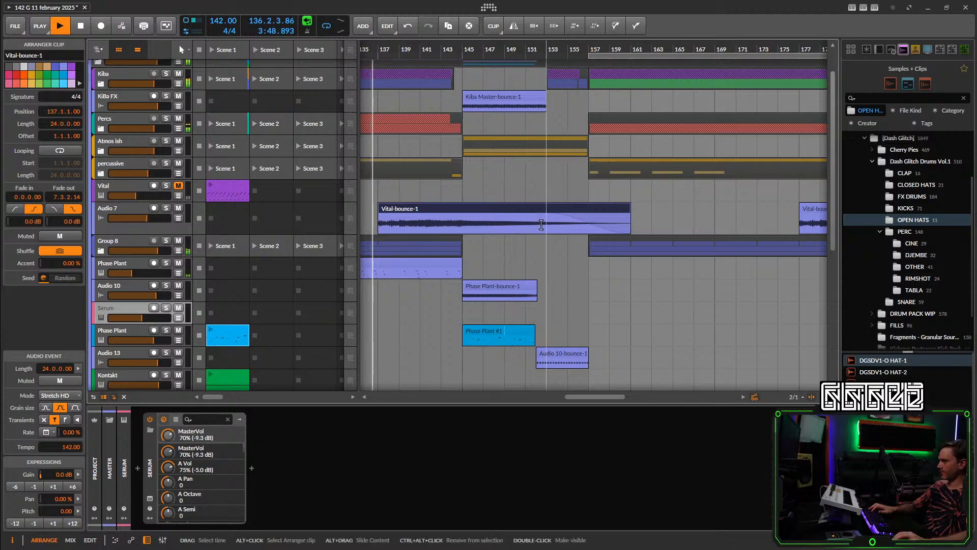
pyautogui.scroll(-3, 562, 225)
pyautogui.scroll(2, 560, 258)
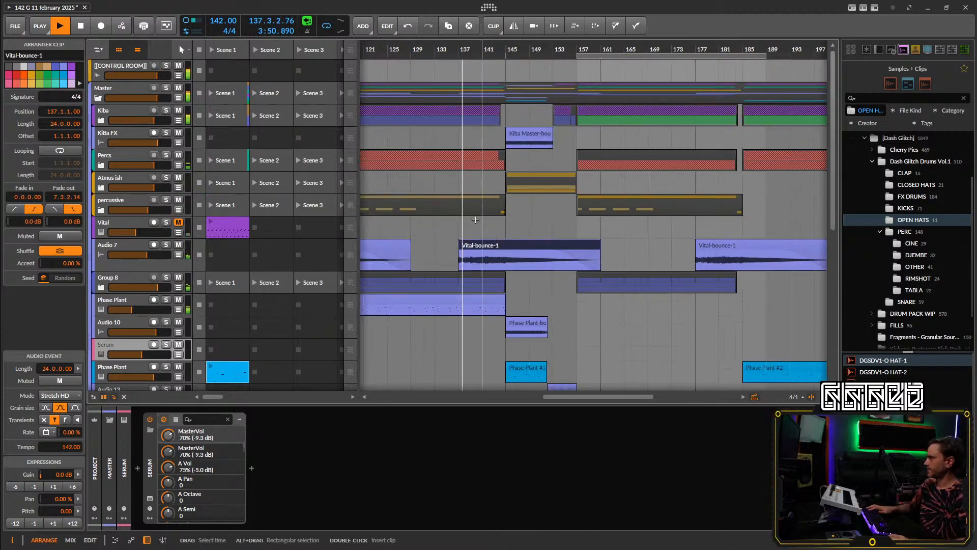
# Copy the Killa FX clip from bar 105 to bar 137 and delete the Kiba group's content from bar 137 up to the break.
pyautogui.hscroll(-4, 479, 220)
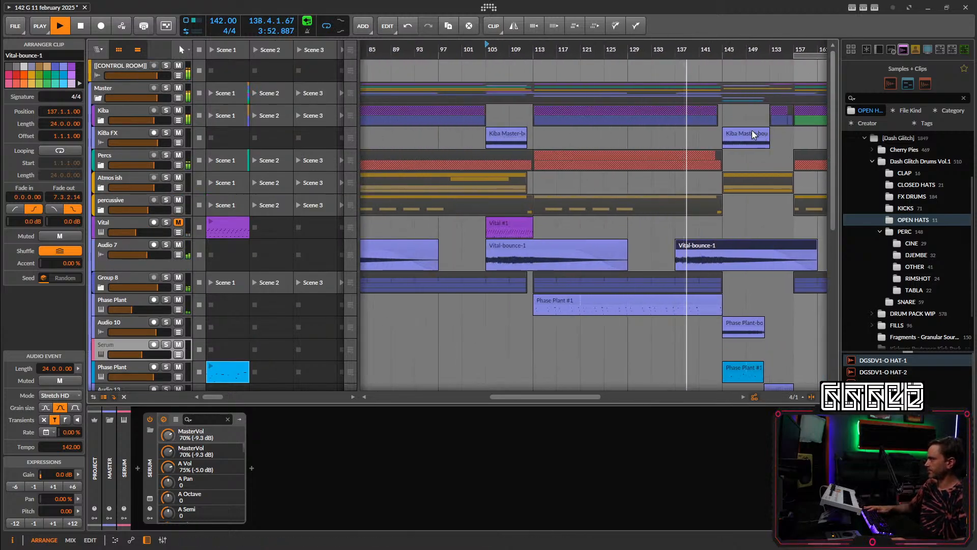
pyautogui.moveTo(511, 135); pyautogui.dragTo(692, 138)
pyautogui.doubleClick(676, 123)
pyautogui.click(695, 110)
pyautogui.press('Delete')
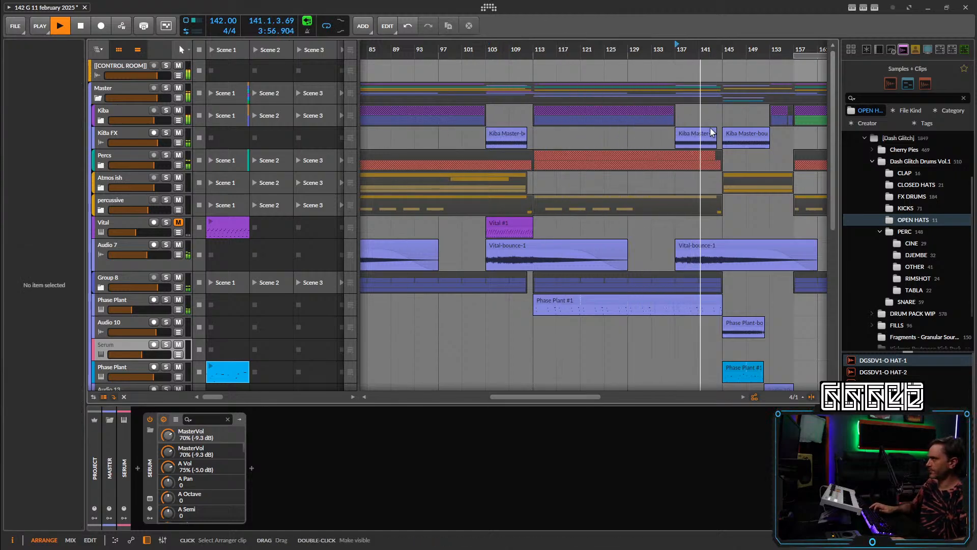
# Play the arrangement from bar 135 to hear the new Killa FX transition at bar 137.
pyautogui.hscroll(3, 703, 124)
pyautogui.scroll(1, 621, 123)
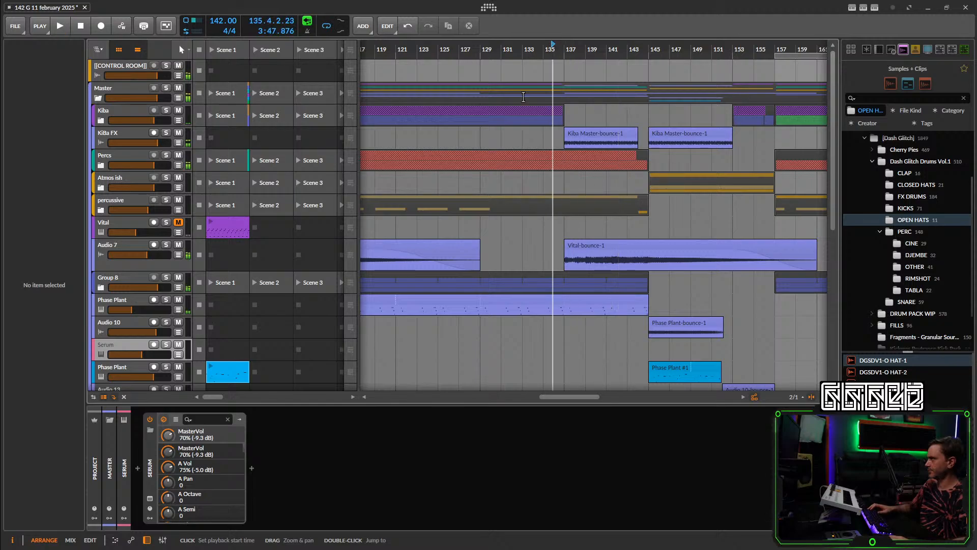
pyautogui.press('space')
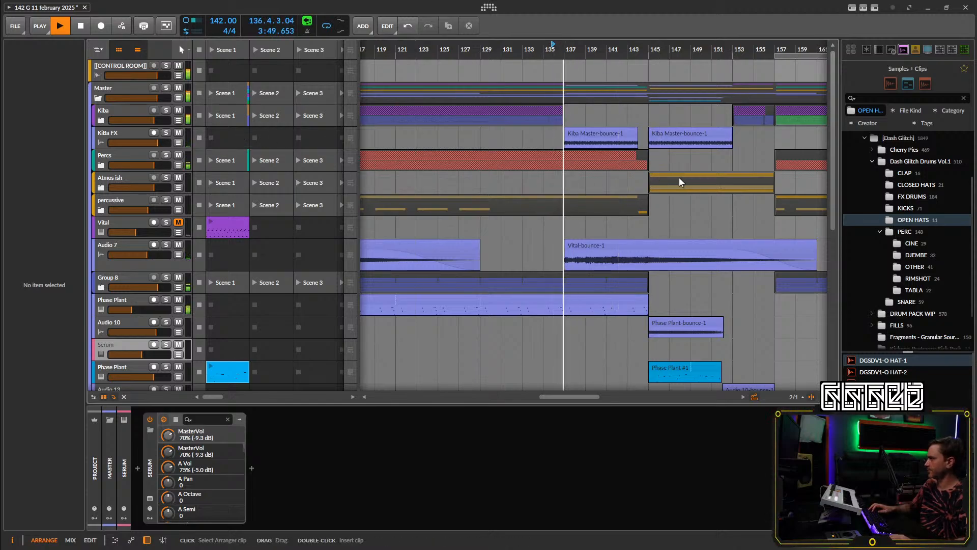
# Mute the Kiba Master-bounce-1 clip at bar 145 on the Killa FX track.
pyautogui.hscroll(1, 679, 177)
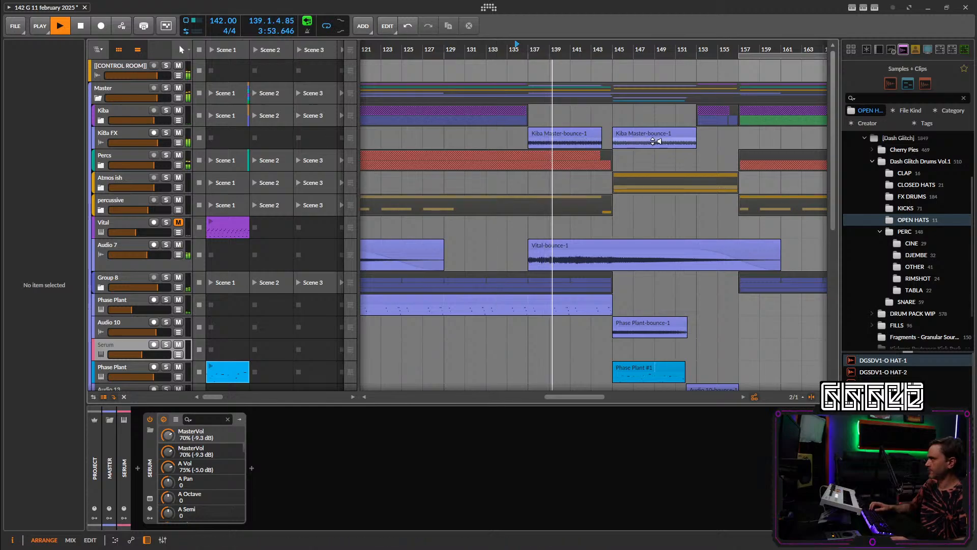
pyautogui.hscroll(3, 590, 134)
pyautogui.click(560, 135)
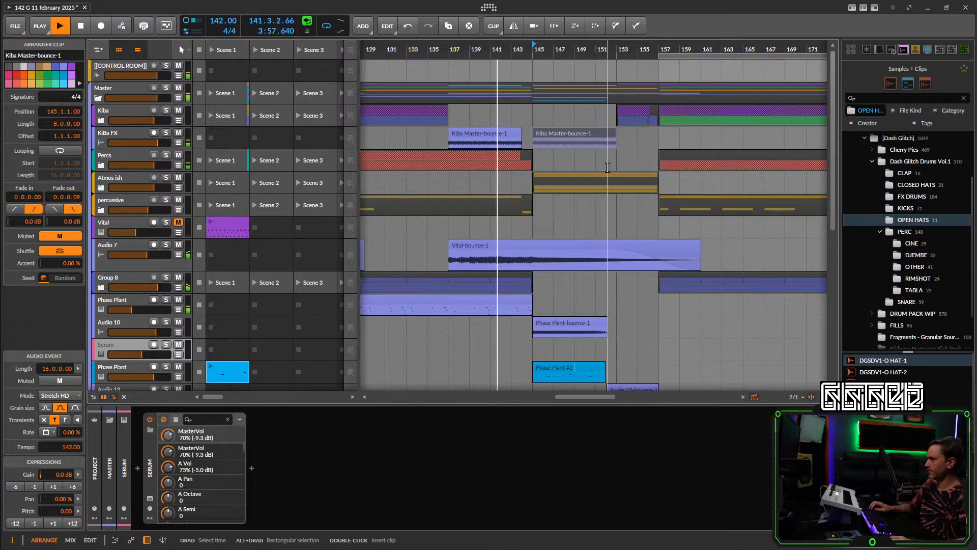
# Move the loop region to bar 185 with a length of 32 bars, over the section containing Phase Plant #2.
pyautogui.hscroll(2, 566, 158)
pyautogui.scroll(-3, 566, 159)
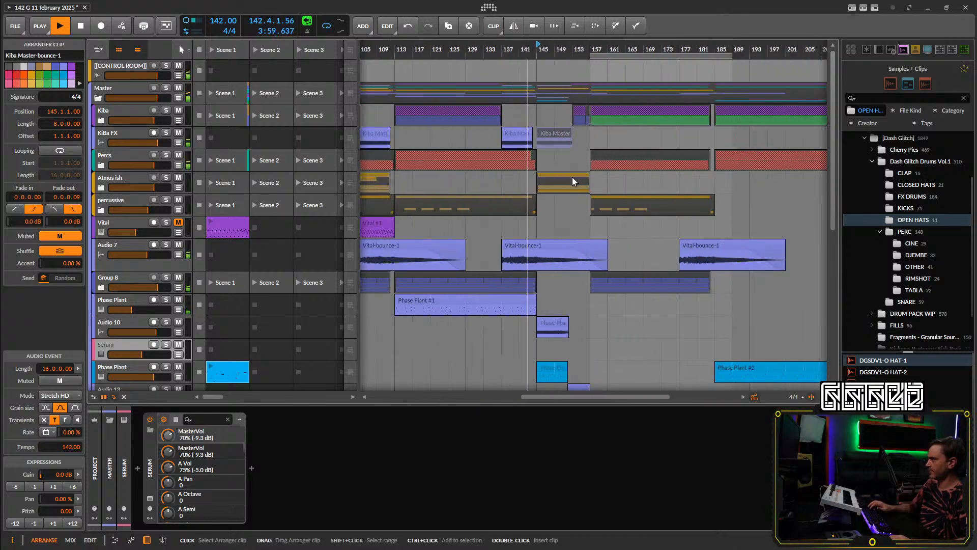
pyautogui.scroll(3, 572, 176)
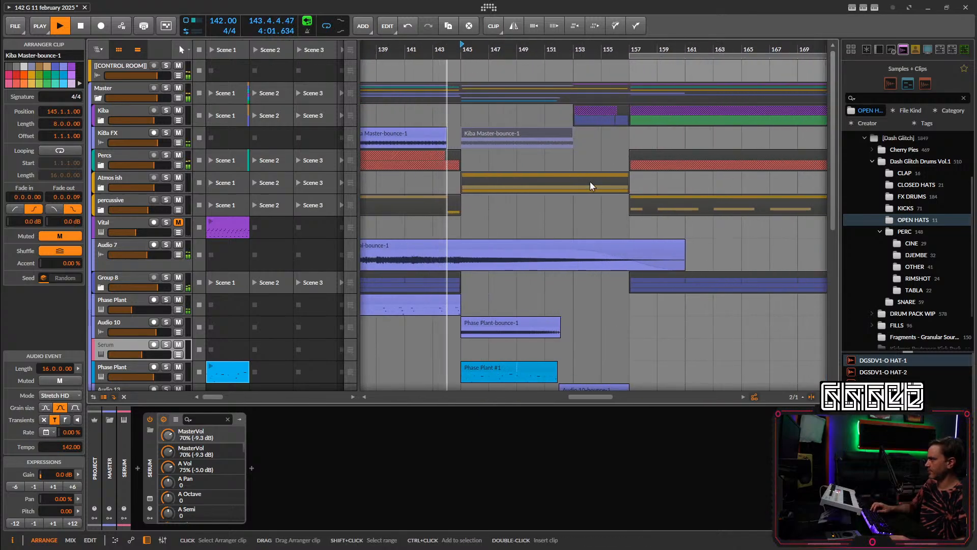
pyautogui.hscroll(2, 682, 235)
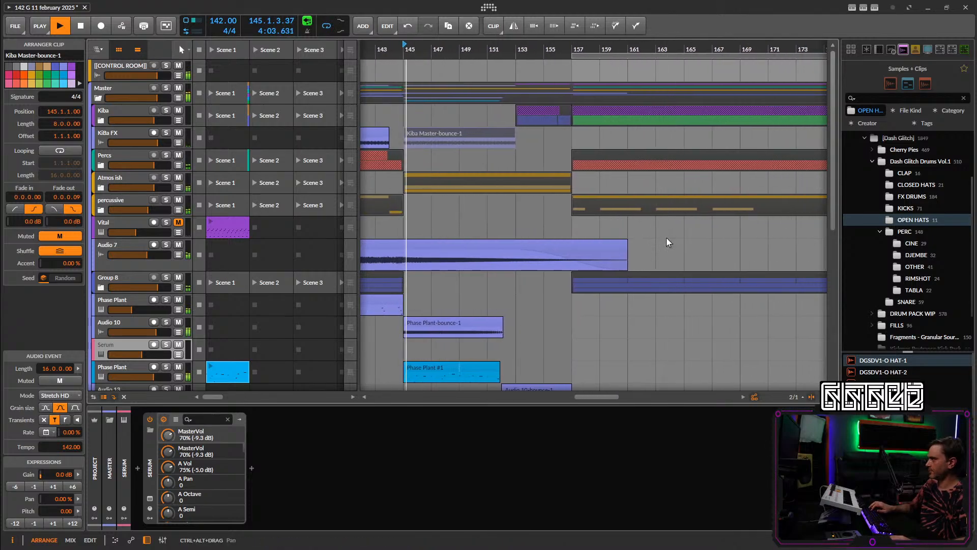
pyautogui.scroll(-3, 666, 238)
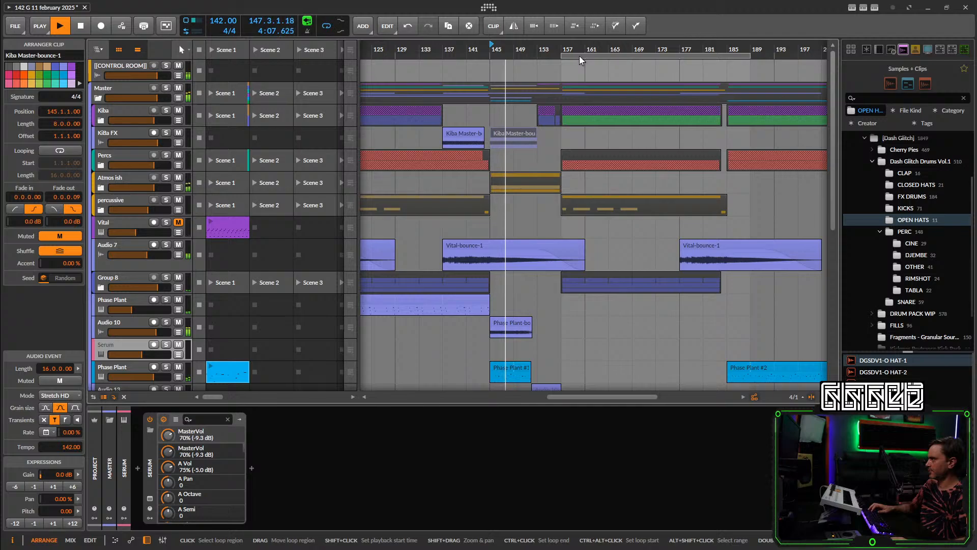
pyautogui.scroll(-3, 619, 72)
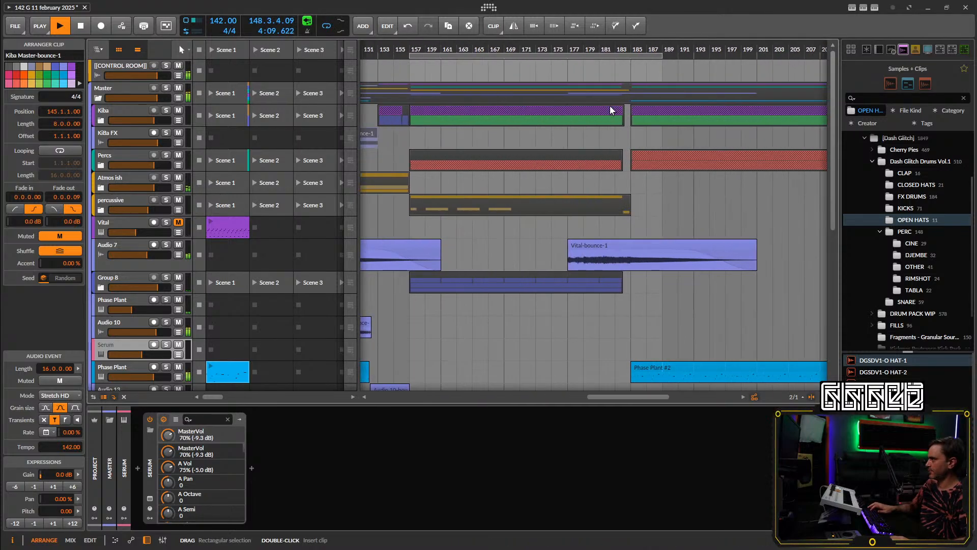
pyautogui.moveTo(551, 56); pyautogui.dragTo(649, 55)
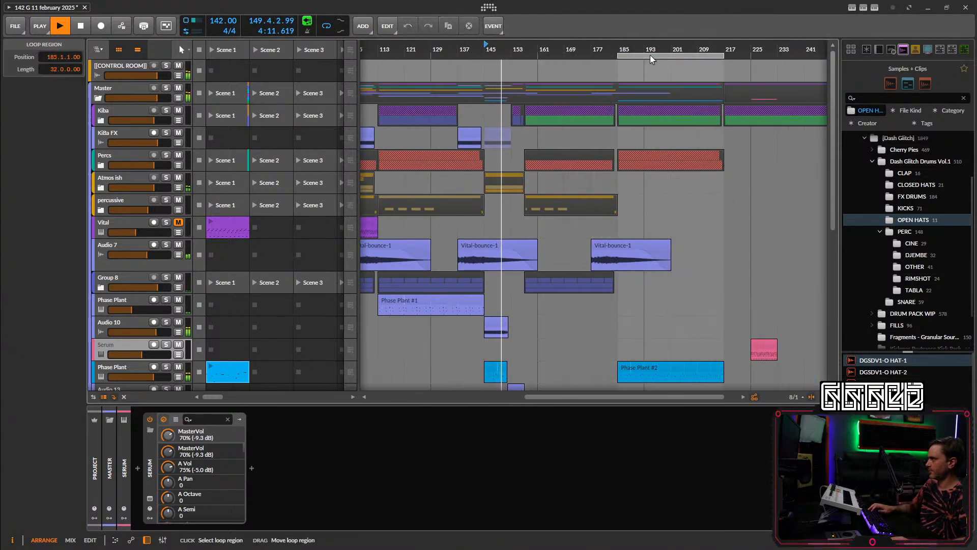
# Examine which tracks have clips in the looped section from bar 185 to bar 217 and in the sections around it.
pyautogui.scroll(-3, 676, 138)
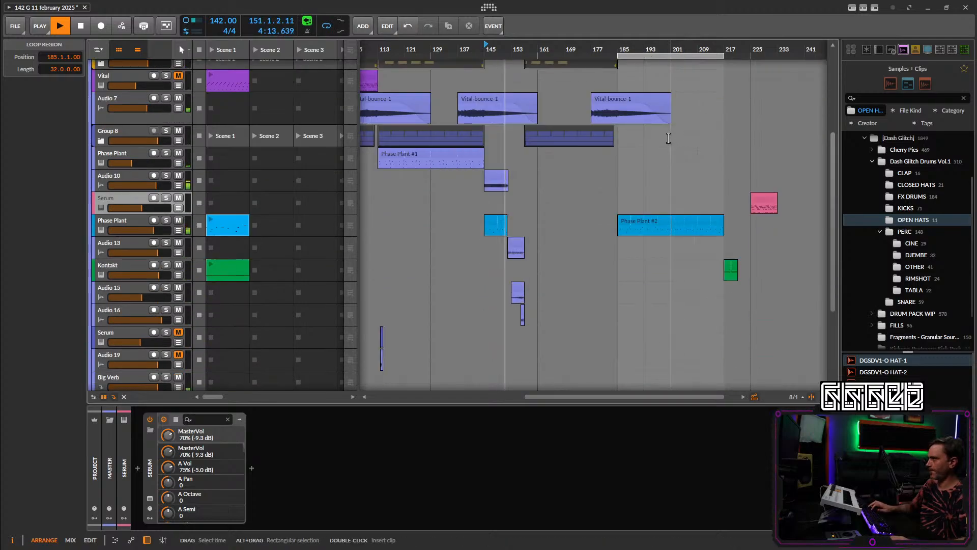
pyautogui.scroll(3, 690, 179)
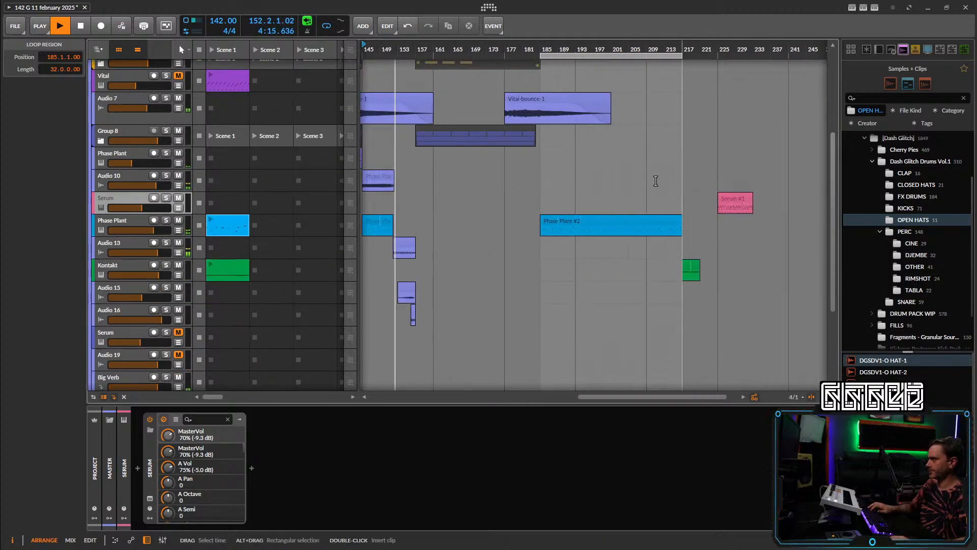
pyautogui.hscroll(-2, 659, 181)
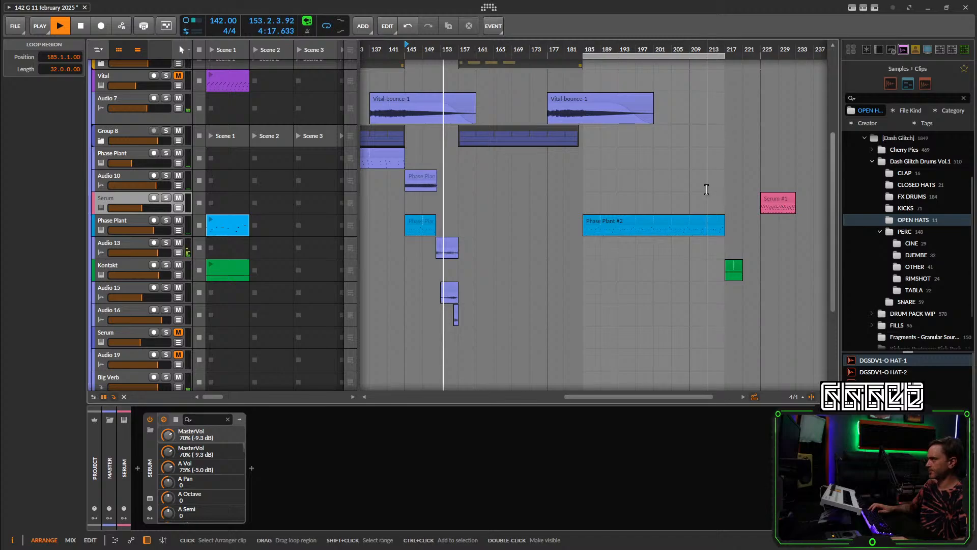
pyautogui.hscroll(1, 669, 191)
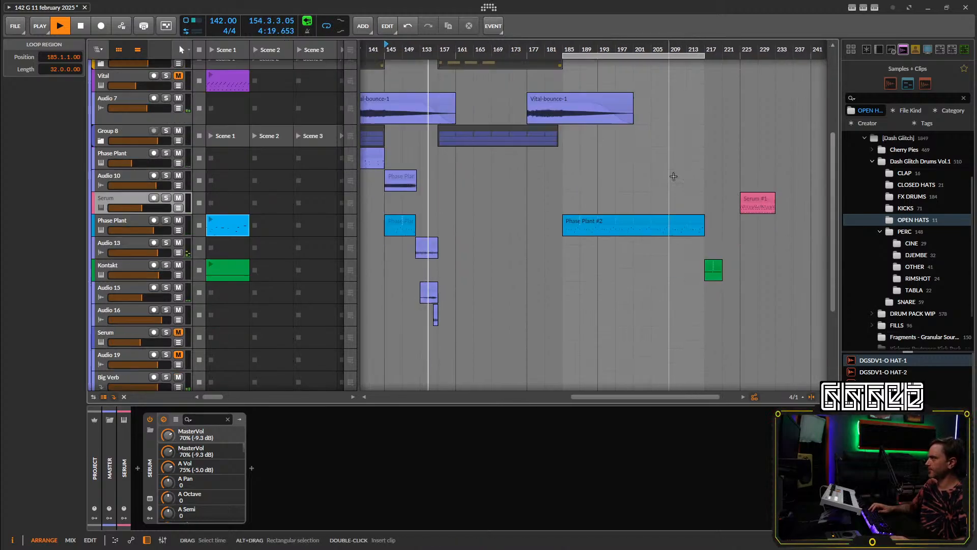
pyautogui.scroll(3, 676, 175)
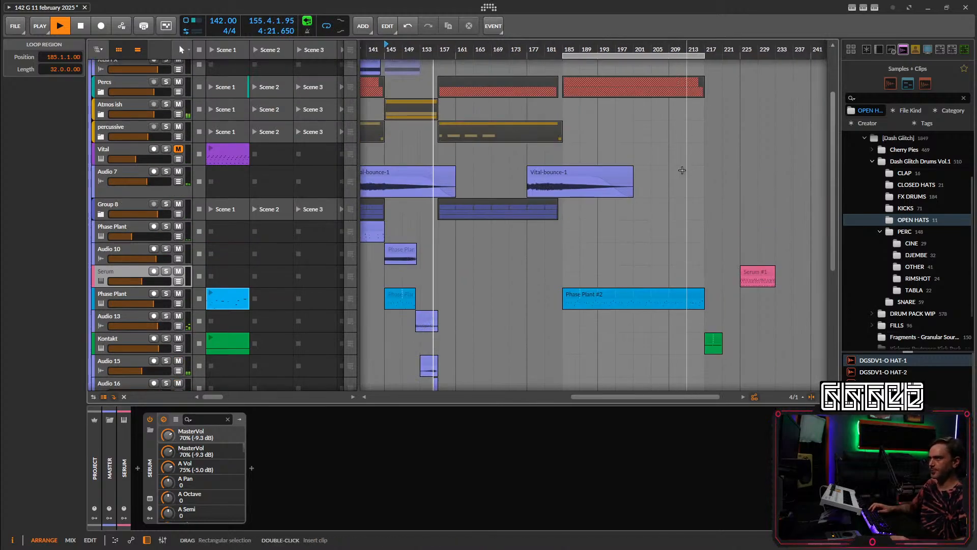
pyautogui.scroll(3, 682, 170)
pyautogui.scroll(-3, 707, 202)
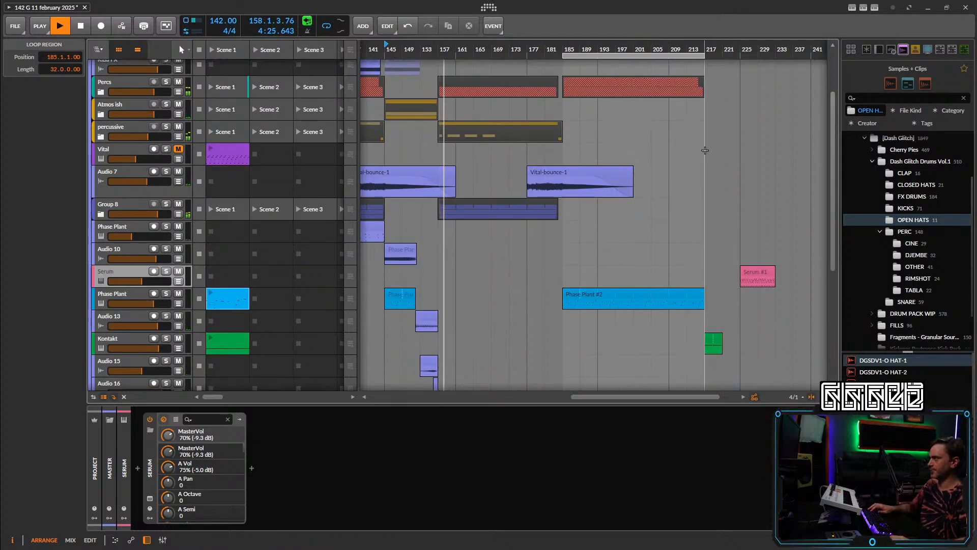
pyautogui.hscroll(3, 619, 114)
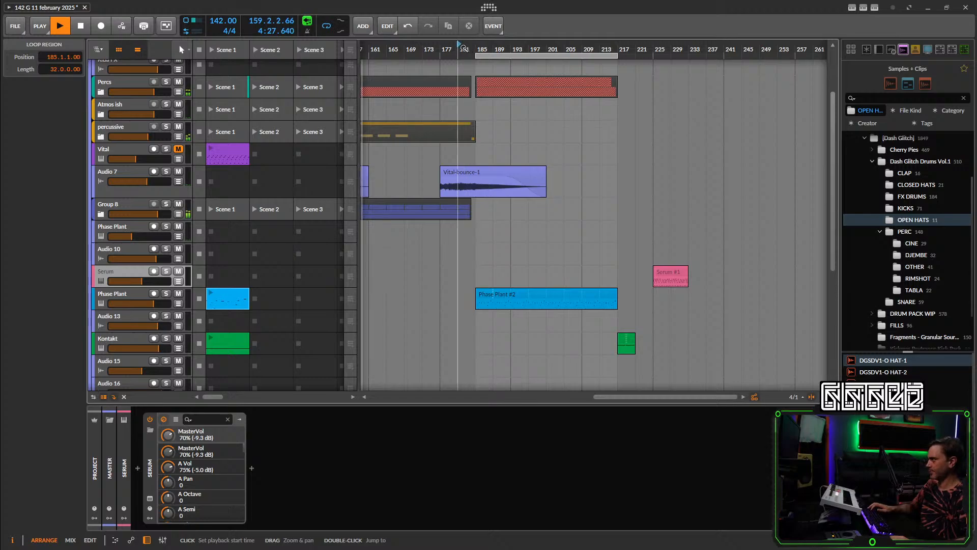
# Play the arrangement from bar 181, and again from the section start at bar 185.
pyautogui.moveTo(464, 48); pyautogui.dragTo(502, 35)
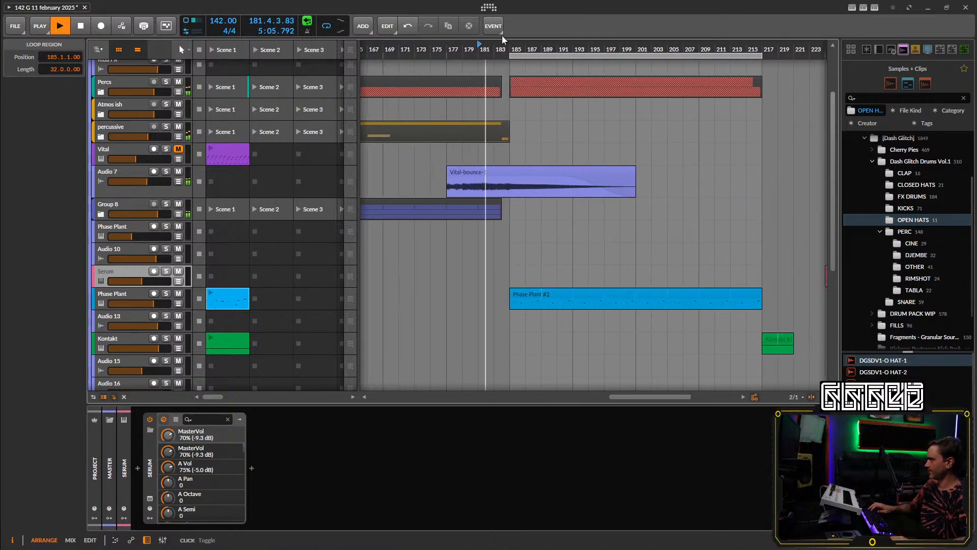
pyautogui.click(510, 49)
pyautogui.press('space')
pyautogui.press('space')
pyautogui.scroll(-3, 681, 200)
pyautogui.moveTo(680, 201); pyautogui.dragTo(530, 222)
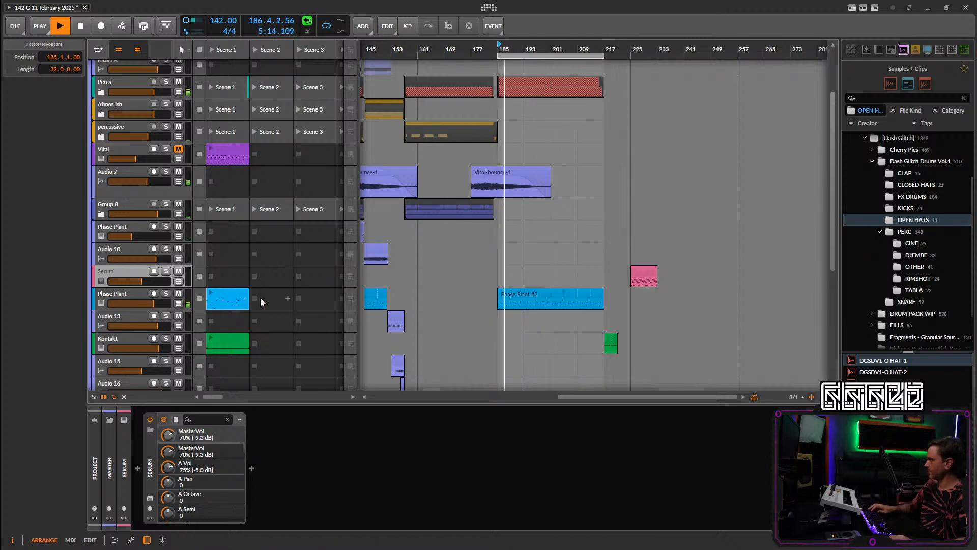
# Restart playback from bar 185 to hear the beginning of the Phase Plant #2 section again.
pyautogui.scroll(3, 504, 268)
pyautogui.scroll(6, 506, 264)
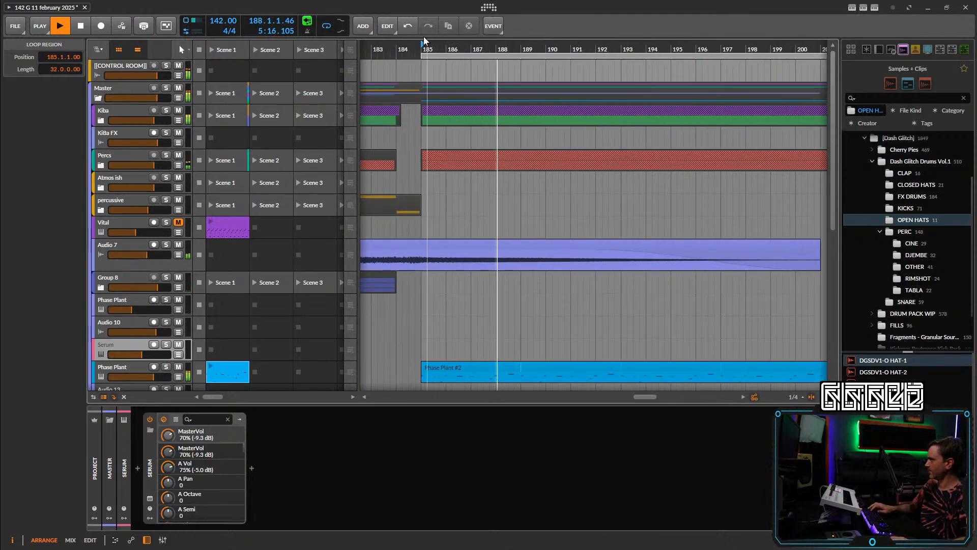
pyautogui.scroll(-3, 625, 219)
pyautogui.press('space')
pyautogui.press('space')
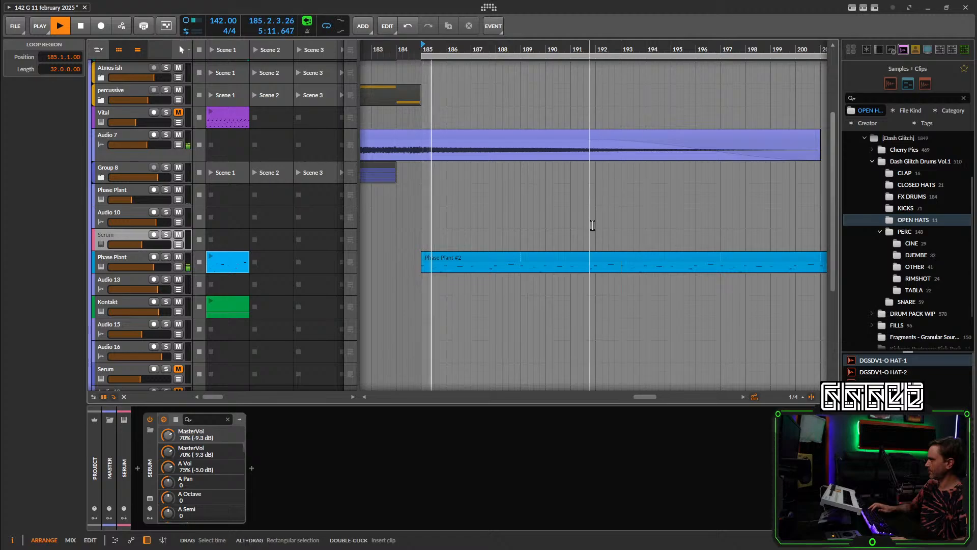
pyautogui.scroll(-6, 587, 224)
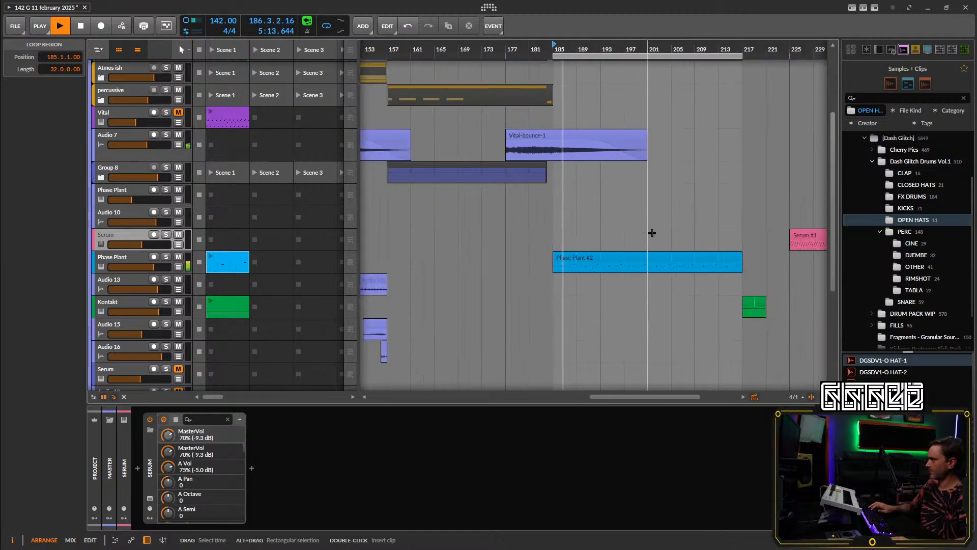
pyautogui.moveTo(652, 233); pyautogui.dragTo(565, 234)
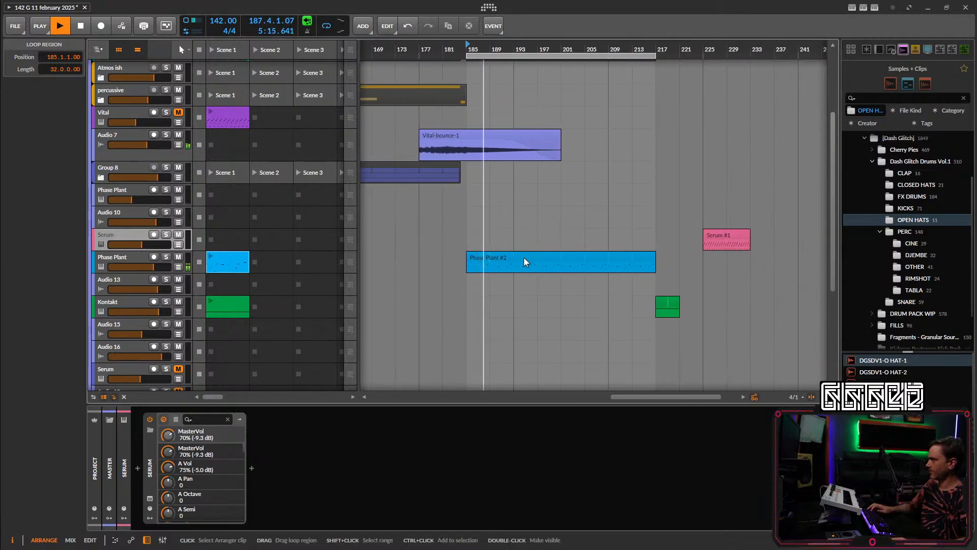
pyautogui.click(524, 257)
pyautogui.rightClick(524, 257)
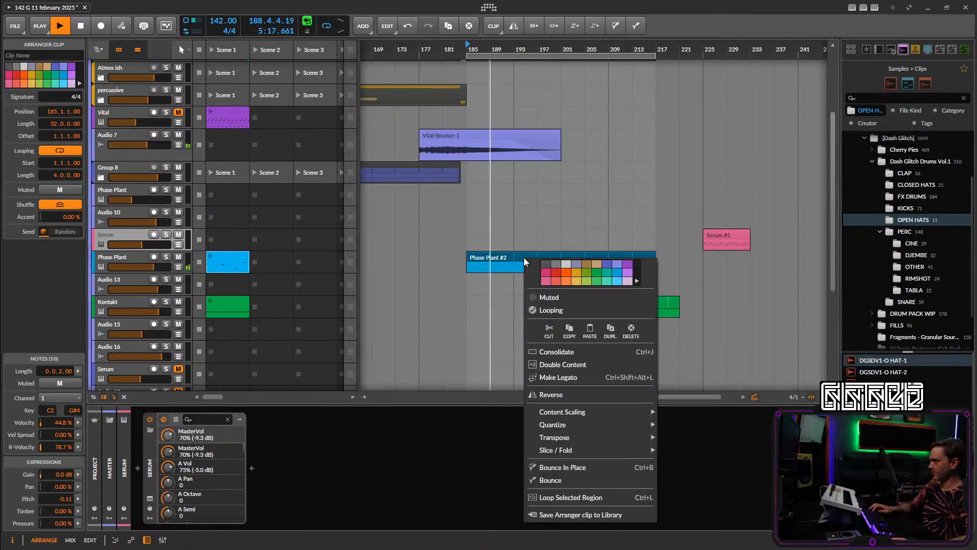
pyautogui.click(558, 480)
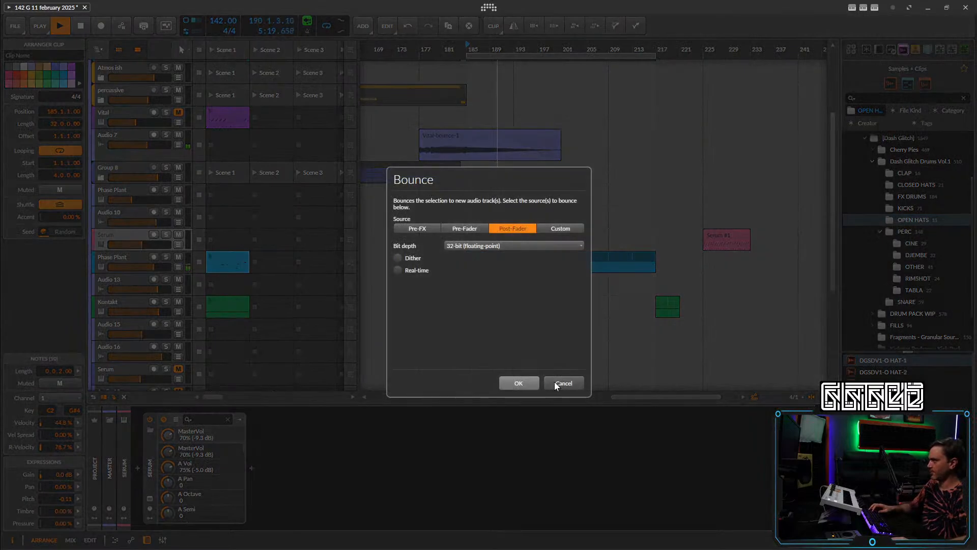
pyautogui.click(556, 386)
pyautogui.moveTo(563, 326); pyautogui.dragTo(596, 356)
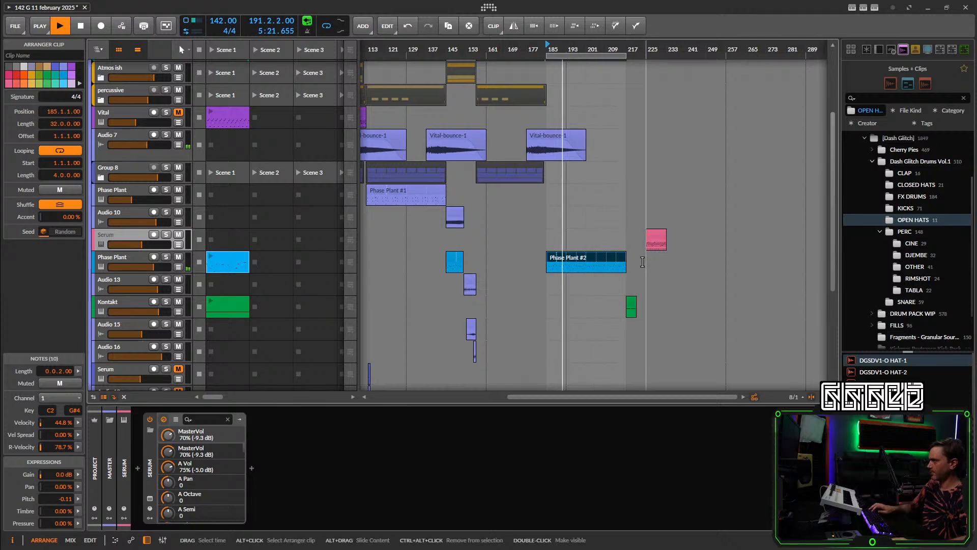
# Consolidate the Phase Plant clips from bar 145 into one 87-bar clip and bounce it to a new audio track.
pyautogui.doubleClick(663, 260)
pyautogui.moveTo(706, 256); pyautogui.dragTo(421, 259)
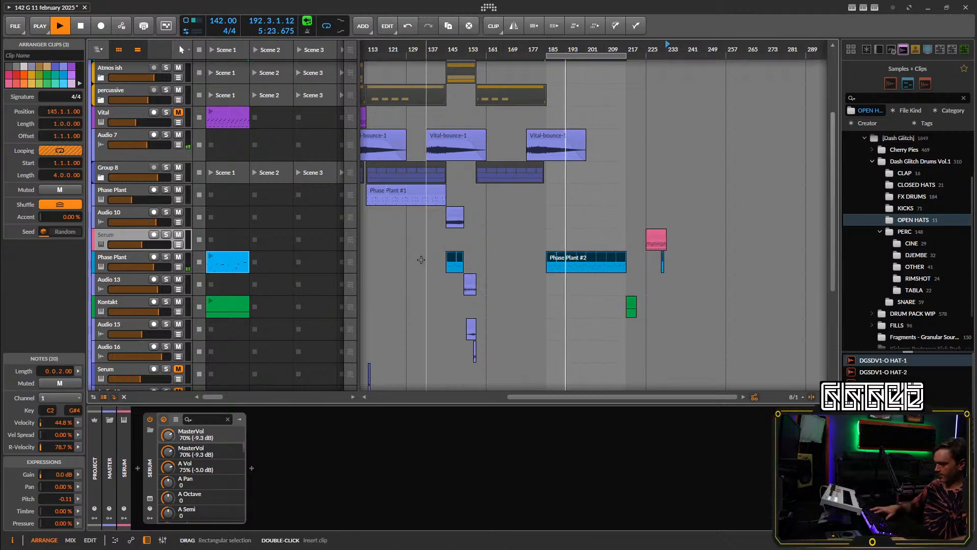
pyautogui.hotkey('ctrl', 'j')
pyautogui.rightClick(556, 255)
pyautogui.click(594, 478)
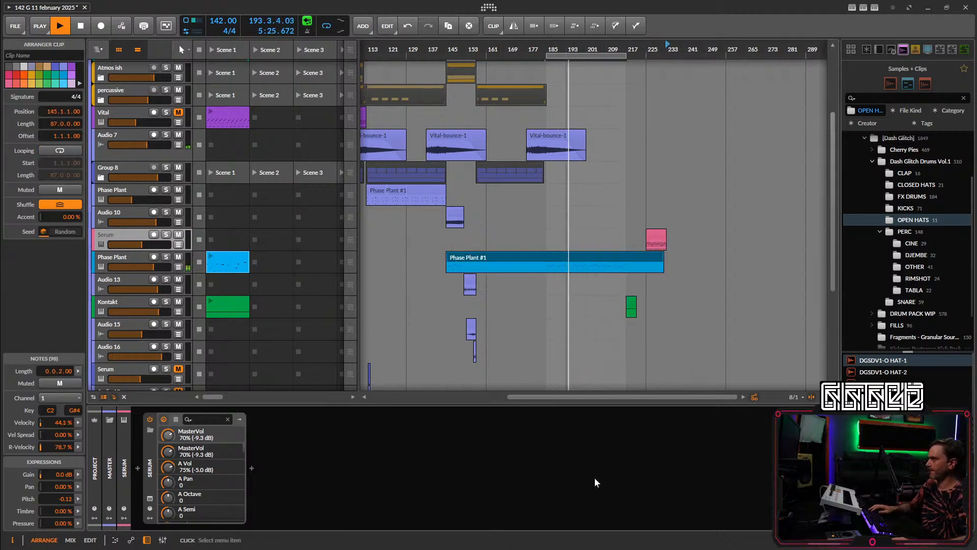
pyautogui.click(518, 382)
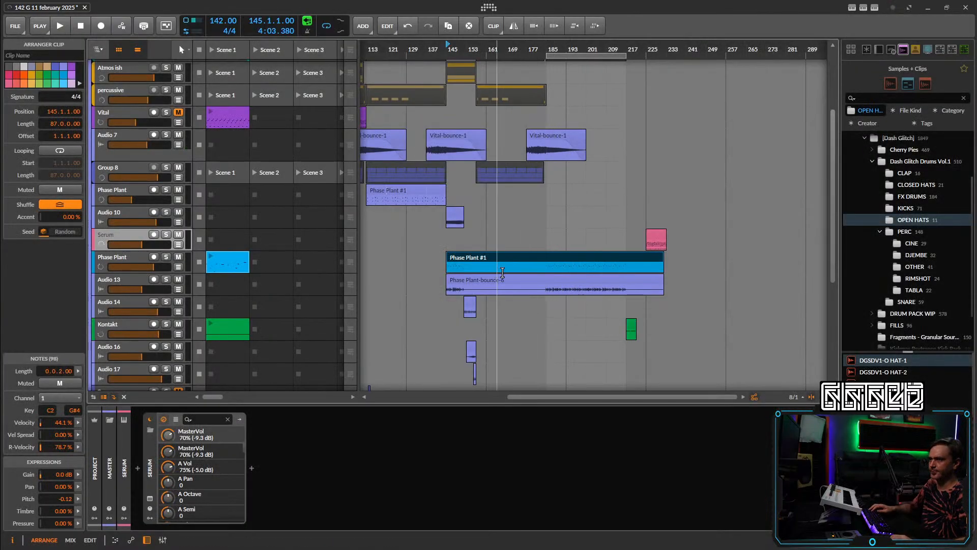
# Play the bounced audio from bar 145 and delete the original Phase Plant instrument track above it.
pyautogui.press('space')
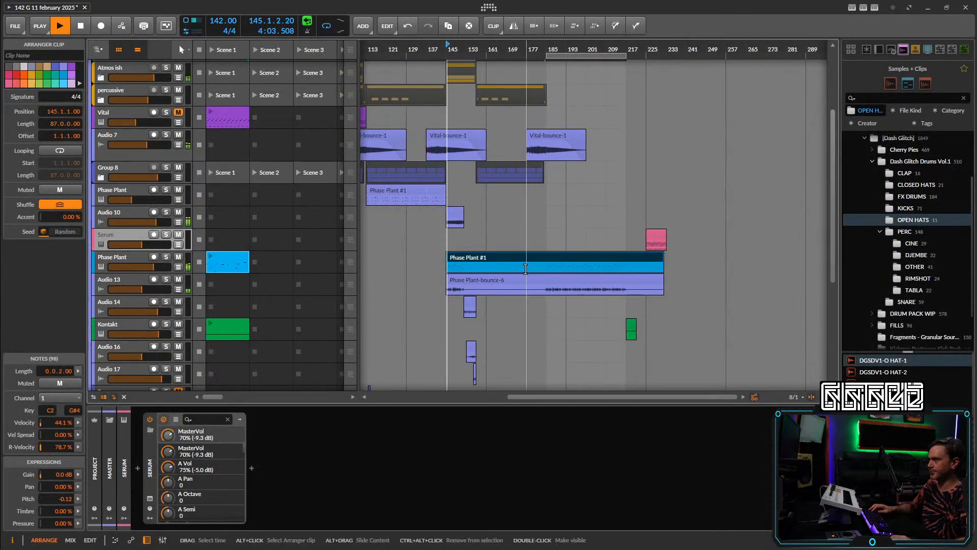
pyautogui.click(133, 257)
pyautogui.press('Delete')
# Raise the bounced Audio 13 track's volume to +0.7 dB and turn up its Medium send.
pyautogui.click(141, 273)
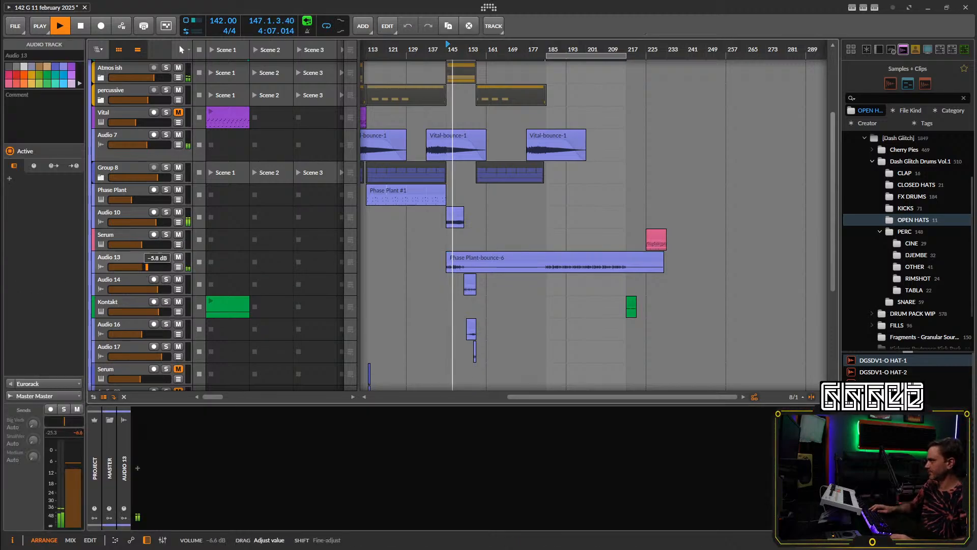
pyautogui.moveTo(141, 269); pyautogui.dragTo(187, 273)
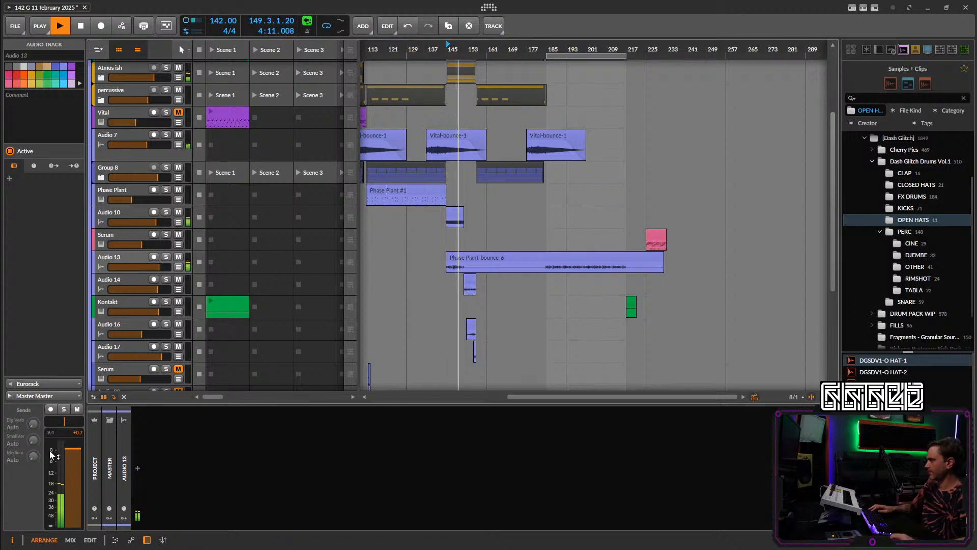
pyautogui.moveTo(33, 457); pyautogui.dragTo(33, 446)
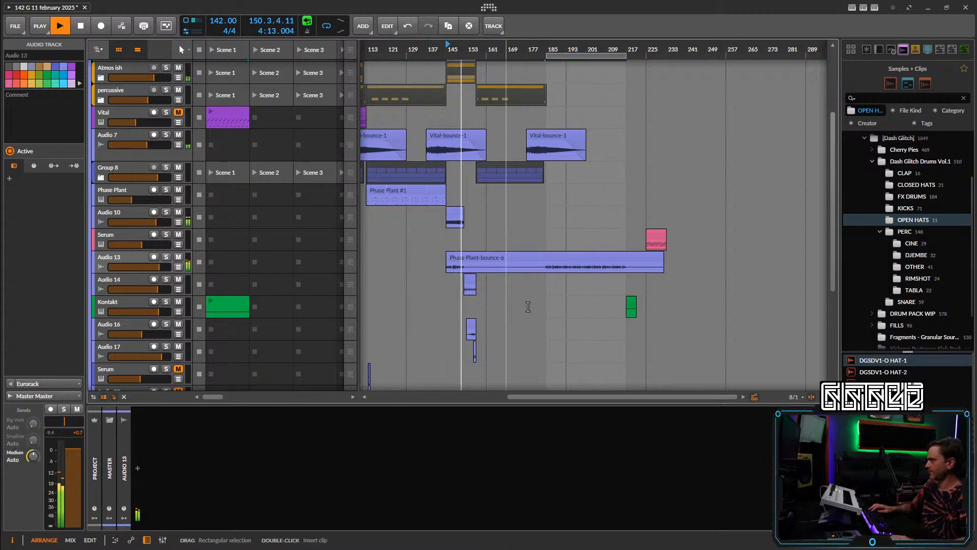
# Move the pink Serum #1 clip to start at bar 201.
pyautogui.scroll(1, 618, 170)
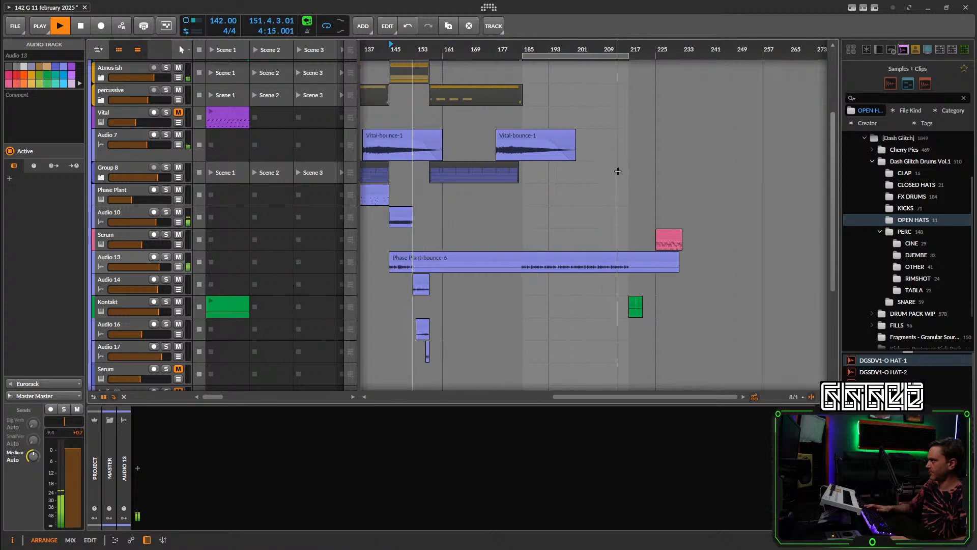
pyautogui.scroll(1, 666, 228)
pyautogui.moveTo(666, 240); pyautogui.dragTo(555, 239)
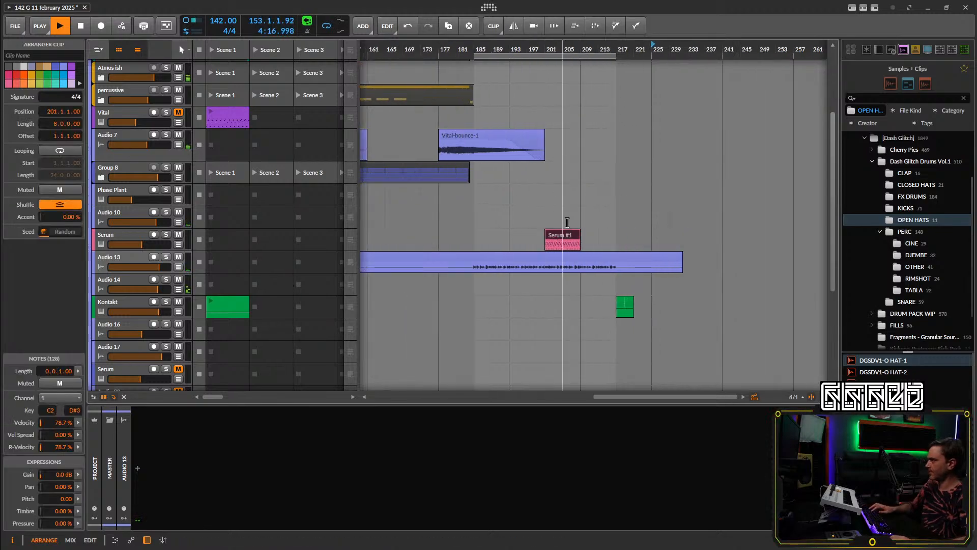
# Play from bar 201 and shorten the loop region to start at bar 201 with a length of 16 bars.
pyautogui.scroll(1, 555, 239)
pyautogui.click(541, 56)
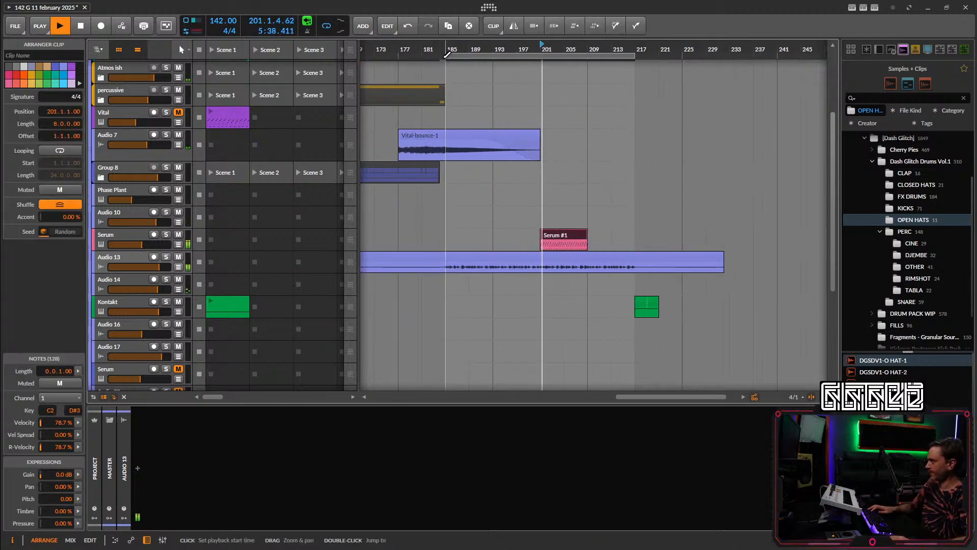
pyautogui.press('space')
pyautogui.moveTo(446, 56); pyautogui.dragTo(541, 74)
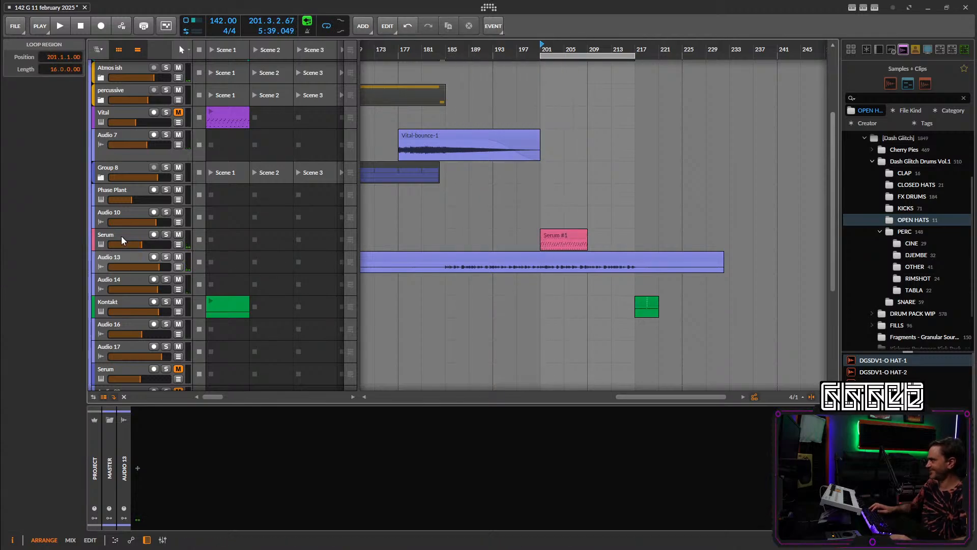
# Insert a Note Transpose device before Serum on the pink Serum track, set to +7 semitones.
pyautogui.click(121, 236)
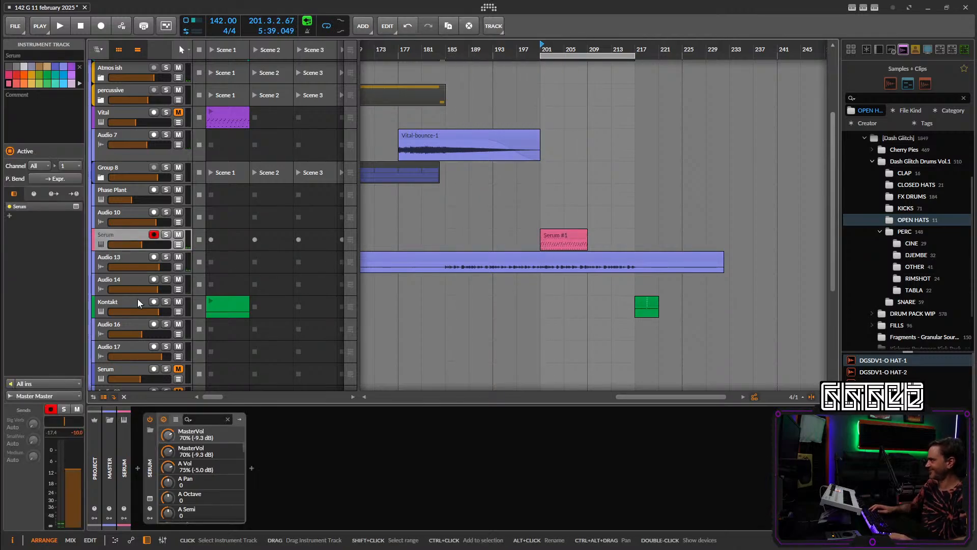
pyautogui.click(141, 467)
pyautogui.write('tra')
pyautogui.click(349, 290)
pyautogui.click(661, 392)
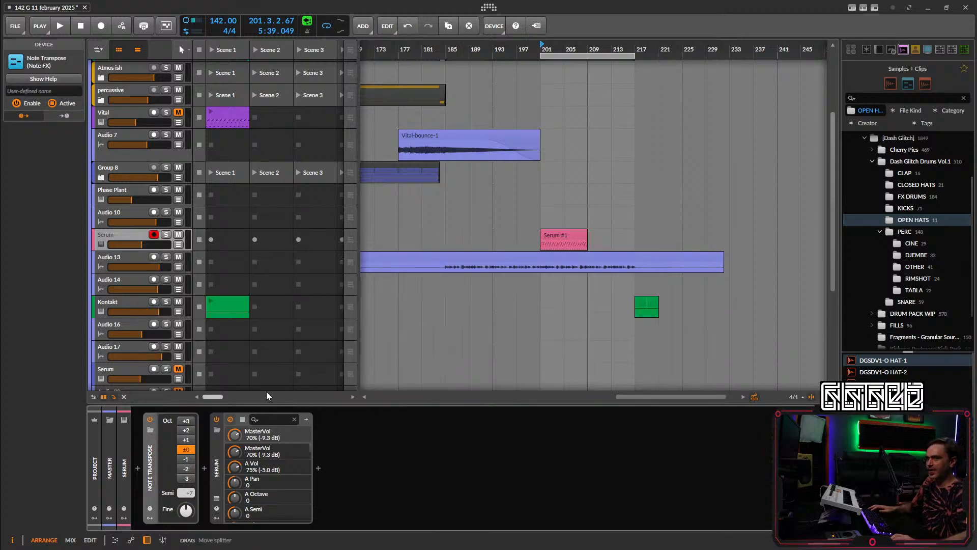
# Extend the Serum #1 clip at bar 201 to 16 bars as a loop of its 8-bar content.
pyautogui.hscroll(-2, 508, 174)
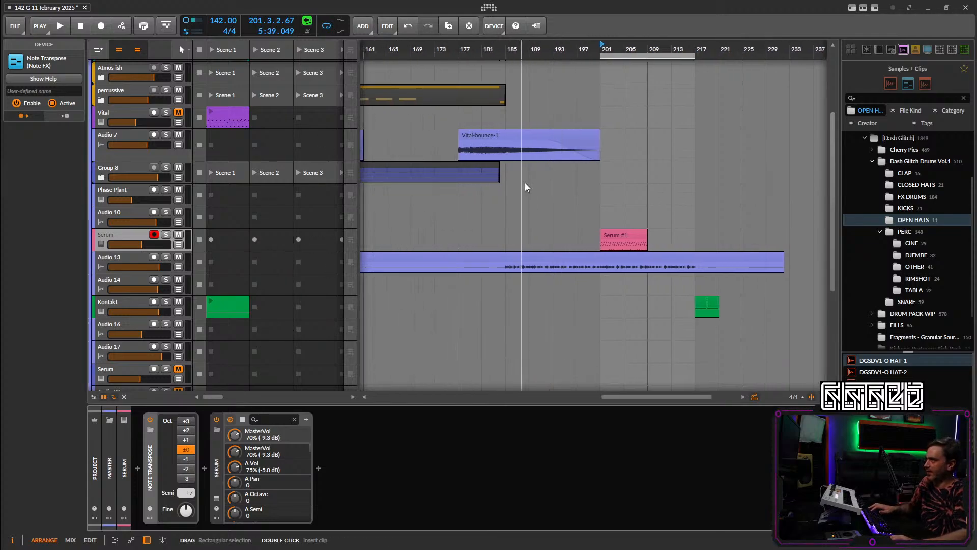
pyautogui.scroll(-2, 525, 182)
pyautogui.scroll(1, 524, 184)
pyautogui.hscroll(-3, 581, 217)
pyautogui.scroll(4, 609, 274)
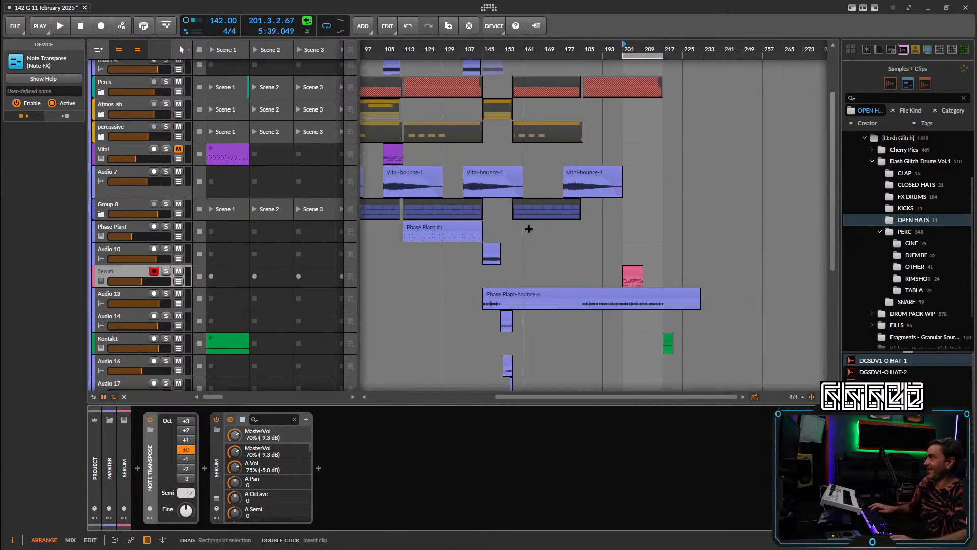
pyautogui.click(609, 277)
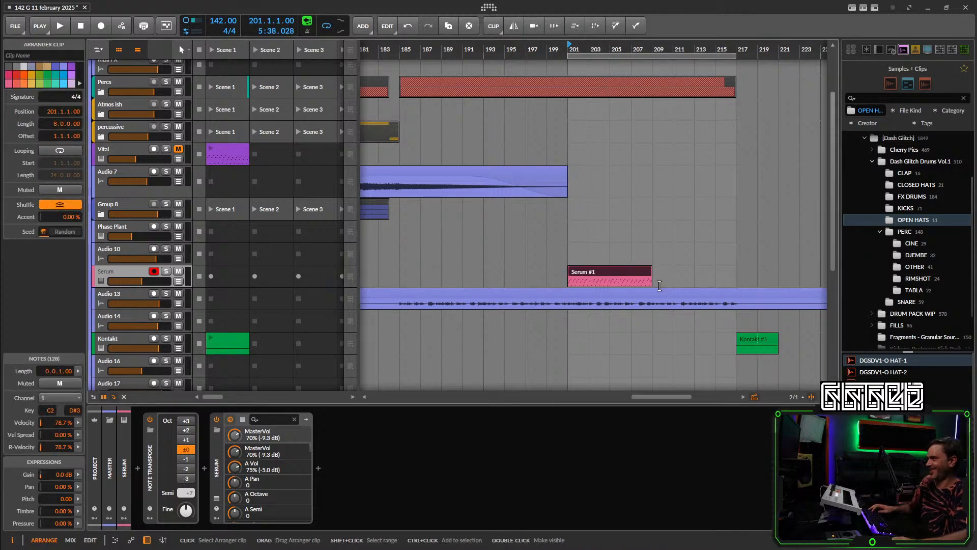
pyautogui.click(724, 285)
pyautogui.moveTo(653, 282); pyautogui.dragTo(743, 270)
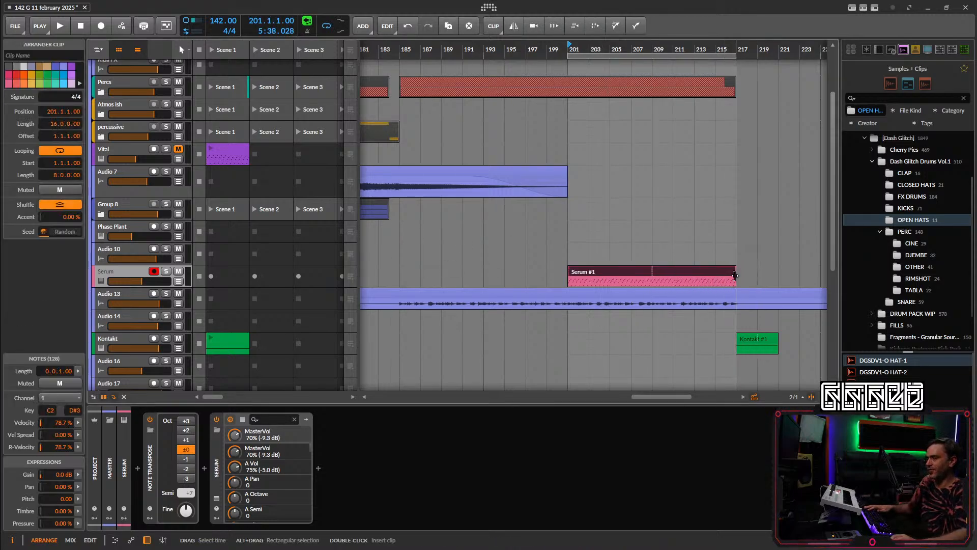
# Play from just before bar 201 and lower the Serum track's volume to about -17.6 dB.
pyautogui.click(558, 51)
pyautogui.press('space')
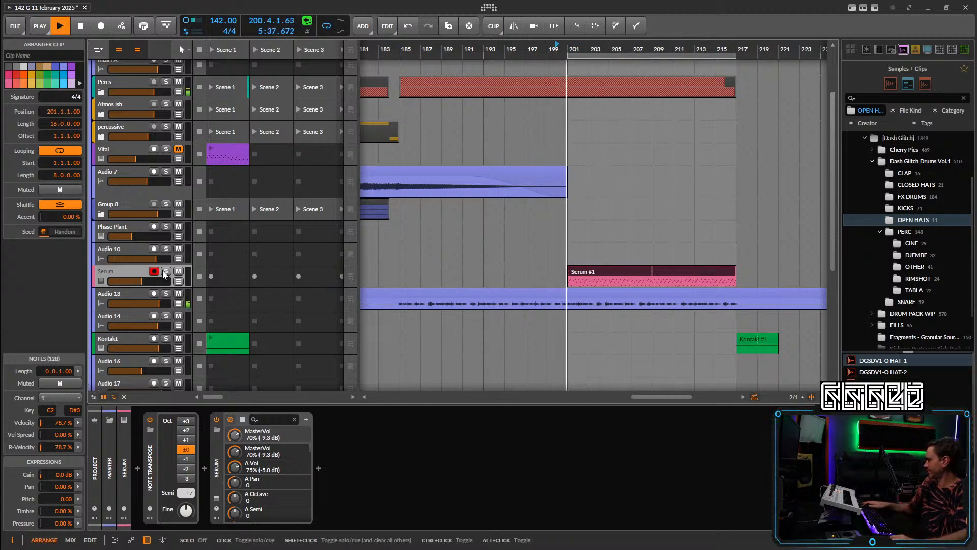
pyautogui.moveTo(143, 281); pyautogui.dragTo(135, 283)
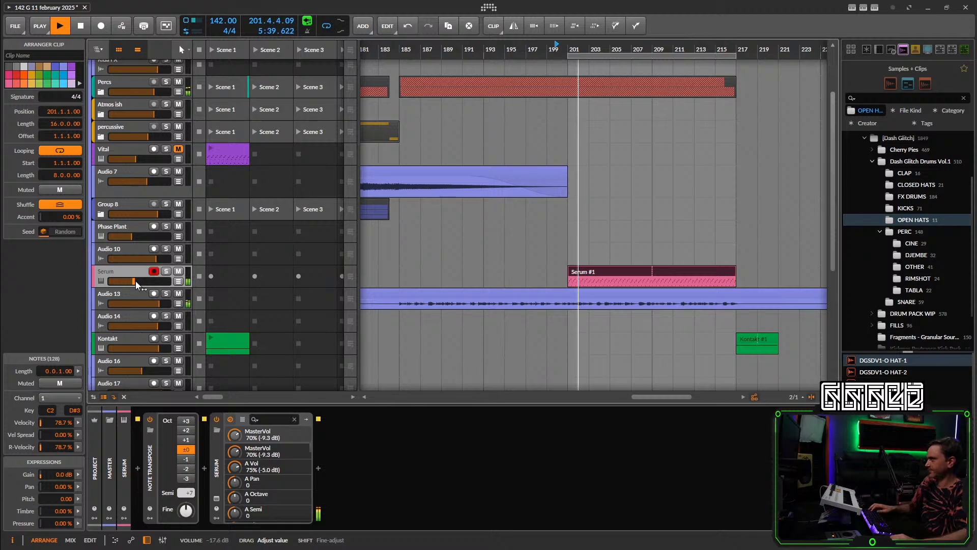
# Open the Serum plugin window and load the preset LD Celestial Nexus from New Horizons - Psytrance Presets for Serum.
pyautogui.click(217, 499)
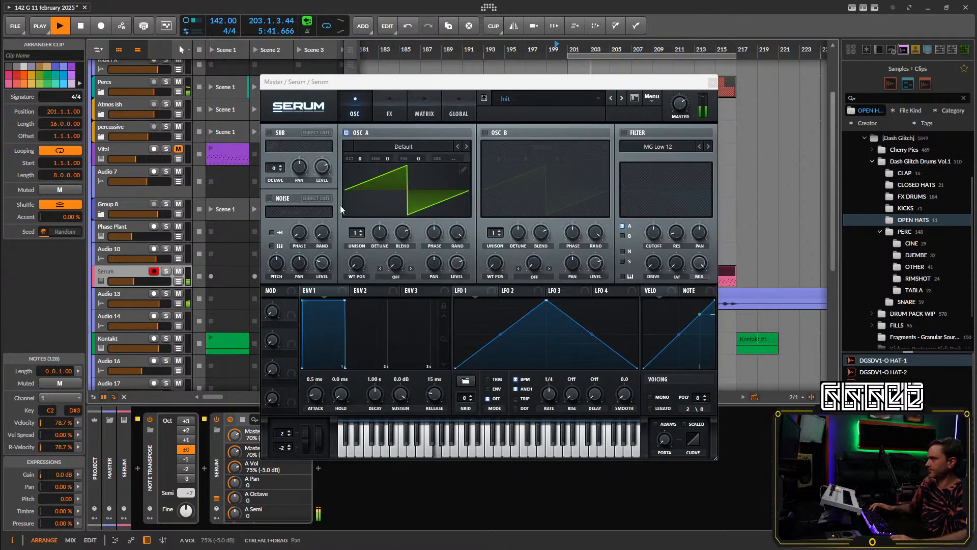
pyautogui.click(514, 99)
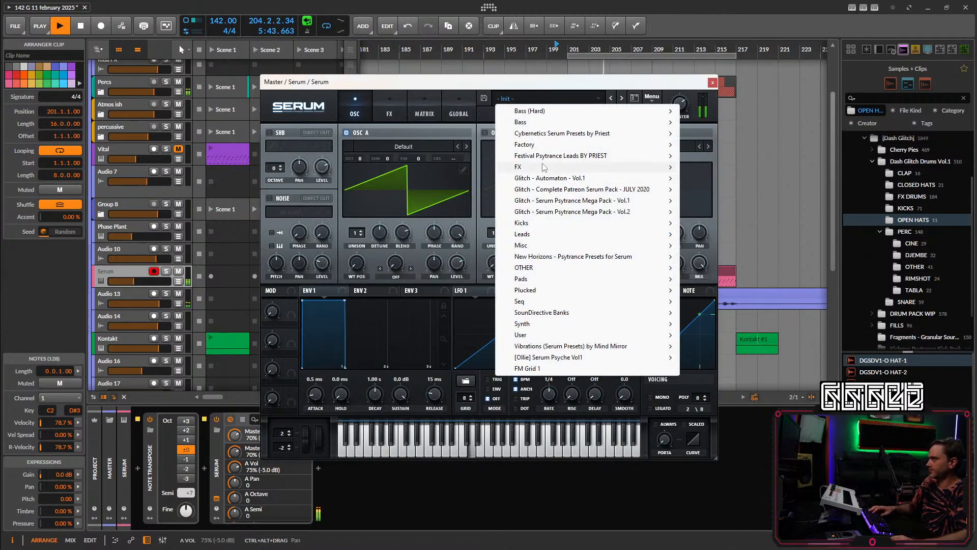
pyautogui.moveTo(573, 256)
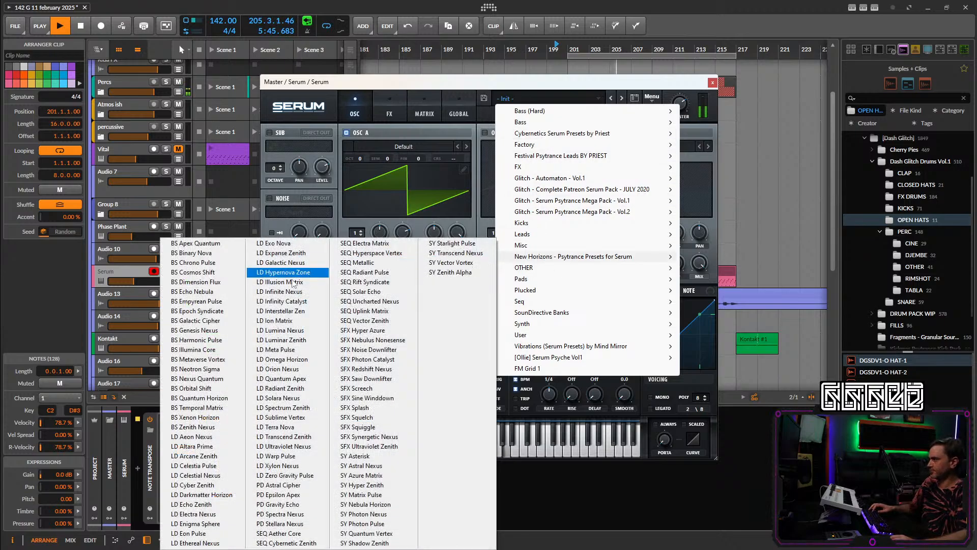
pyautogui.click(196, 475)
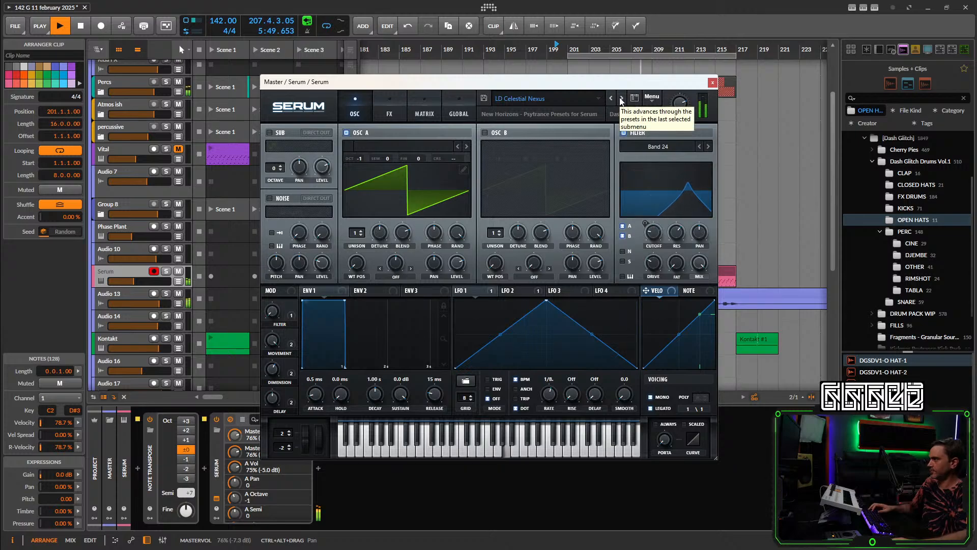
# Audition the preceding lead presets back to LD Aeon Nexus, adjusting the Serum track's volume and replaying from just before bar 201.
pyautogui.moveTo(132, 281); pyautogui.dragTo(138, 280)
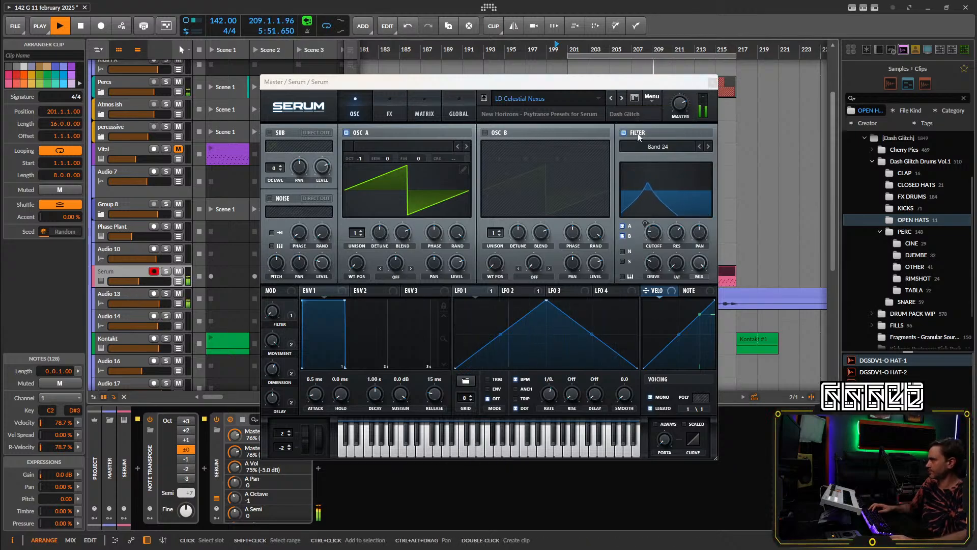
pyautogui.click(613, 97)
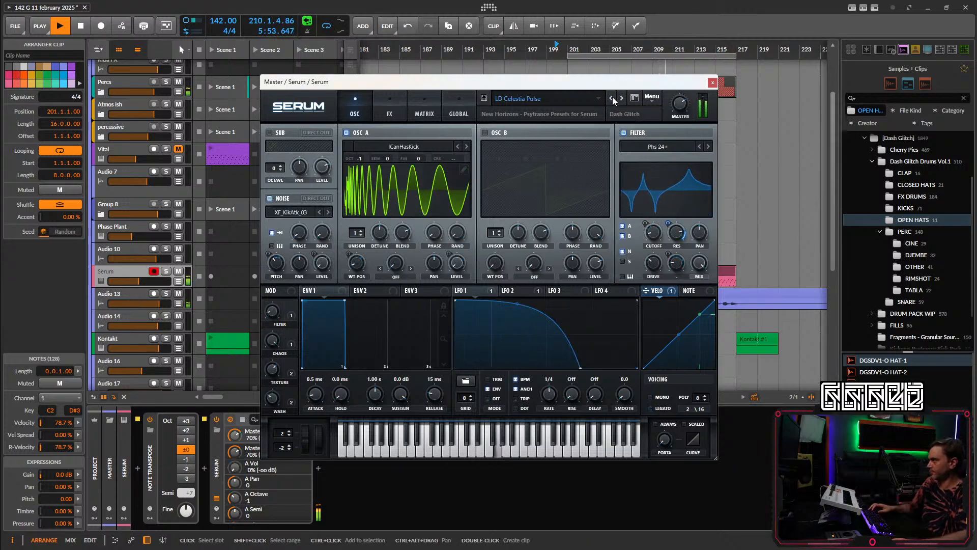
pyautogui.click(612, 97)
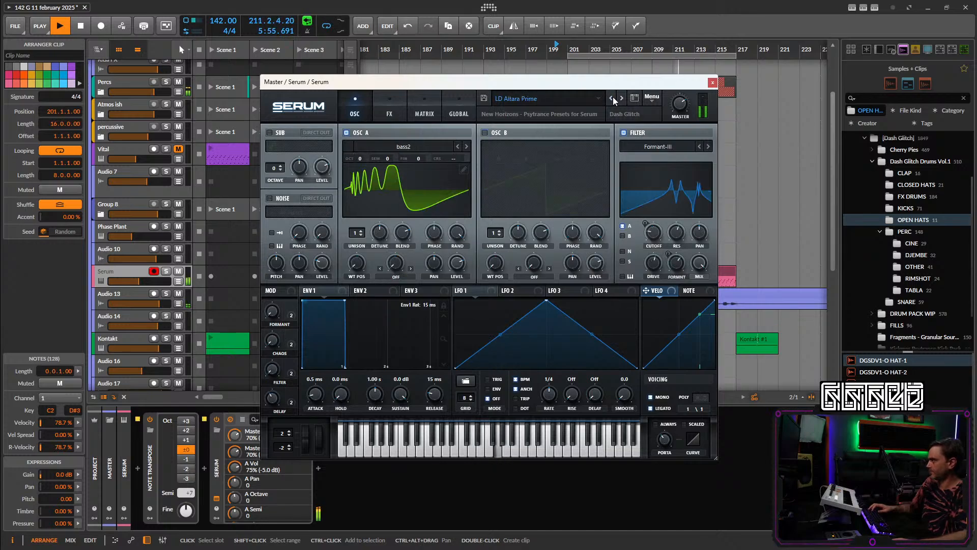
pyautogui.click(612, 97)
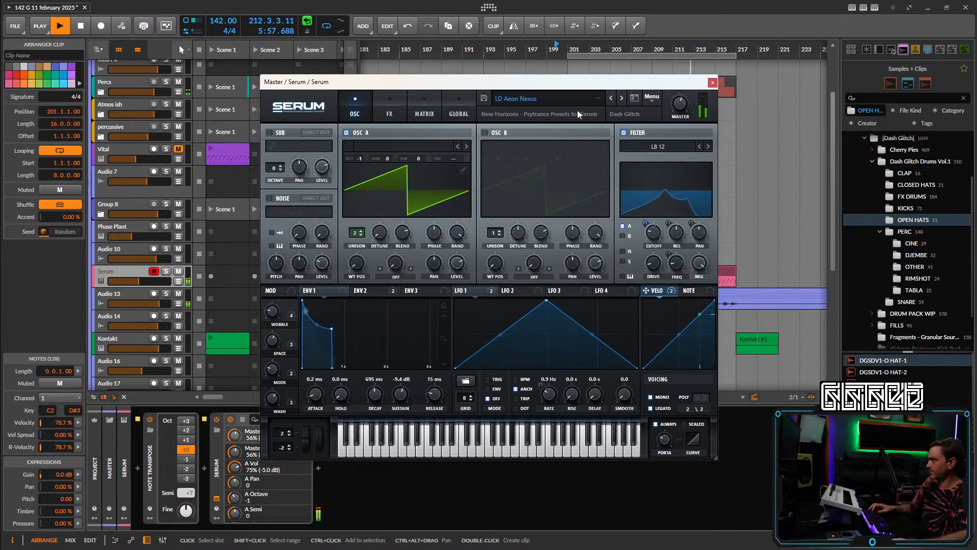
pyautogui.press('space')
pyautogui.moveTo(138, 281); pyautogui.dragTo(136, 282)
pyautogui.press('space')
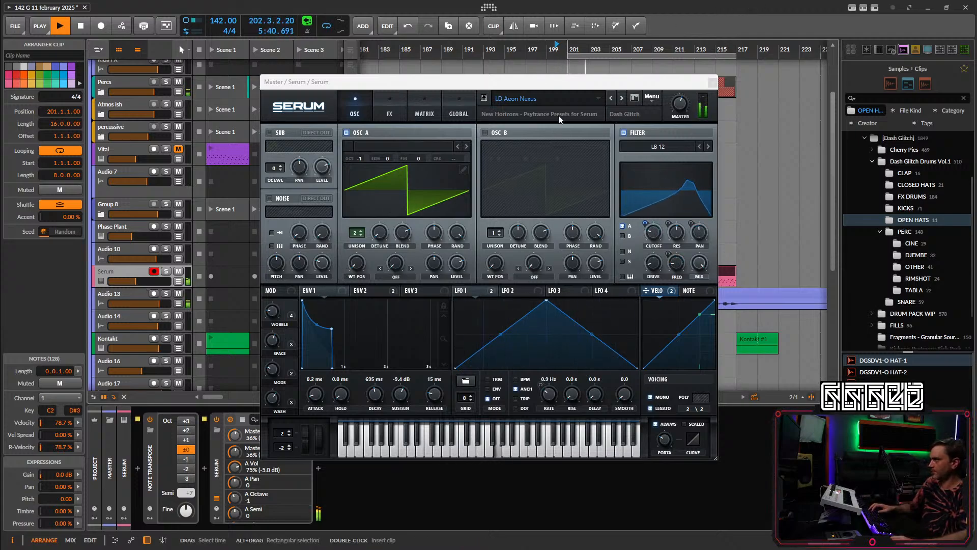
# Advance to the preset LD Cyber Zenith, set the Serum track's volume to about -11.6 dB and try the Filter macro.
pyautogui.click(621, 97)
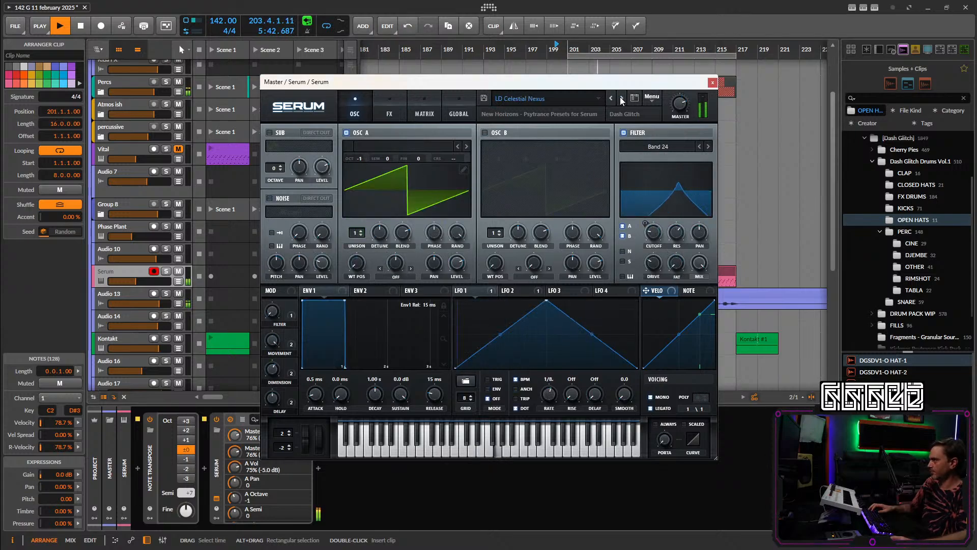
pyautogui.click(621, 97)
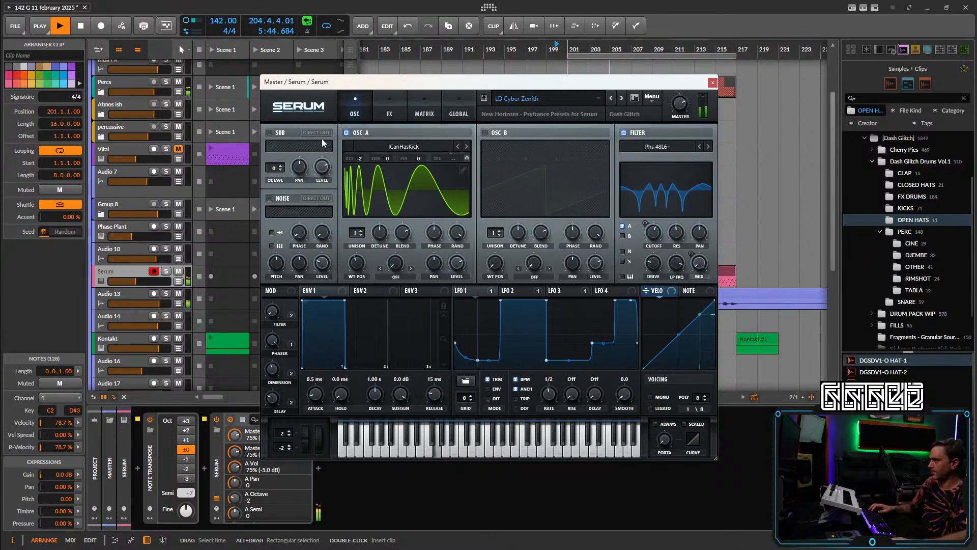
pyautogui.moveTo(132, 283); pyautogui.dragTo(141, 284)
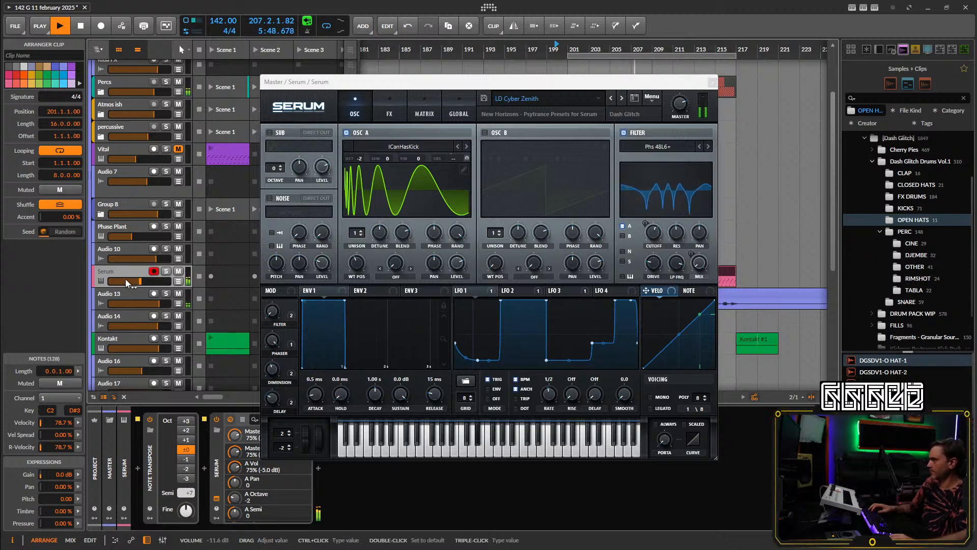
pyautogui.moveTo(274, 312); pyautogui.dragTo(279, 285)
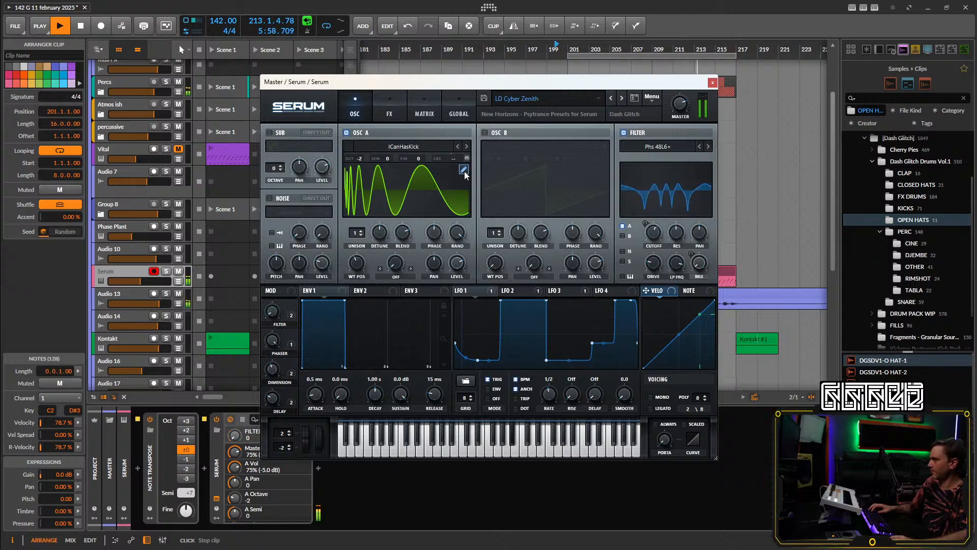
# Audition LD Darkmatter Horizon while adjusting its Filter macro, and switch to the preset LD Echo Zenith.
pyautogui.click(622, 97)
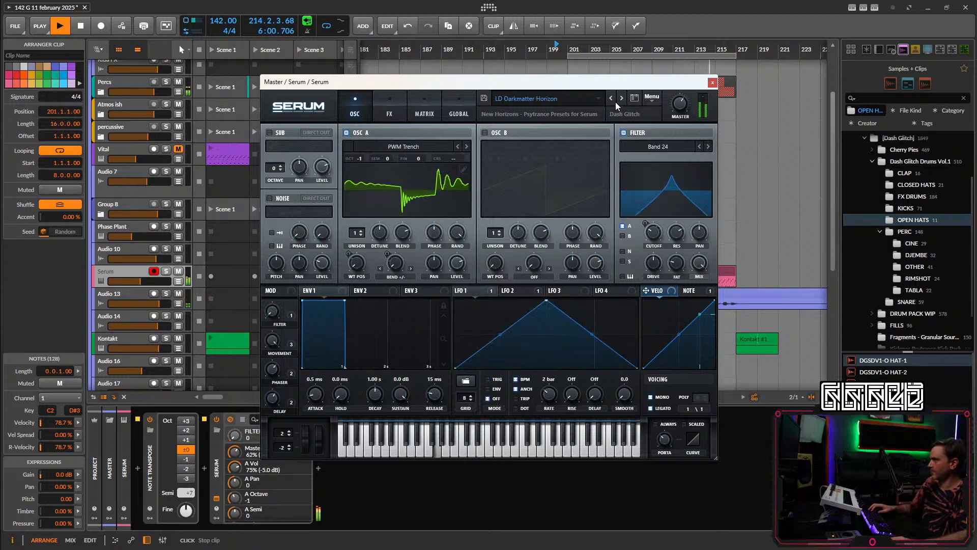
pyautogui.moveTo(273, 318); pyautogui.dragTo(429, 337)
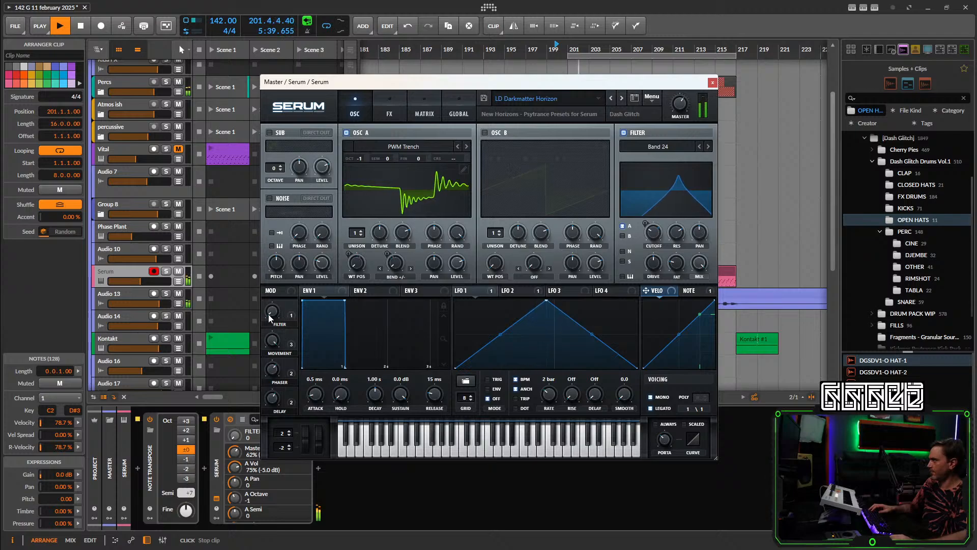
pyautogui.click(621, 98)
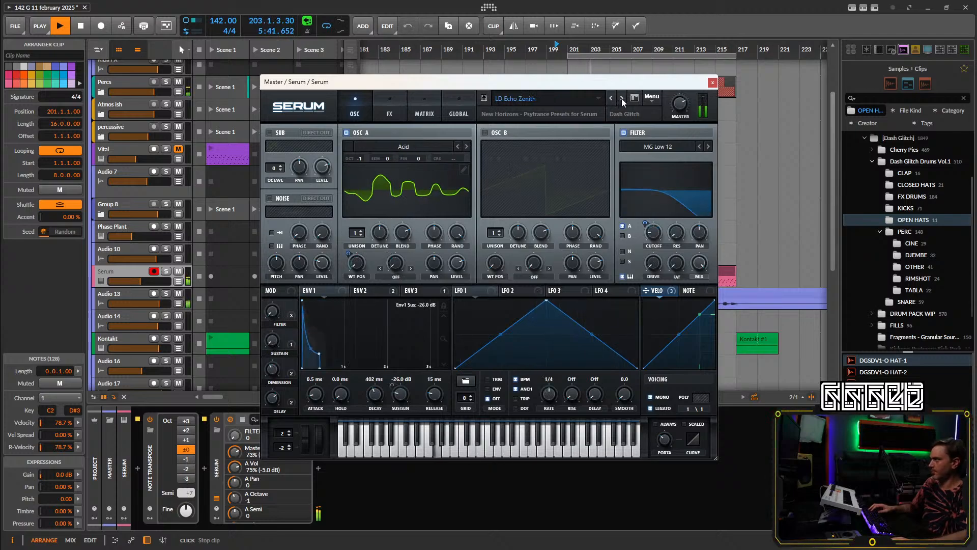
# Switch Serum to the preset LD Electra Nexus, set the Serum track's volume to about -10.0 dB, and close the plugin window.
pyautogui.click(622, 98)
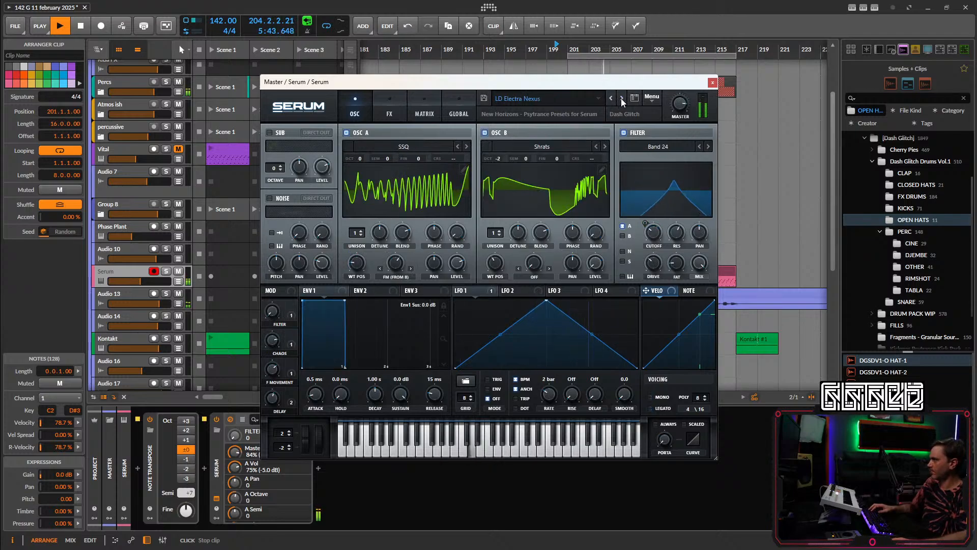
pyautogui.moveTo(140, 282); pyautogui.dragTo(144, 281)
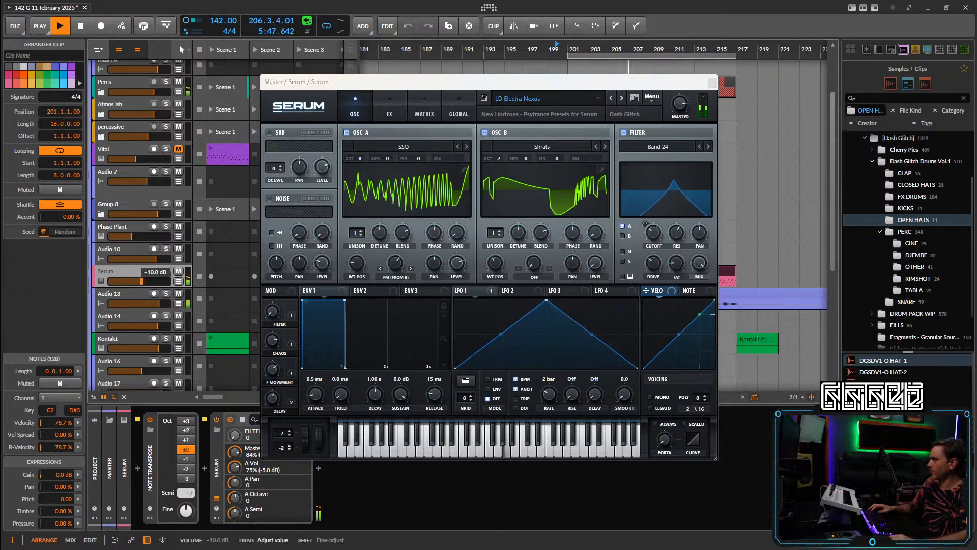
pyautogui.press('space')
pyautogui.click(712, 82)
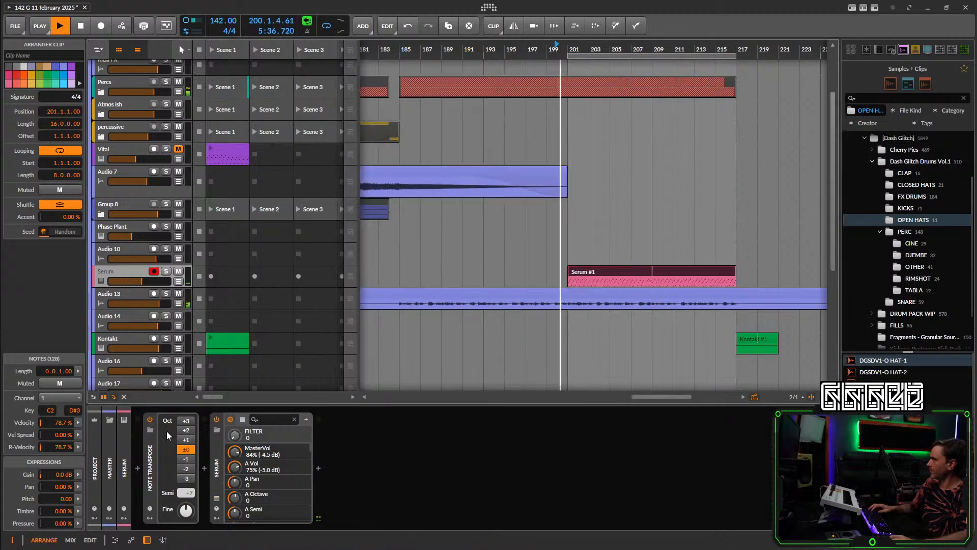
# Try the Note Transpose octave at +1, return it to ±0, and audition the lead with the Serum window open.
pyautogui.click(186, 439)
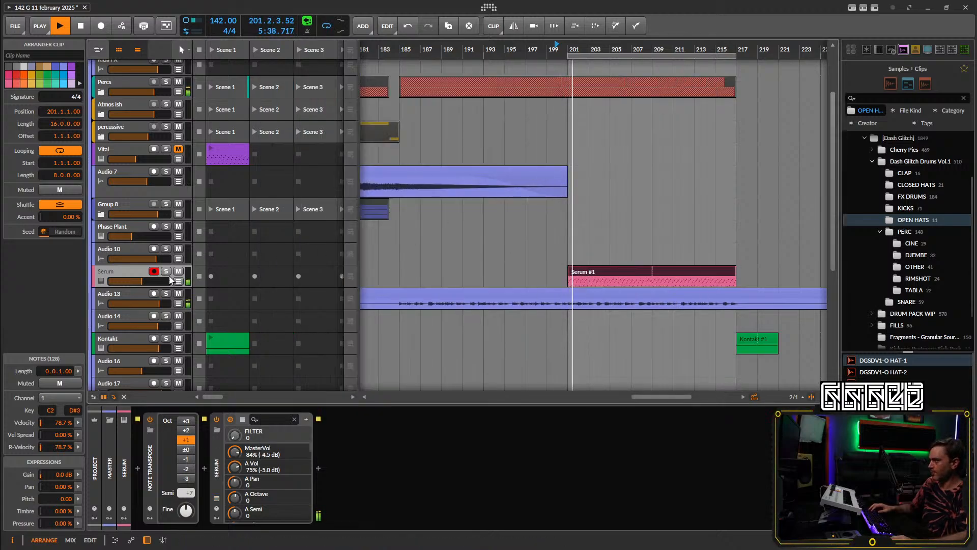
pyautogui.click(186, 449)
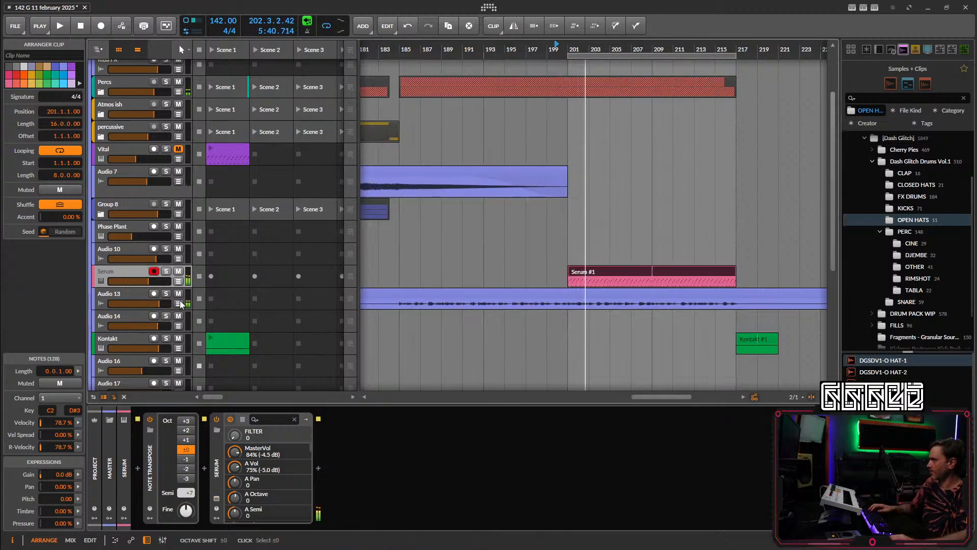
pyautogui.click(216, 497)
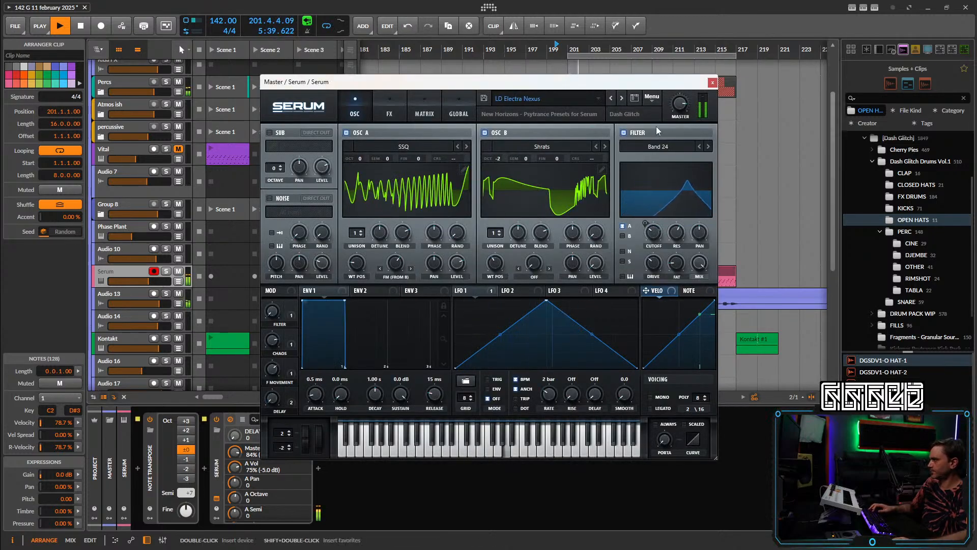
pyautogui.click(712, 82)
# Insert a Peak Limiter after Serum, lower its ceiling to about -9 dB, and trim the Serum track's volume.
pyautogui.click(319, 468)
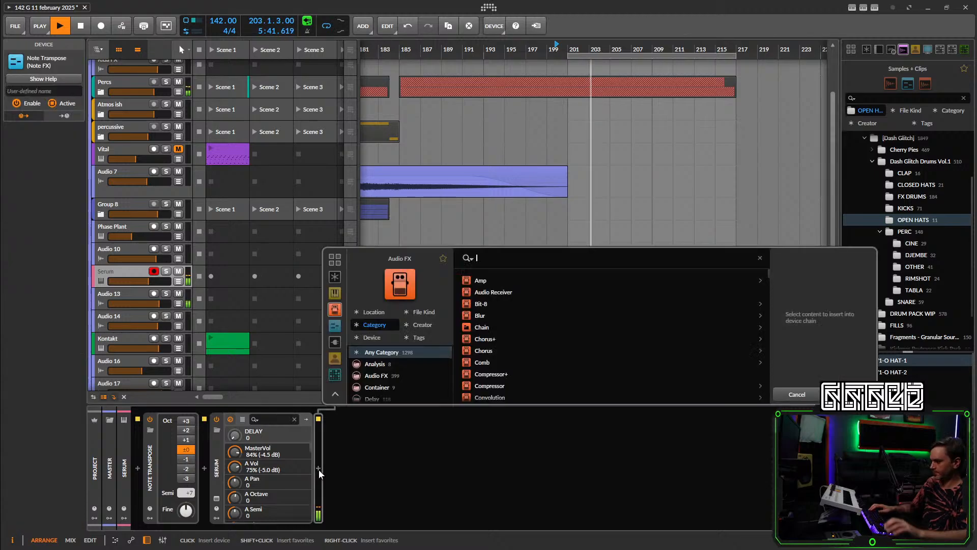
pyautogui.write('peak')
pyautogui.click(490, 281)
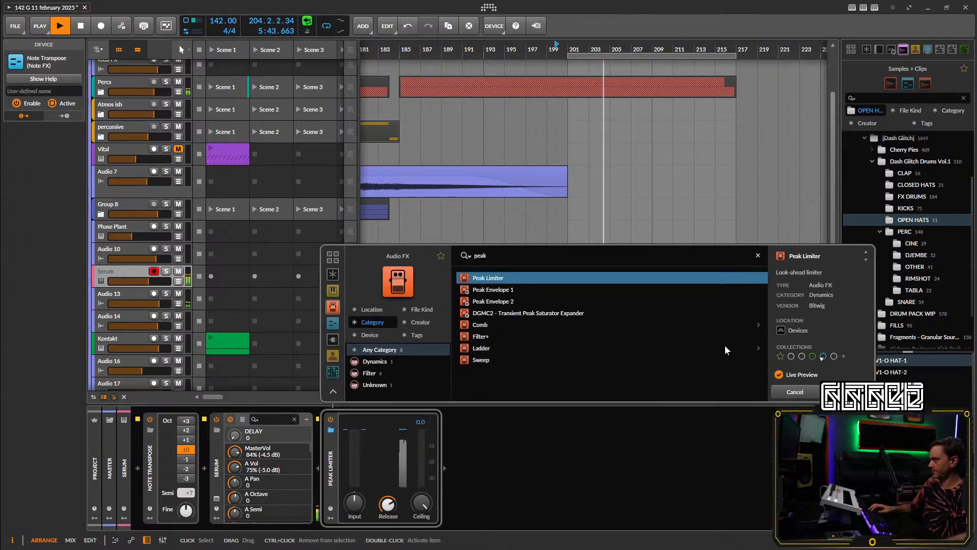
pyautogui.click(847, 394)
pyautogui.moveTo(387, 504); pyautogui.dragTo(415, 504)
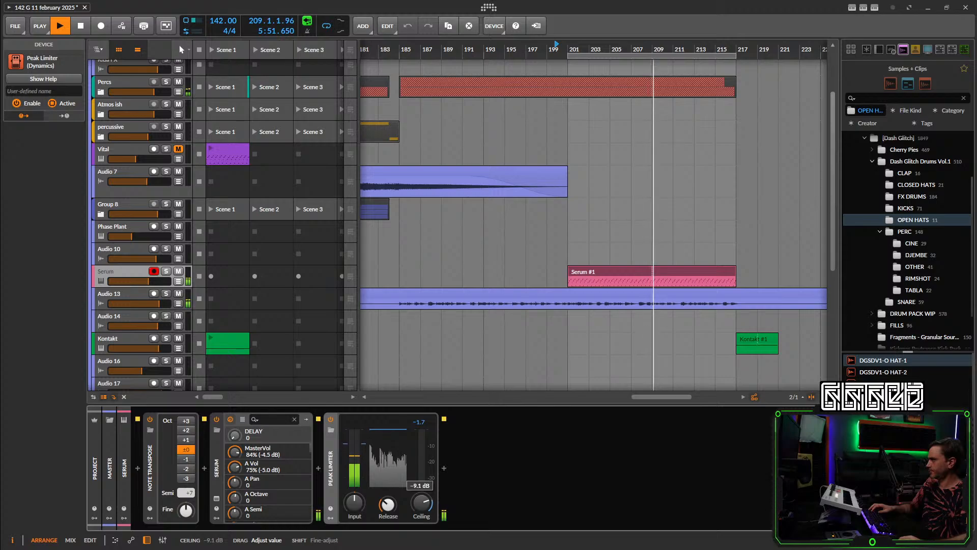
pyautogui.moveTo(145, 280); pyautogui.dragTo(142, 278)
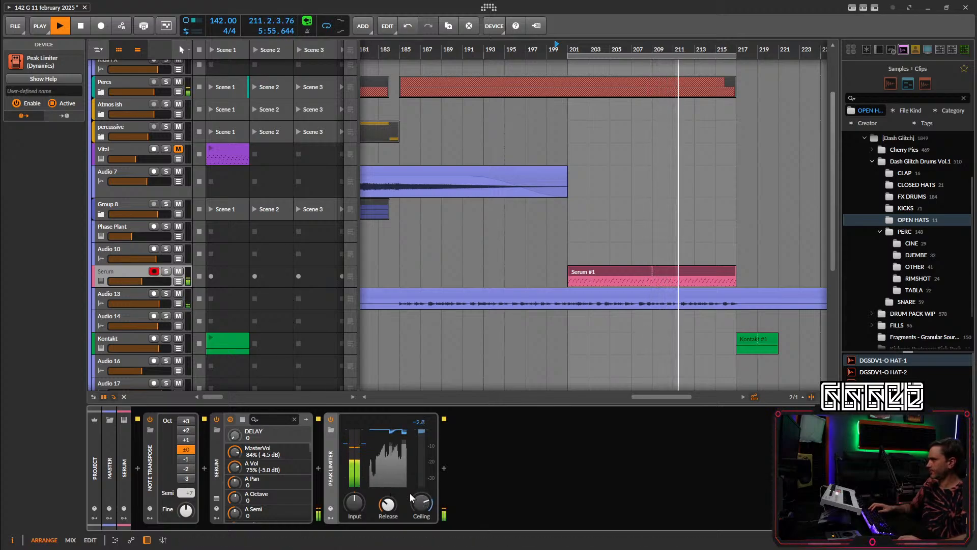
# Add a Delay+ after the Peak Limiter in Ping L mode, raise its feedback, set its mix to 50%, and rebalance the track's volume.
pyautogui.click(443, 467)
pyautogui.write('de')
pyautogui.click(577, 295)
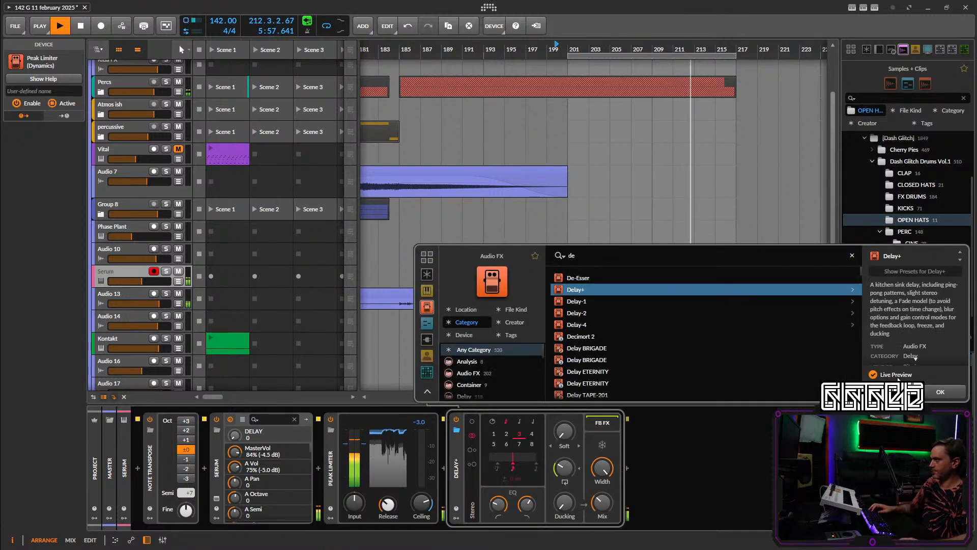
pyautogui.press('Return')
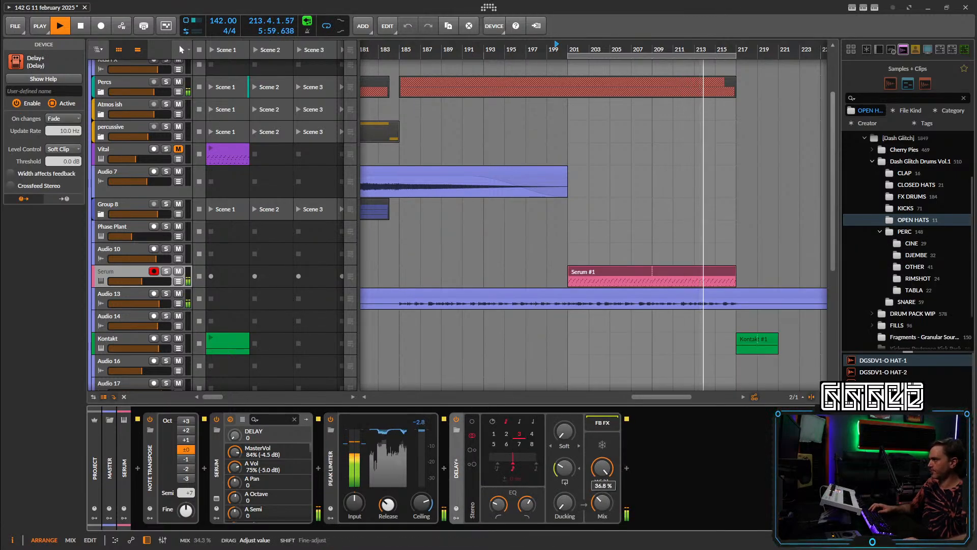
pyautogui.click(472, 450)
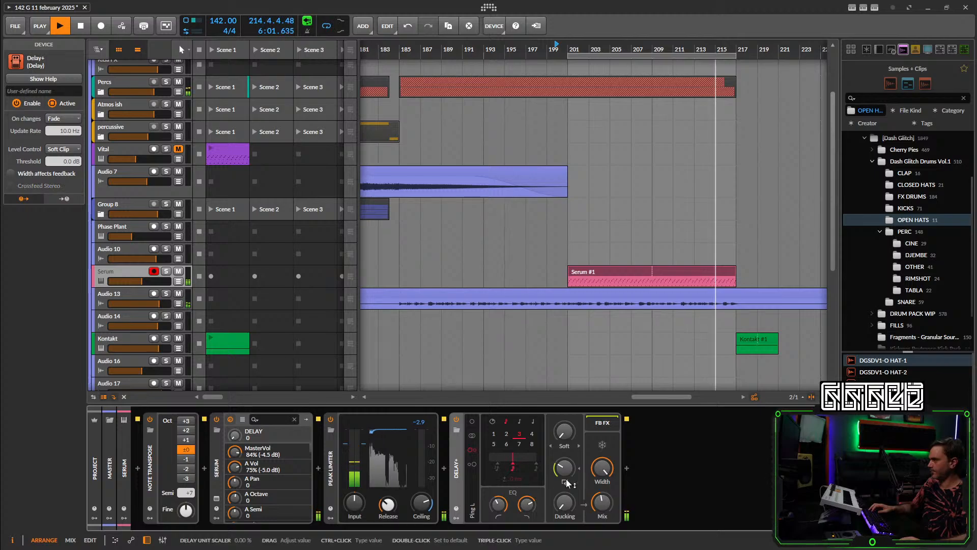
pyautogui.moveTo(565, 471); pyautogui.dragTo(563, 458)
pyautogui.moveTo(603, 502); pyautogui.dragTo(603, 499)
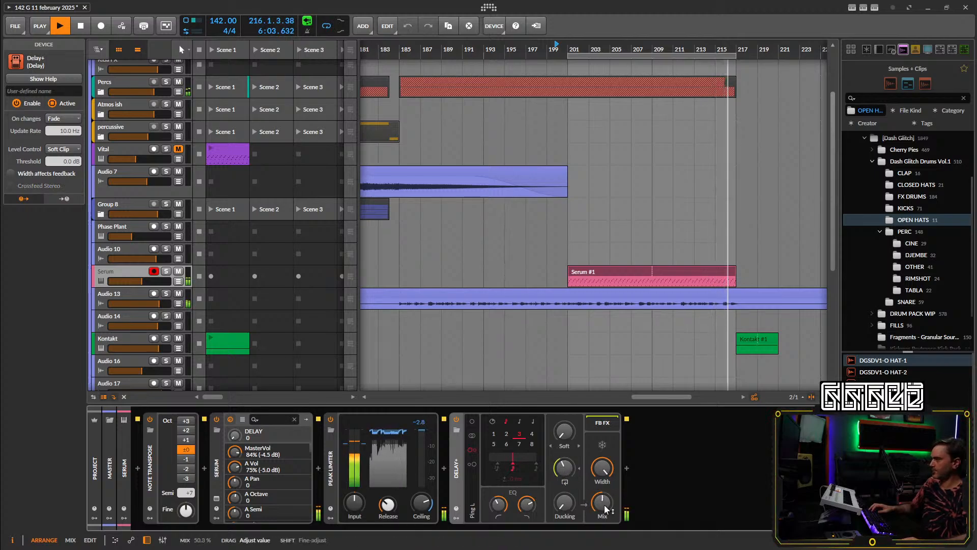
pyautogui.moveTo(141, 281); pyautogui.dragTo(144, 280)
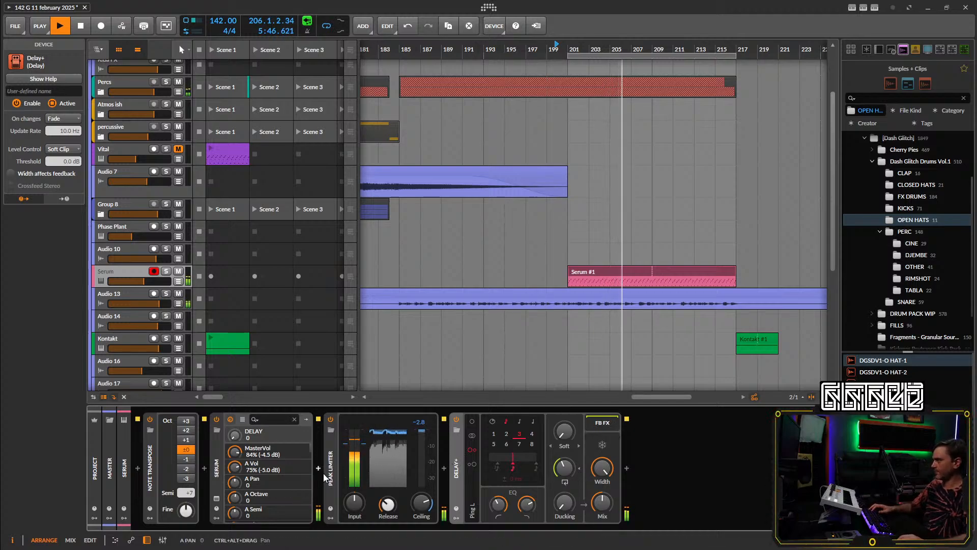
# Automate Serum's FILTER macro to ramp from about 58.3% at bar 201 down to 0% at bar 215.
pyautogui.click(217, 498)
pyautogui.moveTo(272, 311); pyautogui.dragTo(281, 292)
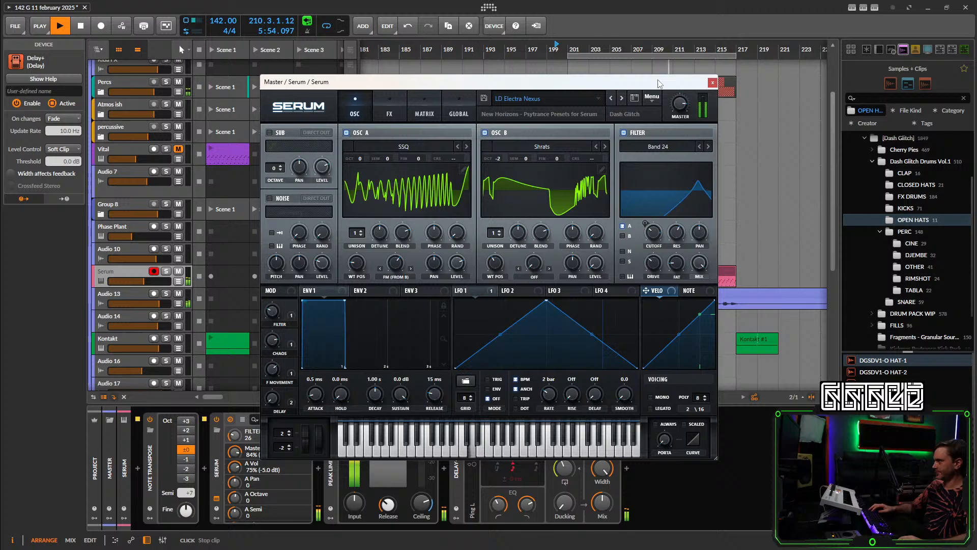
pyautogui.click(712, 82)
pyautogui.click(199, 288)
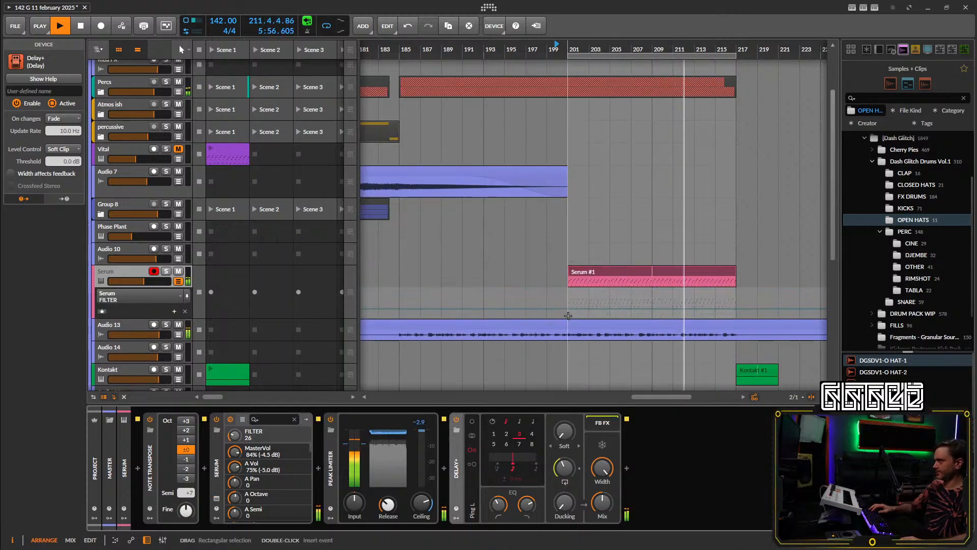
pyautogui.click(568, 300)
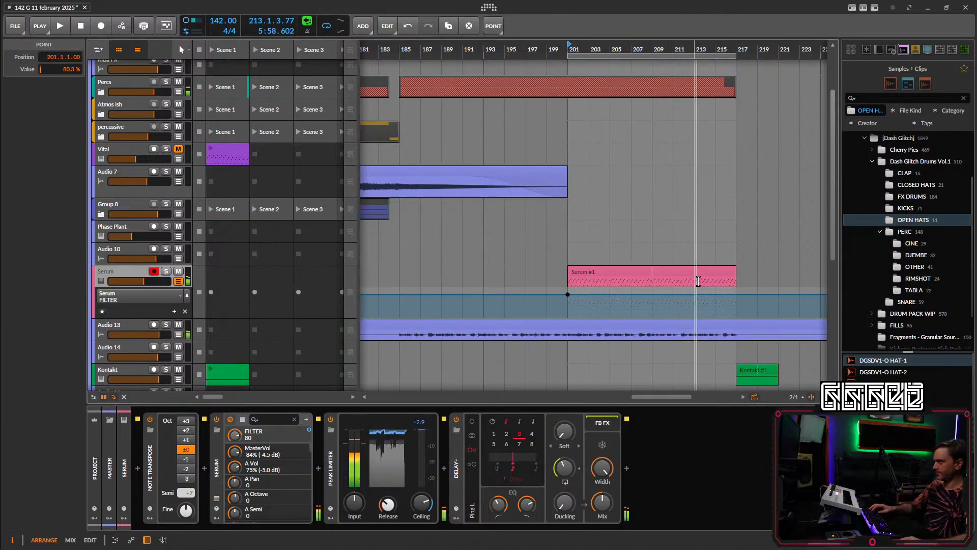
pyautogui.moveTo(737, 294); pyautogui.dragTo(737, 305)
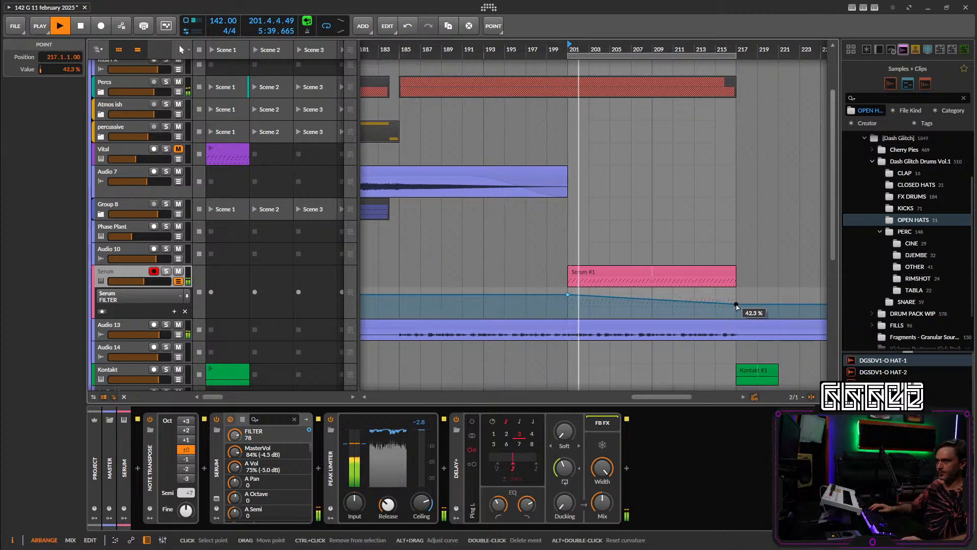
pyautogui.moveTo(568, 294); pyautogui.dragTo(568, 300)
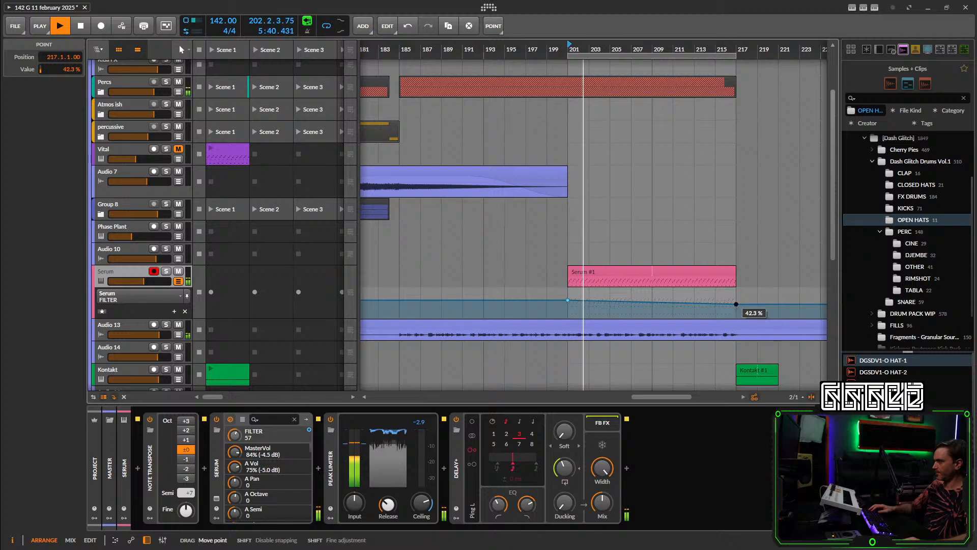
pyautogui.moveTo(737, 307); pyautogui.dragTo(715, 318)
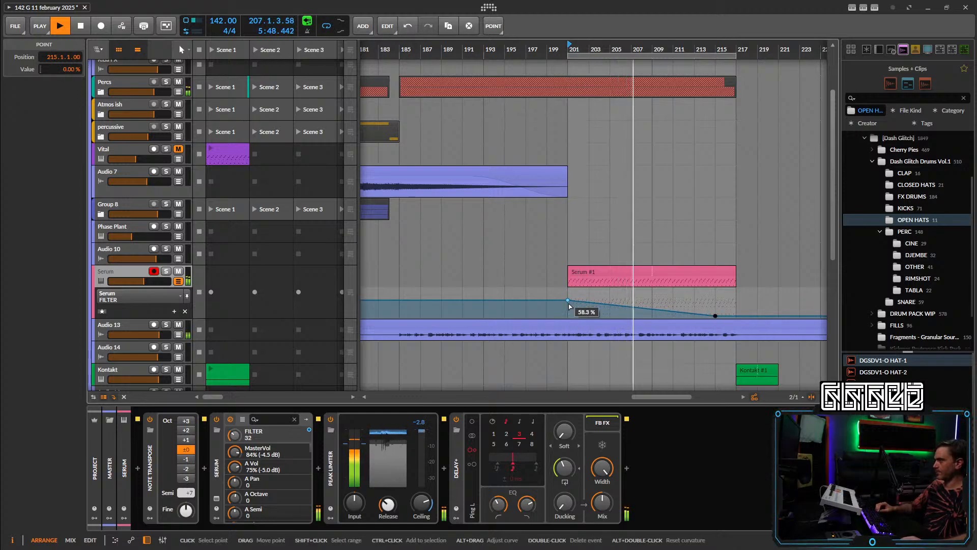
# Set the Serum track's volume to about -10.9 dB and collapse its automation lane.
pyautogui.click(133, 281)
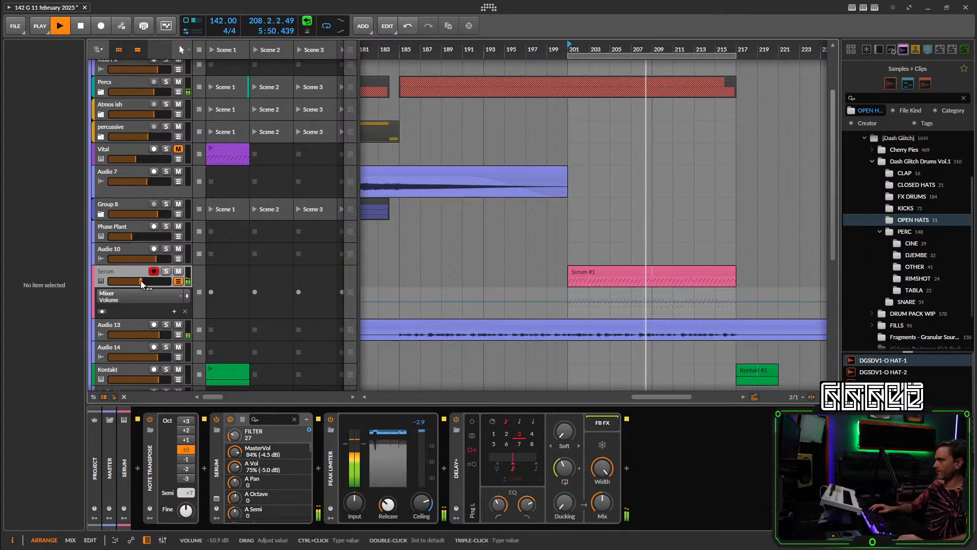
pyautogui.click(178, 282)
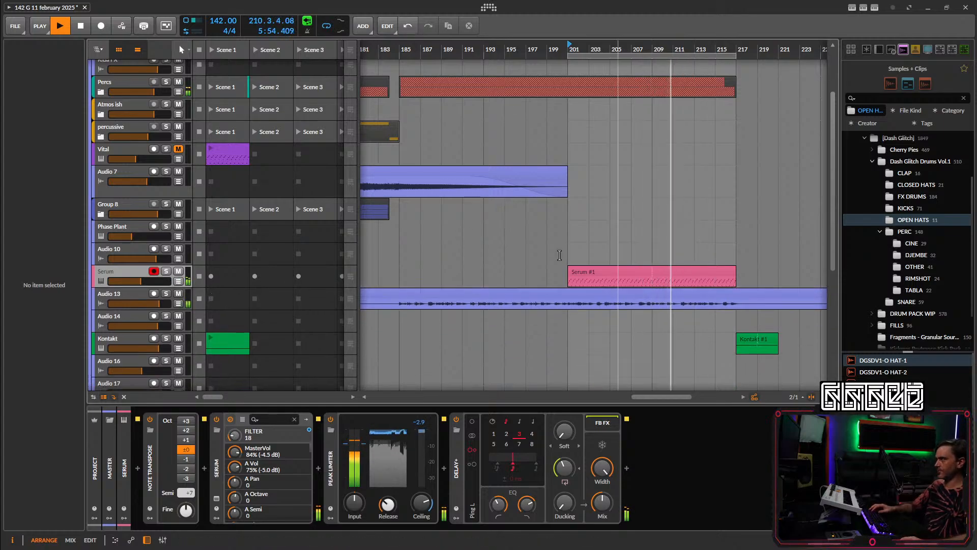
pyautogui.click(129, 273)
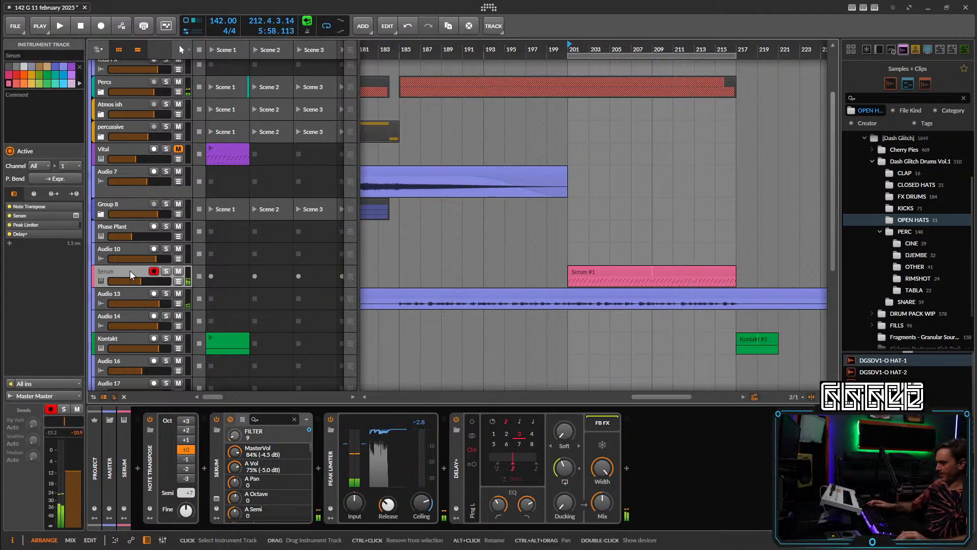
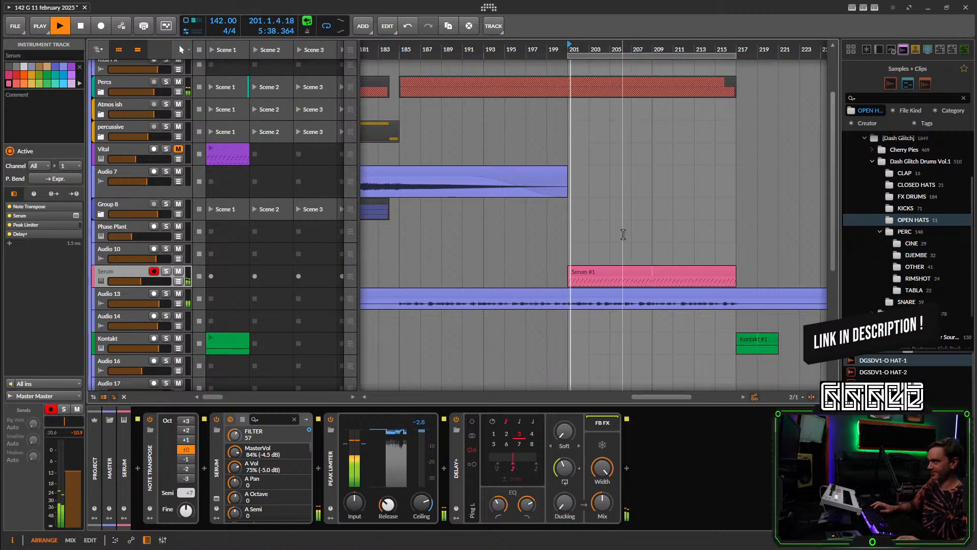
# Solo the Audio 13 track and replay it from about bar 202.
pyautogui.scroll(-2, 600, 241)
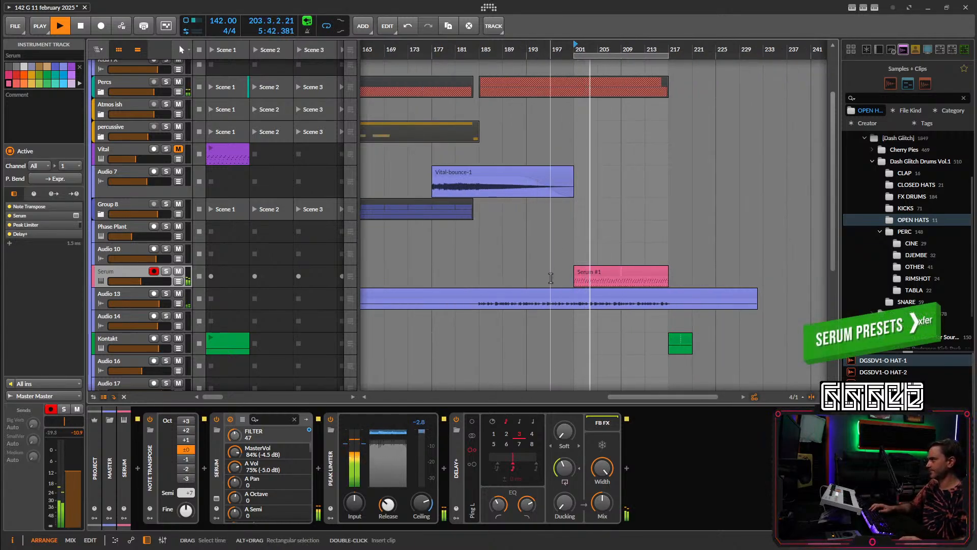
pyautogui.scroll(5, 585, 316)
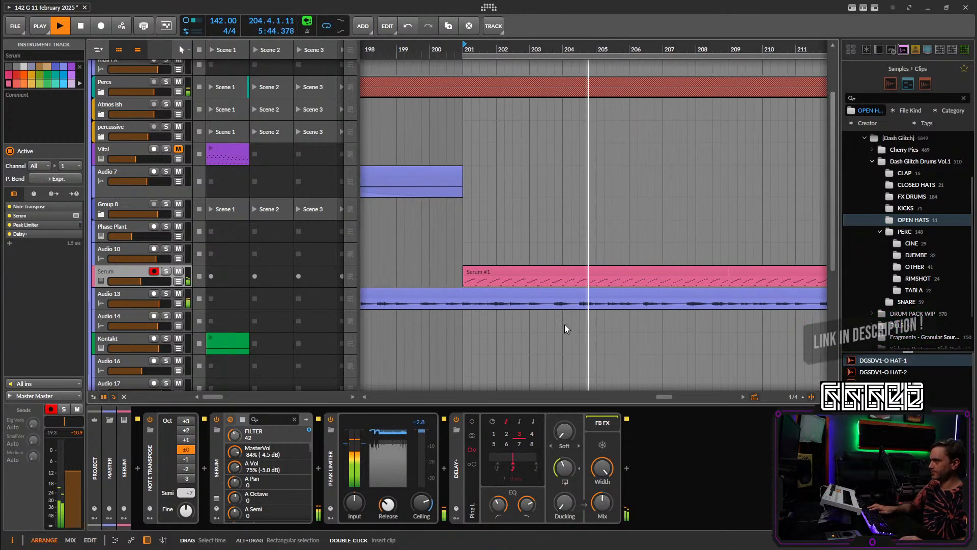
pyautogui.click(505, 53)
pyautogui.press('space')
pyautogui.press('space')
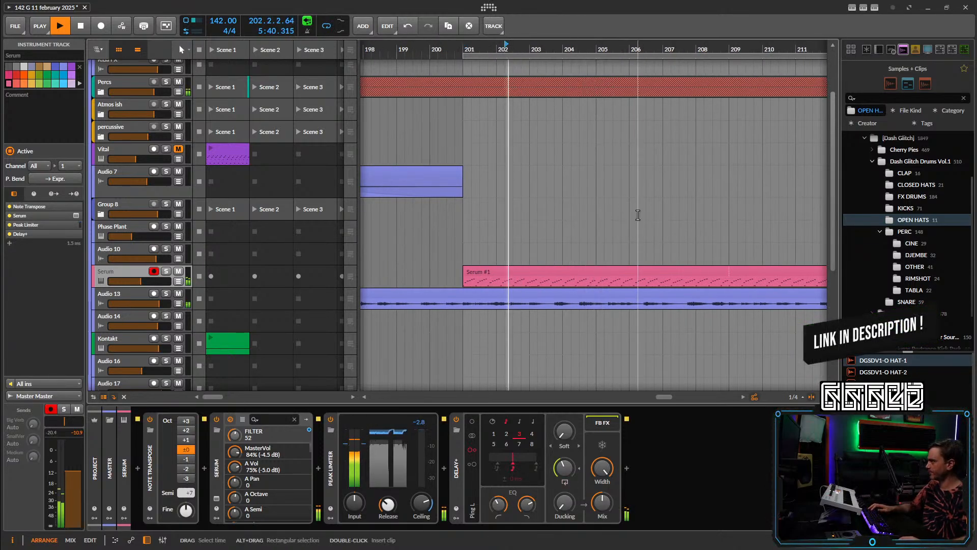
pyautogui.press('space')
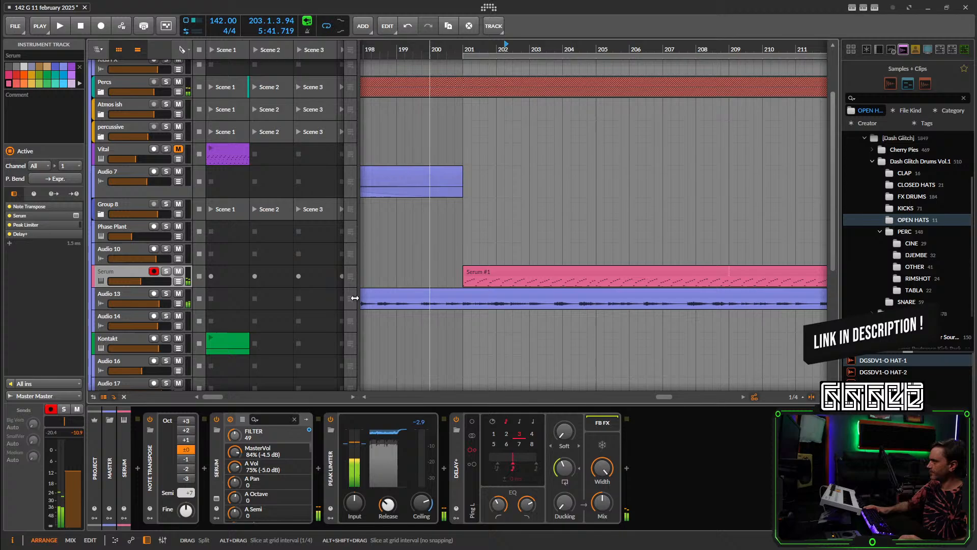
pyautogui.click(168, 293)
pyautogui.press('space')
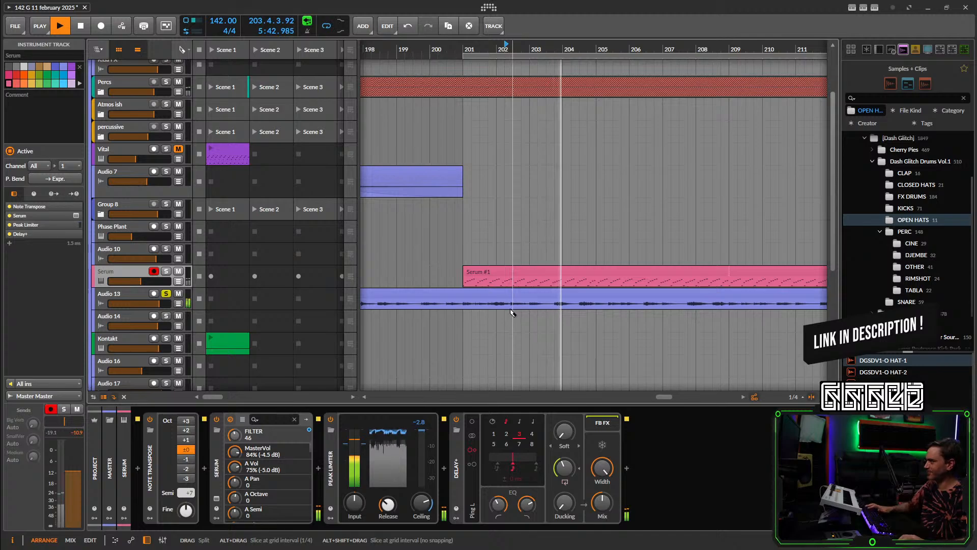
# Split the Phase Plant-bounce-6 clip on Audio 13 at 202.2.4, 203.1.1 and 203.3.2.
pyautogui.scroll(3, 511, 309)
pyautogui.click(511, 307)
pyautogui.press('space')
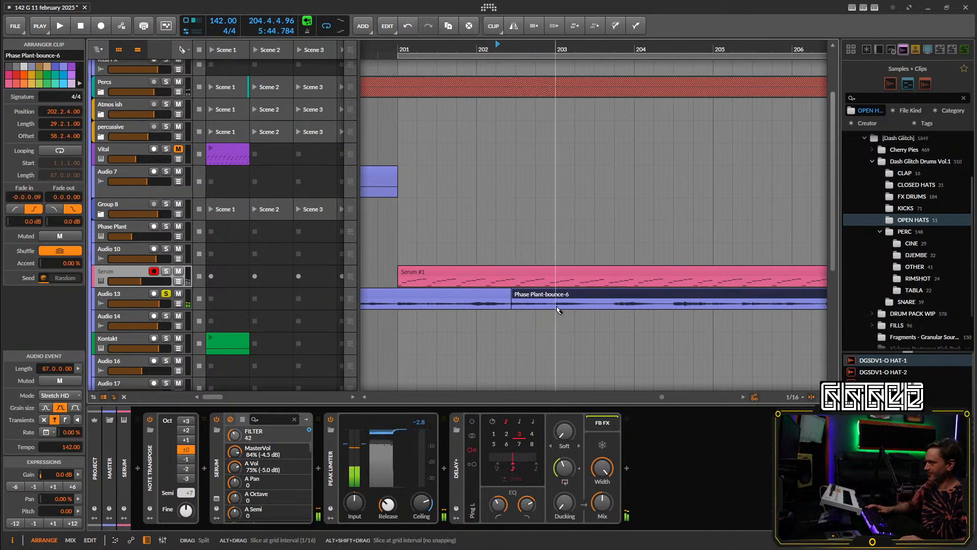
pyautogui.moveTo(557, 310); pyautogui.dragTo(599, 307)
pyautogui.press('1')
# Replay from 202.2.4, shorten the first Phase Plant slice by a sixteenth at its end, and trim the second slice's start to 203.1.2.
pyautogui.click(514, 25)
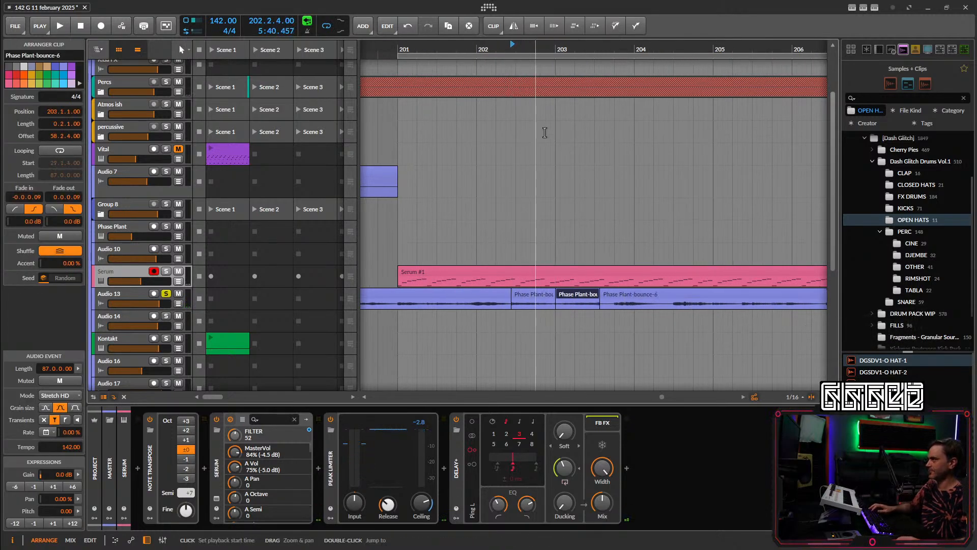
pyautogui.press('space')
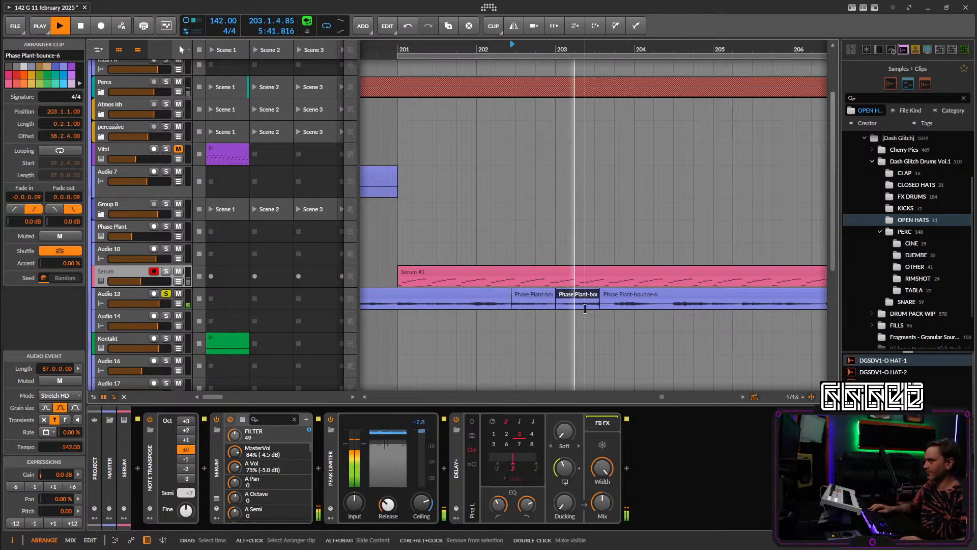
pyautogui.scroll(3, 551, 296)
pyautogui.press('space')
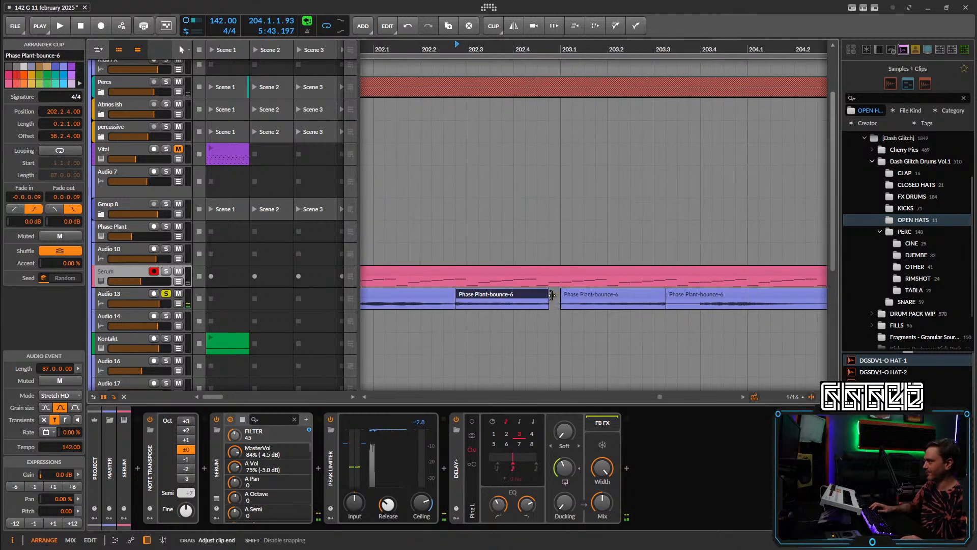
pyautogui.moveTo(565, 296); pyautogui.dragTo(568, 295)
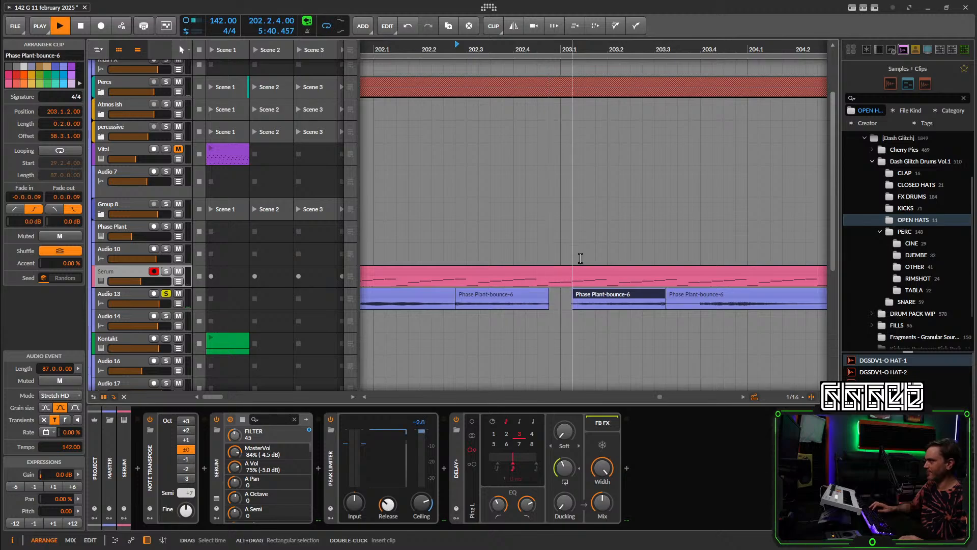
# Replay the edited Phase Plant part, split the Audio 13 clip at 203.4.3 and 204.3.1, and reverse the slice between.
pyautogui.press('space')
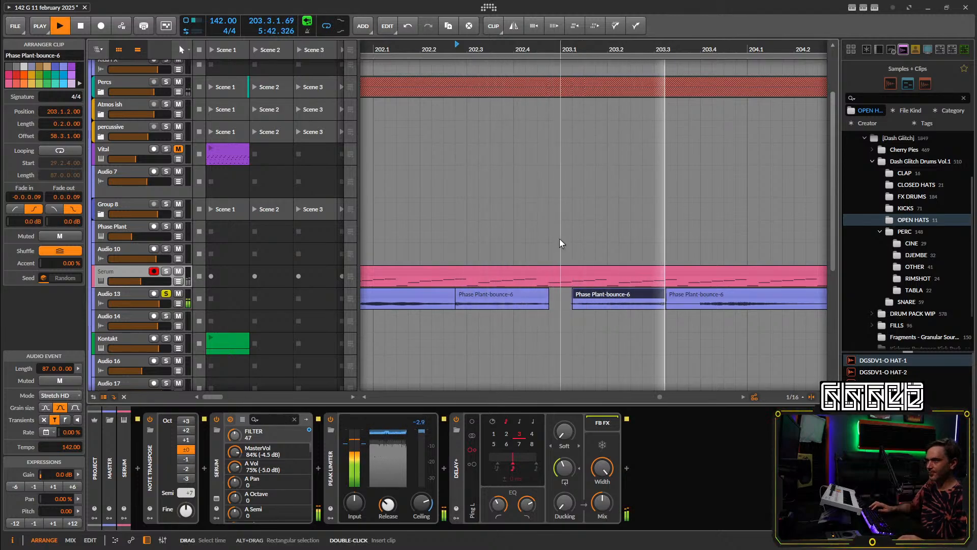
pyautogui.scroll(-3, 560, 243)
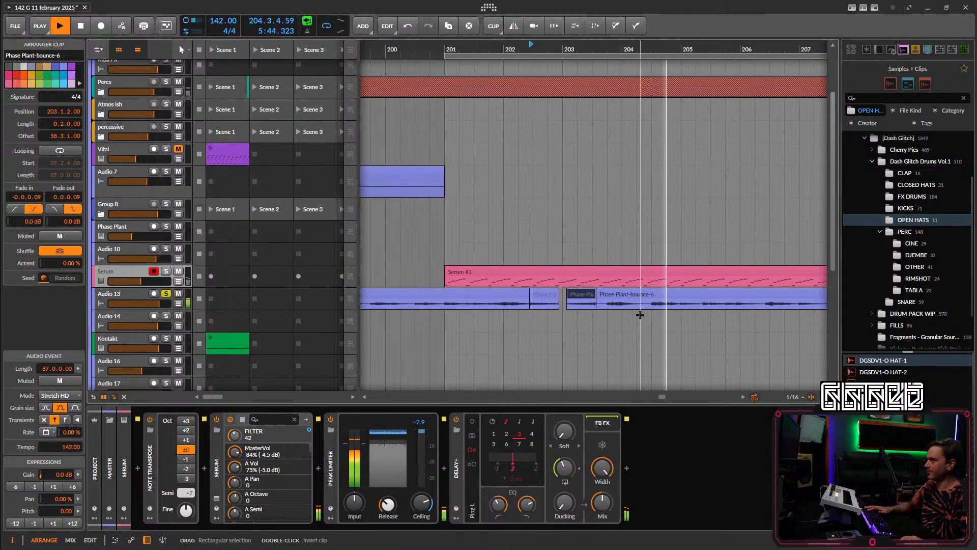
pyautogui.press('space')
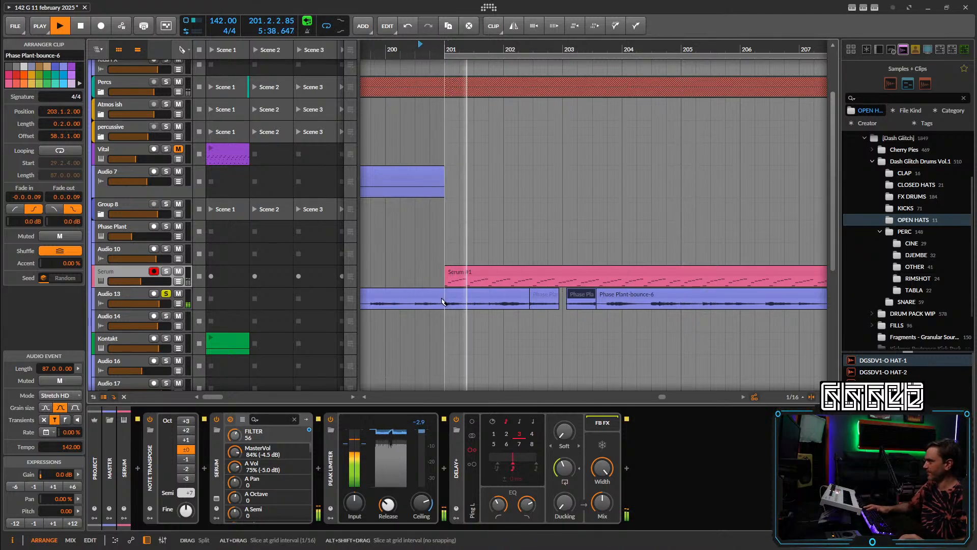
pyautogui.moveTo(619, 312); pyautogui.dragTo(549, 312)
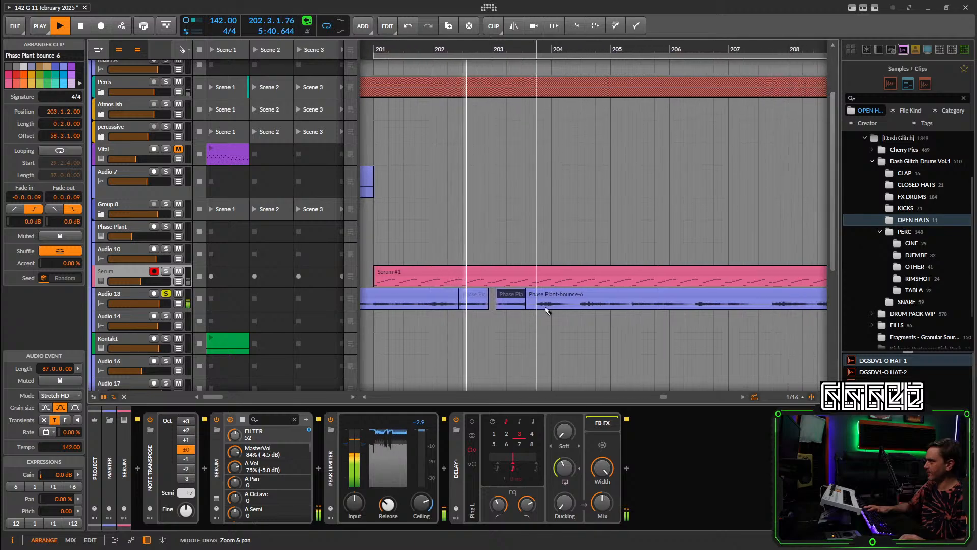
pyautogui.scroll(2, 579, 312)
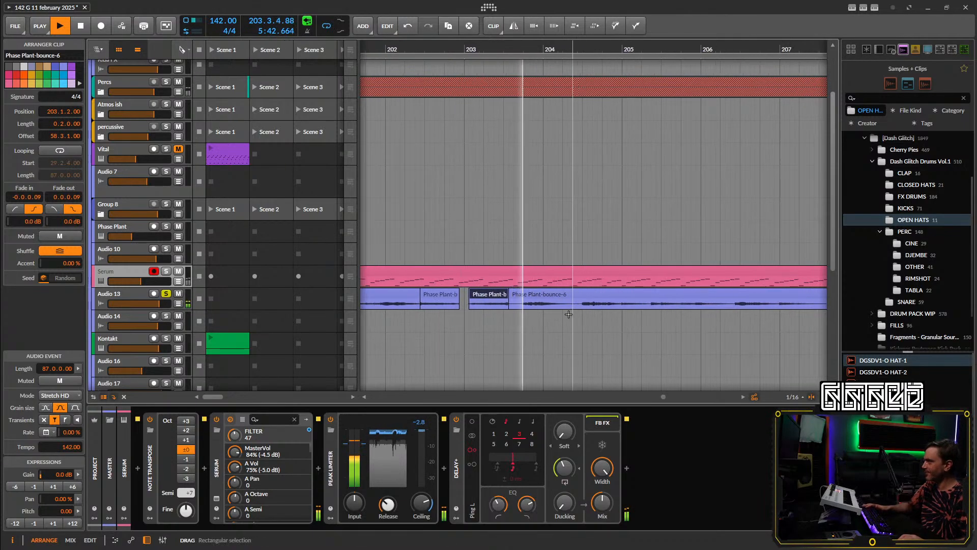
pyautogui.scroll(5, 548, 312)
pyautogui.press('space')
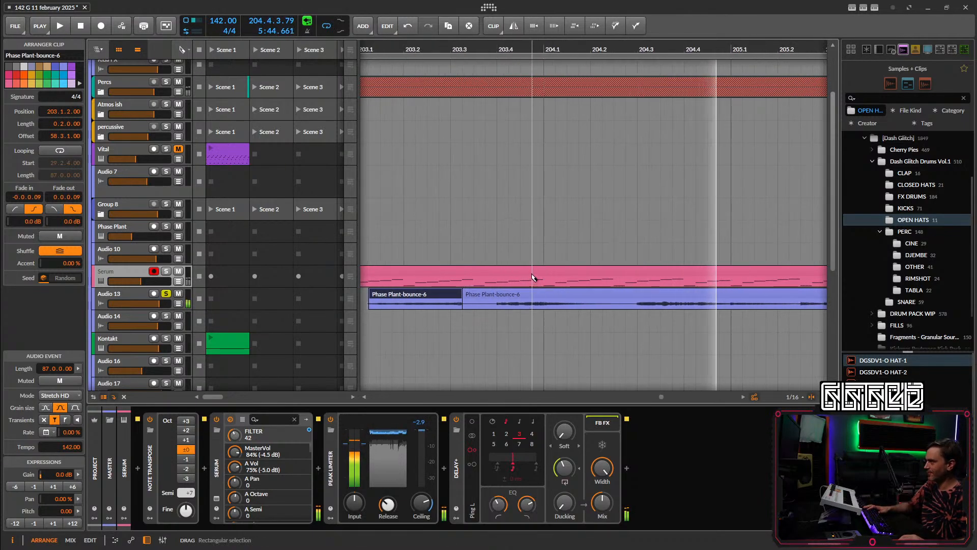
pyautogui.click(529, 305)
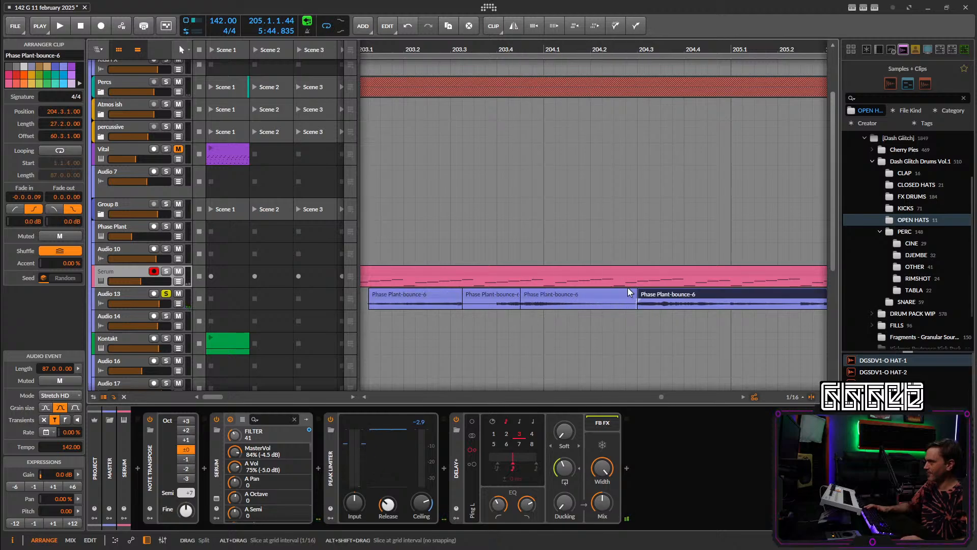
pyautogui.click(531, 292)
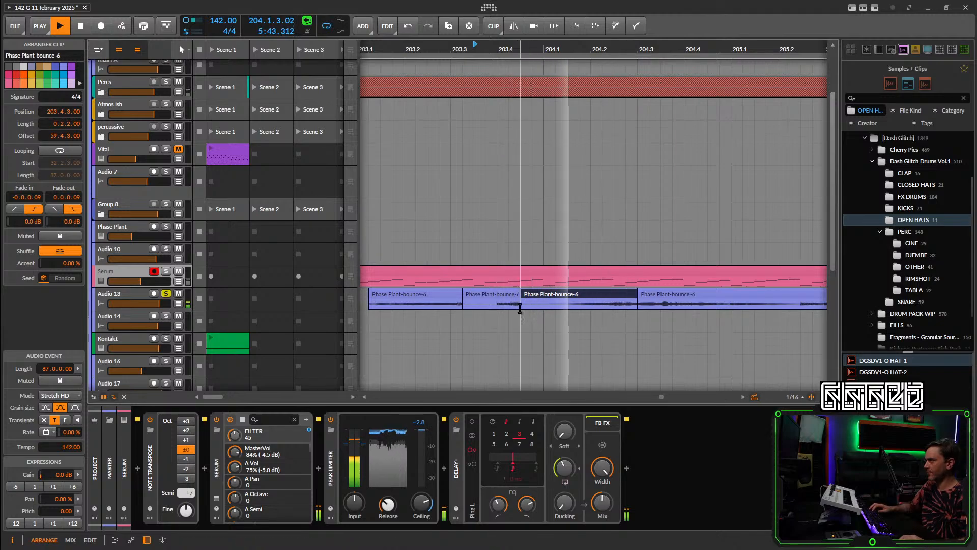
# Move the boundary between the Phase Plant slices at 203.4.3 a sixteenth later to 203.4.4 and replay the passage.
pyautogui.press('space')
pyautogui.moveTo(518, 300); pyautogui.dragTo(531, 301)
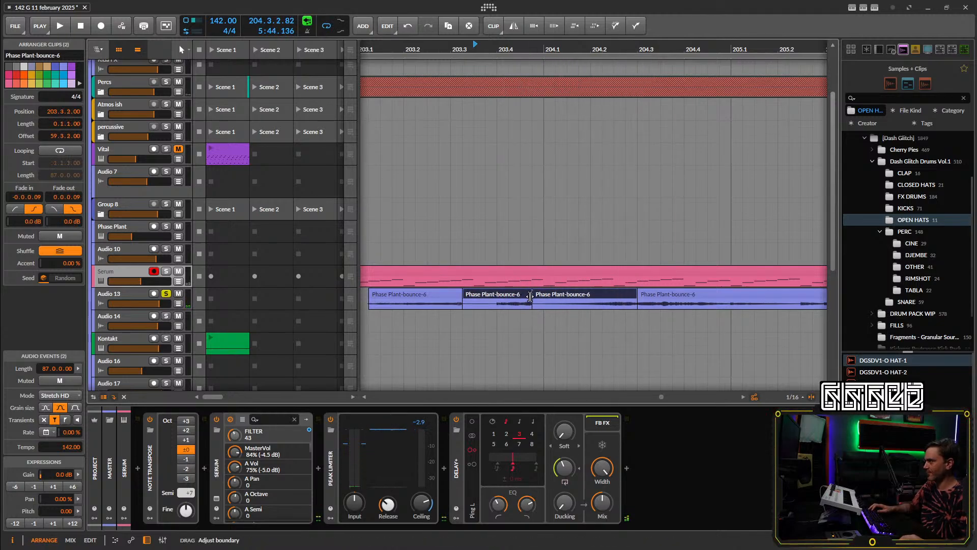
pyautogui.click(564, 306)
pyautogui.press('space')
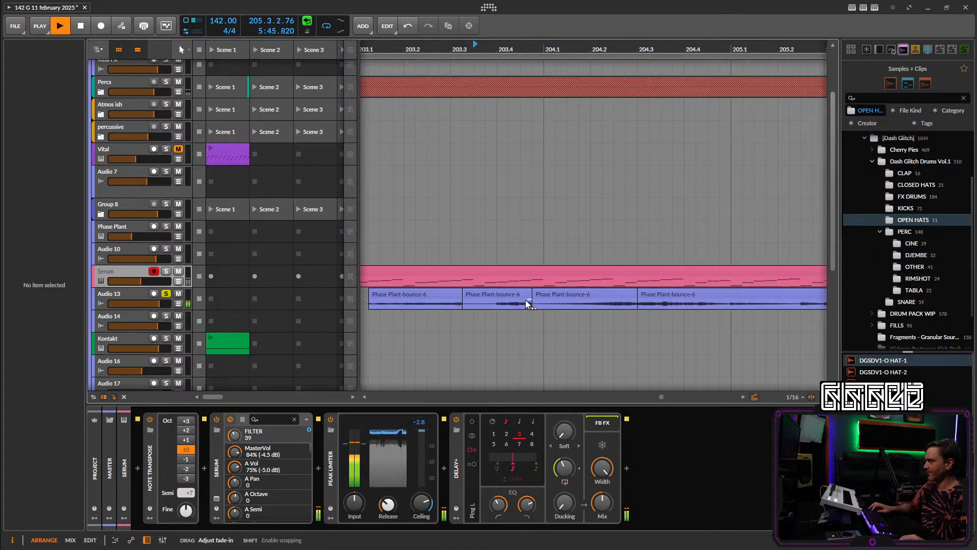
pyautogui.moveTo(660, 312)
pyautogui.mouseDown()
pyautogui.moveTo(681, 321)
pyautogui.moveTo(602, 225)
pyautogui.mouseUp()
pyautogui.press('space')
pyautogui.press('space')
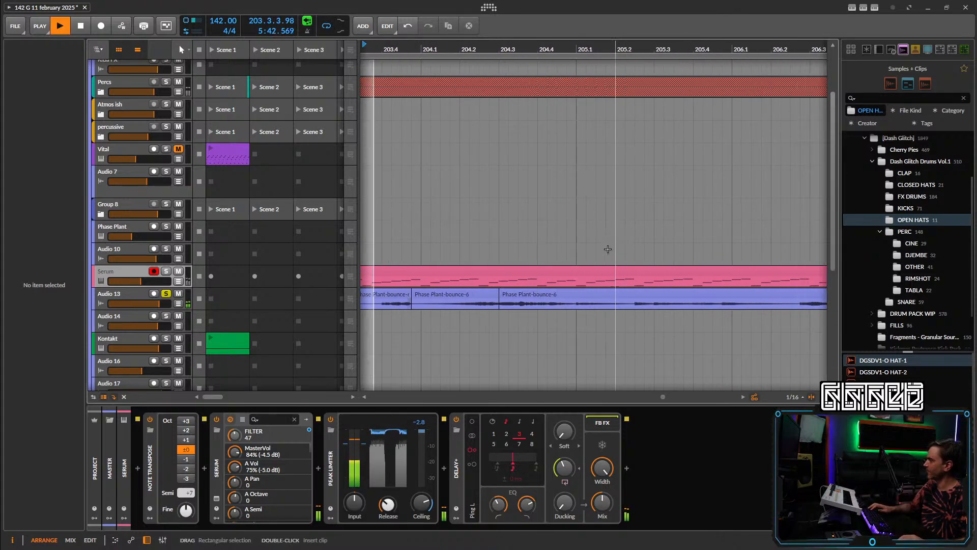
# Split the Phase Plant clip on Audio 13 at 205.2.3 and 205.1.1, reverse the short slice between, and play it.
pyautogui.click(659, 296)
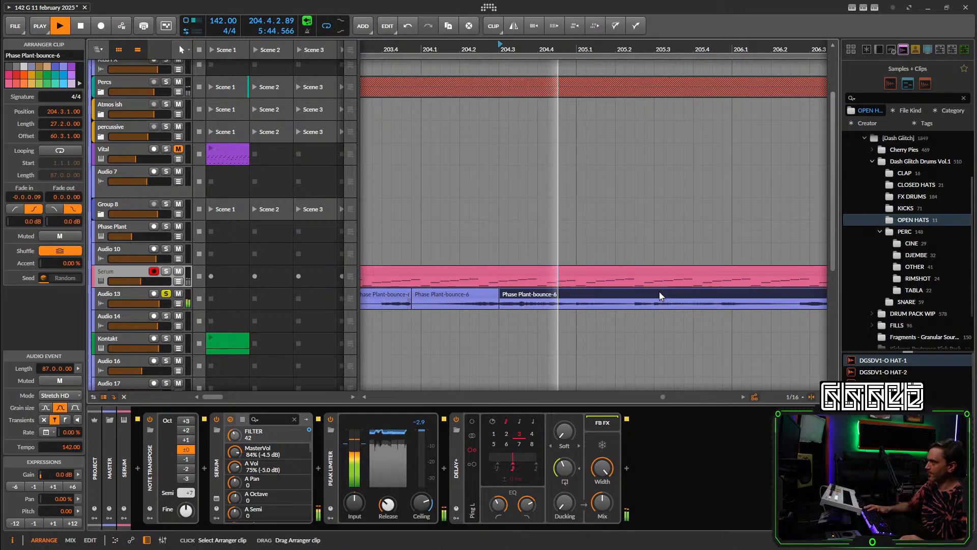
pyautogui.click(635, 305)
pyautogui.hotkey('ctrl', 'e')
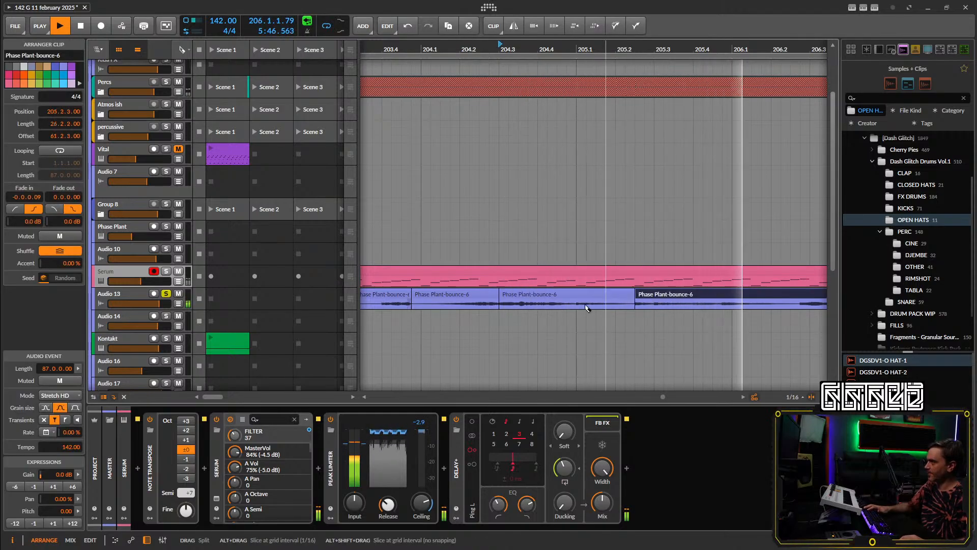
pyautogui.click(575, 304)
pyautogui.hotkey('ctrl', 'e')
pyautogui.press('space')
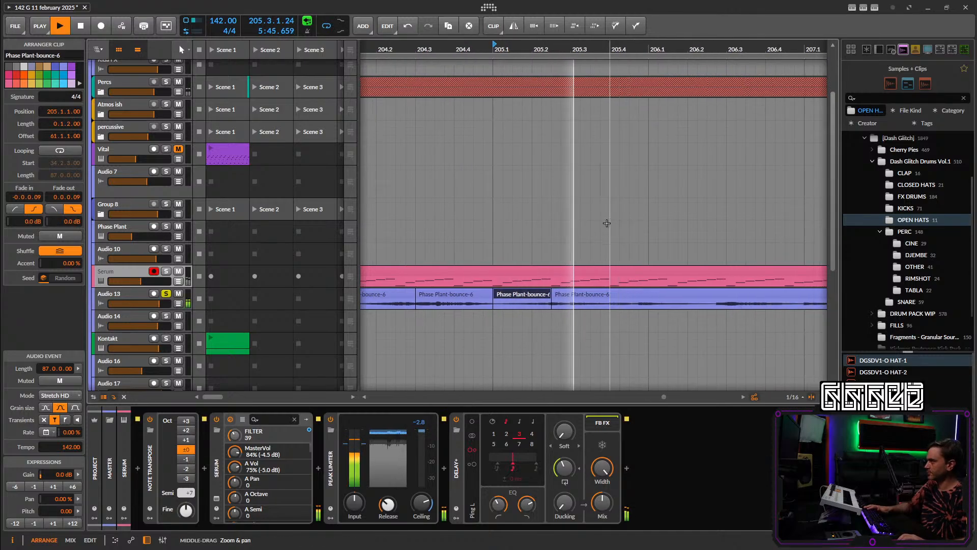
# Cut a two-beat Phase Plant slice starting at 205.4.4 on Audio 13, reverse it, and resume playback.
pyautogui.press('space')
pyautogui.press('5')
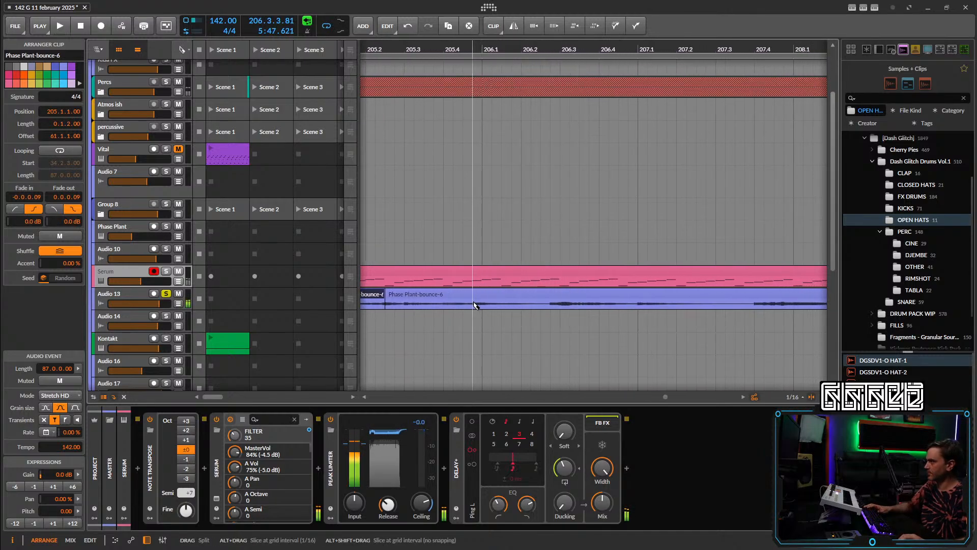
pyautogui.click(477, 304)
pyautogui.press('1')
pyautogui.click(533, 297)
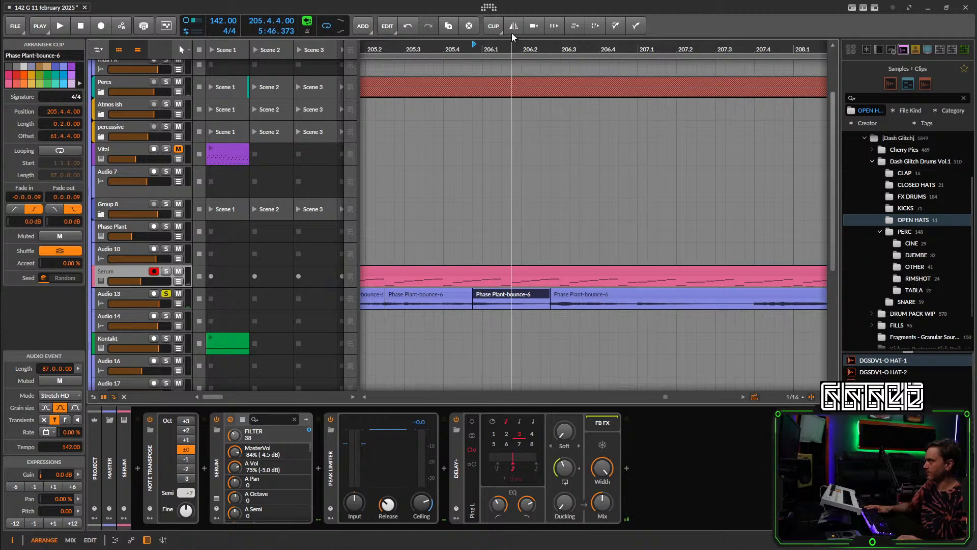
pyautogui.press('space')
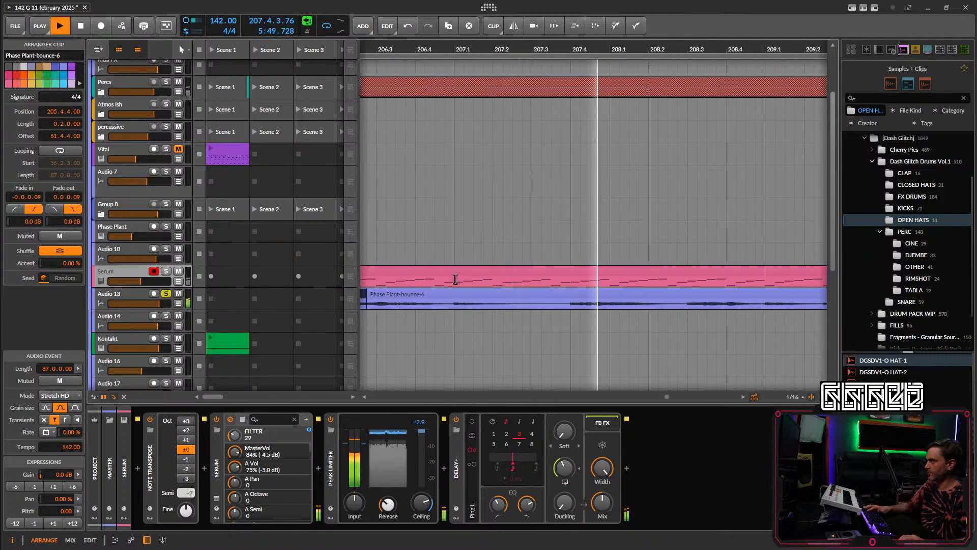
# Slice the Phase Plant clip on Audio 13 at 207.1.1 and 207.4.1 and reverse the three-beat slice between.
pyautogui.press('5')
pyautogui.click(452, 302)
pyautogui.click(572, 304)
pyautogui.press('1')
pyautogui.click(554, 297)
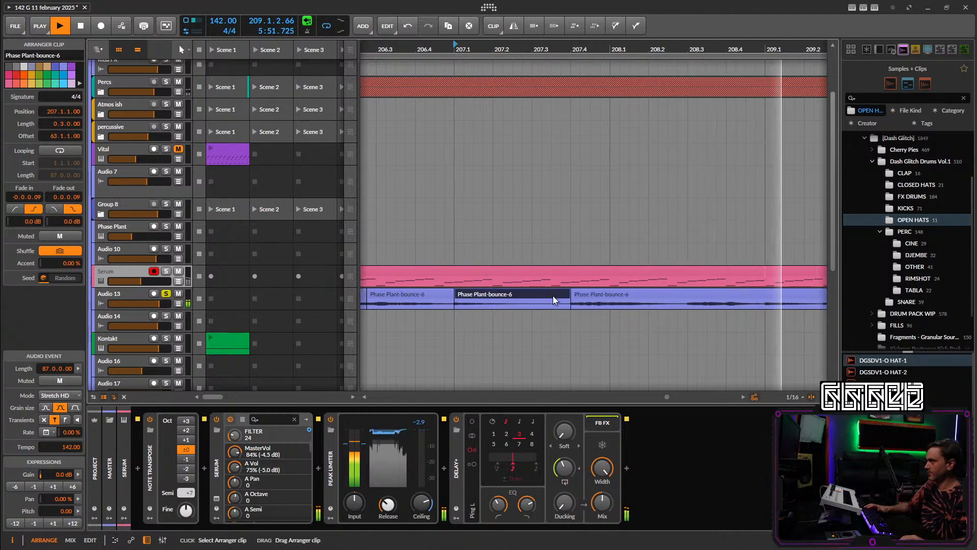
pyautogui.press('space')
pyautogui.click(515, 26)
# Unsolo Audio 13 and replay the sliced section from about bar 201 alongside the Serum lead.
pyautogui.scroll(-5, 613, 163)
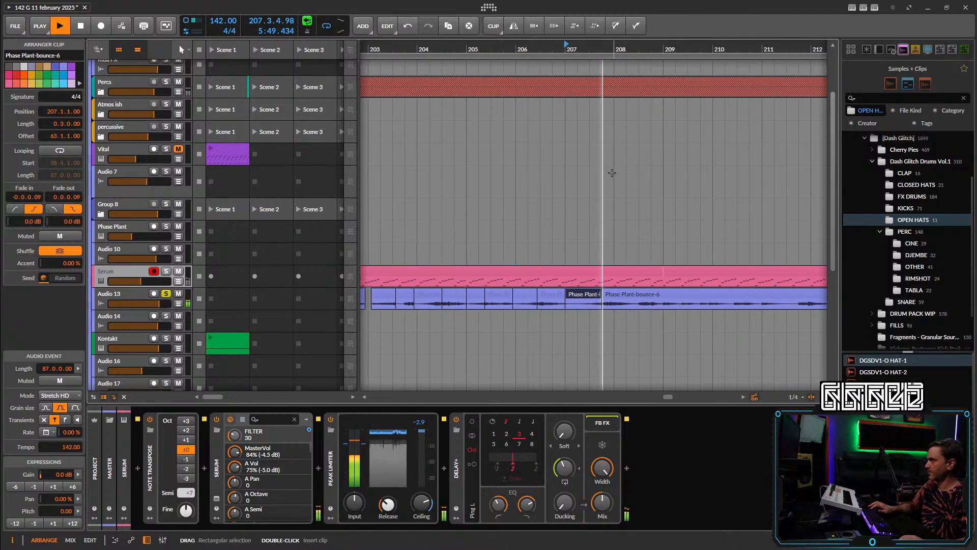
pyautogui.click(483, 50)
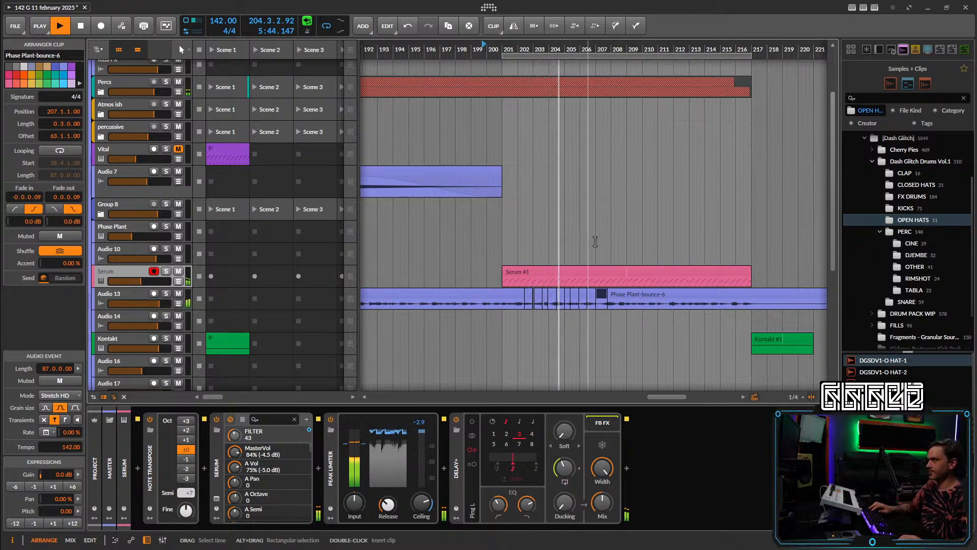
pyautogui.click(531, 273)
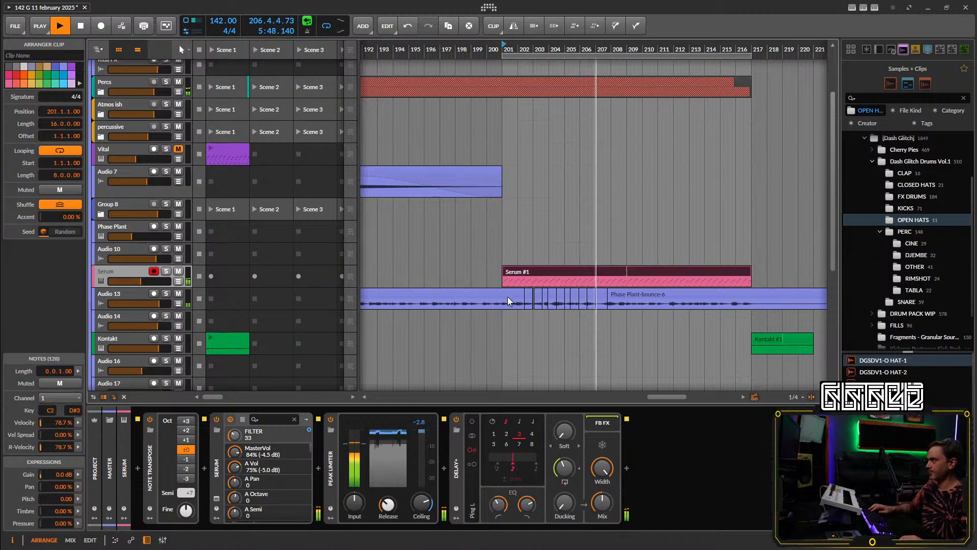
# Split the Phase Plant clip on Audio 13 at 209.1.1 and 217.1.1, select the eight-bar section between, and play from bar 209.
pyautogui.moveTo(638, 326); pyautogui.dragTo(531, 311)
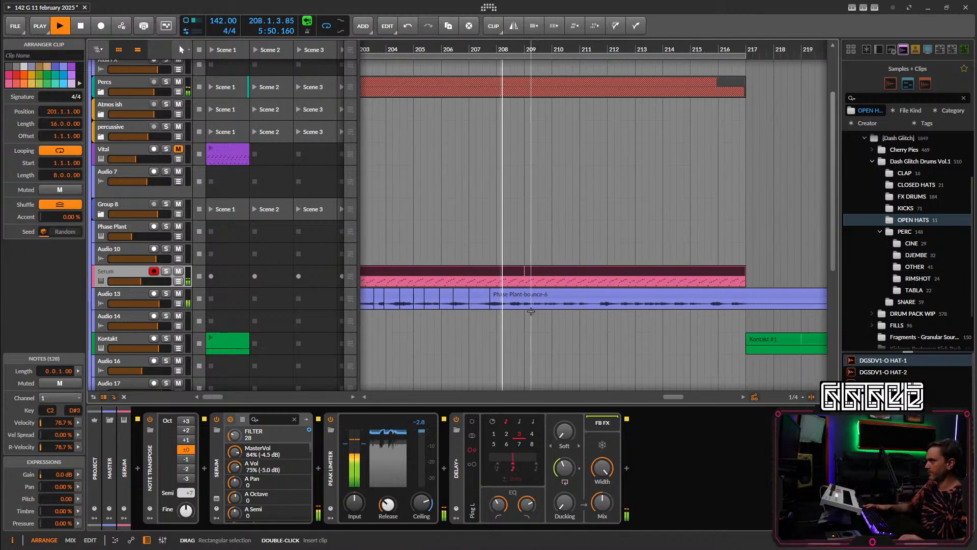
pyautogui.click(528, 309)
pyautogui.hotkey('ctrl', 'e')
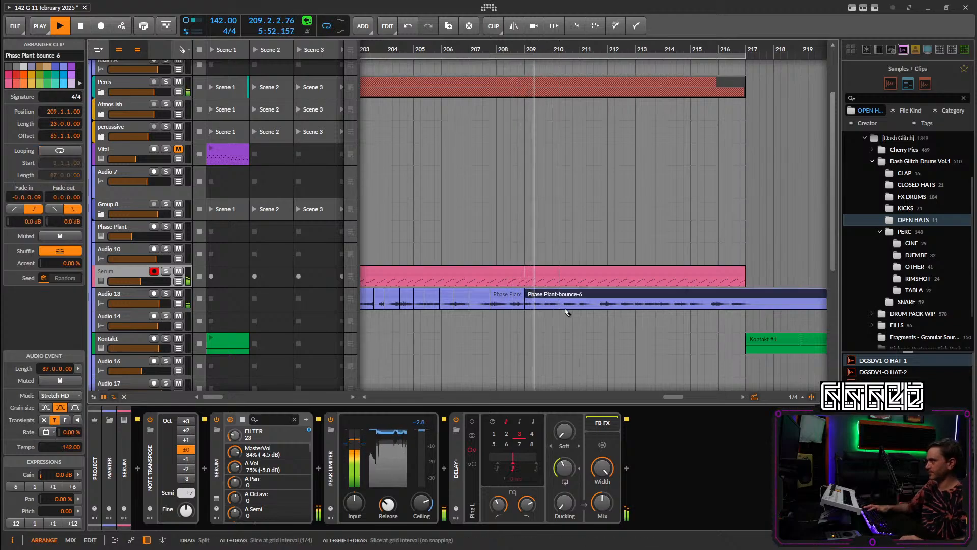
pyautogui.press('5')
pyautogui.click(747, 308)
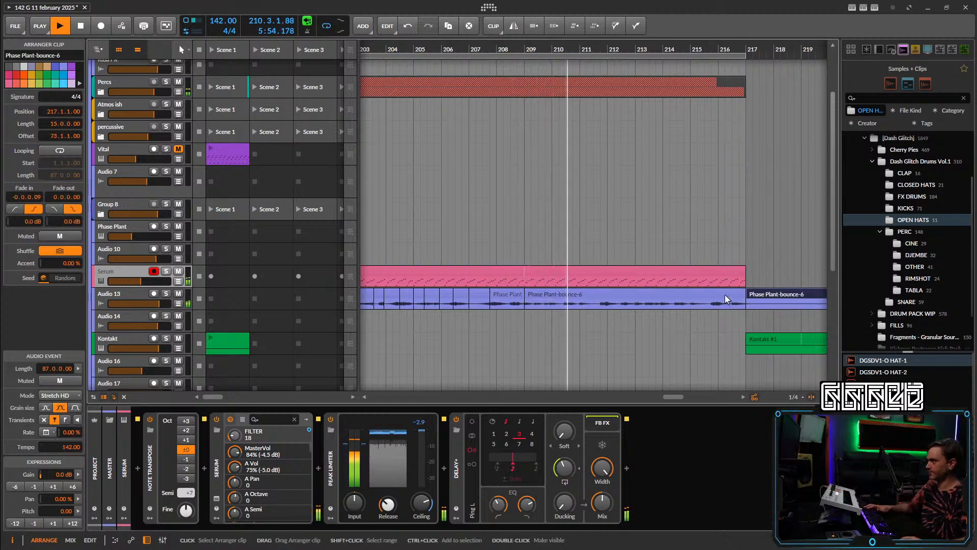
pyautogui.click(723, 295)
pyautogui.click(529, 243)
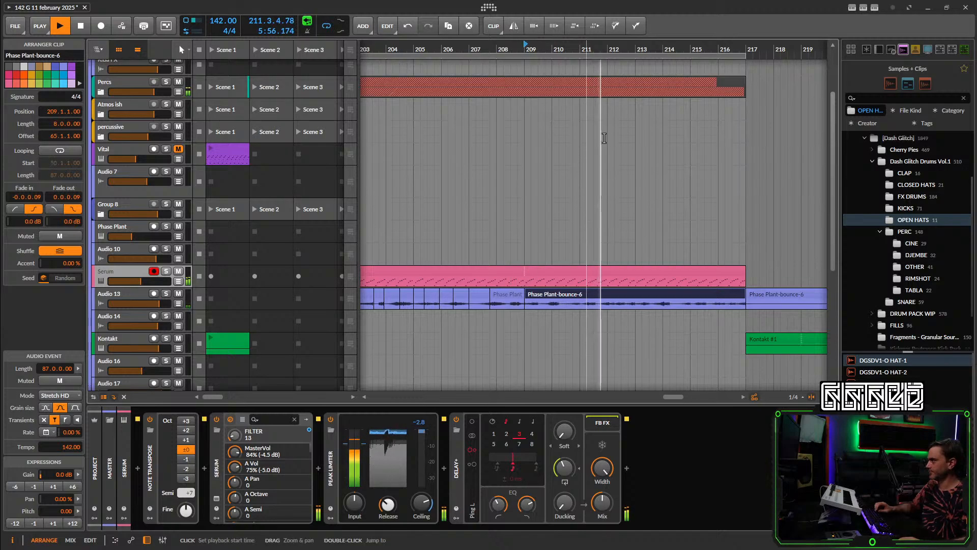
# Split the Serum clip at 216.1.1 and mute its final one-bar piece.
pyautogui.moveTo(745, 291); pyautogui.dragTo(625, 300)
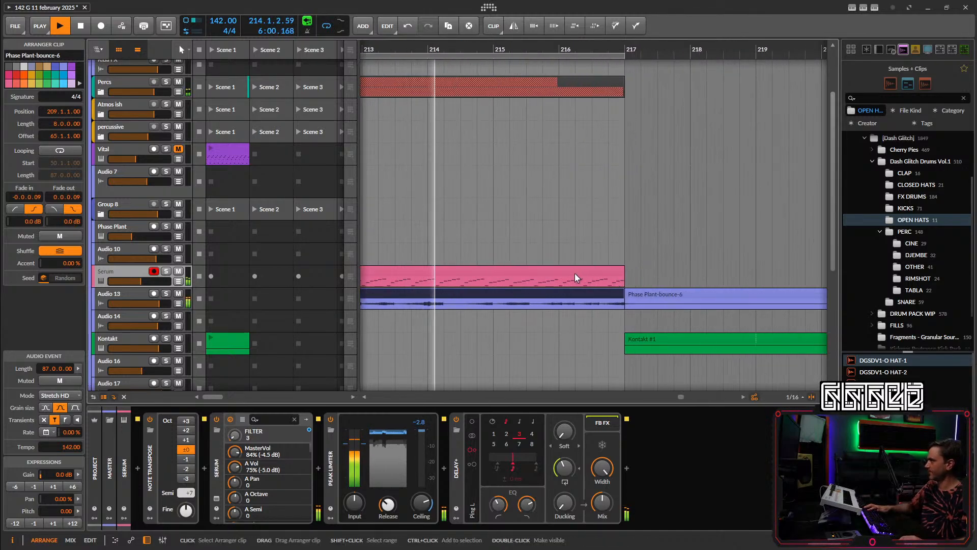
pyautogui.click(560, 281)
pyautogui.hotkey('ctrl', 'e')
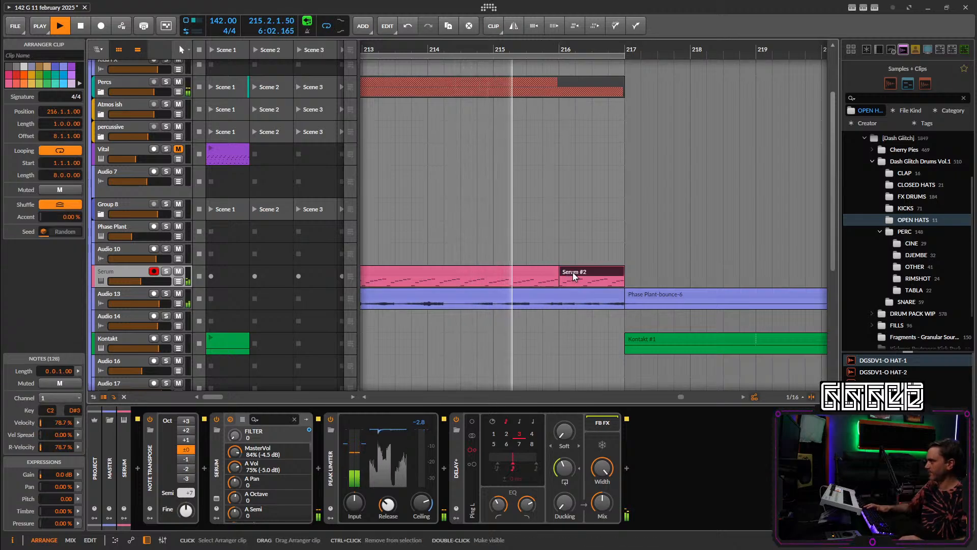
pyautogui.hotkey('alt', 'm')
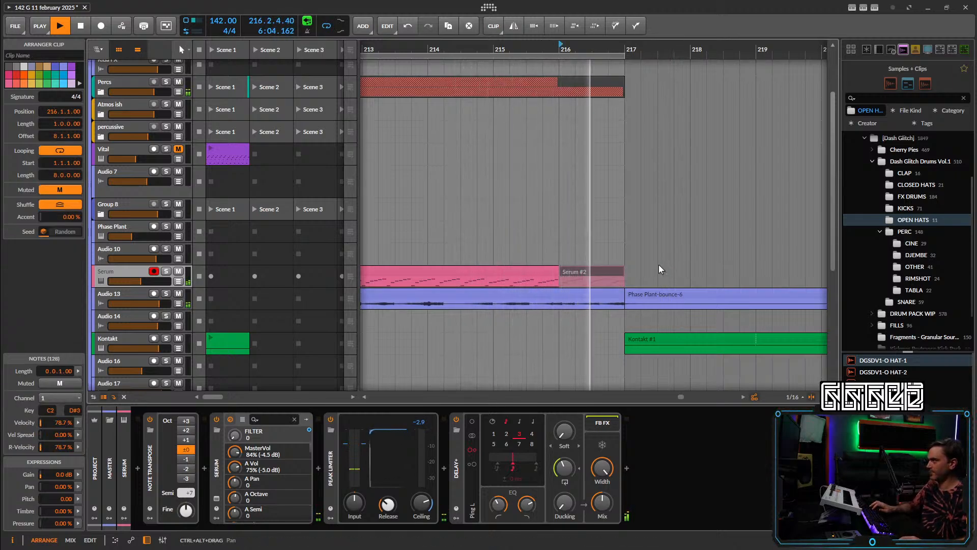
# Delete the Percs clips in bar 216 and the remaining Phase Plant clip on Audio 13 from bar 217 onward.
pyautogui.scroll(-4, 654, 269)
pyautogui.moveTo(655, 269); pyautogui.dragTo(616, 217)
pyautogui.scroll(3, 615, 217)
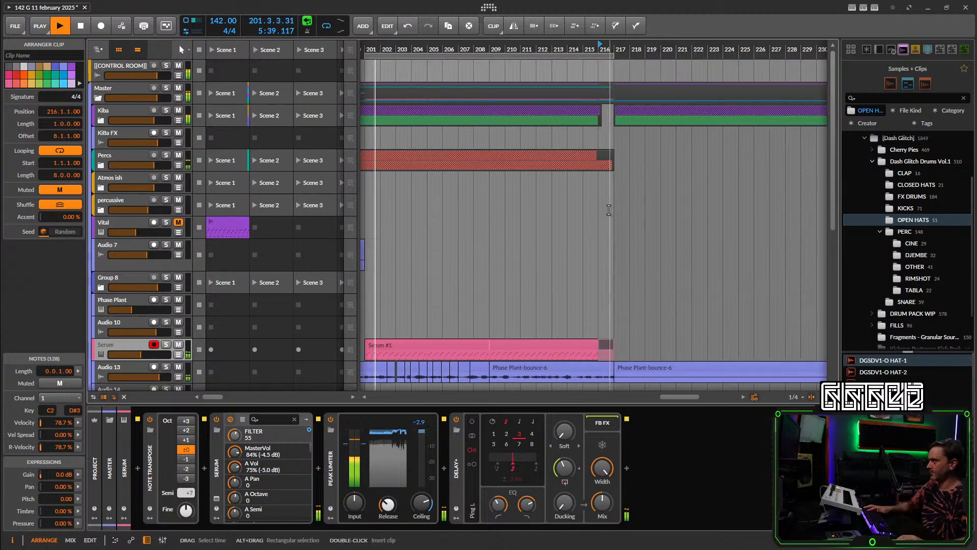
pyautogui.click(597, 164)
pyautogui.click(605, 163)
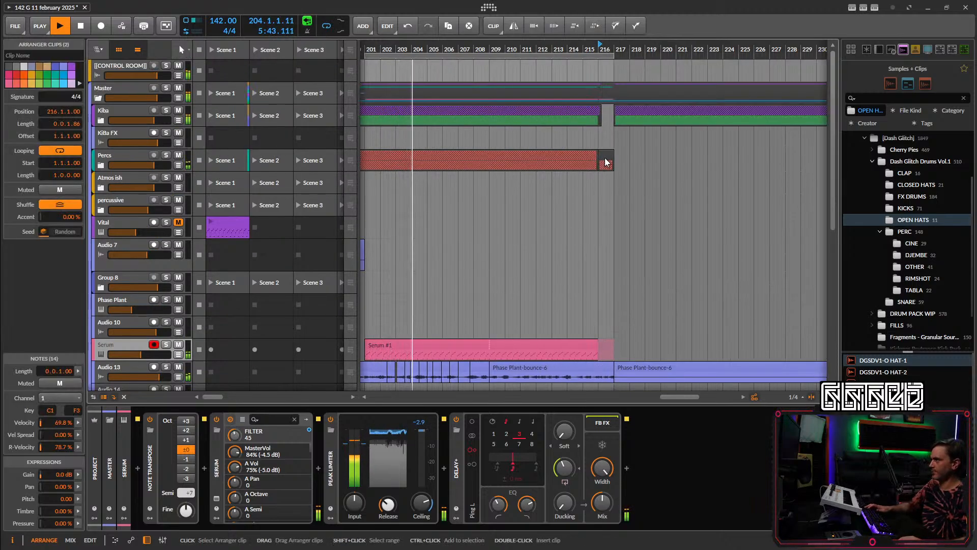
pyautogui.press('Delete')
pyautogui.scroll(-5, 646, 219)
pyautogui.scroll(4, 654, 310)
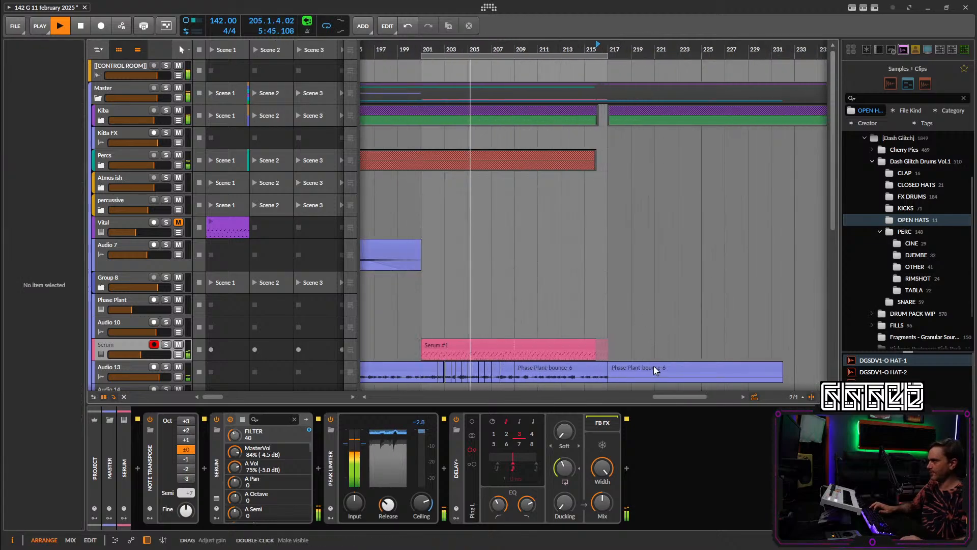
pyautogui.scroll(-3, 634, 343)
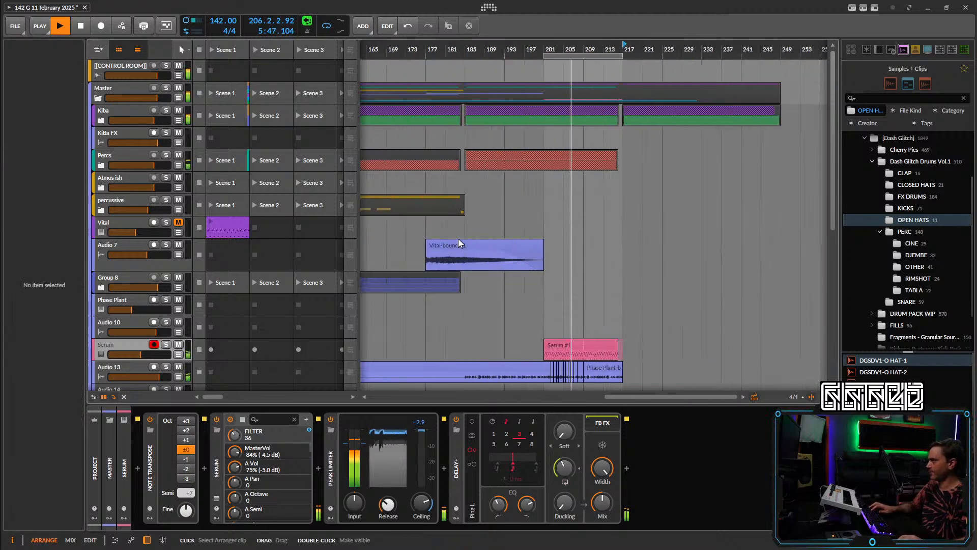
# Copy the Vital-bounce-1 clip at bar 177 on Audio 7 to 209.1.1 and give it a fade-in of about 6.3.2.
pyautogui.scroll(2, 459, 243)
pyautogui.moveTo(439, 244); pyautogui.dragTo(774, 246)
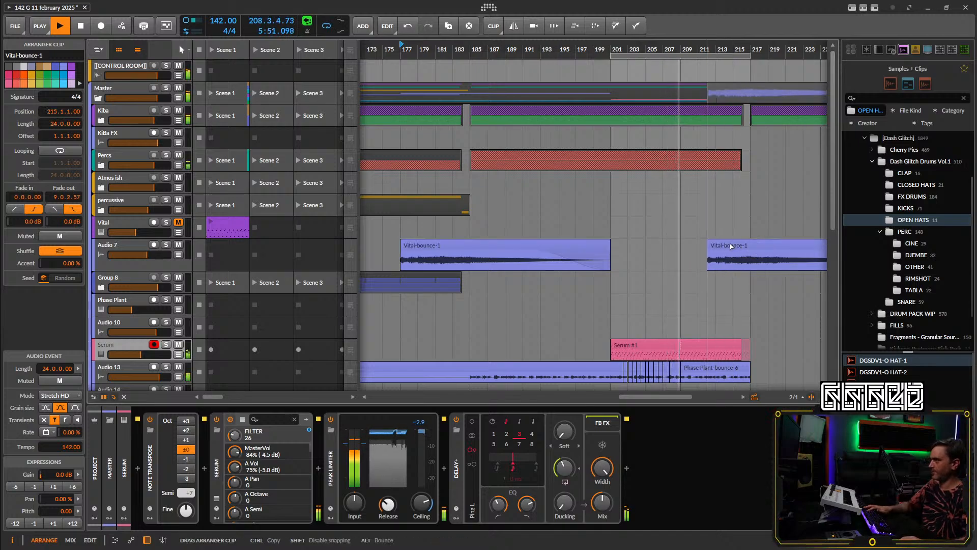
pyautogui.moveTo(718, 244); pyautogui.dragTo(743, 254)
# Split the Vital-bounce-1 copy on Audio 7 at 216.1.1 and 217.1.1 to isolate a one-bar piece.
pyautogui.hscroll(3, 751, 287)
pyautogui.scroll(3, 664, 280)
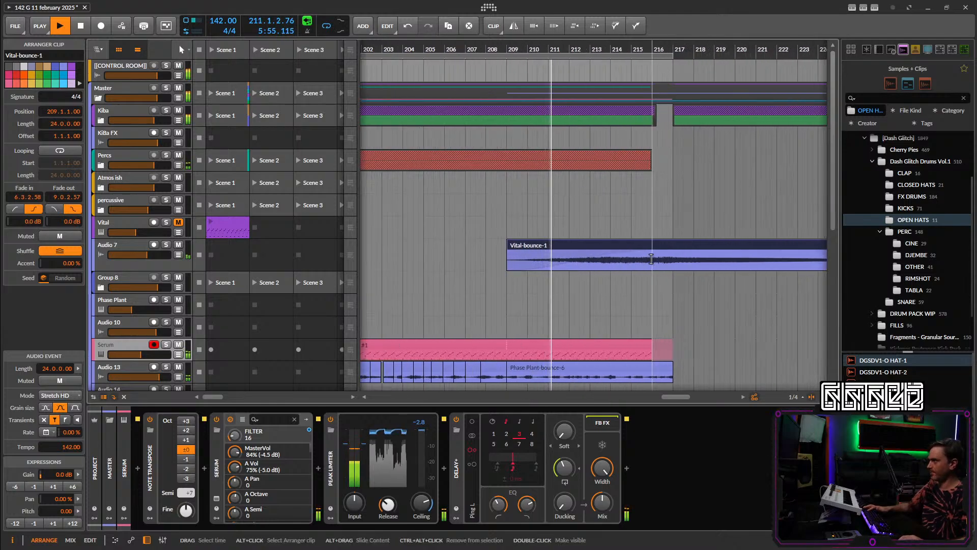
pyautogui.moveTo(651, 259); pyautogui.dragTo(672, 259)
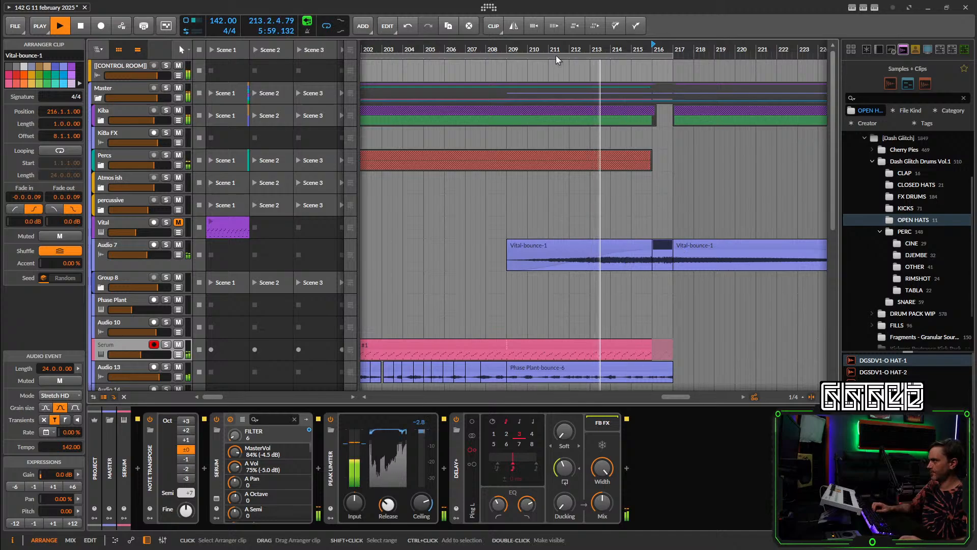
# Cut the bar-216 Vital-bounce-1 piece on Audio 7 to a 0.0.2 slice and duplicate it from 216.1.1 up to 216.3.3.
pyautogui.scroll(7, 684, 270)
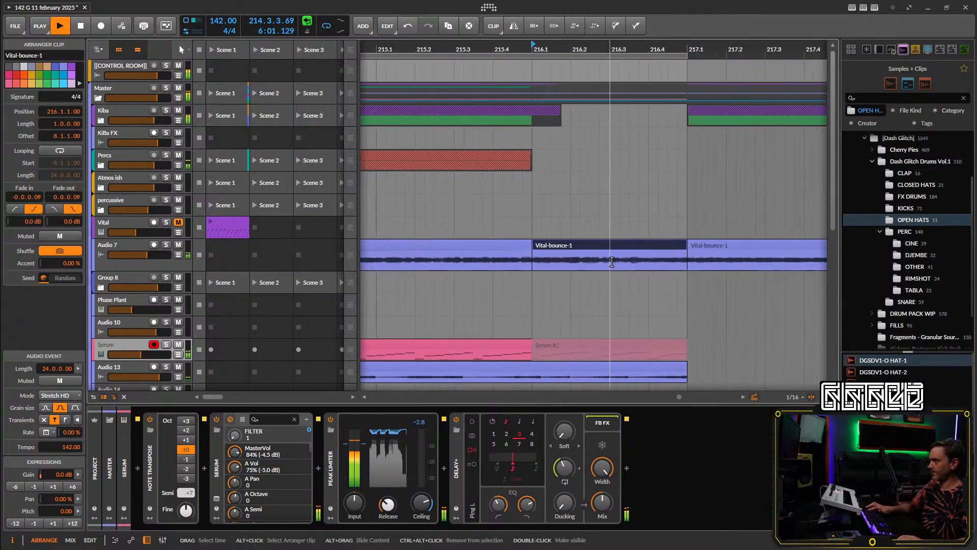
pyautogui.click(611, 262)
pyautogui.click(590, 247)
pyautogui.moveTo(609, 250); pyautogui.dragTo(549, 255)
pyautogui.click(552, 256)
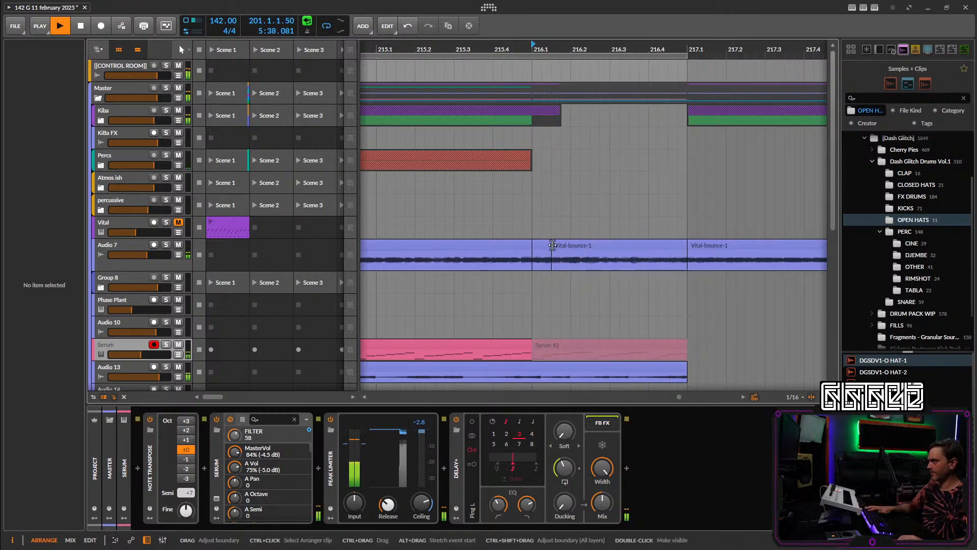
pyautogui.moveTo(683, 245)
pyautogui.mouseDown()
pyautogui.moveTo(620, 249)
pyautogui.moveTo(665, 245)
pyautogui.mouseUp()
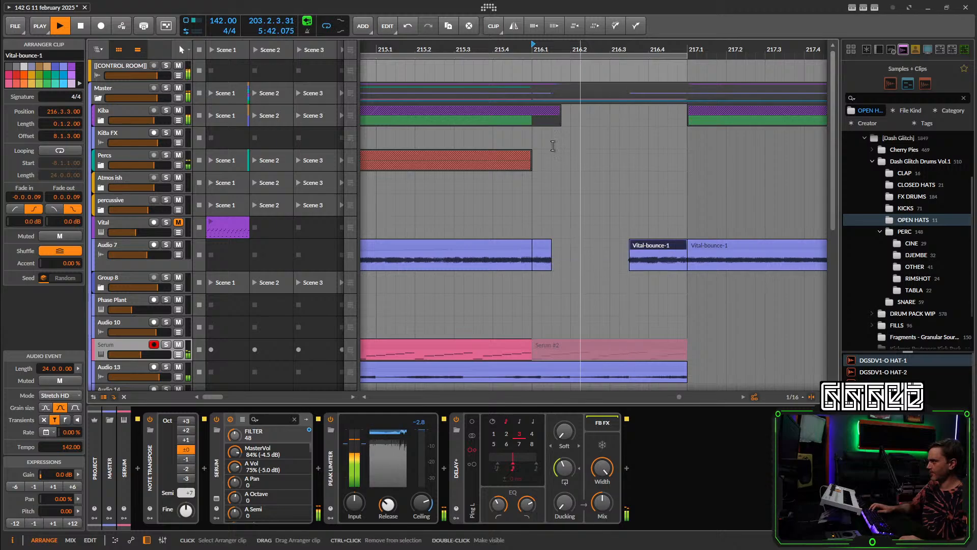
pyautogui.moveTo(549, 247); pyautogui.dragTo(606, 268)
pyautogui.hotkey('ctrl', 'd')
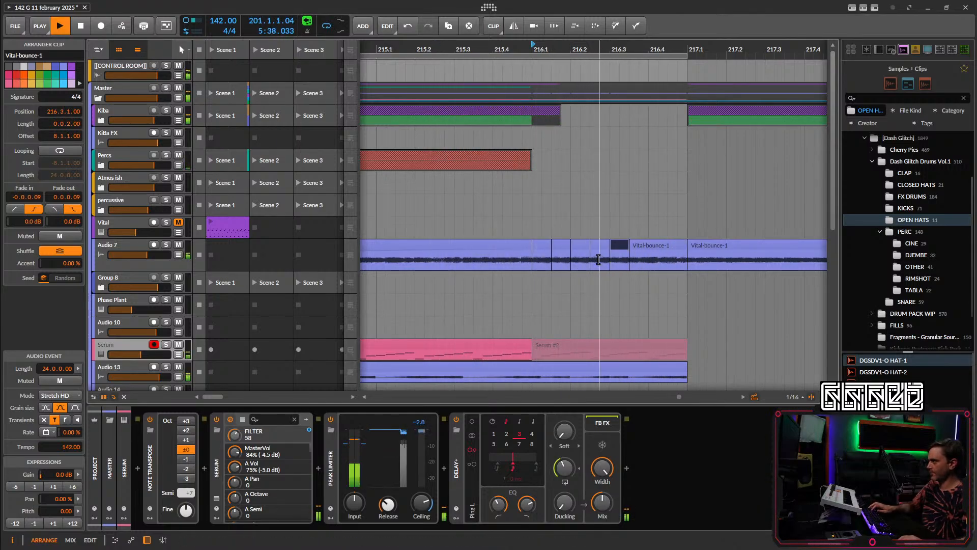
# Replace the 0.0.2 slices between 216.1.1 and 216.2.1 with four 0.0.1 slices and audition the stutter.
pyautogui.keyDown('shift'); pyautogui.click(562, 249); pyautogui.keyUp('shift')
pyautogui.moveTo(569, 250); pyautogui.dragTo(559, 251)
pyautogui.press('space')
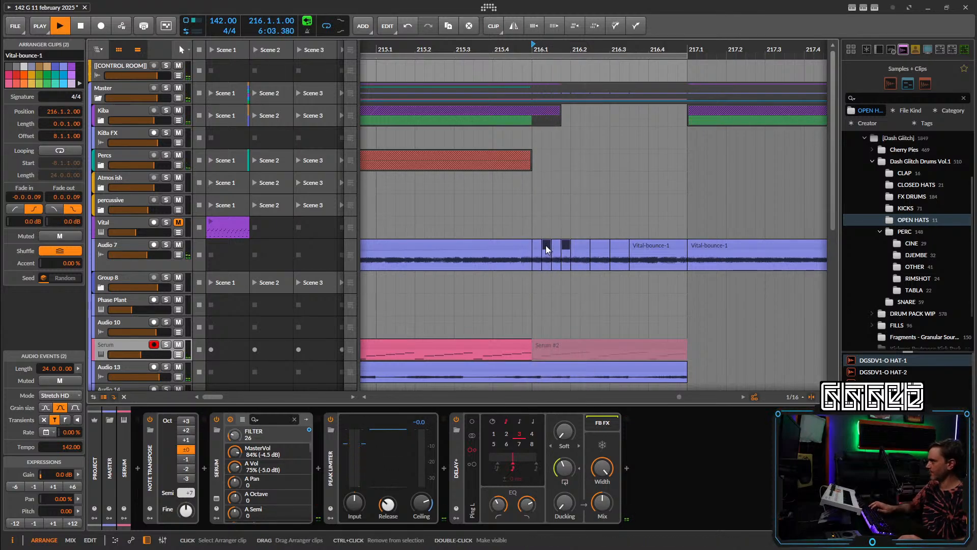
pyautogui.press('space')
pyautogui.click(400, 50)
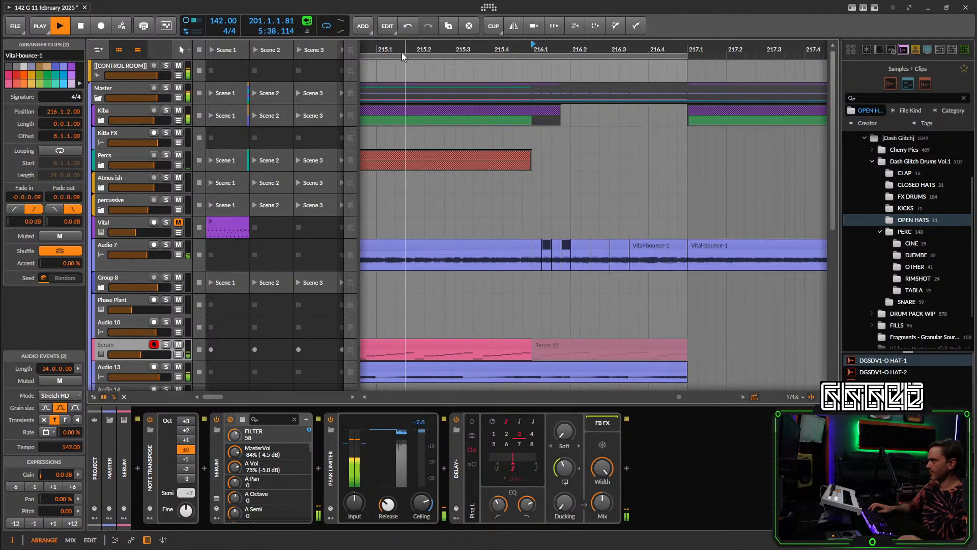
# Delete the three remaining 0.0.2 slices on Audio 7 and move the four 0.0.1 slices to 216.2.3.
pyautogui.scroll(3, 560, 226)
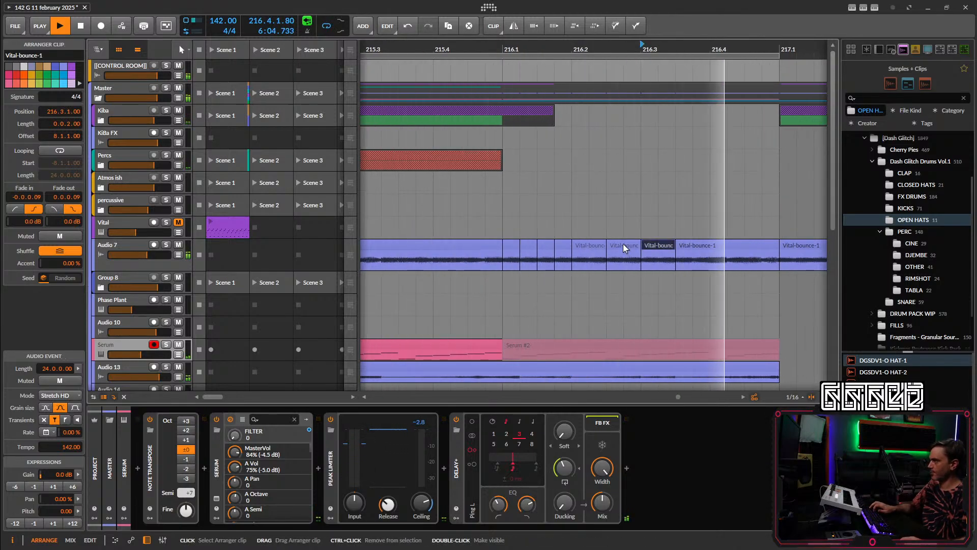
pyautogui.press('Delete')
pyautogui.moveTo(592, 242); pyautogui.dragTo(613, 250)
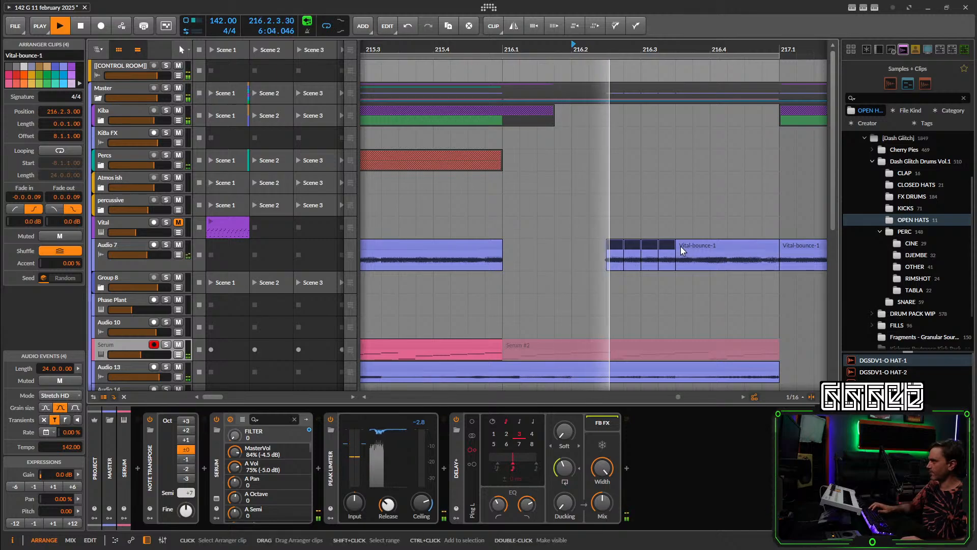
# Reposition the final Vital-bounce-1 piece before bar 217 to start at 216.3.3, 0.1.2 long, with a fade-in of 0.0.0.75.
pyautogui.moveTo(682, 249); pyautogui.dragTo(700, 248)
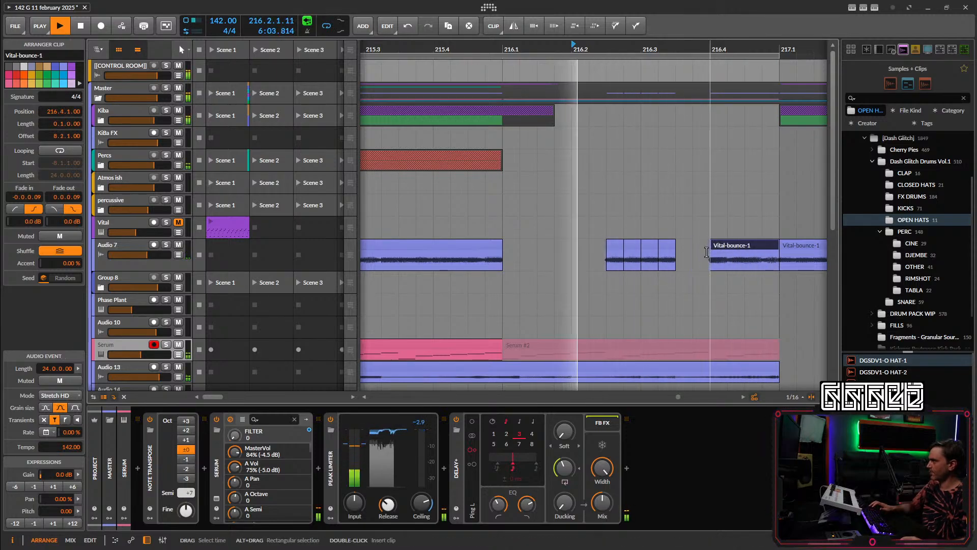
pyautogui.moveTo(701, 248); pyautogui.dragTo(710, 249)
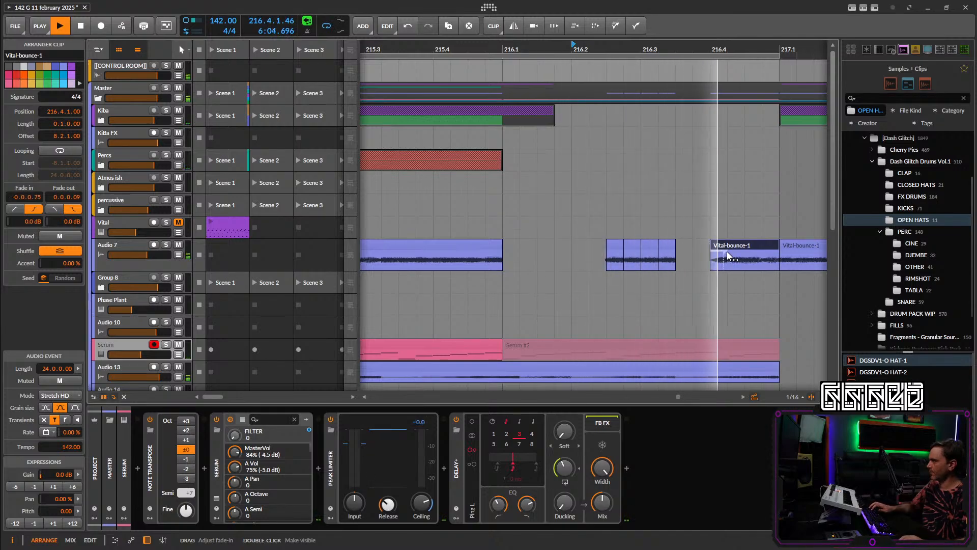
pyautogui.press('space')
pyautogui.press('space')
pyautogui.moveTo(733, 248)
pyautogui.mouseDown()
pyautogui.moveTo(699, 247)
pyautogui.moveTo(788, 249)
pyautogui.moveTo(779, 249)
pyautogui.mouseUp()
# Add a 0.1.2-long Vital-bounce-1 clip at 216.1.1 on Audio 7, directly before the four short slices.
pyautogui.scroll(-5, 765, 253)
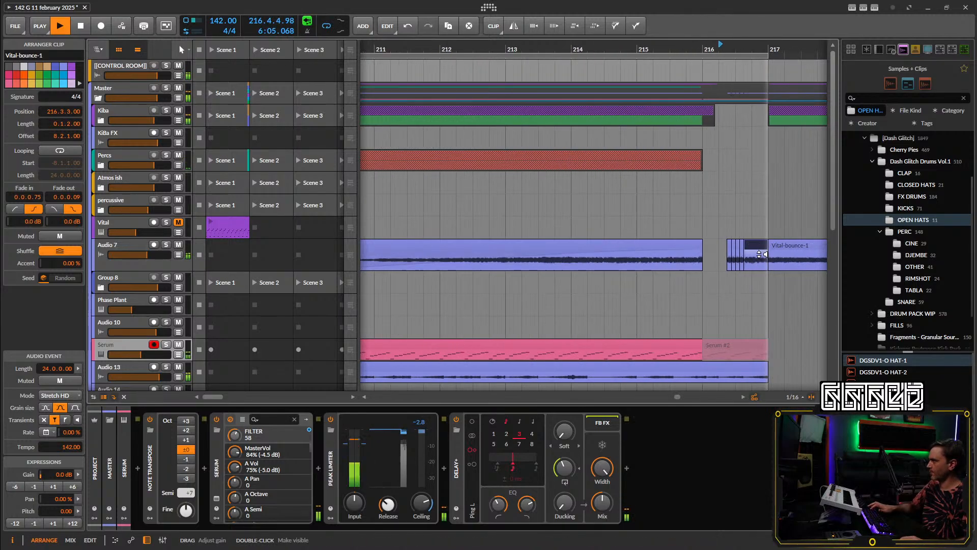
pyautogui.moveTo(724, 287); pyautogui.dragTo(650, 288)
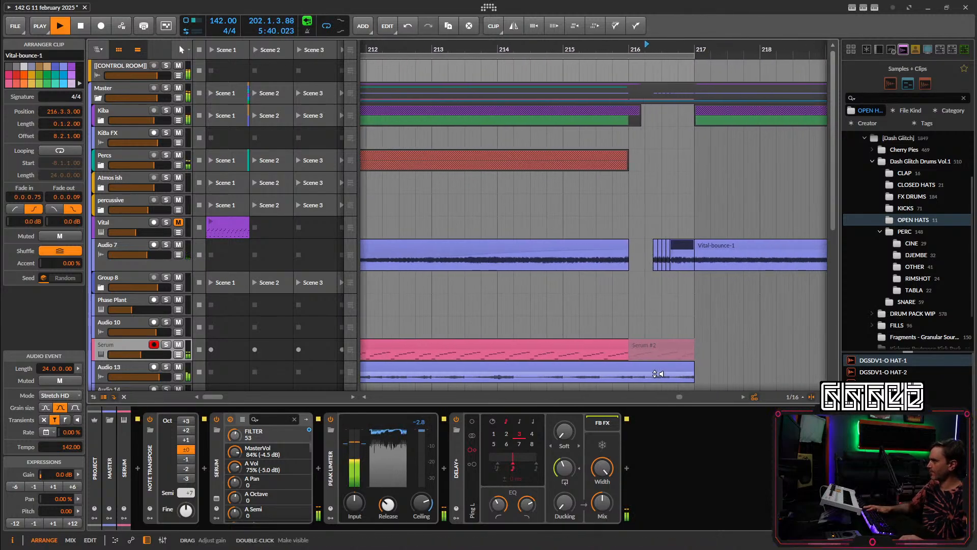
pyautogui.scroll(3, 651, 262)
pyautogui.scroll(3, 656, 249)
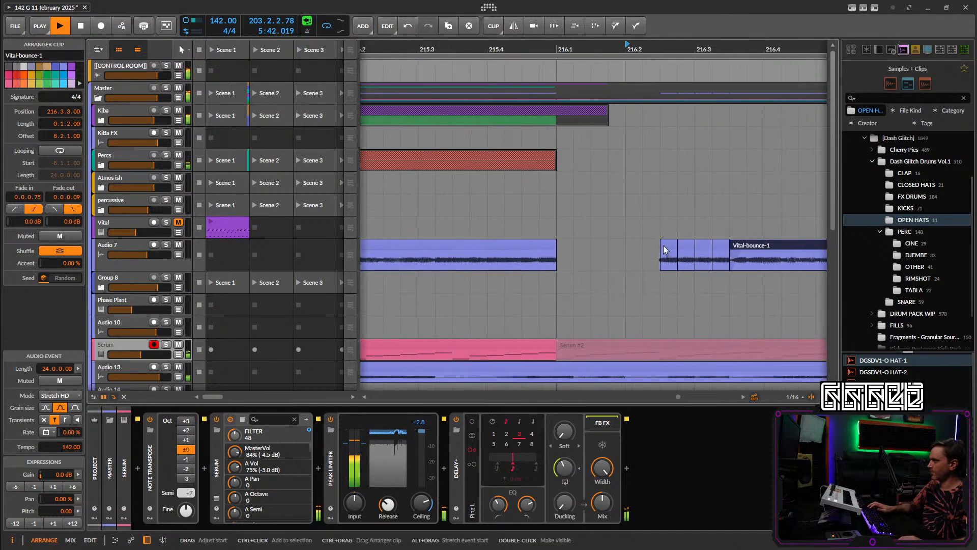
pyautogui.moveTo(664, 245); pyautogui.dragTo(619, 243)
pyautogui.press('space')
# Open the Vital-bounce-1 clip at 216.1.1 for detail editing and split its audio event at the clip's start and end.
pyautogui.scroll(-2, 572, 246)
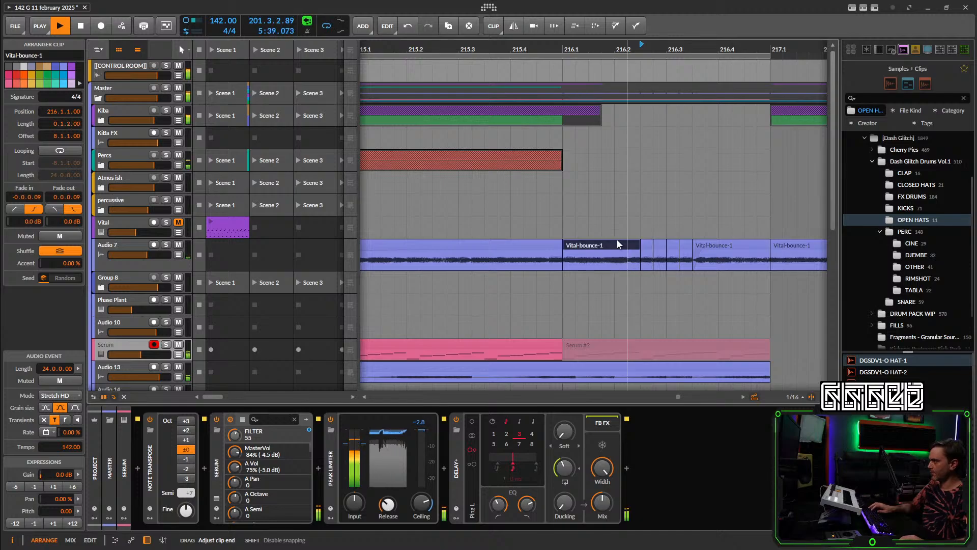
pyautogui.doubleClick(607, 249)
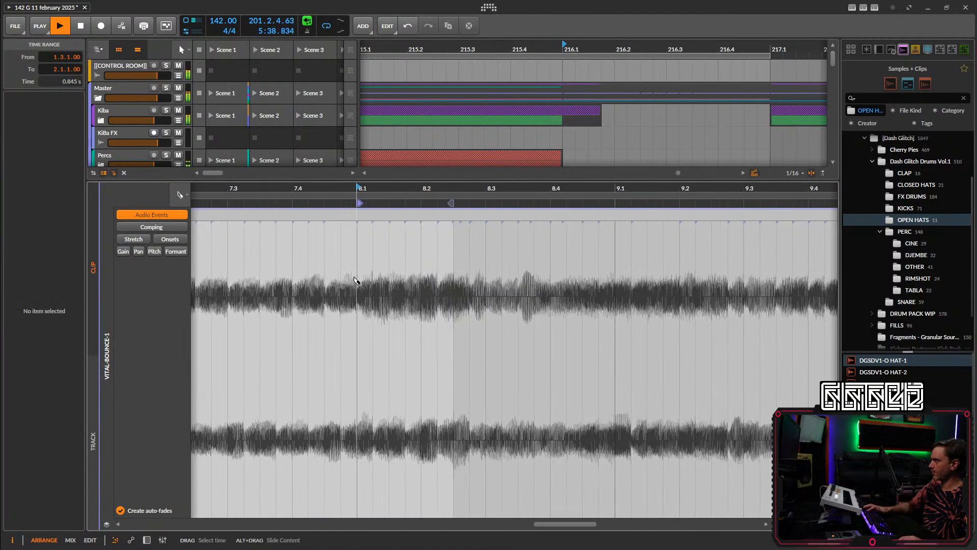
pyautogui.click(441, 289)
pyautogui.keyDown('alt'); pyautogui.click(453, 287); pyautogui.keyUp('alt')
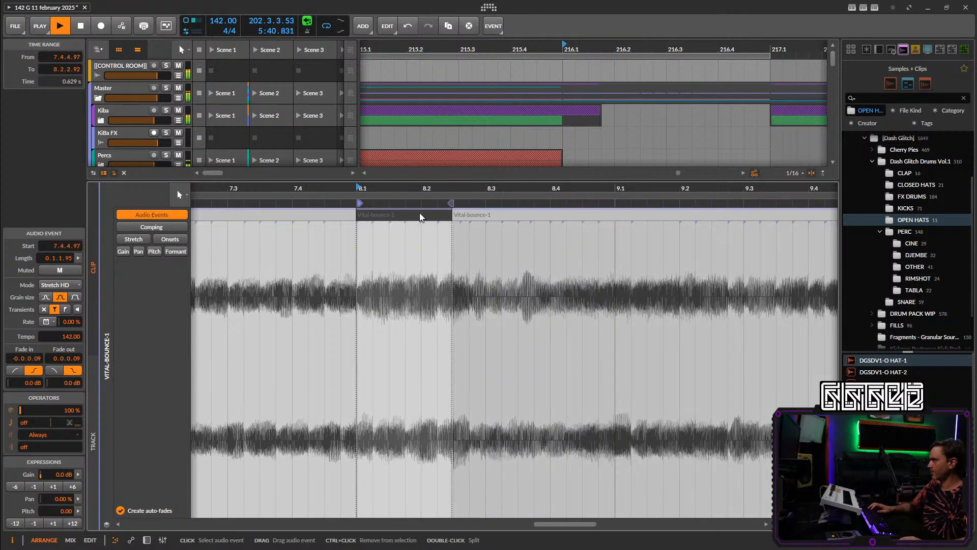
# Set the isolated audio event's repeats to 12 and audition the result in the arrangement.
pyautogui.moveTo(33, 424)
pyautogui.mouseDown()
pyautogui.moveTo(34, 402)
pyautogui.moveTo(39, 423)
pyautogui.moveTo(23, 415)
pyautogui.moveTo(45, 425)
pyautogui.mouseUp()
pyautogui.press('space')
pyautogui.press('space')
pyautogui.press('space')
pyautogui.press('space')
pyautogui.press('space')
pyautogui.press('space')
pyautogui.press('space')
pyautogui.press('space')
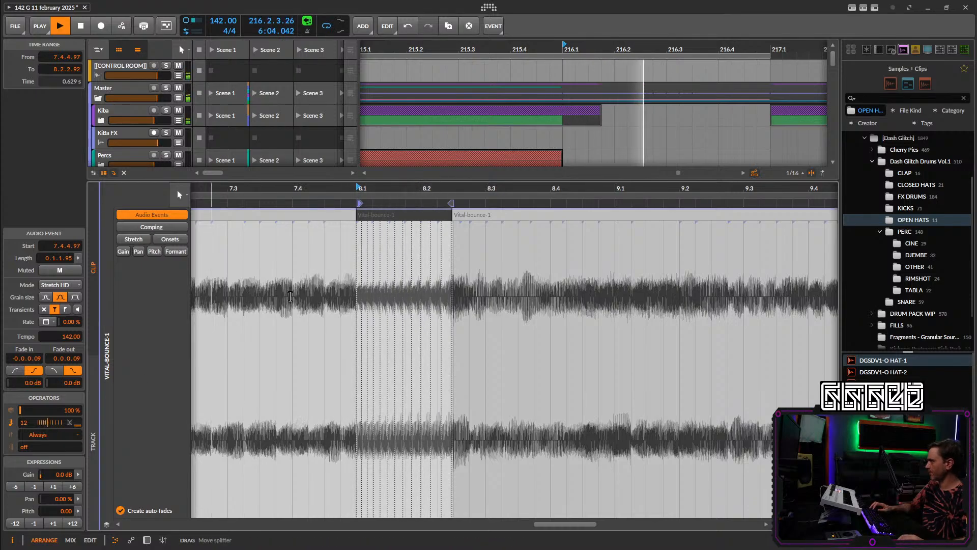
pyautogui.press('space')
pyautogui.press('space')
# Set the repeat curve of the 12-repeat audio event to -45% and audition the changing spacing.
pyautogui.scroll(3, 365, 299)
pyautogui.scroll(5, 355, 297)
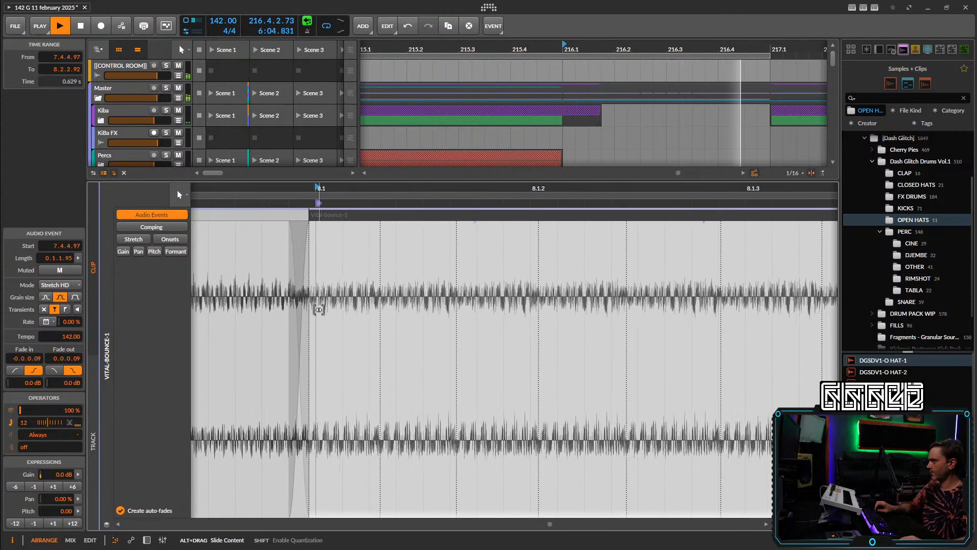
pyautogui.press('space')
pyautogui.press('space')
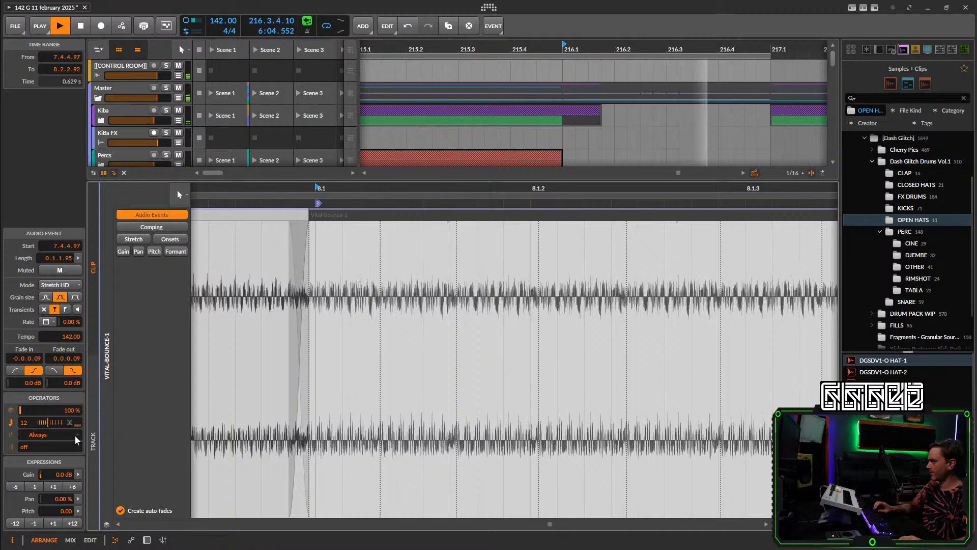
pyautogui.moveTo(45, 422); pyautogui.dragTo(42, 423)
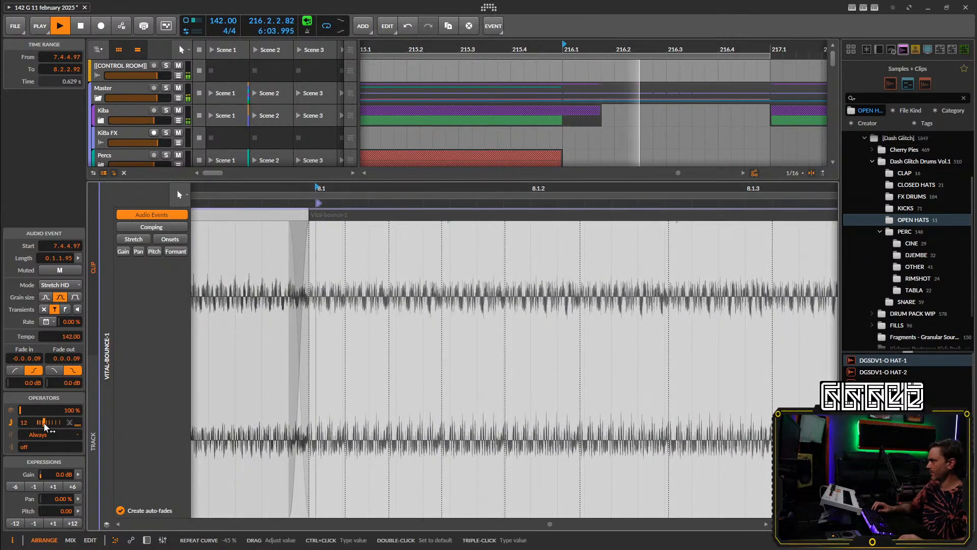
pyautogui.press('space')
pyautogui.press('space')
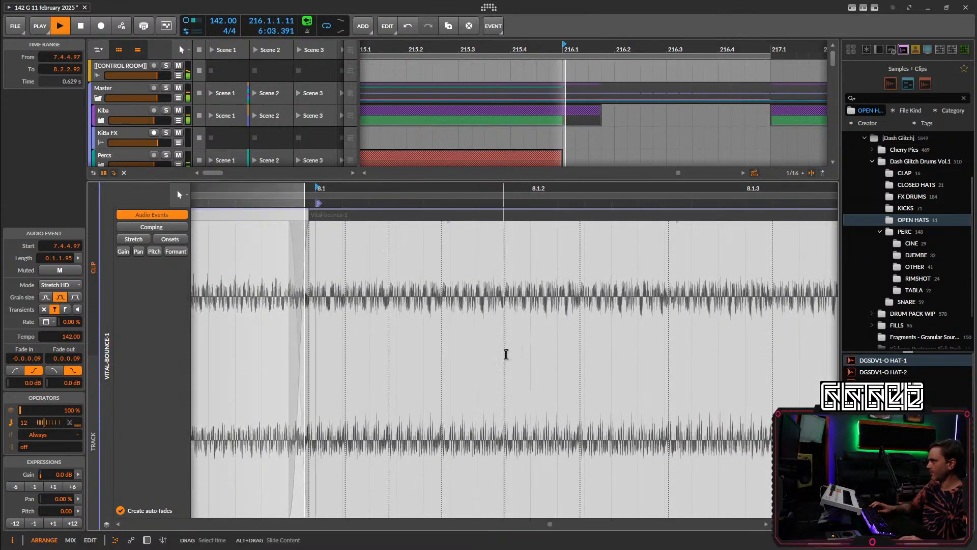
# Slice the repeated audio event at its repeats, keeping only the audio within the clip's boundaries.
pyautogui.scroll(-5, 656, 128)
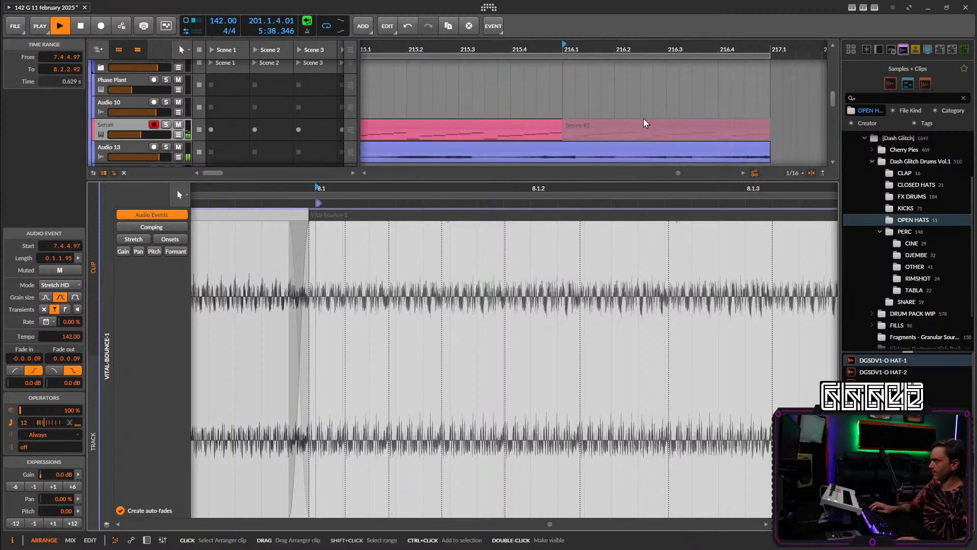
pyautogui.press('space')
pyautogui.rightClick(602, 137)
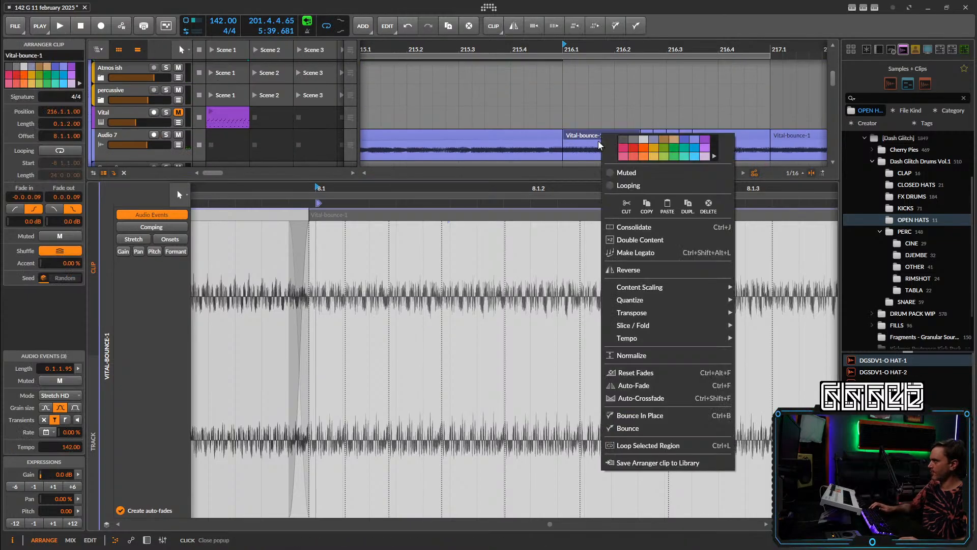
pyautogui.rightClick(546, 217)
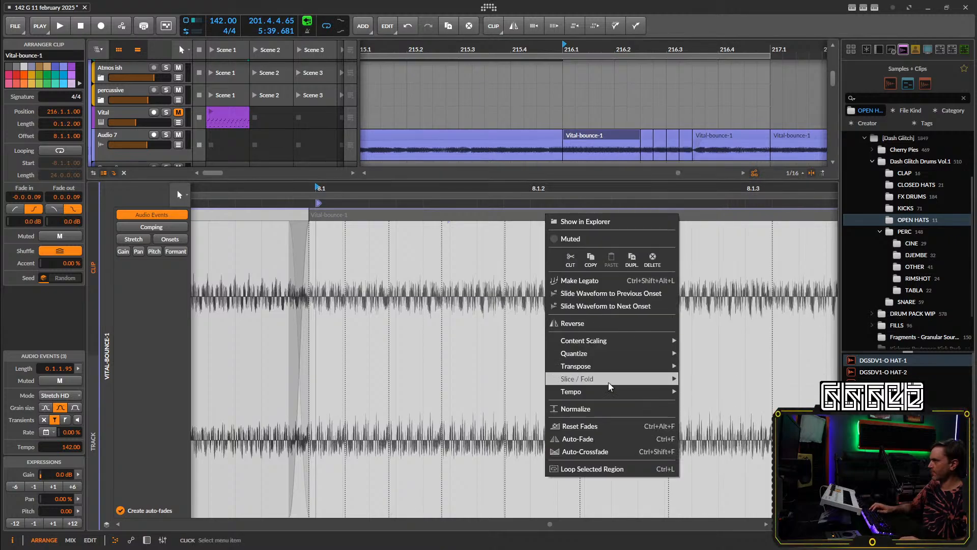
pyautogui.click(714, 384)
pyautogui.scroll(-10, 617, 262)
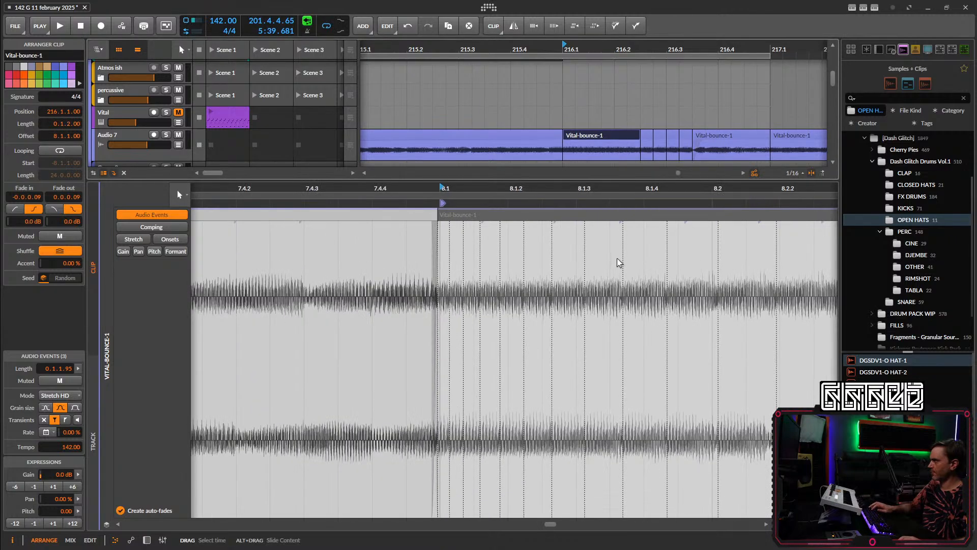
pyautogui.click(494, 213)
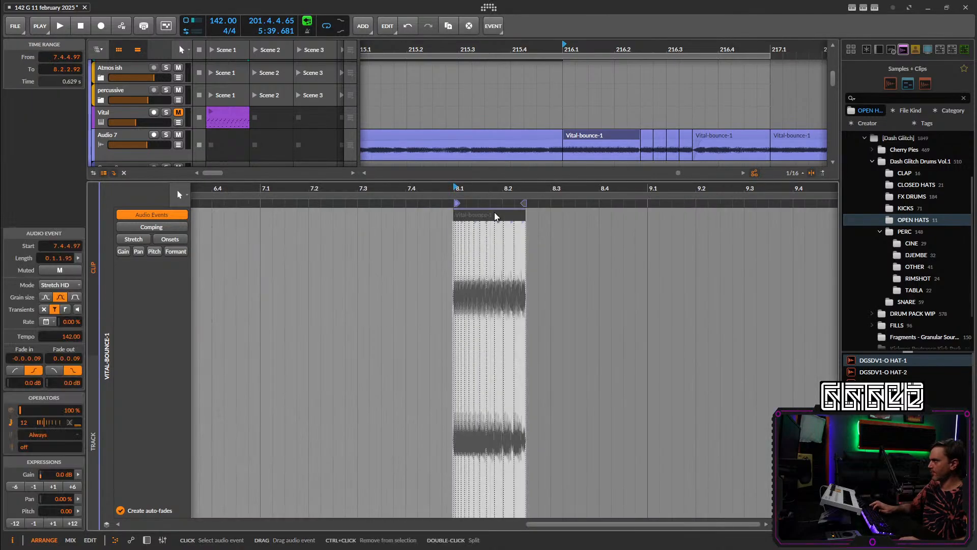
pyautogui.rightClick(492, 215)
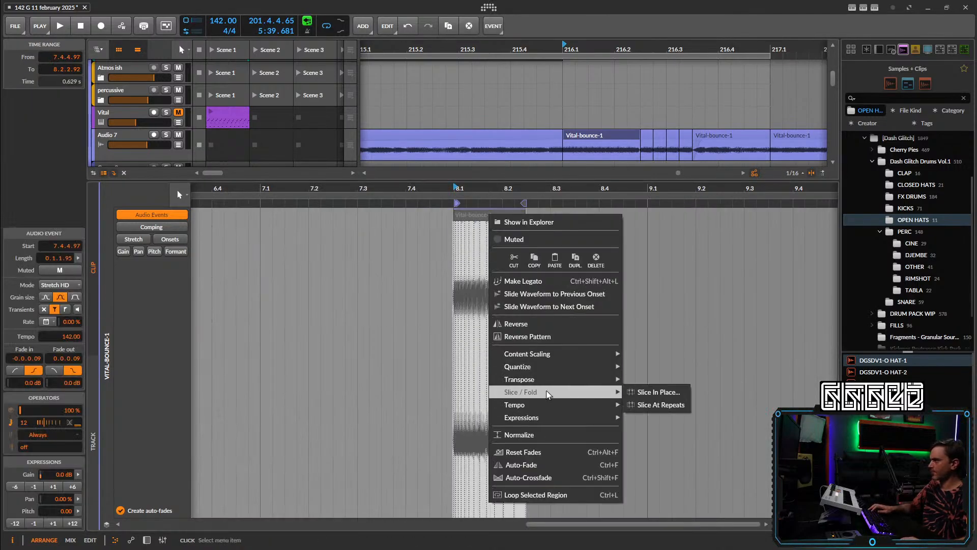
pyautogui.click(675, 410)
# Select all twelve audio slices, shorten their ends to leave small gaps between them, and audition the clip.
pyautogui.scroll(5, 464, 246)
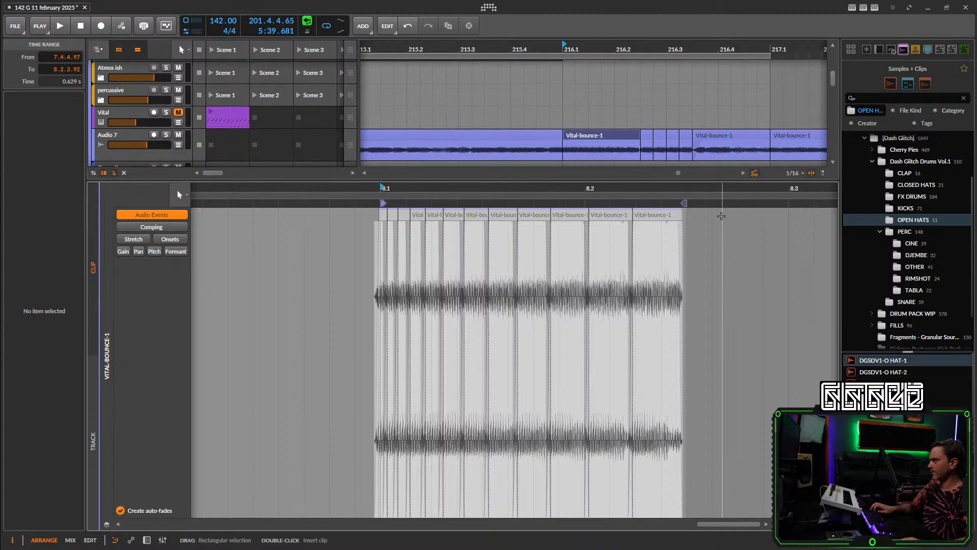
pyautogui.moveTo(741, 223); pyautogui.dragTo(400, 215)
pyautogui.scroll(5, 393, 214)
pyautogui.press('space')
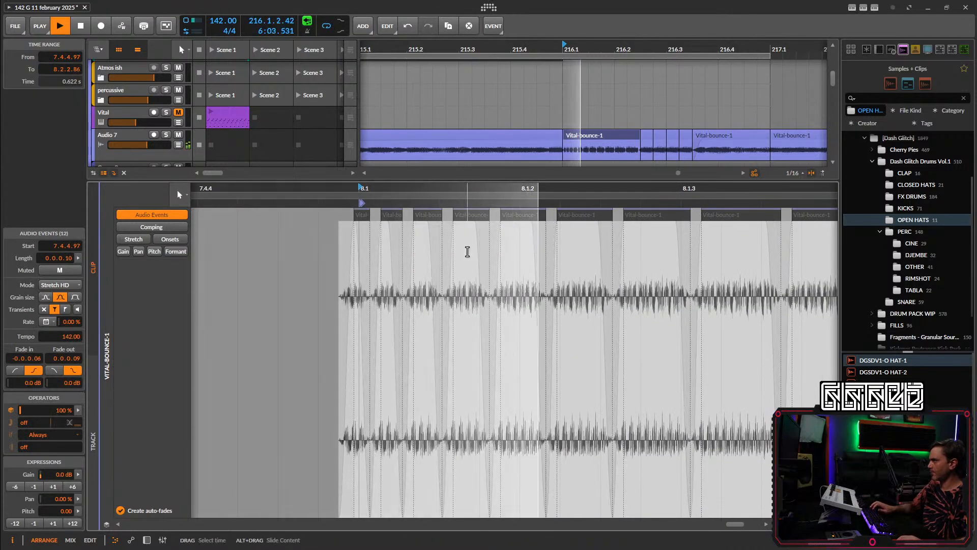
pyautogui.scroll(-5, 467, 251)
pyautogui.press('space')
pyautogui.press('space')
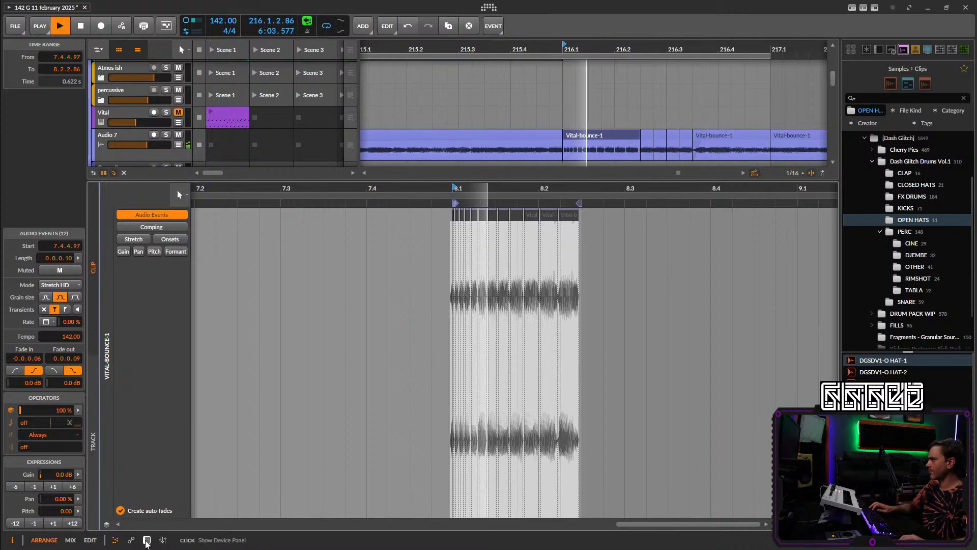
# Delete the four 0.0.1 slices on Audio 7 and move the stuttered Vital-bounce-1 clip to 216.2.1.
pyautogui.click(146, 540)
pyautogui.press('space')
pyautogui.click(647, 133)
pyautogui.press('Delete')
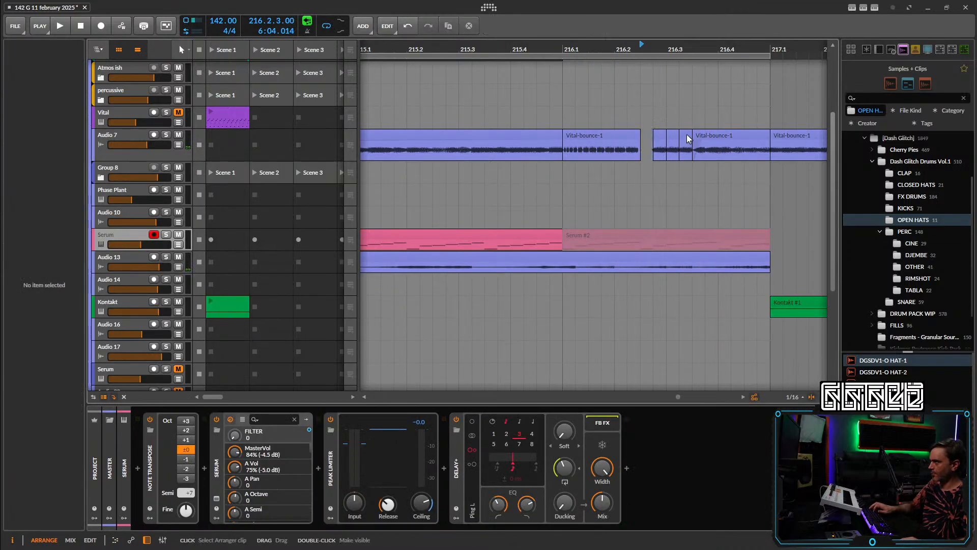
pyautogui.press('space')
pyautogui.moveTo(644, 133); pyautogui.dragTo(690, 145)
pyautogui.moveTo(616, 134); pyautogui.dragTo(661, 131)
pyautogui.press('space')
# Try the stuttered clip at 216.3.3 and at an earlier position on Audio 7, undoing each move after listening.
pyautogui.scroll(-2, 560, 190)
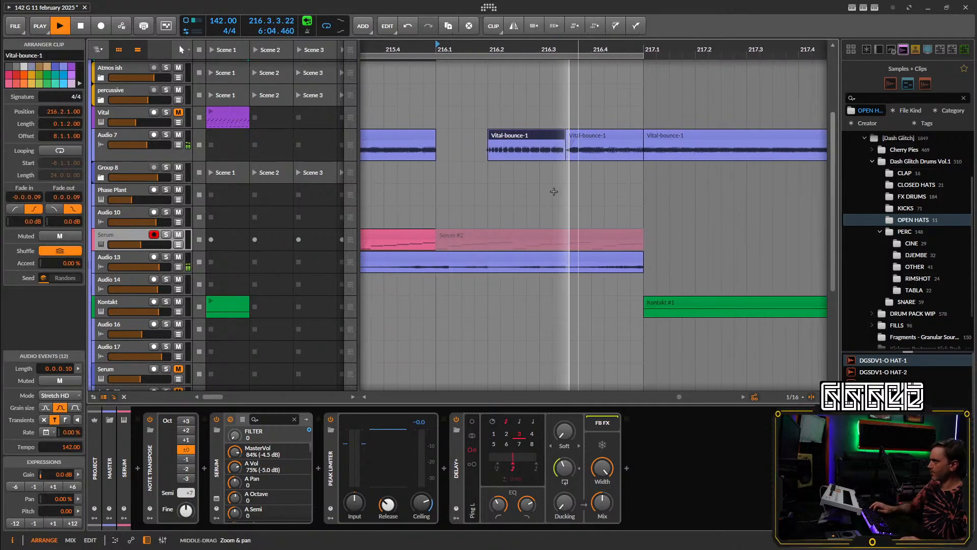
pyautogui.moveTo(581, 137)
pyautogui.mouseDown()
pyautogui.moveTo(554, 136)
pyautogui.moveTo(581, 137)
pyautogui.mouseUp()
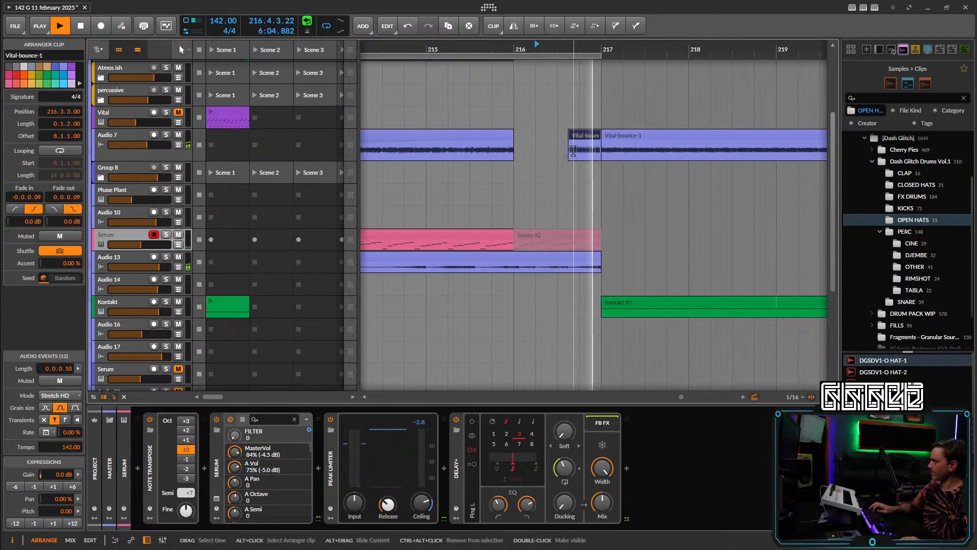
pyautogui.press('space')
pyautogui.hotkey('ctrl', 'z')
pyautogui.hotkey('ctrl', 'z')
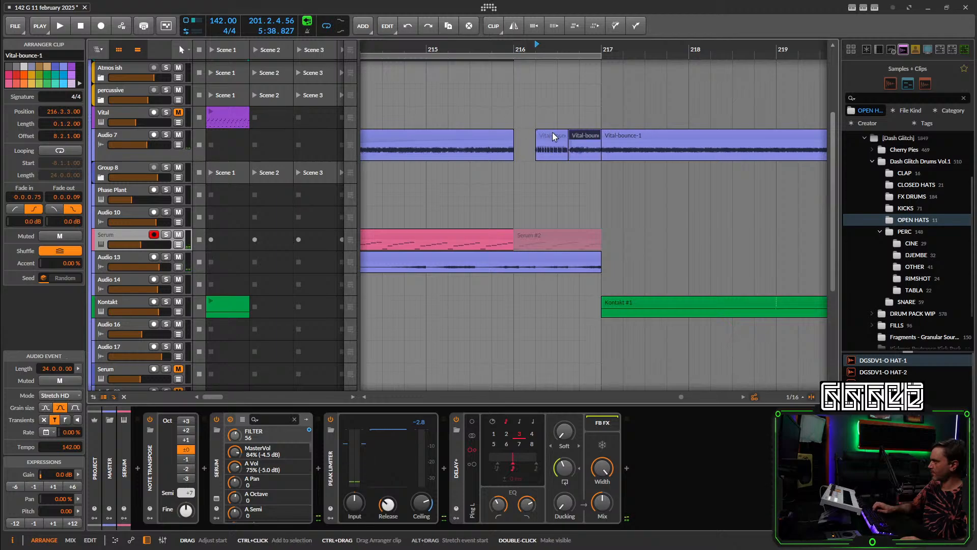
pyautogui.moveTo(552, 136); pyautogui.dragTo(489, 137)
pyautogui.press('space')
pyautogui.hotkey('ctrl', 'z')
pyautogui.press('space')
pyautogui.hotkey('ctrl', 'z')
pyautogui.hotkey('ctrl', 'z')
# Move the stuttered Vital-bounce-1 clip on Audio 7 to 215.3.3 and listen to the passage leading into bar 217.
pyautogui.click(510, 134)
pyautogui.moveTo(553, 148); pyautogui.dragTo(661, 140)
pyautogui.scroll(5, 641, 145)
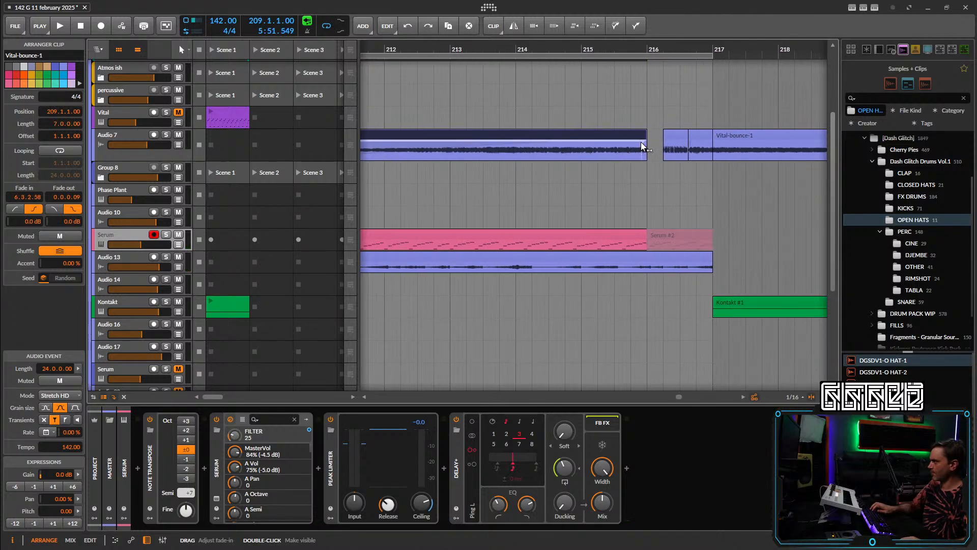
pyautogui.moveTo(721, 136); pyautogui.dragTo(625, 138)
pyautogui.press('space')
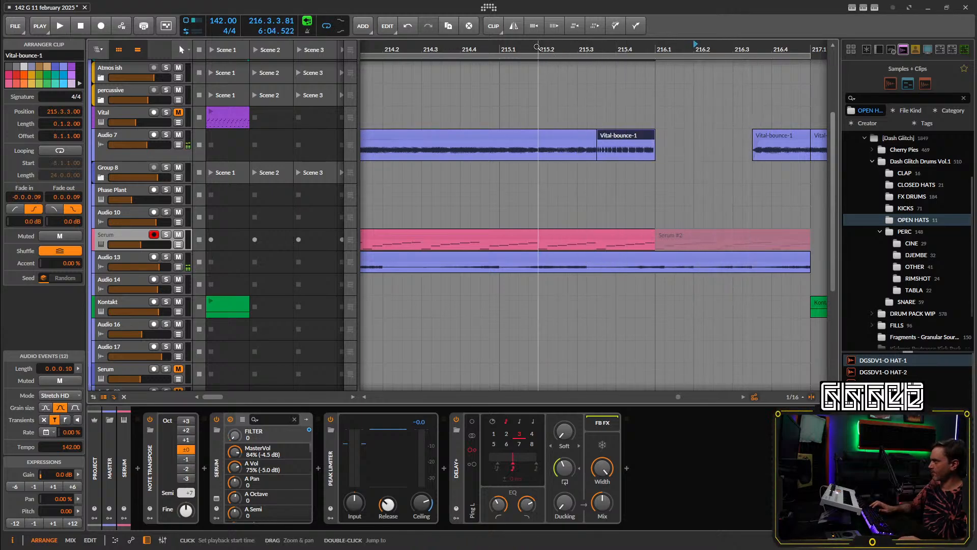
pyautogui.scroll(-5, 594, 214)
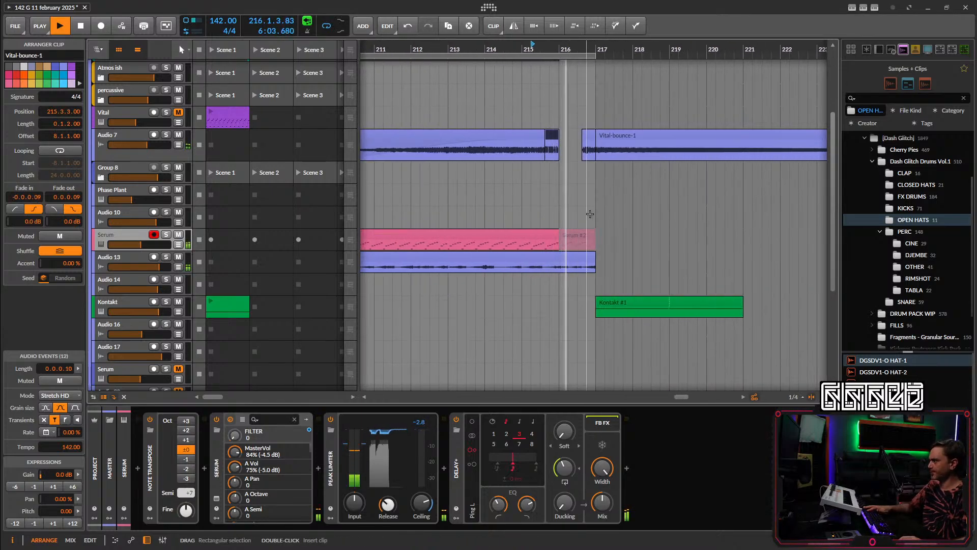
pyautogui.scroll(-3, 614, 206)
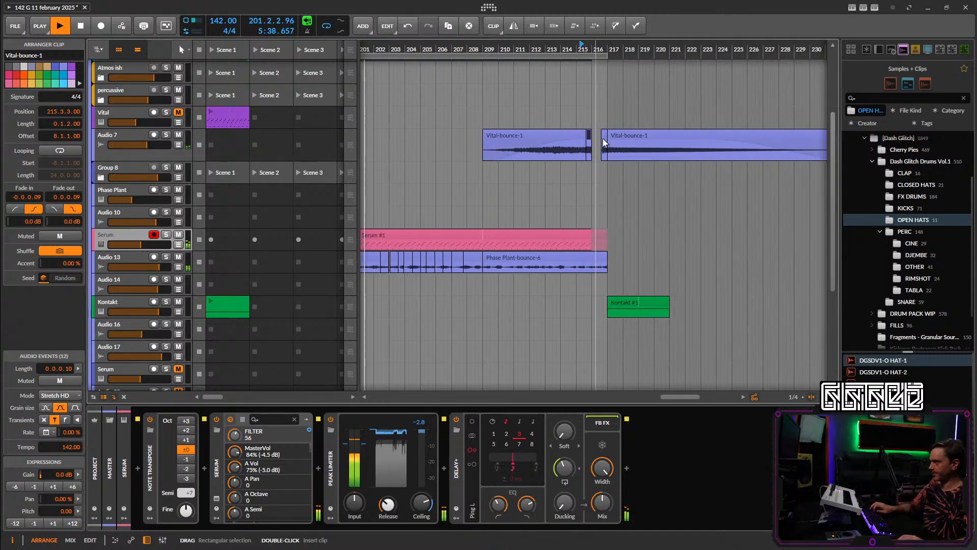
# Set a 16-bar loop region starting at 217.1.1 and restart playback shortly before the bar-216 break.
pyautogui.click(792, 66)
pyautogui.moveTo(808, 68); pyautogui.dragTo(823, 71)
pyautogui.press('space')
pyautogui.click(557, 52)
pyautogui.press('space')
# Copy the Serum #1 clip to 217.1.1 on the same track and make the copy 16 bars long.
pyautogui.scroll(-4, 666, 161)
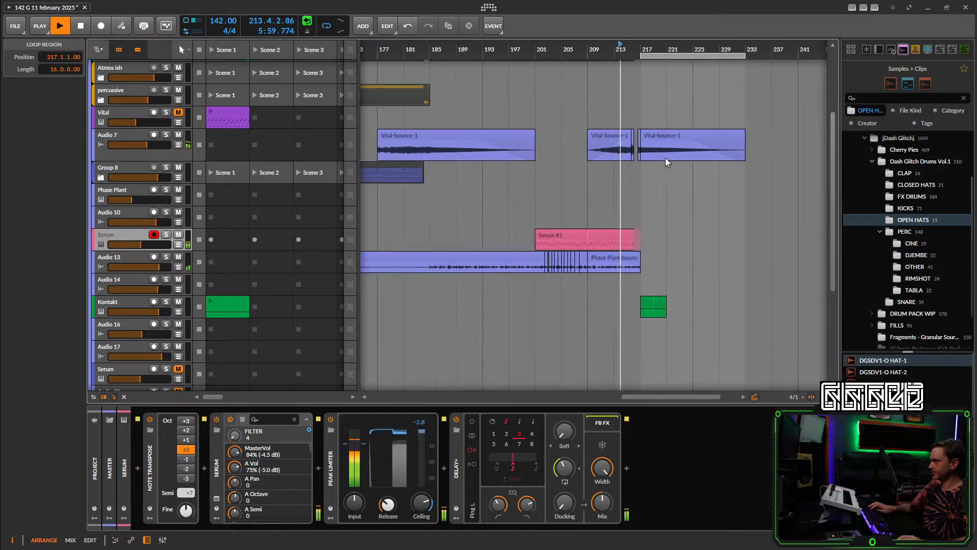
pyautogui.moveTo(673, 178); pyautogui.dragTo(574, 204)
pyautogui.click(503, 236)
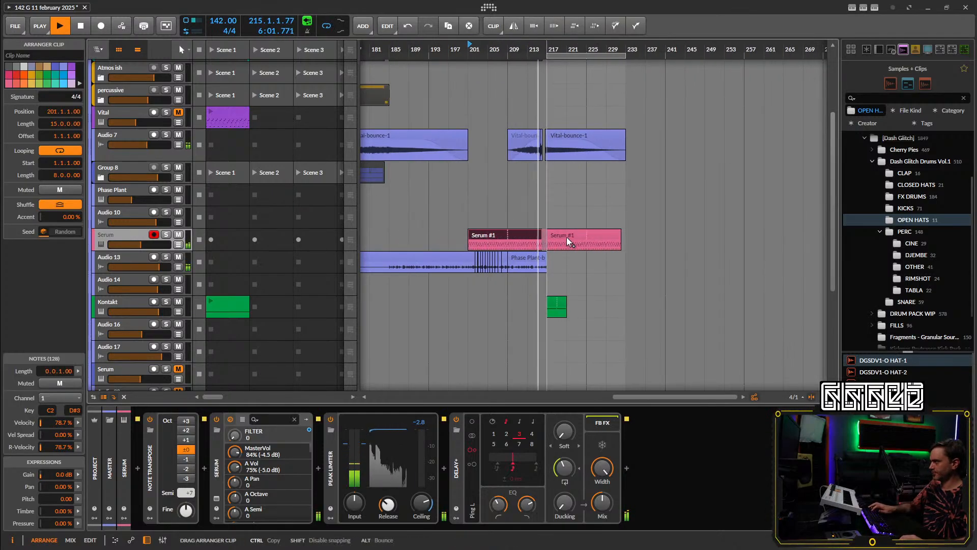
pyautogui.moveTo(569, 241); pyautogui.dragTo(570, 241)
# Show the Serum track's FILTER automation, delete the upper point at bar 217, and mute the Kontakt clip at bar 217.
pyautogui.click(178, 245)
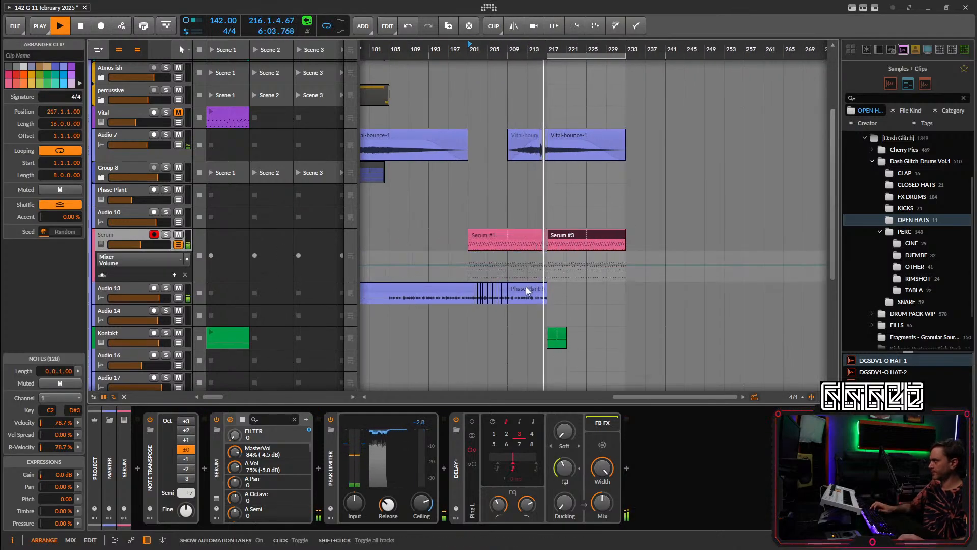
pyautogui.click(148, 258)
pyautogui.click(147, 273)
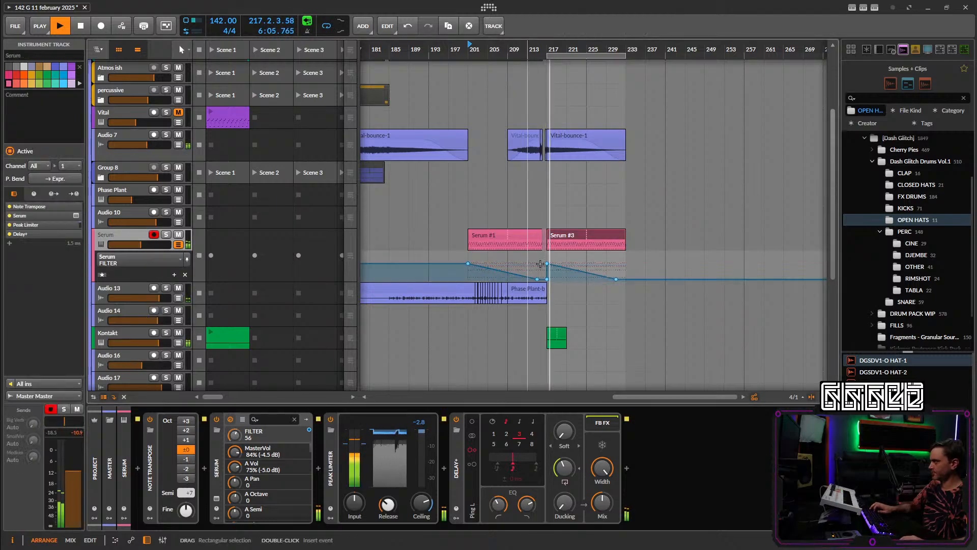
pyautogui.doubleClick(546, 264)
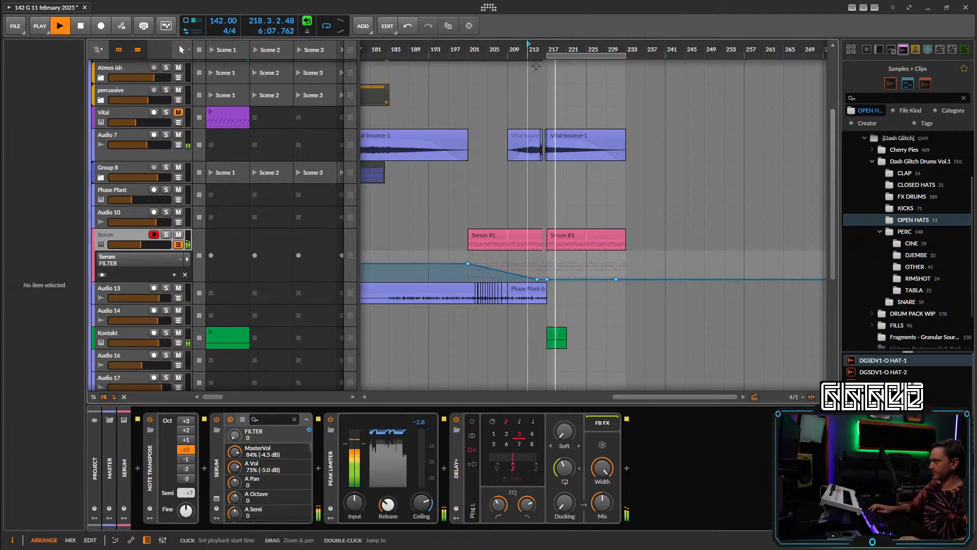
pyautogui.click(560, 340)
# Copy the Percs group's clips that end before bar 216 to 217.1.1, checking the copies inside the expanded group.
pyautogui.scroll(5, 581, 235)
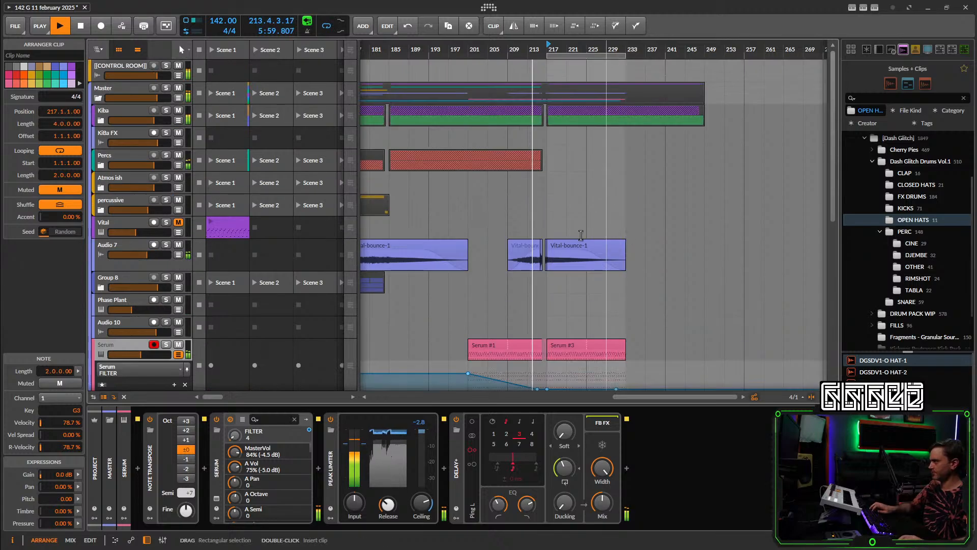
pyautogui.click(101, 166)
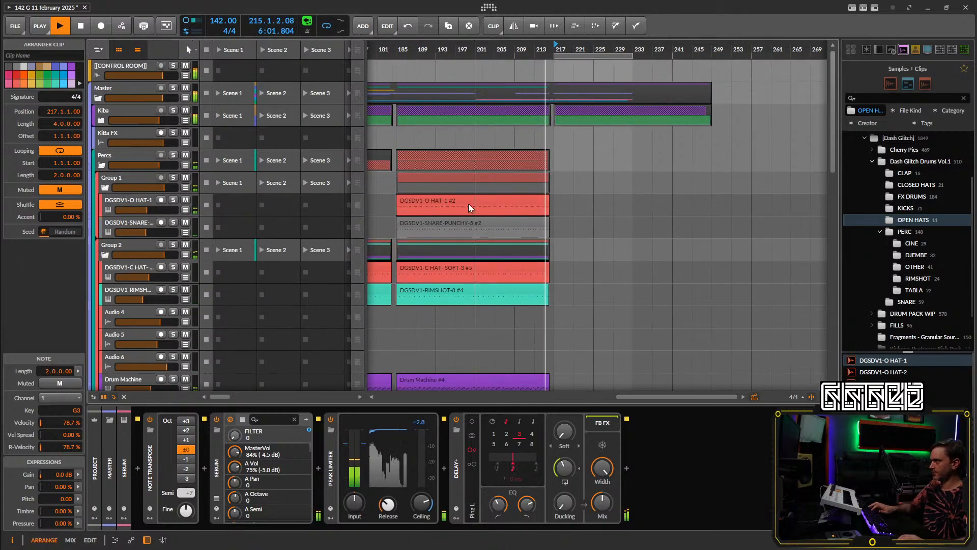
pyautogui.moveTo(430, 160); pyautogui.dragTo(579, 167)
pyautogui.scroll(2, 579, 168)
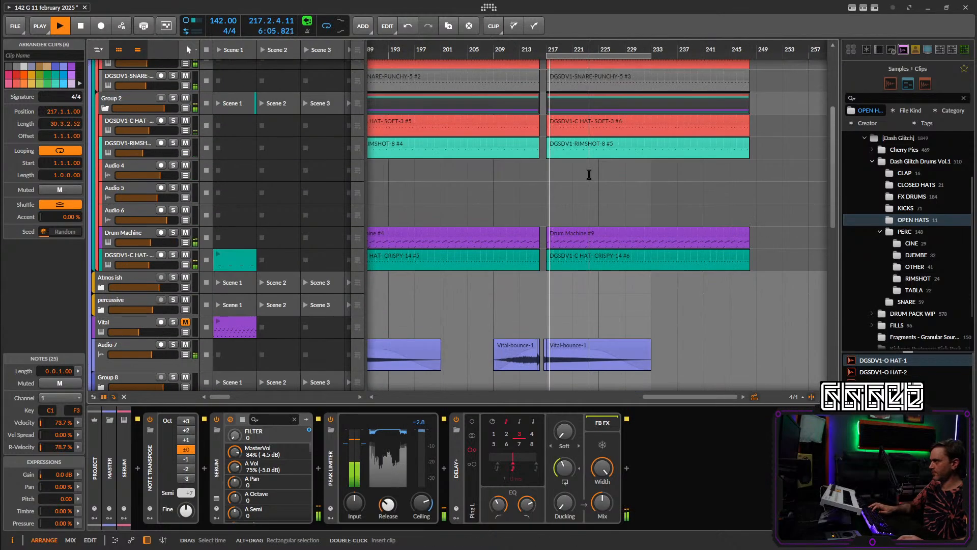
pyautogui.scroll(-5, 591, 169)
pyautogui.scroll(-5, 605, 169)
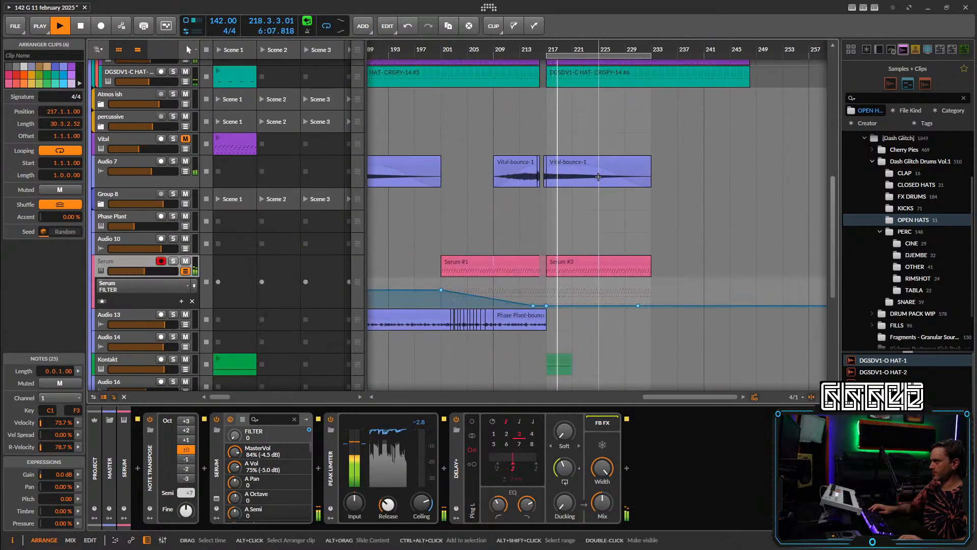
pyautogui.scroll(9, 599, 182)
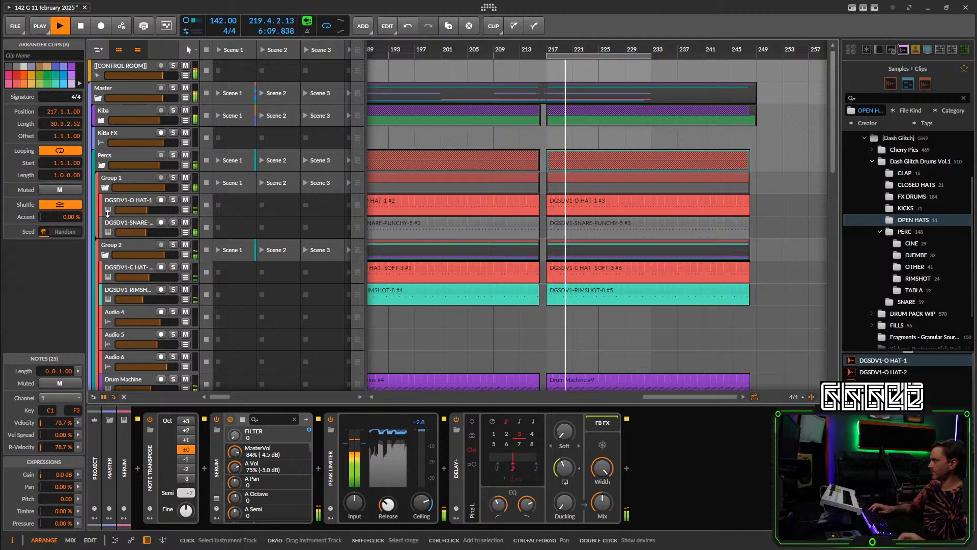
pyautogui.click(102, 166)
# Duplicate the Serum #3 clip so the copy starts at 233.1.1.
pyautogui.scroll(-8, 527, 172)
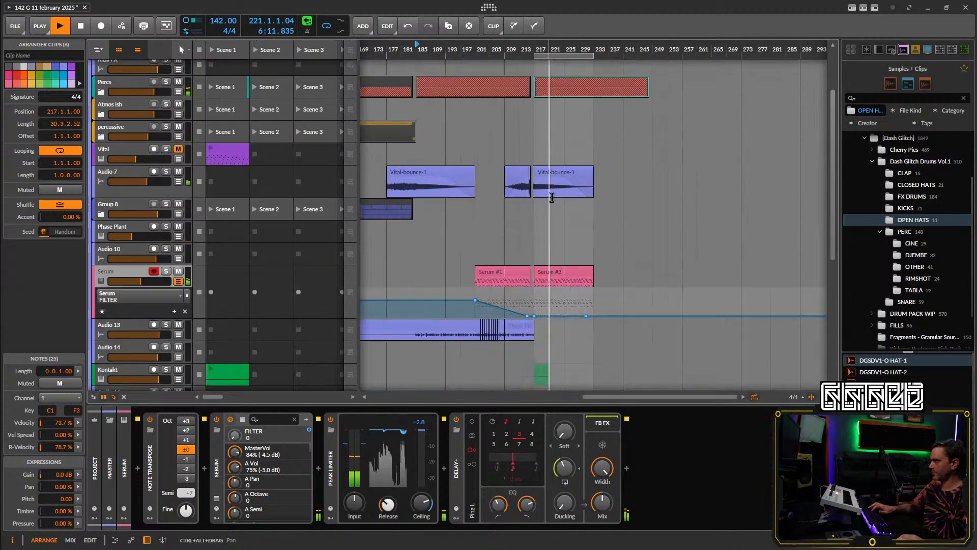
pyautogui.click(579, 202)
pyautogui.hotkey('ctrl', 'd')
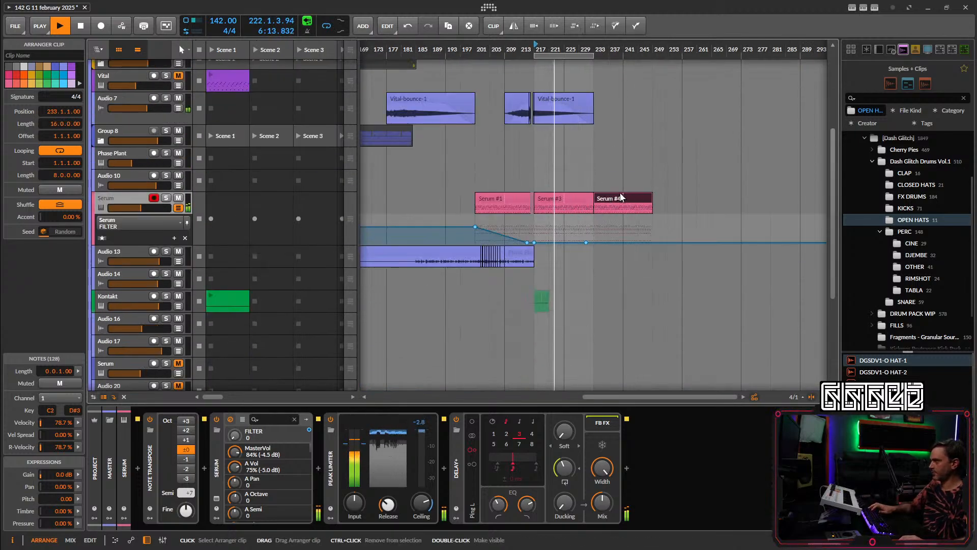
# Copy an earlier section of Group 8 clips to 217.1.1 on the same group track.
pyautogui.moveTo(534, 188); pyautogui.dragTo(601, 154)
pyautogui.scroll(-1, 655, 159)
pyautogui.moveTo(492, 136); pyautogui.dragTo(672, 136)
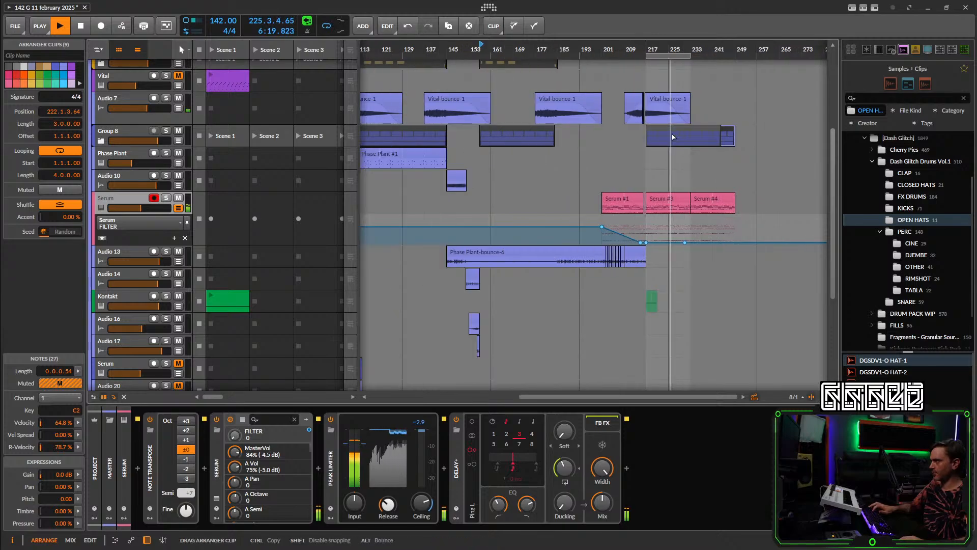
pyautogui.scroll(2, 672, 137)
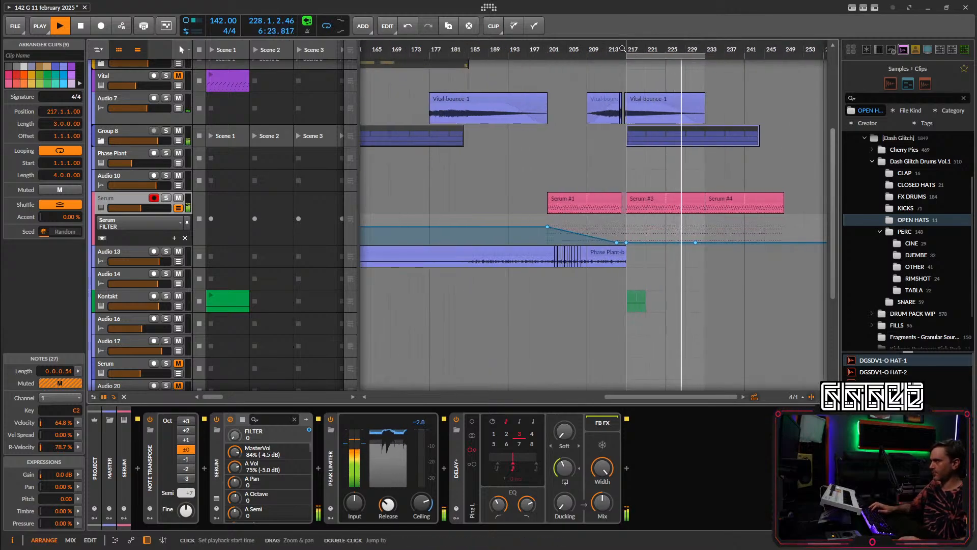
# Split the new Group 8 clips at 233.1.1 and duplicate their first 16 bars to start at 233.1.1.
pyautogui.scroll(3, 731, 212)
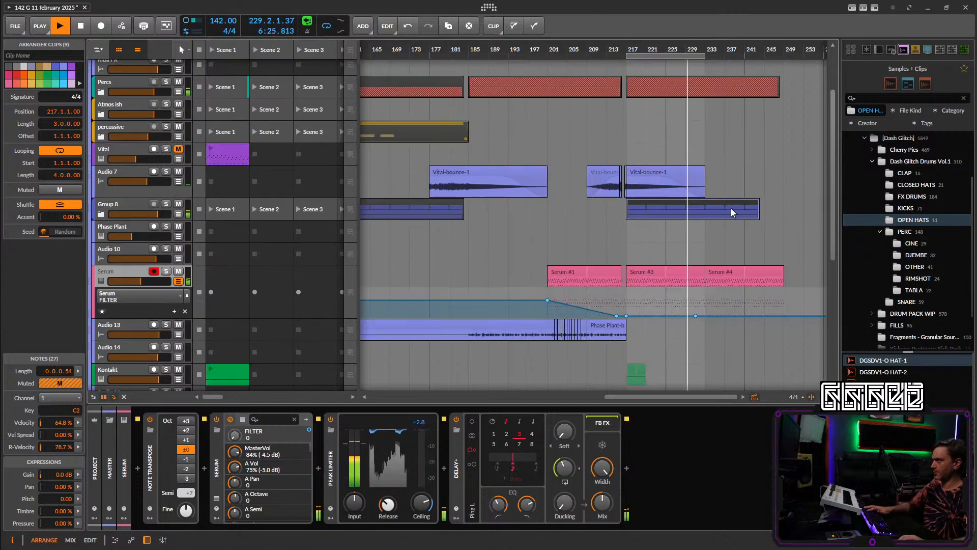
pyautogui.hscroll(2, 677, 211)
pyautogui.scroll(1, 662, 257)
pyautogui.click(663, 252)
pyautogui.hotkey('ctrl', 'e')
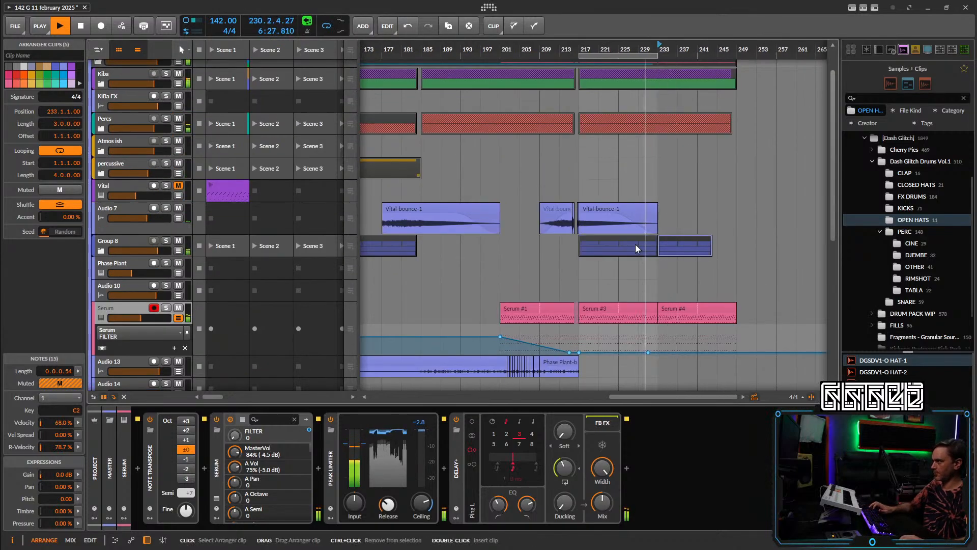
pyautogui.click(636, 245)
pyautogui.hotkey('ctrl', 'd')
# Save the project and stop playback.
pyautogui.scroll(-5, 720, 222)
pyautogui.scroll(2, 726, 209)
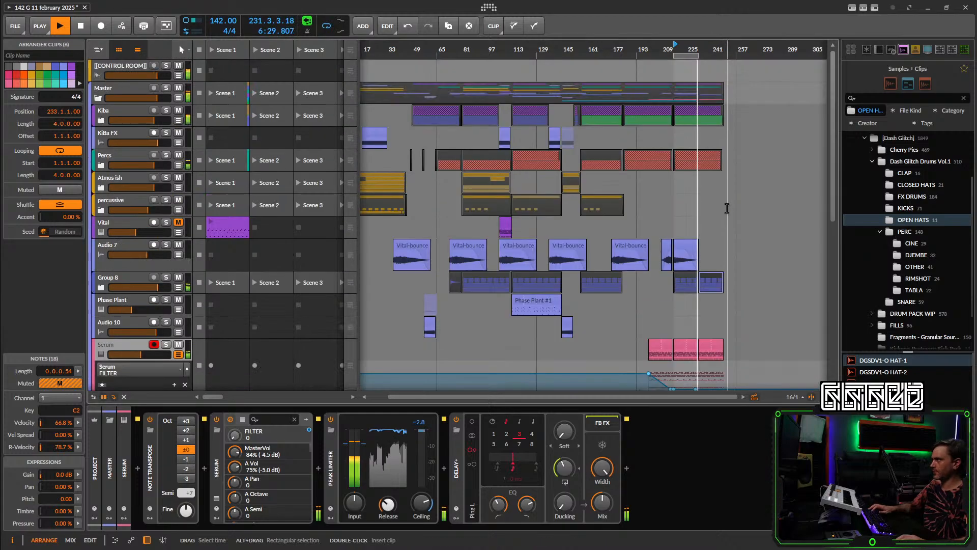
pyautogui.hscroll(4, 590, 199)
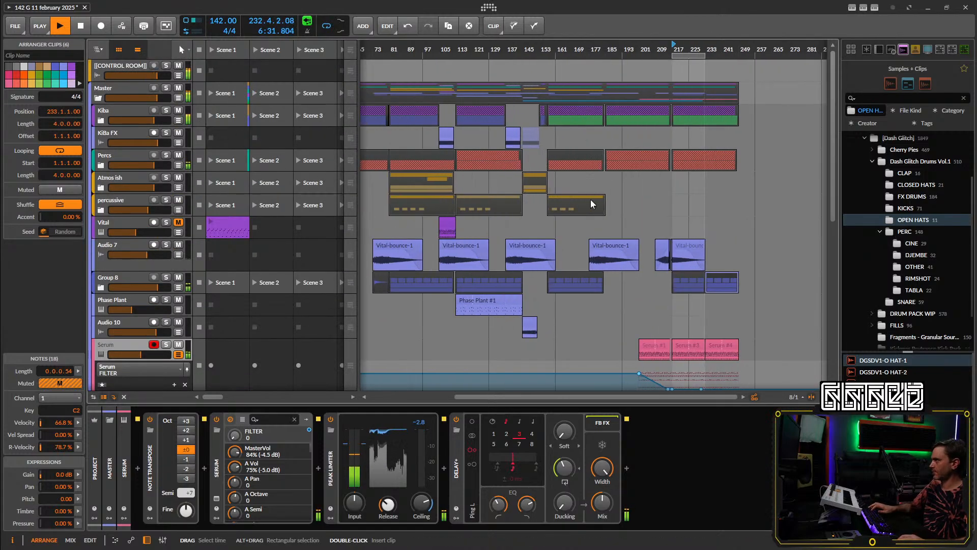
pyautogui.hotkey('ctrl', 's')
pyautogui.press('space')
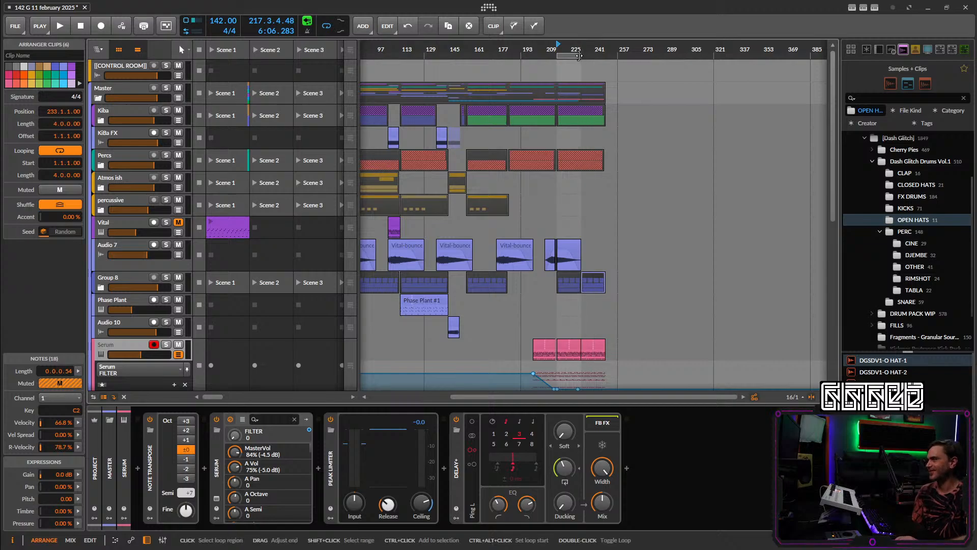
# Extend the loop region starting at 217.1.1 to 32 bars, ending with the arrangement's last clips.
pyautogui.moveTo(578, 56); pyautogui.dragTo(605, 57)
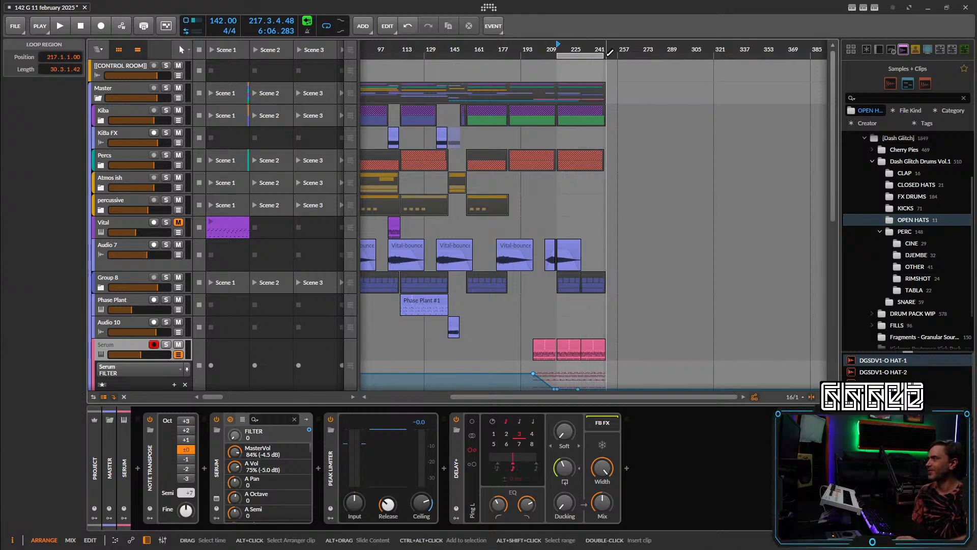
pyautogui.scroll(5, 605, 113)
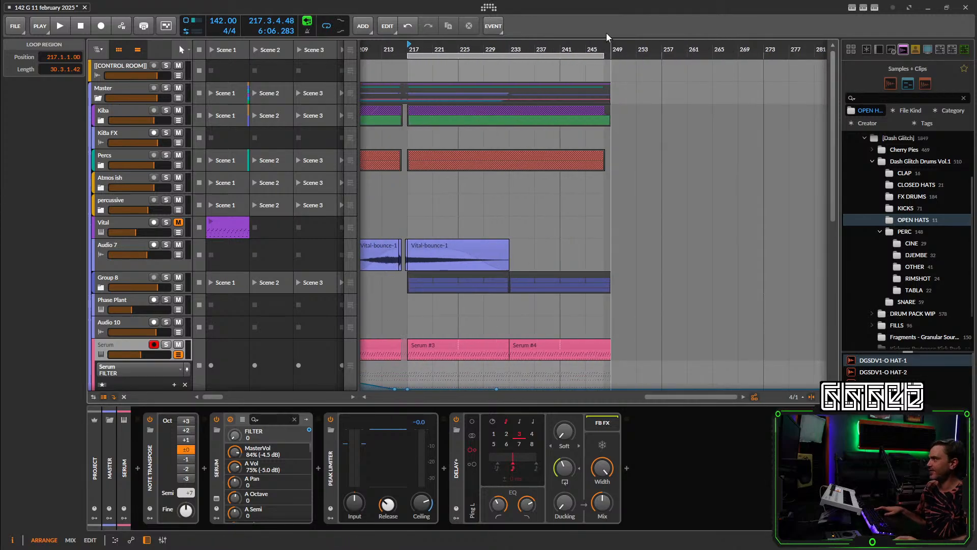
pyautogui.moveTo(603, 57); pyautogui.dragTo(611, 57)
pyautogui.scroll(-6, 609, 98)
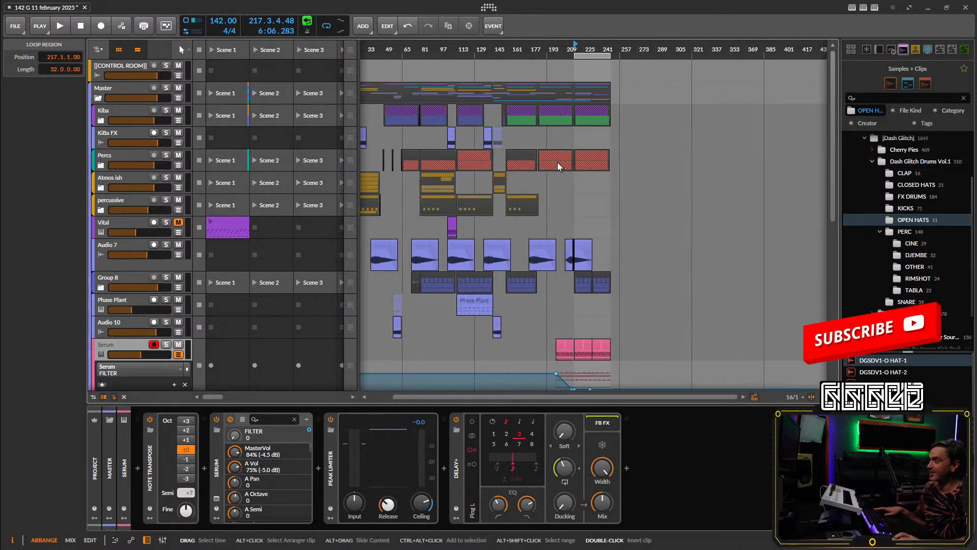
# Try to bring the loop region's start back toward the beginning of the arrangement, at 17.1.1.
pyautogui.scroll(-2, 560, 166)
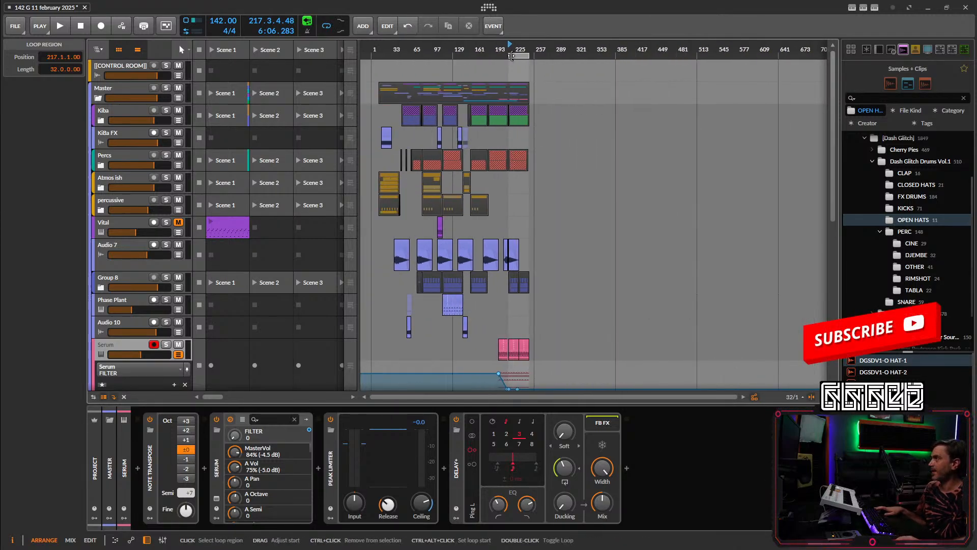
pyautogui.moveTo(511, 56)
pyautogui.mouseDown()
pyautogui.moveTo(387, 56)
pyautogui.moveTo(438, 44)
pyautogui.moveTo(430, 51)
pyautogui.mouseUp()
pyautogui.scroll(4, 407, 71)
pyautogui.scroll(2, 460, 76)
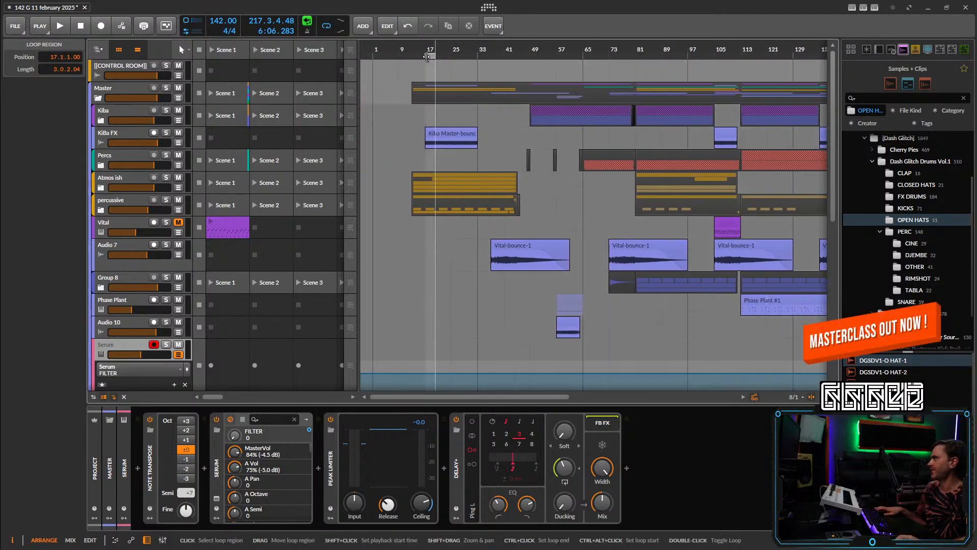
pyautogui.scroll(2, 415, 52)
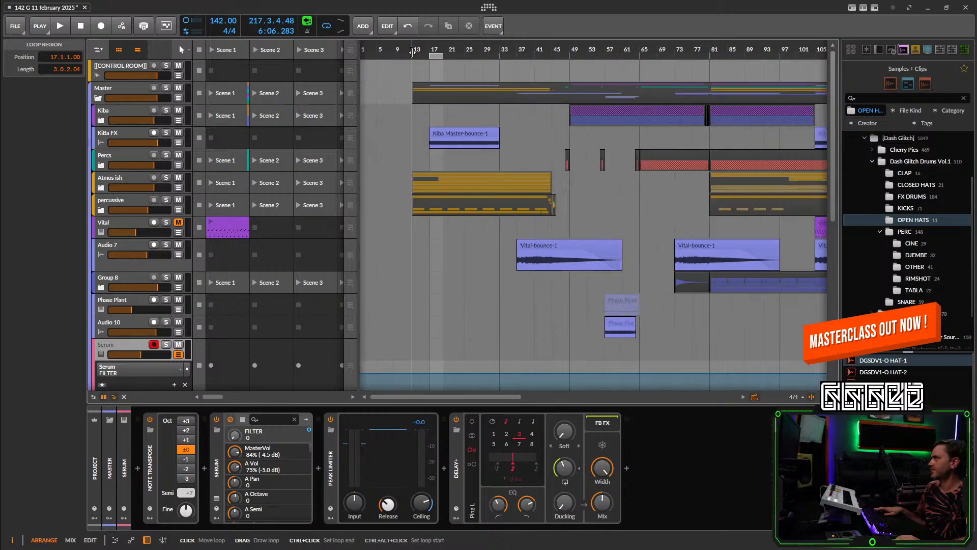
pyautogui.scroll(-6, 413, 52)
# Select every clip in the arrangement, set the loop region to the selection, and save the project.
pyautogui.hotkey('ctrl', 'a')
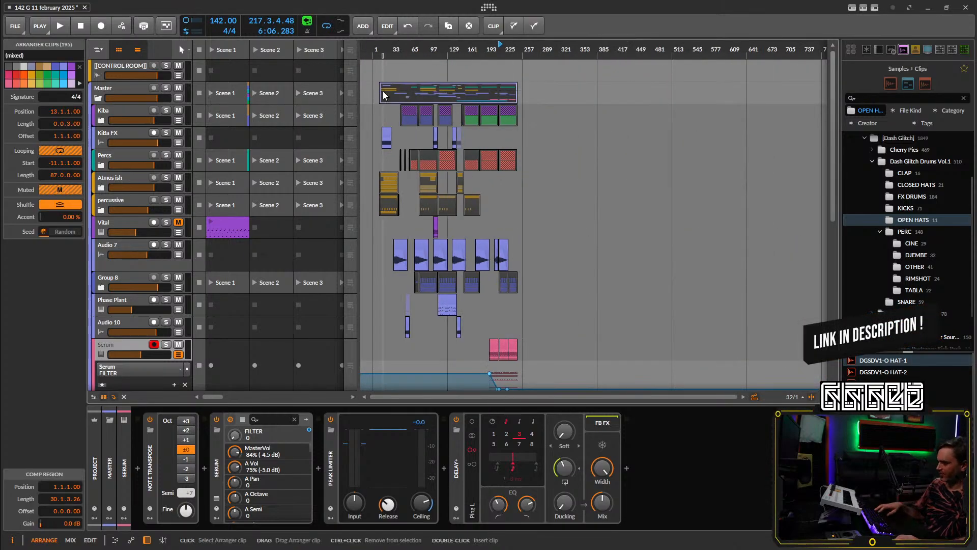
pyautogui.hotkey('ctrl', 'l')
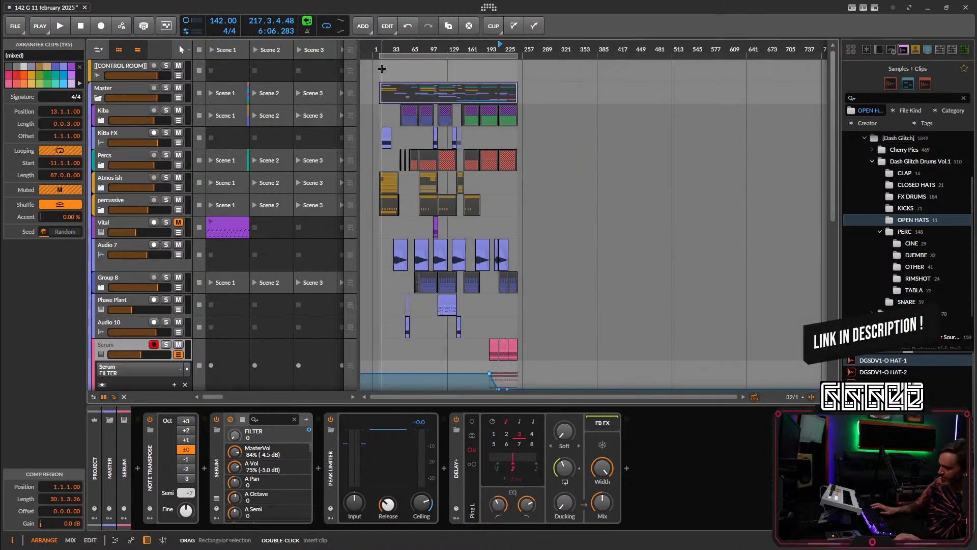
pyautogui.hotkey('ctrl', 's')
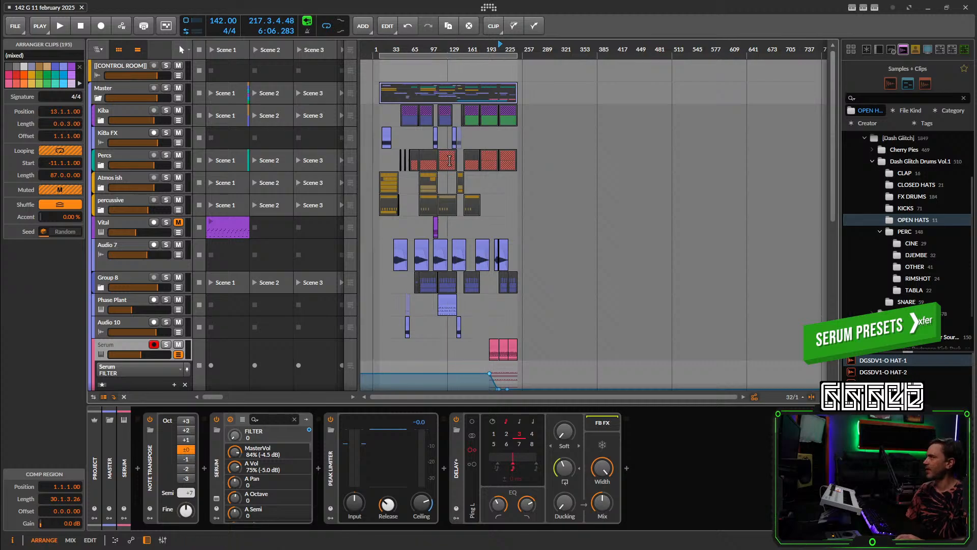
# Hide the Serum track's automation lane and look over the whole track list.
pyautogui.click(178, 354)
pyautogui.scroll(3, 395, 341)
pyautogui.scroll(-4, 393, 346)
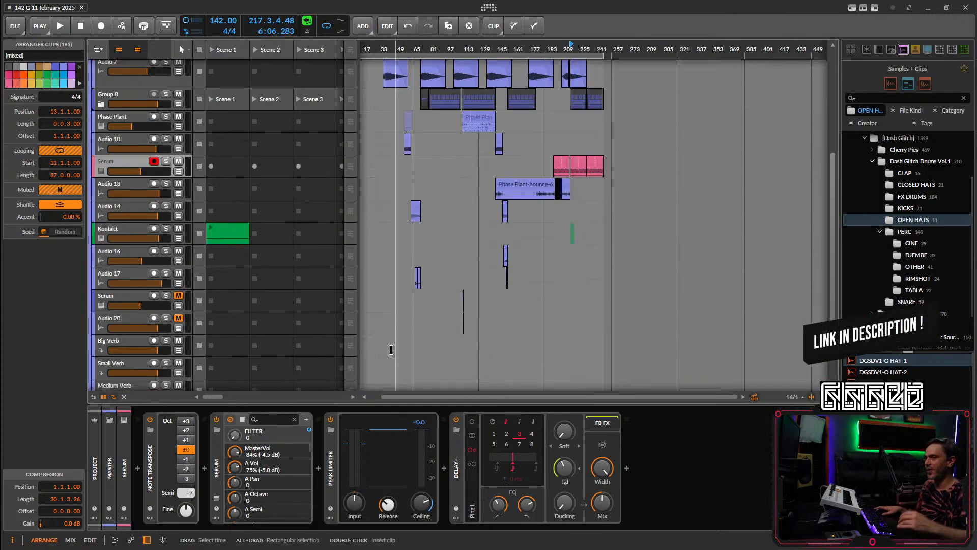
pyautogui.scroll(-3, 423, 335)
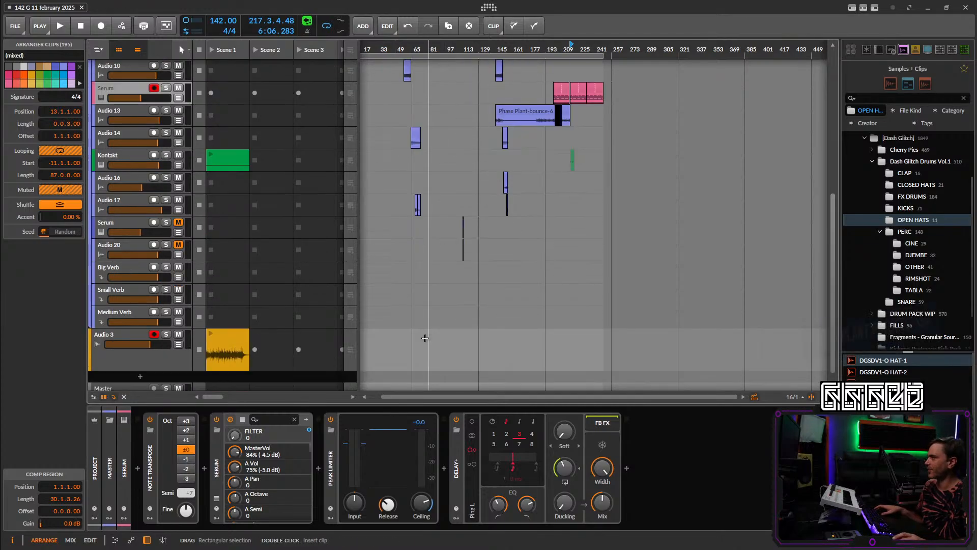
pyautogui.scroll(5, 509, 301)
pyautogui.scroll(2, 507, 302)
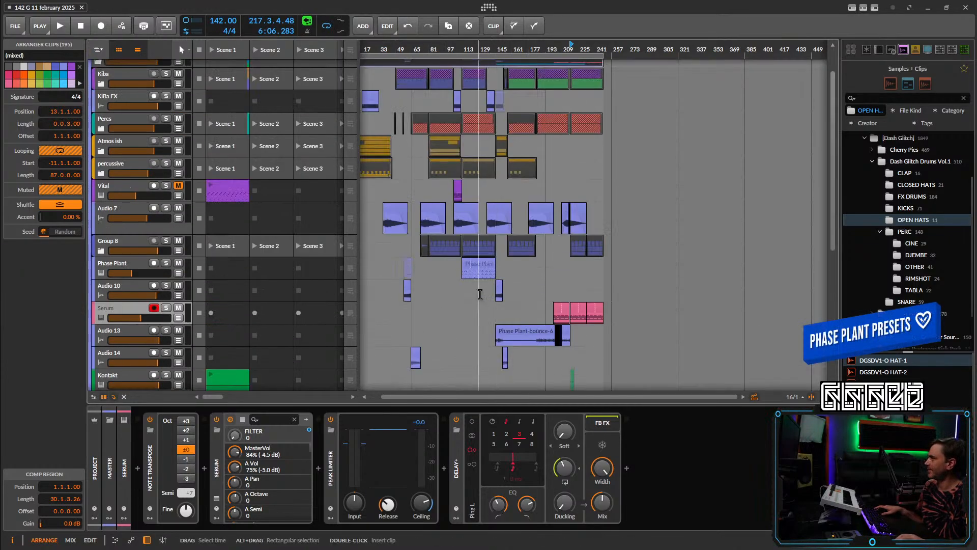
# Set the playback start to the arrangement's beginning at 13.1.1 and play the track.
pyautogui.hscroll(-2, 507, 301)
pyautogui.scroll(2, 507, 301)
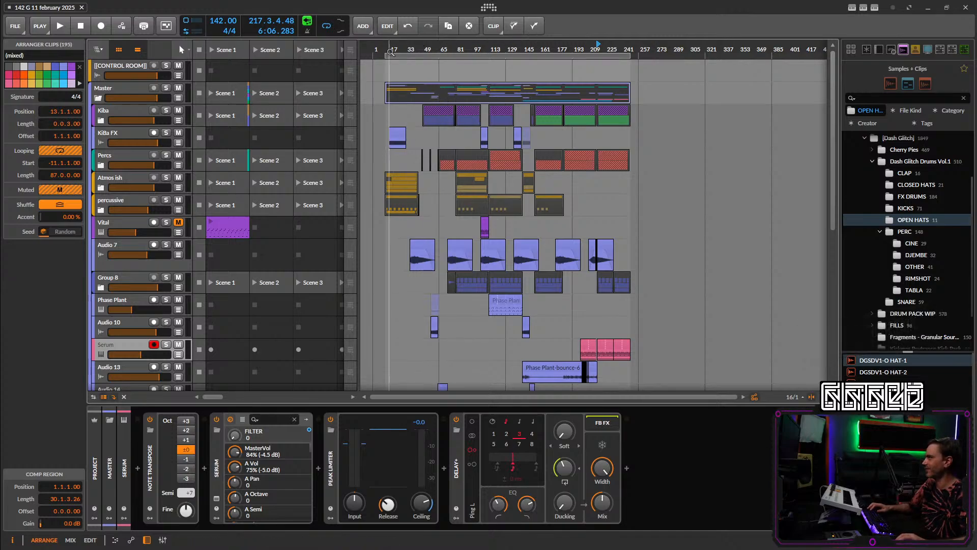
pyautogui.moveTo(386, 50); pyautogui.dragTo(384, 54)
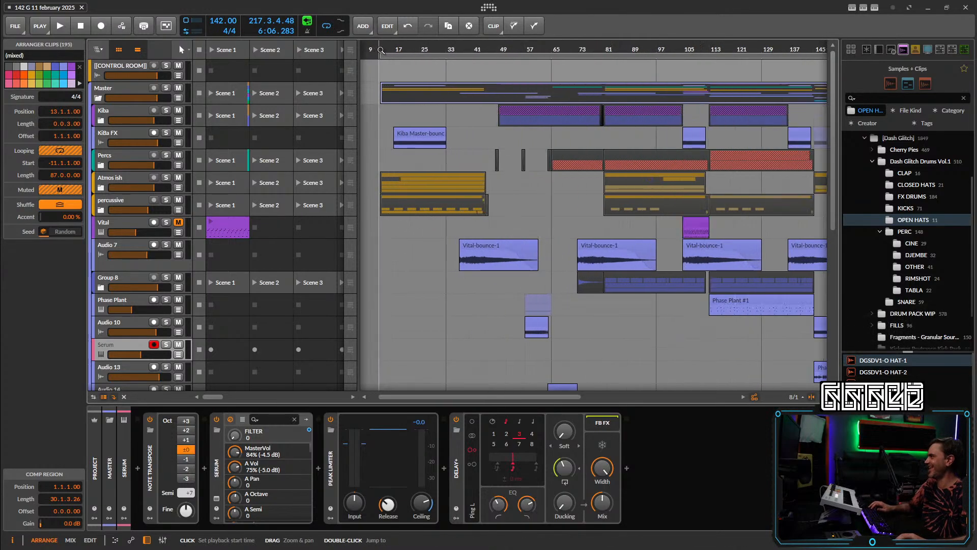
pyautogui.click(383, 51)
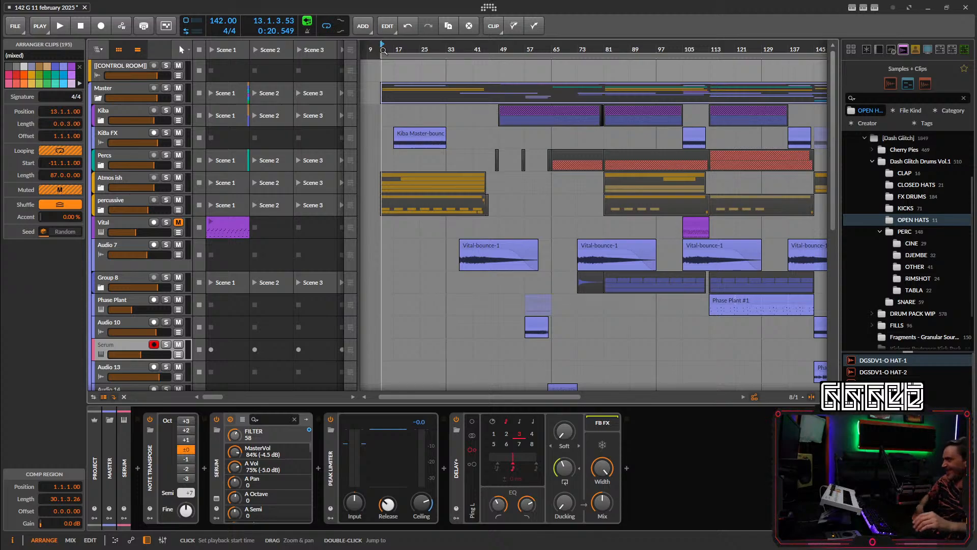
pyautogui.moveTo(383, 50); pyautogui.dragTo(579, 143)
pyautogui.scroll(-5, 579, 142)
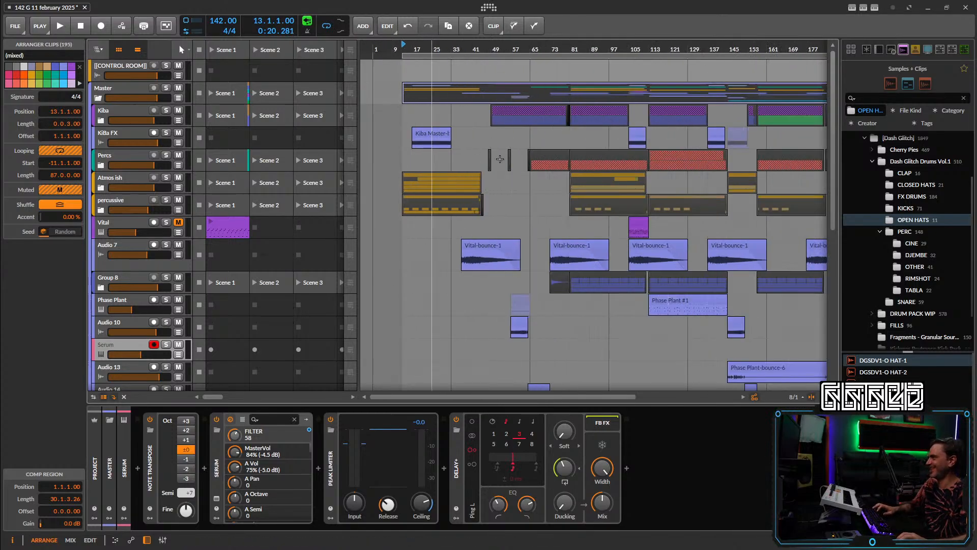
pyautogui.press('space')
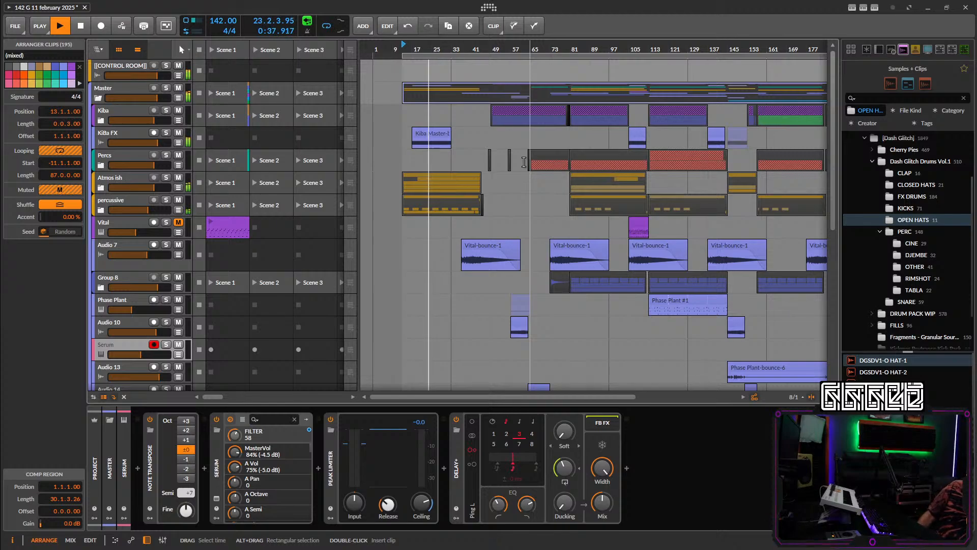
# Show the kHs Filter Cutoff automation of the Killa FX track and draw a falling sweep to 6.33% across its first clip.
pyautogui.click(178, 143)
pyautogui.click(140, 158)
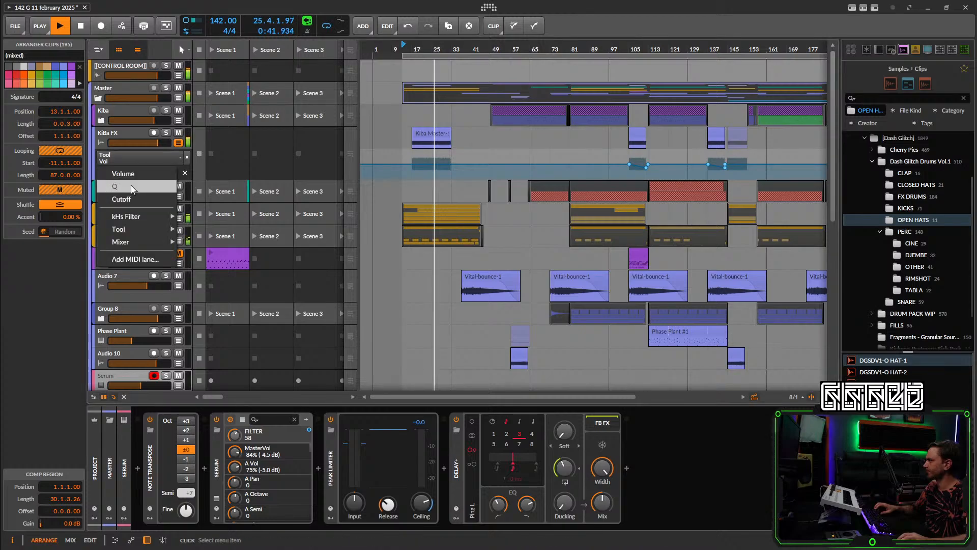
pyautogui.click(122, 198)
pyautogui.click(448, 175)
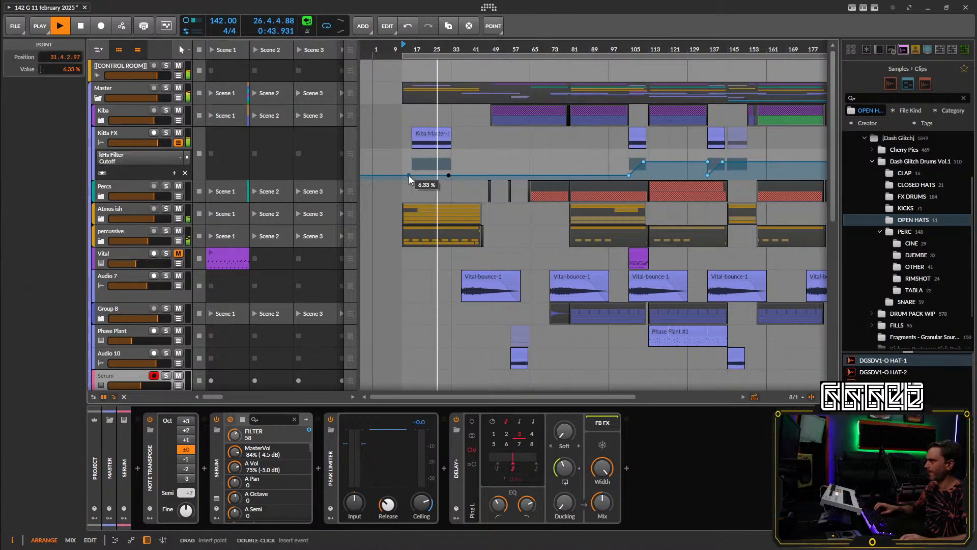
pyautogui.moveTo(409, 176); pyautogui.dragTo(415, 152)
# Shift the first Killa FX clip to end at bar 45 and tidy the cutoff points so the sweep bottoms out there.
pyautogui.scroll(2, 473, 137)
pyautogui.scroll(1, 443, 138)
pyautogui.hscroll(-1, 458, 173)
pyautogui.doubleClick(485, 157)
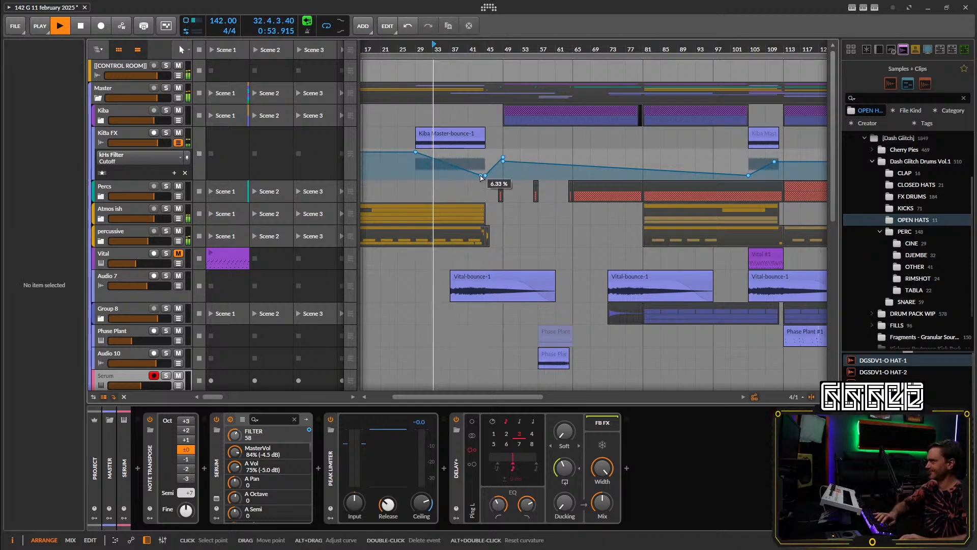
pyautogui.doubleClick(480, 176)
pyautogui.moveTo(485, 176); pyautogui.dragTo(485, 178)
# Hide the Killa FX track's automation lane, show the whole arrangement, and save the project.
pyautogui.click(180, 144)
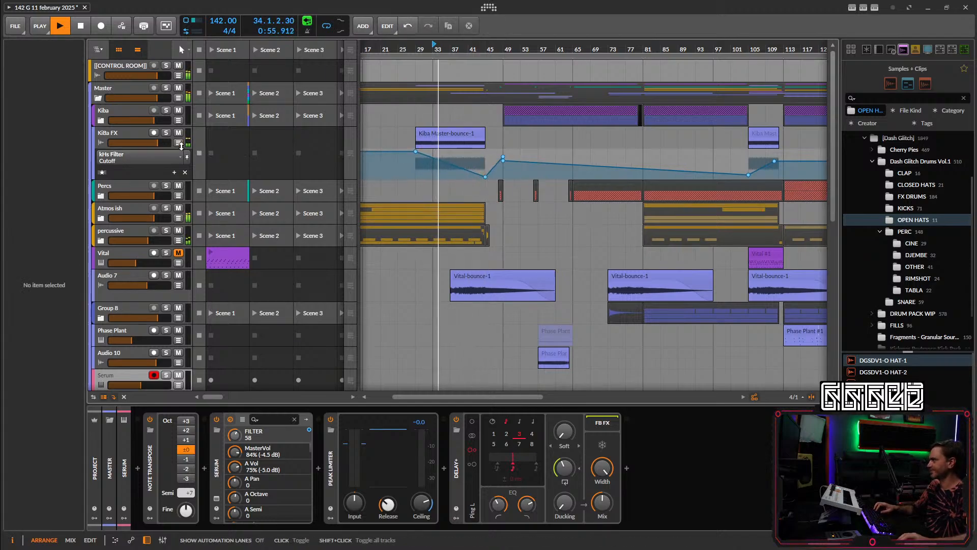
pyautogui.scroll(-10, 465, 214)
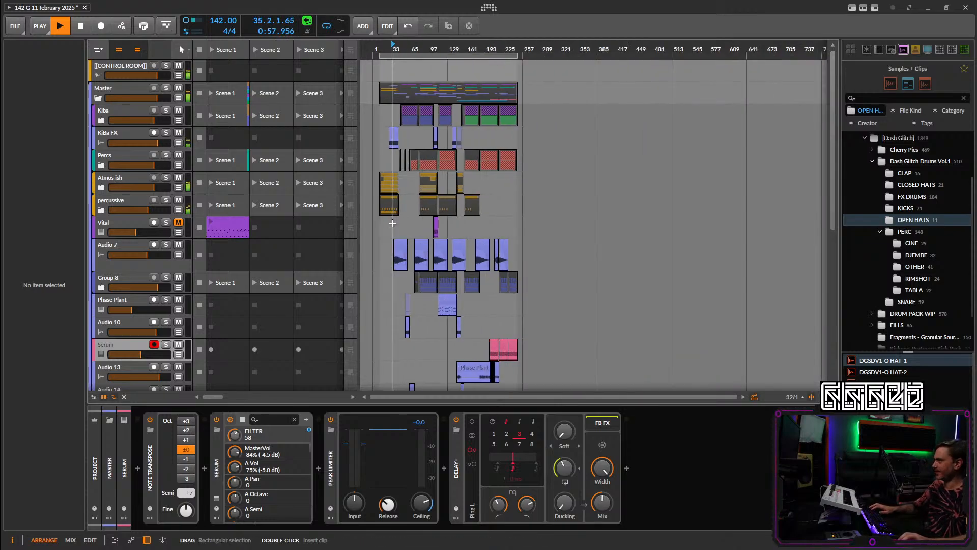
pyautogui.hotkey('ctrl', 's')
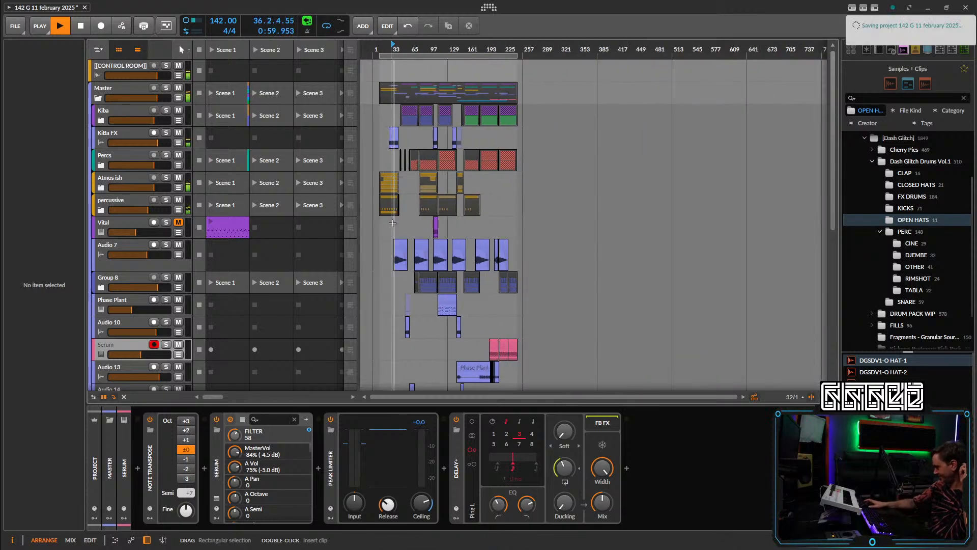